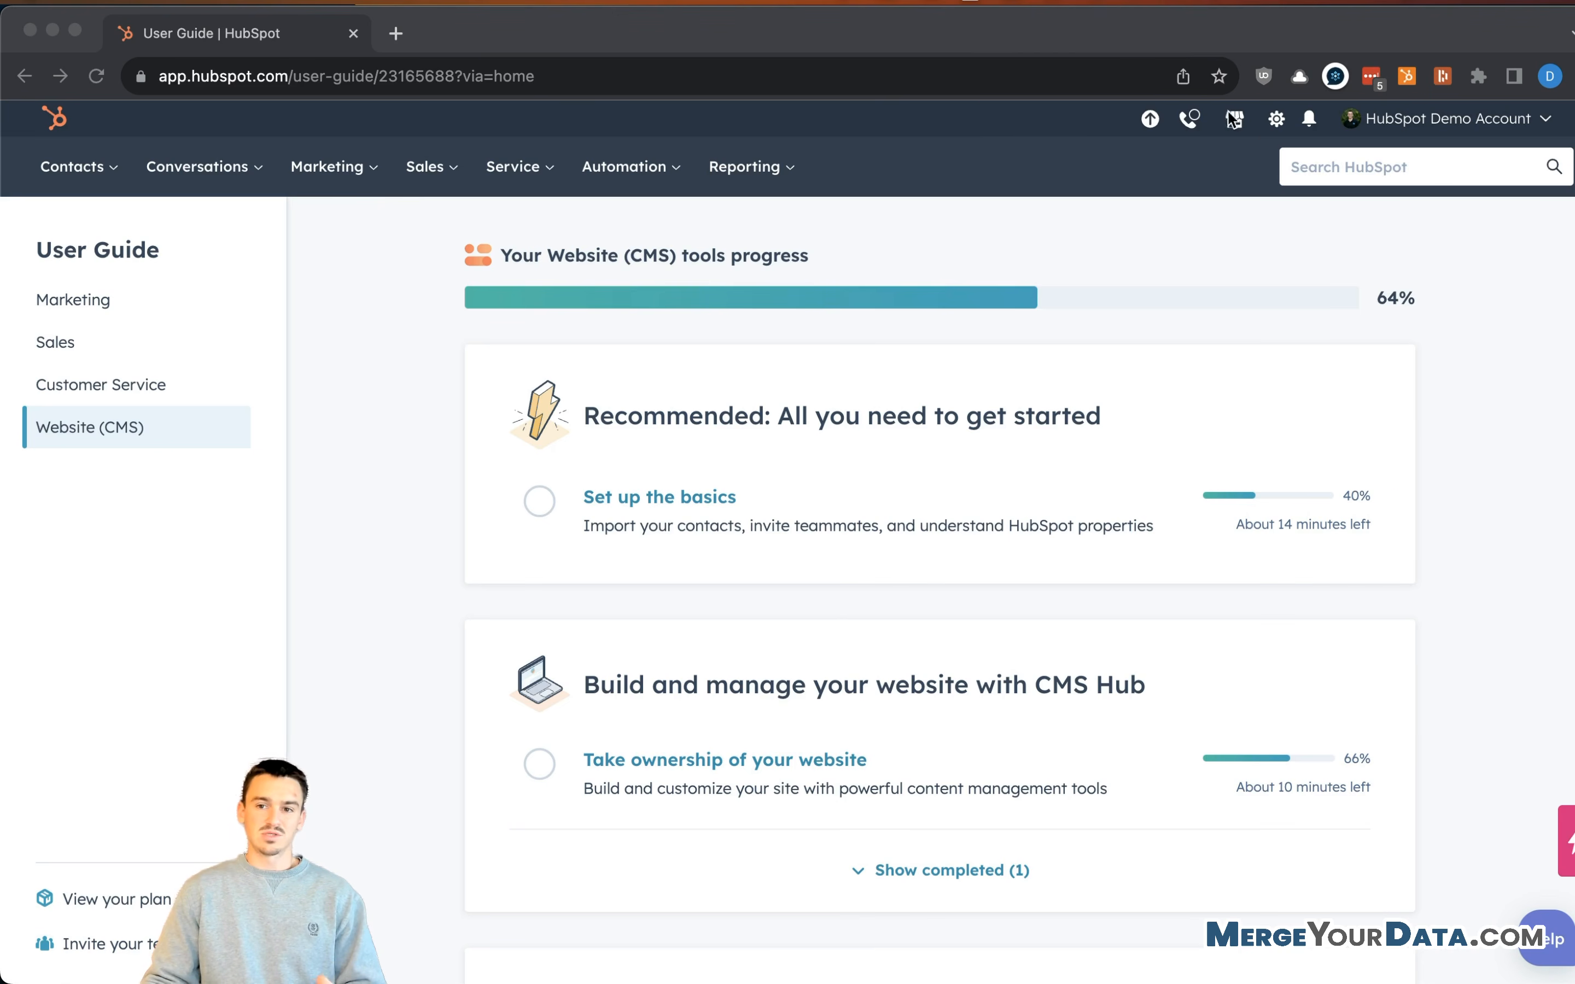
- Open HubSpot Settings and go to Data Management > Properties to list the contact properties
click(1262, 138)
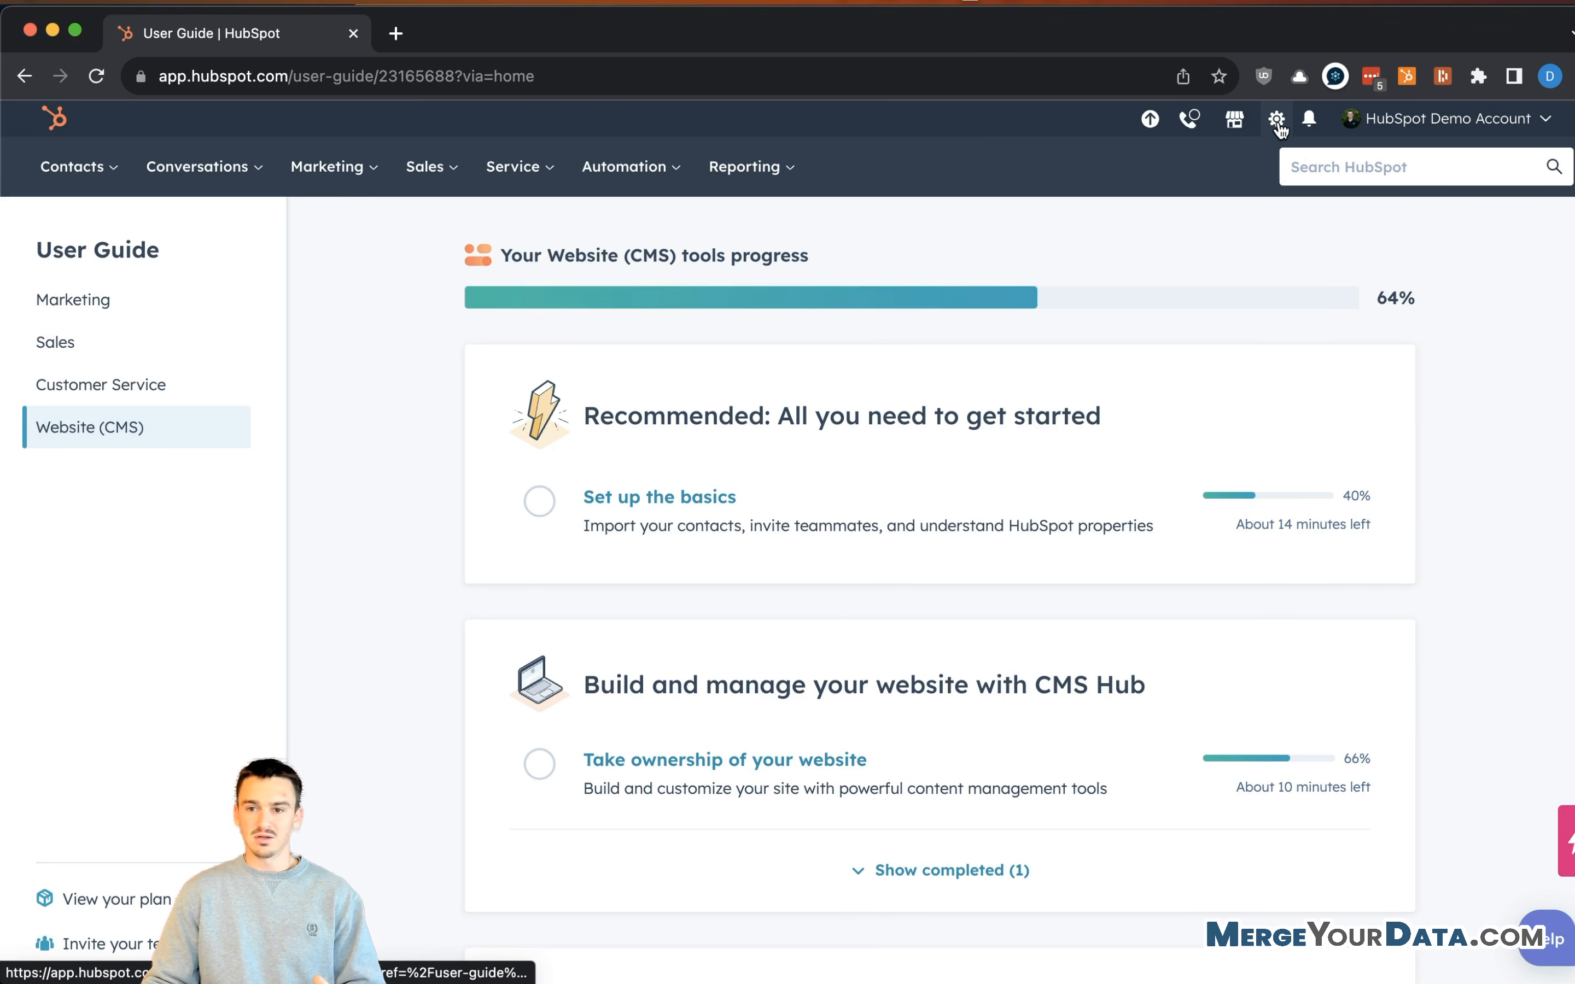
click(1277, 123)
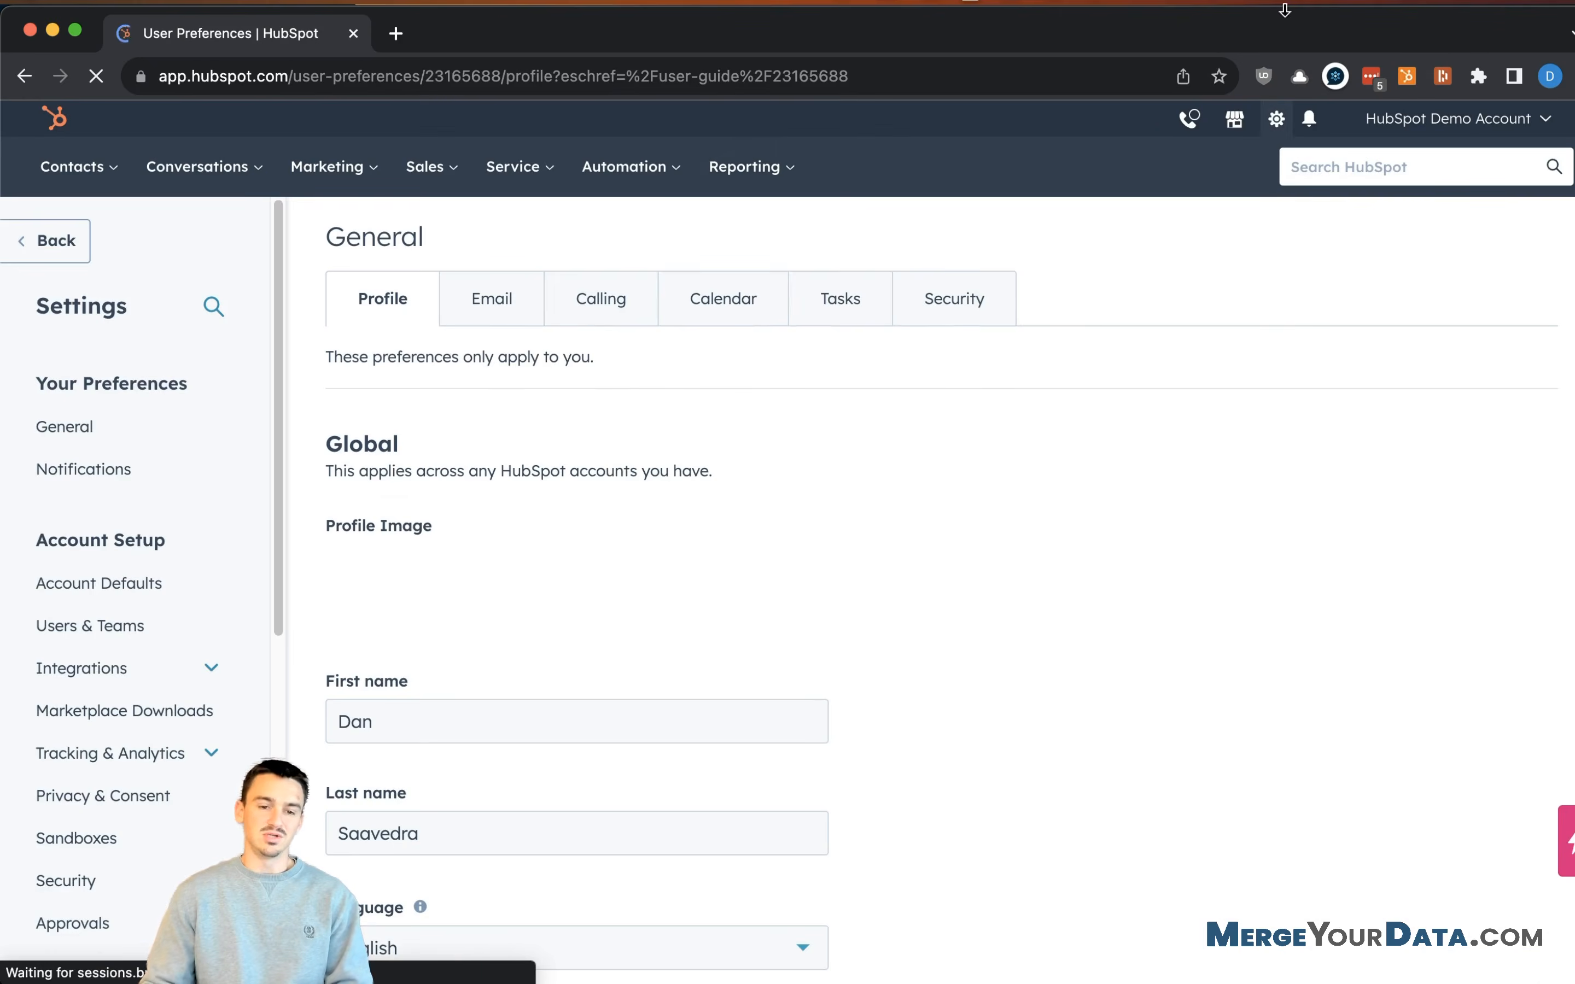
scroll(147, 569, down, 5)
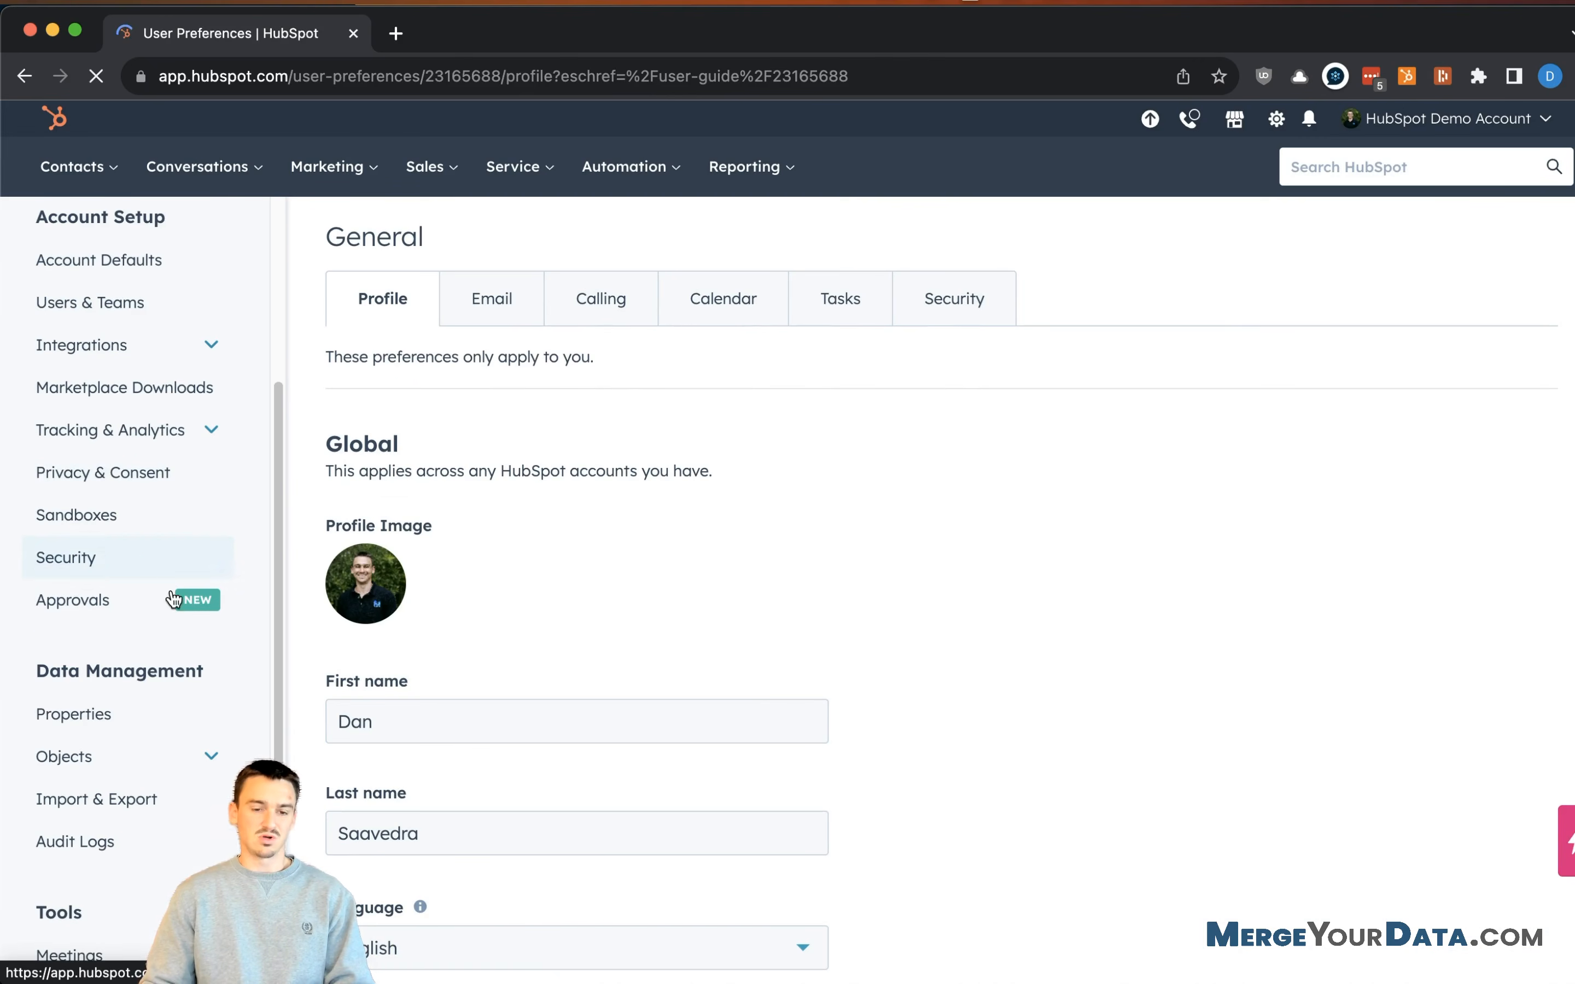
scroll(105, 729, down, 2)
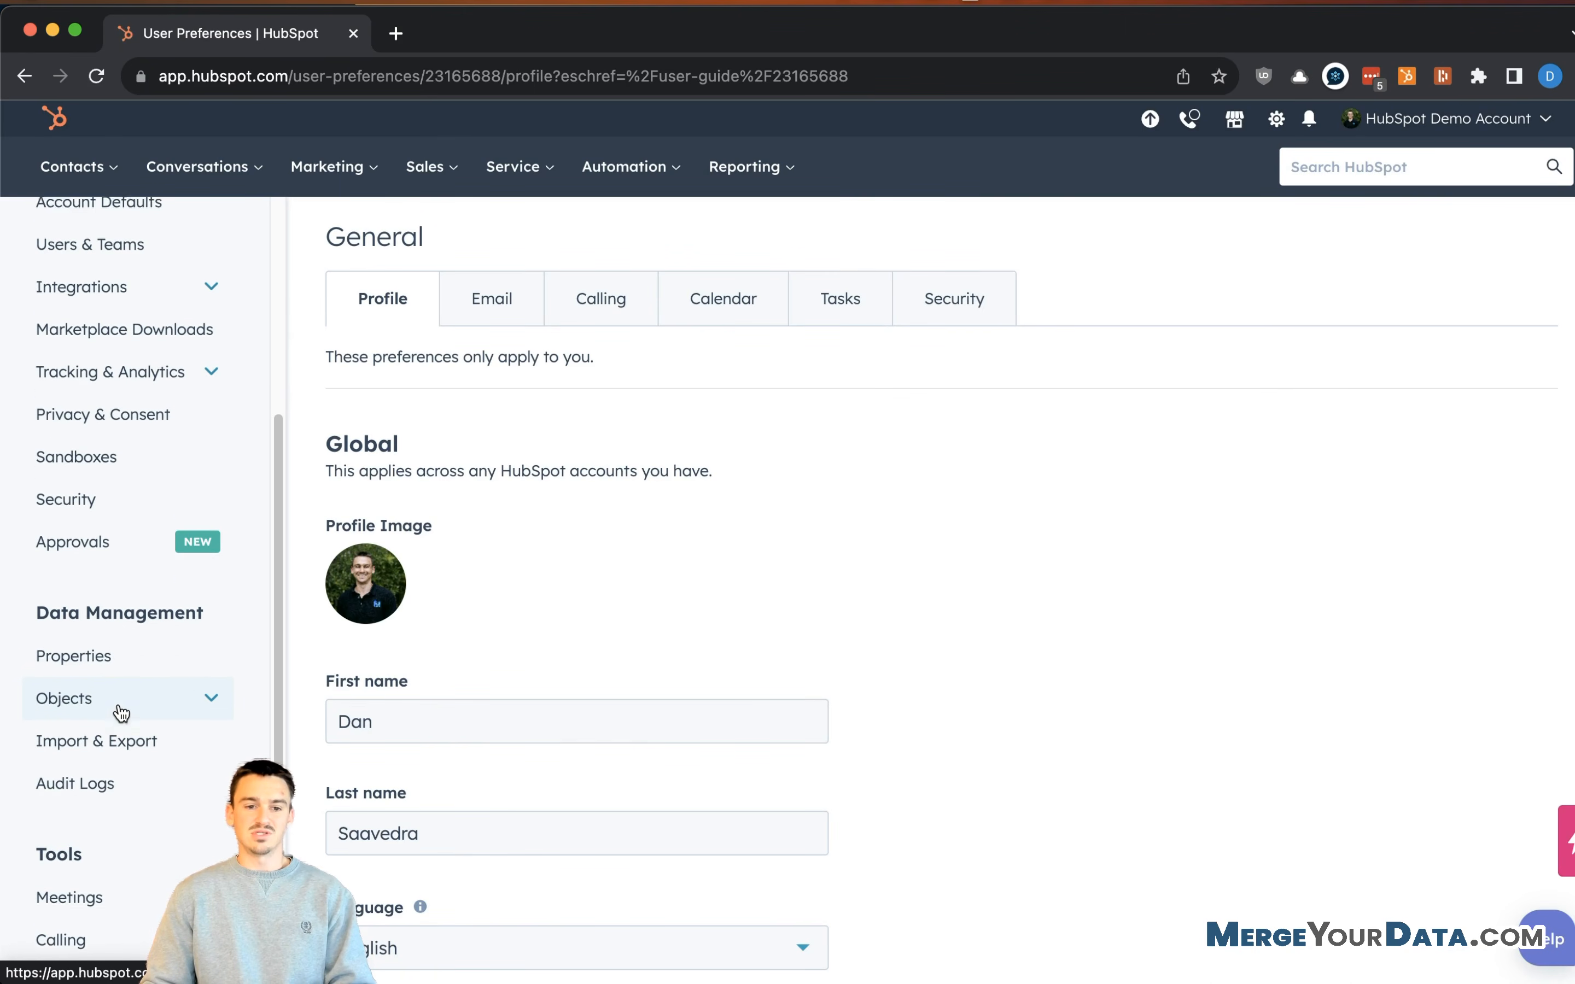
click(149, 649)
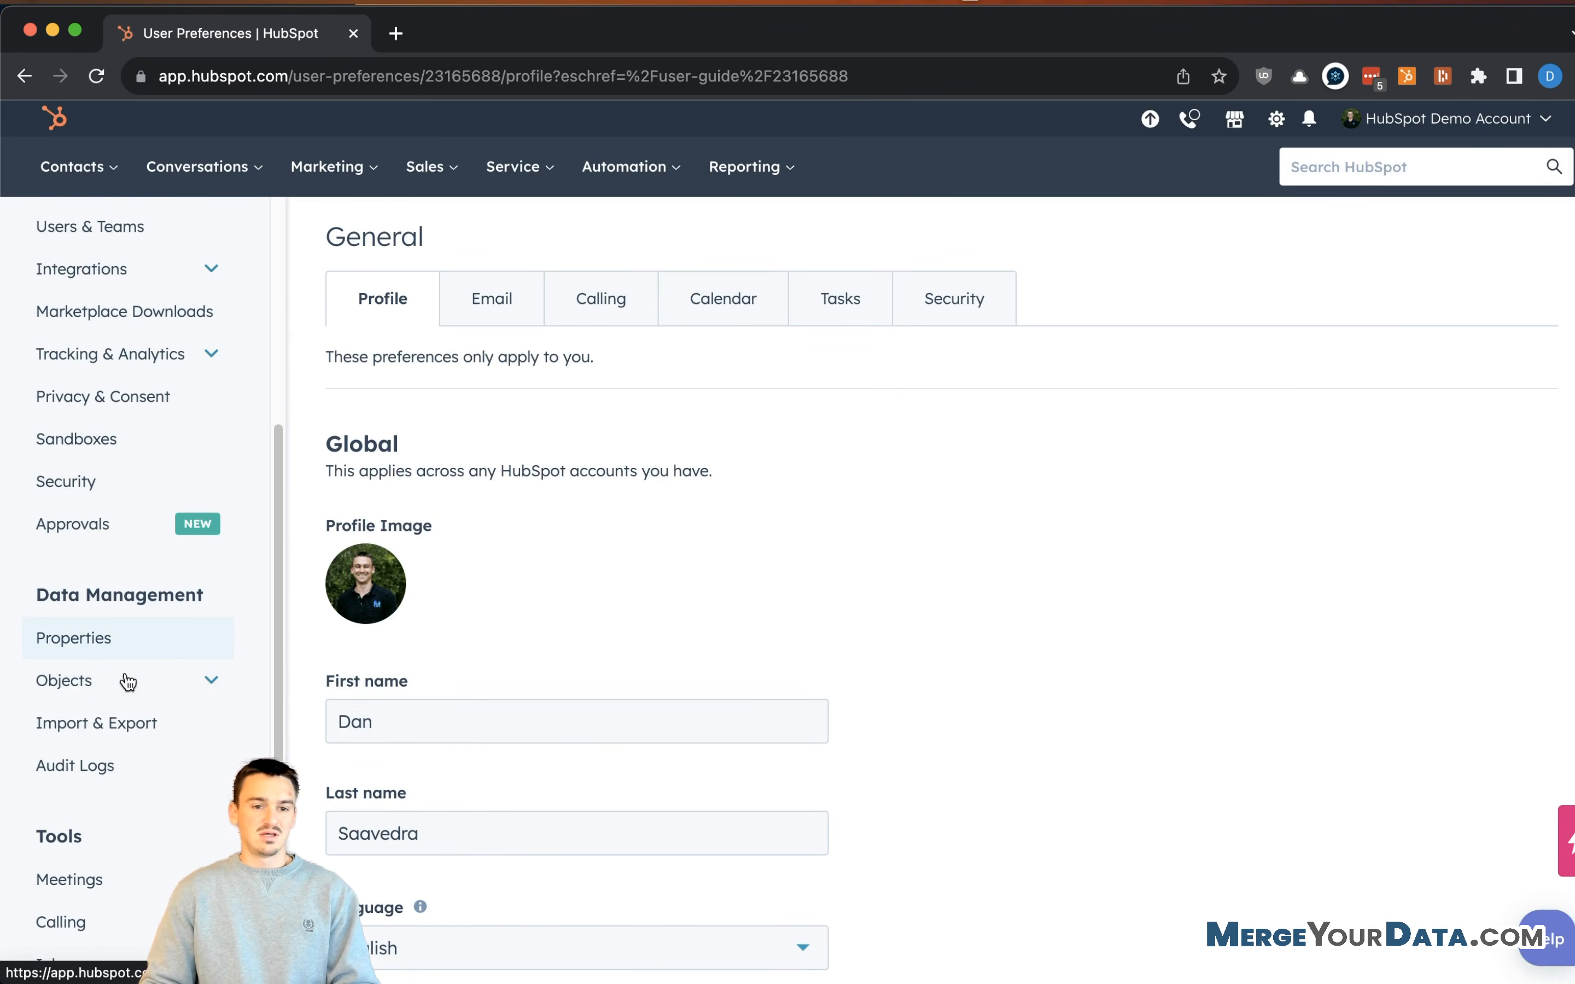
click(138, 646)
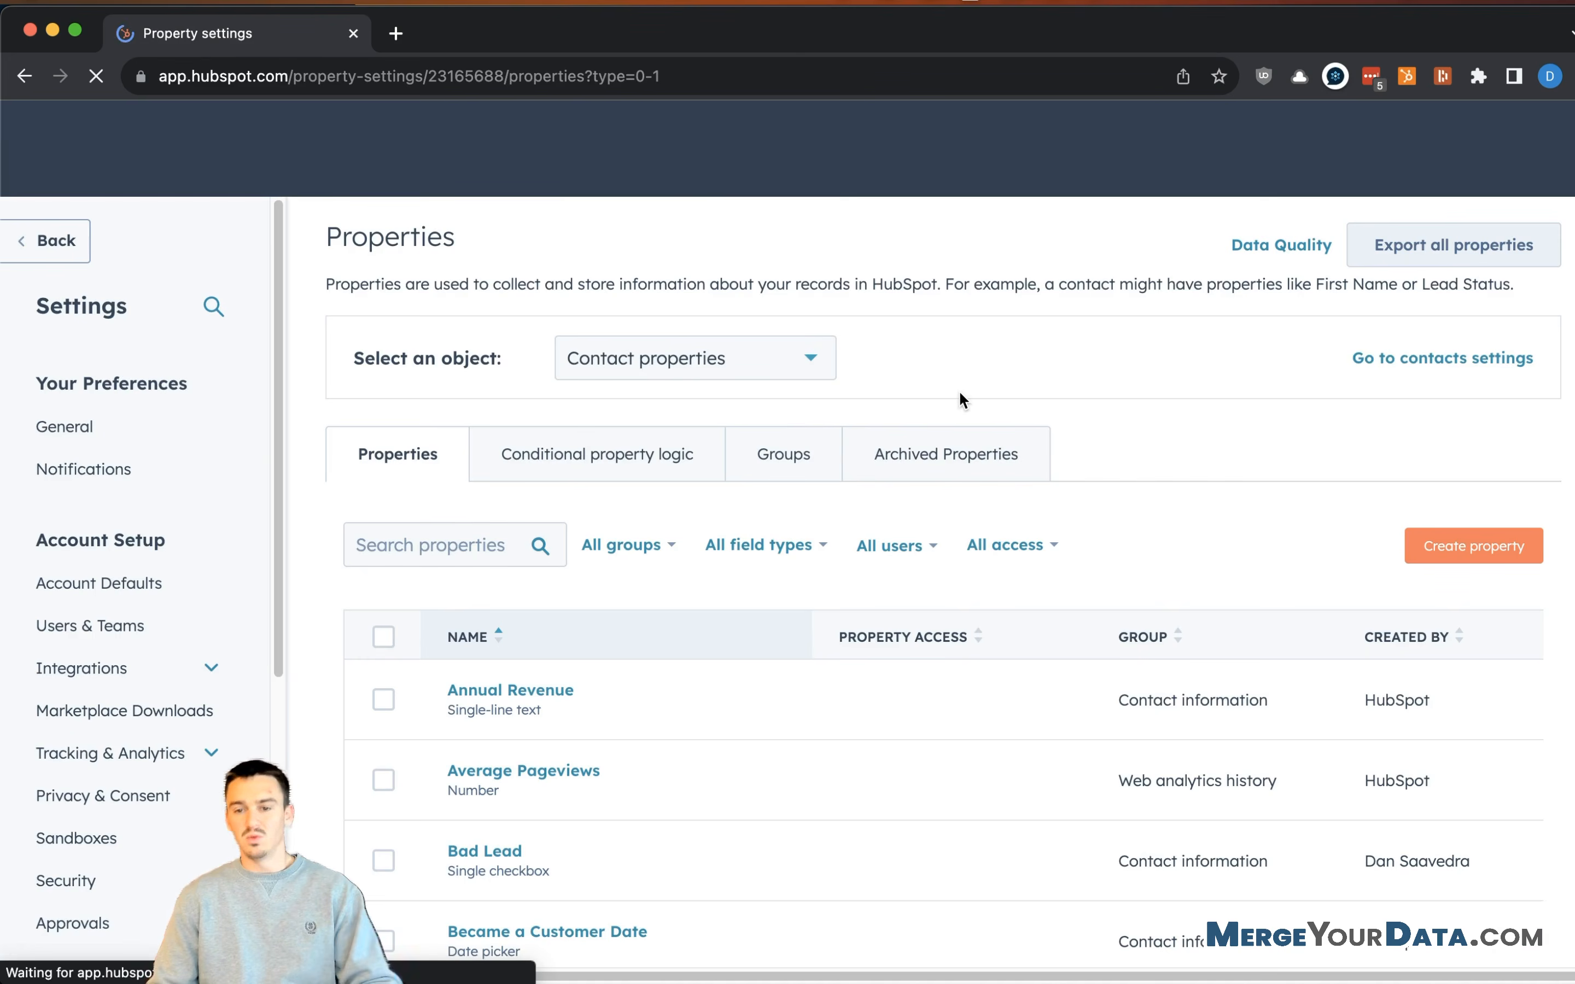
scroll(1106, 527, down, 3)
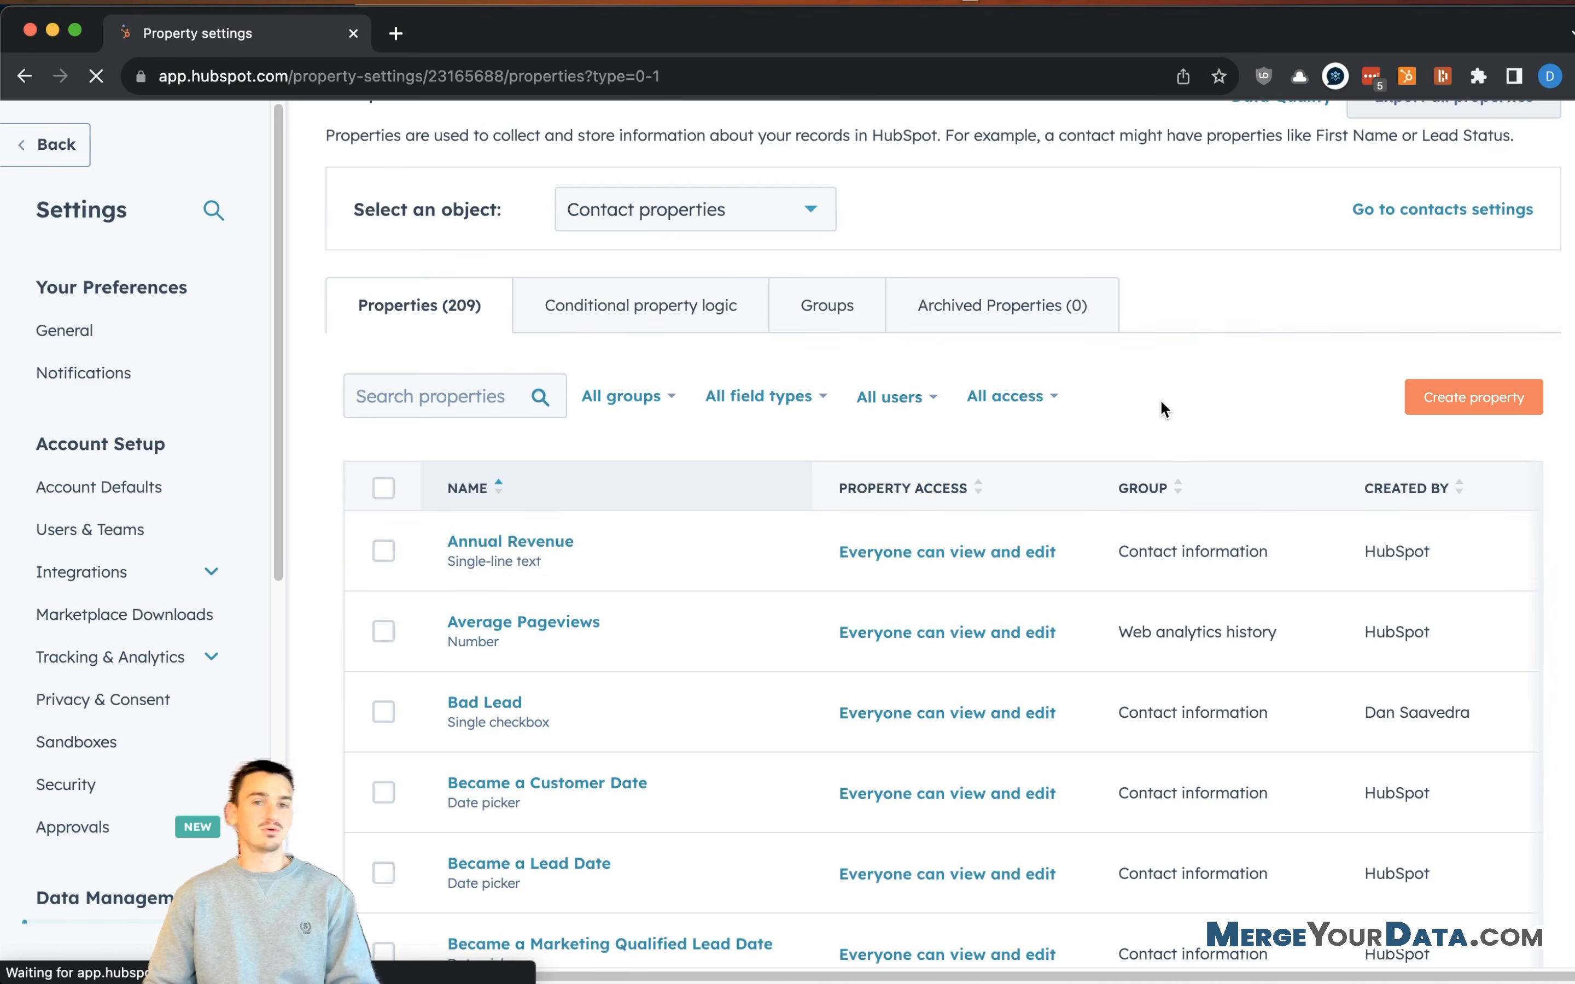
scroll(1189, 415, down, 1)
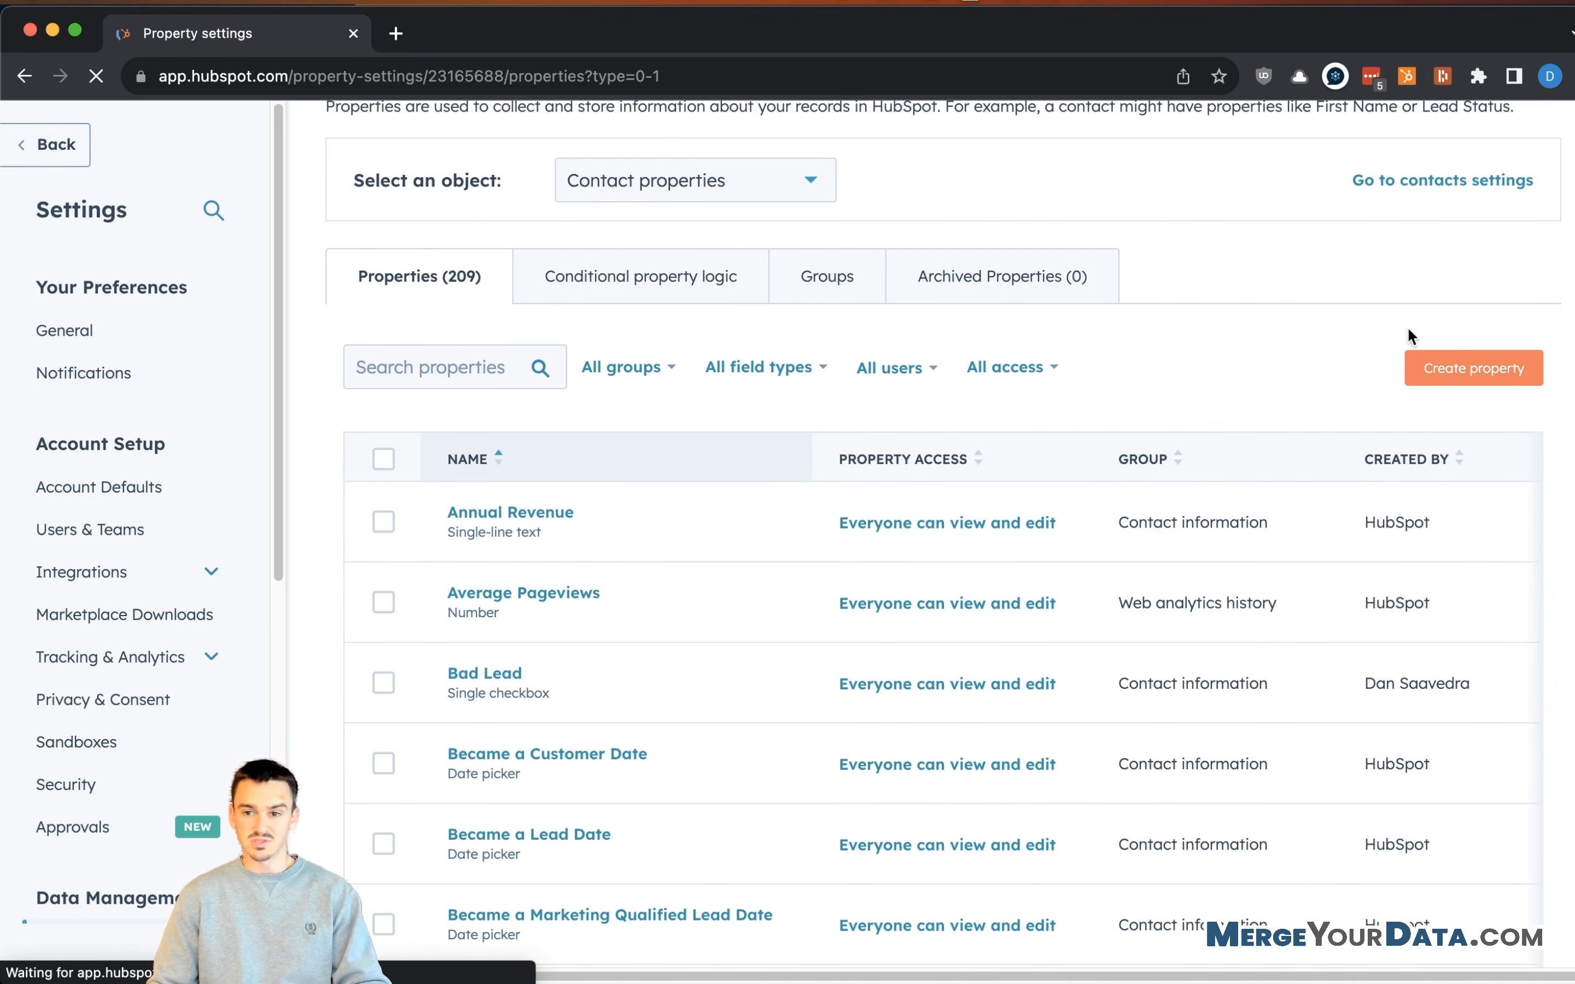
click(1435, 368)
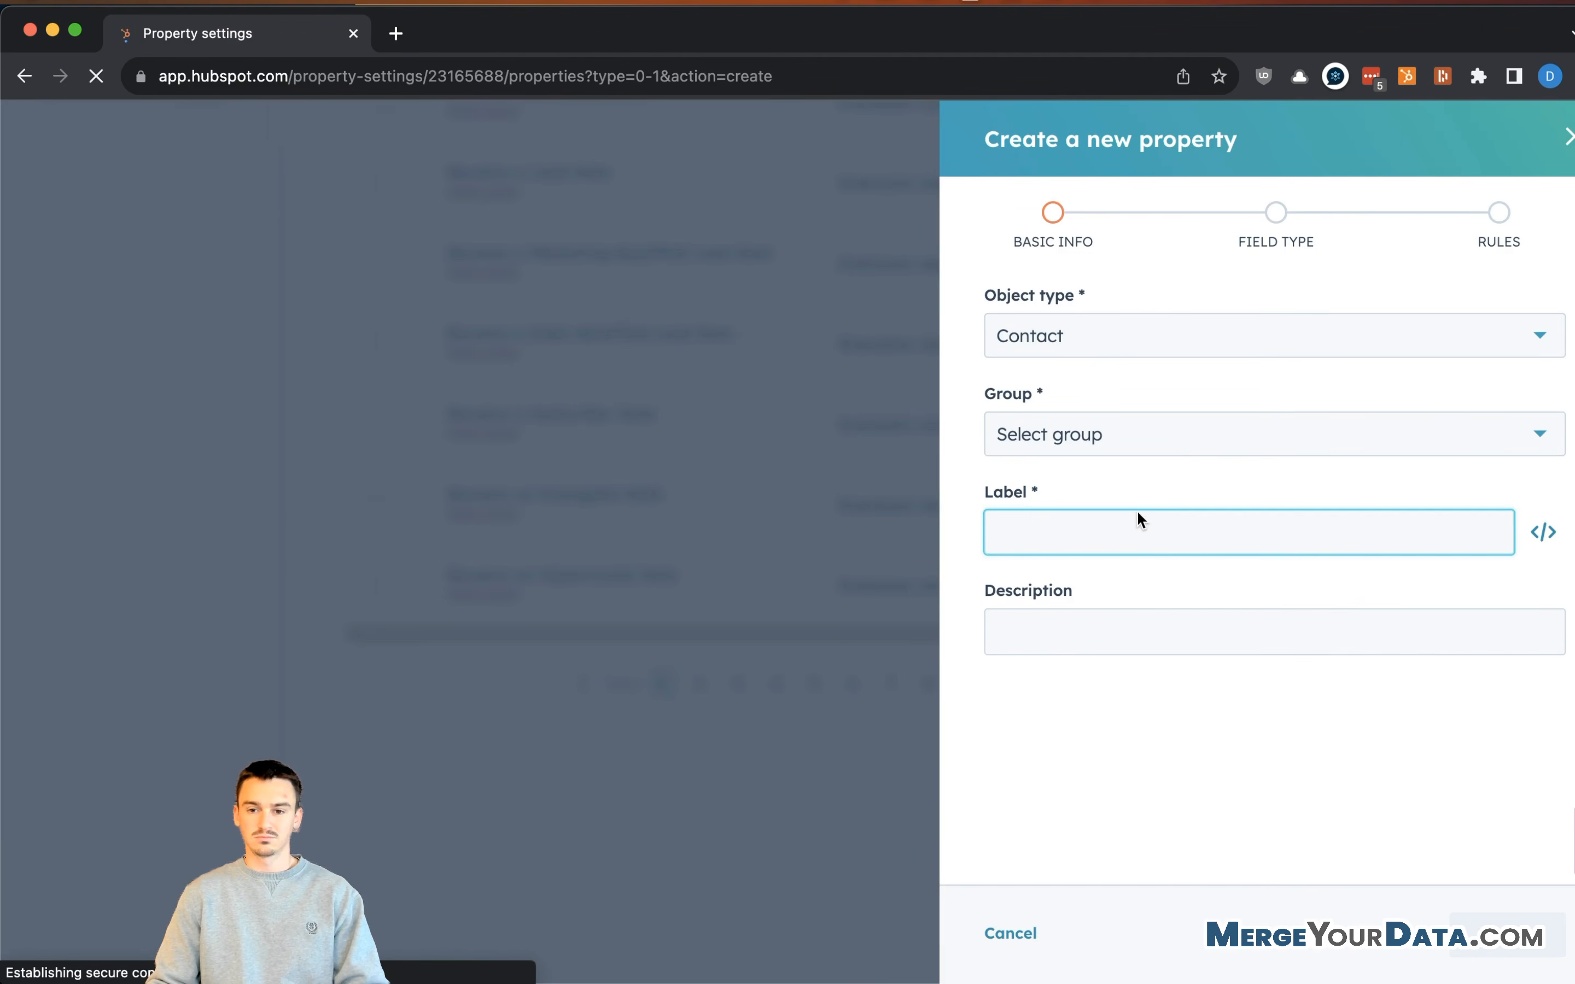
click(1187, 437)
click(1029, 912)
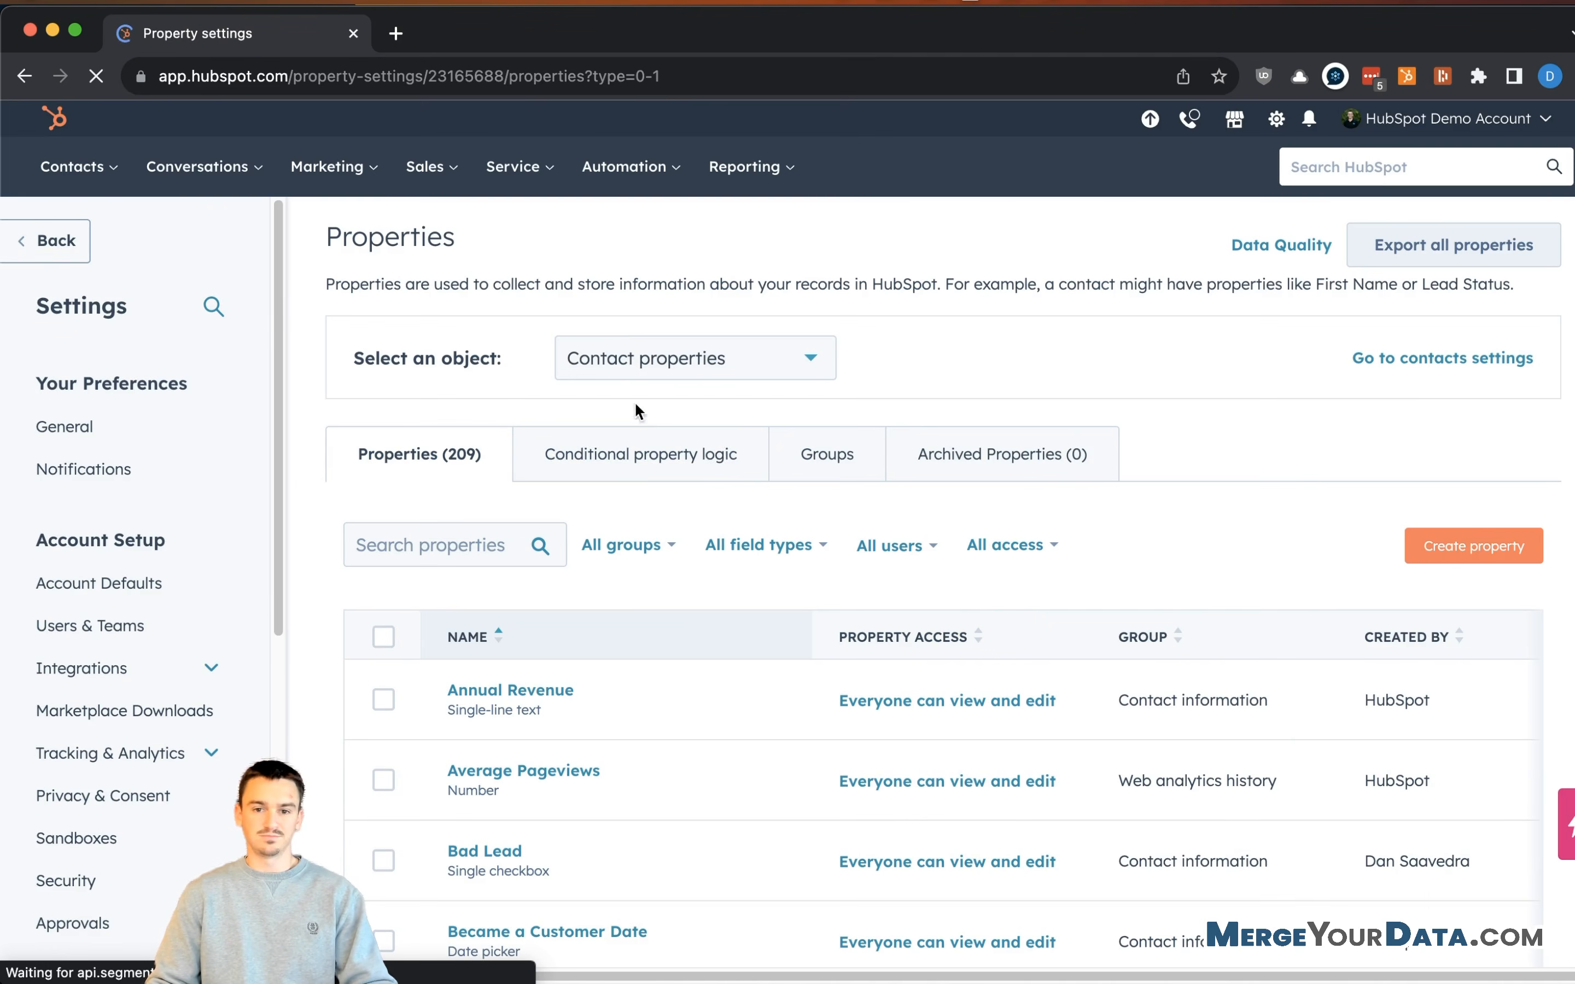
click(830, 478)
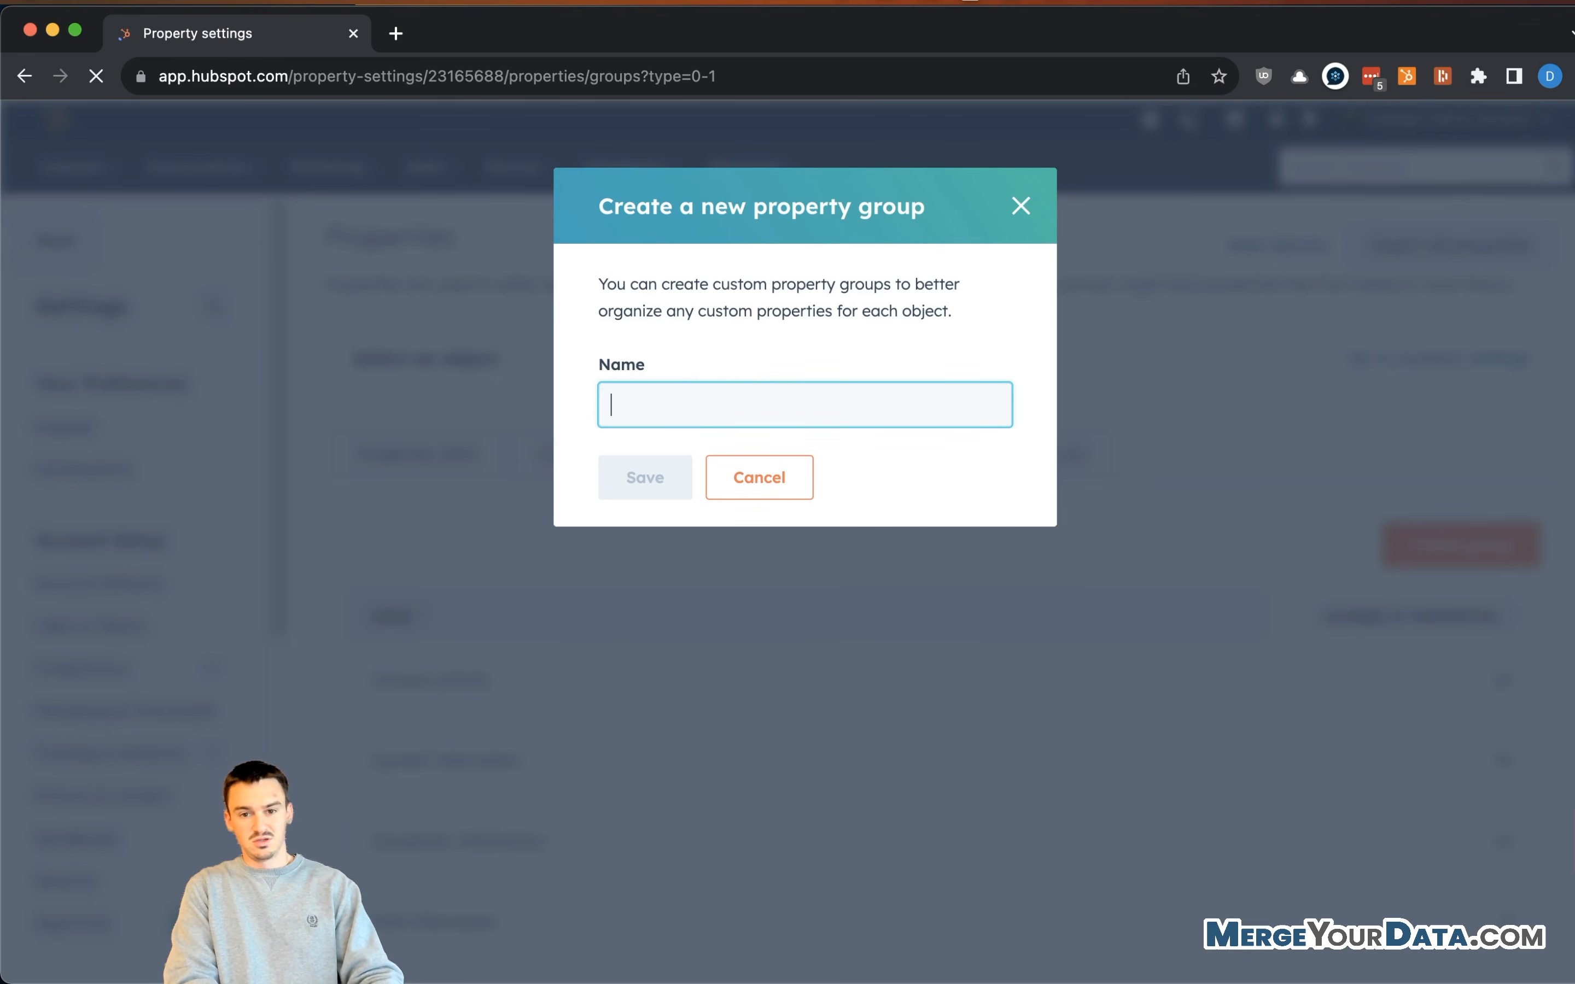
- Name the new property group 'Referral Information' and save it
text(Ref)
key(BackSpace)
text(ferral Information)
click(660, 492)
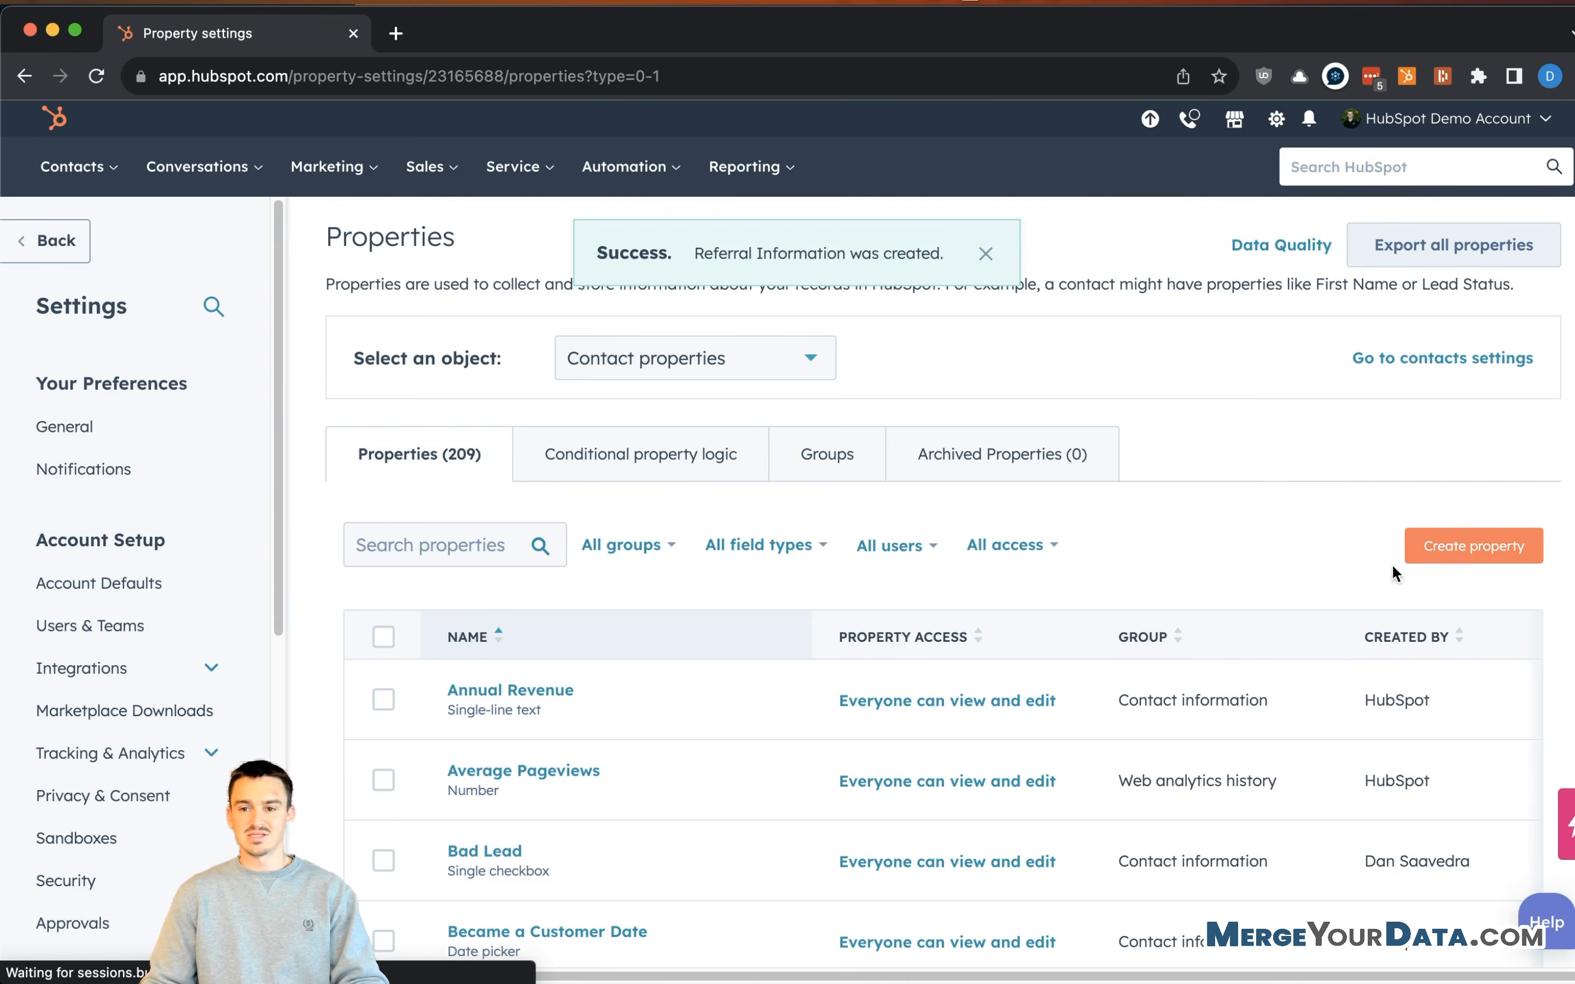
- Start a contact property labelled 'Sourced from Referral' in the Referral Information group
scroll(1392, 564, down, 3)
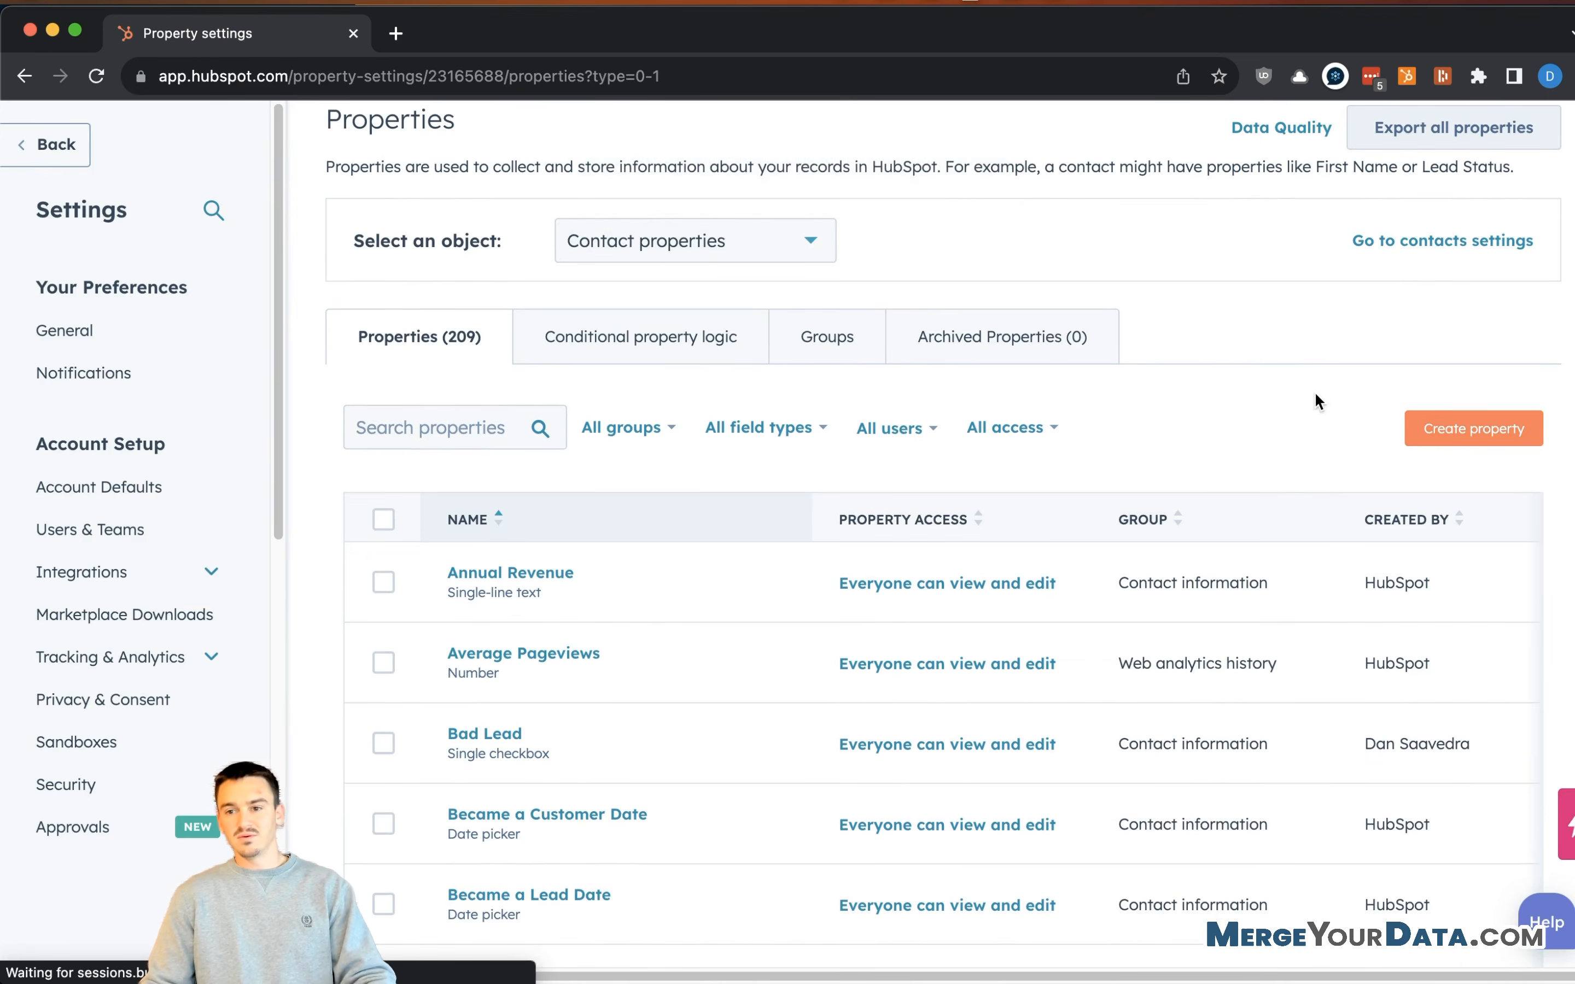
click(1454, 404)
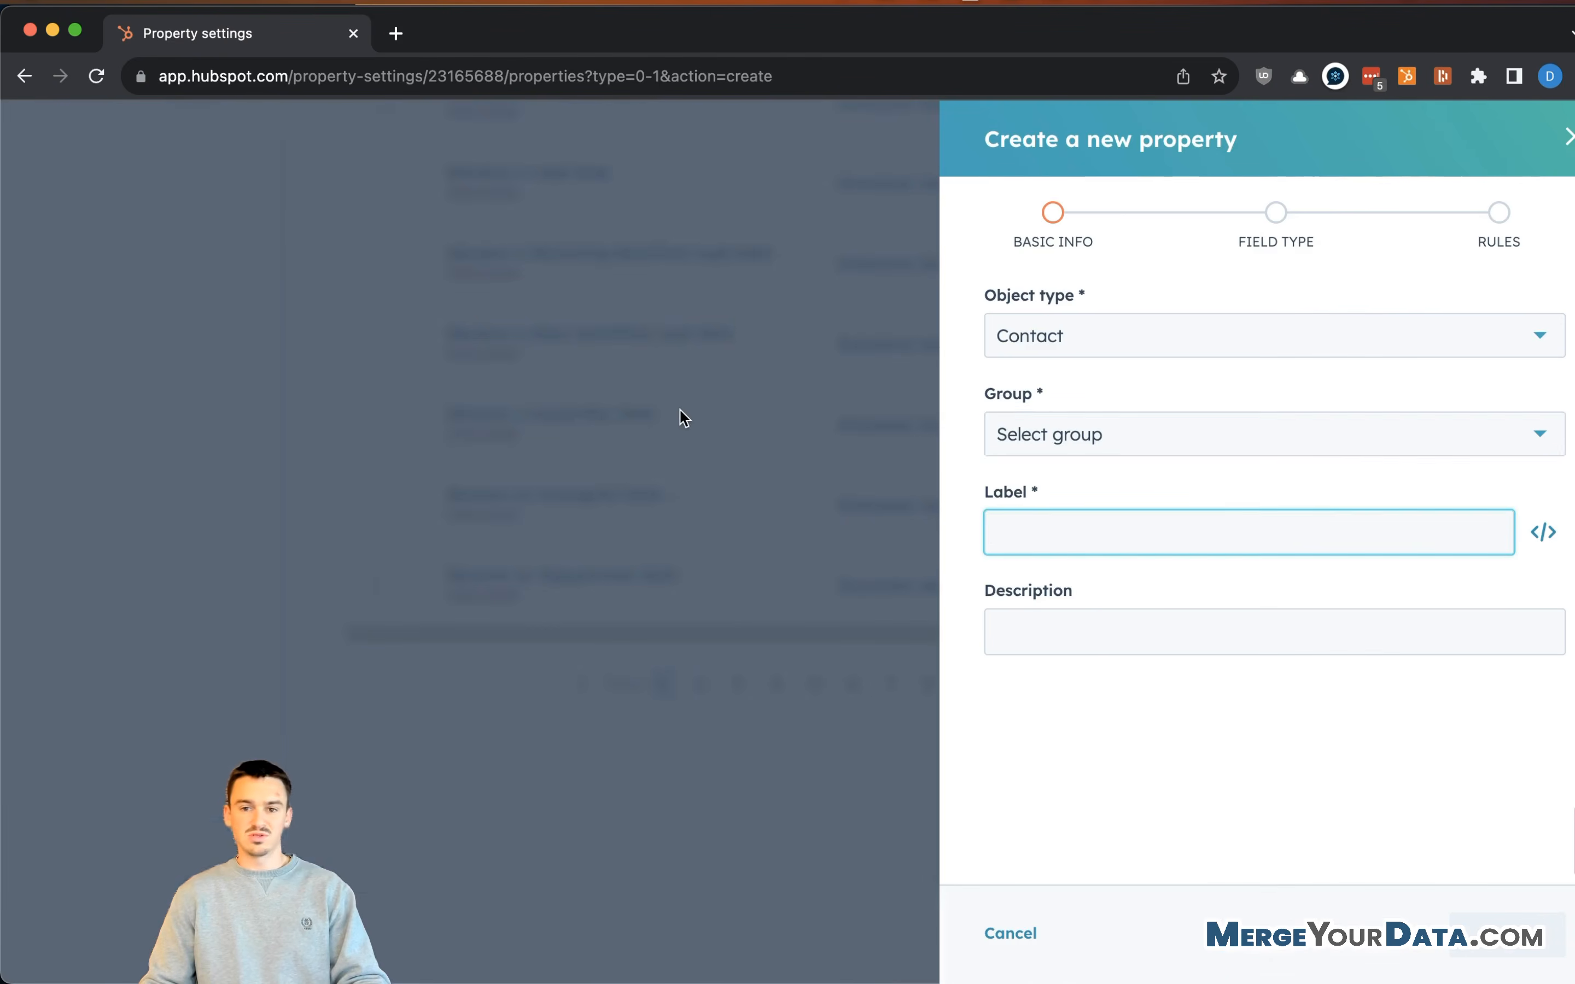
click(1208, 438)
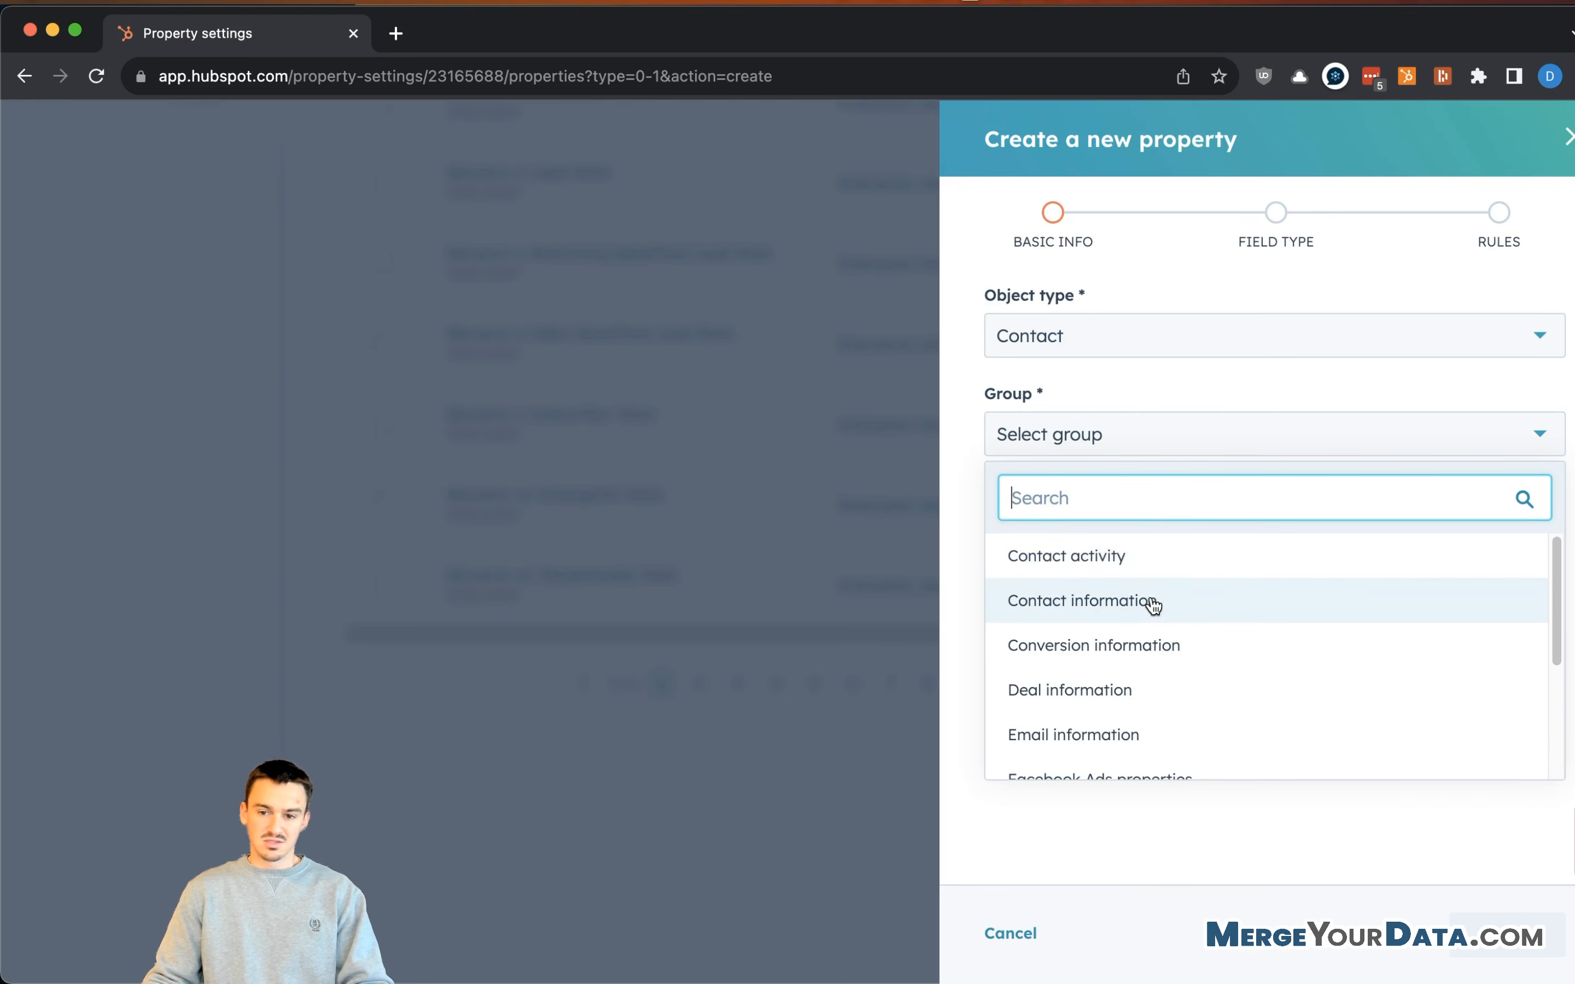
scroll(1153, 606, down, 3)
click(1138, 677)
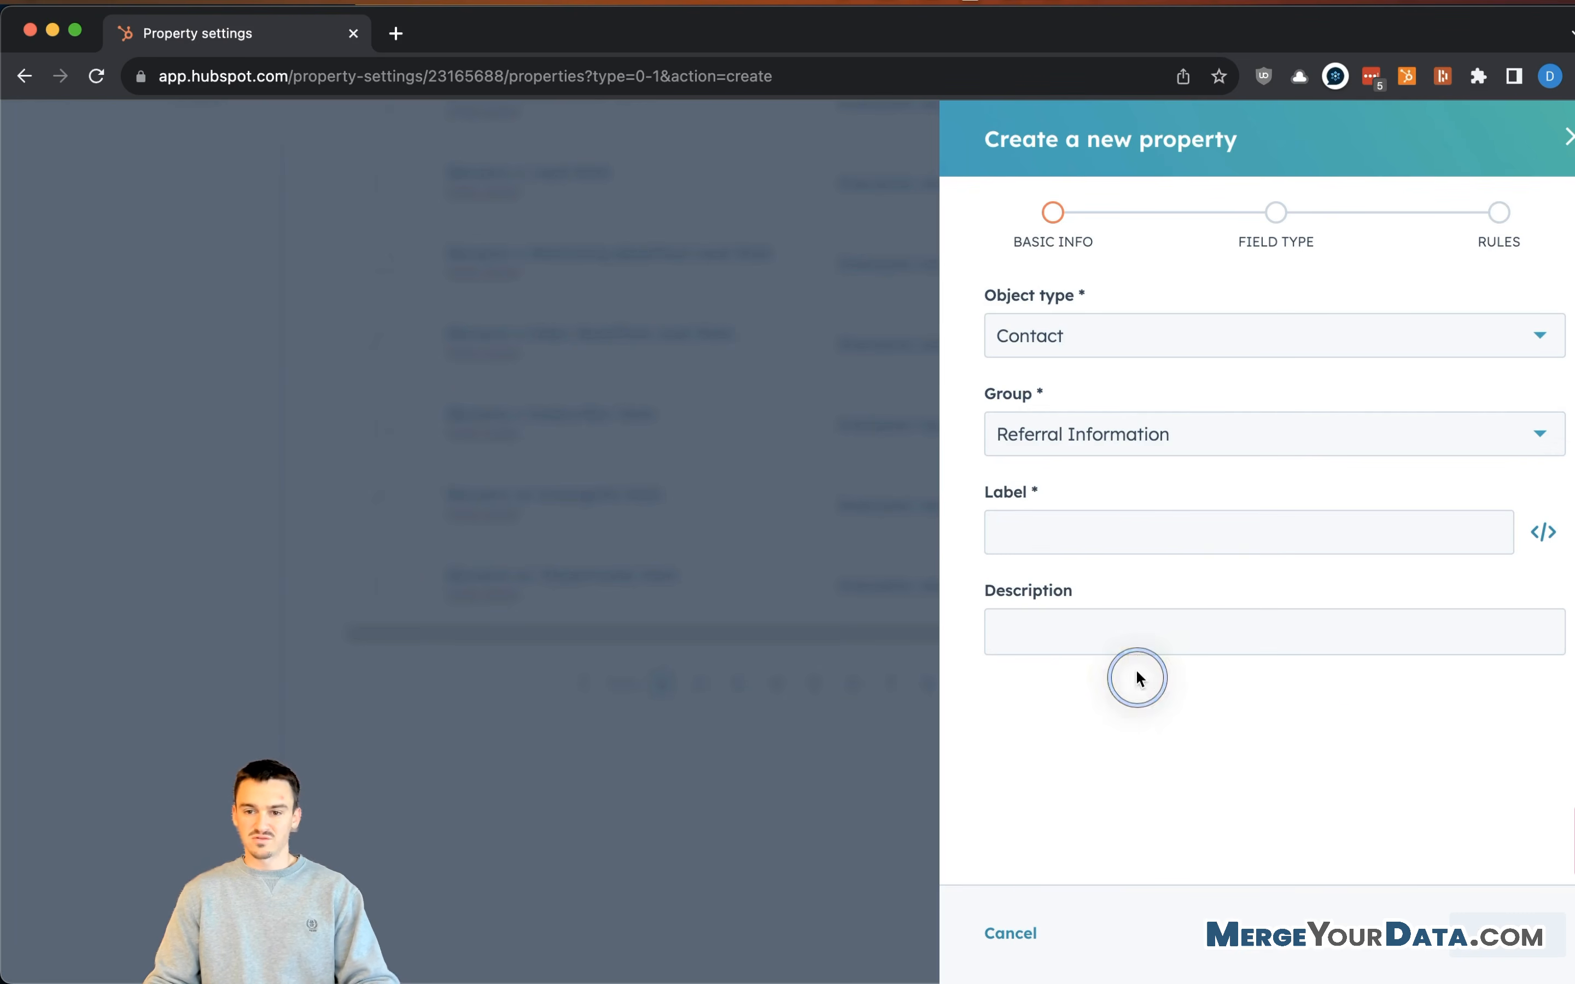
click(1100, 529)
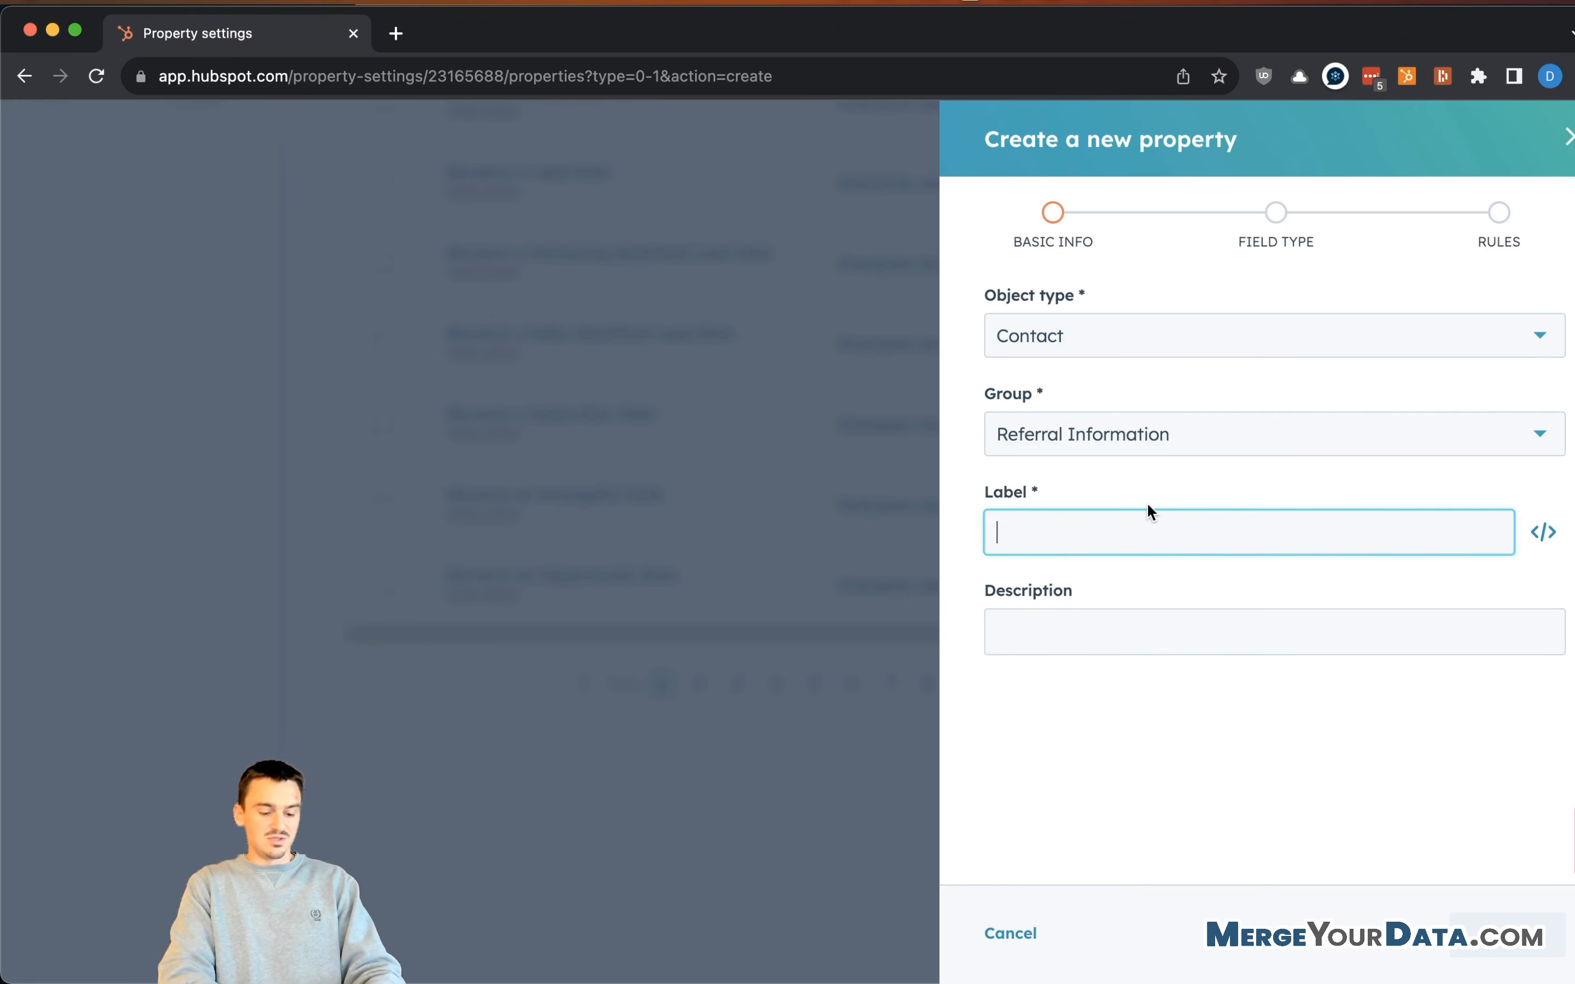
text(Sourced from Referral)
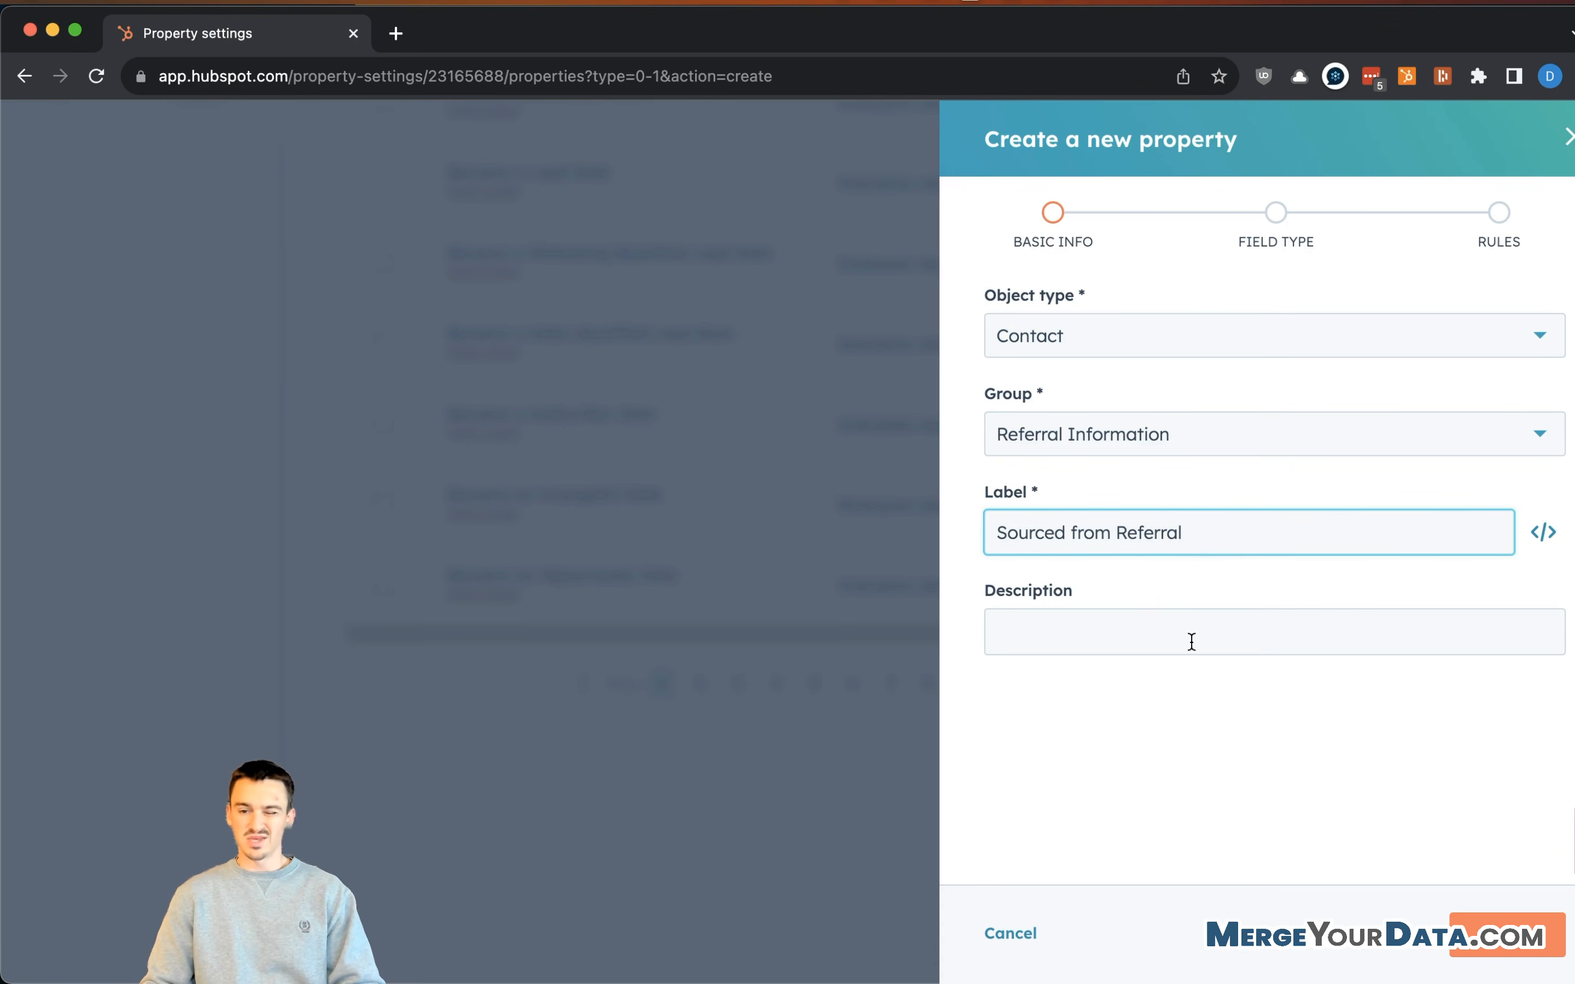
- Make it a Single checkbox field with Yes/No options and create it
click(1511, 951)
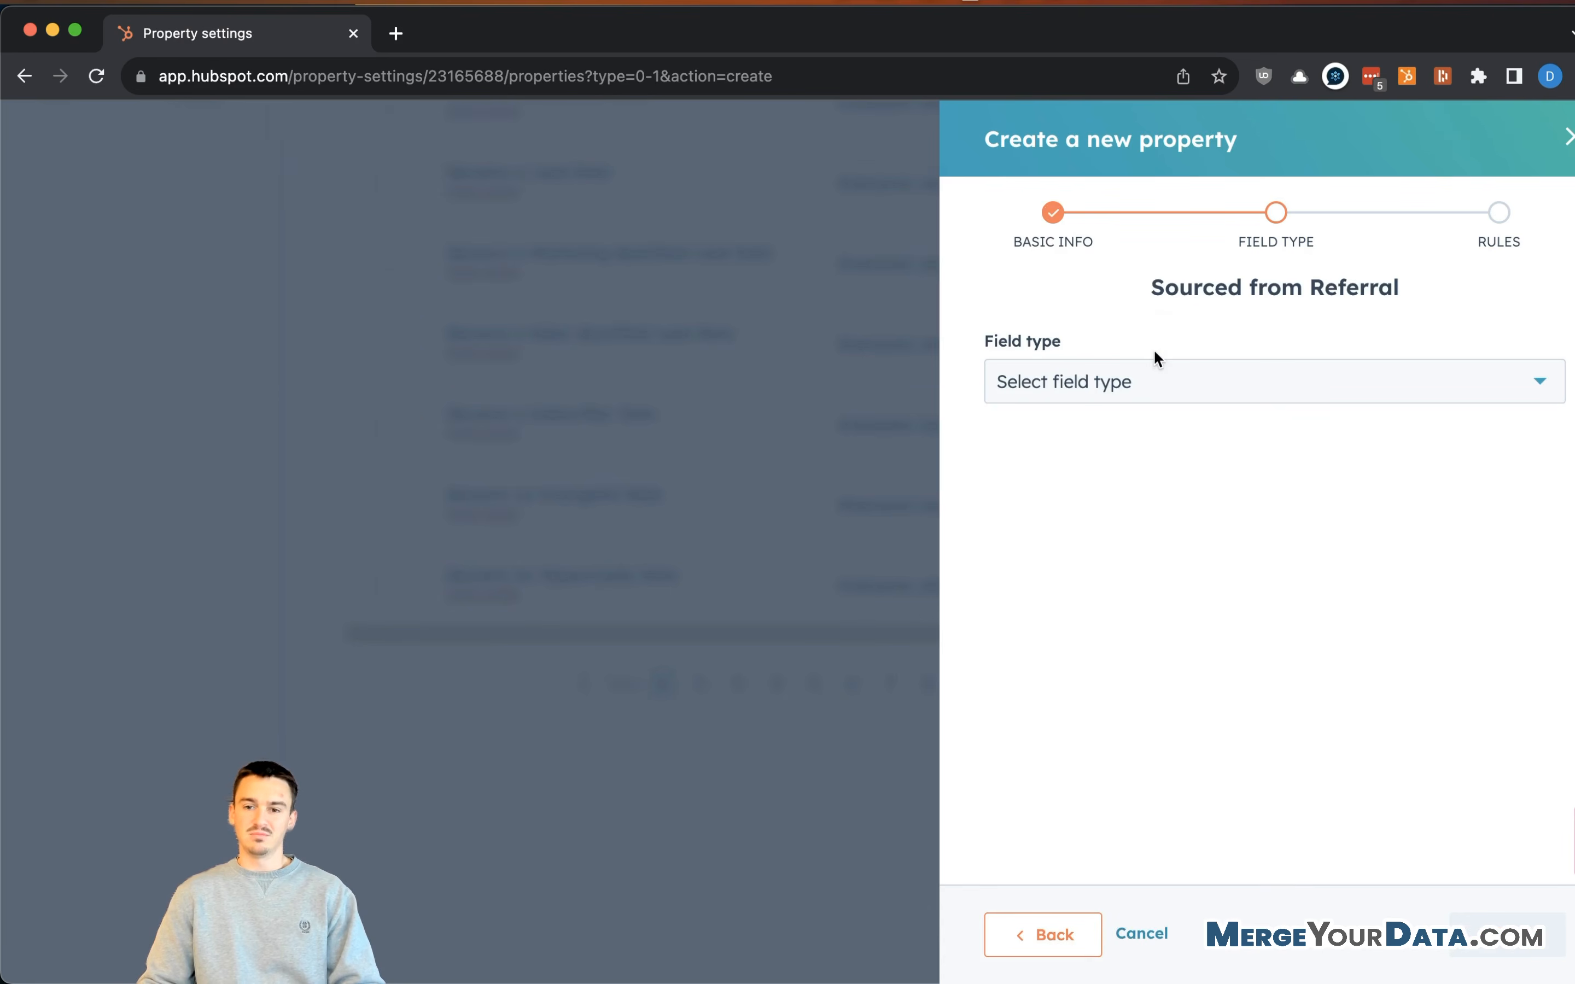
click(1044, 386)
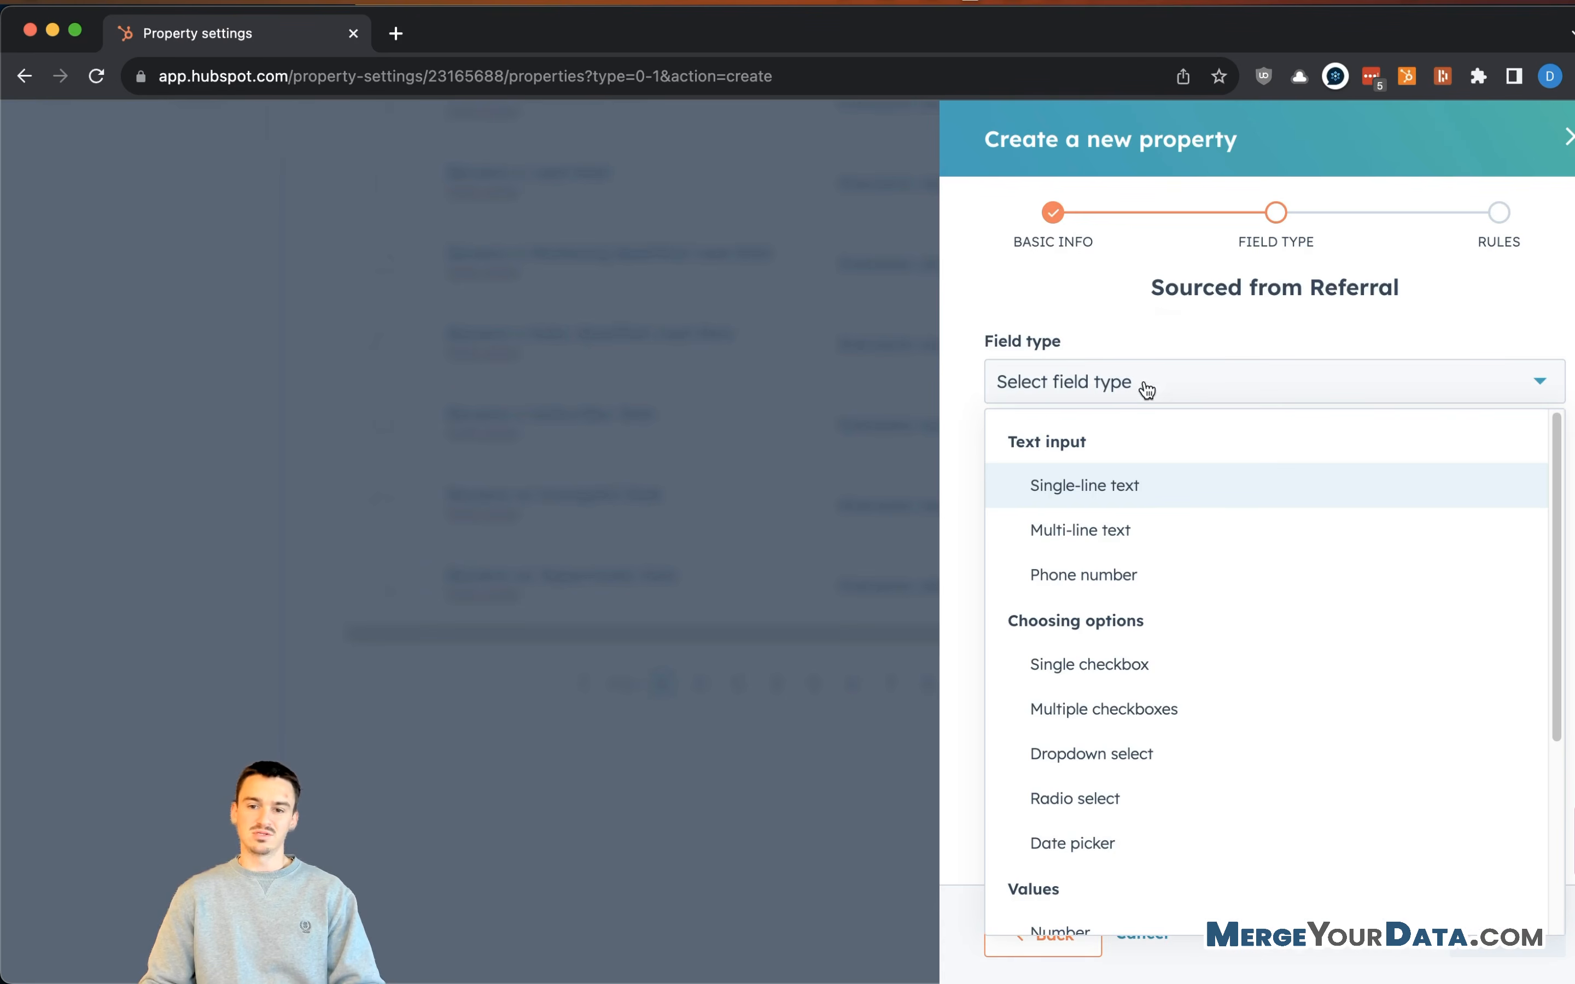
click(1183, 679)
click(1195, 395)
click(1197, 400)
click(1048, 548)
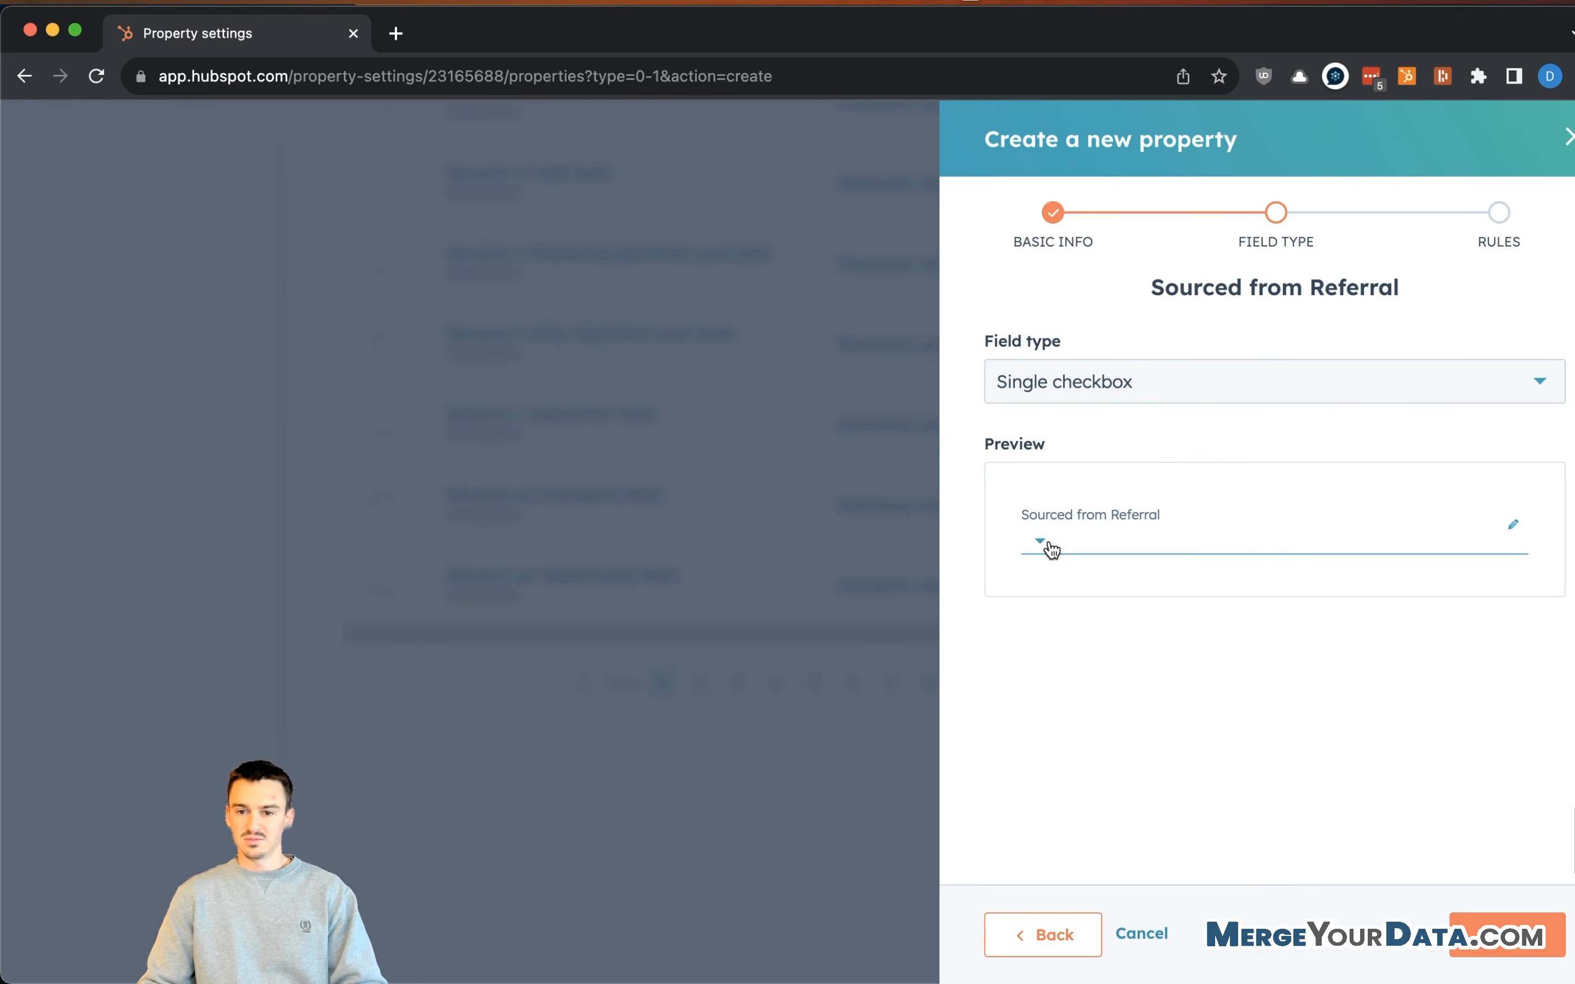
click(1508, 956)
click(1510, 952)
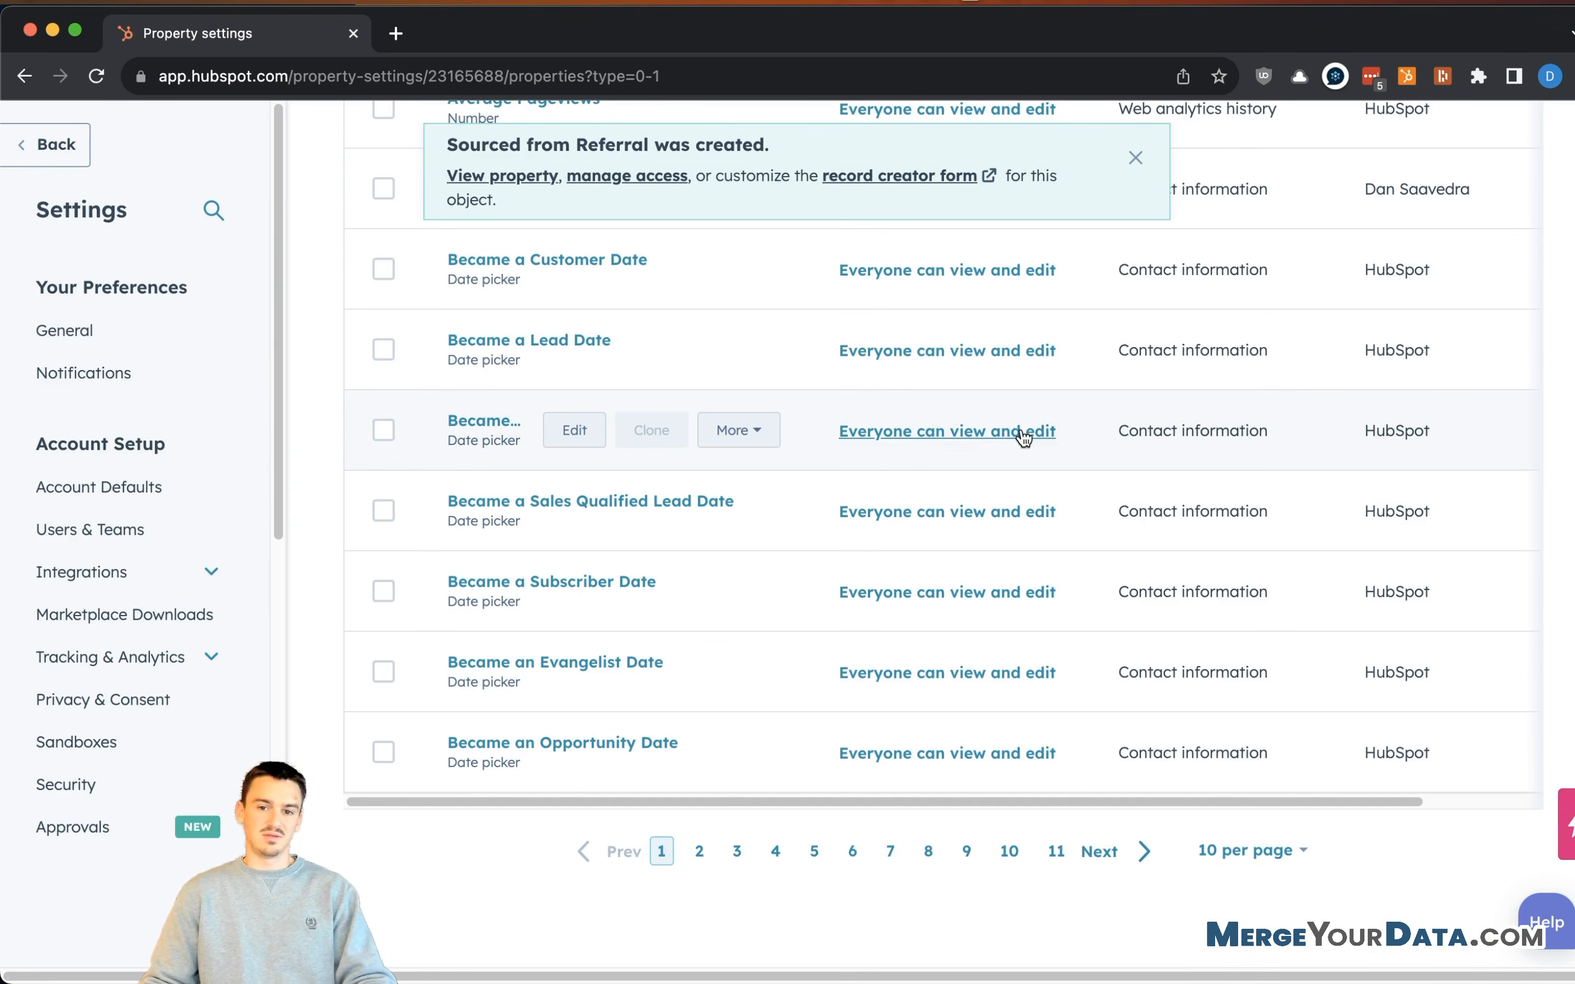
- Search the contact properties for 'type' and scroll through the results
scroll(703, 545, up, 10)
click(447, 547)
text(type)
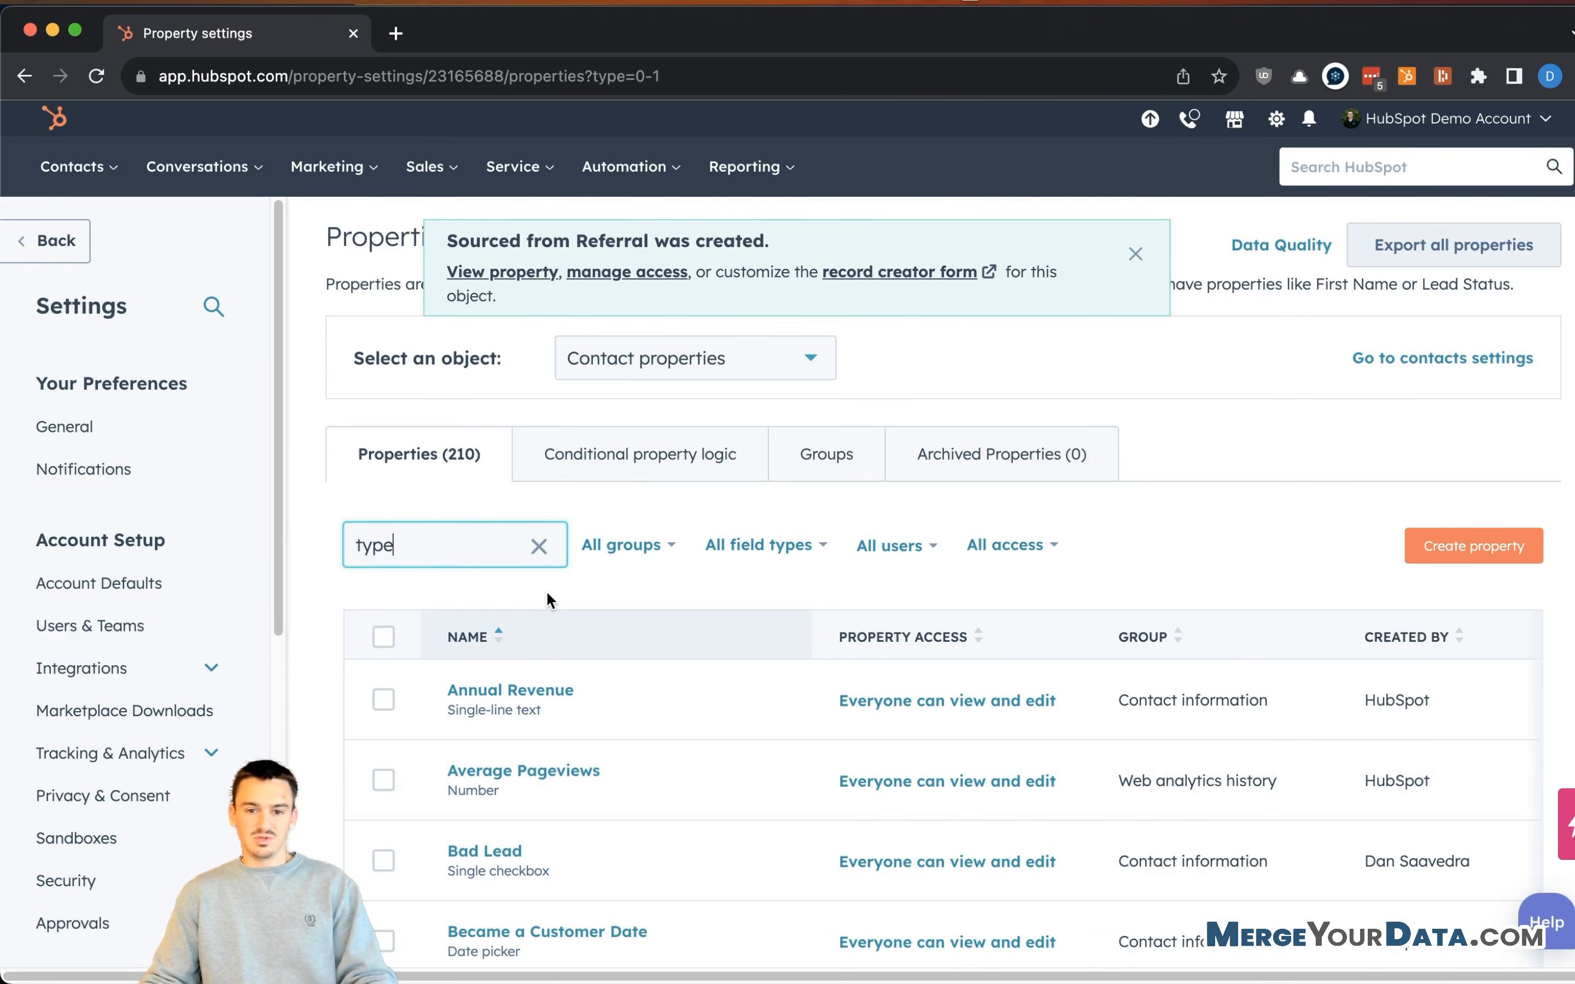
scroll(651, 610, down, 3)
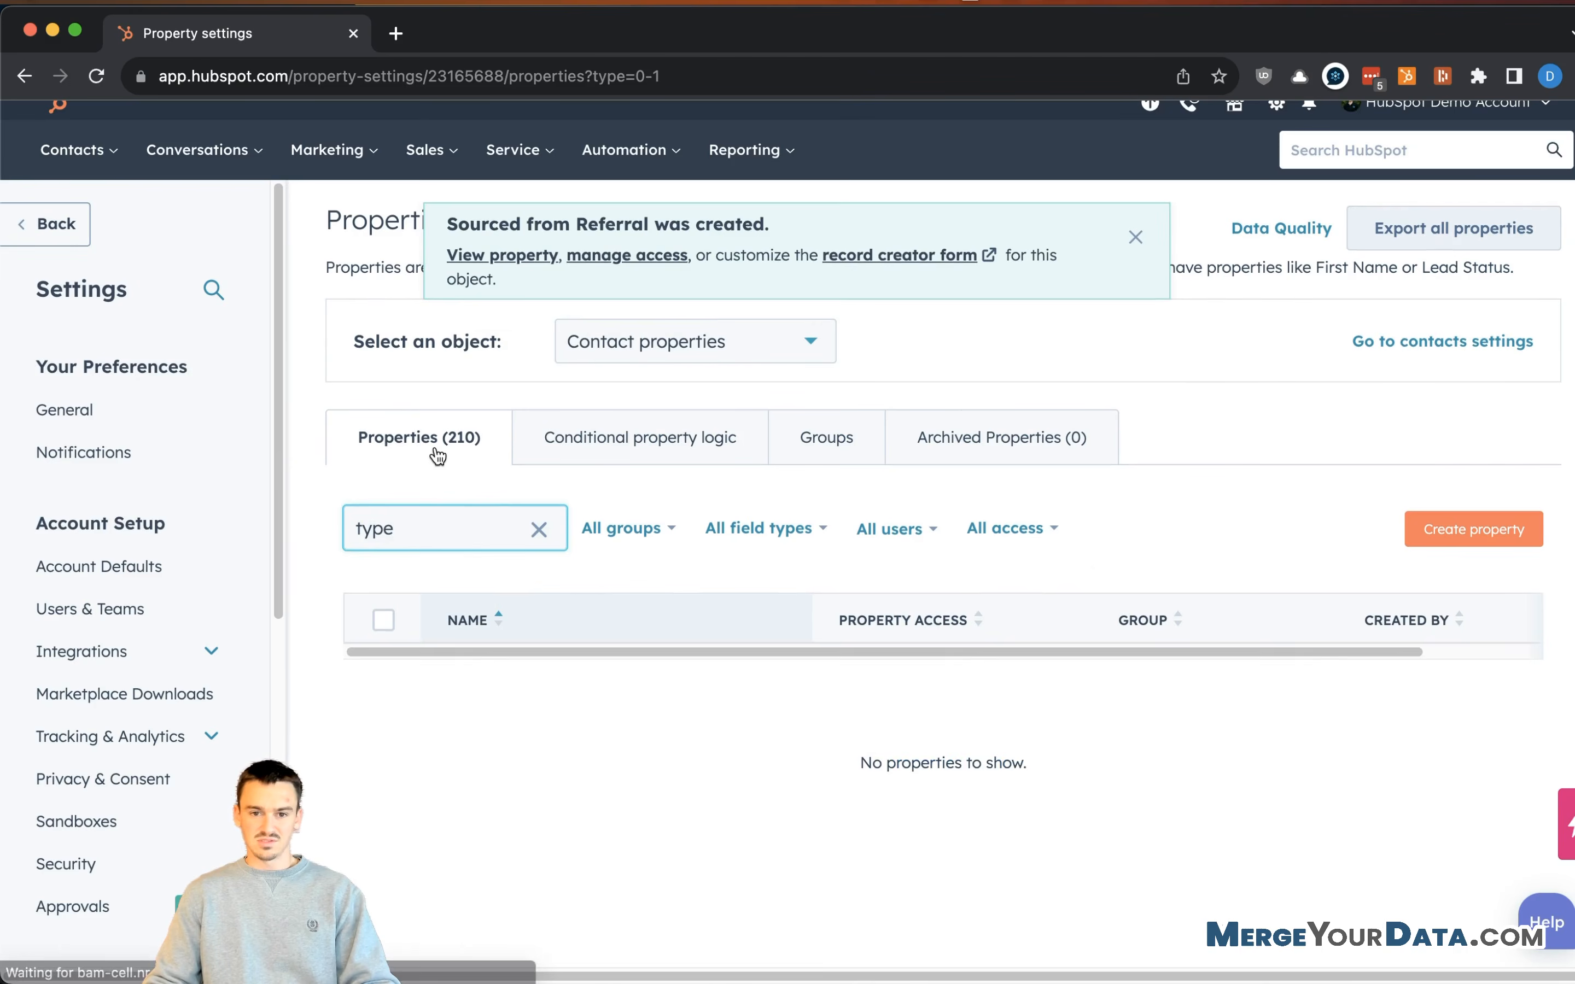
scroll(450, 580, down, 3)
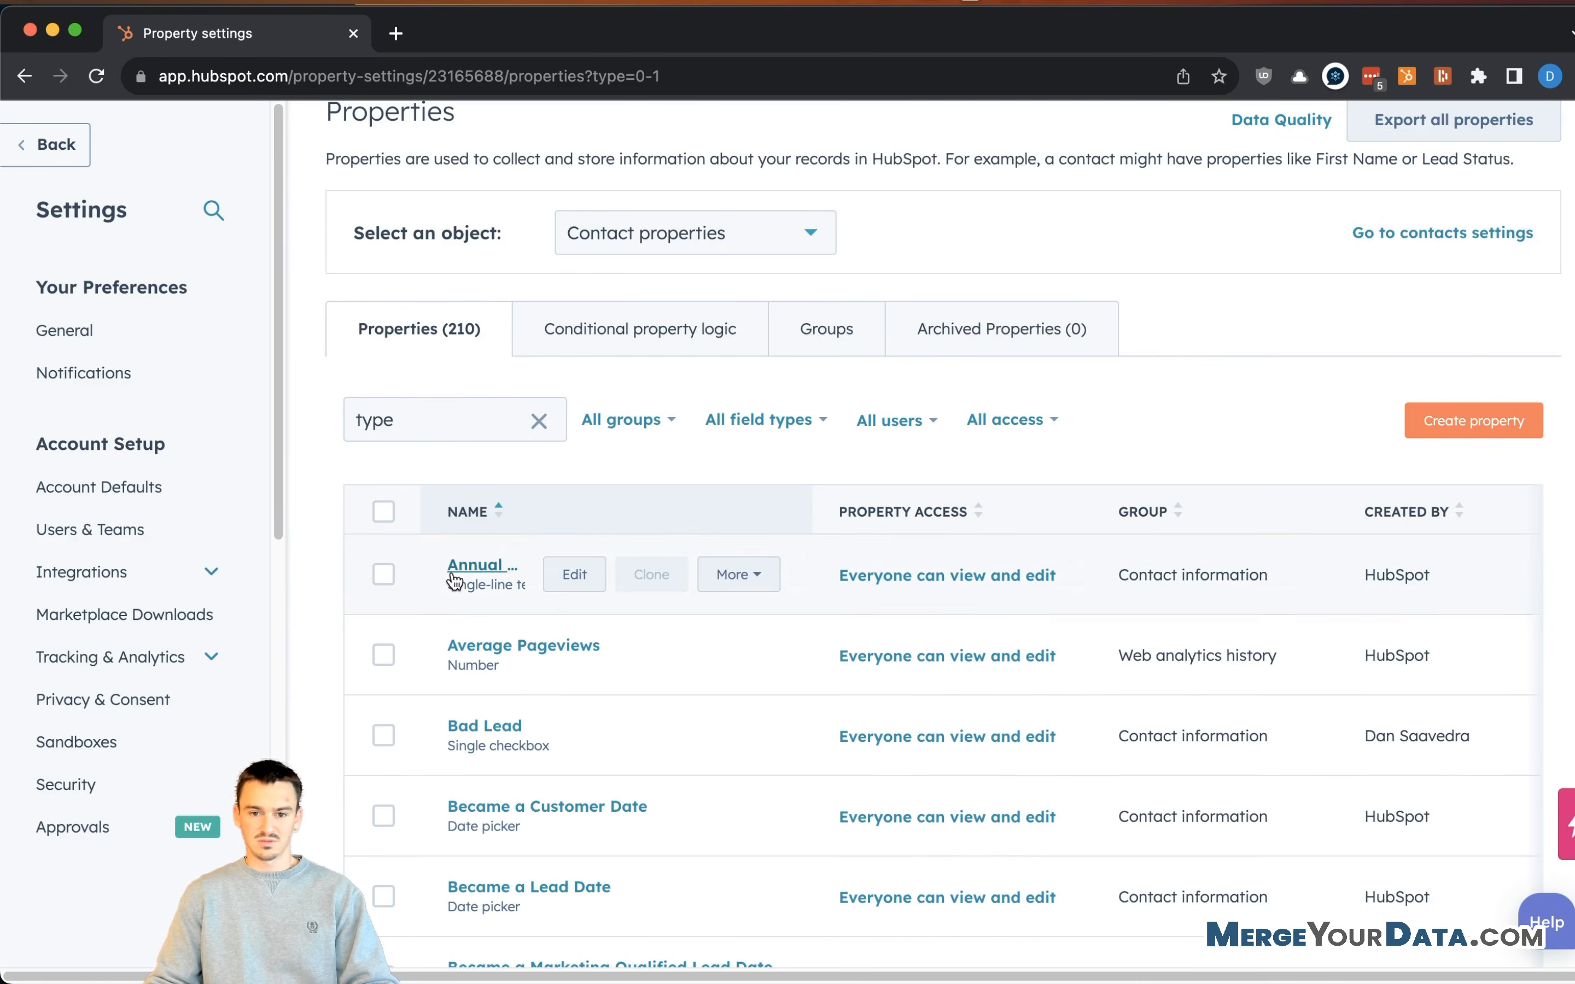
scroll(749, 618, down, 10)
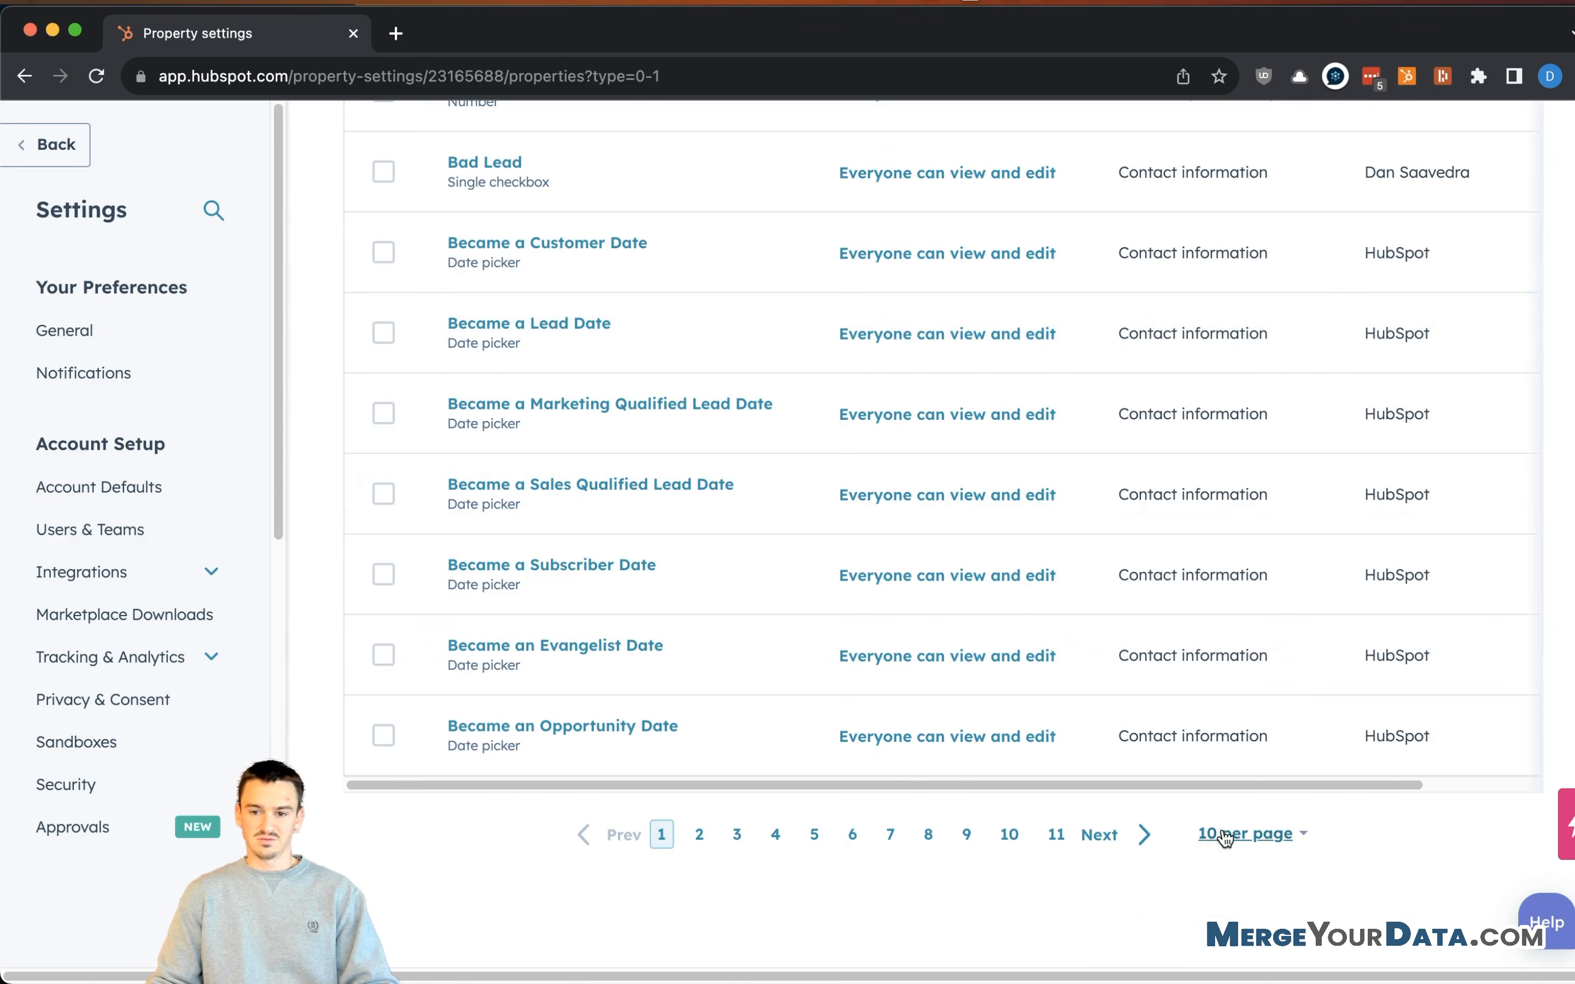
- Show 100 properties per page and scroll the list
click(1225, 835)
click(1221, 773)
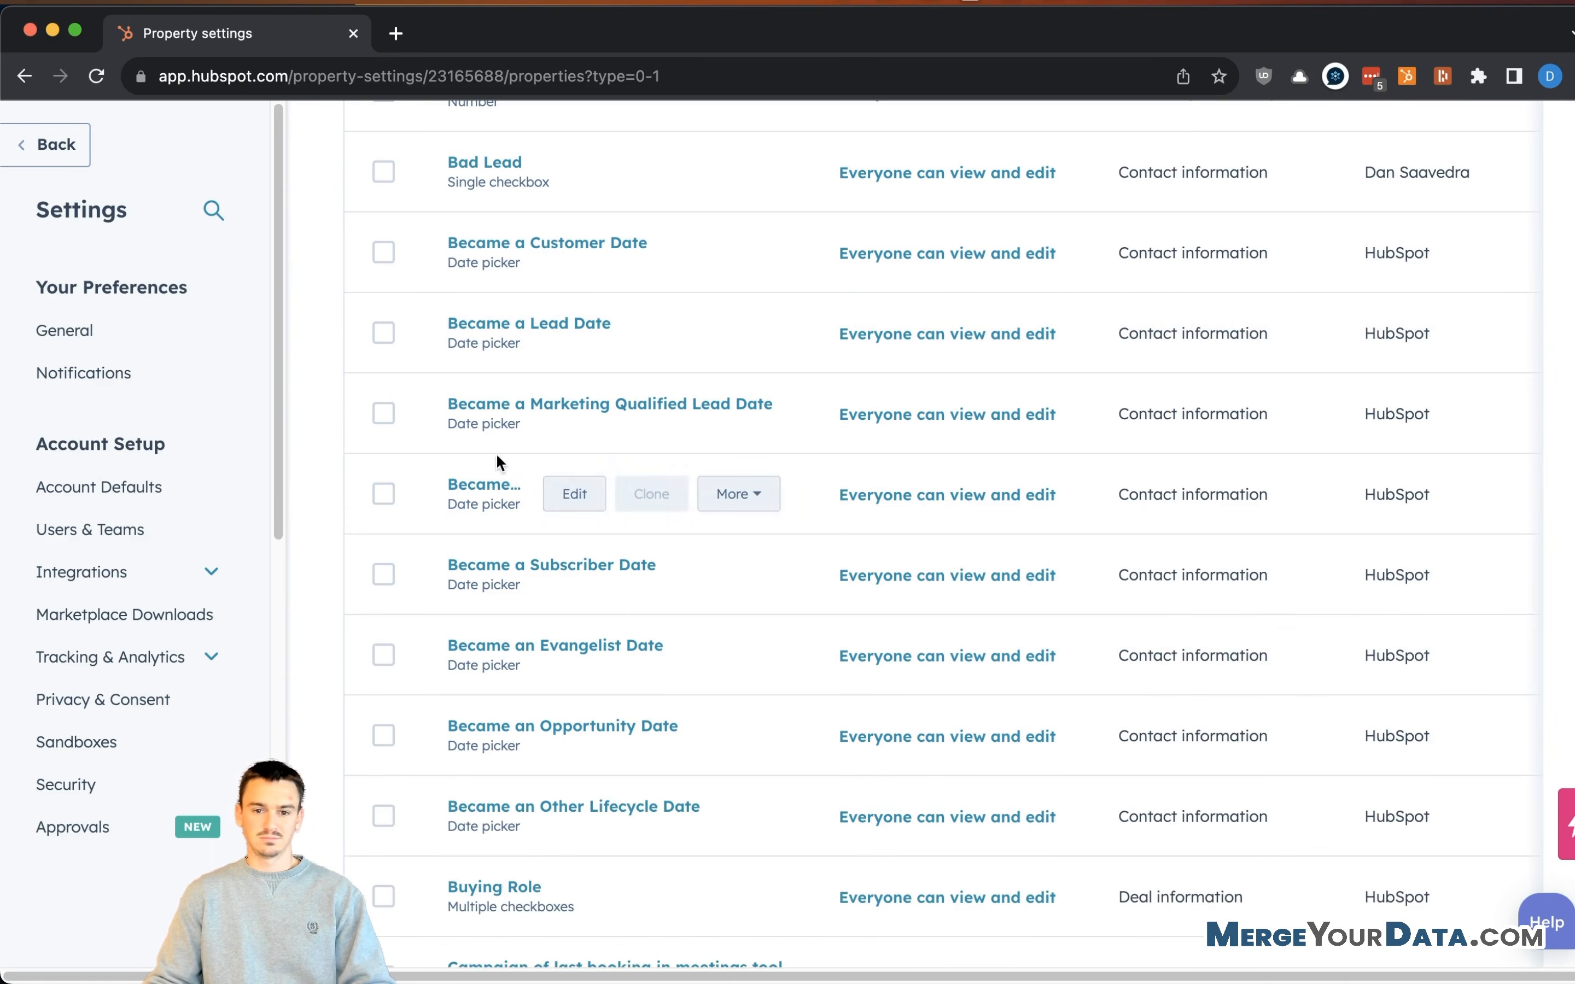
scroll(550, 475, down, 10)
scroll(616, 500, down, 14)
scroll(664, 527, down, 6)
scroll(663, 532, up, 20)
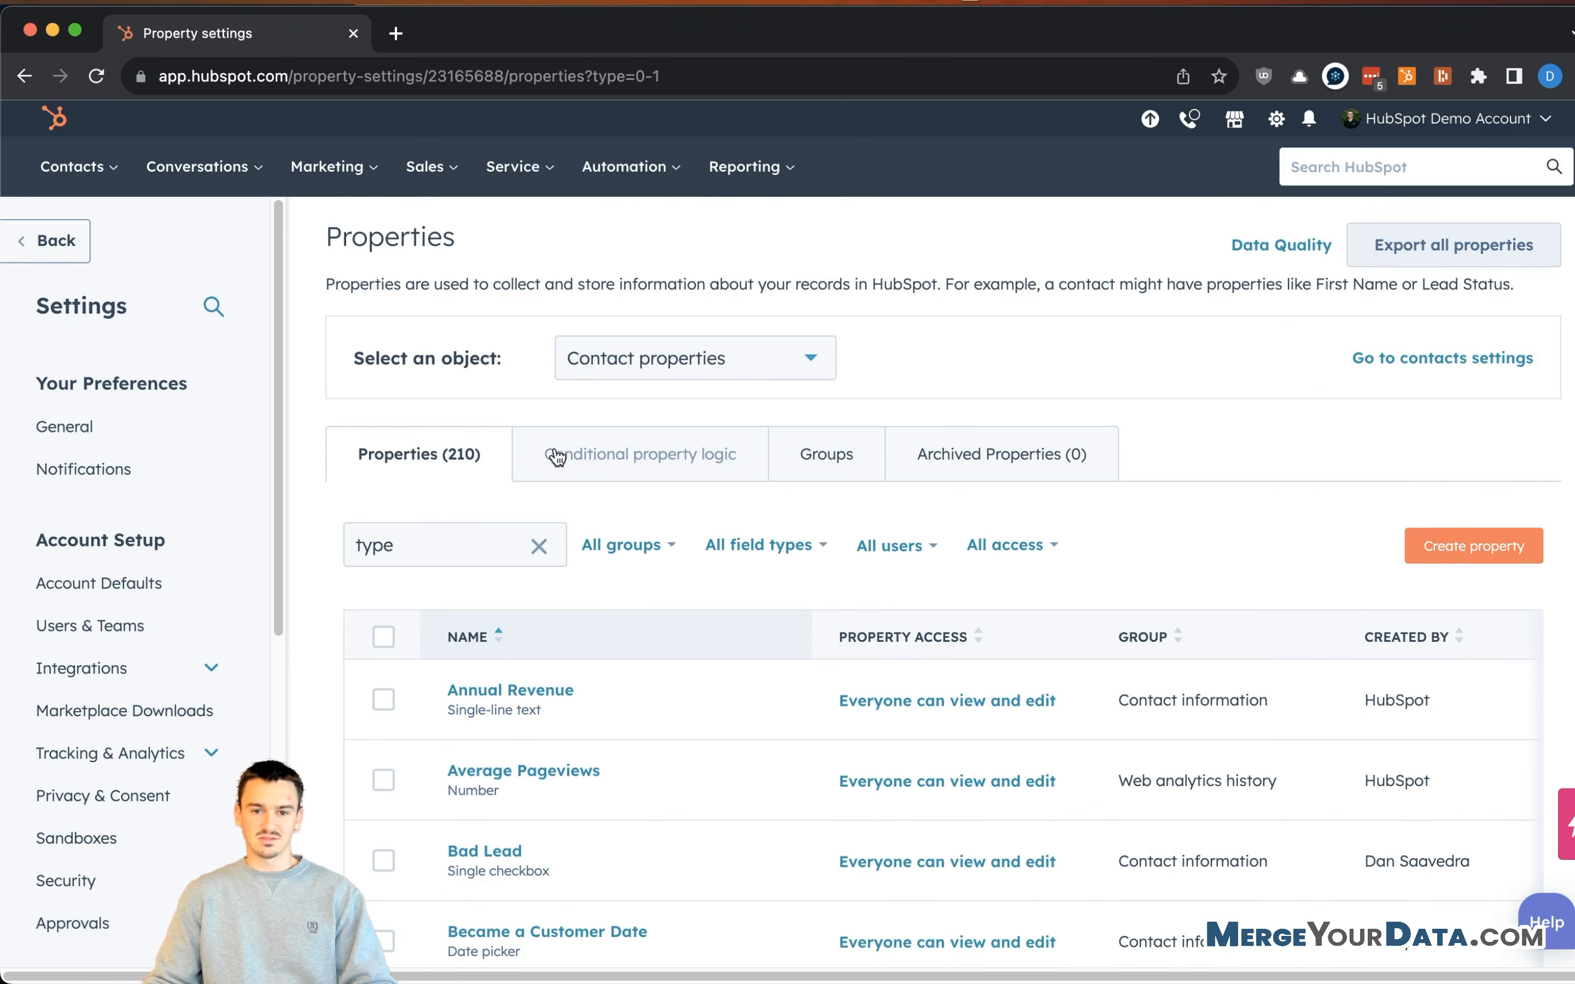
- Clear the property search to show all contact properties again
click(467, 544)
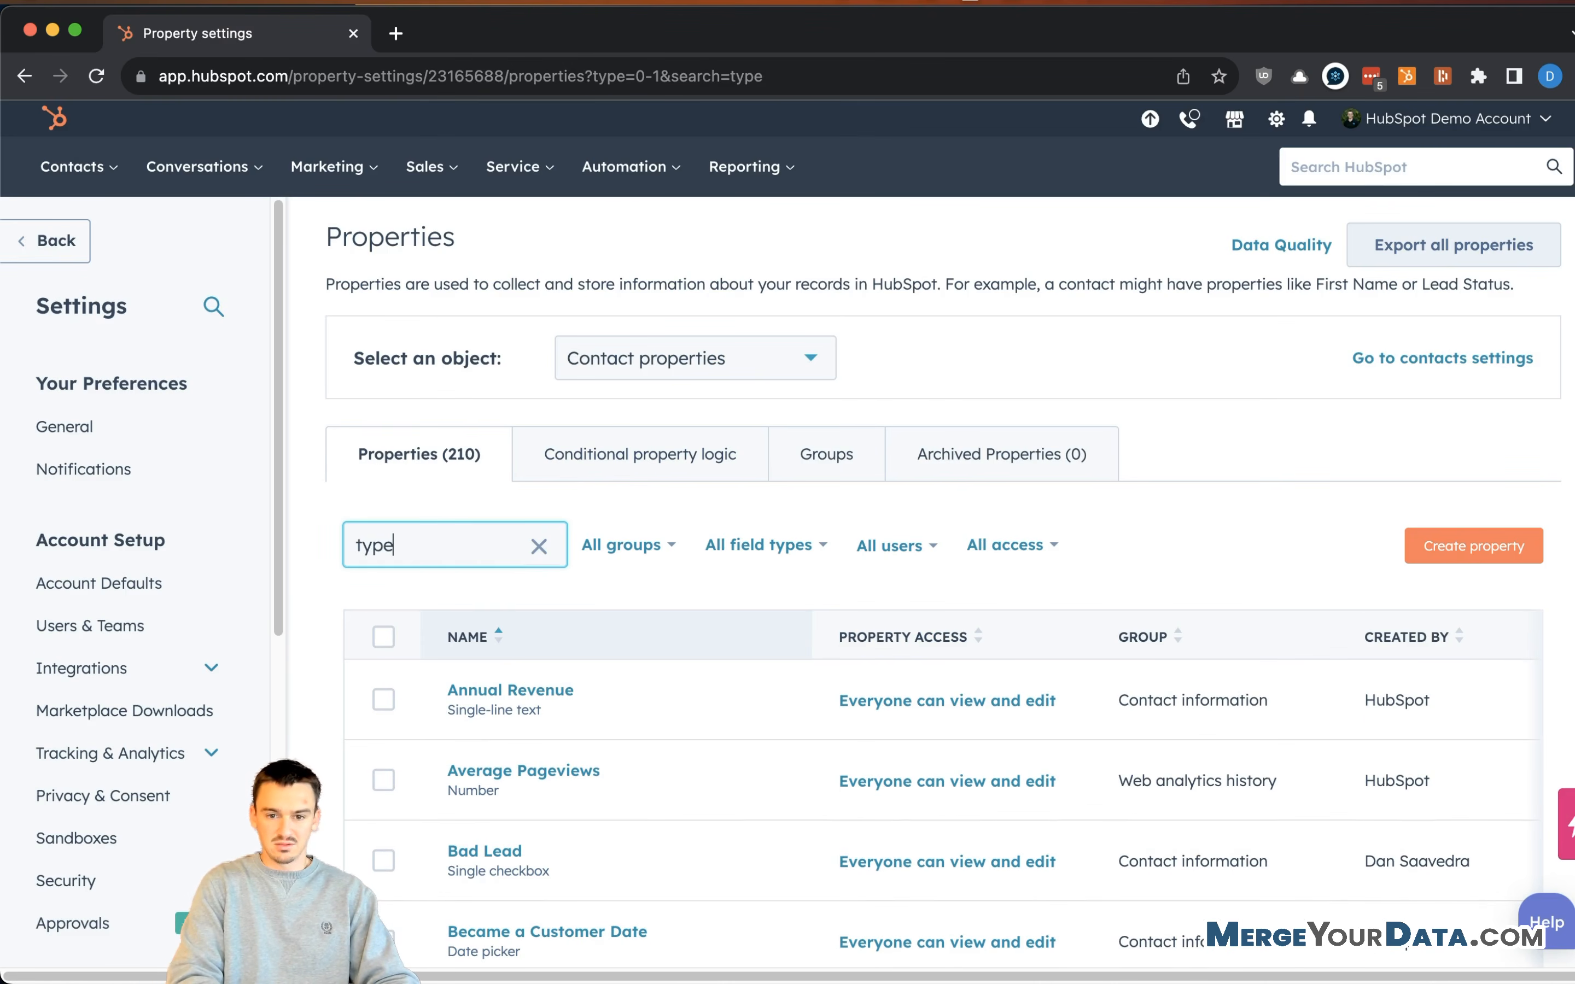
click(1181, 493)
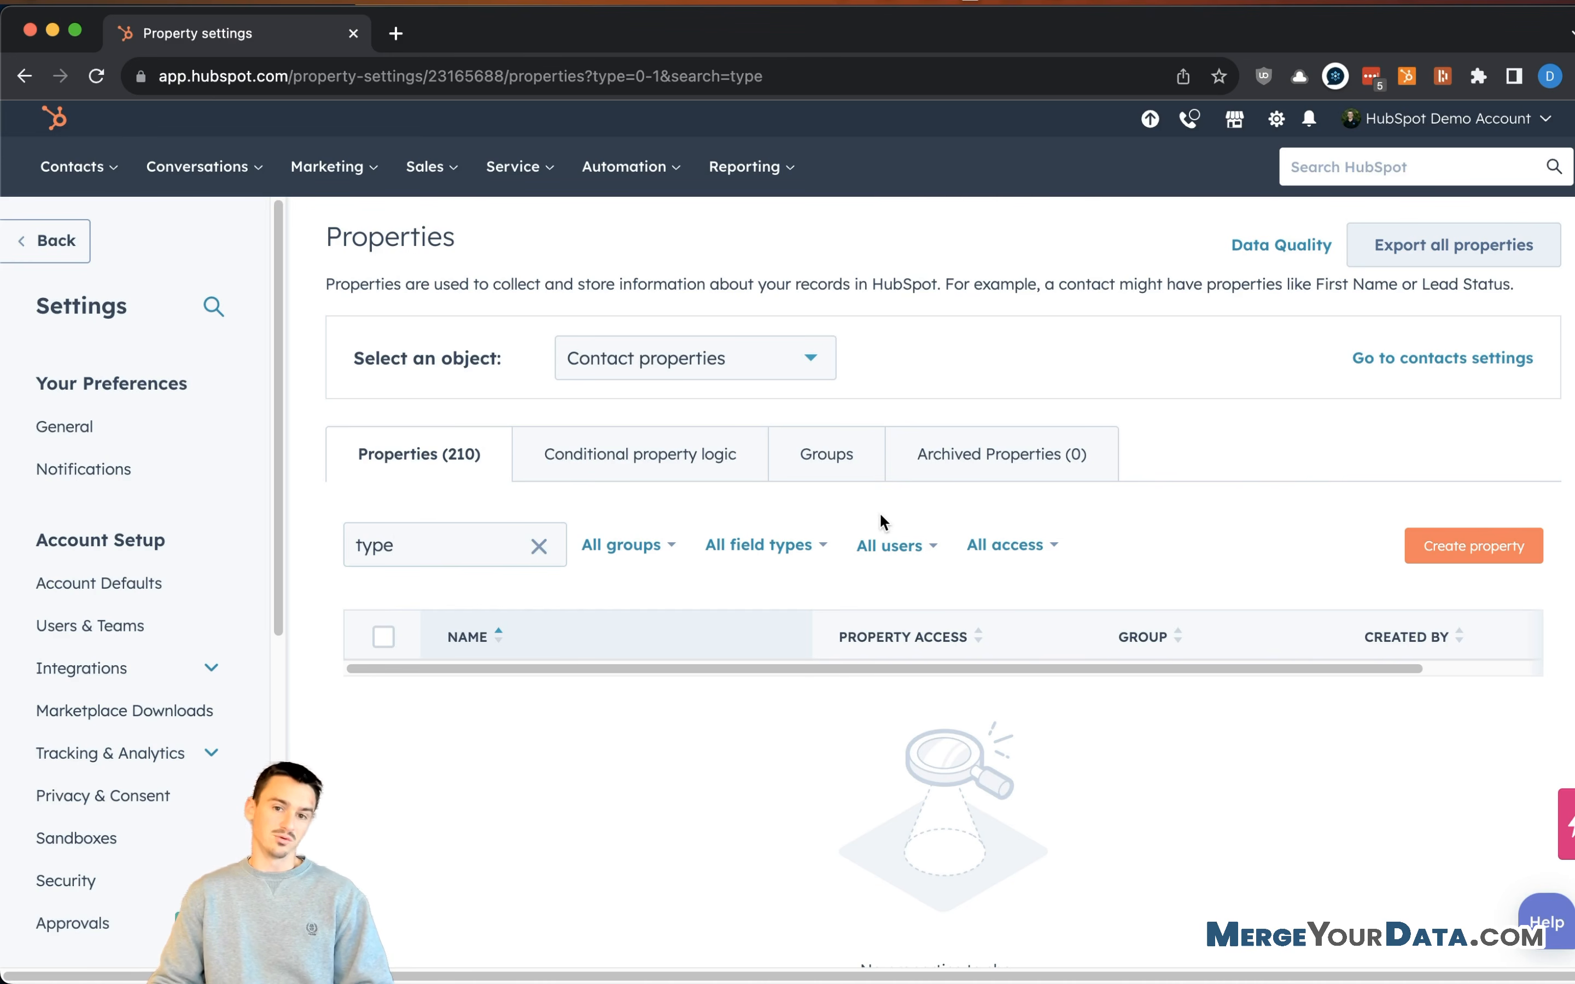
click(540, 548)
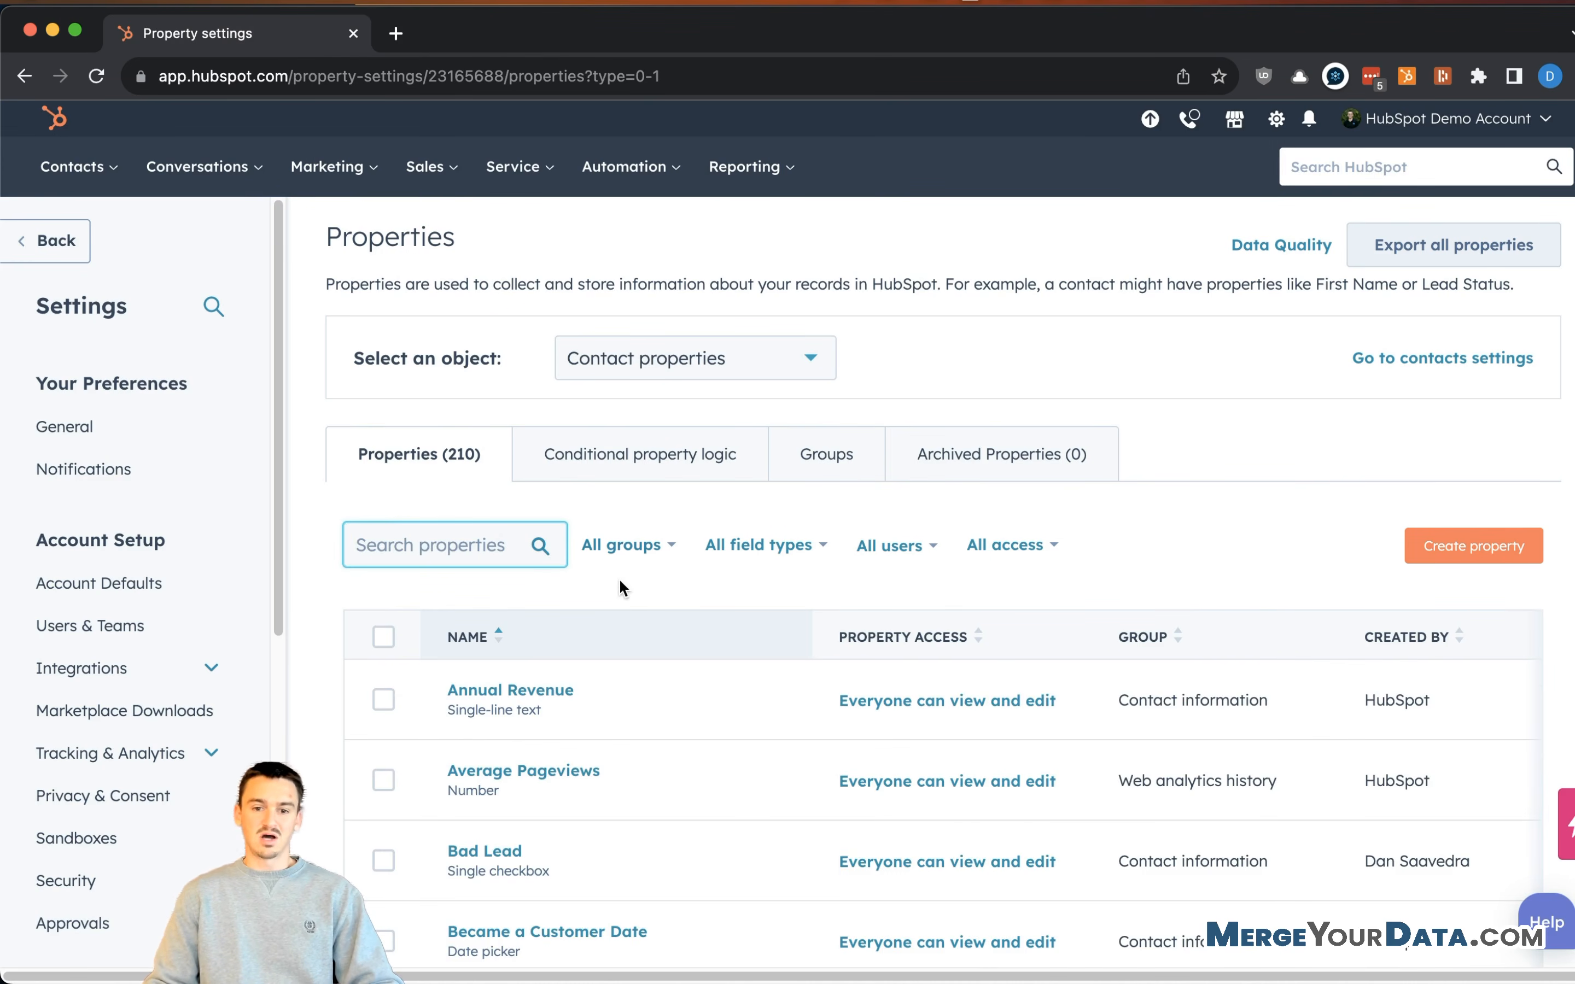
scroll(623, 575, down, 10)
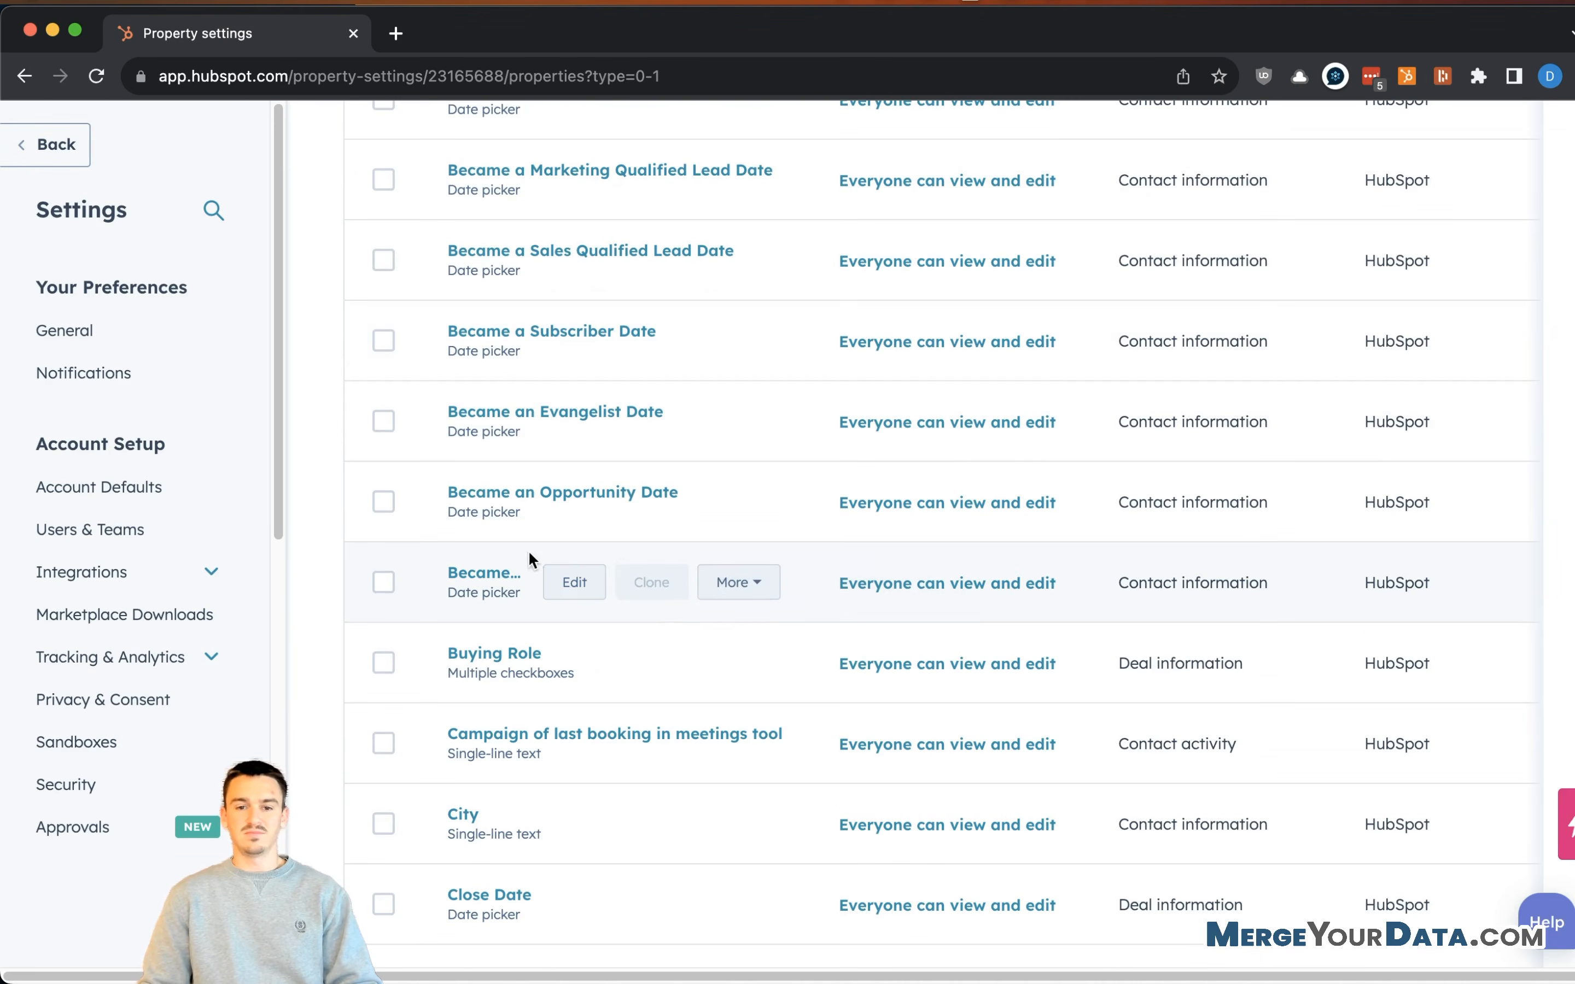
scroll(602, 533, up, 10)
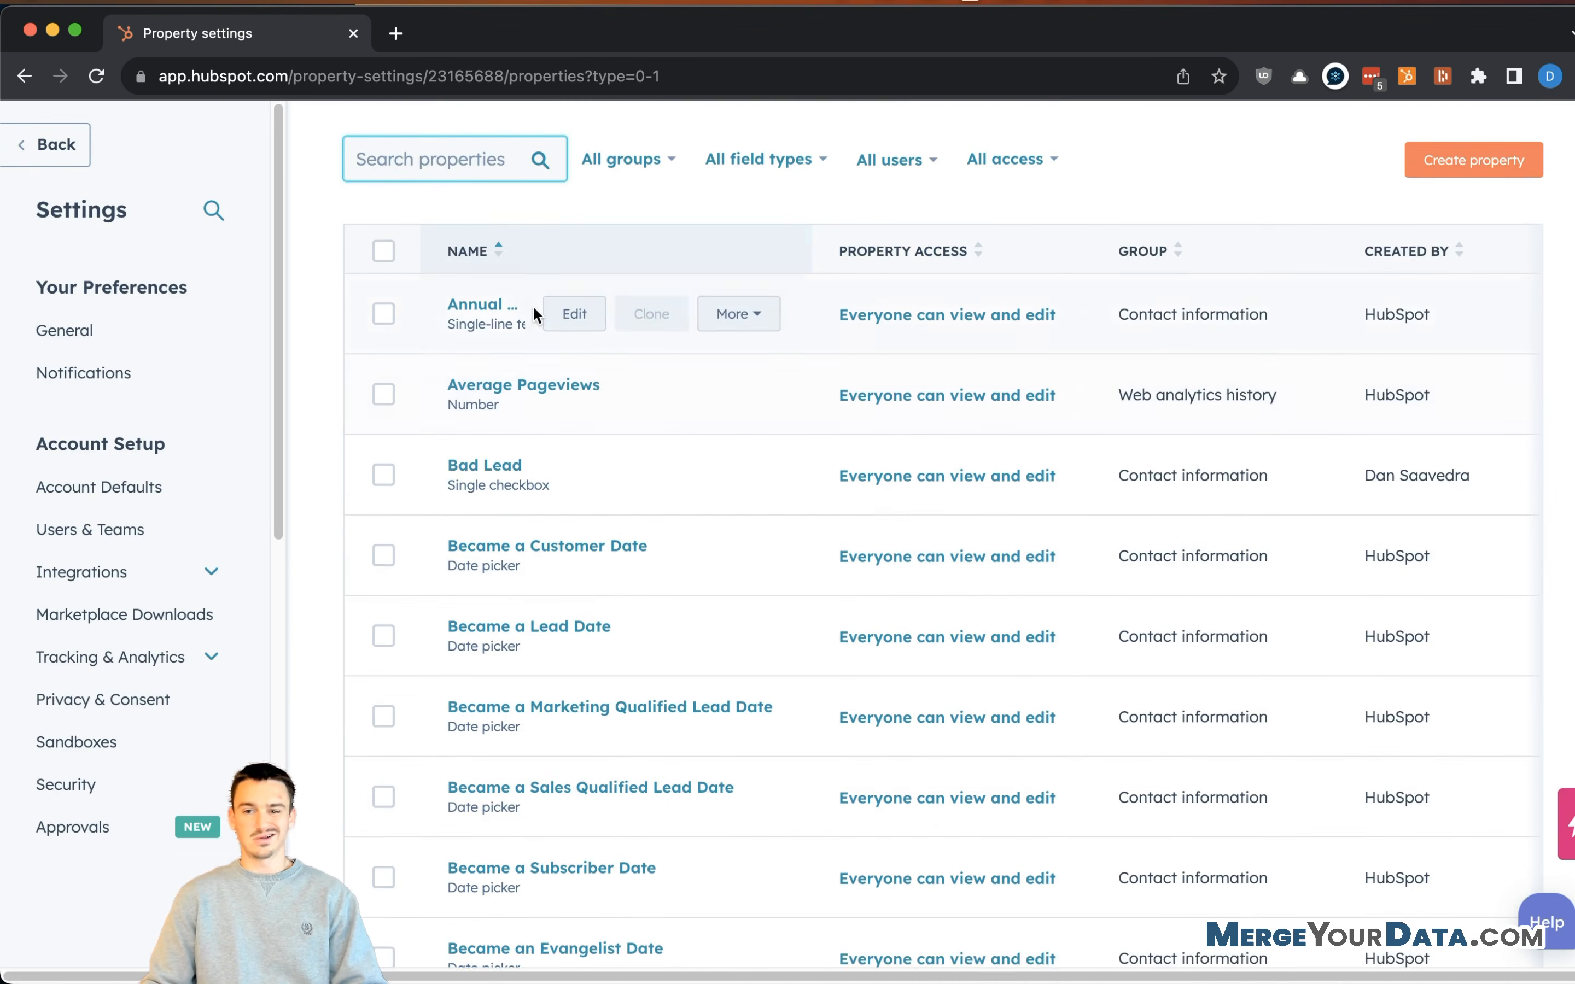
scroll(467, 253, up, 1)
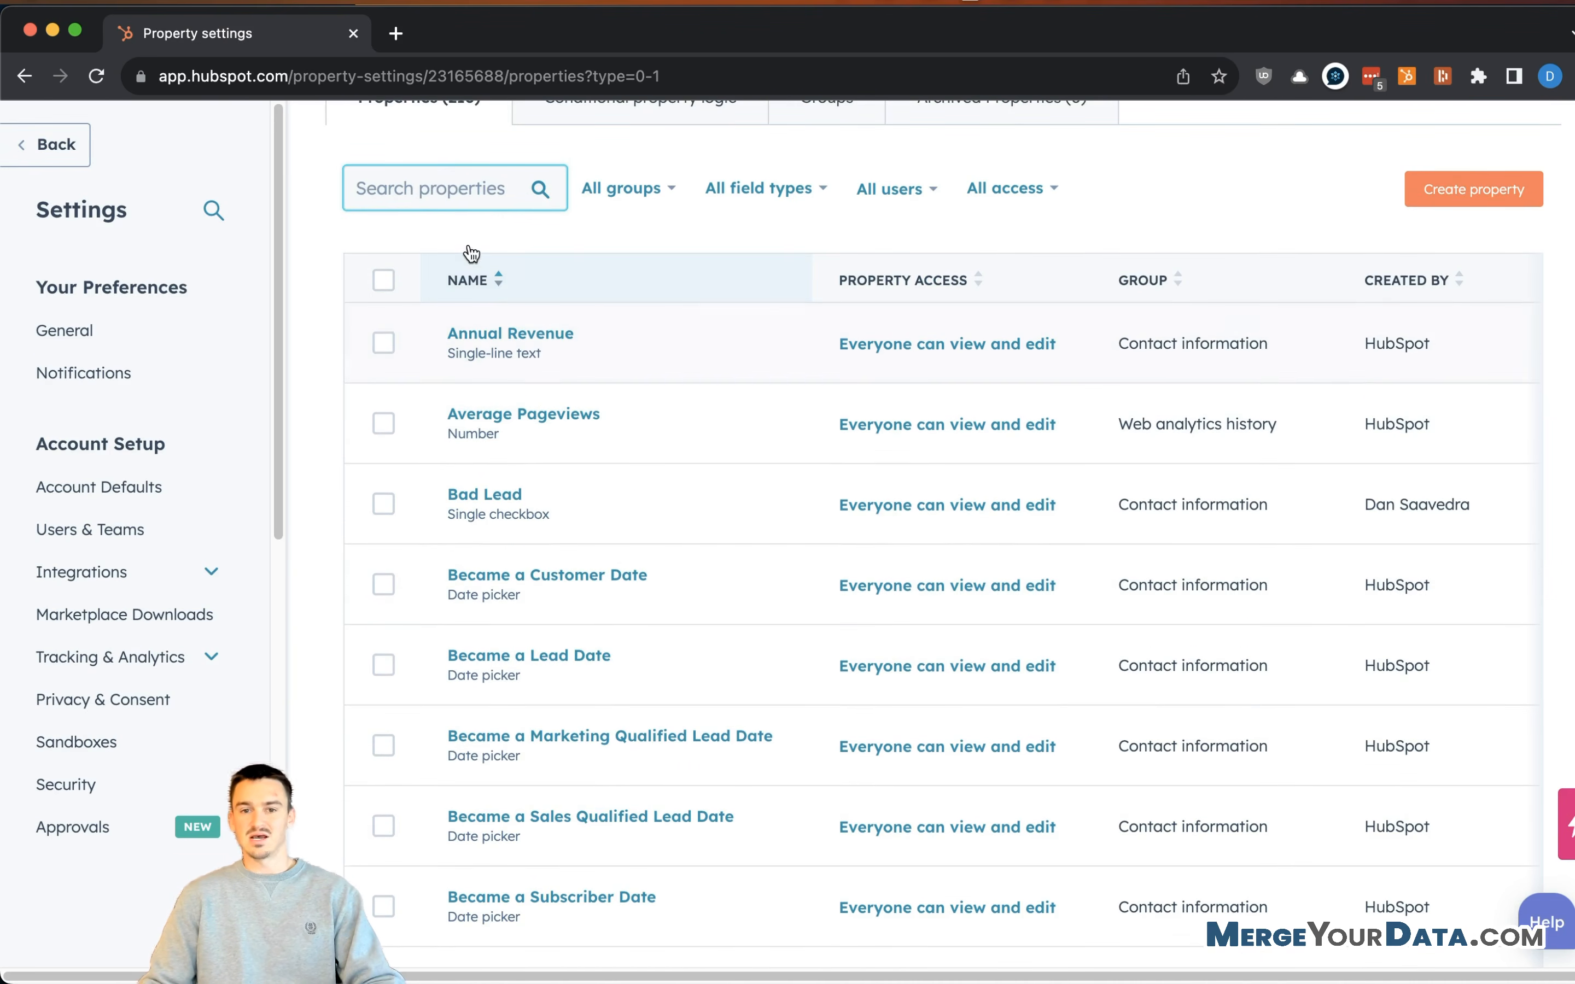
- Filter the contact properties by 'ref'
click(457, 203)
text(ref)
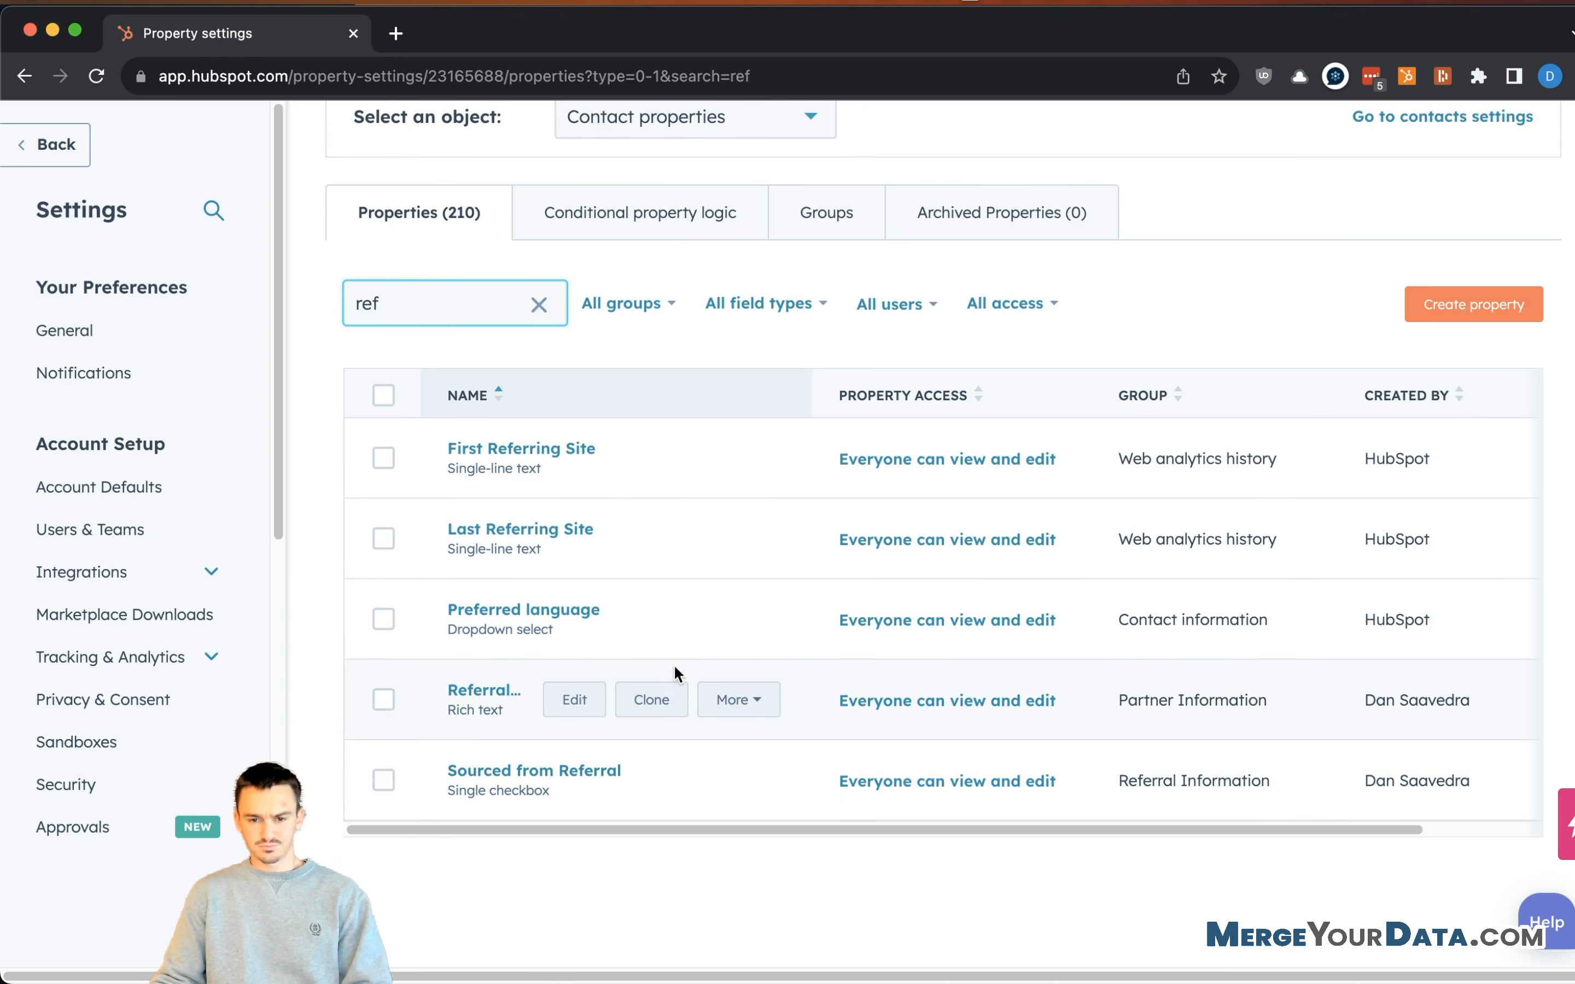
scroll(959, 386, up, 1)
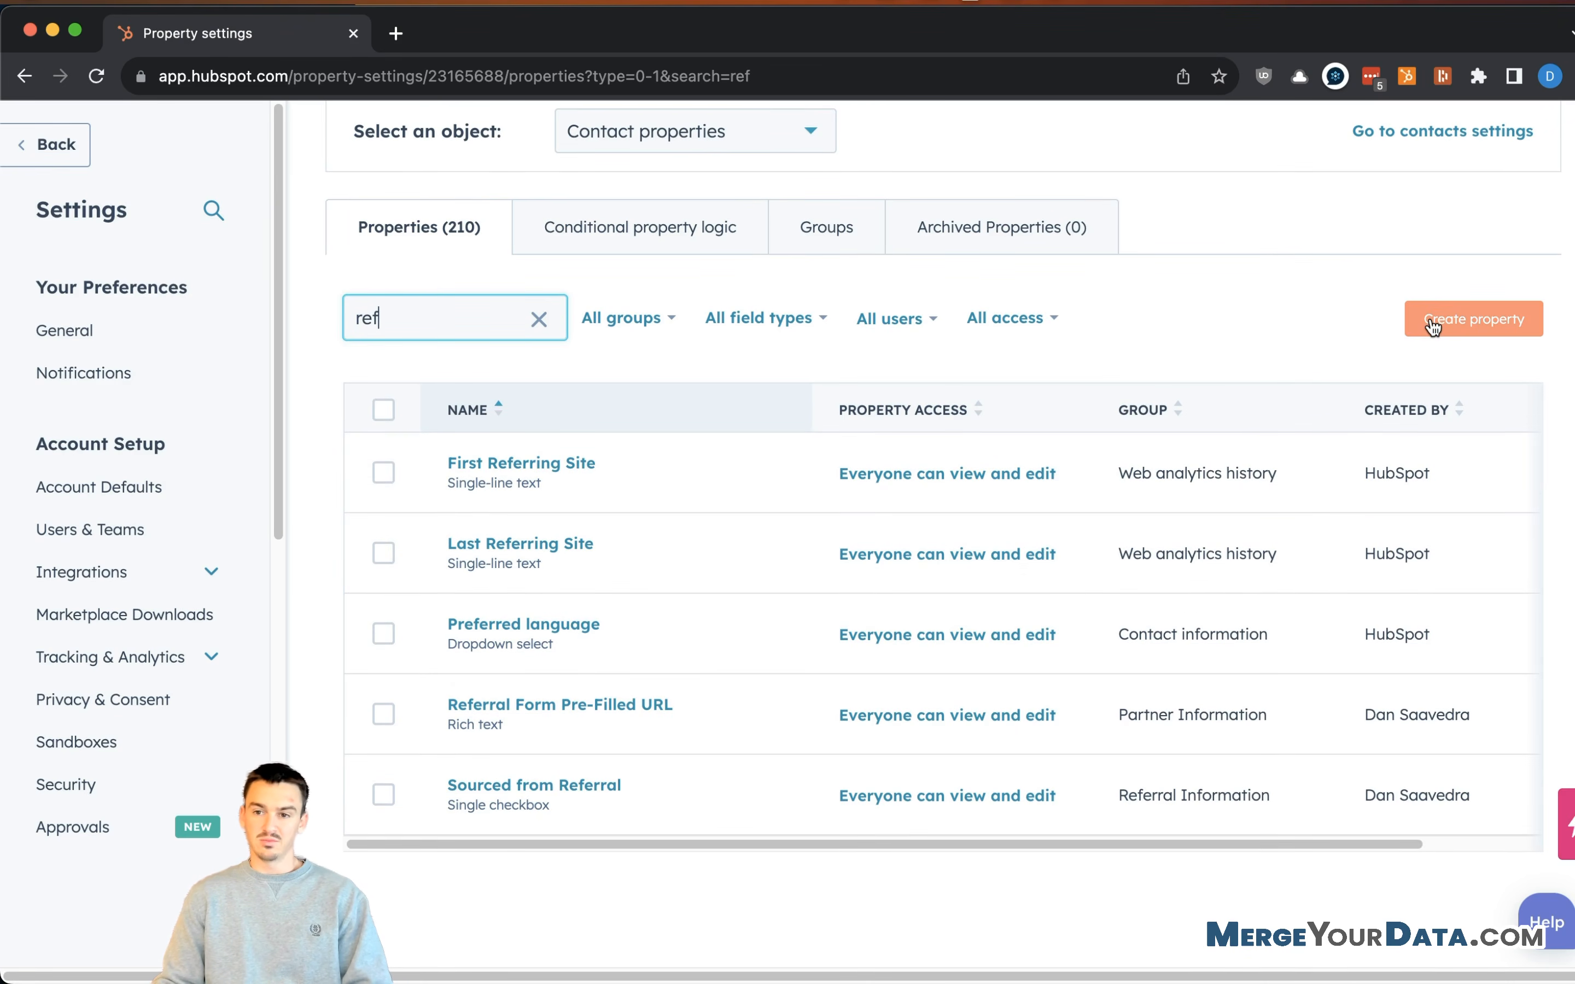
- Start a Referral Information property 'Count of Referrals', described as the number of referrals provided
click(1432, 326)
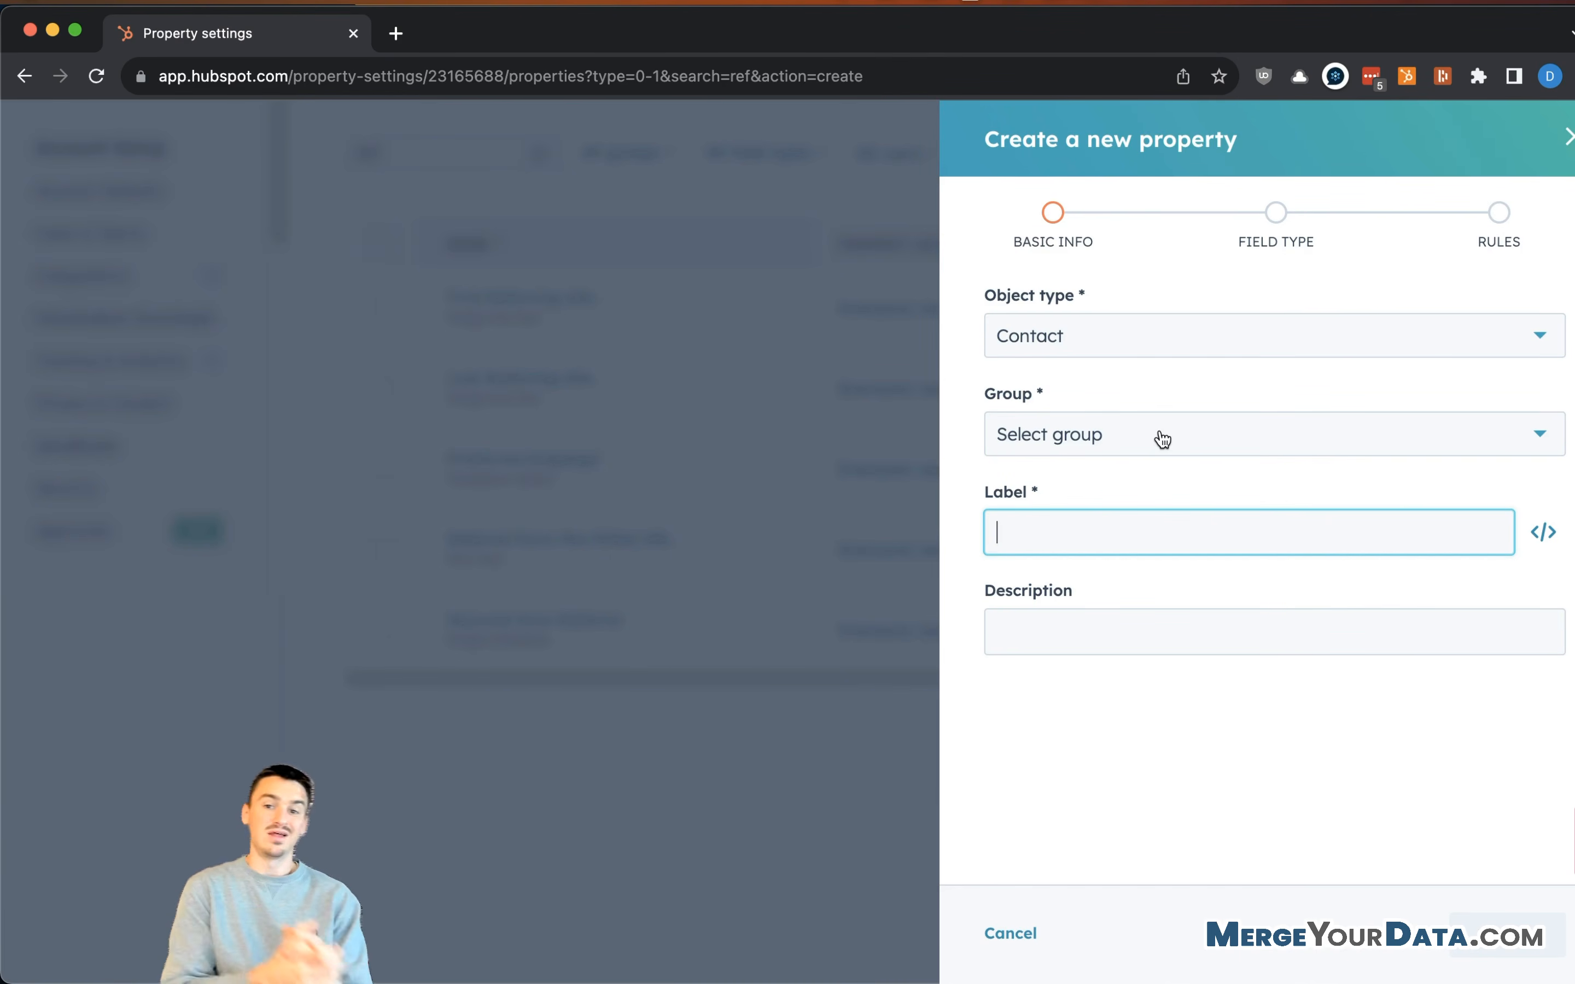
click(1163, 437)
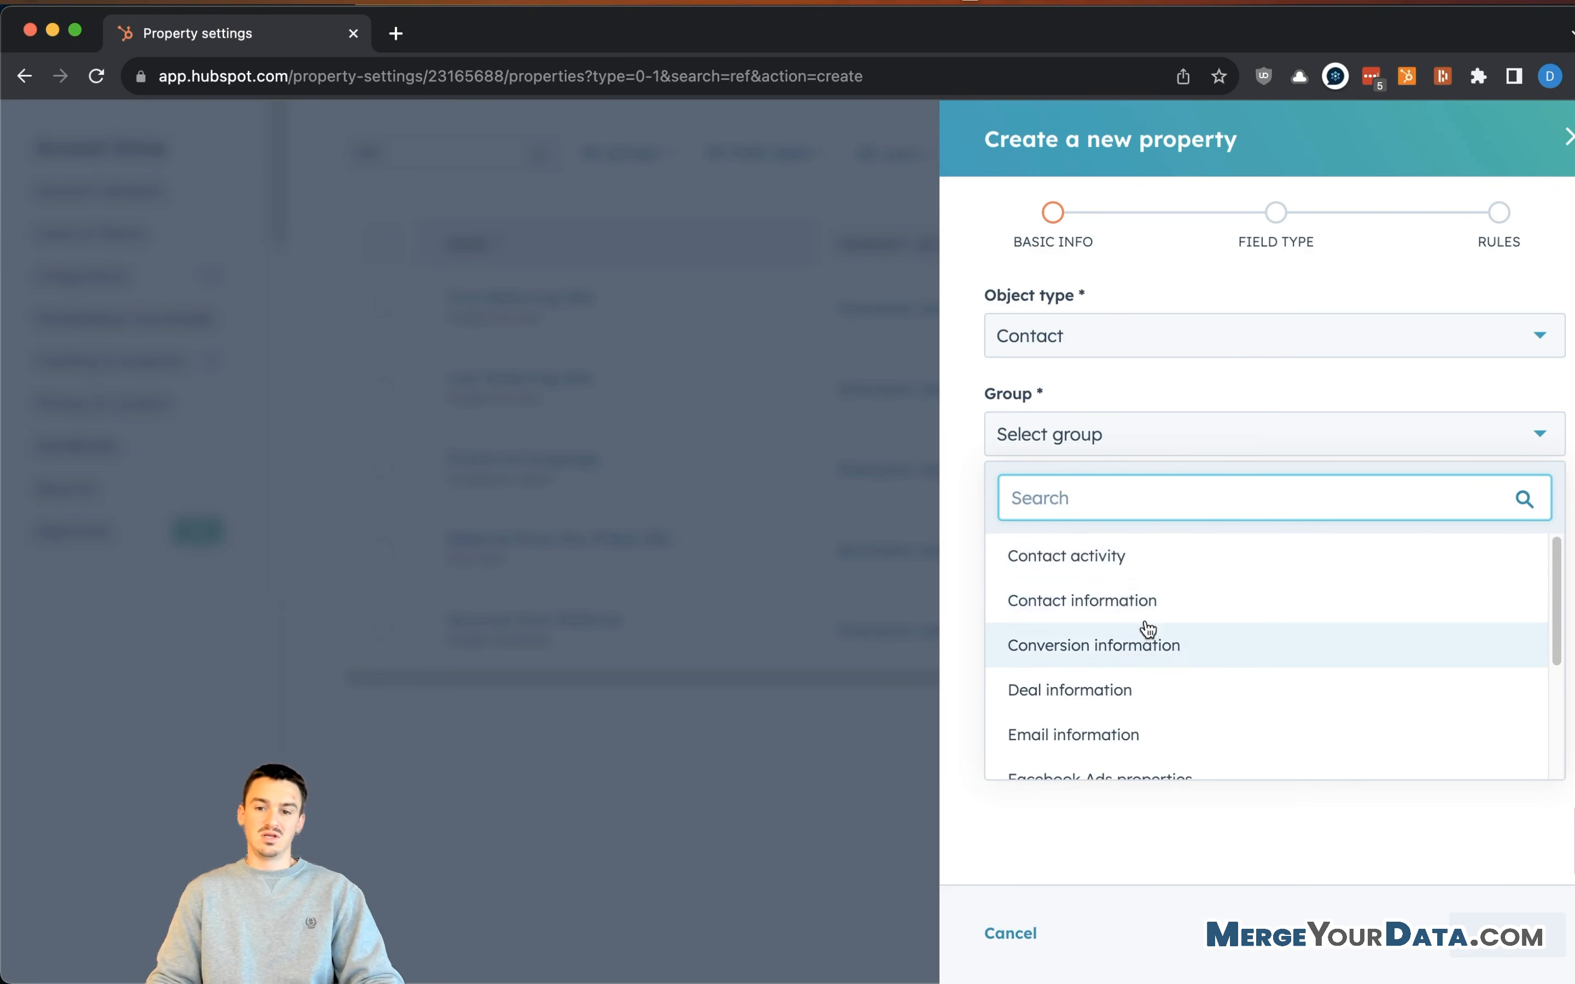
scroll(1190, 630, down, 3)
click(1191, 665)
click(1114, 525)
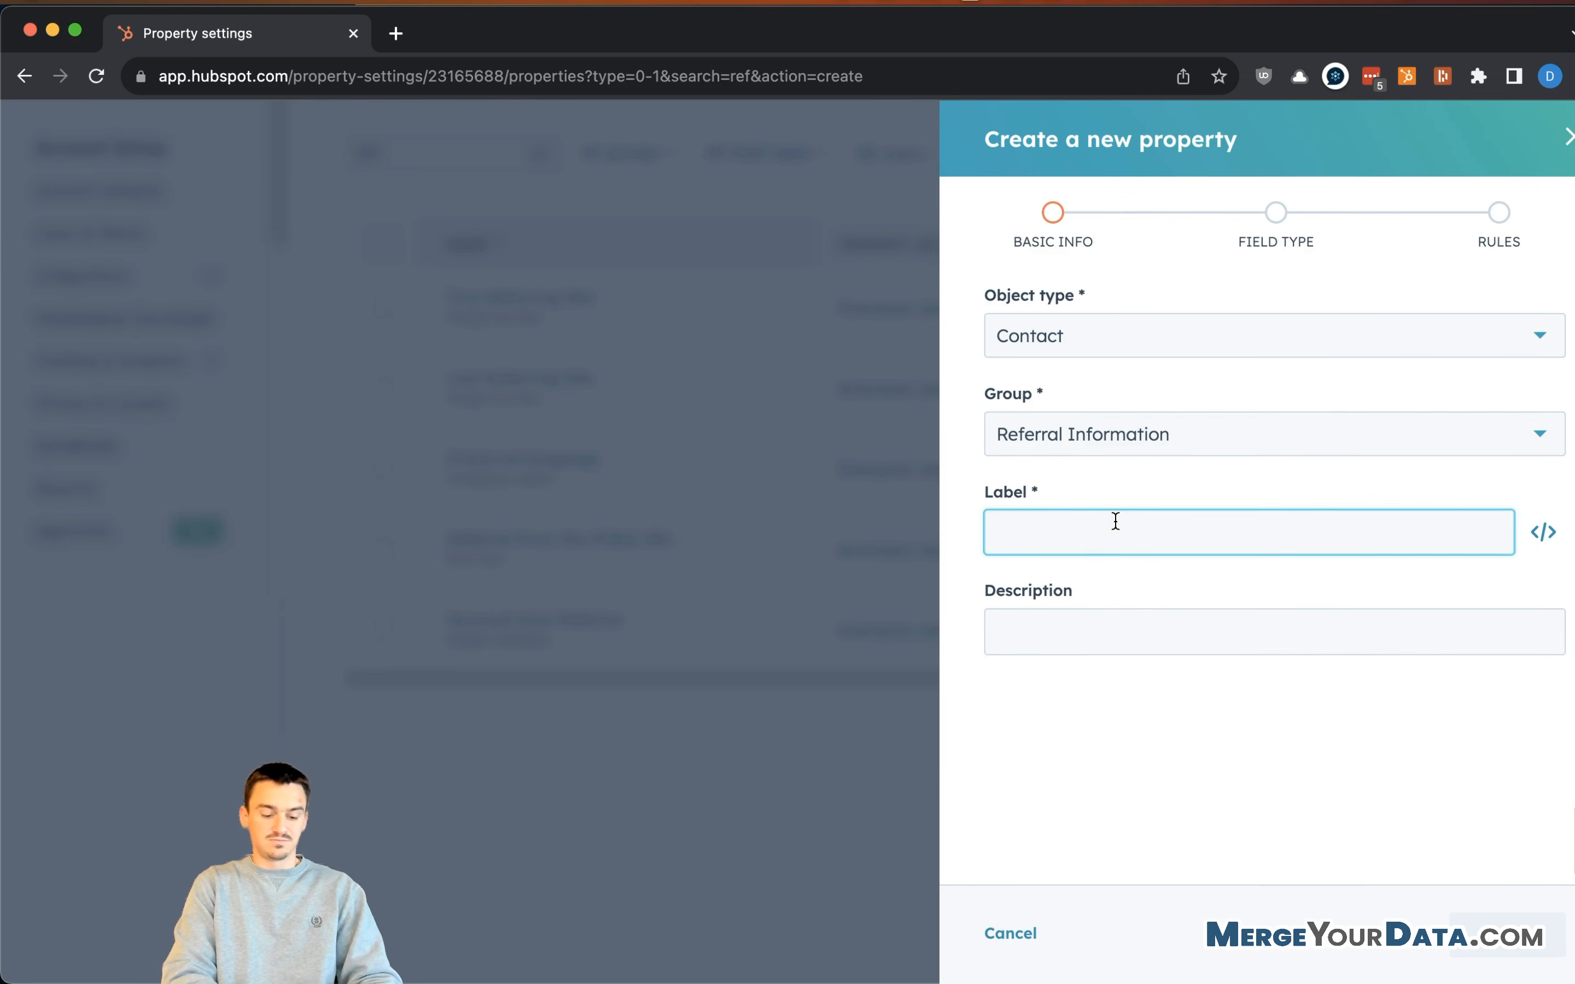
text(Count of Referrals)
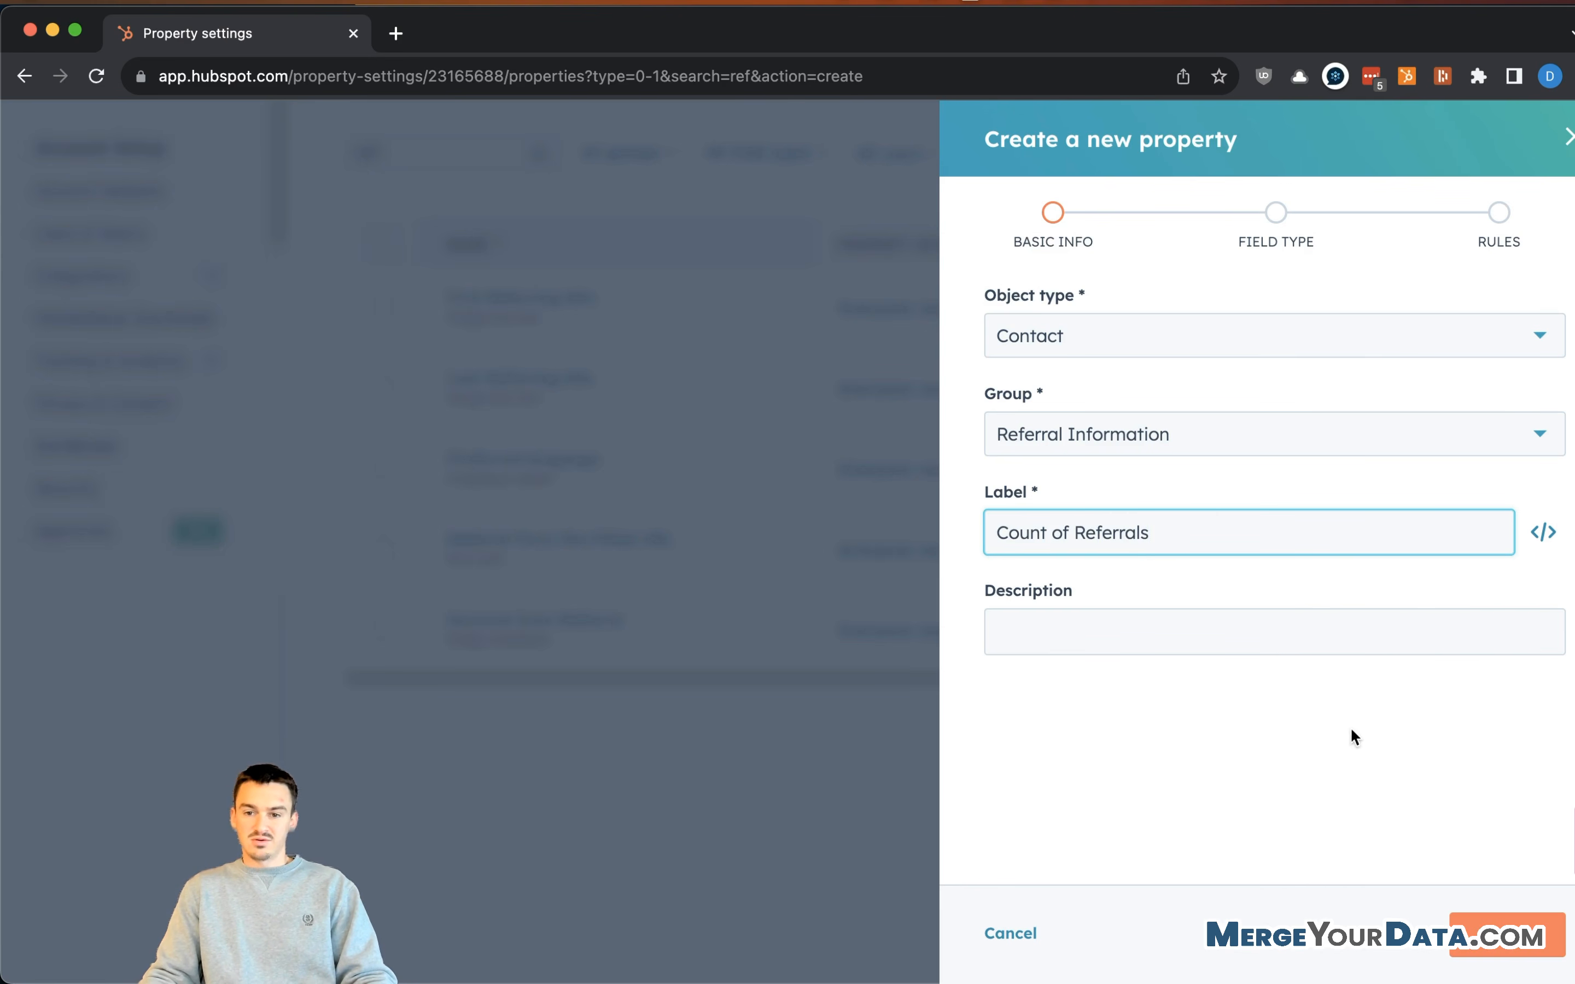
click(1284, 630)
text(This is the number of referrals this person has p)
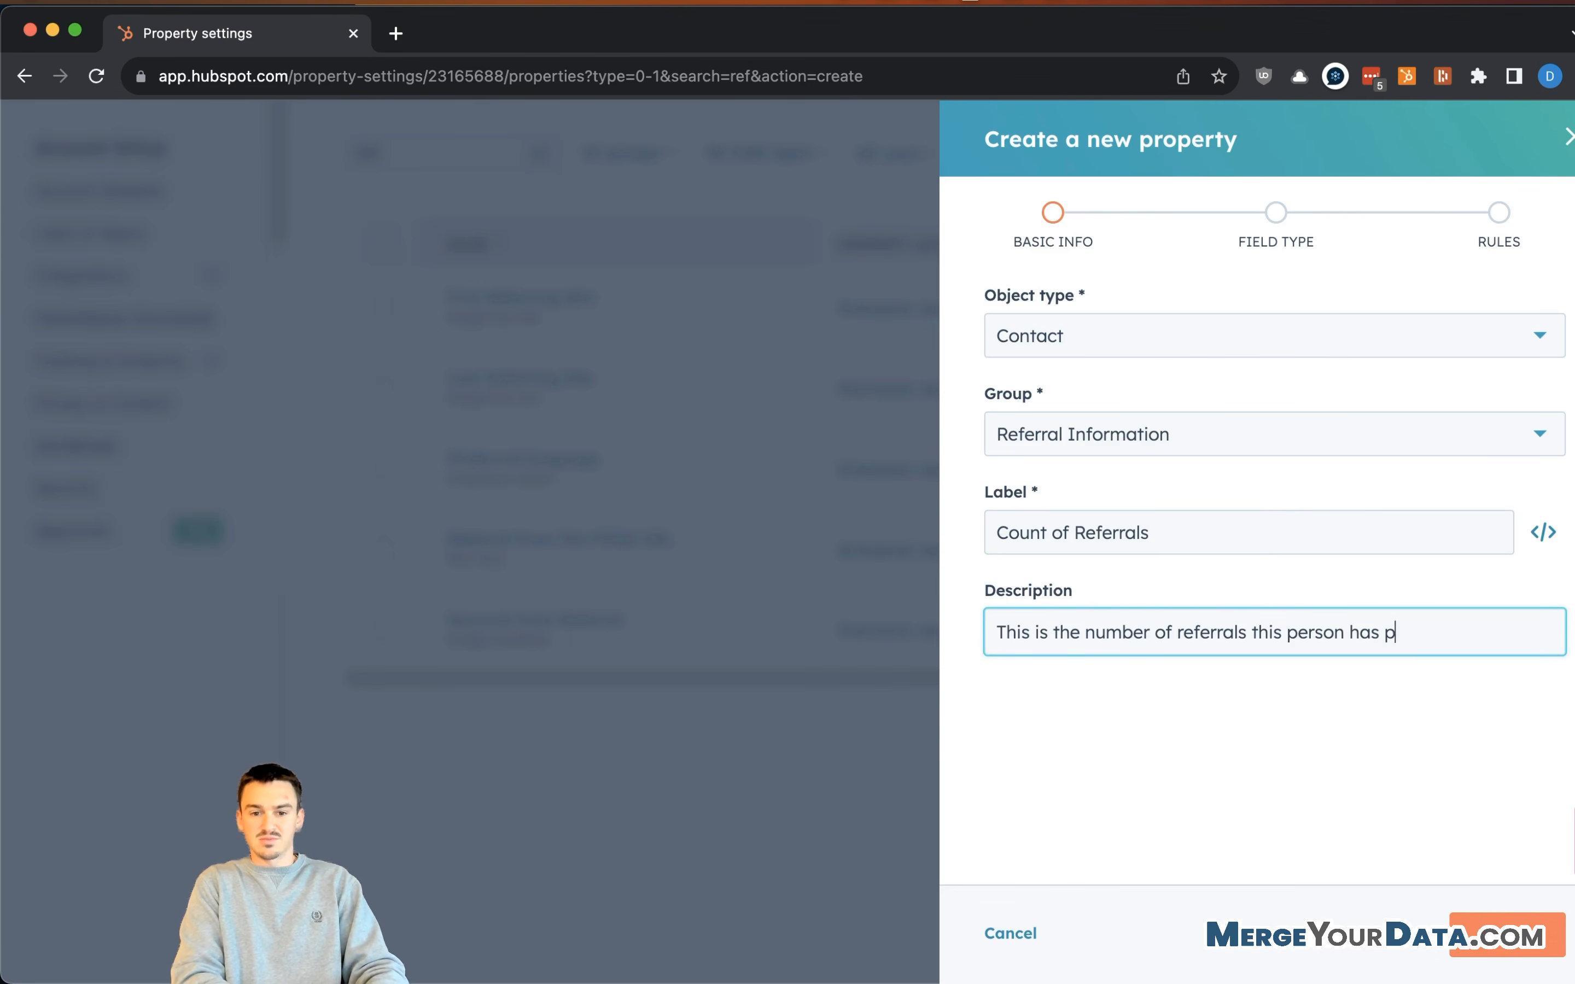
text(rovided to us.)
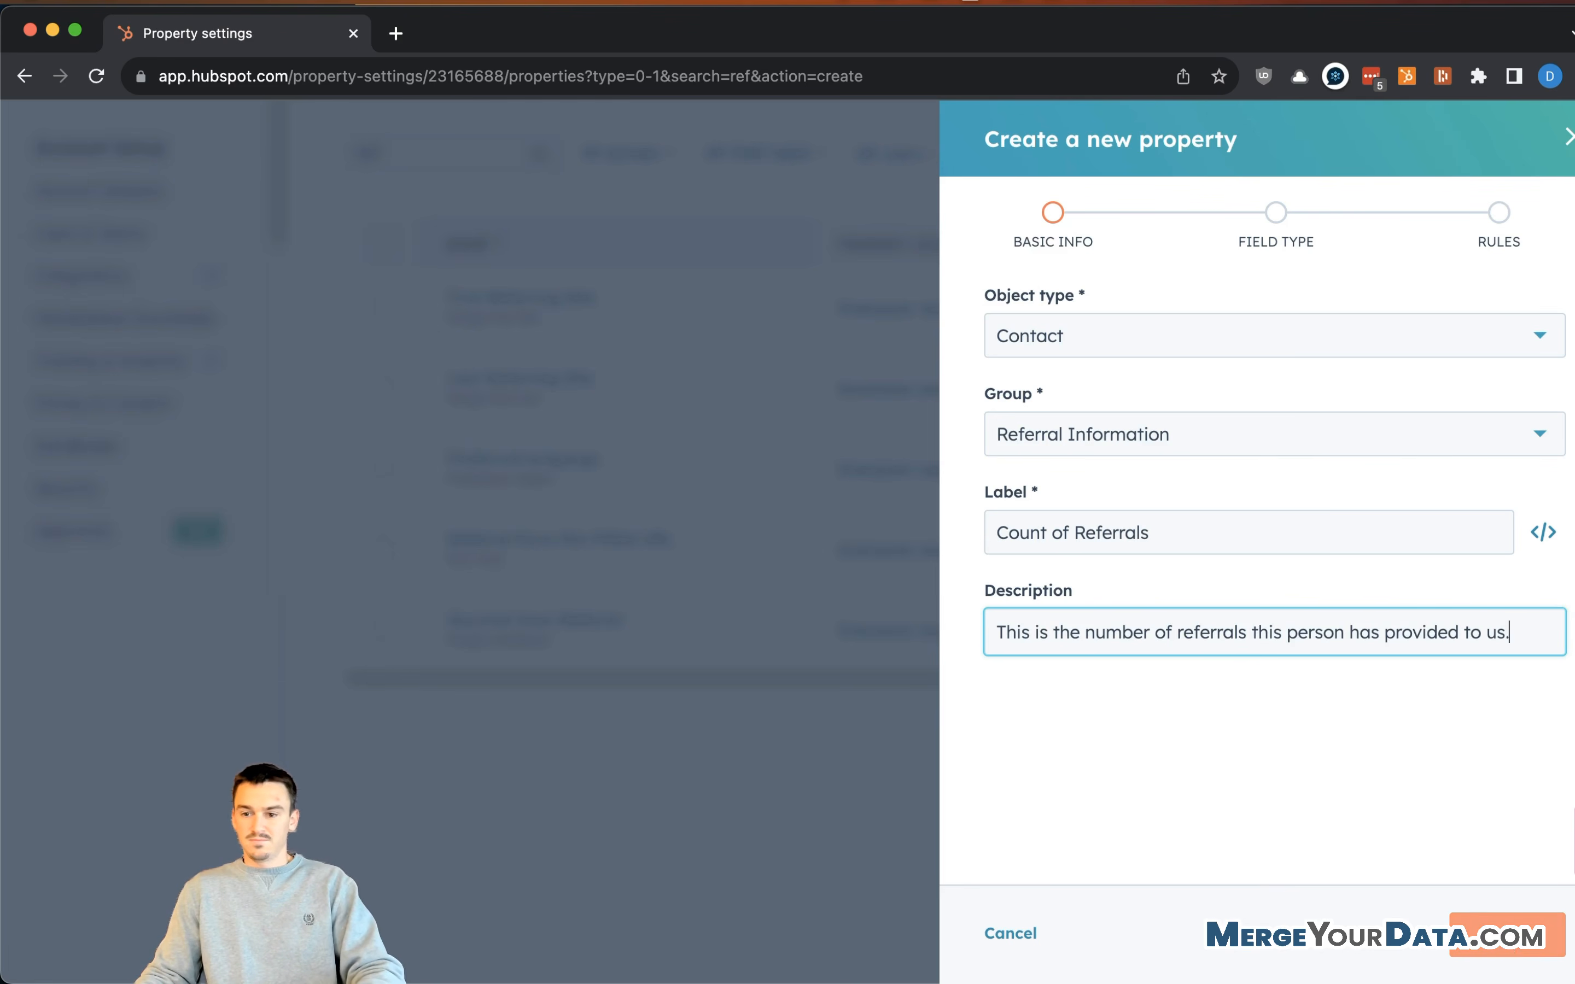
- Make it a Number field limited to 0 decimal places and create it
click(1504, 933)
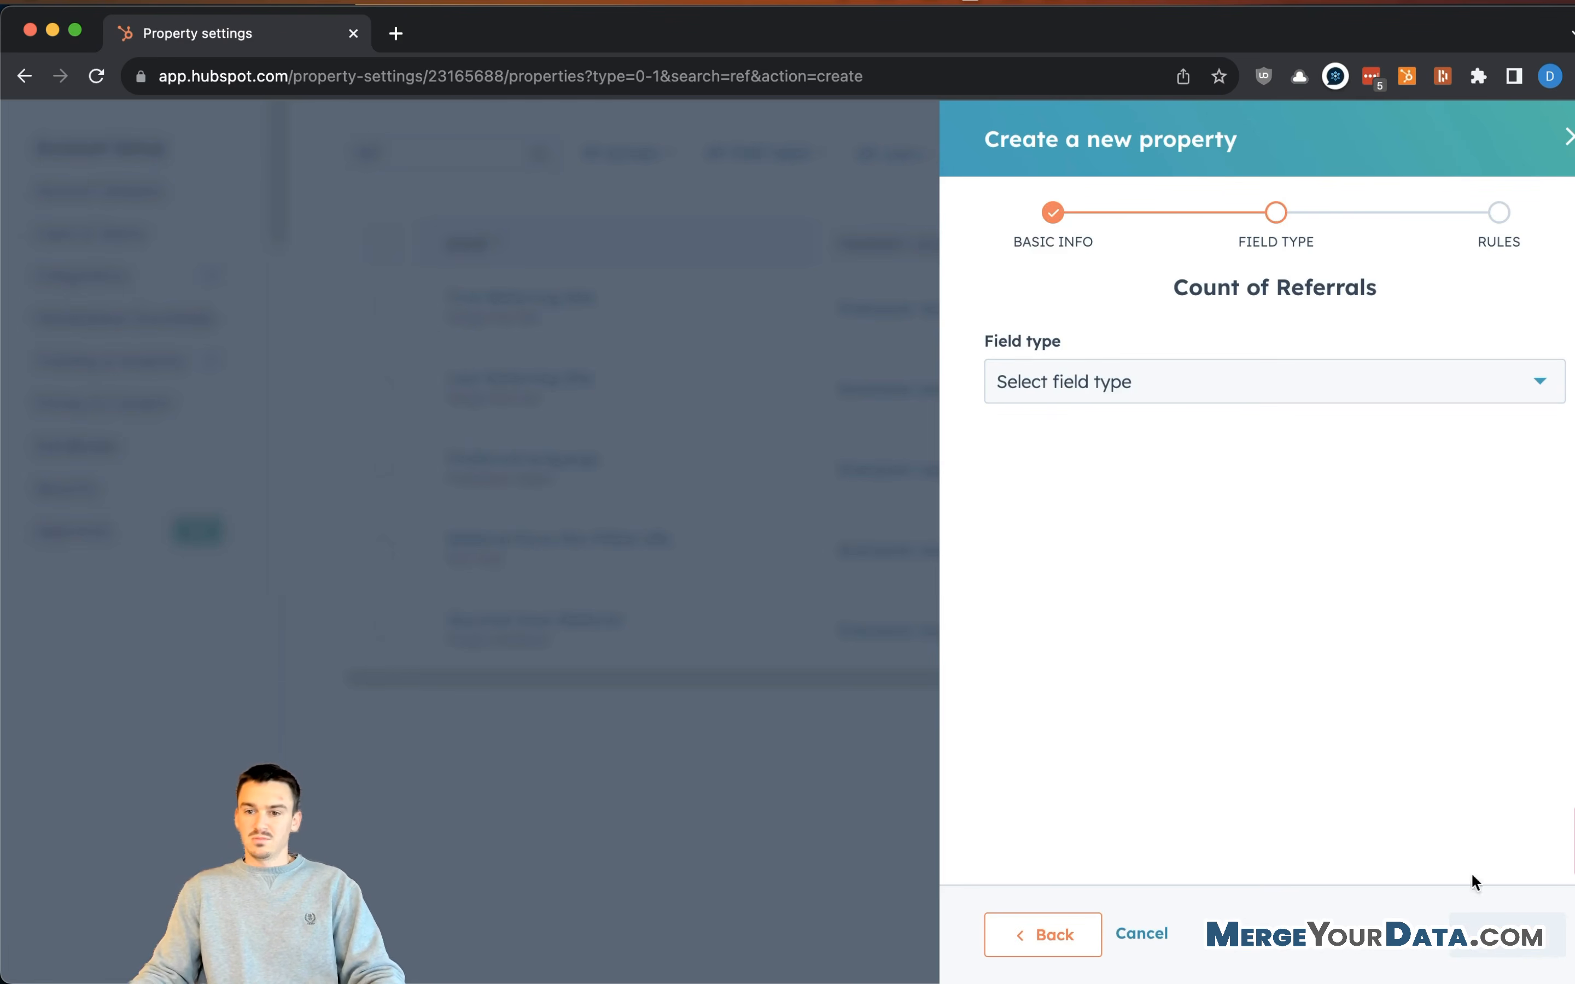
click(1146, 382)
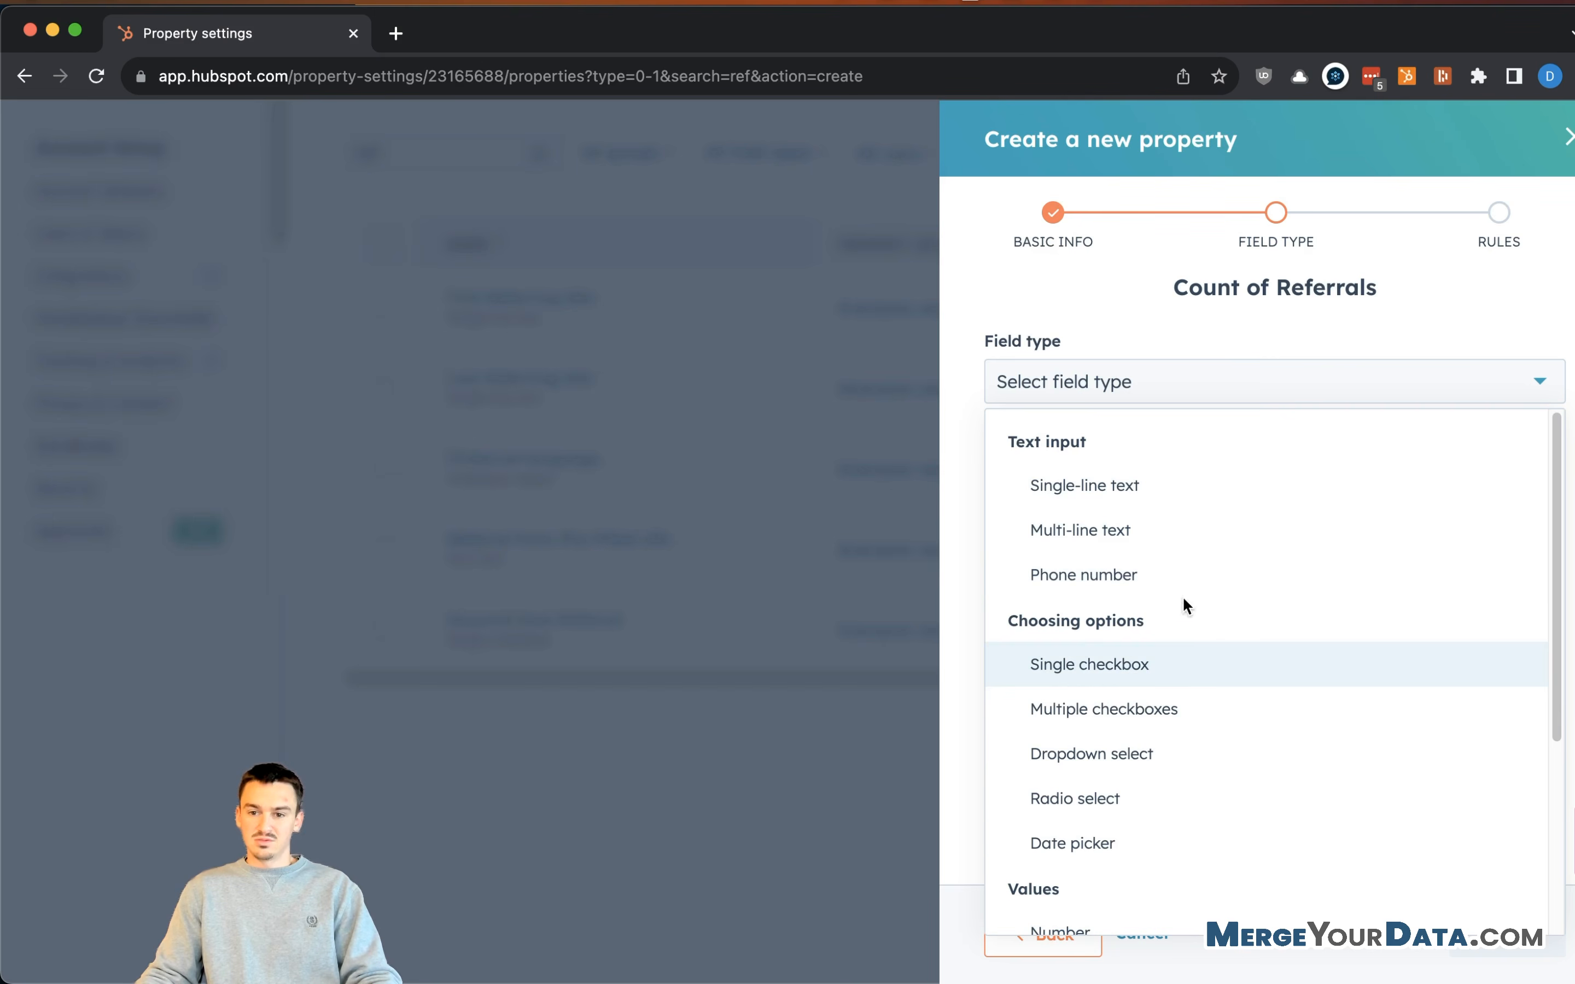
scroll(1194, 716, down, 1)
click(1163, 883)
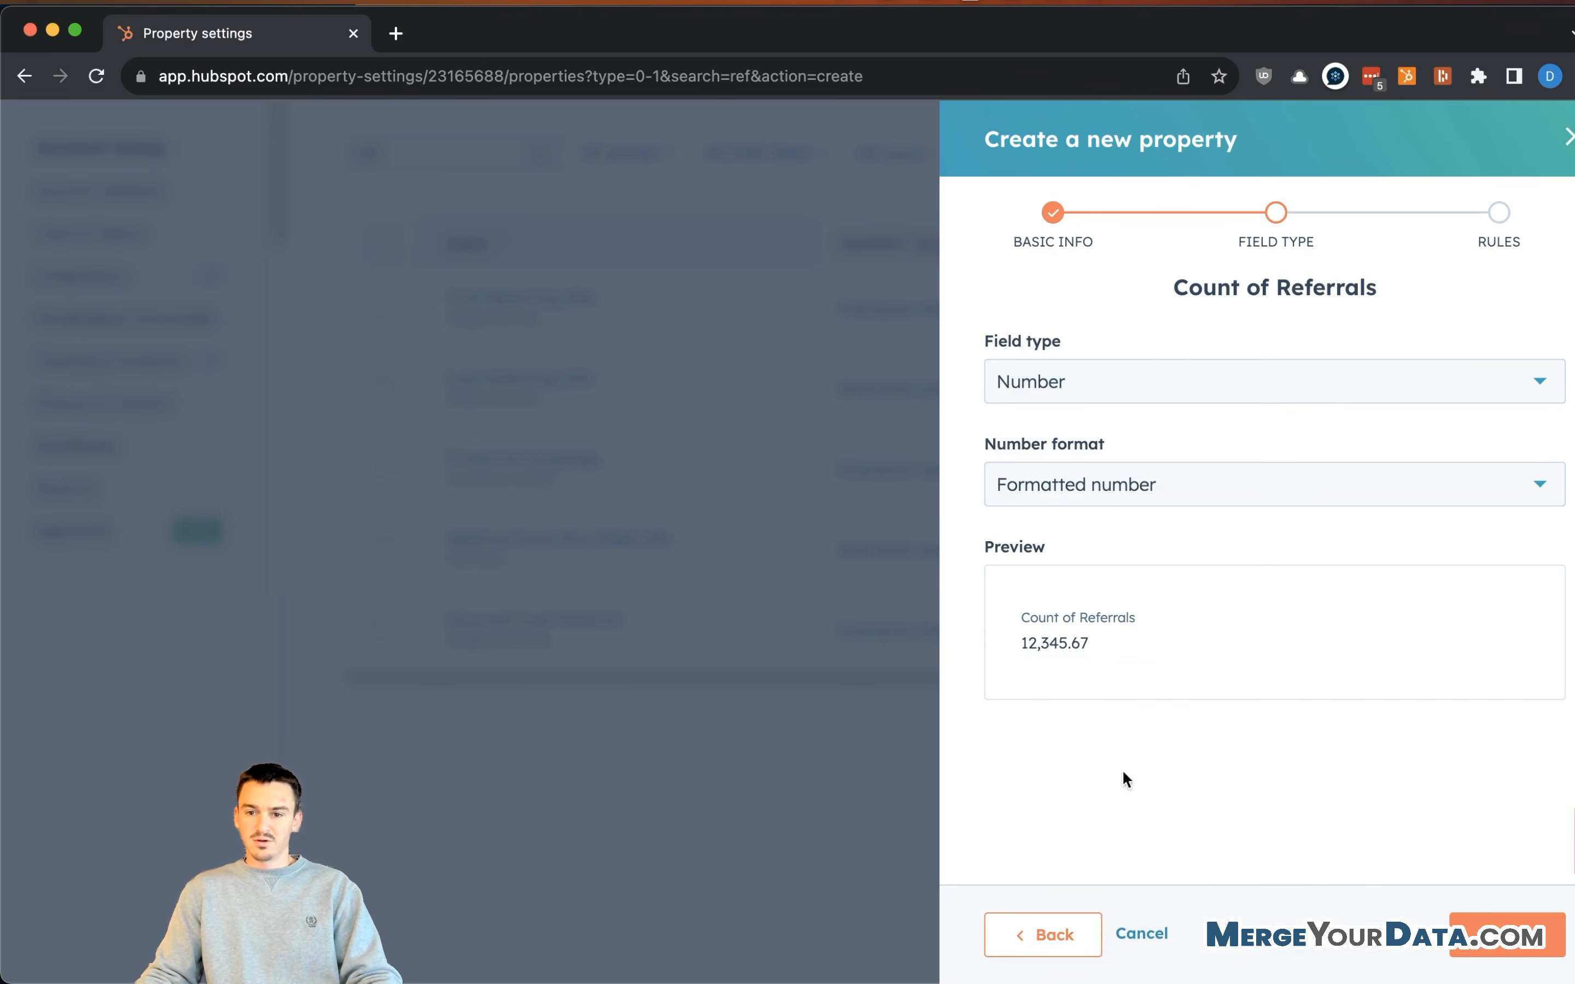
click(1503, 934)
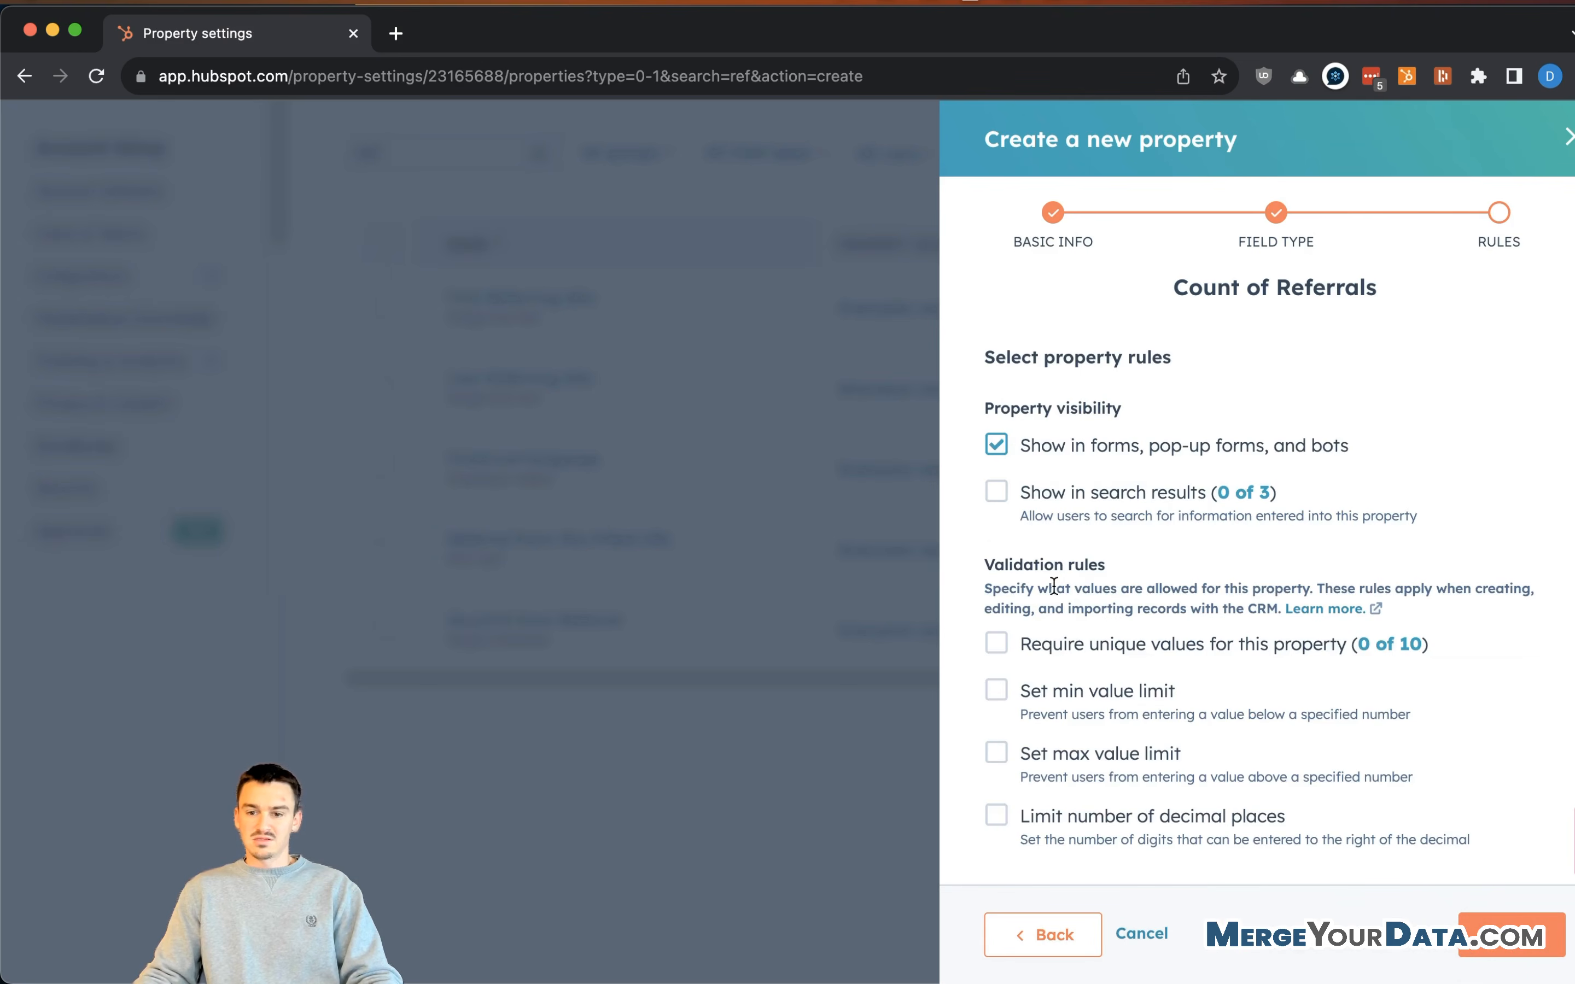
scroll(1150, 817, down, 1)
click(1152, 791)
scroll(1165, 811, down, 1)
click(1260, 845)
click(1260, 845)
scroll(1302, 394, down, 1)
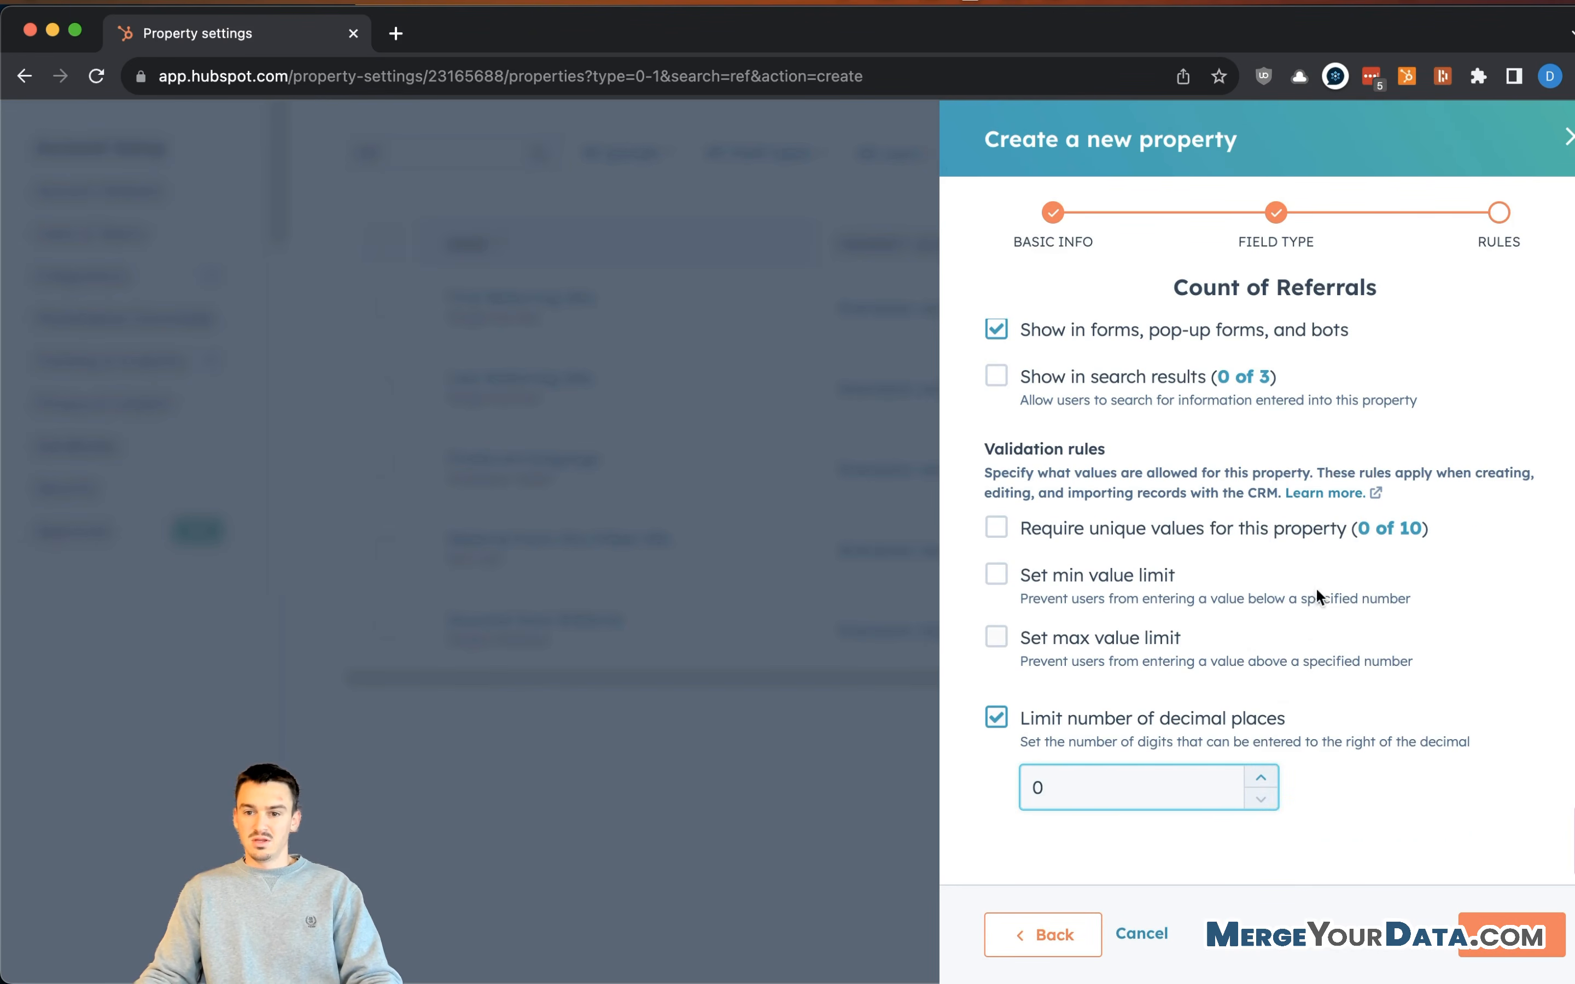
click(1491, 937)
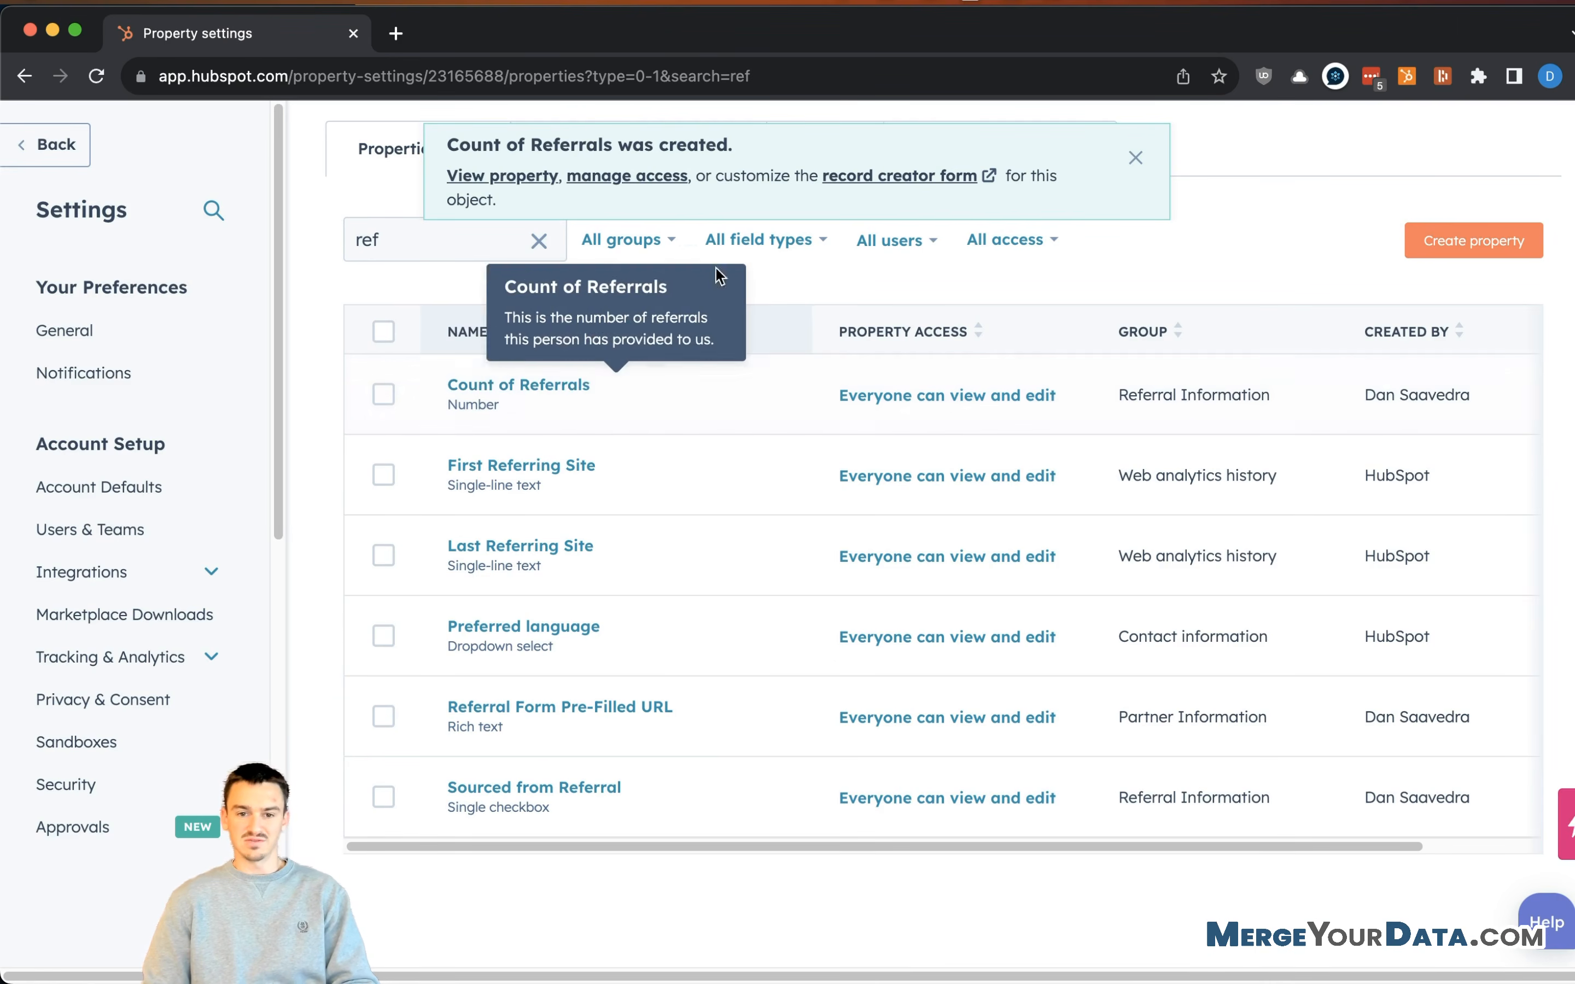
- Dismiss the 'Count of Referrals was created' banner and review the six 'ref' matches
click(1136, 158)
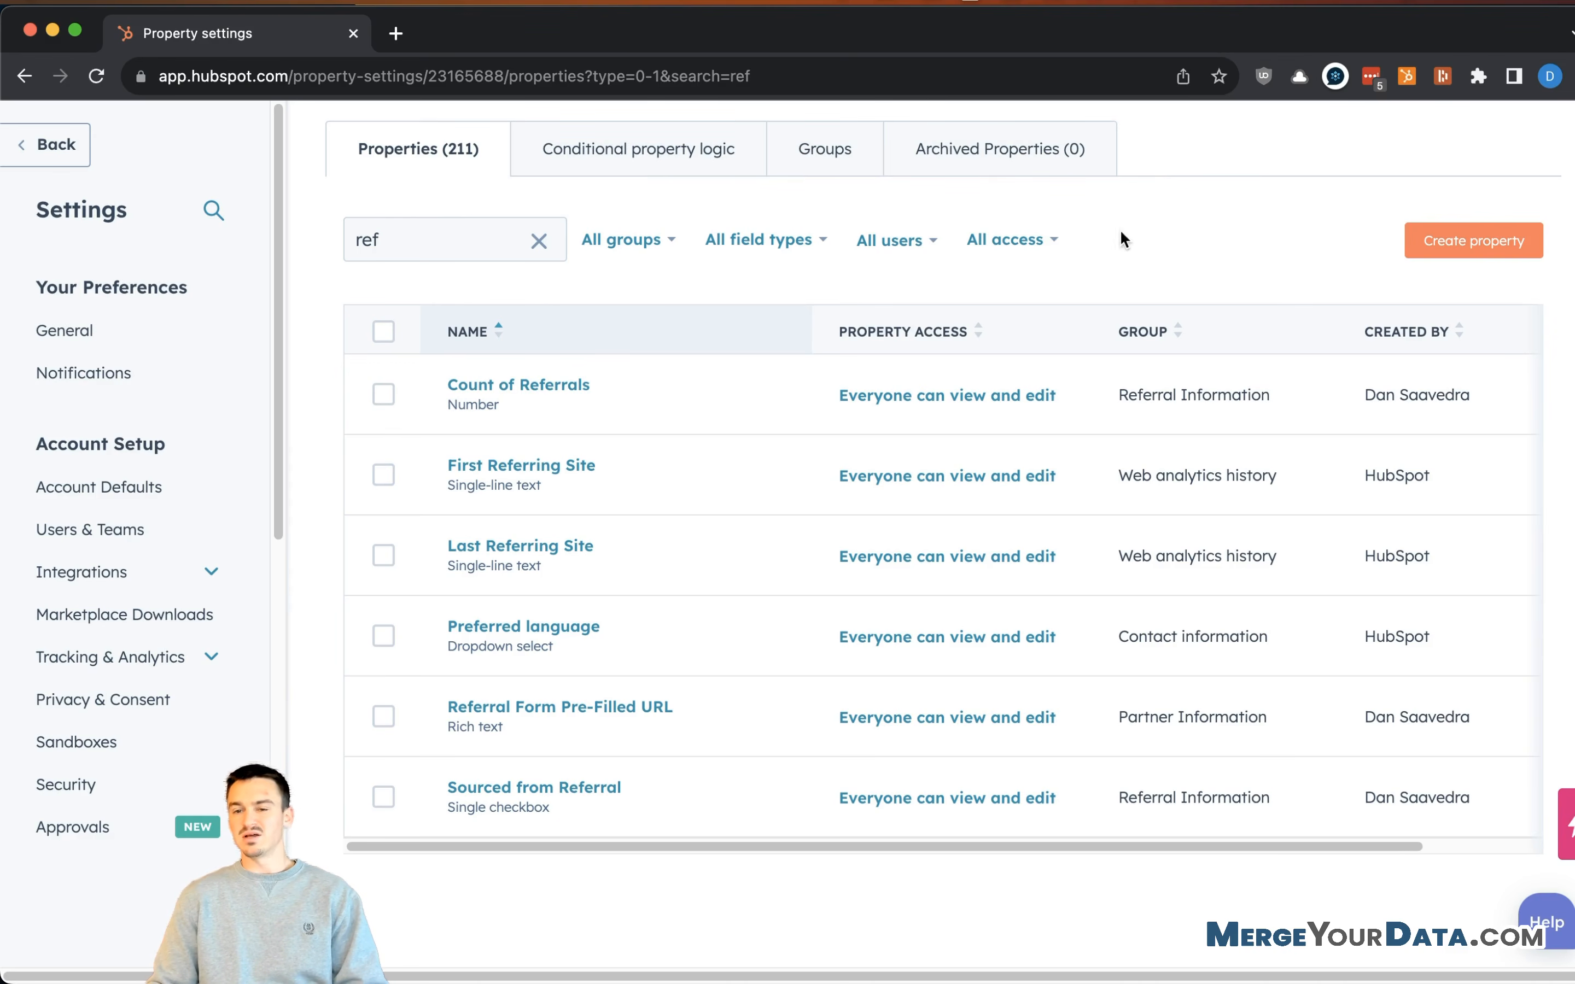
scroll(1078, 355, up, 1)
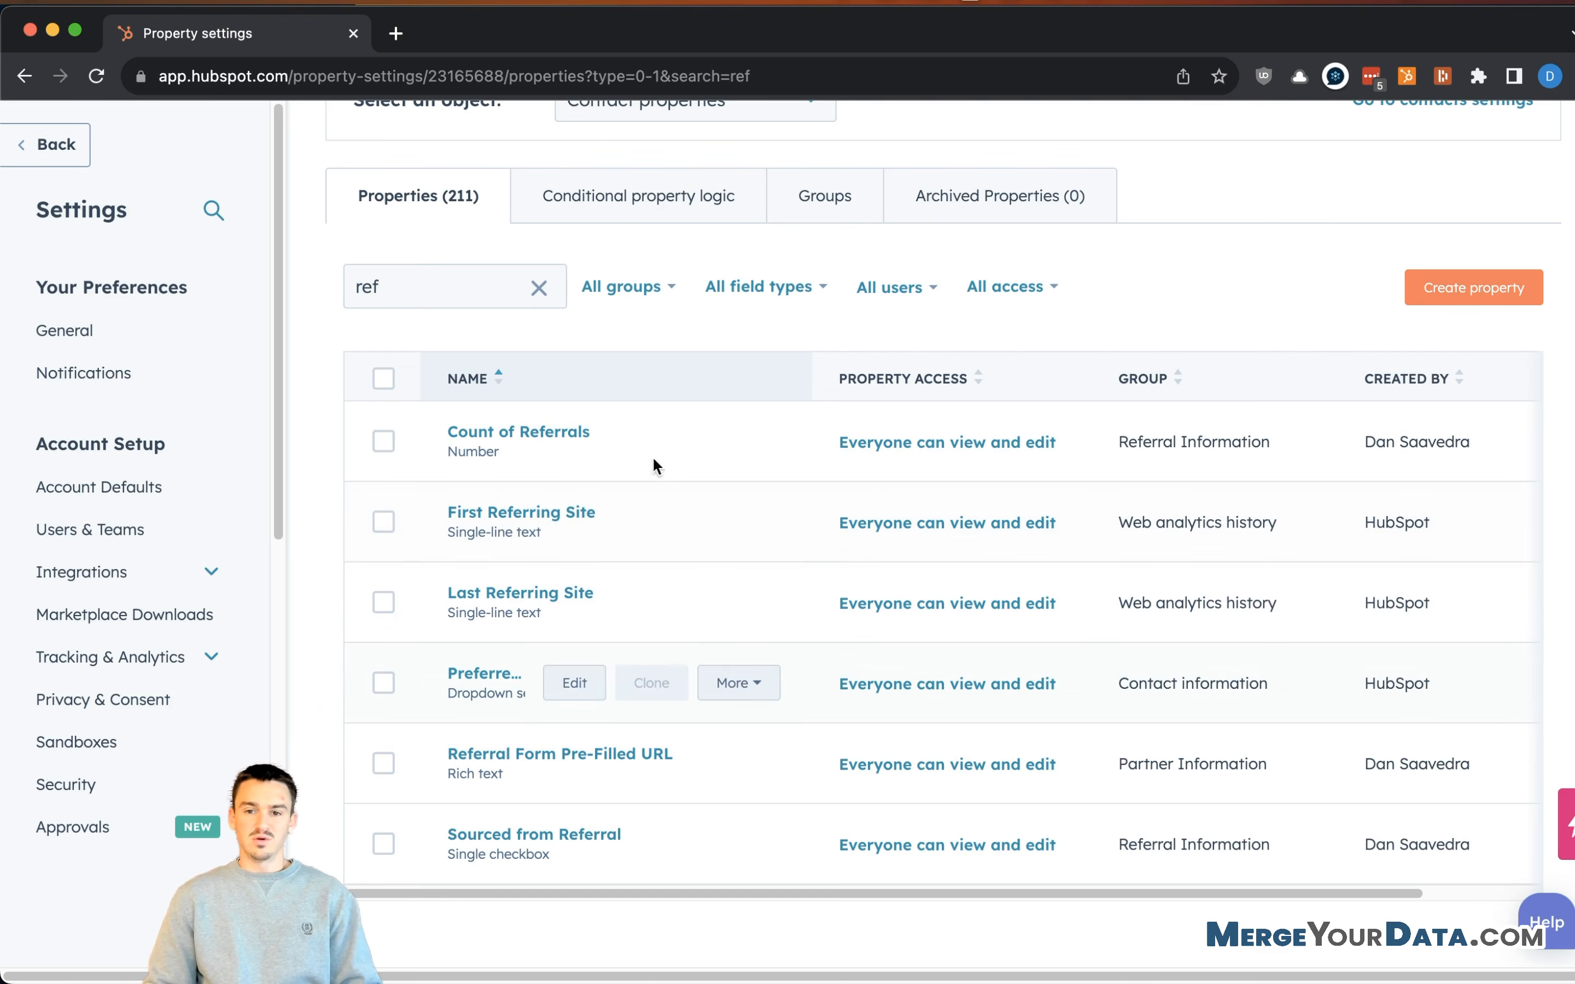
mouse_move(486, 442)
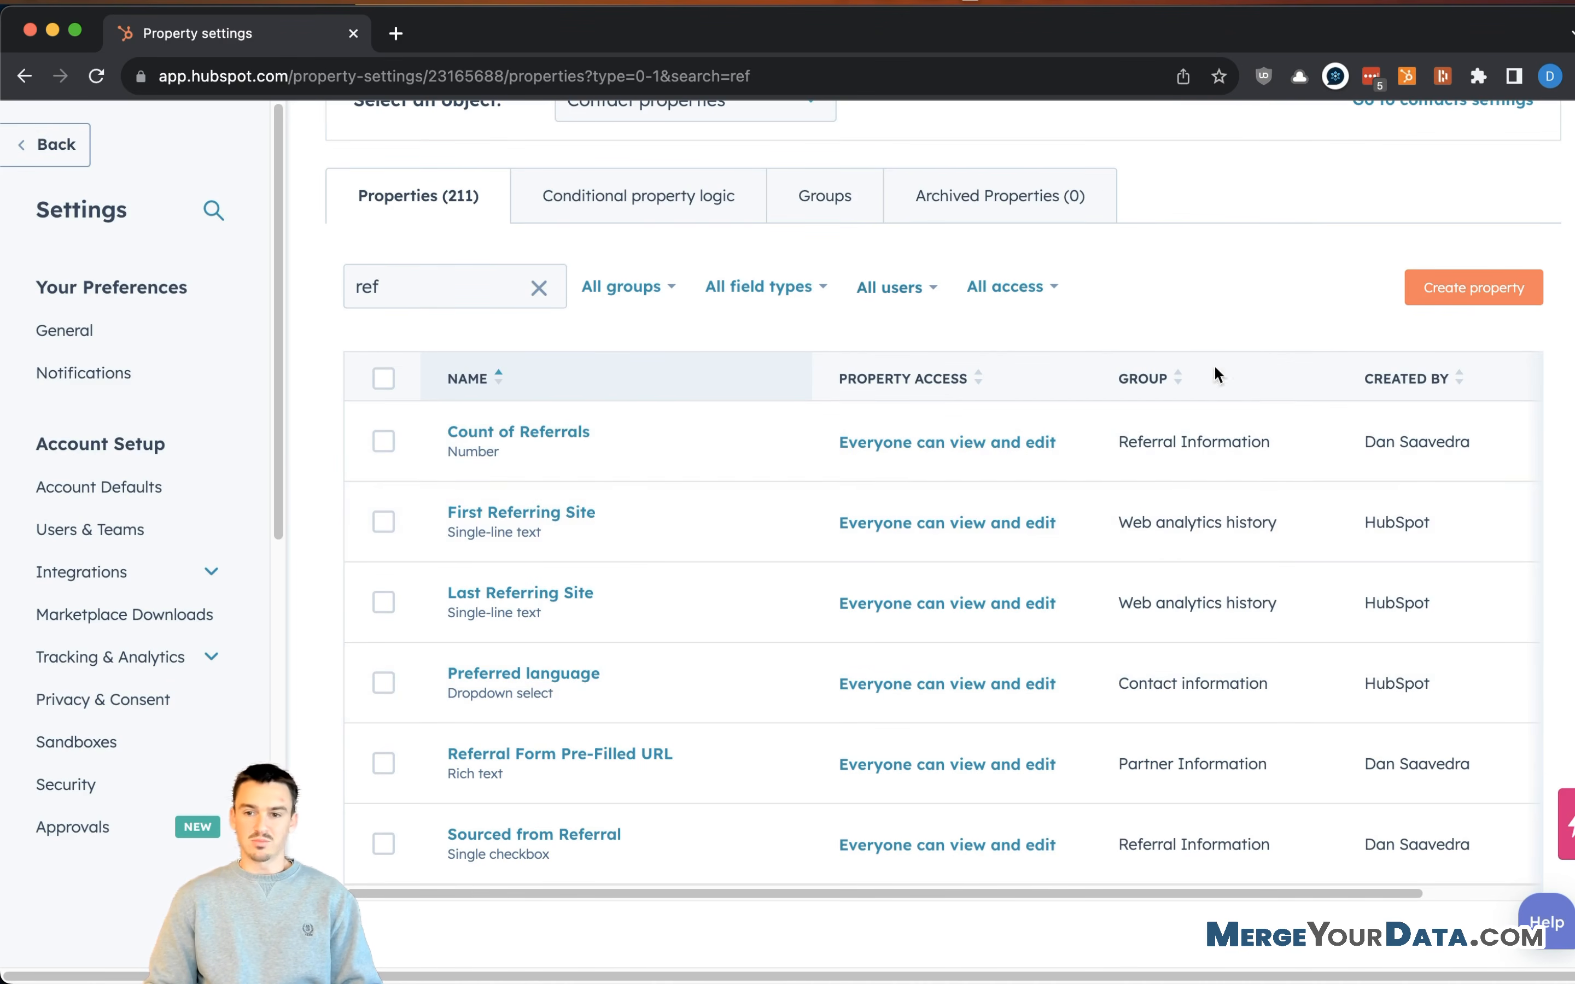
click(1460, 285)
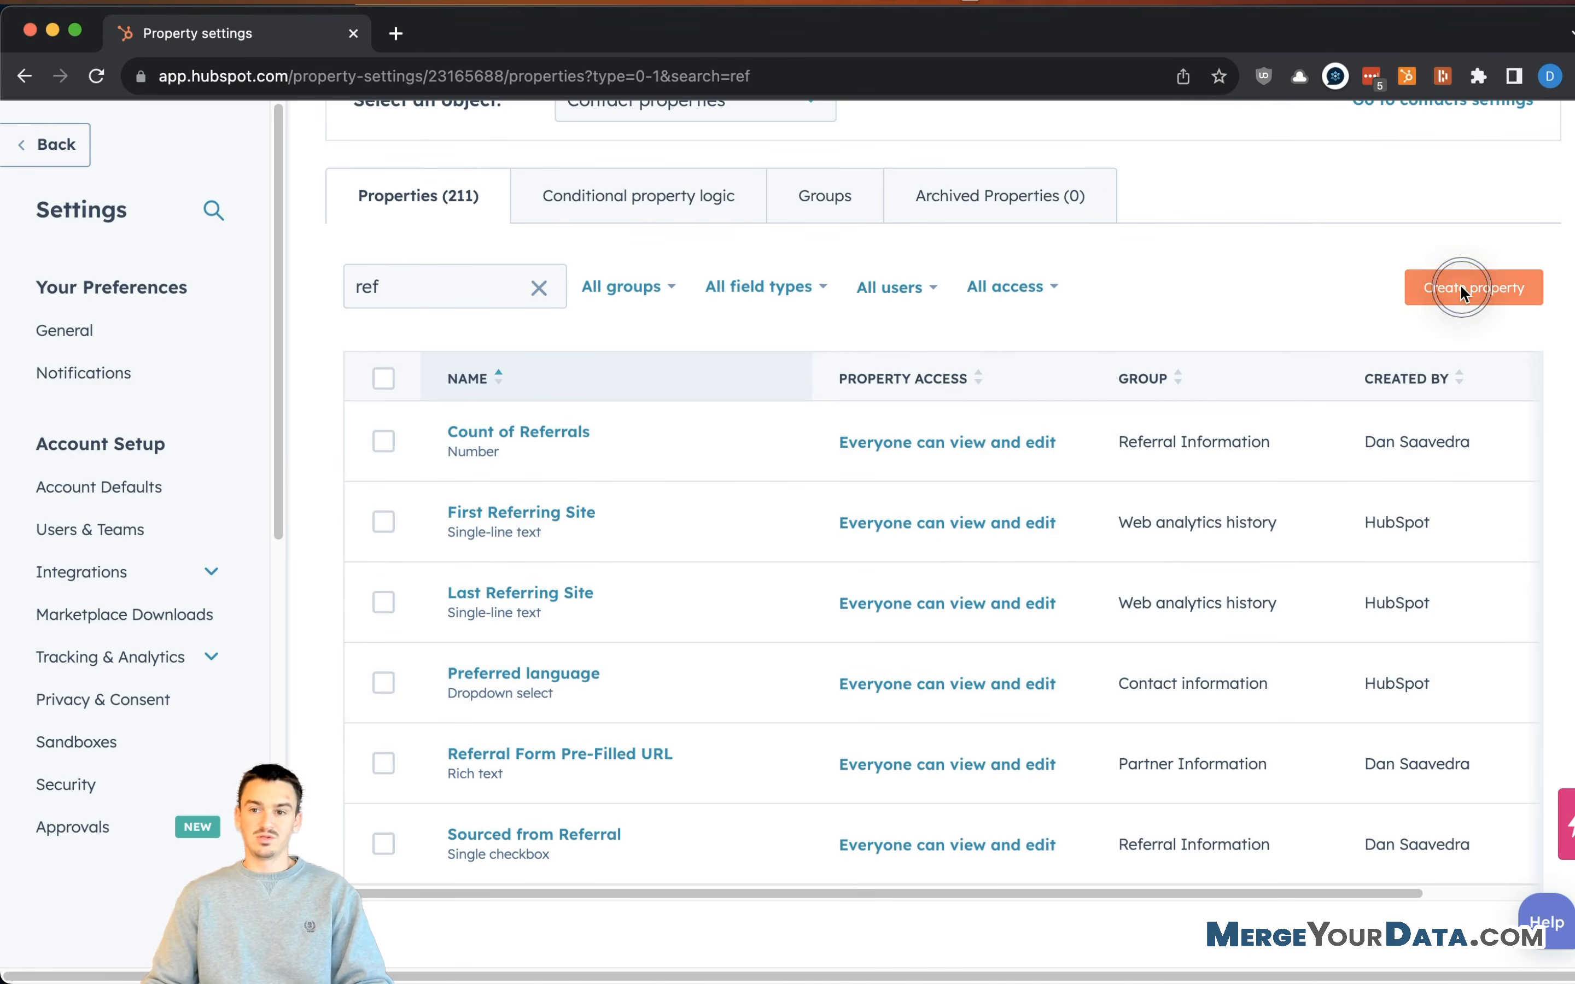
- Start a Referral Information property 'Referred By - Email', described as who referred the contact
click(1444, 287)
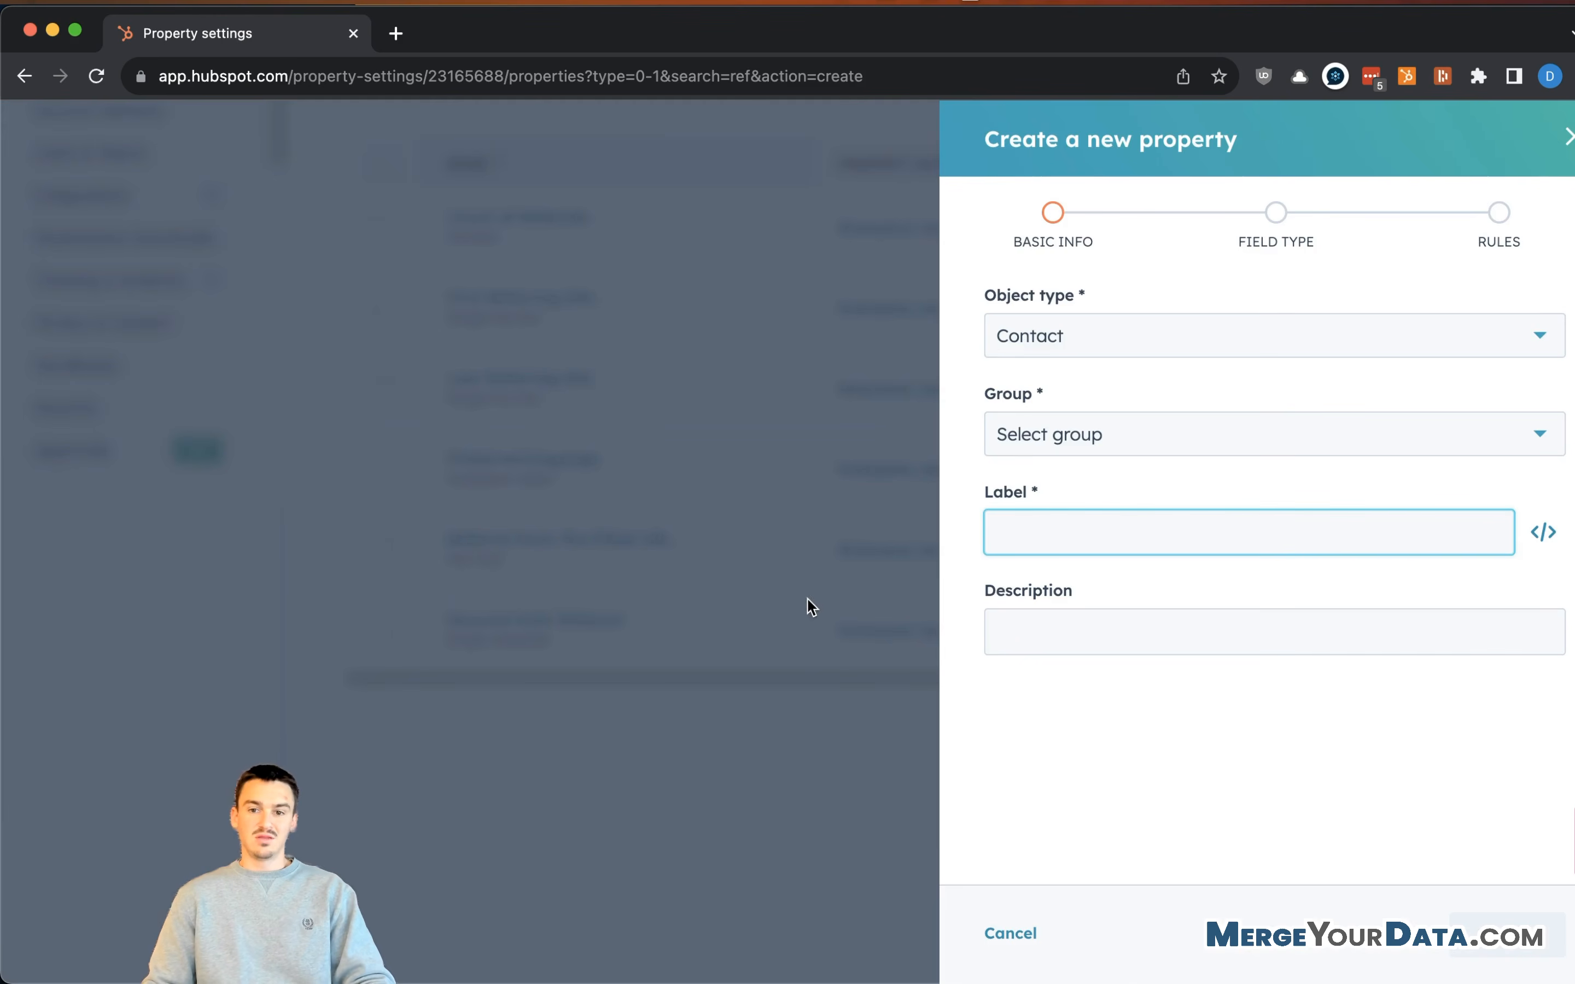
click(1081, 436)
scroll(1128, 683, down, 5)
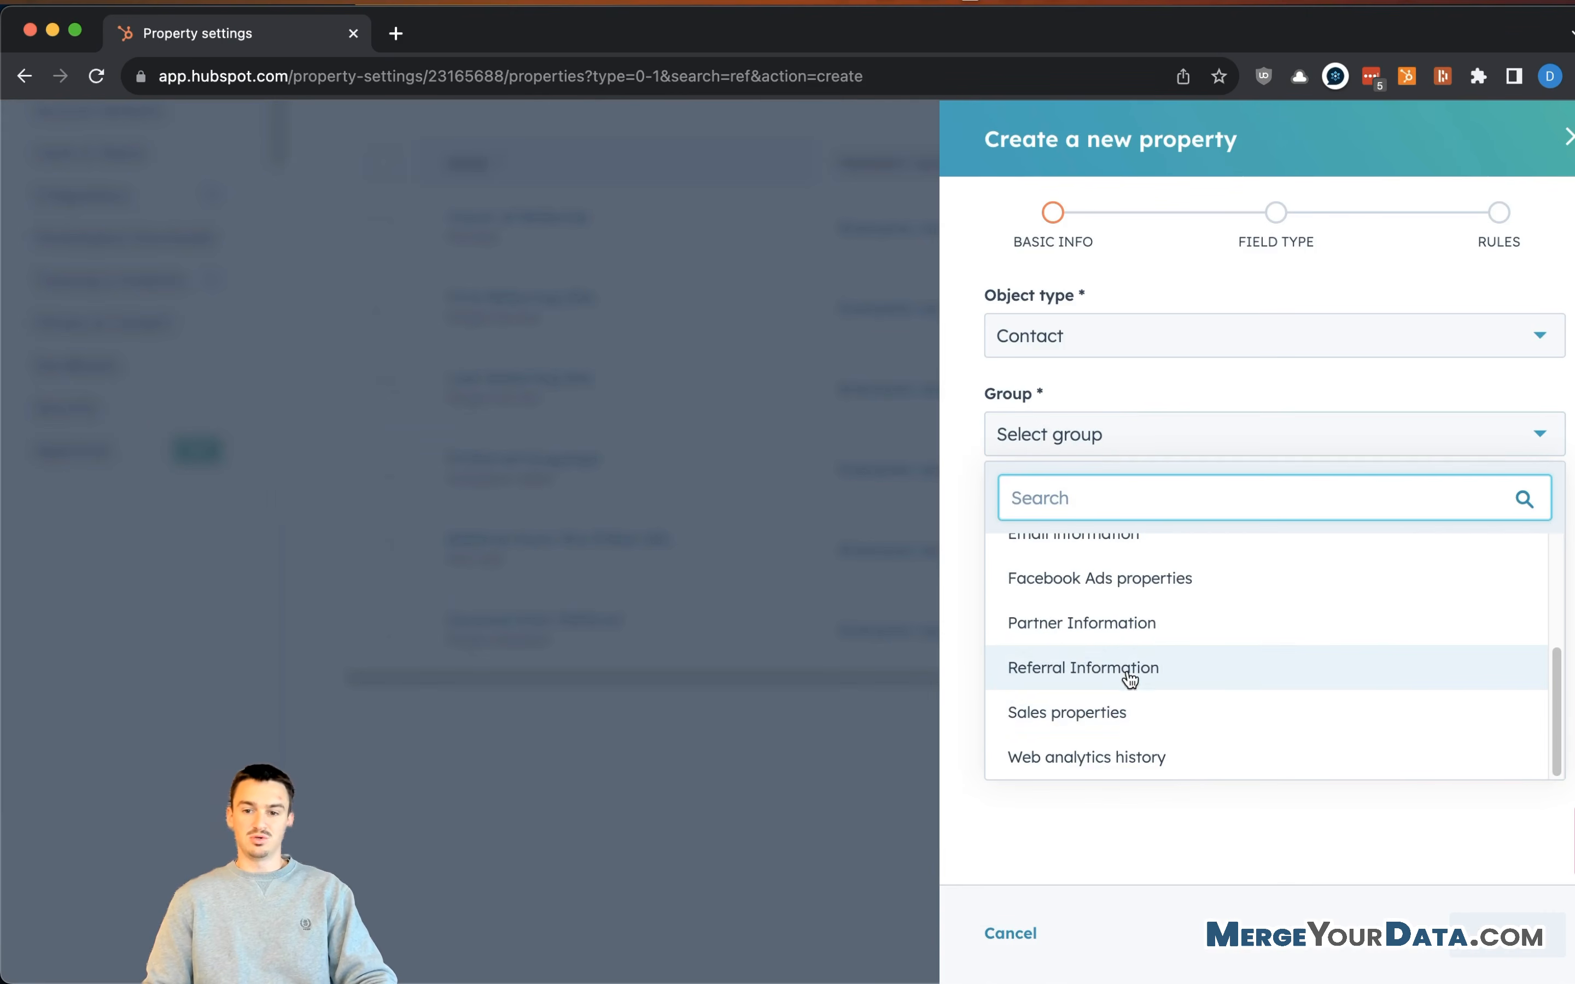
click(1158, 664)
click(1112, 534)
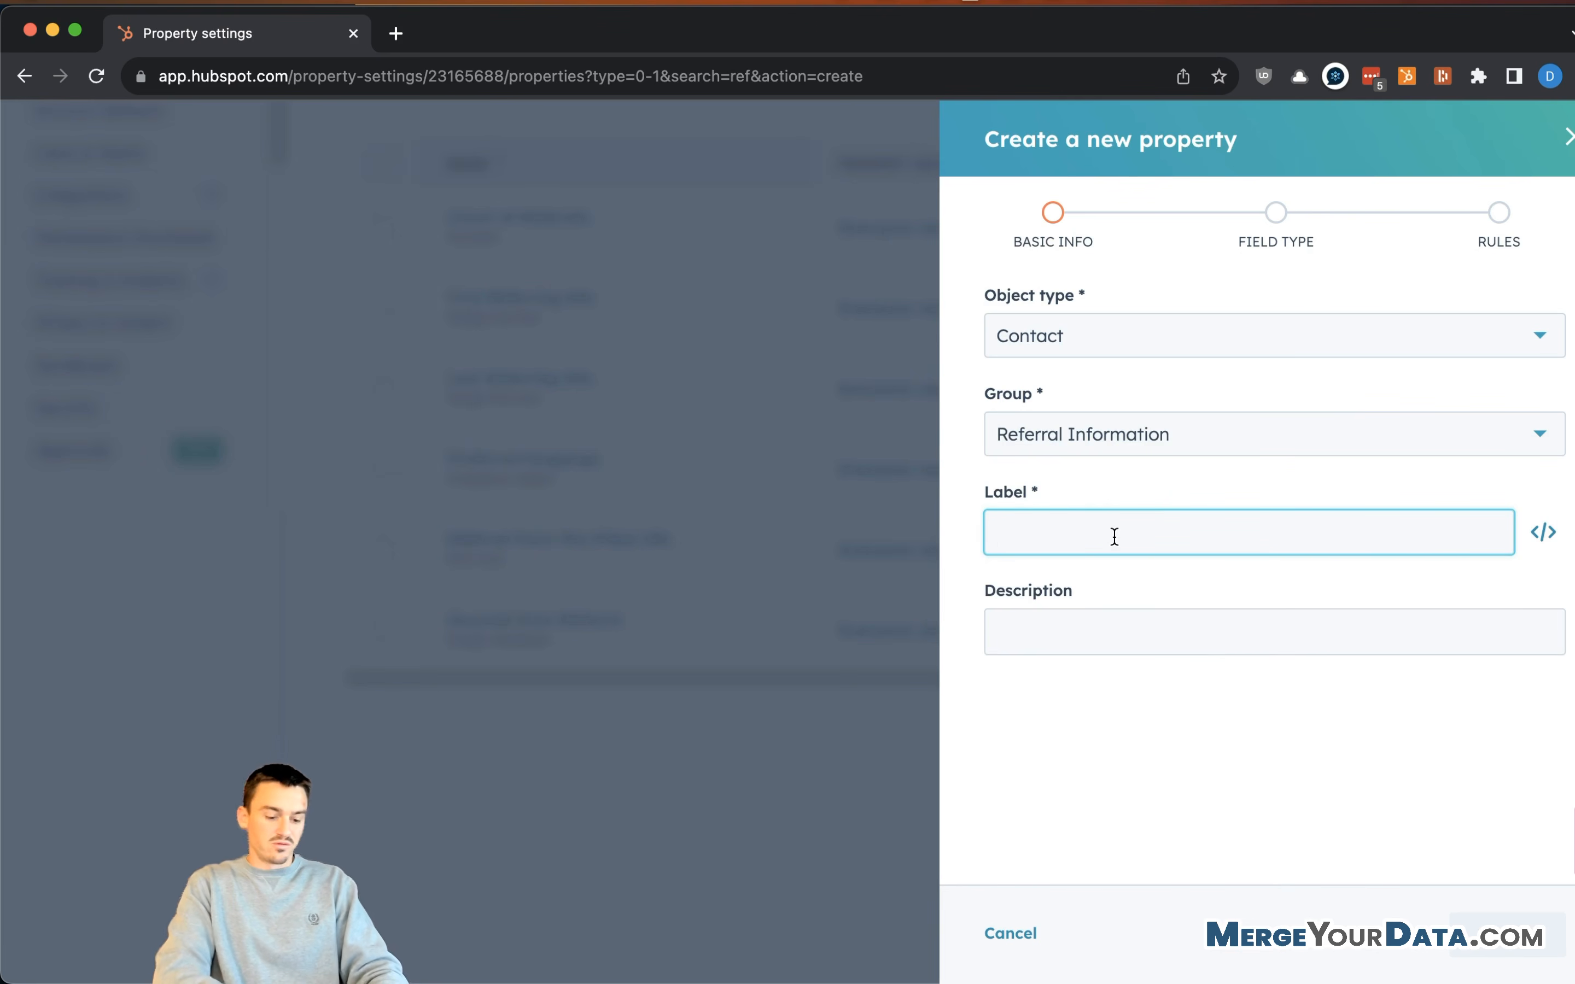
text(Re)
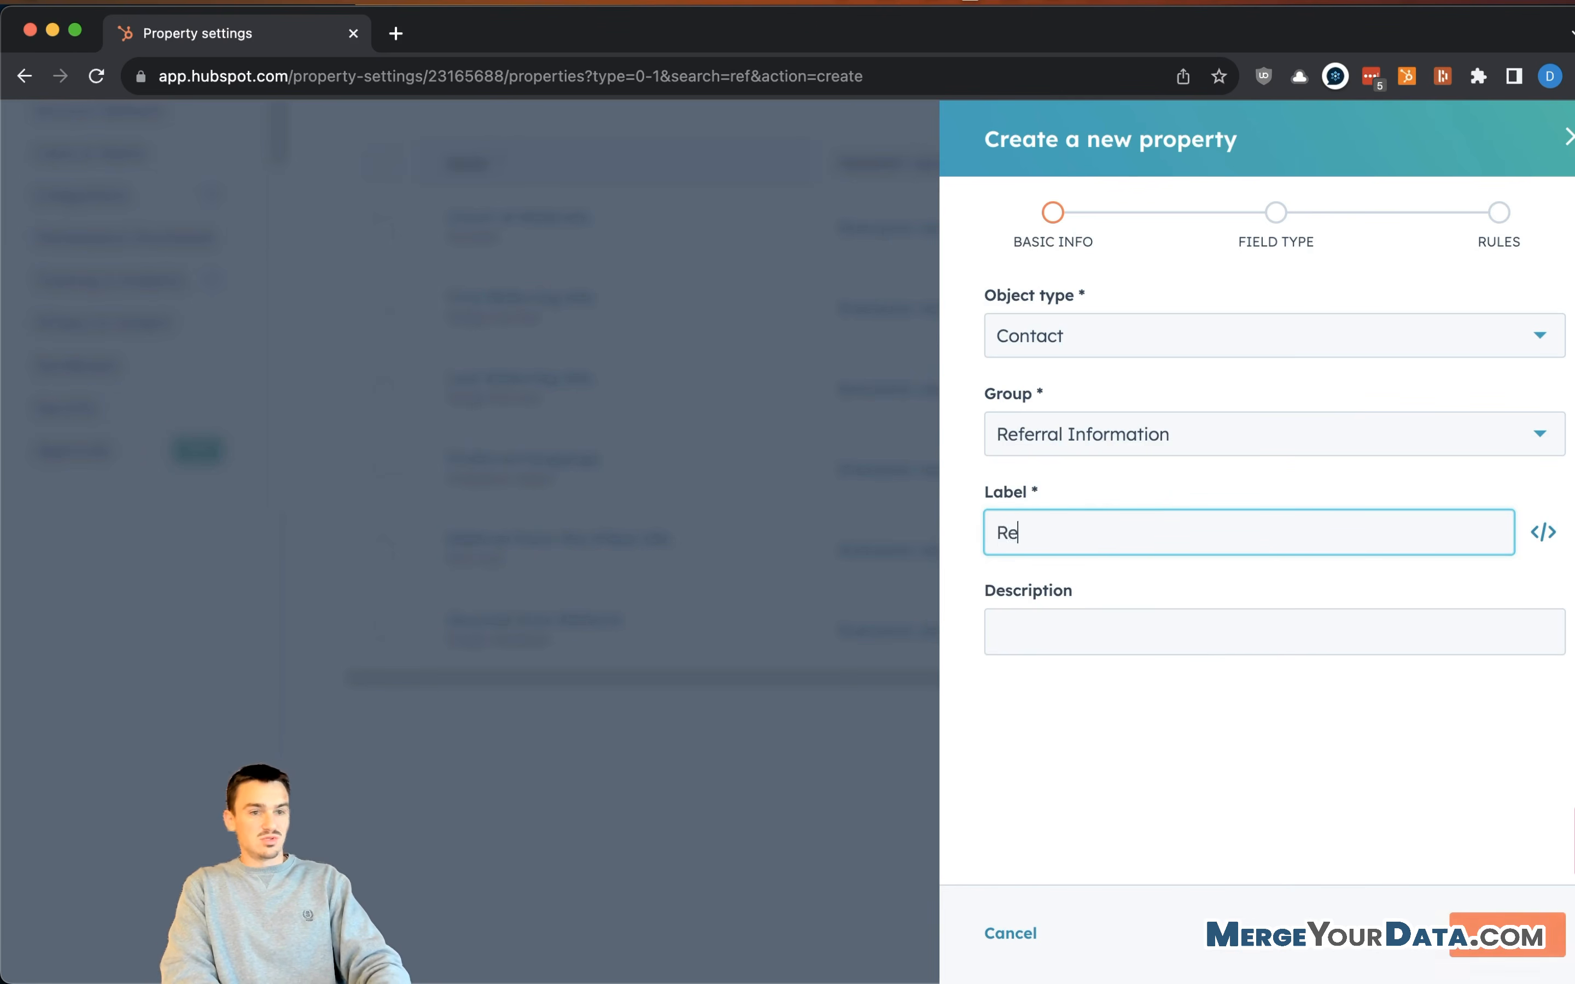
text(ferred By )
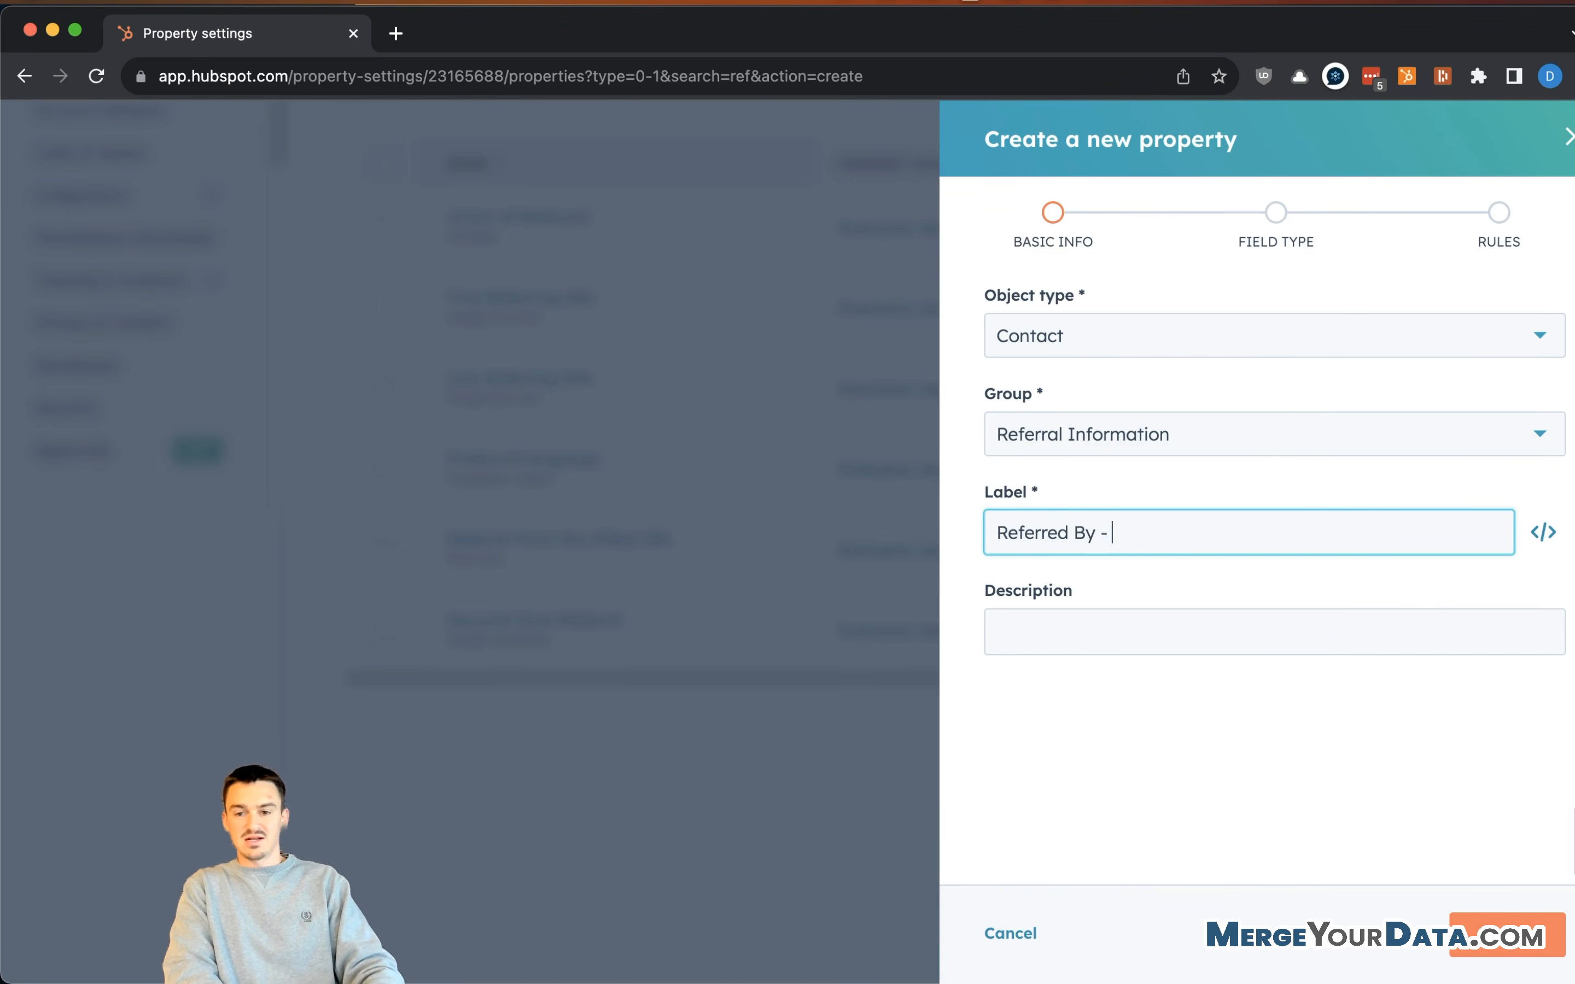
text(- Email)
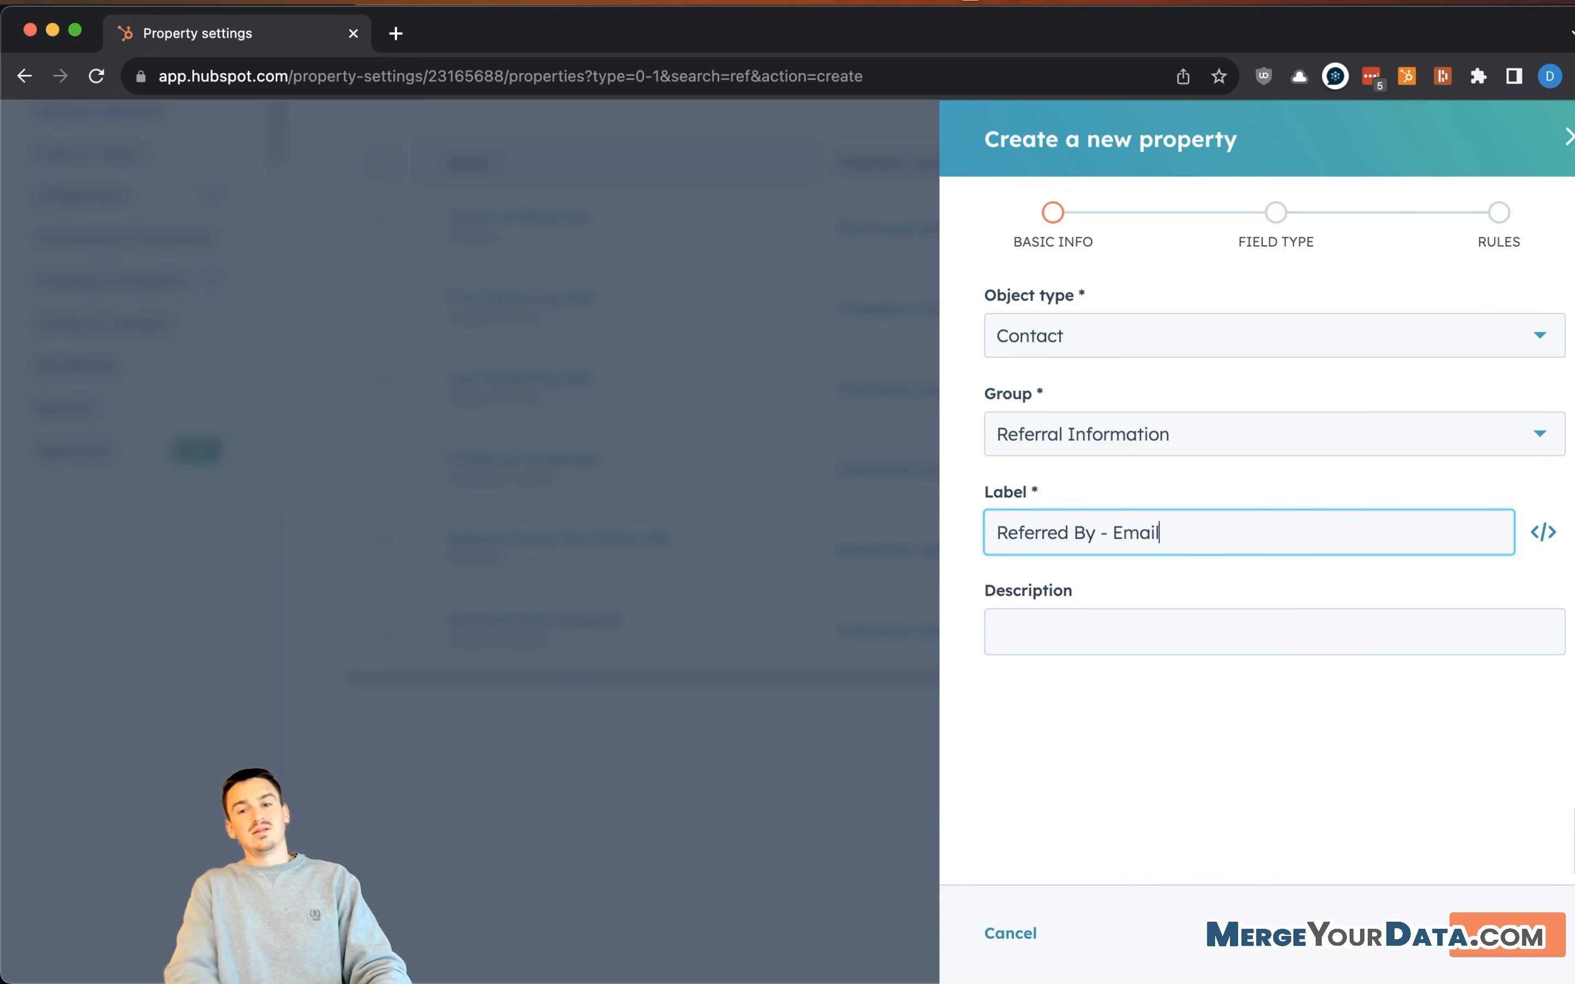
click(1118, 656)
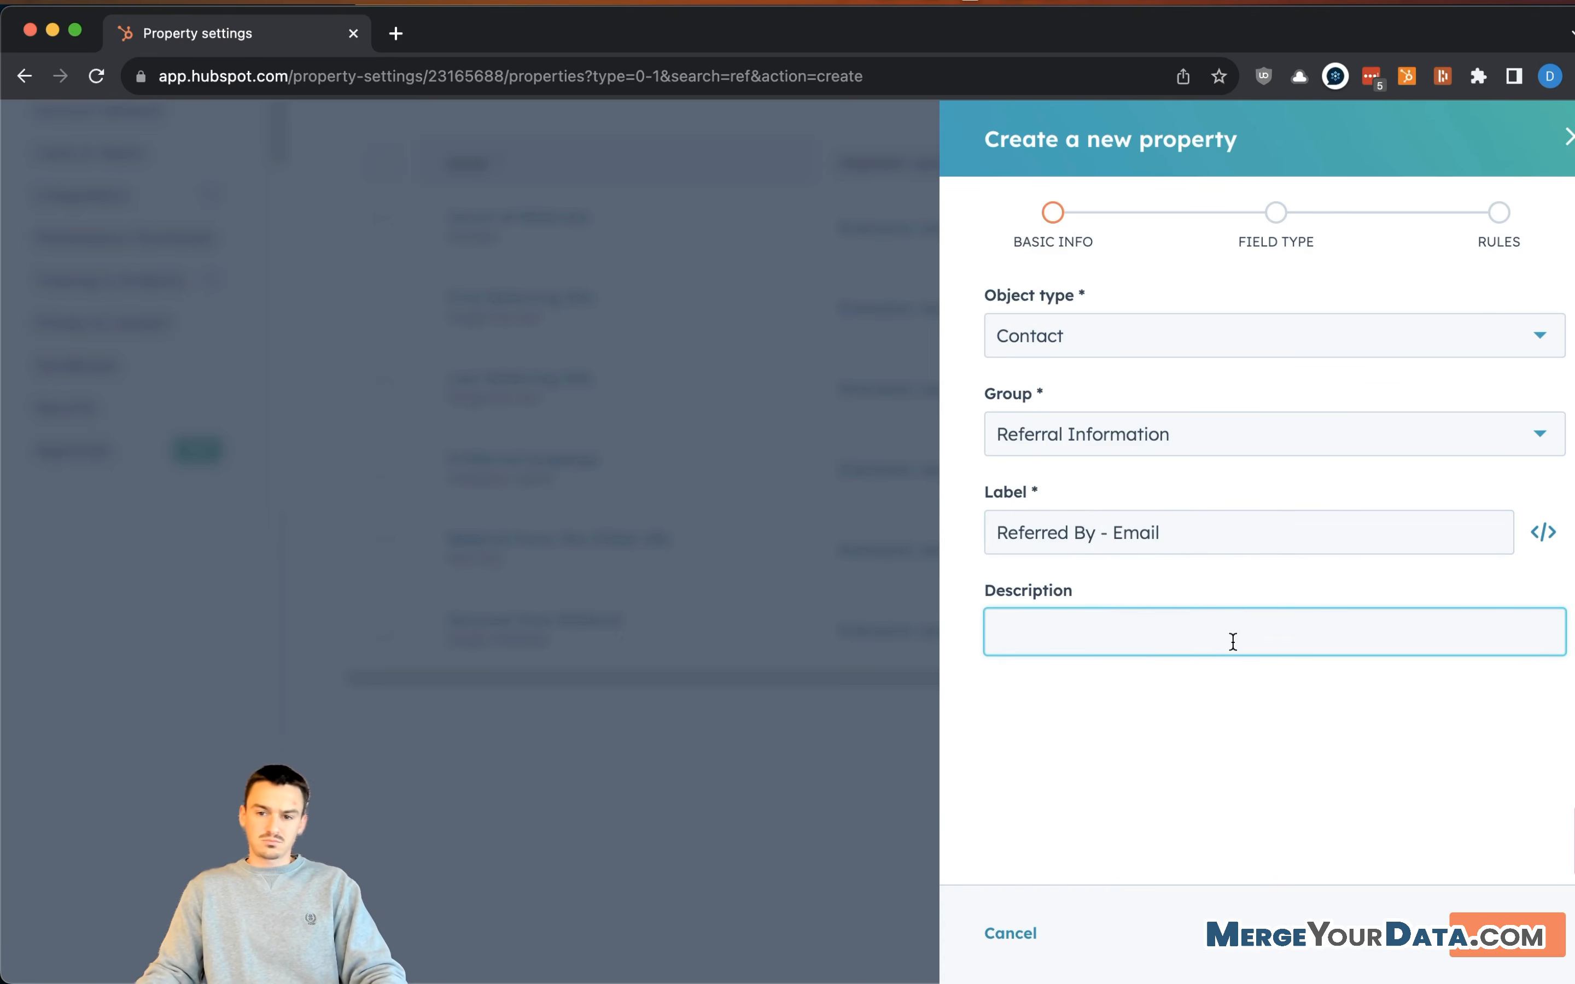
click(1227, 535)
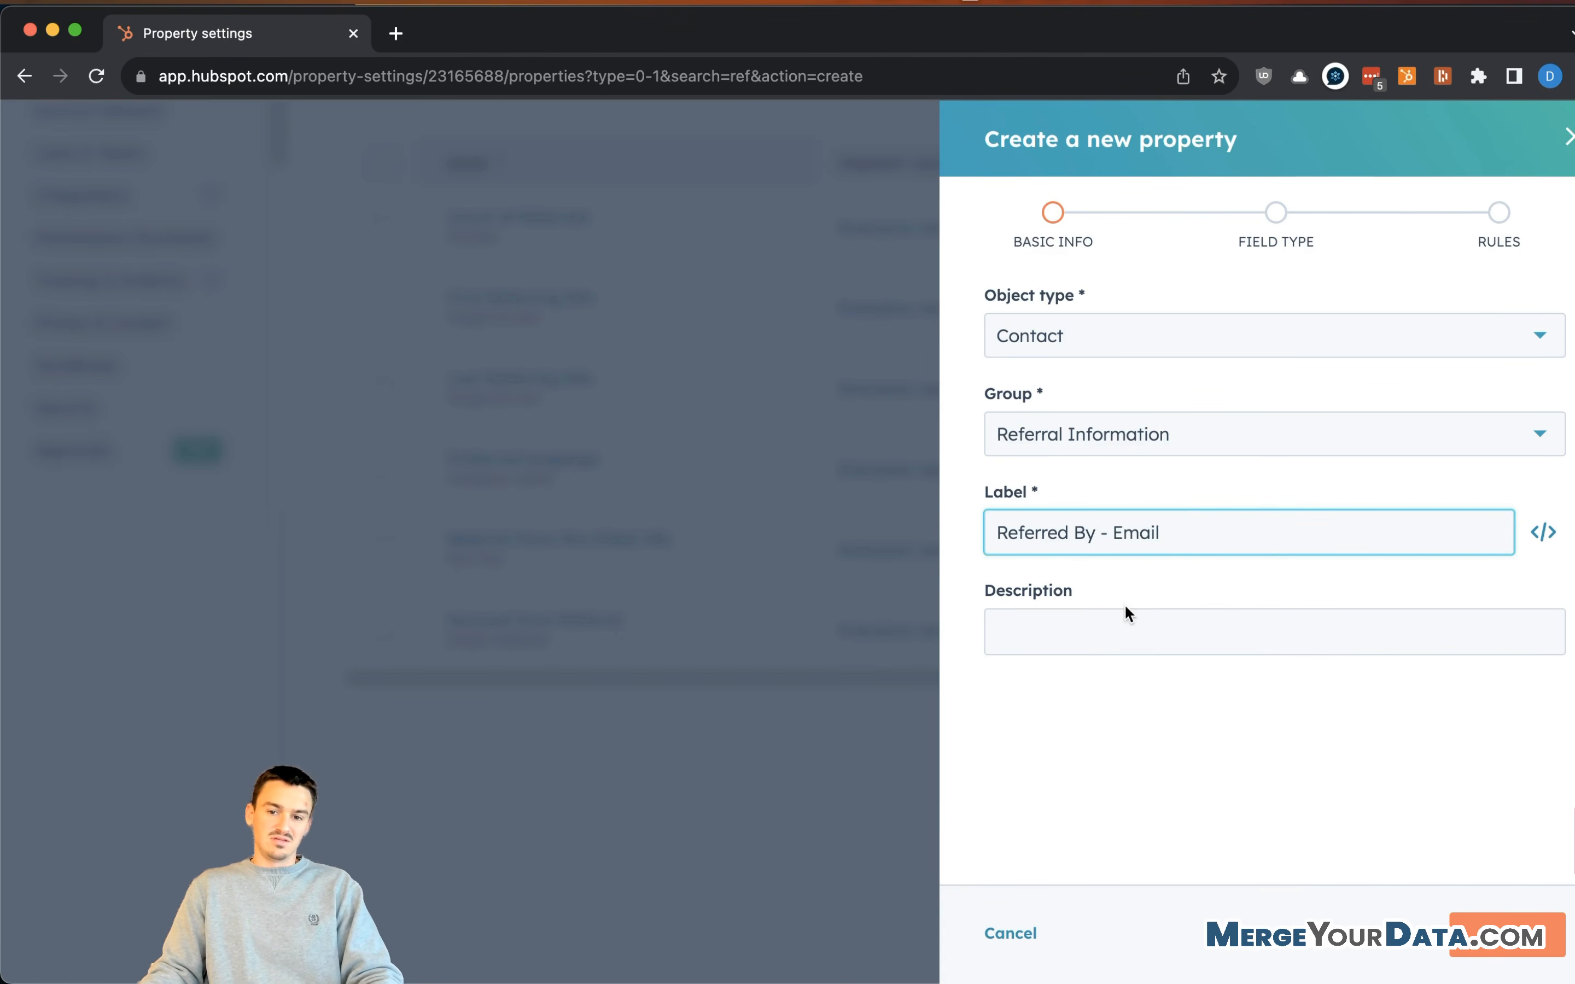
click(1120, 640)
text(Who has)
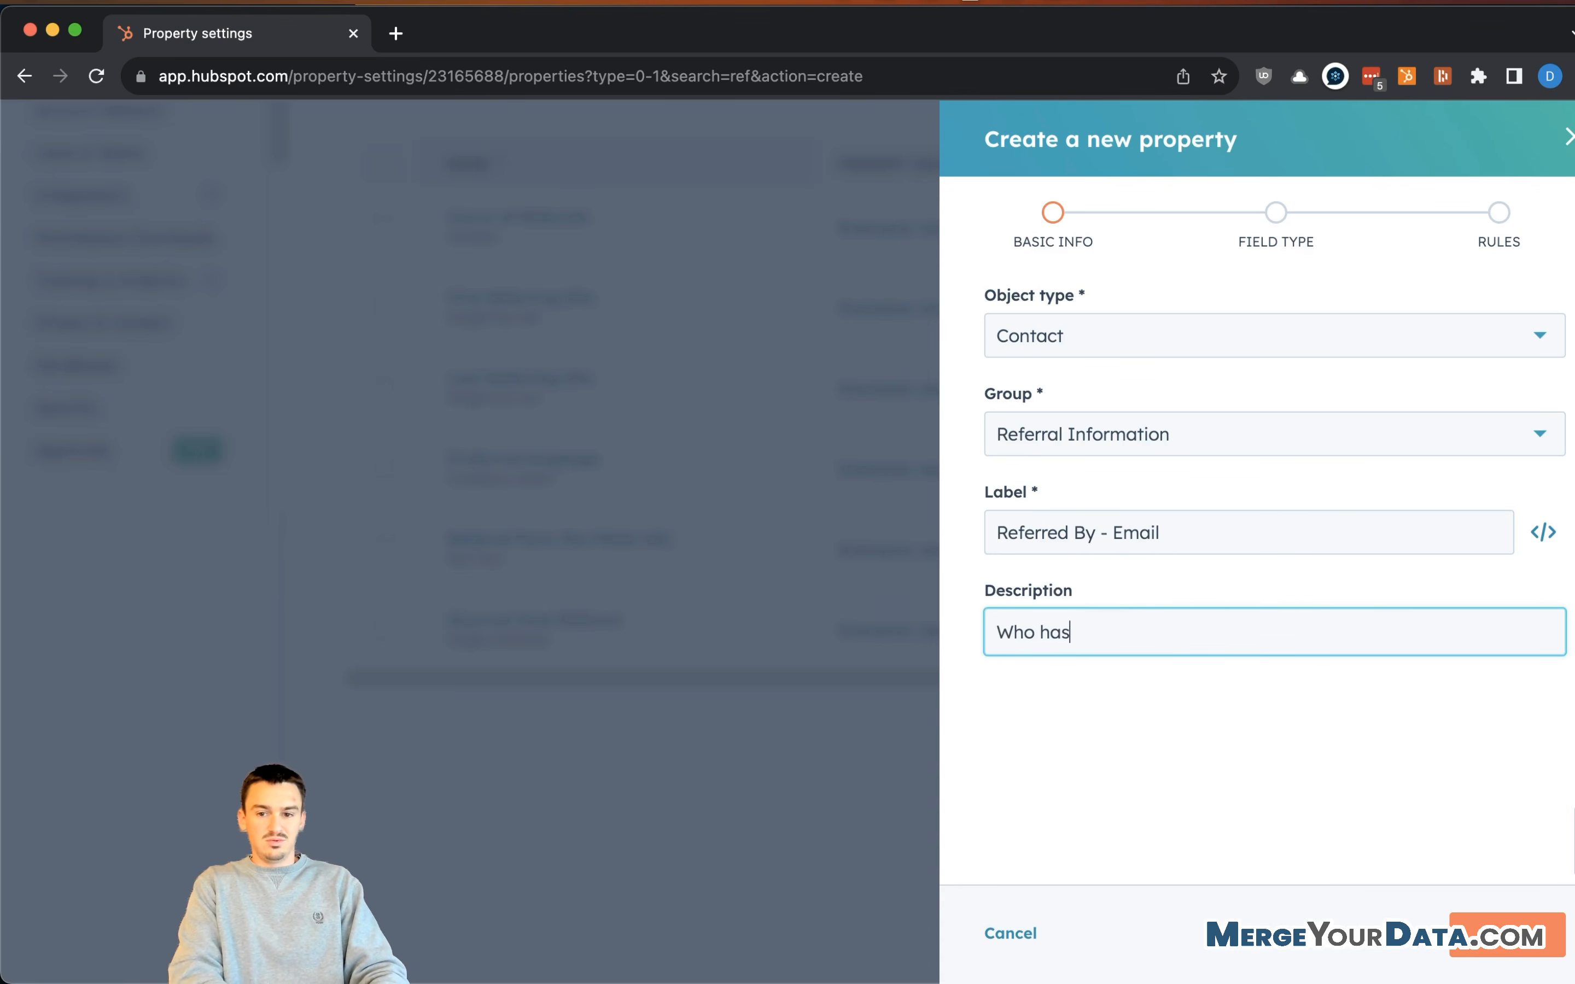
key(BackSpace)
key(BackSpace)
key(BackSpace)
text(referred the cont)
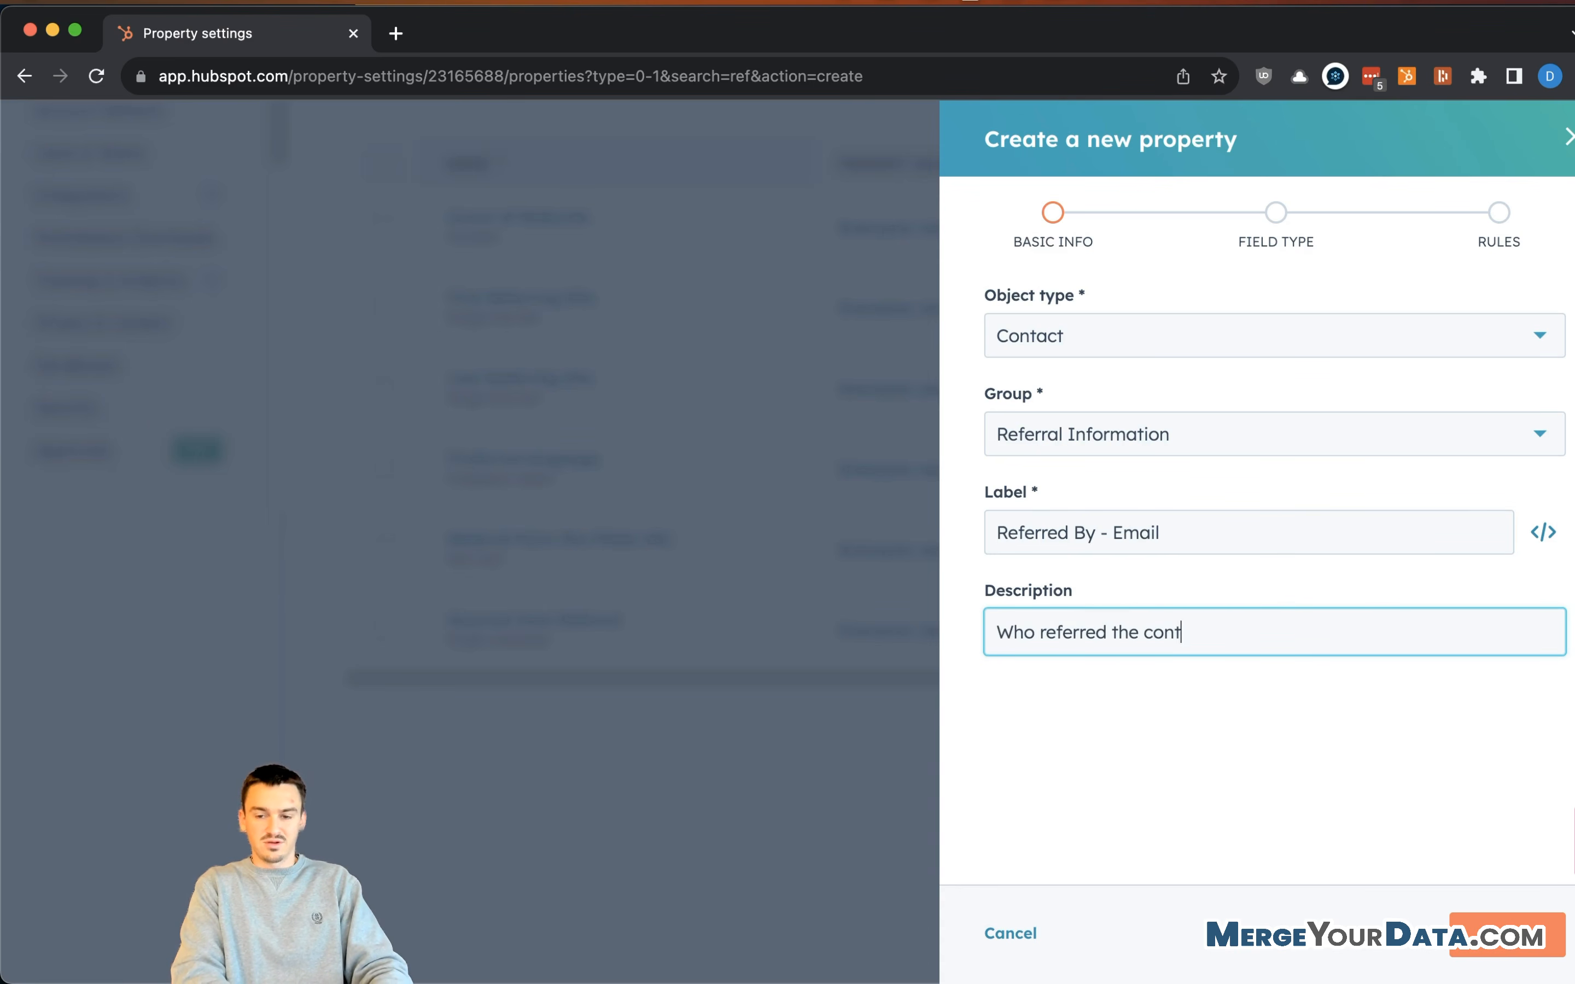
text(act to us)
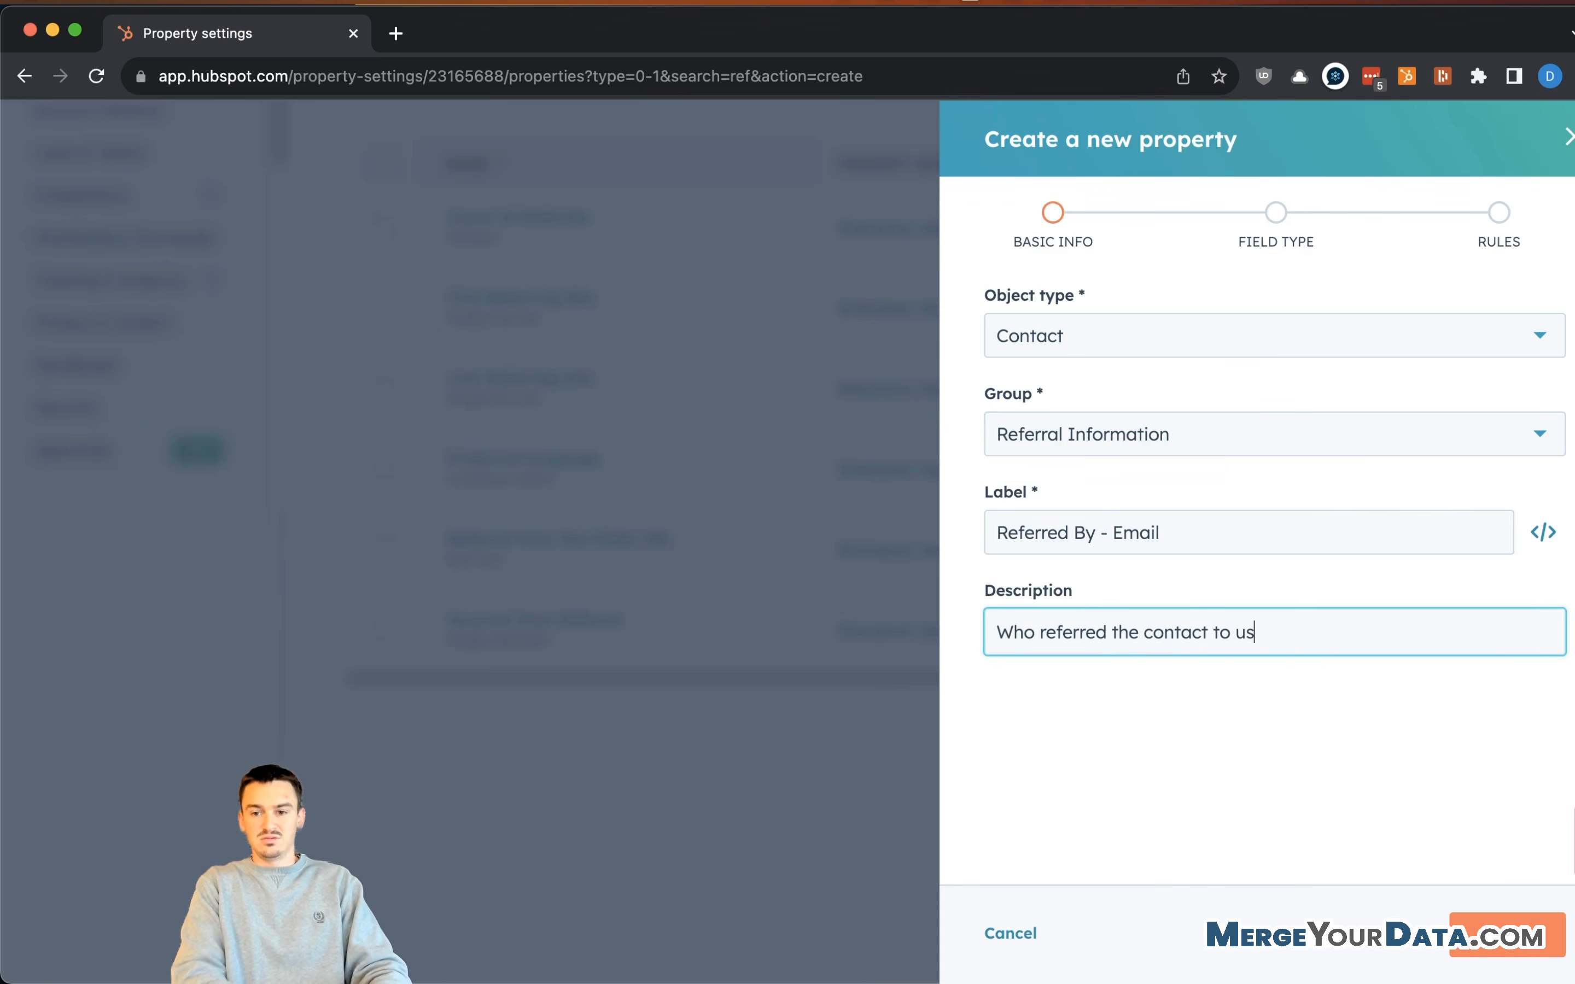
text(.)
- Set its field type to Single-line text and create the property
key(Return)
click(1276, 386)
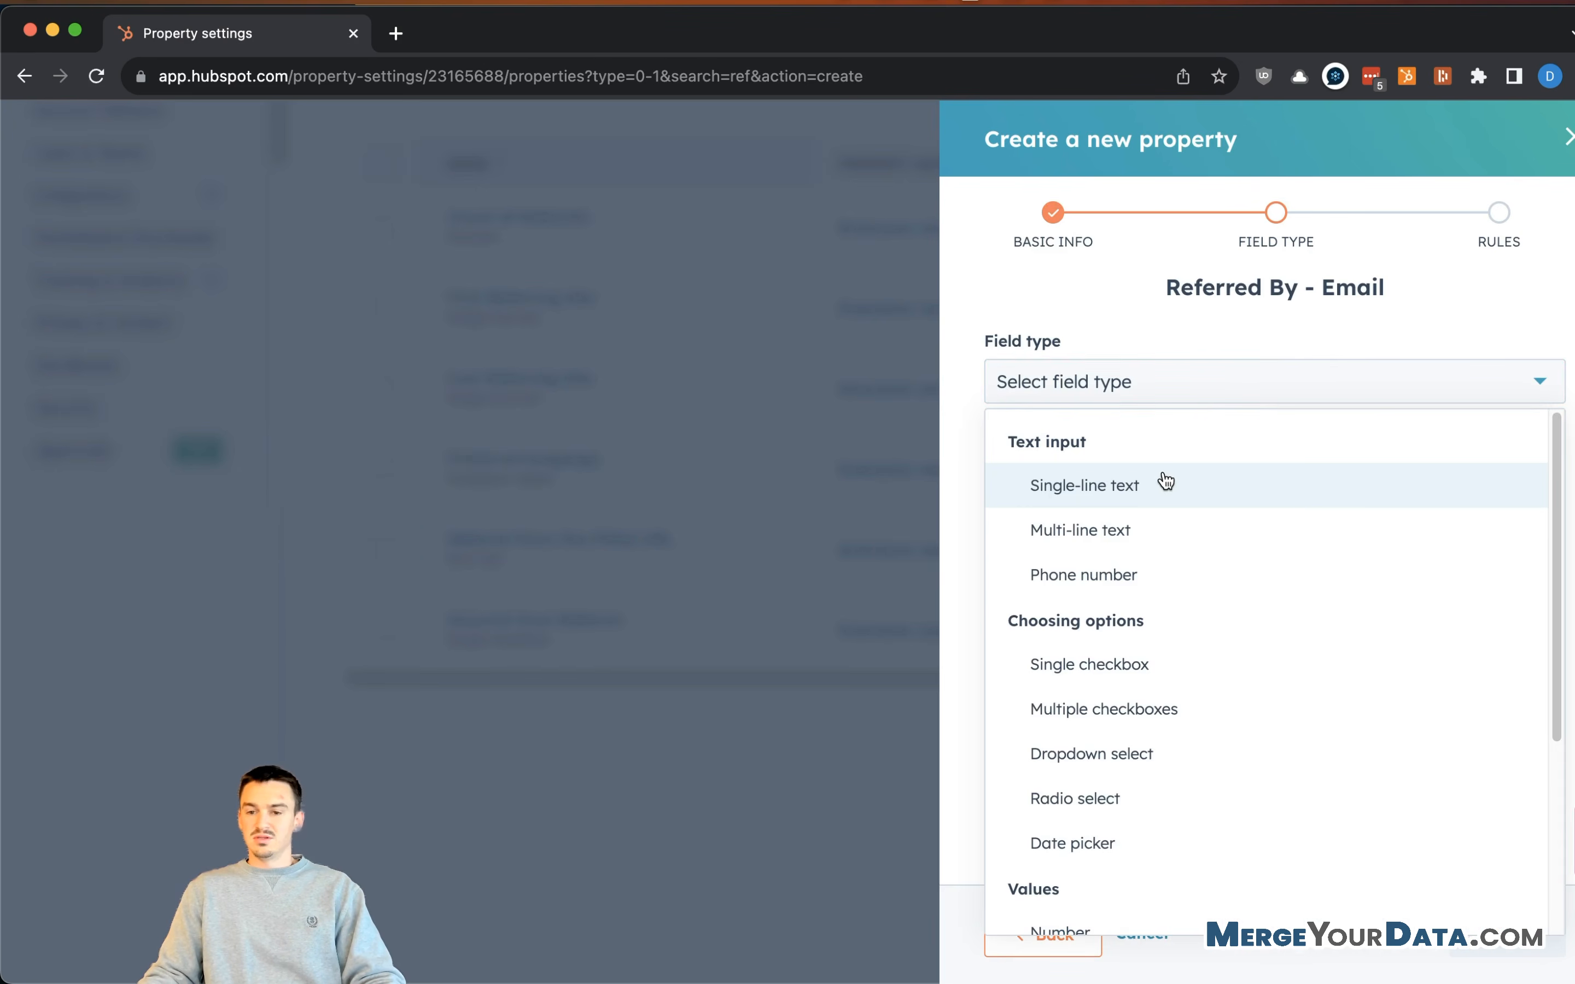
click(1165, 481)
click(1497, 936)
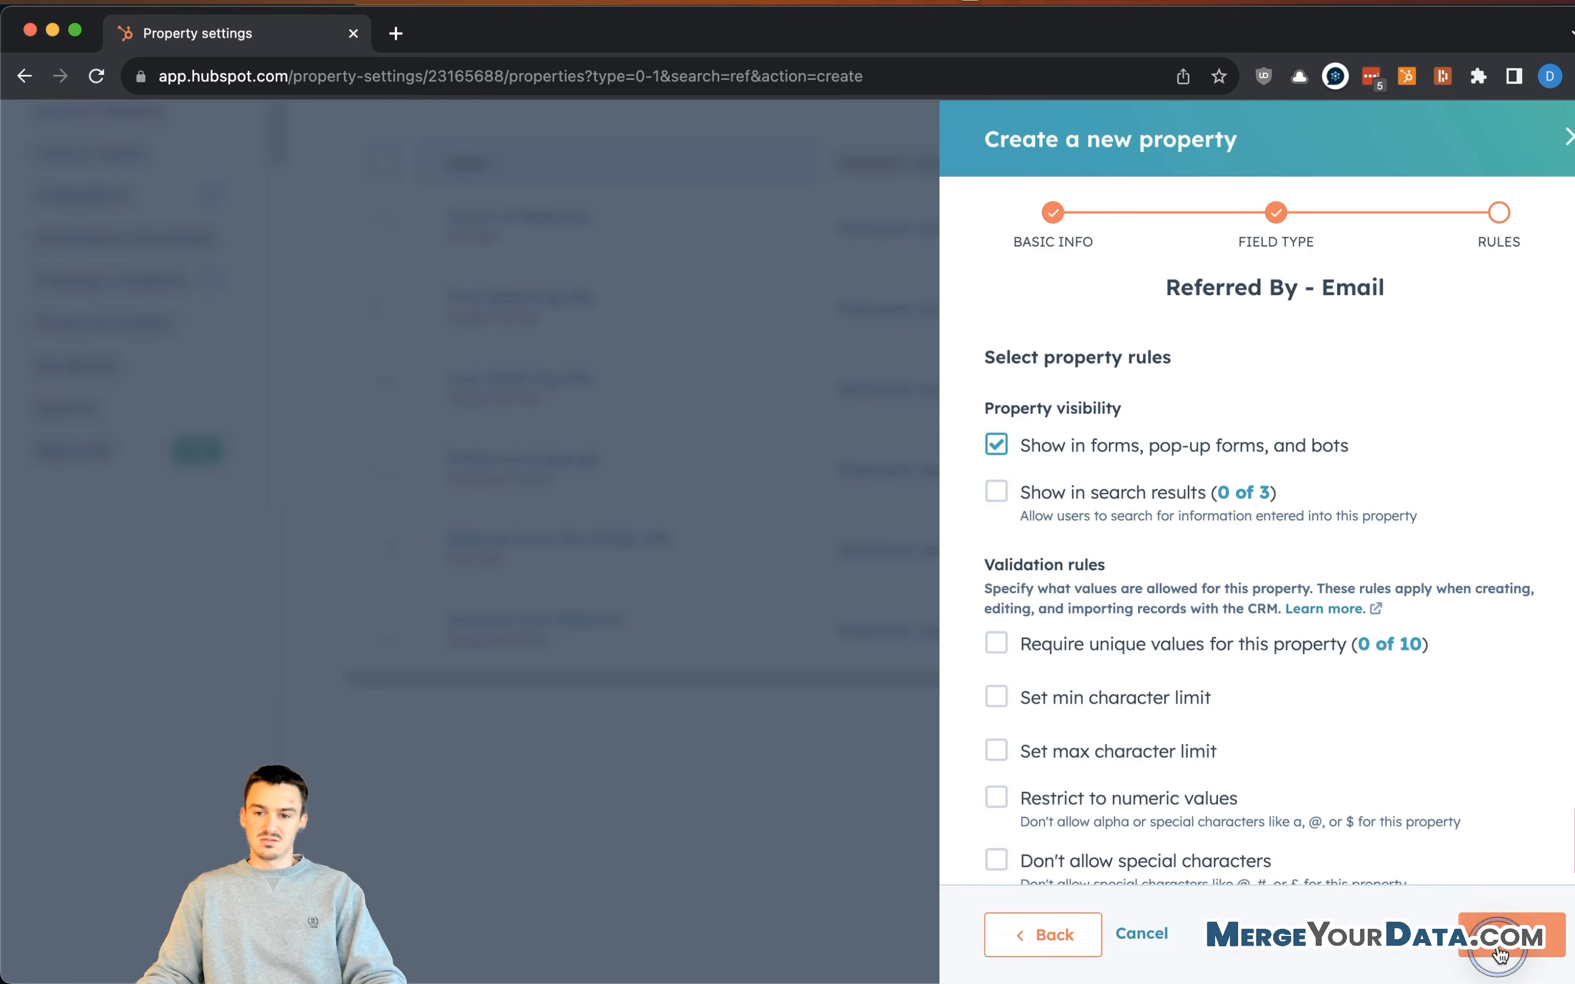
scroll(1250, 536, down, 2)
click(1476, 928)
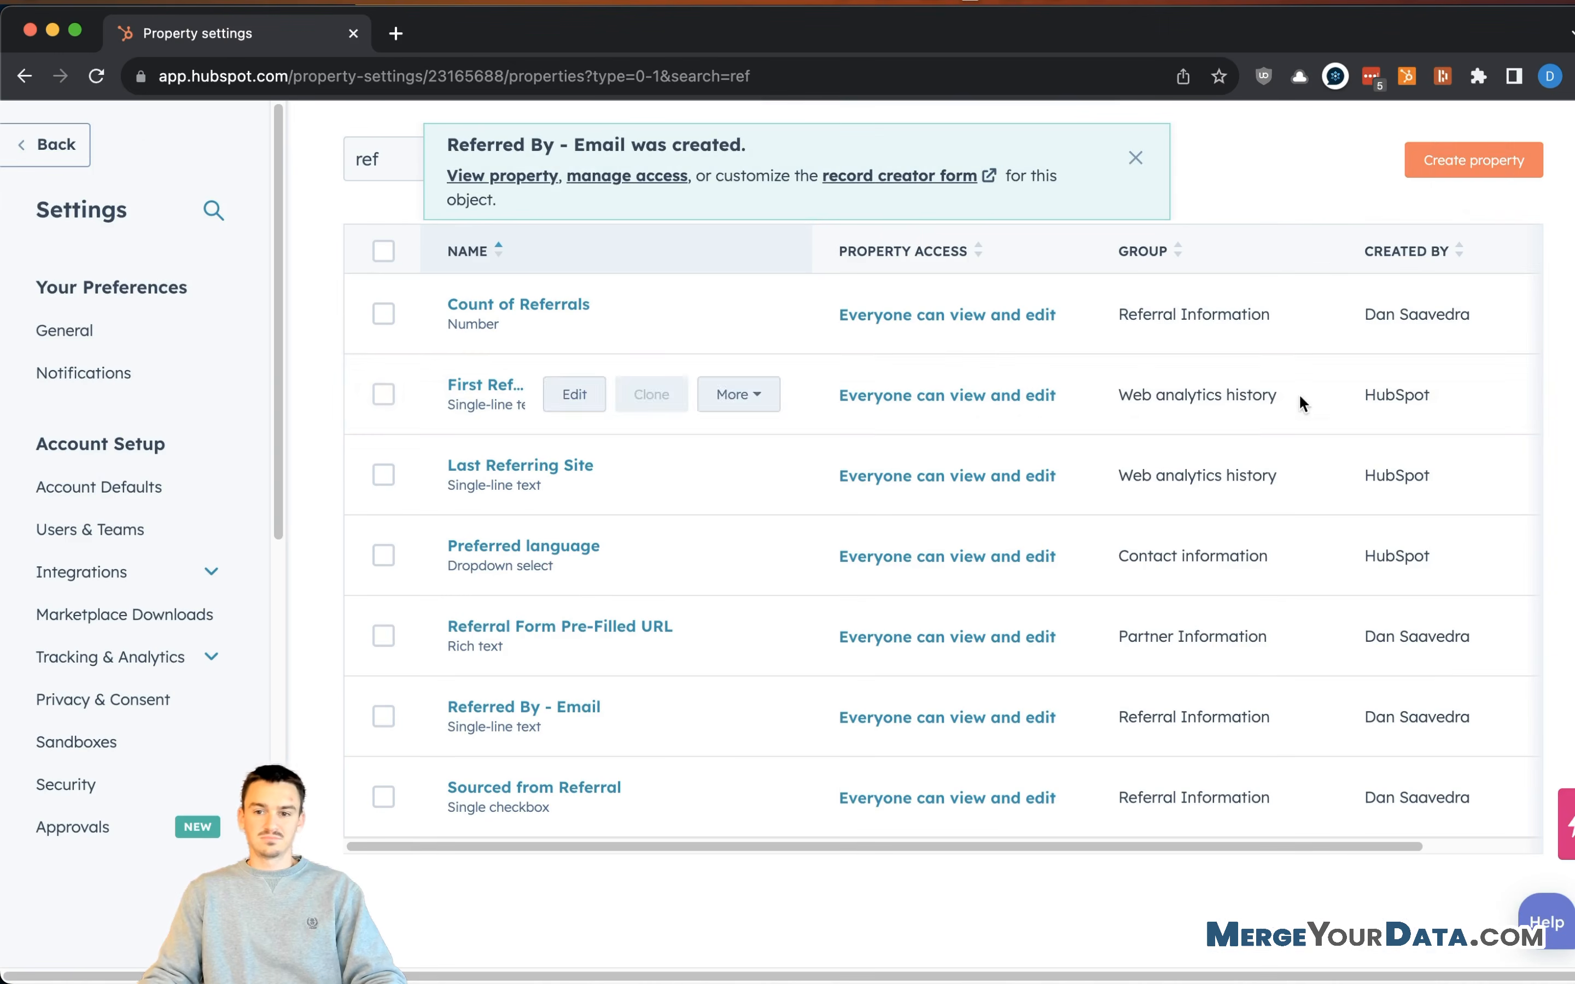
- Start a Referral Information property 'Referred By - Person Name', described as the referrer's name
click(1473, 166)
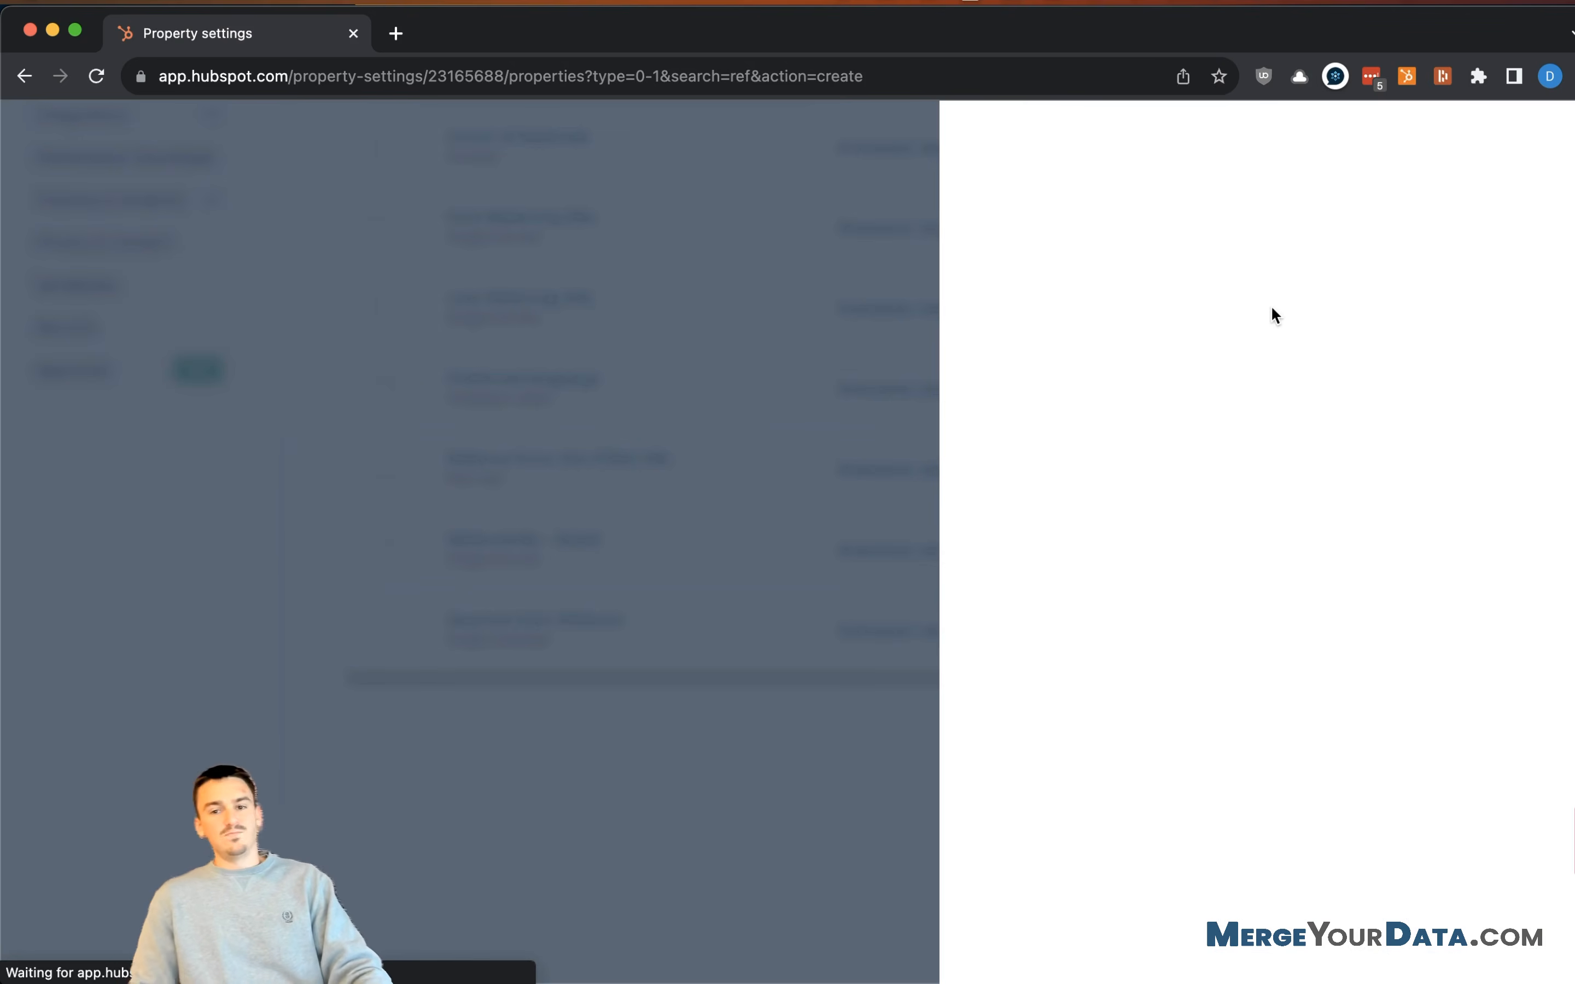
click(1114, 446)
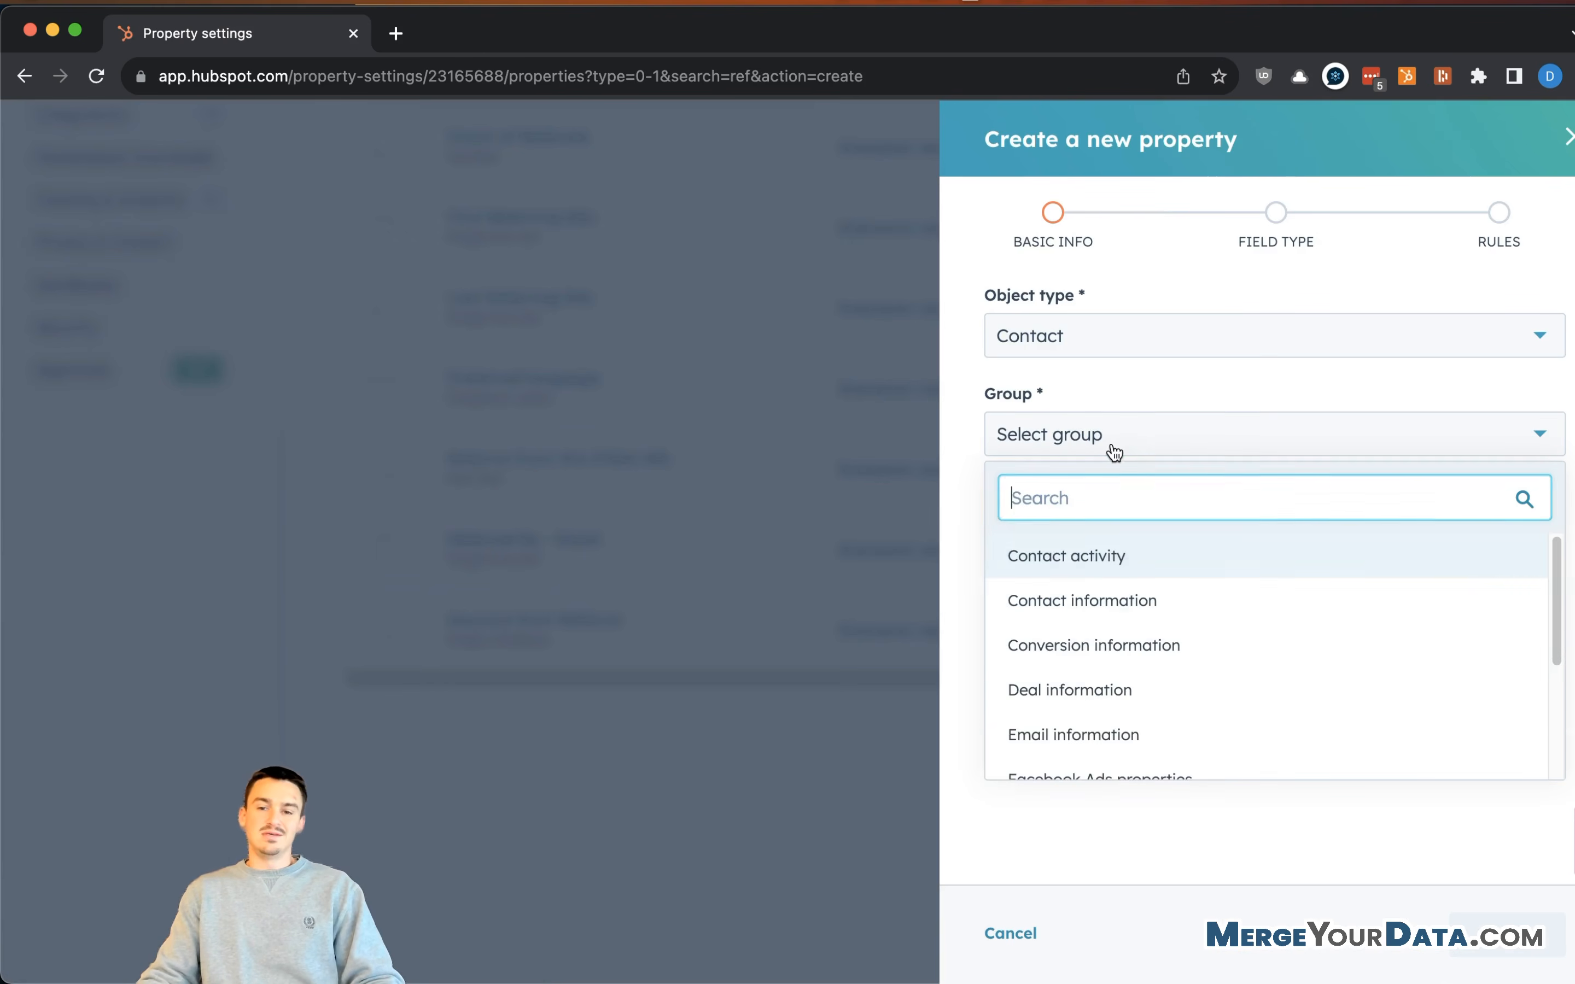
scroll(1226, 731, down, 3)
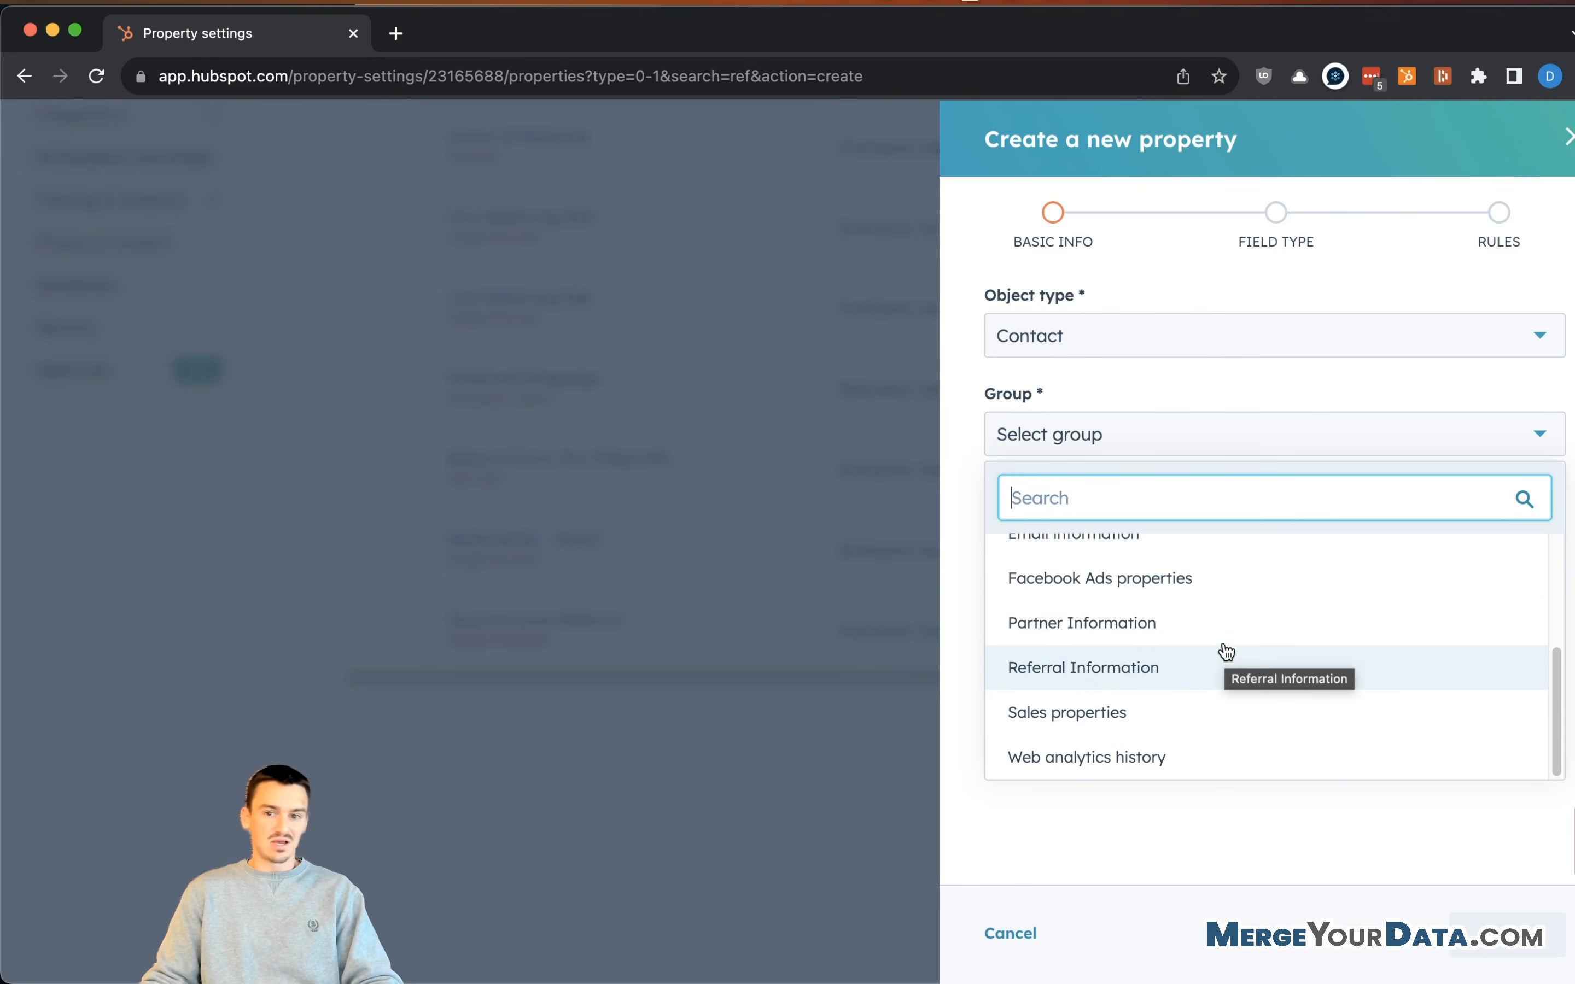
click(1223, 677)
click(1161, 533)
click(1216, 447)
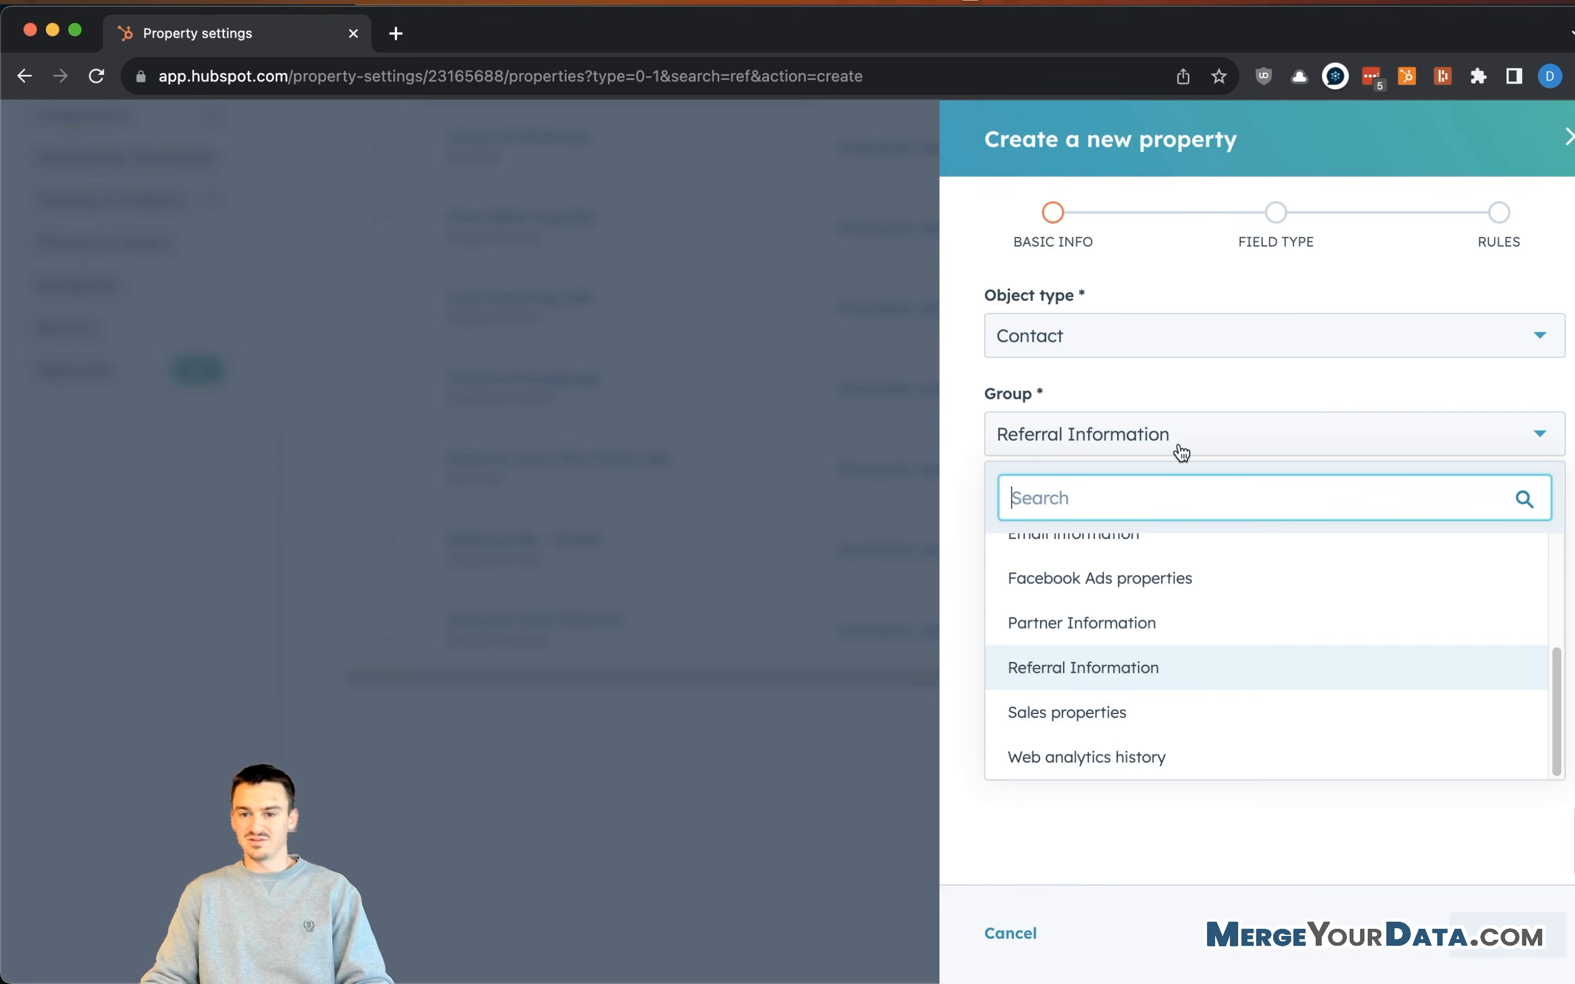
click(1168, 661)
click(1141, 541)
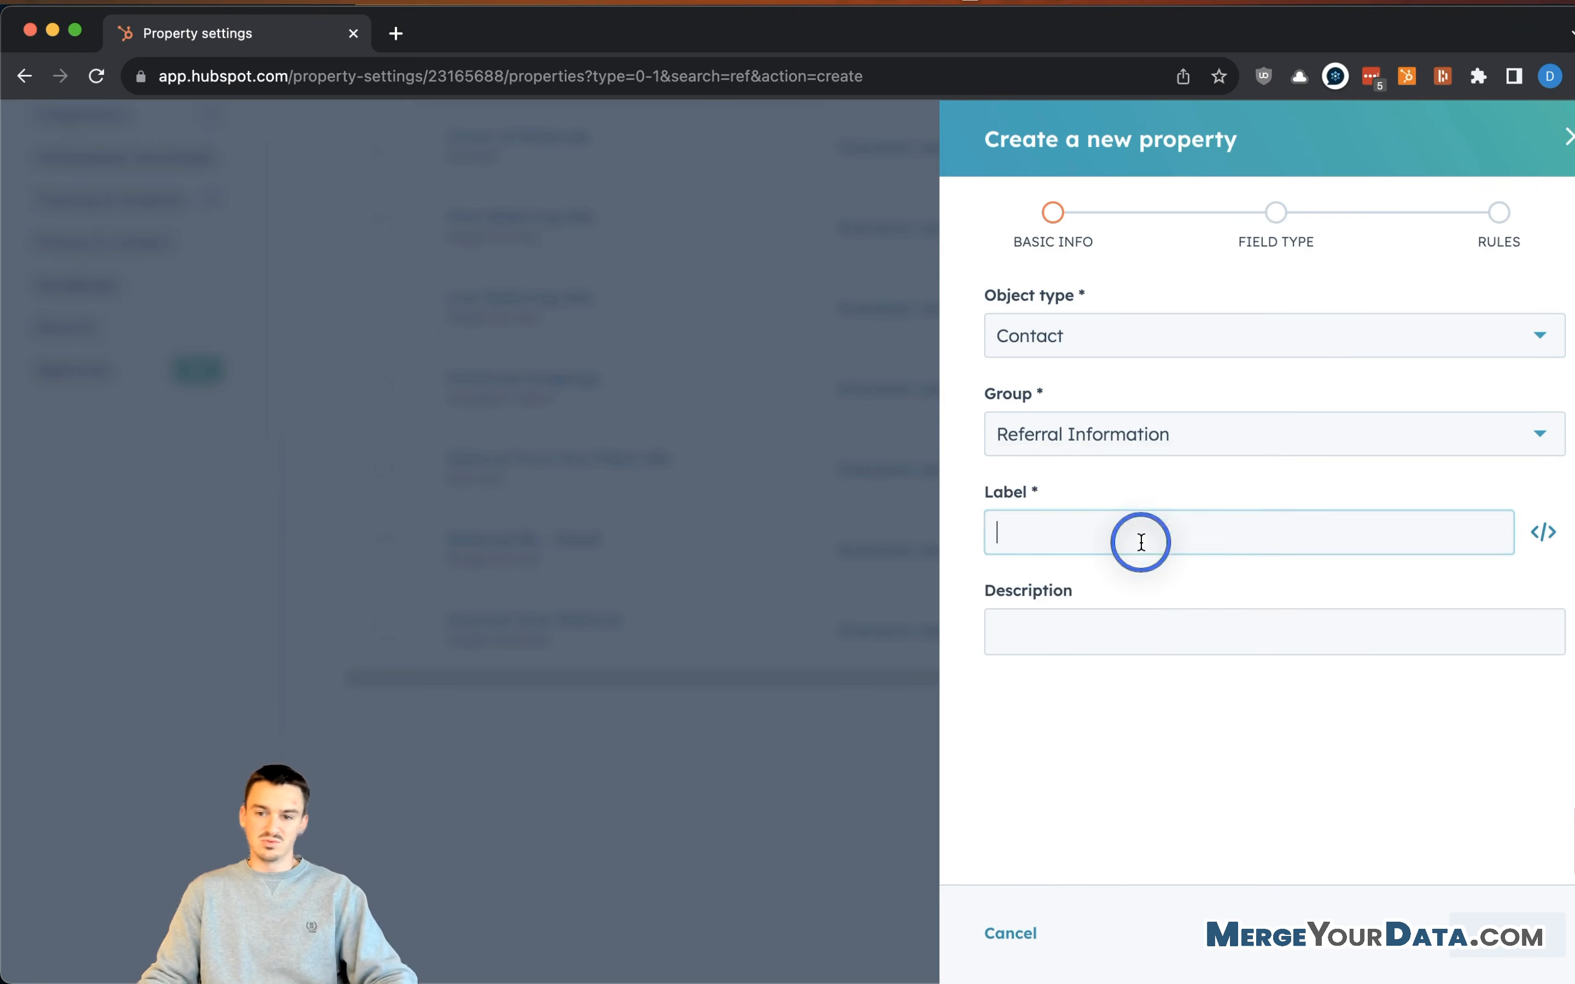
text(Referred By - Person Name)
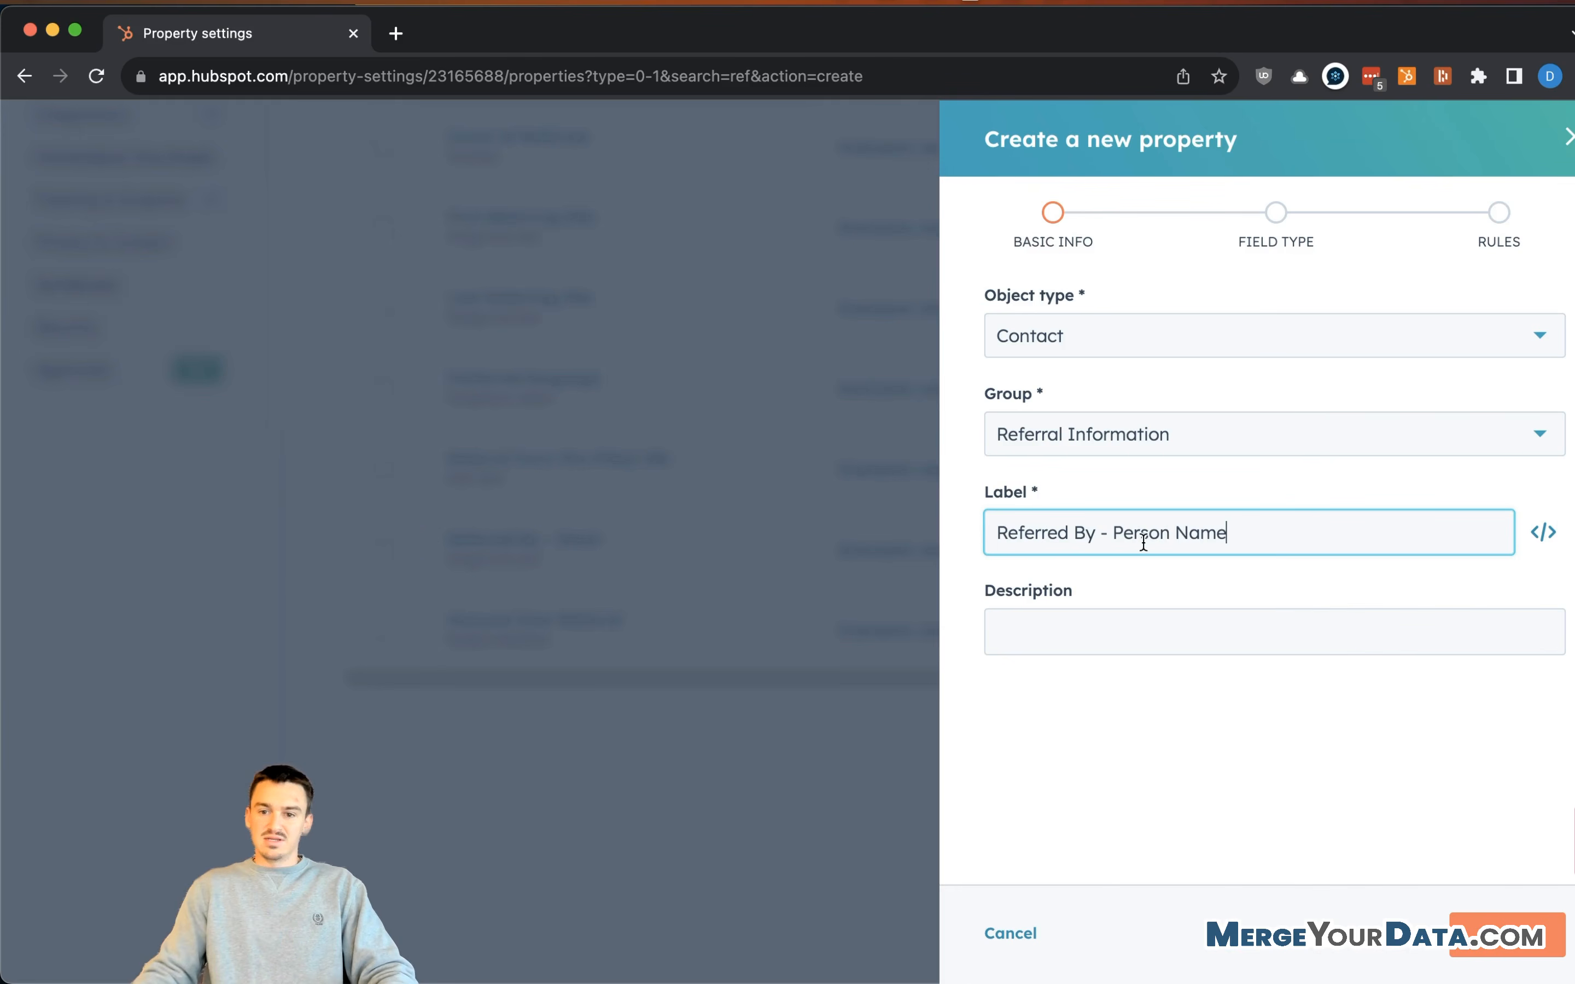
click(1110, 625)
text(This h)
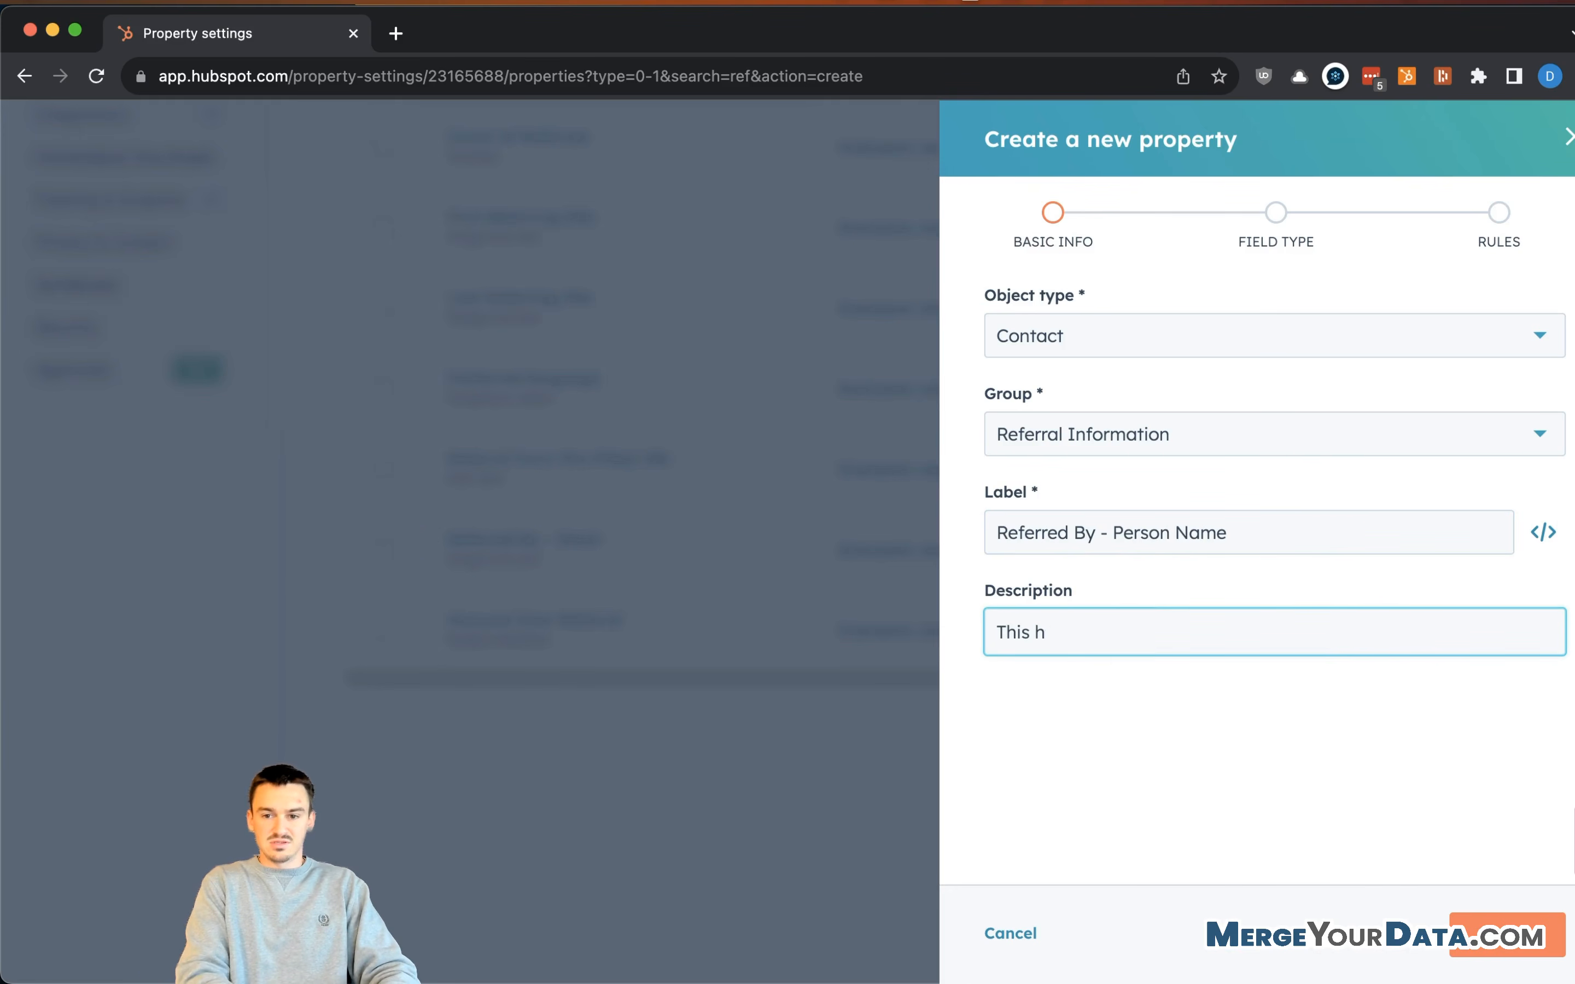
text(tthe name of the)
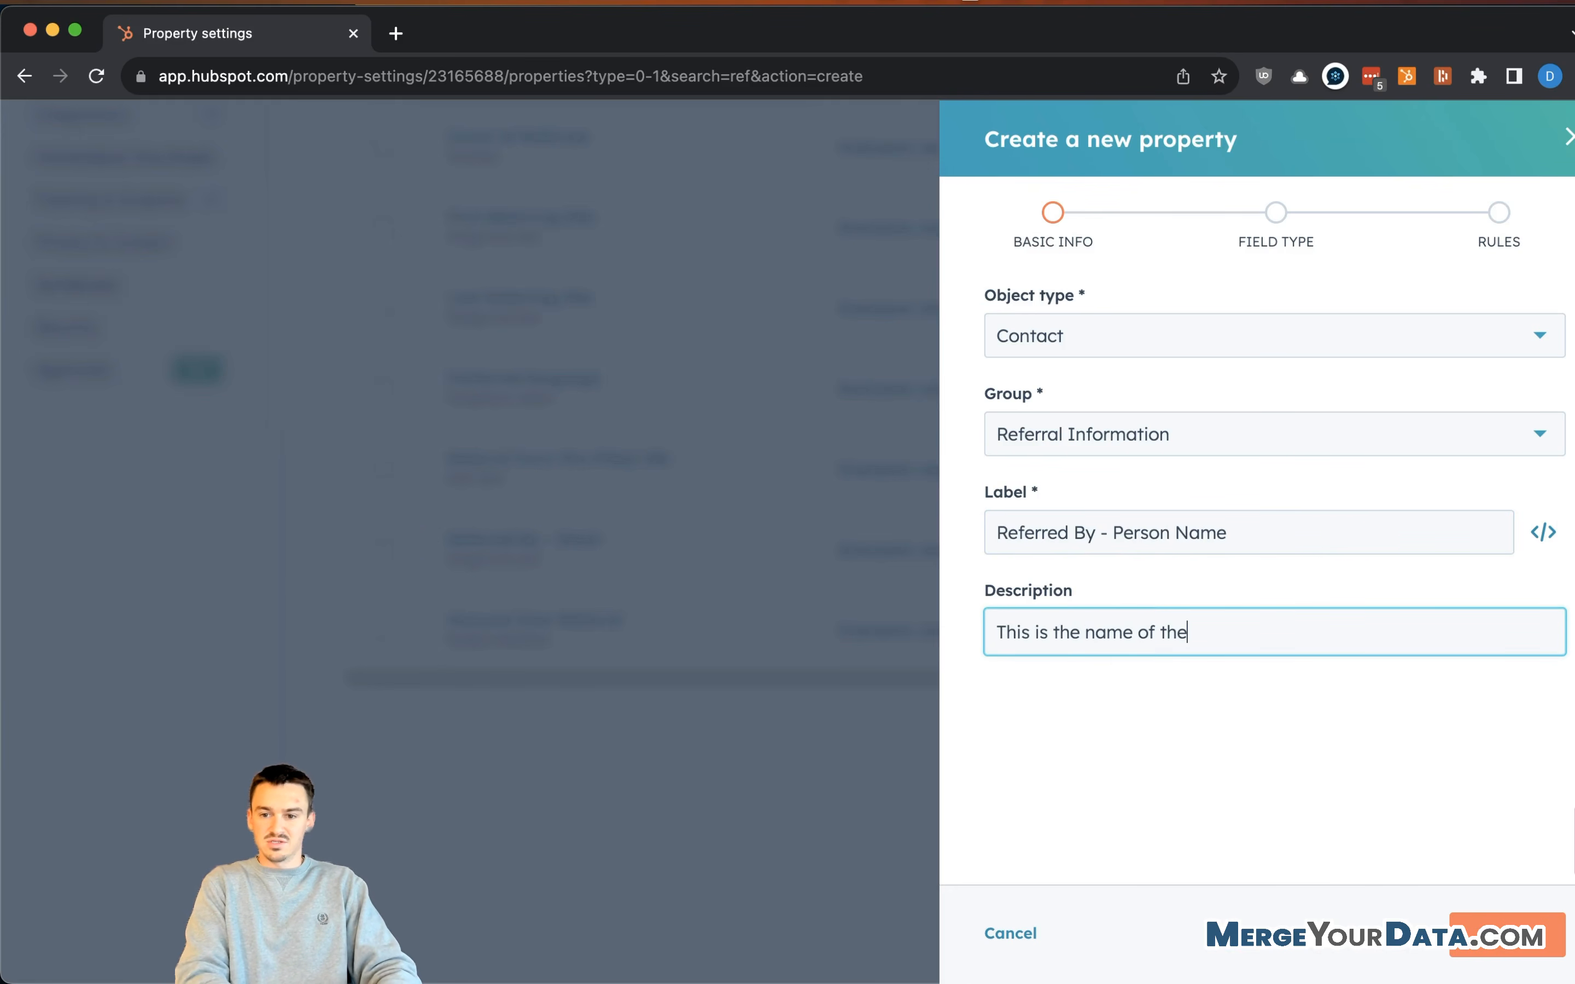
text( perspon who)
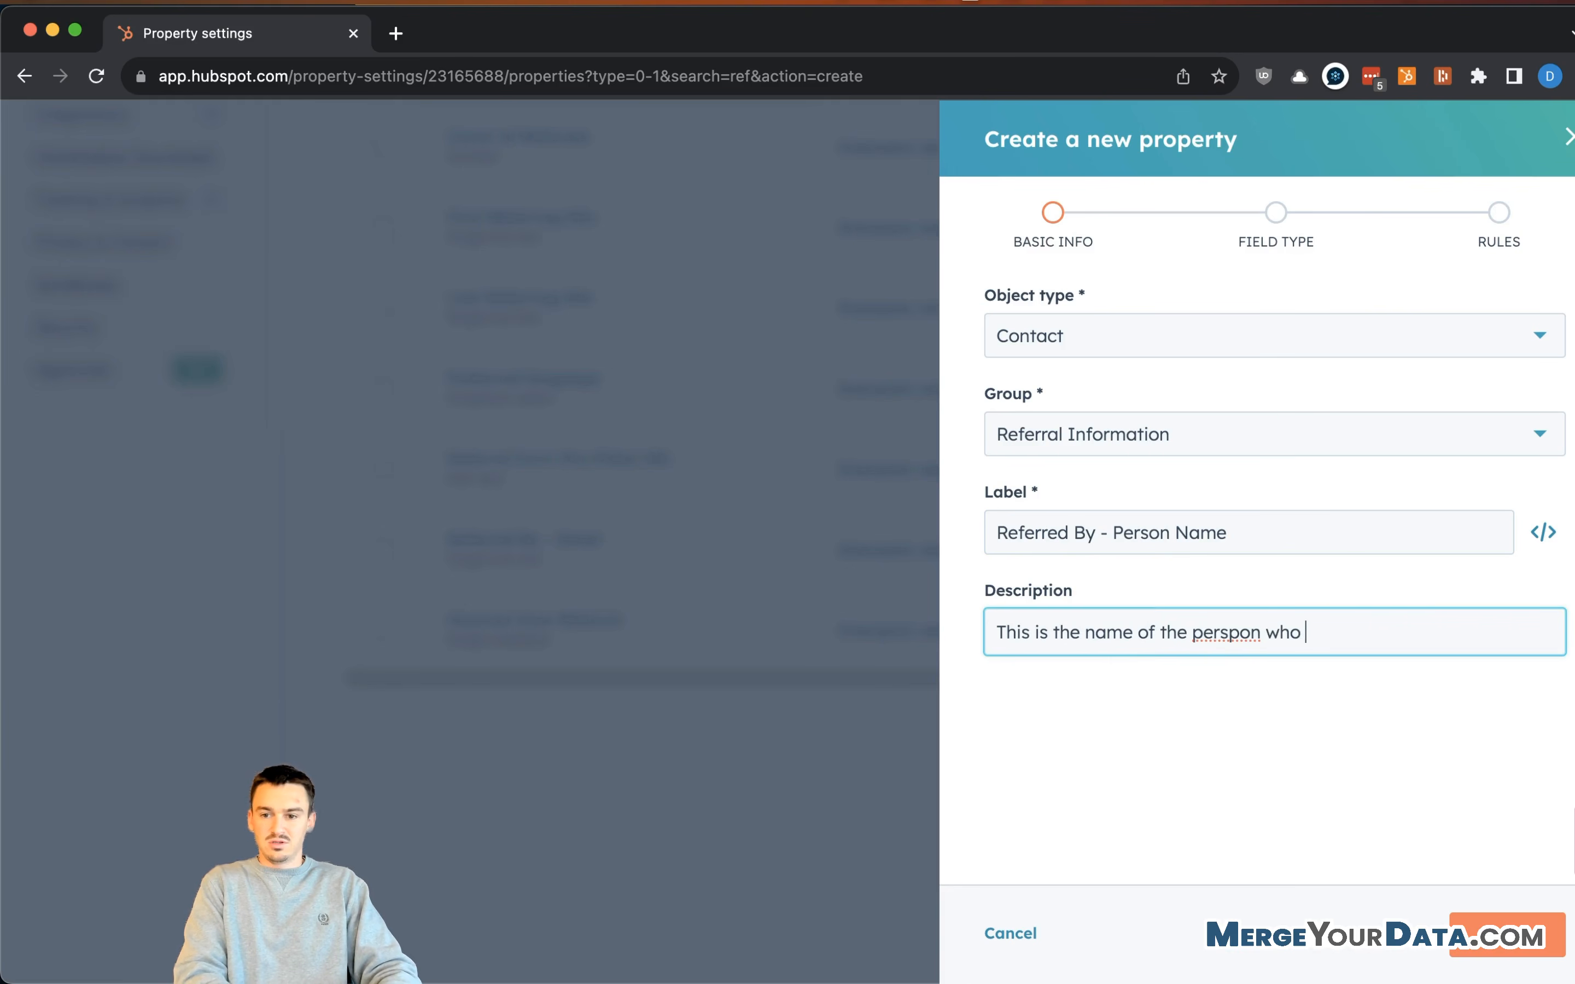
key(BackSpace)
key(BackSpace)
key(BackSpace)
key(BackSpace)
key(BackSpace)
key(BackSpace)
key(BackSpace)
key(BackSpace)
text(on who referred teh co)
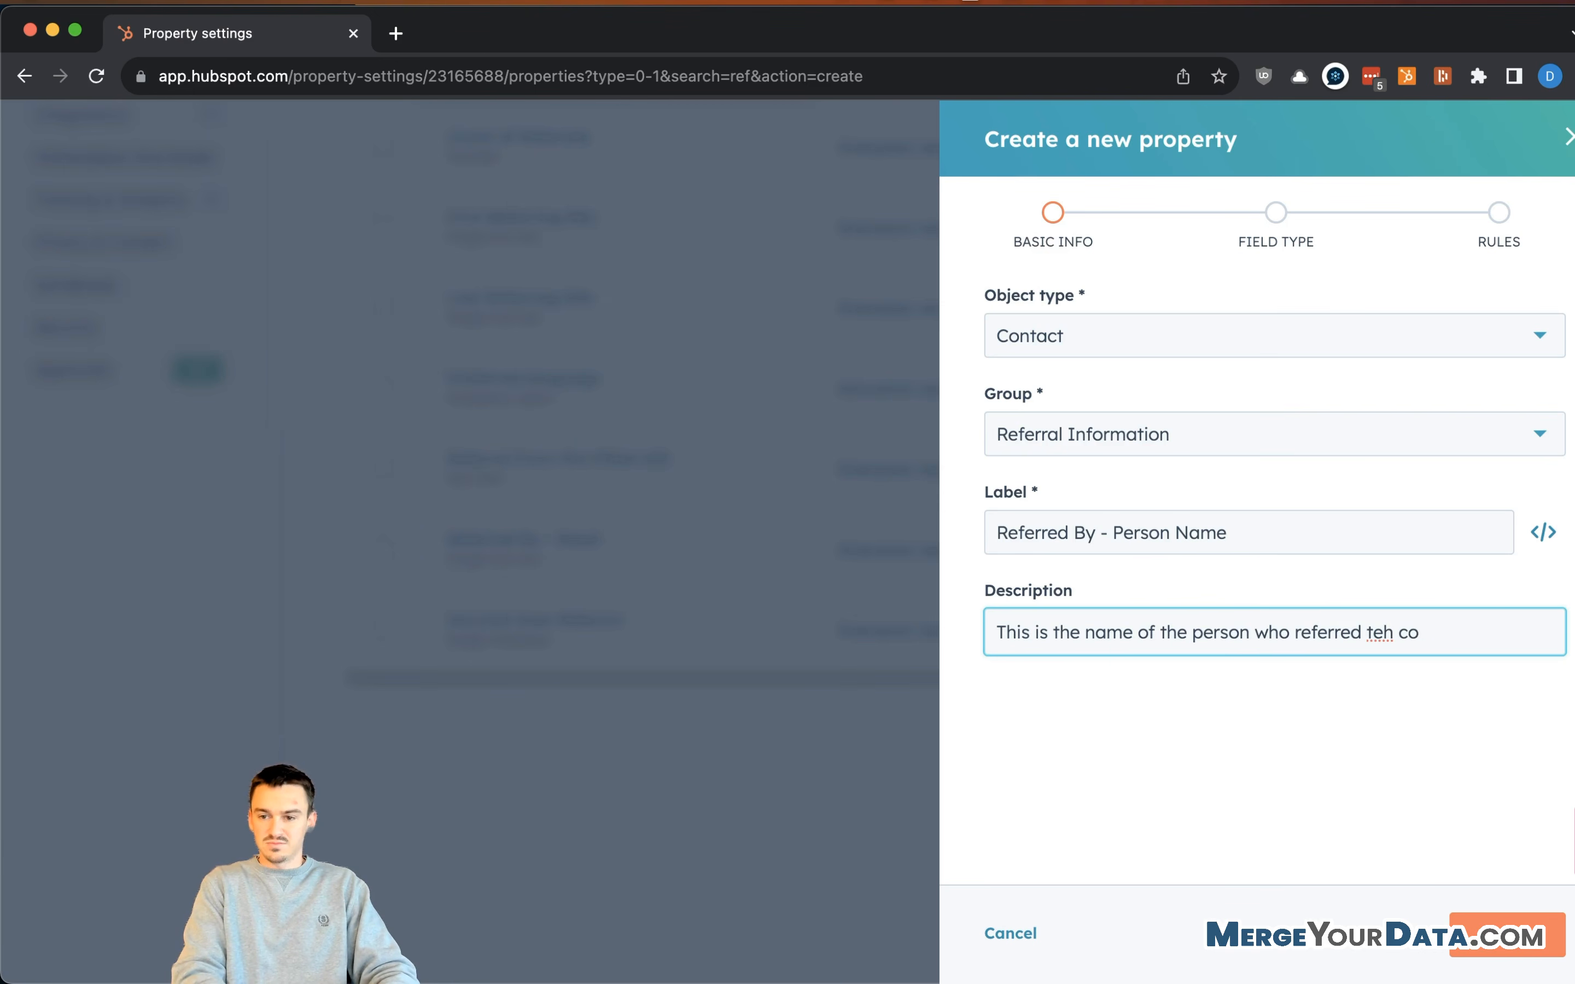
text(nthe contact)
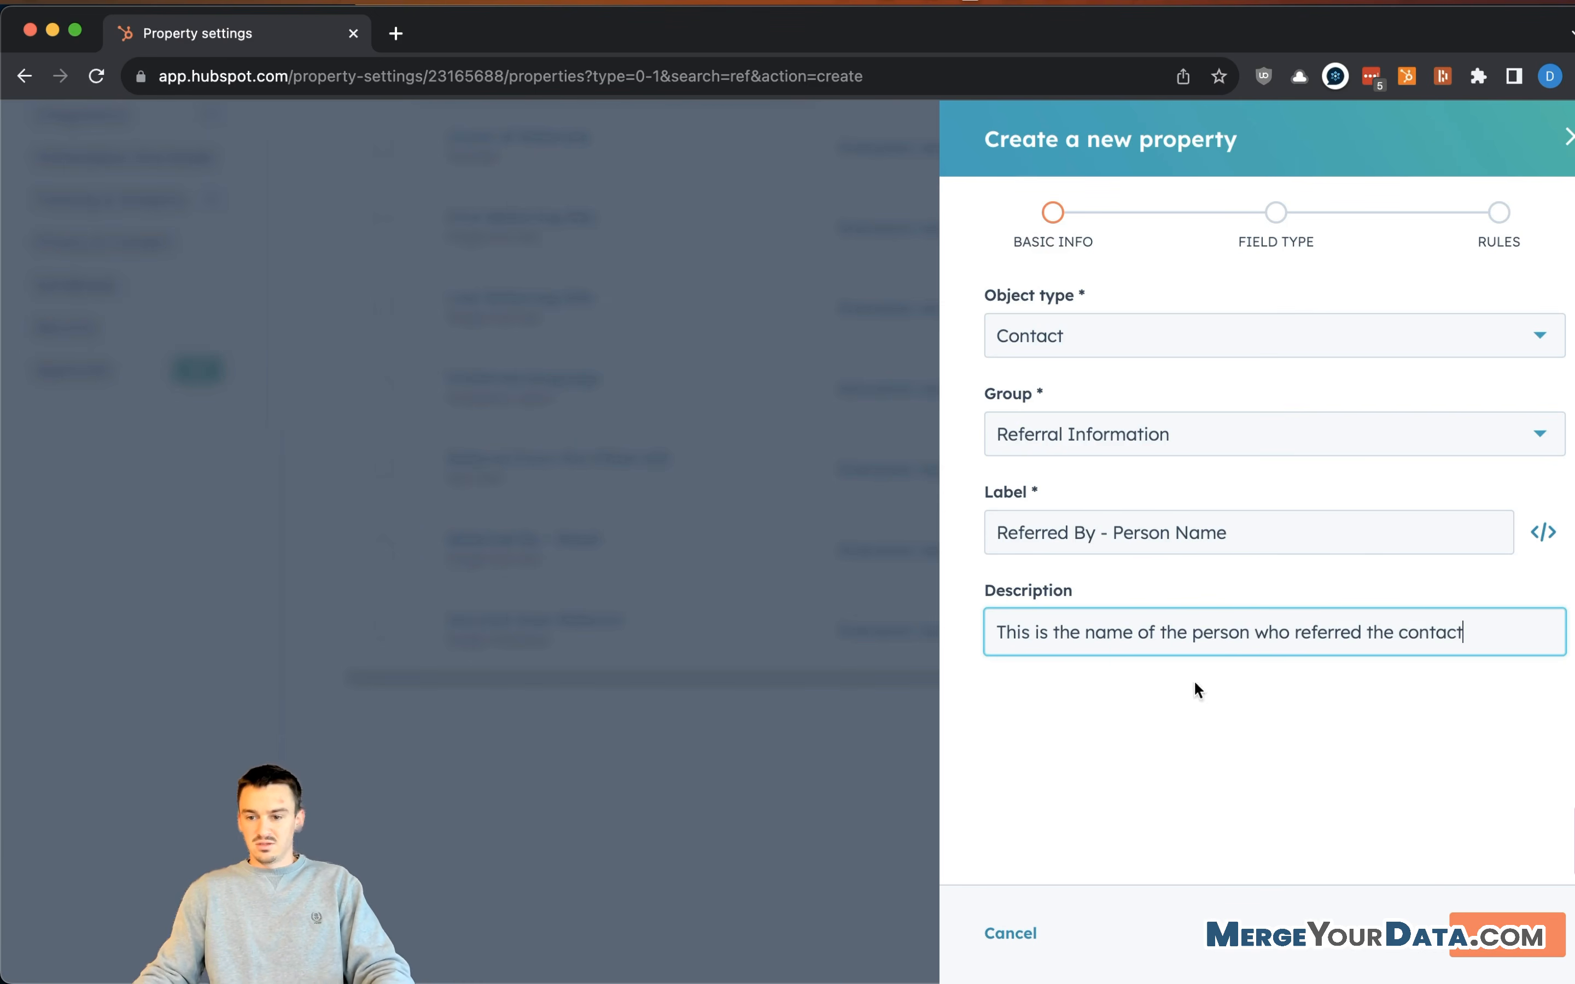
- Make it a single-line text field and create it
click(1507, 935)
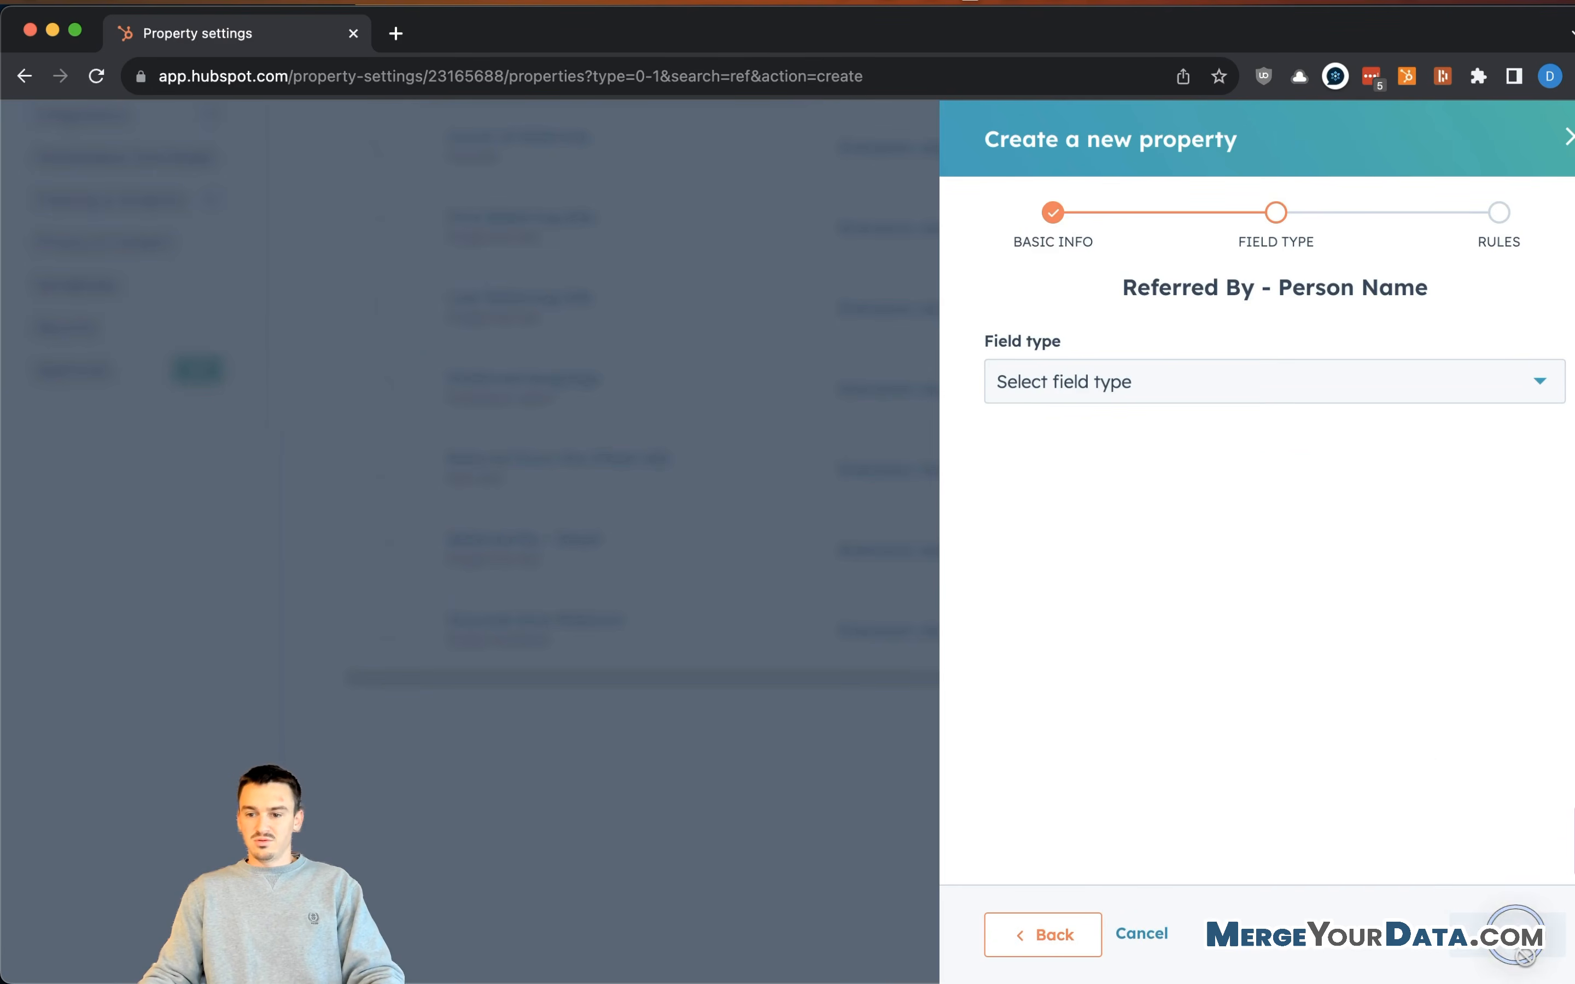
click(1302, 390)
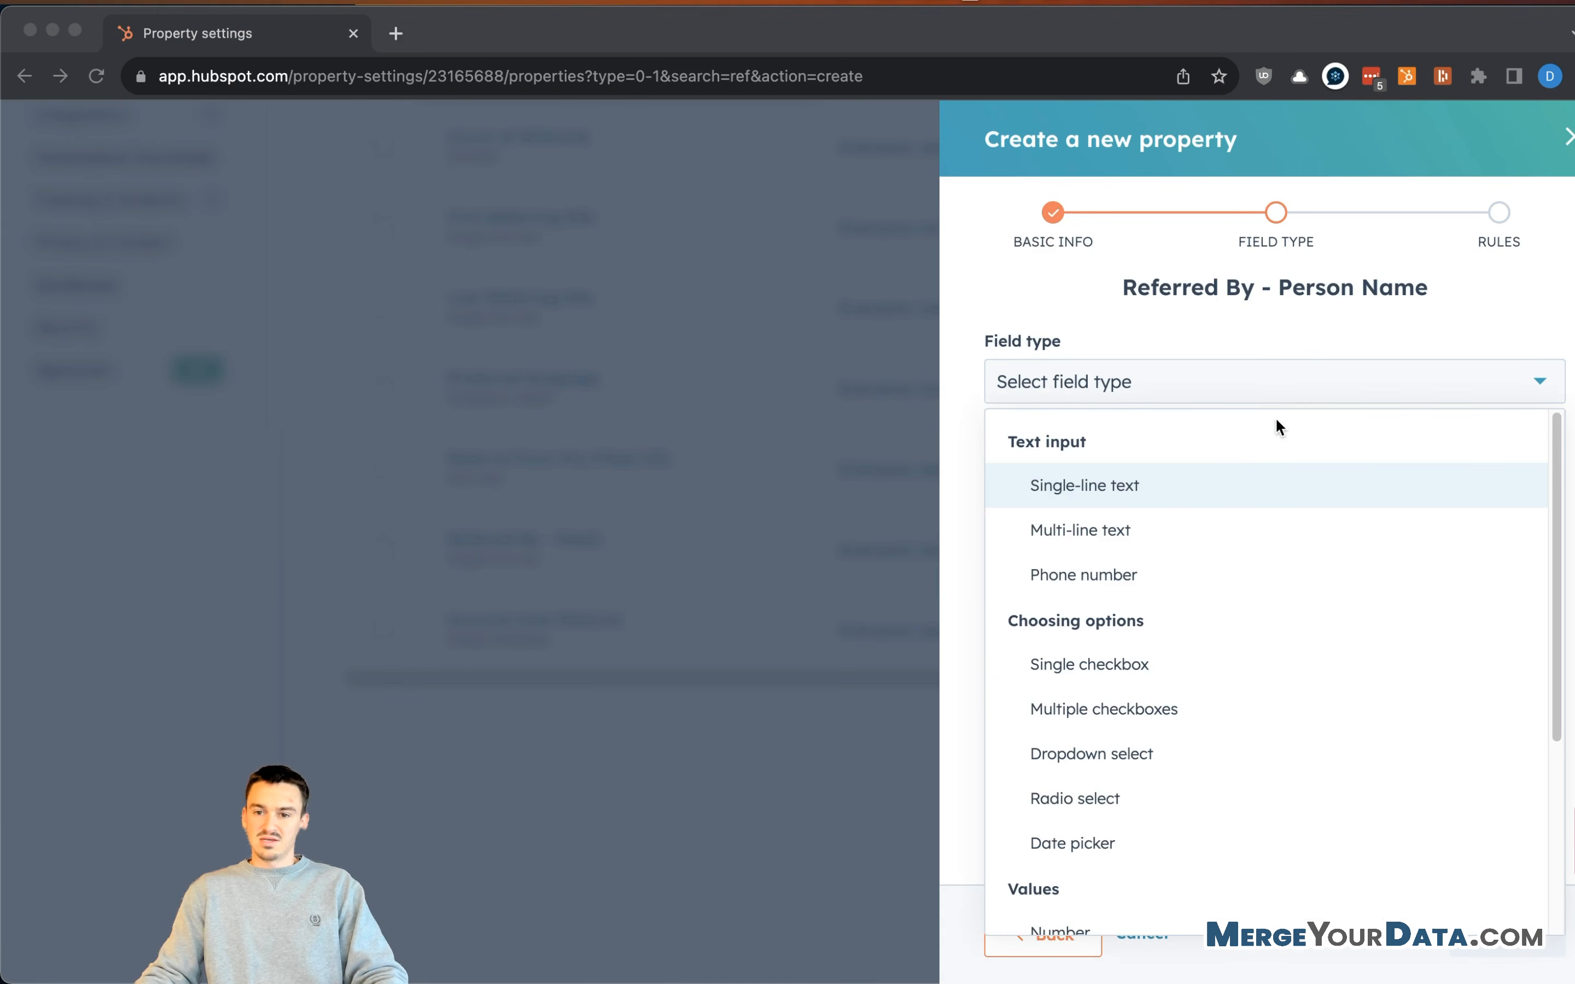
click(1171, 485)
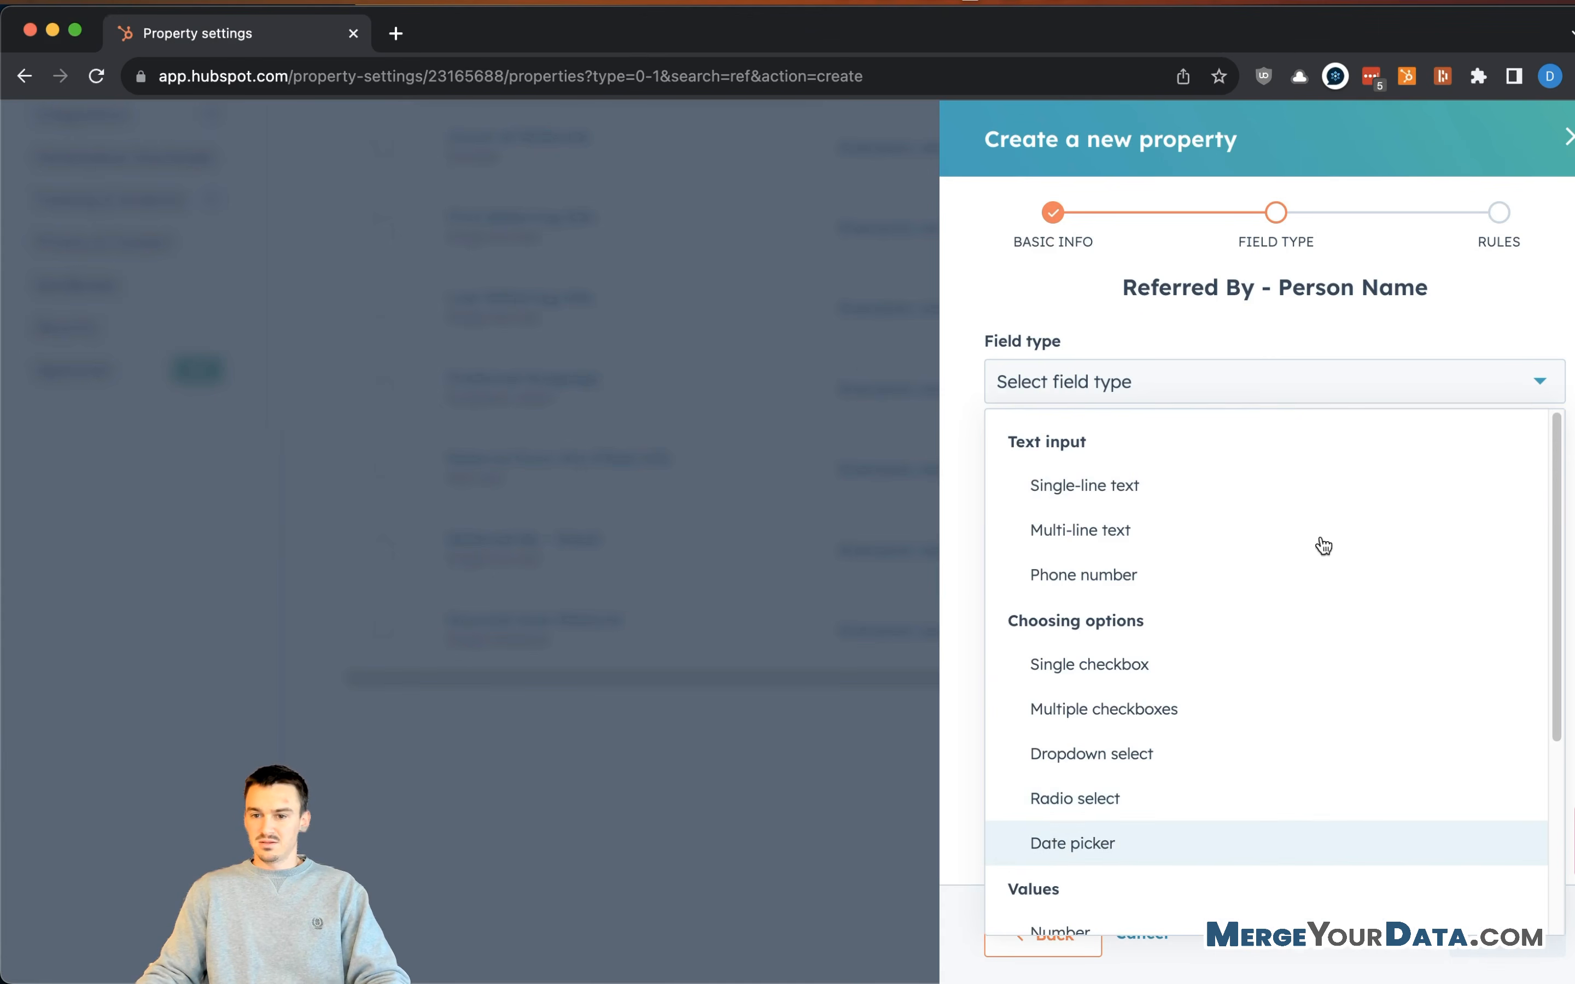
click(1270, 482)
click(1506, 928)
click(1506, 932)
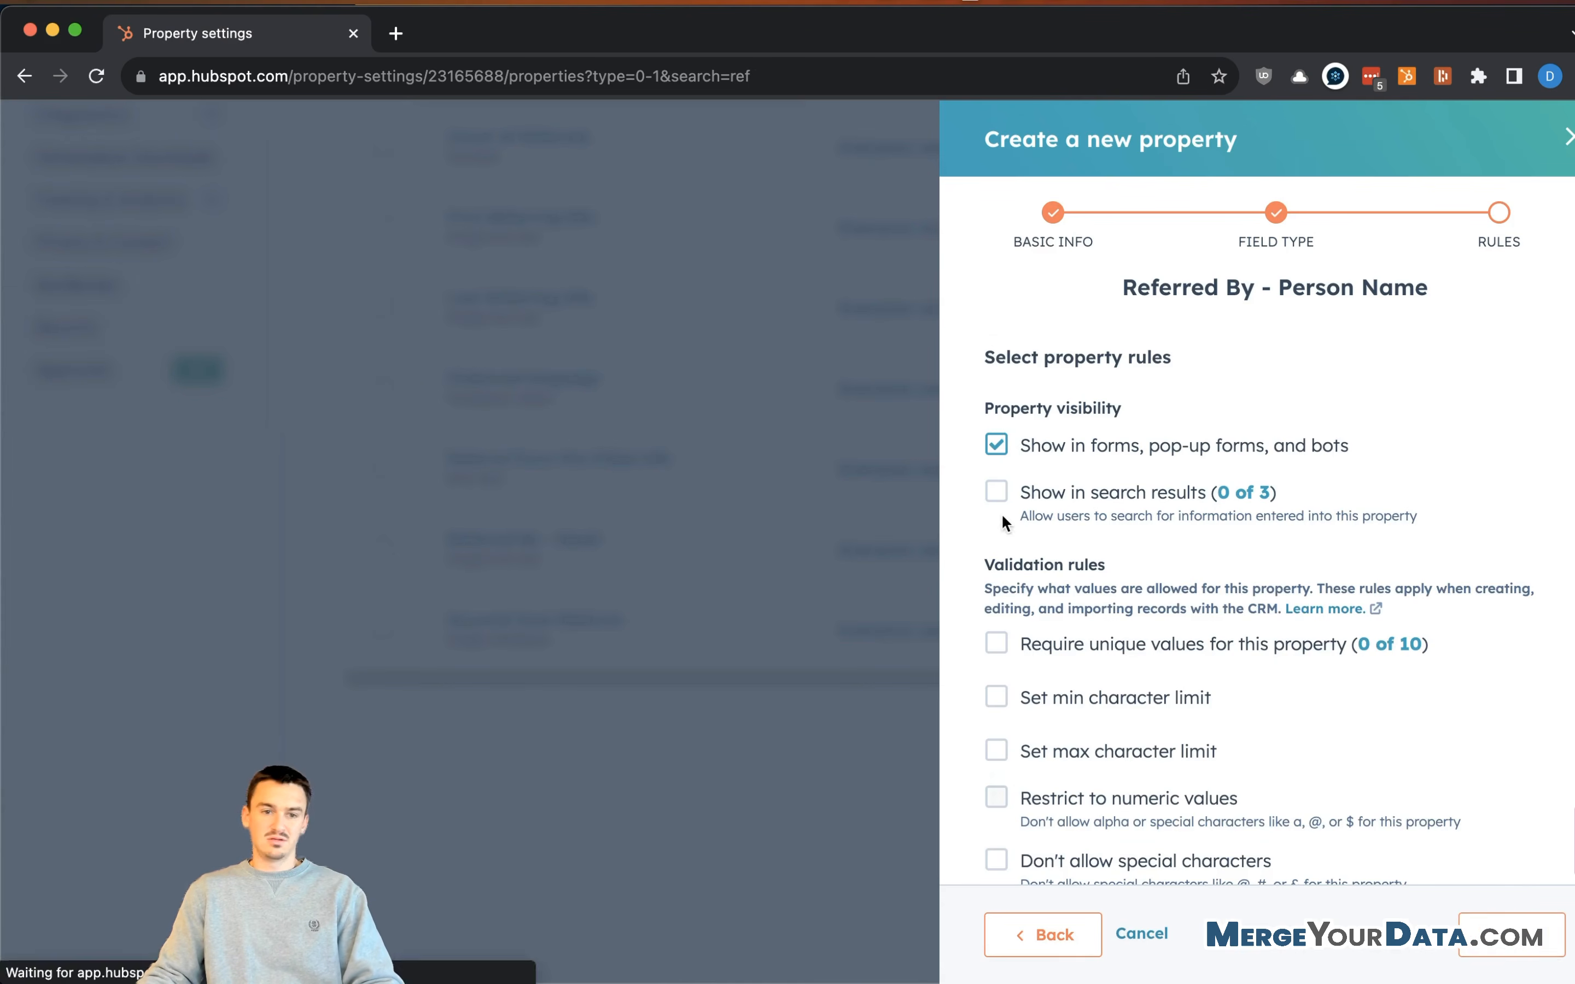
scroll(1409, 335, up, 4)
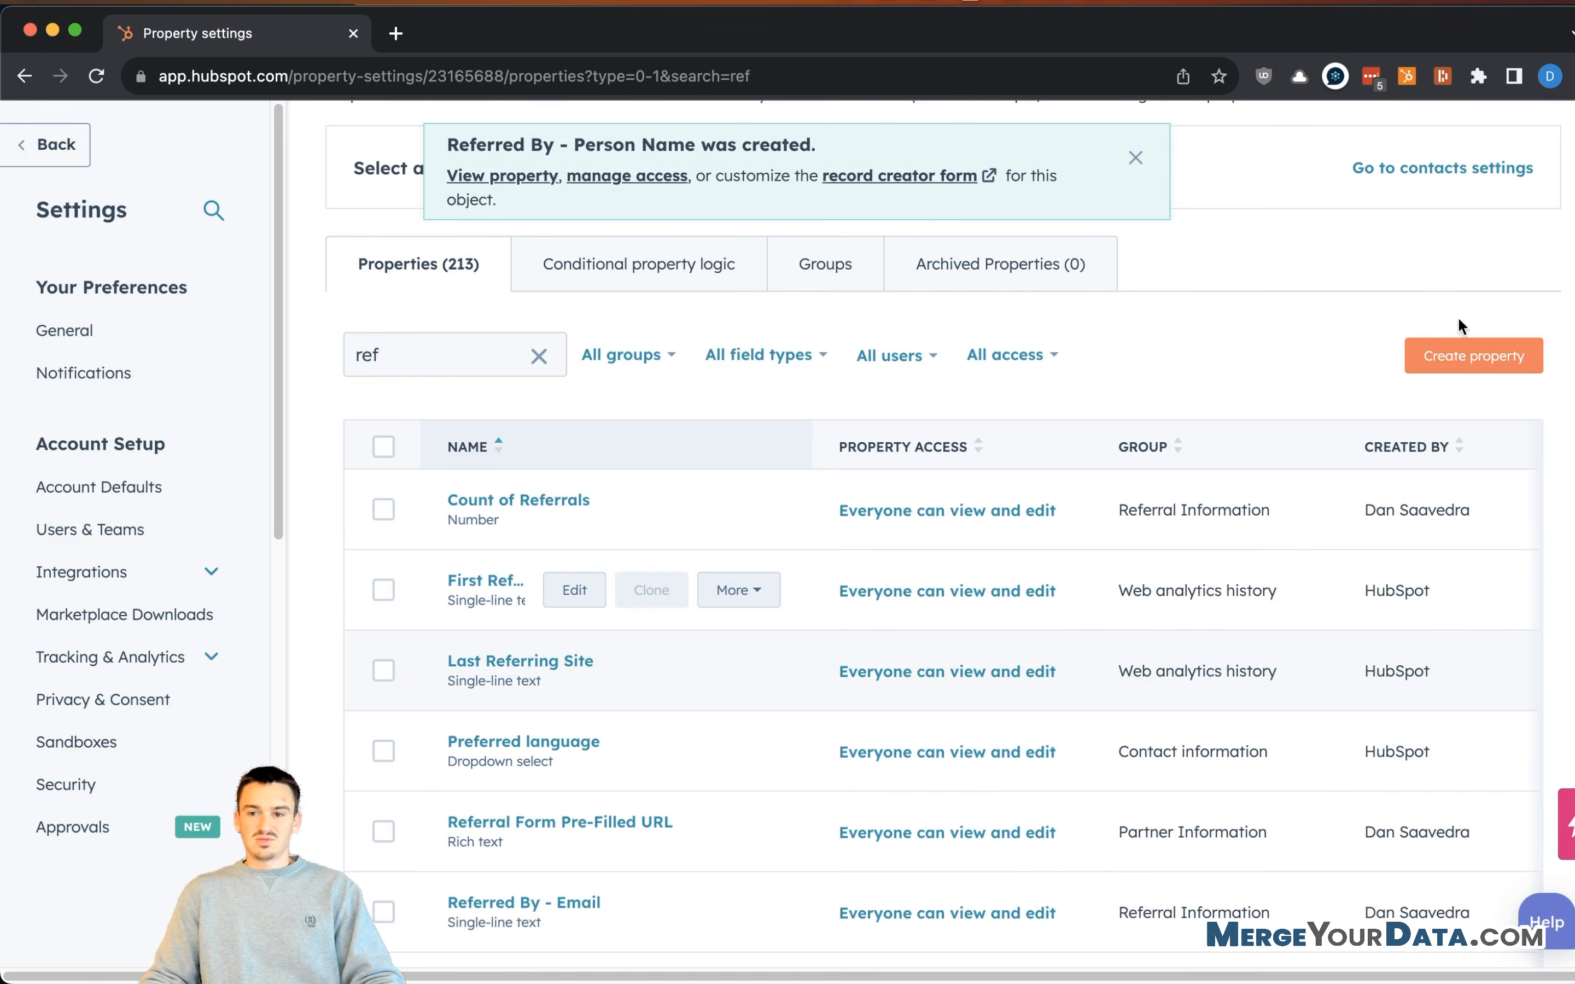
click(1472, 384)
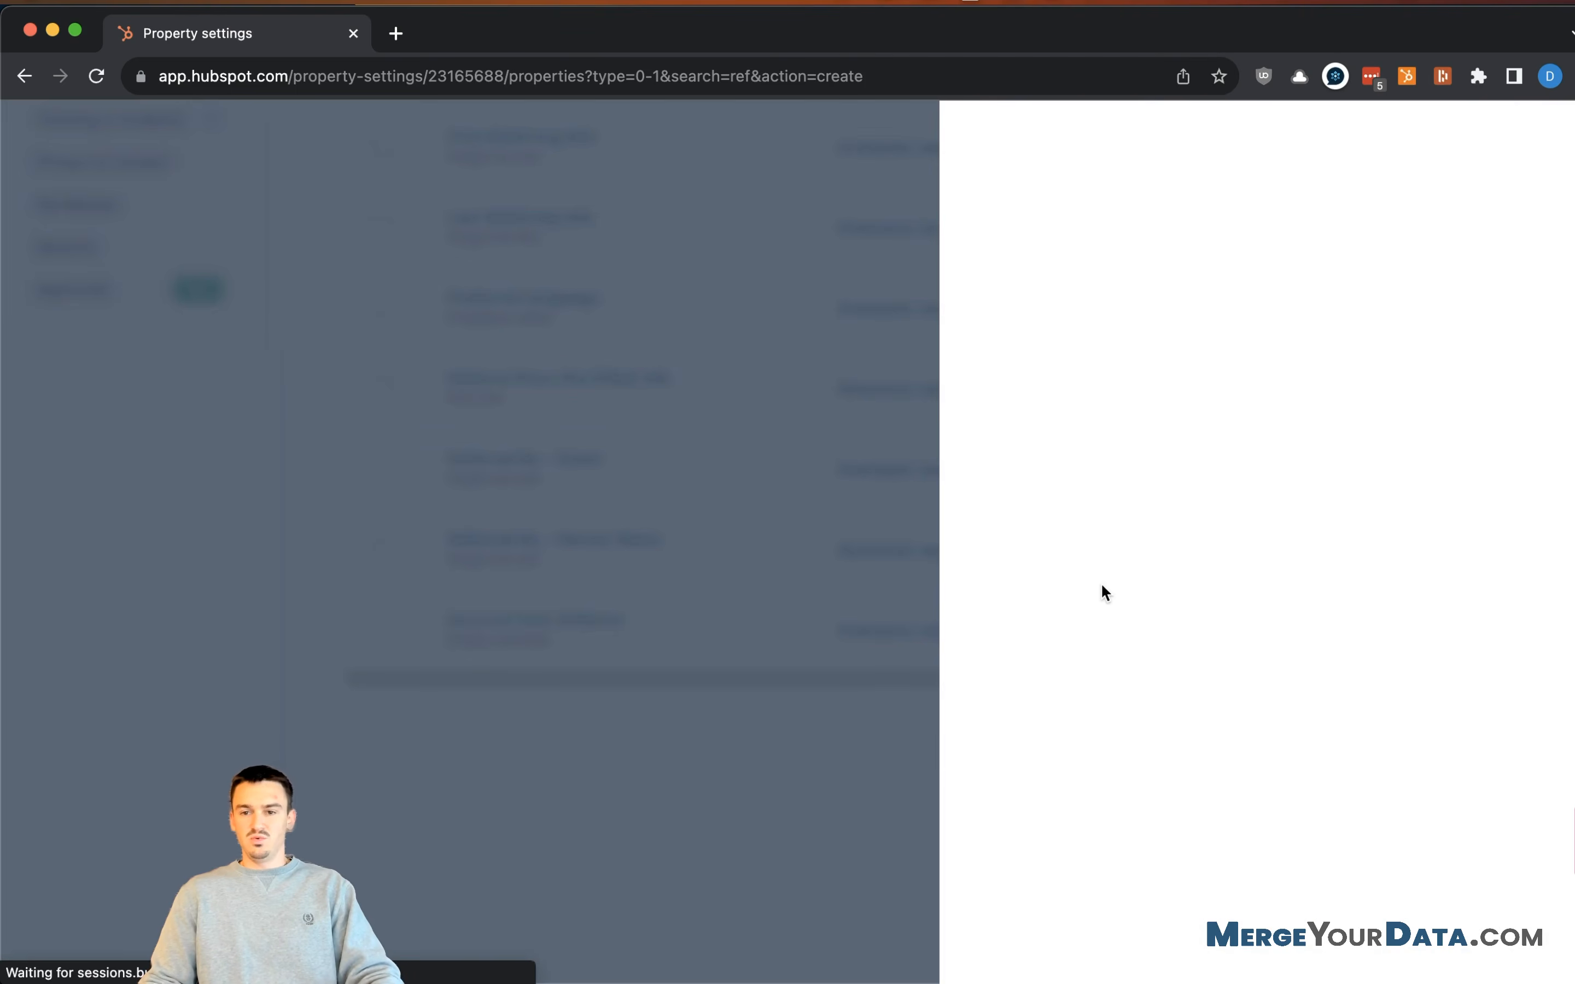
- Start a Referral Information property labelled 'Referred By - Company Name'
click(1151, 446)
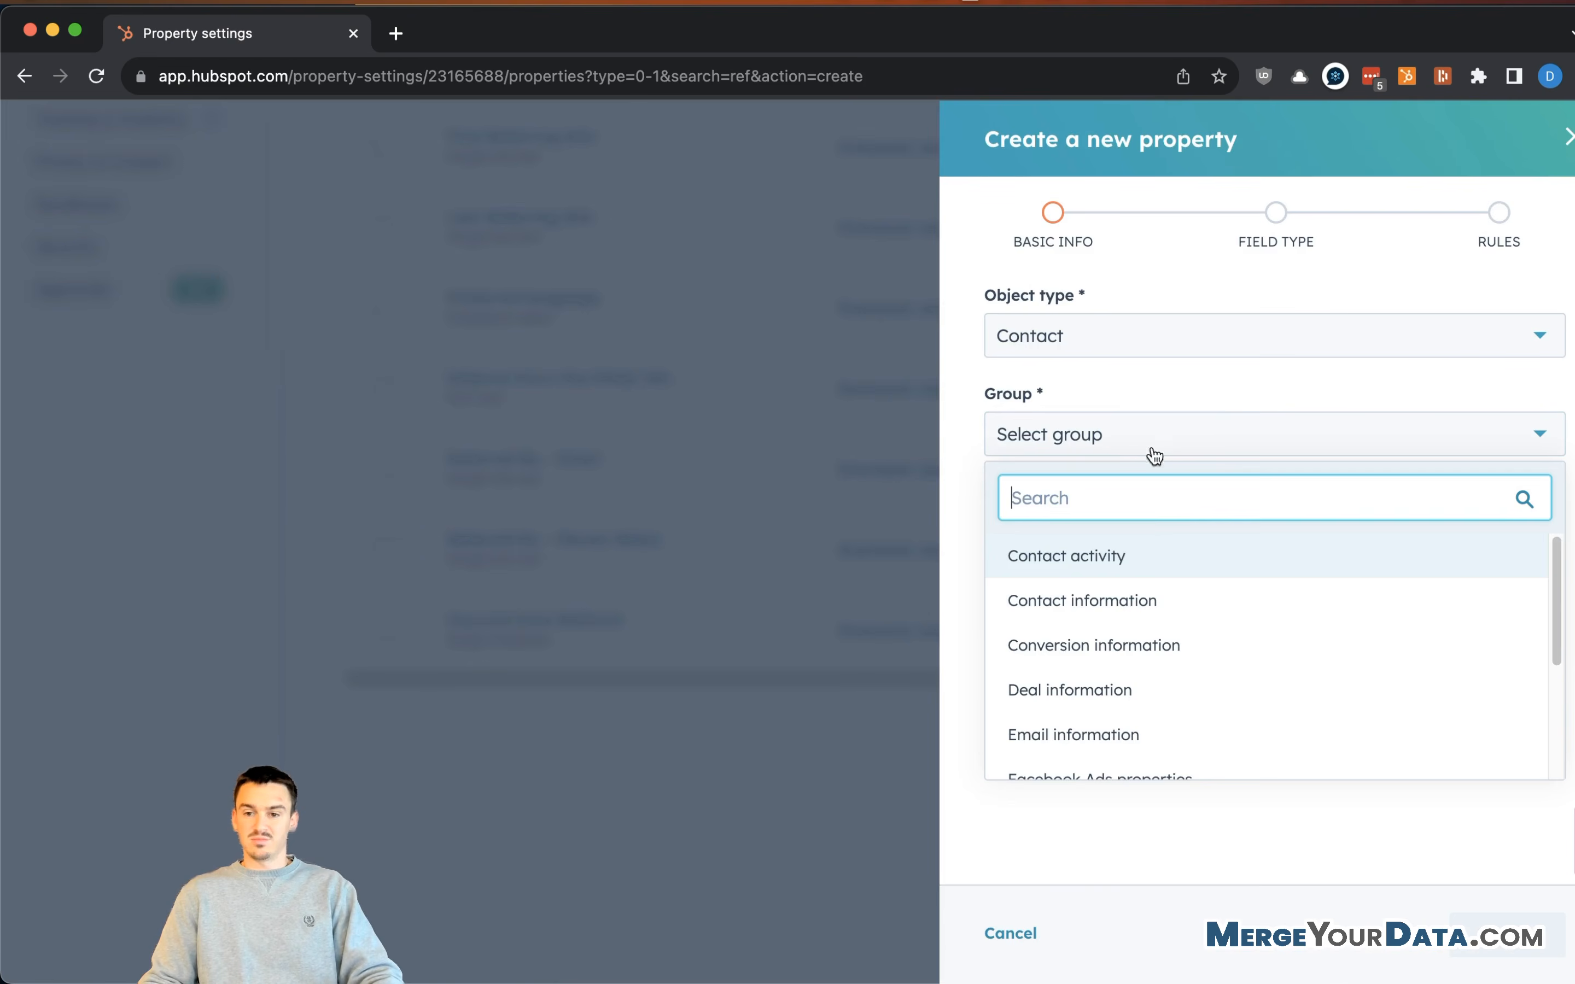
scroll(1093, 661, down, 3)
click(1118, 664)
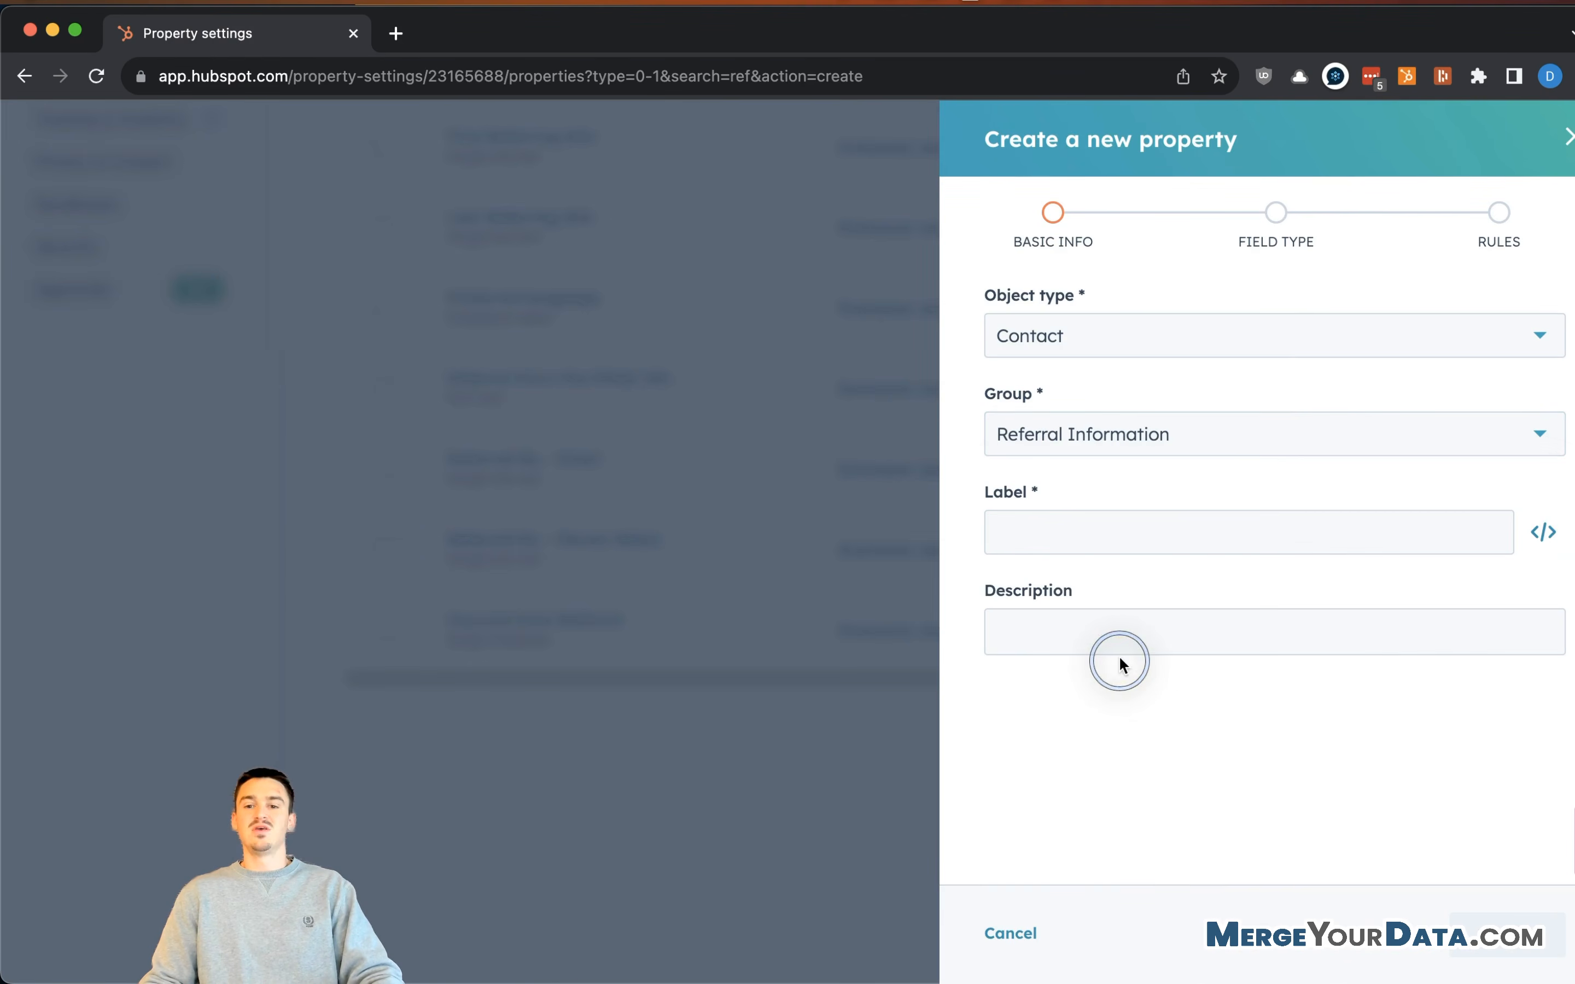
click(1075, 532)
text(Referred By)
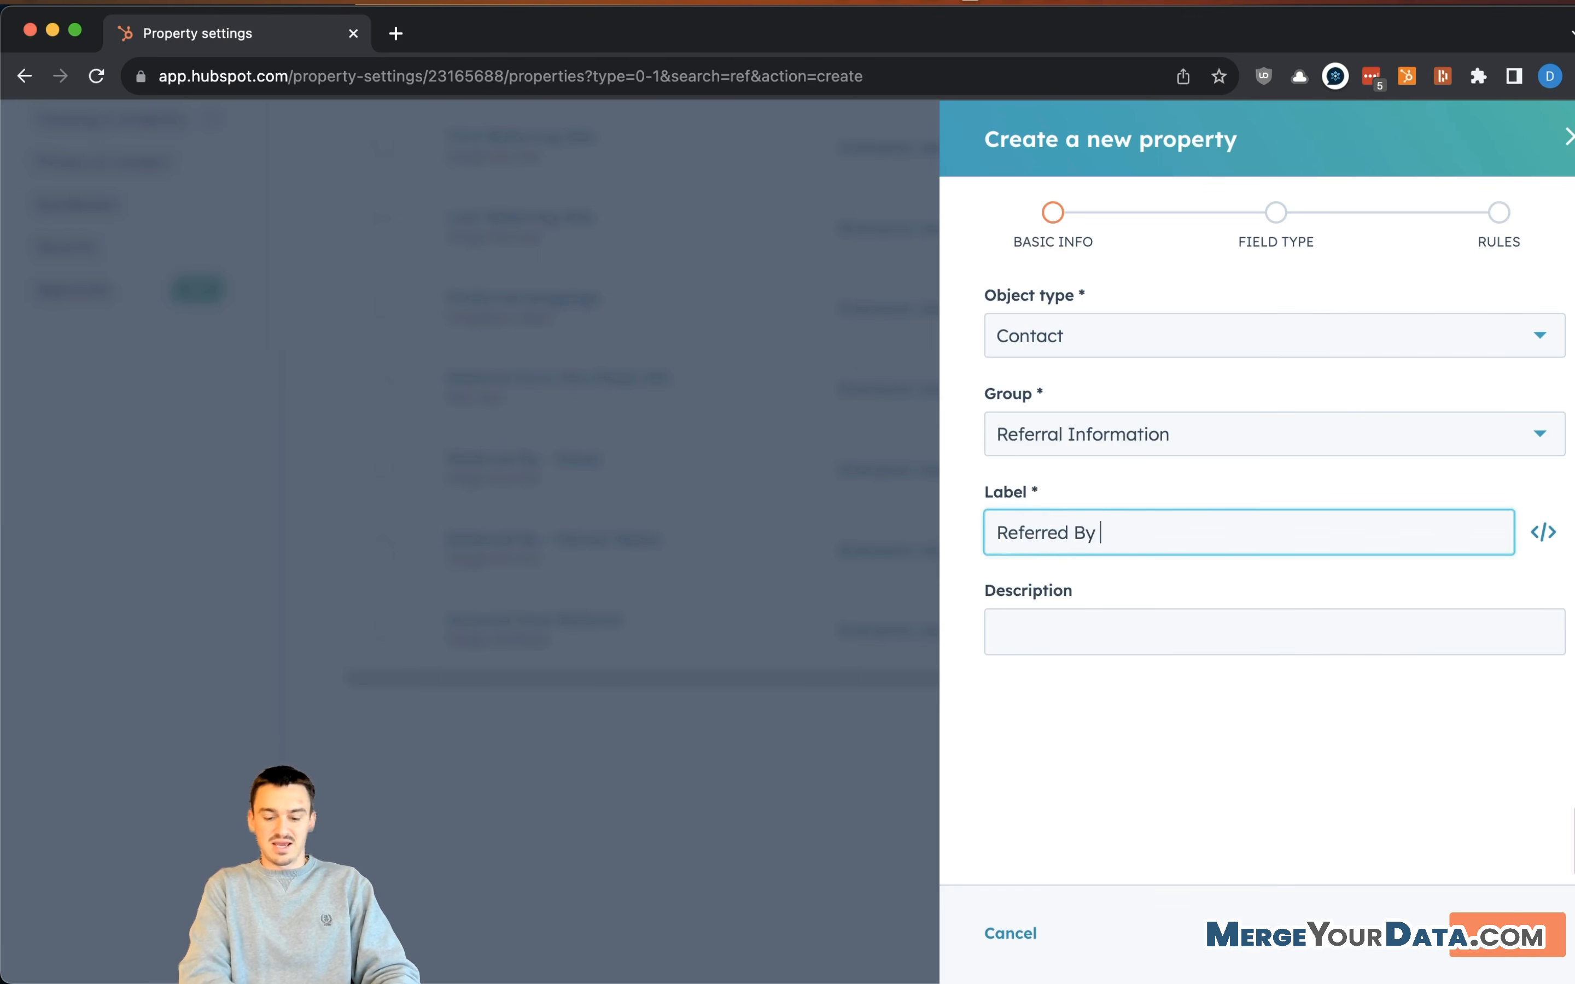
text( - Company Name)
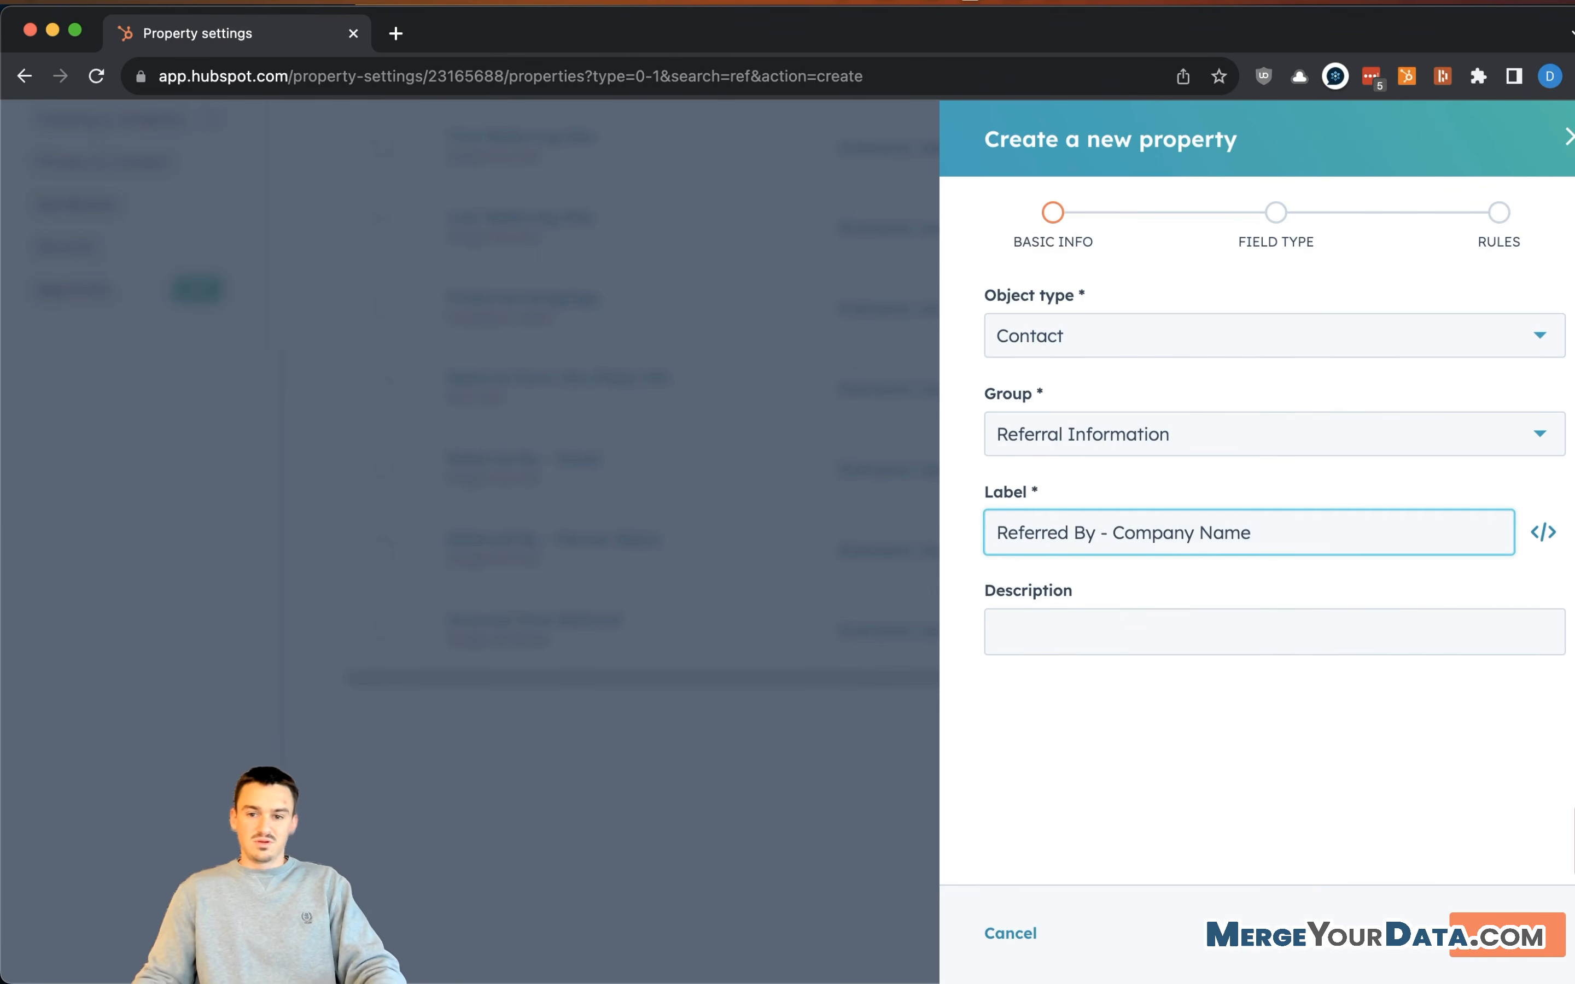
click(1344, 508)
click(1330, 534)
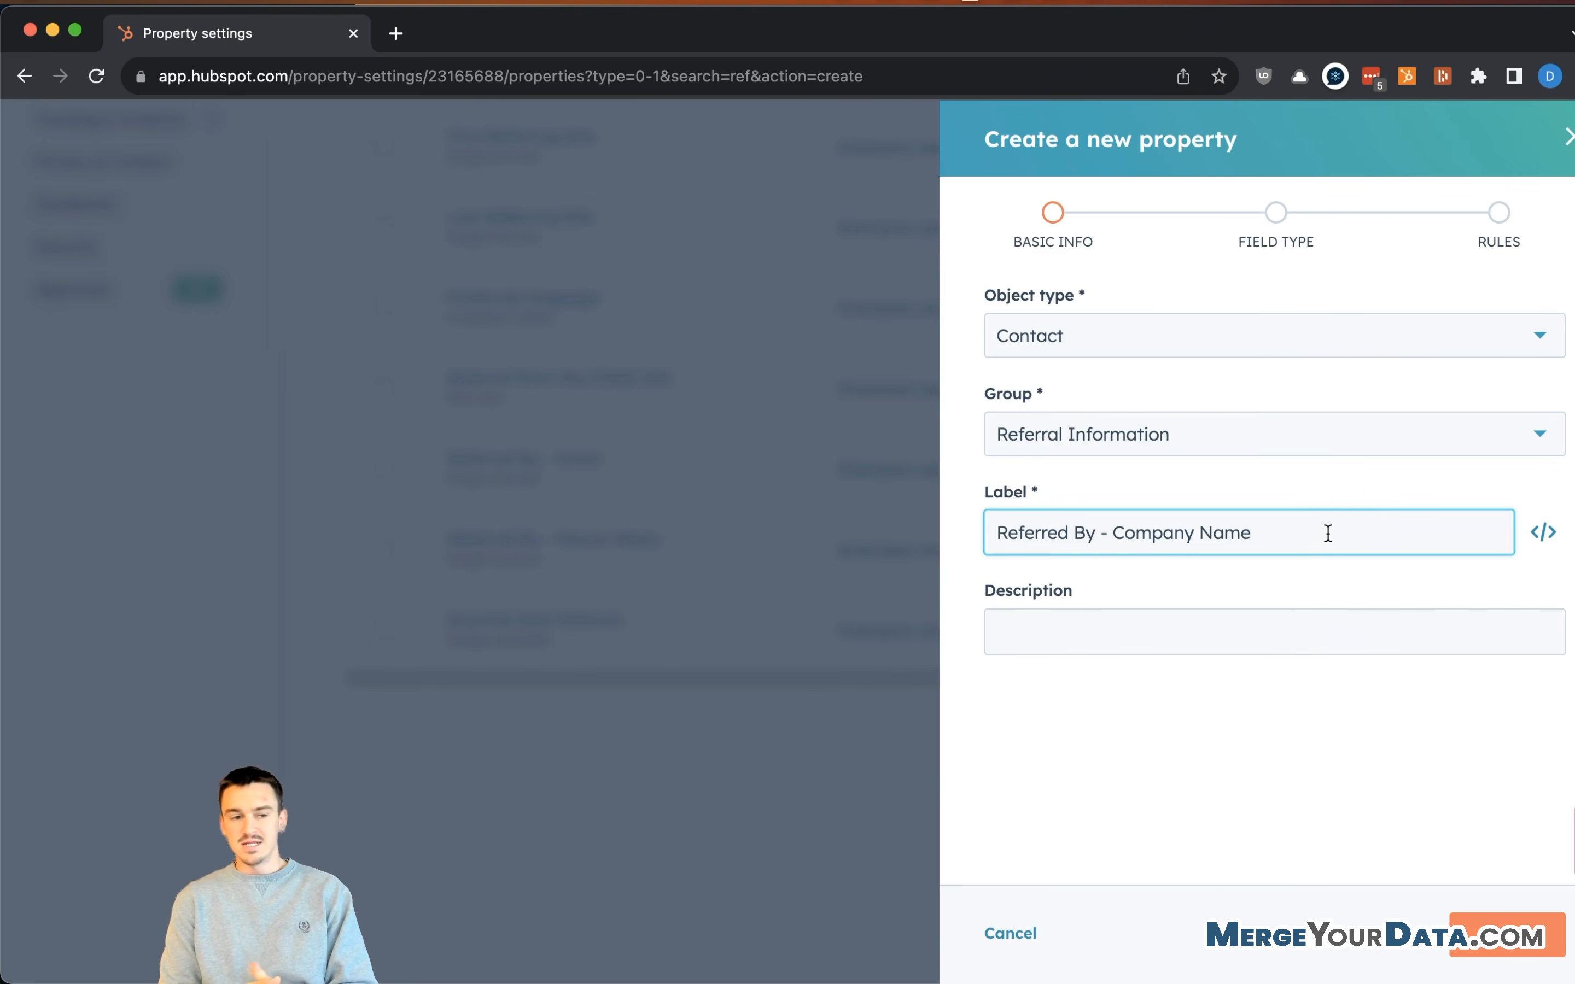
drag(1326, 533, 1105, 528)
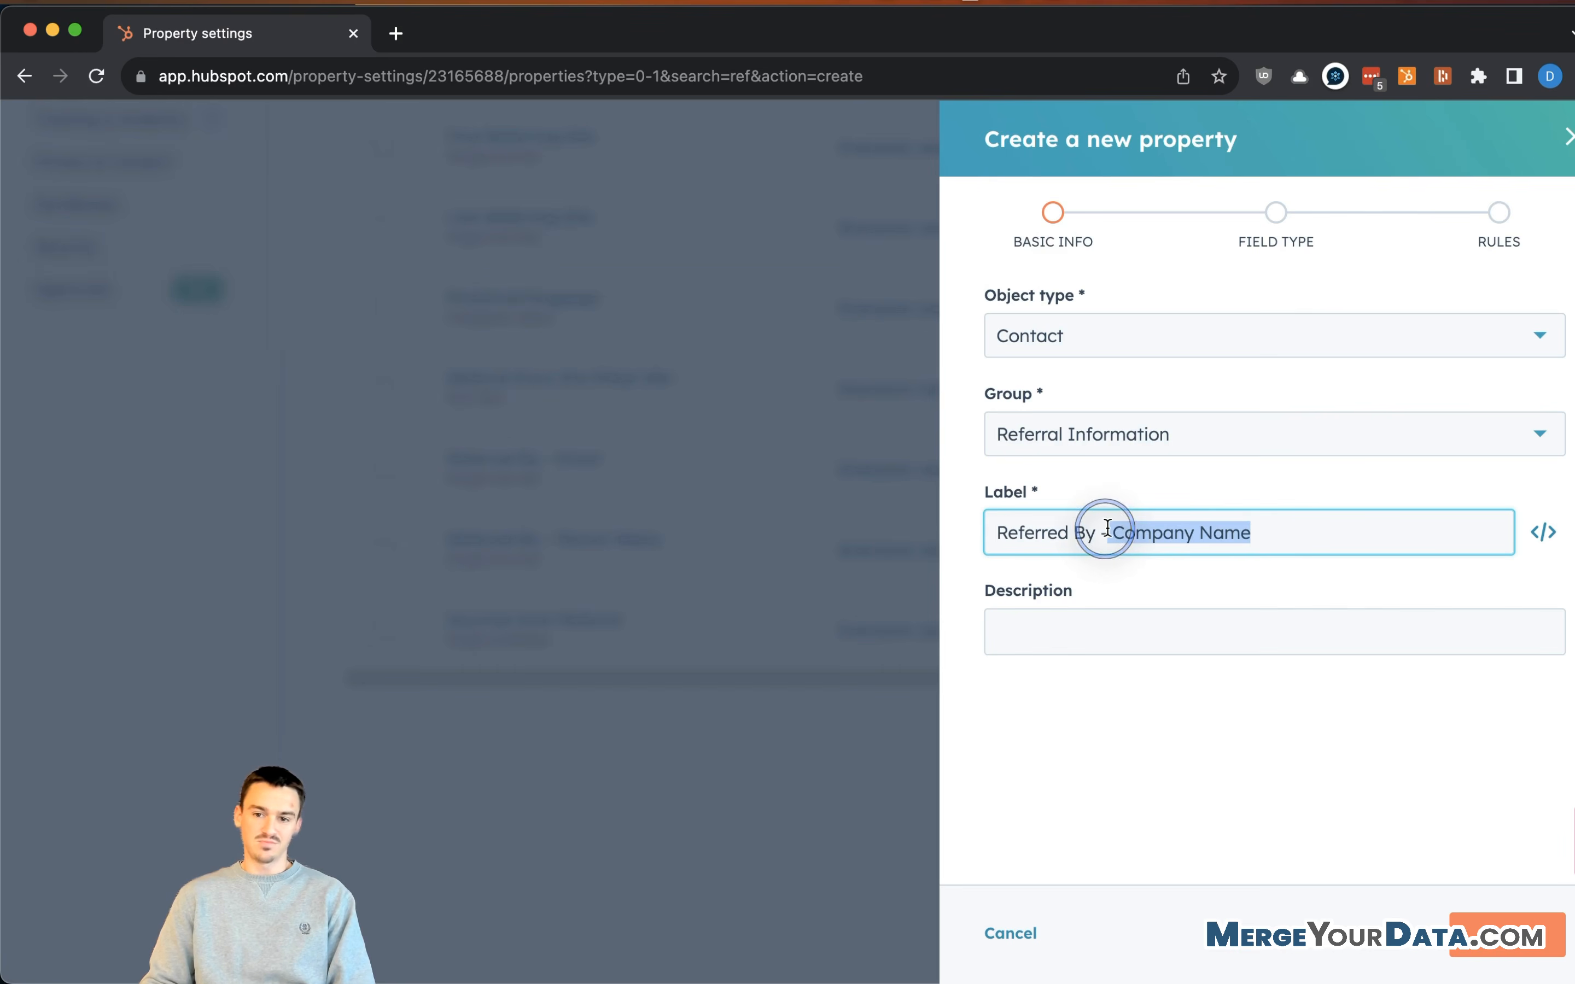
click(1269, 534)
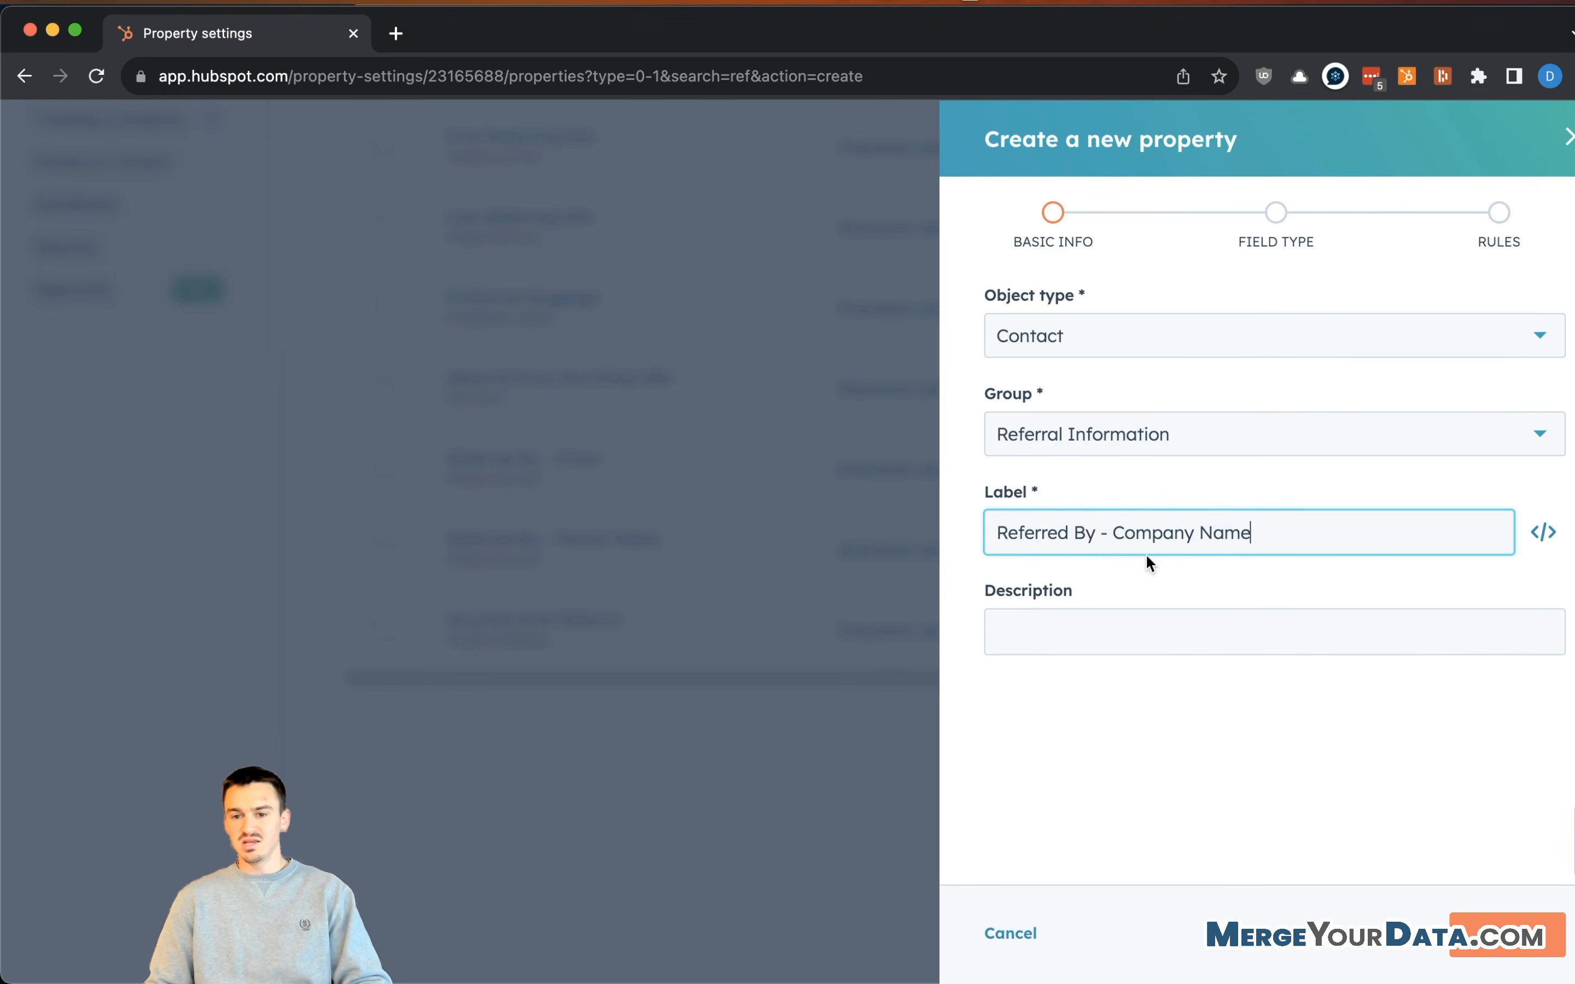
click(1213, 533)
click(1281, 532)
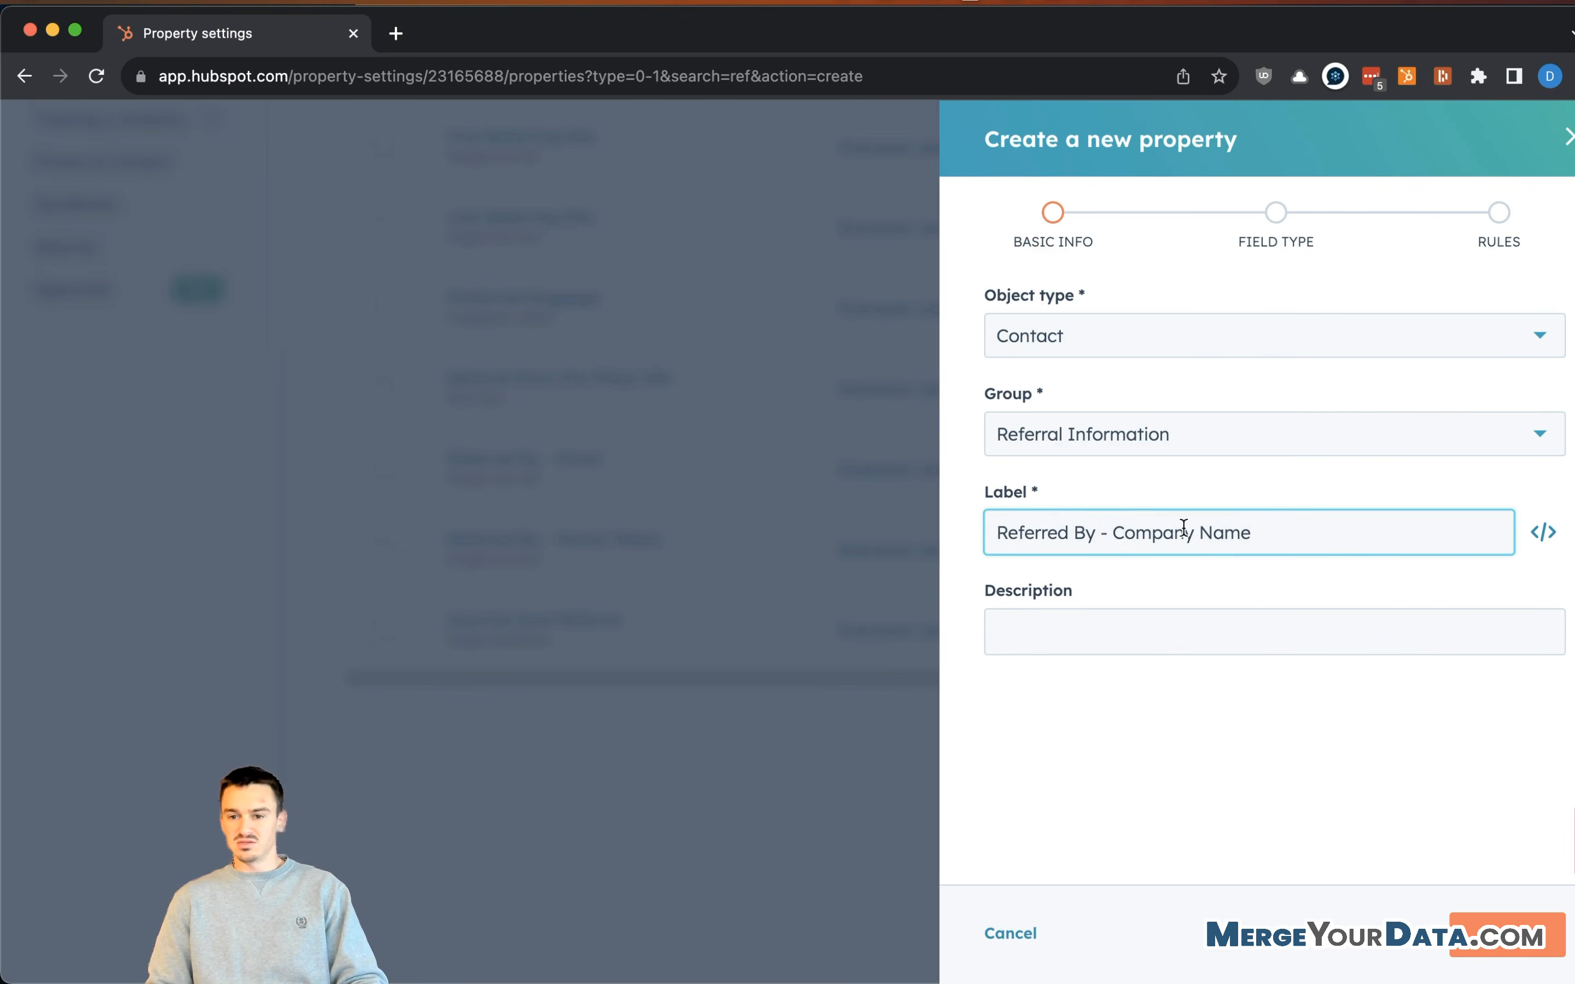
- Describe it as the company of the person who referred the contact; choose Single-line text
click(1235, 626)
text(This is the company of the person who referred the conta)
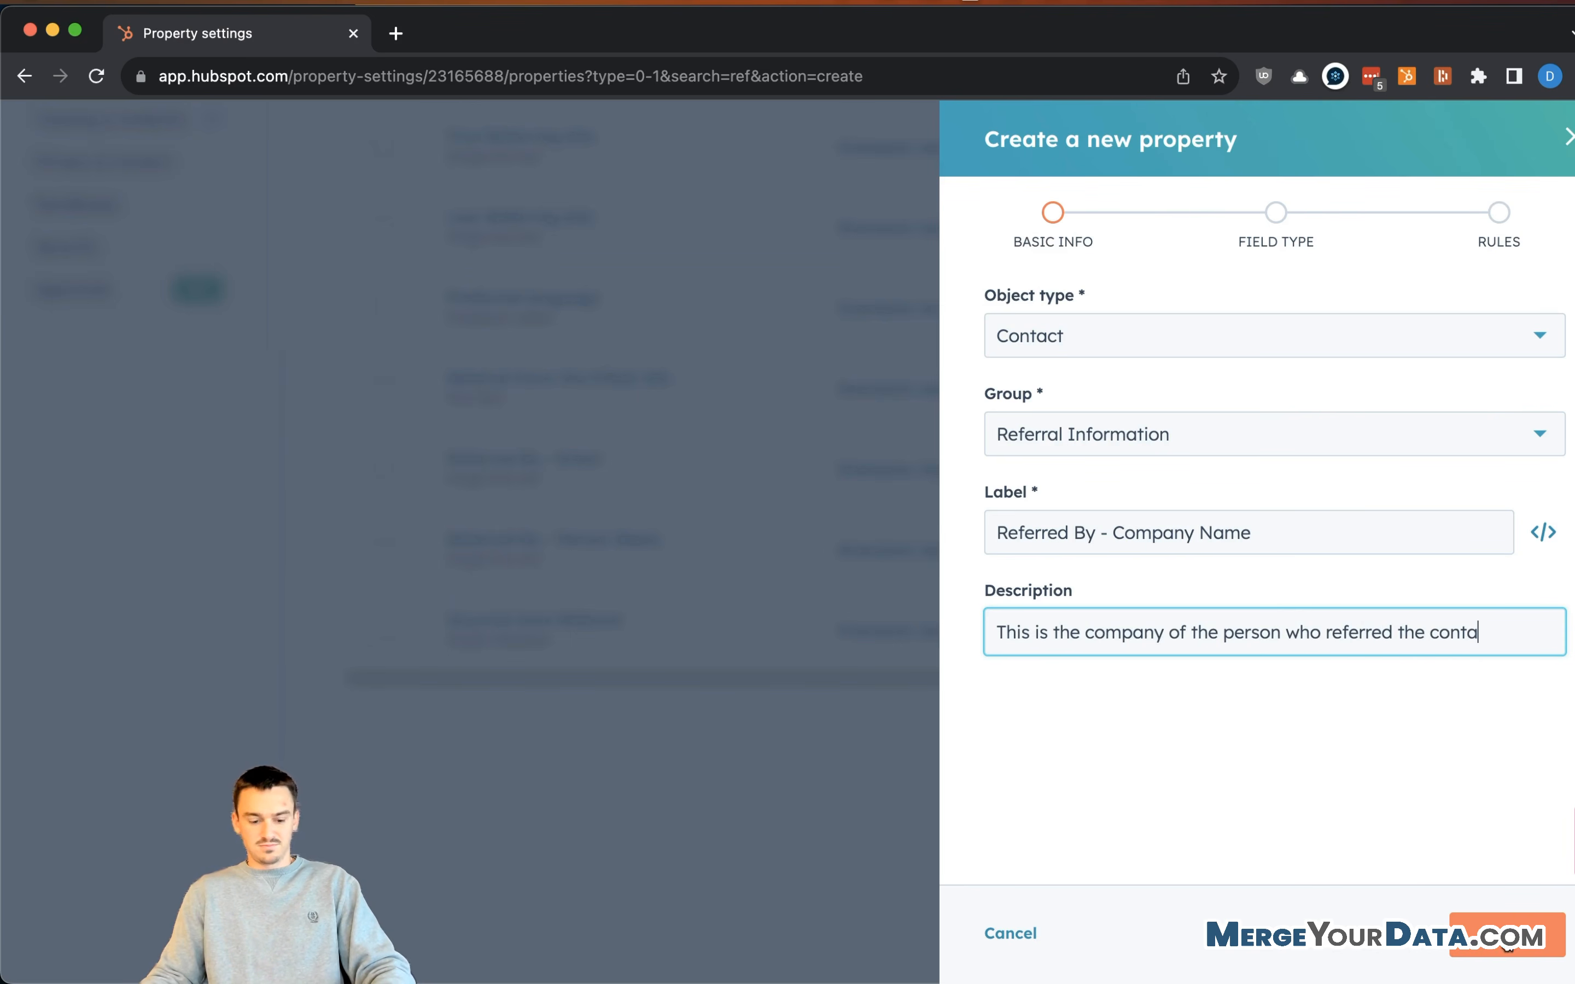
text(ct.)
click(1521, 951)
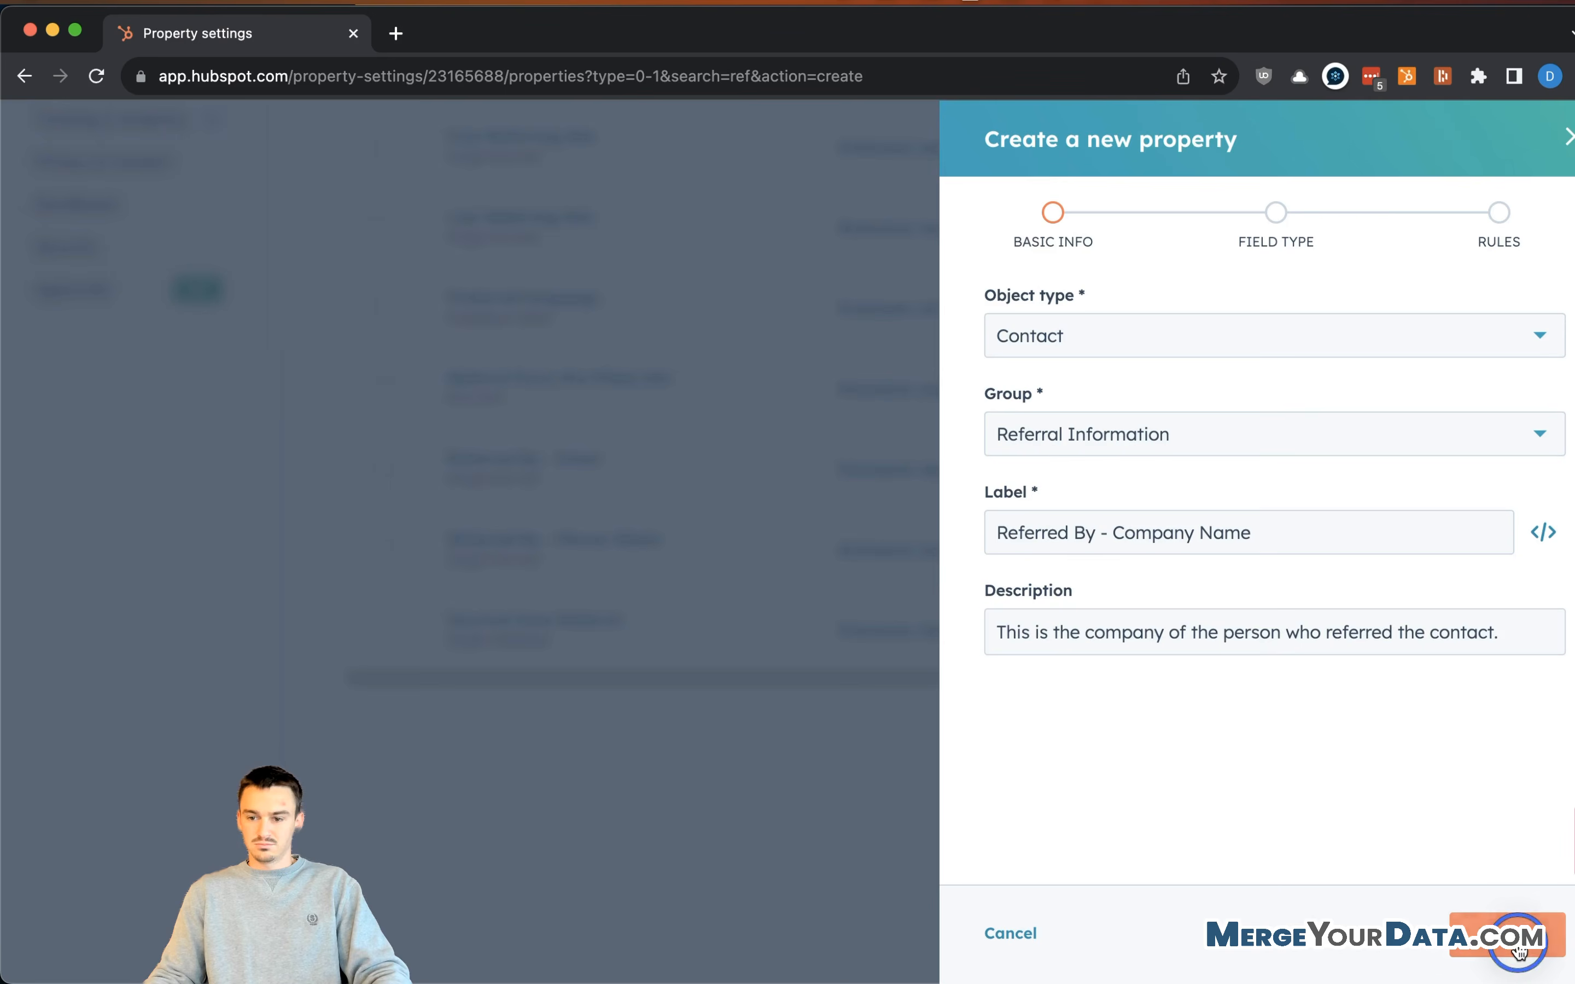
click(1100, 377)
click(1093, 485)
- Finish Referred By - Company Name, dismiss its confirmation, and review the 'ref'-filtered properties
click(1544, 930)
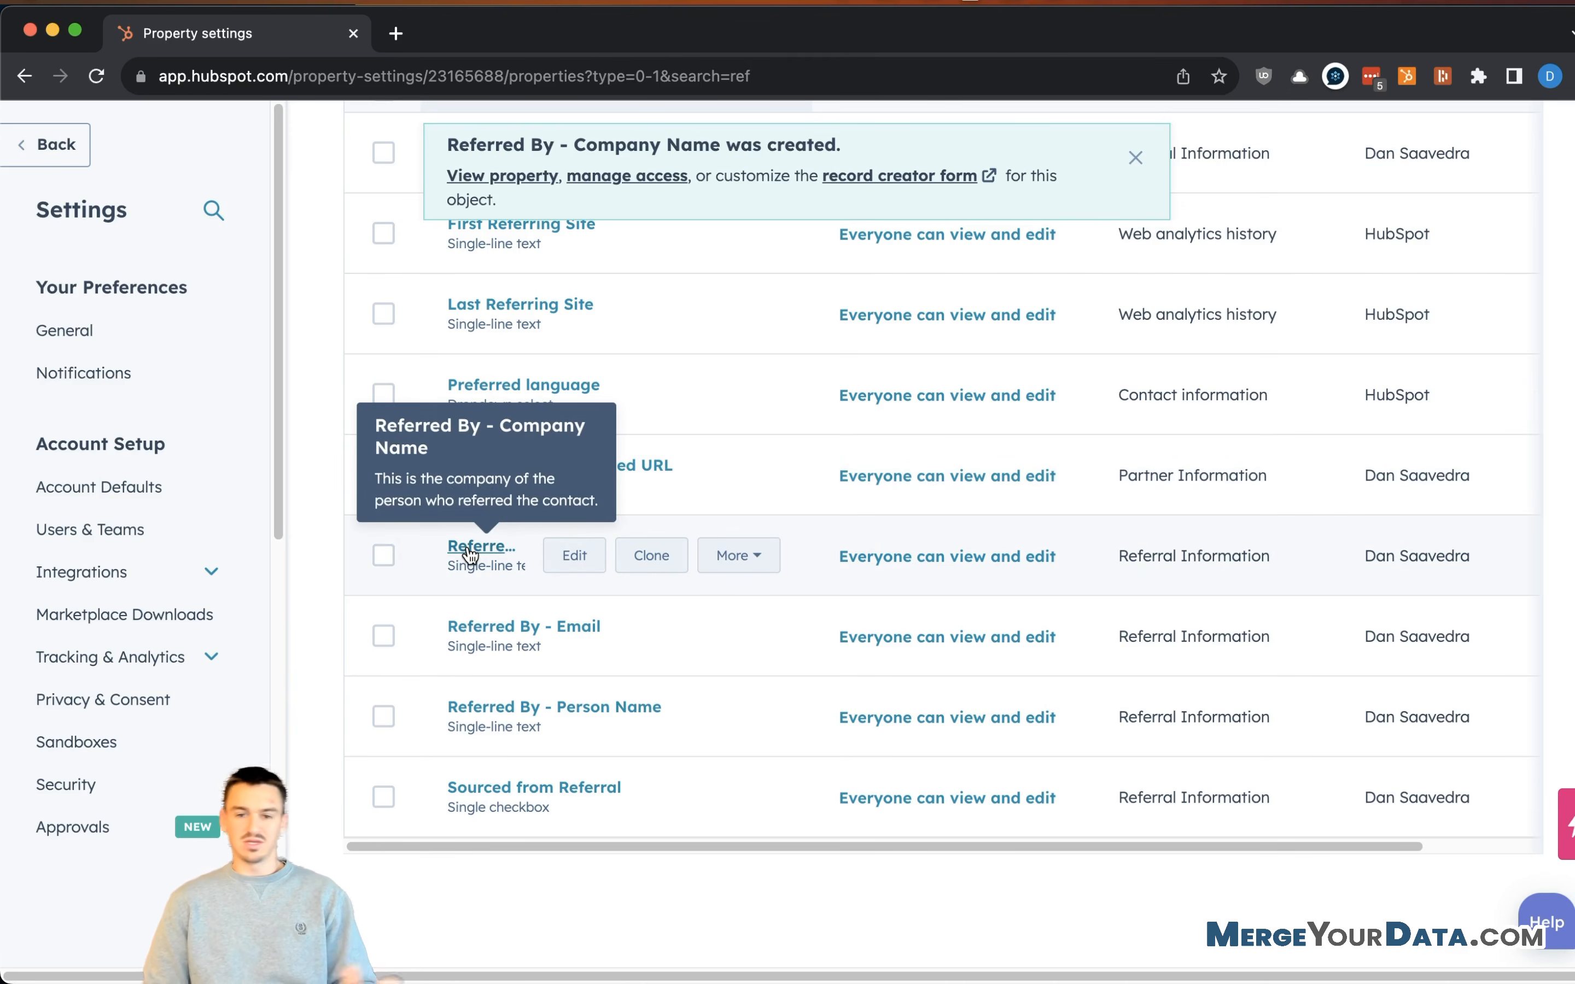
click(1146, 163)
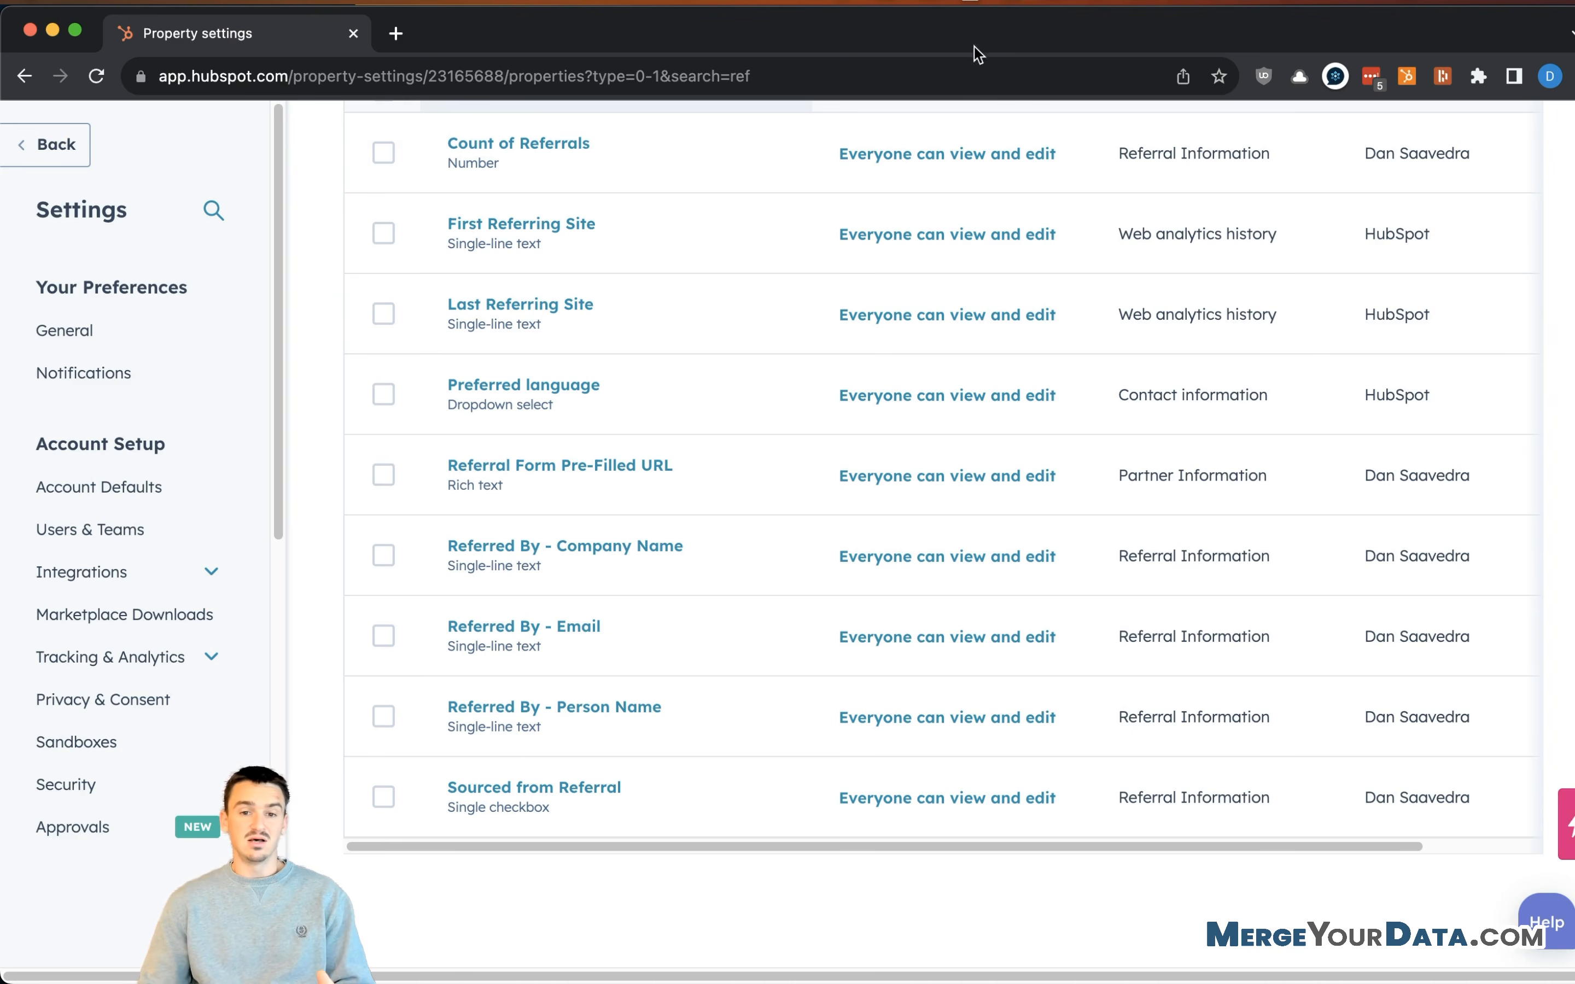
mouse_move(779, 495)
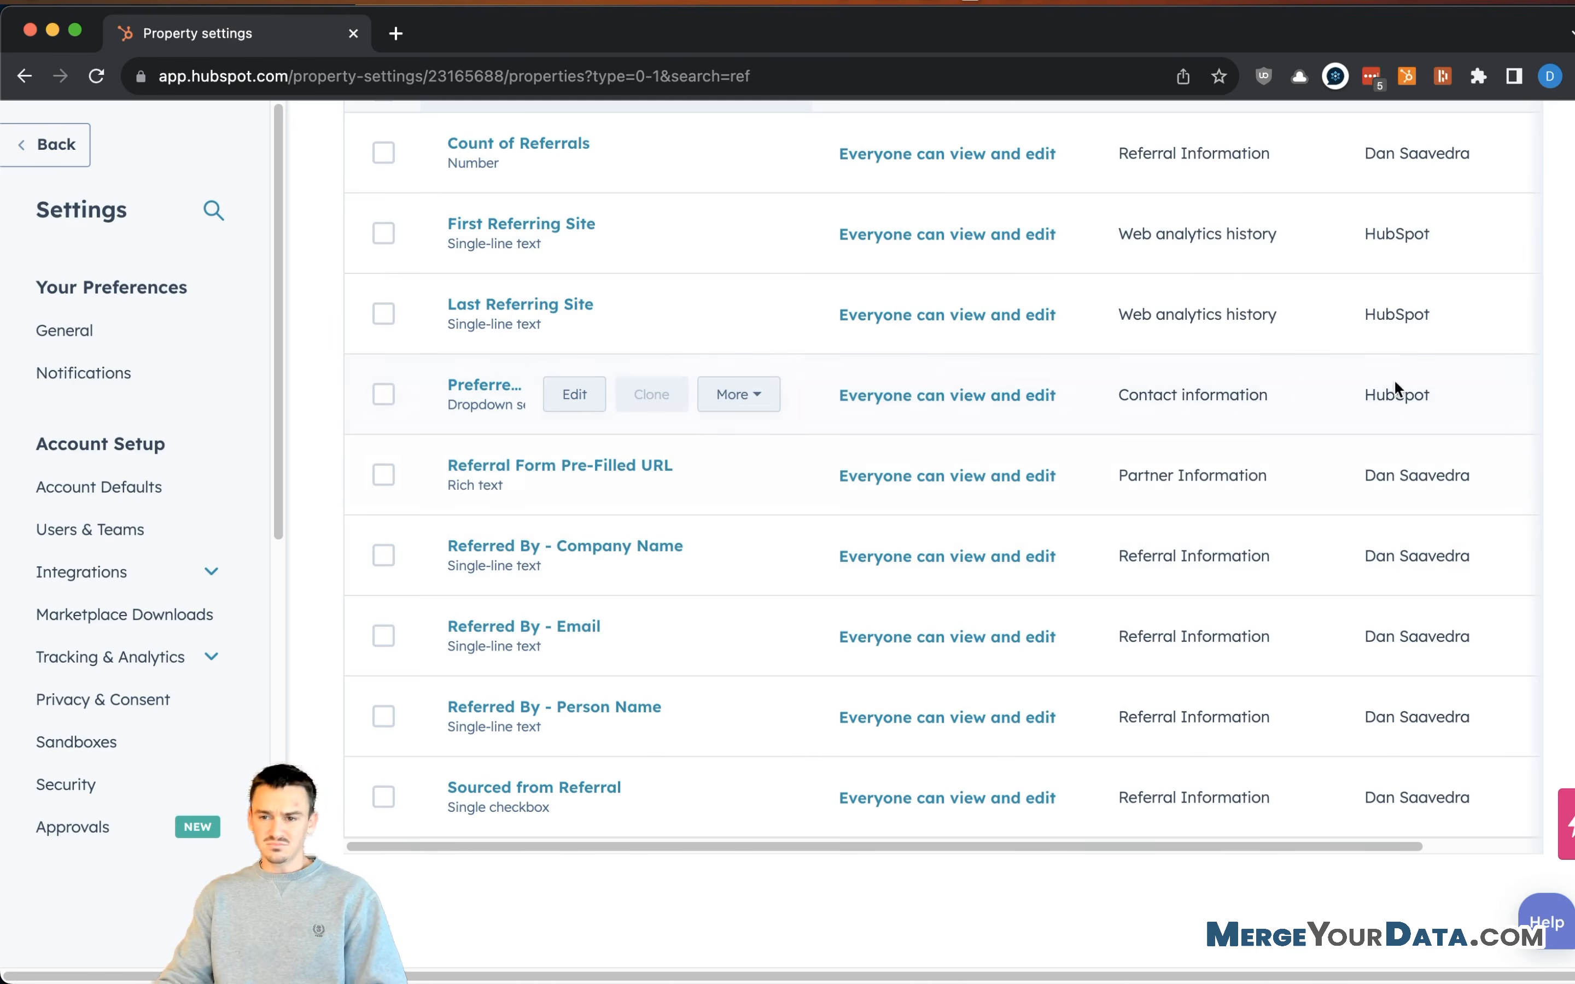
scroll(1484, 418, up, 4)
click(1503, 263)
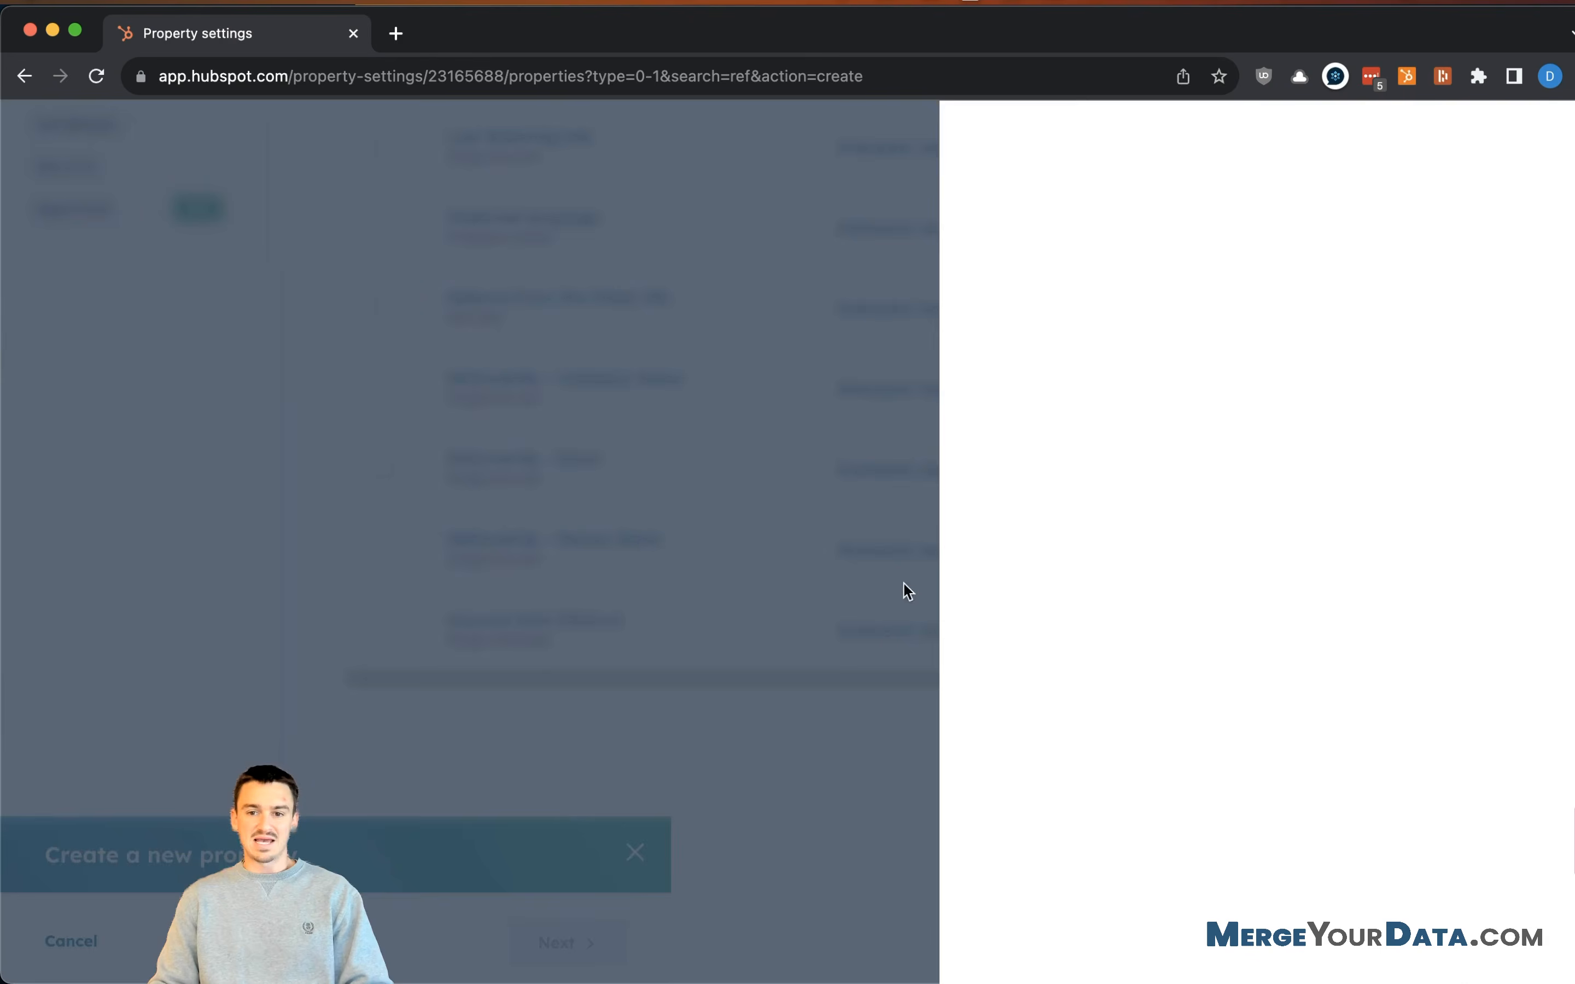
- Label a Referral Information contact property 'Referred By - Ticket ID', describing it as the originating ticket's record ID
click(1096, 440)
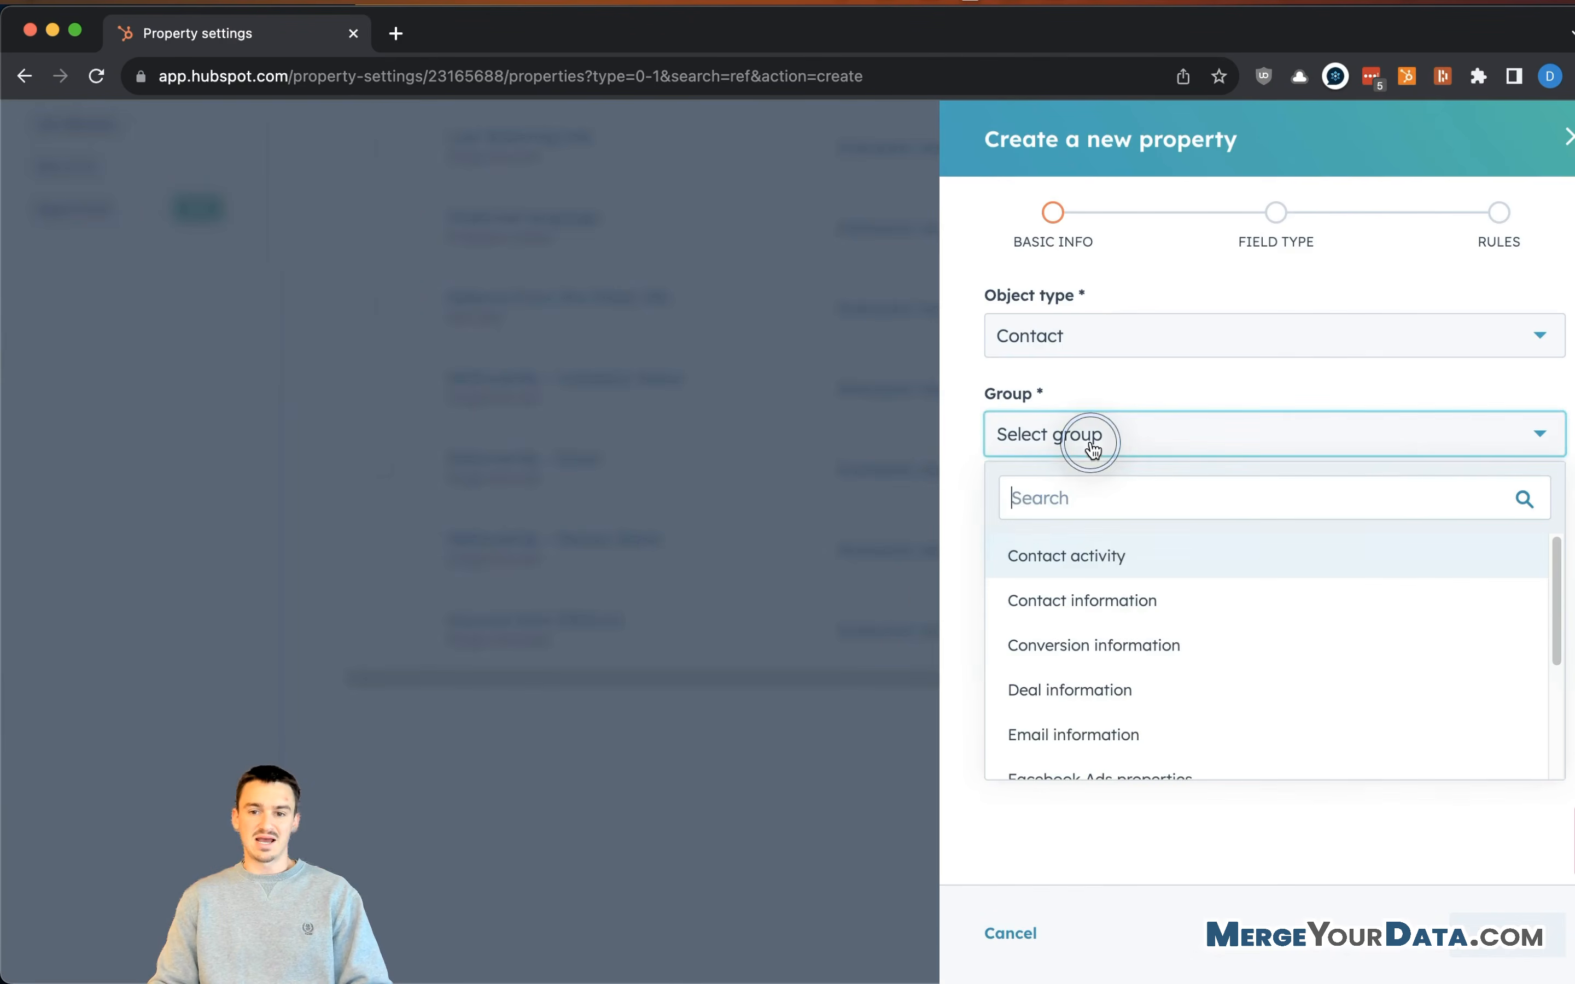
scroll(1100, 616, down, 1)
scroll(1168, 716, down, 3)
click(1152, 704)
click(1136, 528)
text(Re)
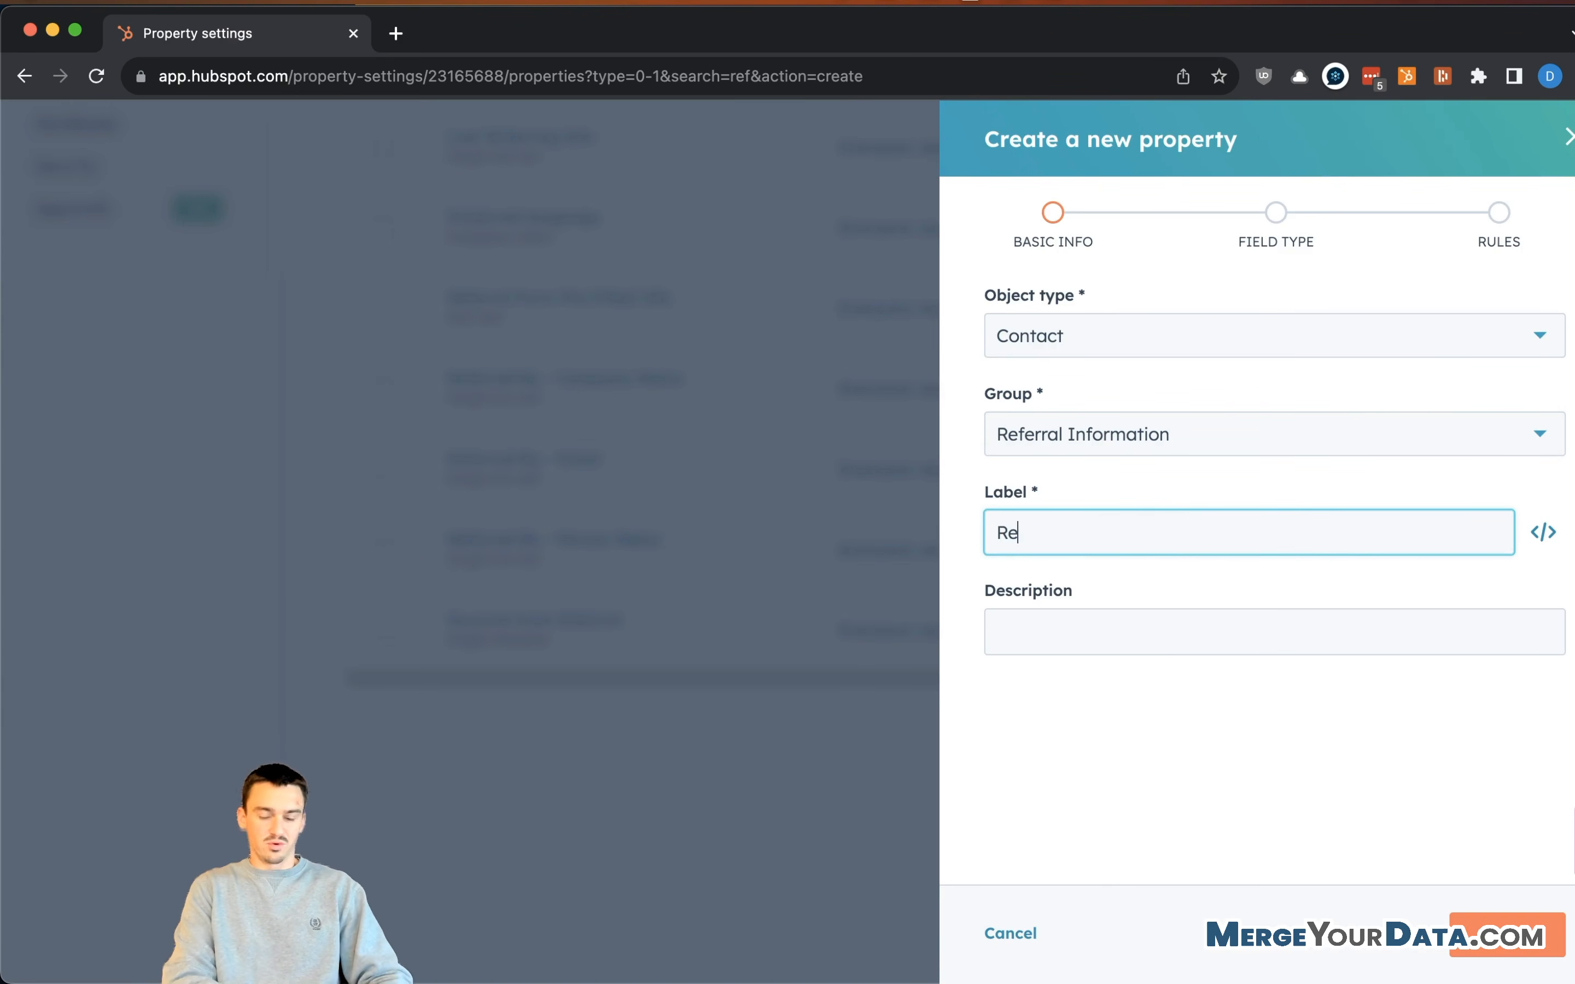
text(ferred By - Ticket ID)
click(1167, 623)
text(T)
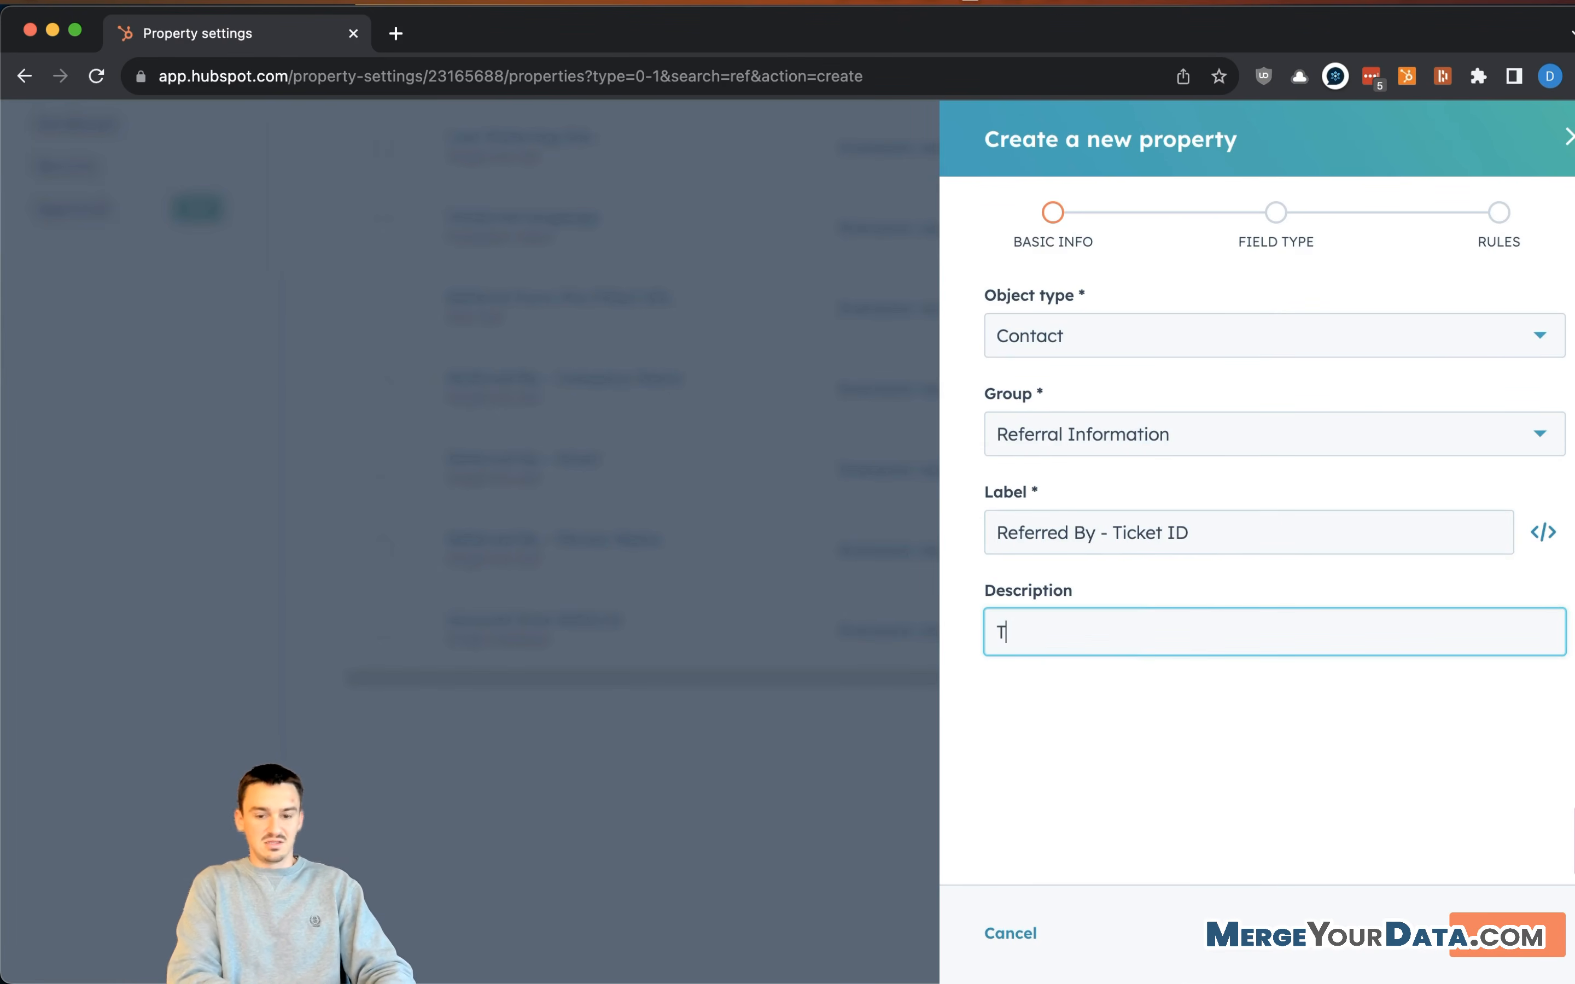
text(his is the original ticket ID)
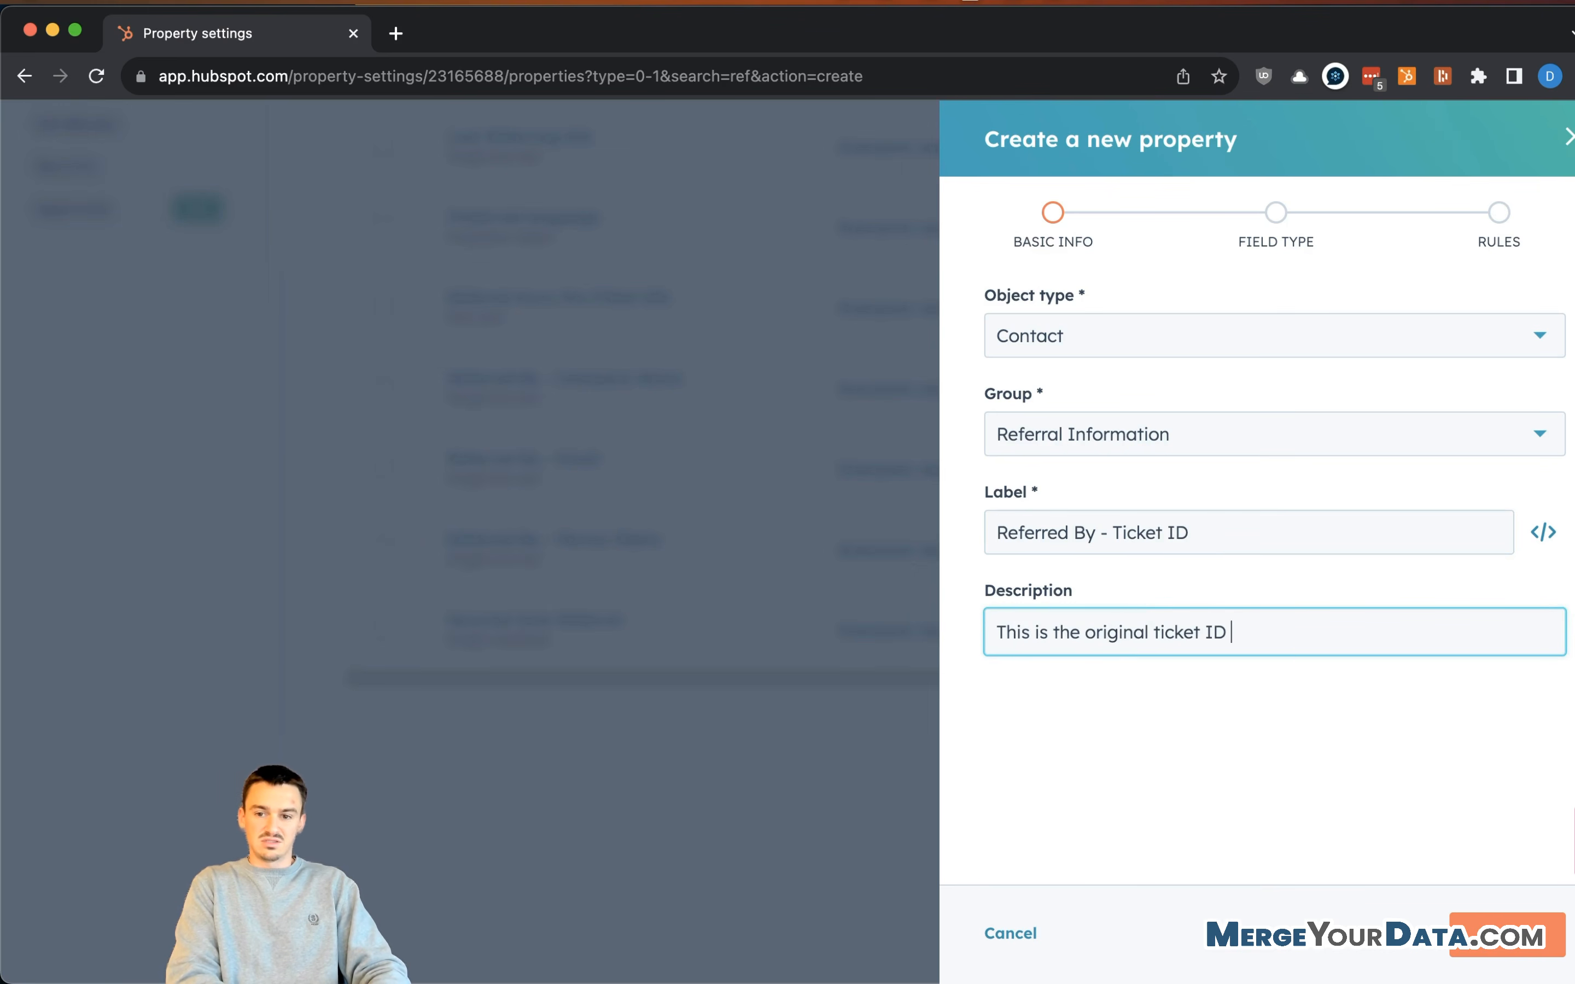
key(BackSpace)
key(BackSpace)
key(BackSpace)
key(BackSpace)
text(record ID of the ticket that created this referral.)
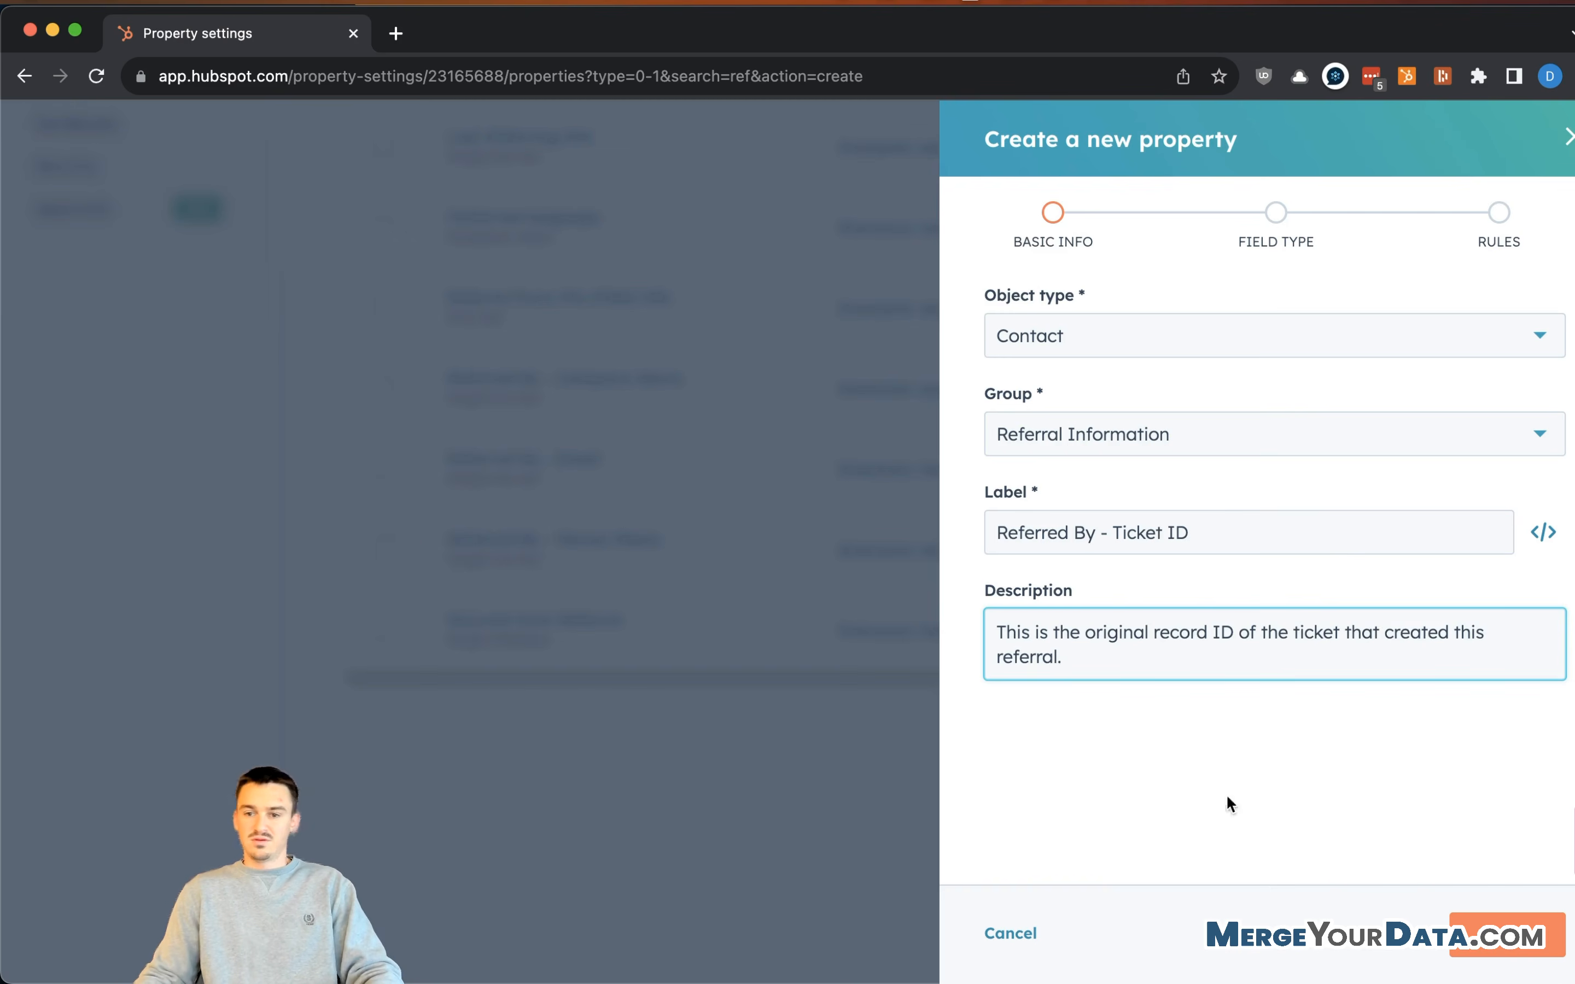
- Make it a Single-line text field and create the property
click(1487, 937)
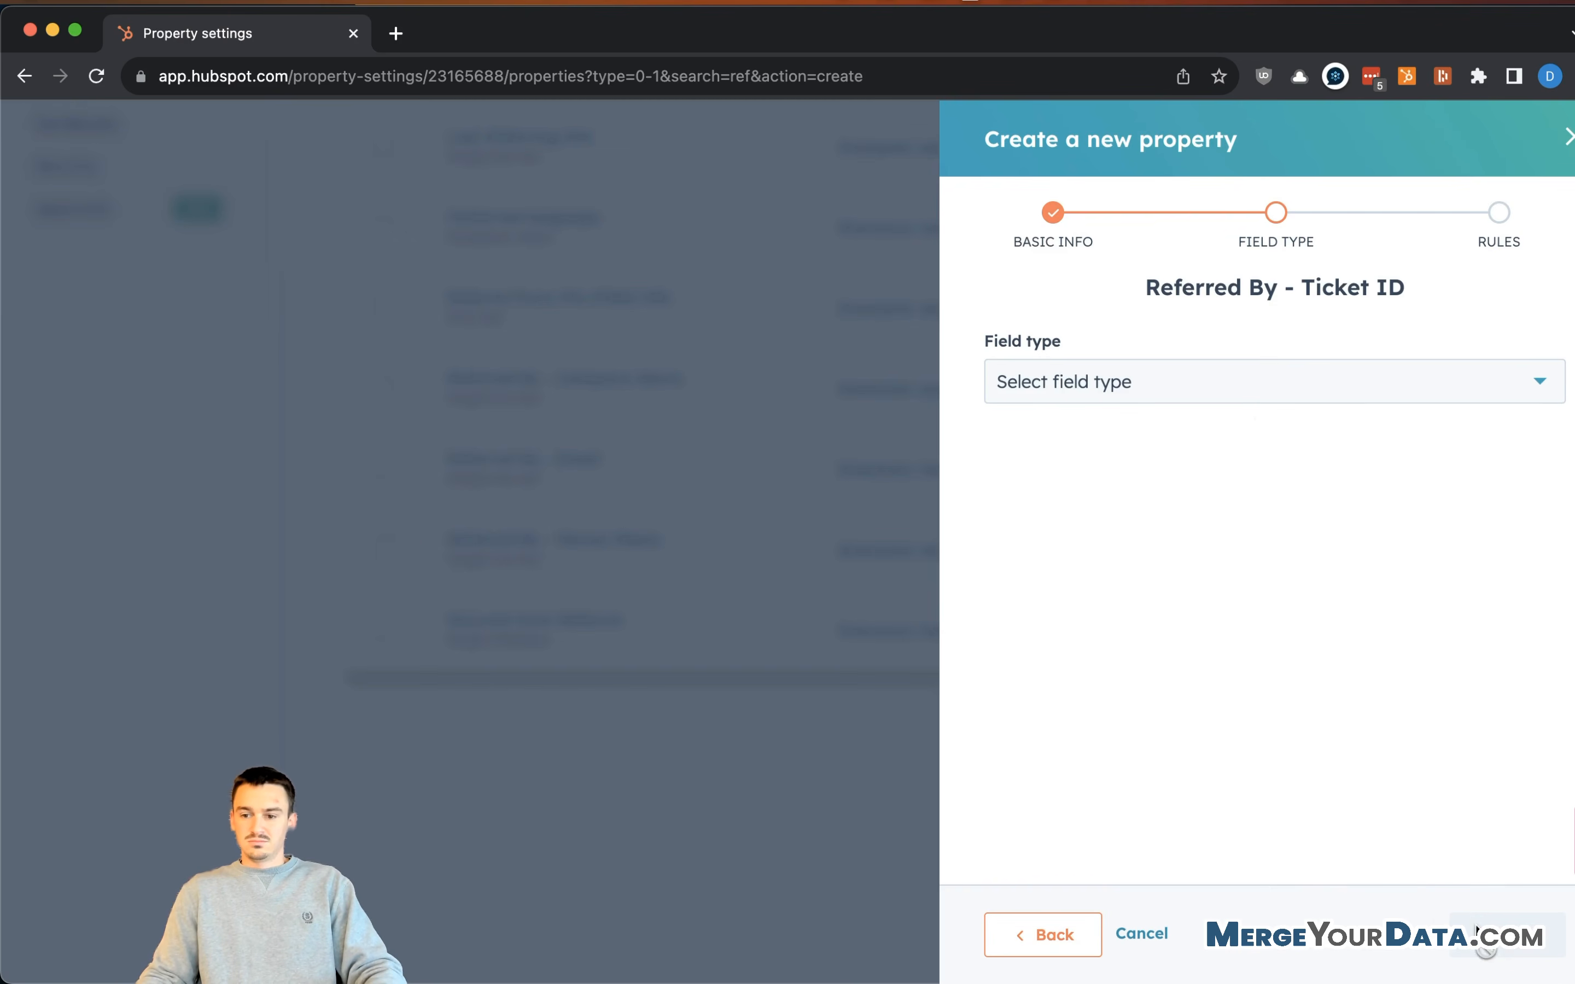
click(1266, 384)
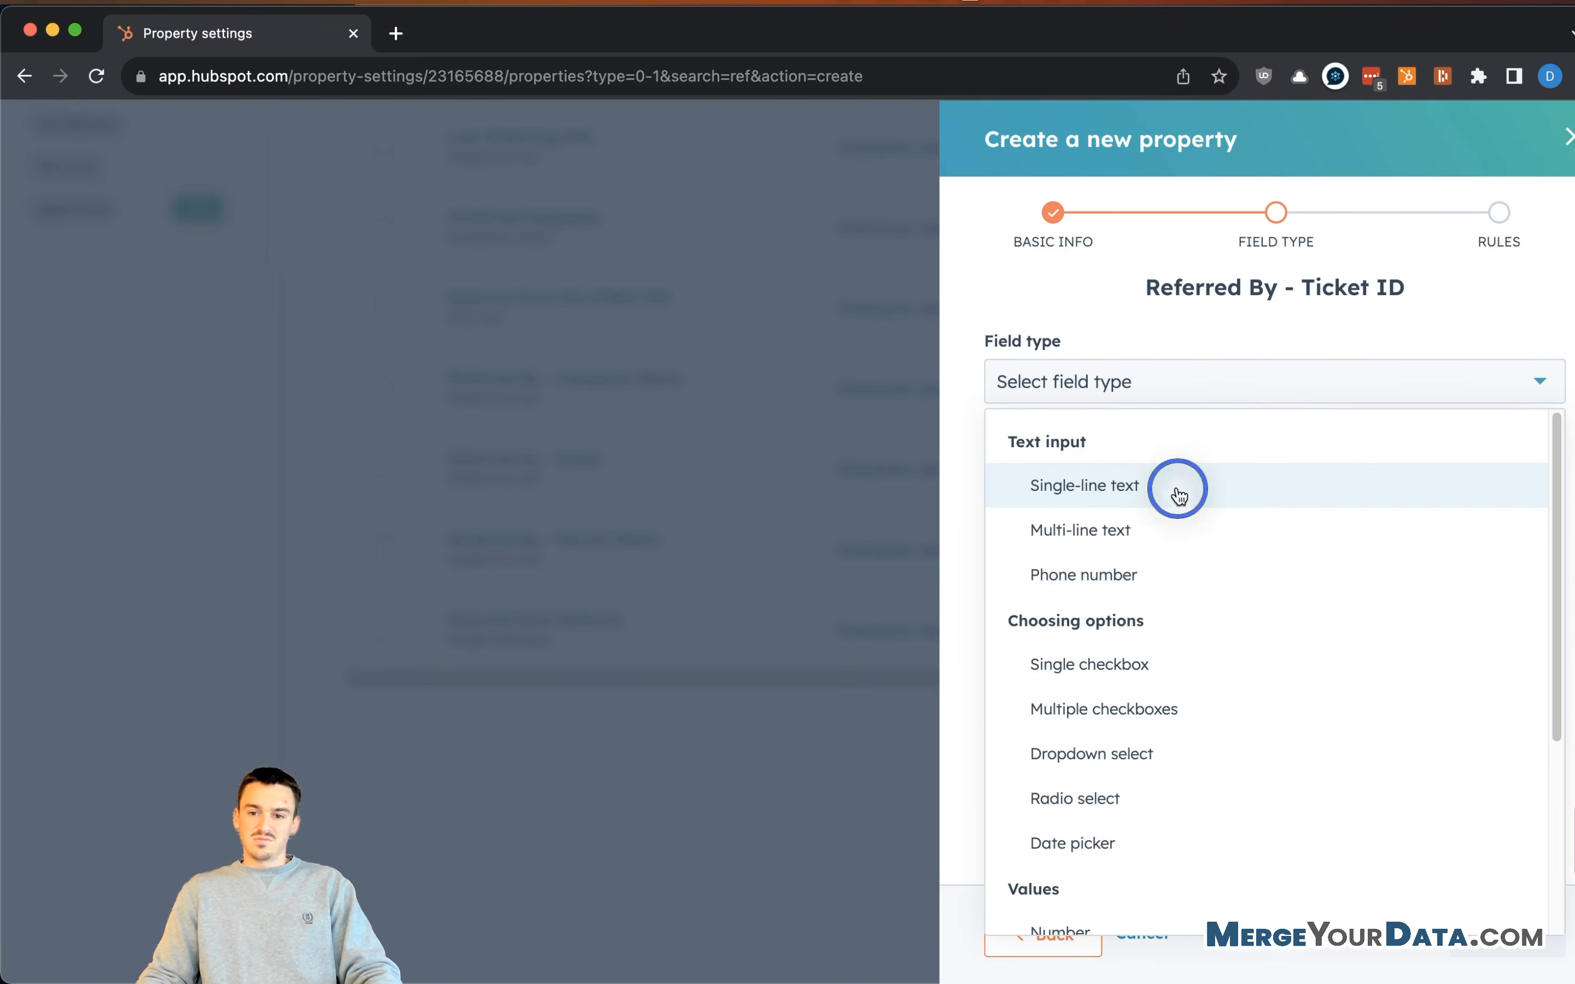
click(1178, 494)
click(1243, 400)
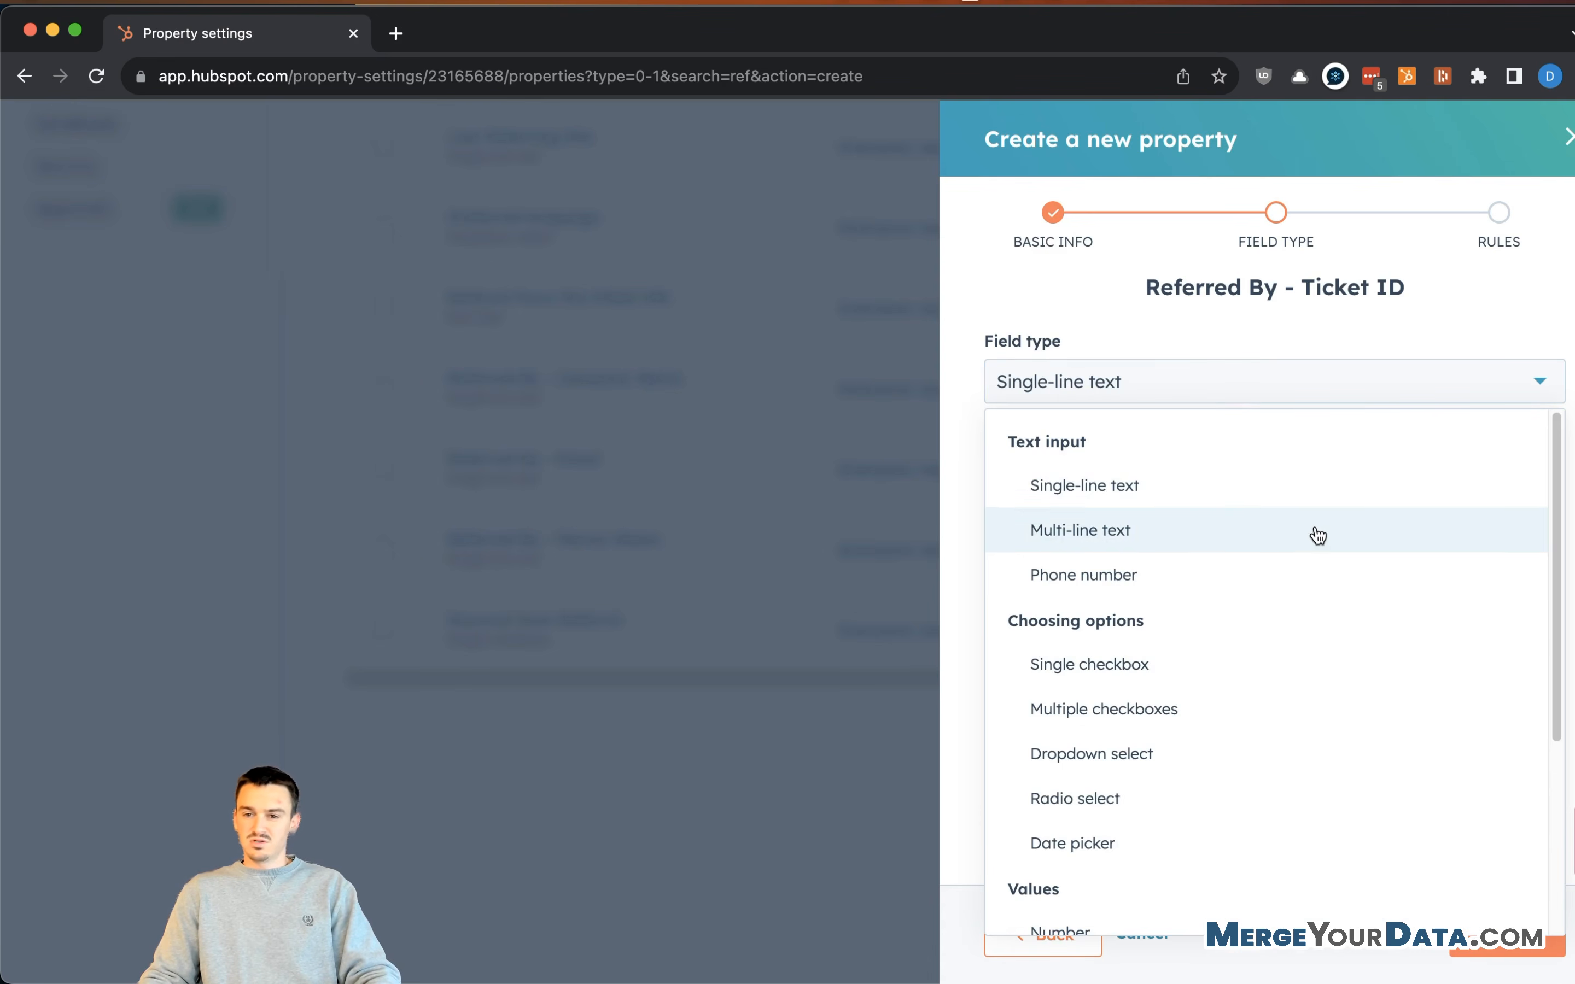
click(1282, 362)
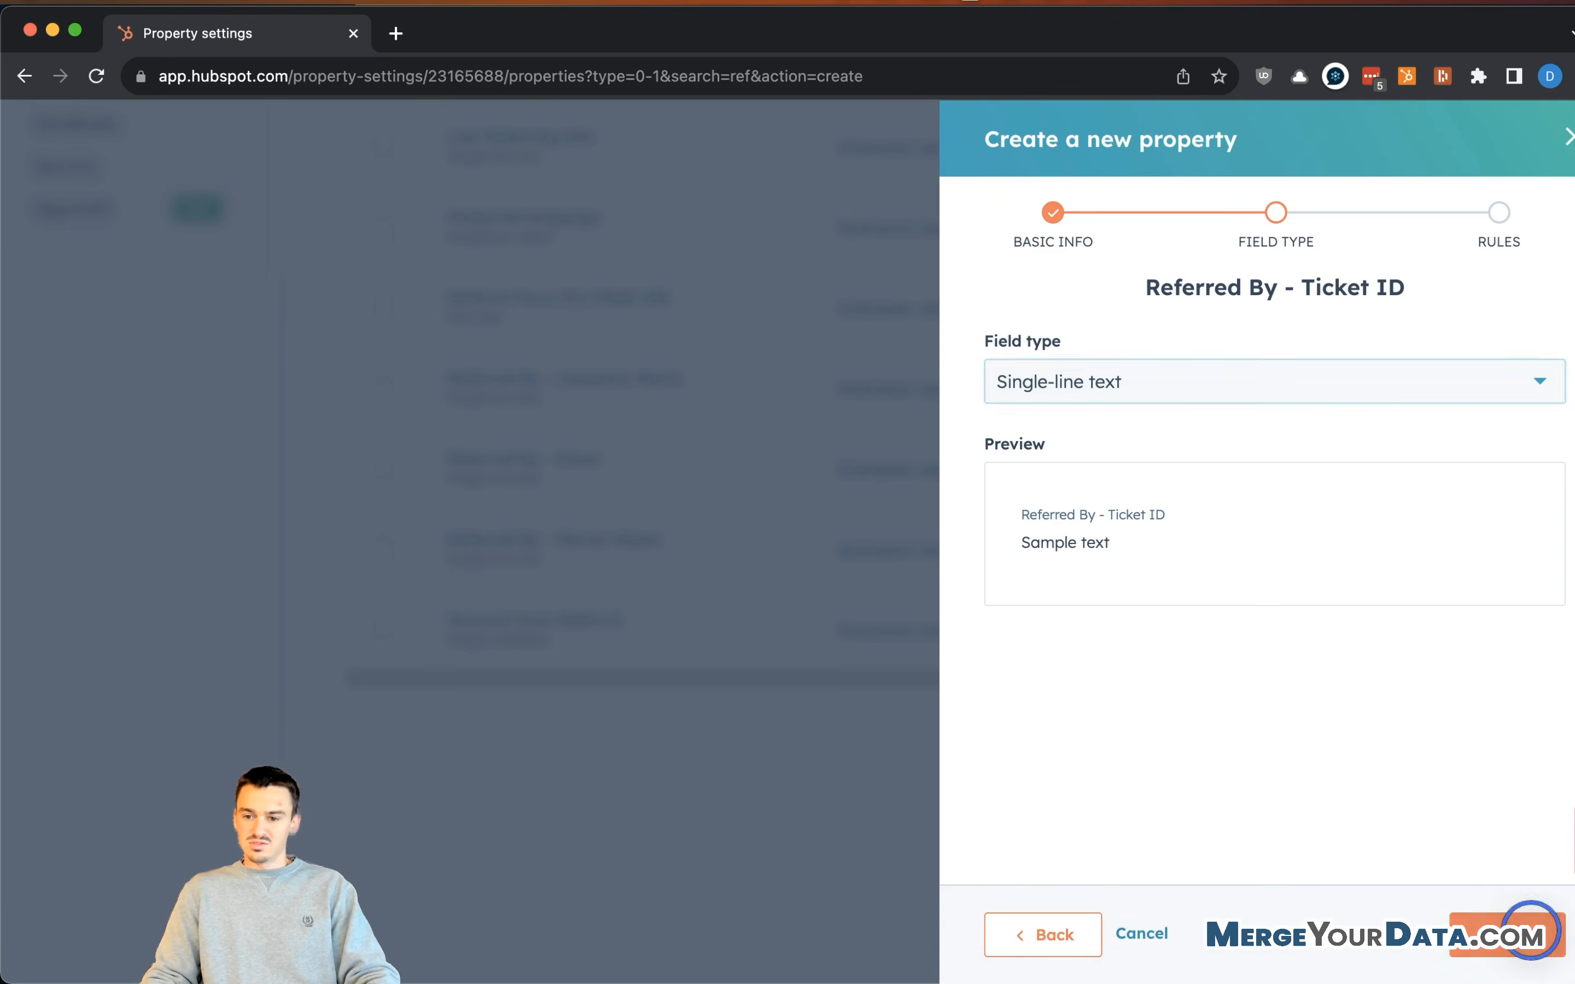
click(1527, 952)
scroll(1285, 773, down, 2)
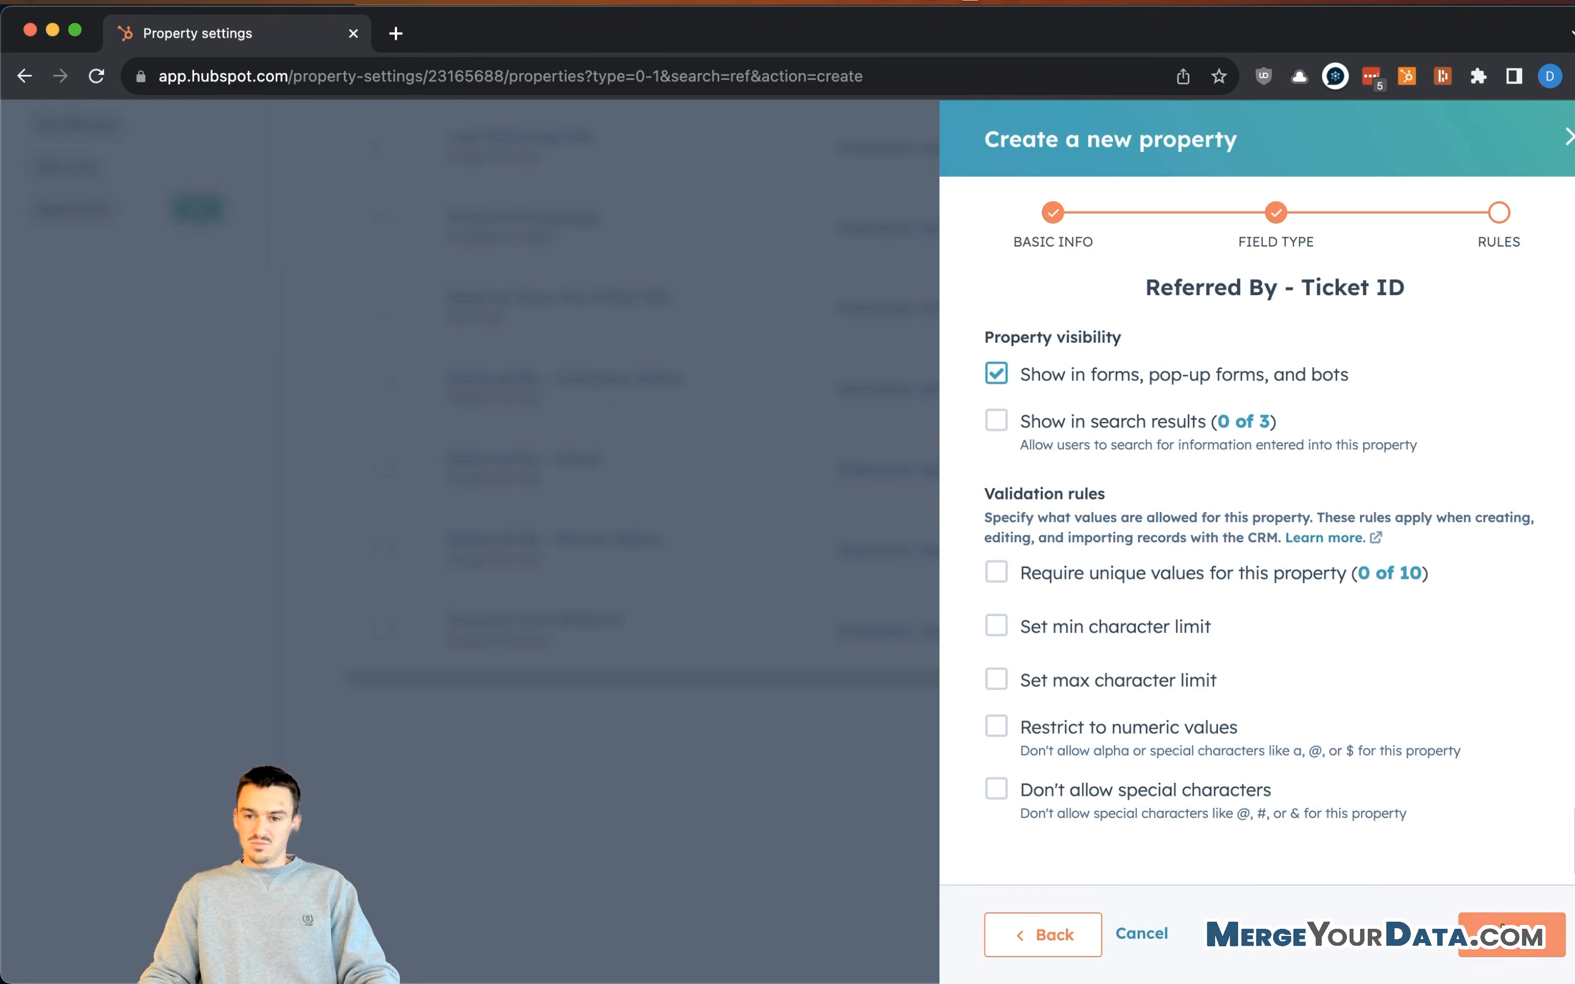
click(1479, 918)
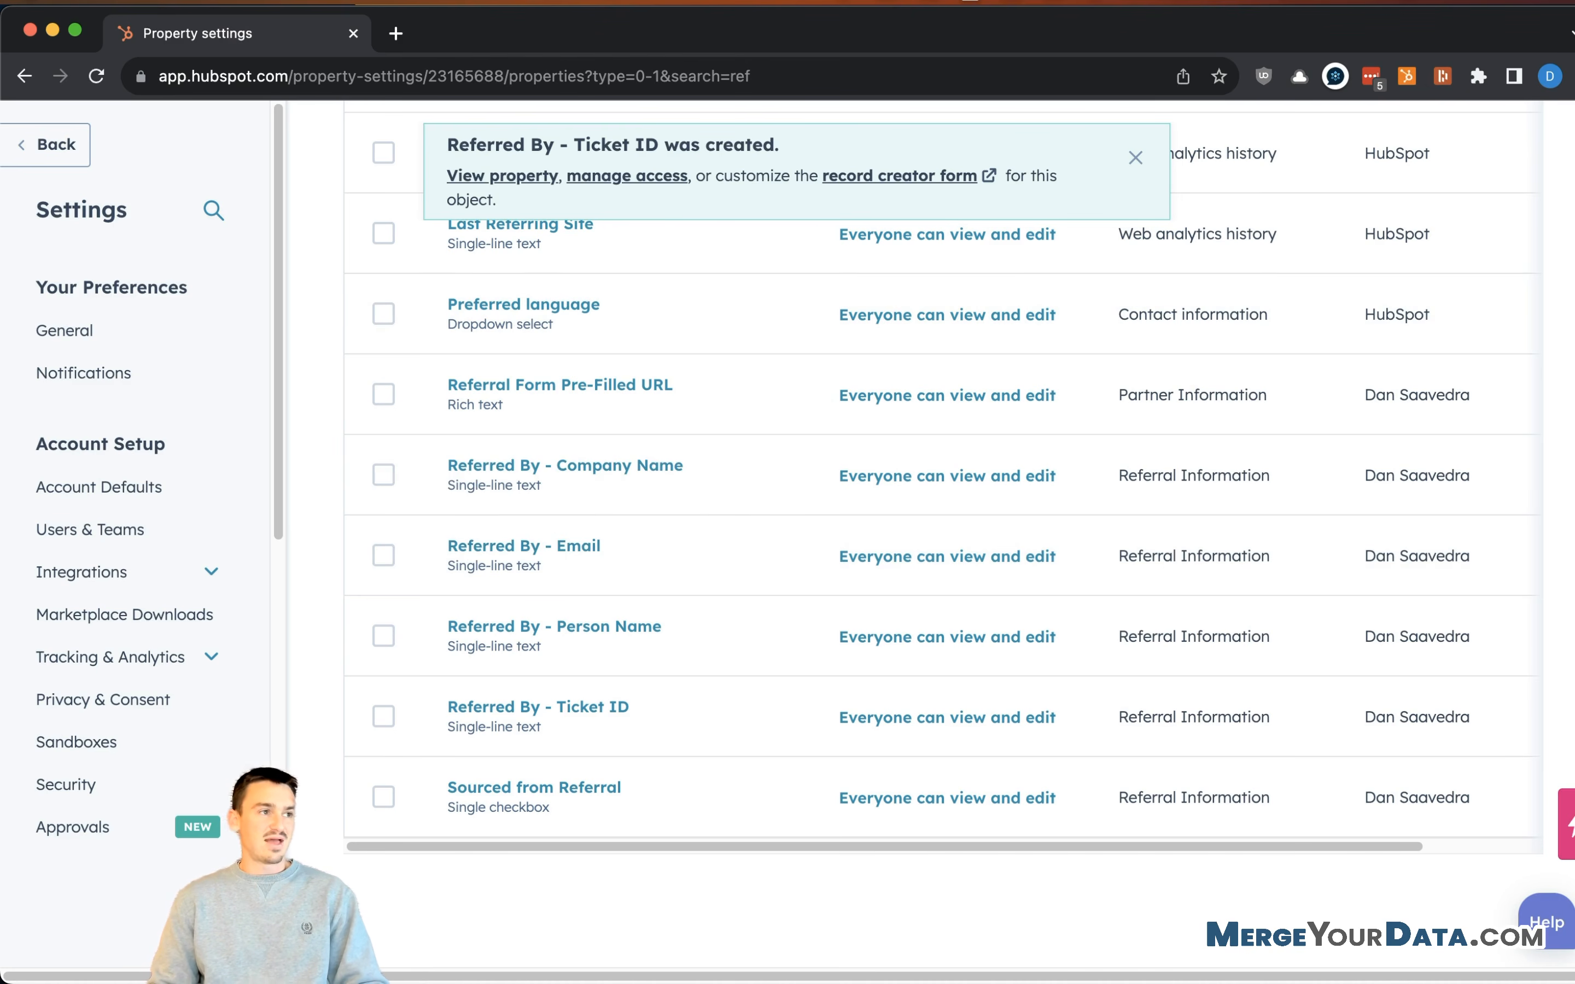
- Dismiss the property-created confirmation banner
click(1135, 163)
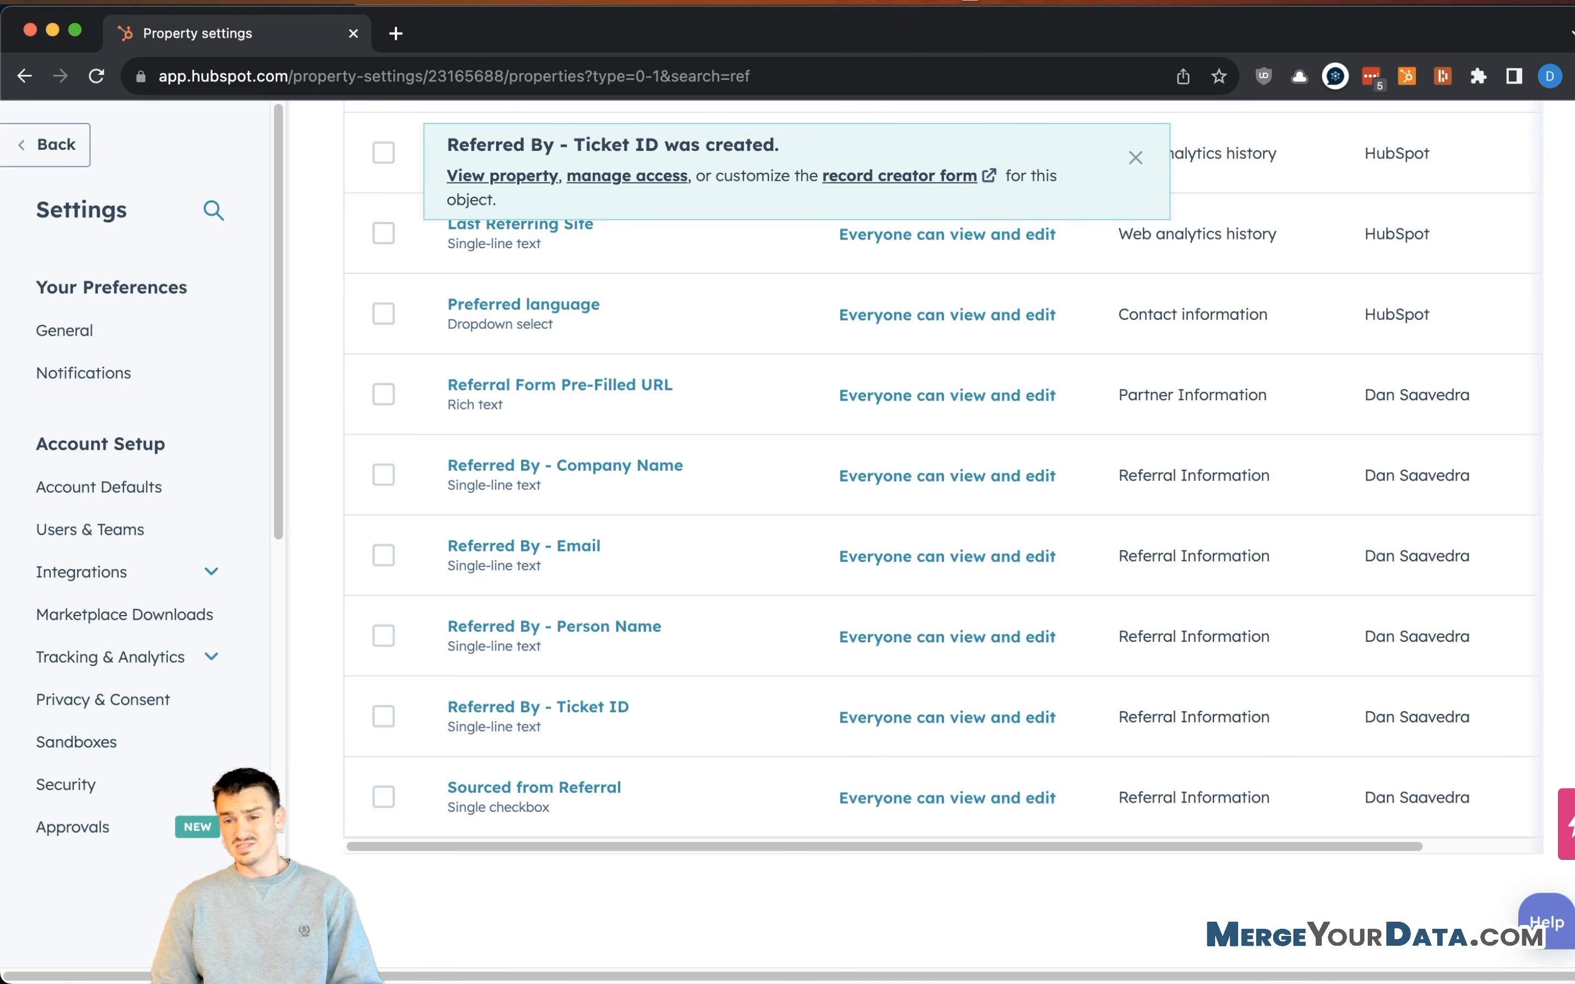
click(1136, 158)
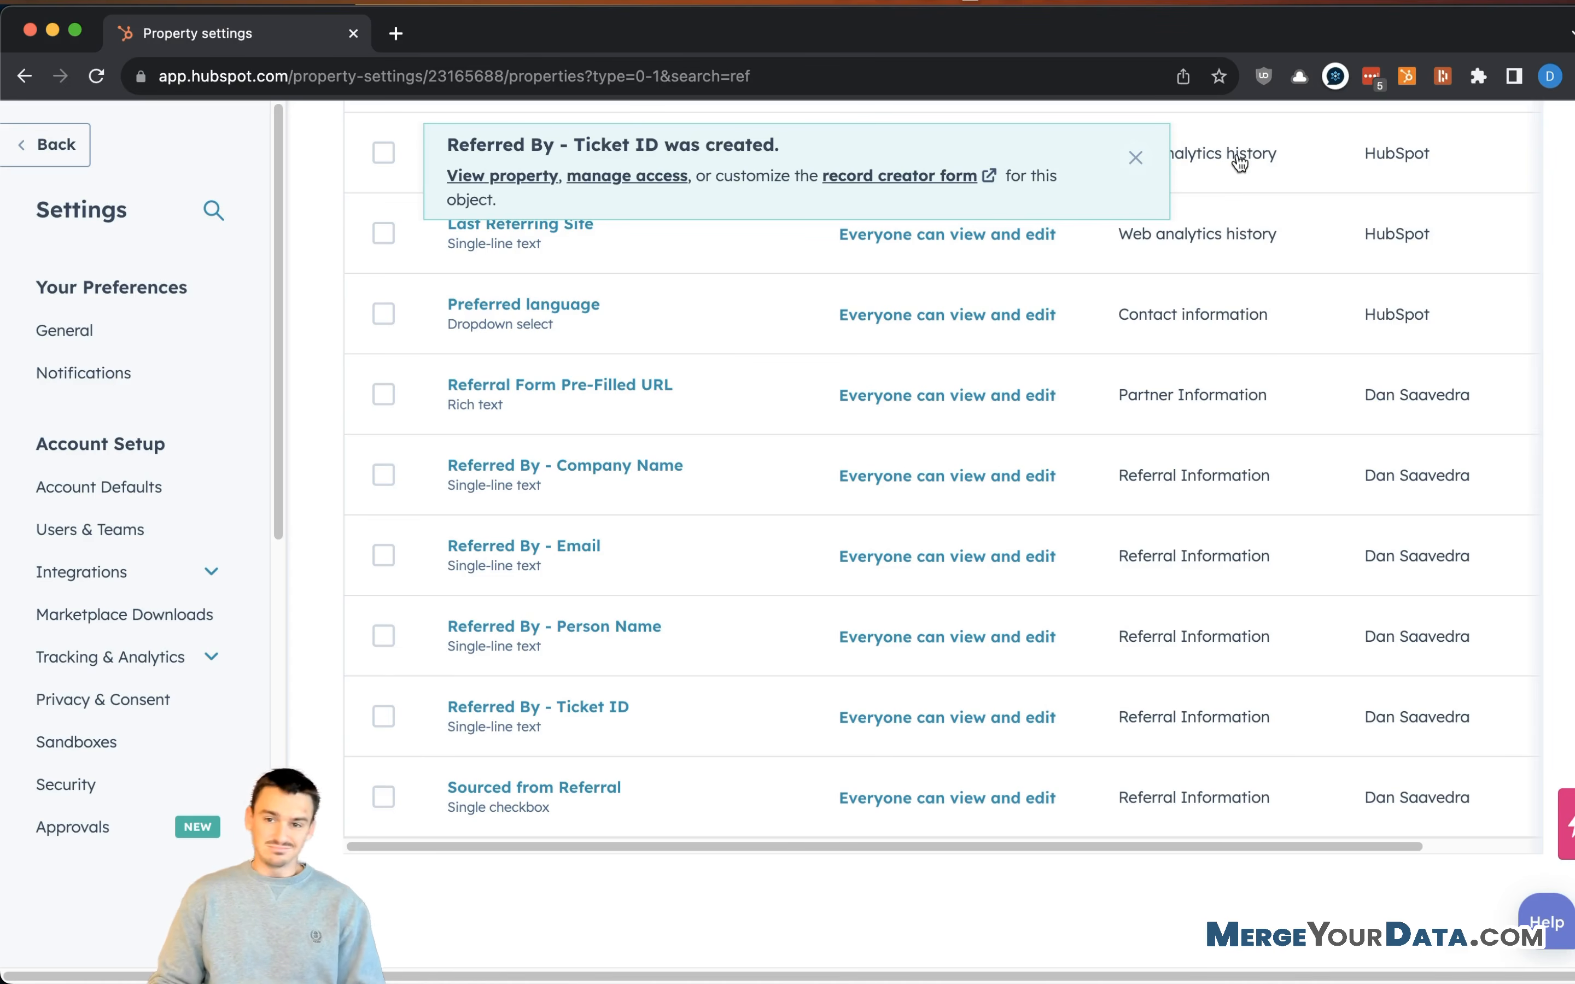
click(1136, 158)
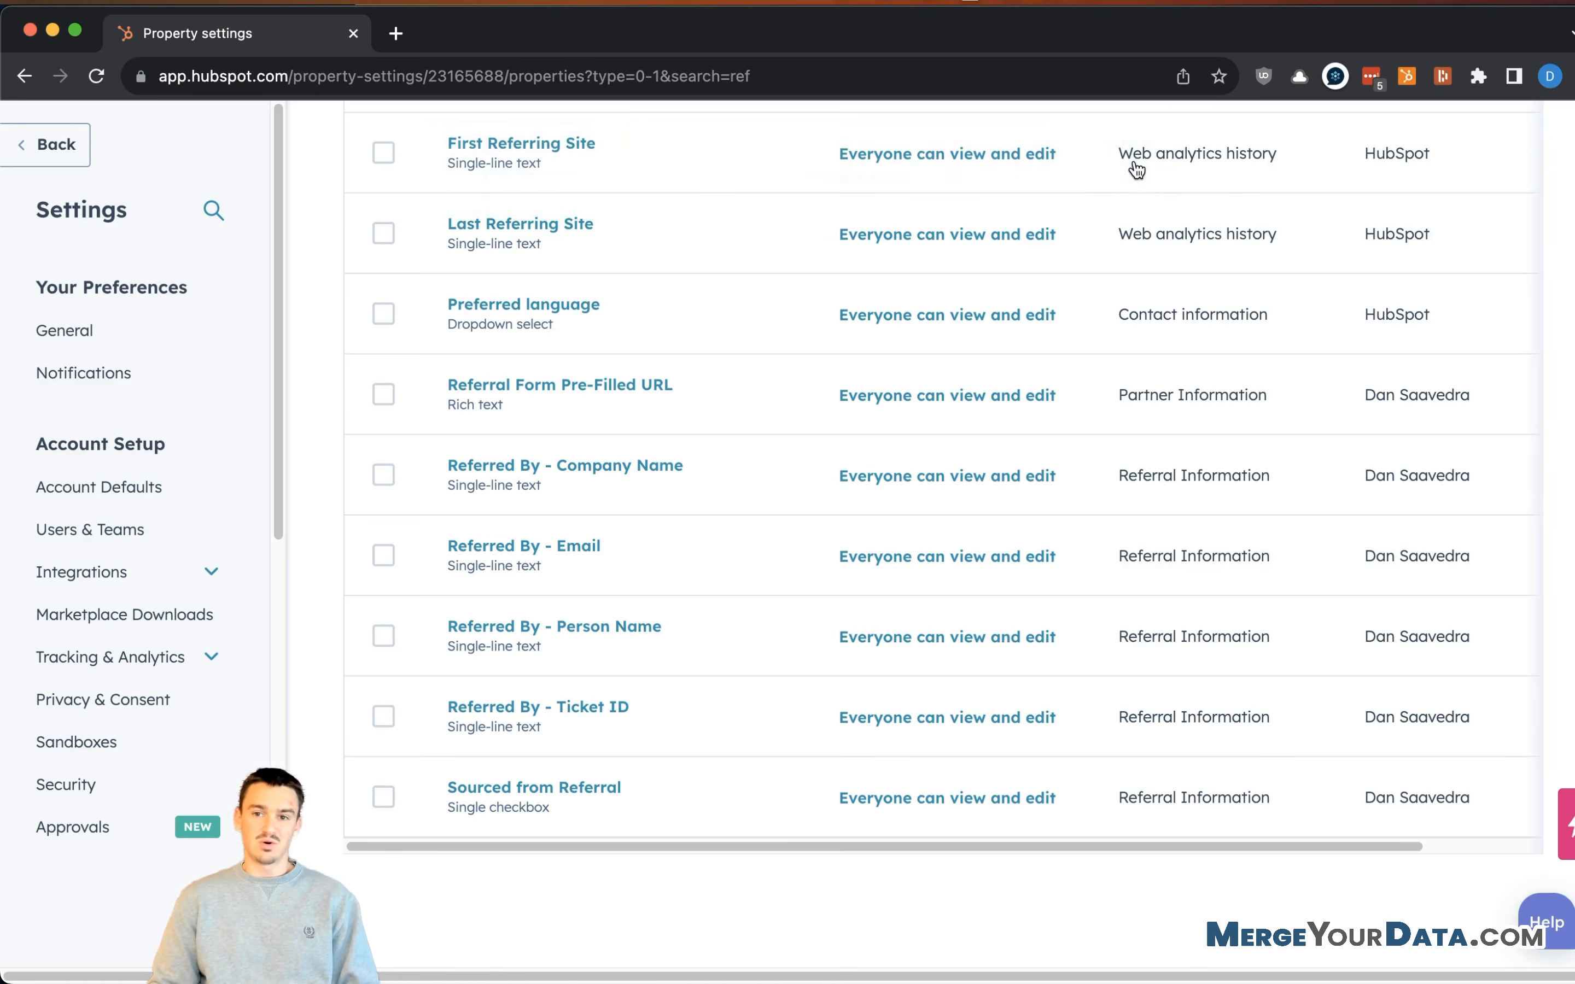
scroll(1561, 341, up, 8)
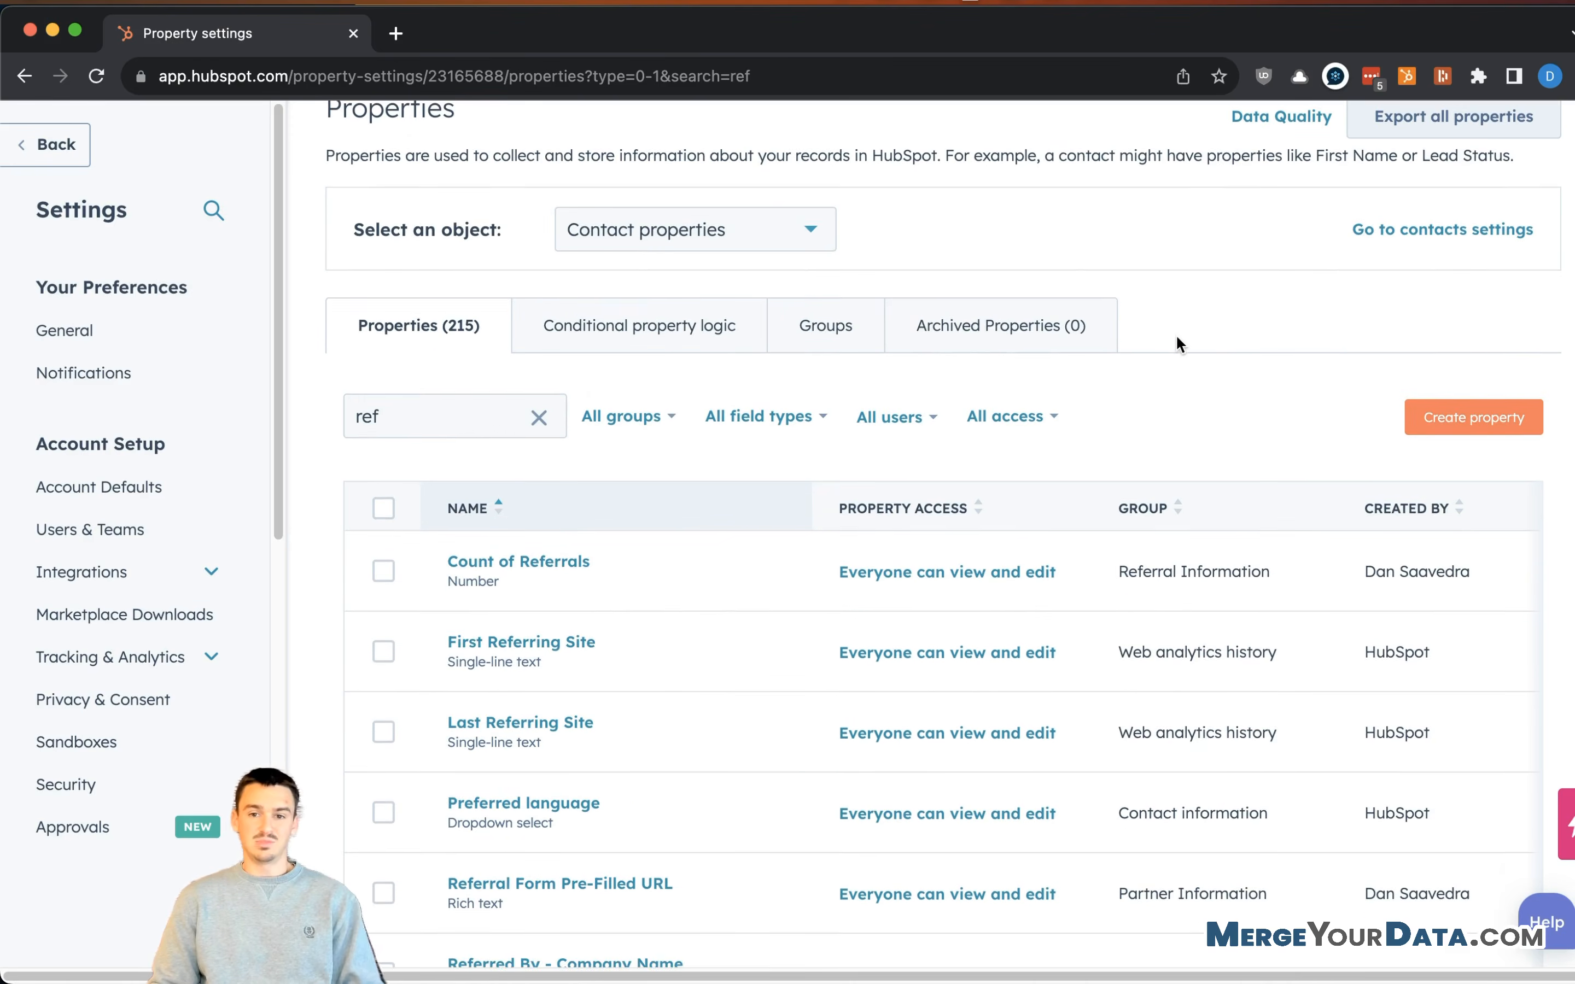
scroll(956, 239, up, 1)
- Switch to Ticket properties and clear the 'ref' search so all 41 properties are listed
click(876, 289)
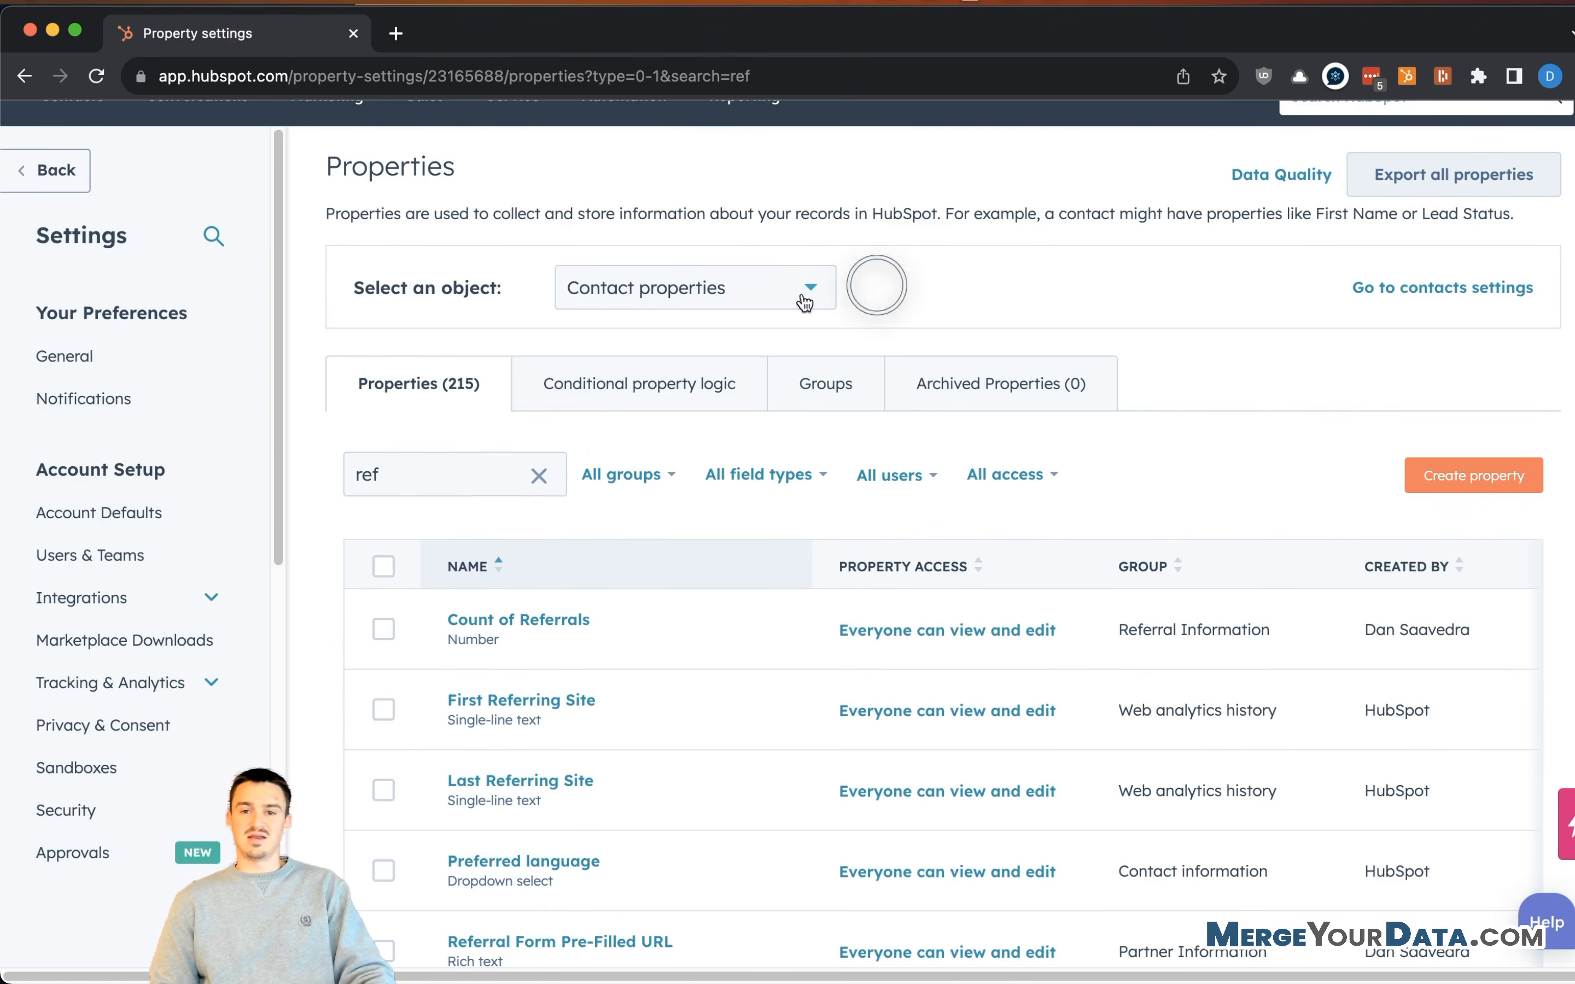
click(754, 294)
scroll(713, 559, down, 5)
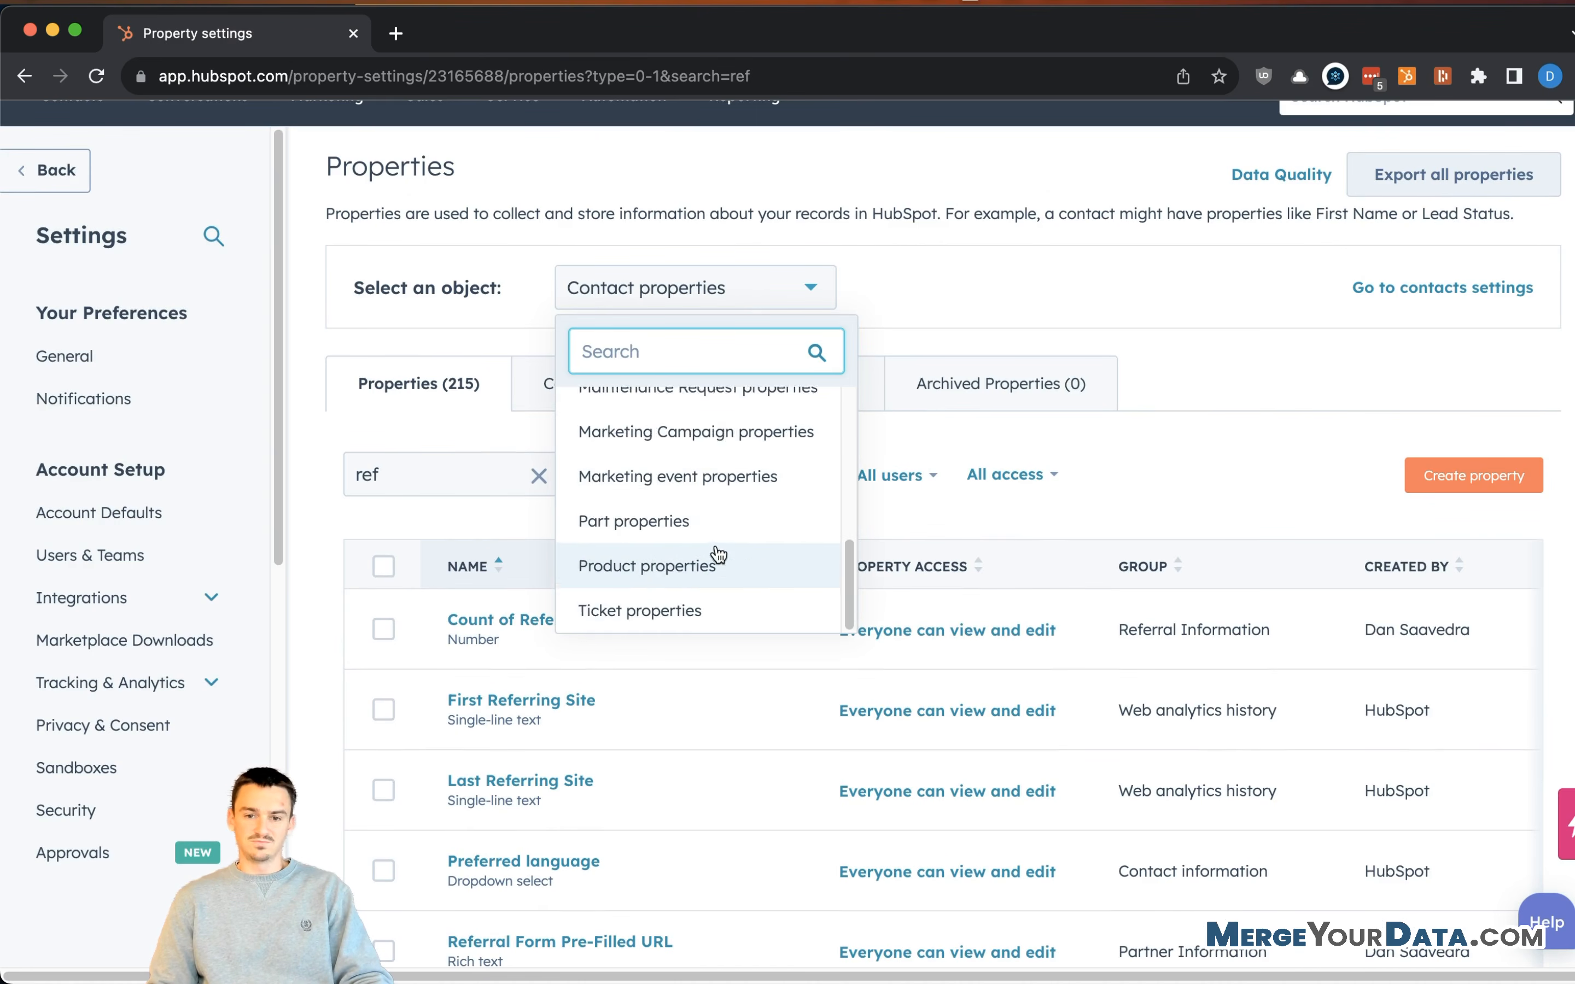
click(716, 612)
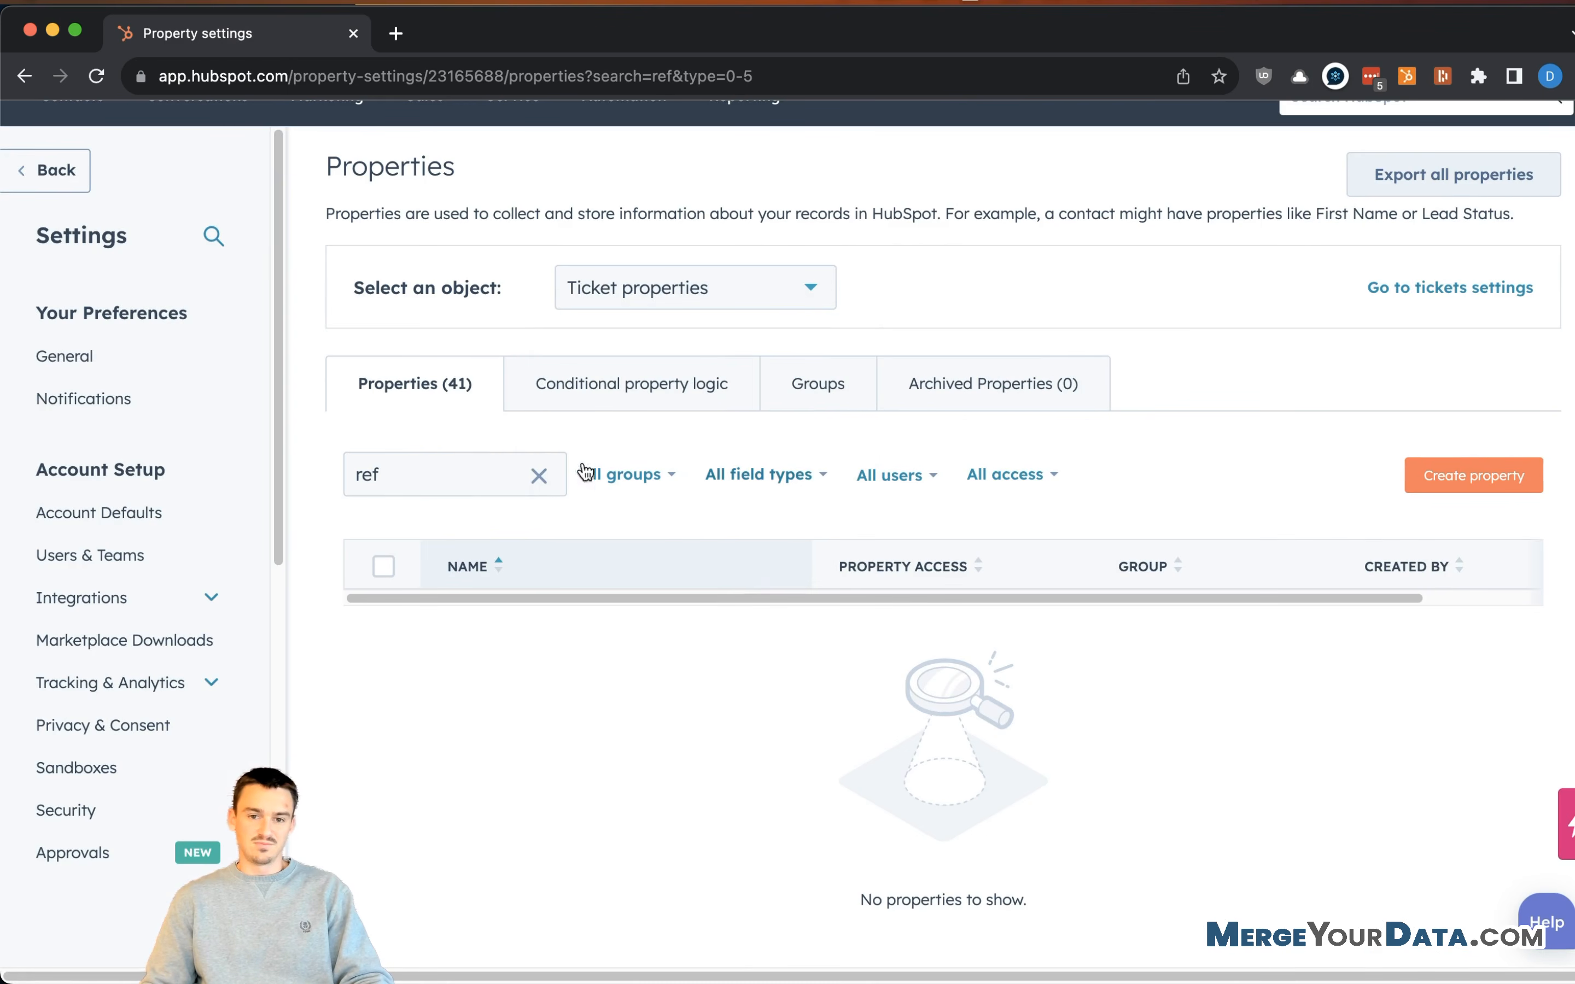
click(540, 482)
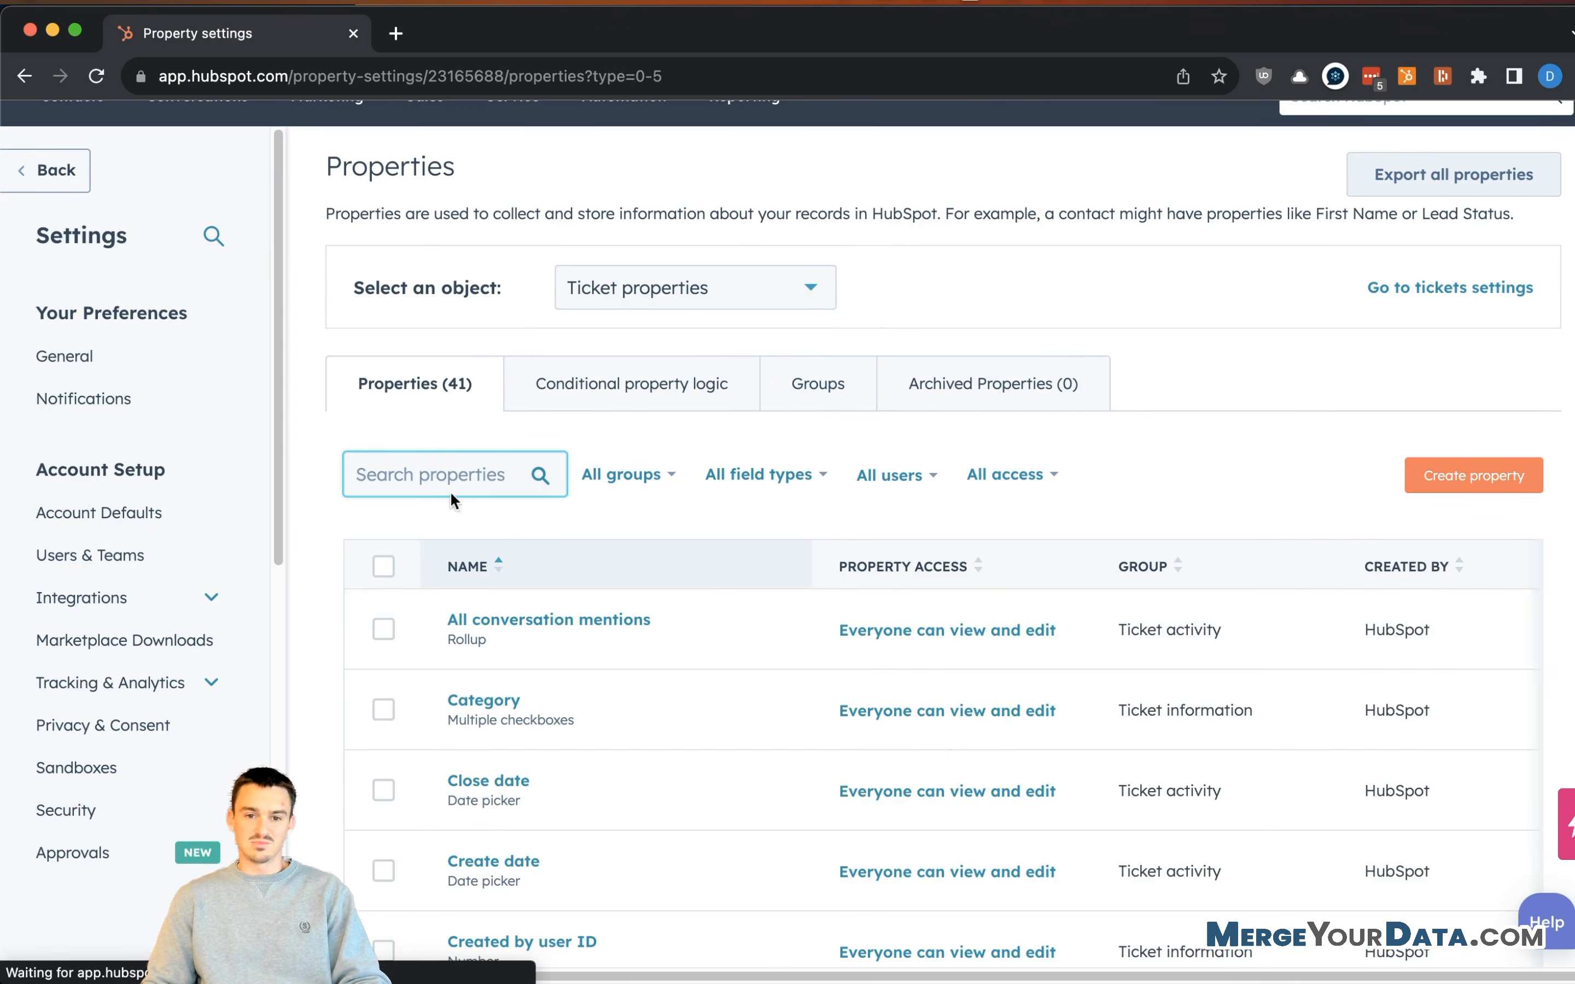
scroll(727, 554, down, 1)
scroll(727, 554, down, 3)
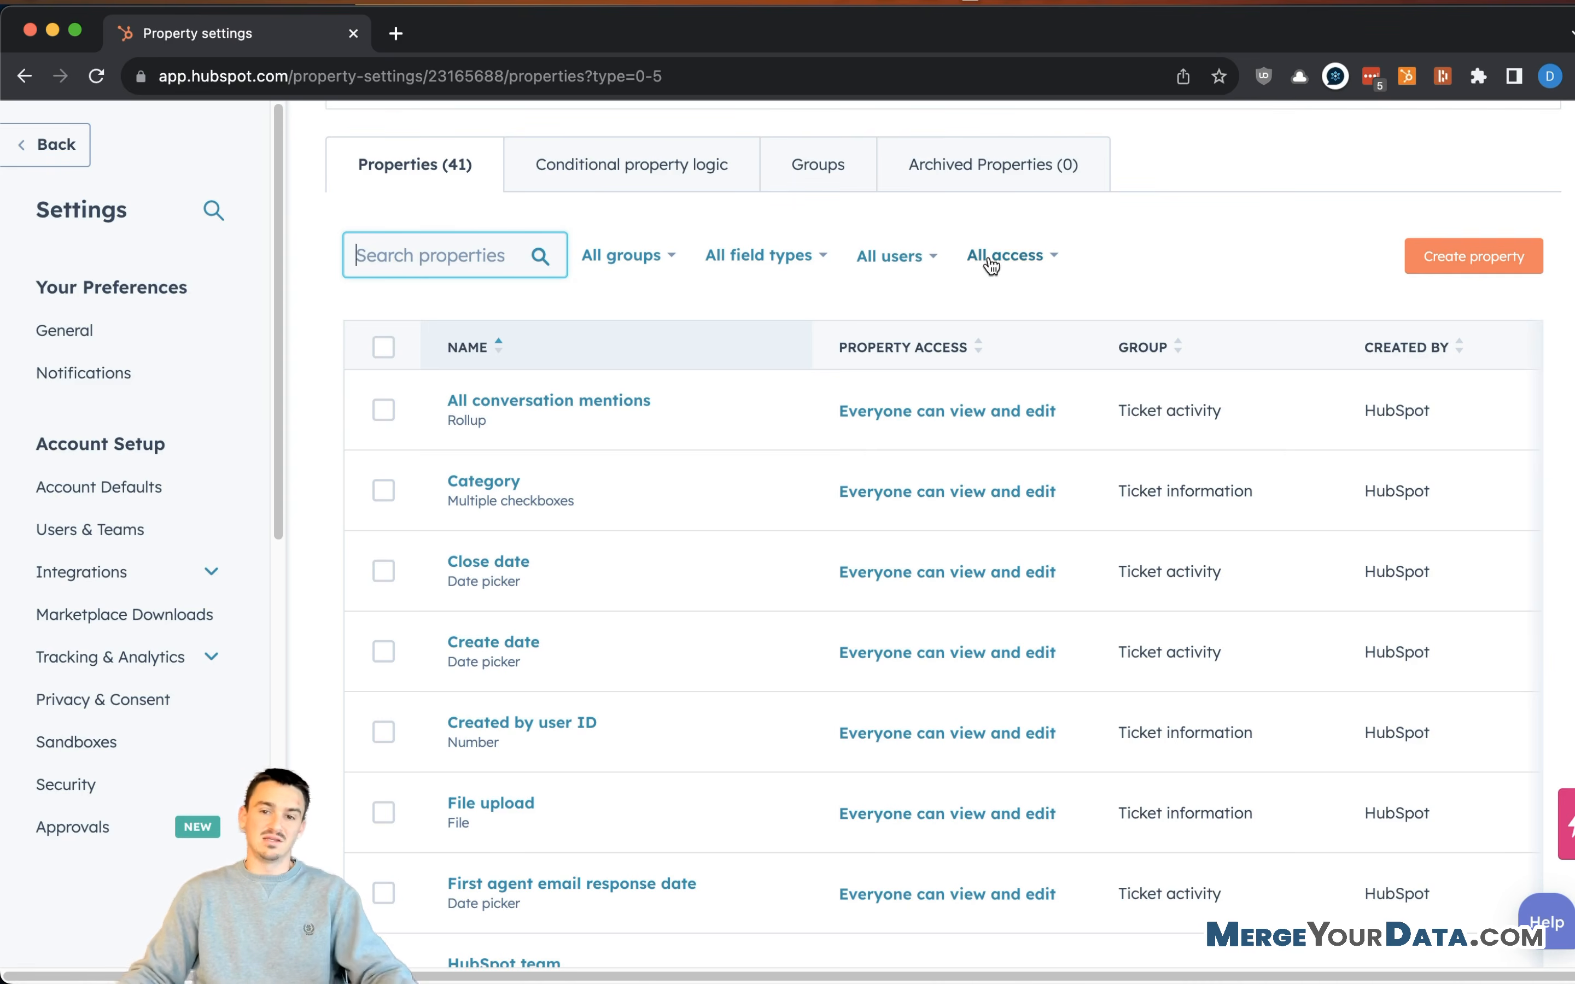
click(1436, 263)
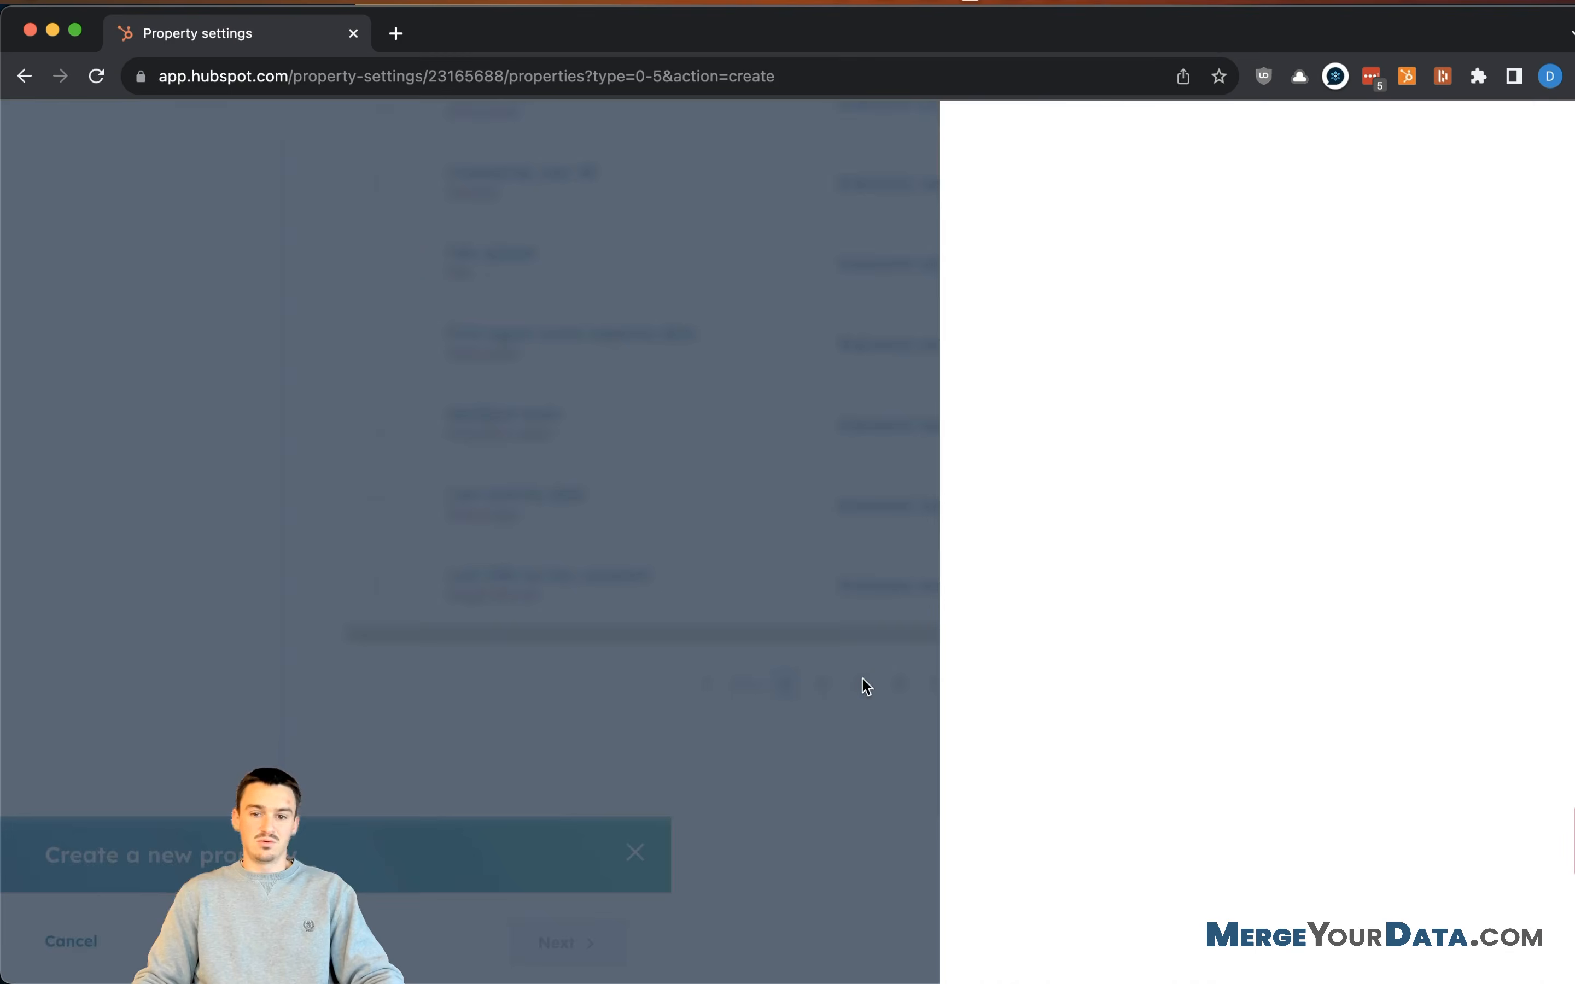
- Cancel the new property, create a 'Referral Information' ticket group, and go back to Properties
click(1015, 935)
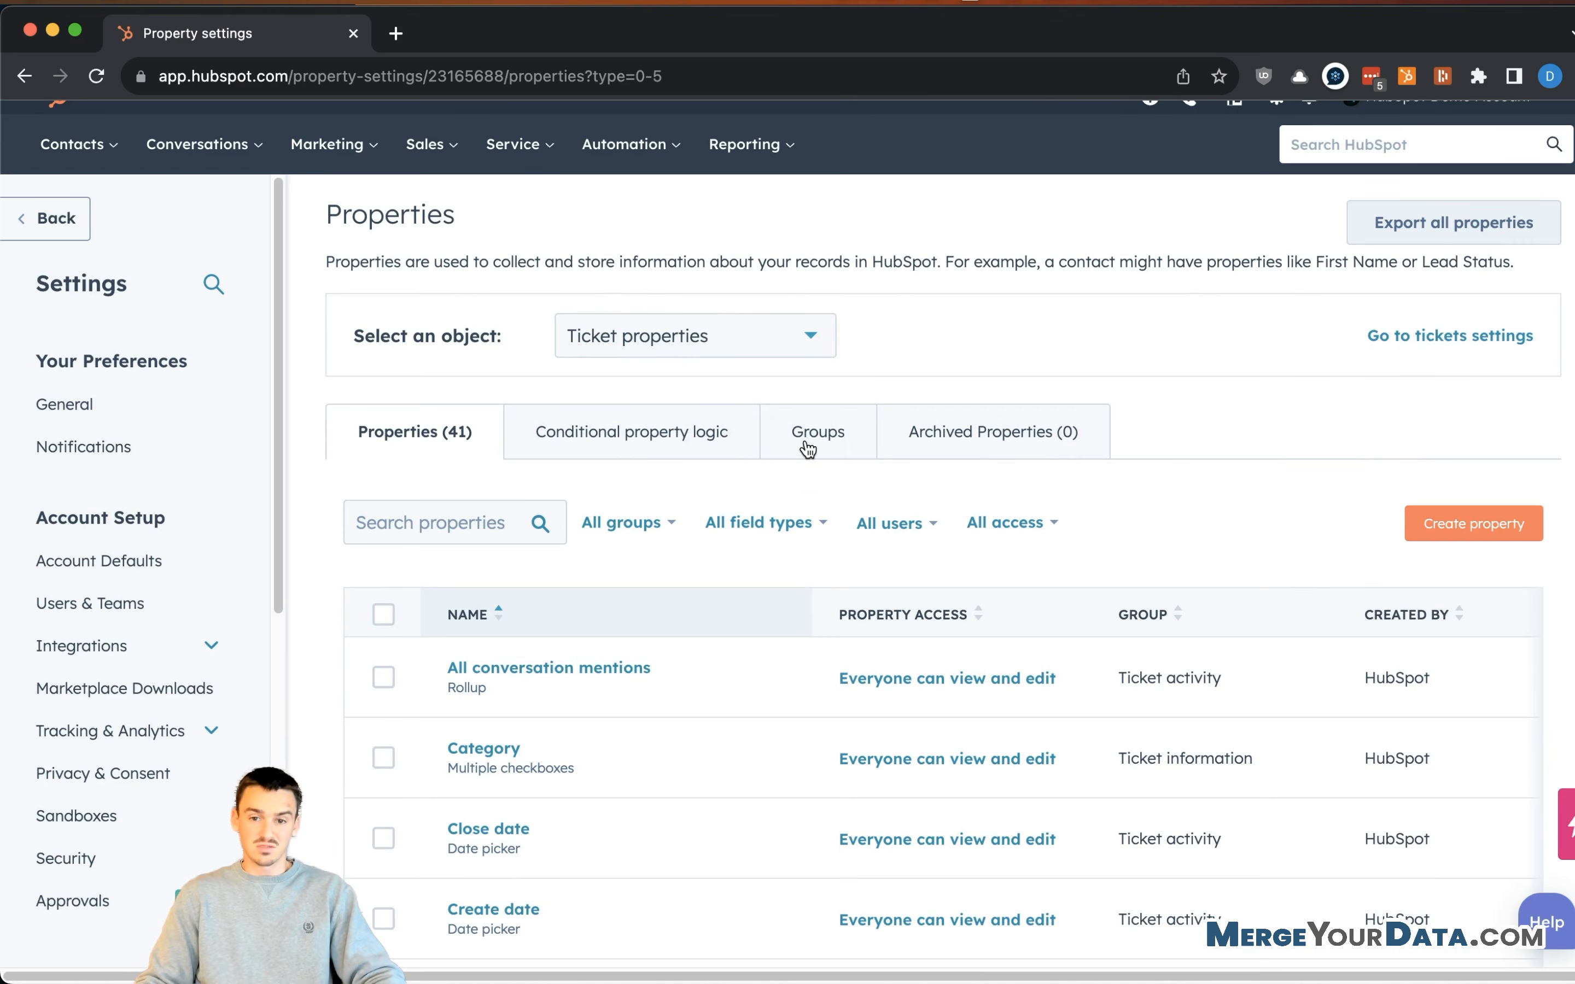
click(799, 449)
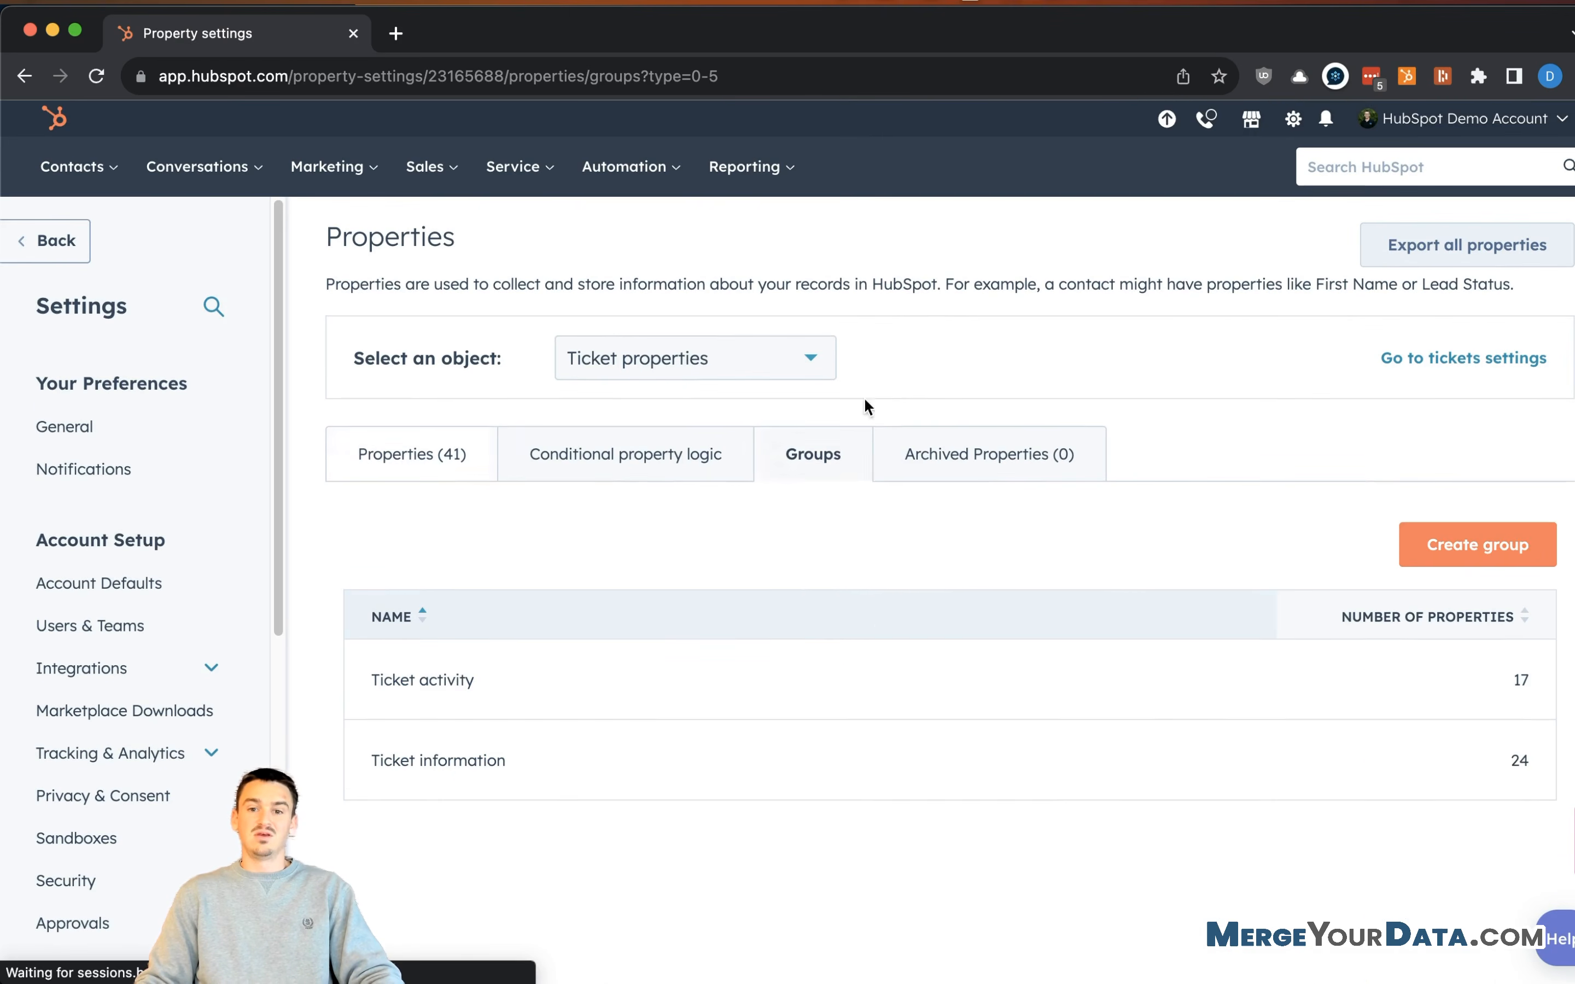
click(1422, 548)
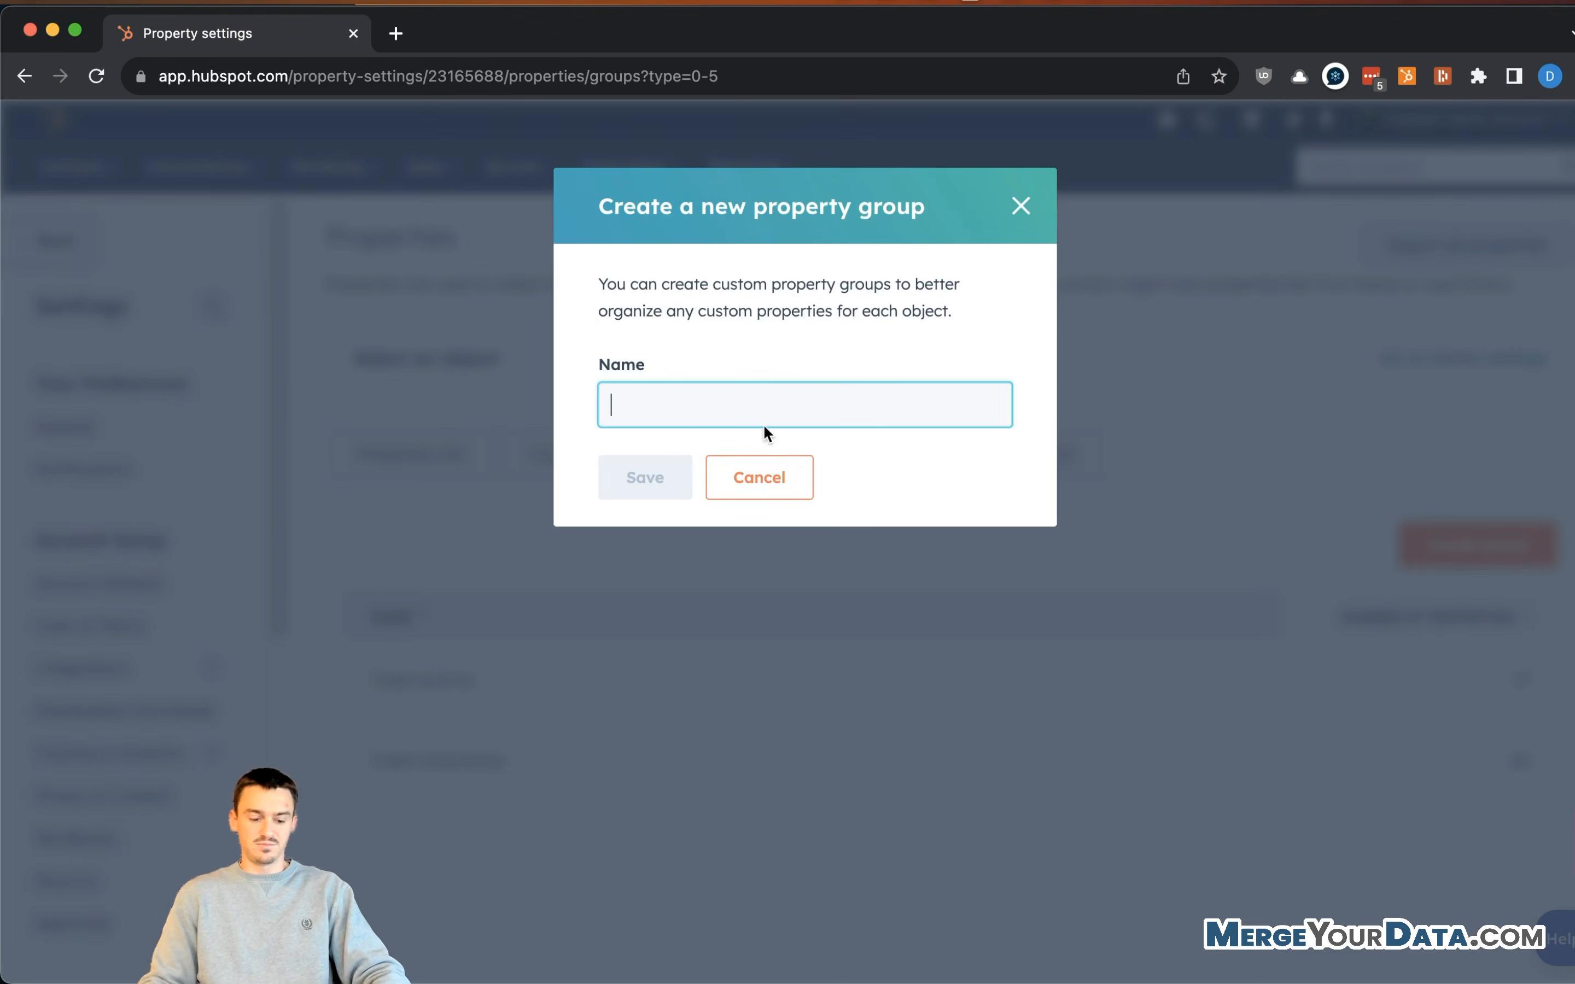
text(Referral Information)
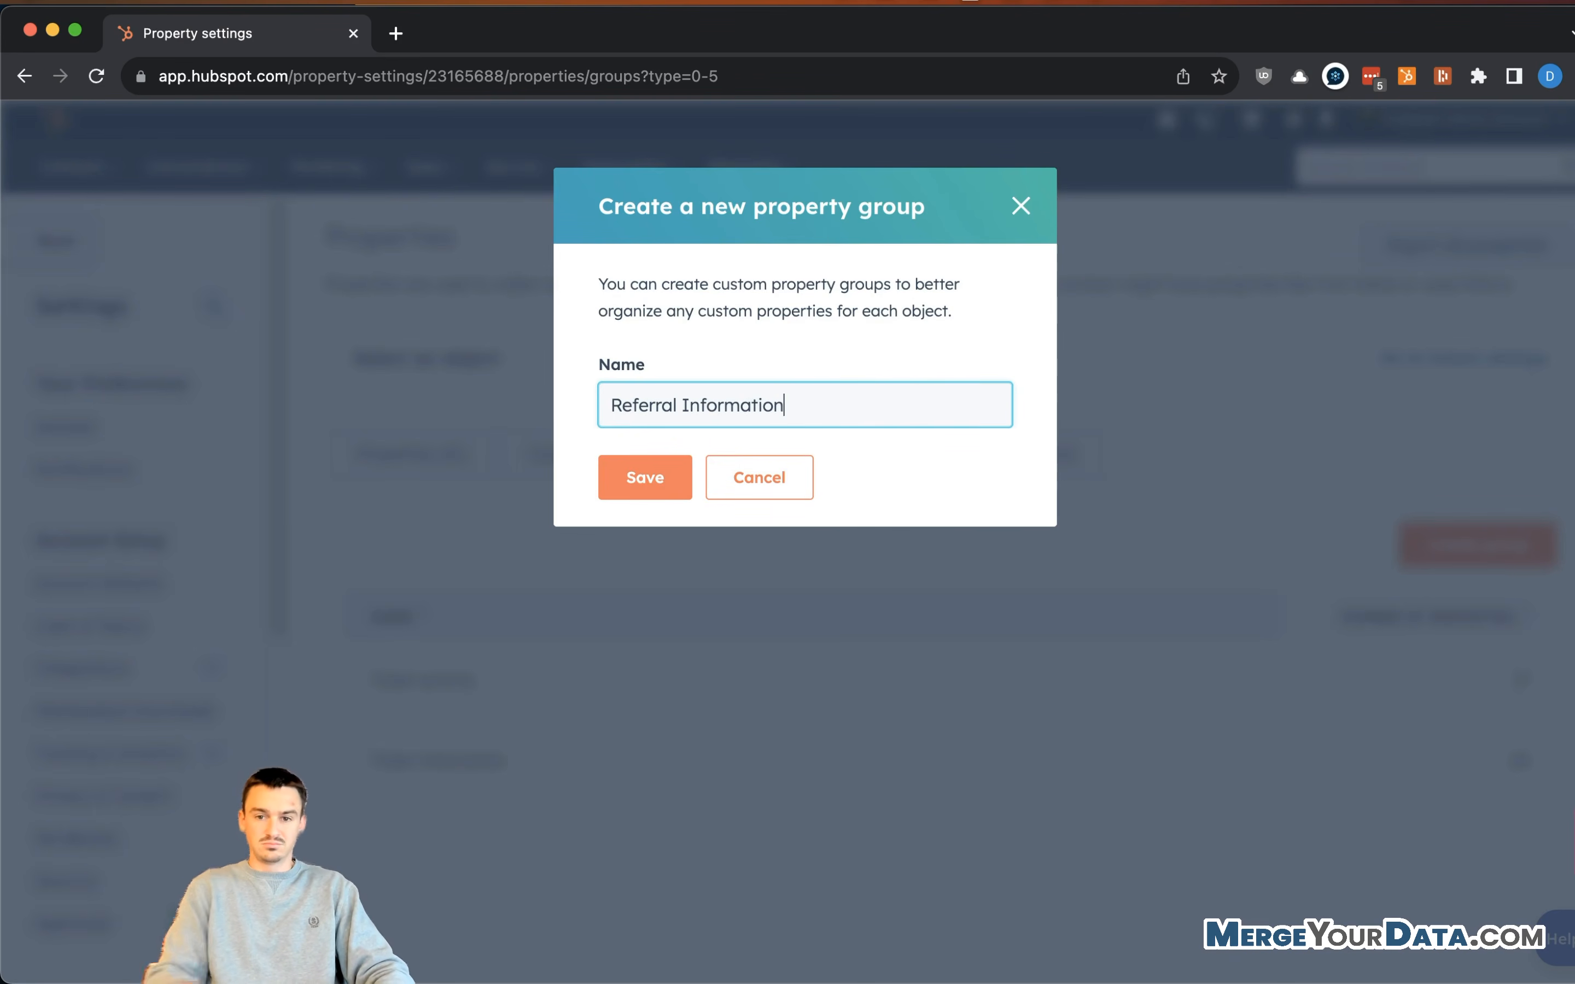
click(671, 480)
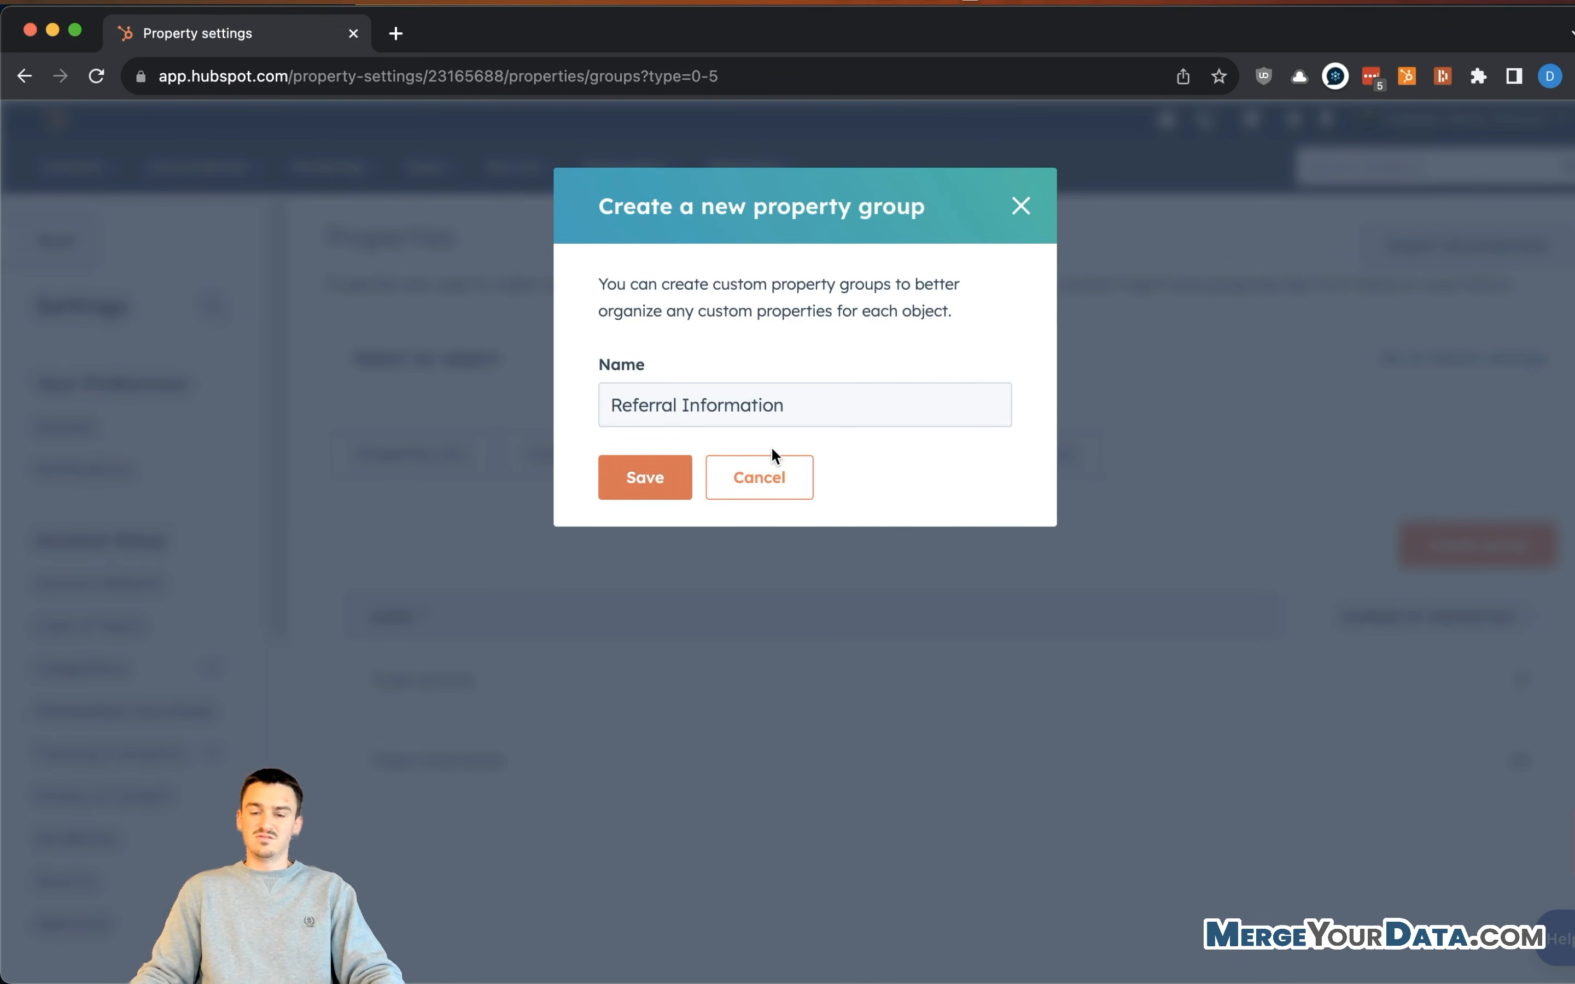
scroll(1347, 479, down, 1)
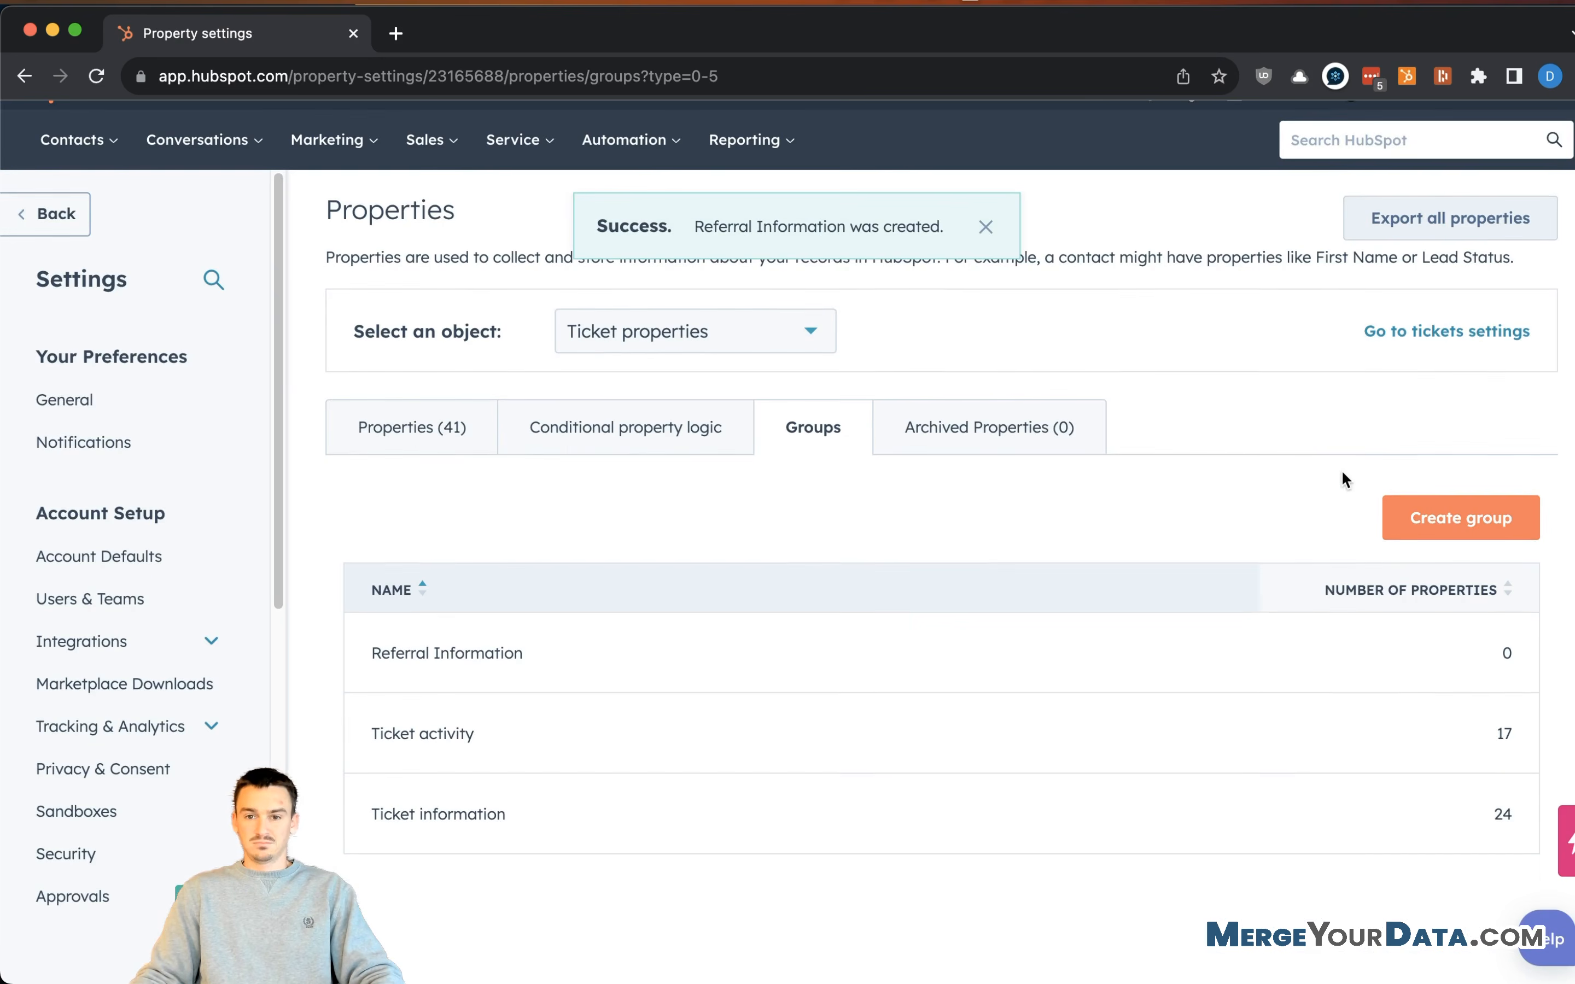
click(411, 414)
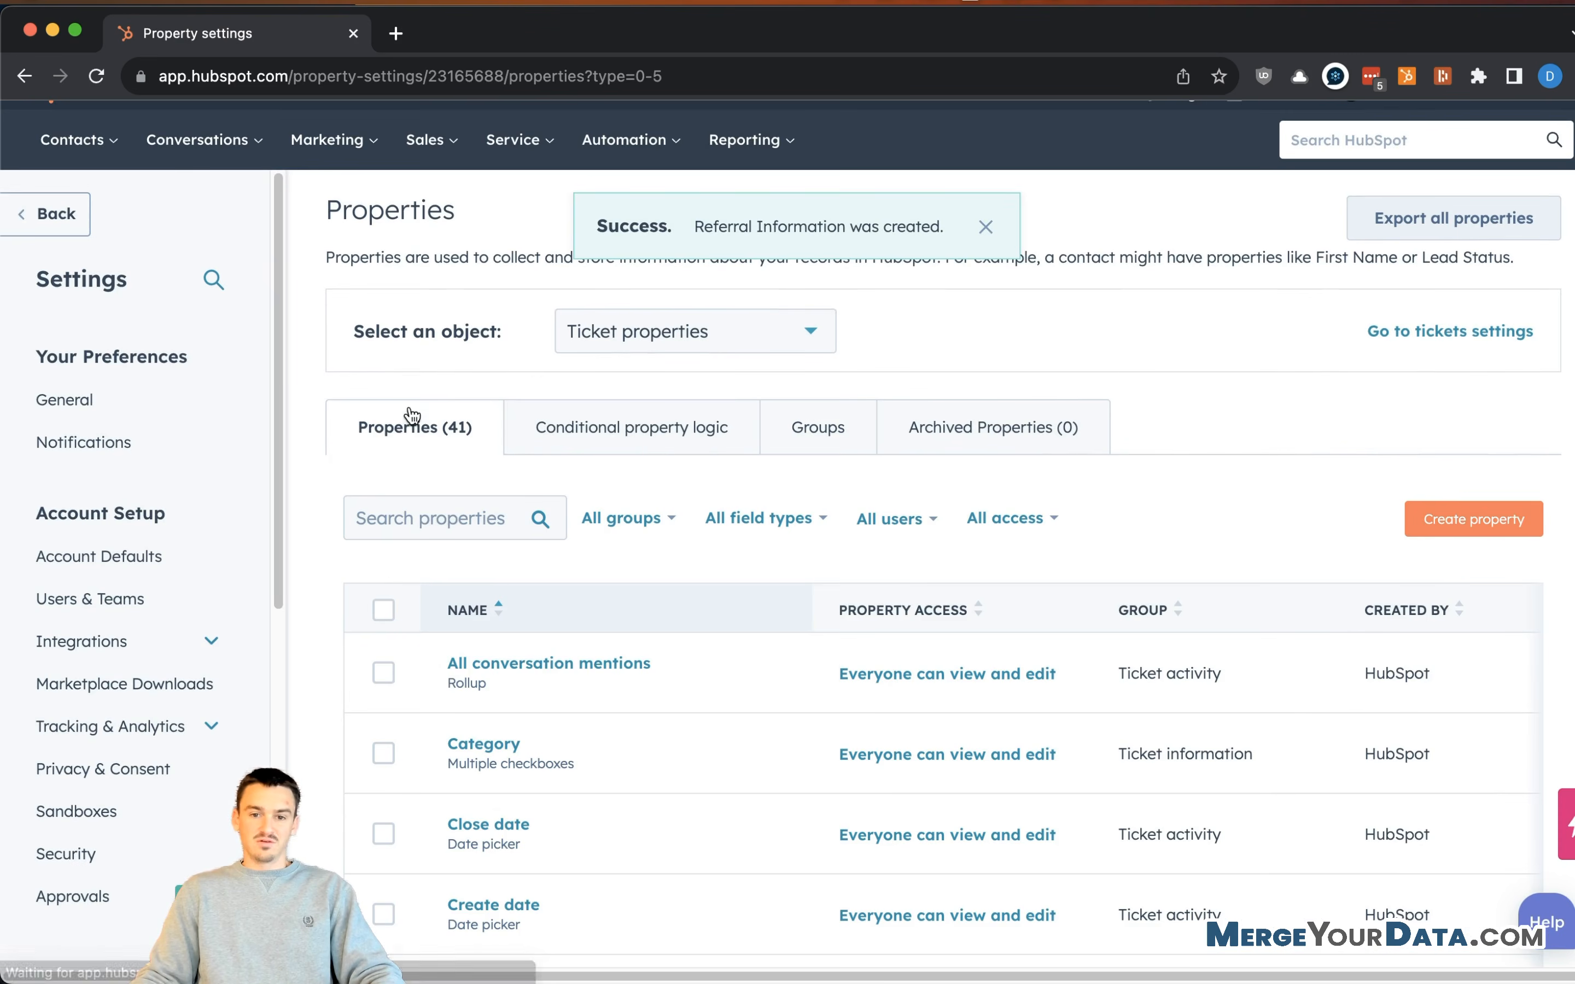
- Start a new ticket property labelled "Referral's Email" in the Referral Information group
click(1451, 514)
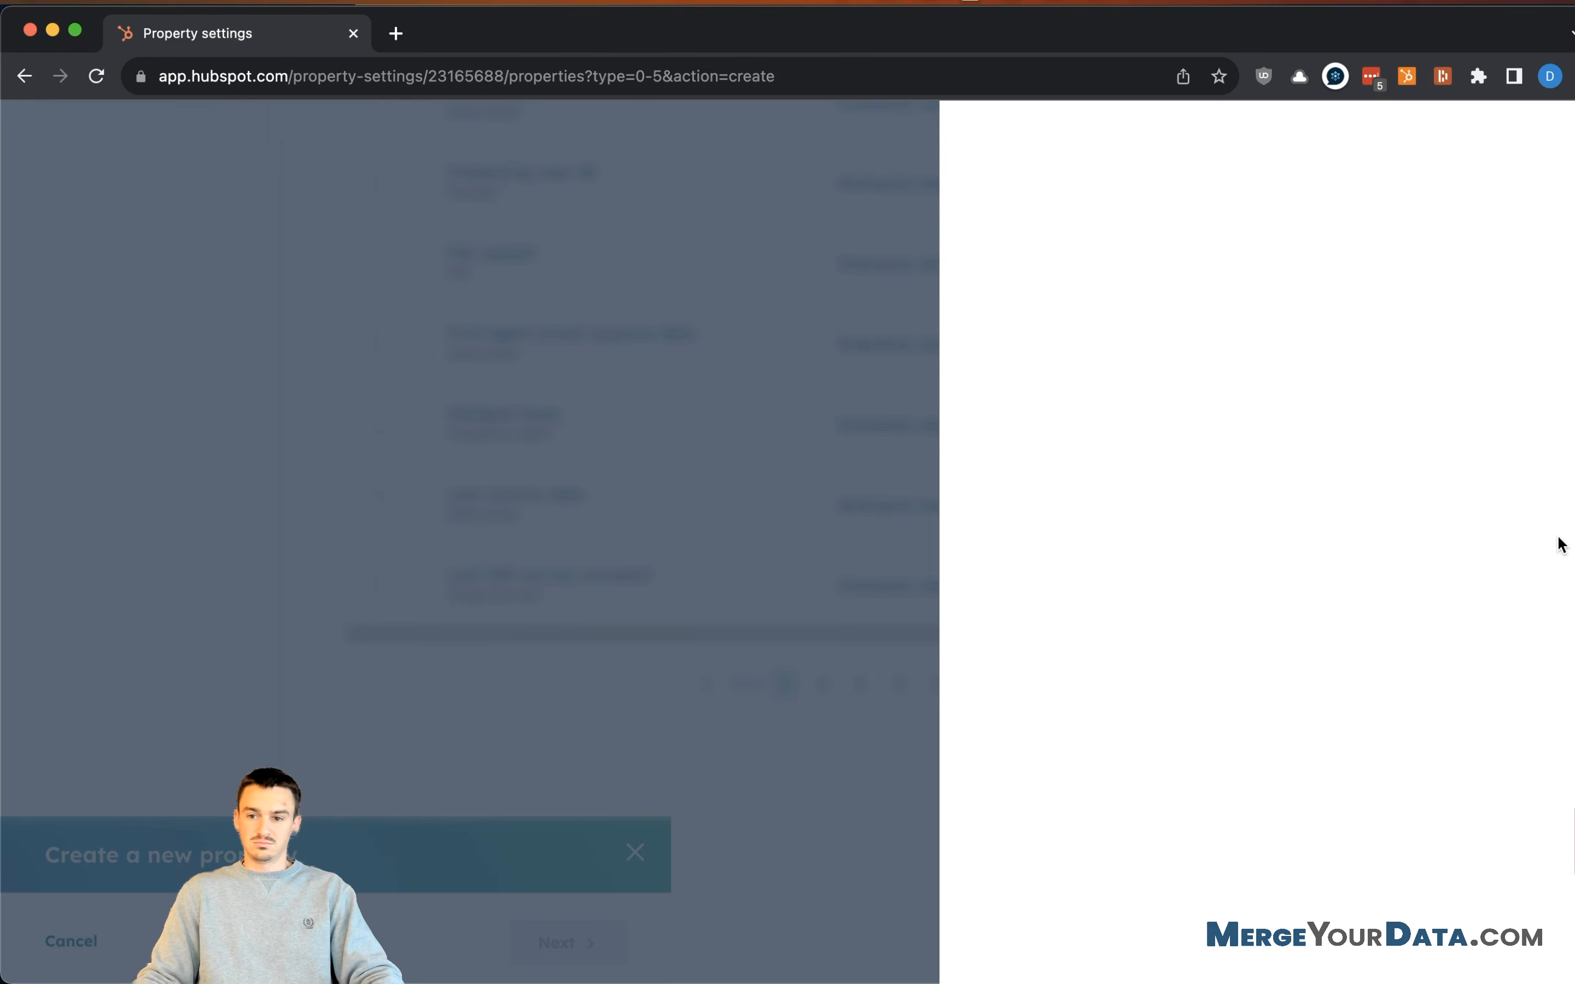
click(1562, 535)
click(1248, 437)
click(1223, 447)
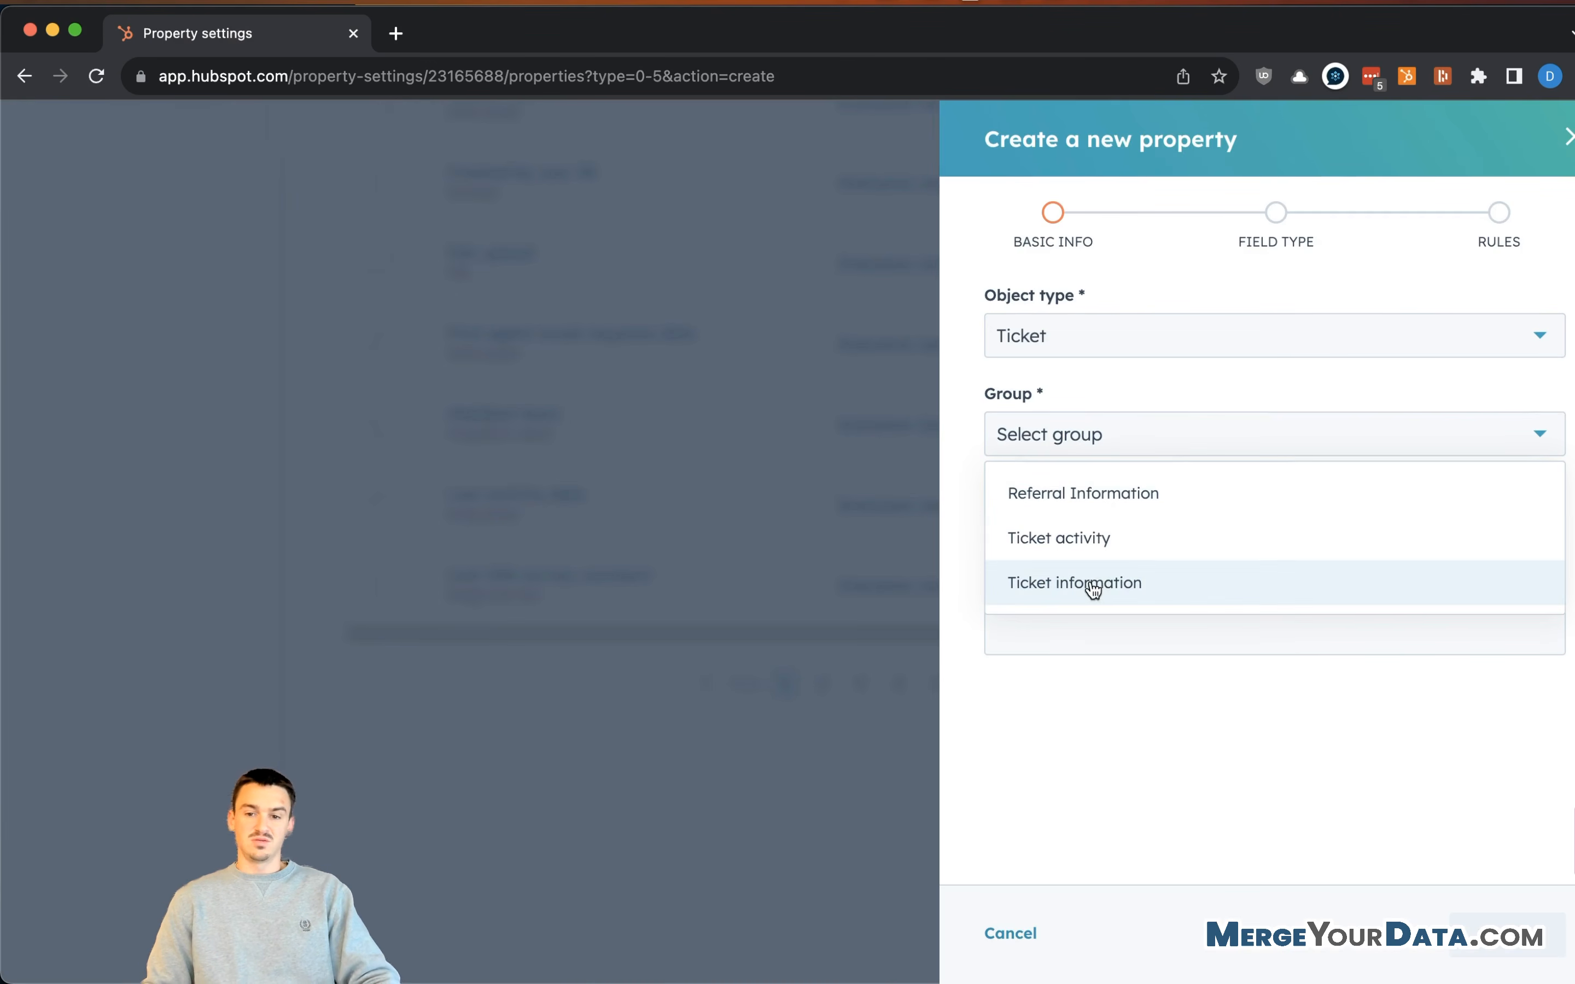
click(1165, 505)
click(1117, 530)
text(Referr)
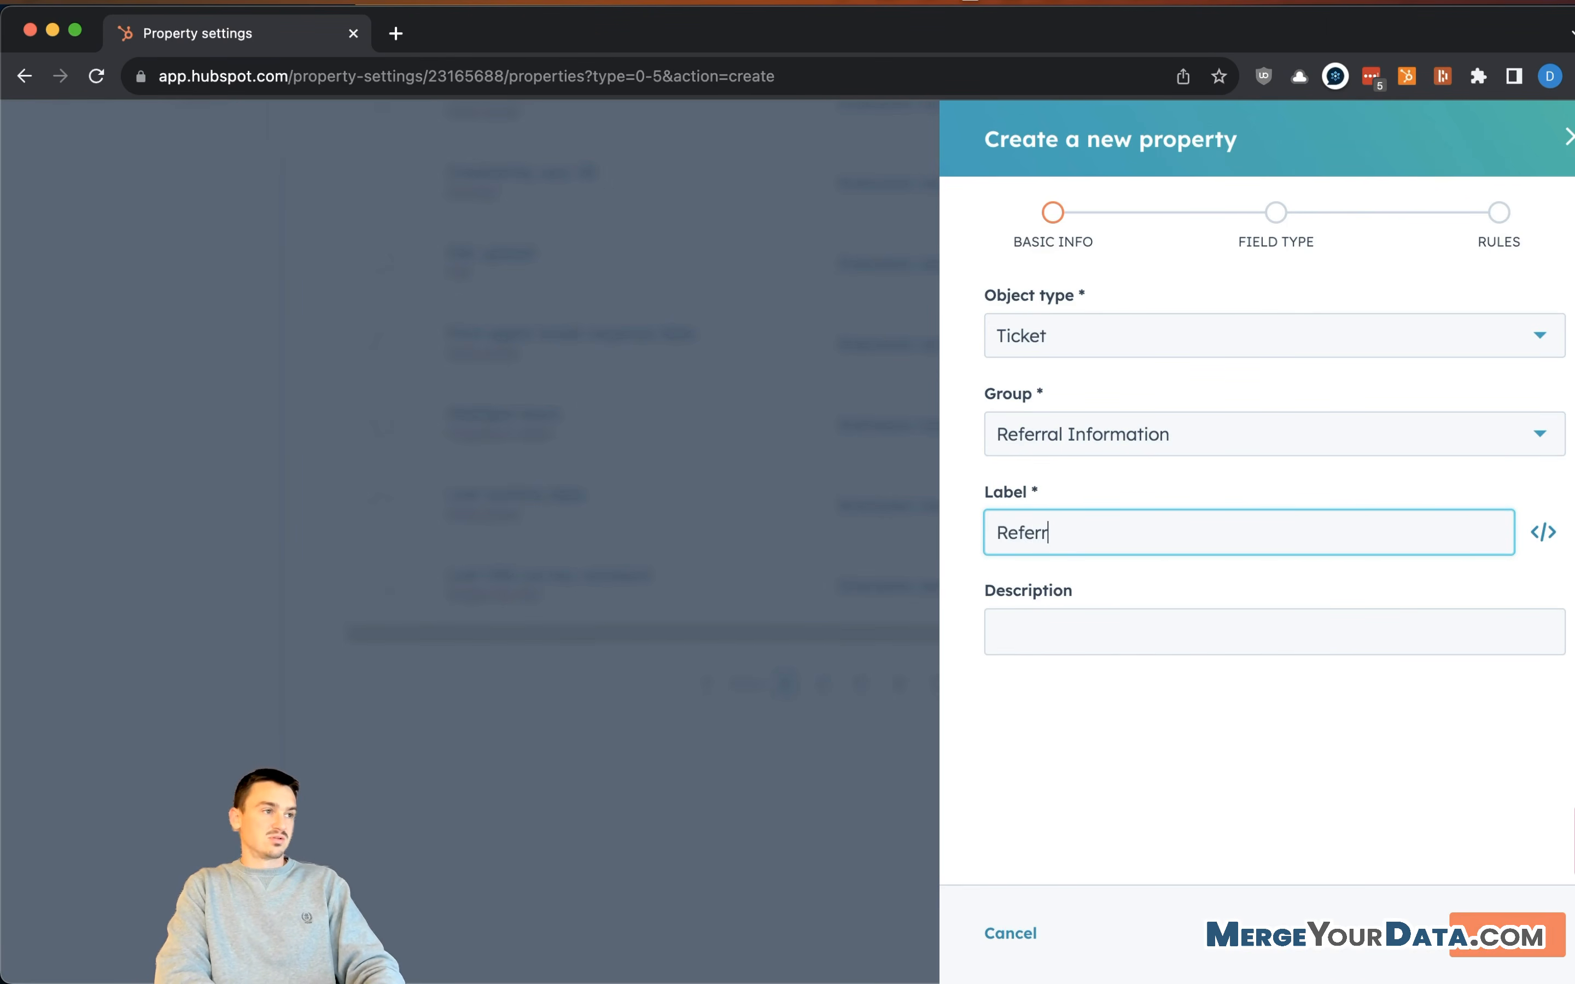
text(al's Email)
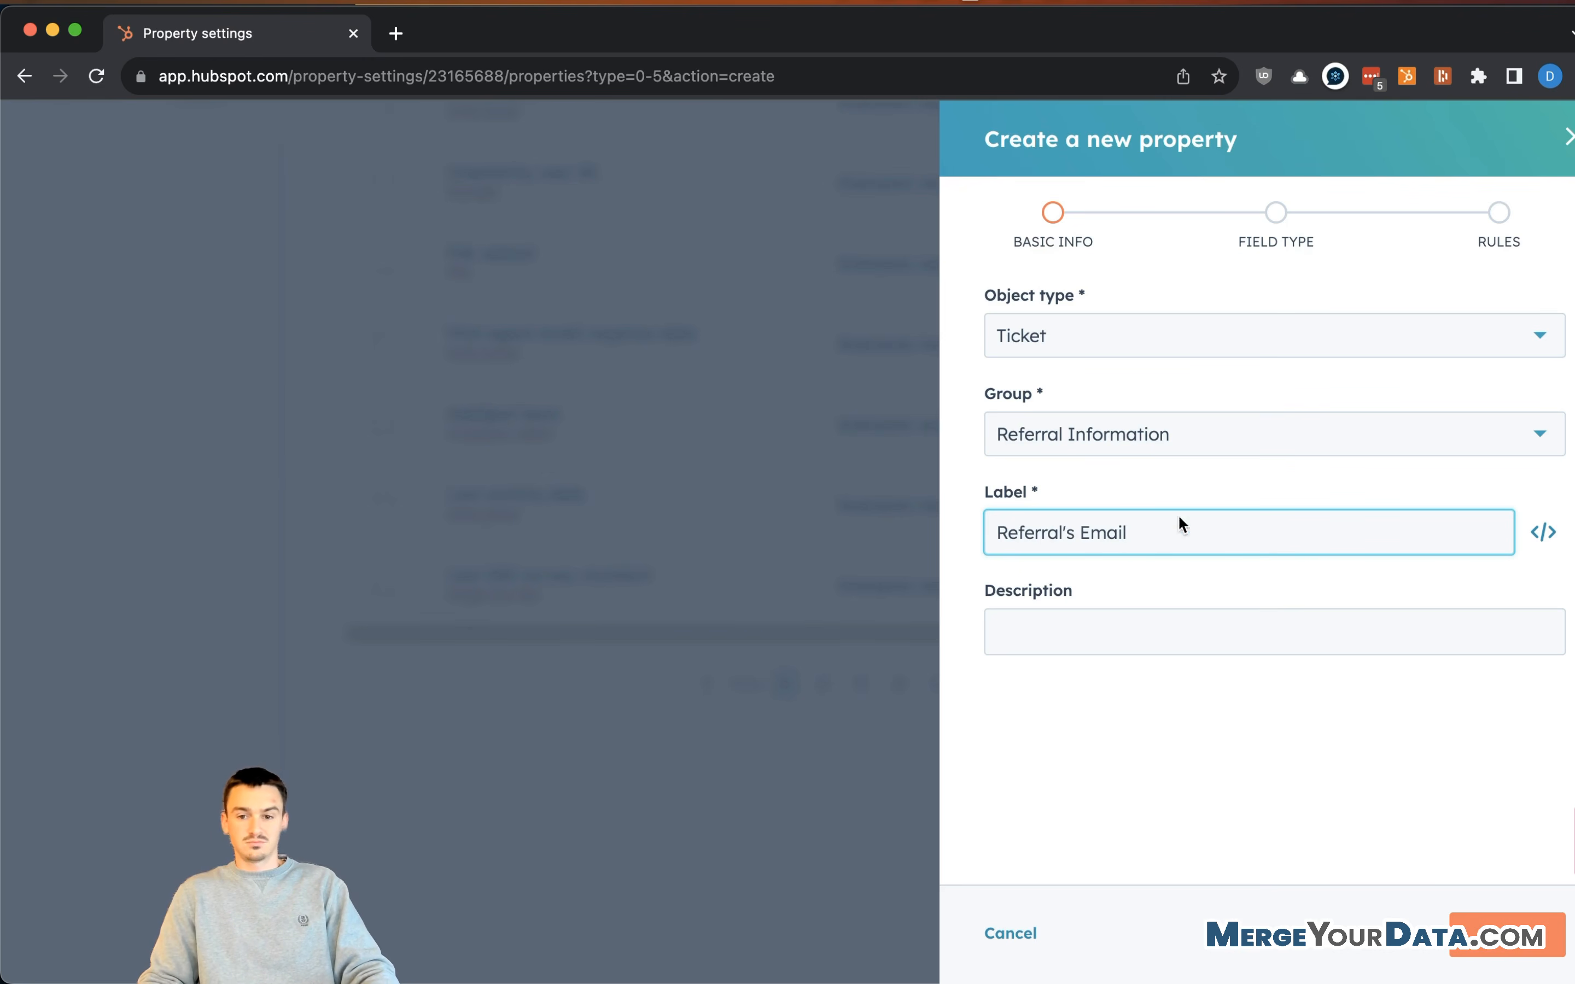
click(1126, 626)
text(This)
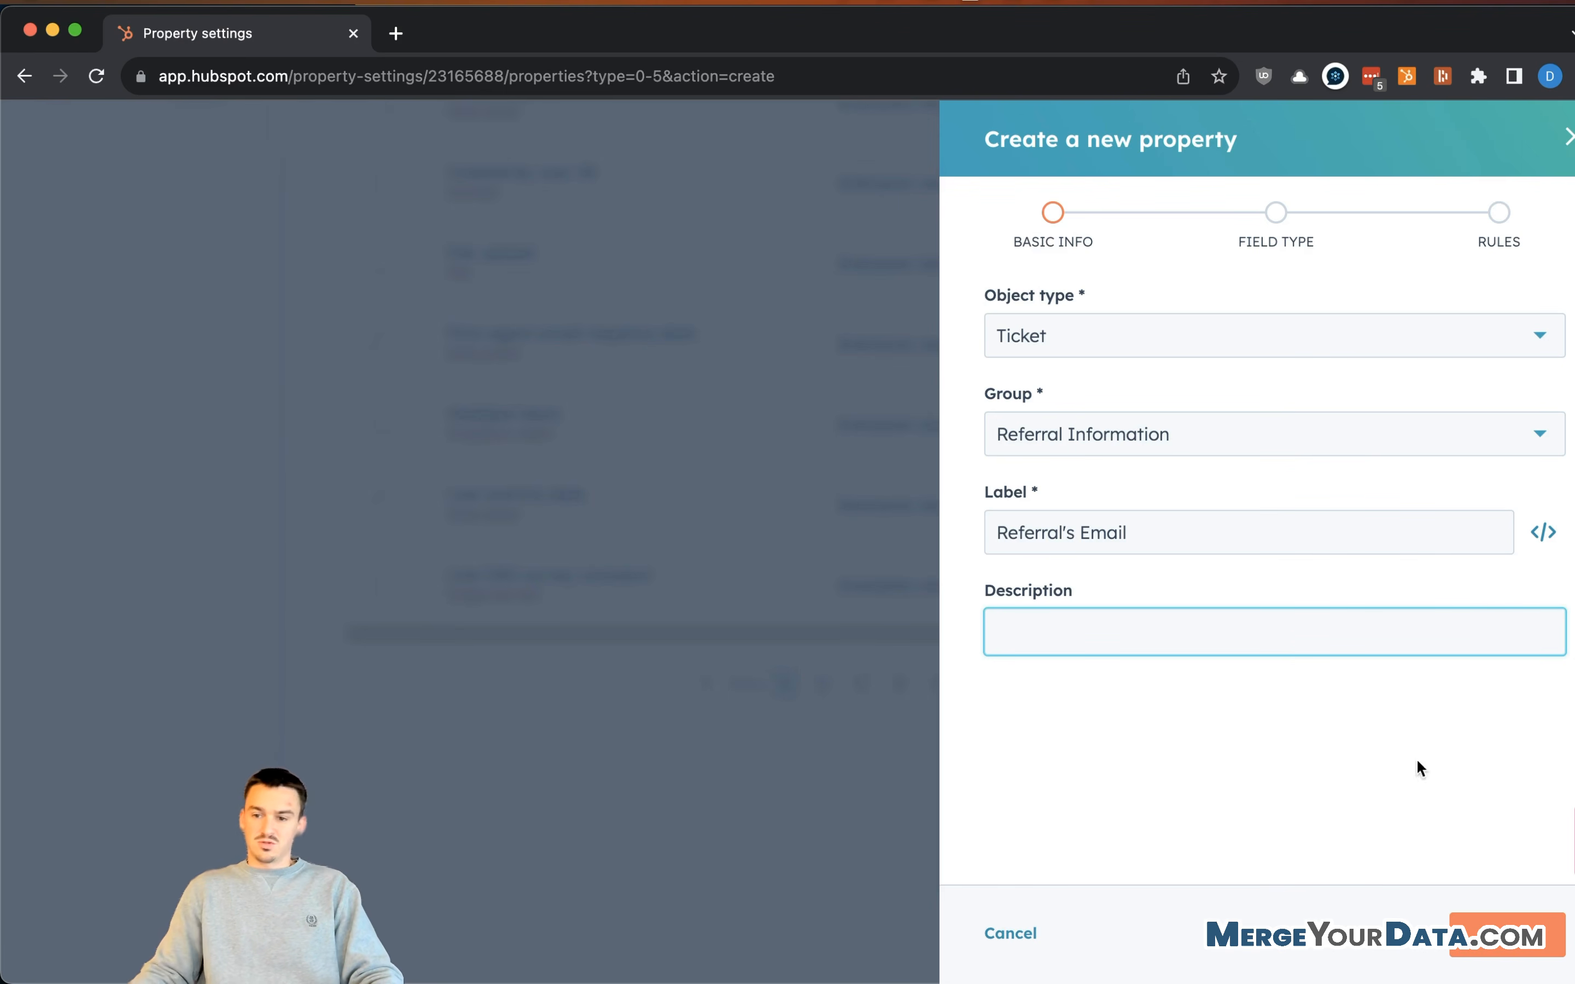
click(1183, 549)
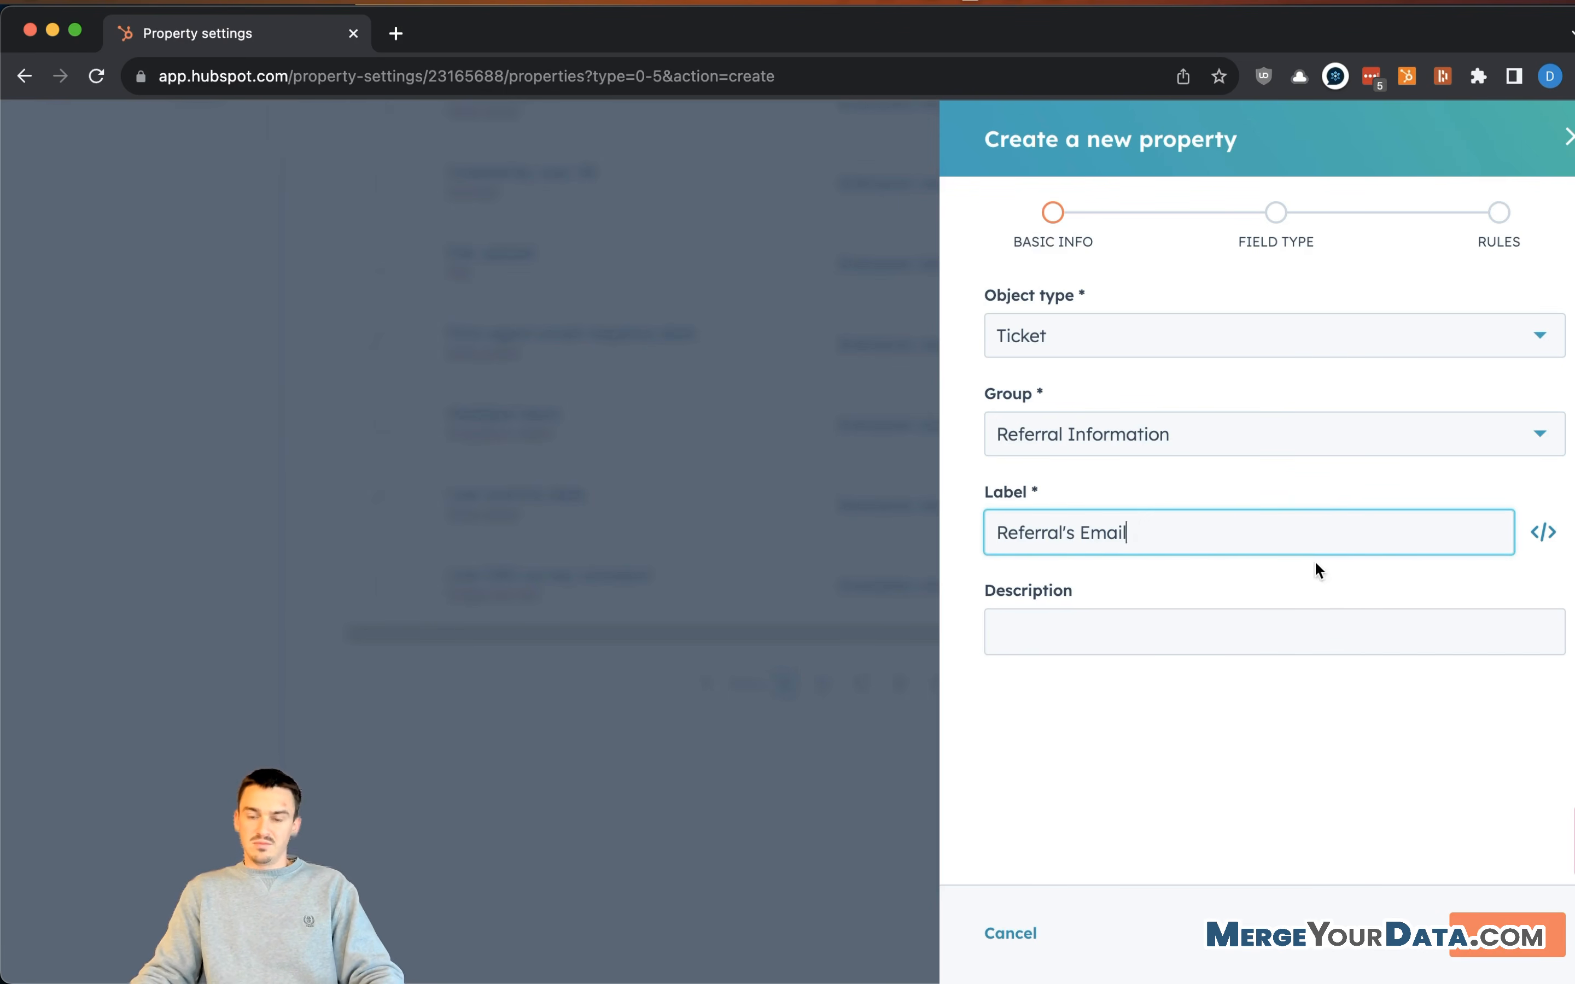
click(1473, 872)
click(1363, 649)
click(1381, 773)
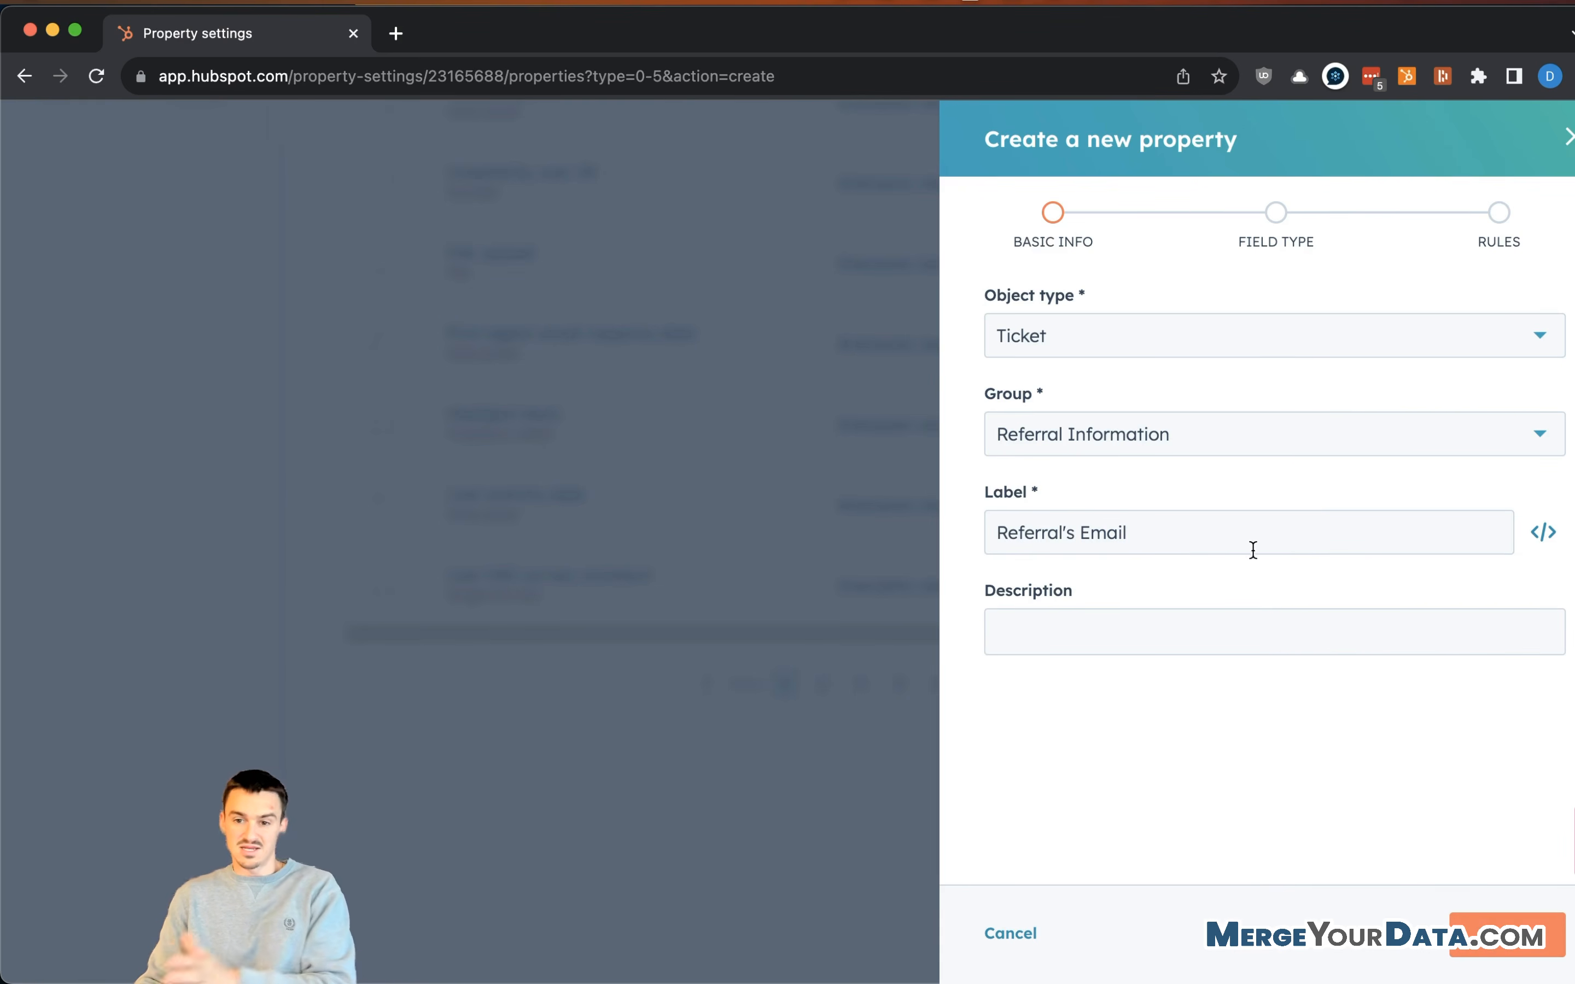
- Set it to Single-line text and create the property
click(1511, 922)
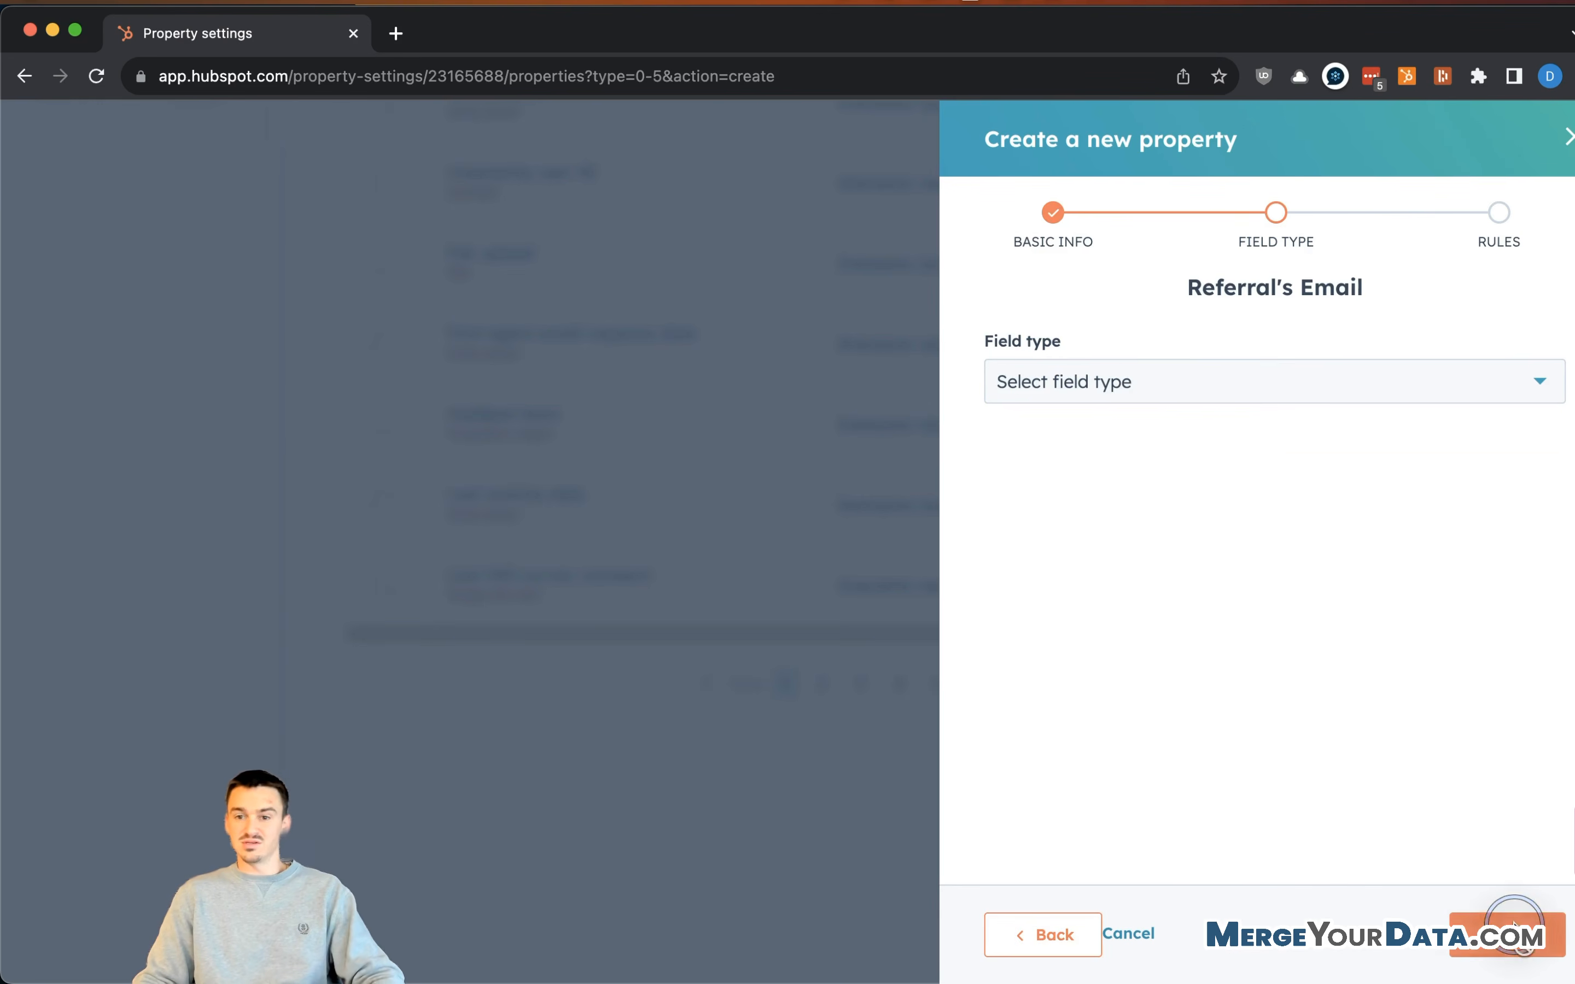
click(1126, 366)
click(1097, 488)
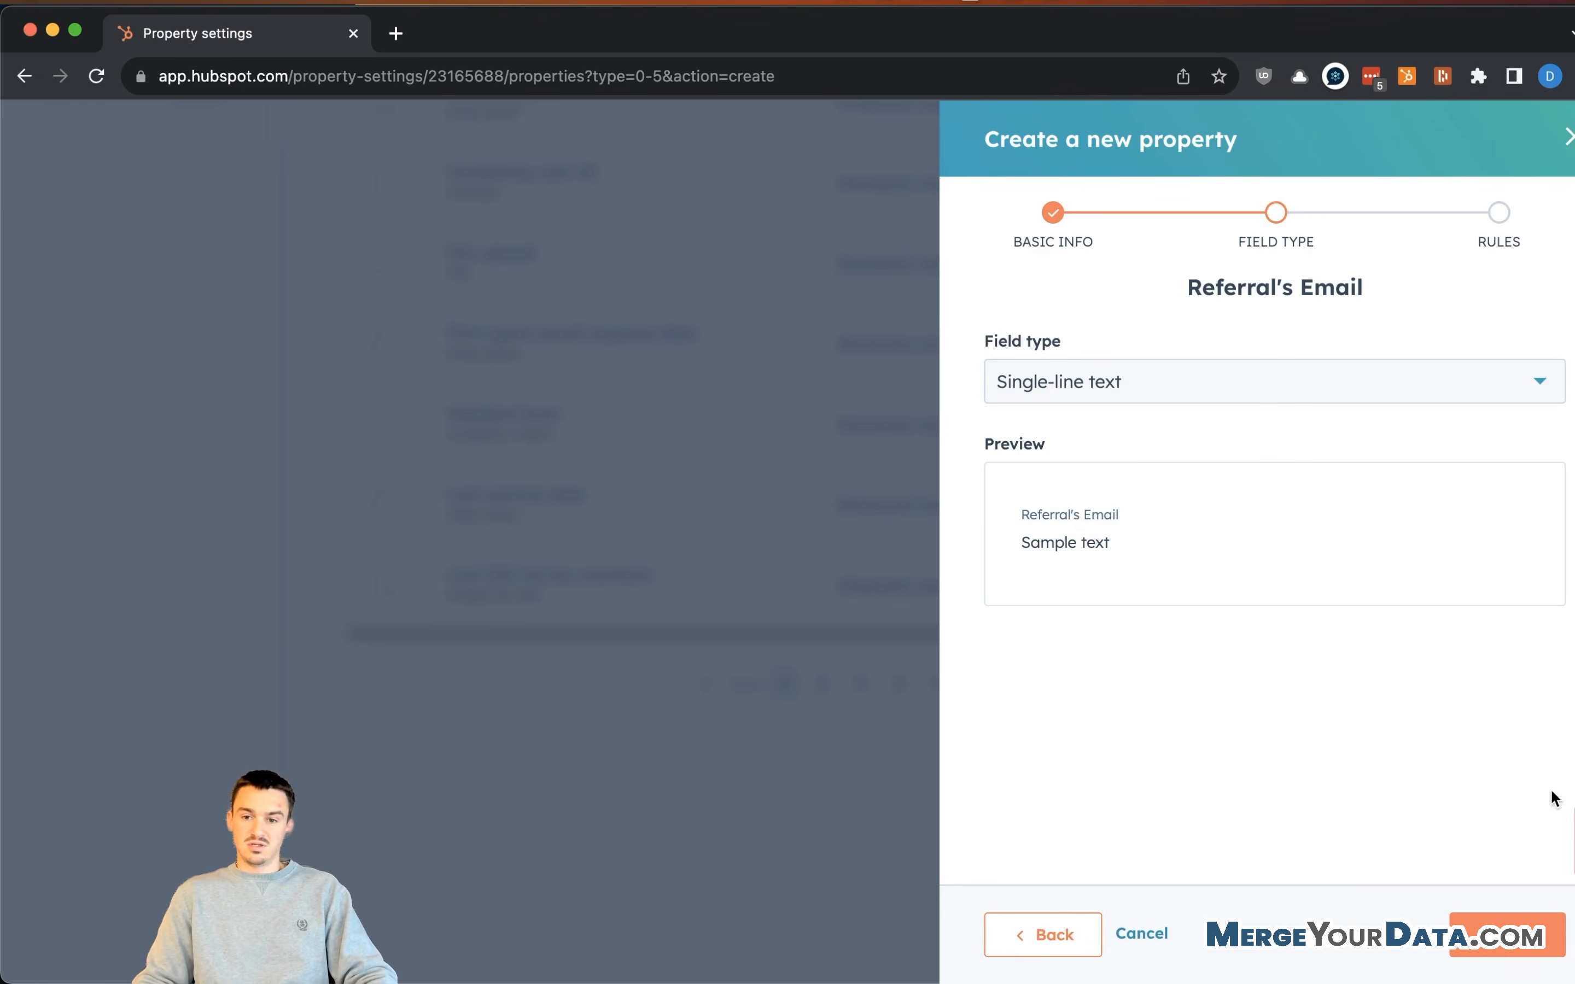
click(1258, 373)
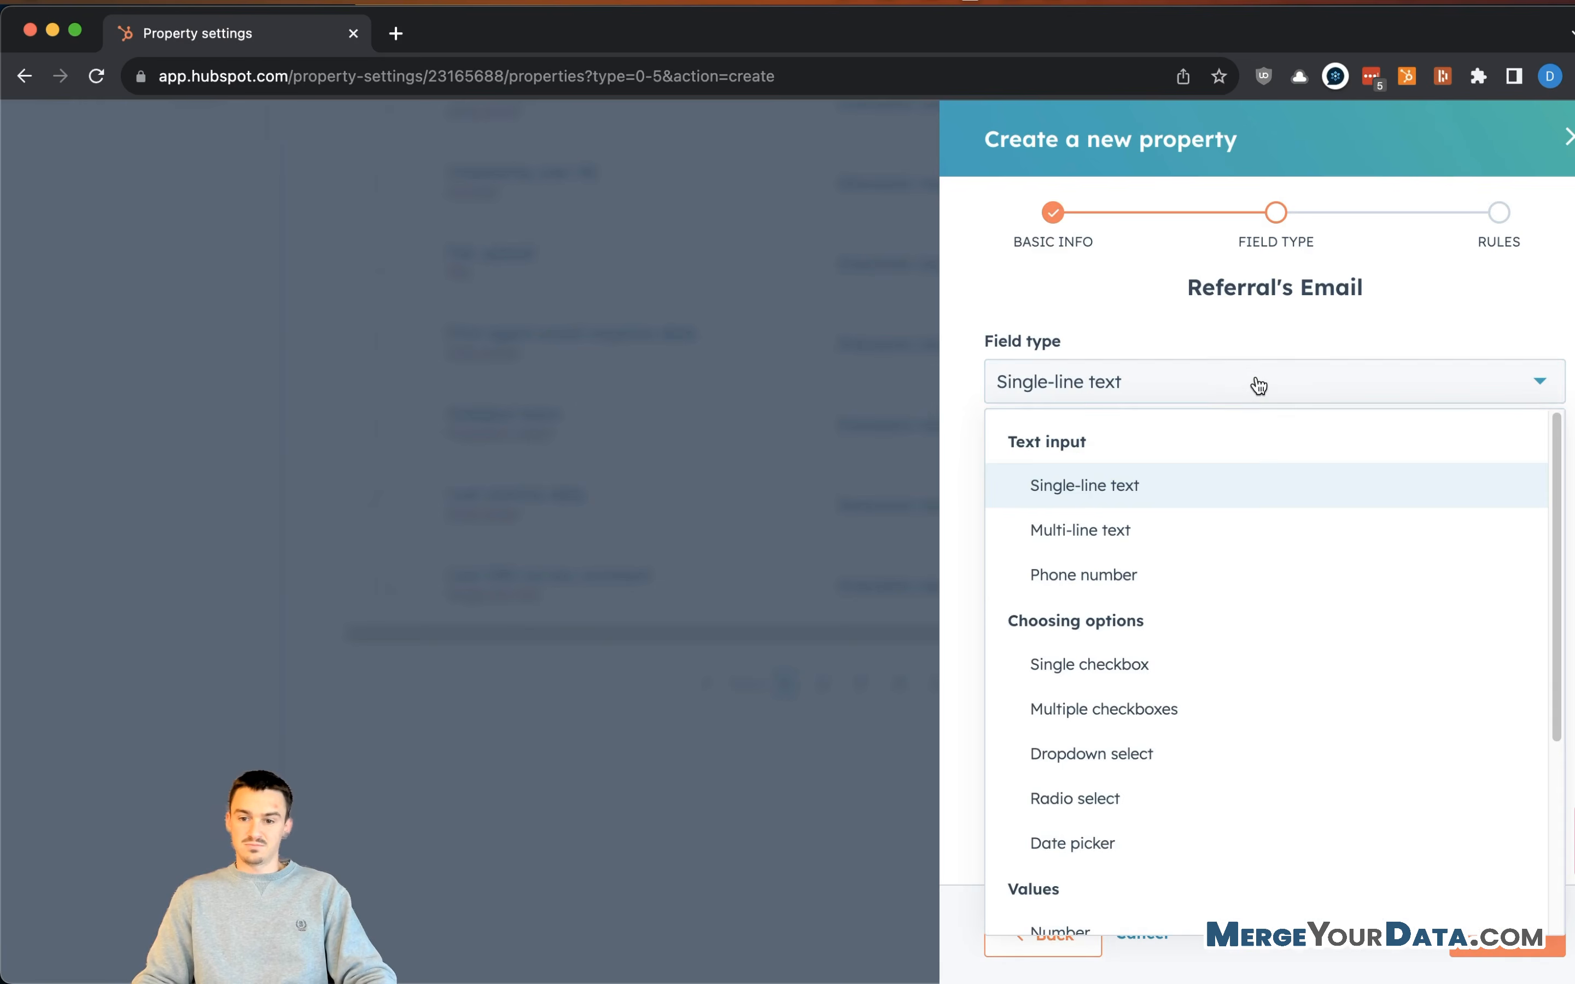
click(1255, 383)
click(1487, 936)
scroll(1429, 845, down, 2)
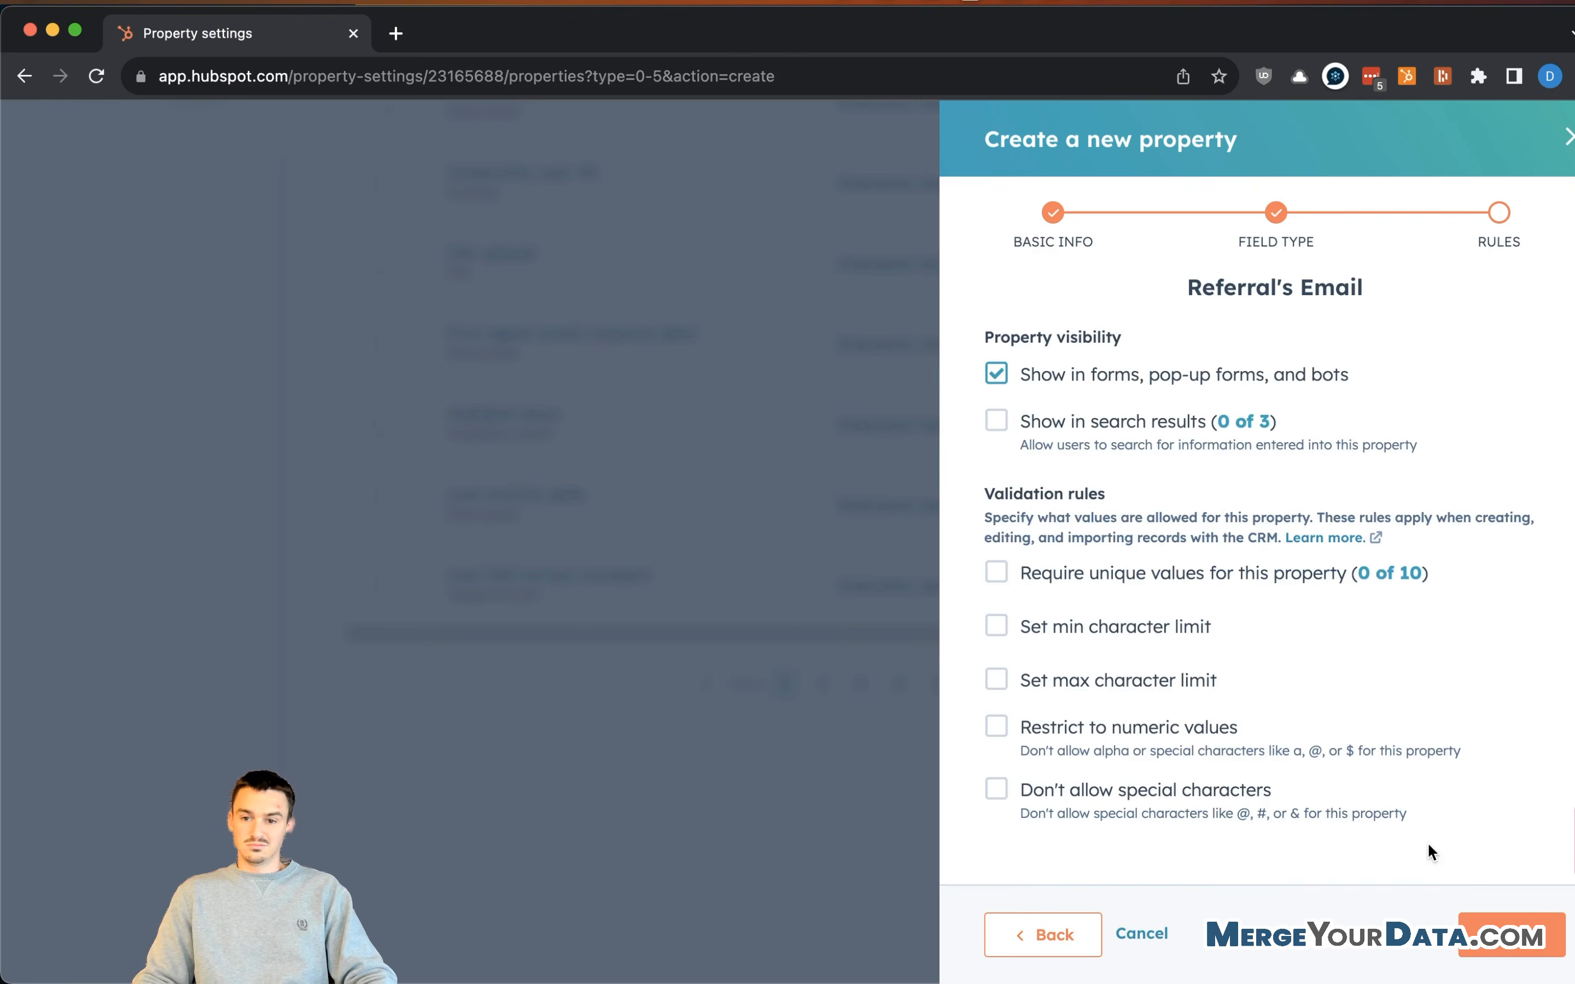
click(1503, 944)
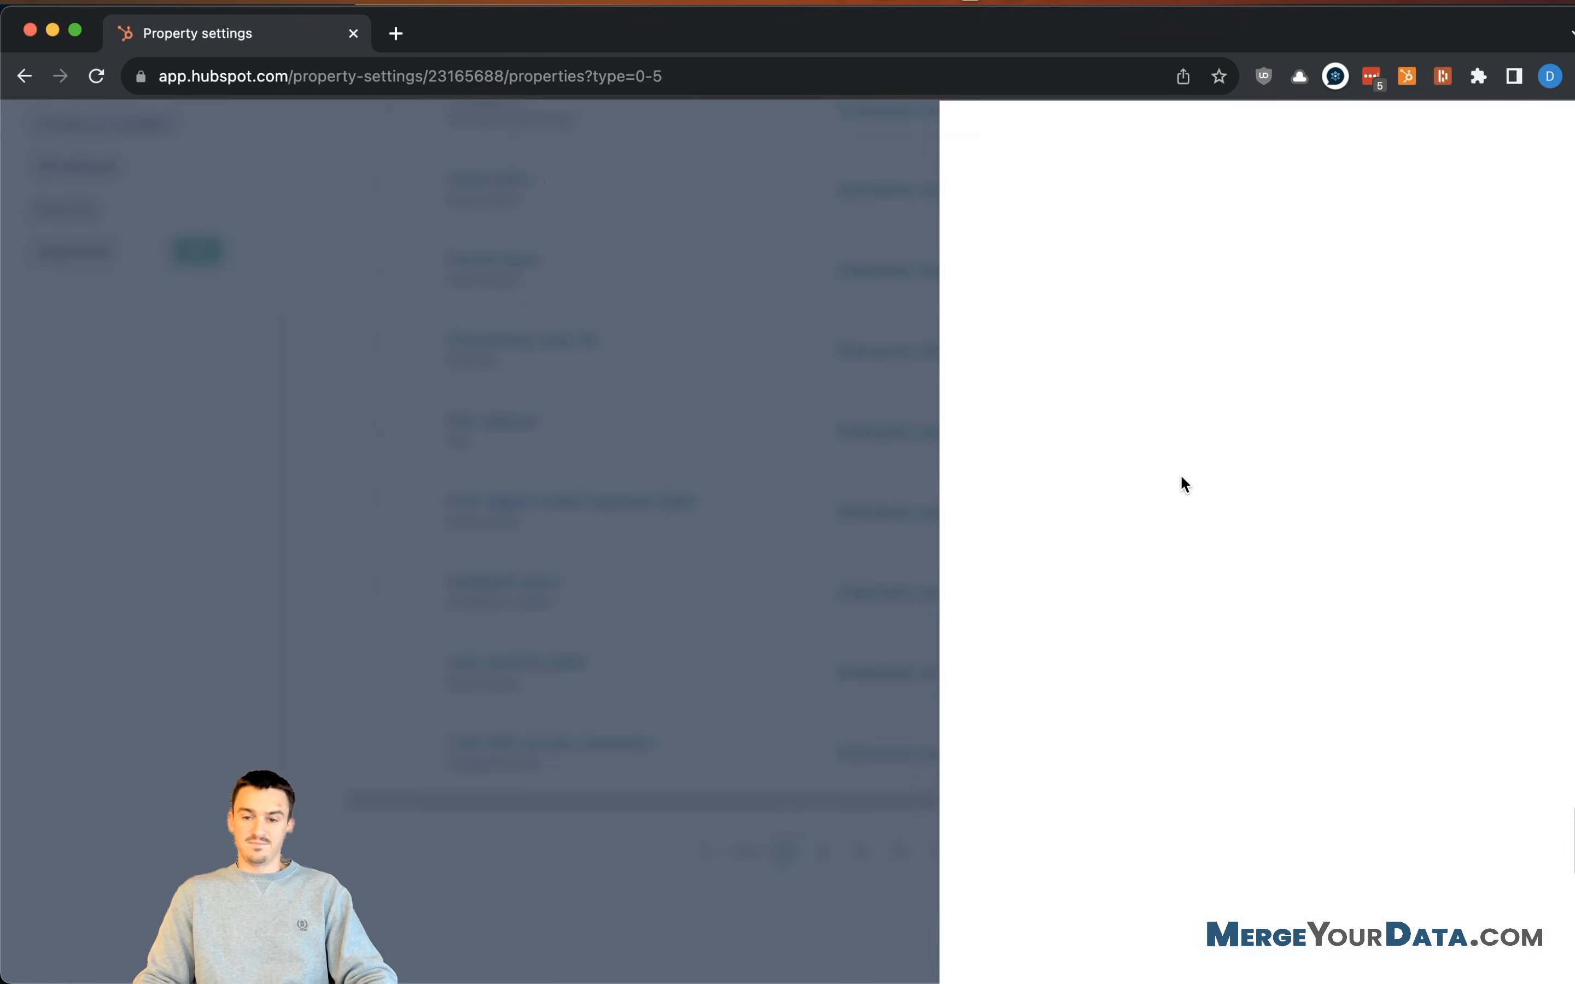
scroll(1270, 384, up, 5)
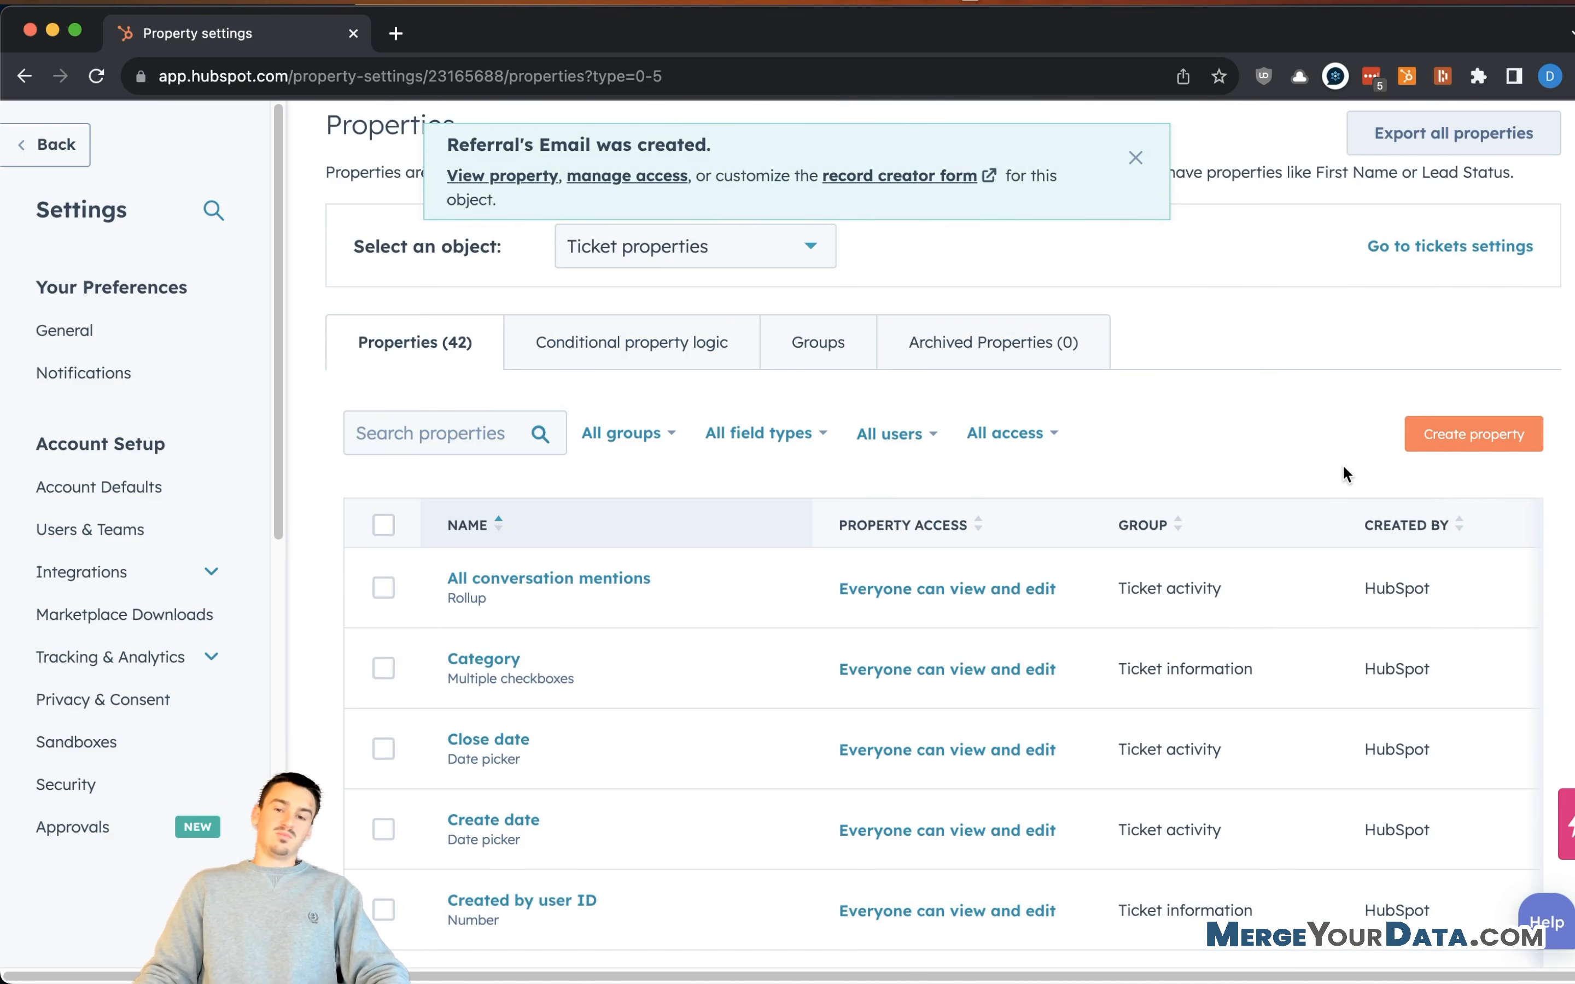
- Create "Referral's First Name" as a Single-line text property in Referral Information
click(1426, 435)
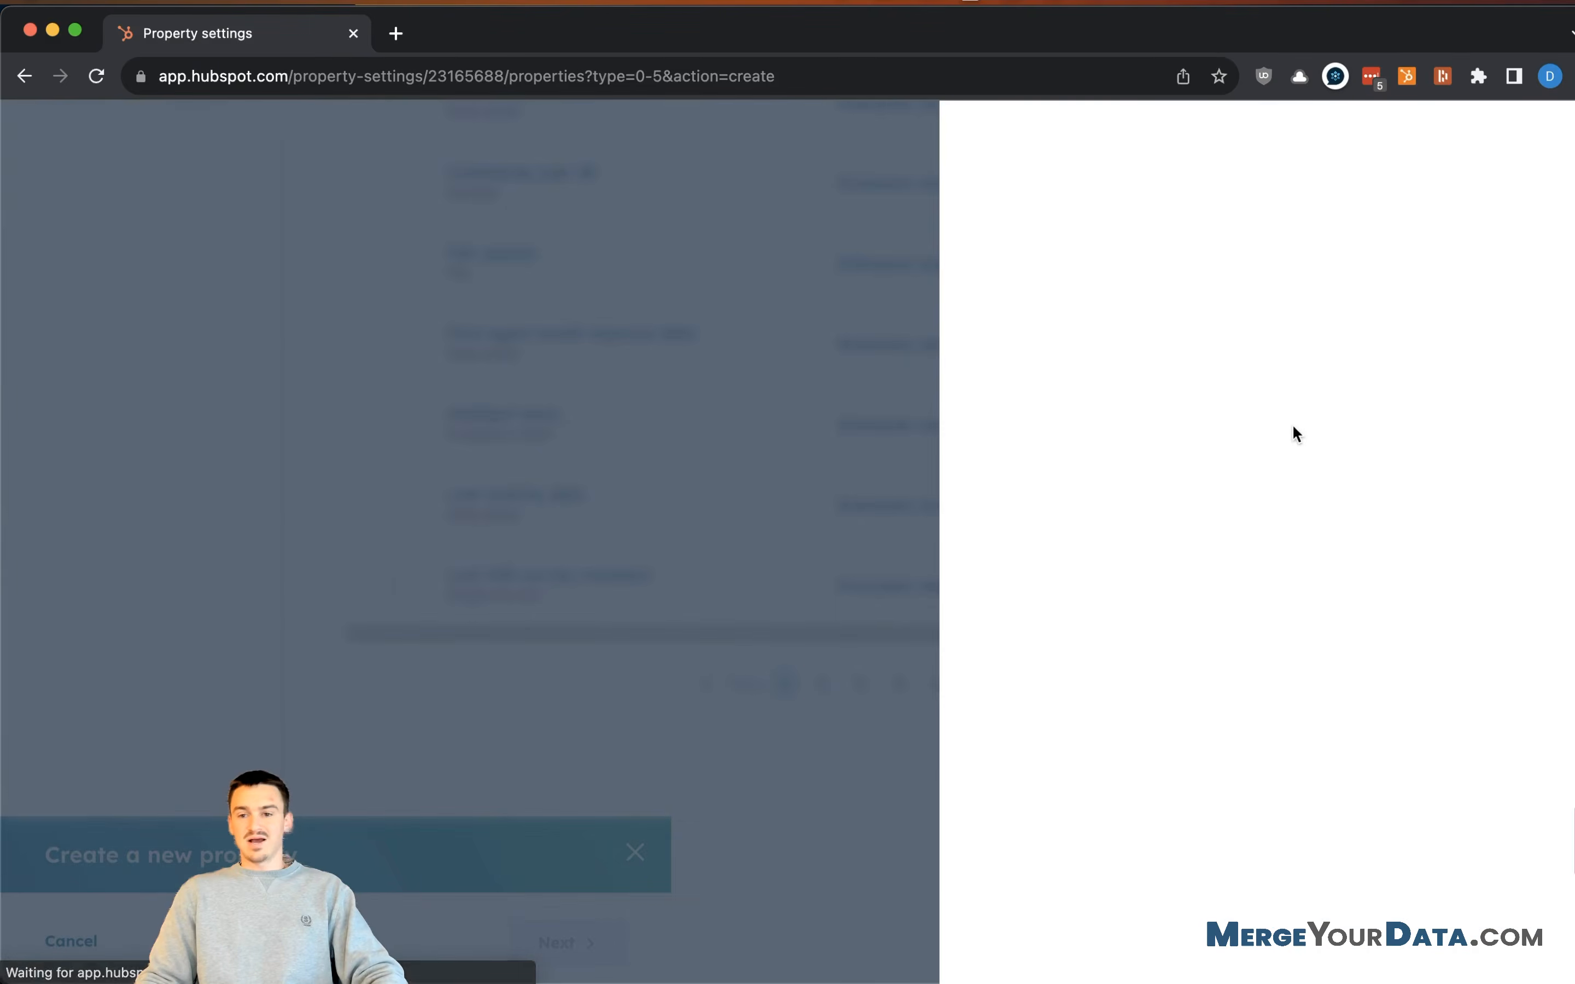
click(1122, 435)
click(1139, 493)
click(1094, 531)
text(Referral)
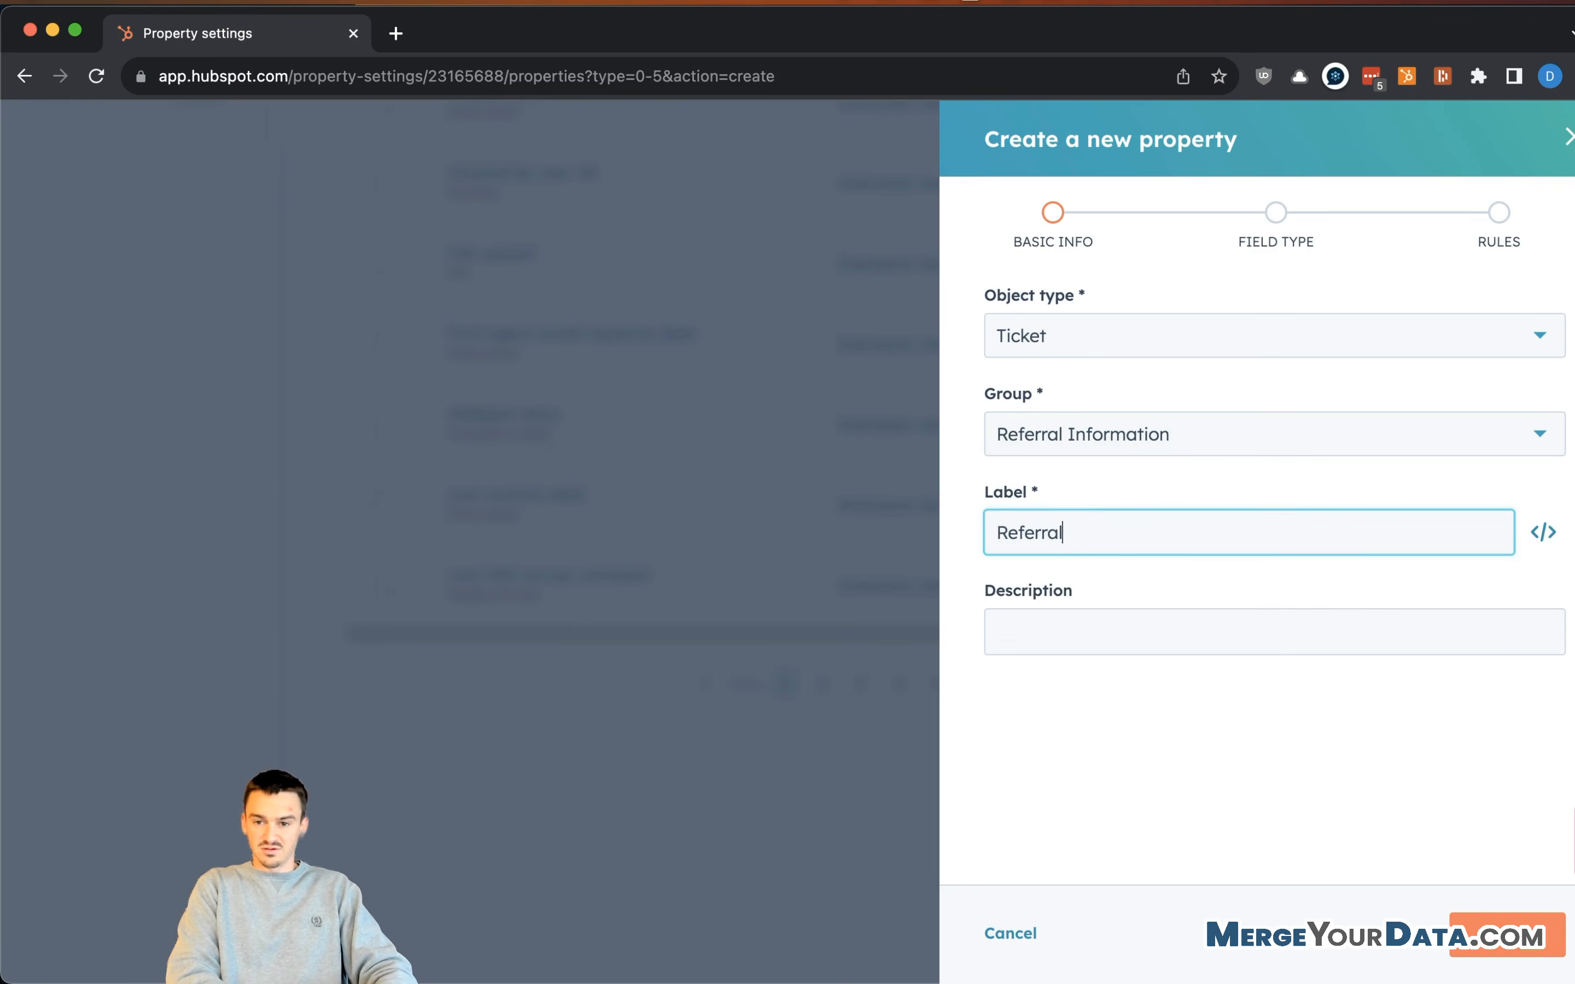
text('s First Name)
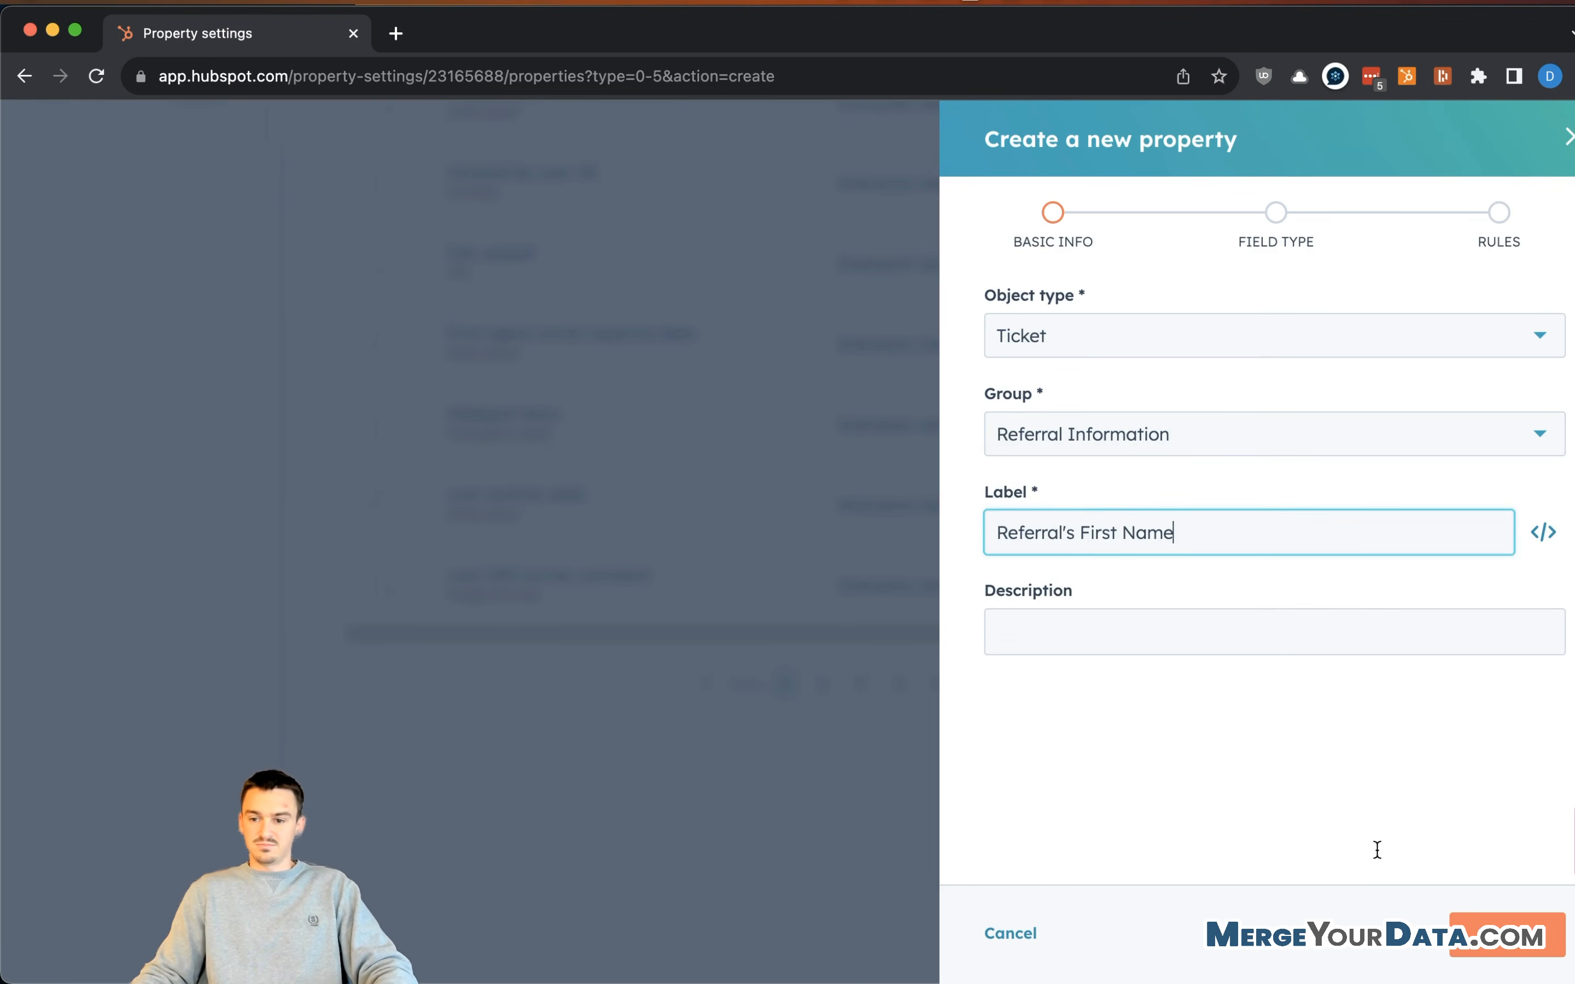
click(1511, 936)
click(1263, 372)
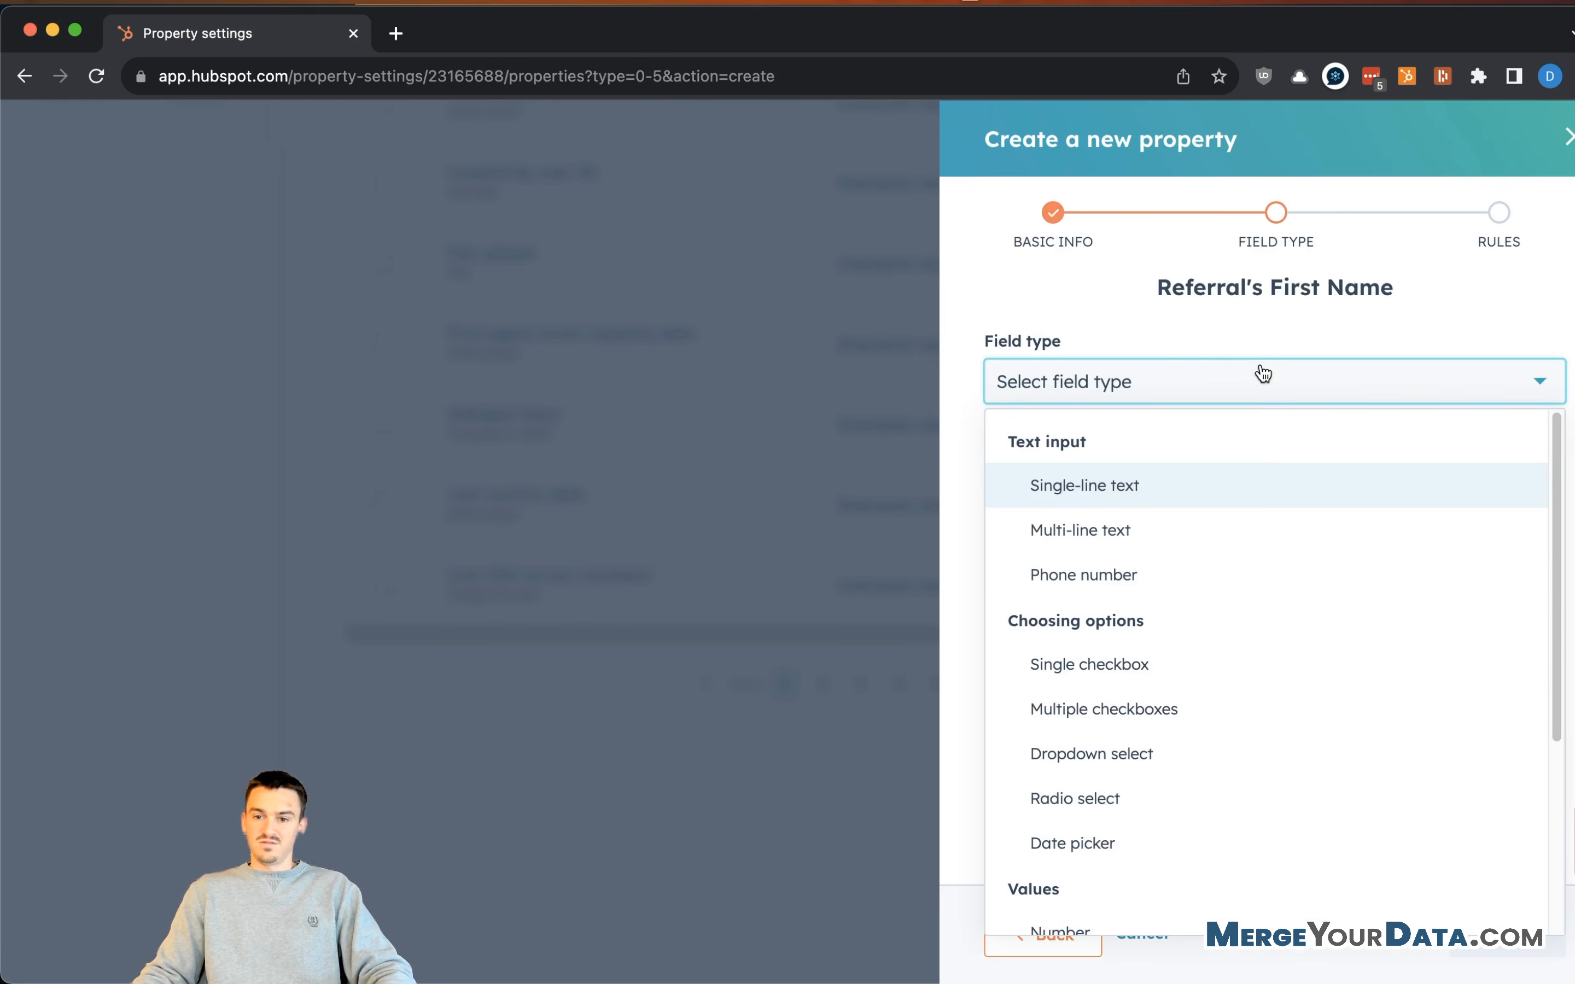
click(1212, 489)
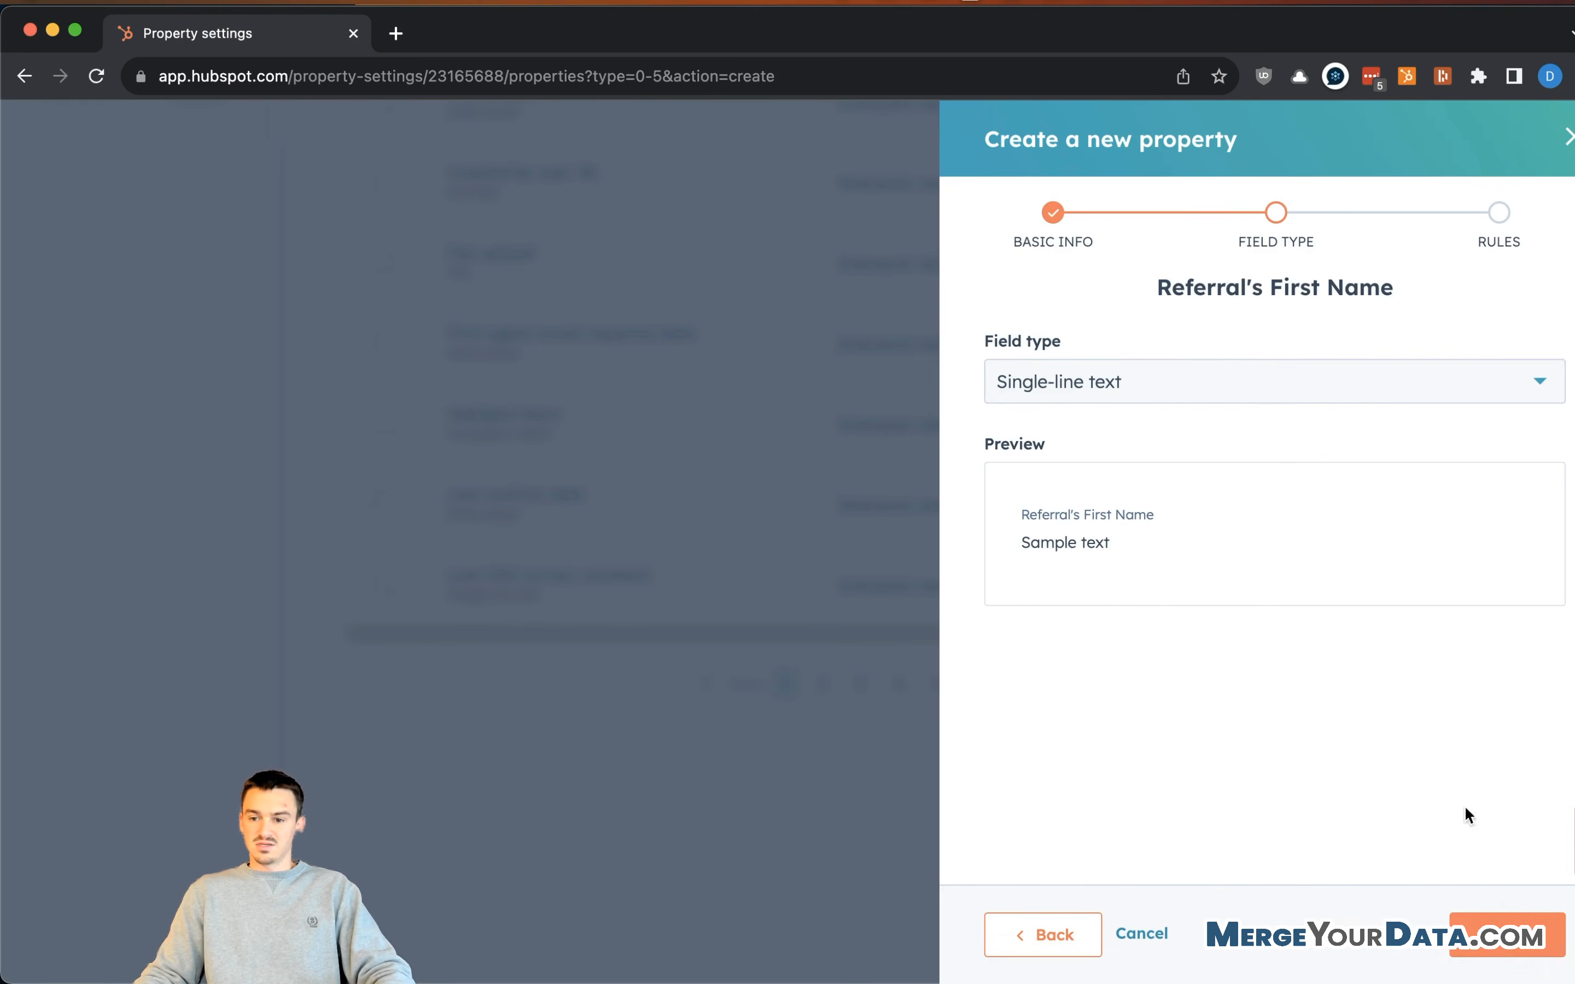
click(1473, 929)
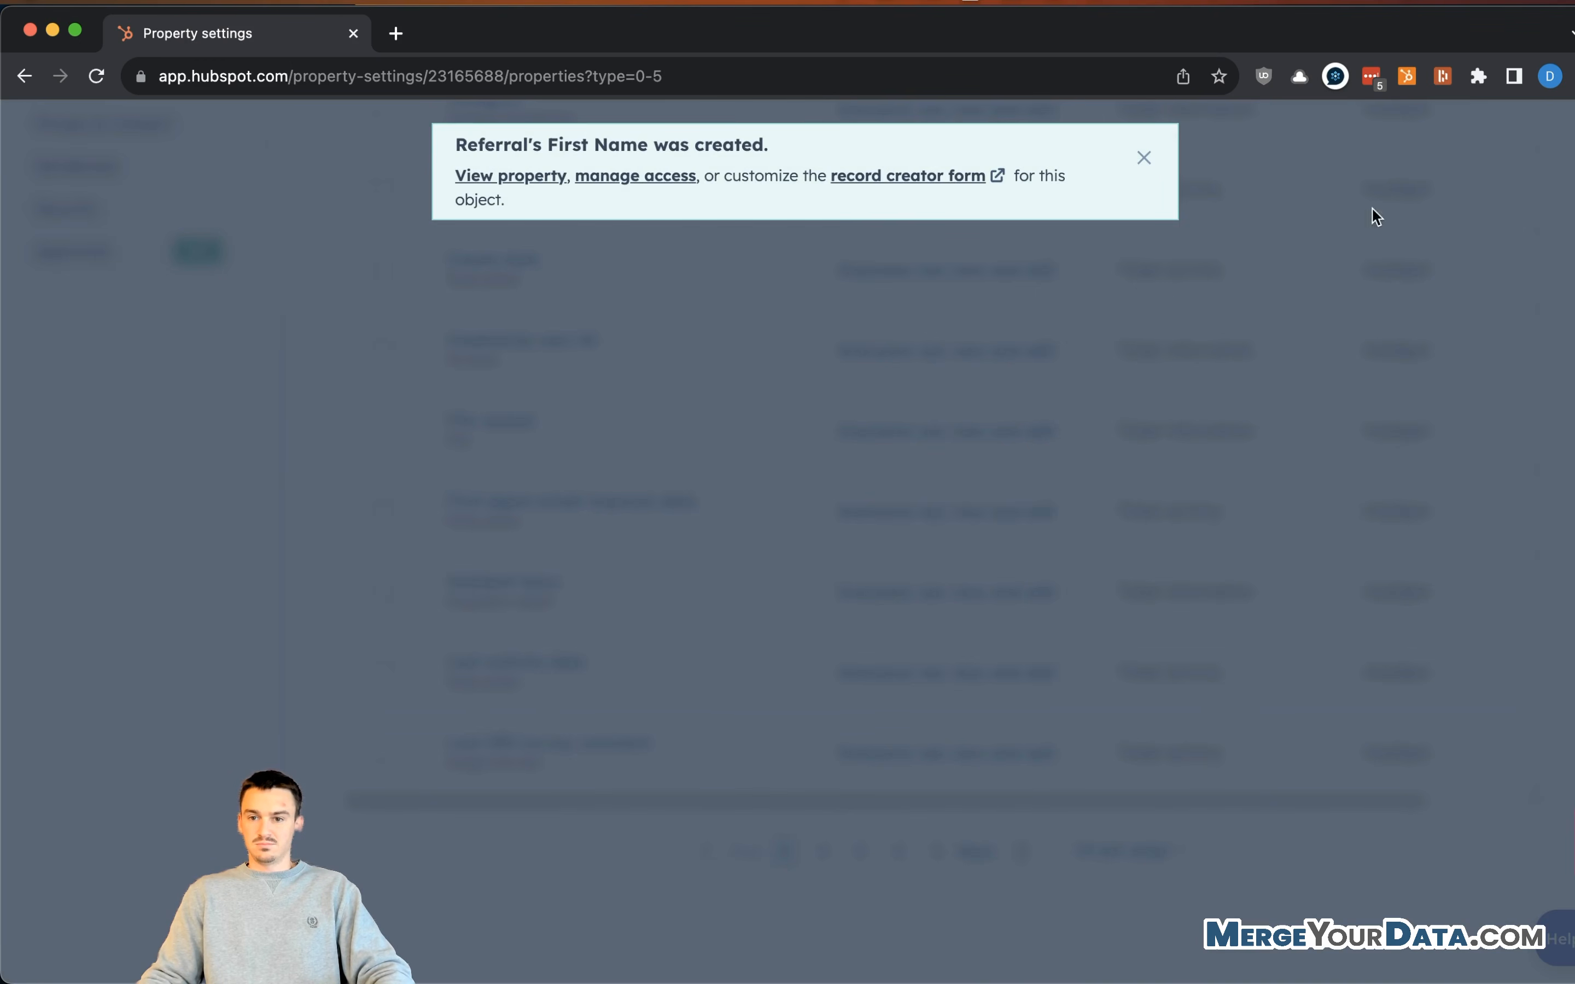
scroll(1419, 256, up, 10)
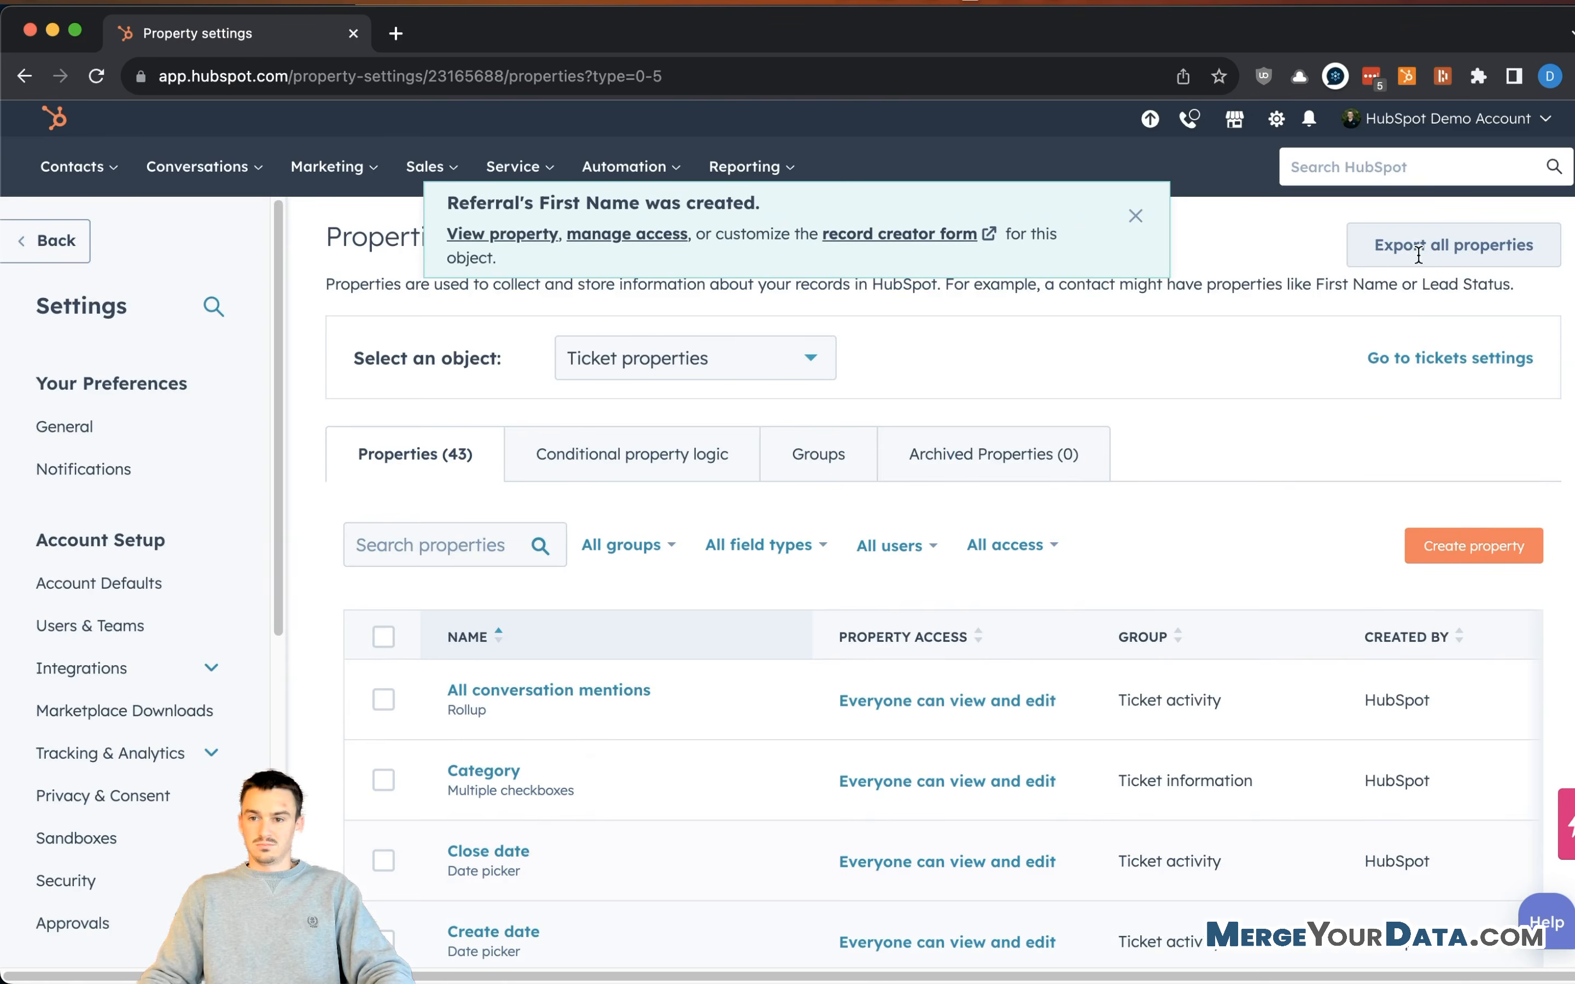
click(1484, 544)
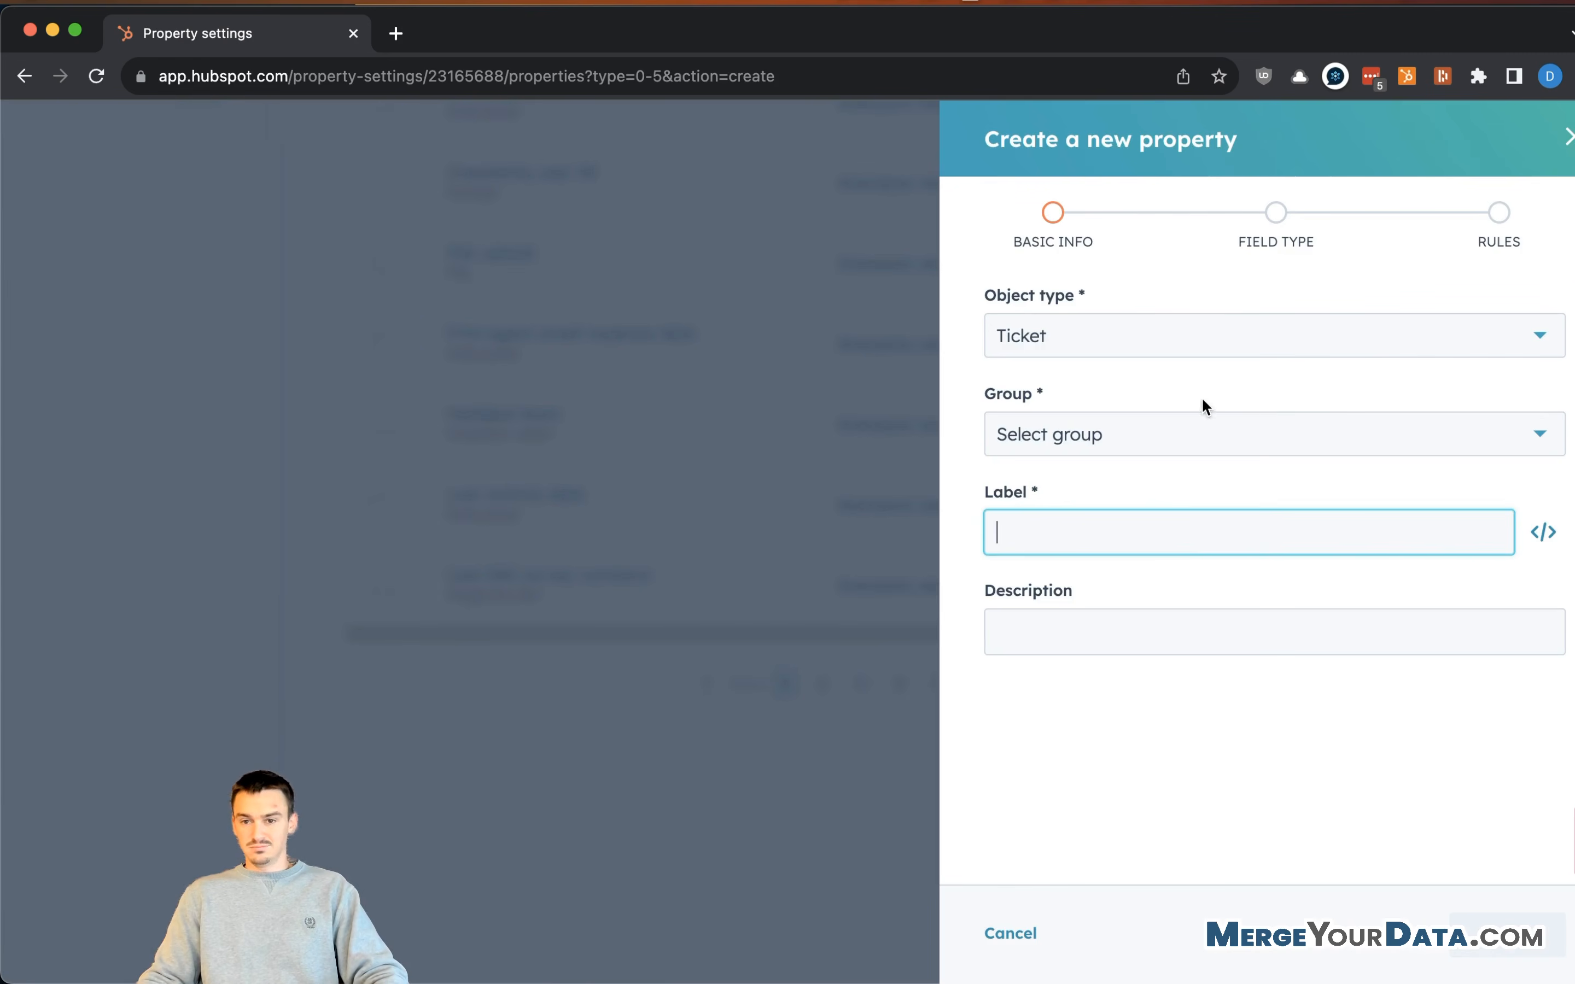
- Create "Referral's Last Name" as a Single-line text property in Referral Information
click(1147, 440)
click(1129, 493)
click(1109, 537)
text(R)
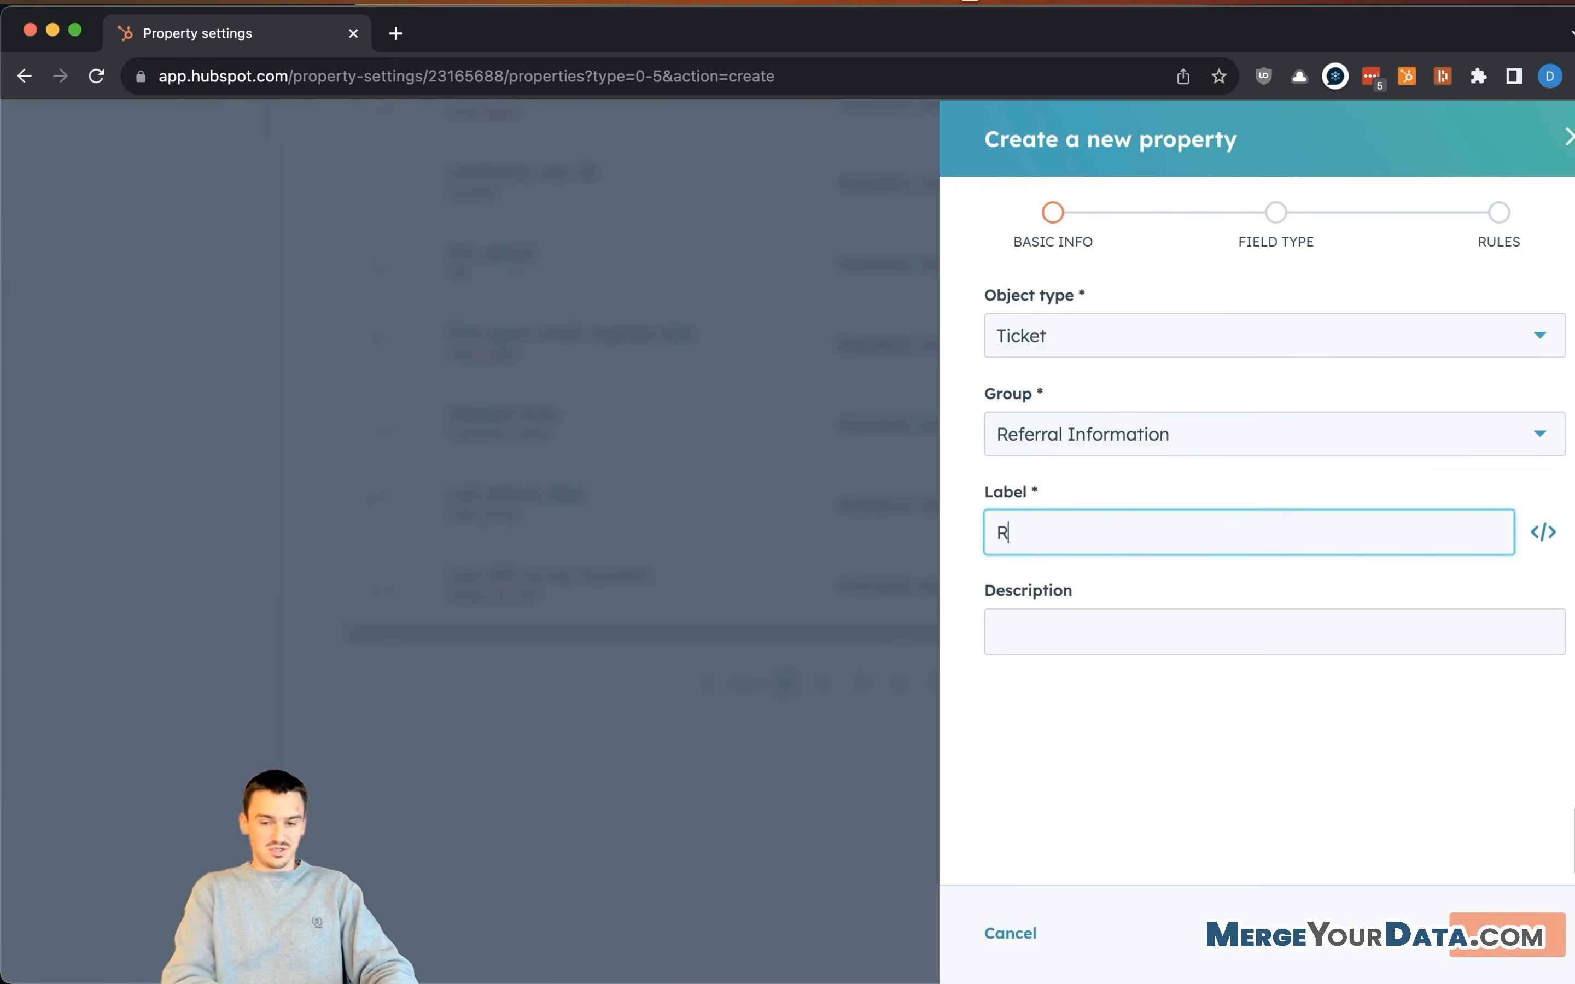
text(eferral's)
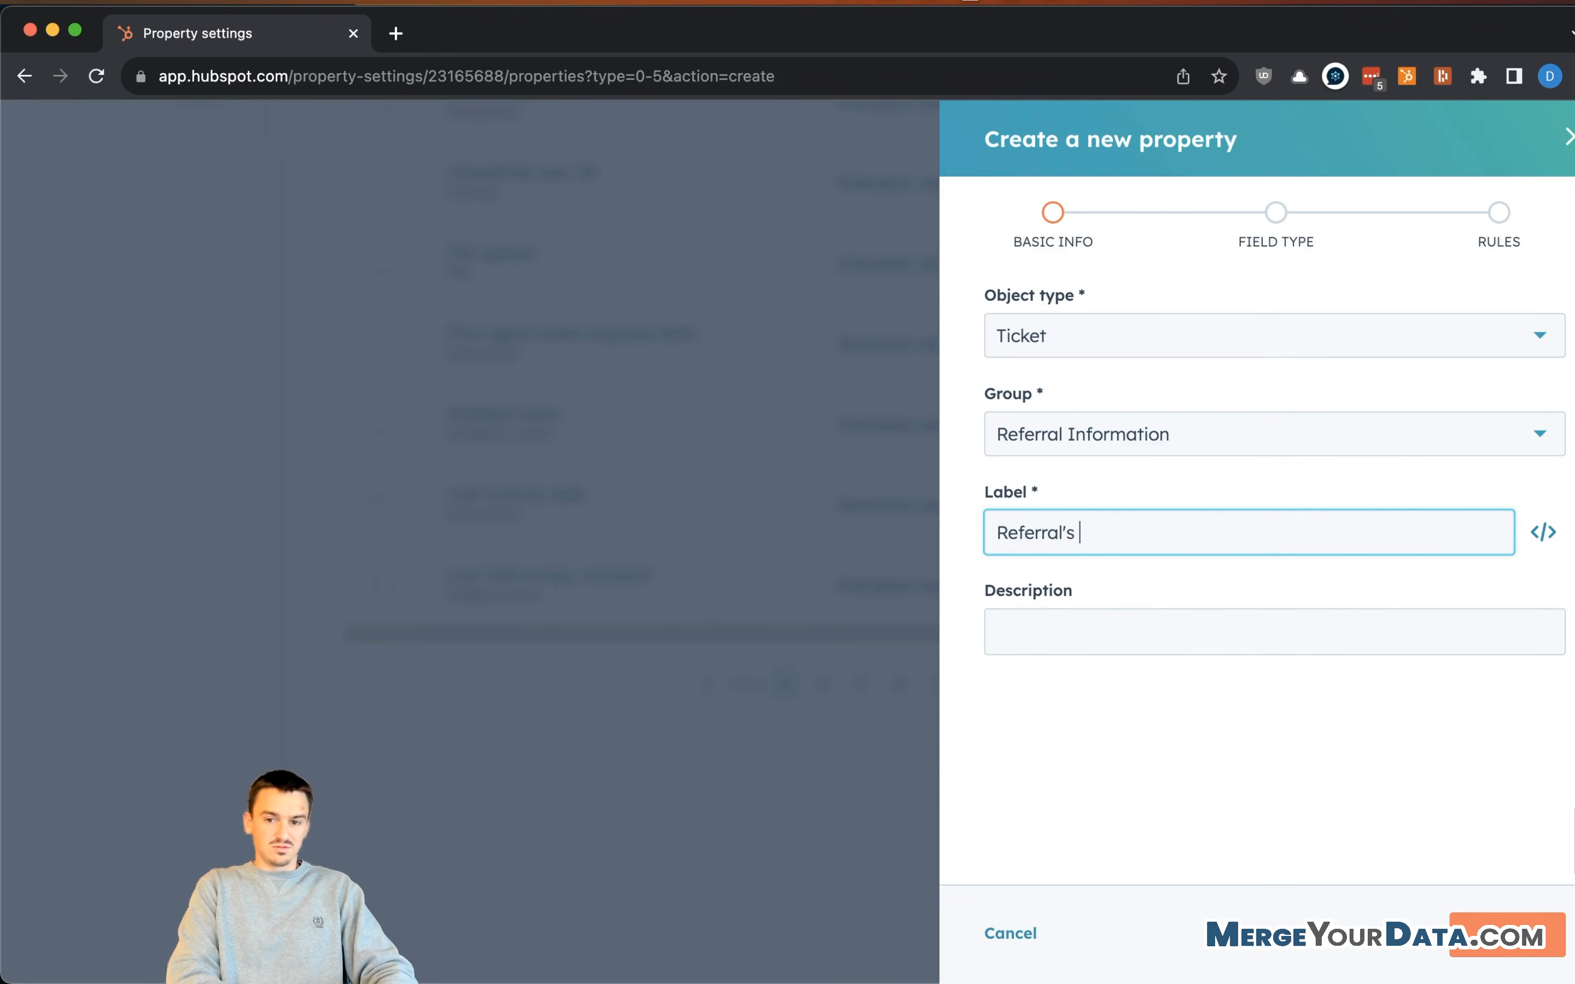
text( Last Name)
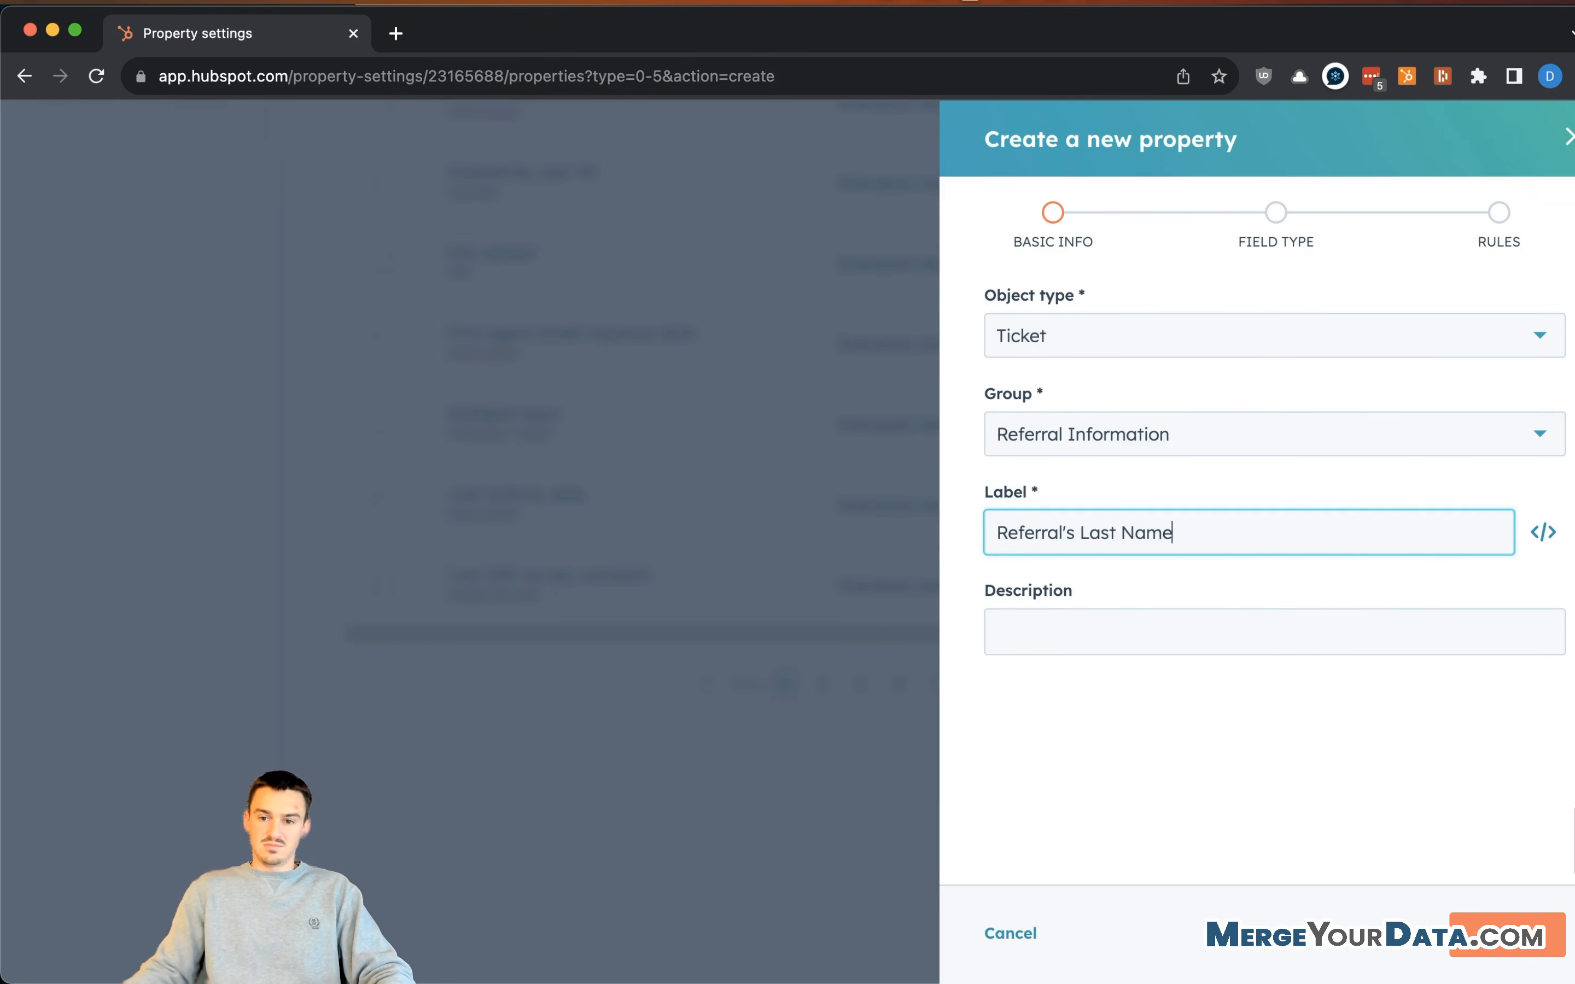
click(1374, 709)
click(1504, 936)
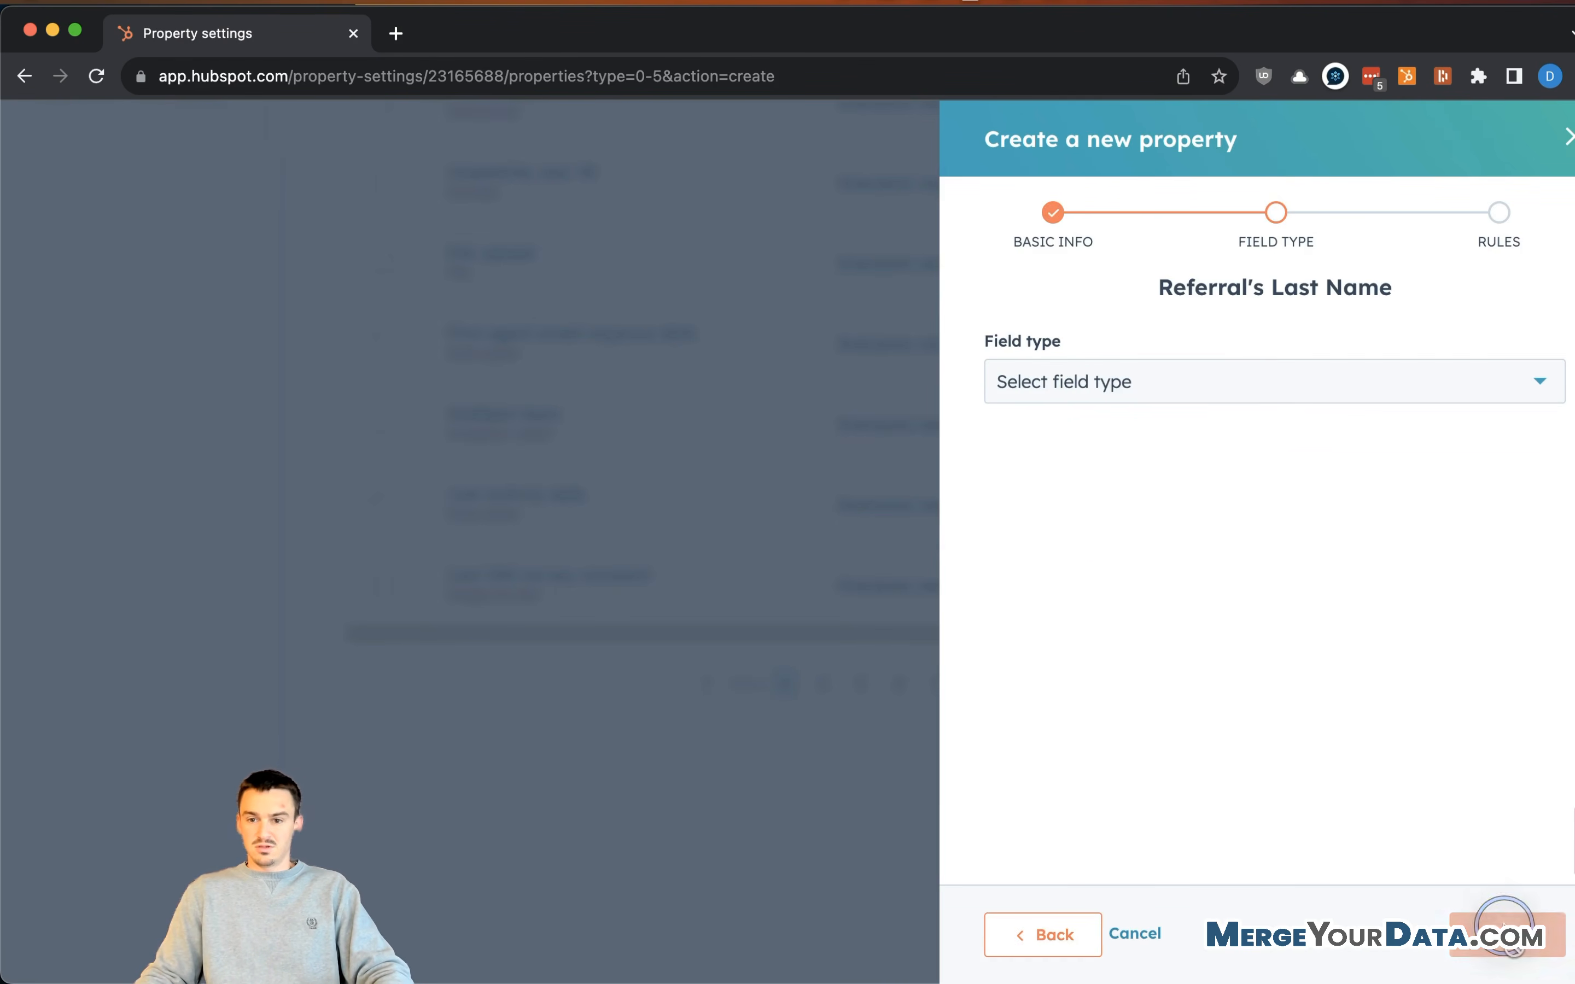
click(1319, 380)
click(1240, 486)
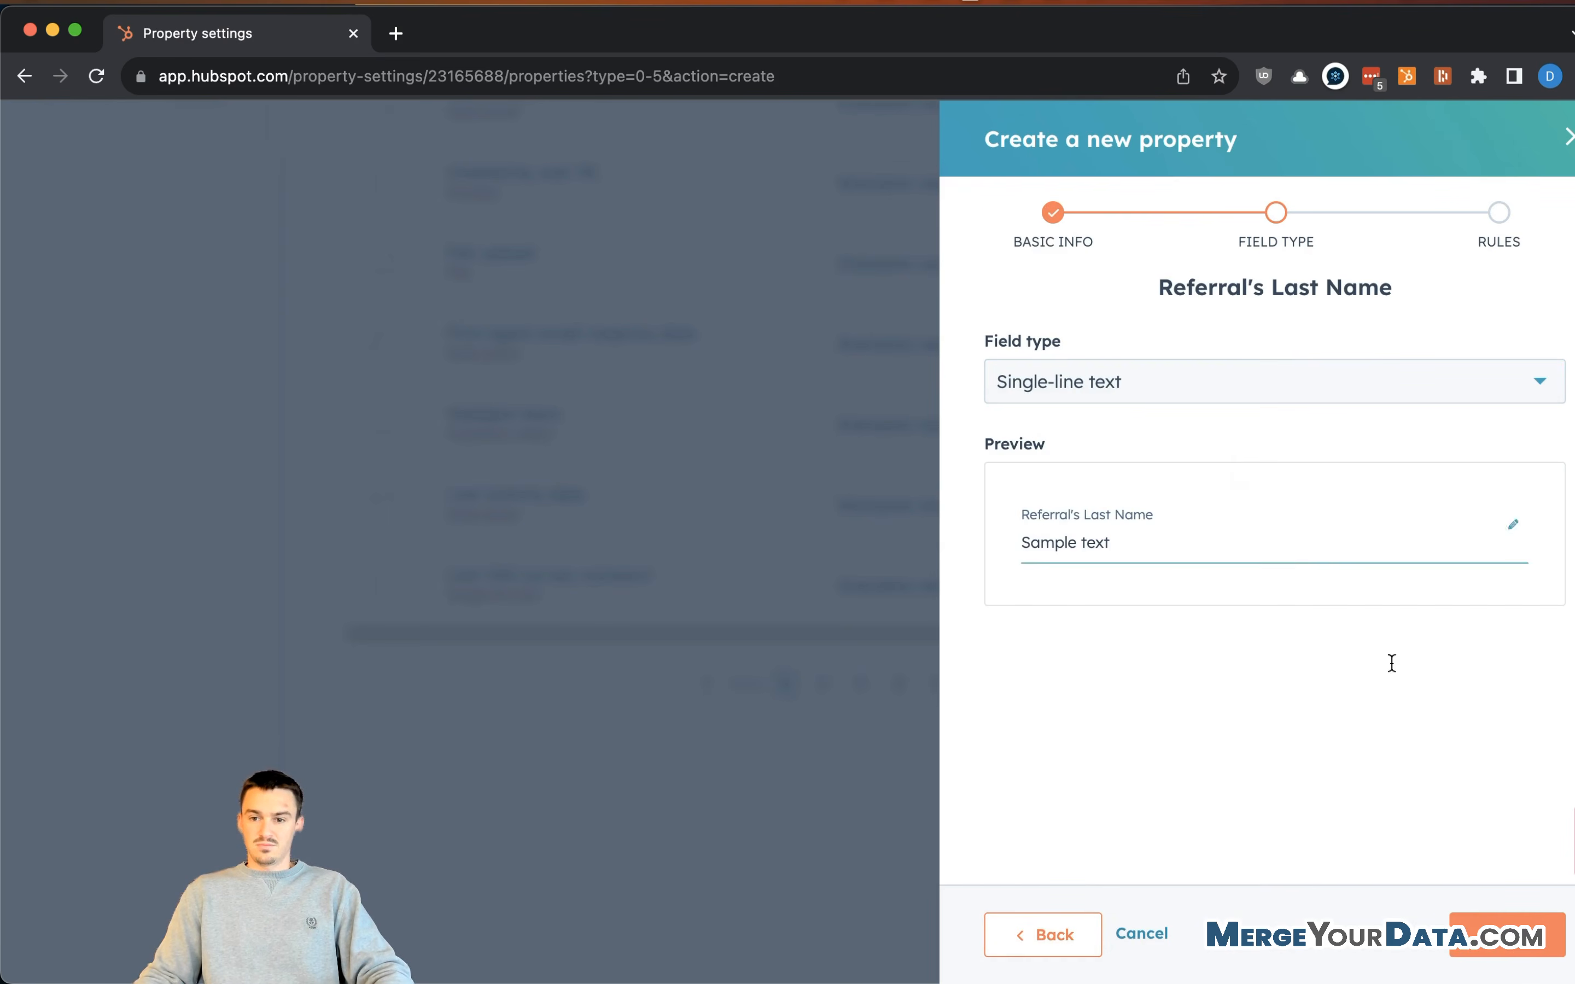
click(1504, 935)
click(1504, 936)
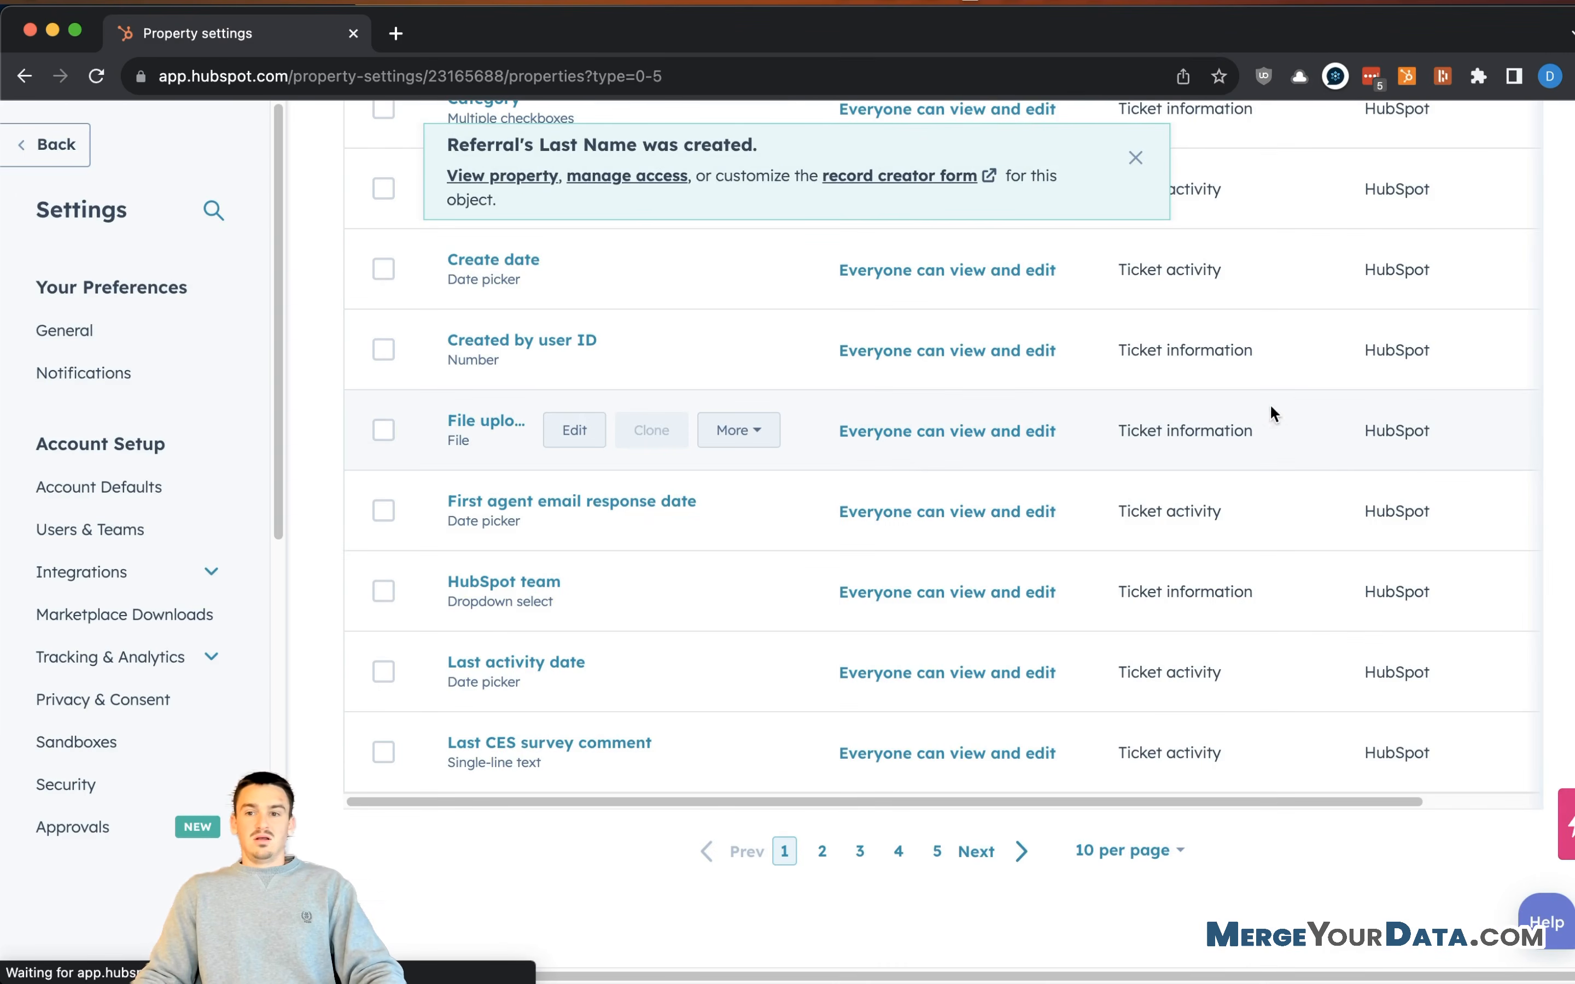
scroll(1335, 377, up, 8)
- Create "Referral's Phone Number" as a phone number property in Referral Information
click(1436, 385)
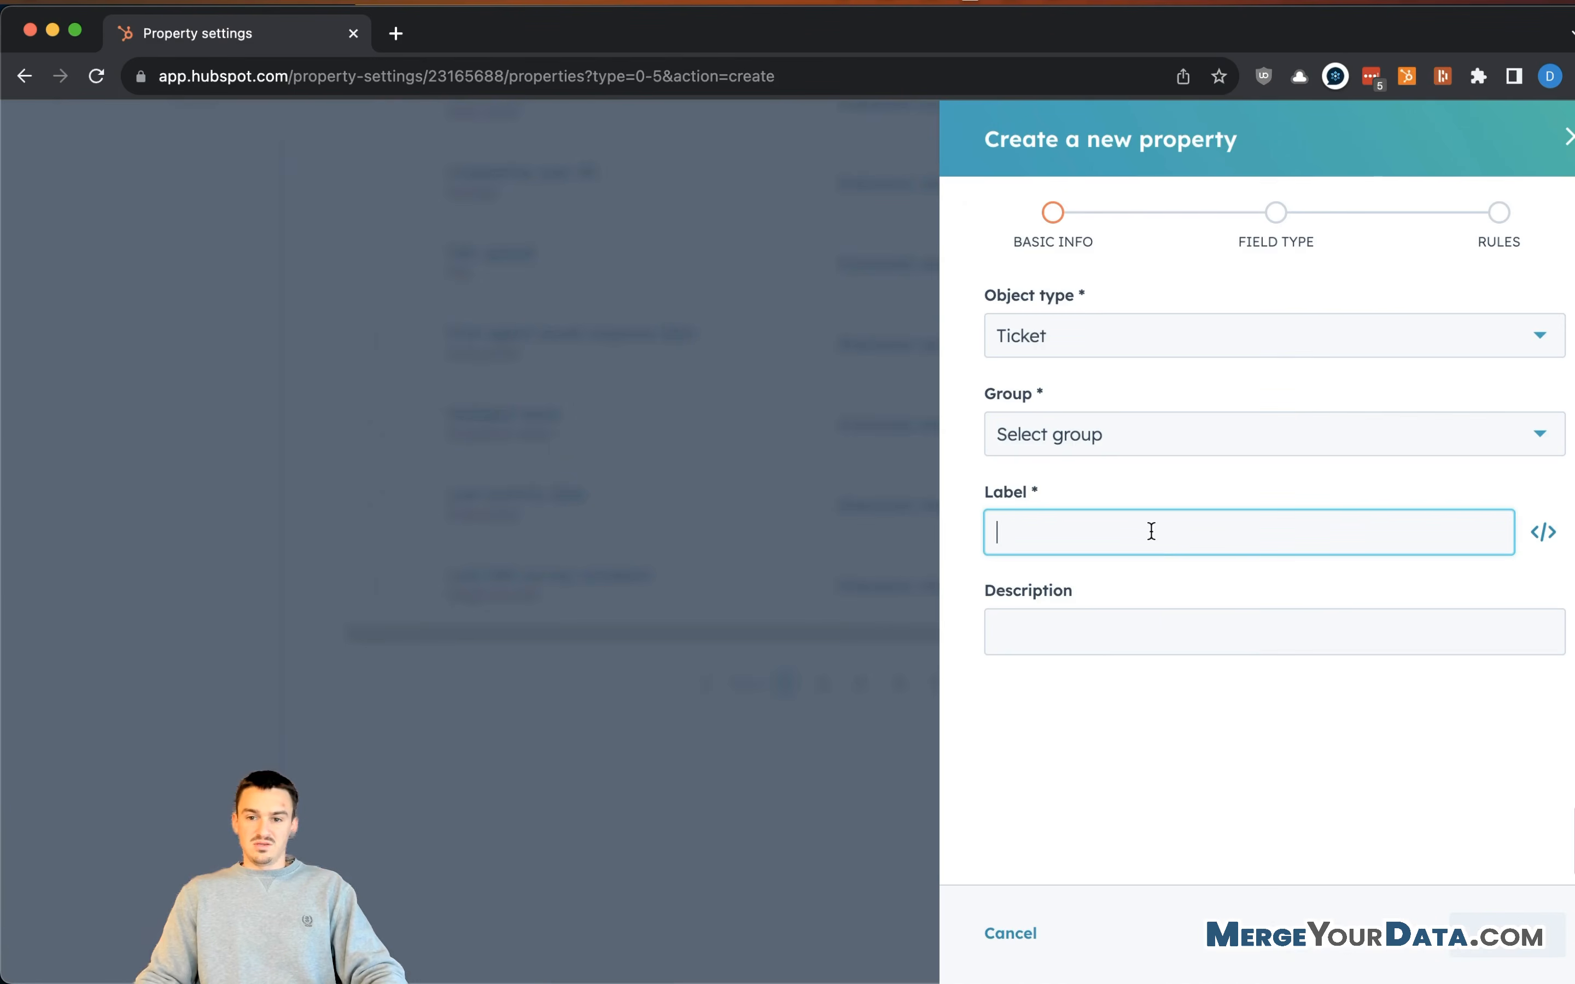
text(Referral's )
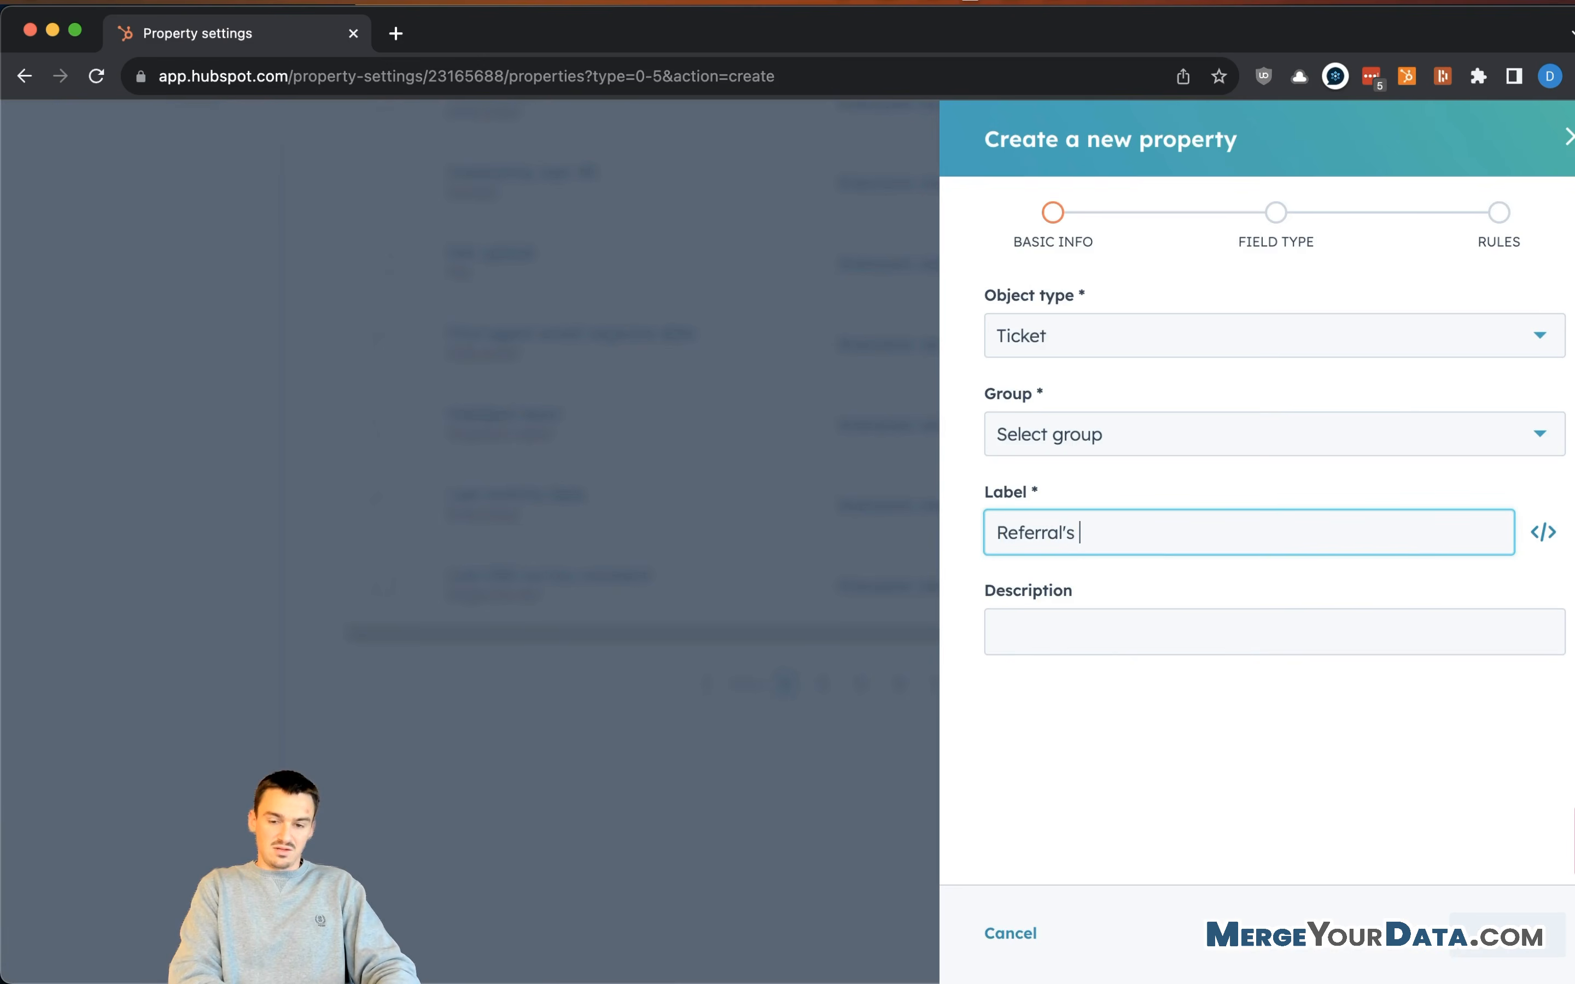
text(Phone Number)
click(1219, 440)
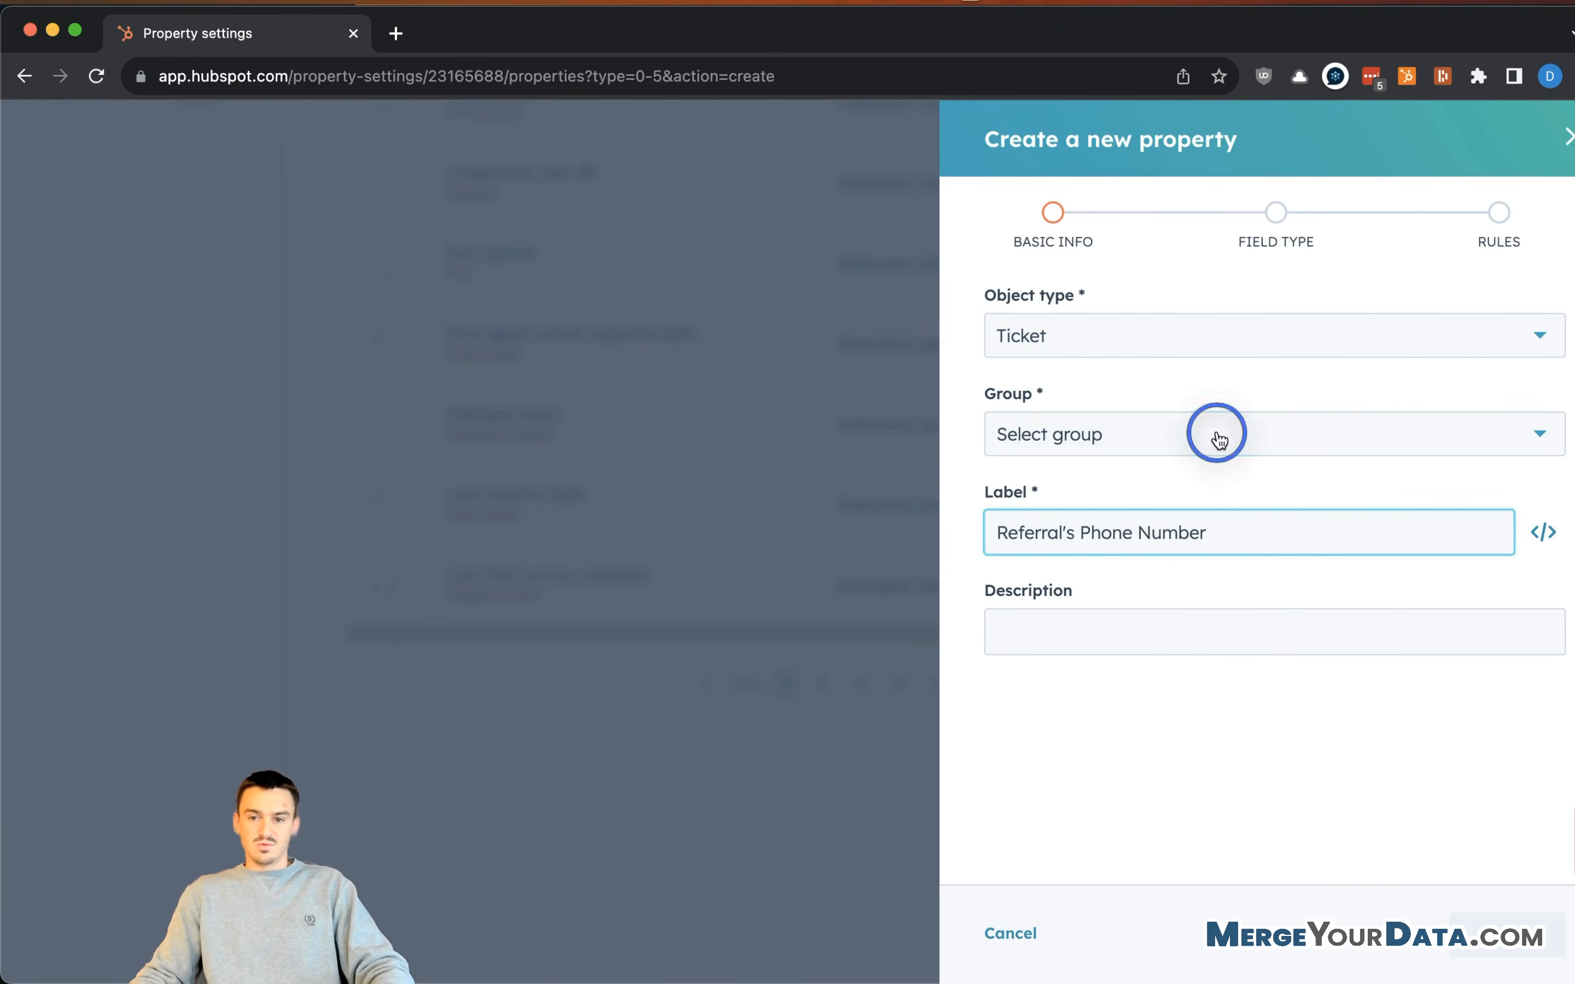
click(1185, 493)
click(1507, 935)
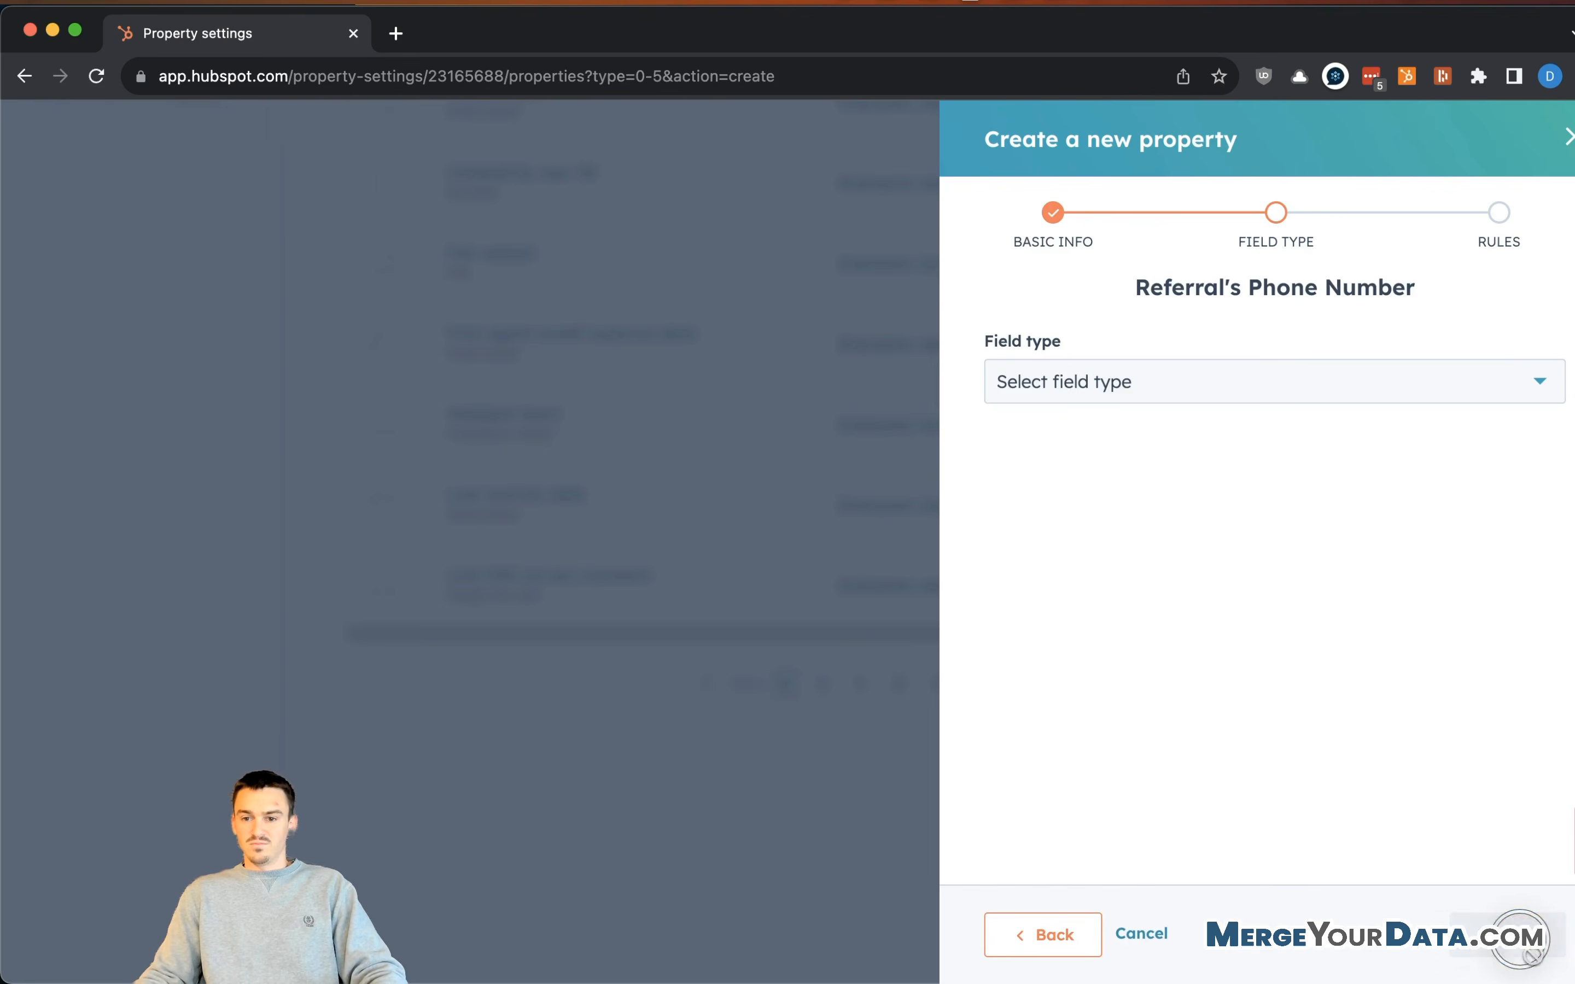
click(1273, 389)
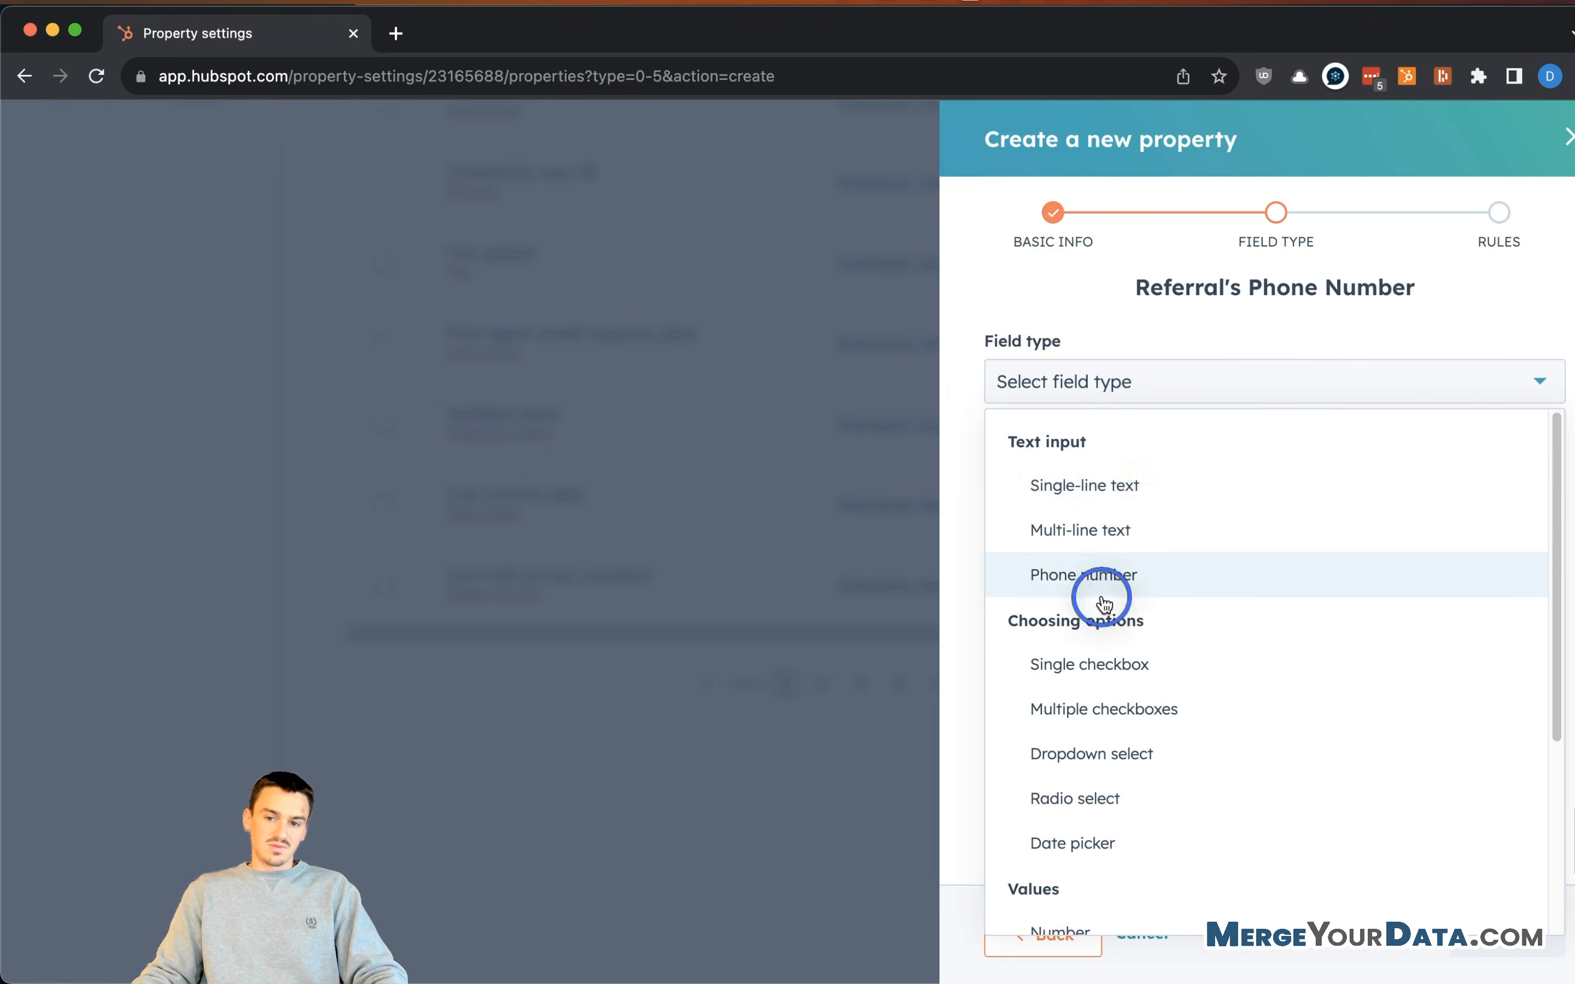
click(1099, 578)
click(1507, 936)
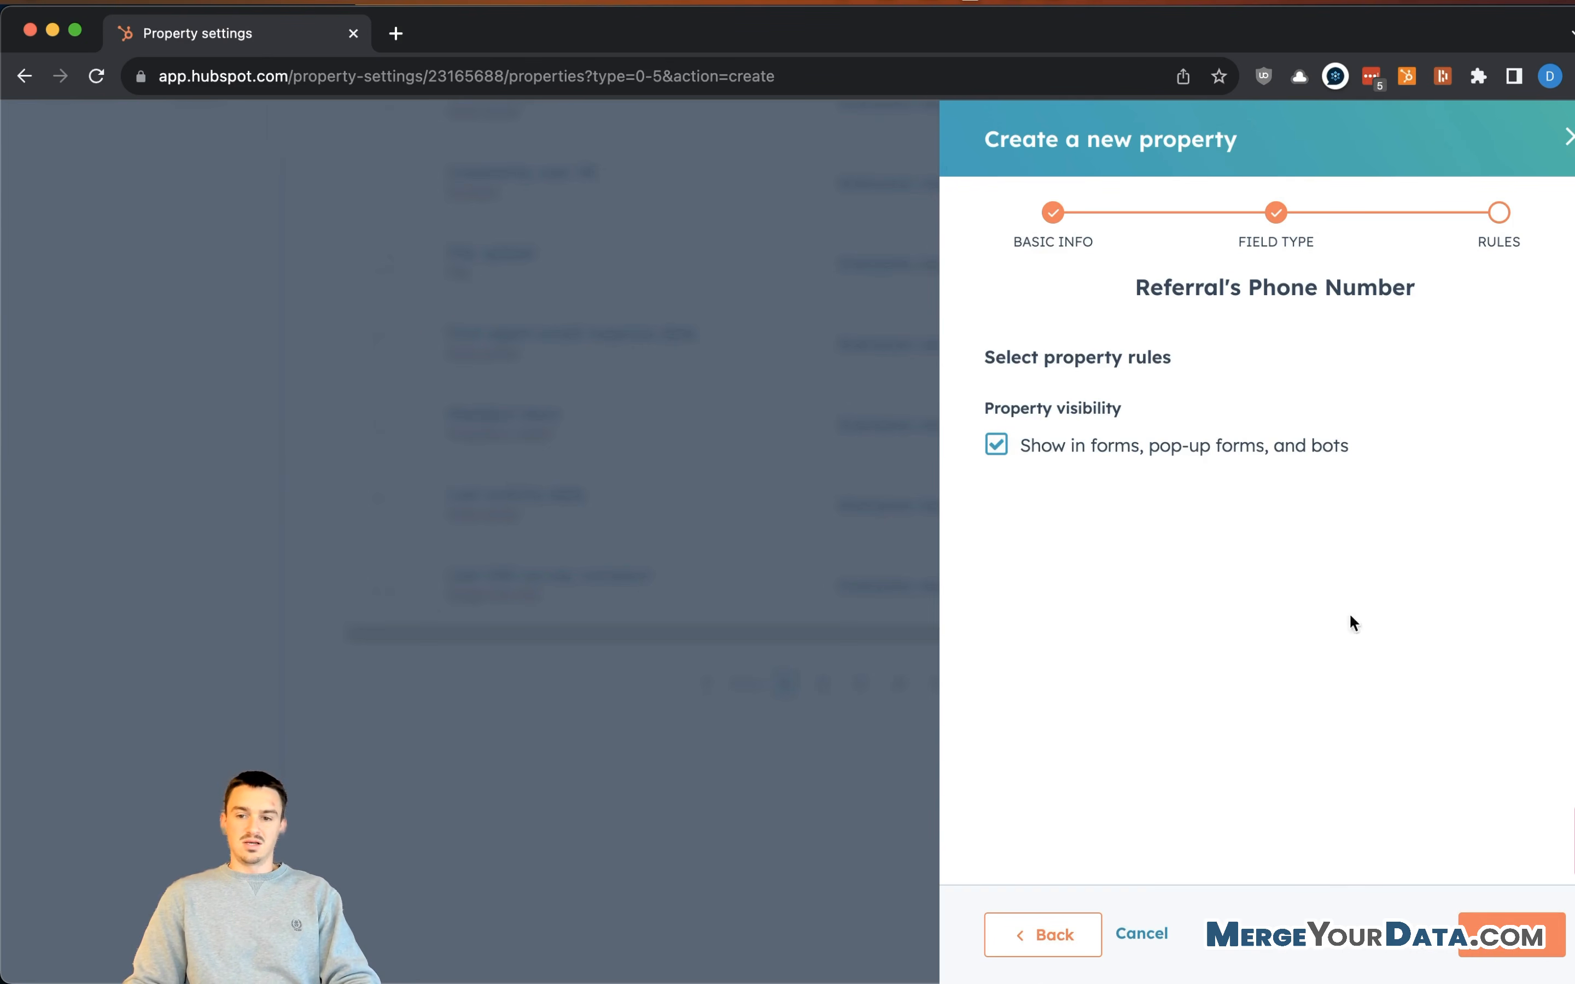
click(1510, 936)
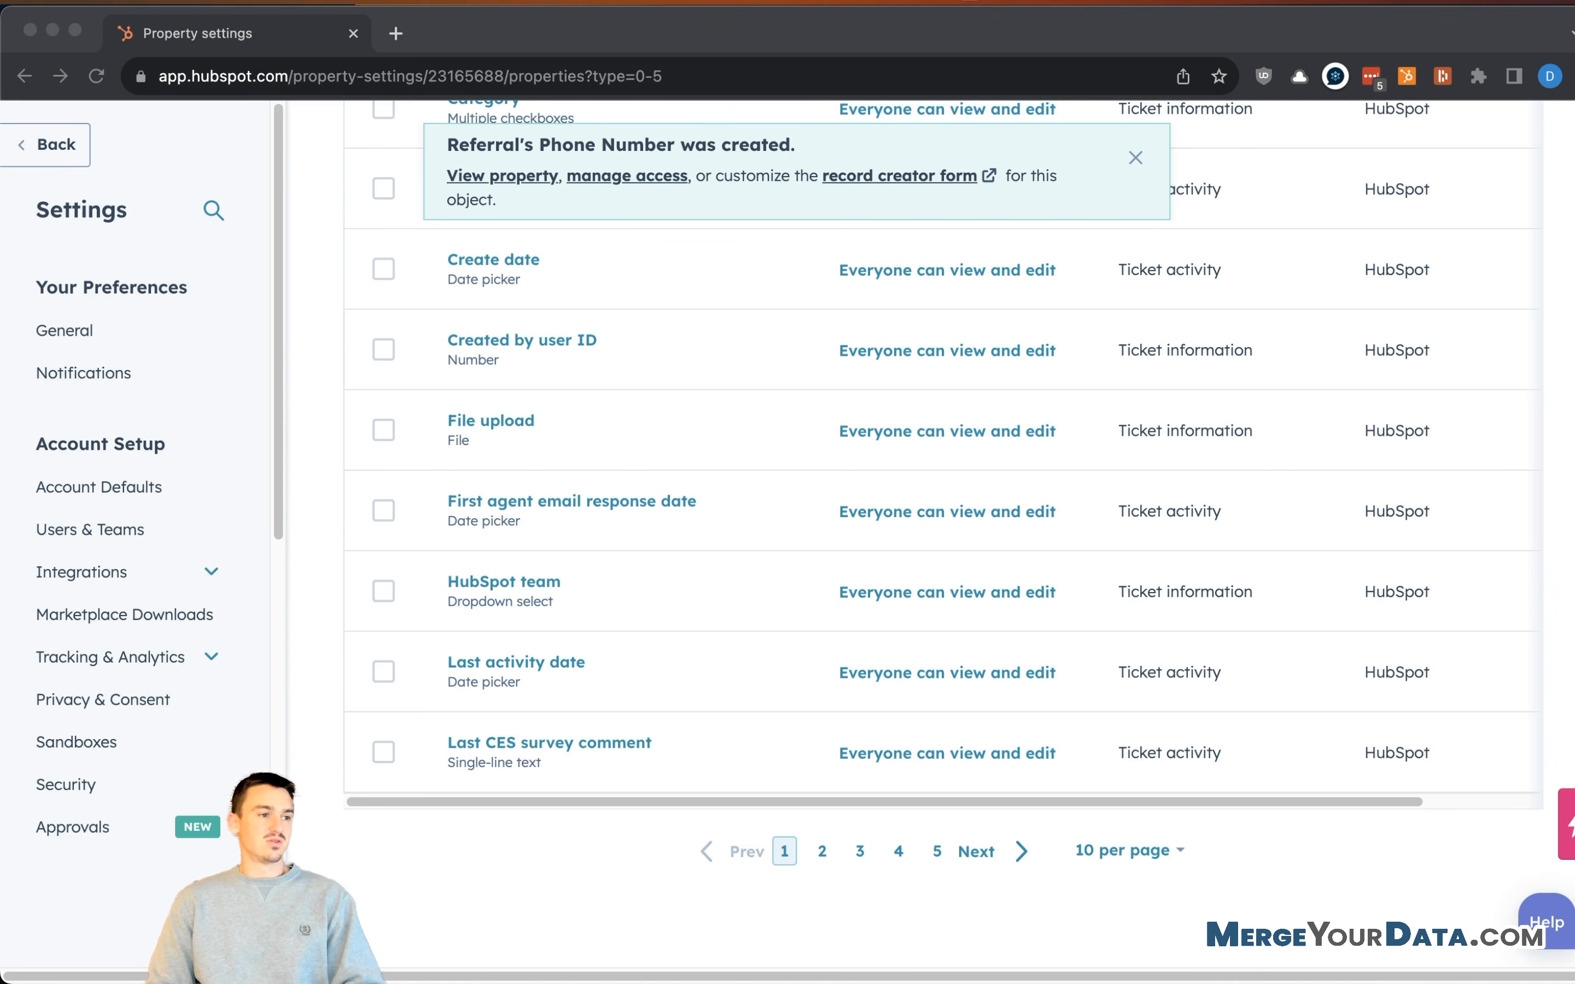
scroll(1212, 351, up, 10)
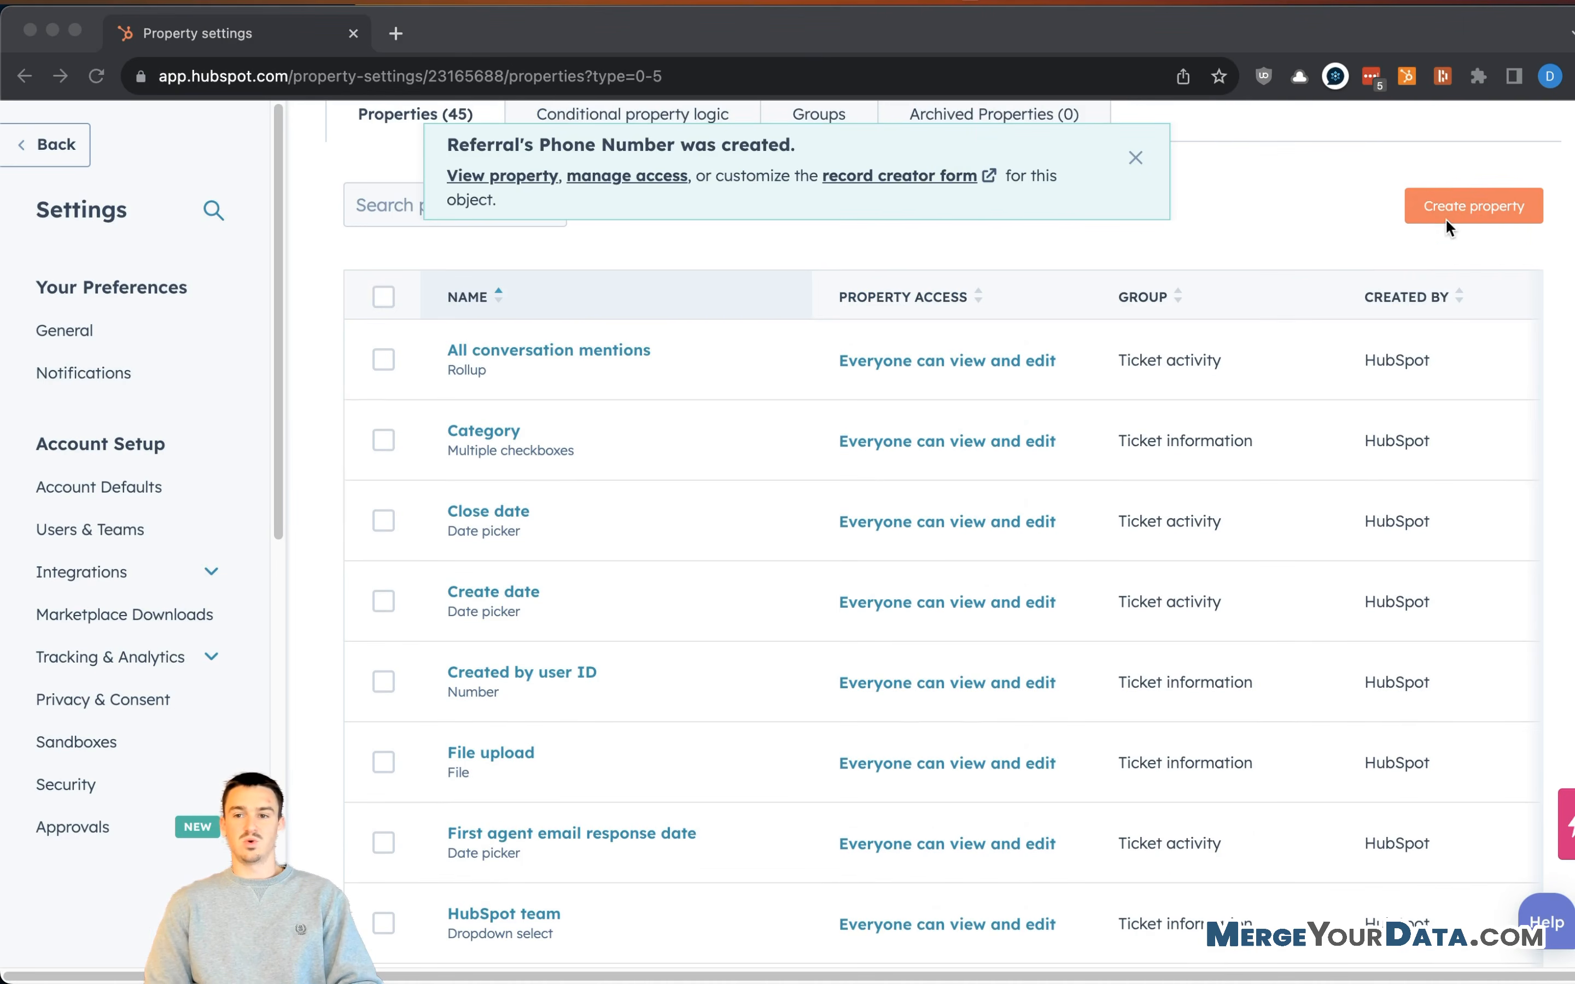
click(1468, 204)
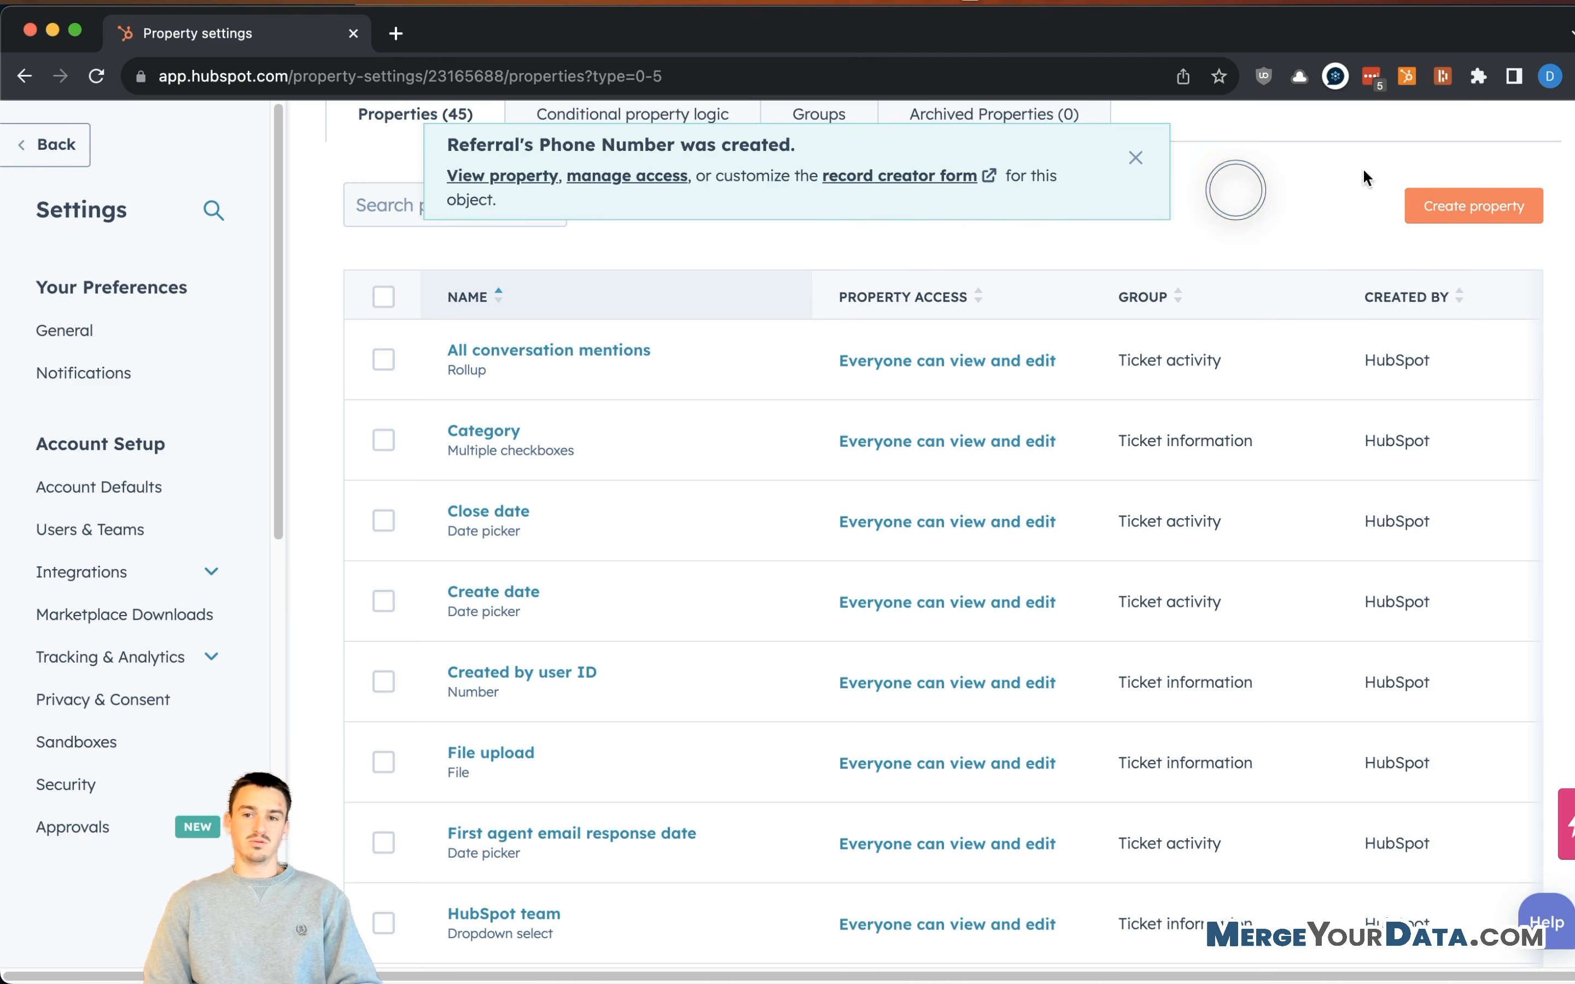
- Label a new Referral Information property 'Note from Referrer', describing what the referrer wants us to know
click(1136, 158)
click(1474, 205)
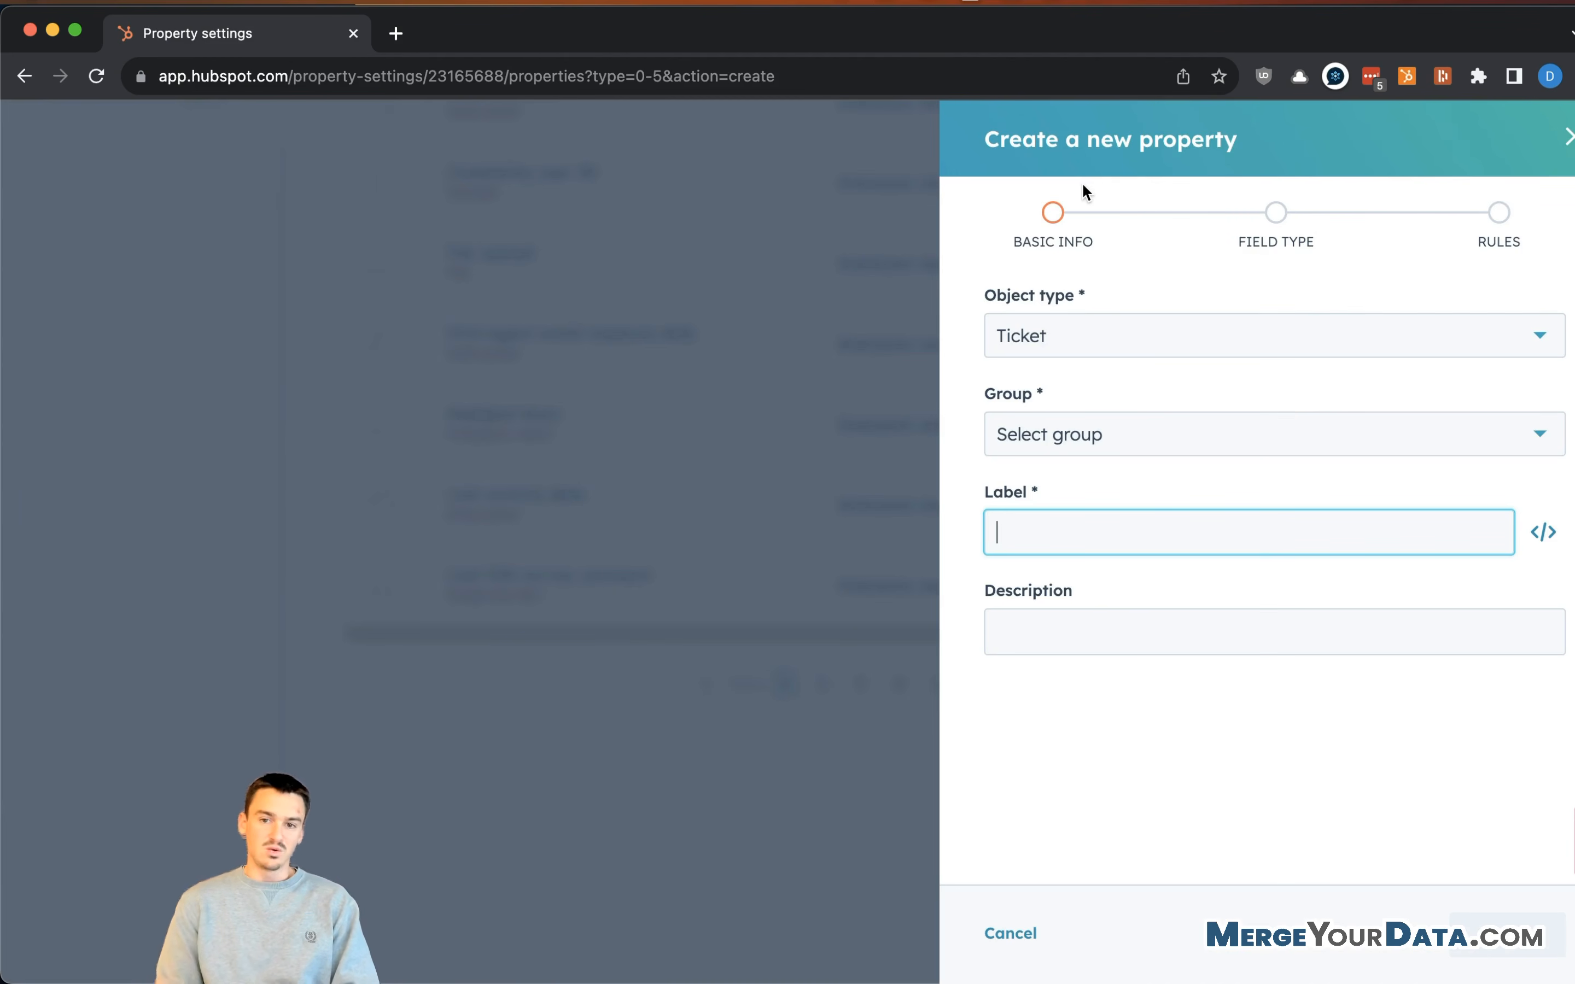
click(1110, 433)
click(1109, 489)
click(1099, 521)
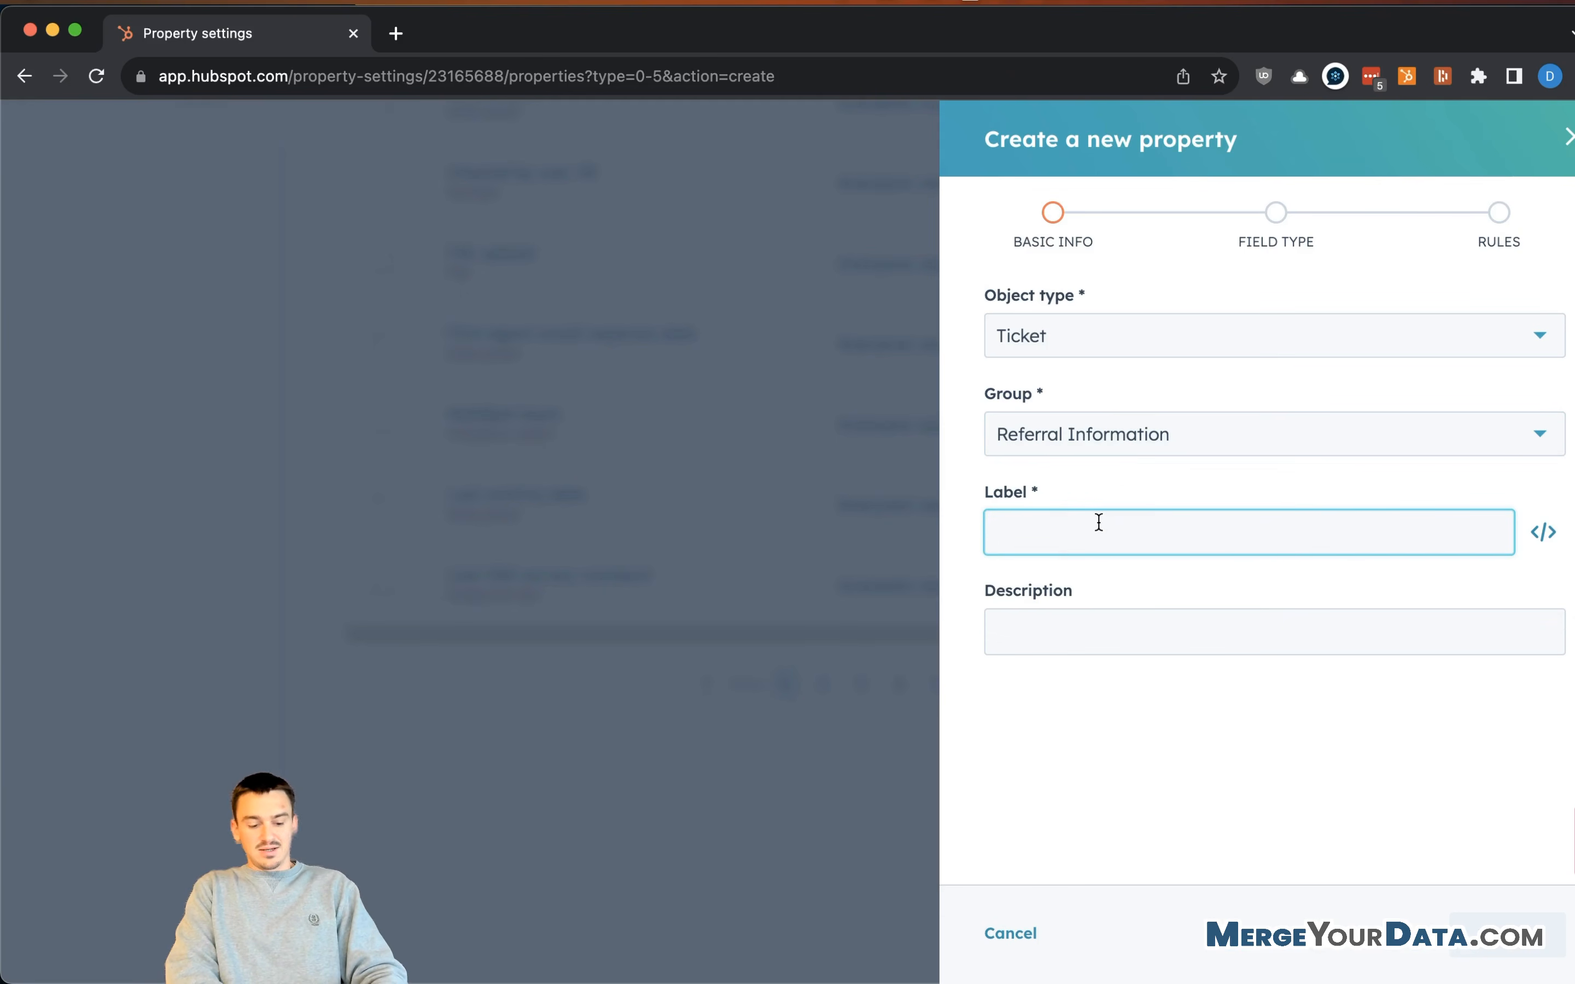
text(Note from )
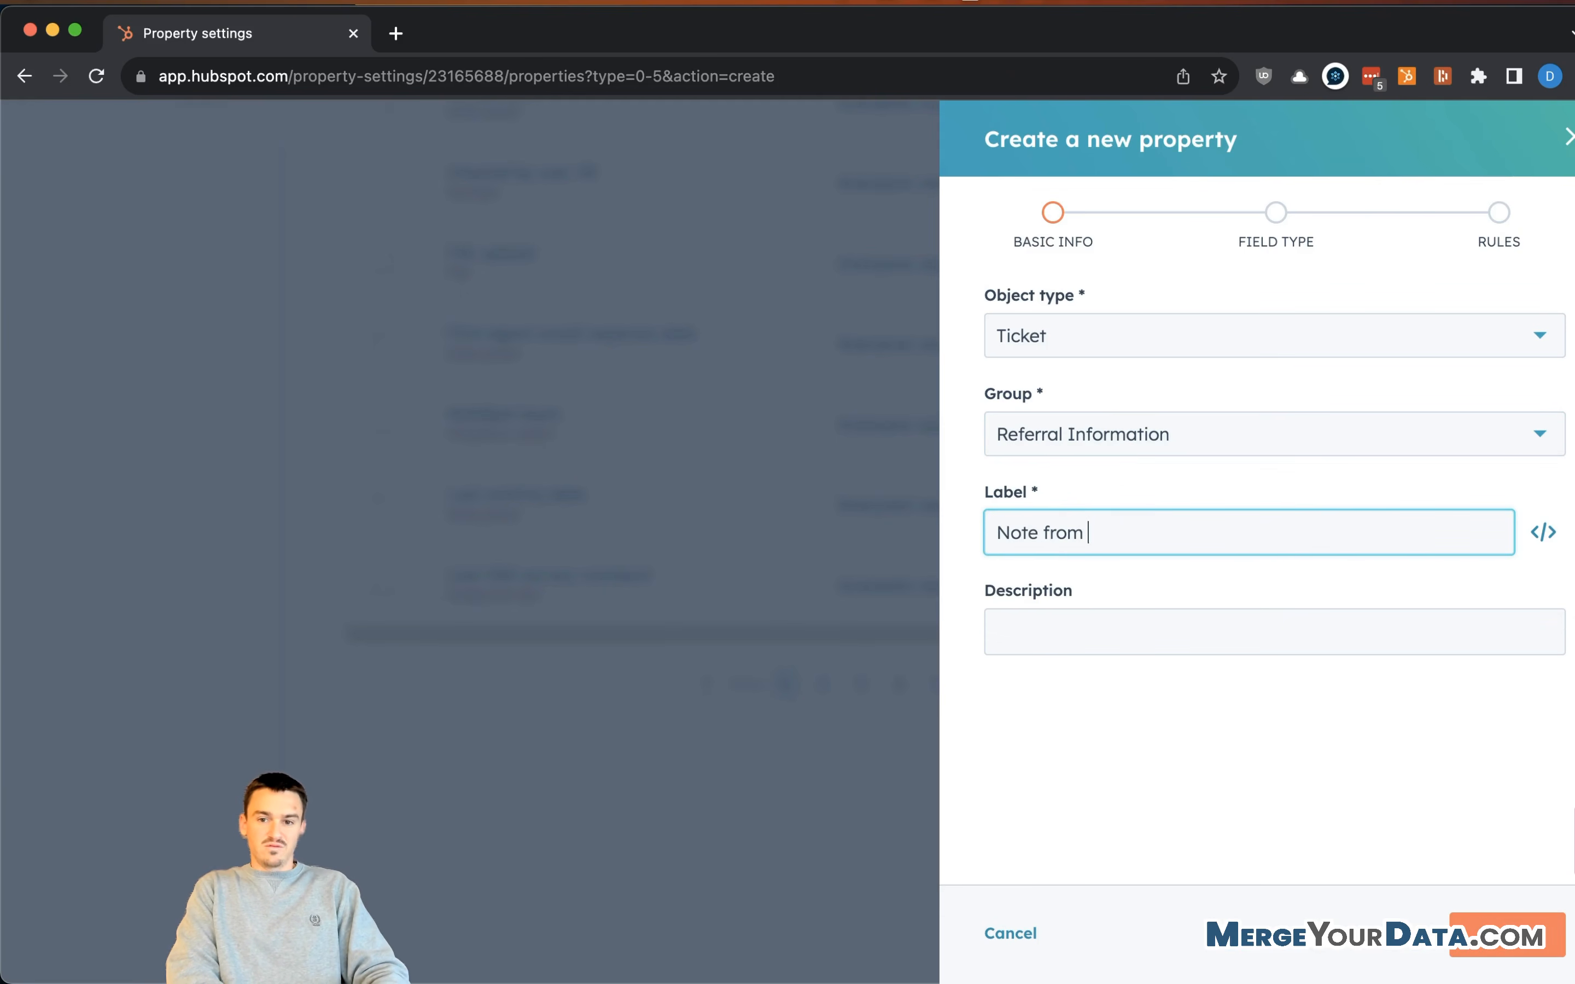
text(Referrer)
click(1190, 624)
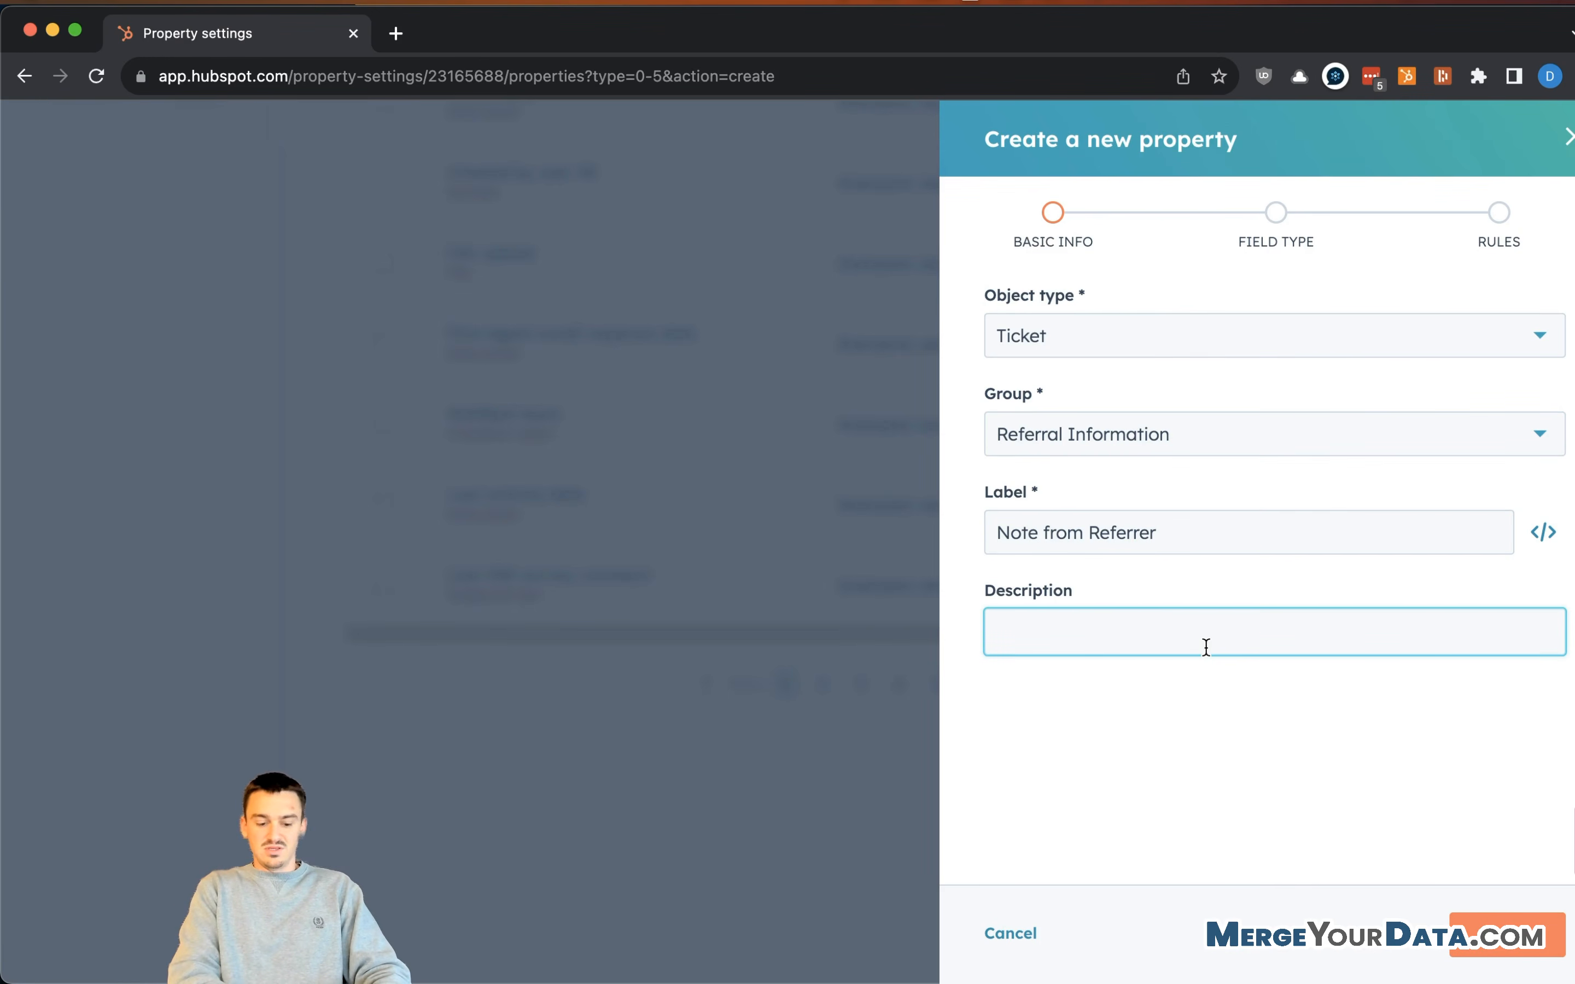
text(Anyting that)
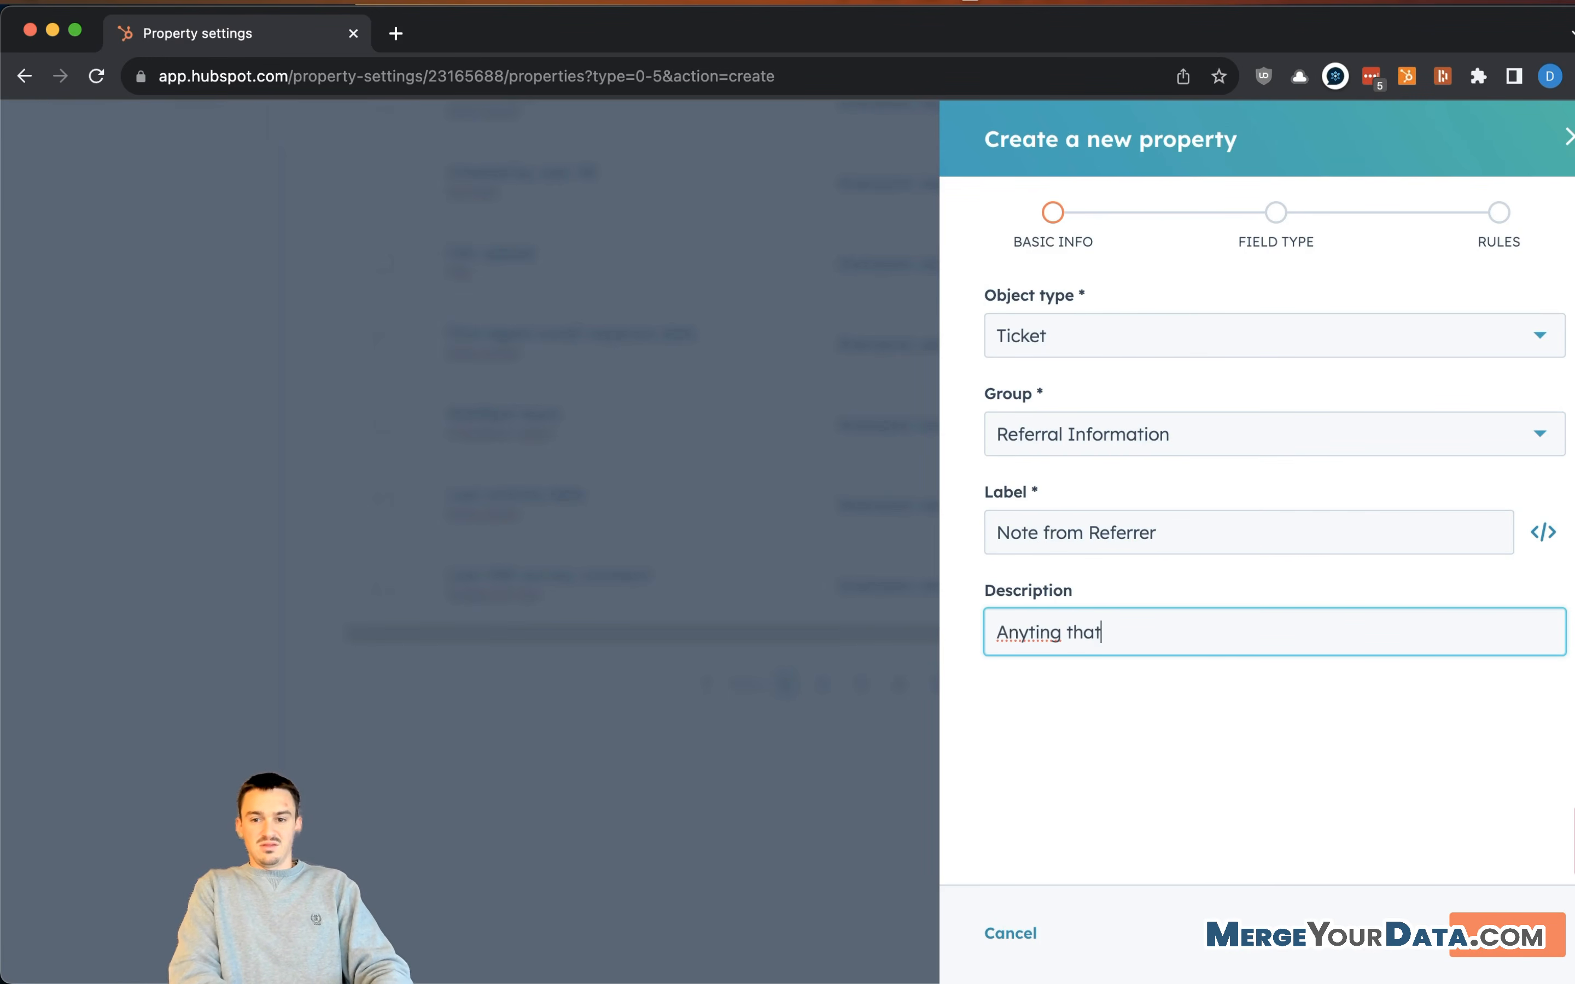
key(BackSpace)
key(BackSpace)
key(BackSpace)
key(BackSpace)
key(BackSpace)
key(BackSpace)
key(BackSpace)
key(BackSpace)
text(hing)
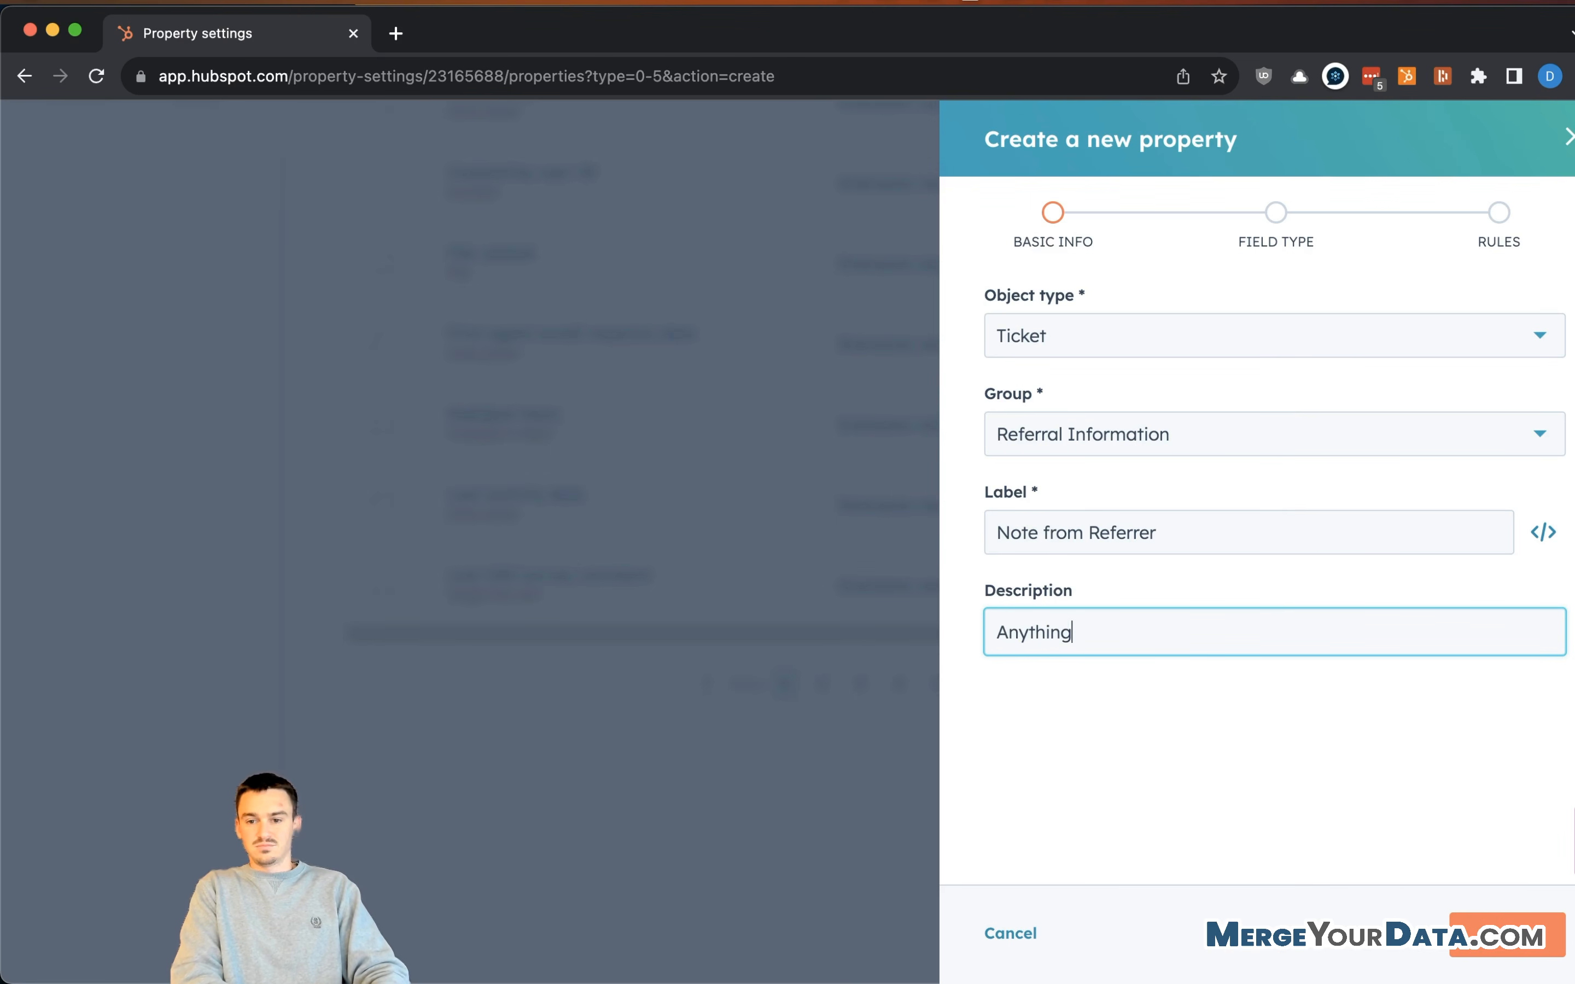
text( that the person who )
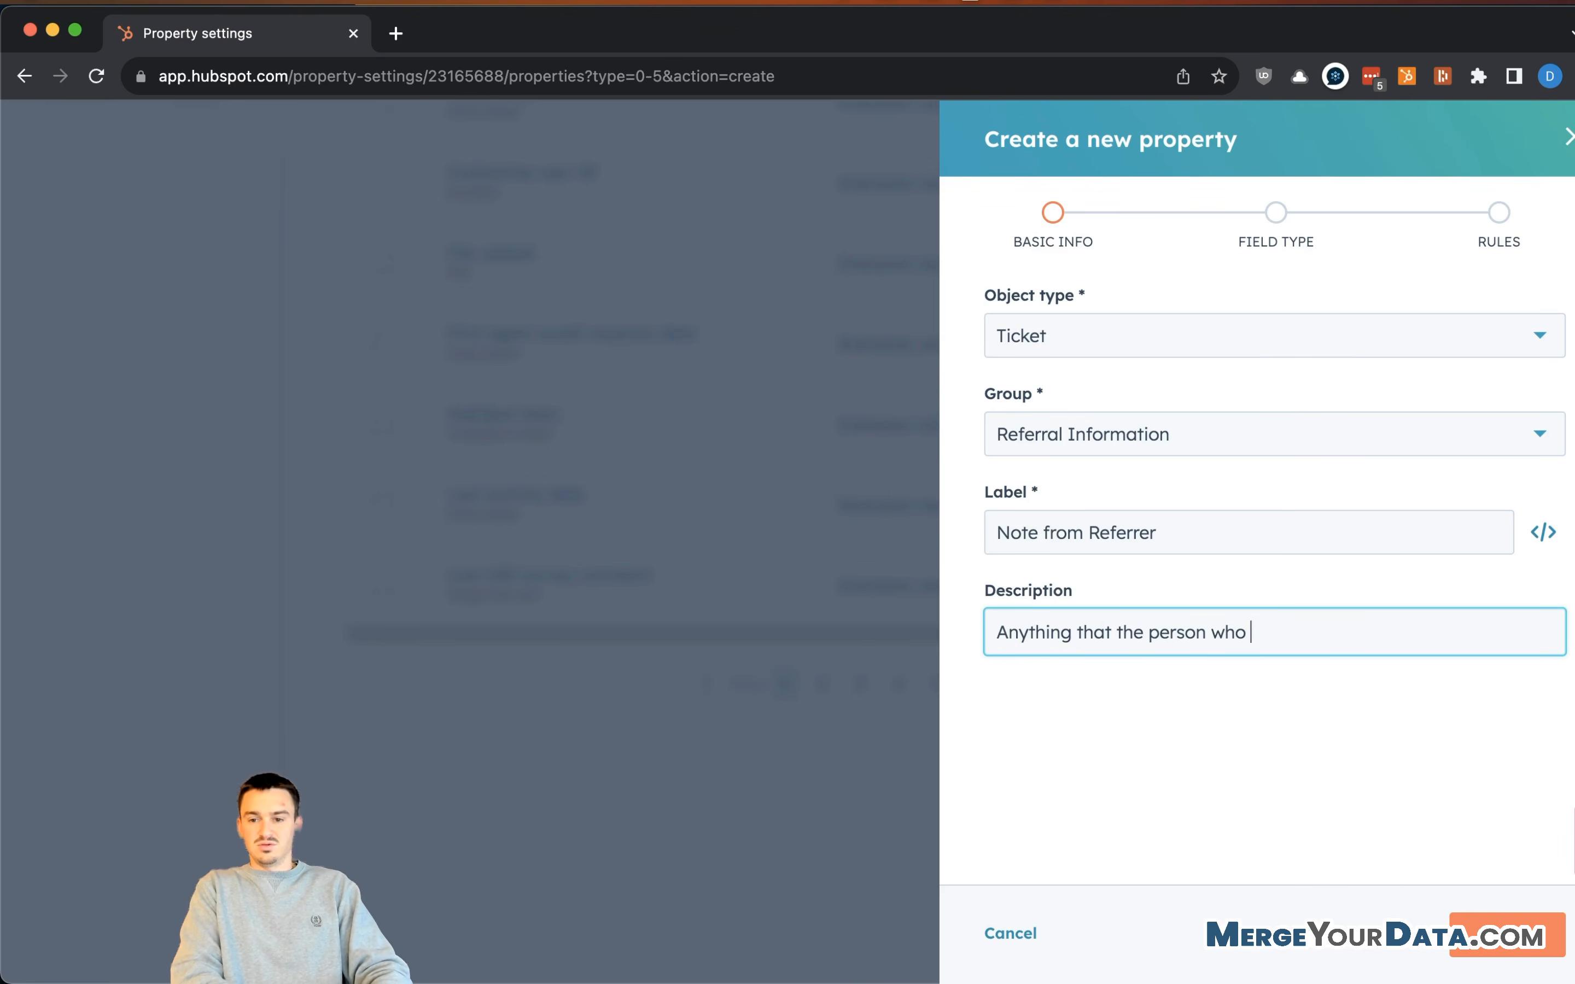
text(is referring someone to us wants us to know.)
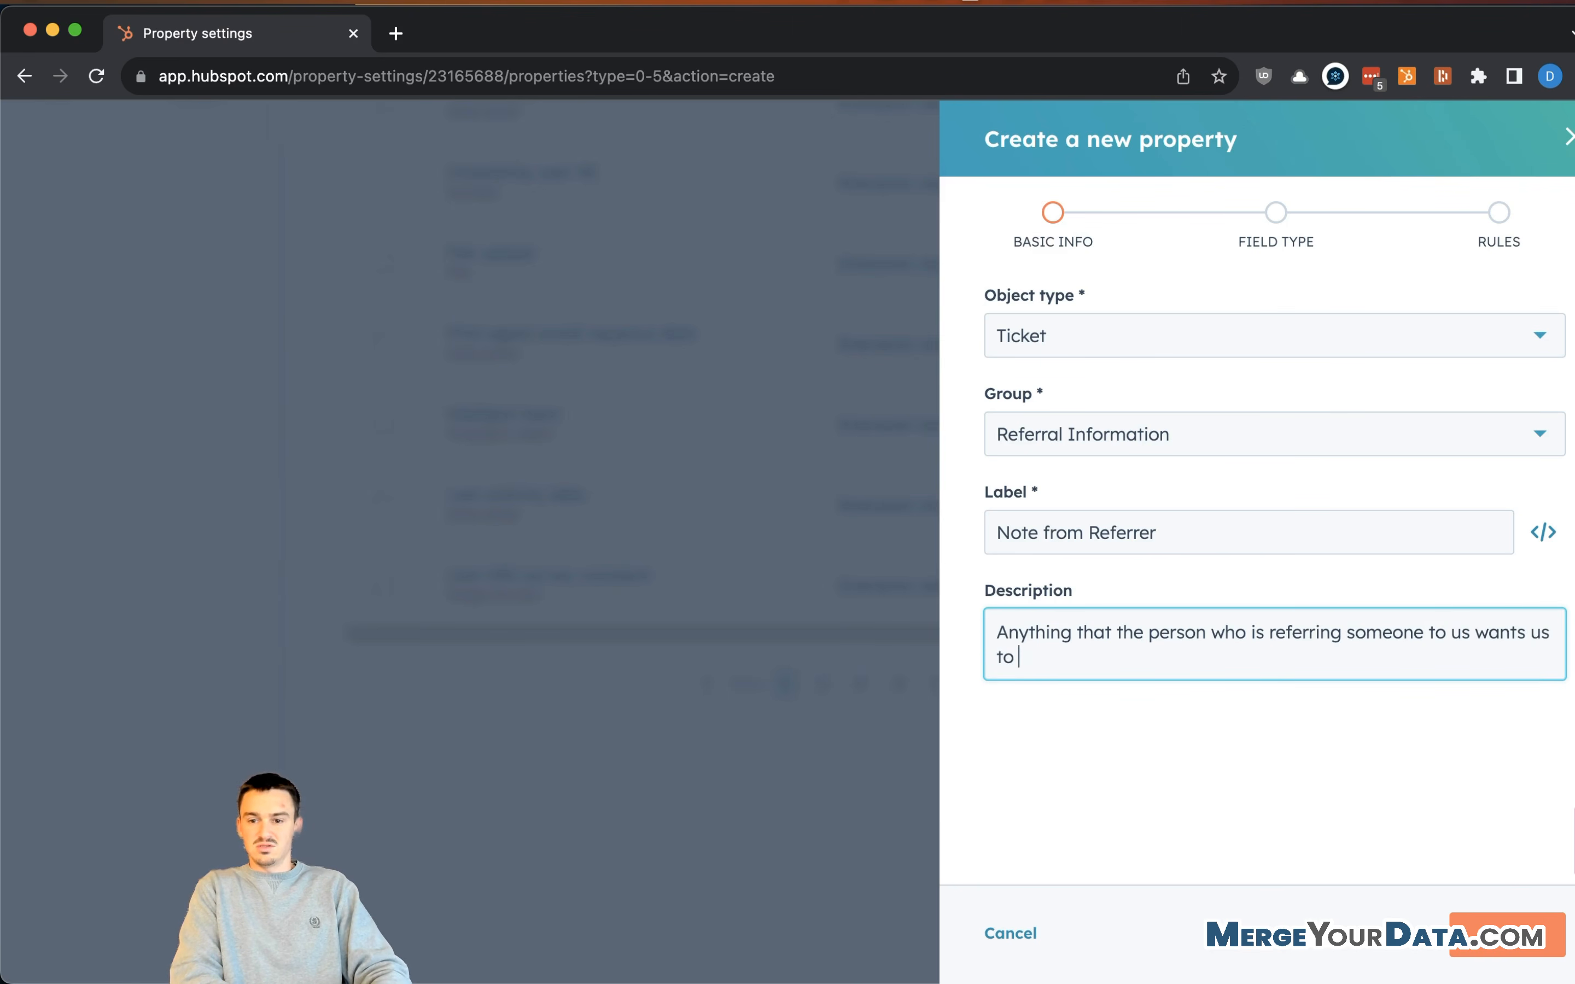
- Make it a Multi-line text field and create the property
click(1504, 937)
click(1165, 381)
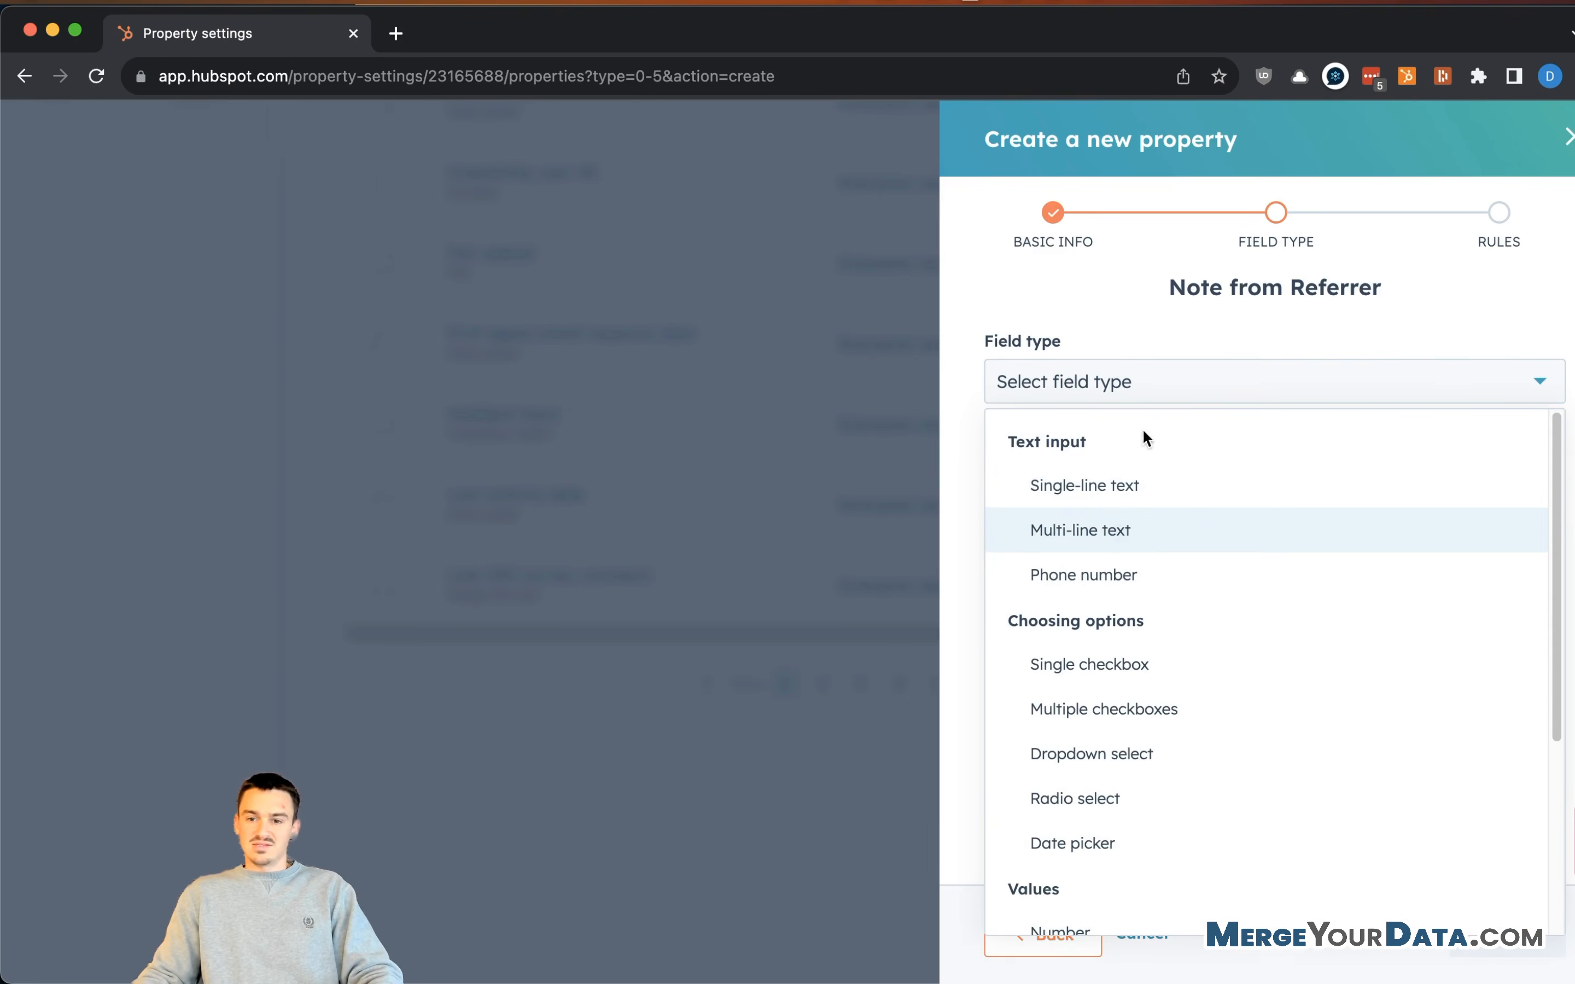
click(1154, 517)
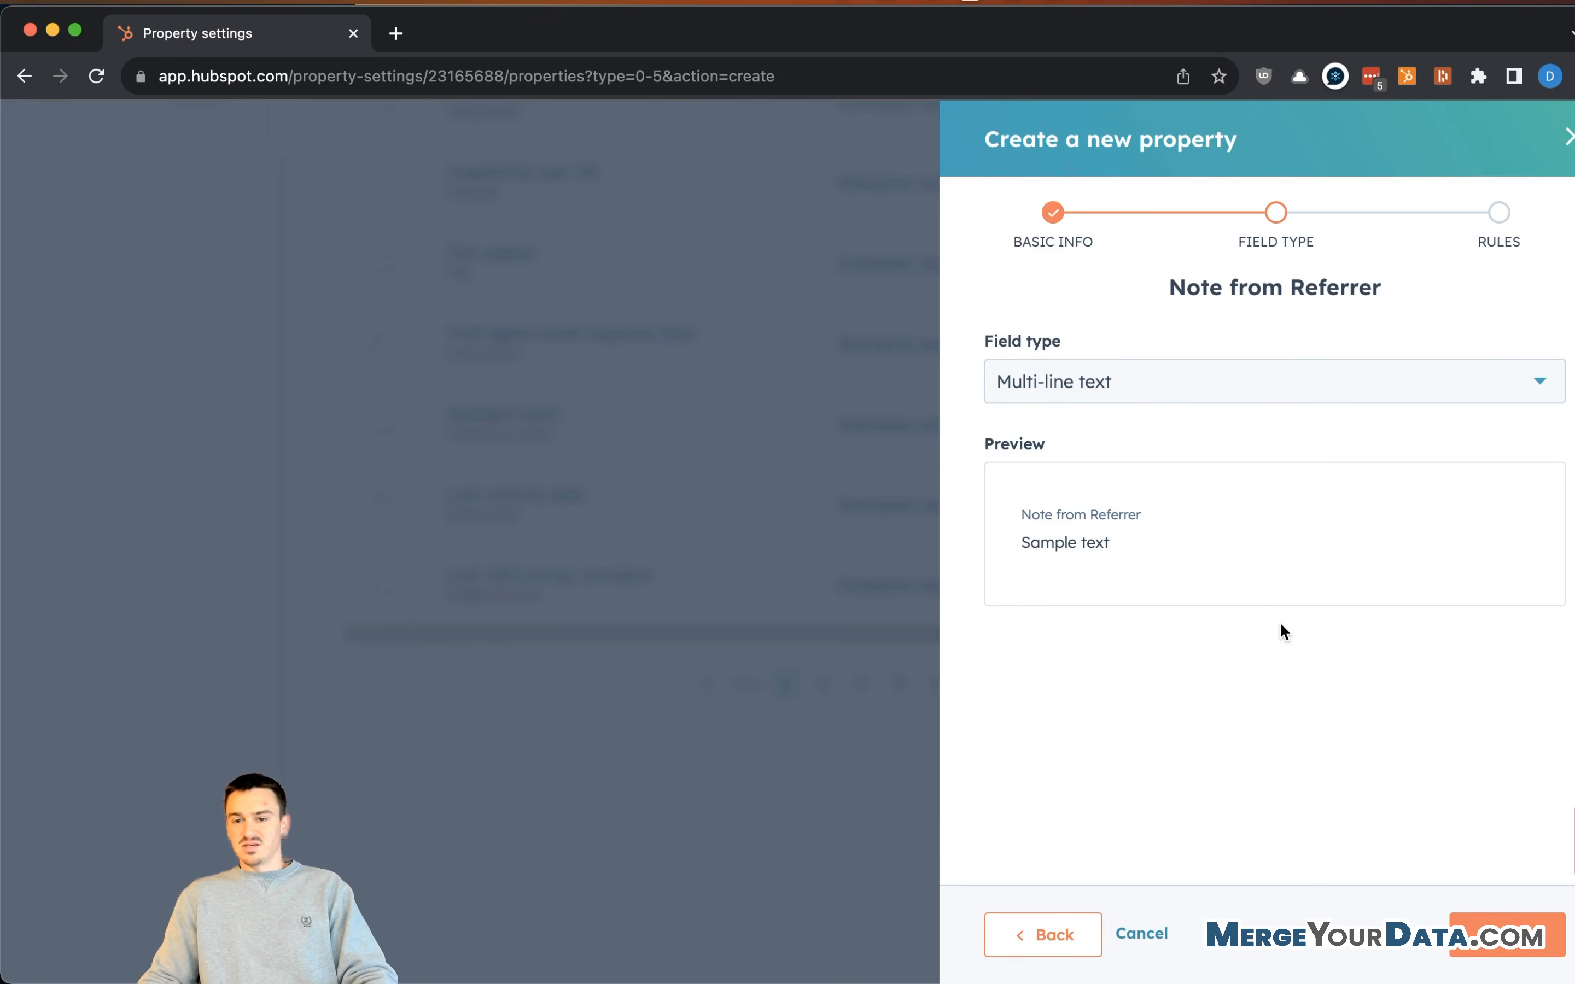
click(1504, 938)
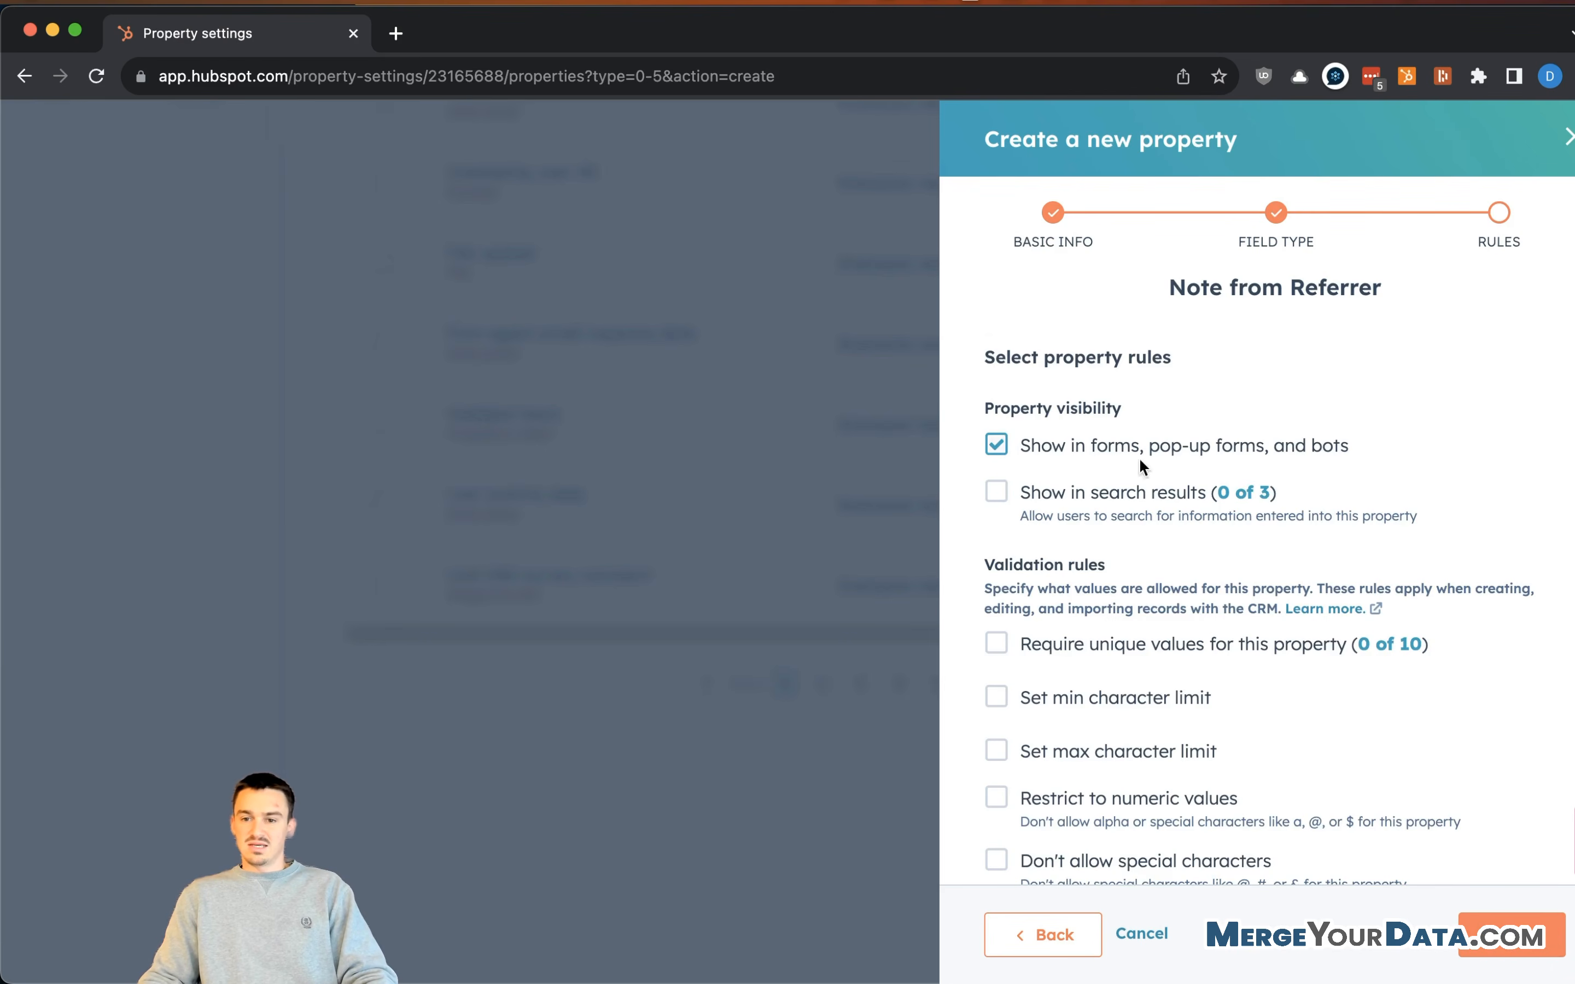
scroll(1139, 459, down, 2)
click(1510, 936)
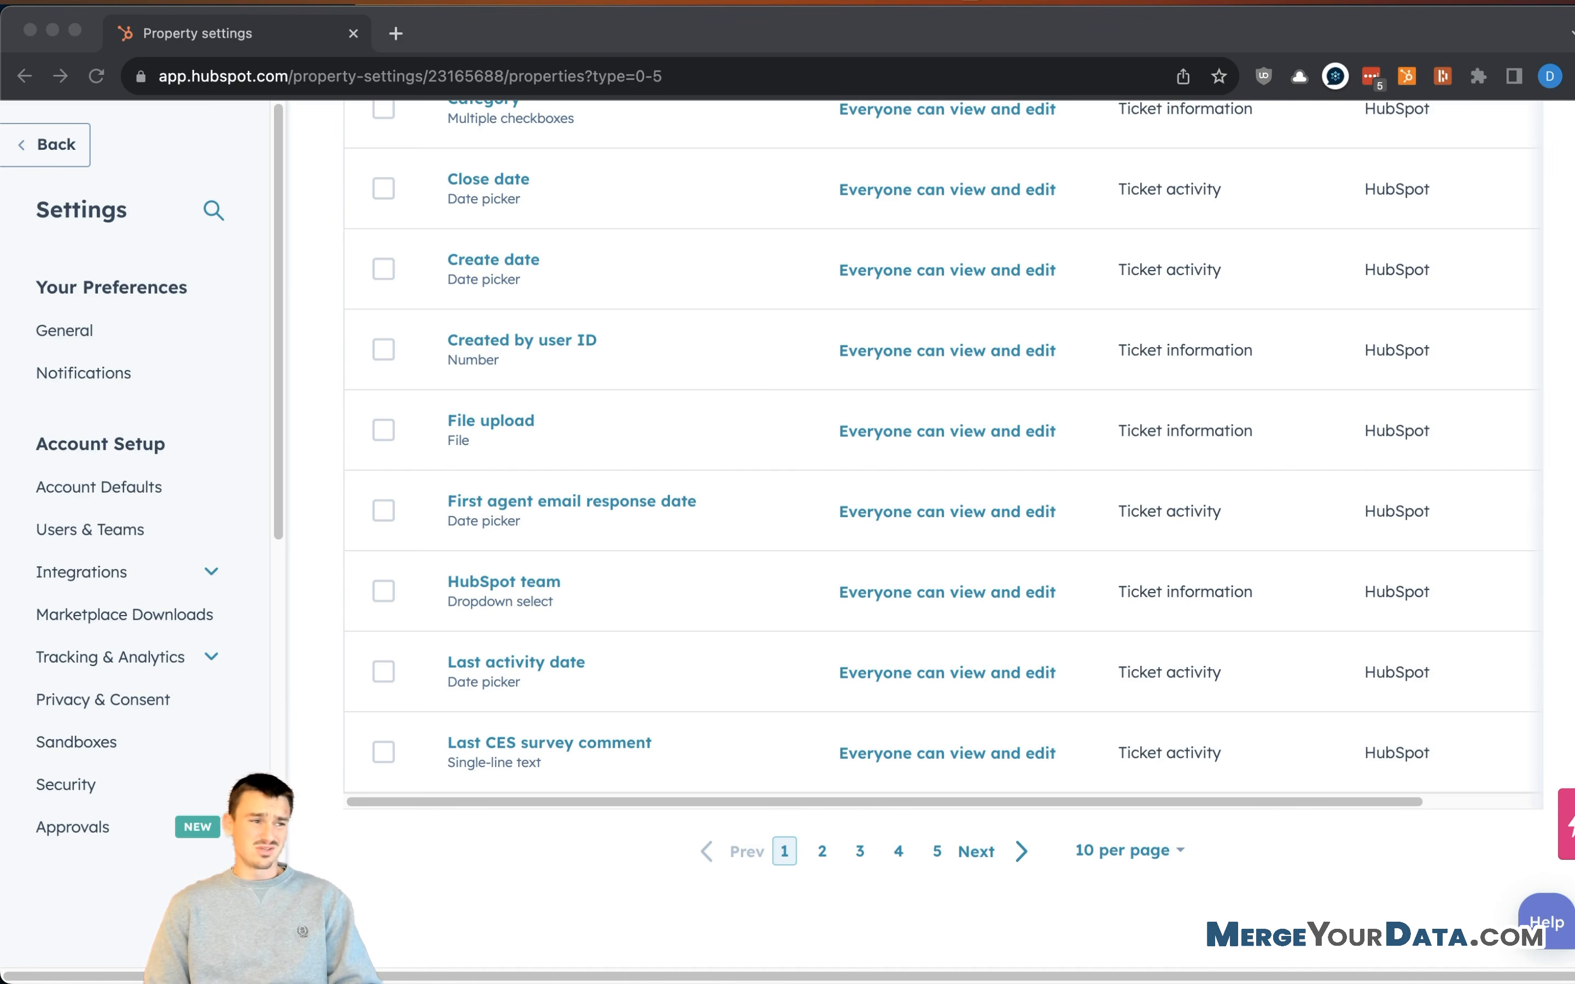
scroll(961, 648, up, 10)
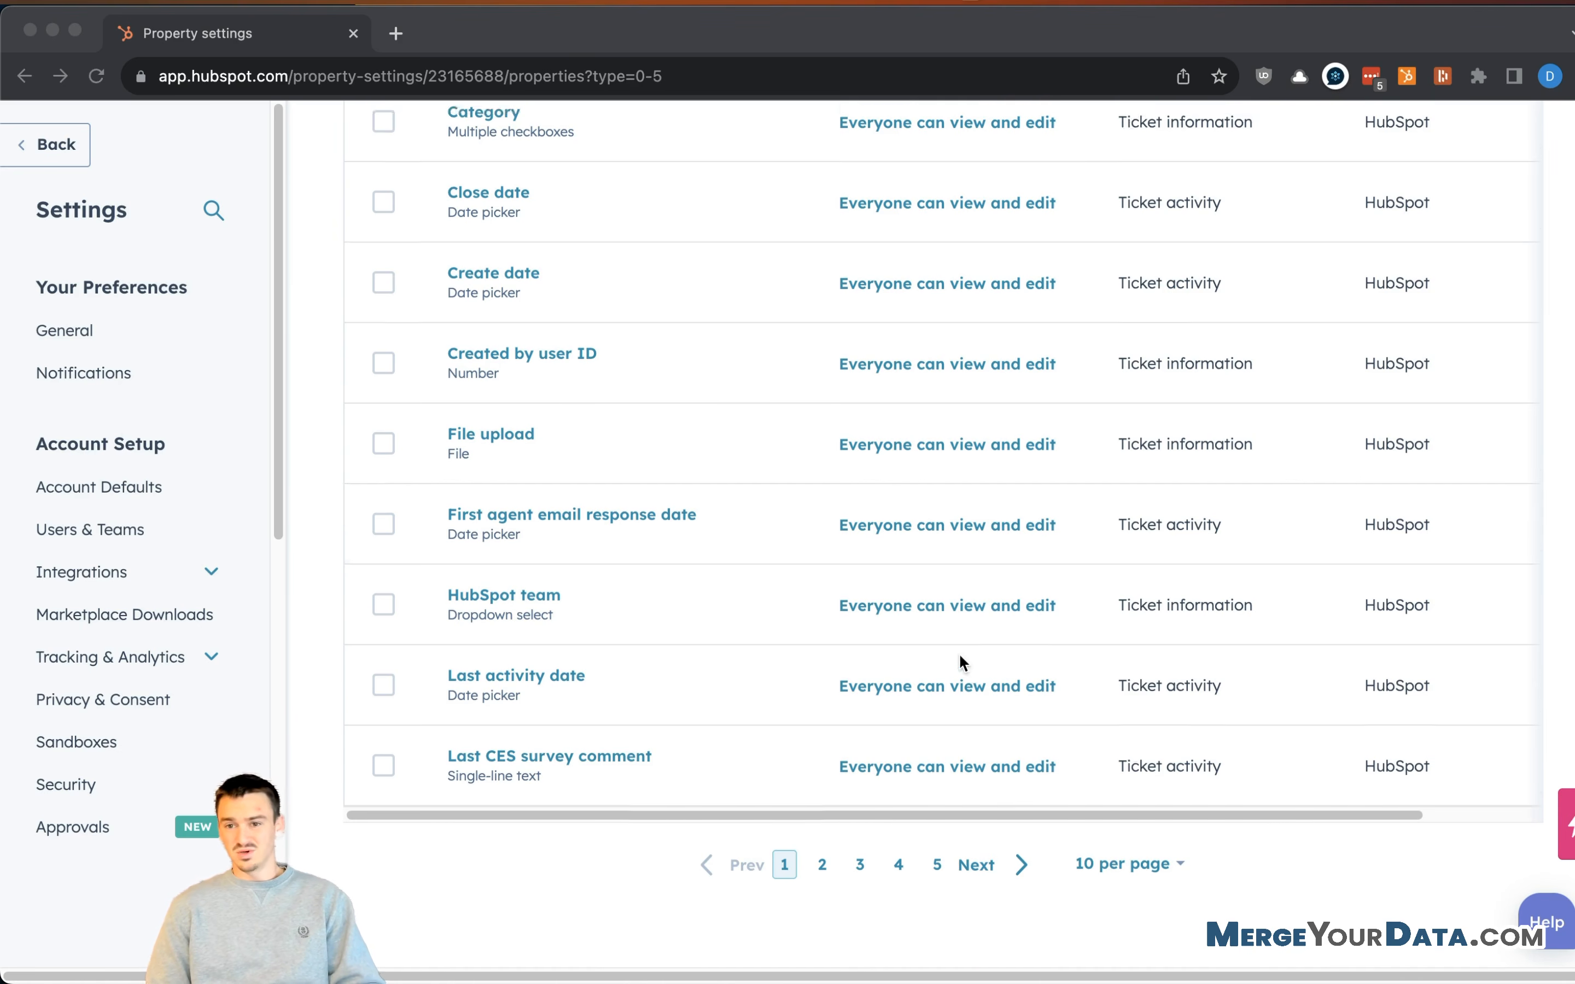
- Start a new ticket property labelled 'Referred By - Email' in the Referral Information group
scroll(1237, 574, down, 1)
scroll(1269, 443, down, 8)
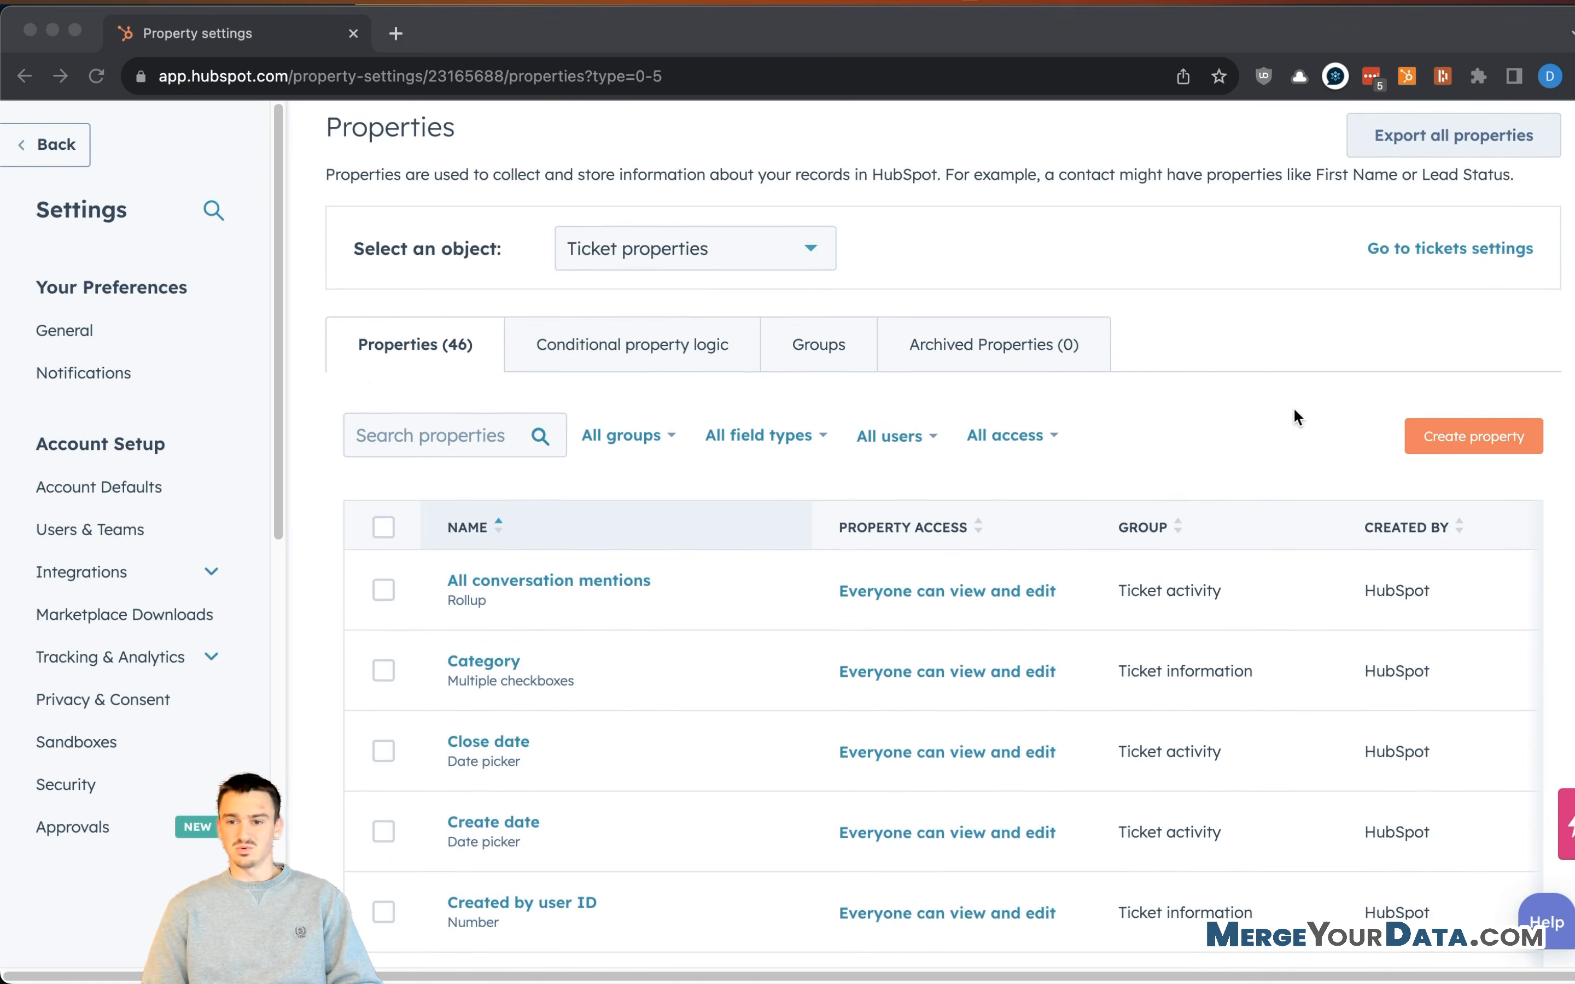
scroll(1334, 345, up, 5)
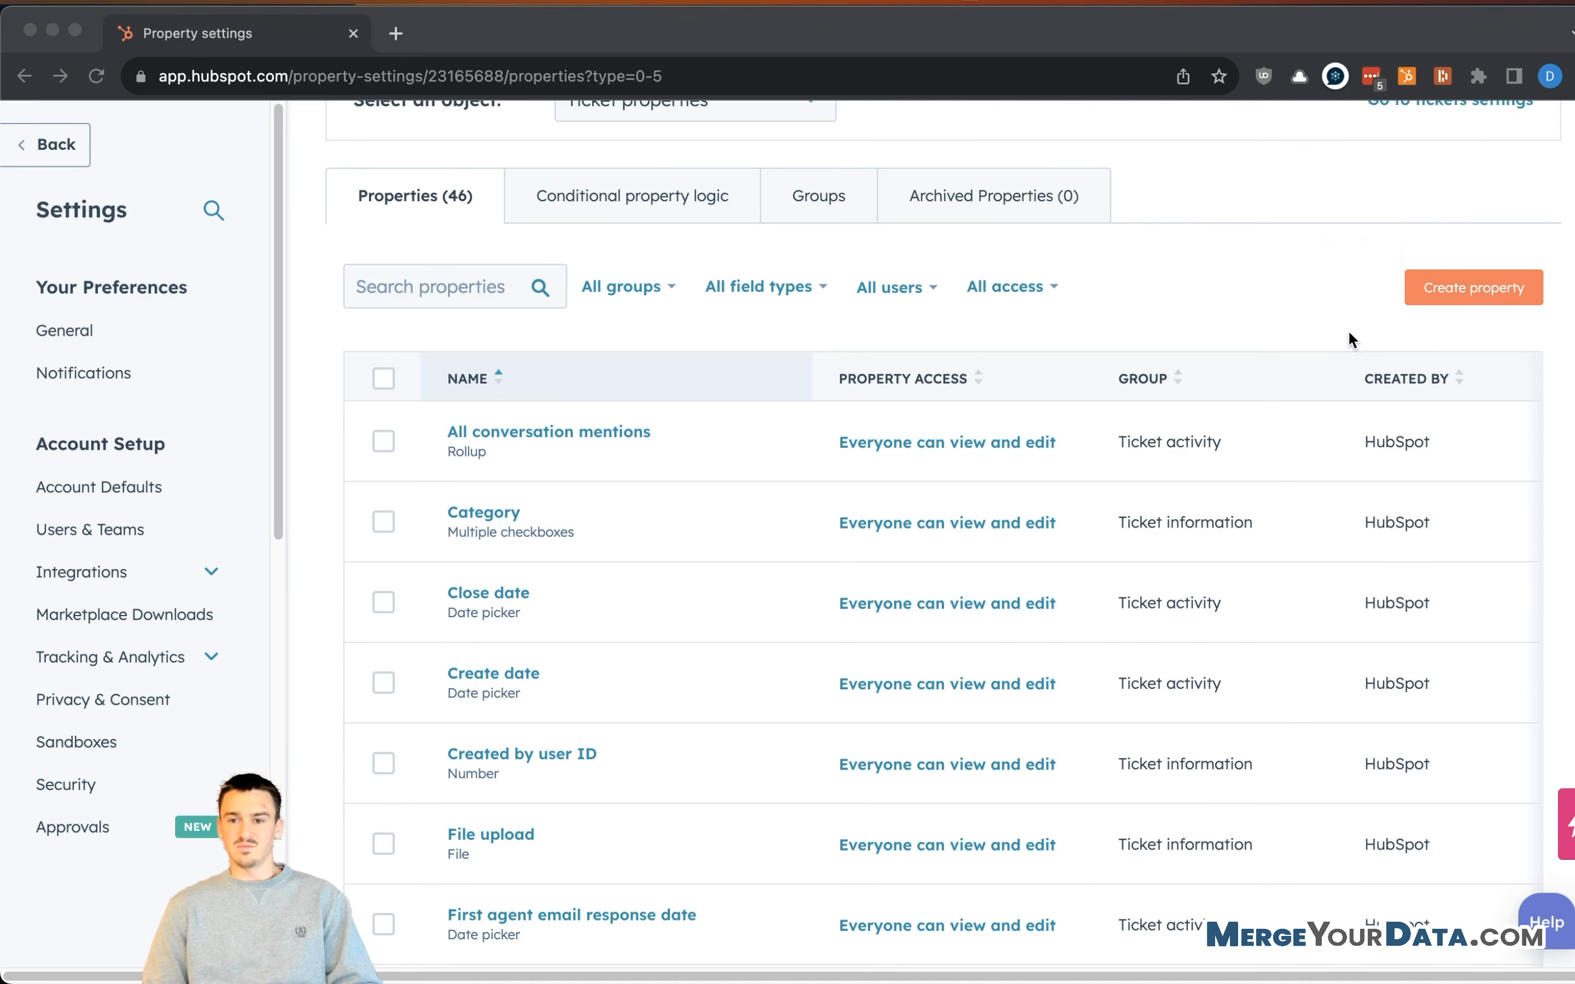
click(1353, 244)
click(1453, 293)
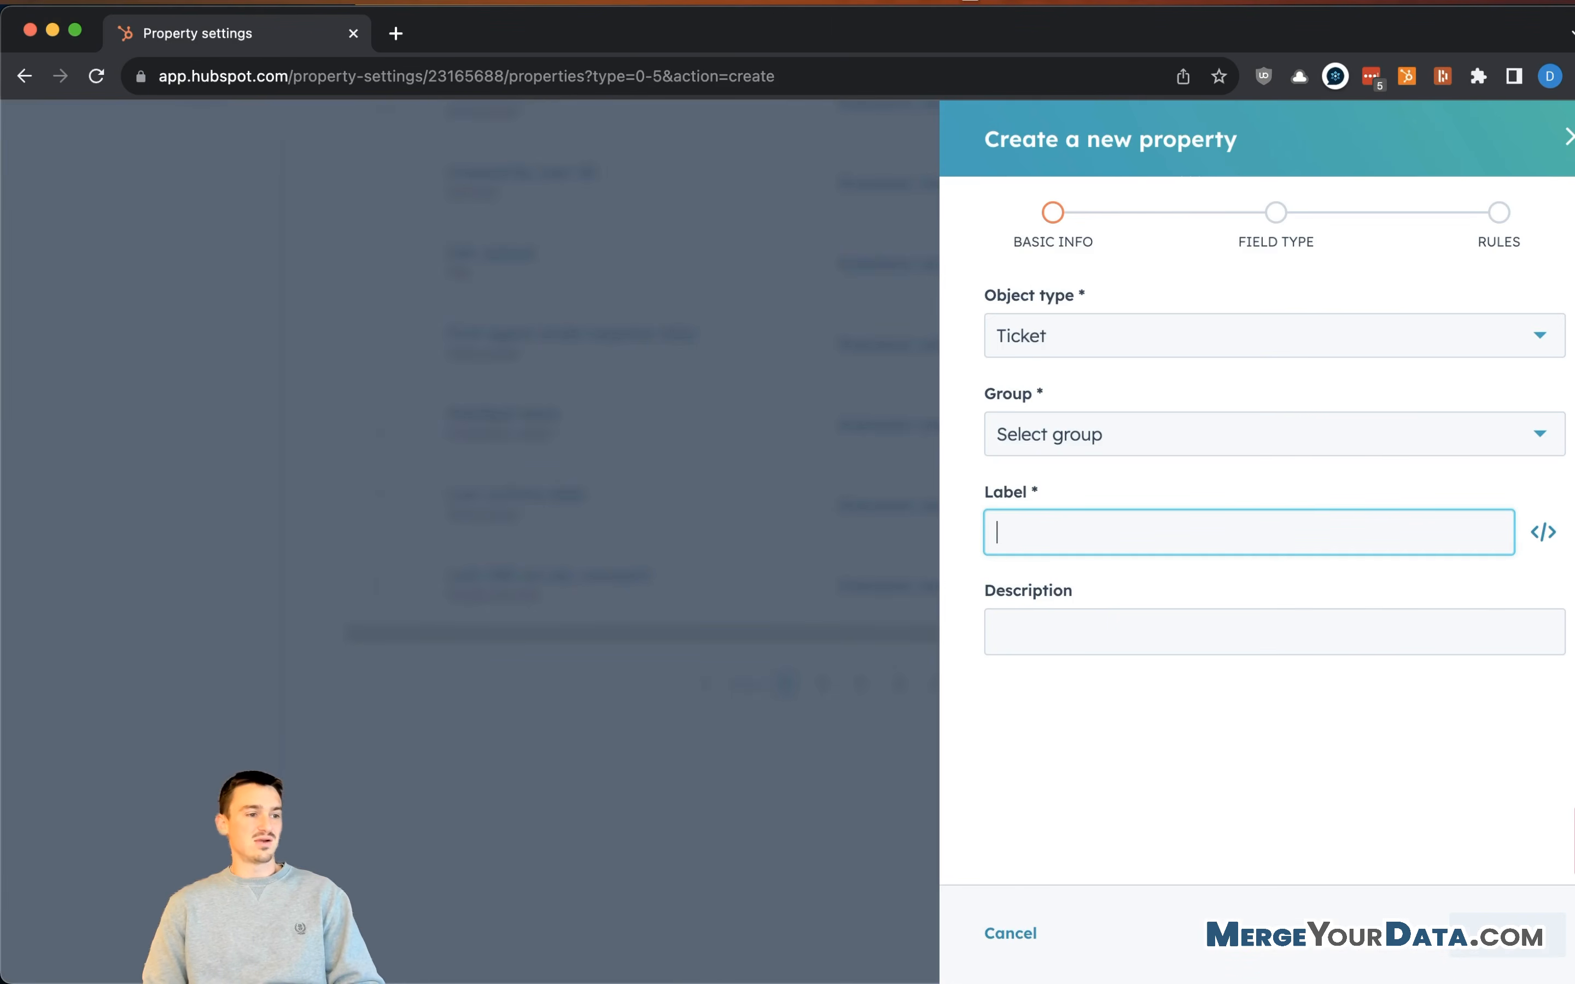
click(1080, 435)
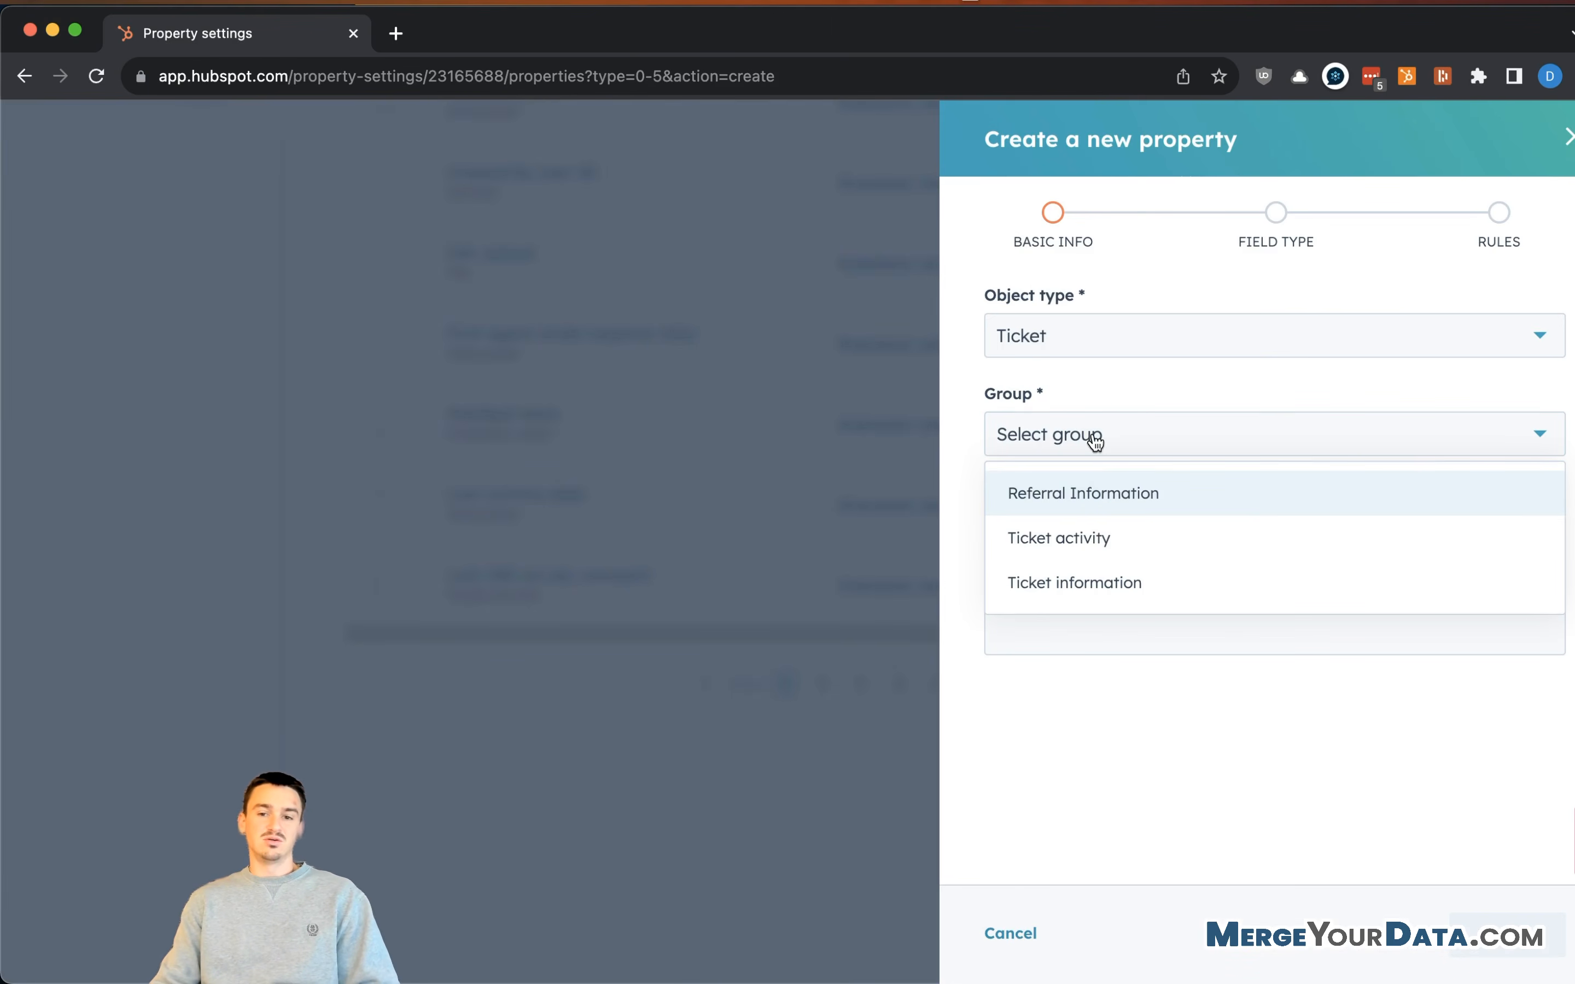
click(1144, 512)
click(1096, 523)
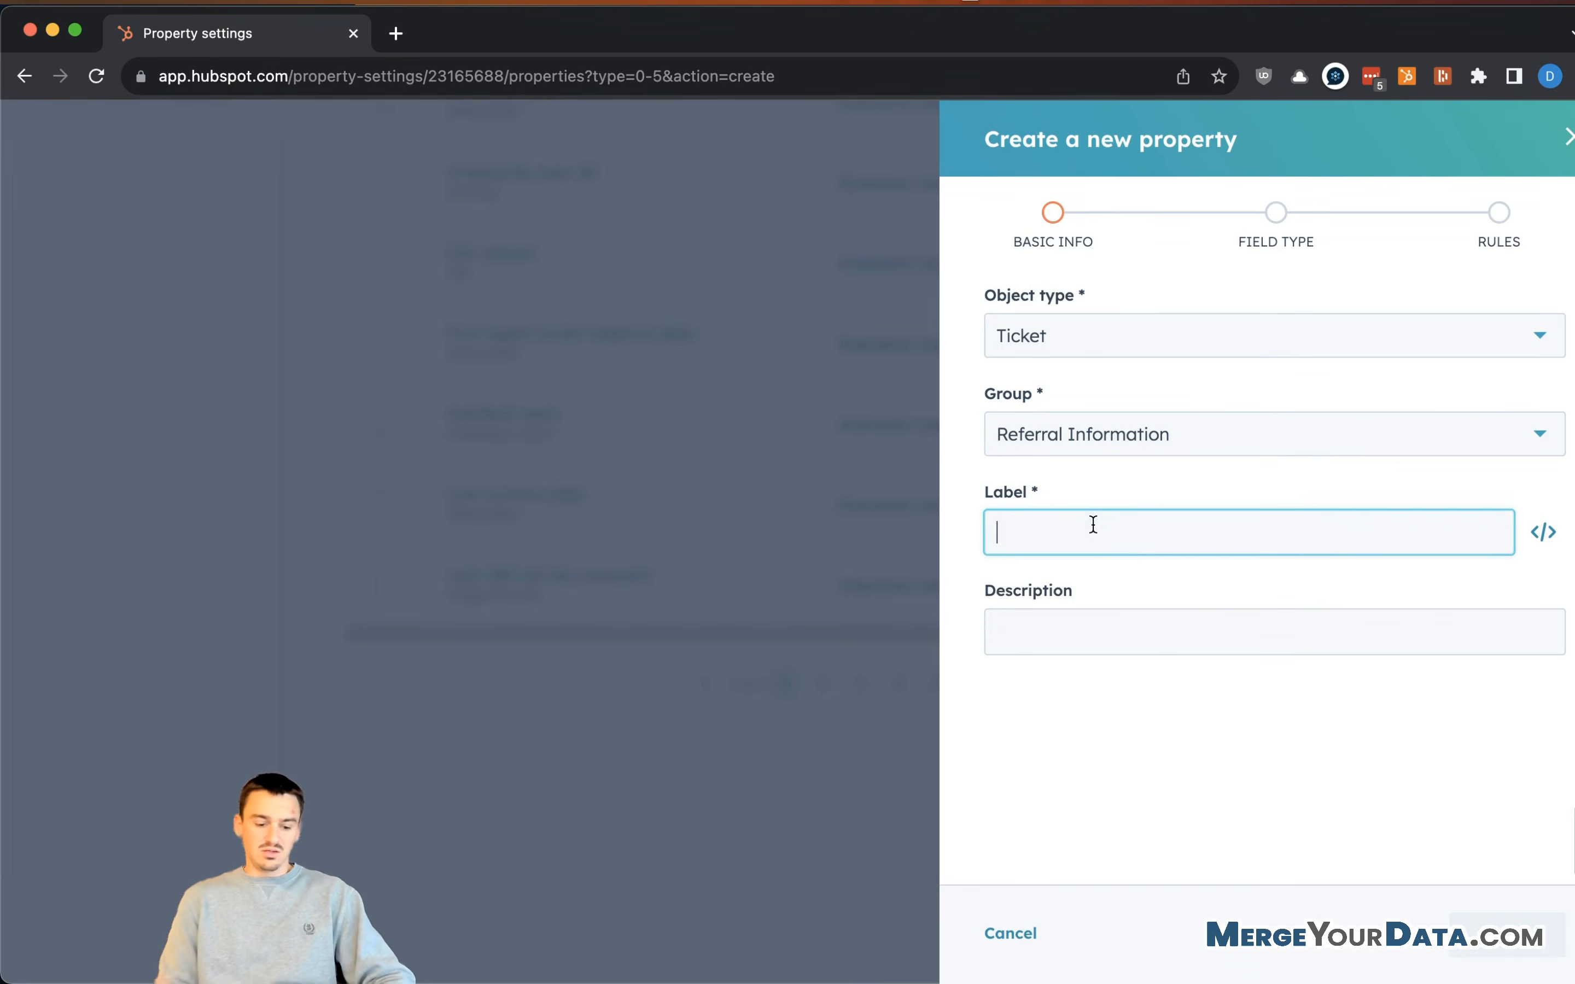
text(Referred)
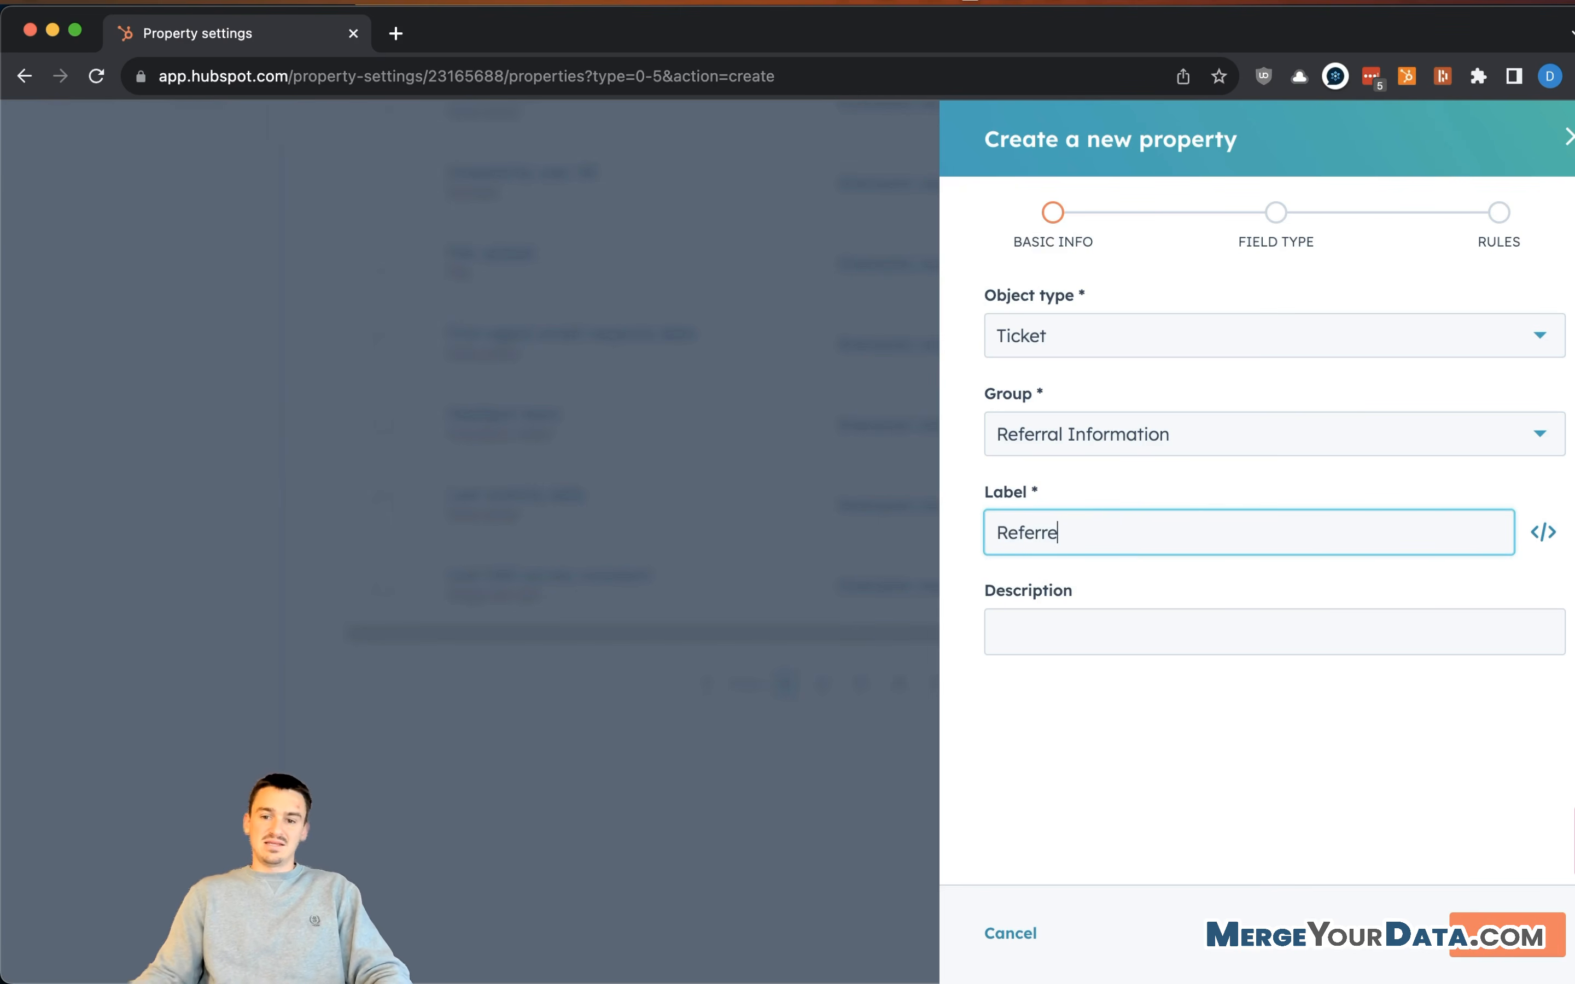
click(1569, 550)
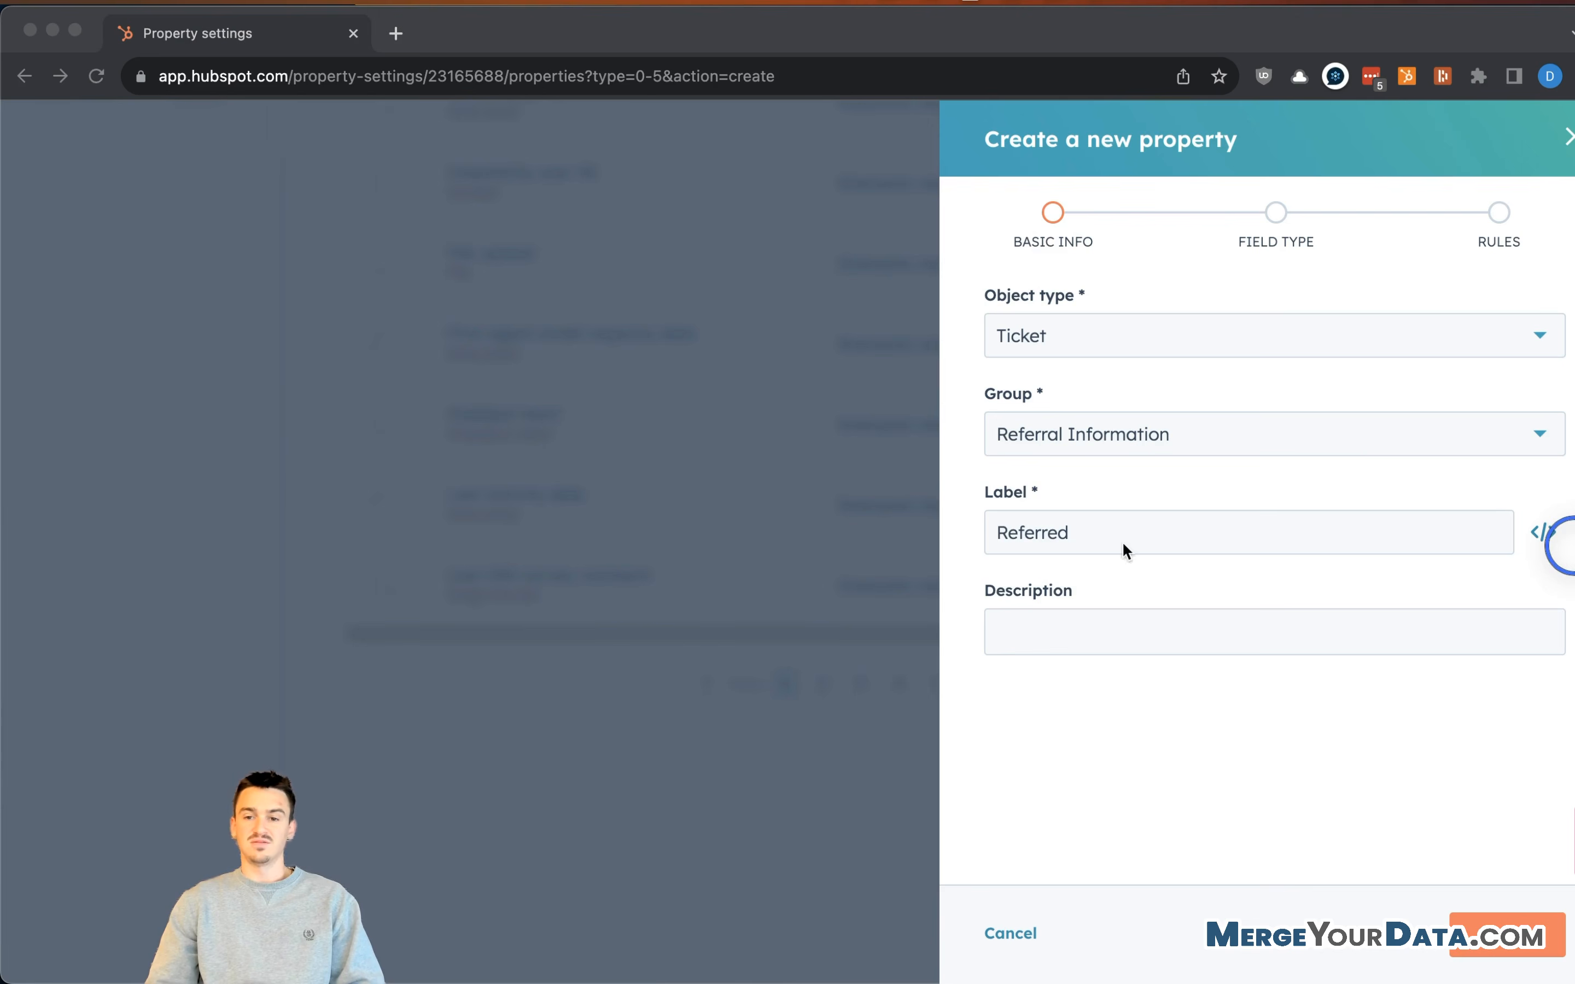
click(1151, 534)
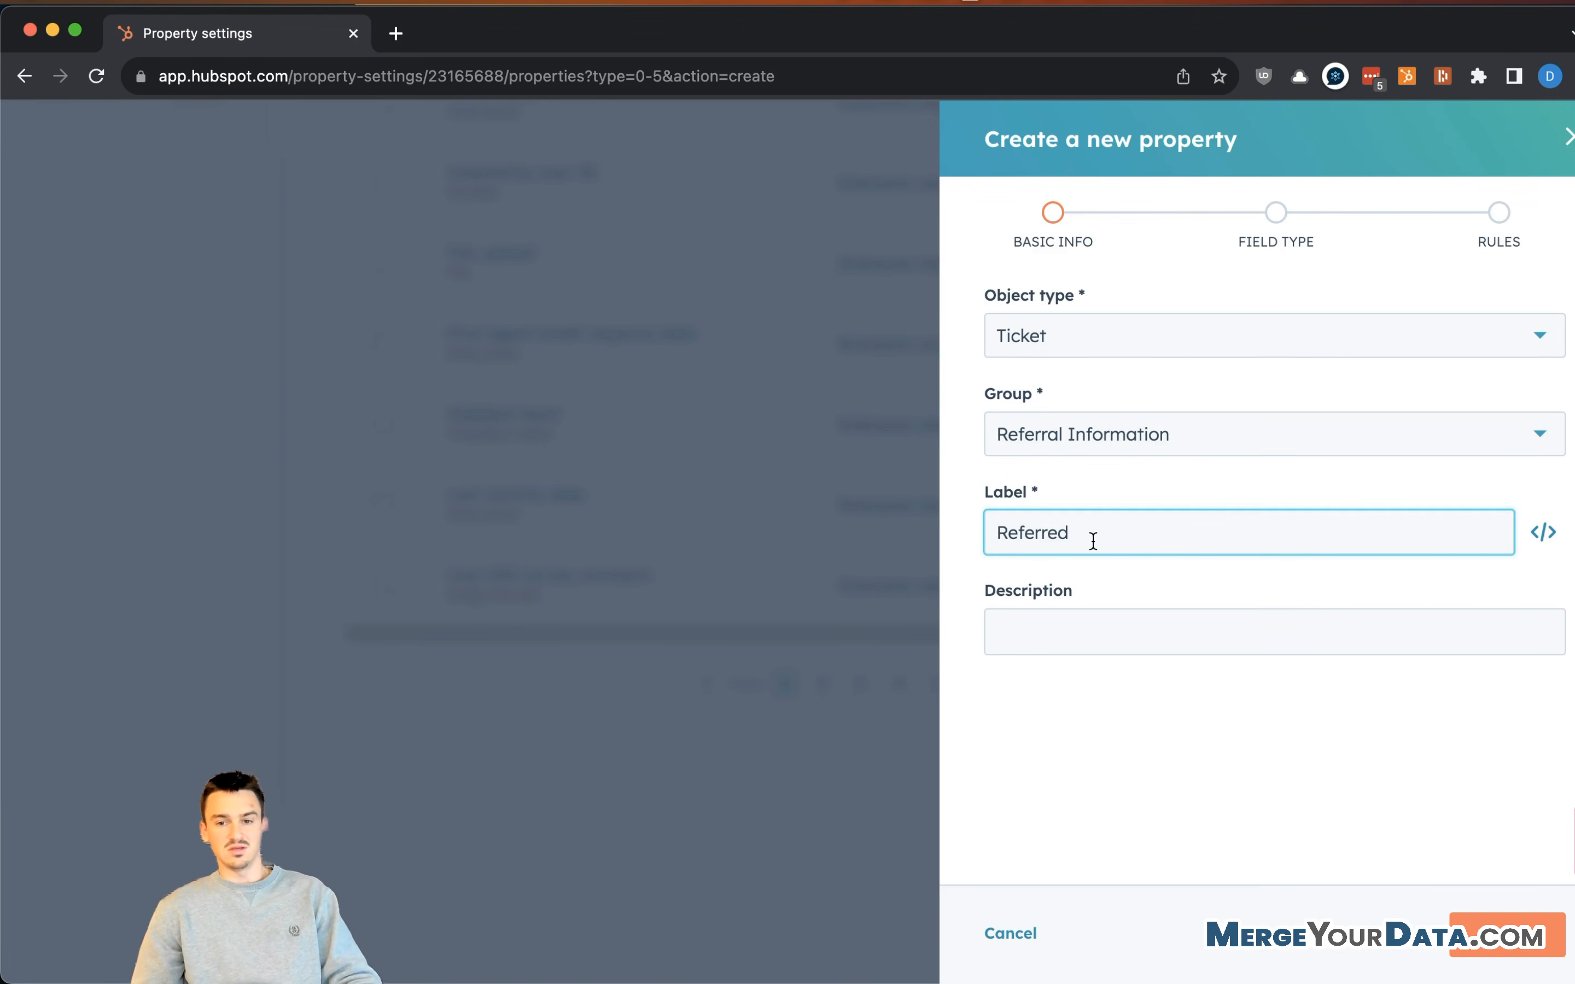
text(By)
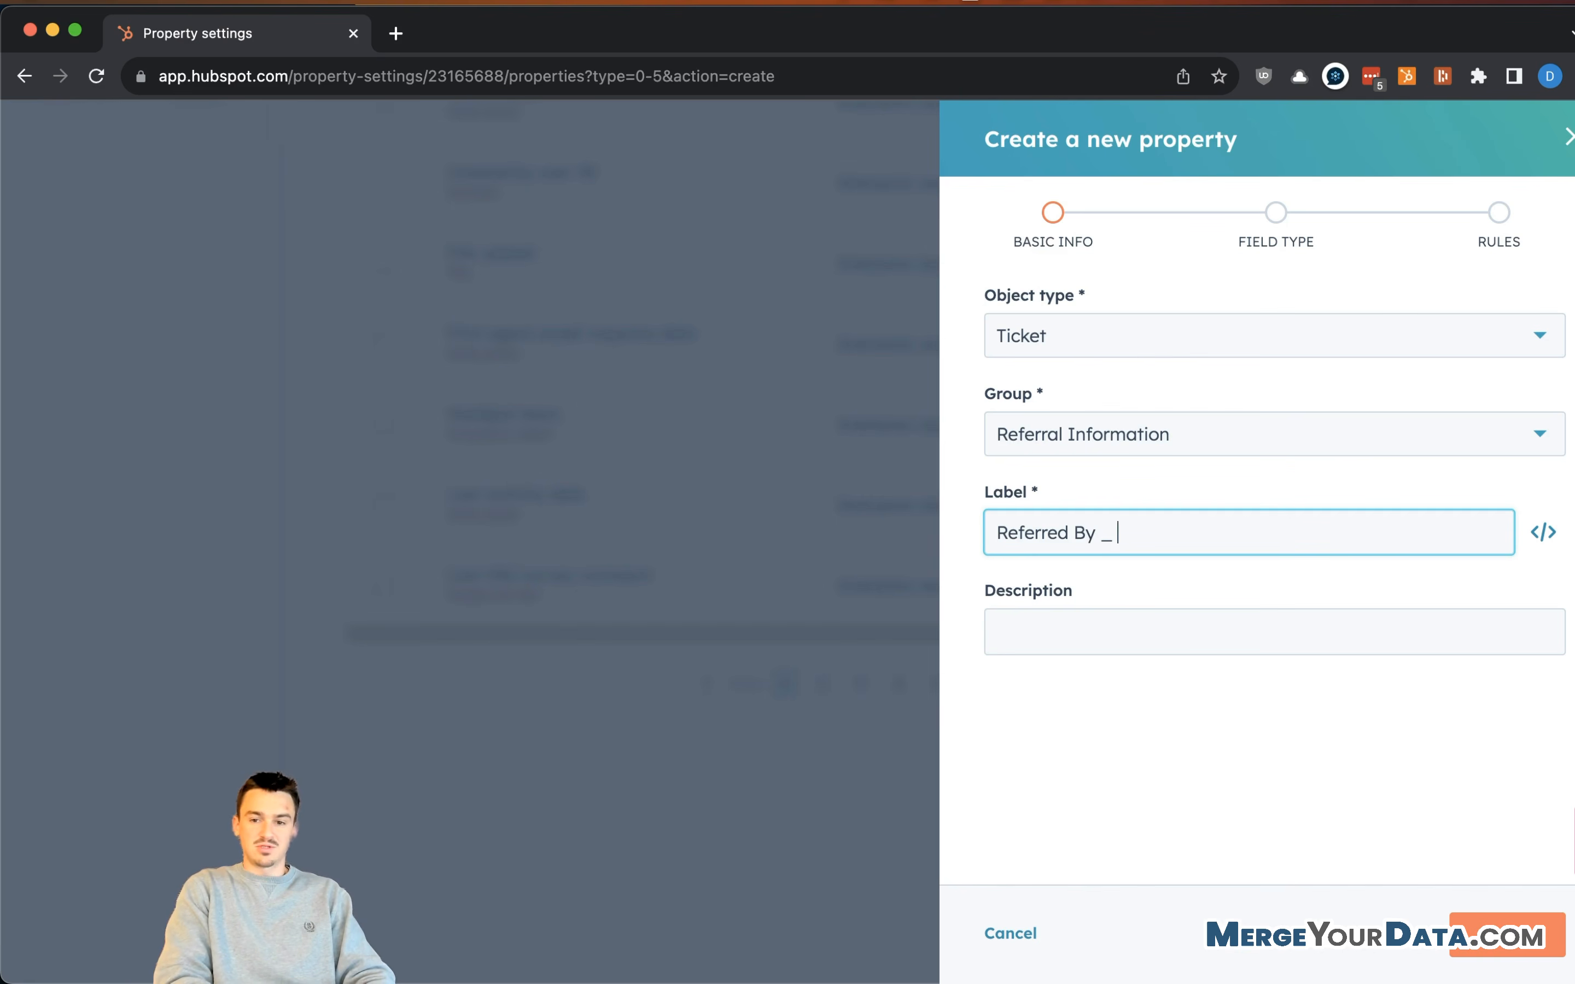
text( - Email)
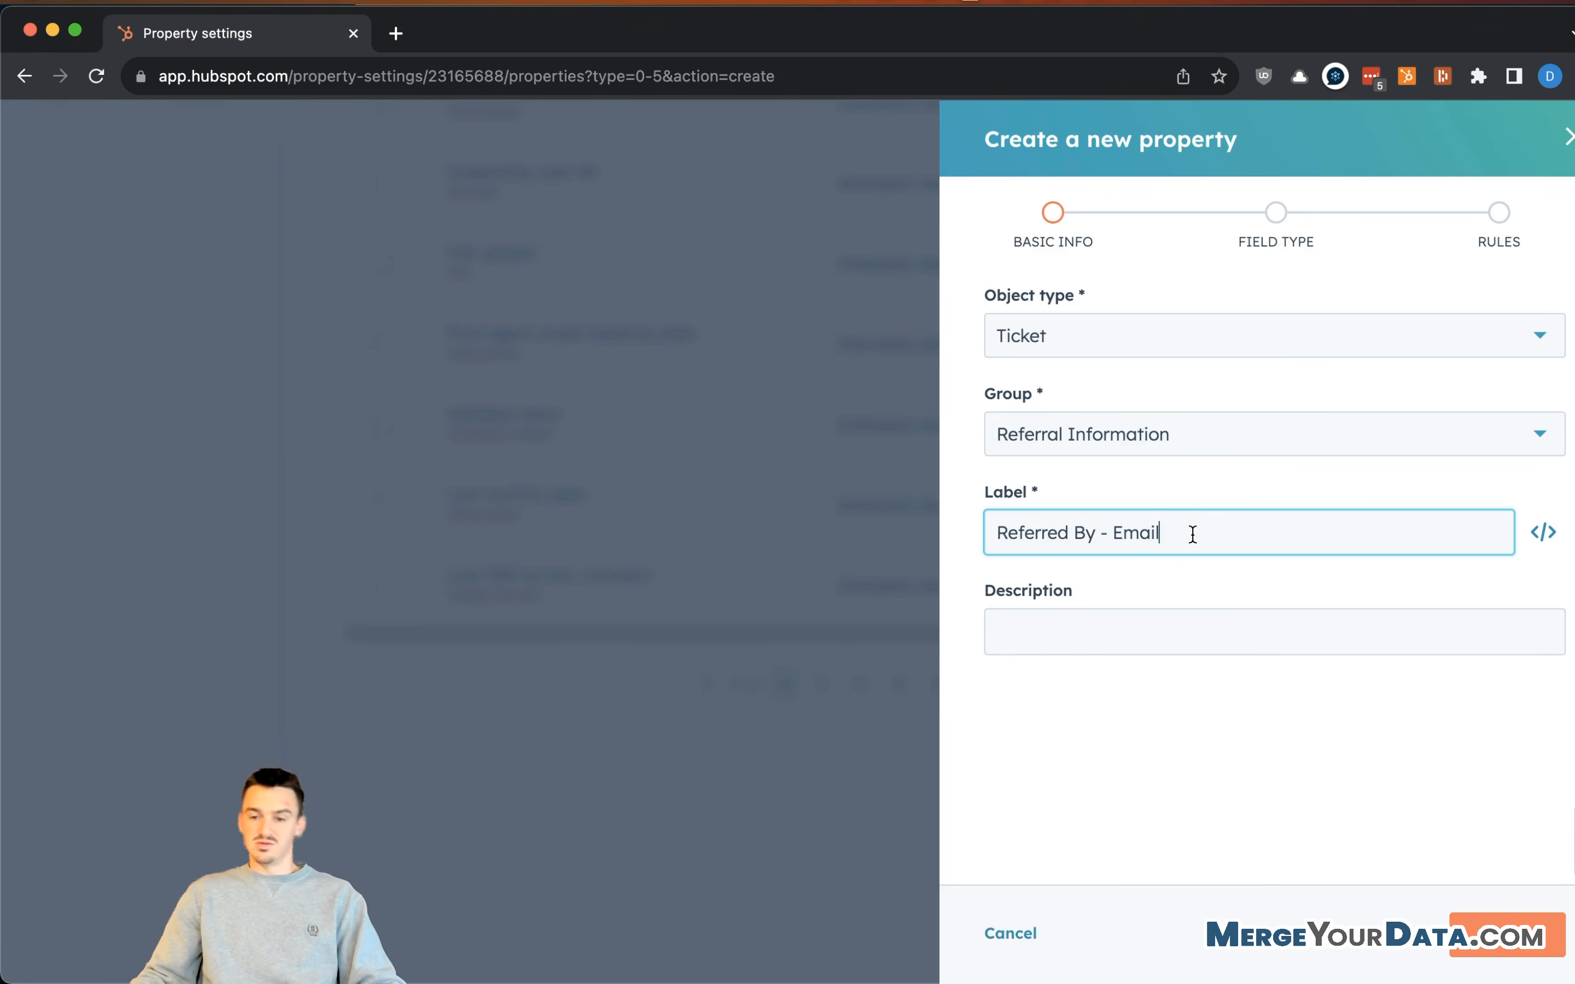
click(1170, 536)
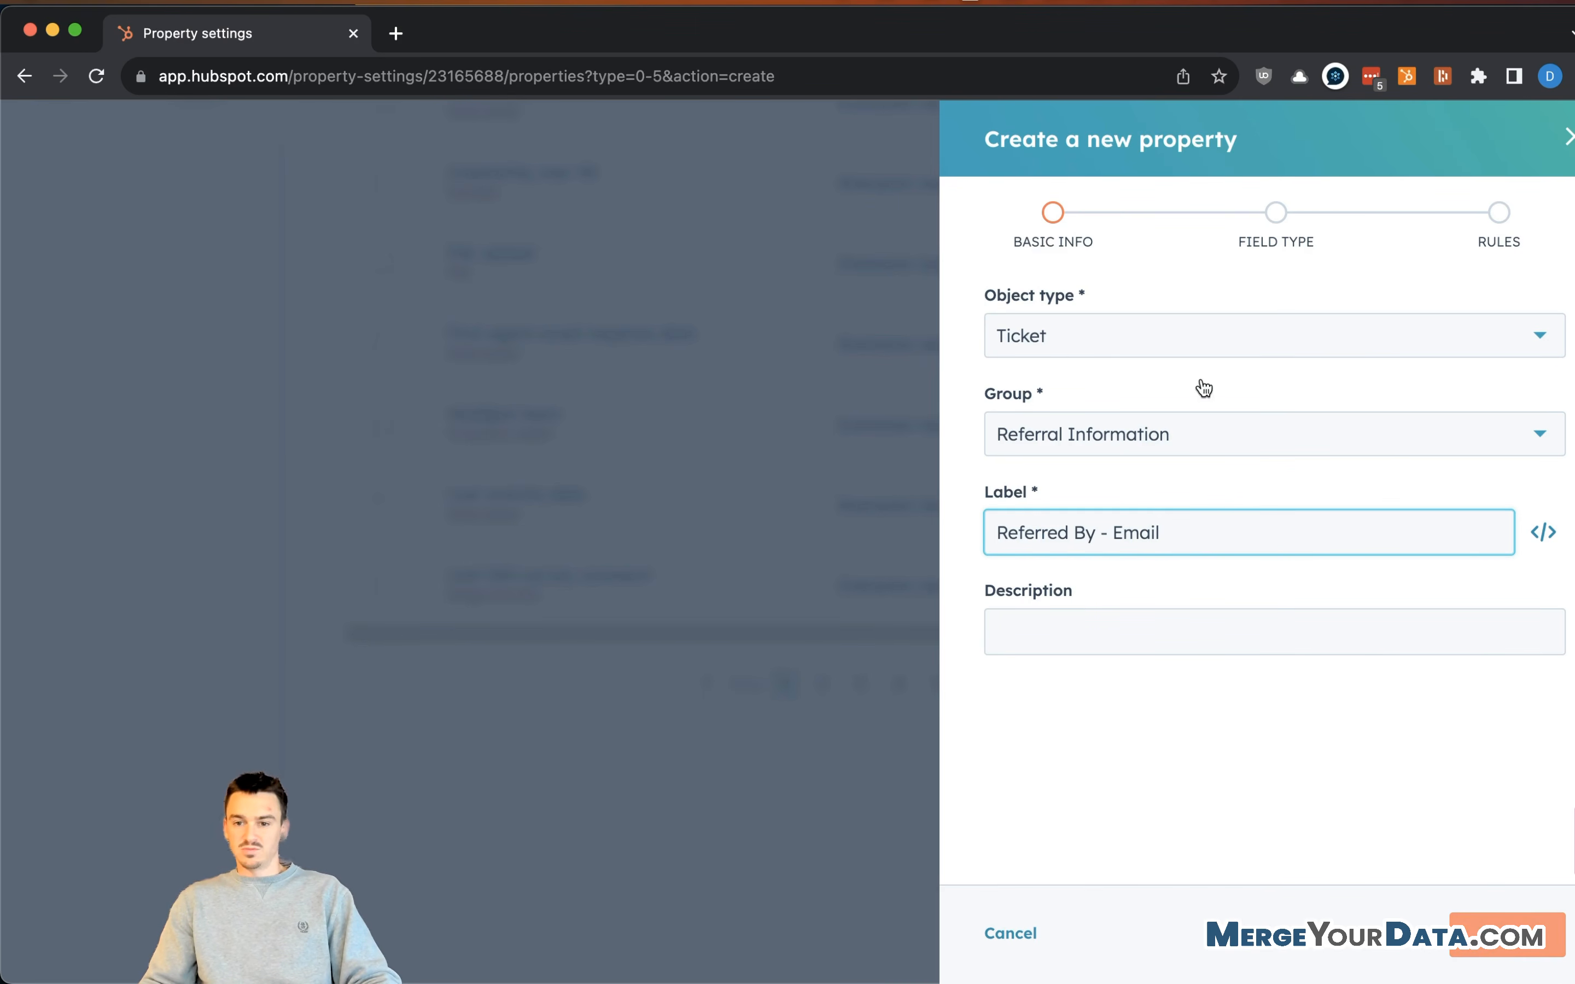
- Set it to Single-line text and create the property
key(Return)
click(1338, 397)
click(1108, 485)
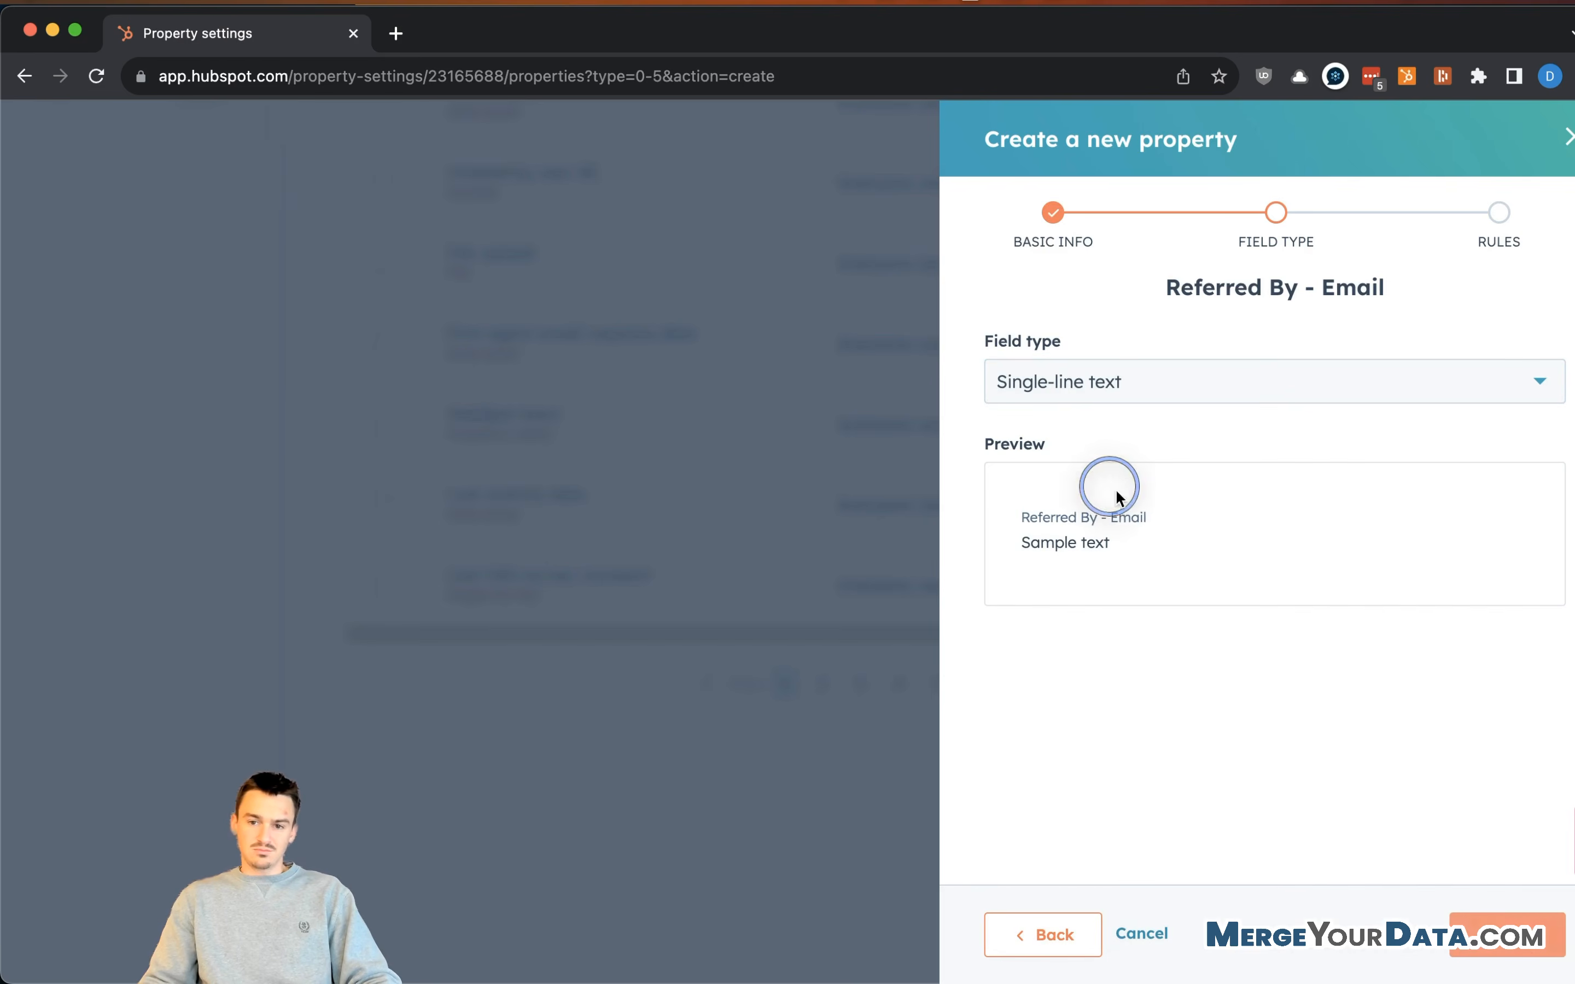
click(1517, 937)
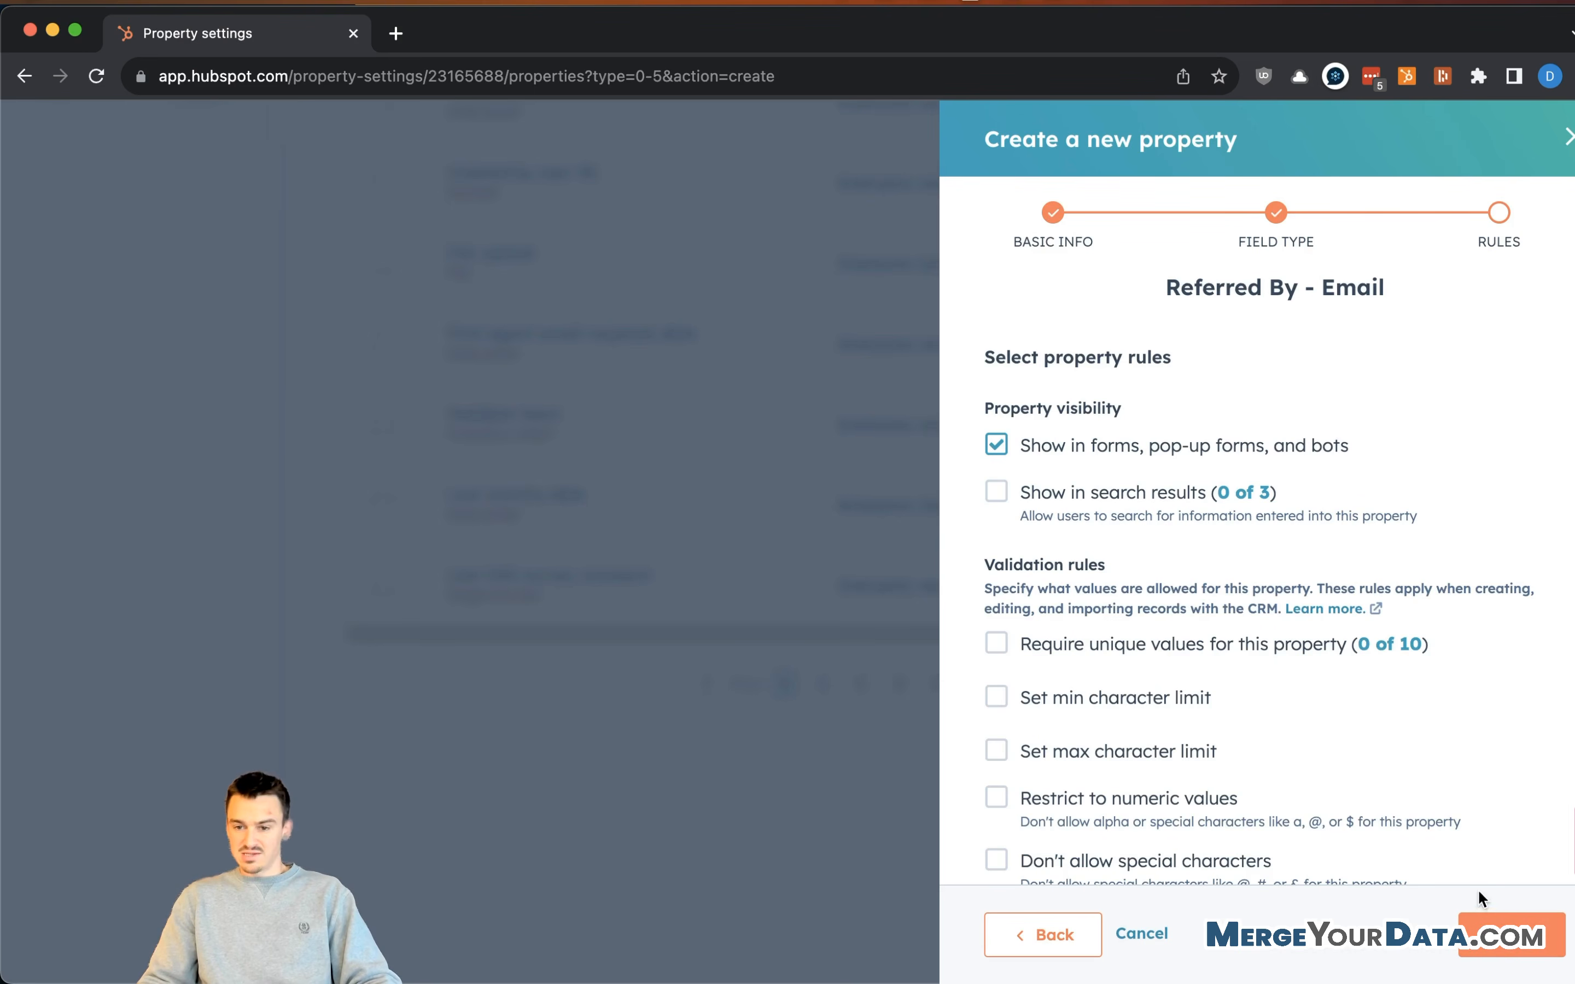
click(1511, 936)
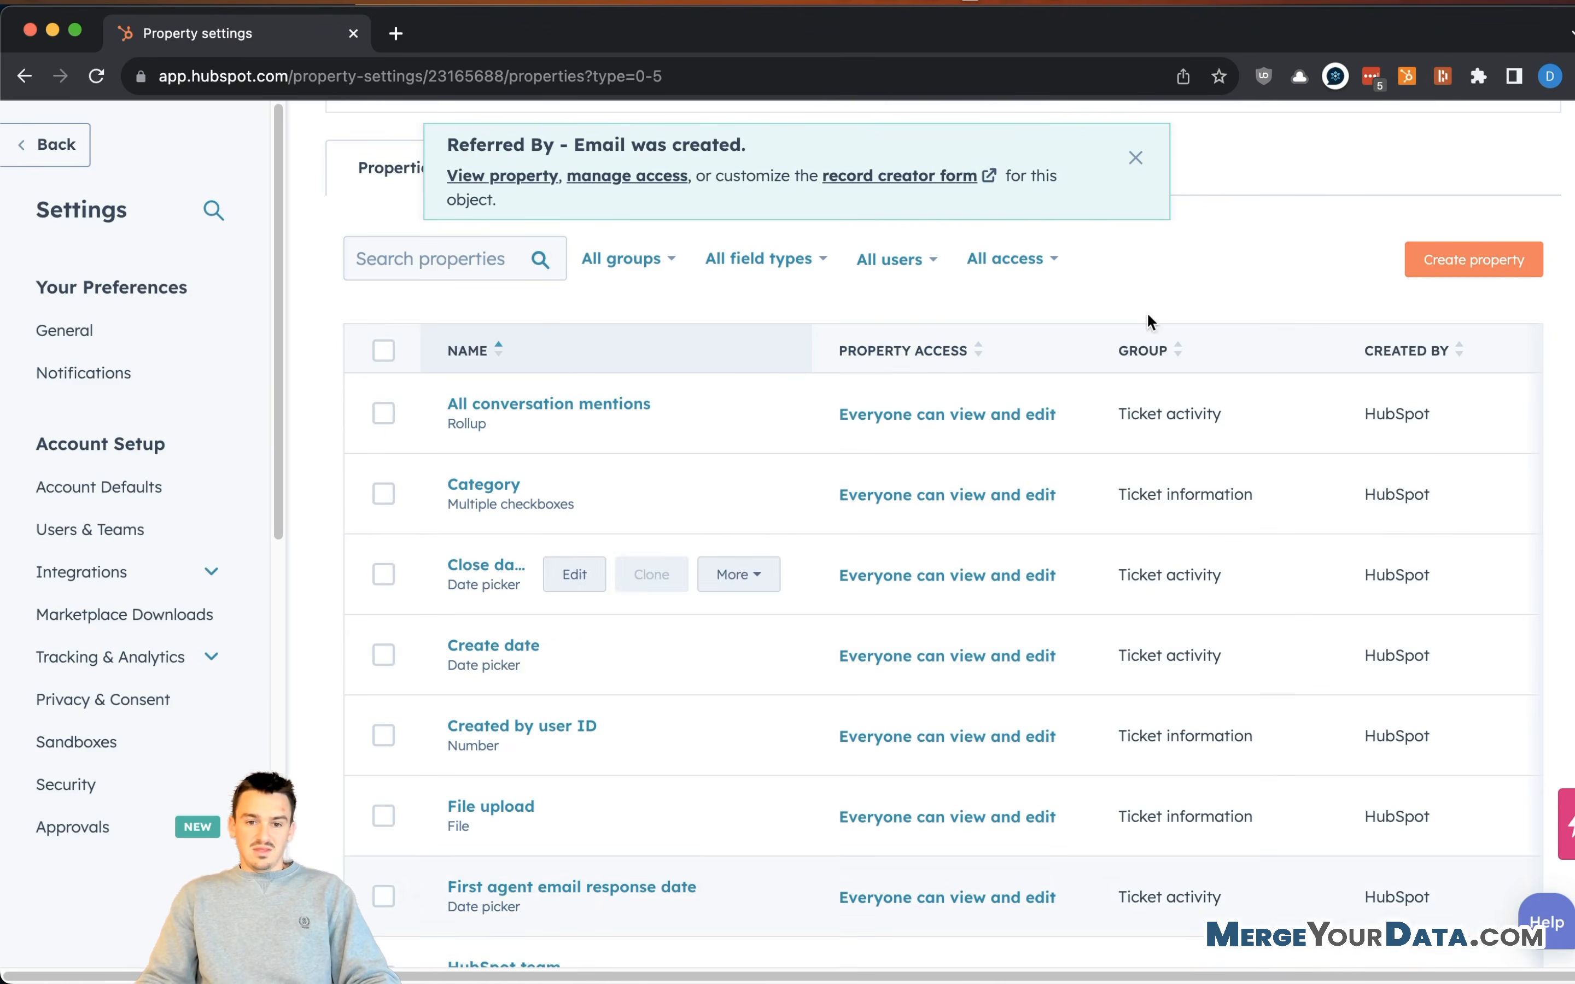
scroll(705, 339, up, 1)
scroll(708, 346, up, 3)
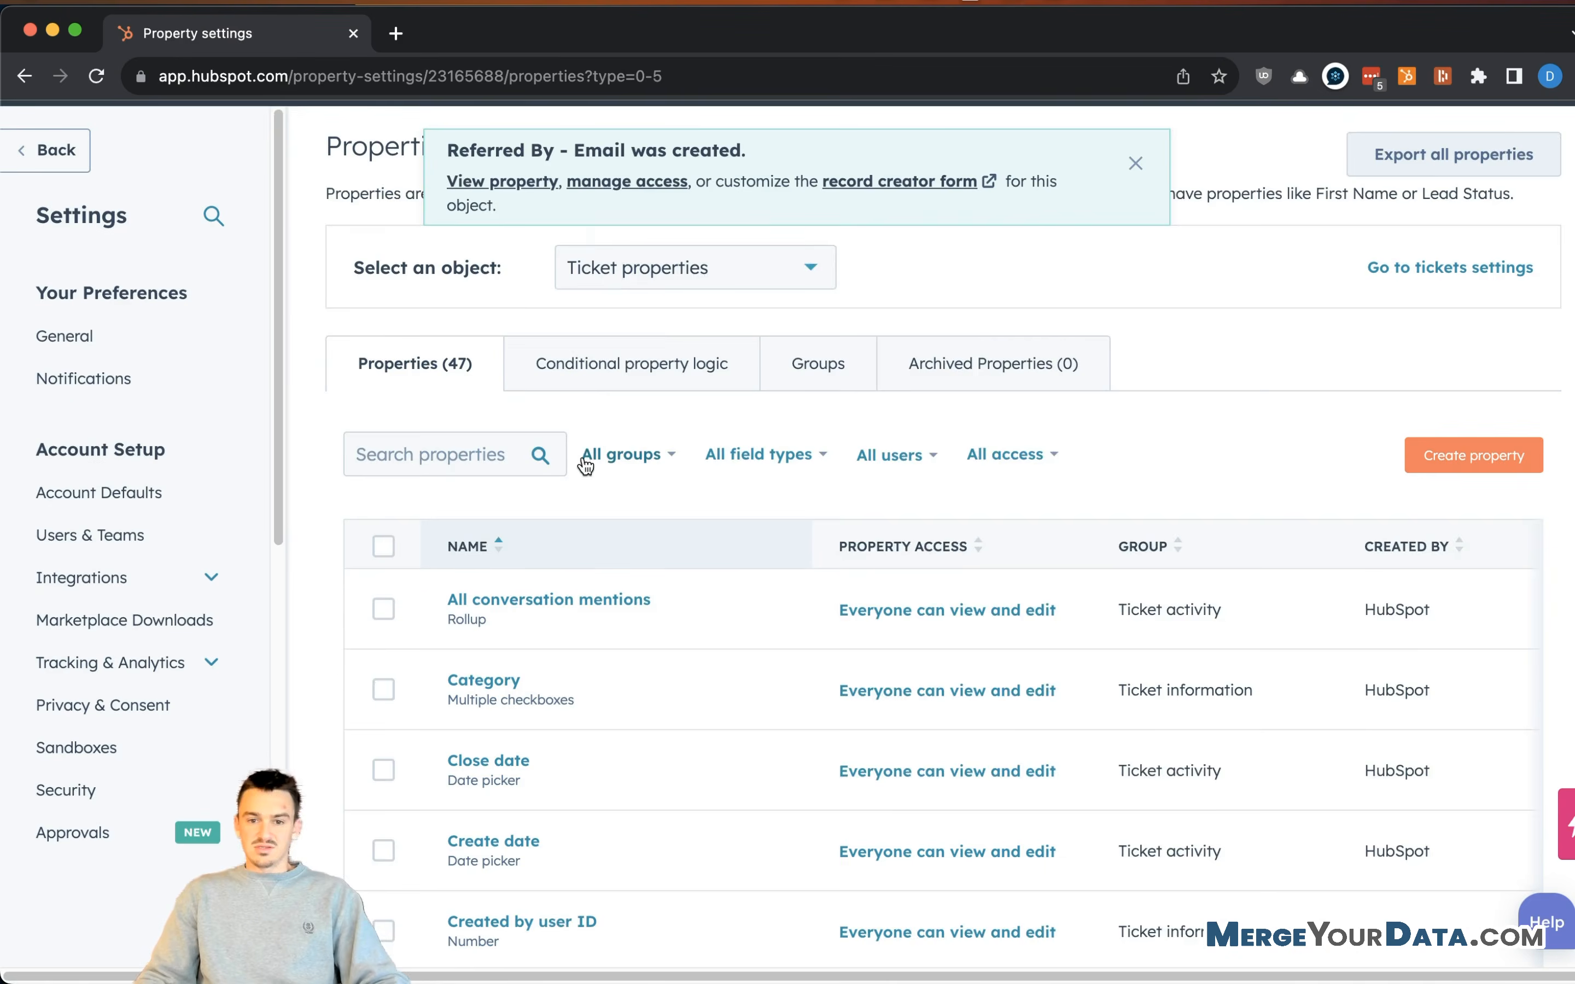
click(578, 659)
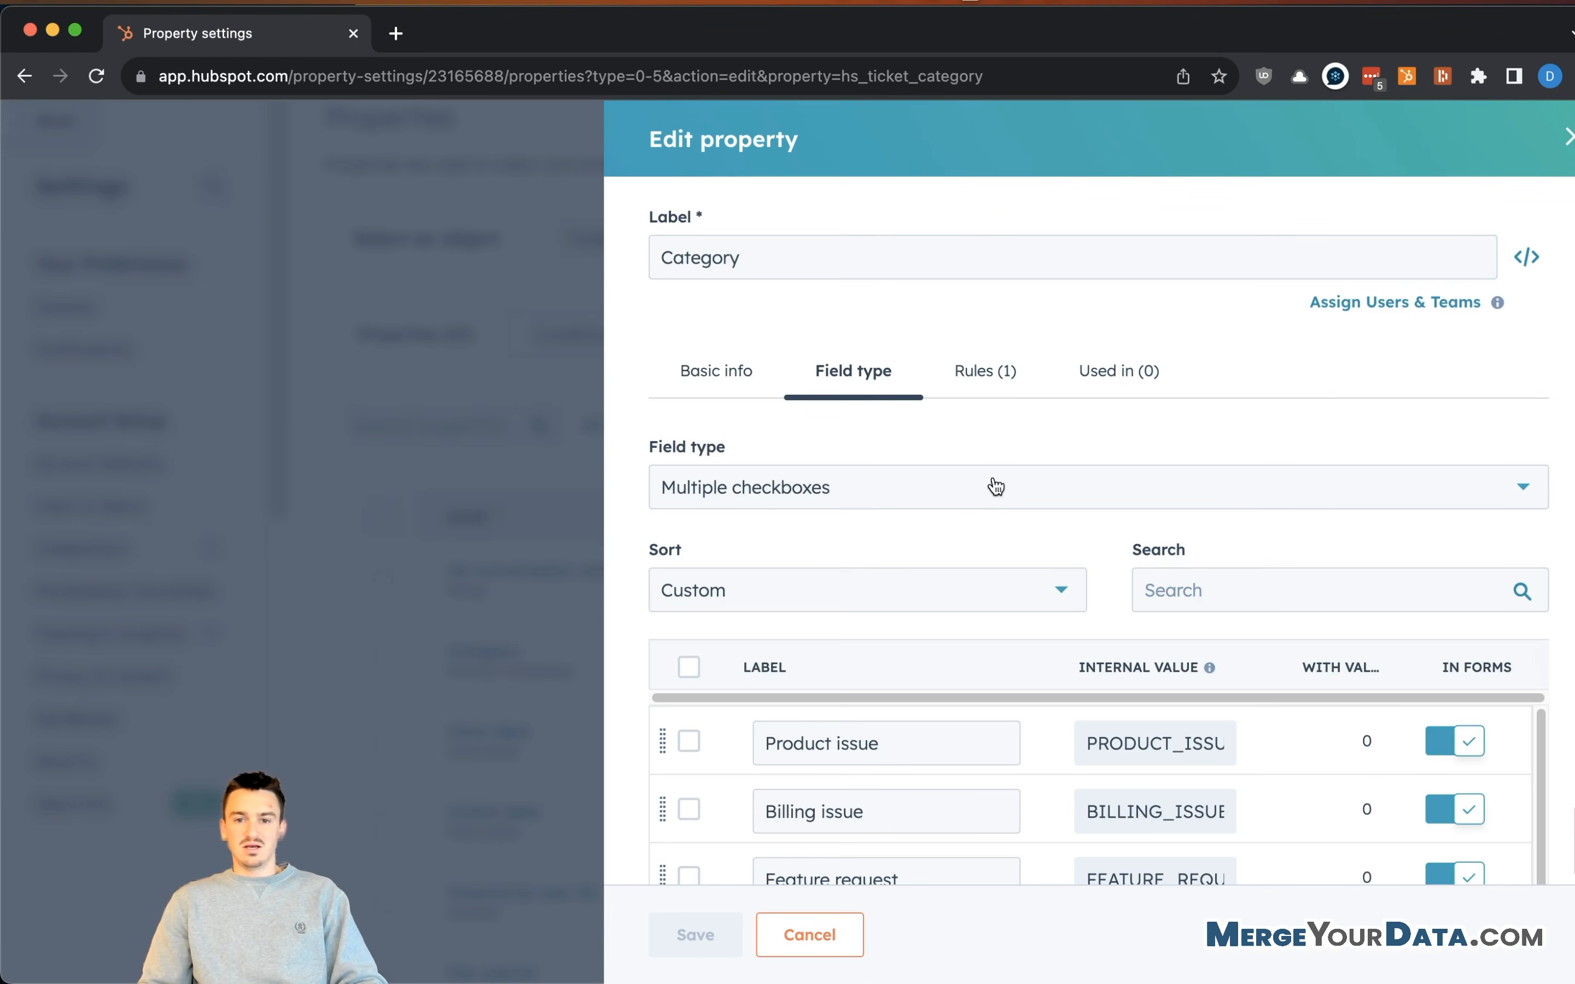
- Add a 'Referral' option to the ticket Category property and save it
scroll(866, 390, down, 3)
click(774, 826)
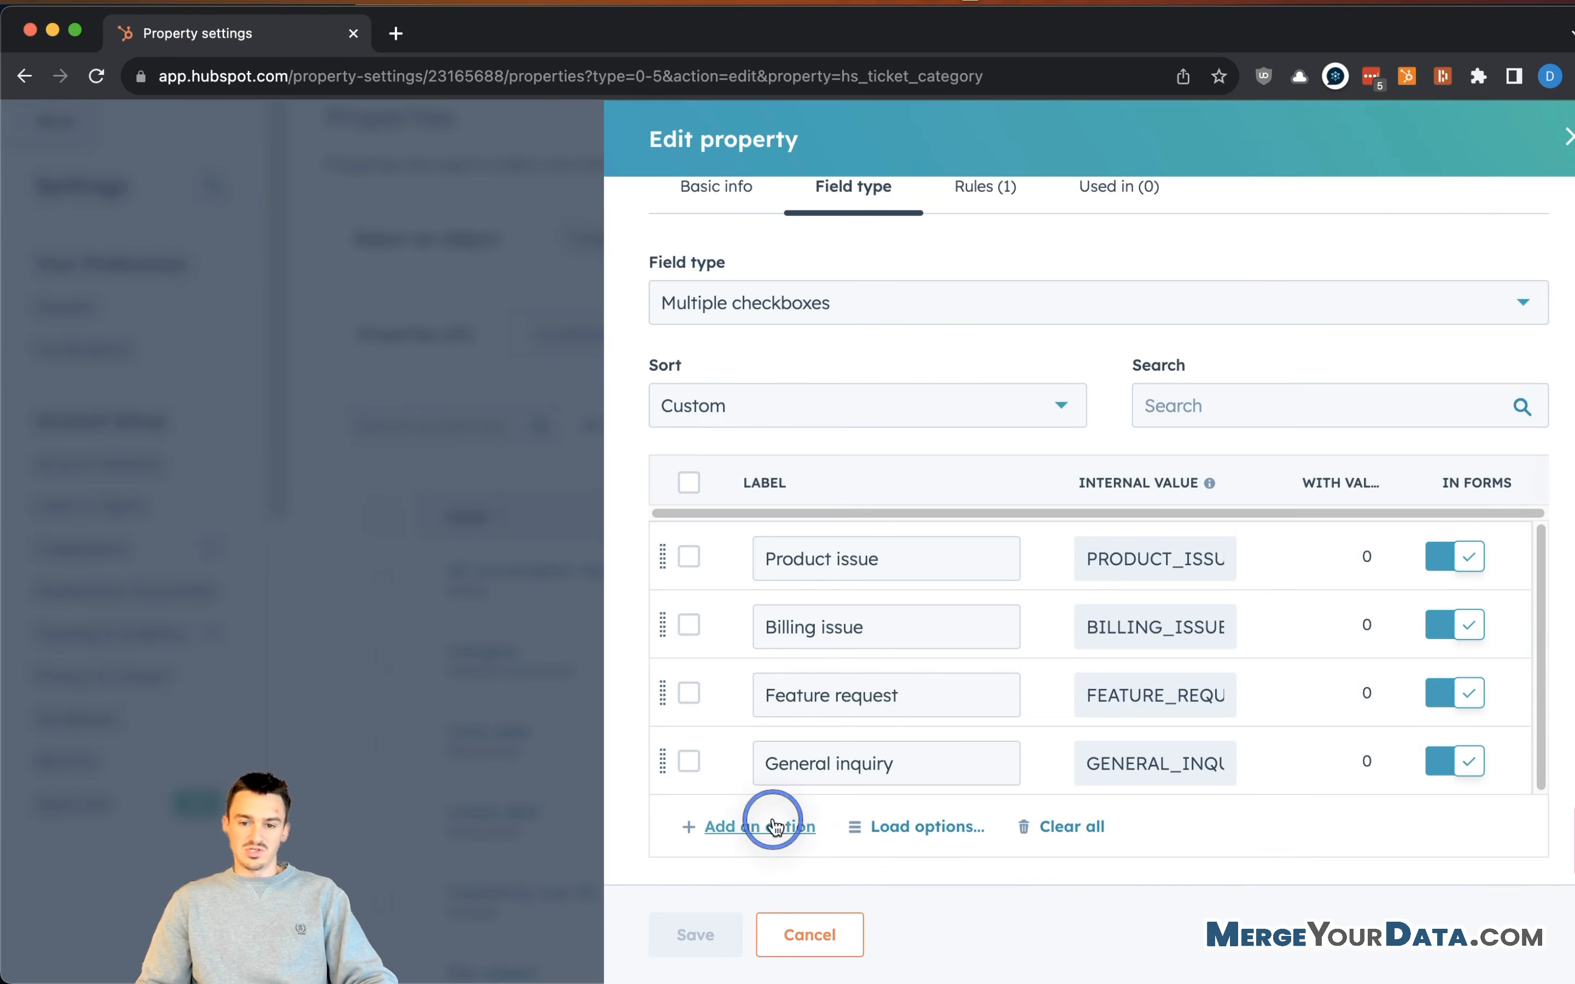
text(Referral)
click(980, 902)
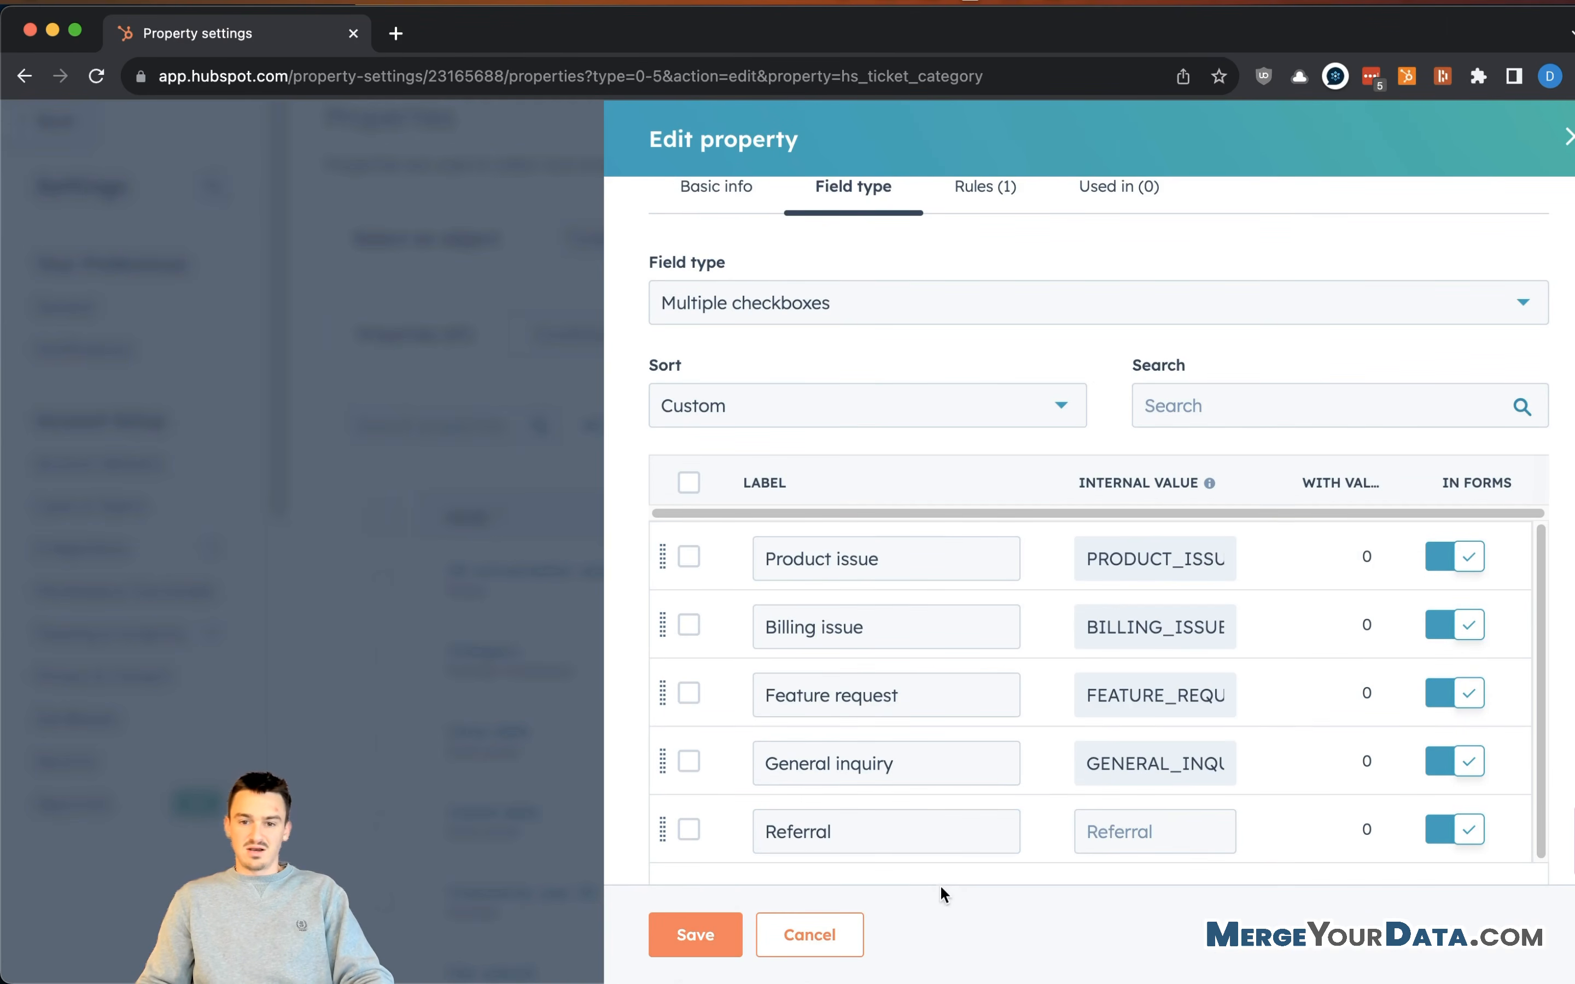
click(705, 935)
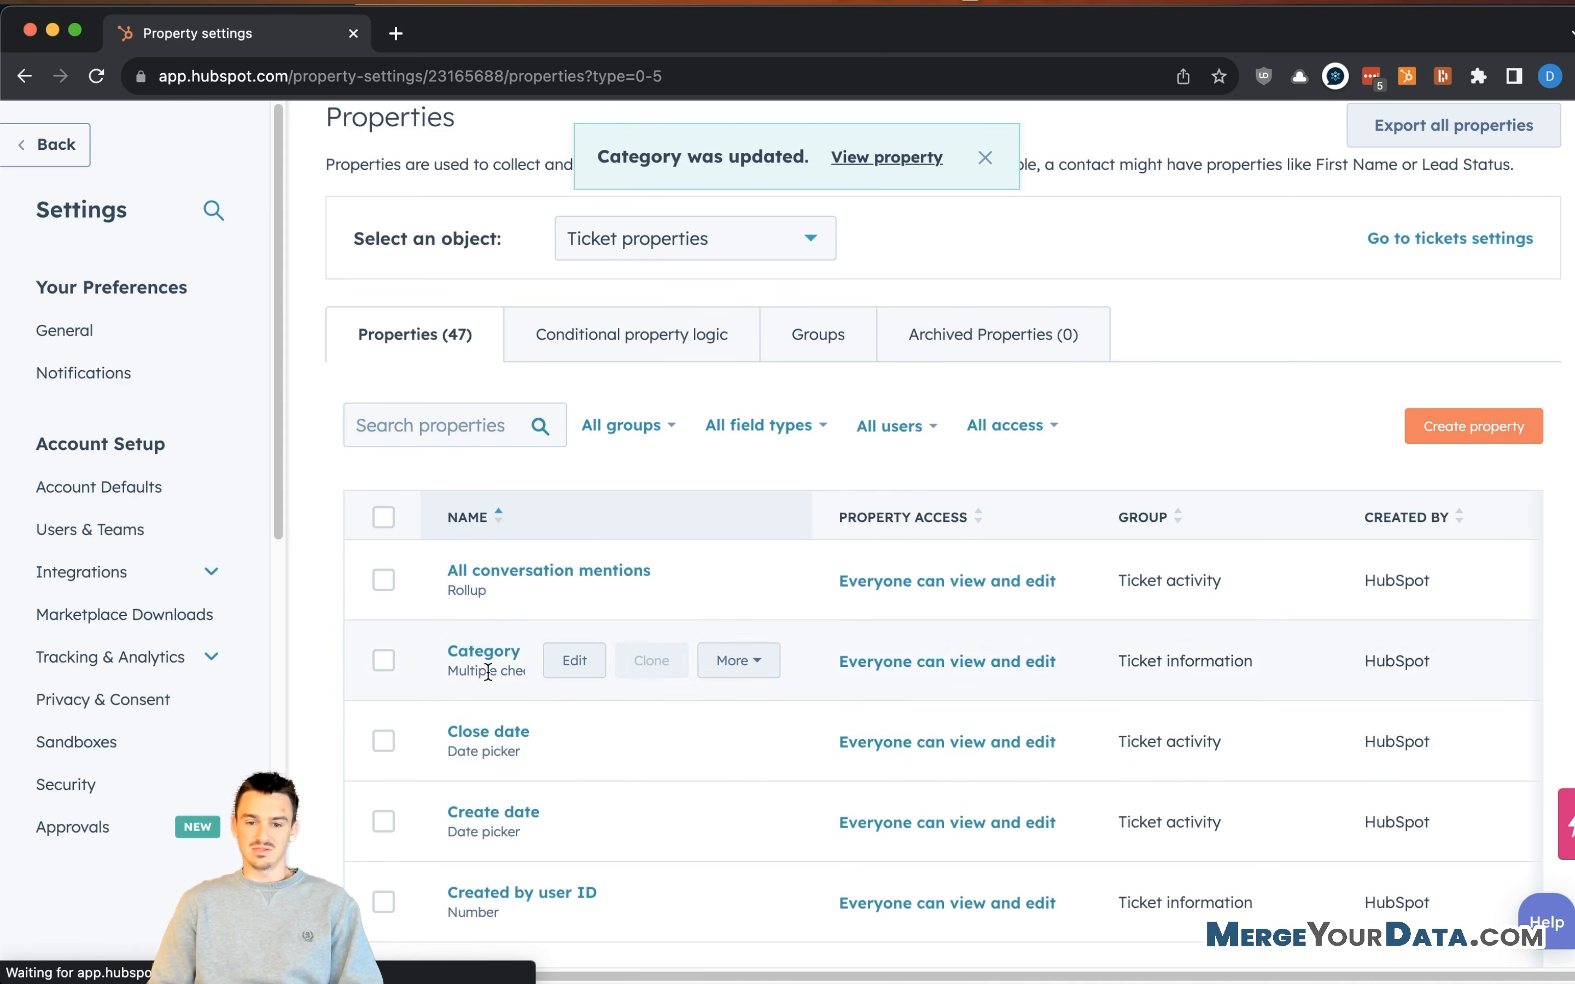
- Dismiss the satisfaction survey bar, leaving the object selection unchanged
scroll(511, 684, down, 1)
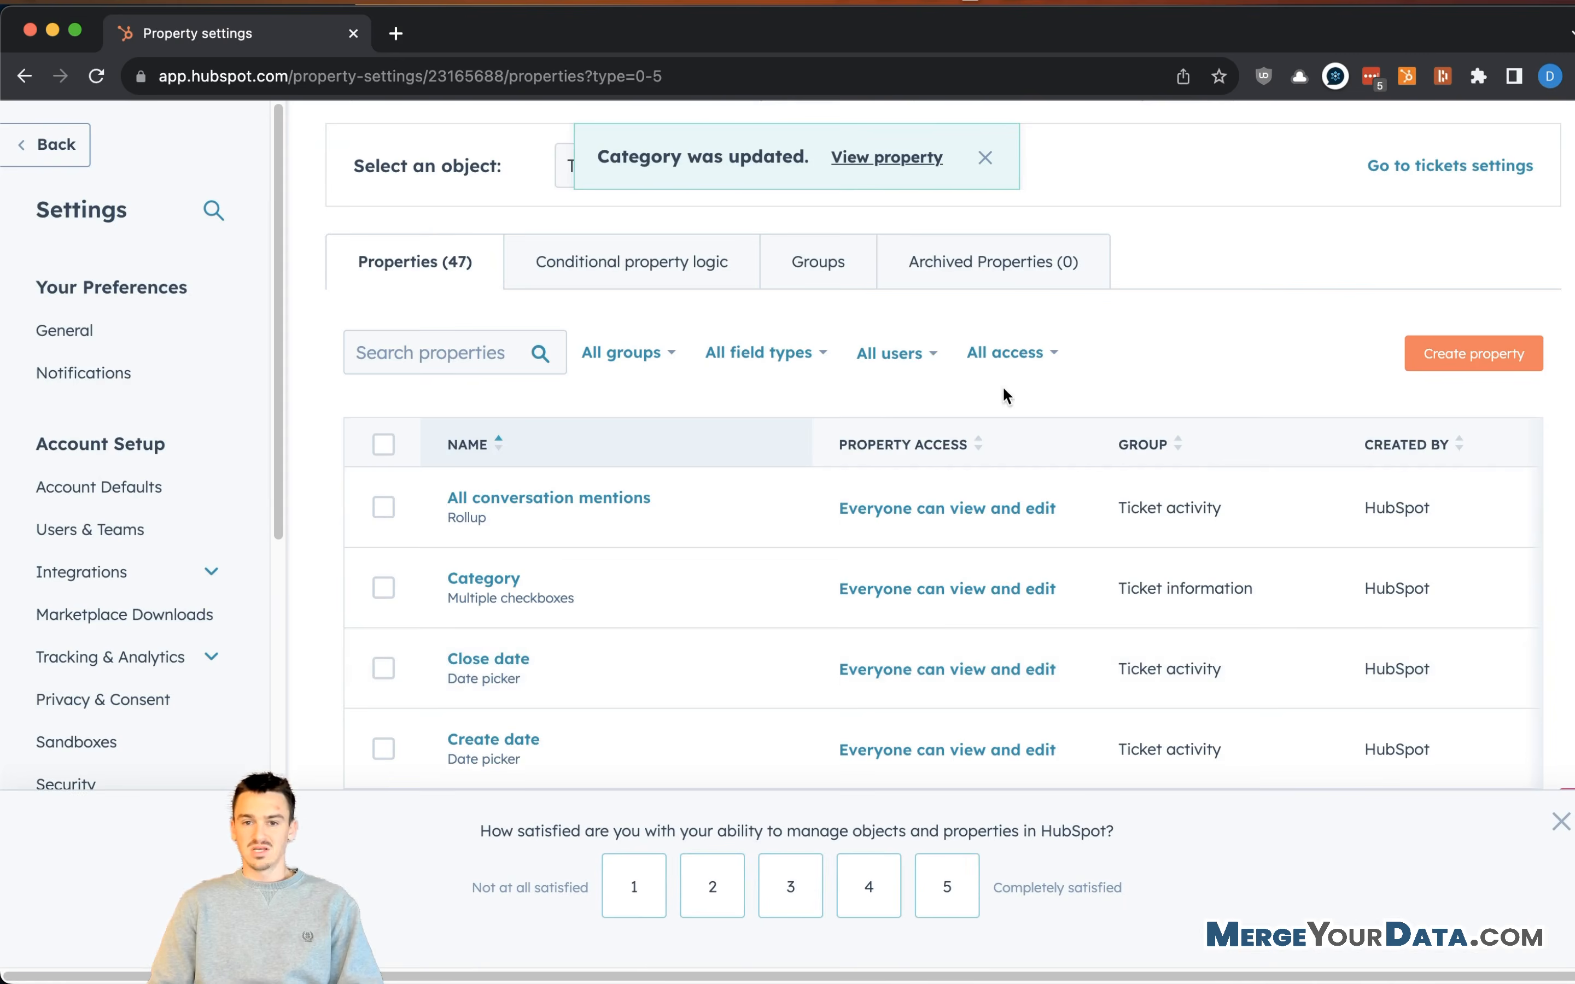
scroll(1004, 394, up, 3)
click(742, 368)
click(953, 363)
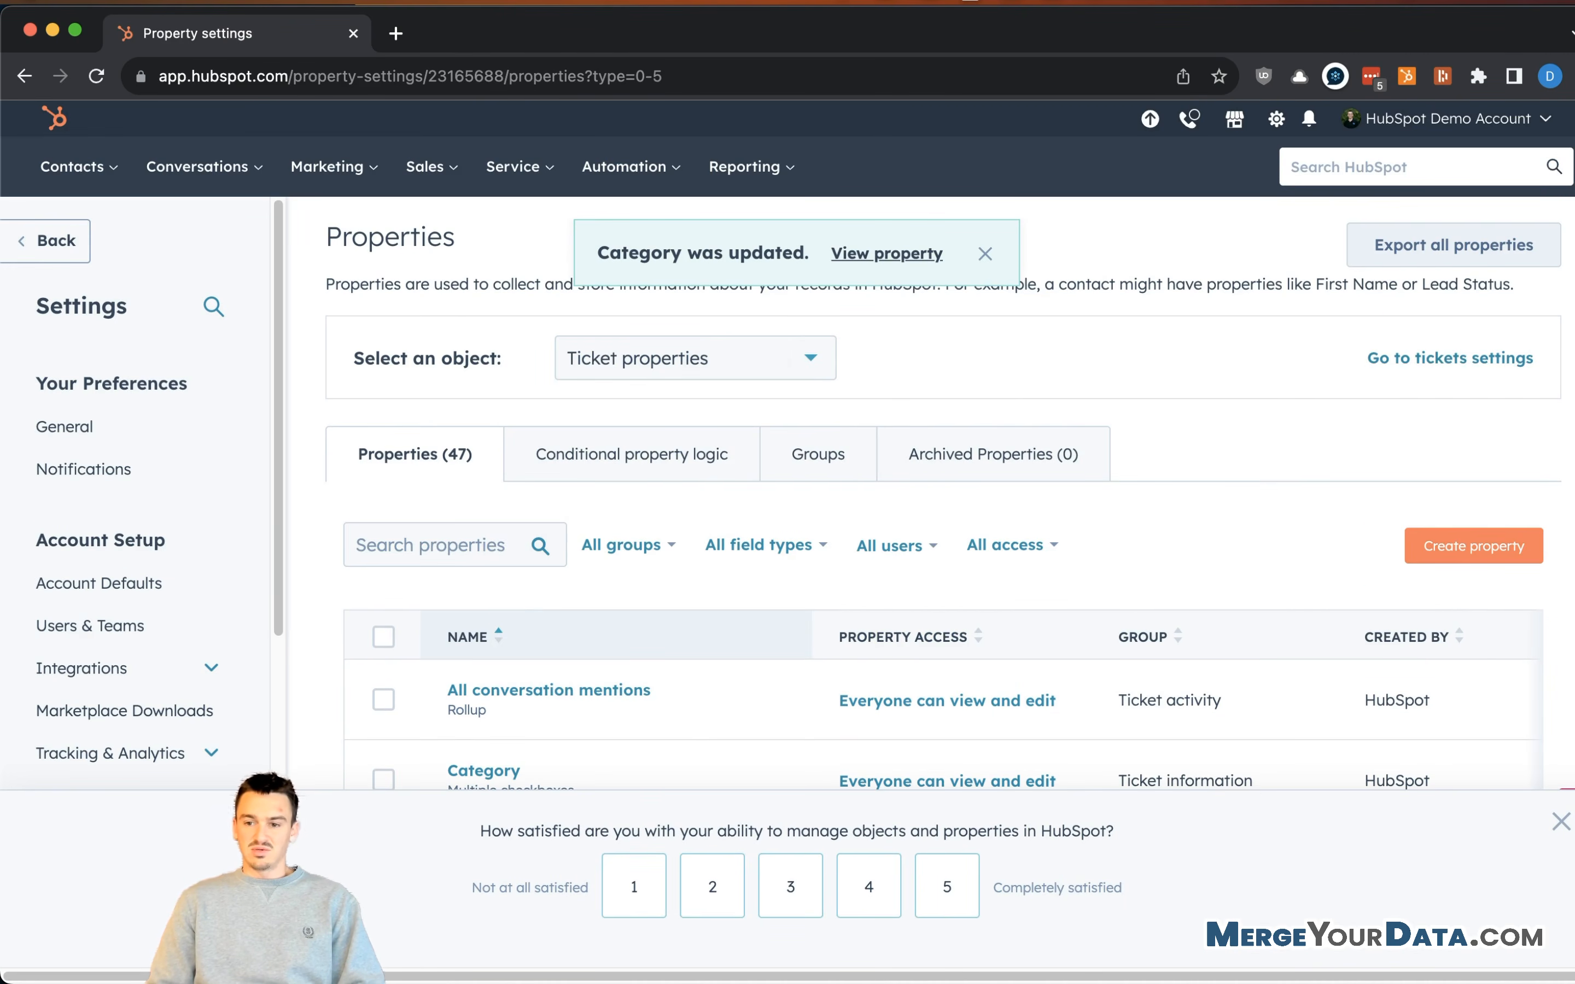
click(1560, 823)
- Go to the ticket Pipelines settings and start a new pipeline (2 of 100 used)
click(1440, 358)
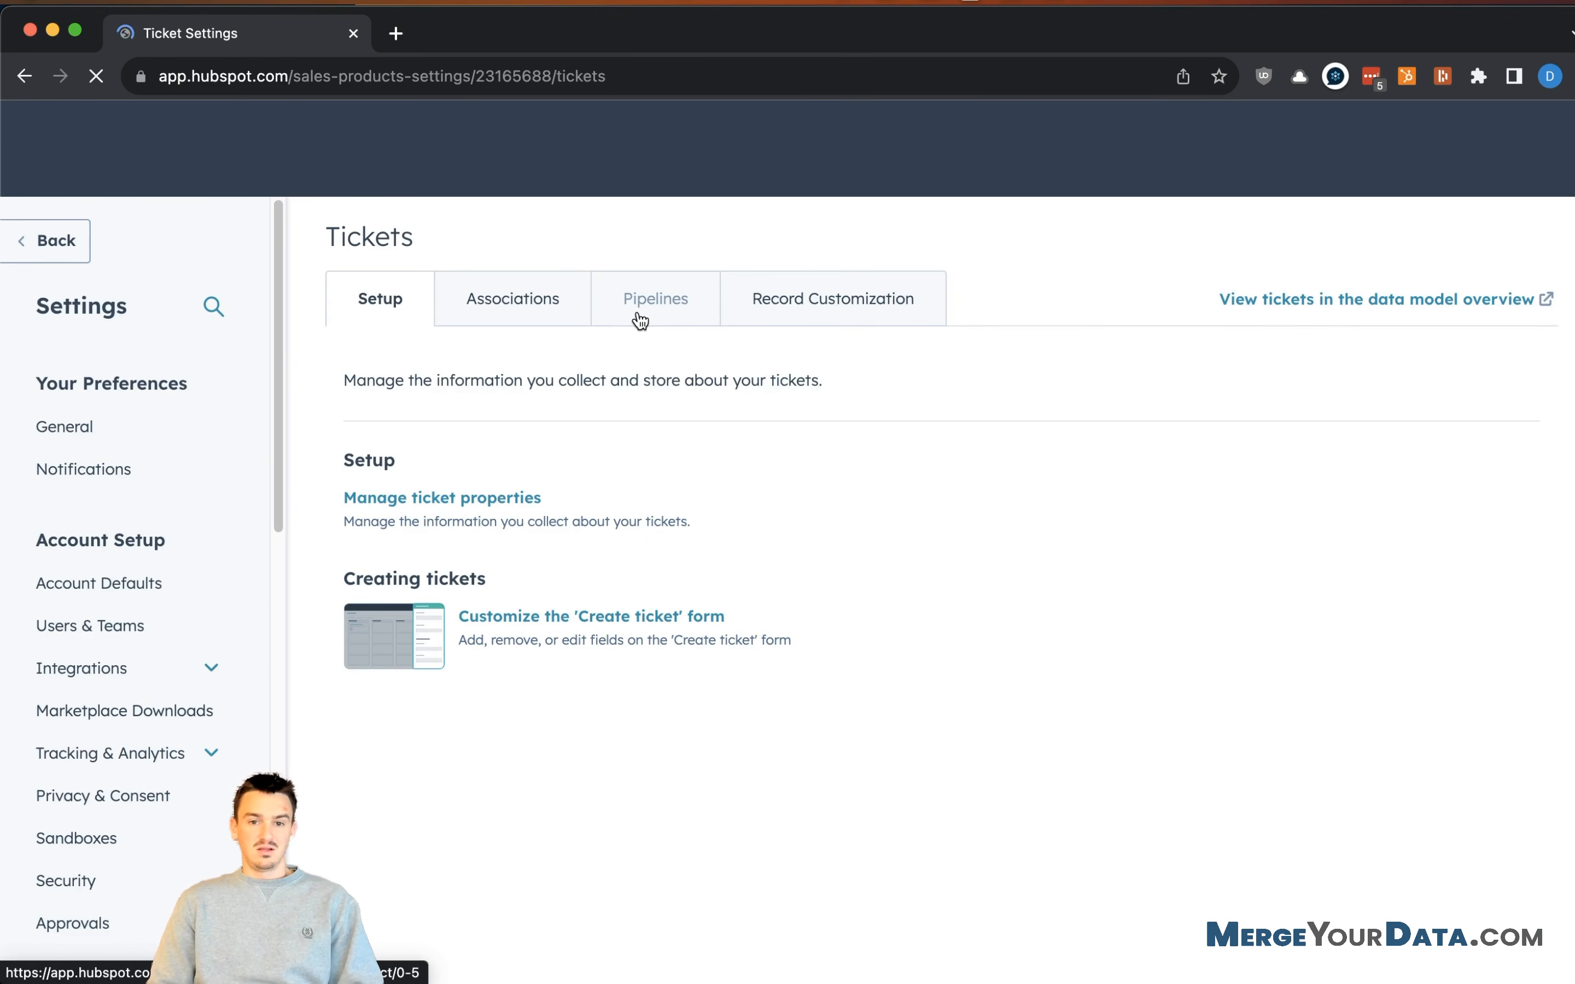
click(623, 300)
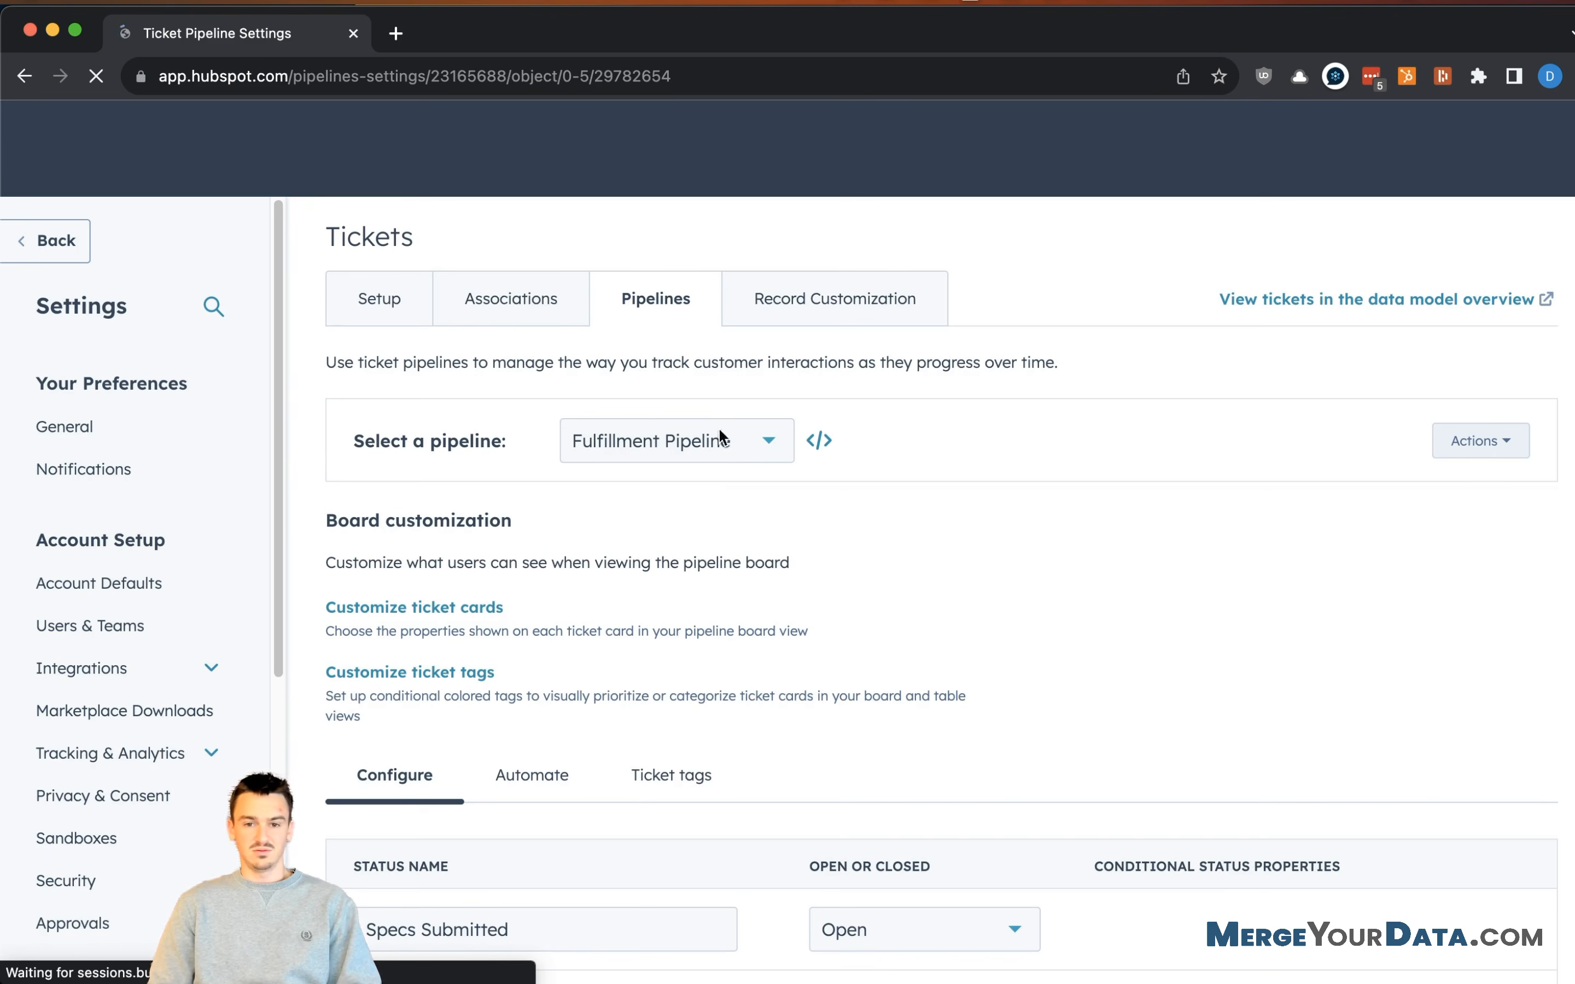
click(743, 445)
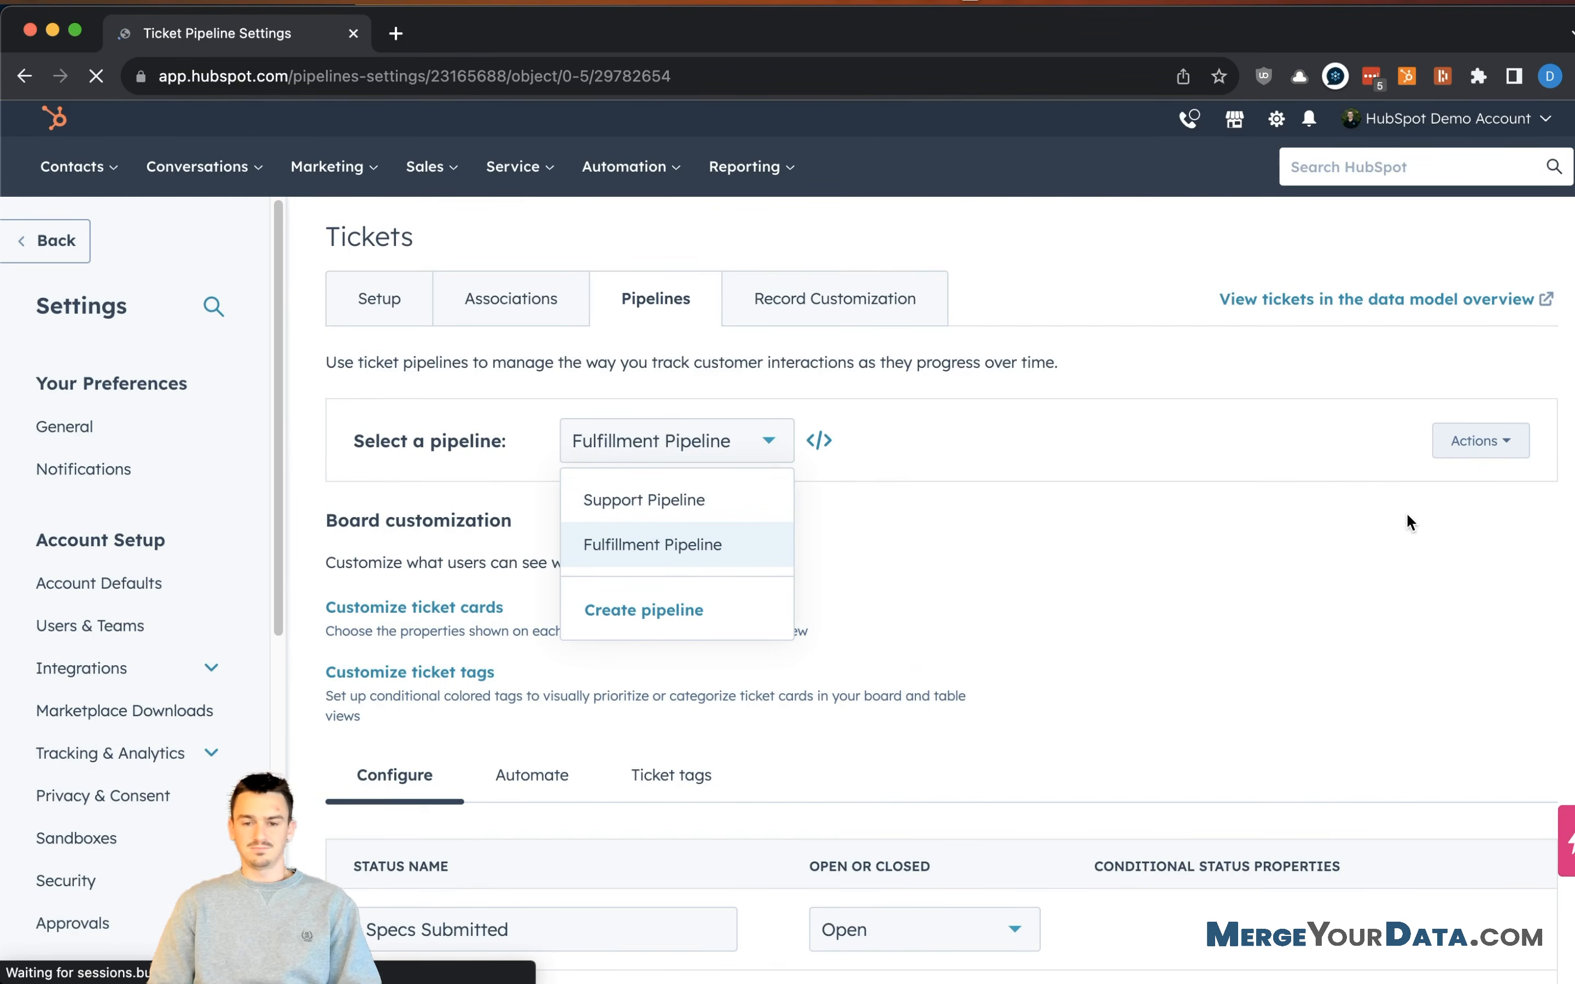
click(663, 615)
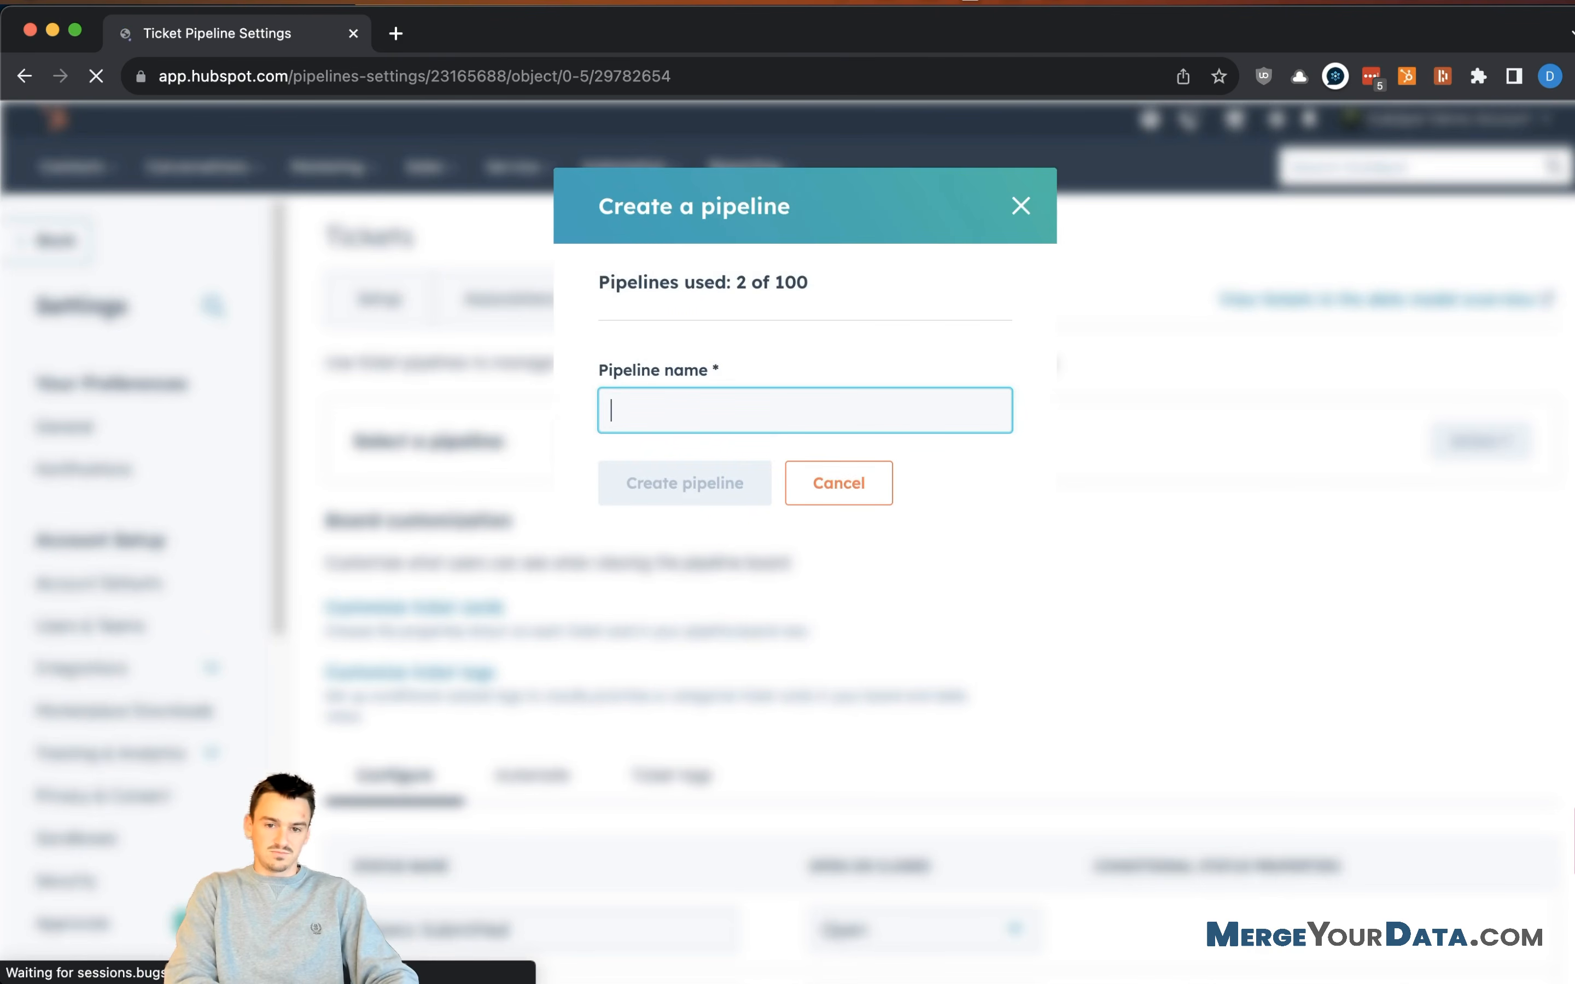
- Create a ticket pipeline named 'Referrals'
text(Referral)
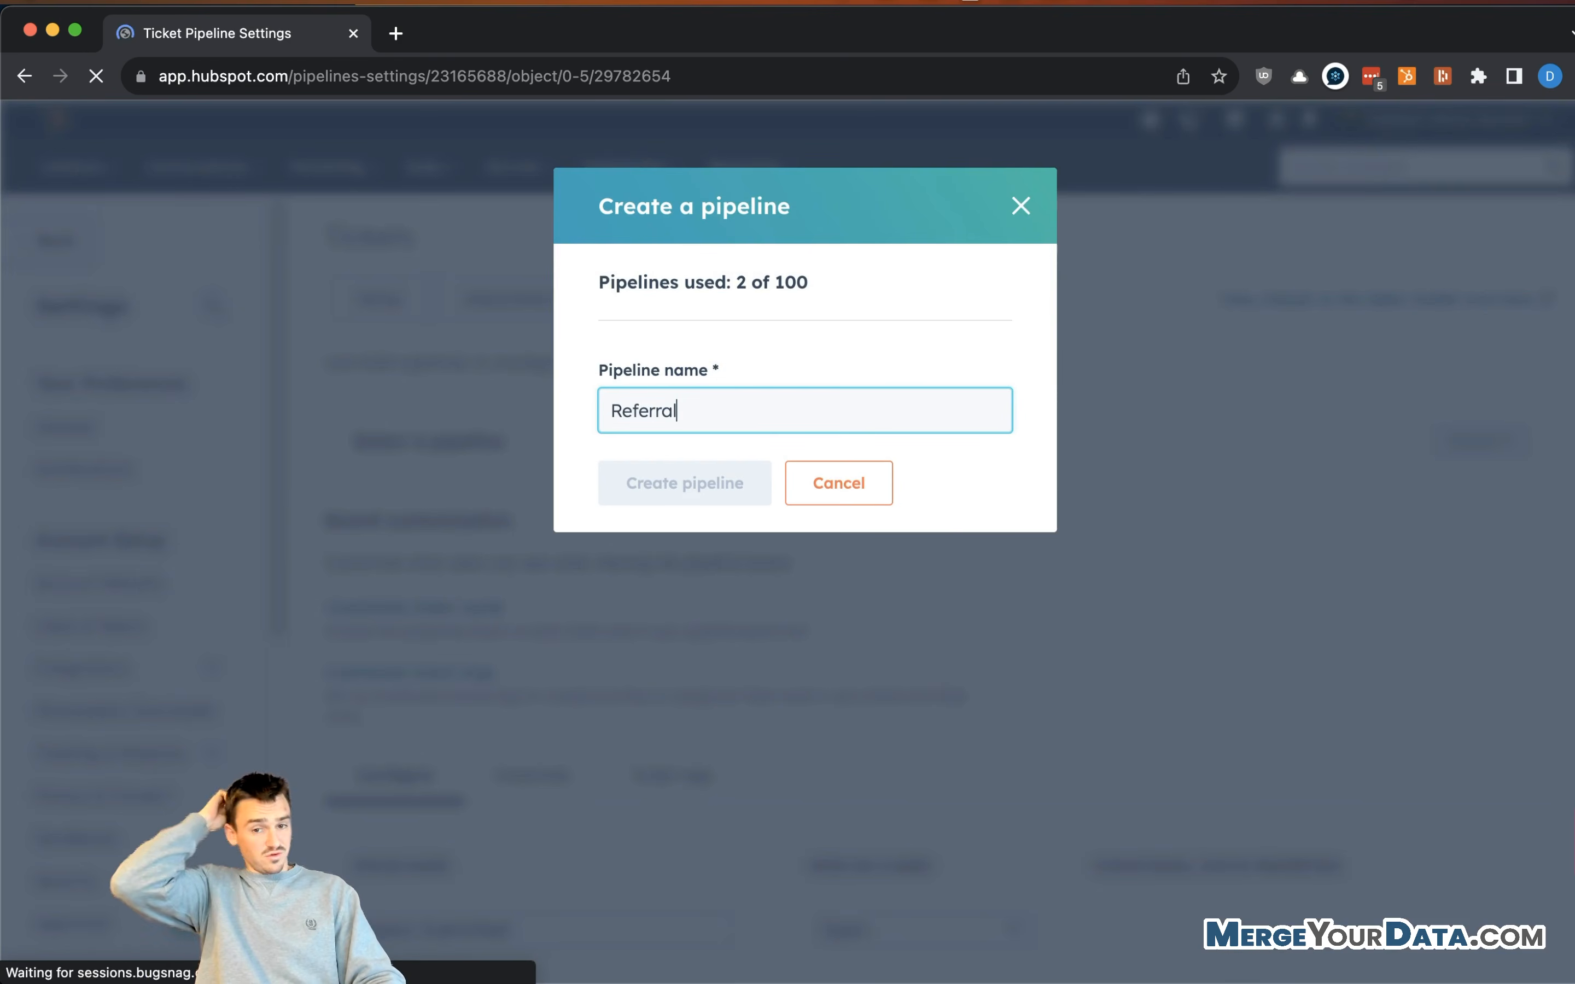
text(s)
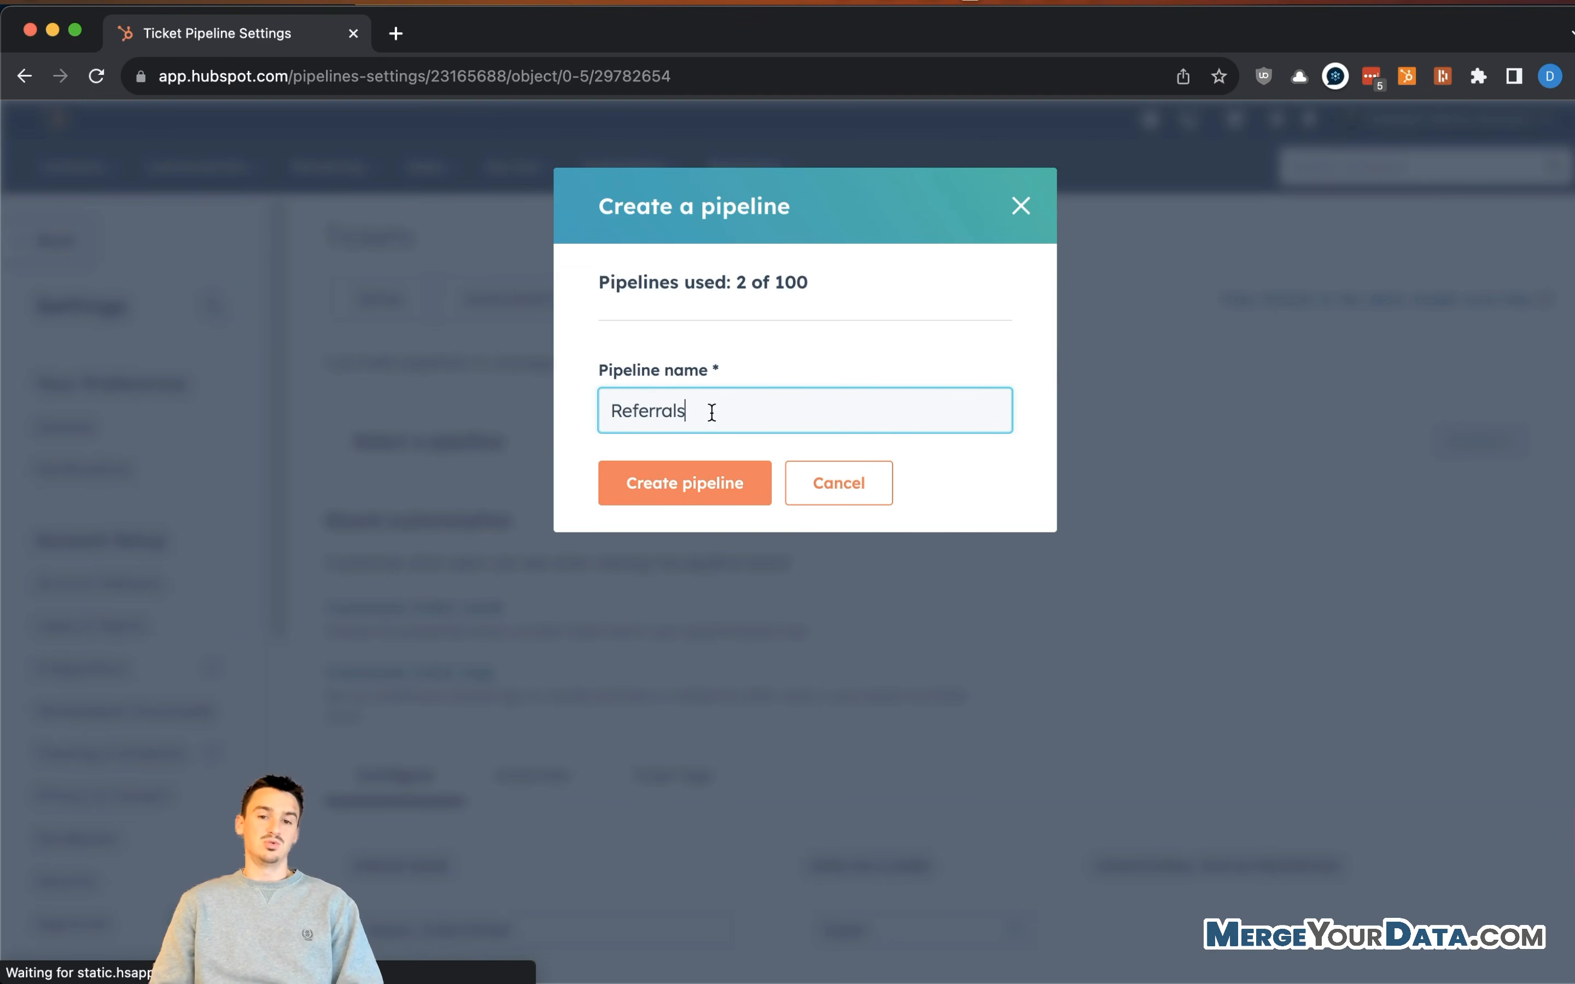
click(745, 341)
click(692, 492)
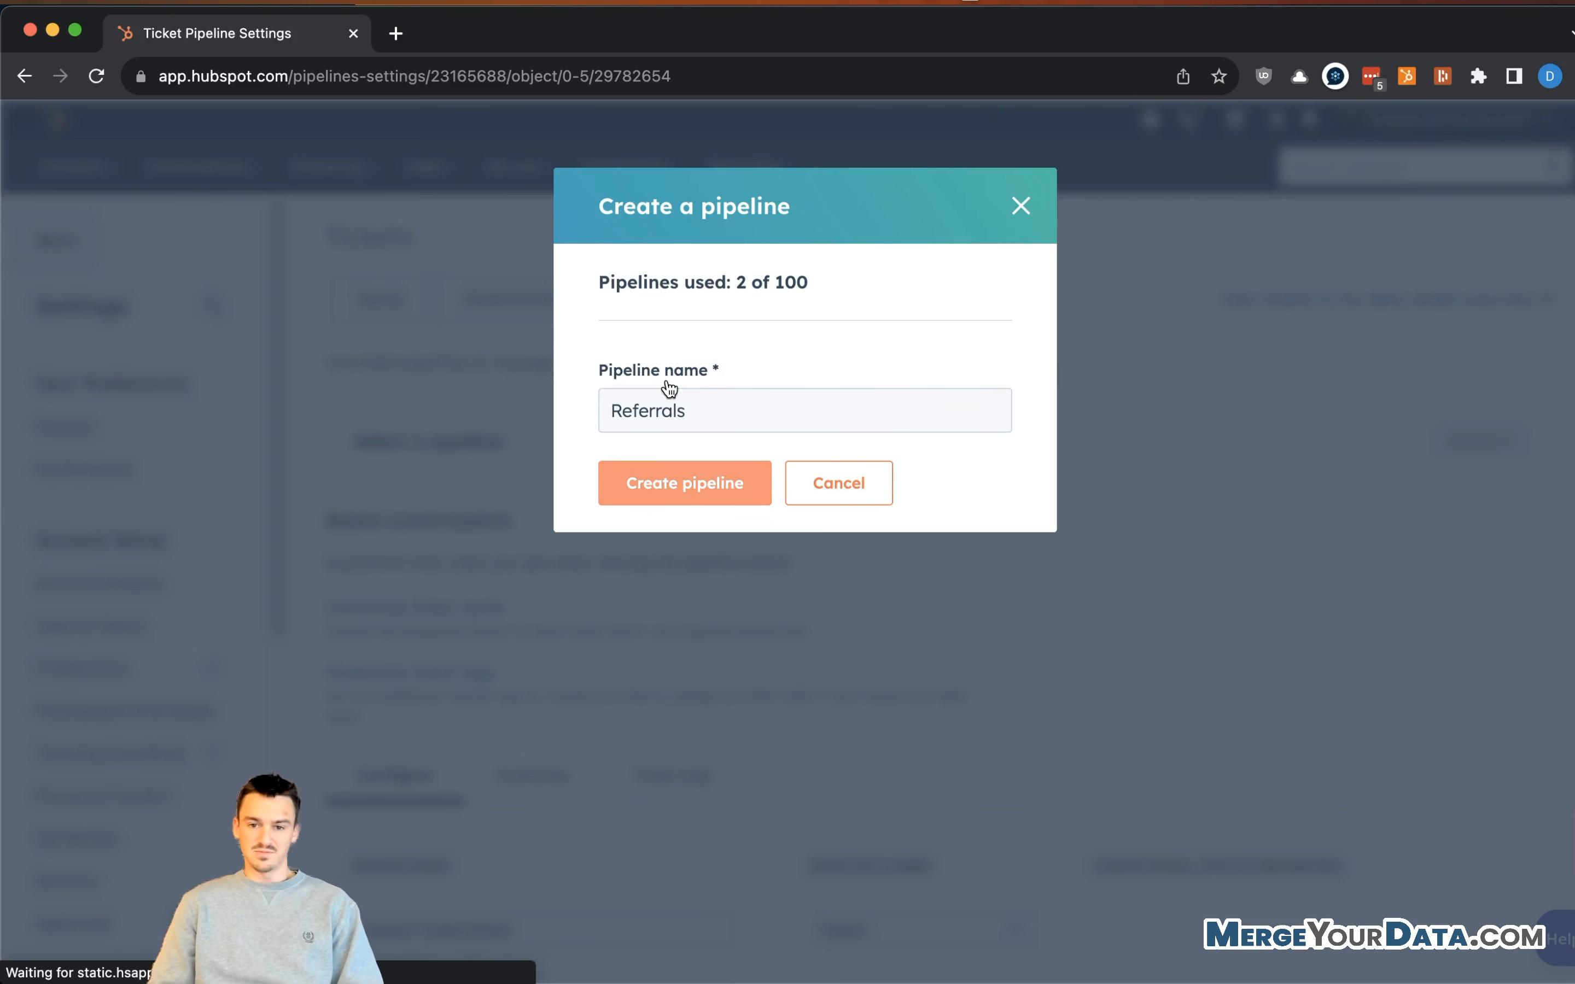
click(689, 482)
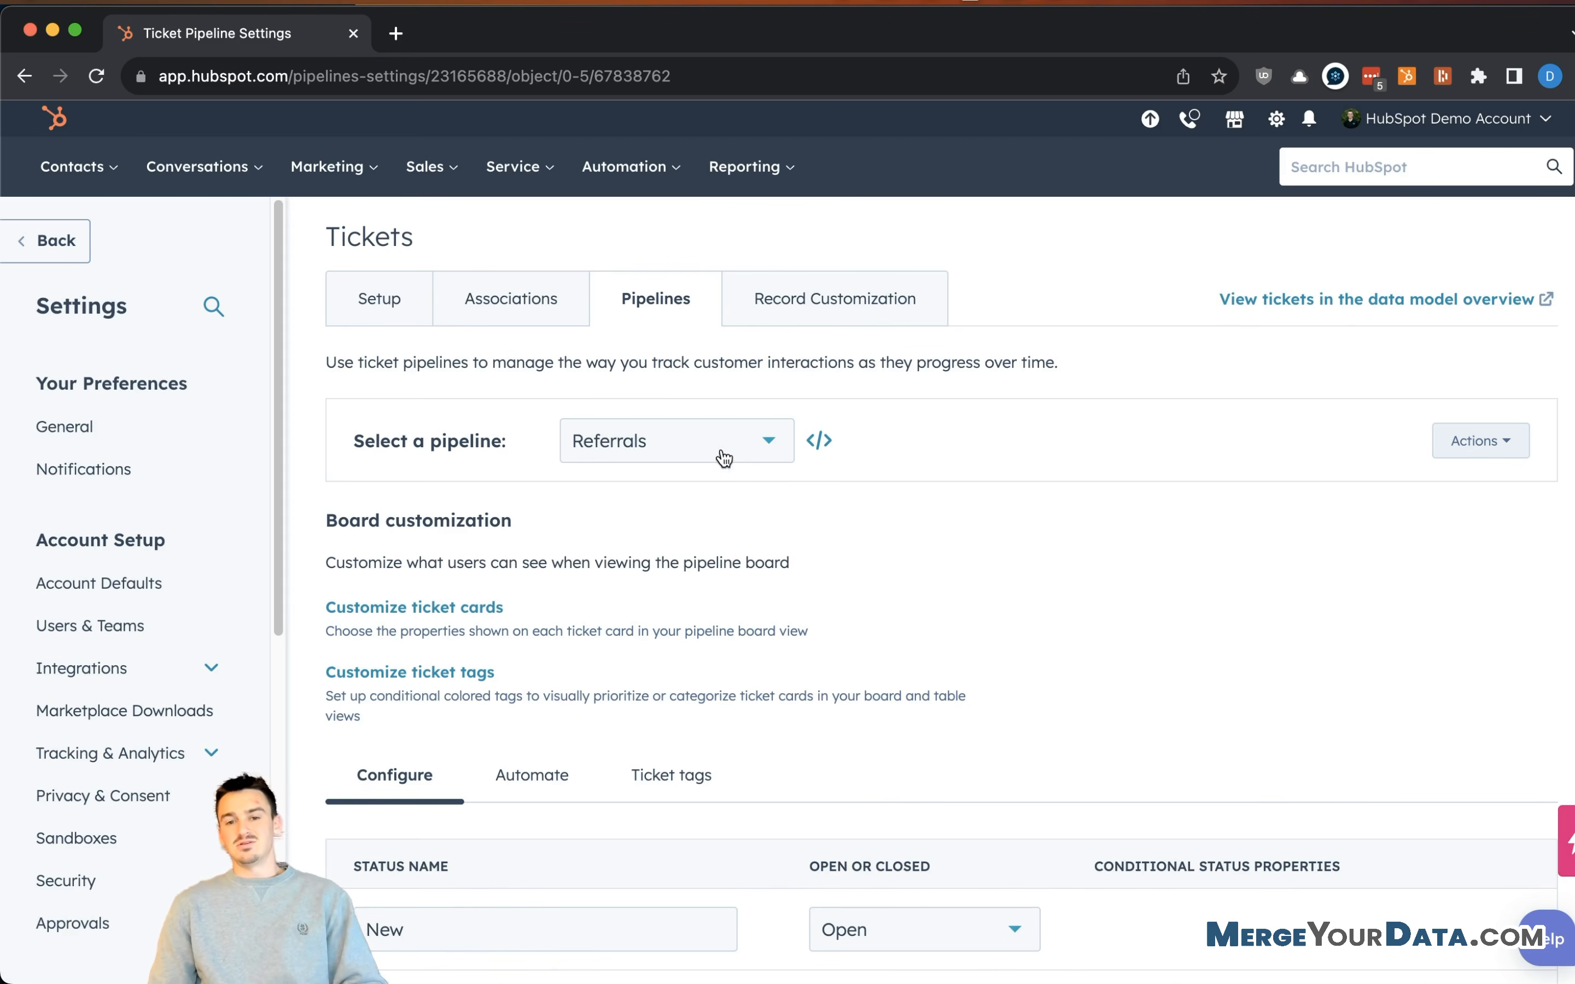
- Review the New, Waiting on contact, Waiting on us and Closed statuses, then go to ticket Associations
scroll(902, 488, down, 5)
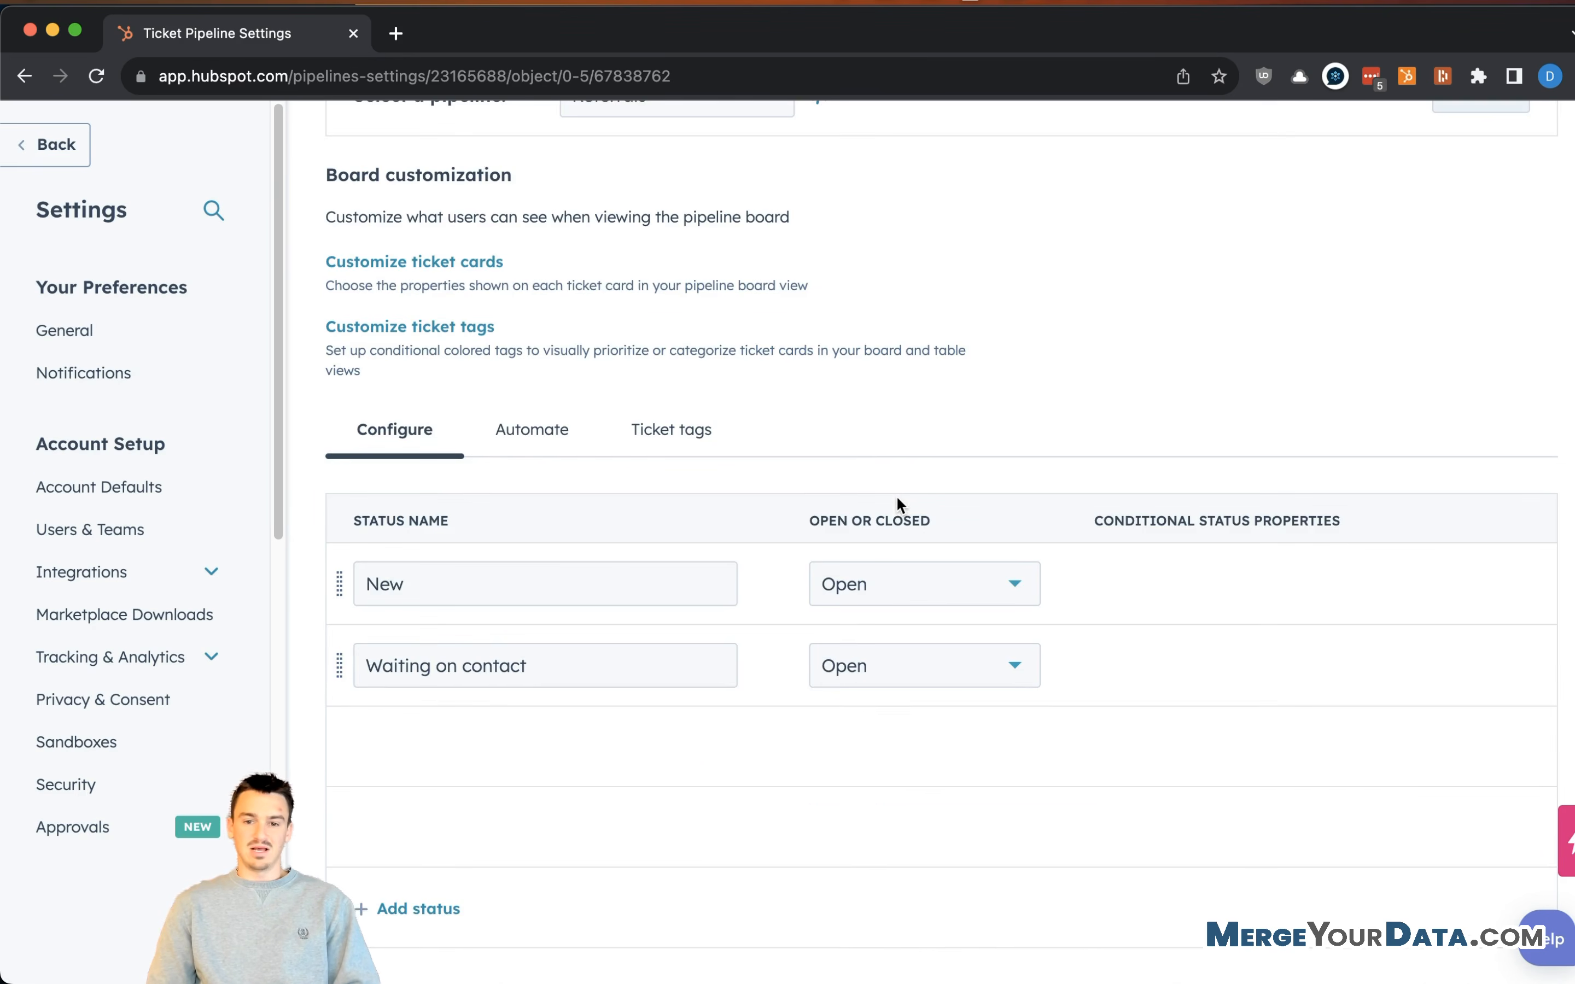
scroll(916, 493, down, 2)
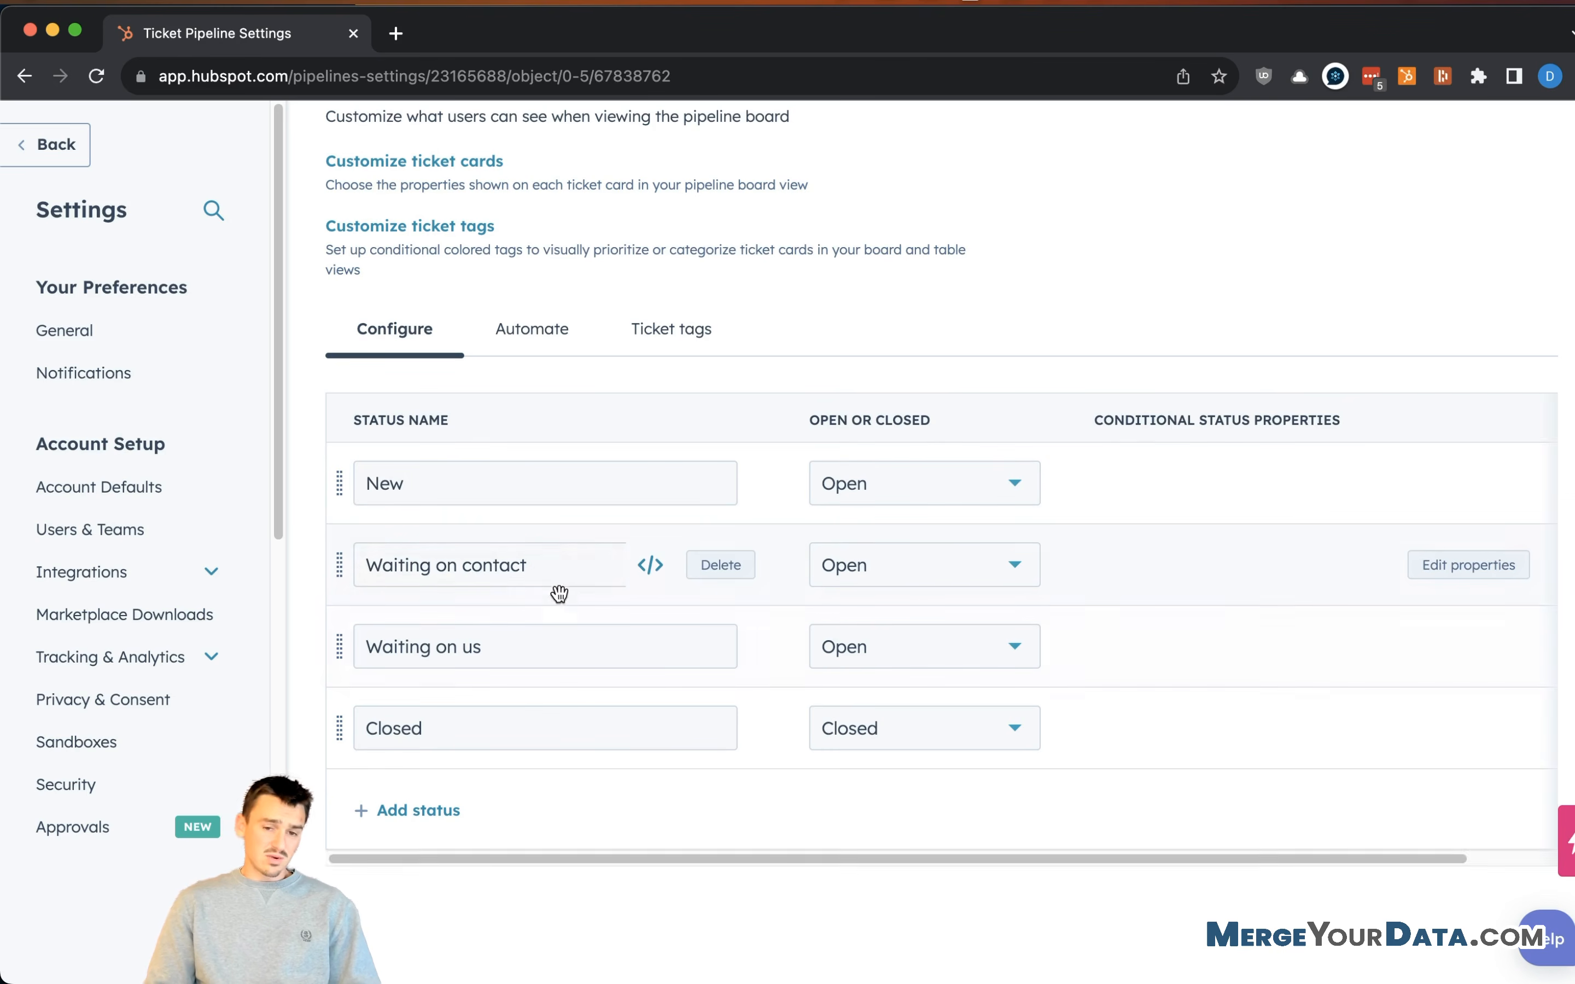
scroll(545, 570, up, 1)
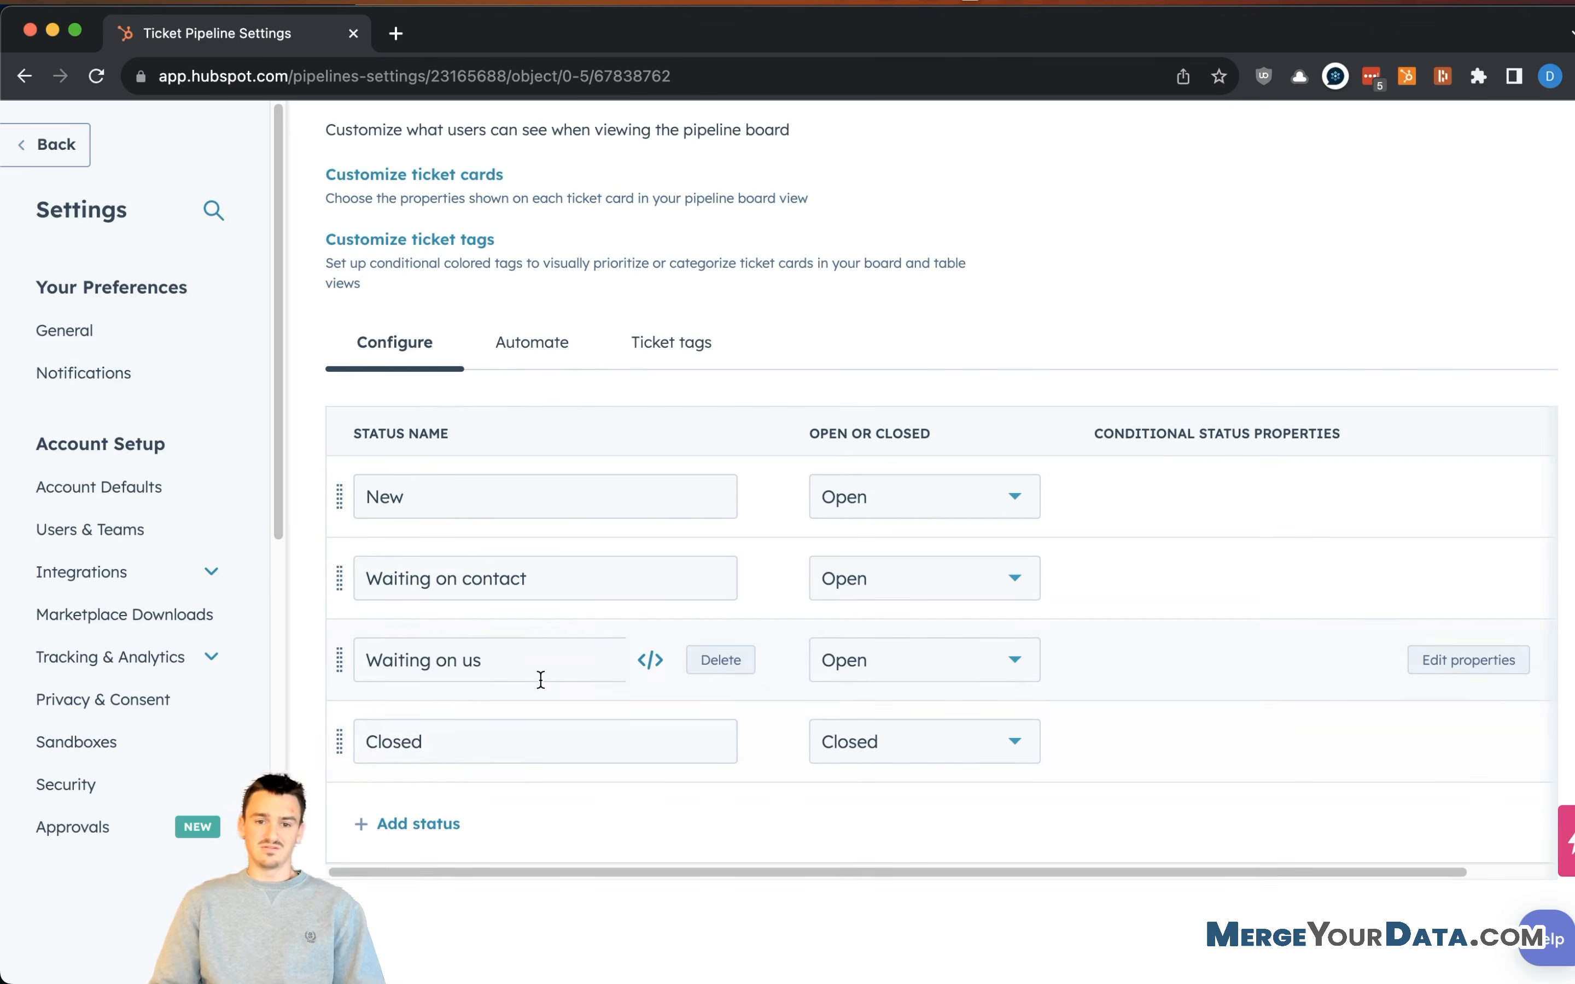
scroll(548, 654, up, 2)
scroll(554, 604, up, 10)
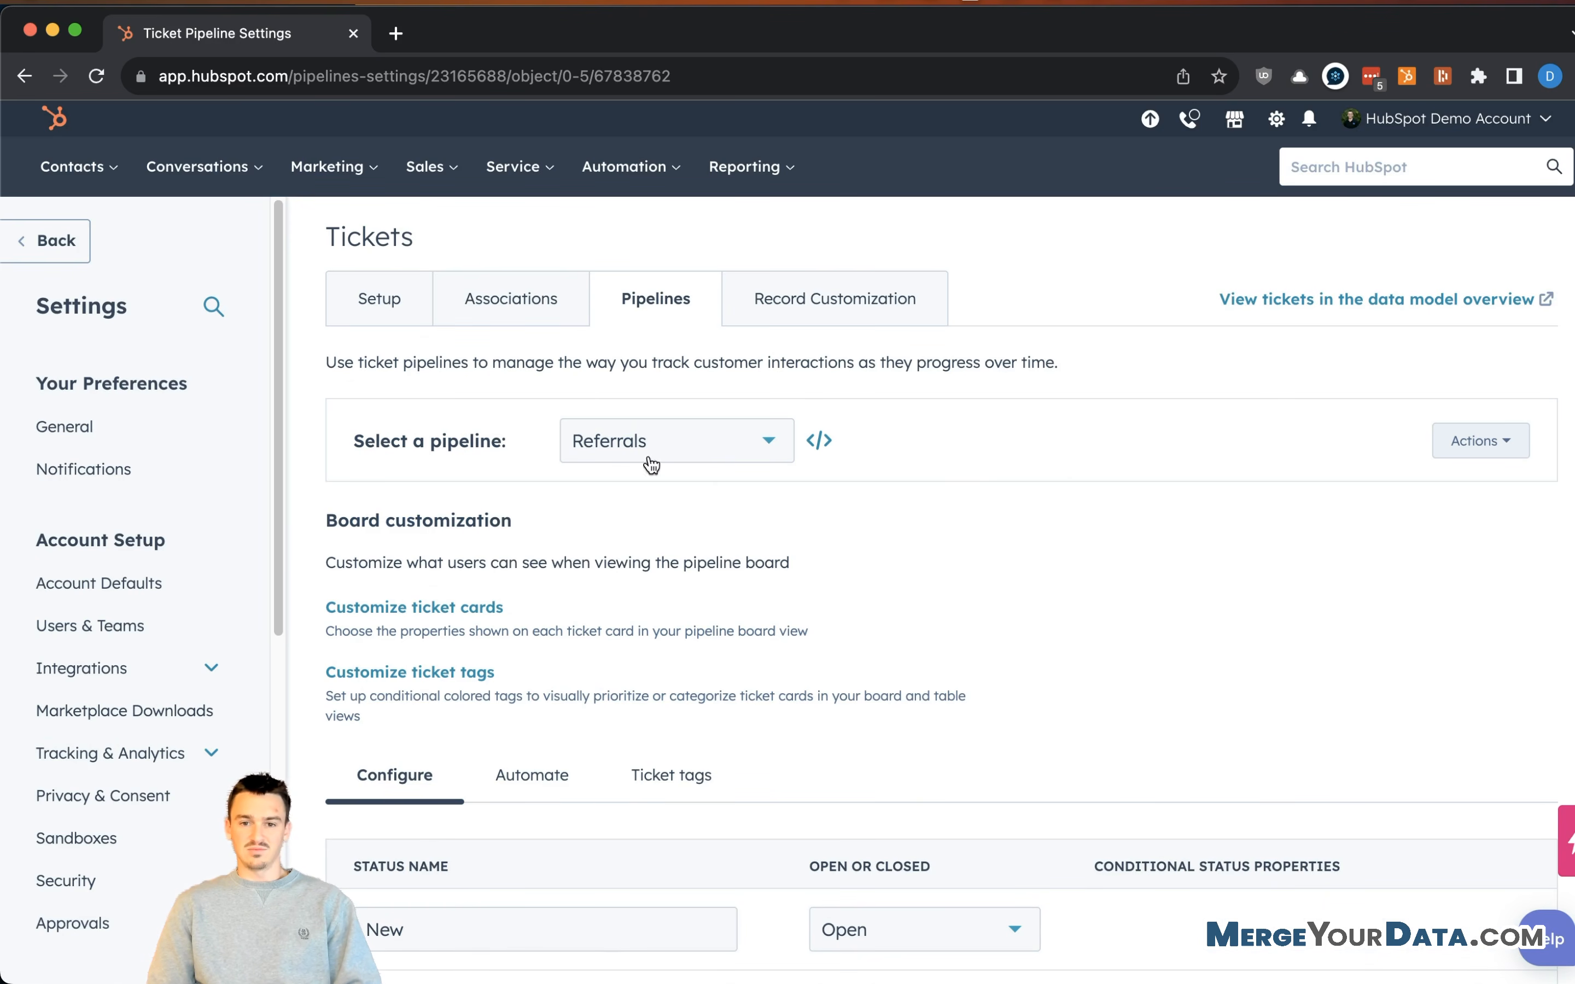
click(511, 298)
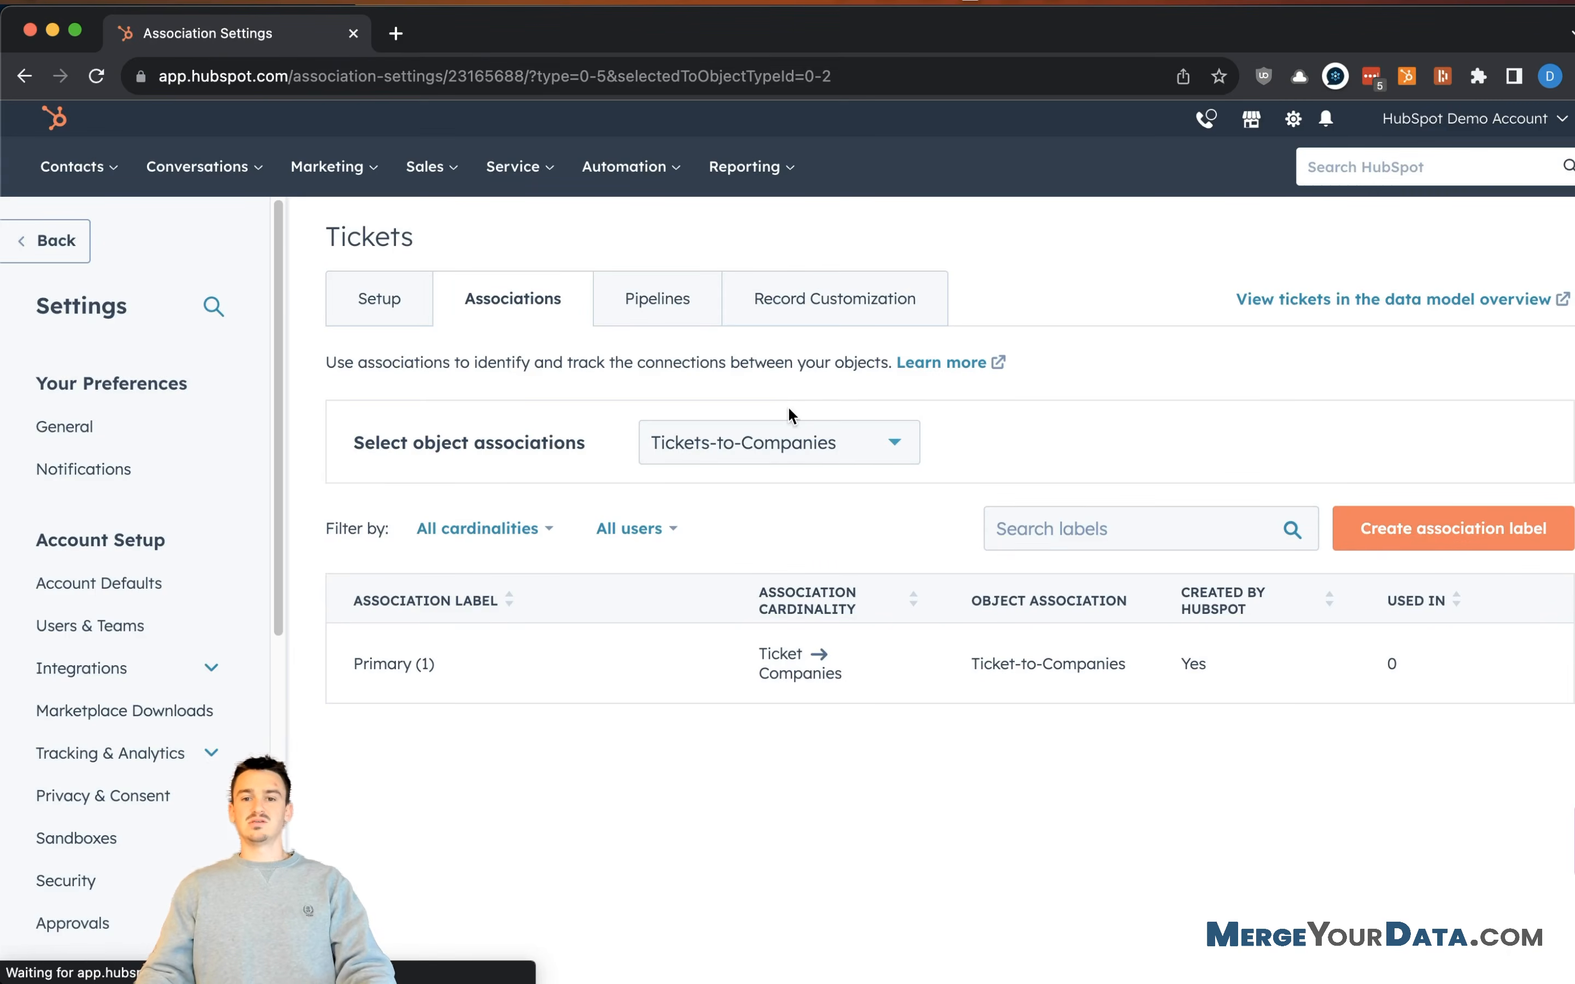
- Switch to Tickets-to-Contacts and create a 'Referred By' association label
click(783, 451)
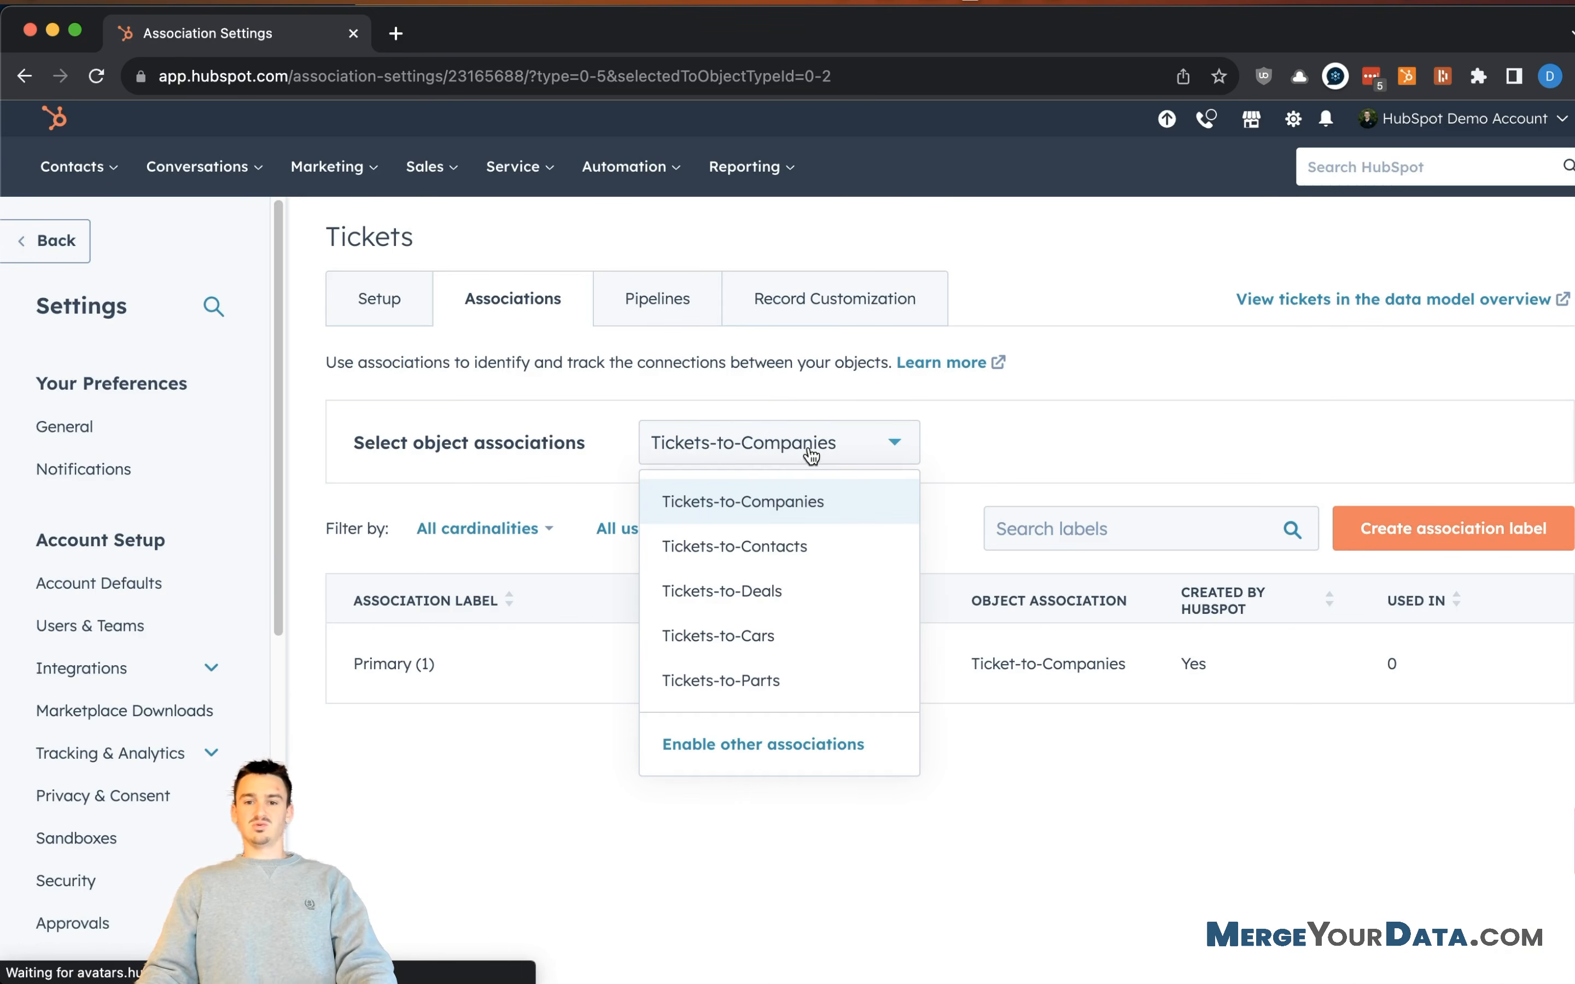
click(767, 560)
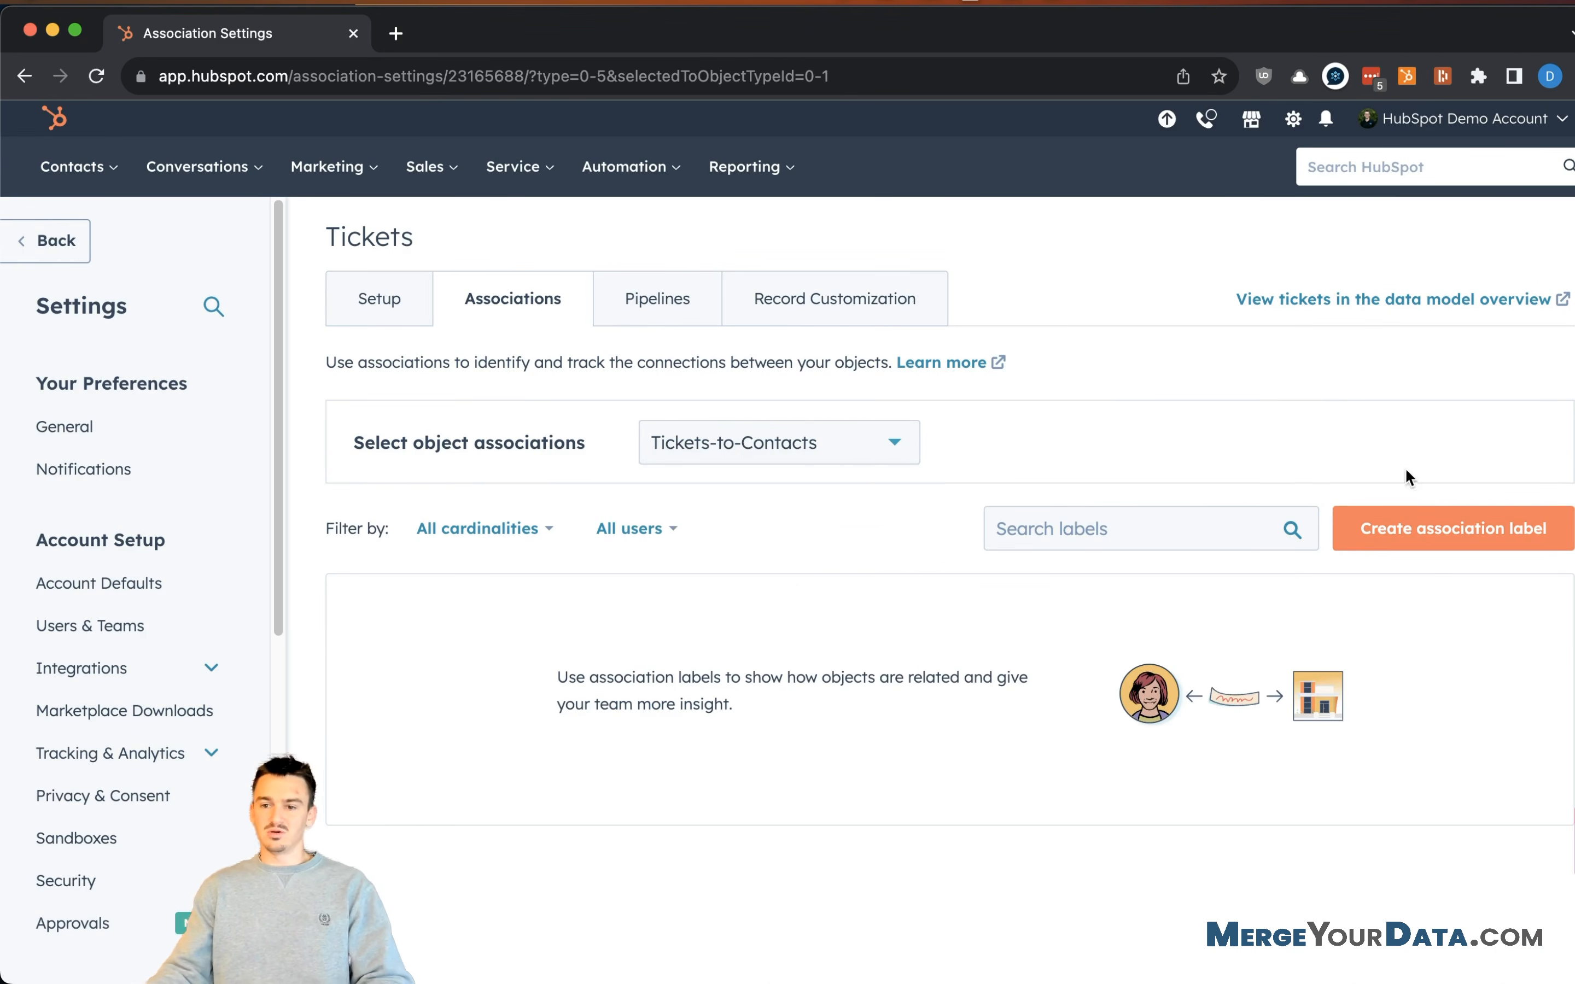
click(1422, 546)
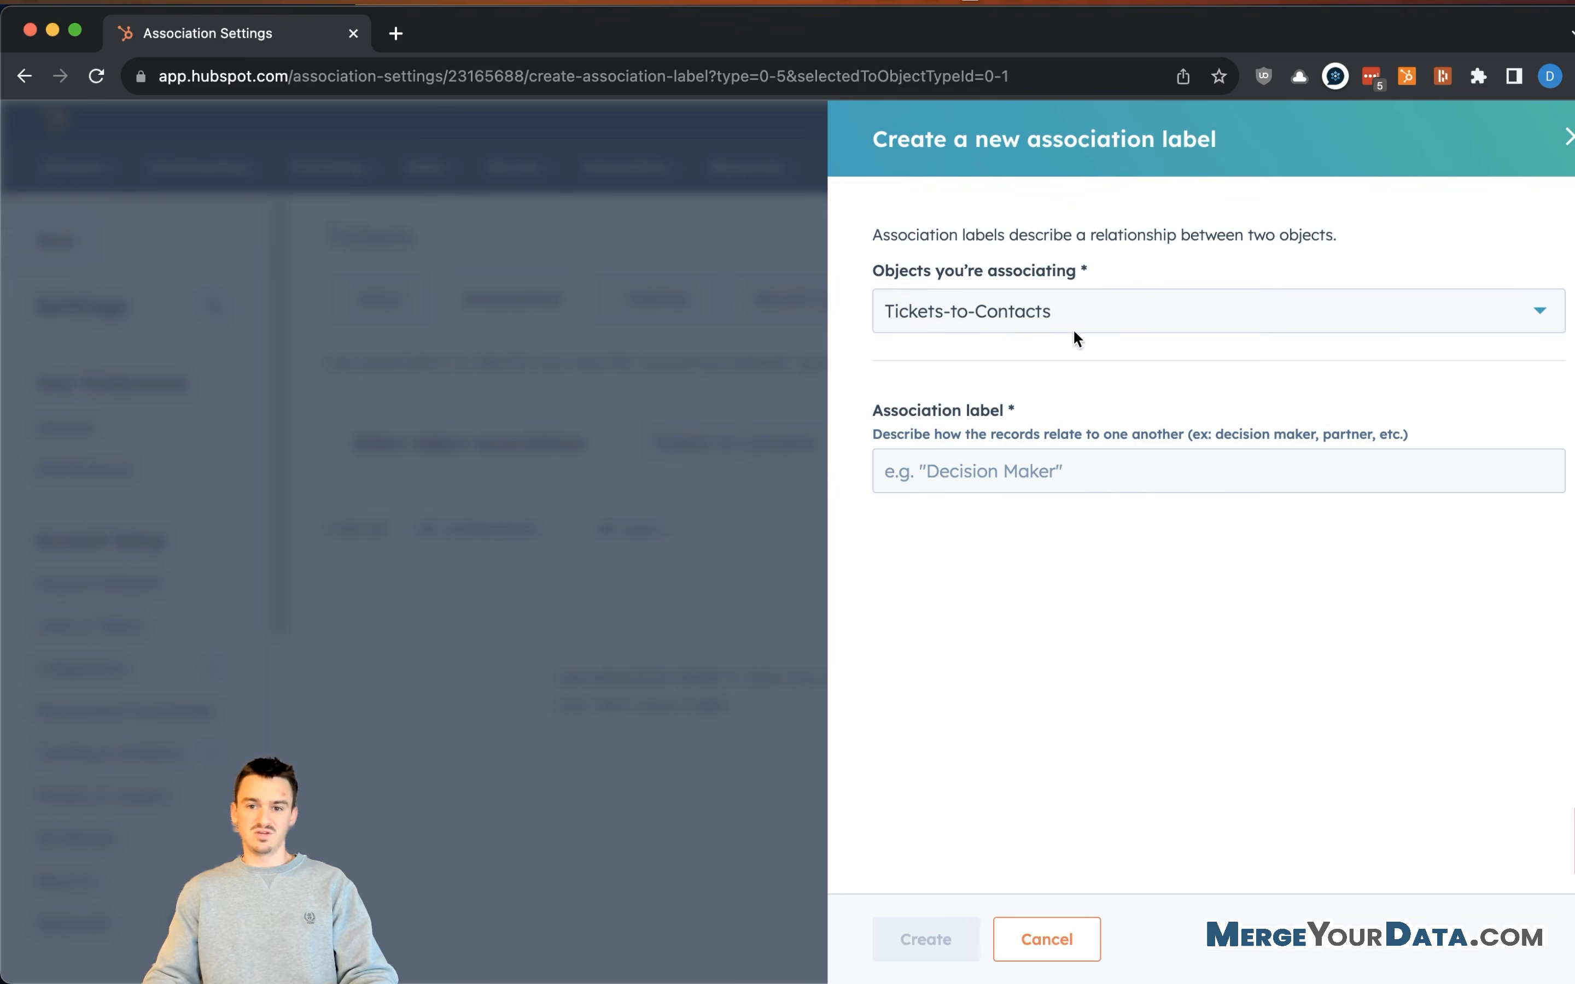
click(1055, 471)
text(Re)
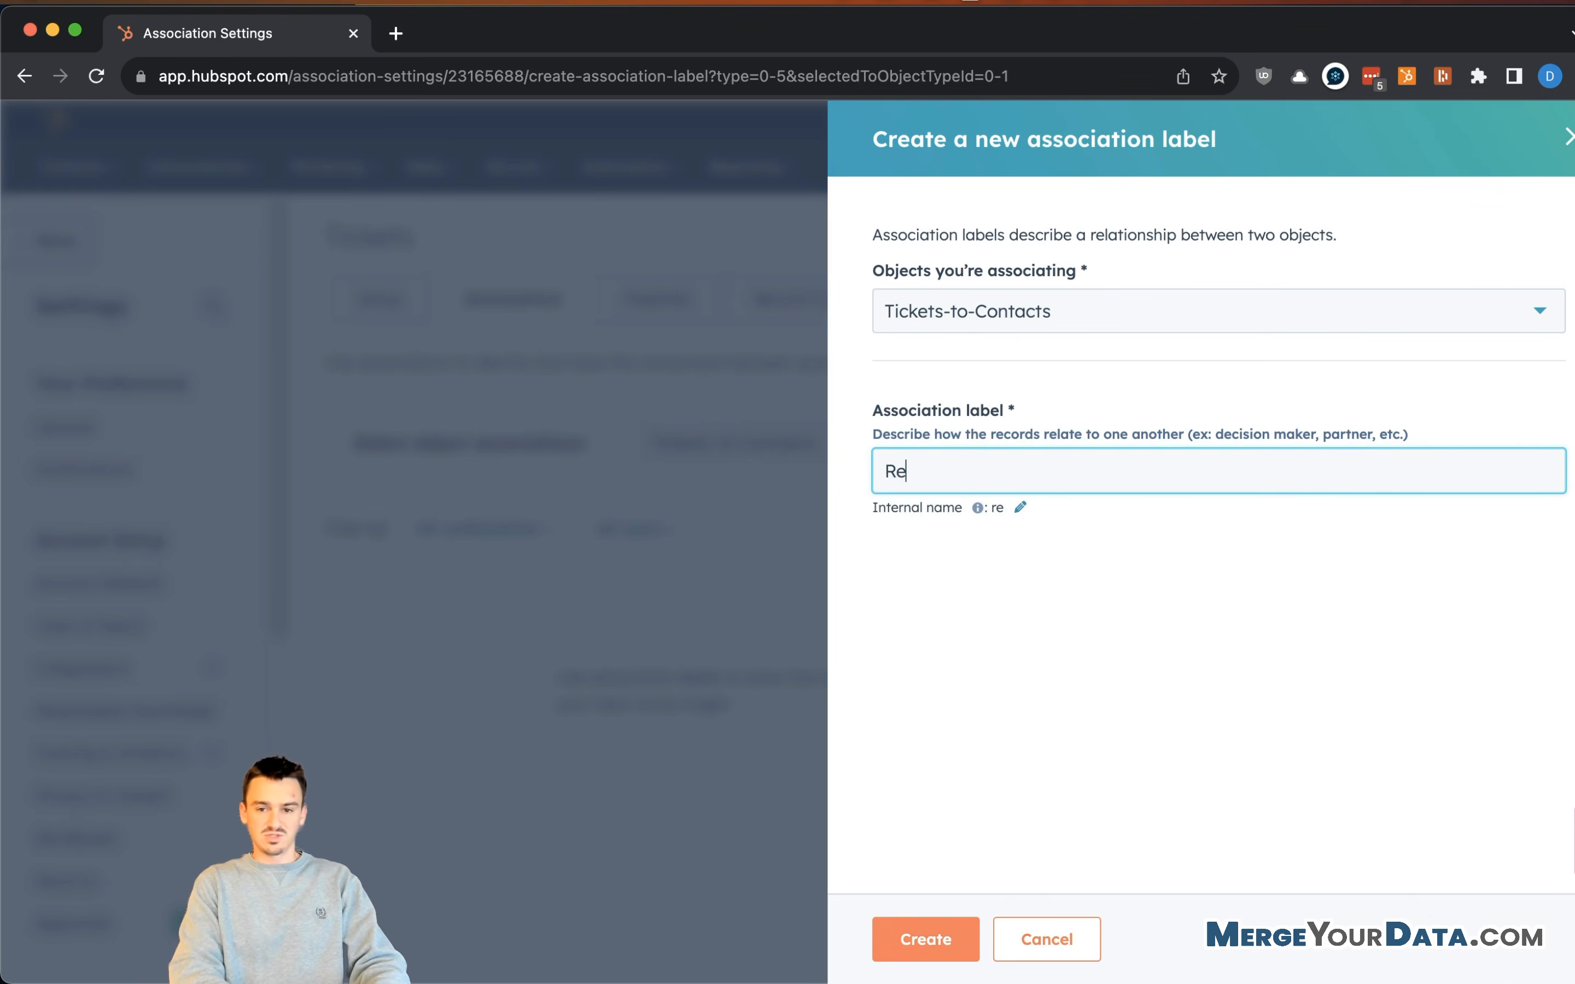
text(ferred By)
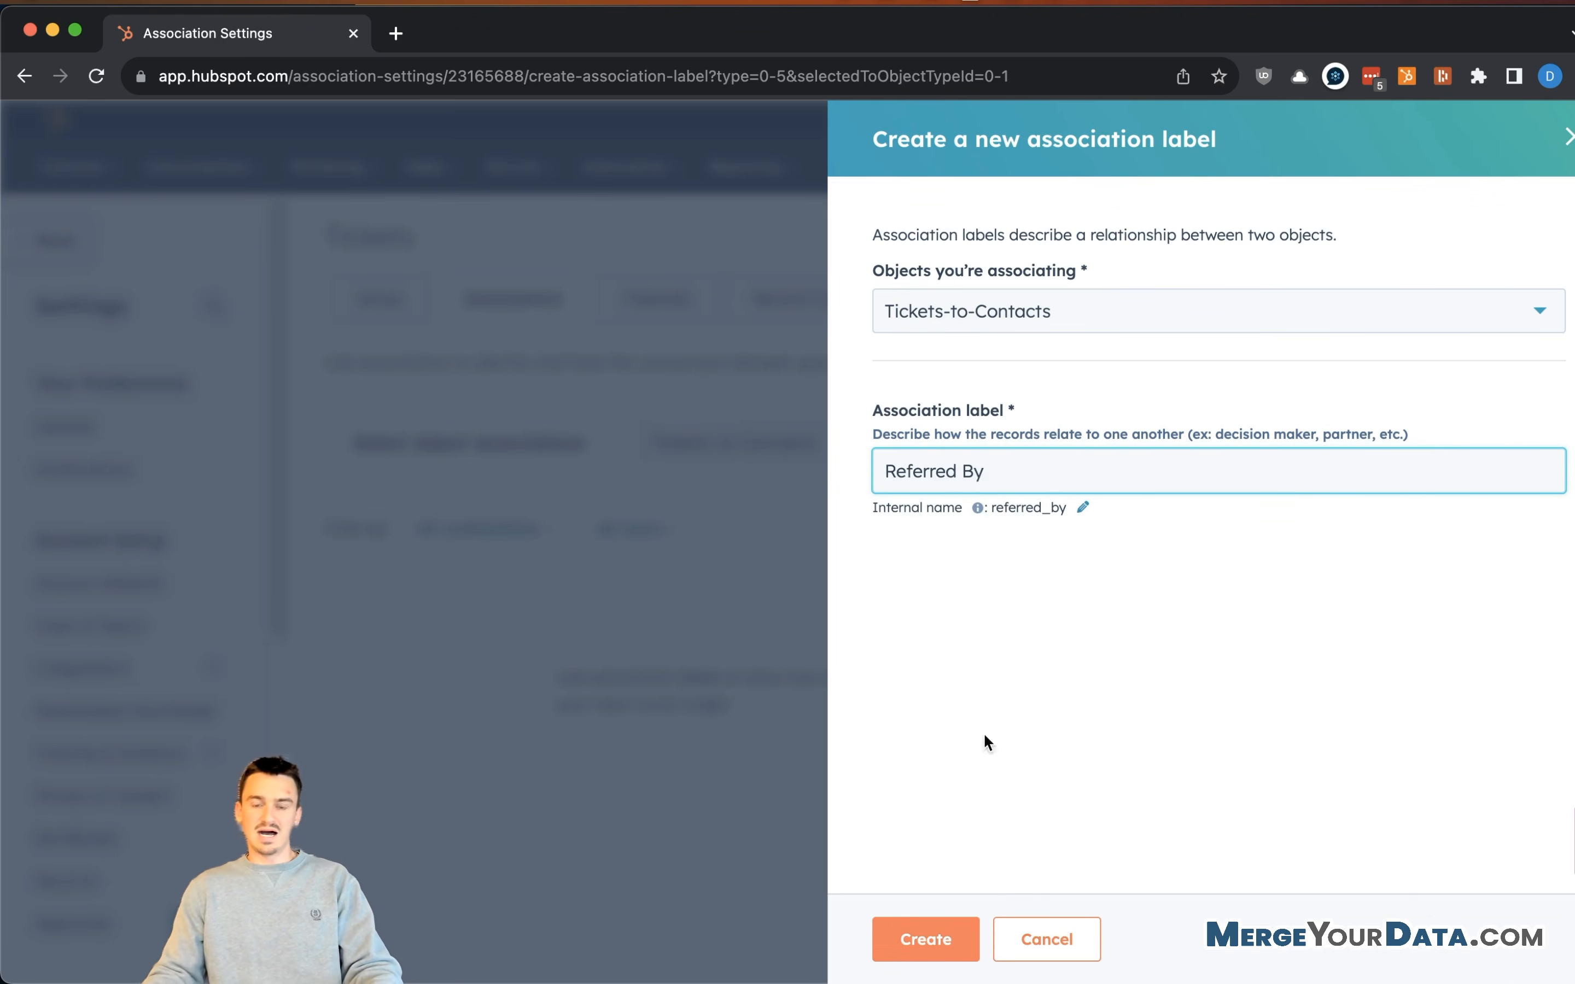
click(911, 929)
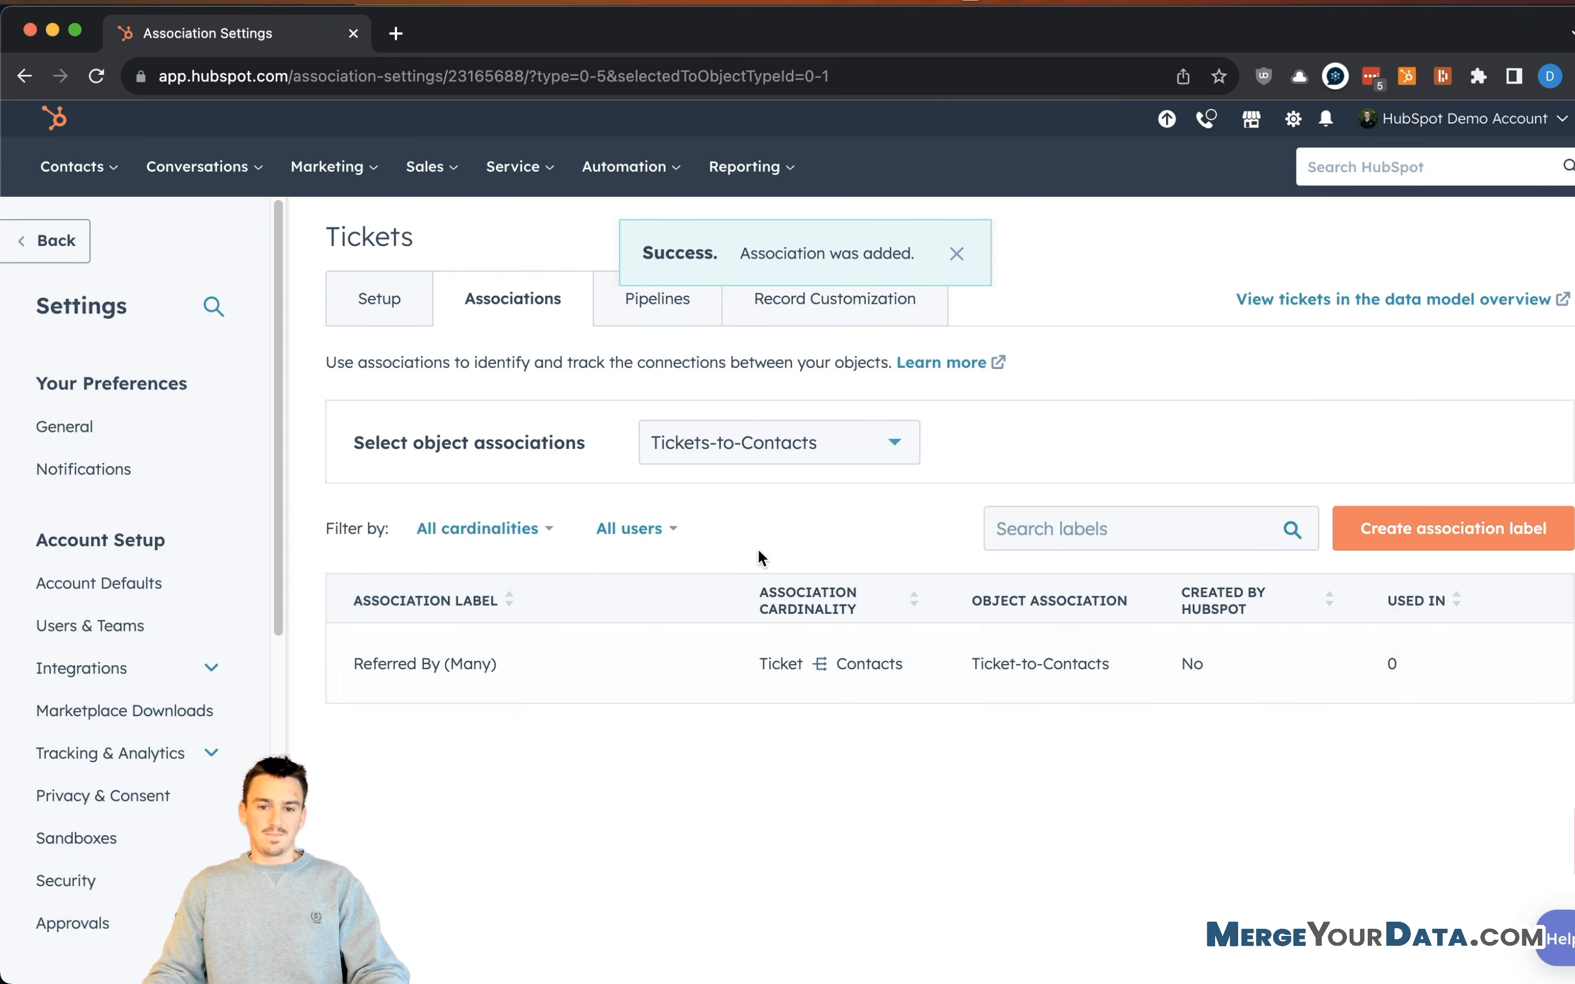
click(1432, 540)
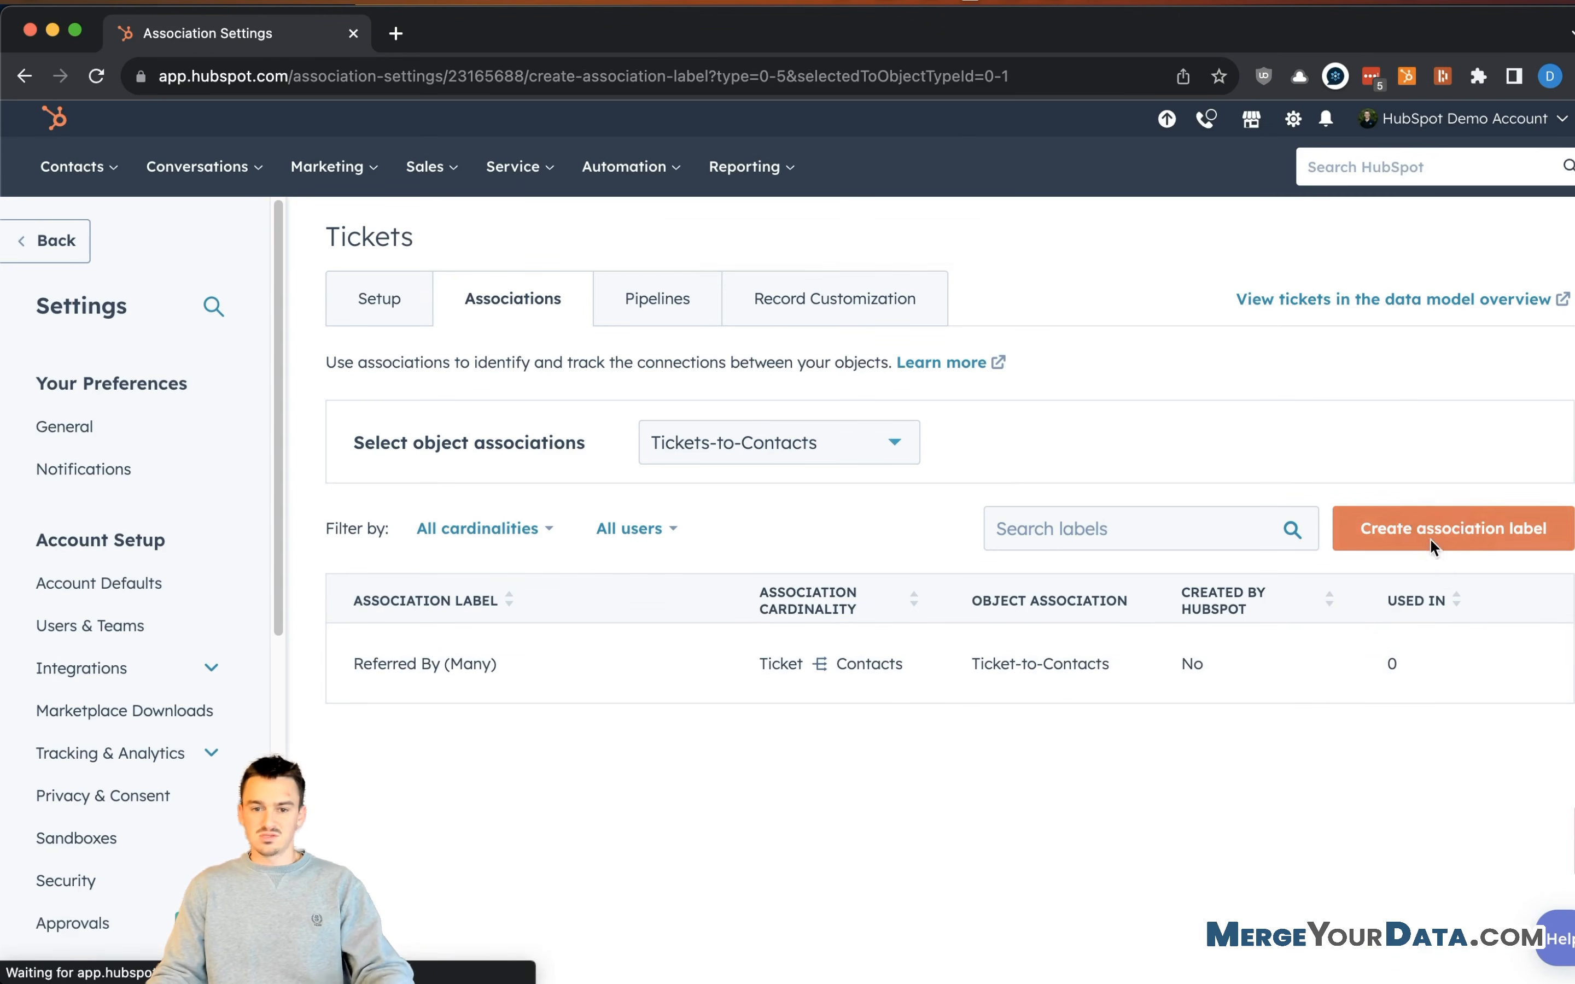
- Create the 'Referral' Tickets-to-Contacts label and verify it beside 'Referred By'
click(976, 472)
text(Referral)
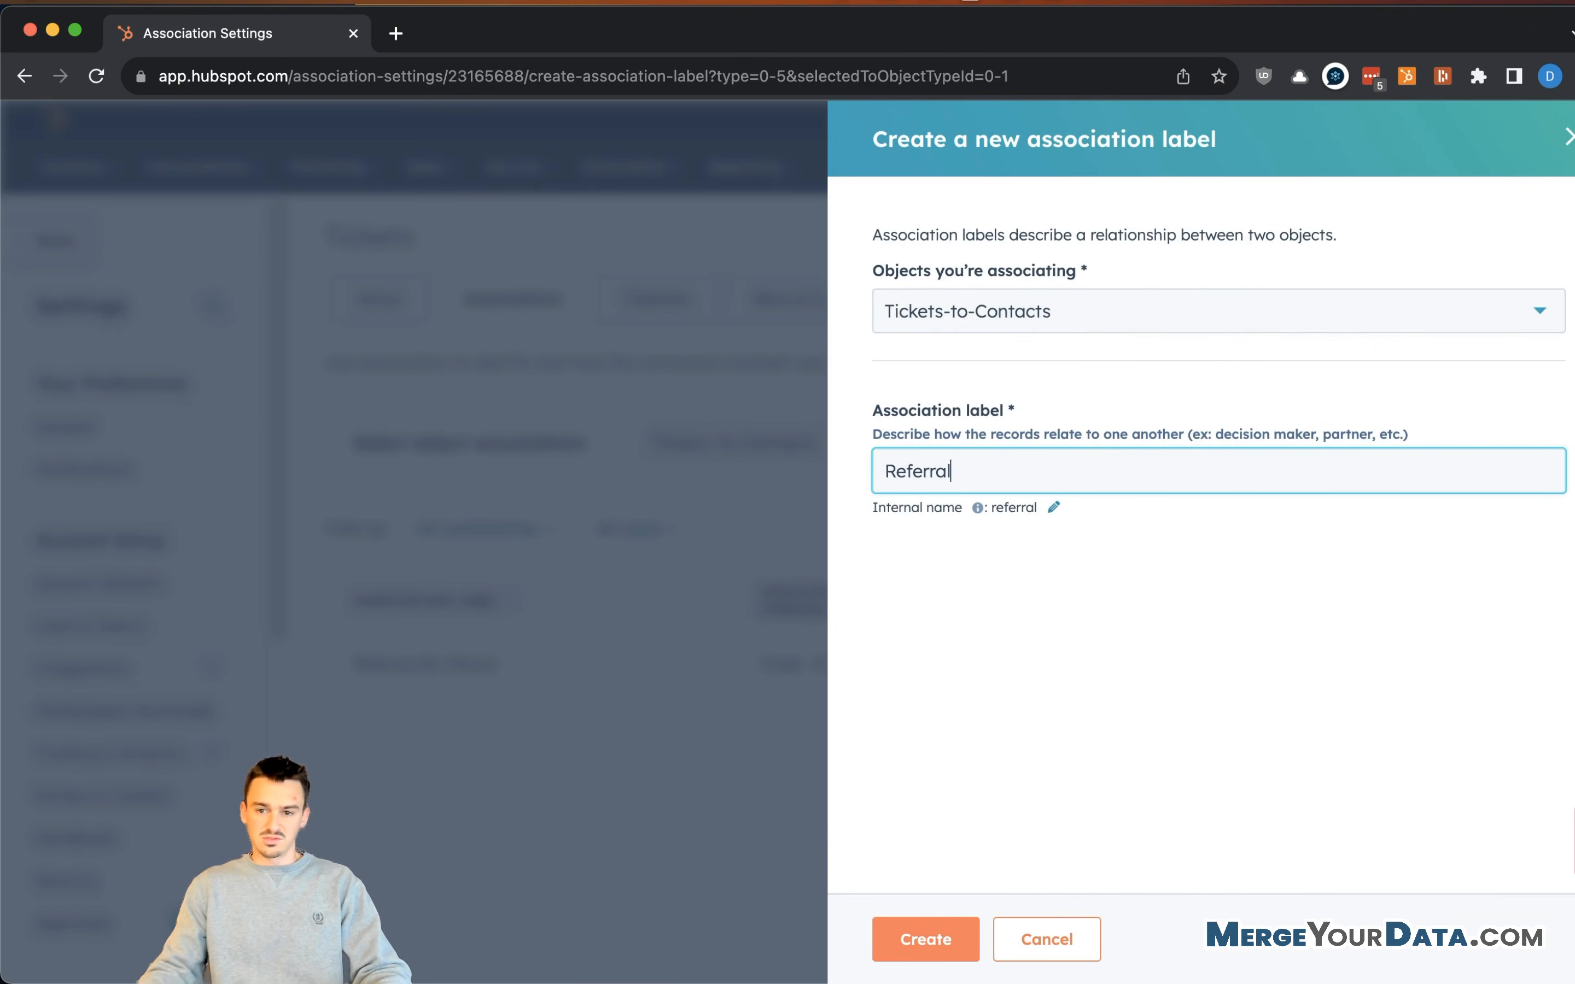
click(931, 941)
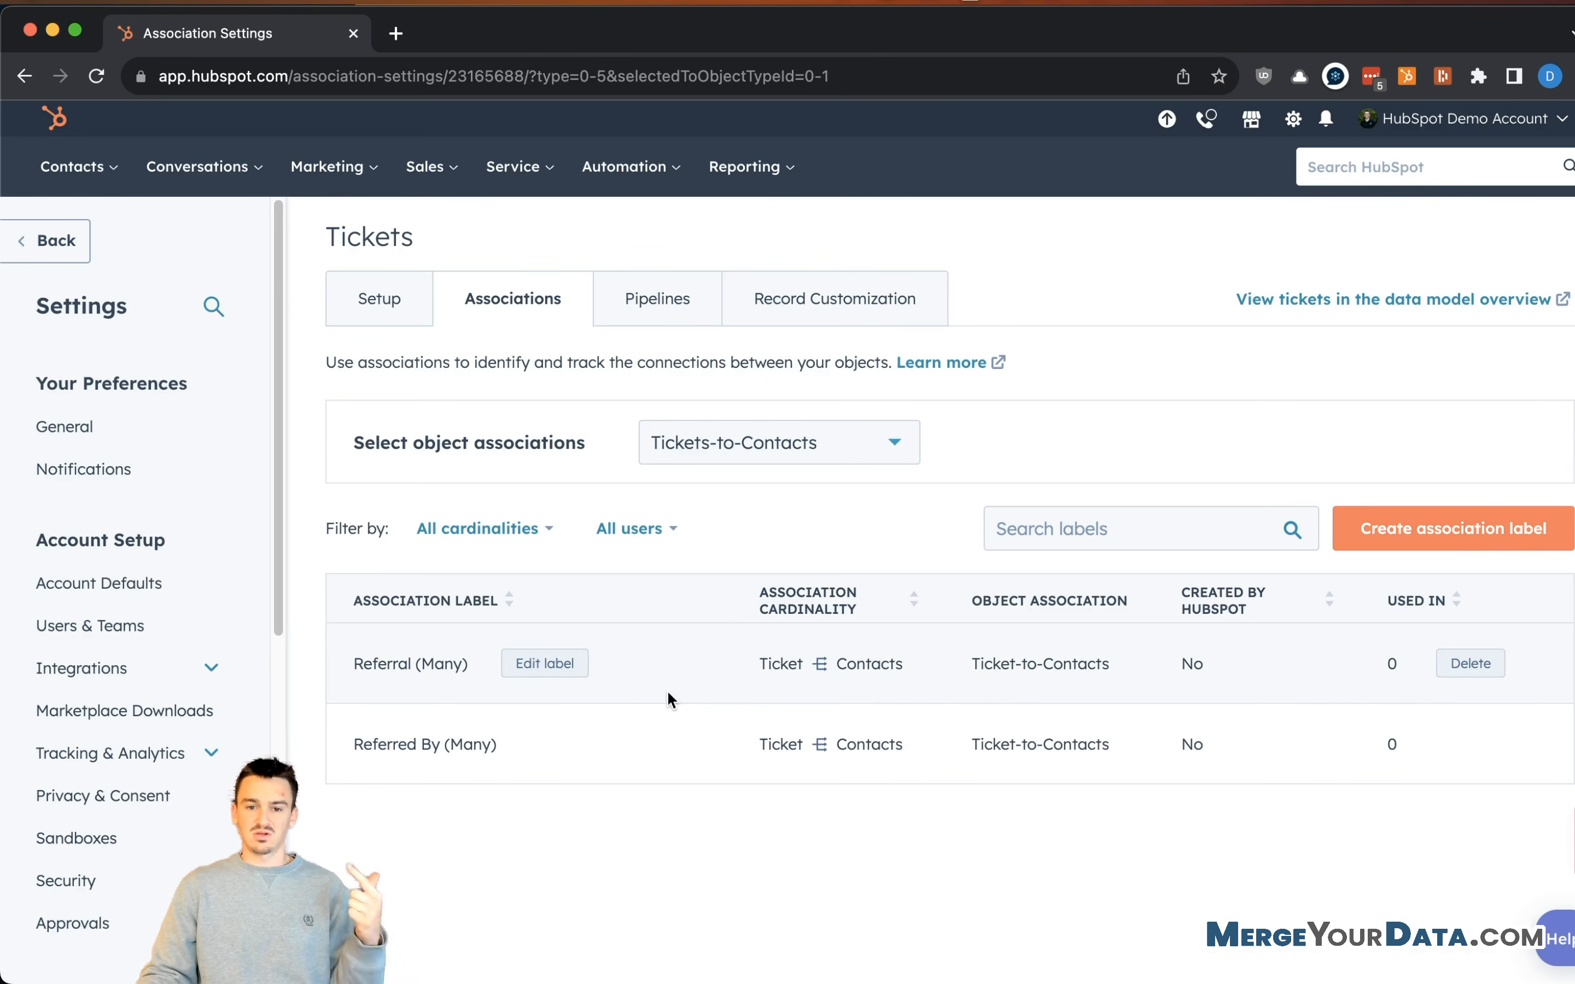
click(767, 434)
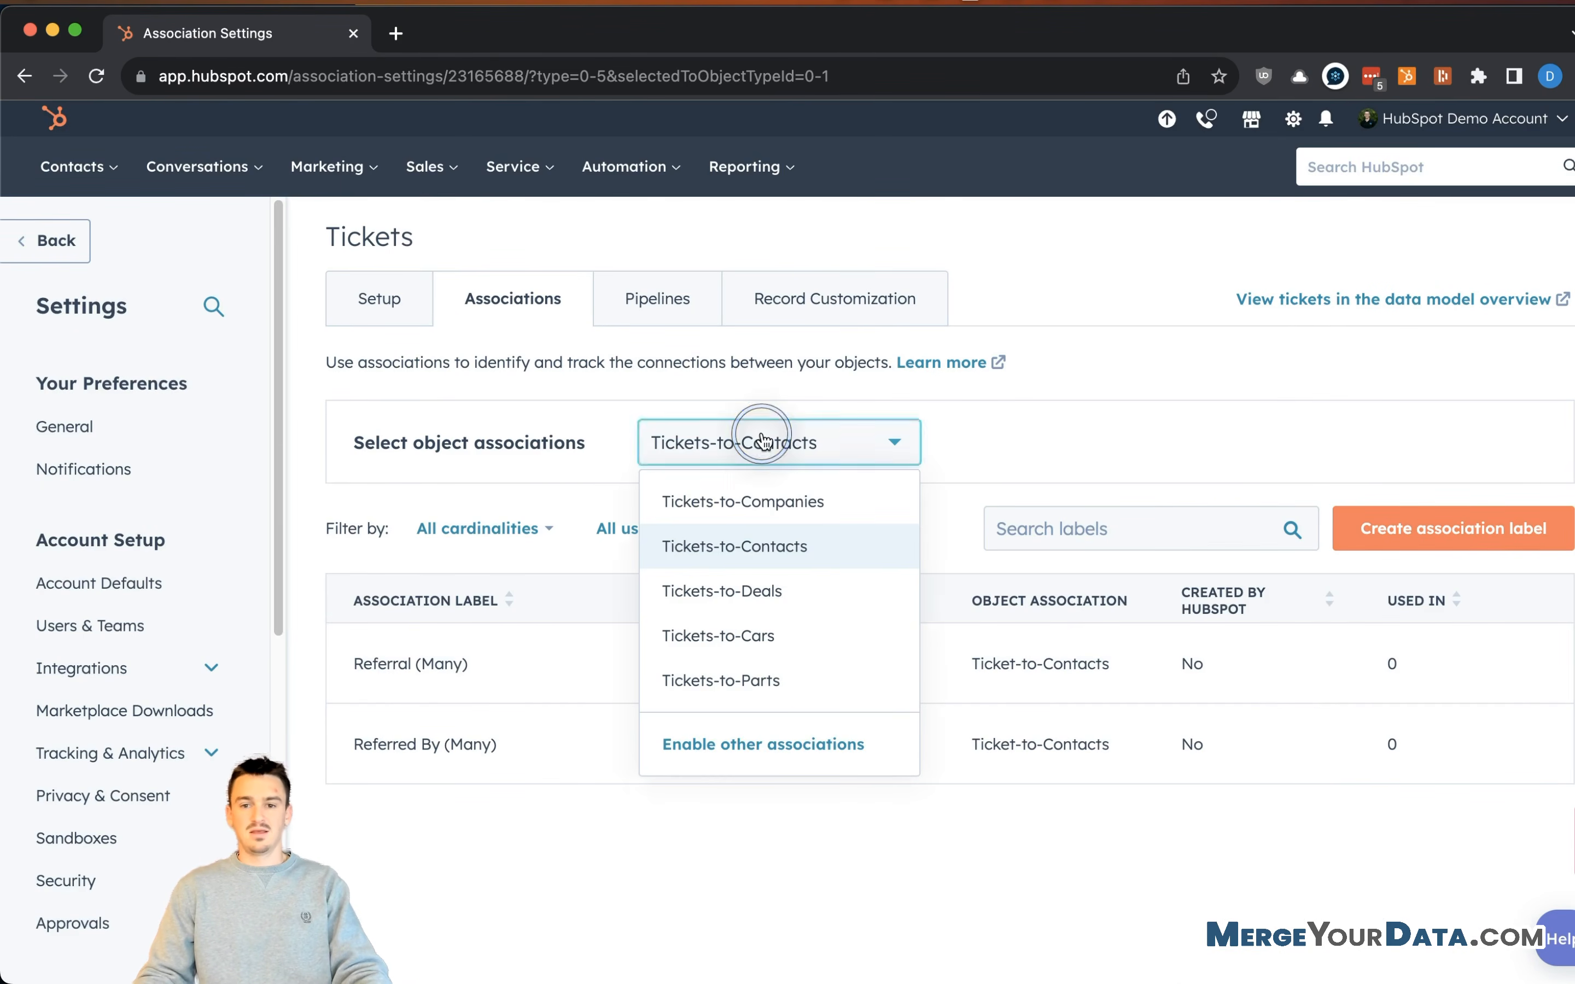
click(1118, 437)
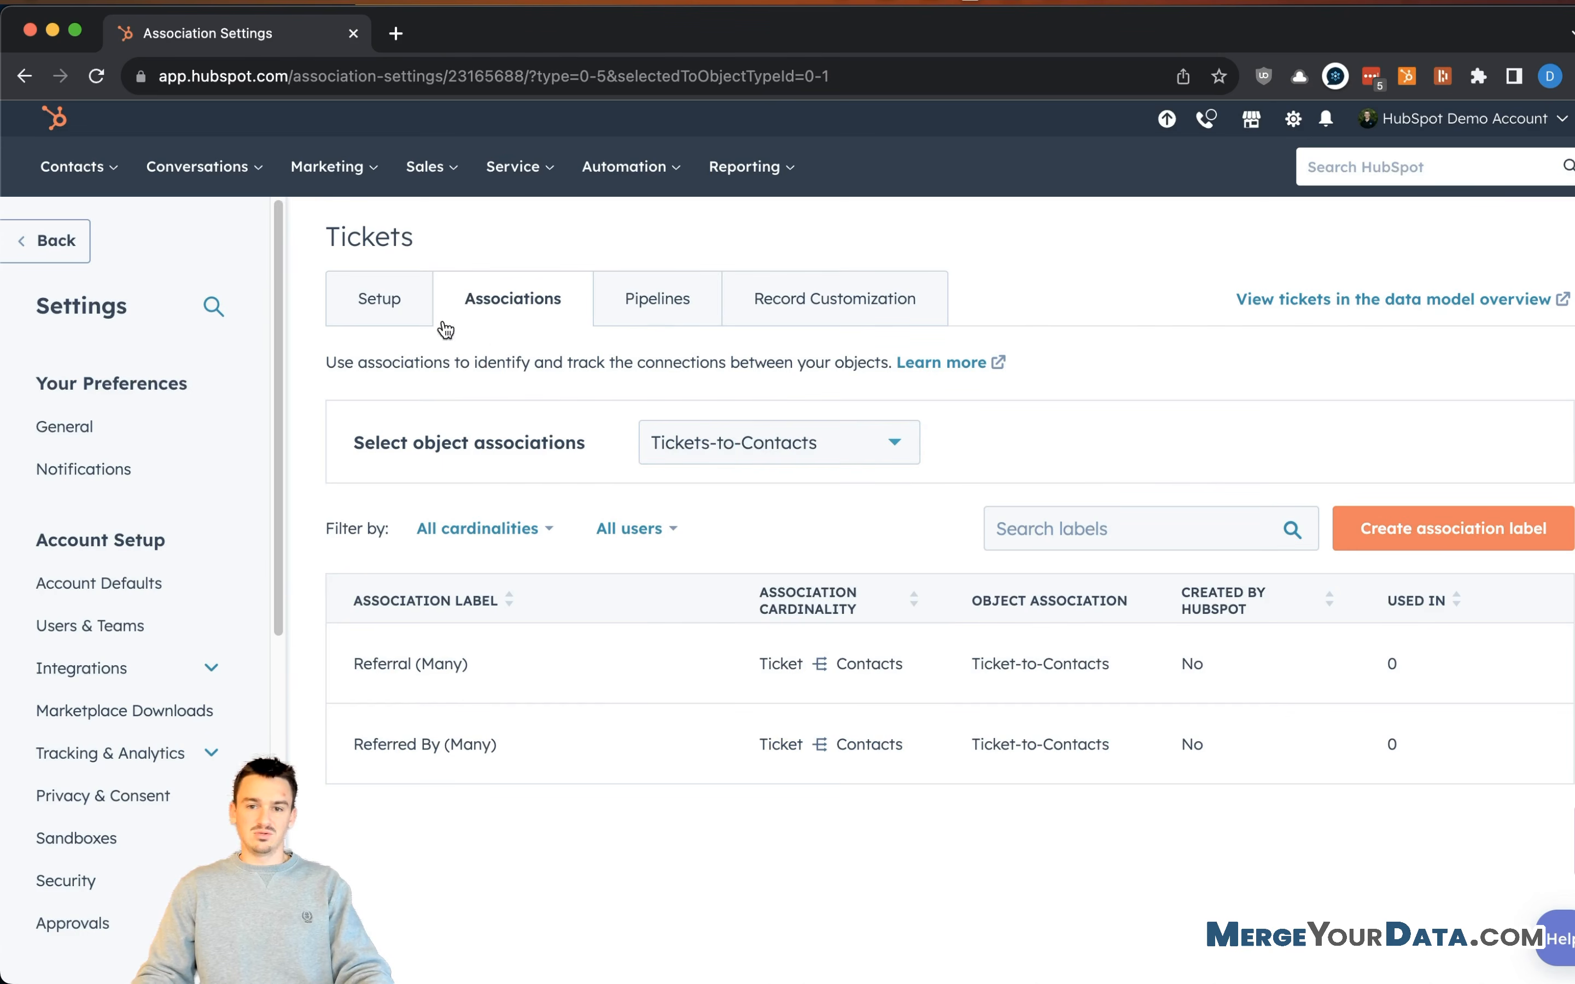
scroll(182, 551, down, 10)
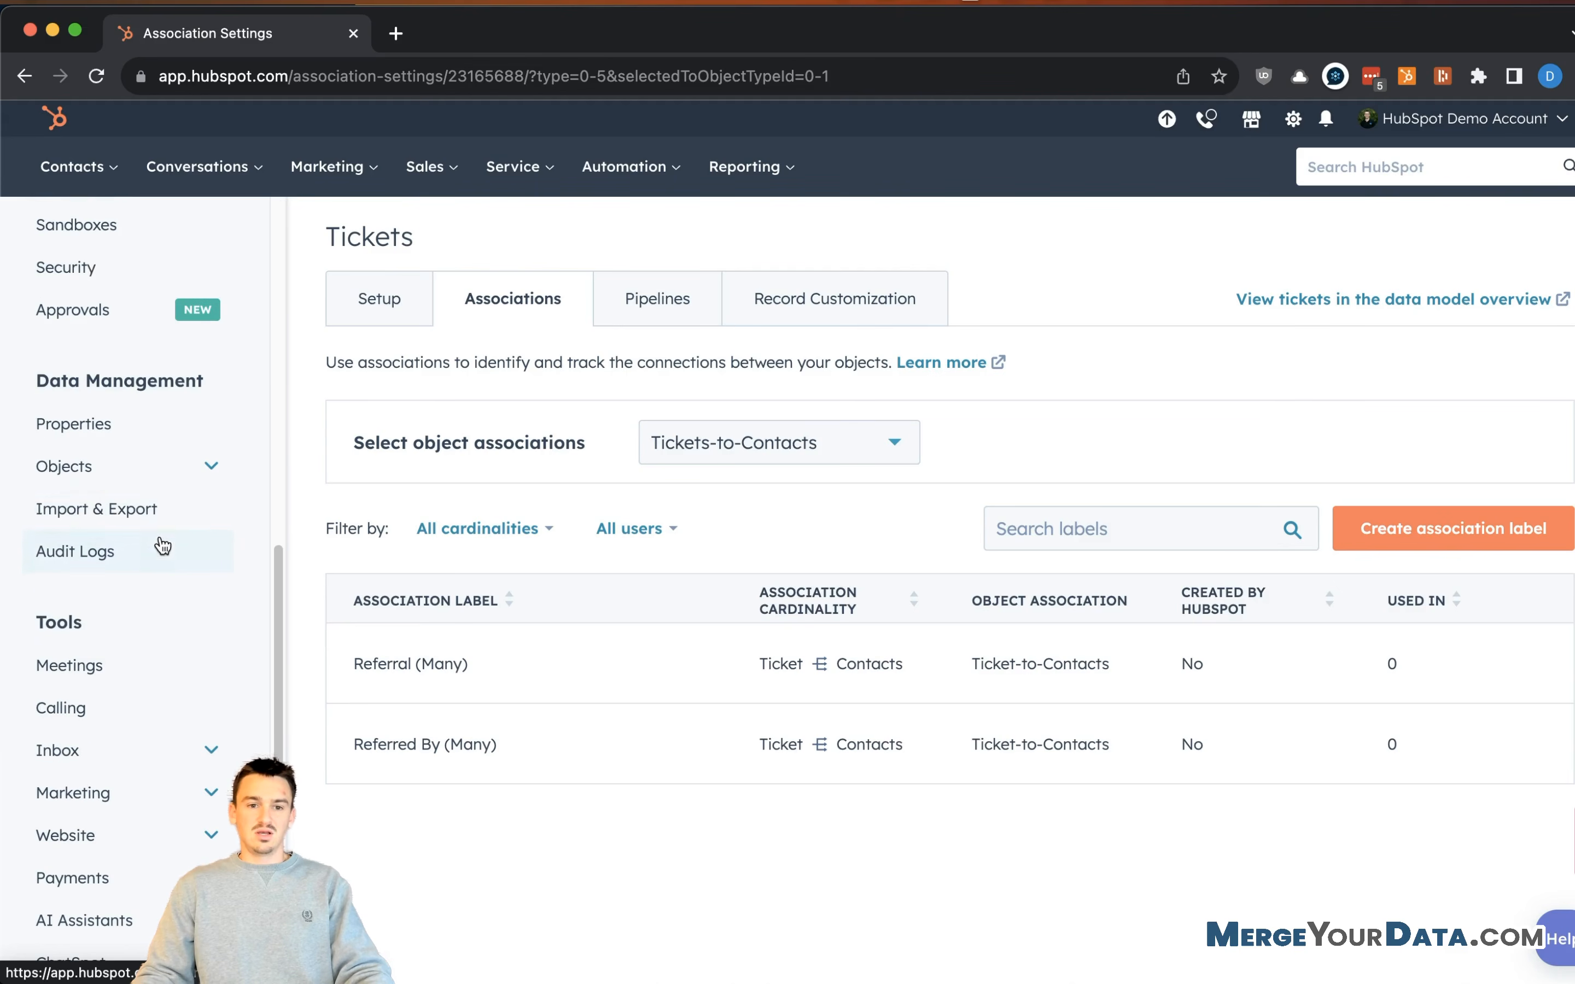
- Open the Contacts object's Associations settings and try adding more association types
click(183, 466)
click(155, 511)
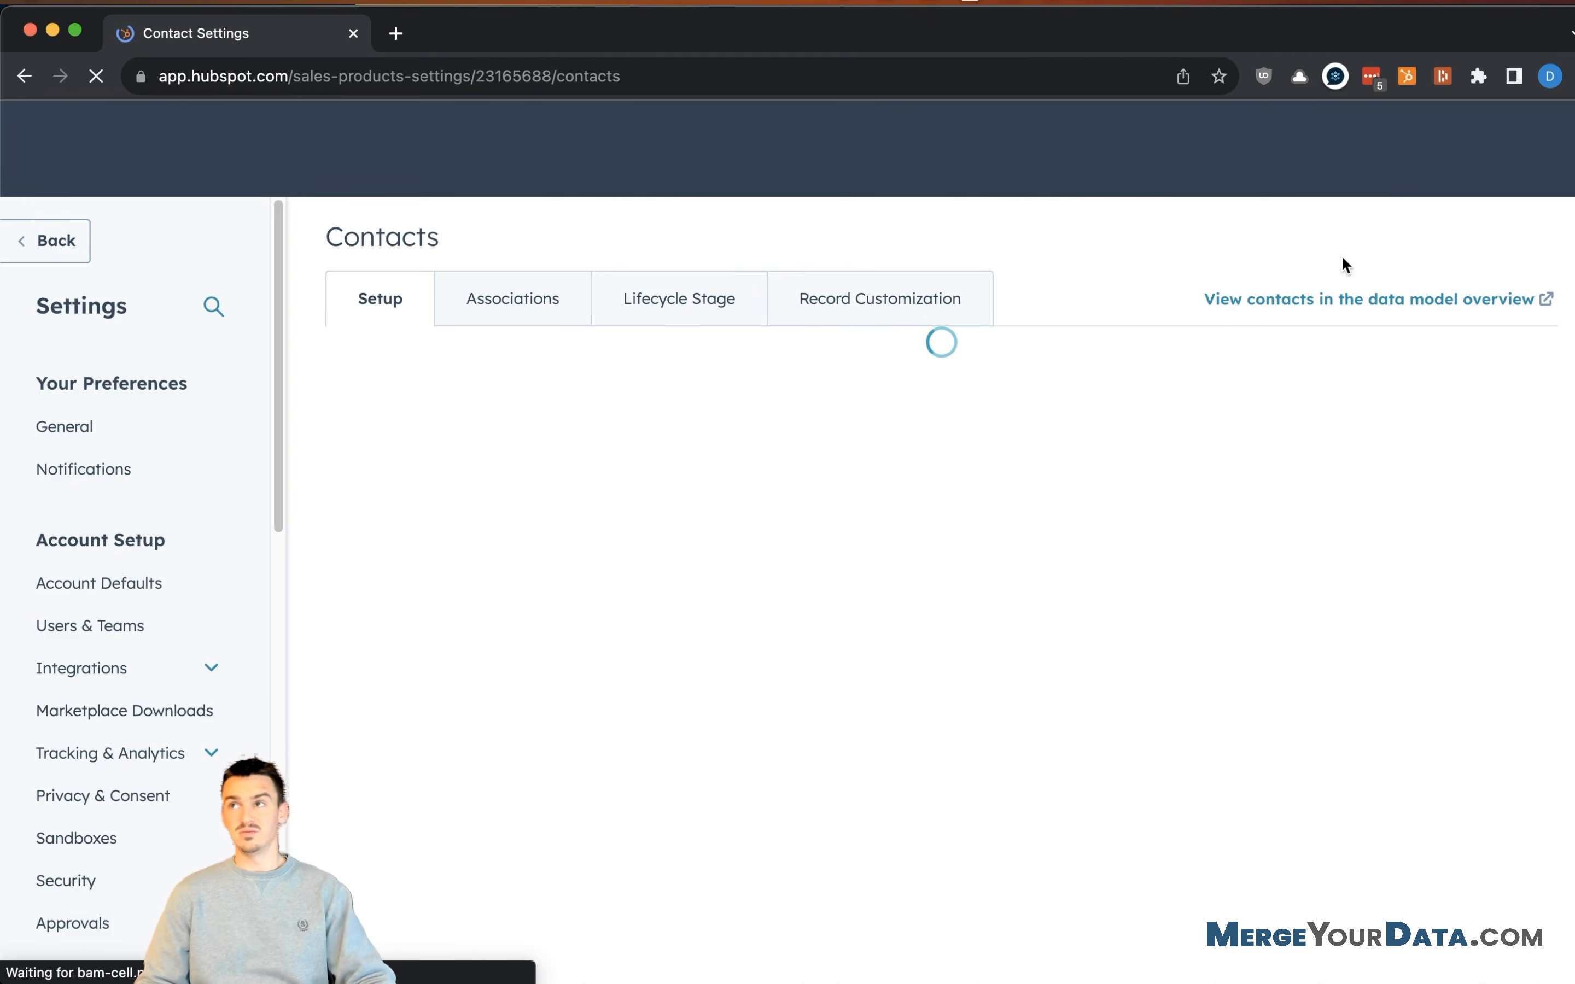
click(534, 298)
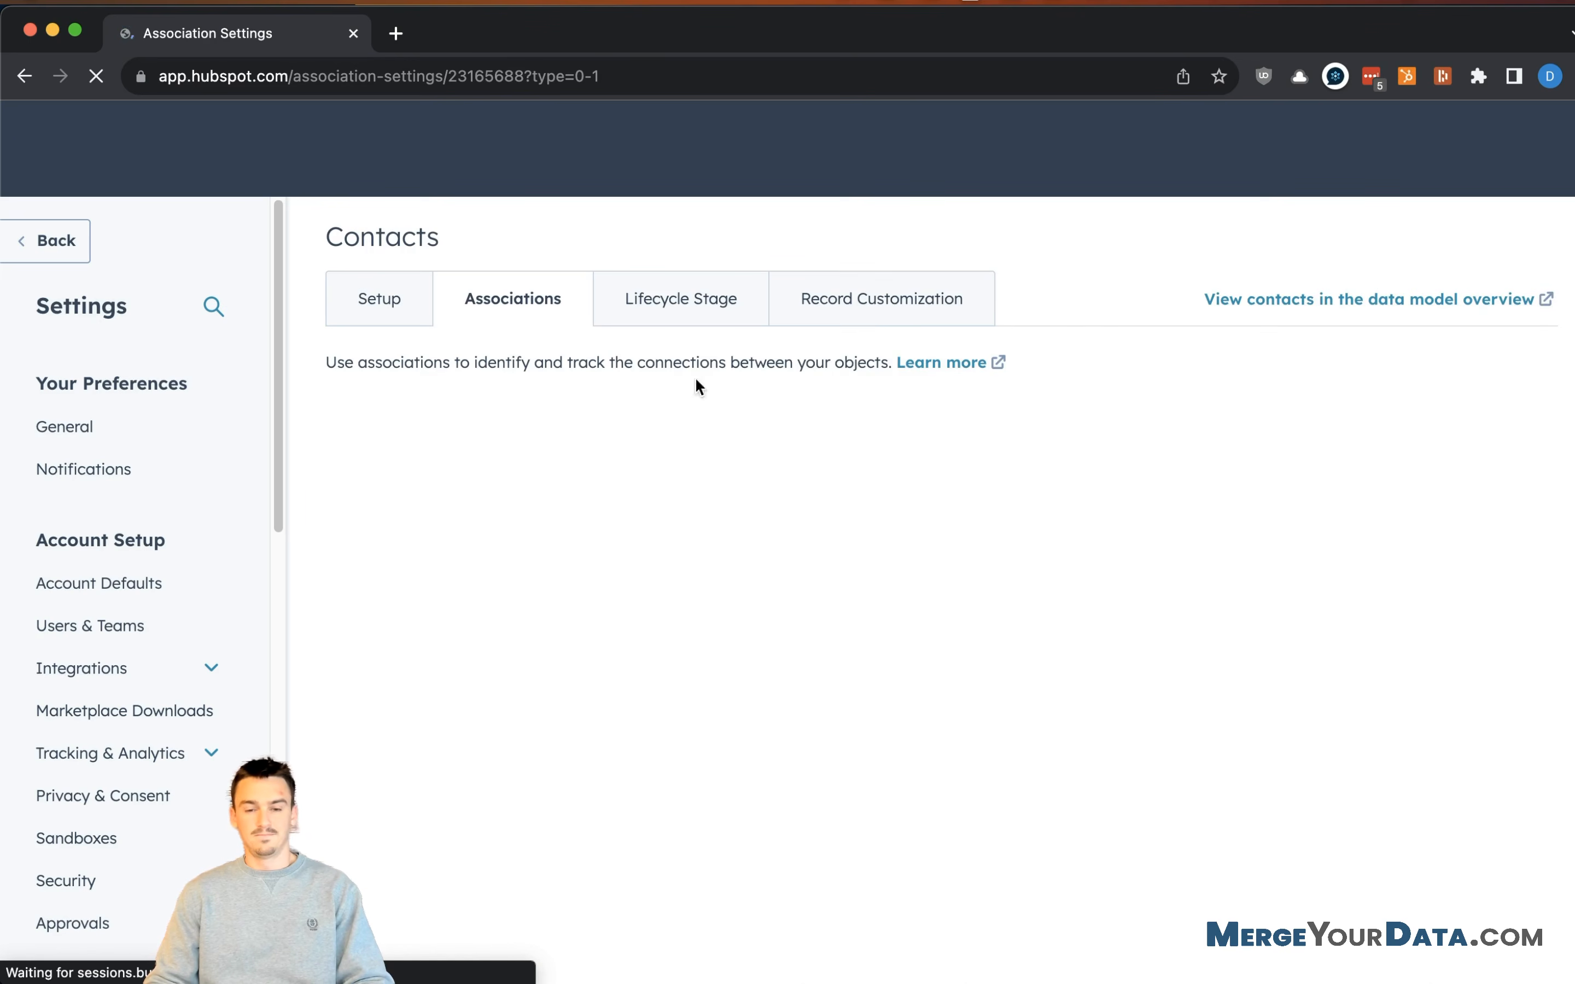
click(819, 443)
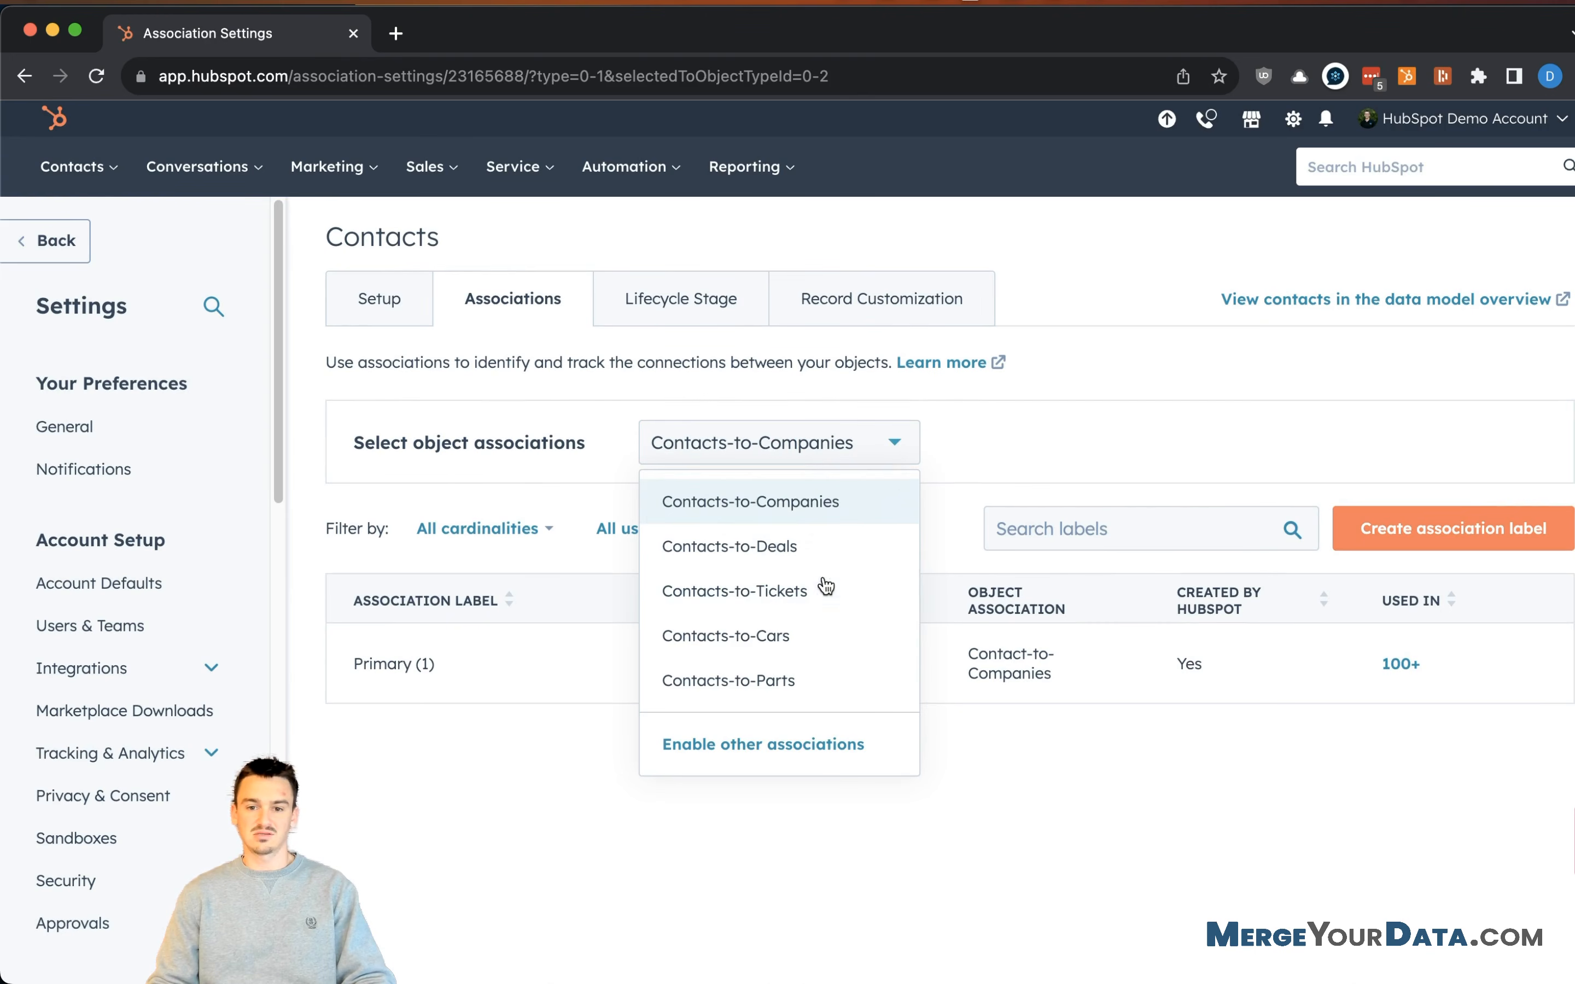
click(804, 748)
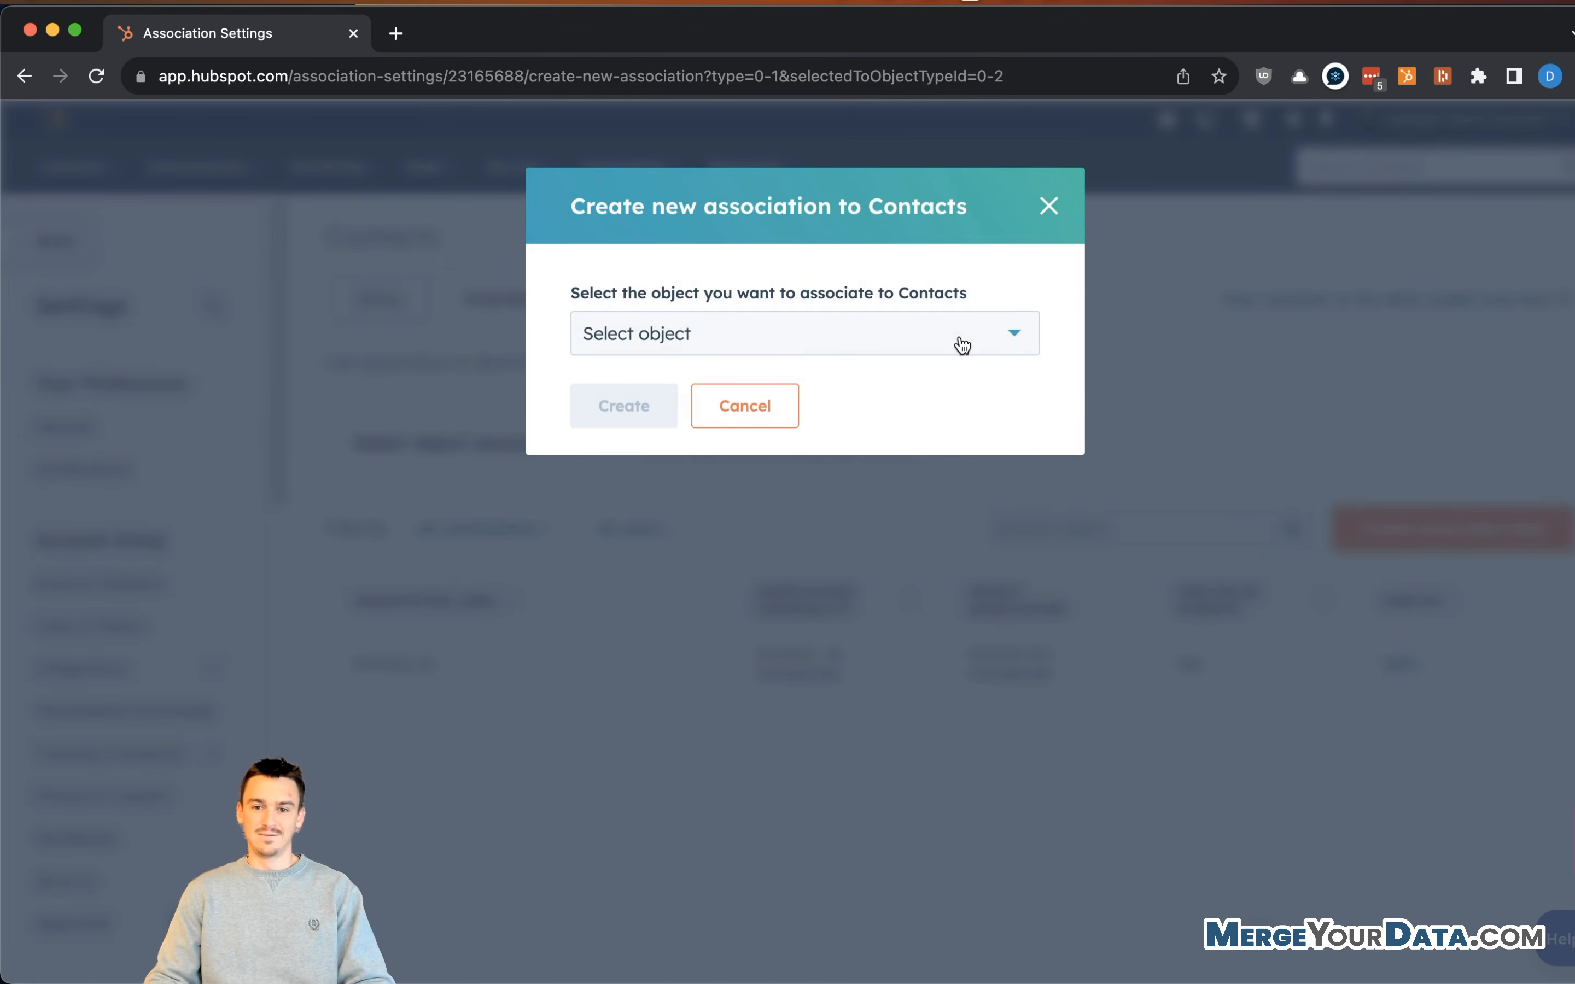
- Check which objects can associate to Contacts, close the dialog, and open the account menu
click(918, 345)
click(908, 335)
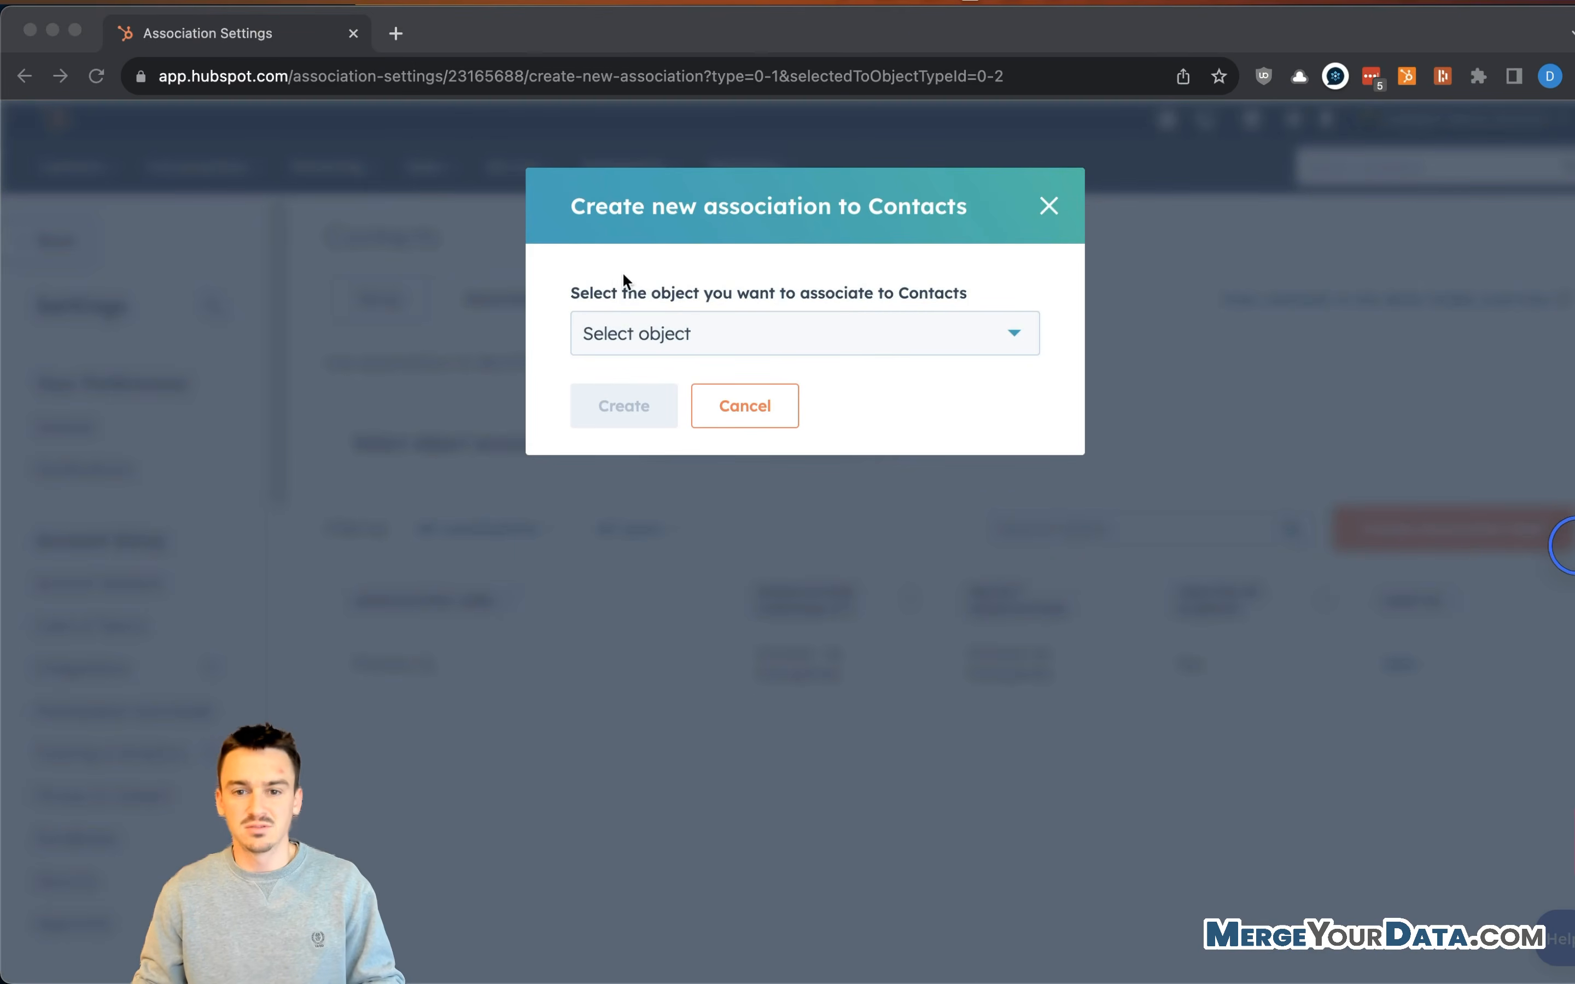
click(825, 338)
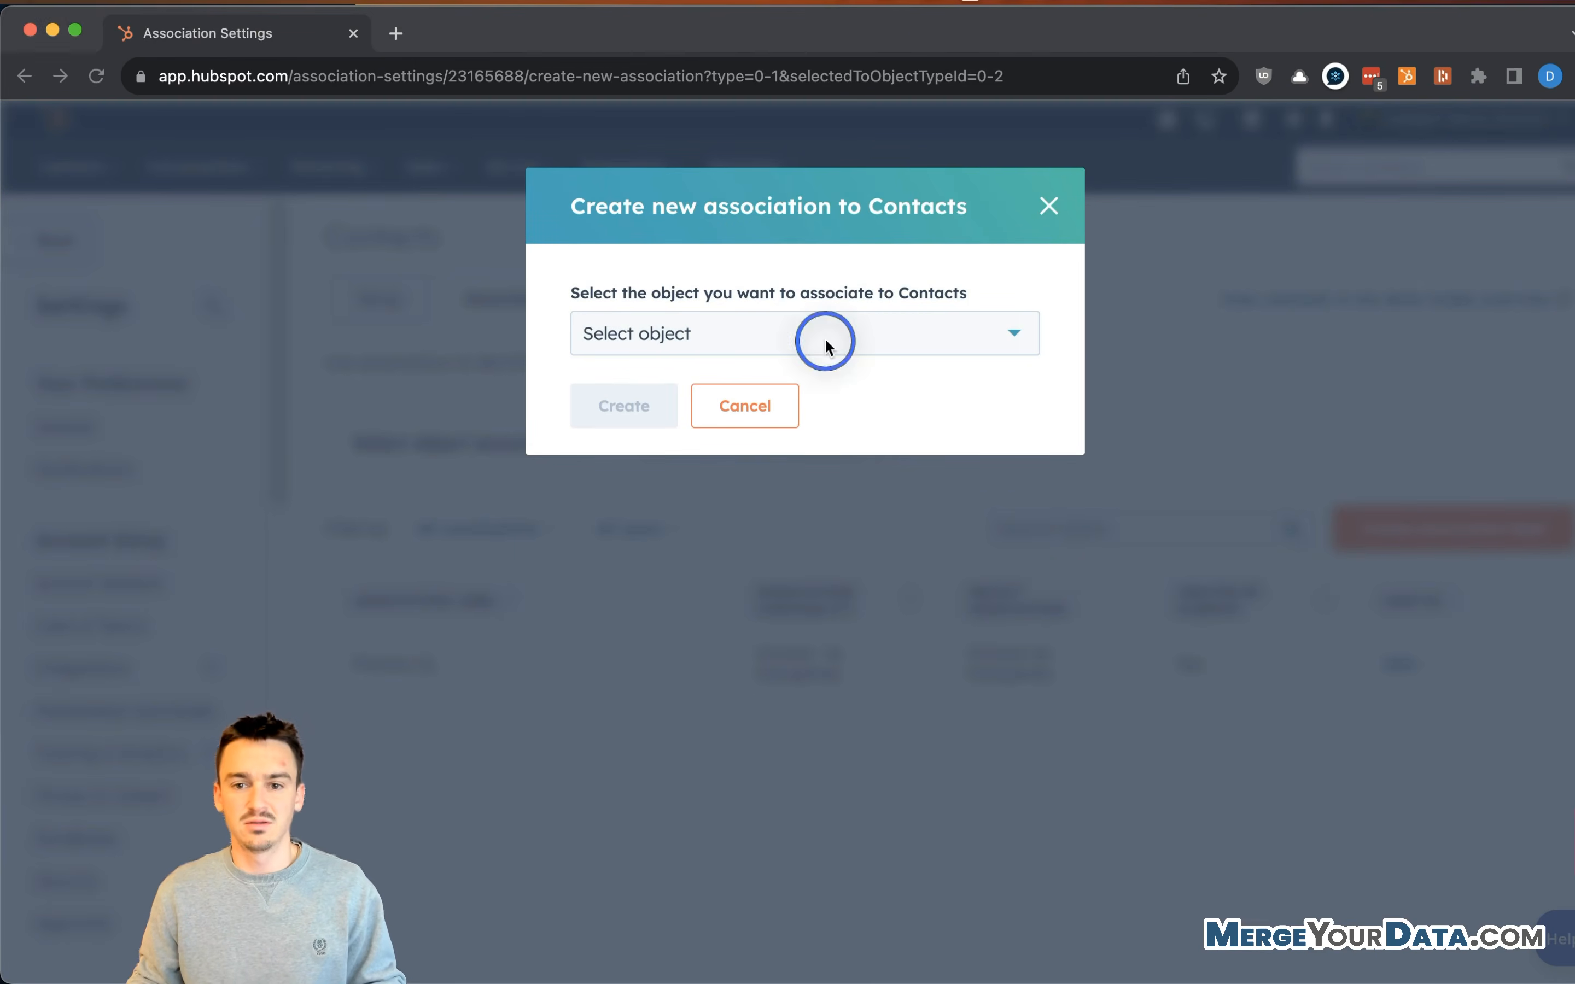
click(839, 335)
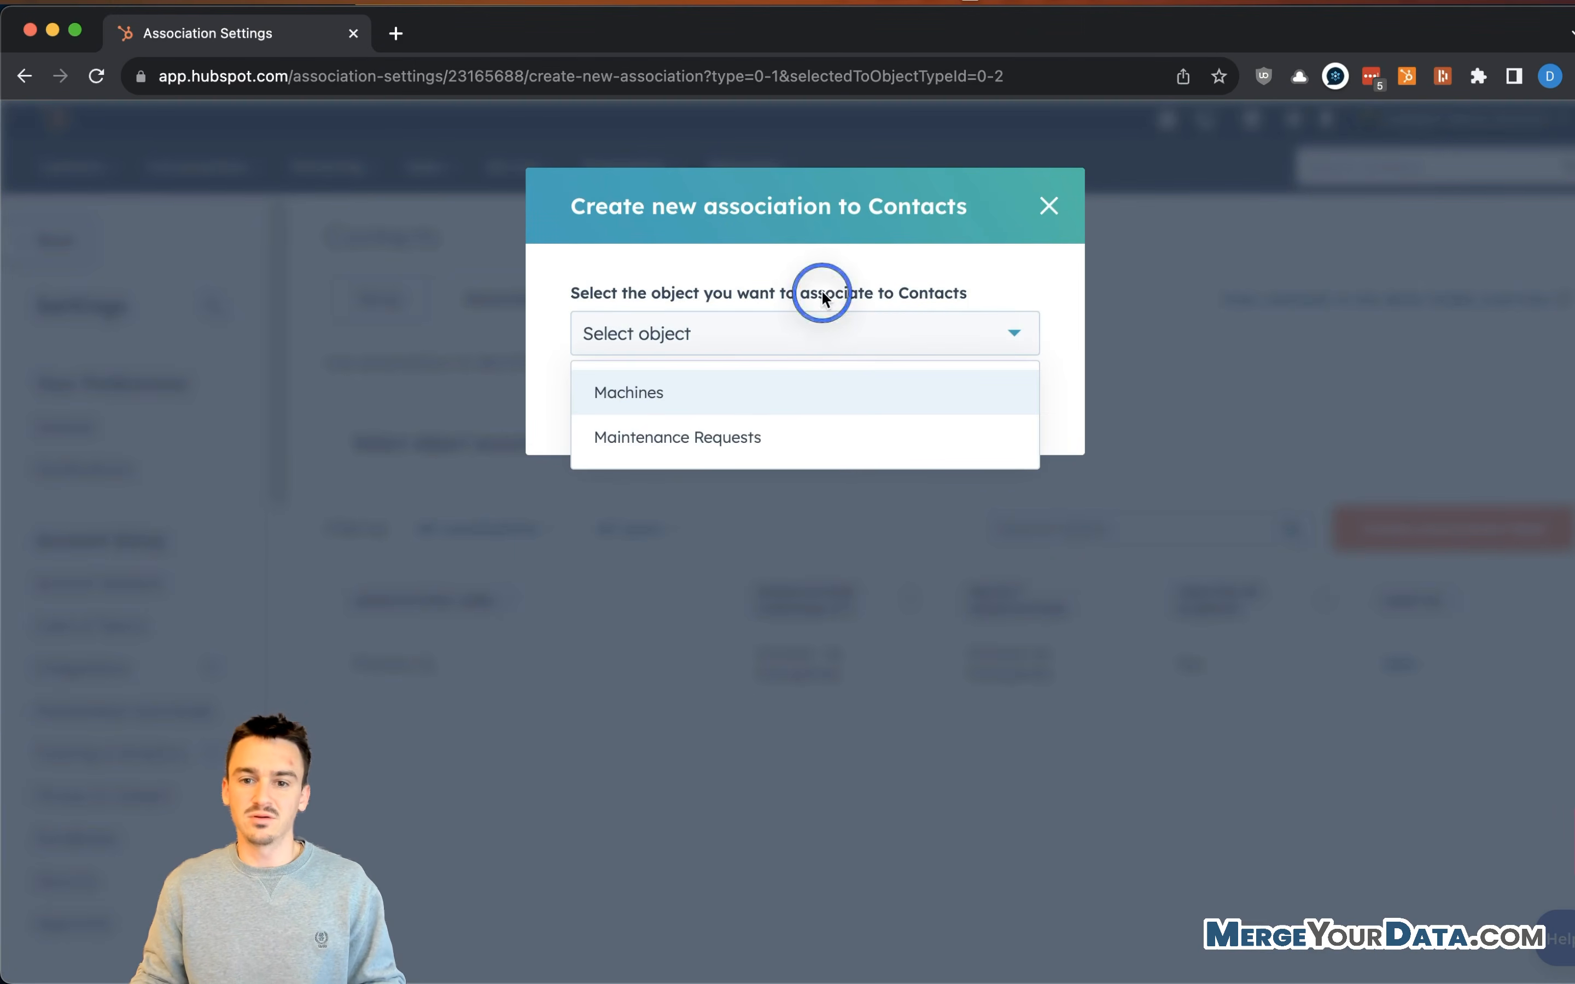
click(1048, 206)
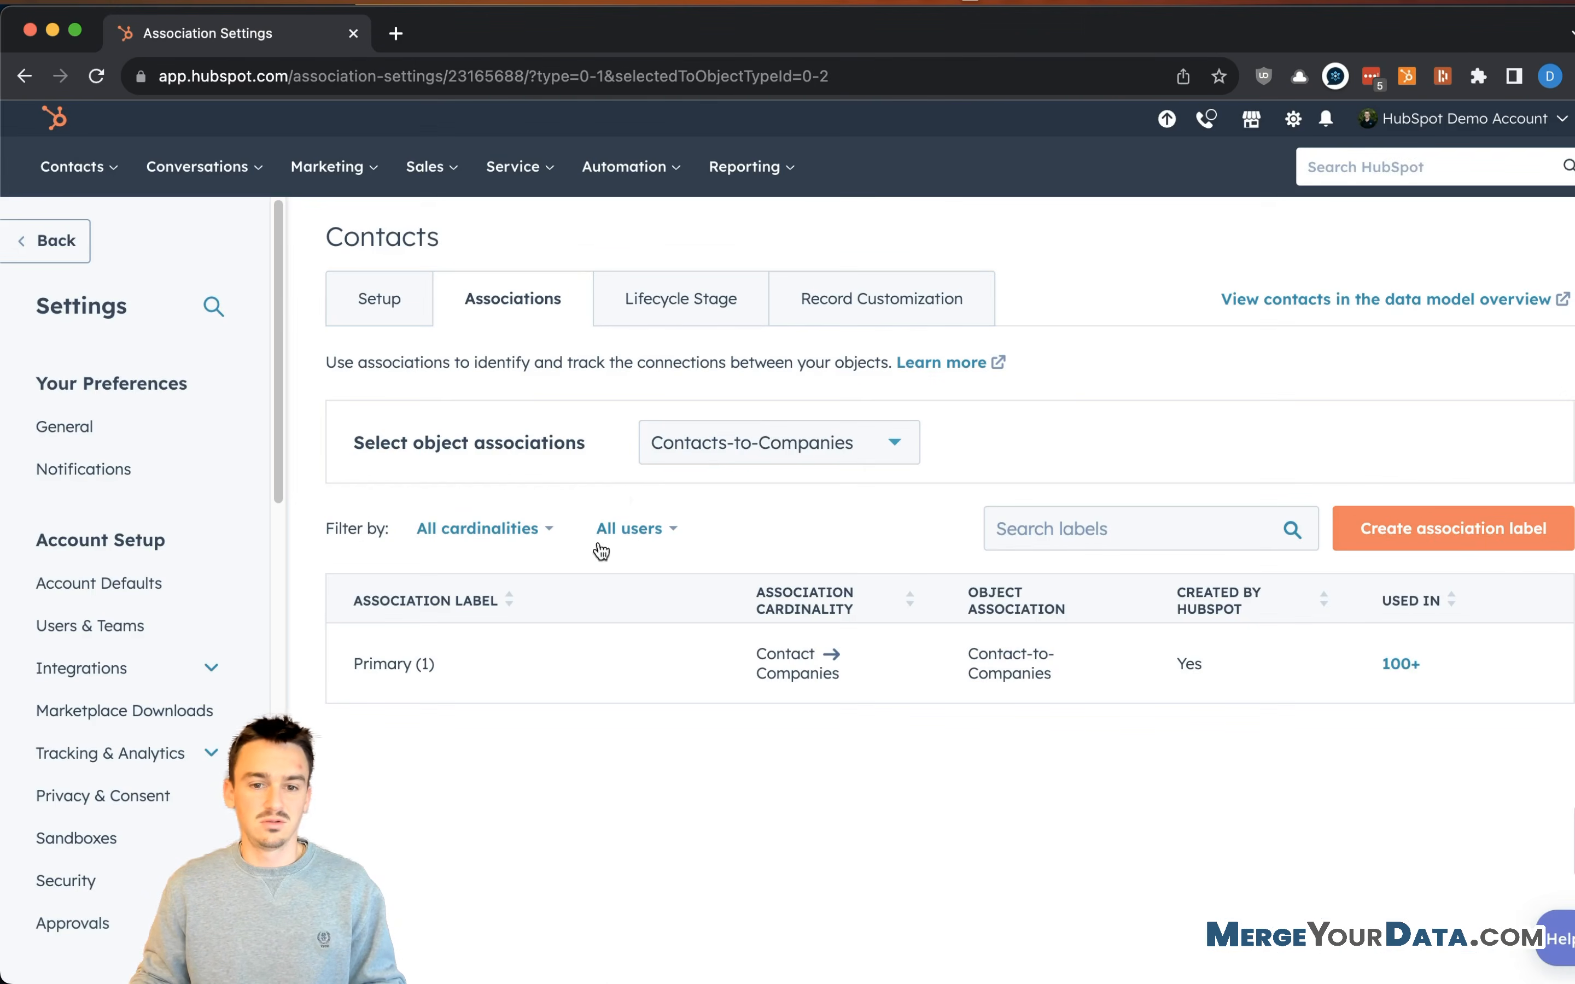
click(726, 458)
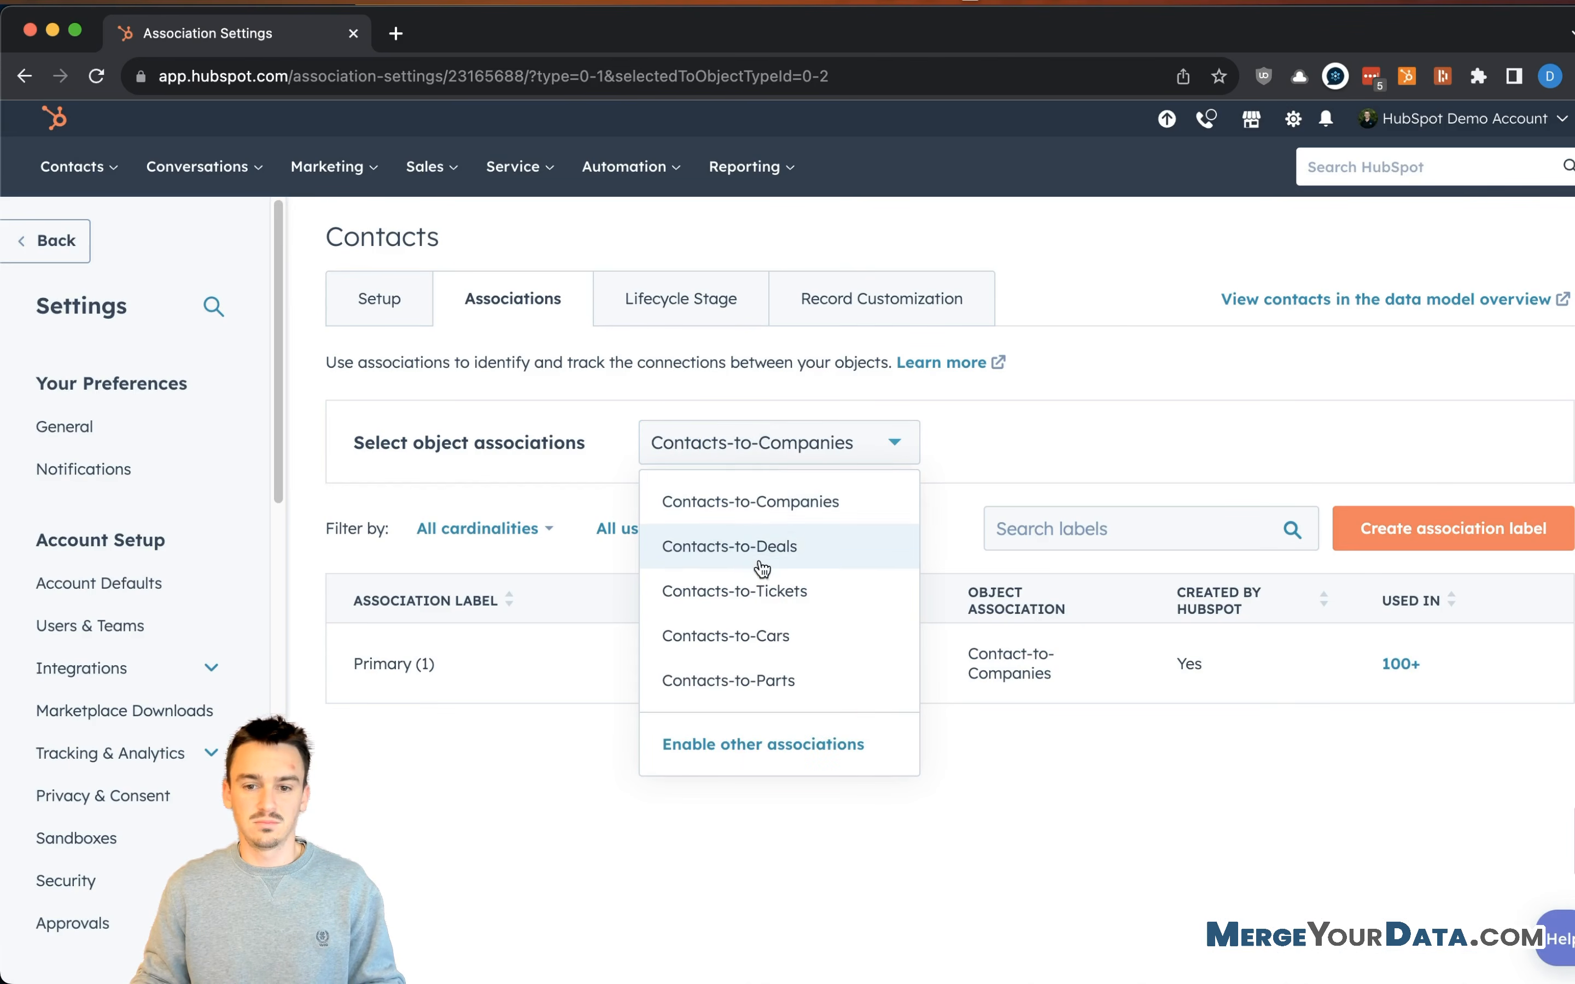
click(1365, 347)
click(1439, 134)
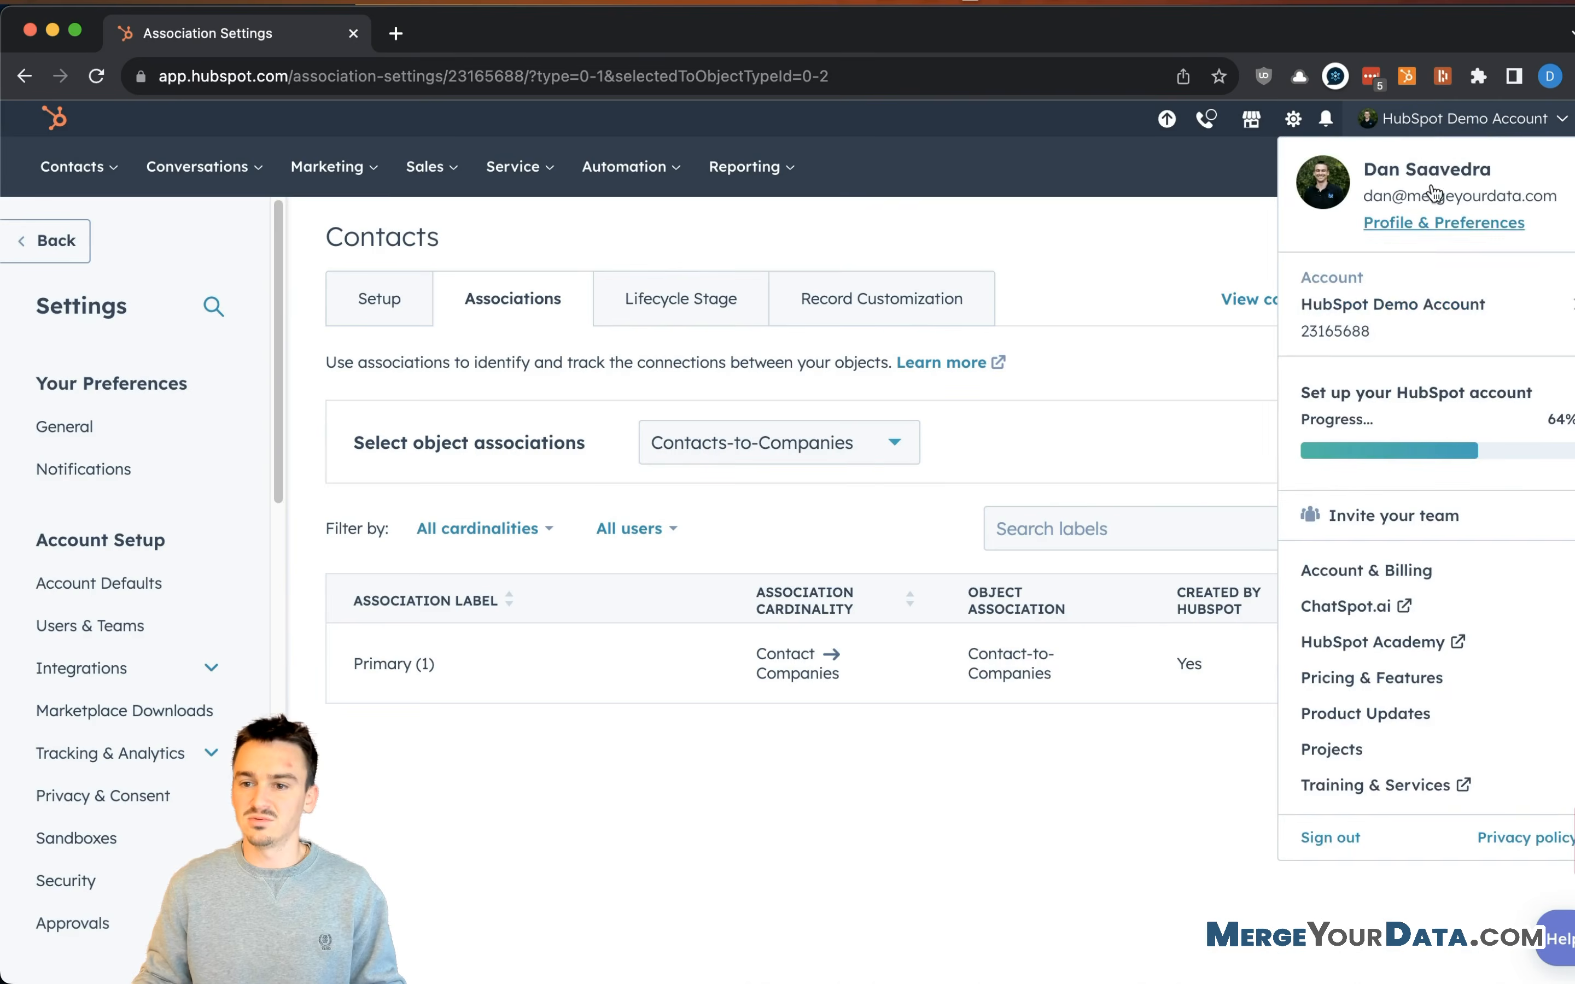
- Find the Associate Records of the Same Object Type beta under Product Updates > Betas and join it
click(1395, 716)
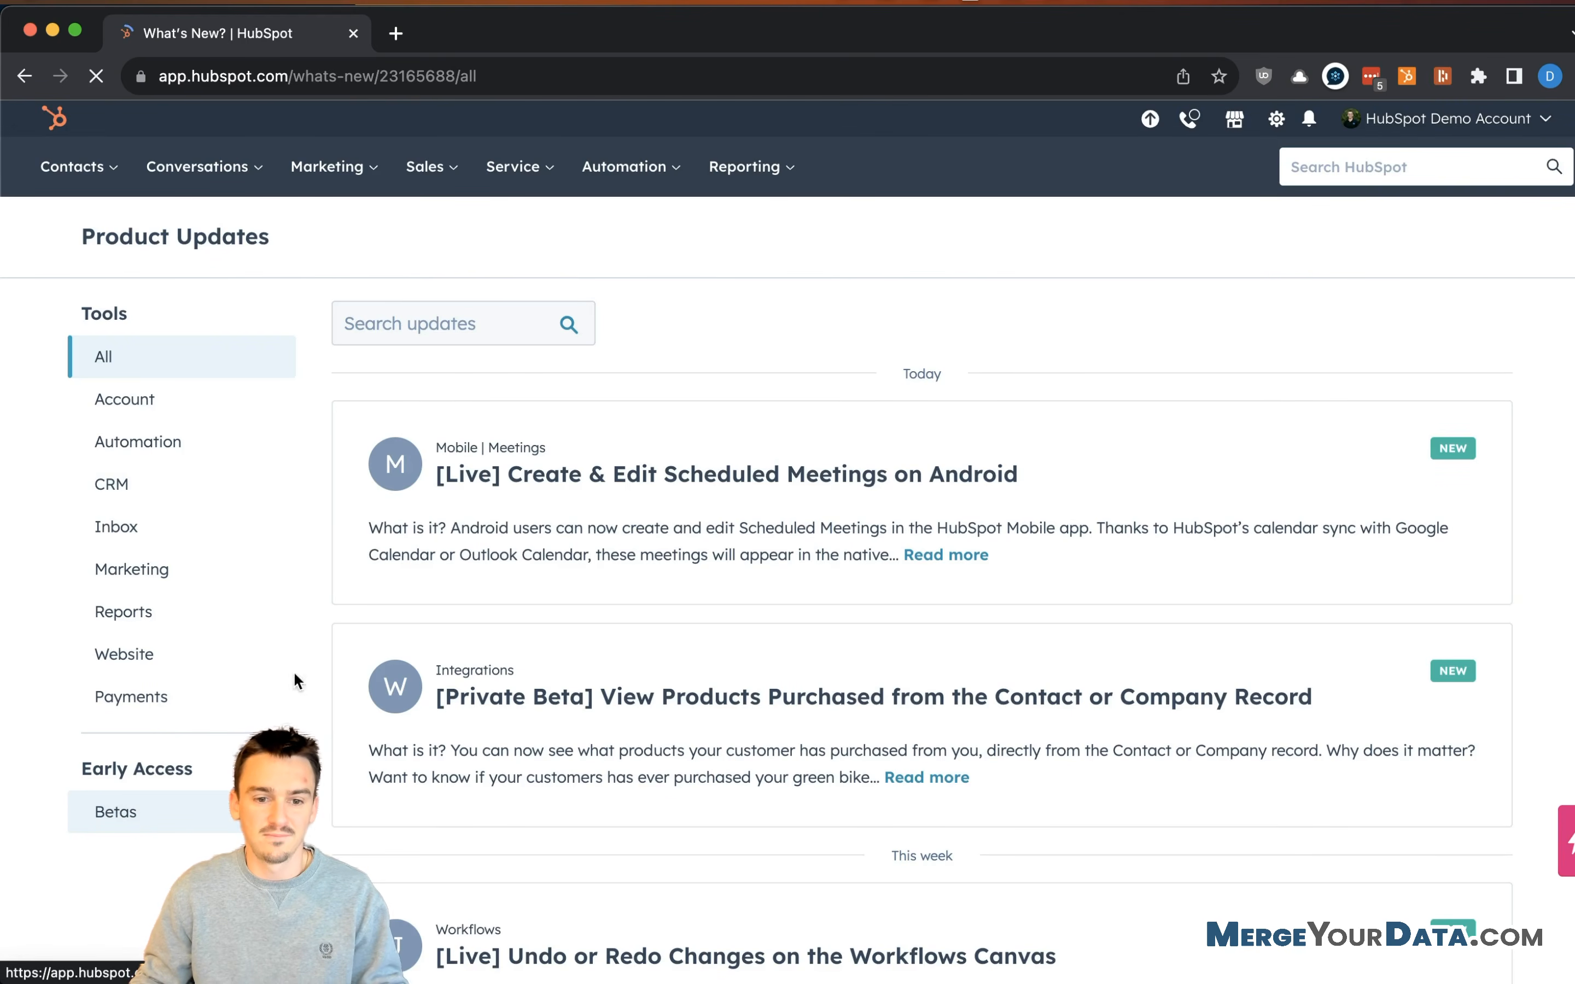
click(147, 811)
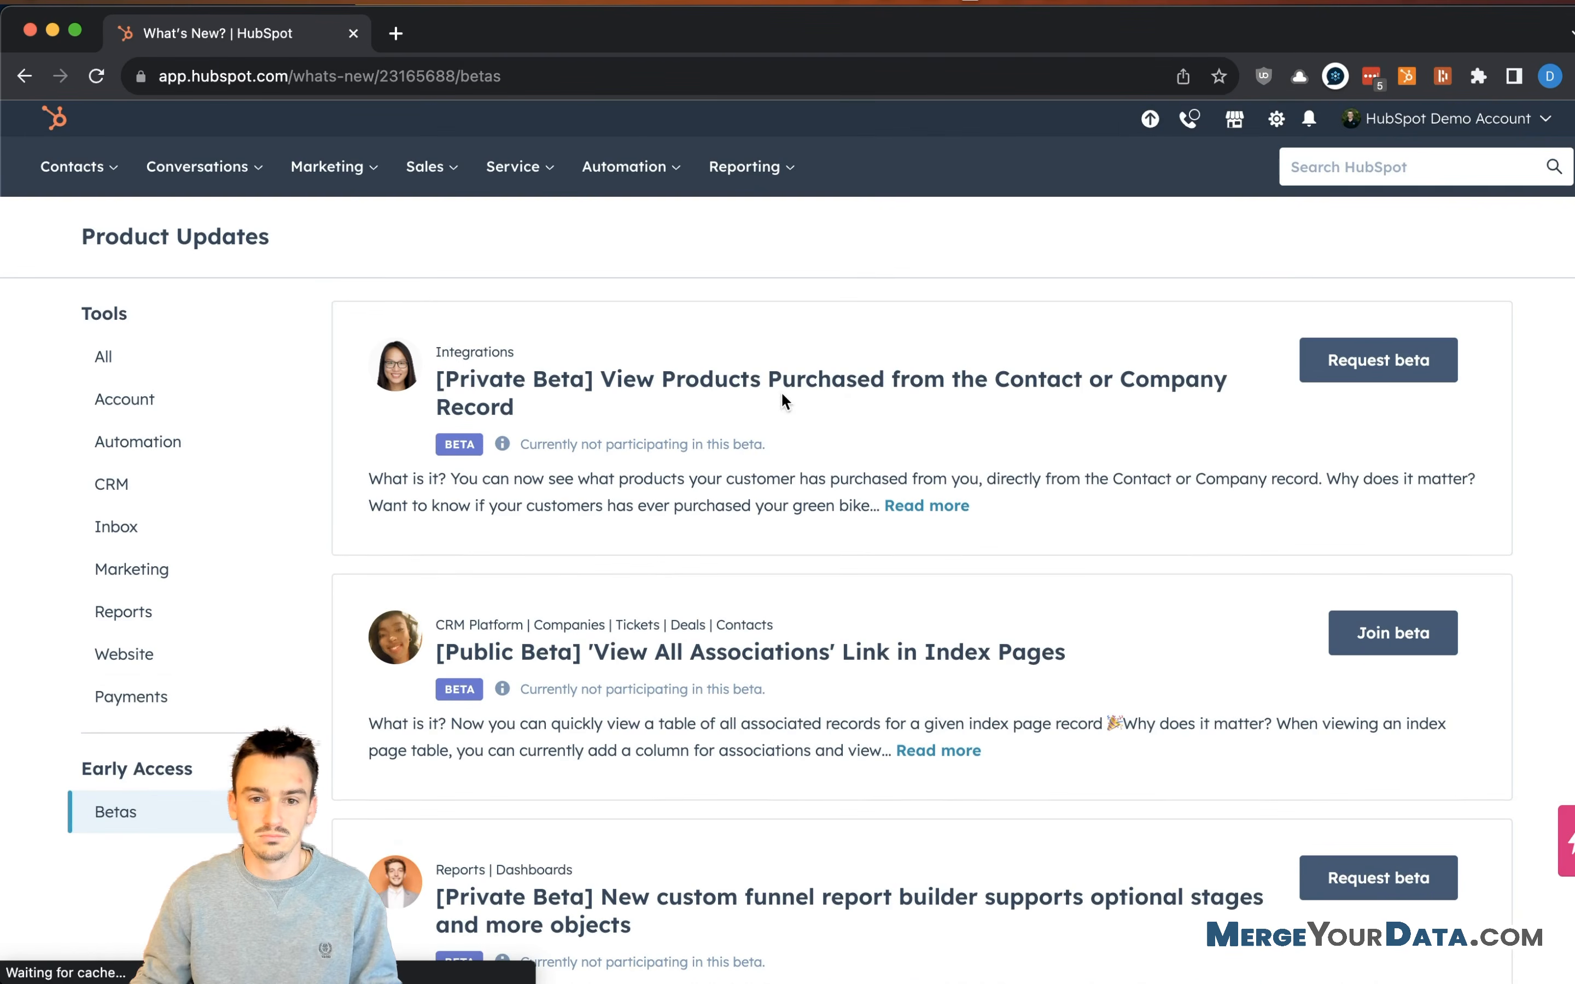
key(super+f)
text(same)
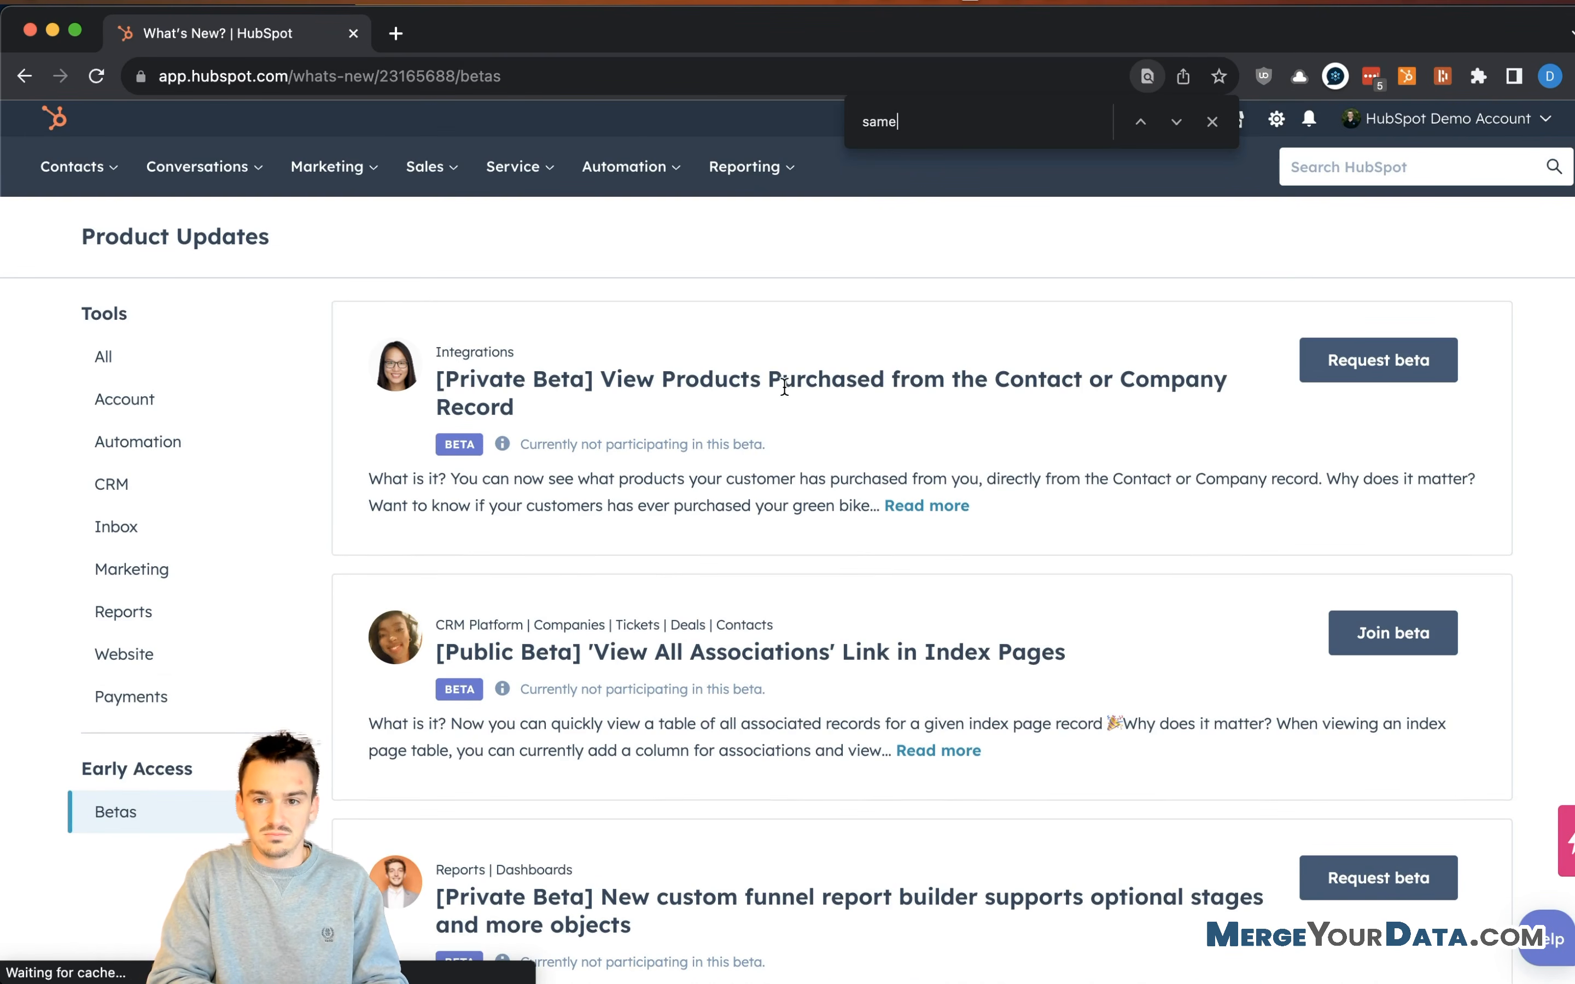
scroll(801, 528, down, 20)
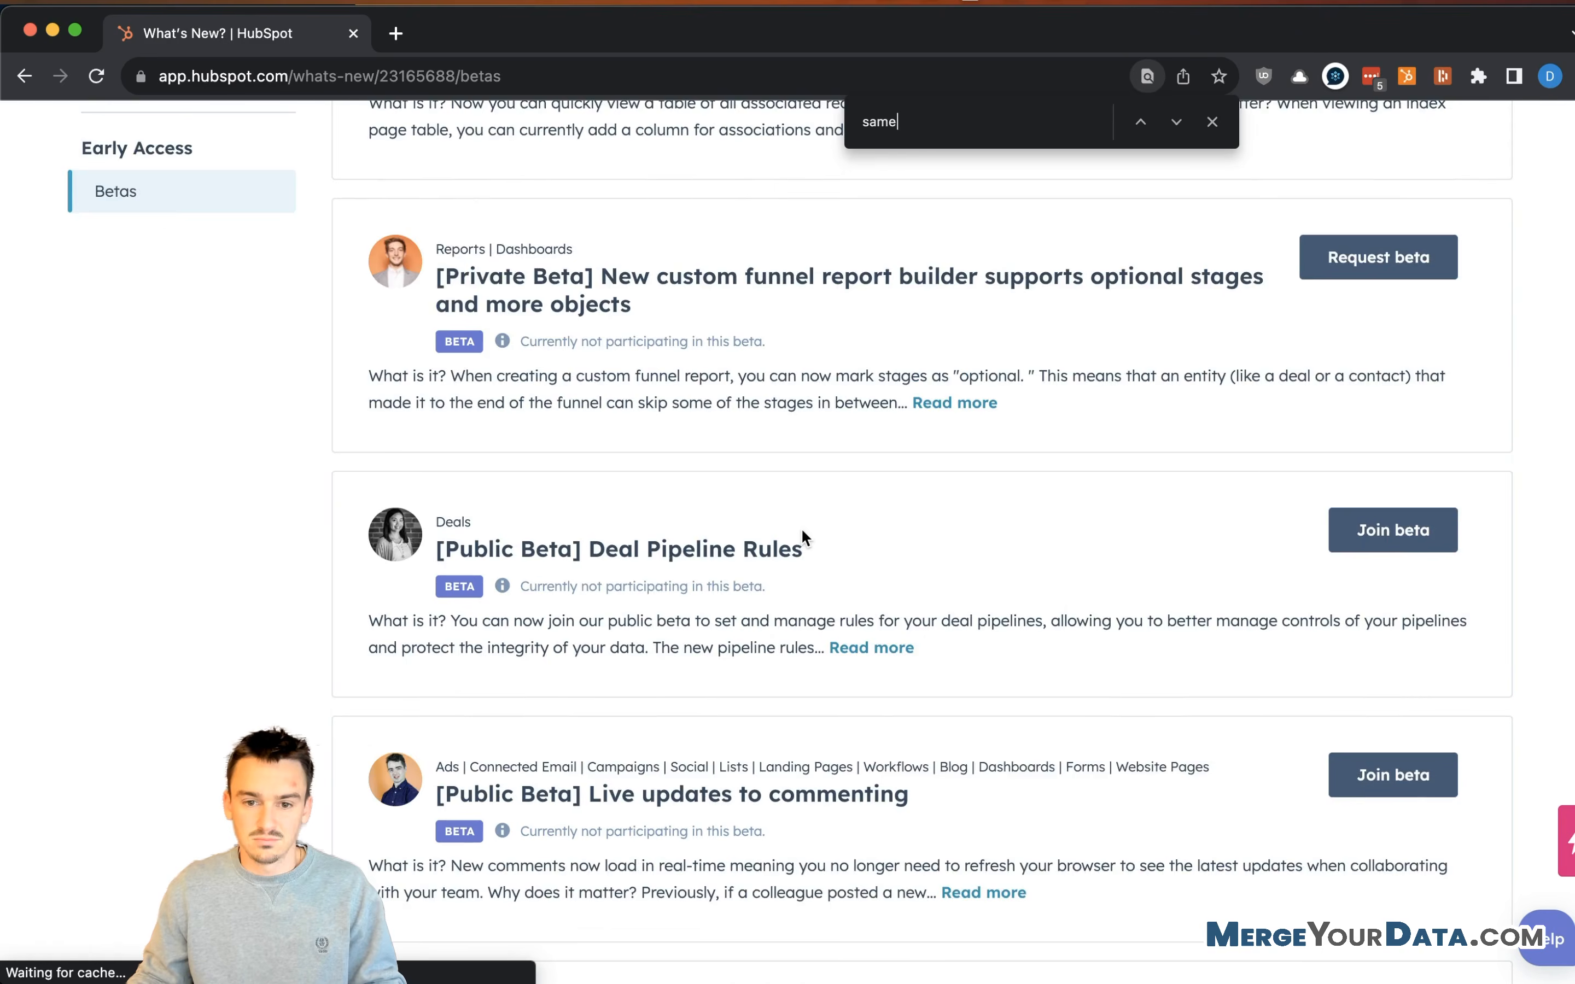
scroll(802, 531, down, 20)
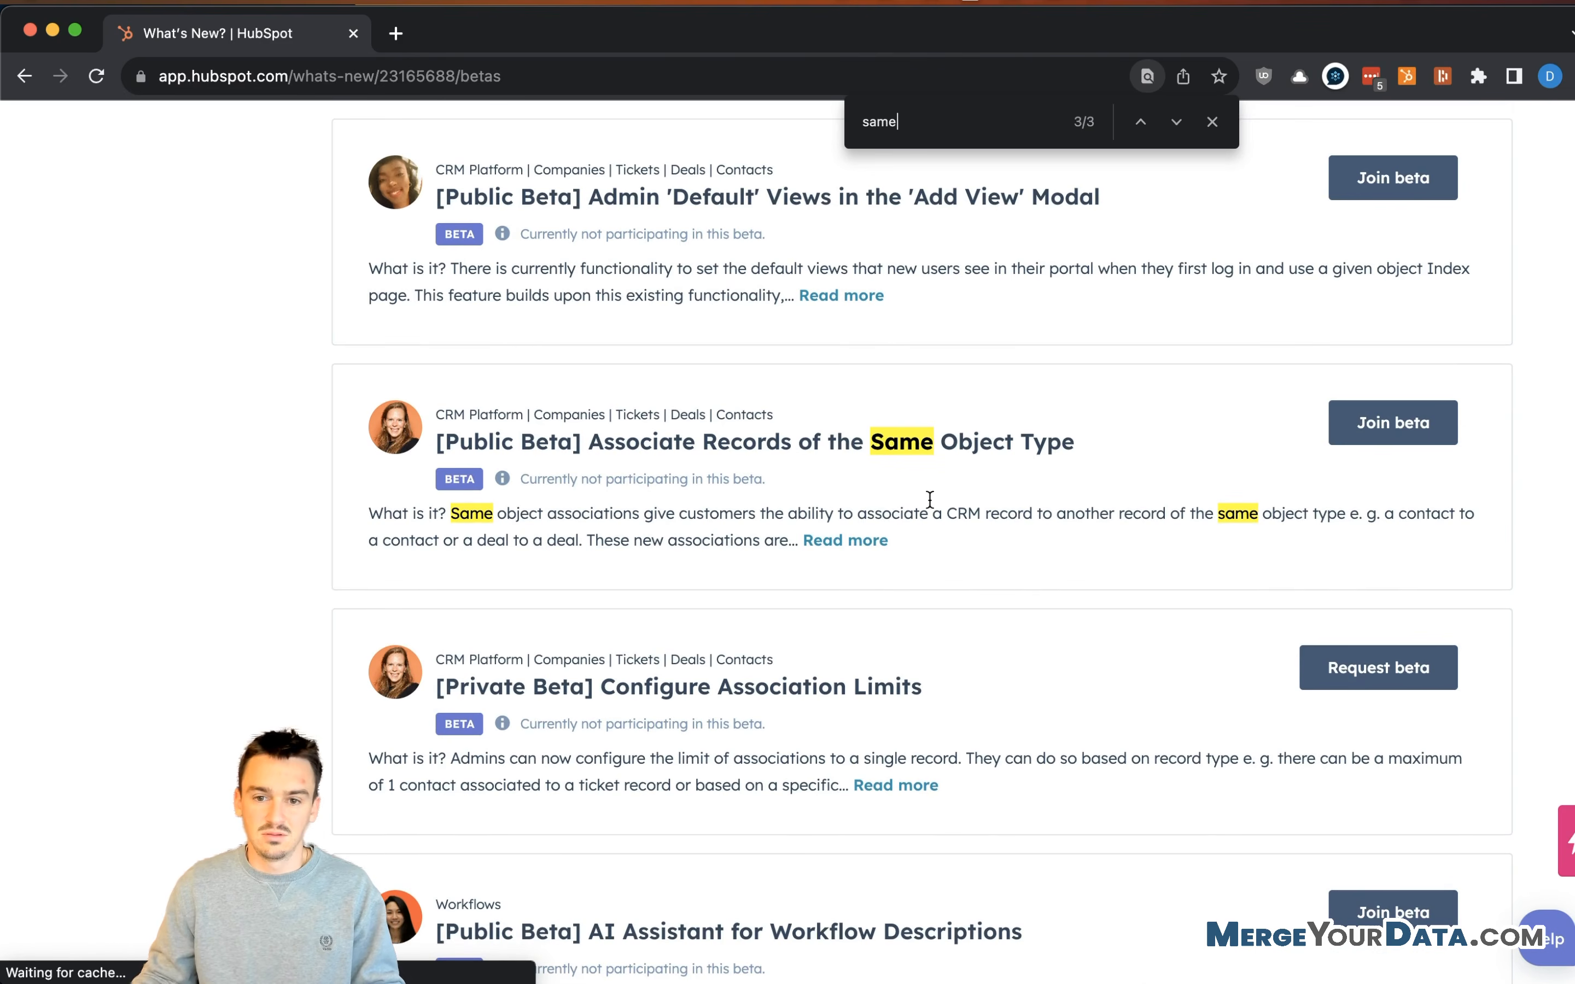
key(shift+Return)
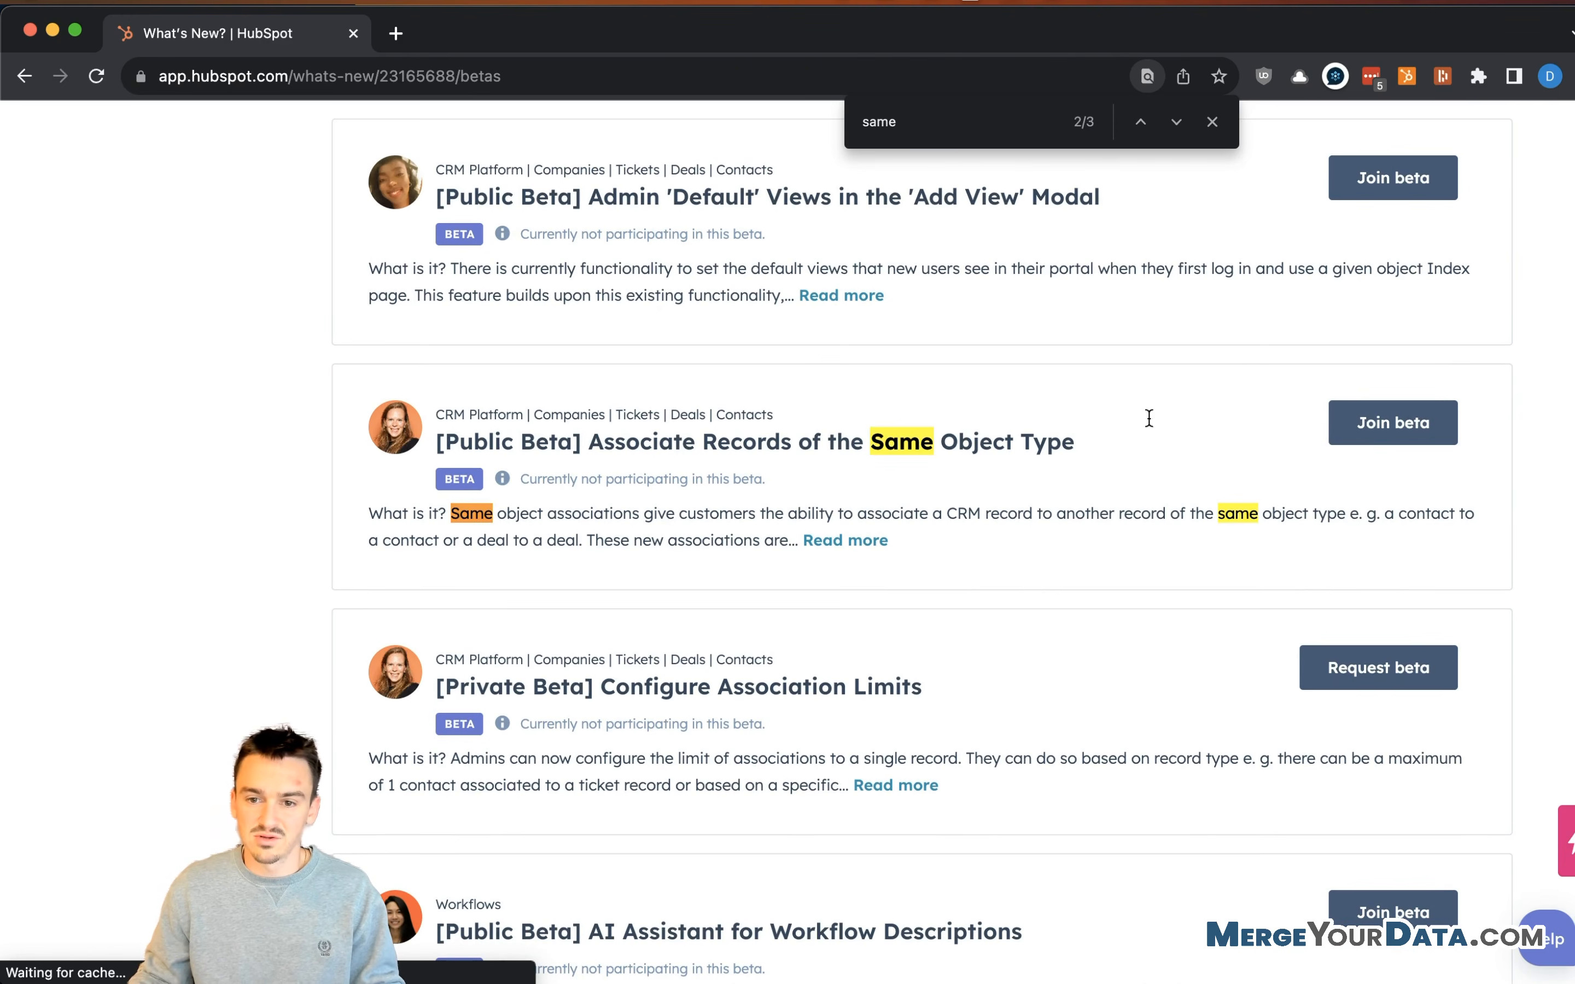
click(1401, 427)
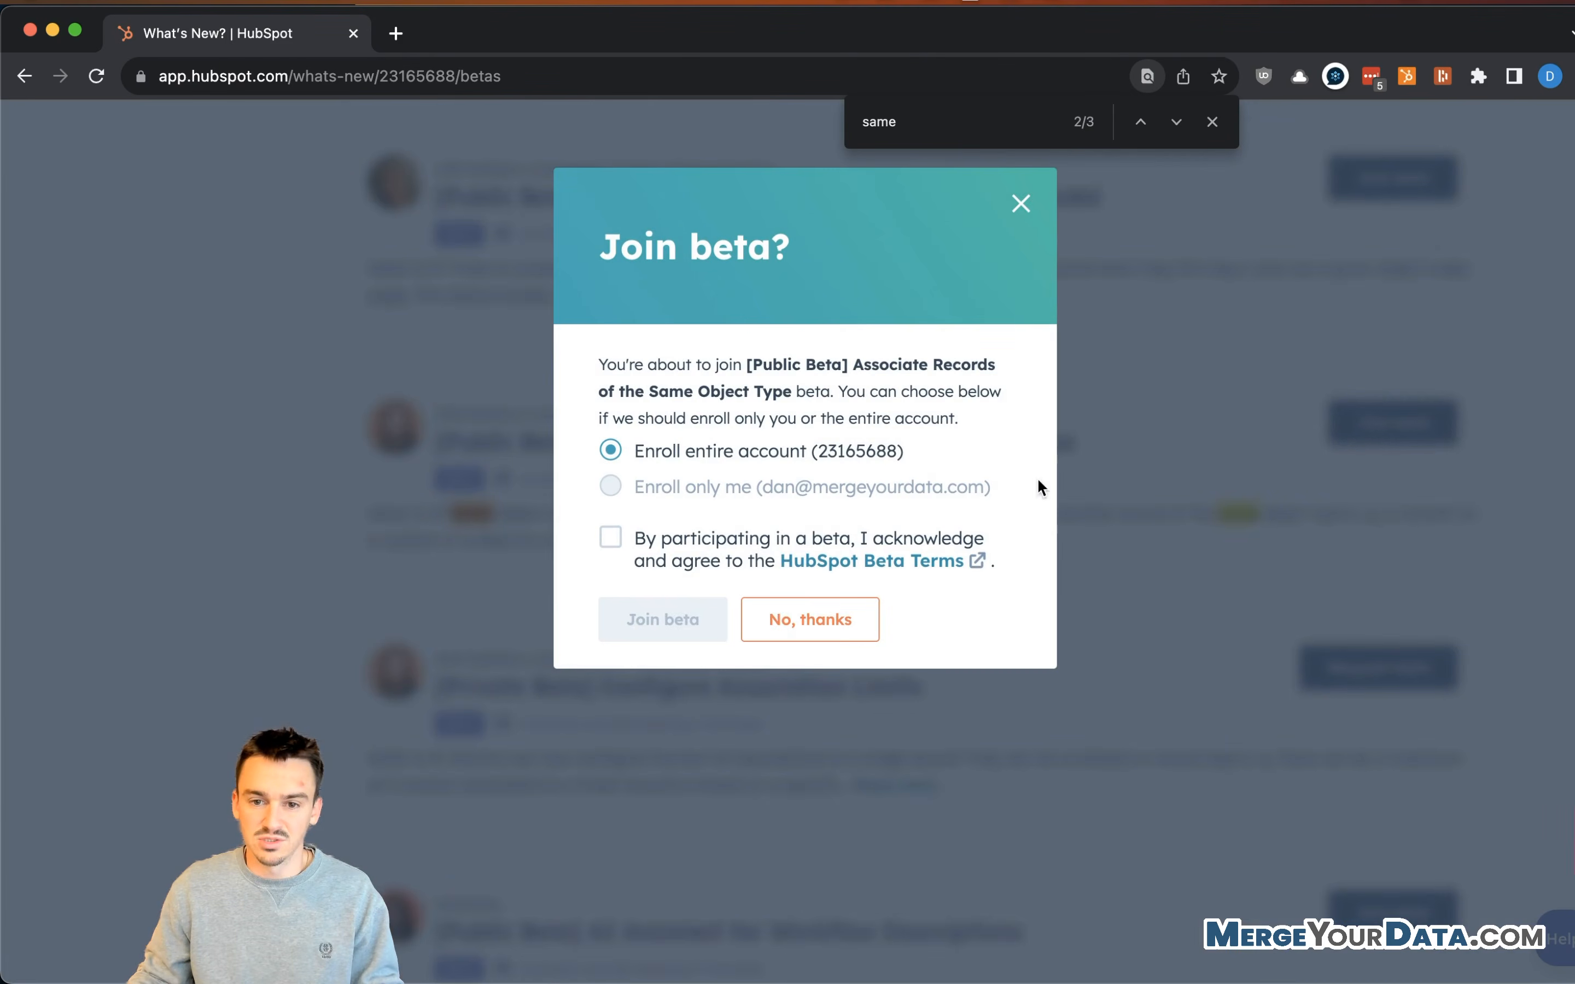
click(665, 544)
- Confirm joining the beta for the account and return to Association Settings
click(652, 612)
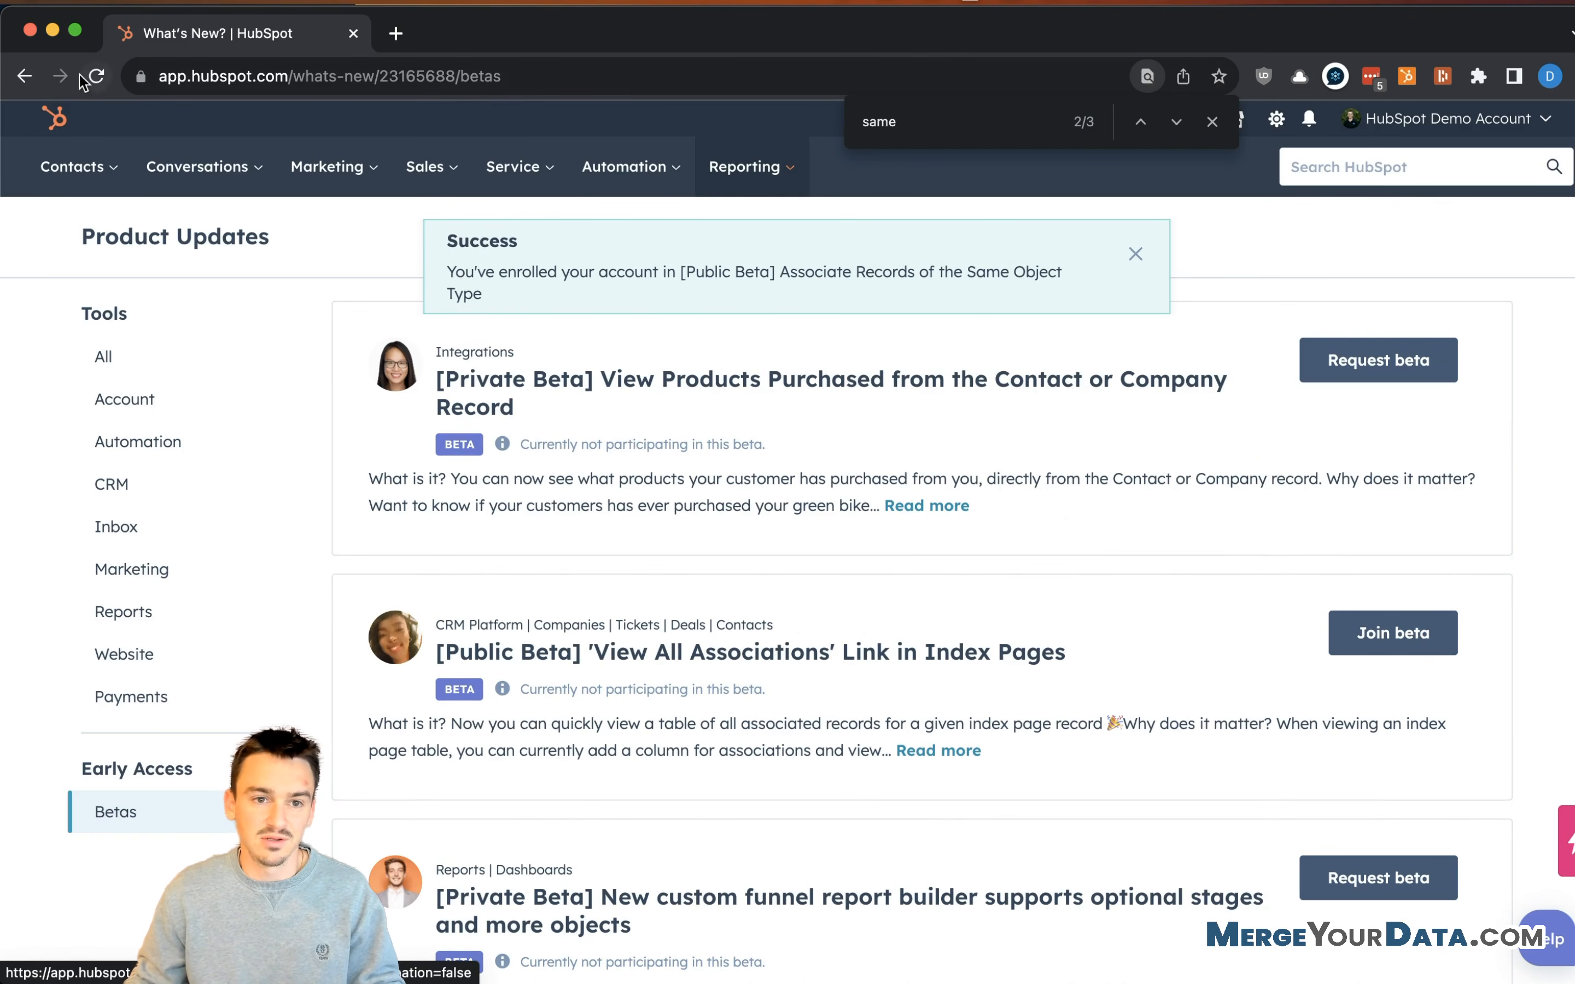
right_click(24, 75)
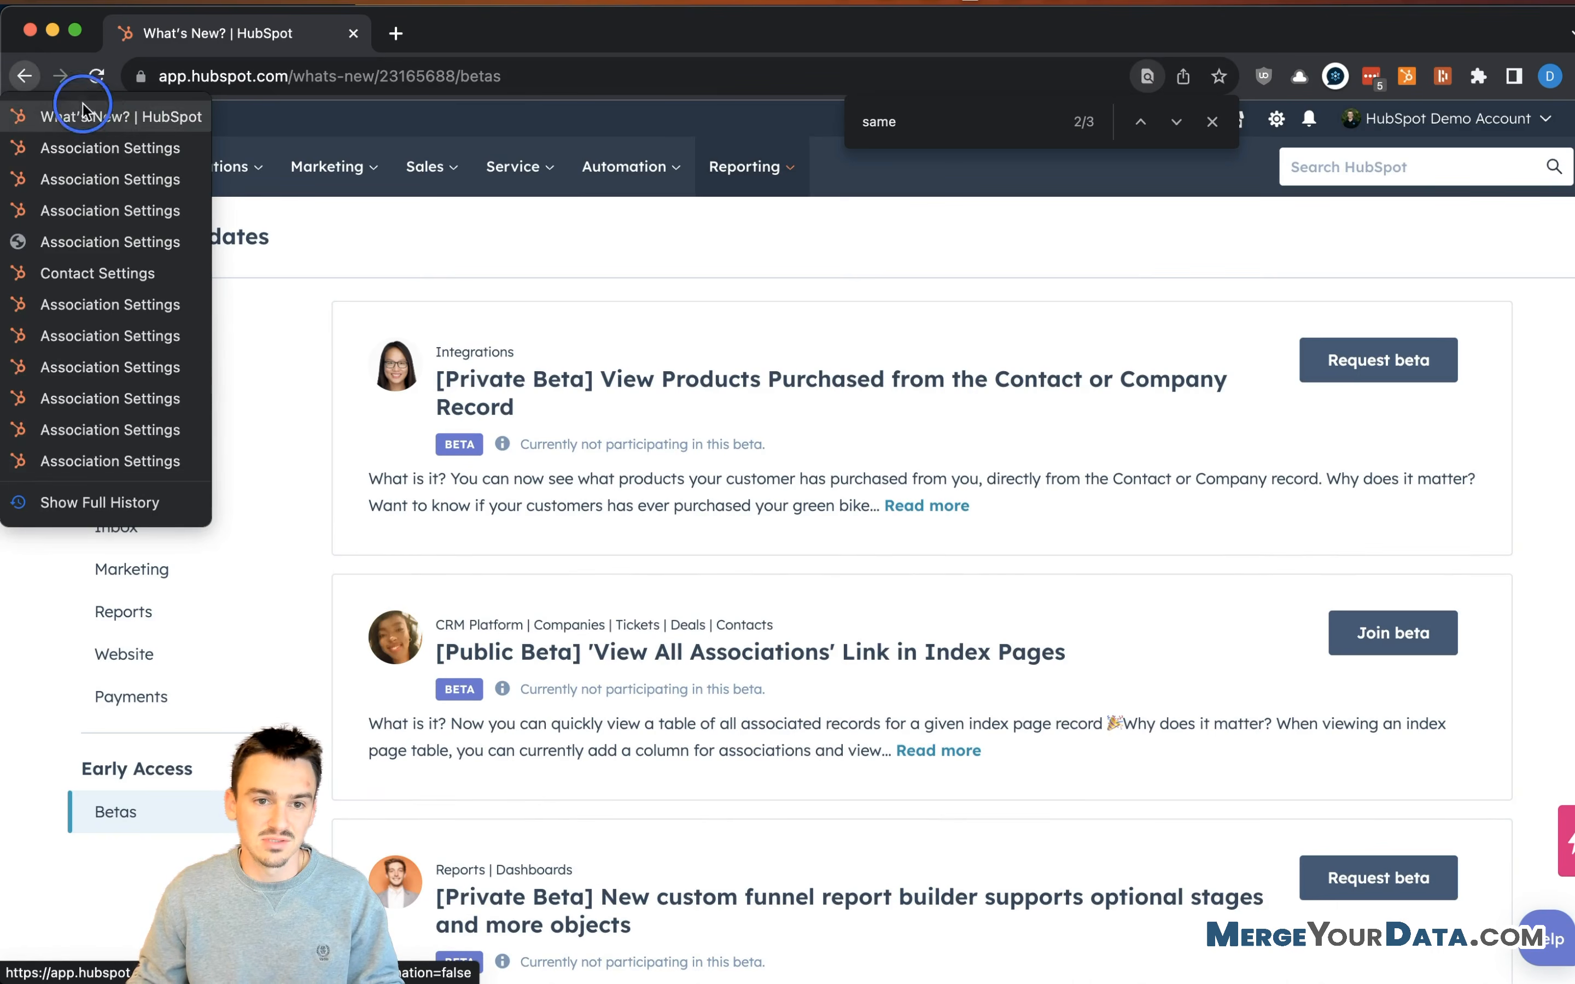
click(130, 178)
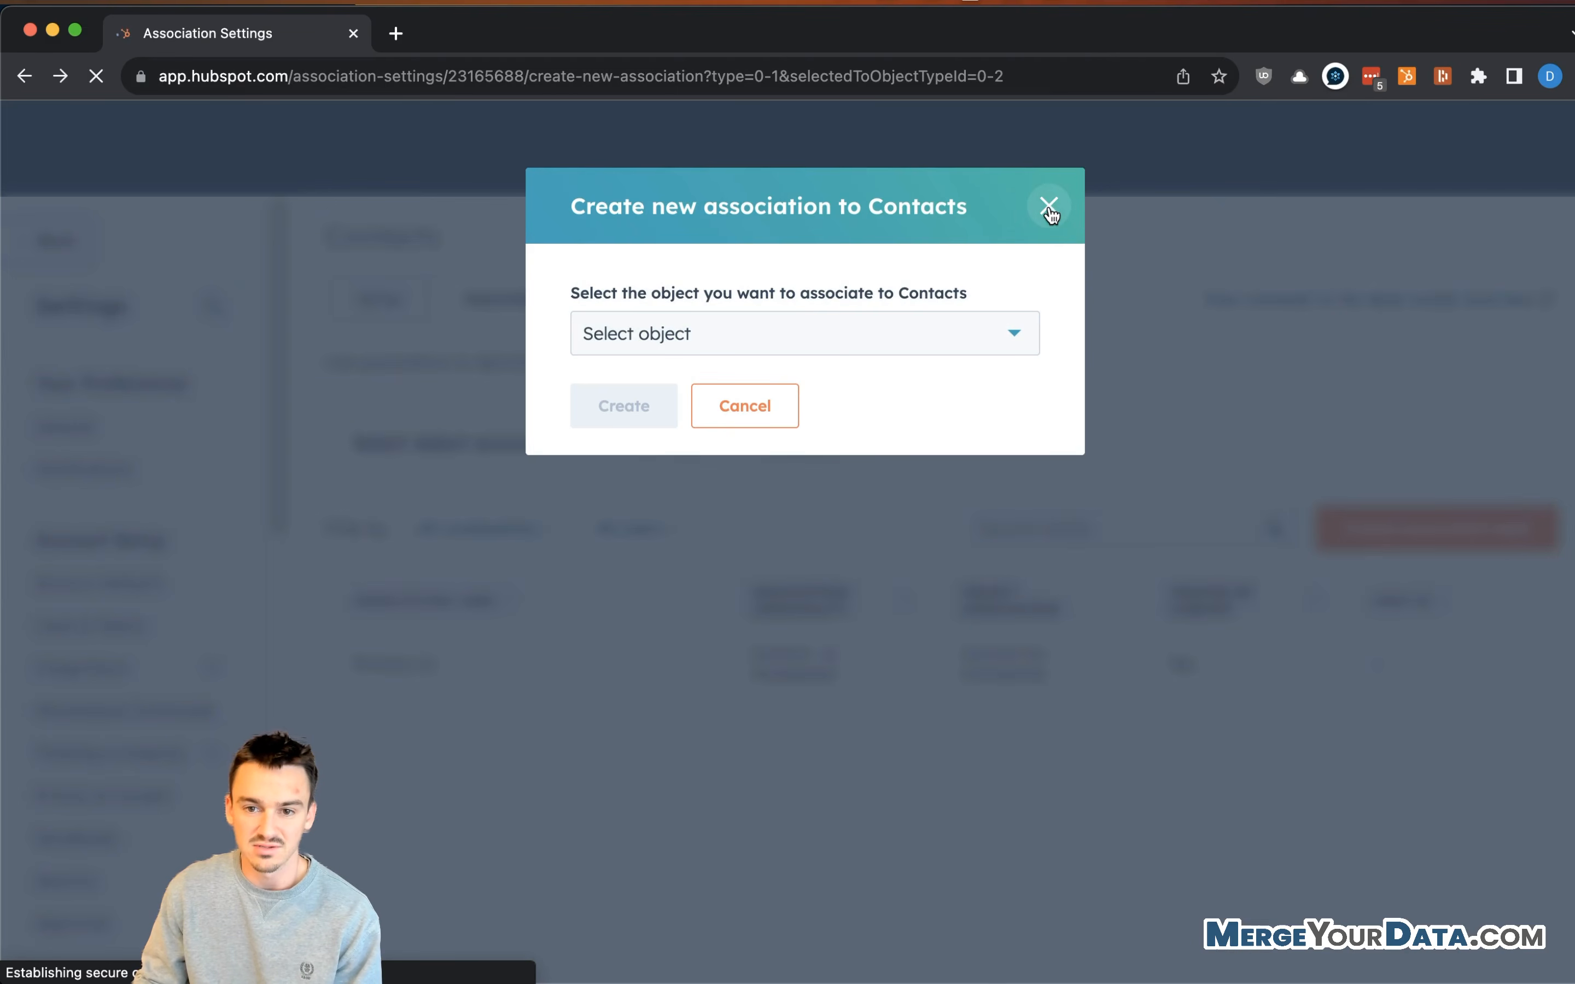
- Select Contacts-to-Contacts associations, dismiss the intro, and begin a new association label
click(1047, 209)
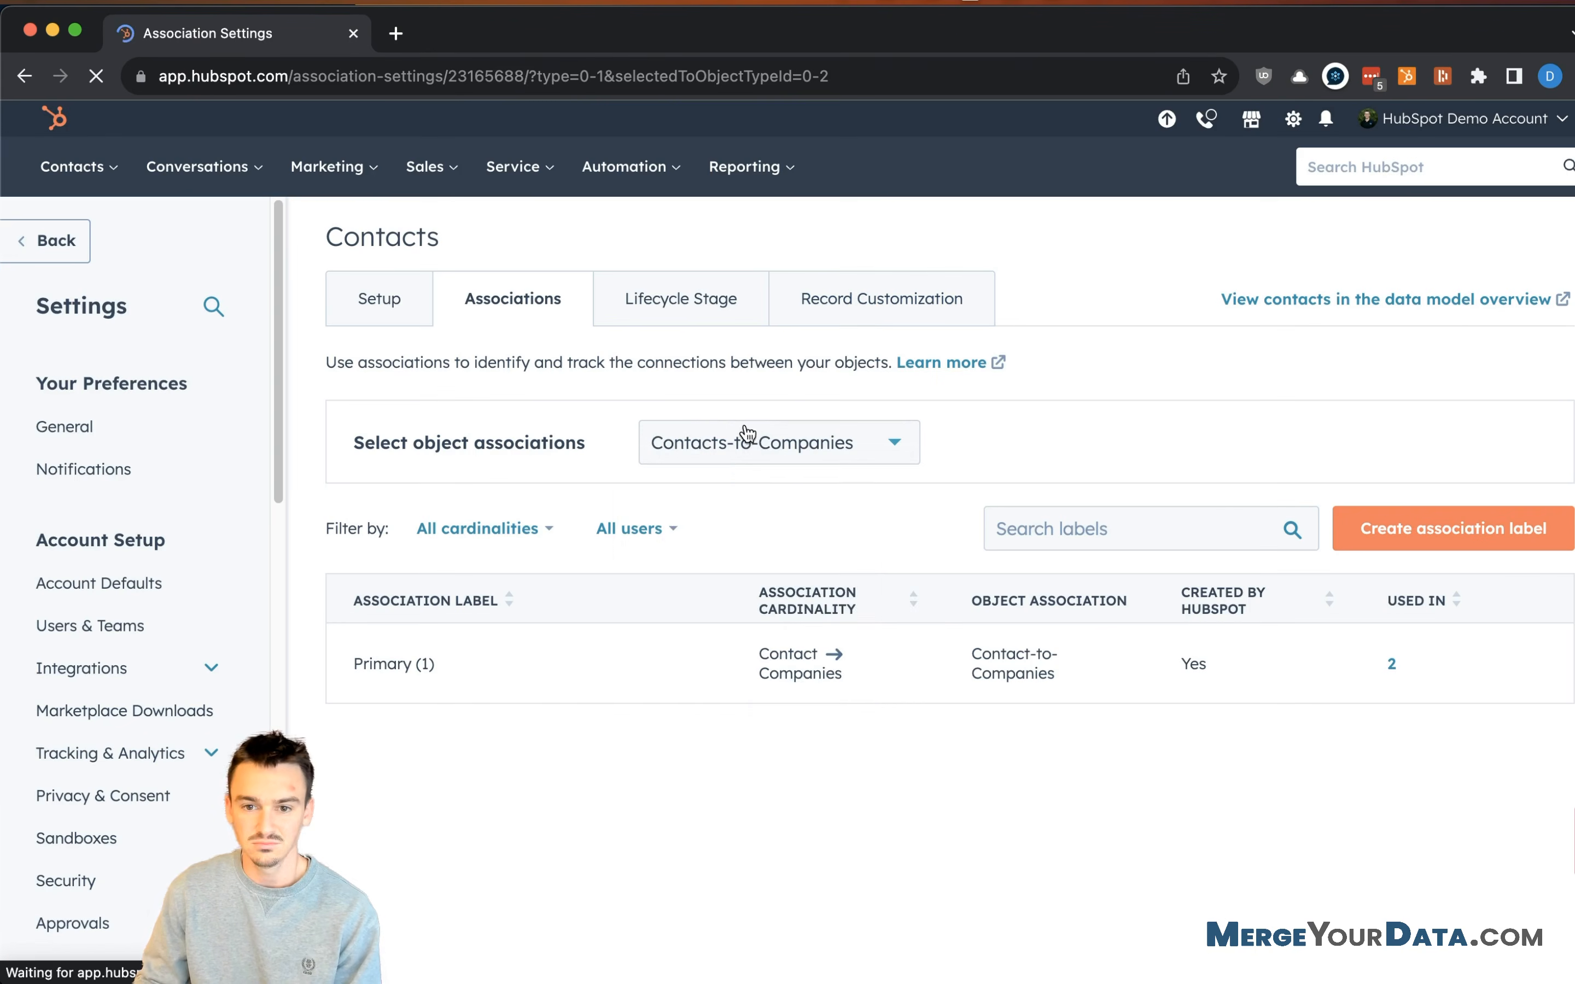
click(724, 455)
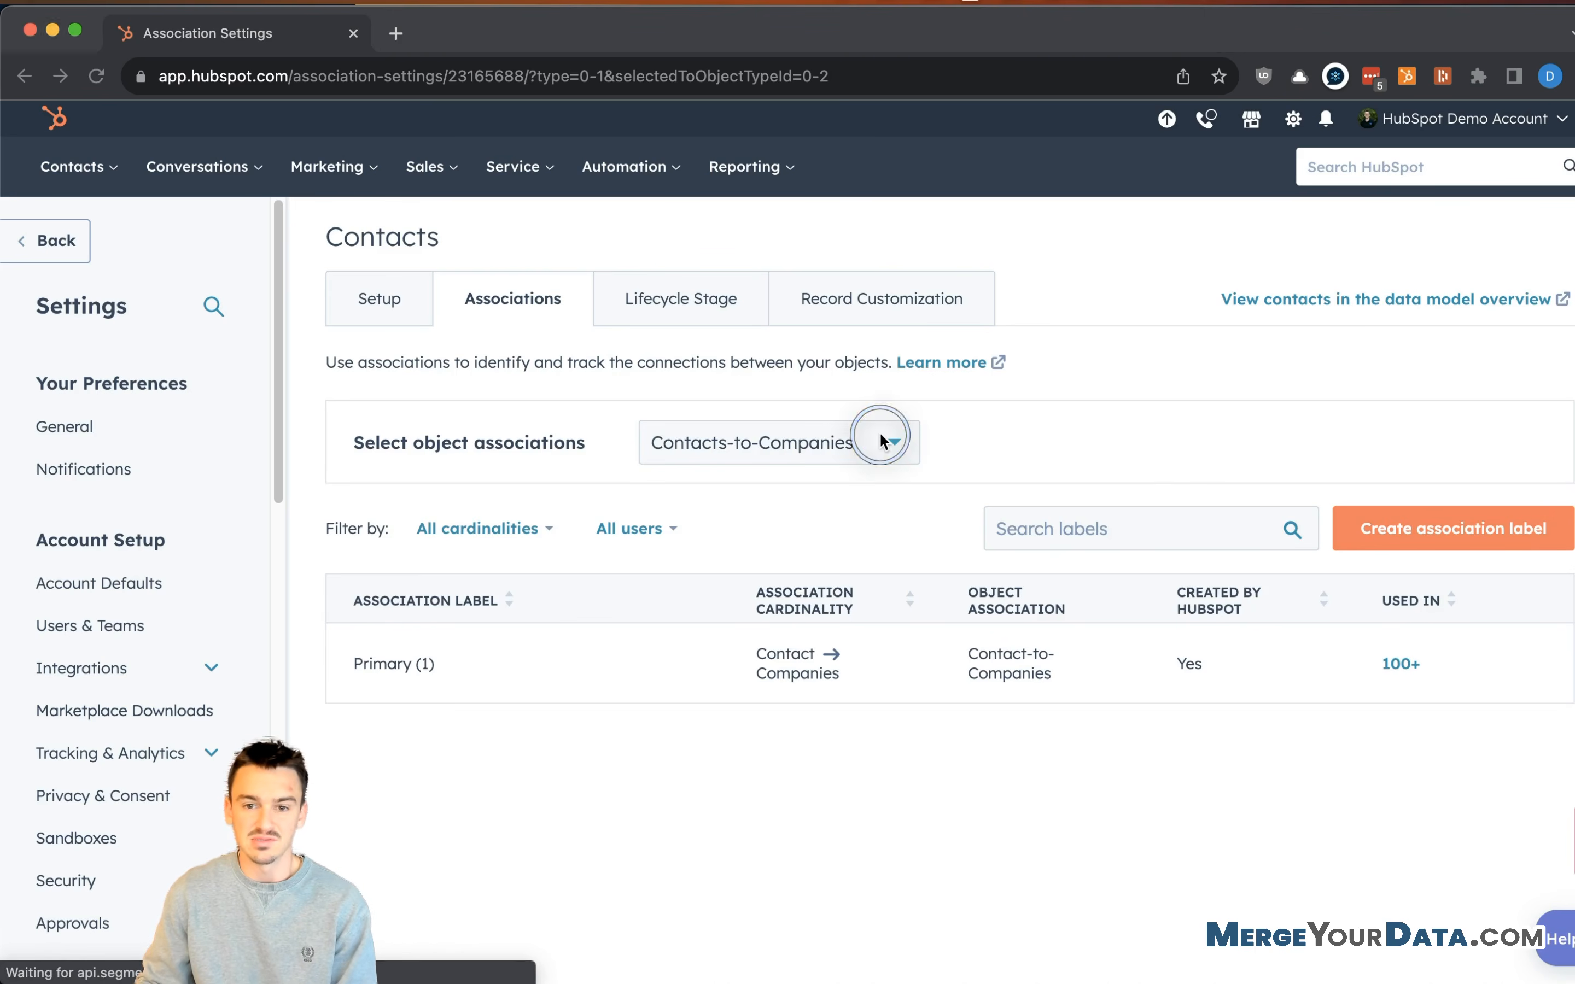
click(885, 447)
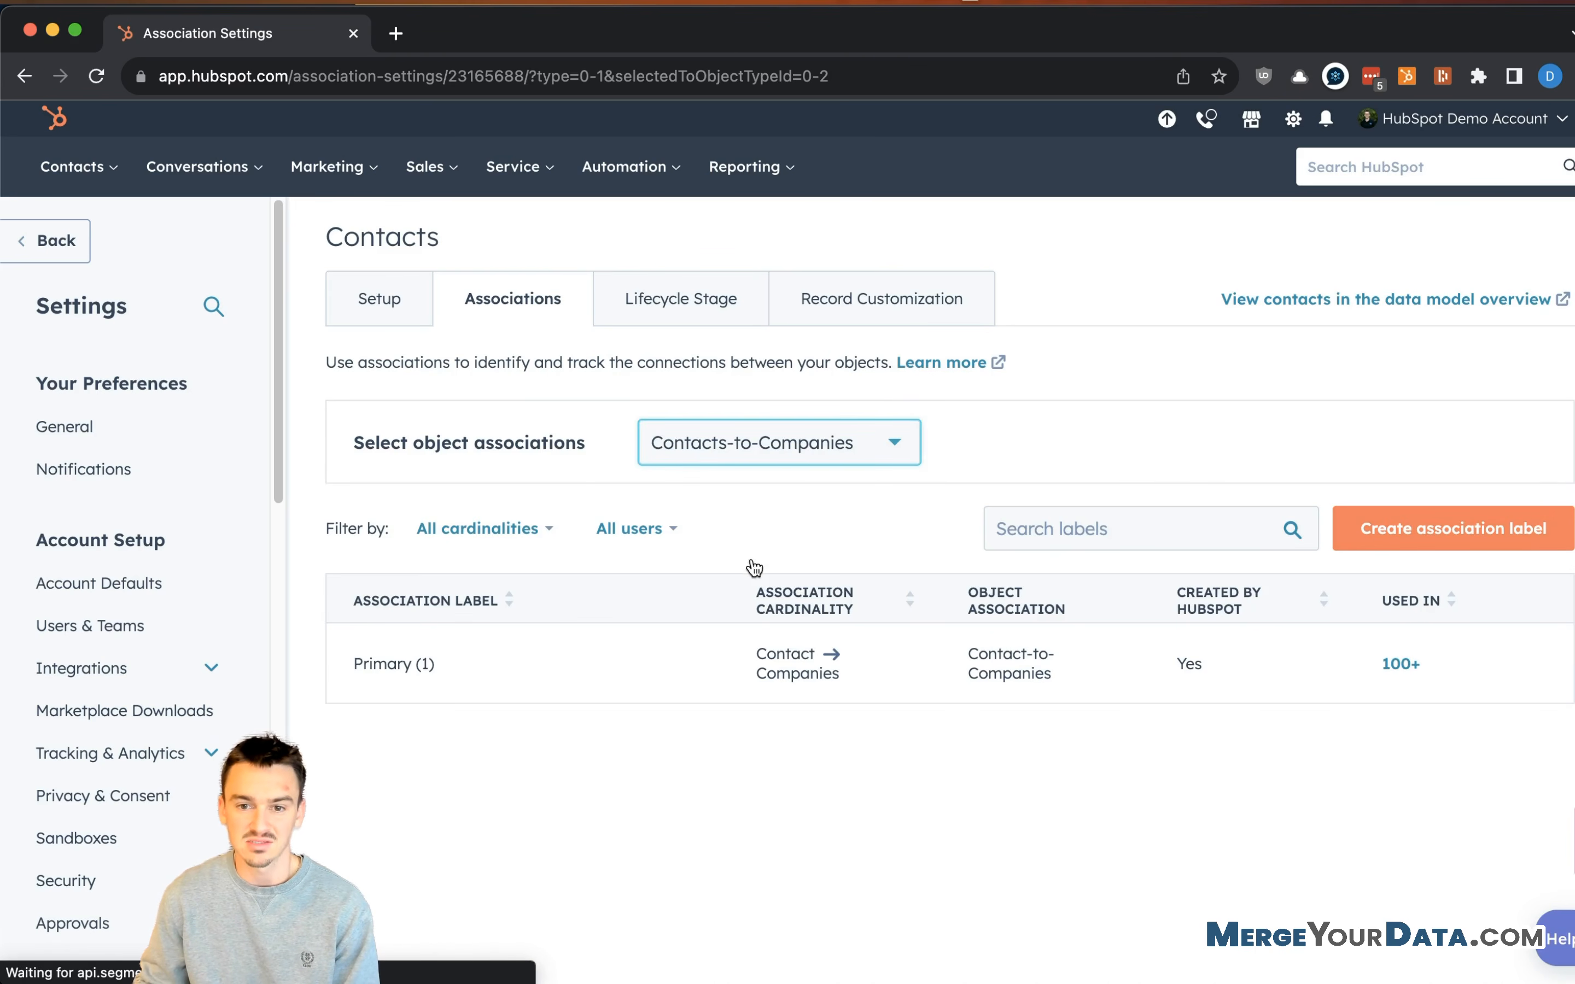
click(819, 552)
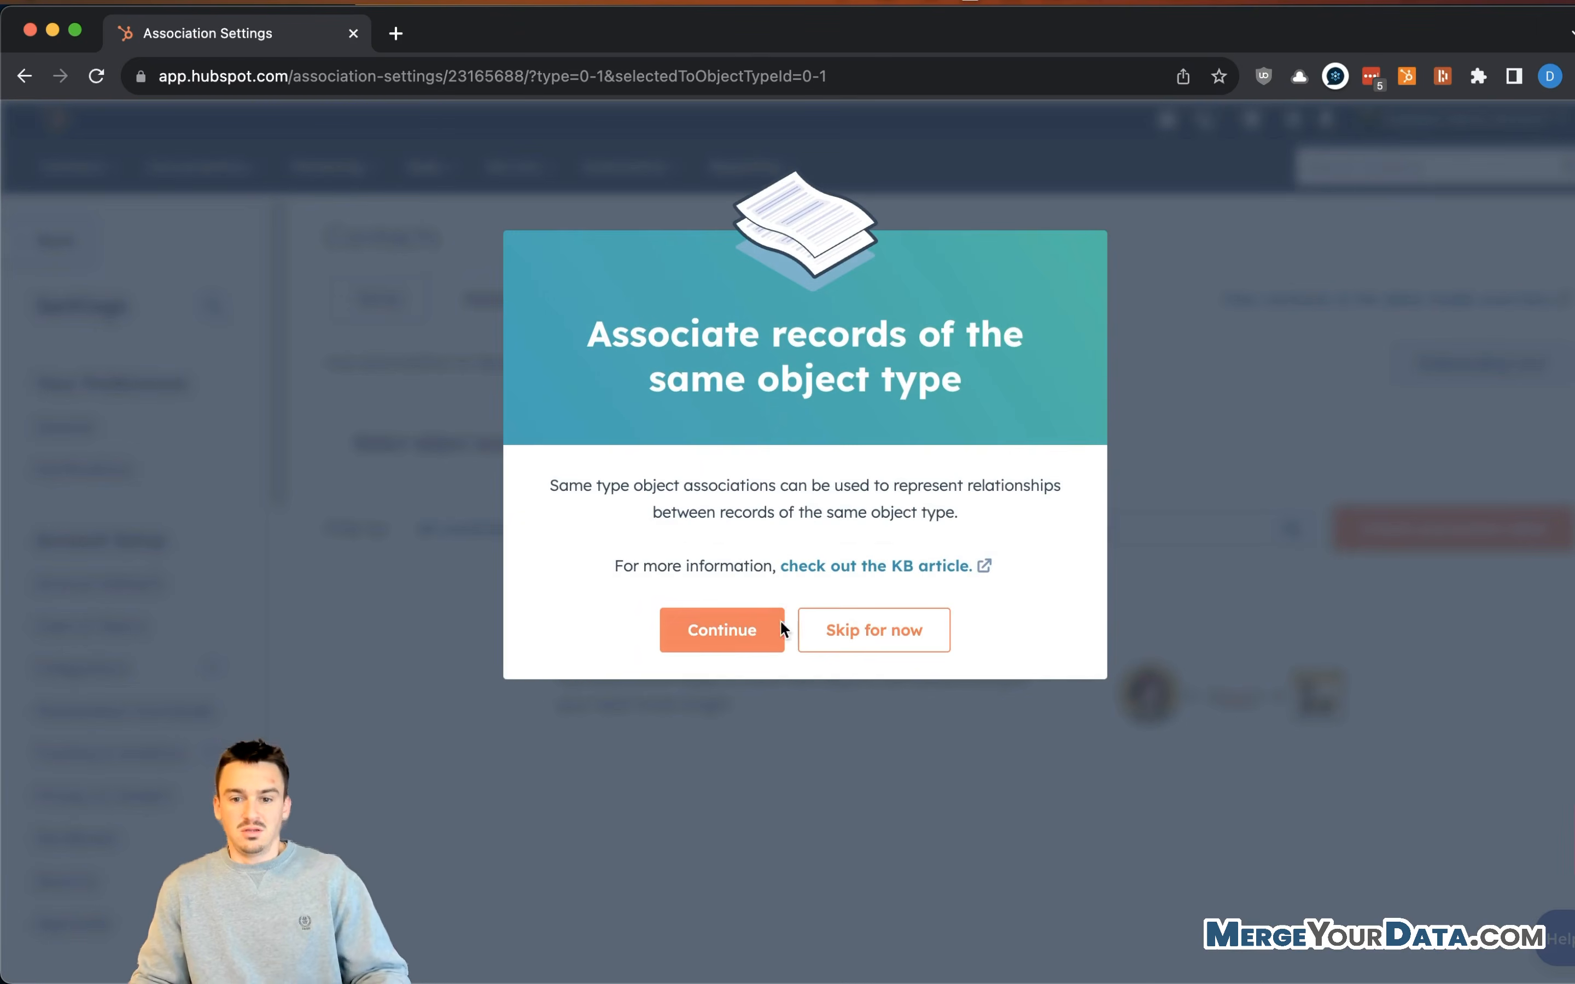
click(875, 584)
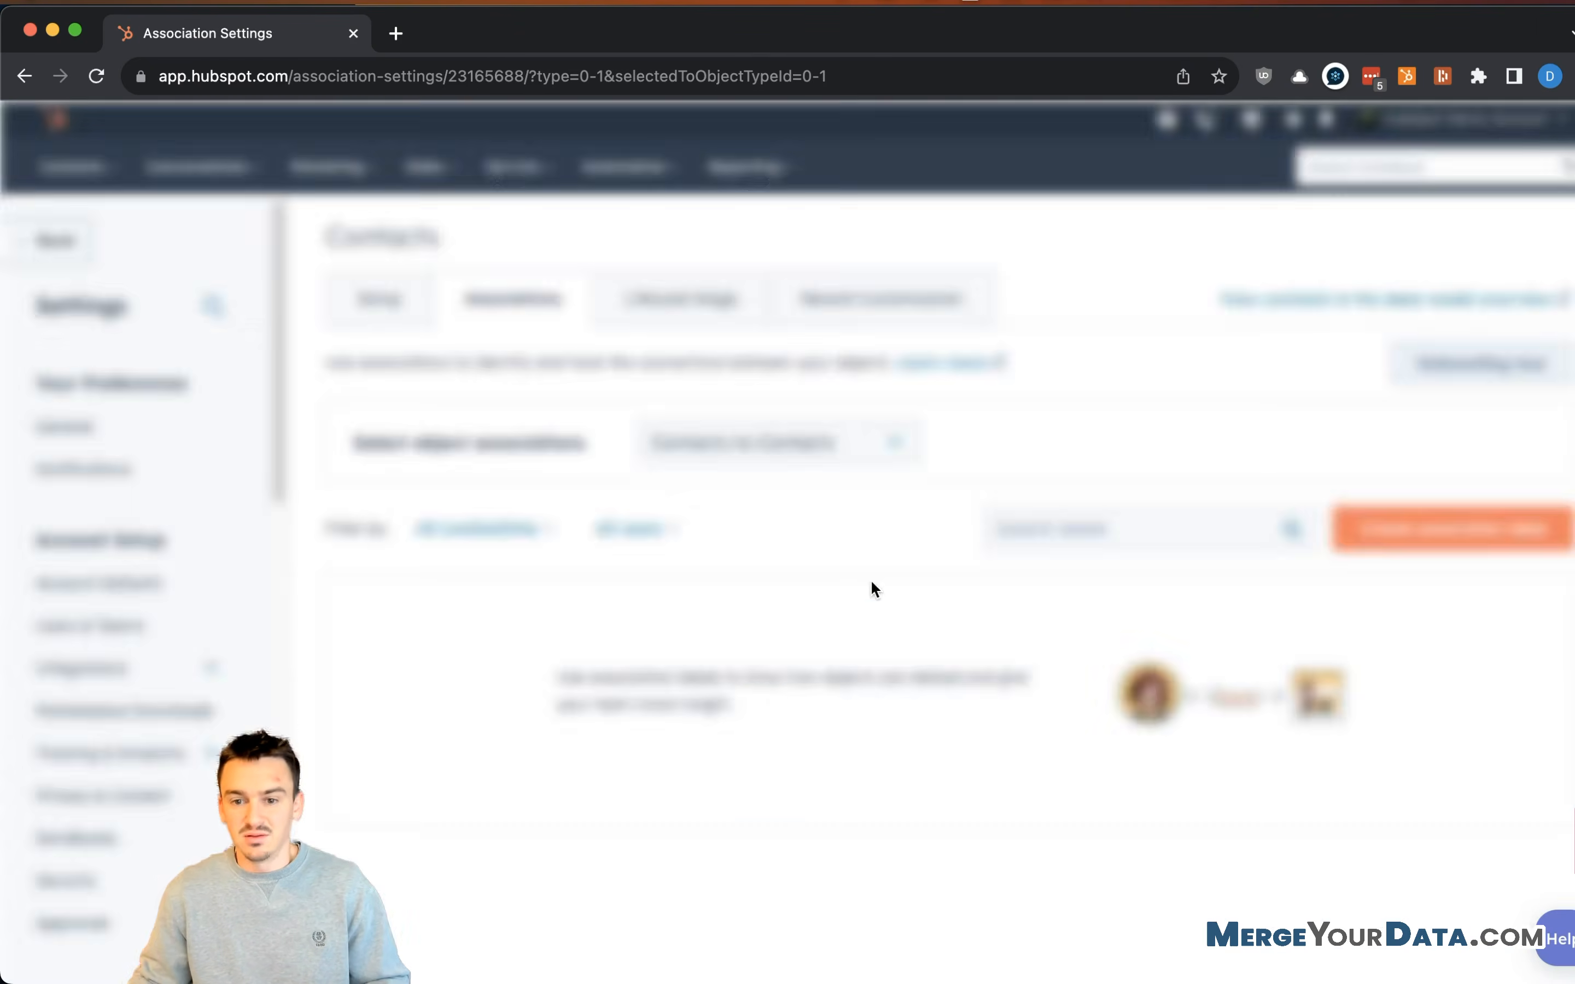
click(1393, 533)
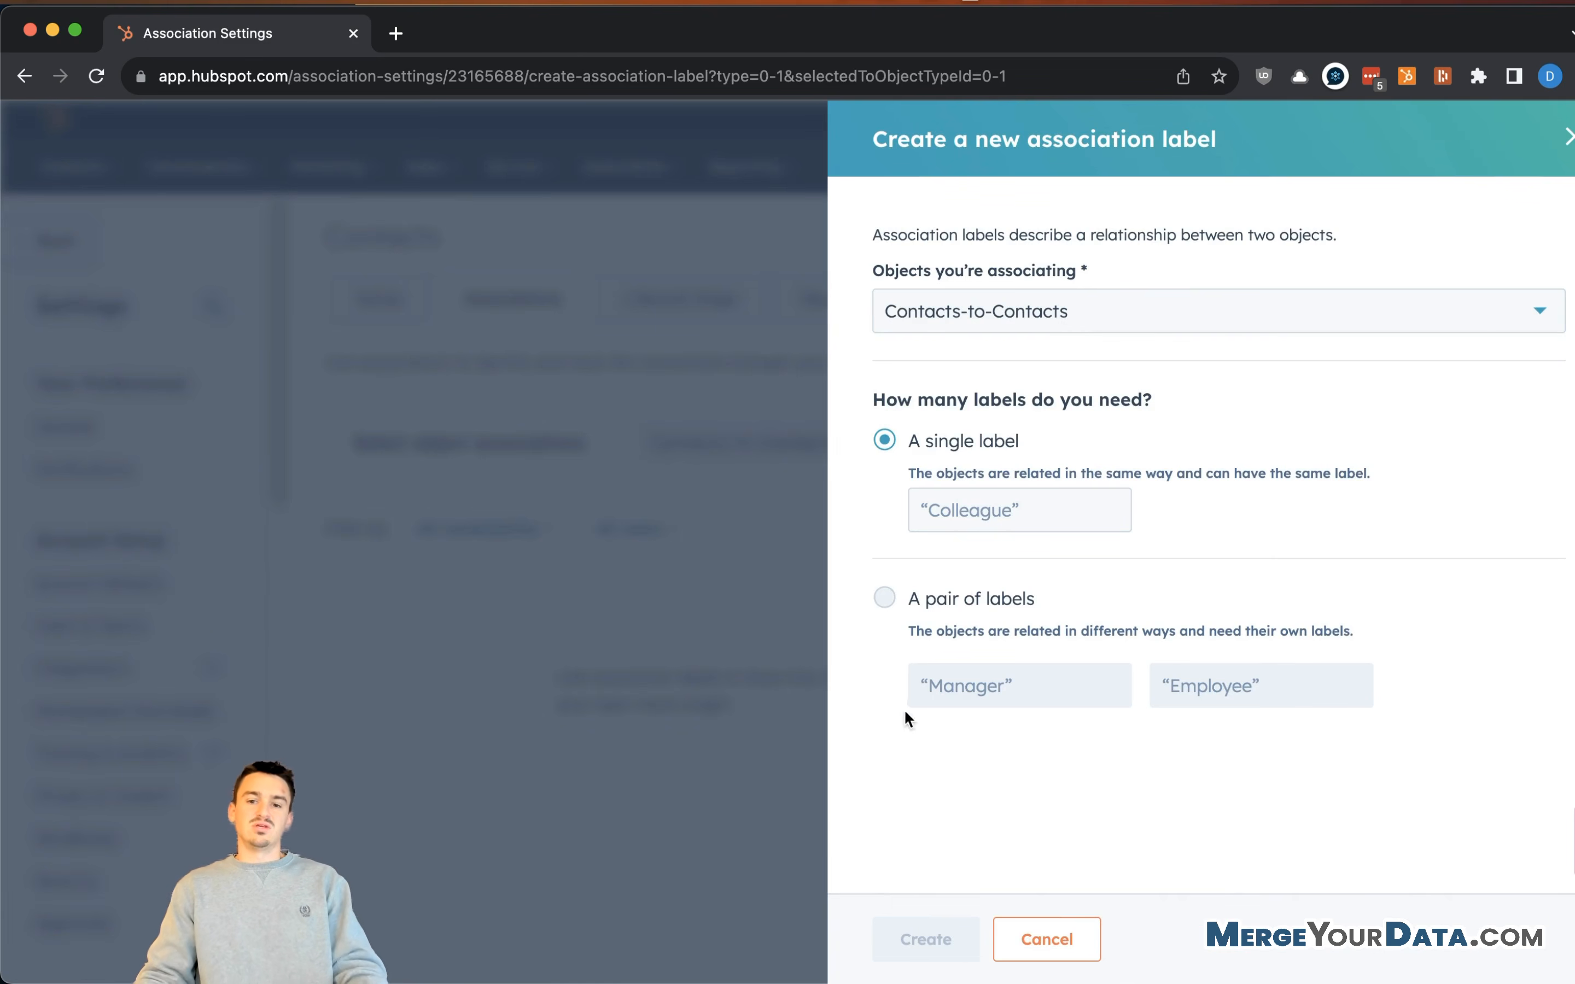
- Create a paired Contacts-to-Contacts label: 'Referred By' and 'Referral'
click(976, 598)
click(1113, 316)
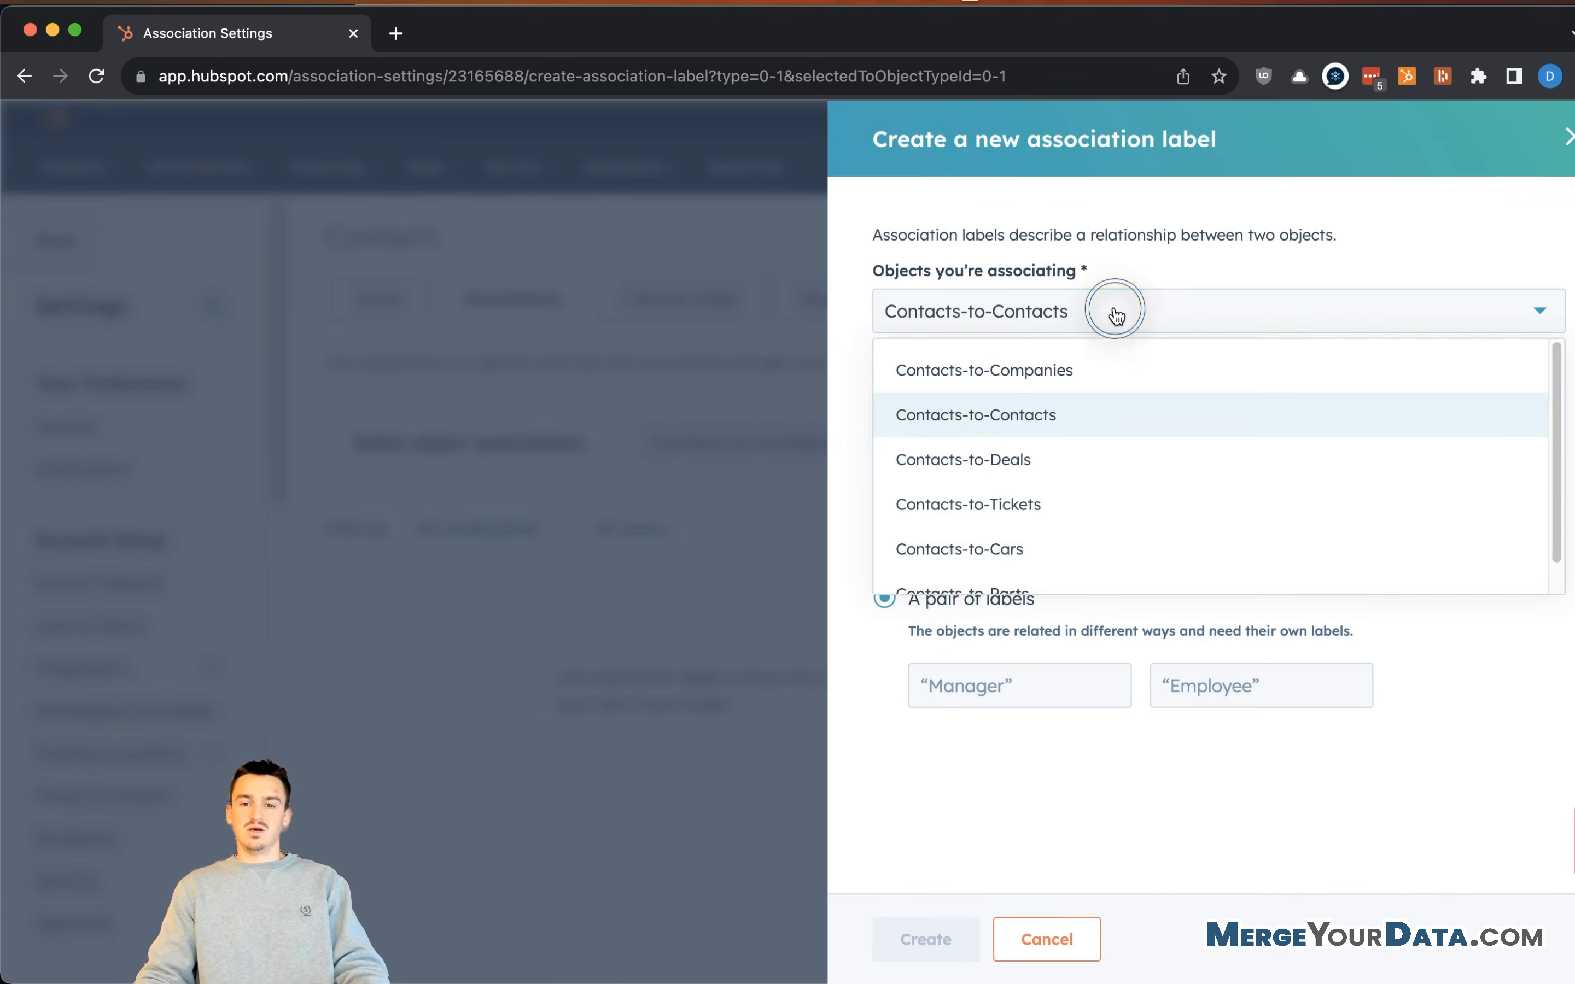
click(1116, 317)
click(993, 678)
text(Referred By)
key(Tab)
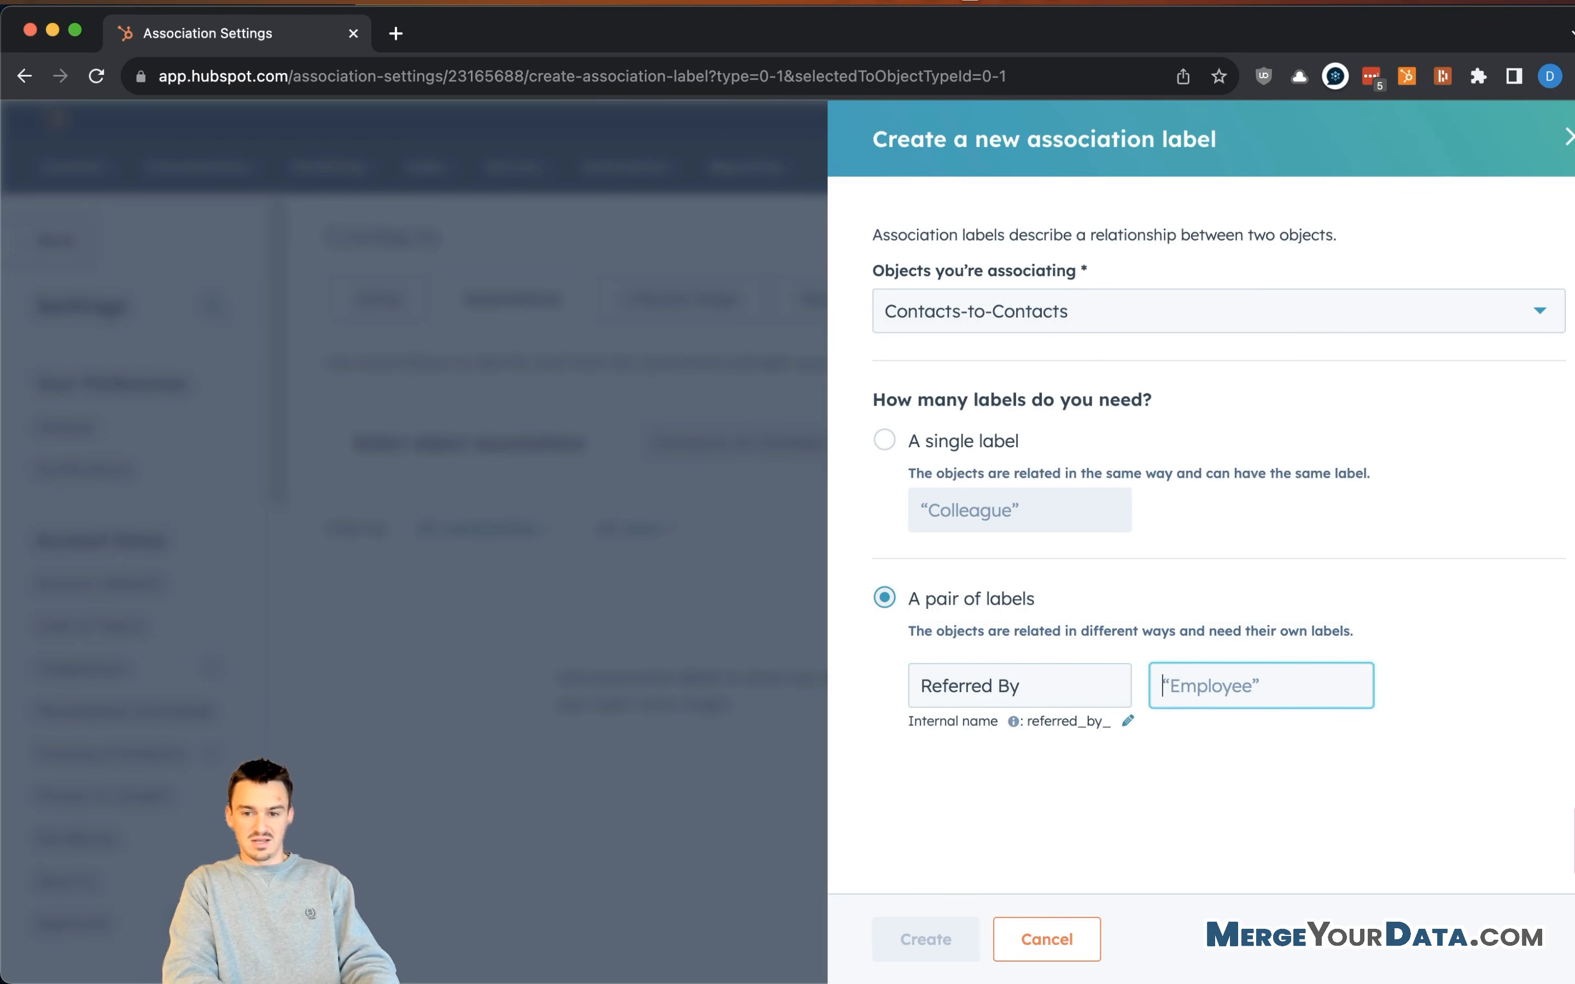
text(Referral)
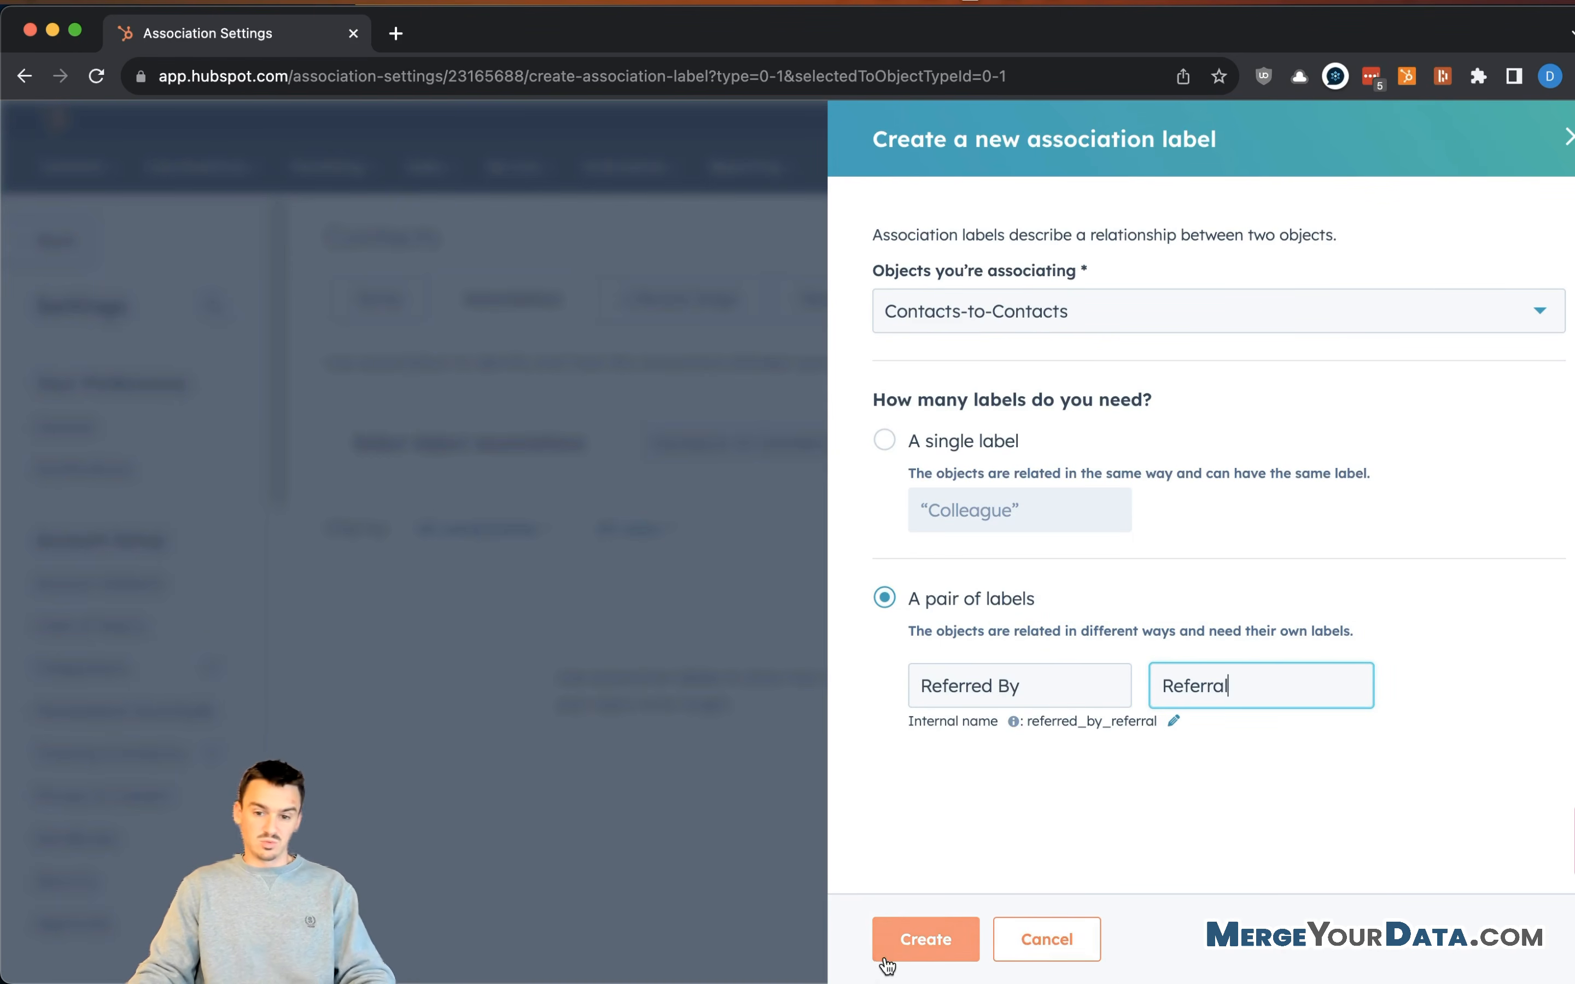
click(907, 939)
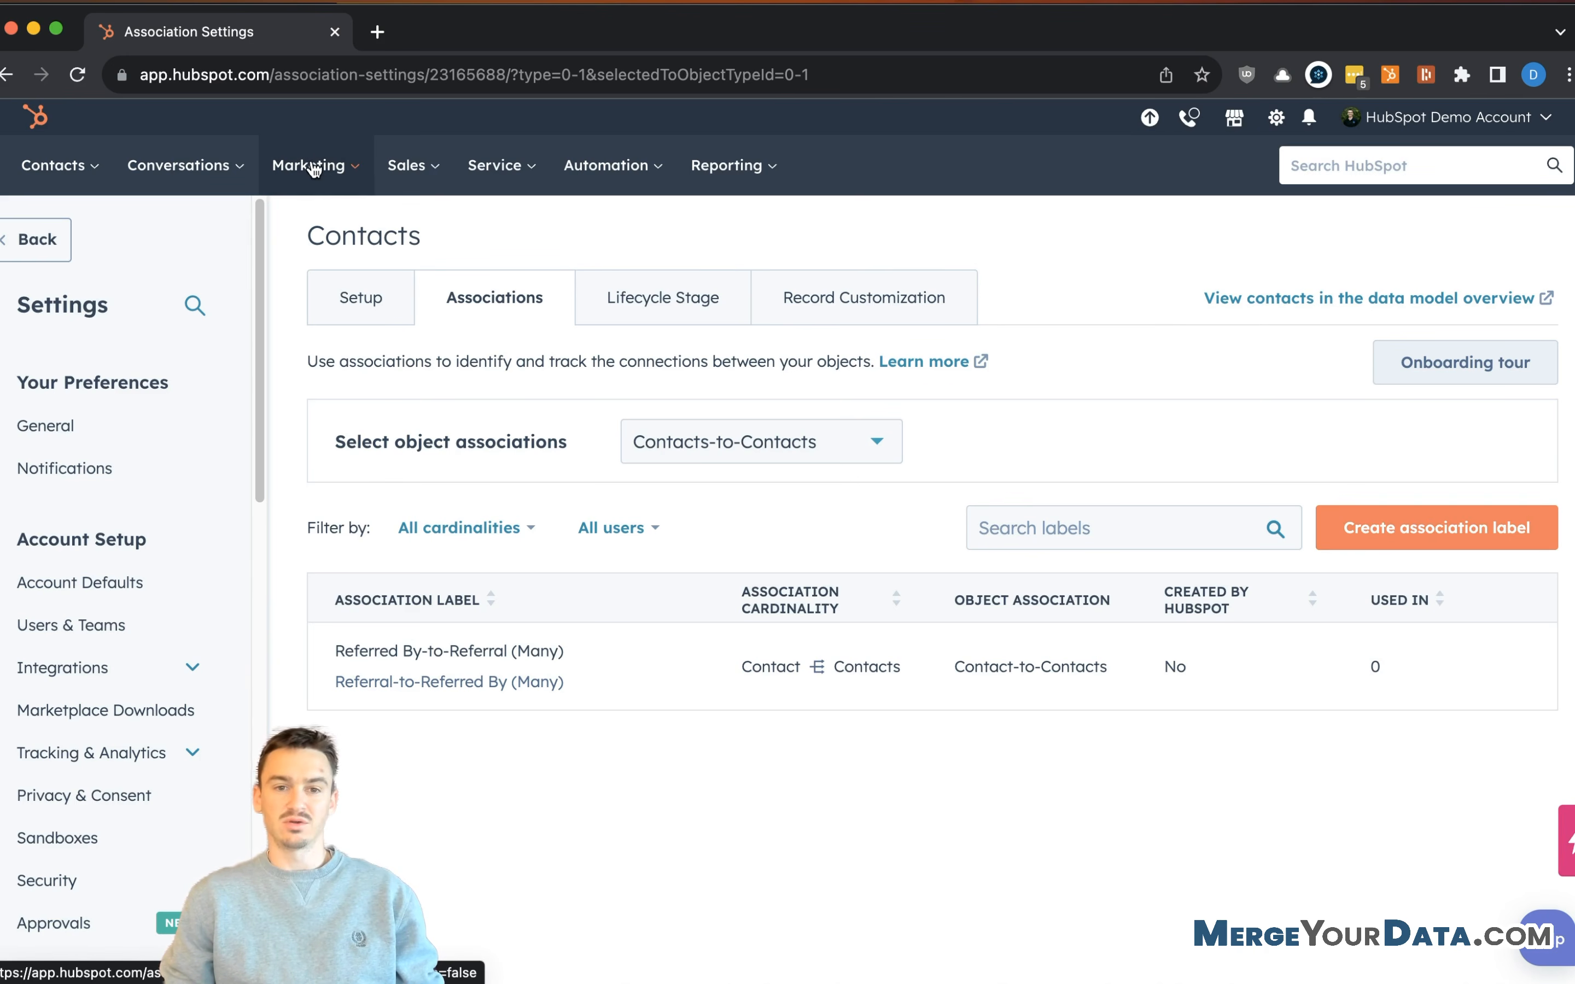
- Open Marketing > Lead Capture > Forms, create a form, and choose Standalone page
mouse_move(302, 167)
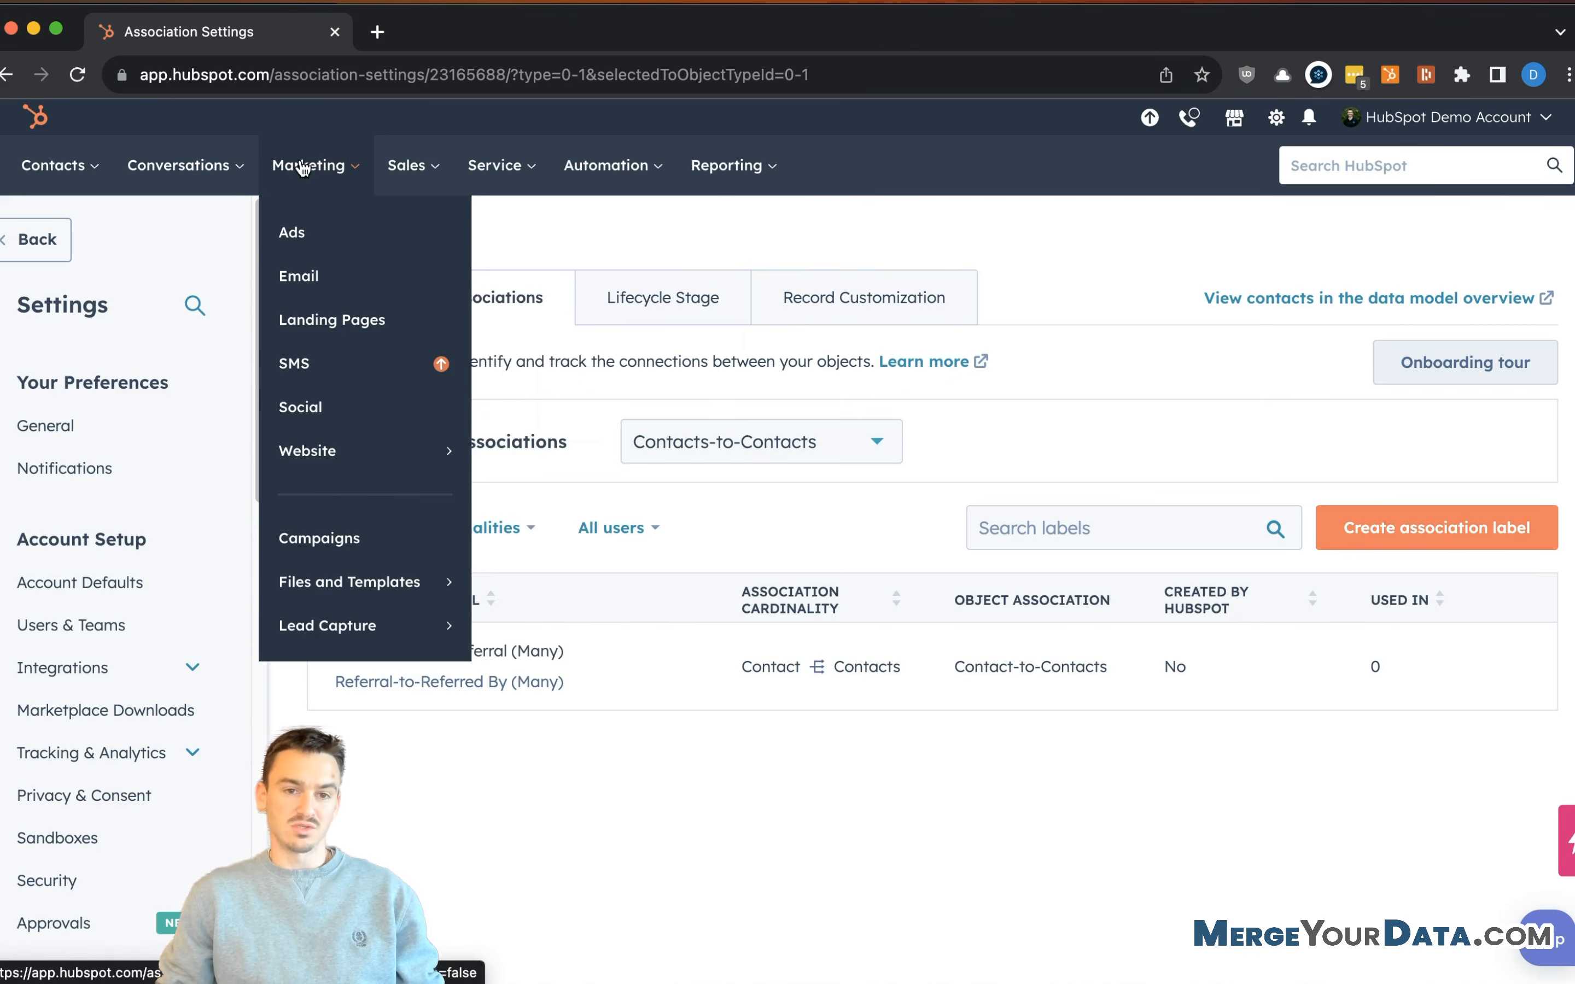
mouse_move(384, 643)
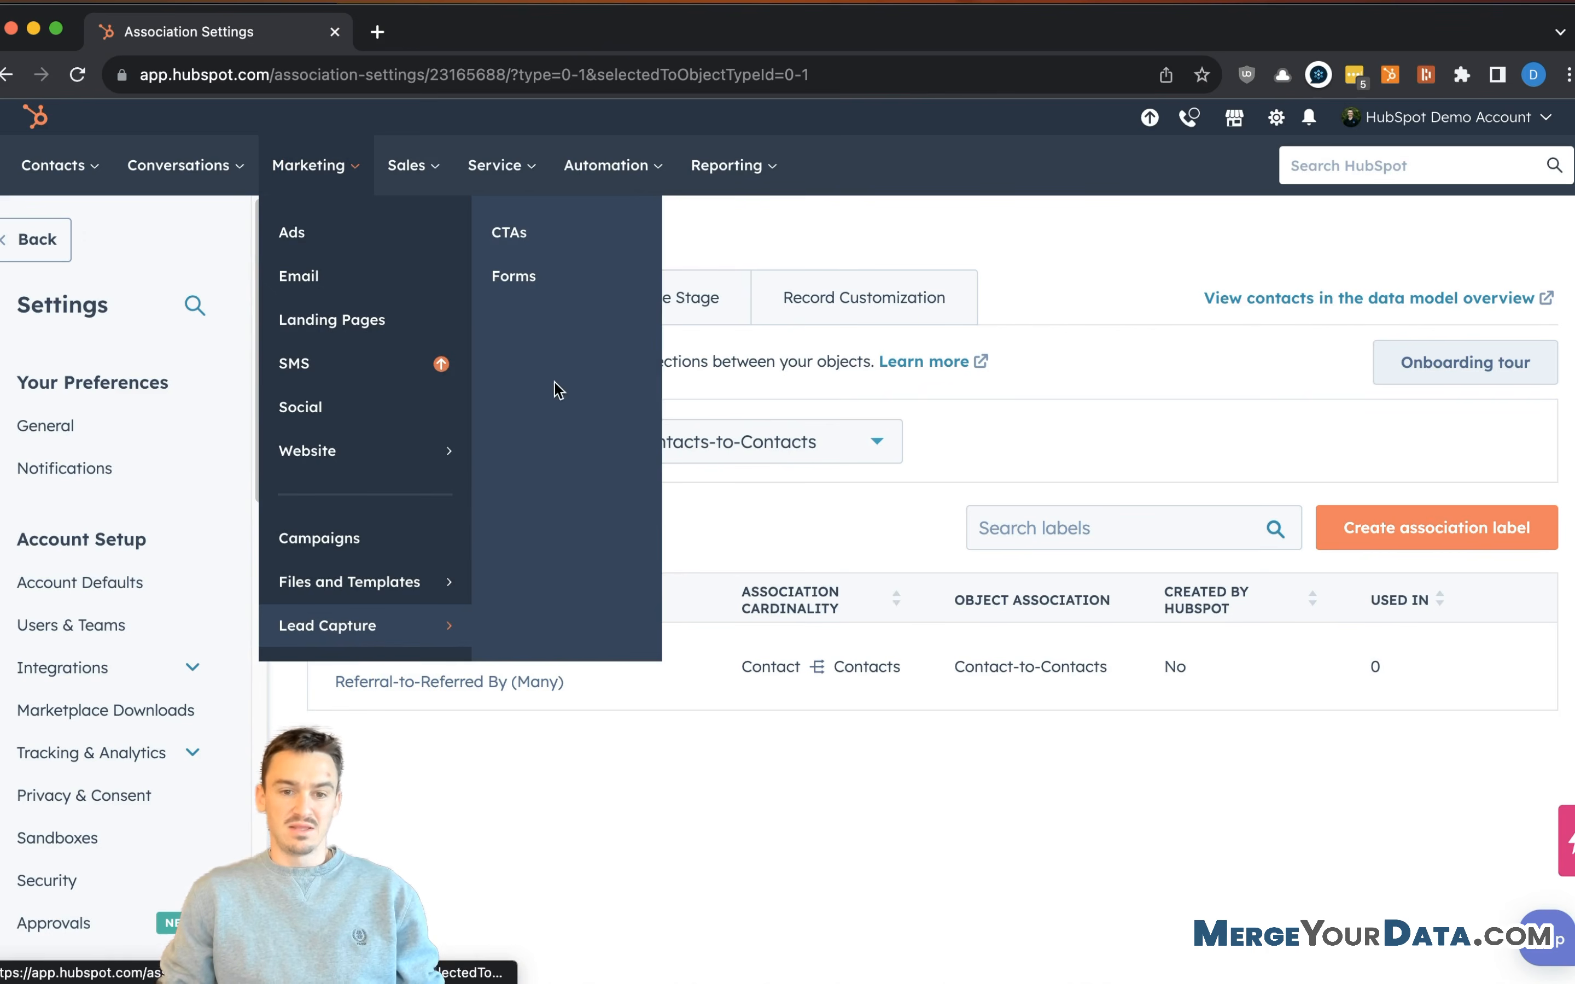
click(518, 279)
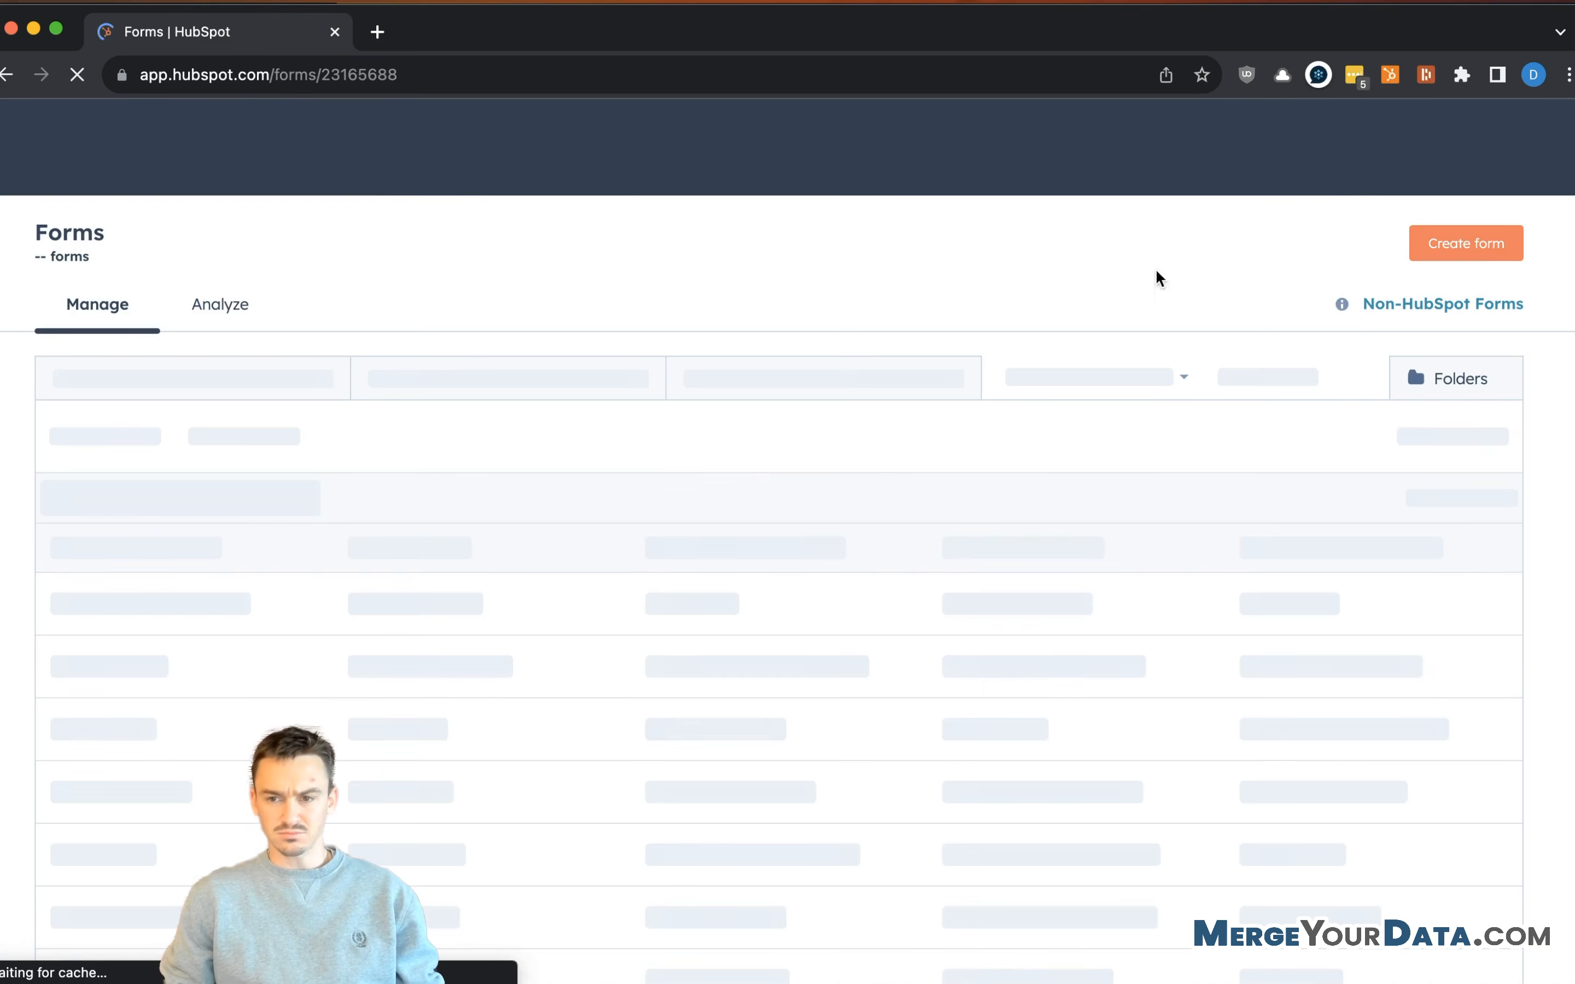
click(1487, 254)
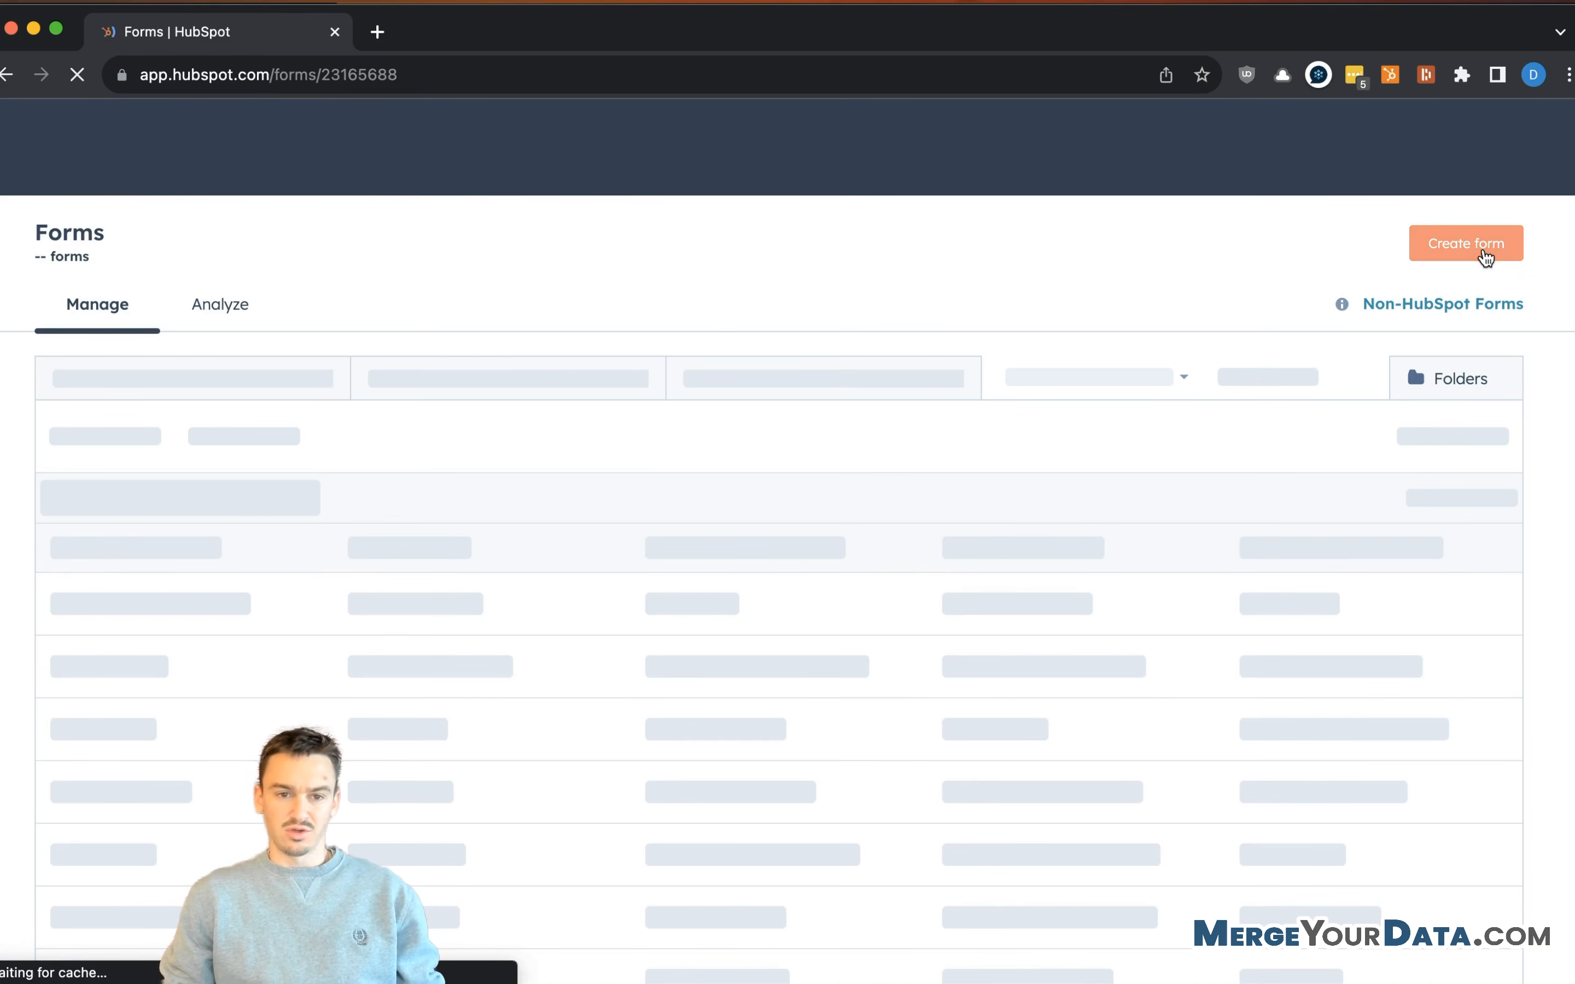
click(986, 515)
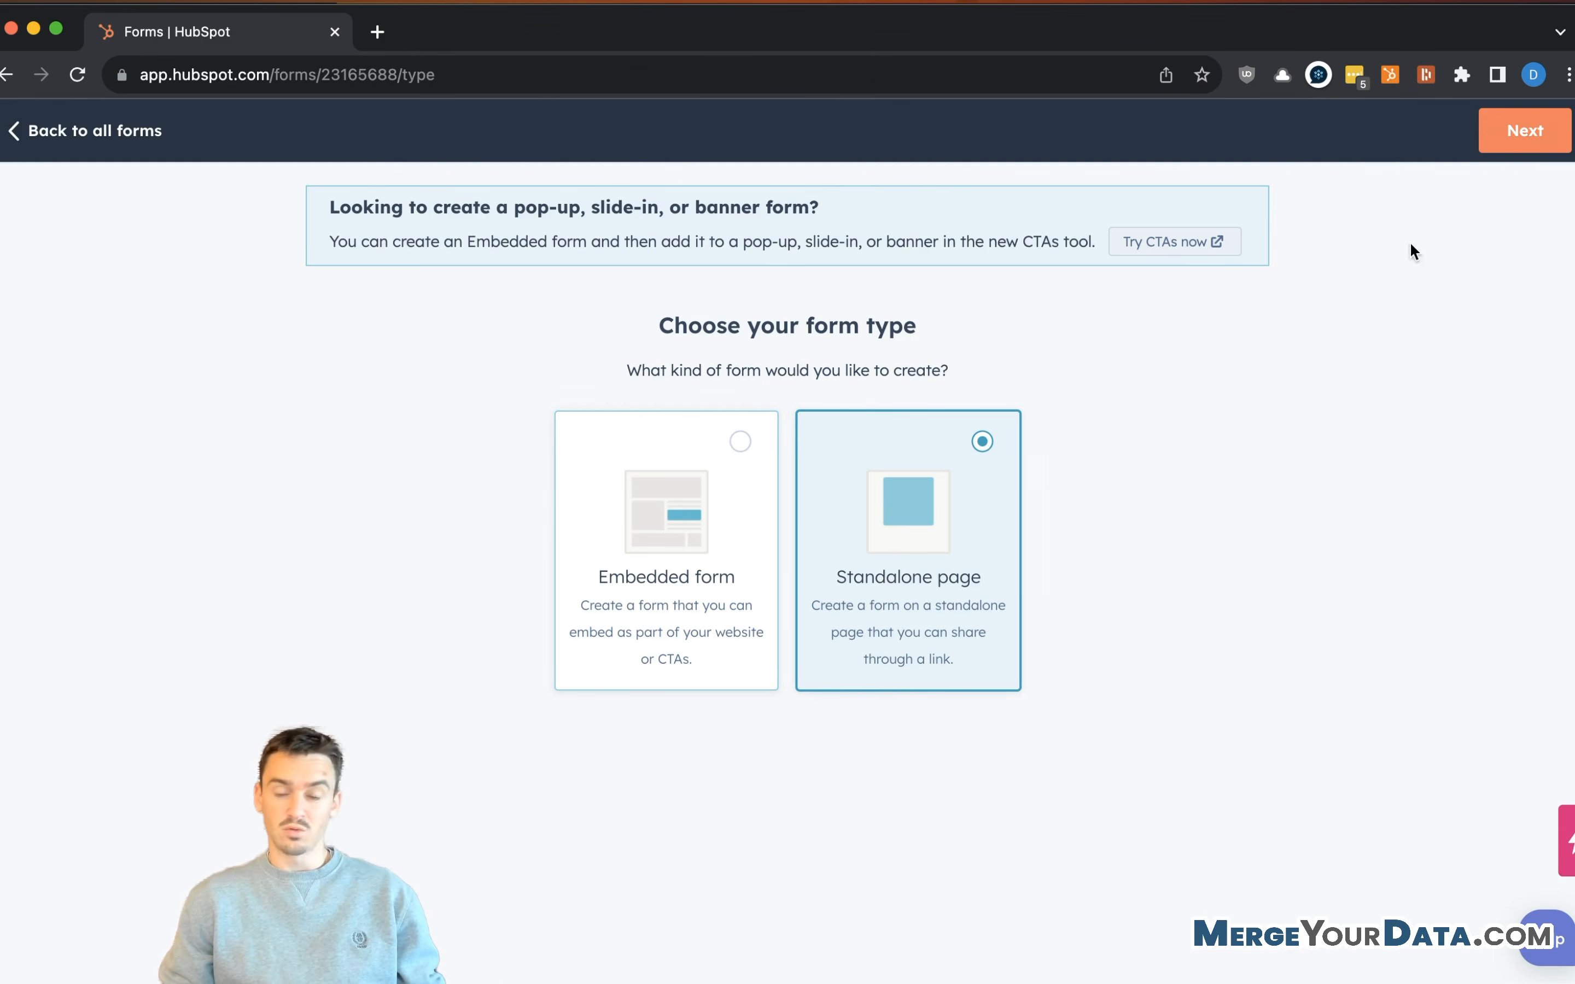
- Create a new form from the Support template, routing its submissions to Inbox
click(1503, 138)
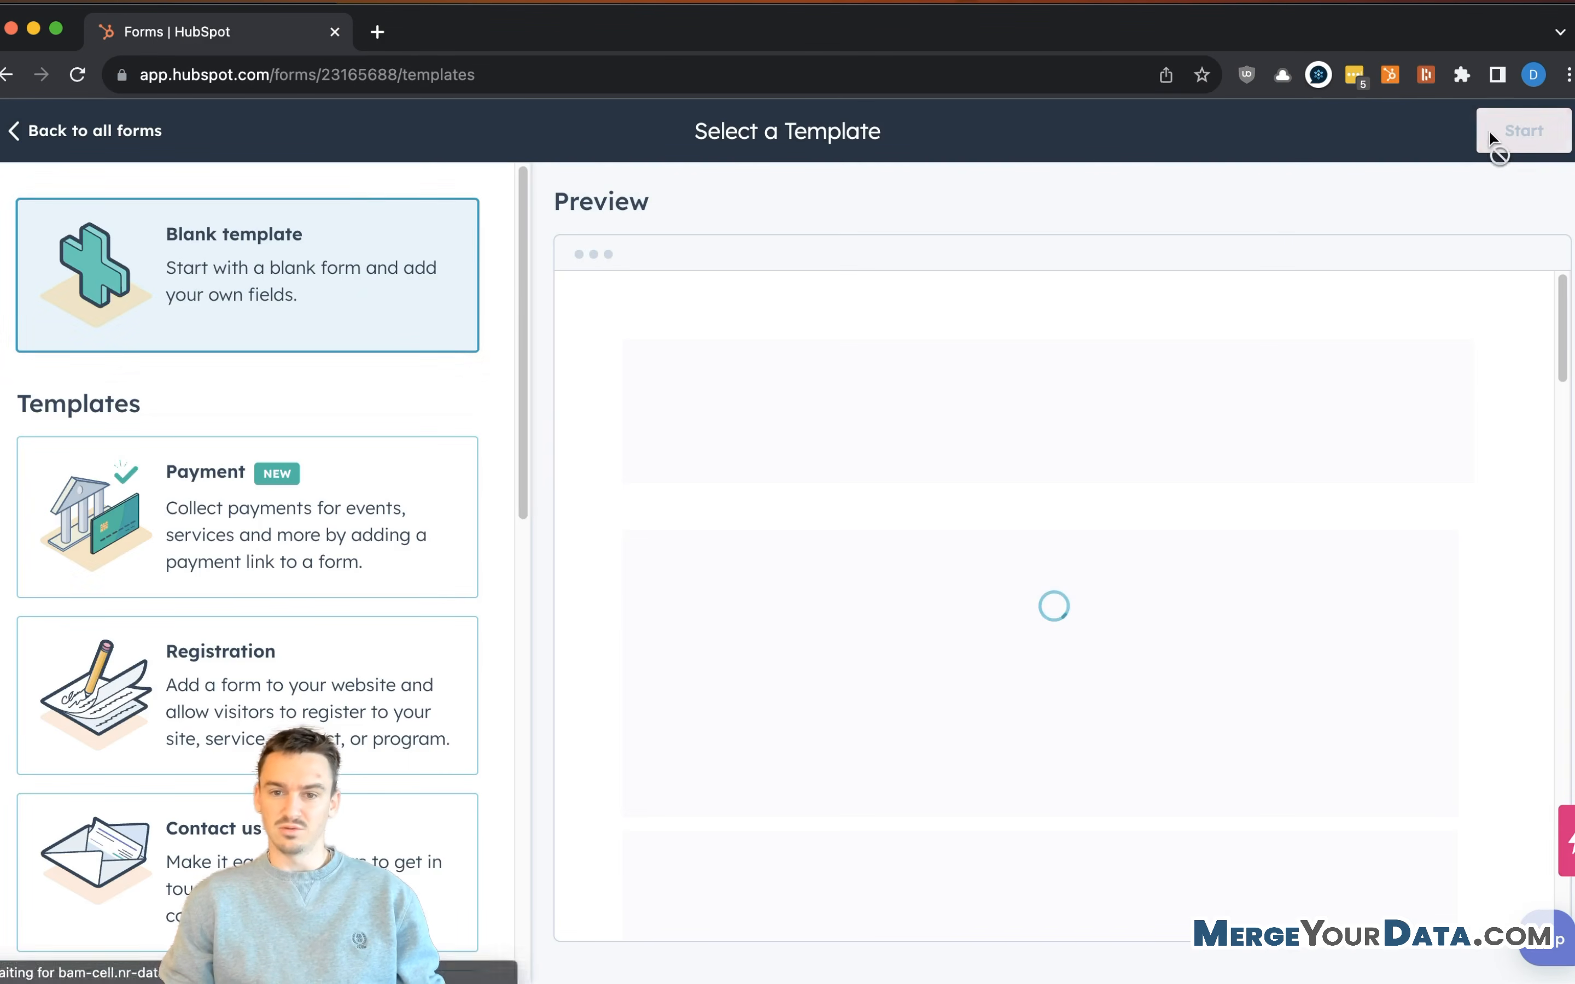
scroll(250, 430, down, 10)
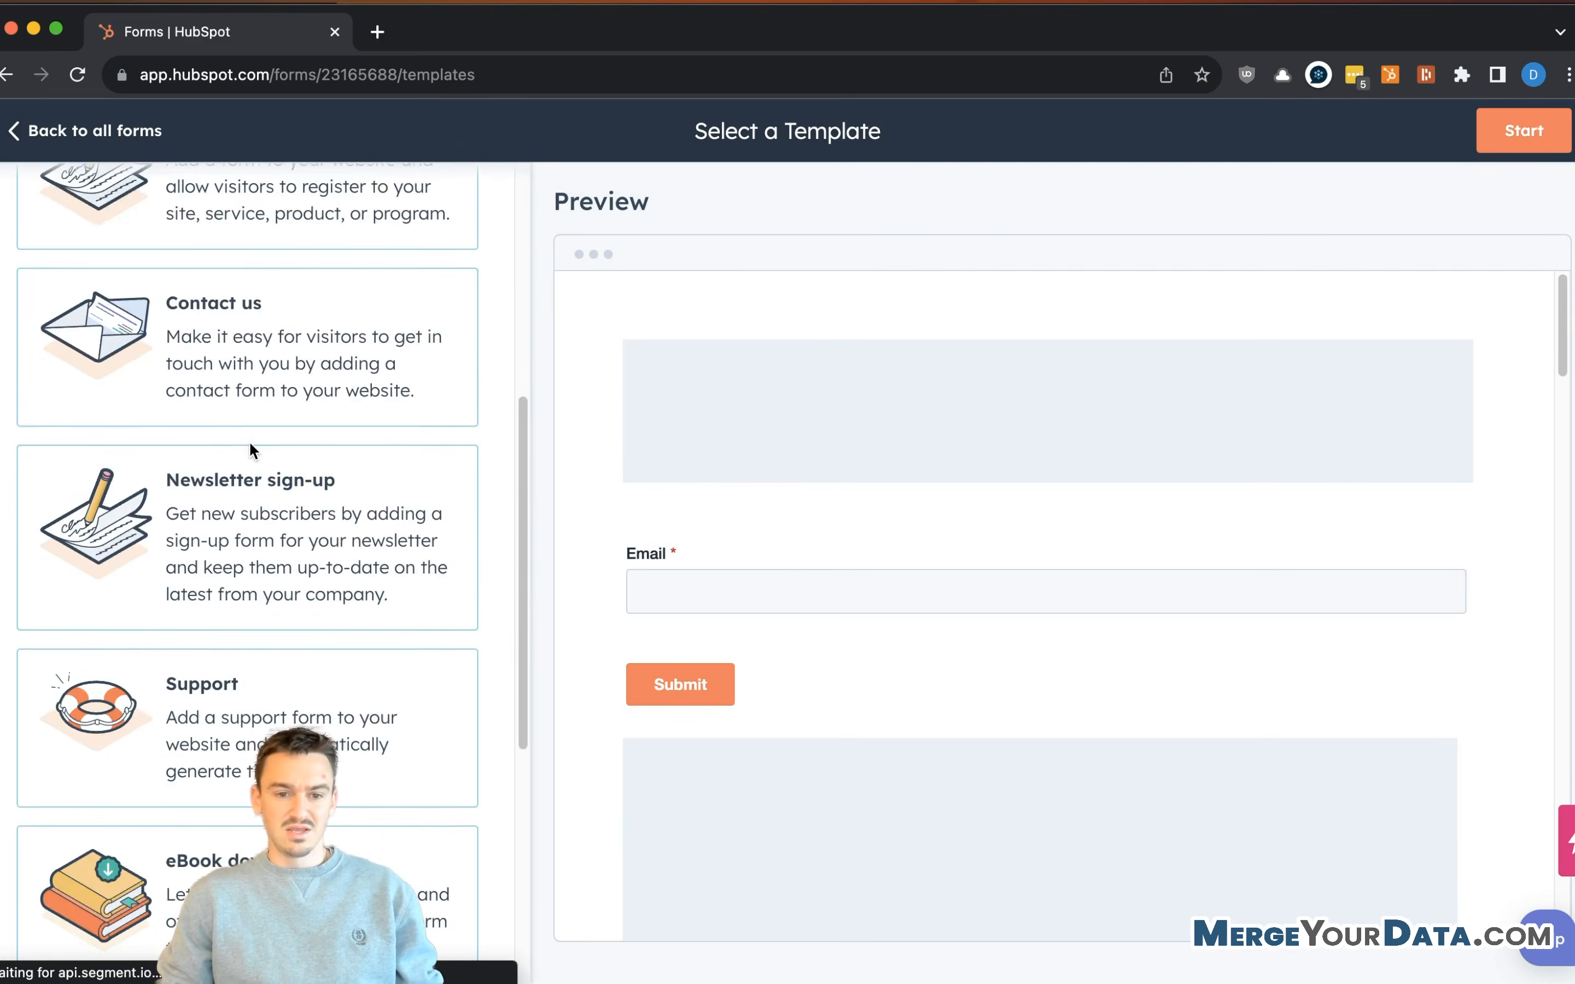
scroll(309, 397, up, 5)
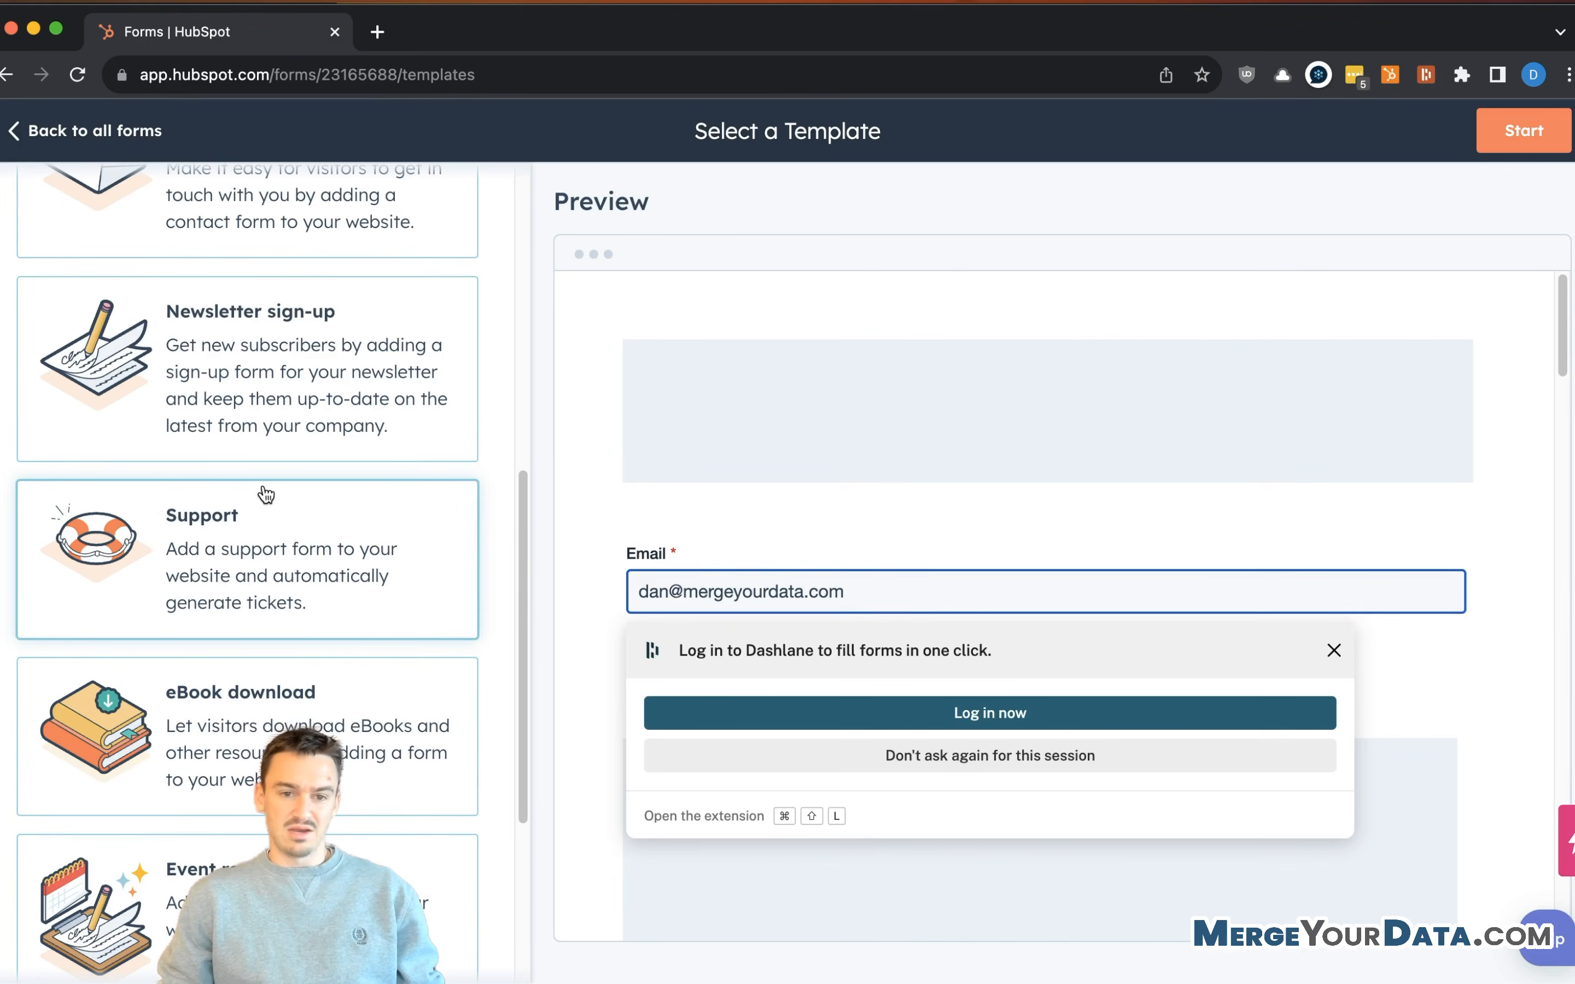
click(314, 551)
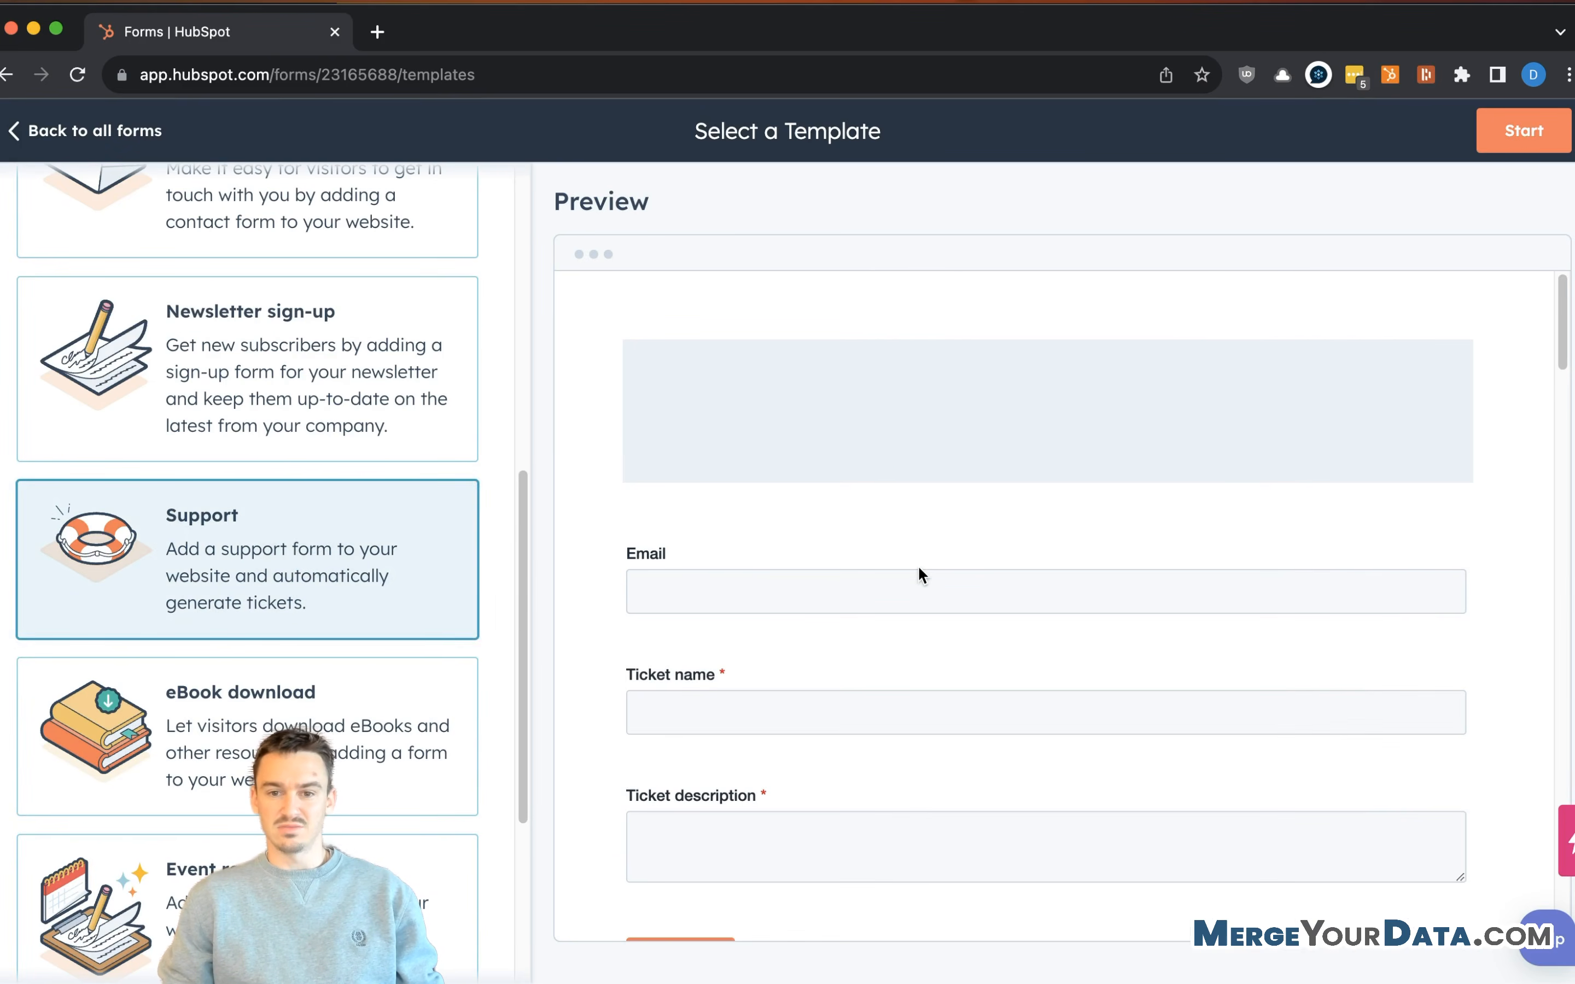
click(1509, 133)
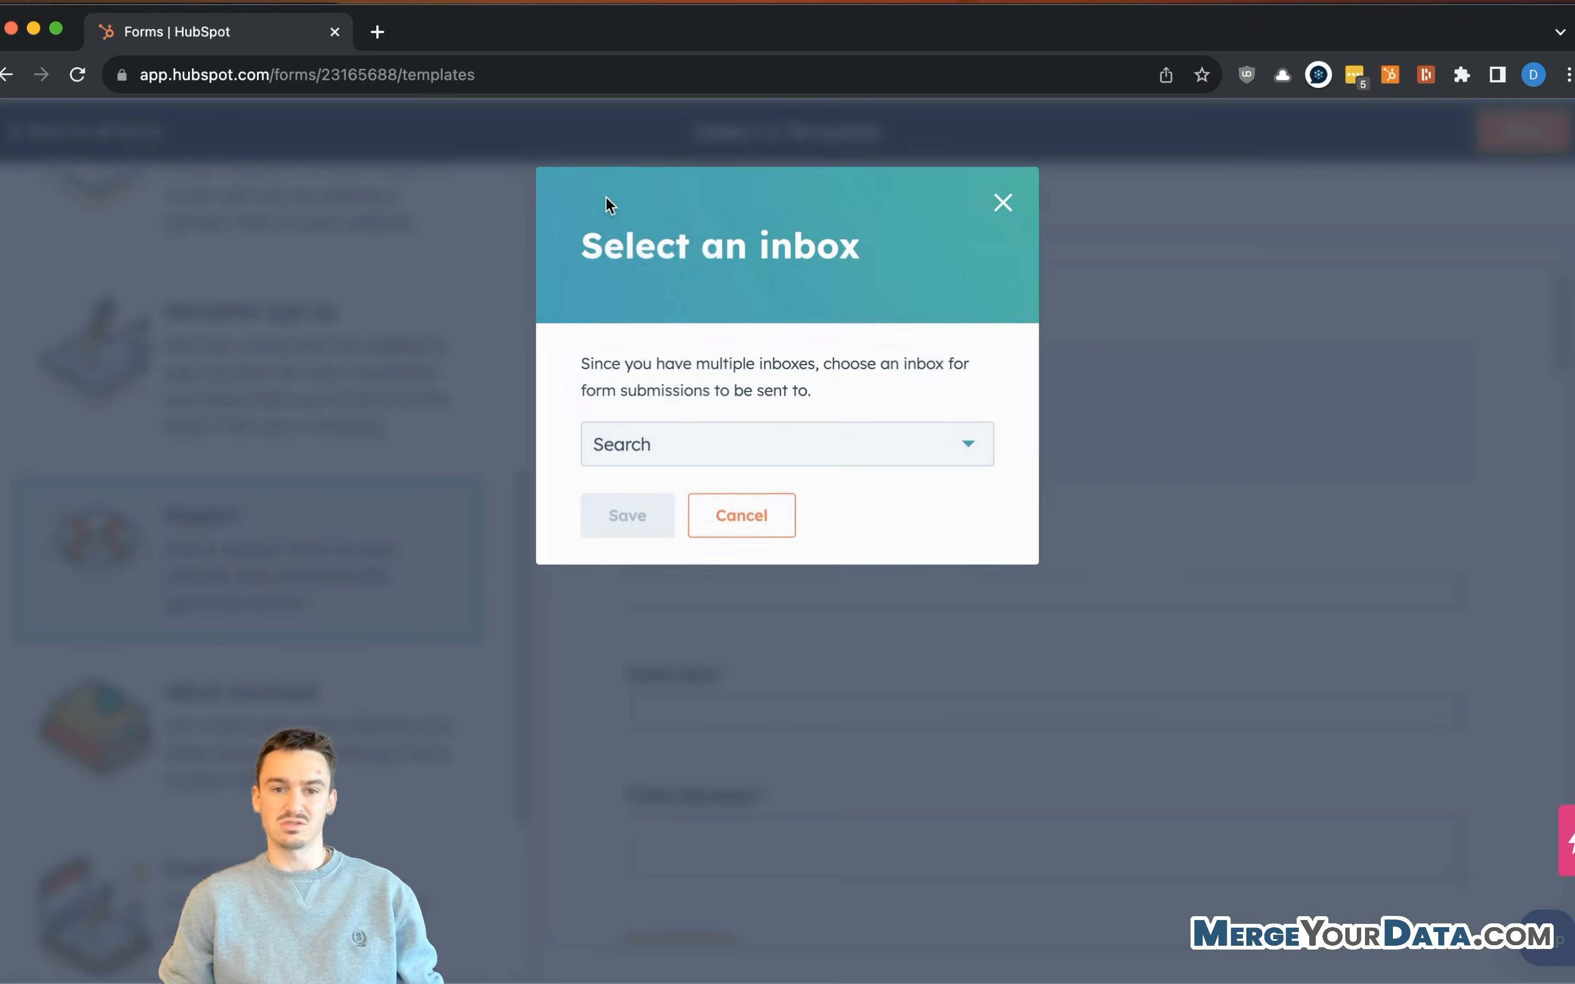
click(699, 445)
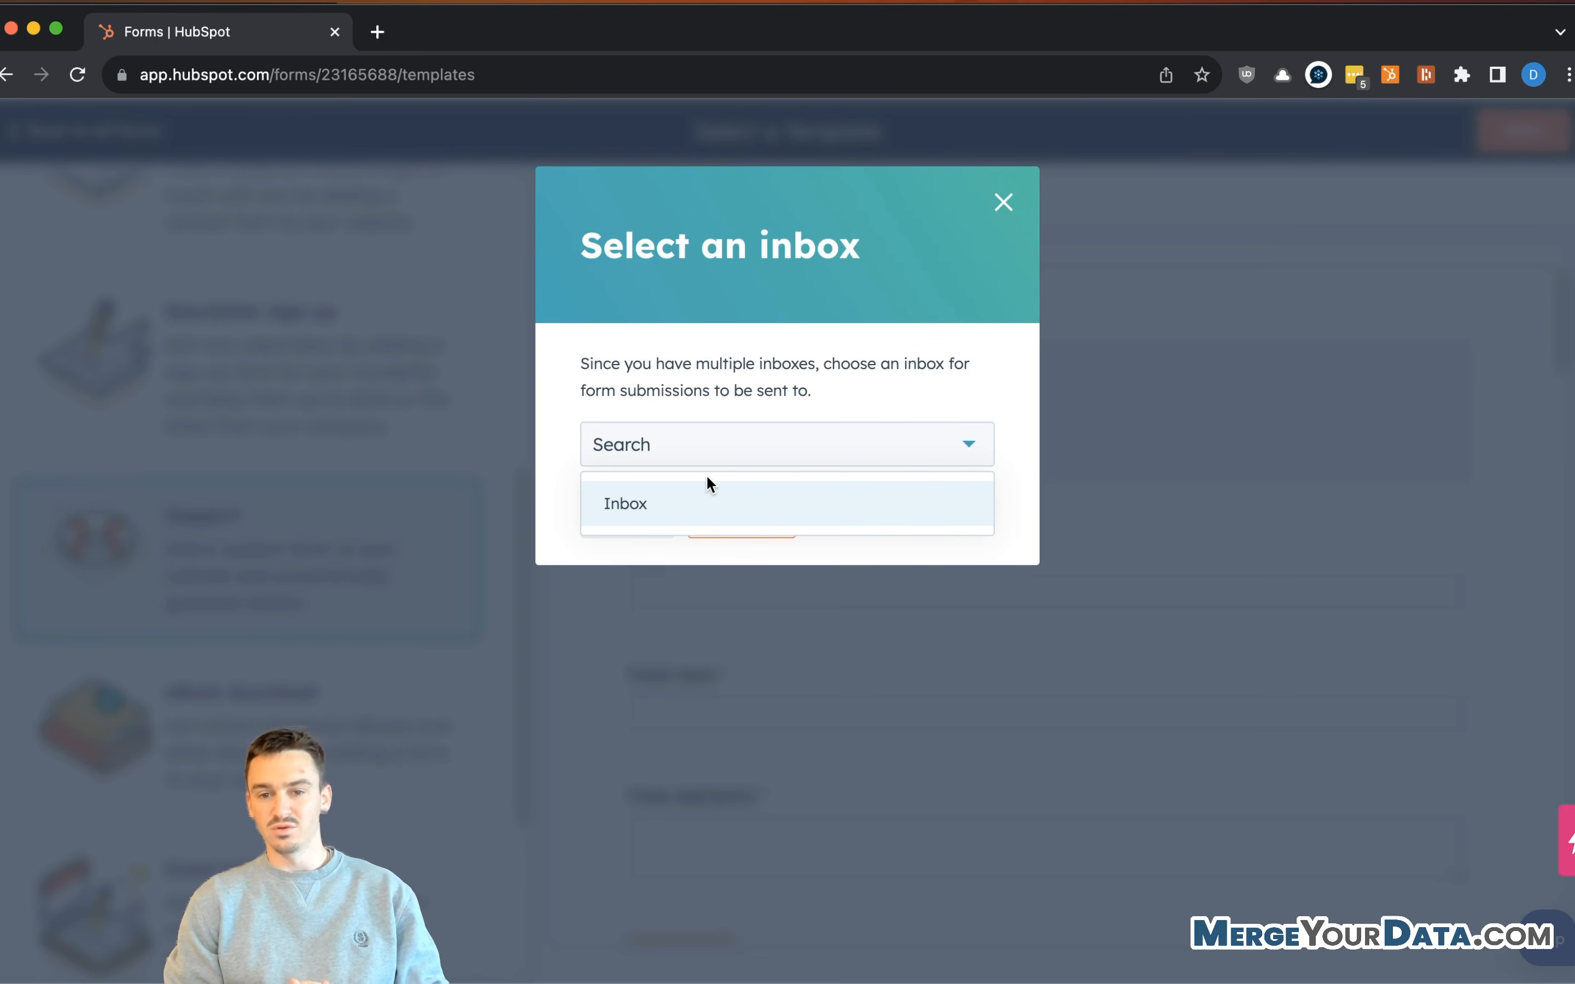
click(641, 490)
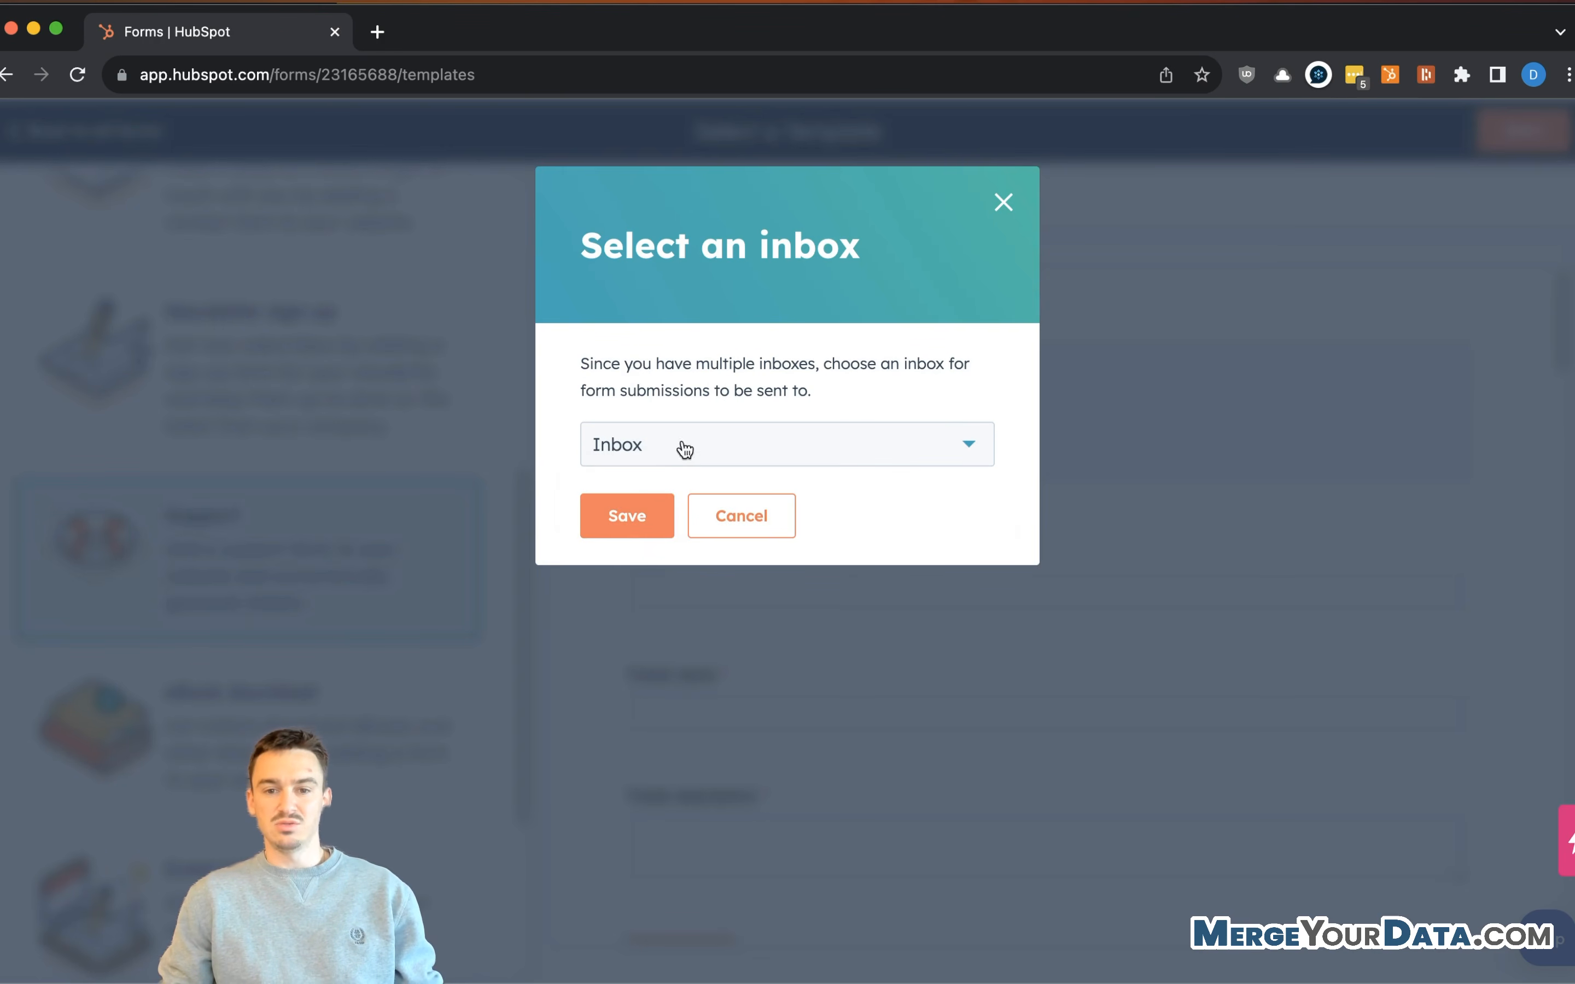
click(620, 497)
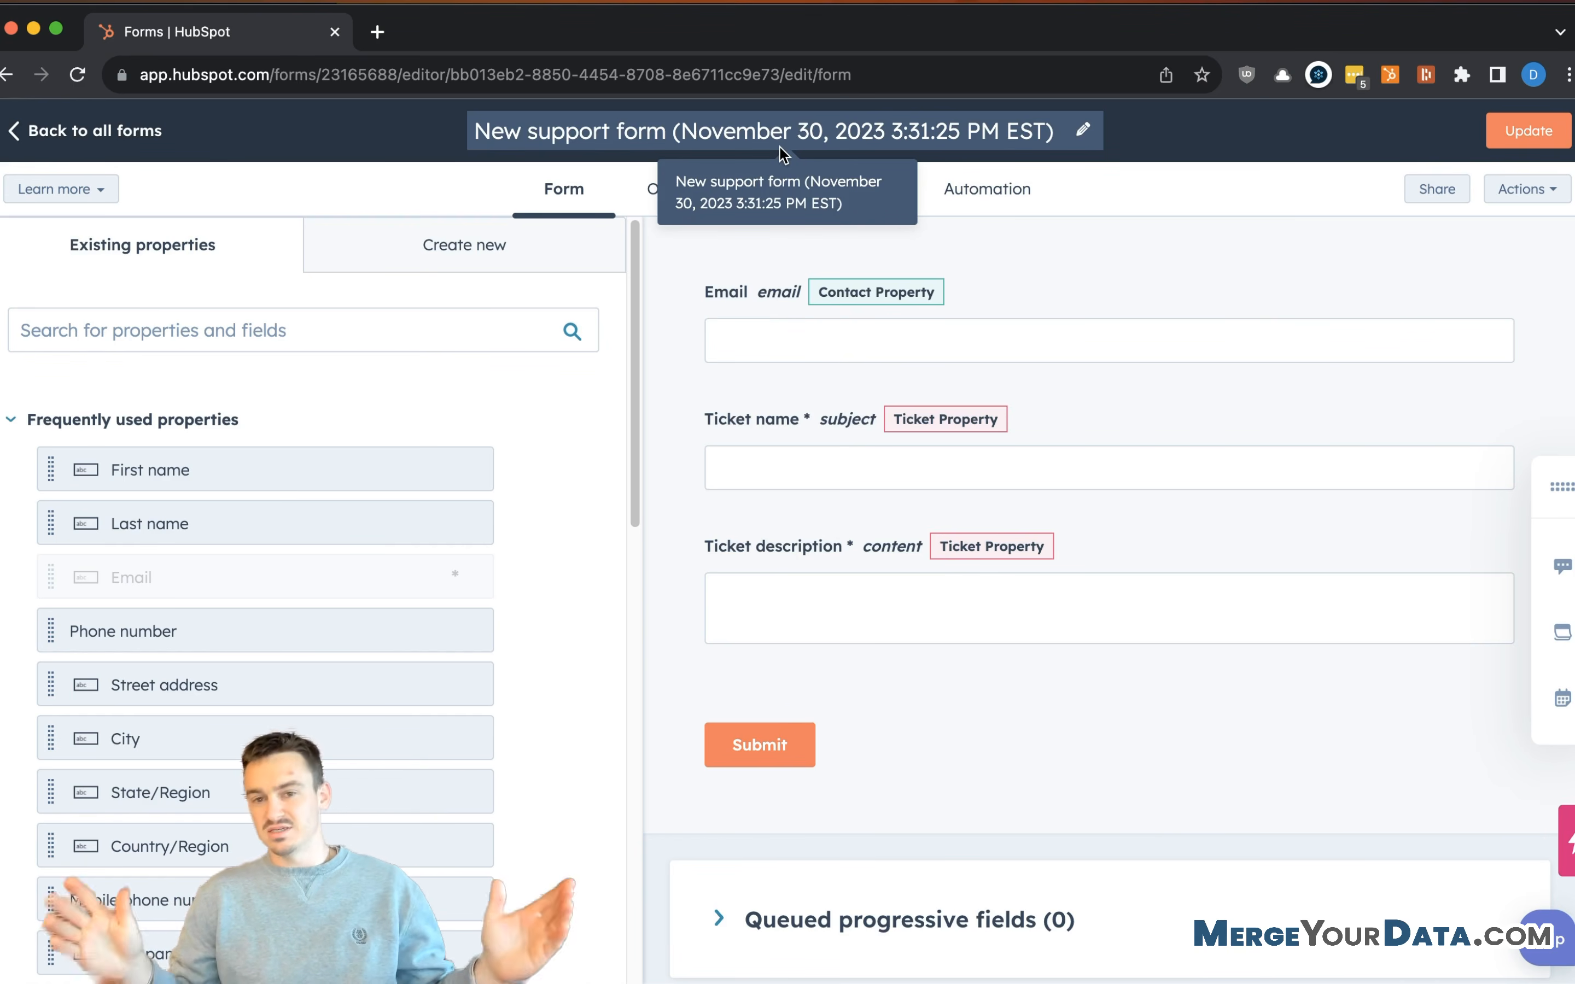
- Select the Ticket name field to bring up its Edit Ticket name panel
mouse_move(956, 372)
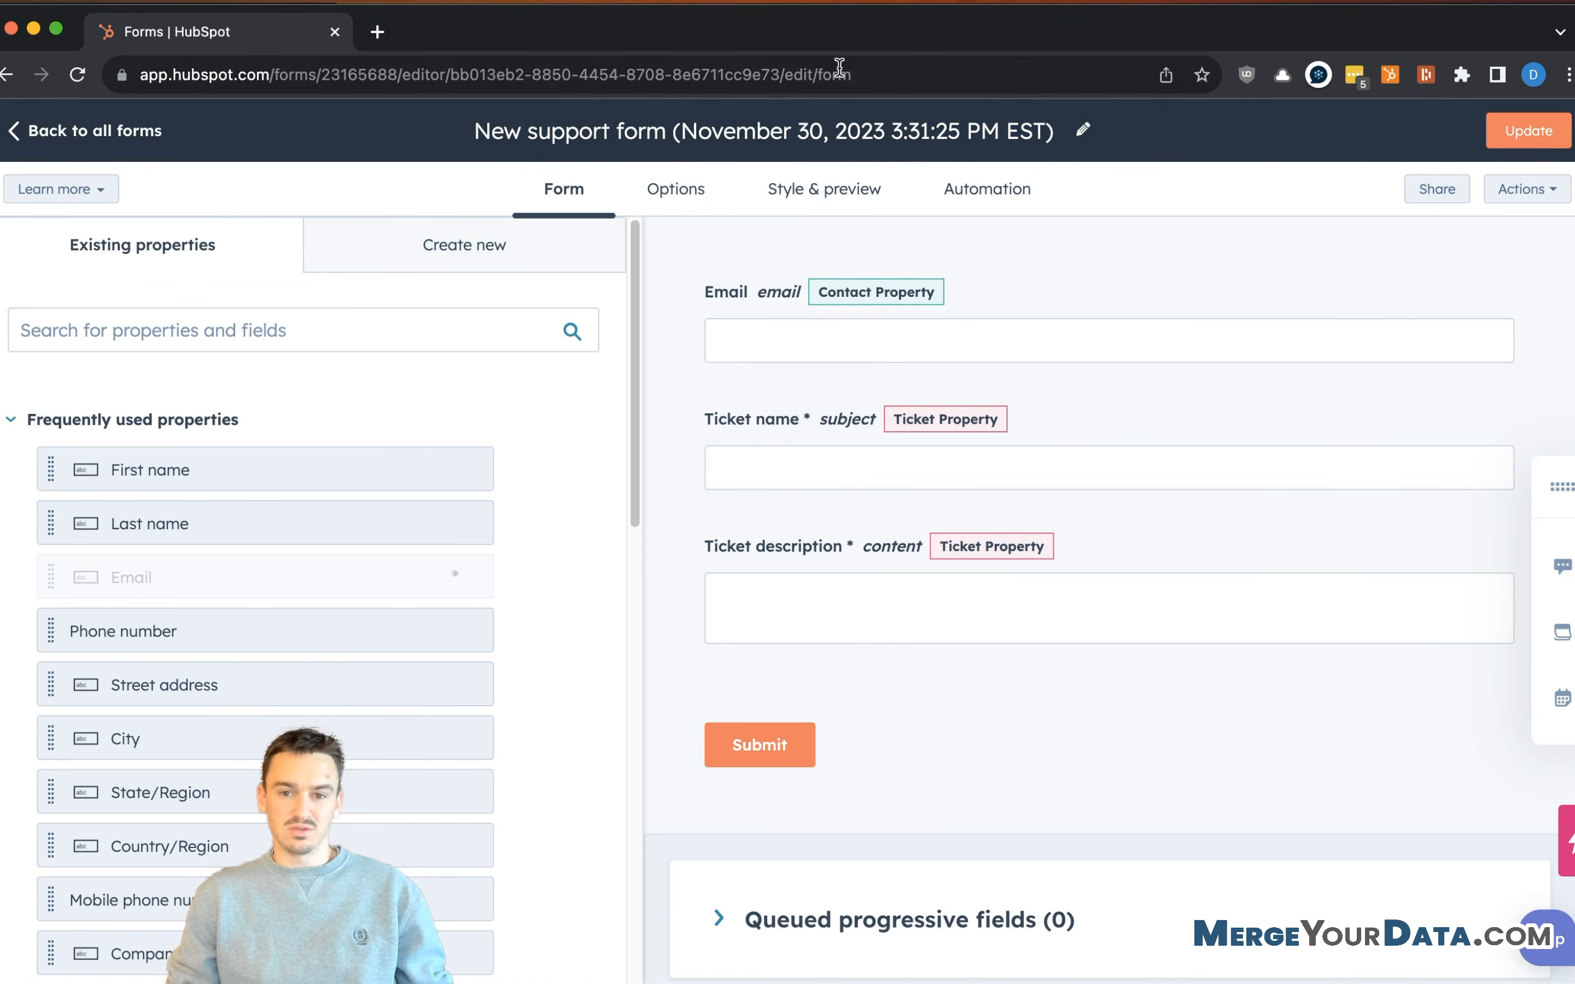
scroll(819, 317, down, 1)
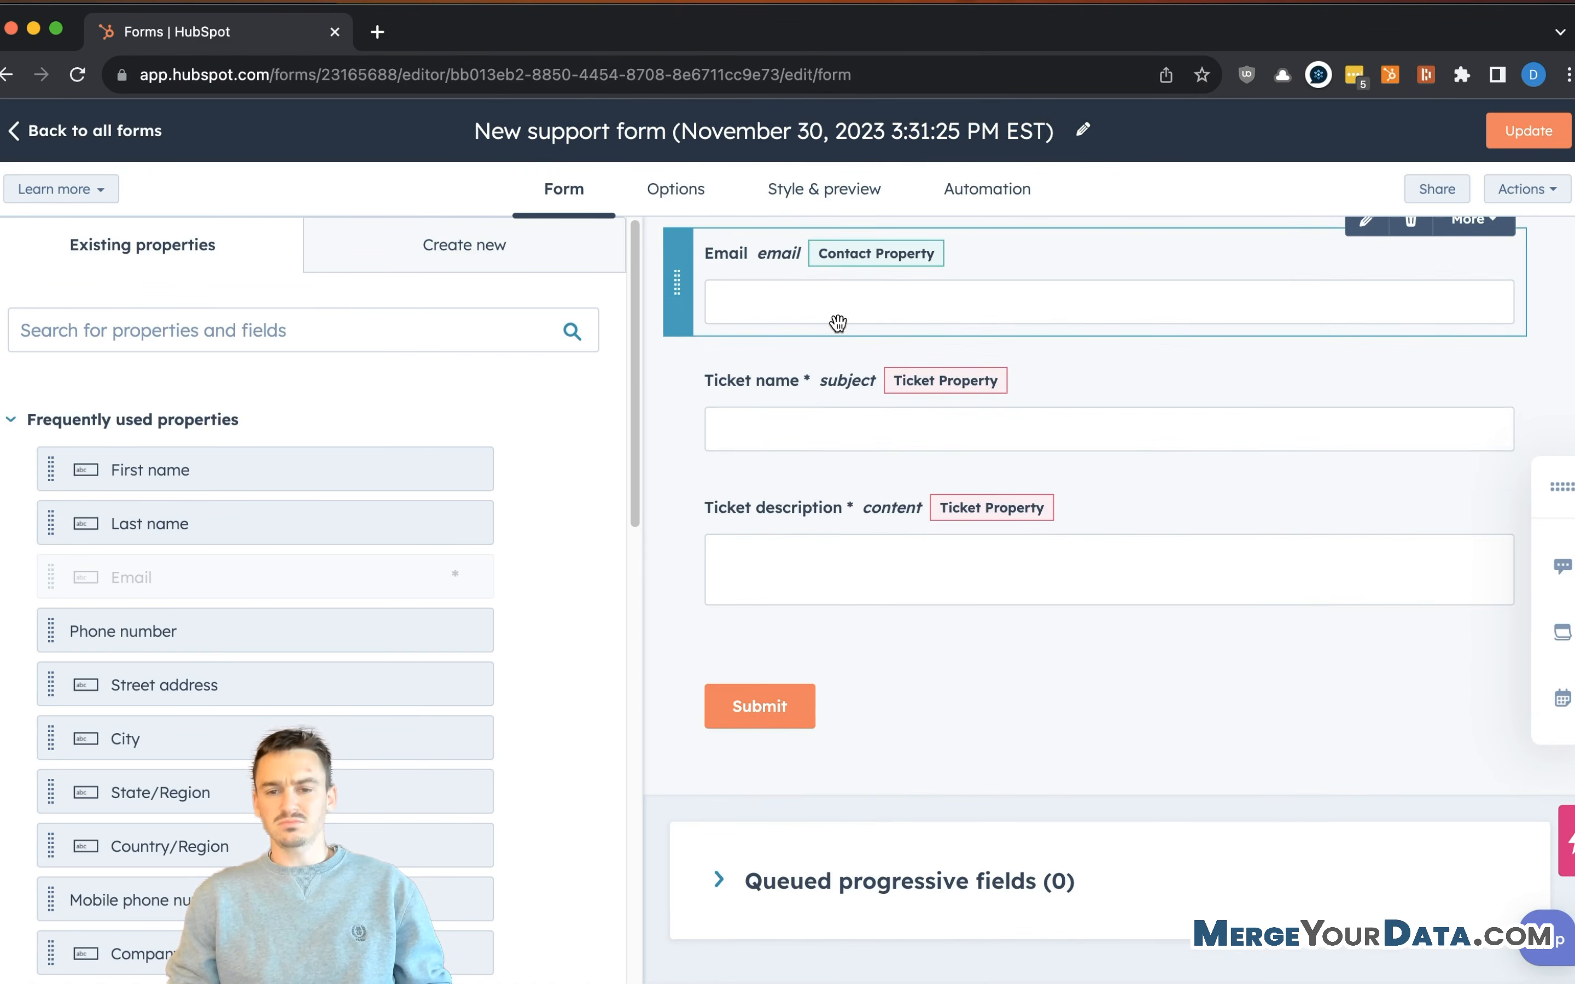
scroll(1143, 441, up, 1)
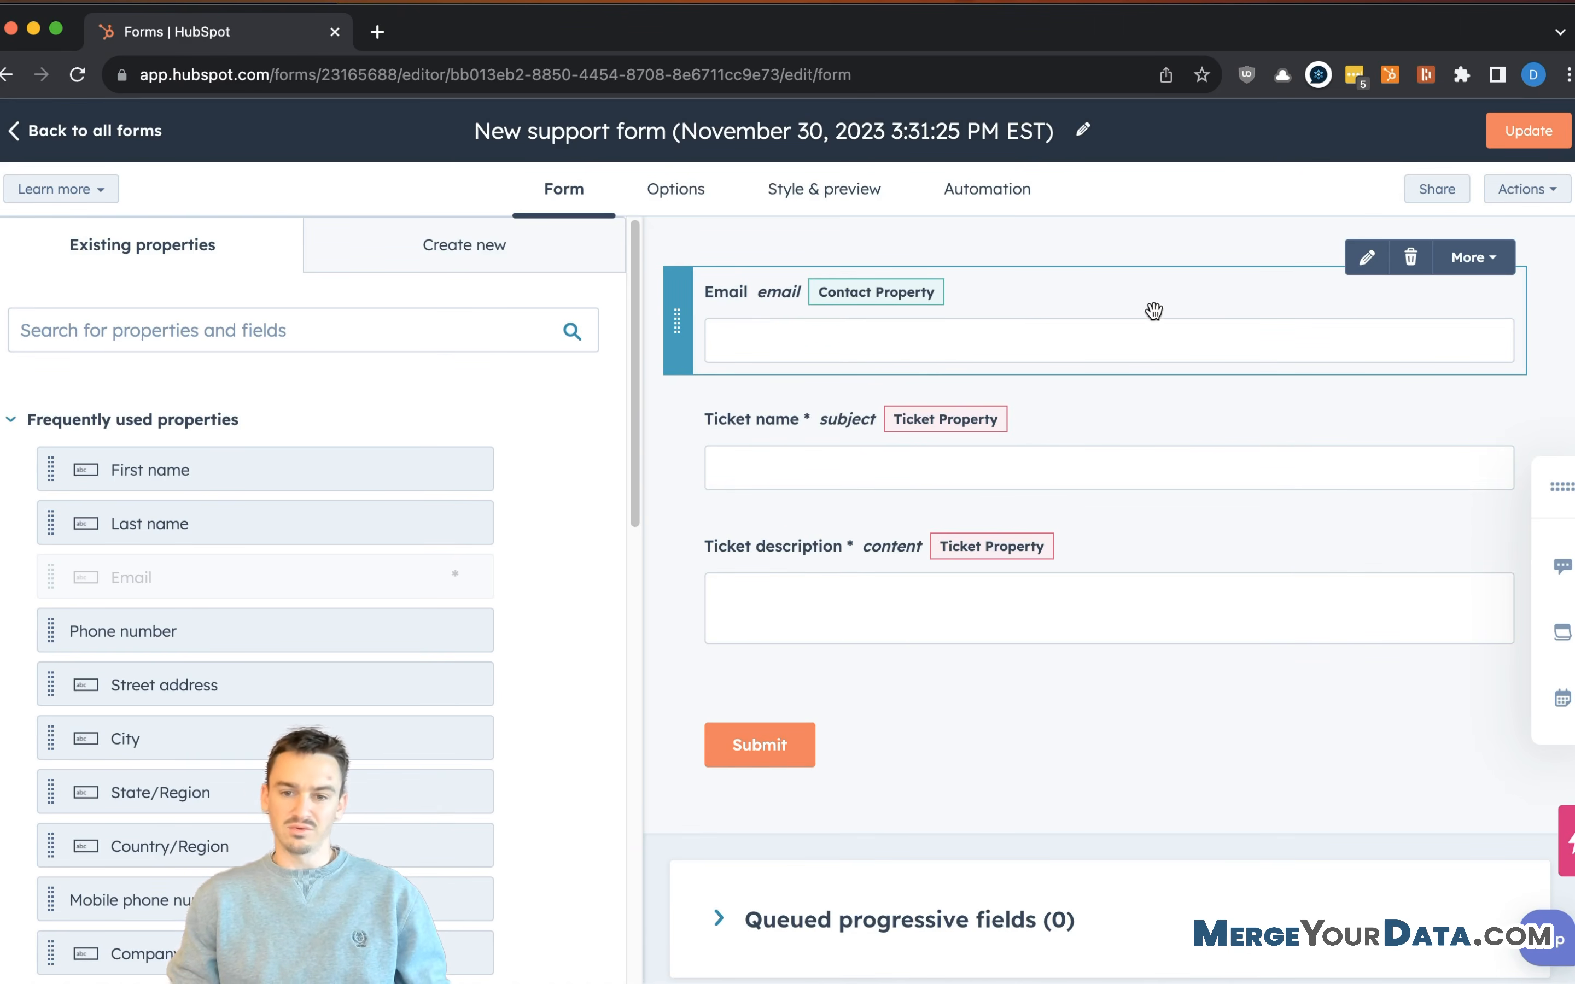
click(817, 435)
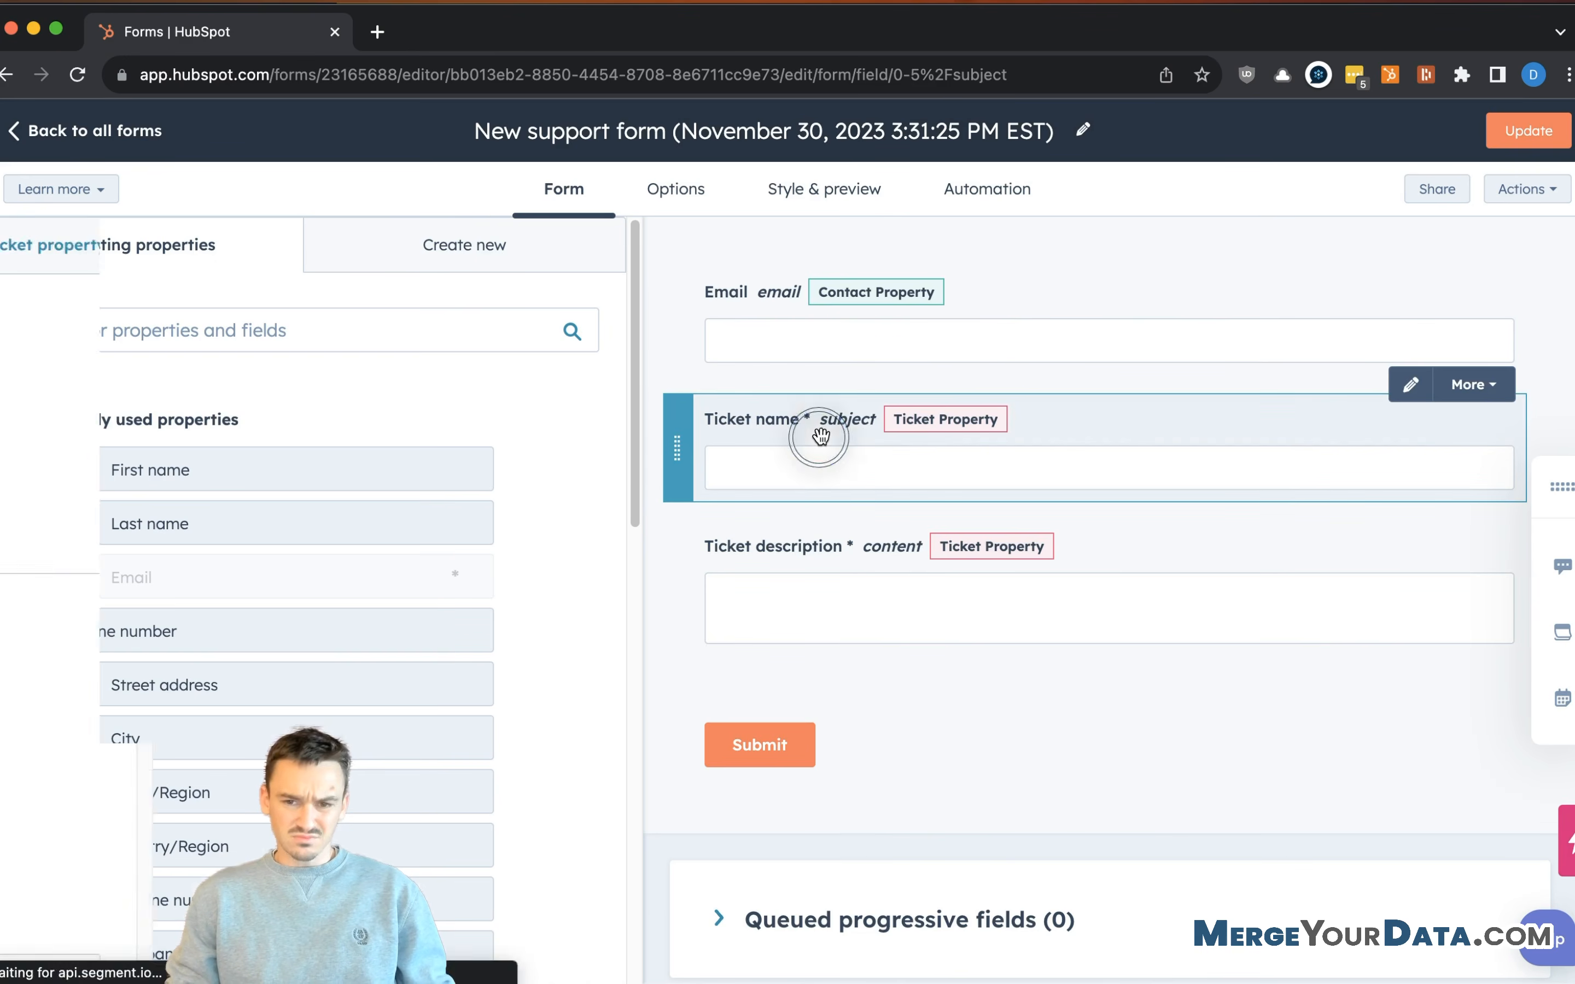
- Turn off 'Make this field required' for Ticket name and Ticket description
scroll(304, 541, down, 3)
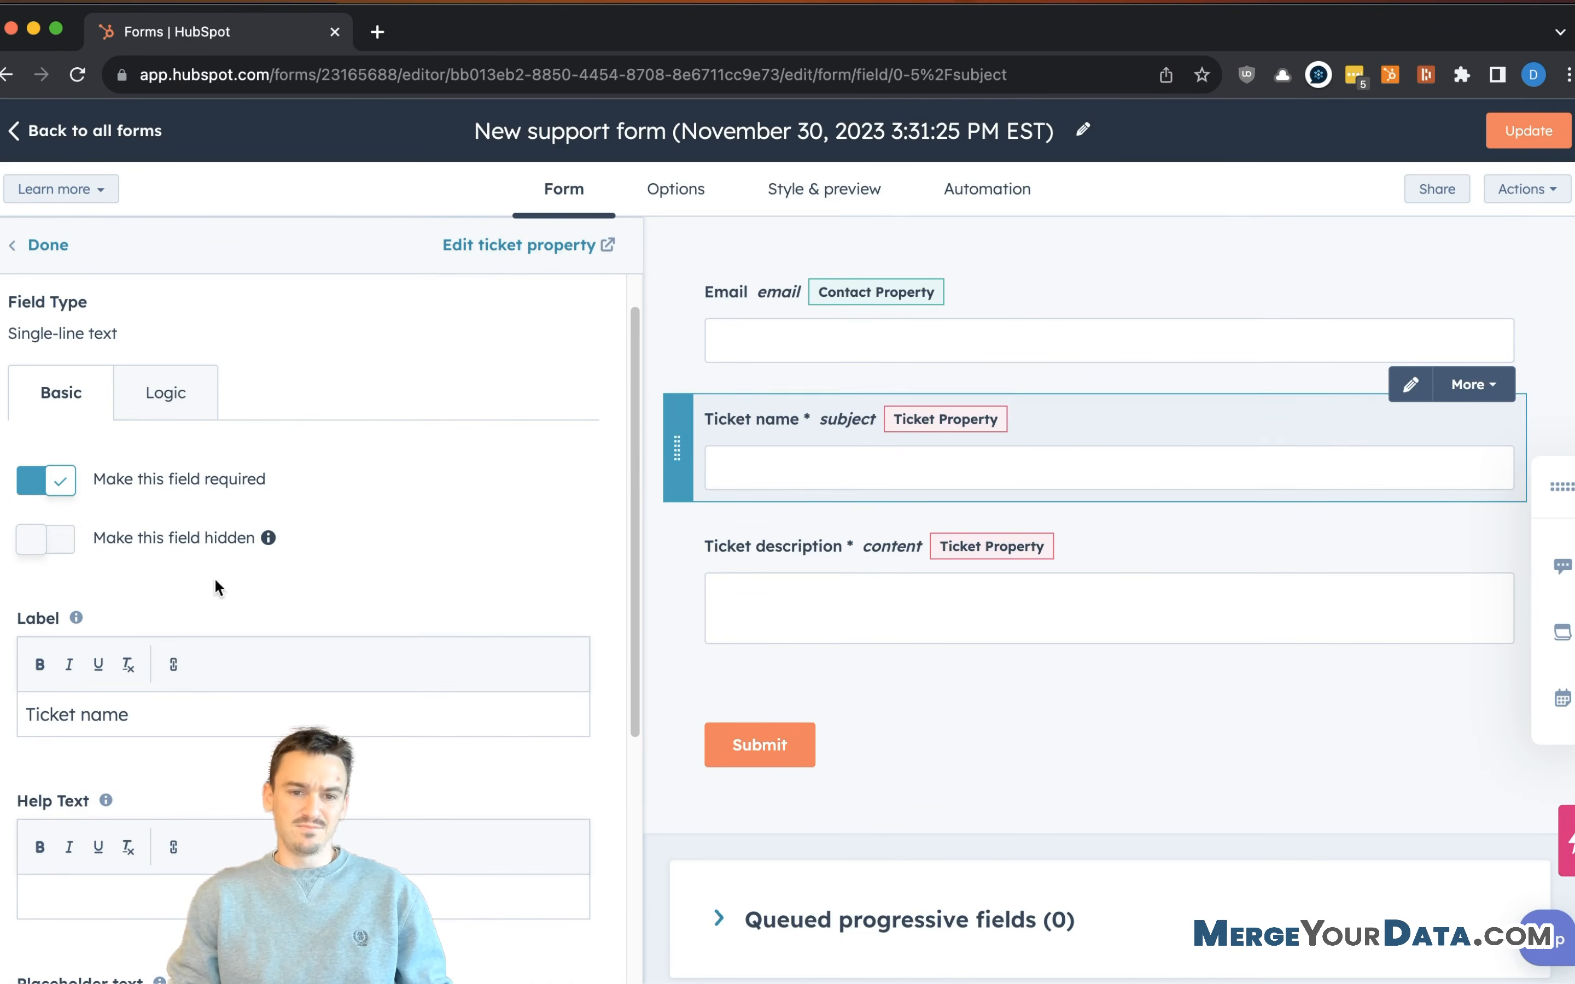
click(58, 485)
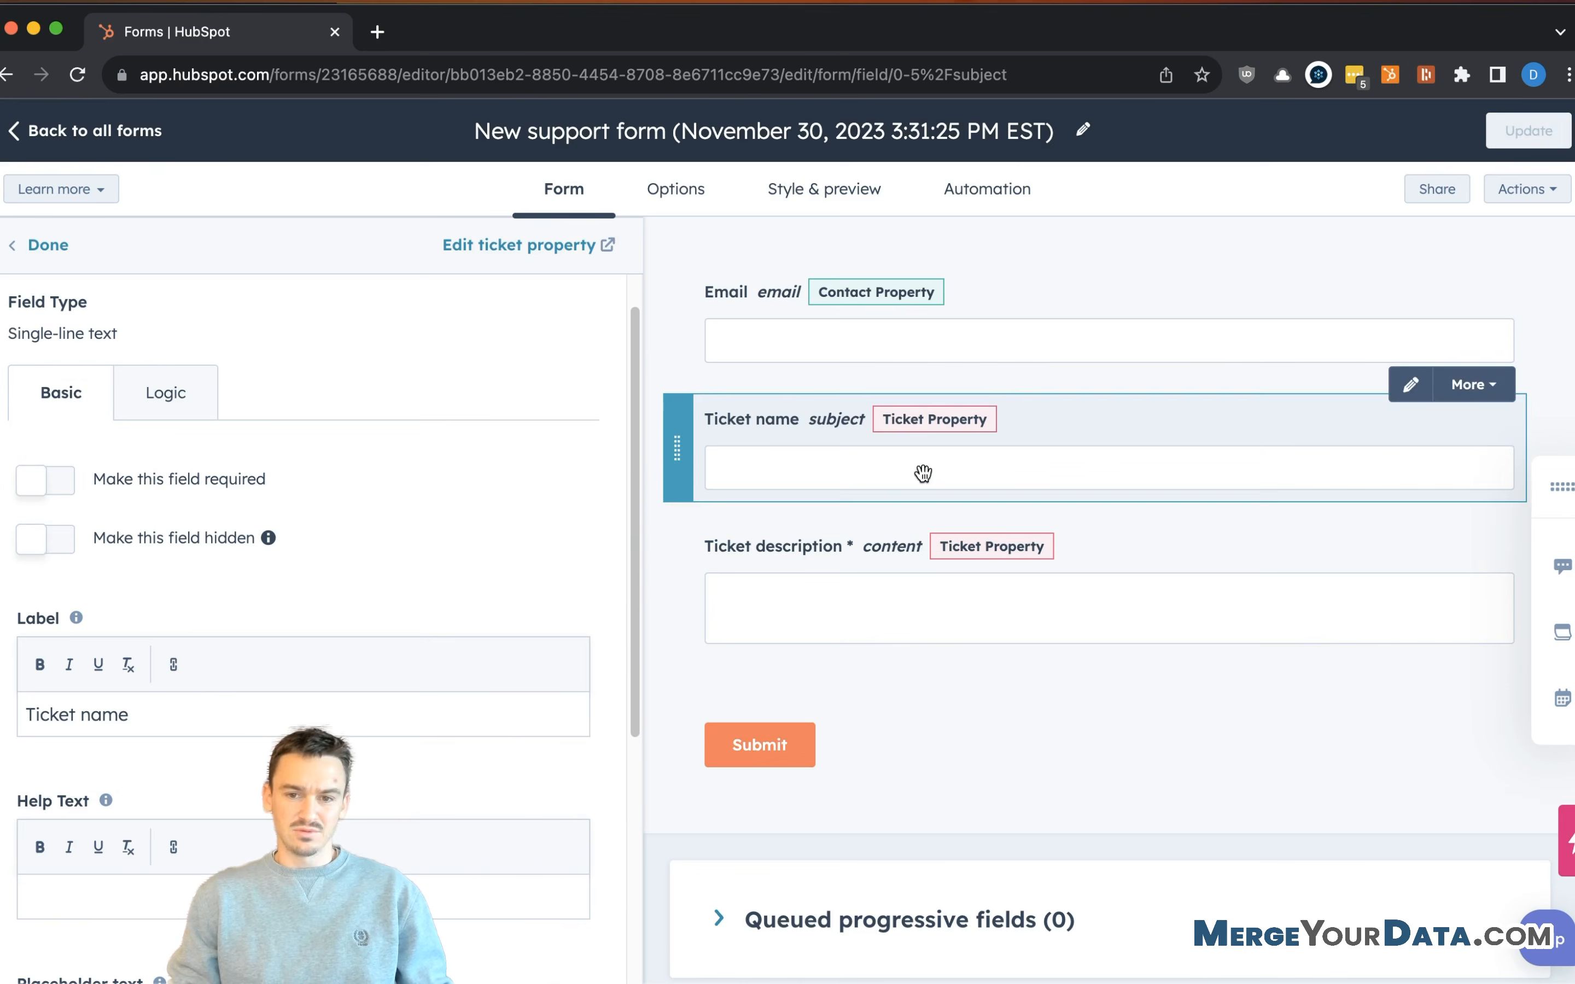
click(768, 553)
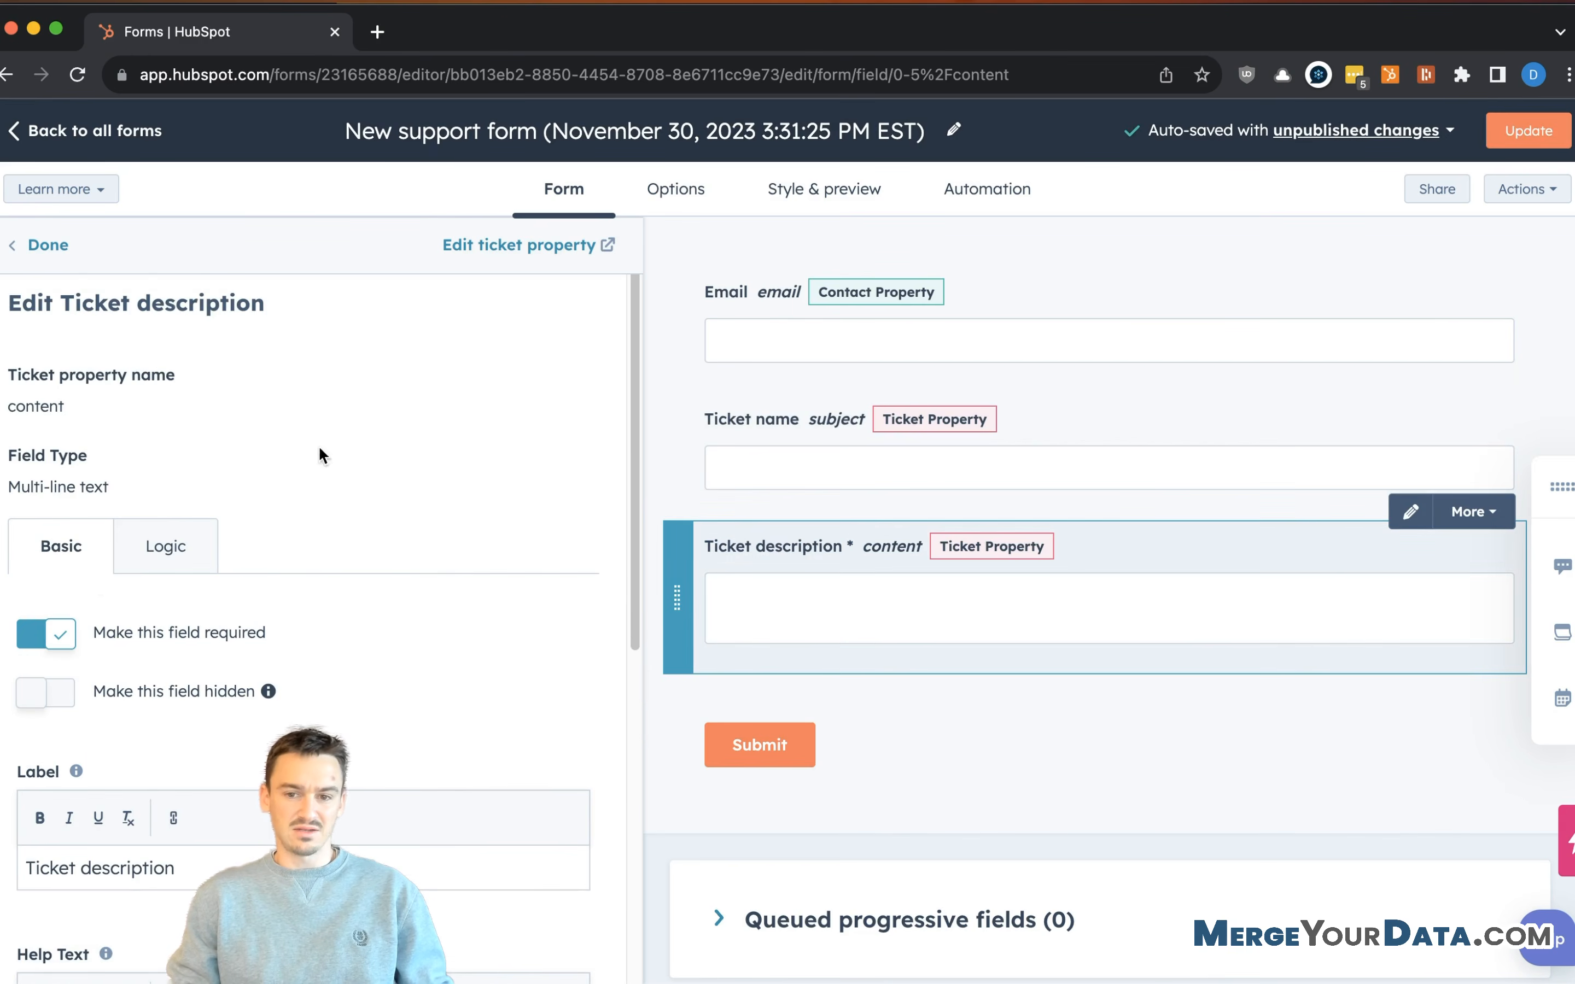
click(60, 618)
scroll(780, 546, down, 1)
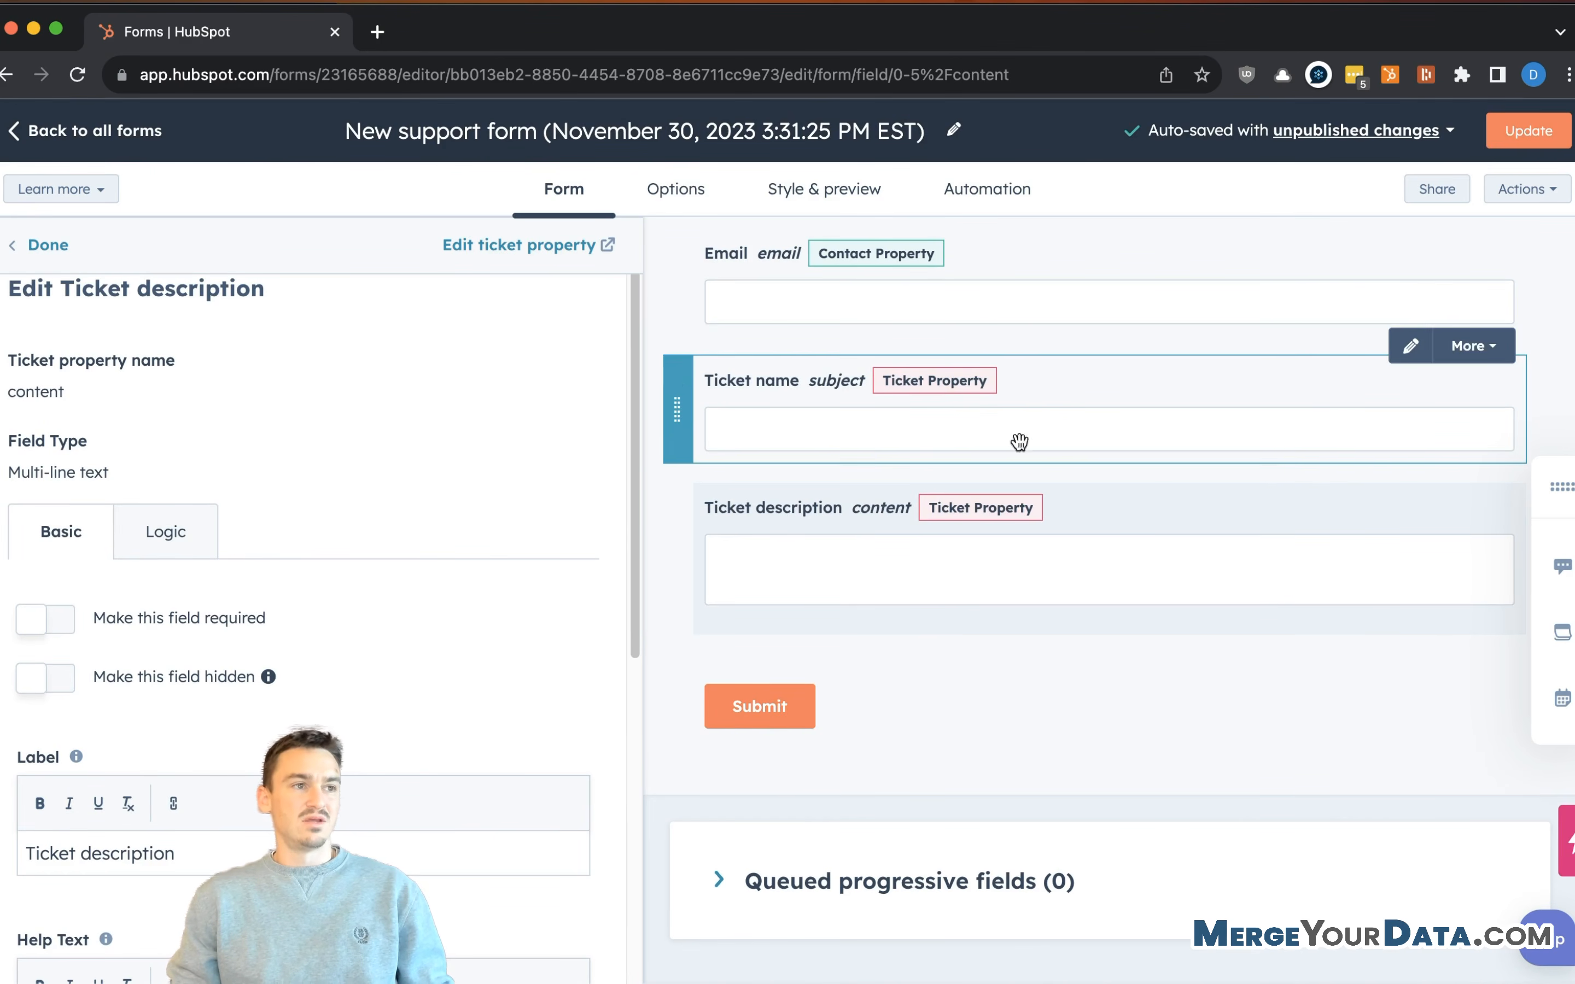
- Turn on 'Make this field hidden' for Ticket name and Ticket description
click(1092, 363)
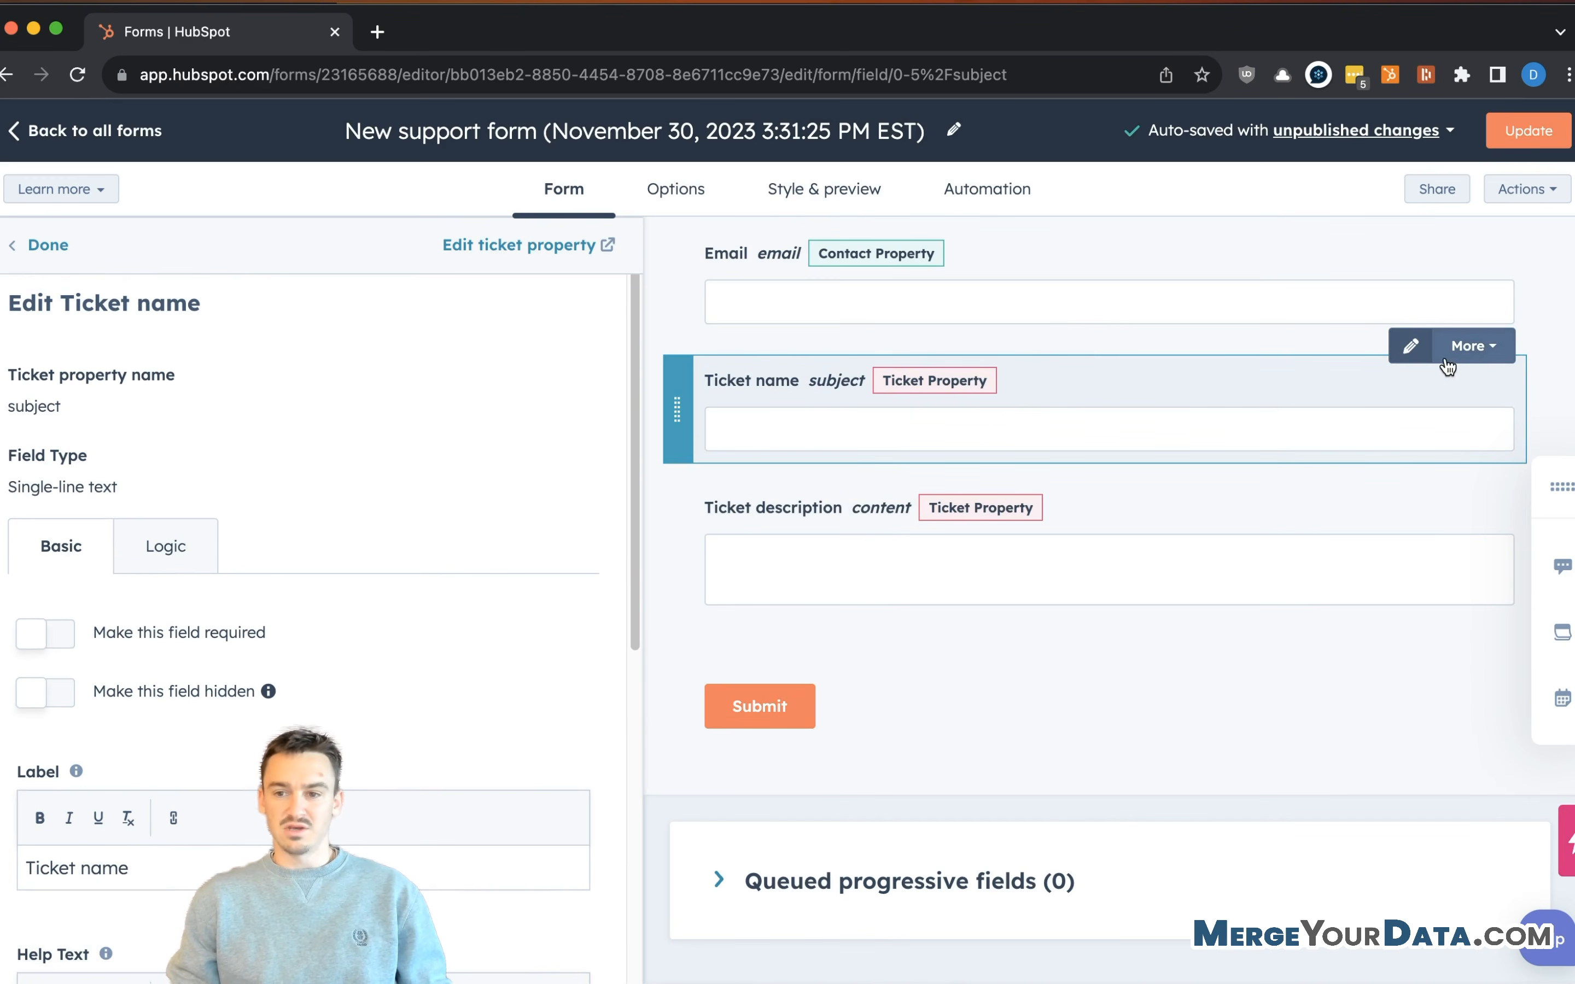
click(1464, 347)
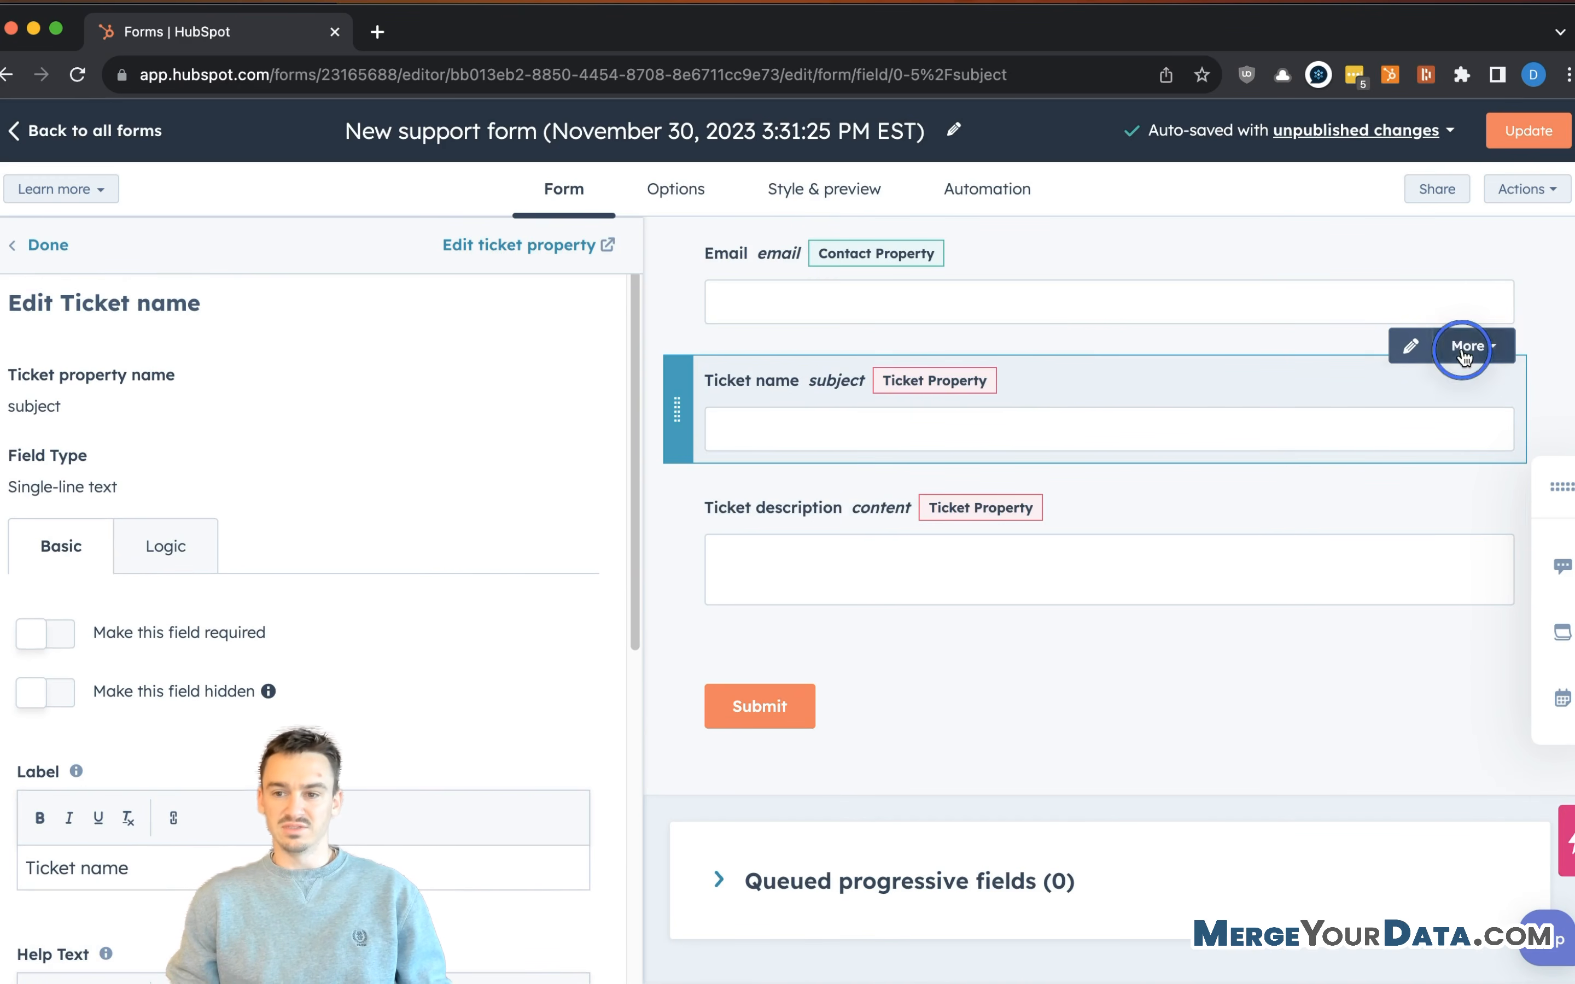
click(1065, 404)
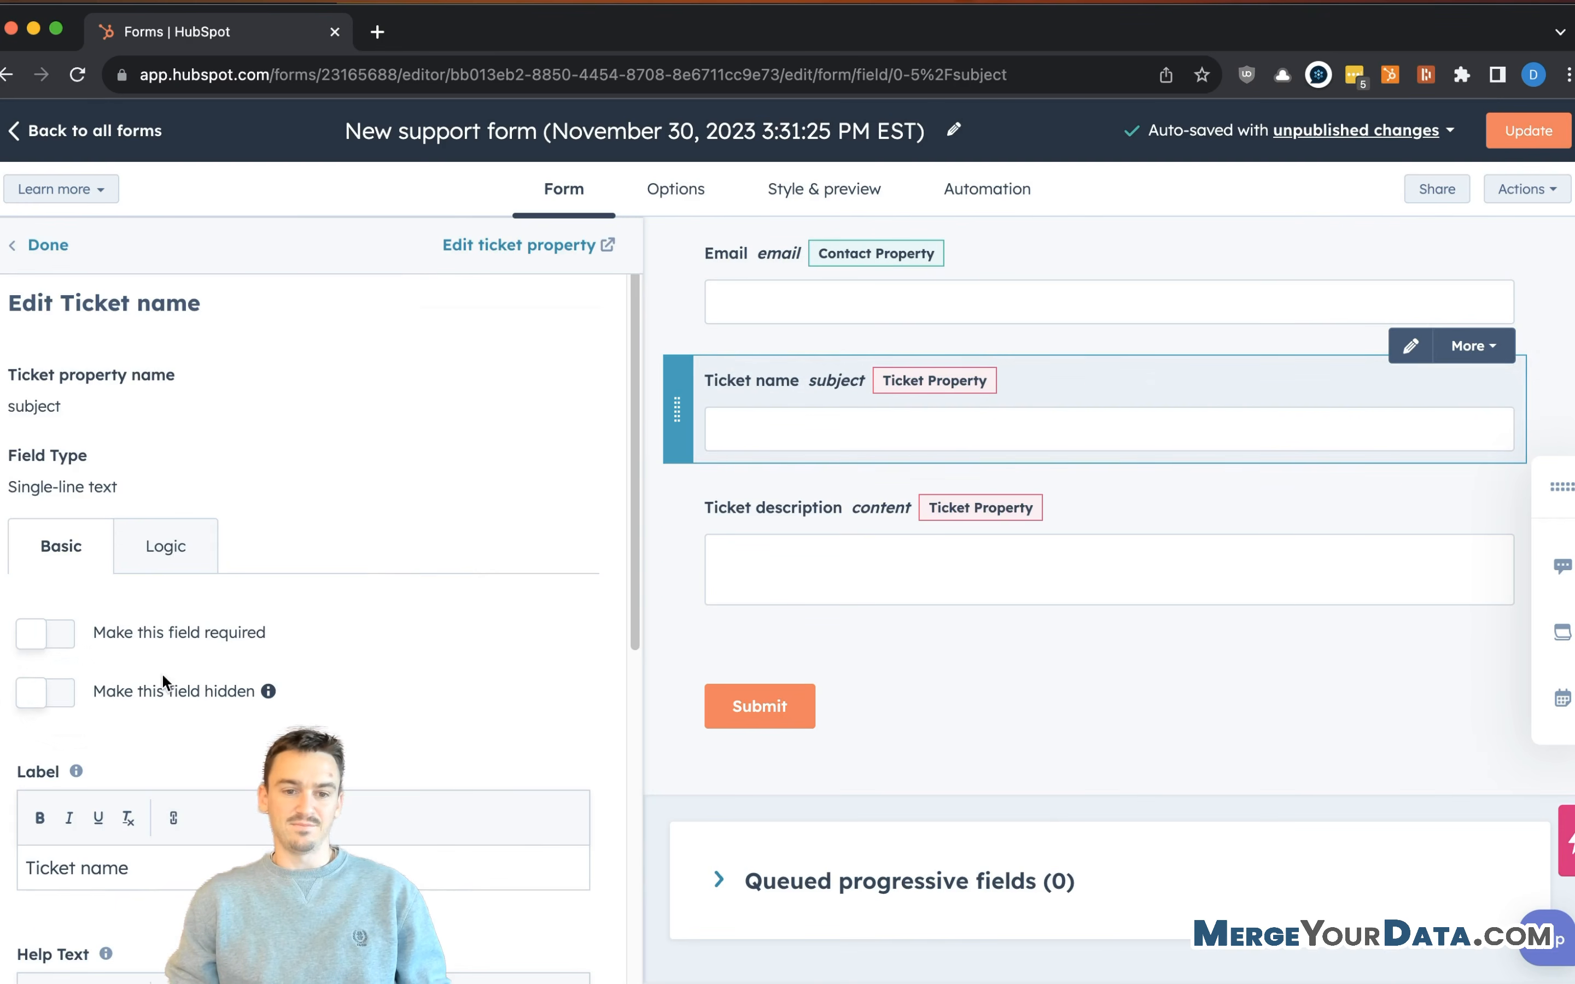
click(69, 702)
click(777, 580)
click(58, 693)
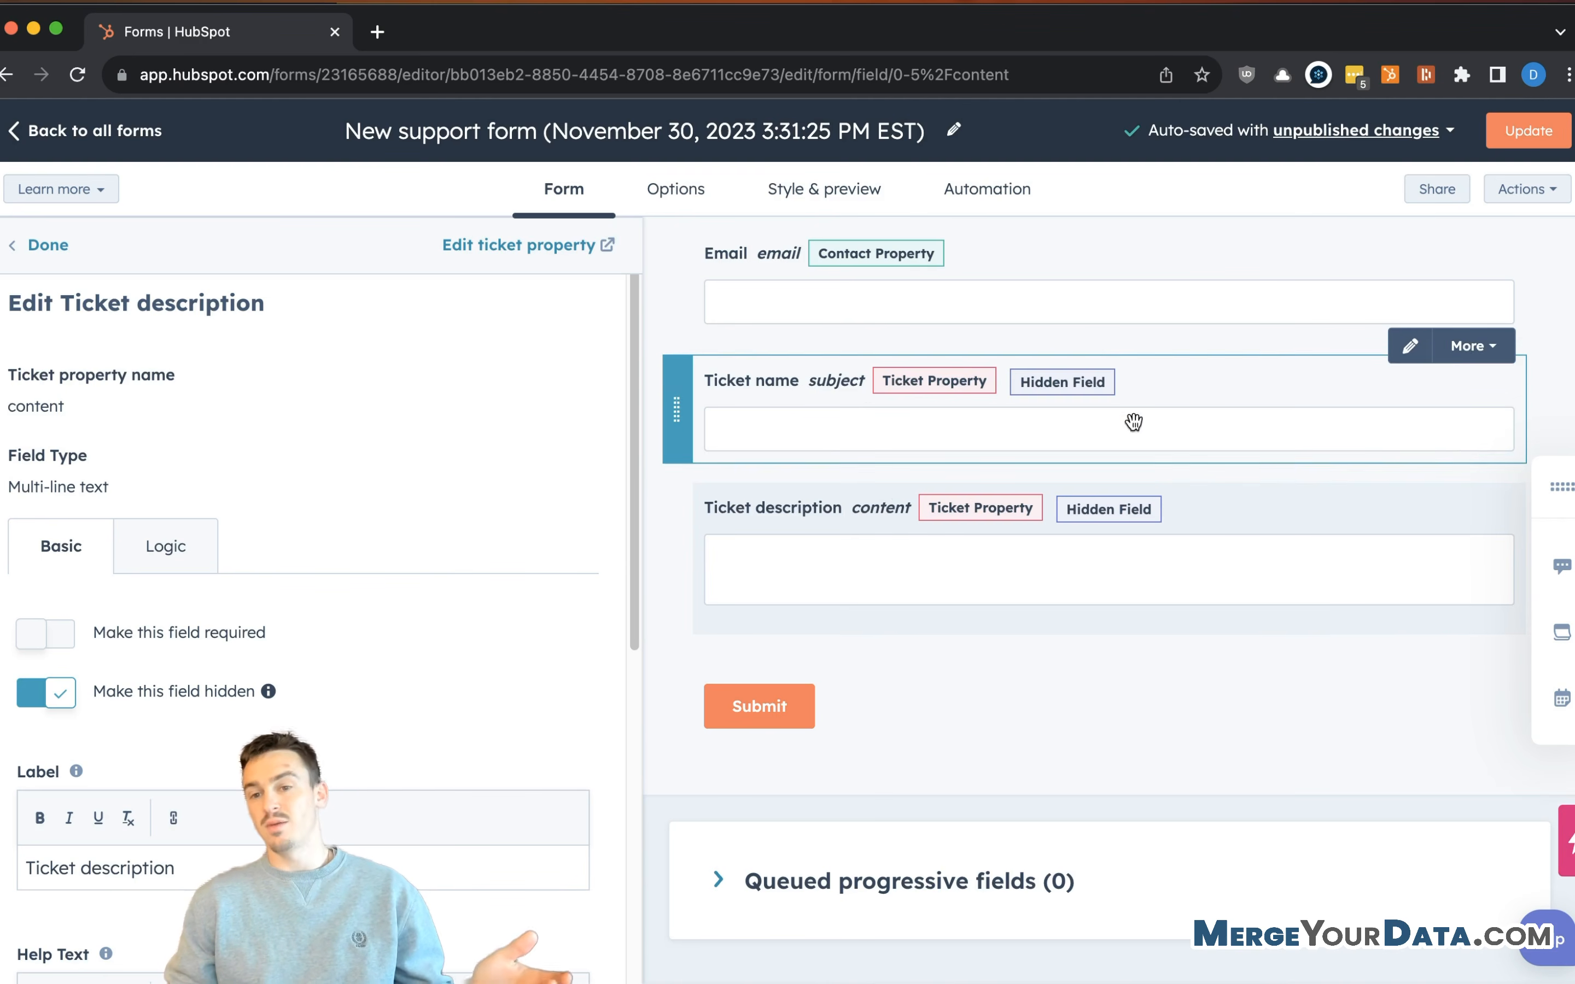
scroll(1114, 358, up, 1)
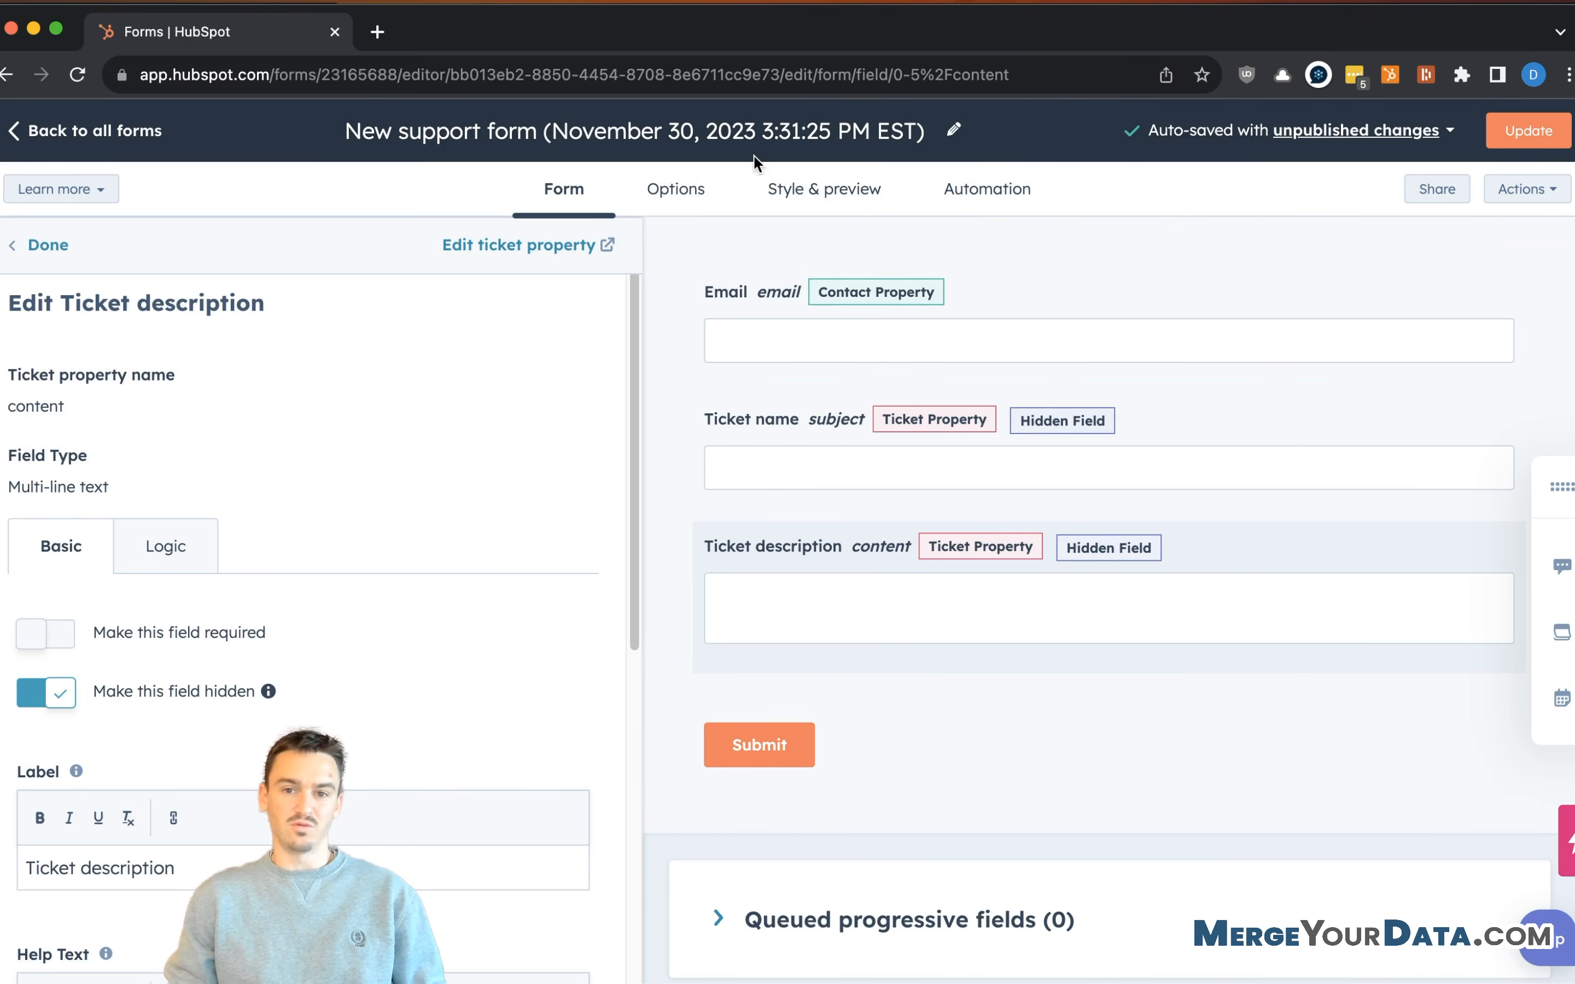
- Retitle the form 'External Referral Form' and close the field settings panel
click(831, 154)
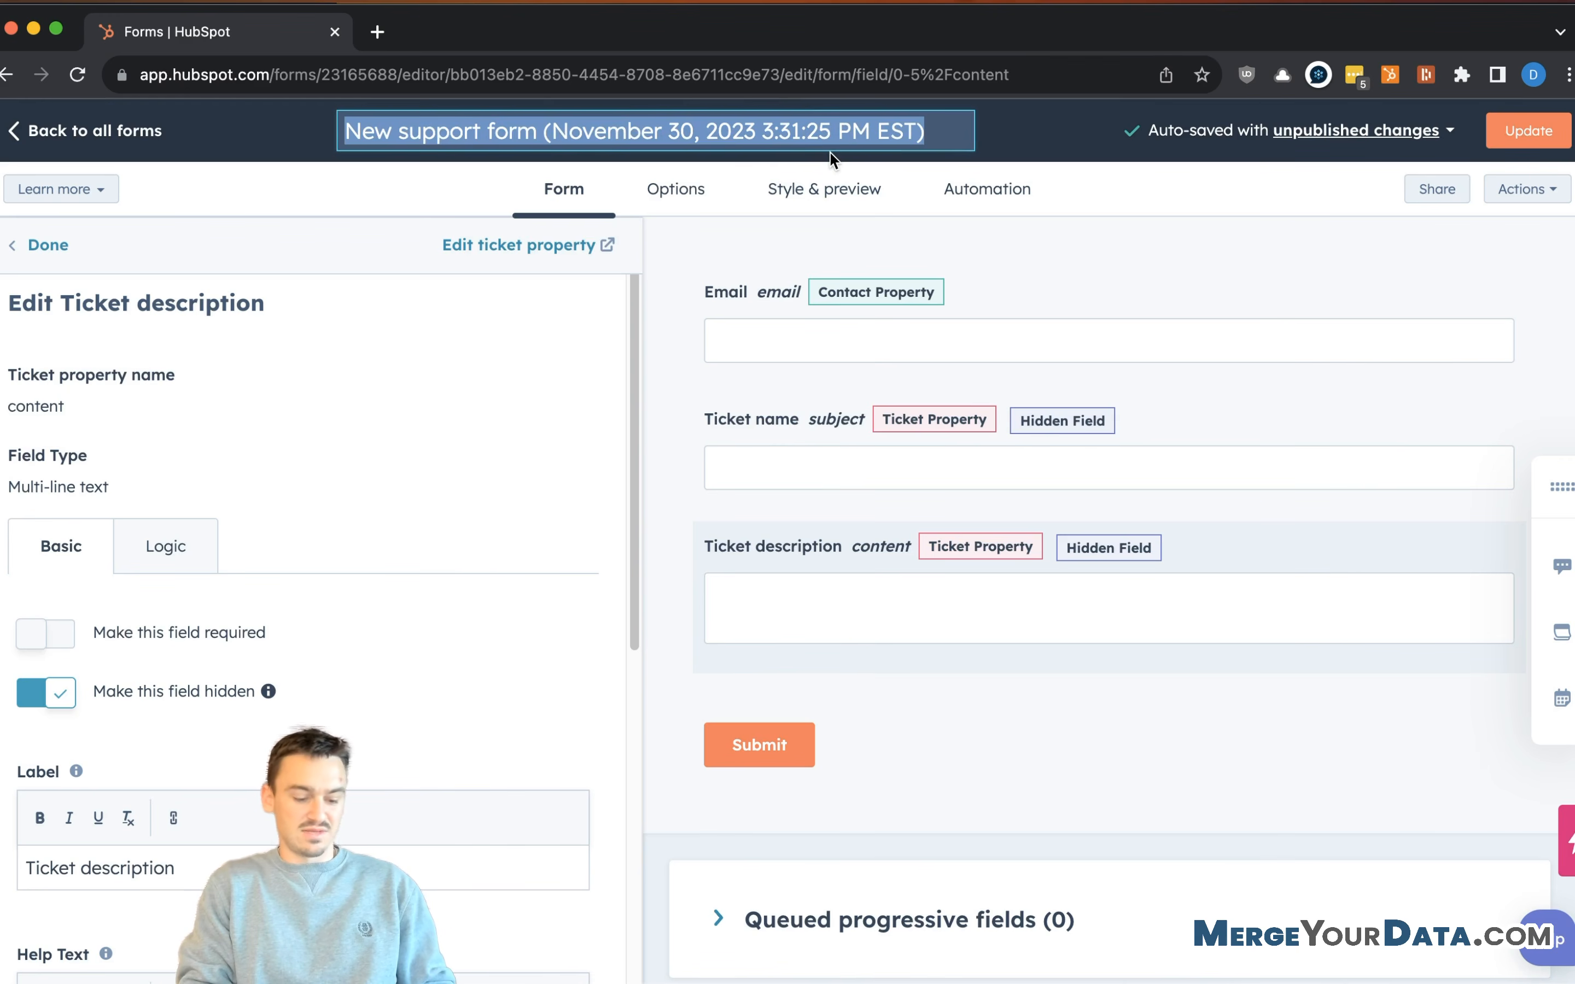
text(External Reffer)
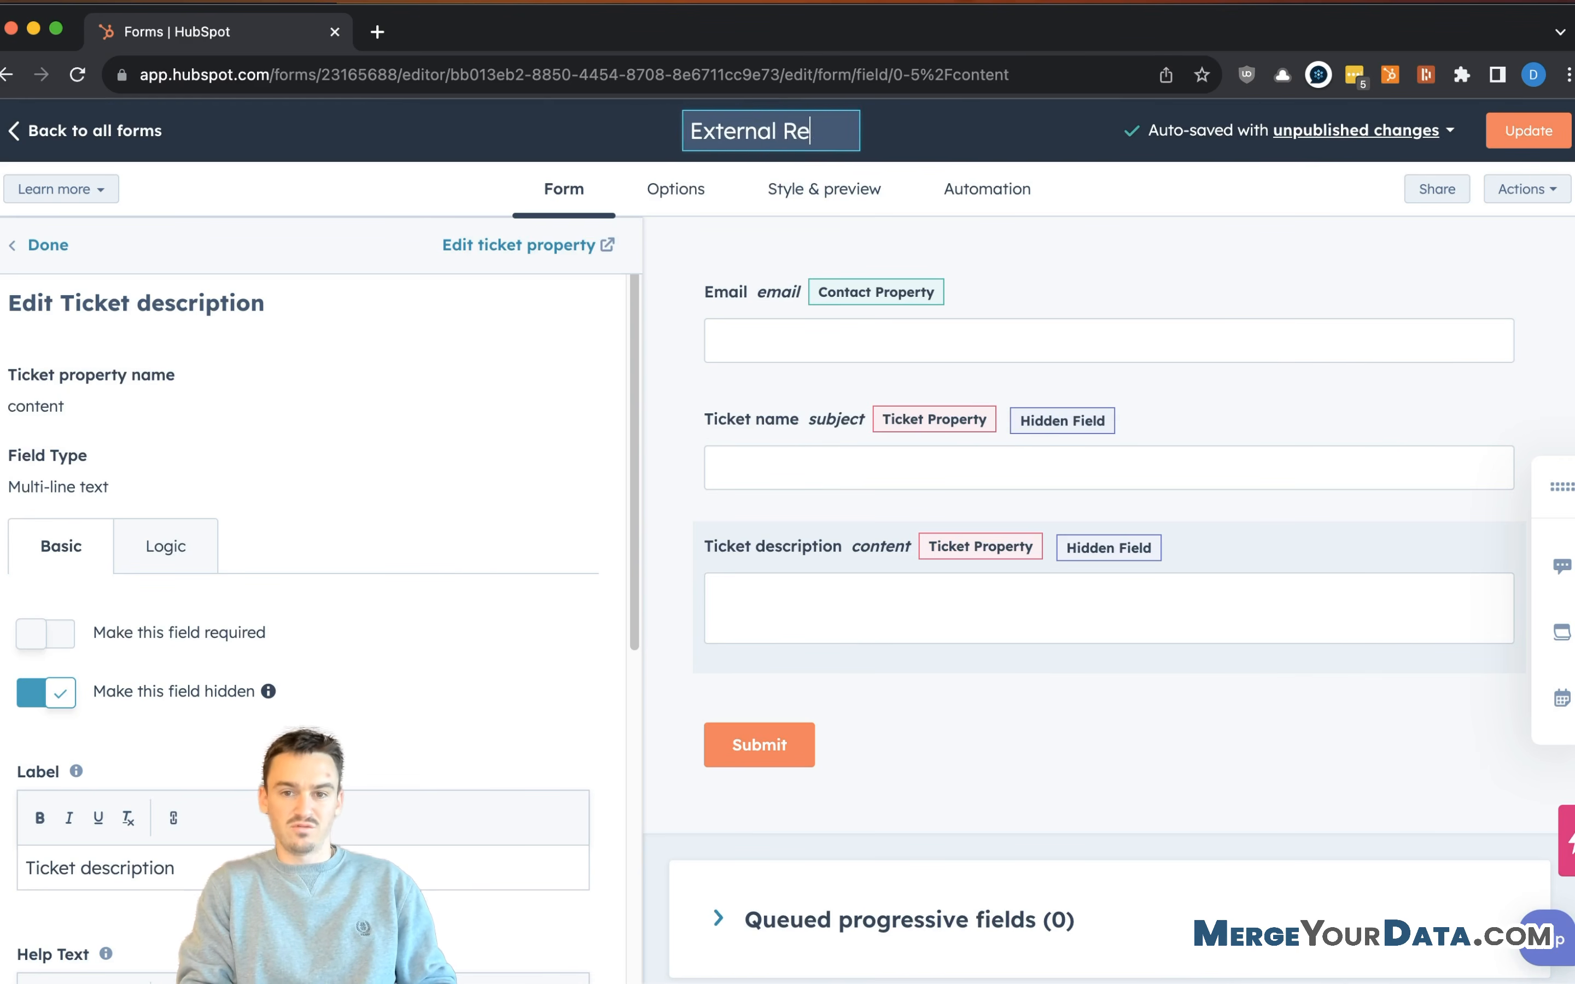
key(BackSpace)
key(BackSpace)
key(BackSpace)
text(erral Form)
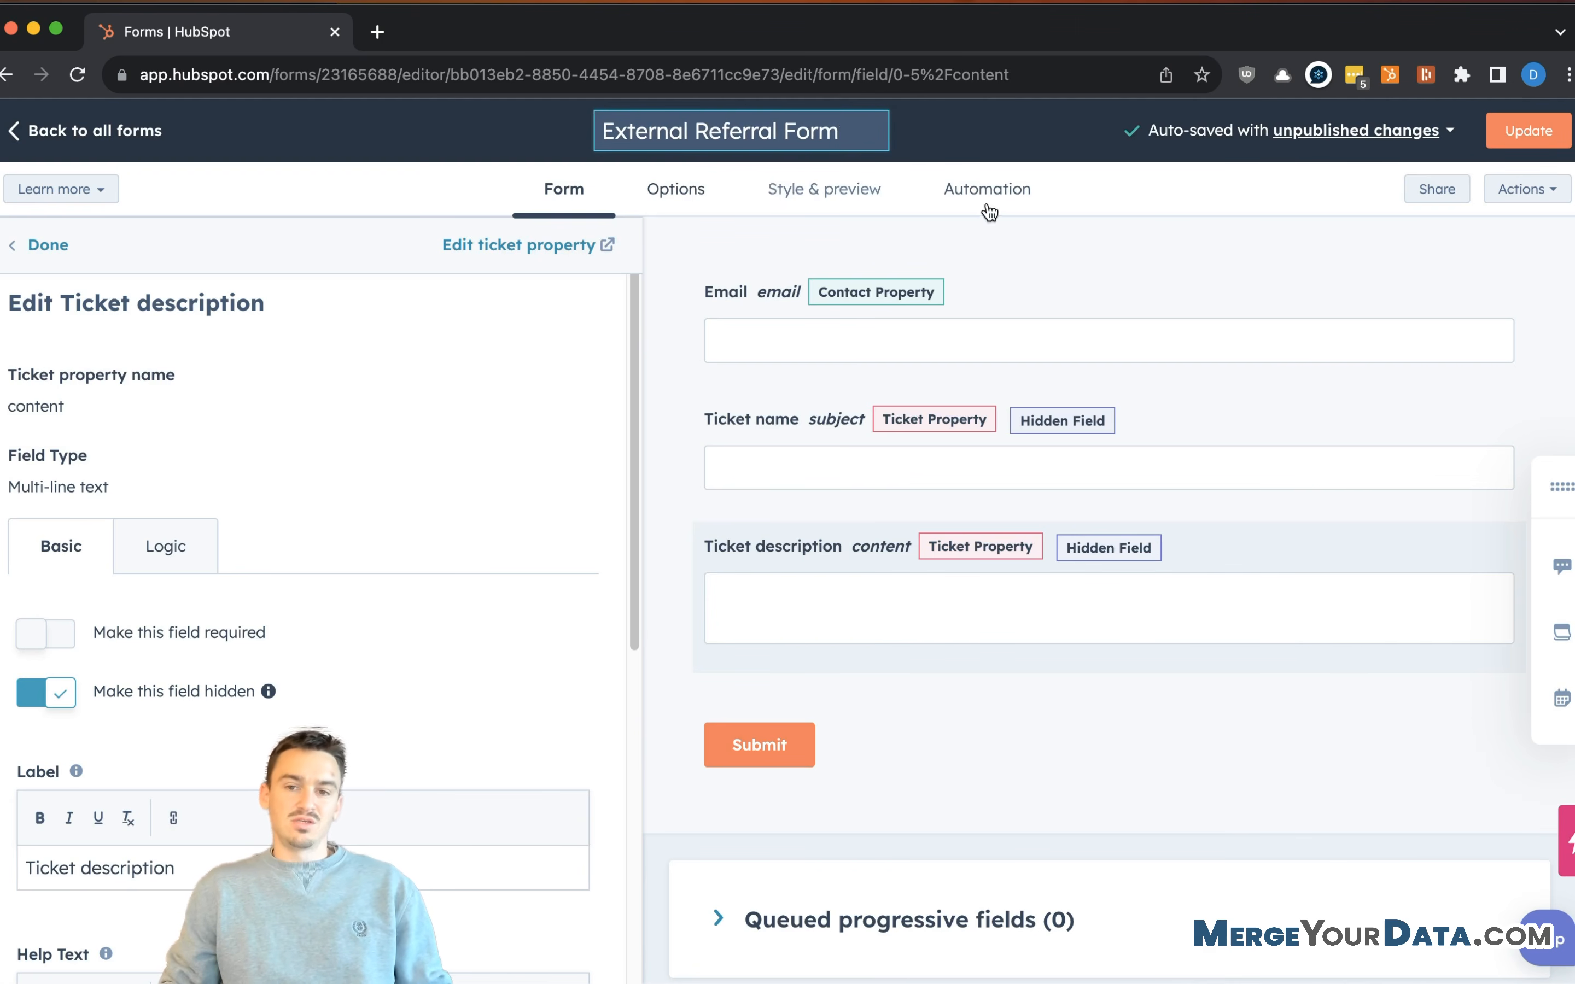
key(Return)
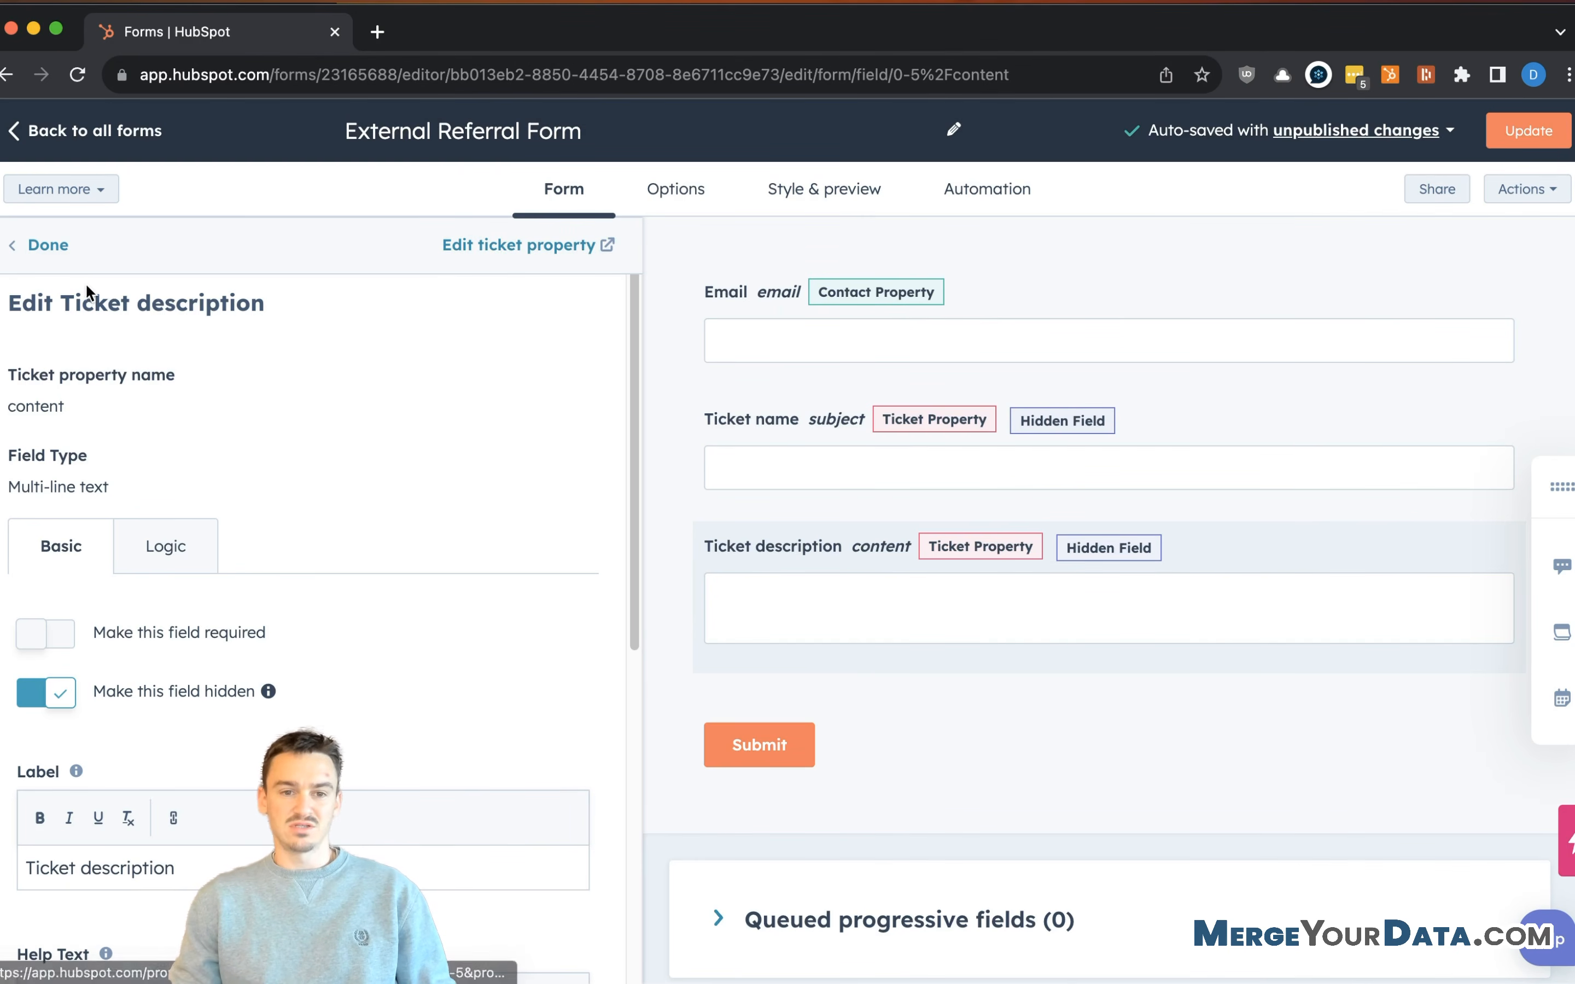
click(51, 256)
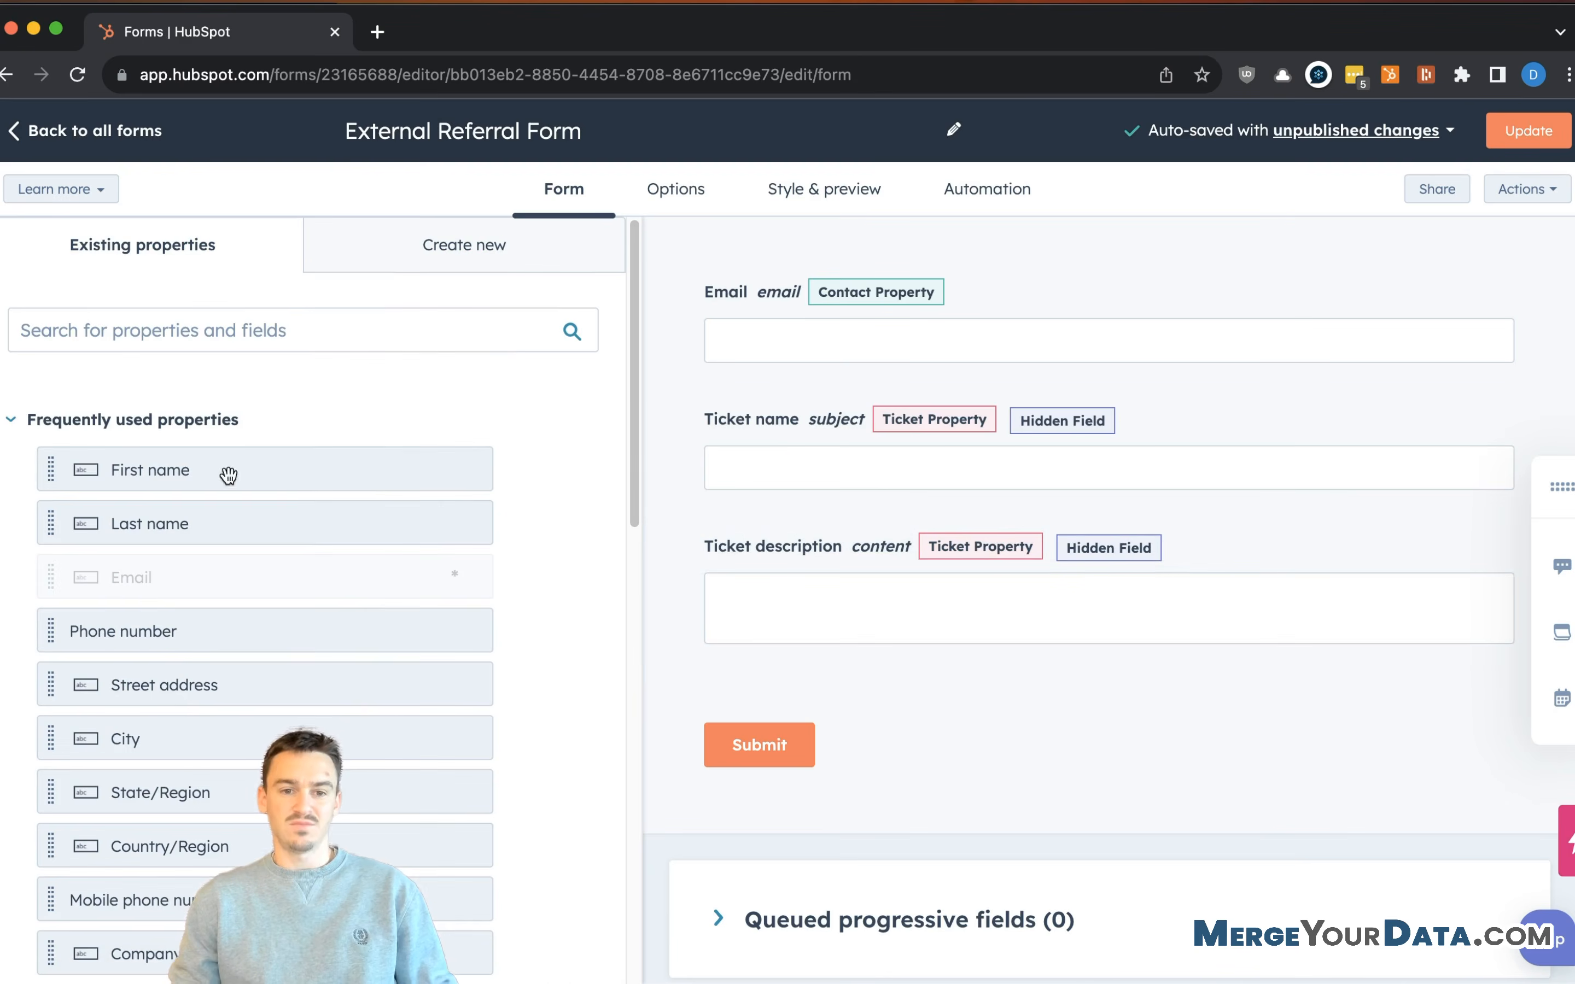
click(432, 262)
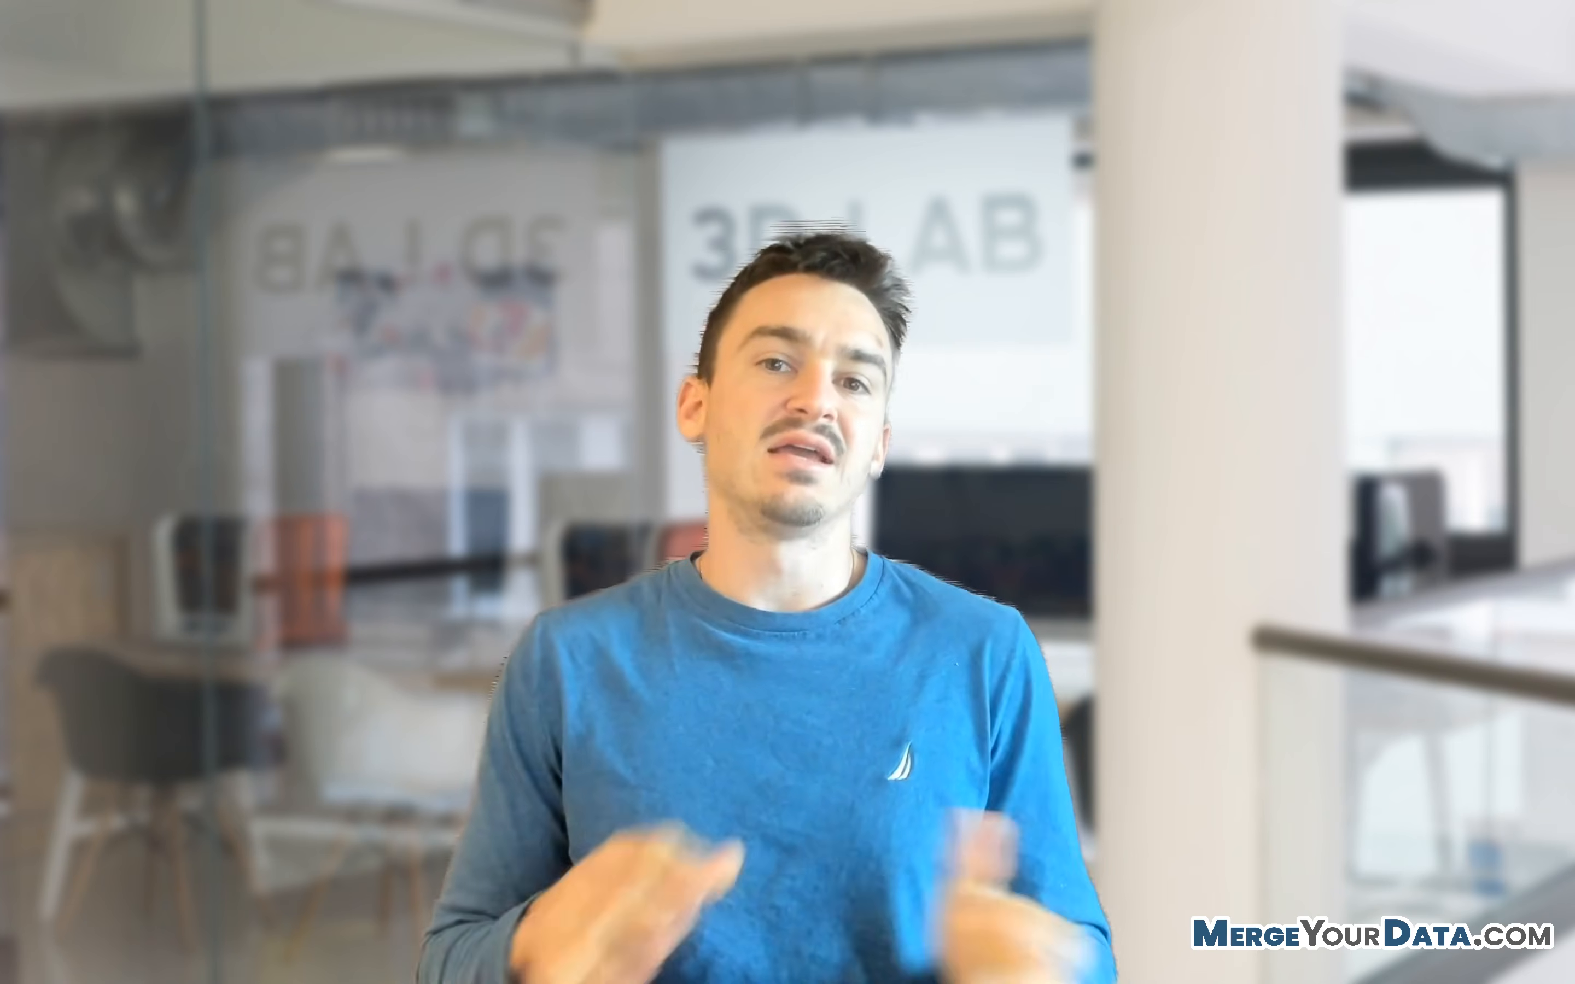
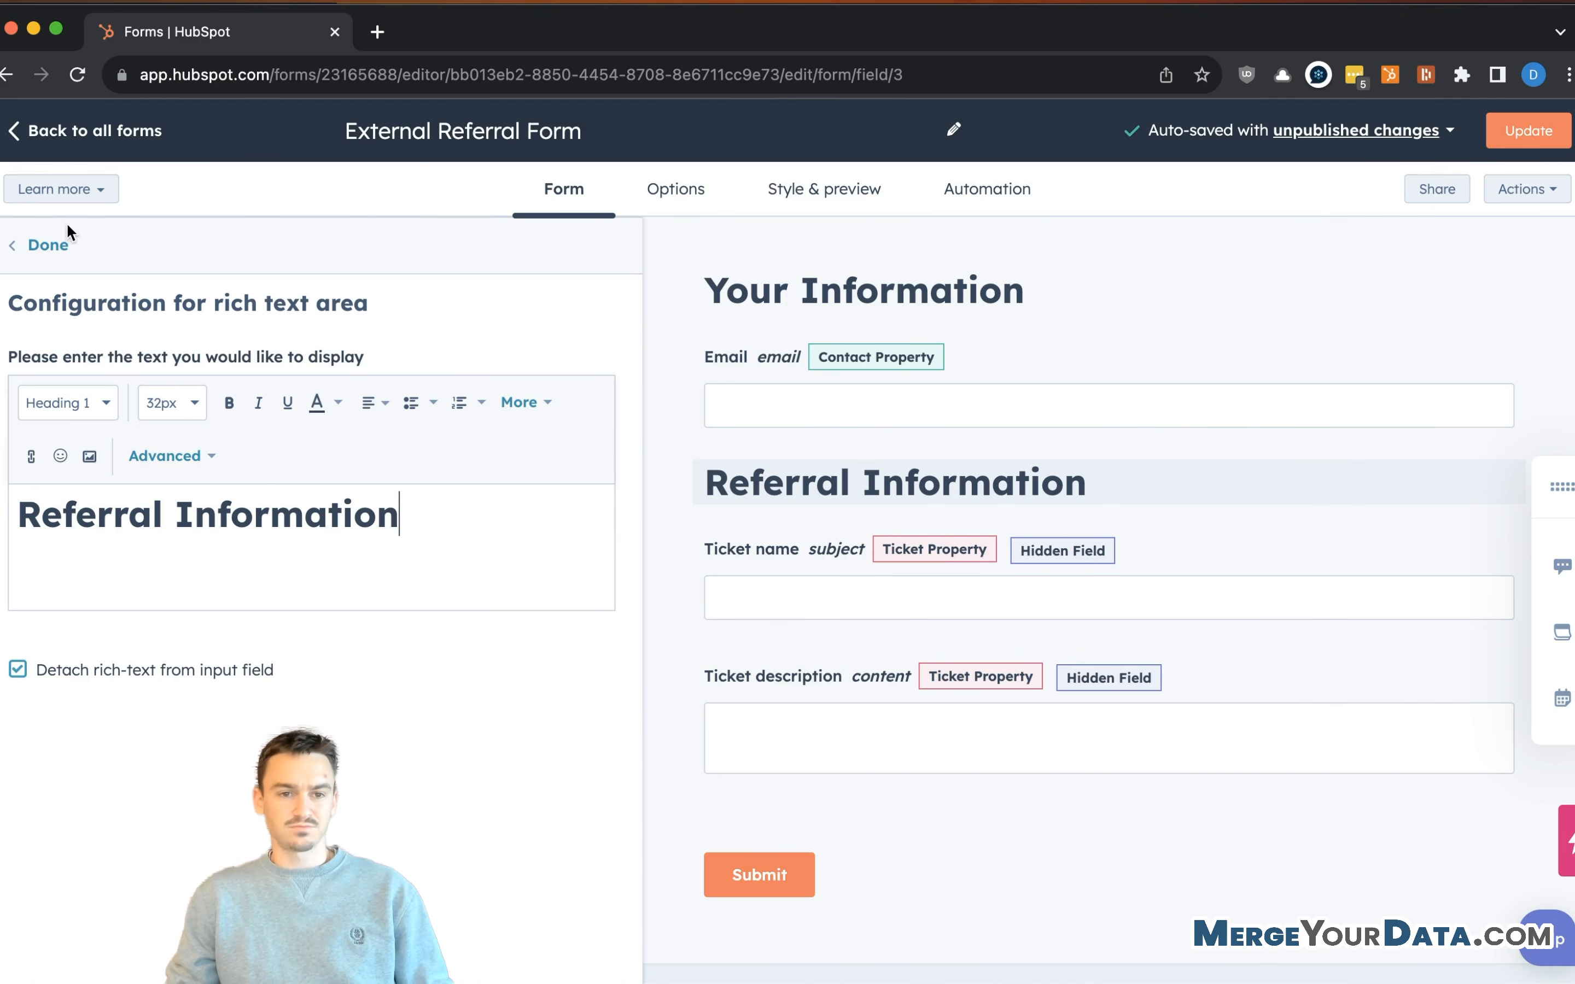
- Add a centred rich text heading reading 'Client Referral Form' at the top of the form
click(64, 246)
drag(466, 716, 1246, 243)
click(1016, 294)
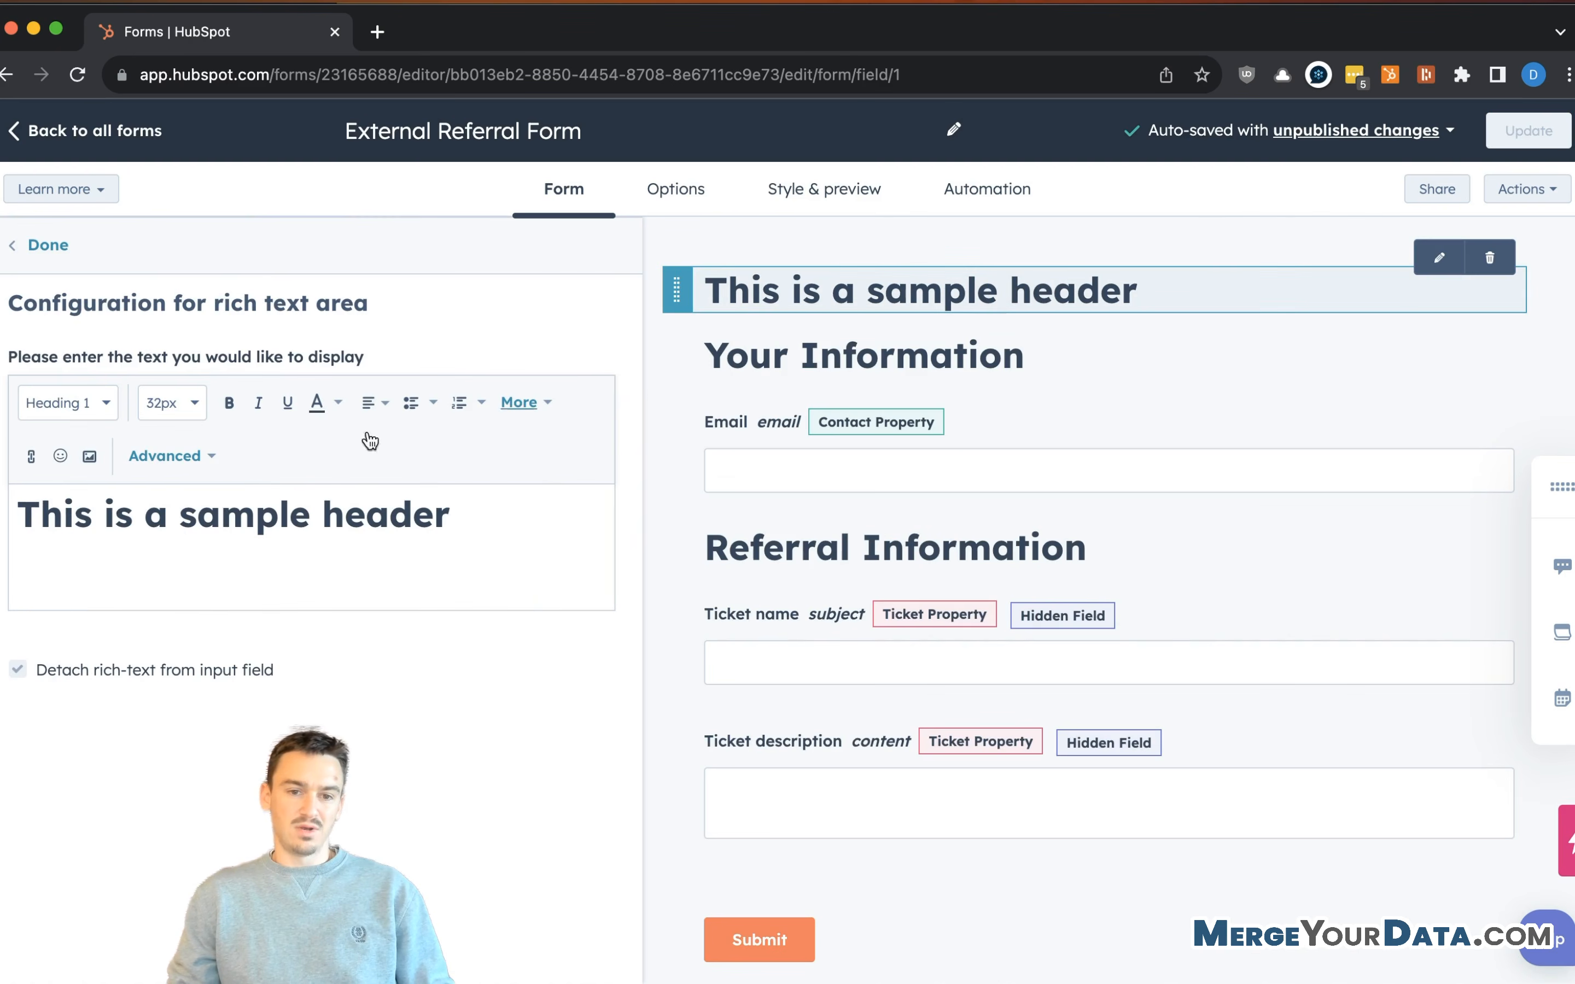
click(377, 404)
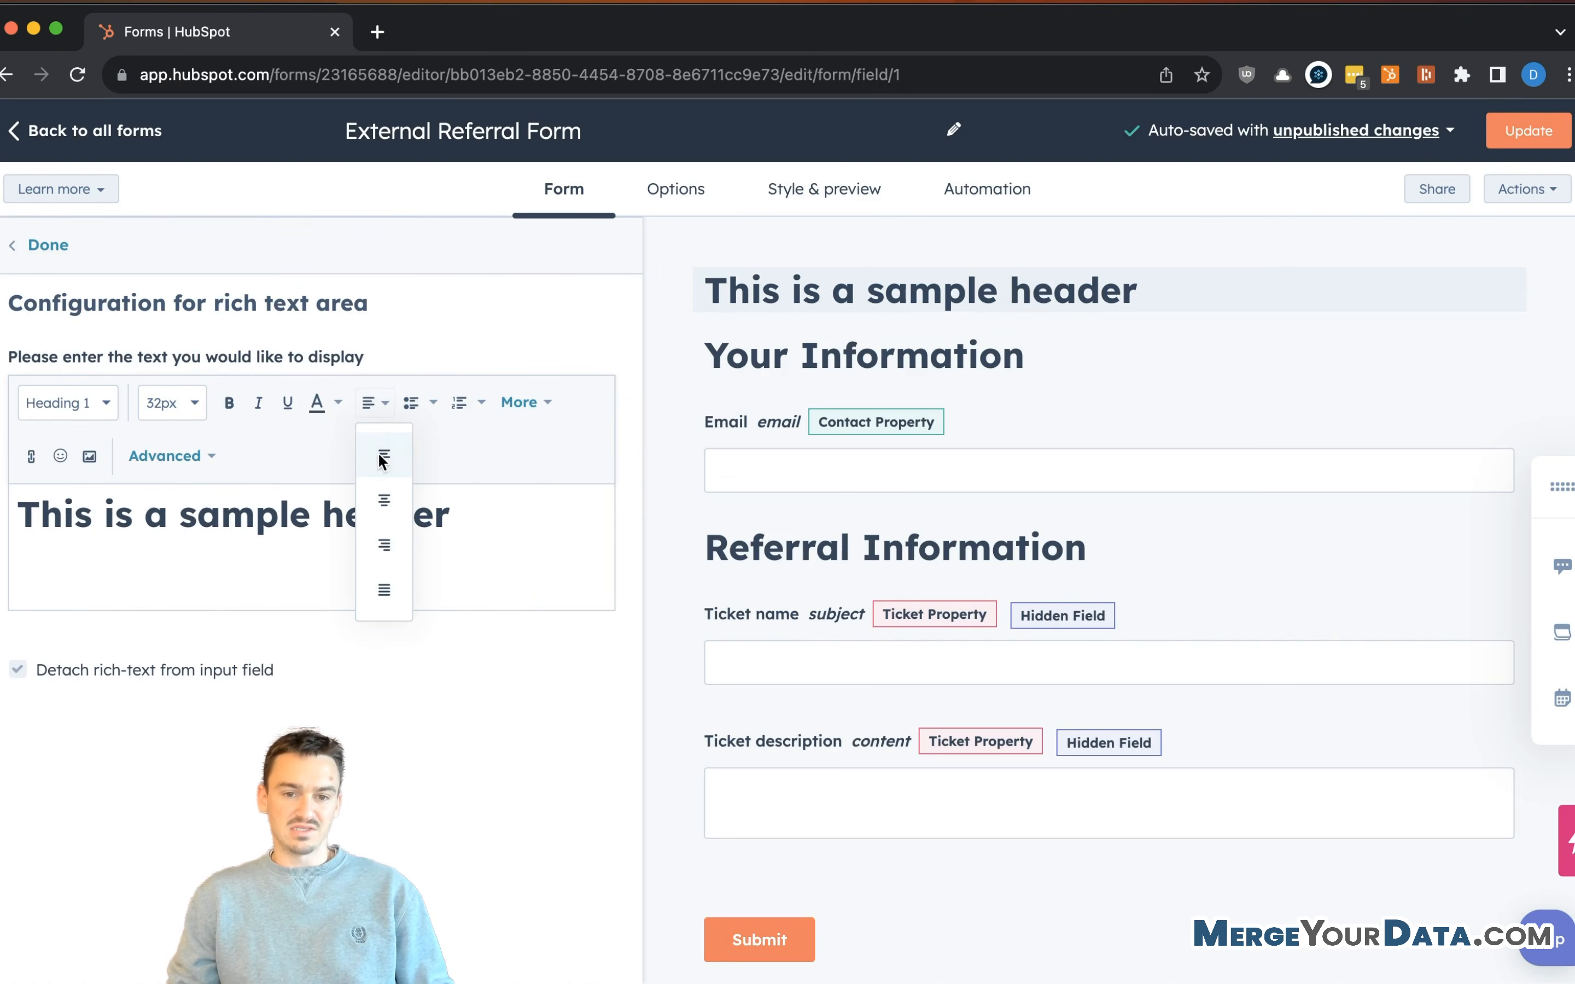
click(384, 502)
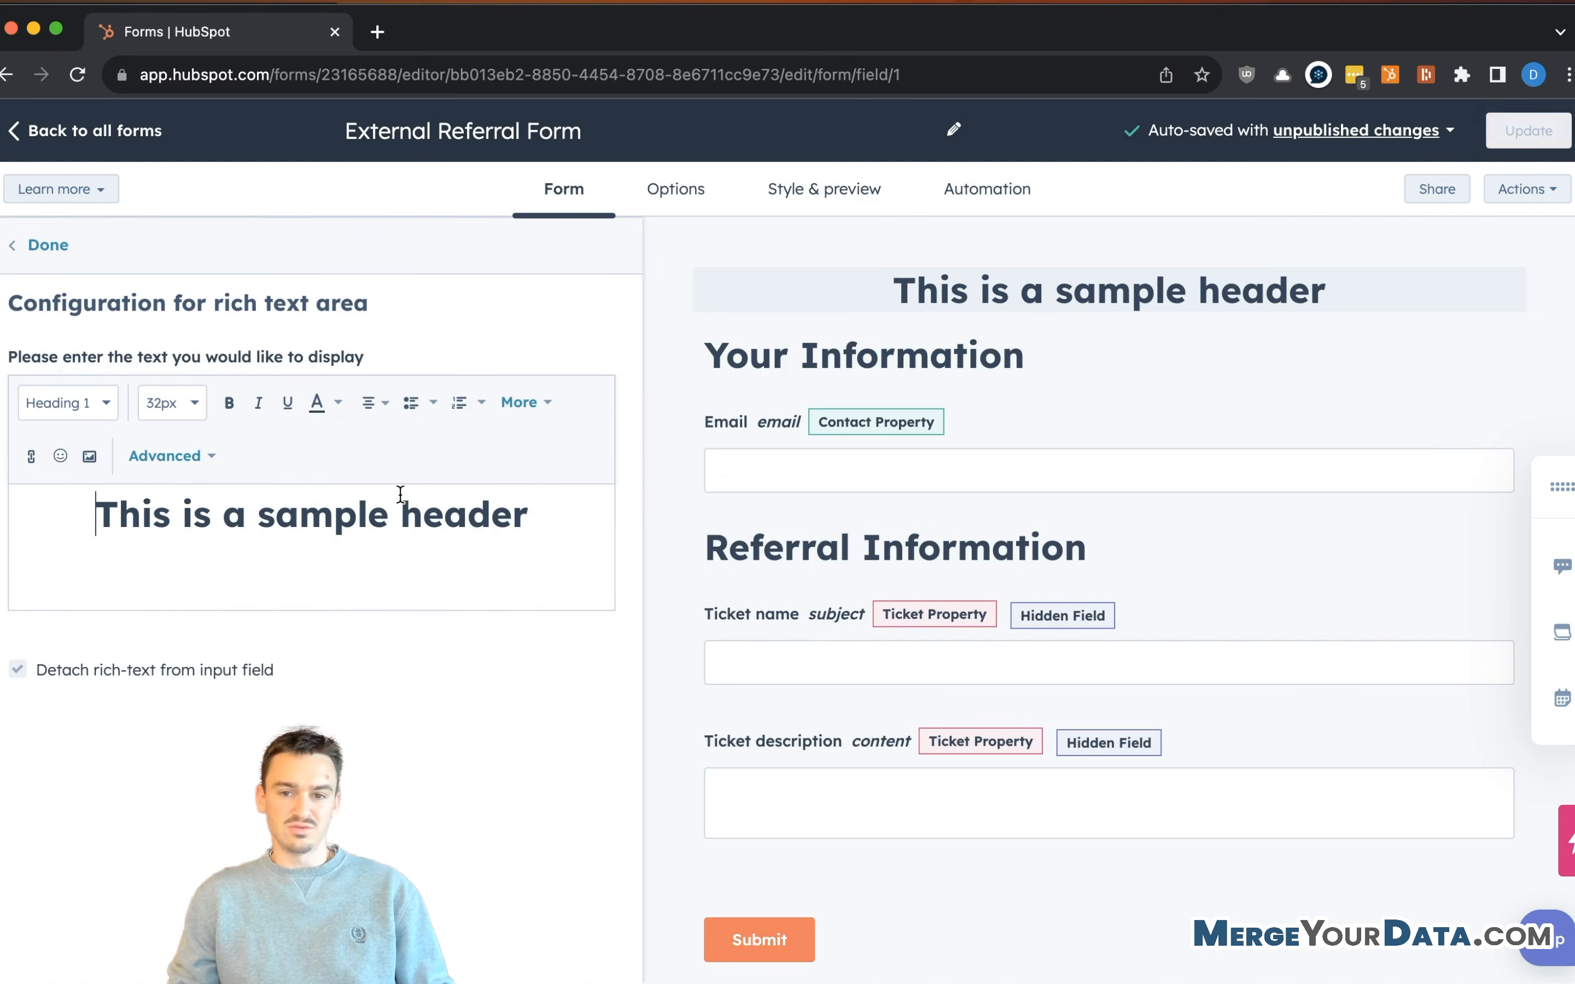
triple_click(277, 523)
text(Client Referral For)
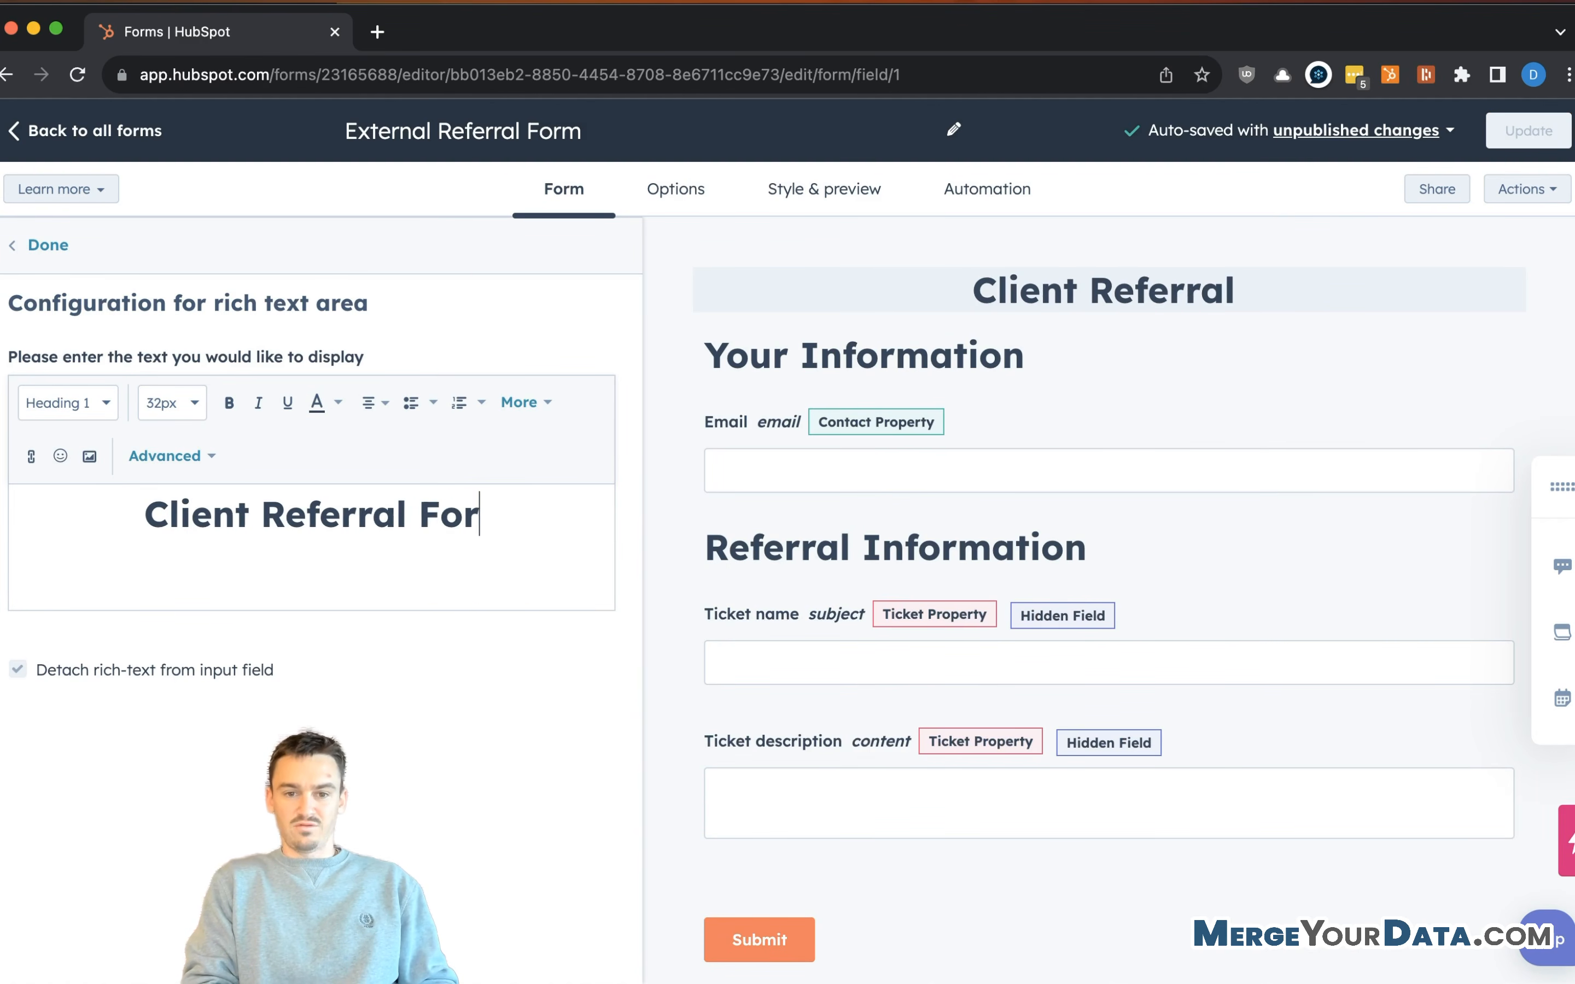
text(m)
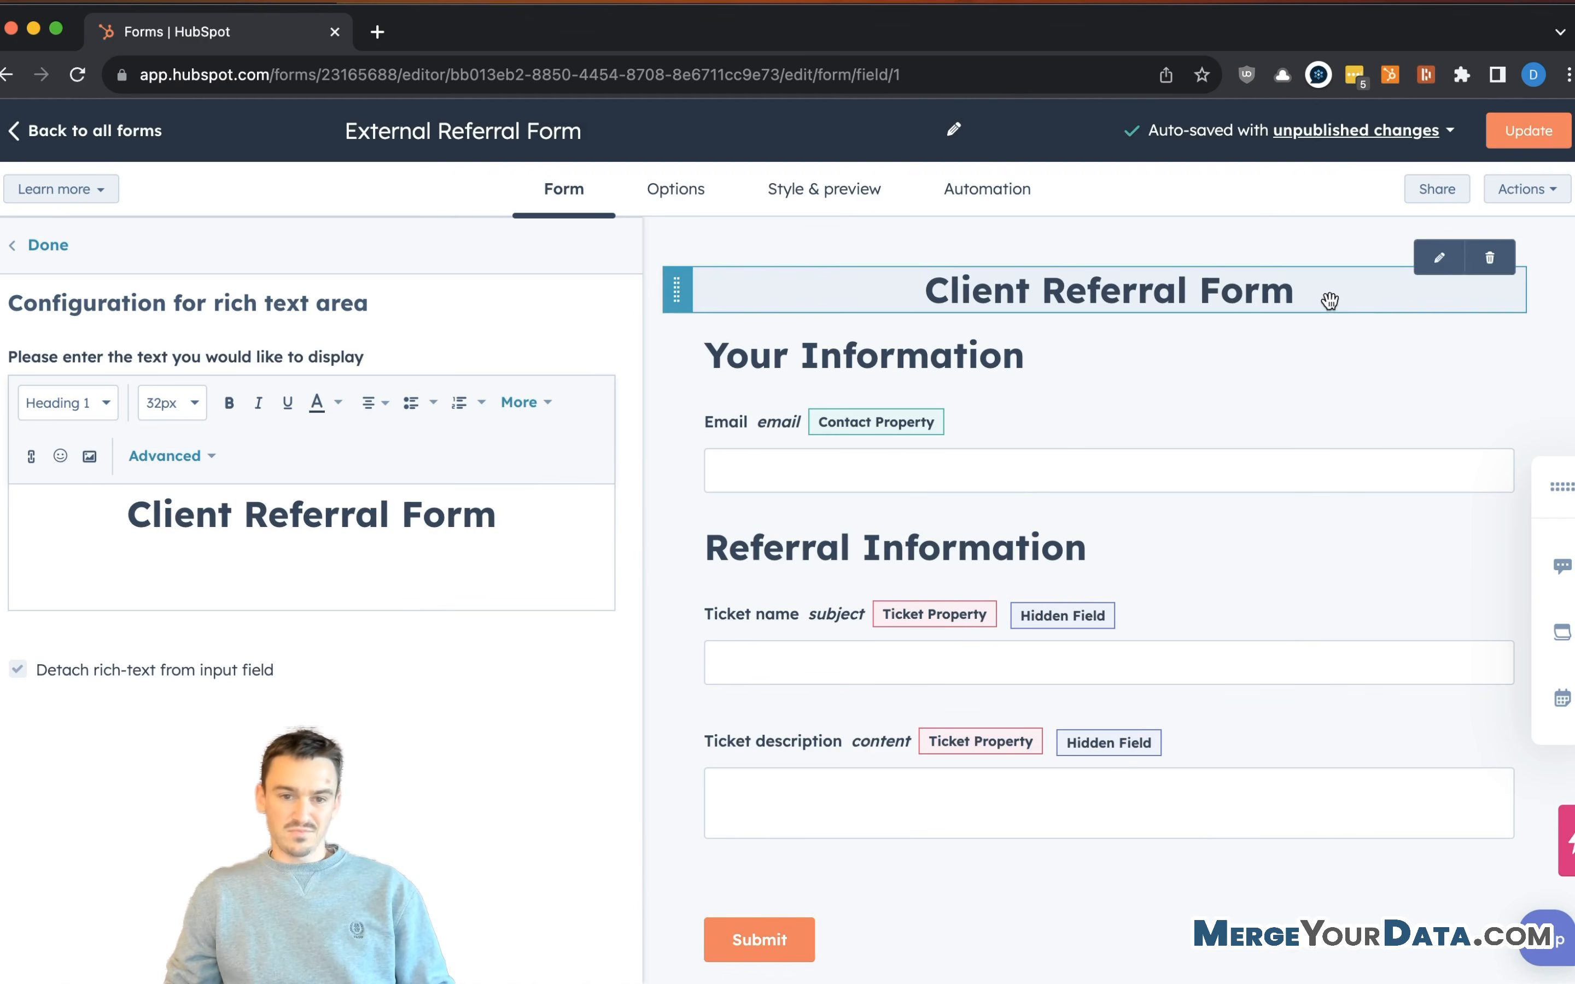
click(60, 249)
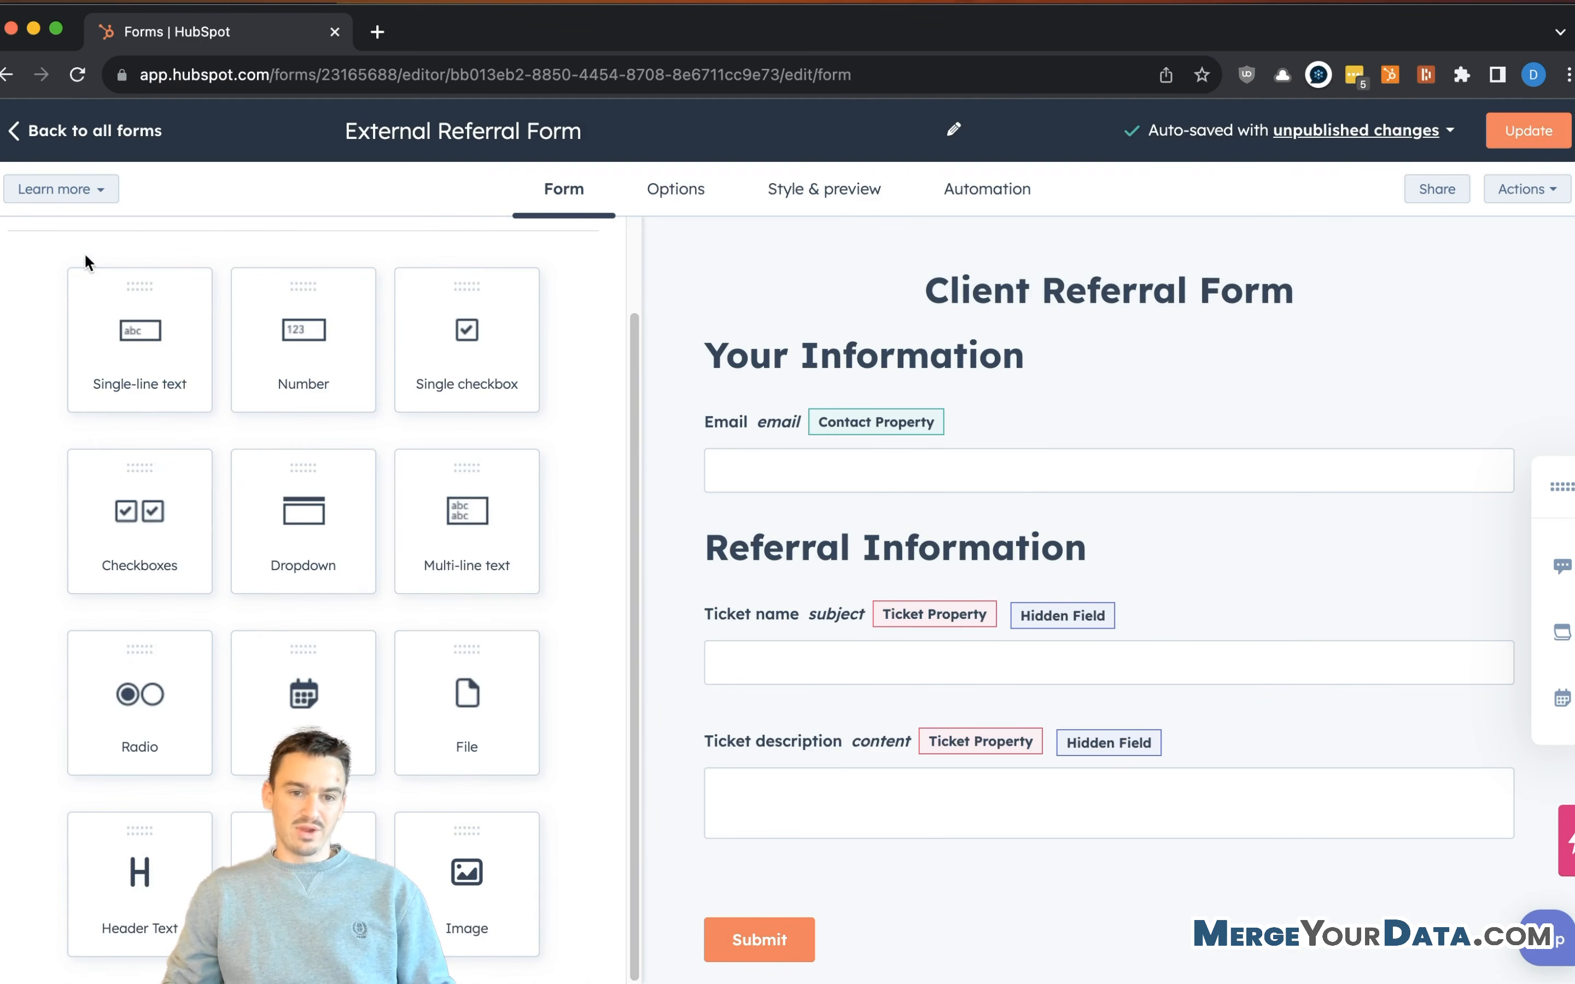
- Add a paragraph under the title reading 'Each referral who becomes a client will get you $500 gift card'
drag(415, 874, 1041, 365)
drag(304, 879, 1151, 328)
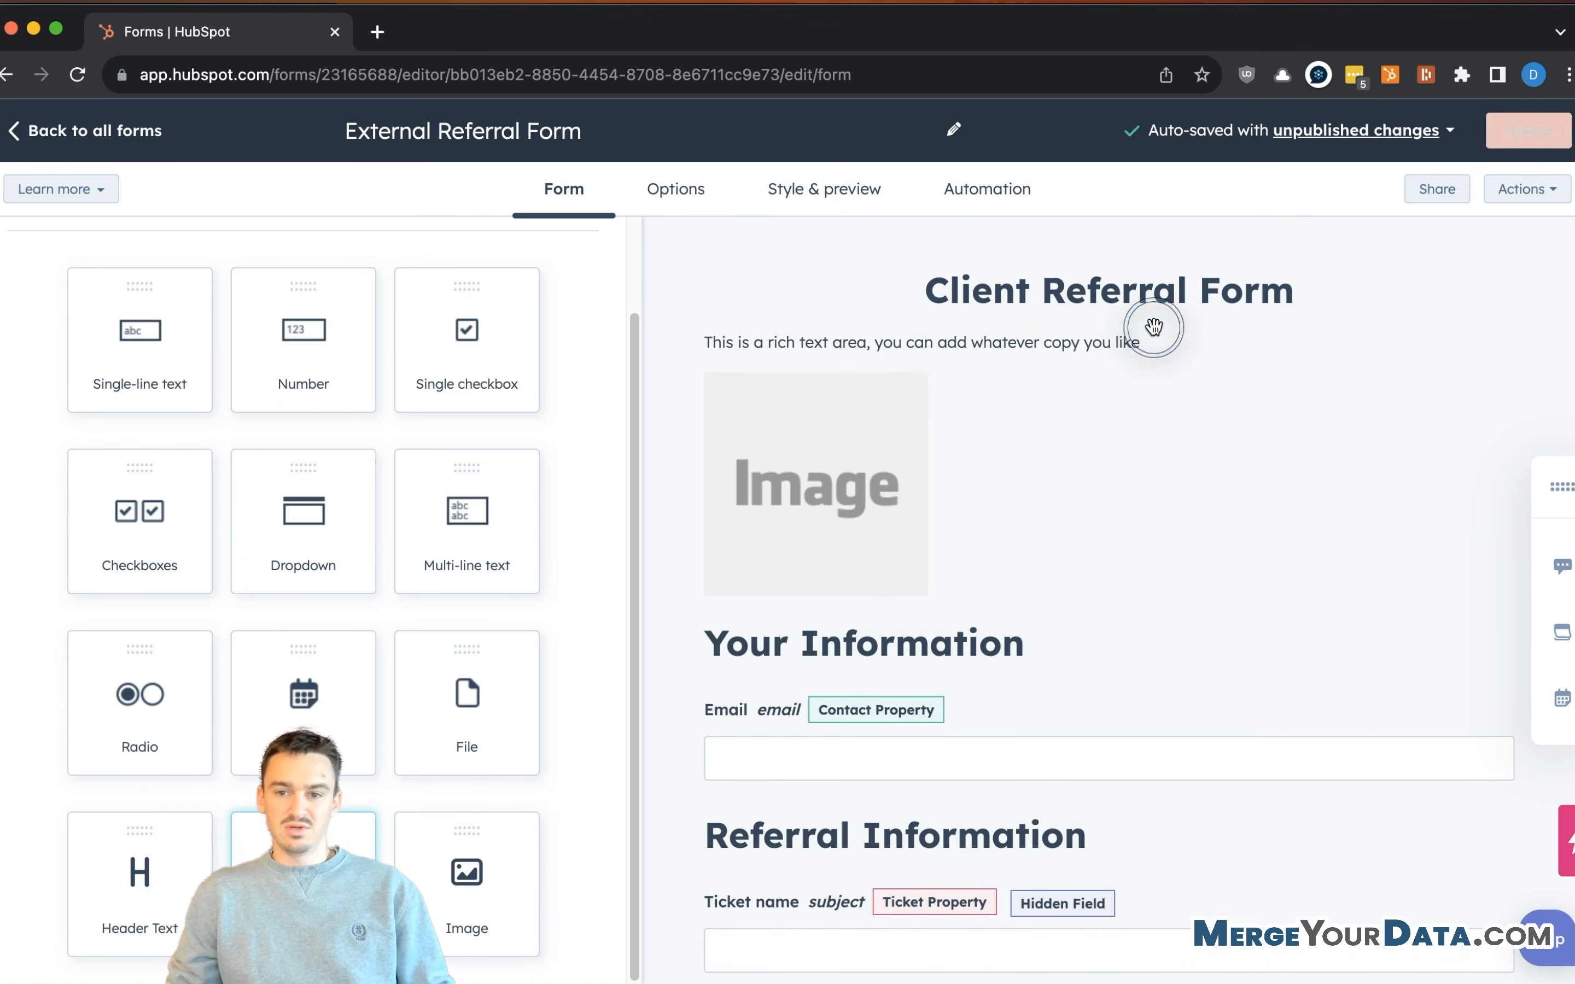
click(1100, 339)
click(198, 523)
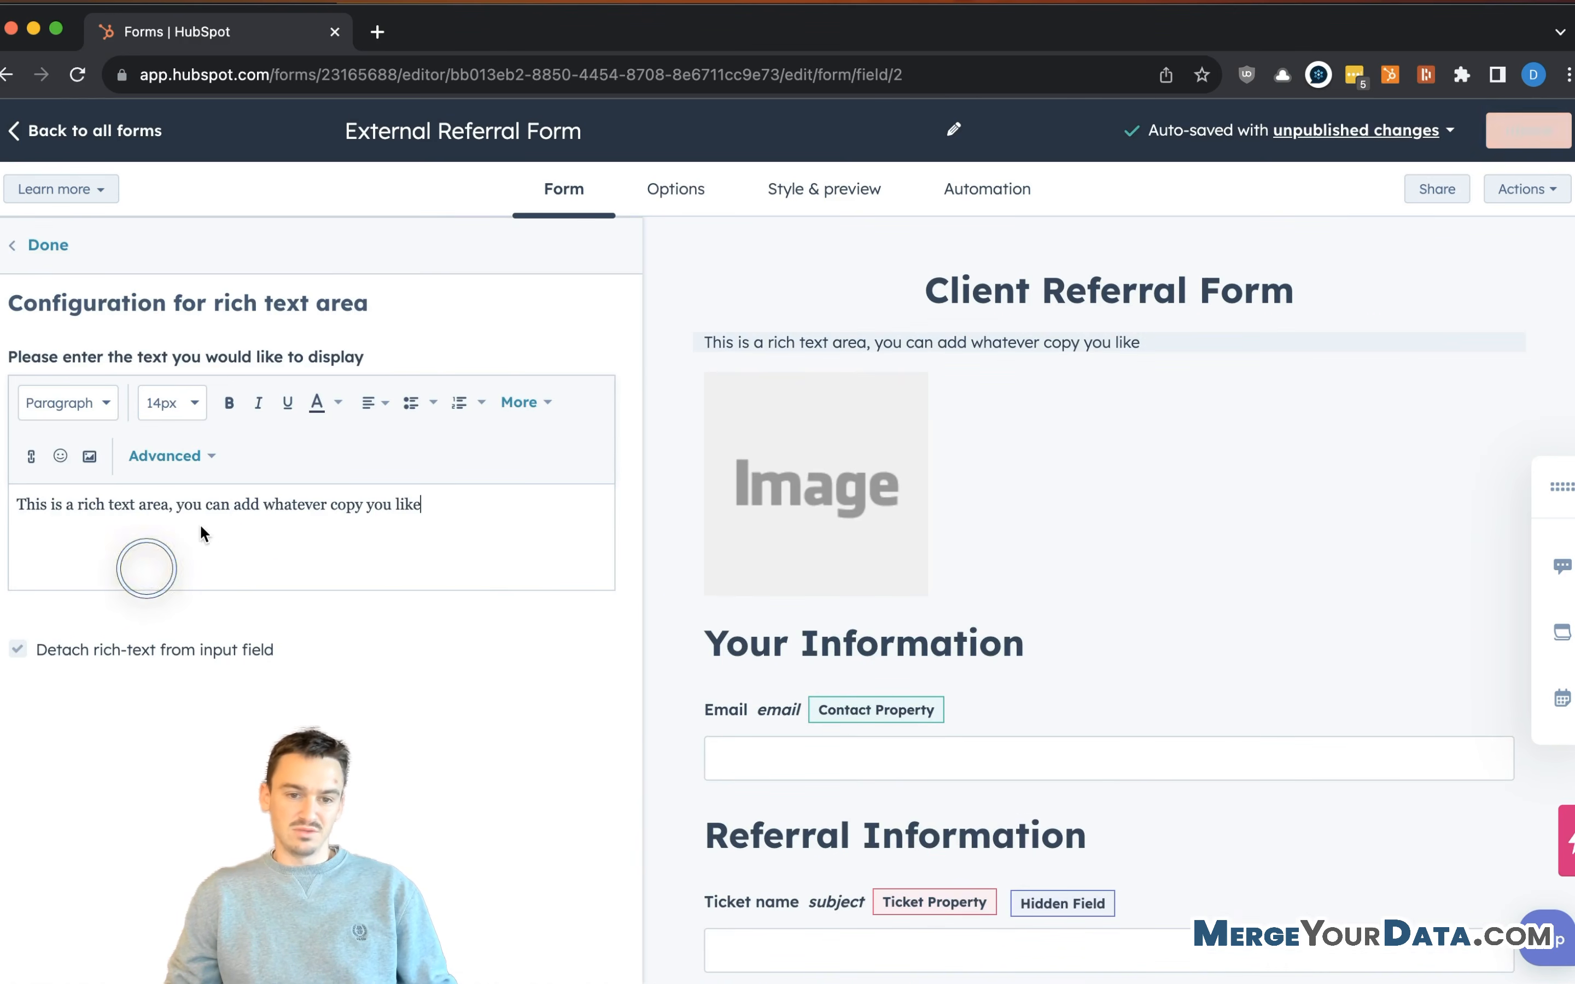
key(super+a)
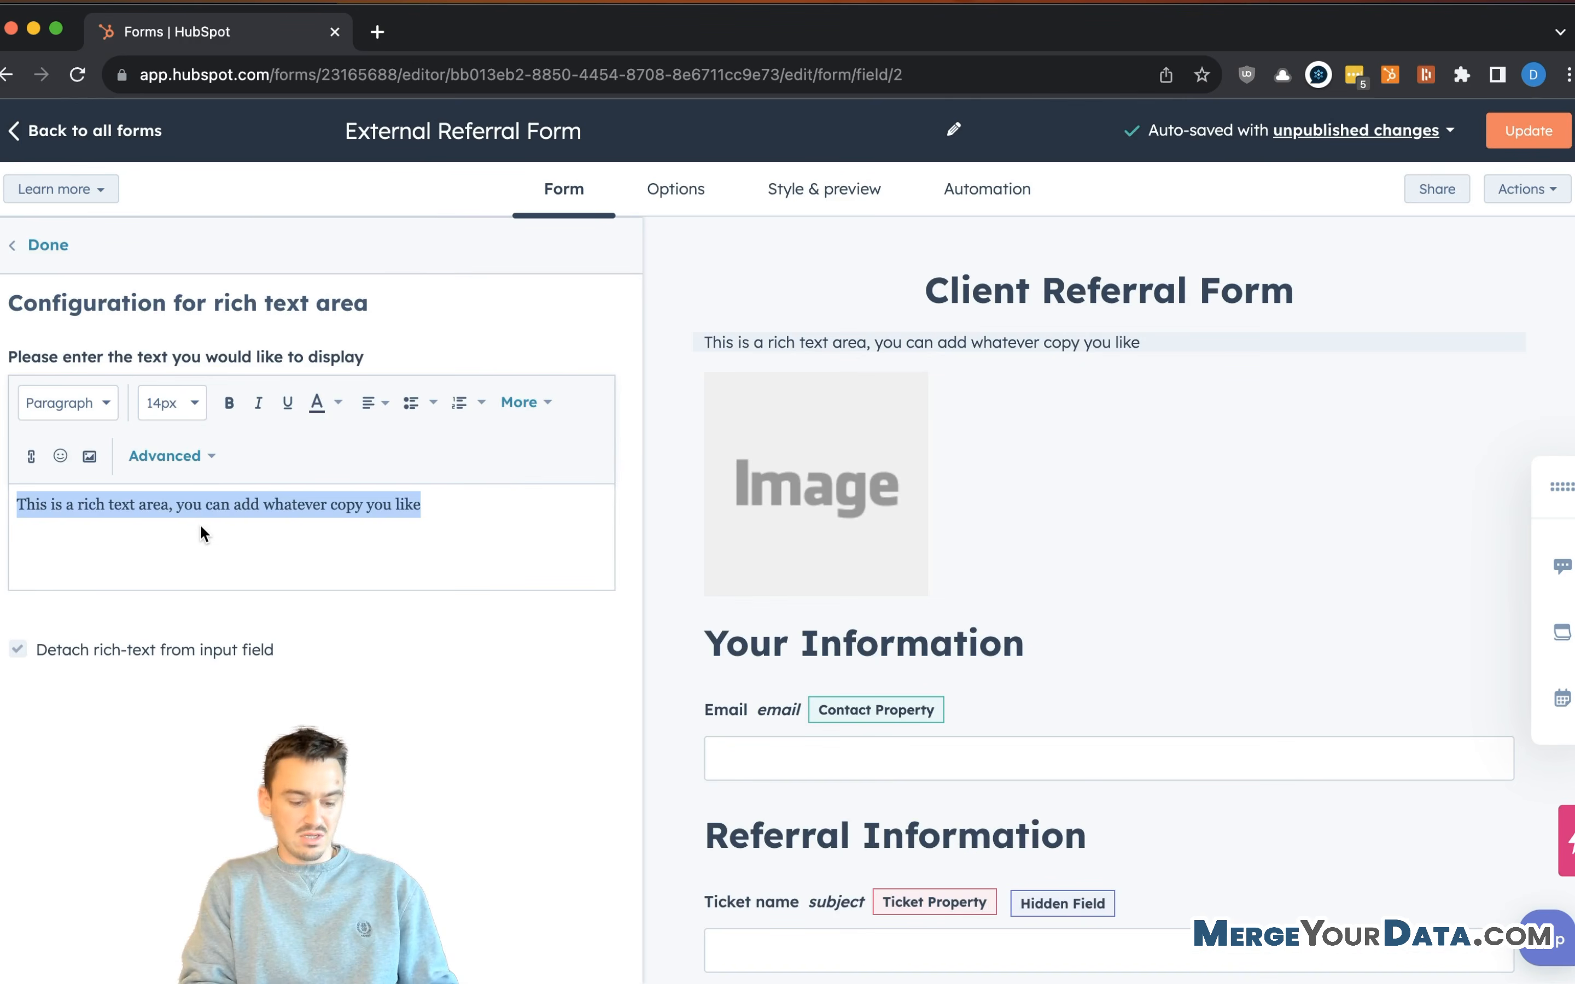
text(E)
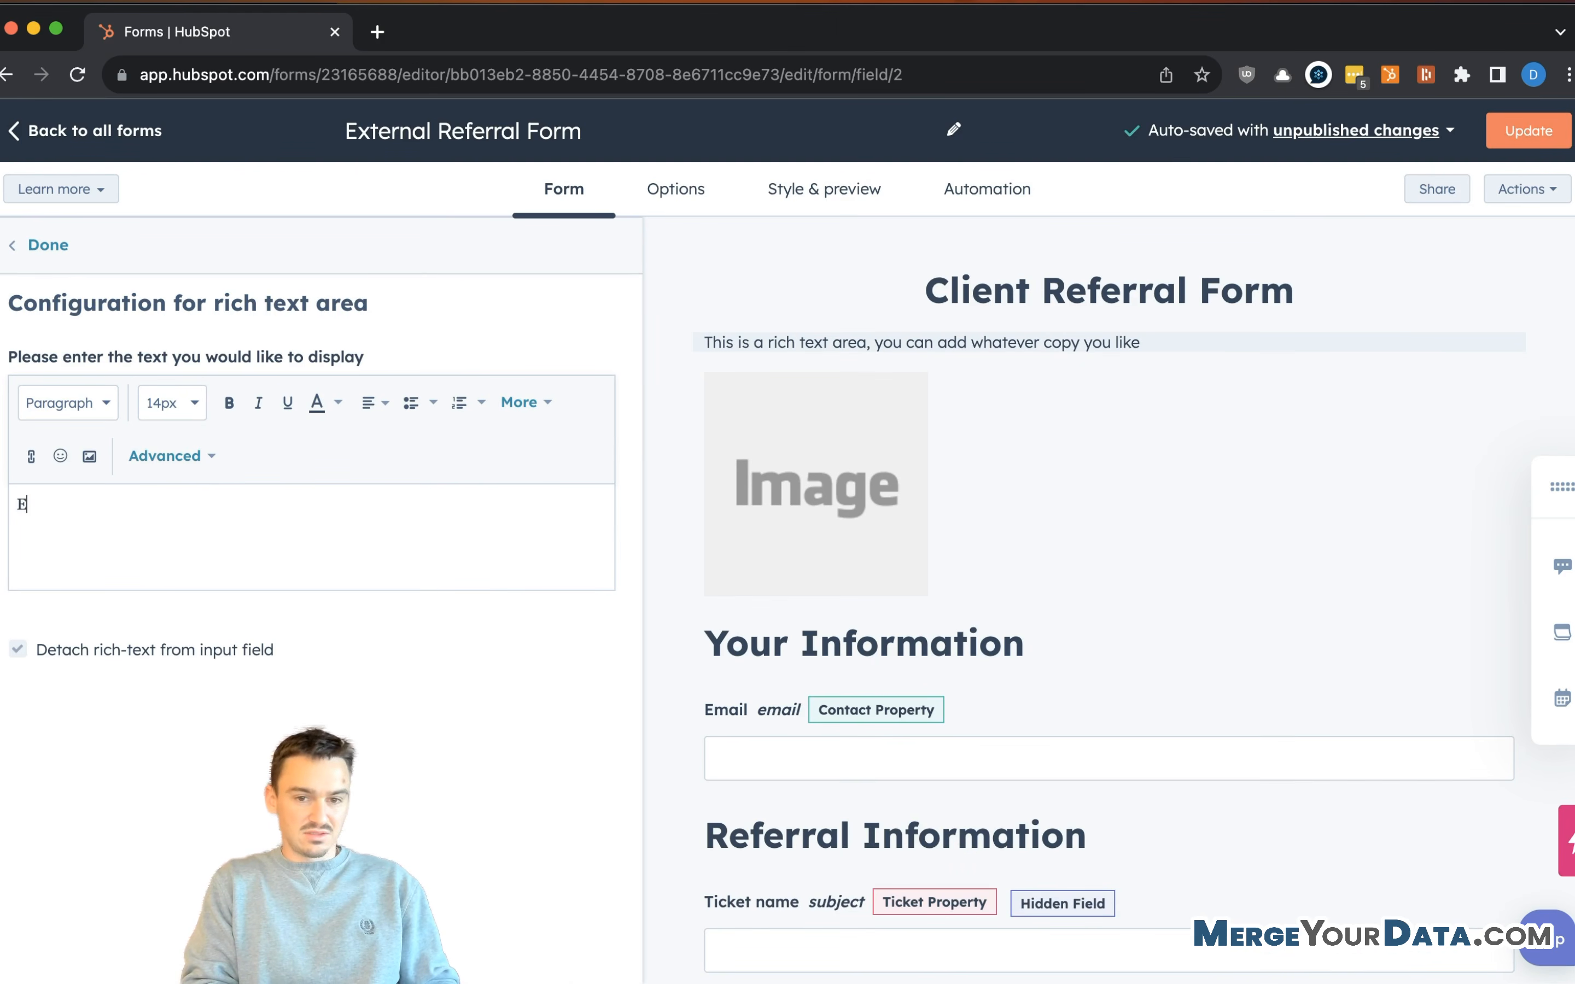
text(adh referral who becomes a client)
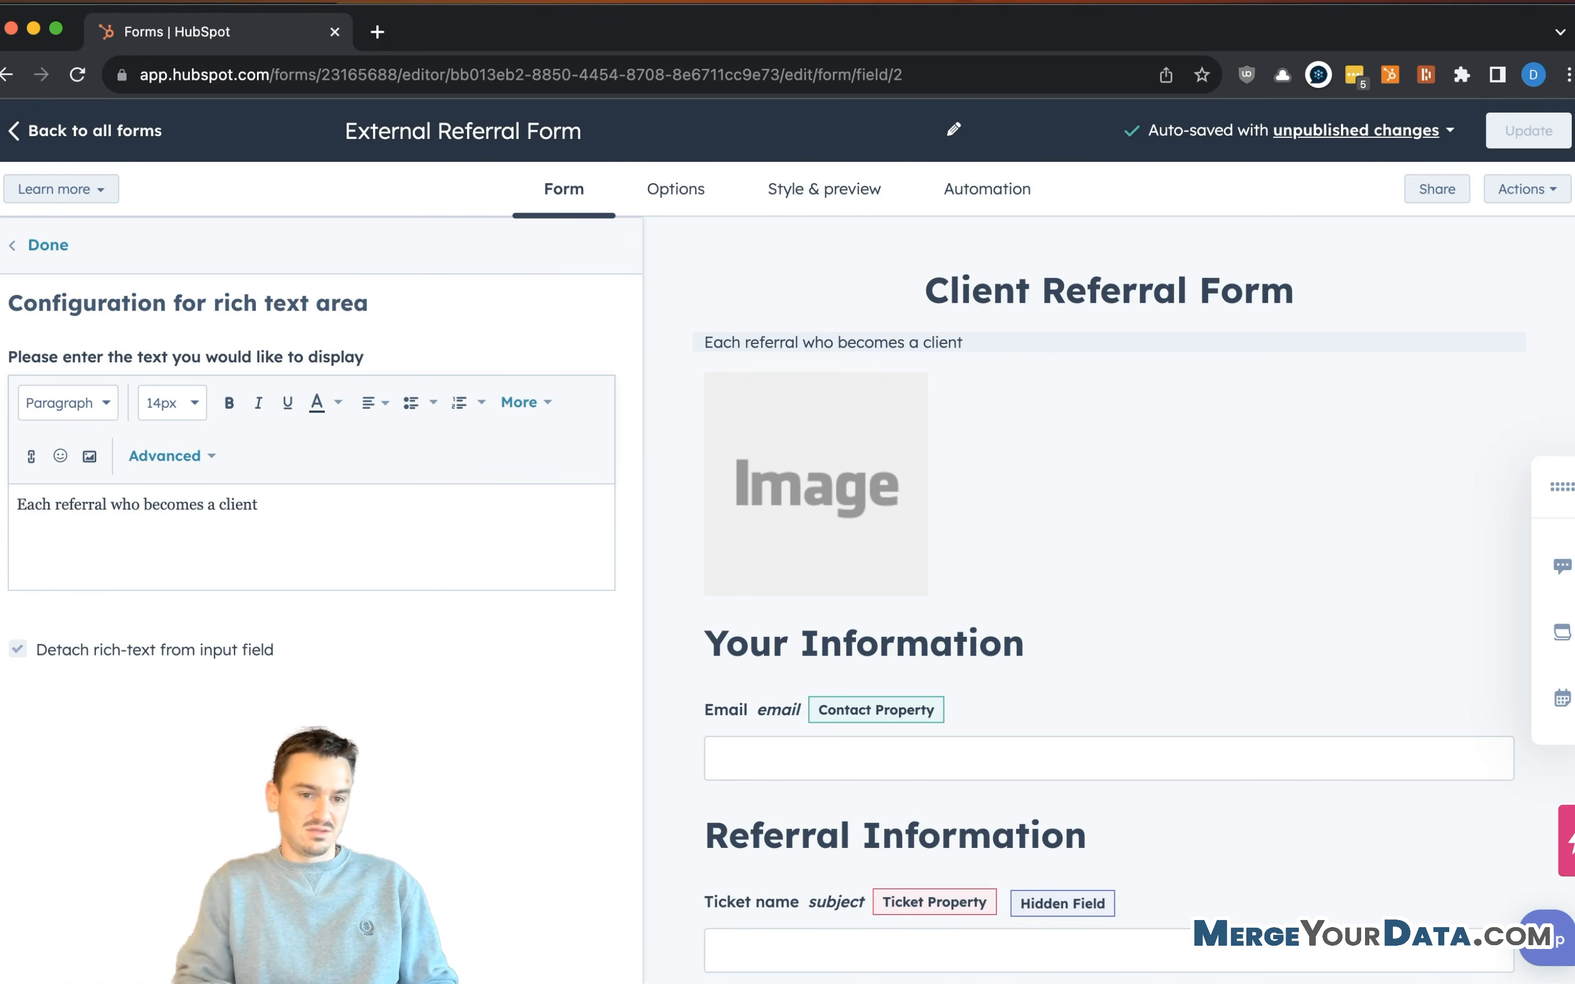
key(super+a)
key(Right)
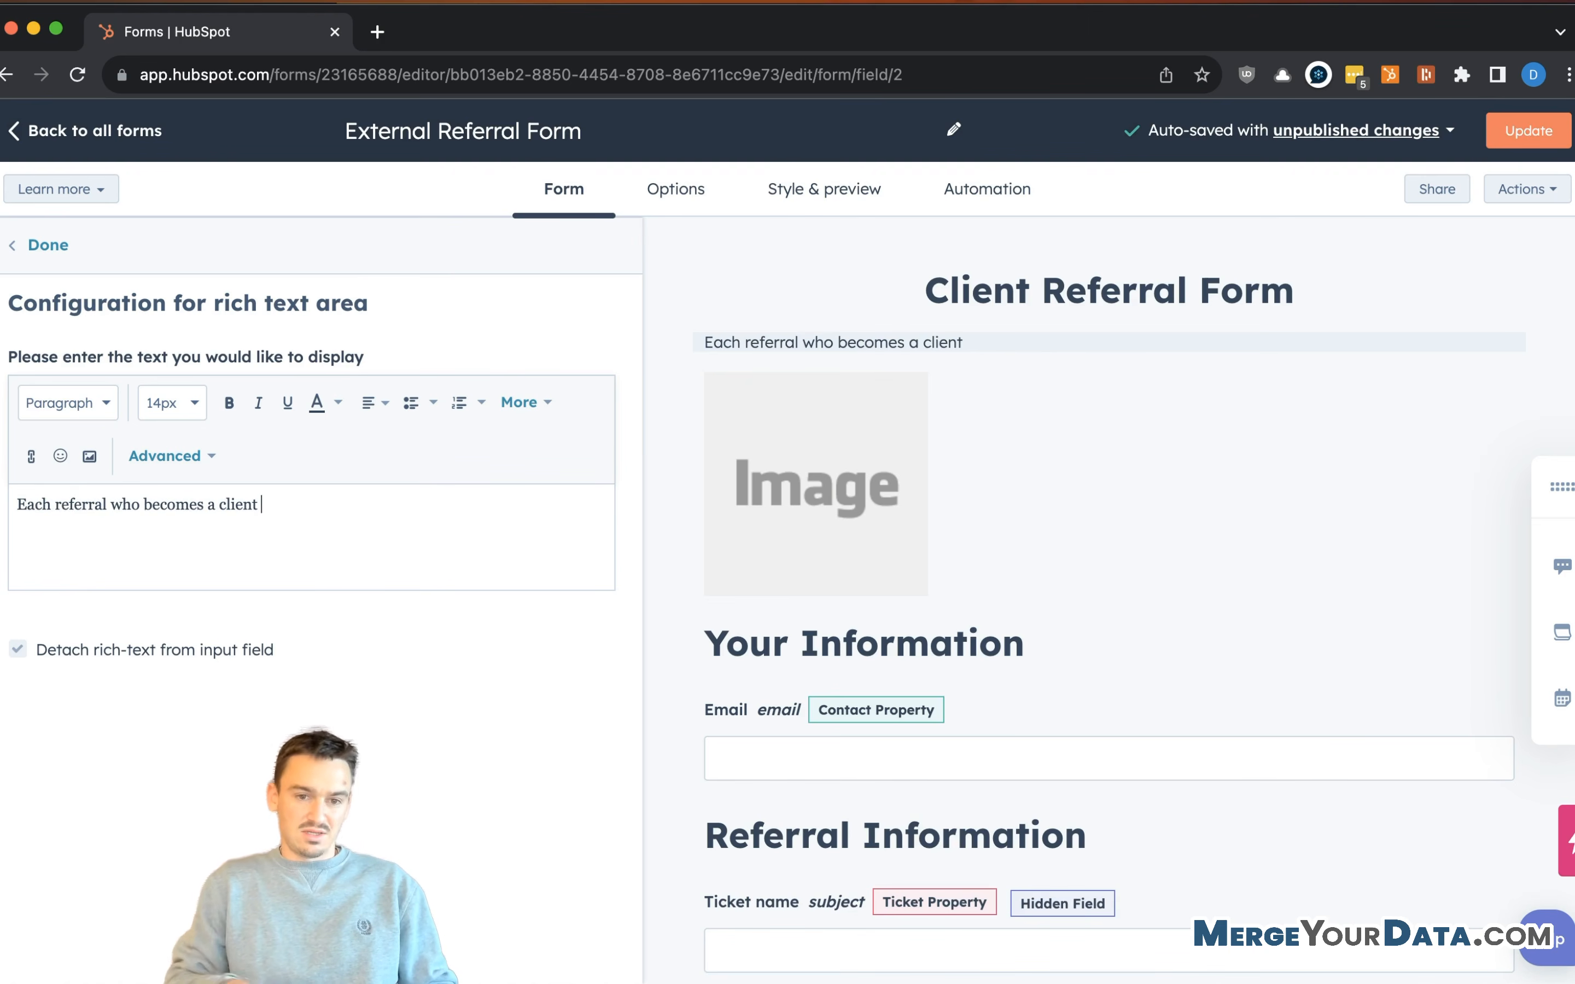
text(will get you)
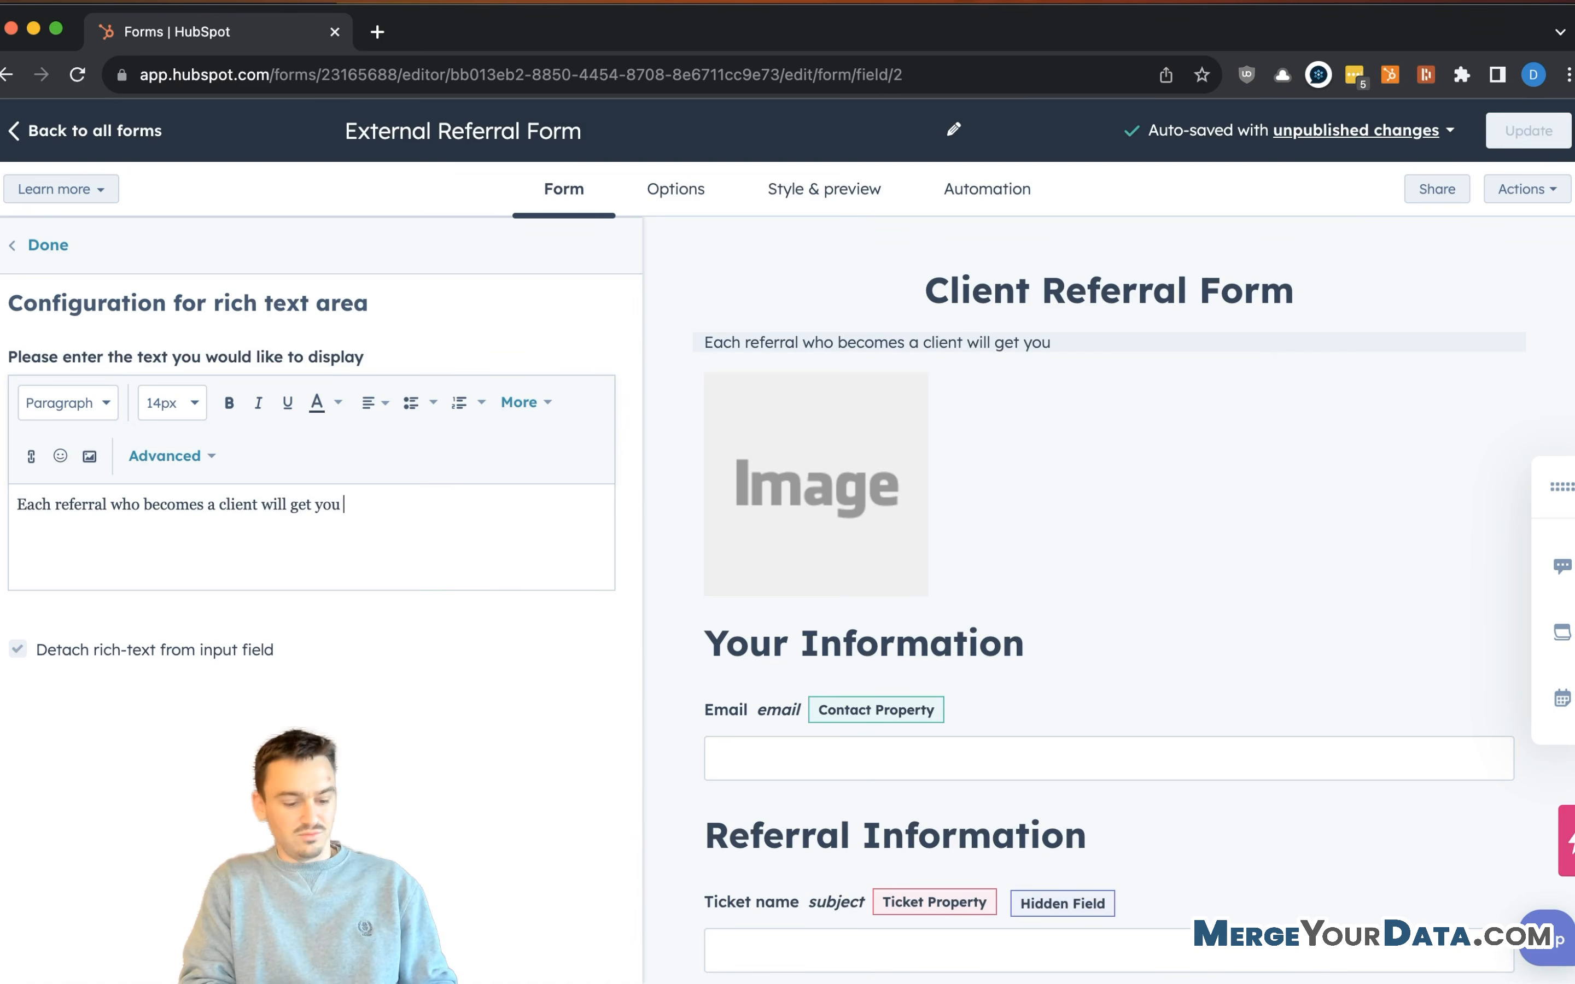
text( $)
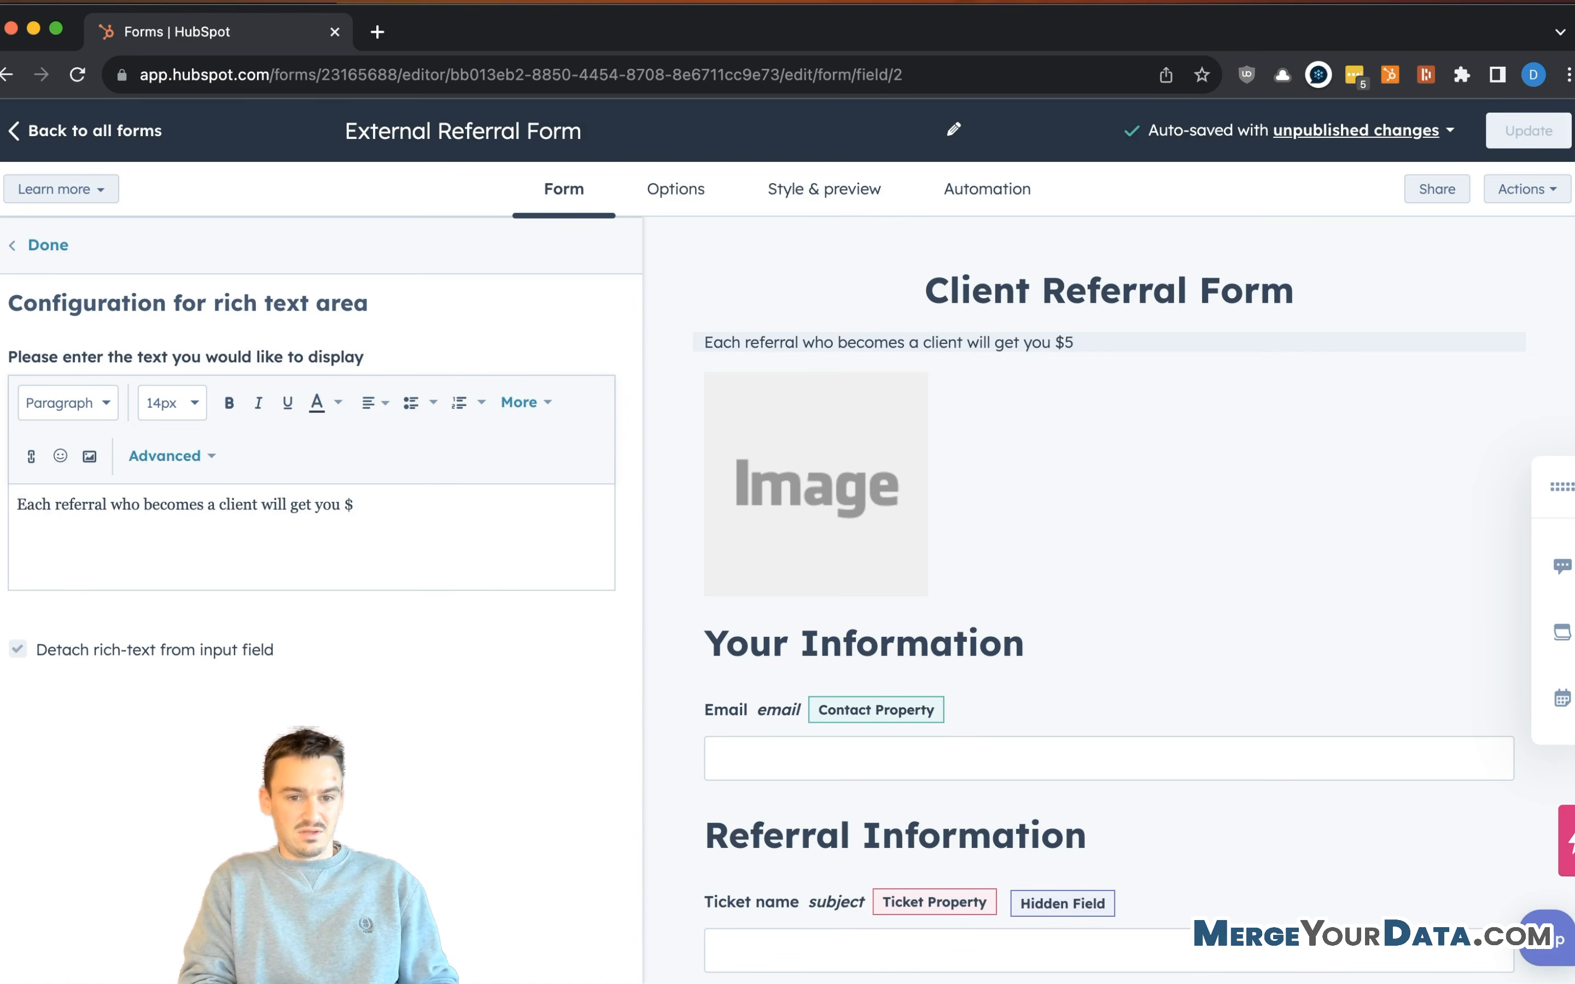
text(500 gift card)
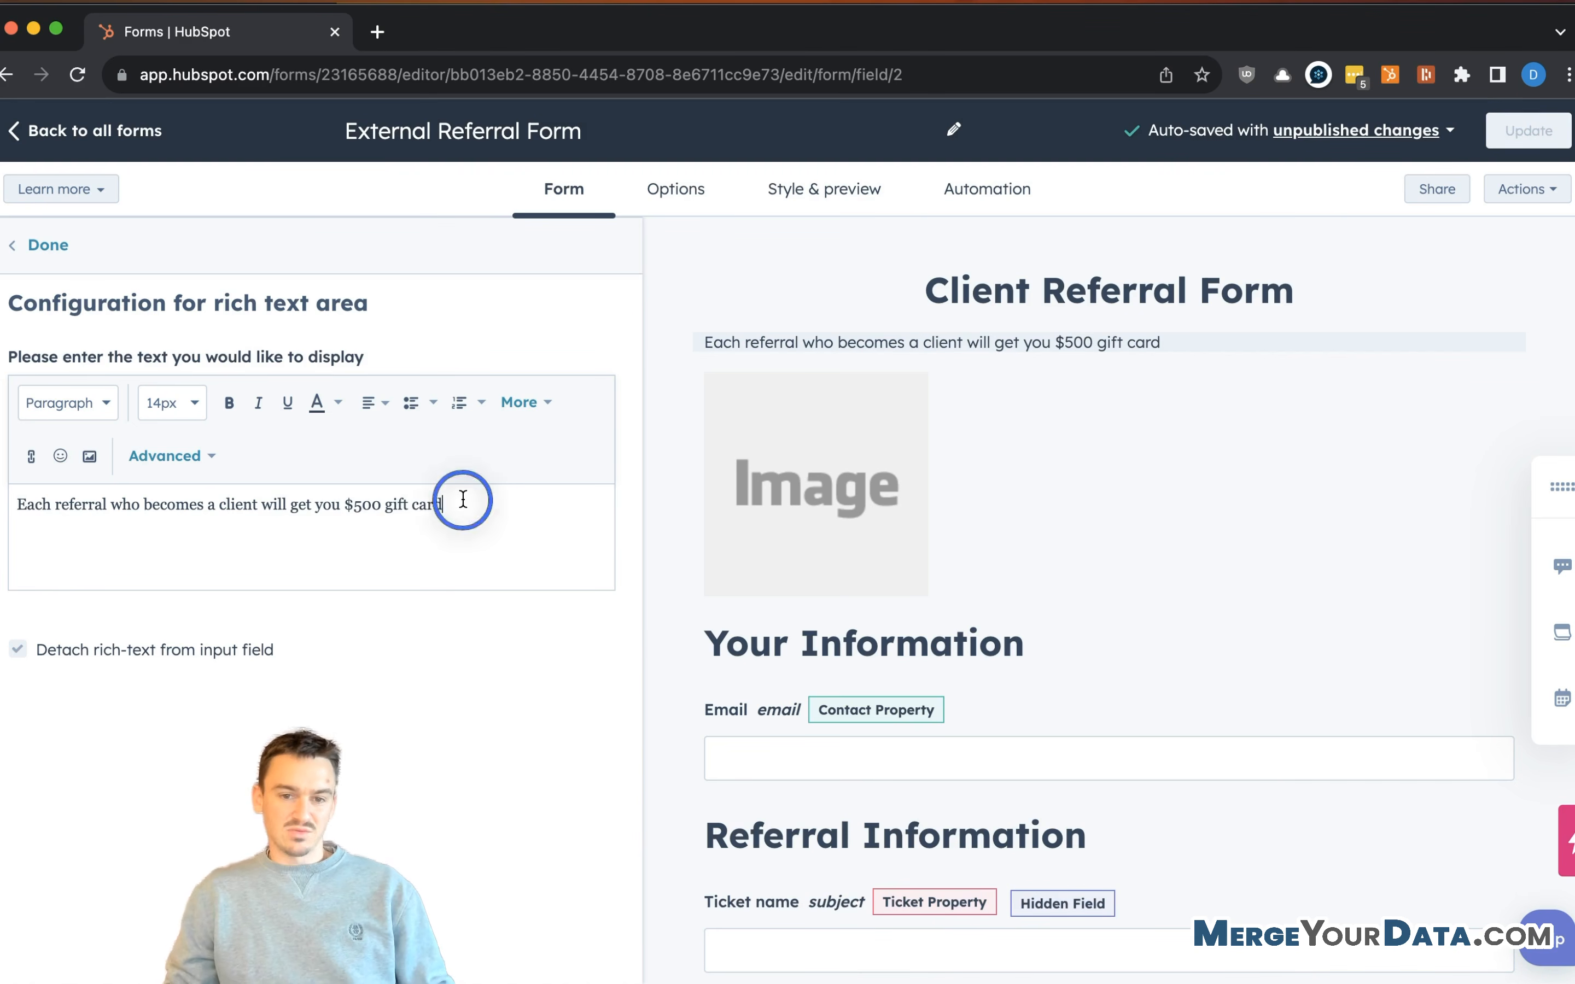
click(1195, 341)
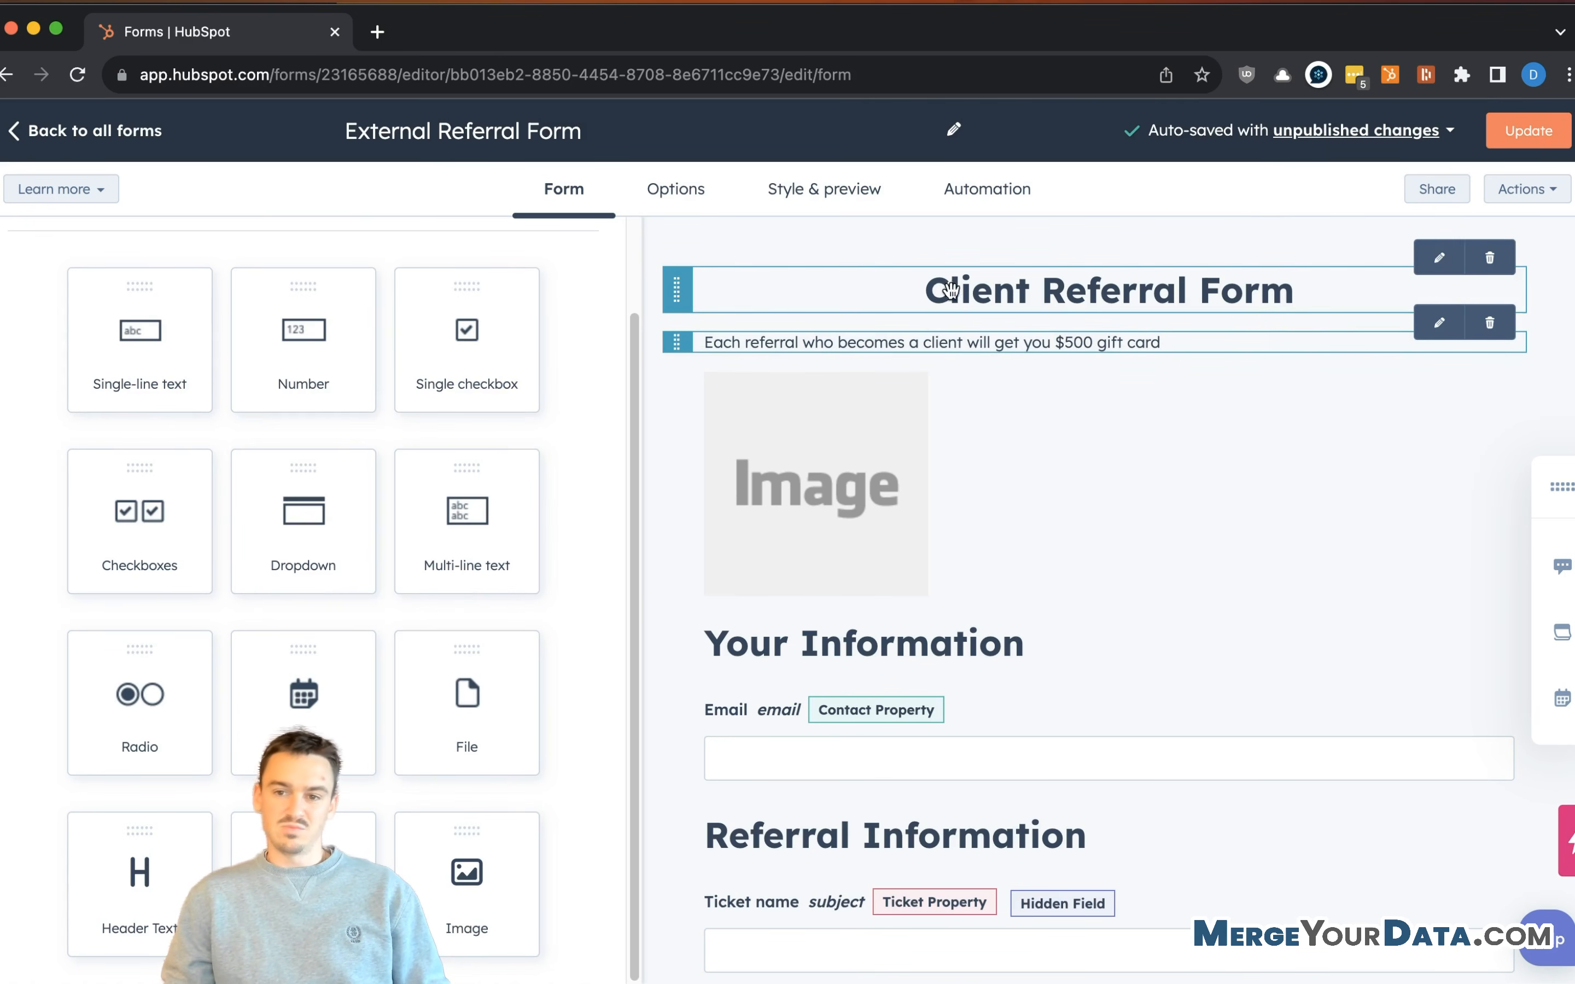
- Delete the image block from beneath the form title
scroll(1016, 616, down, 4)
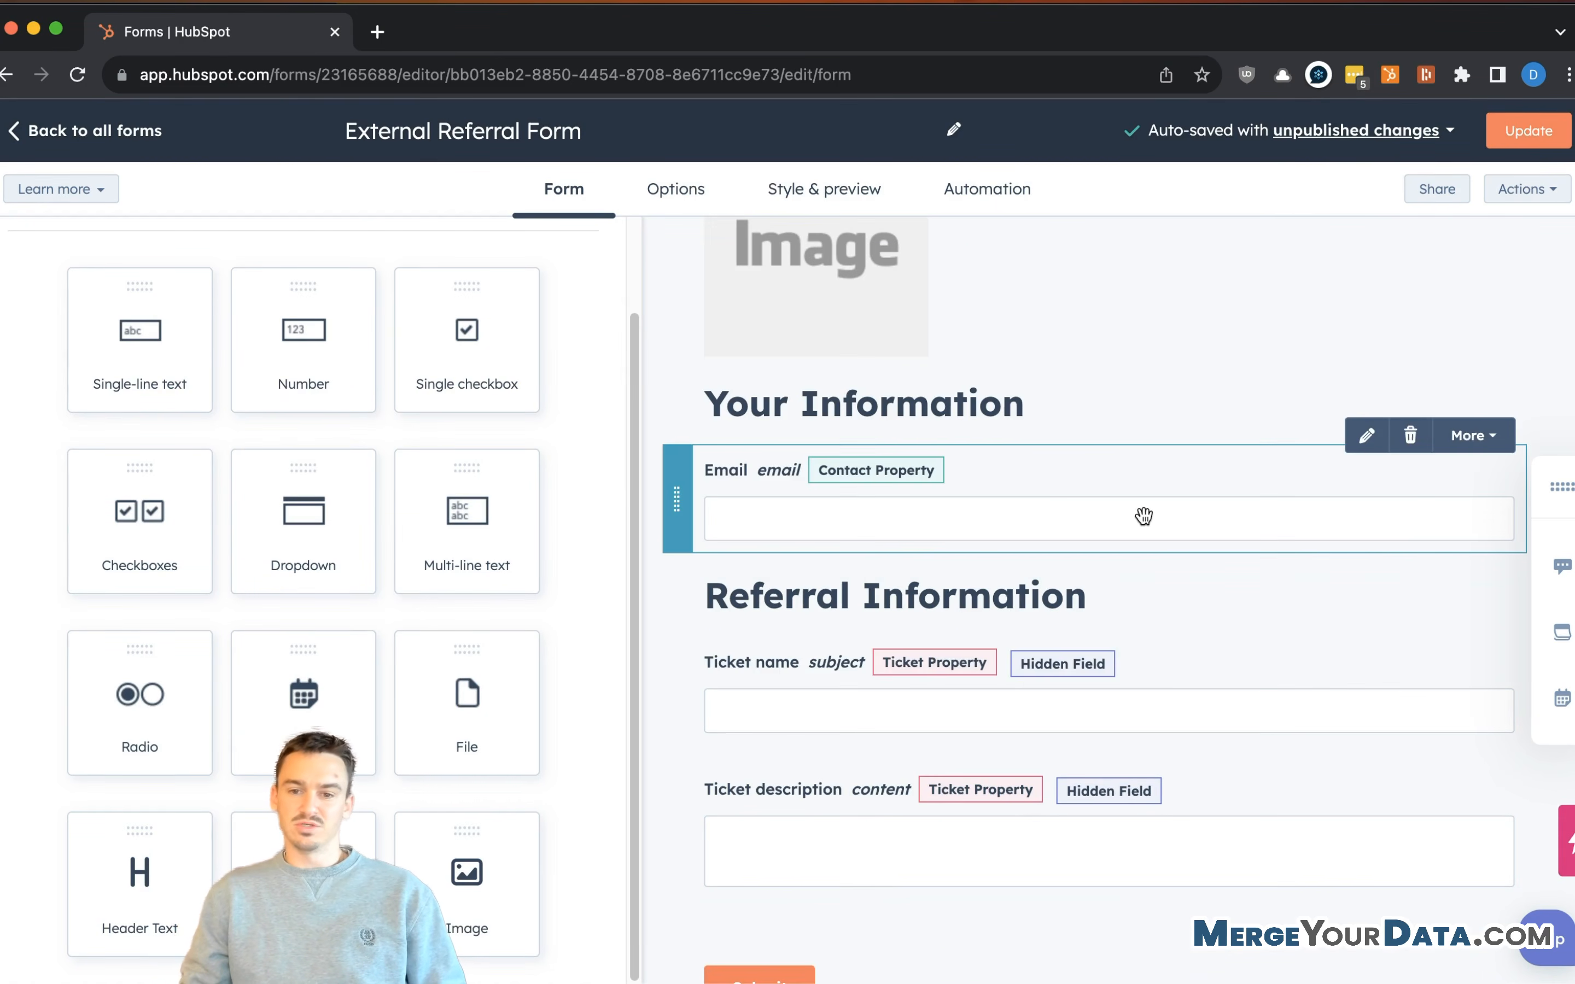
scroll(1033, 379, up, 4)
scroll(1012, 541, down, 4)
scroll(1100, 415, up, 2)
scroll(1128, 428, up, 1)
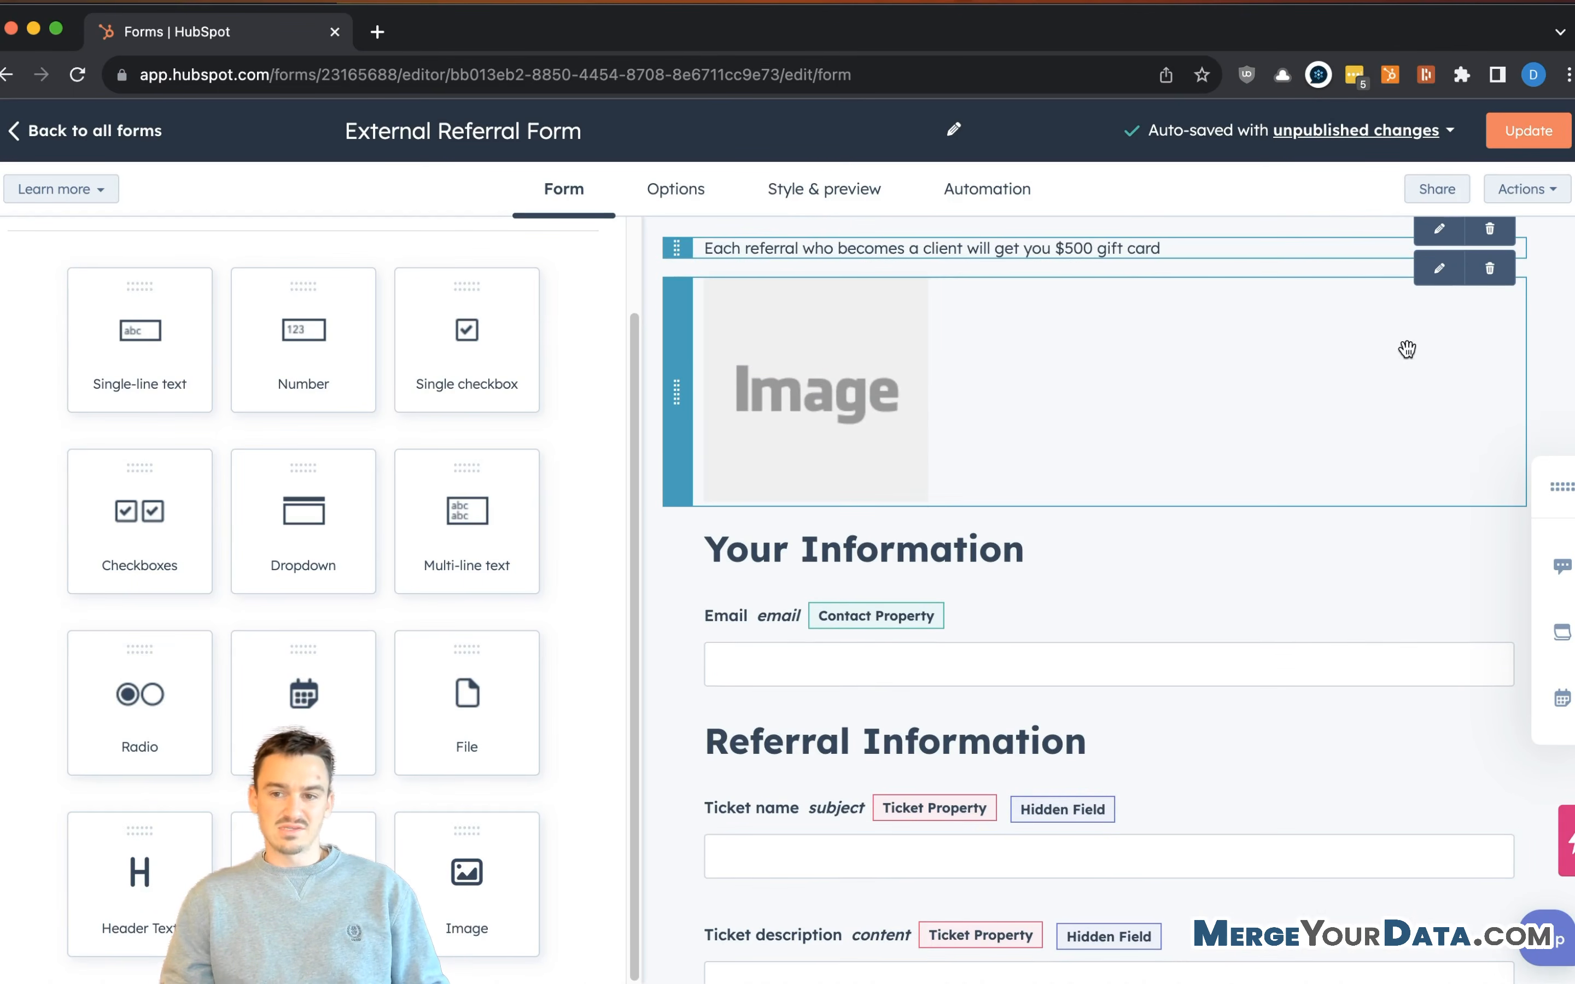
click(1490, 269)
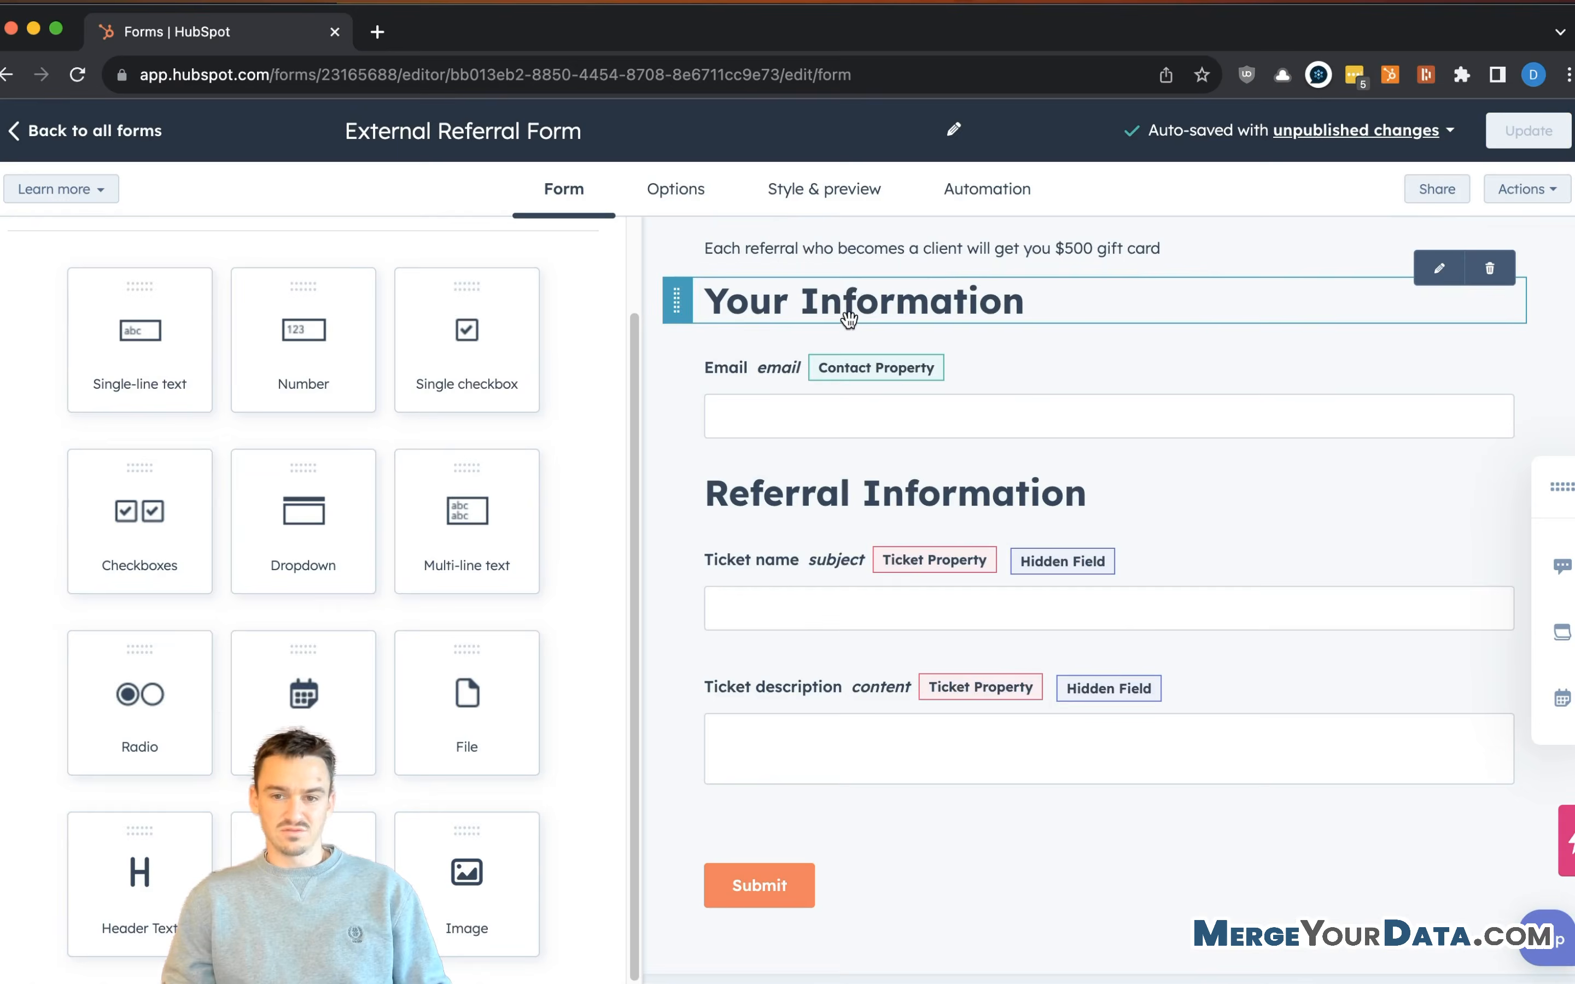
scroll(850, 319, up, 2)
scroll(1068, 384, down, 1)
click(1001, 383)
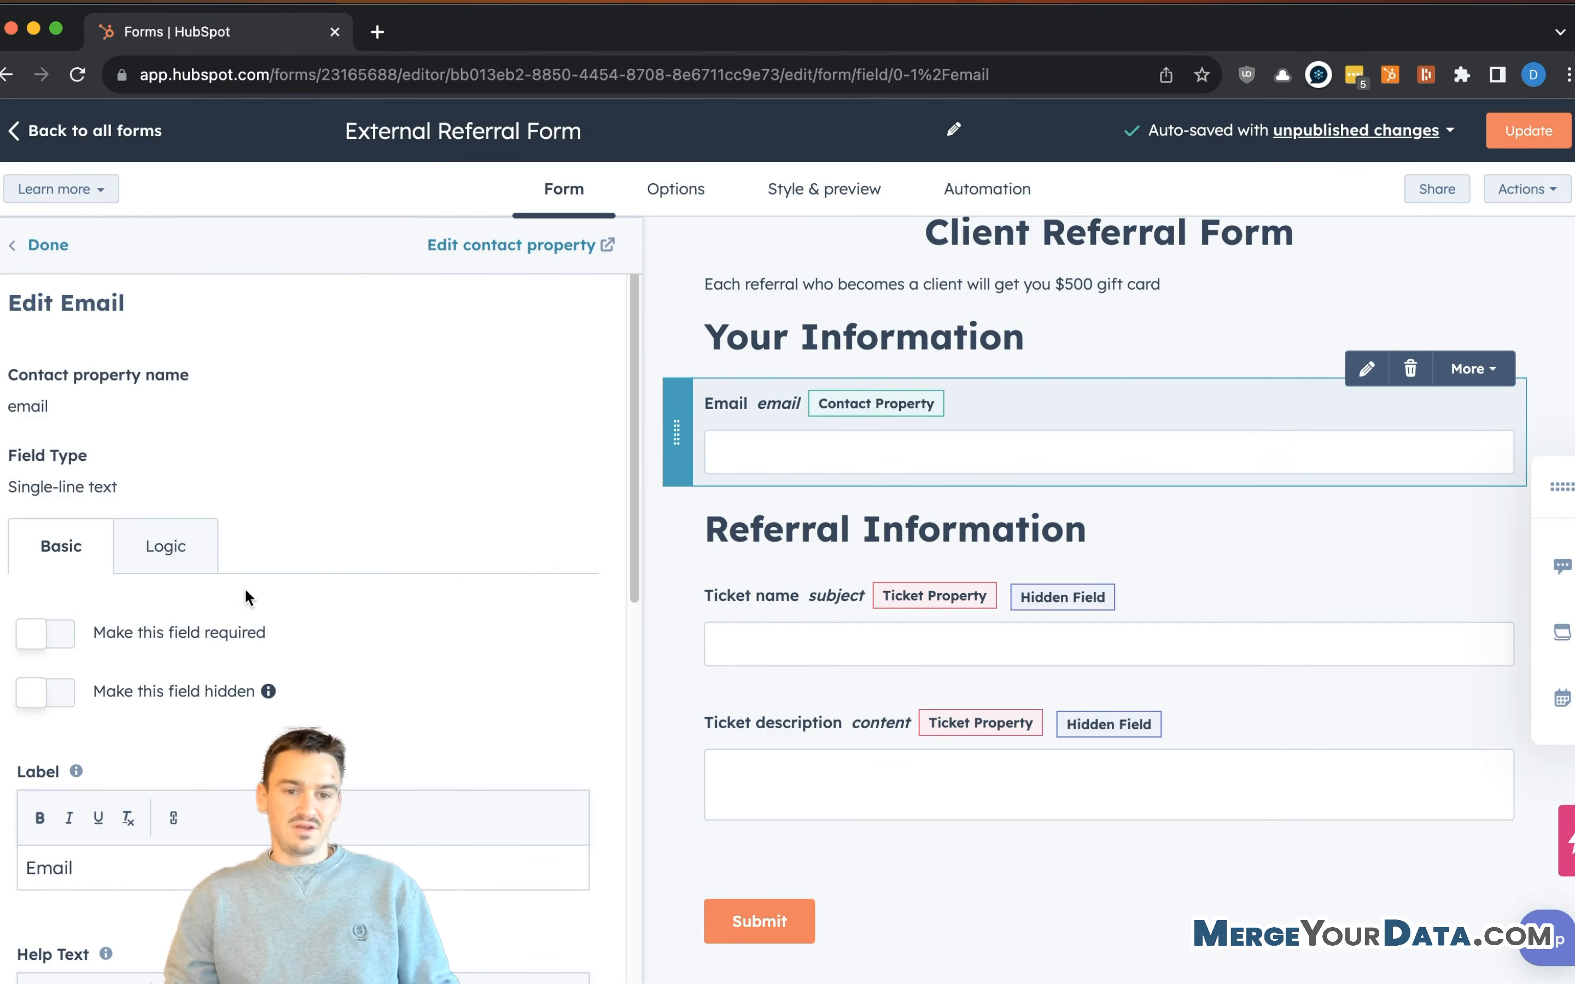
- Make the Email field required and change its label to 'Your Email'
click(45, 635)
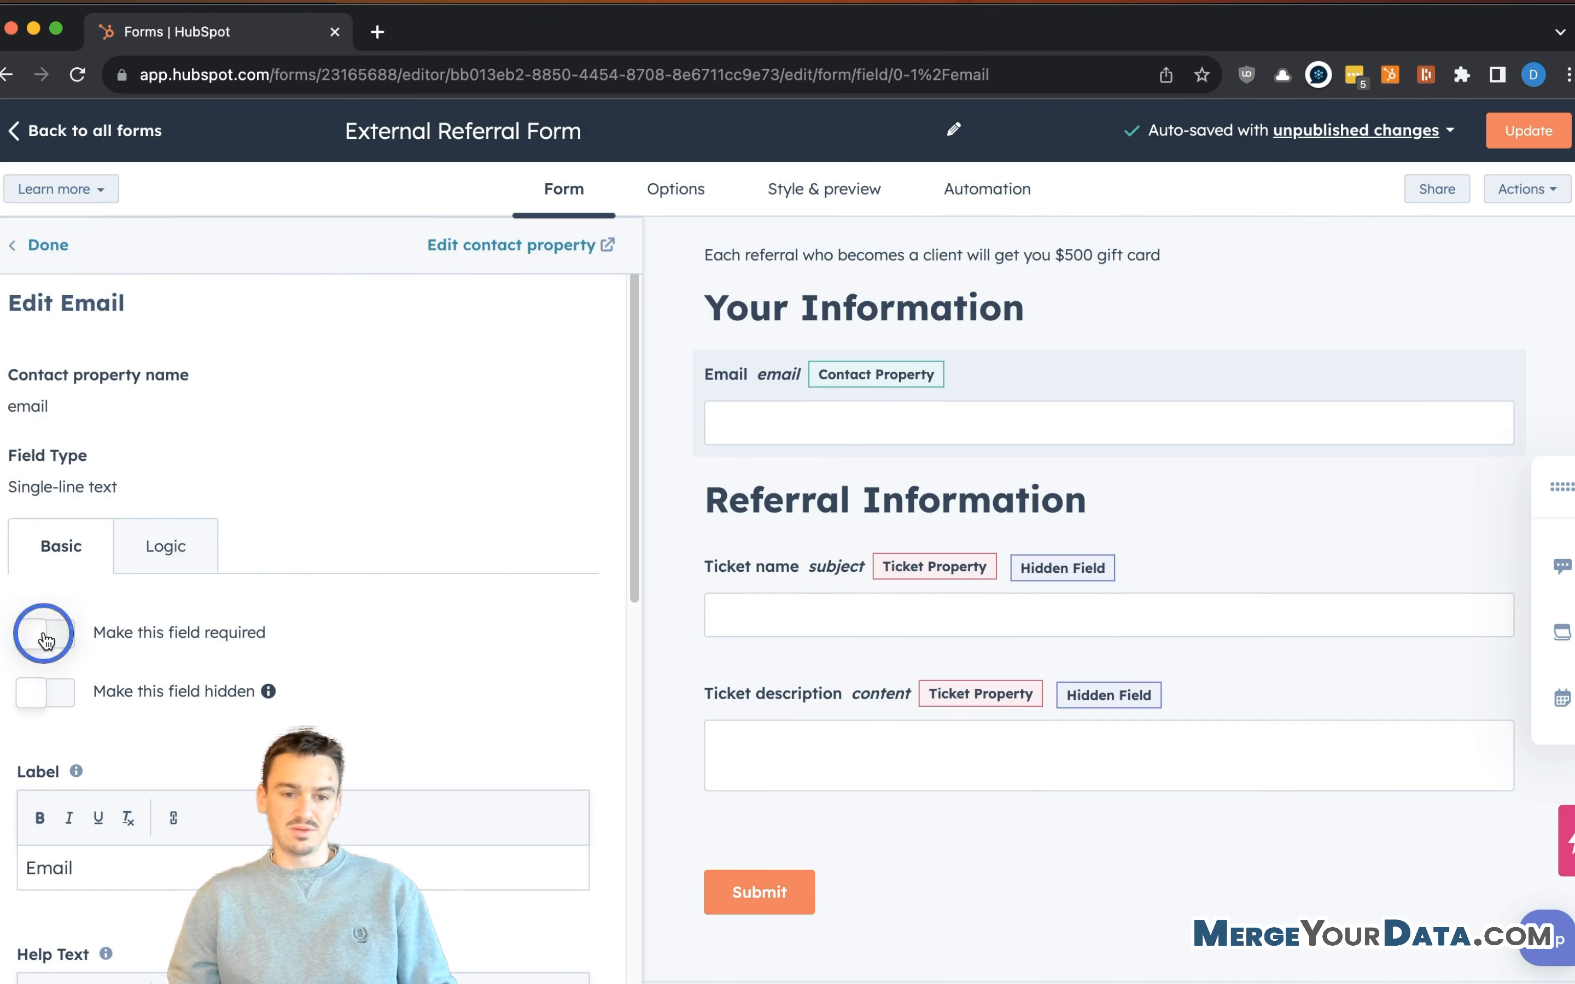
click(996, 360)
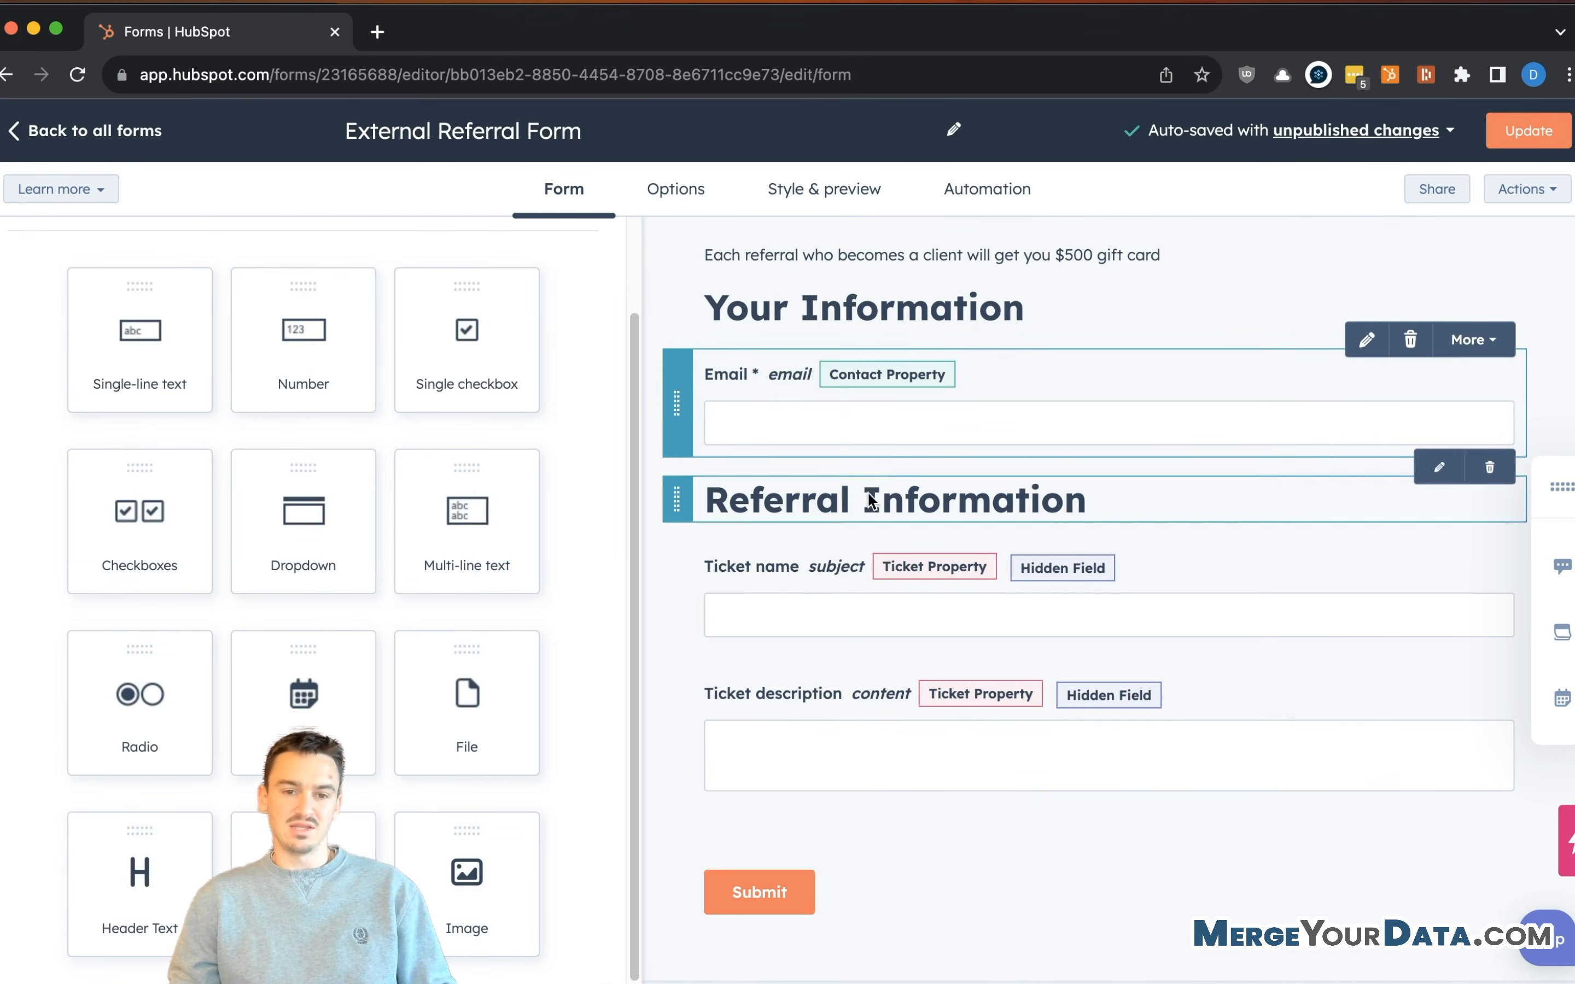
click(914, 379)
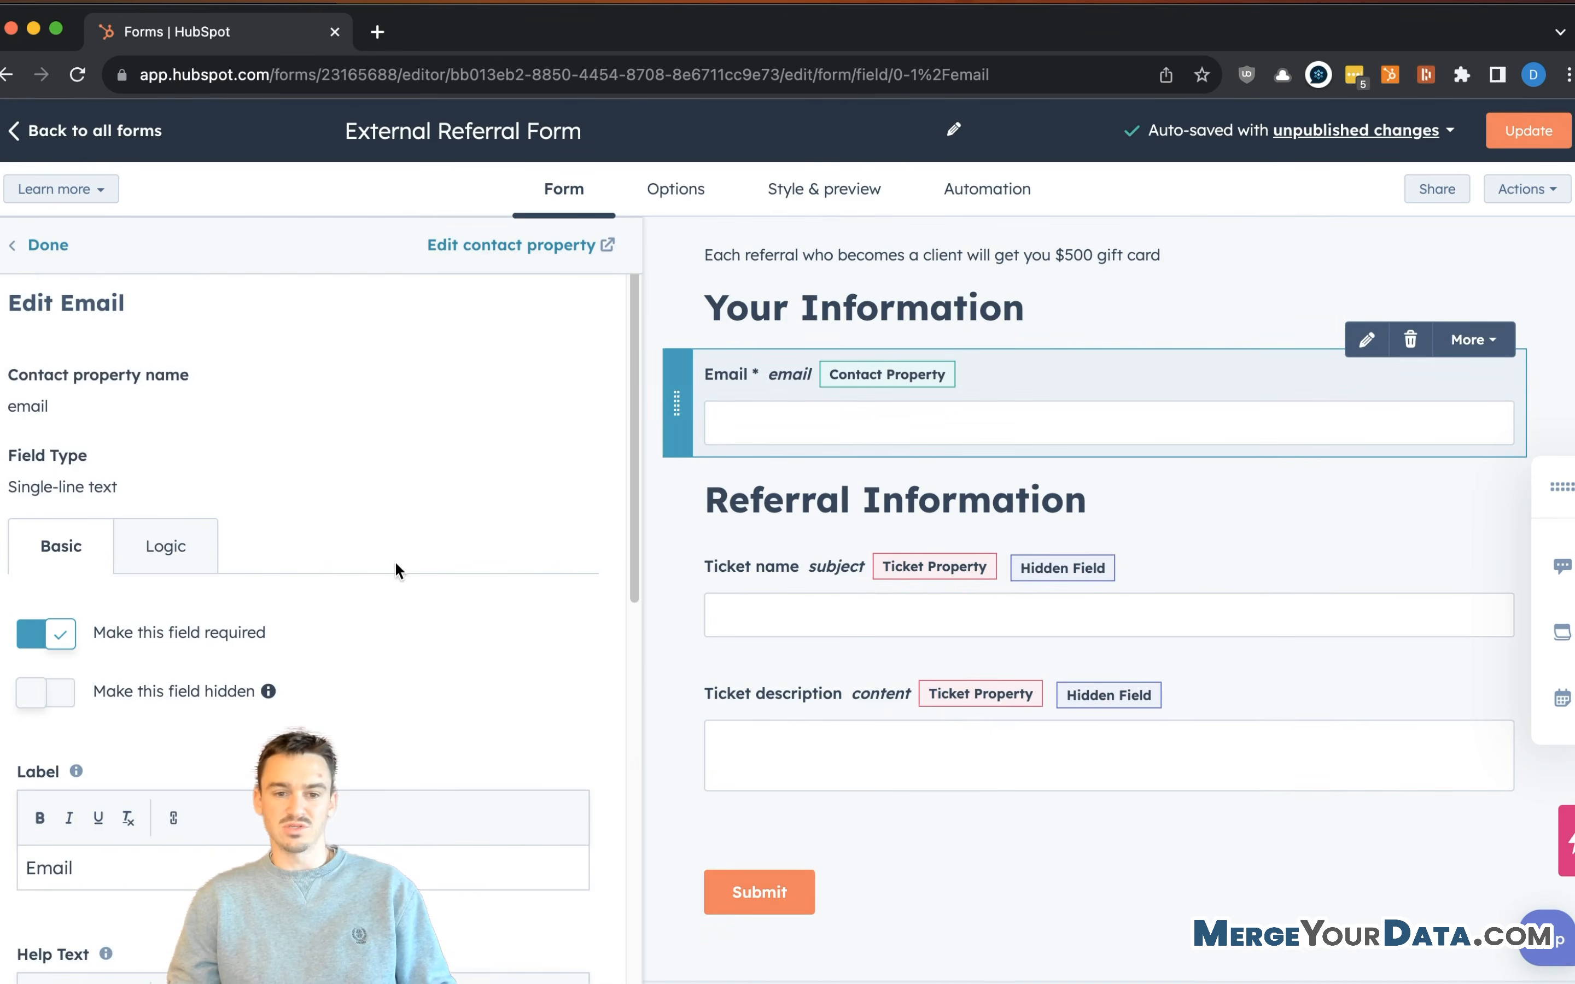
scroll(325, 540, down, 5)
scroll(154, 499, down, 3)
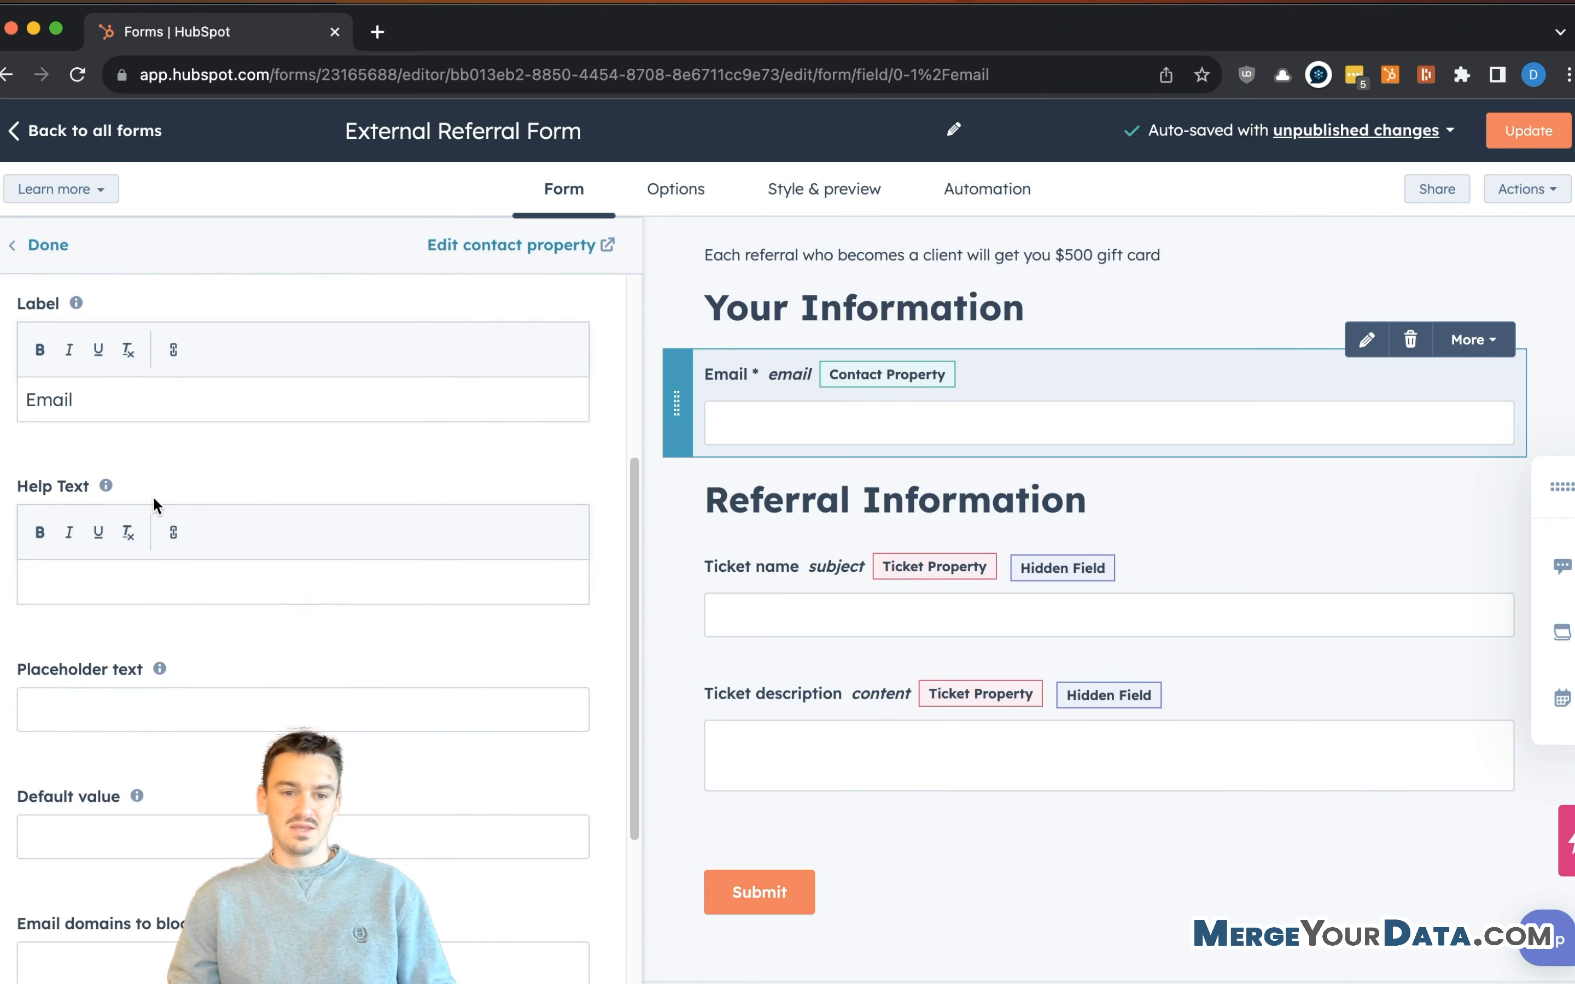
scroll(147, 417, up, 2)
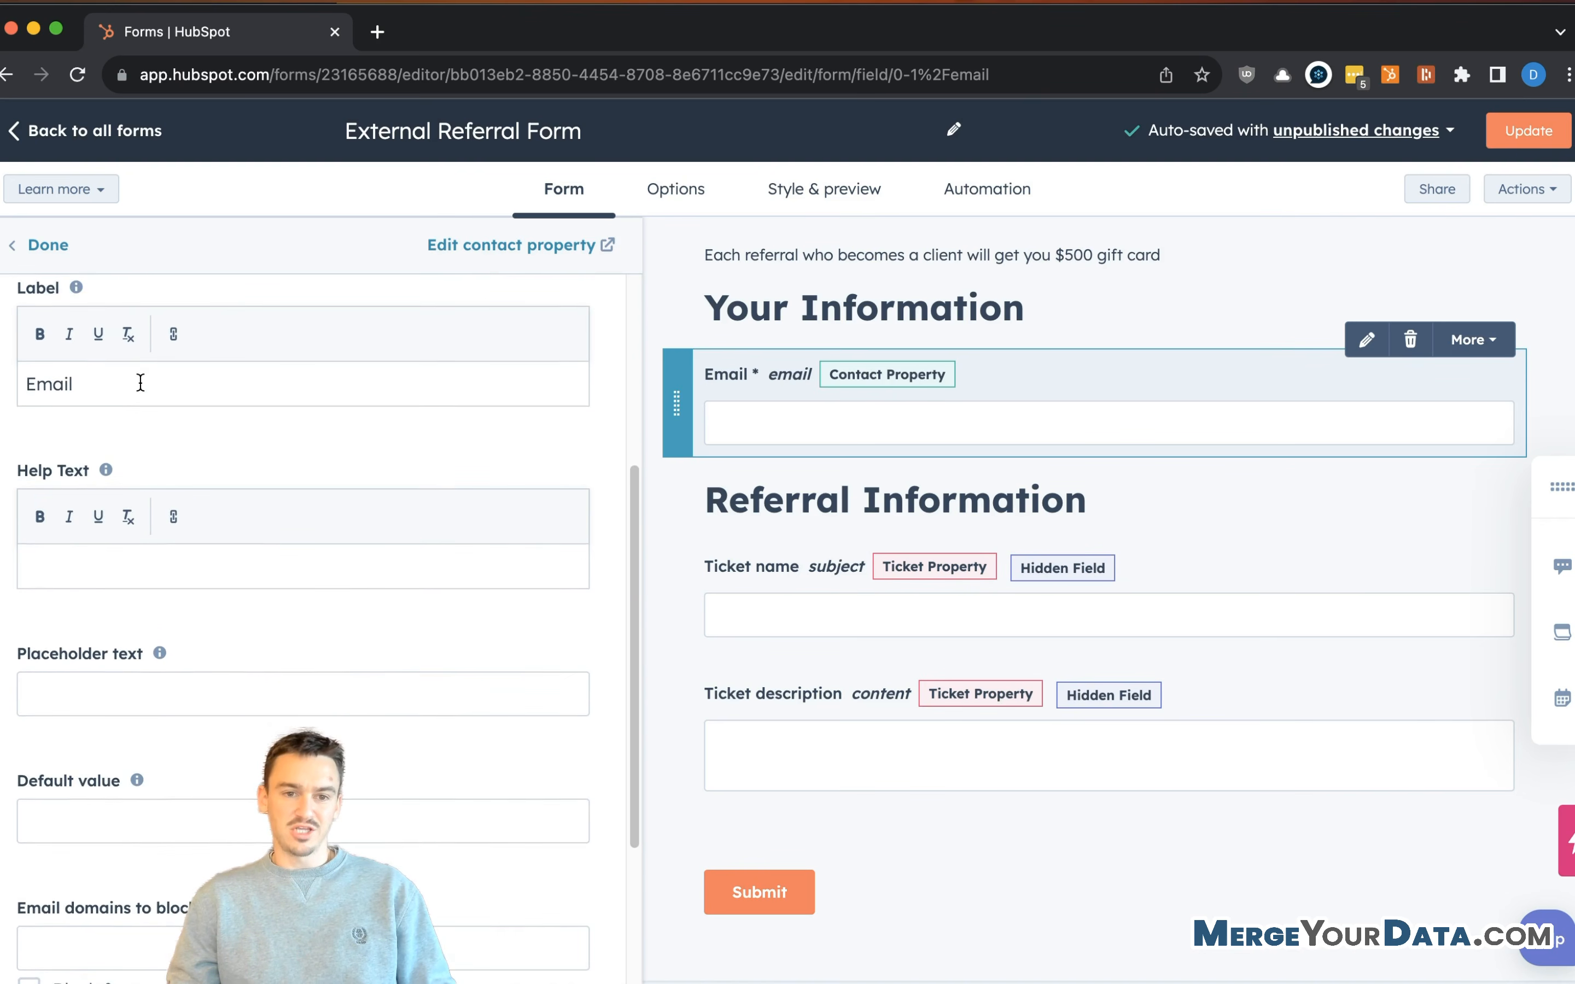
click(119, 396)
double_click(120, 396)
text(Your Email)
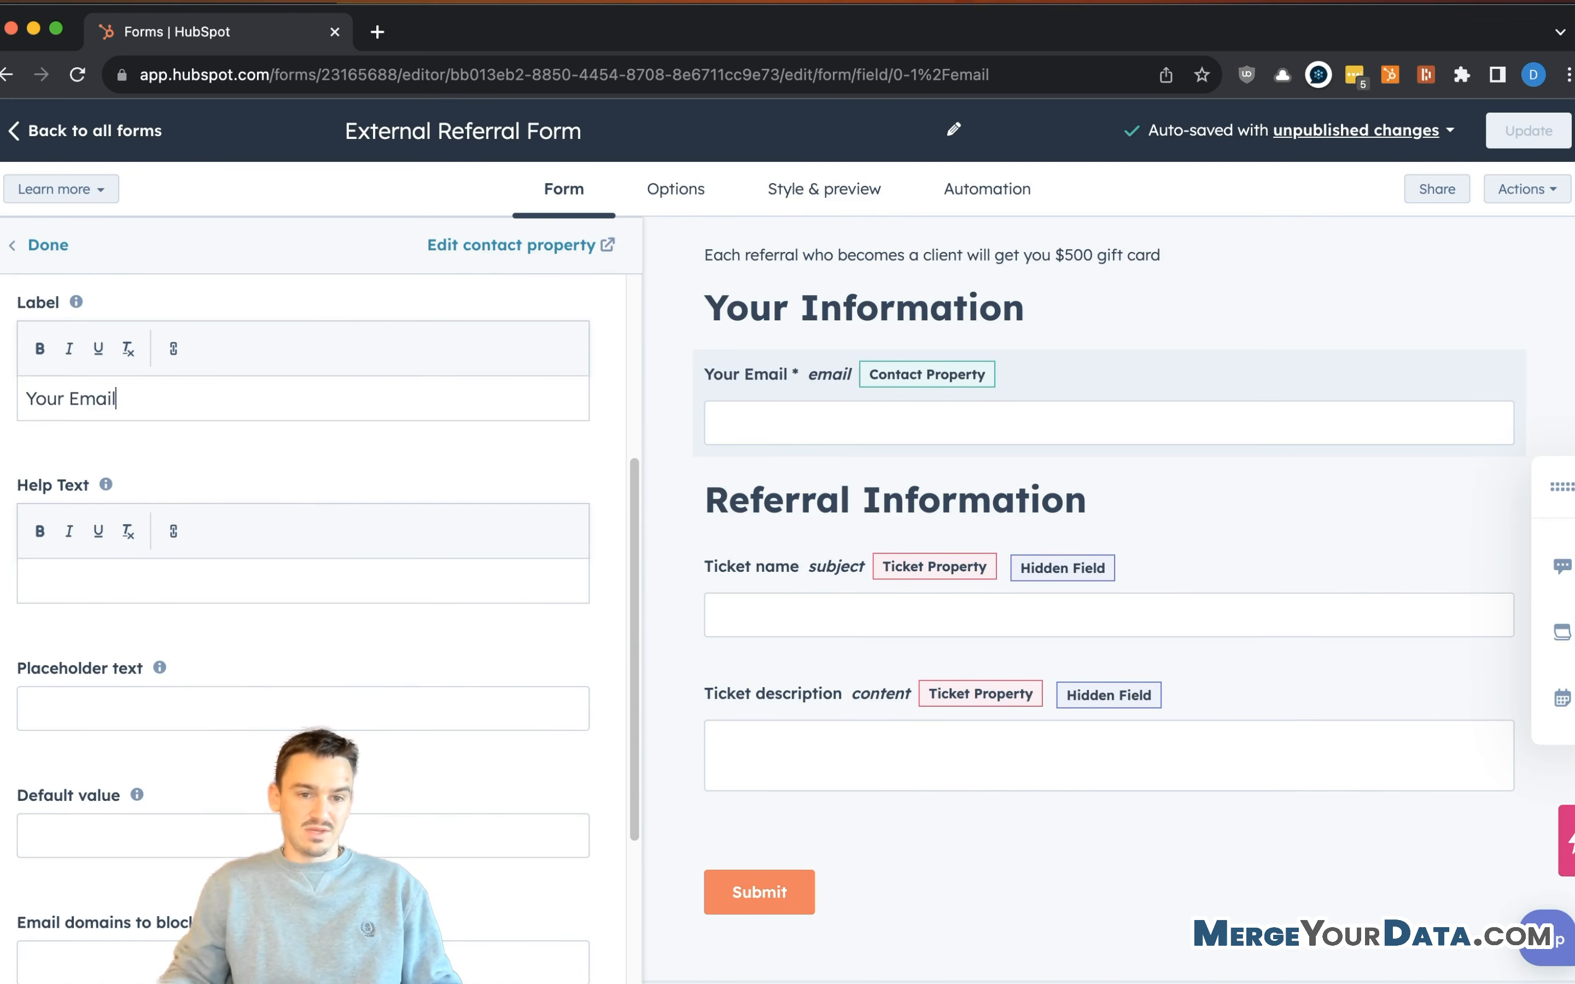
scroll(900, 389, down, 1)
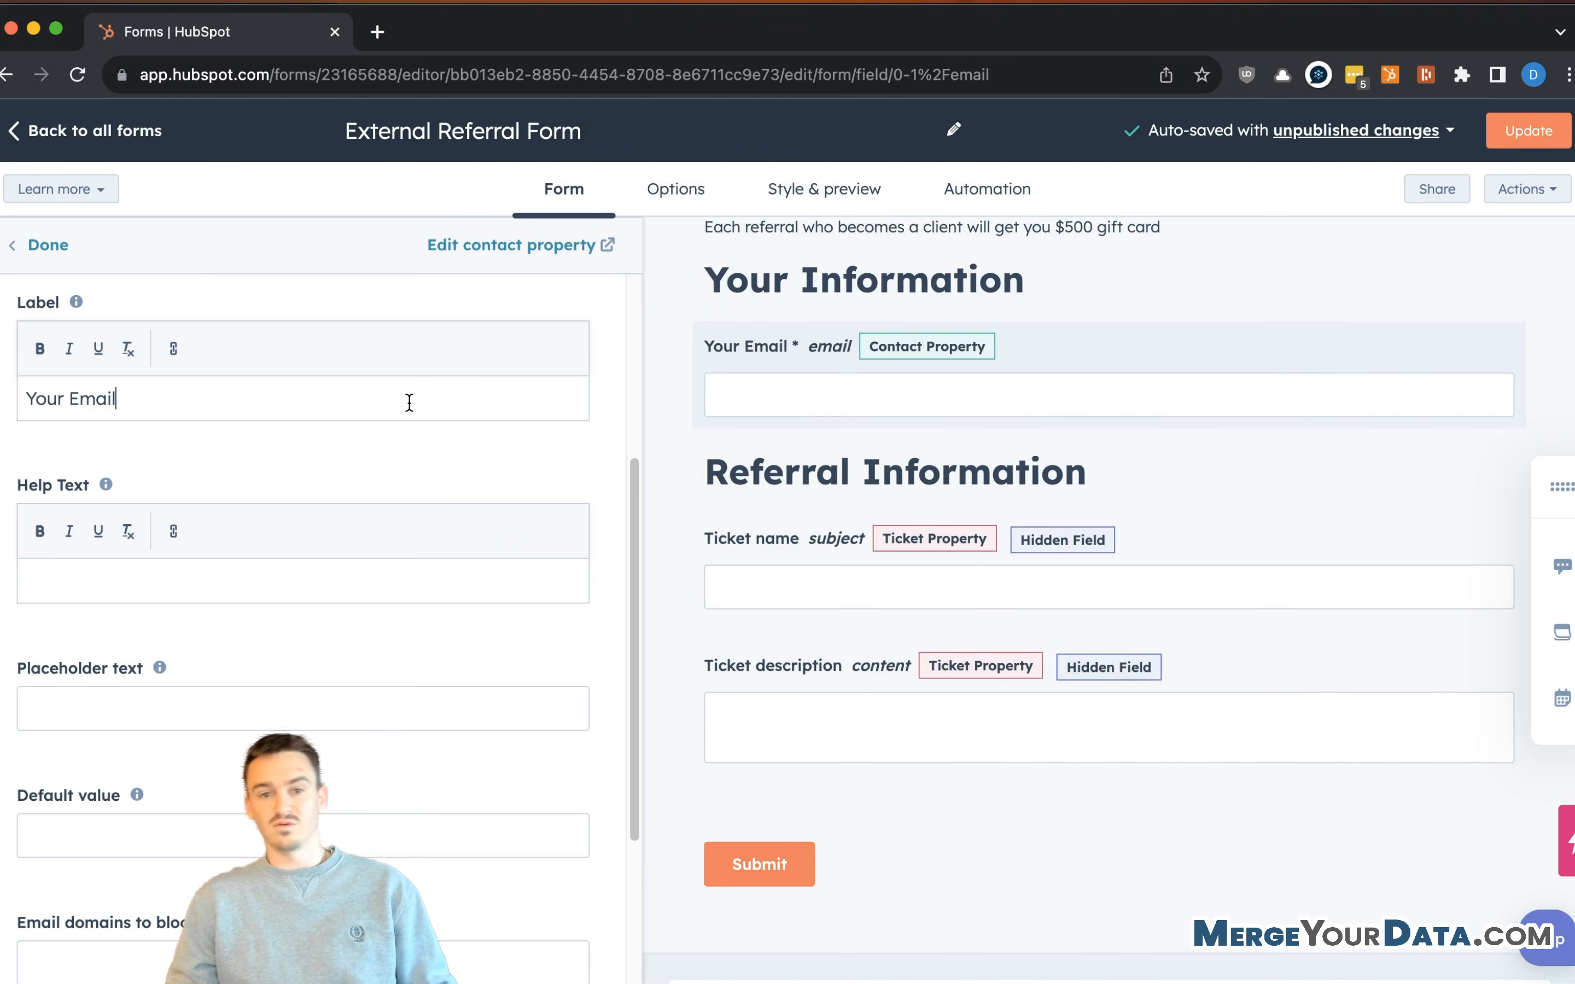
scroll(318, 495, down, 2)
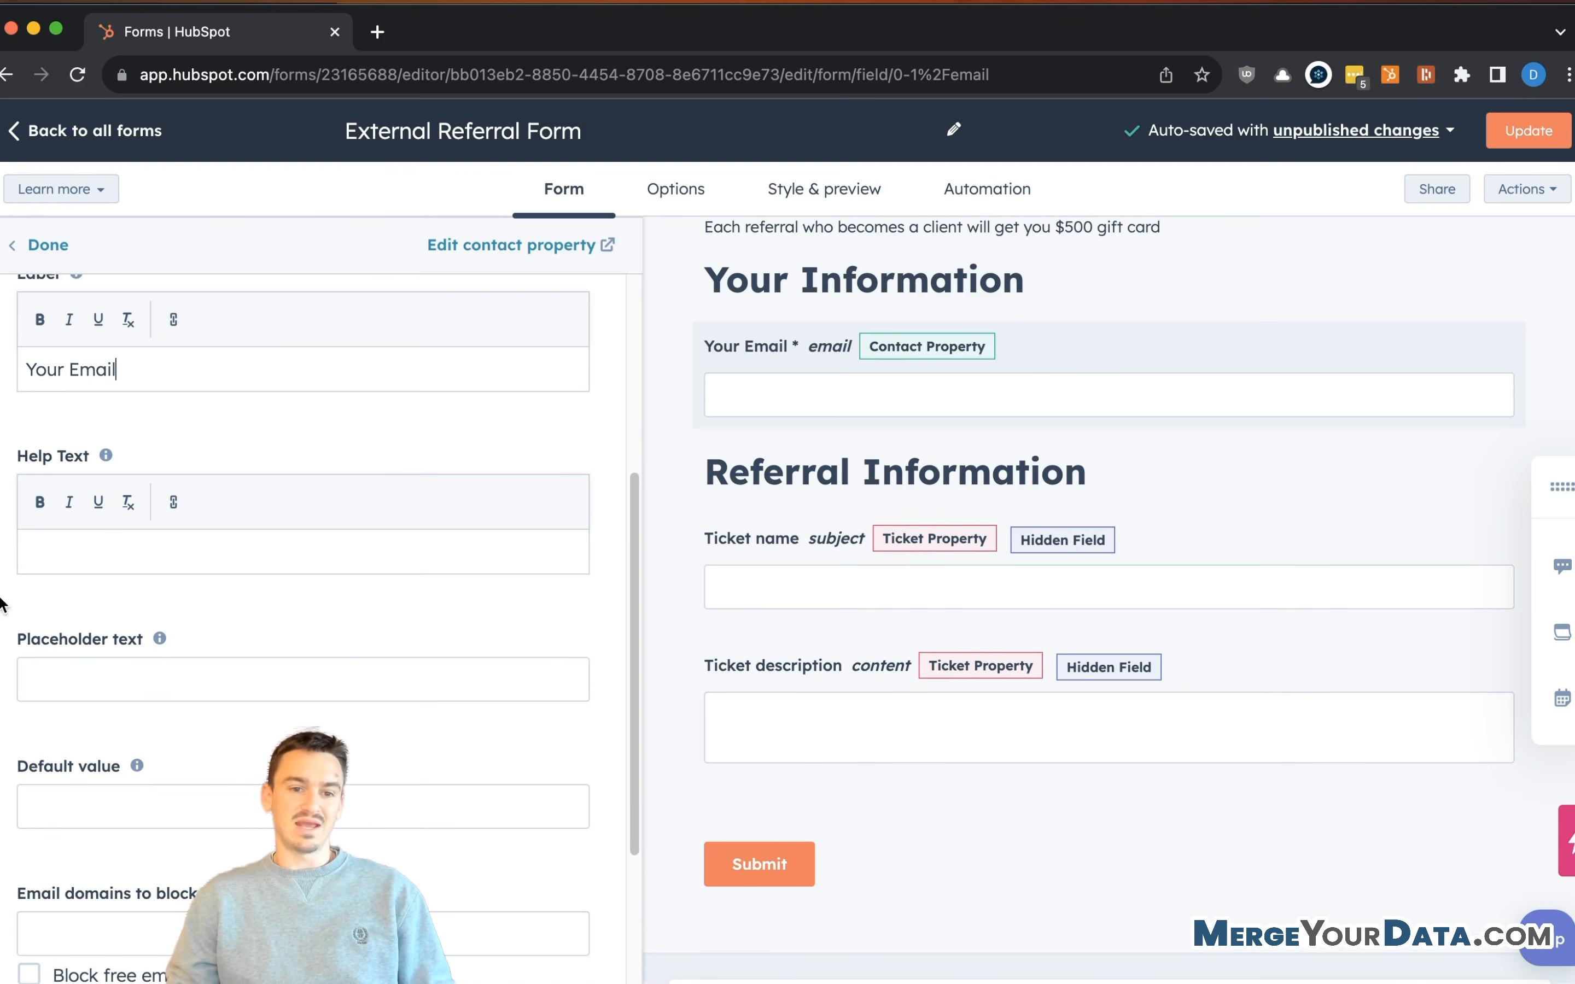
scroll(167, 701, down, 5)
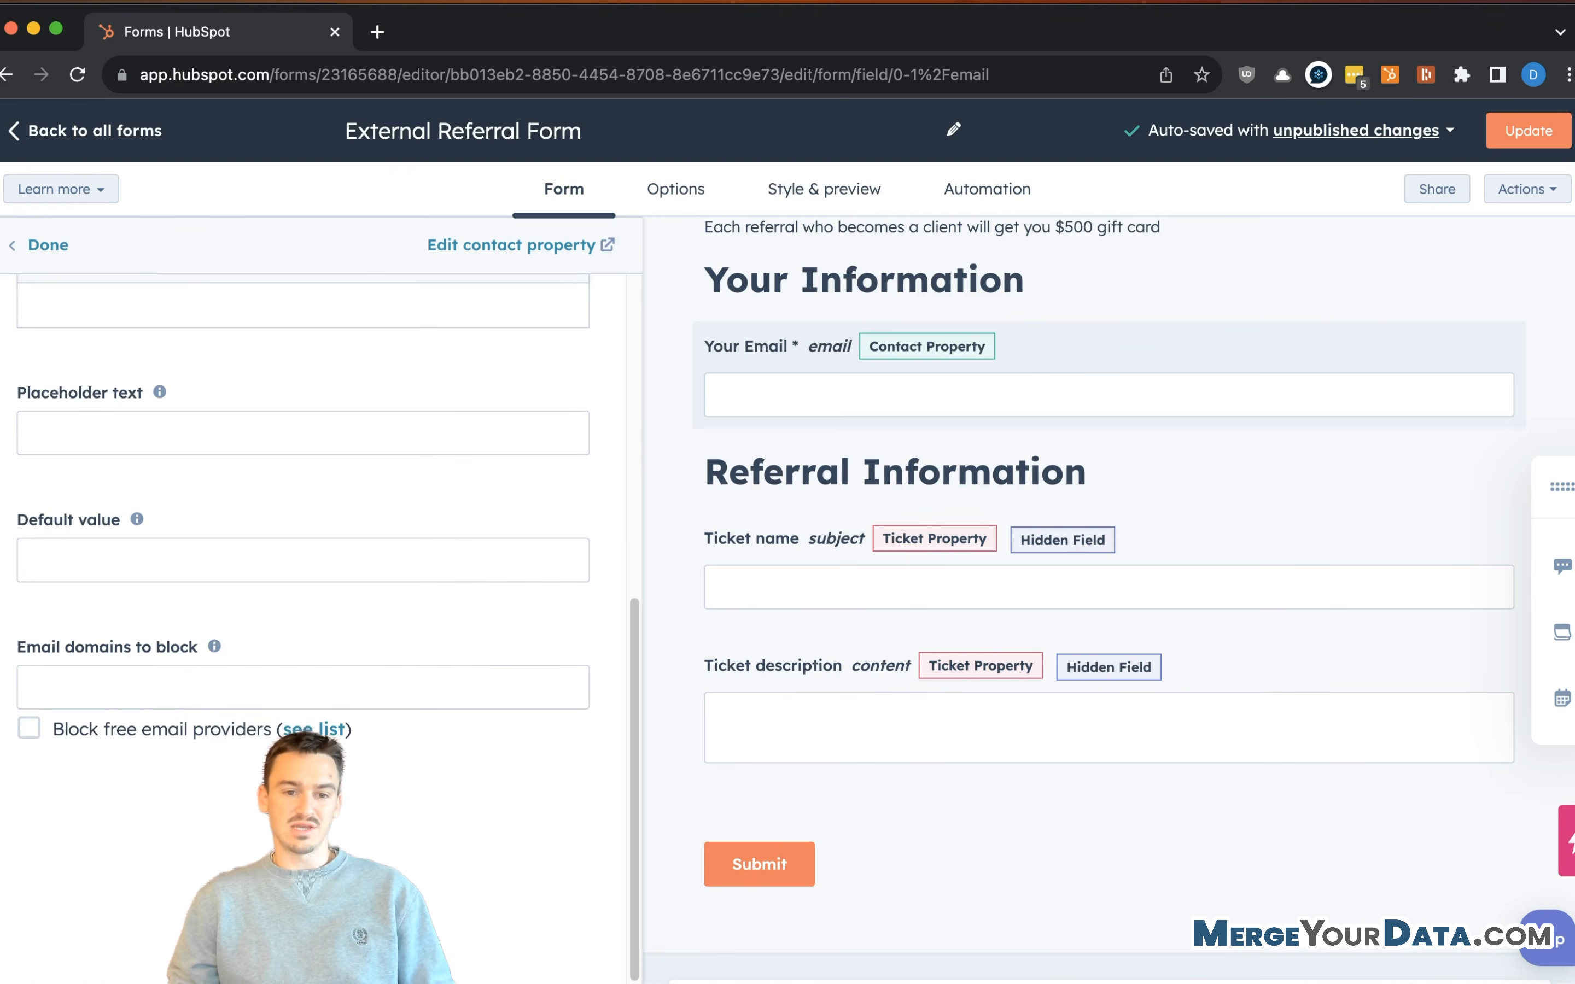
- Turn off Block free email providers and enter yahoo.com as a domain to block
click(28, 728)
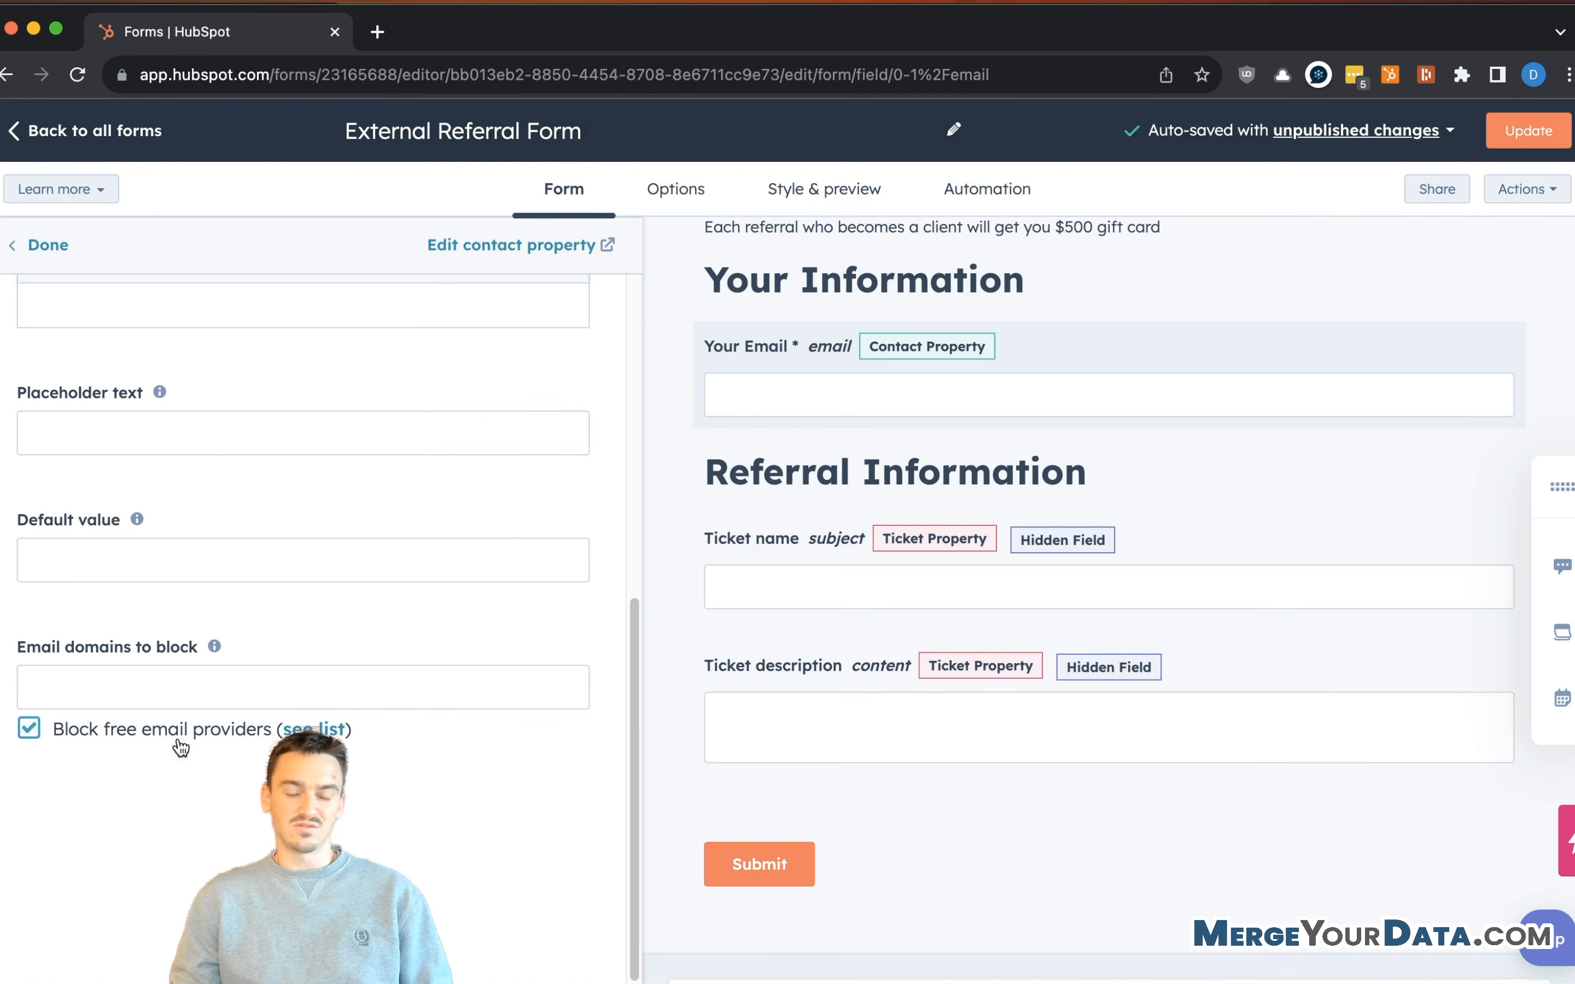
click(30, 727)
click(195, 687)
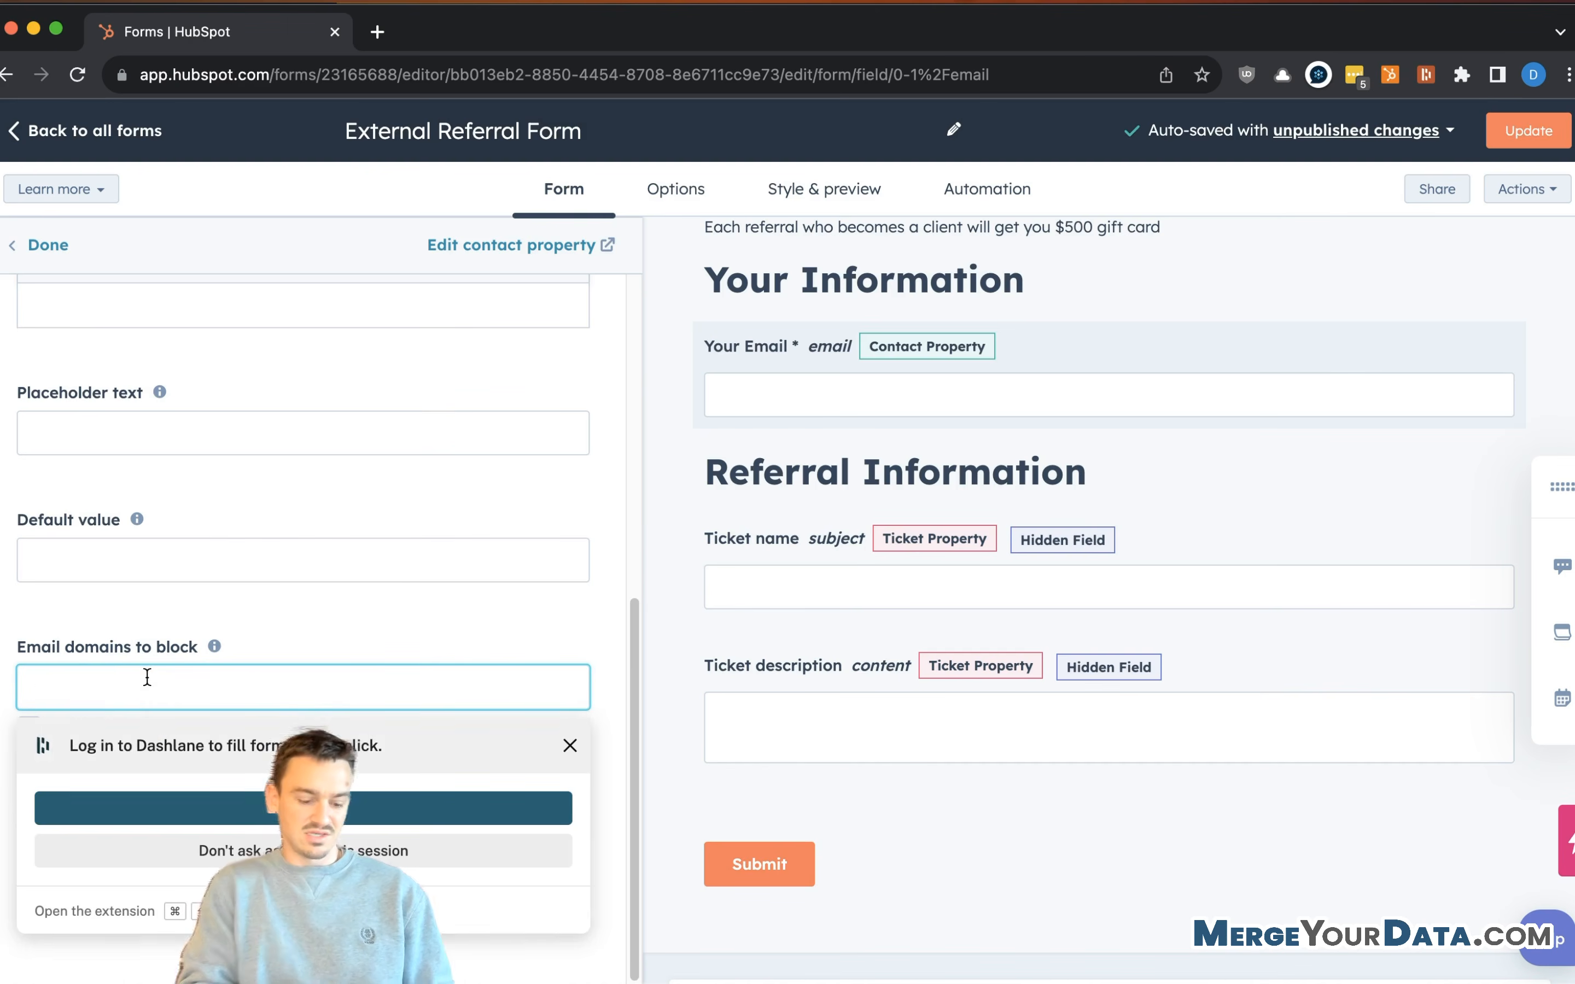
text(yahoo.com)
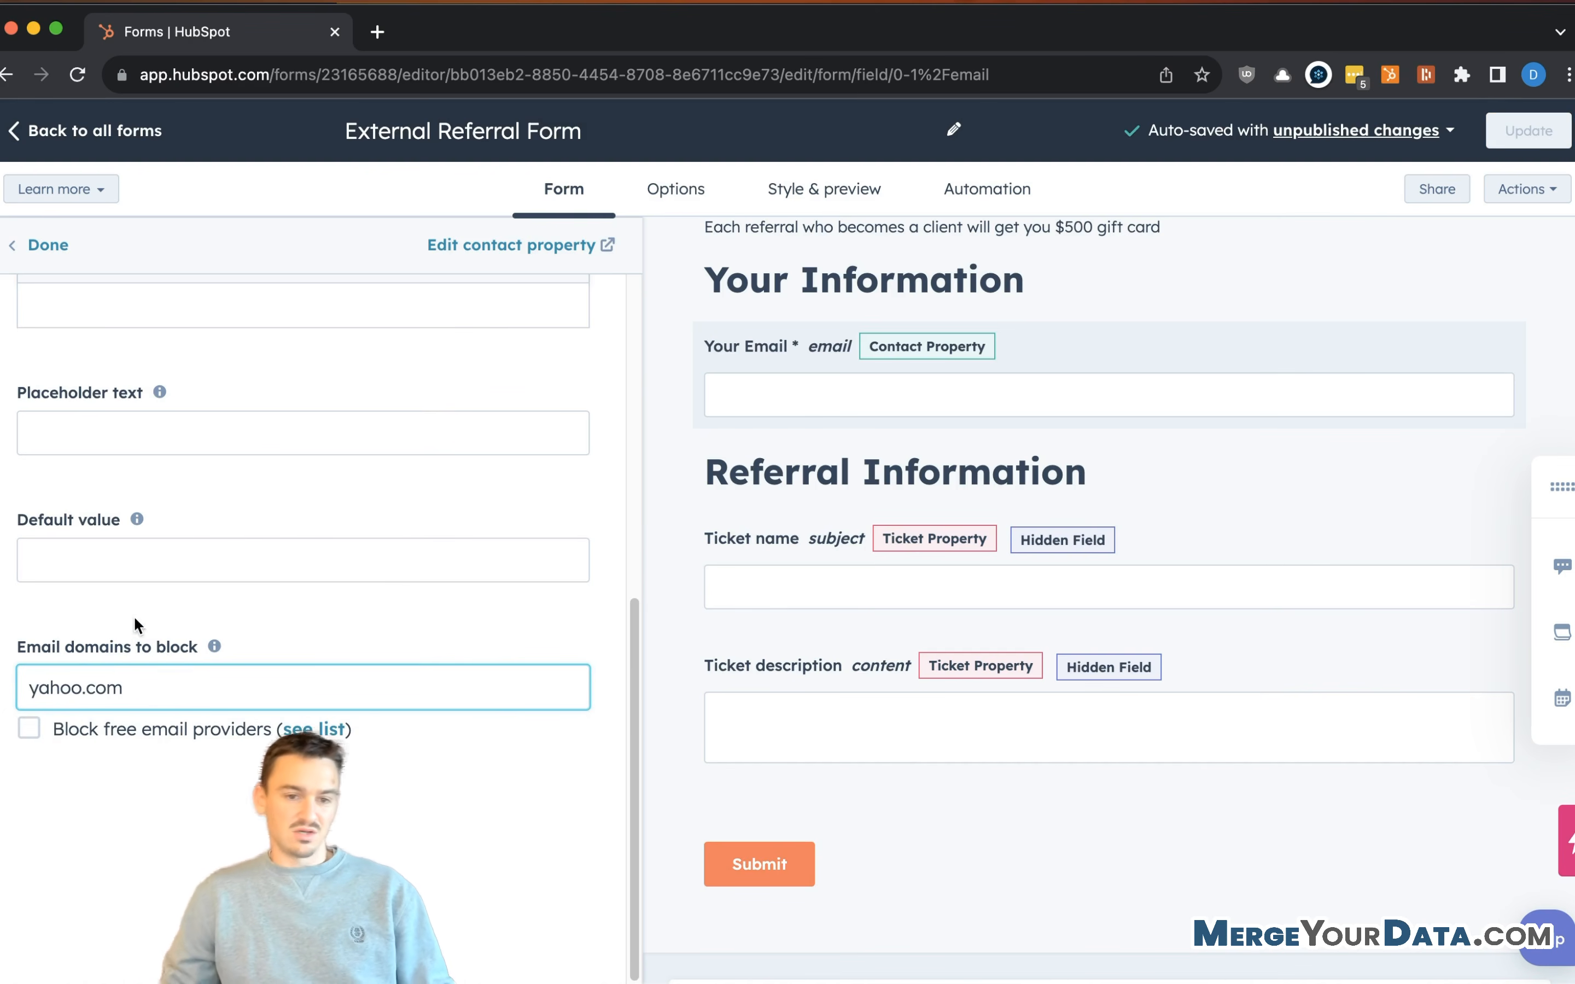
click(141, 693)
click(571, 746)
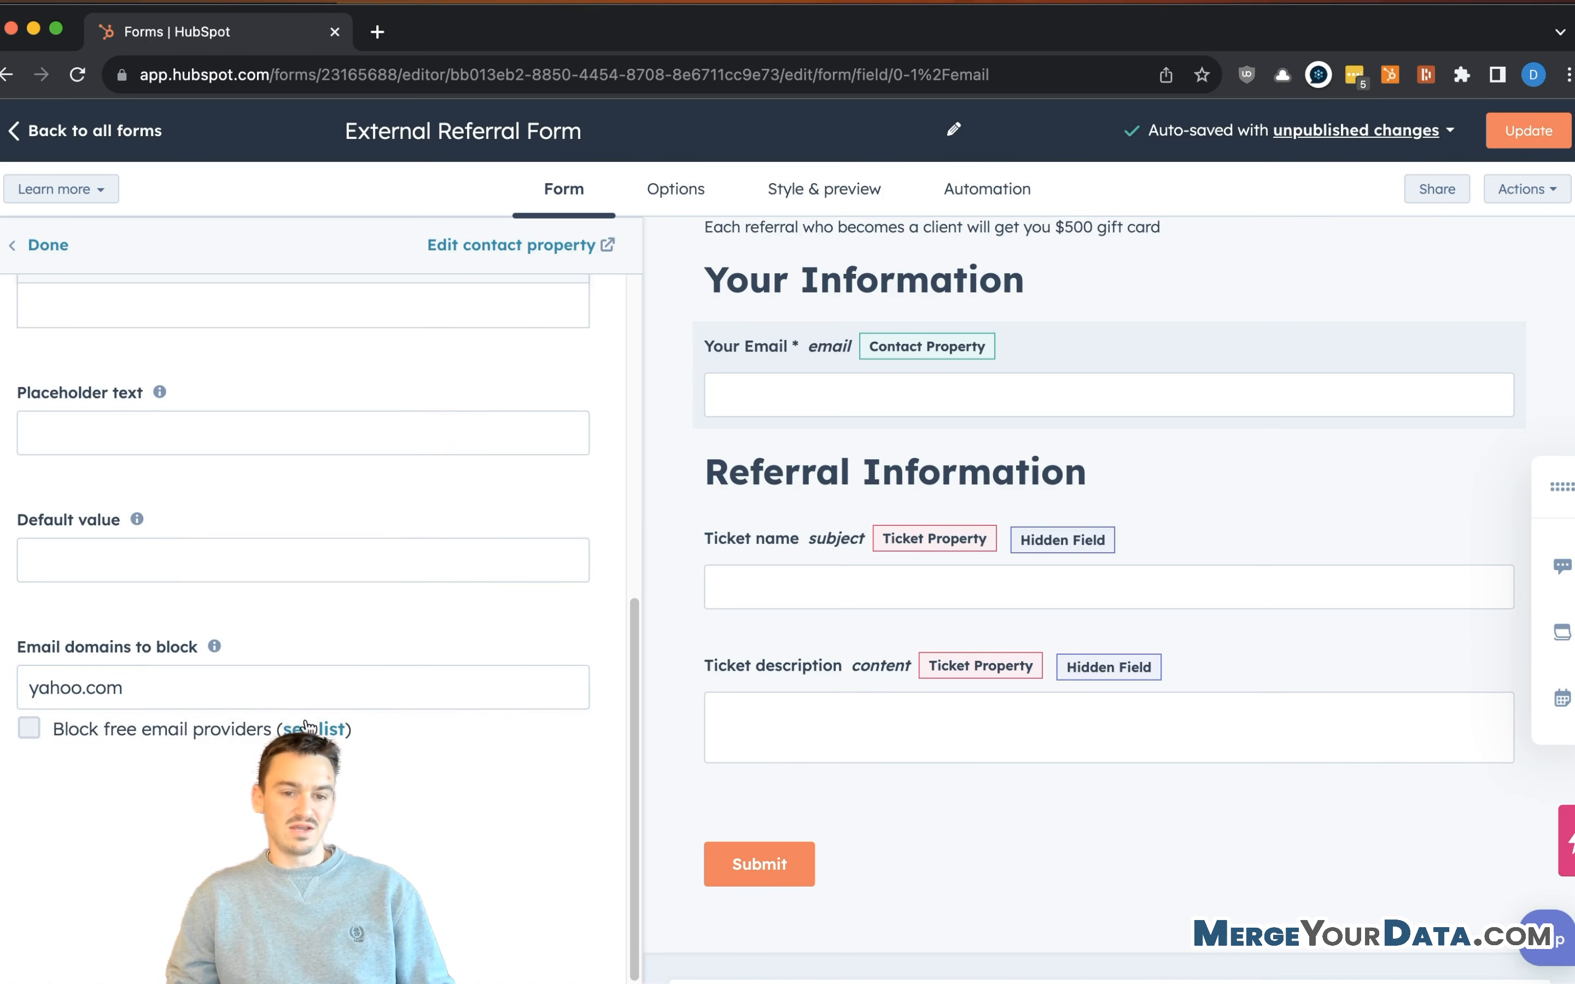
- View the list of blocked free email providers in the help article
click(330, 733)
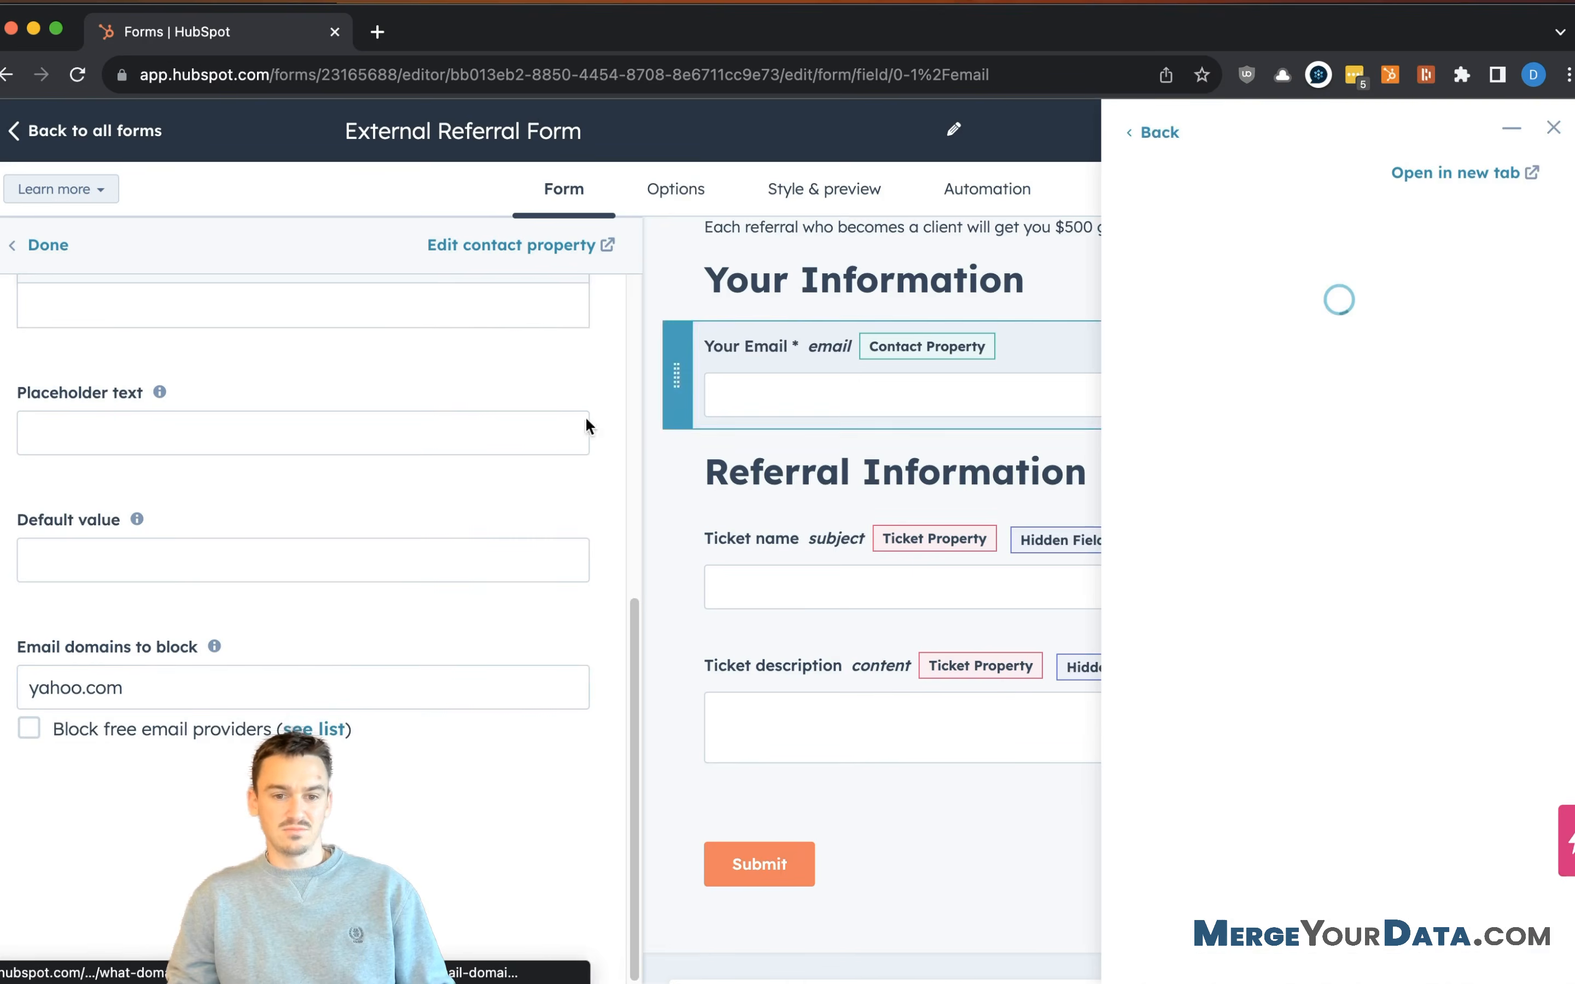
scroll(1305, 409, down, 15)
scroll(1321, 533, down, 20)
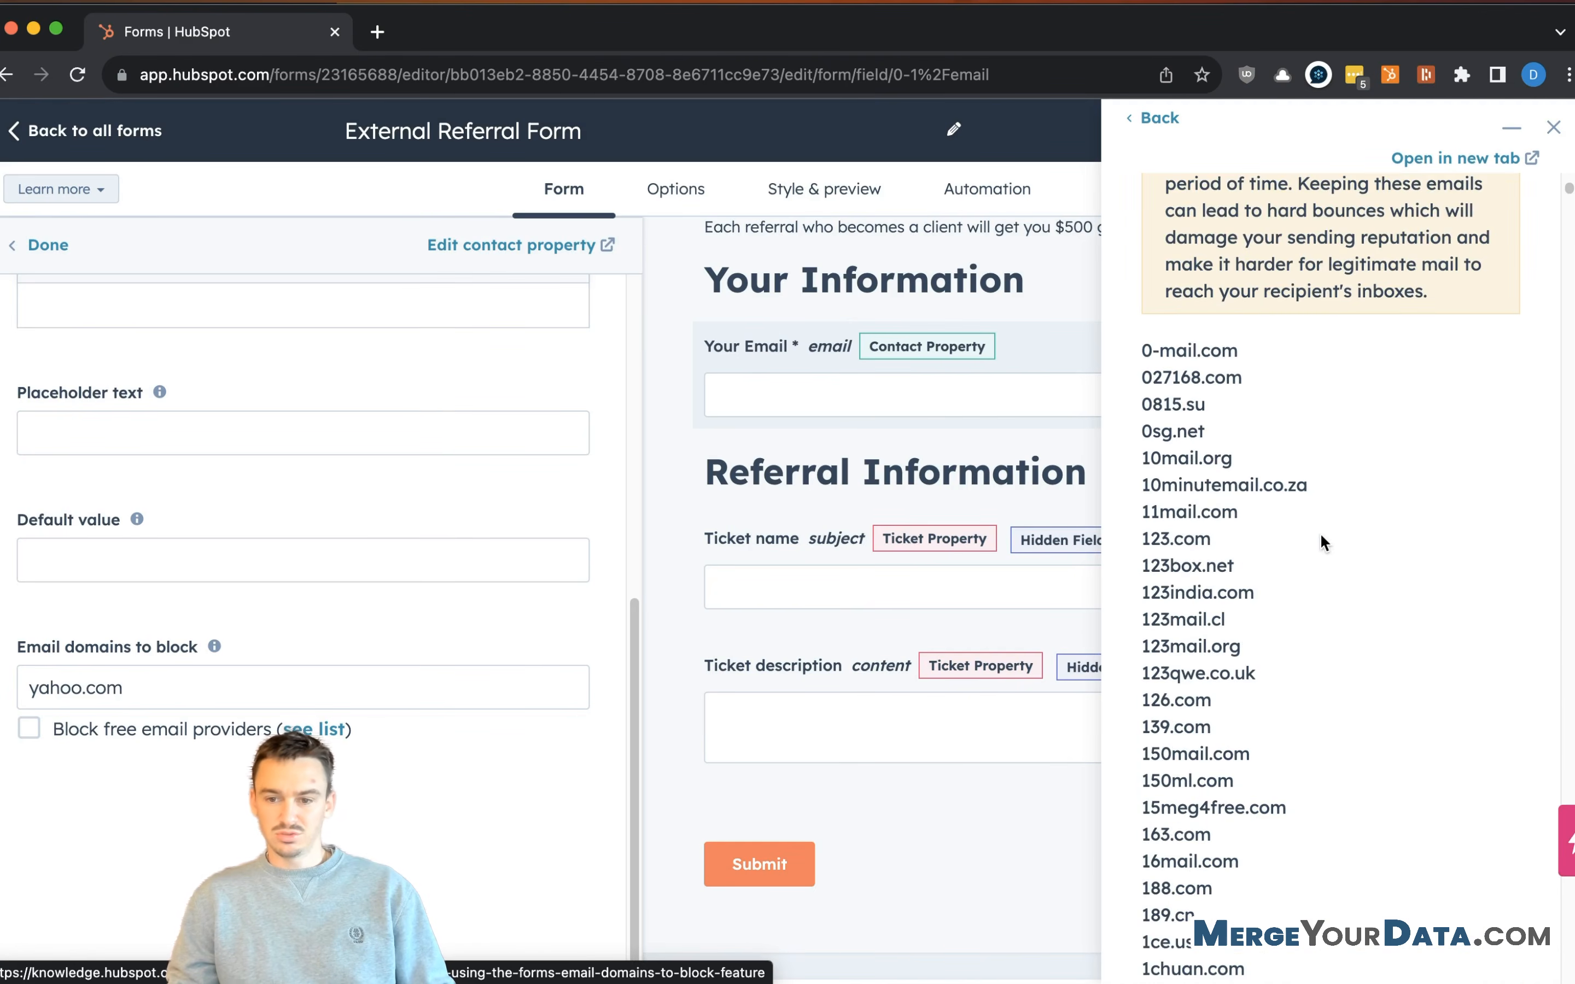
scroll(1181, 394, down, 20)
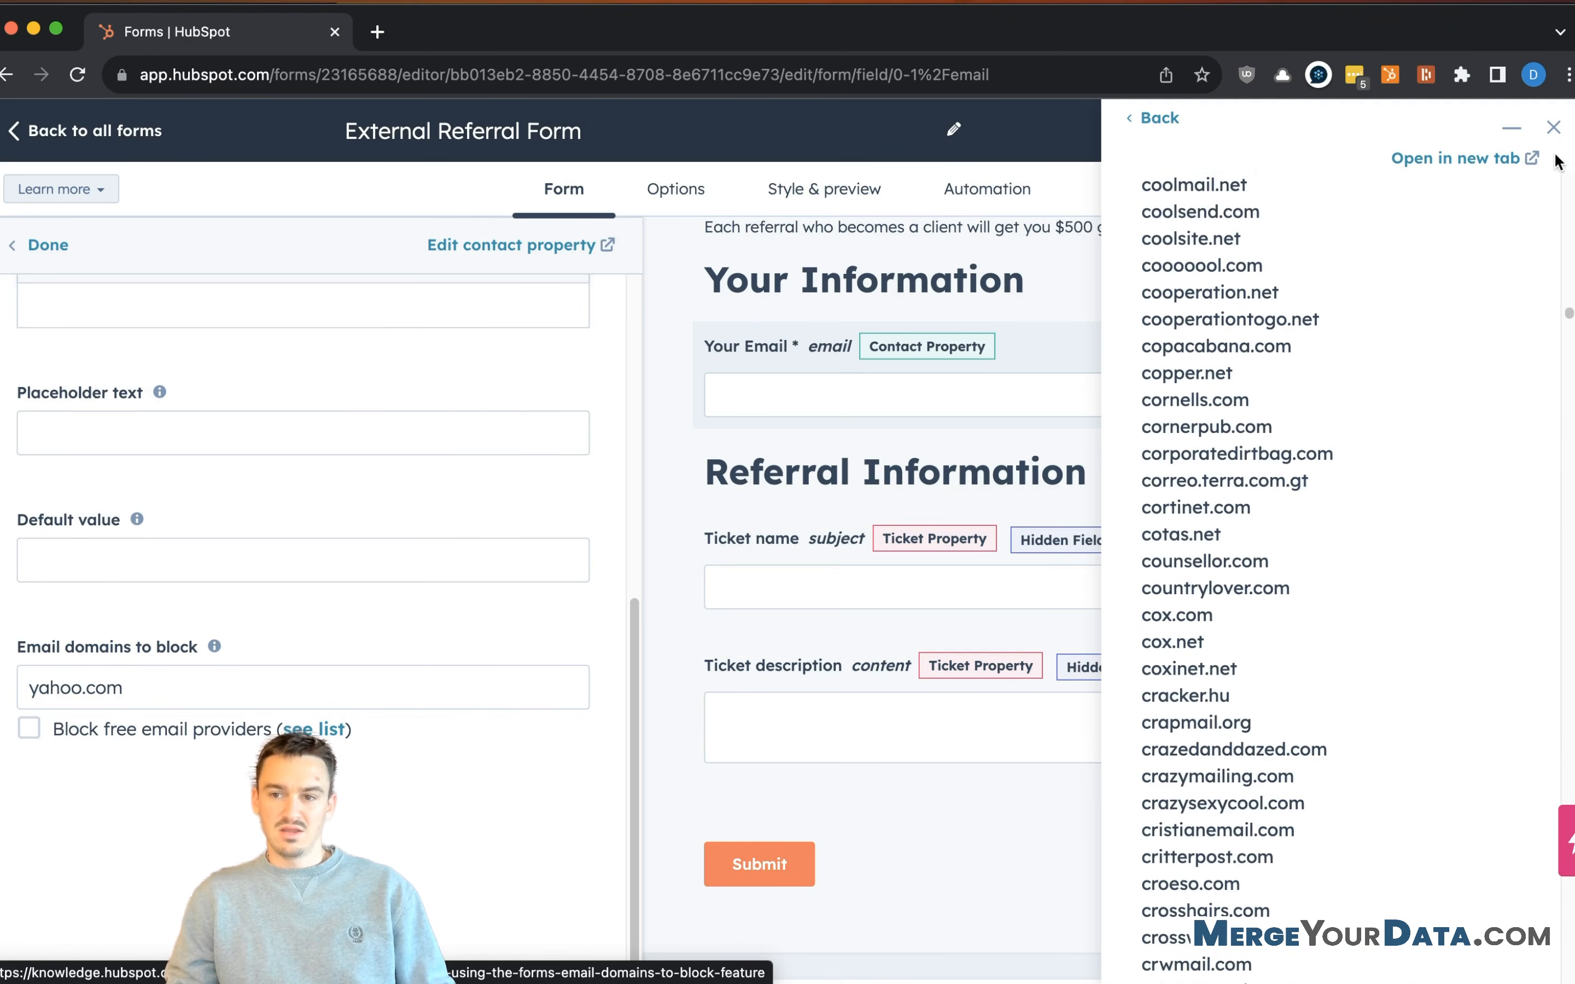
click(1554, 127)
- Remove yahoo.com from the domains to block and close the Your Email field settings
click(308, 690)
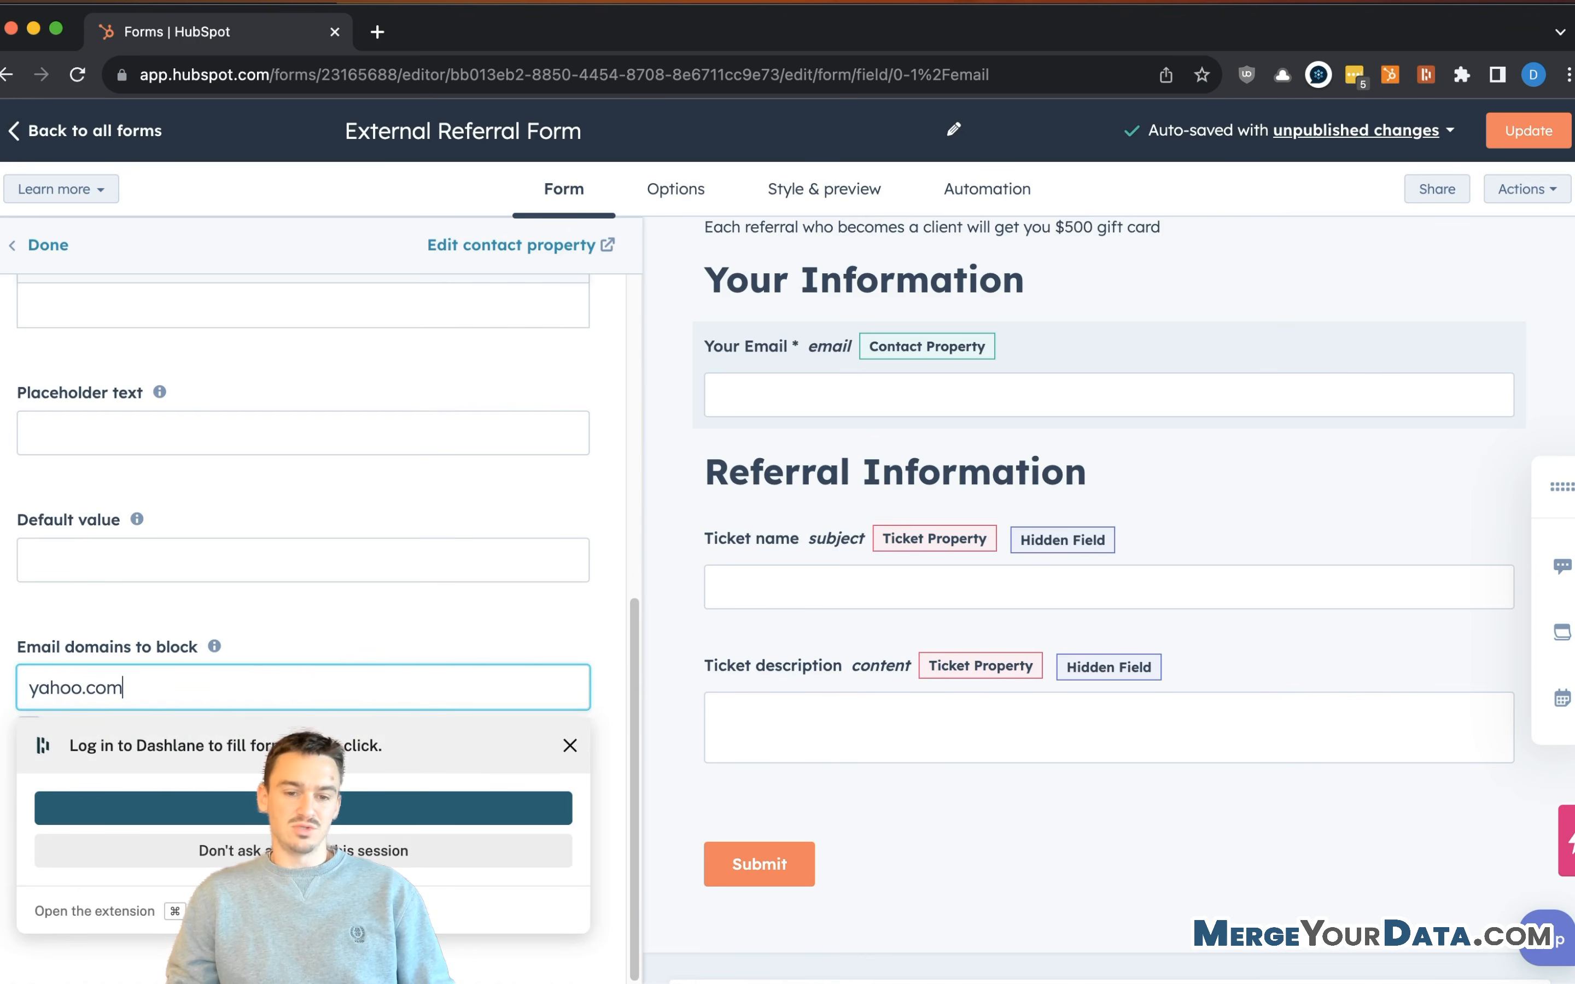
click(244, 851)
click(145, 679)
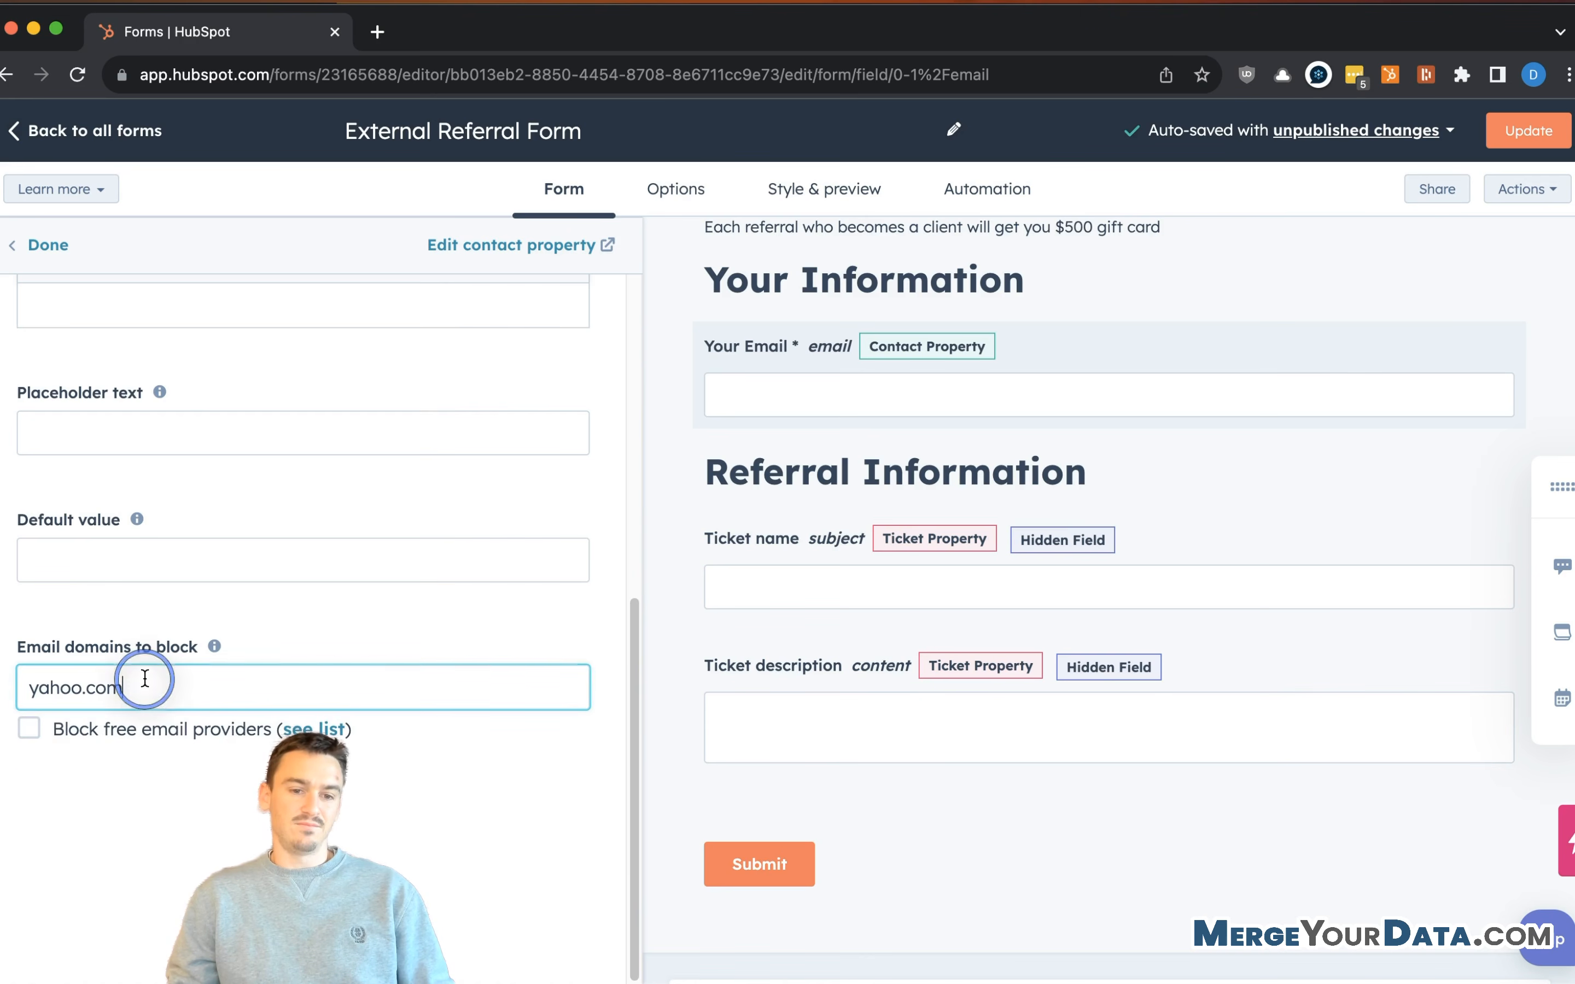
click(130, 687)
drag(124, 687, 47, 695)
triple_click(199, 687)
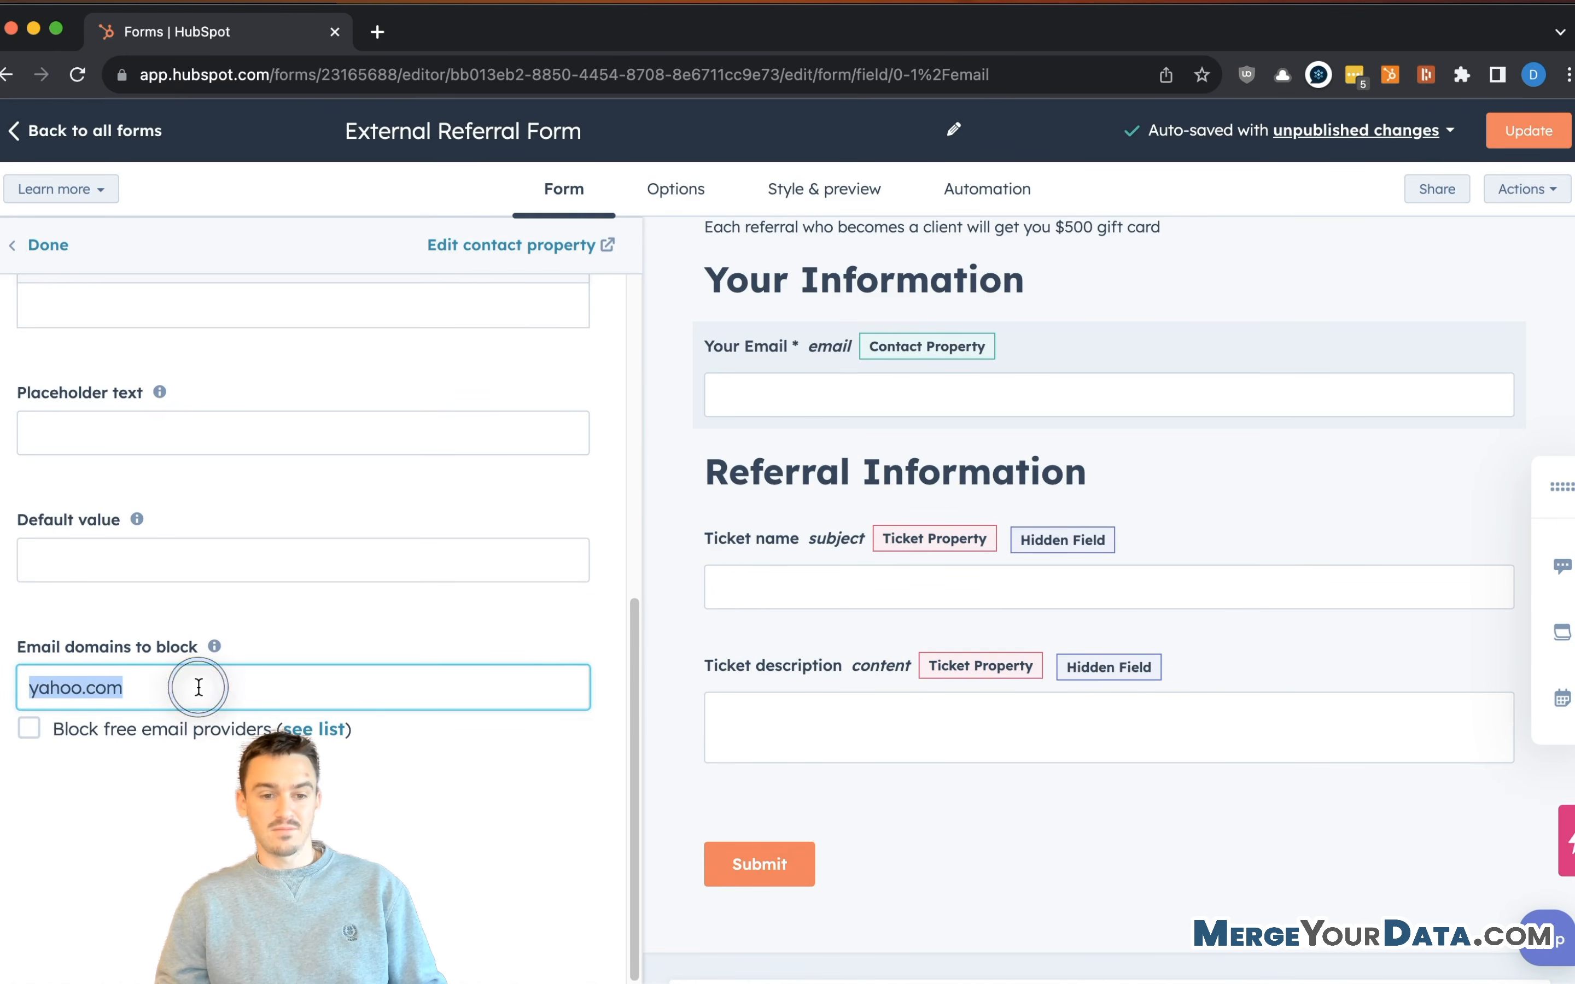
click(1562, 542)
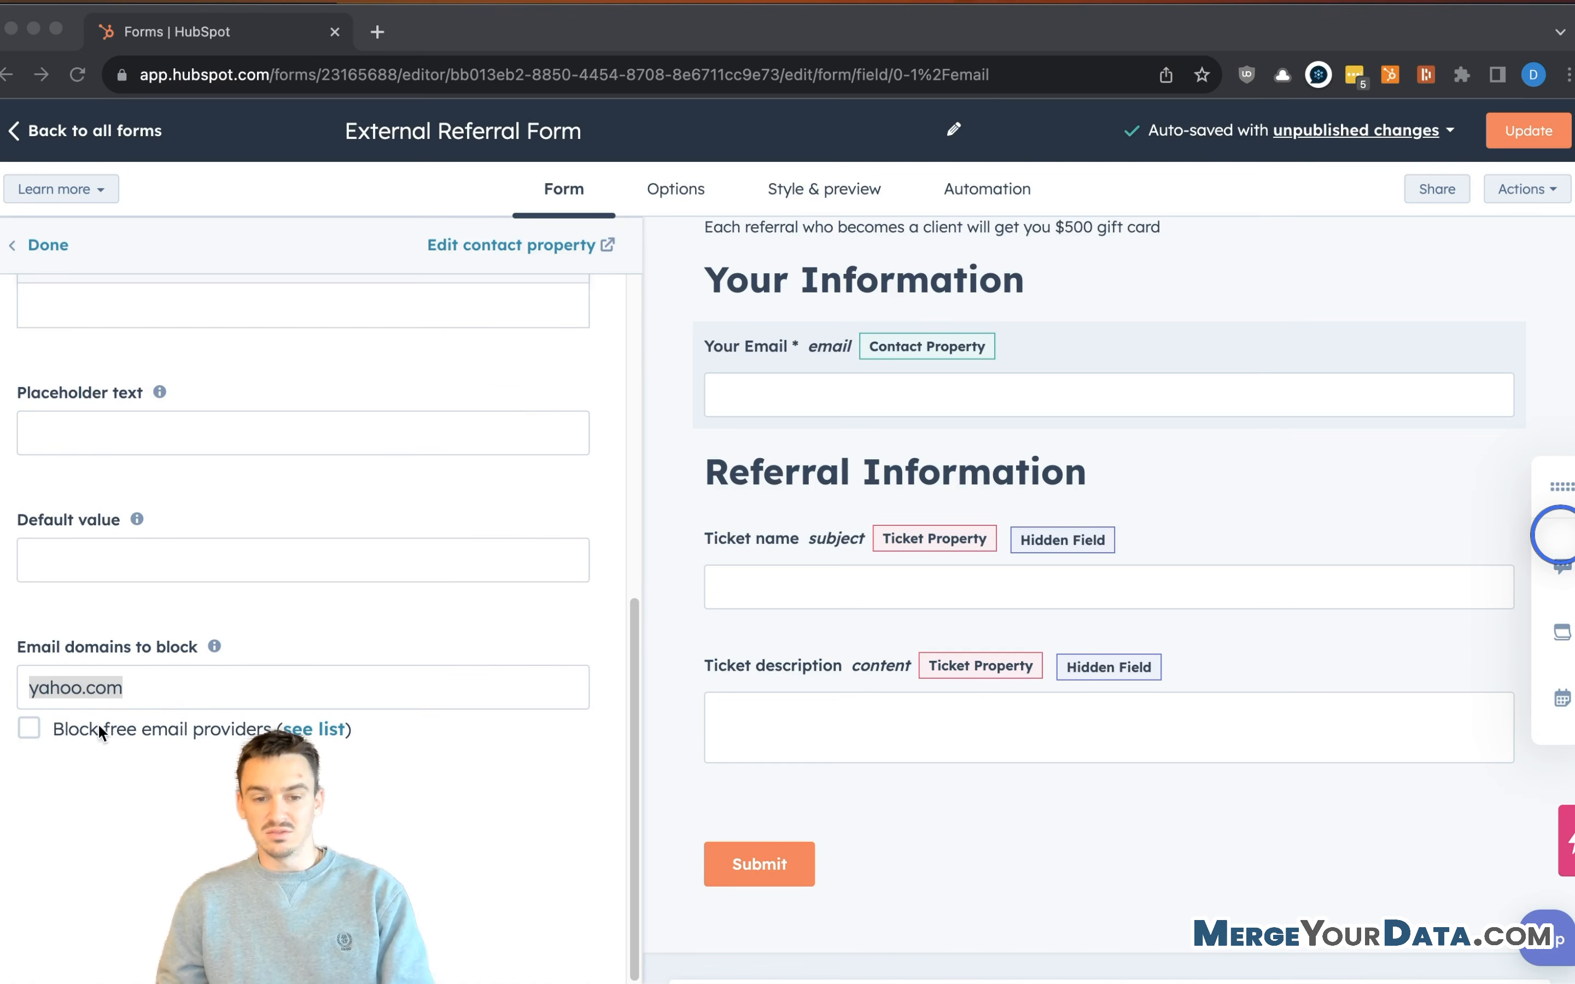
click(133, 687)
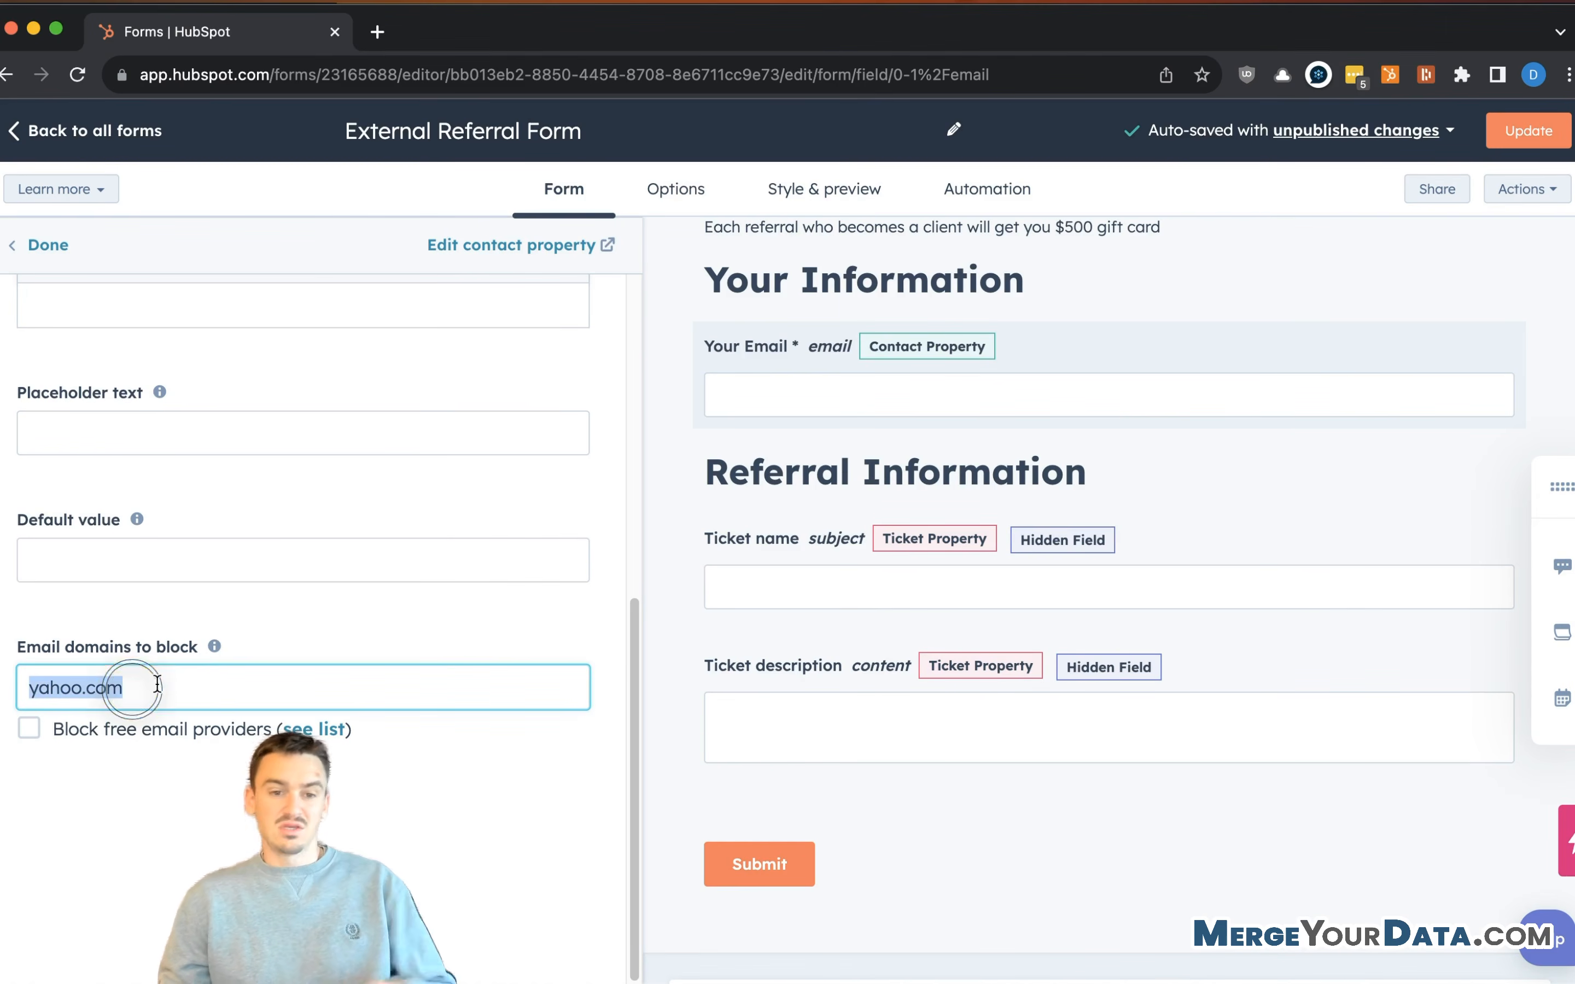
key(BackSpace)
click(246, 615)
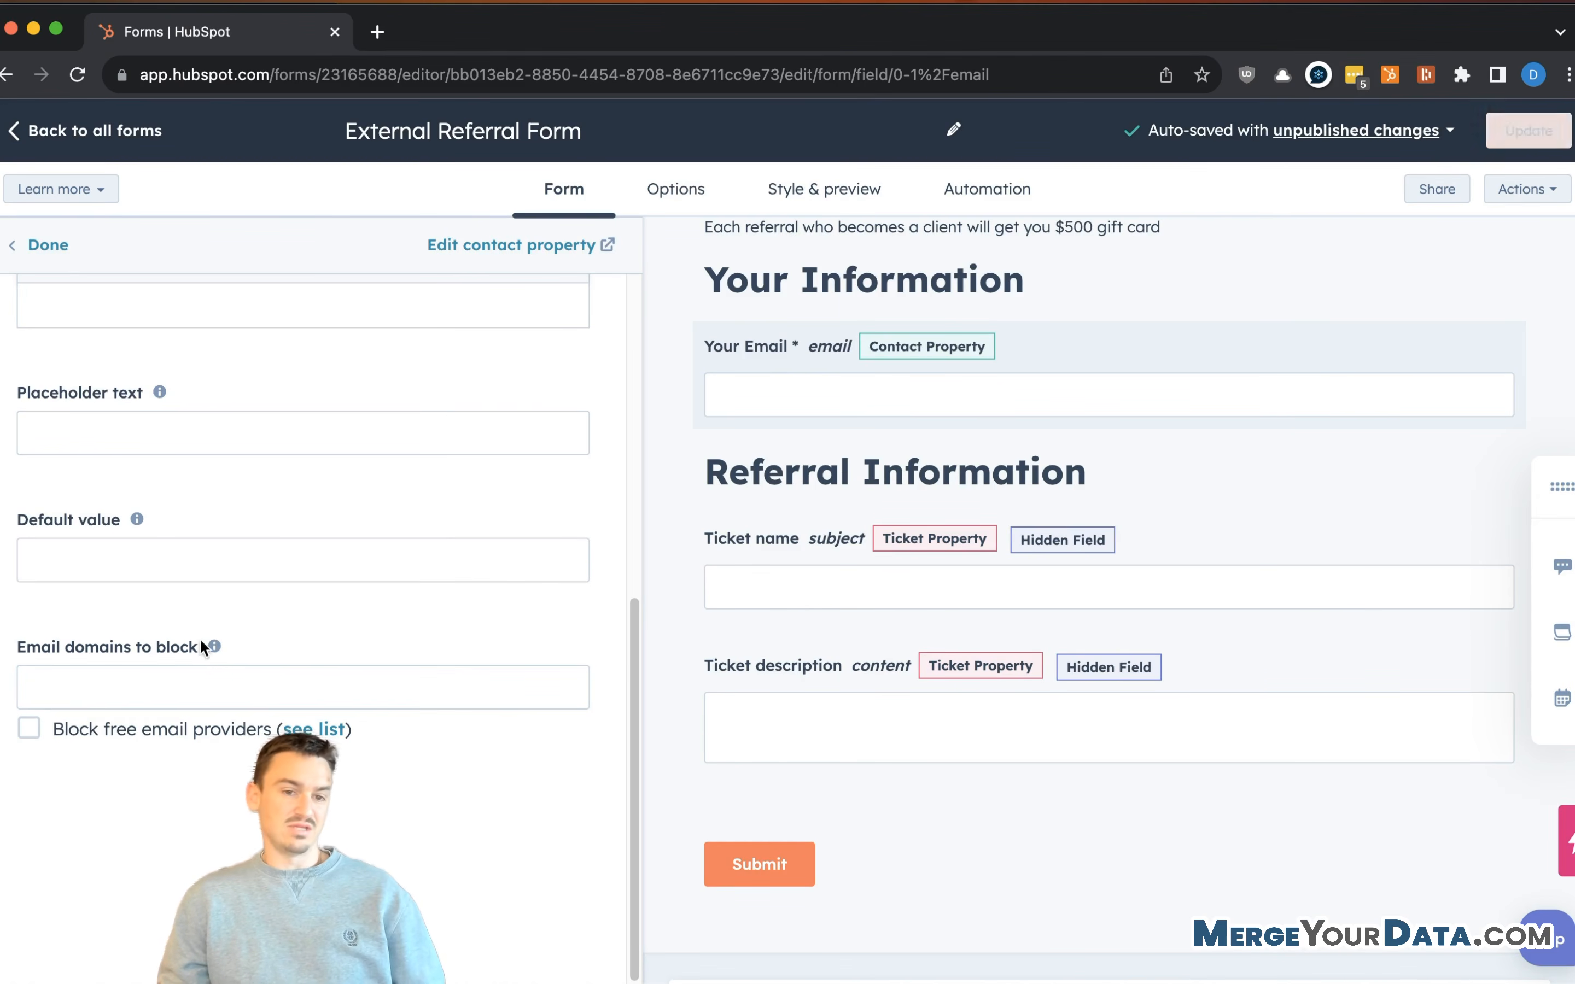
scroll(116, 605, up, 4)
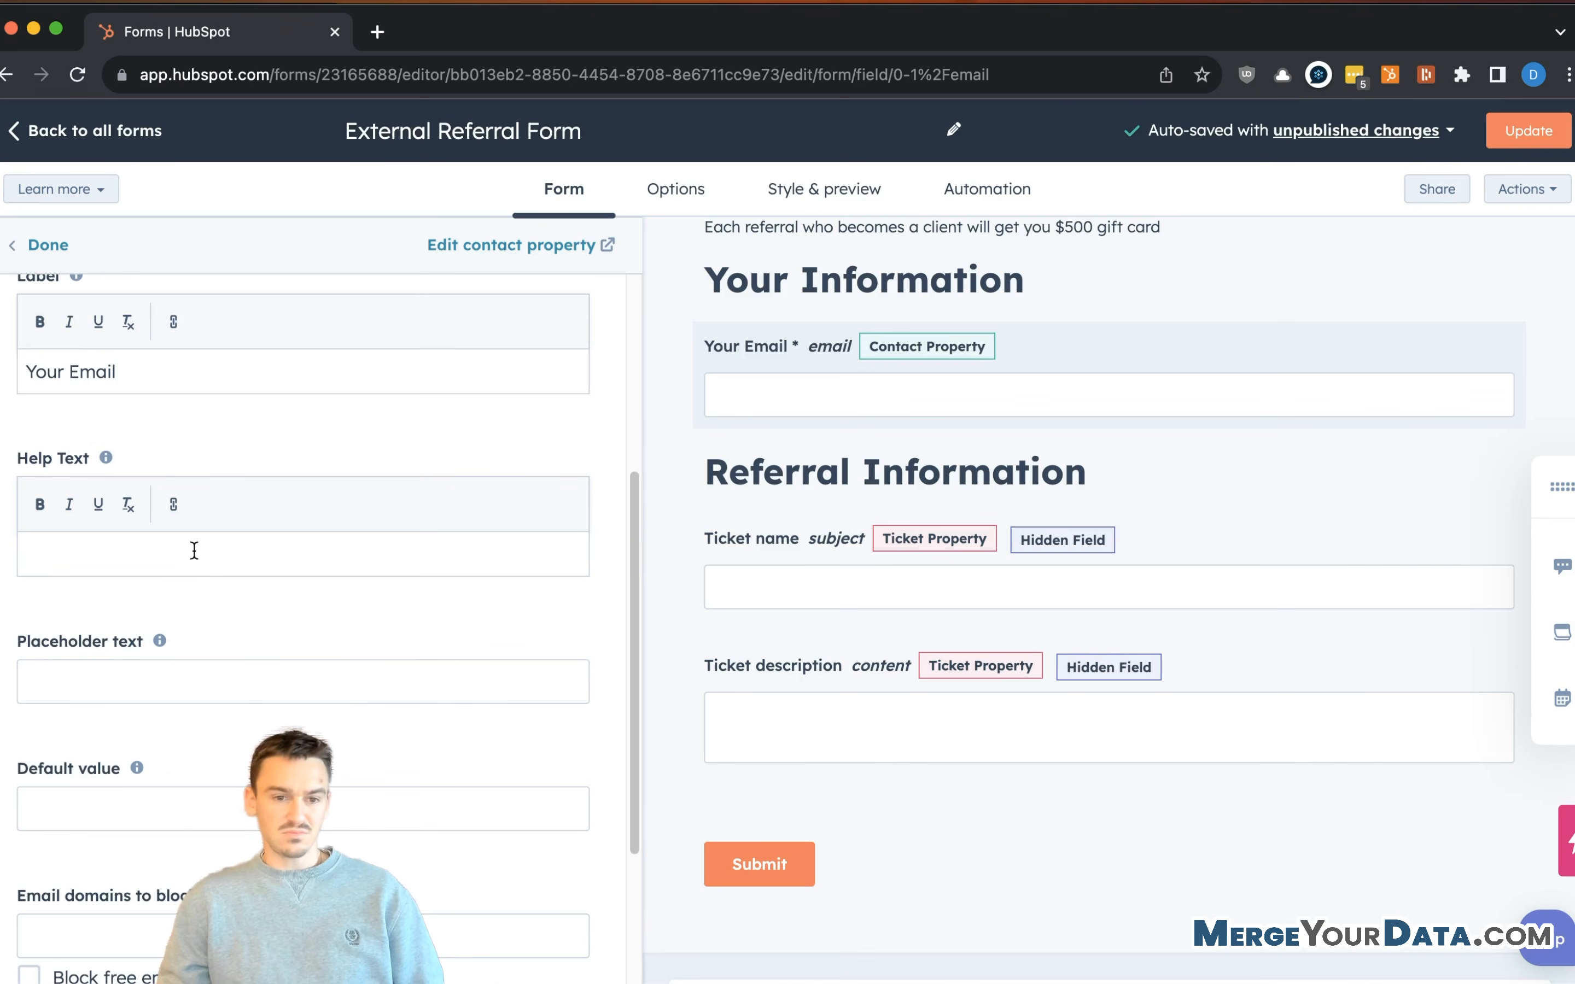
scroll(246, 598, up, 5)
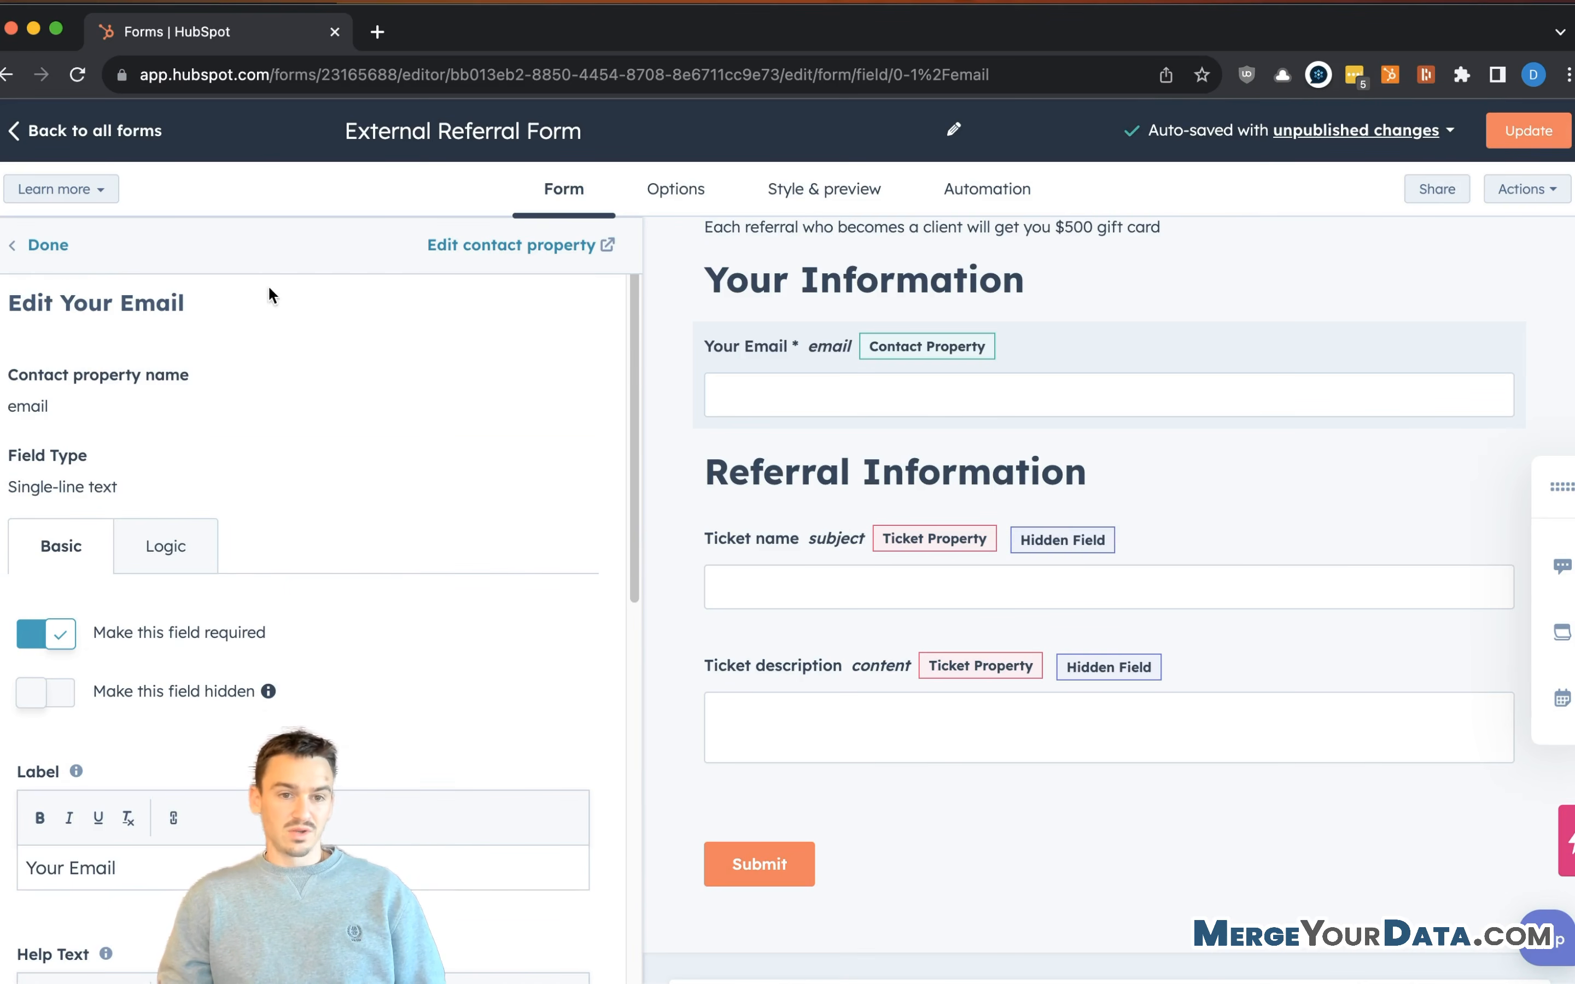
click(39, 246)
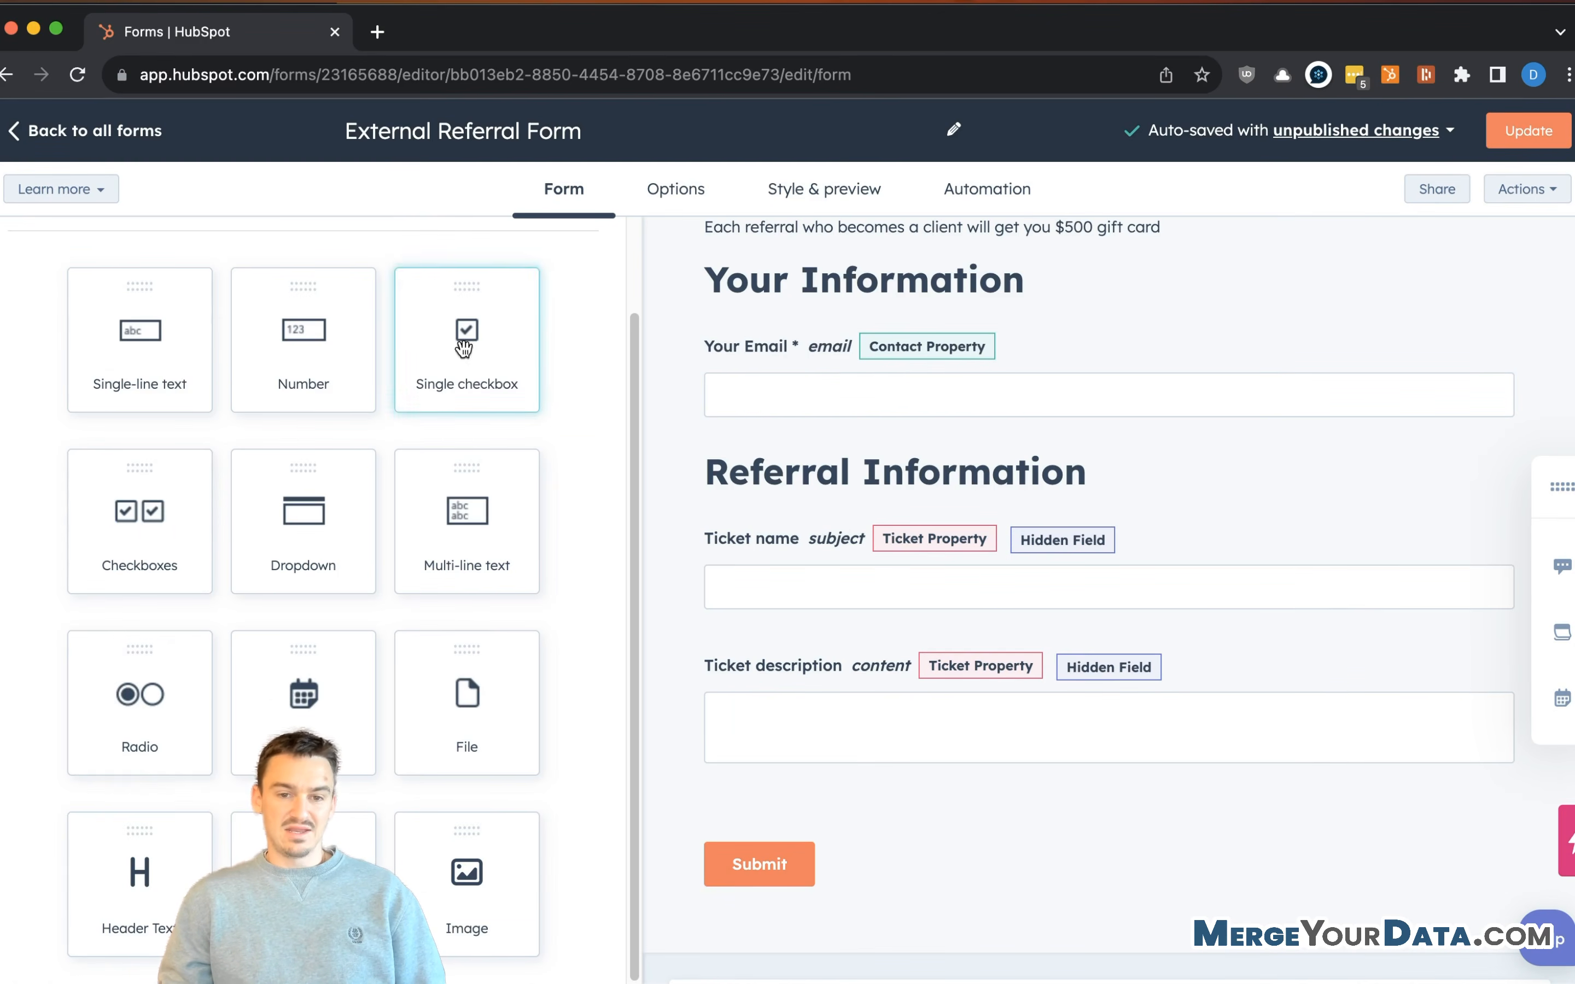
scroll(225, 387, up, 2)
click(176, 246)
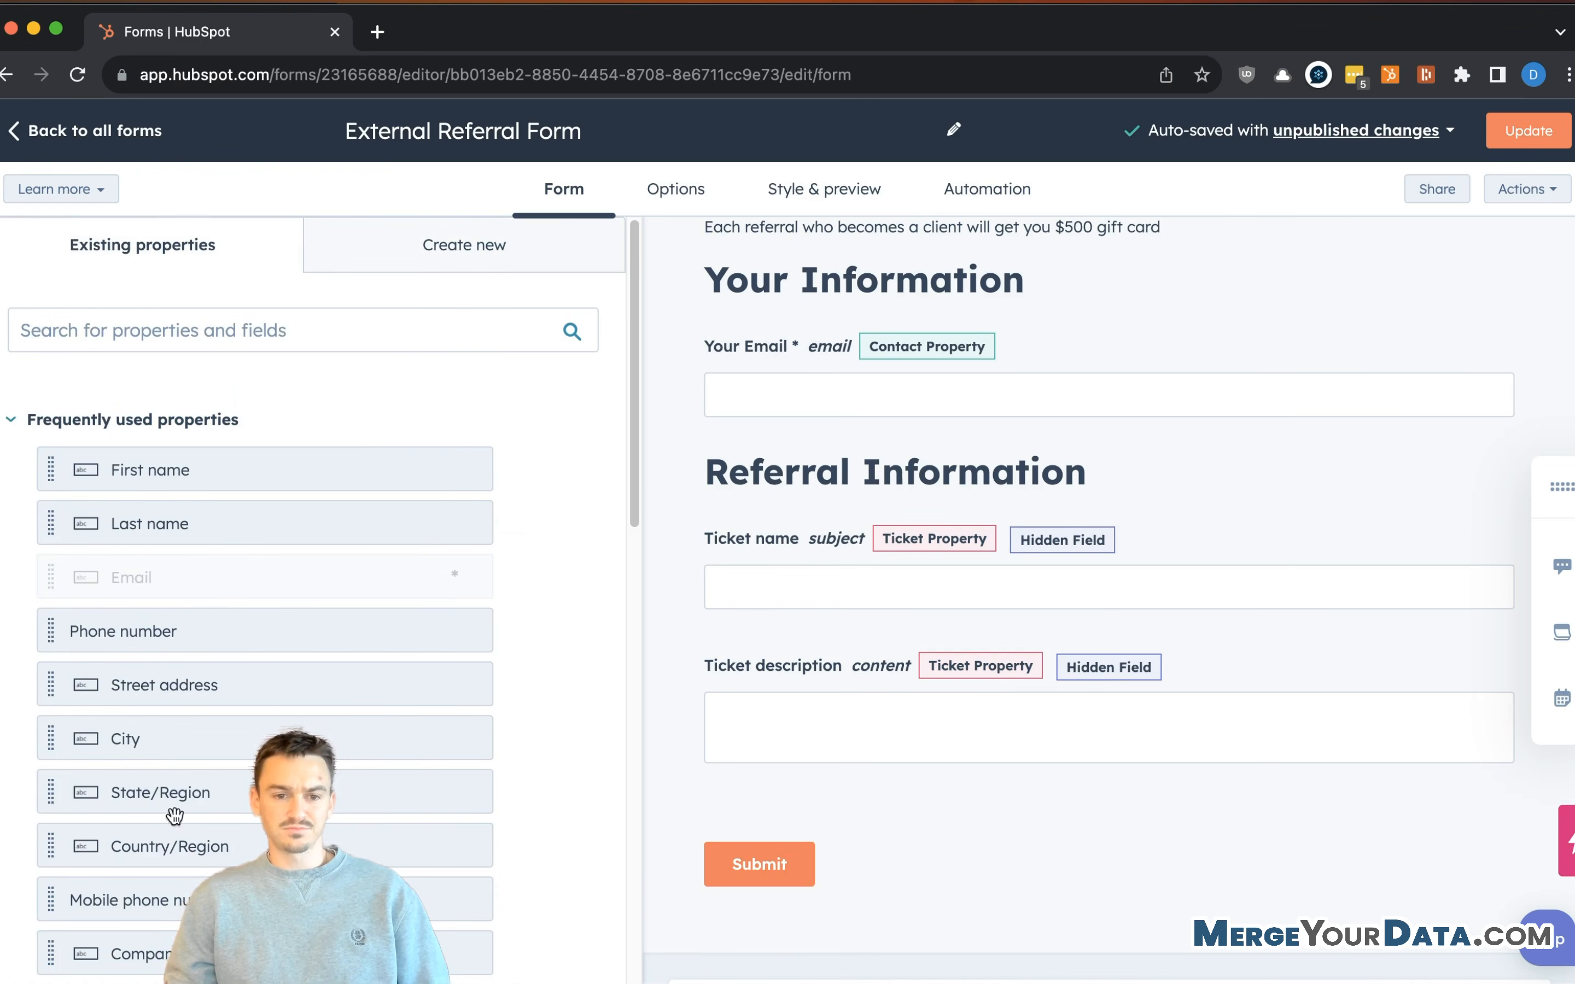
scroll(172, 820, down, 1)
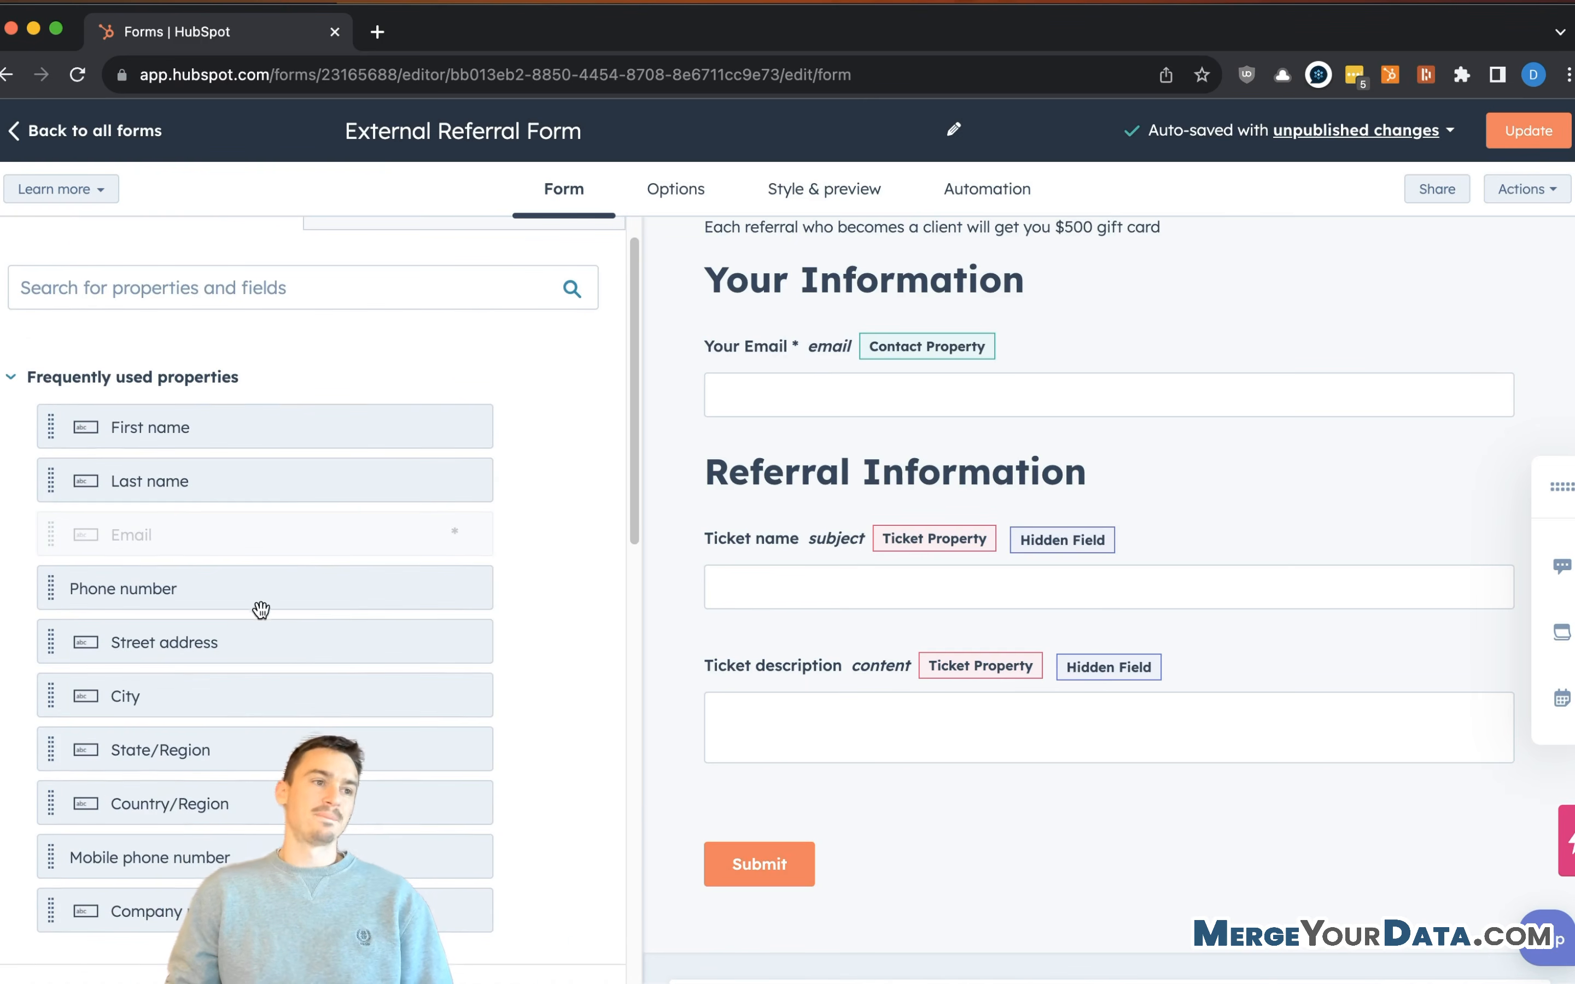
scroll(240, 580, down, 1)
scroll(216, 544, up, 2)
mouse_move(807, 357)
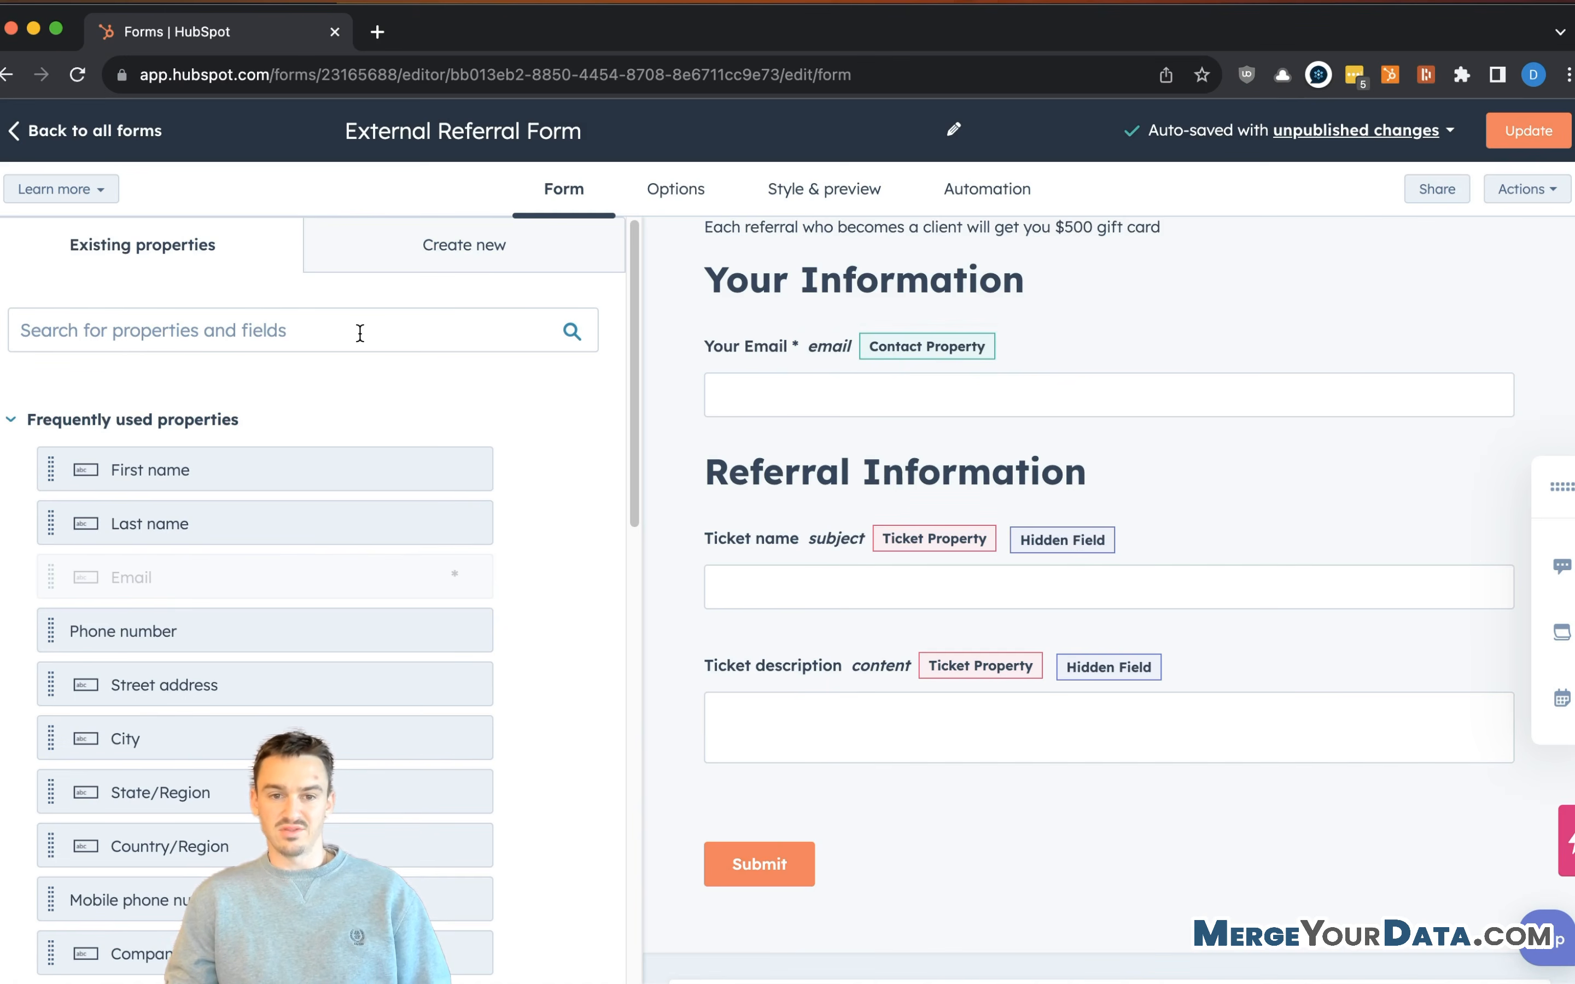
click(121, 435)
scroll(177, 560, down, 5)
click(107, 635)
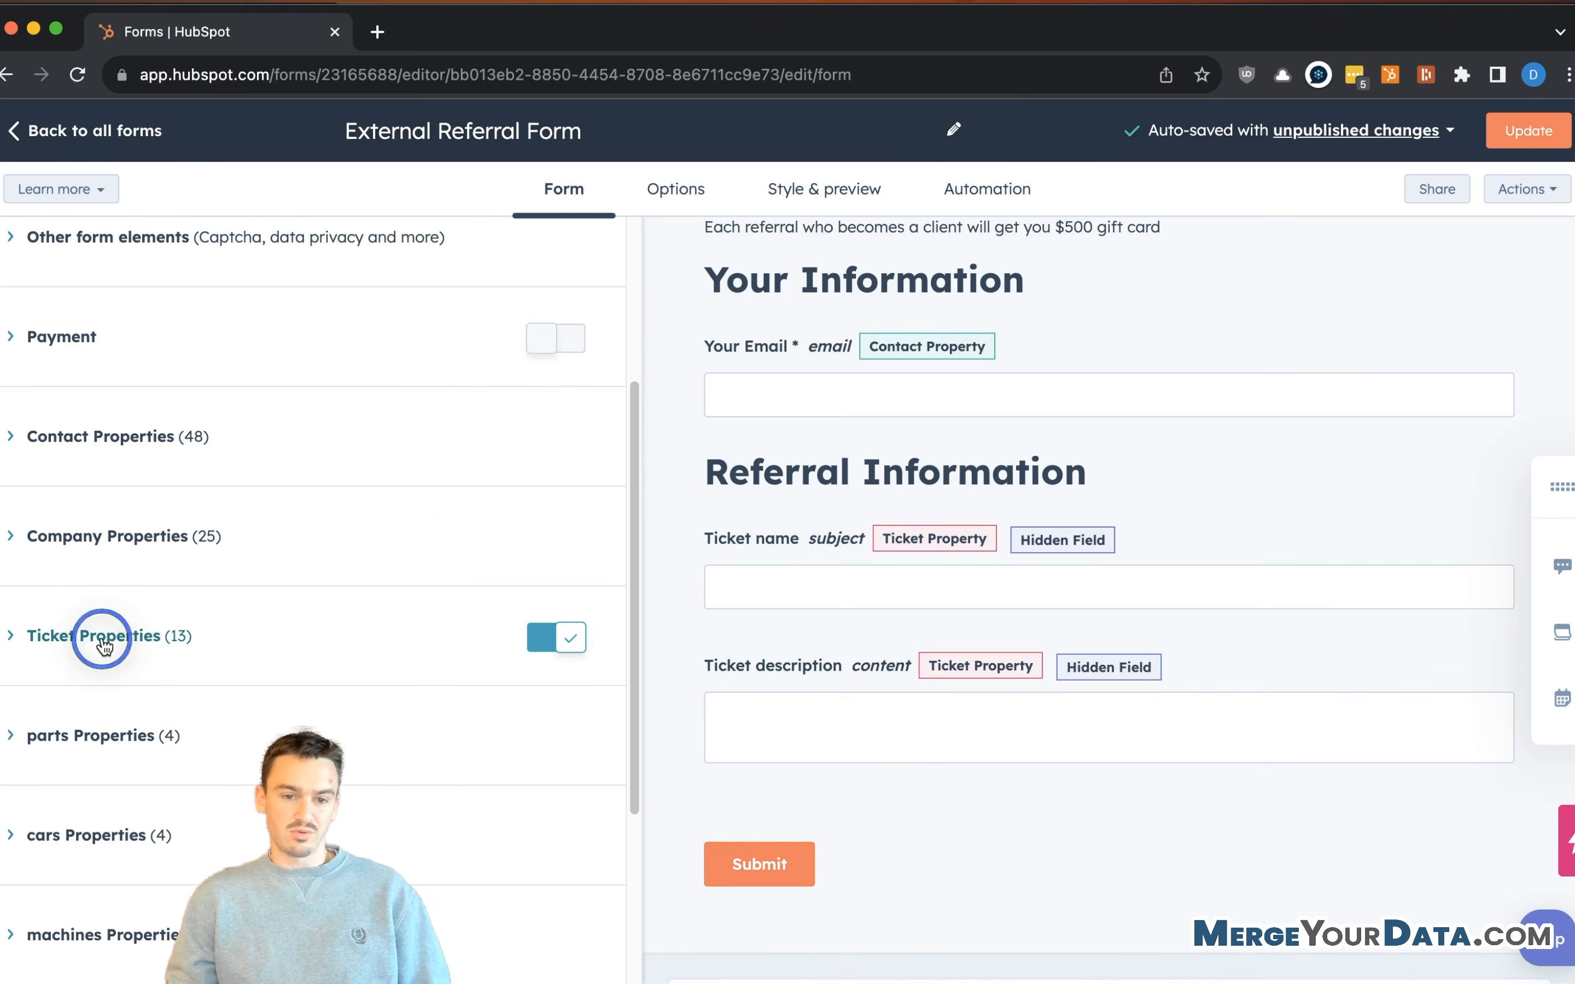
scroll(290, 601, down, 7)
scroll(288, 575, down, 3)
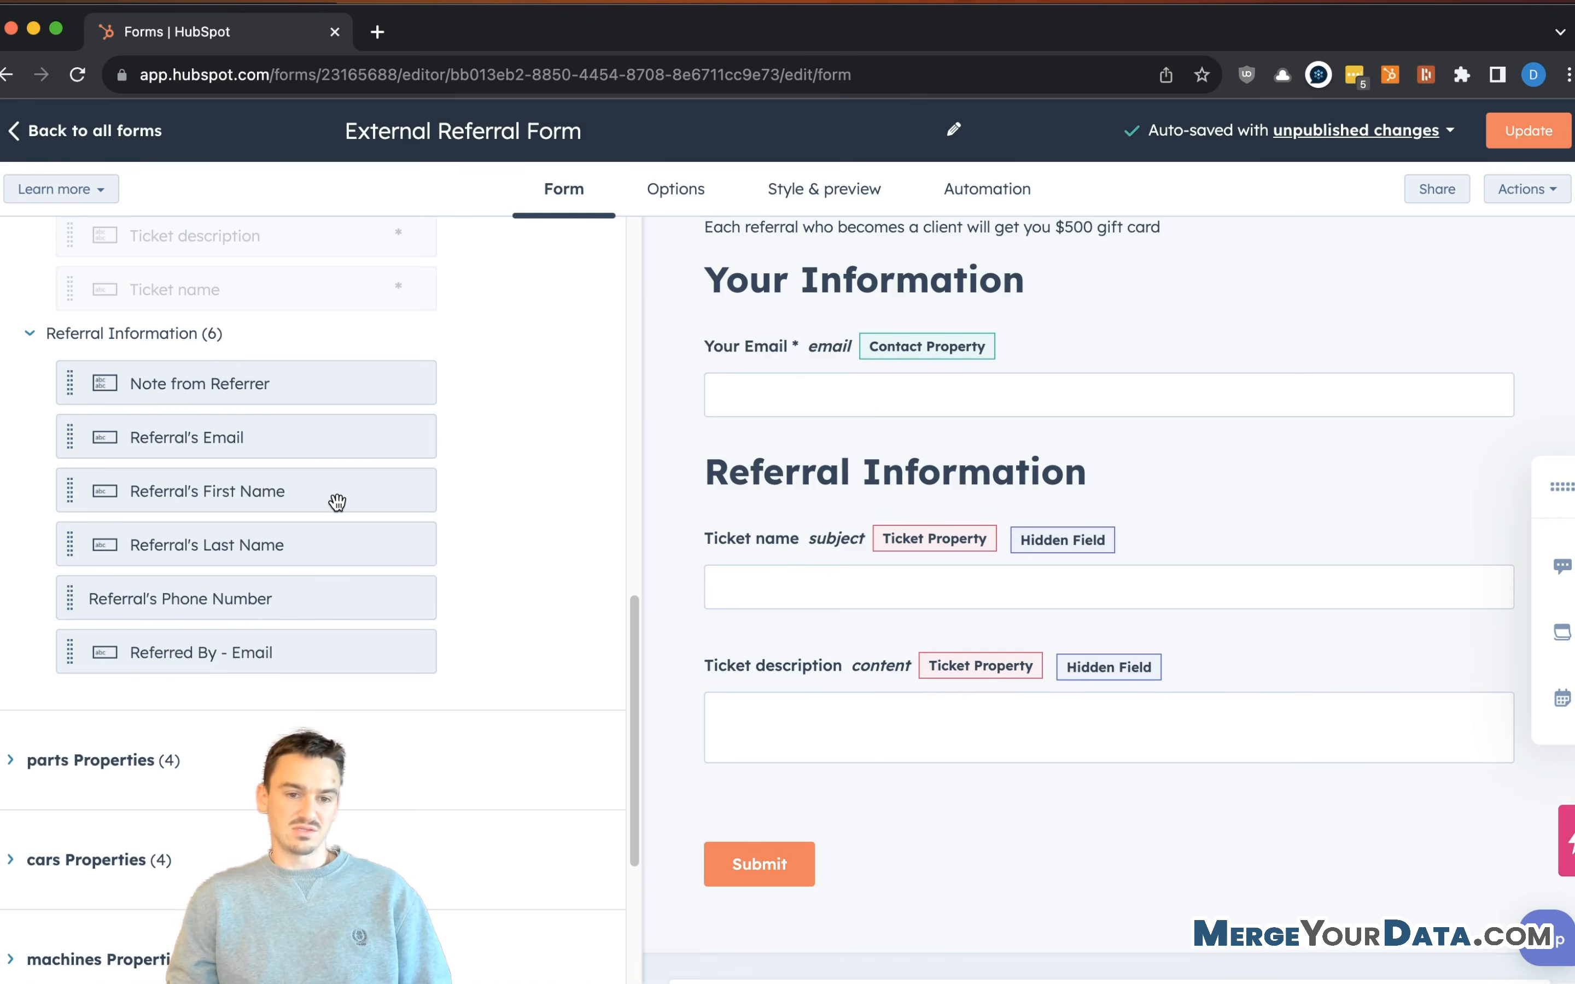
scroll(244, 565, down, 5)
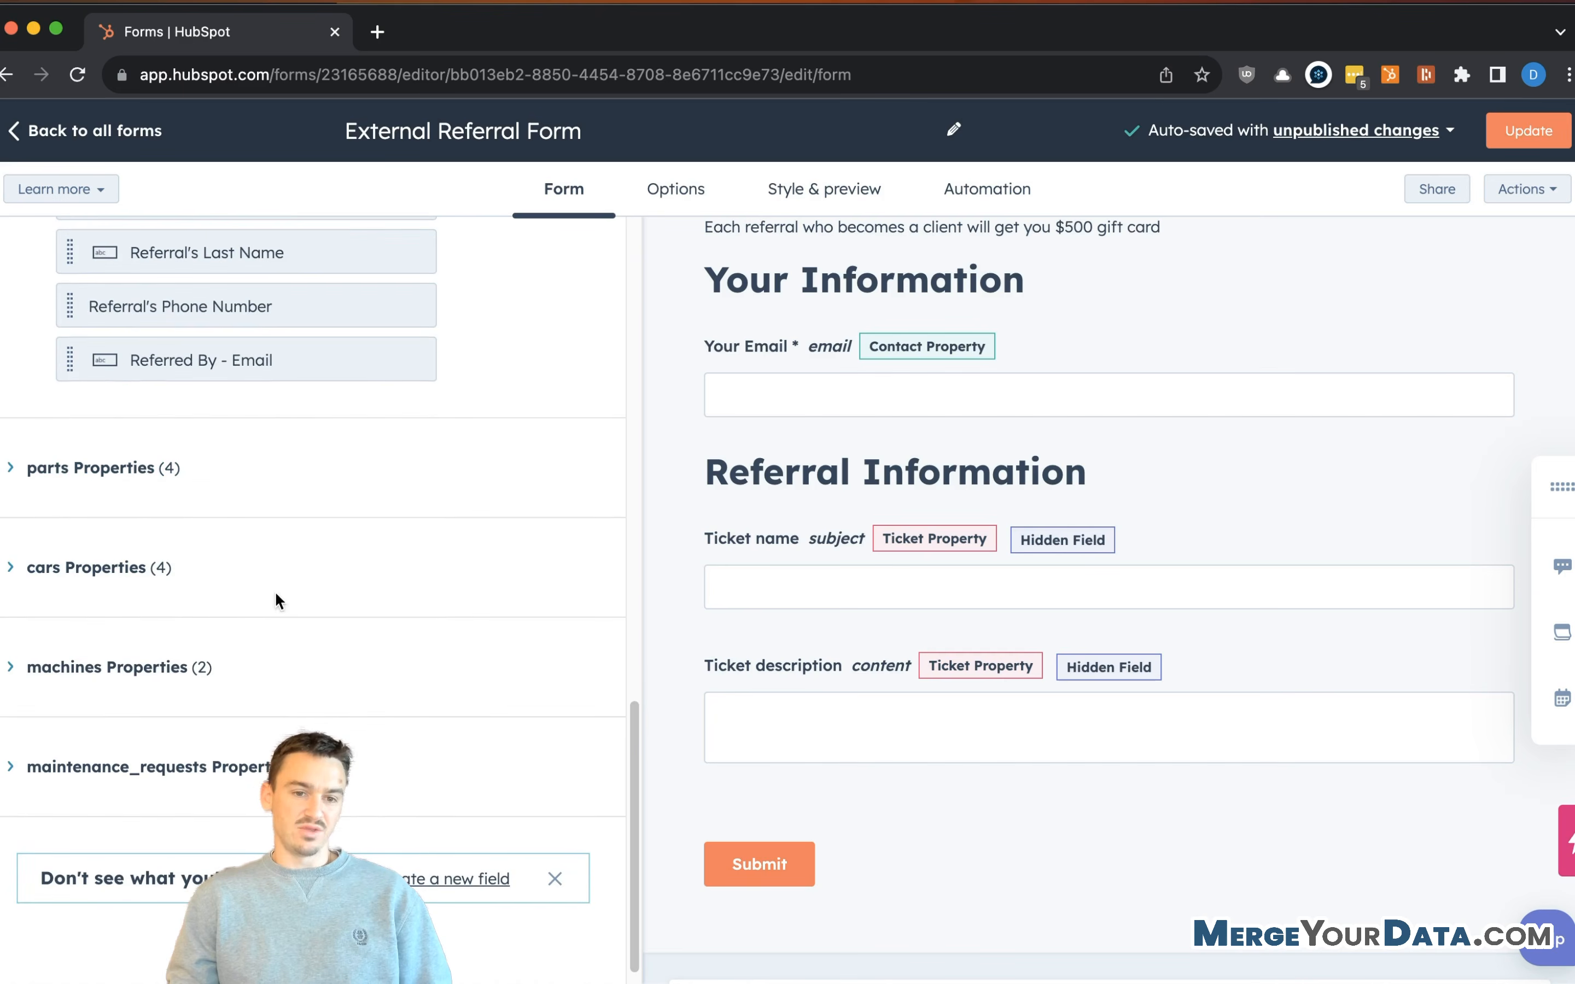
scroll(144, 468, up, 10)
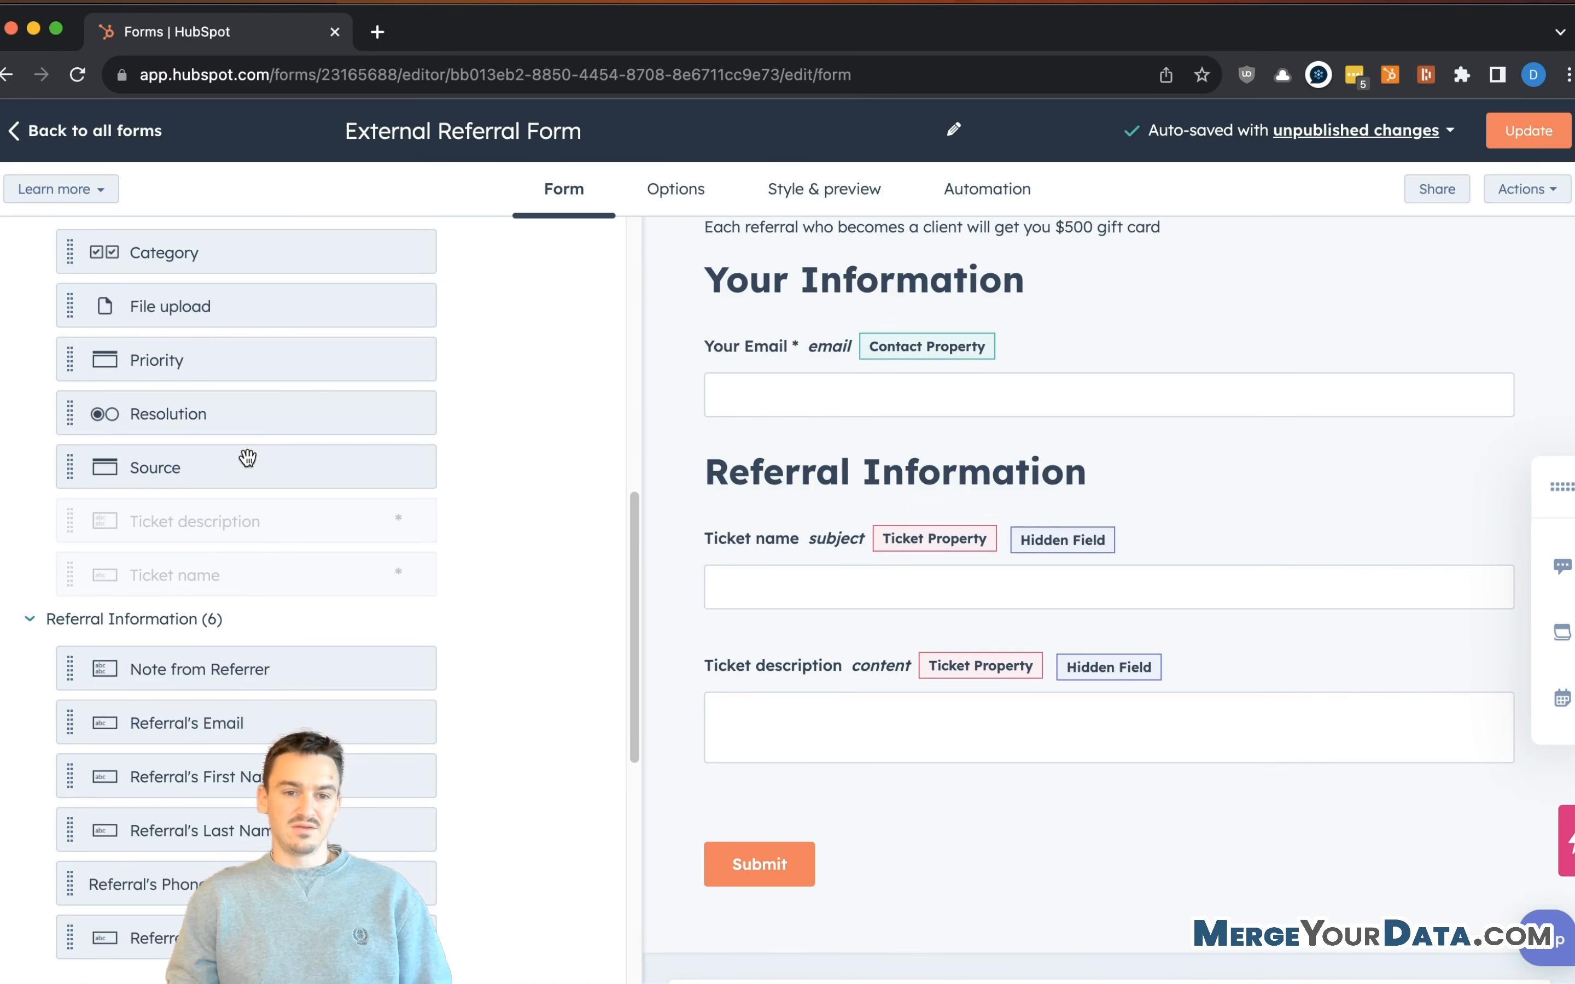
scroll(246, 518, up, 2)
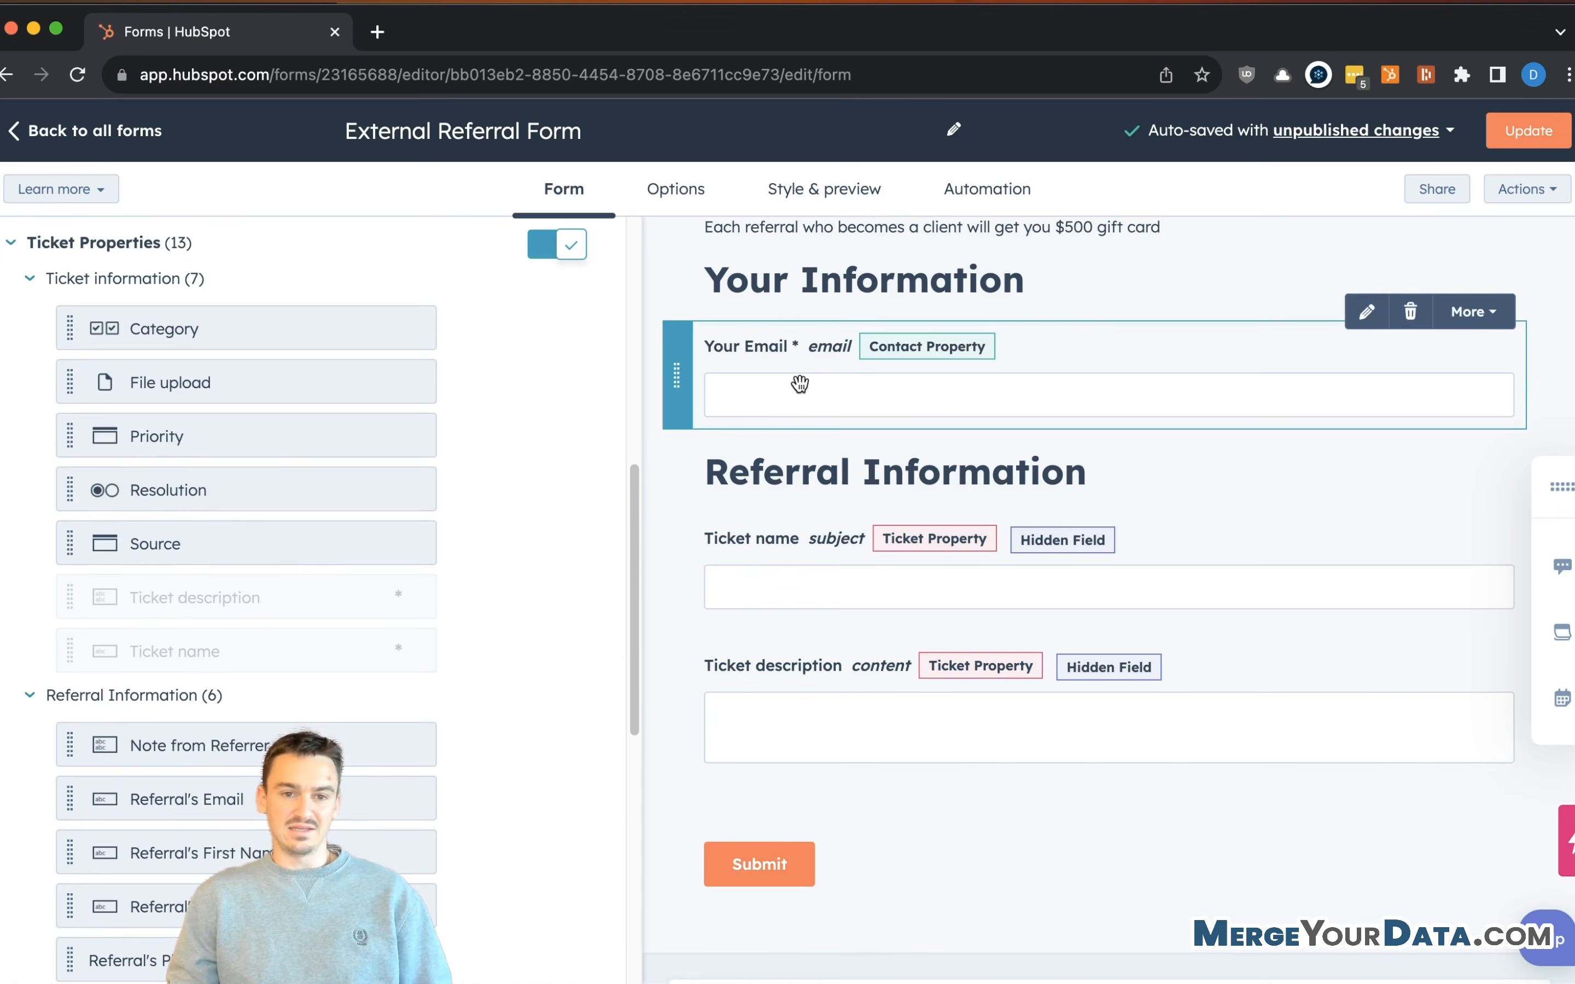
scroll(337, 521, down, 4)
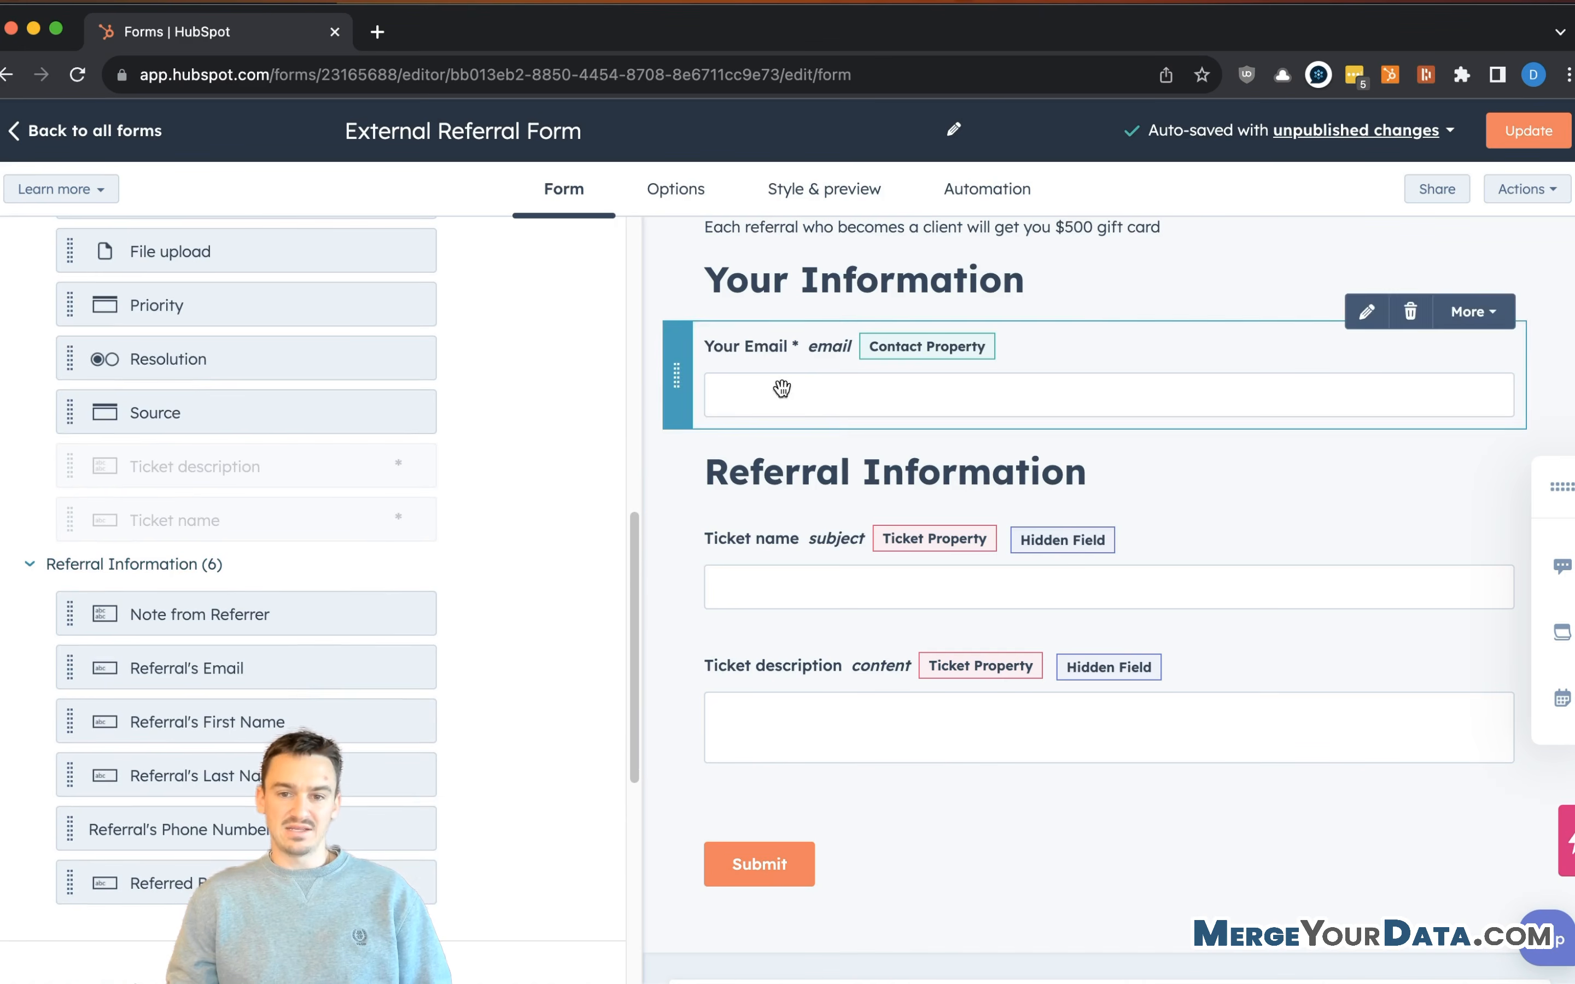
scroll(376, 527, down, 2)
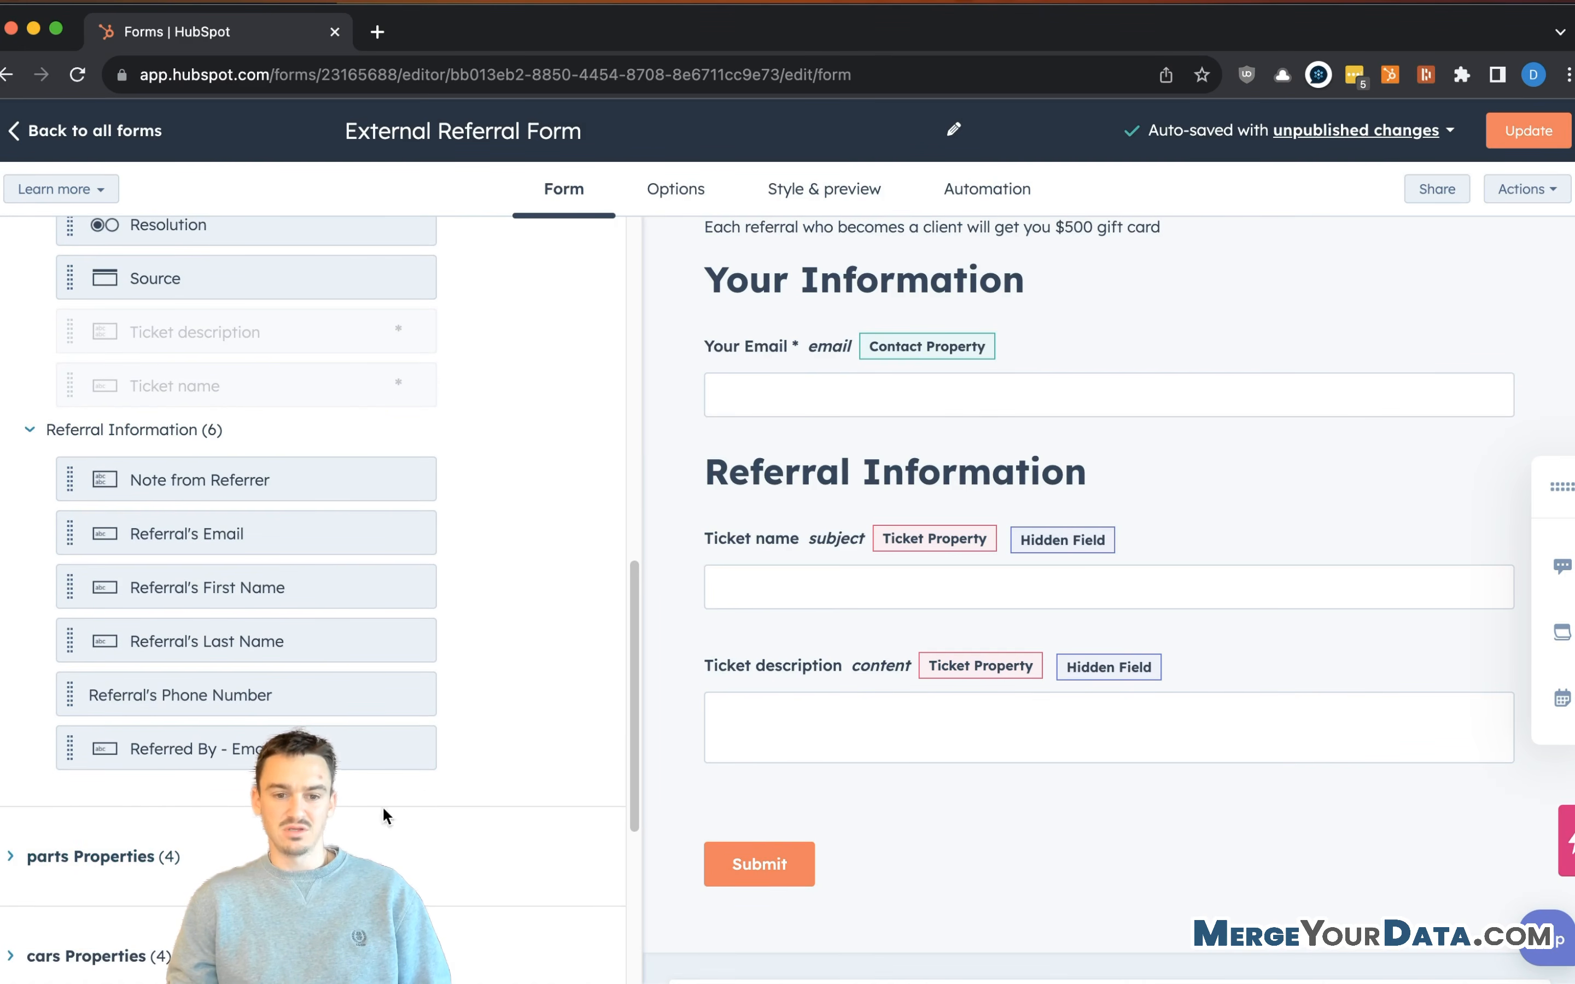
scroll(387, 510, up, 10)
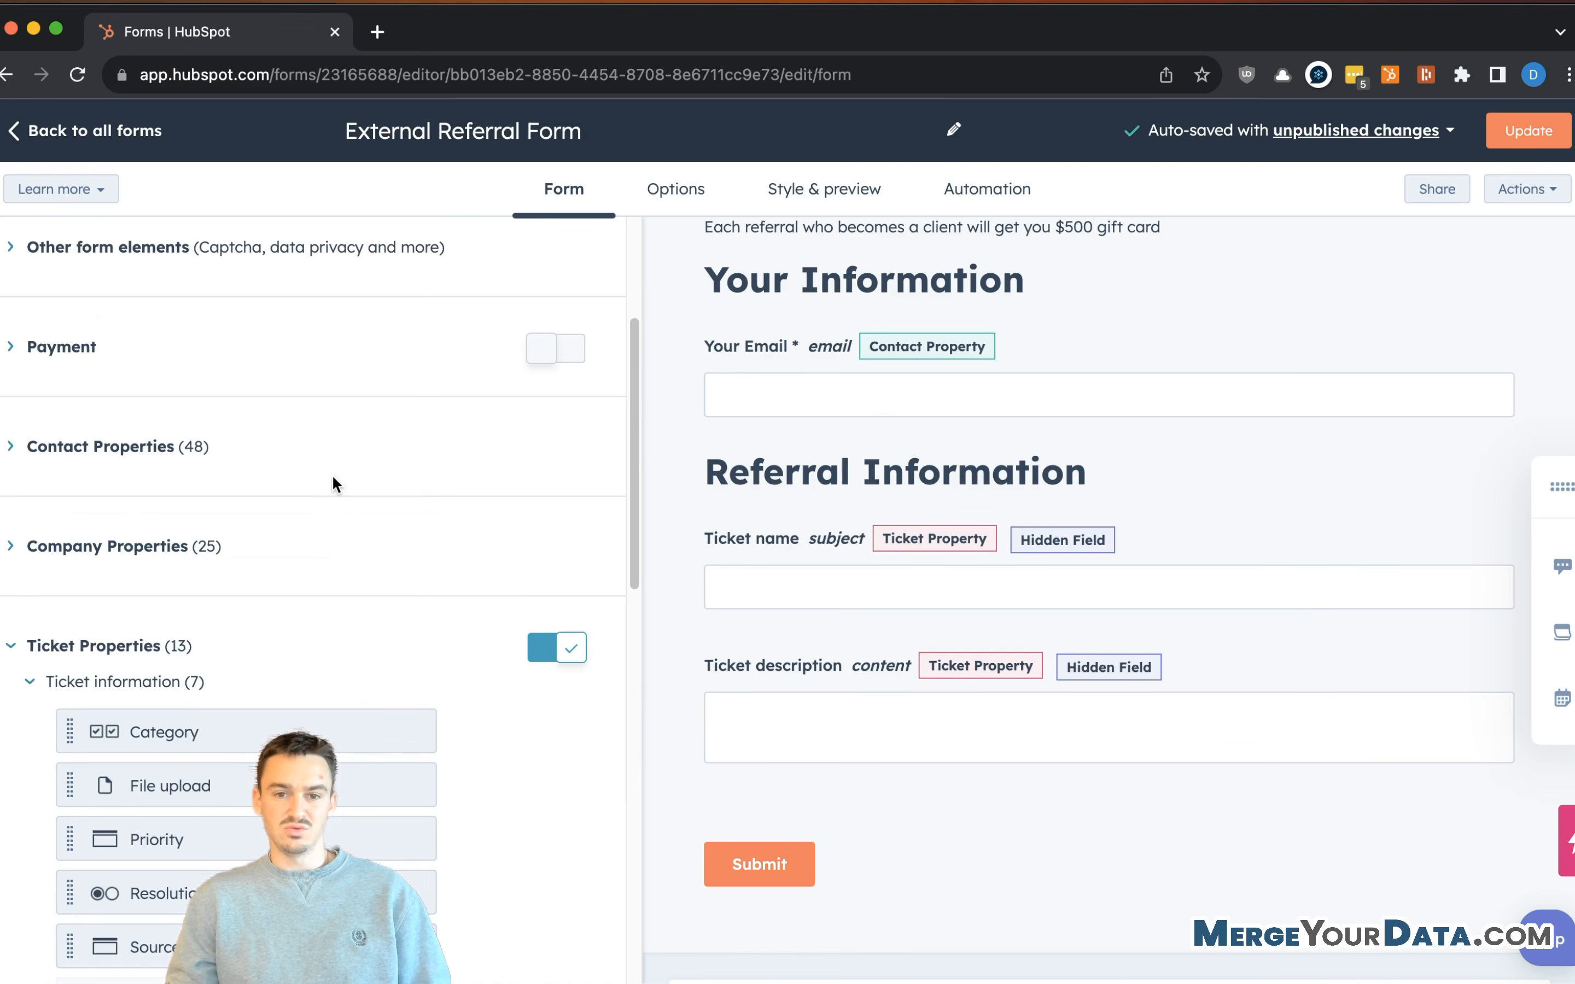
scroll(320, 510, up, 5)
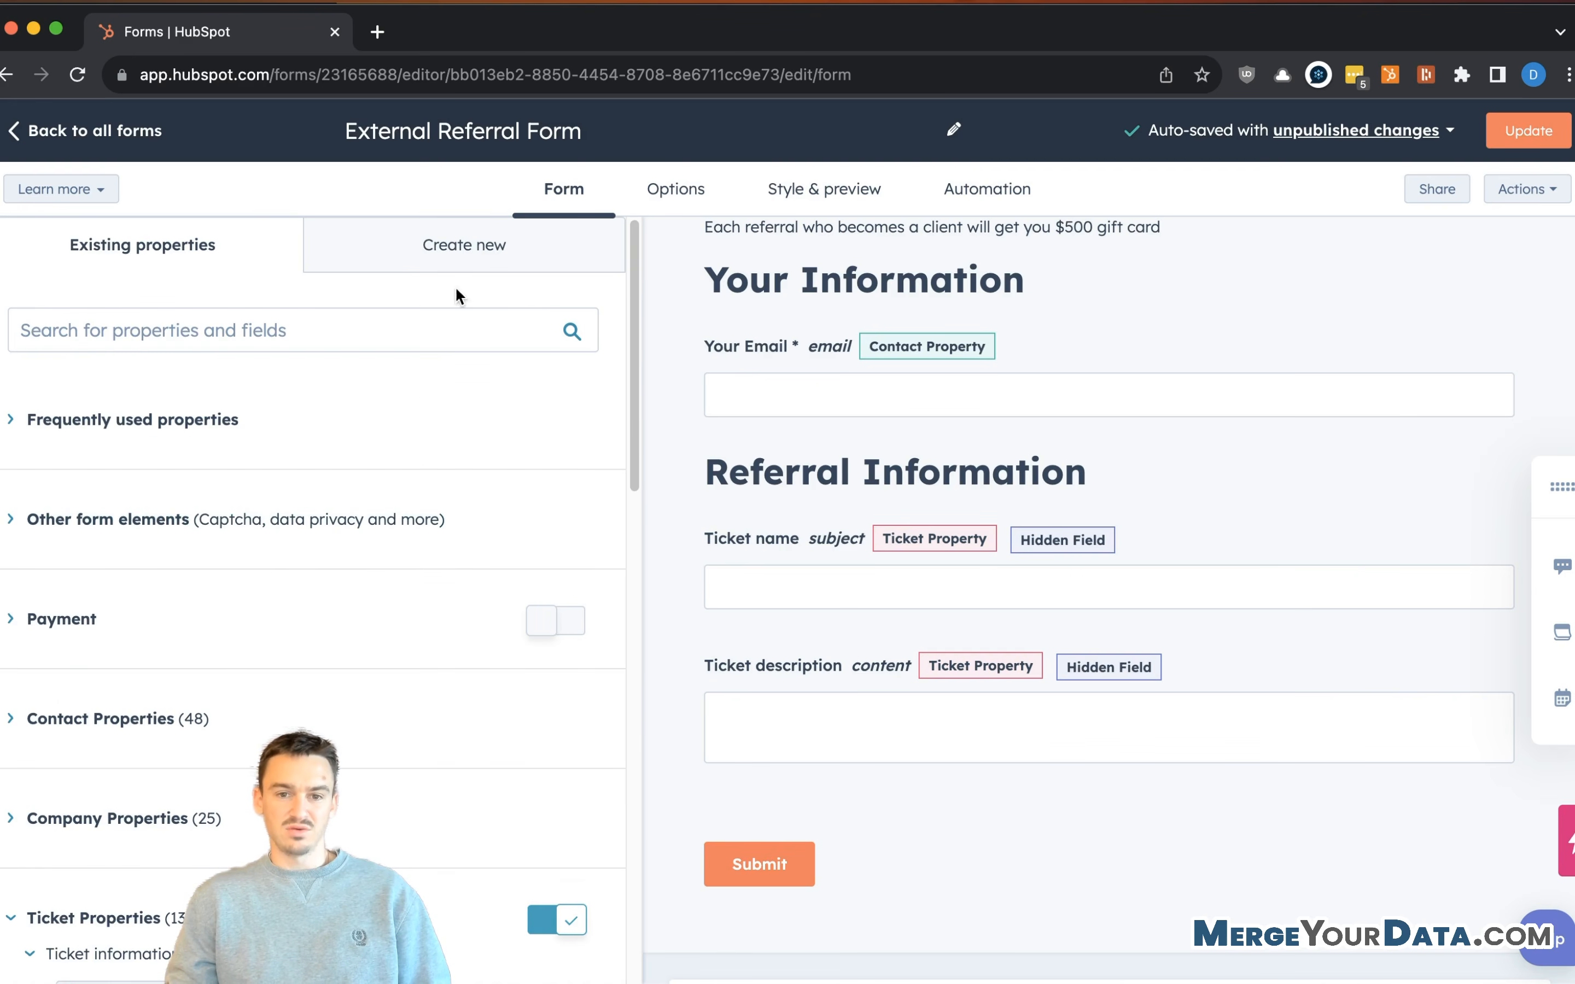
click(466, 266)
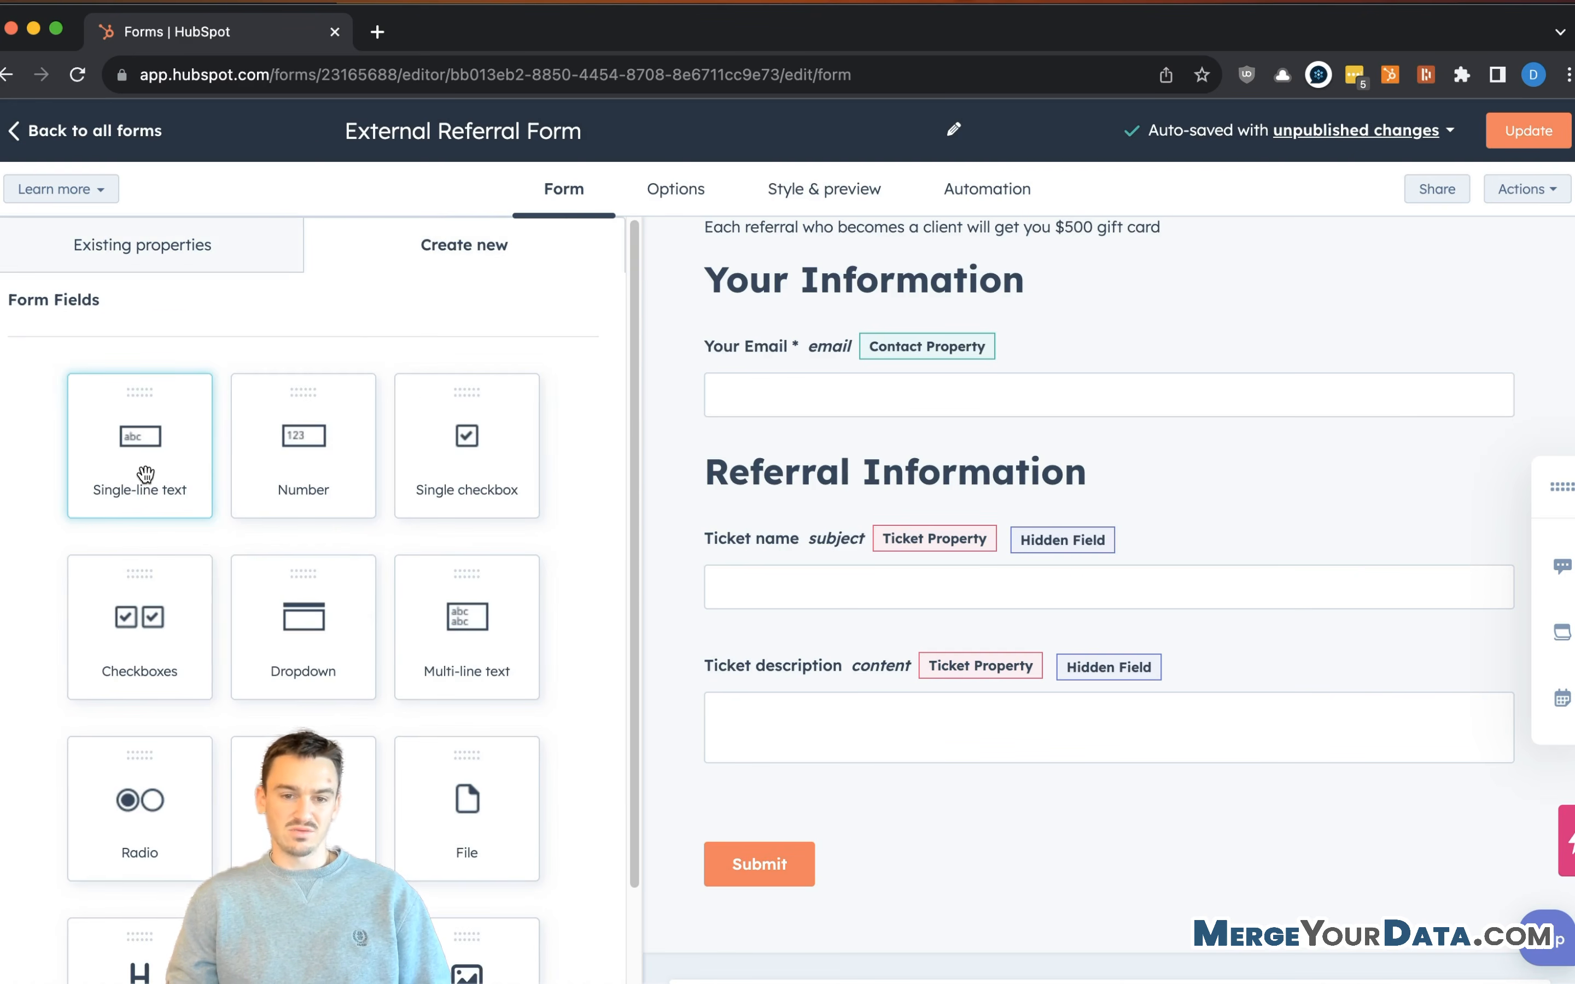
- Add a single-line text field below Your Email as a Ticket property in Referral Information, labelled 'Referred By - Company Name'
drag(145, 473, 909, 427)
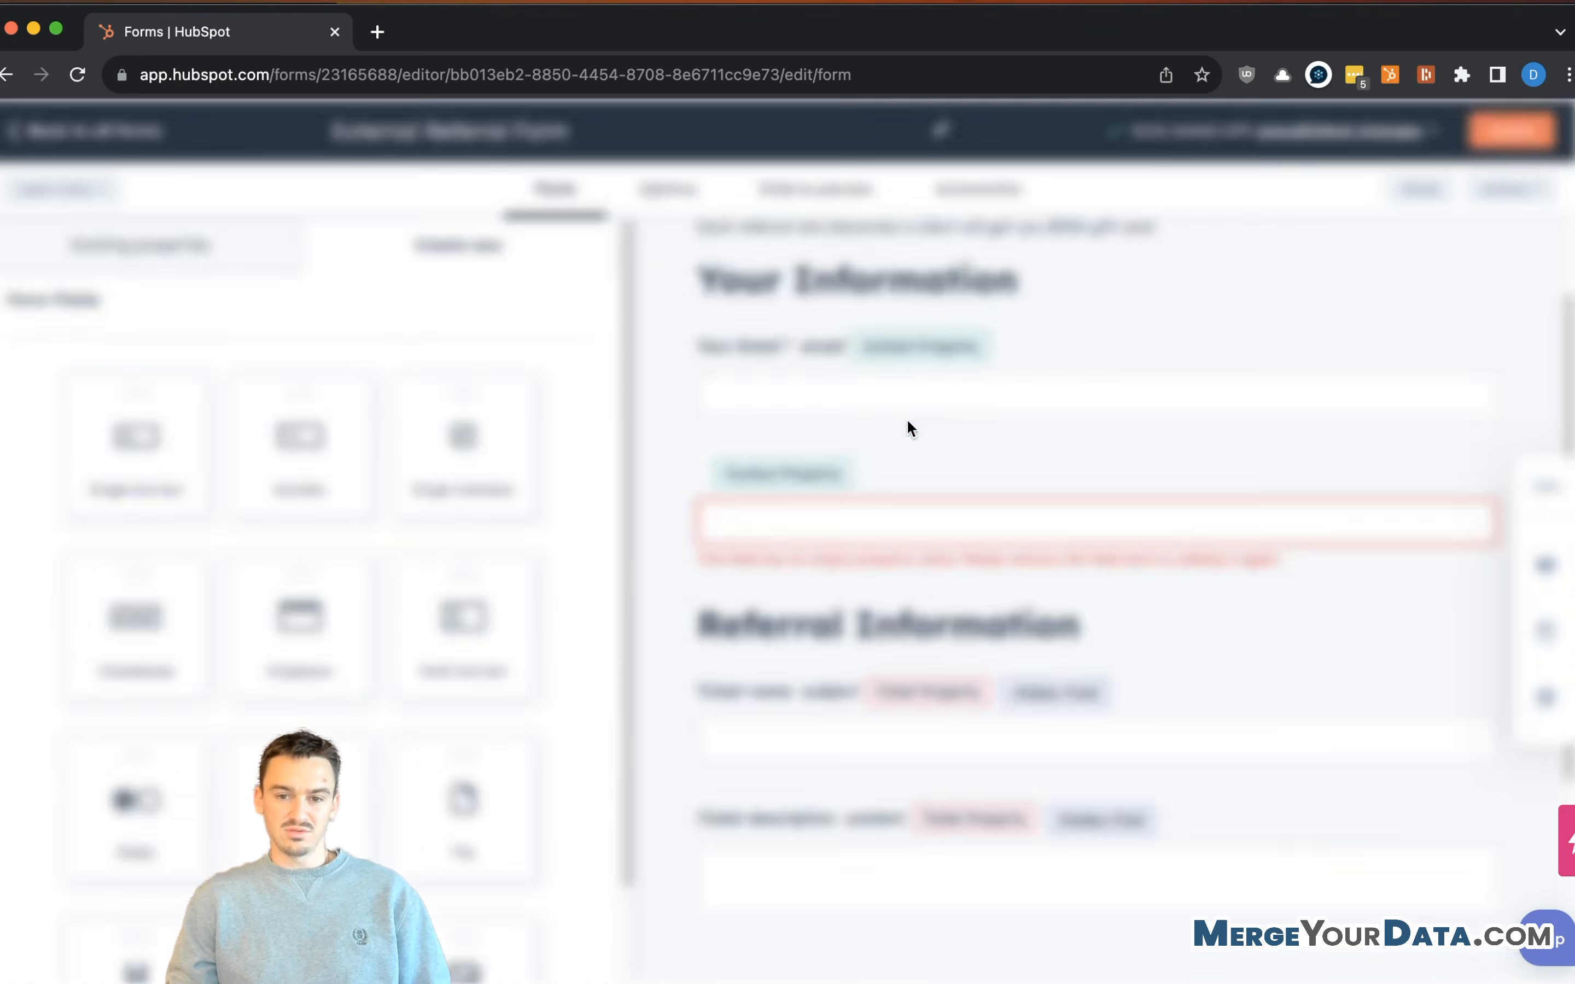
click(1099, 436)
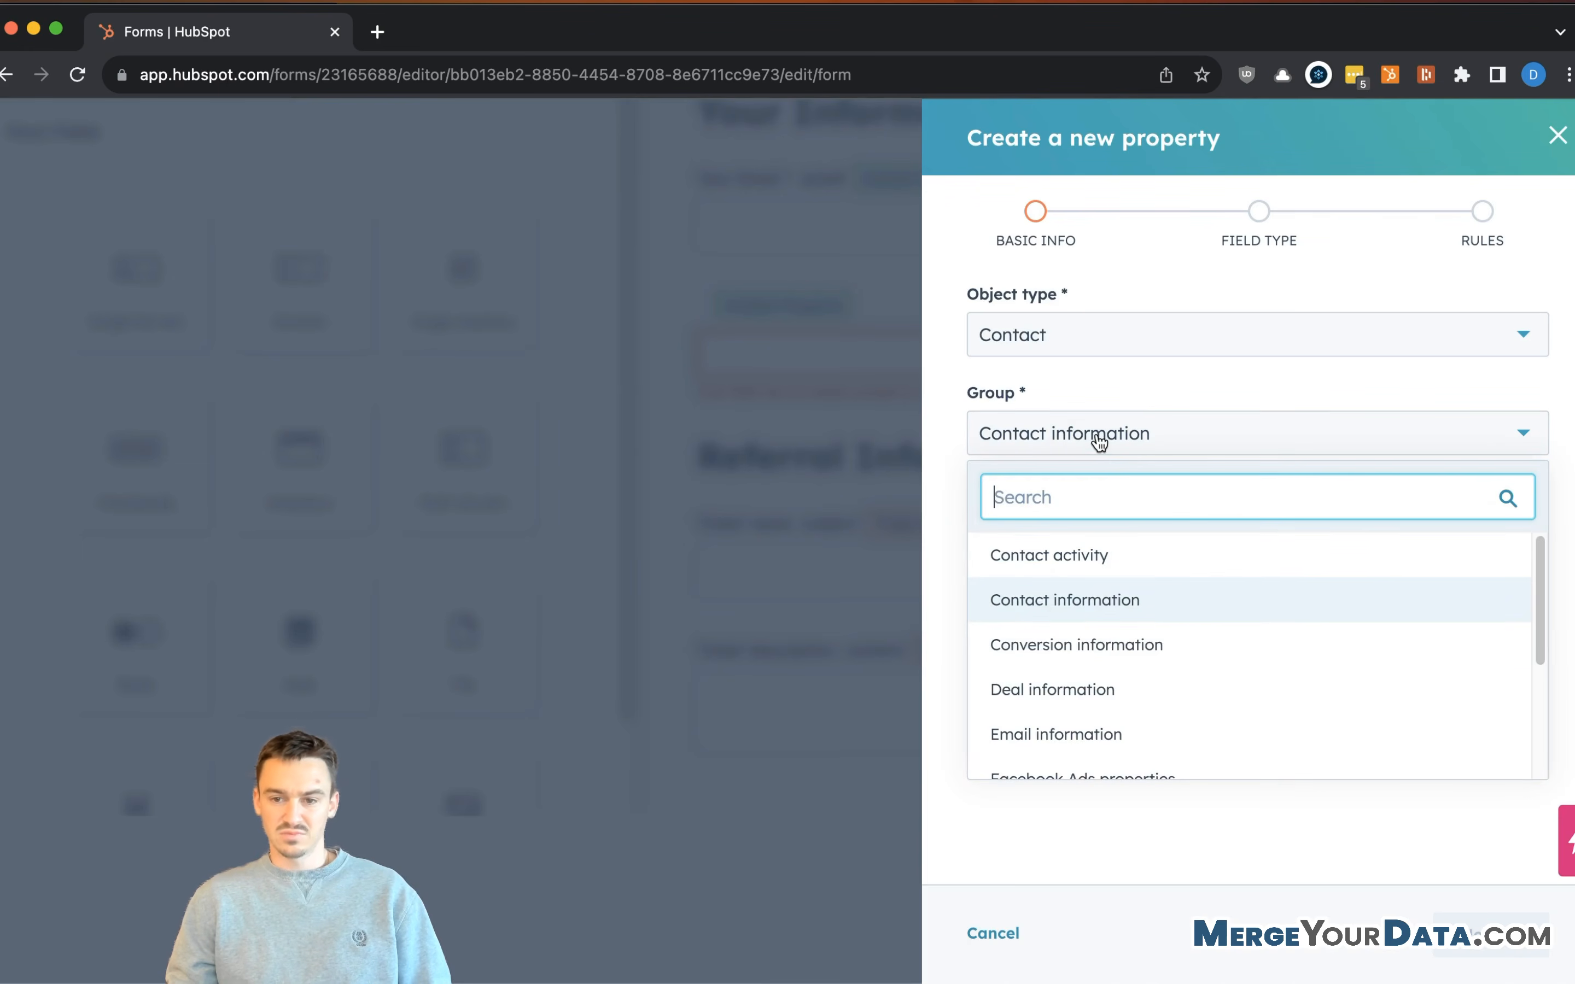
click(1216, 335)
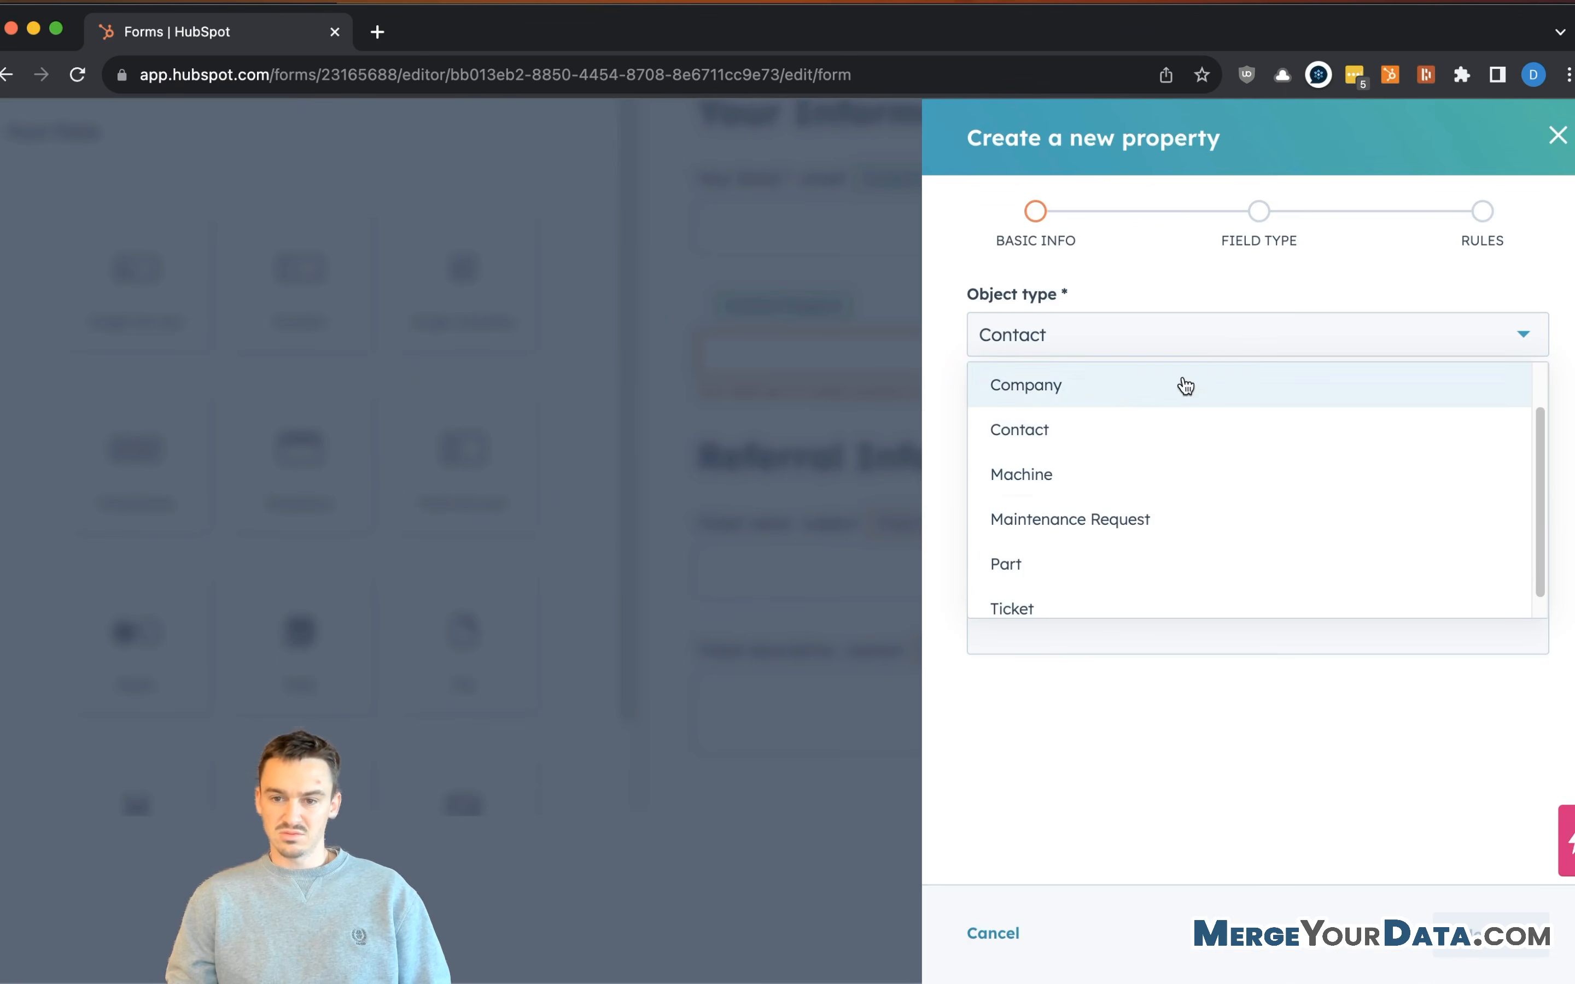
scroll(1106, 502, down, 1)
click(1073, 594)
click(1083, 431)
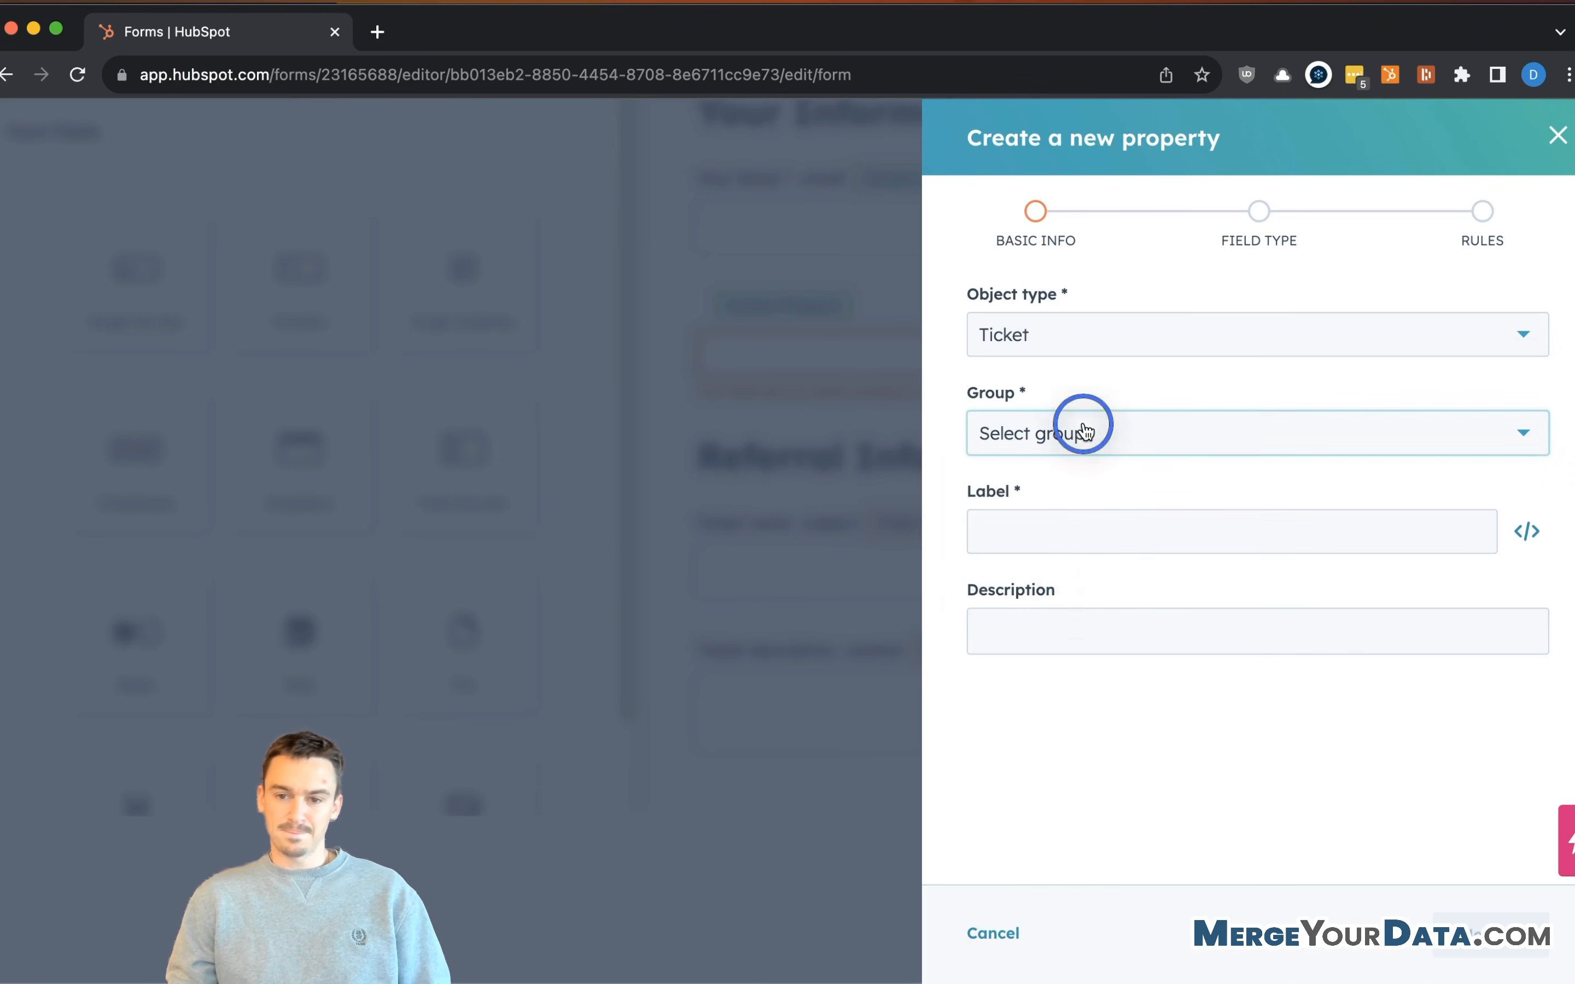
click(1162, 497)
click(1103, 517)
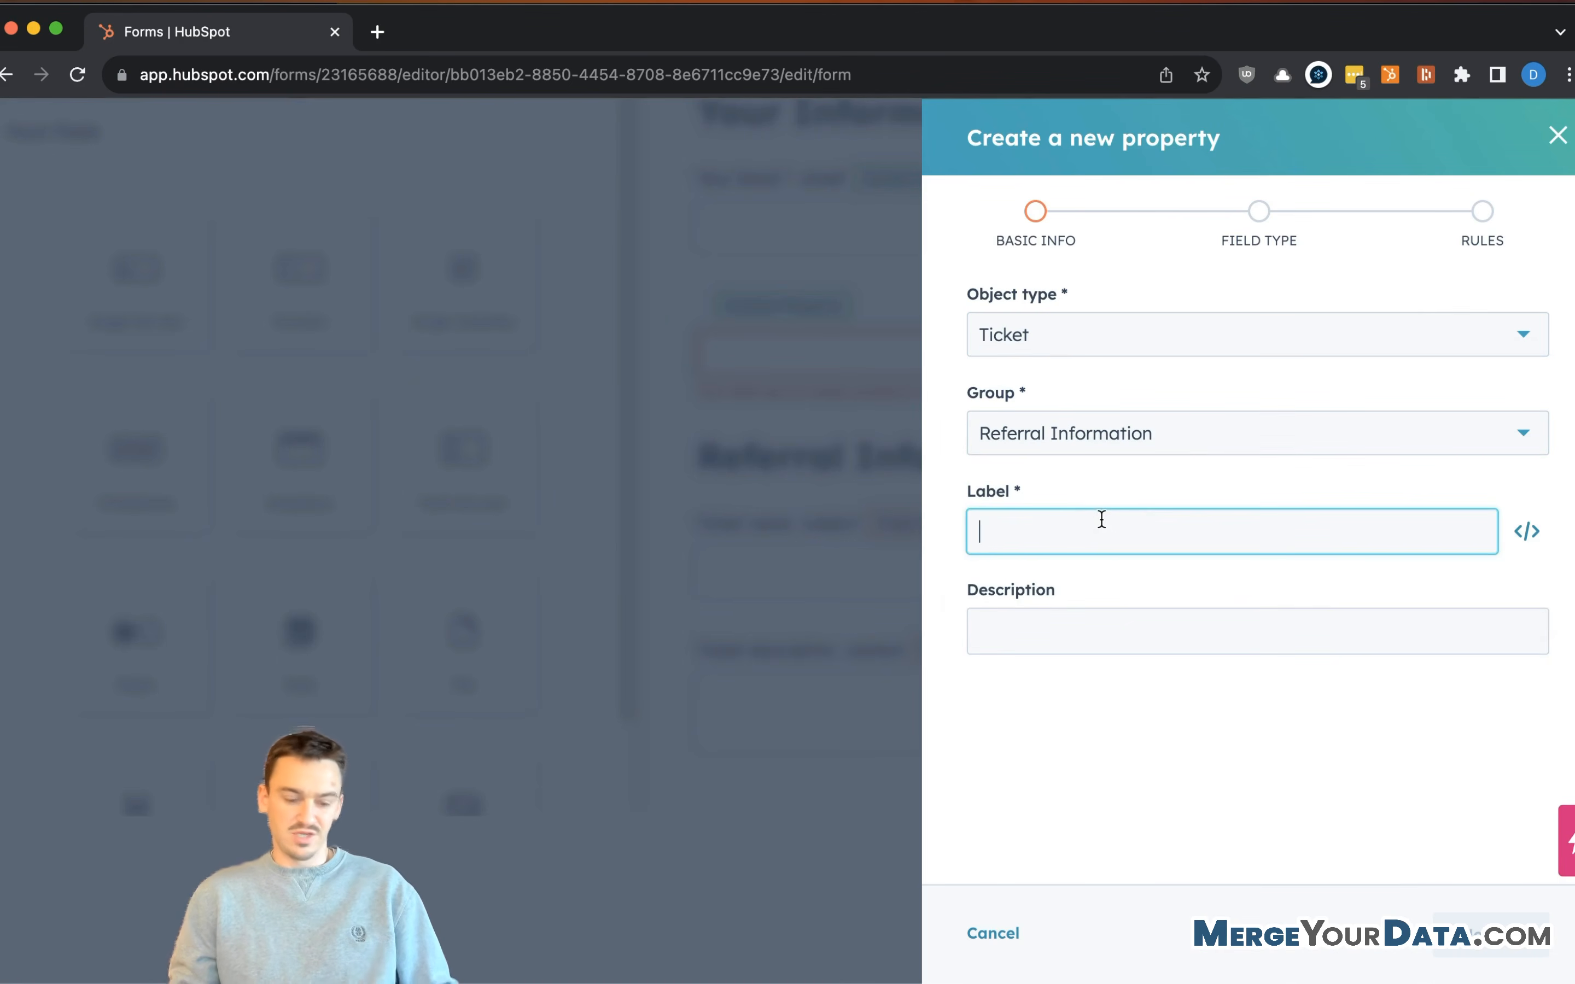
text(Referred By )
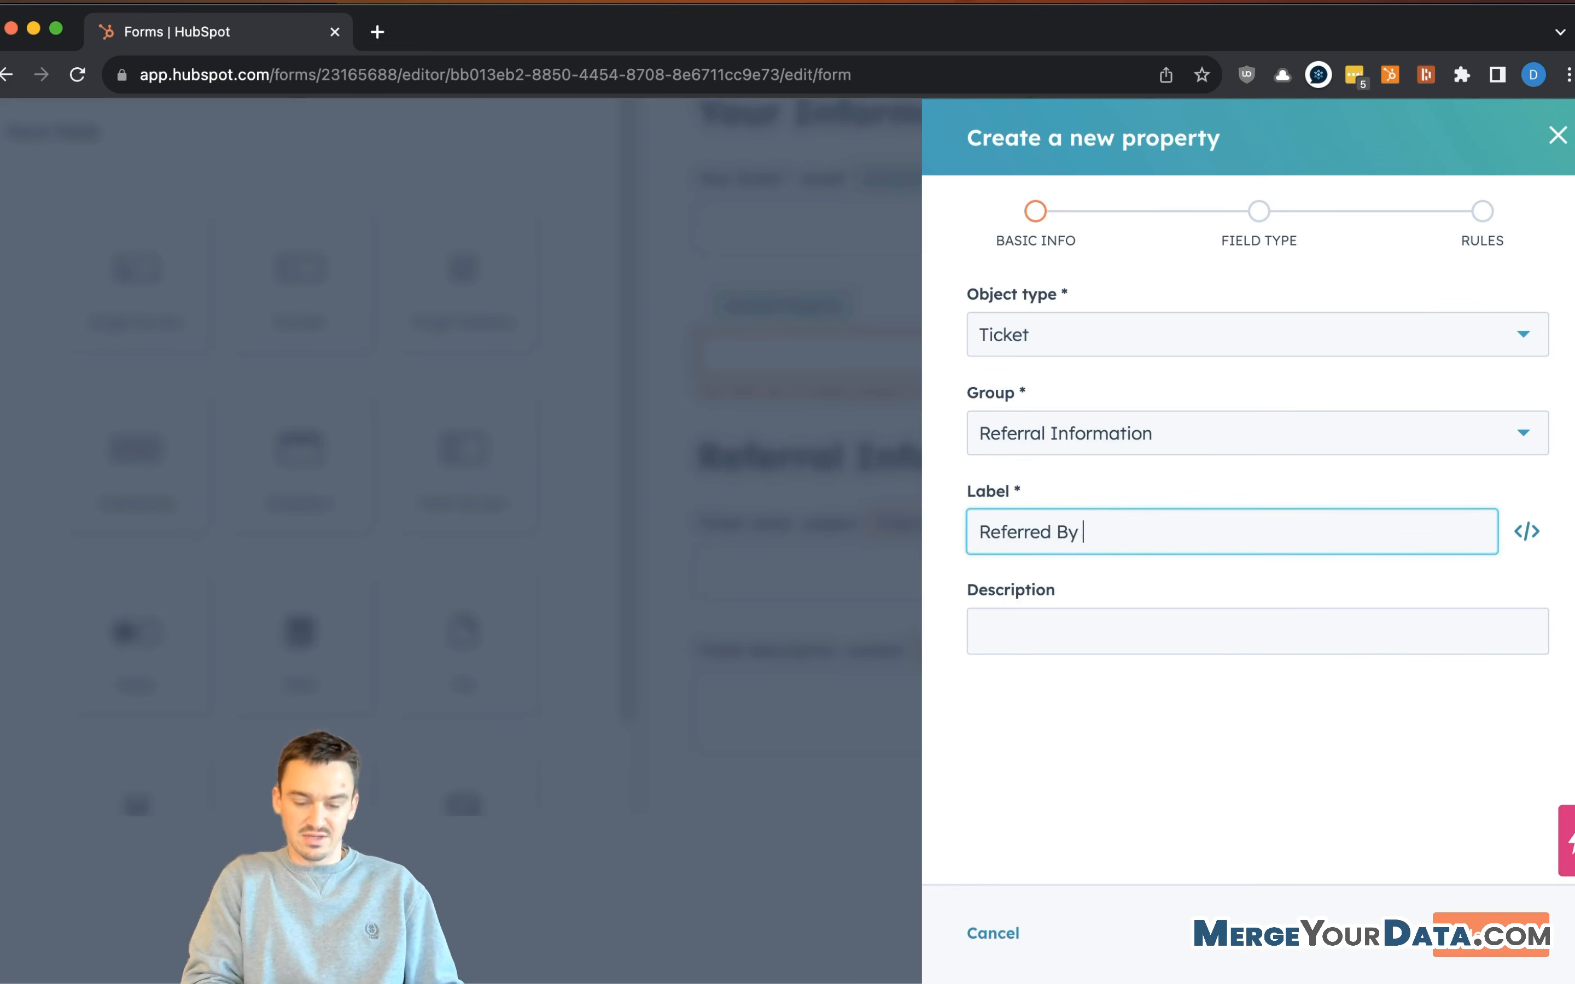
text(- Company Name)
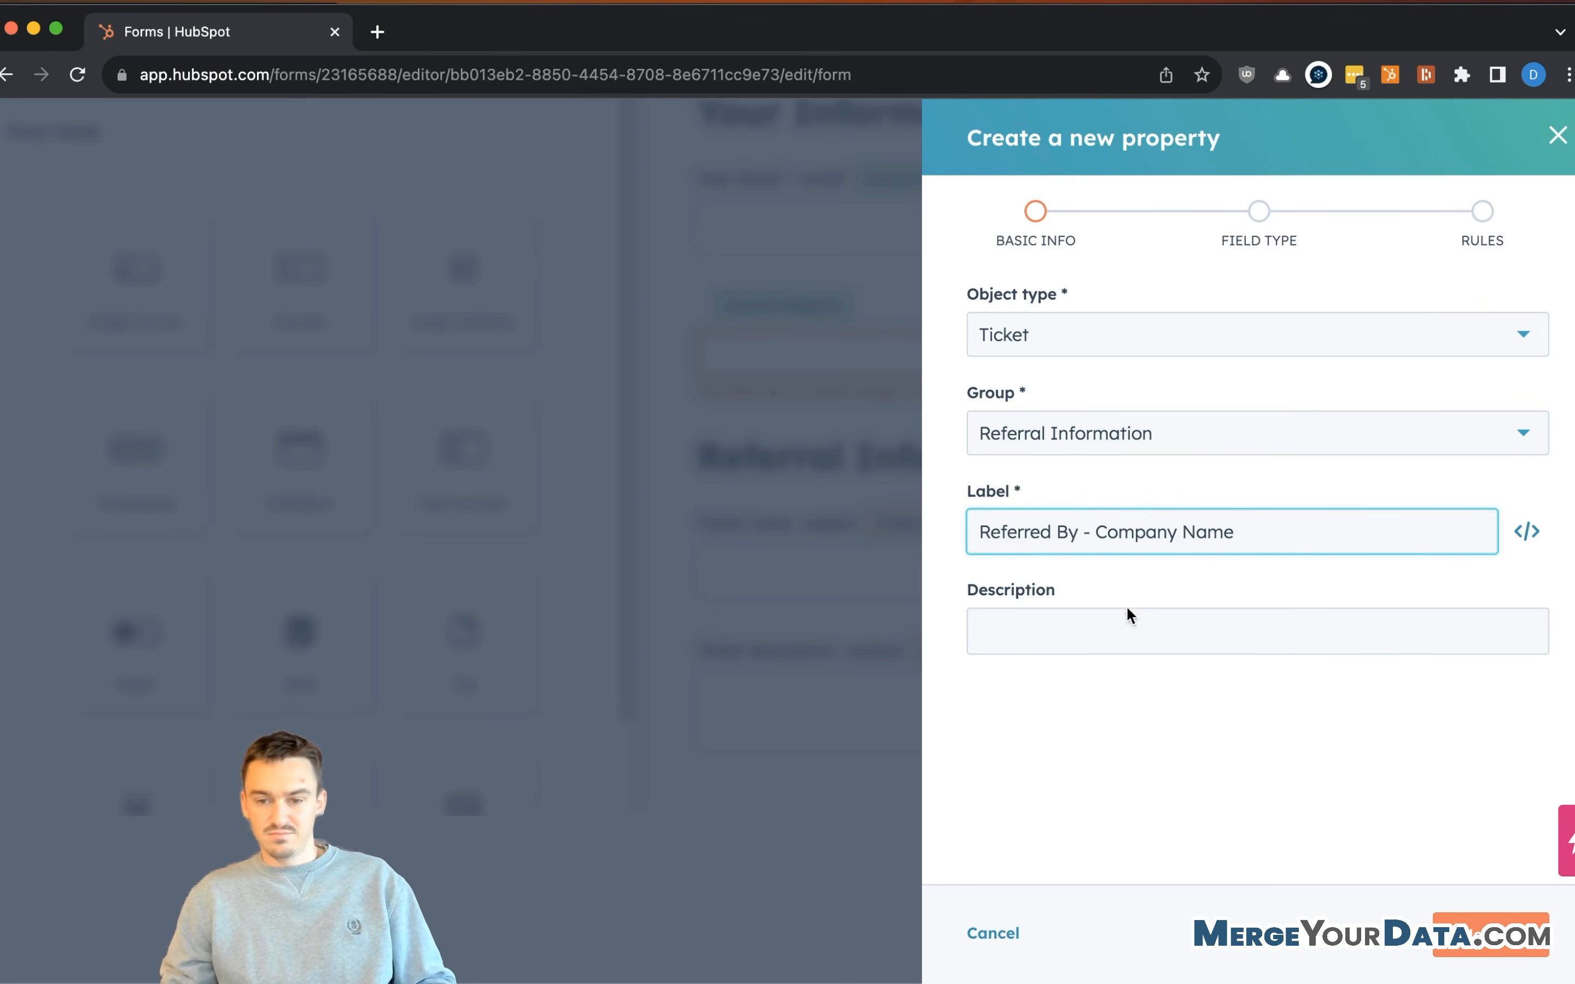
- Keep the single-line text type and create the property on the form
click(1119, 616)
click(1462, 905)
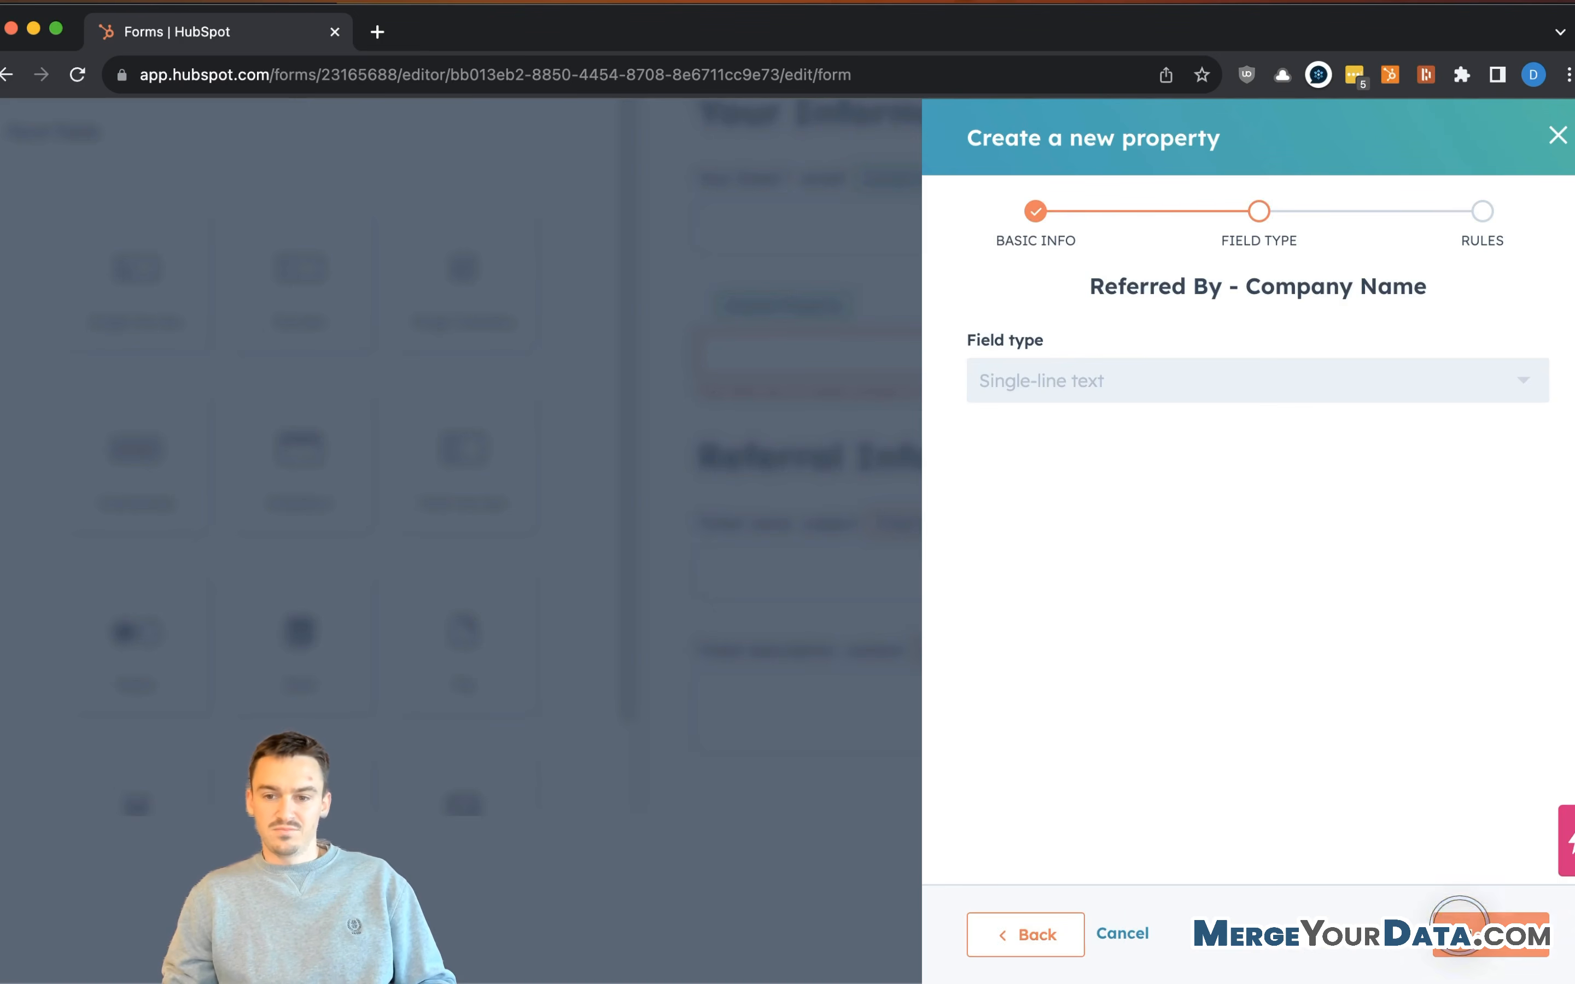
click(1490, 956)
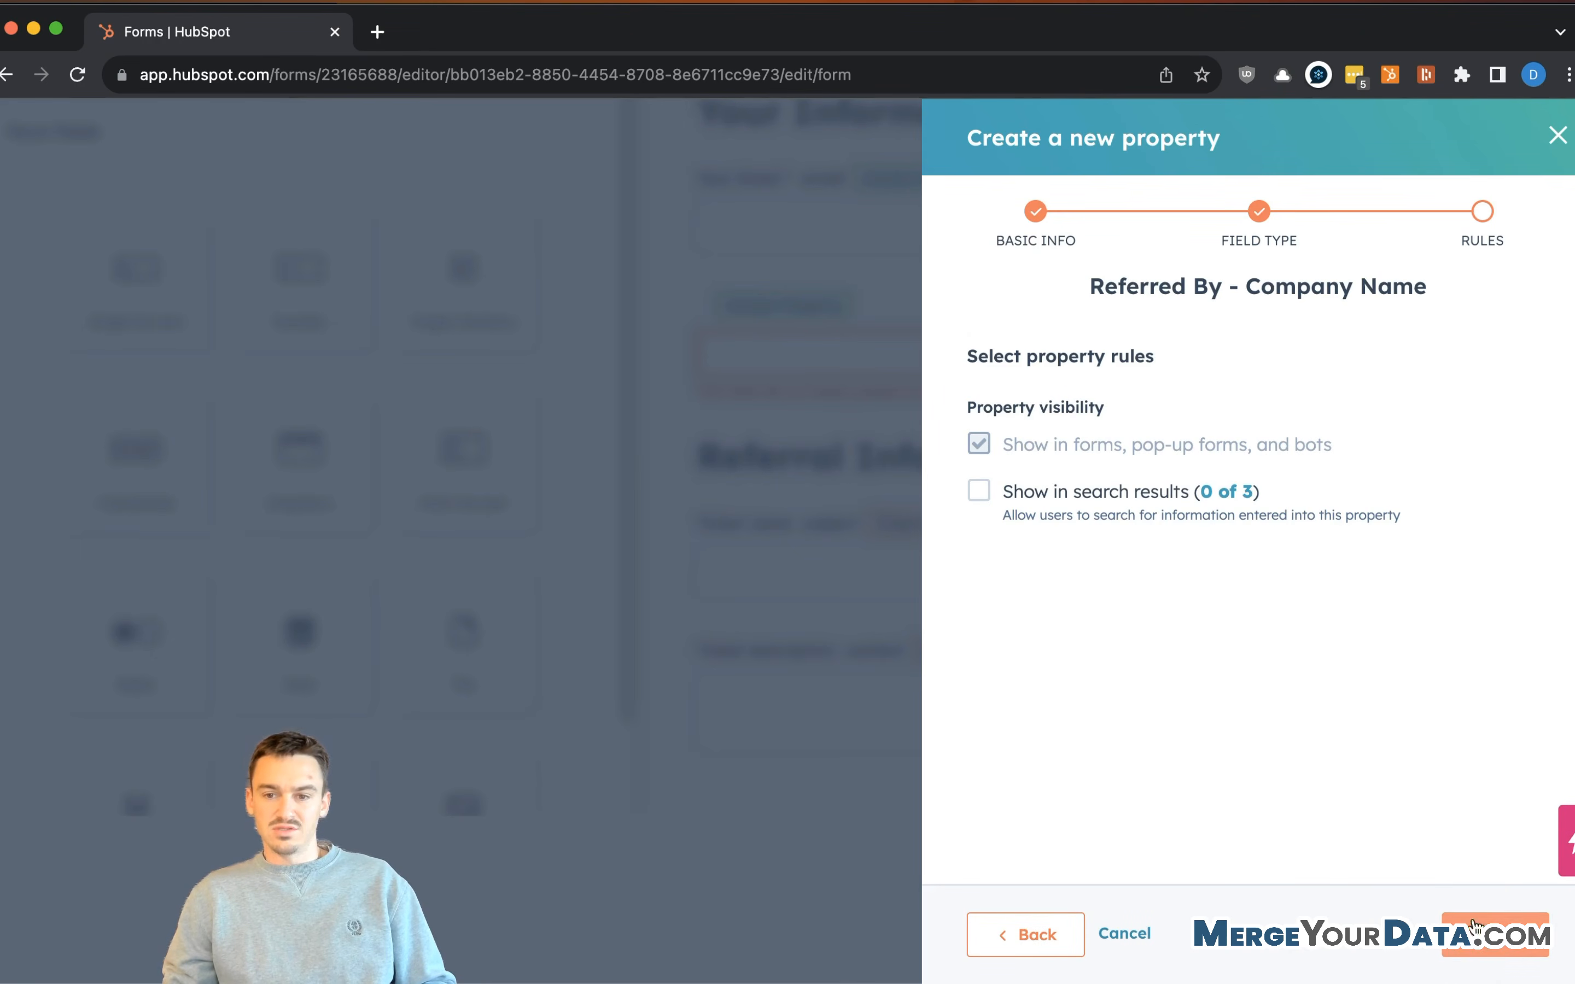
click(1492, 953)
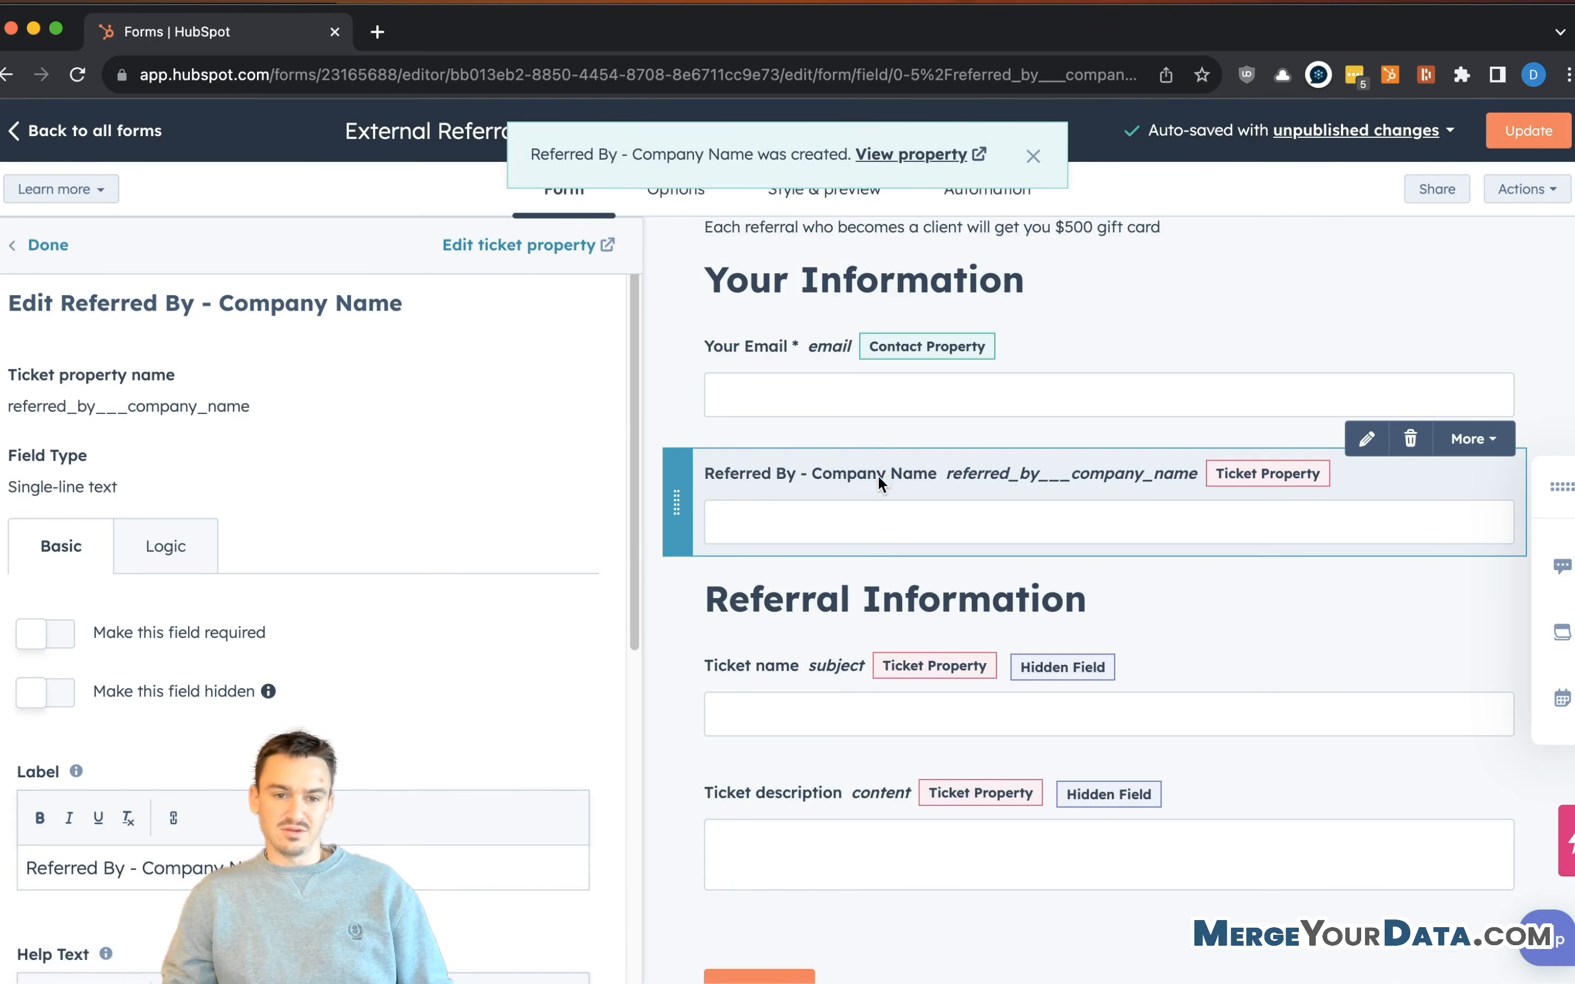
click(878, 477)
- Change the field label from 'Referred By - Company Name' to 'Your Company Name'
click(794, 482)
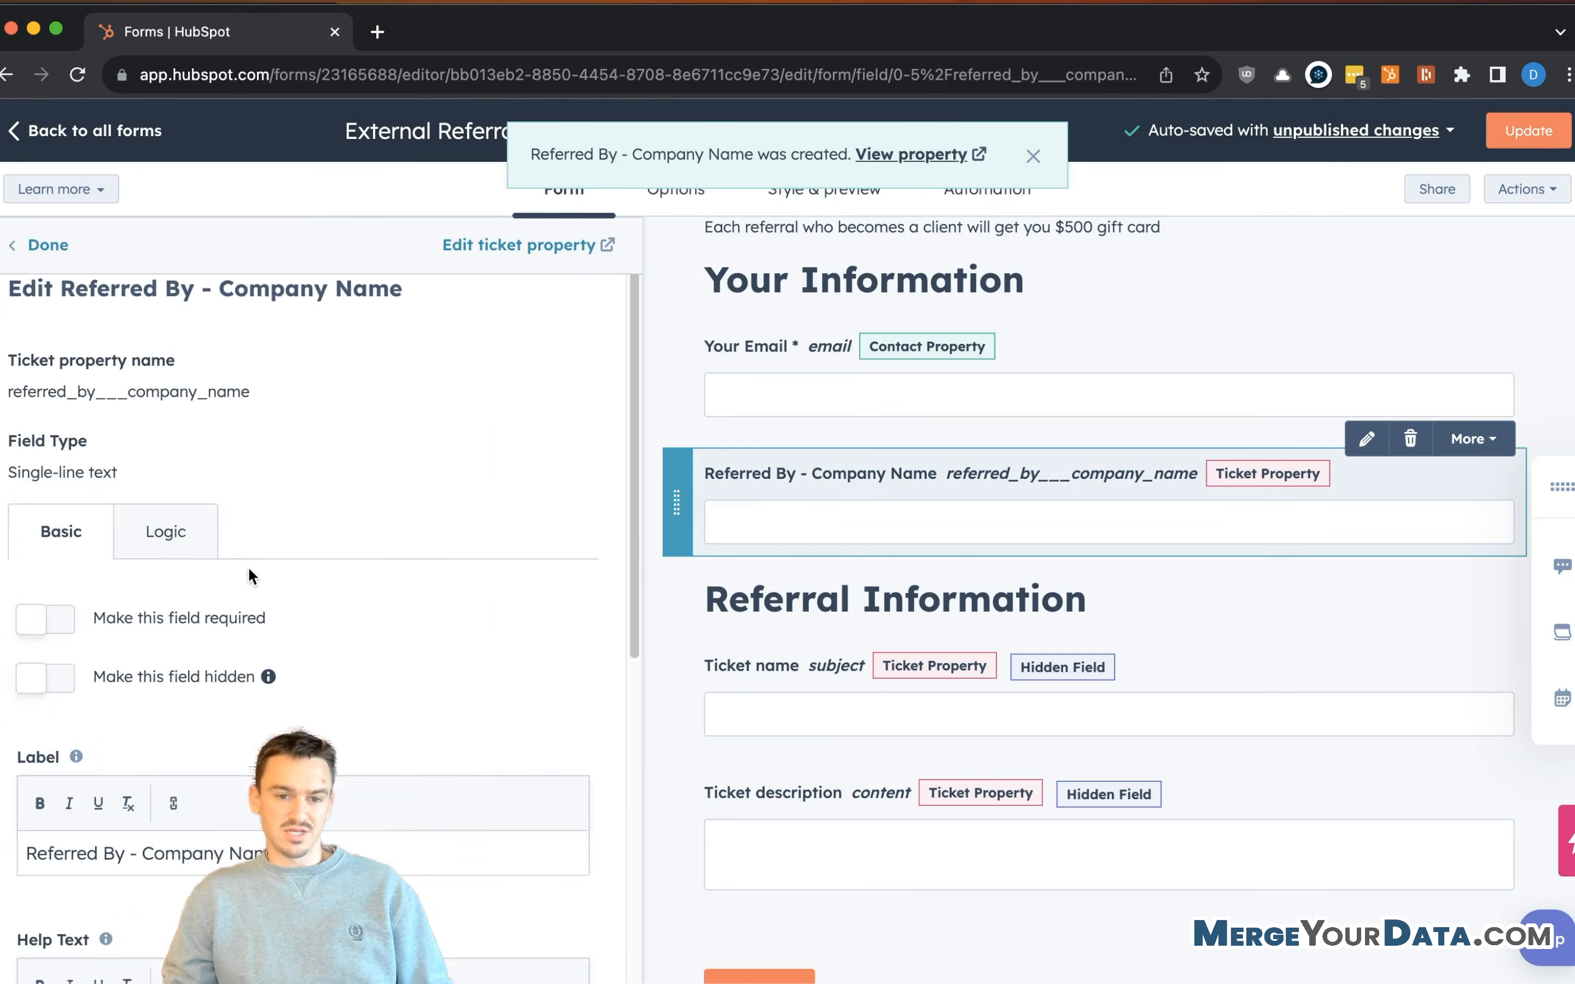
scroll(228, 560, down, 5)
click(157, 401)
drag(133, 401, 4, 416)
key(Delete)
key(Delete)
key(Delete)
text(Your)
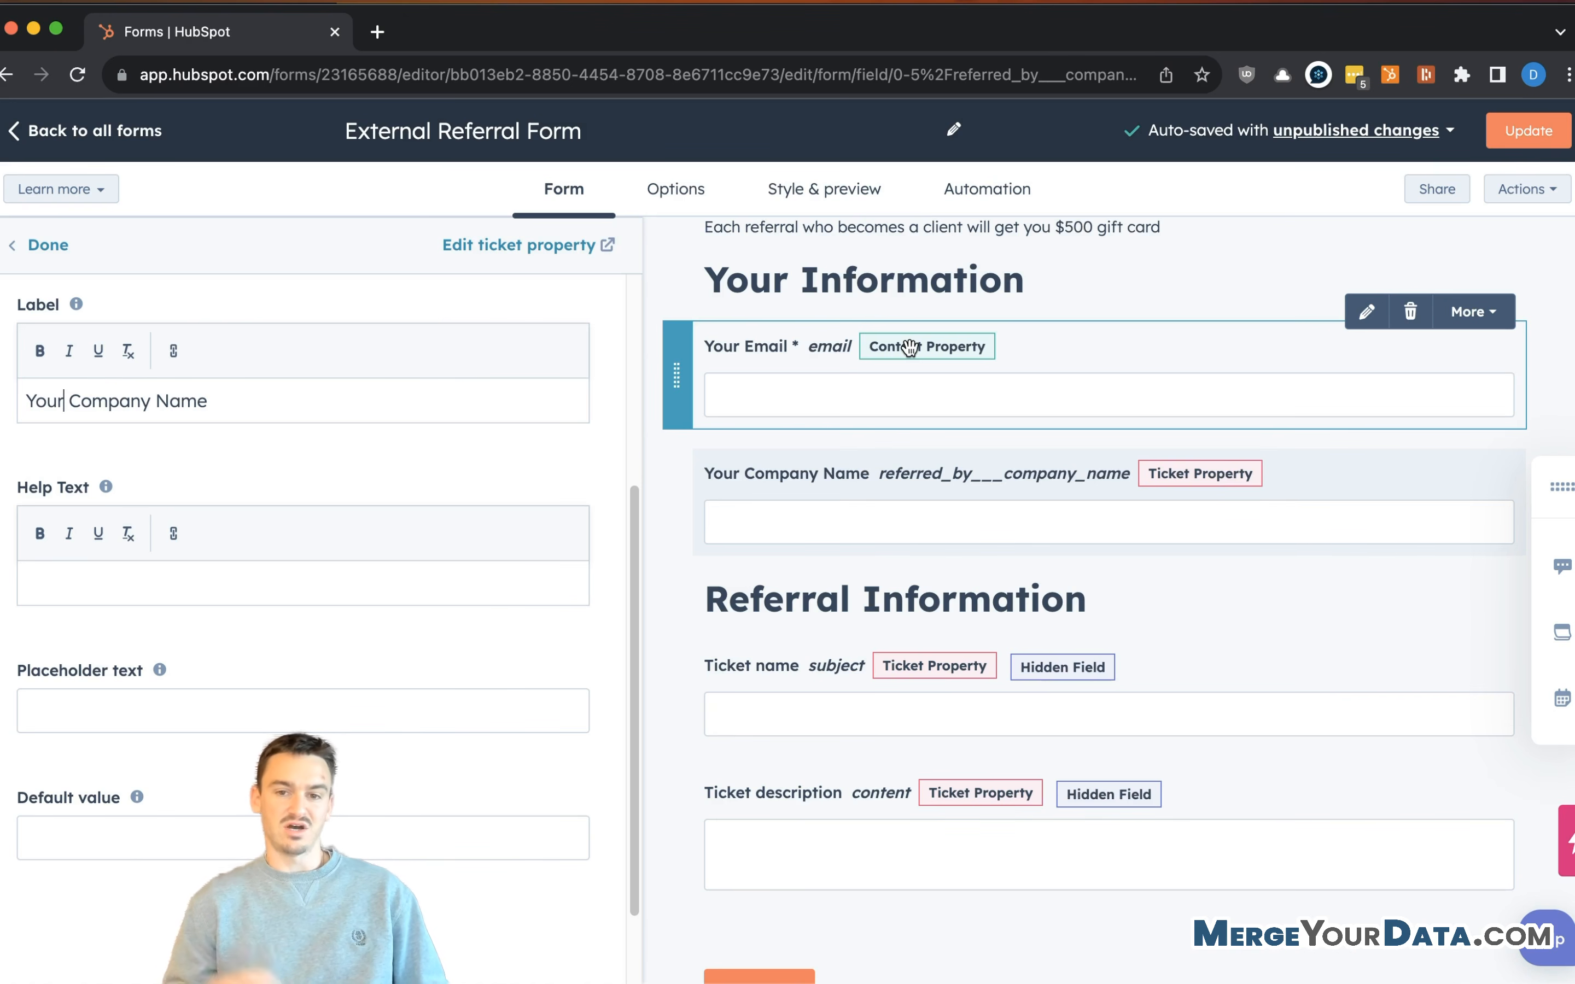
text(f)
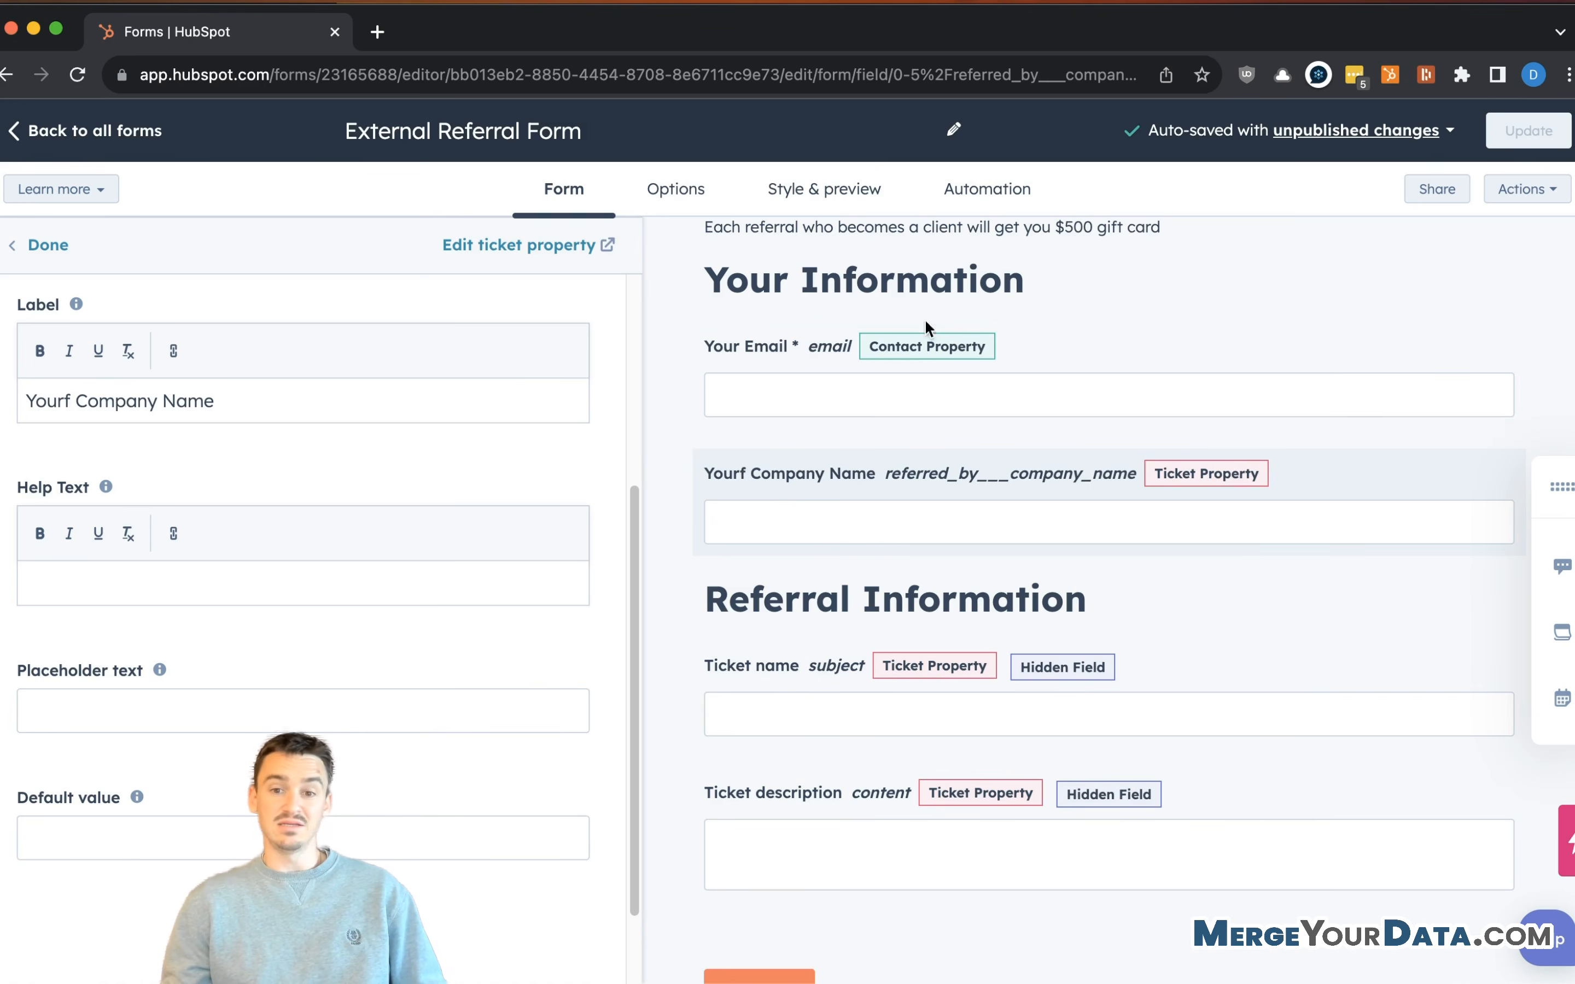
key(BackSpace)
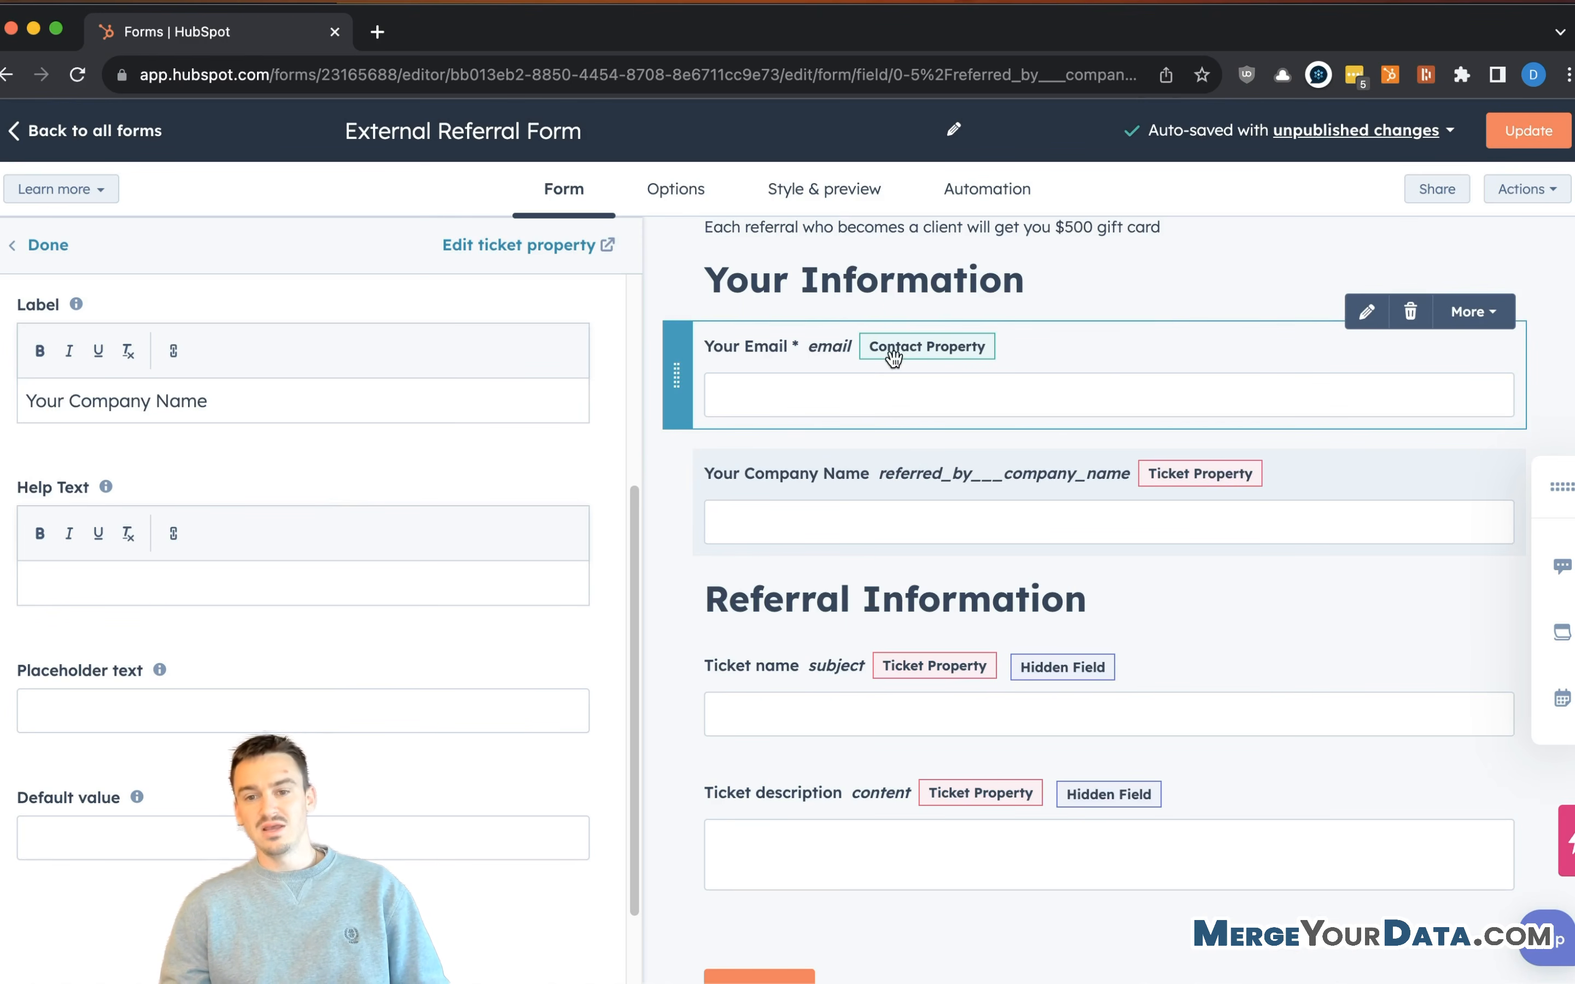
- Check the Your Email, Your Company Name and Referral Information heading settings, then close the panel
click(785, 355)
scroll(382, 518, down, 2)
scroll(264, 607, down, 10)
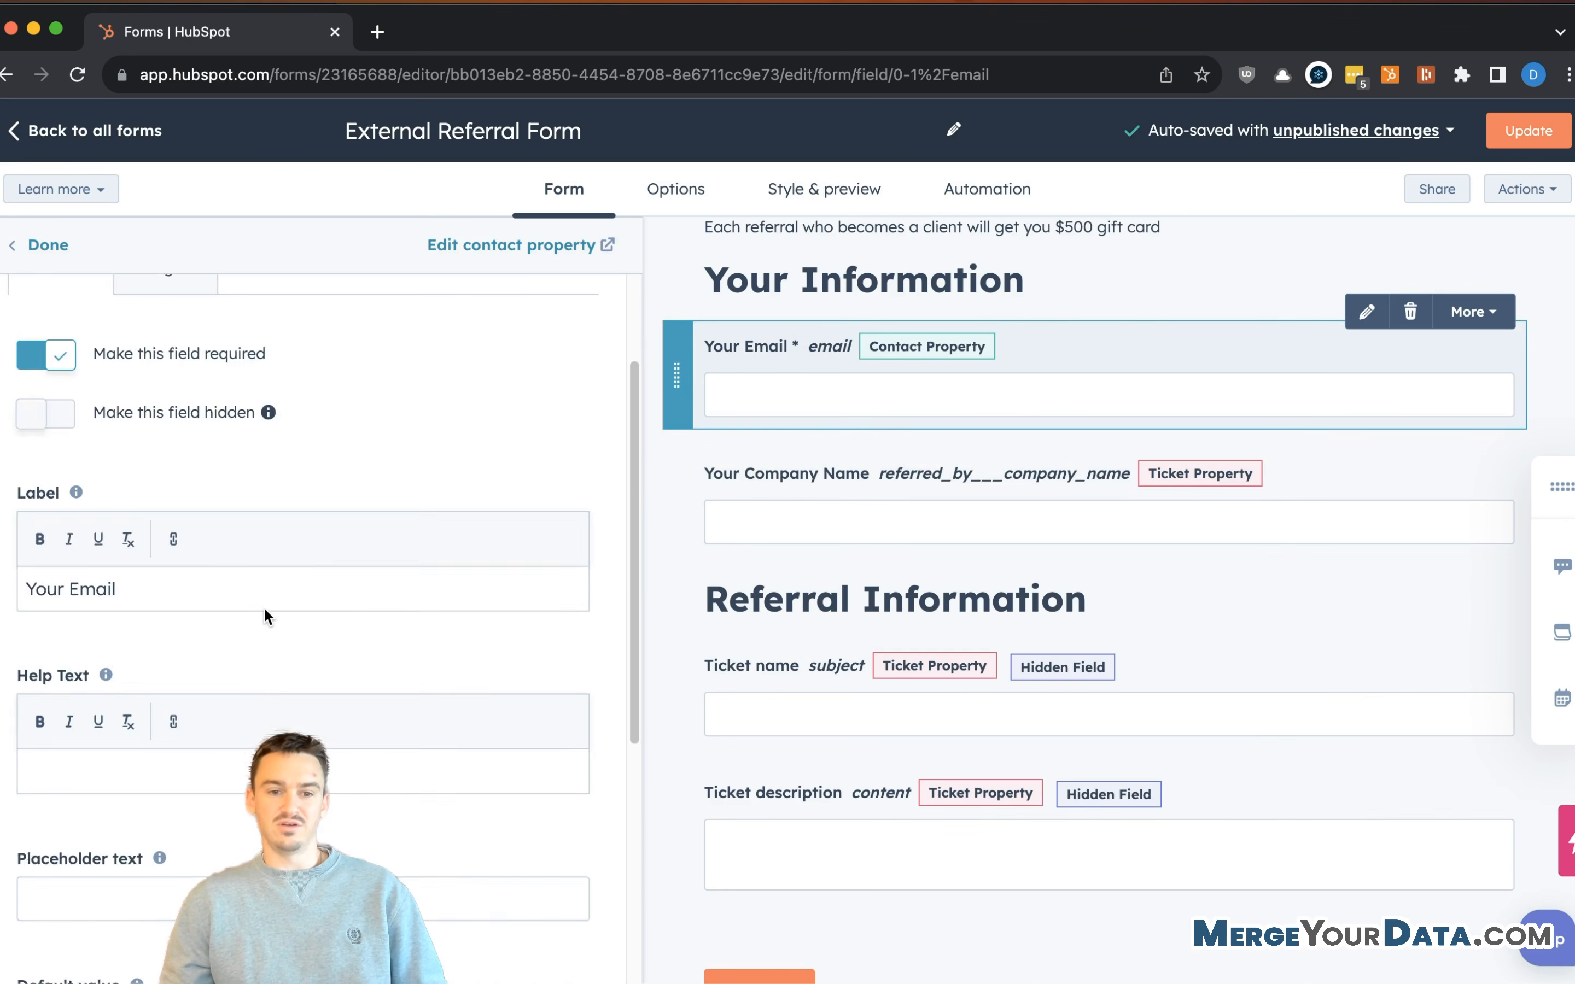
scroll(882, 353, up, 3)
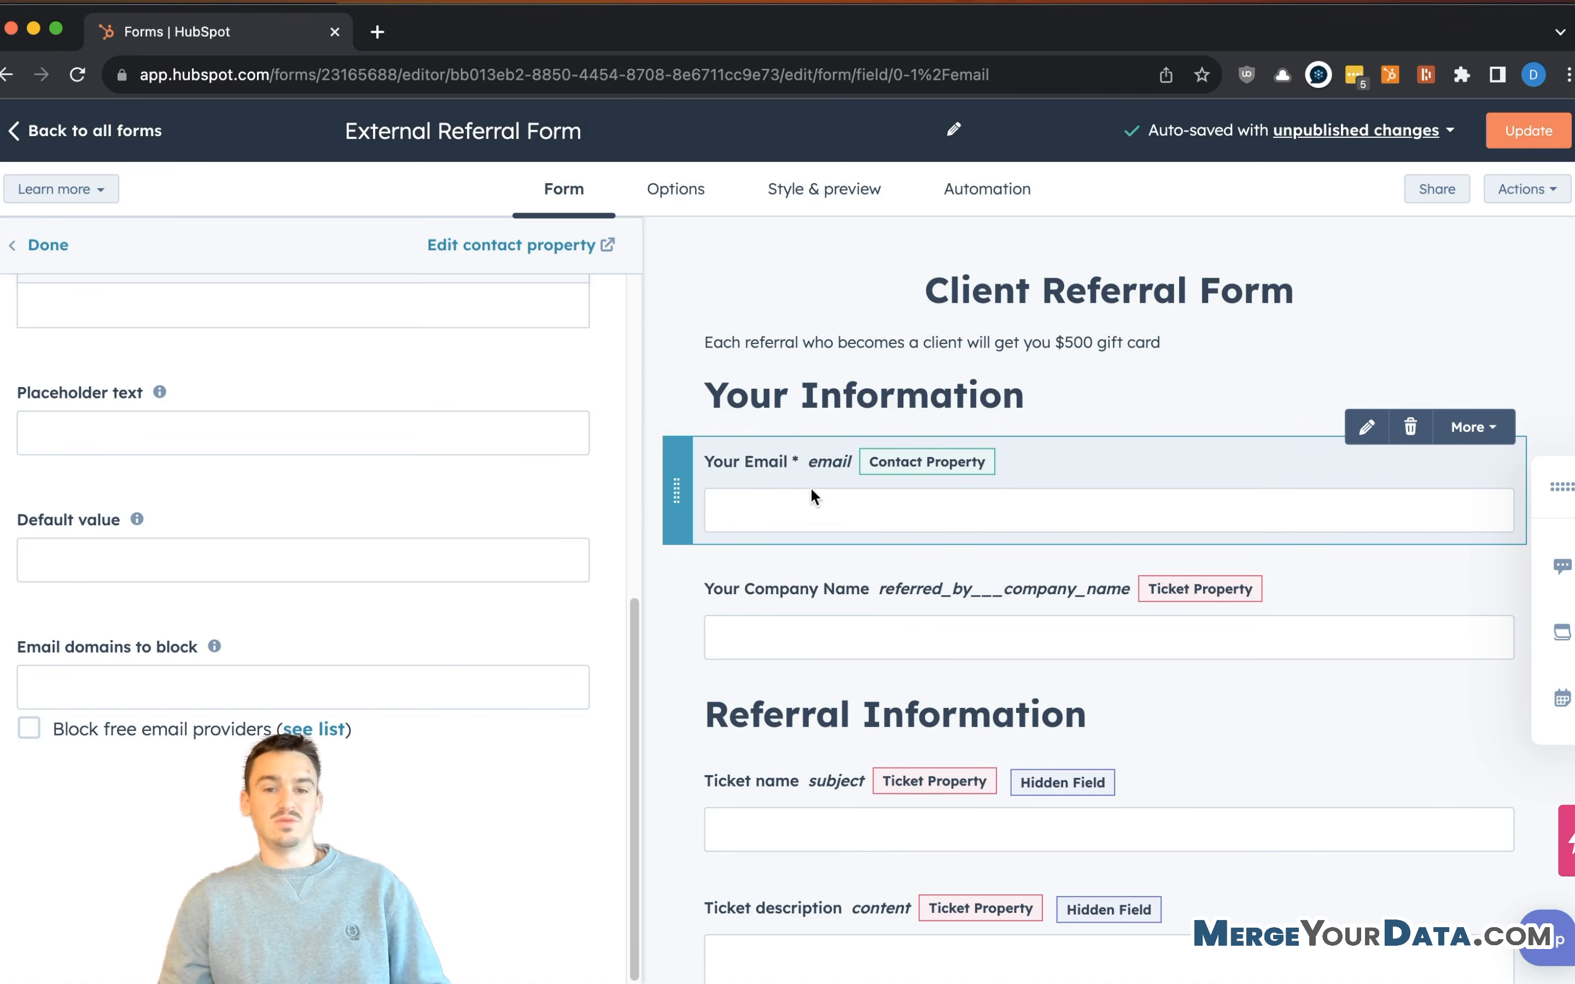
scroll(814, 484, down, 2)
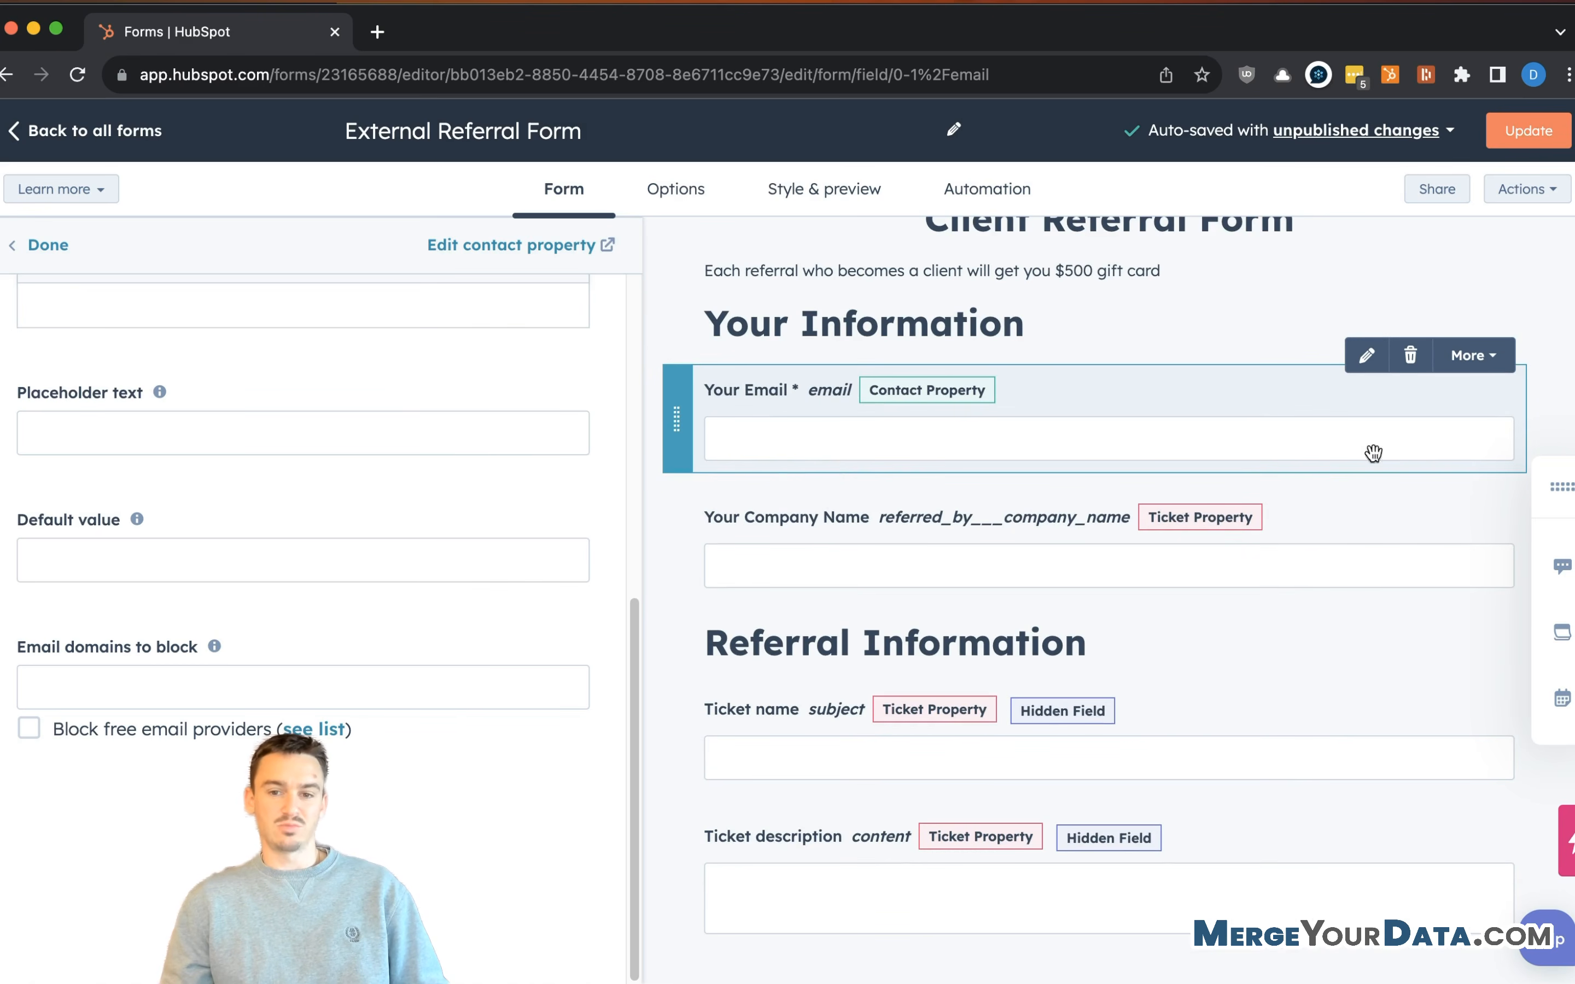
click(973, 519)
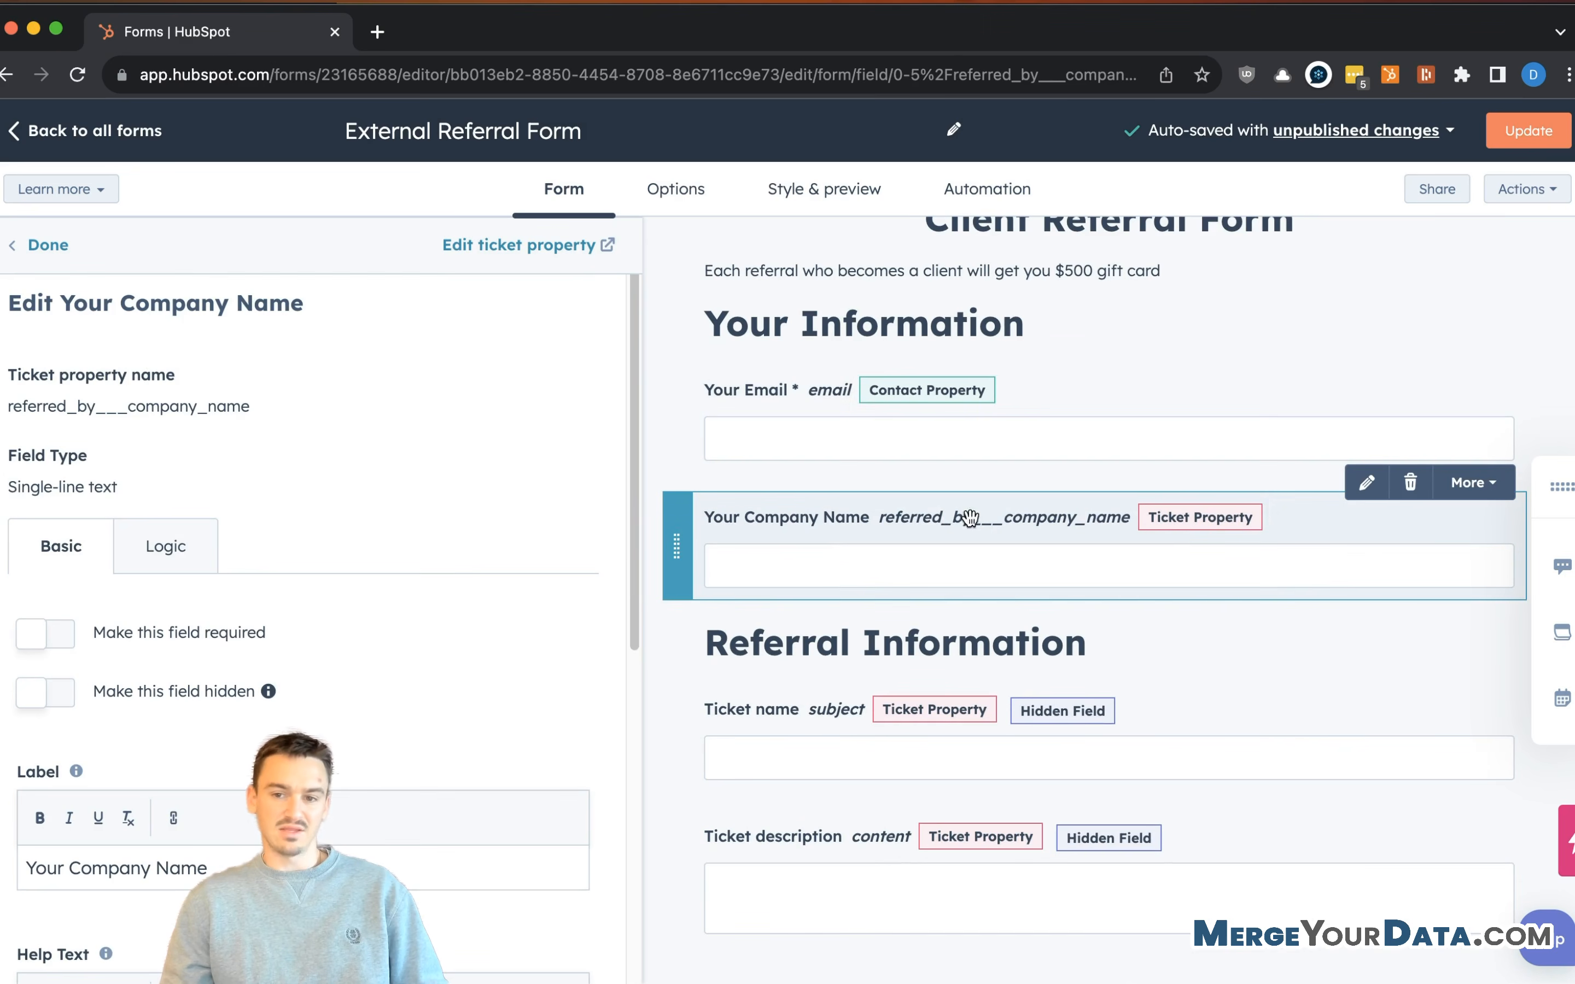
scroll(847, 586, down, 2)
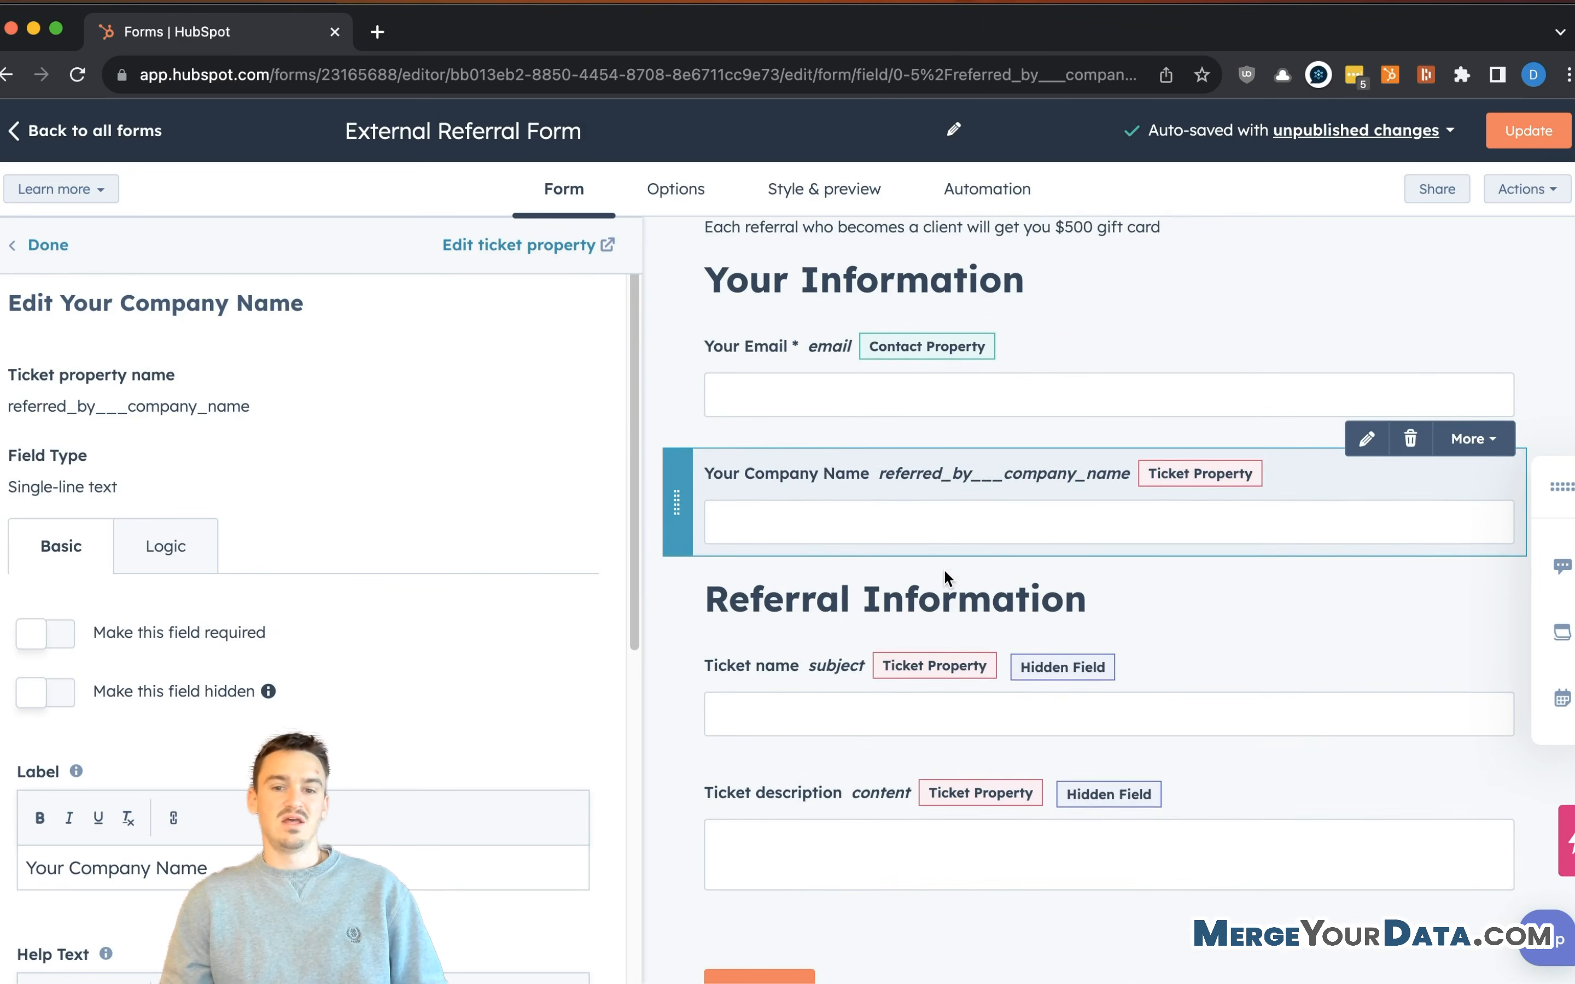
click(937, 567)
scroll(933, 571, down, 1)
scroll(932, 571, down, 2)
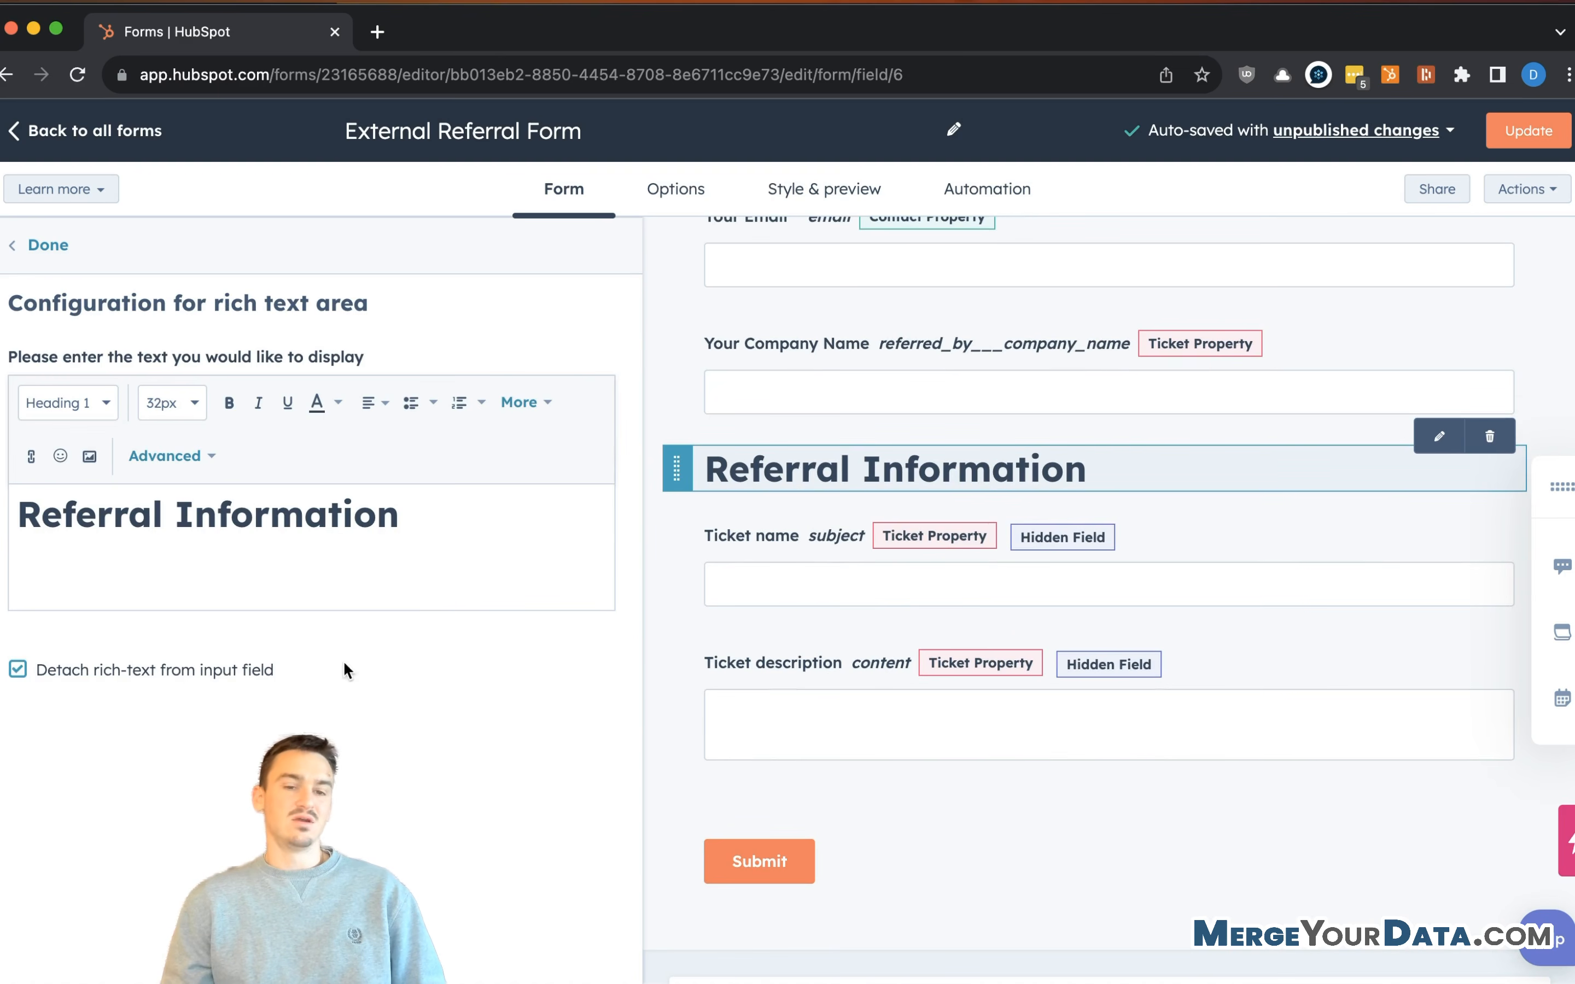
click(56, 245)
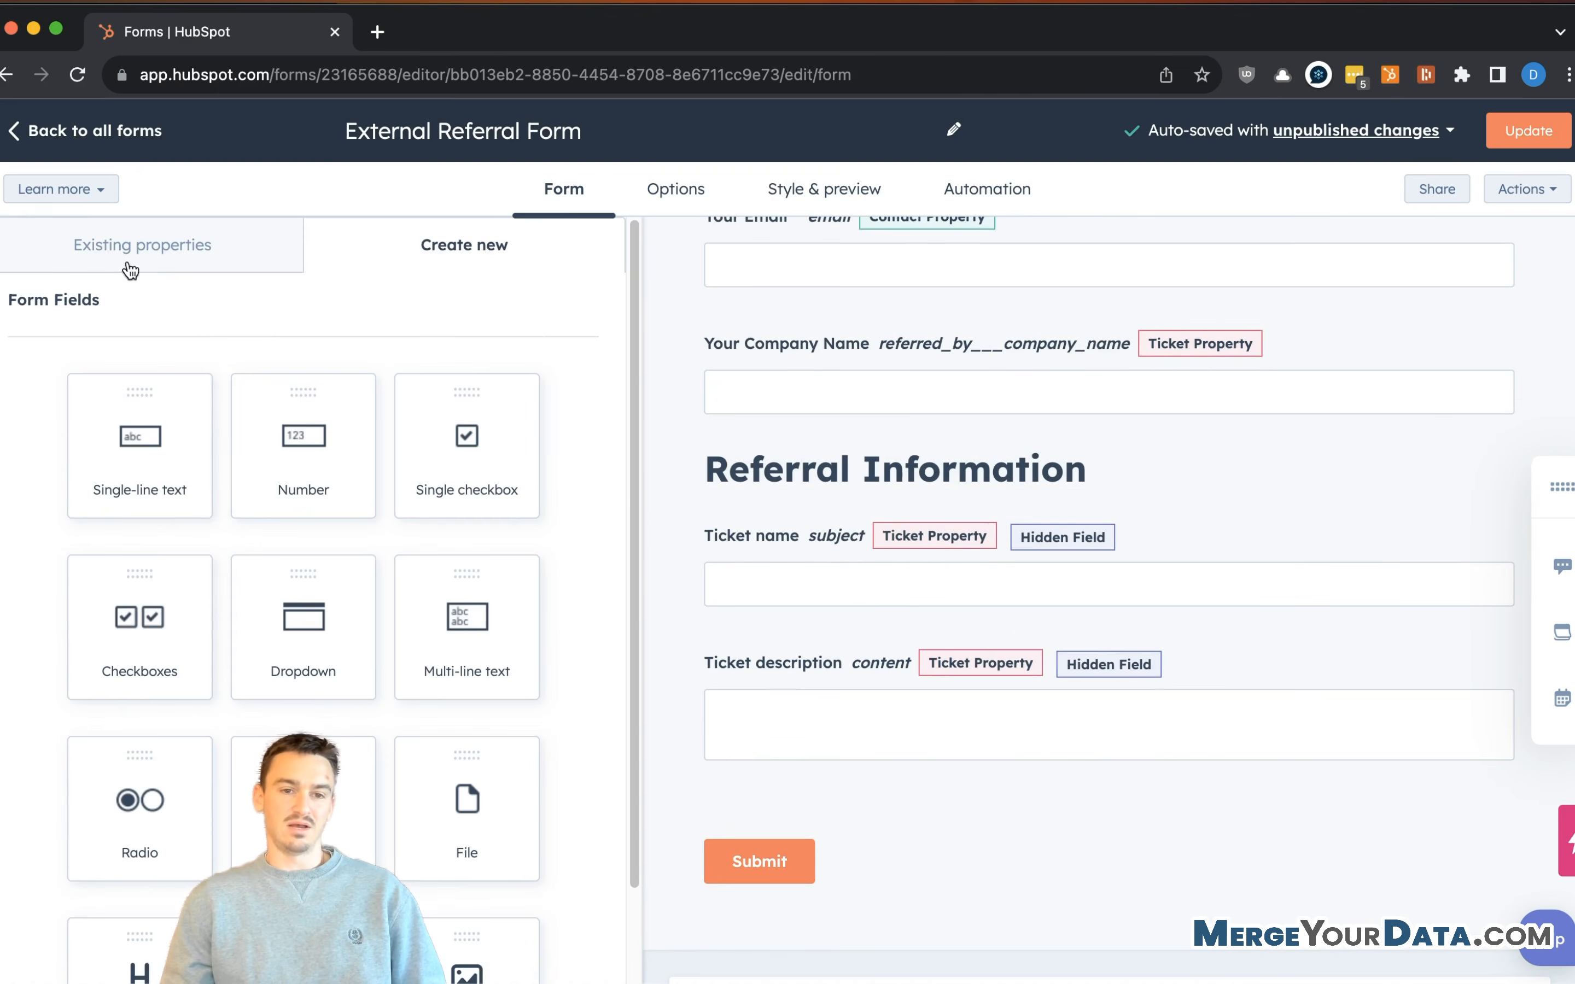
- From the ticket properties, add Referral's Email, with Referral's First Name and Last Name side by side above it
click(163, 254)
scroll(215, 745, down, 8)
scroll(215, 742, down, 8)
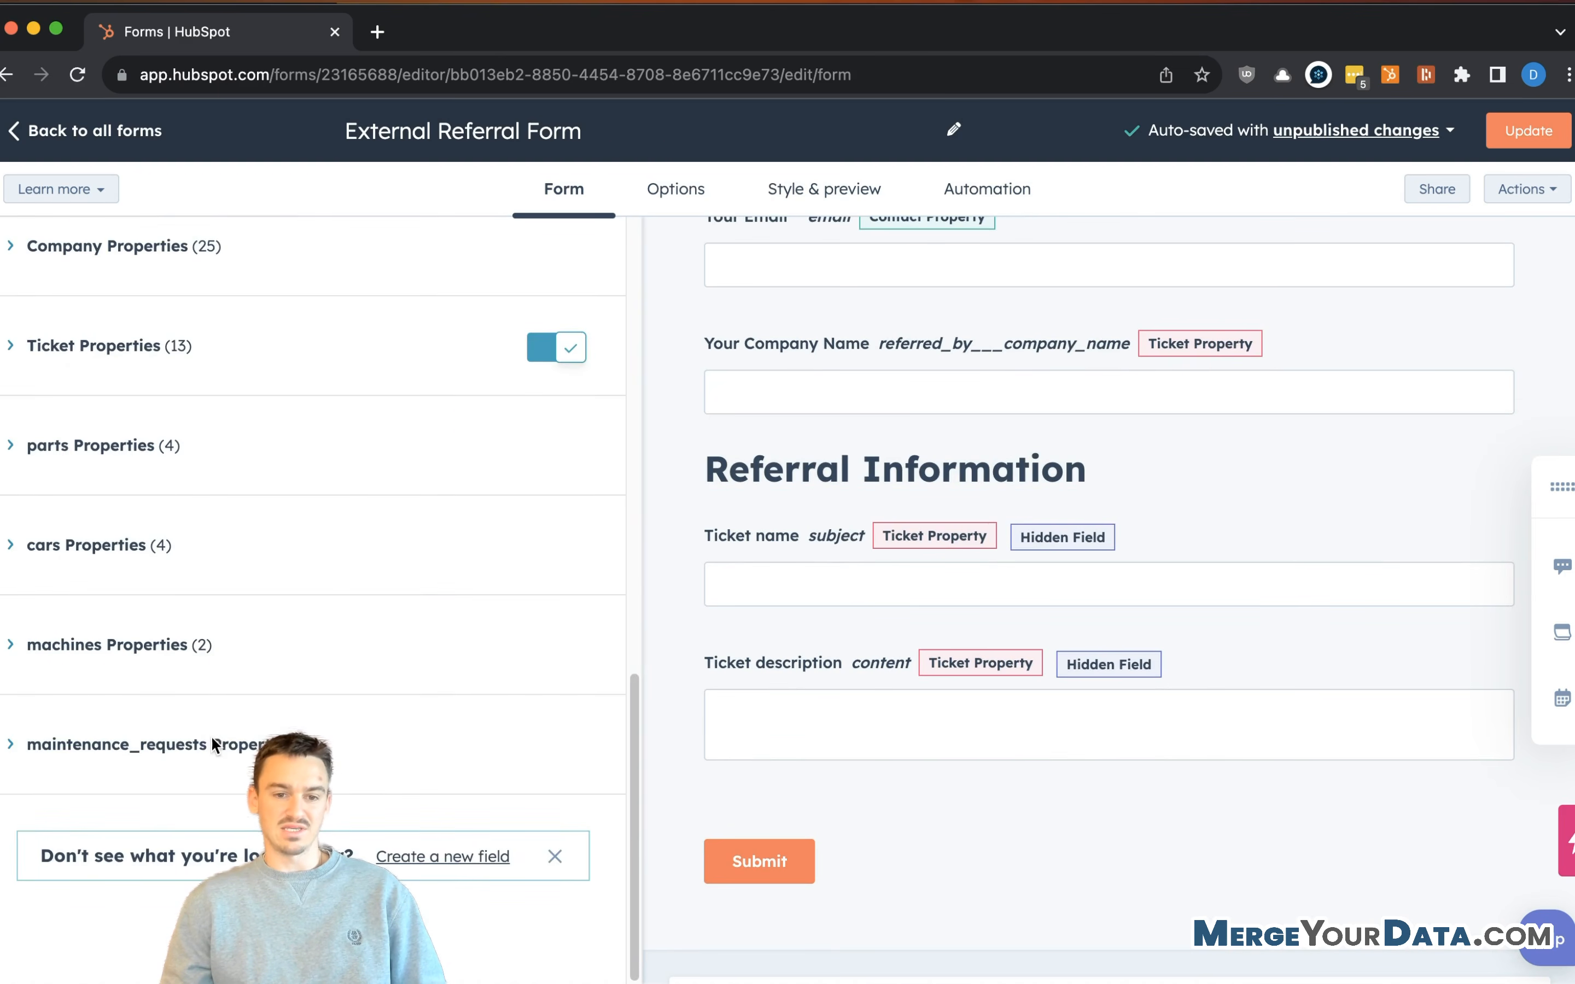
click(107, 346)
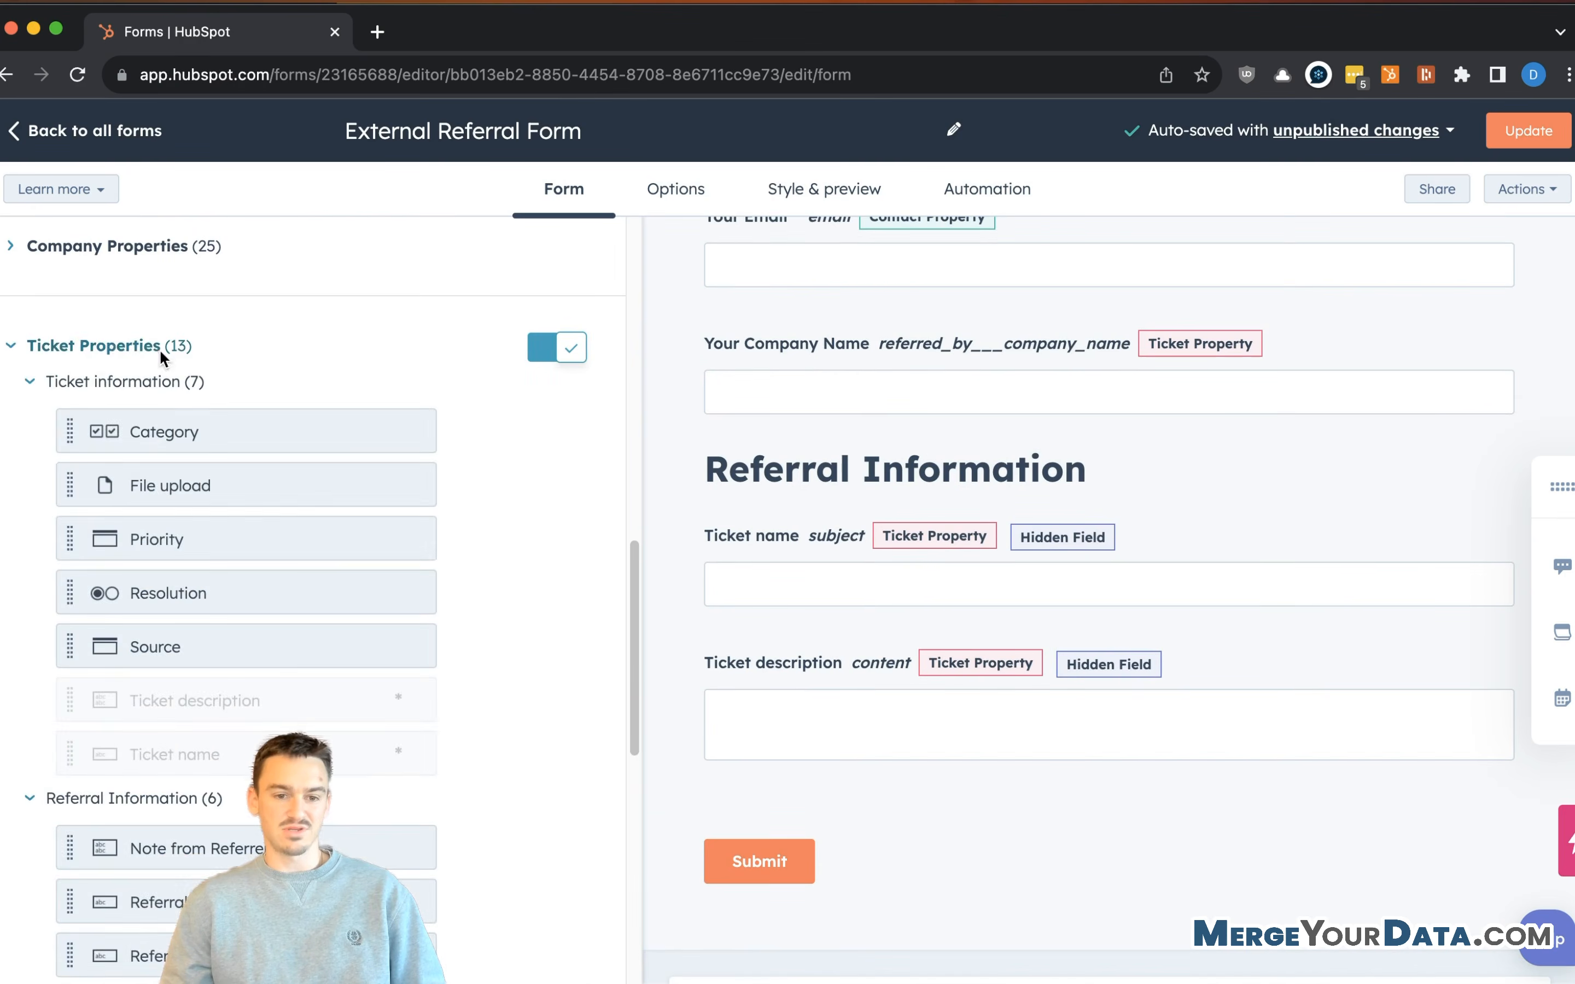
scroll(366, 598, down, 5)
scroll(878, 484, down, 1)
scroll(875, 482, down, 2)
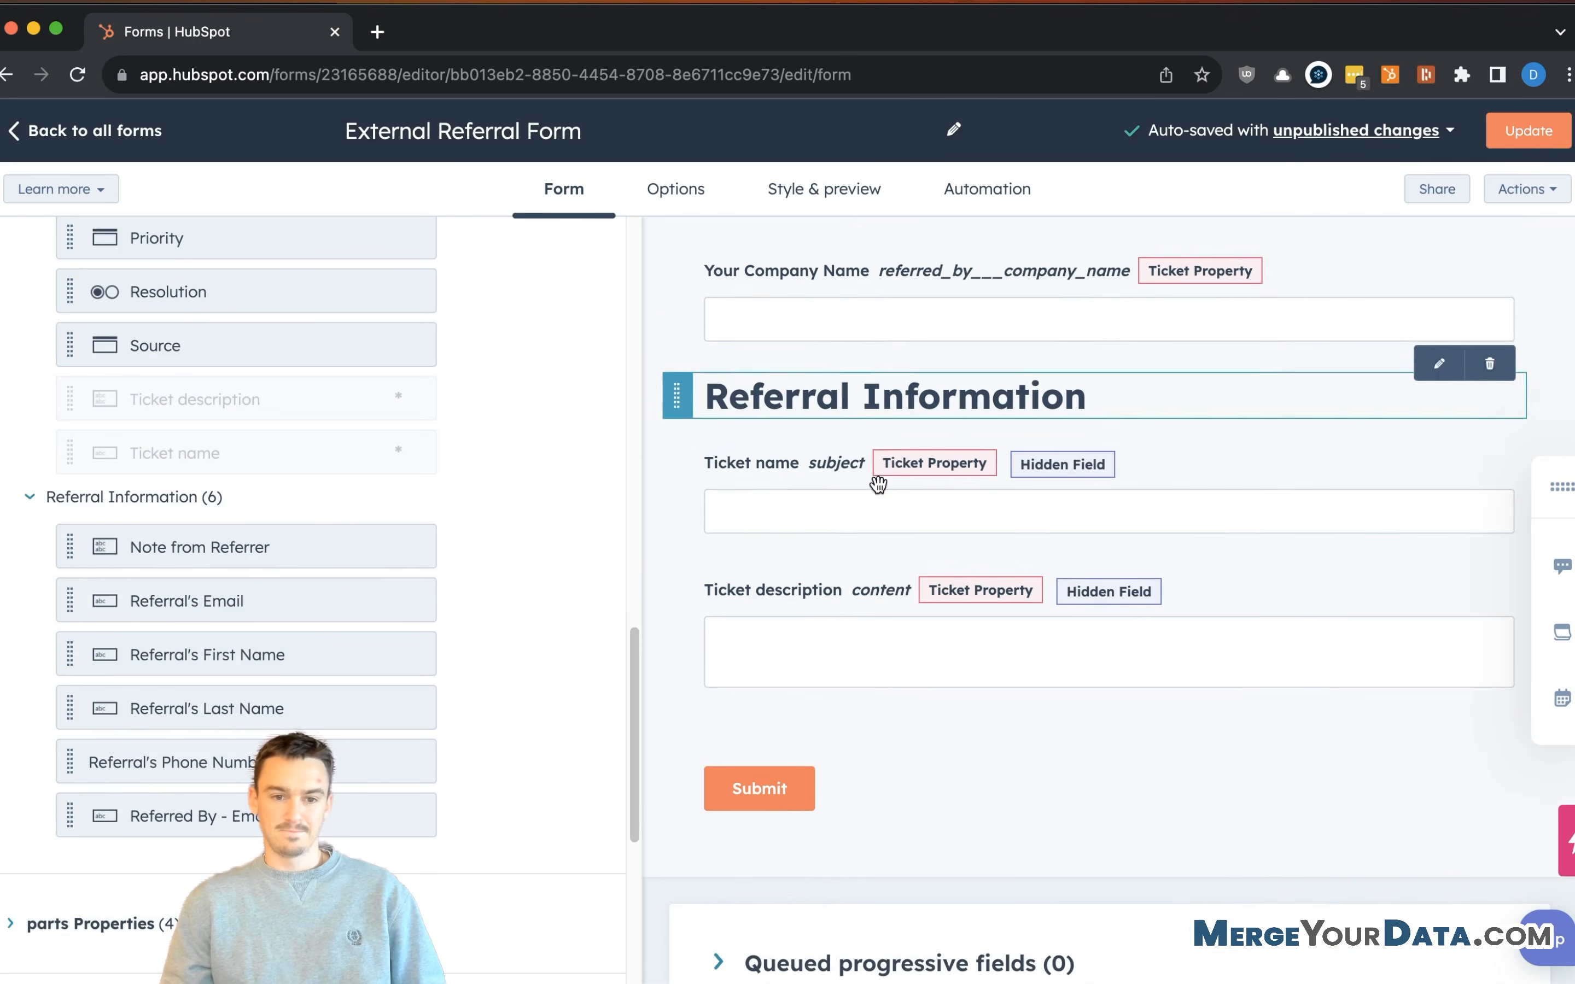
scroll(179, 544, down, 3)
scroll(286, 513, down, 2)
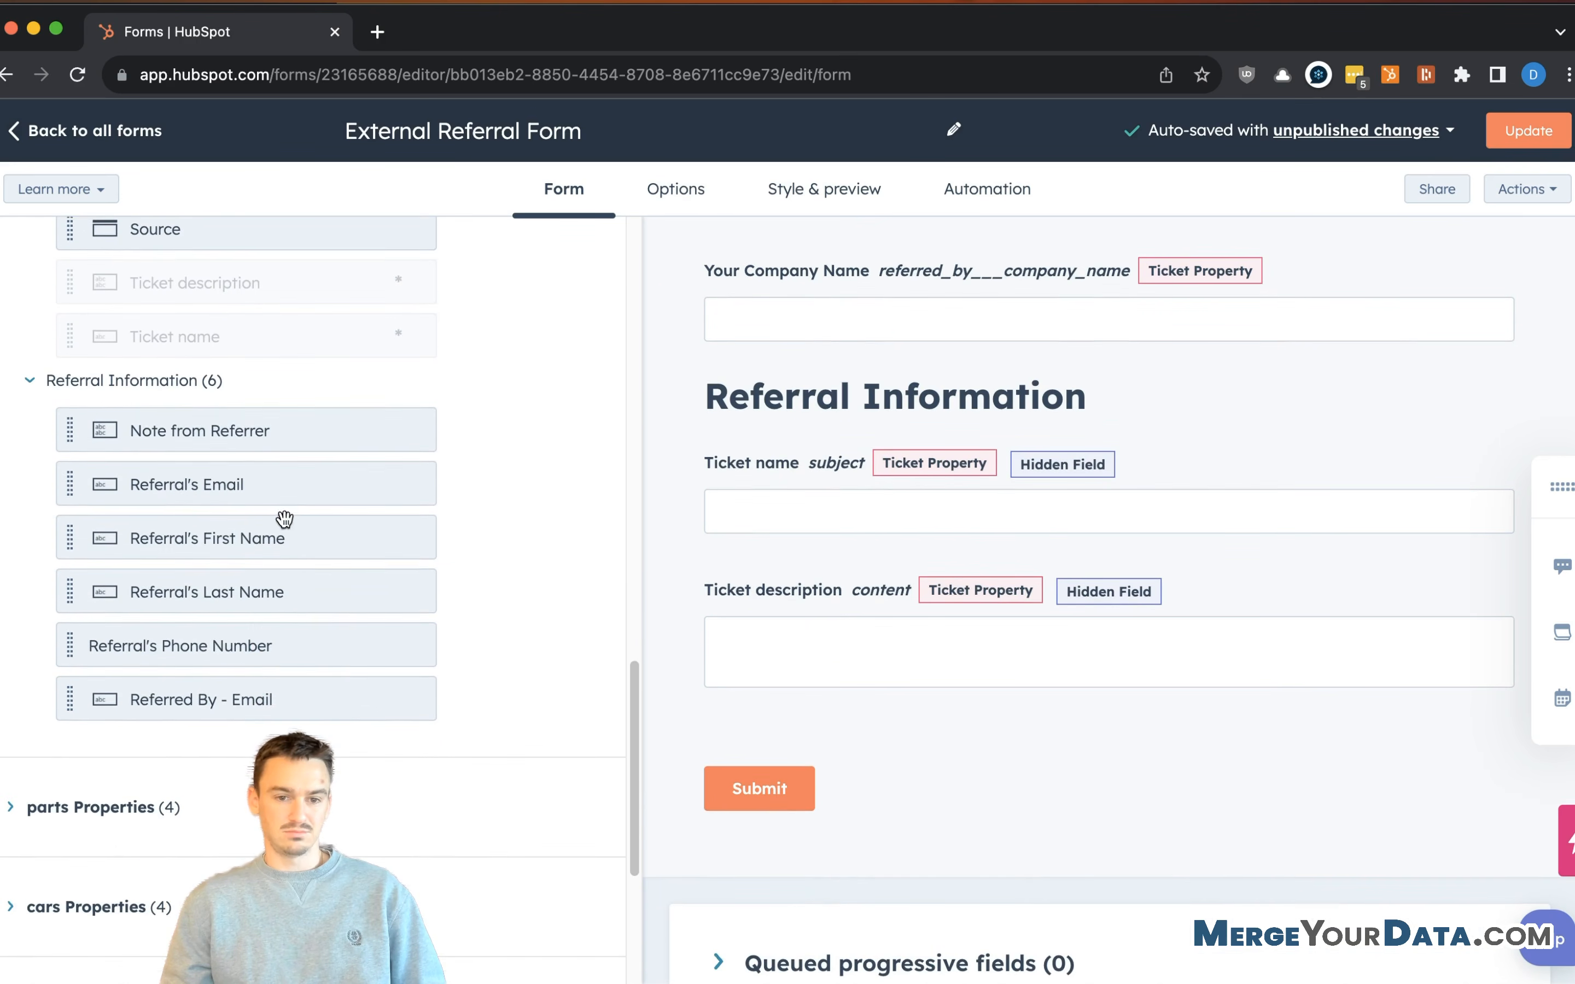
scroll(756, 493, down, 1)
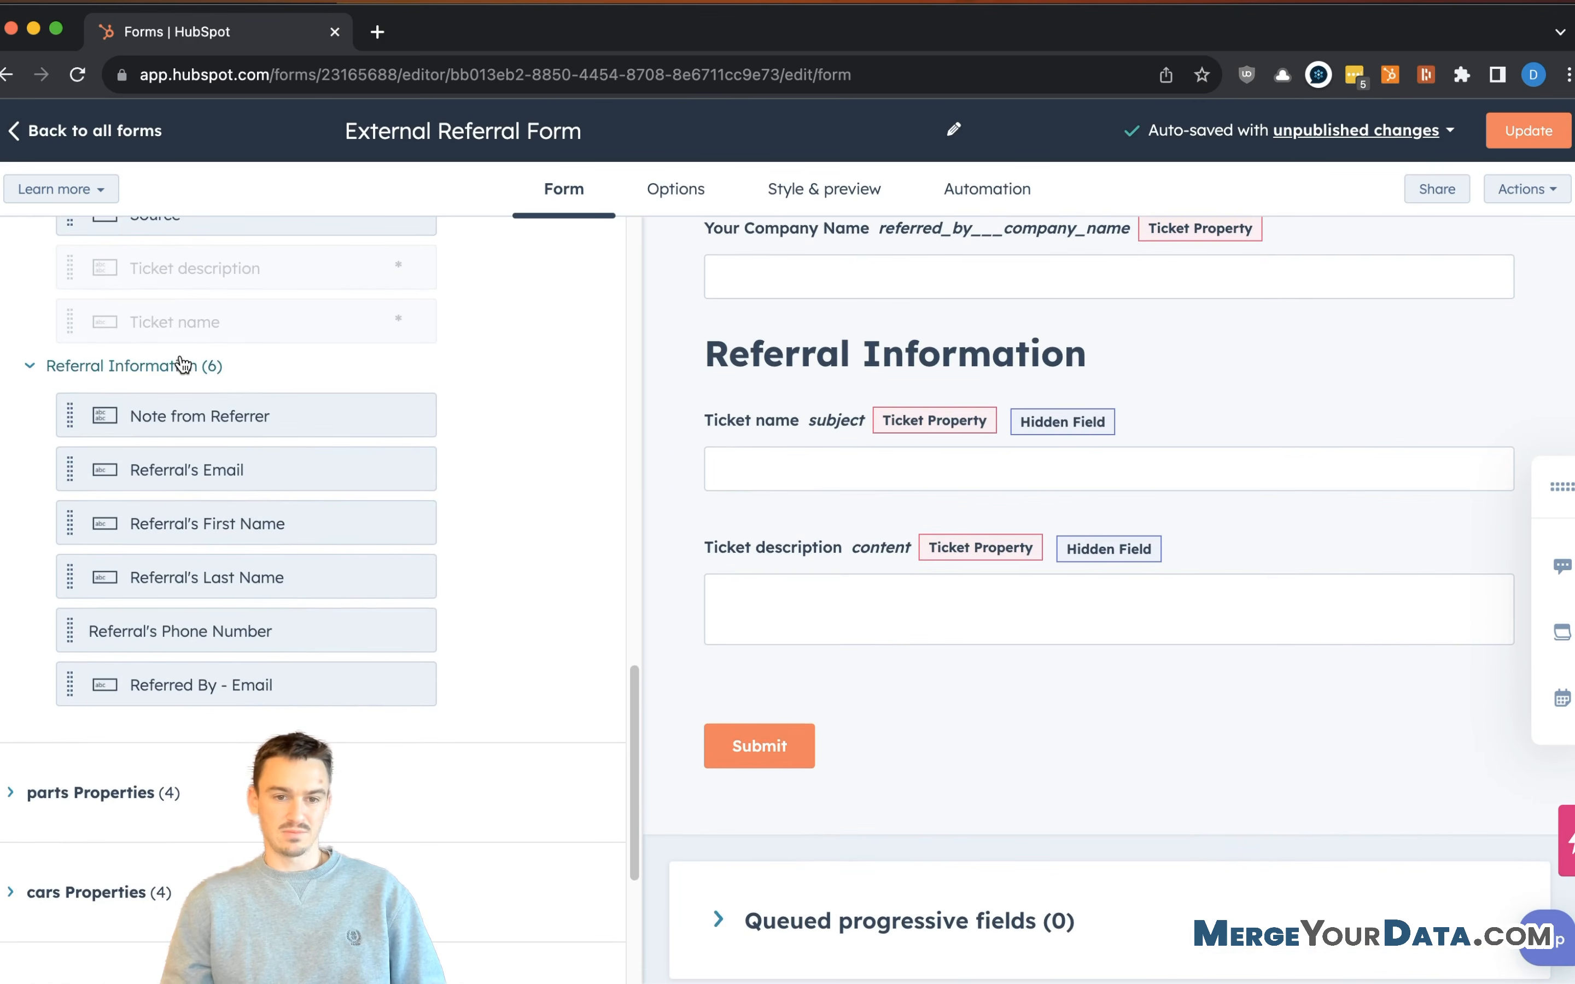
drag(281, 479, 846, 410)
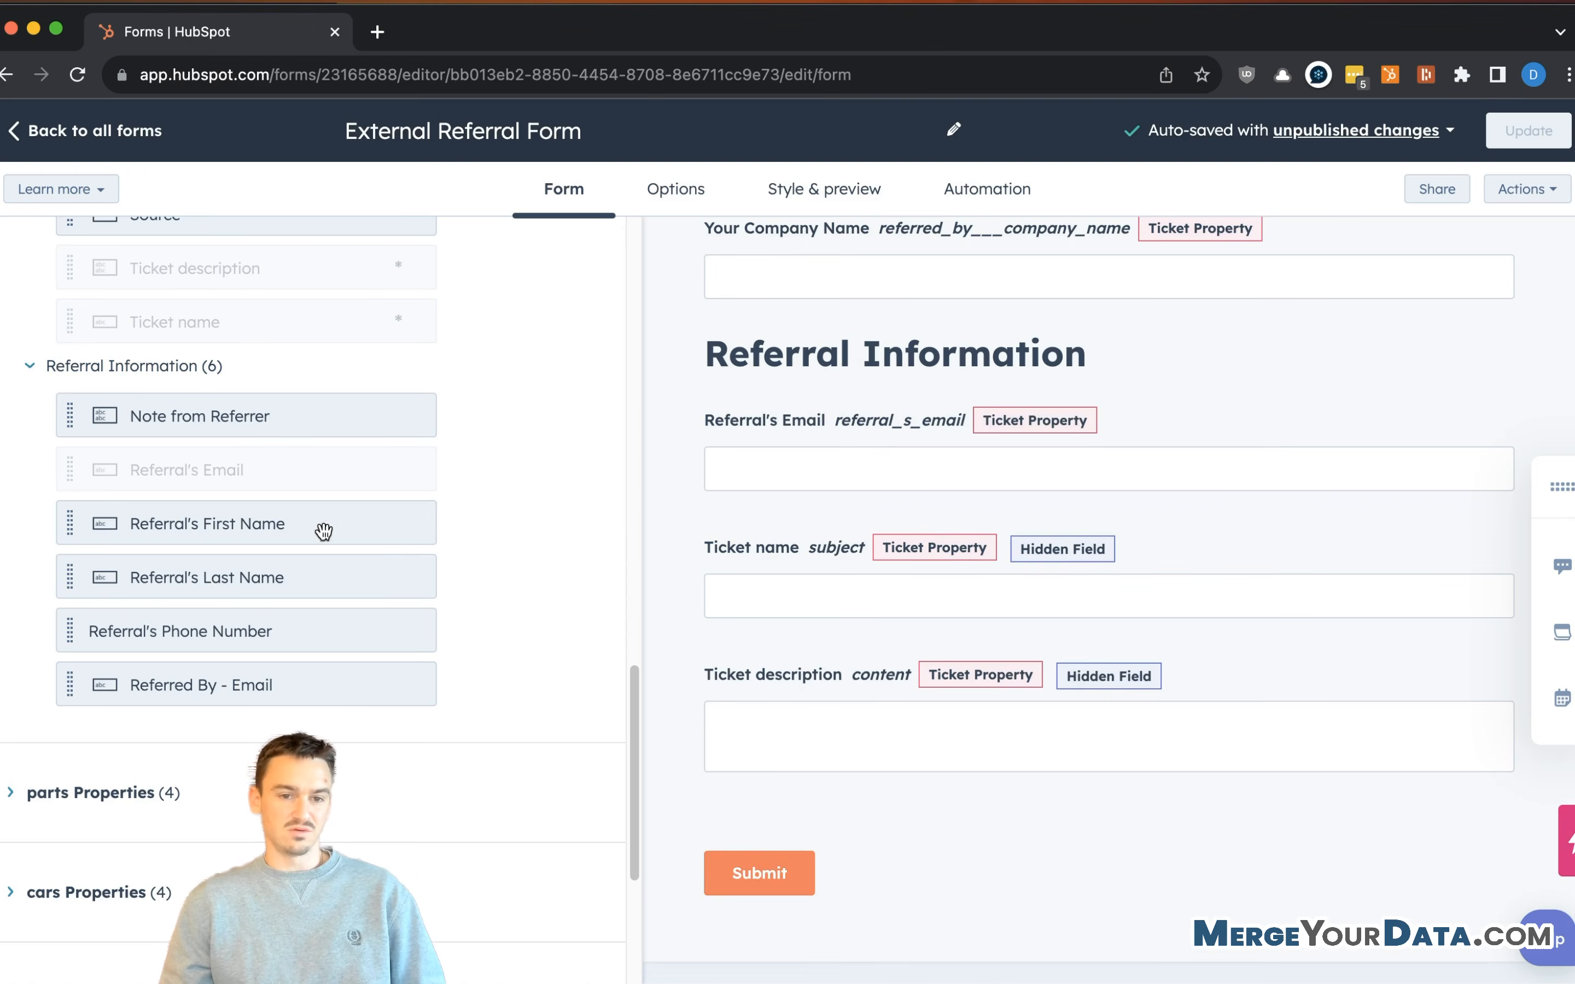
drag(323, 532, 914, 424)
drag(140, 577, 1523, 461)
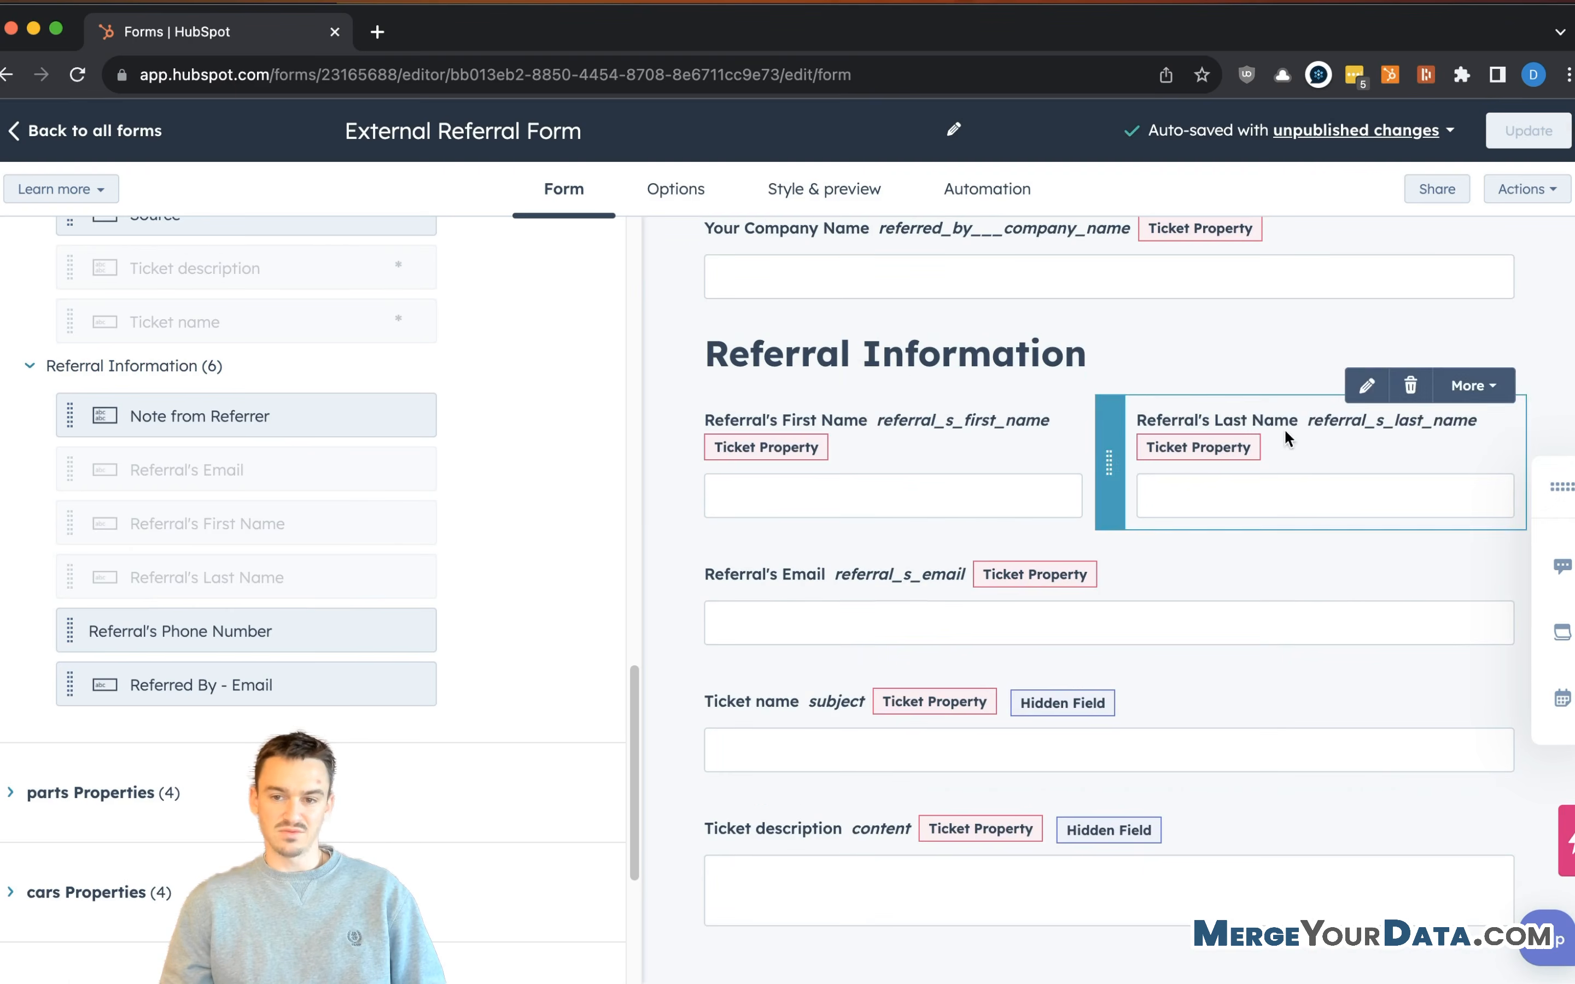
- Add Referral's Phone Number, Note from Referrer after it, and Category below Ticket description
scroll(272, 523, down, 2)
drag(260, 553, 951, 648)
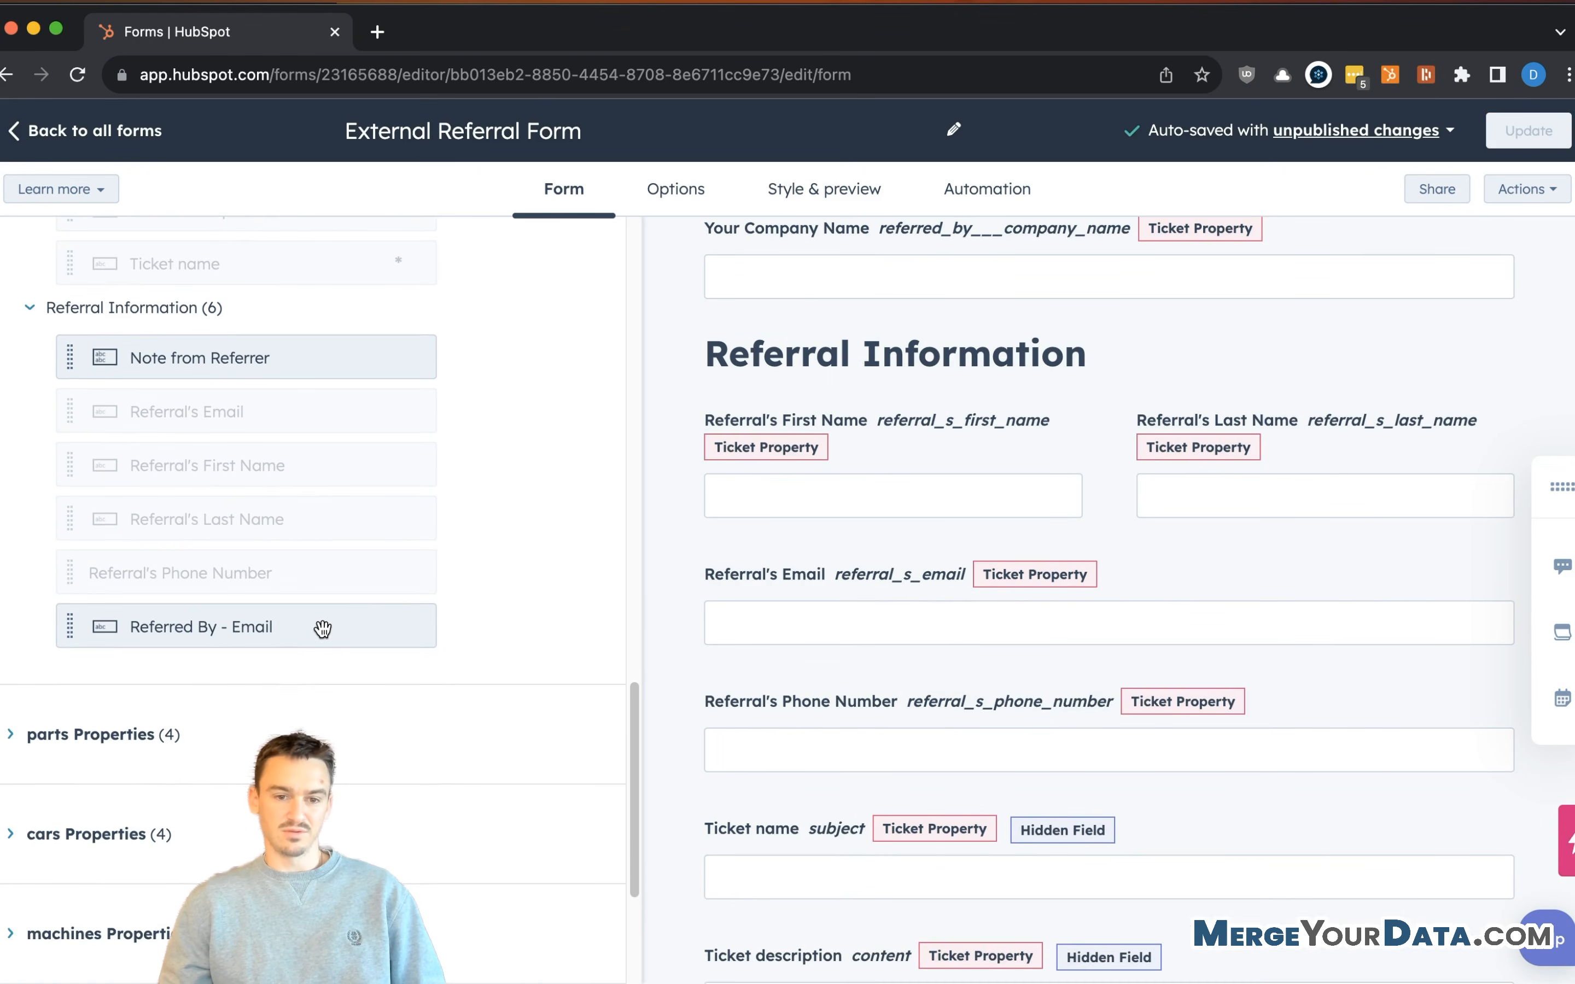
scroll(322, 628, down, 5)
scroll(836, 455, up, 3)
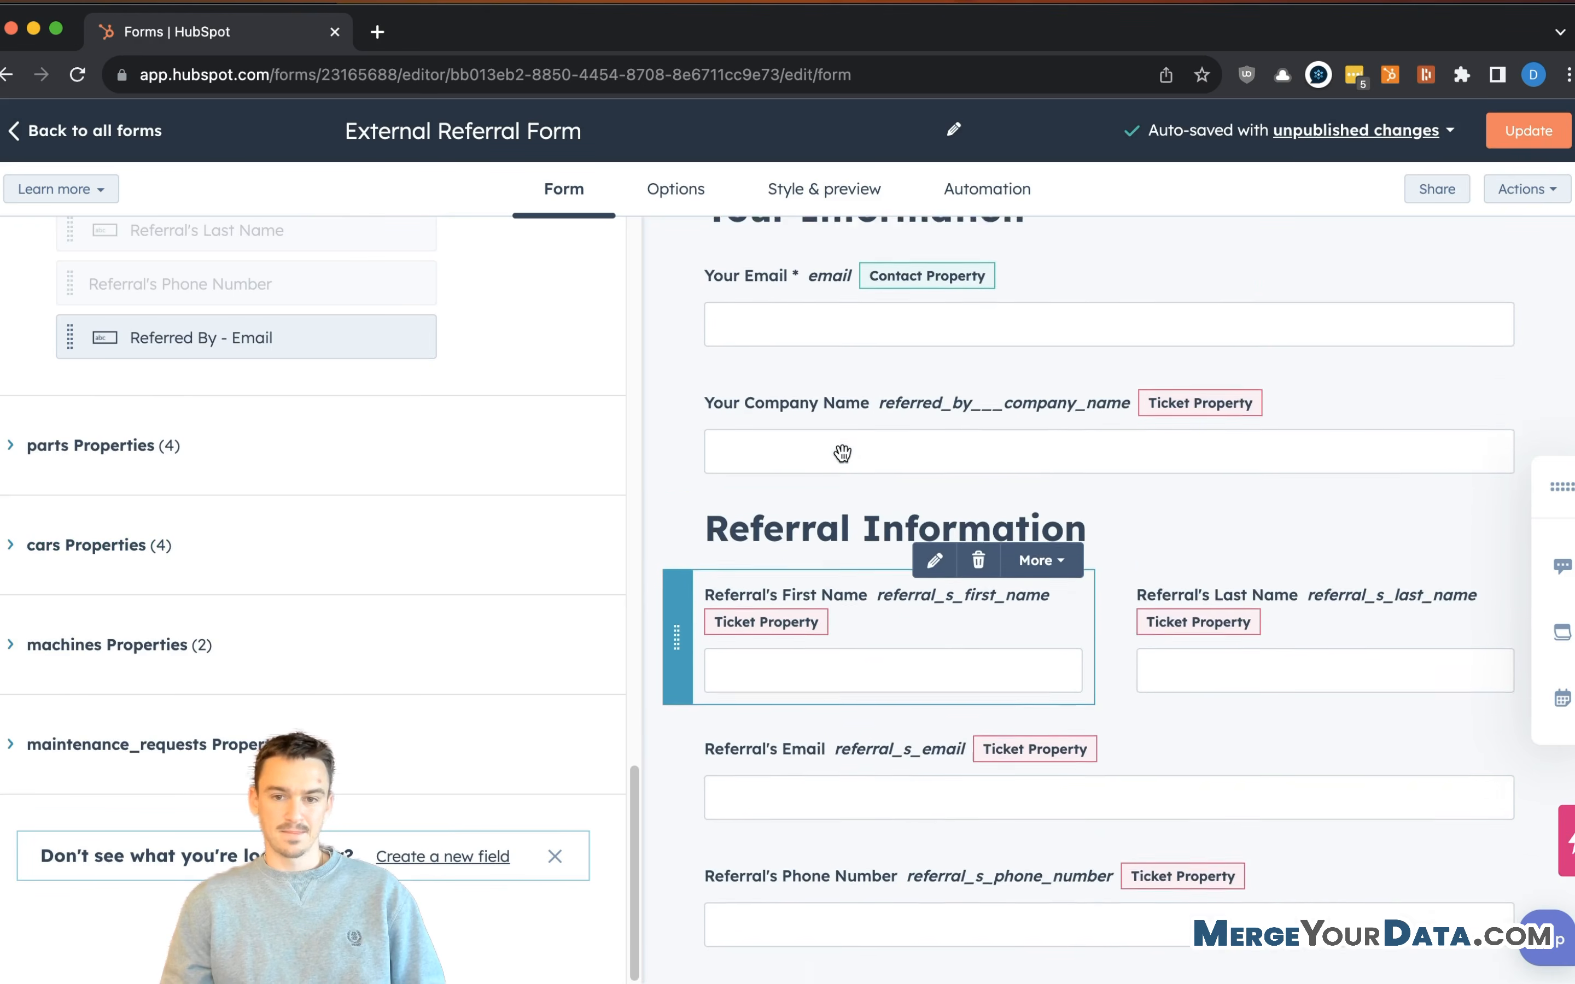
scroll(335, 522, up, 3)
scroll(311, 542, up, 1)
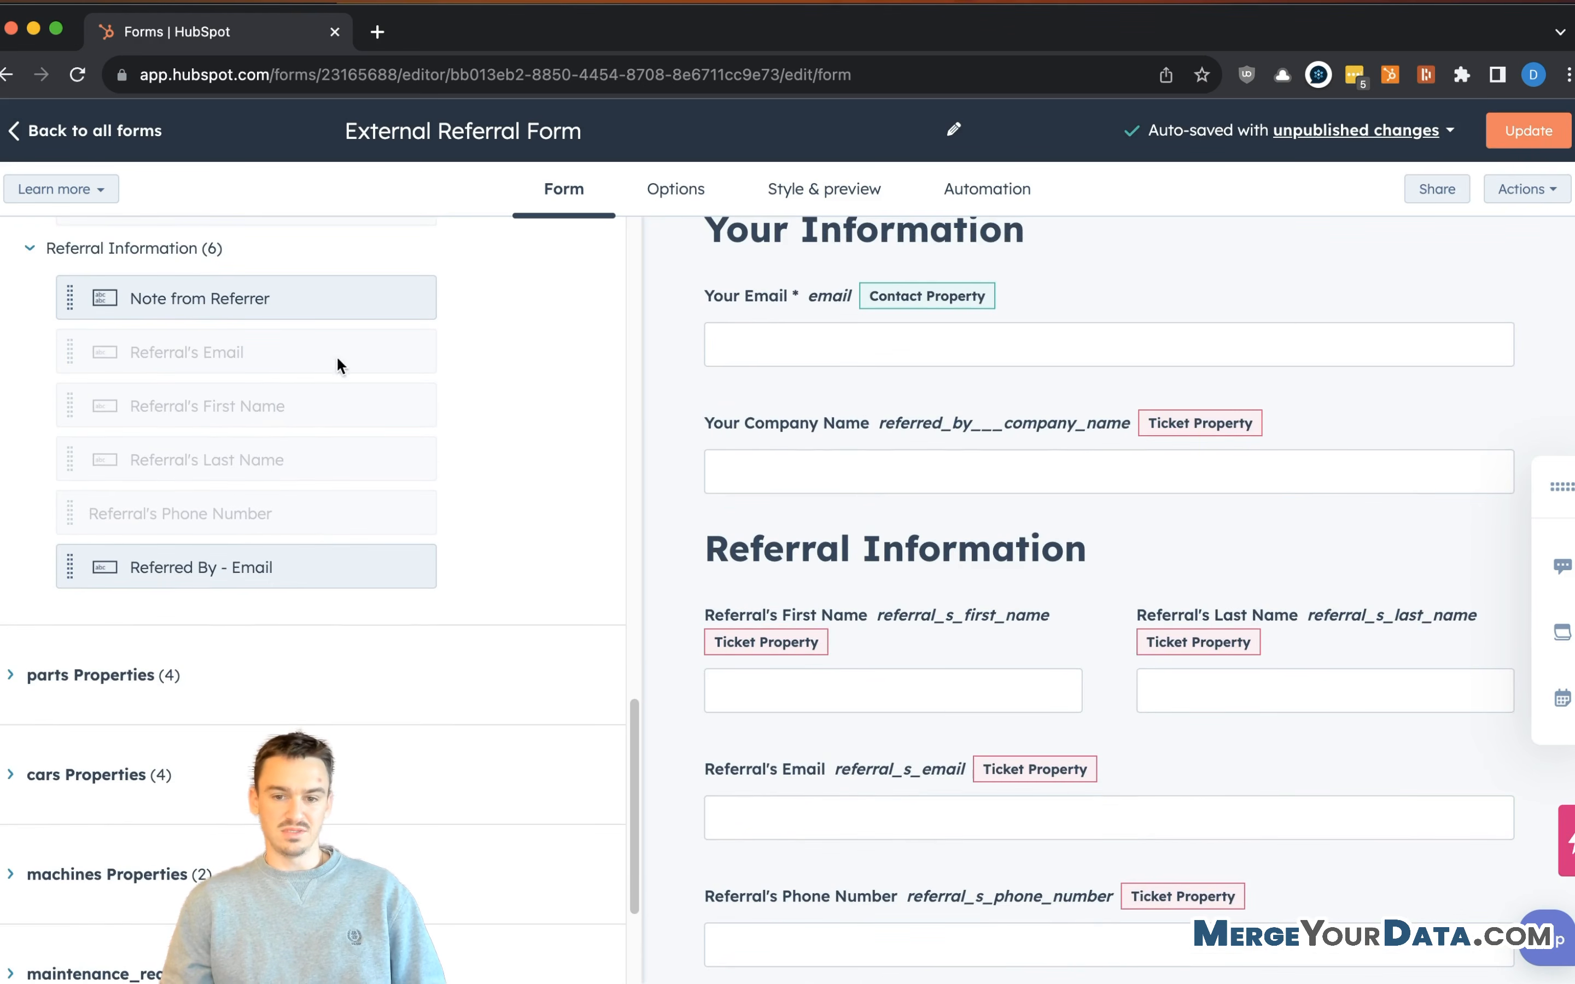
scroll(1074, 648, down, 6)
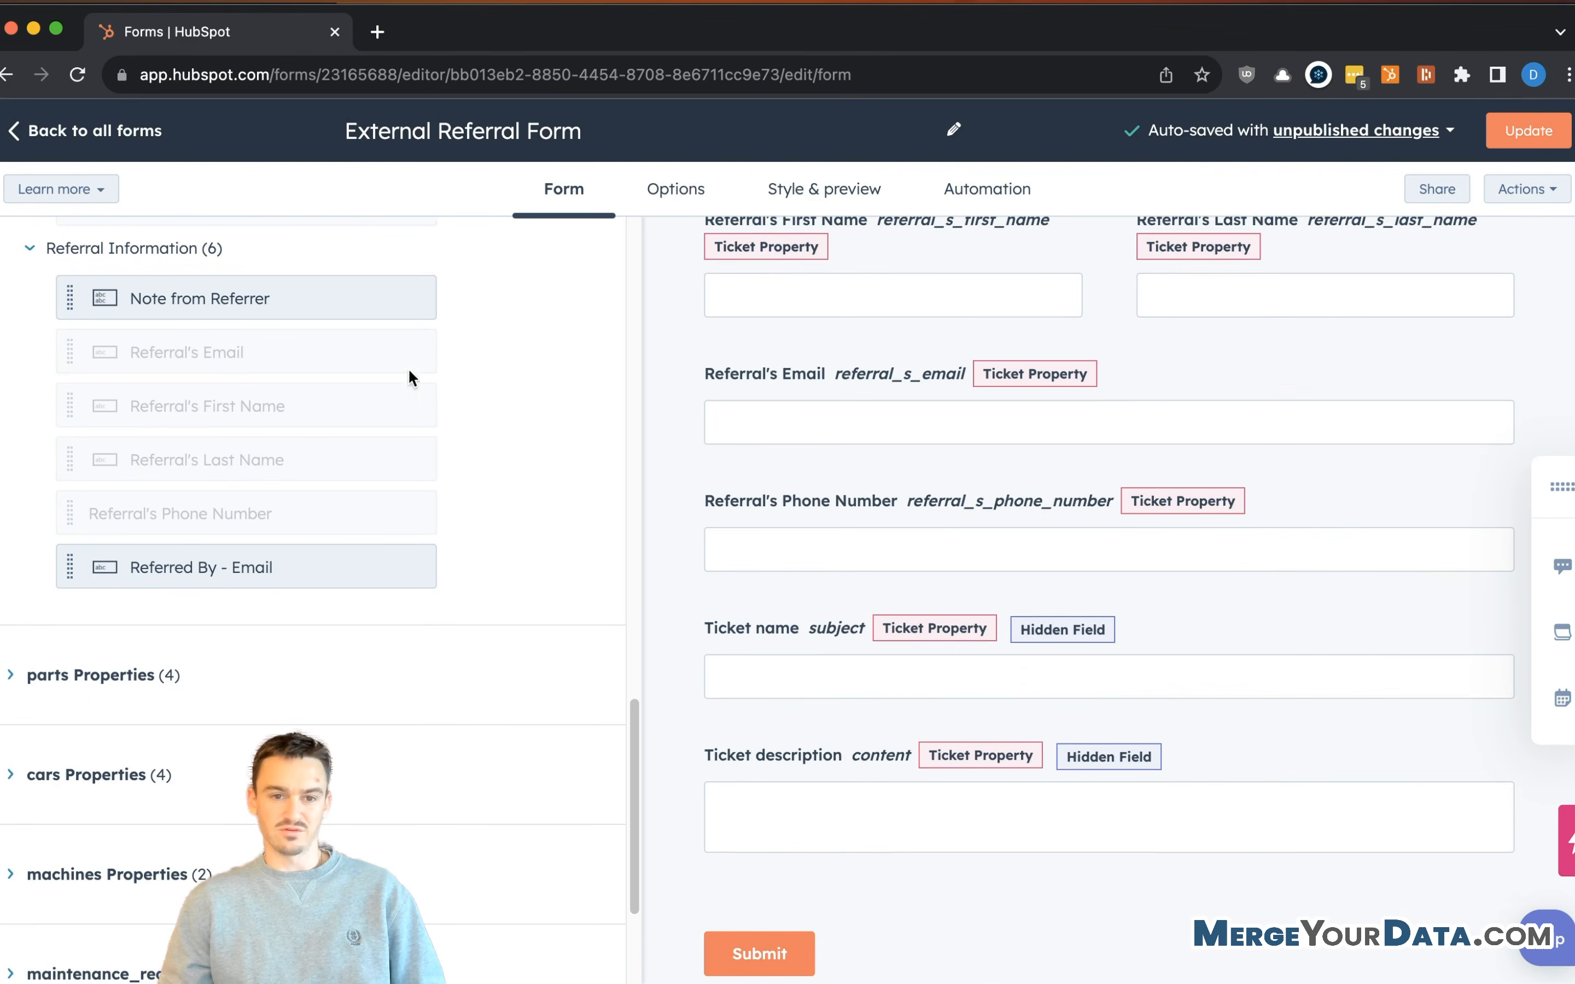
drag(198, 311, 886, 735)
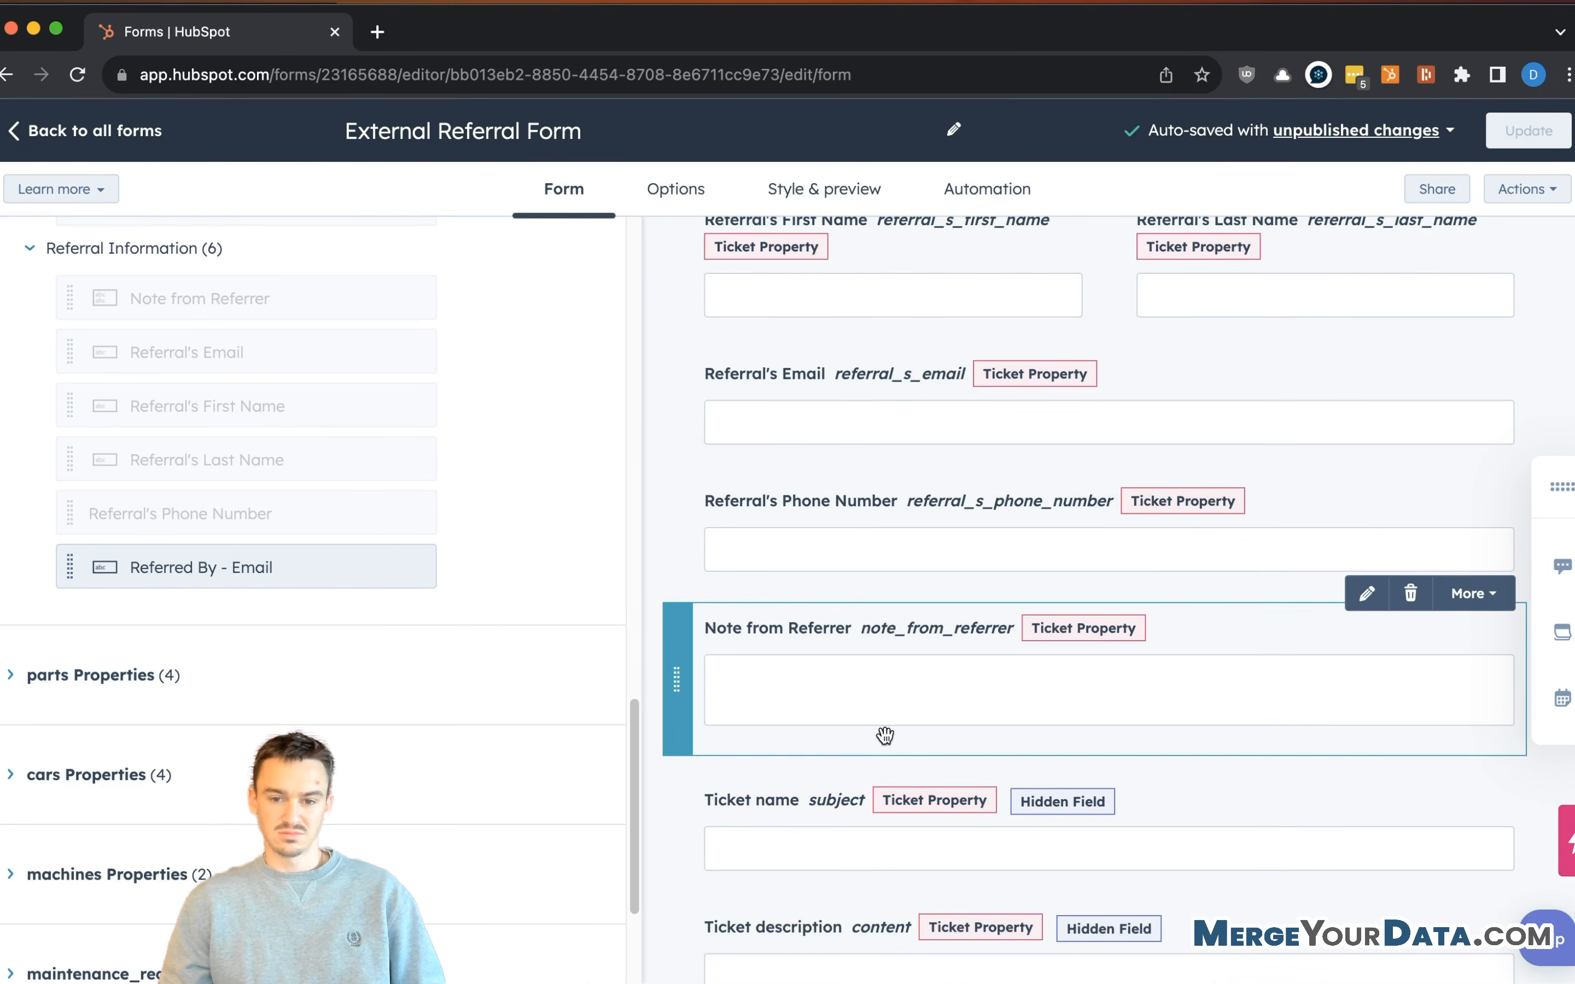
scroll(1099, 639, up, 6)
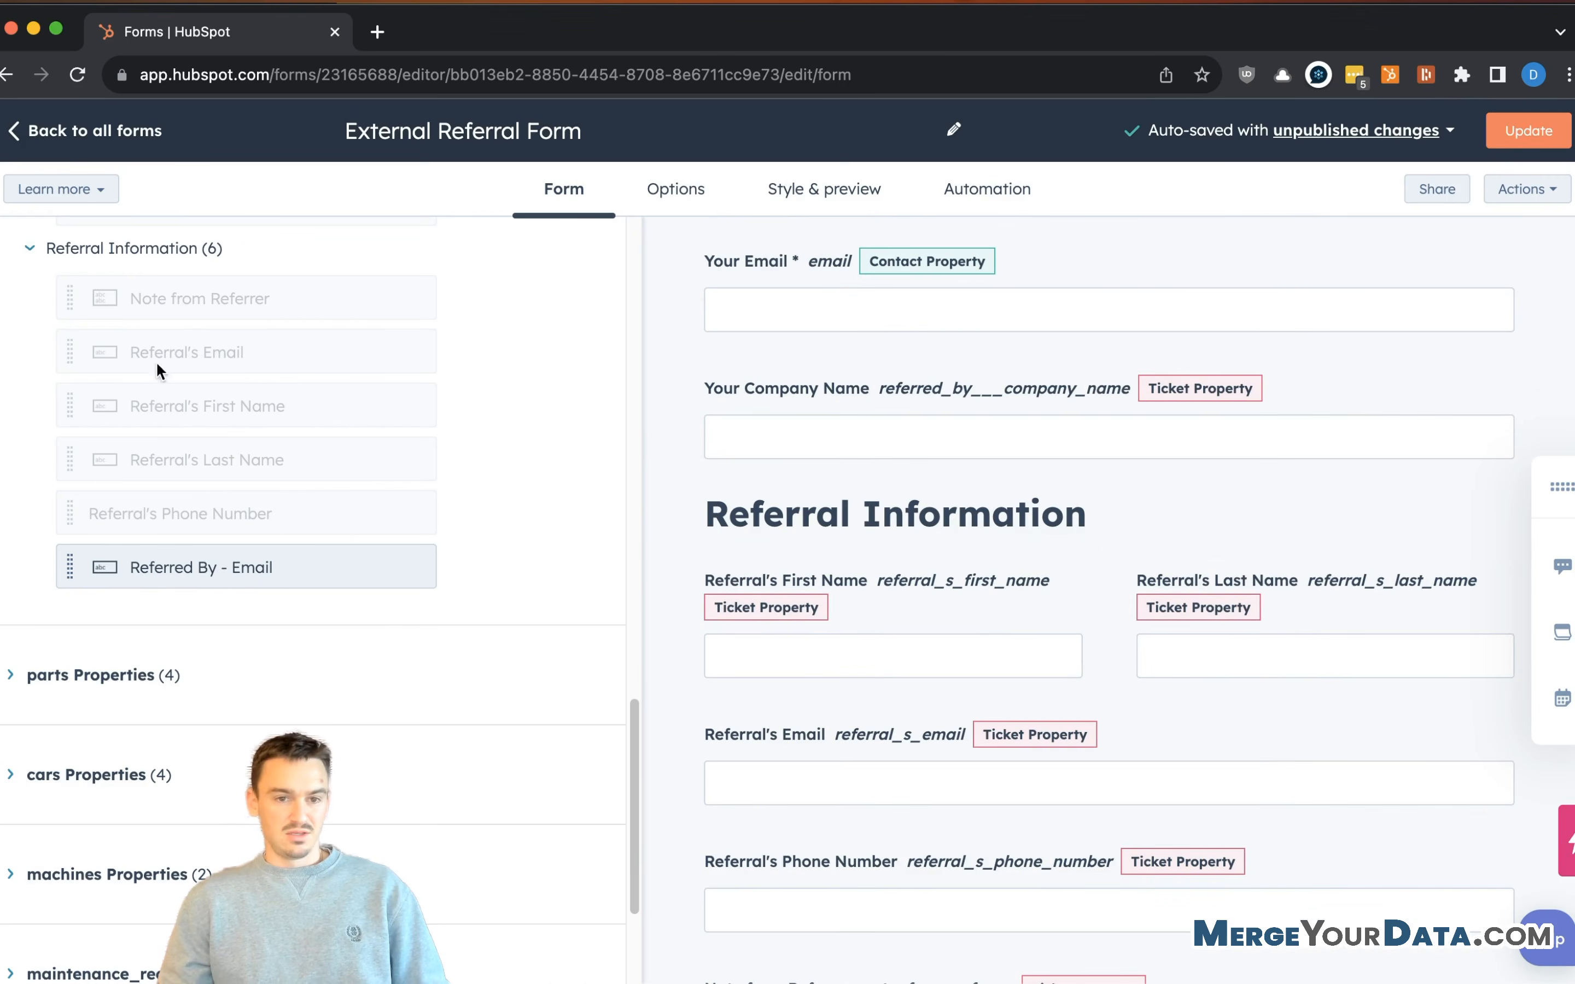
scroll(86, 291, up, 8)
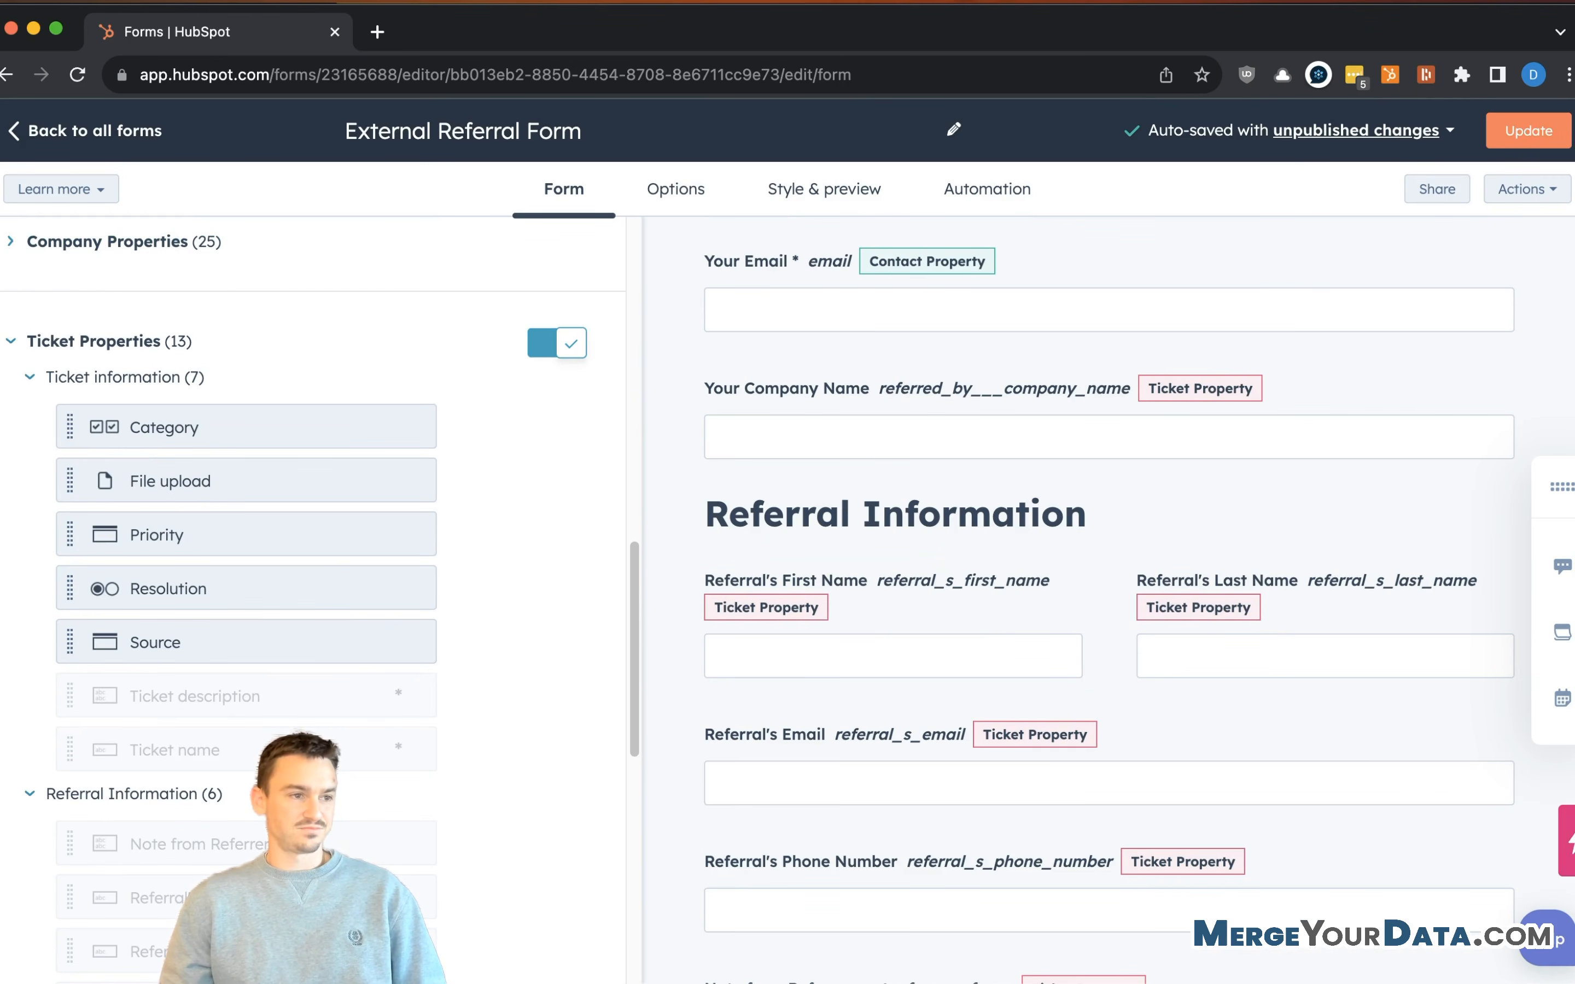
scroll(1006, 605, down, 1)
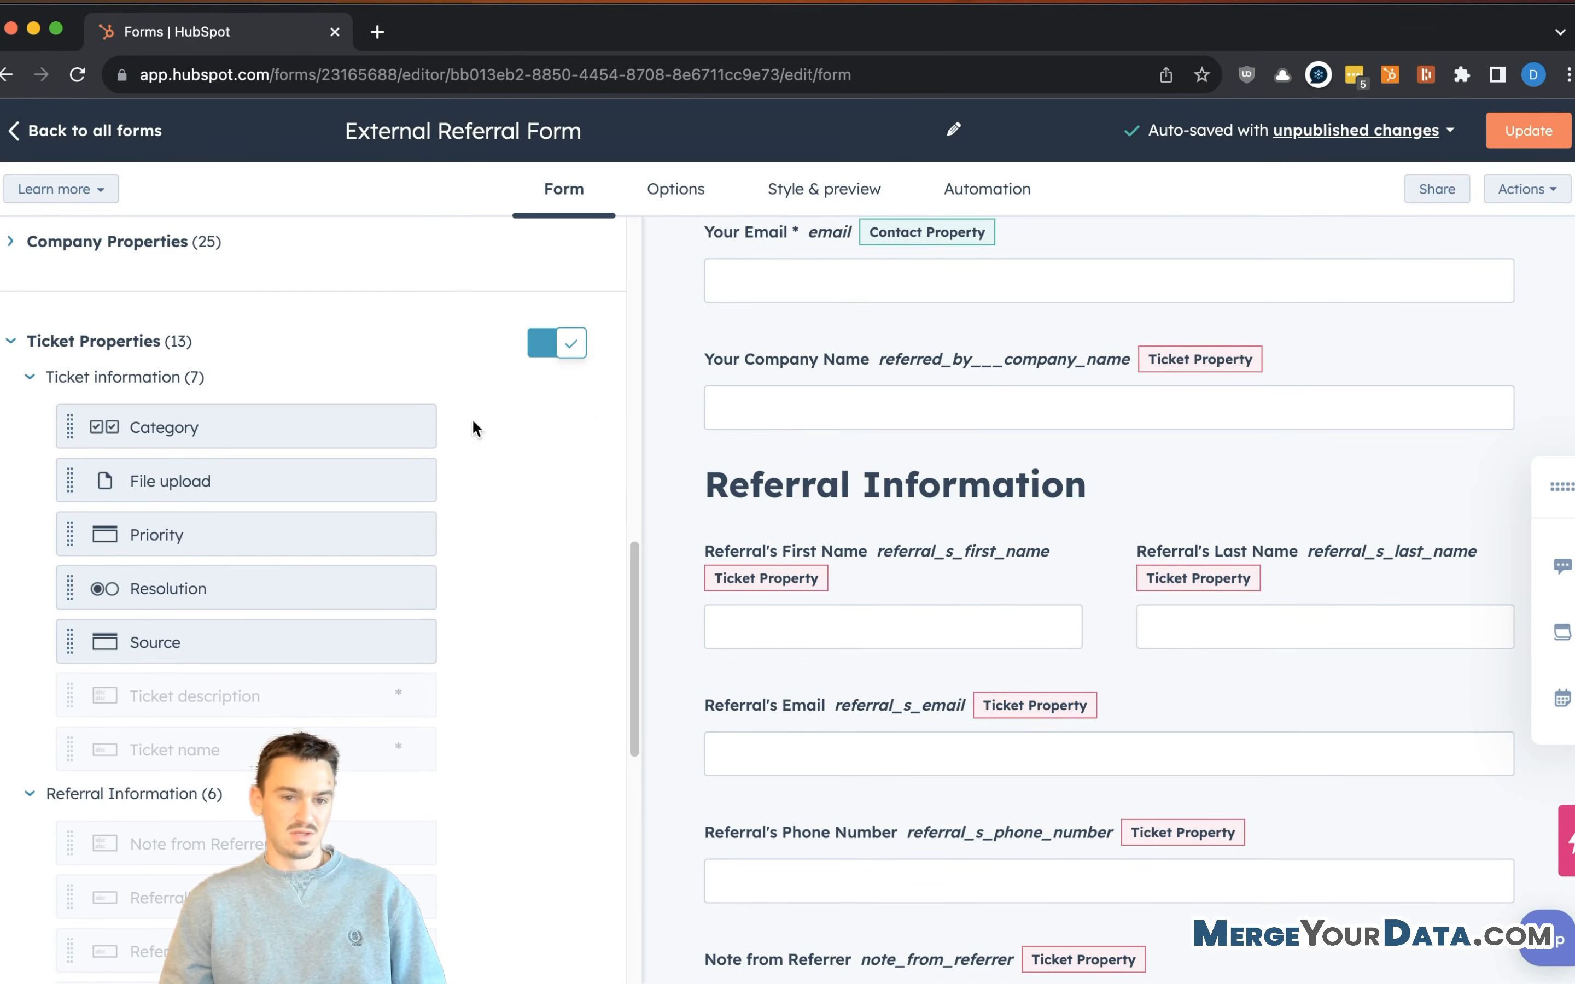
scroll(942, 602, down, 10)
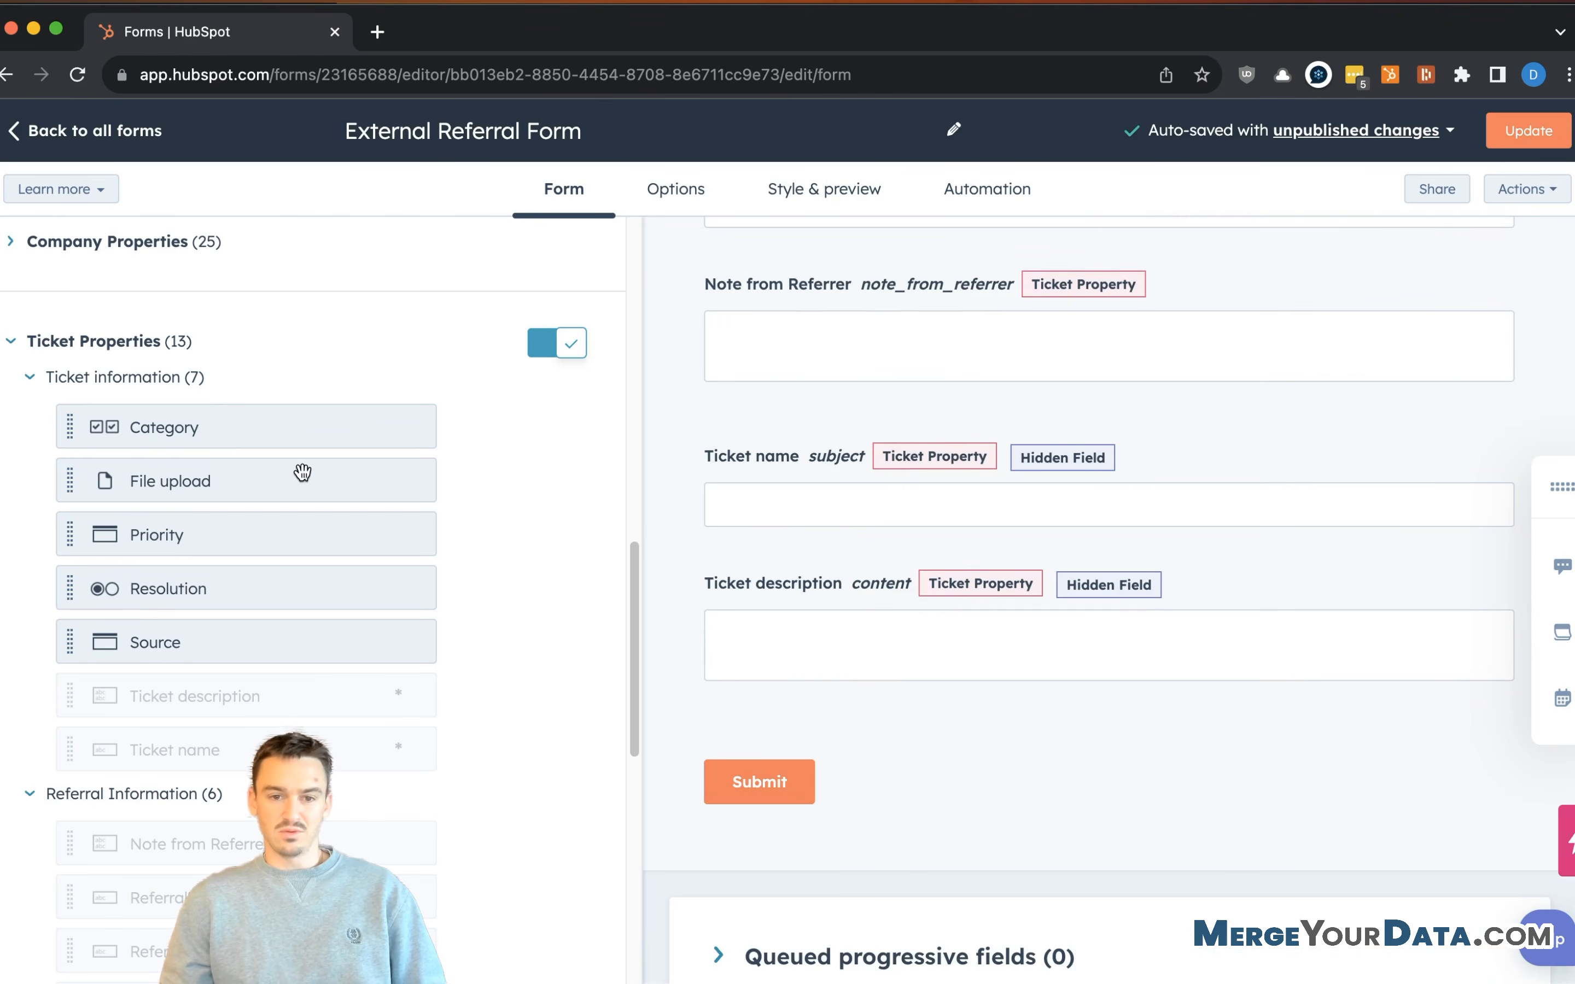
drag(255, 420, 1008, 694)
- Make the Category field hidden with Referral preselected
scroll(931, 703, down, 4)
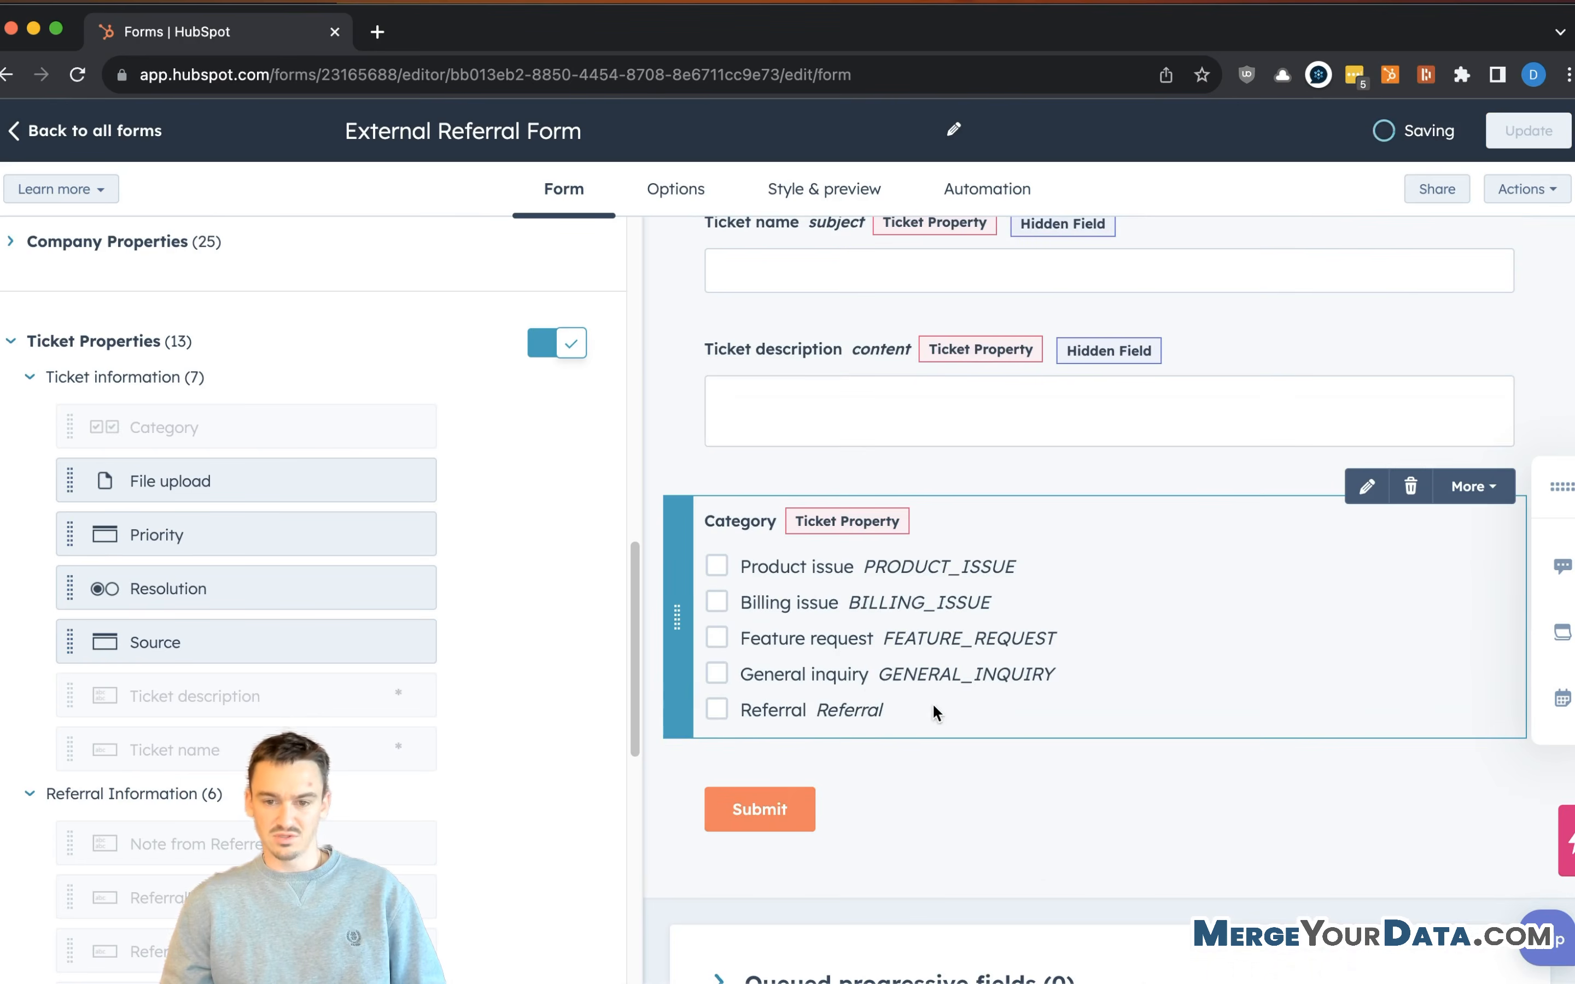
click(1044, 635)
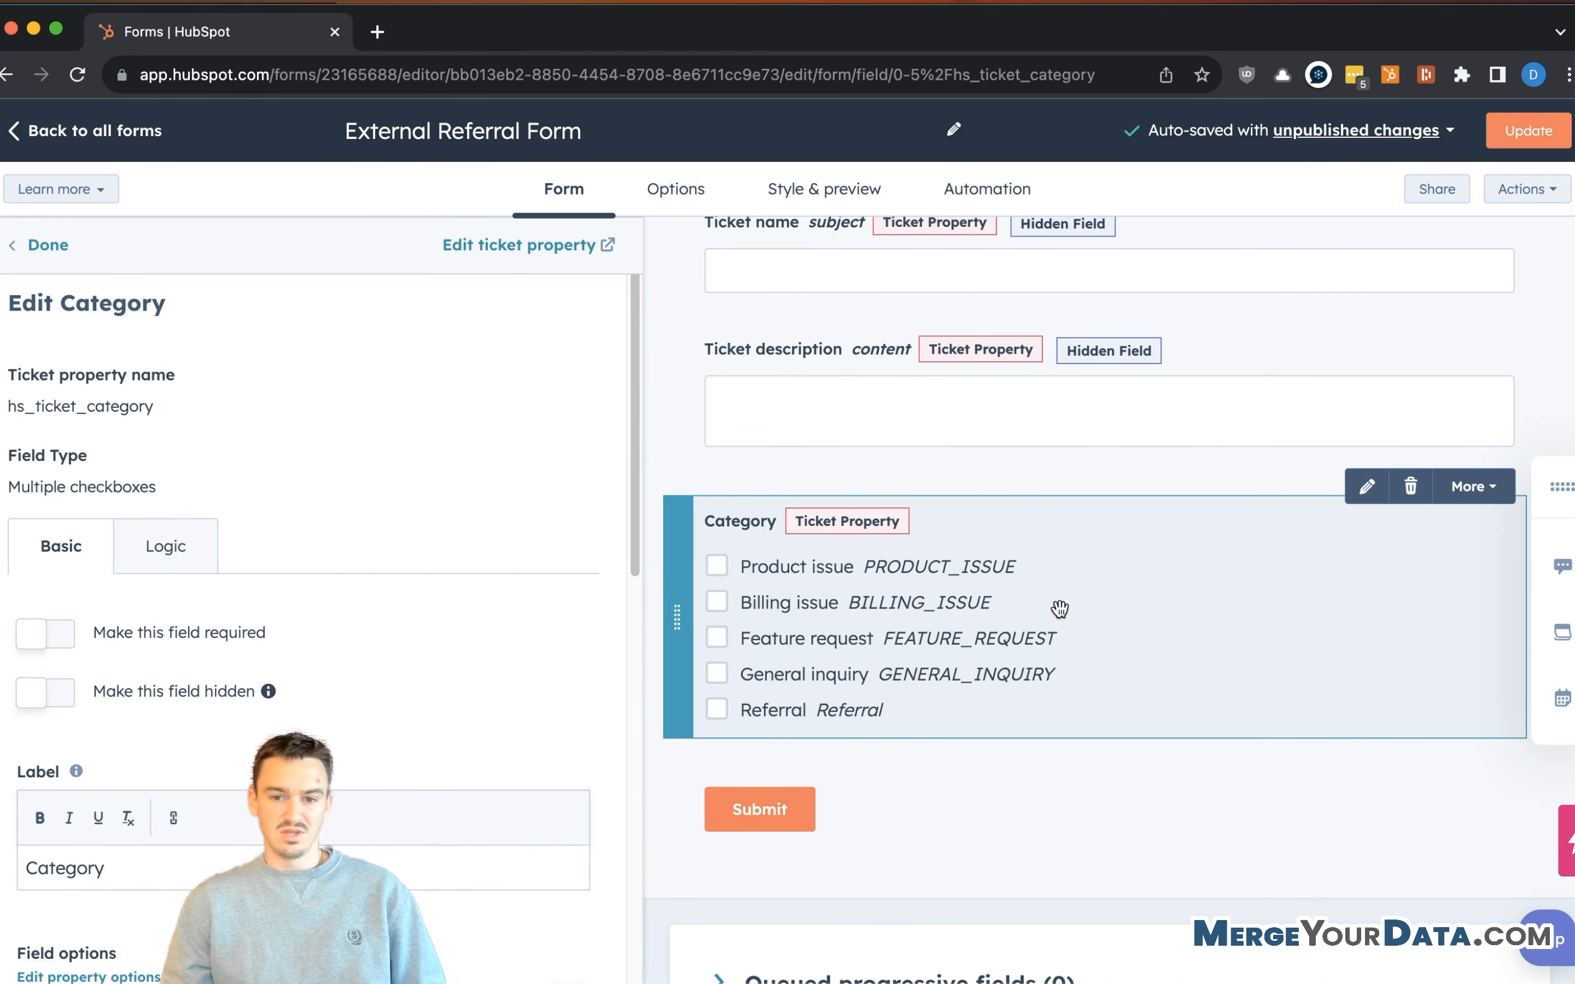
scroll(193, 612, down, 1)
click(44, 659)
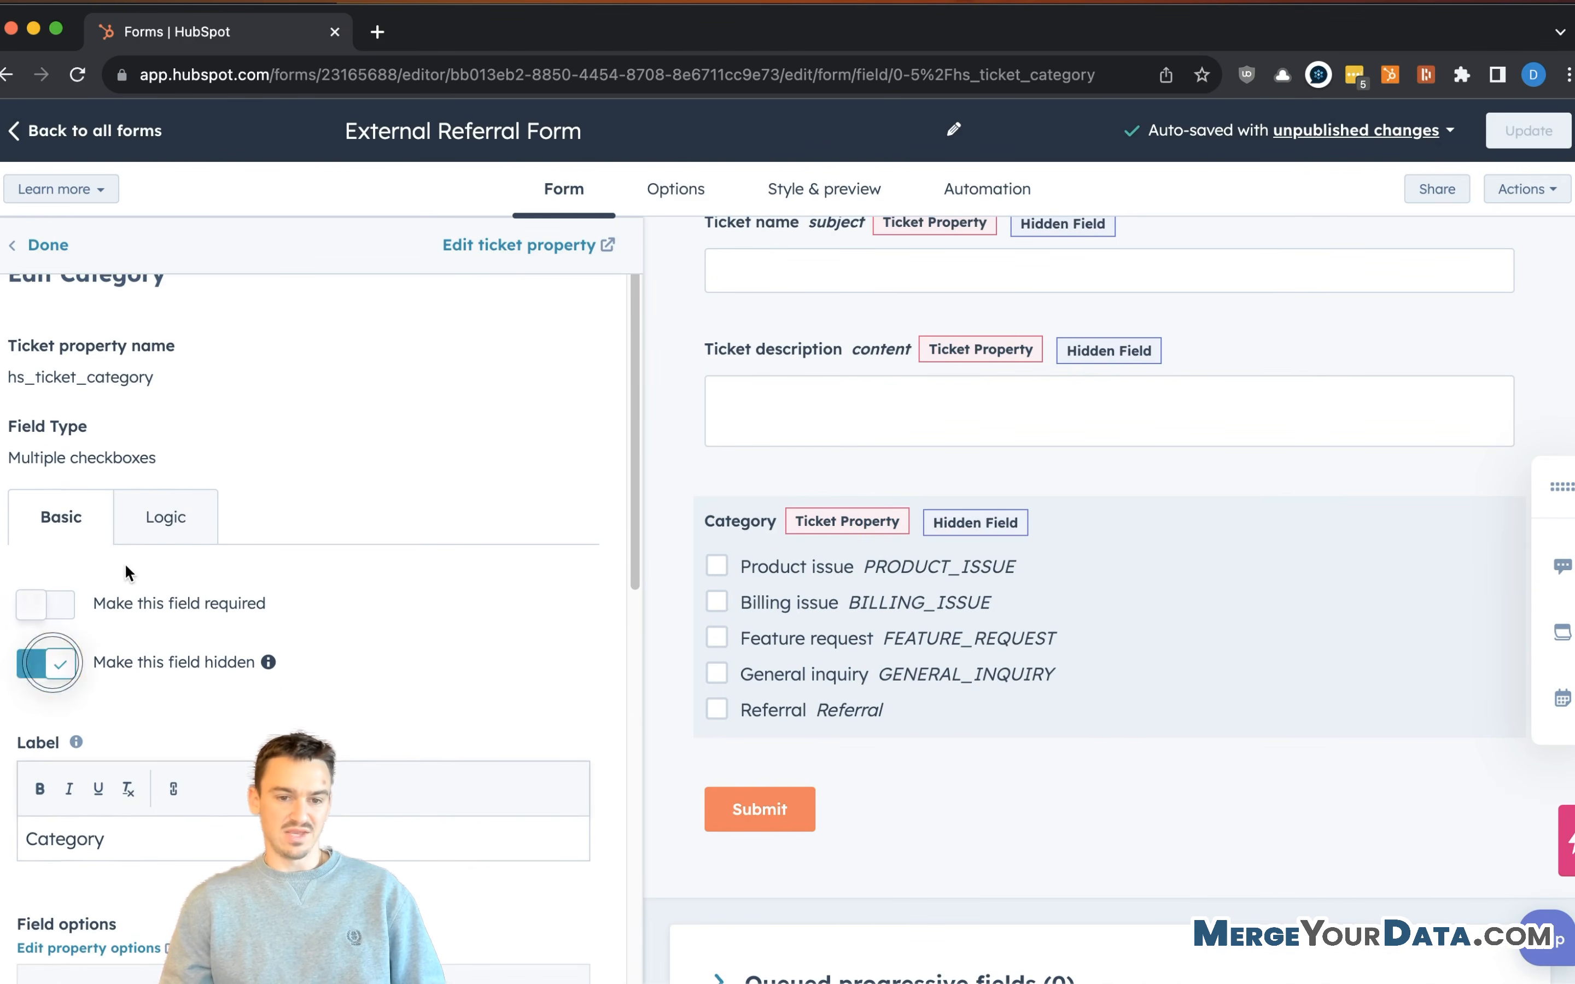
scroll(133, 550, down, 8)
scroll(133, 550, down, 5)
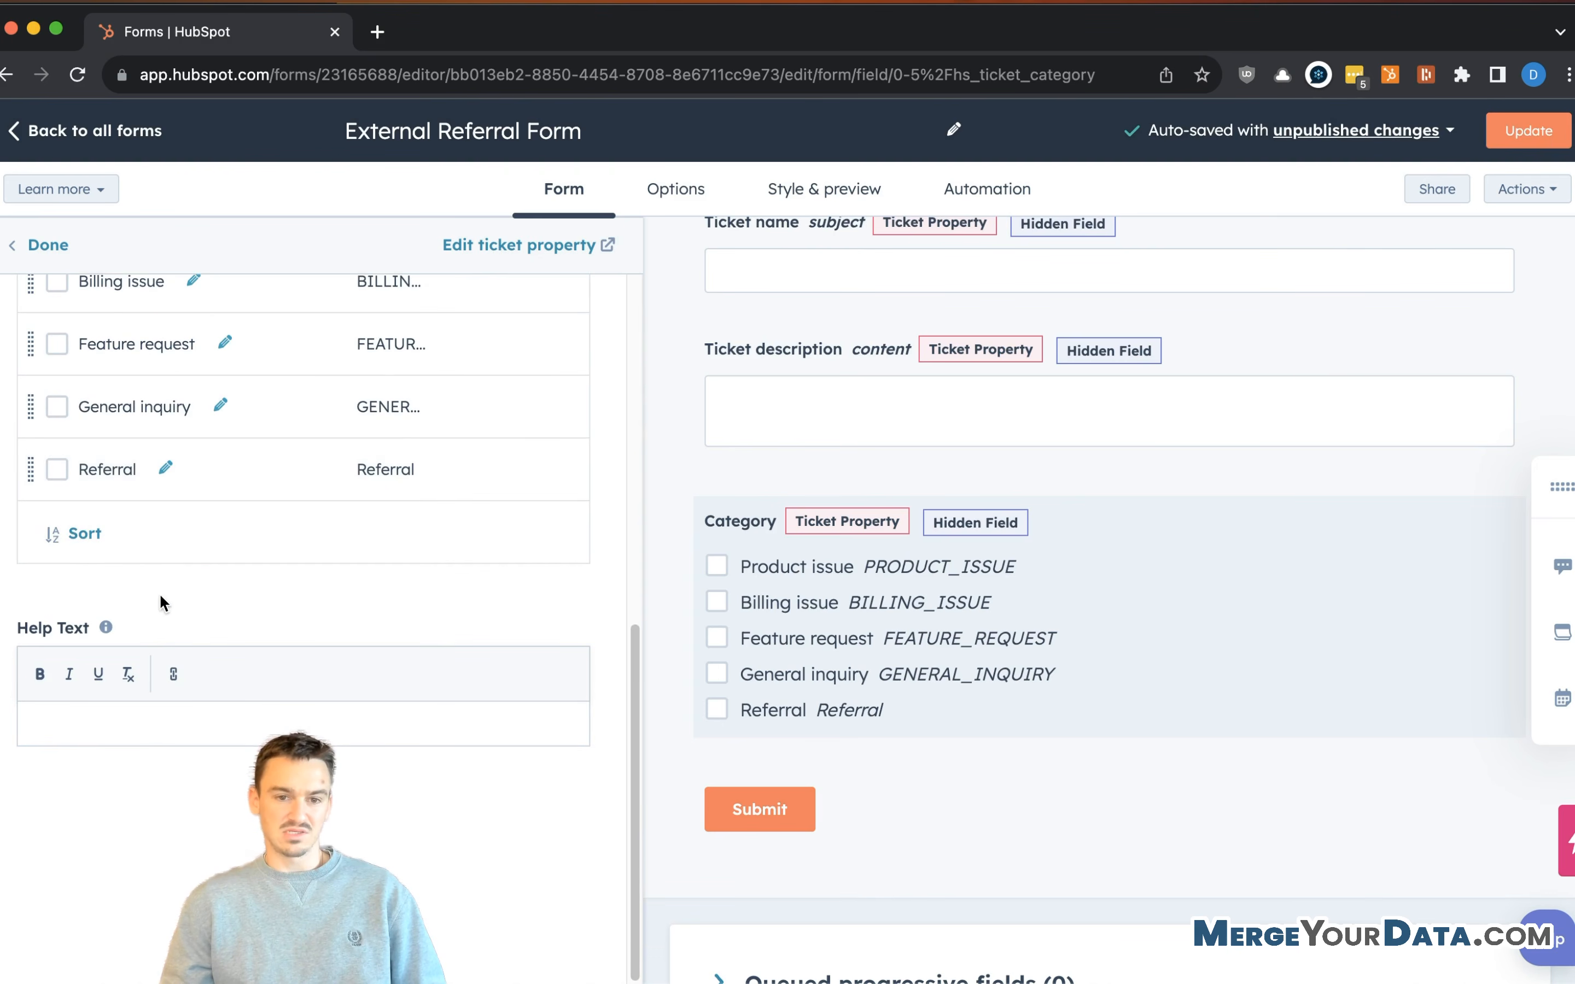
scroll(159, 589, up, 2)
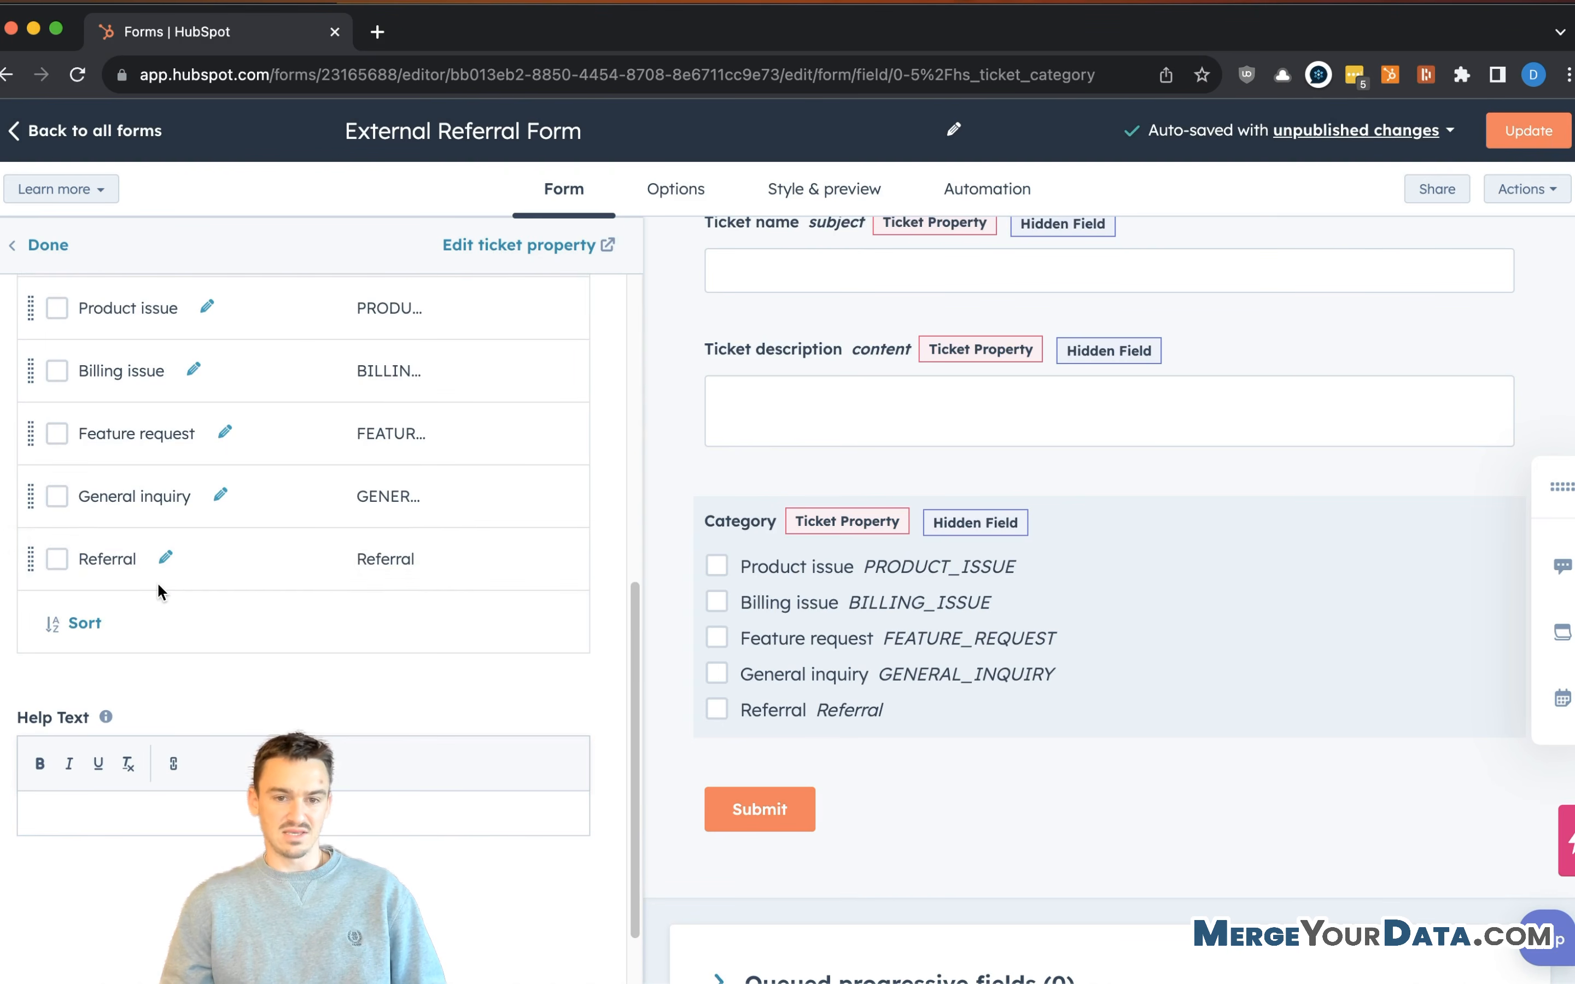
click(57, 560)
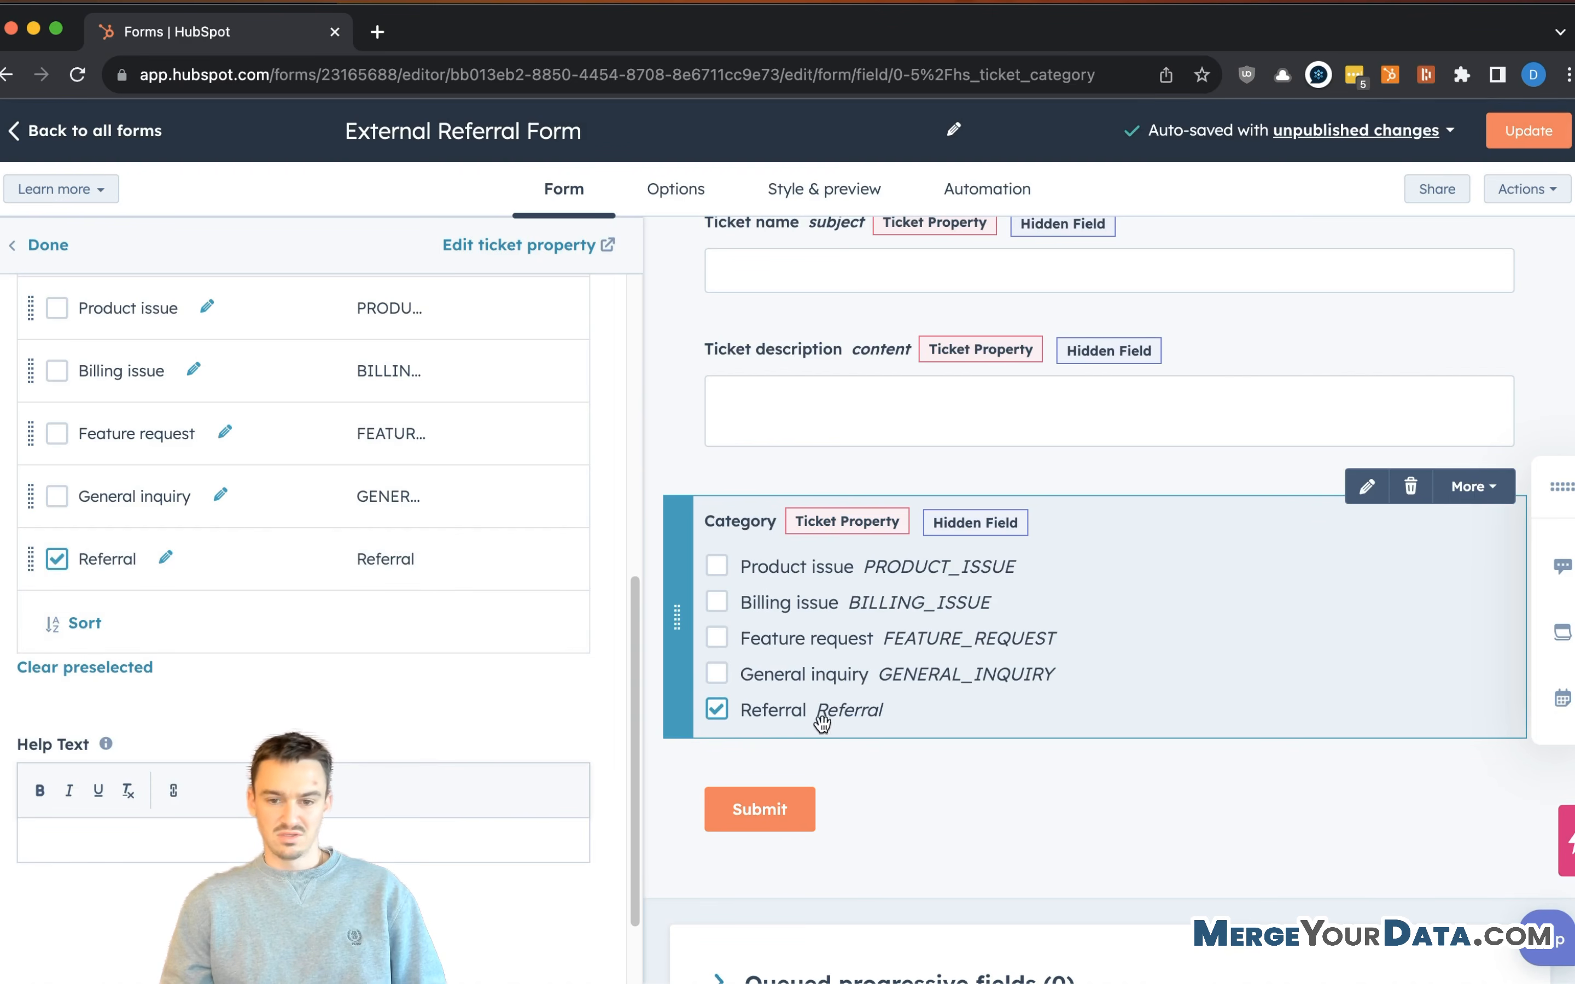
scroll(211, 562, up, 2)
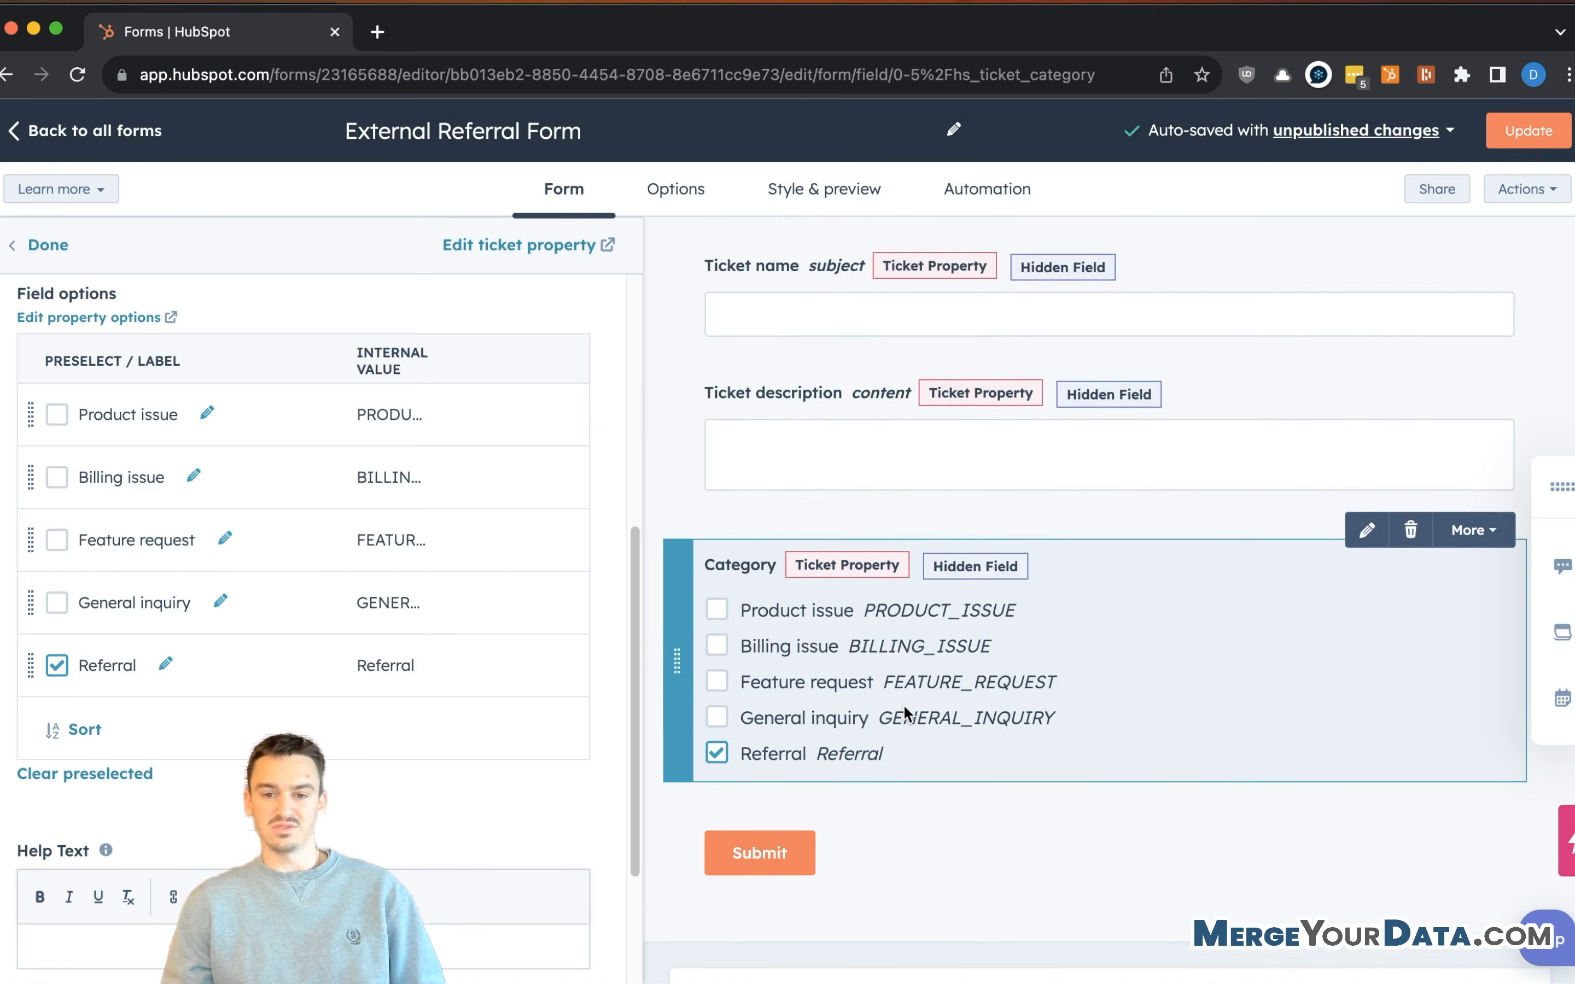
scroll(904, 704, up, 10)
click(866, 526)
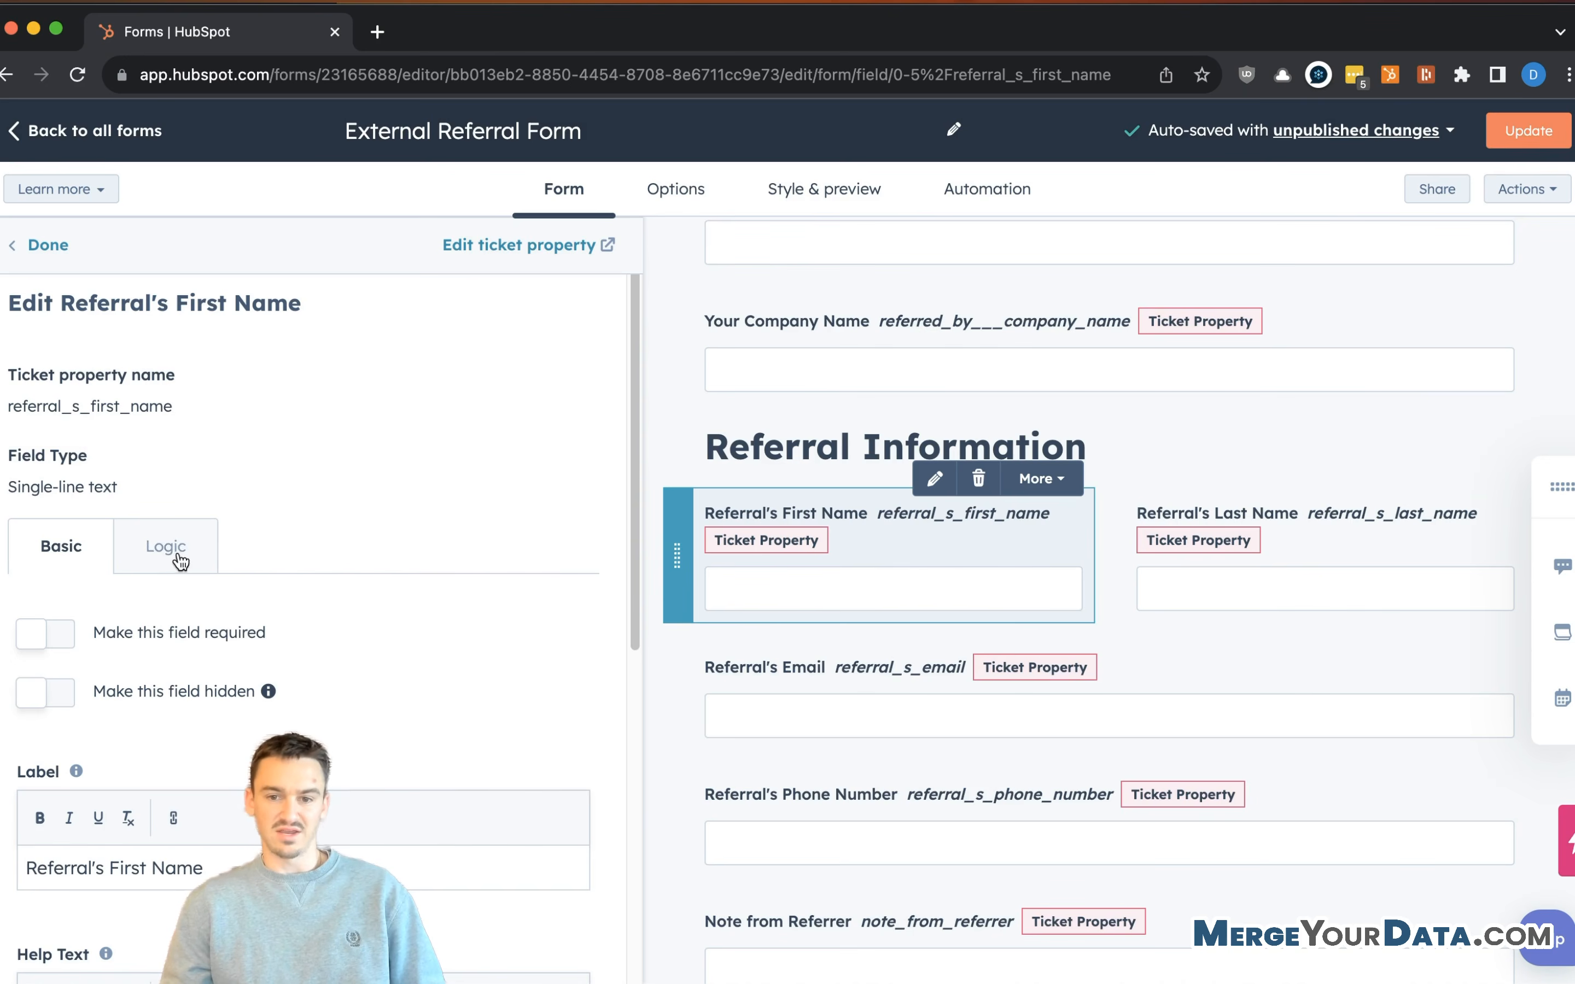
- Make Referral's First Name, Last Name and Email required form fields
scroll(252, 529, down, 1)
click(39, 592)
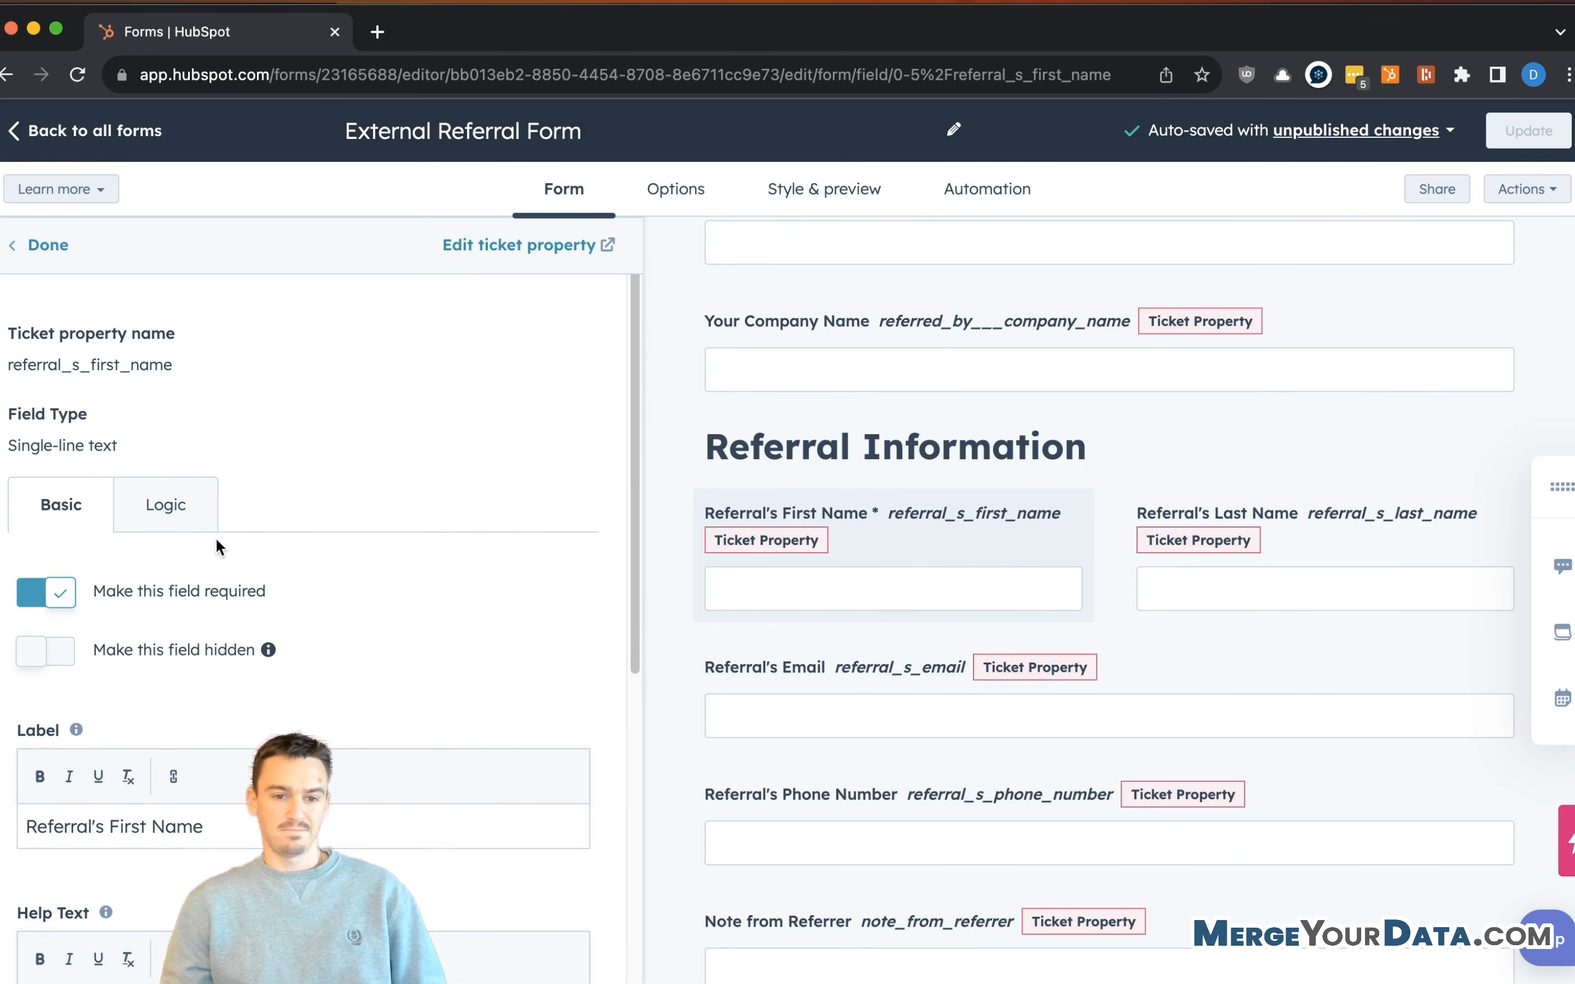
click(1255, 538)
click(39, 634)
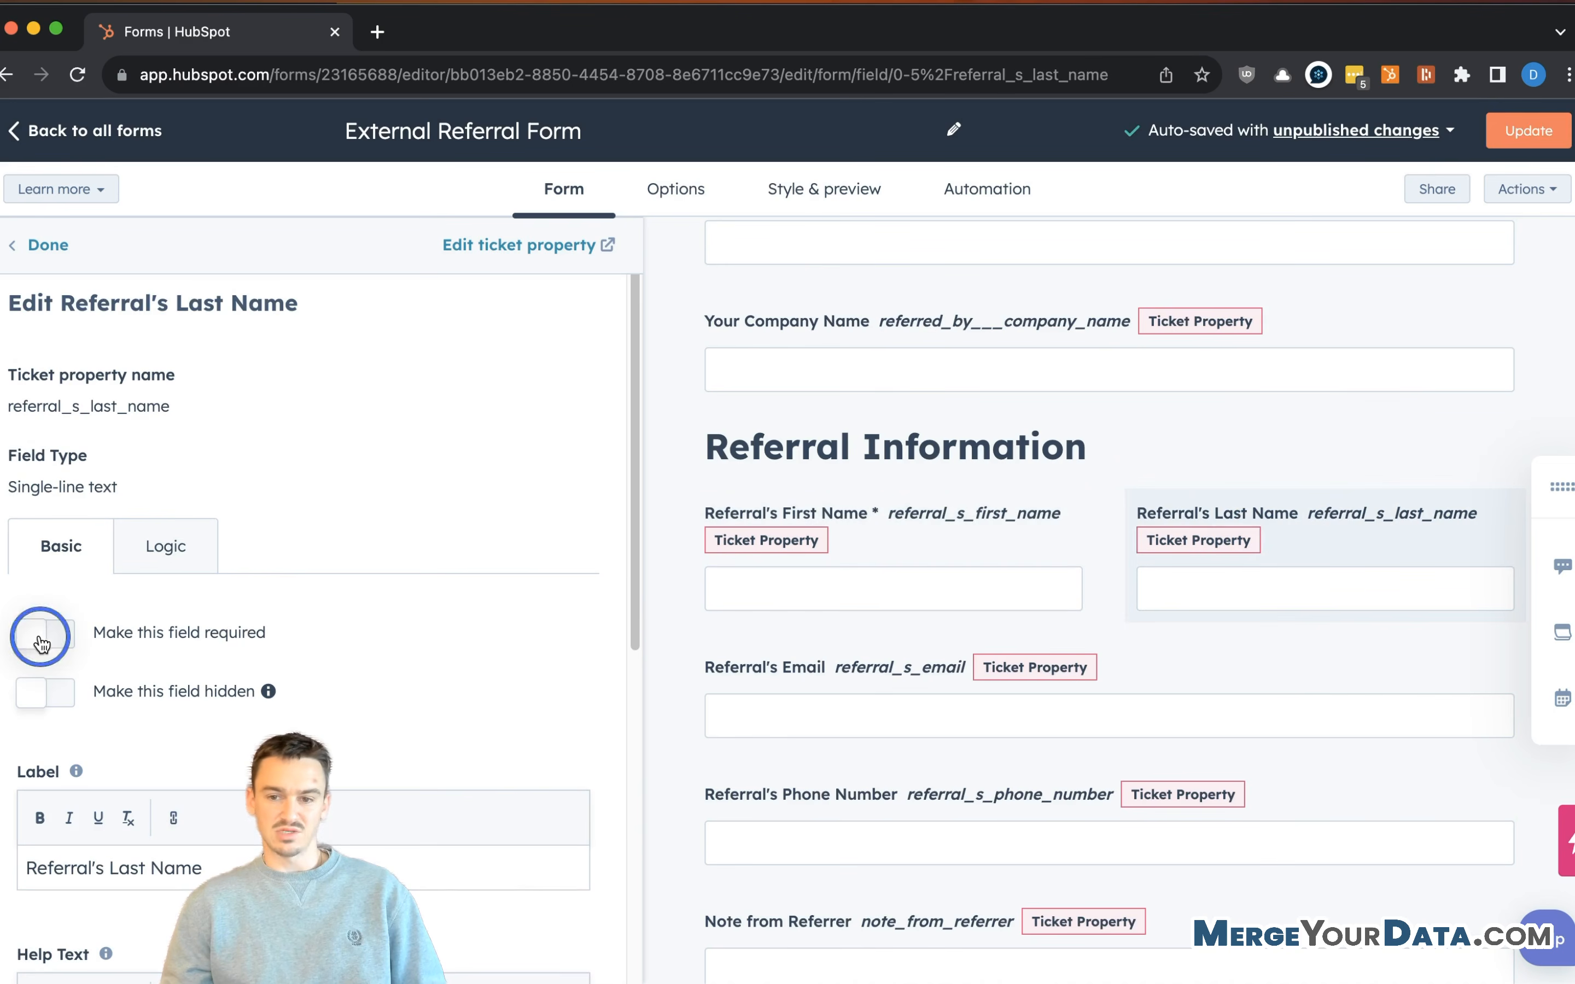
scroll(702, 551, down, 3)
click(802, 531)
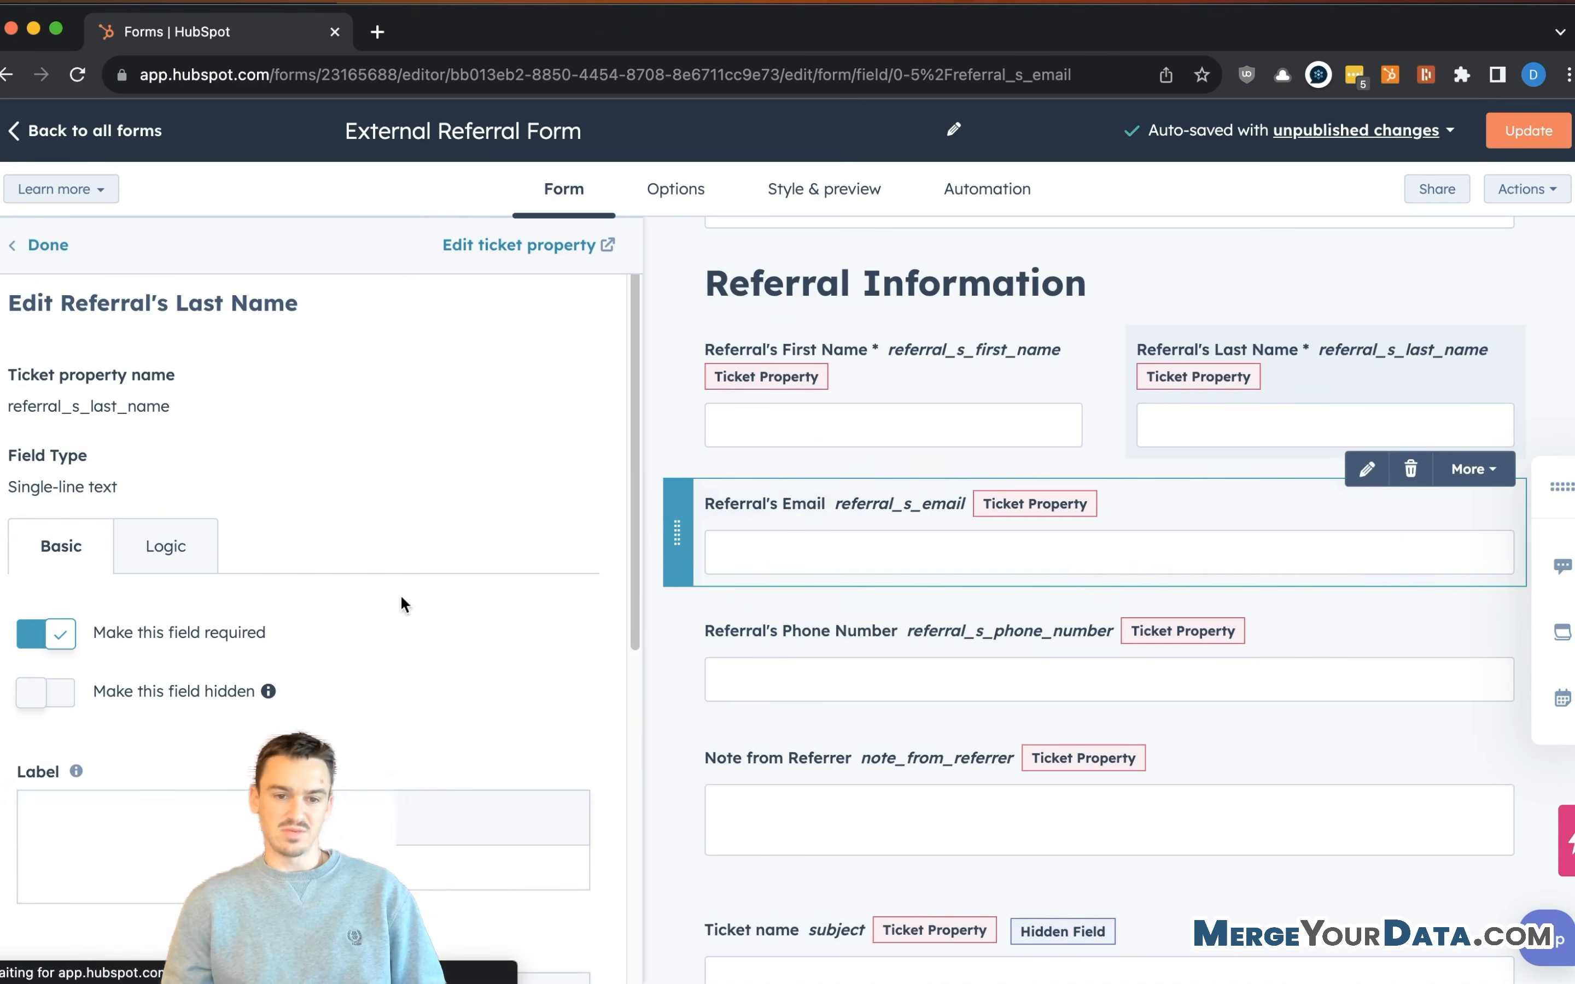
click(58, 635)
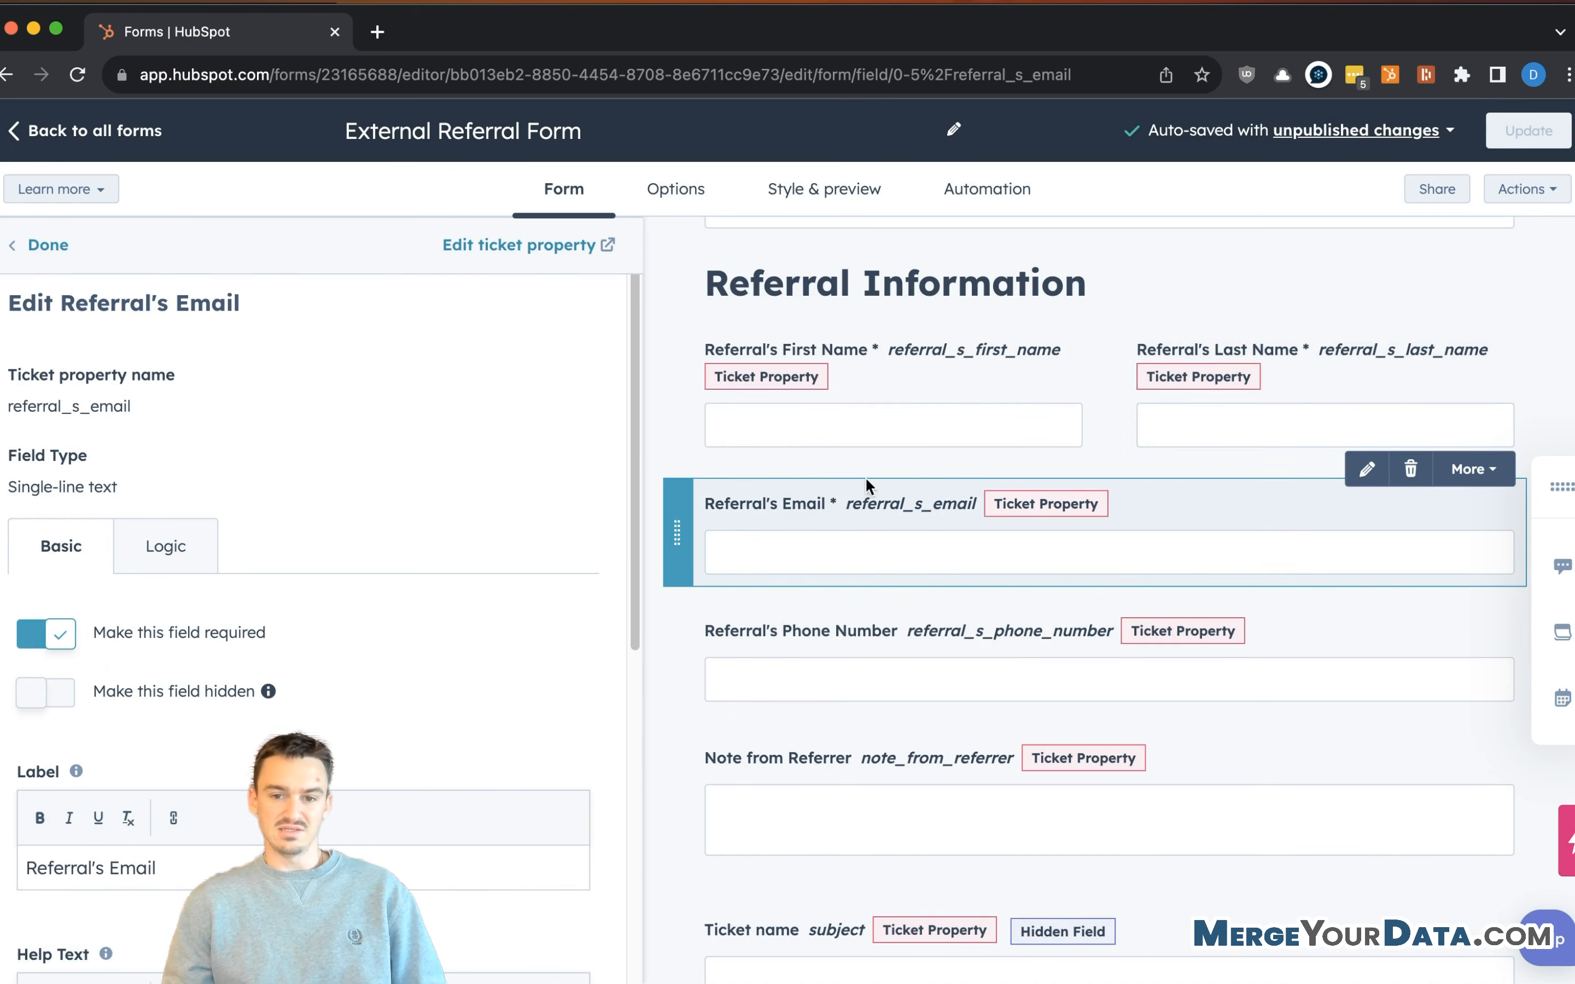
- Prefix the phone field label so it reads 'Optional: Referral's Phone Number'
click(832, 609)
scroll(387, 520, down, 7)
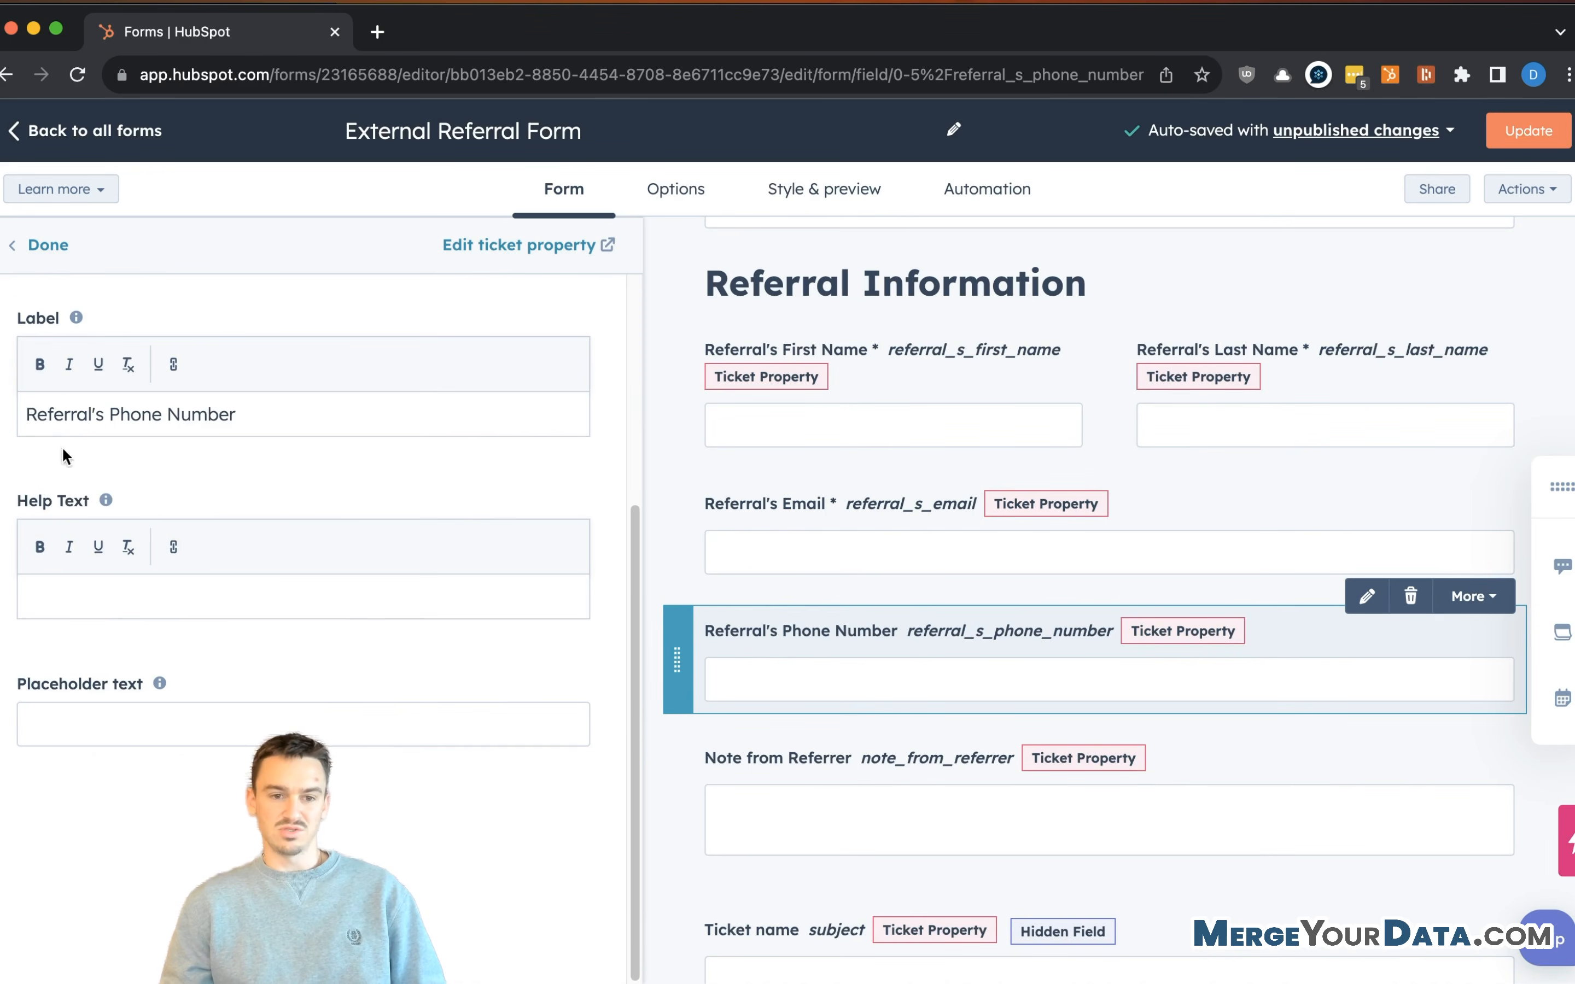
click(25, 414)
text(Optional:)
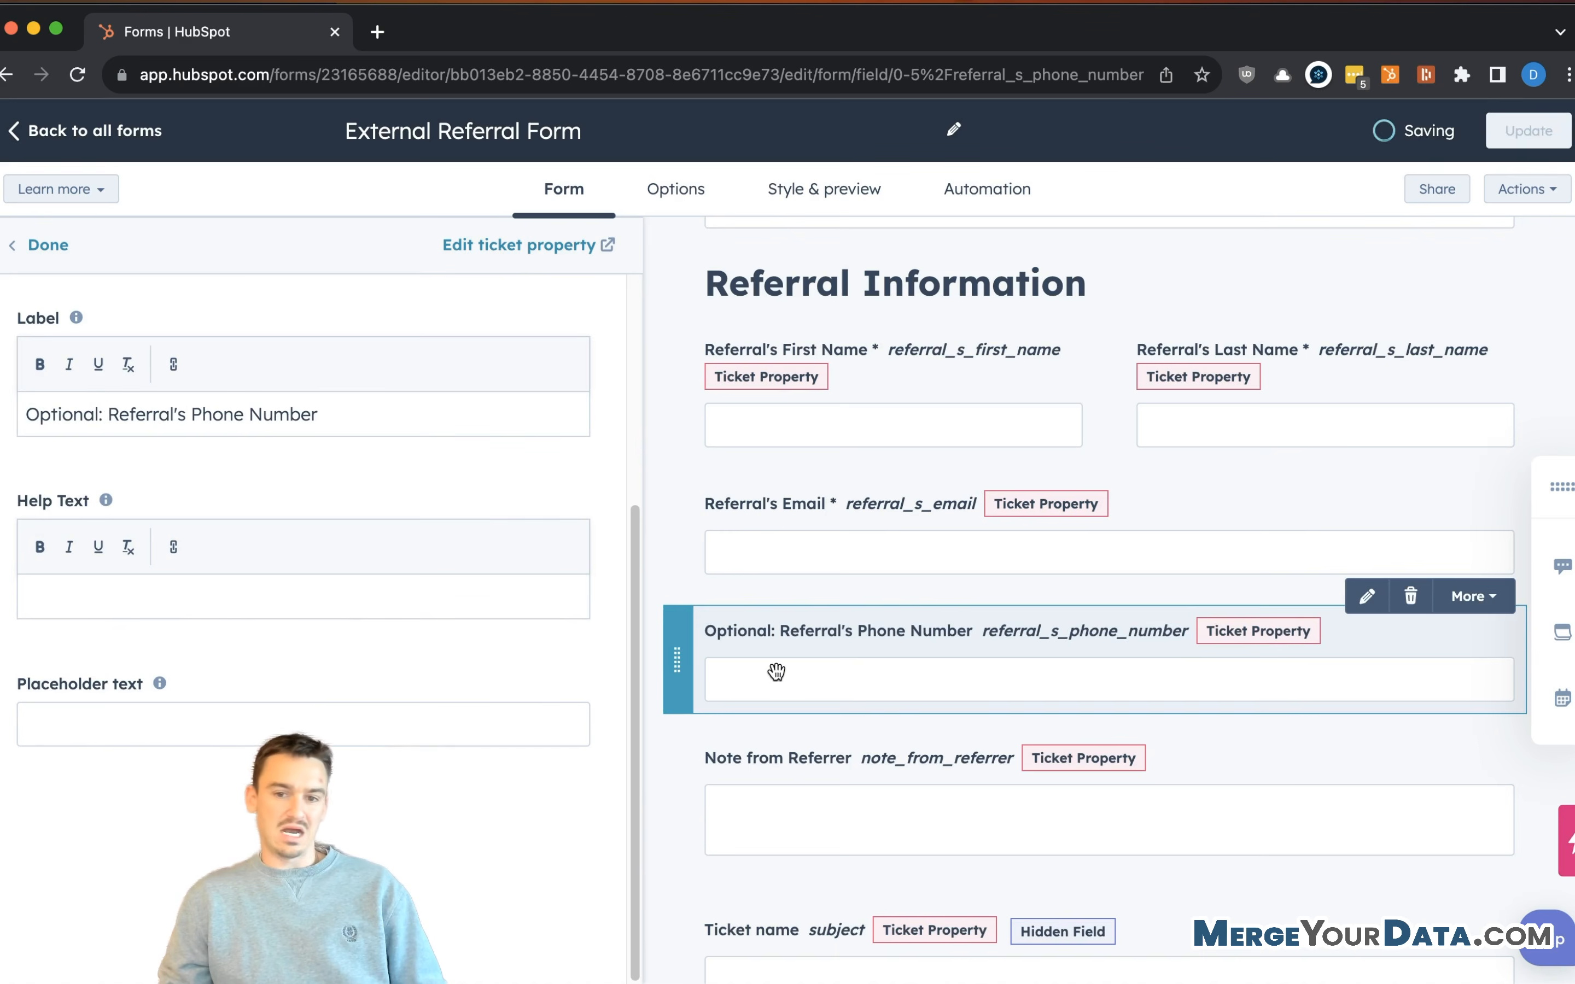
scroll(779, 674, down, 1)
- Relabel Note from Referrer as 'Optional: Any Notes or Comments for When We Reach Out to This Referral'
click(788, 749)
scroll(123, 553, down, 4)
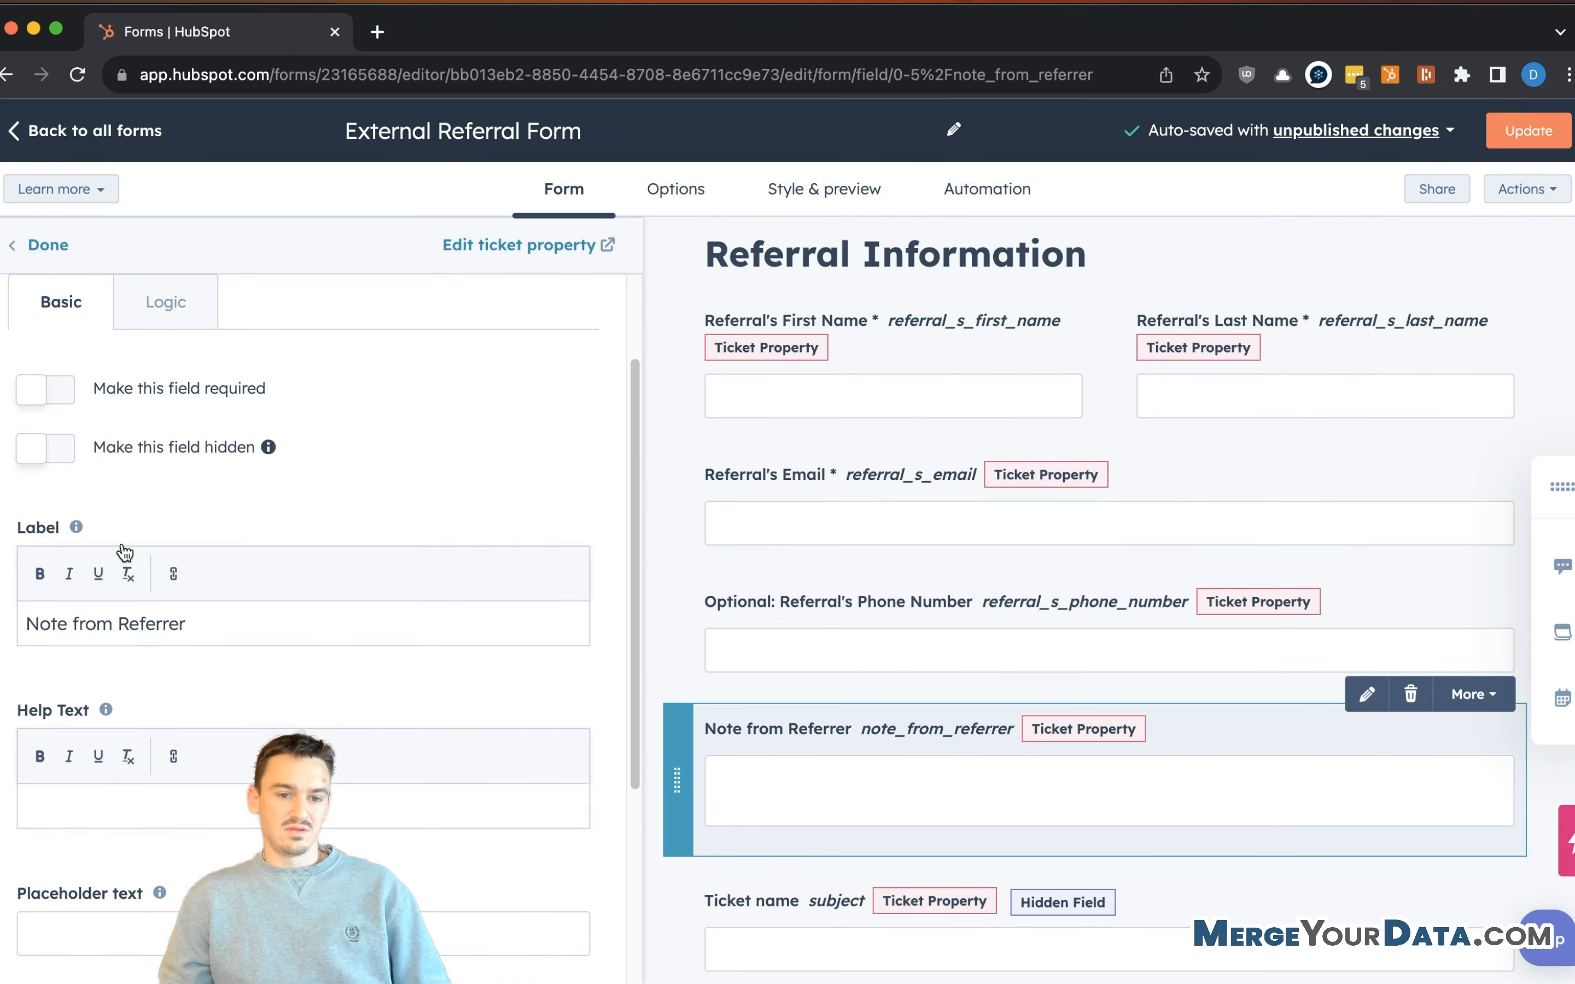
click(26, 595)
text(Optional:)
key(Delete)
key(Delete)
key(Delete)
key(Delete)
key(Delete)
key(Delete)
key(Delete)
key(Delete)
key(Delete)
key(Delete)
key(Delete)
key(Delete)
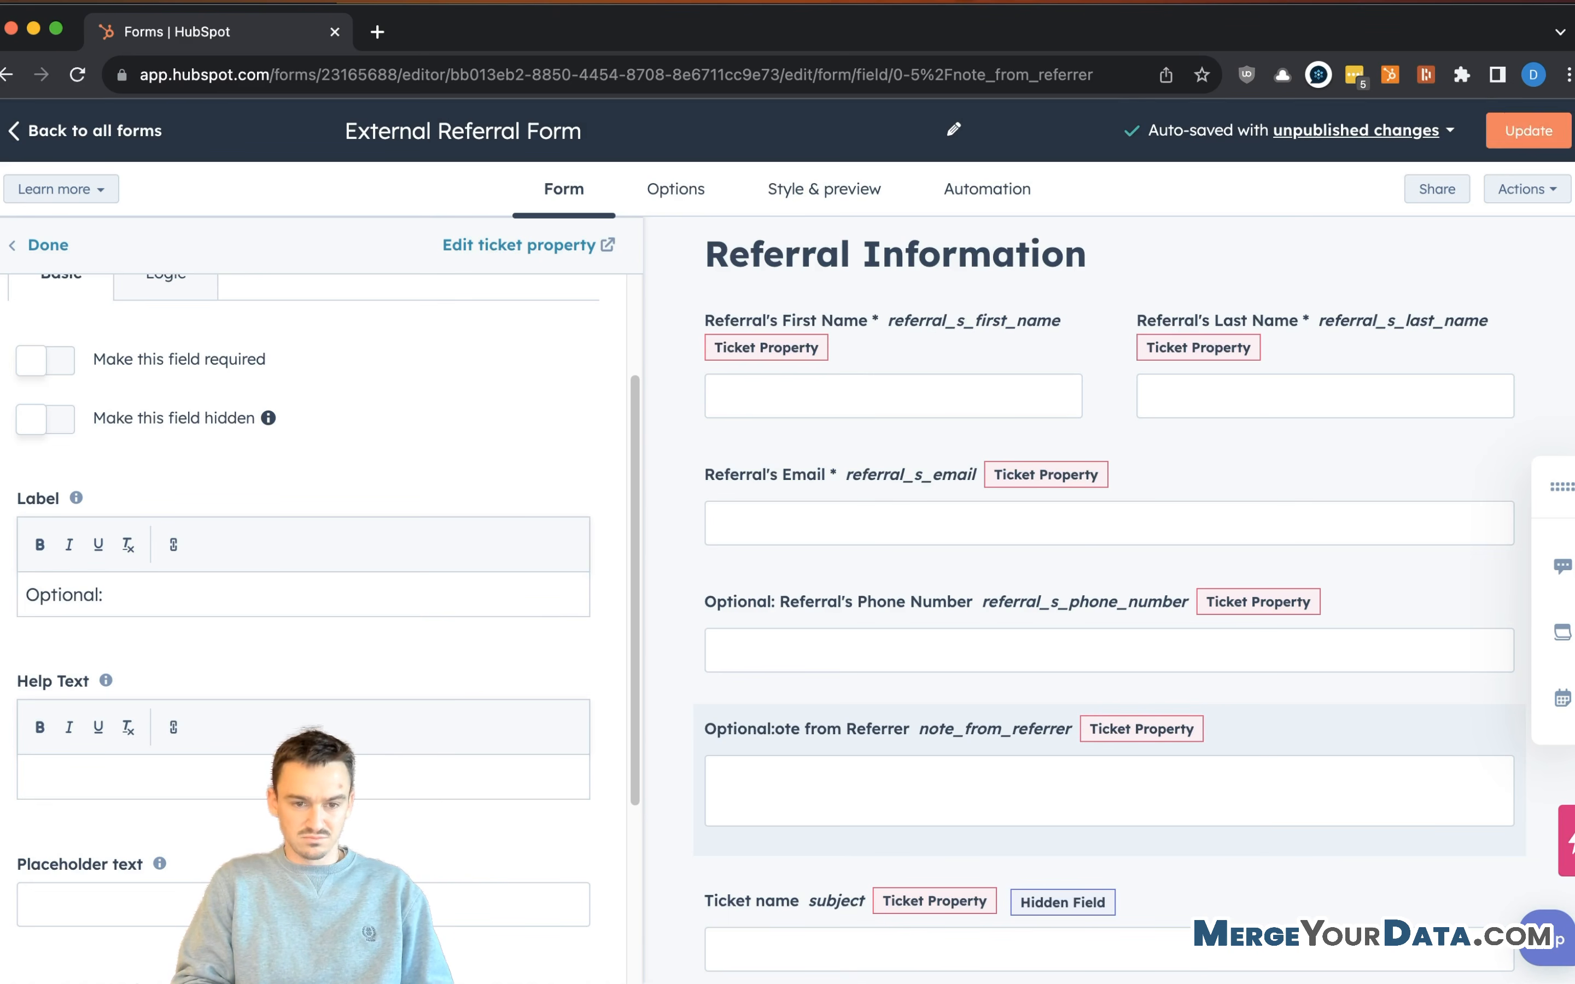
text(Anyth)
key(BackSpace)
key(BackSpace)
key(BackSpace)
key(BackSpace)
text(Notes)
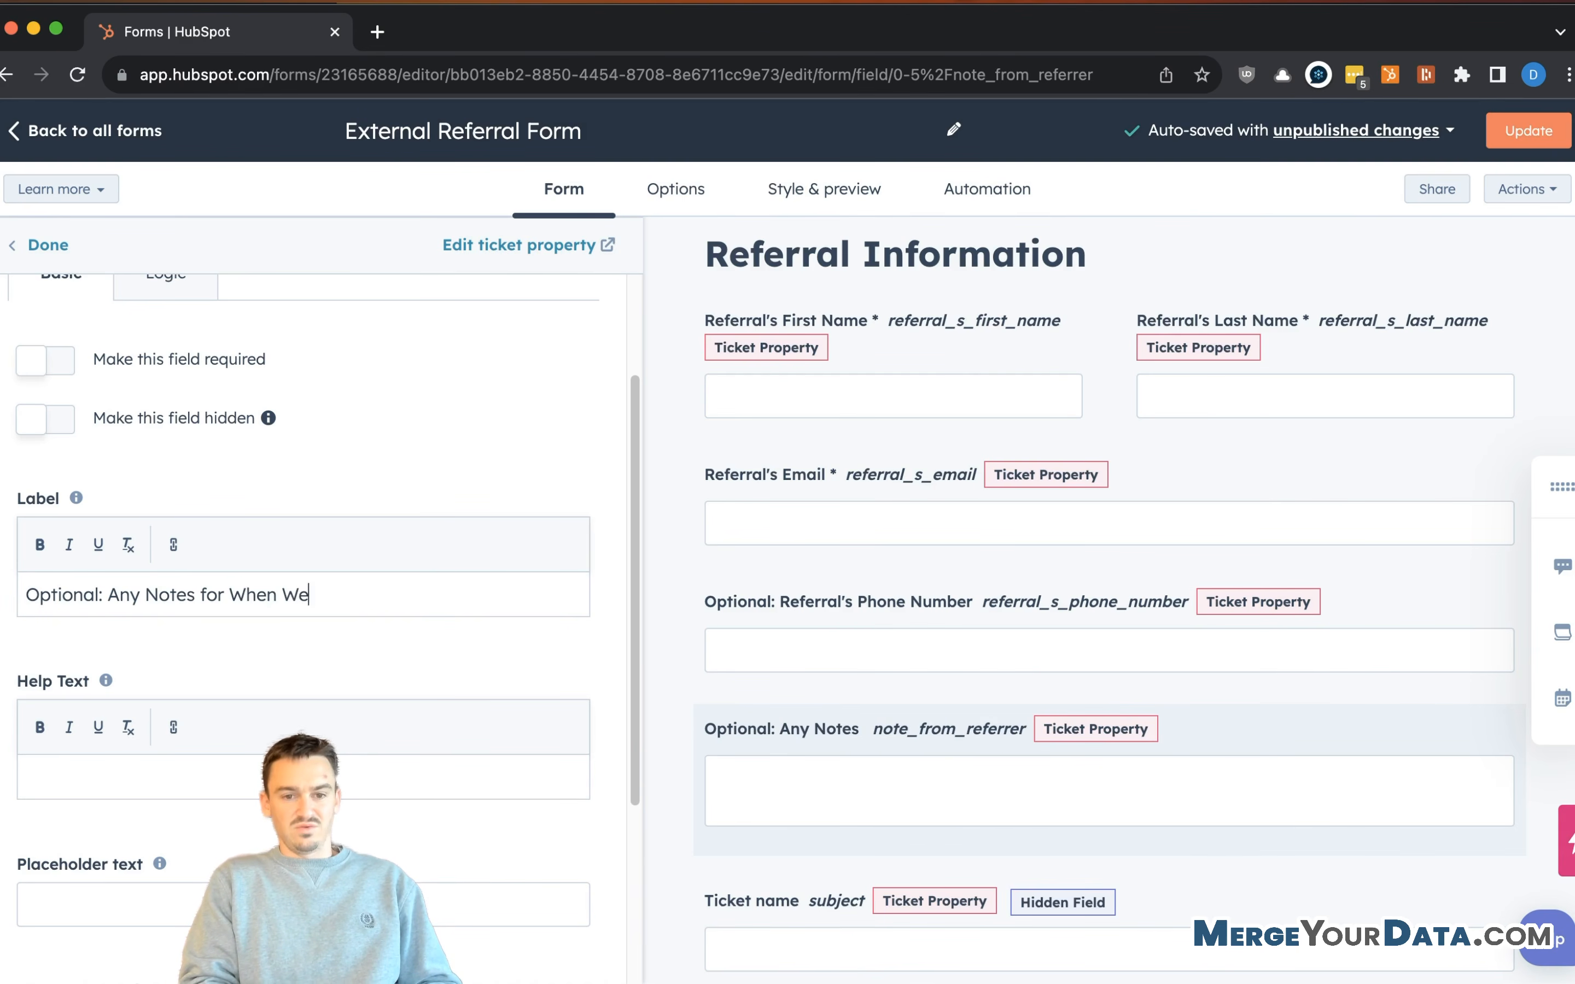
text(for When We Reach )
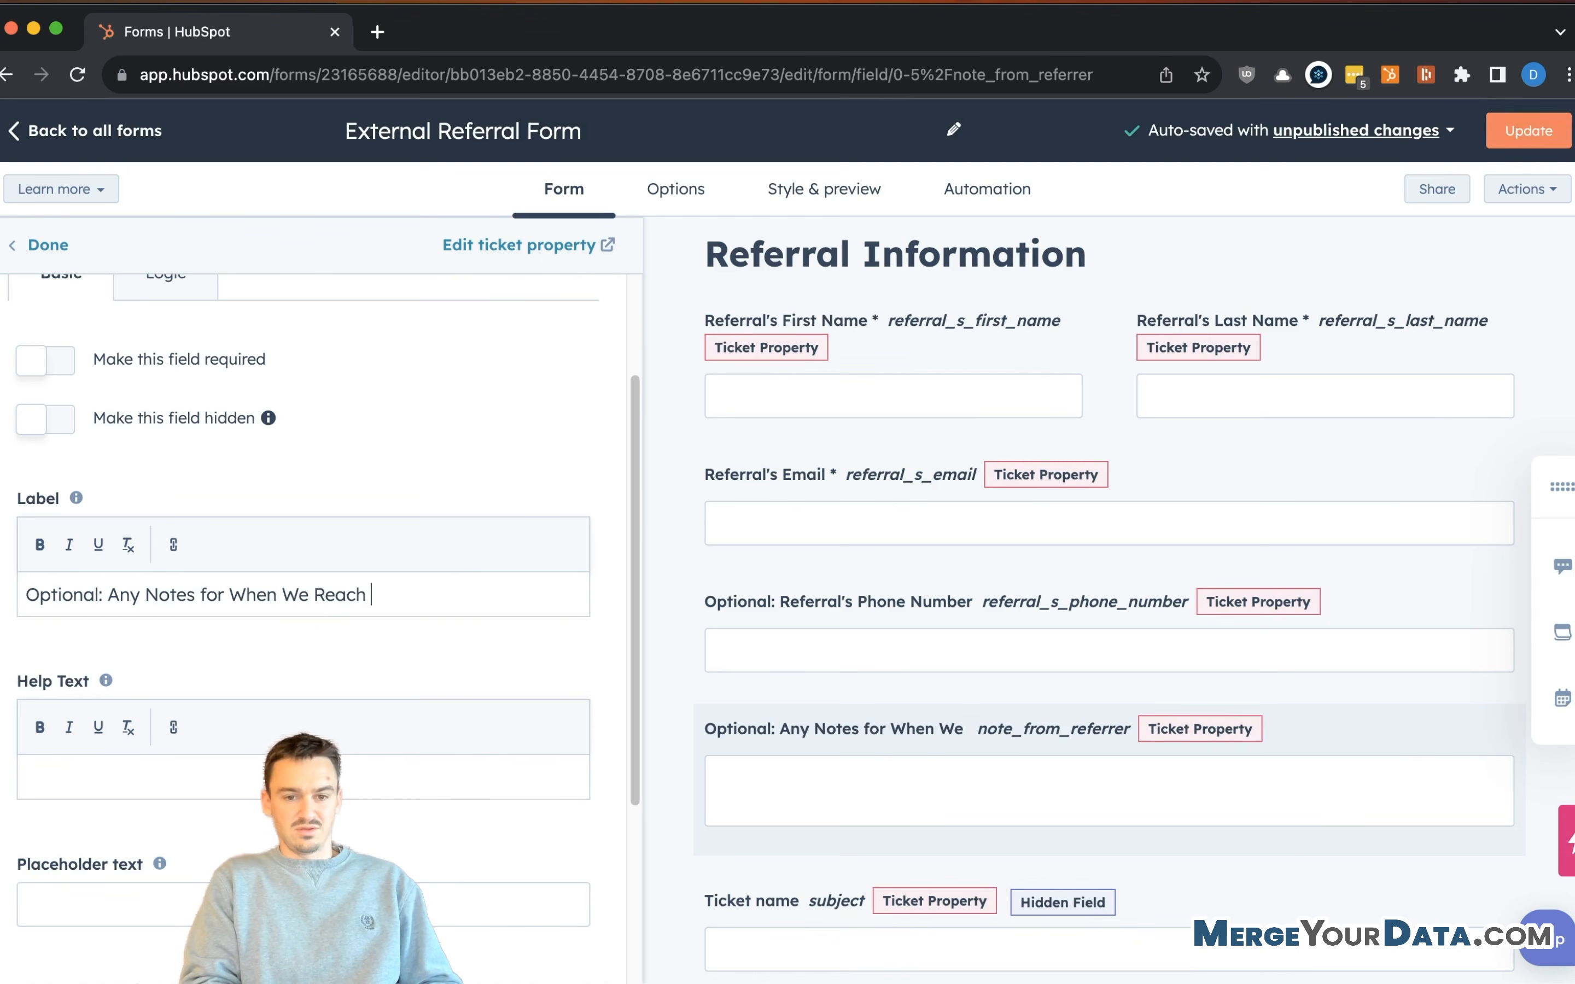
text(Out to This Referral)
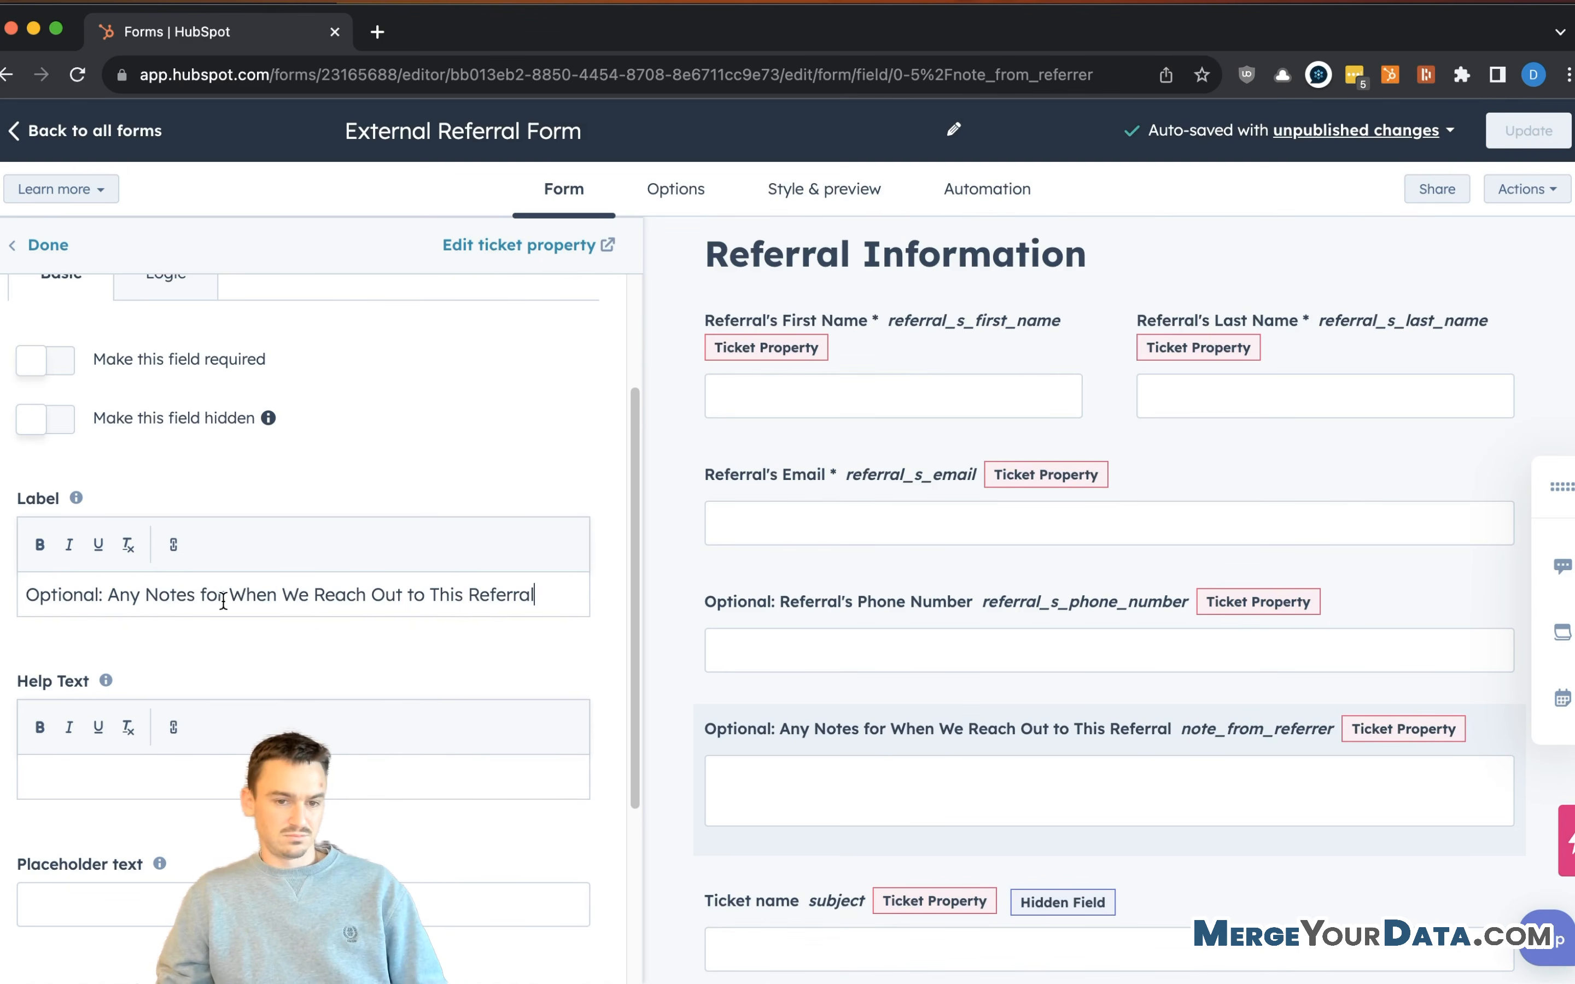
click(196, 595)
text(or Comments)
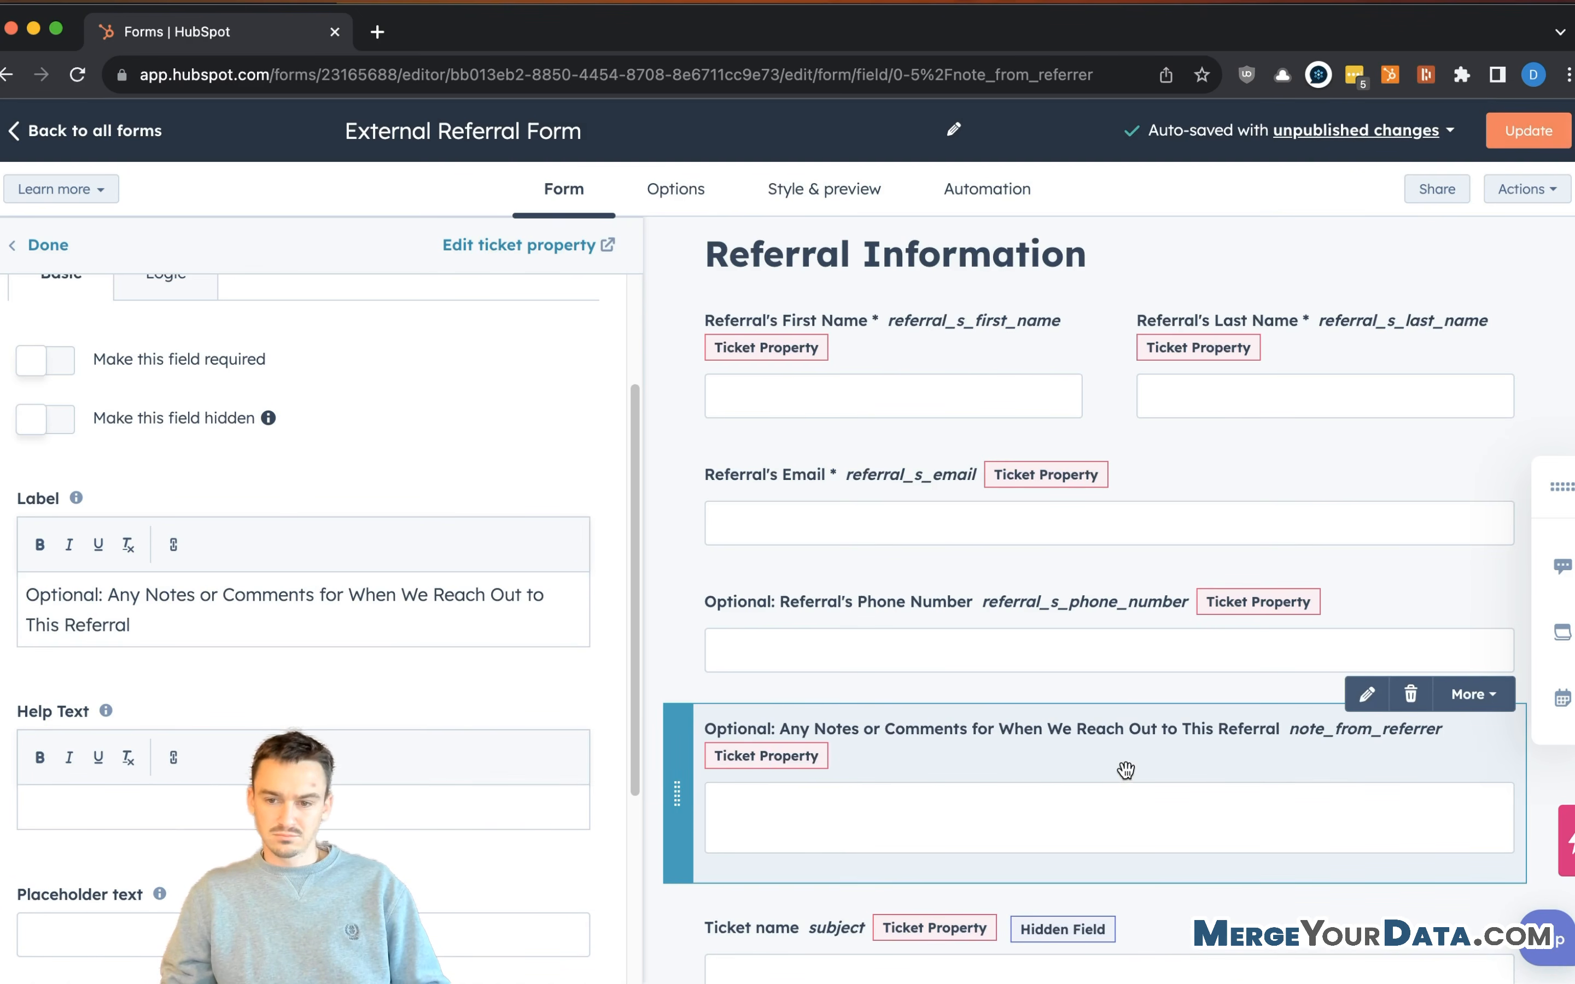
- Review the form fields in the preview and close the notes field editor with Done
scroll(836, 630, down, 4)
scroll(907, 529, up, 3)
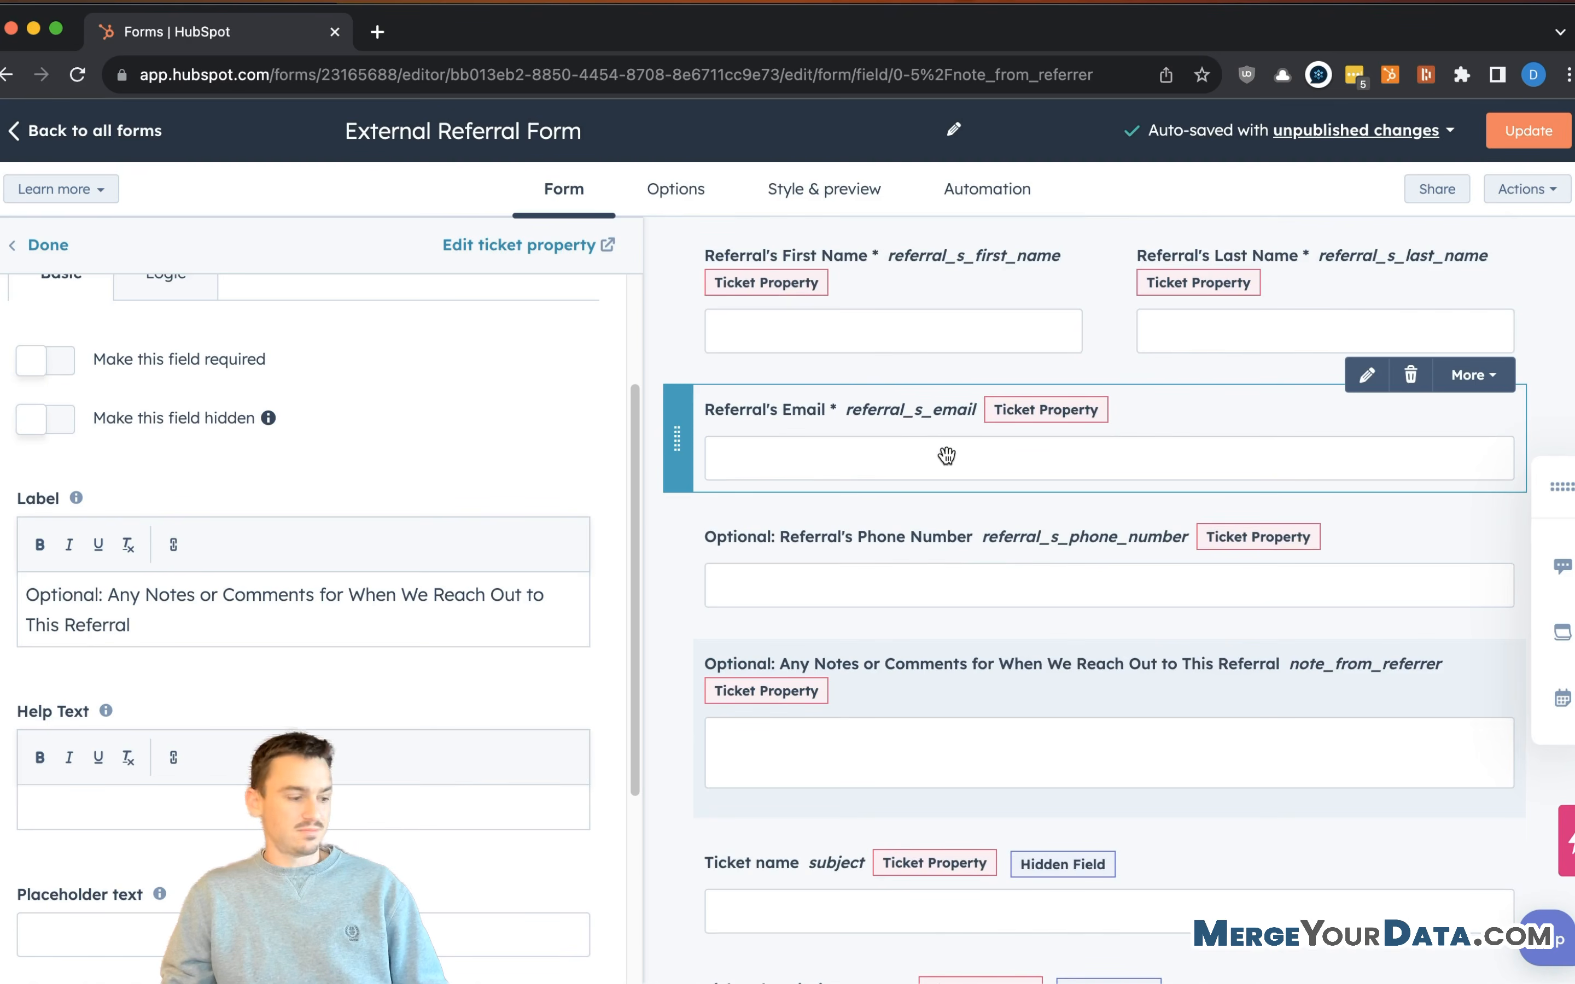
scroll(911, 449, up, 5)
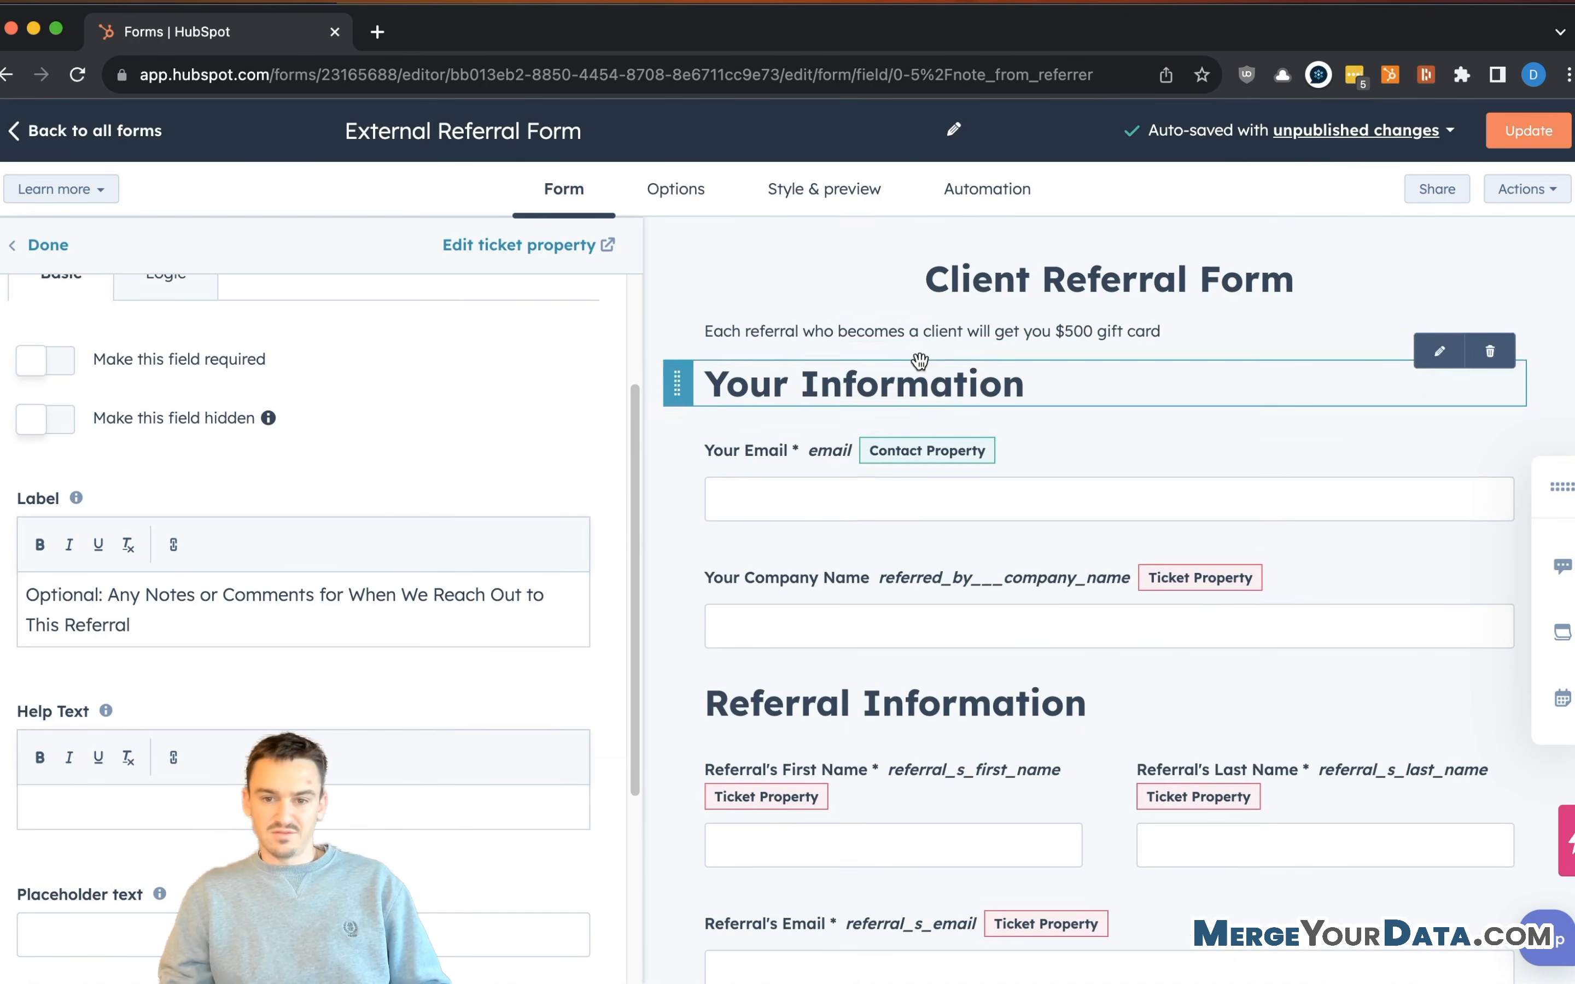
scroll(918, 362, down, 4)
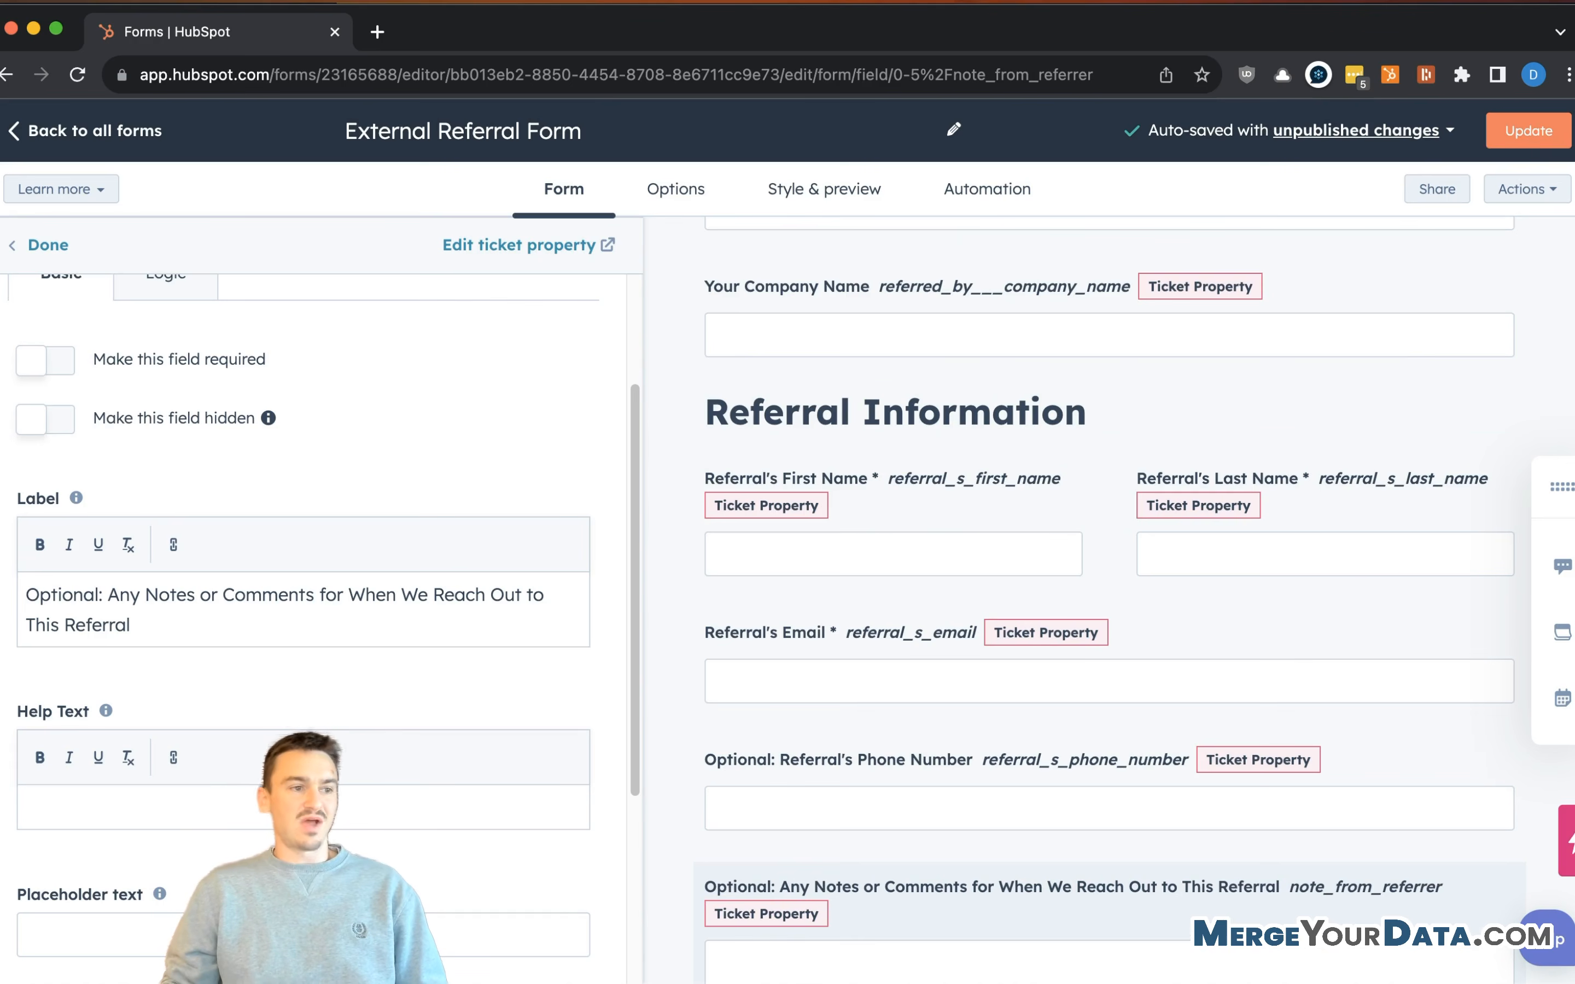
scroll(925, 603, down, 10)
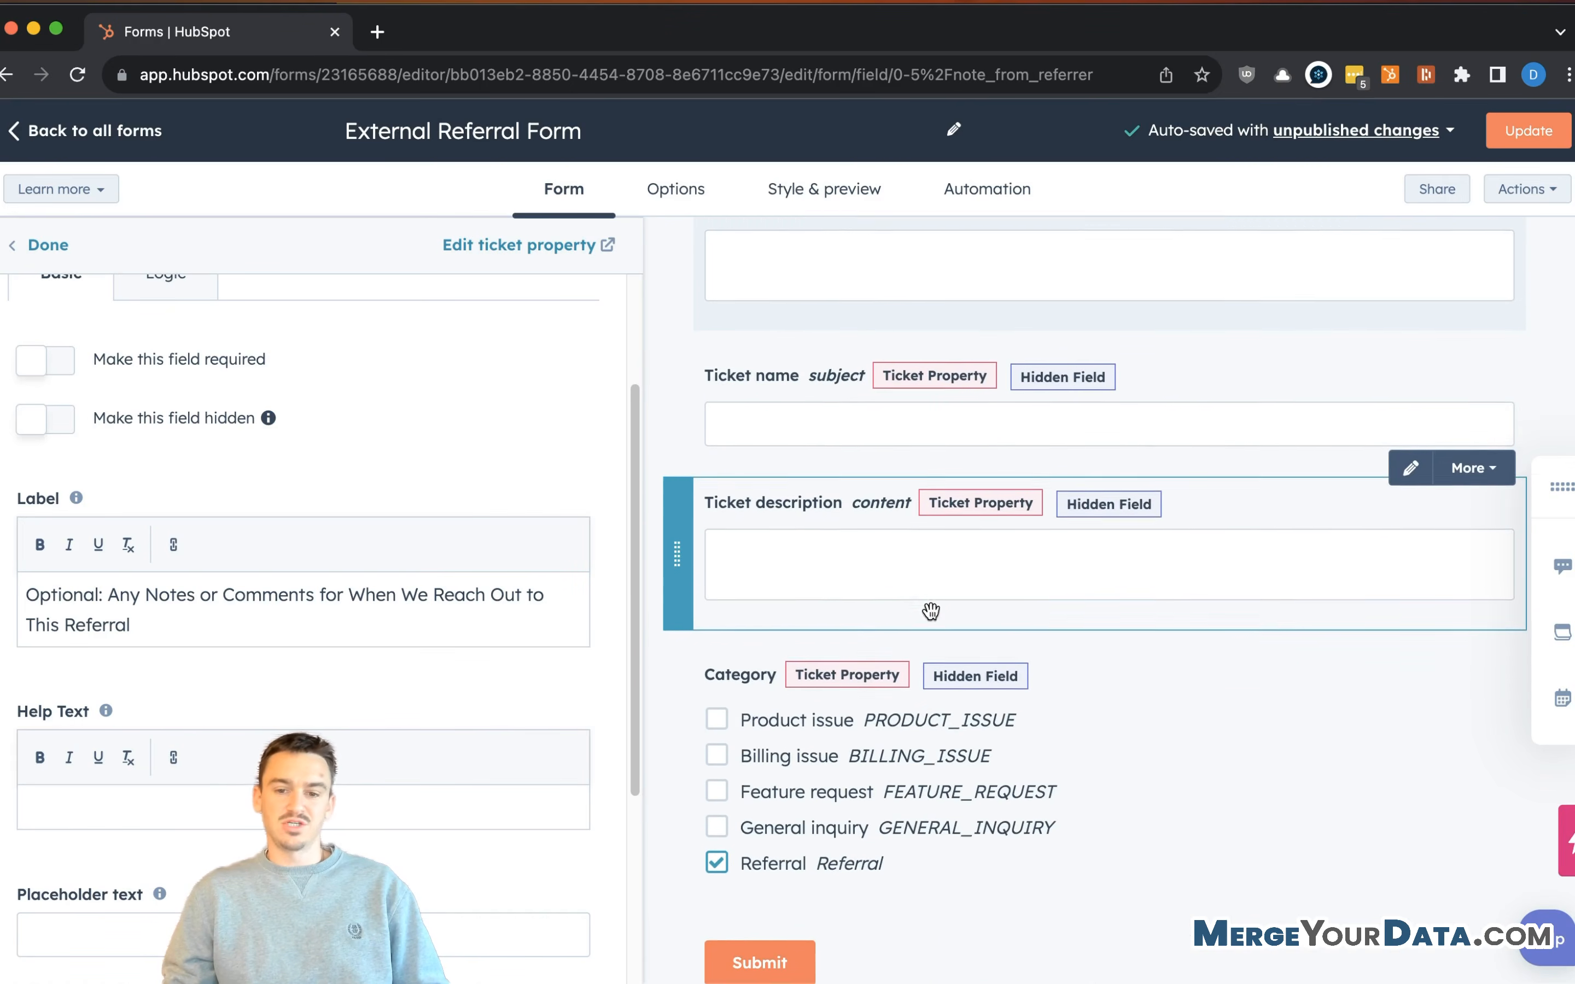
scroll(931, 612, down, 2)
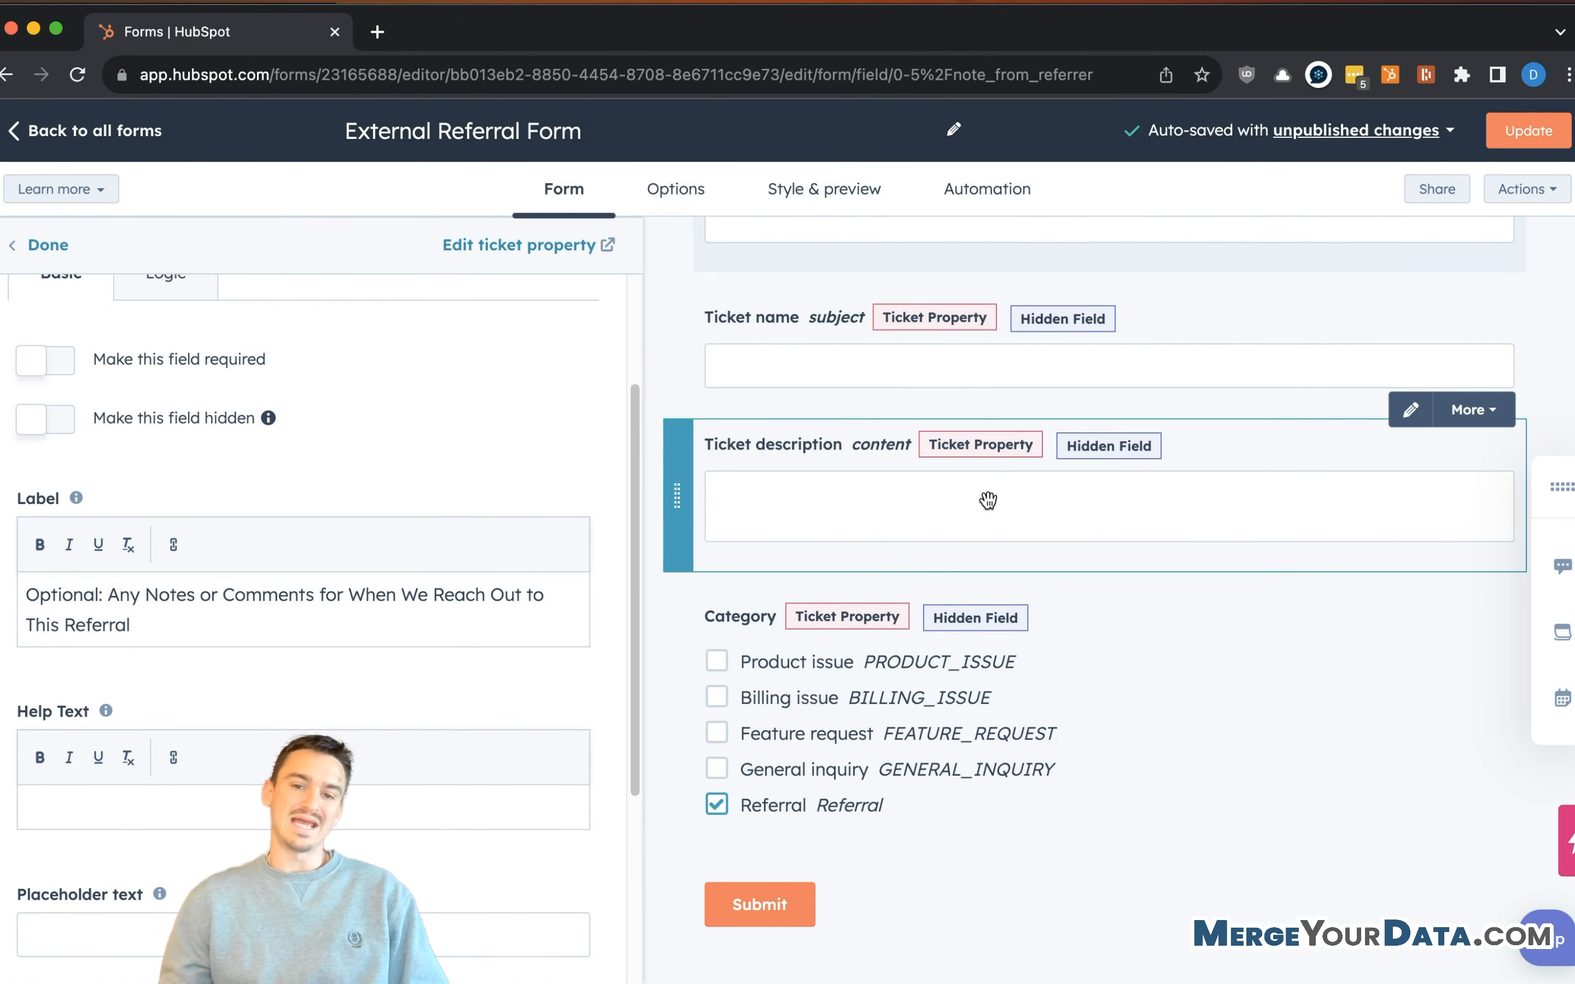
scroll(956, 527, up, 1)
scroll(853, 502, up, 5)
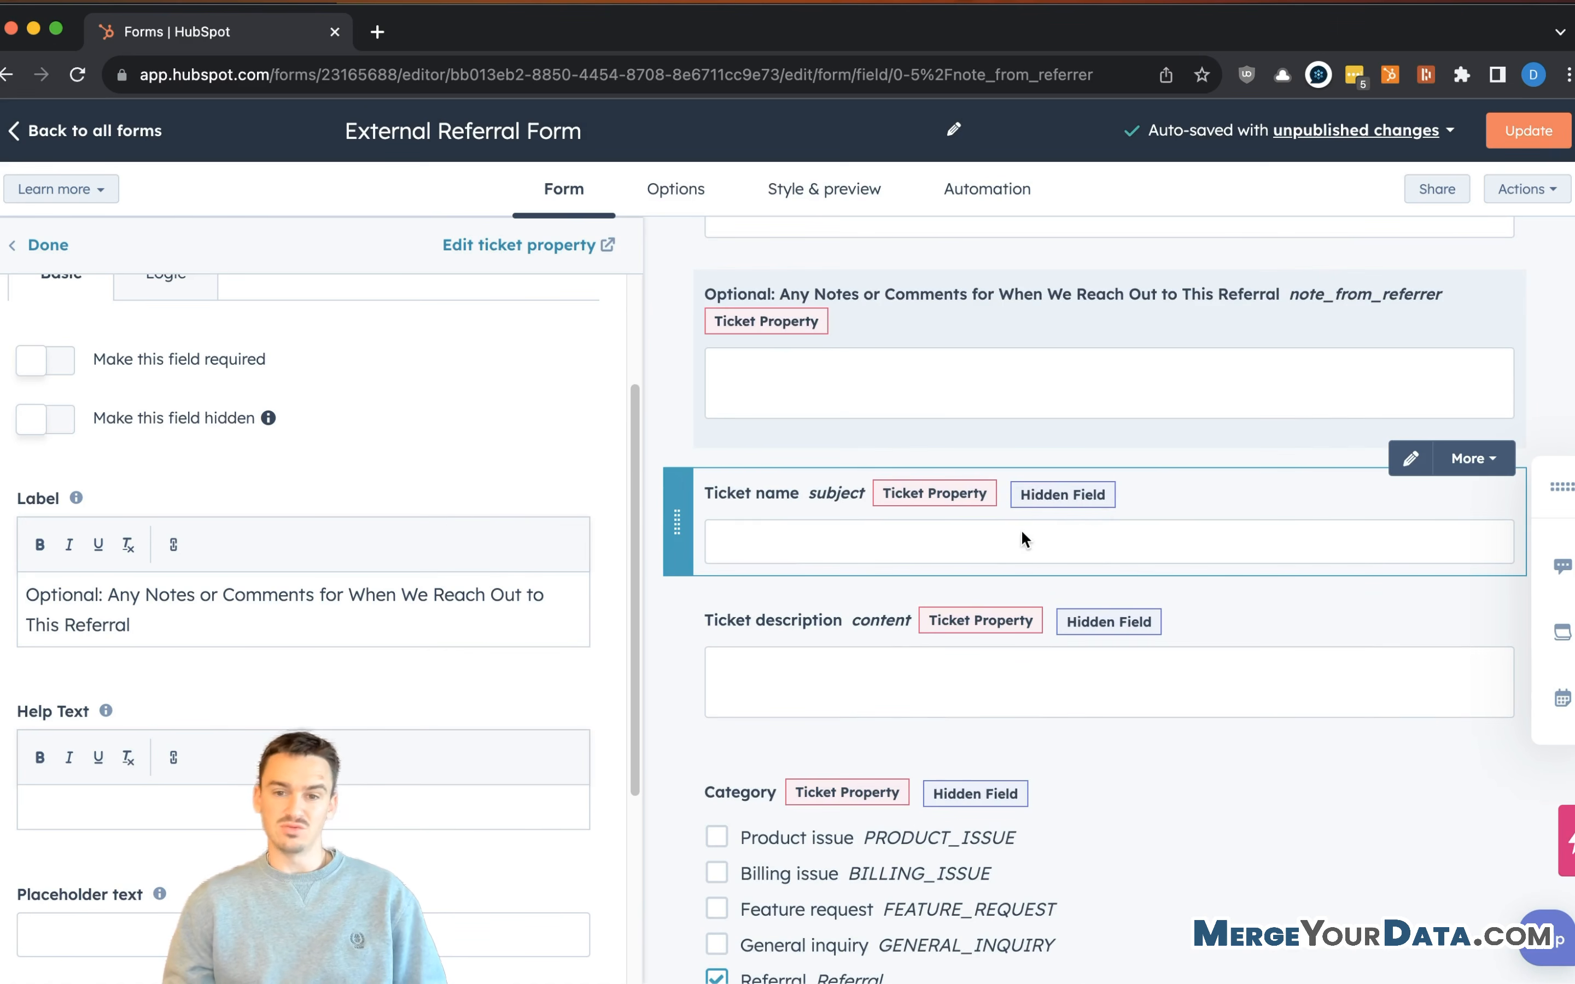
scroll(1047, 535, down, 12)
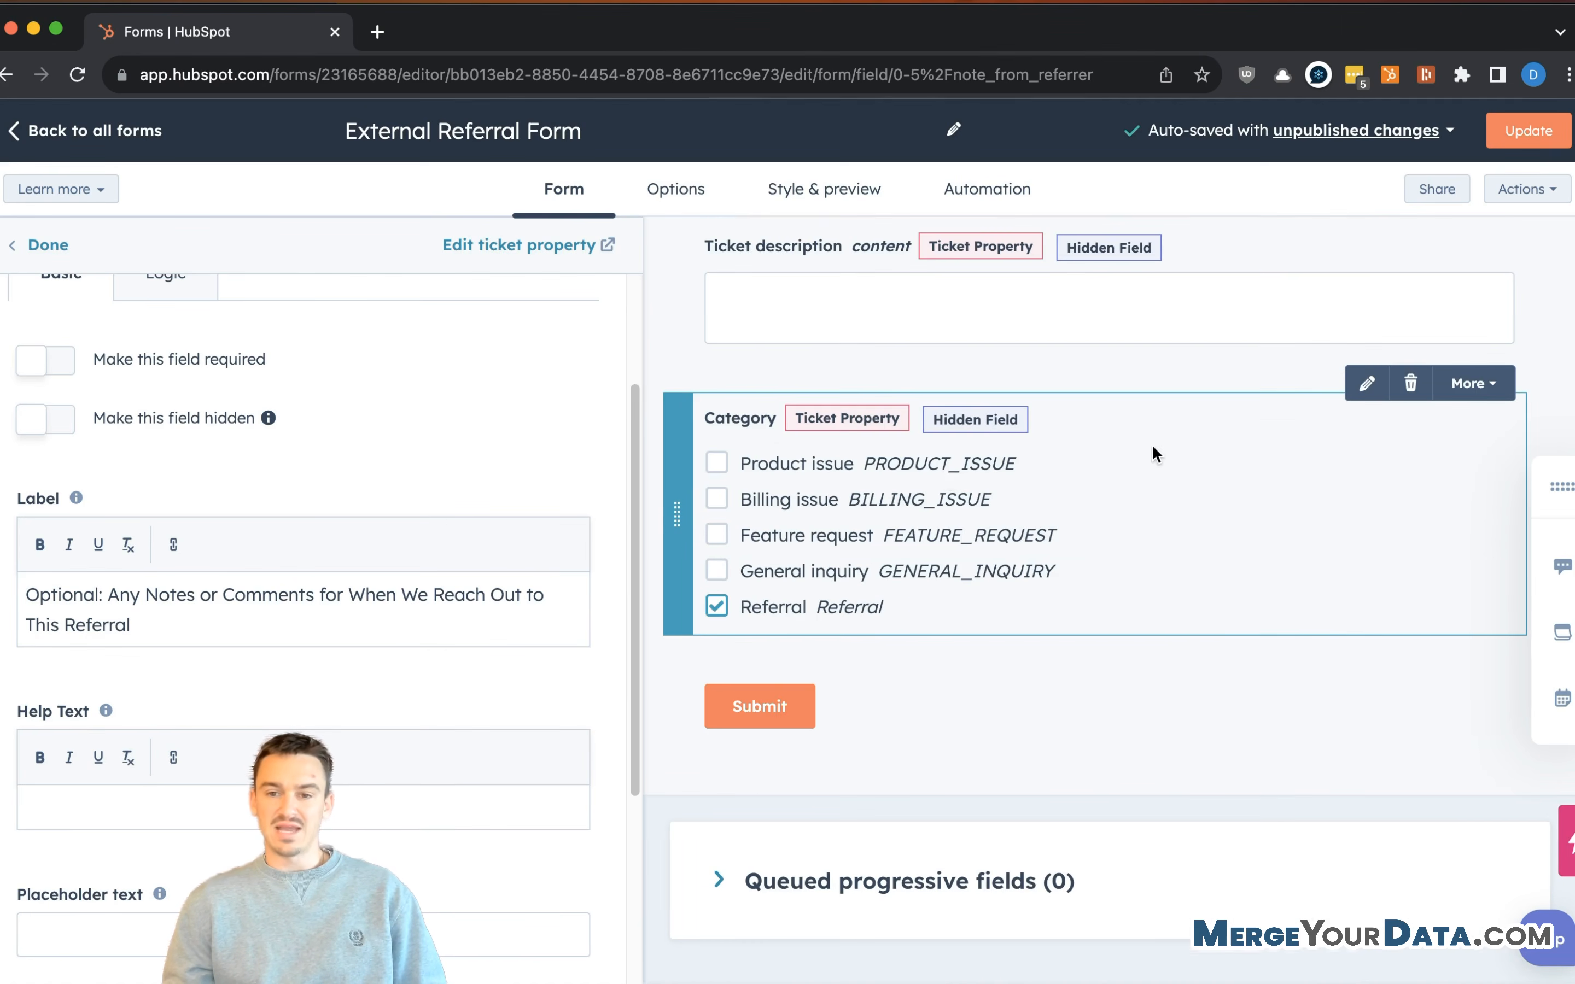
scroll(1152, 445, up, 1)
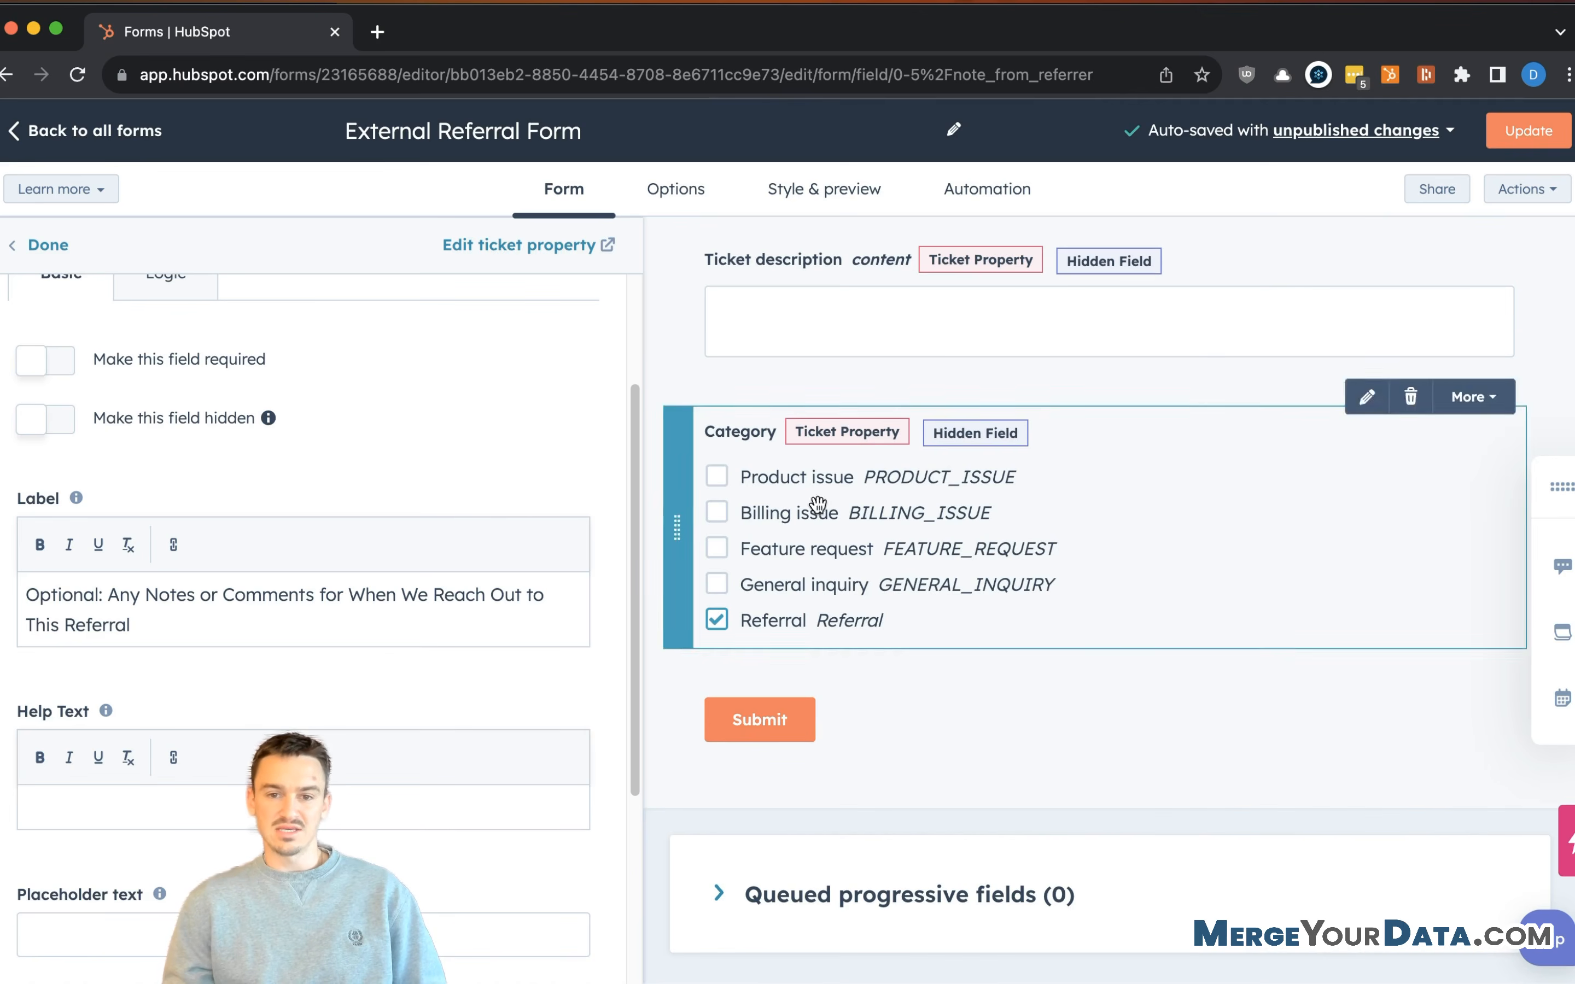
scroll(287, 467, up, 5)
click(48, 245)
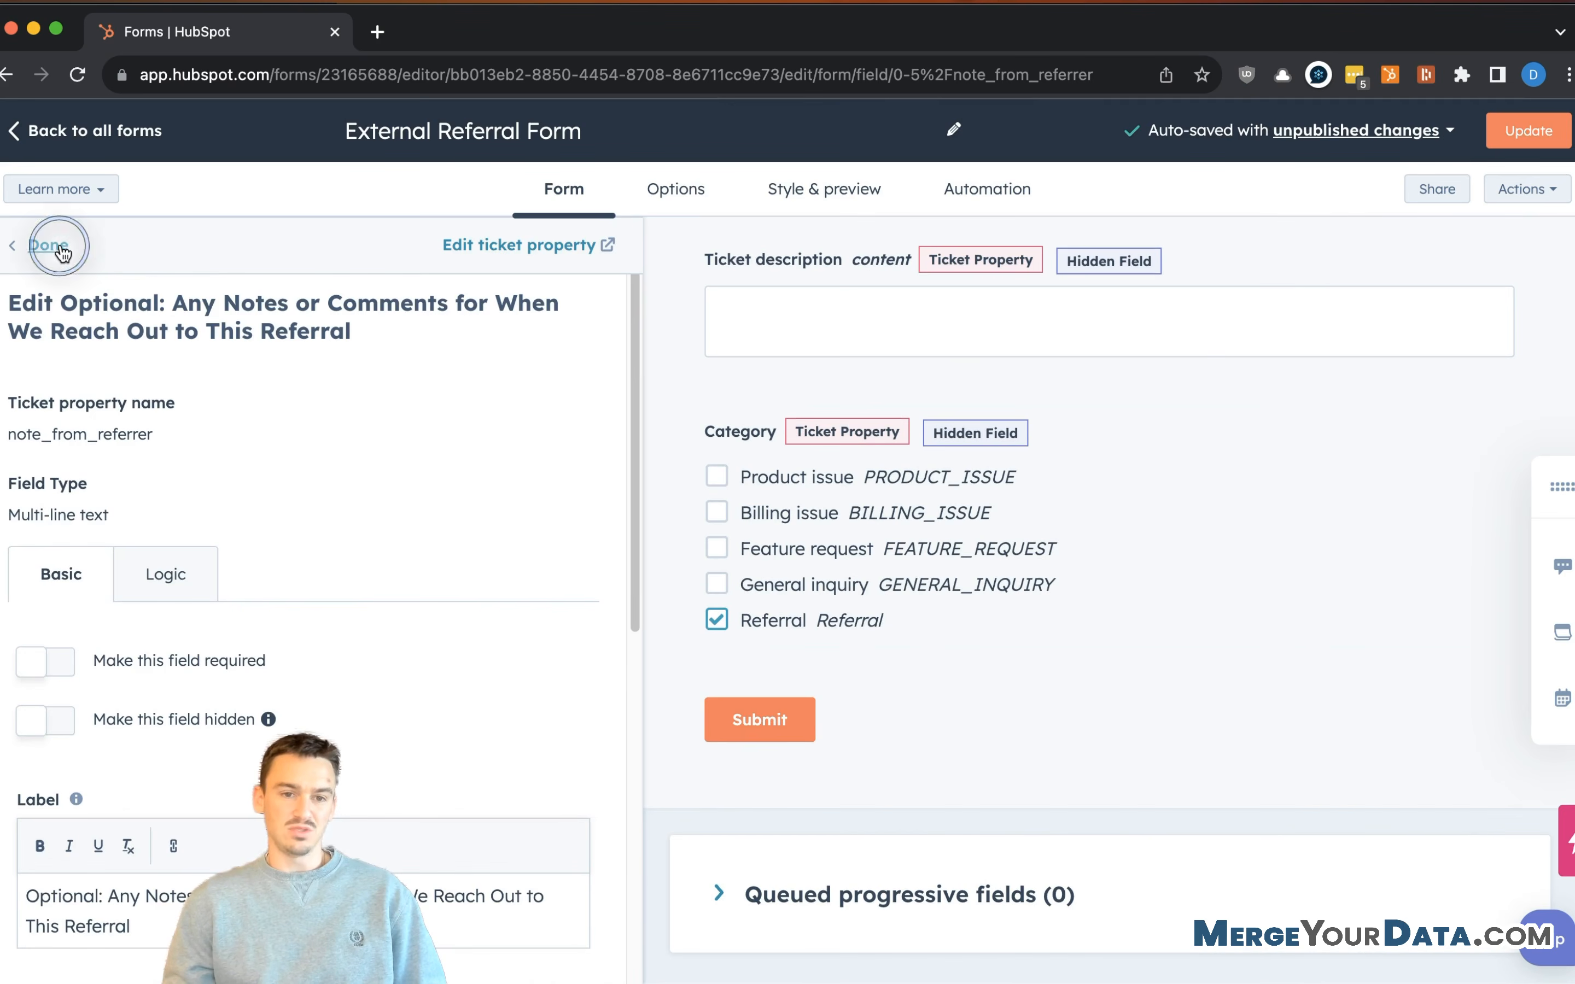
- Search existing properties for utm_content, then switch to the form's Options settings
click(256, 324)
text(utm)
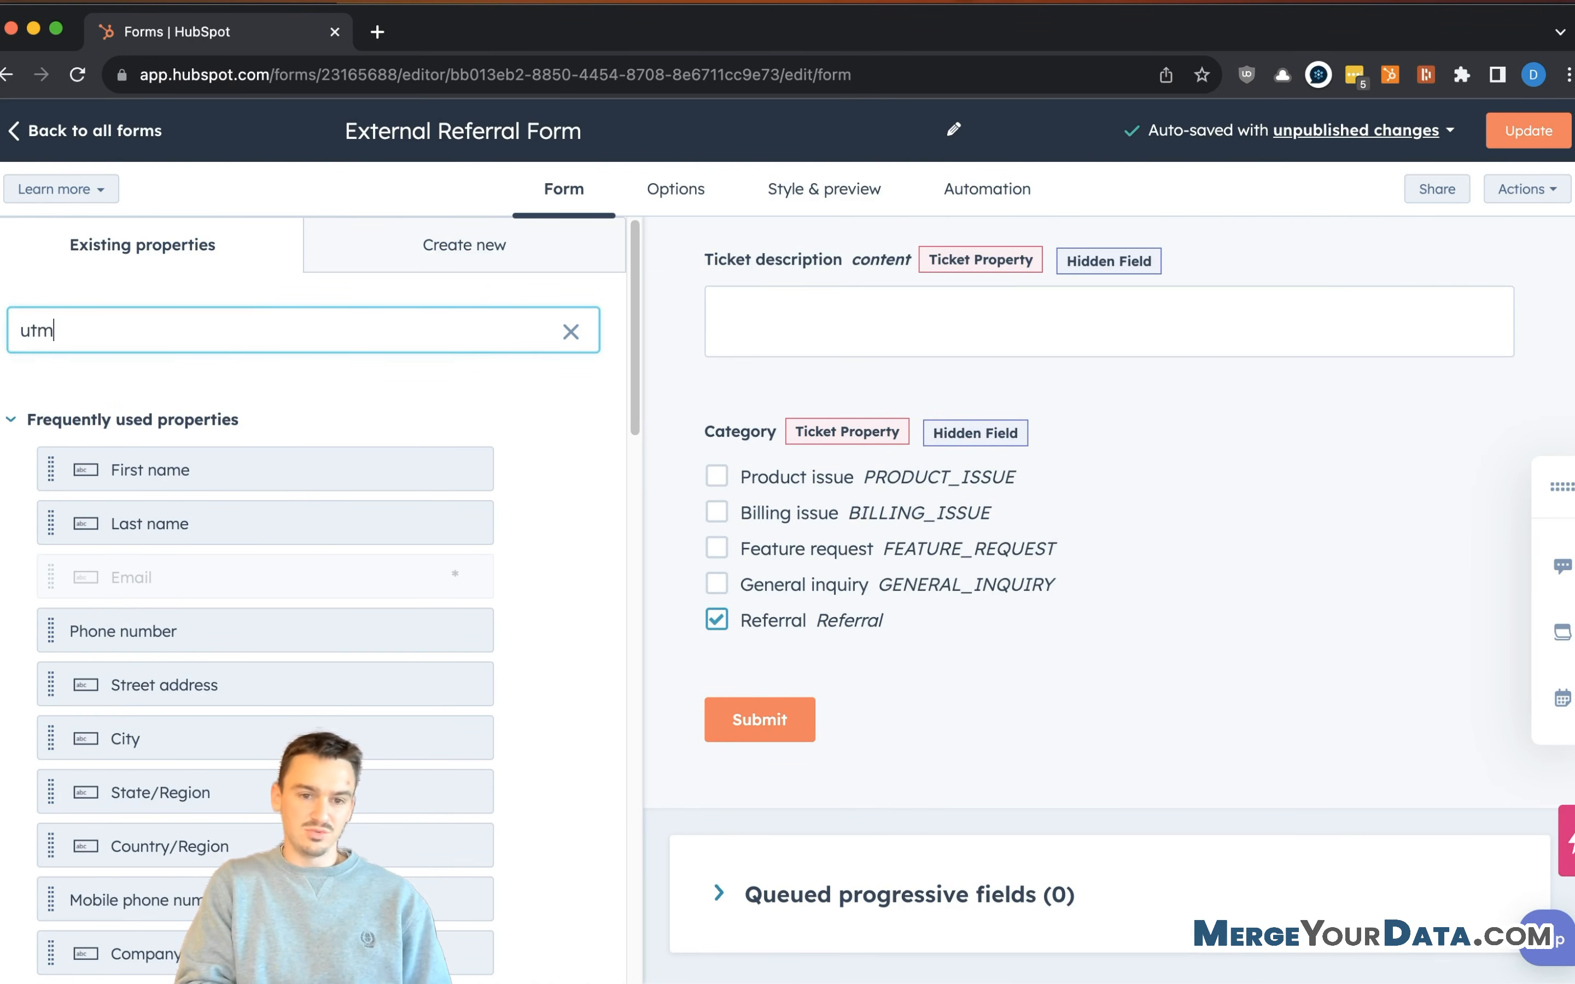
text(_cont)
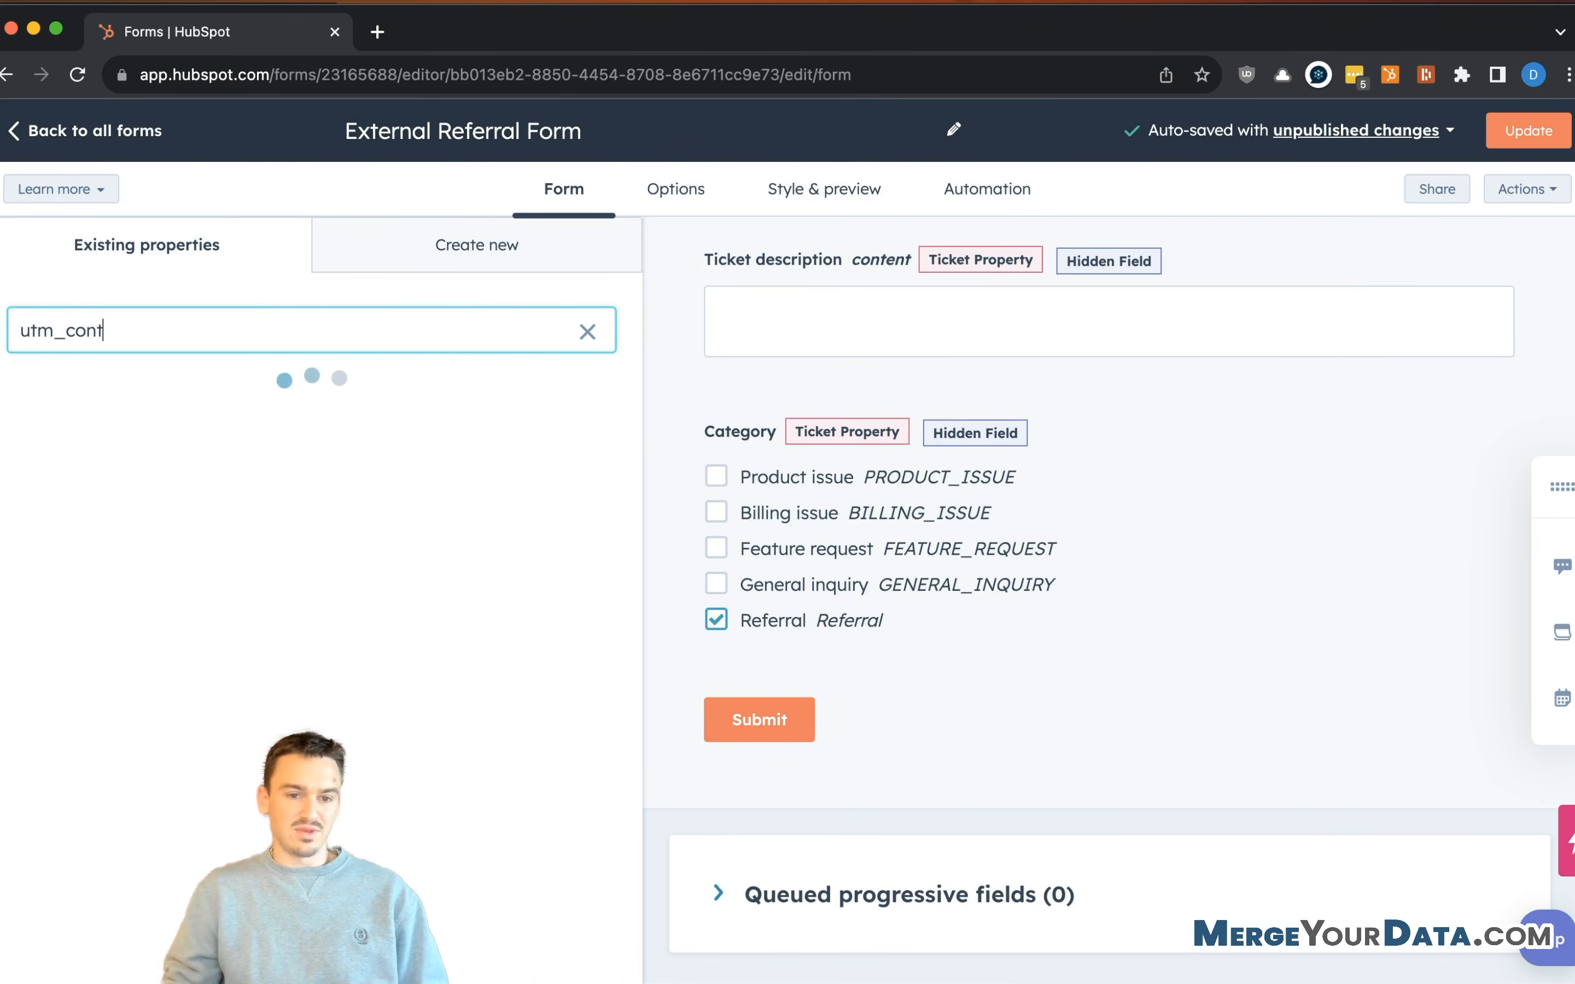
text(ent)
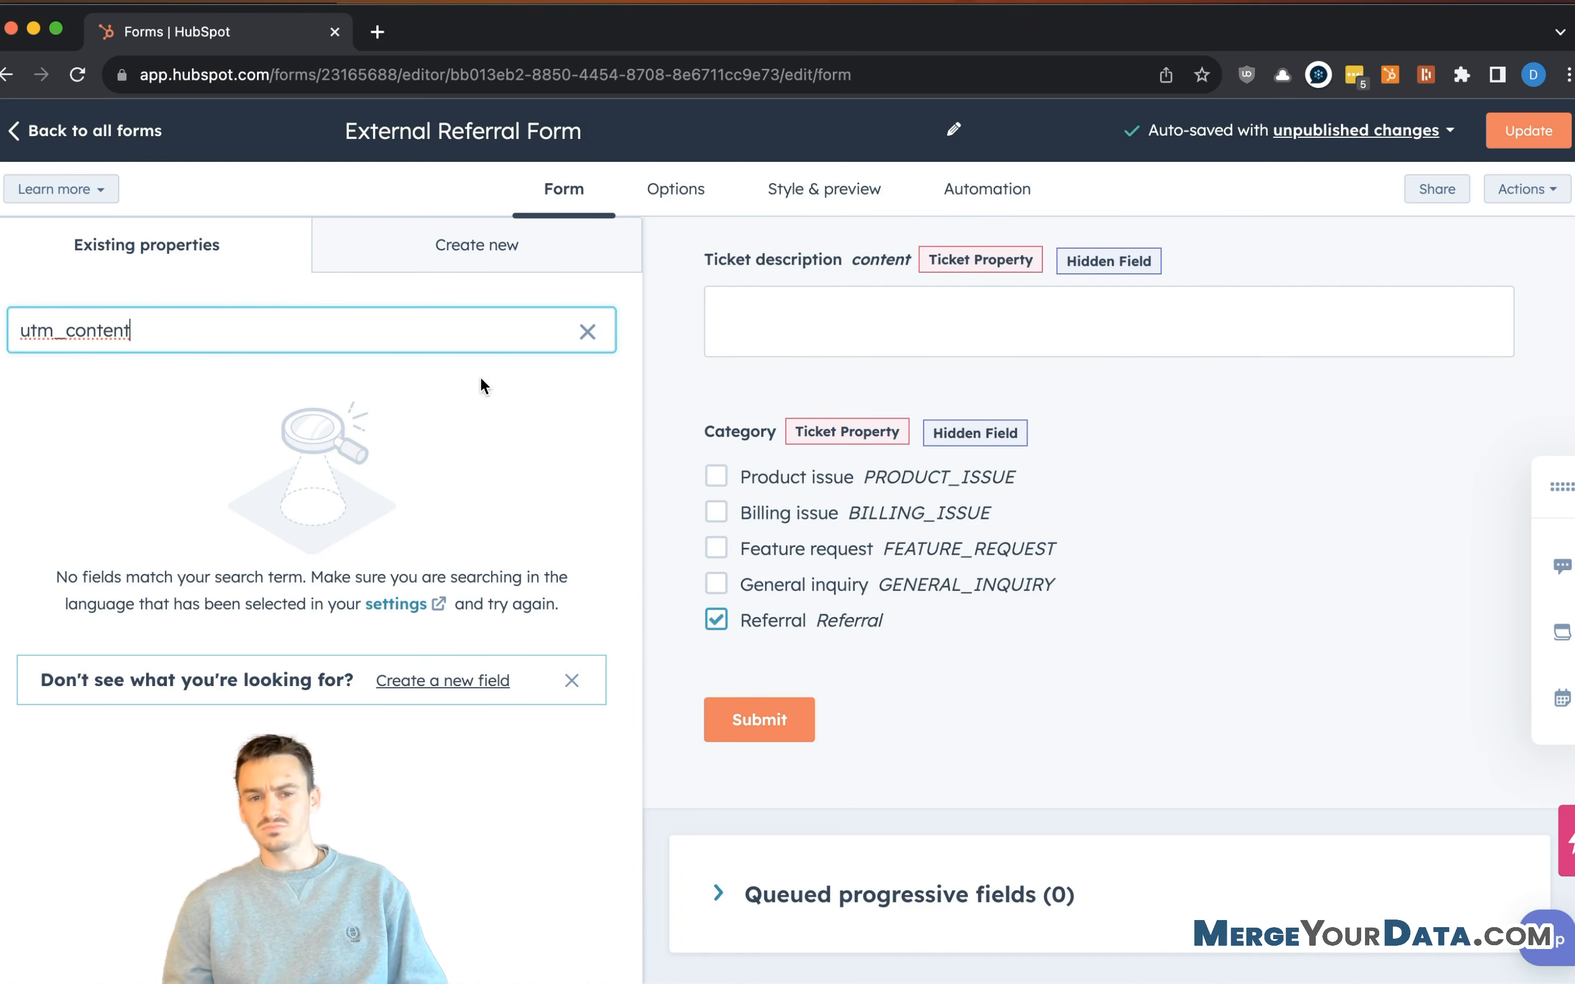
scroll(1270, 454, up, 10)
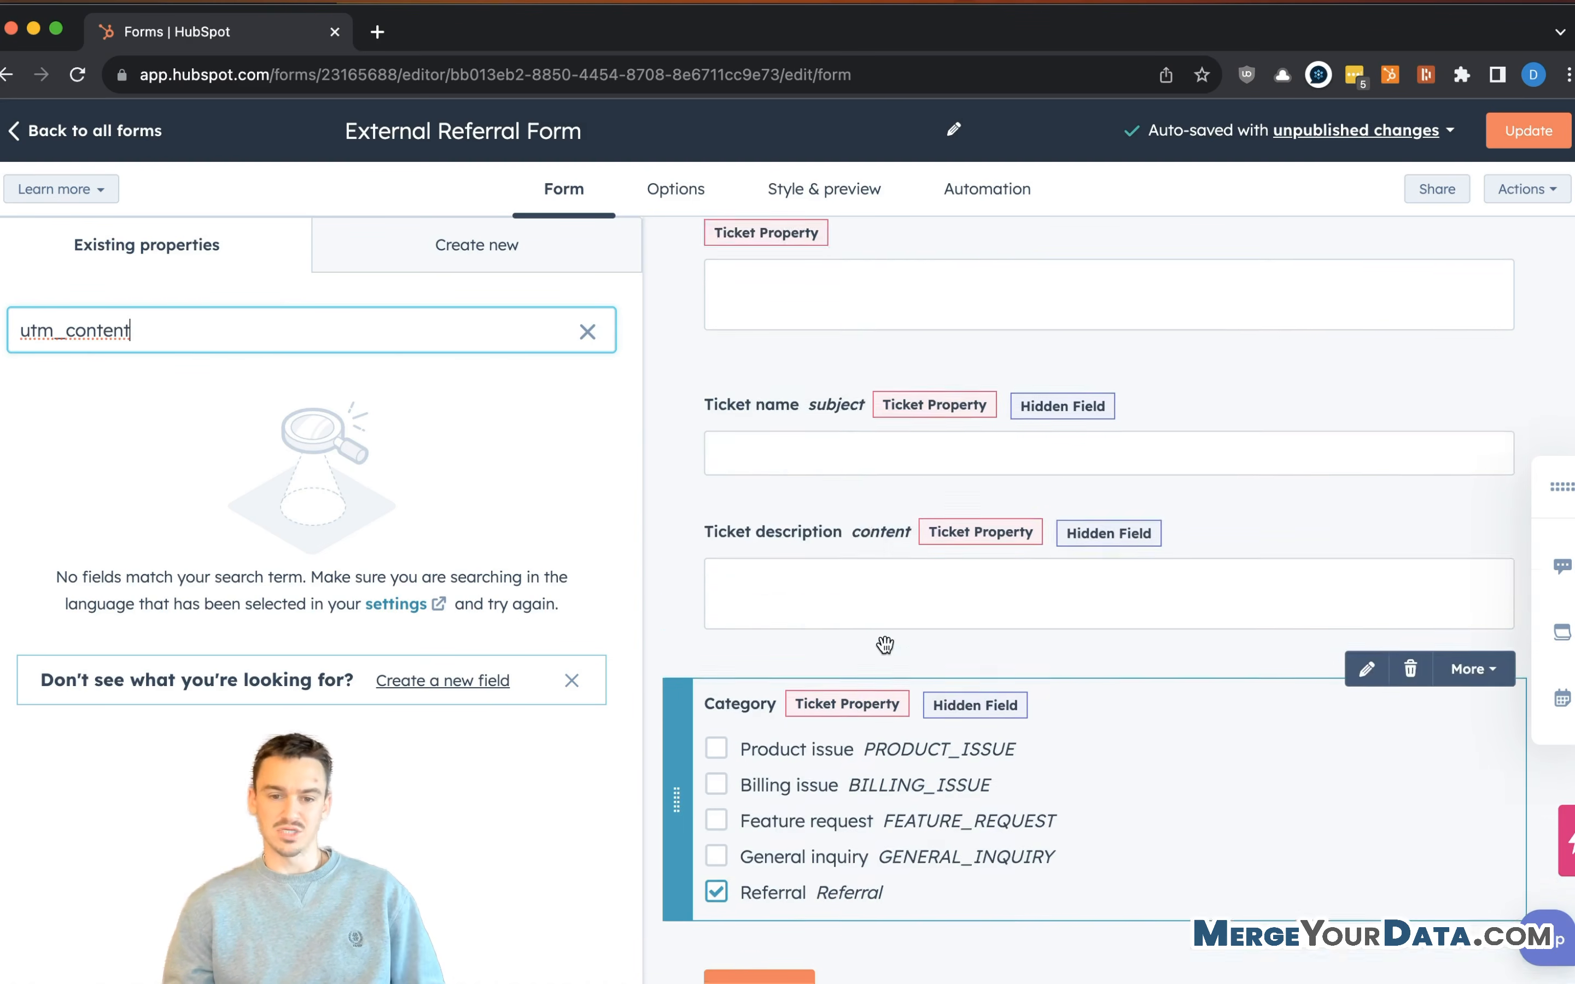
scroll(860, 700, up, 5)
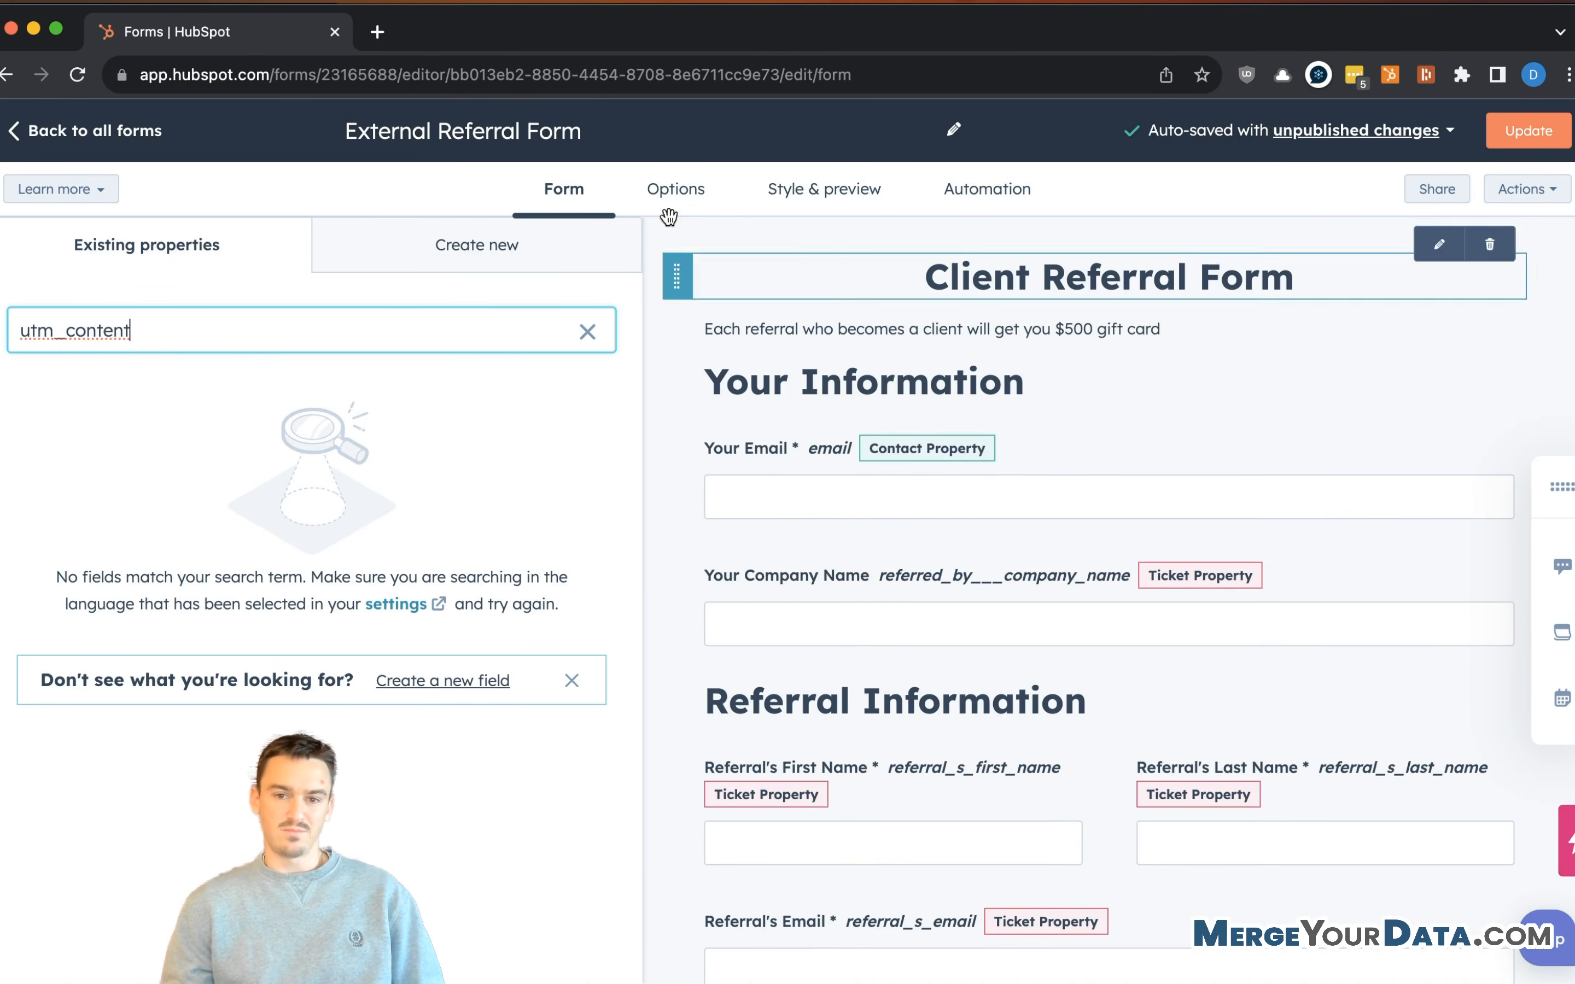
click(644, 190)
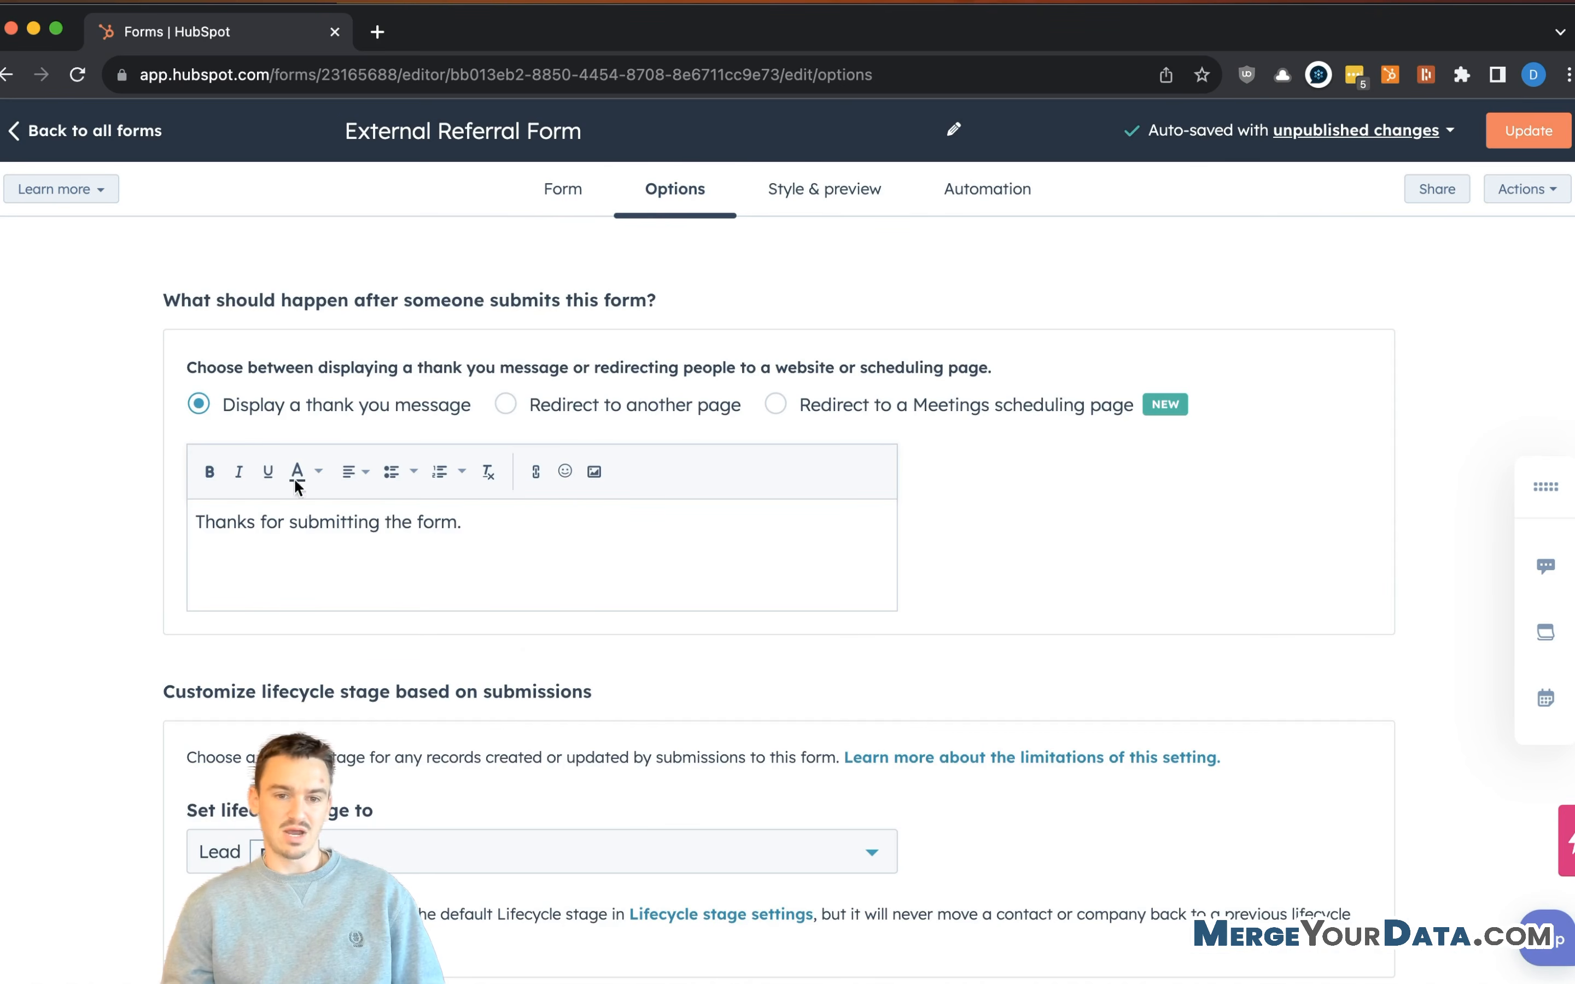
click(571, 410)
click(545, 482)
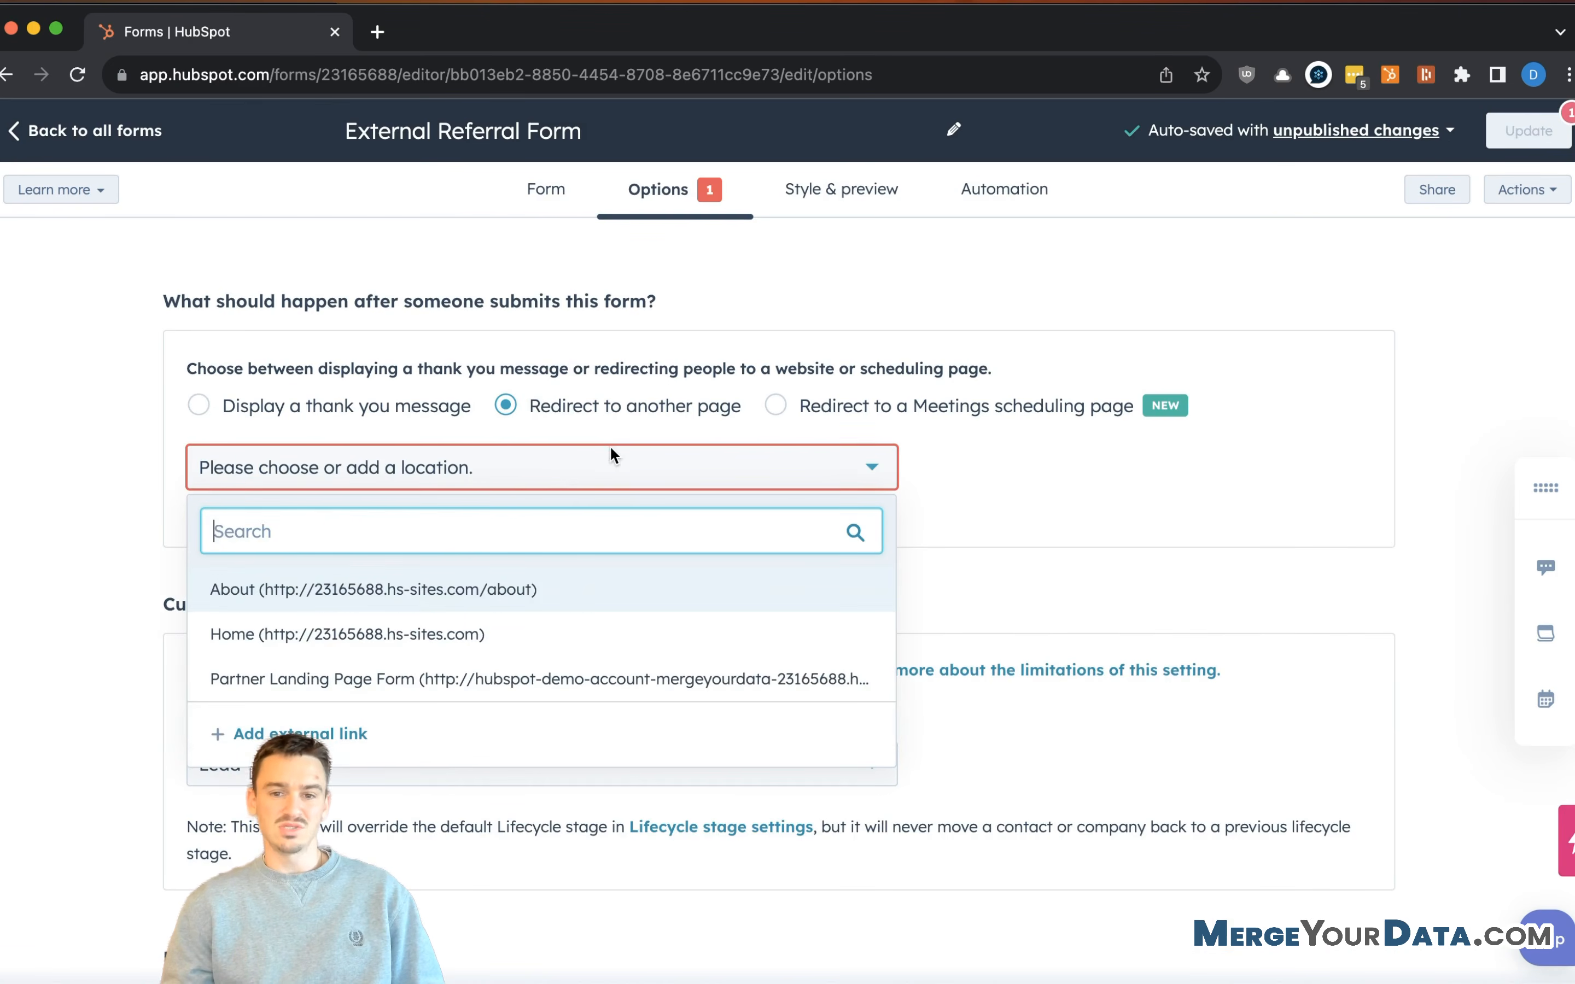
click(346, 731)
click(608, 358)
text(https://ww)
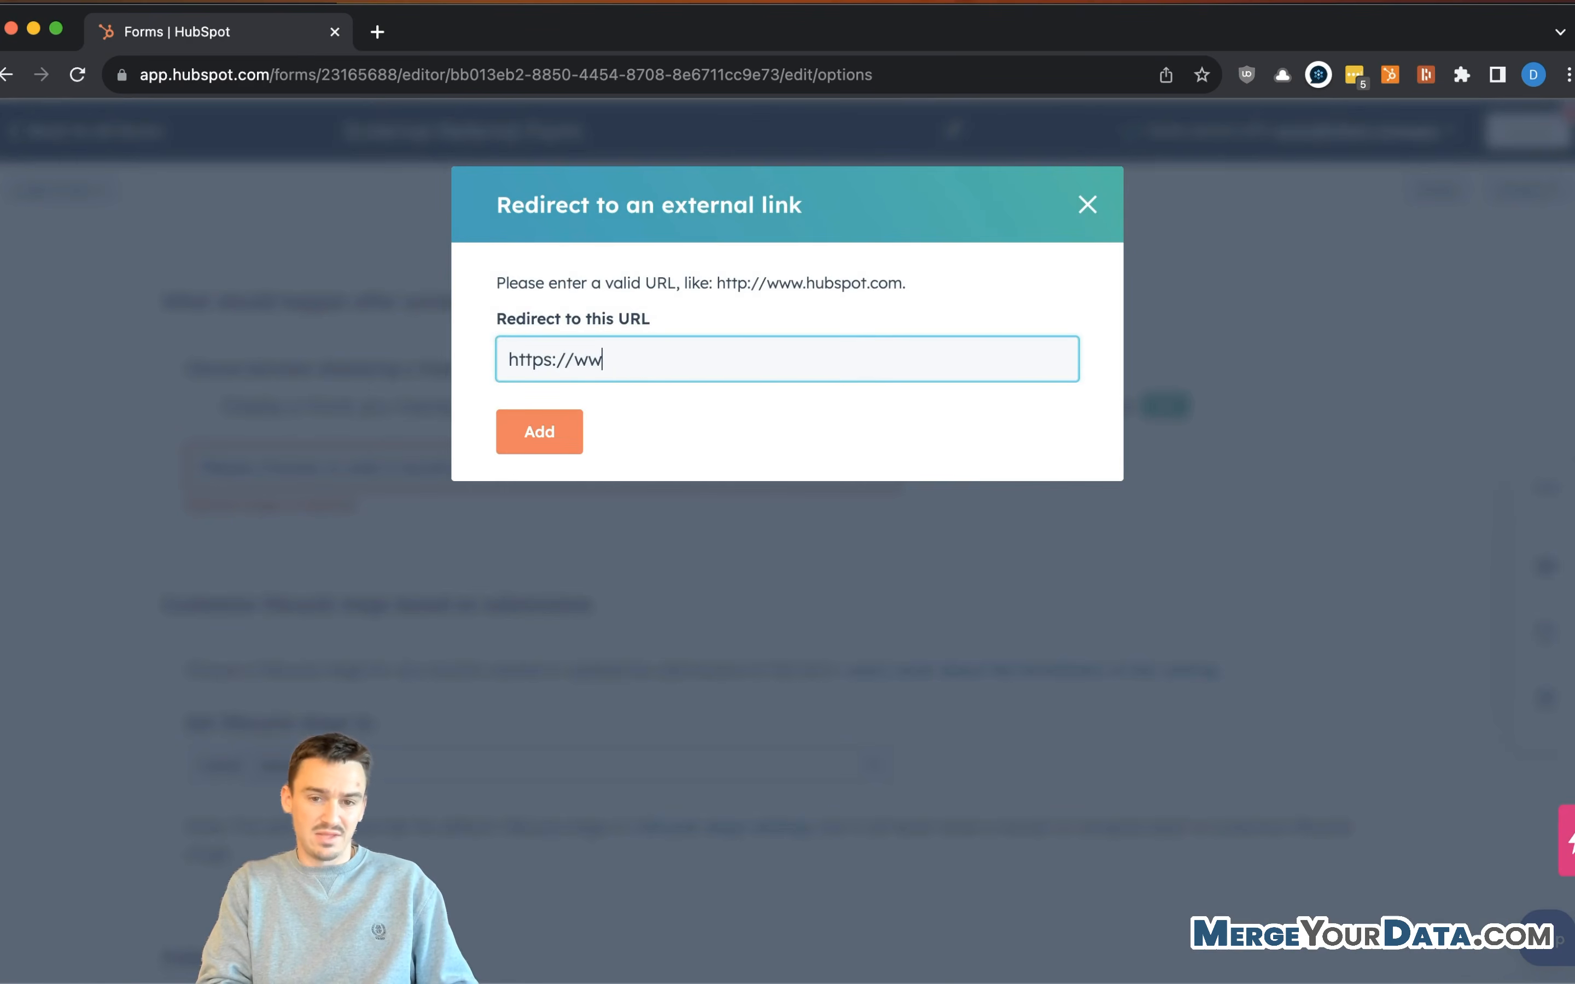
text(w.goody.com/)
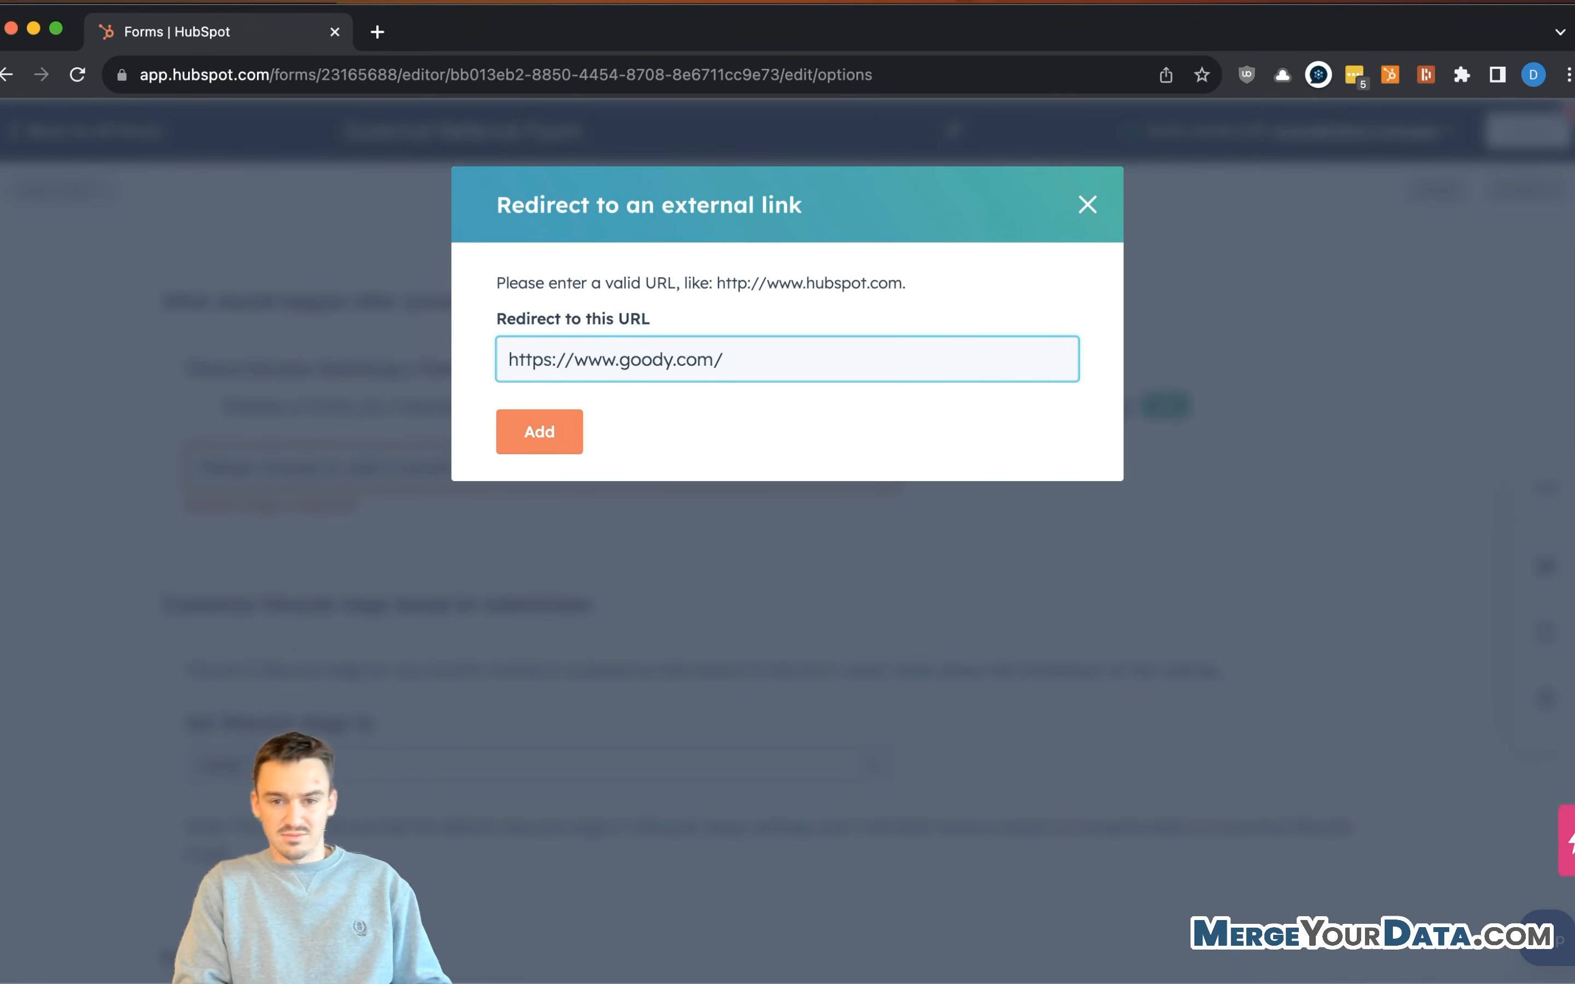
text(padkage)
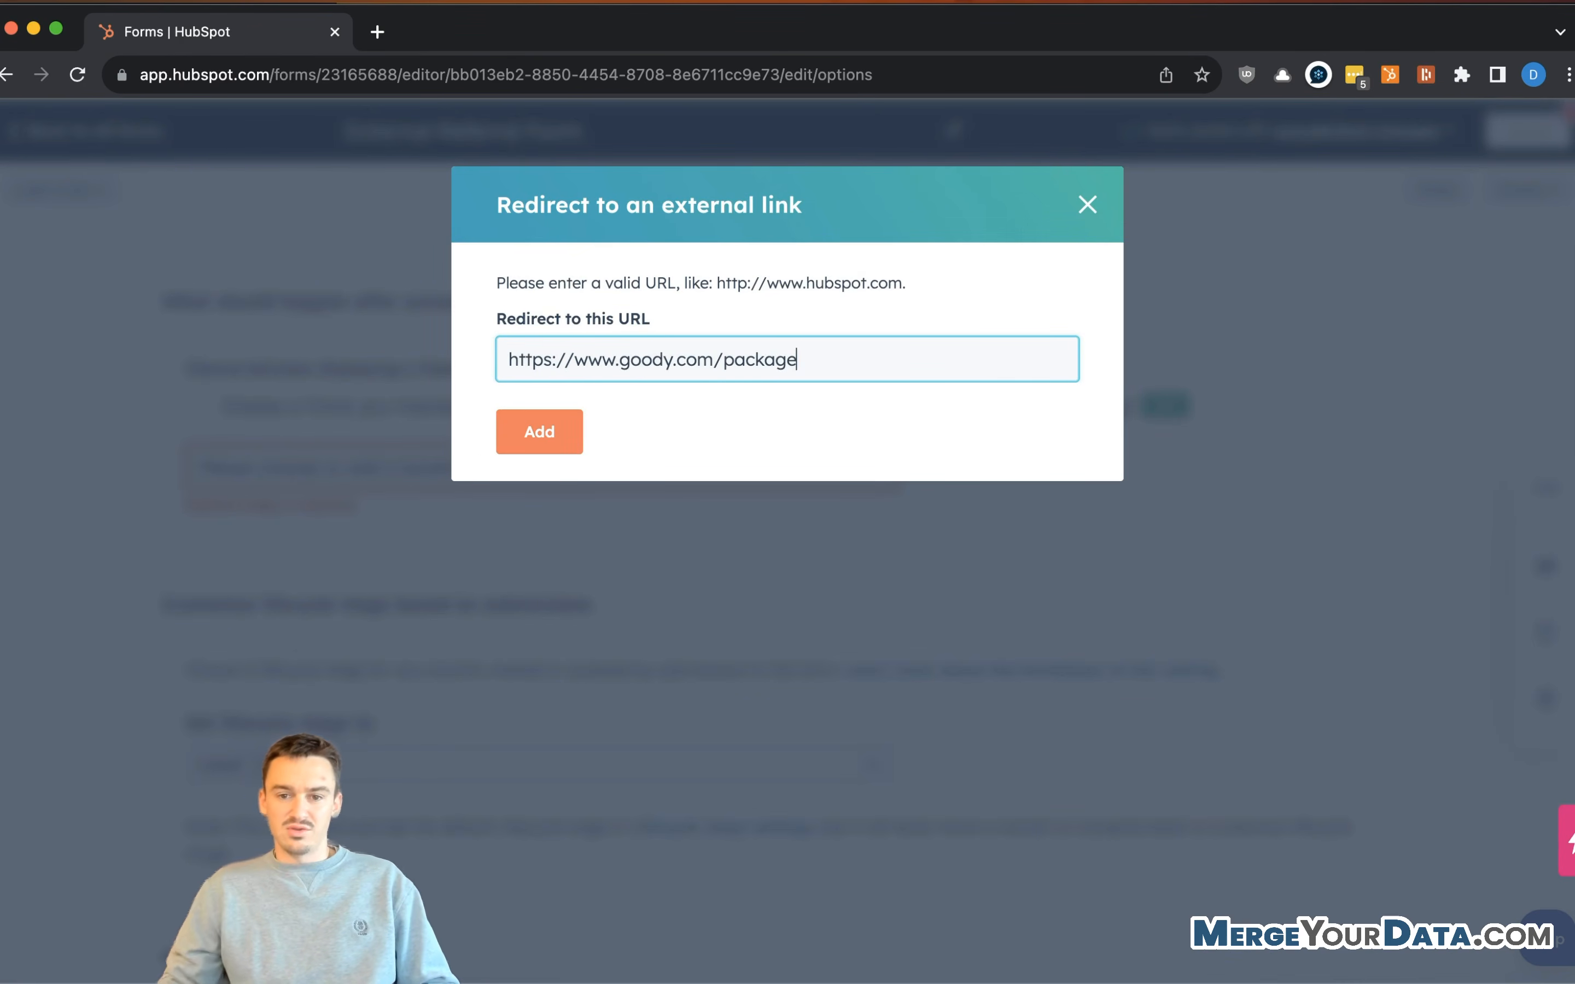
click(511, 443)
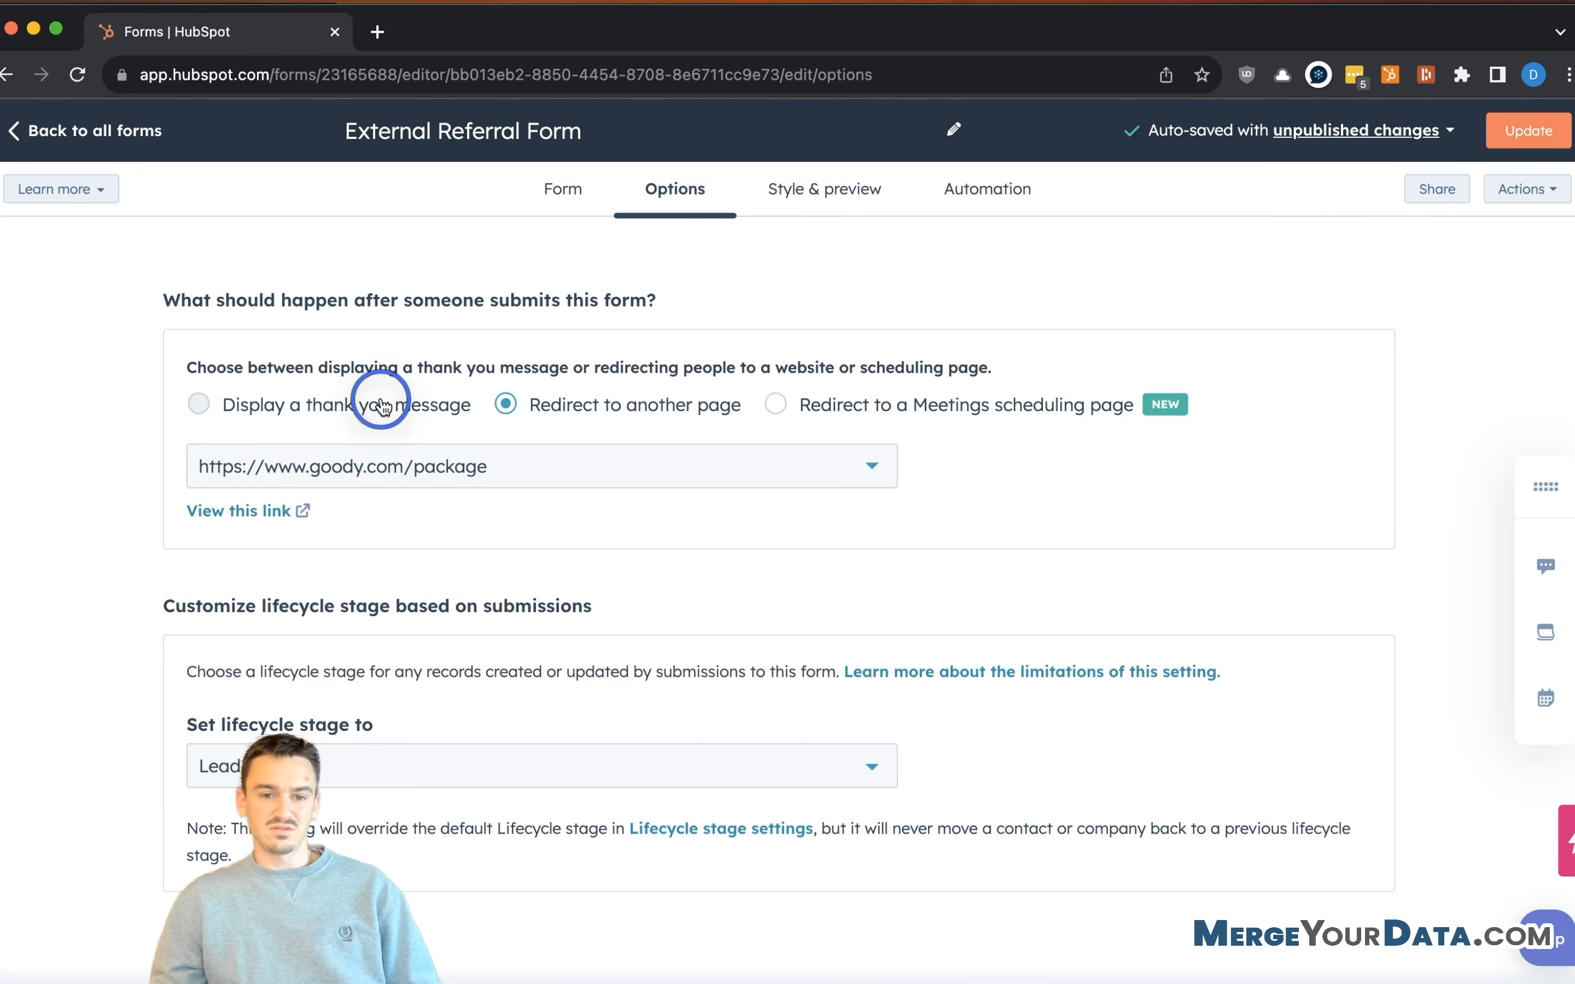
click(427, 404)
scroll(862, 427, down, 2)
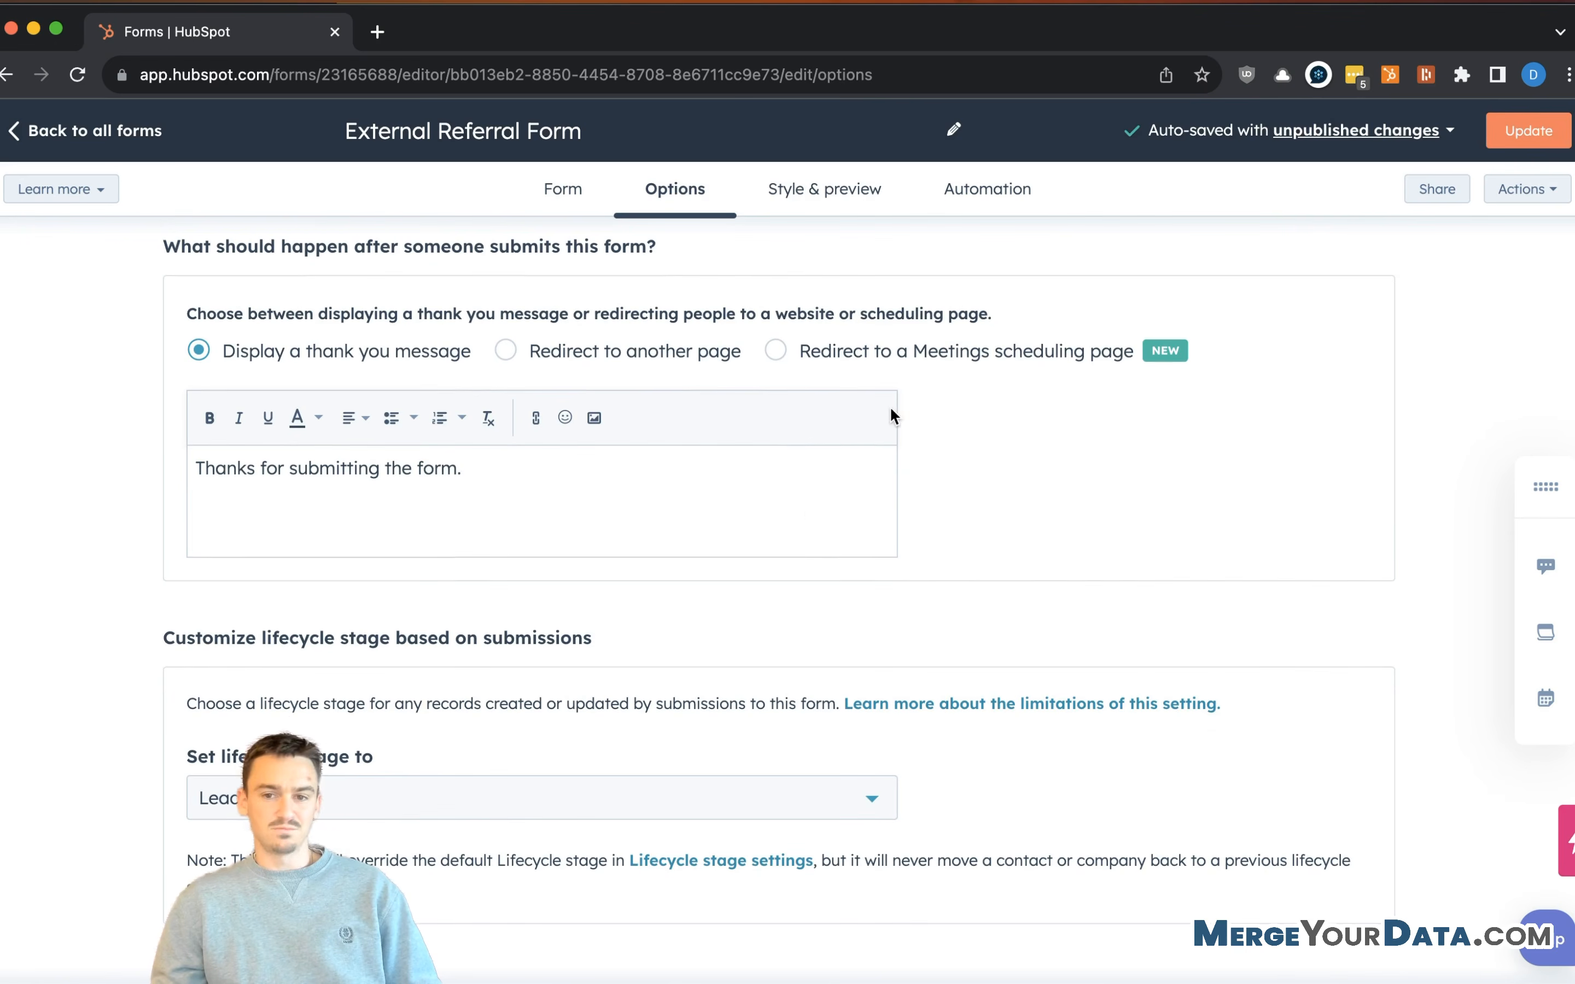
click(808, 502)
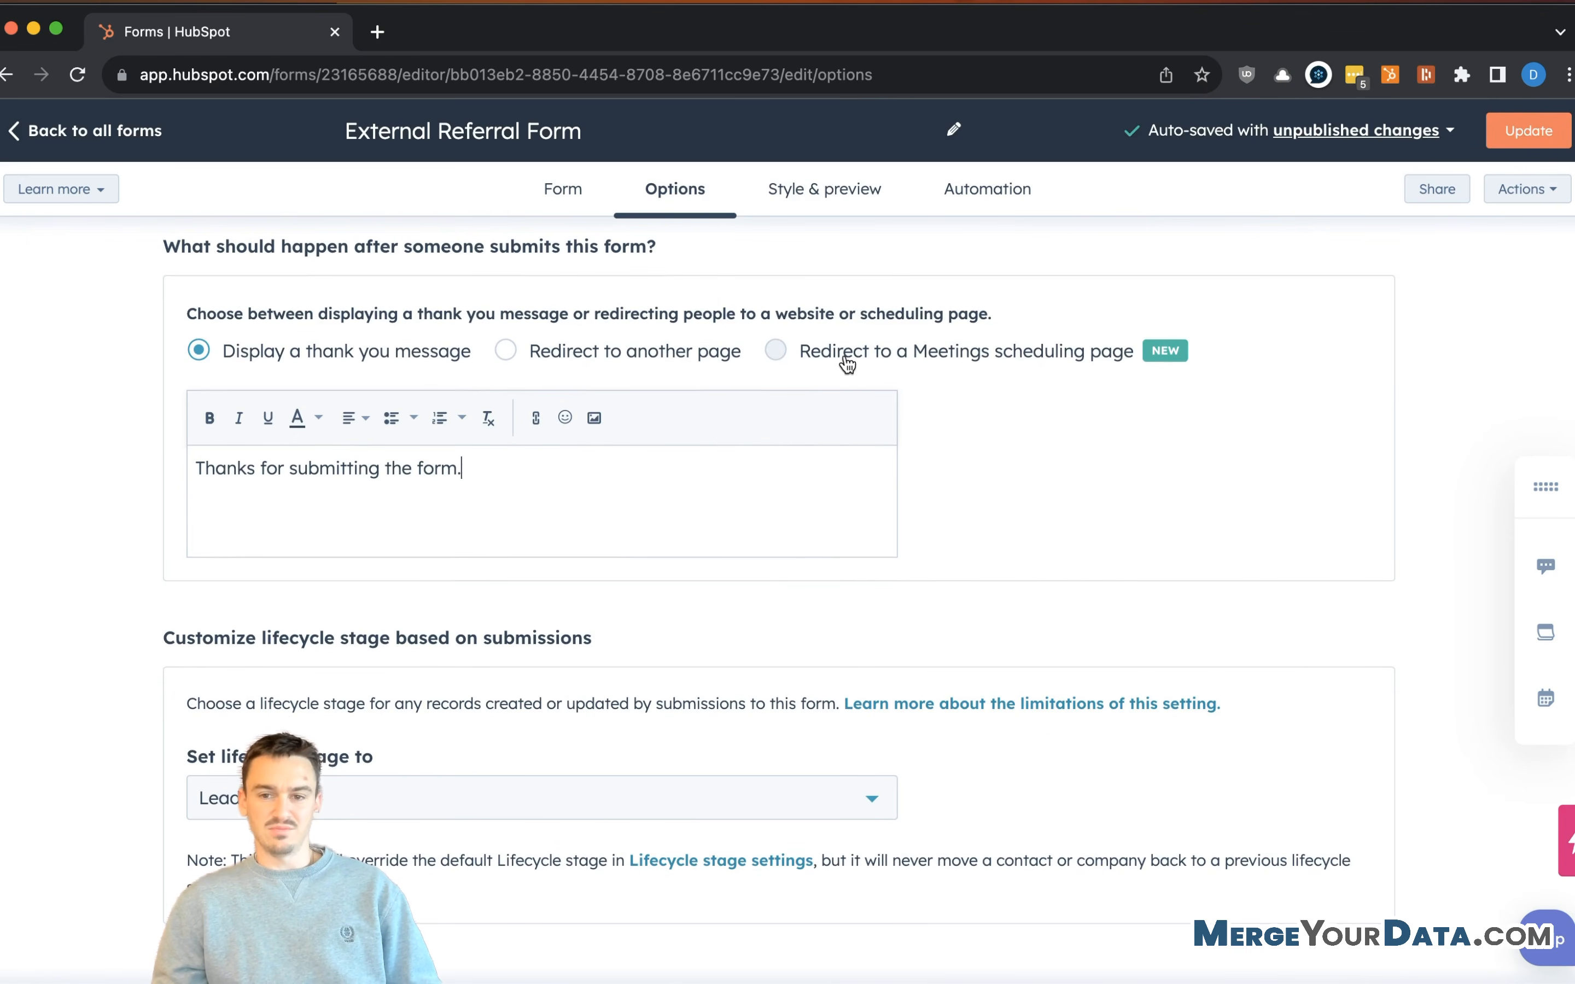
scroll(615, 455, down, 1)
scroll(610, 458, down, 4)
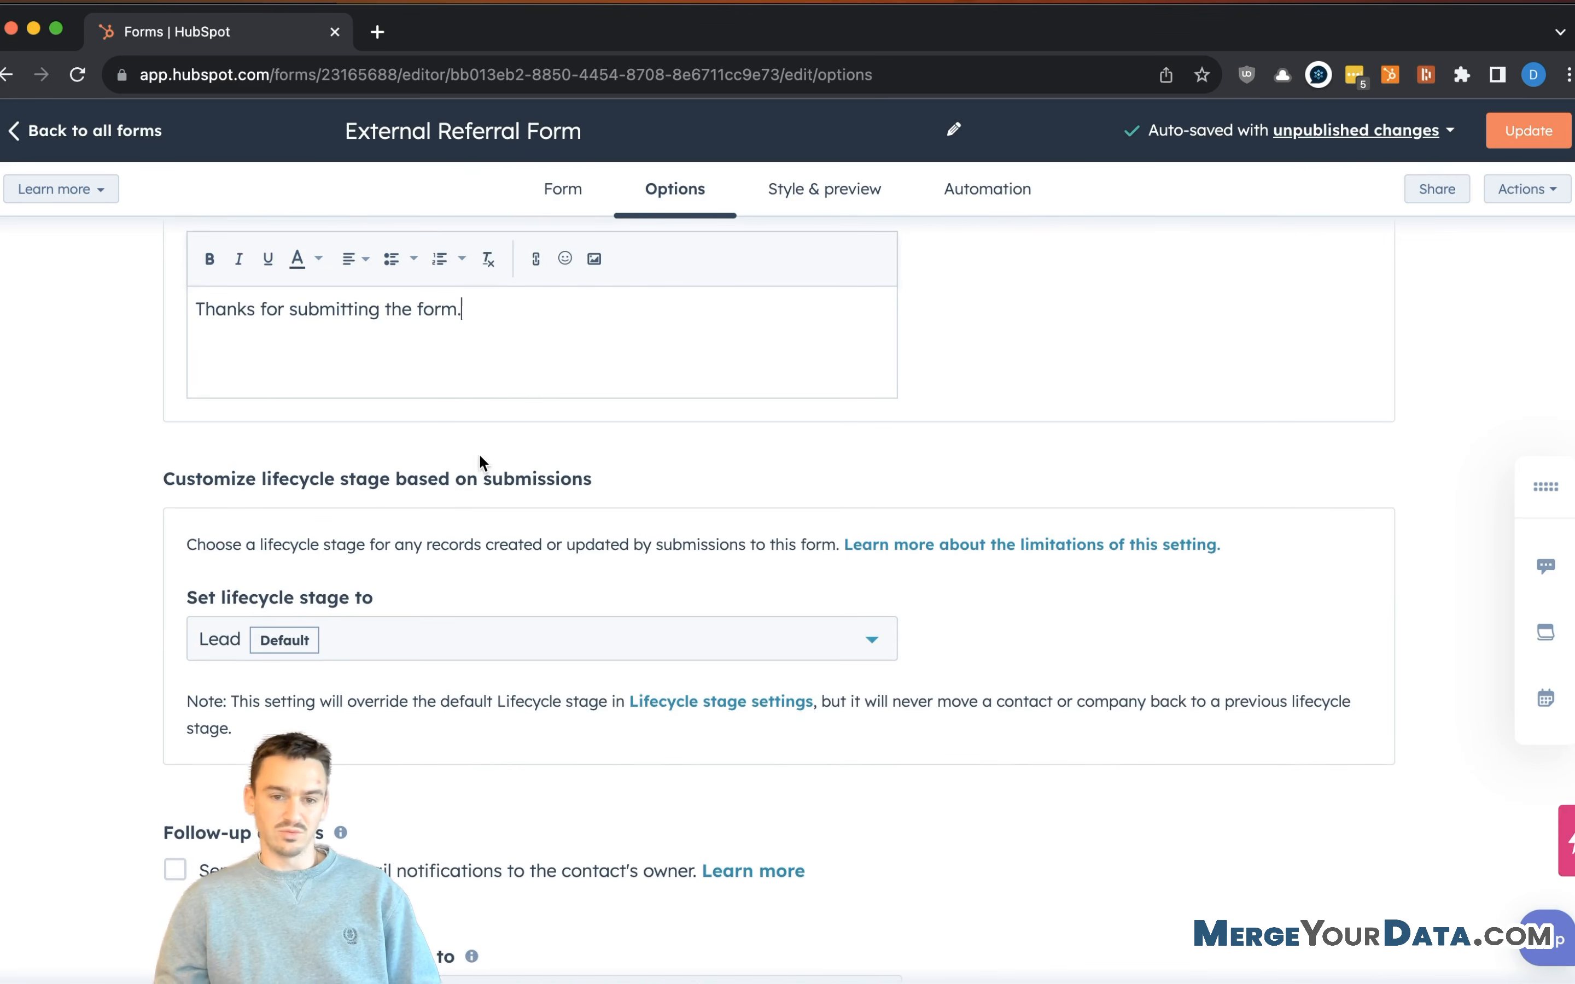
scroll(940, 346, down, 8)
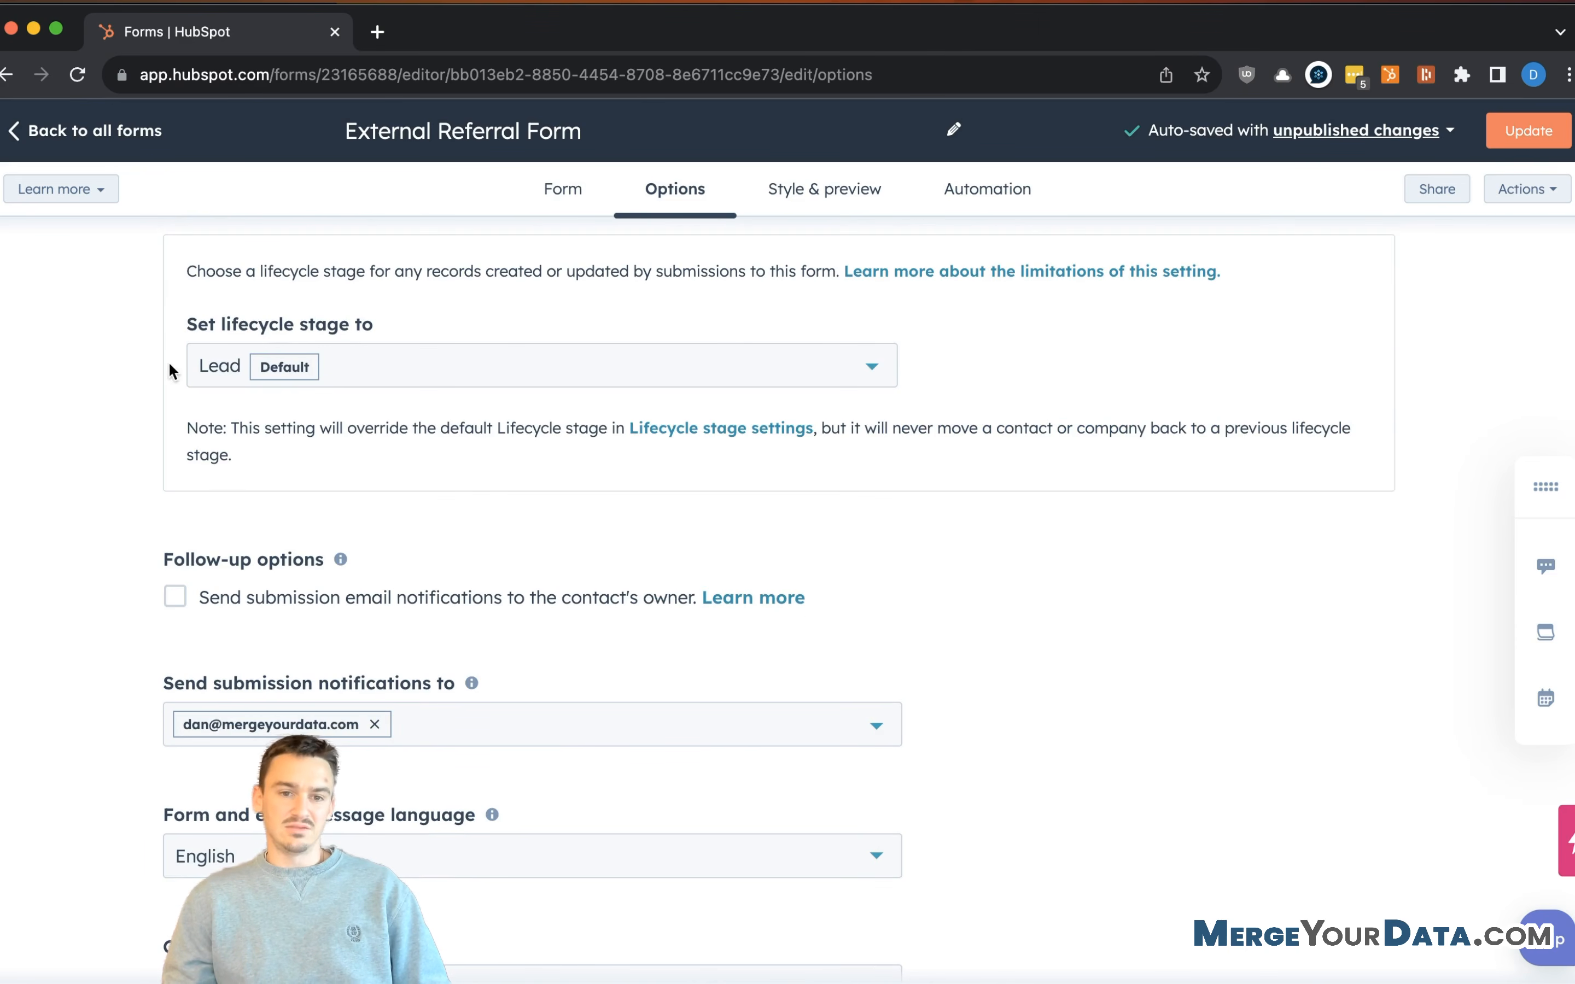
- Explicitly set the form's submission lifecycle stage to Lead, briefly selecting Subscriber first
scroll(456, 384, up, 1)
click(476, 388)
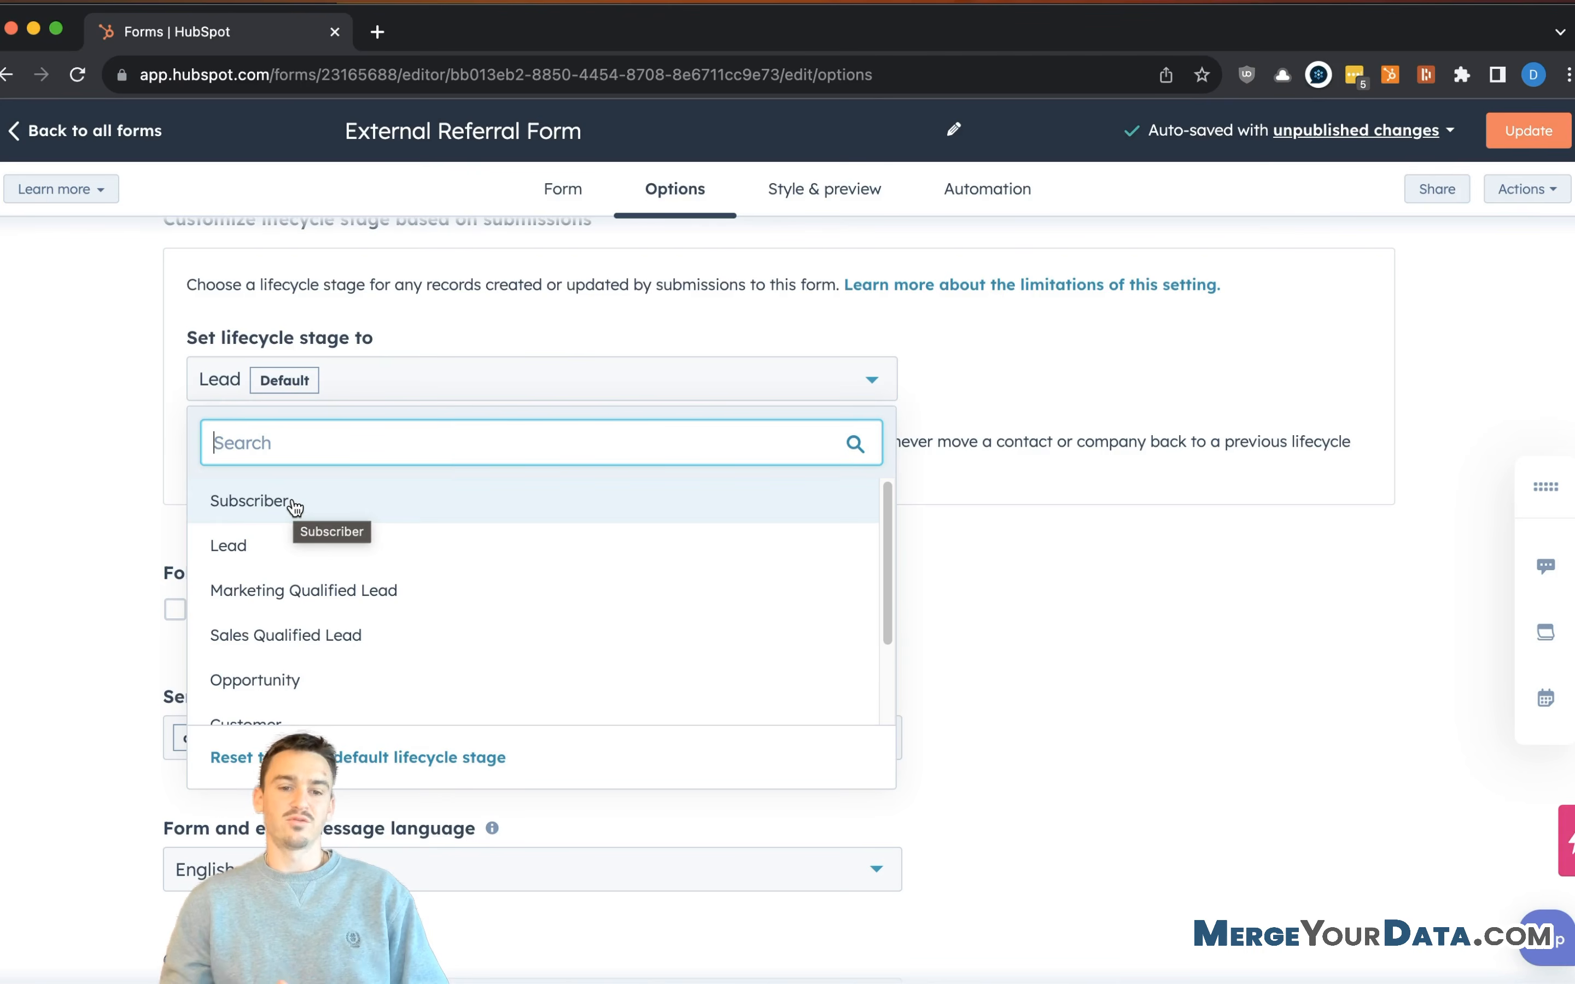
scroll(319, 553, down, 1)
scroll(325, 641, up, 1)
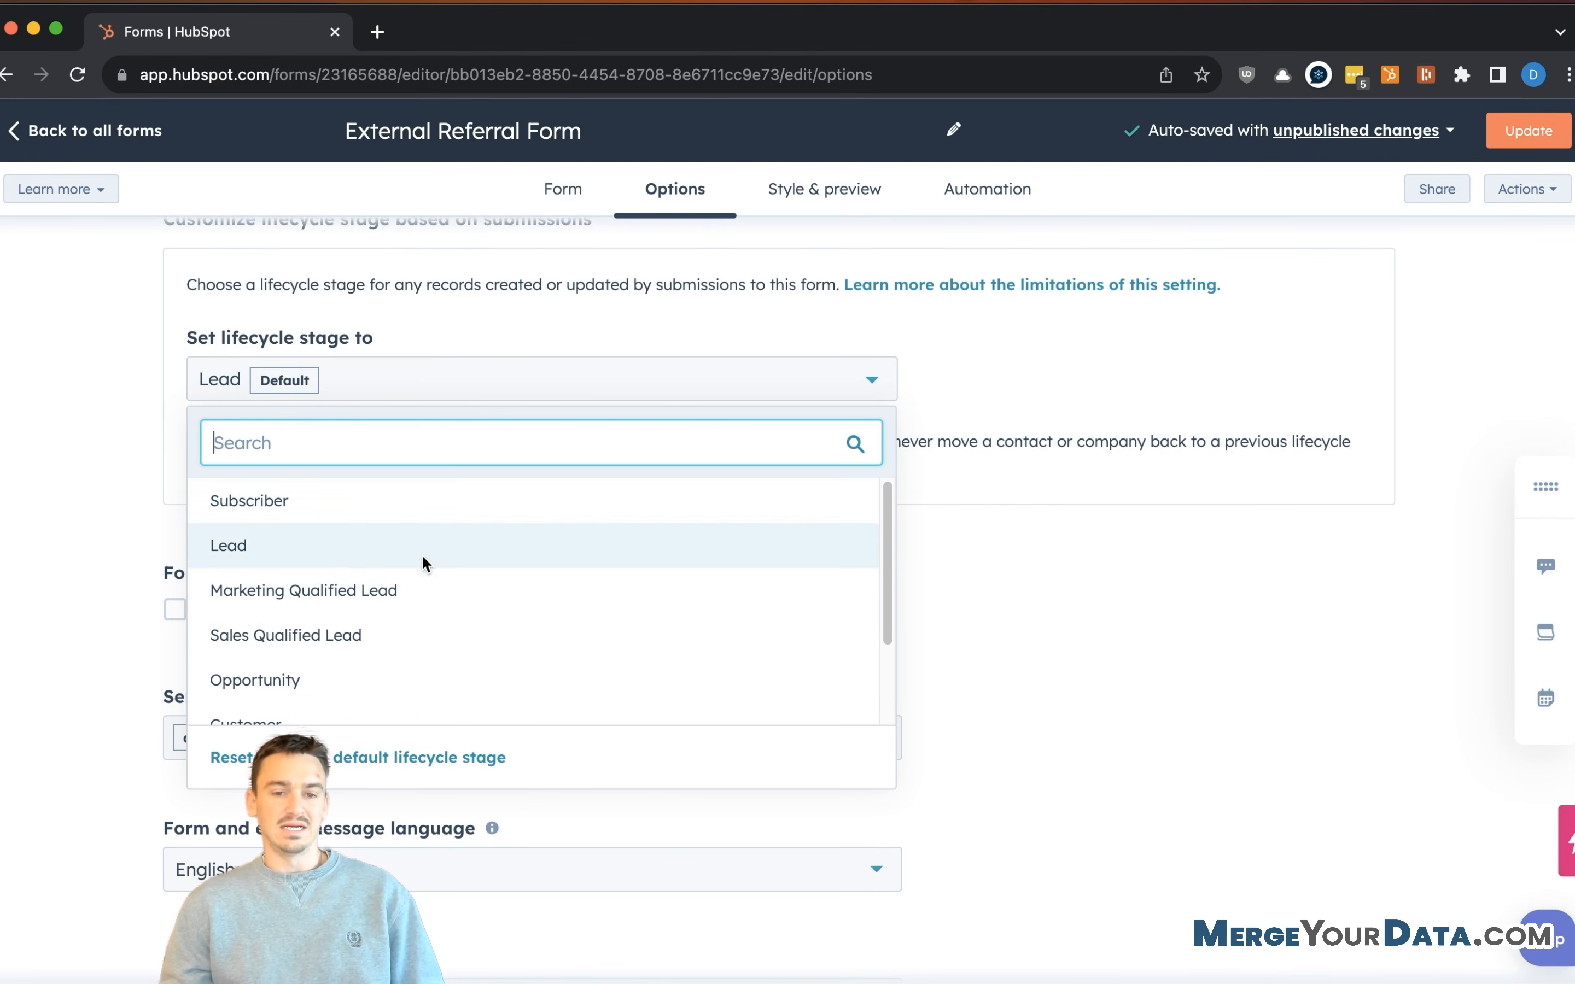
scroll(636, 491, down, 1)
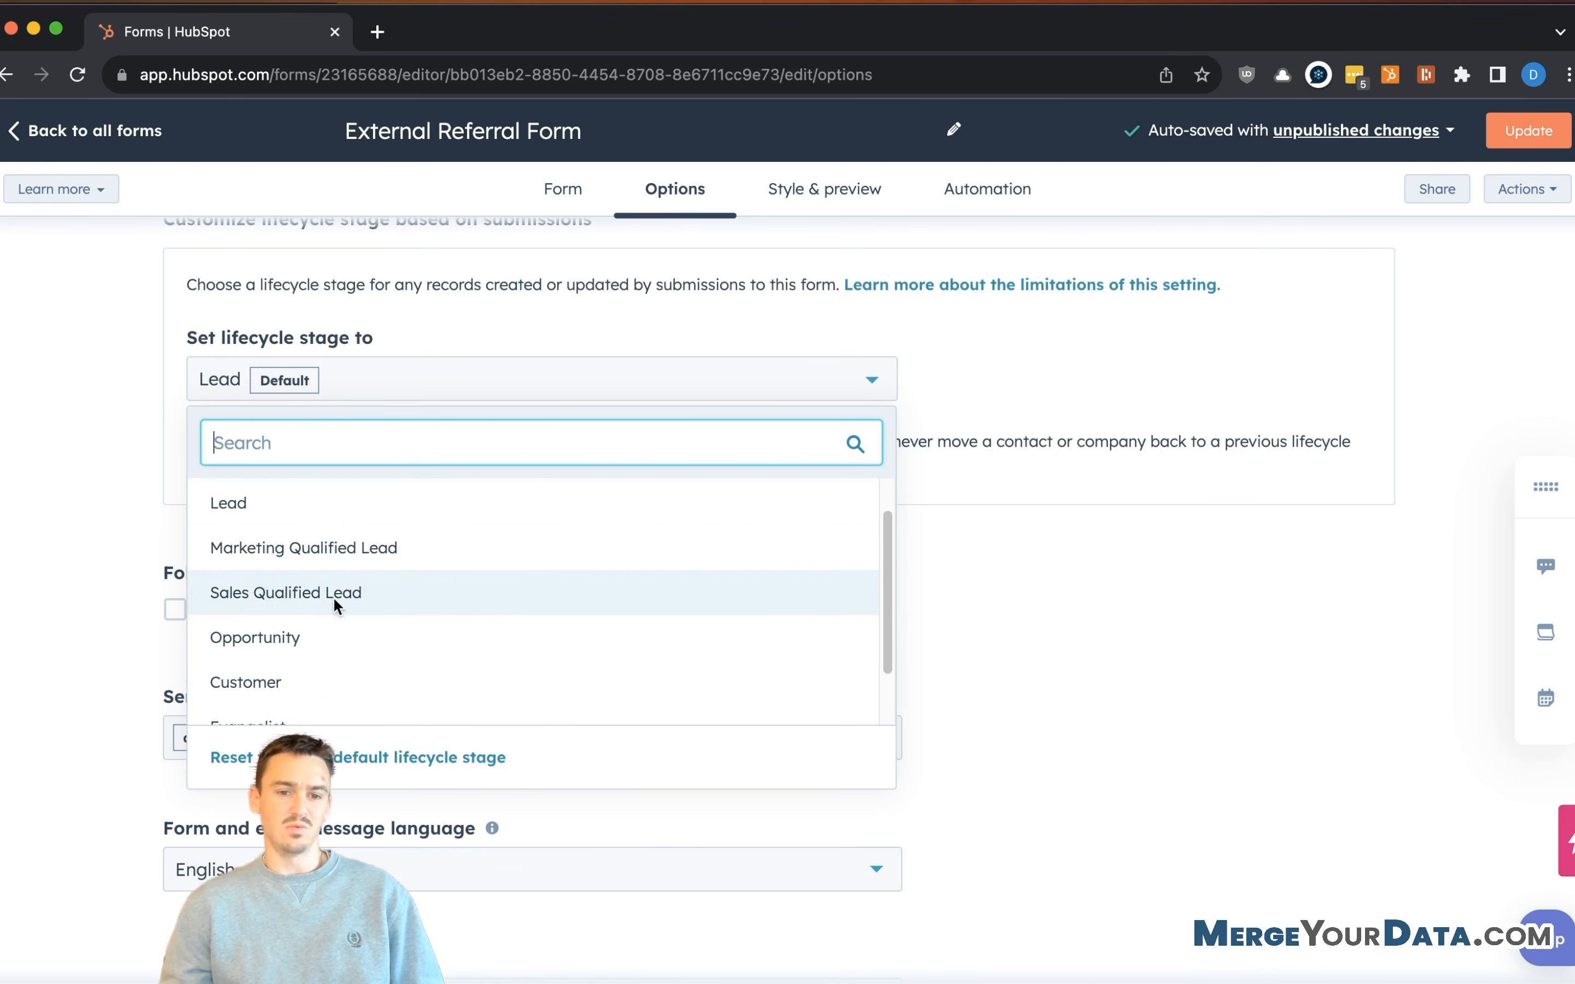
scroll(349, 546, up, 1)
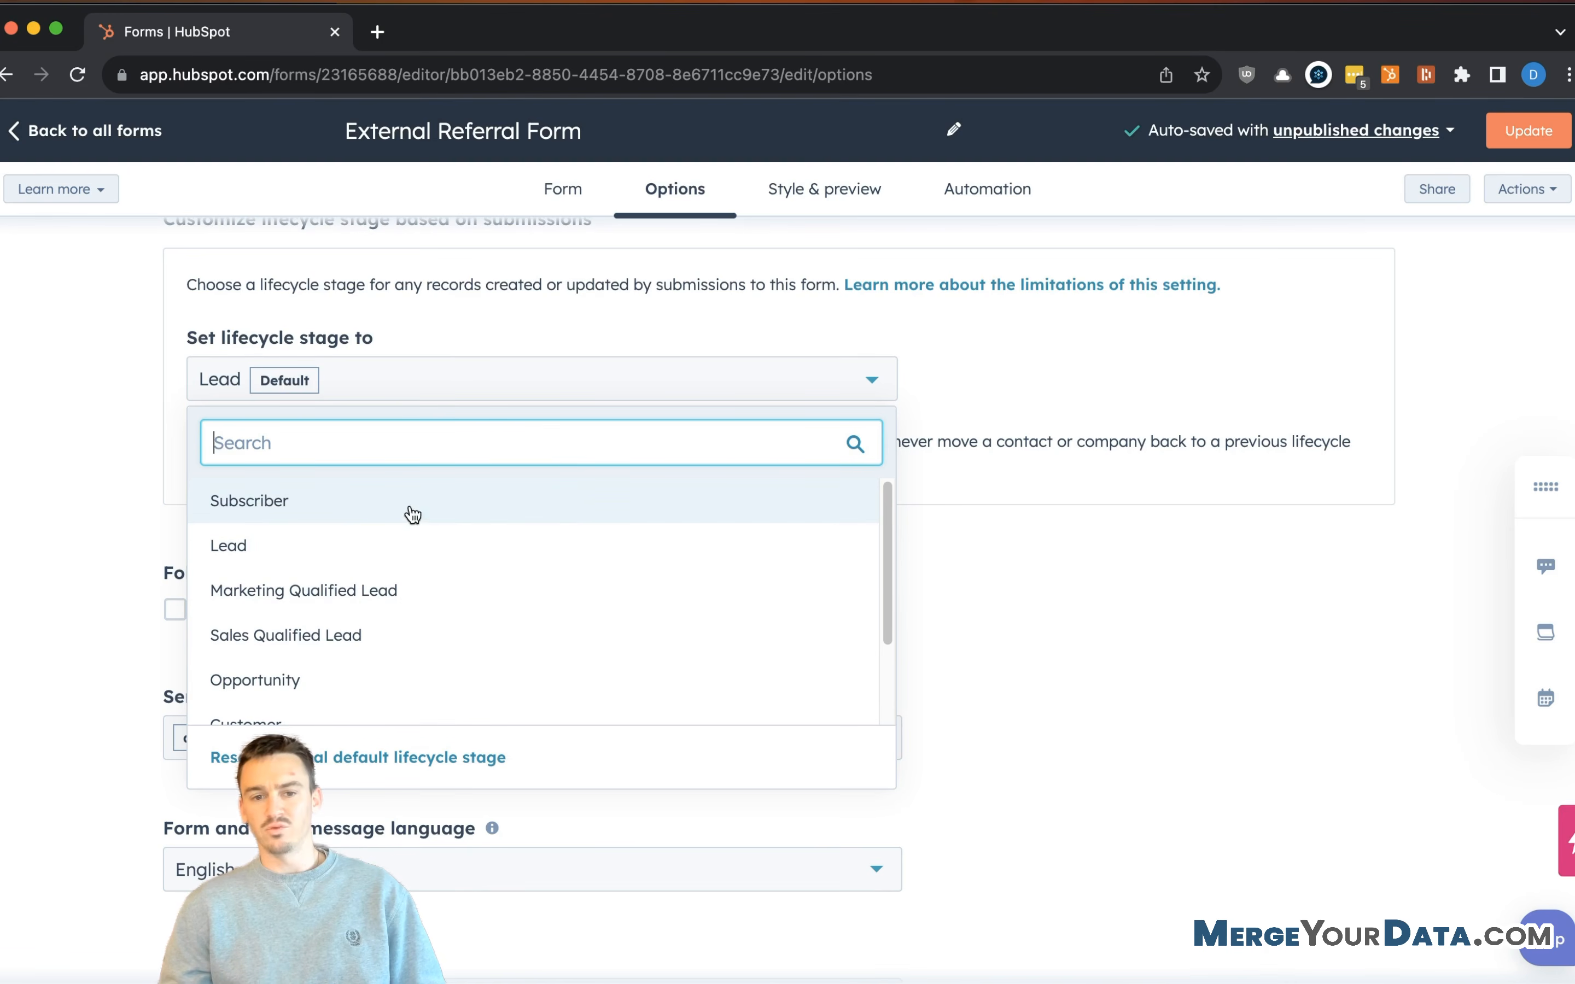
scroll(514, 615, down, 2)
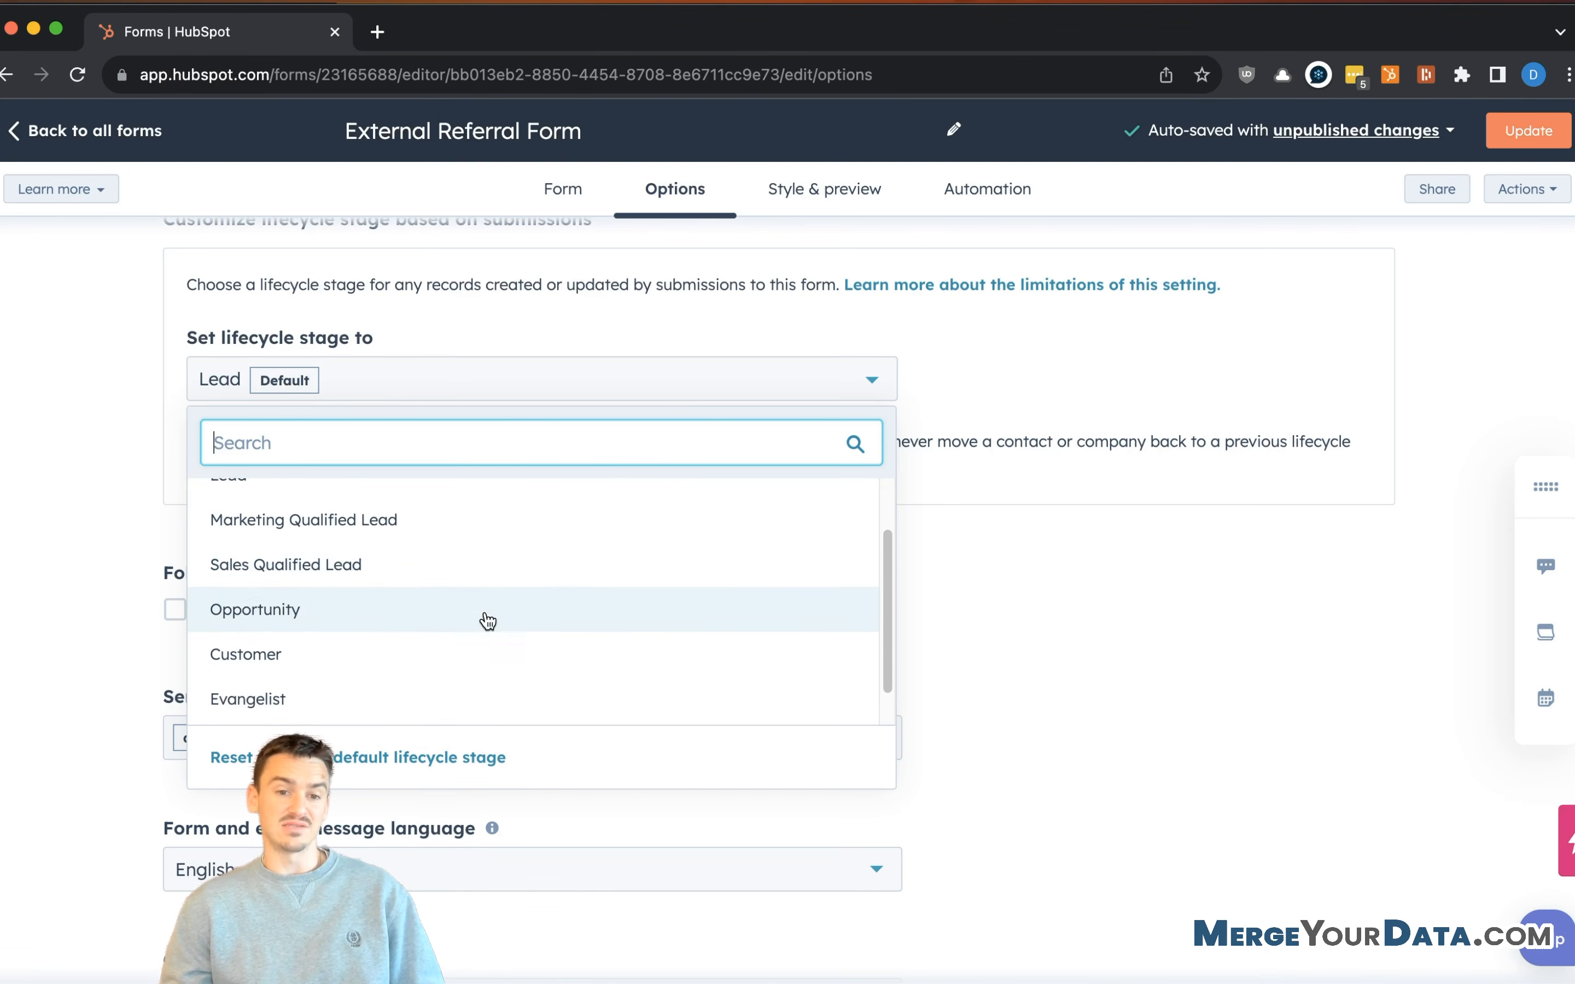
scroll(423, 599, down, 1)
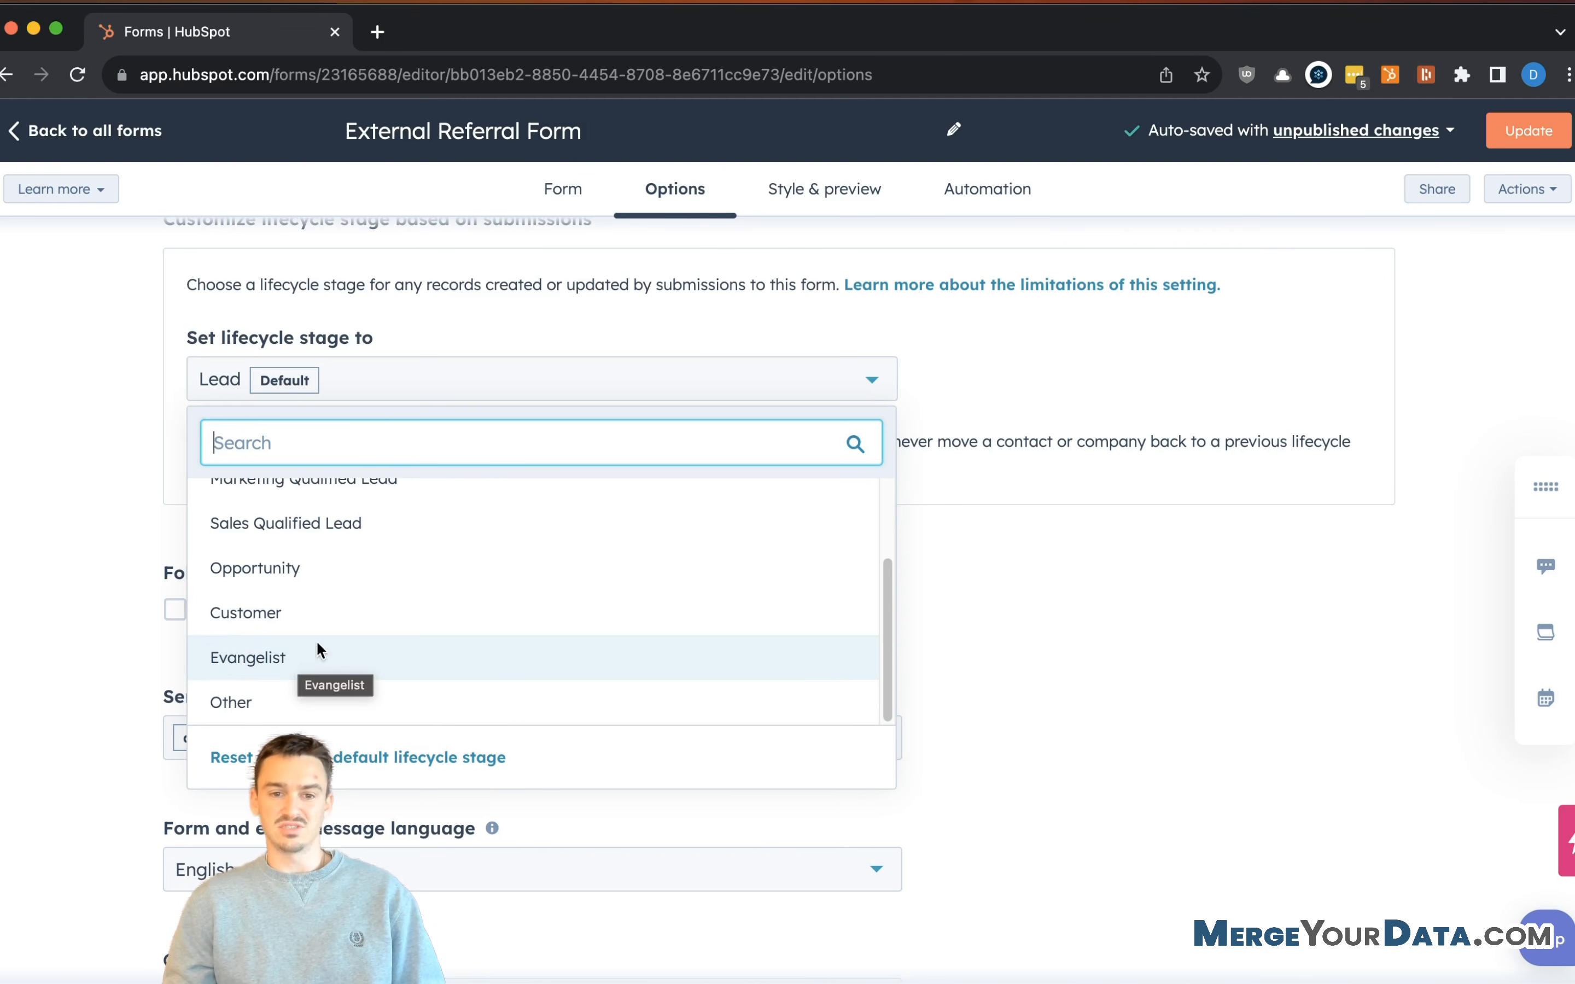
scroll(404, 618, up, 3)
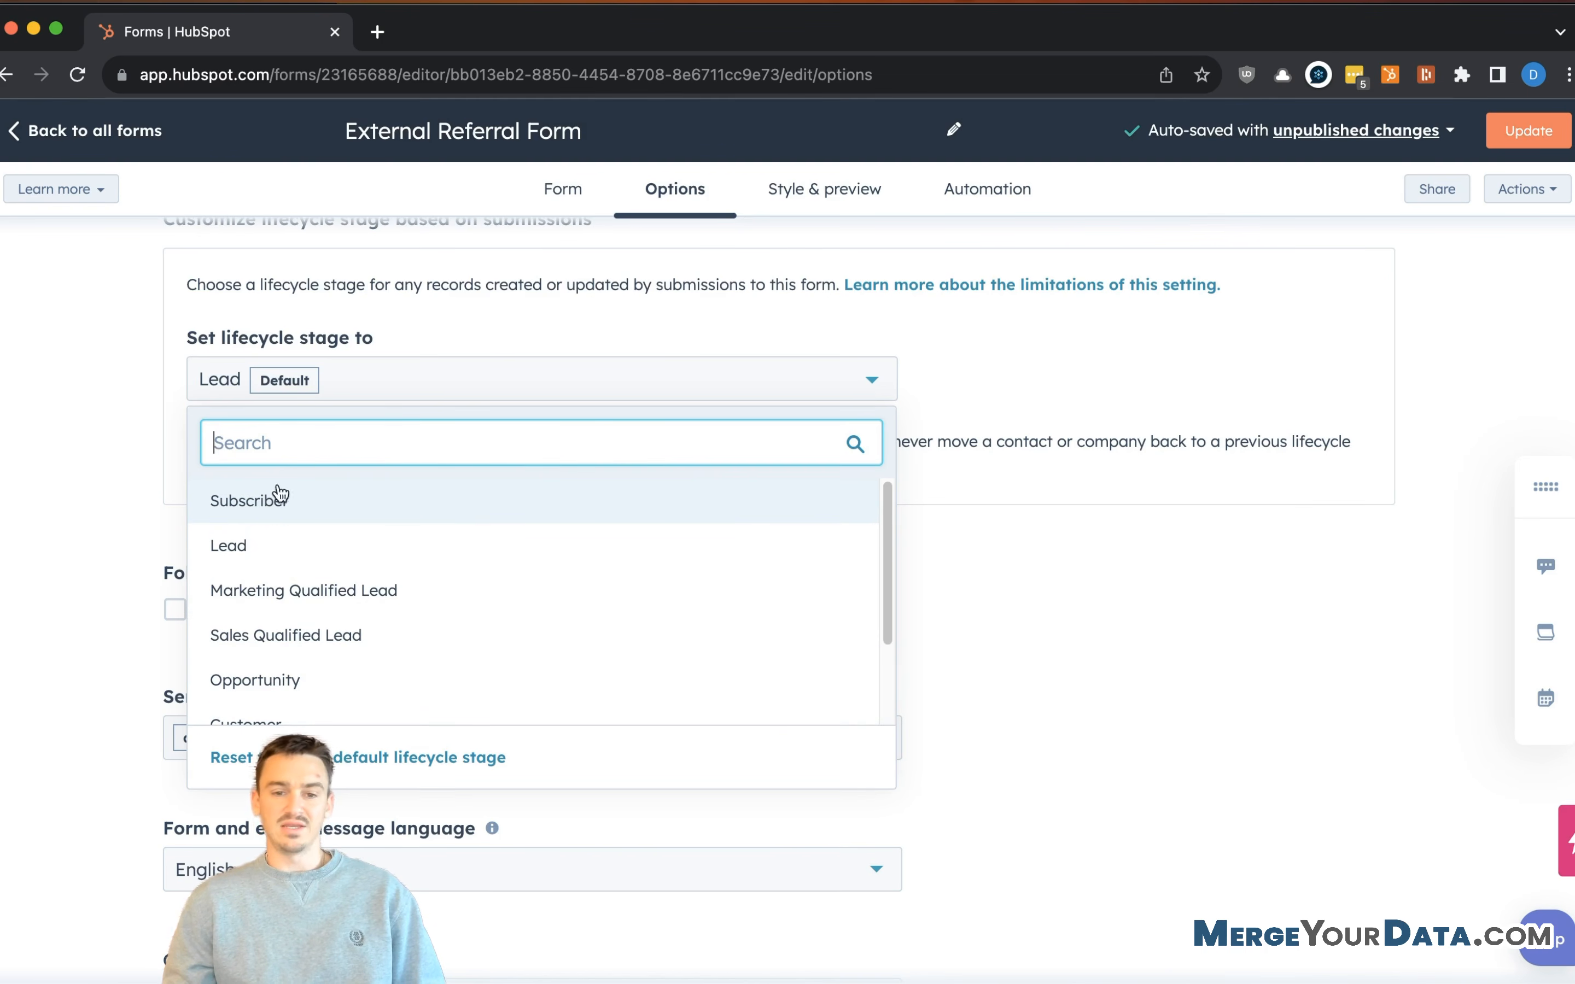
click(327, 496)
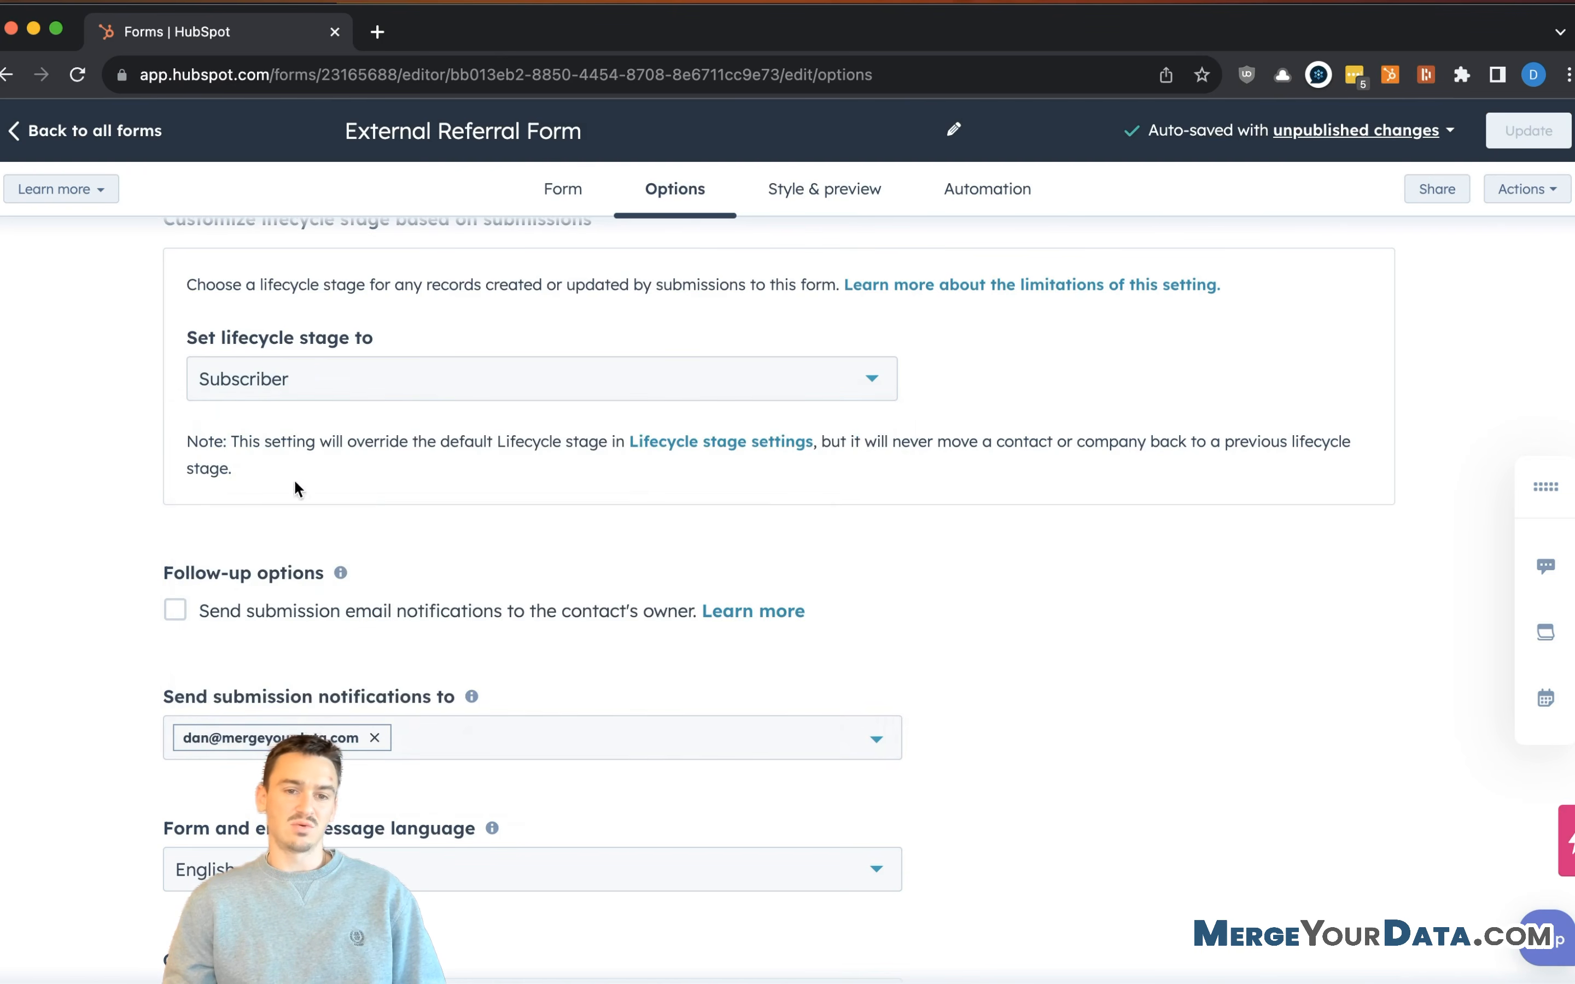
click(321, 395)
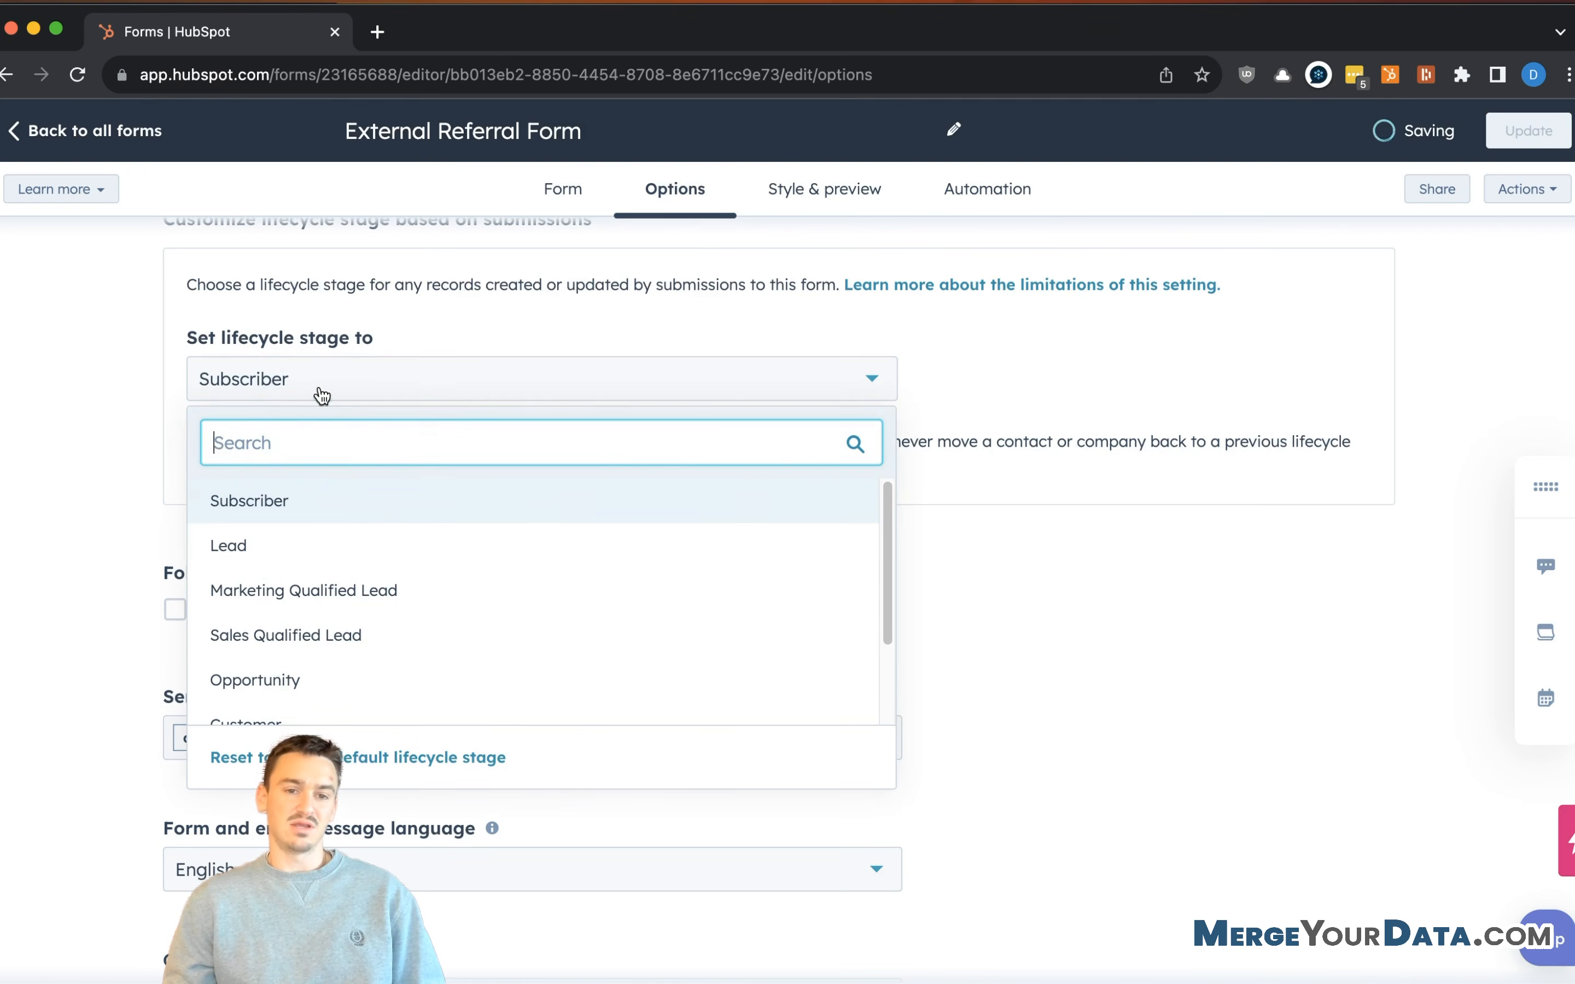
click(299, 548)
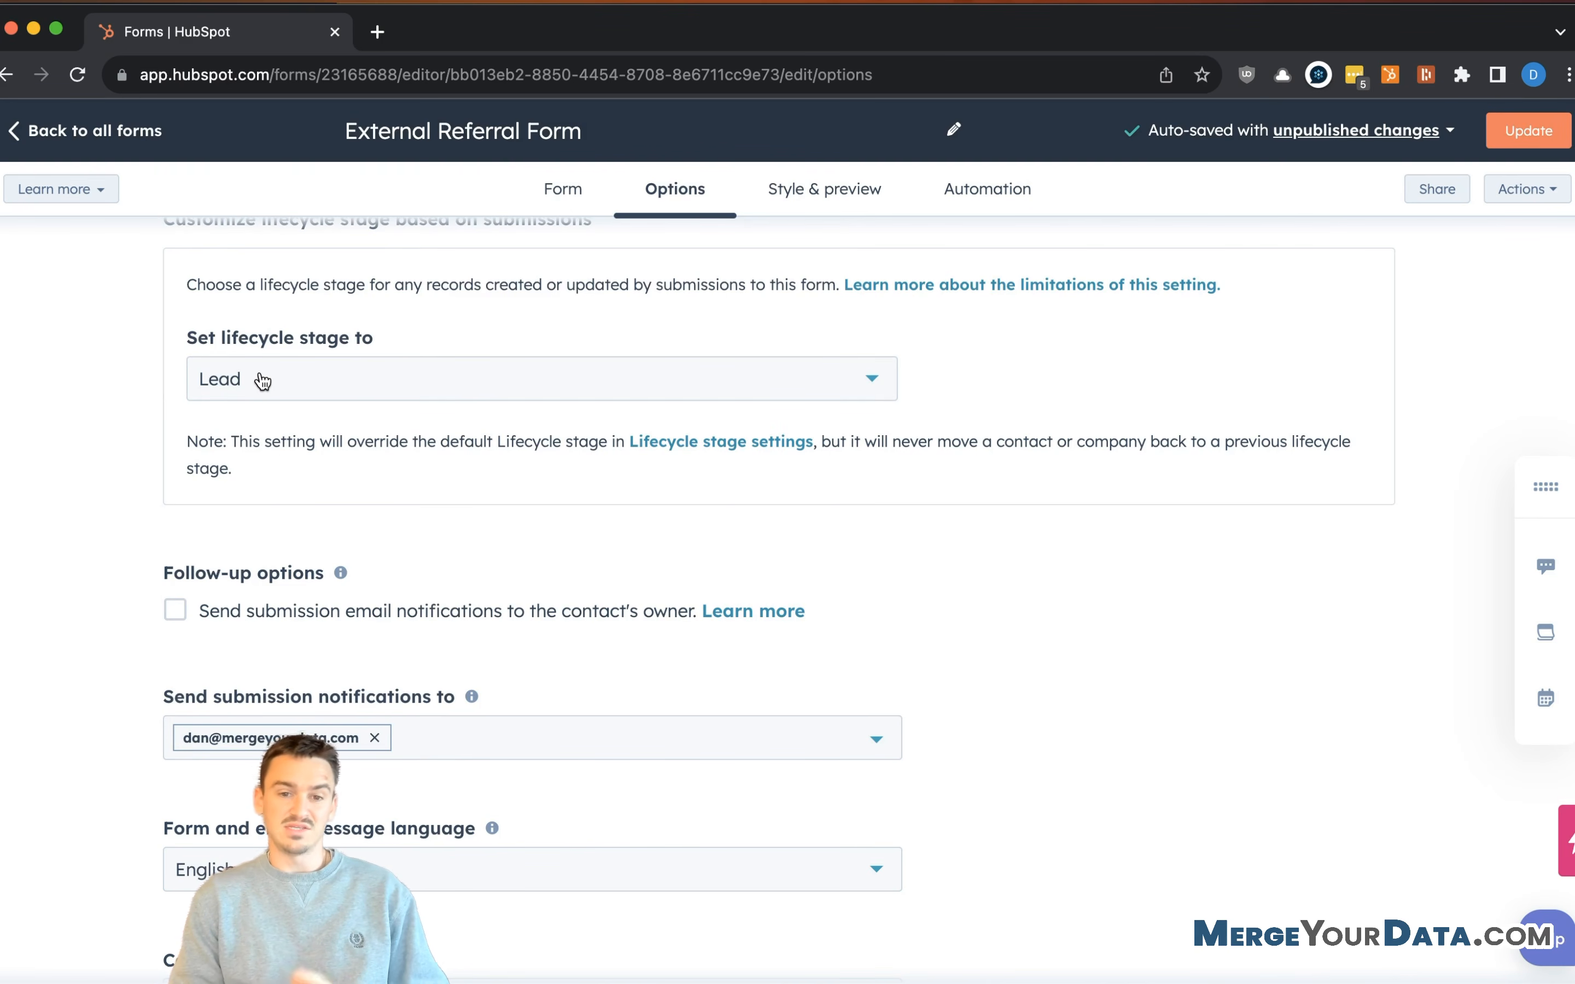
scroll(274, 468, down, 1)
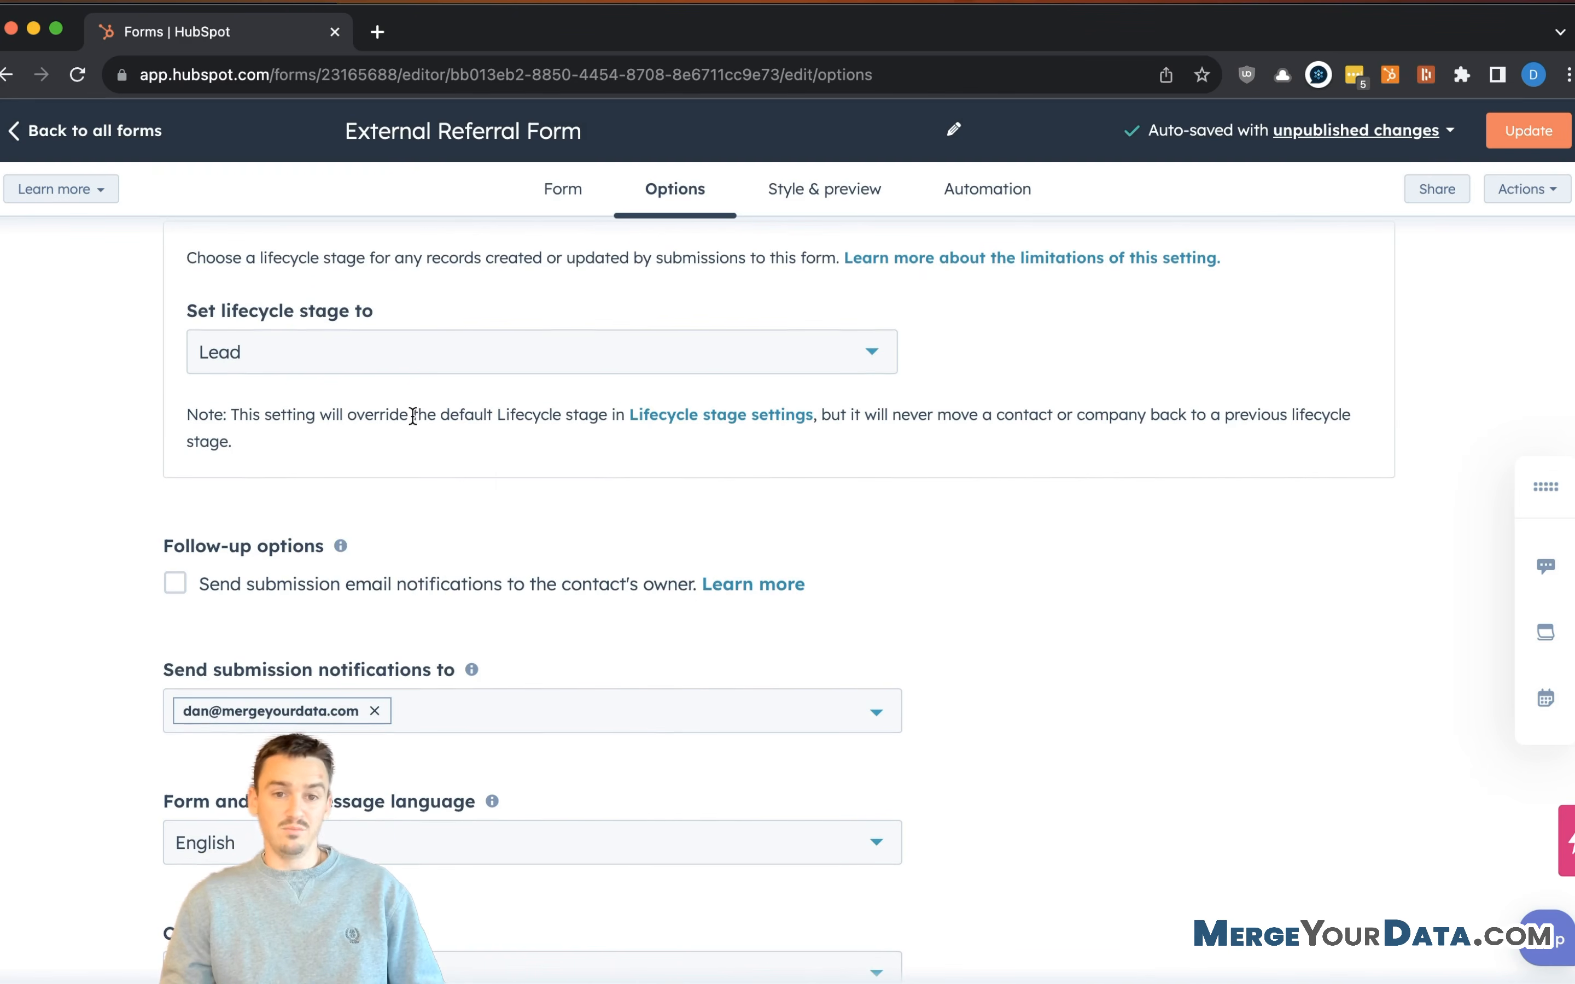
- Enable sending submission email notifications to the contact's owner
scroll(422, 415, down, 3)
click(914, 430)
scroll(140, 465, down, 3)
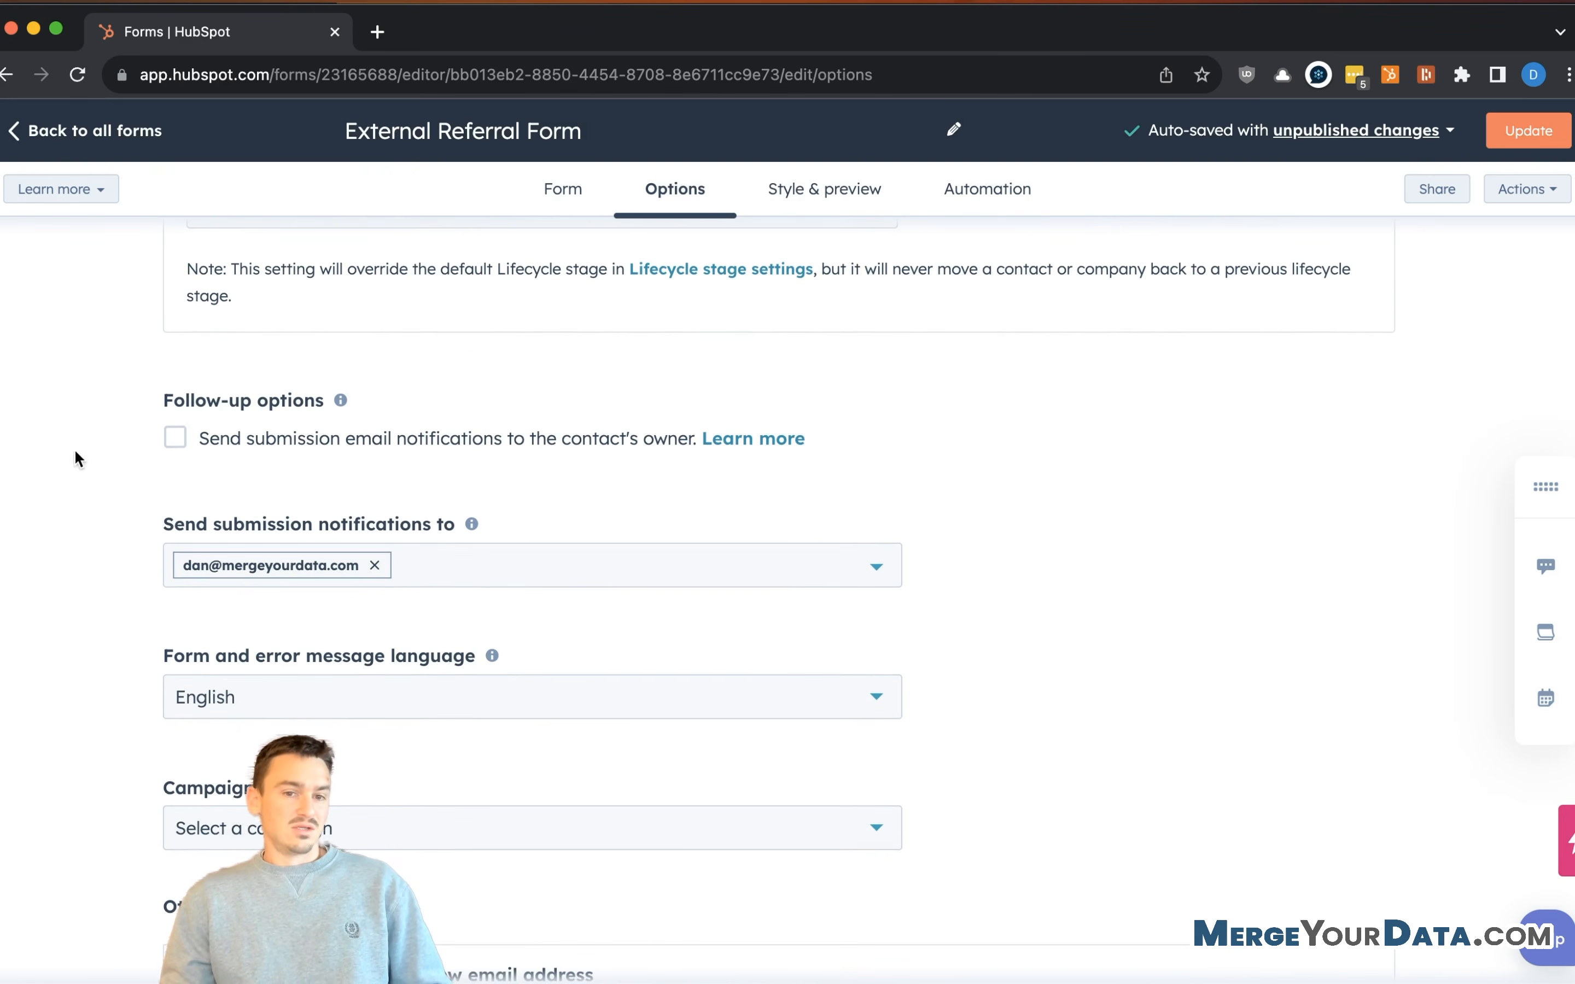
click(176, 438)
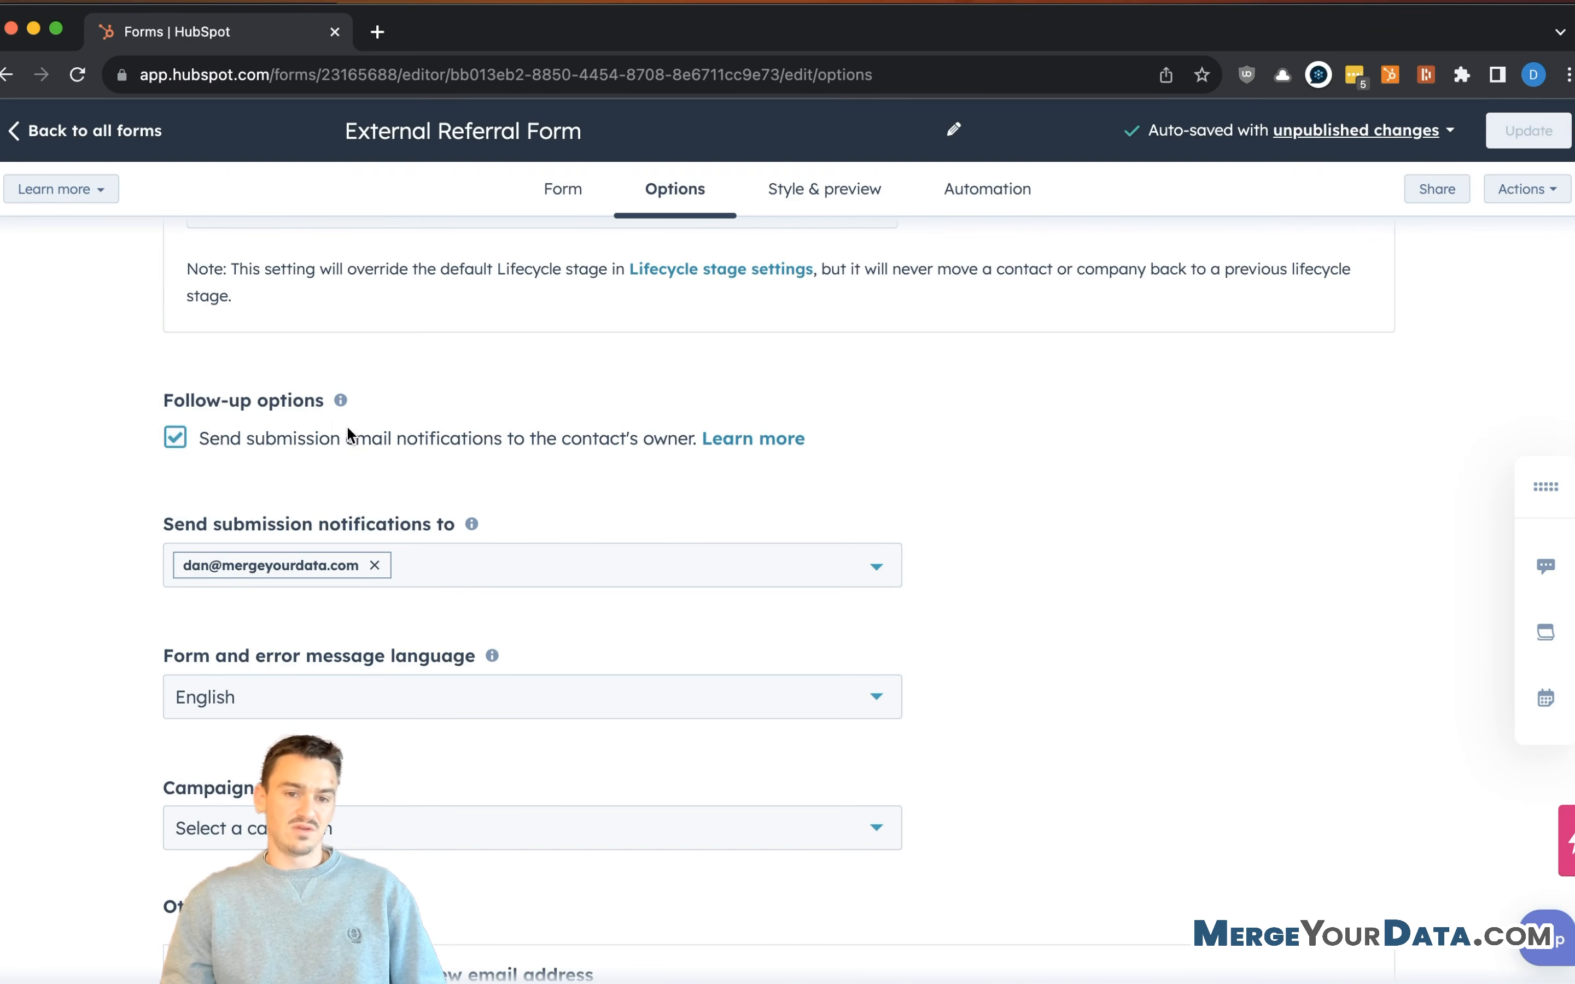
- Add the Account Managers and Closers teams as submission notification recipients
scroll(548, 448, down, 2)
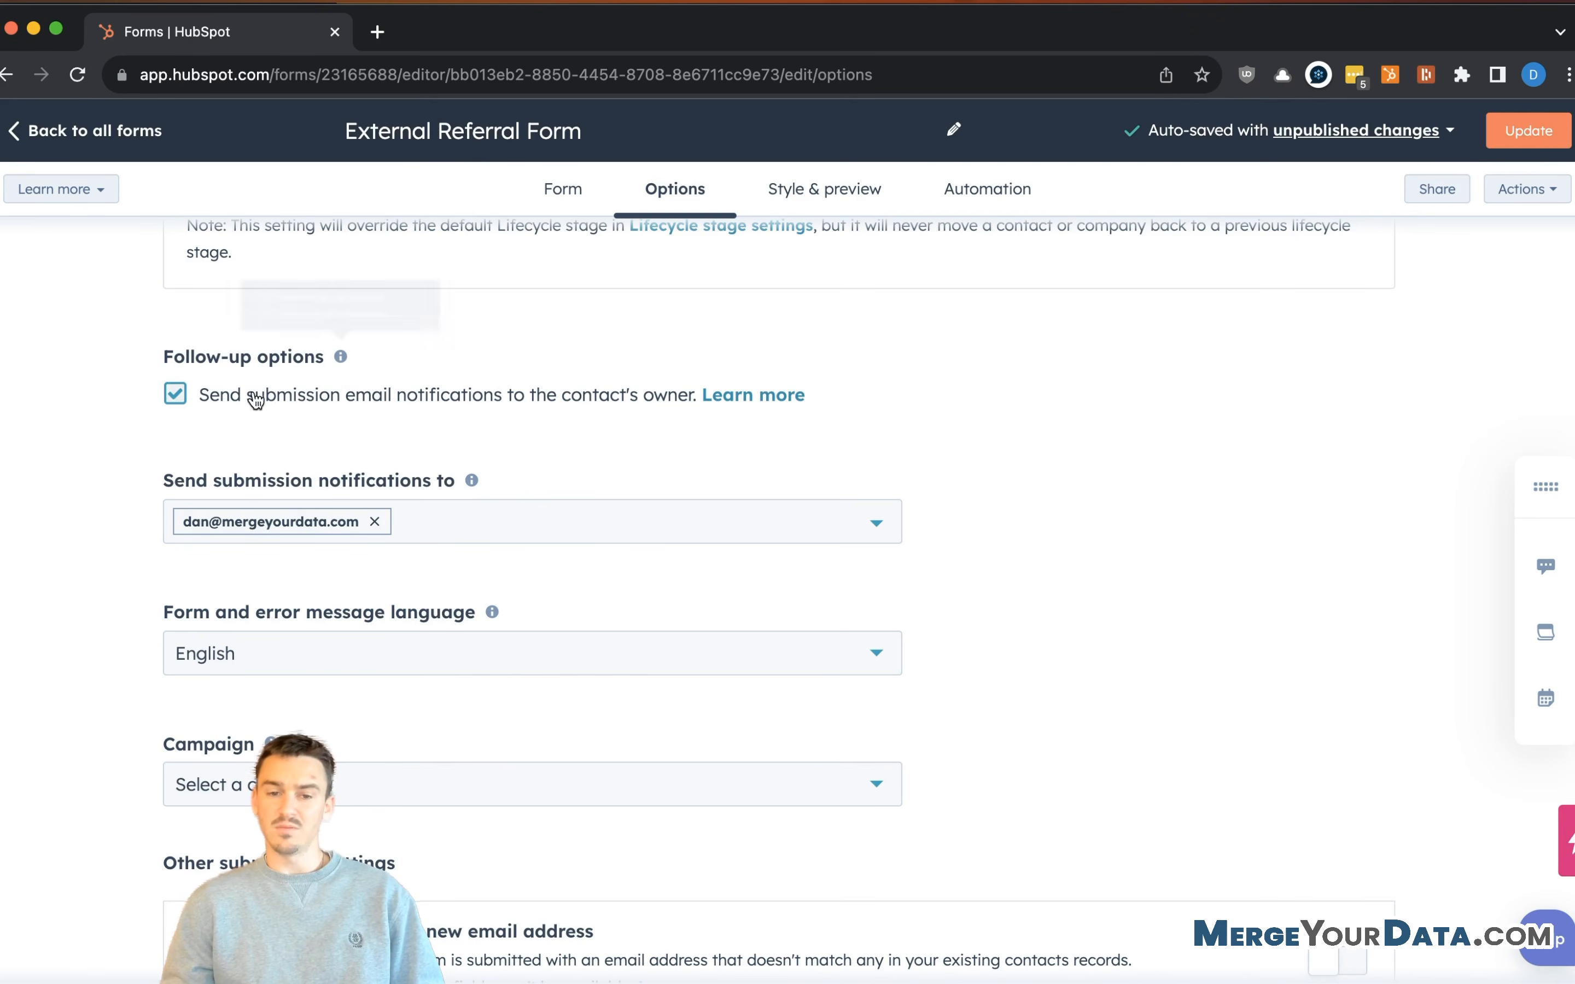
scroll(483, 493, down, 7)
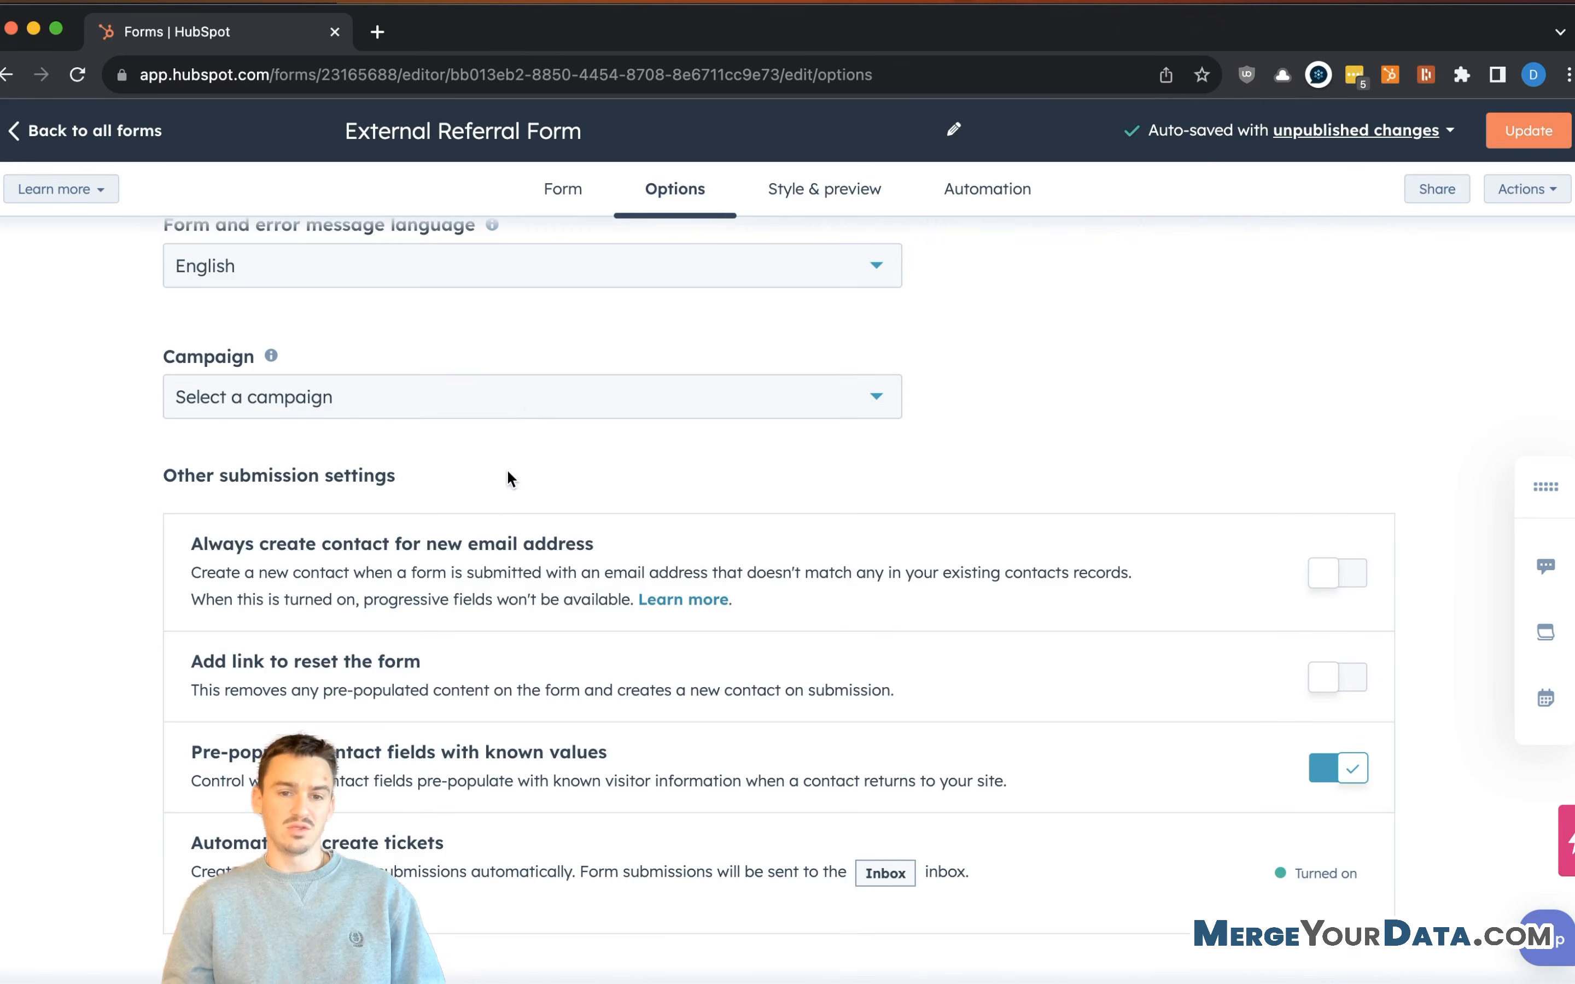
scroll(531, 407, up, 4)
click(571, 270)
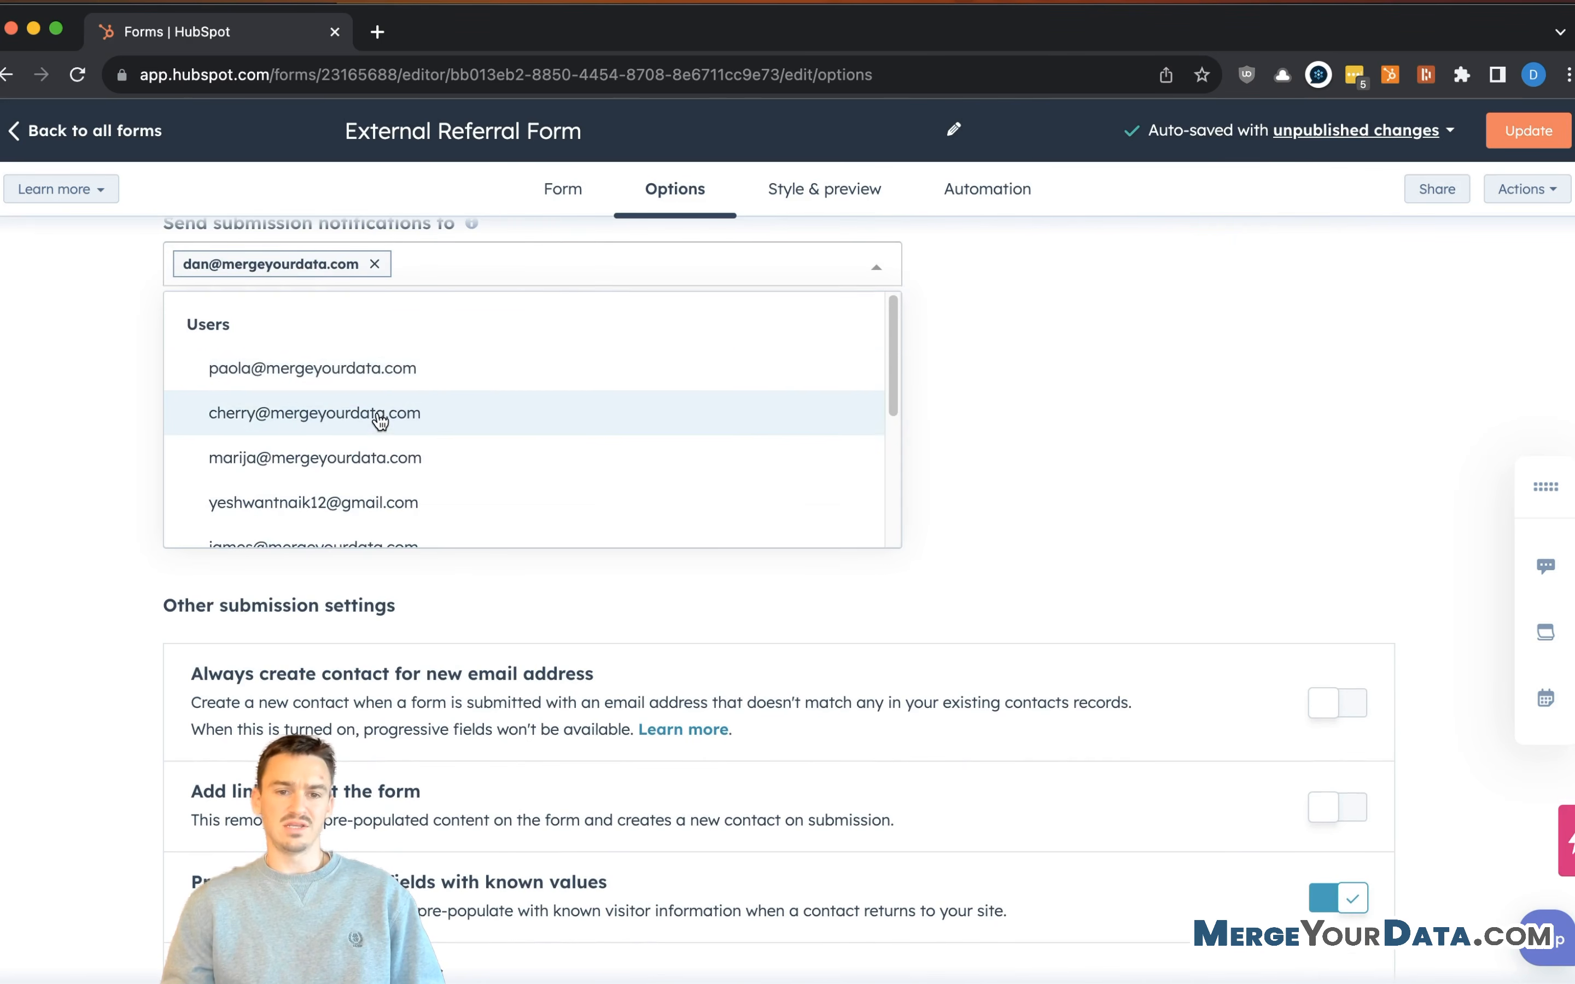
scroll(380, 416, down, 4)
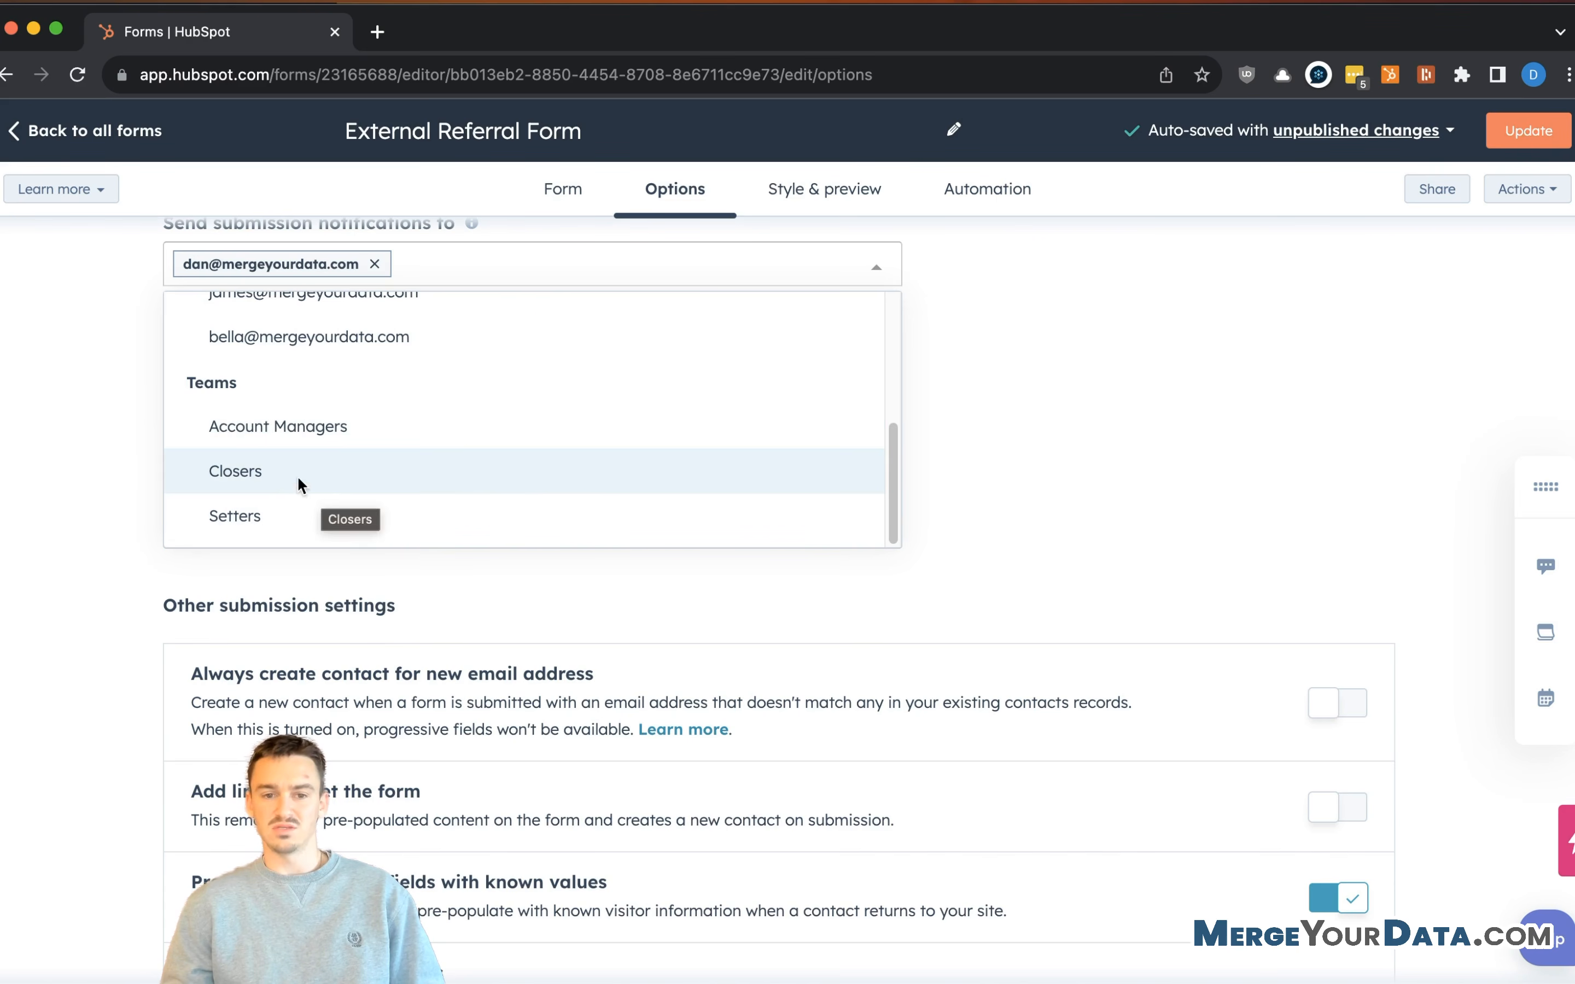
click(304, 425)
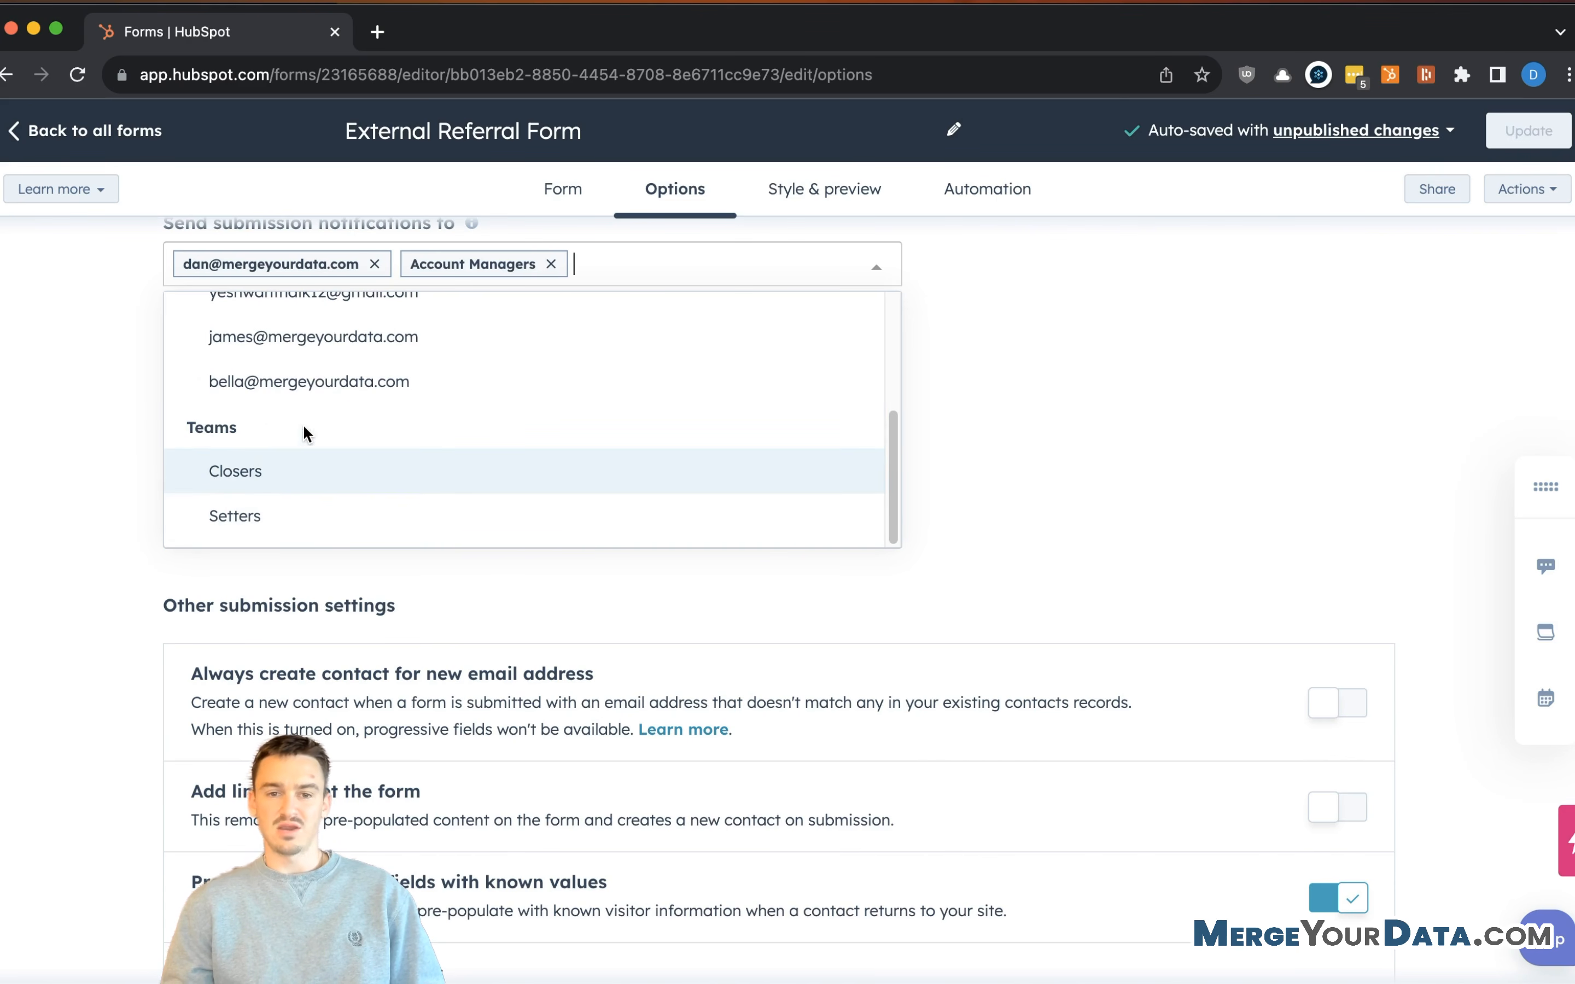
click(261, 463)
click(877, 277)
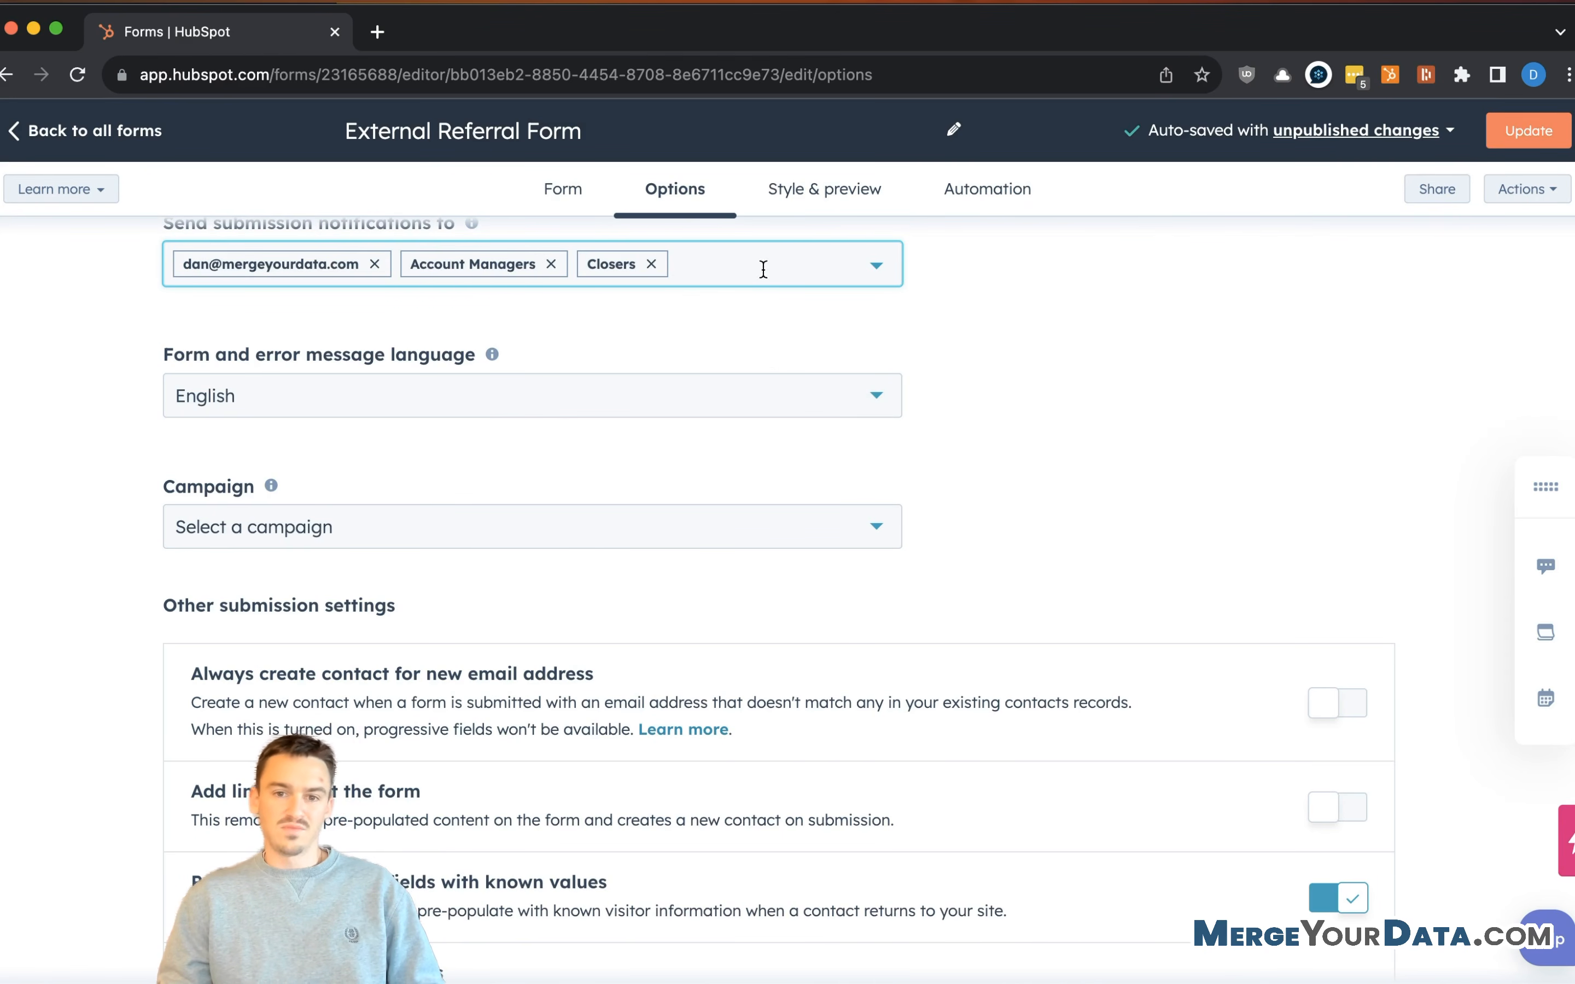
- Create a campaign named 'Referral Campaign' and assign it as the form's campaign
scroll(727, 376, up, 1)
scroll(293, 521, down, 5)
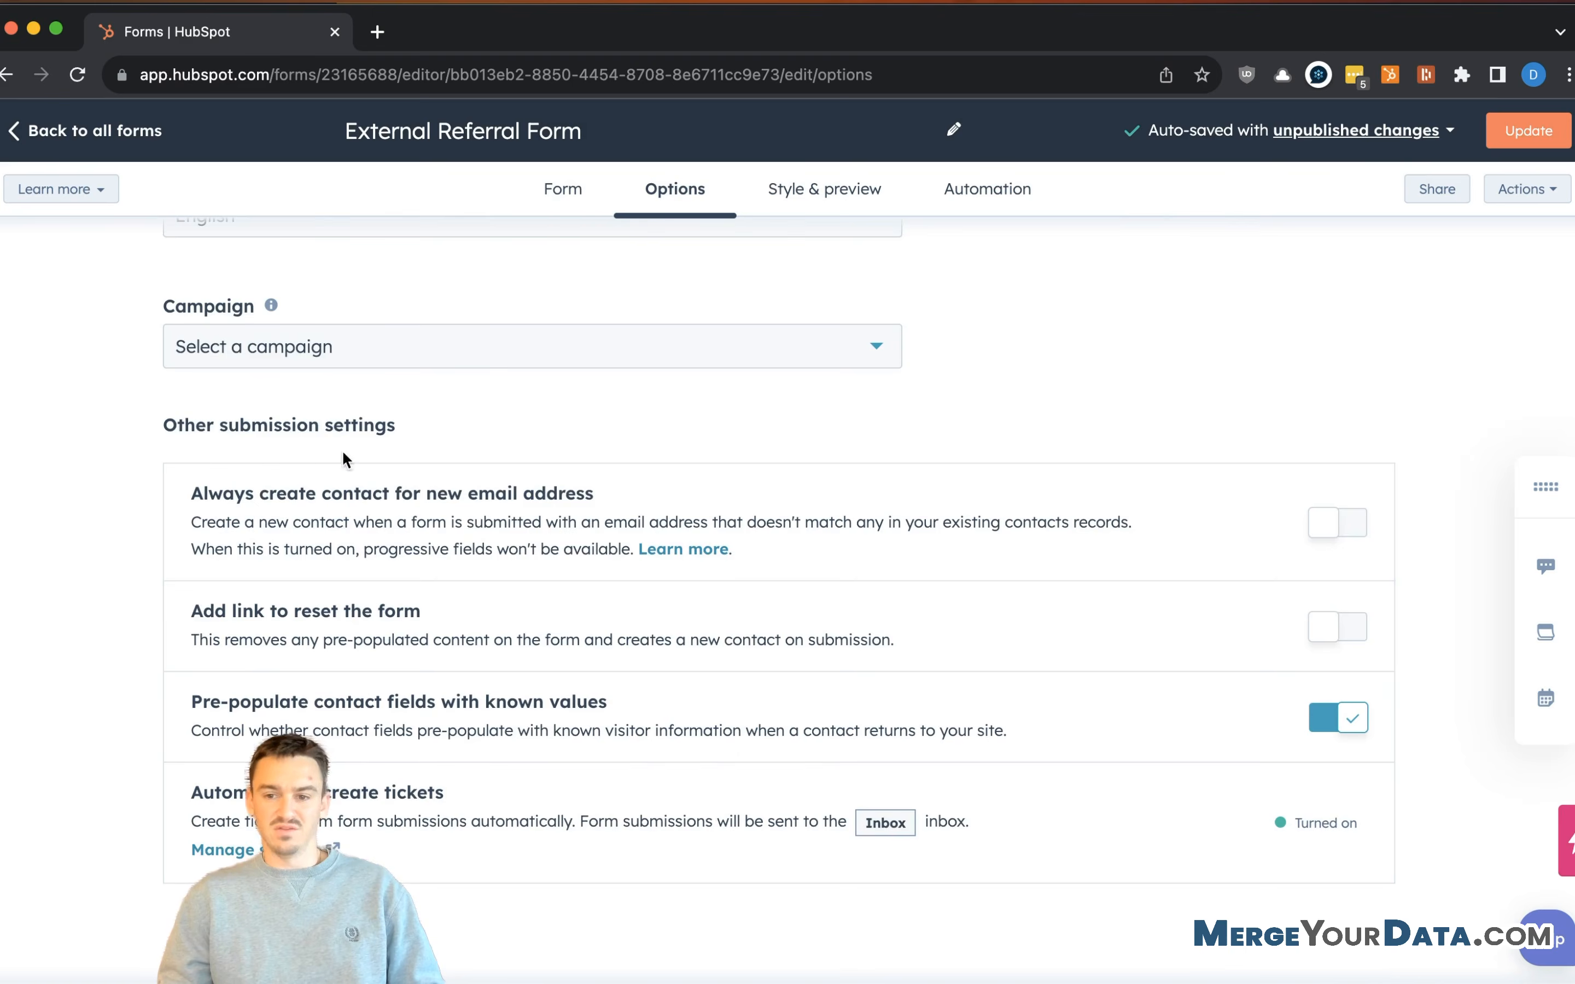
click(537, 338)
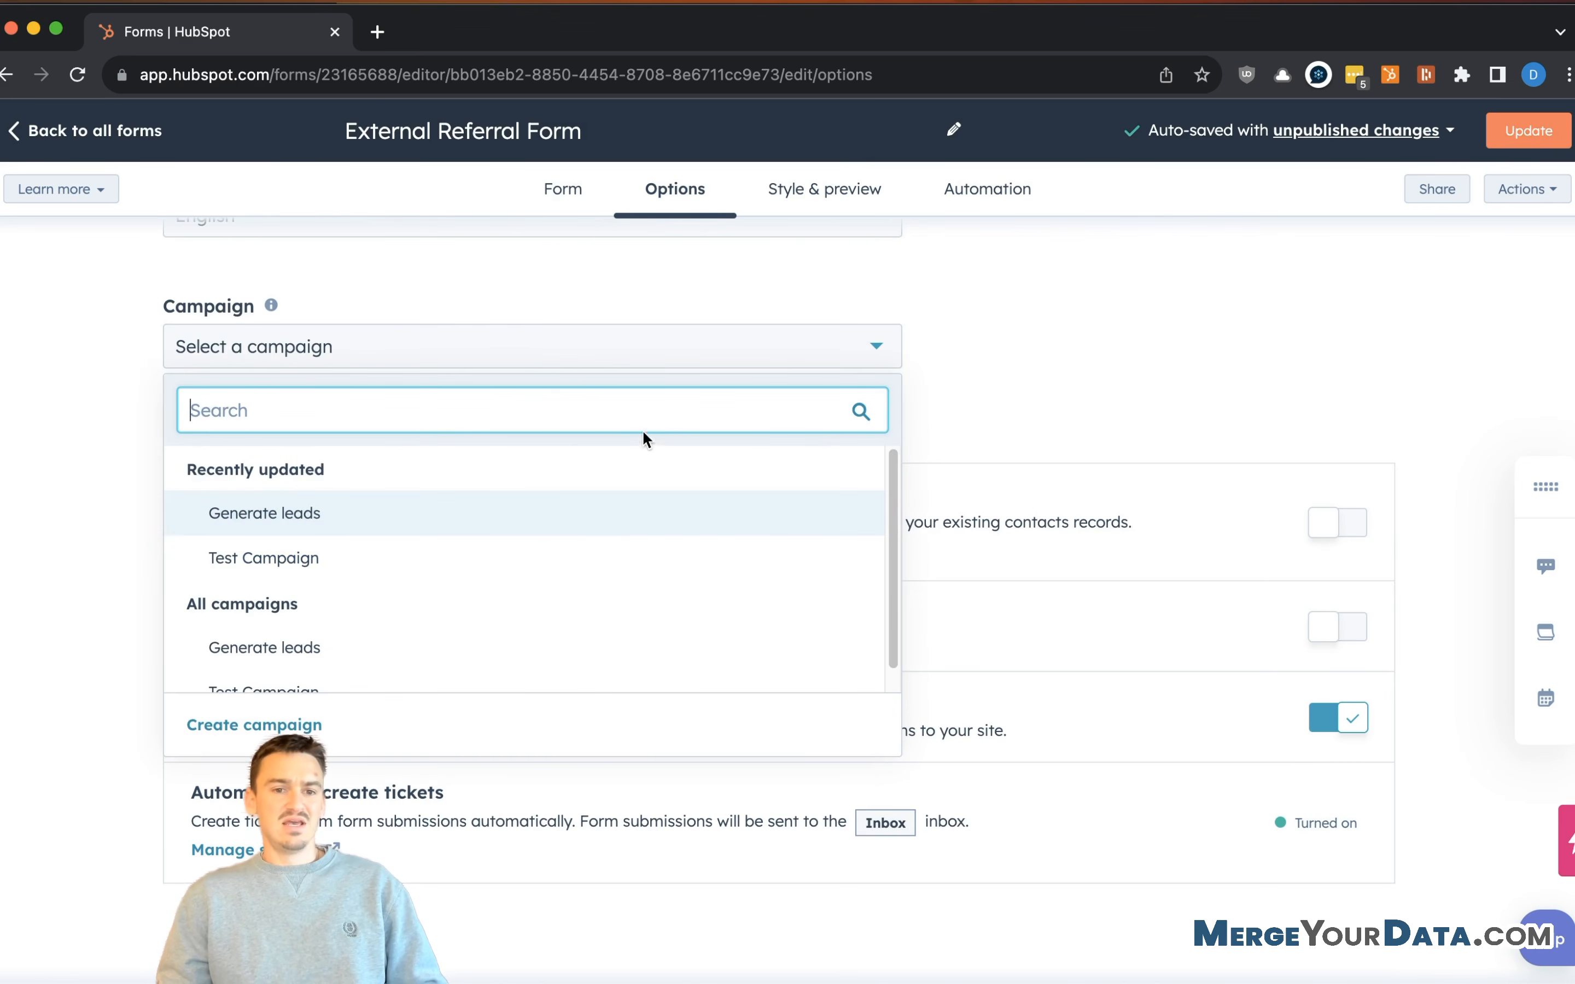
scroll(320, 604, down, 1)
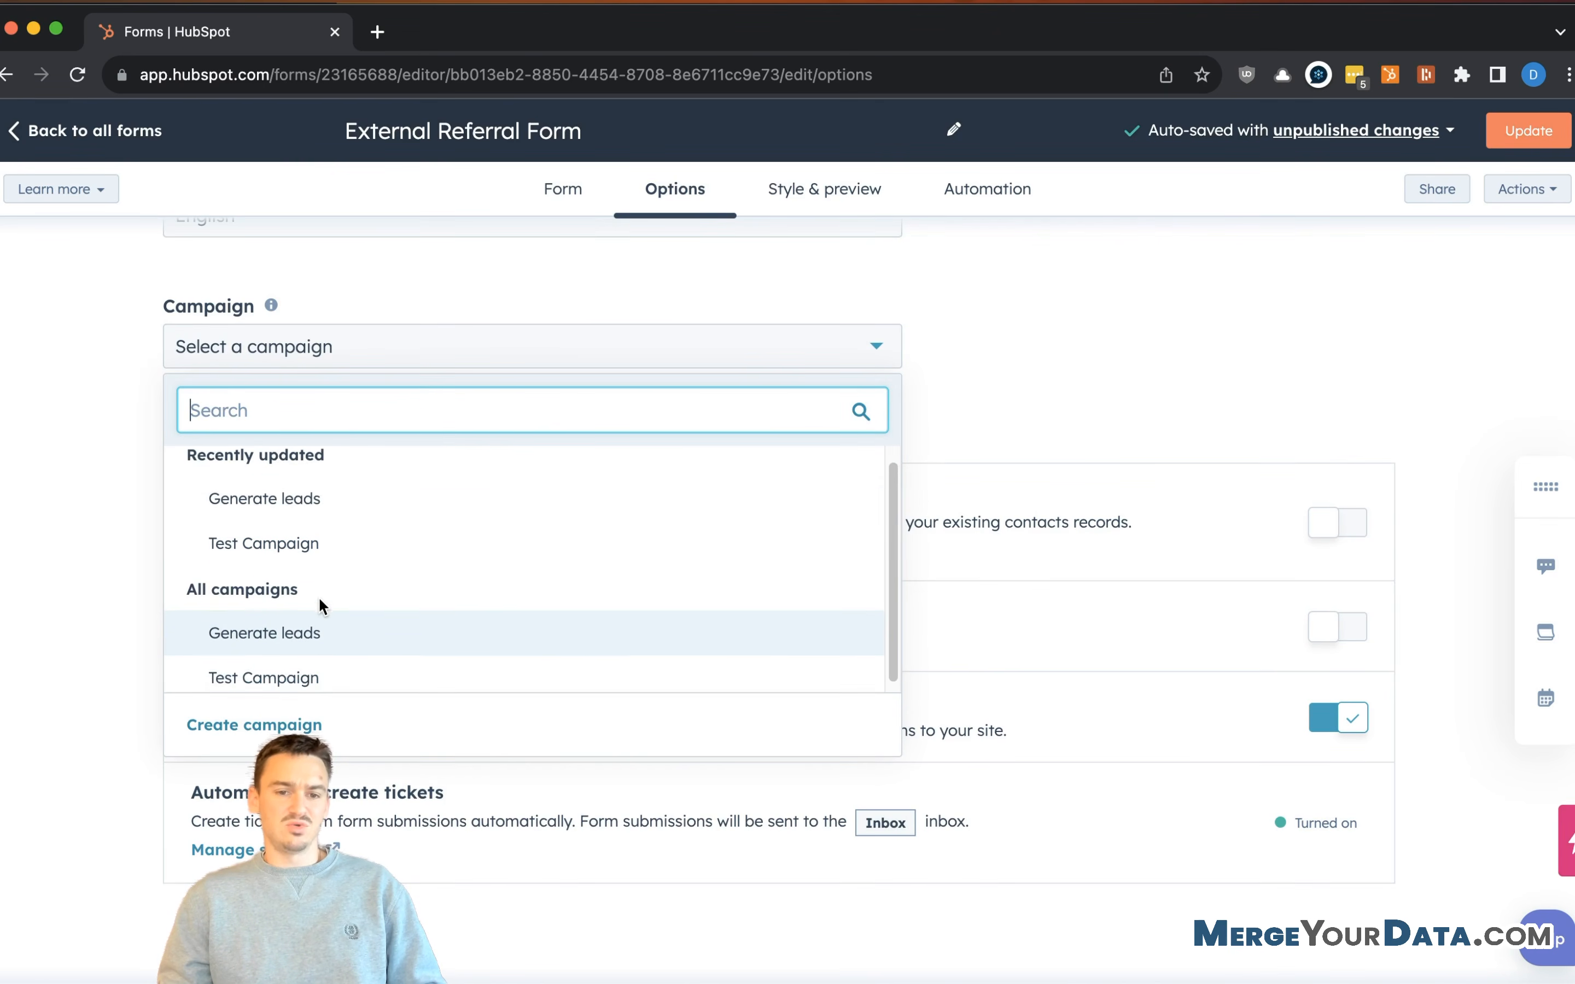
click(257, 727)
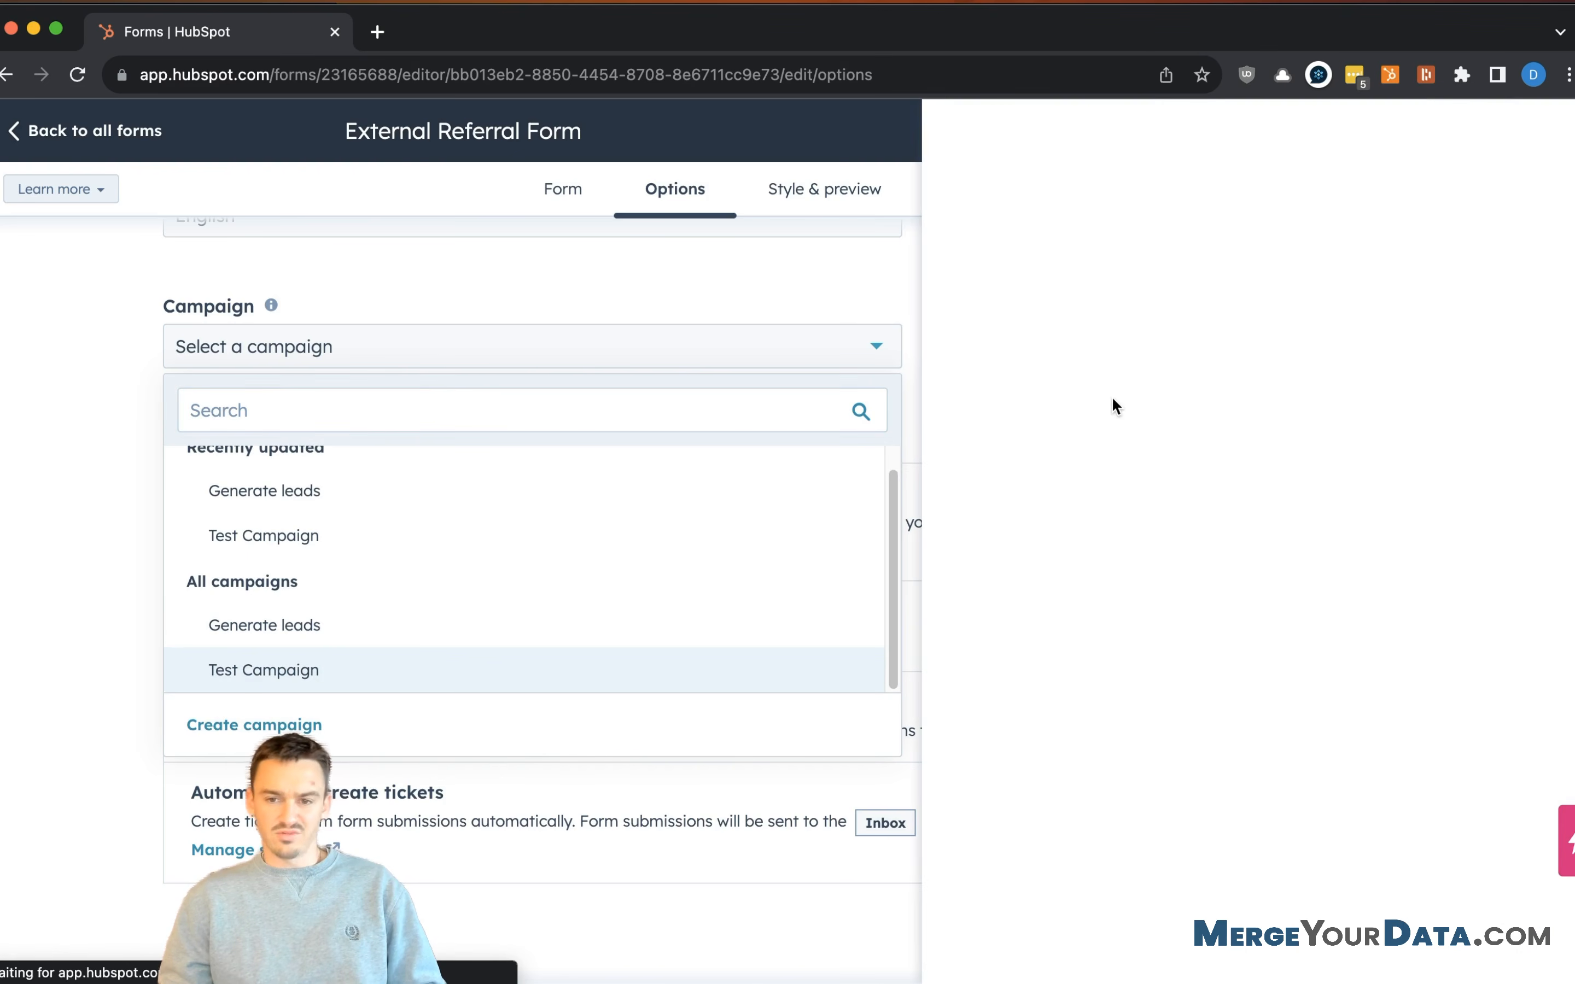
click(1089, 320)
text(Referral Campaign)
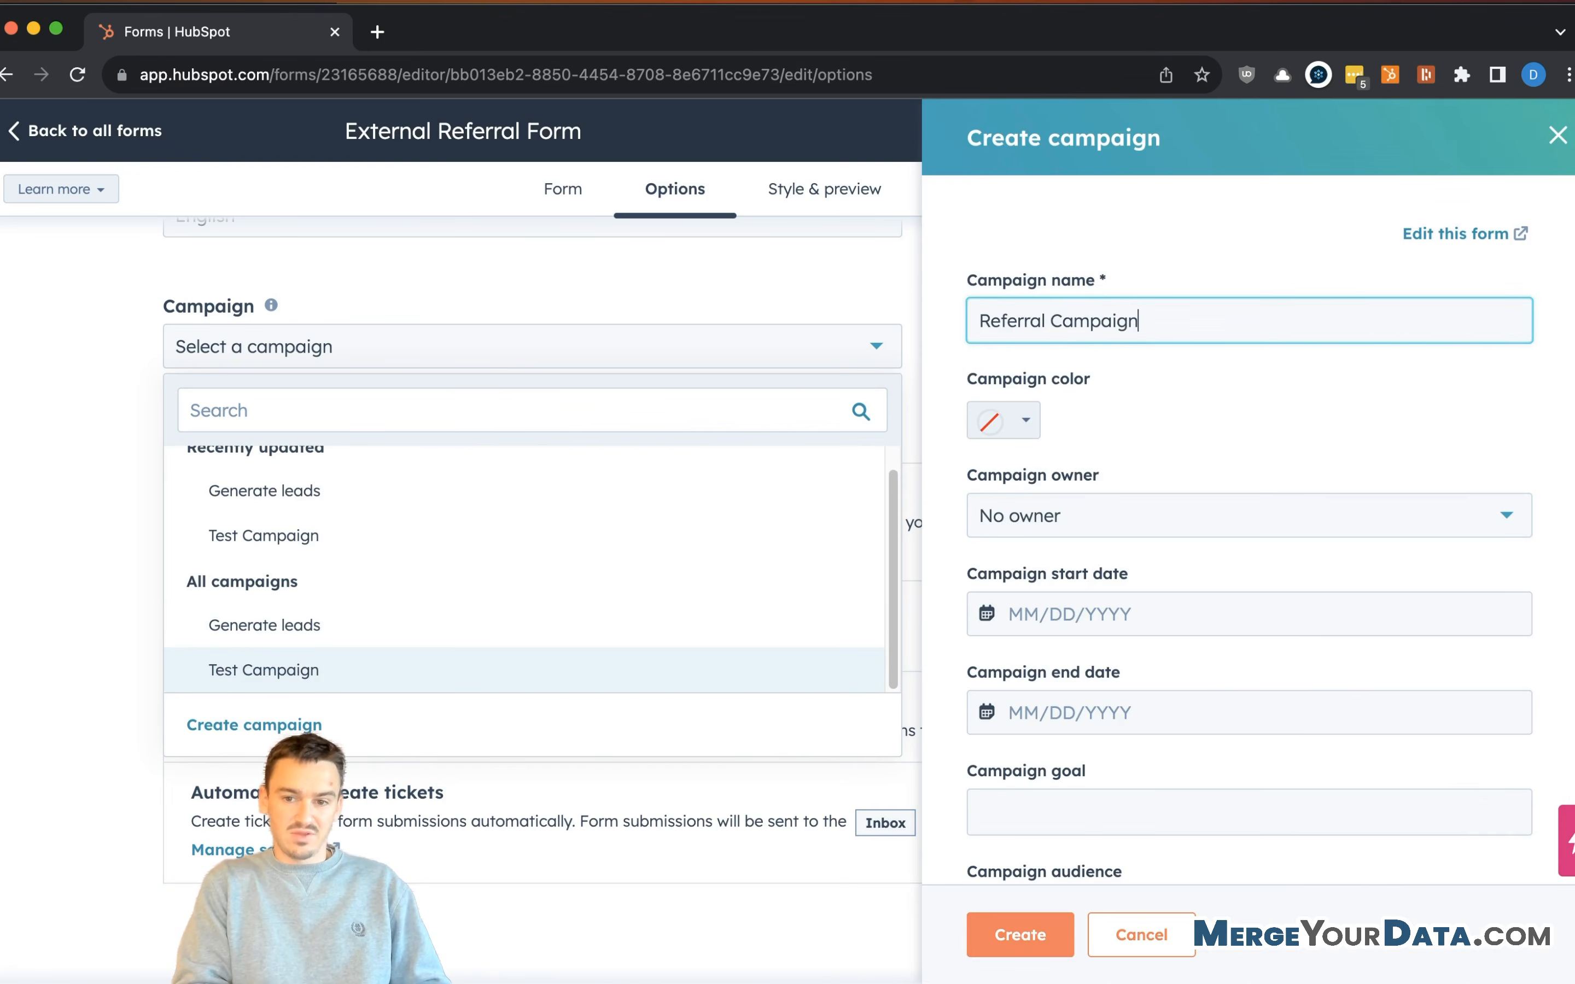
scroll(1253, 599, down, 3)
click(1015, 933)
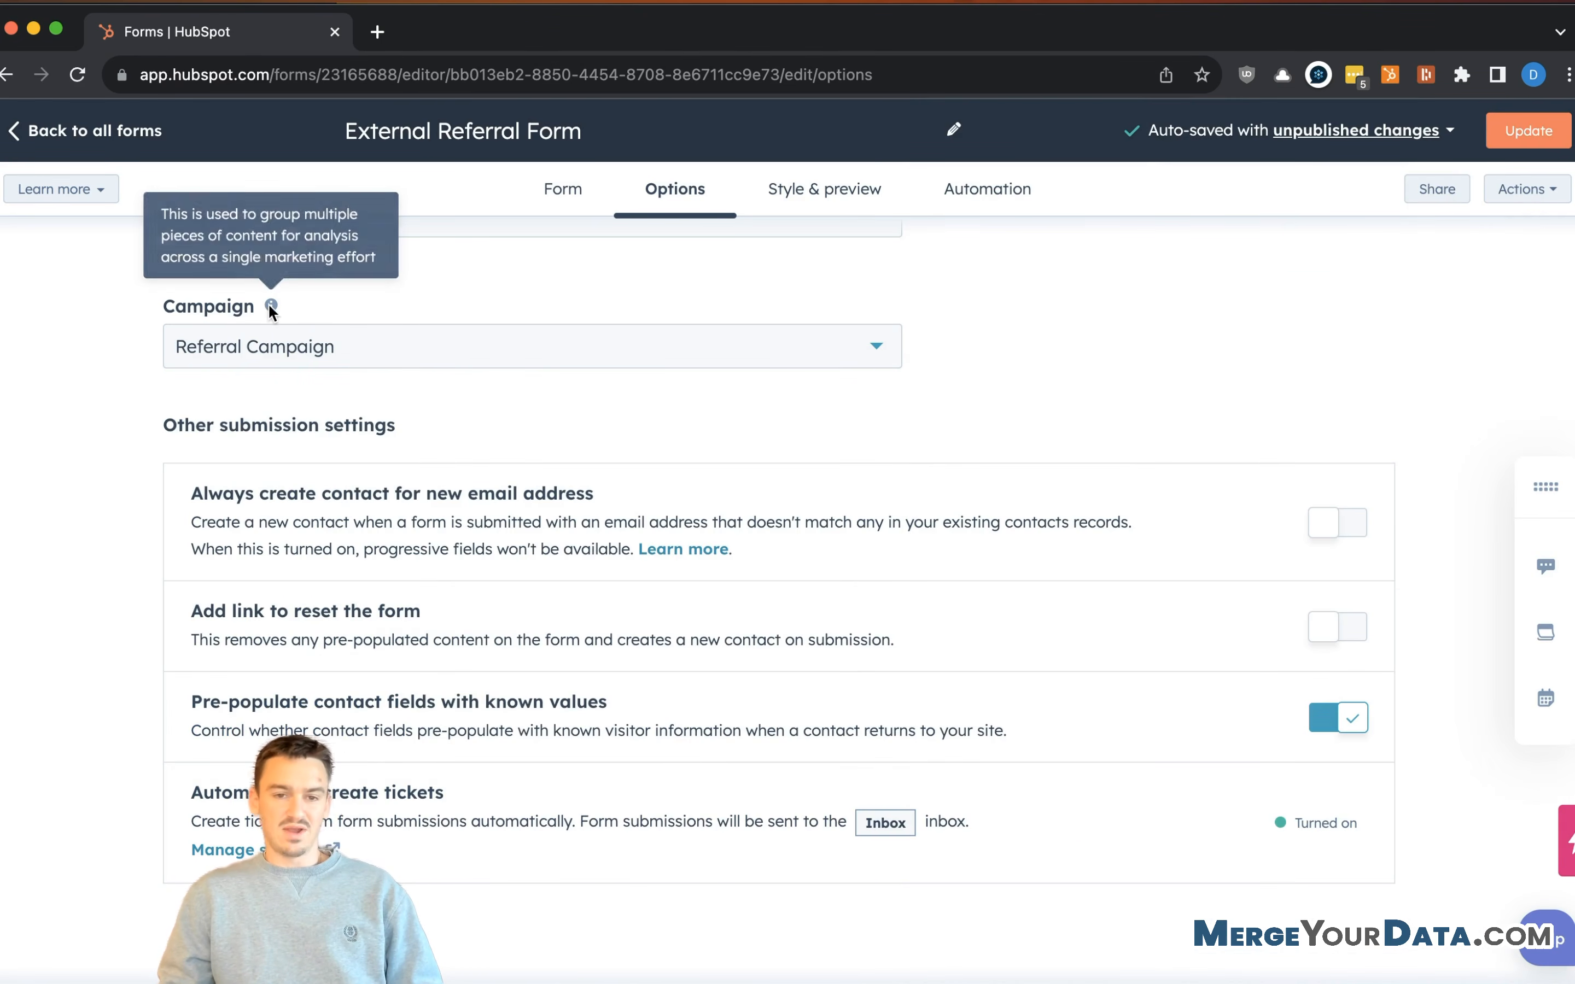
scroll(474, 326, up, 1)
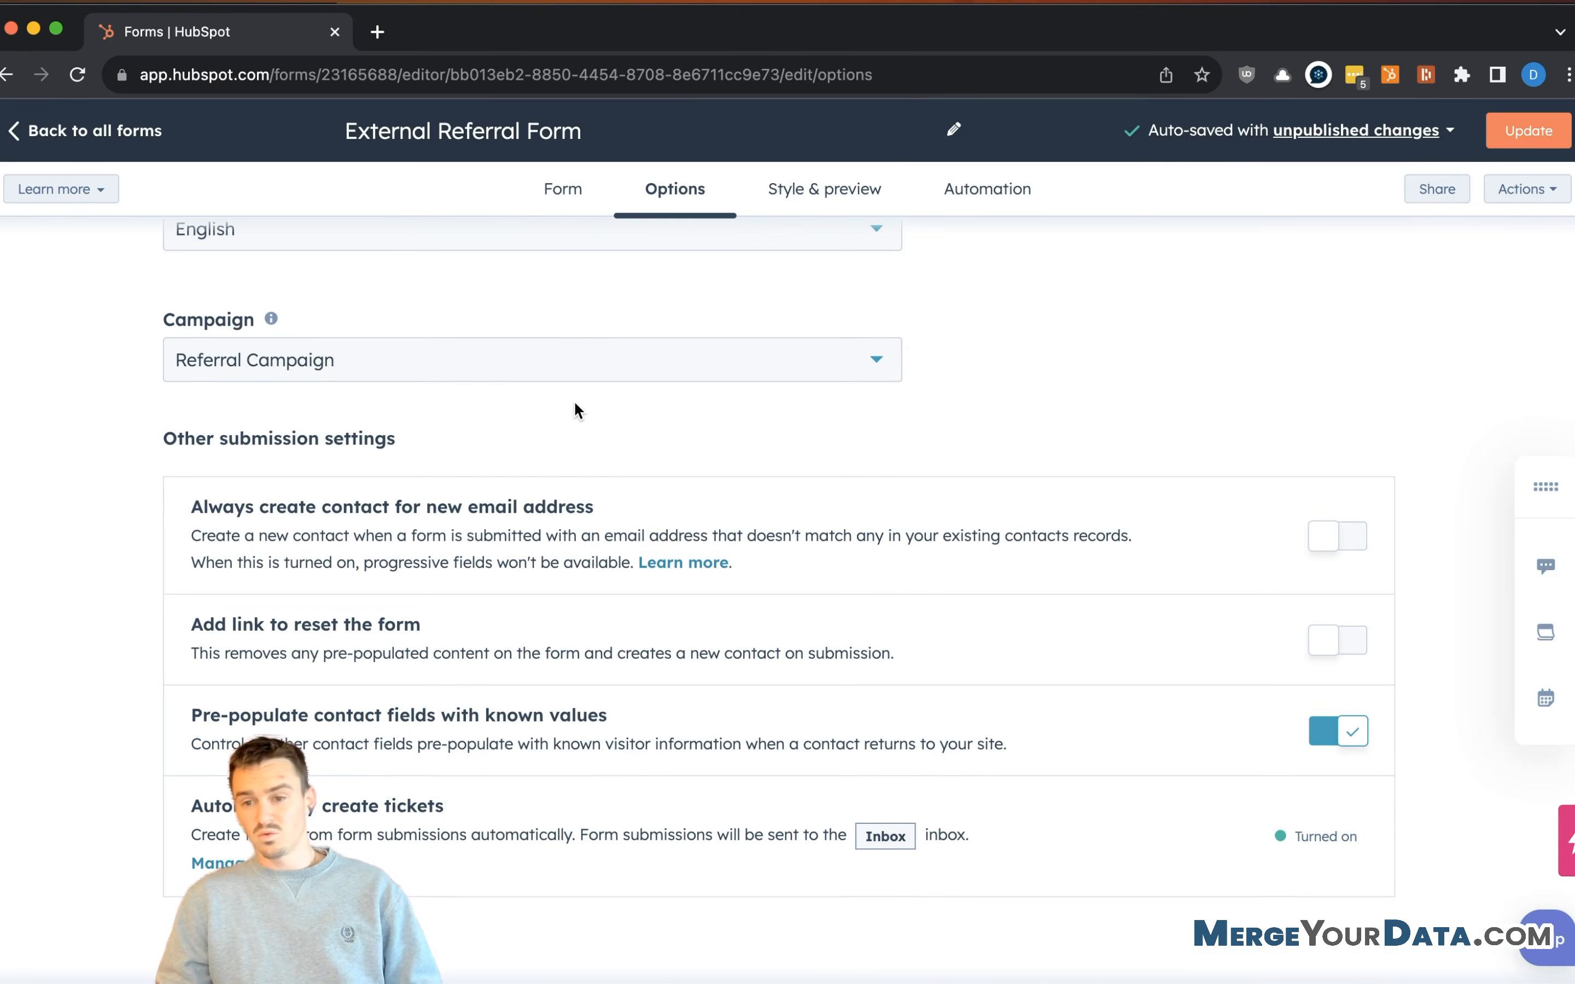
- Turn on 'Add link to reset the form' under Other submission settings
scroll(577, 412, up, 1)
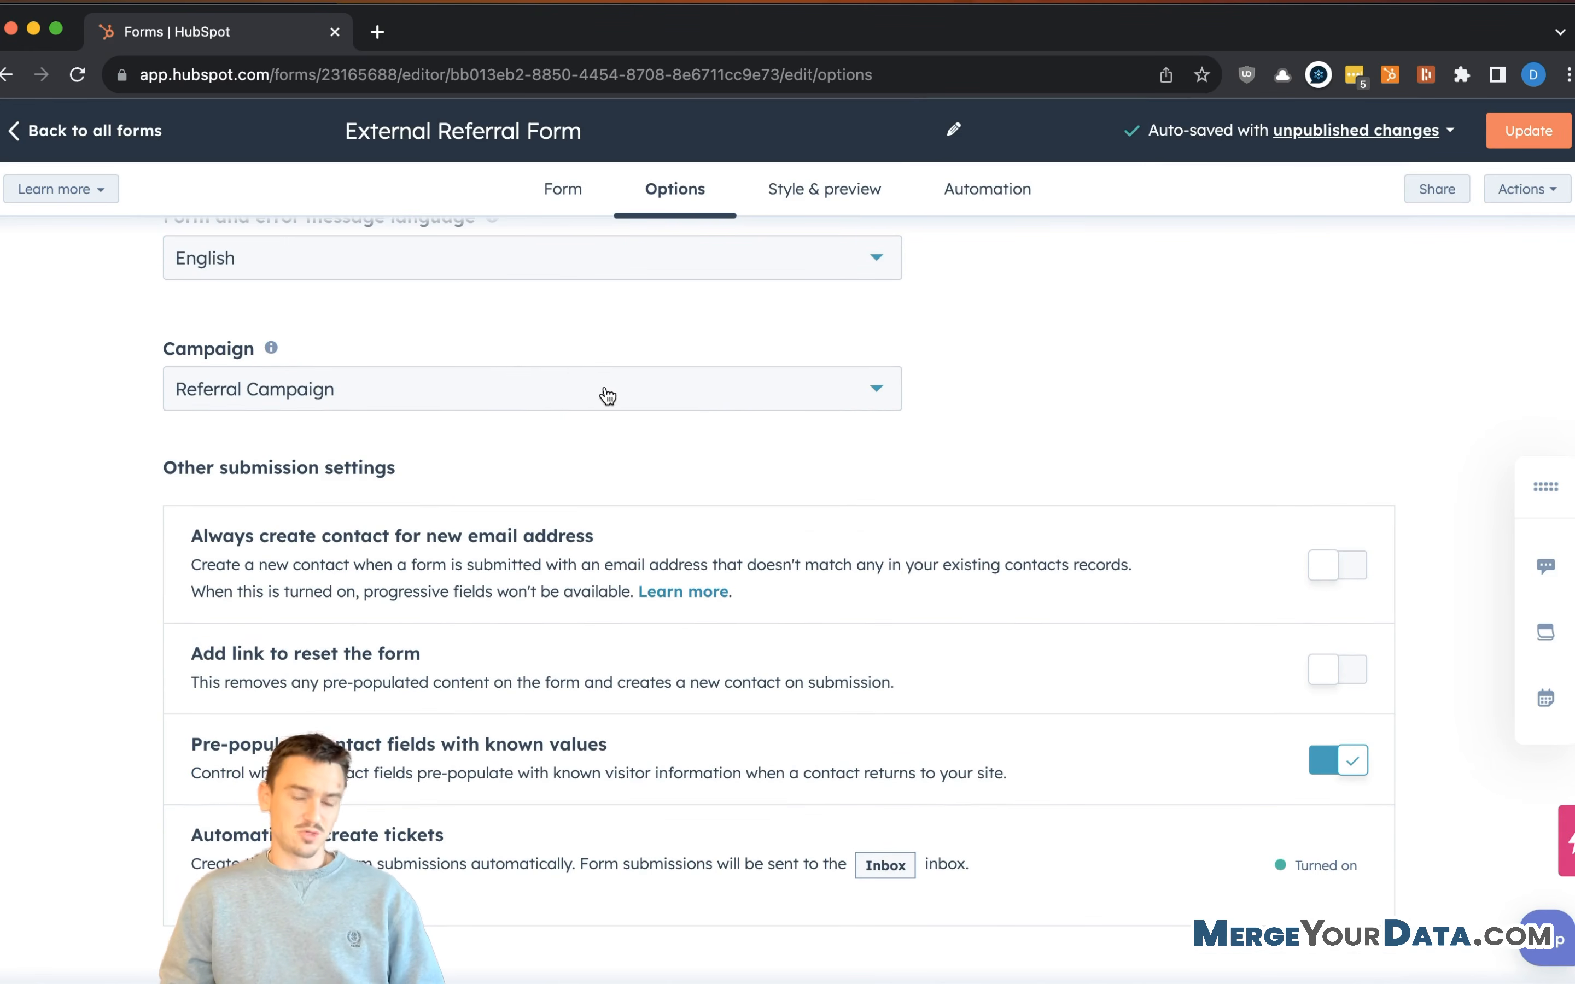
scroll(818, 473, down, 1)
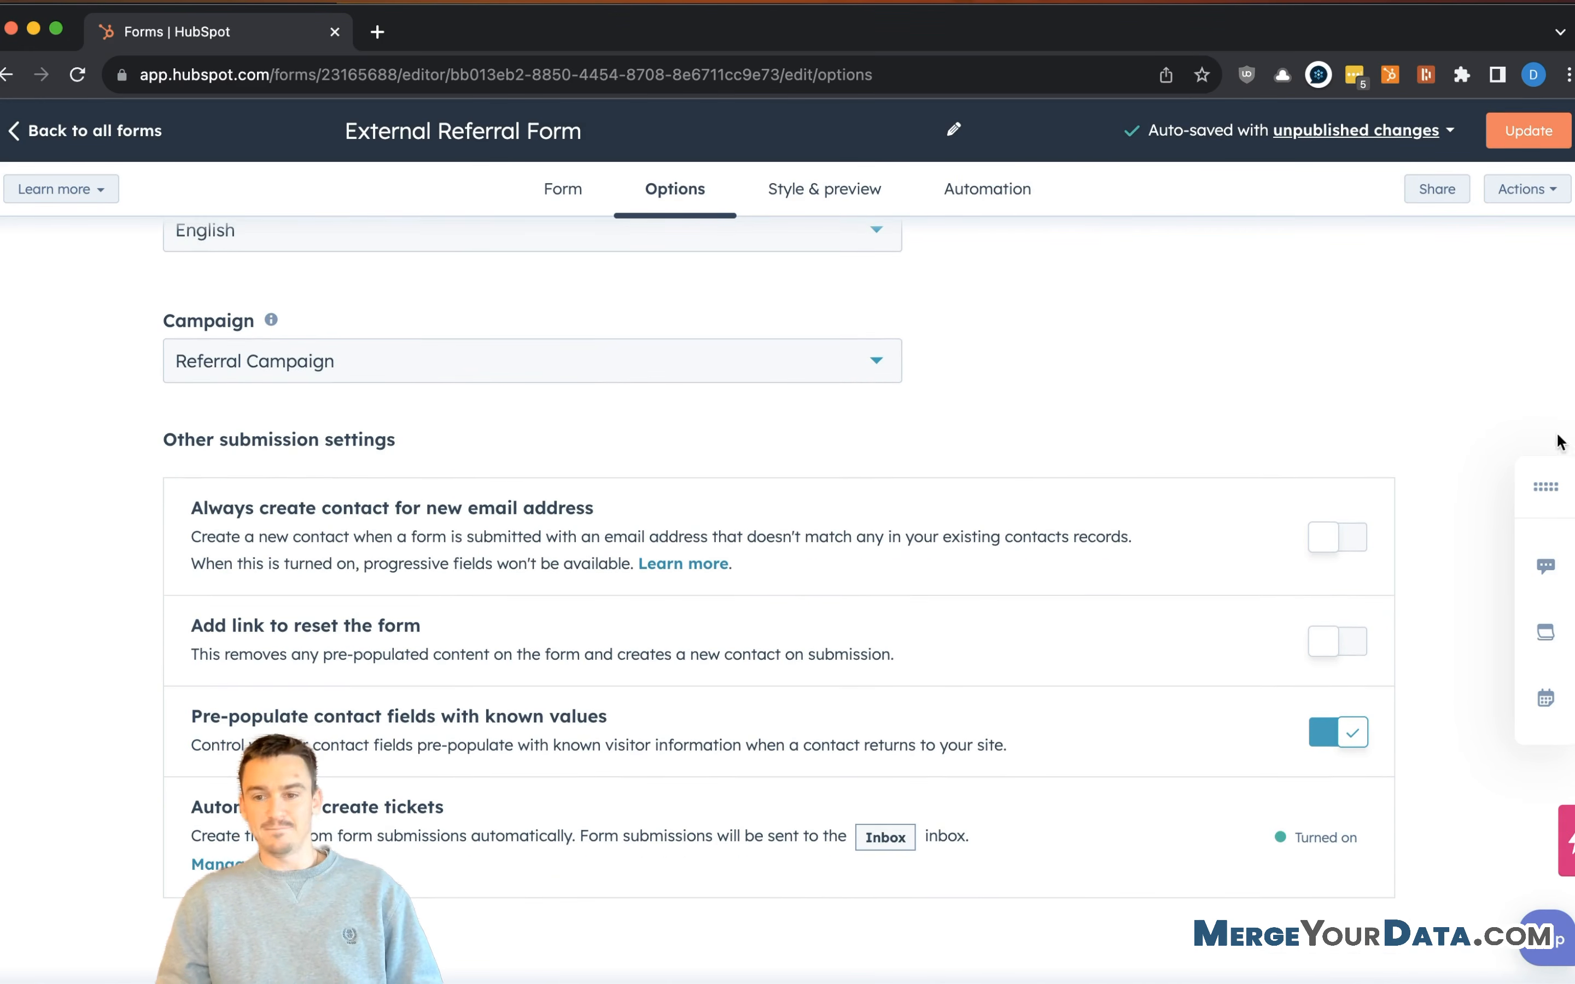
scroll(840, 495, down, 1)
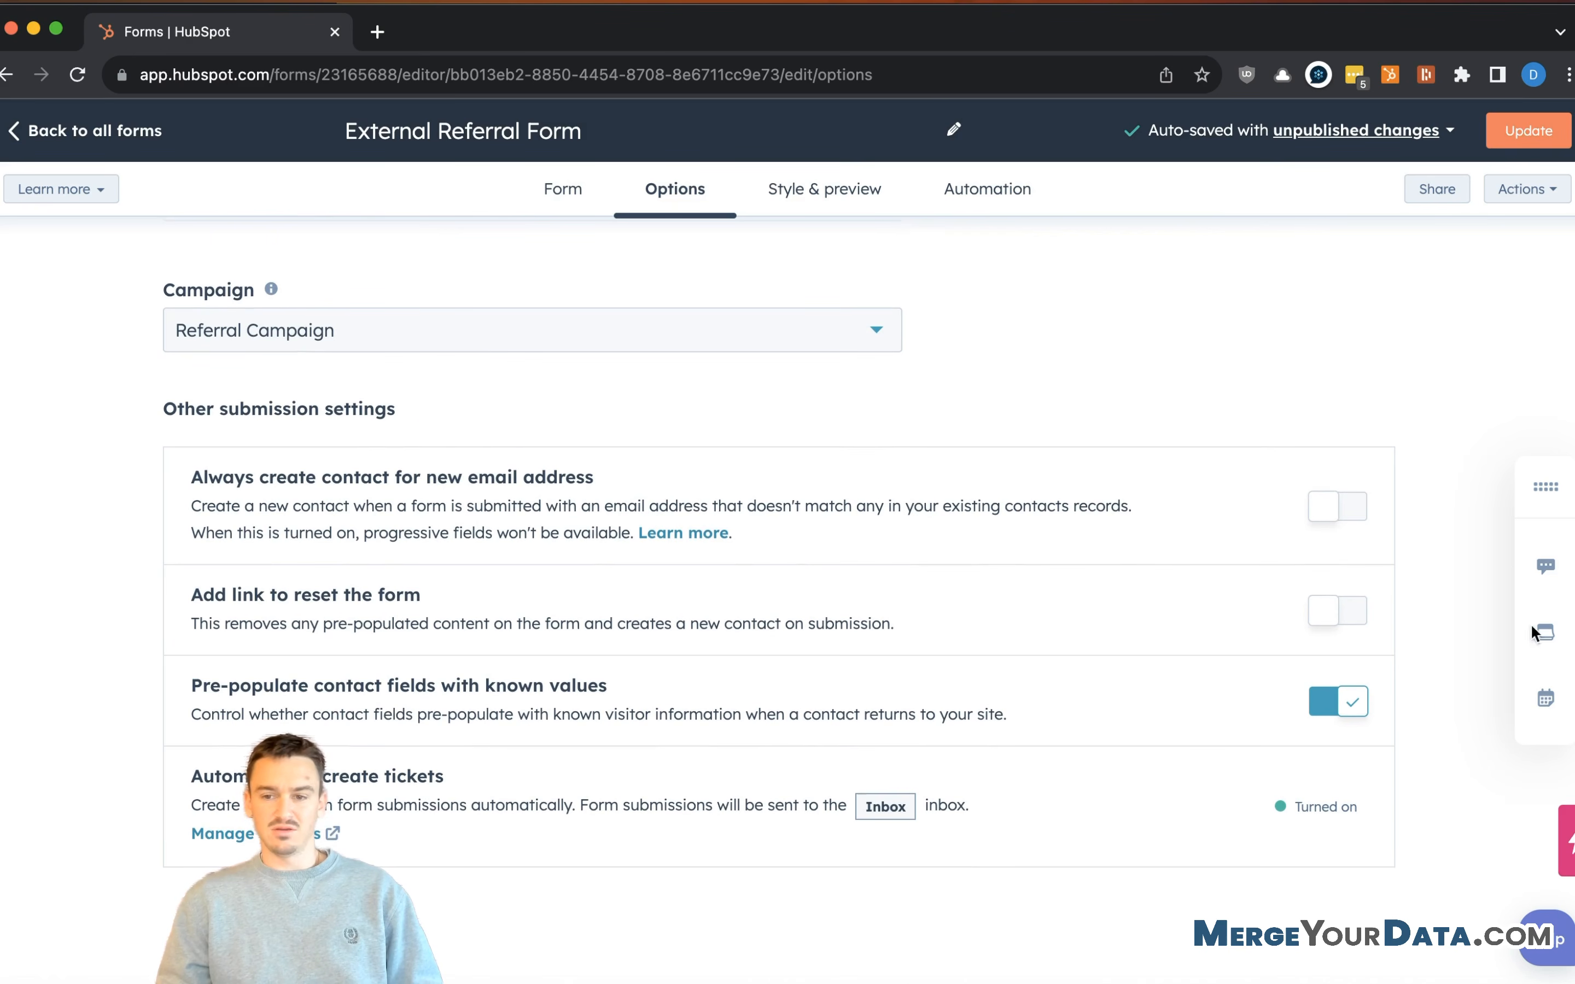
click(1351, 620)
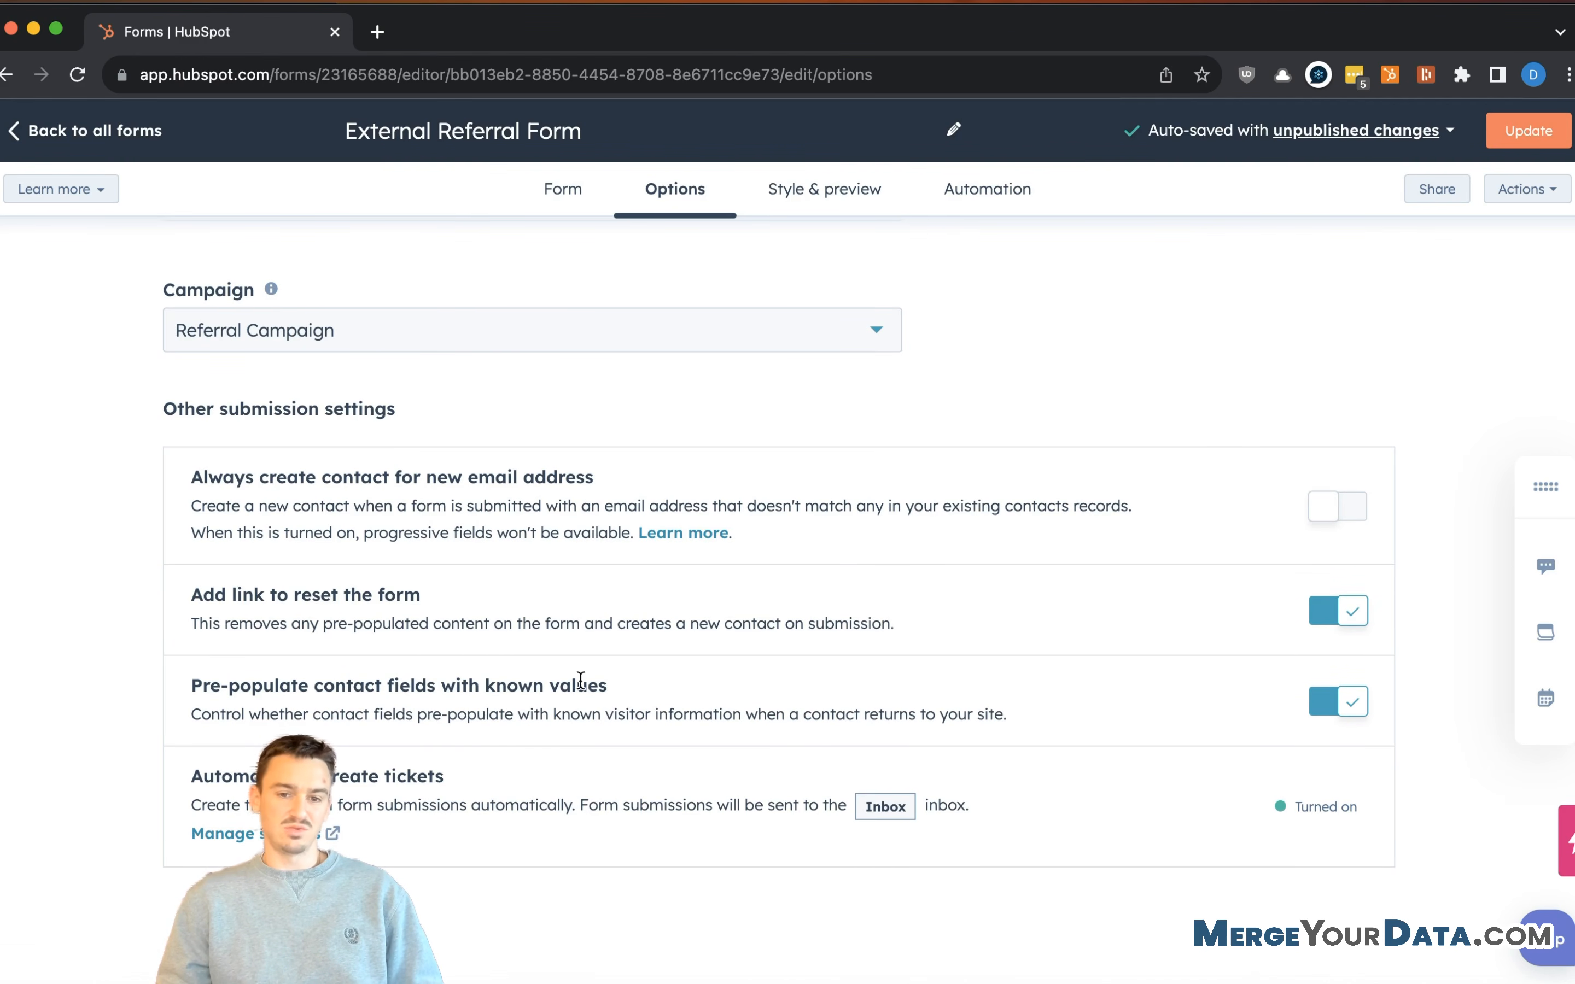
drag(1051, 719, 290, 703)
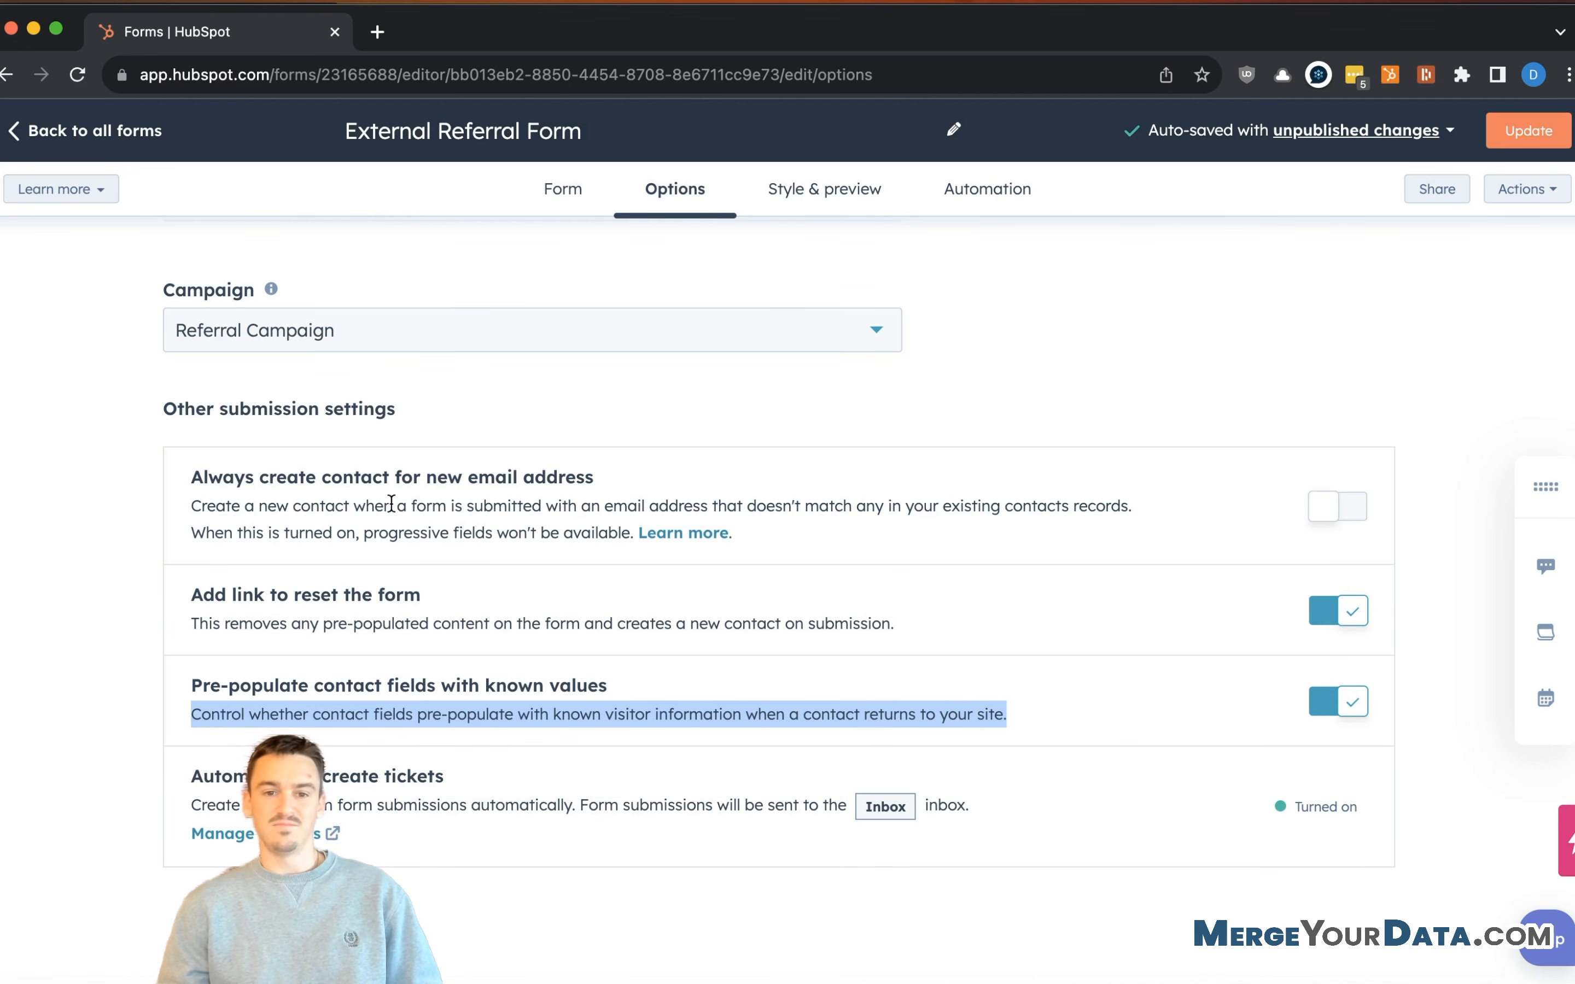
click(359, 505)
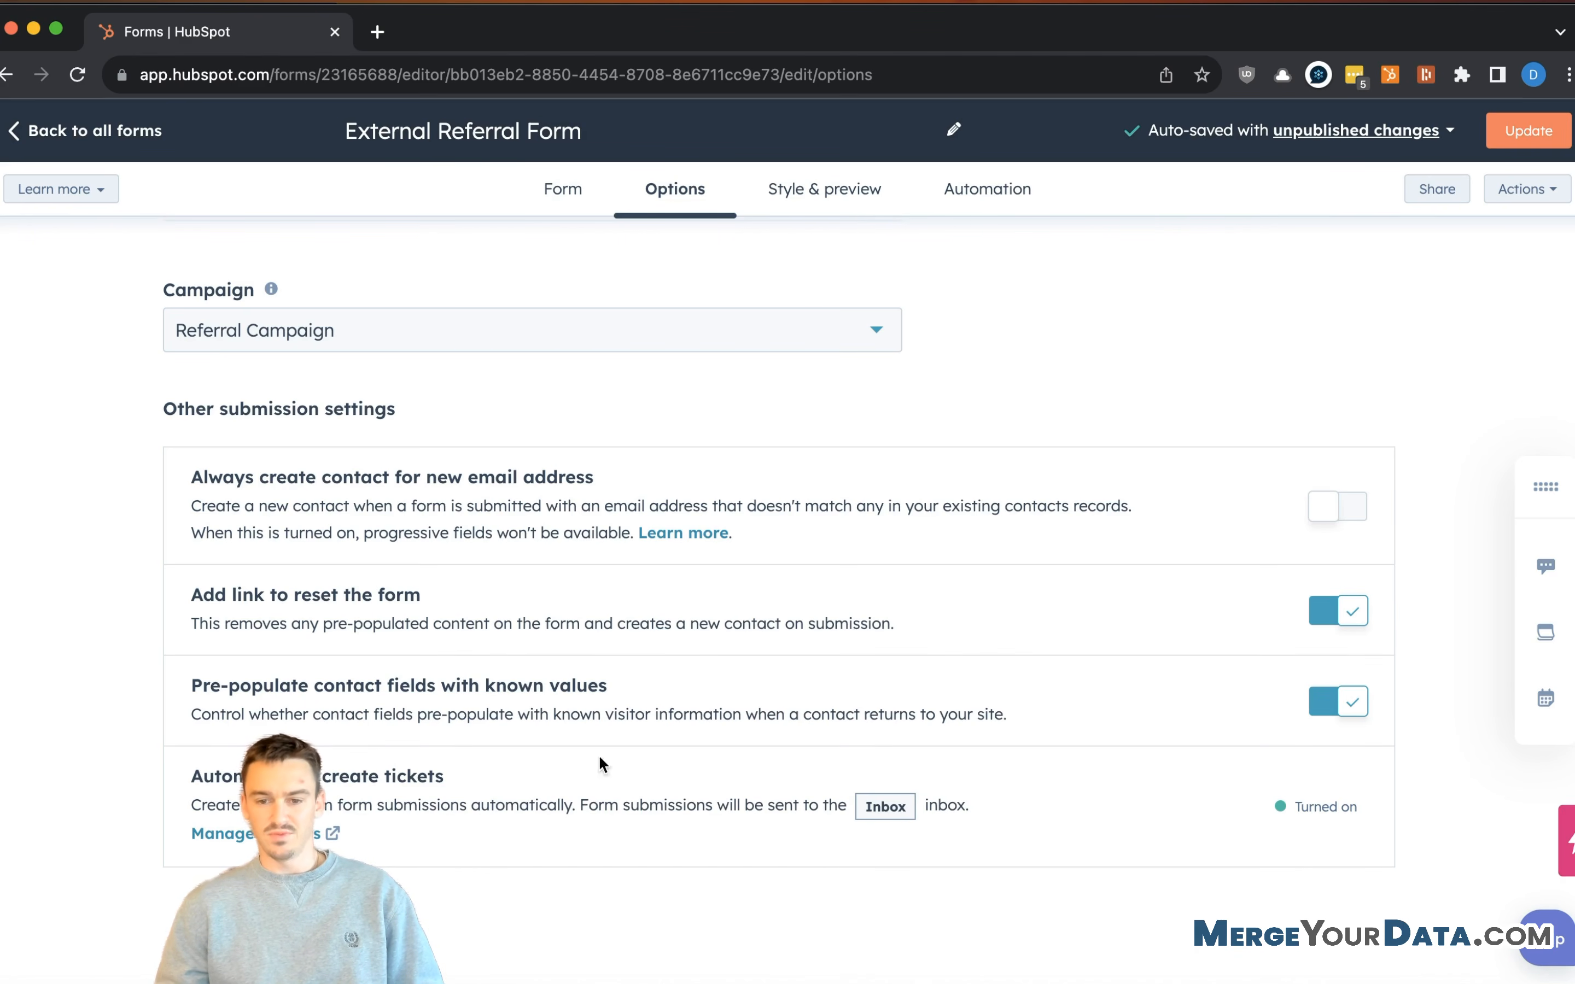
- Create a new team inbox named Referrals
click(226, 837)
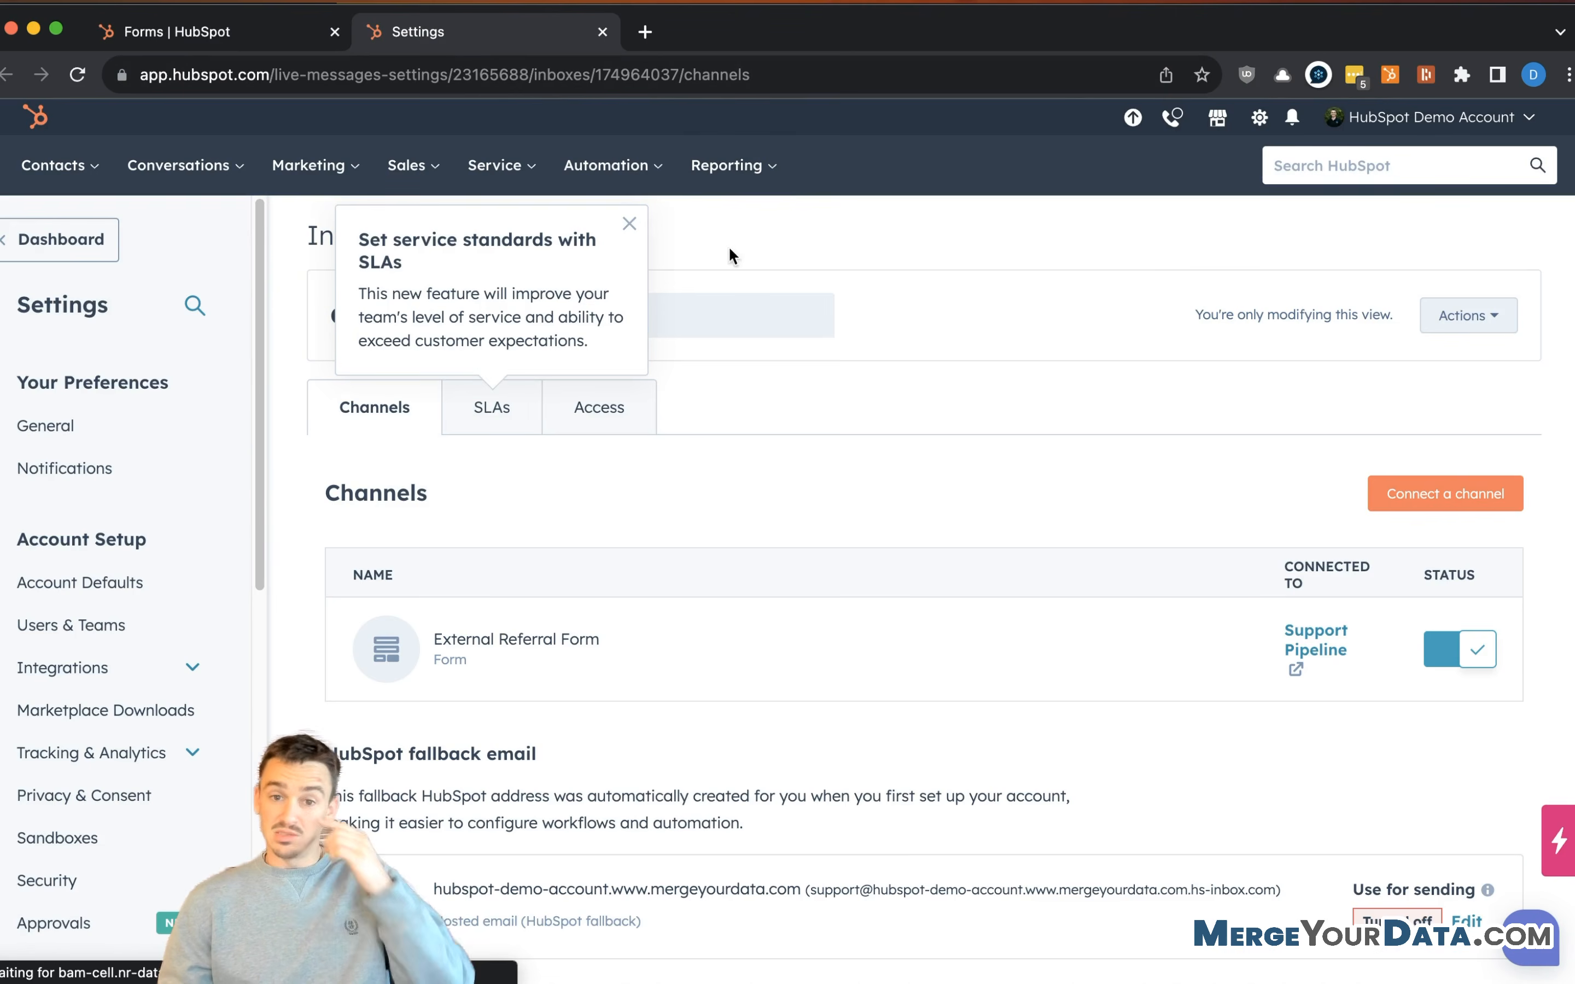
click(630, 225)
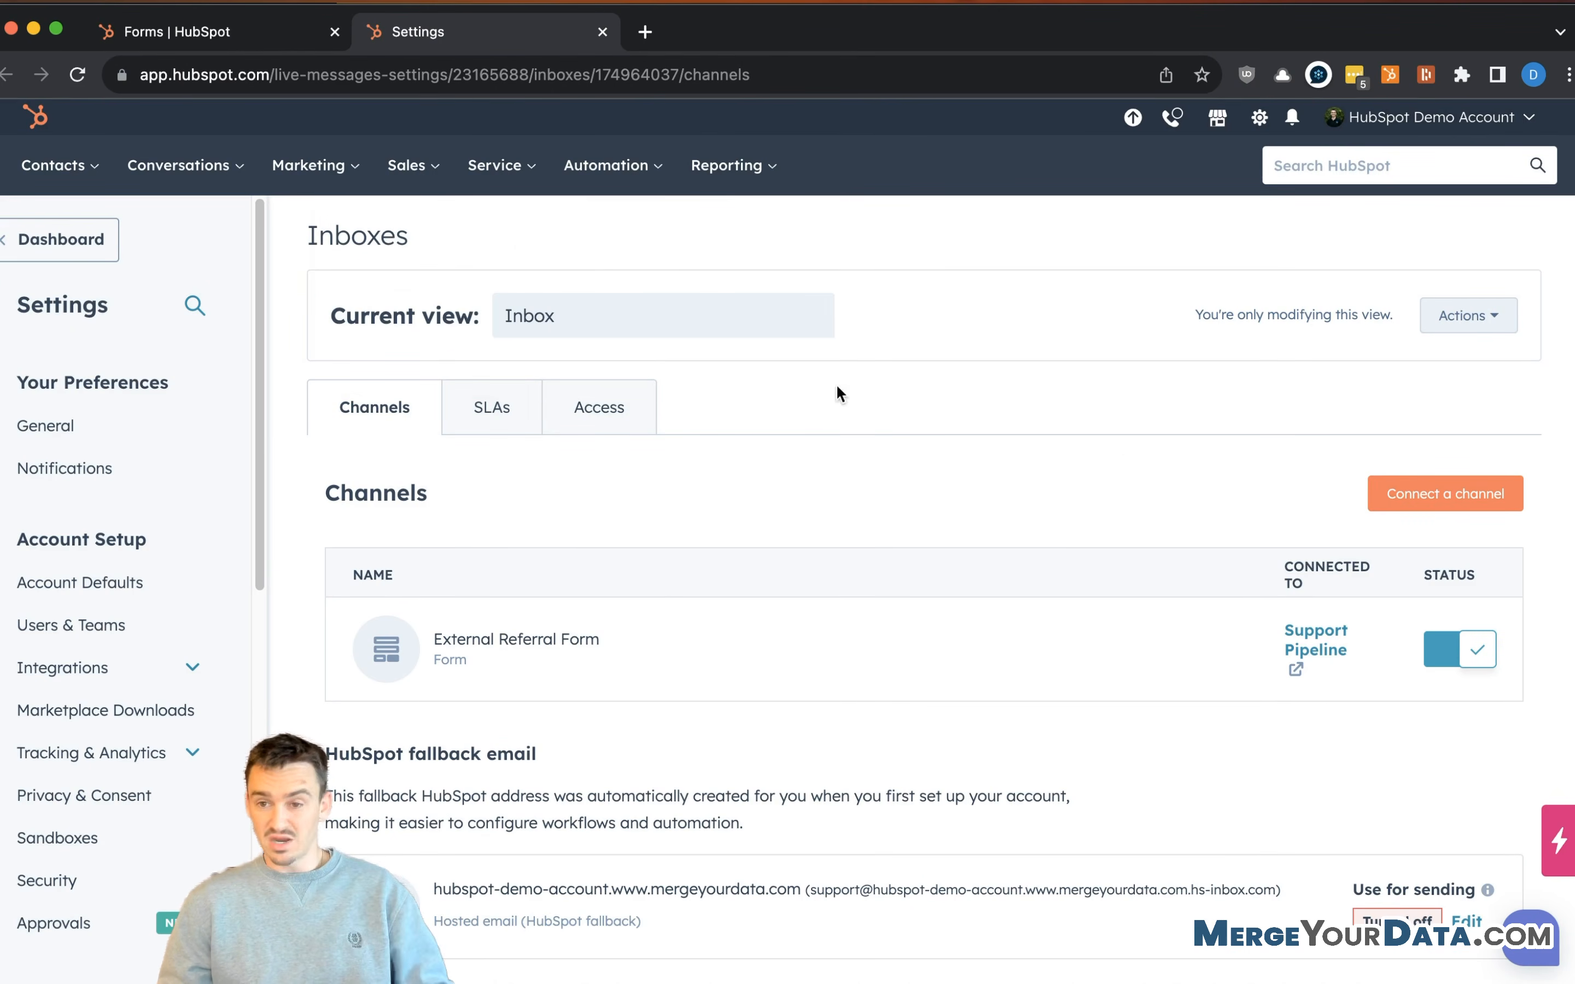
scroll(1069, 477, down, 2)
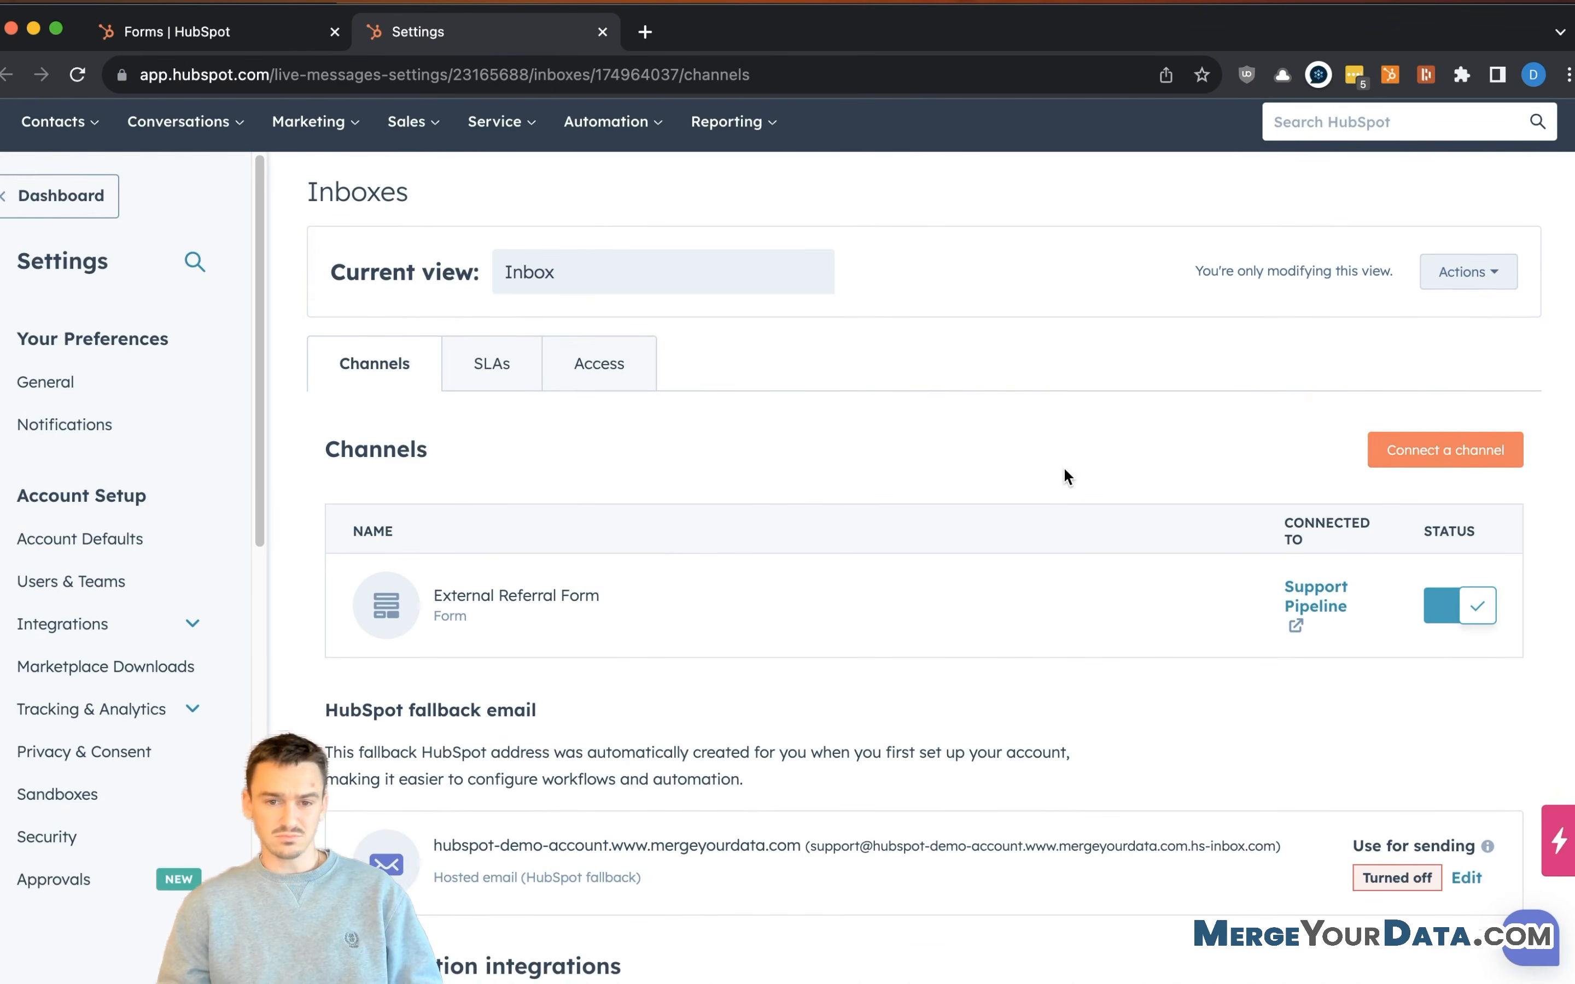
click(1472, 274)
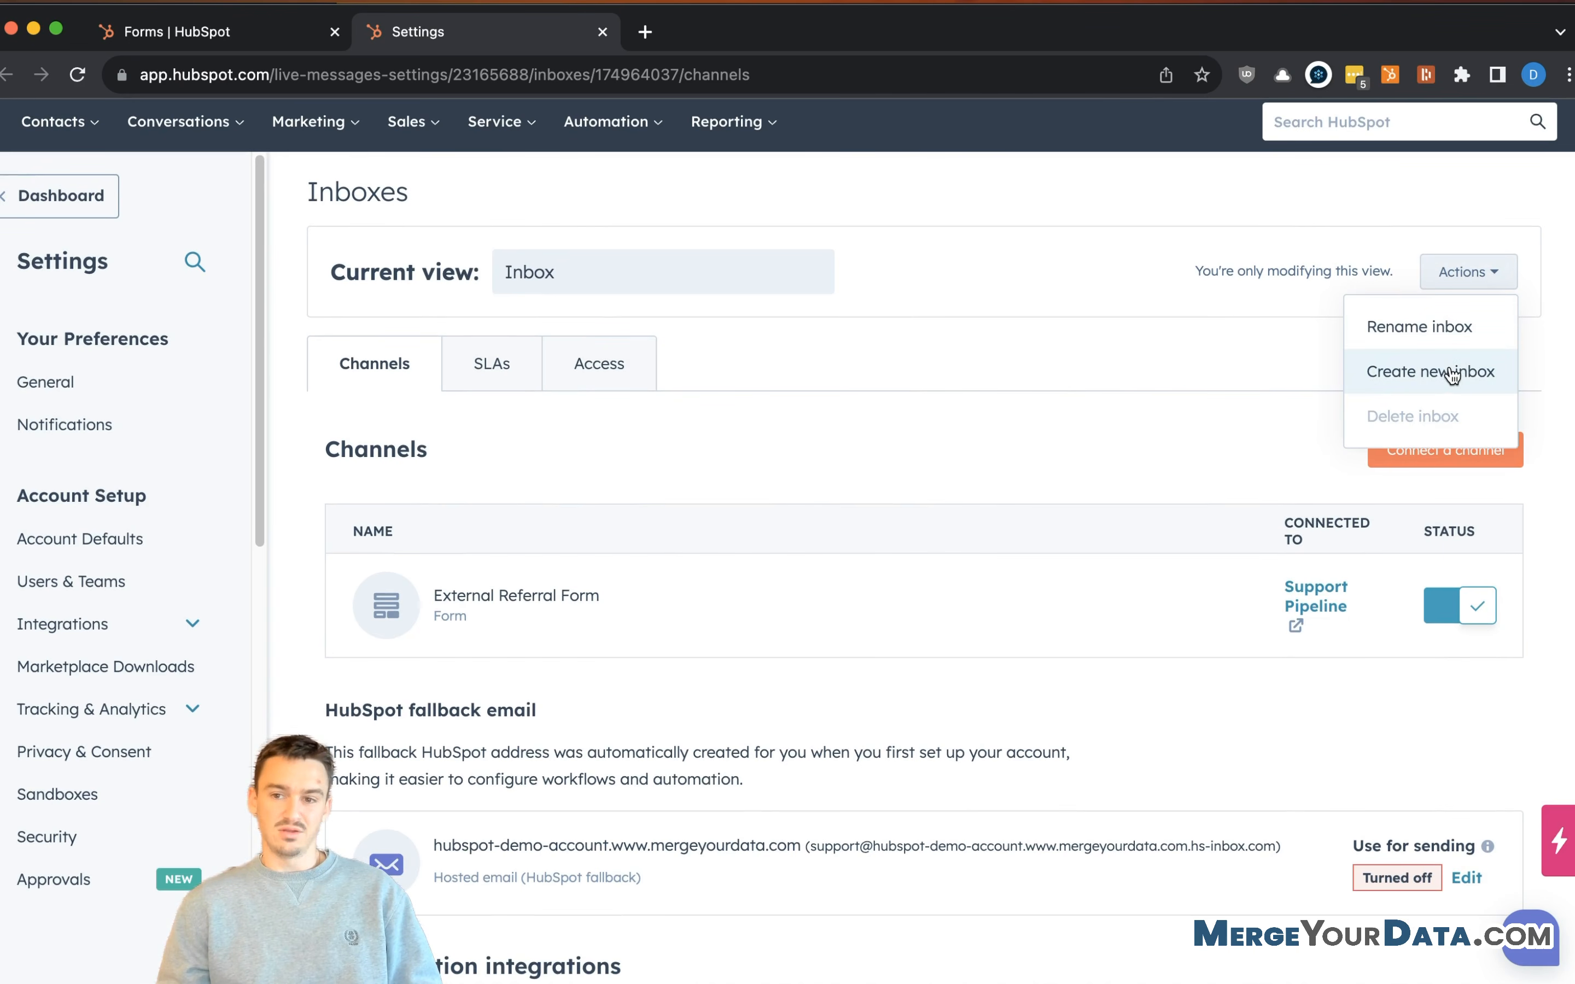
click(1461, 386)
click(752, 448)
text(Referrals)
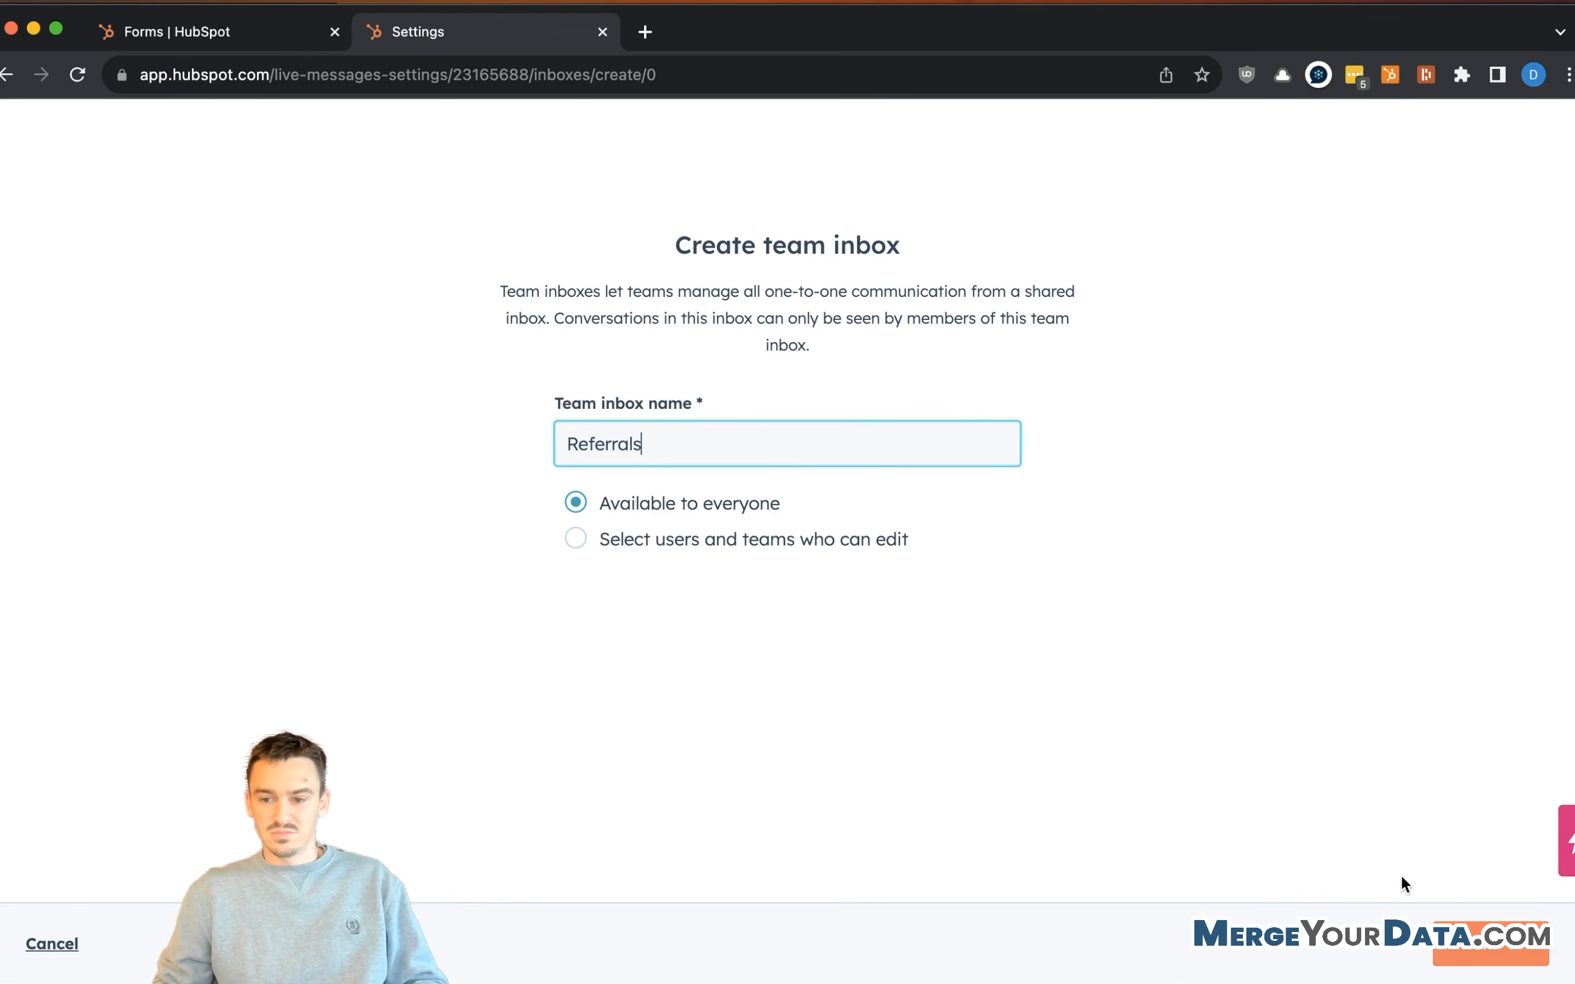
click(1452, 947)
- Connect the New form (January 17, 2023 4:05:05 PM EST) as the inbox's form channel
click(739, 467)
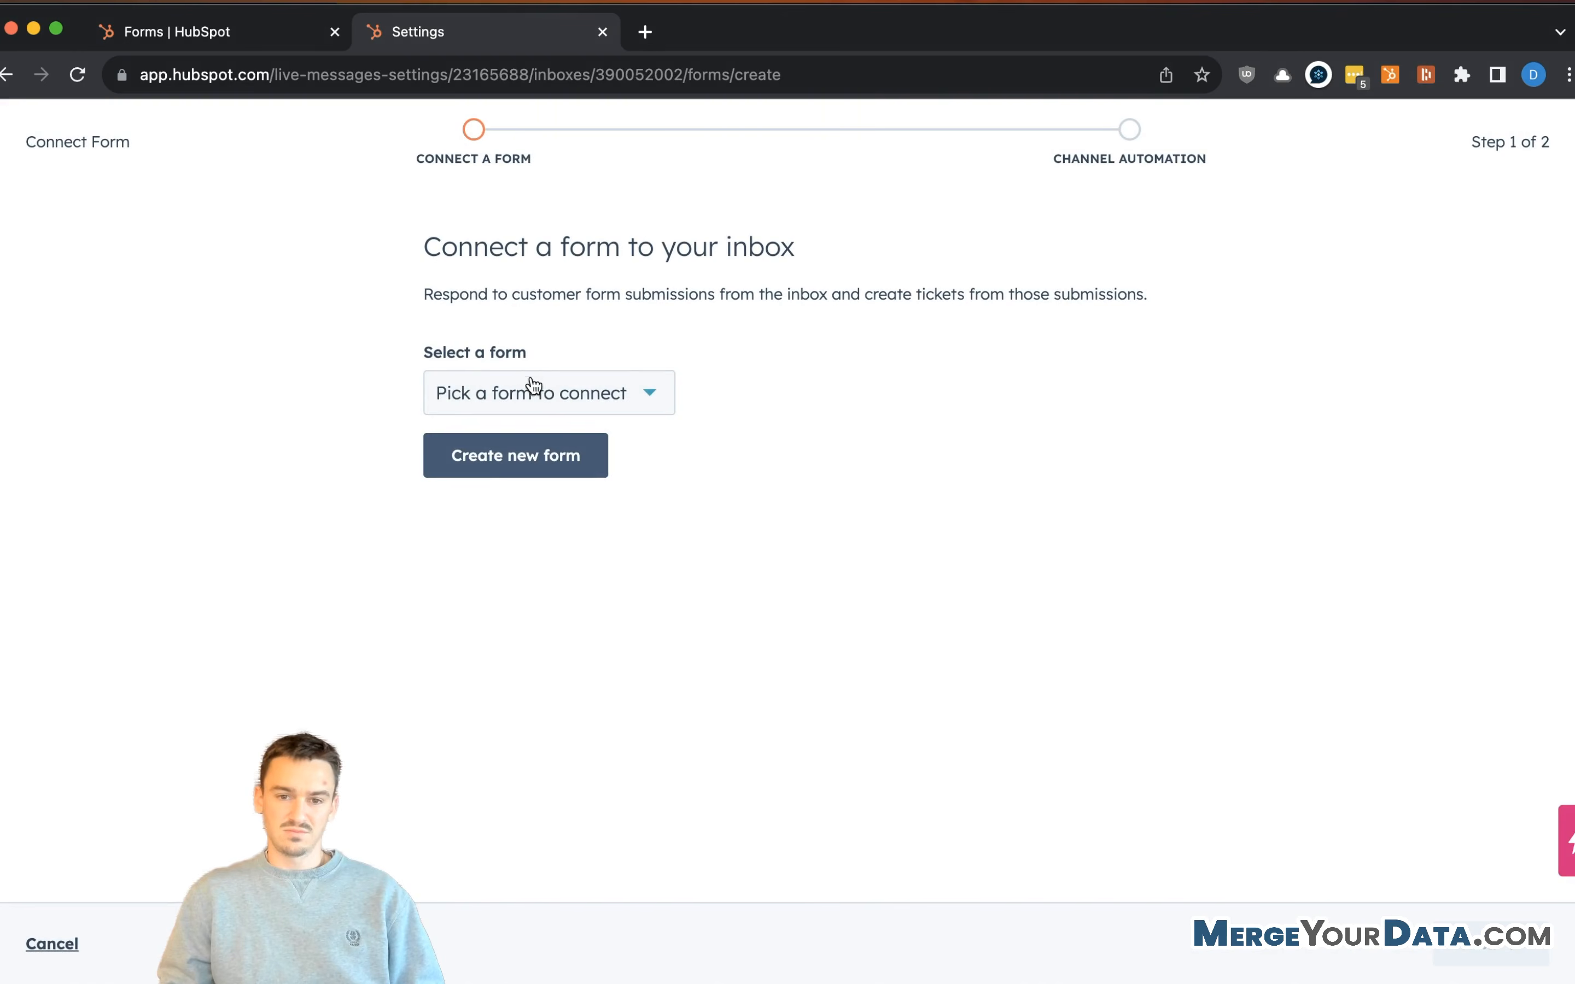
click(532, 384)
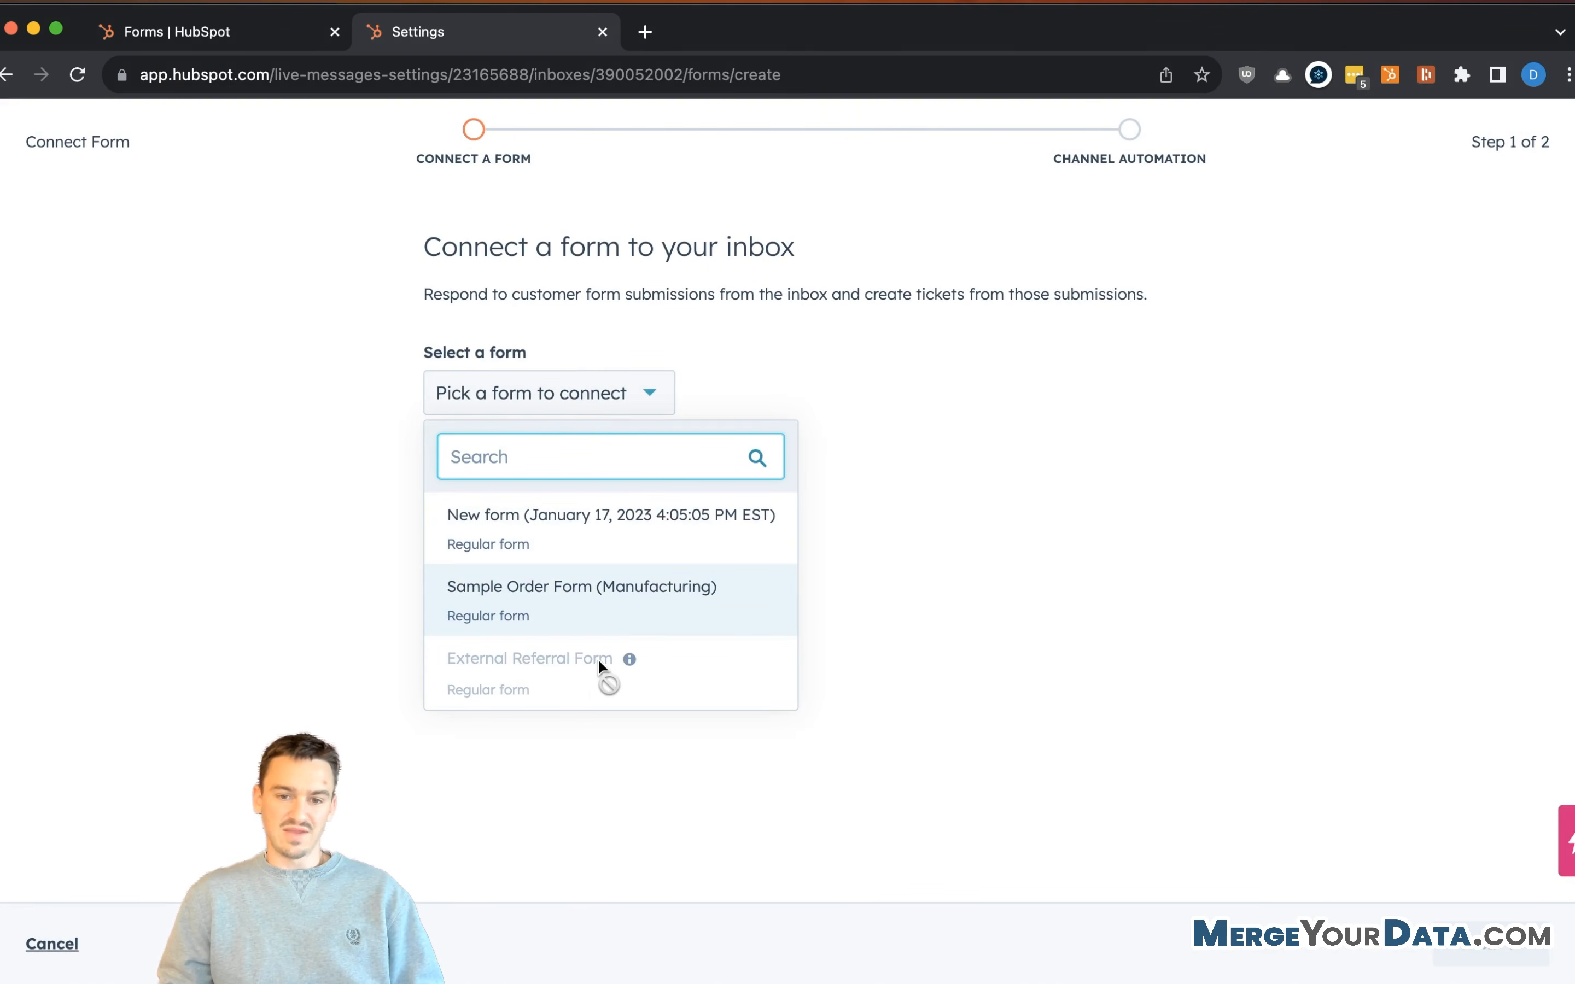
mouse_move(630, 660)
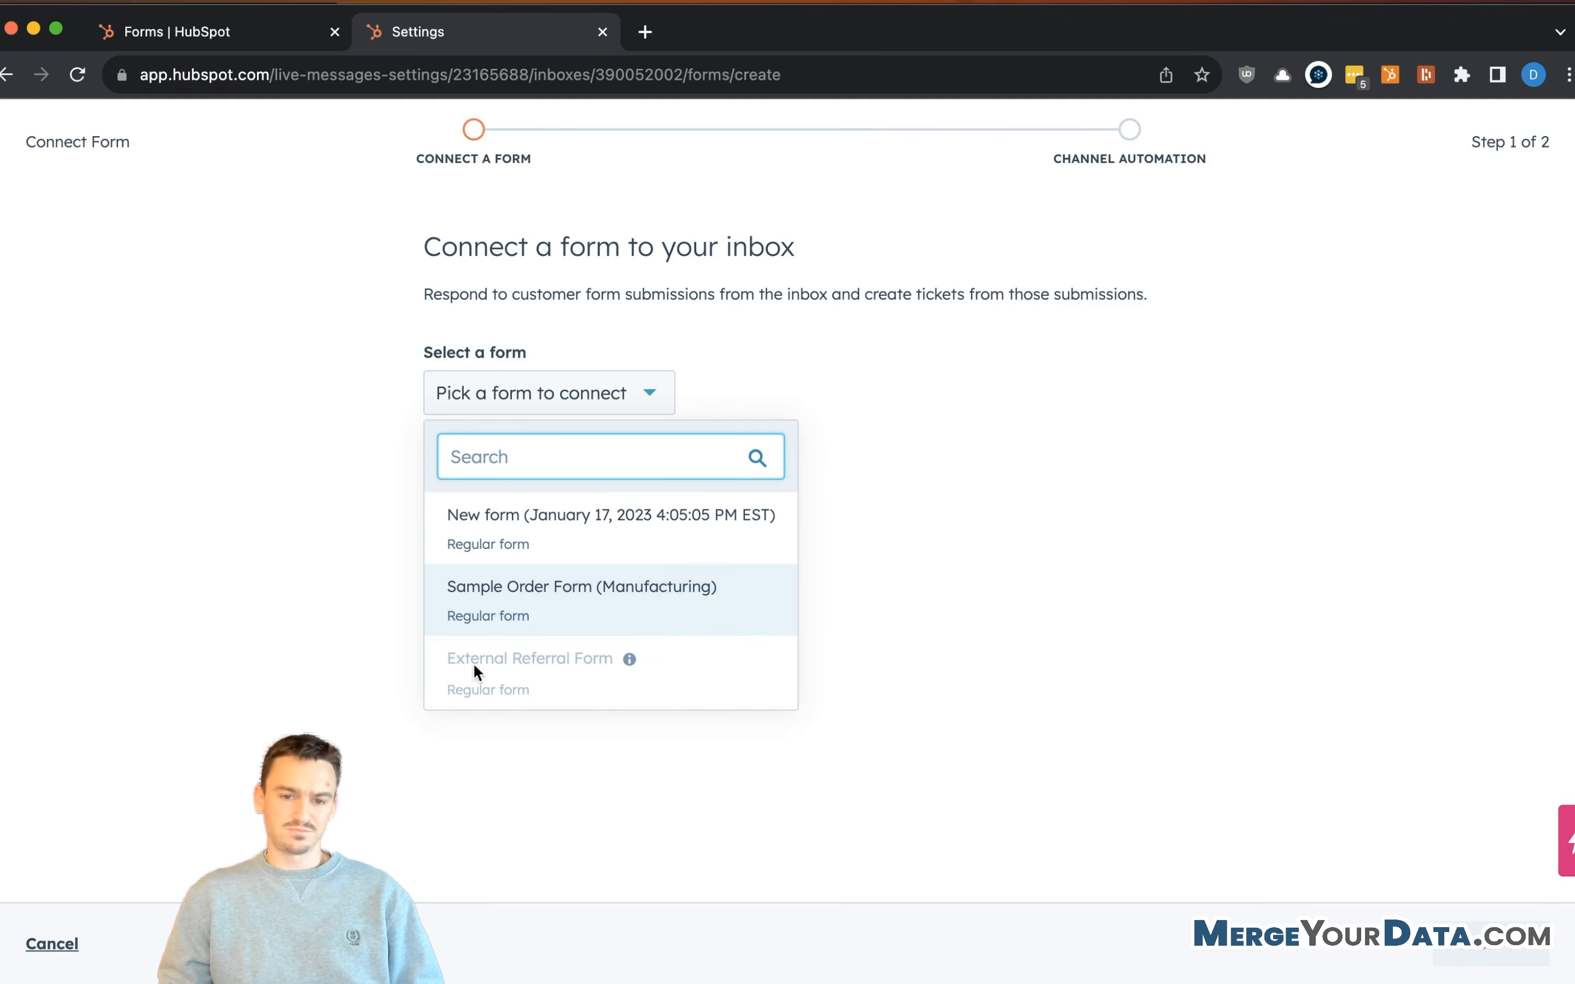
click(592, 553)
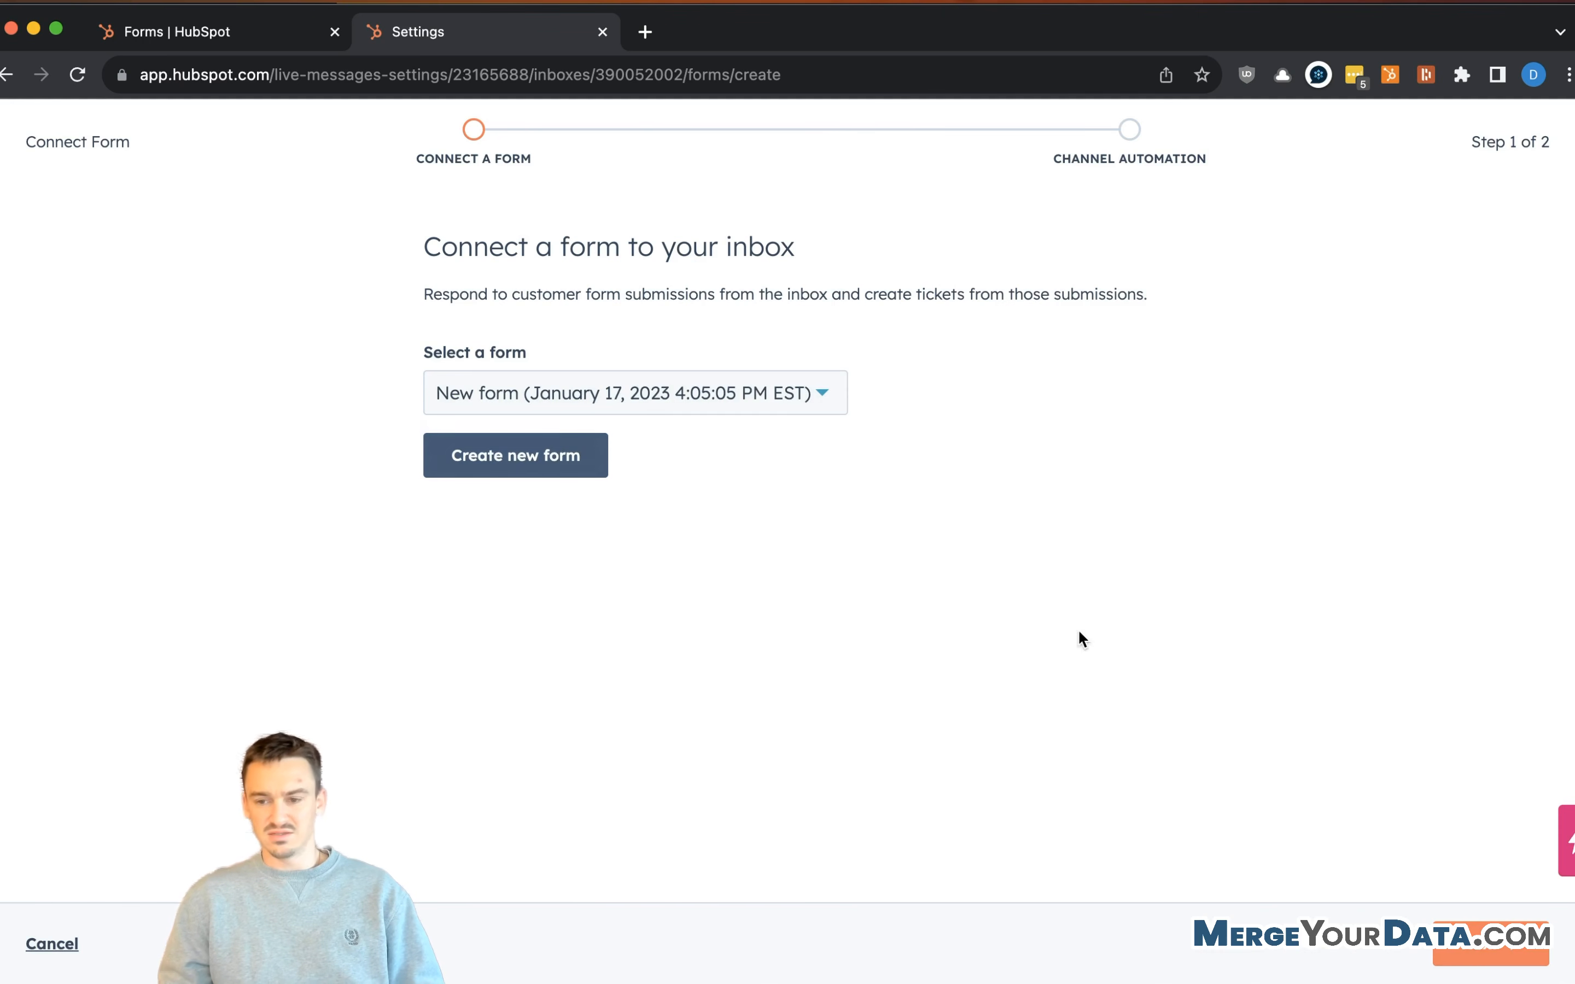
click(1542, 949)
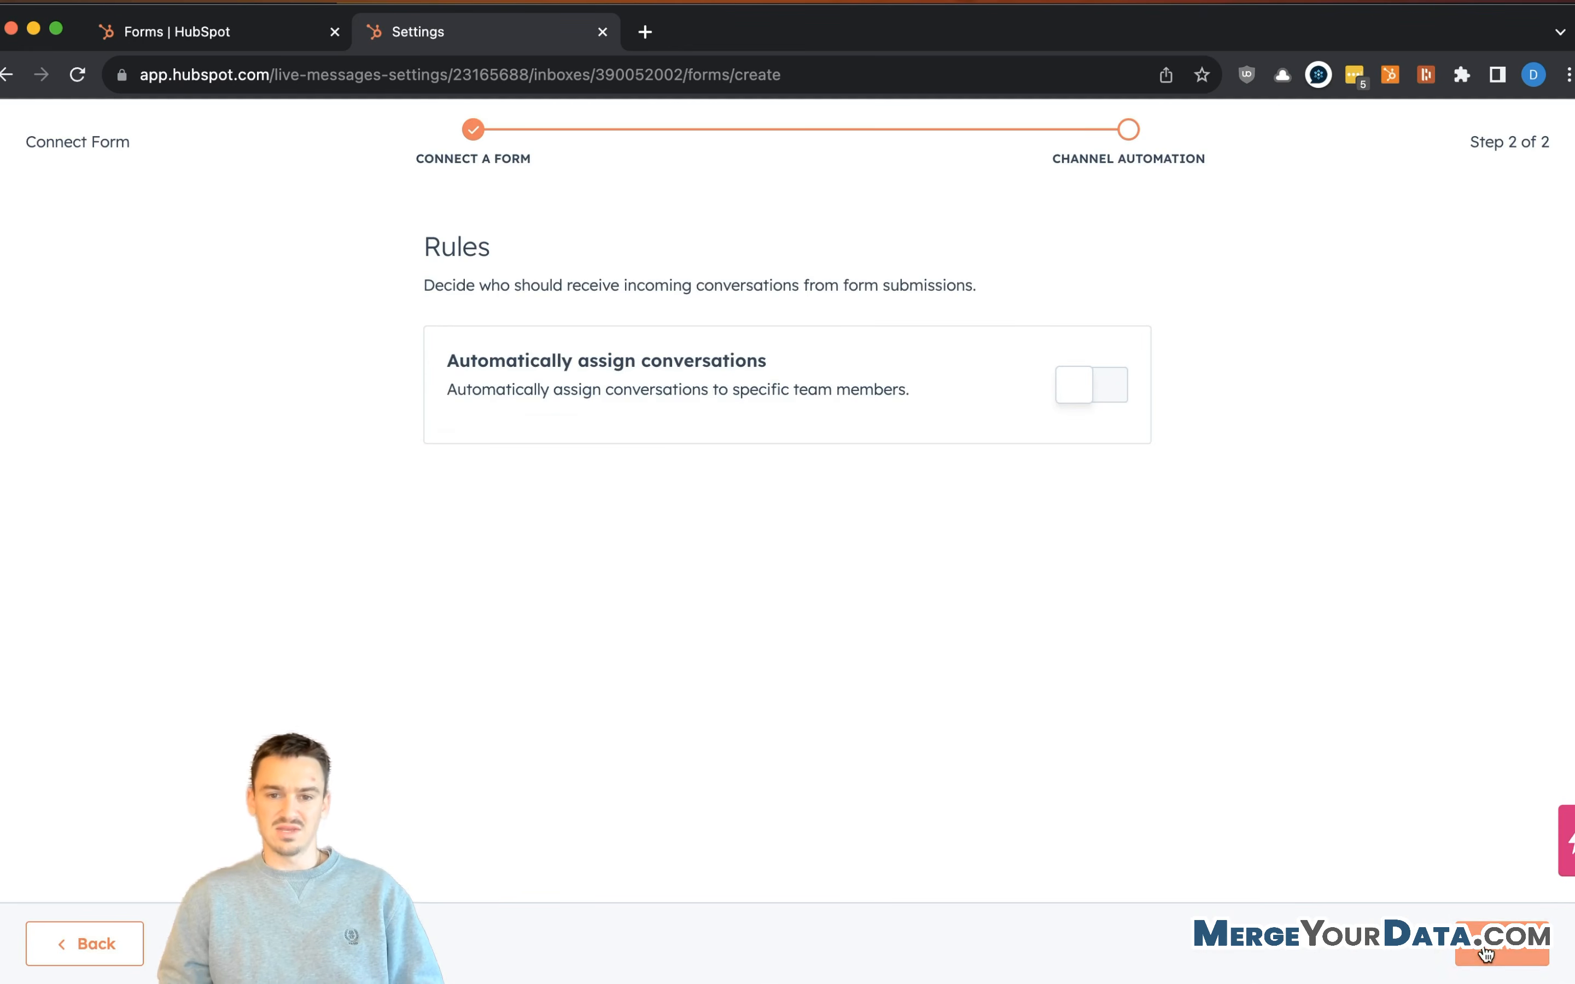
- Auto-assign conversations to the Account Managers team, not limited to available users
click(1078, 388)
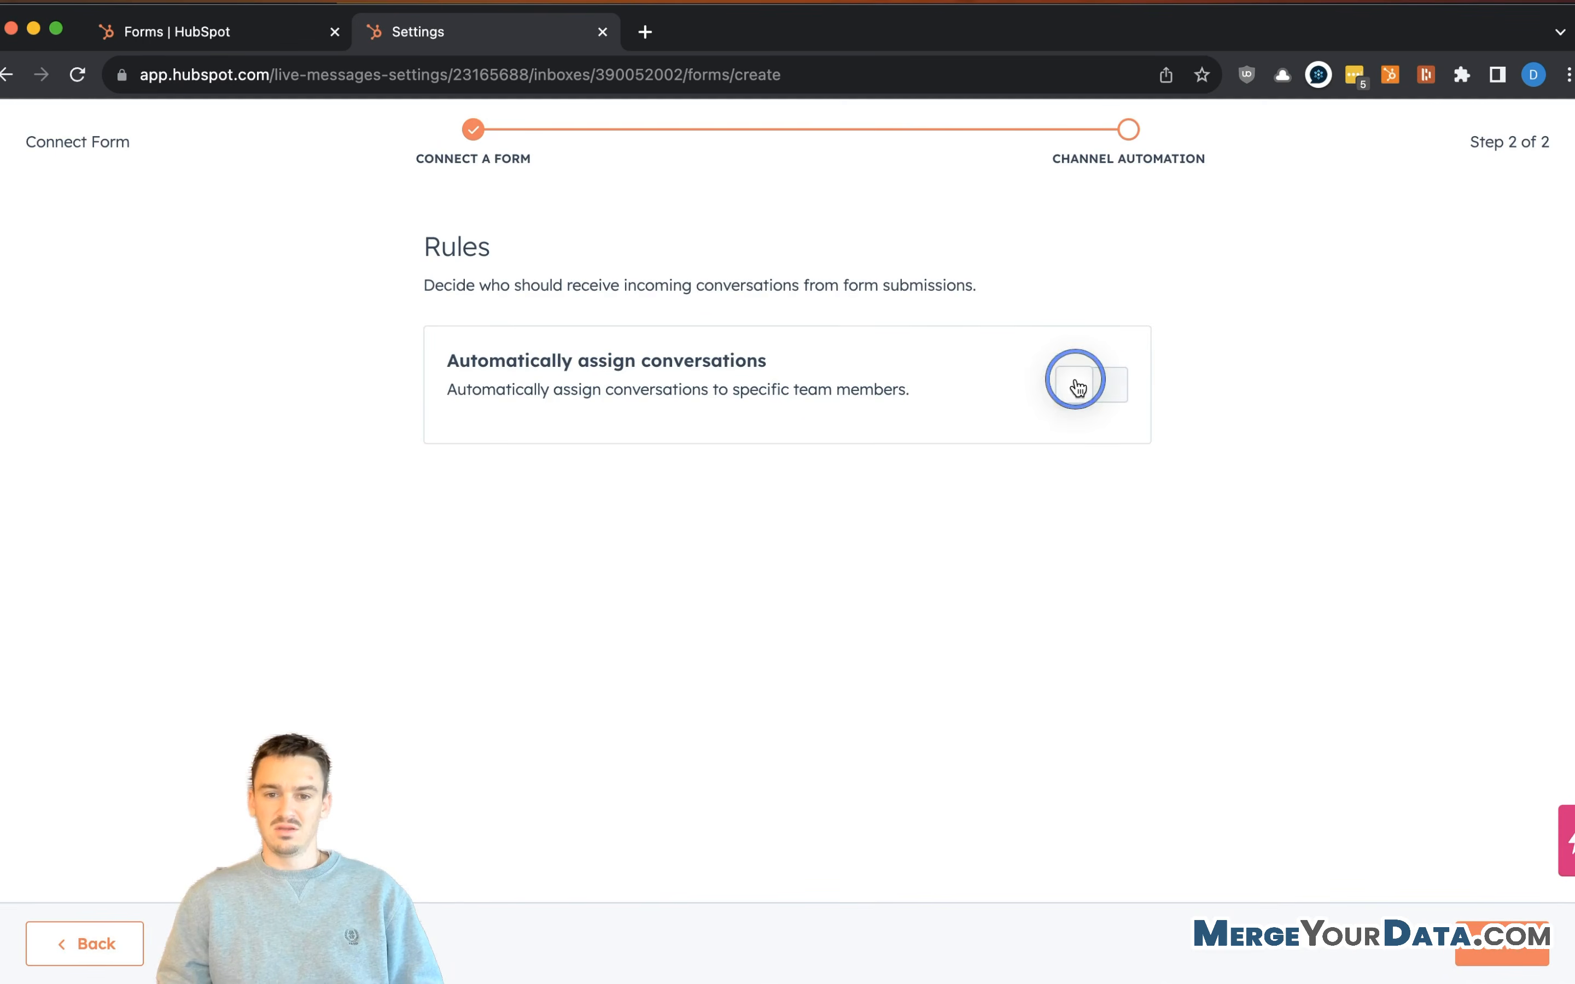
click(722, 517)
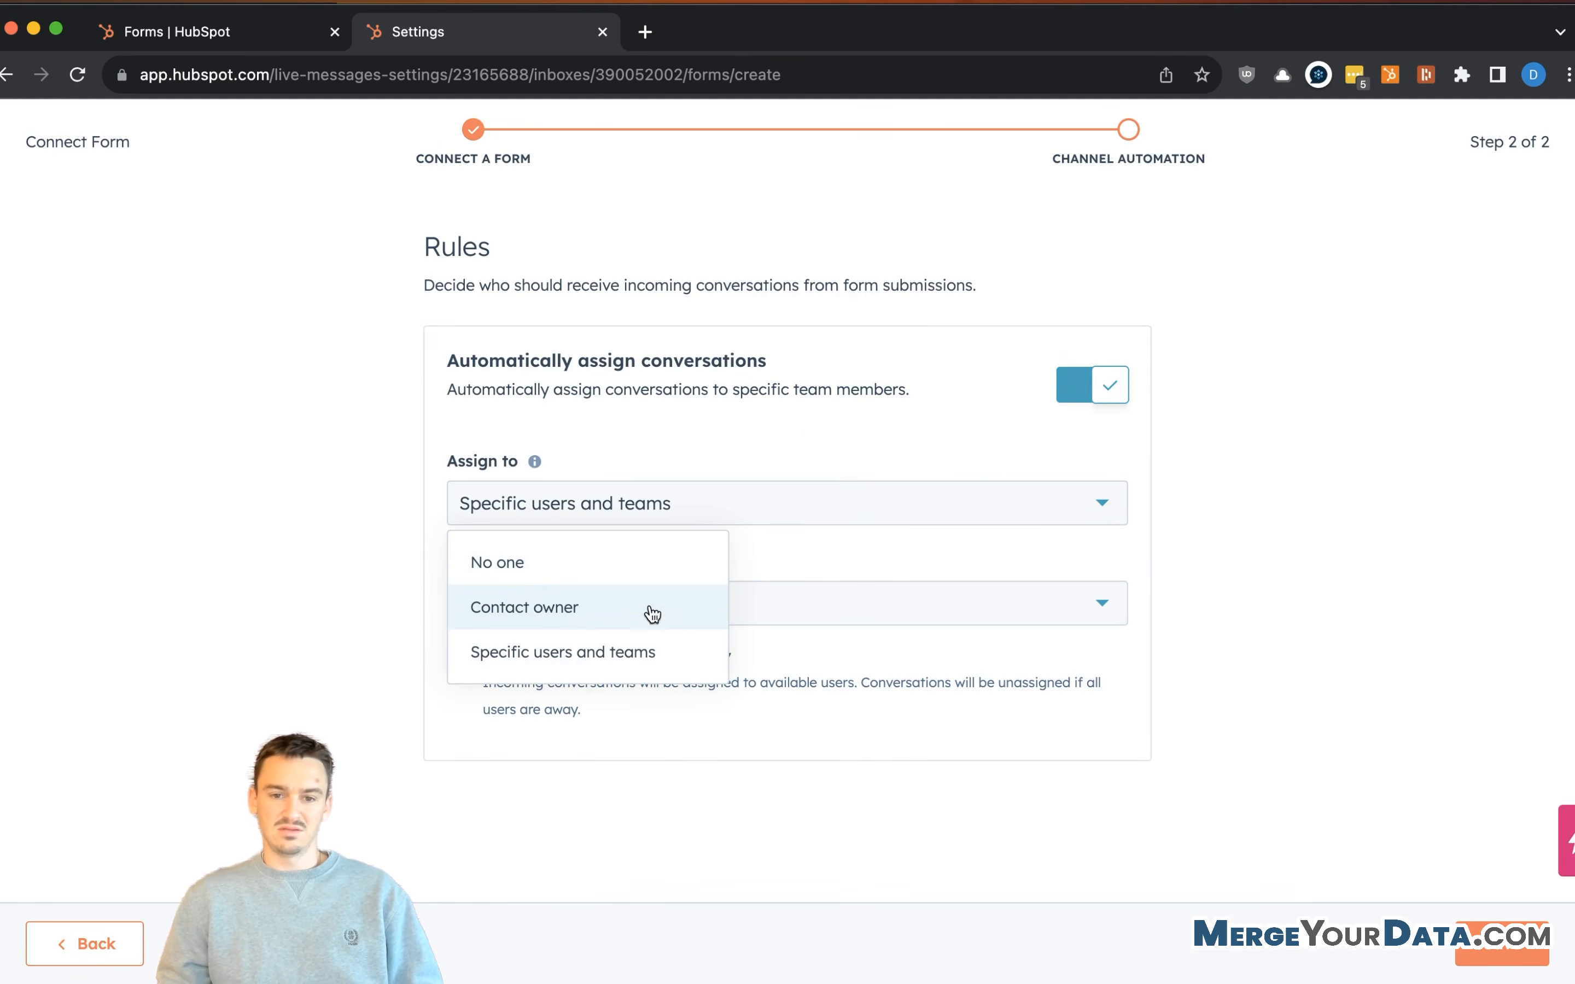
click(833, 609)
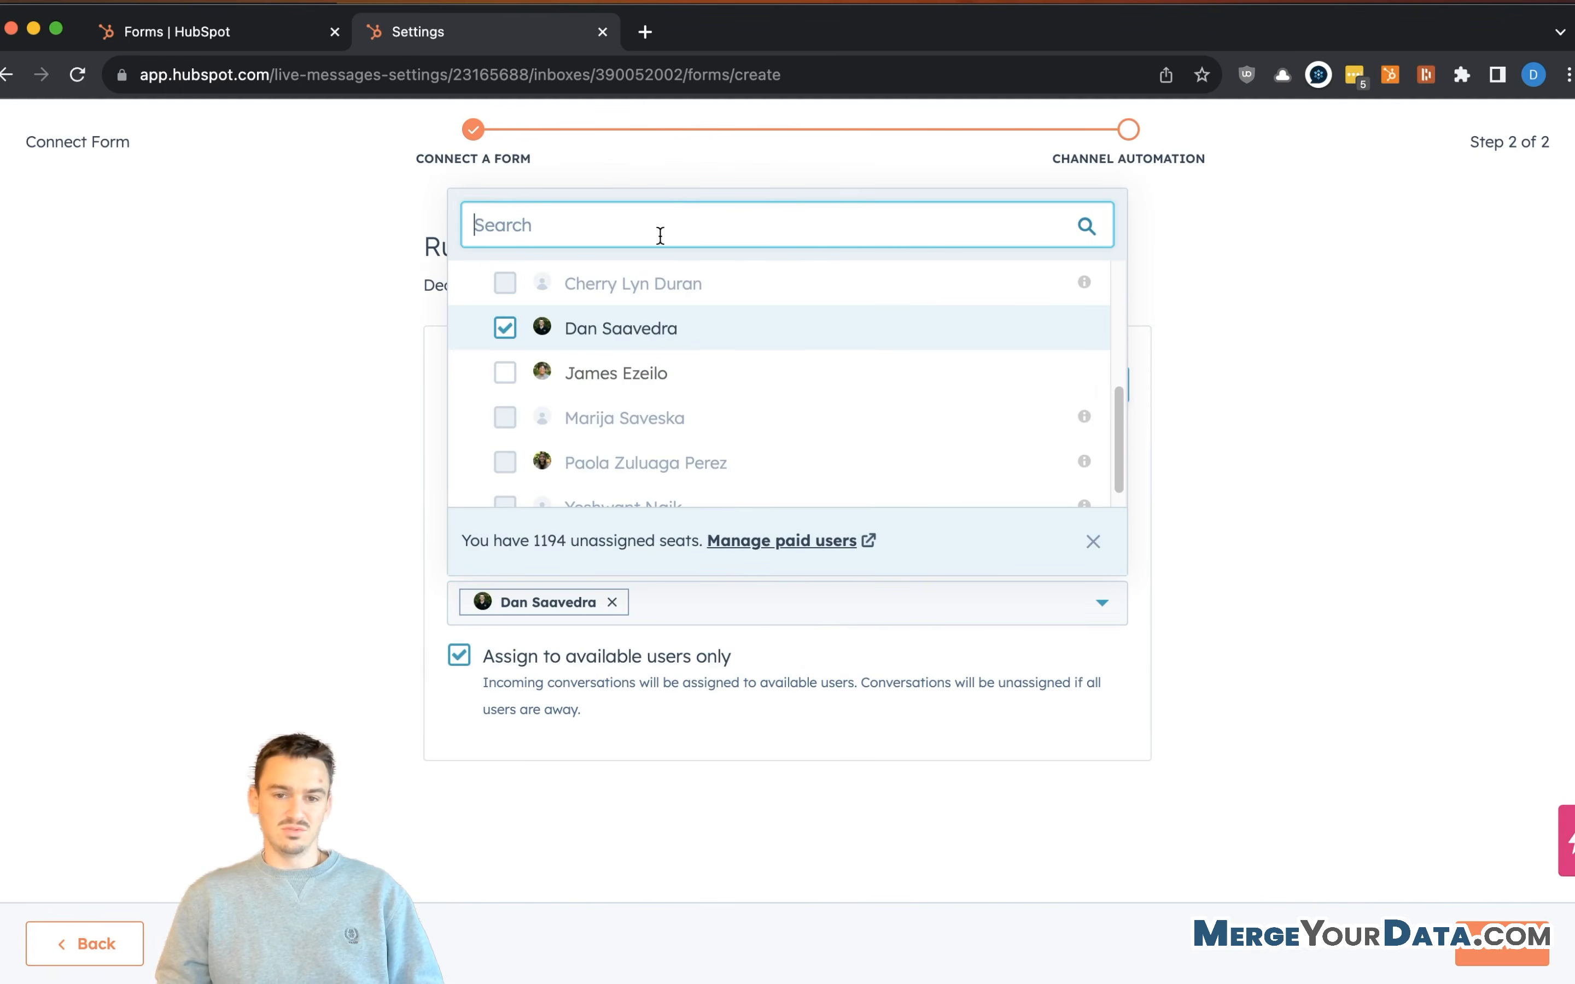
scroll(644, 417, down, 1)
click(597, 223)
text(a)
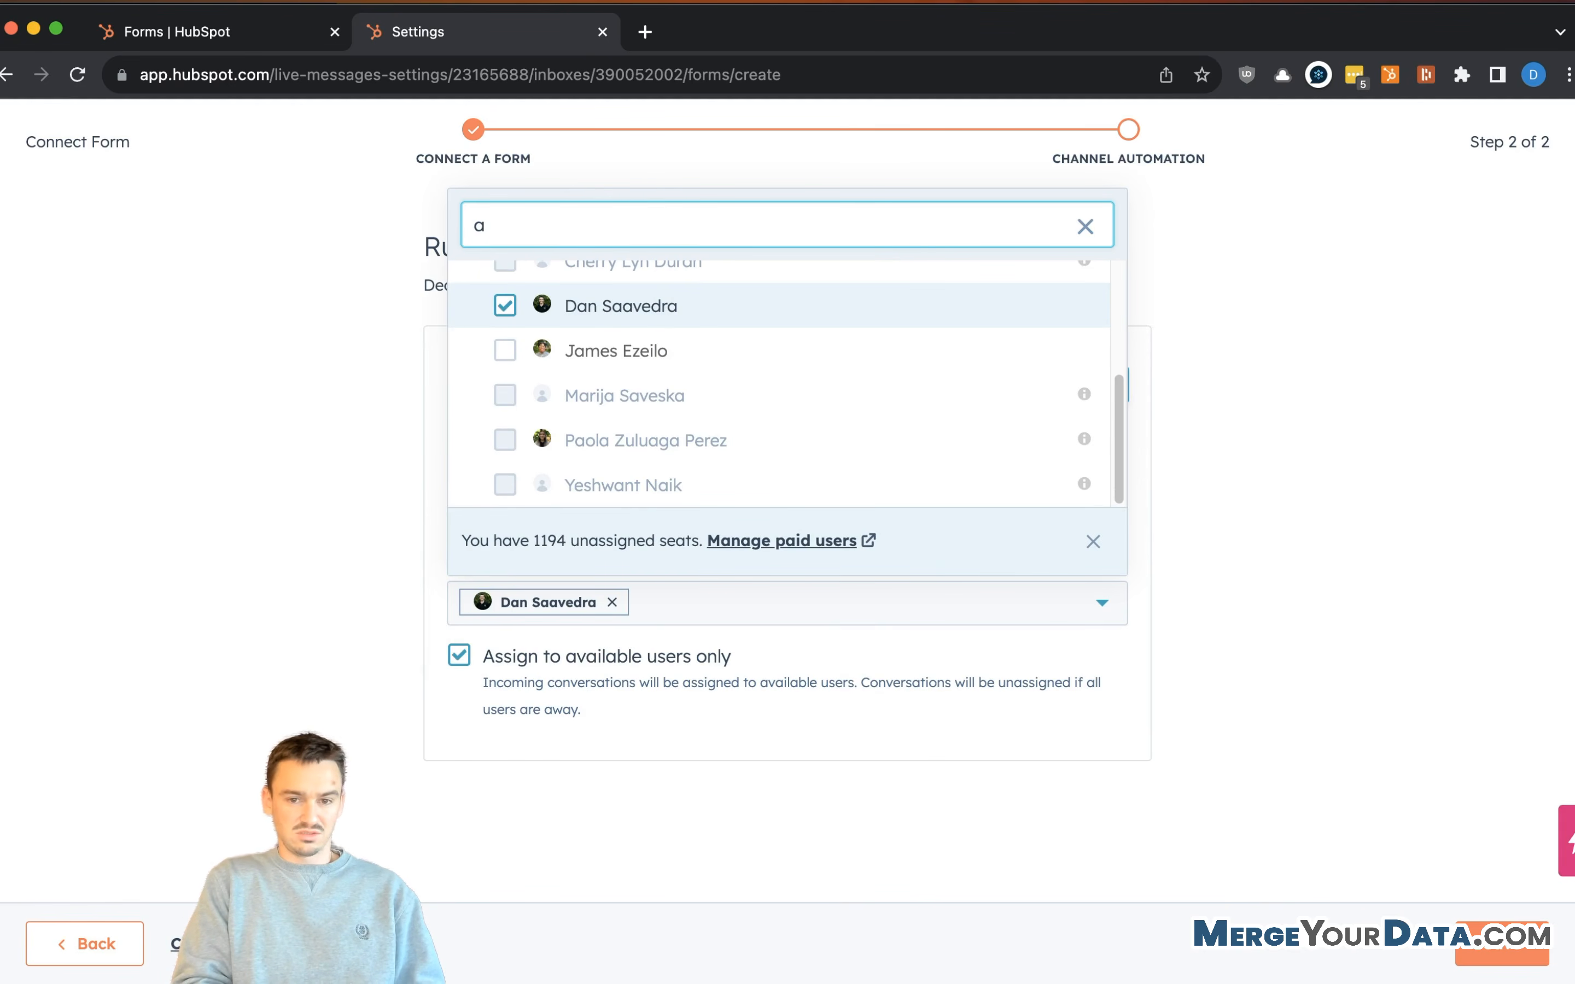
text(ccount)
click(599, 485)
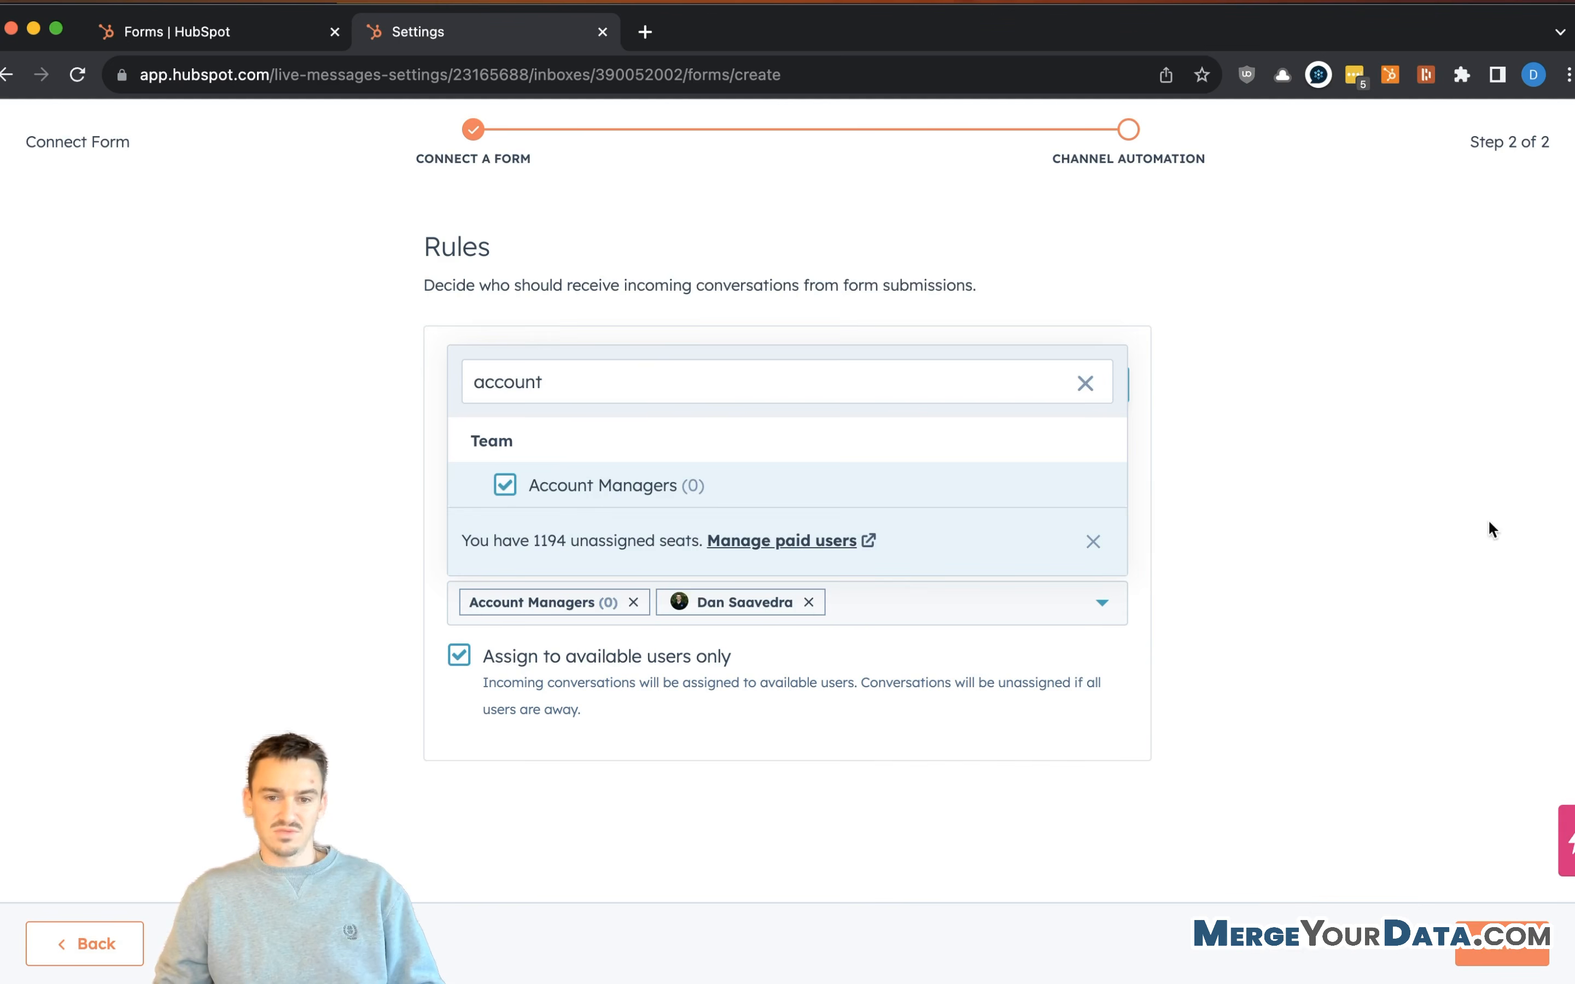
click(1424, 534)
click(647, 657)
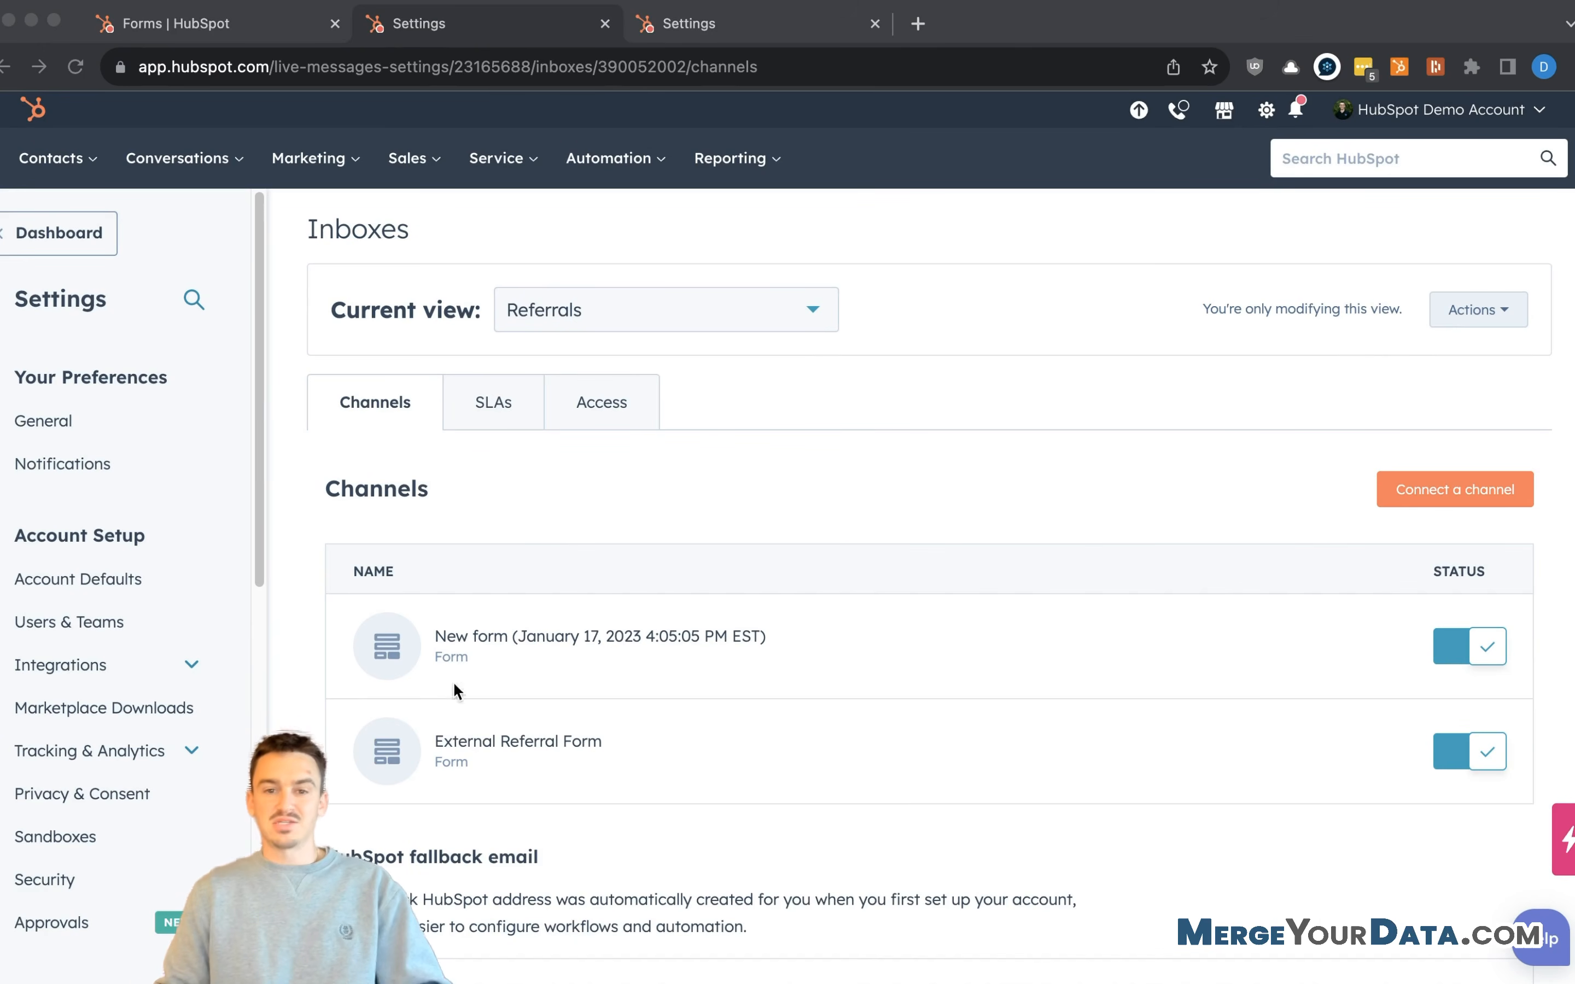
- Open the External Referral Form for editing from the Referrals inbox channel list
click(1011, 751)
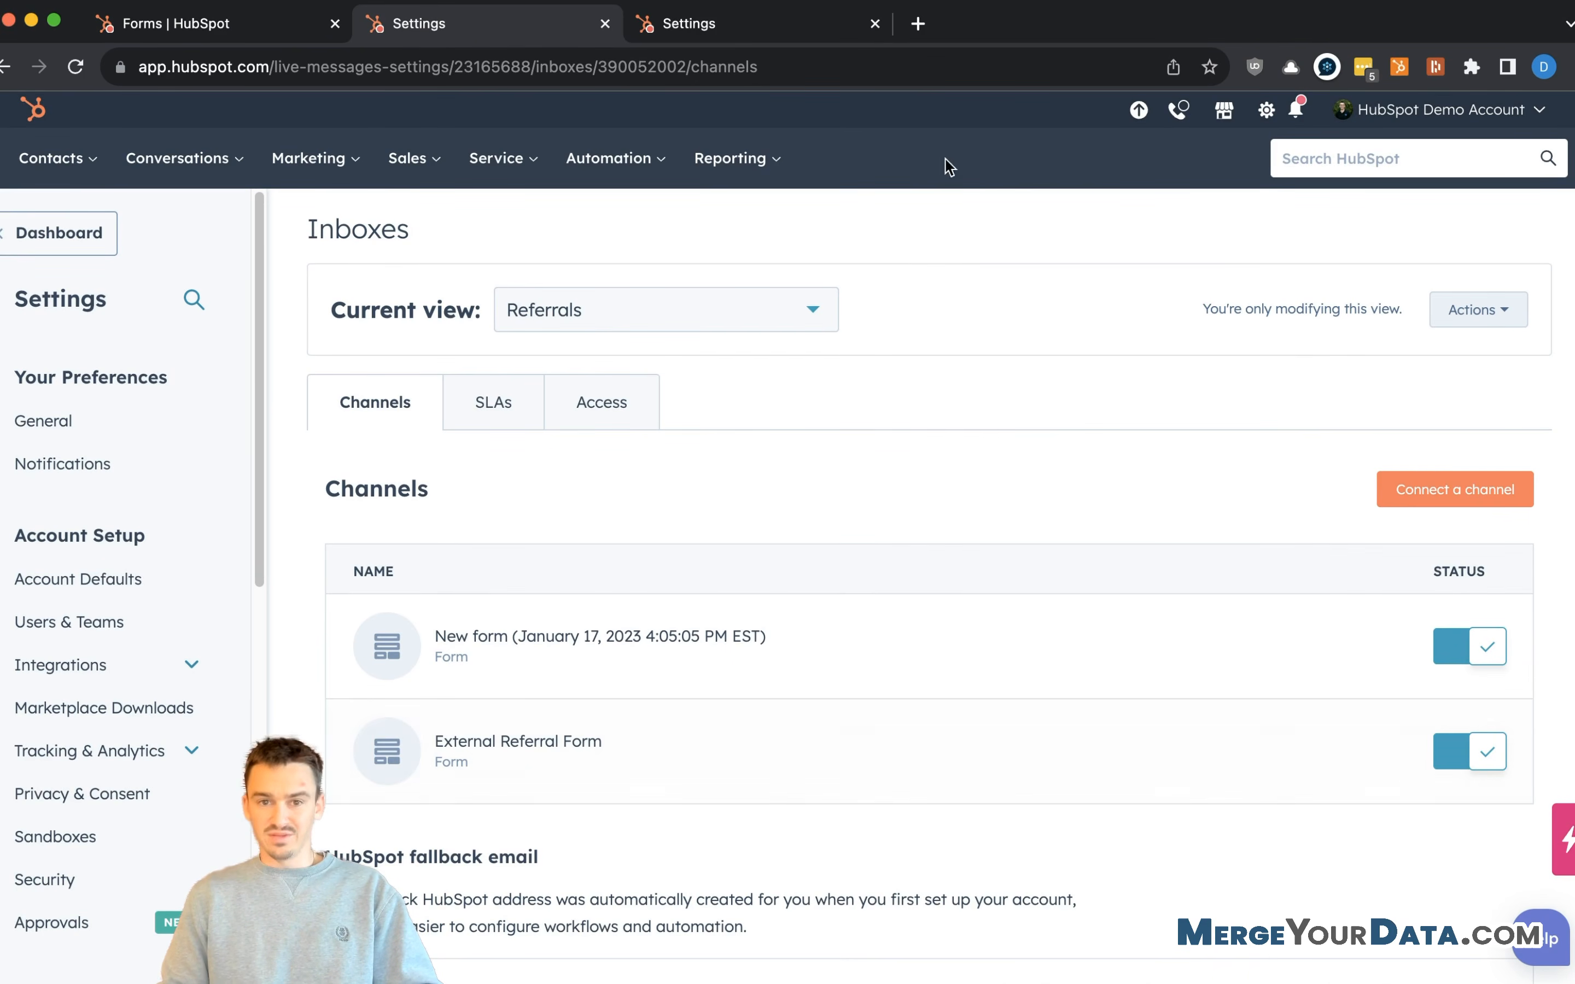
mouse_move(1308, 736)
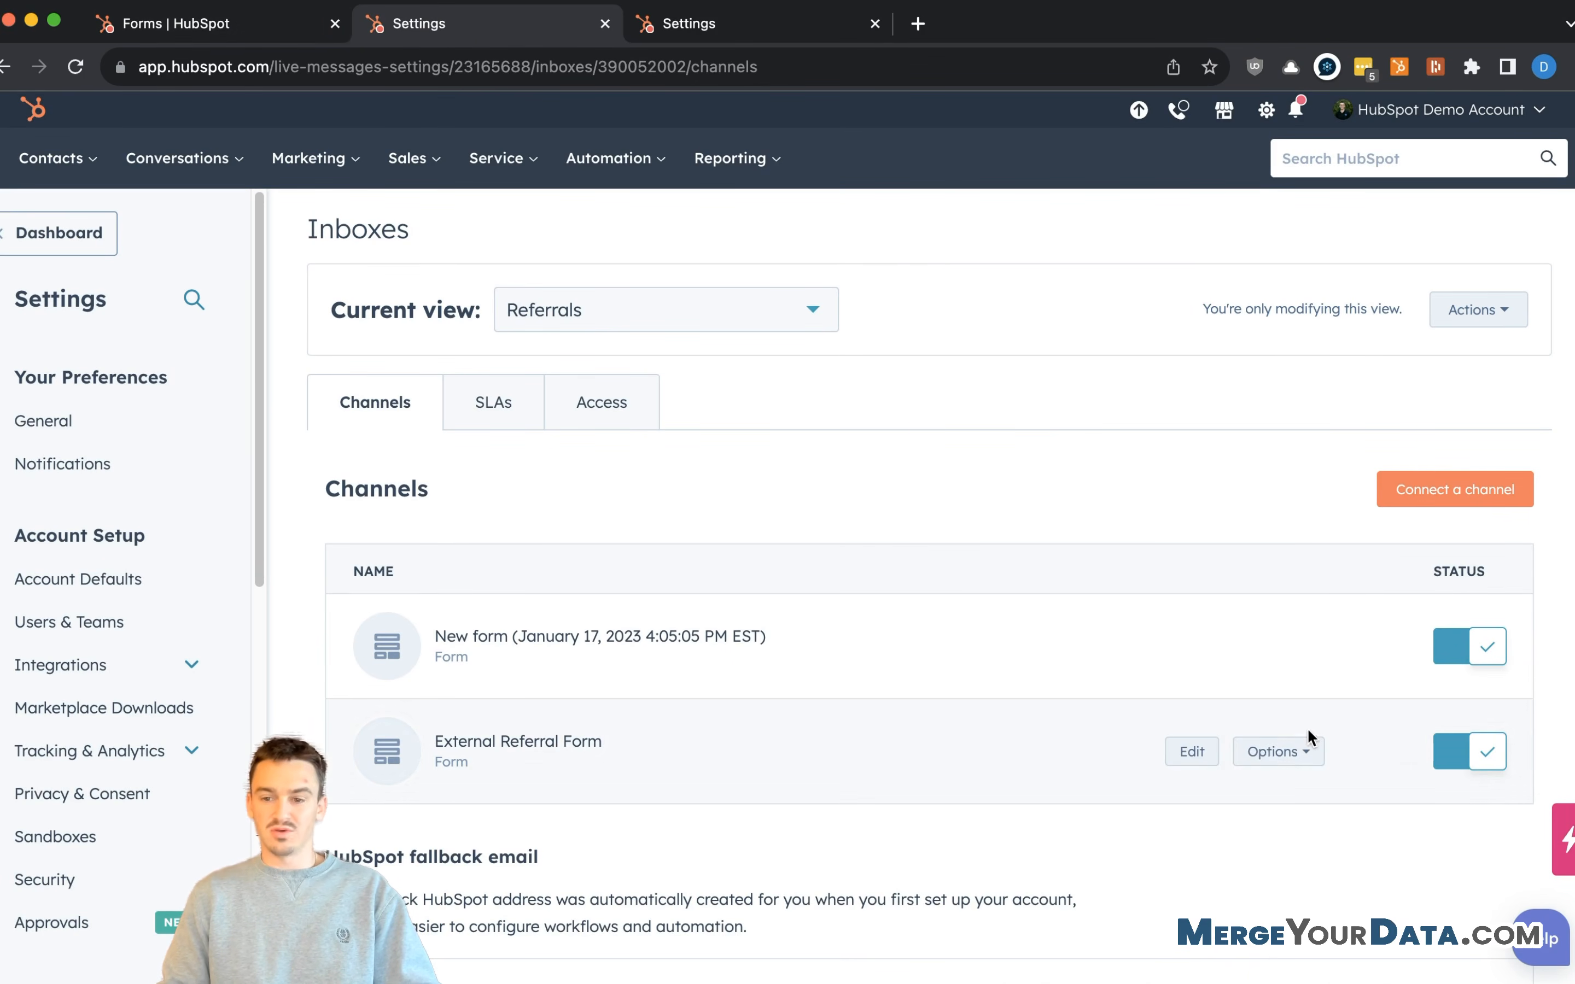
click(1263, 755)
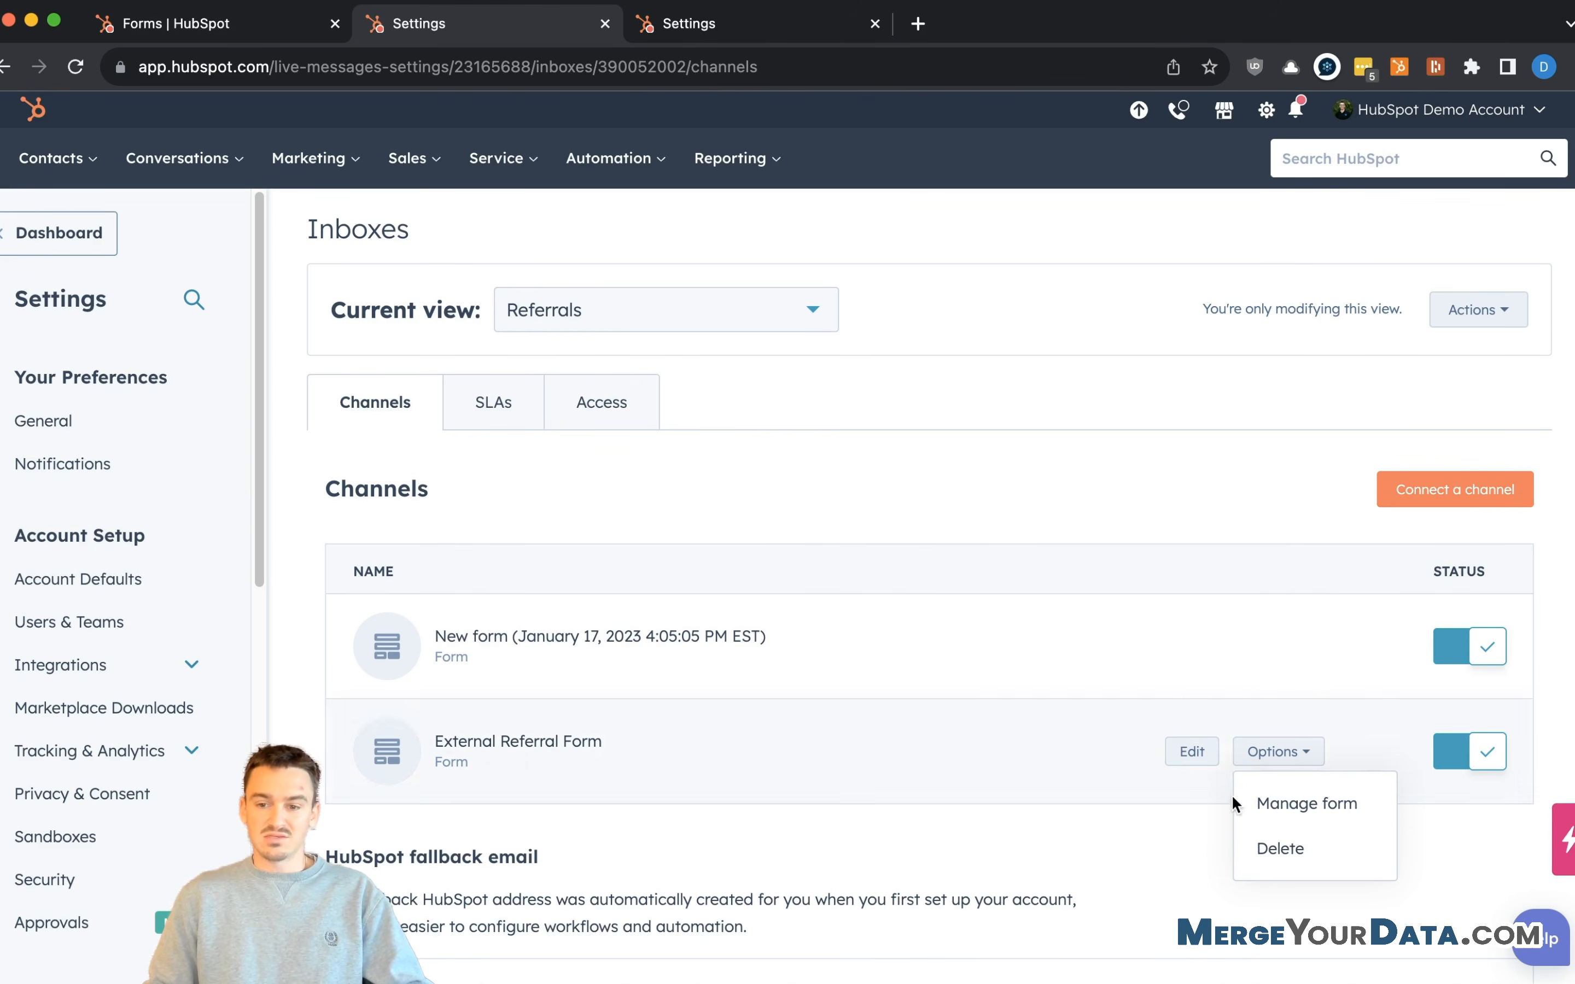
click(1274, 806)
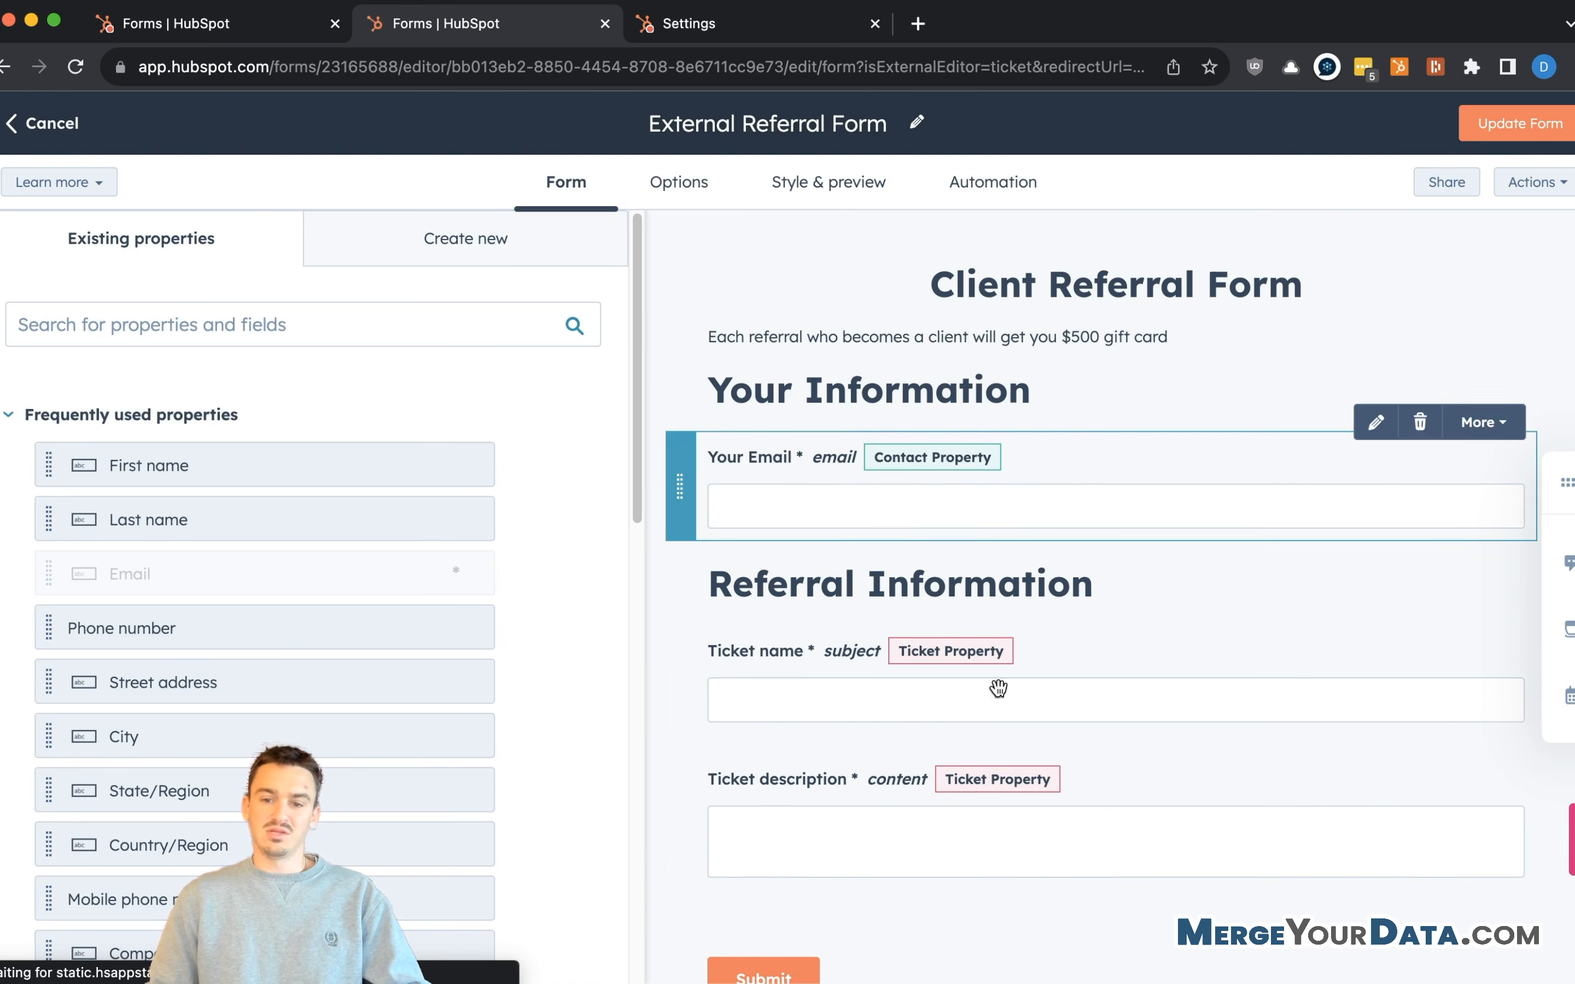
- Relabel the Referred By - Company Name field to 'Your Company Name' and update the form
scroll(387, 619, down, 10)
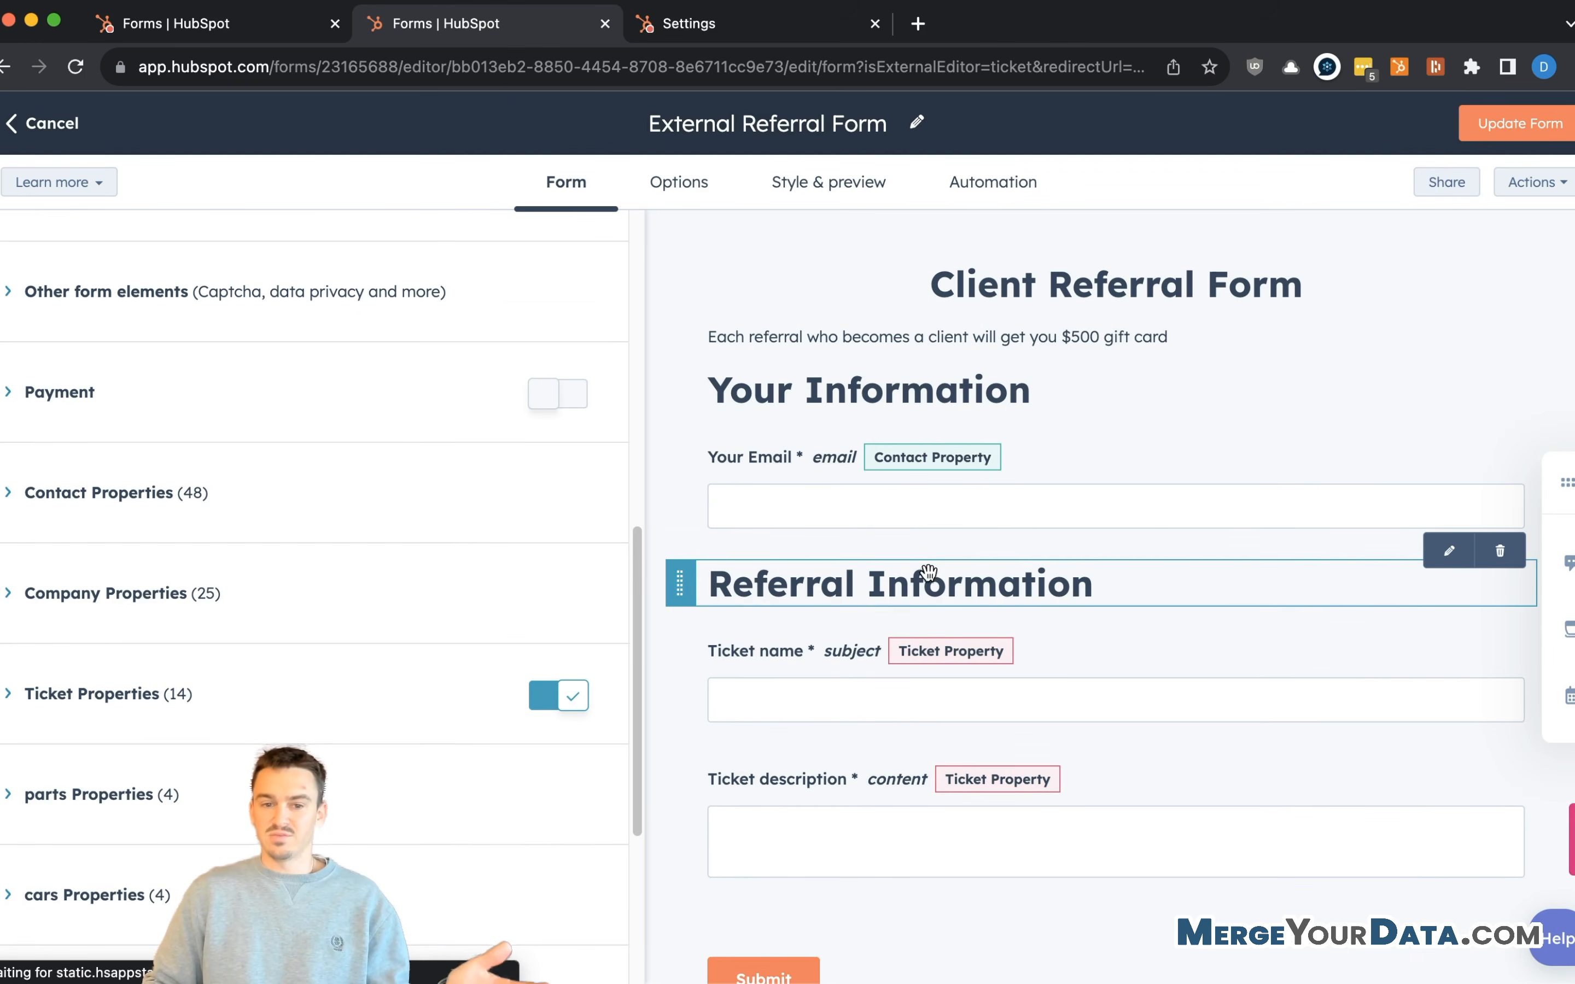
scroll(404, 661, down, 4)
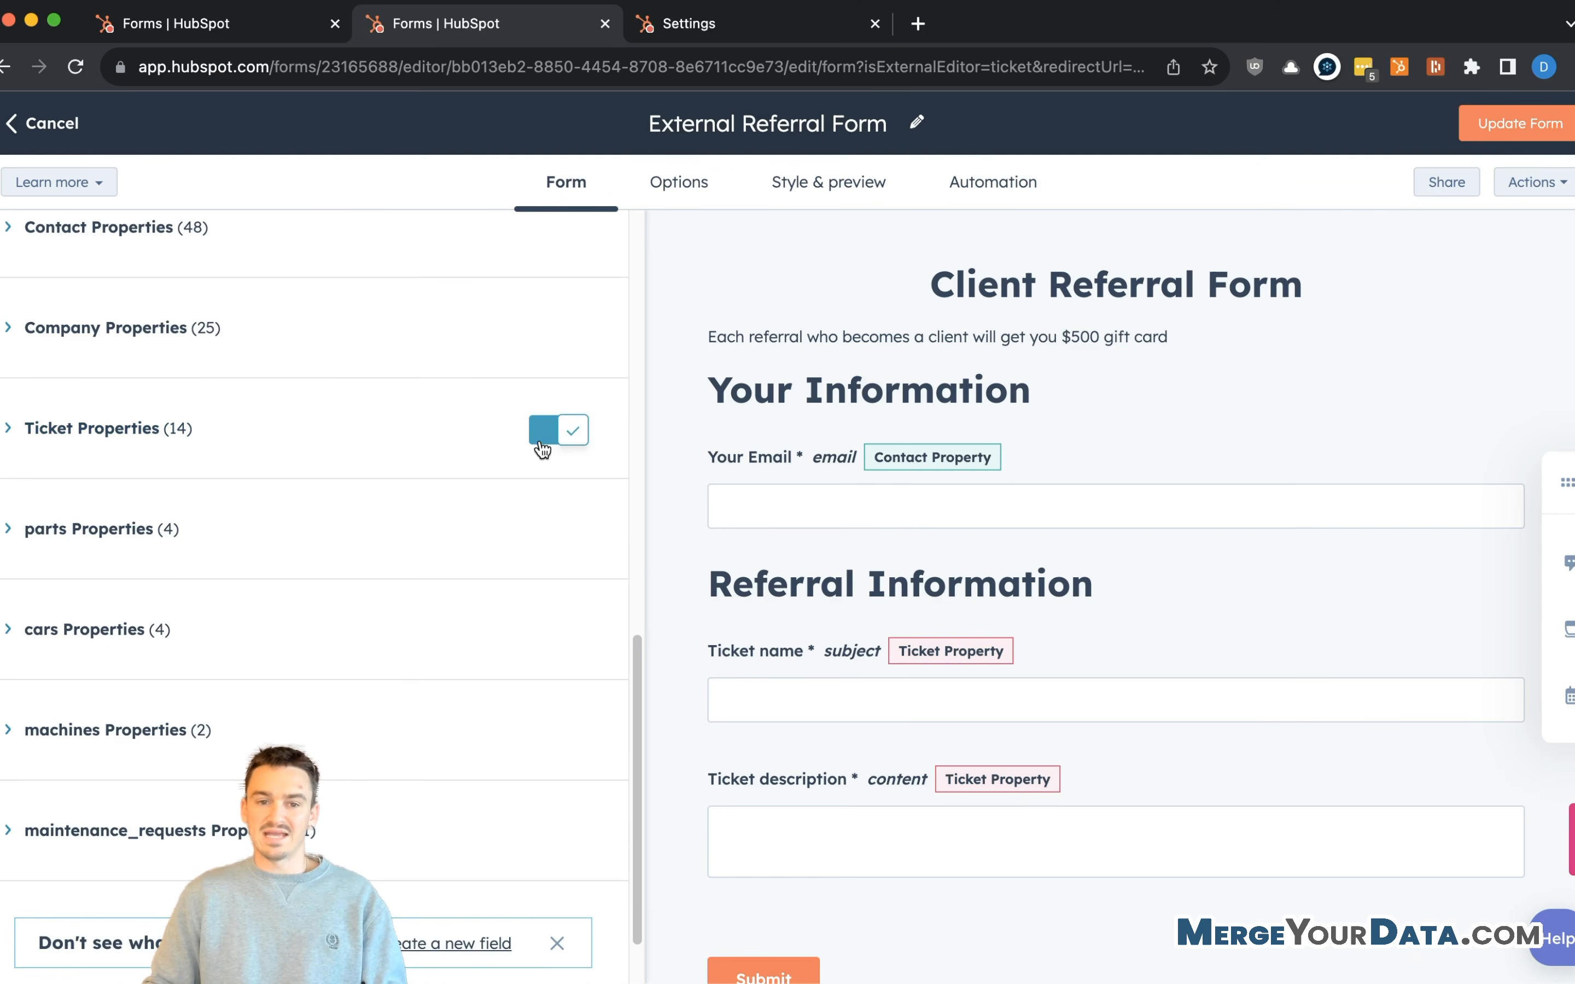
click(62, 430)
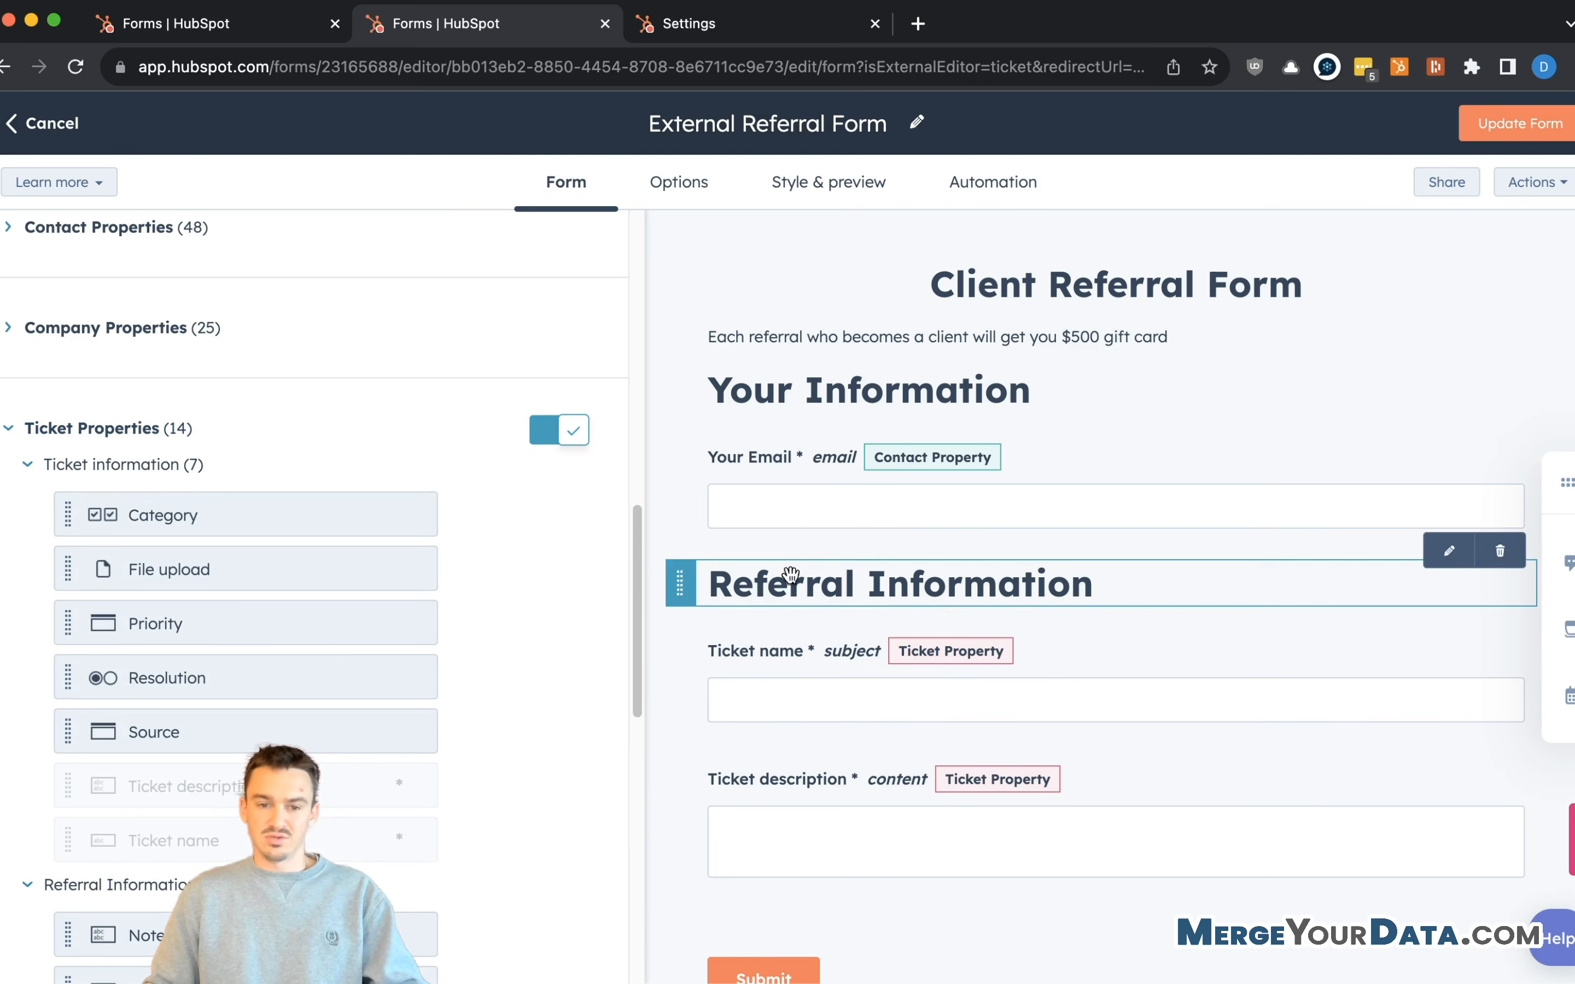
scroll(299, 638, down, 5)
scroll(281, 388, up, 7)
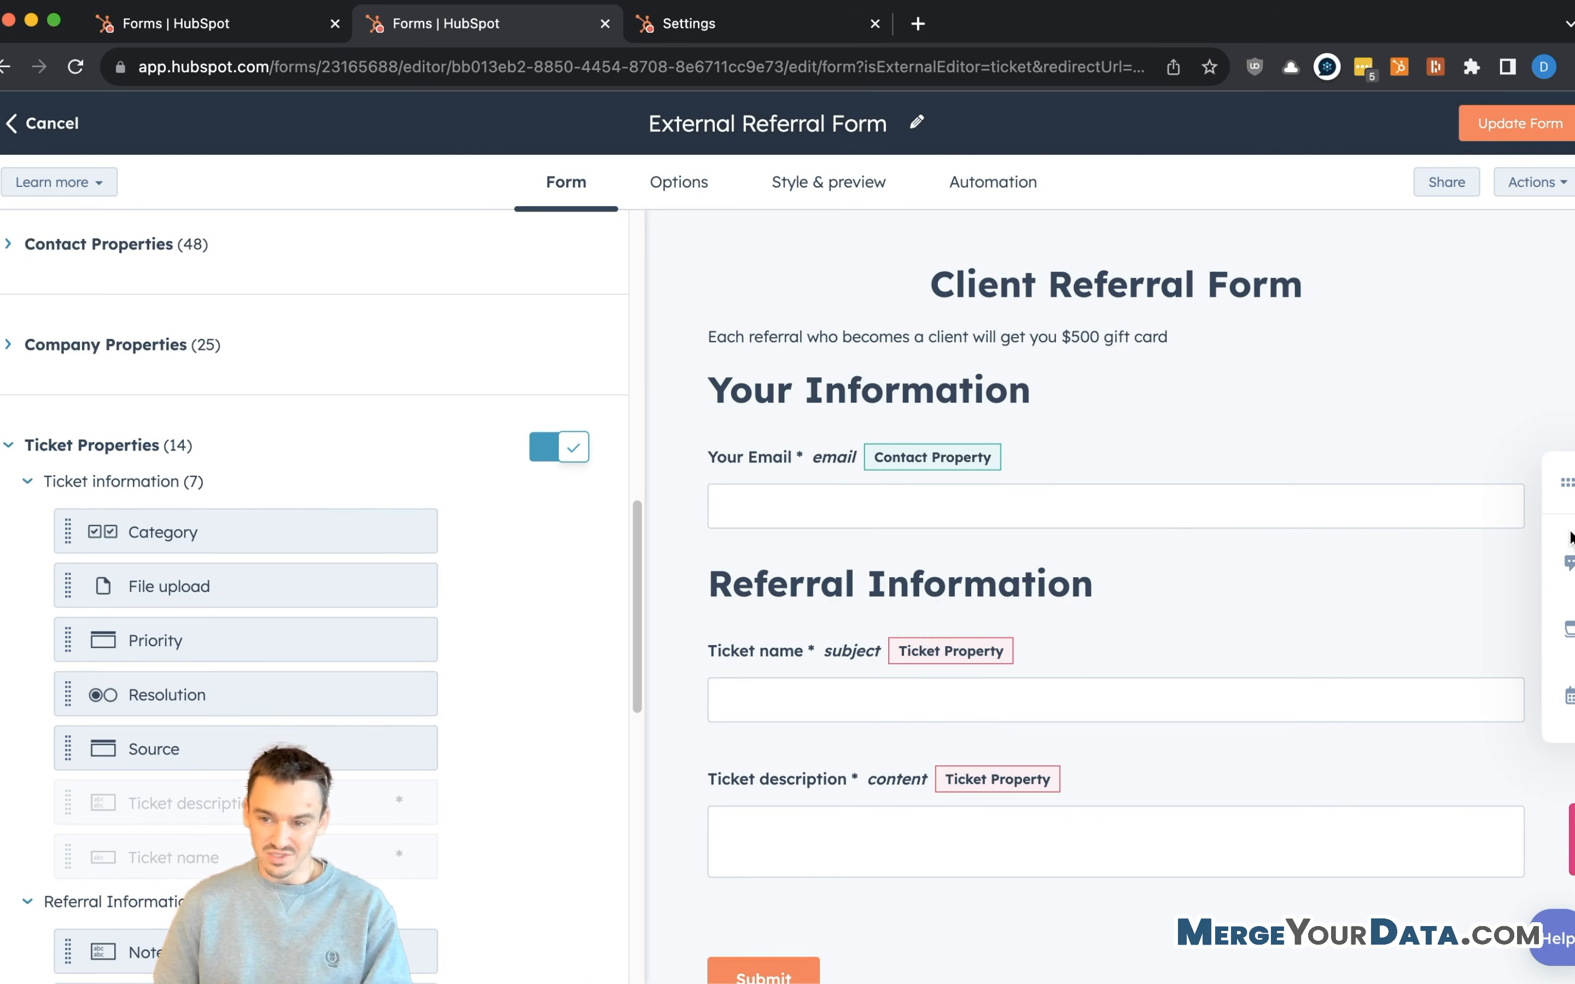
click(1556, 540)
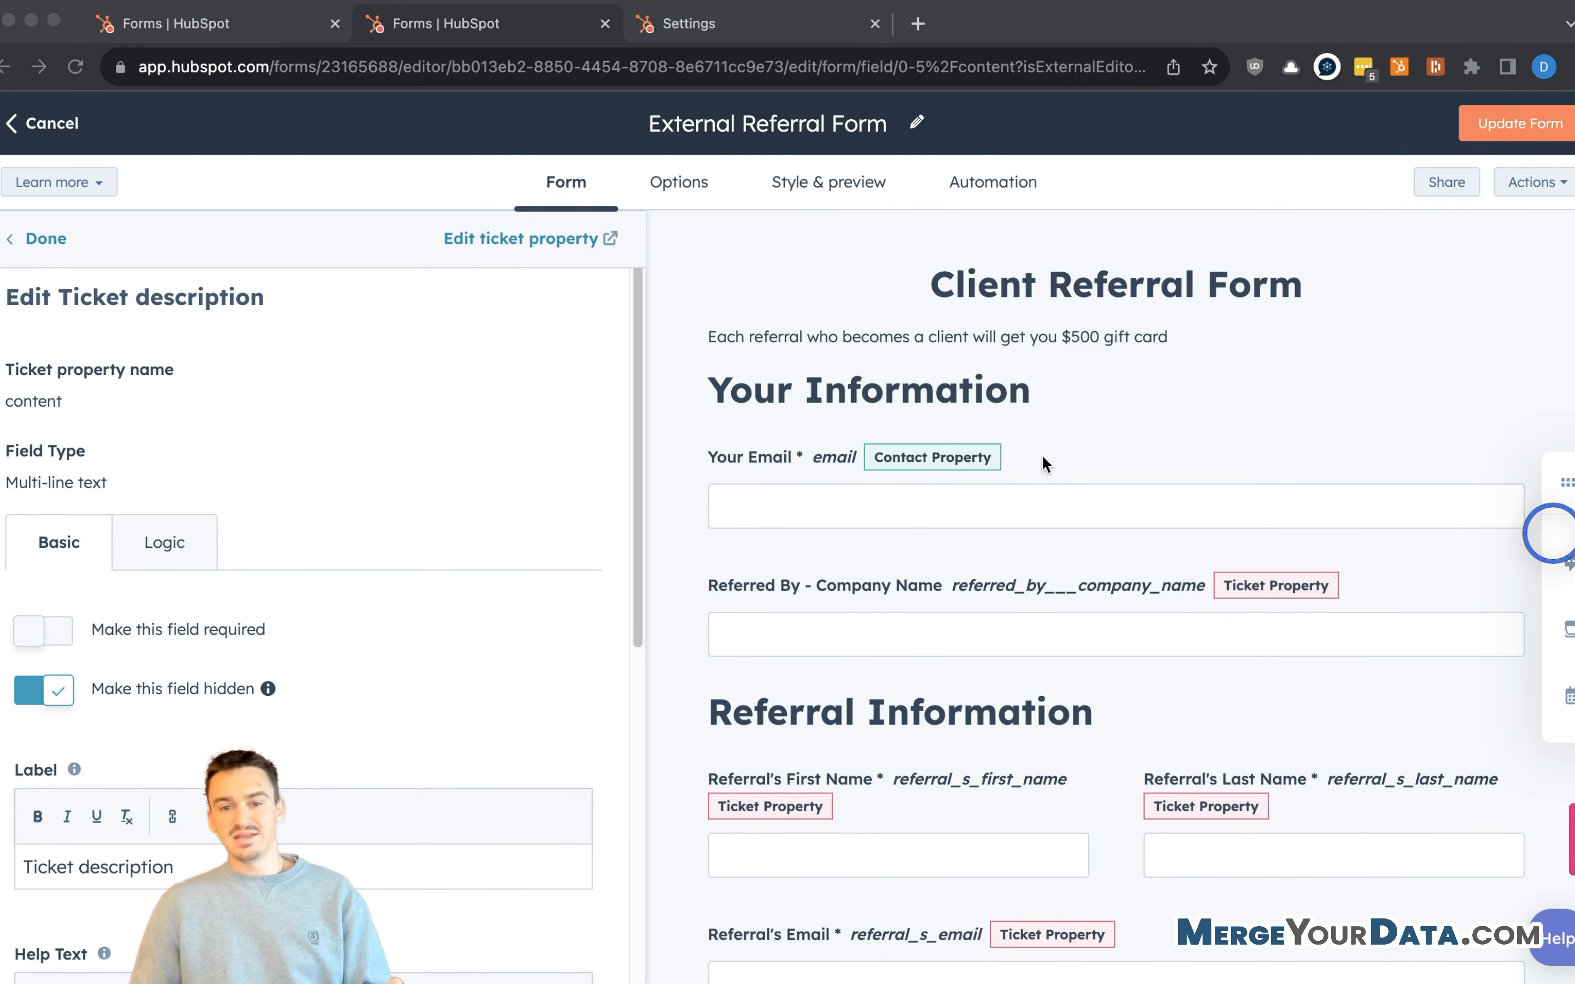
click(886, 590)
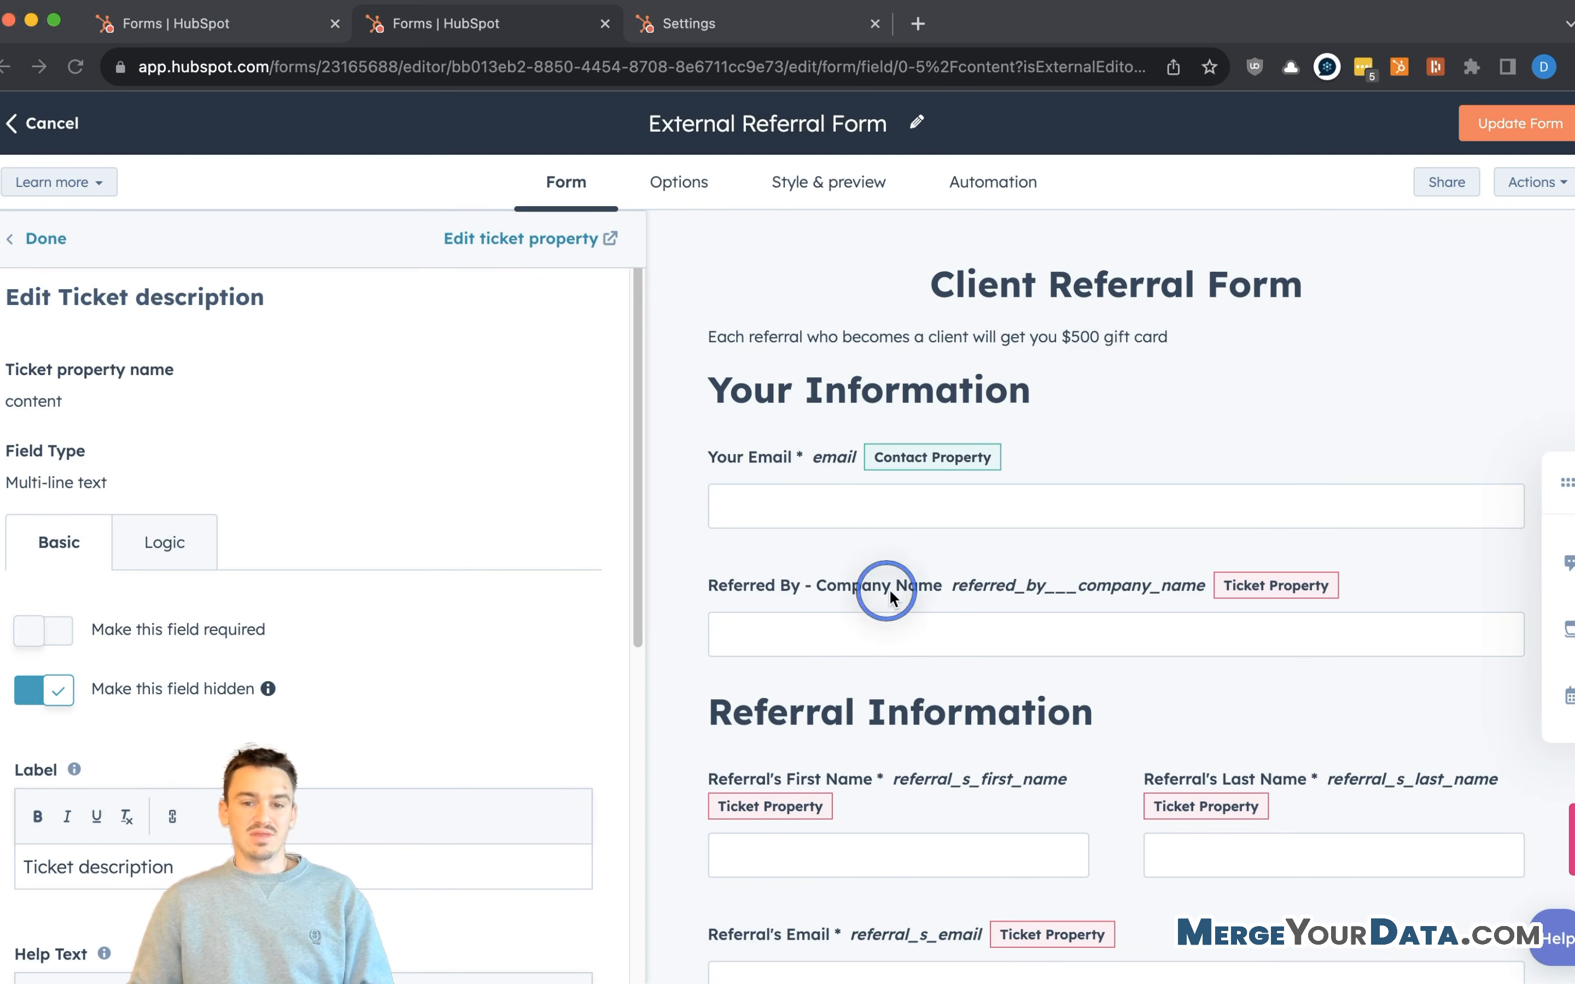
scroll(97, 469, down, 5)
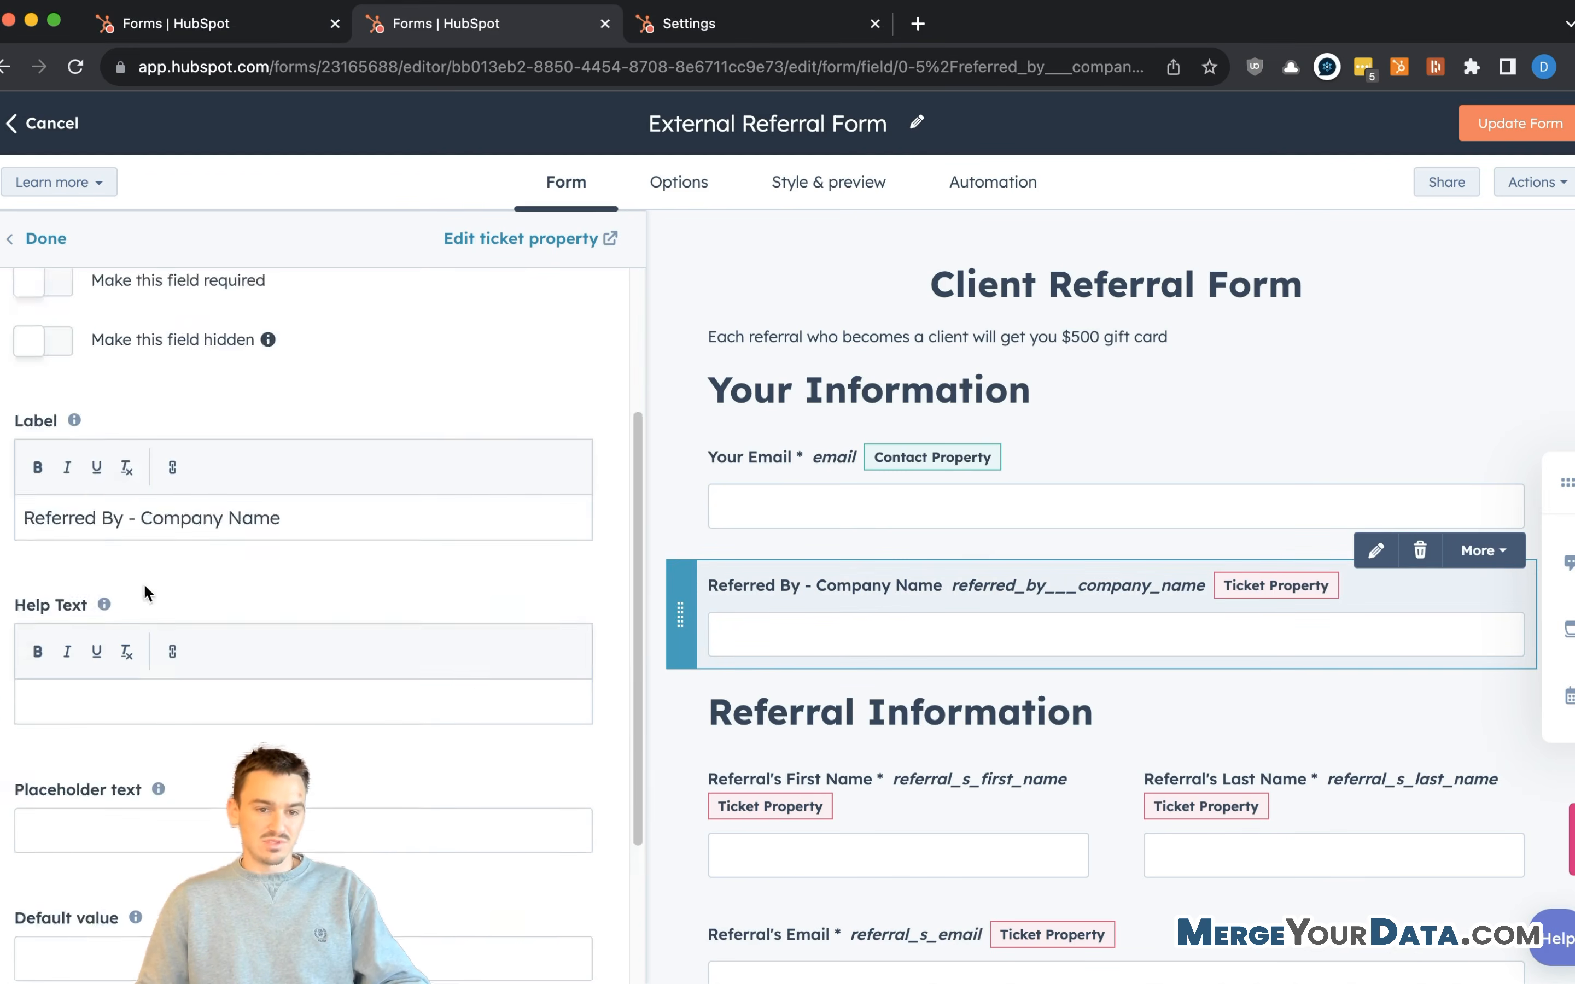
drag(132, 495, 24, 495)
key(BackSpace)
text(Your)
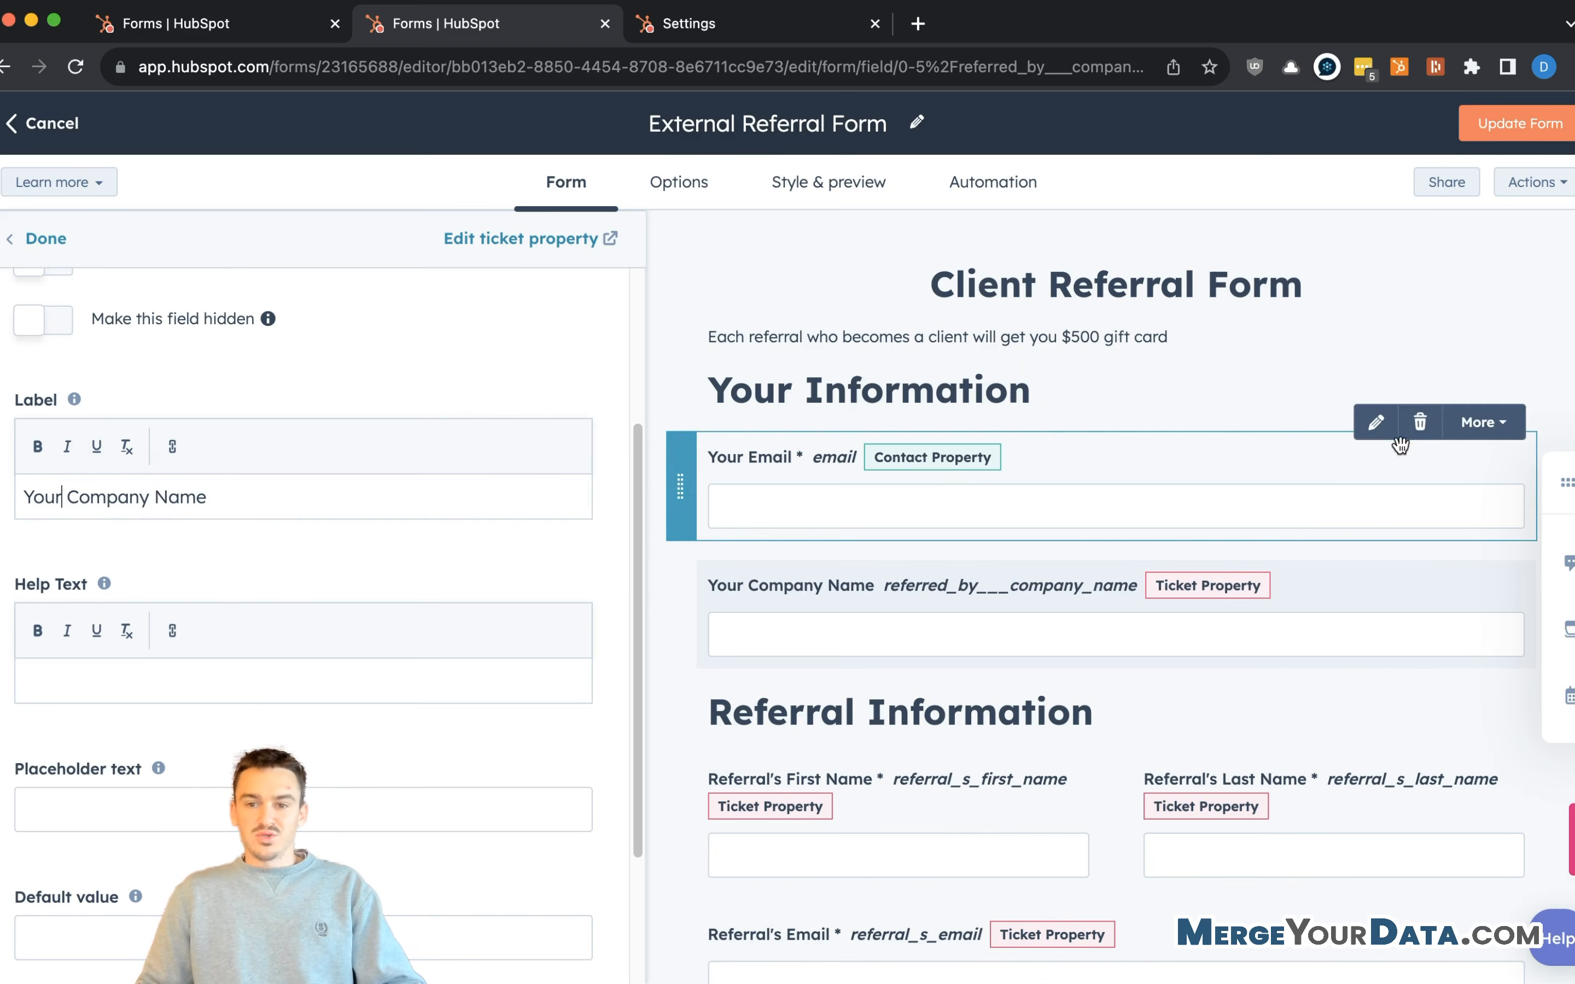
click(1522, 123)
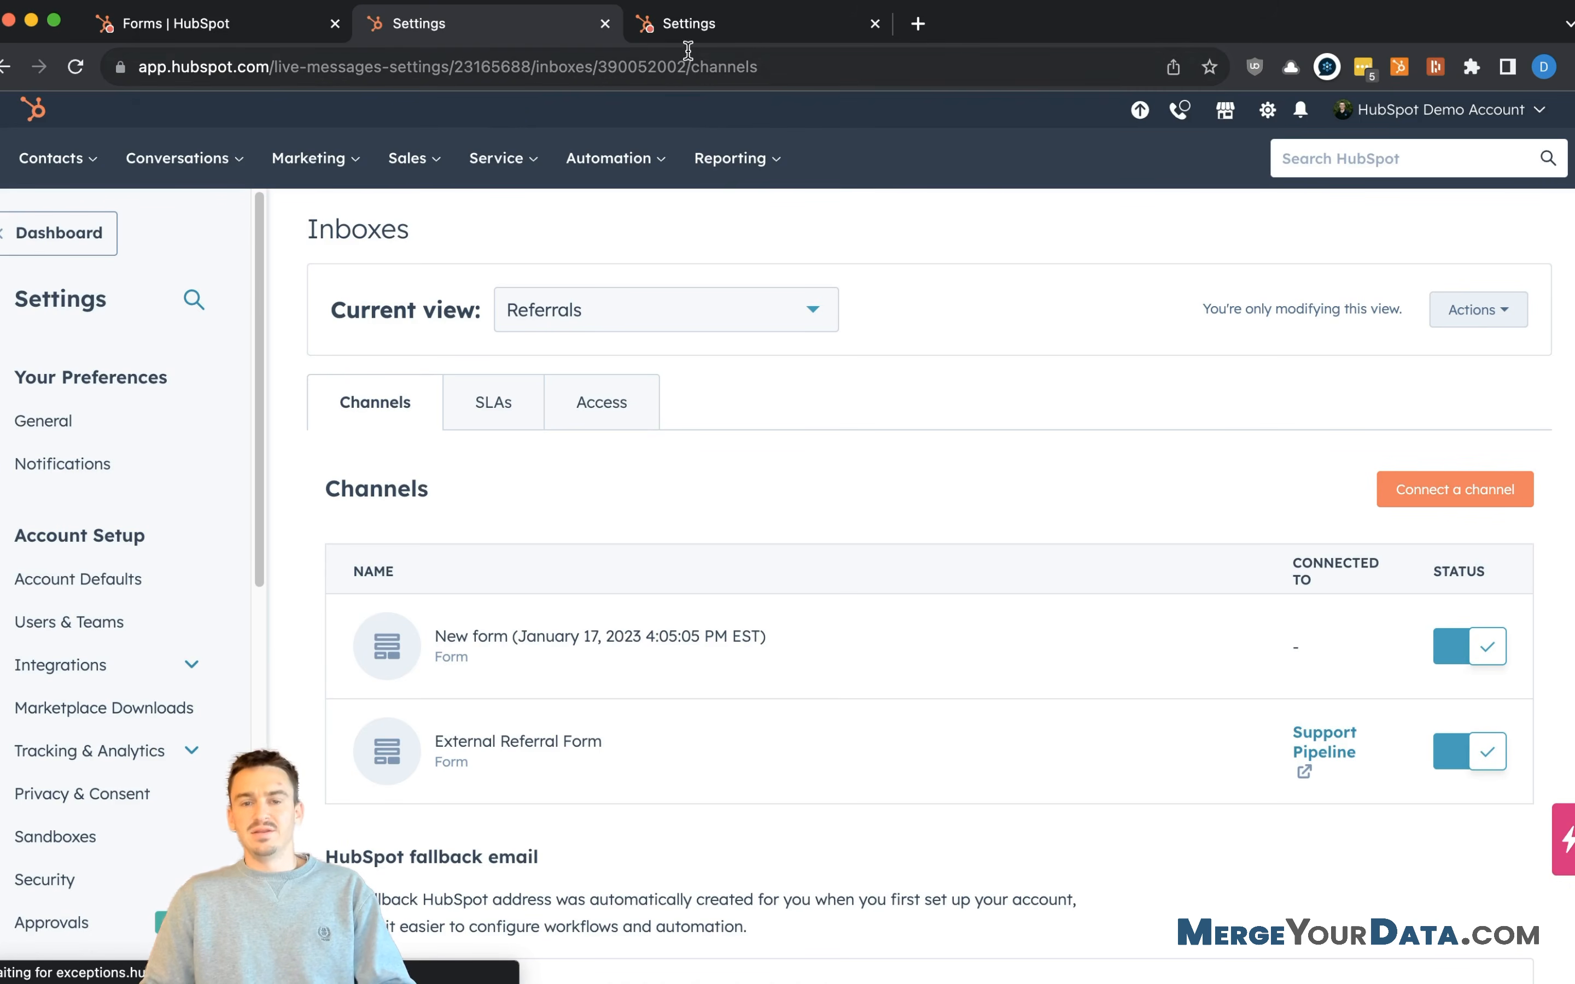
- Create a new workflow from scratch from Automation > Workflows
click(581, 163)
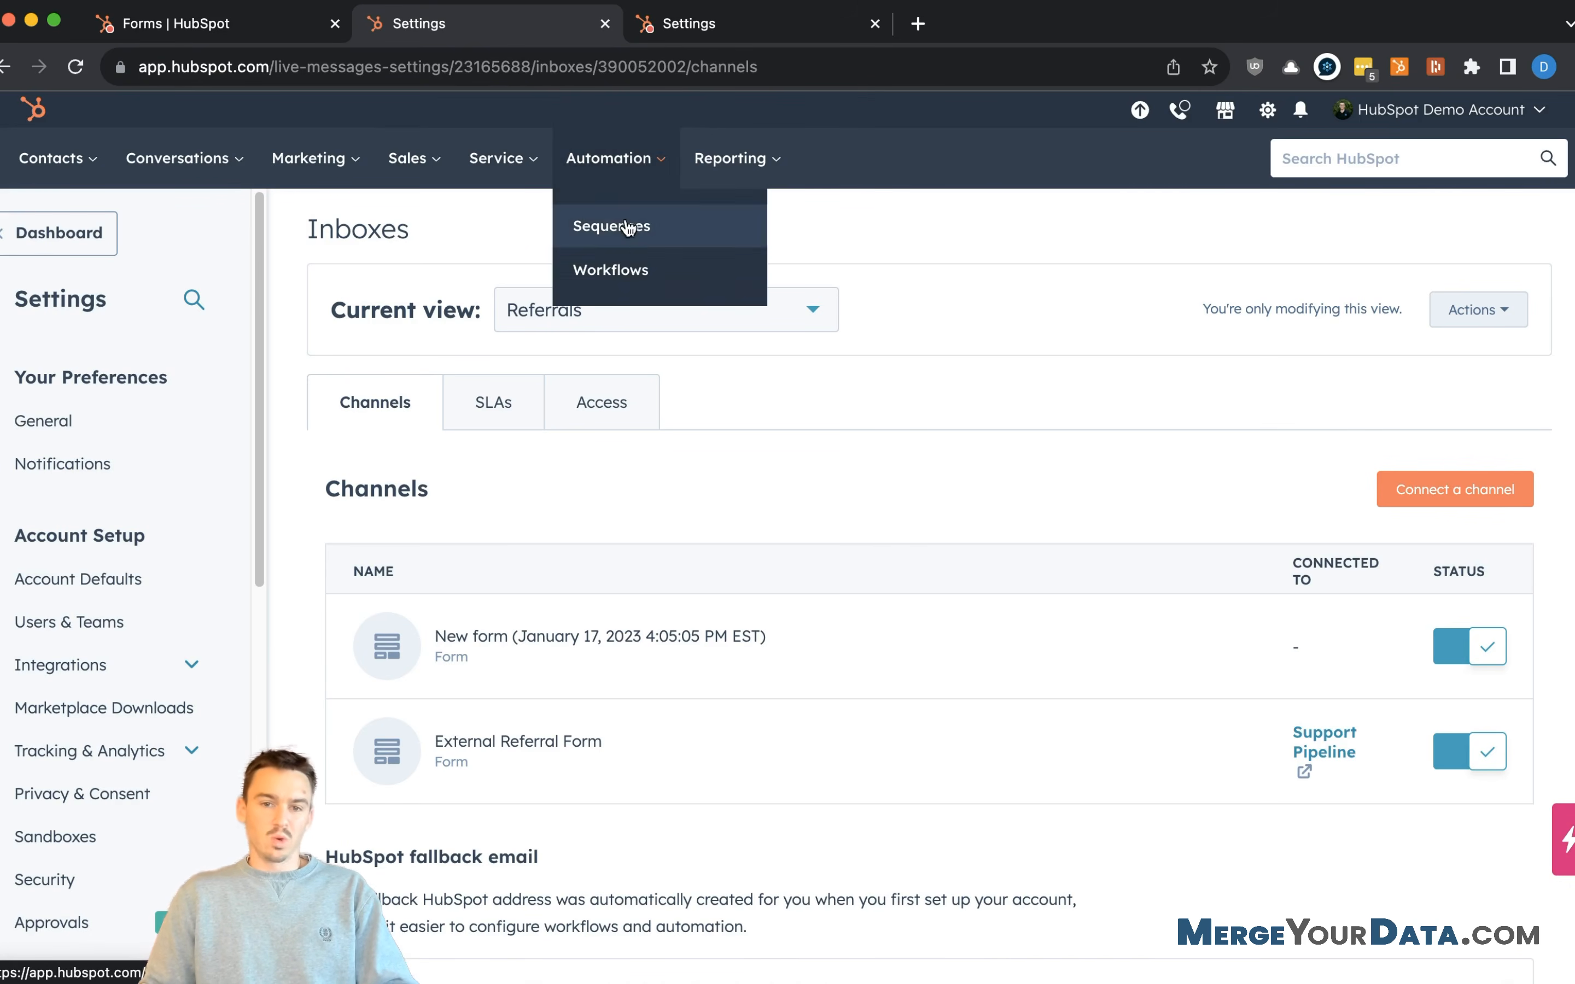
click(625, 270)
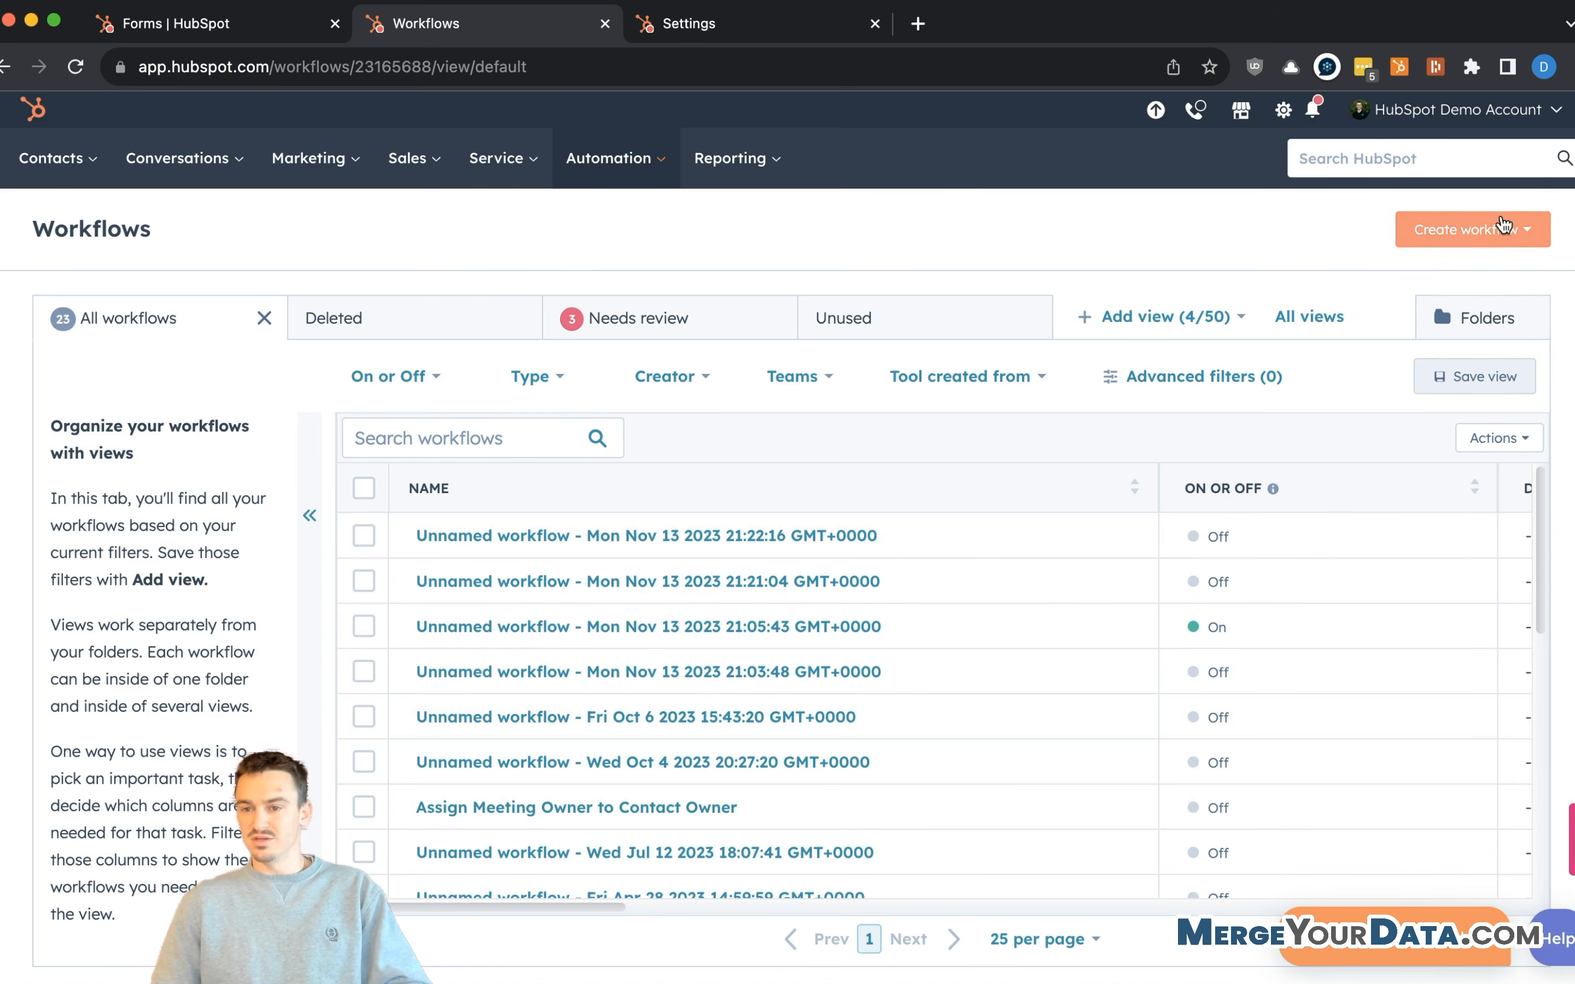
click(1440, 236)
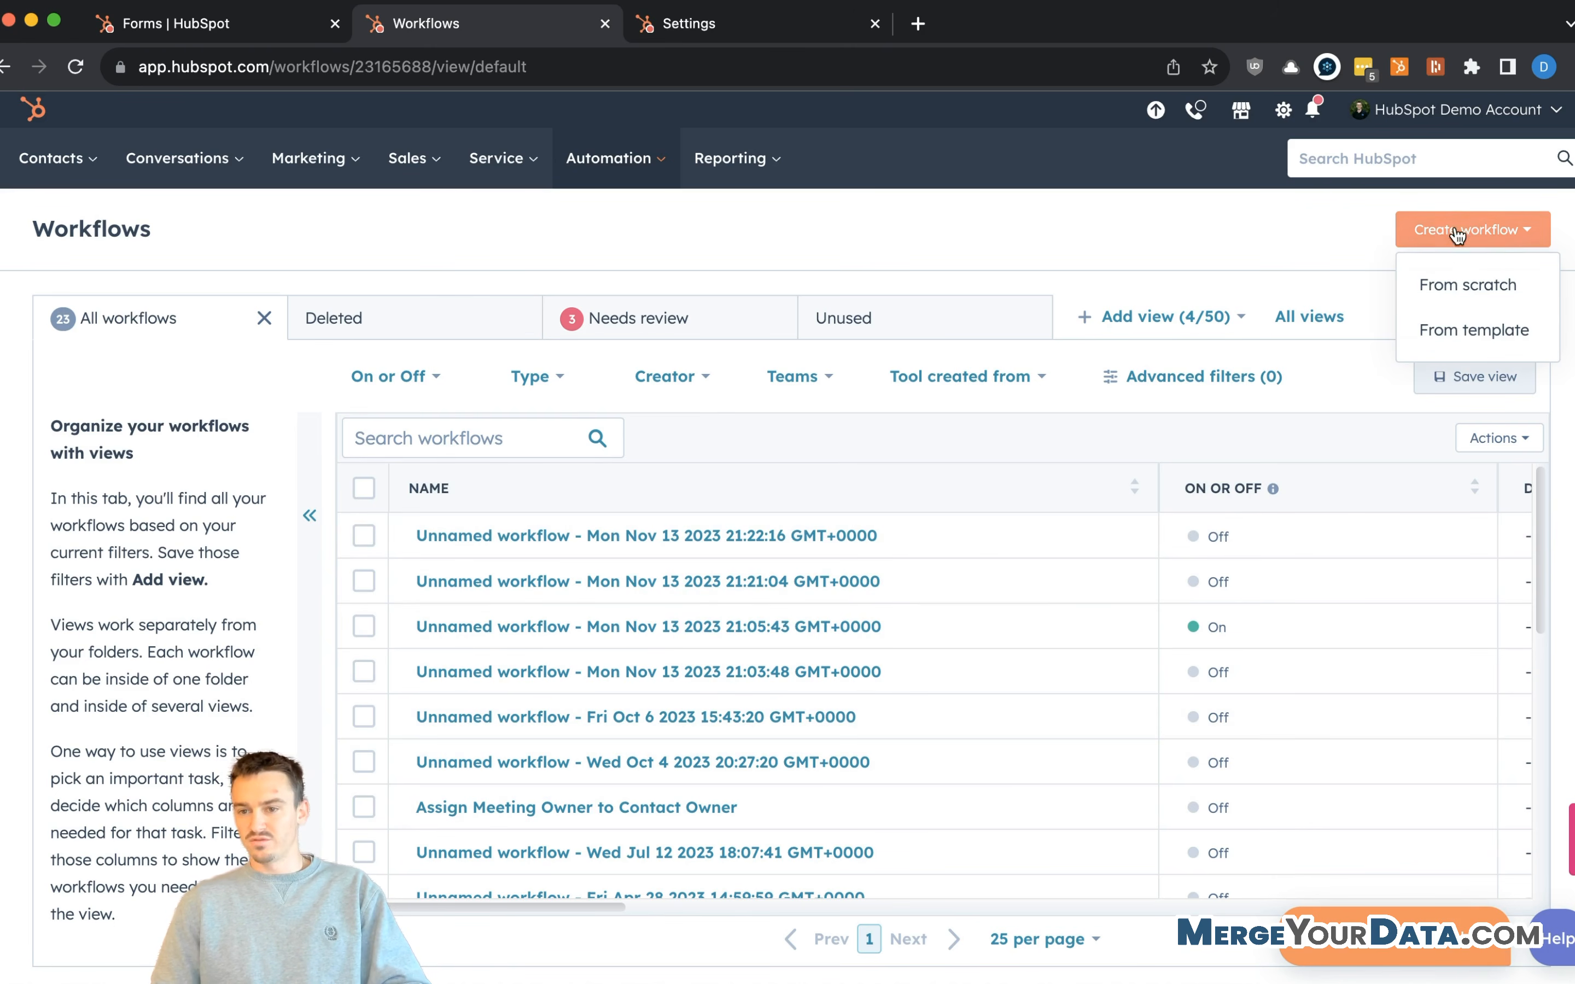
click(1451, 284)
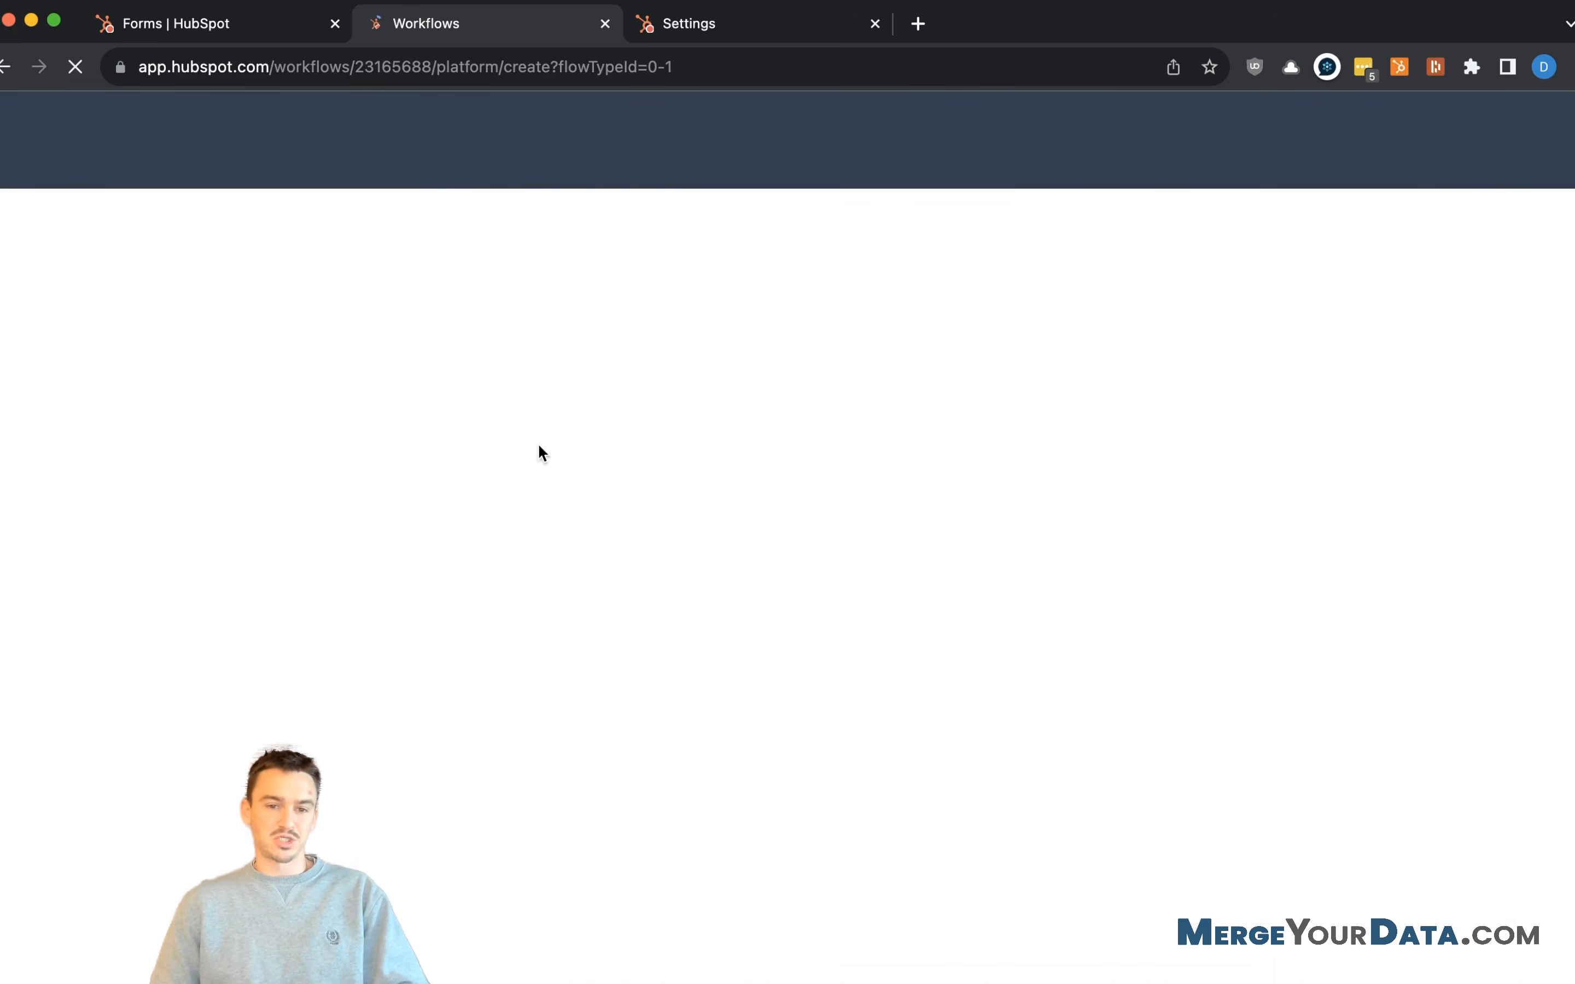
- Make the new workflow ticket-based and continue to its editor
scroll(291, 541, down, 6)
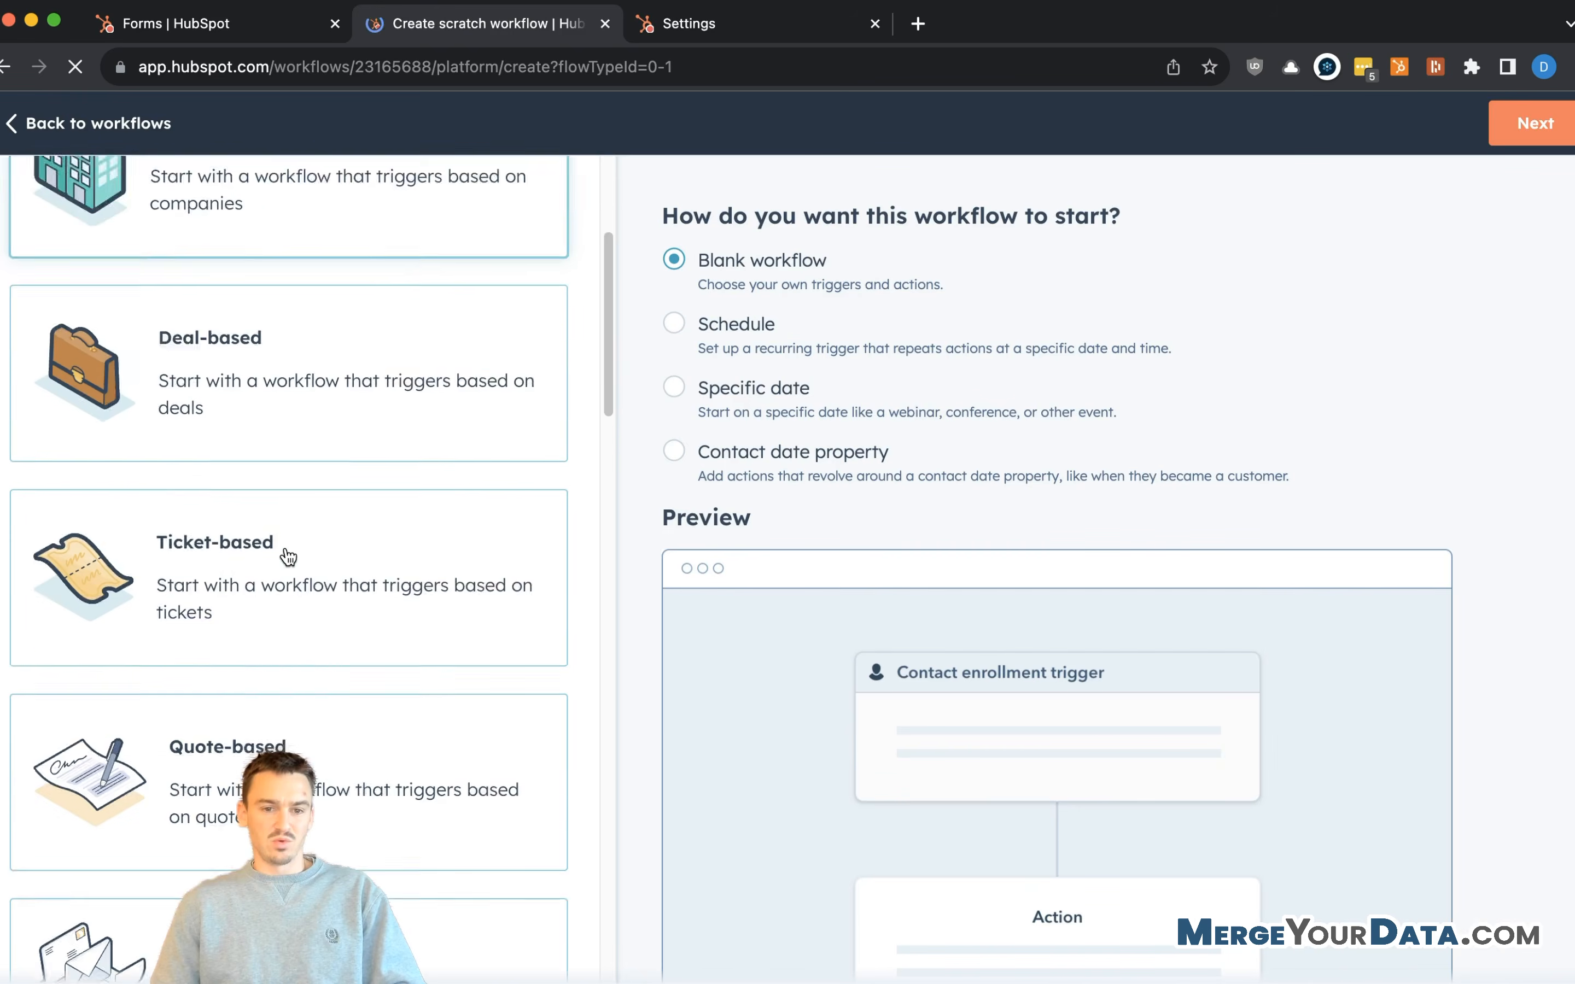
click(296, 454)
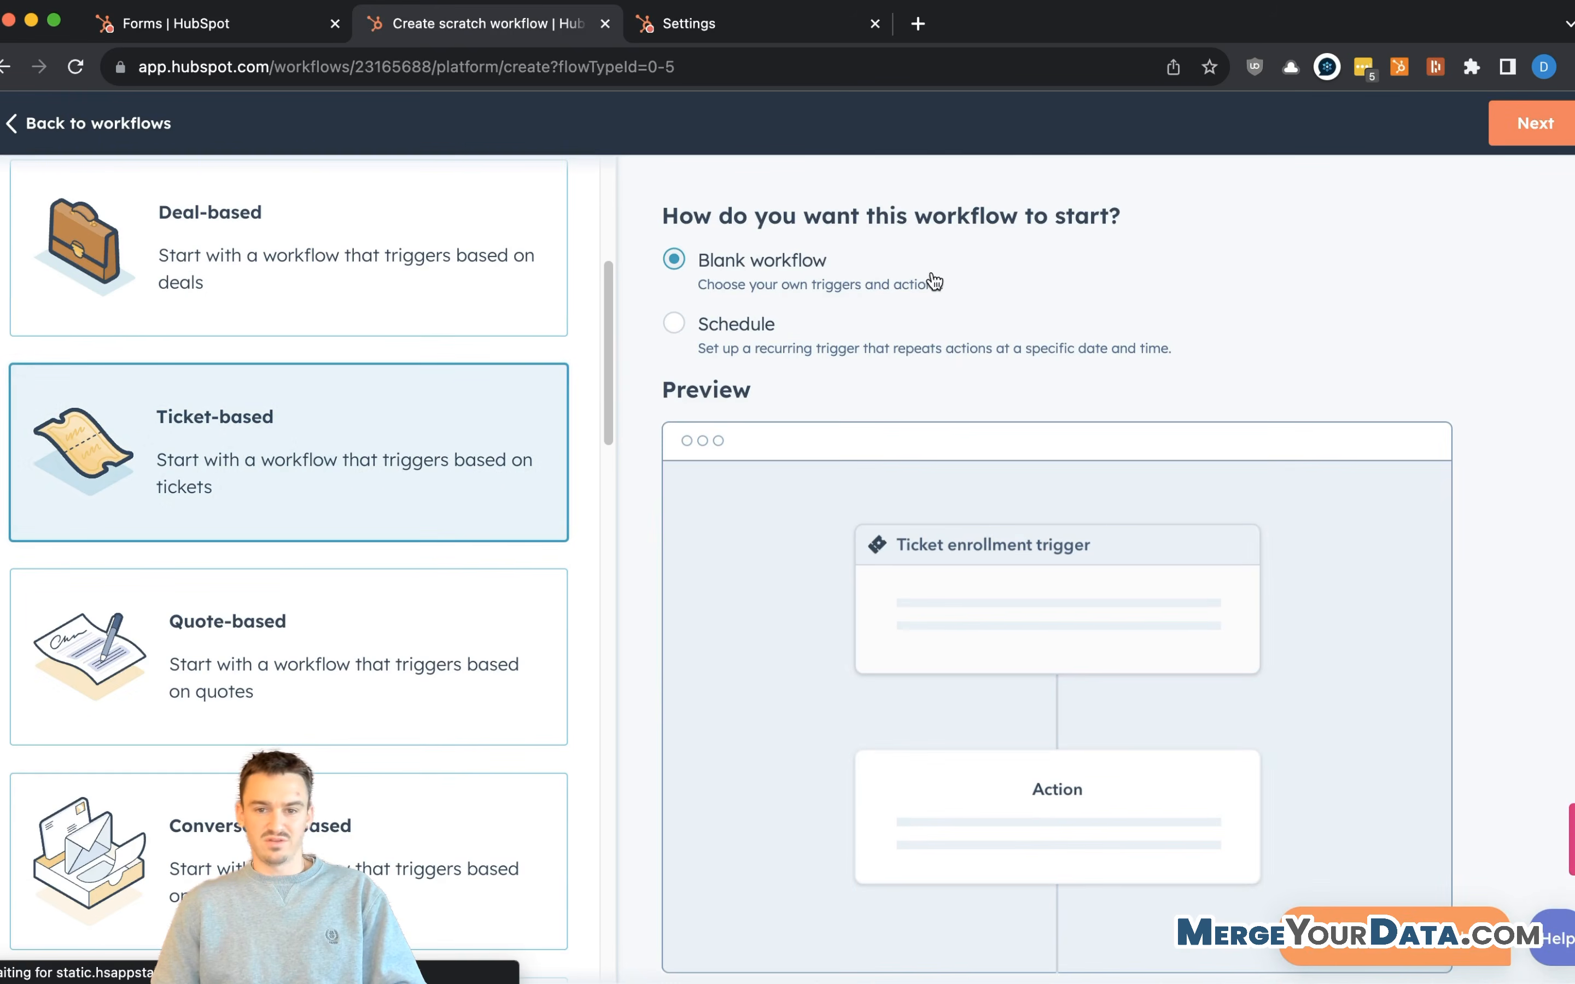
click(1534, 123)
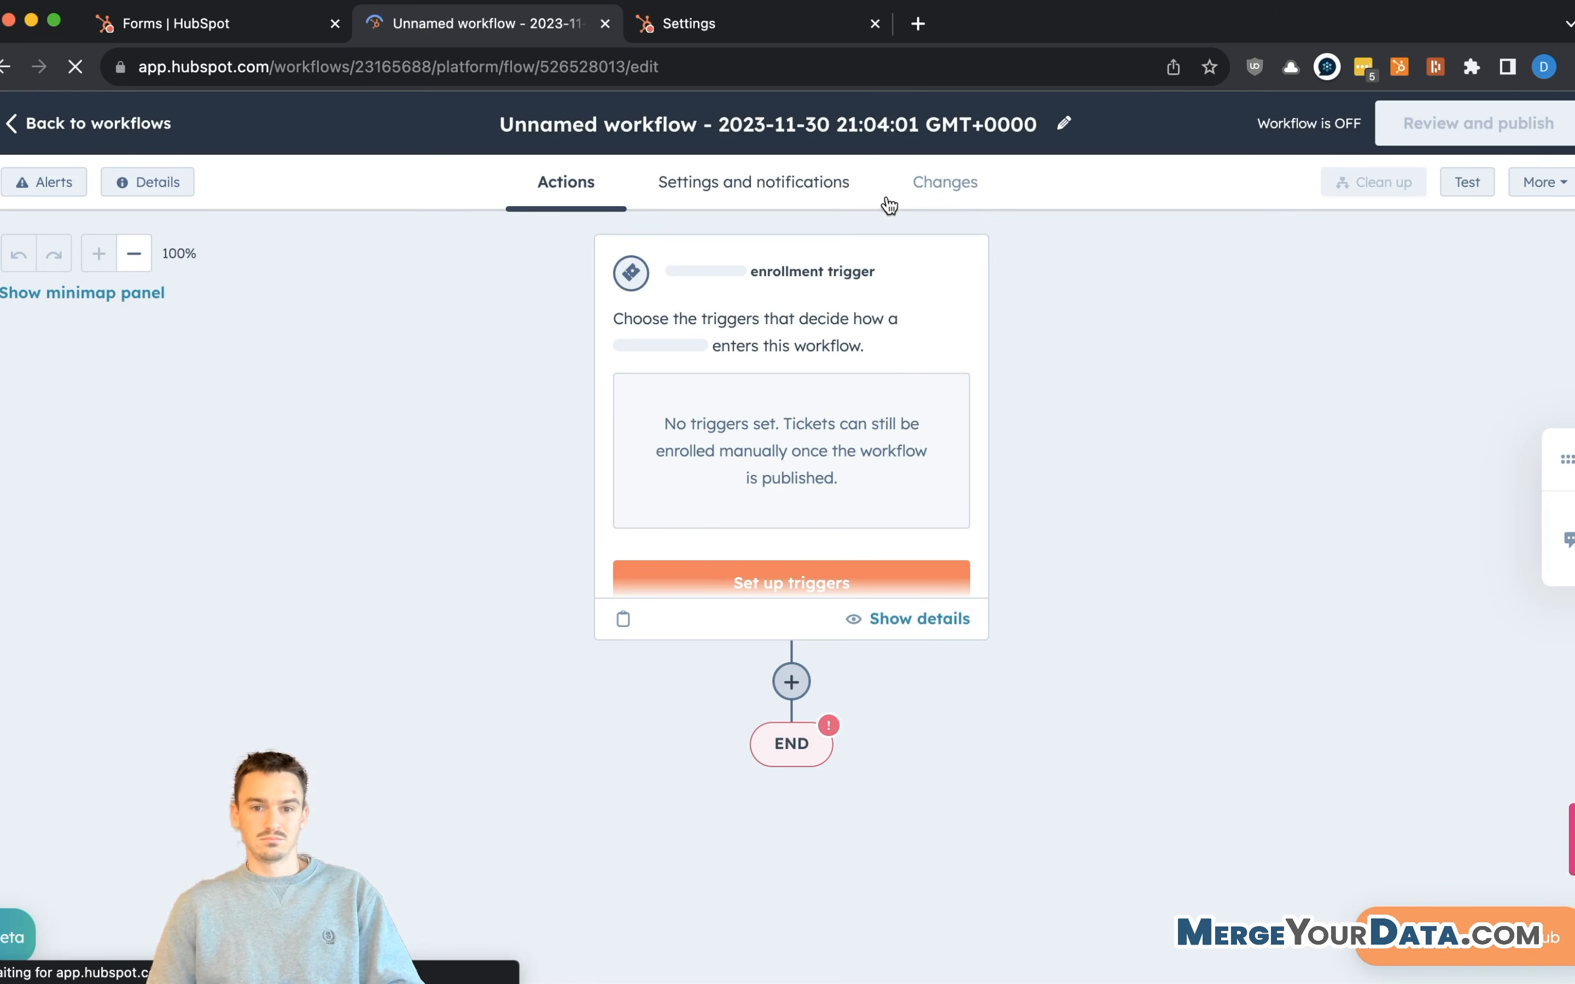
- Set the enrollment trigger to ticket 'Object created' and start adding a filter
click(886, 317)
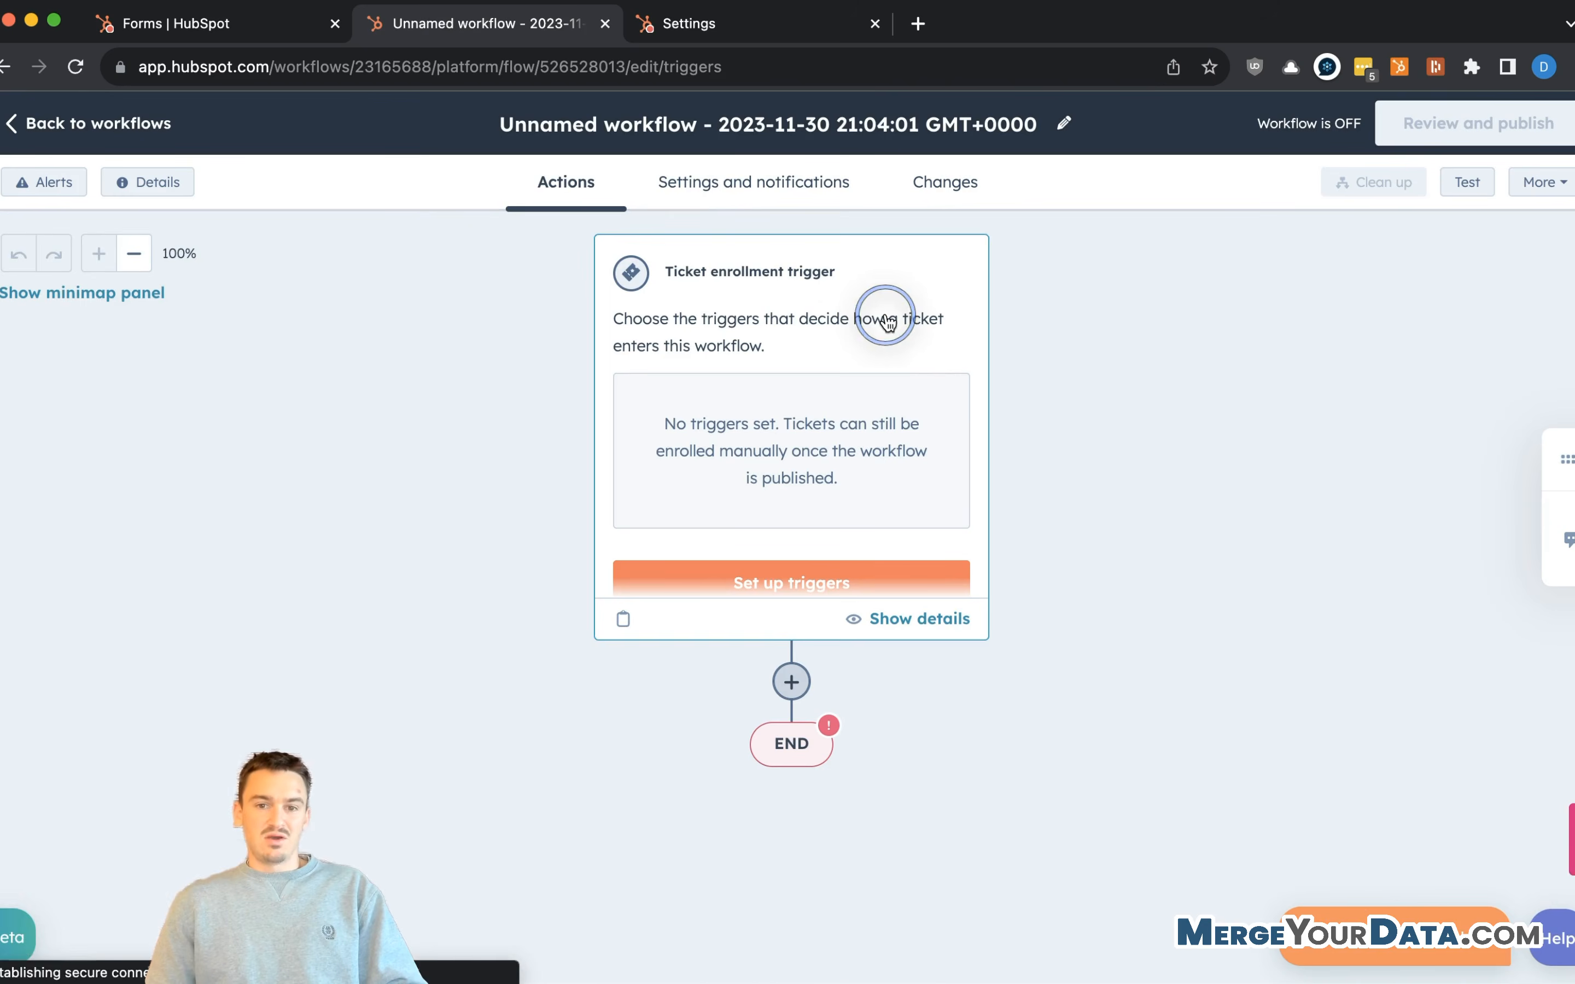
click(251, 369)
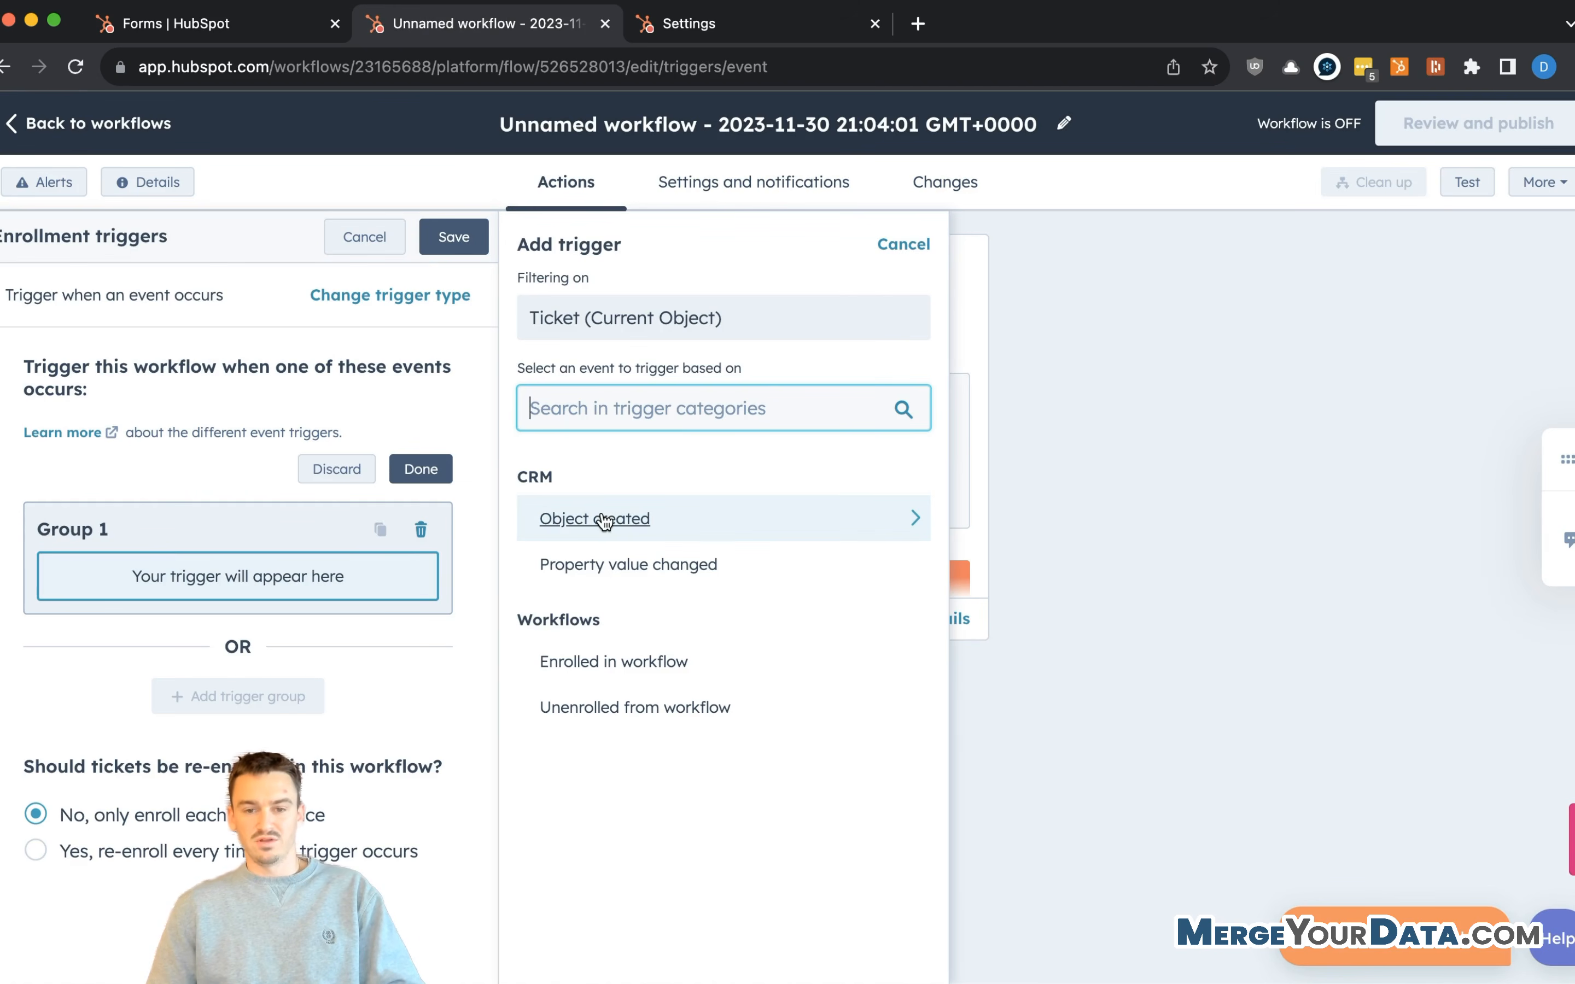
click(604, 520)
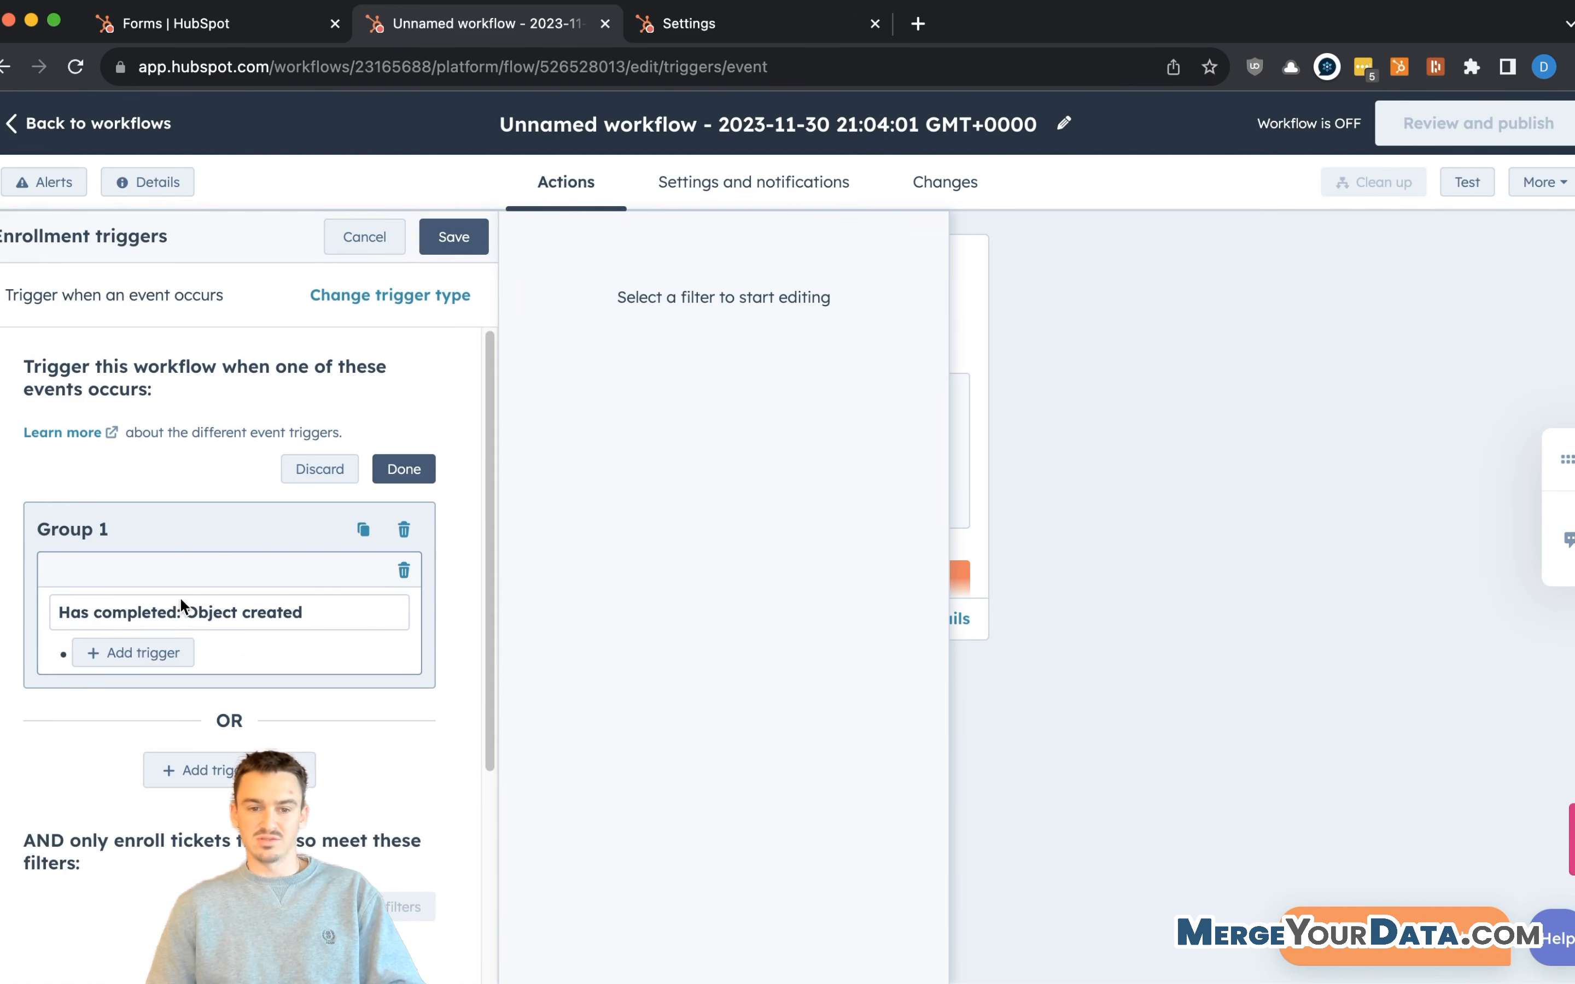
scroll(298, 595, down, 2)
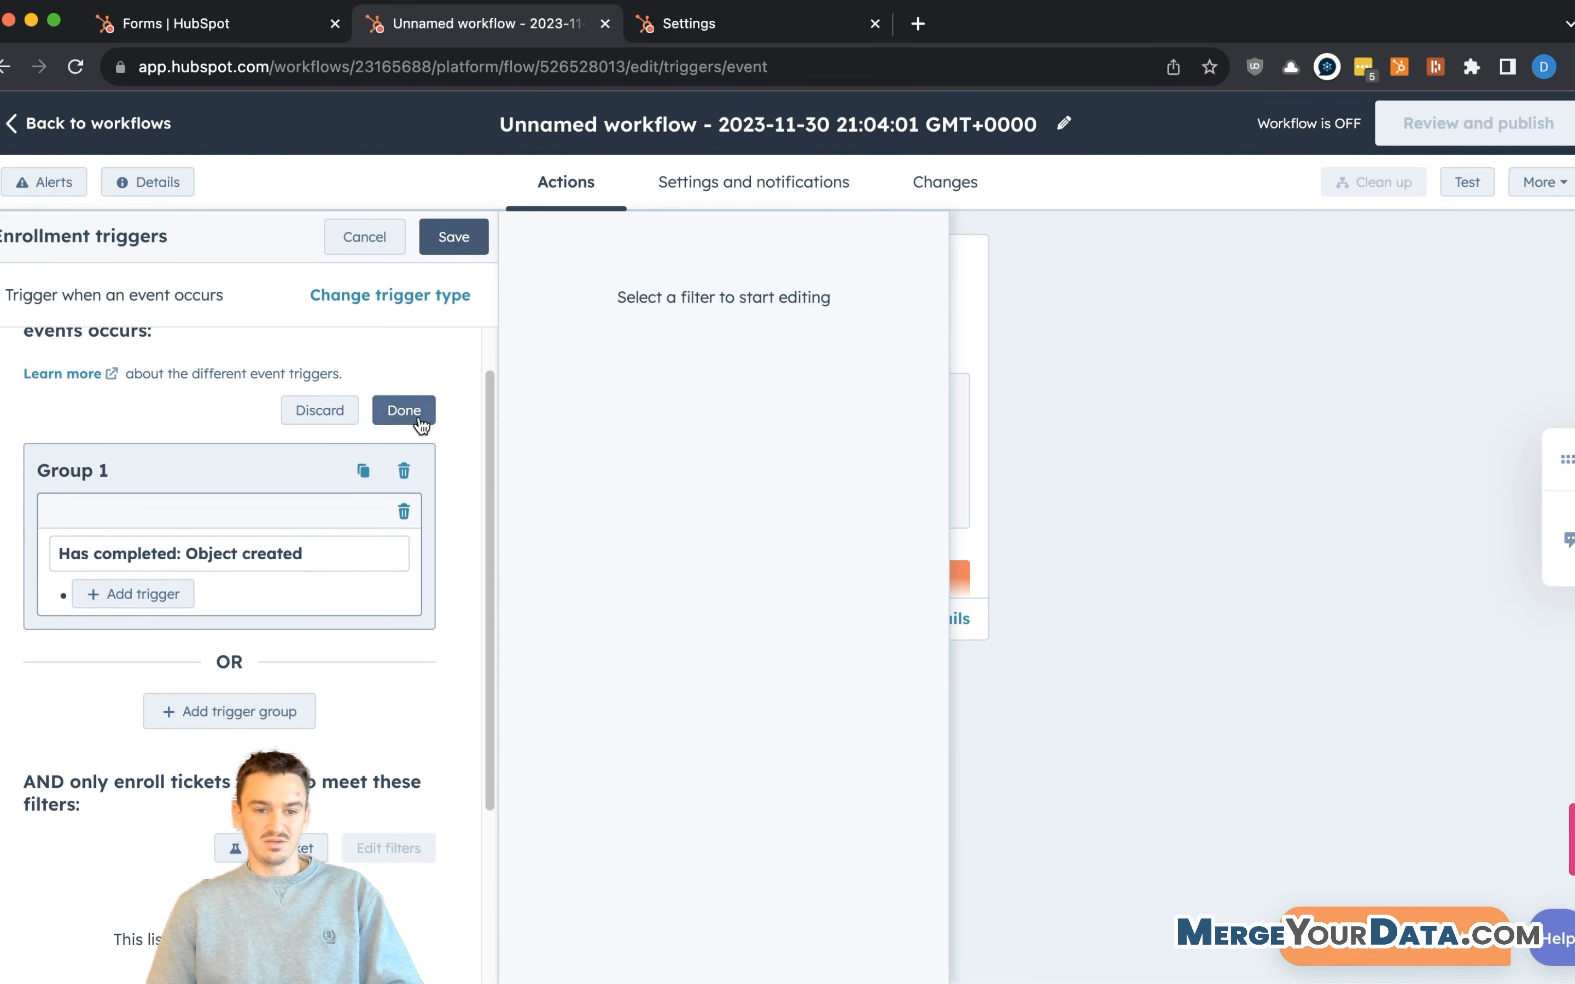
click(416, 417)
scroll(265, 544, down, 3)
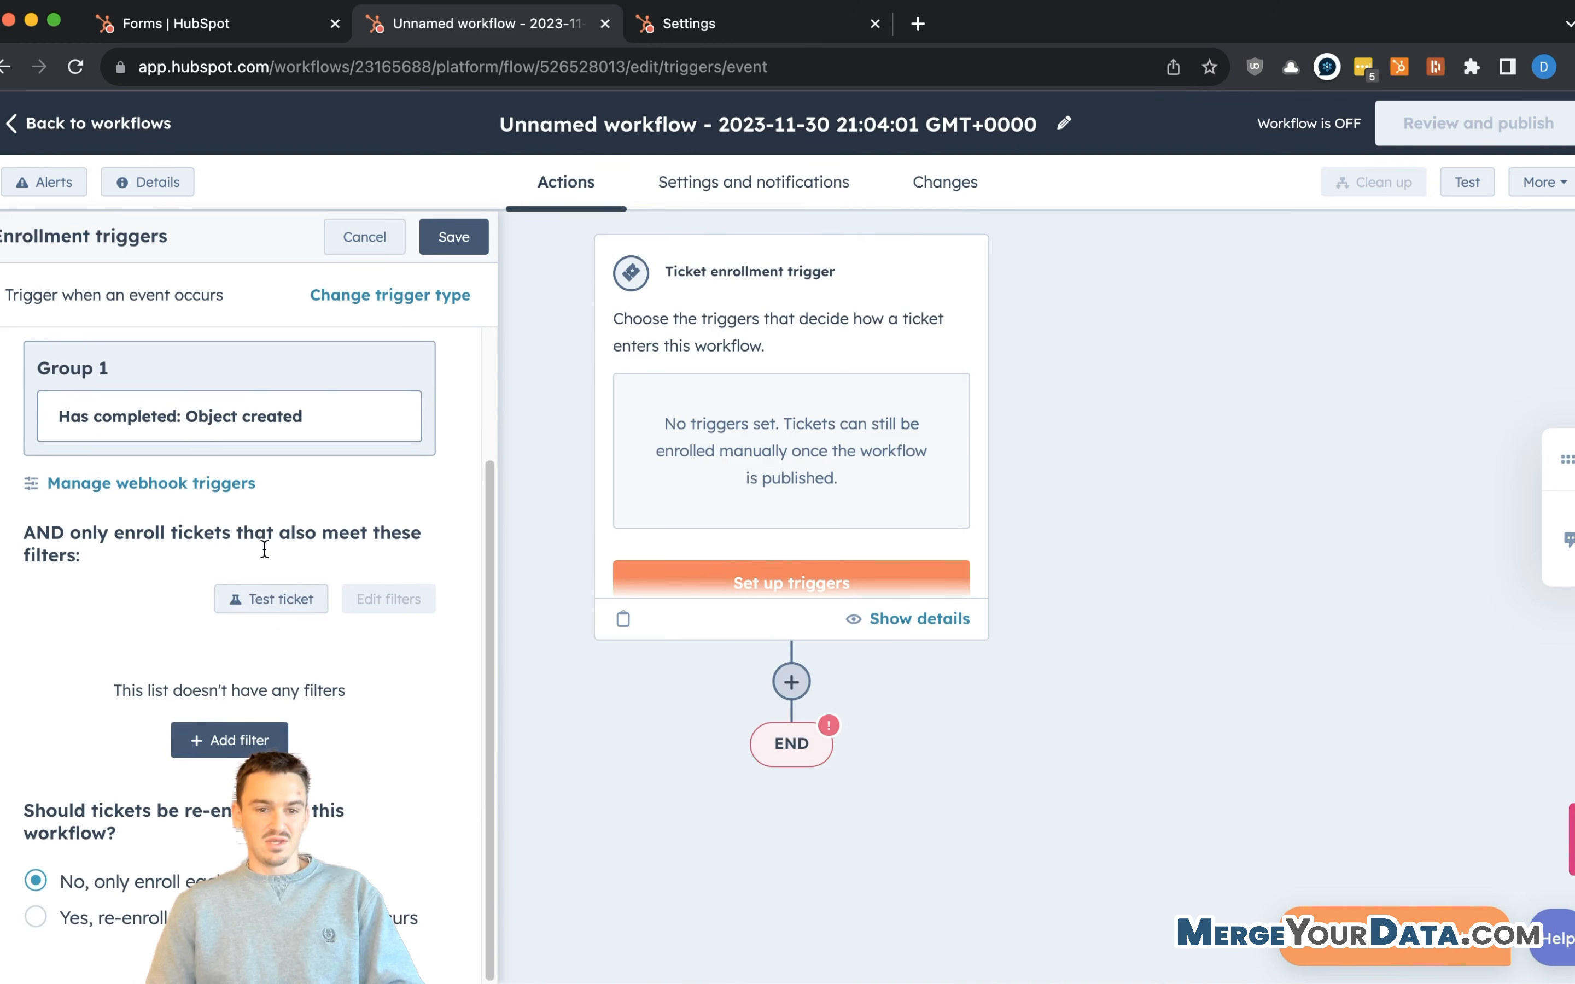
click(215, 736)
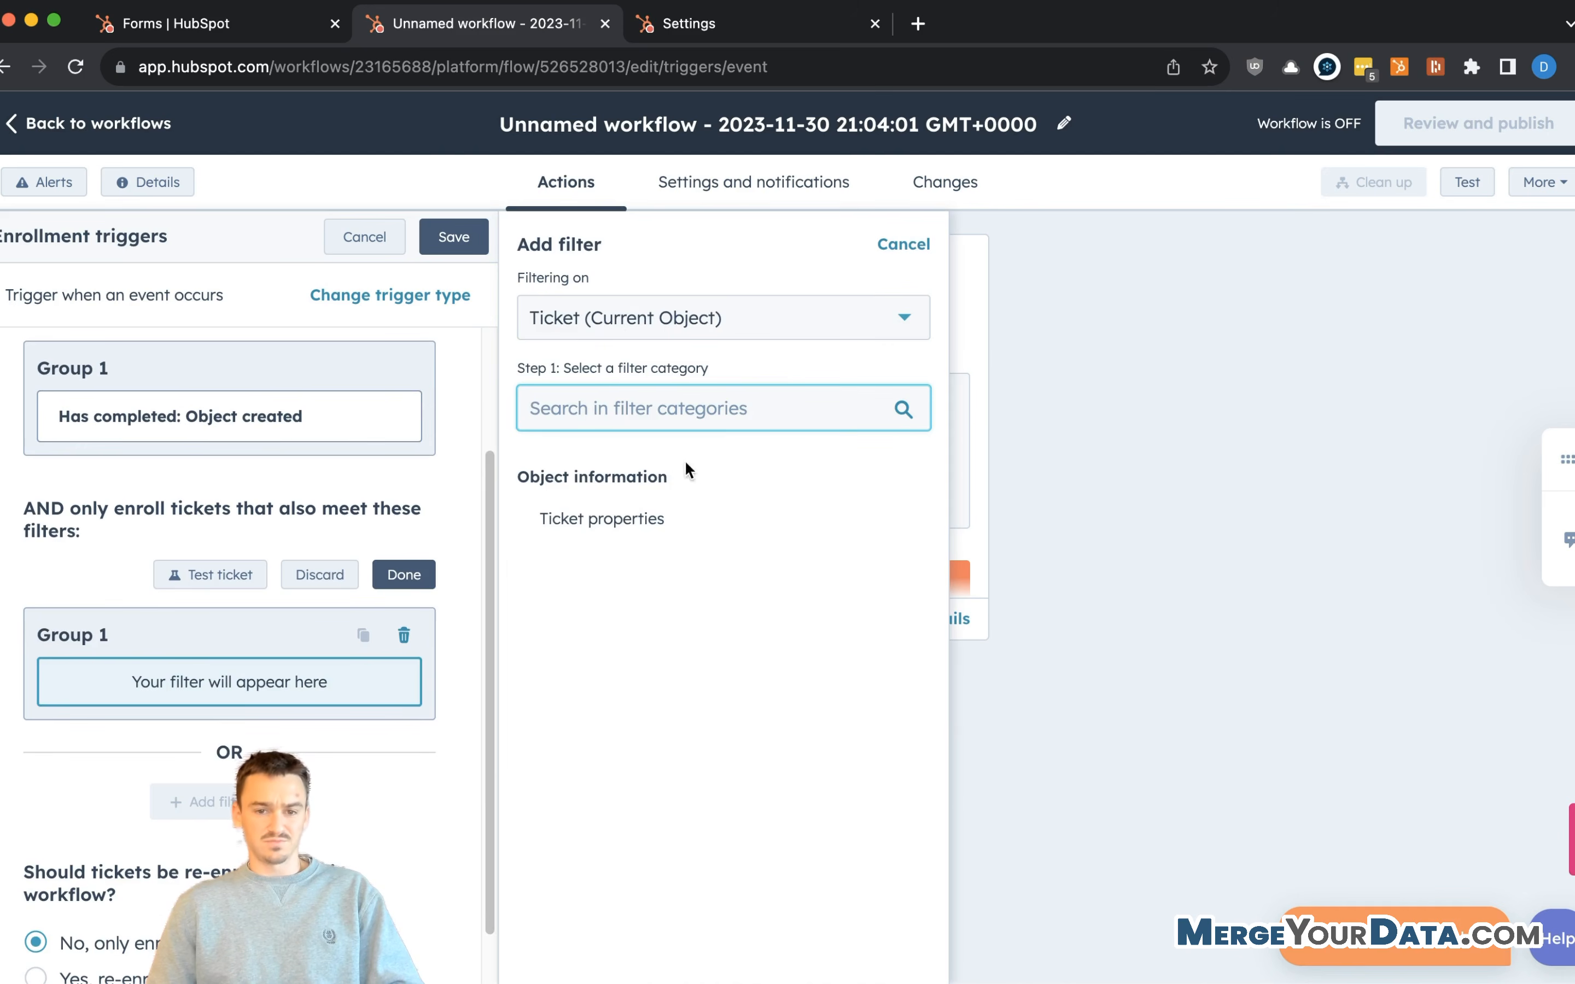
- Filter enrollment on ticket Category is any of Referral
click(634, 516)
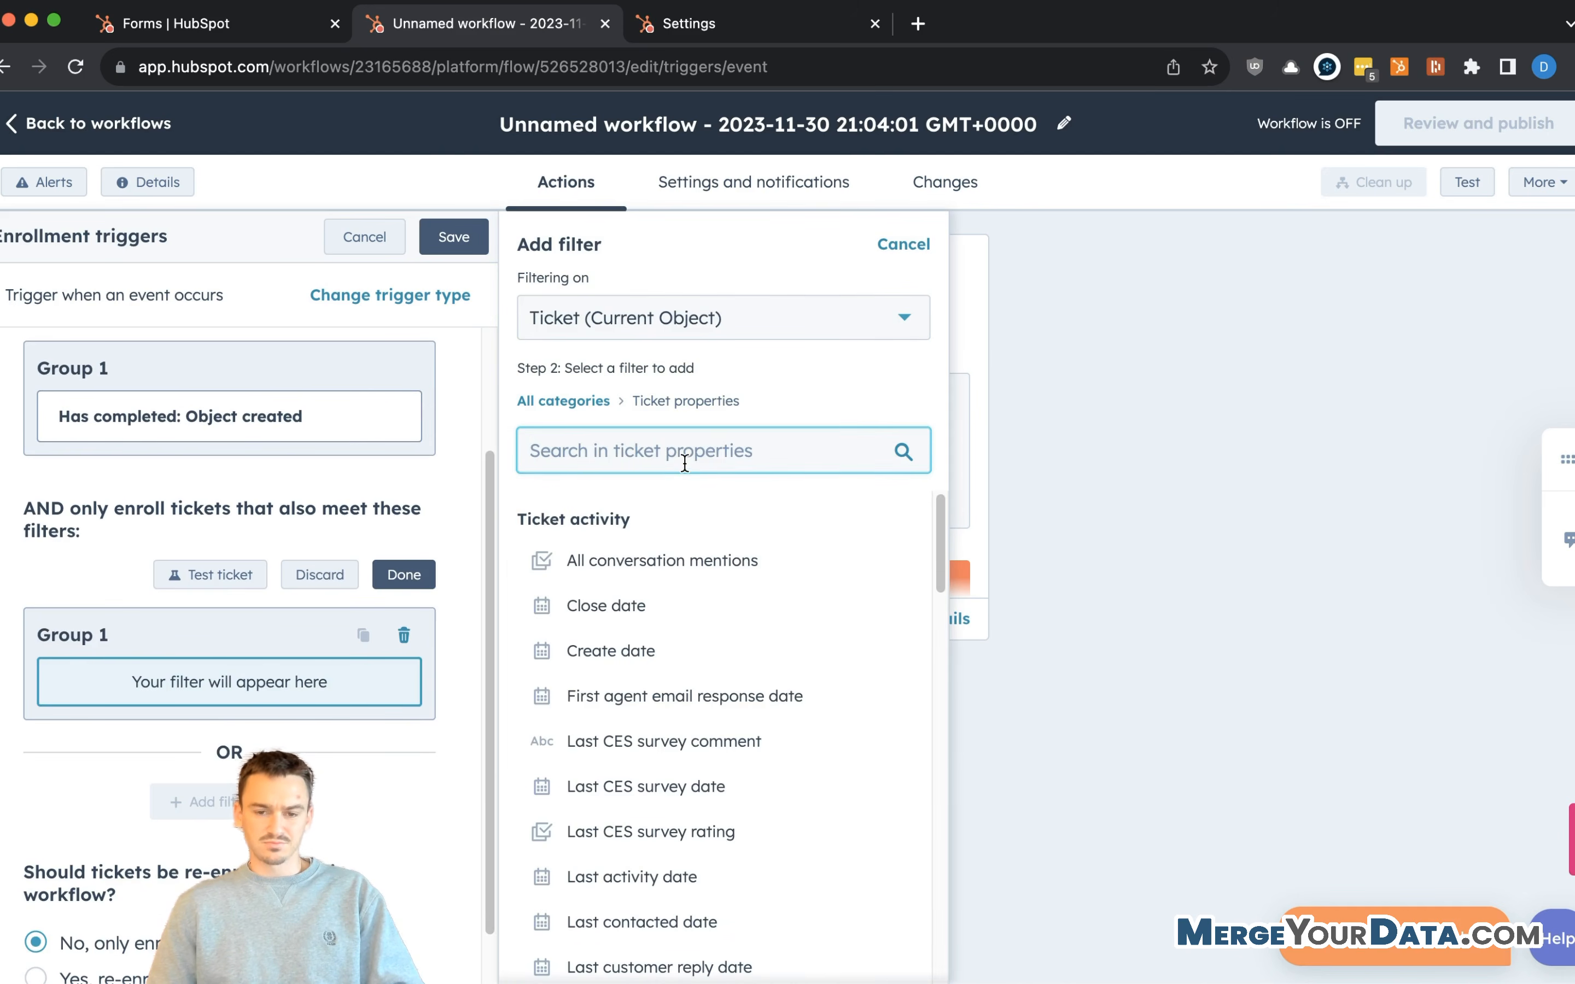
scroll(716, 586, down, 10)
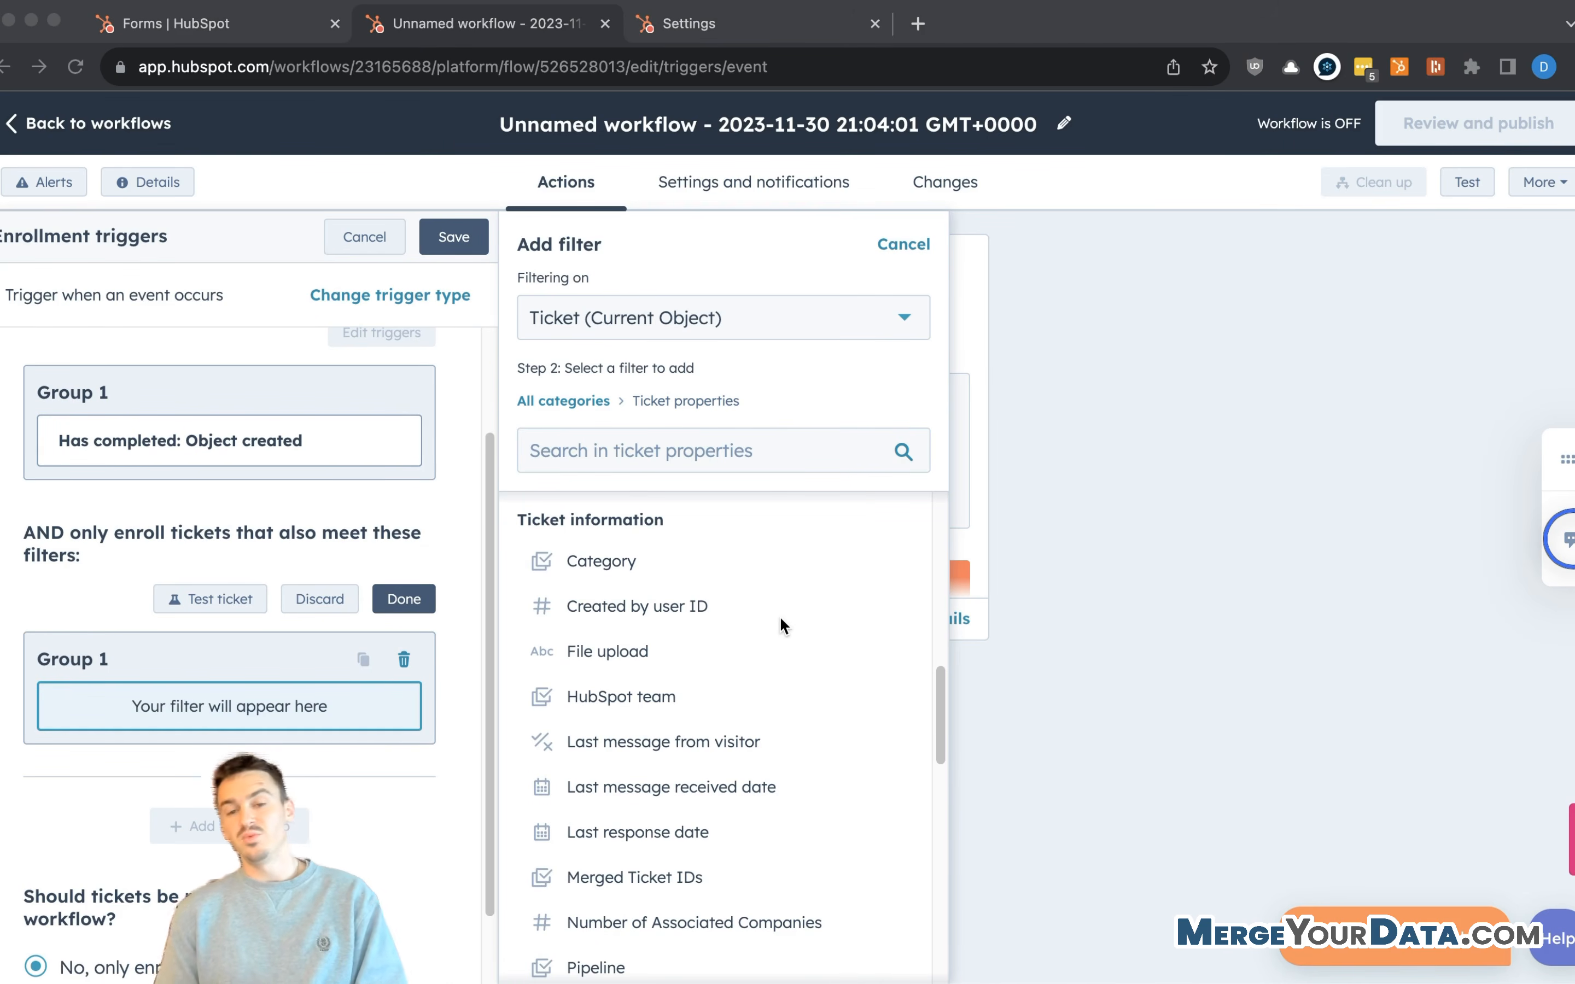
click(589, 560)
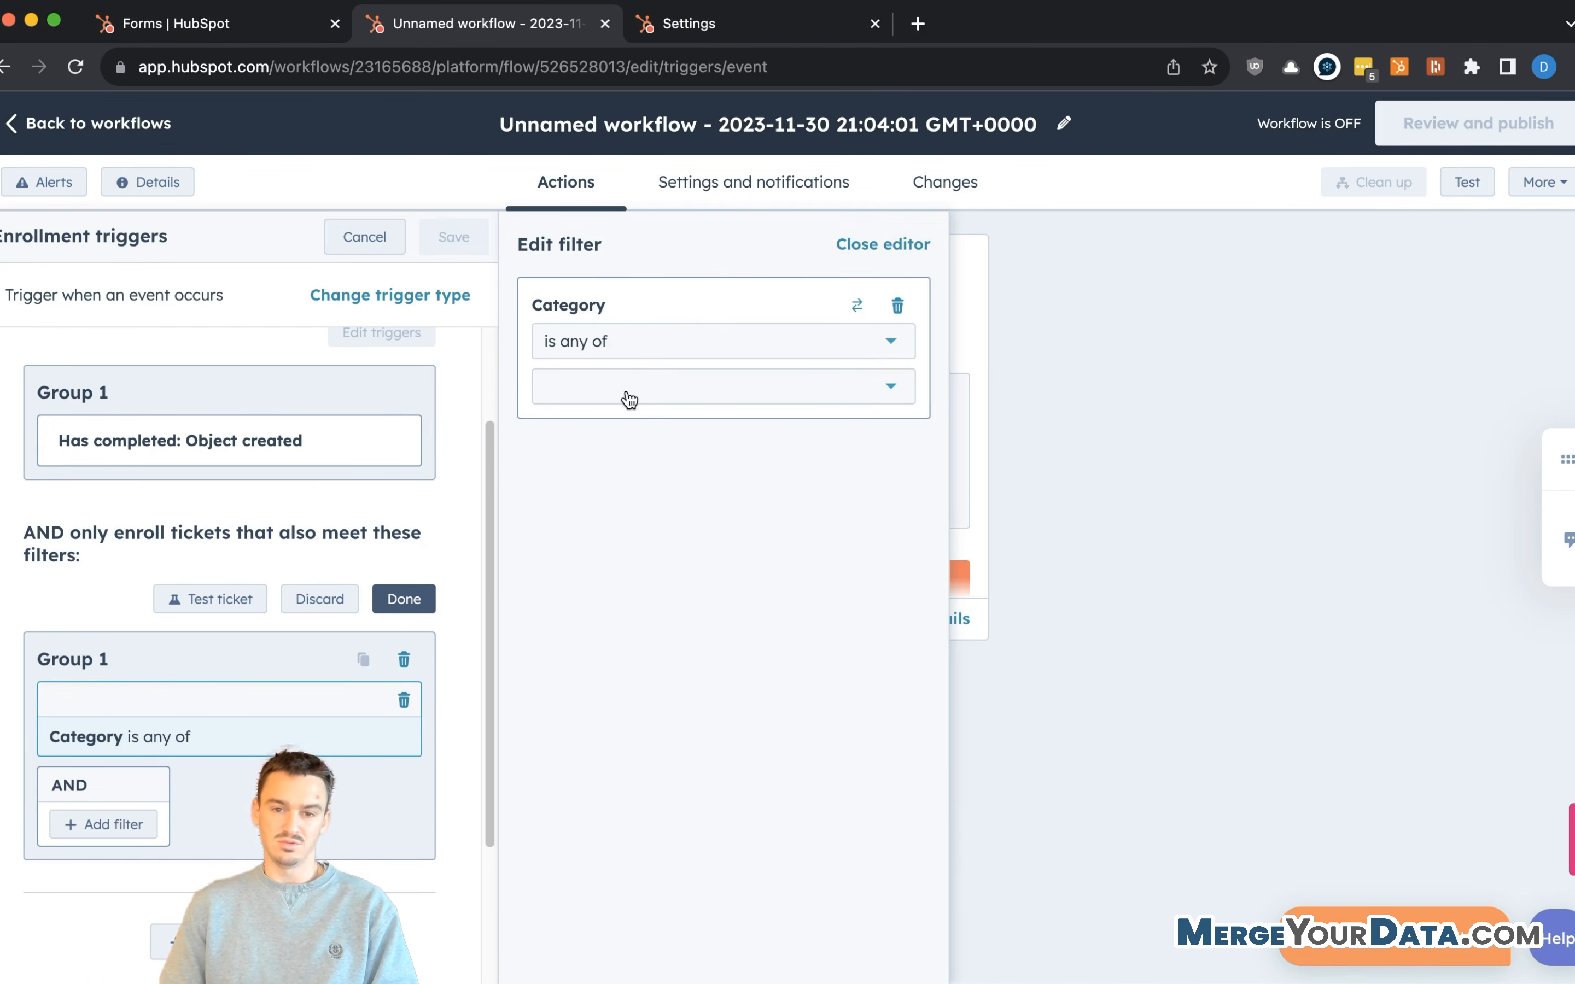
click(630, 399)
click(638, 622)
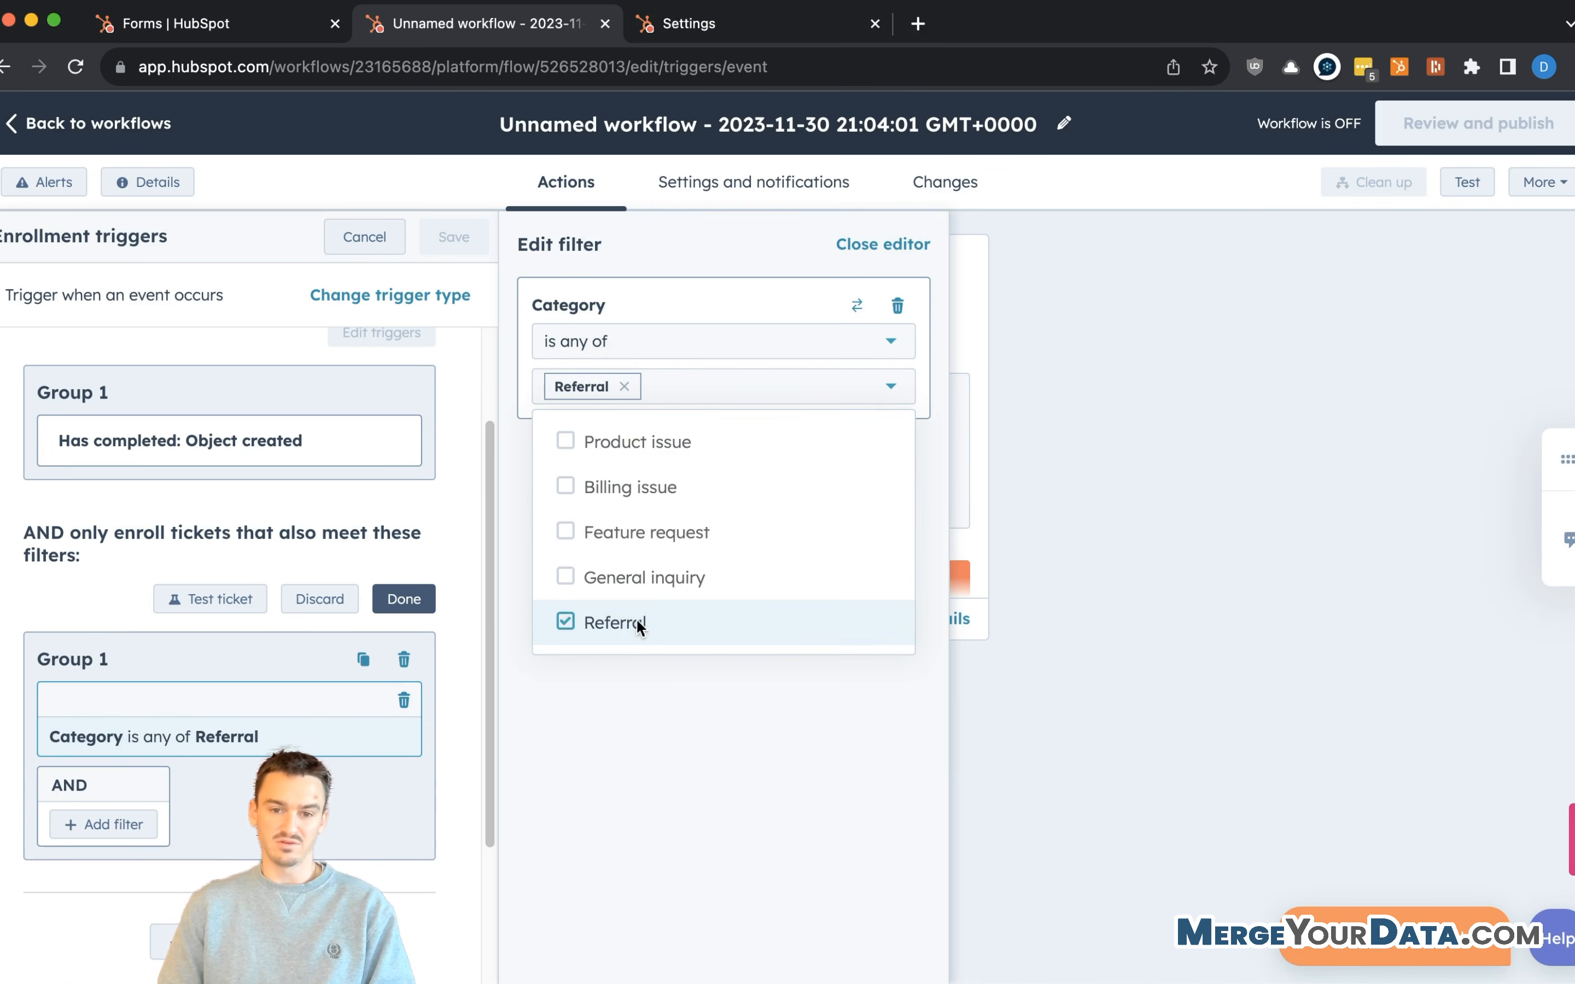
click(658, 715)
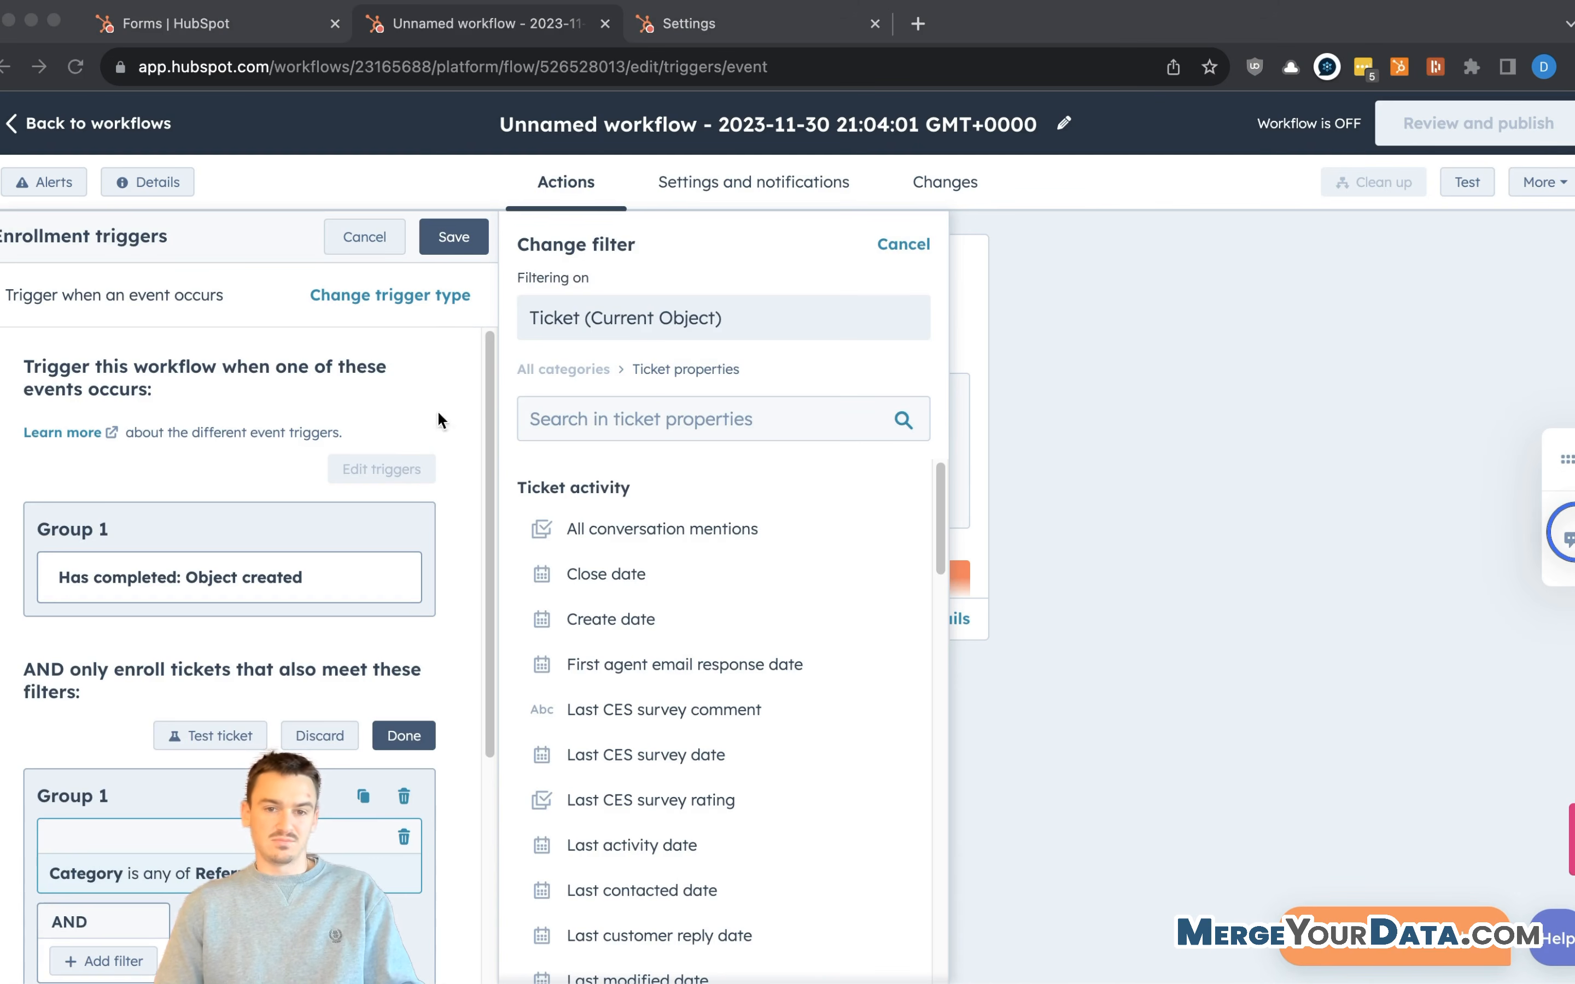
- Change the filter to Referral's Email is known
scroll(705, 576, down, 10)
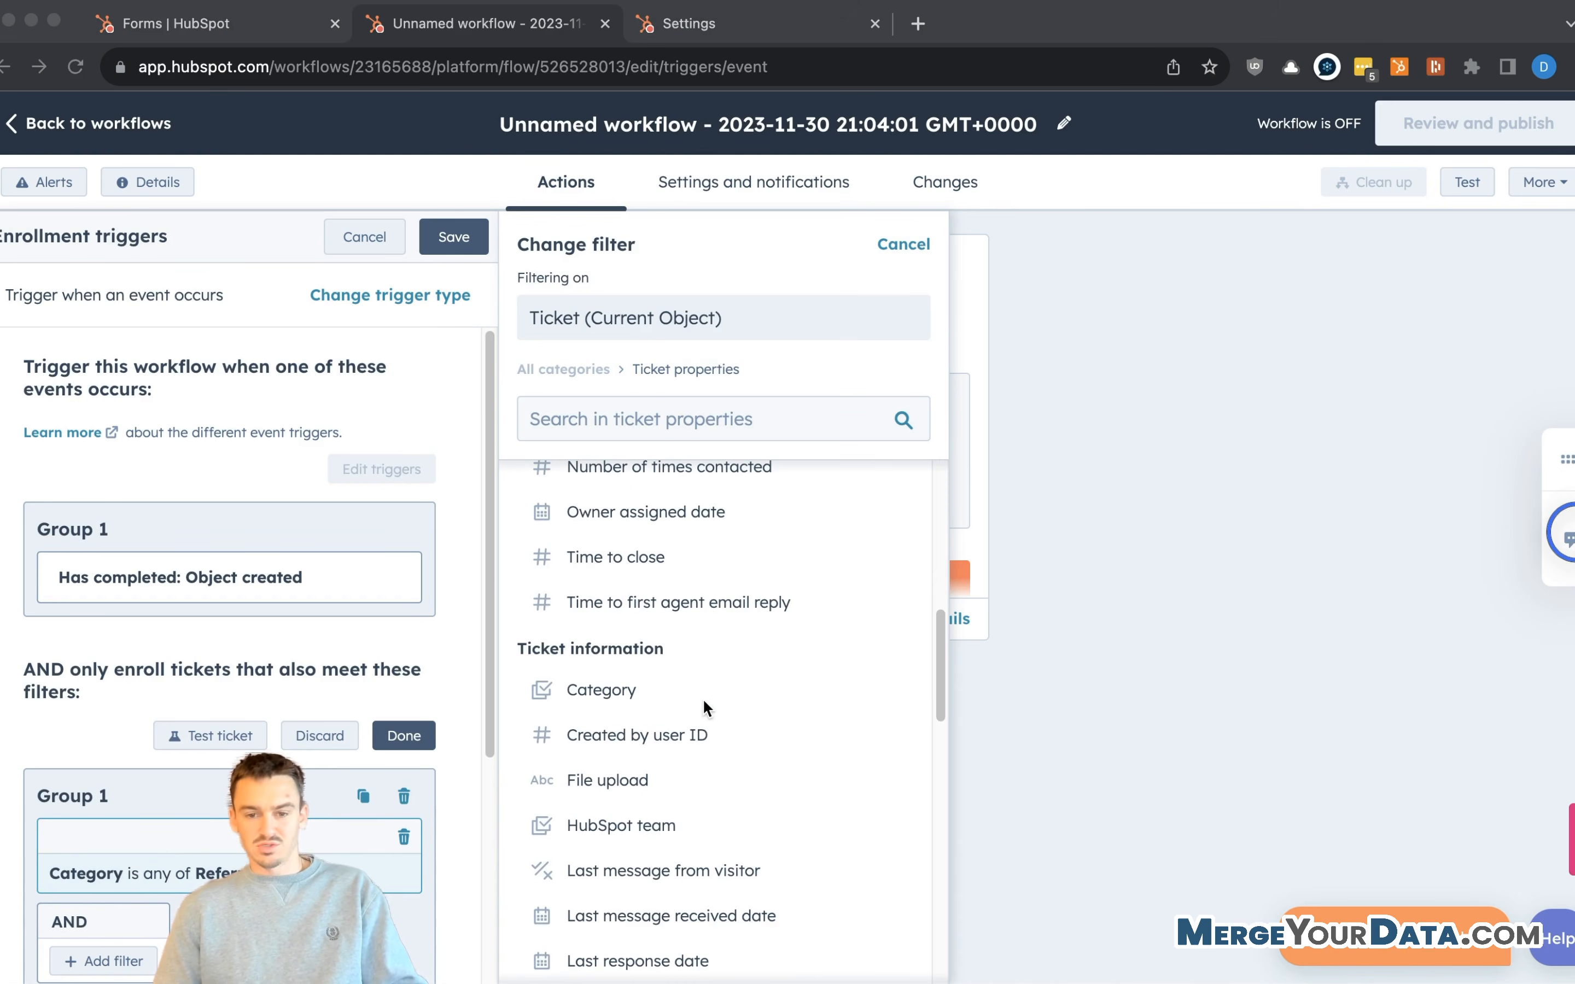
scroll(703, 781, down, 15)
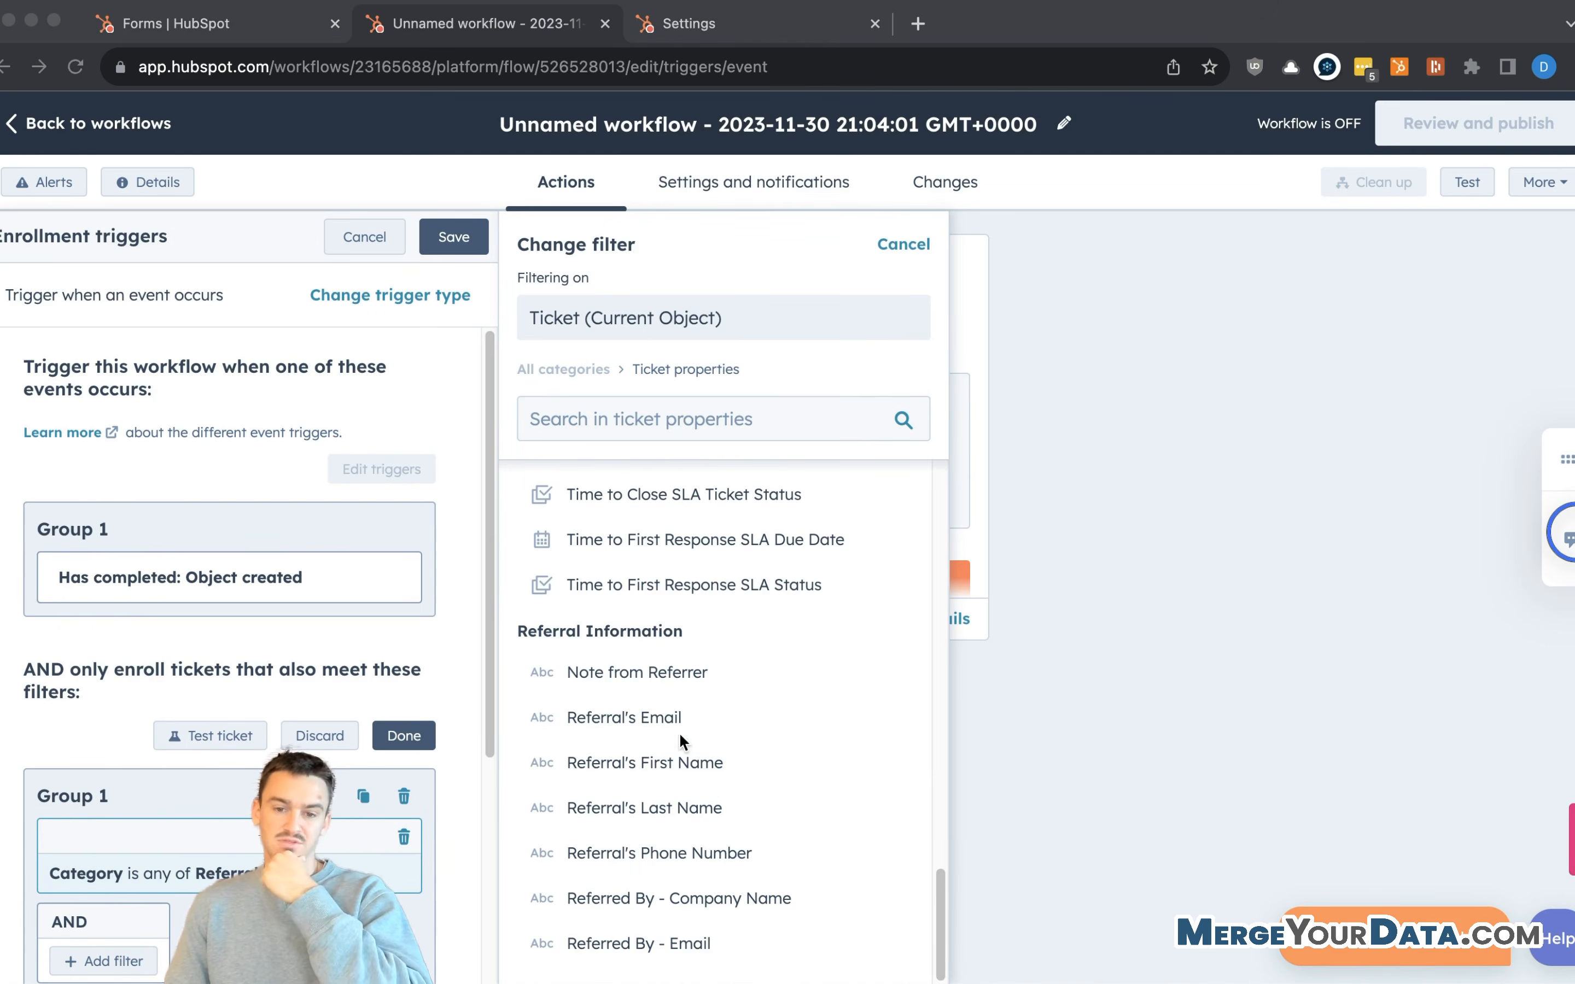
click(615, 729)
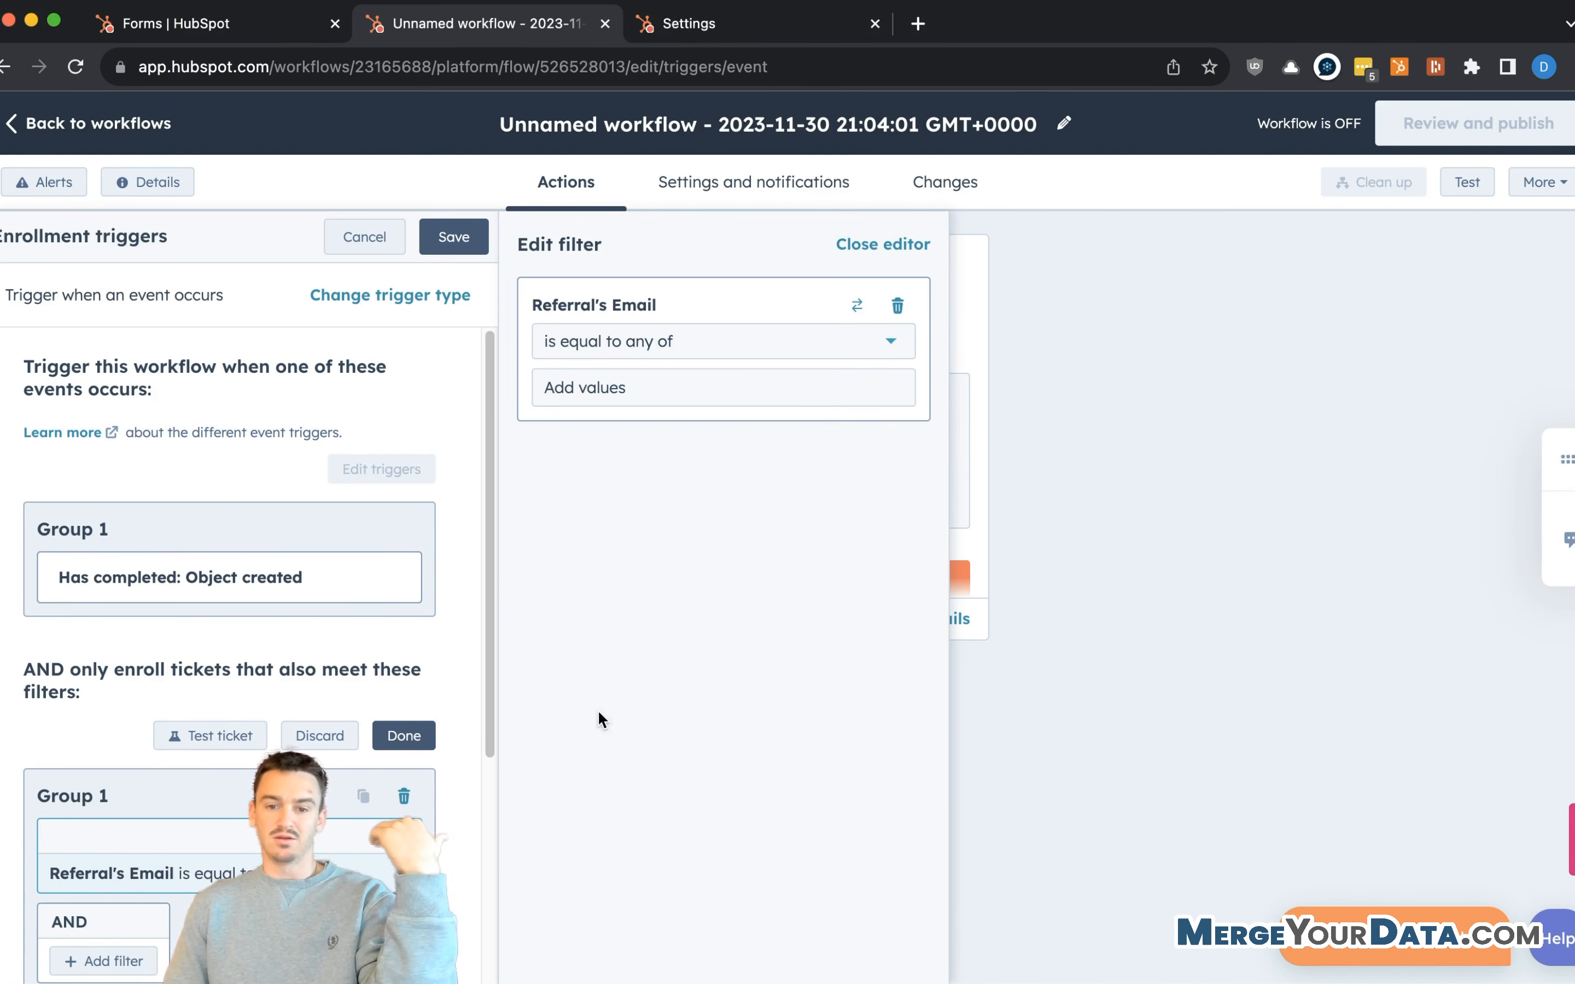
click(685, 349)
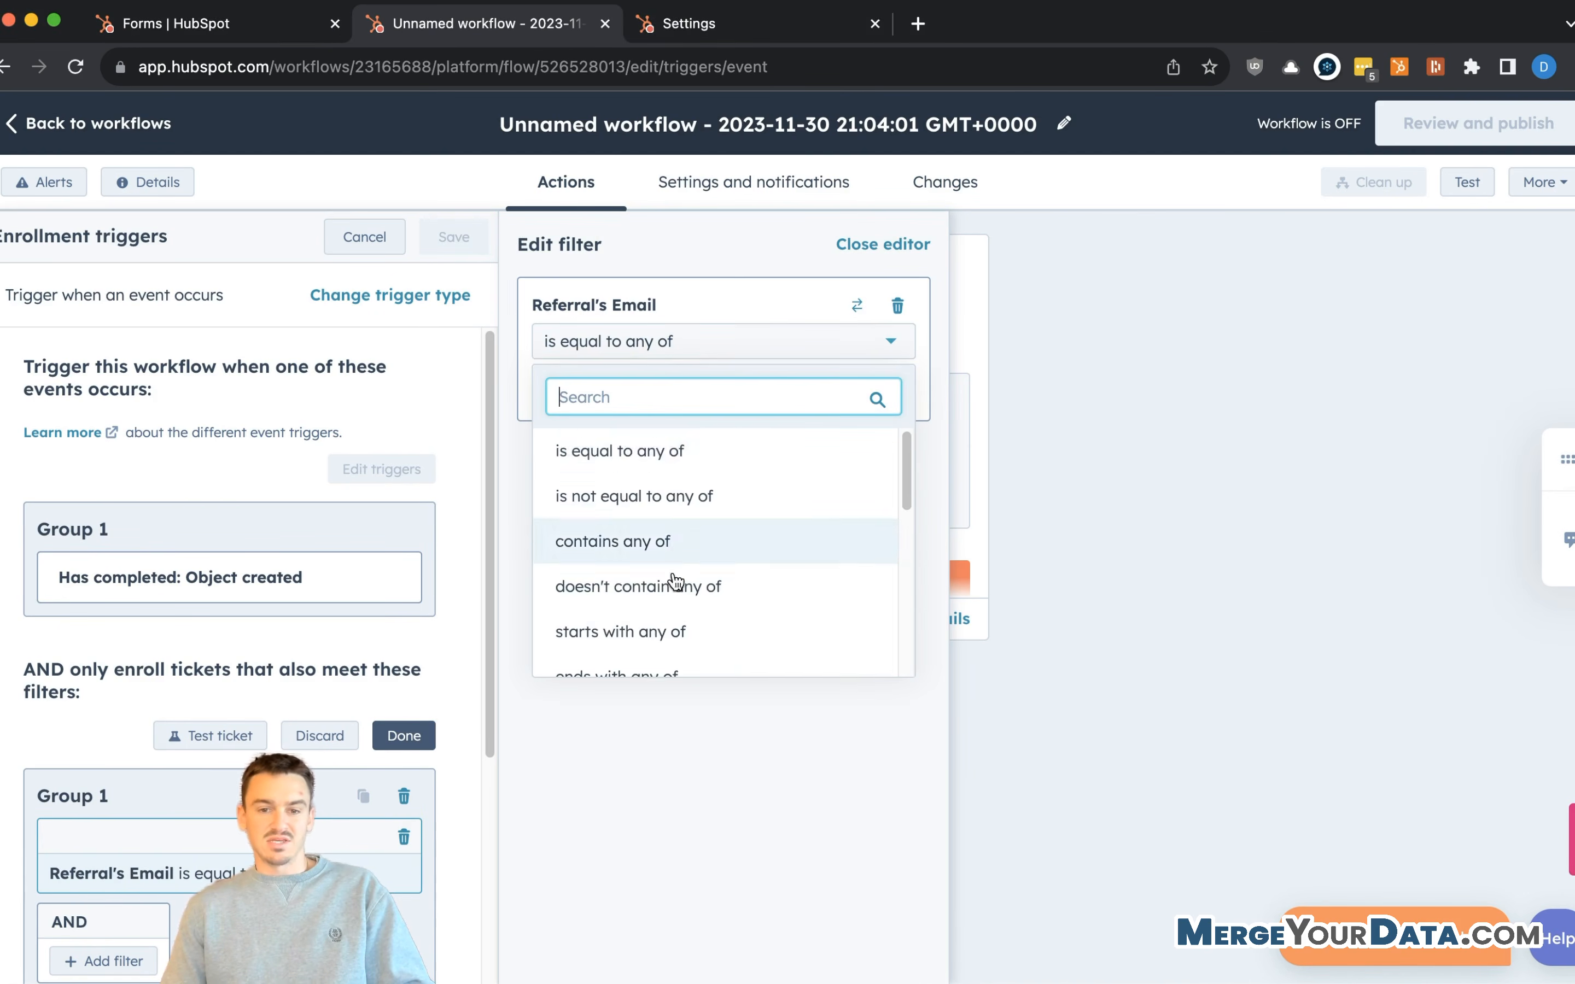
scroll(681, 540, down, 8)
scroll(696, 566, up, 4)
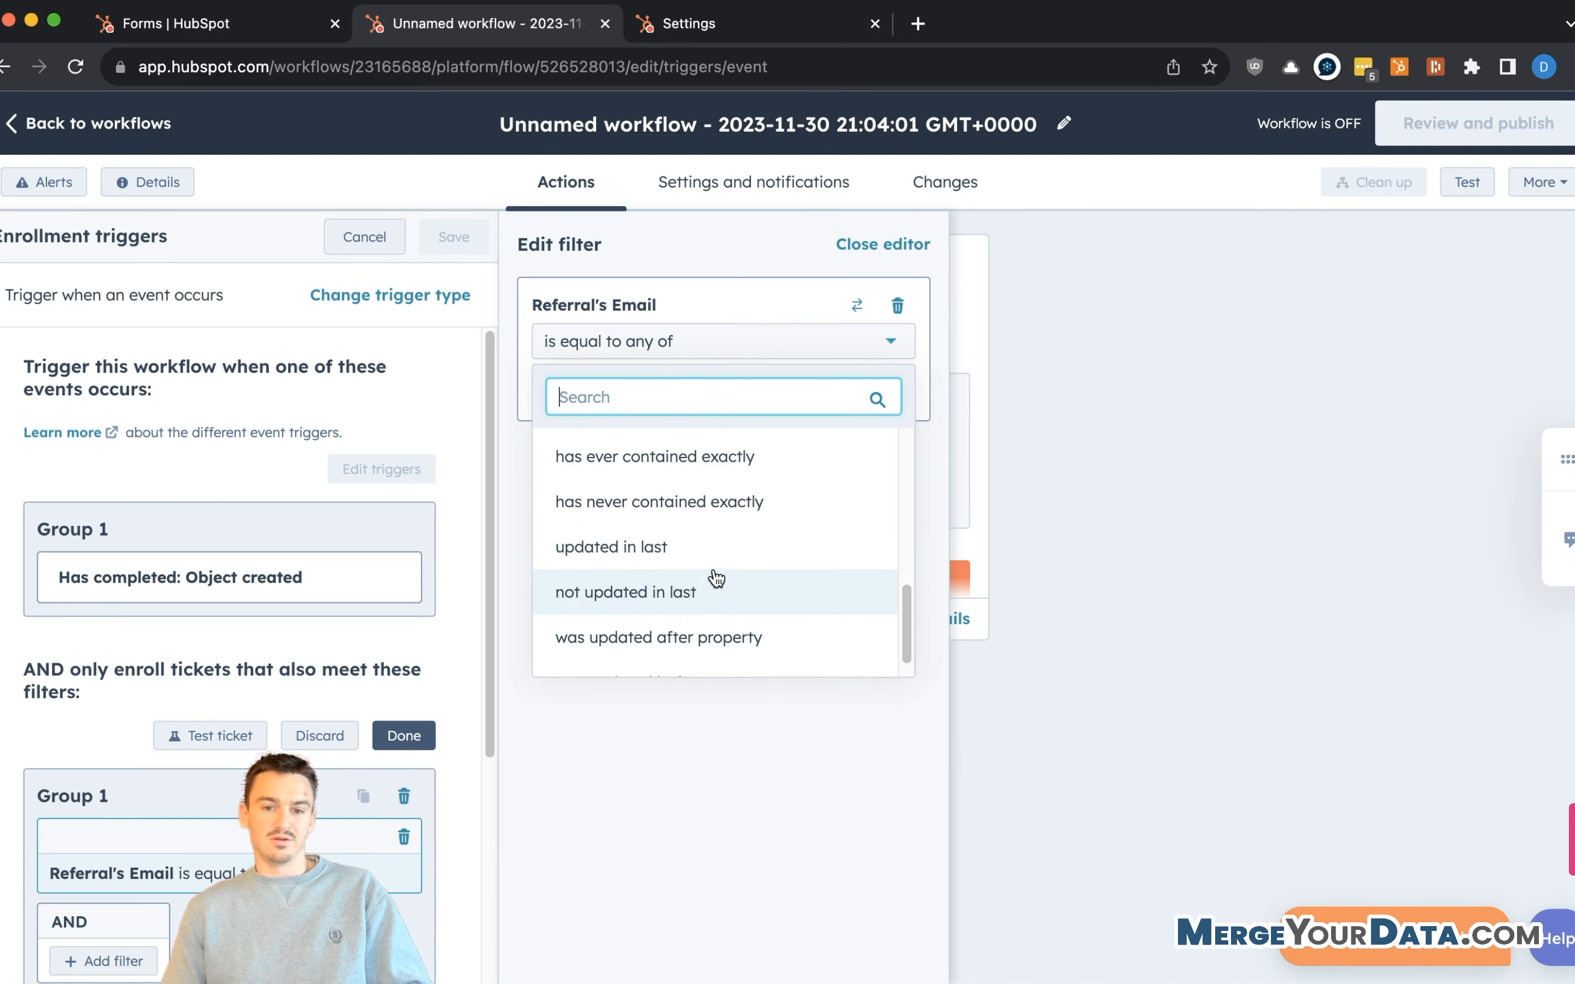
scroll(673, 482, up, 1)
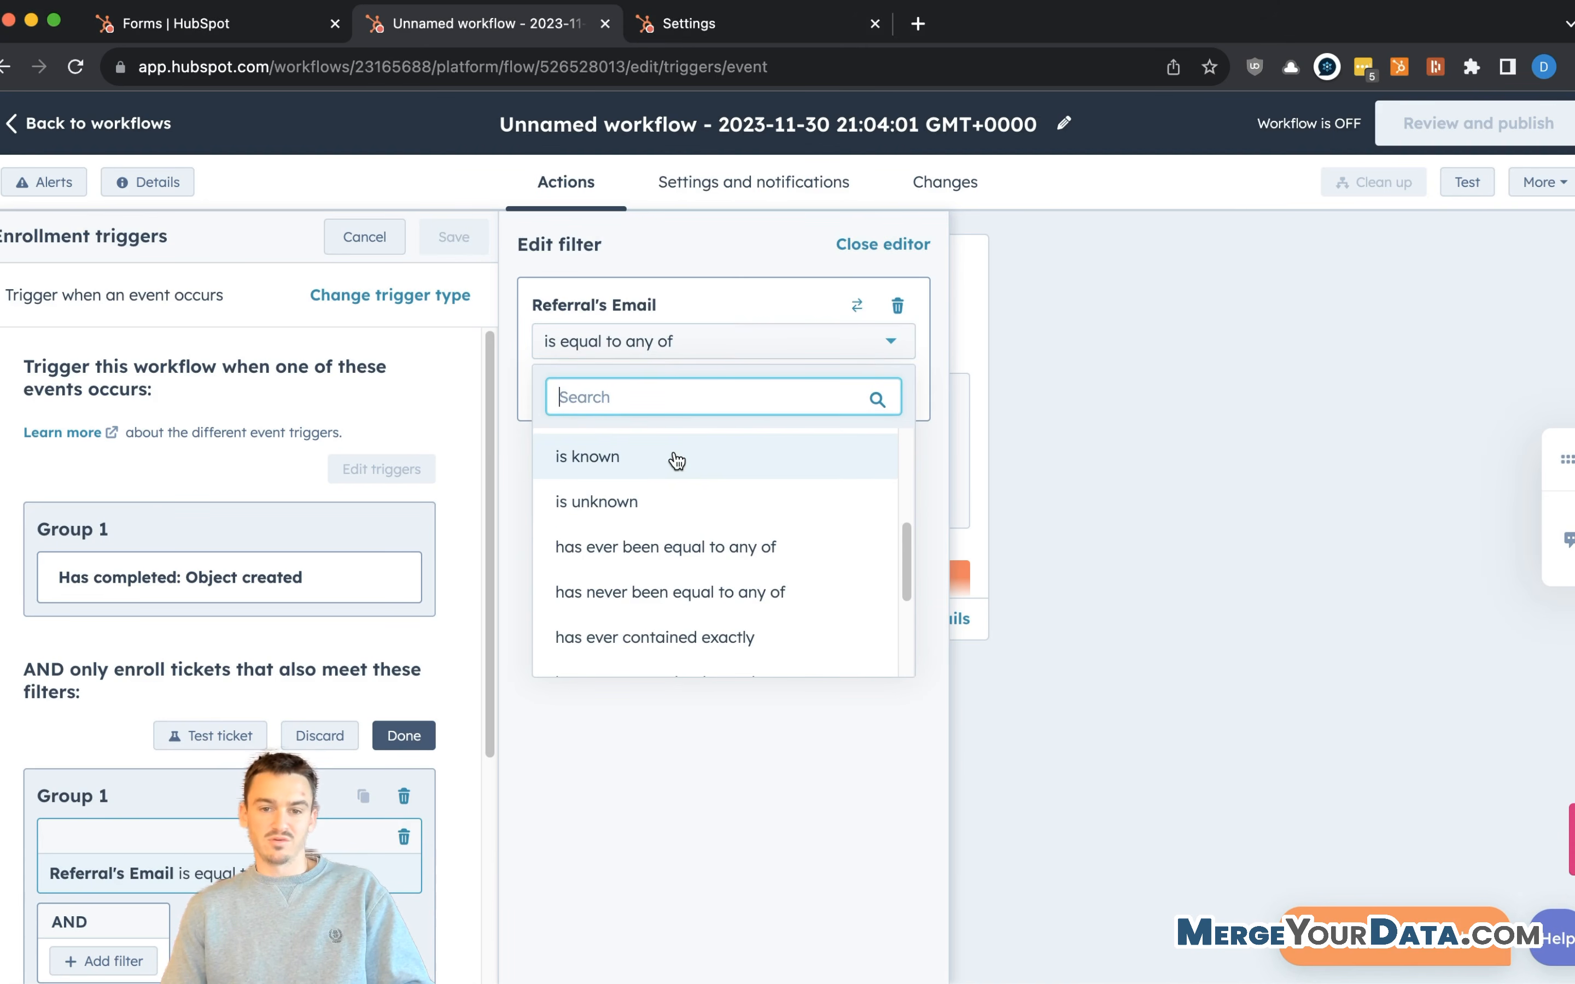
click(678, 461)
- Save the enrollment triggers and add an action after the trigger
scroll(218, 800, down, 3)
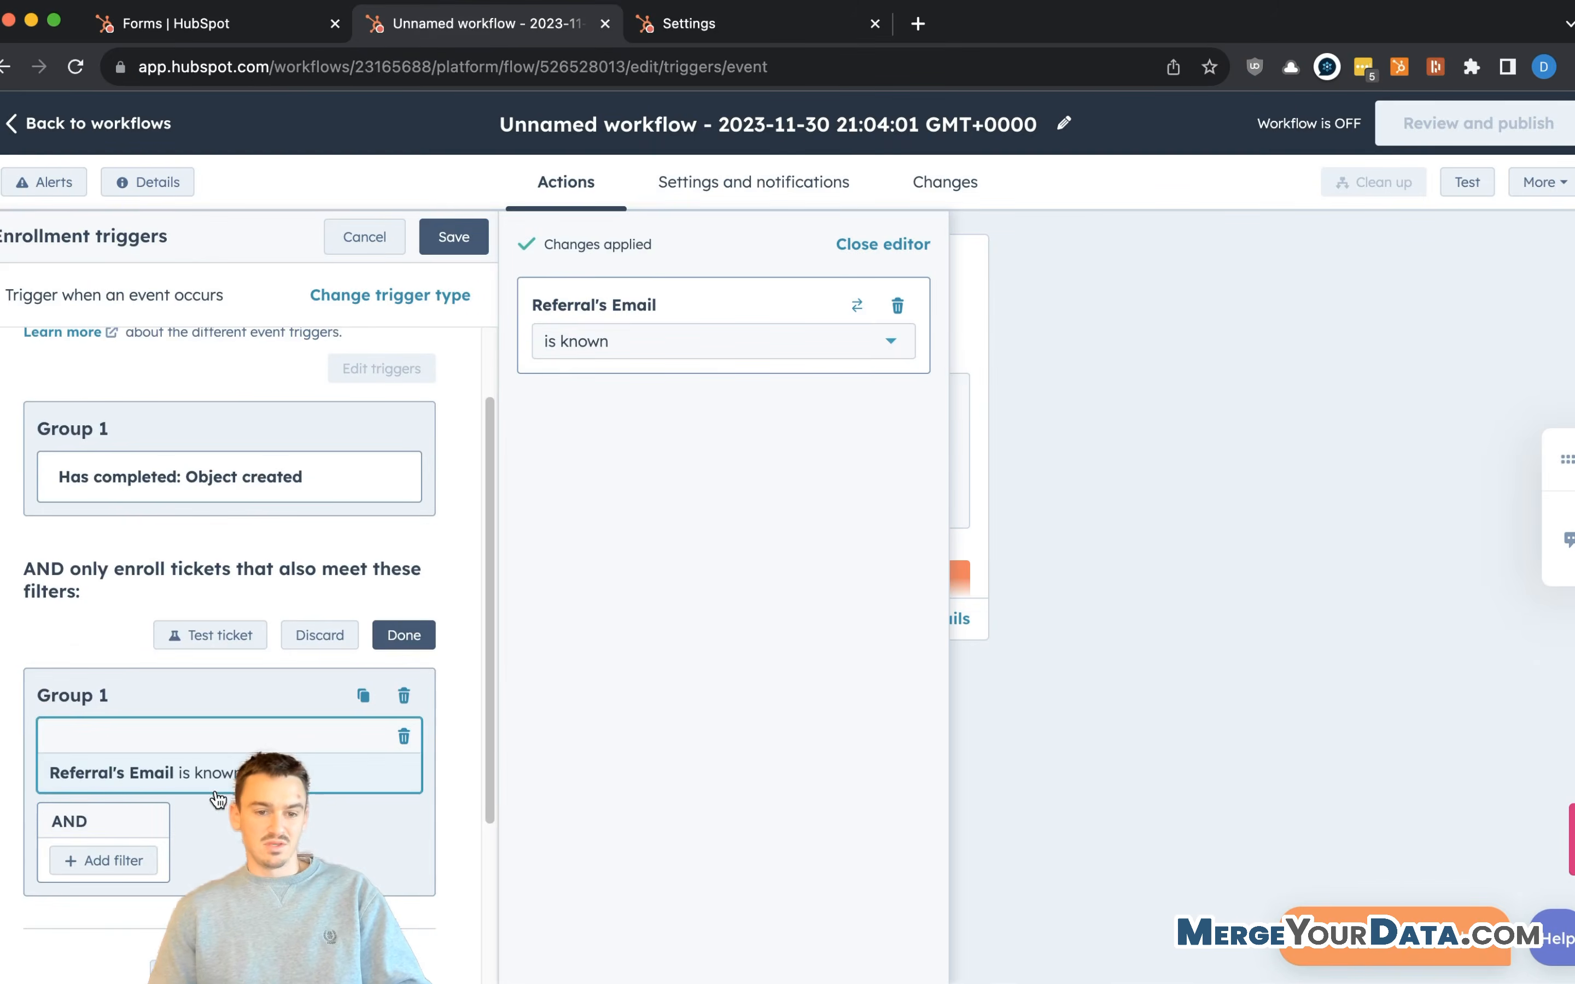
scroll(218, 800, down, 5)
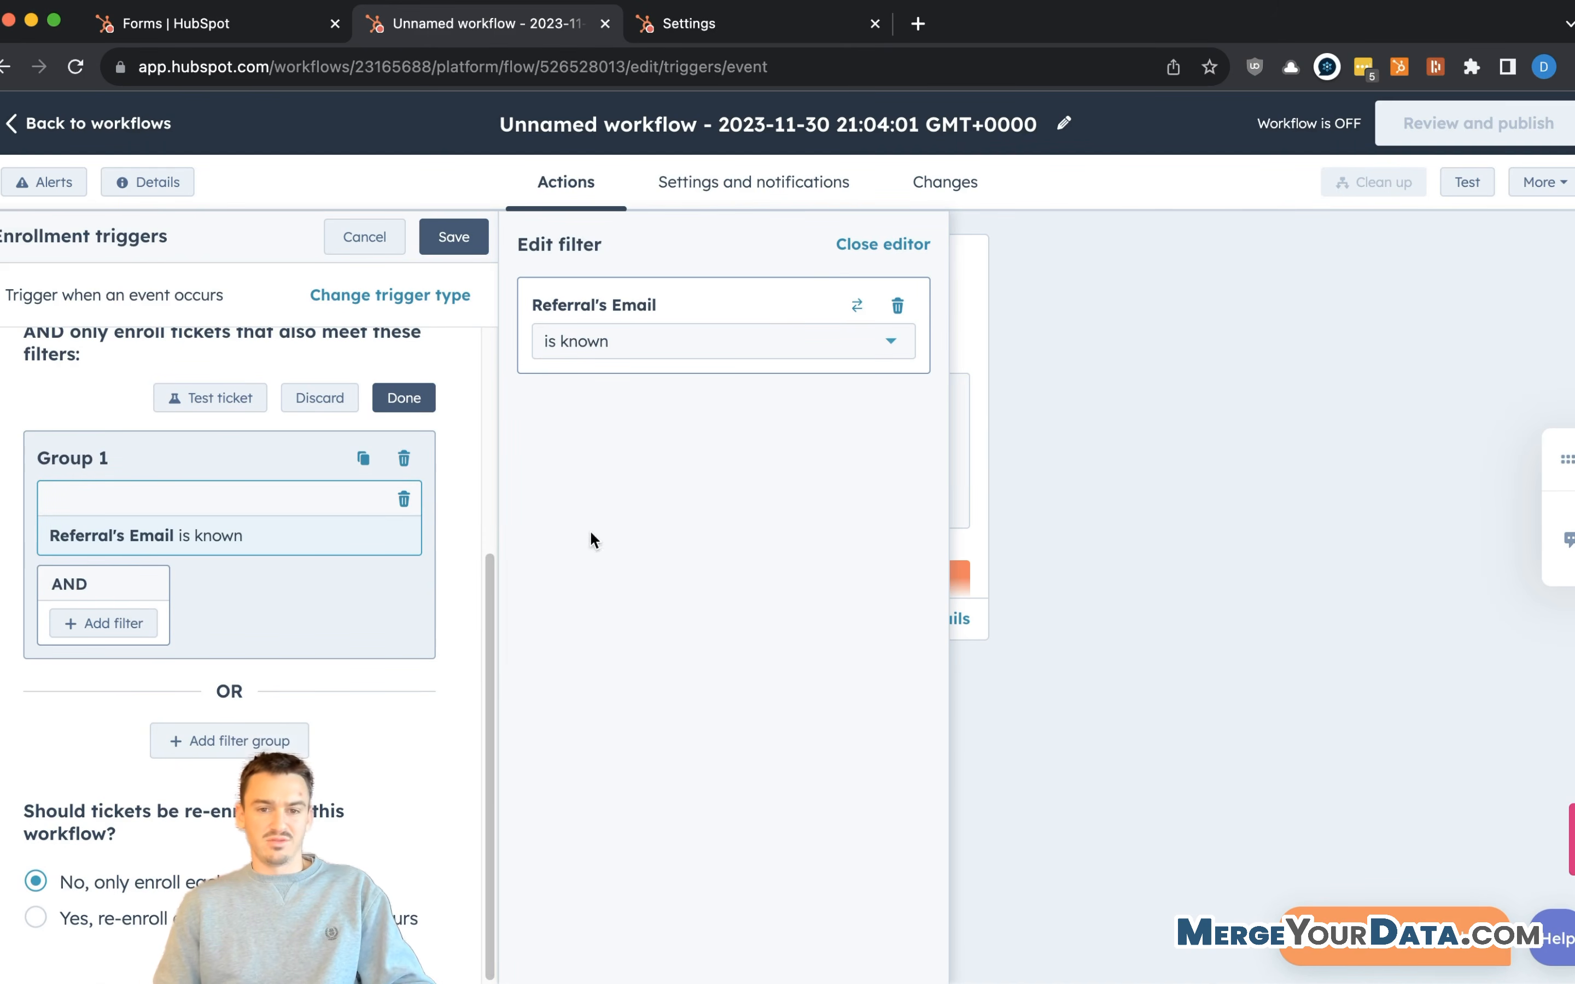
scroll(425, 394, up, 2)
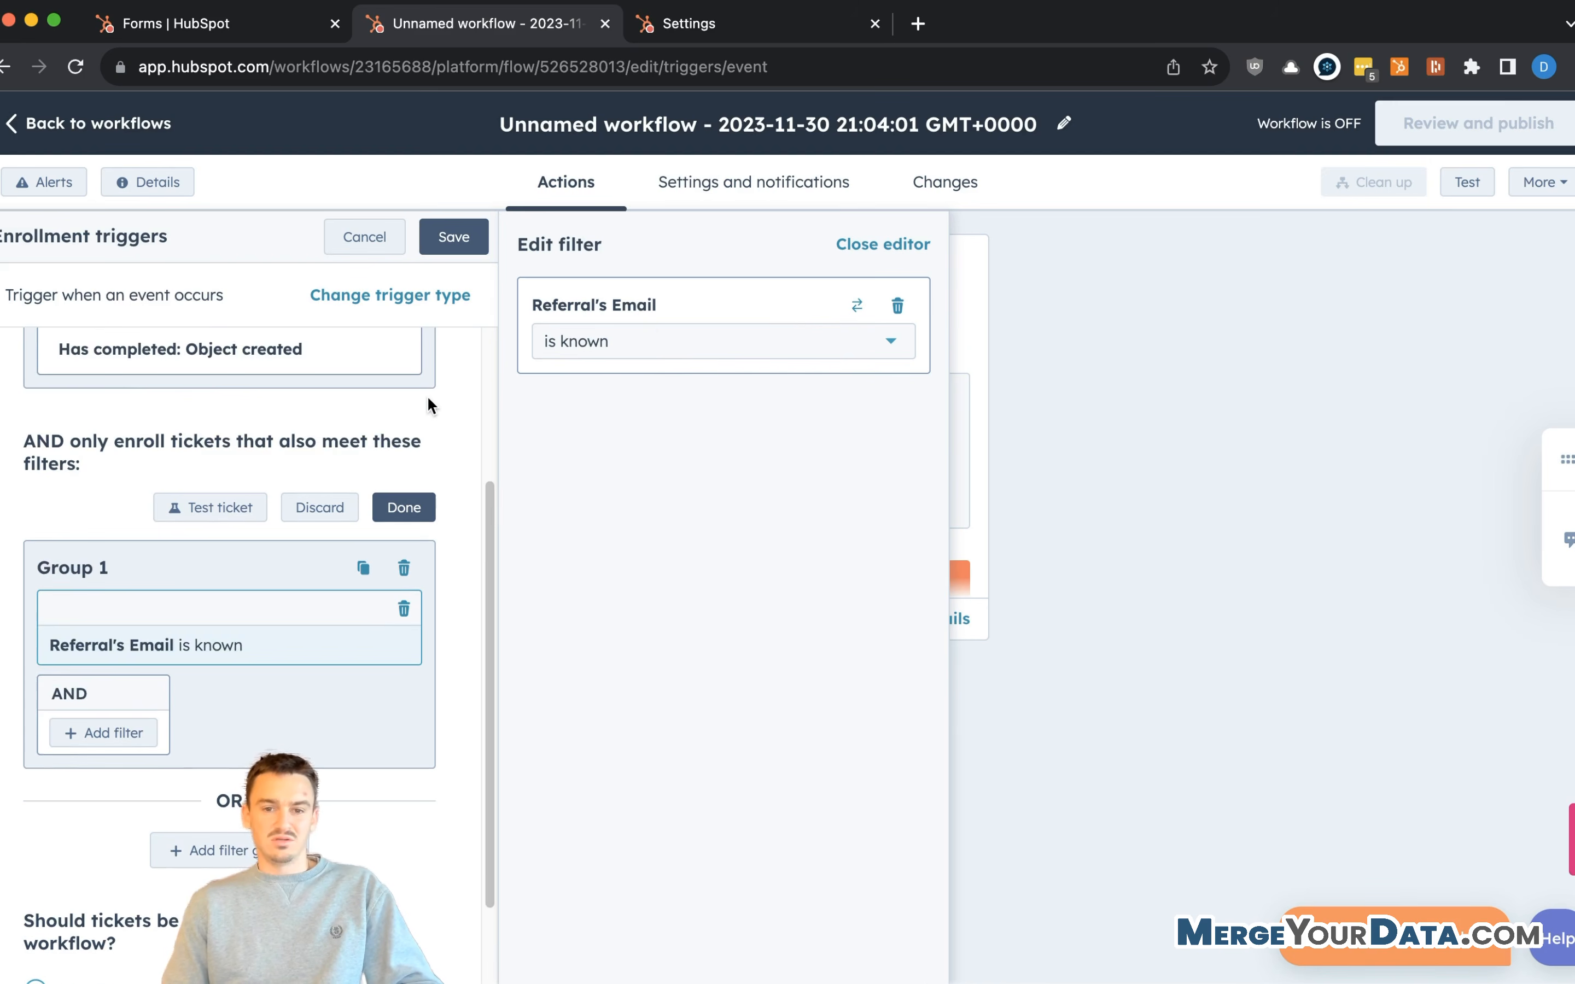
scroll(425, 394, up, 4)
click(449, 239)
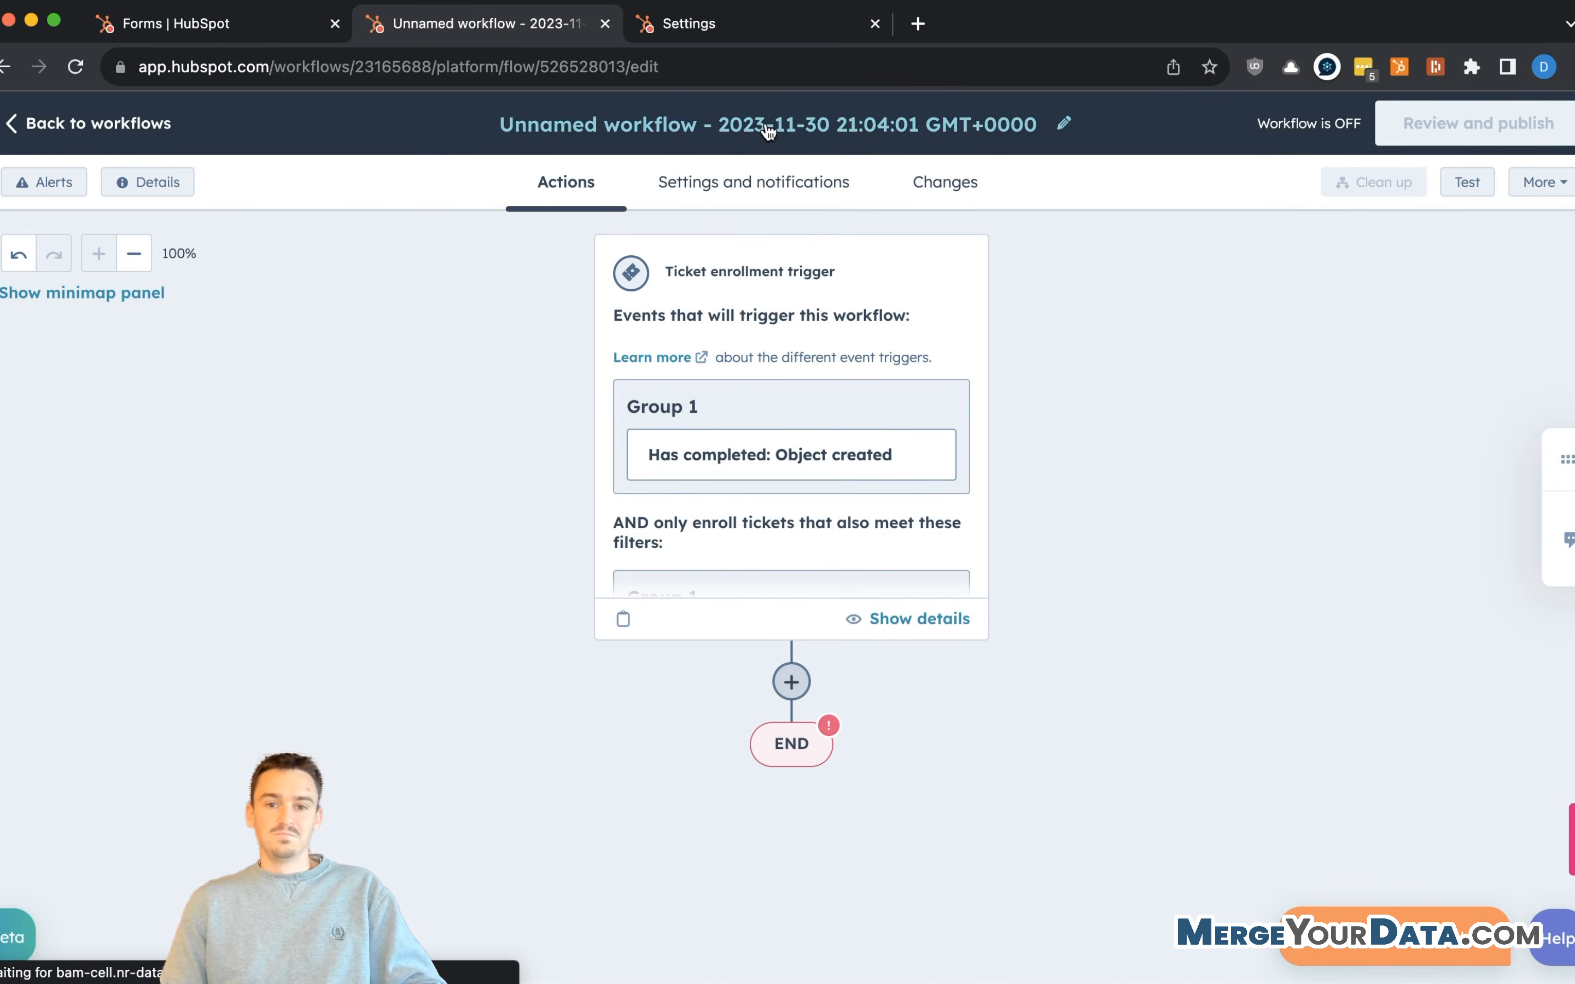
click(792, 682)
- Add a Set property value action targeting the ticket's associated contact
scroll(714, 449, down, 3)
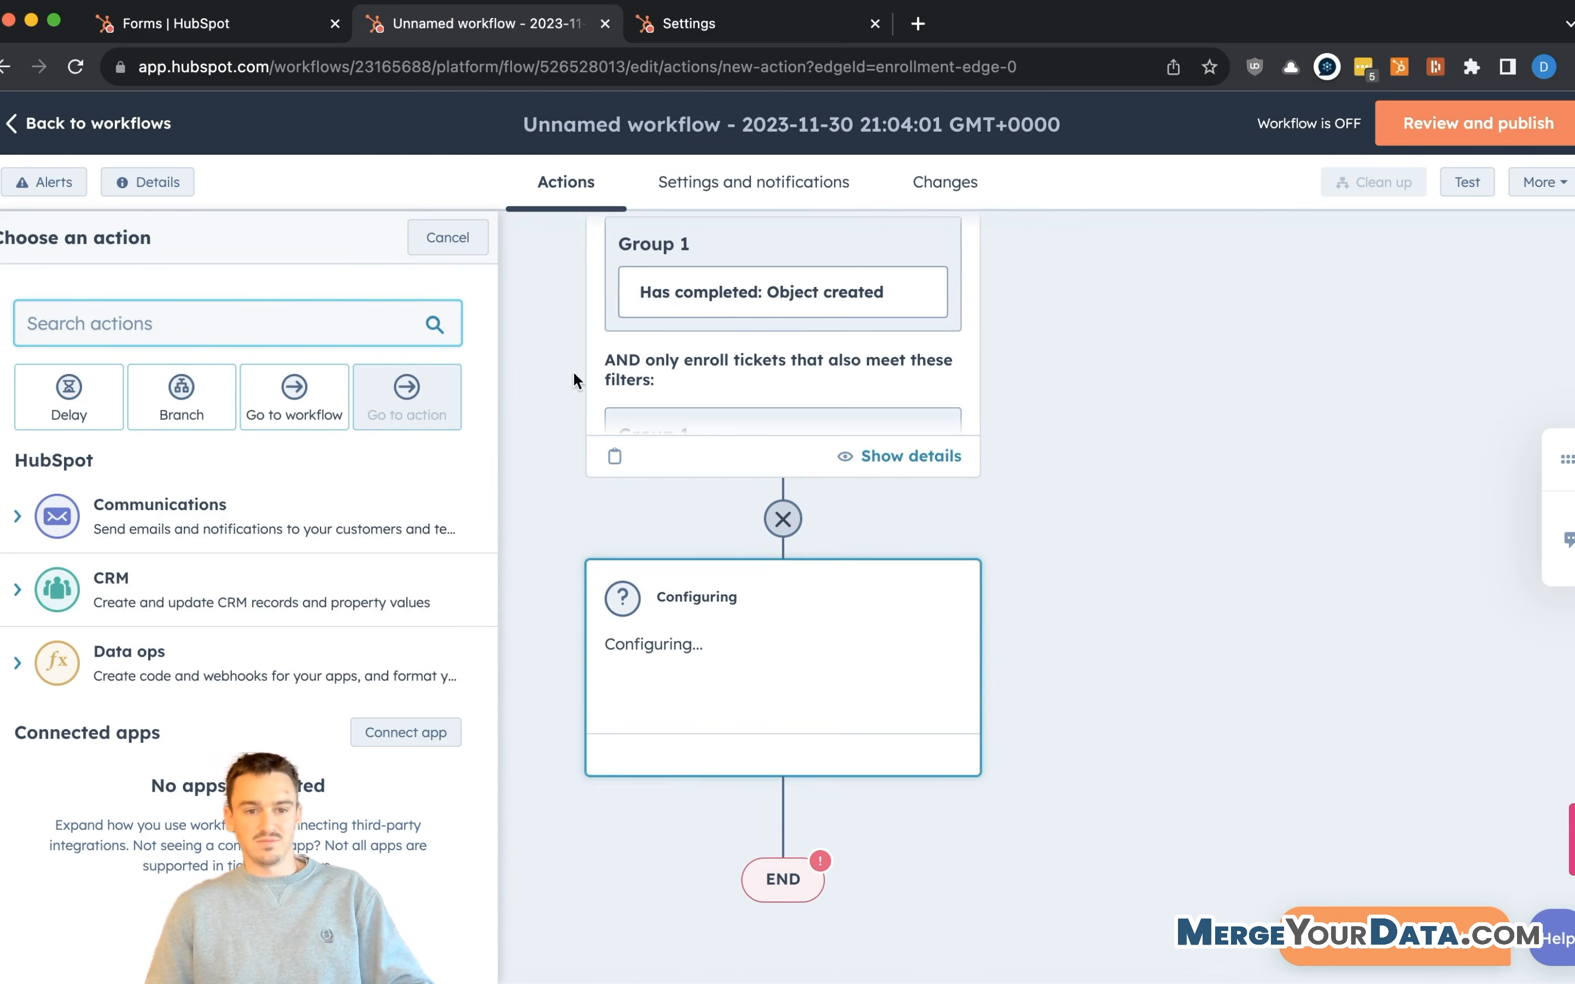
scroll(721, 469, down, 1)
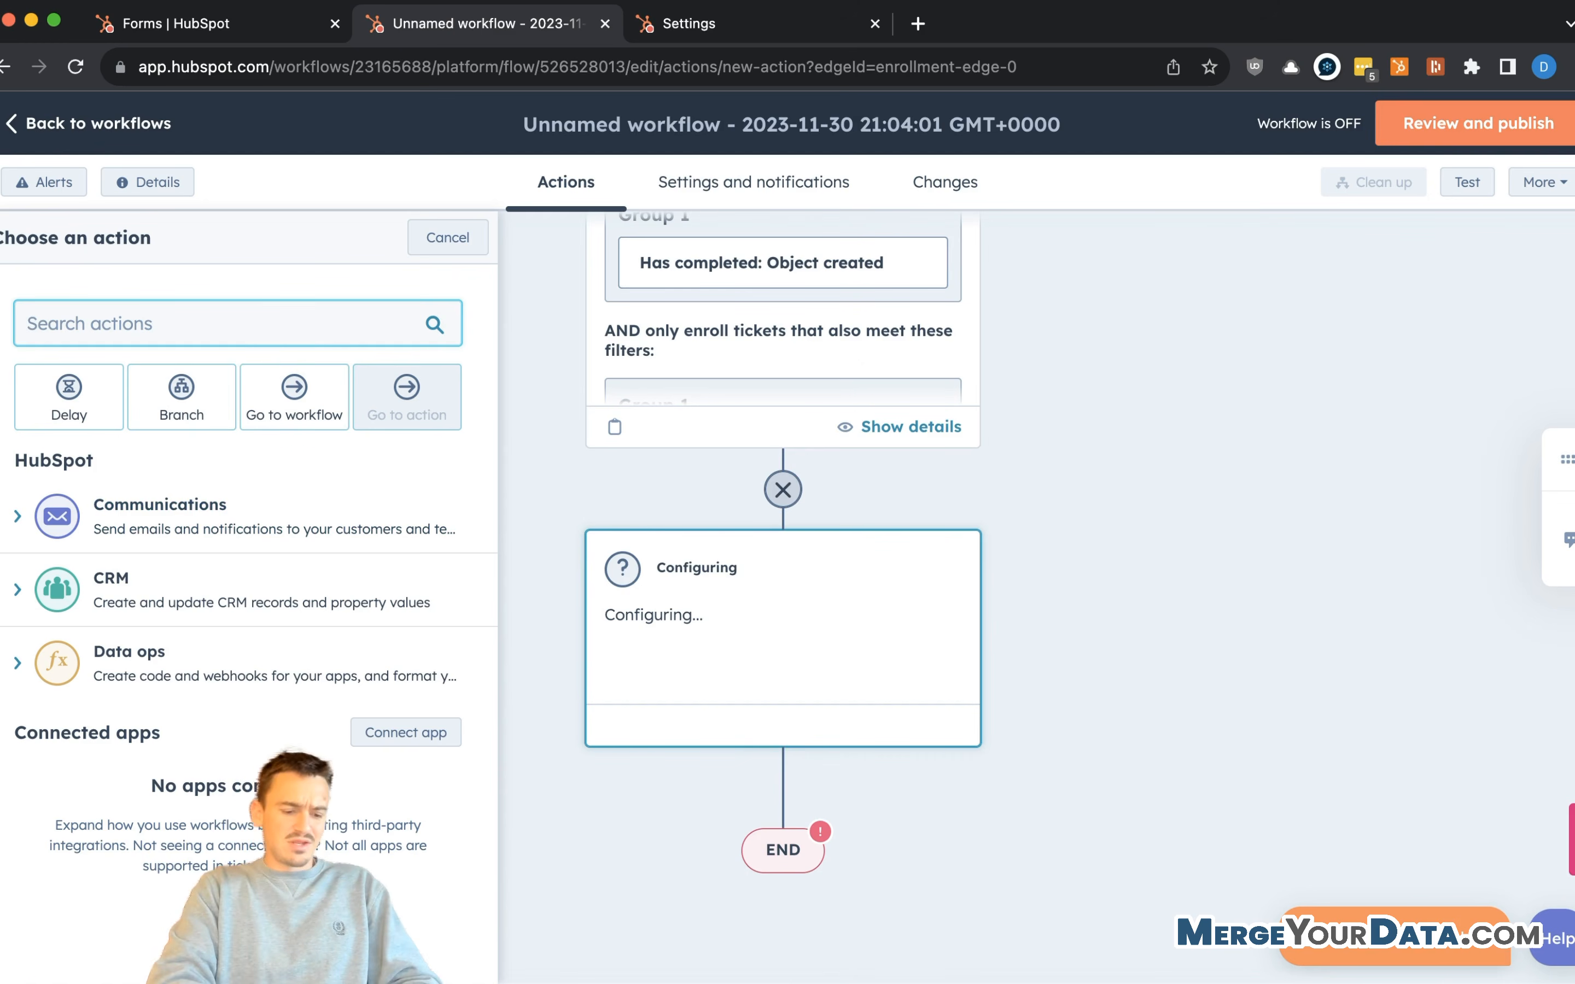
text(set prop)
click(194, 513)
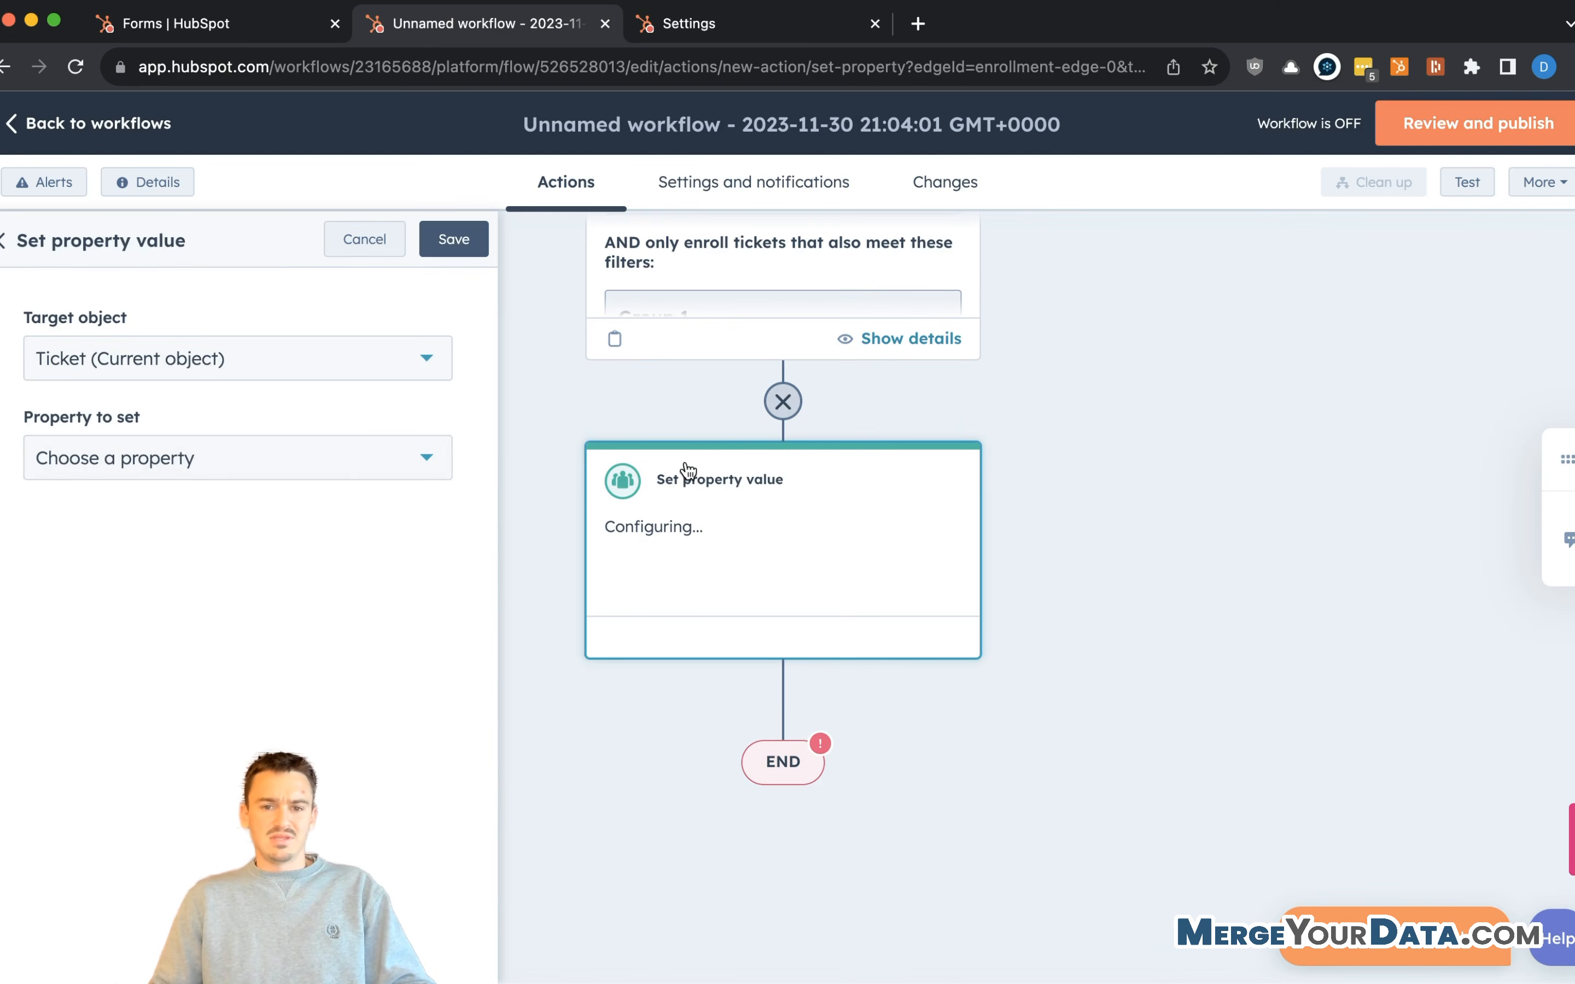
click(238, 360)
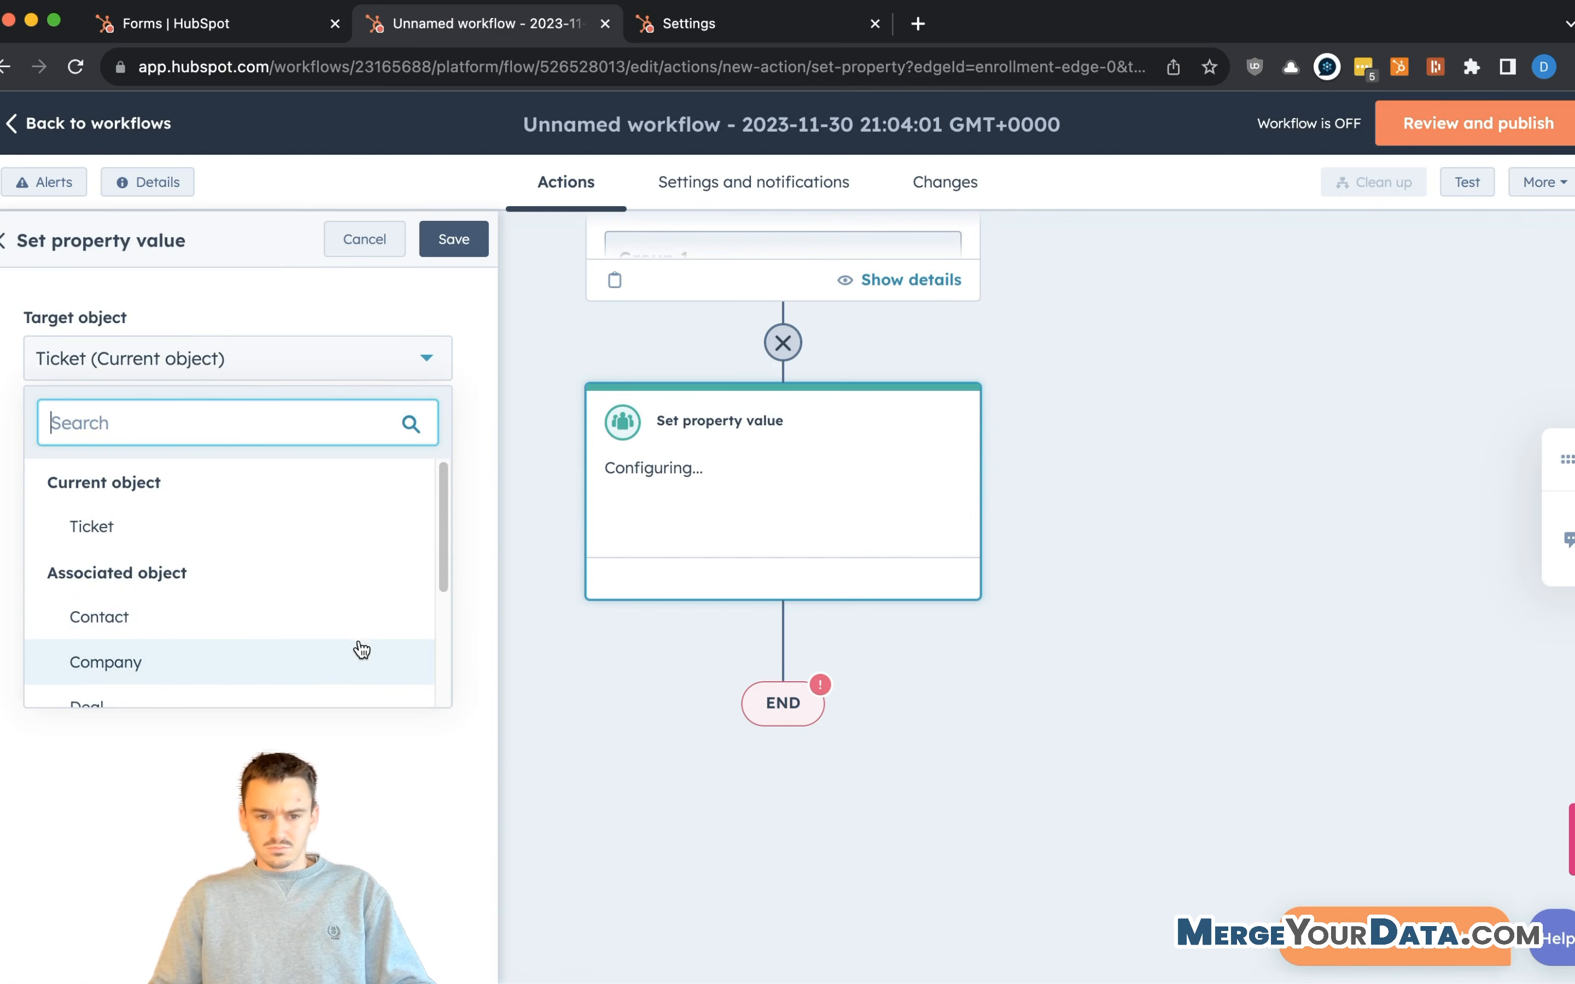
scroll(595, 343, up, 2)
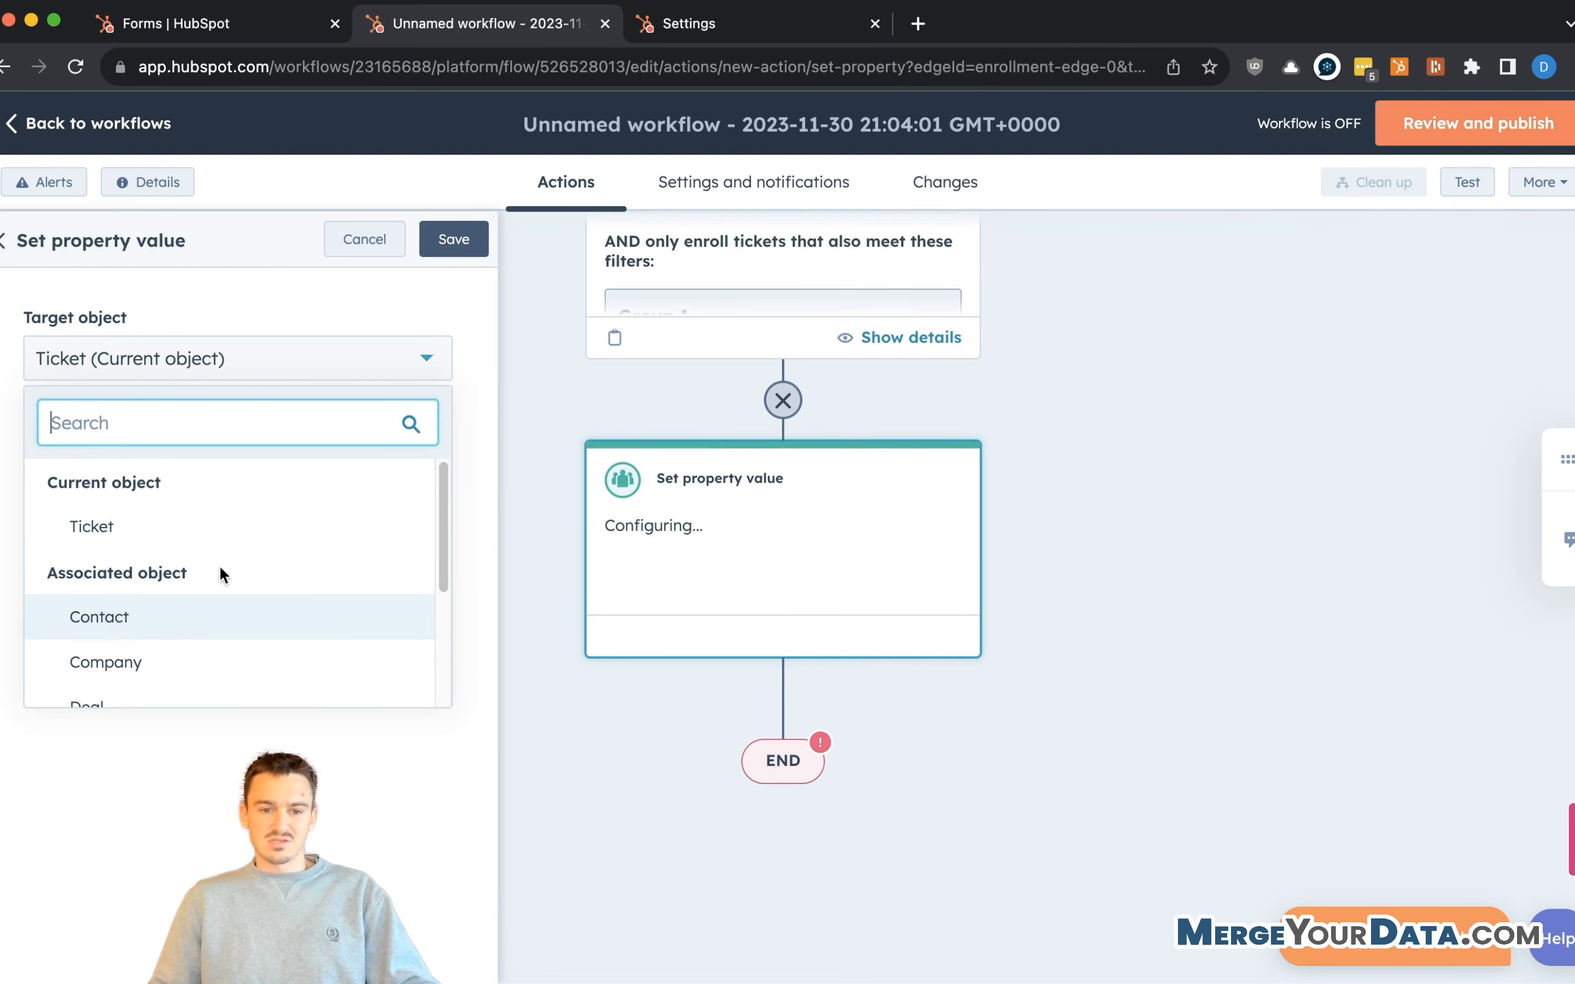
click(140, 618)
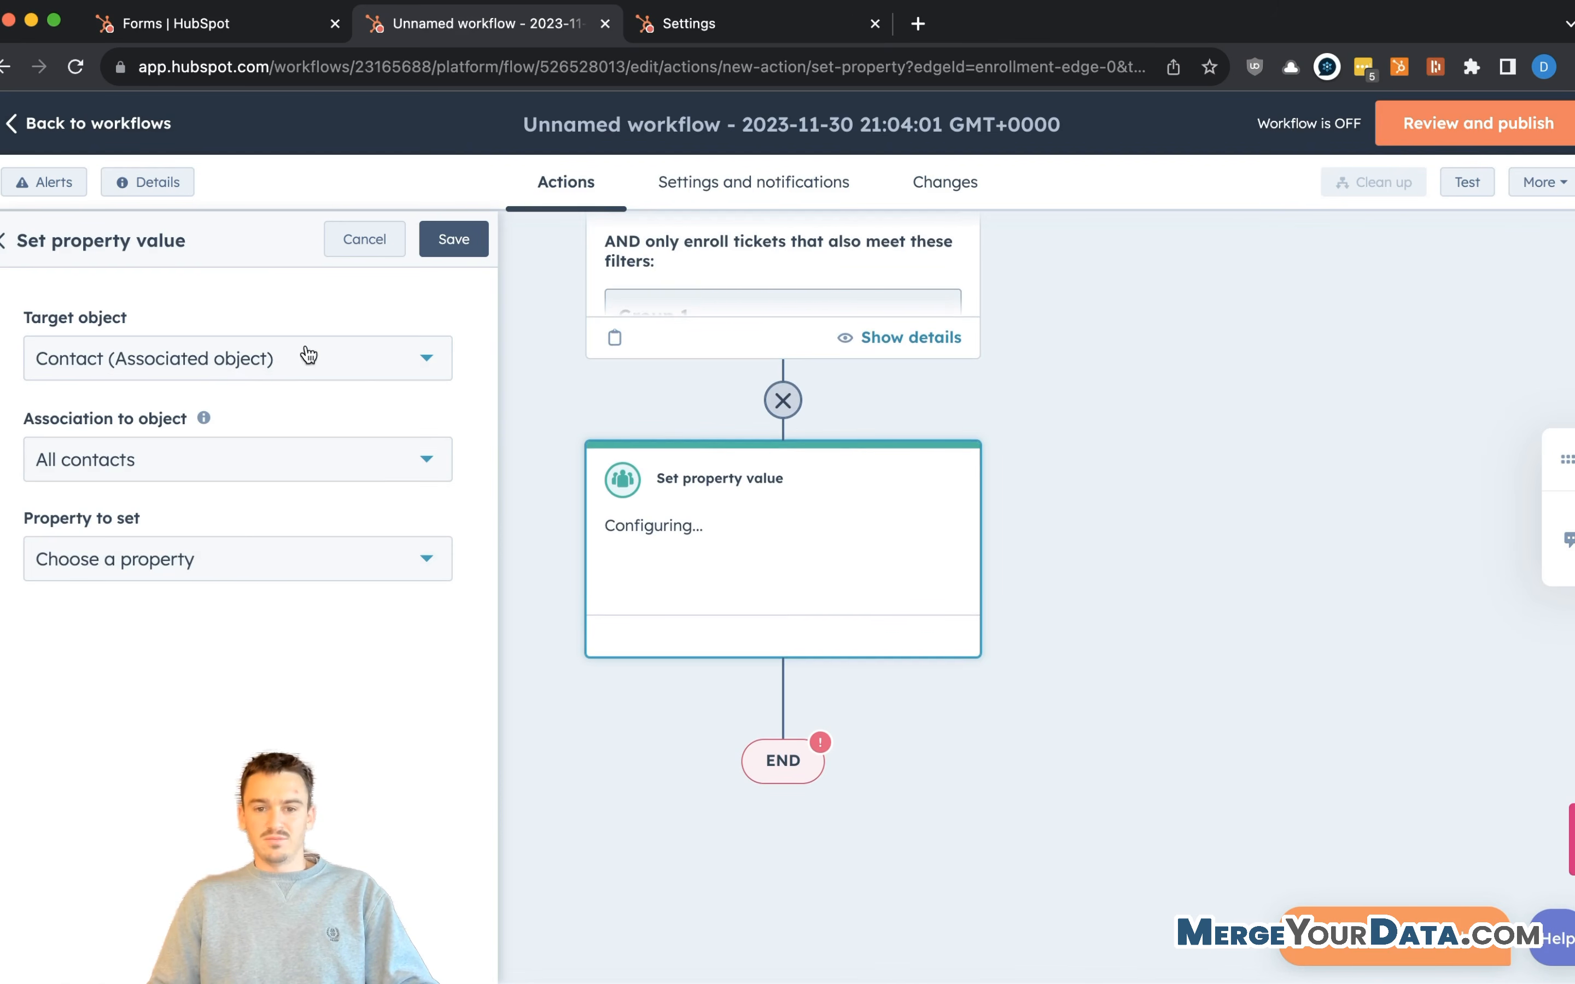
- Apply it to all associated contacts, then abandon it for the action list
scroll(651, 482, down, 1)
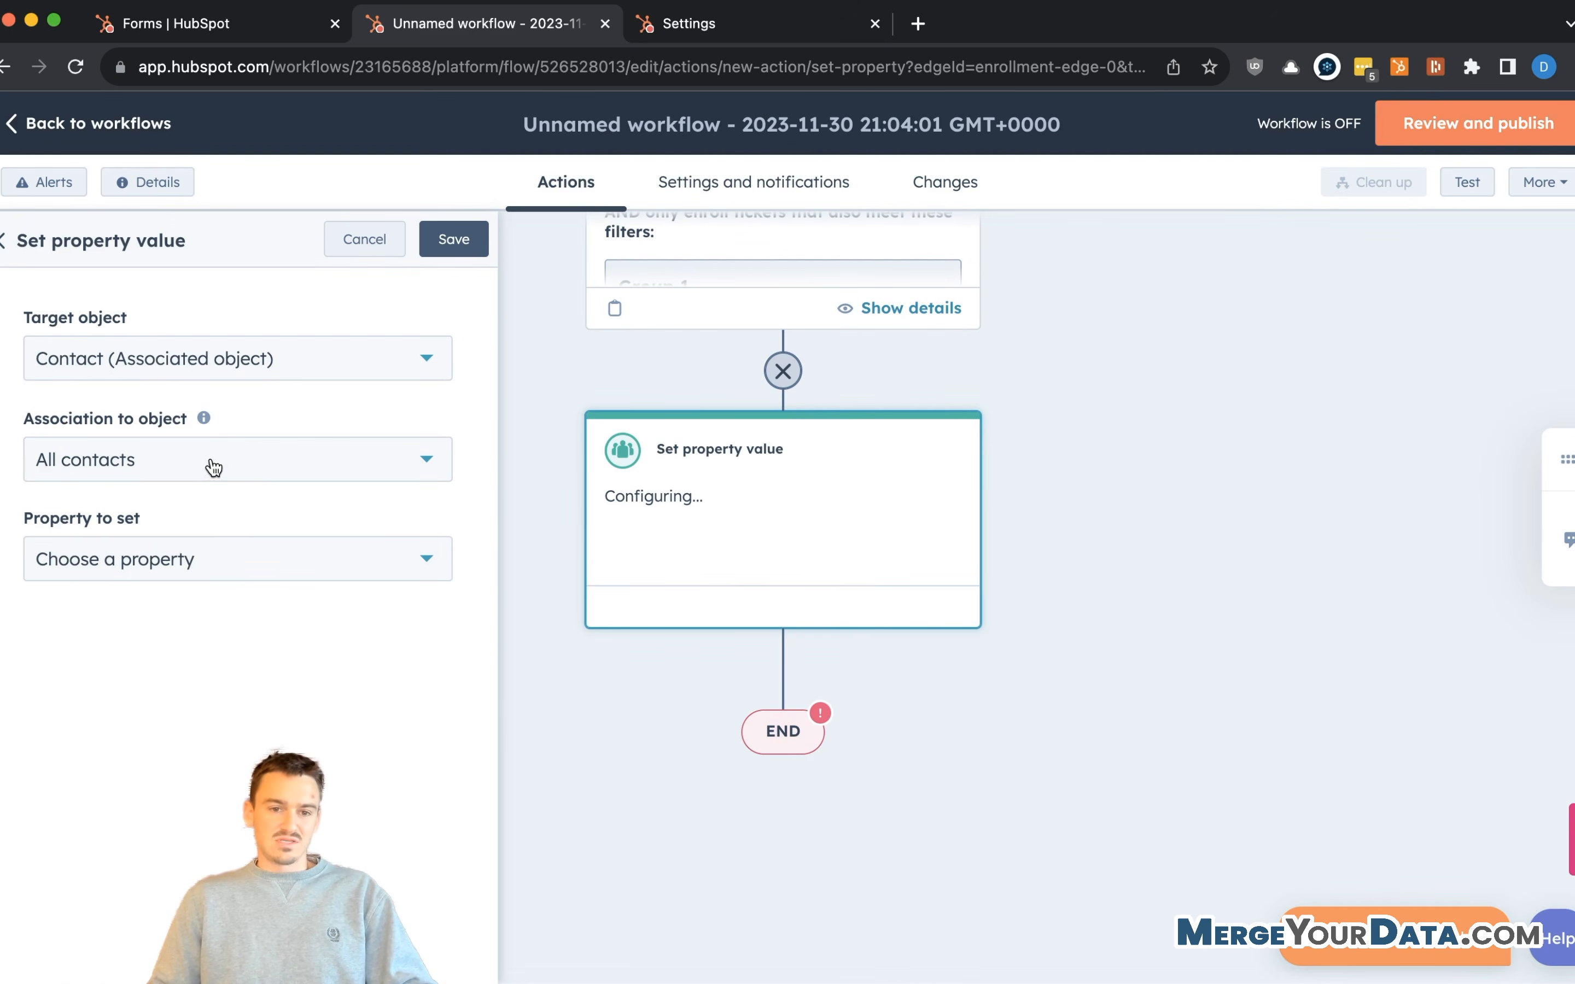
click(177, 475)
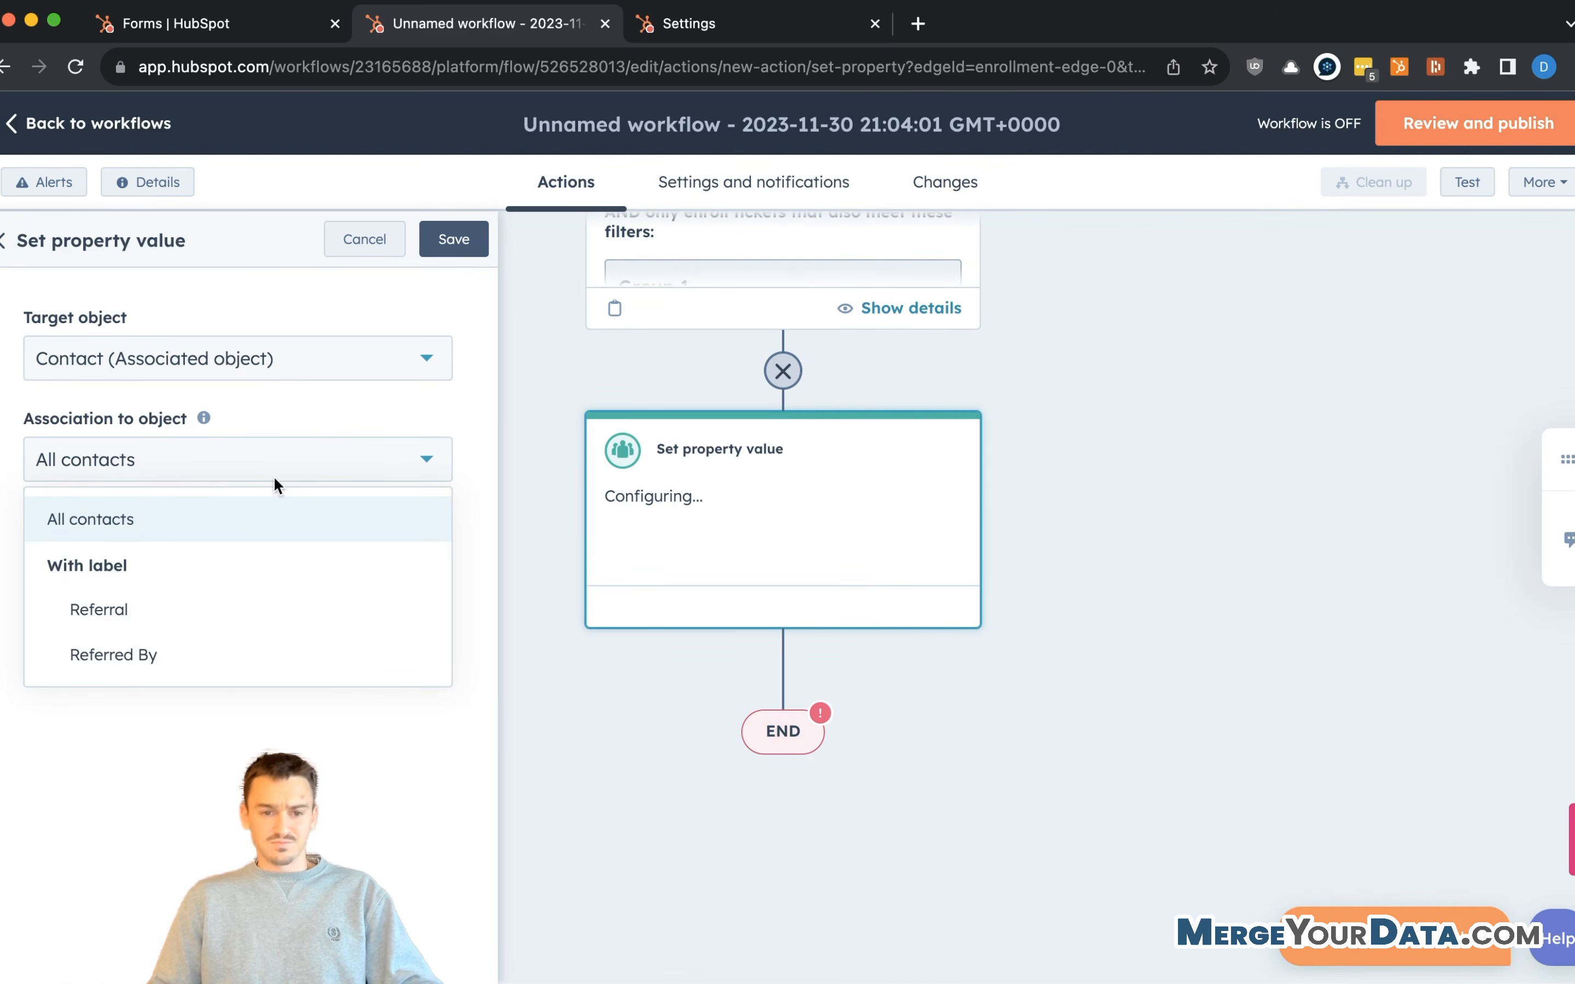
click(241, 386)
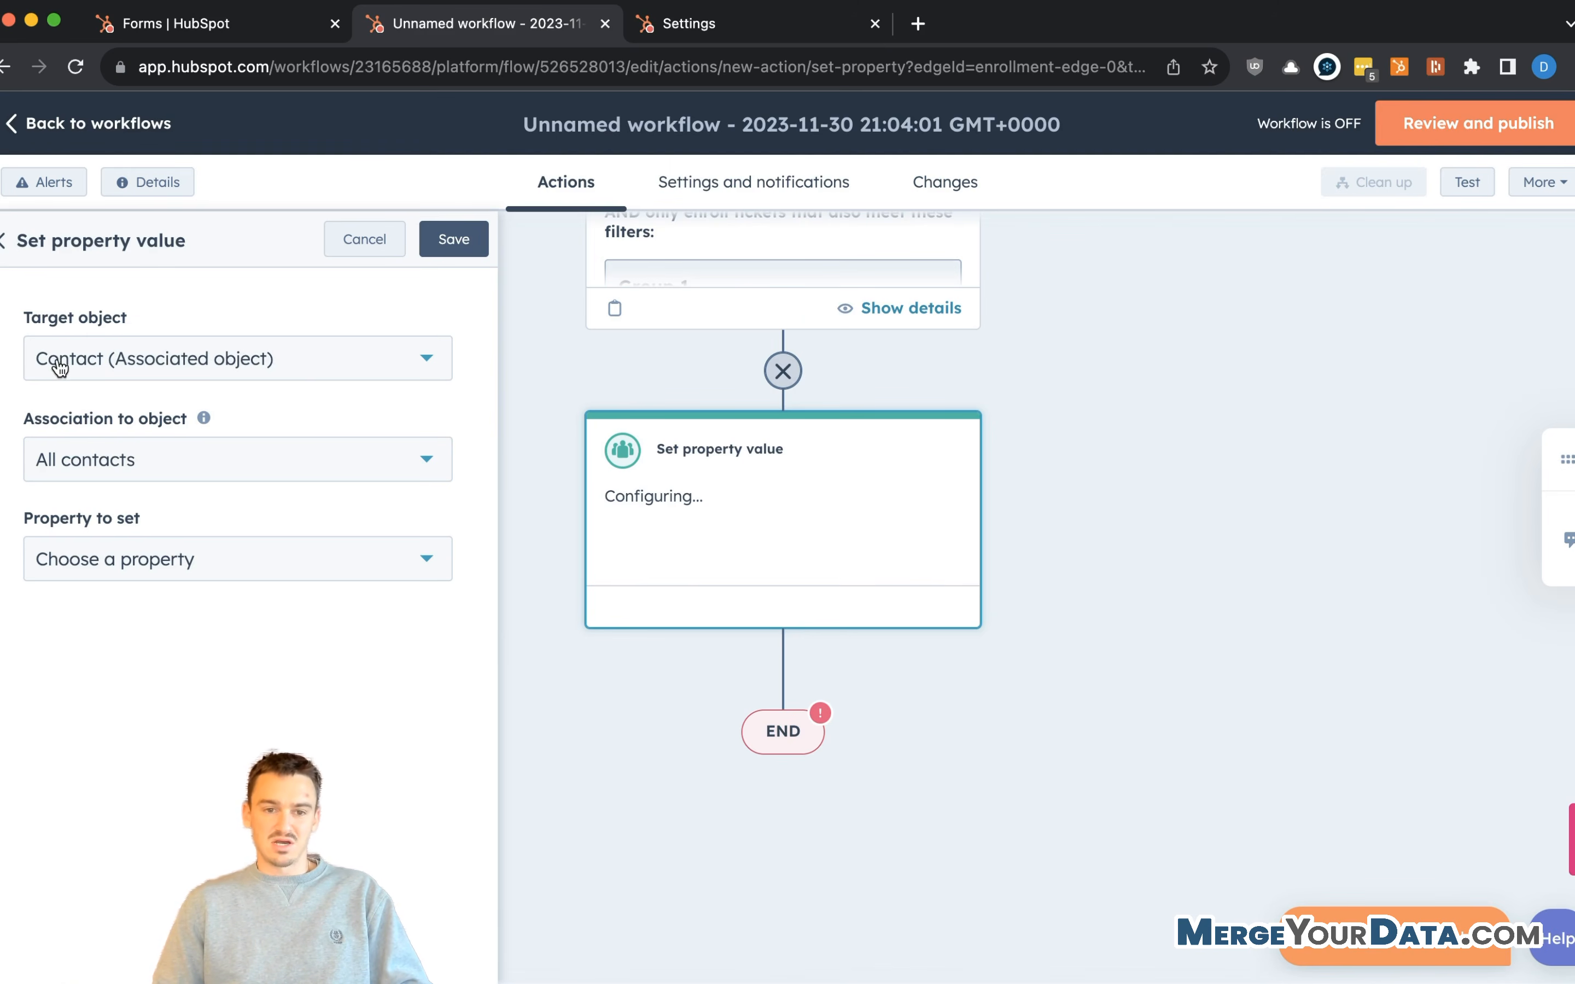
click(160, 575)
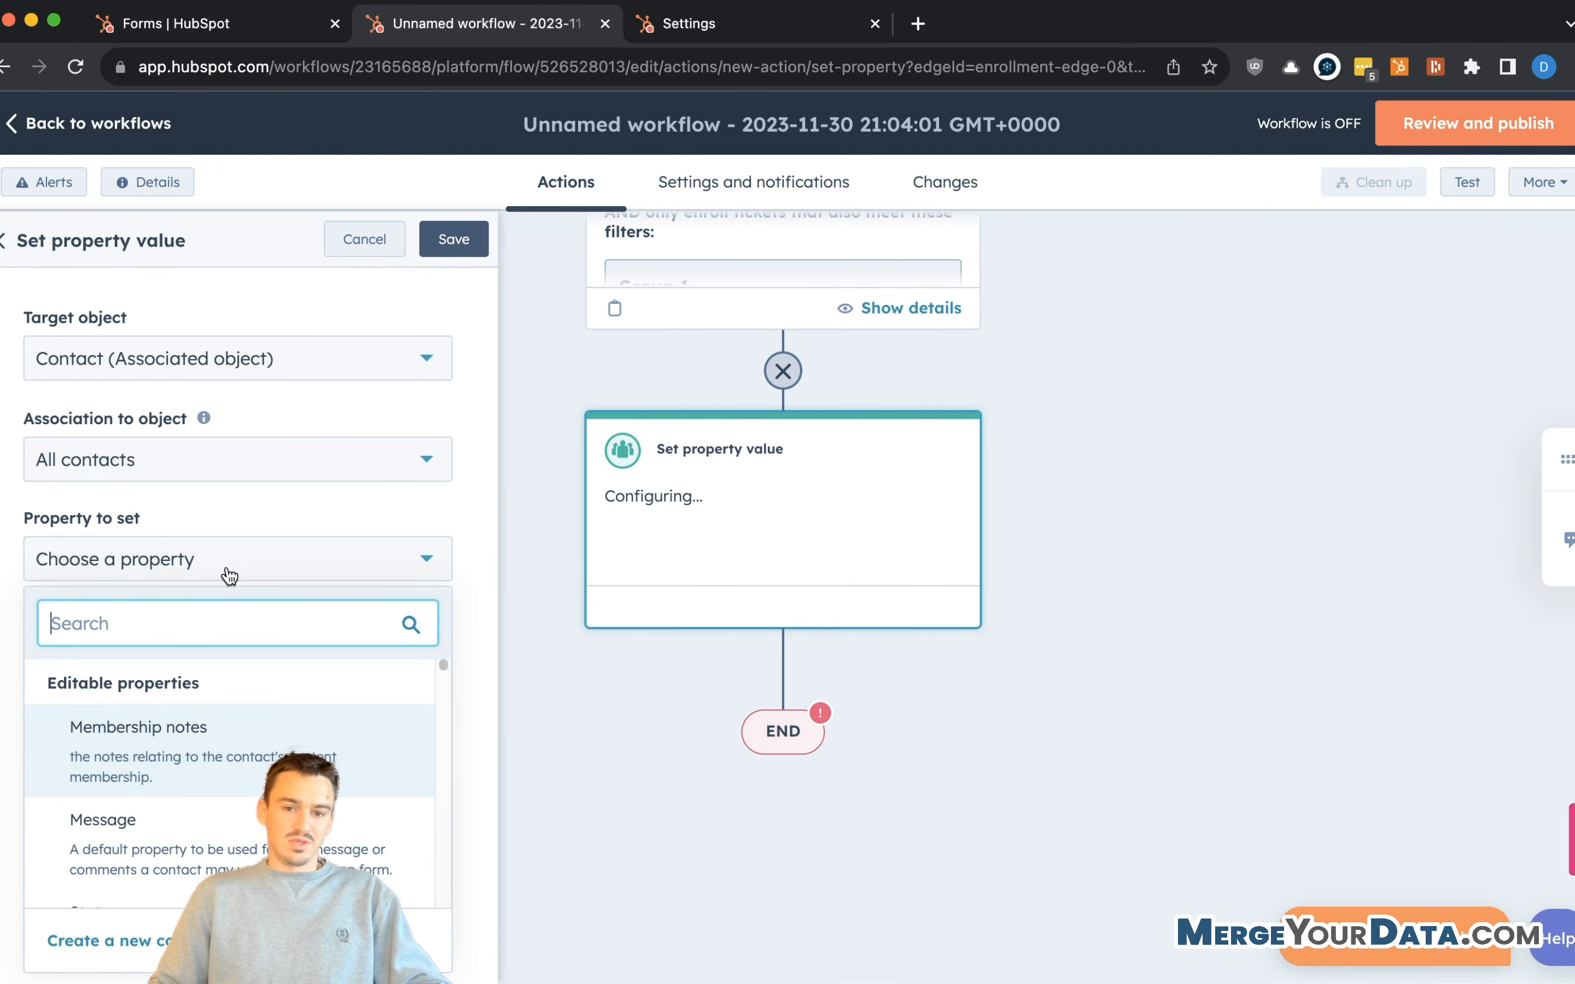
click(285, 358)
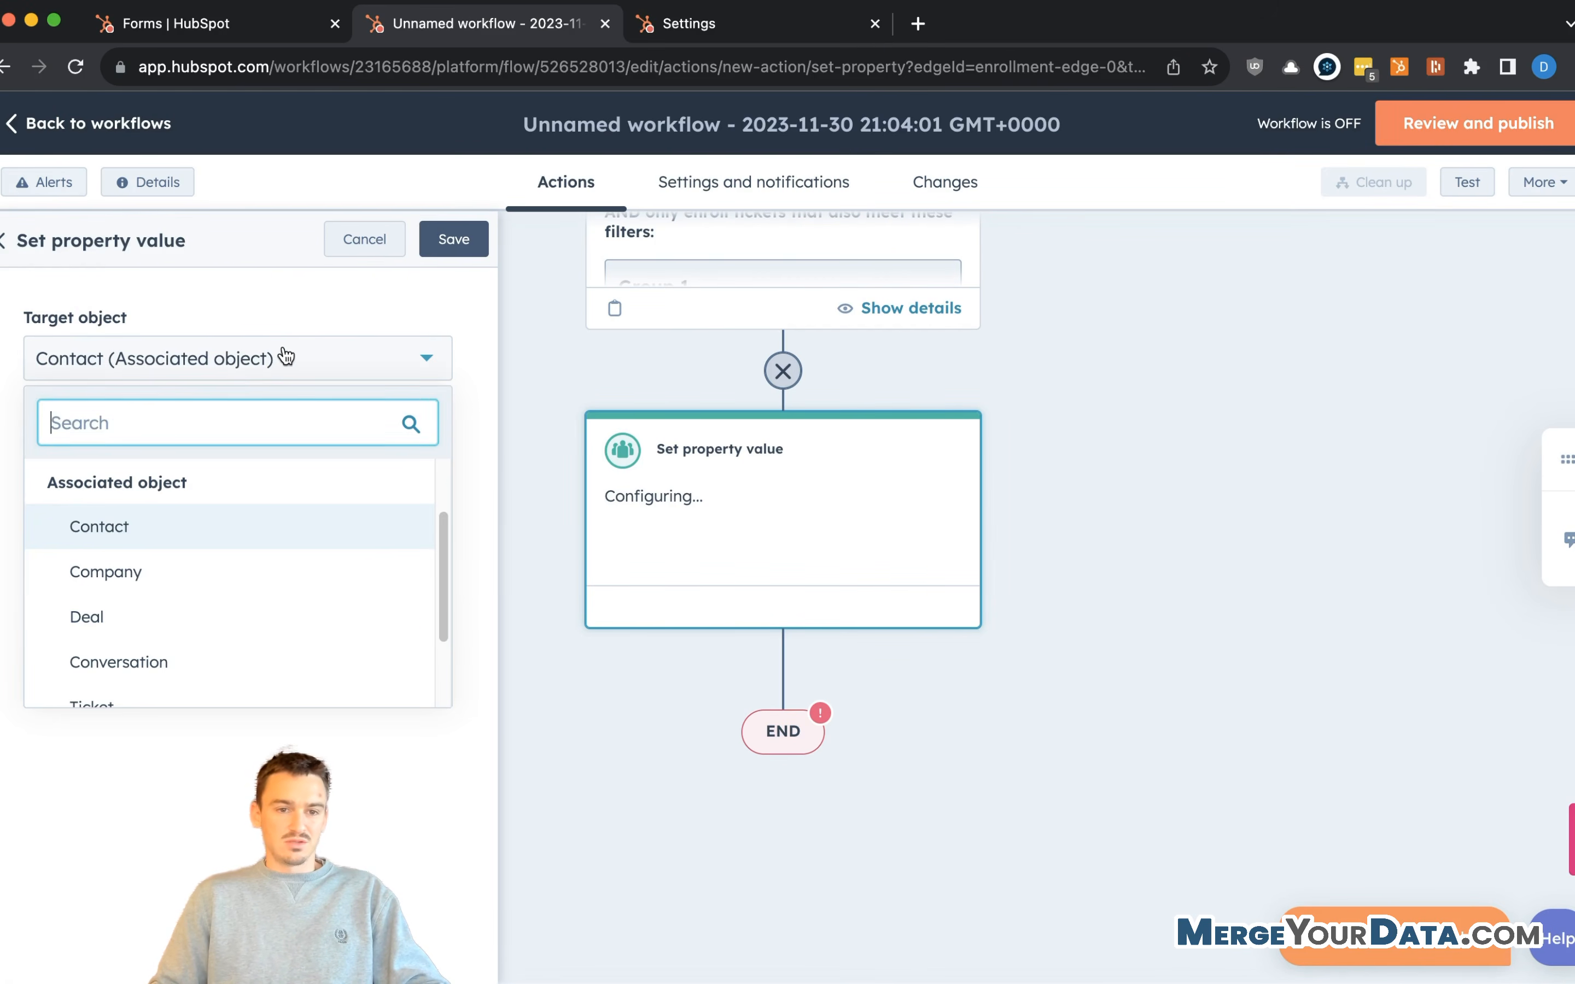
click(242, 363)
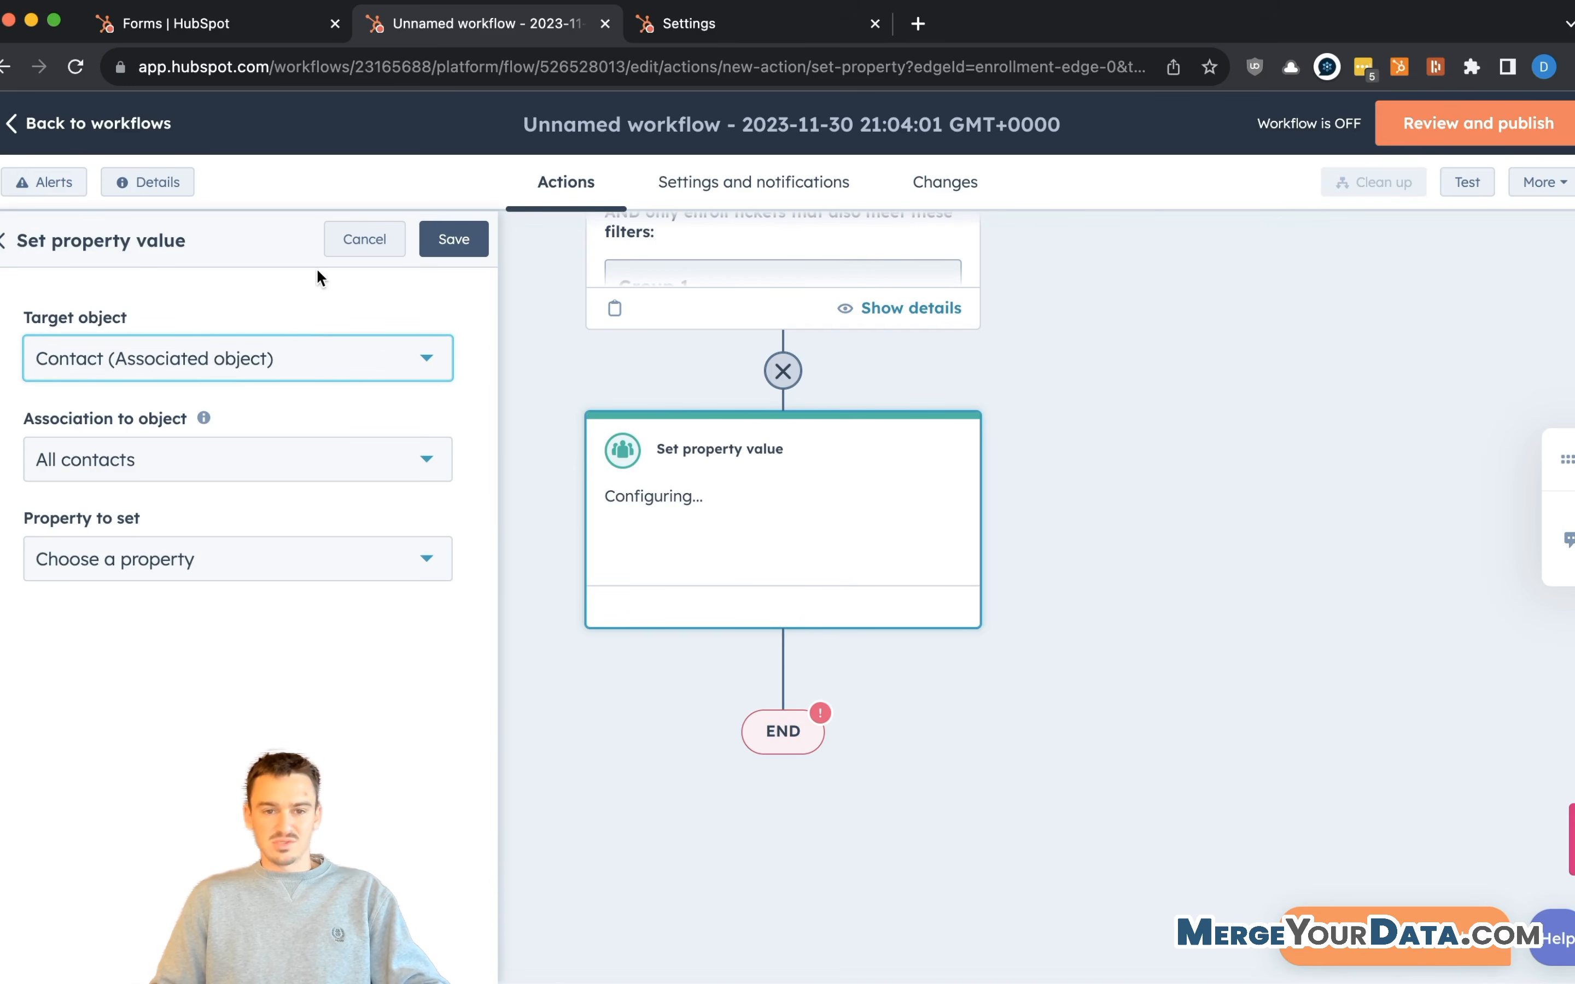
click(7, 240)
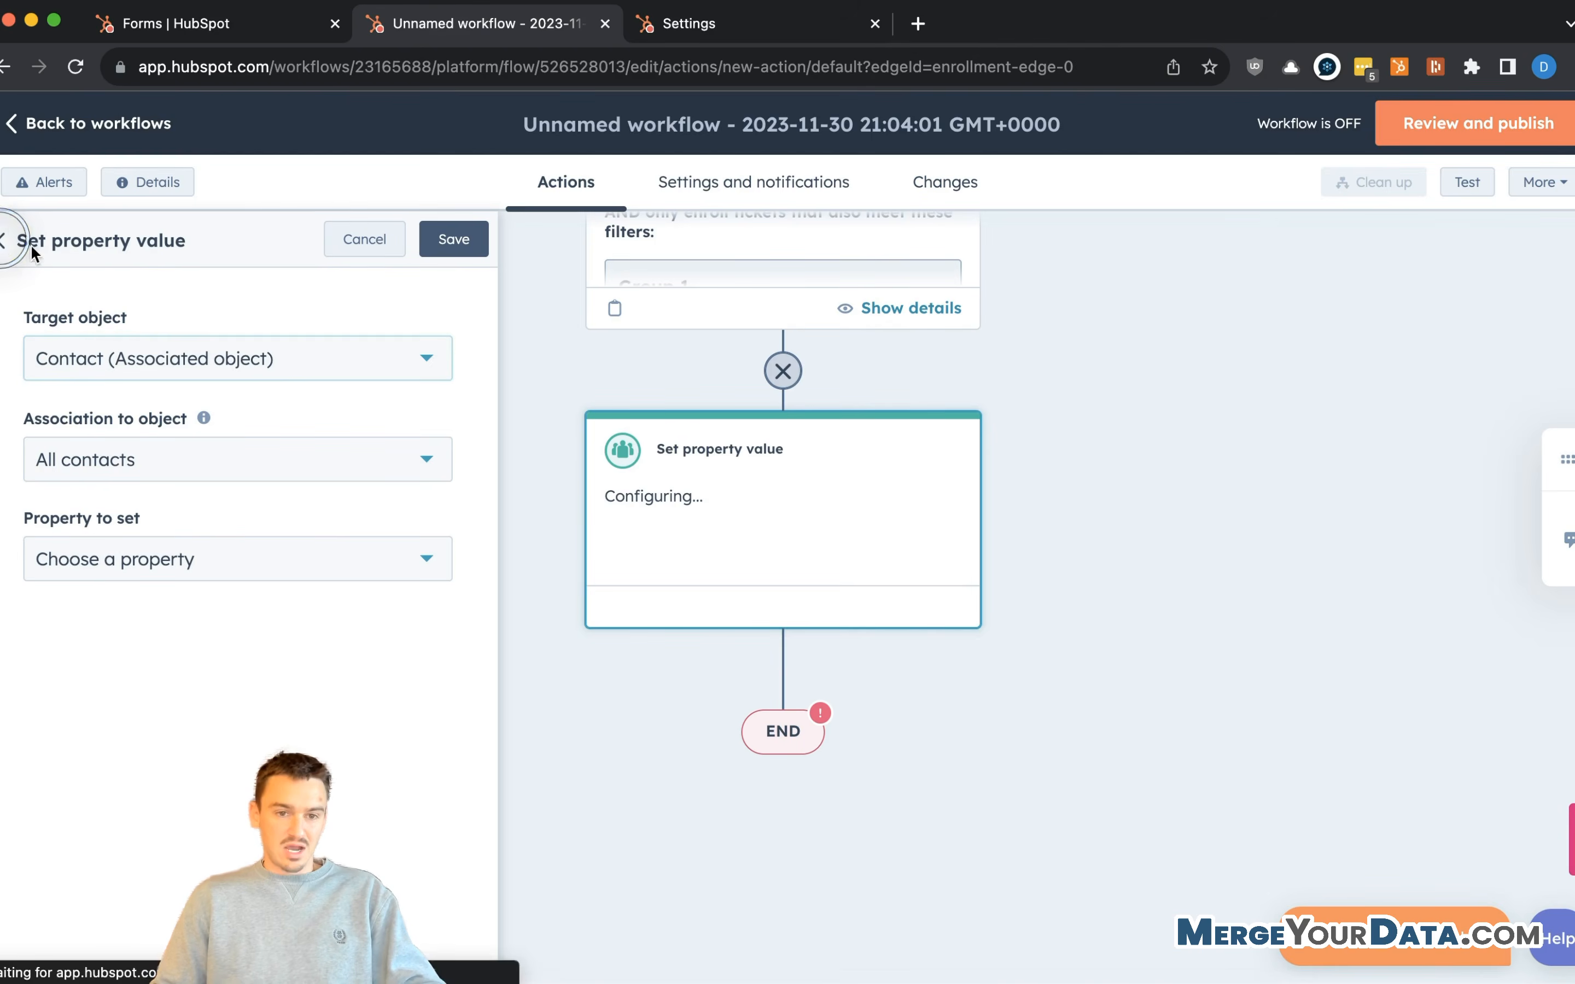
- Add a Copy property value action via 'copy pro' and edit its available data sources
click(184, 318)
text(copy pro)
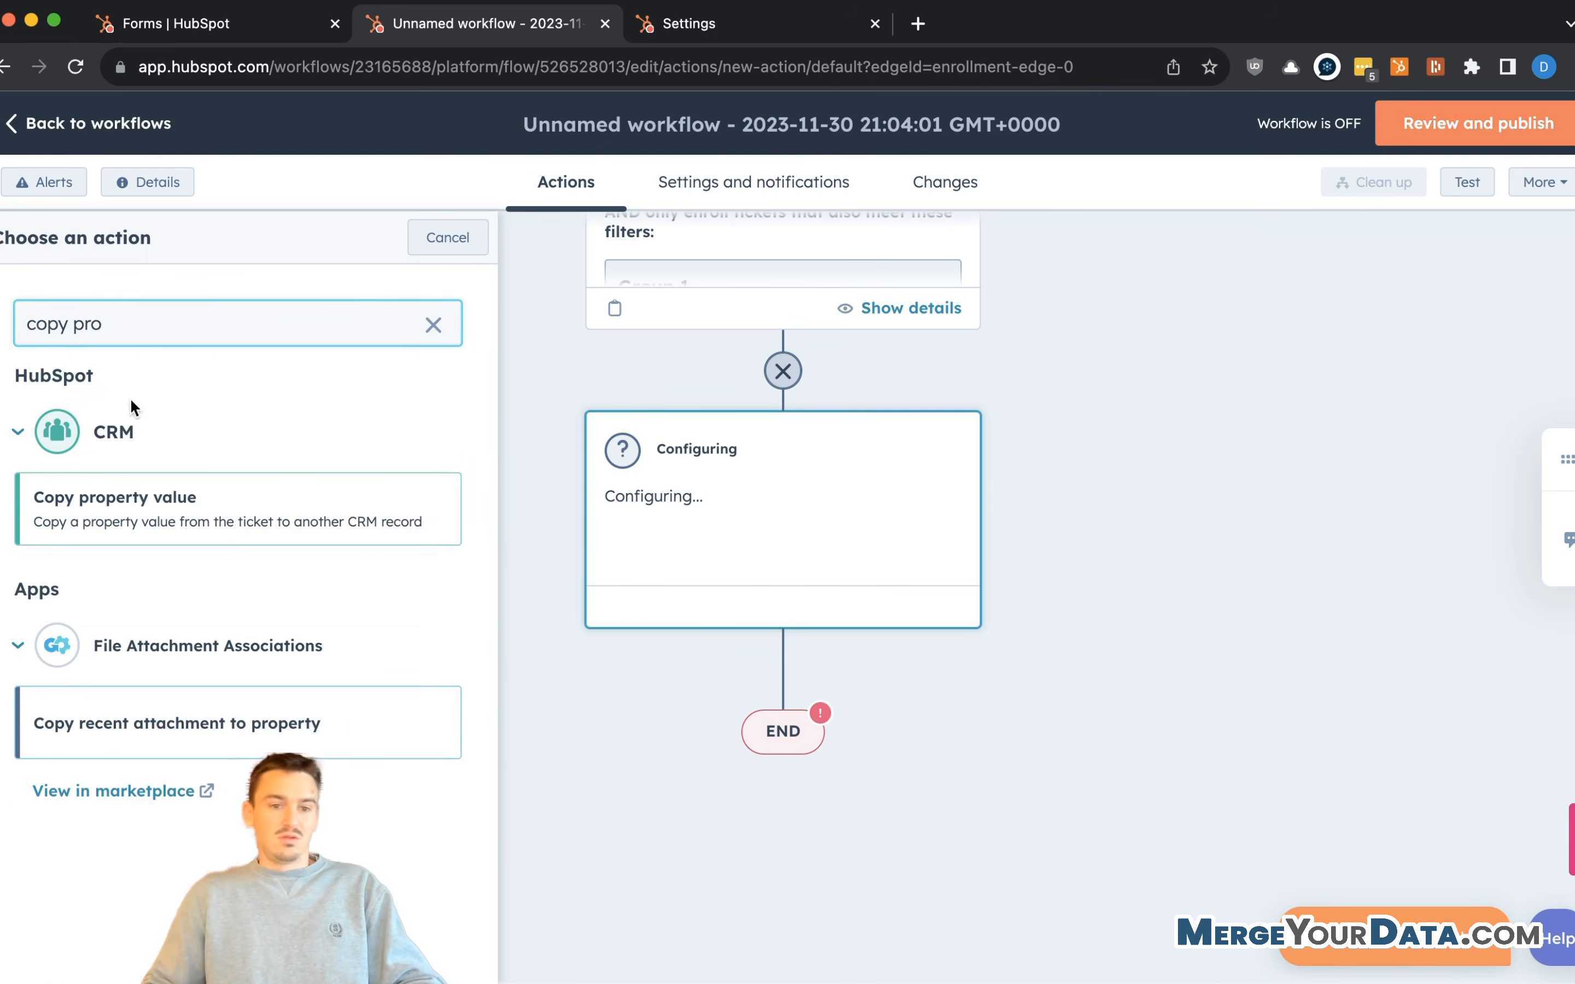
click(98, 495)
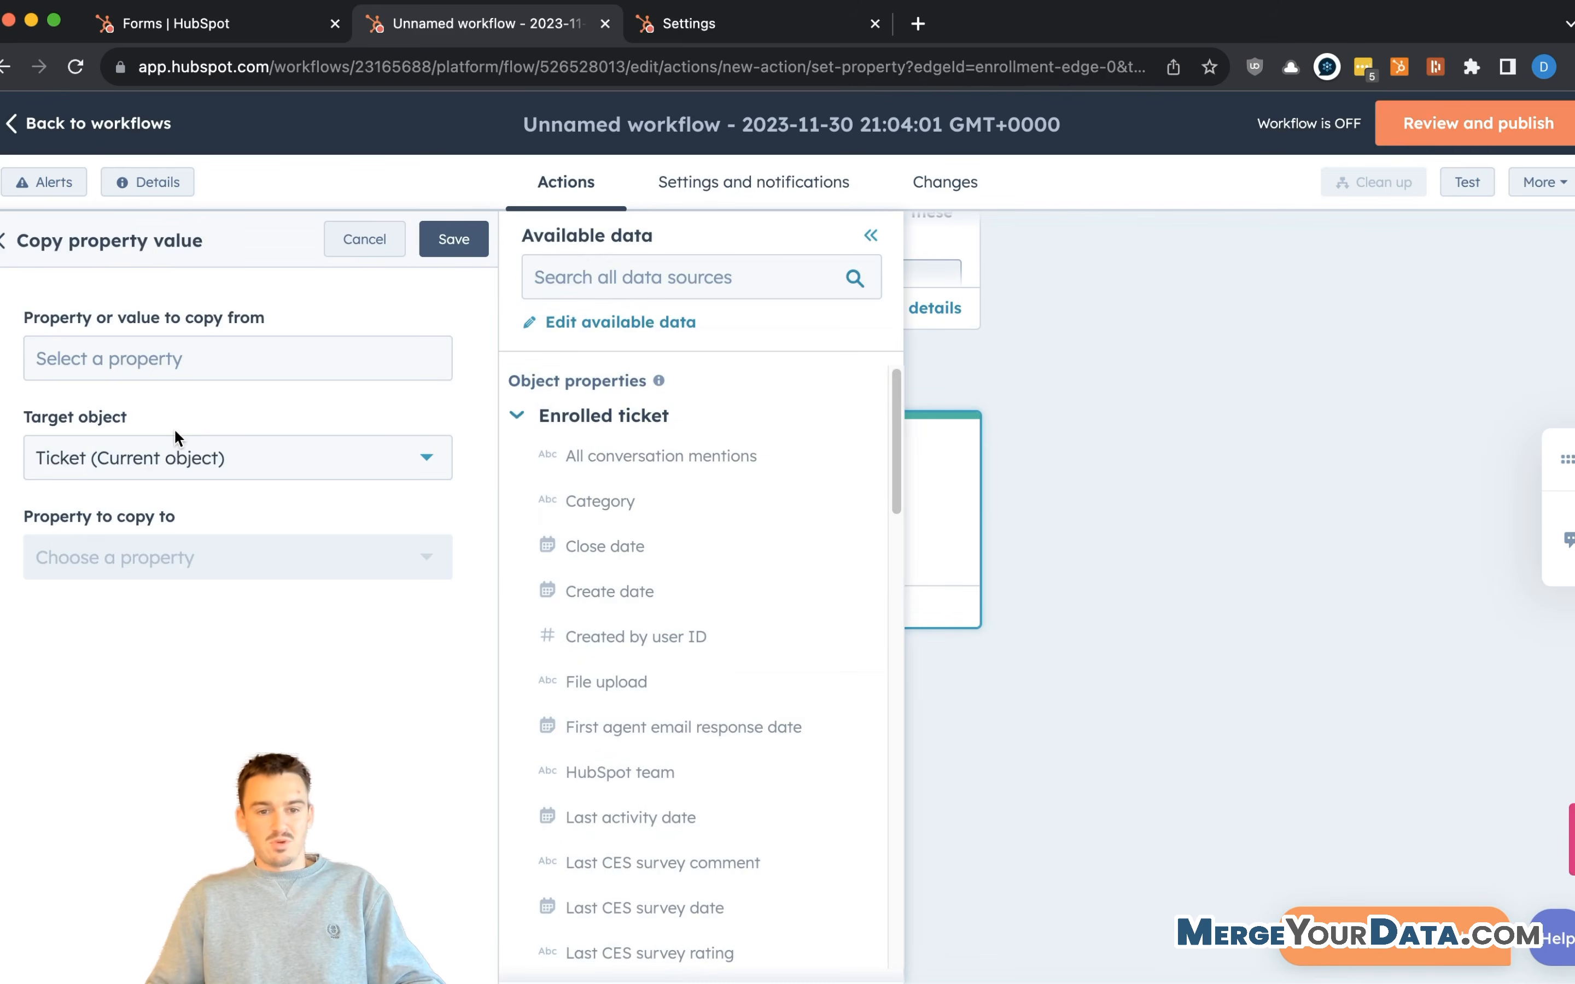
click(212, 365)
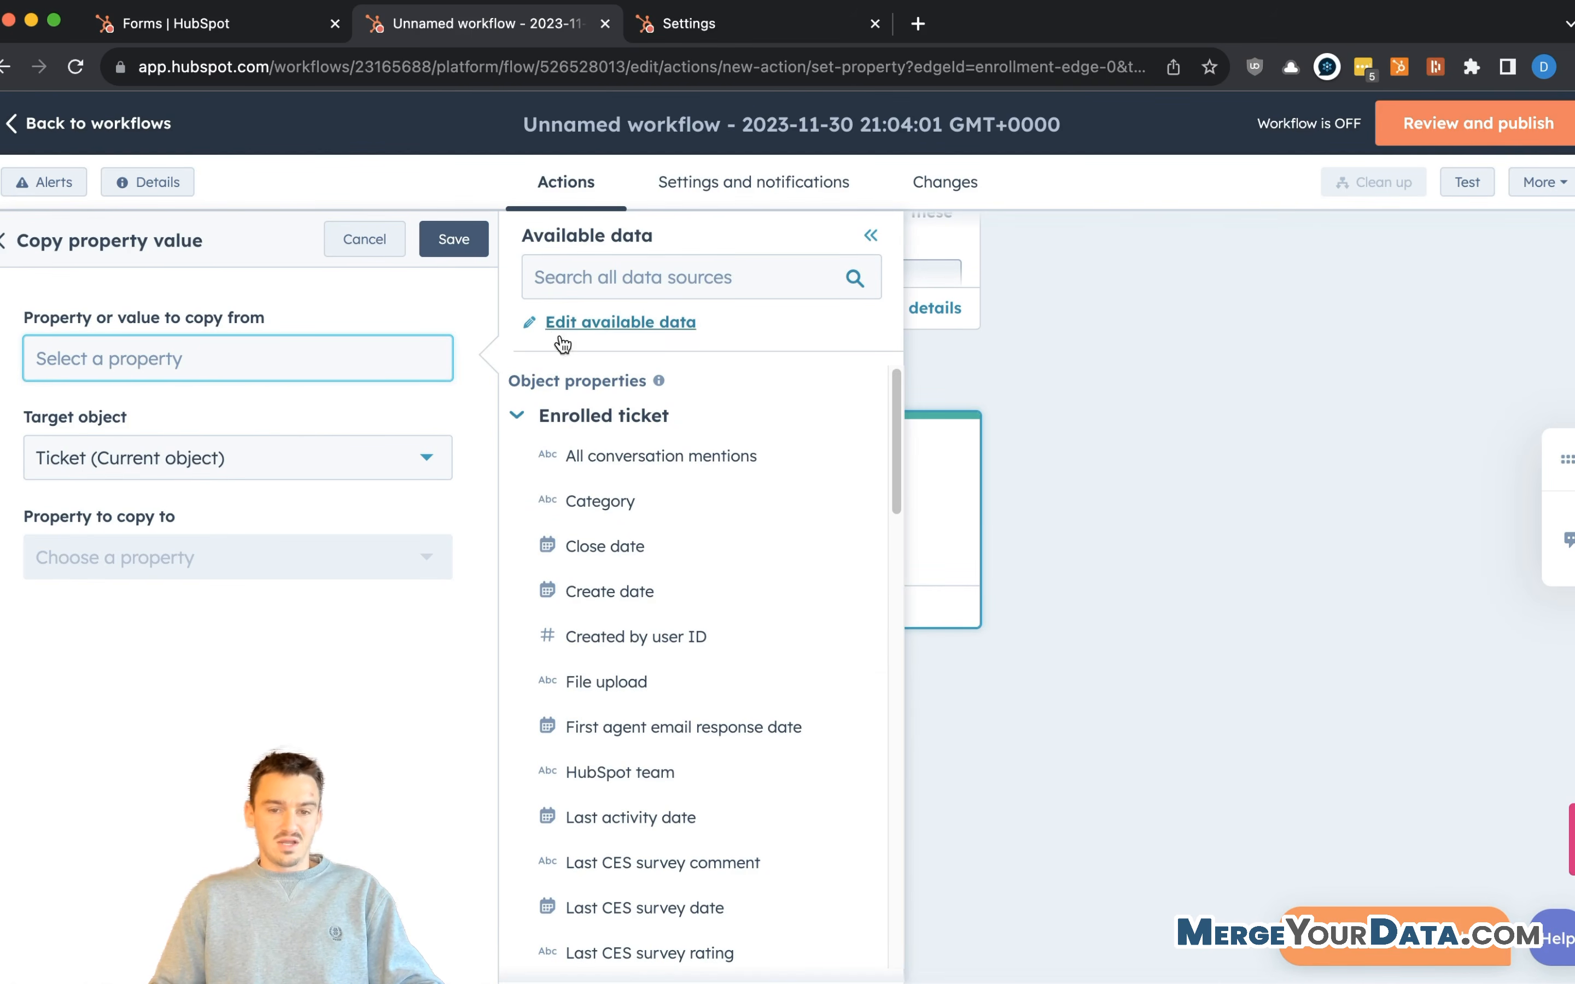
click(492, 427)
click(545, 418)
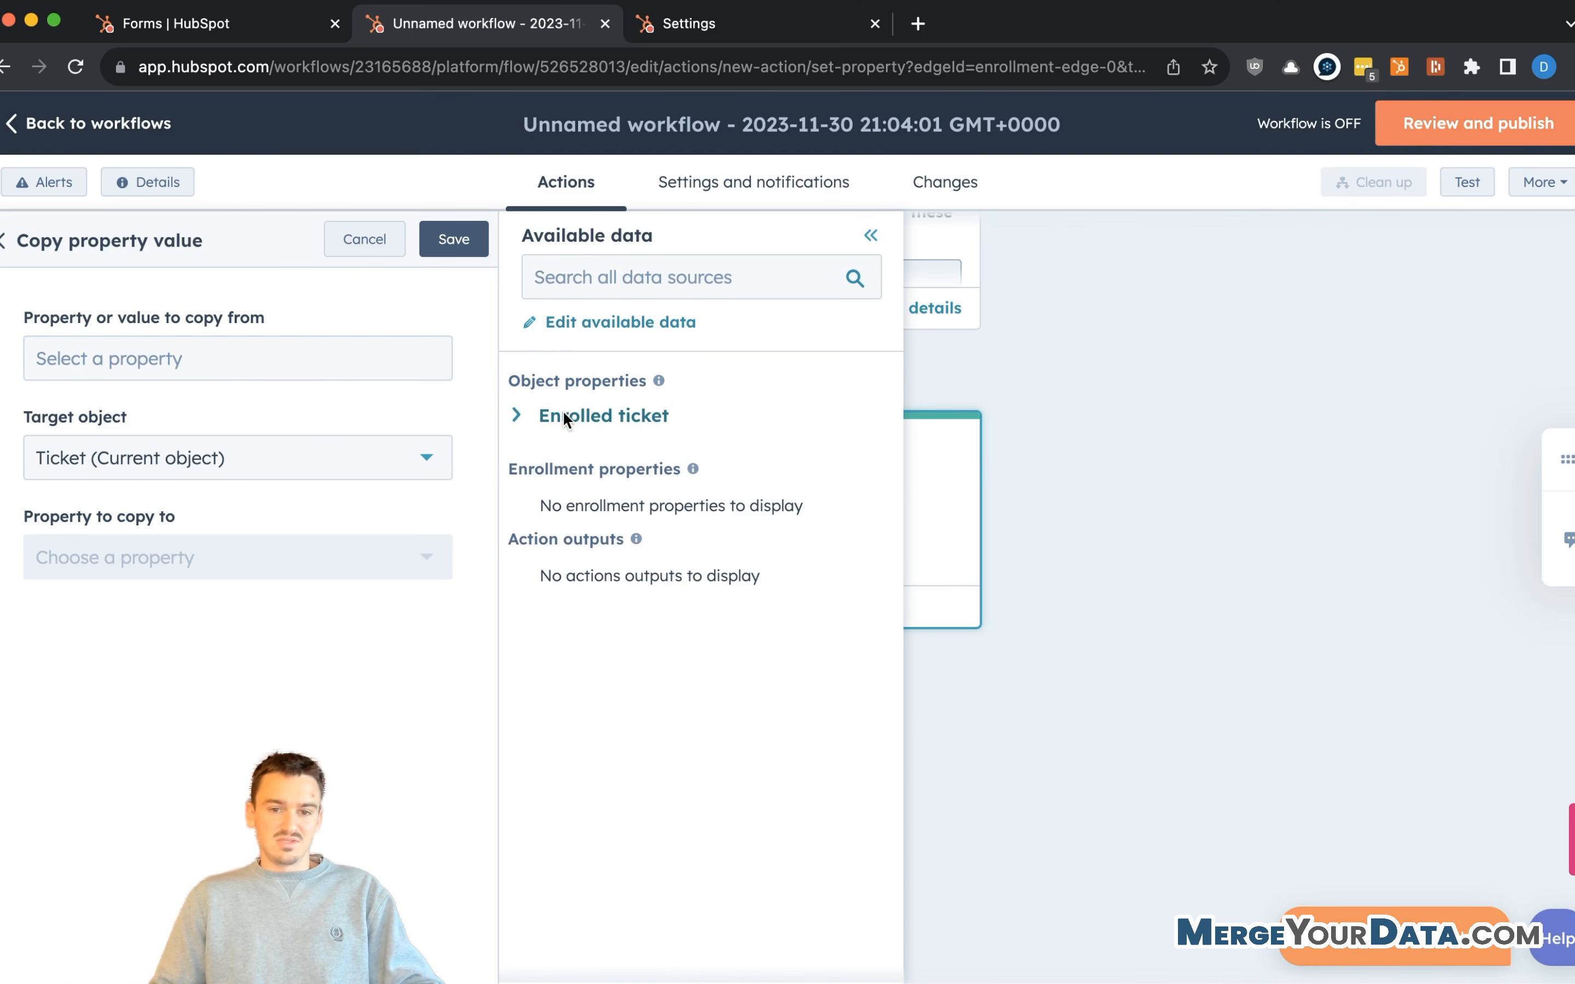
click(588, 328)
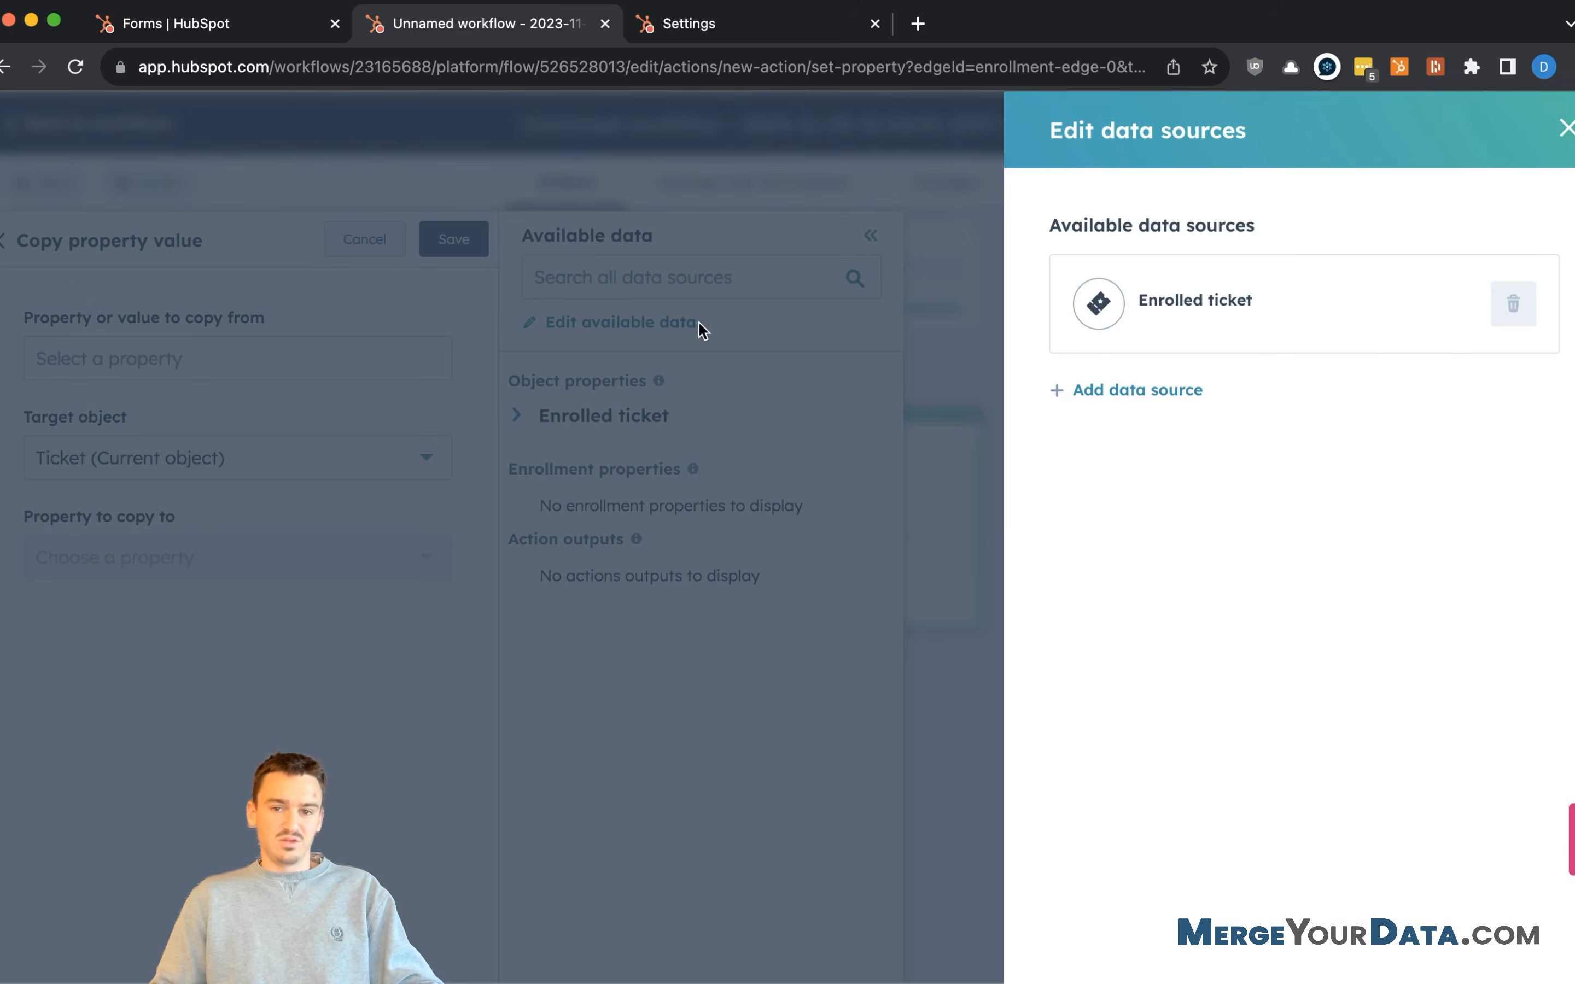
- Add a Contact data source, first refined by association label
click(1136, 390)
click(1218, 414)
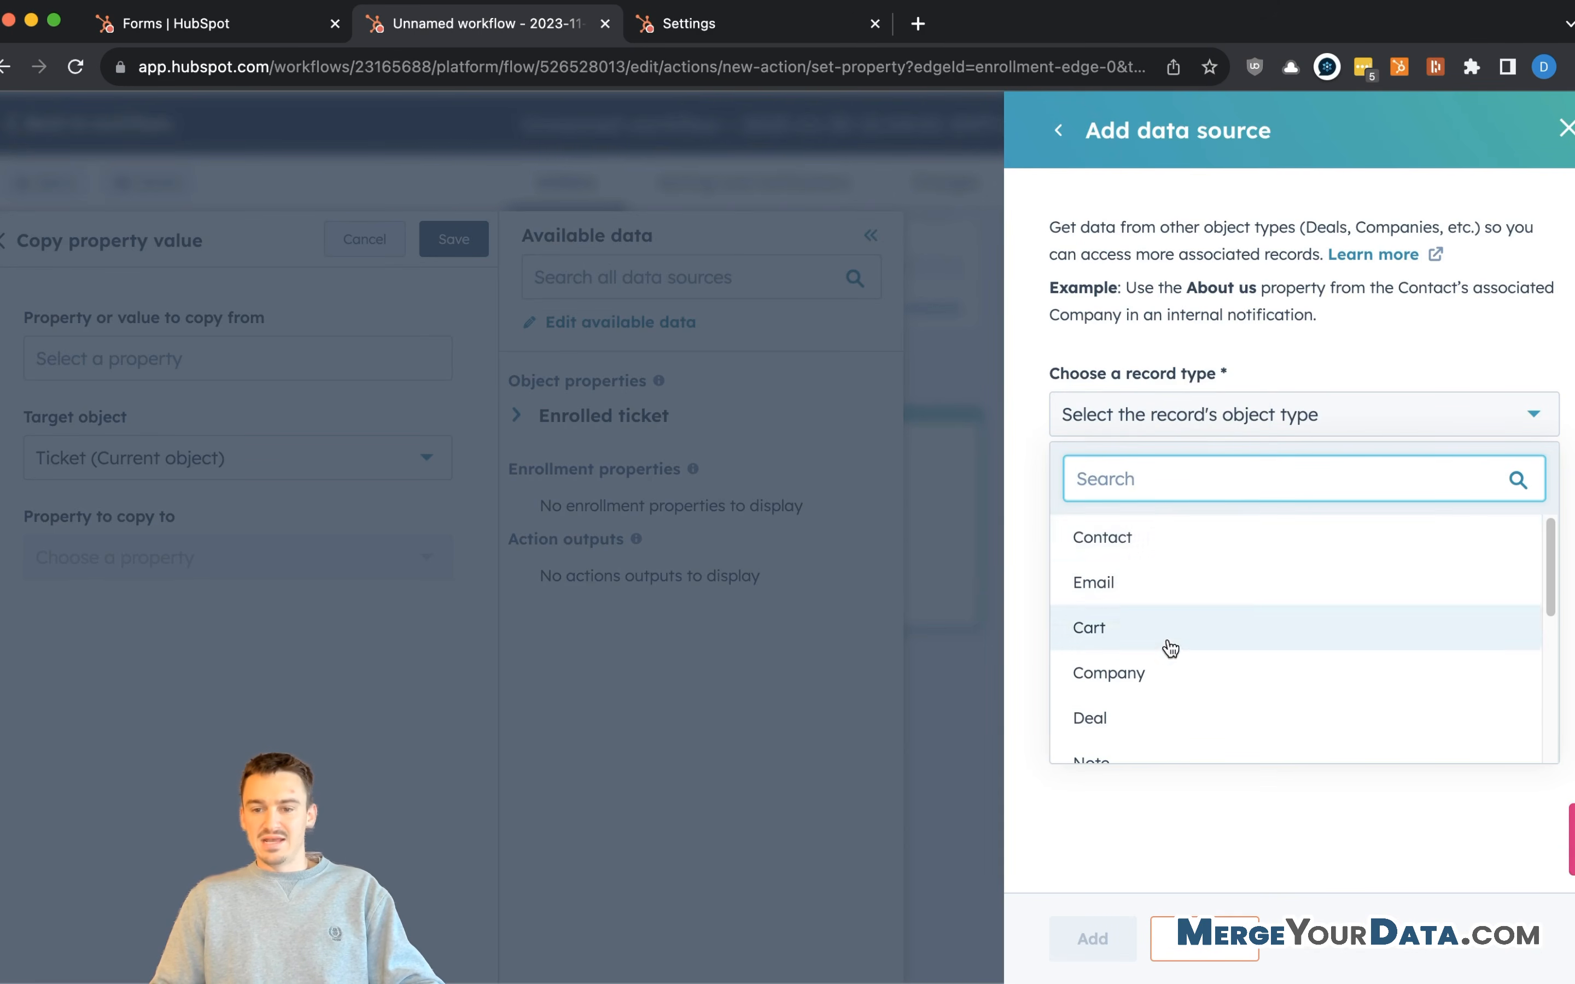
click(1173, 541)
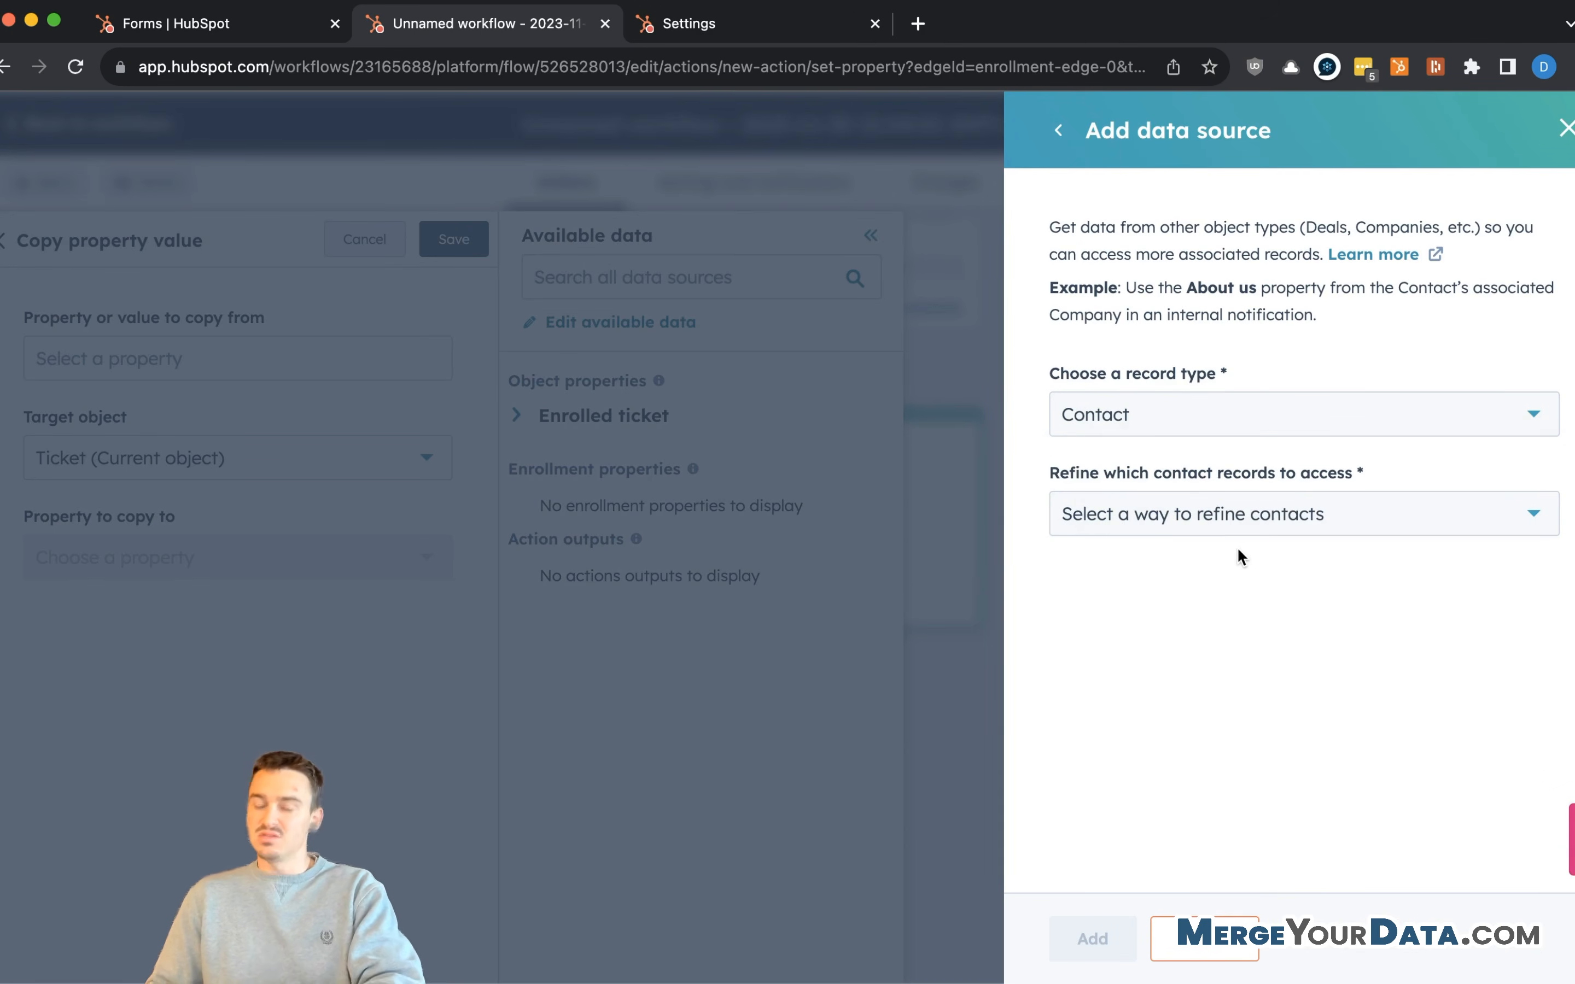
click(1279, 517)
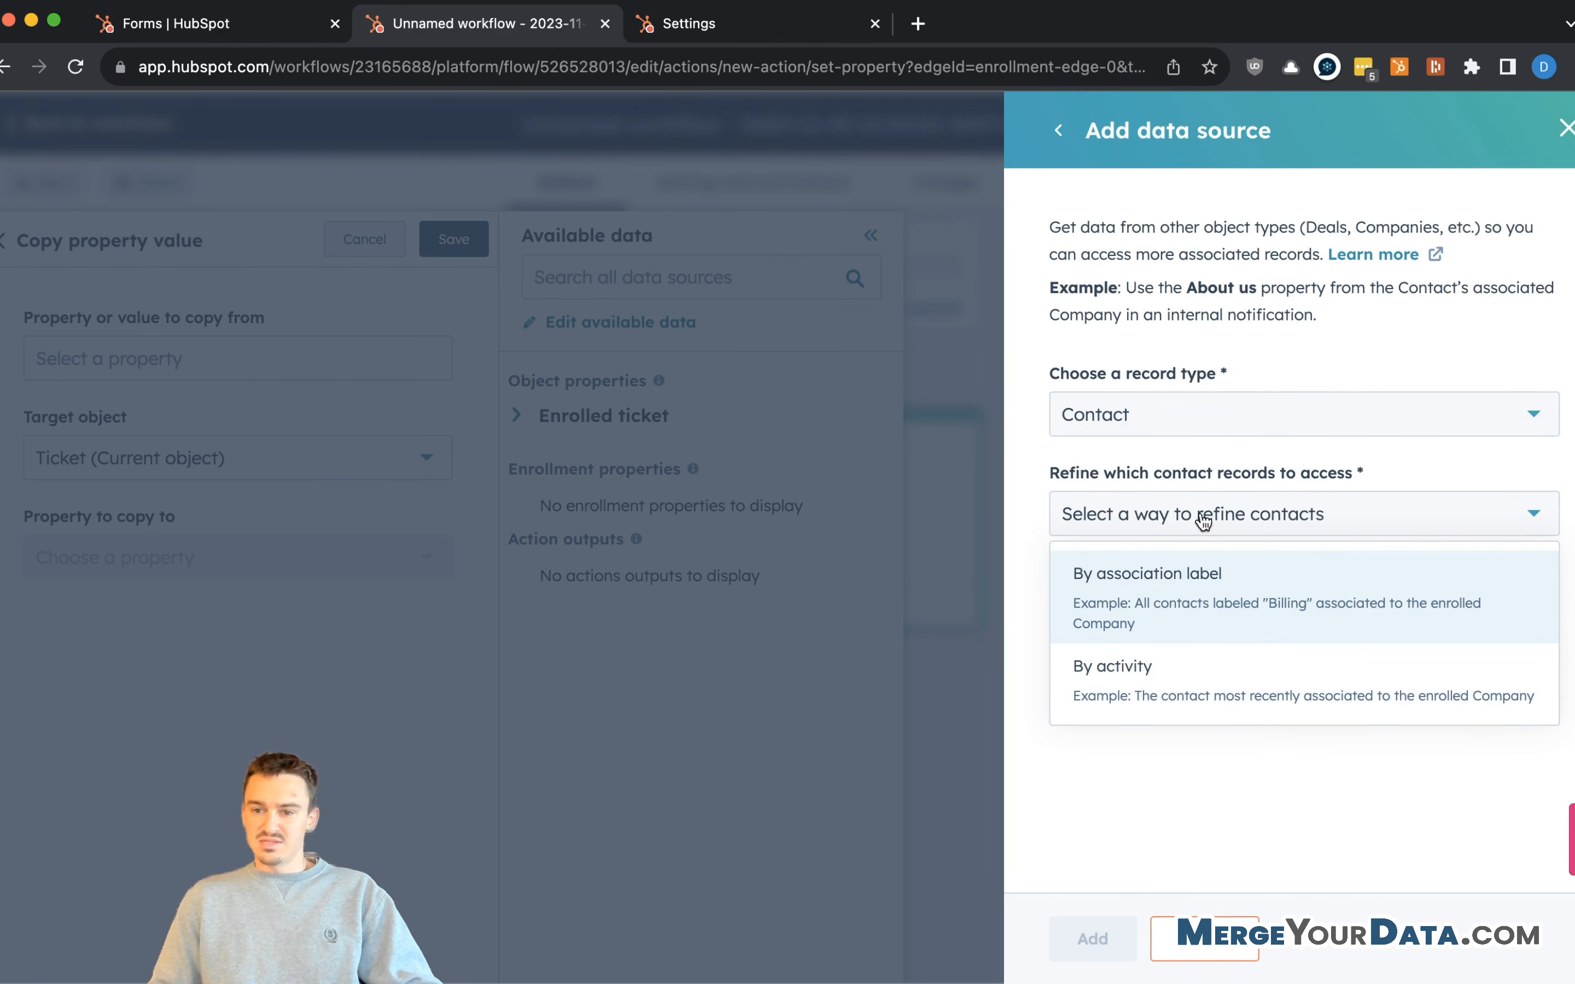
click(1154, 601)
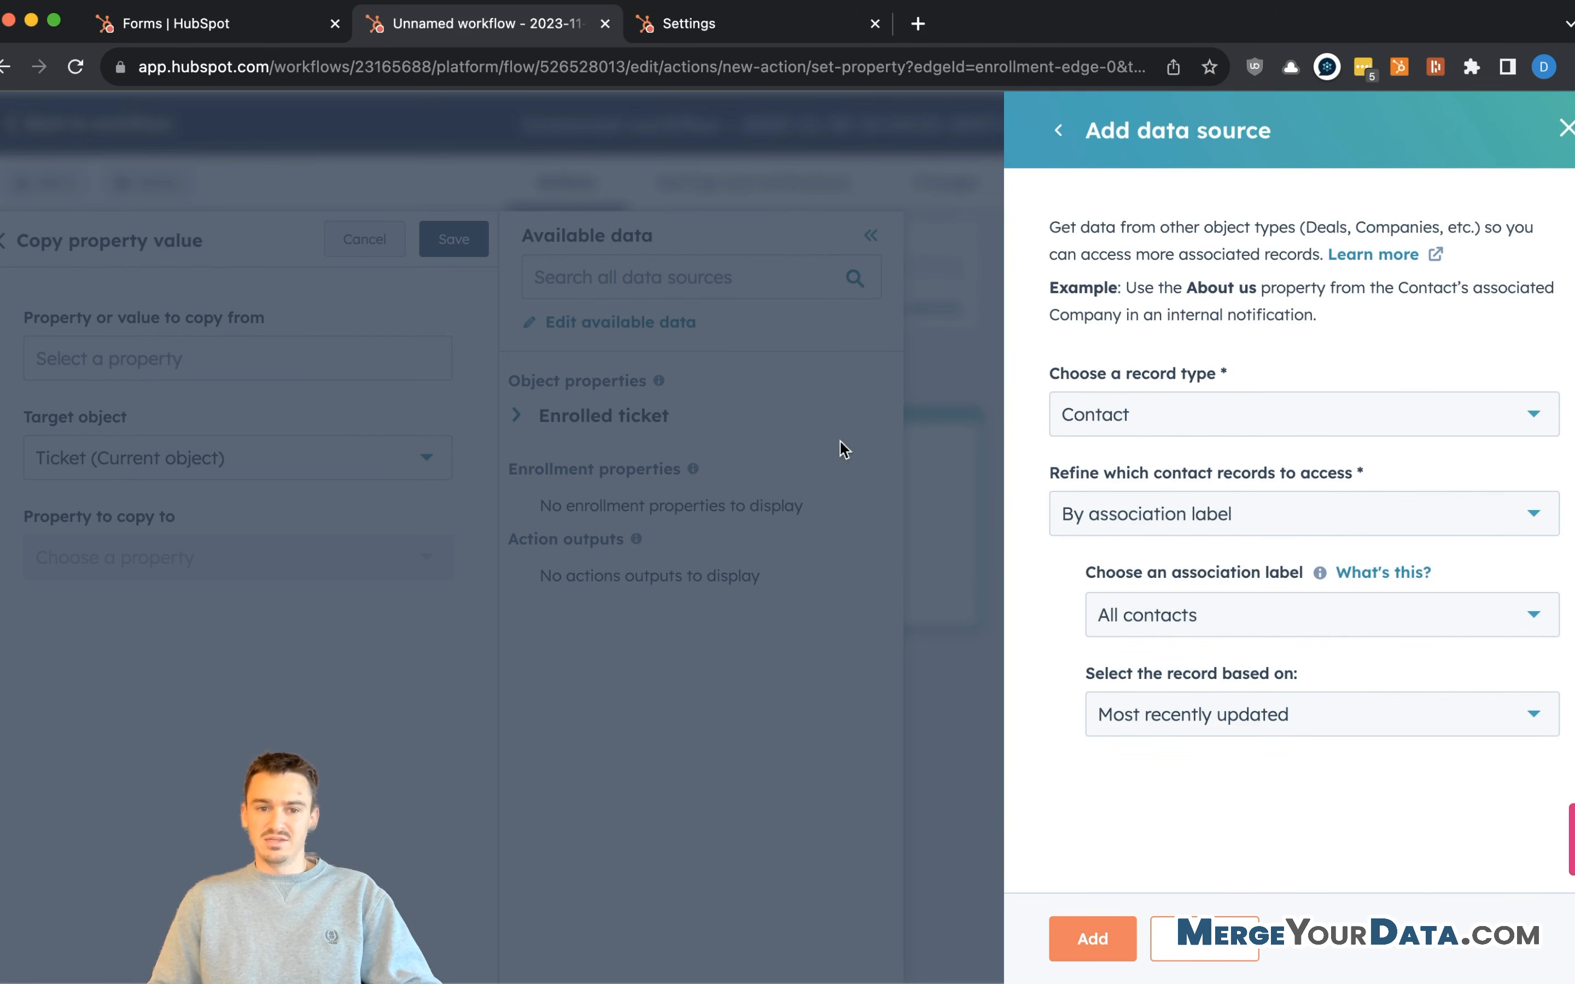
- Refine the contact source by activity to Most recently updated and add it
click(1253, 518)
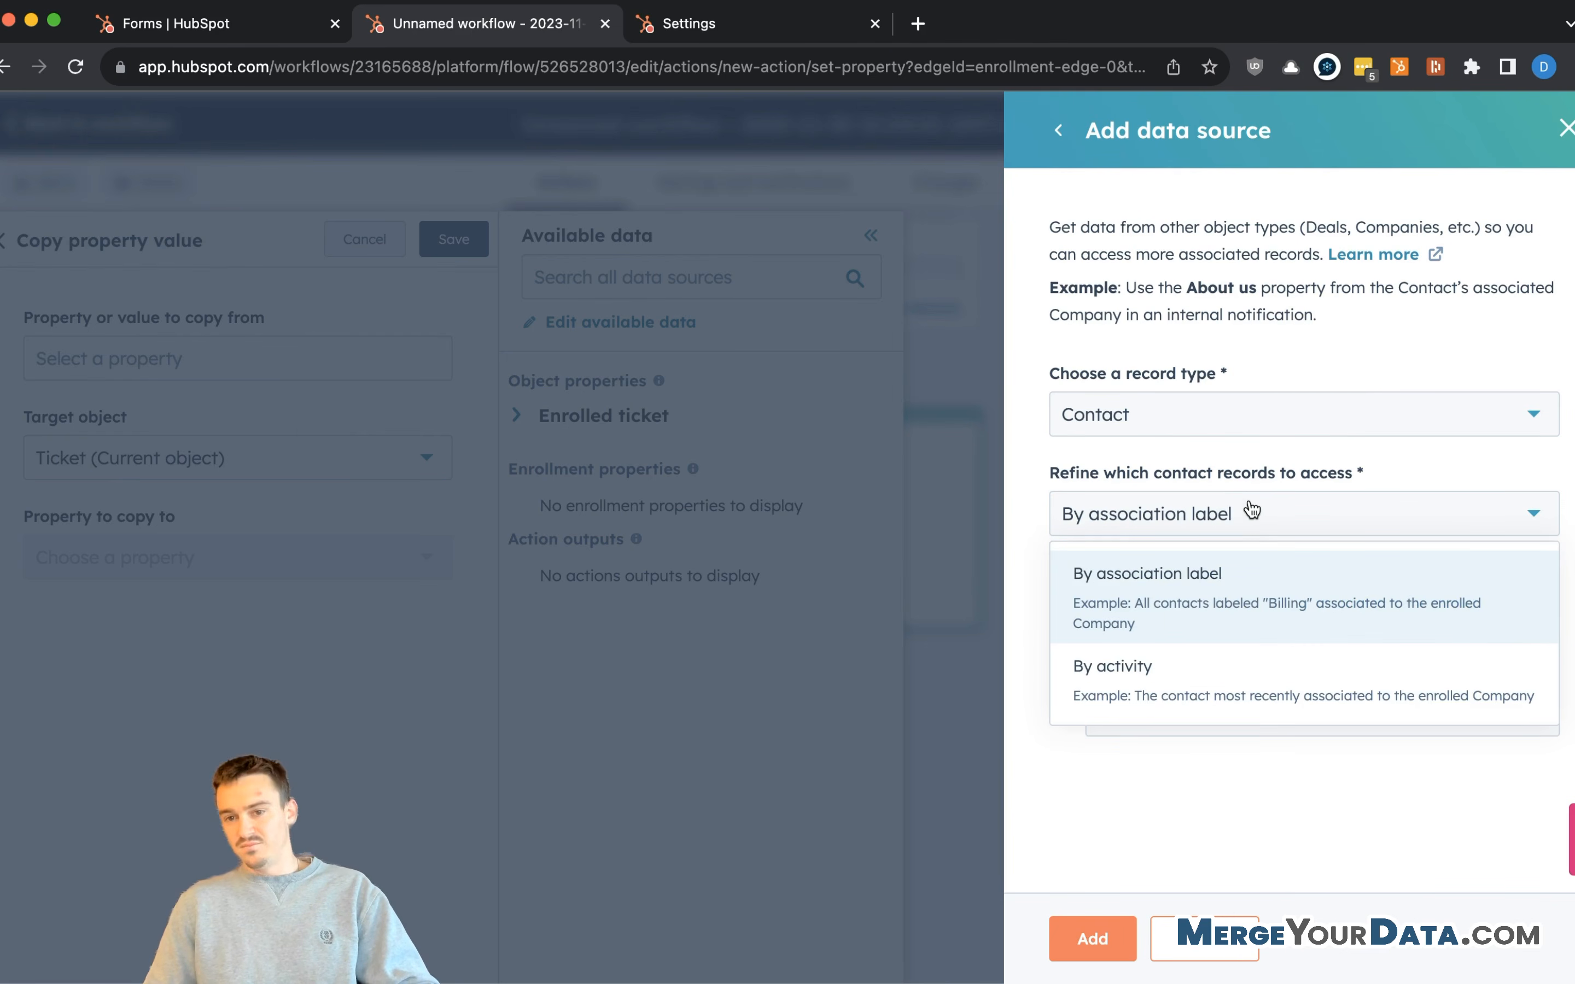
click(1252, 513)
click(1289, 509)
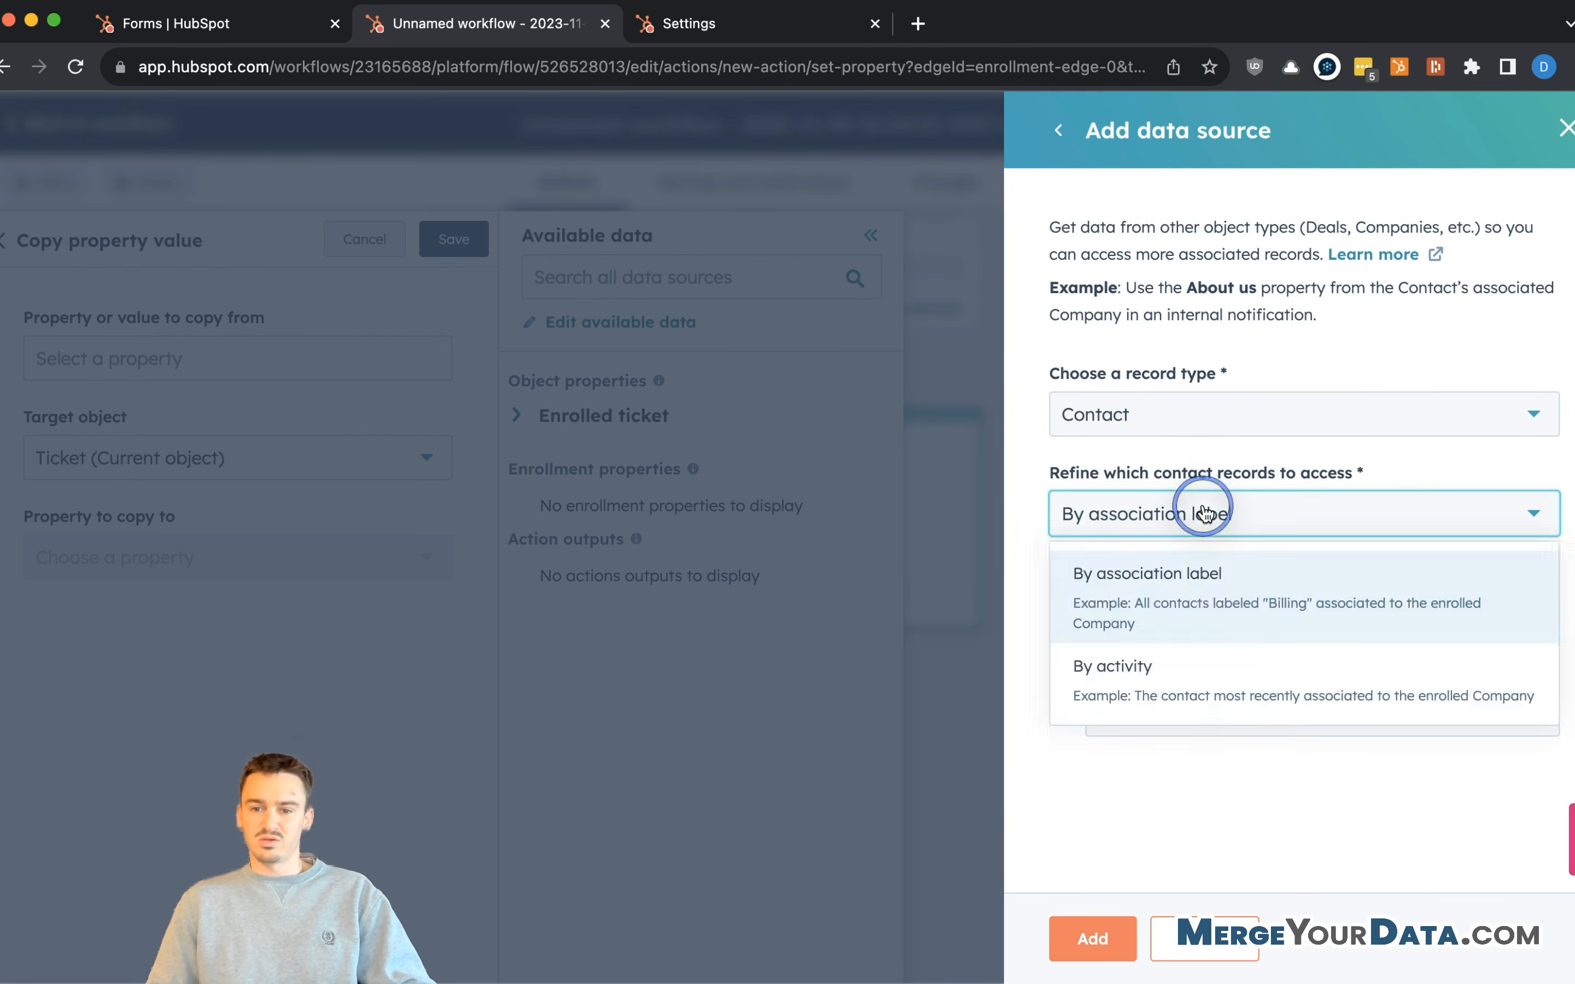
click(1205, 665)
click(1206, 612)
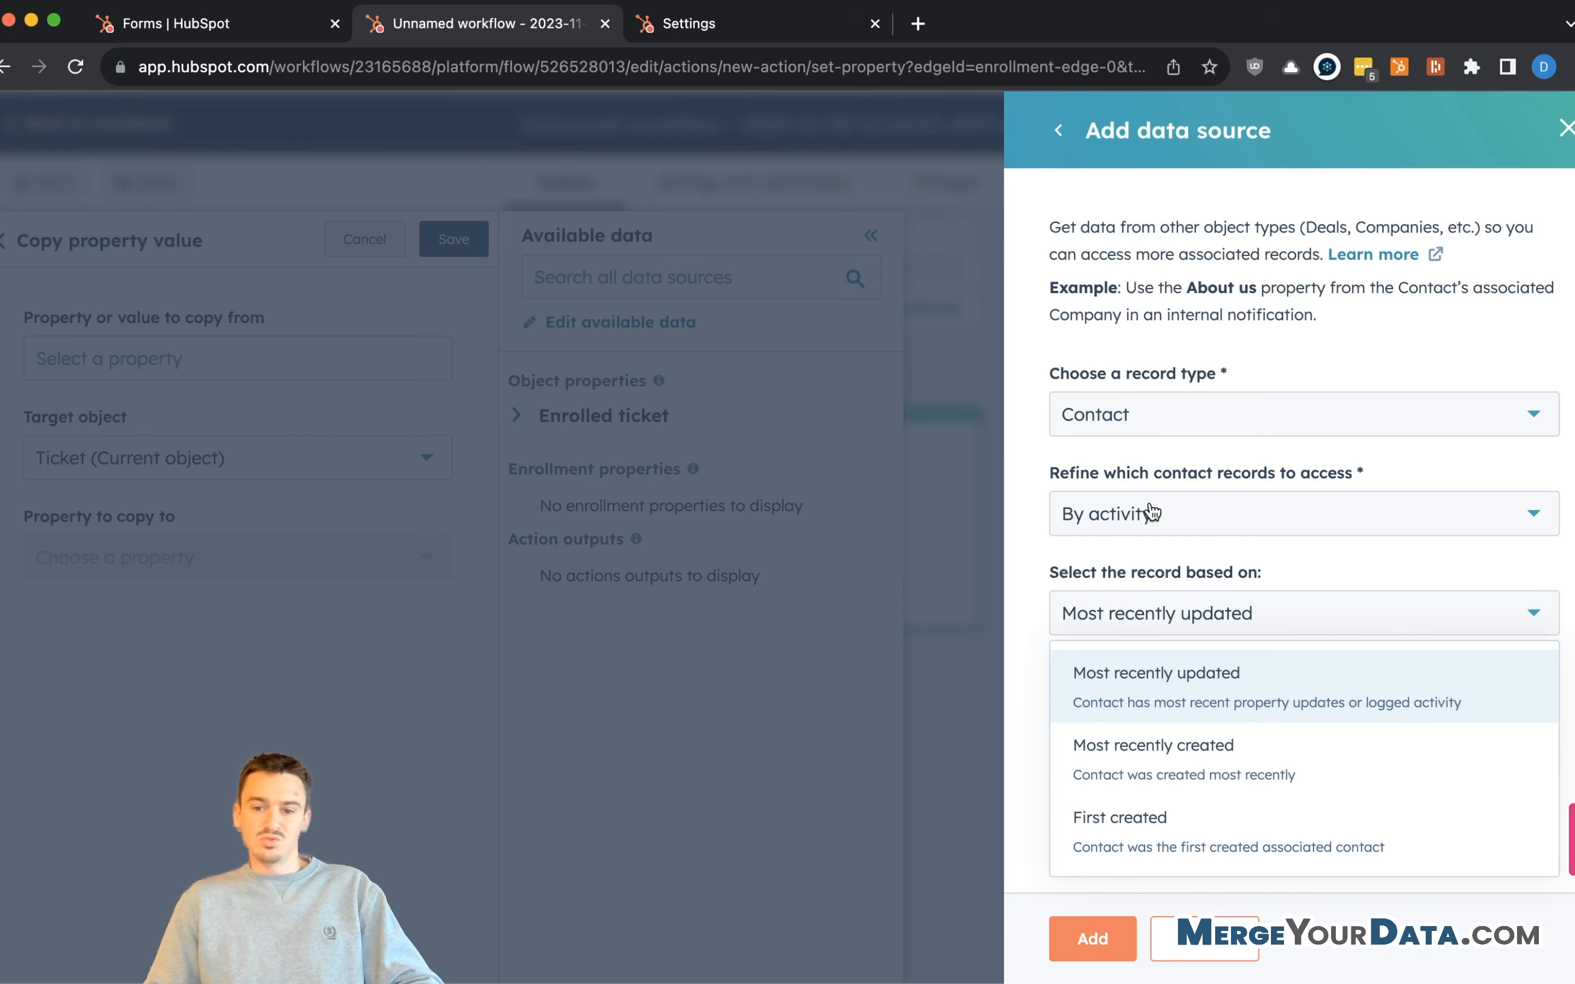
click(1277, 516)
click(1281, 451)
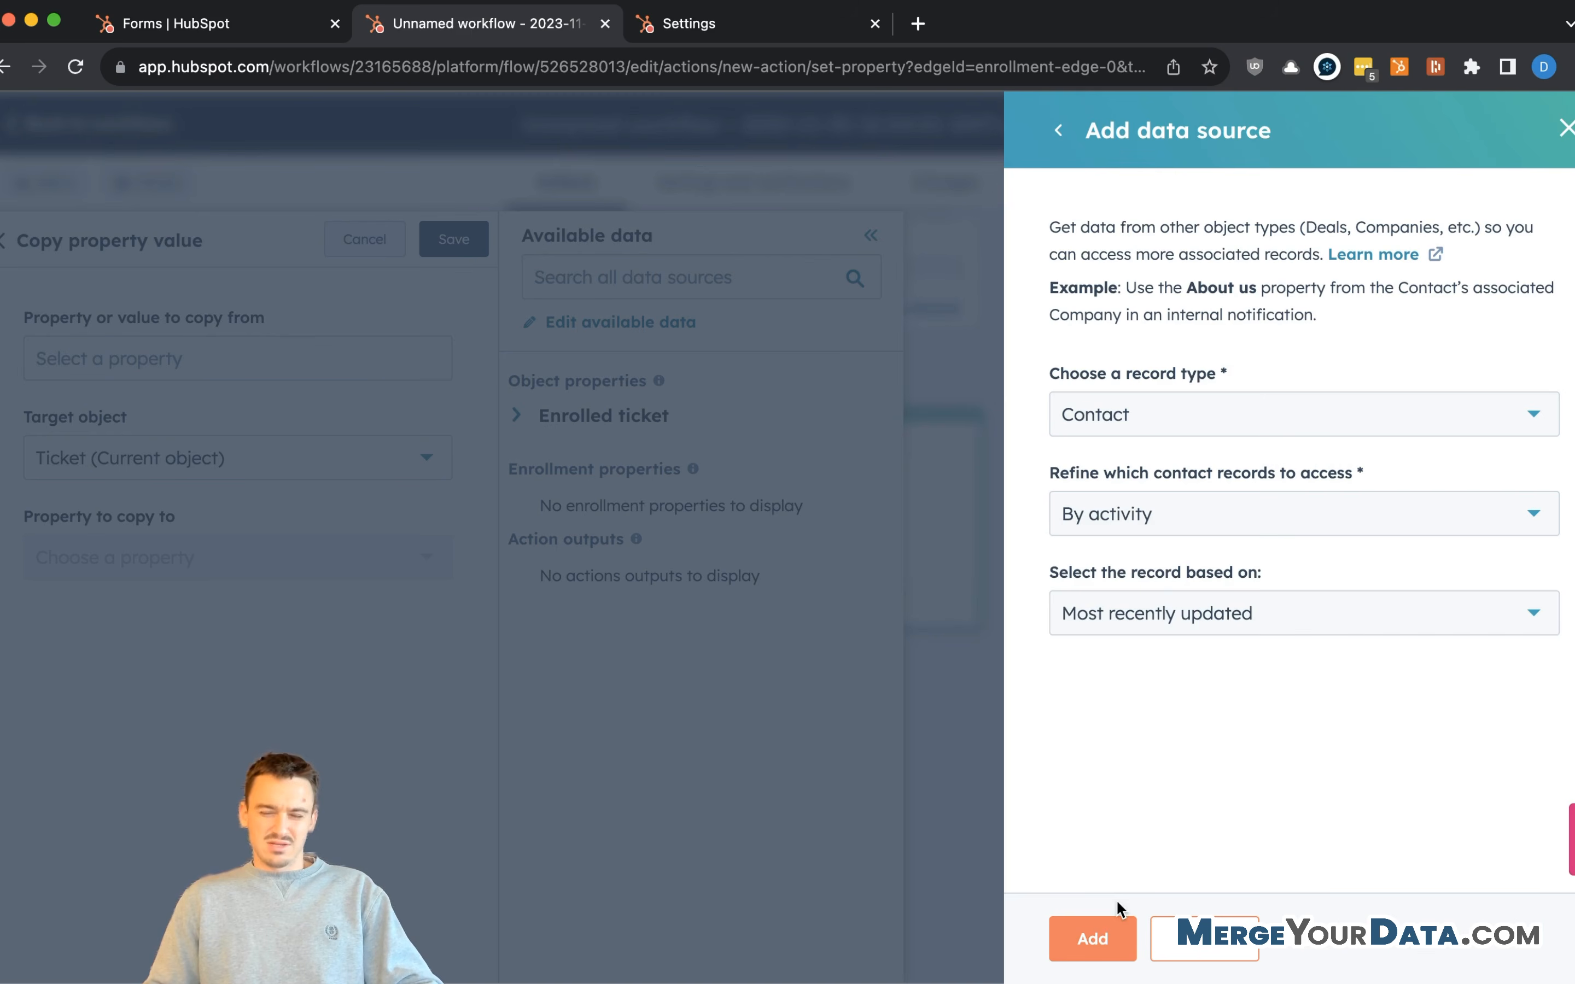
click(1108, 939)
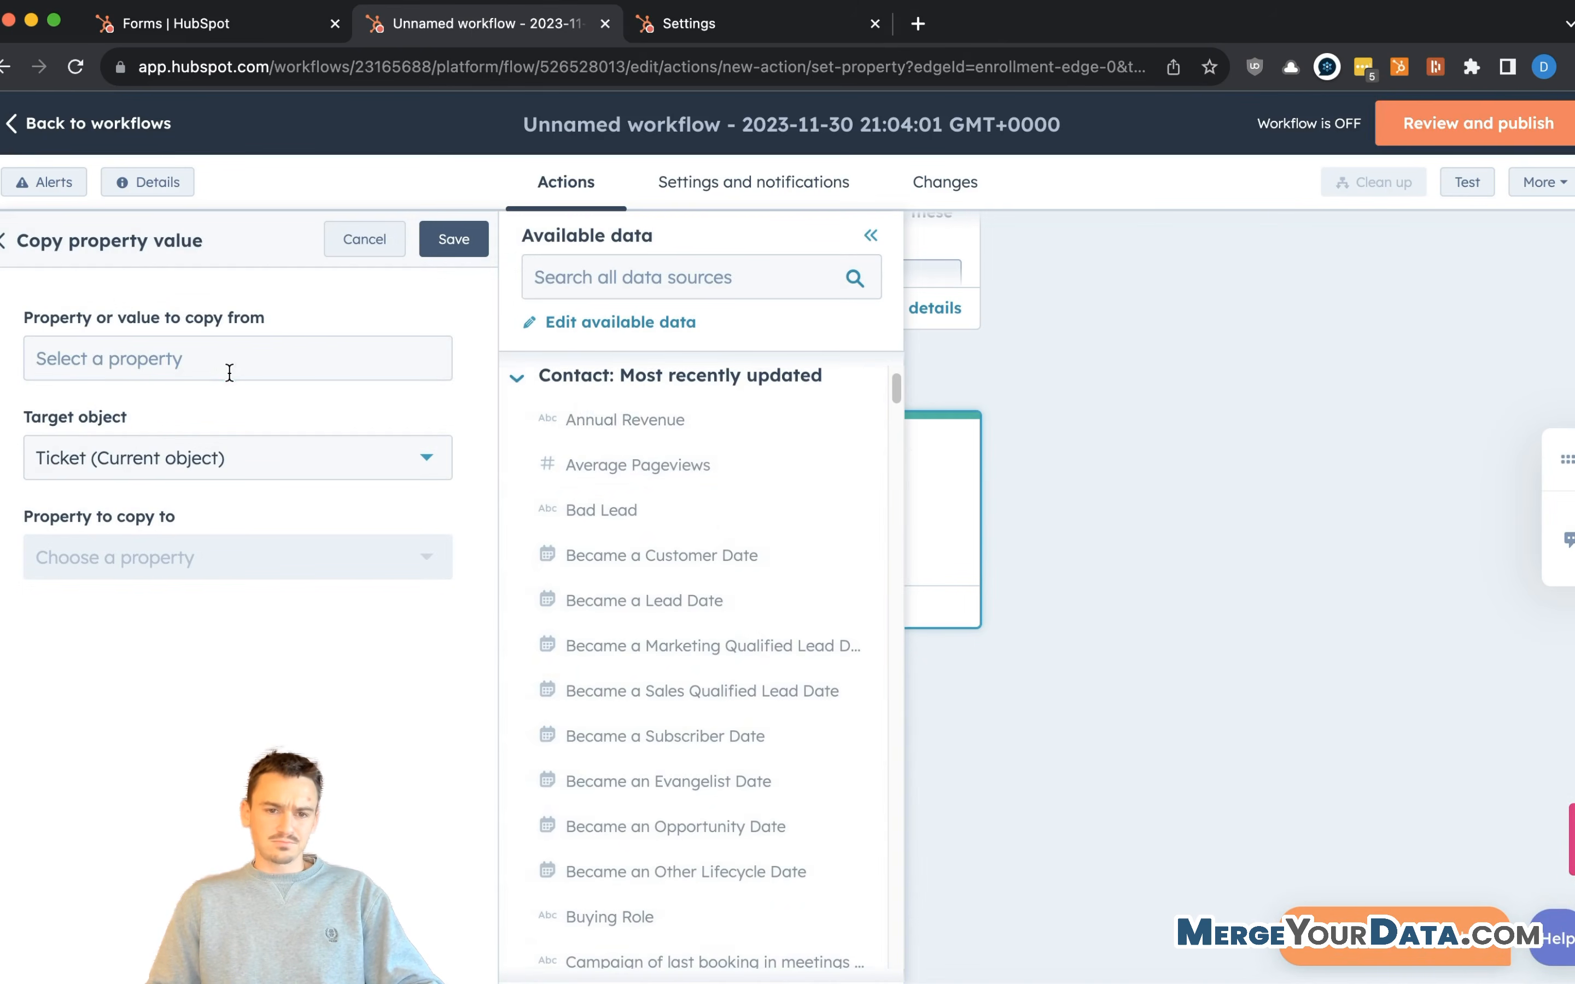
- Copy from the most recently updated contact's Email property
click(230, 372)
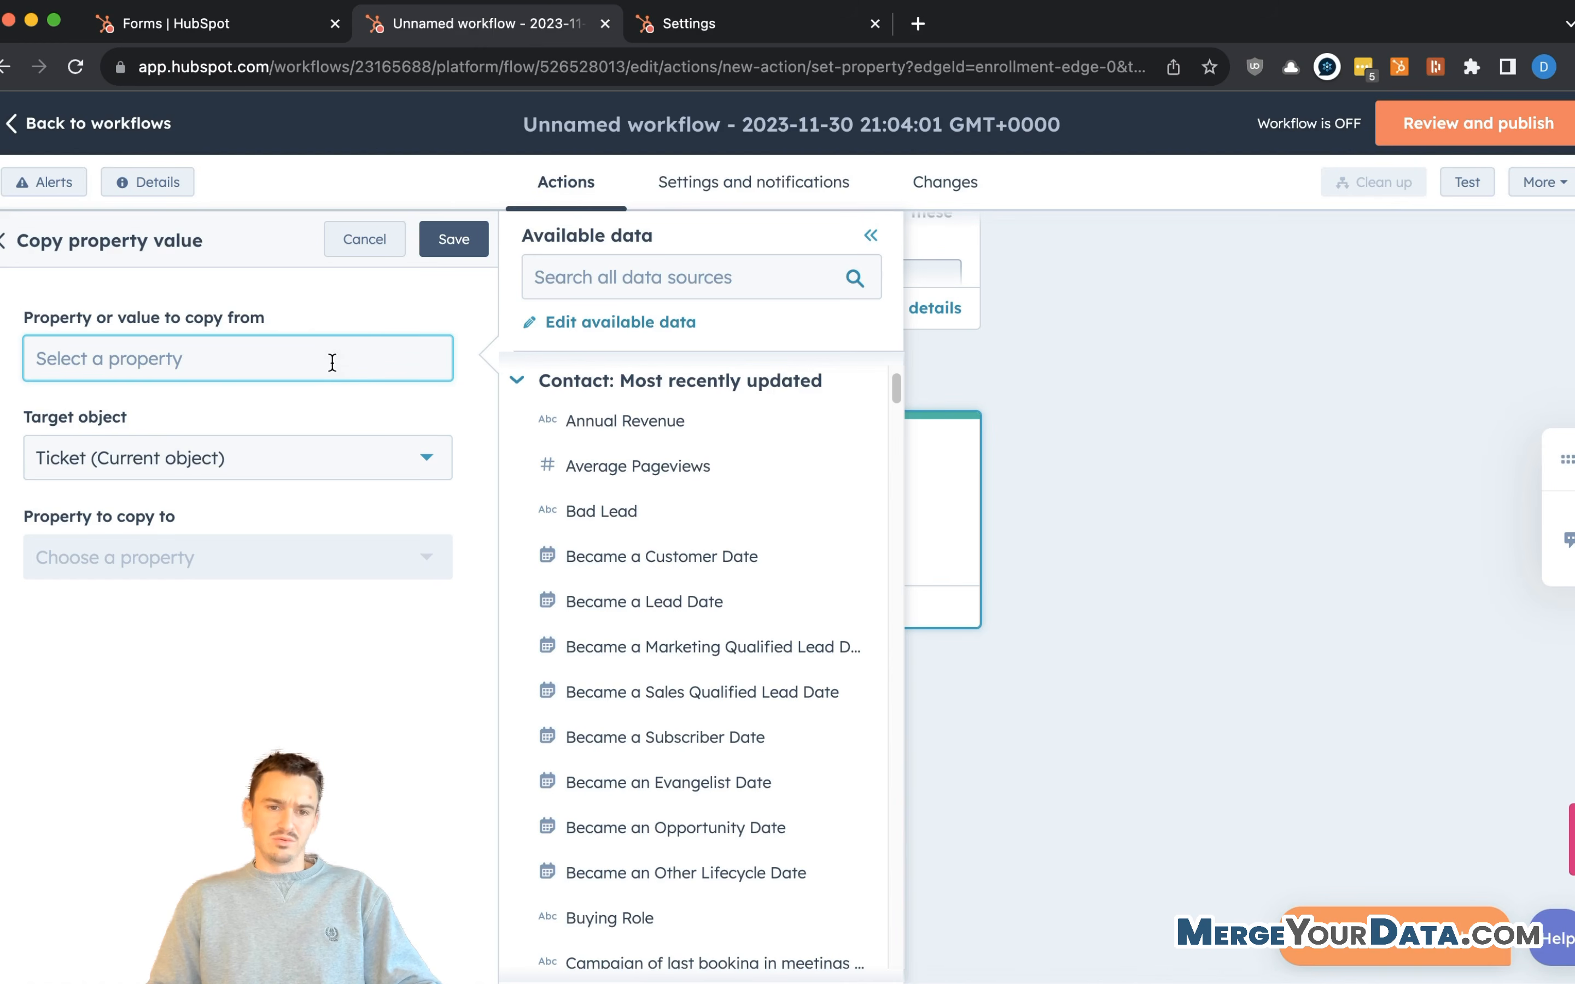
click(619, 277)
text(email)
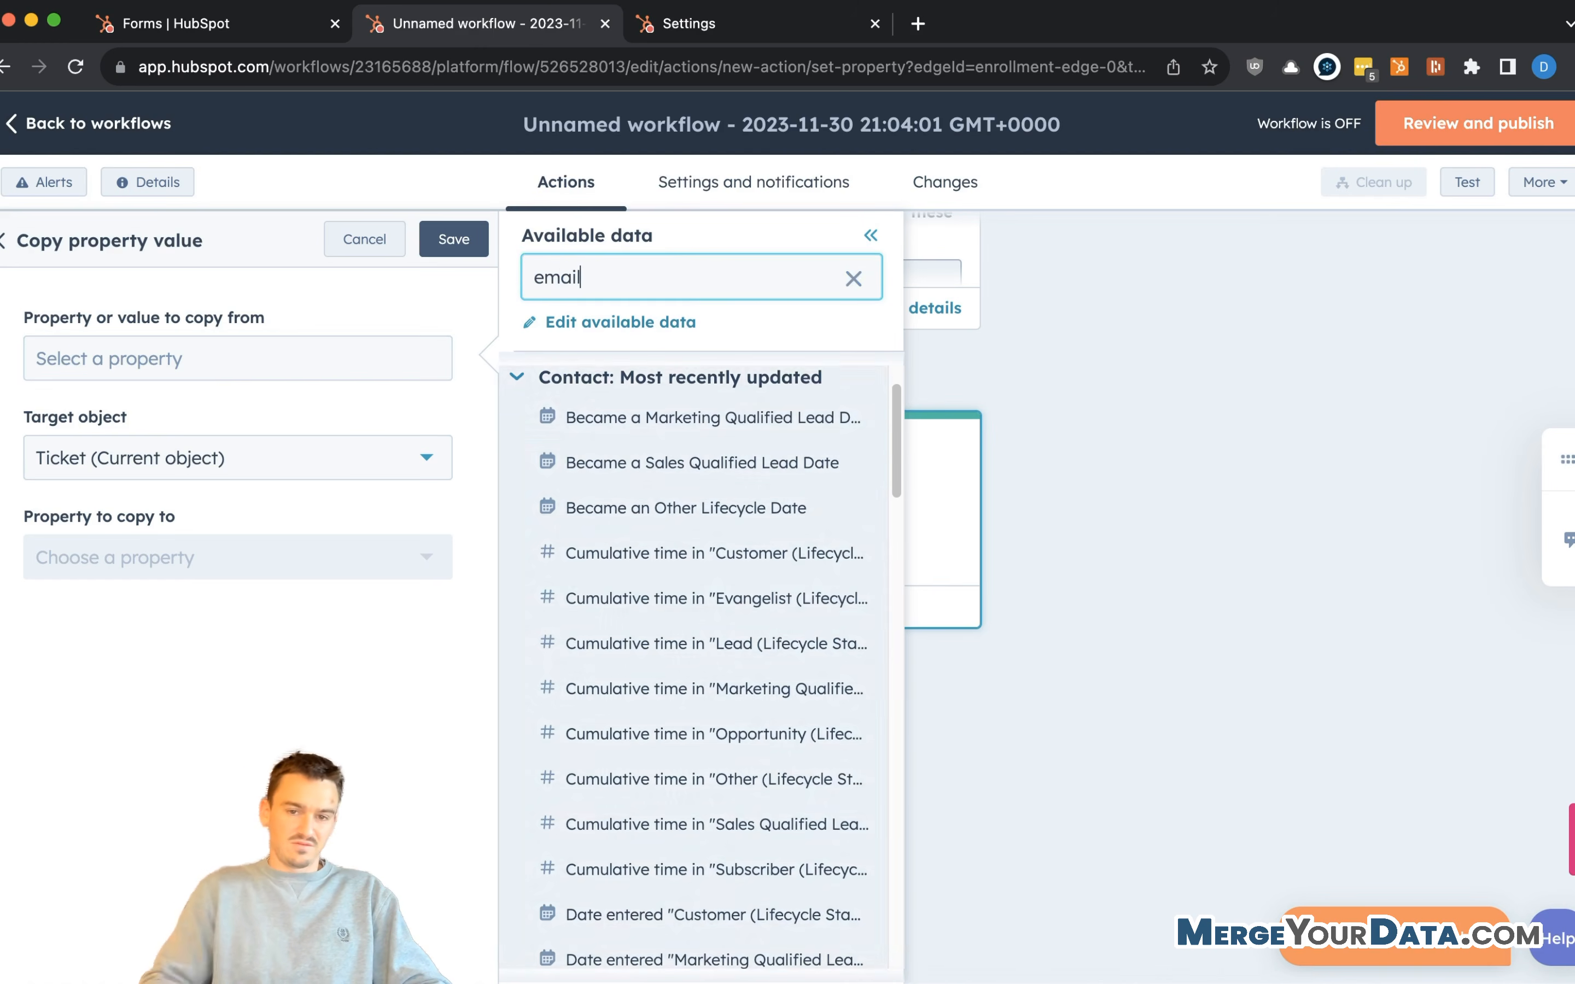
scroll(651, 521, down, 10)
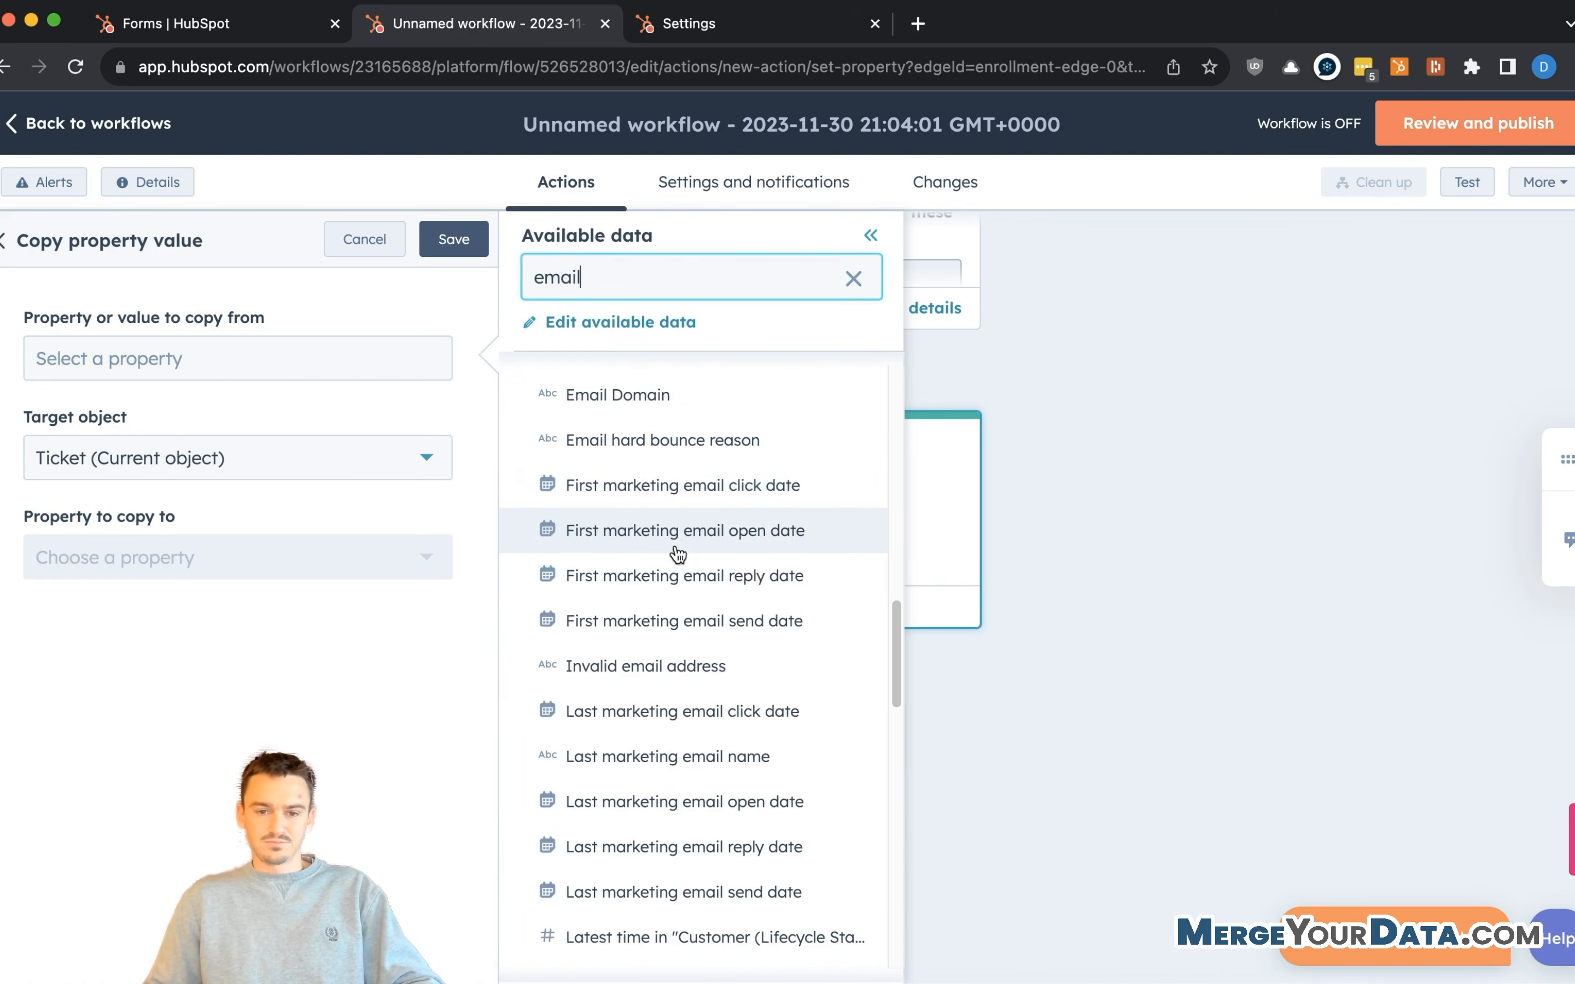
scroll(716, 554, up, 2)
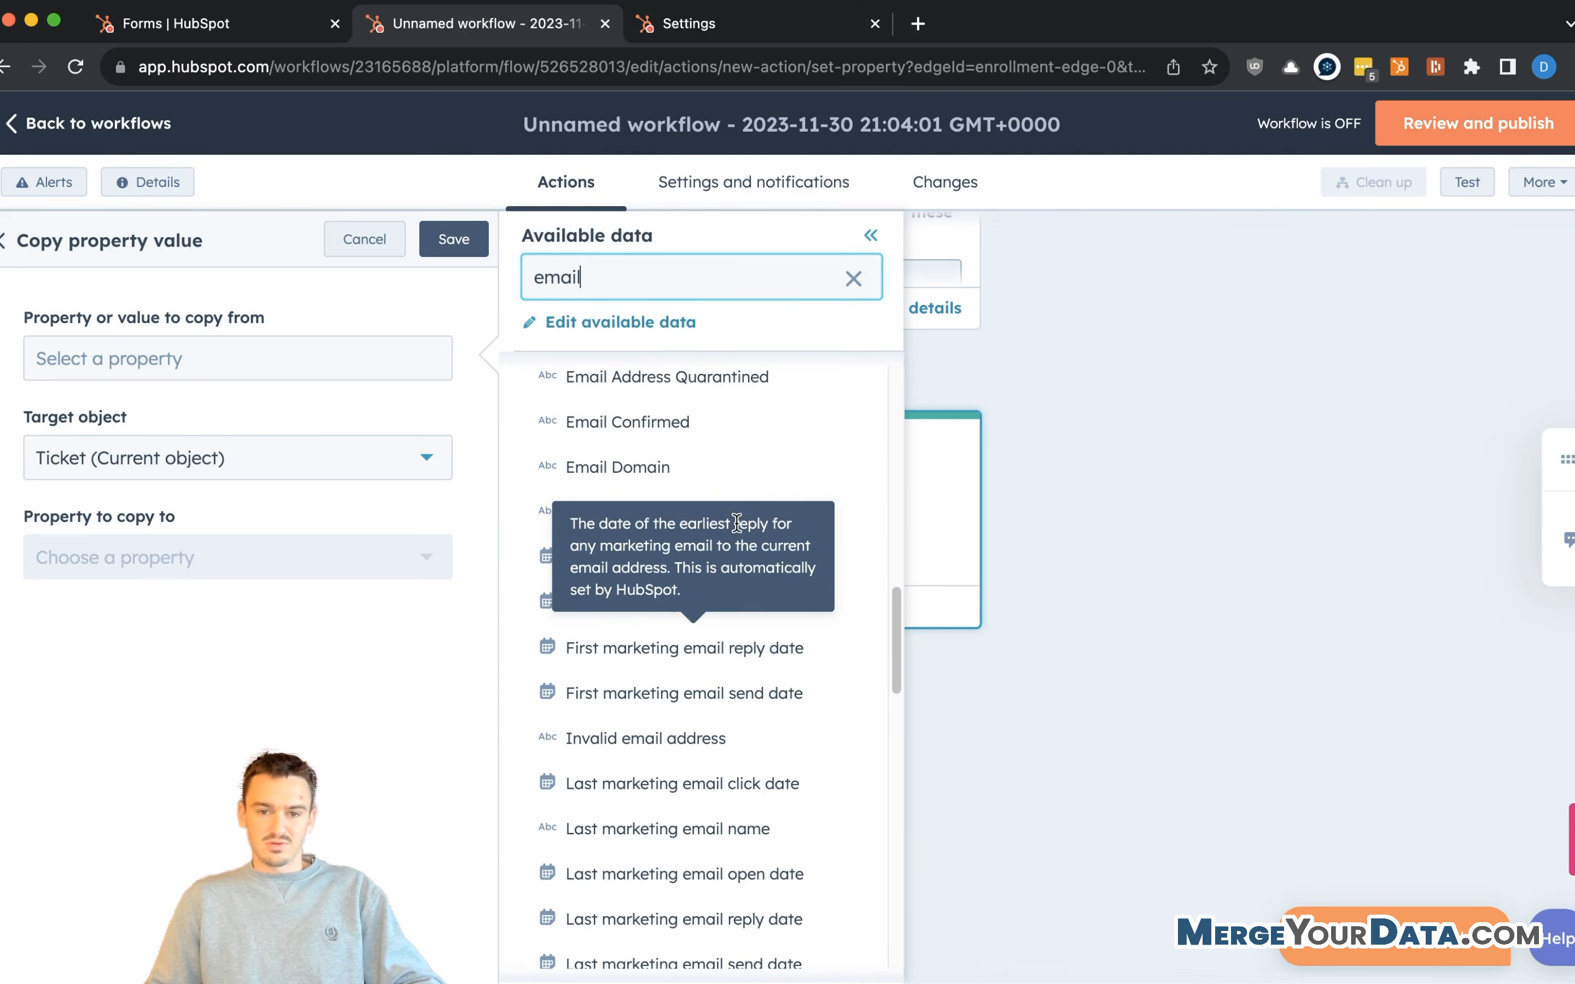
scroll(781, 423, up, 3)
click(630, 458)
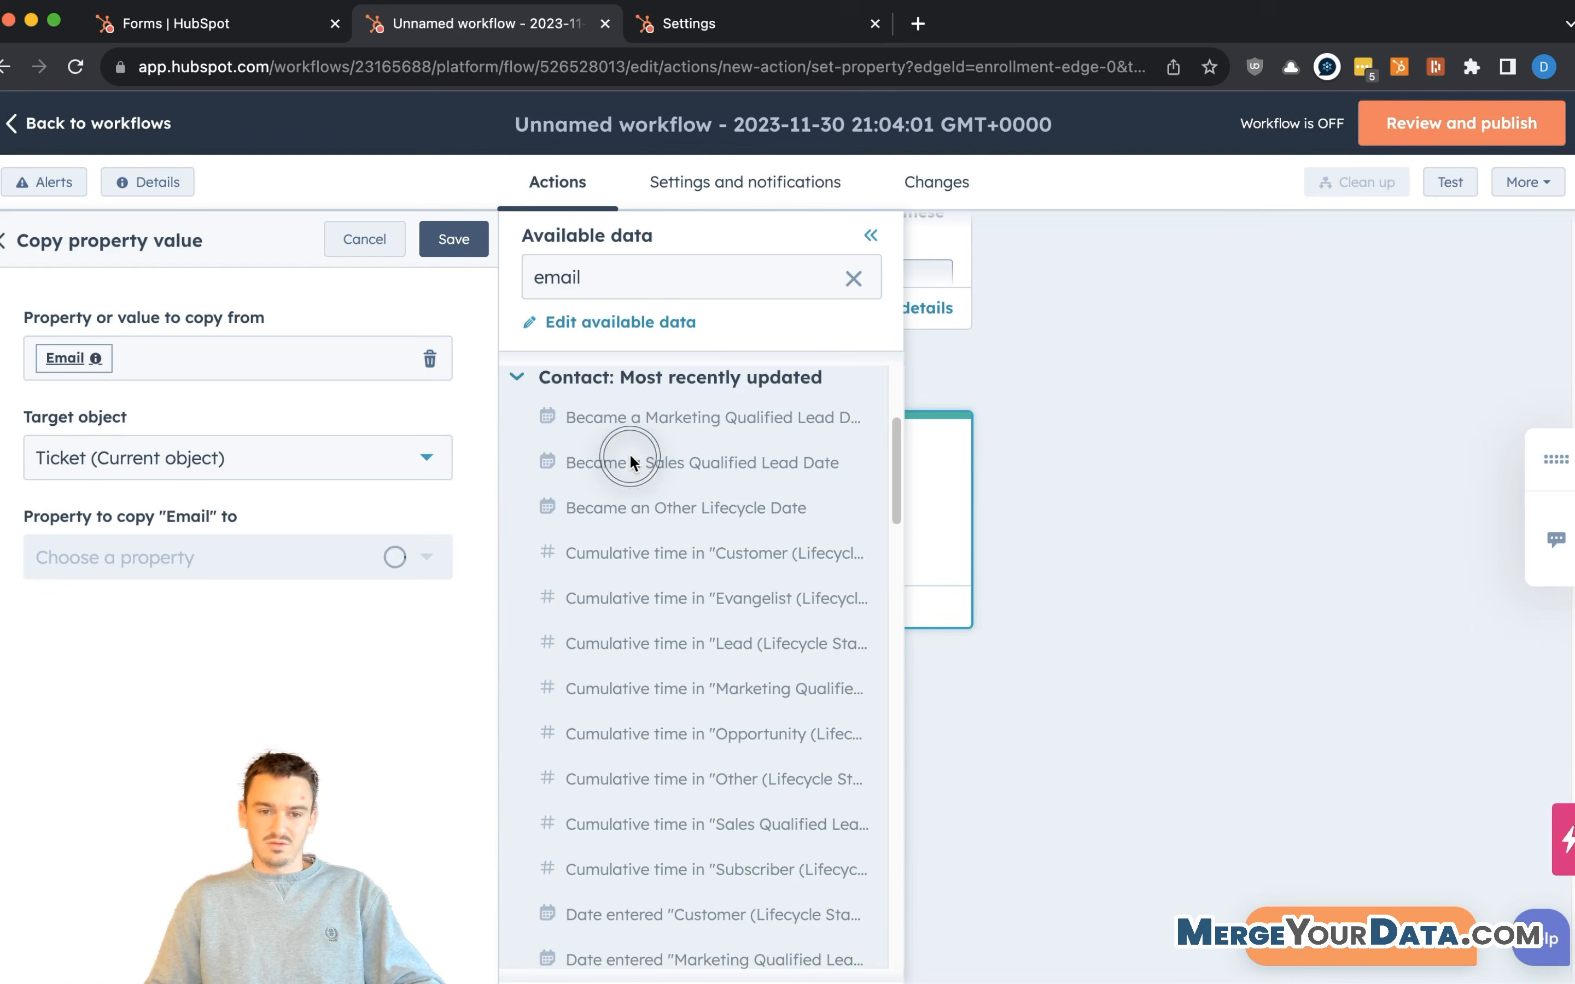
- Copy into the ticket's Referred By - Email property and save the step
click(264, 557)
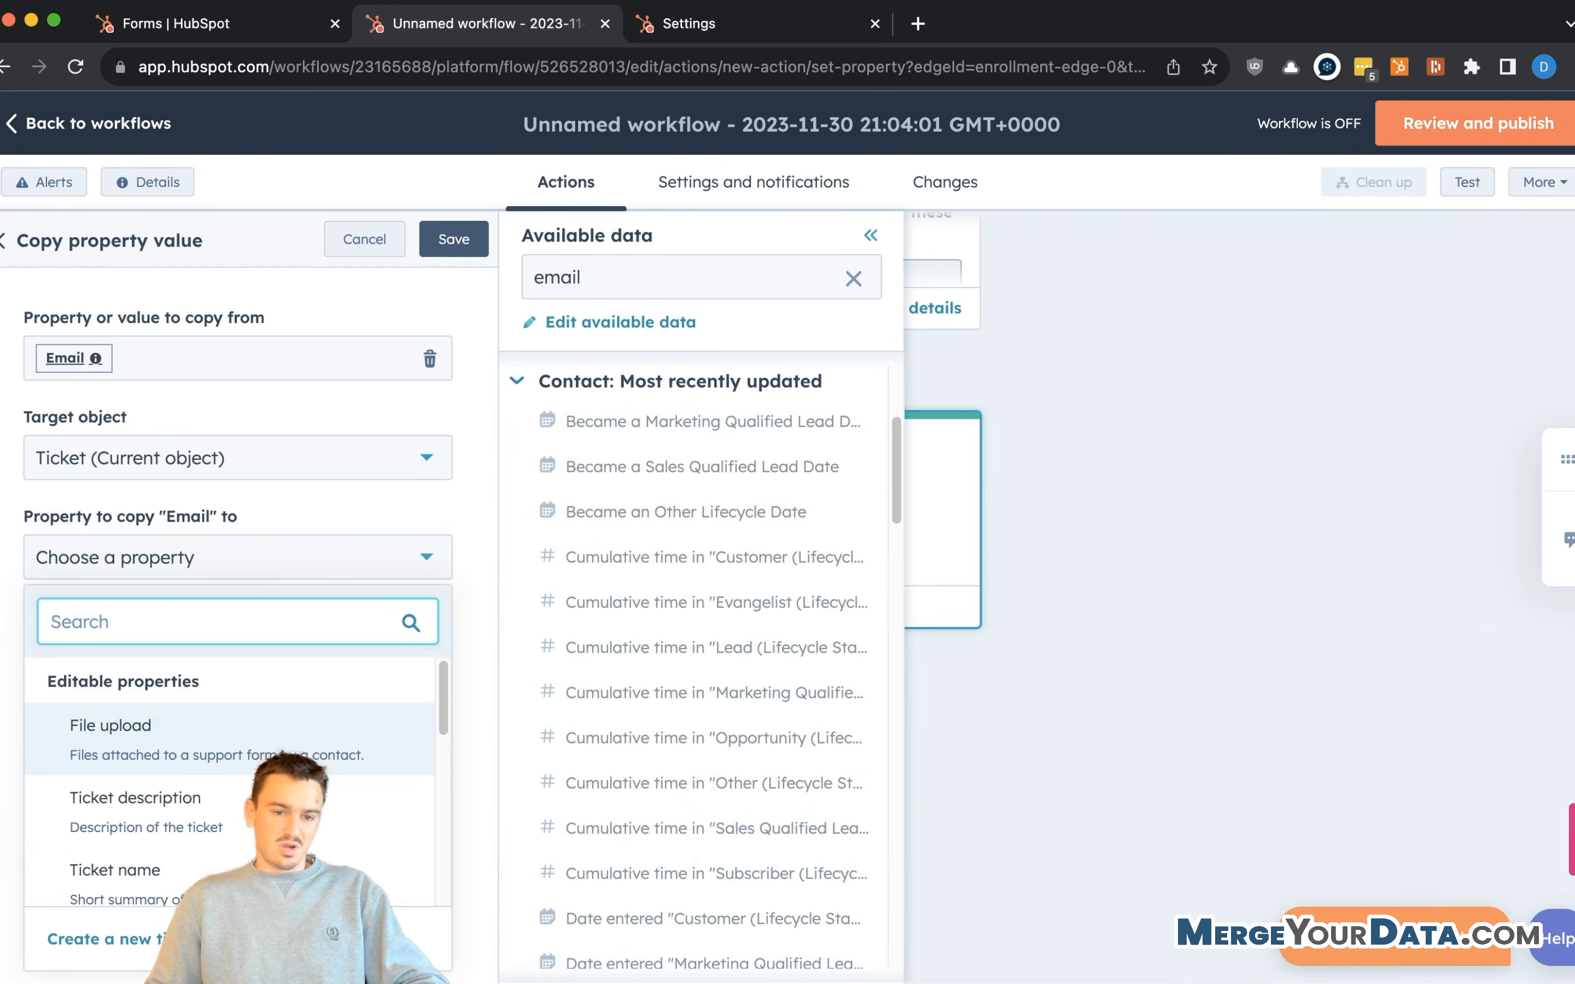
text(referr)
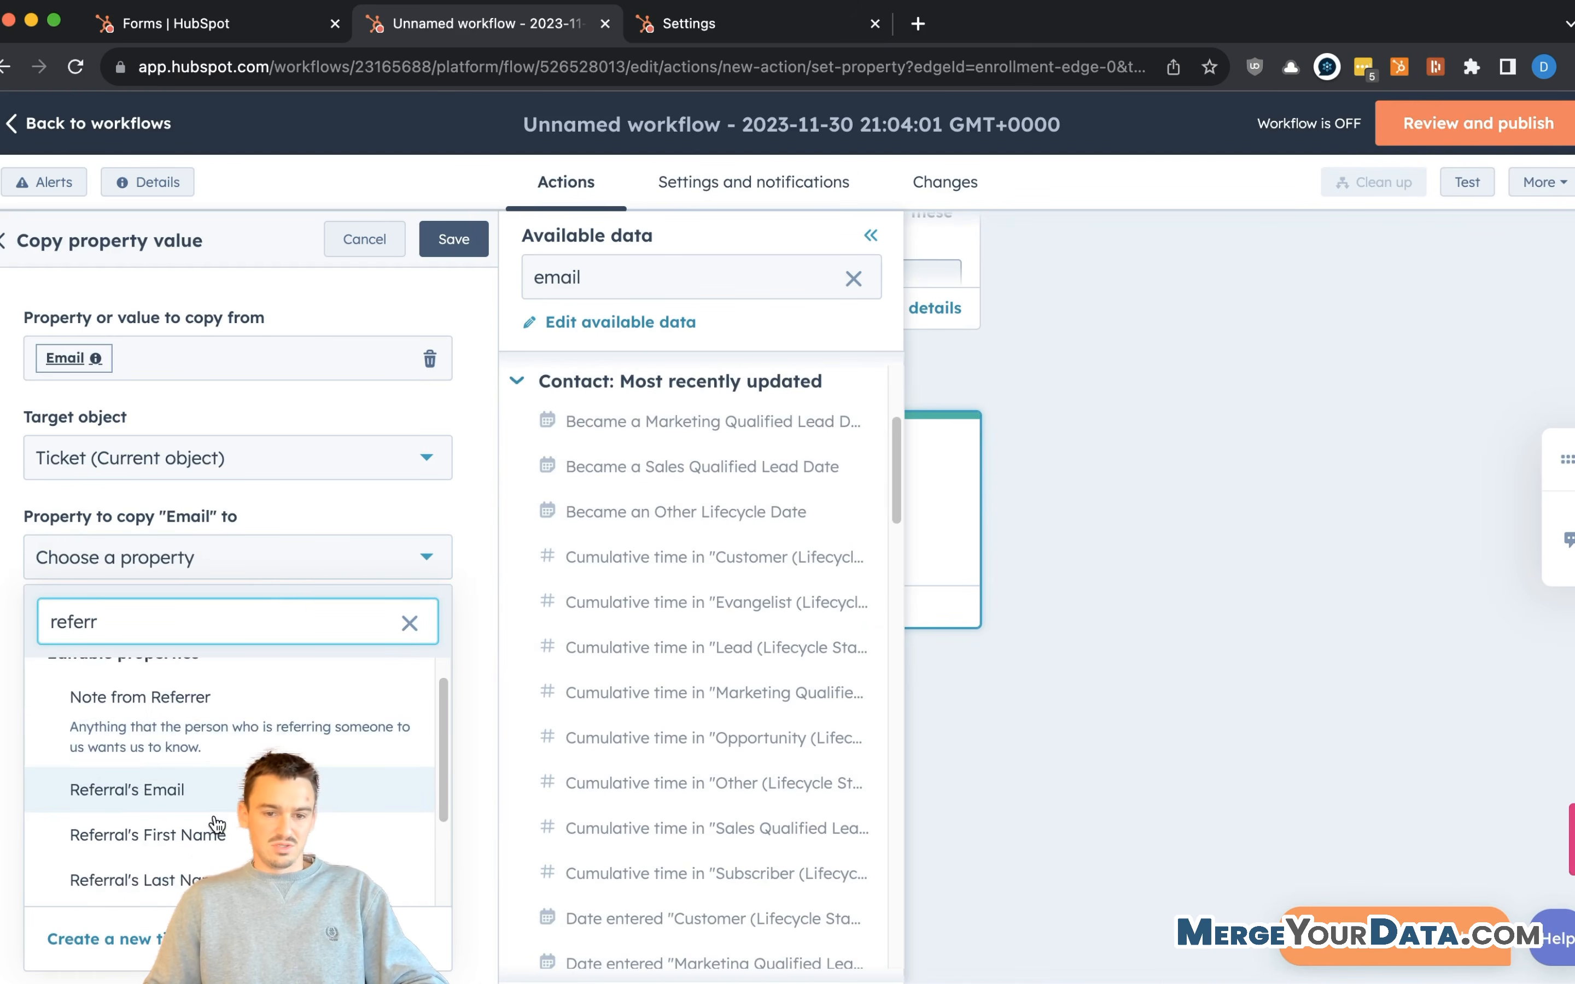
scroll(217, 826, down, 5)
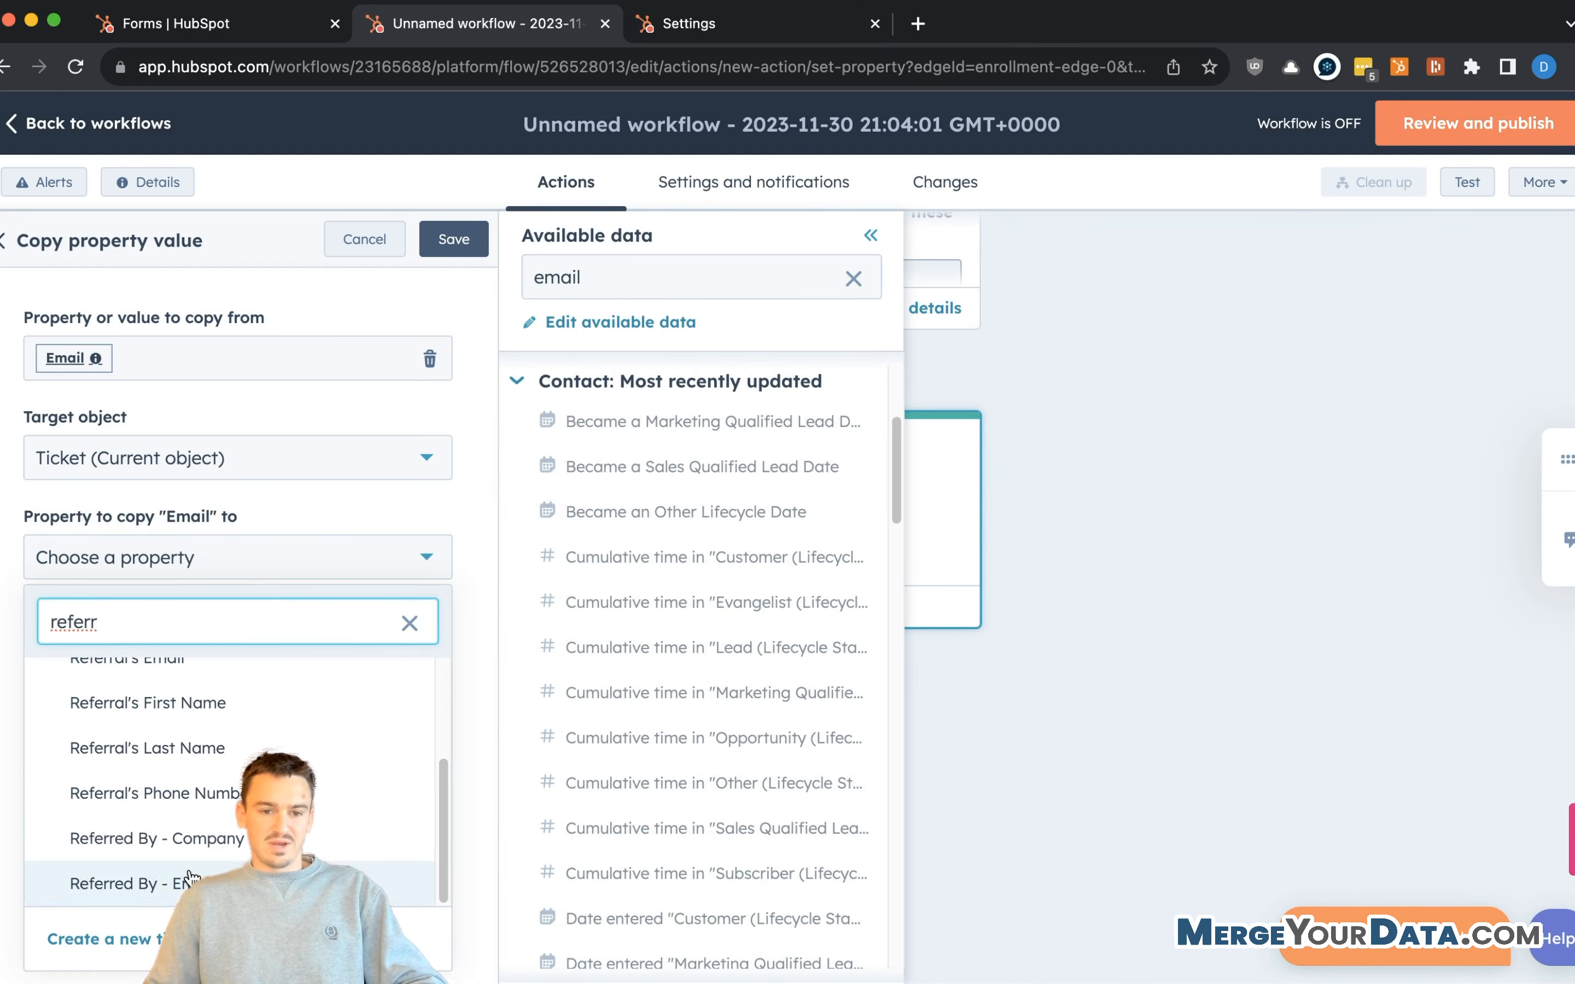
click(188, 881)
click(463, 243)
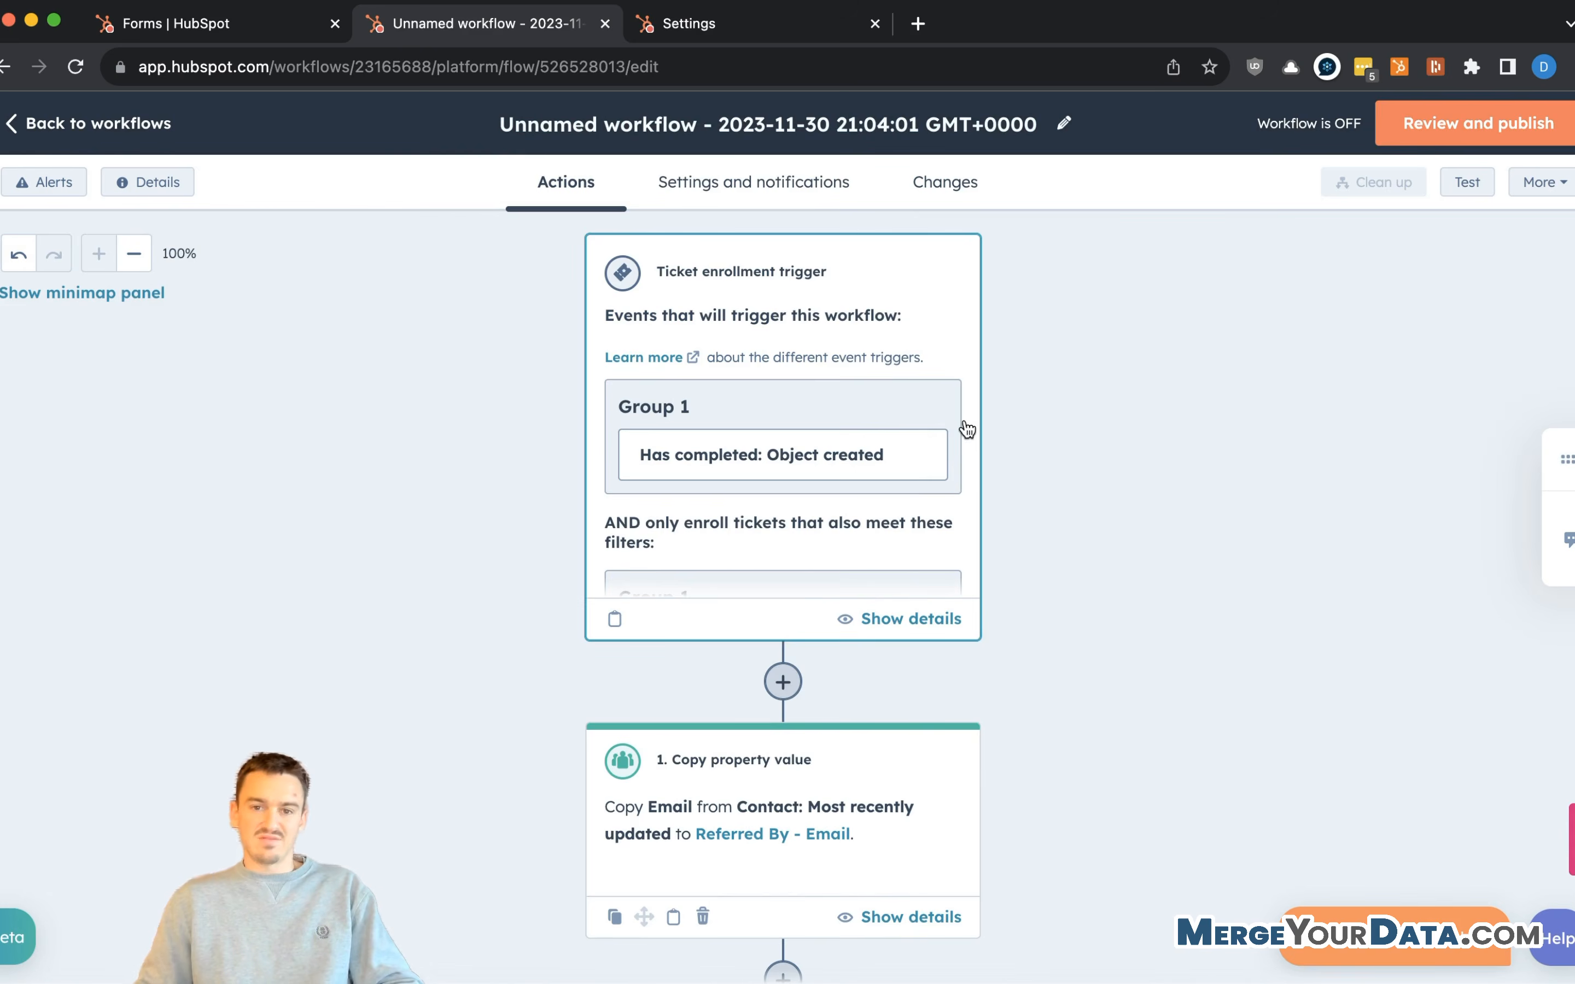
scroll(968, 430, down, 3)
scroll(1055, 453, down, 5)
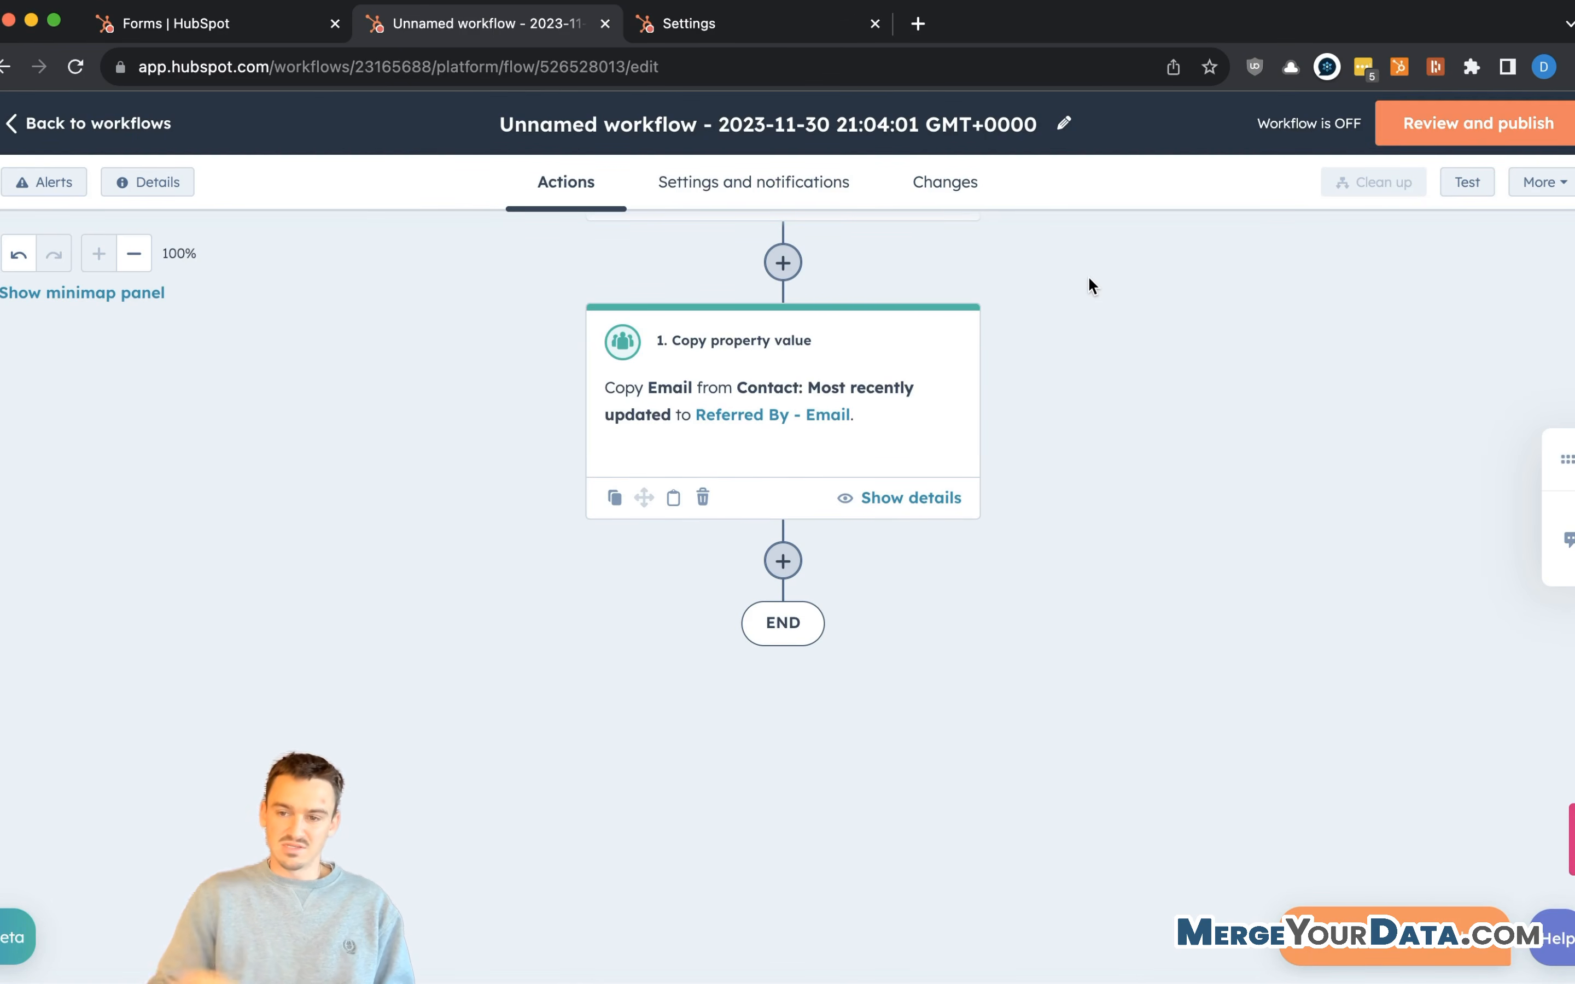
click(1566, 535)
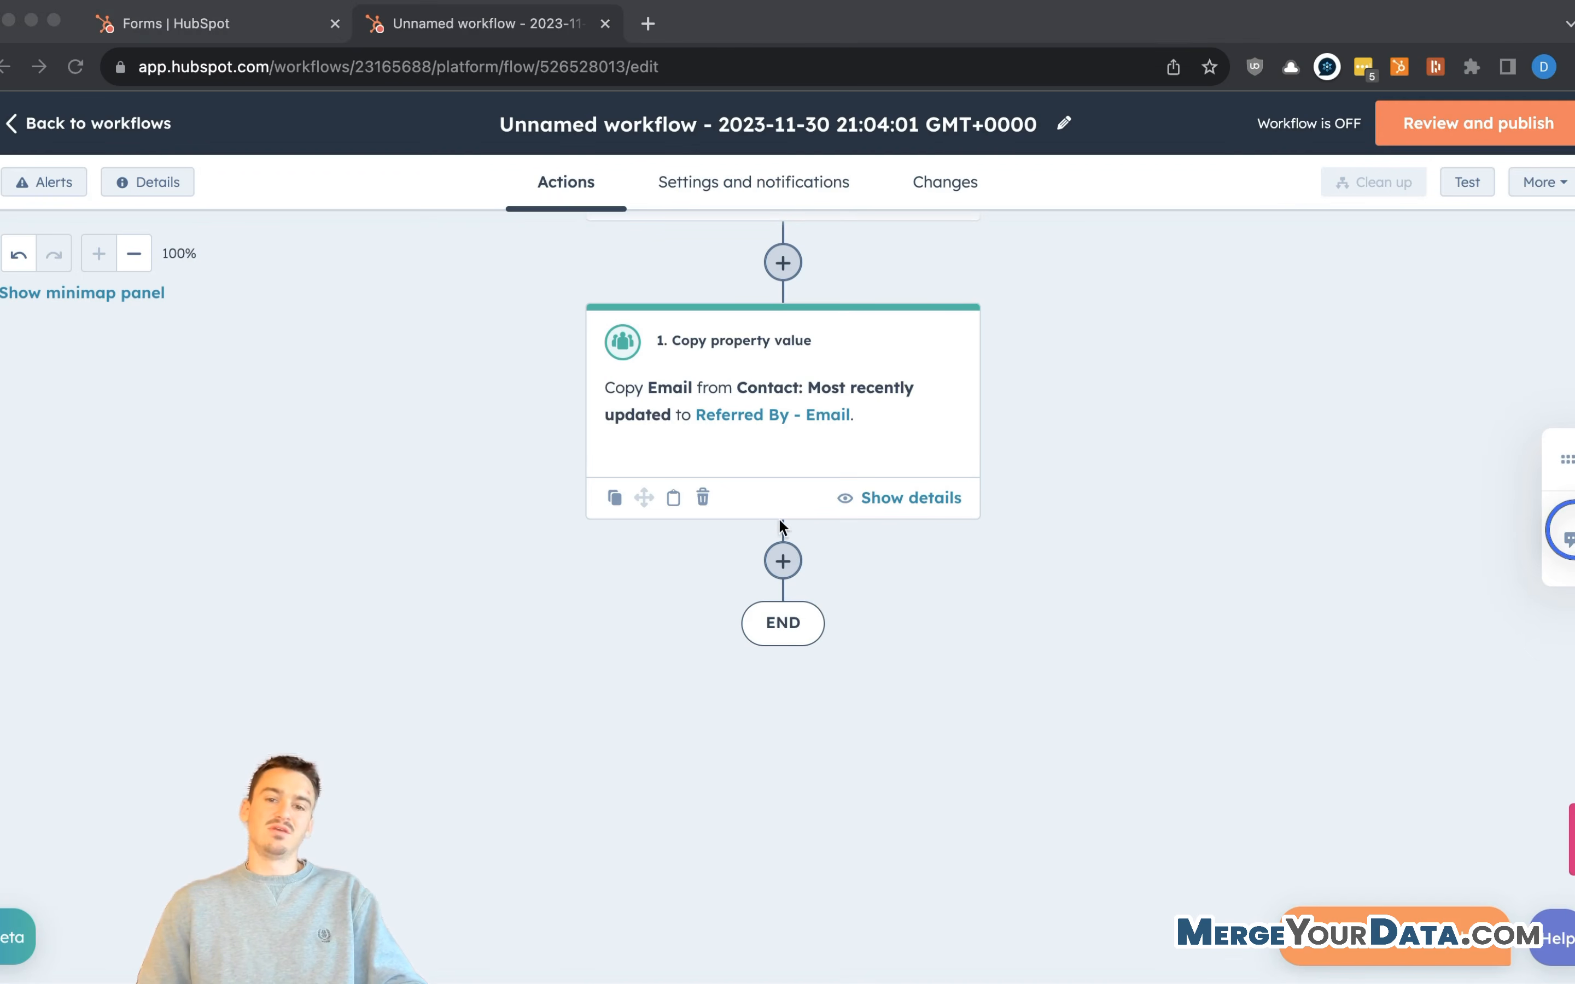
scroll(782, 535, up, 1)
click(823, 601)
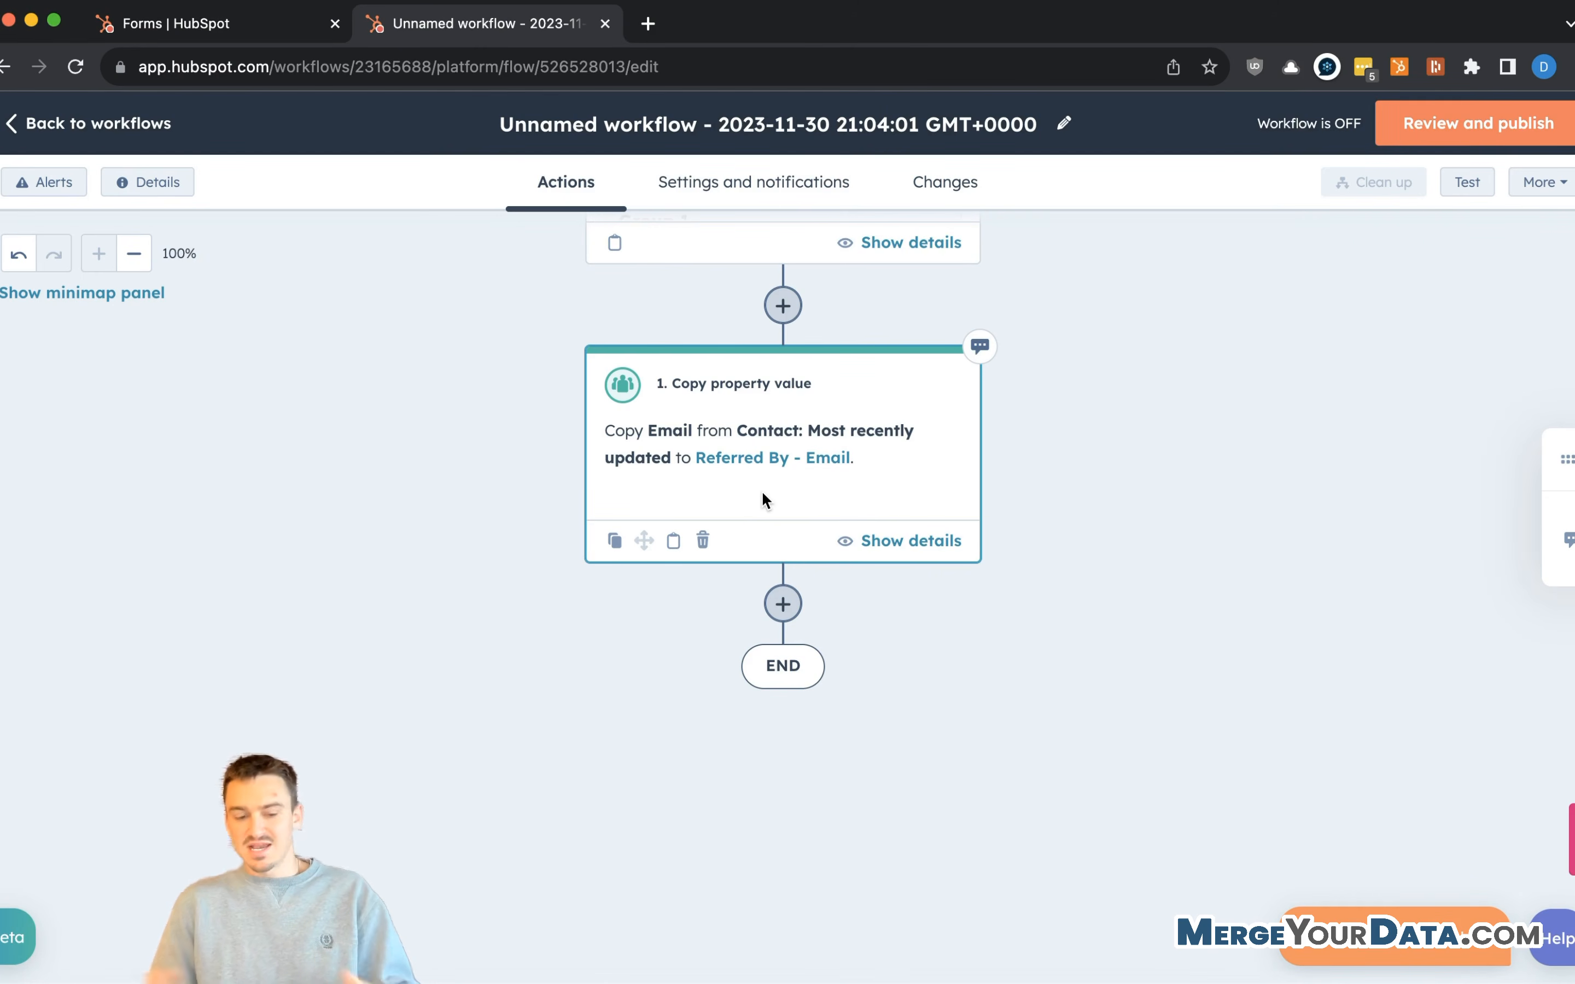
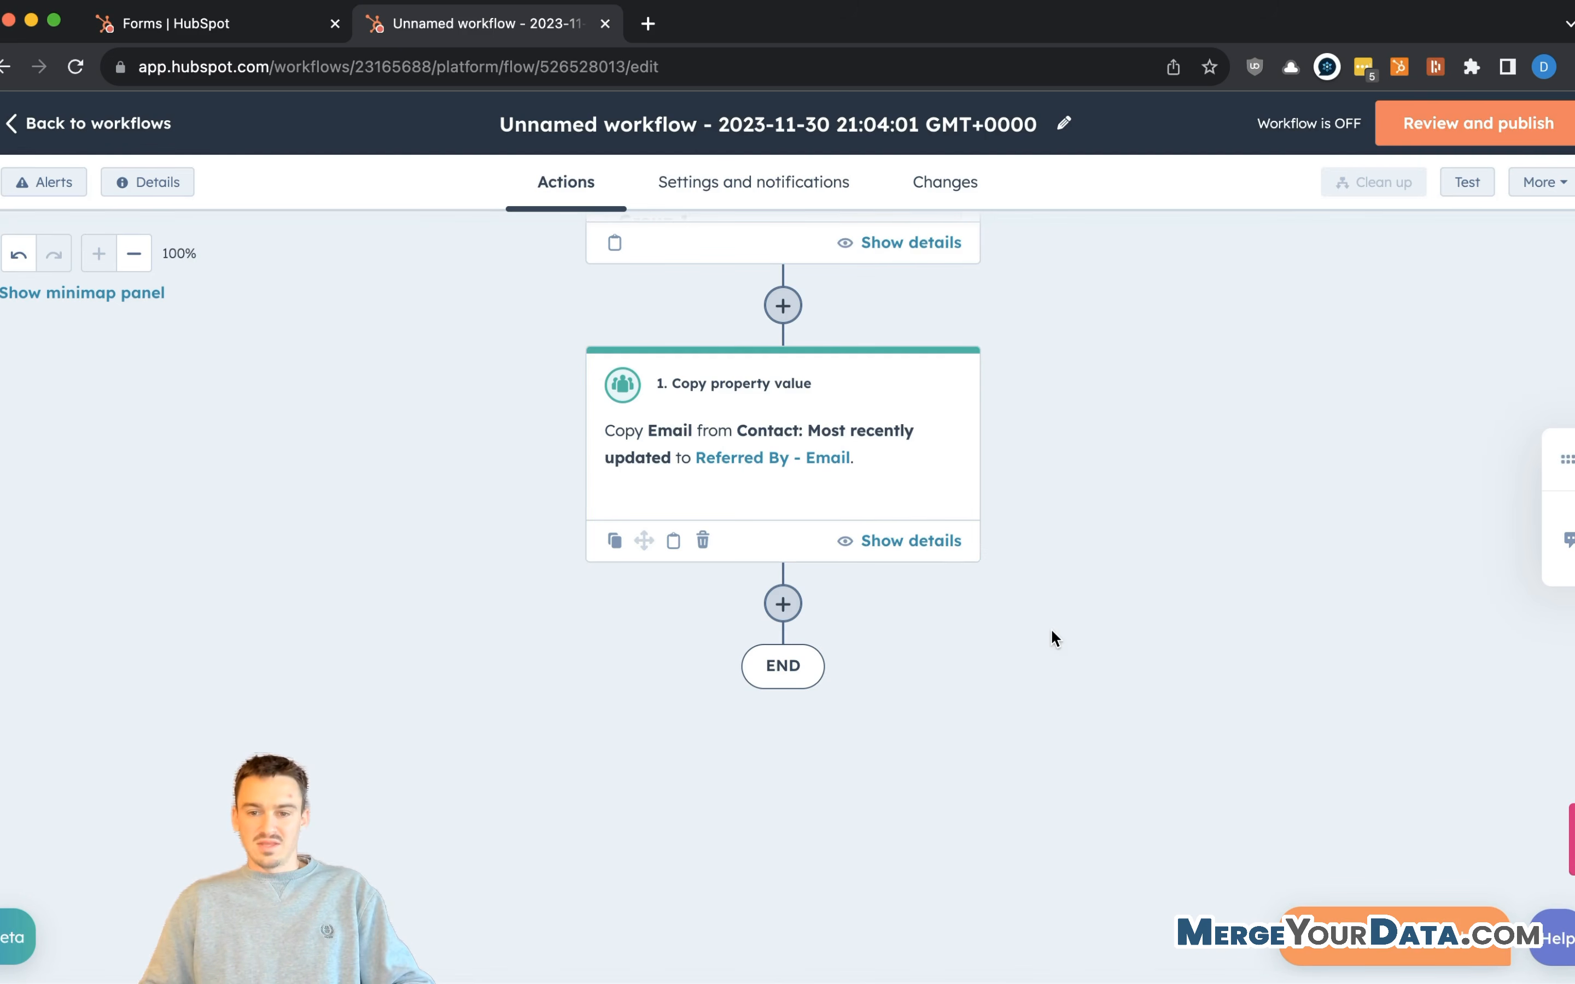
- Add a new step after the Email Copy property value action
click(799, 610)
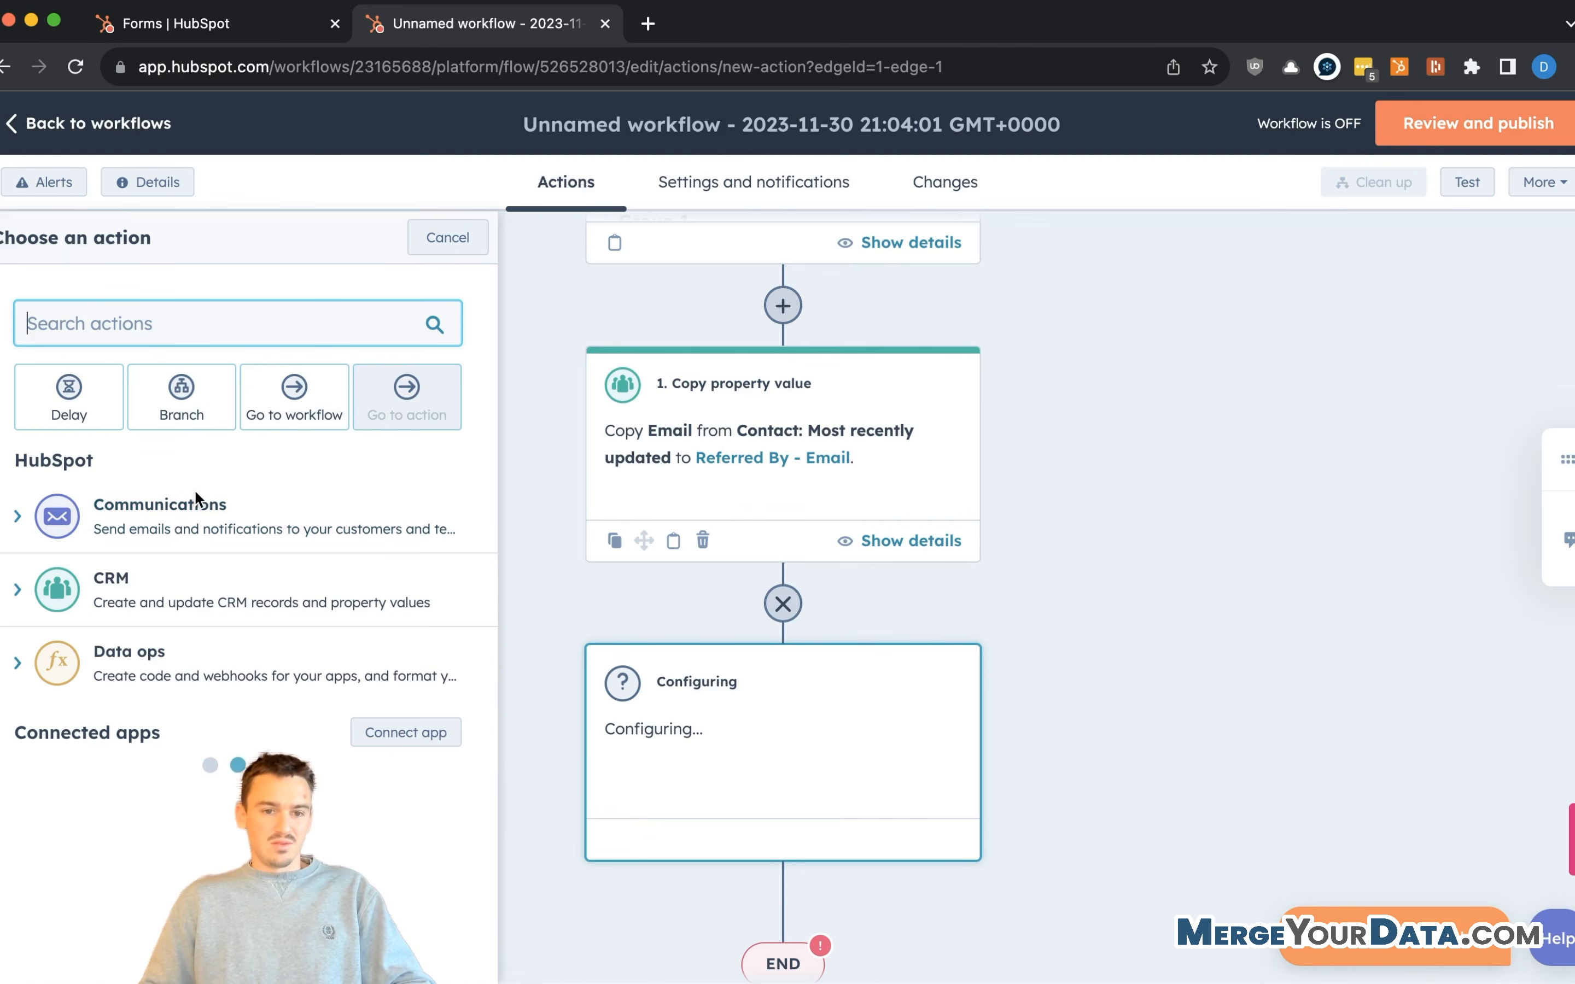
- Add a Copy property value action sourcing the most recently updated contact's Company Name
text(copy)
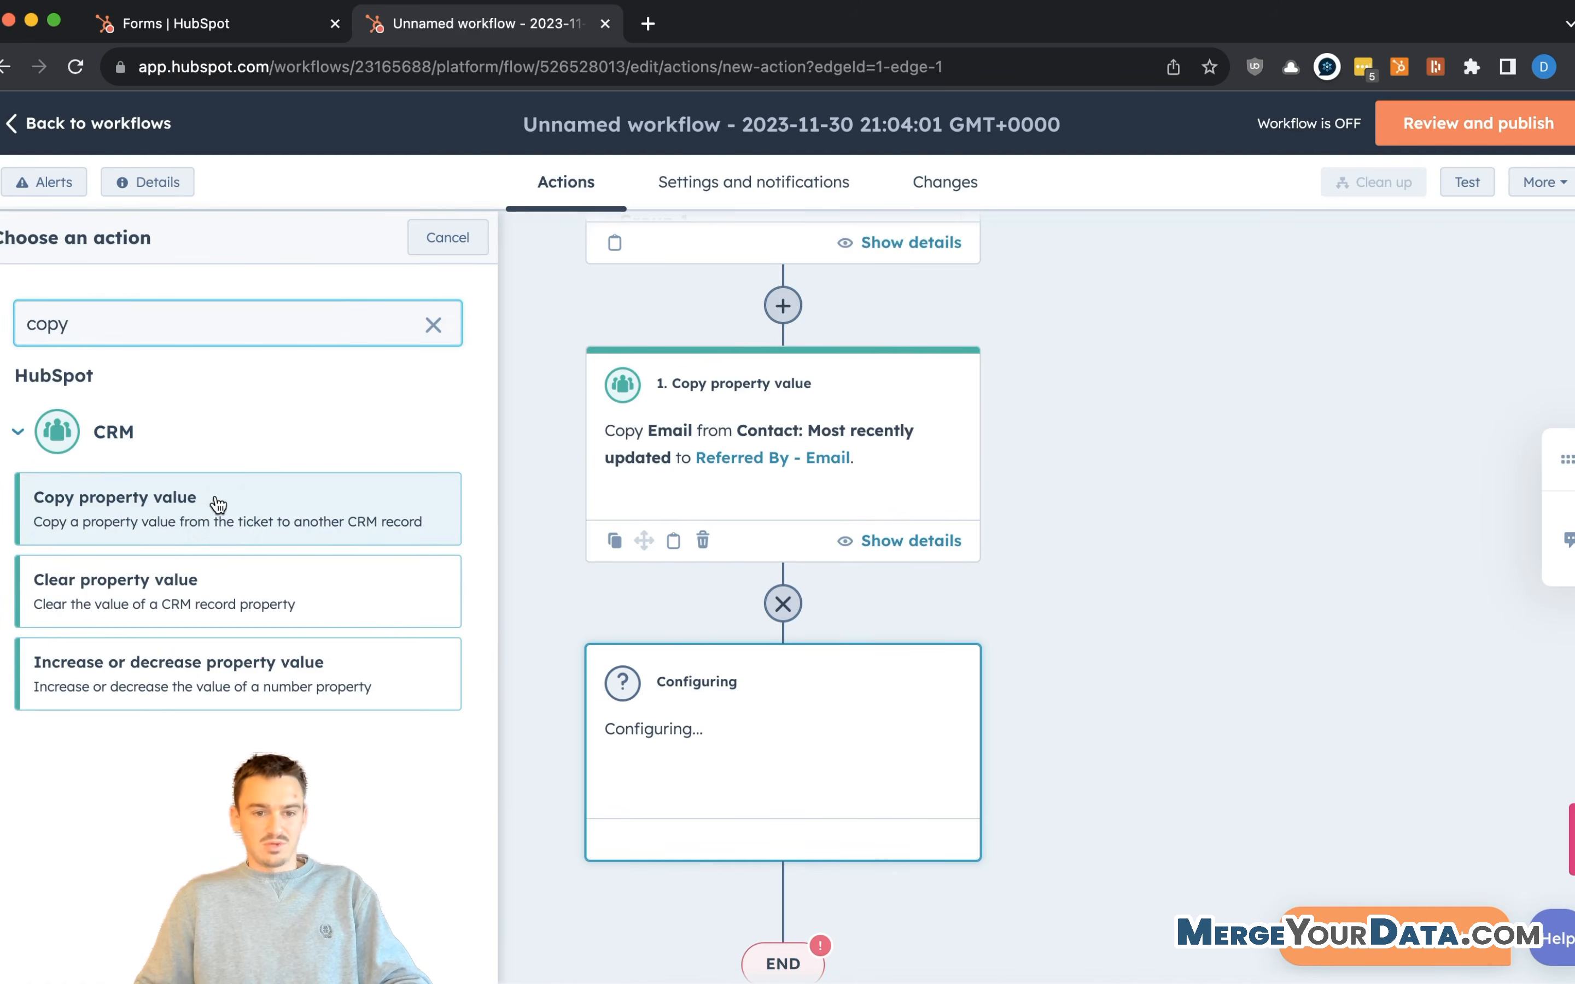
click(207, 502)
click(387, 354)
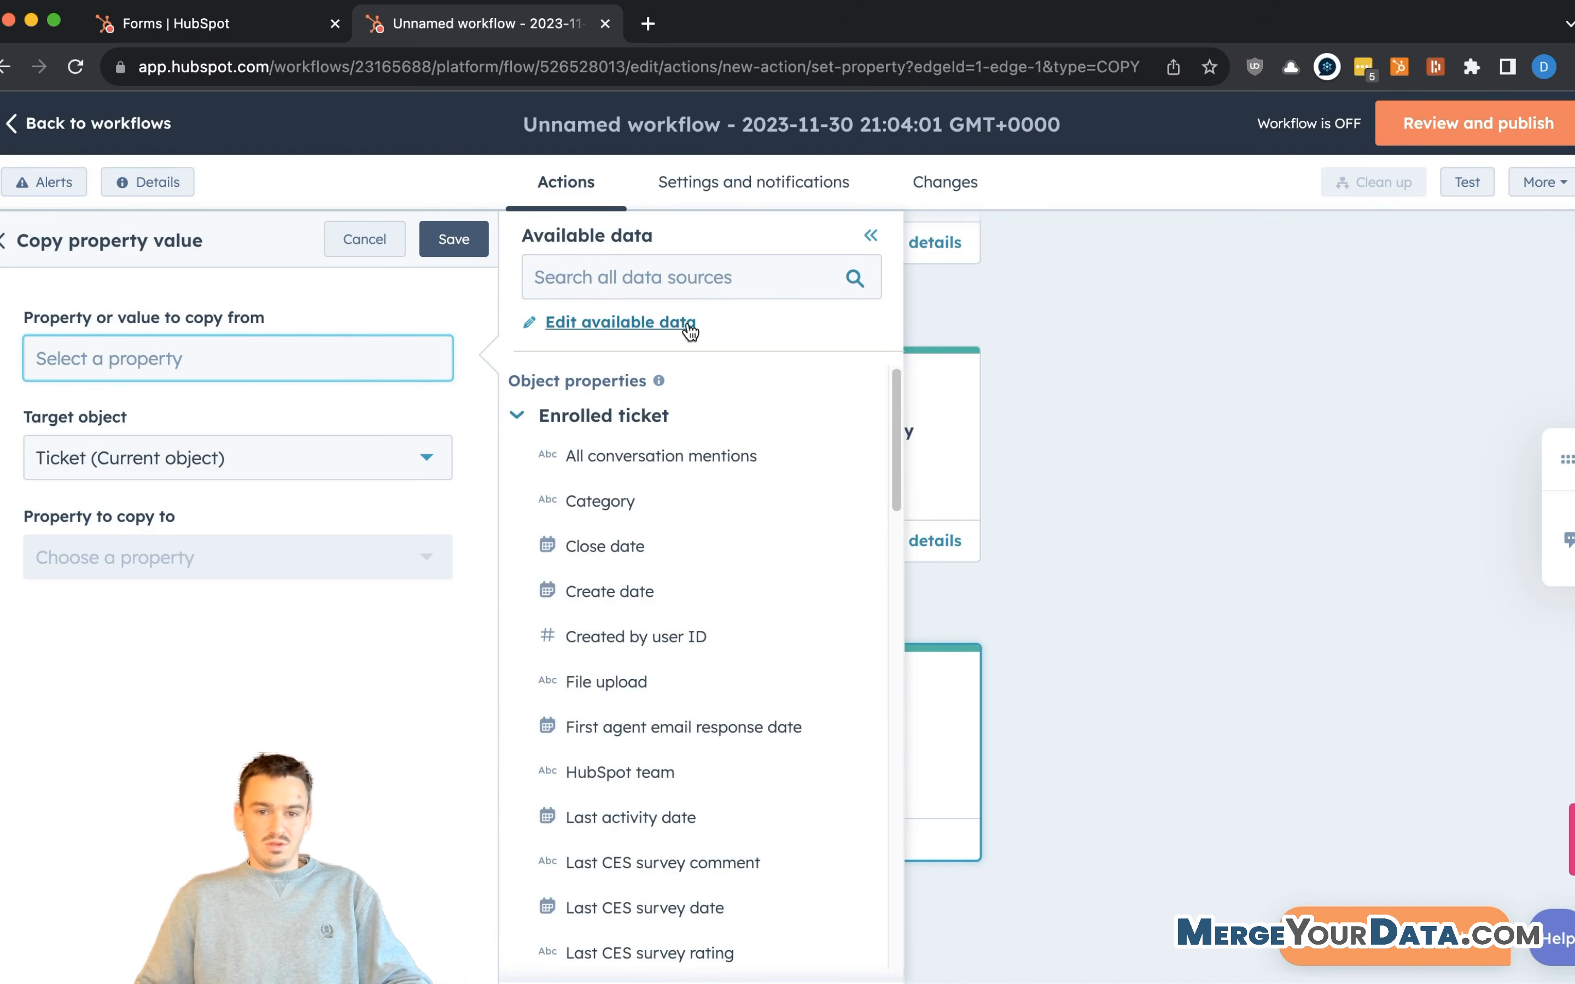
click(586, 416)
click(616, 461)
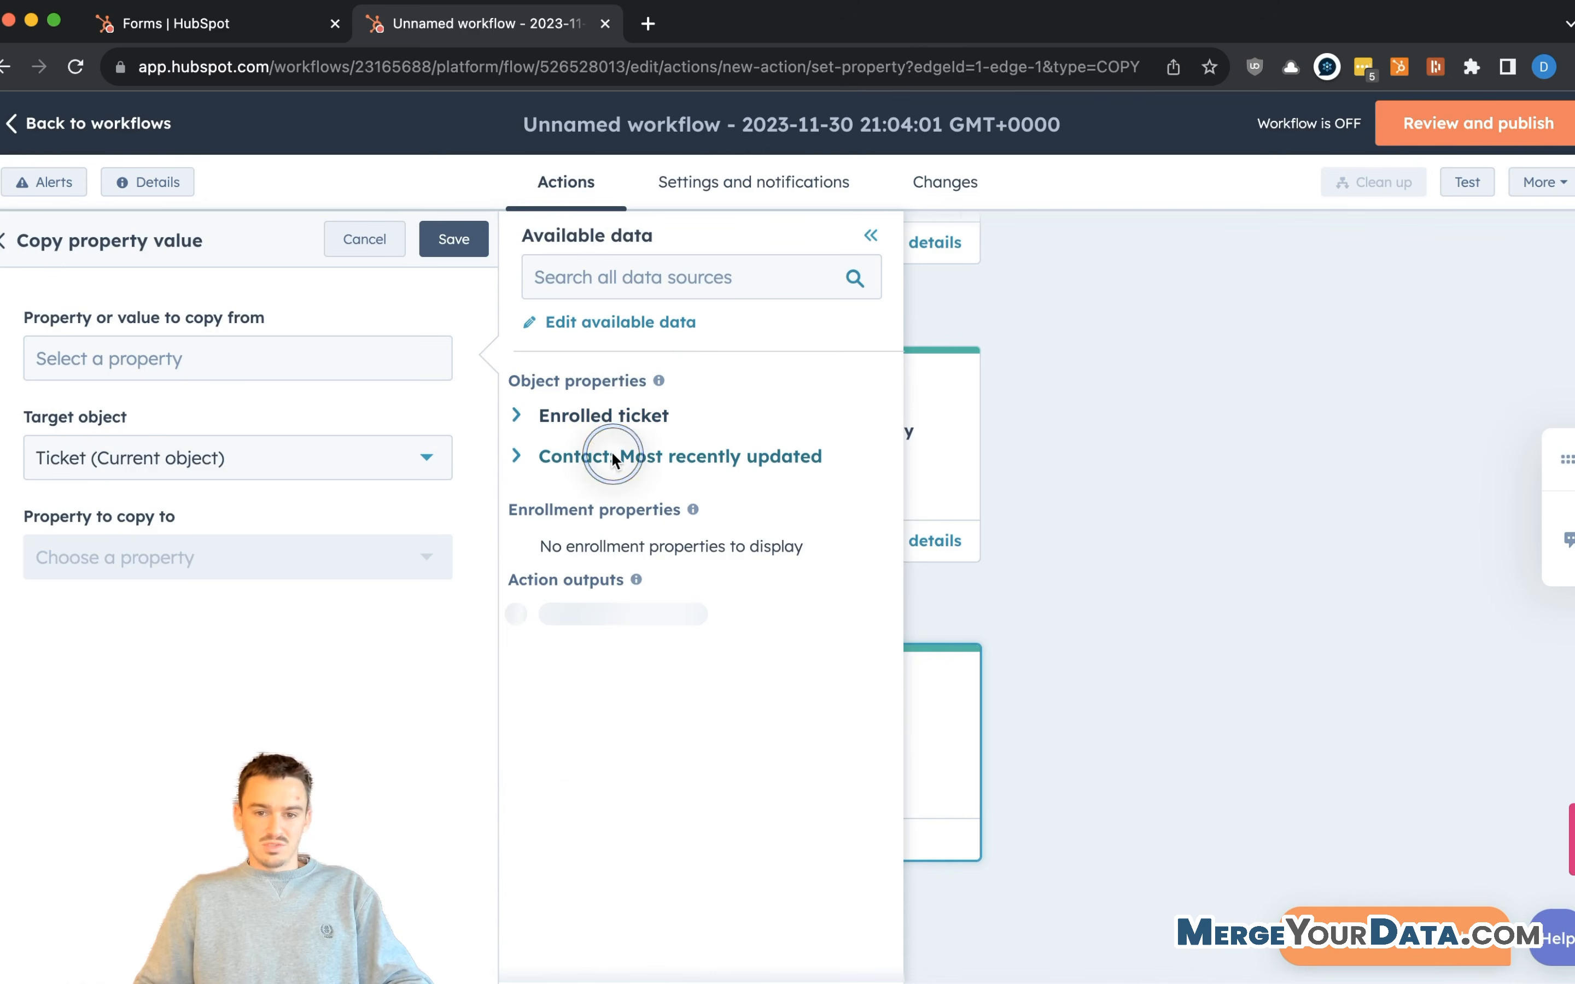
click(605, 280)
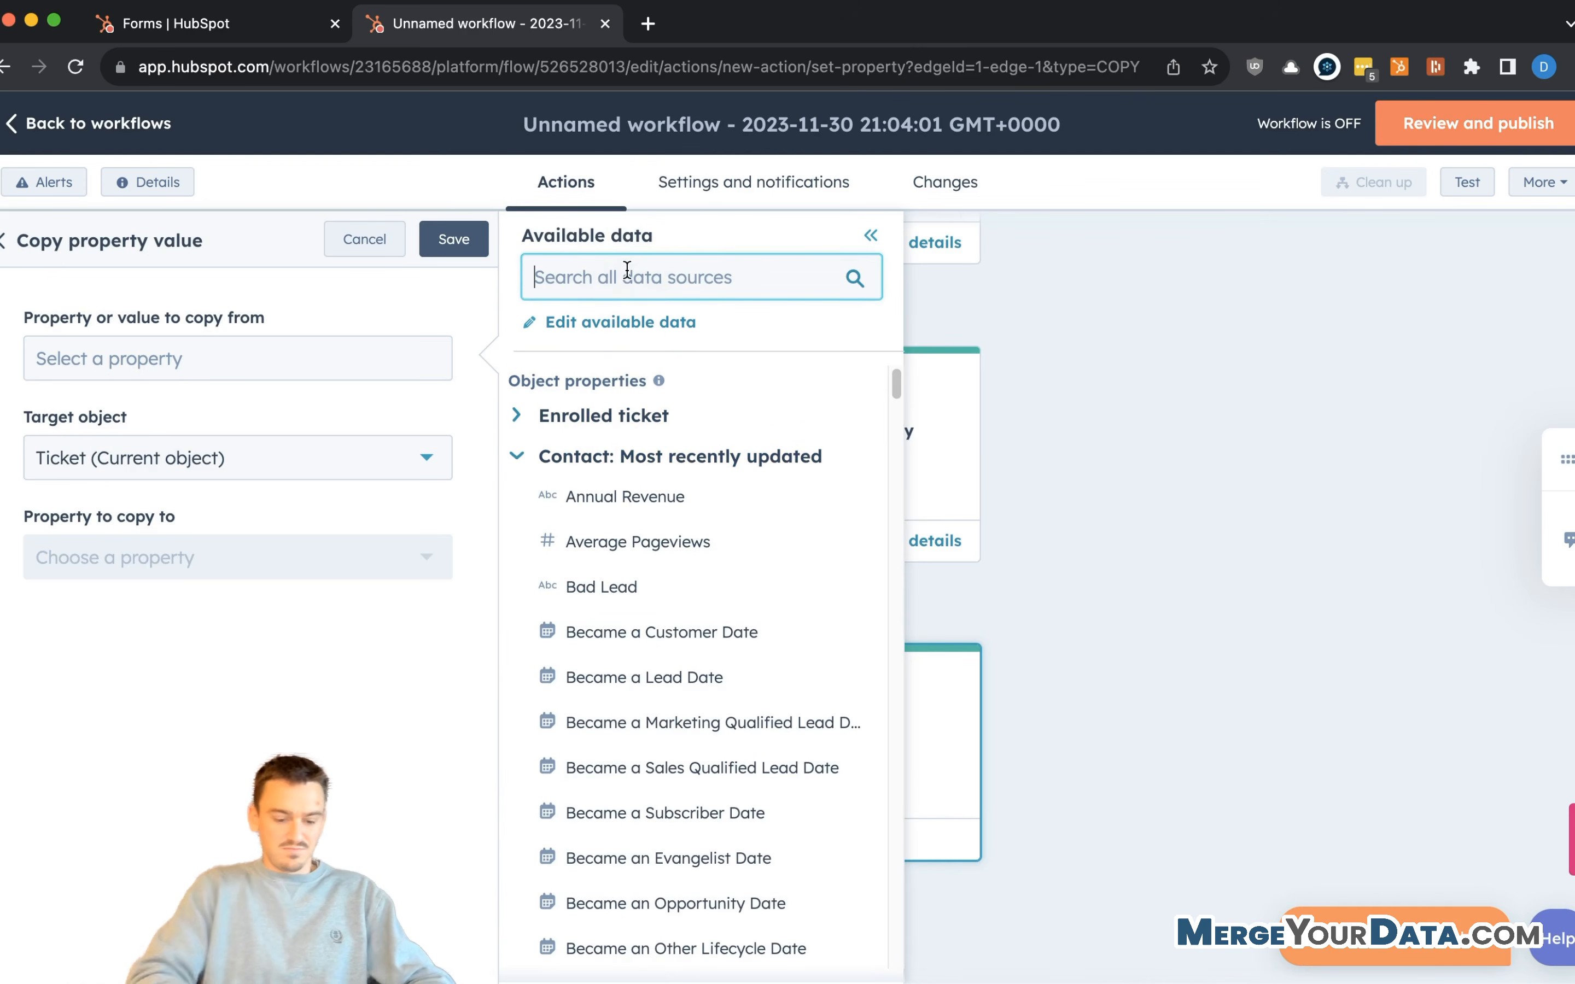
text(company)
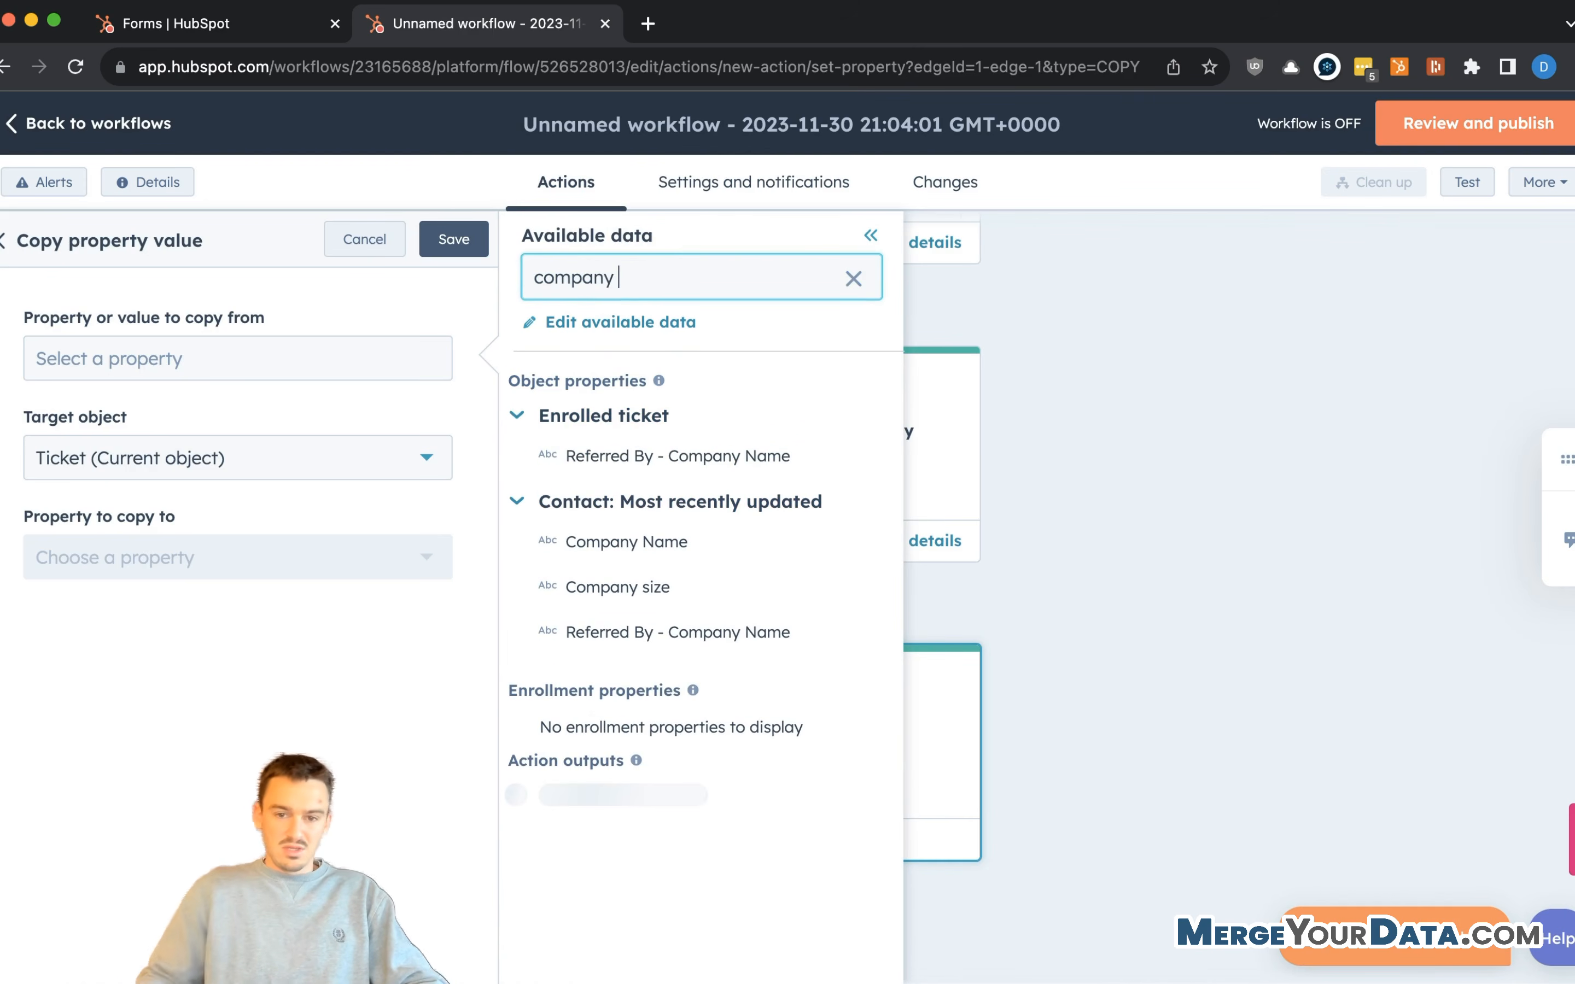
click(609, 540)
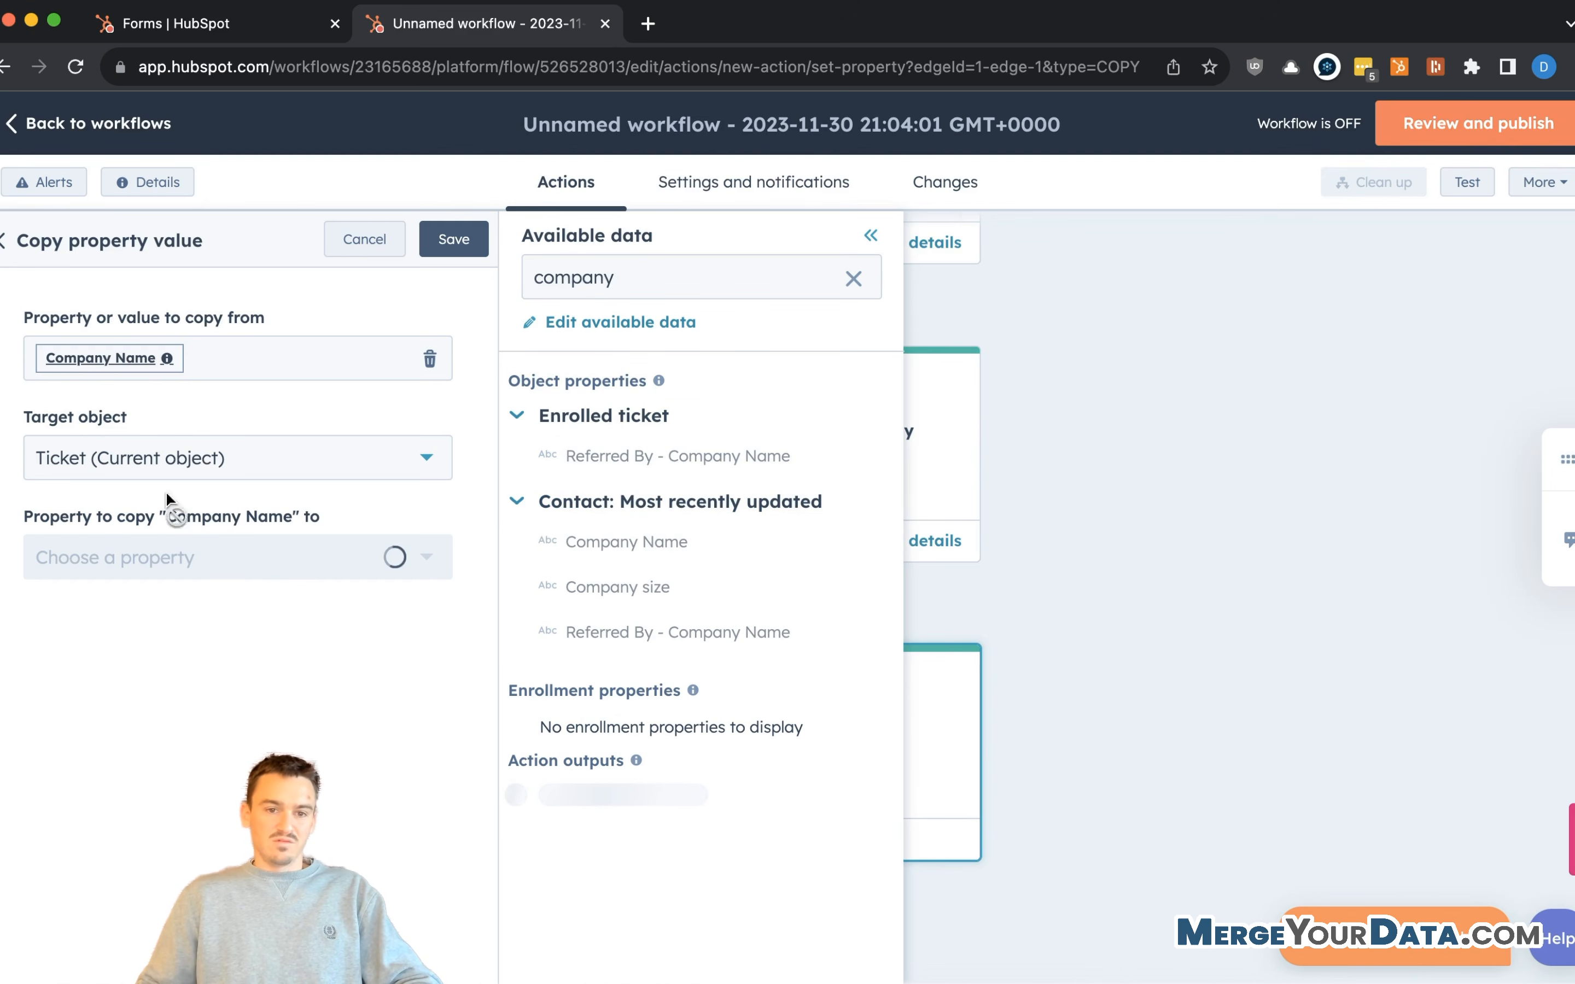
- Copy it into associated tickets' Referred By - Company Name and save the action
click(336, 427)
click(263, 503)
click(228, 535)
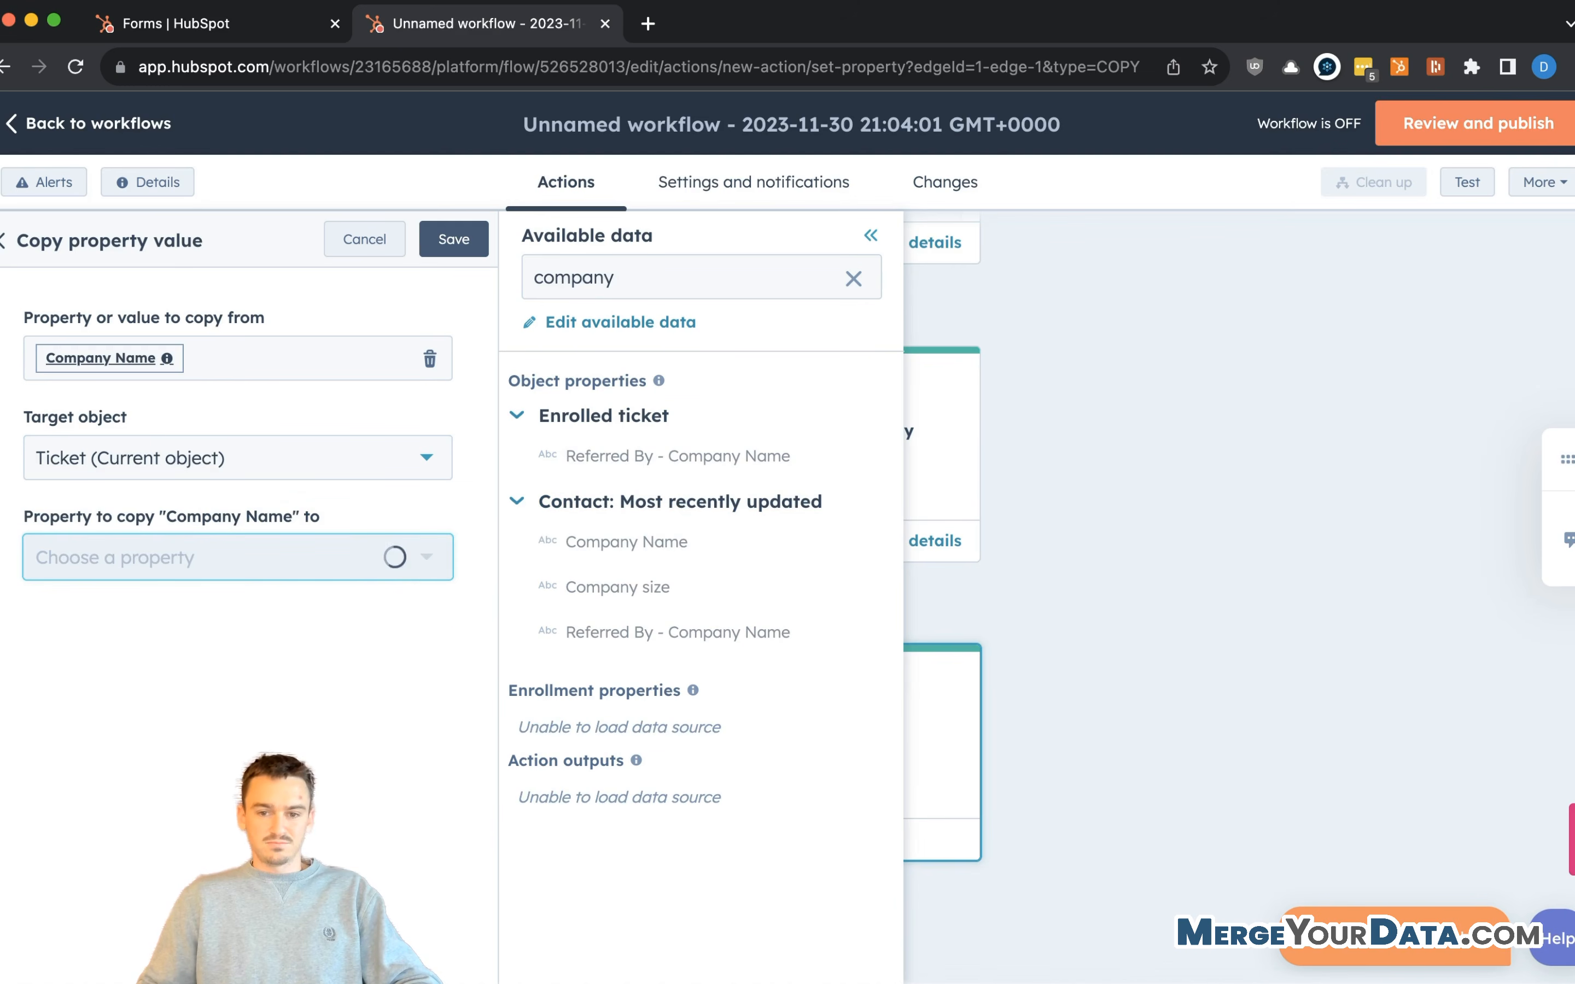
click(170, 657)
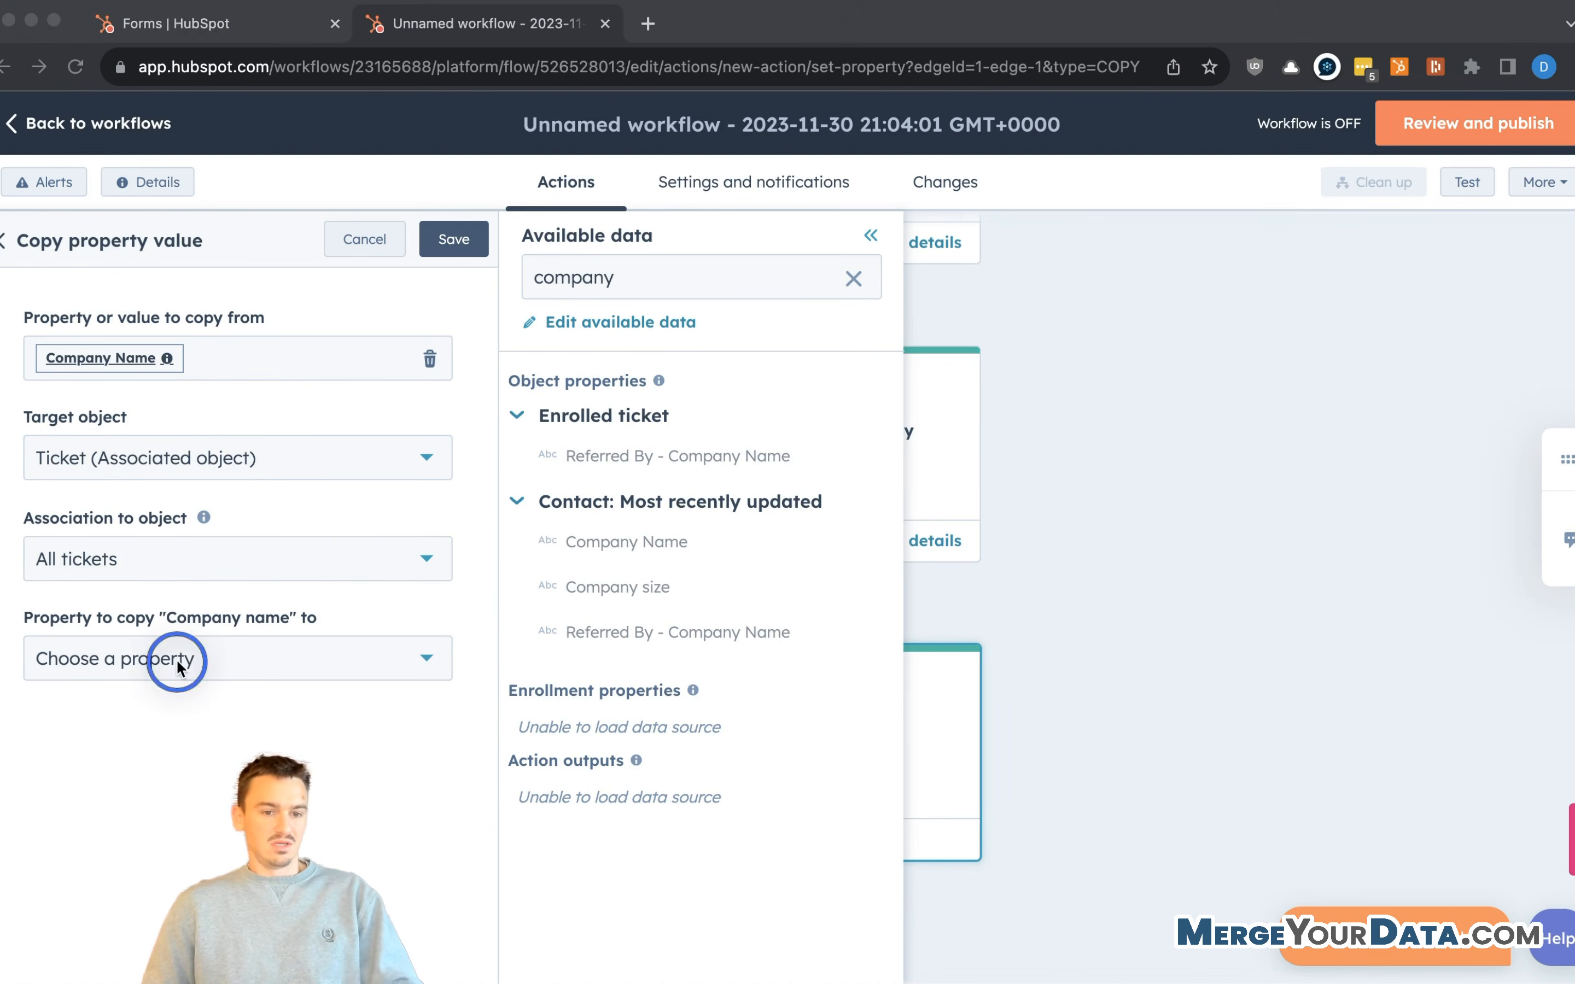
click(406, 660)
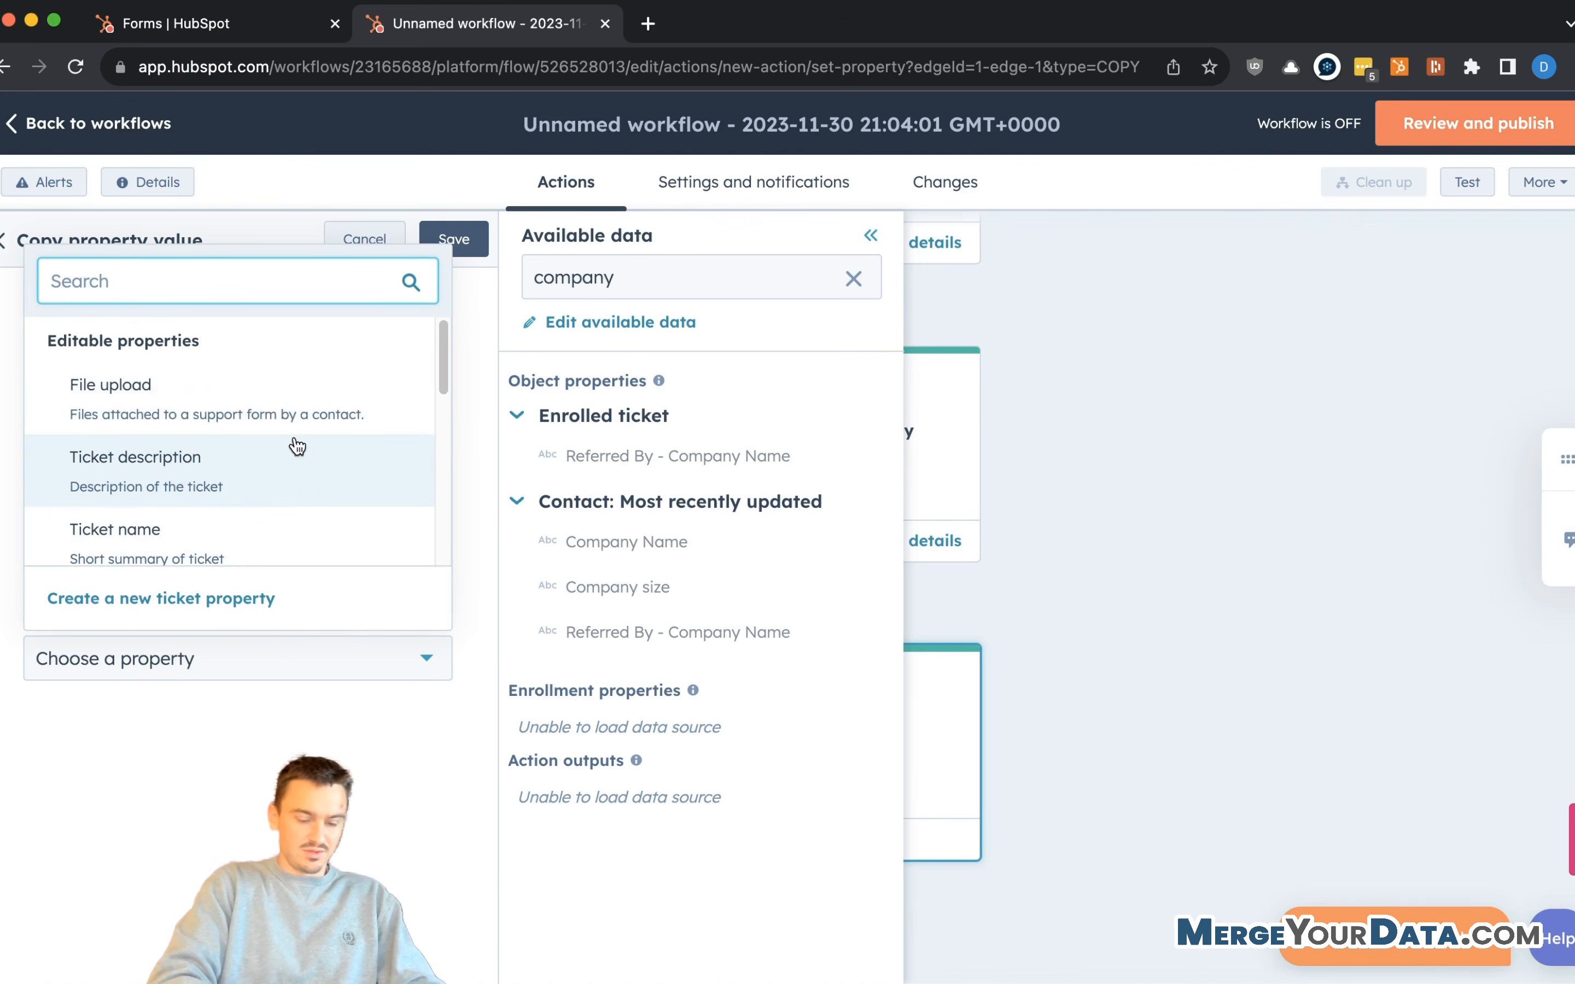
text(compa)
click(198, 543)
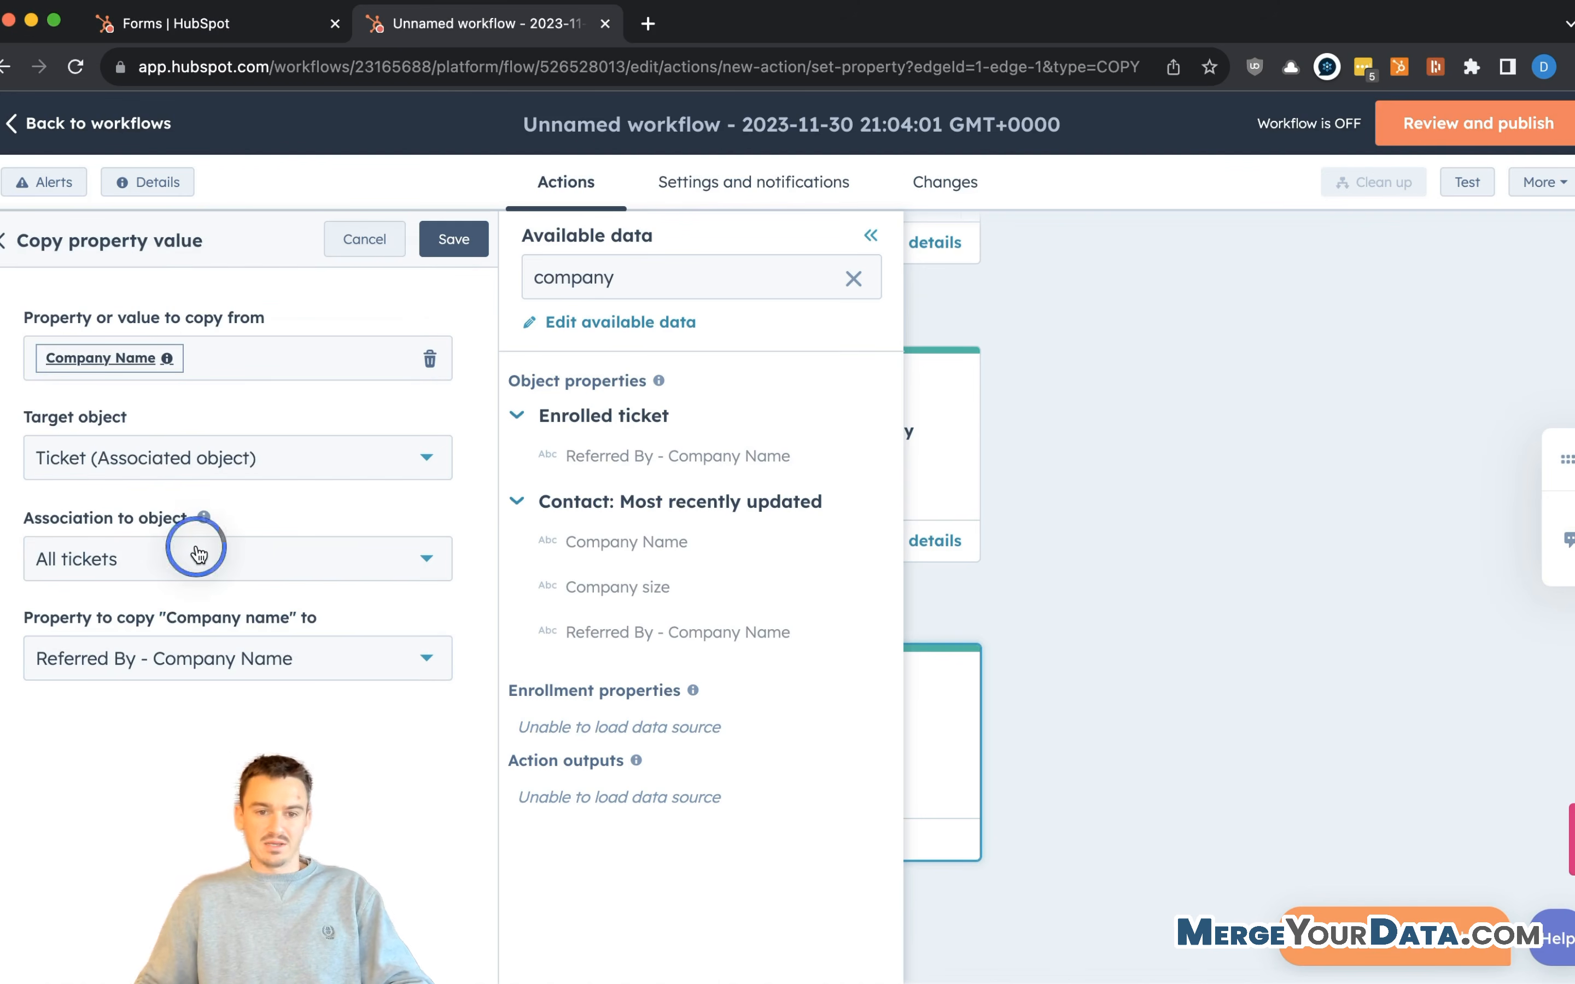
click(283, 536)
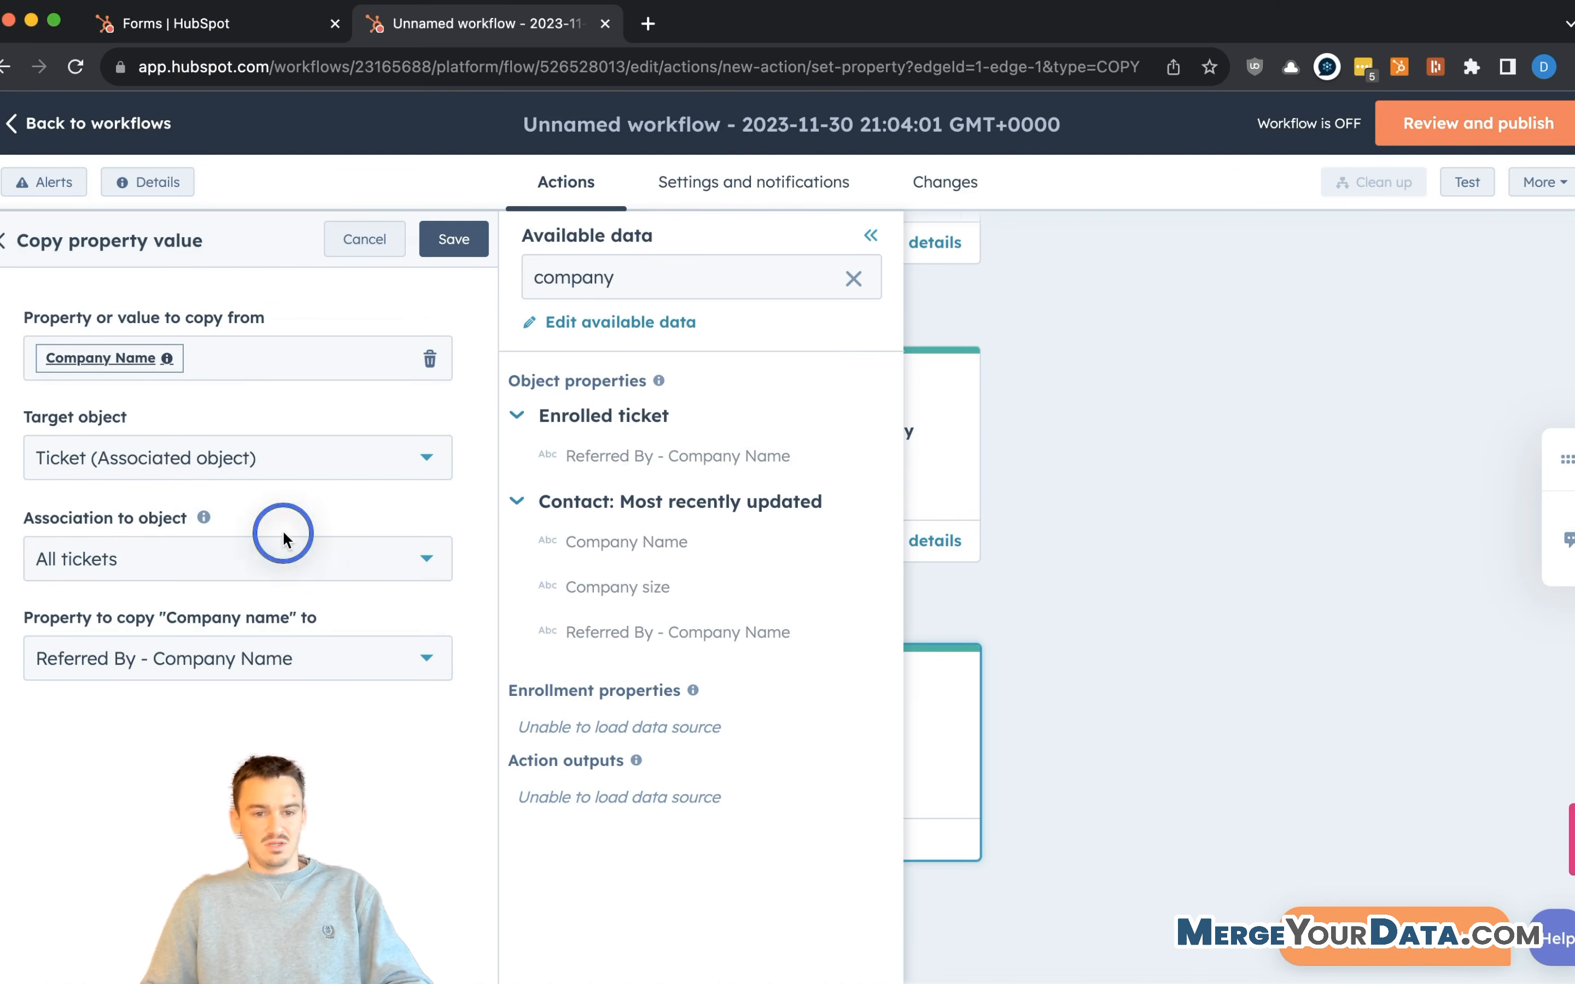
click(301, 560)
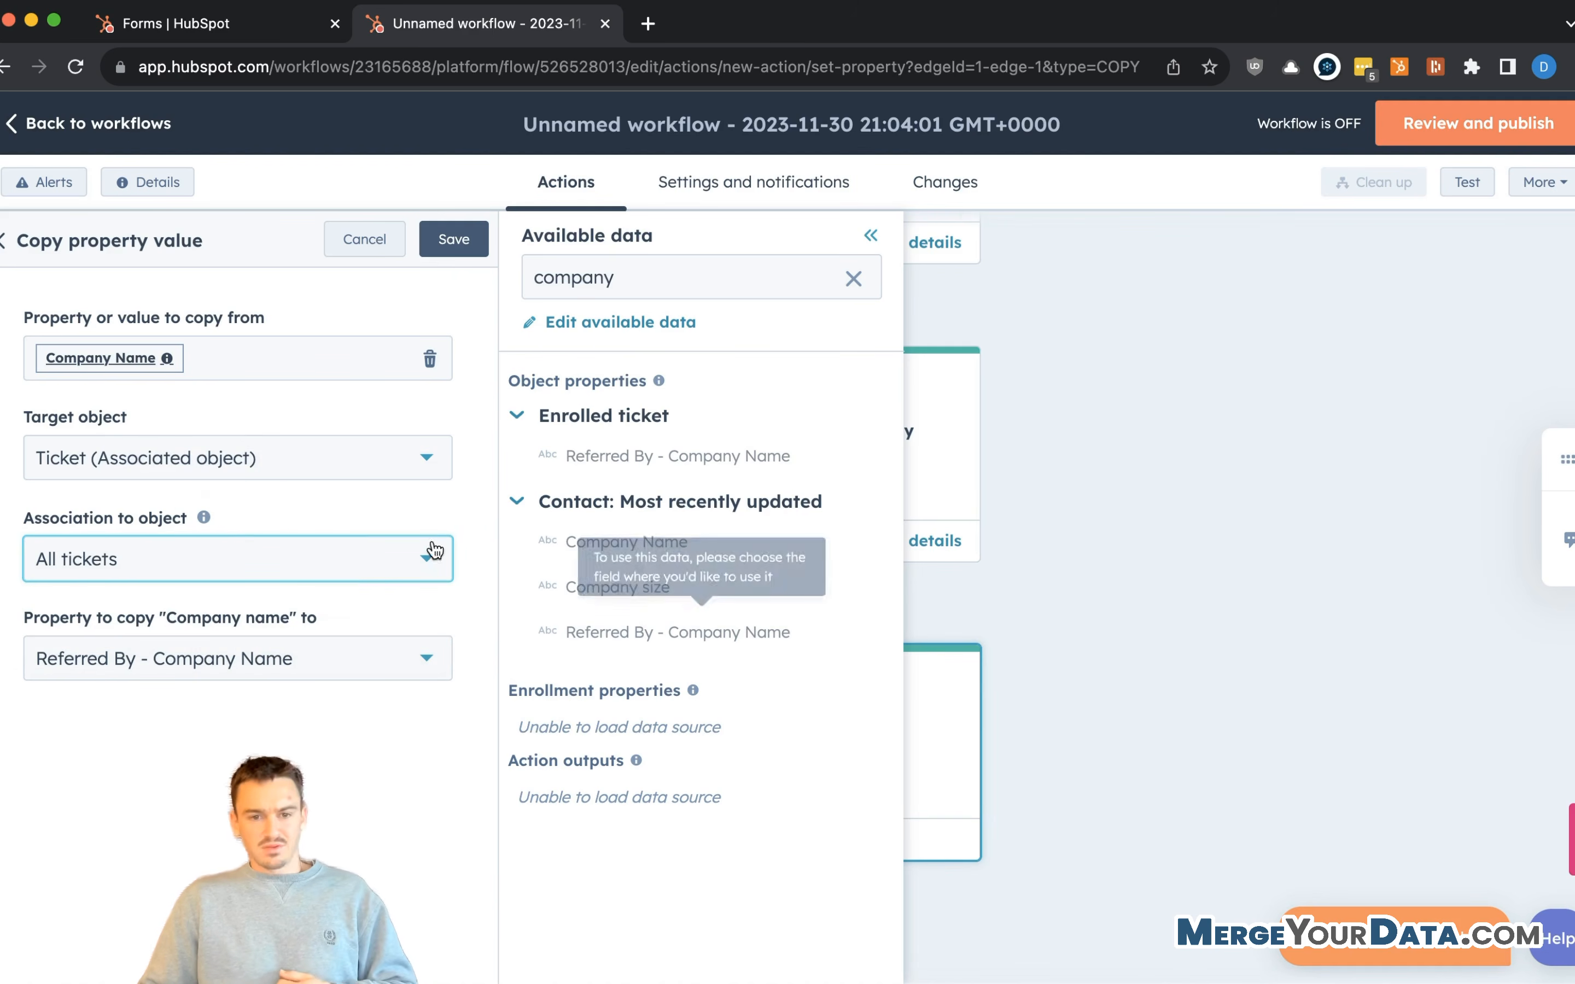
click(477, 252)
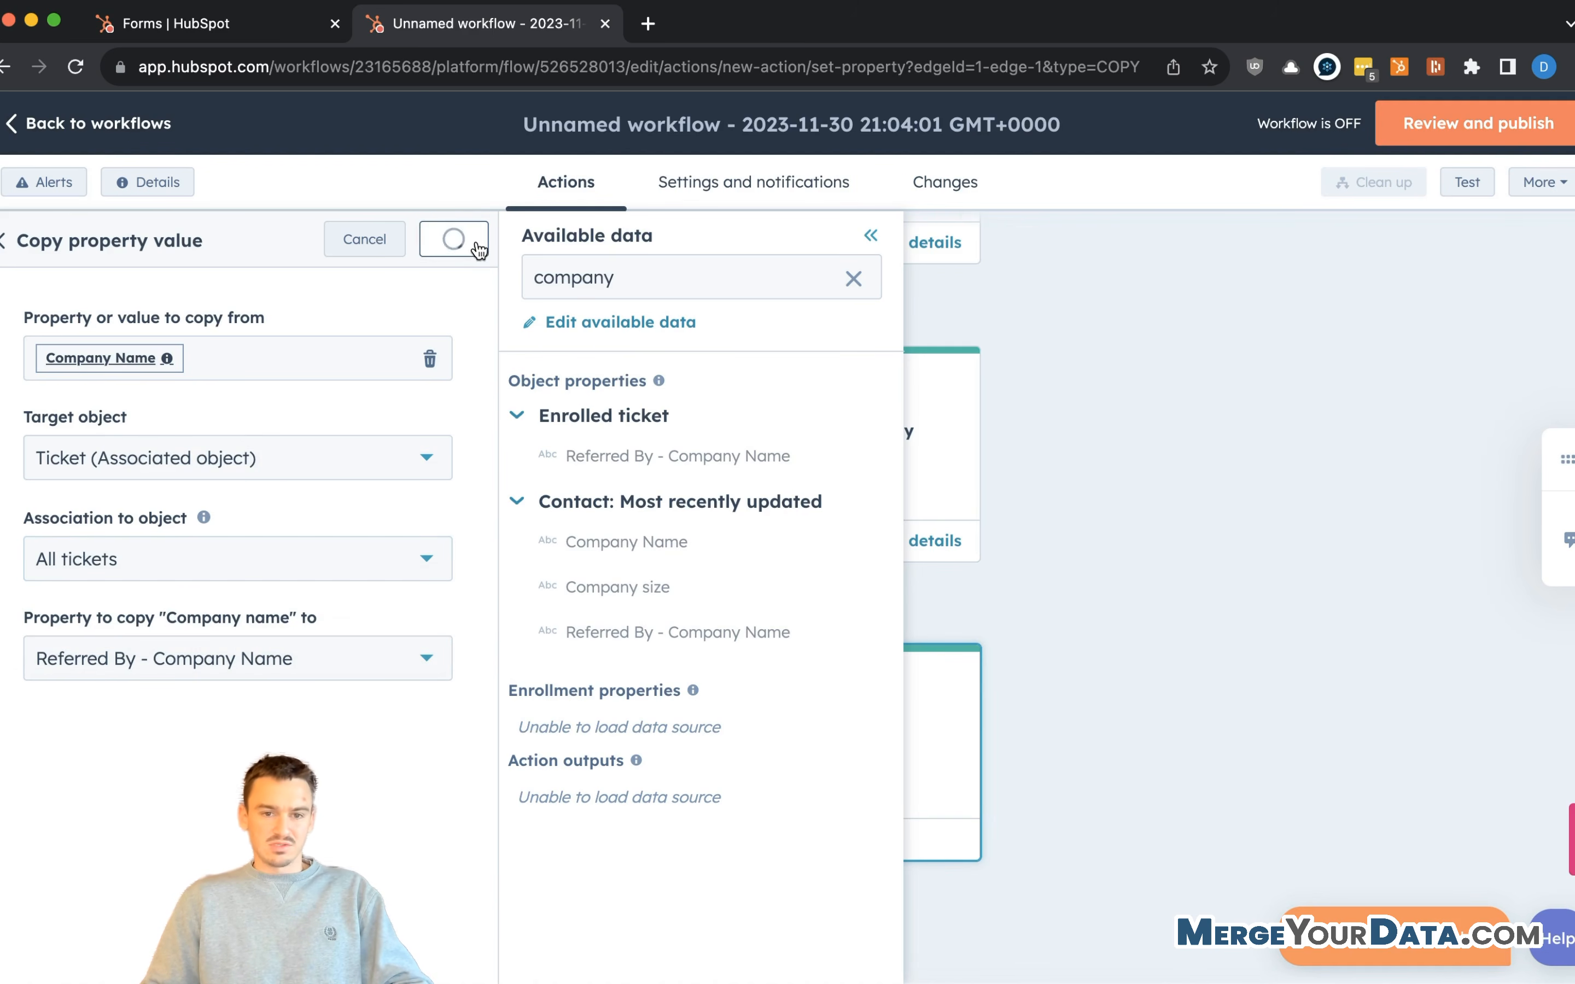
click(900, 457)
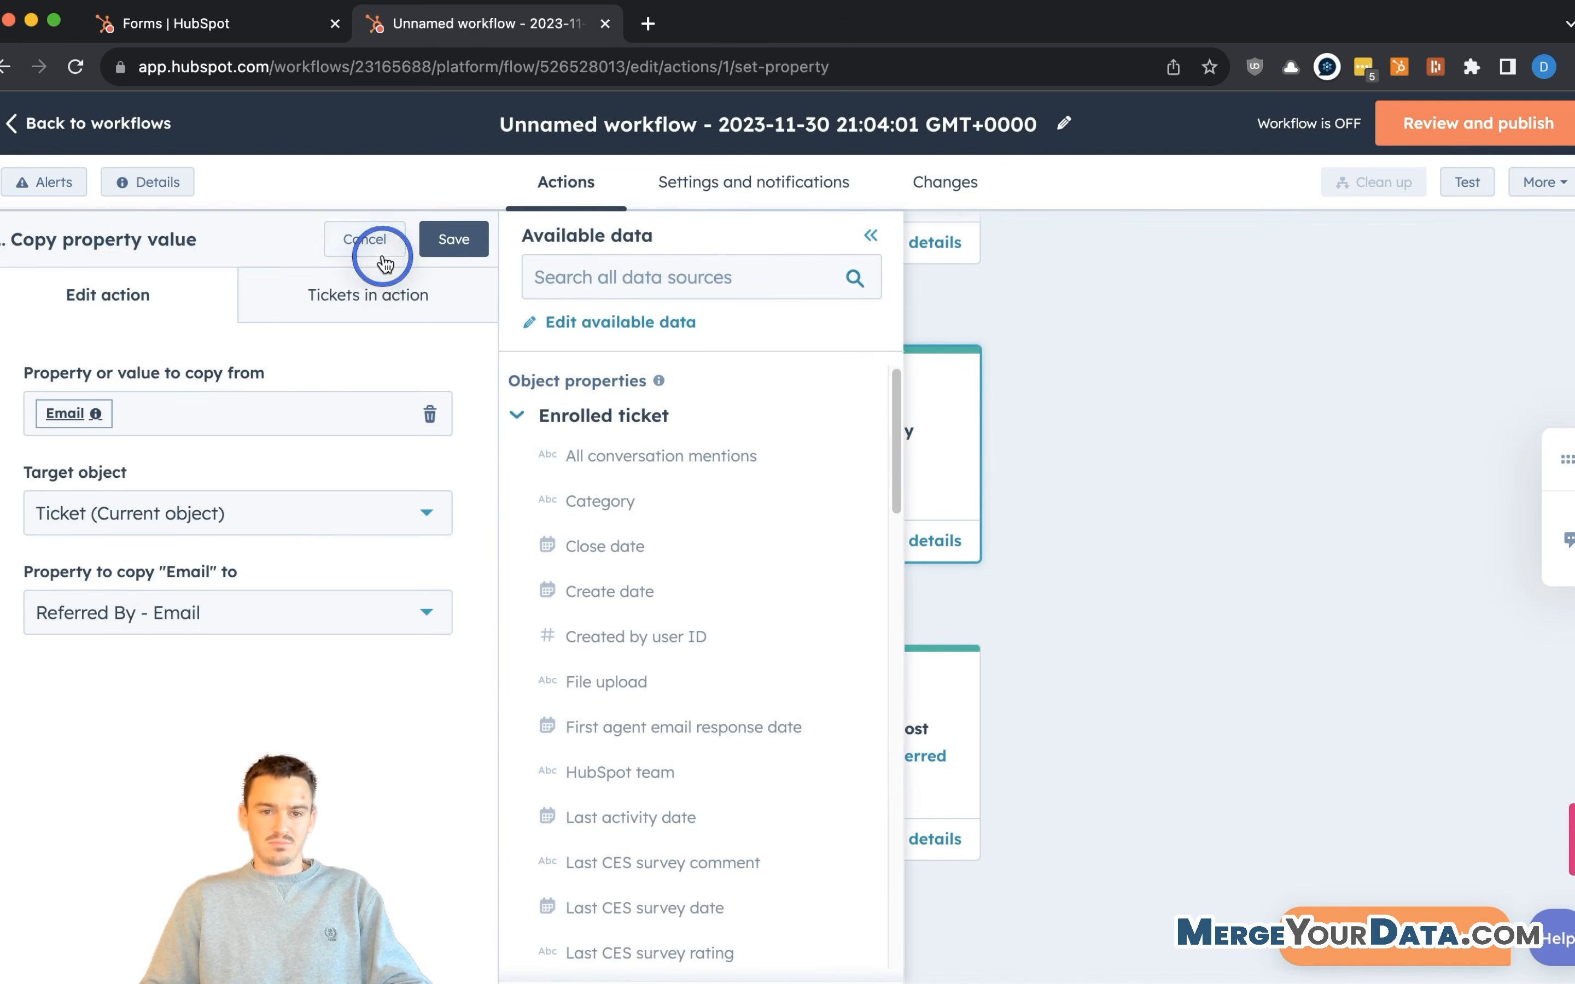
- Retarget the Company Name copy to the current ticket's Referred By - Company Name and save
click(373, 240)
click(861, 679)
click(281, 517)
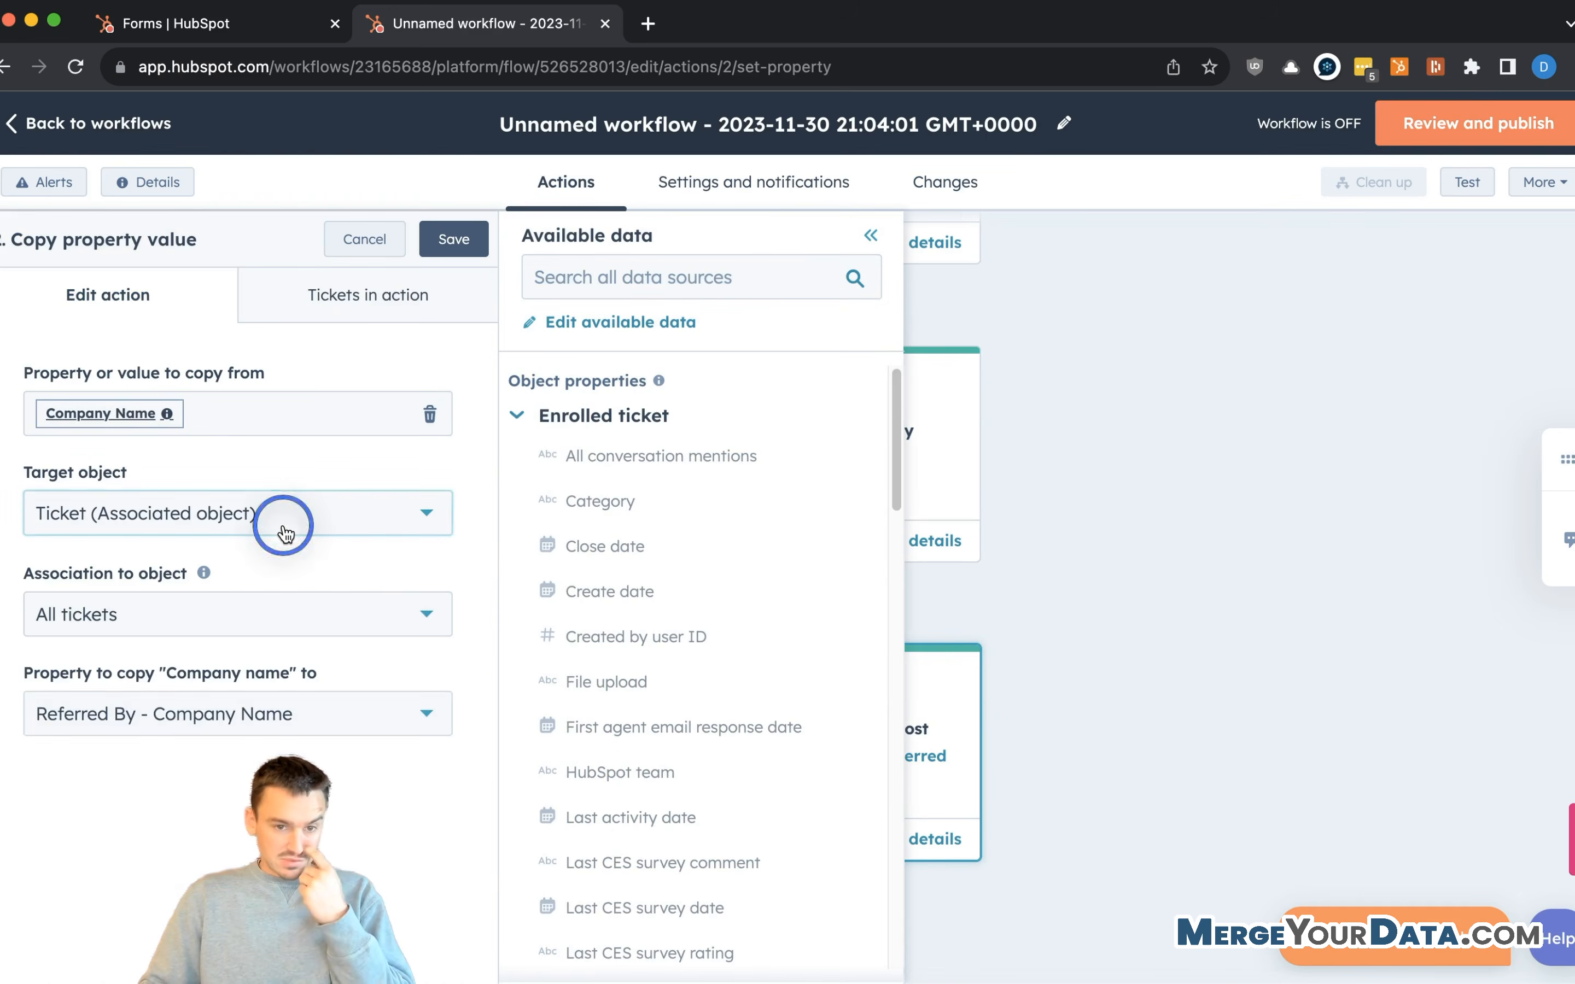
scroll(174, 650, up, 1)
text(ticket)
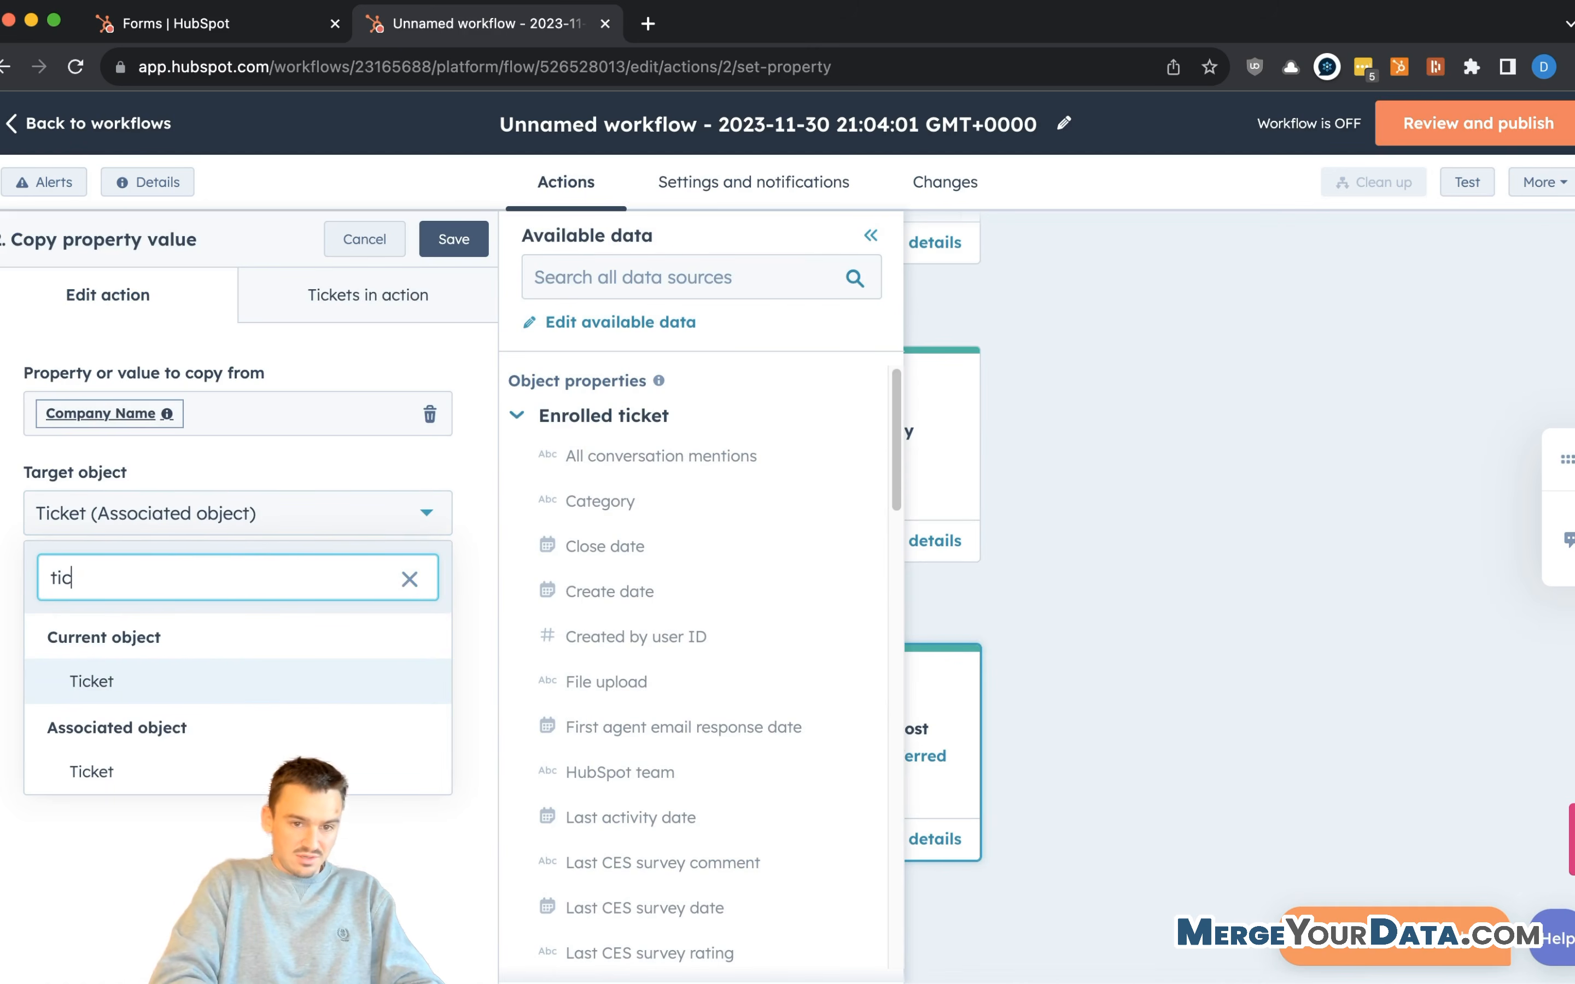
click(174, 671)
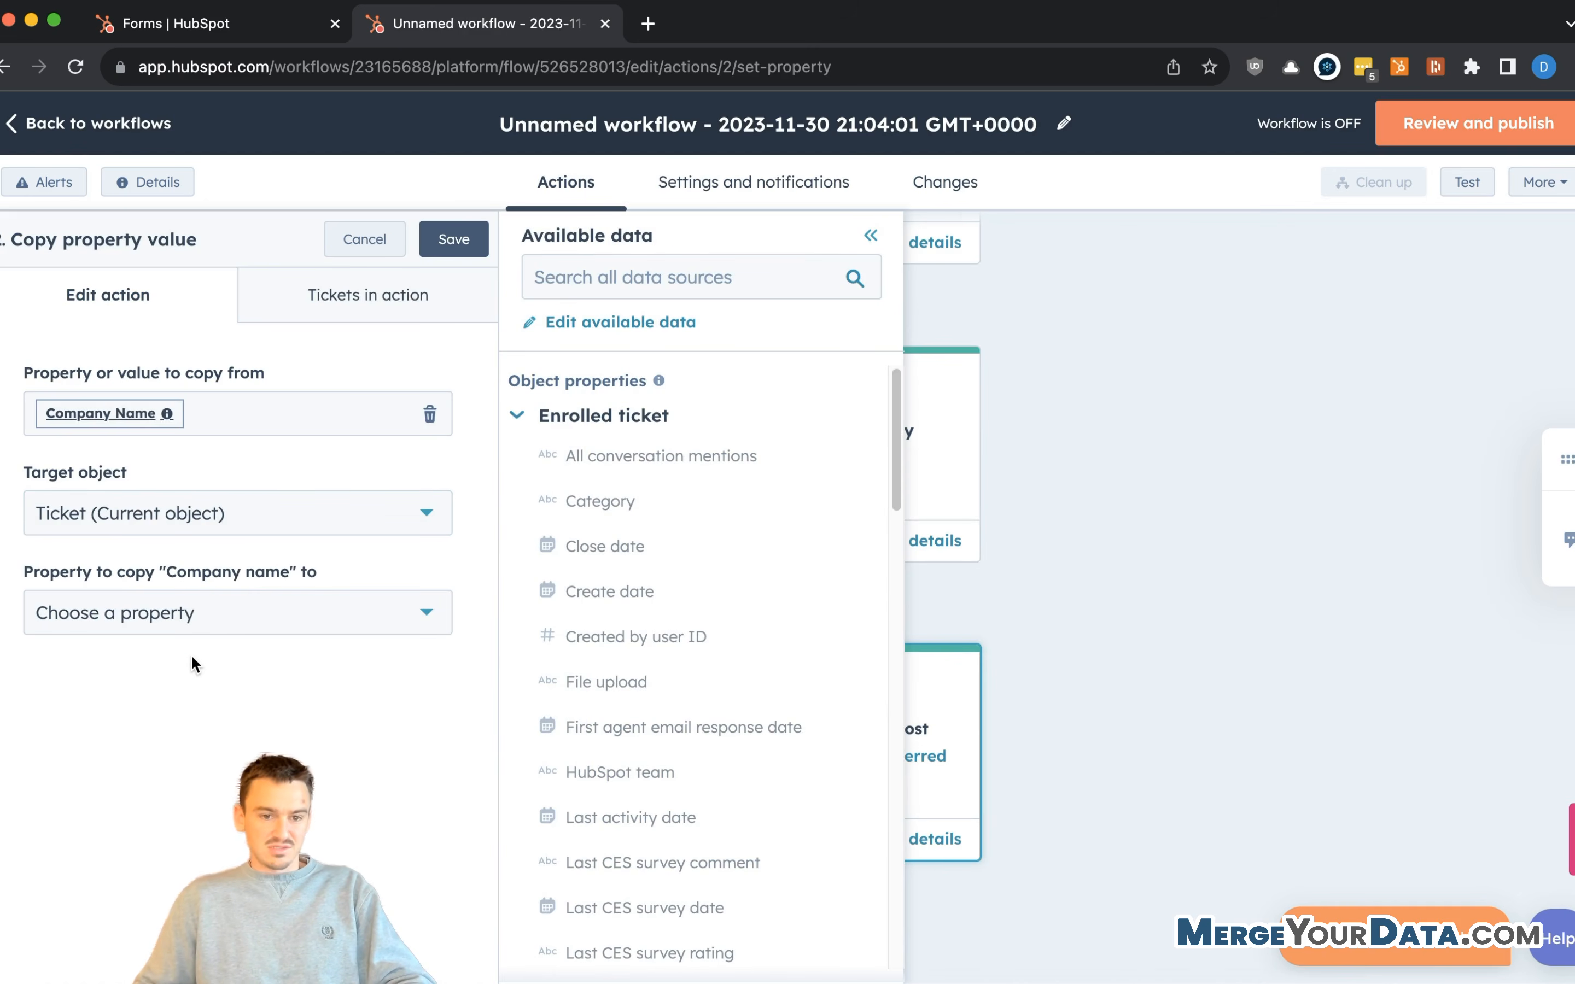
click(215, 623)
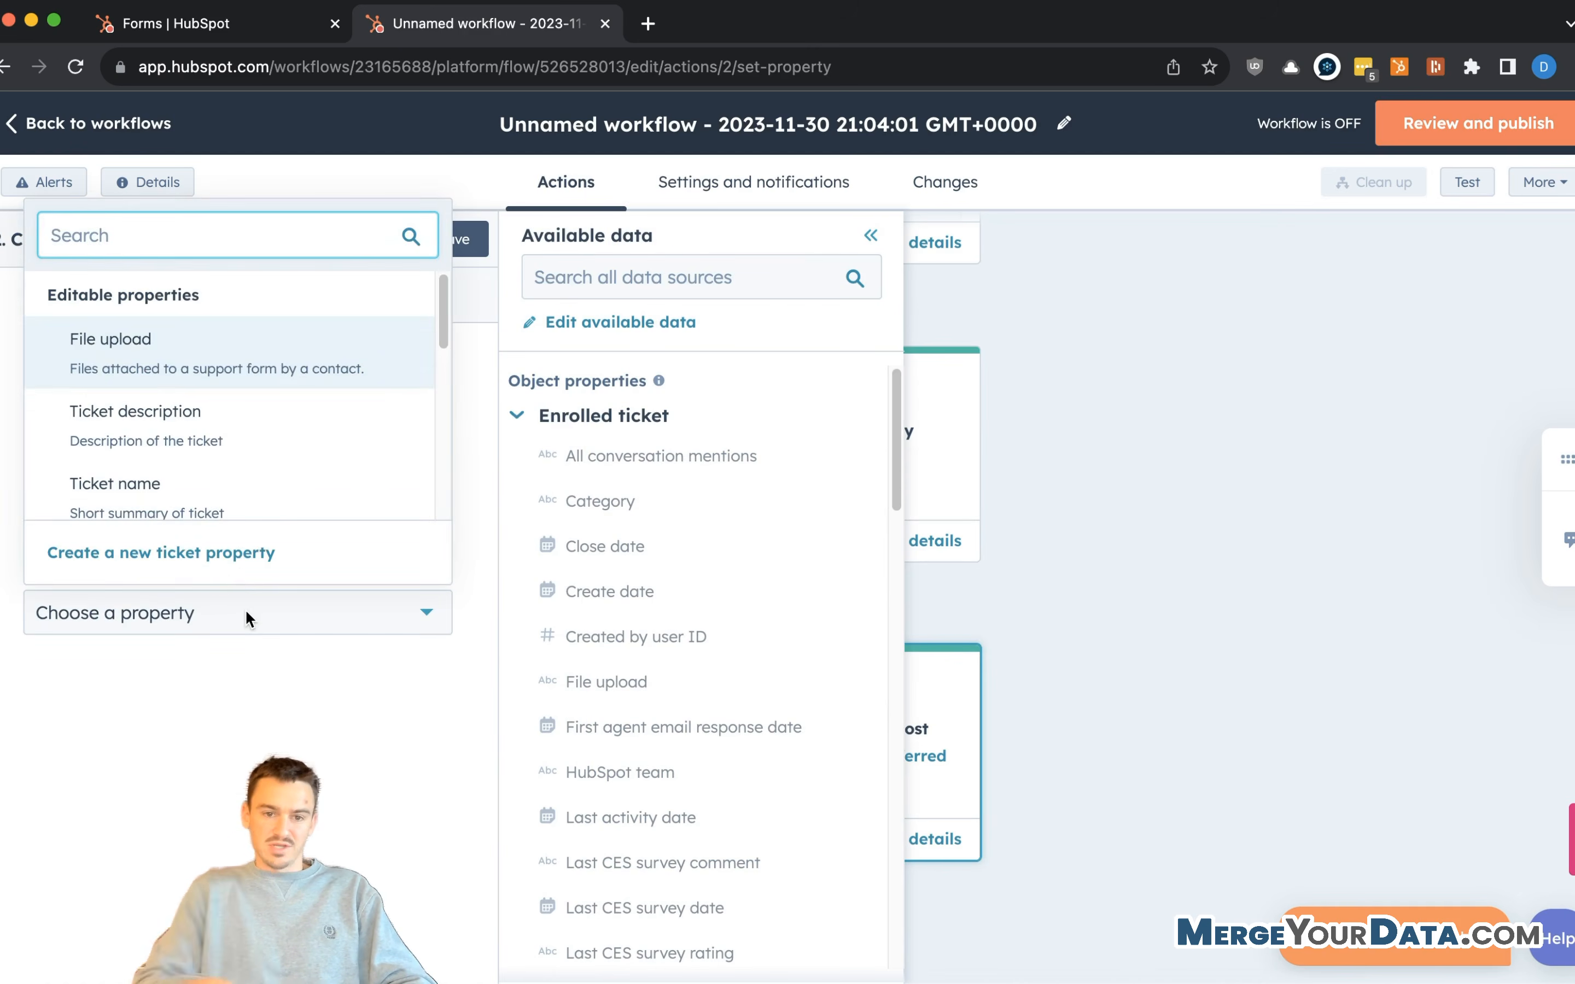
text(compan)
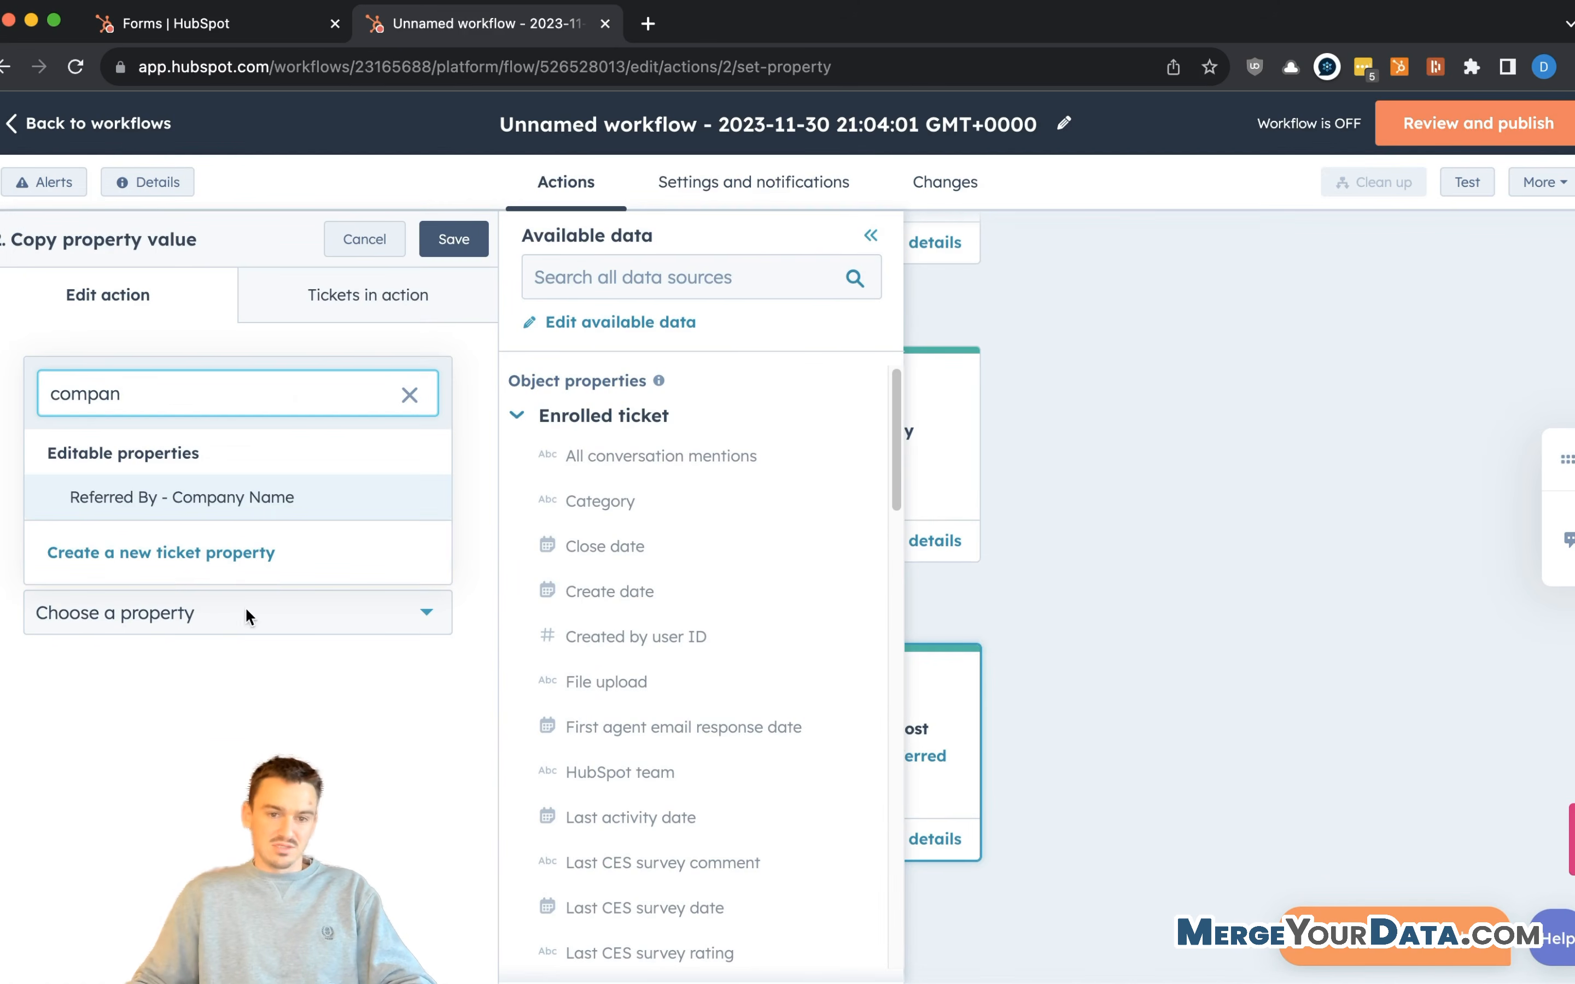
click(267, 501)
click(457, 241)
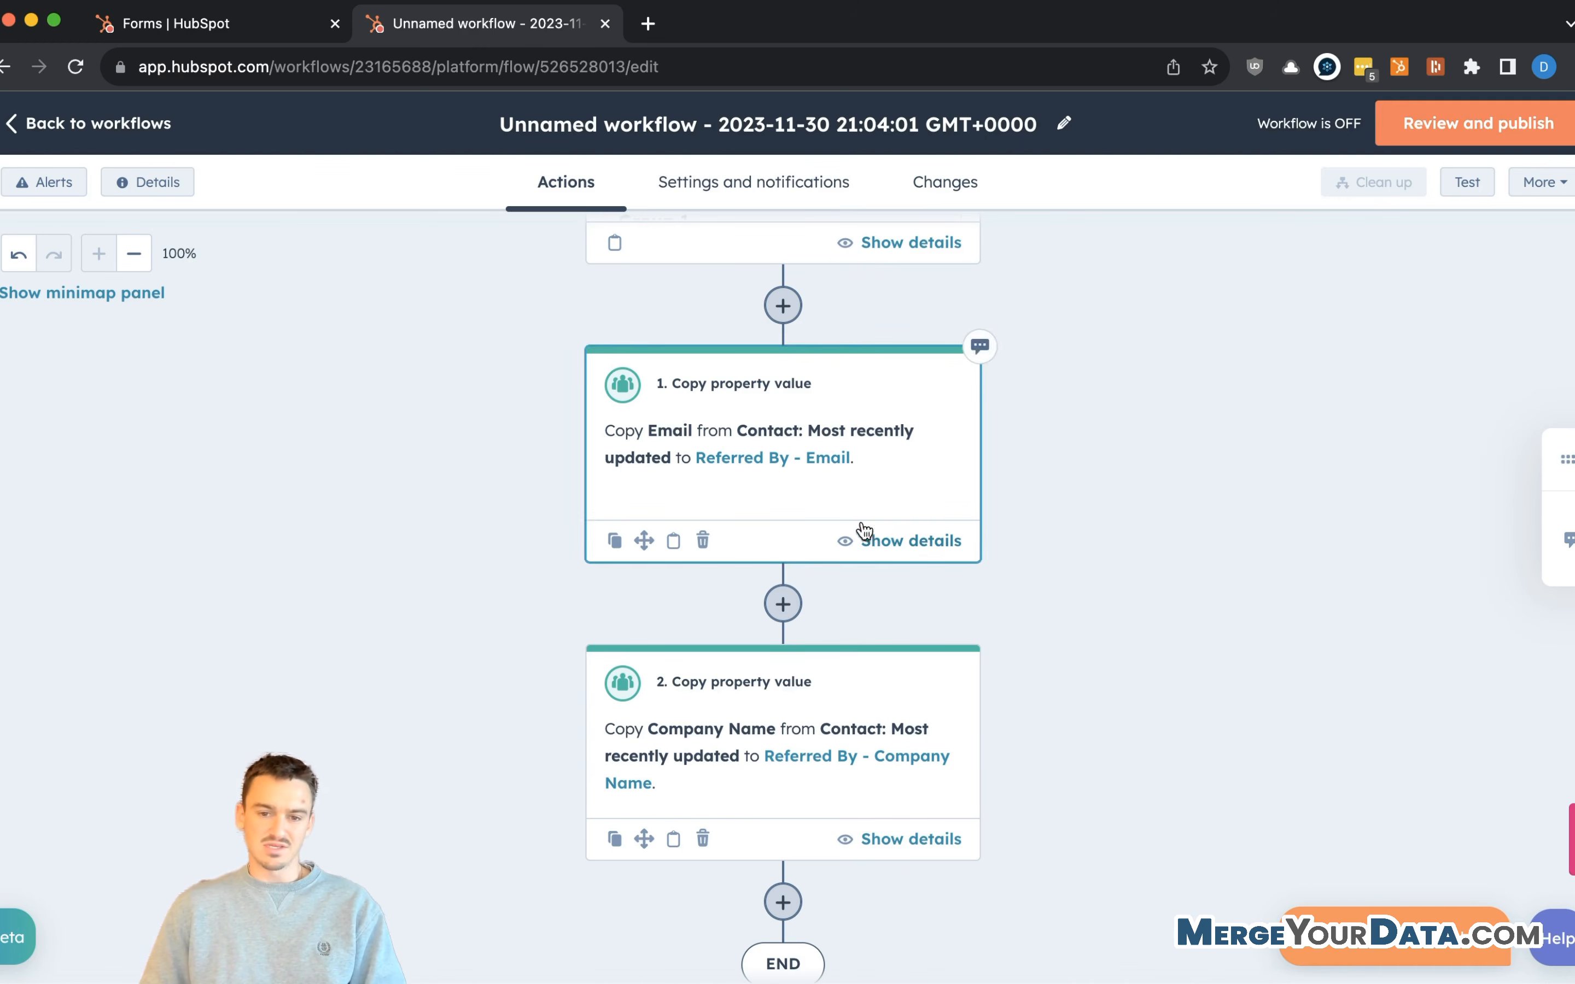
- Add a new step after the Company Name copy action
scroll(873, 642, down, 3)
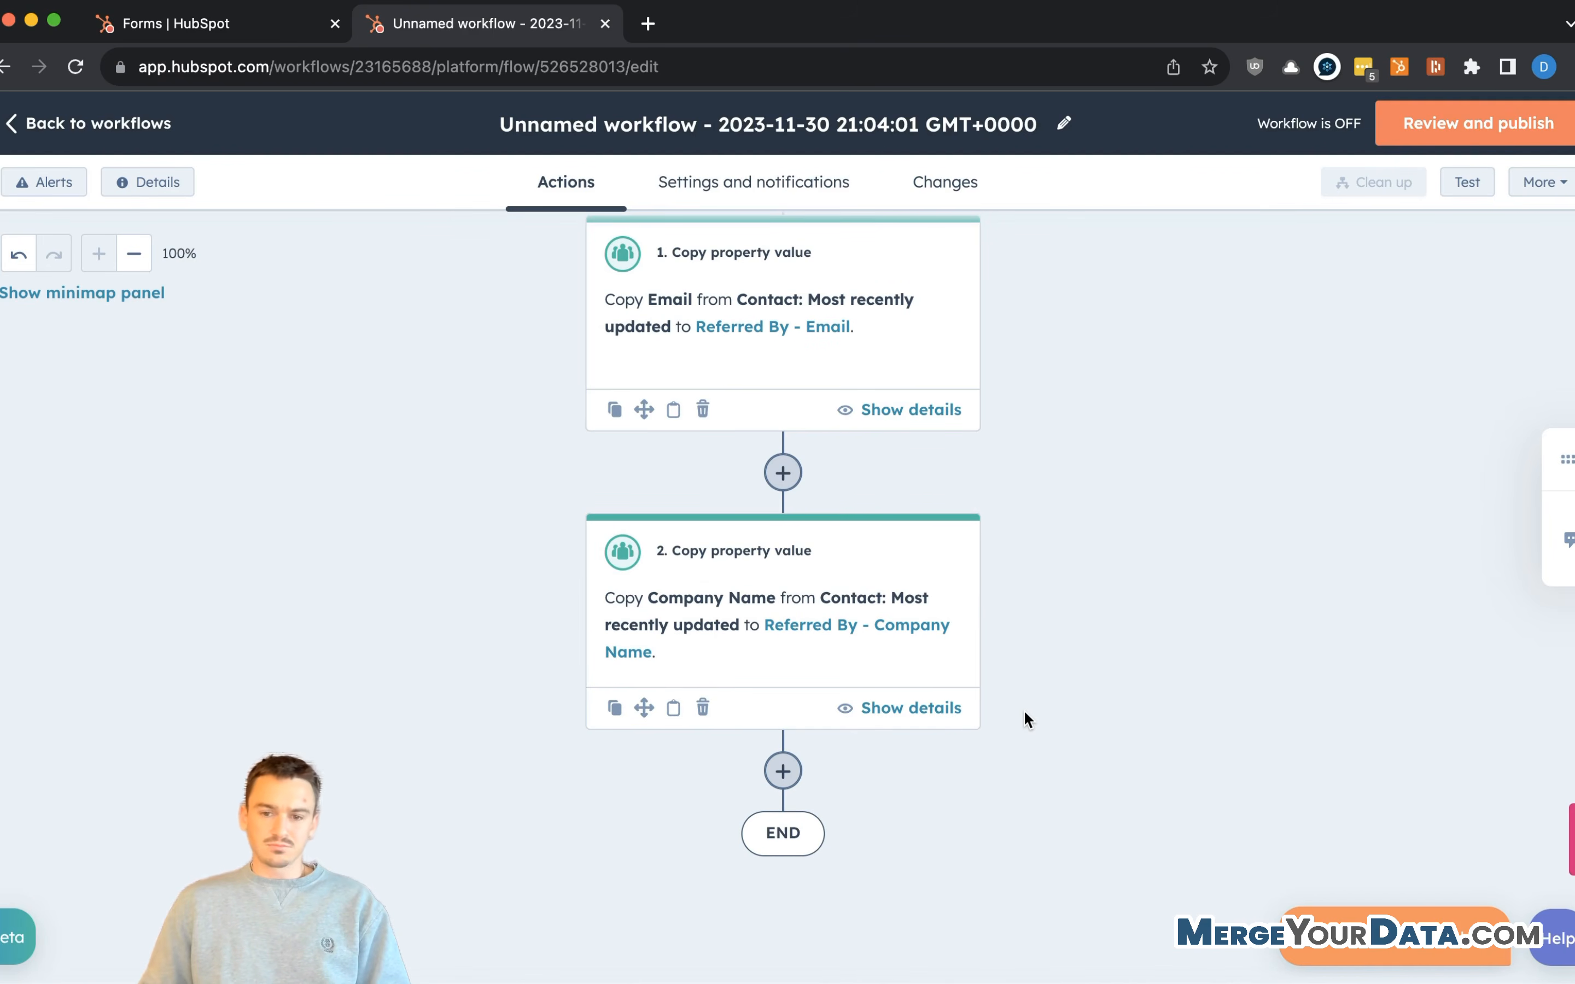
click(1567, 530)
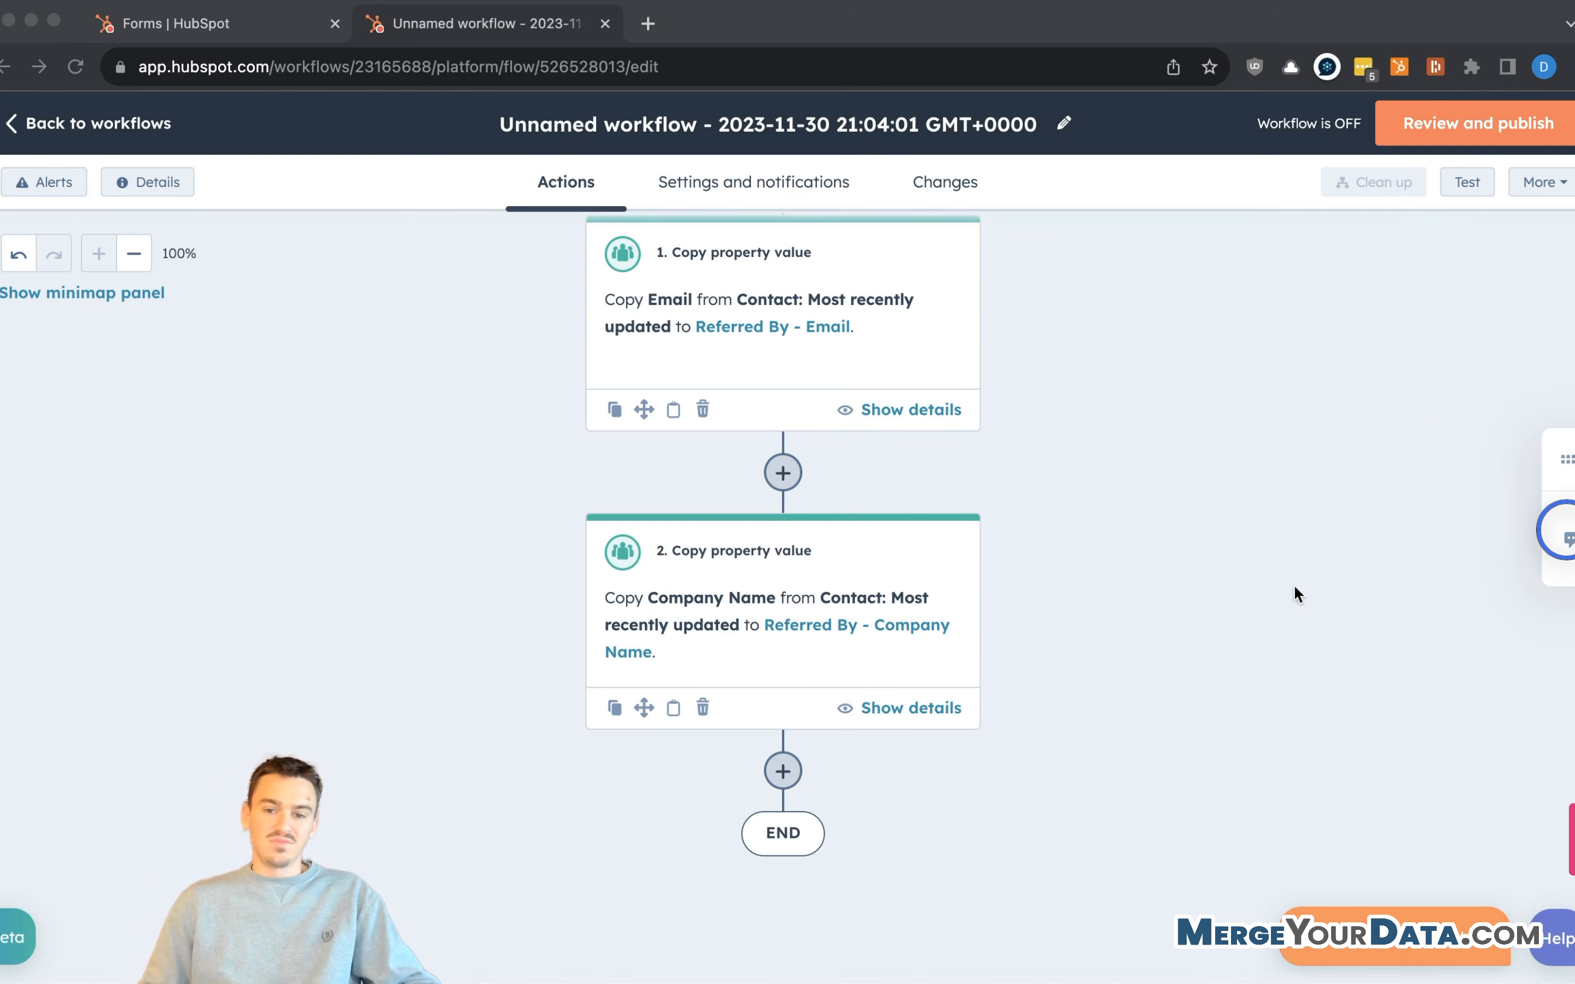
click(1270, 648)
click(783, 771)
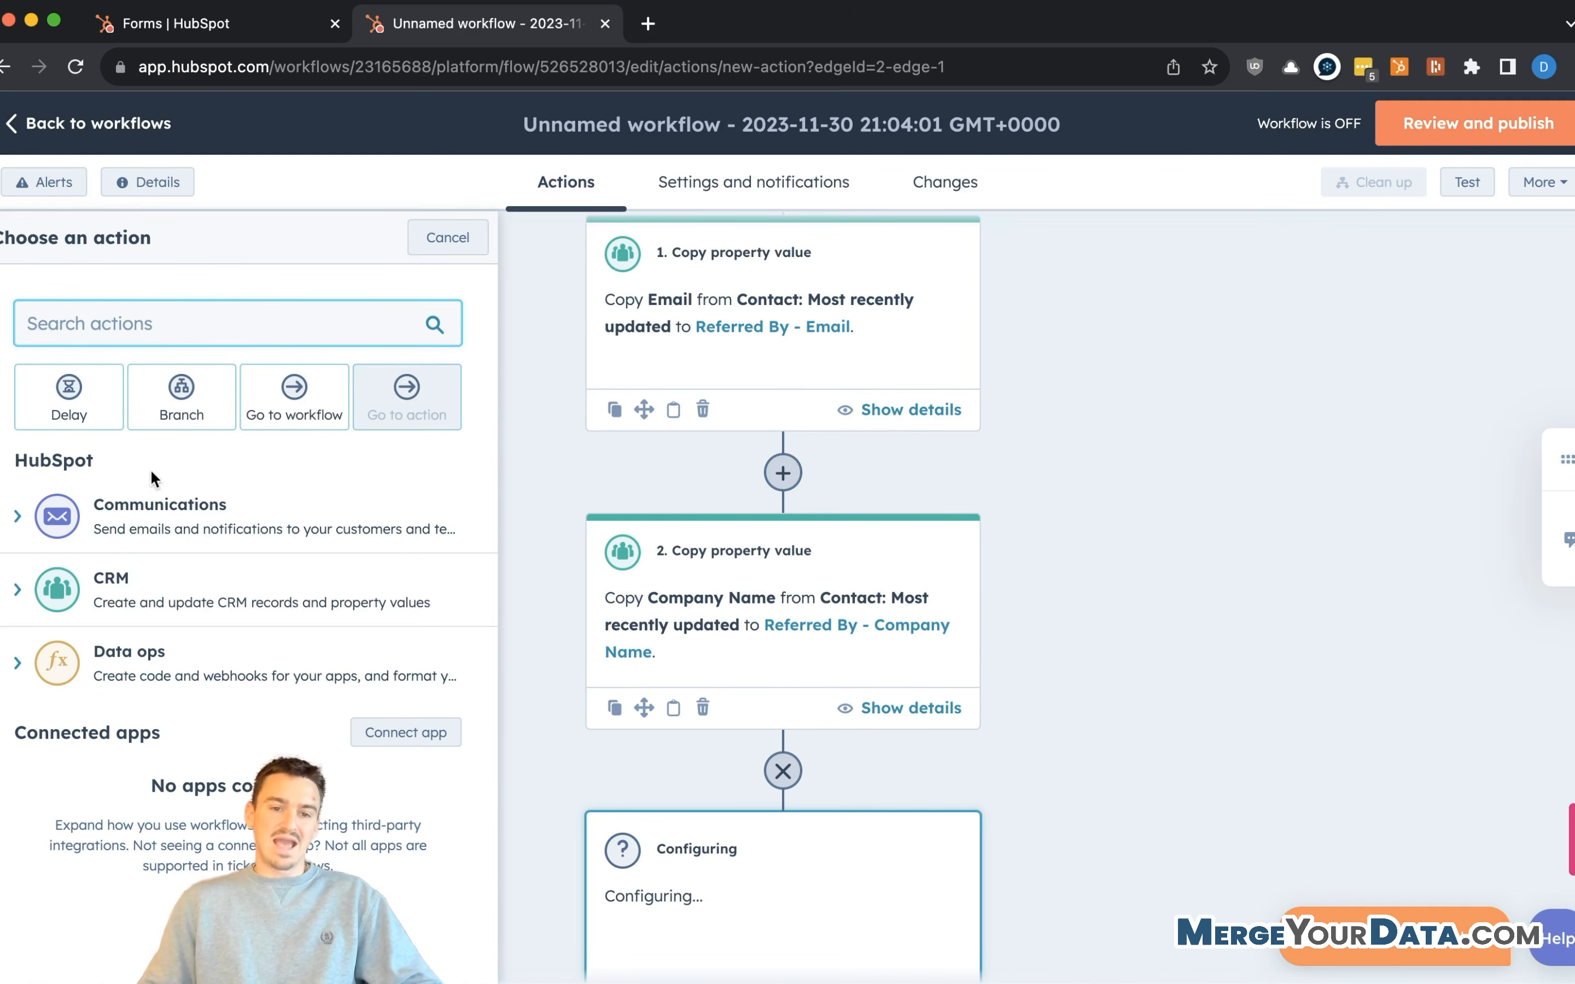
- Filter the action list with 'assoc' and browse to the Associ8 association actions
click(154, 327)
text(assoc)
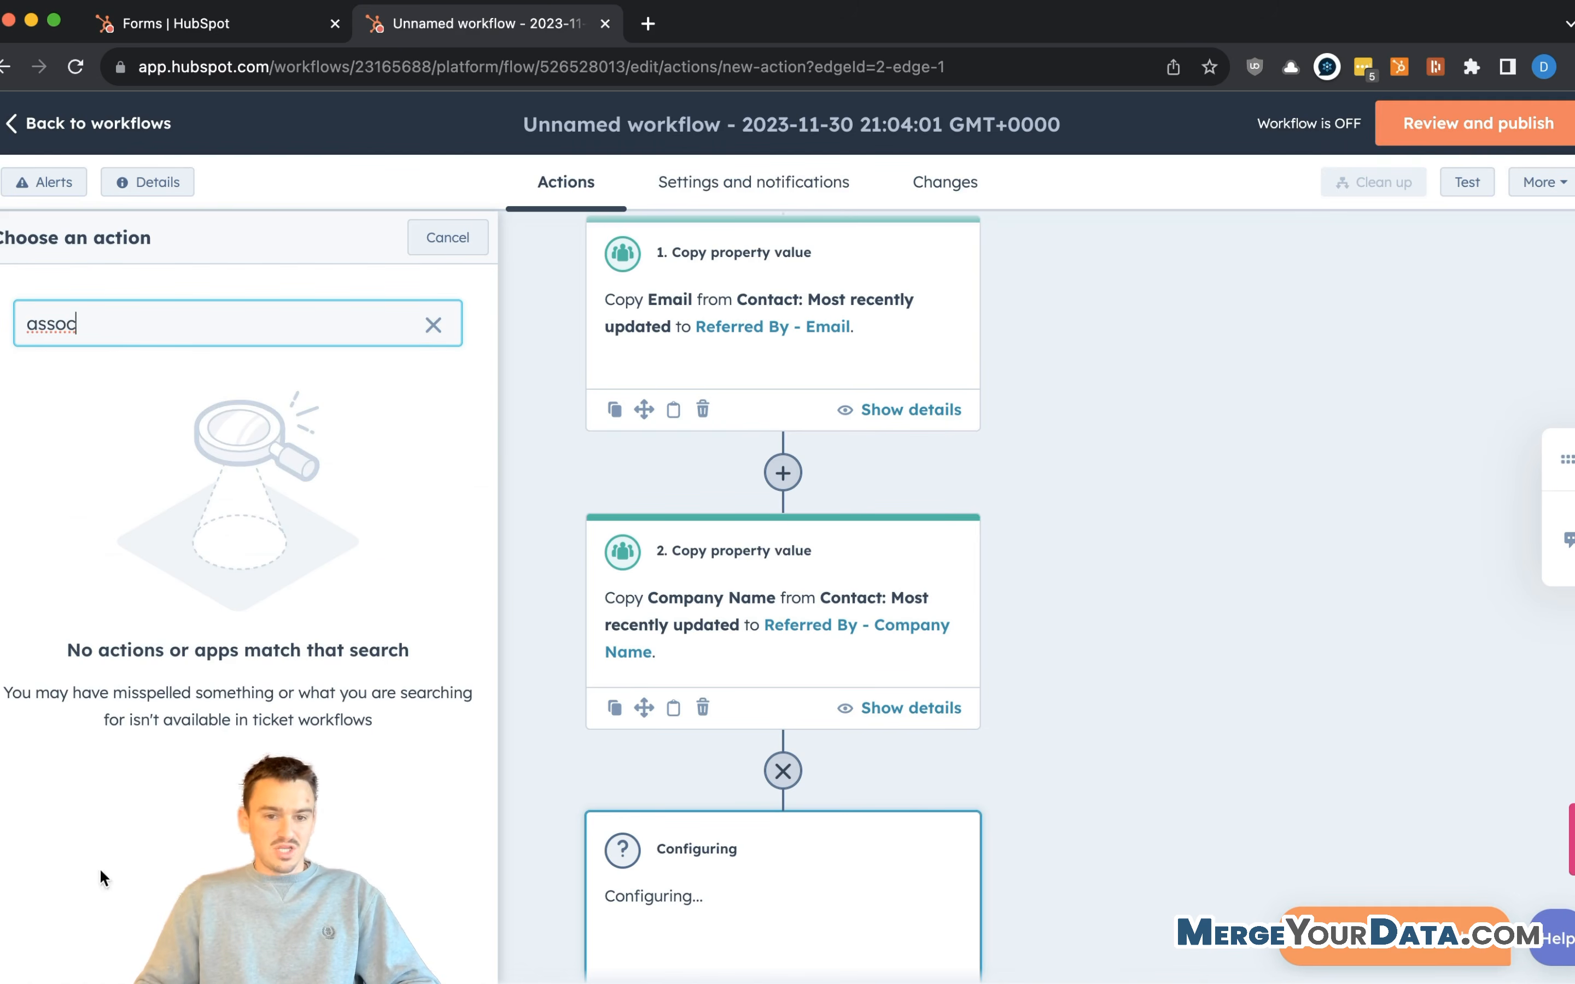
click(435, 325)
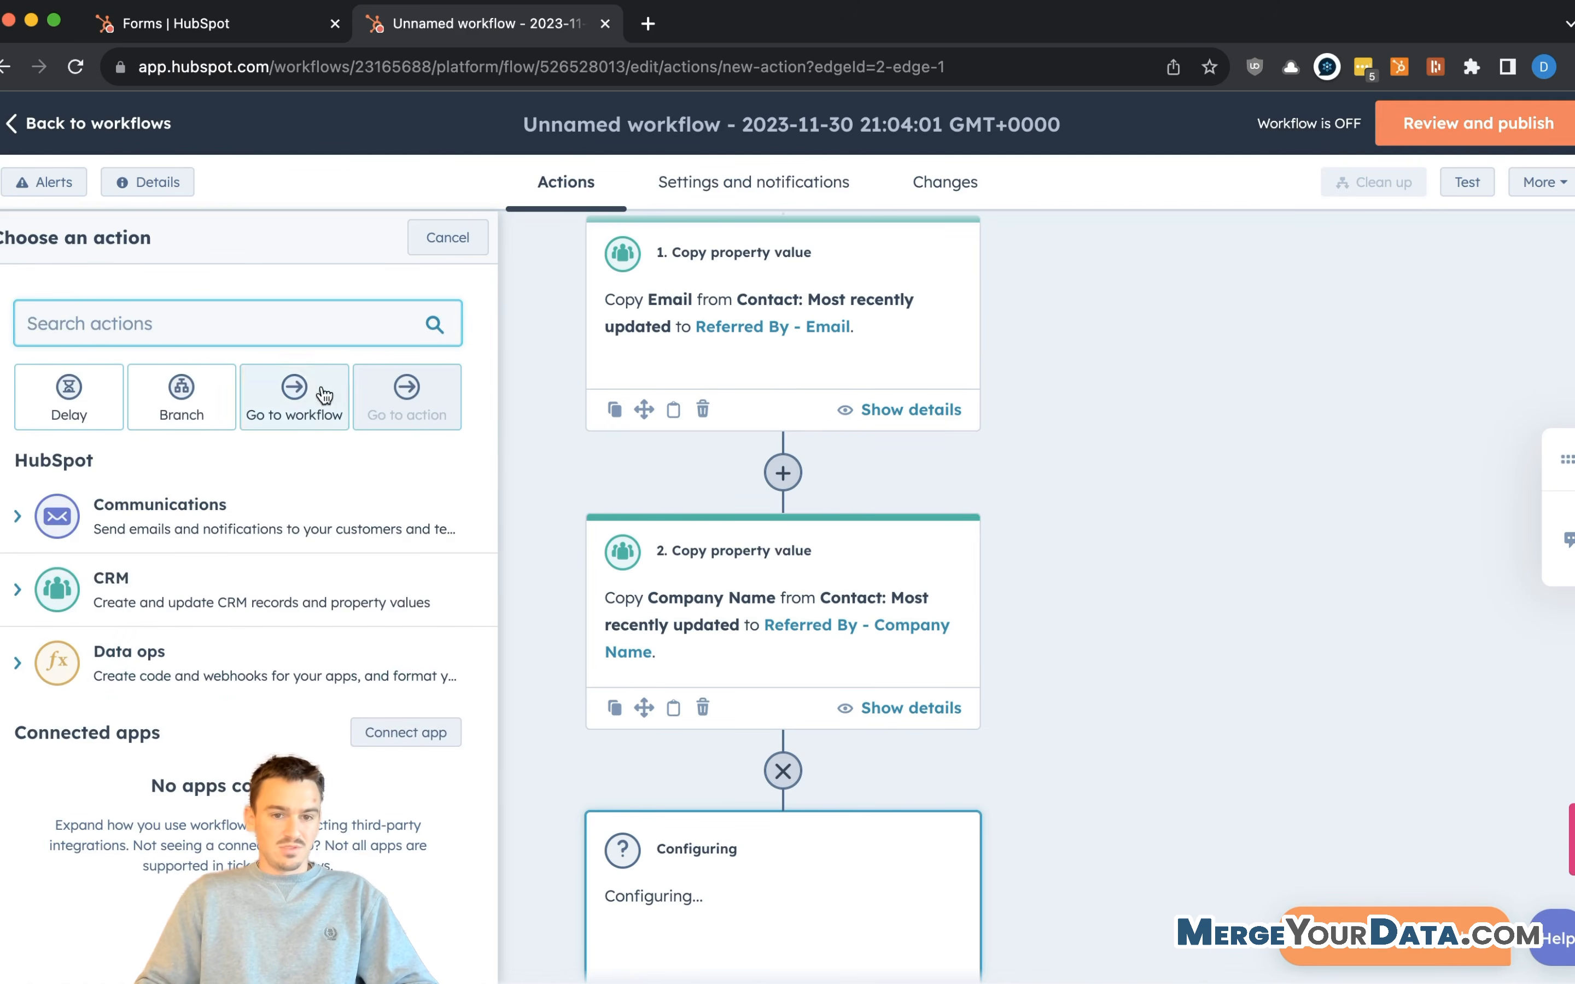
text(association)
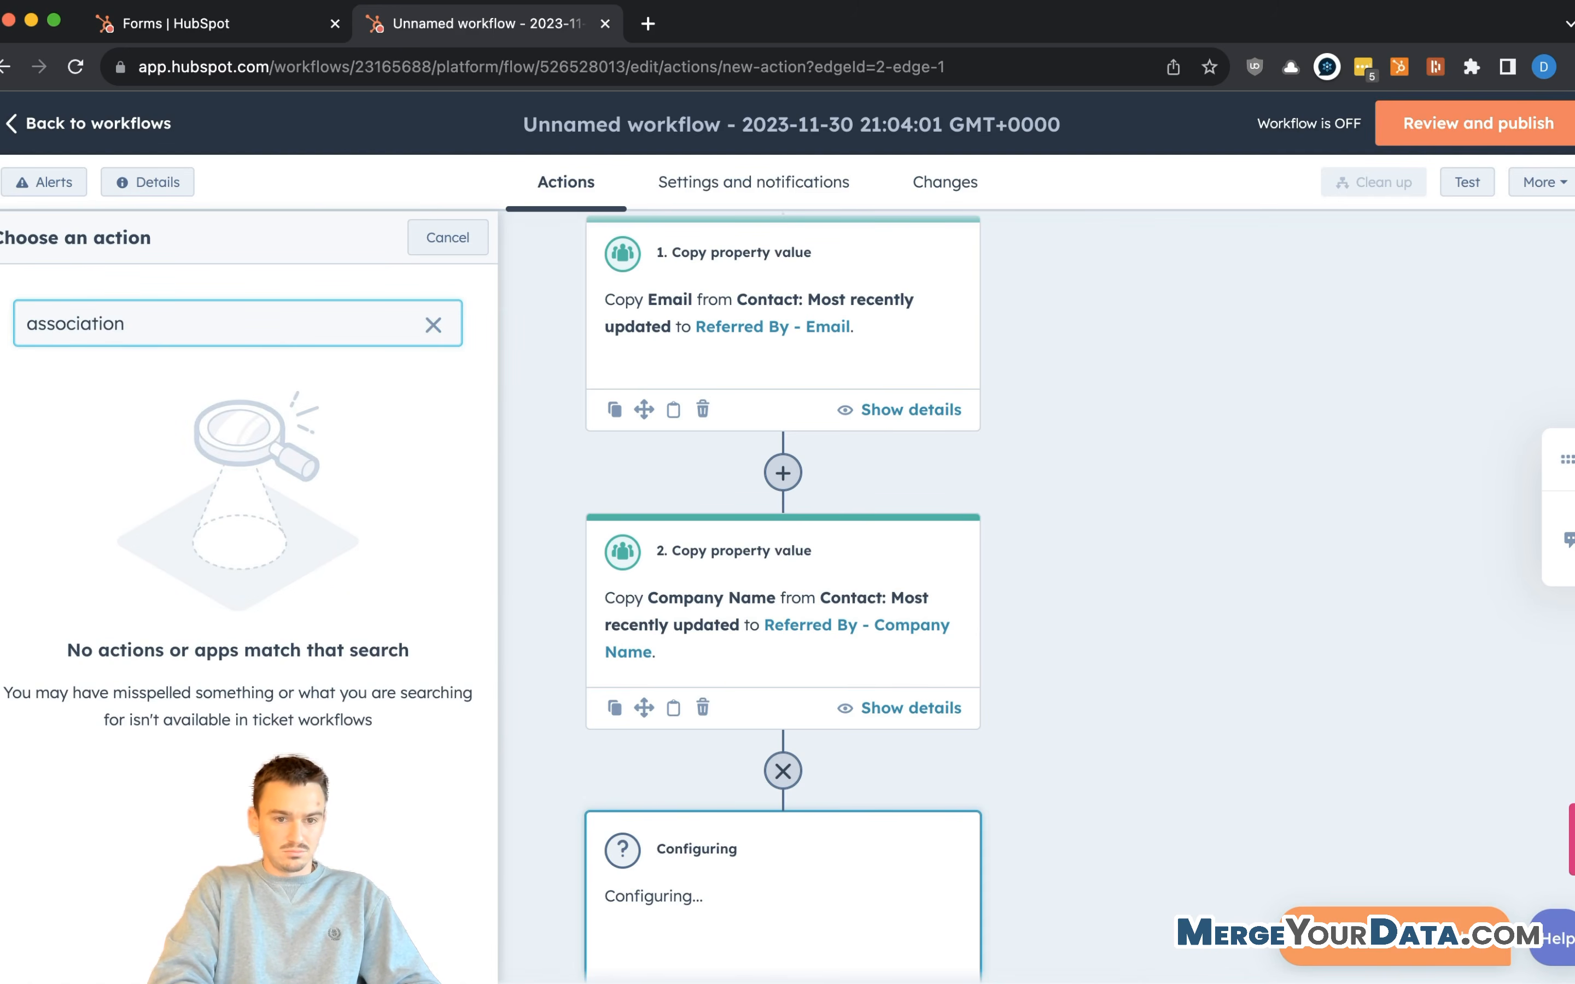
key(super+a)
key(BackSpace)
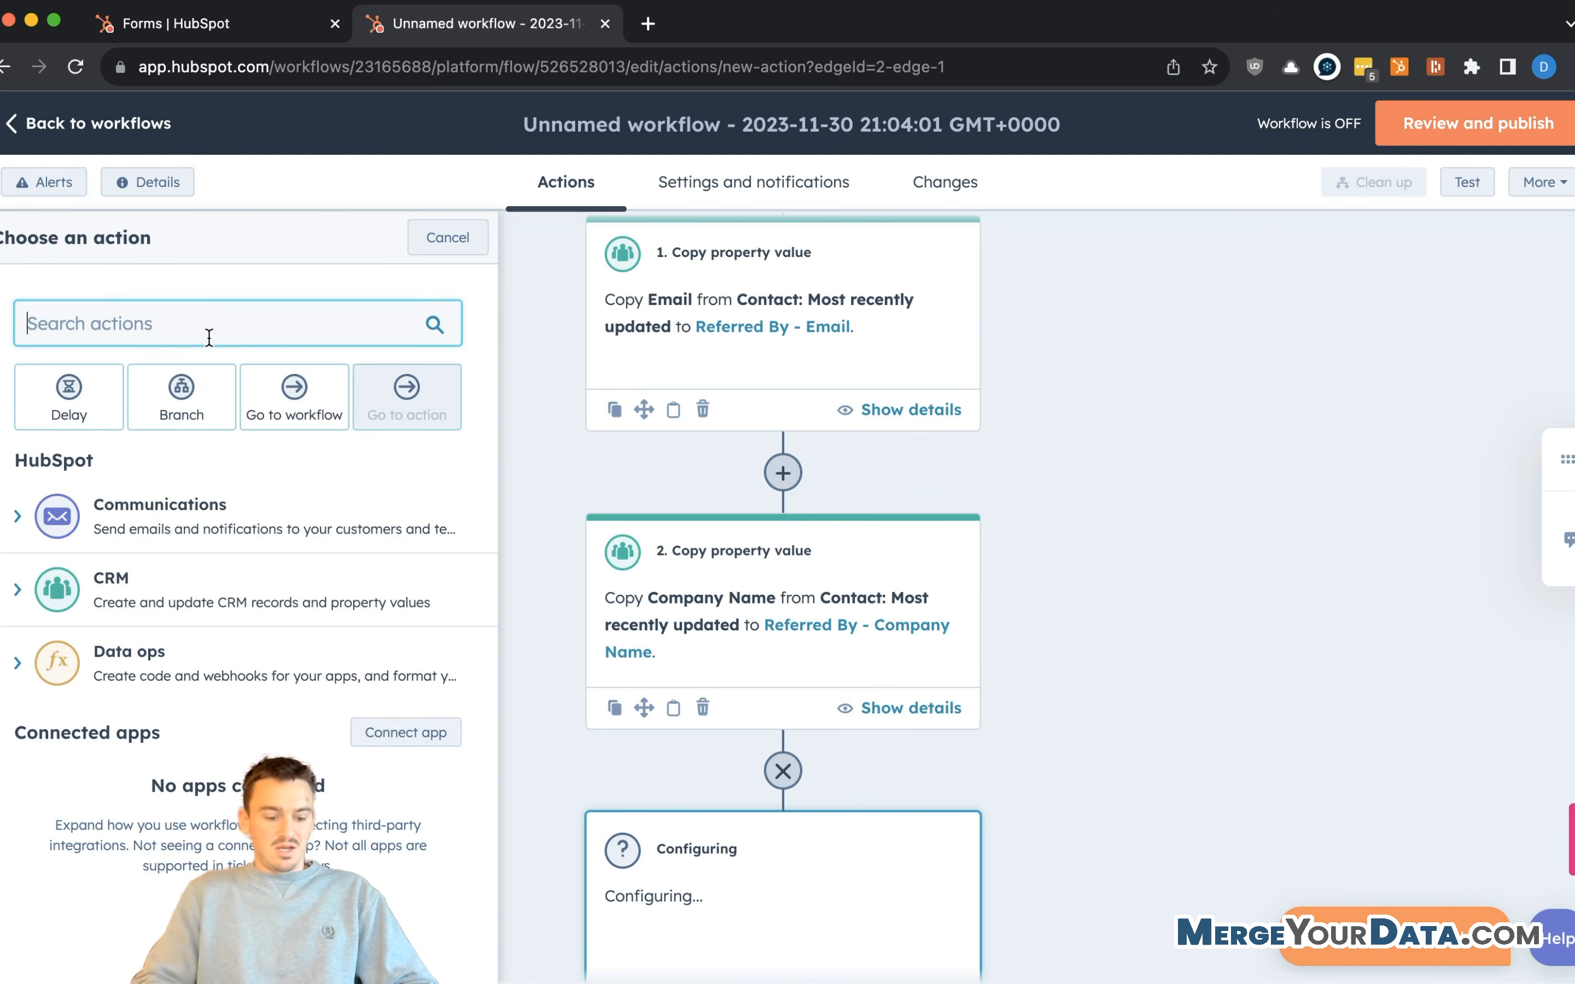
text(associ)
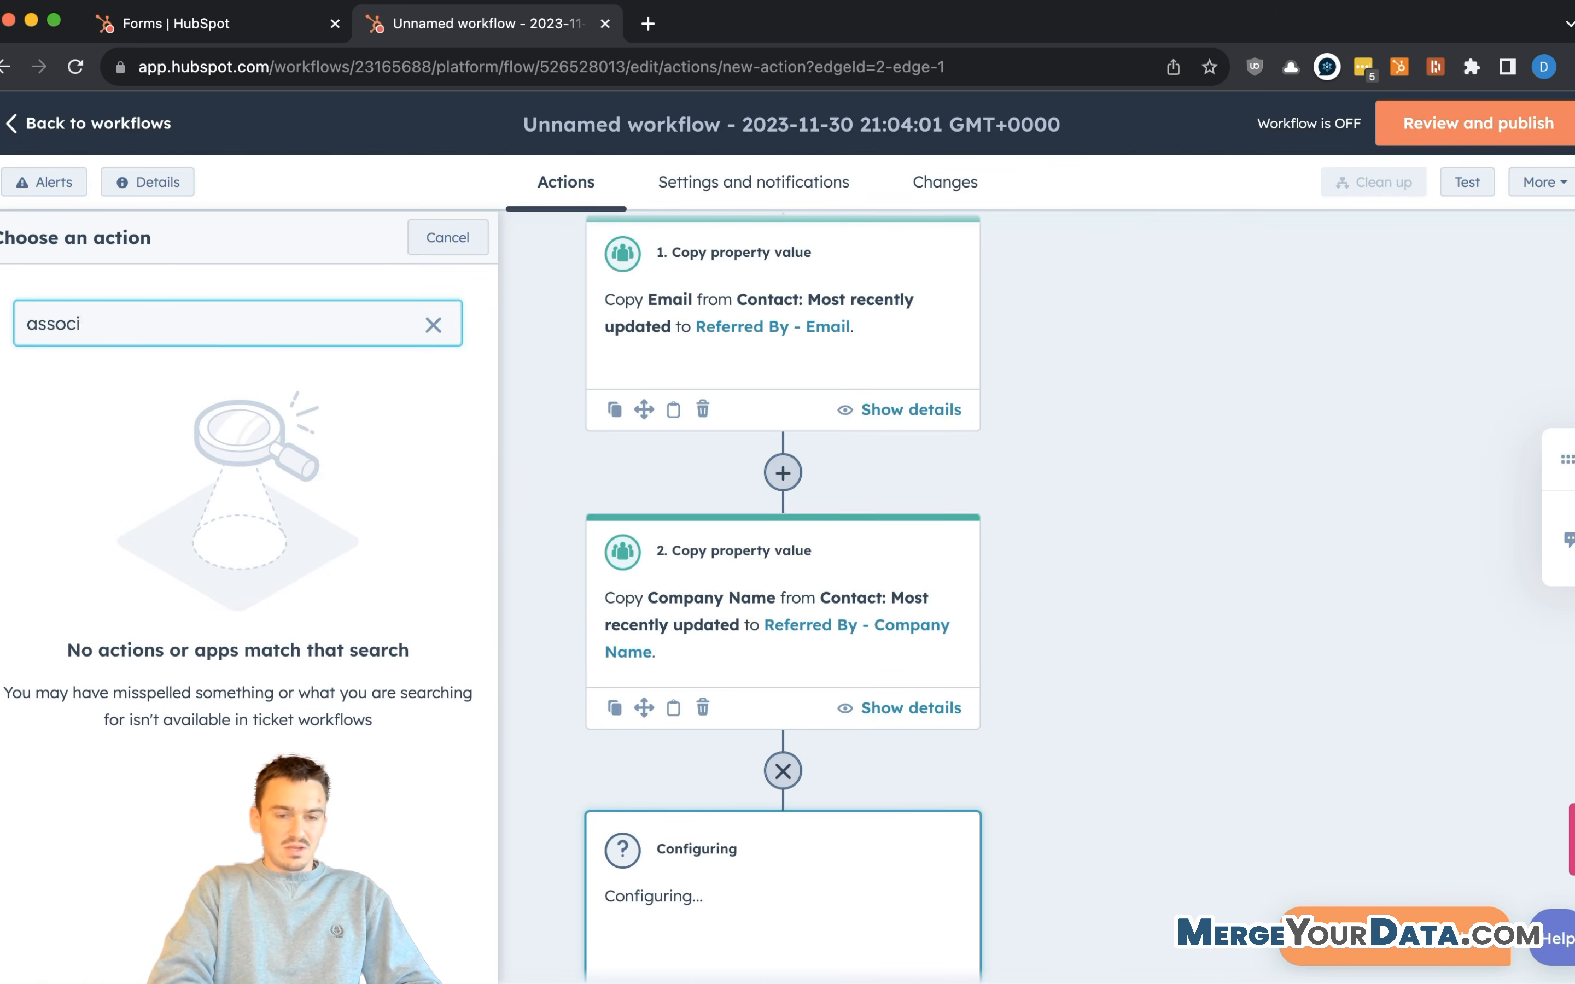
key(BackSpace)
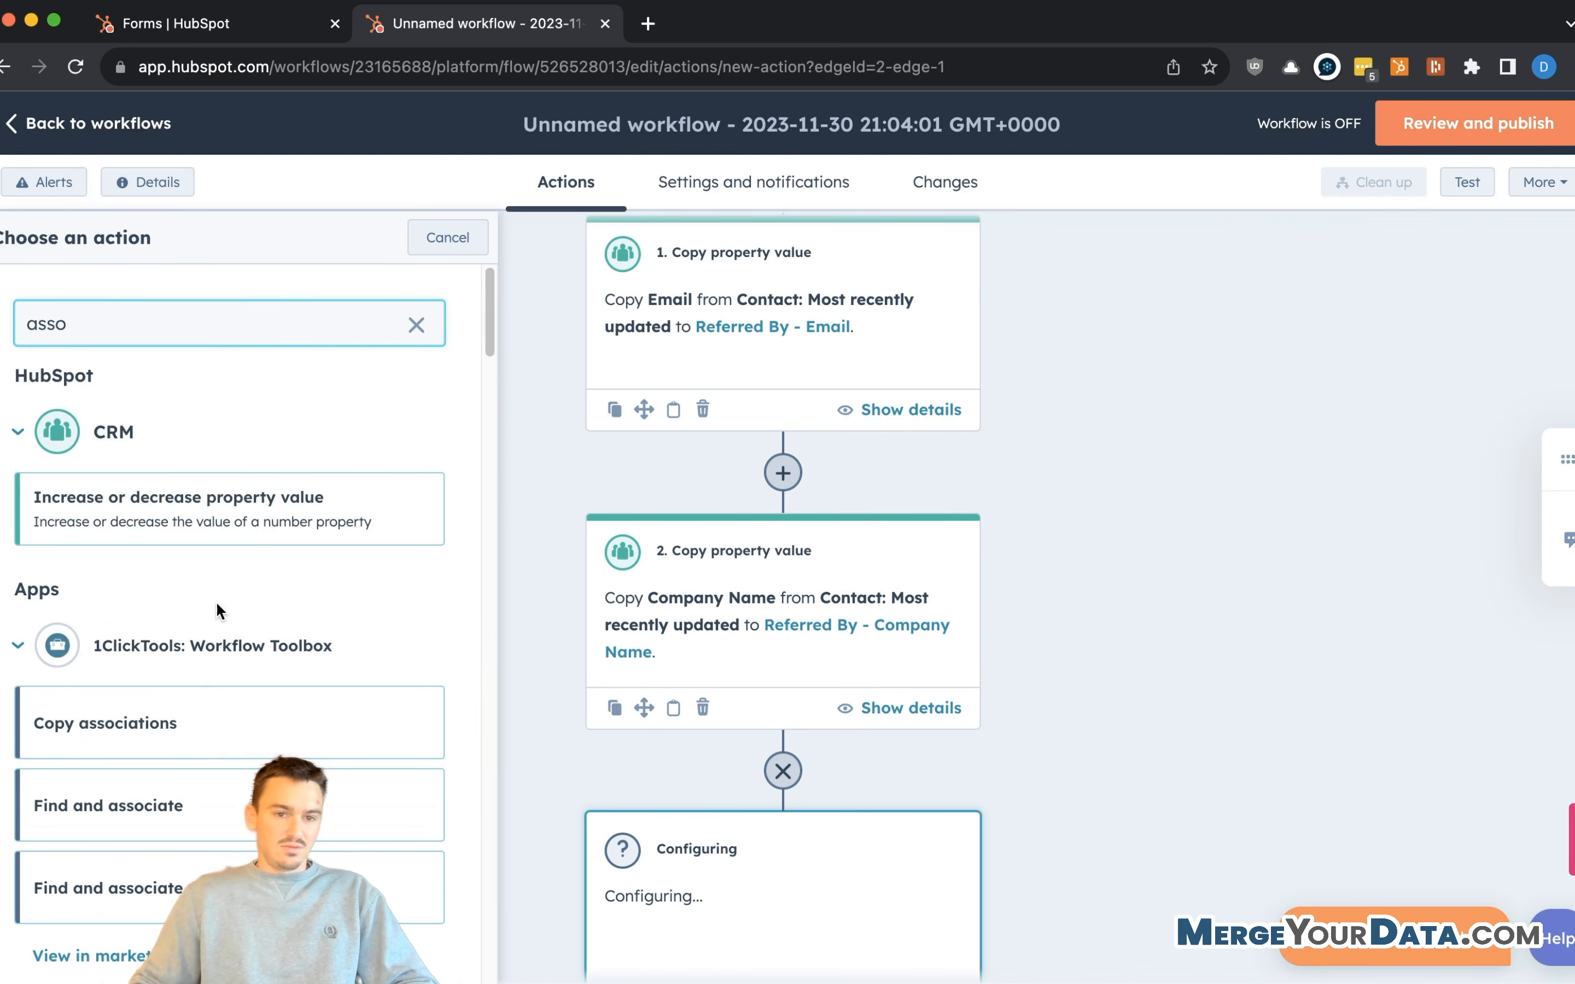
scroll(184, 748, down, 20)
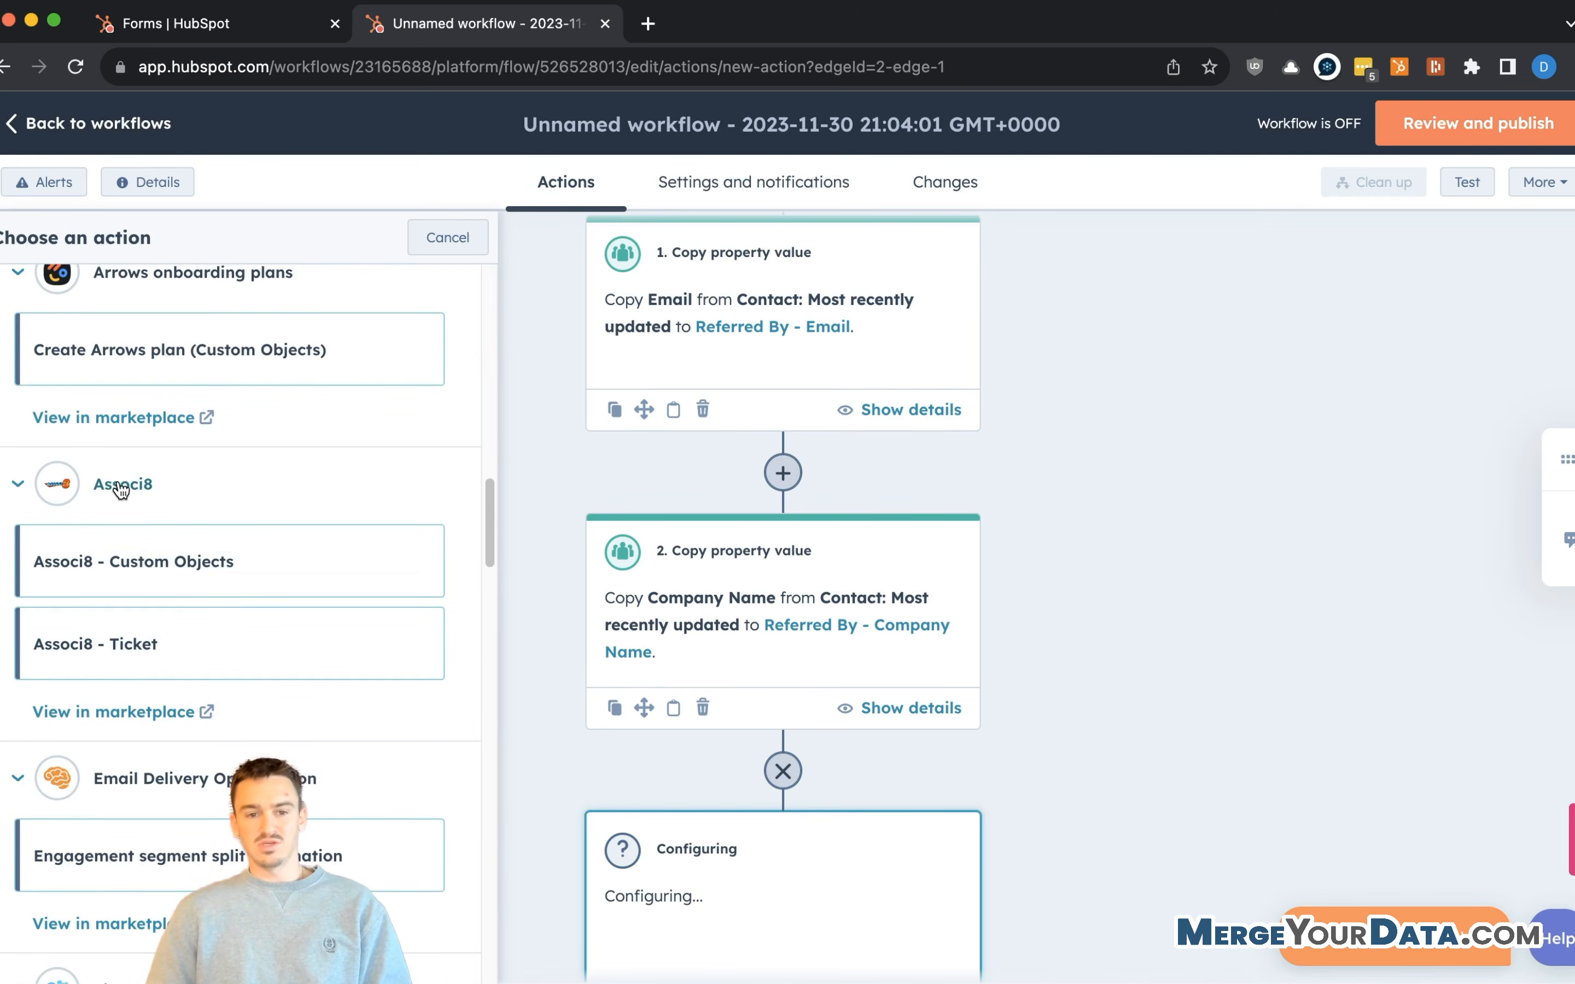
scroll(143, 603, down, 6)
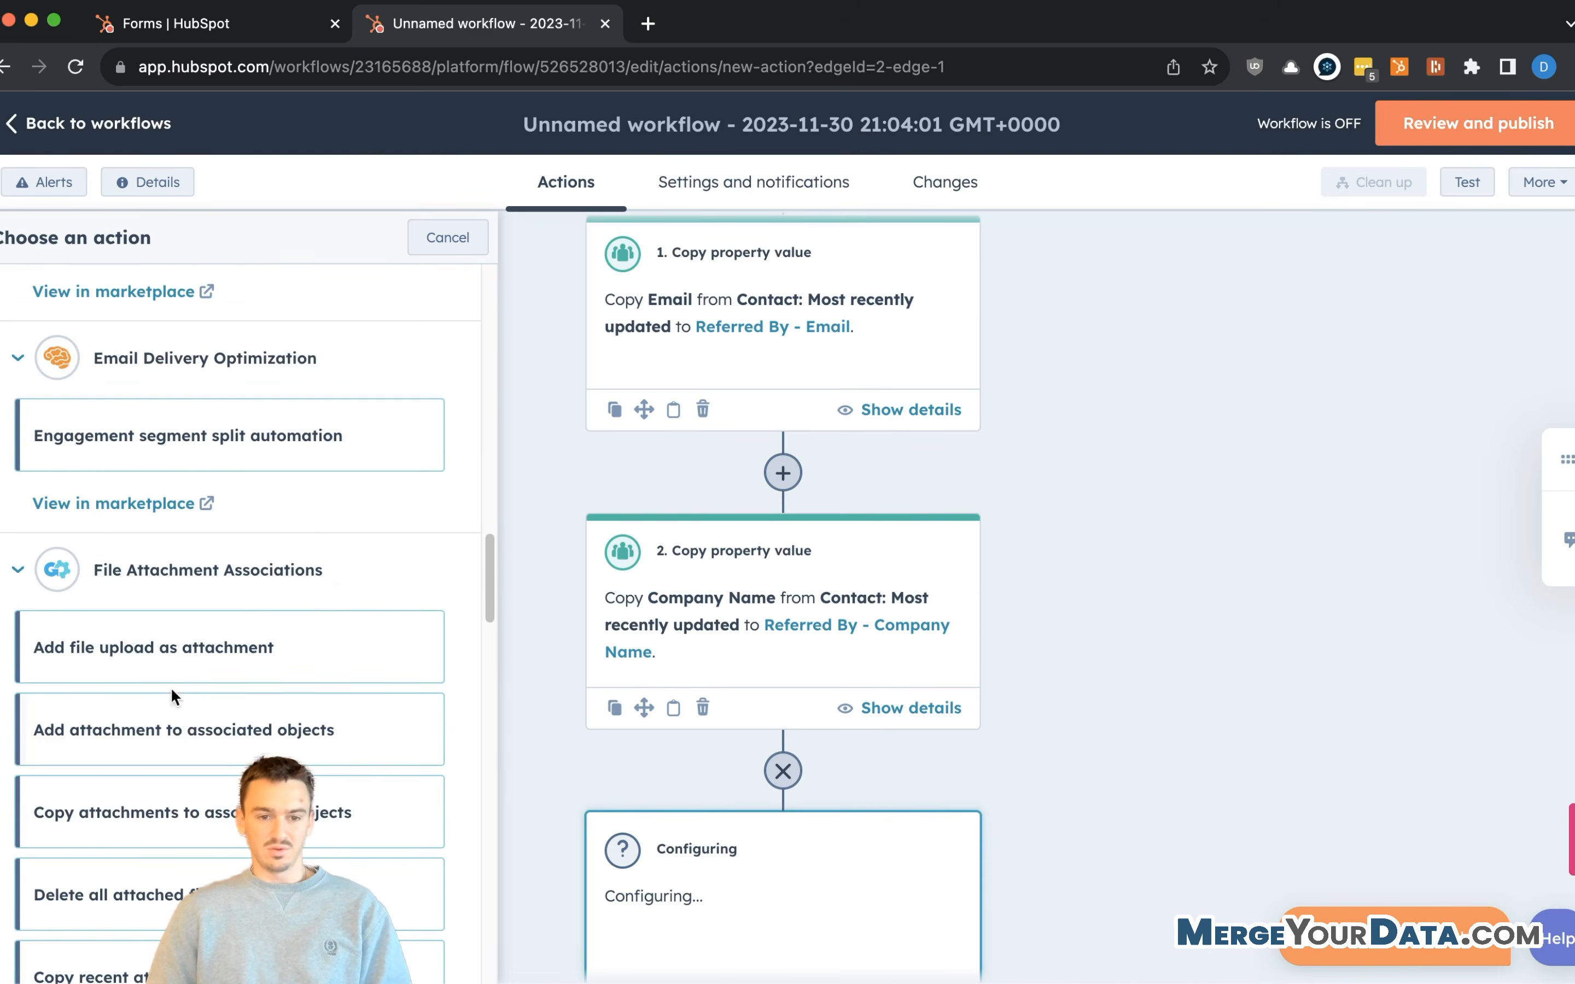
scroll(244, 541, up, 6)
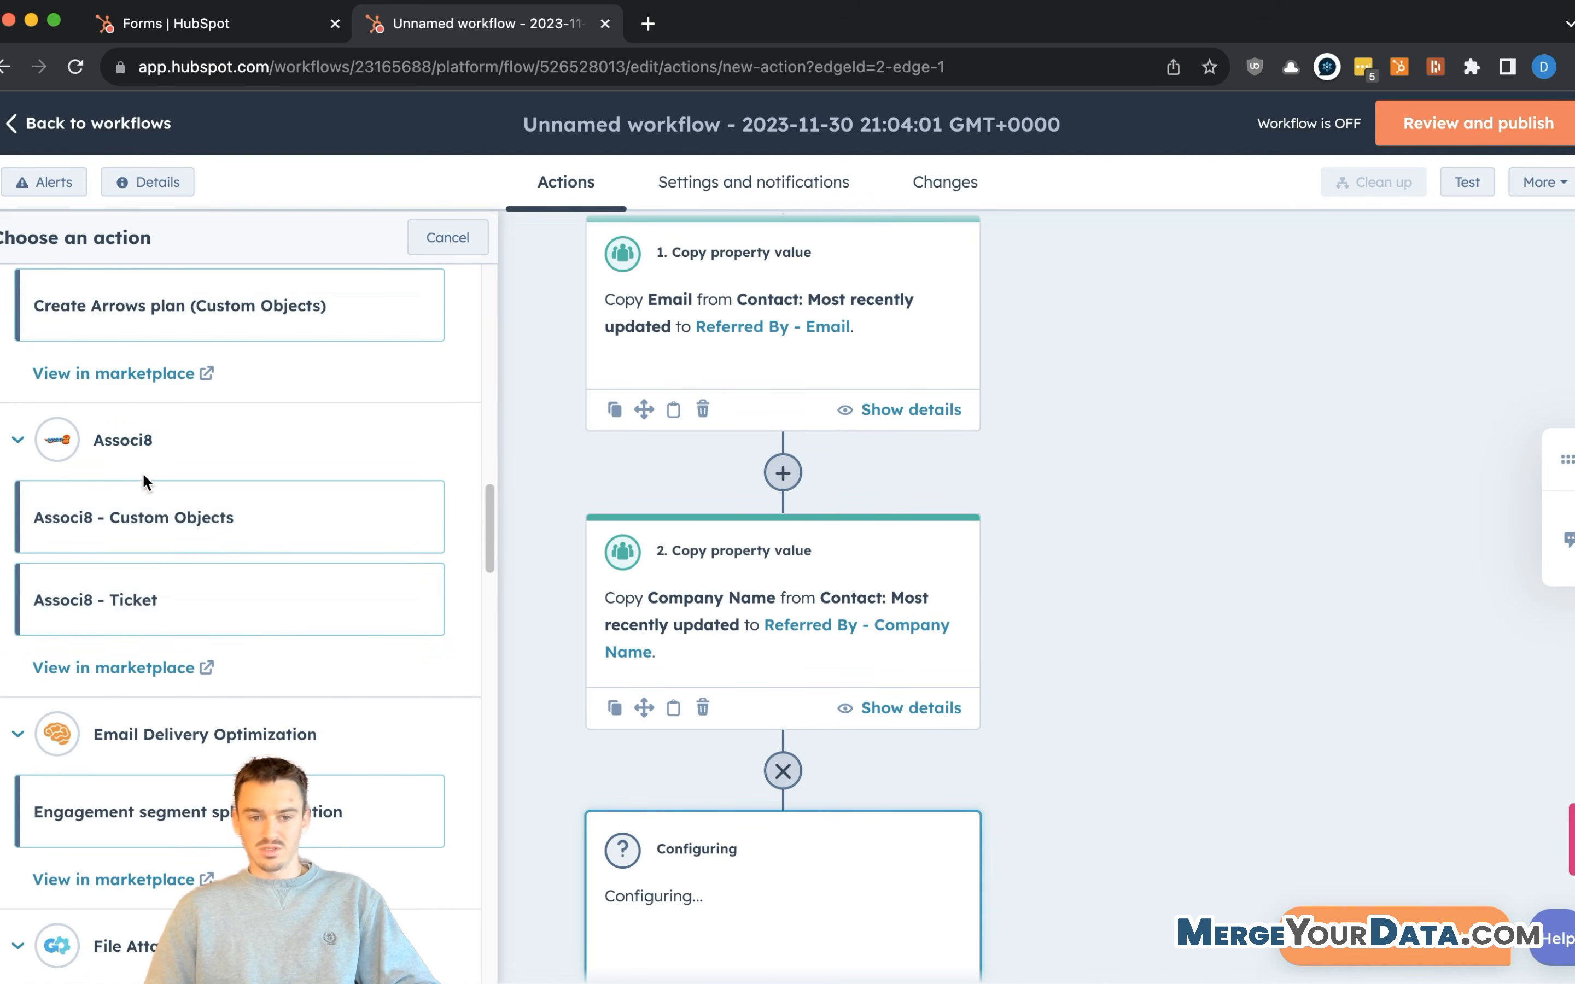
- Choose the Associ8 - Ticket action and begin connecting the Associ8 app to HubSpot
click(103, 601)
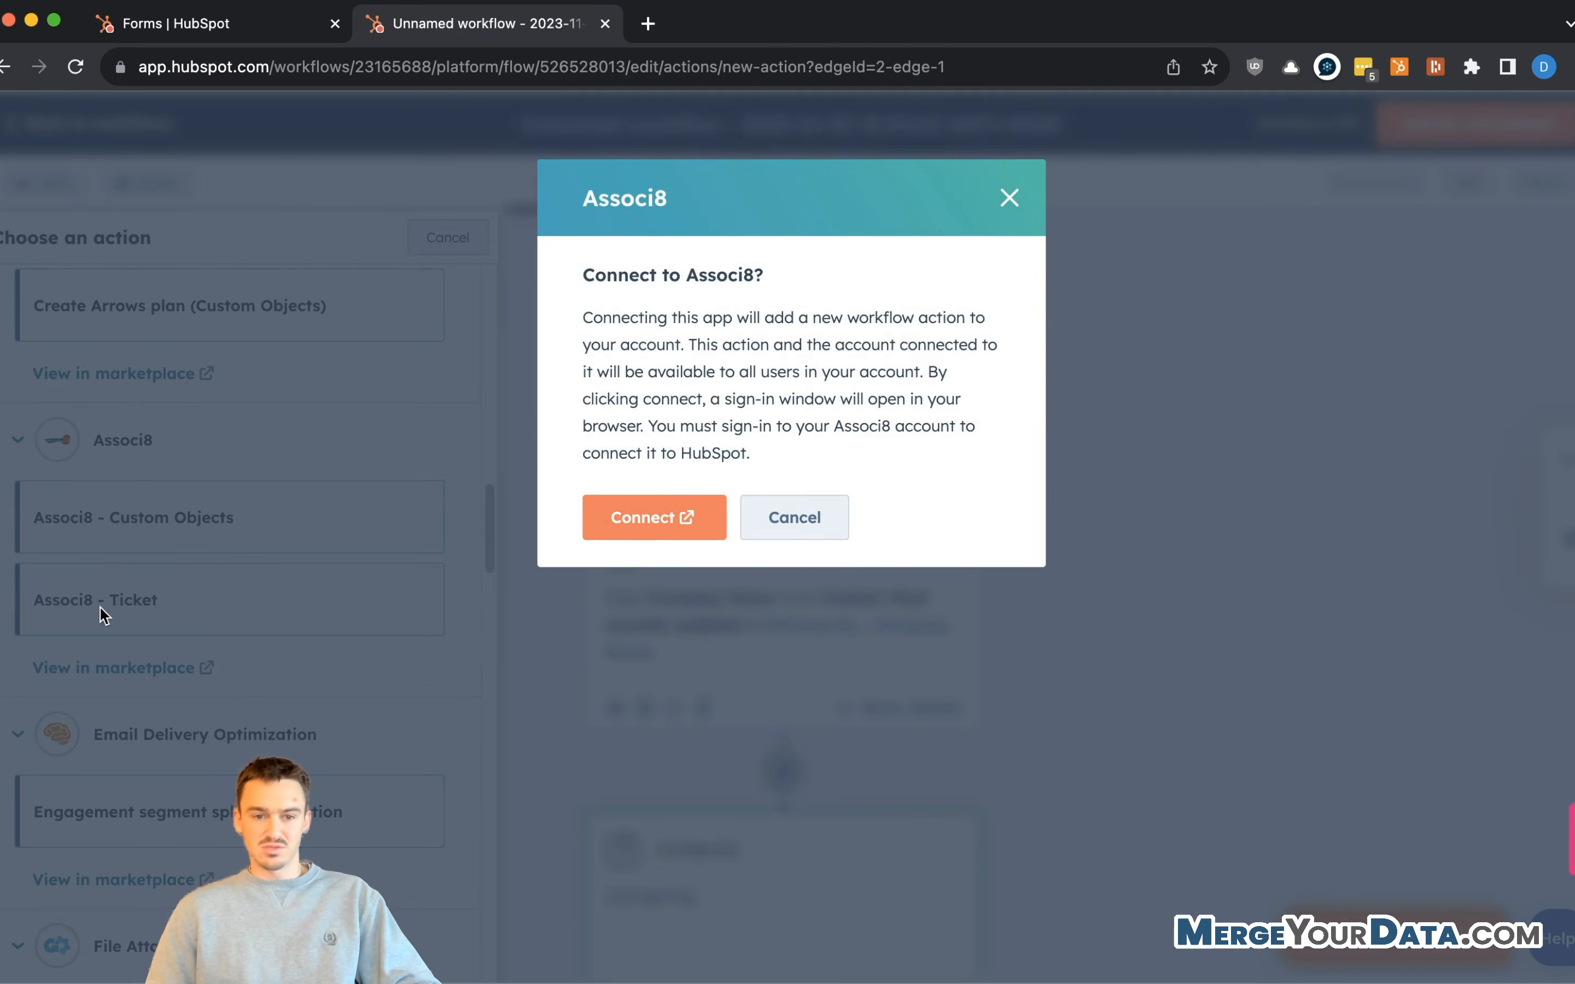
click(668, 513)
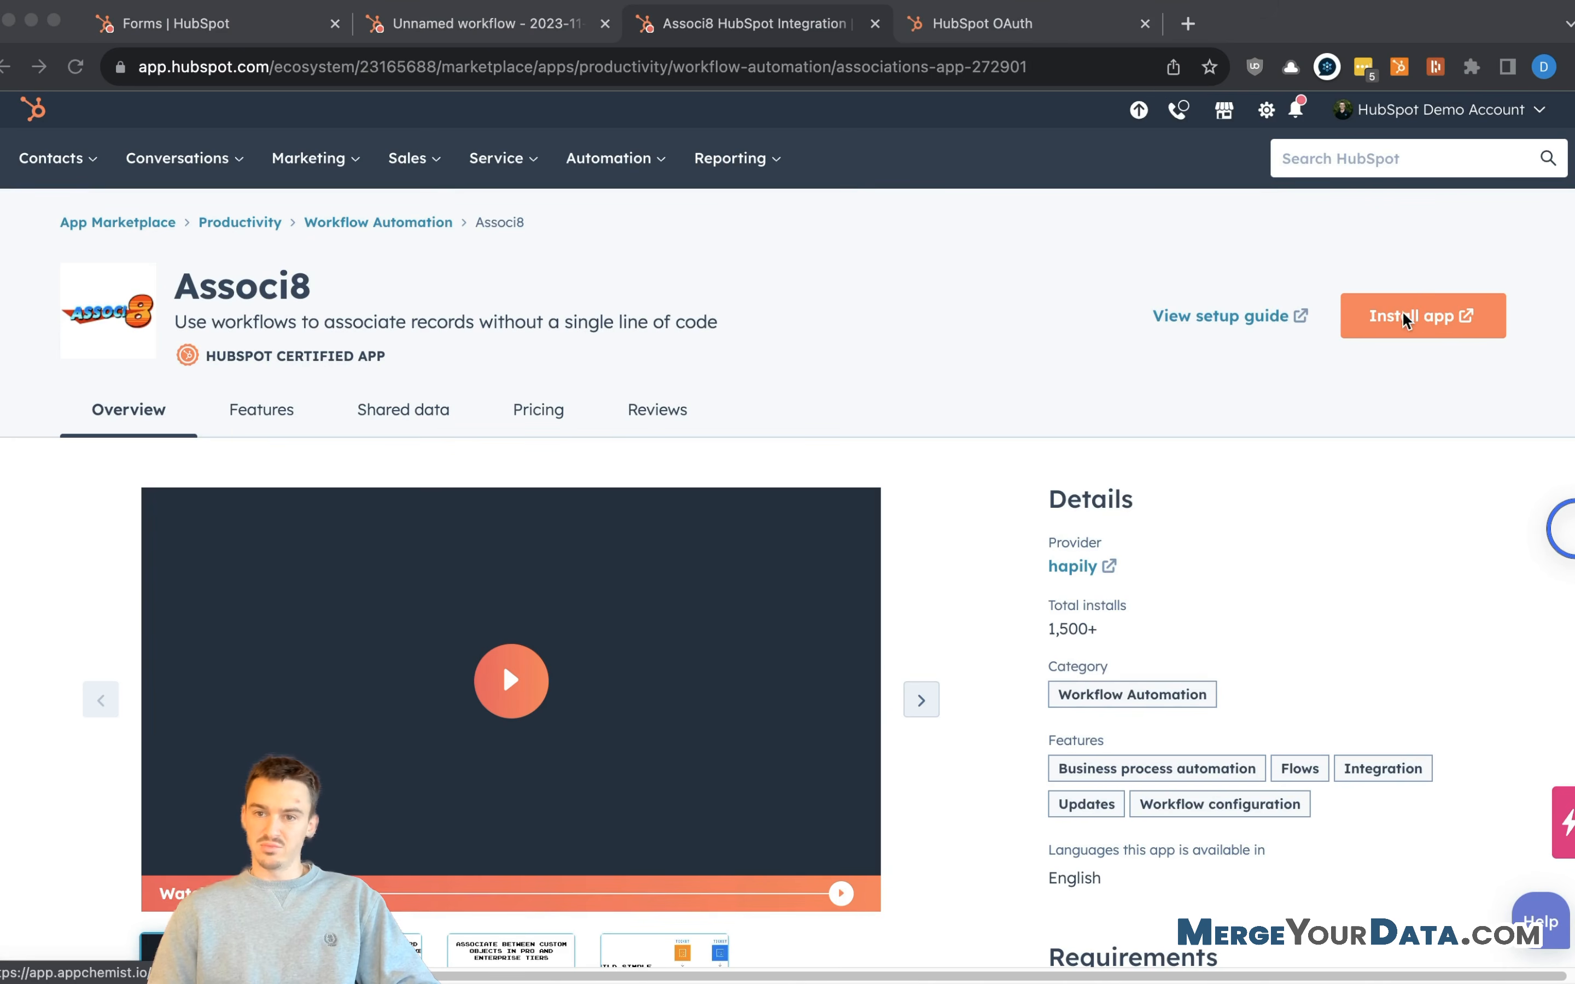
click(1022, 26)
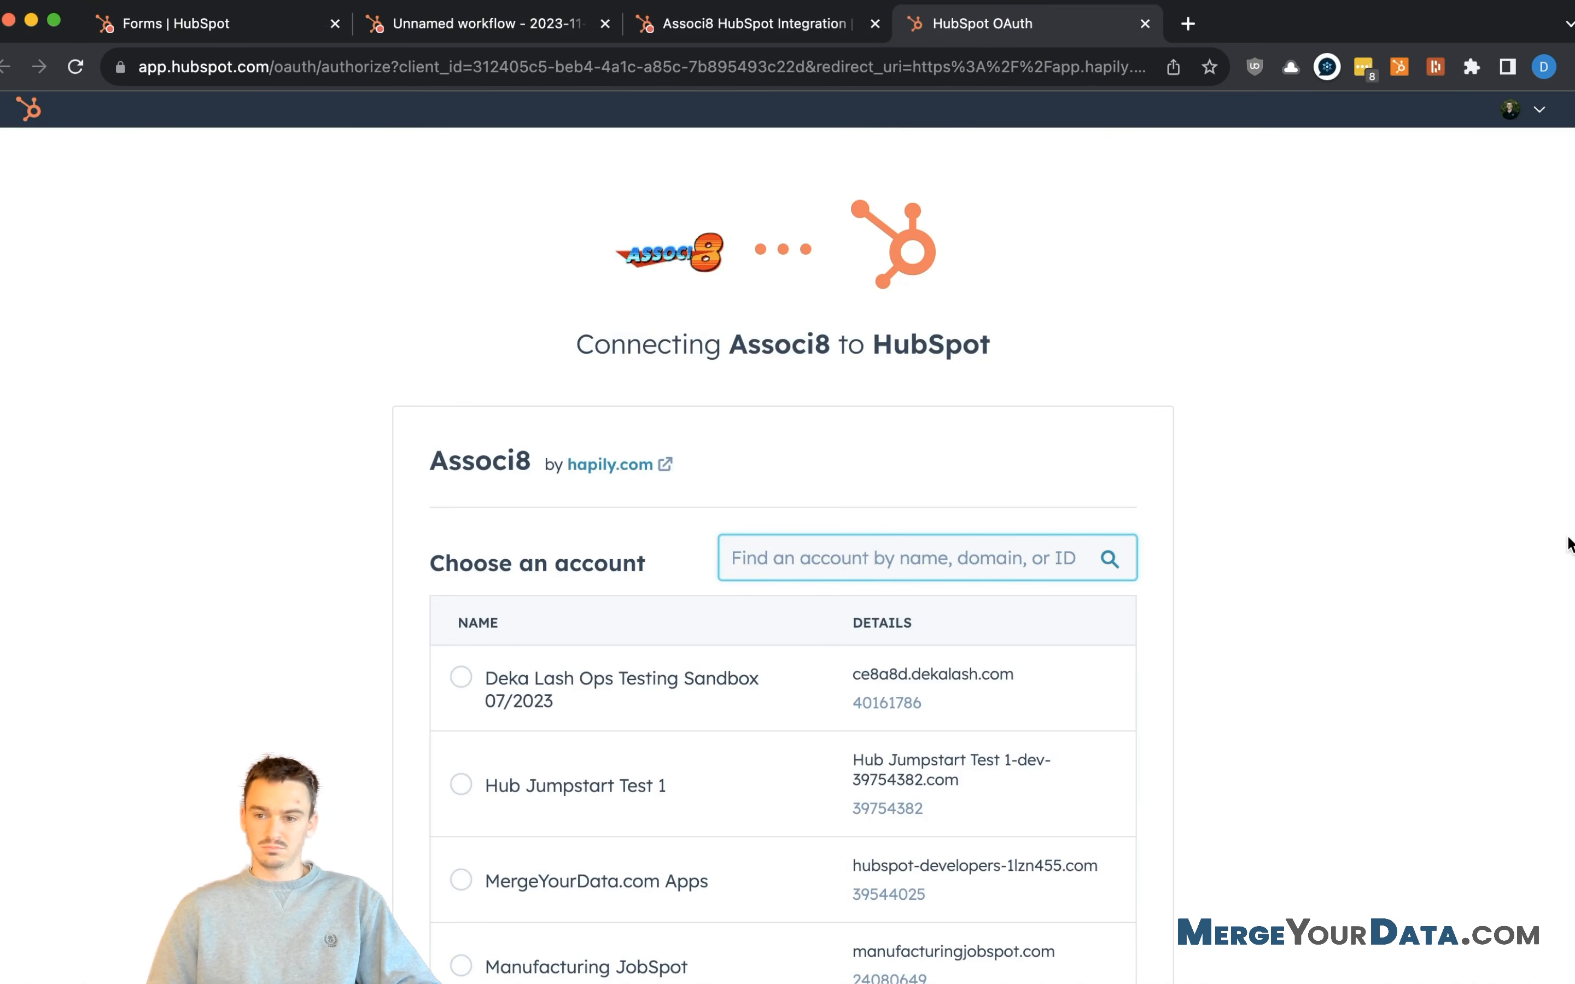
- Authorise Associ8 on the HubSpot Demo Account, consenting to the third-party app terms
text(hubsp)
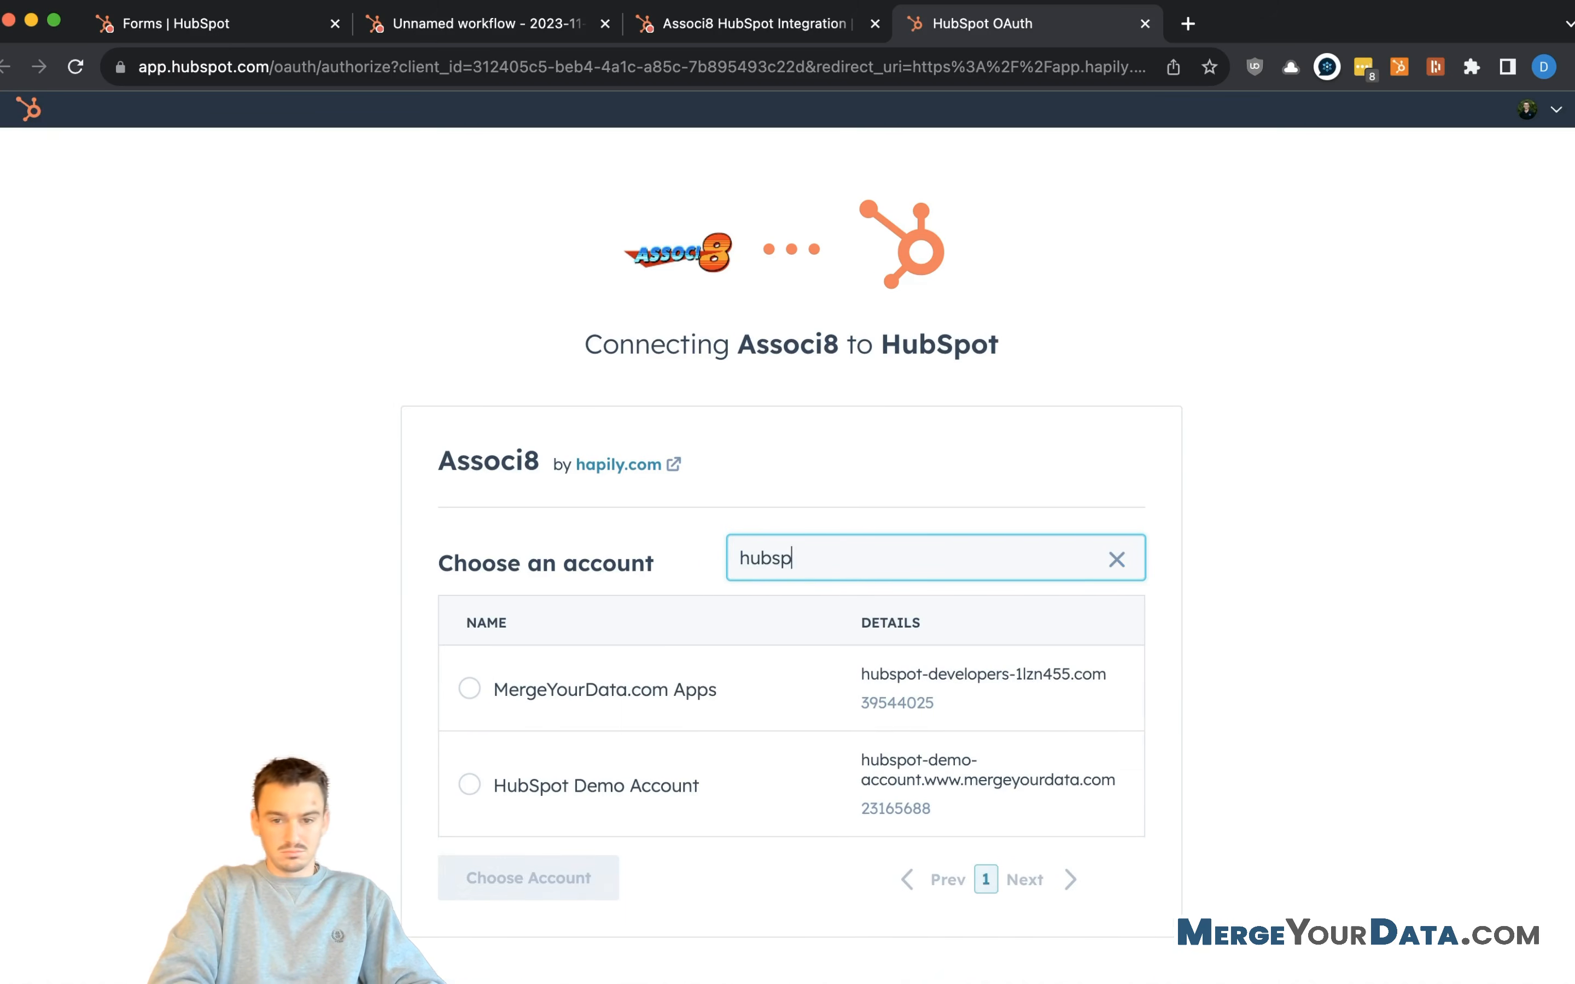
text(ot demo)
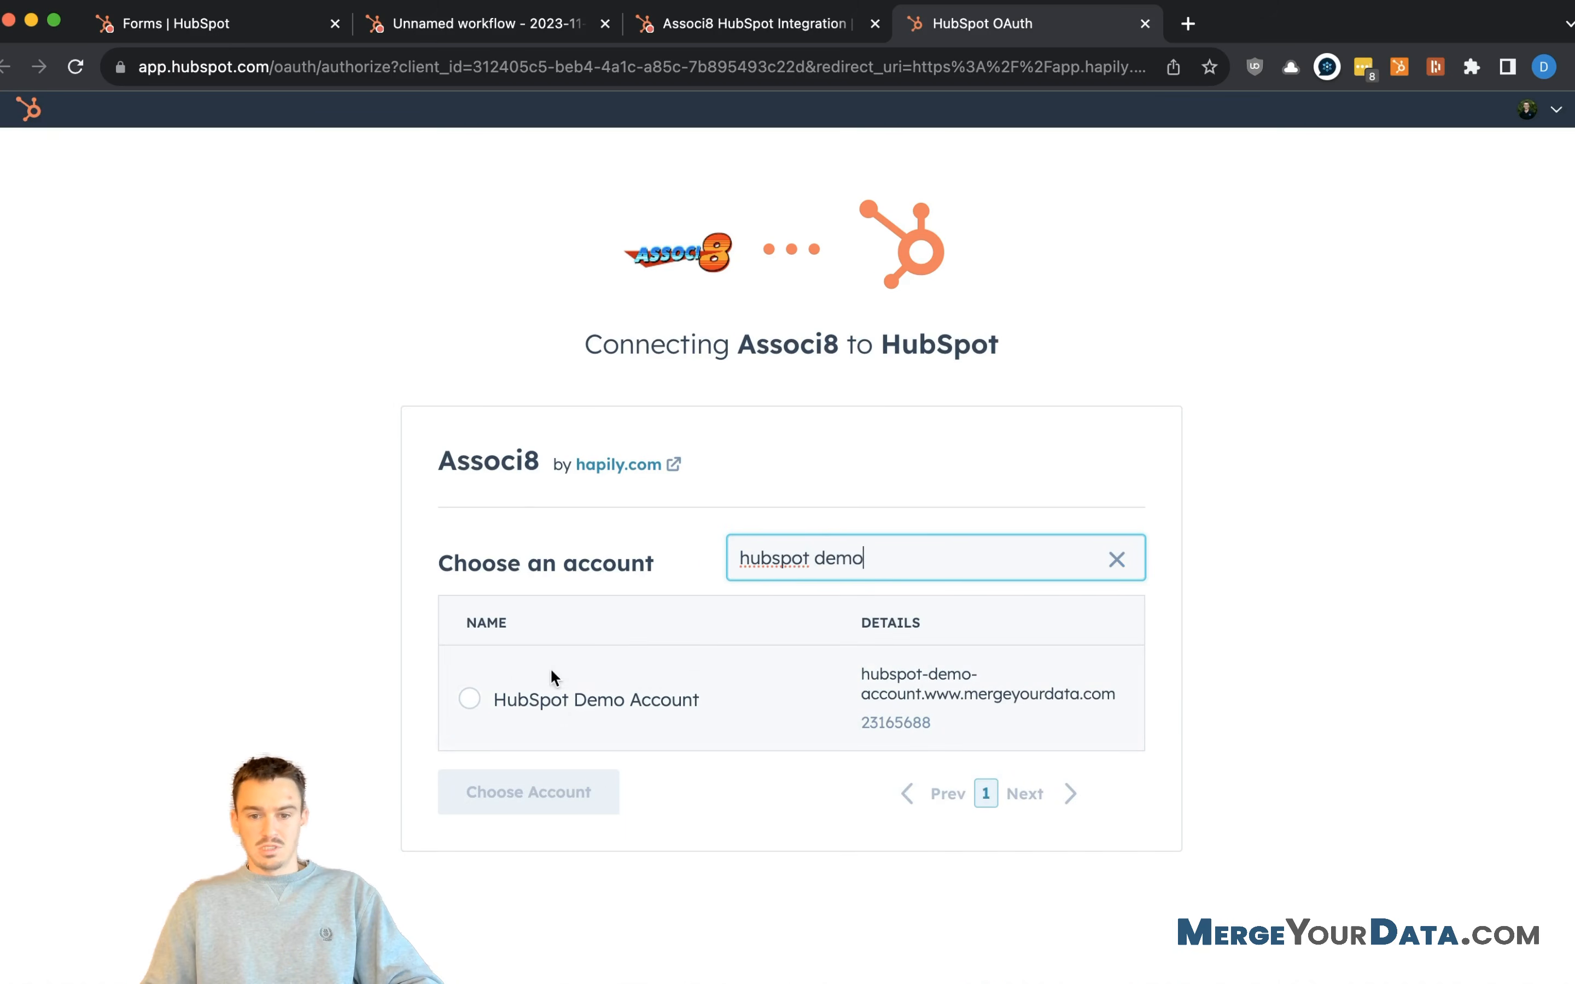
click(469, 702)
click(560, 793)
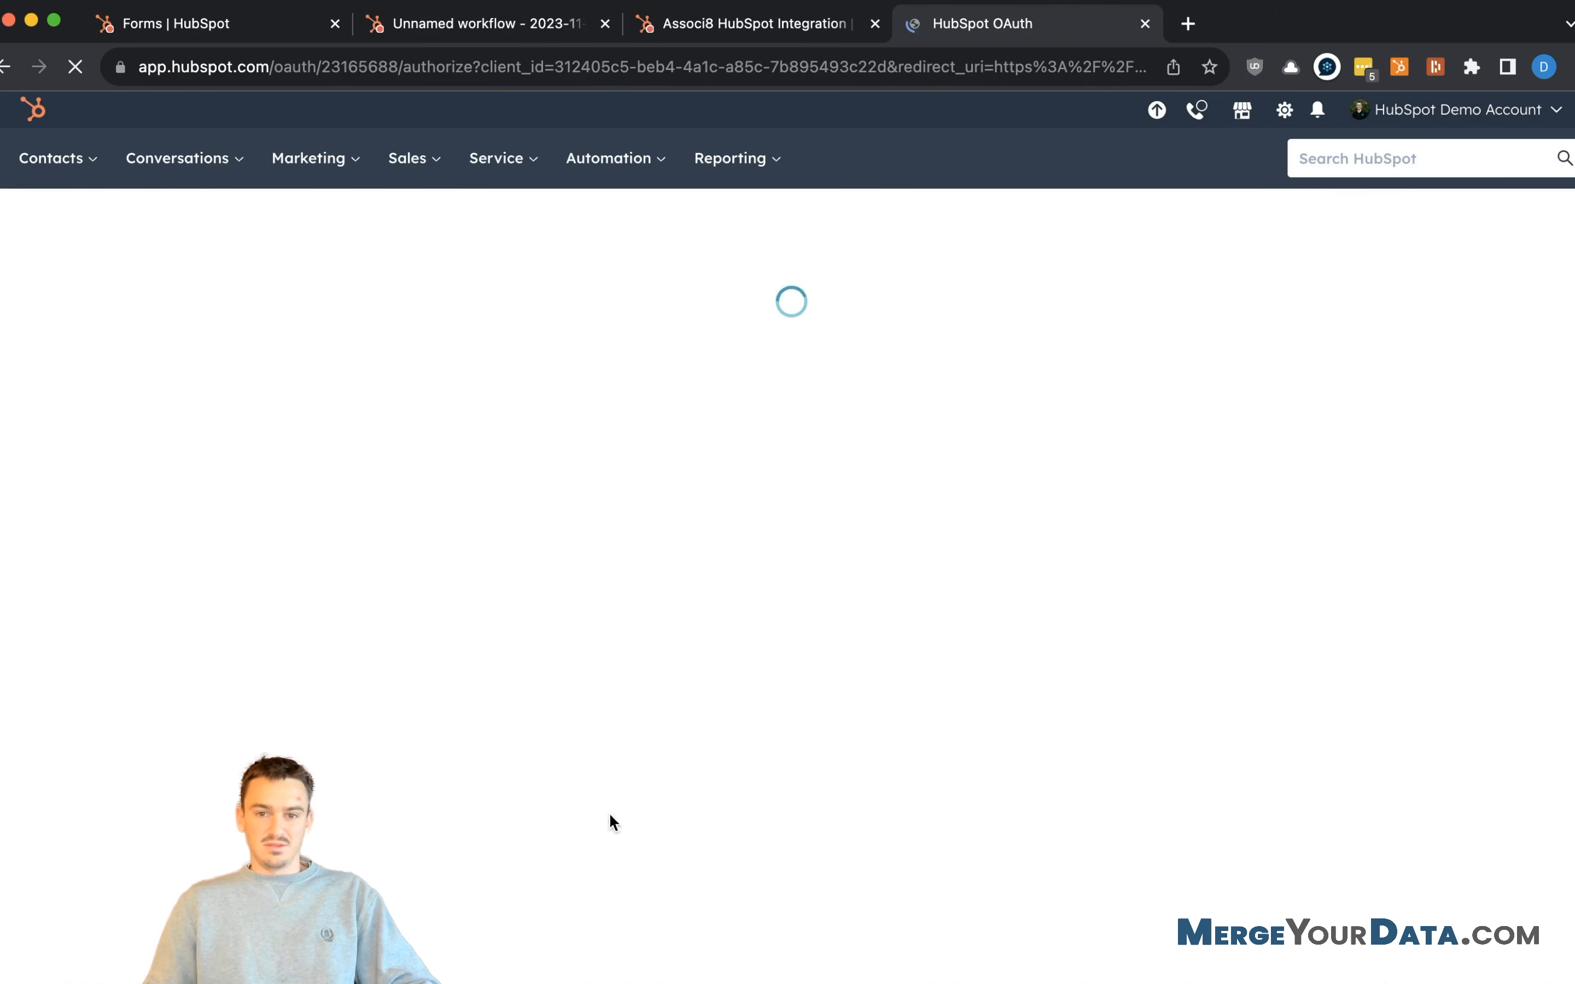
scroll(1009, 362, down, 10)
click(521, 809)
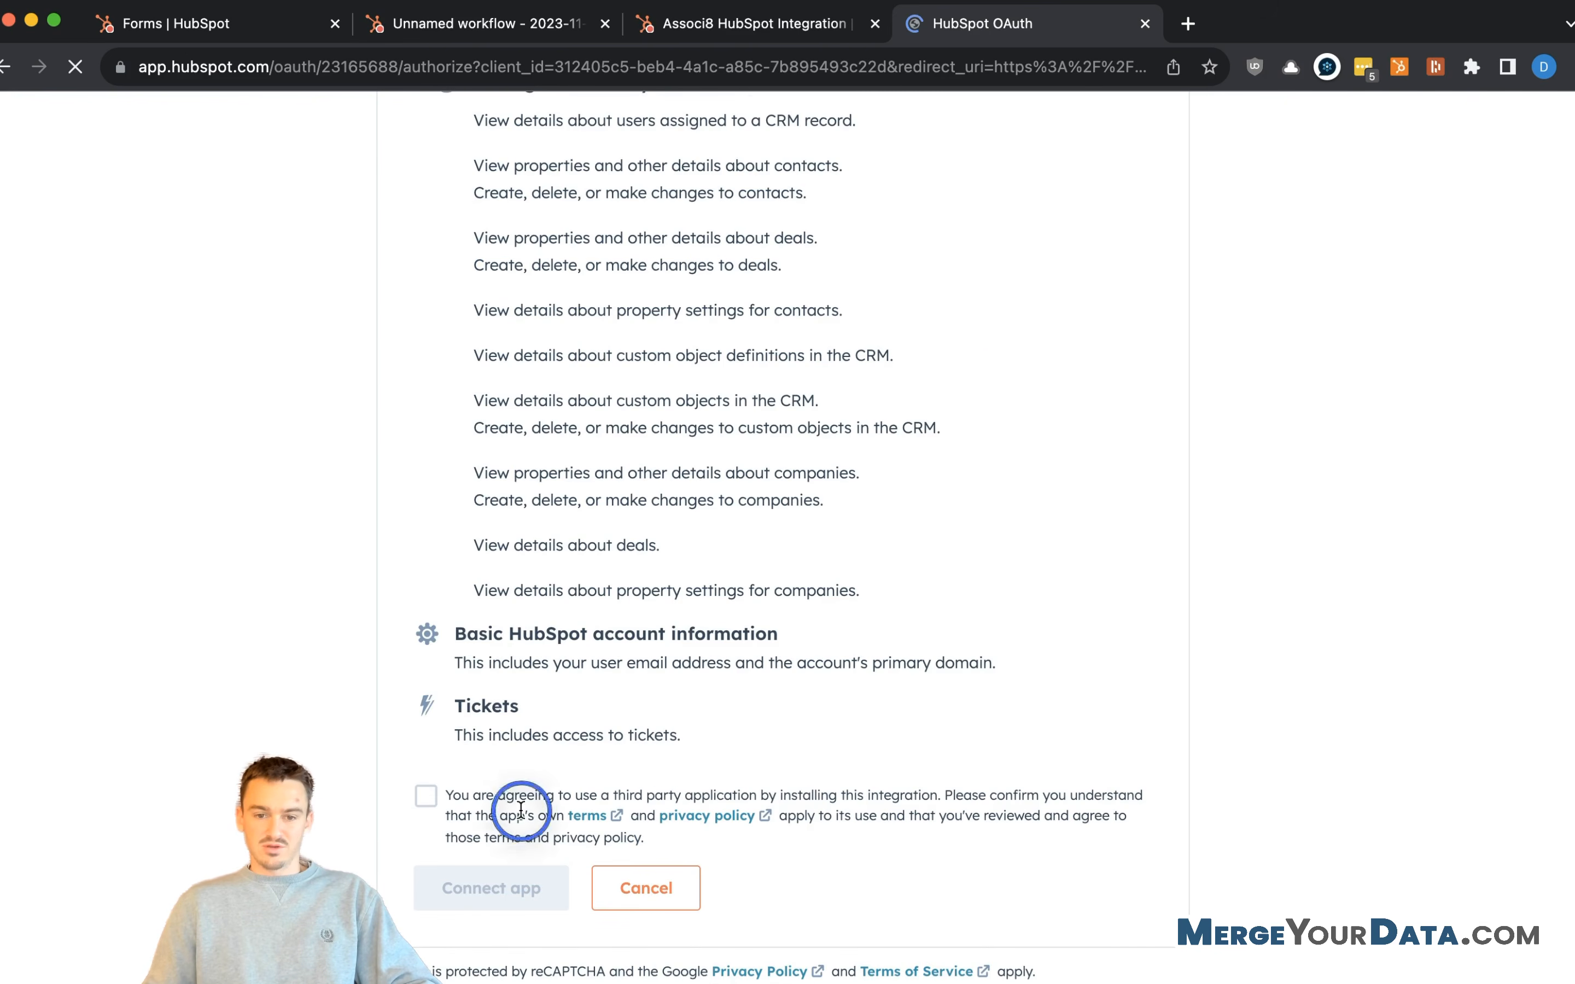
click(427, 803)
click(518, 876)
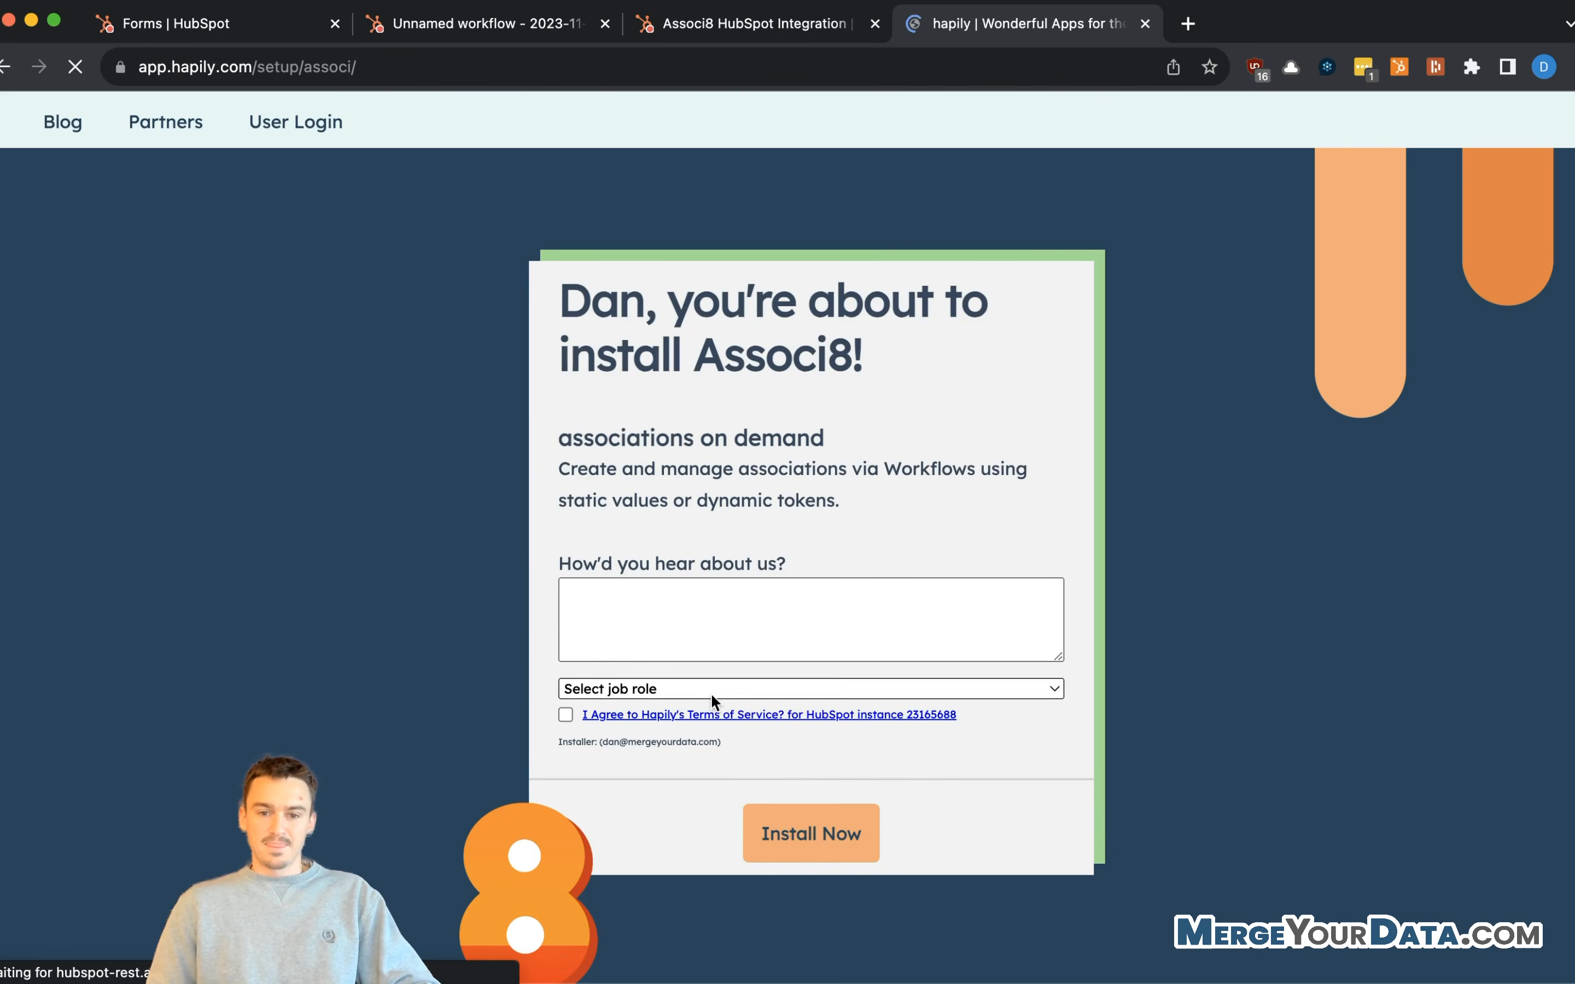
- Install Associ8 in hapily, accepting terms, with job role RevOps and referral answer 'Used EB'
click(566, 714)
click(612, 687)
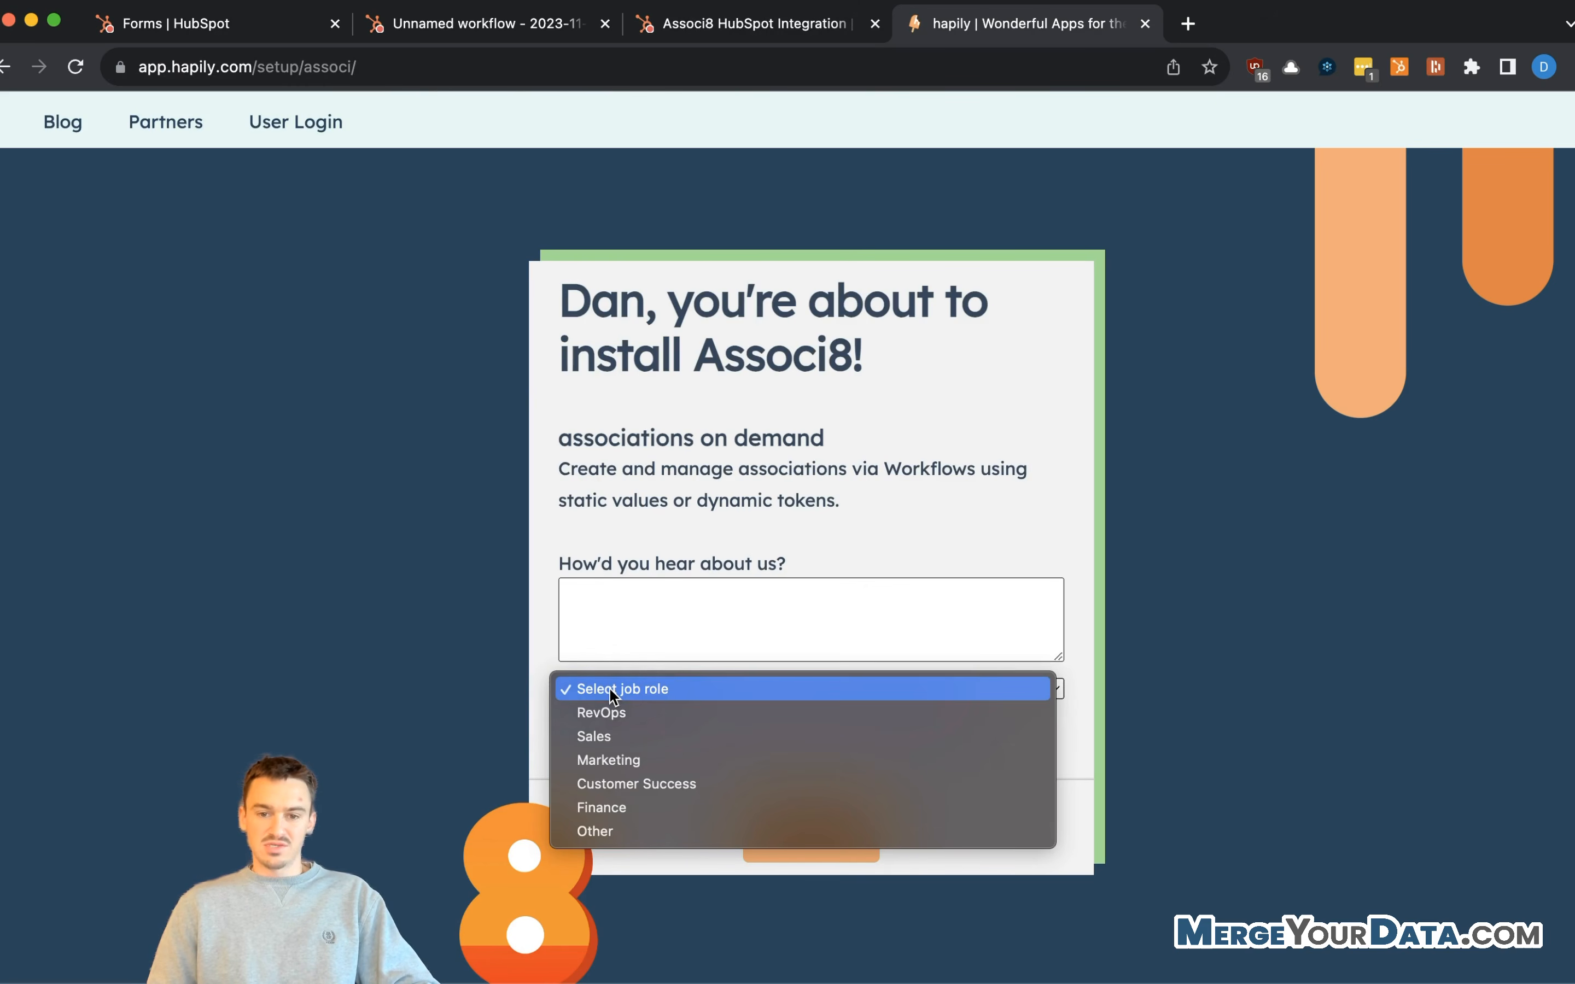
click(682, 716)
click(819, 828)
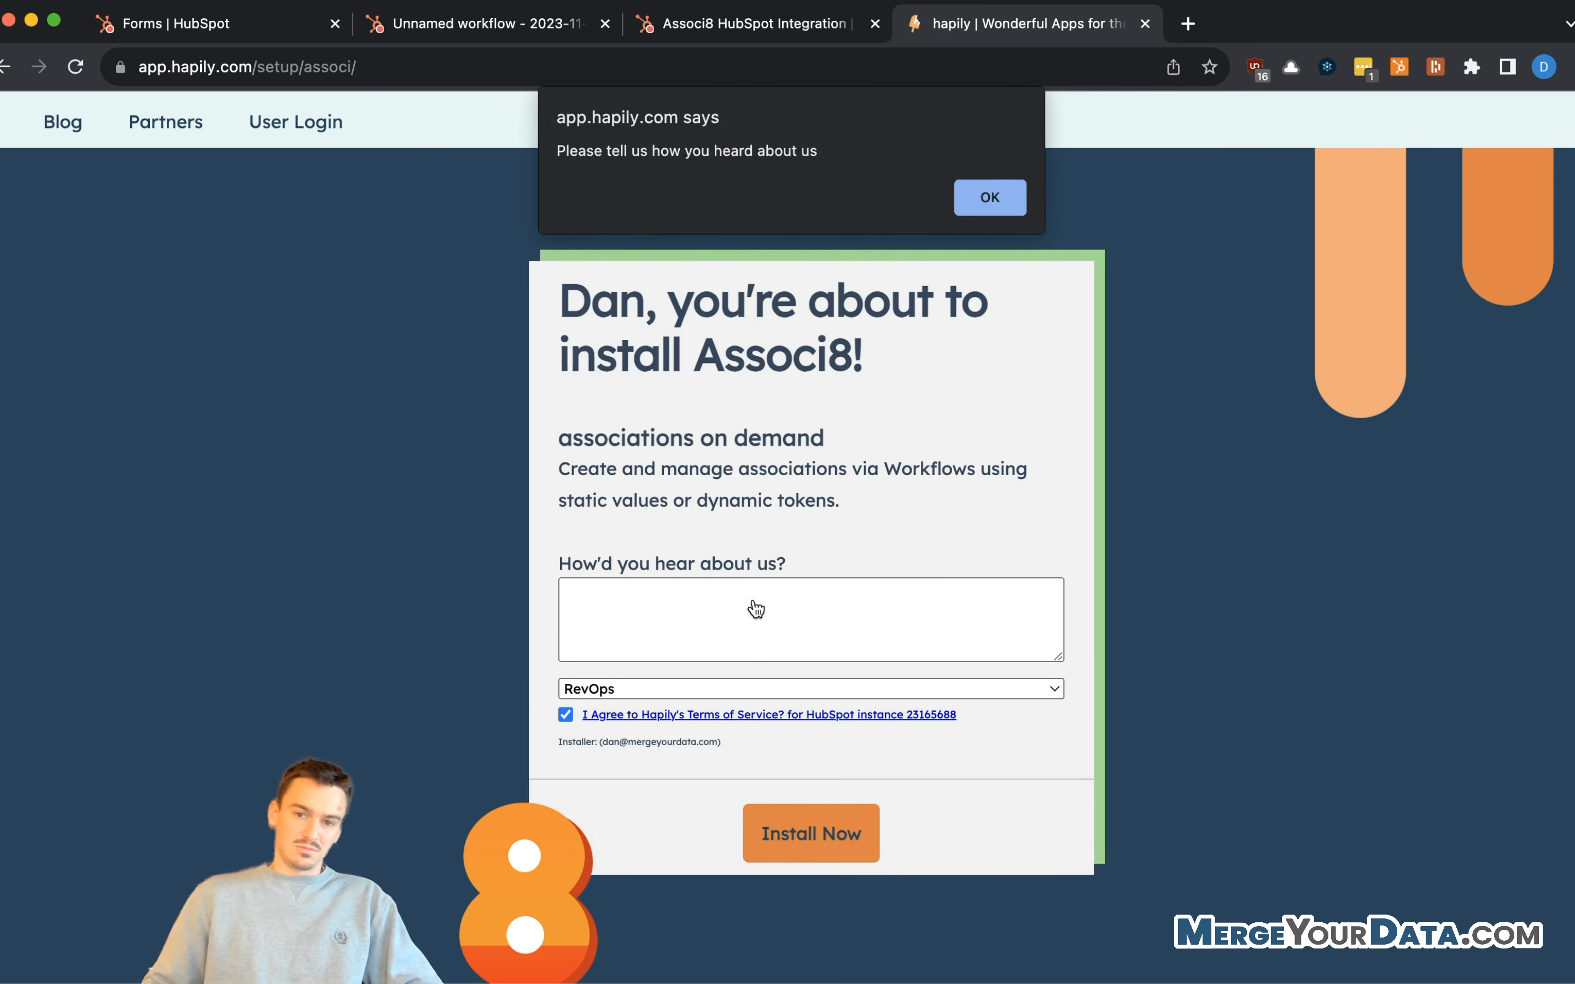
click(1000, 199)
click(723, 626)
text(Used EB)
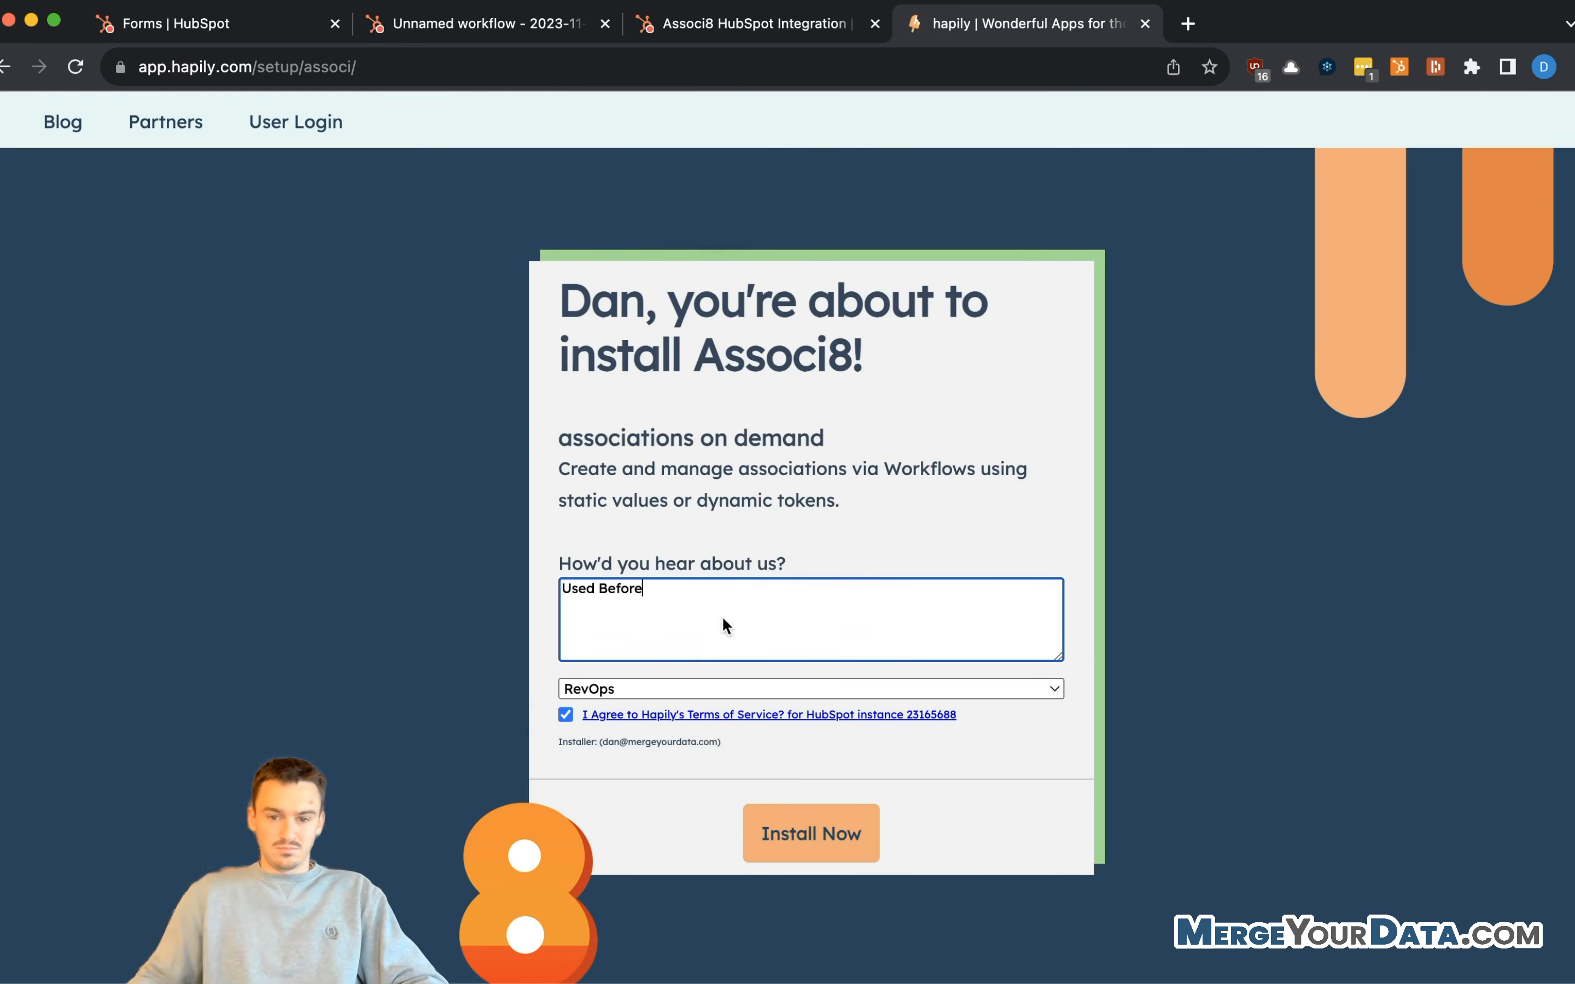
click(819, 828)
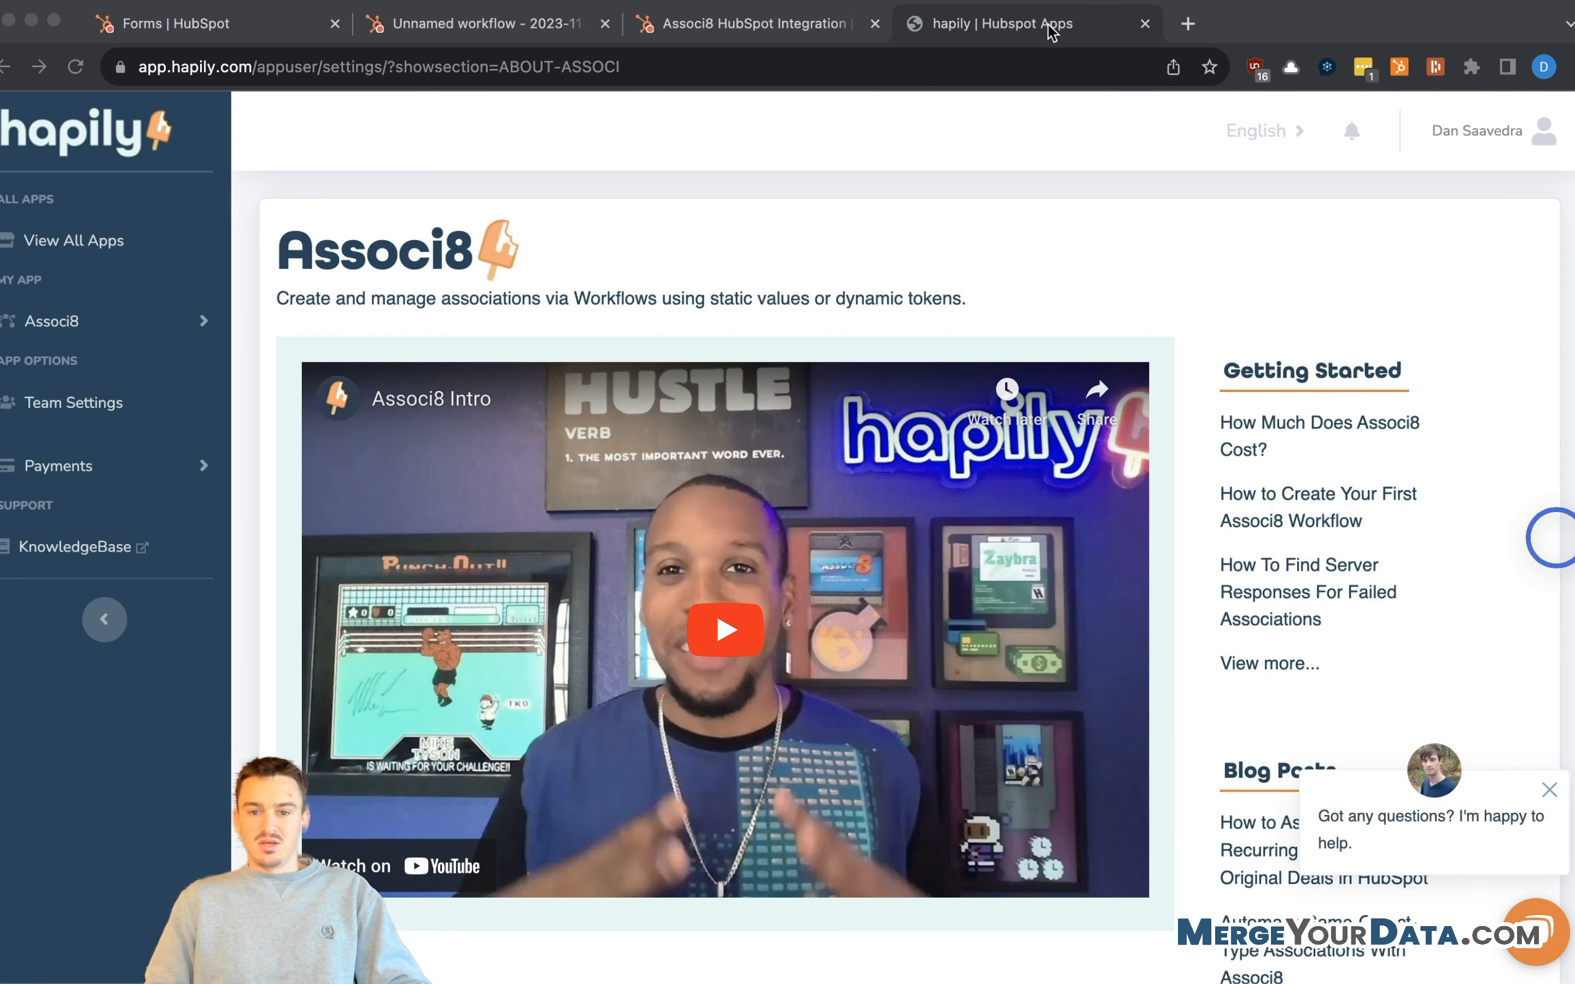
- Close the hapily page and return to the workflow being edited
click(1086, 26)
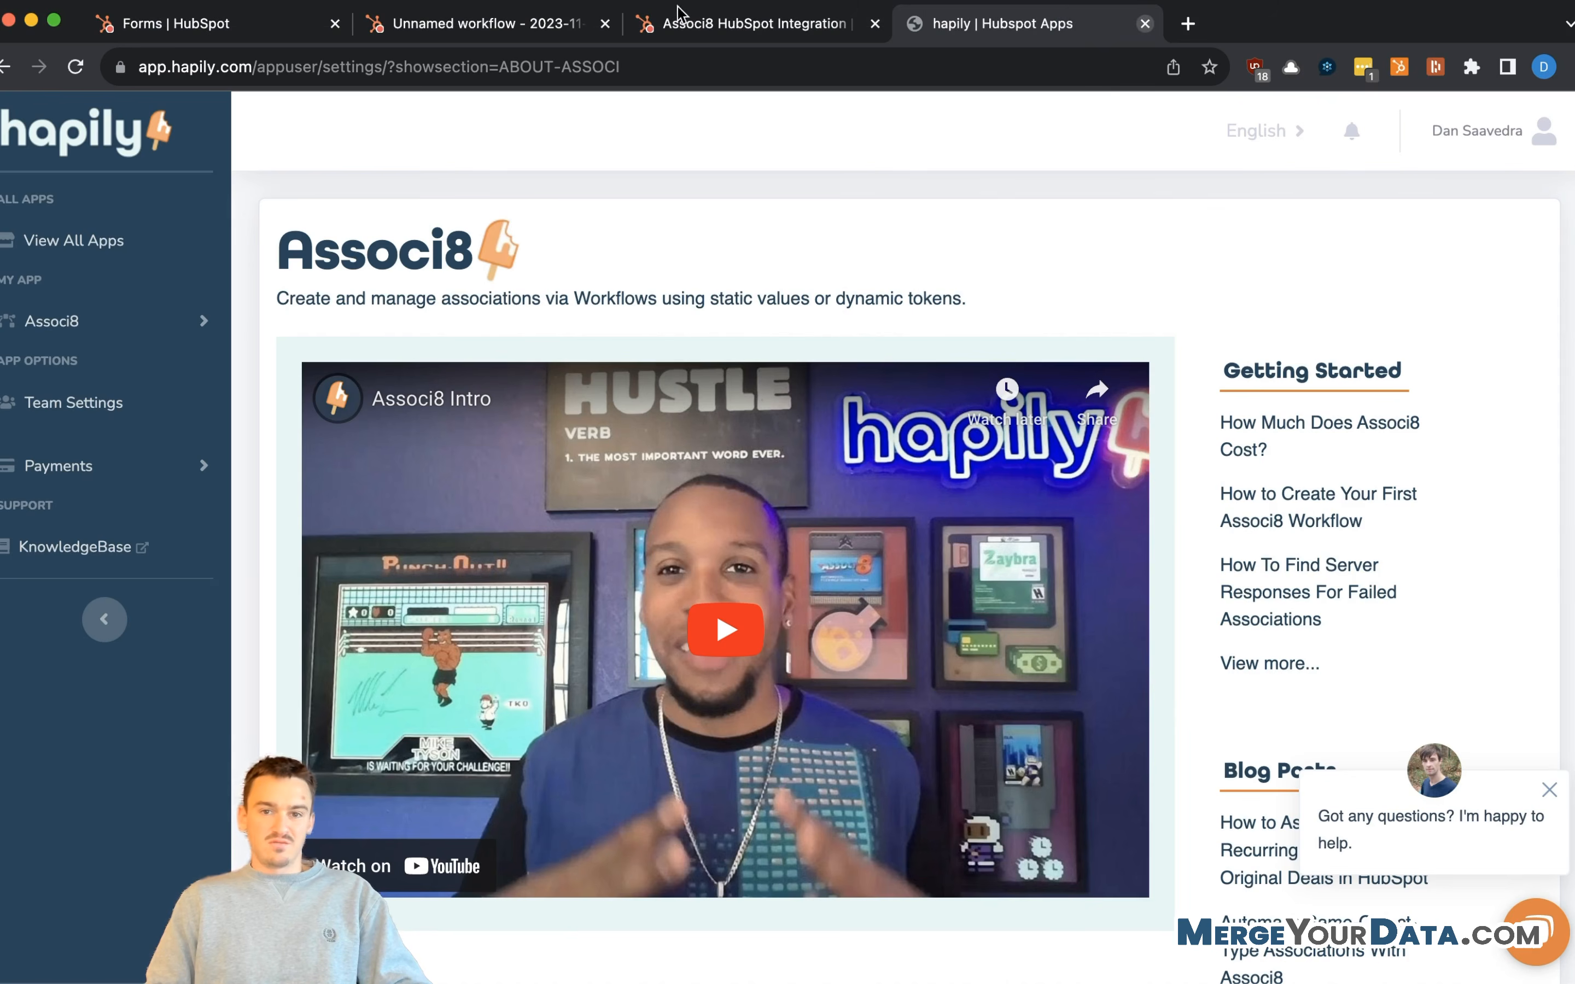
click(1145, 24)
click(487, 28)
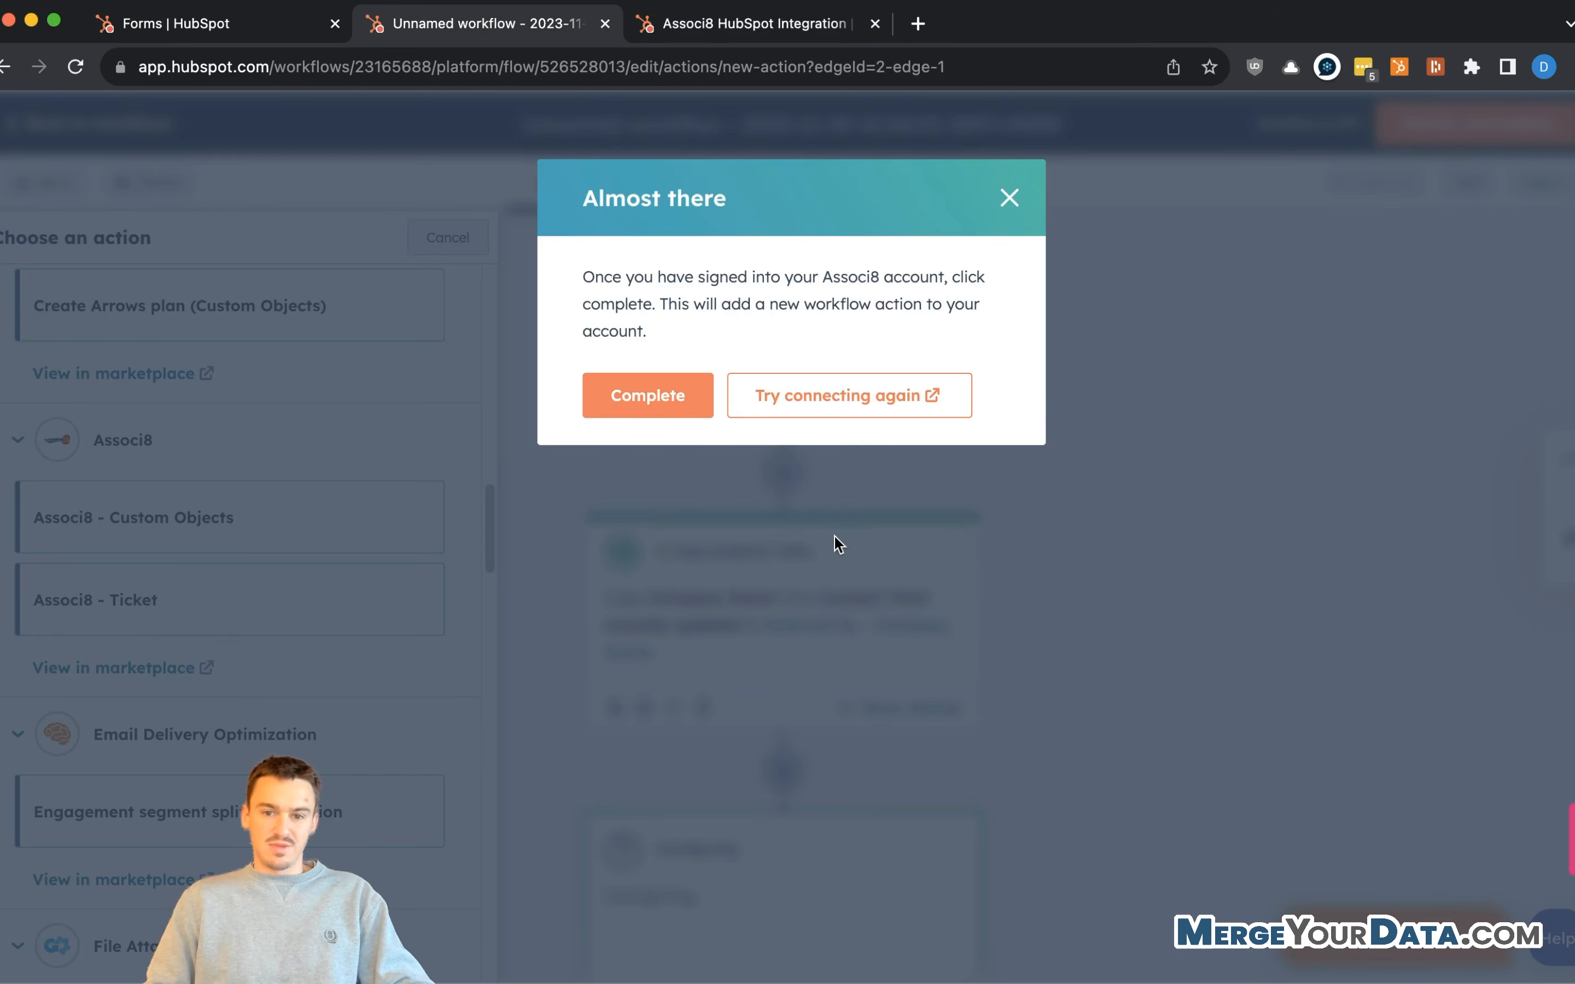
- Complete the Associ8 connection and set the Associated Object Type to Contact
click(674, 405)
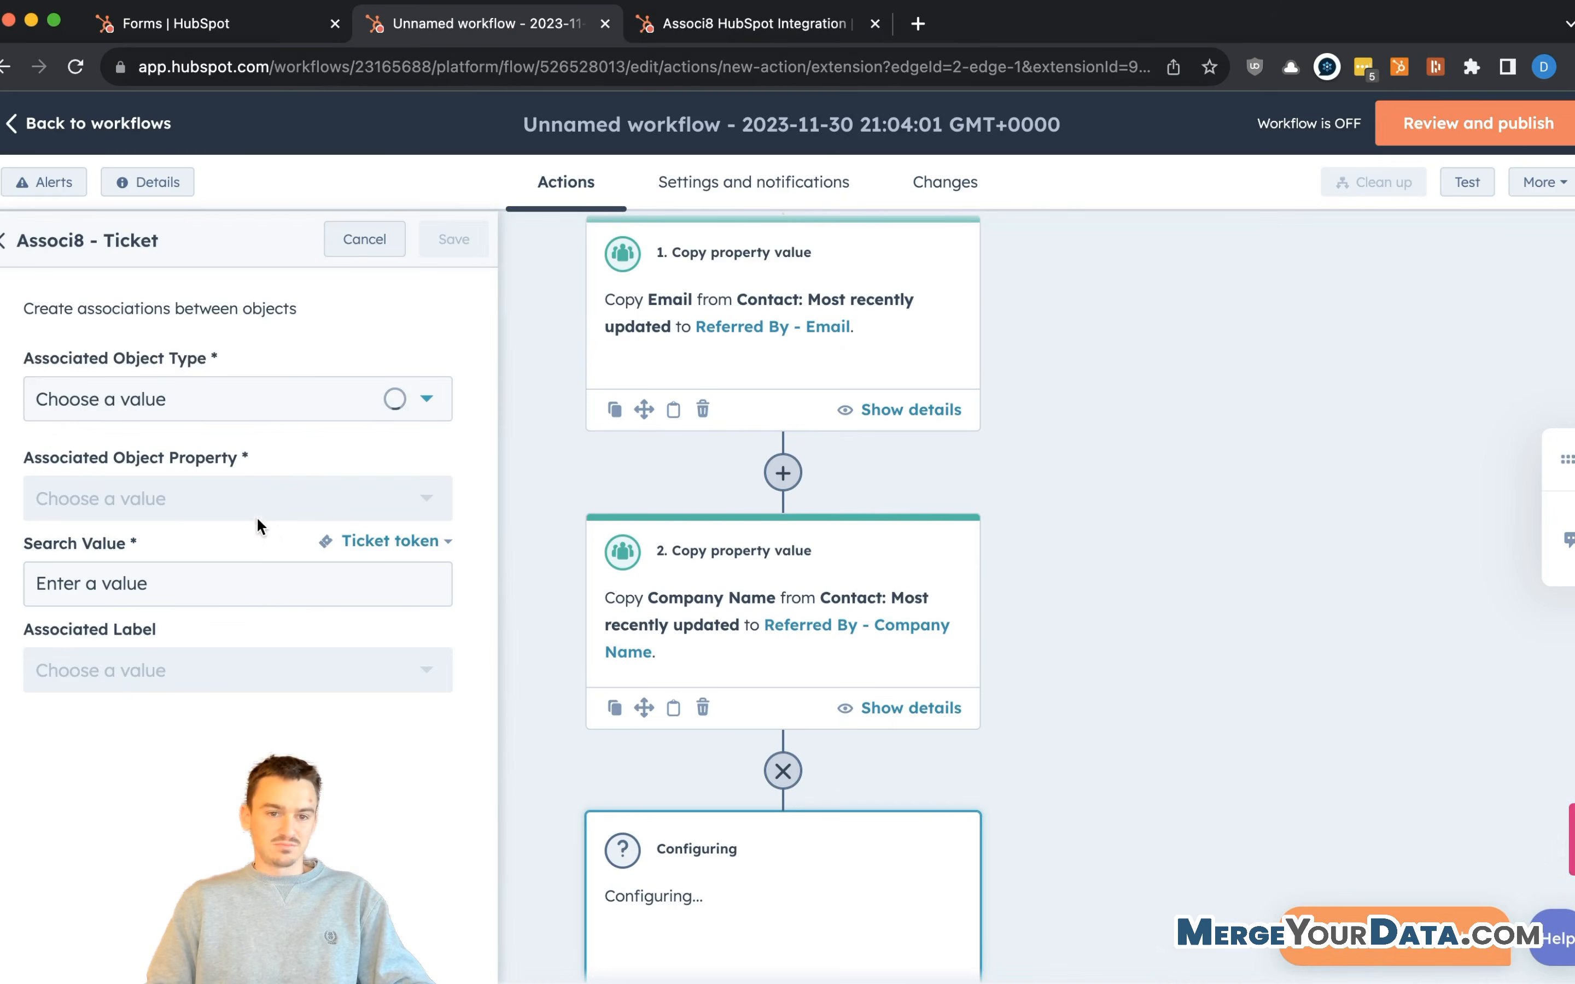
scroll(778, 746, down, 3)
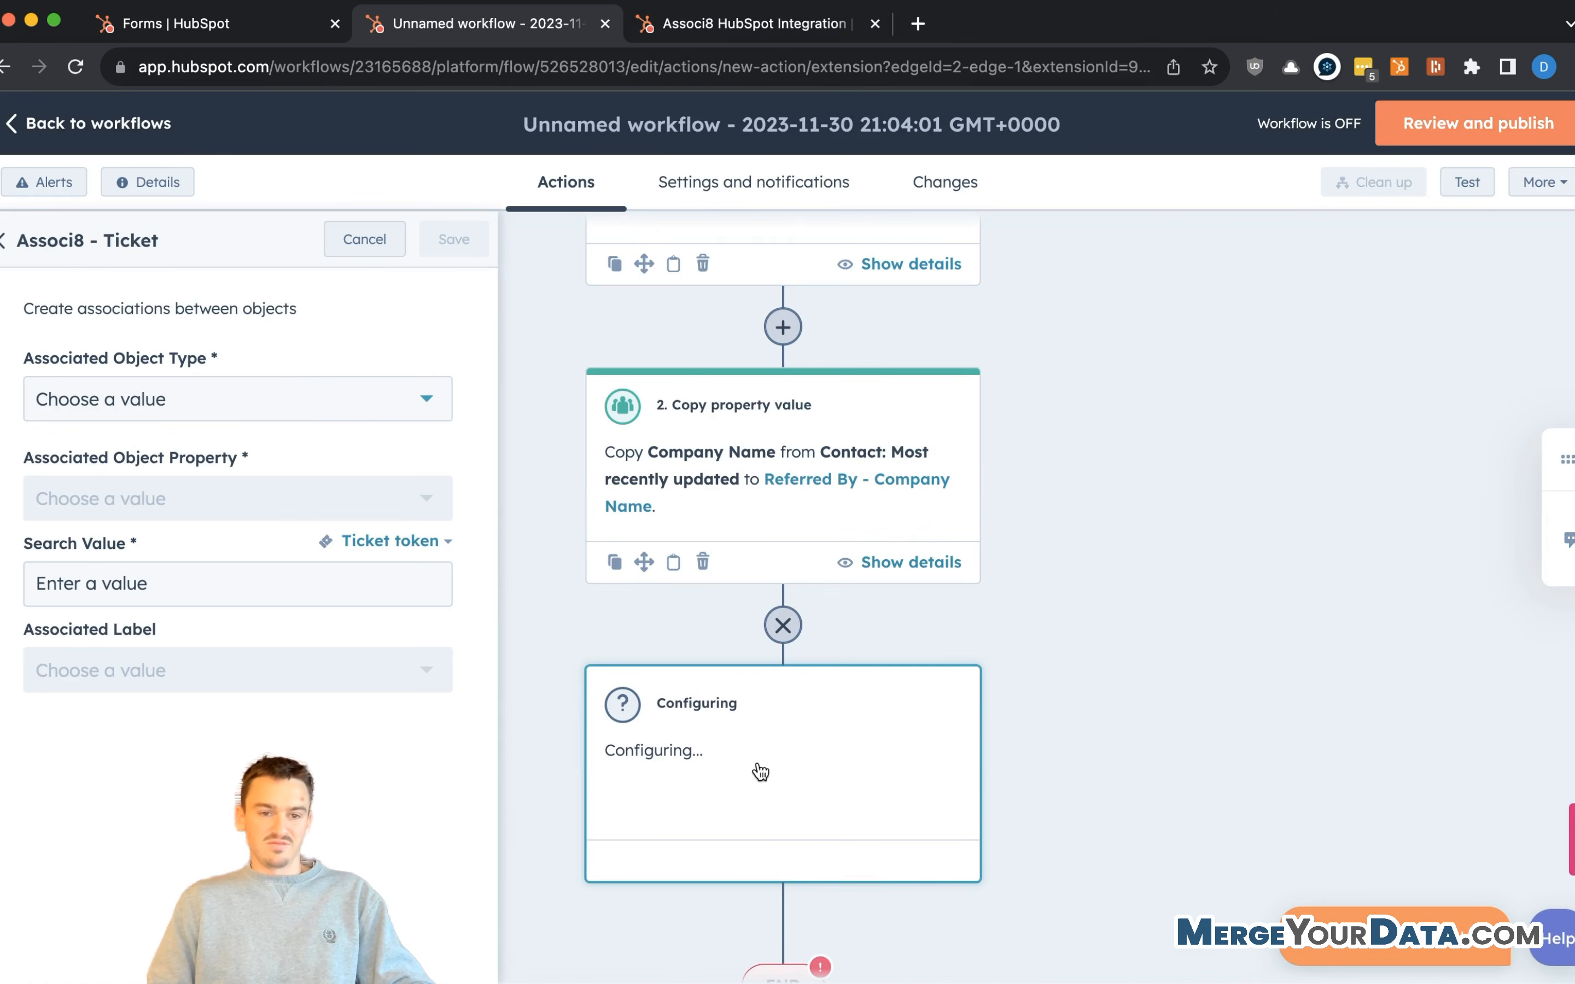
click(201, 399)
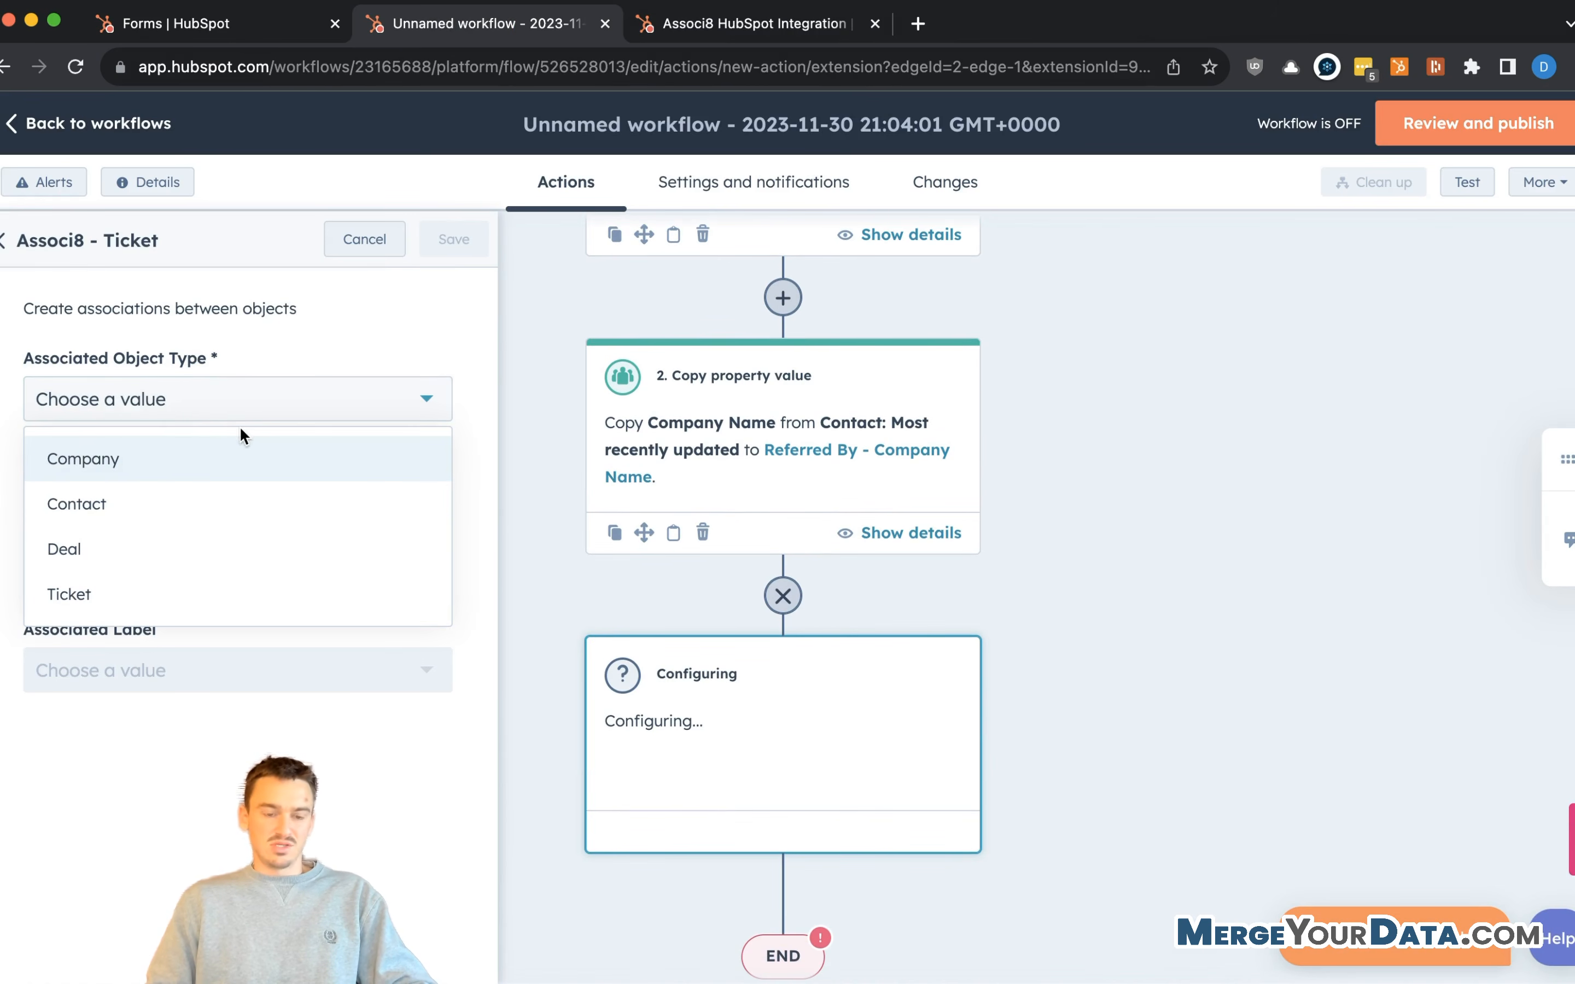
click(169, 502)
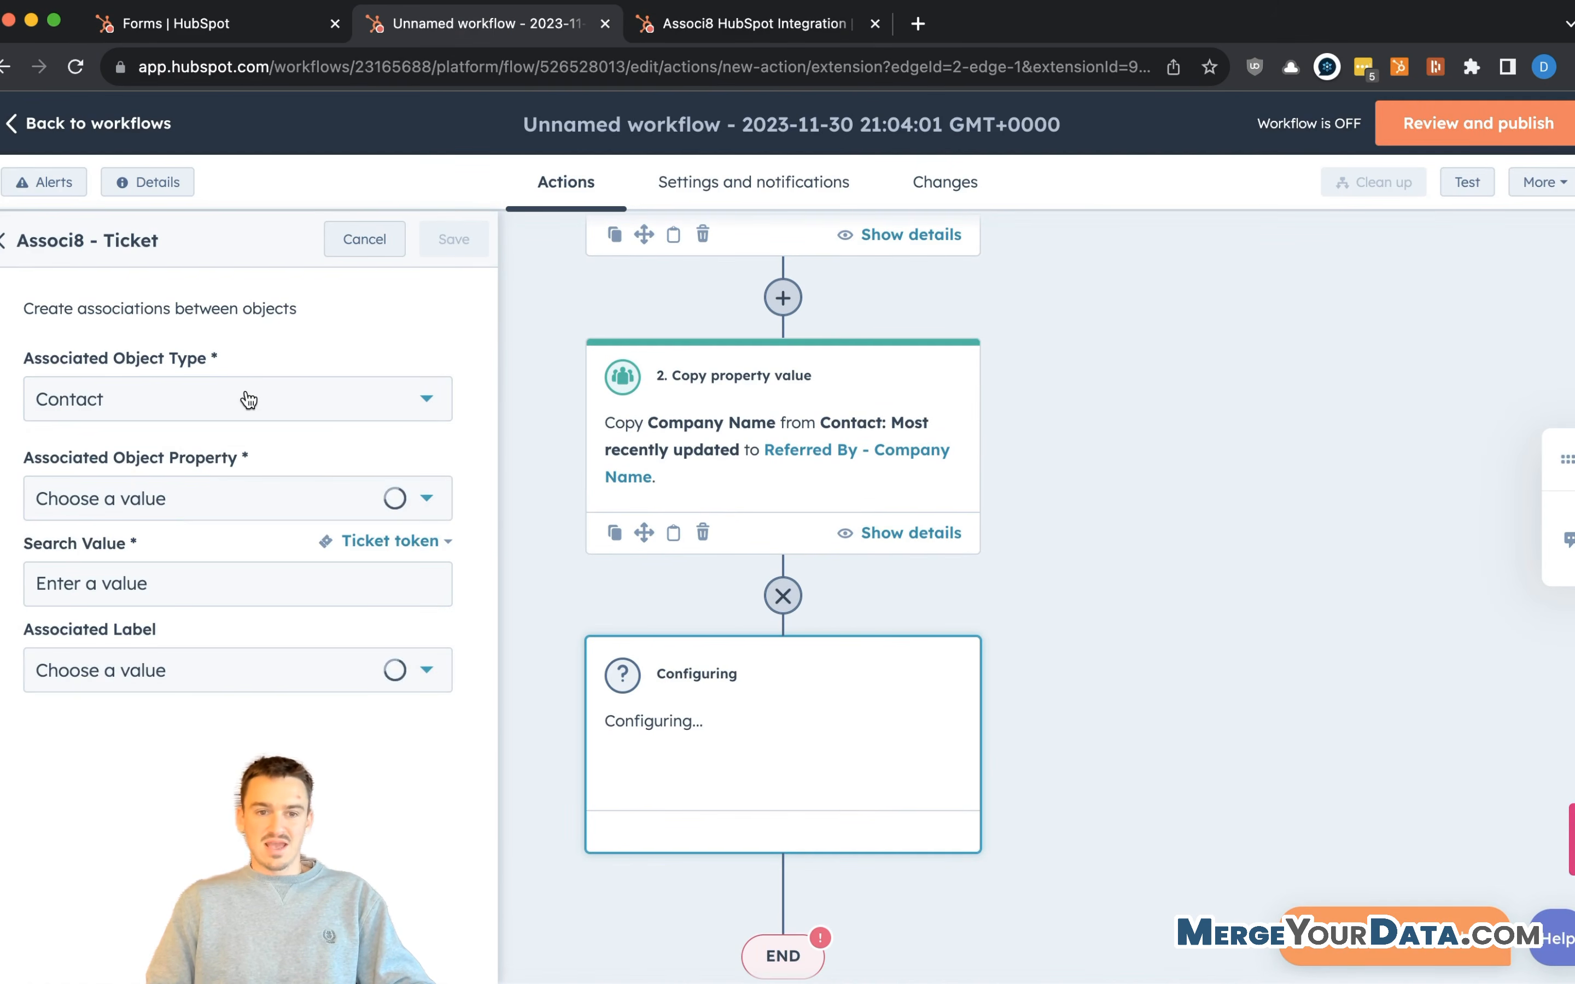
- Set the Associated Object Property to the contact's Email
scroll(819, 467, up, 3)
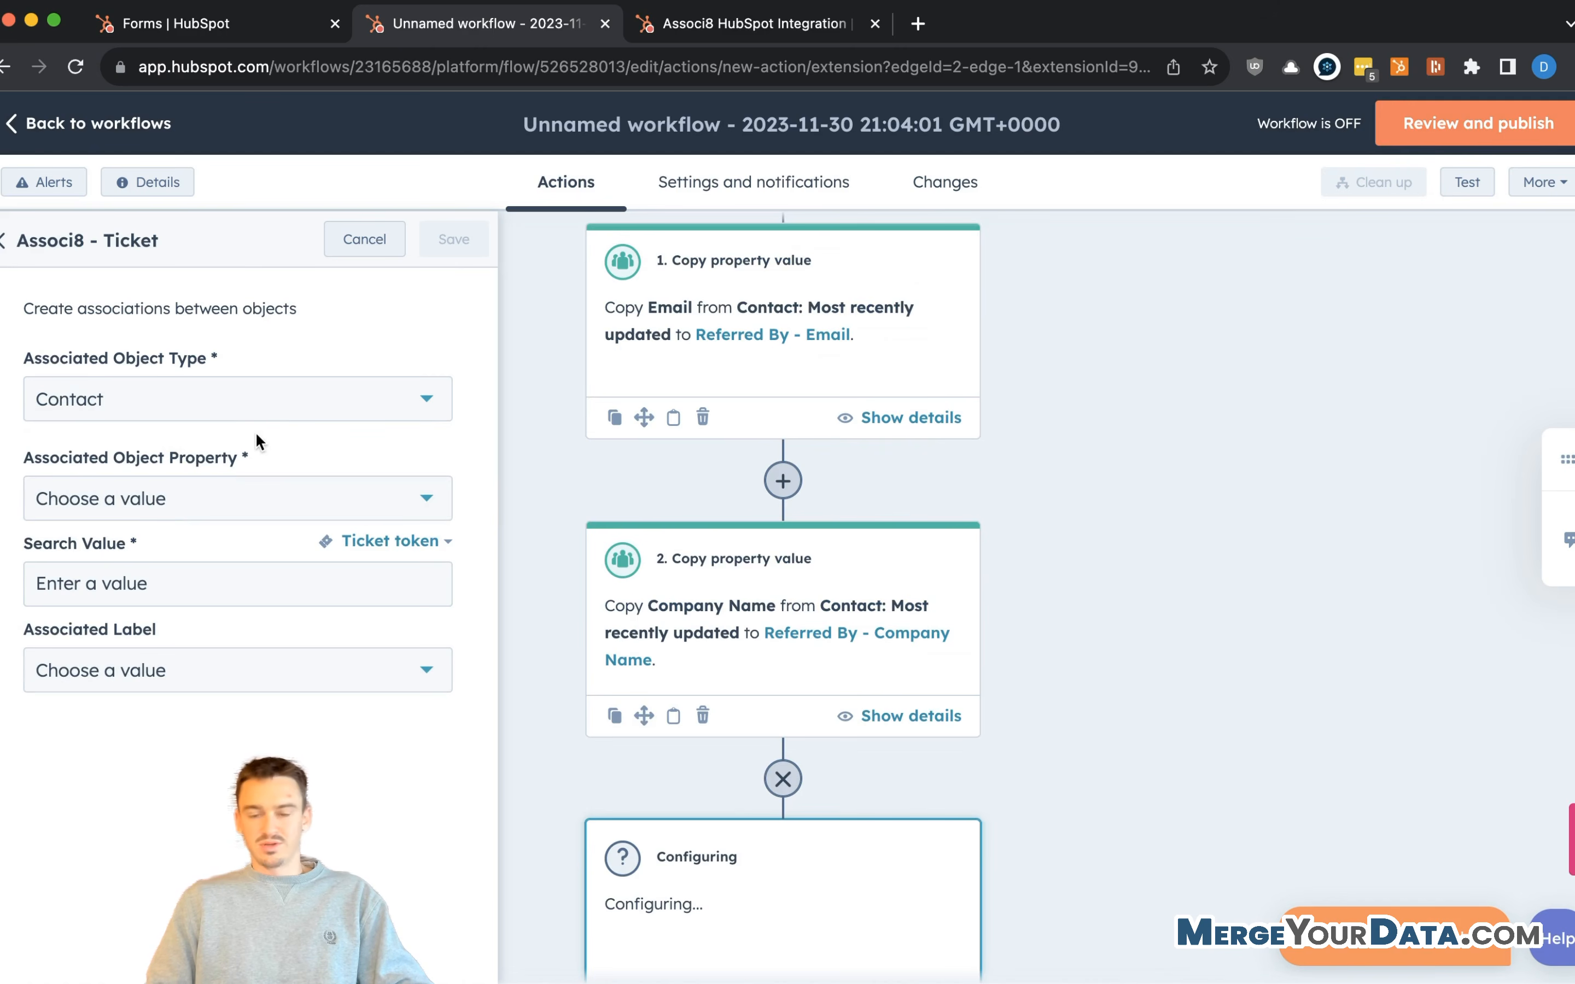
scroll(793, 458, up, 3)
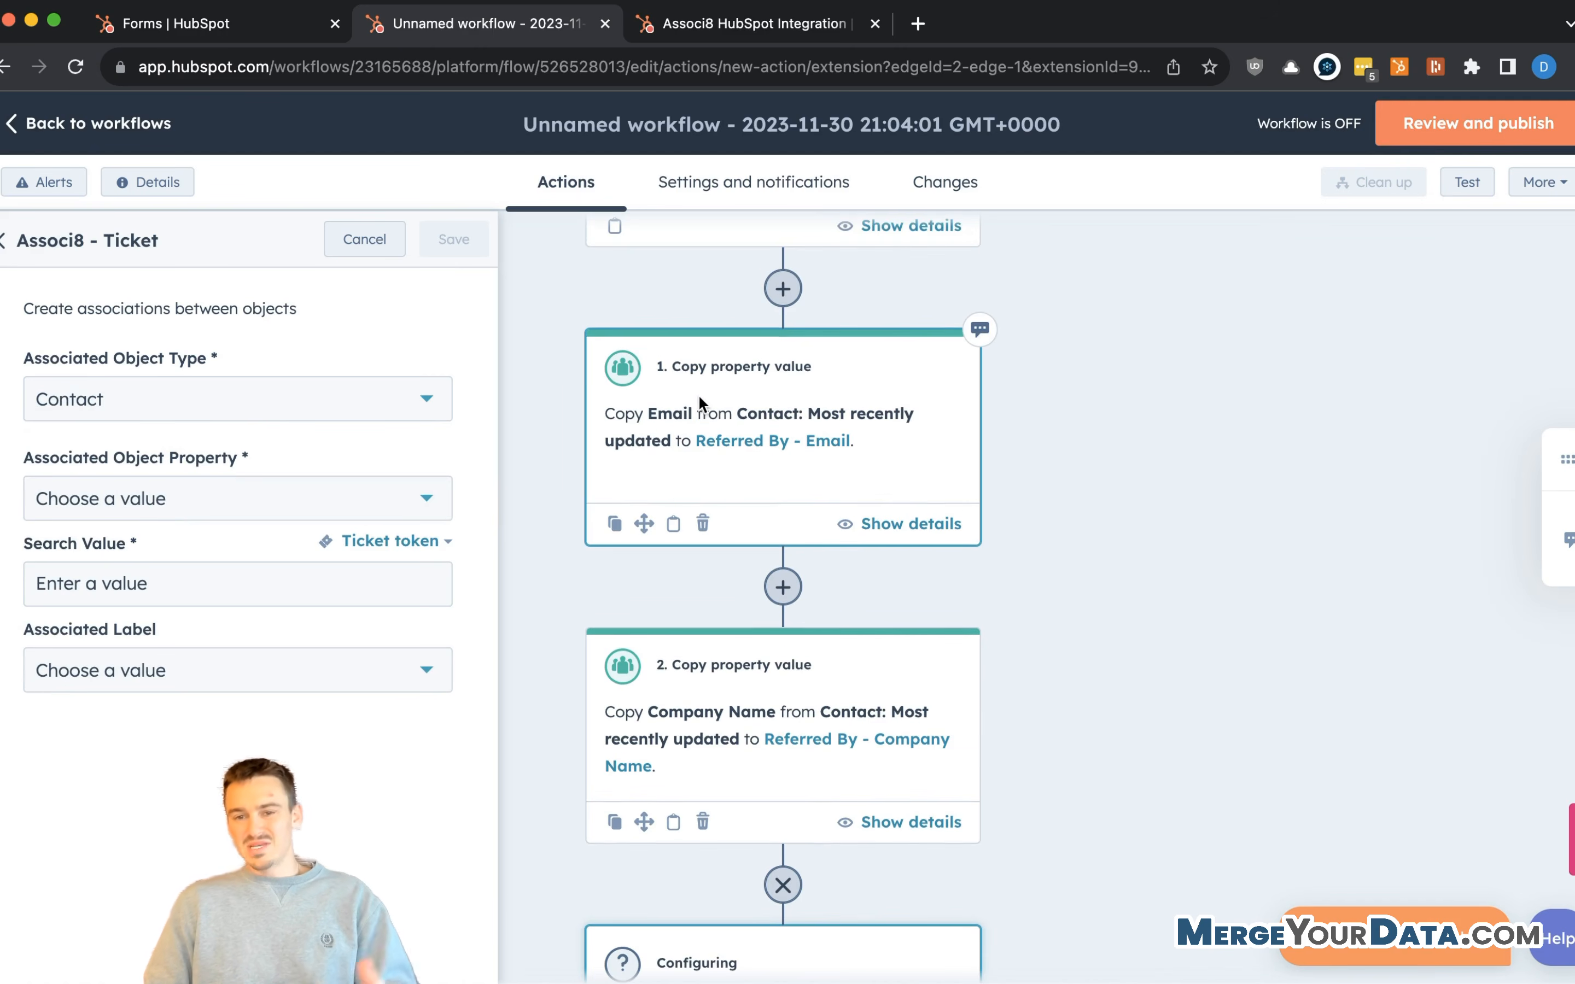
click(201, 493)
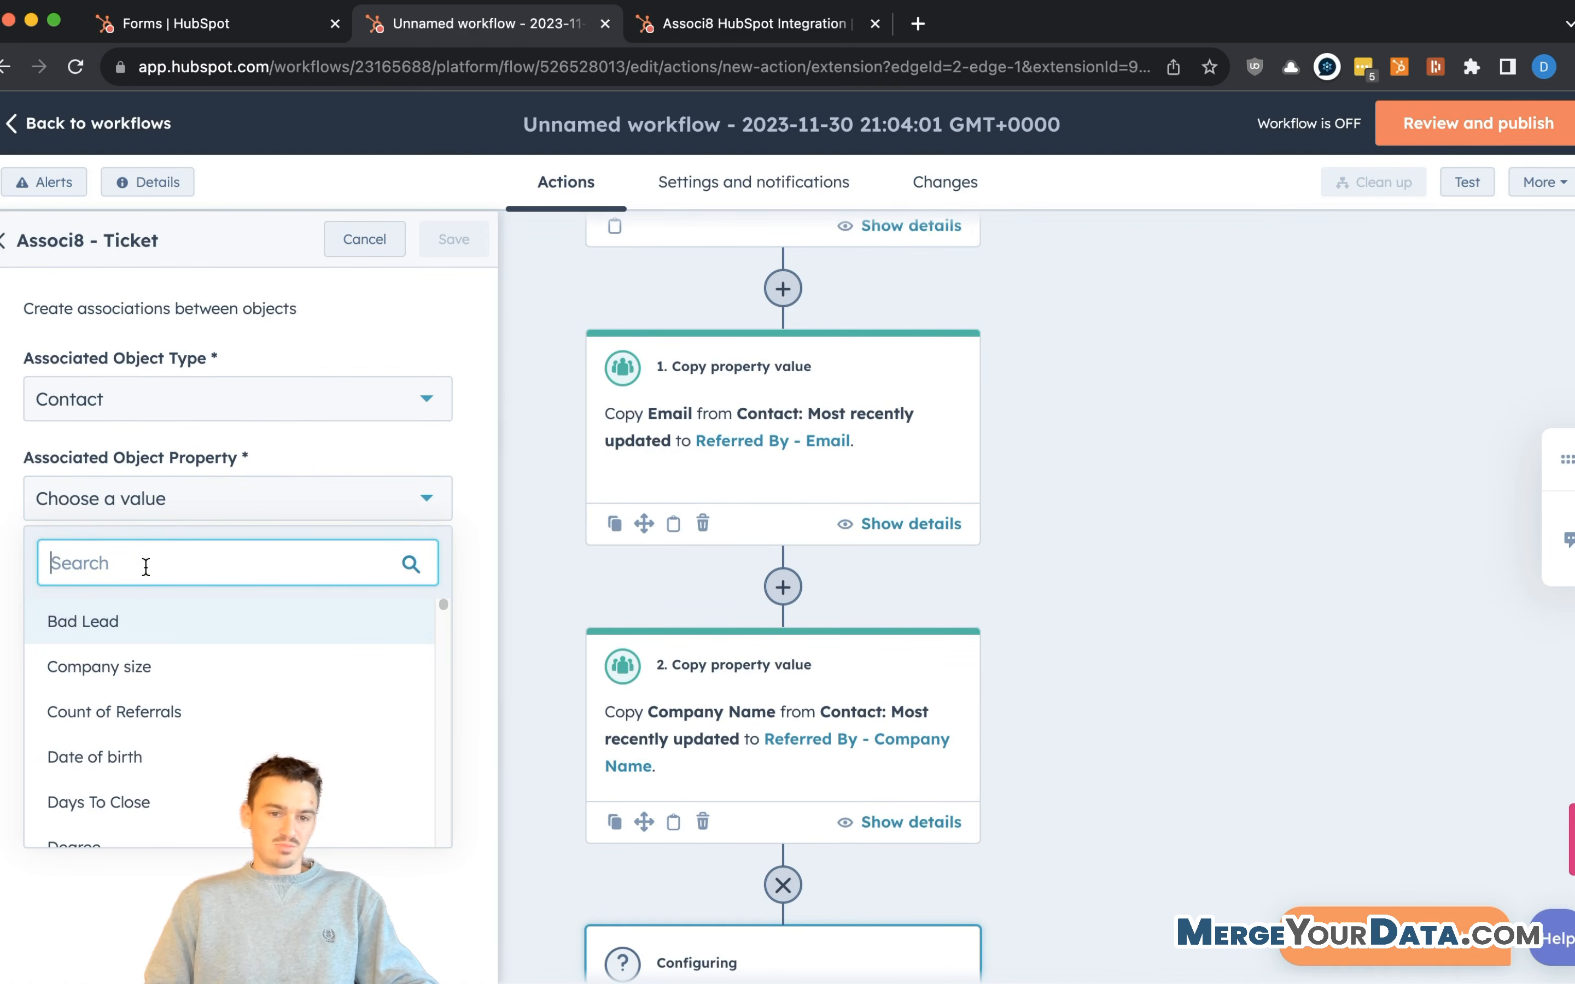
text(e)
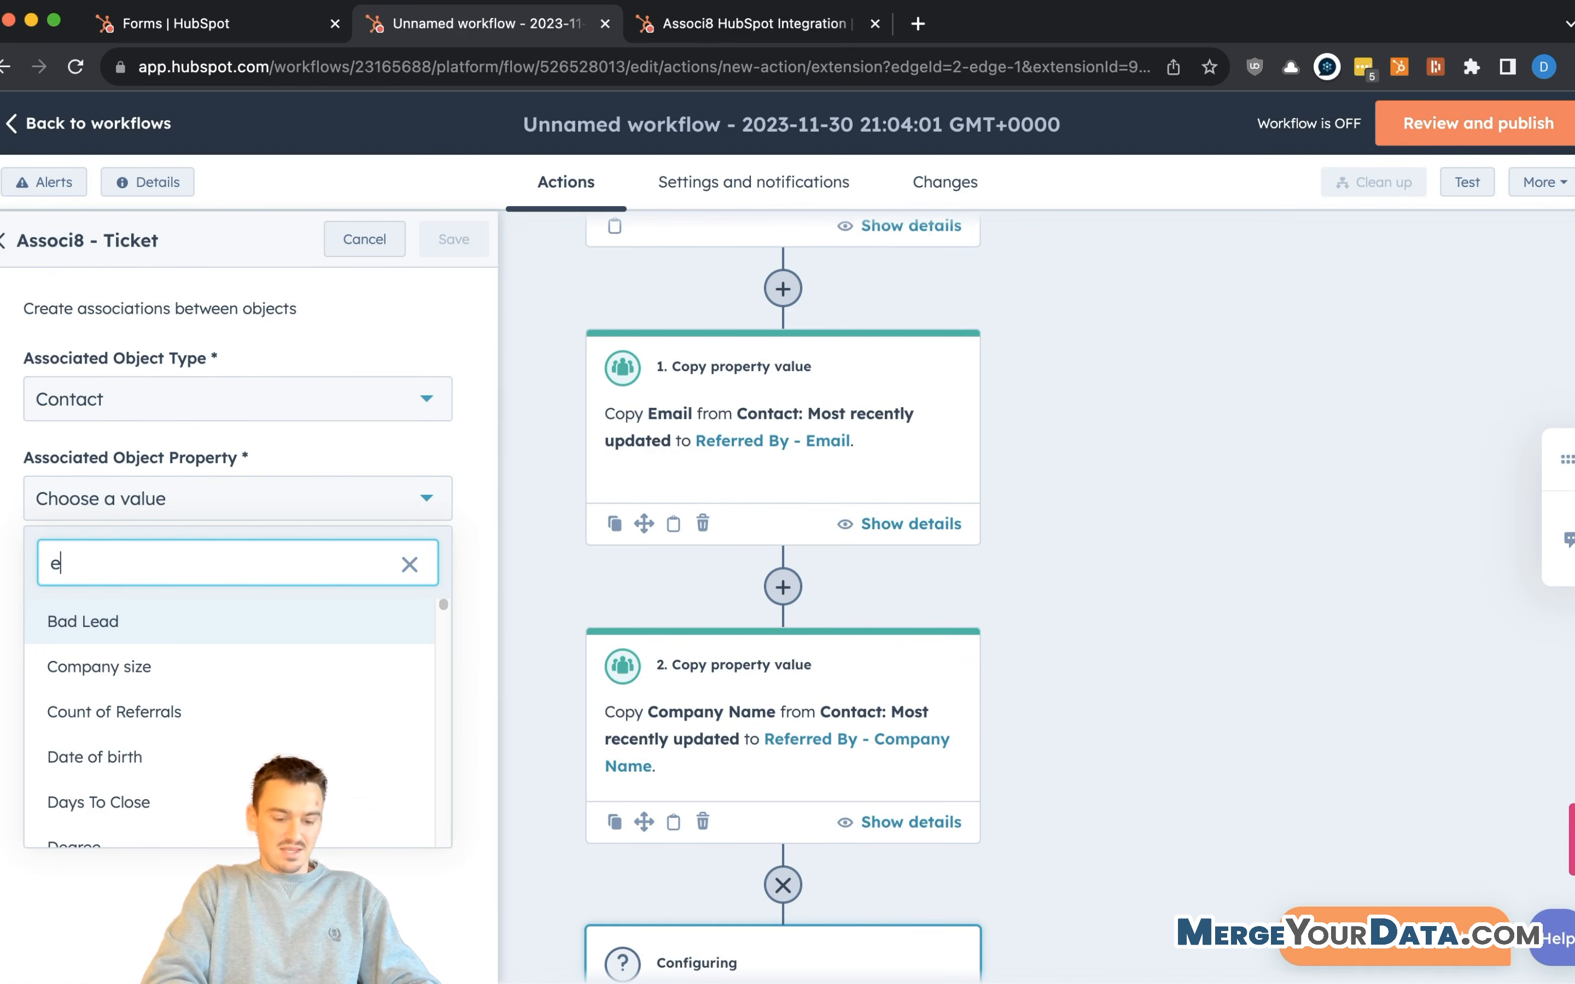
text(mail)
scroll(86, 749, down, 1)
scroll(85, 748, down, 5)
scroll(116, 793, down, 10)
scroll(113, 783, down, 3)
scroll(143, 671, up, 1)
click(147, 661)
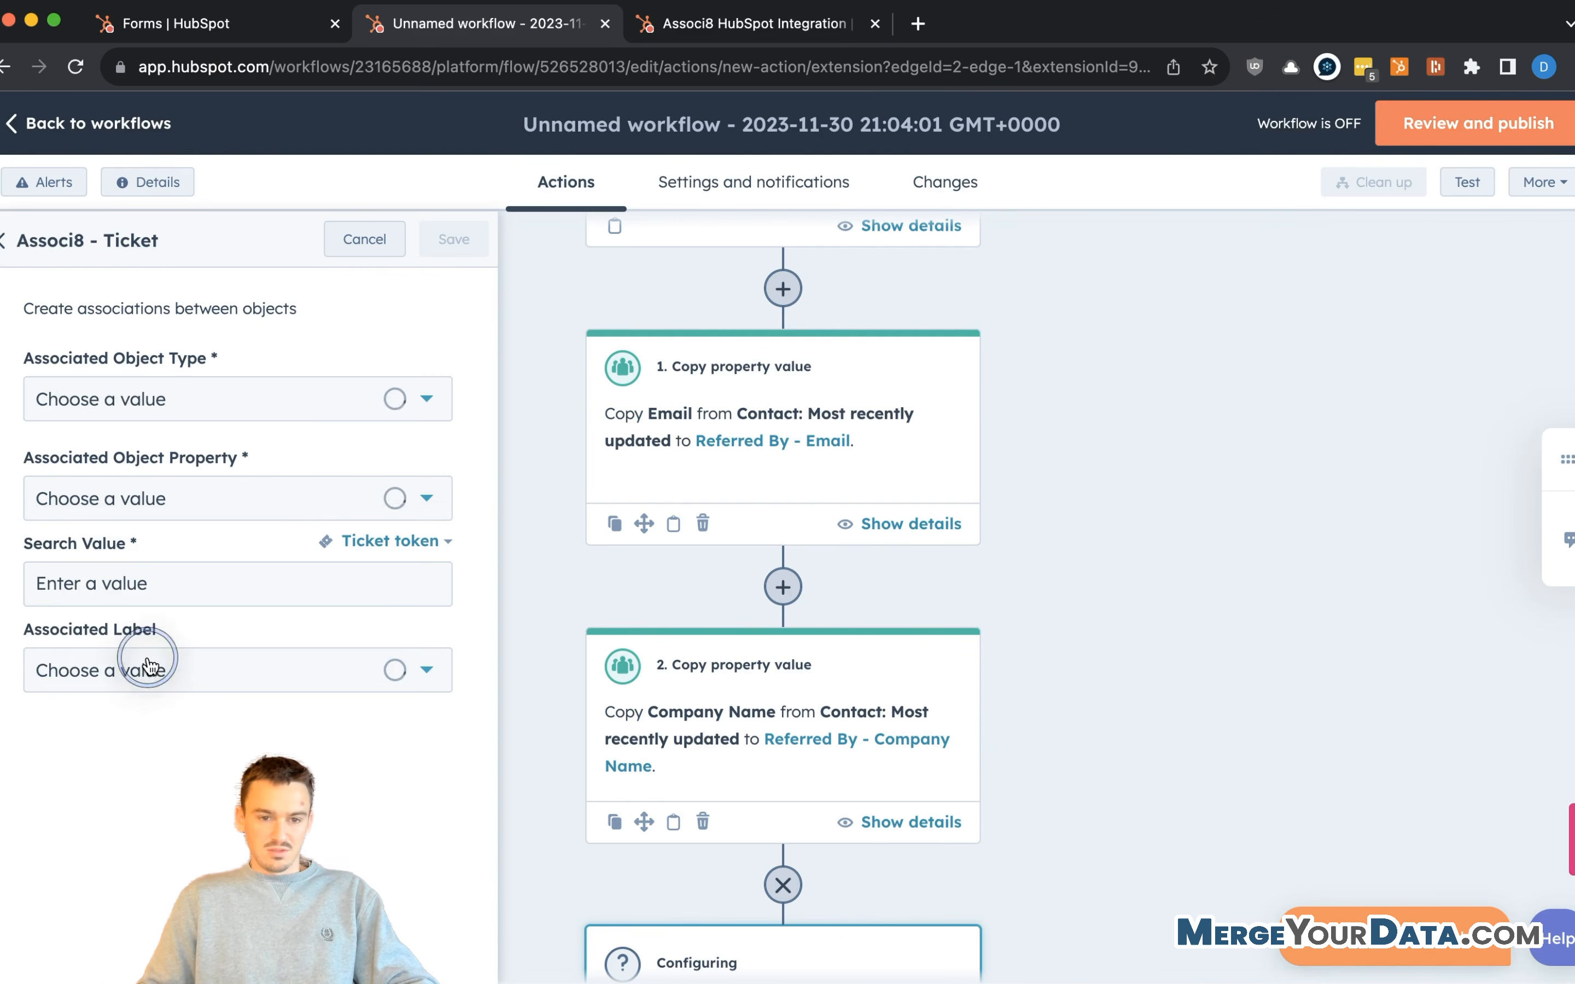
click(171, 573)
- Insert the Ticket token Referred By - Email as the Search Value
click(384, 541)
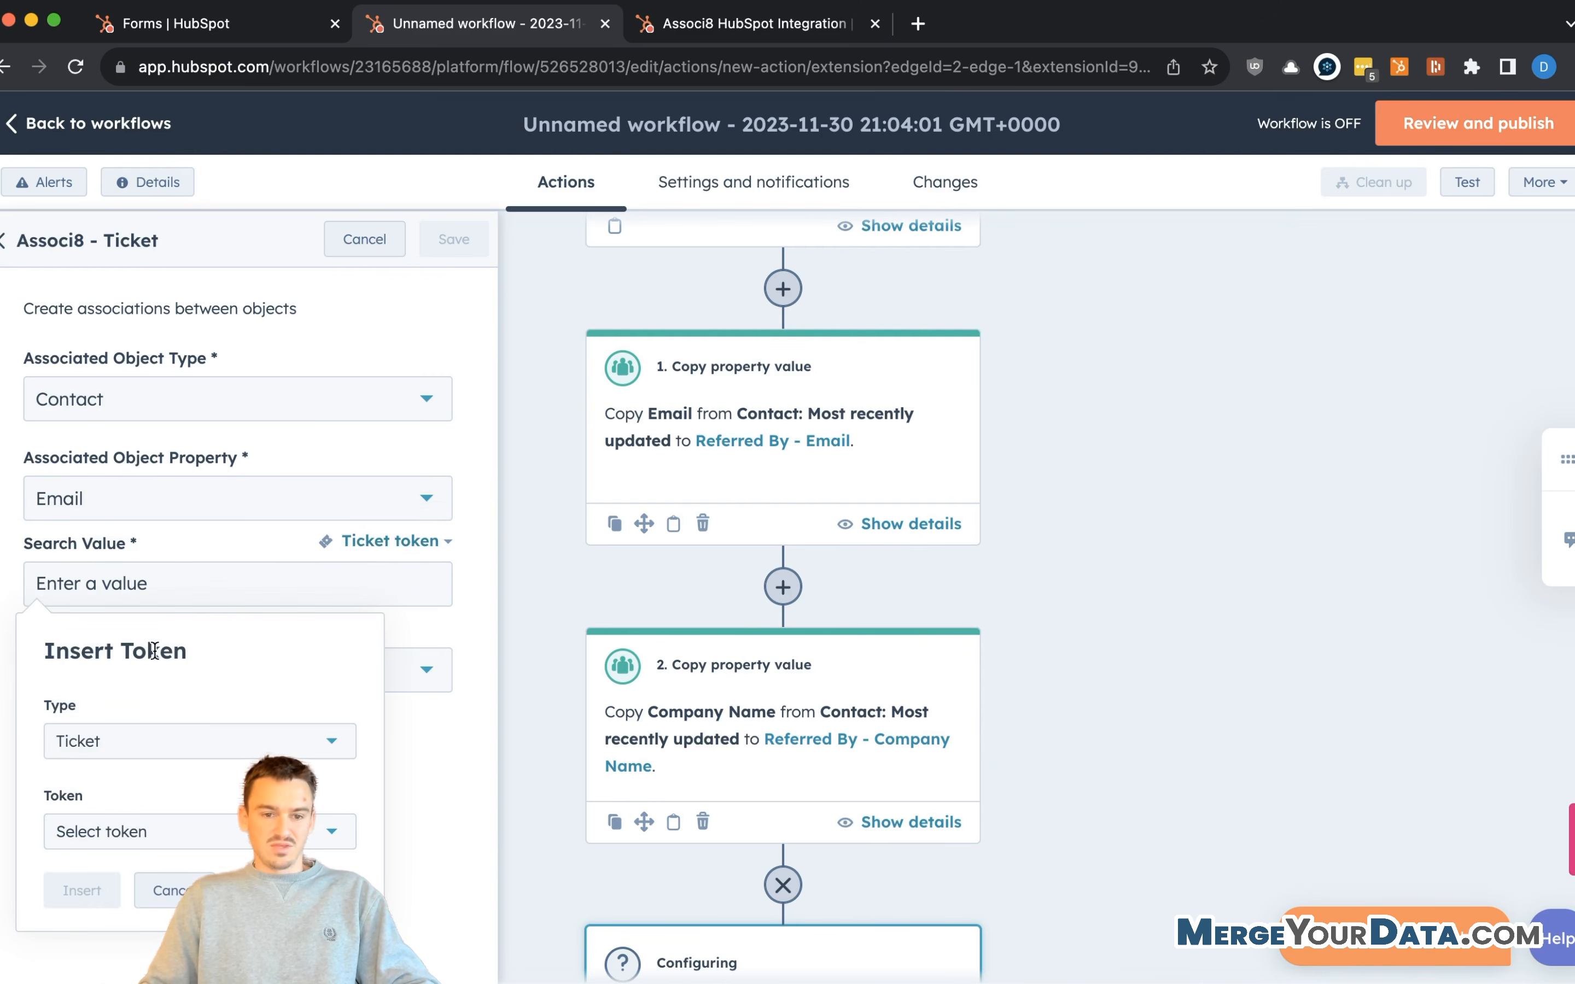
click(107, 831)
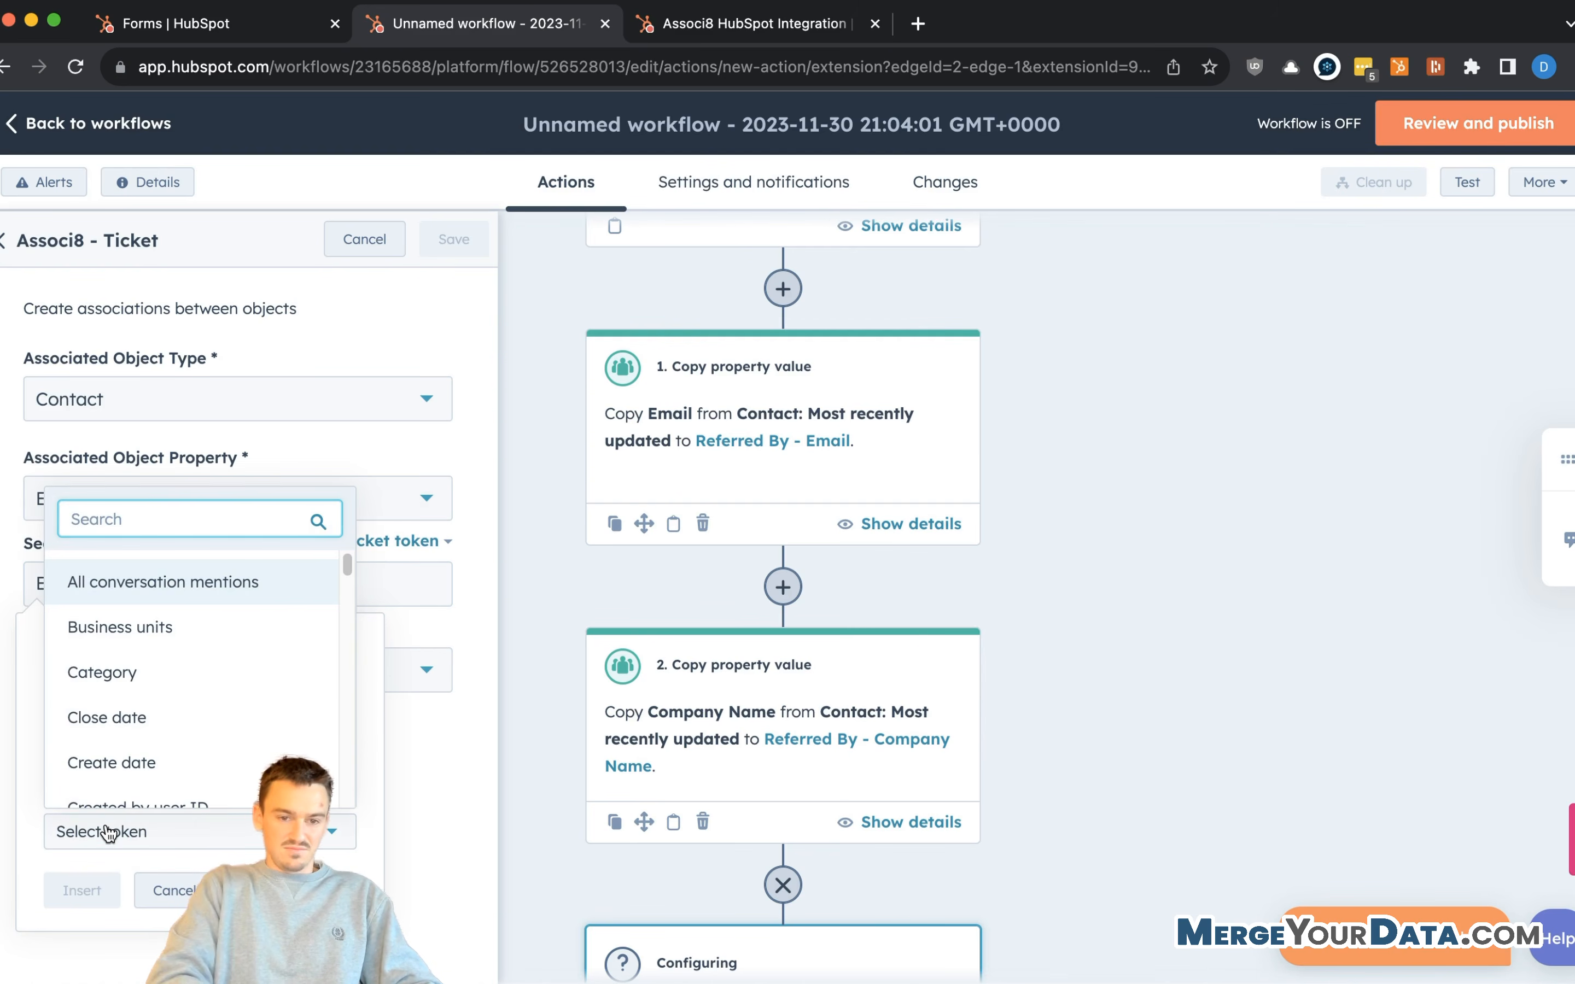
text(email)
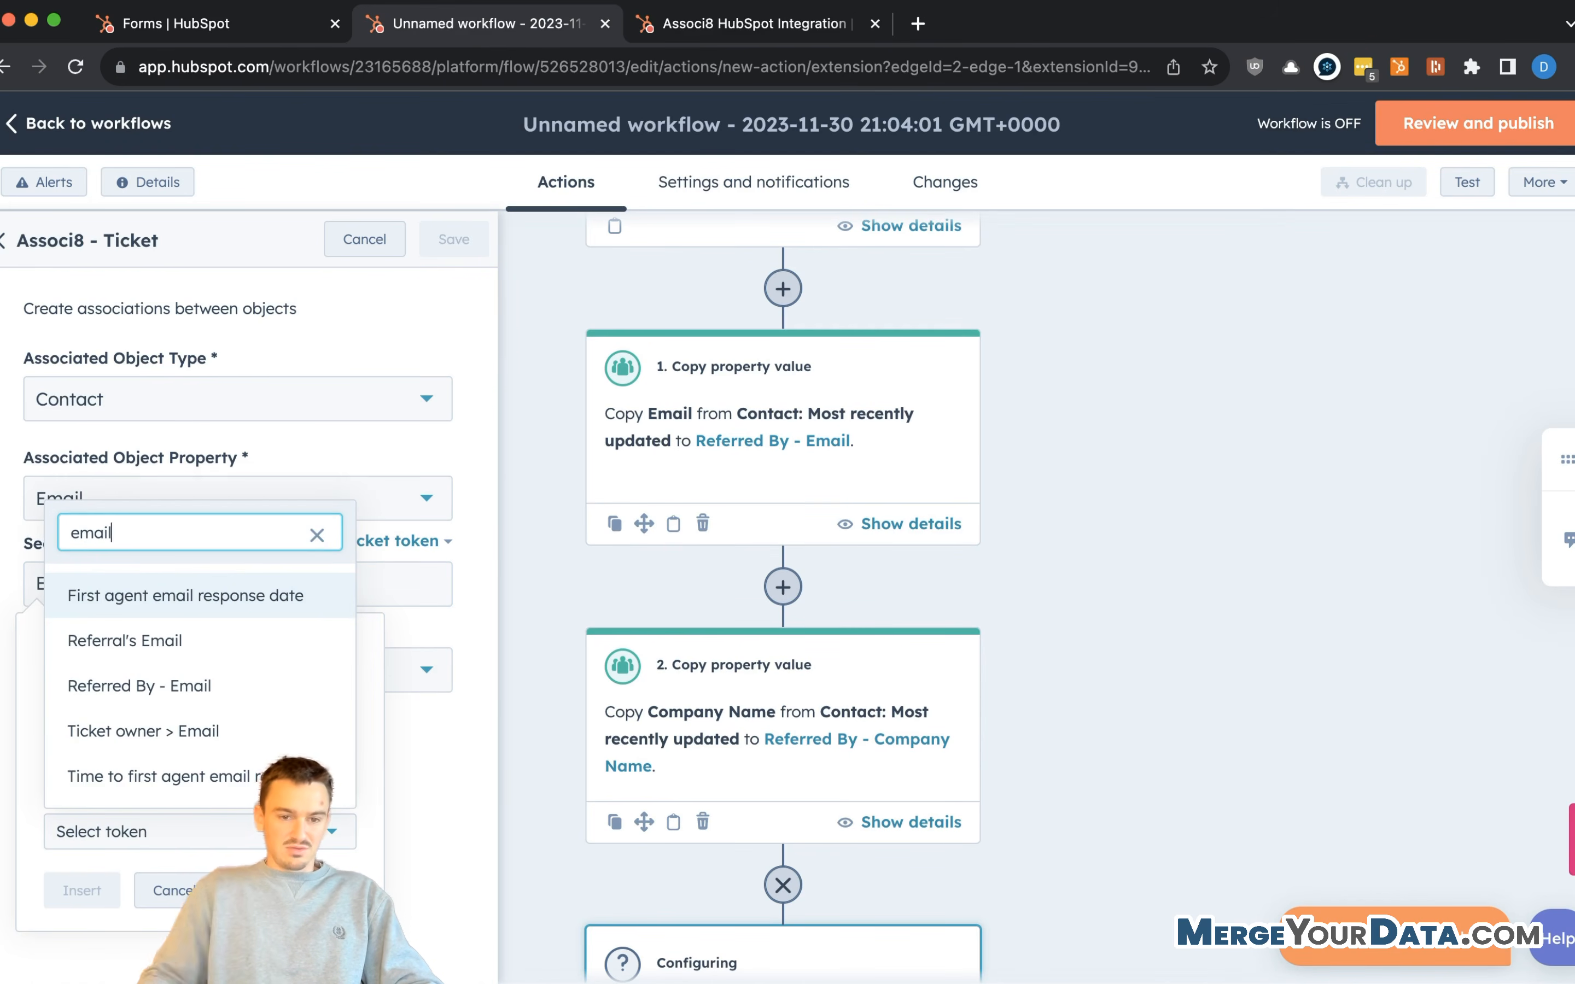
click(228, 684)
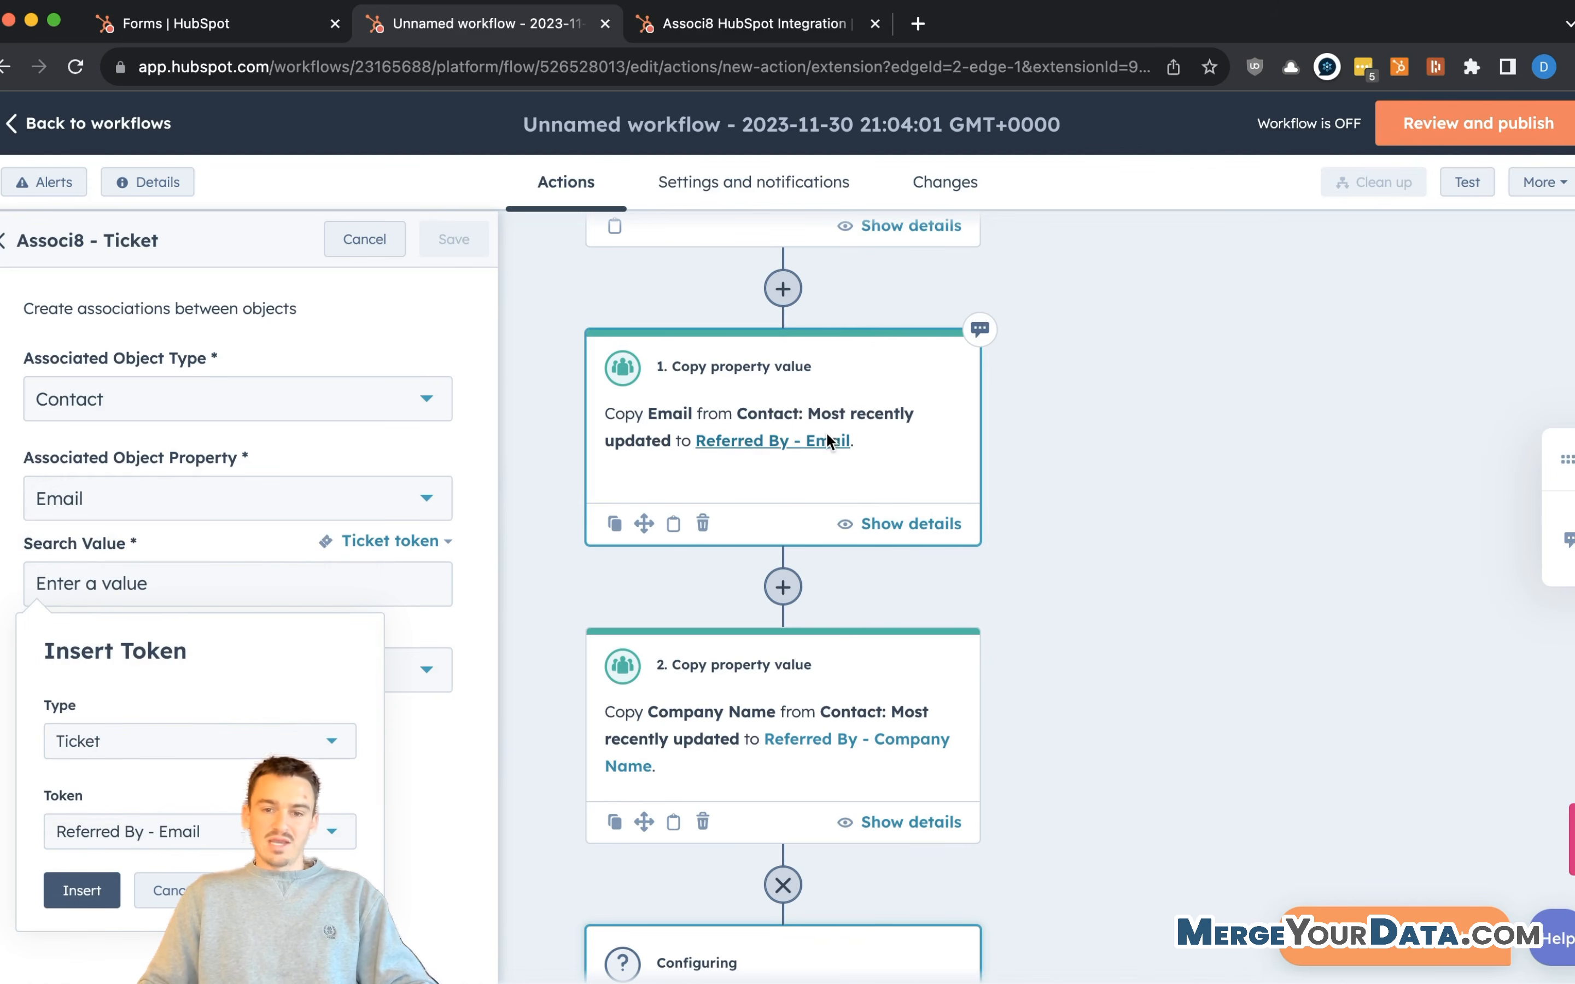
click(353, 590)
click(391, 540)
click(141, 738)
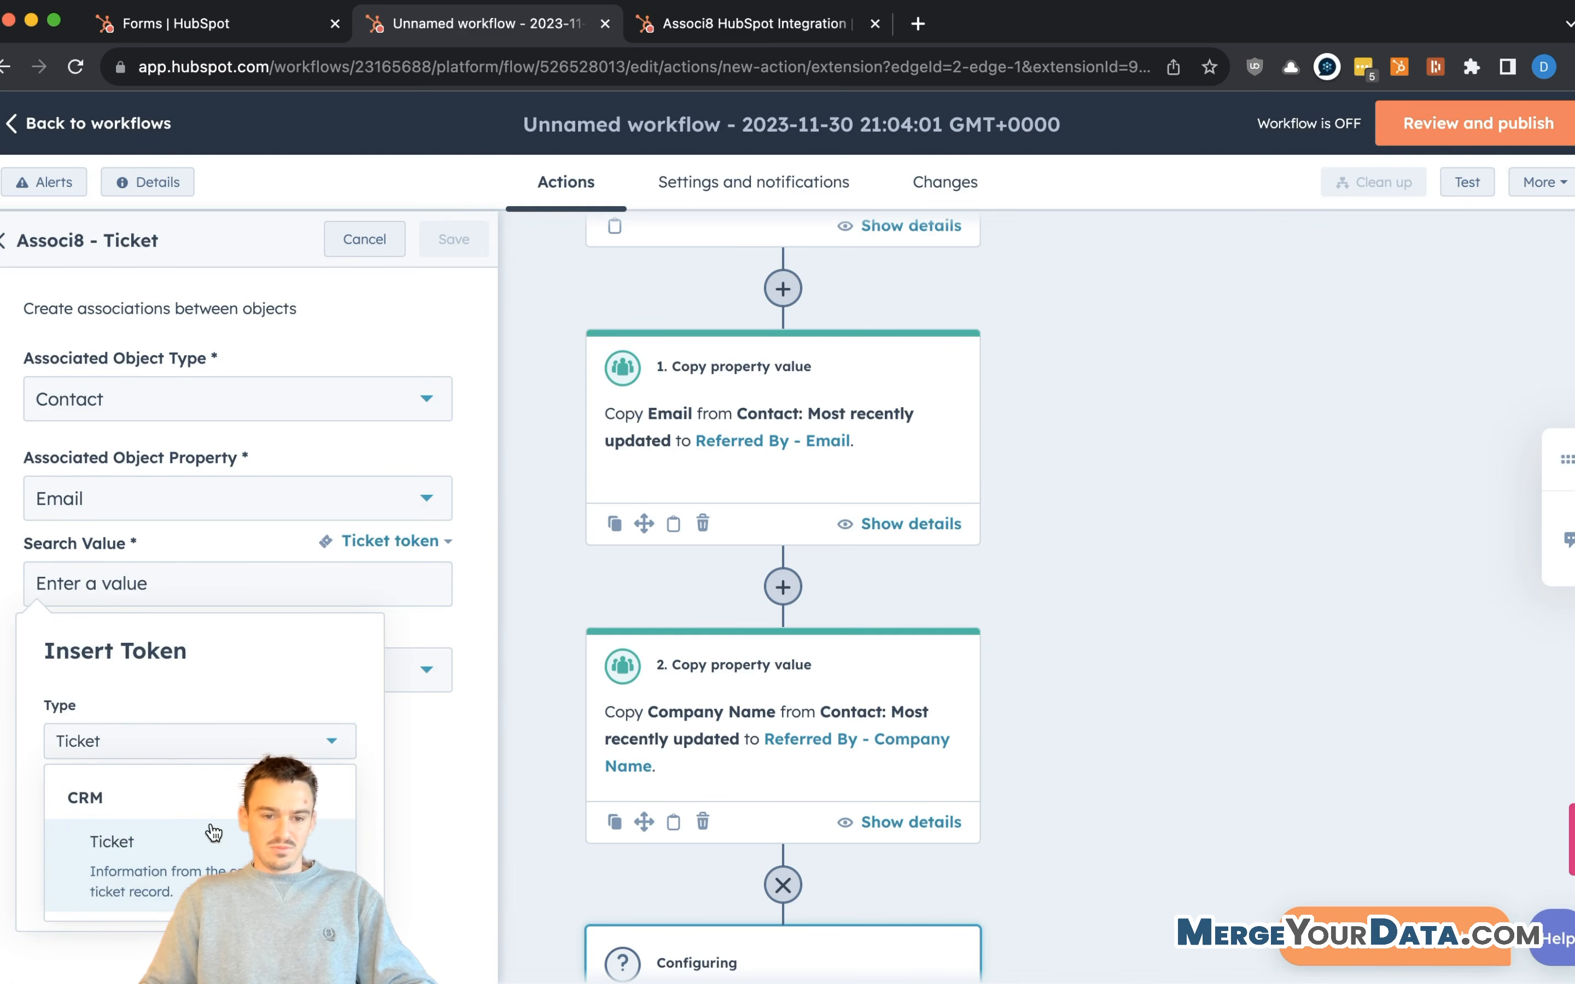
click(215, 834)
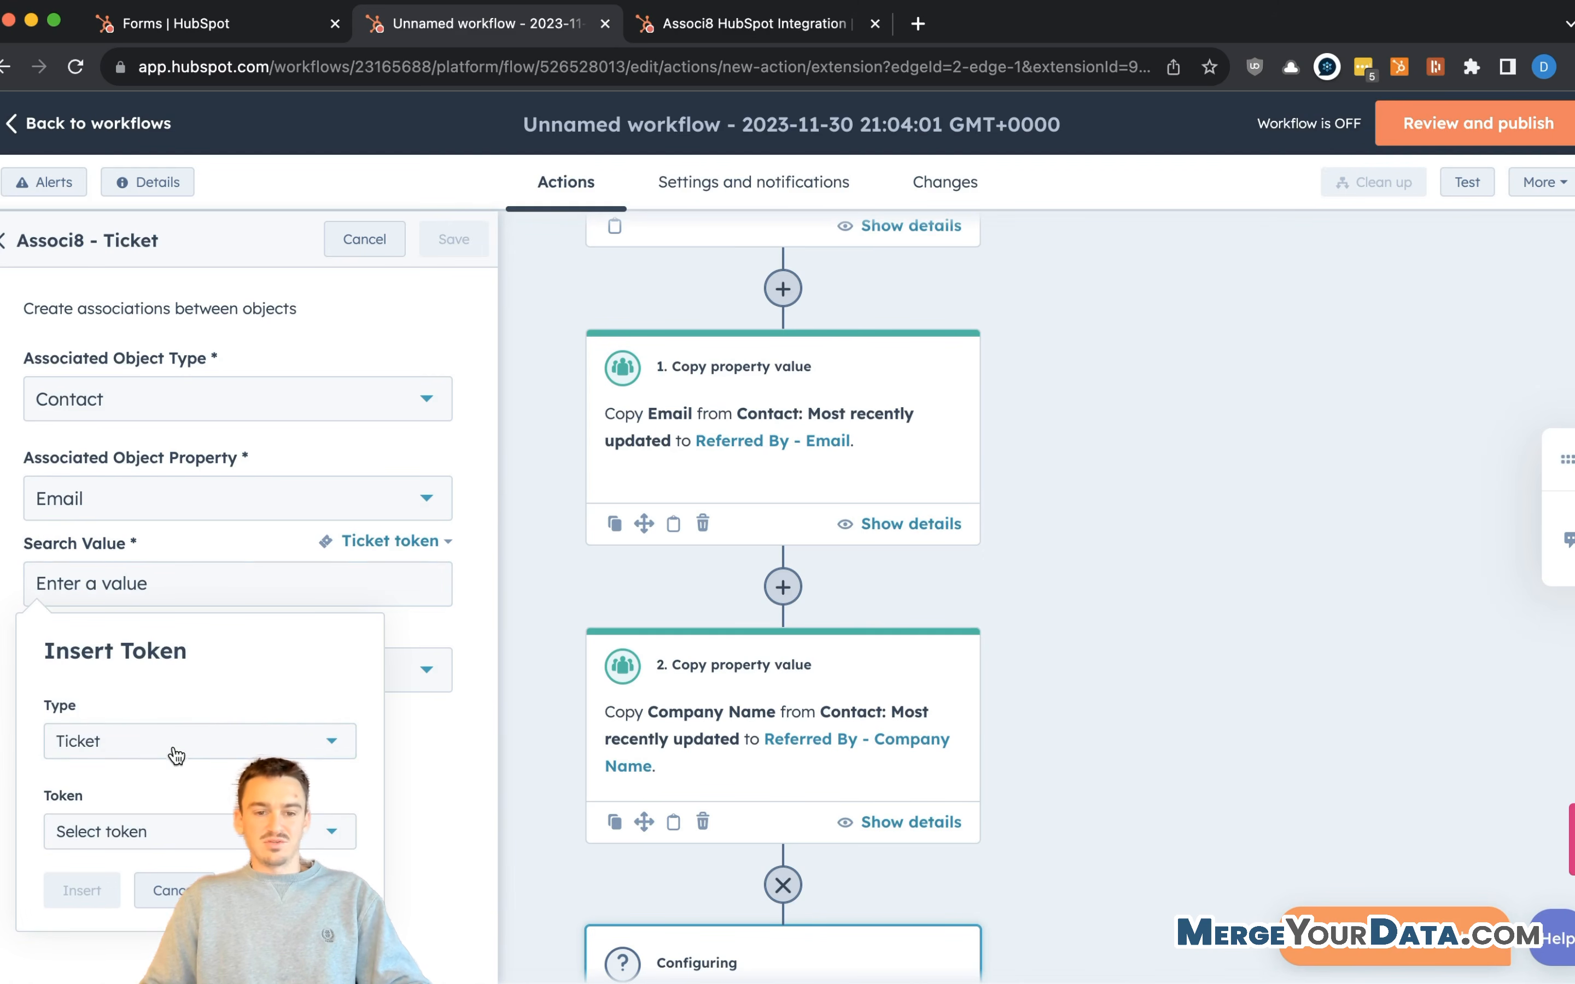
click(103, 833)
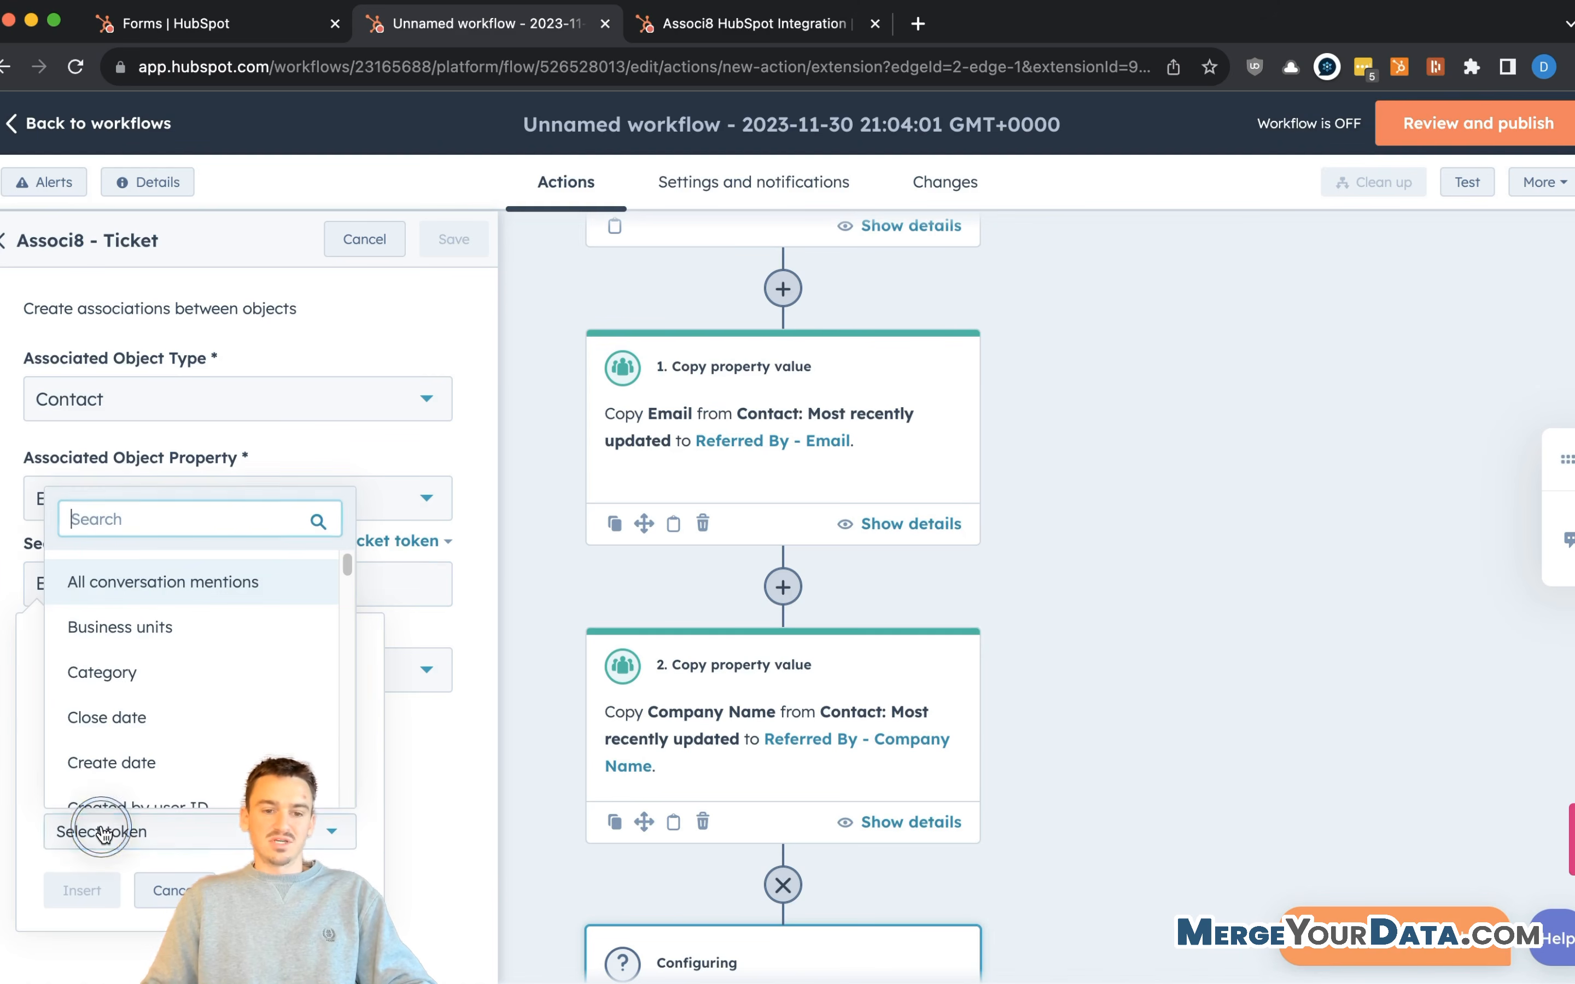
text(email)
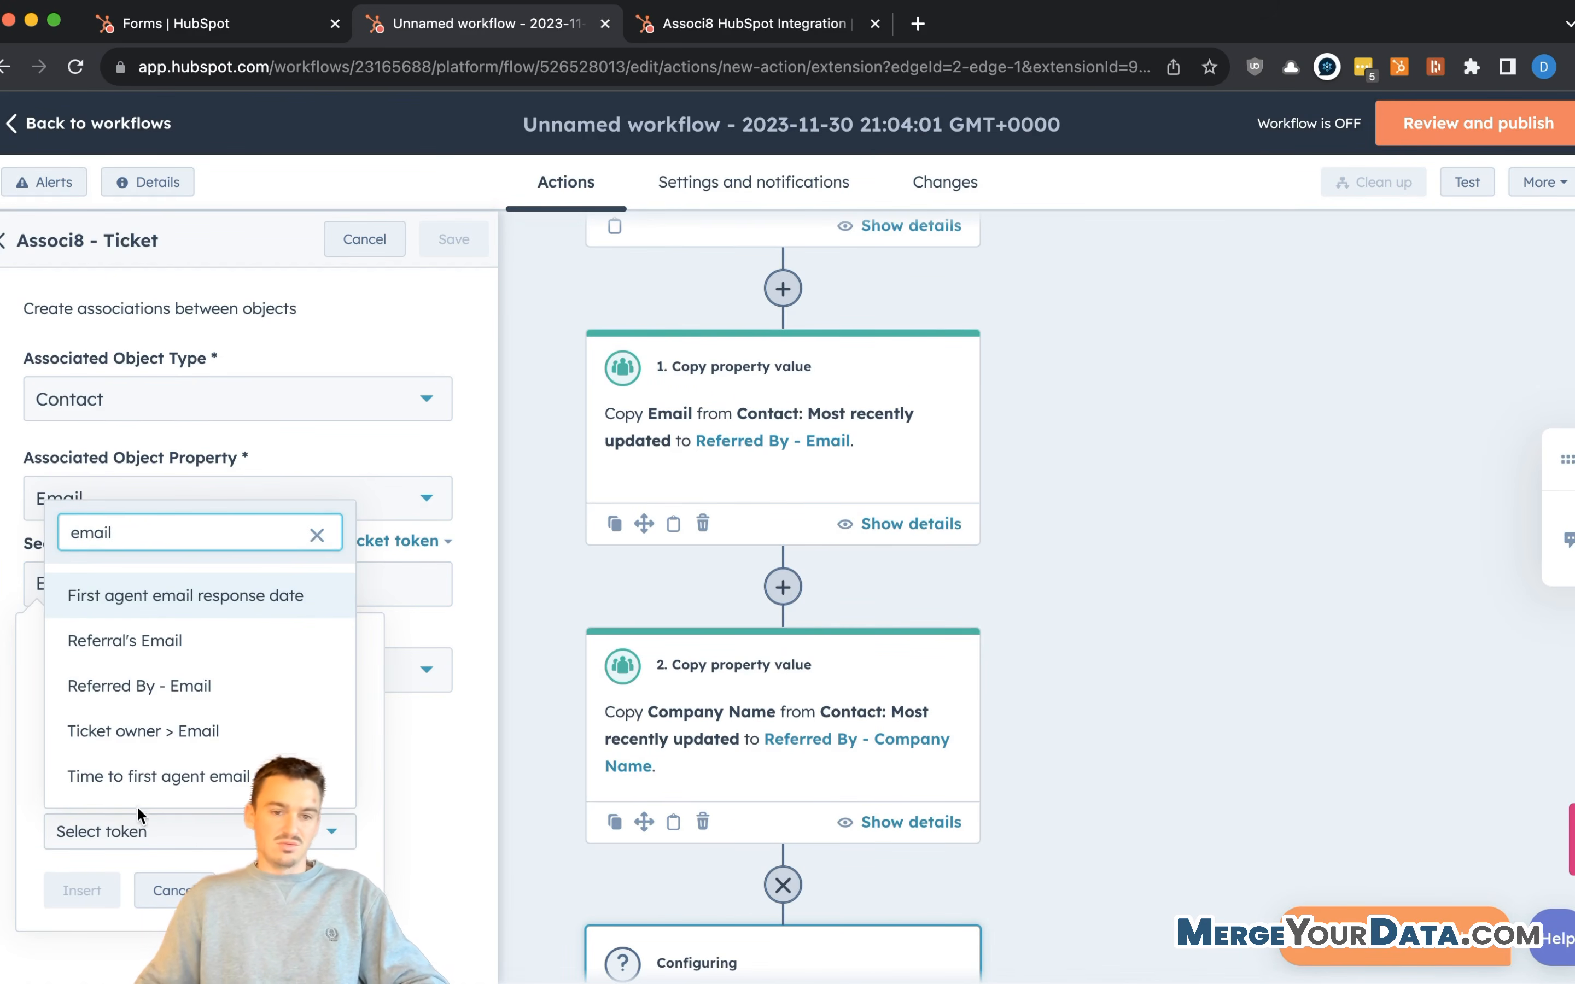
key(super+a)
text(rred)
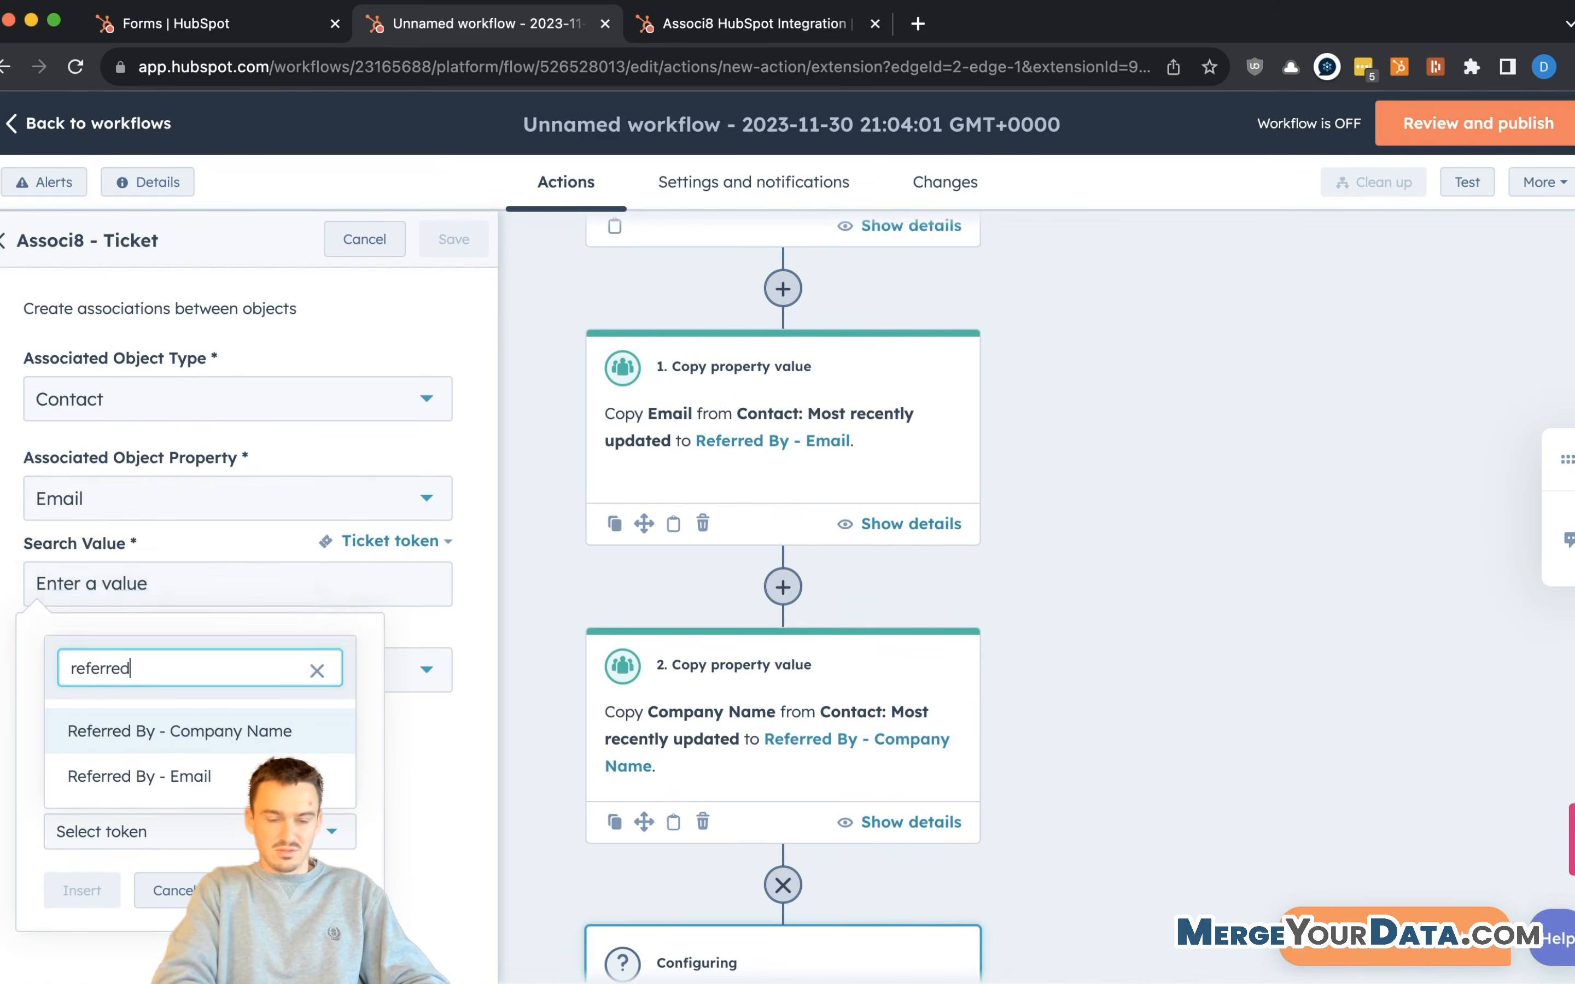
click(165, 777)
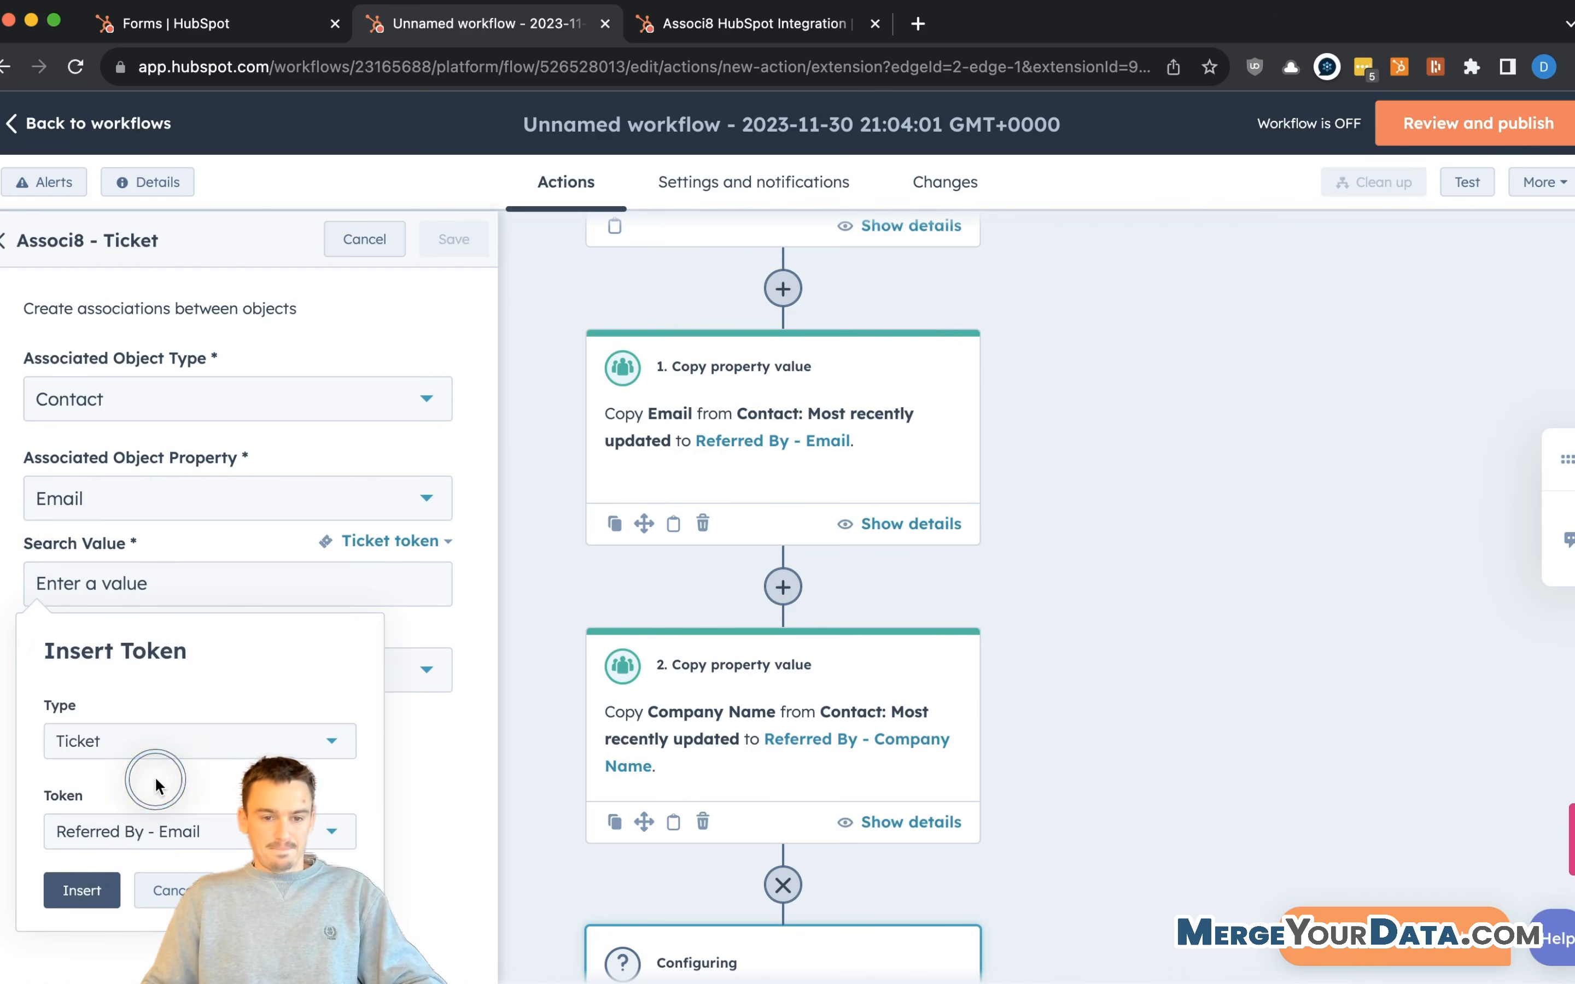
click(72, 893)
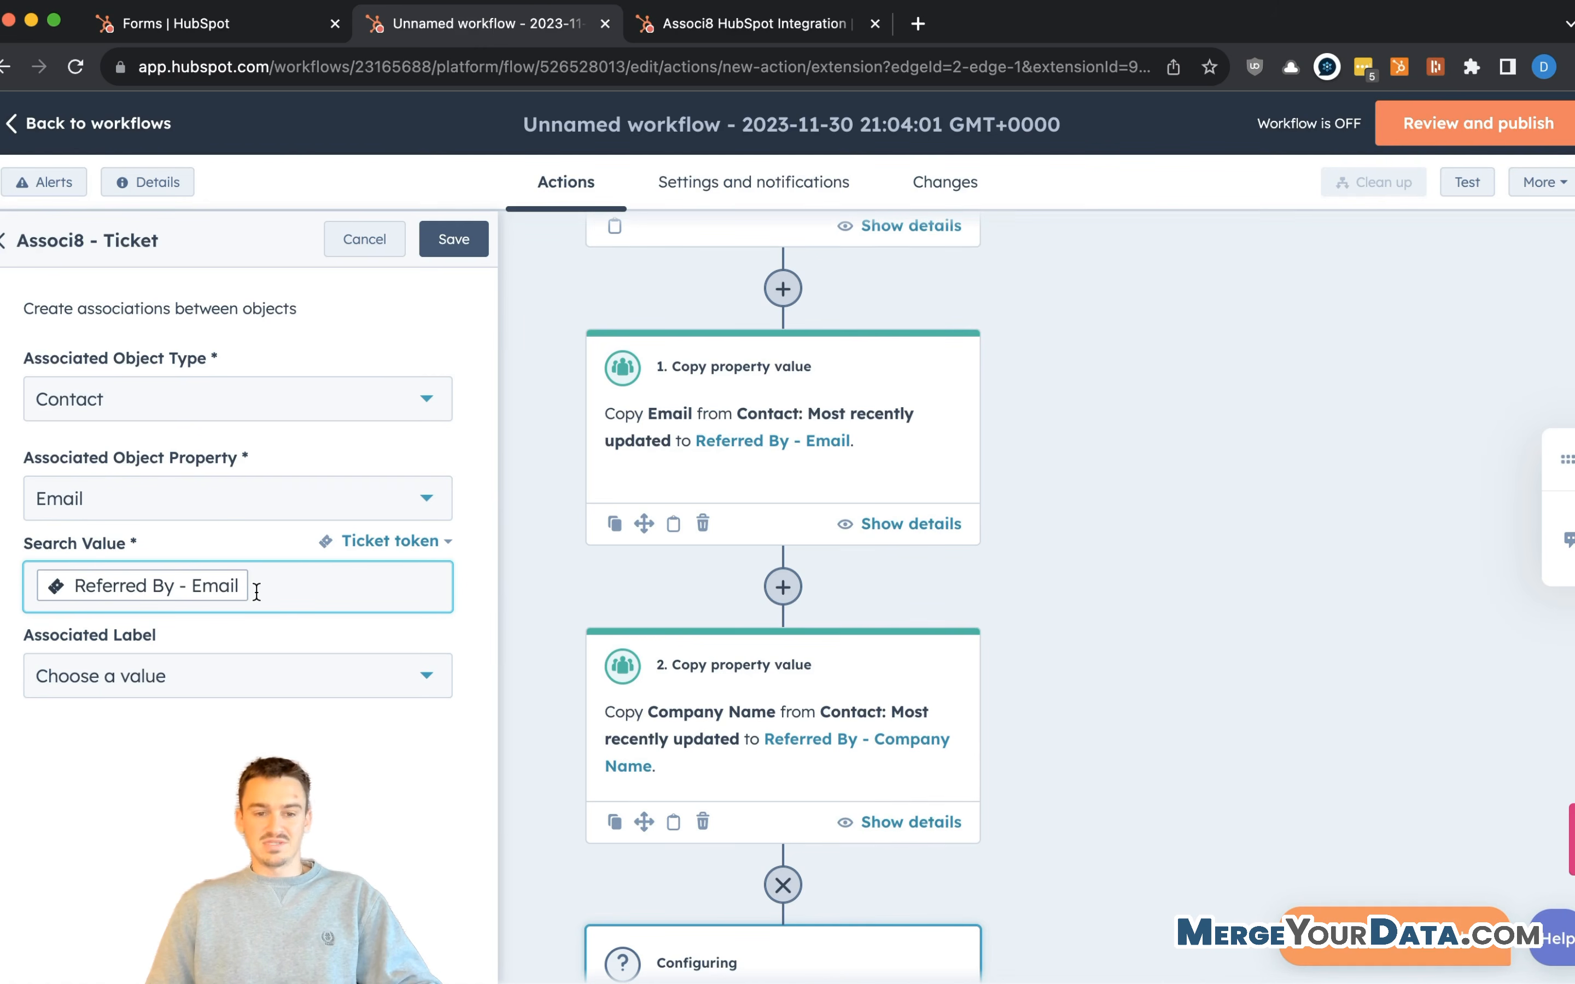
- Set the association label to Referred By, save the step, and add another step after it
click(183, 674)
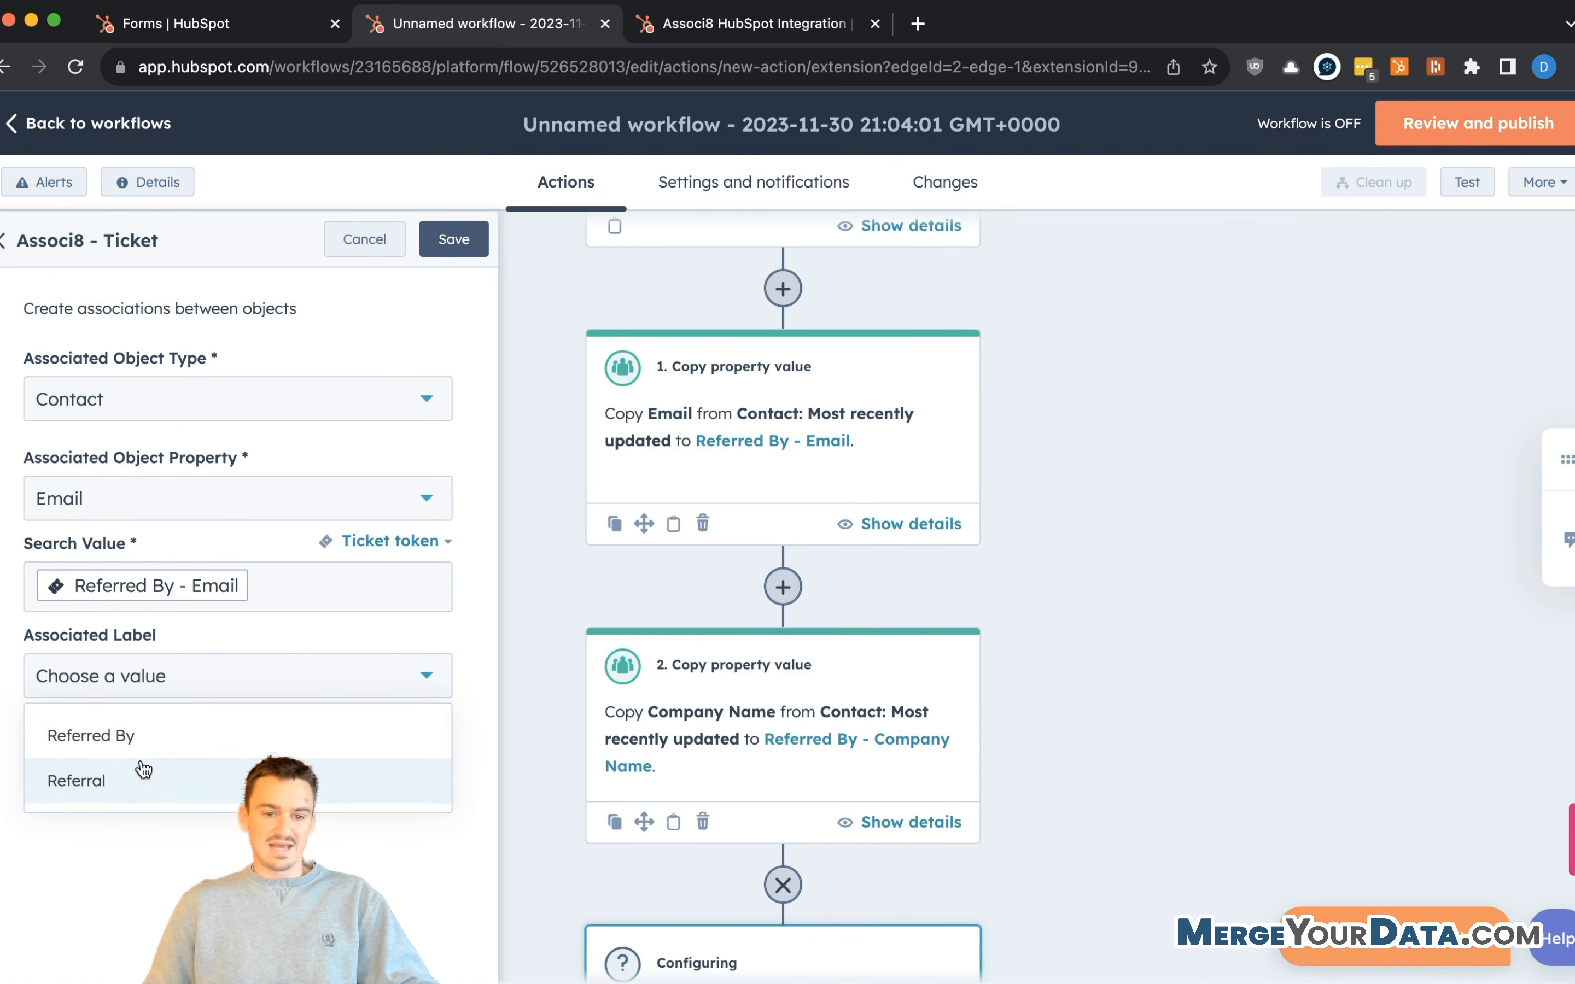
click(157, 755)
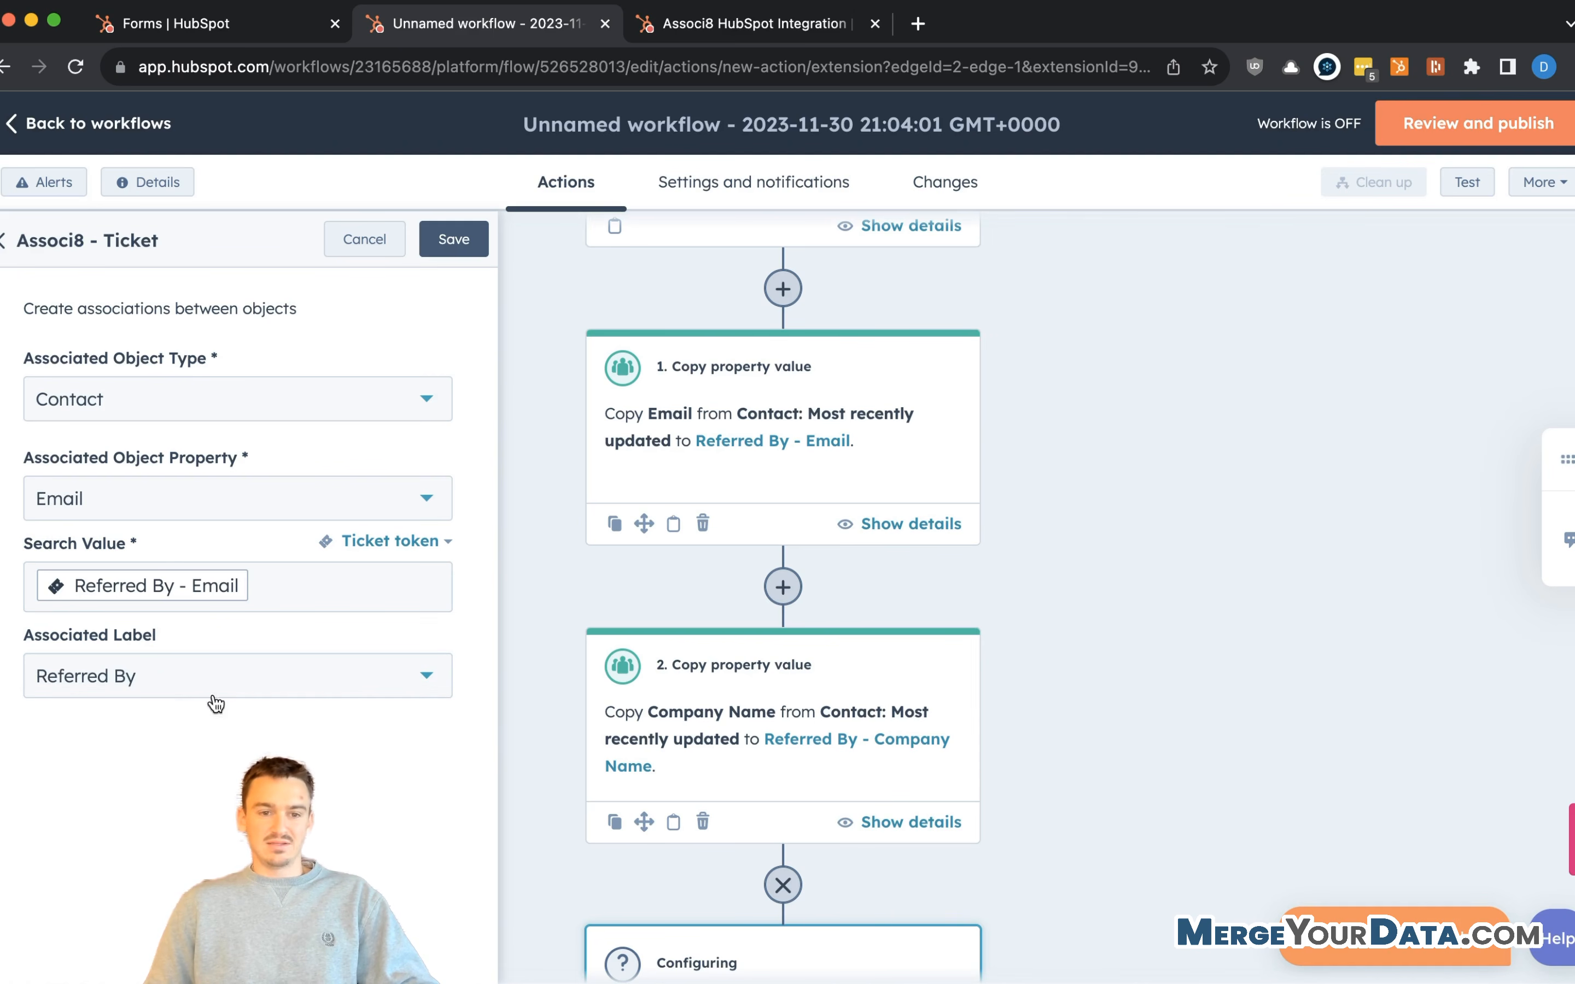
click(454, 239)
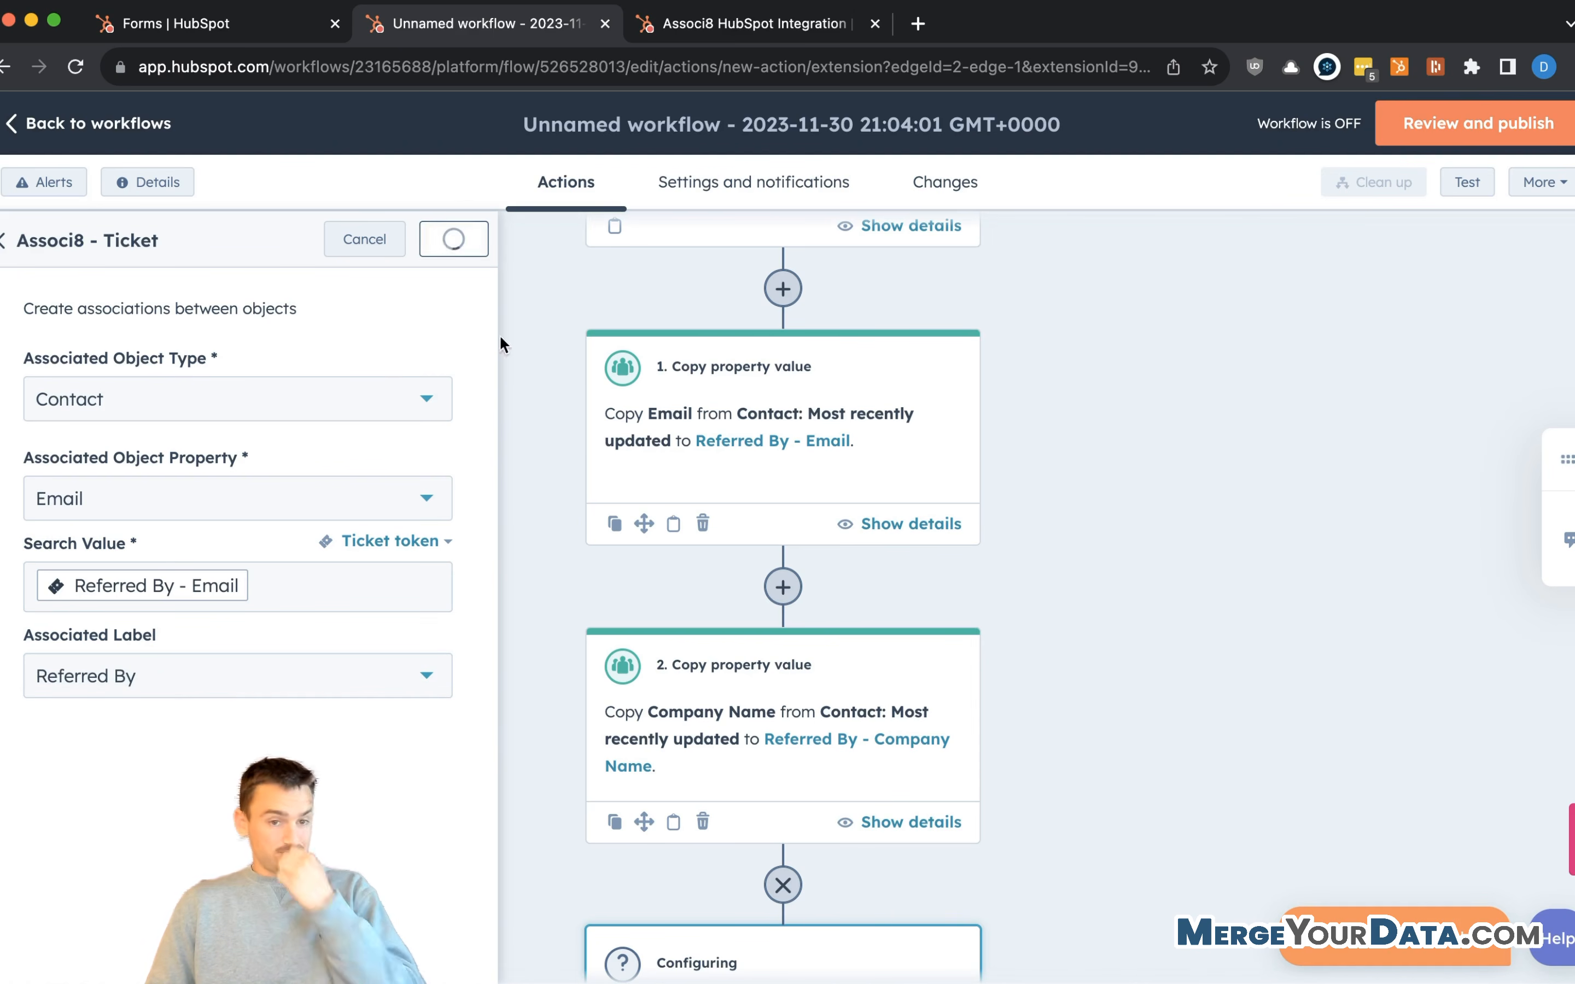
scroll(560, 579, down, 8)
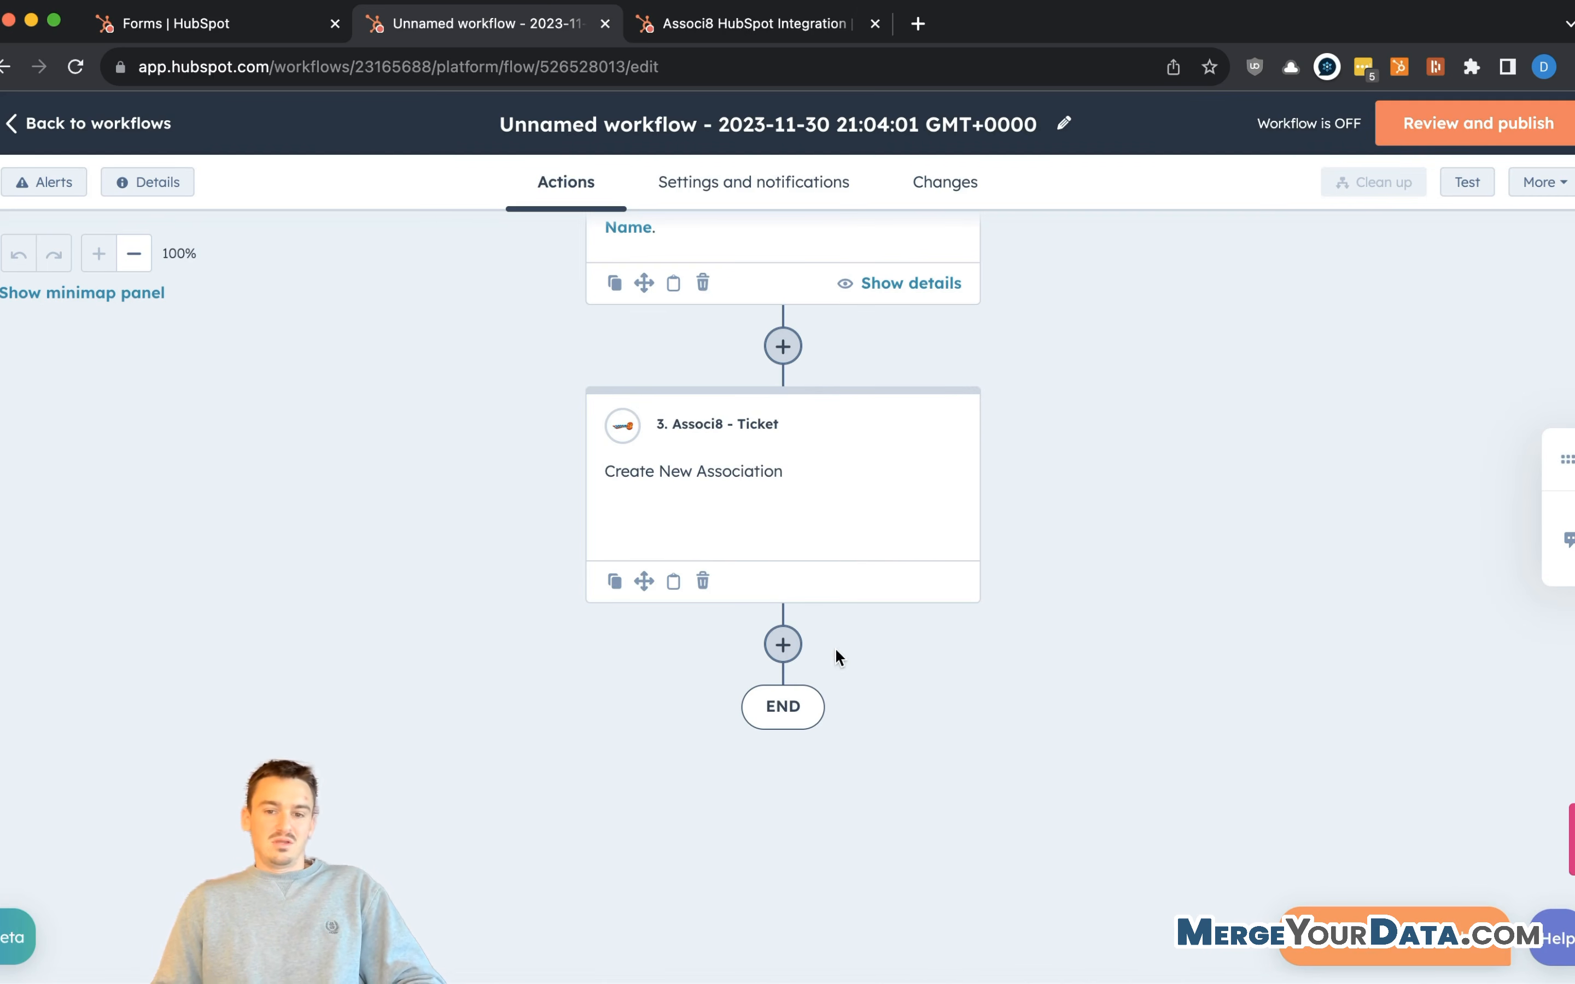
click(784, 645)
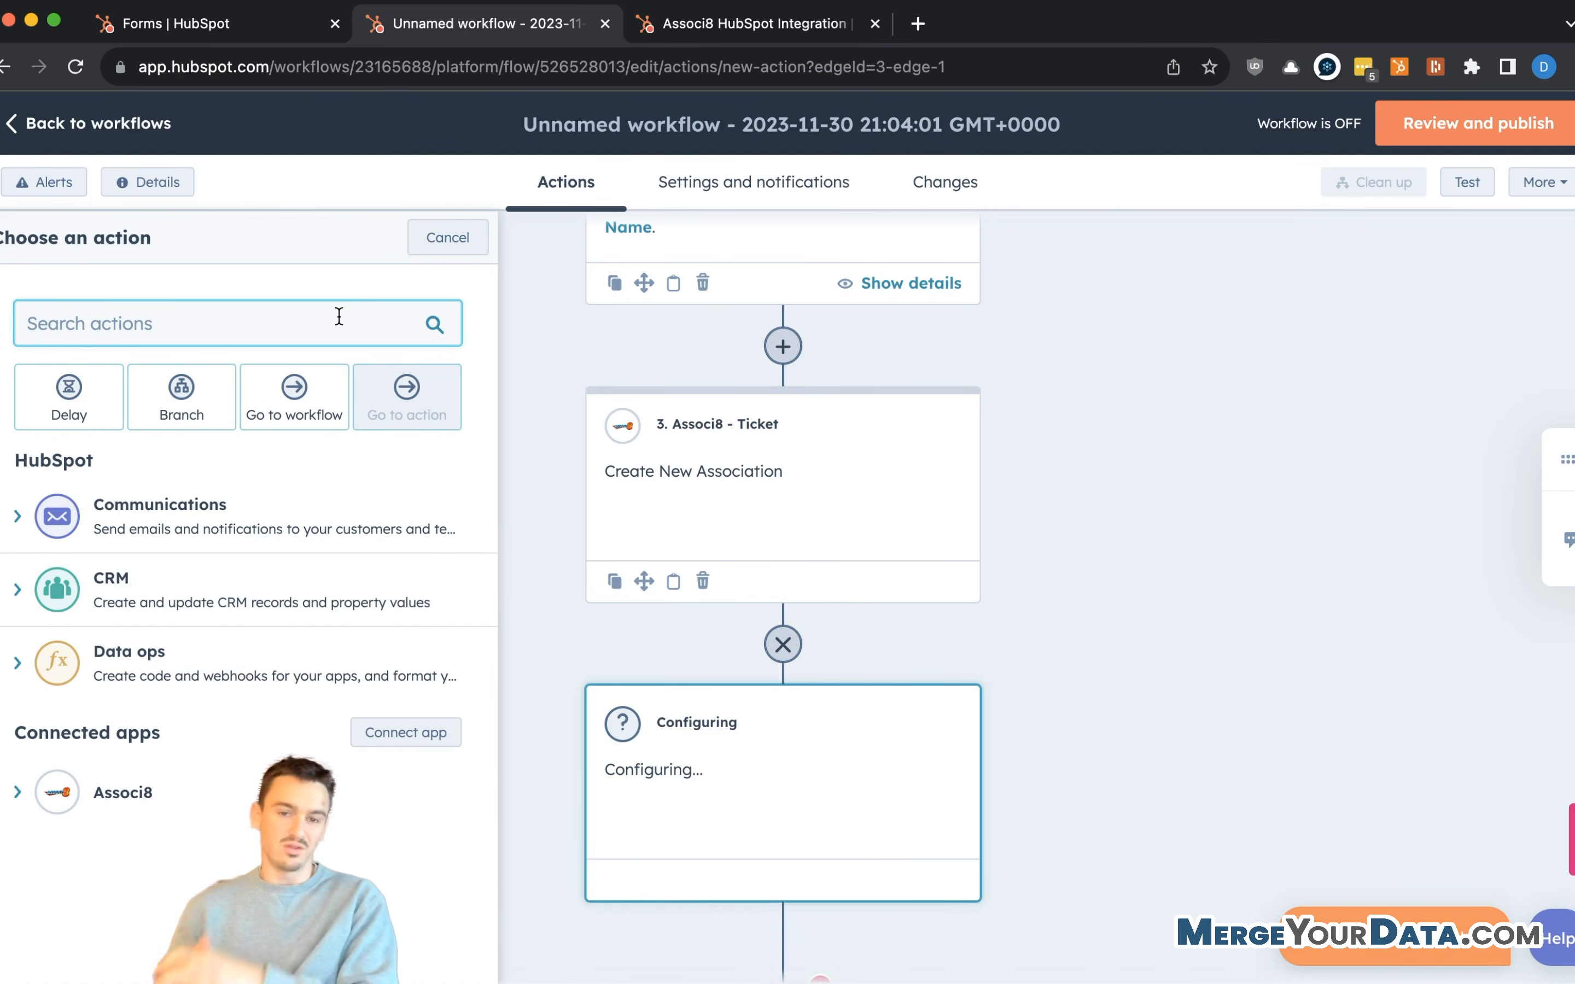
- Add a Create record action that creates a new Contact
click(321, 315)
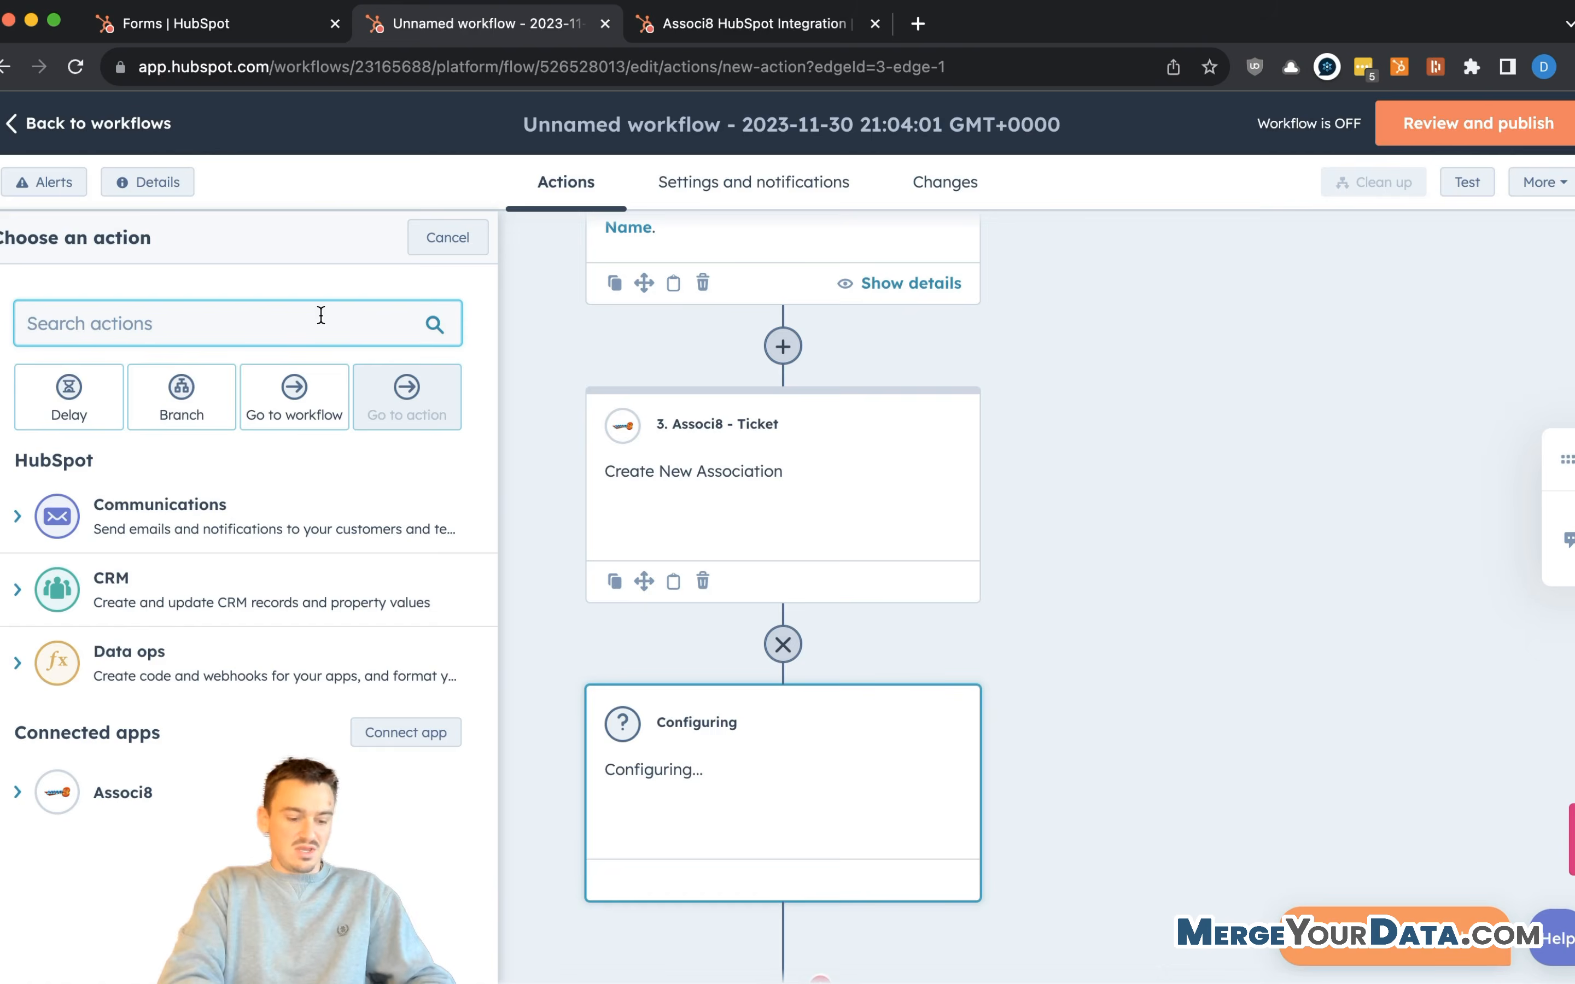
text(create)
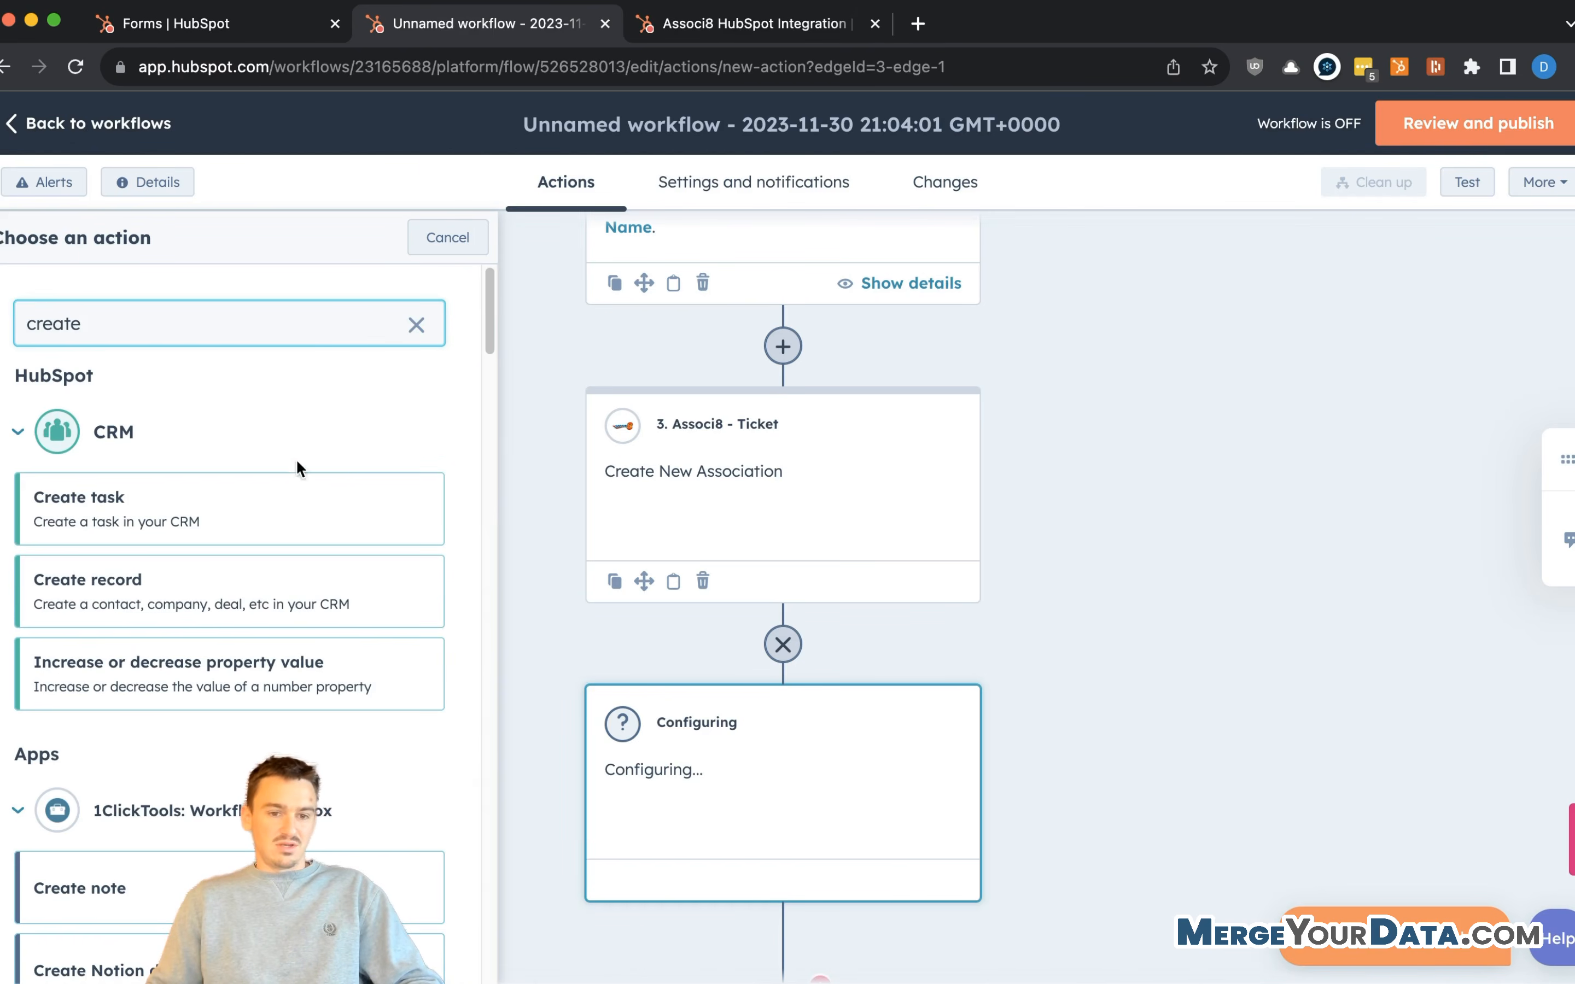
click(232, 572)
click(189, 355)
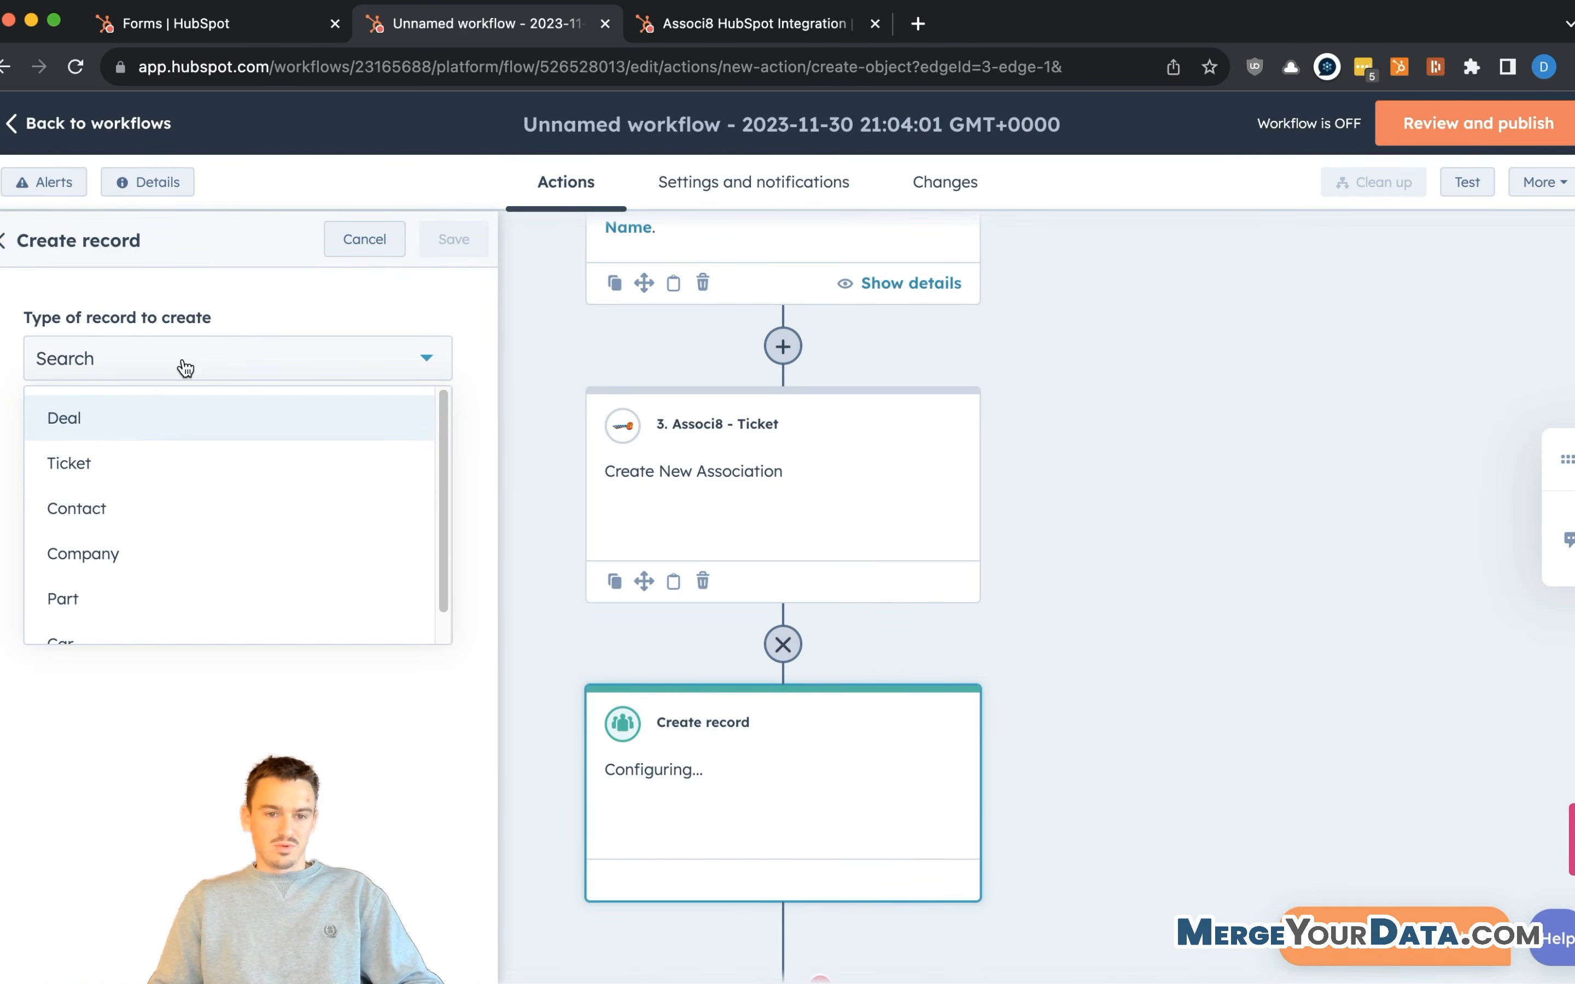
click(150, 508)
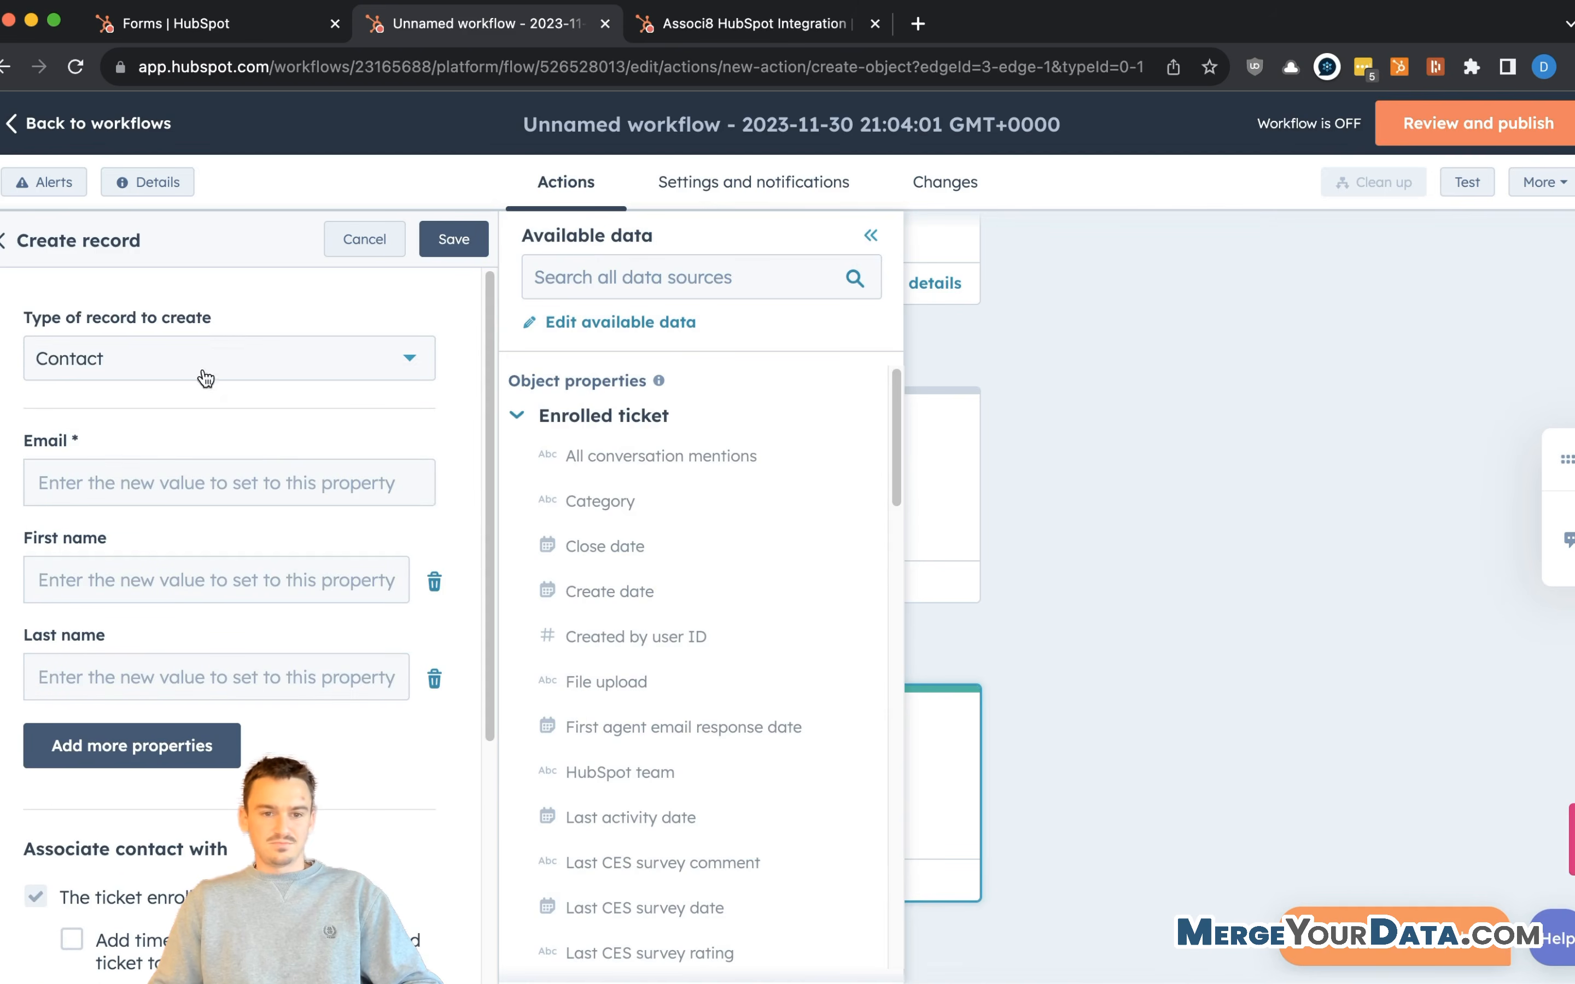
- Fill the contact's Email, First name and Last name from the ticket's Referral Email, First Name and Last Name
scroll(218, 524, down, 3)
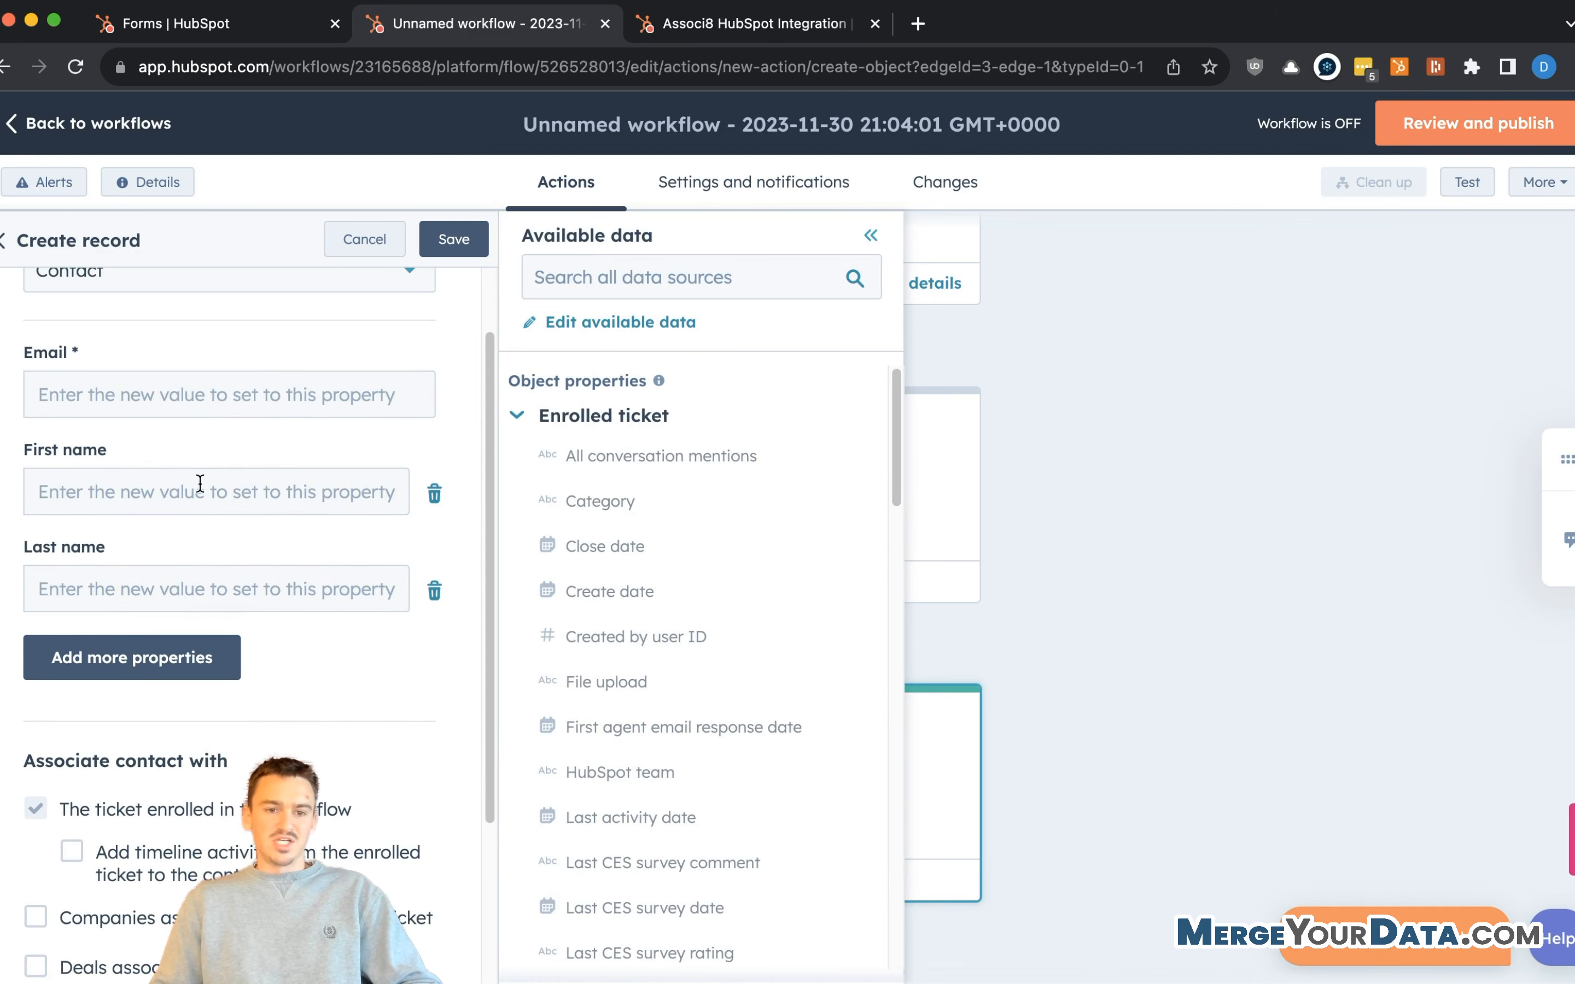
click(205, 395)
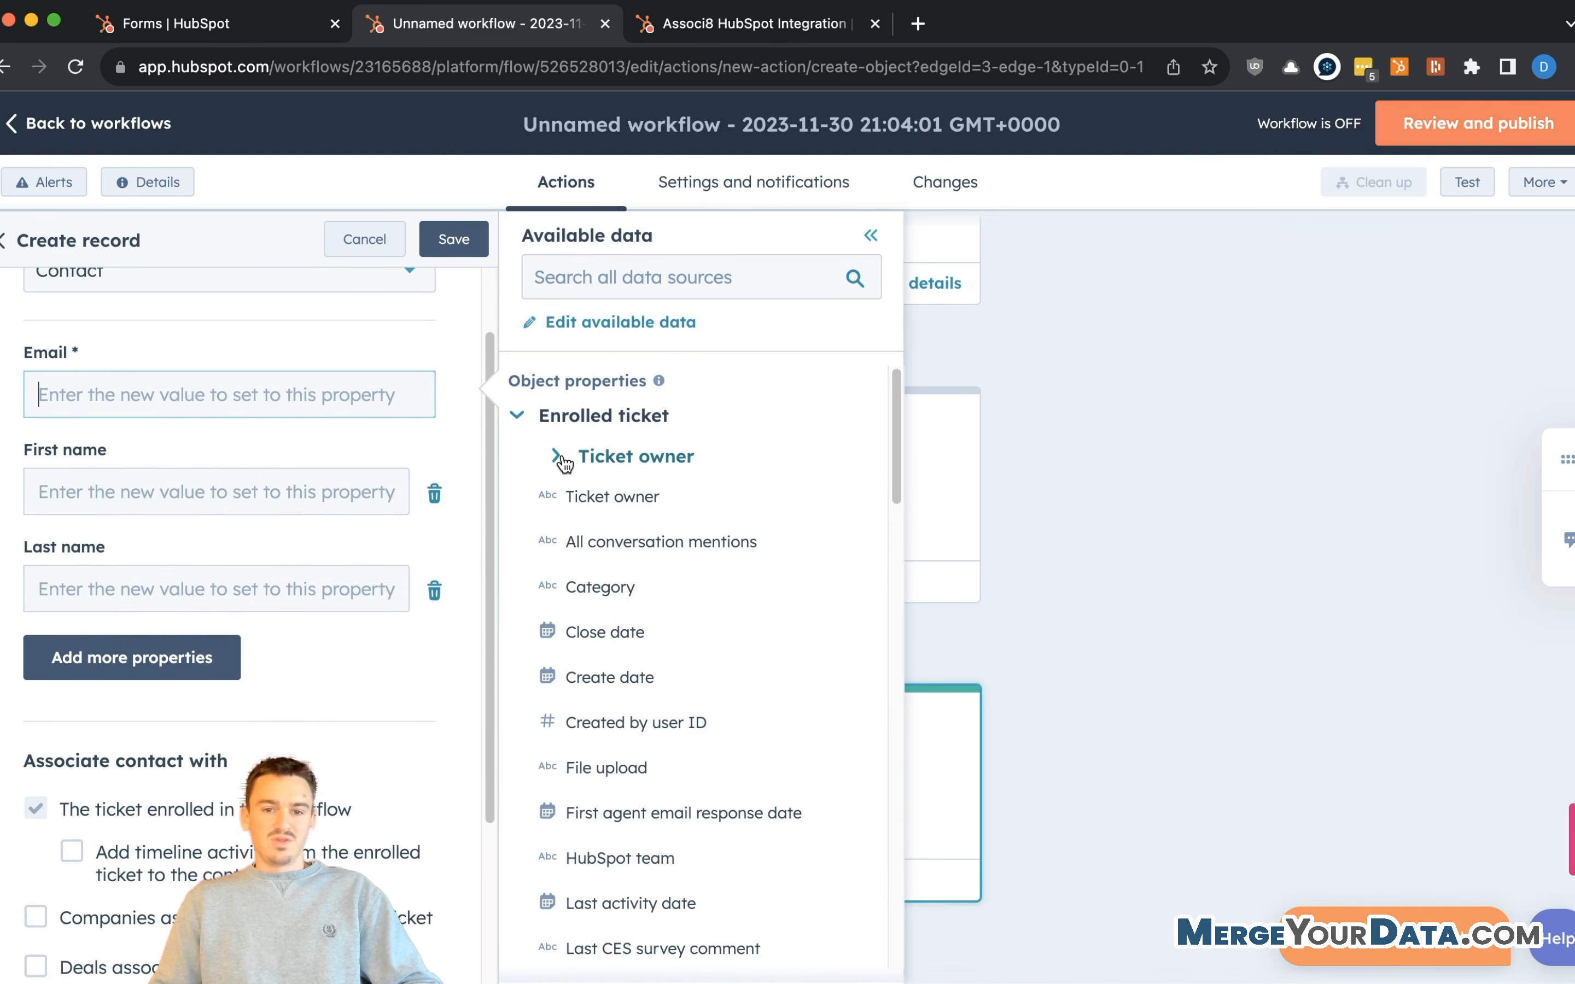
scroll(598, 654, down, 1)
click(625, 277)
text(referr)
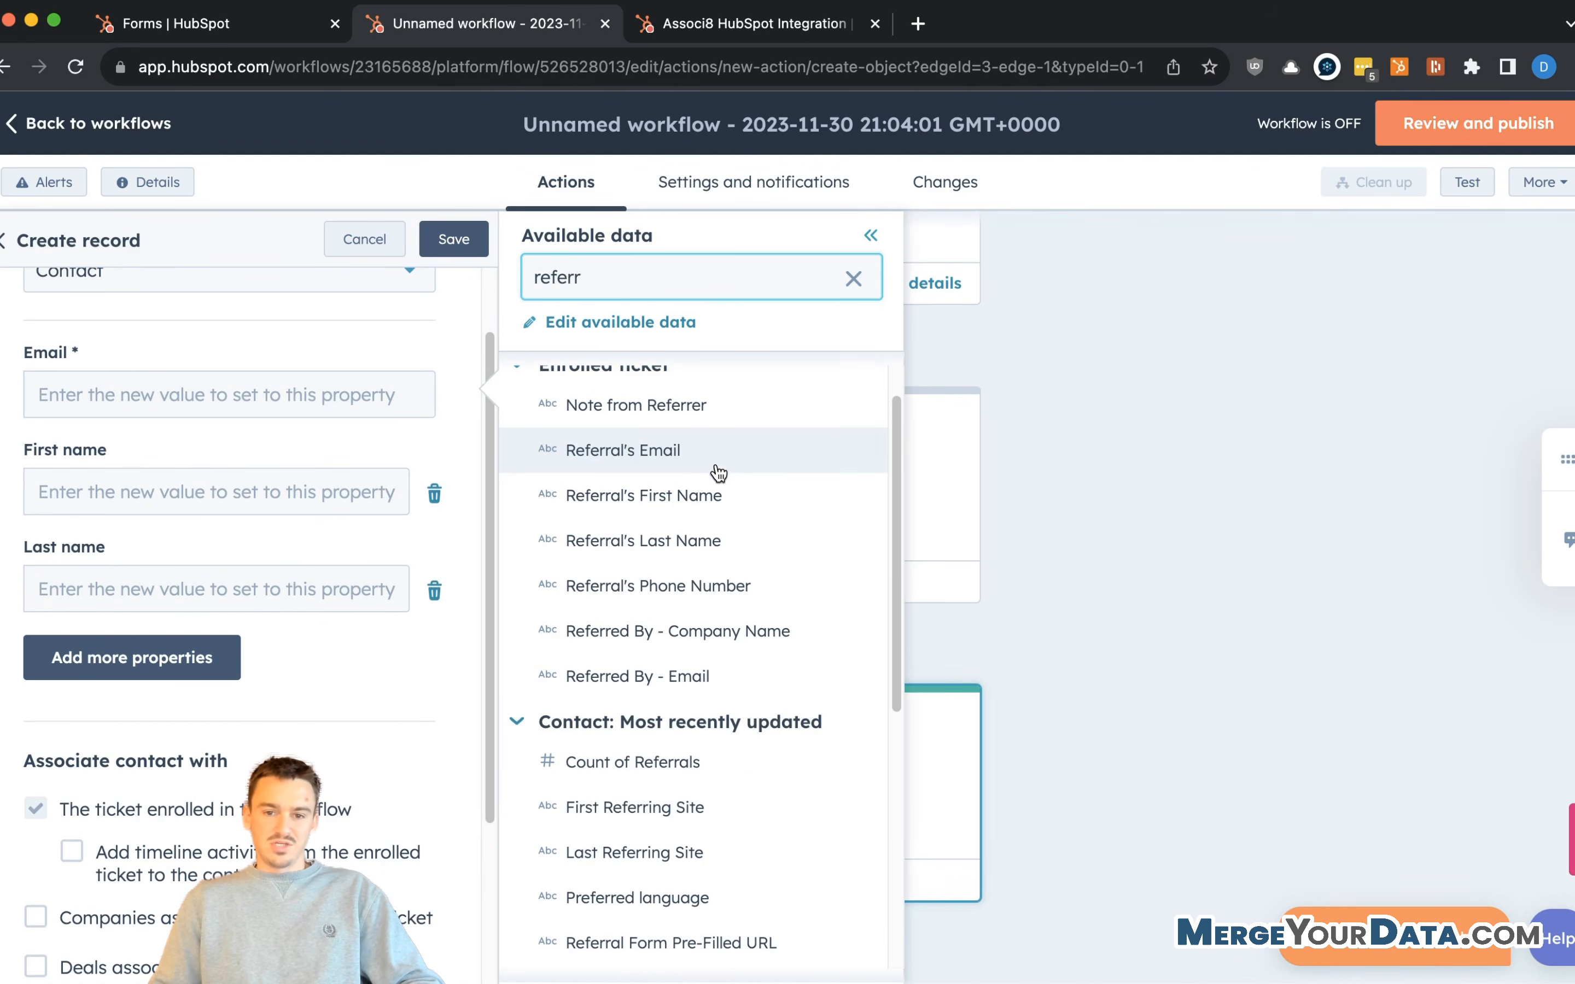
click(735, 459)
click(332, 489)
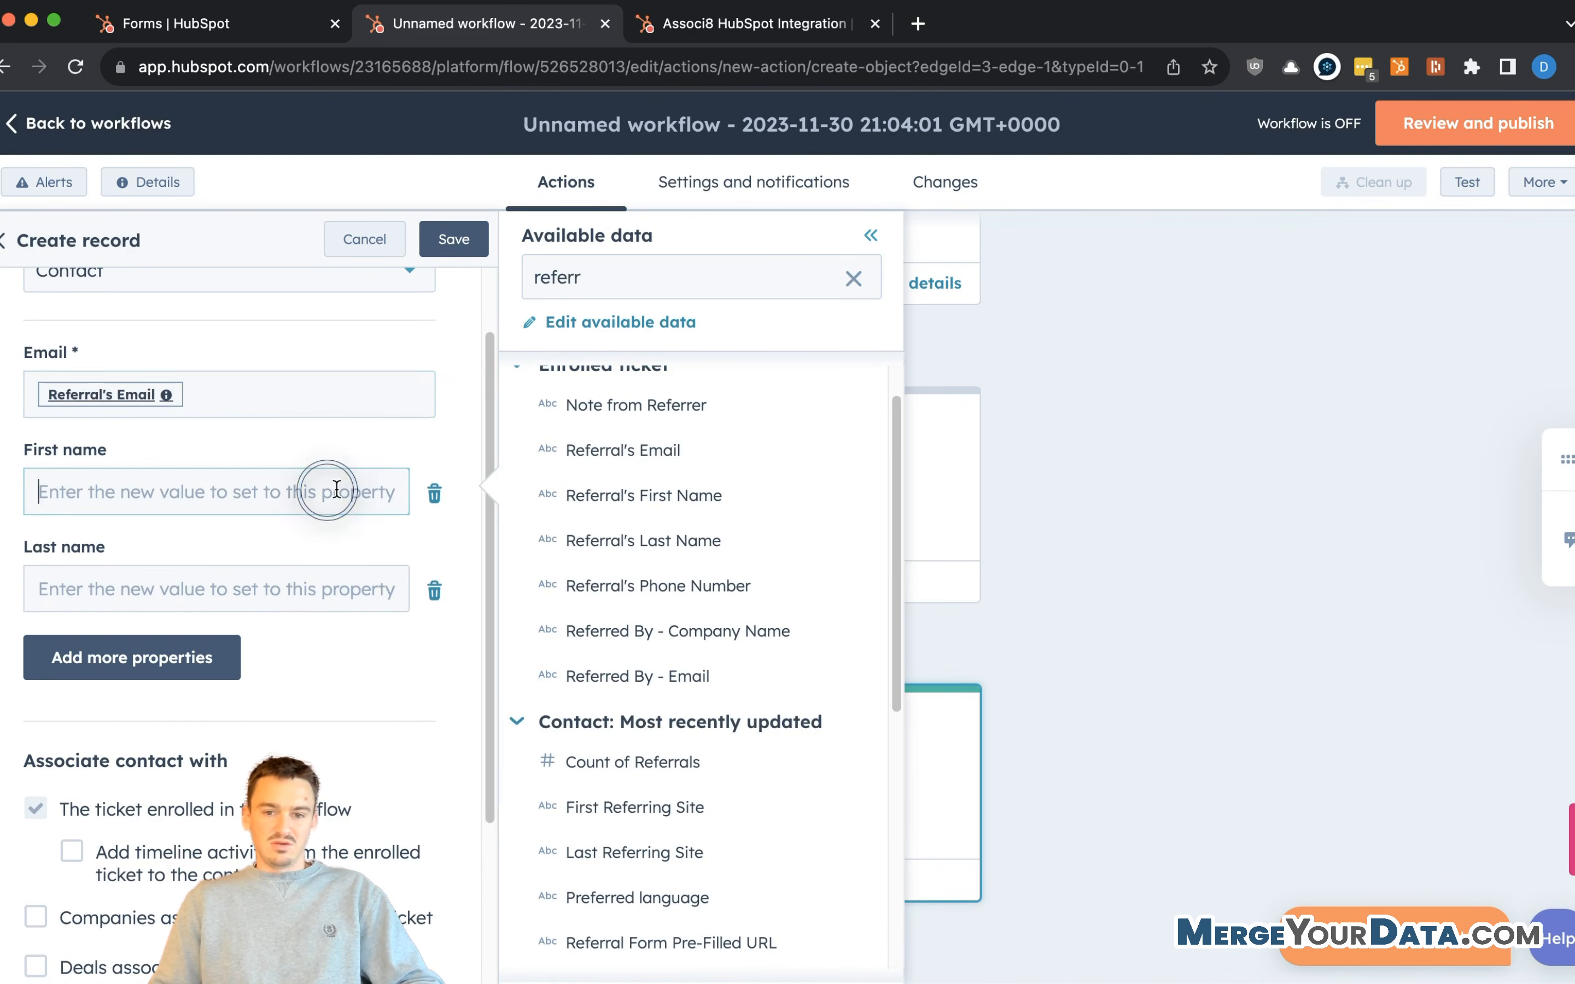
click(788, 495)
click(233, 585)
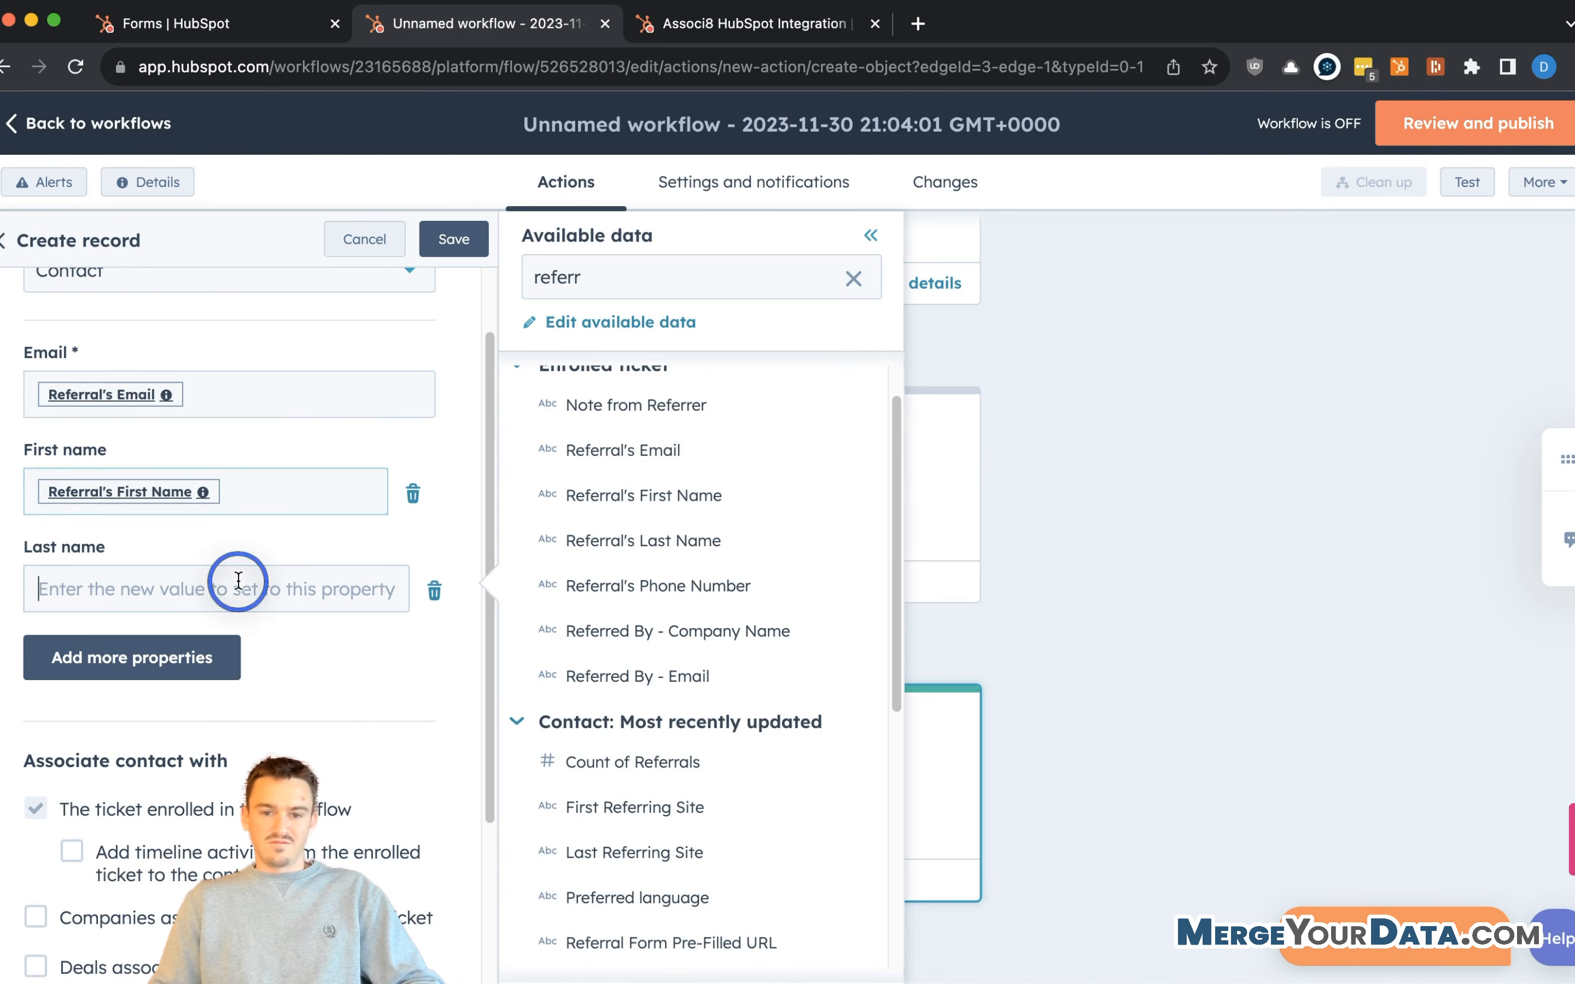
click(718, 554)
click(155, 659)
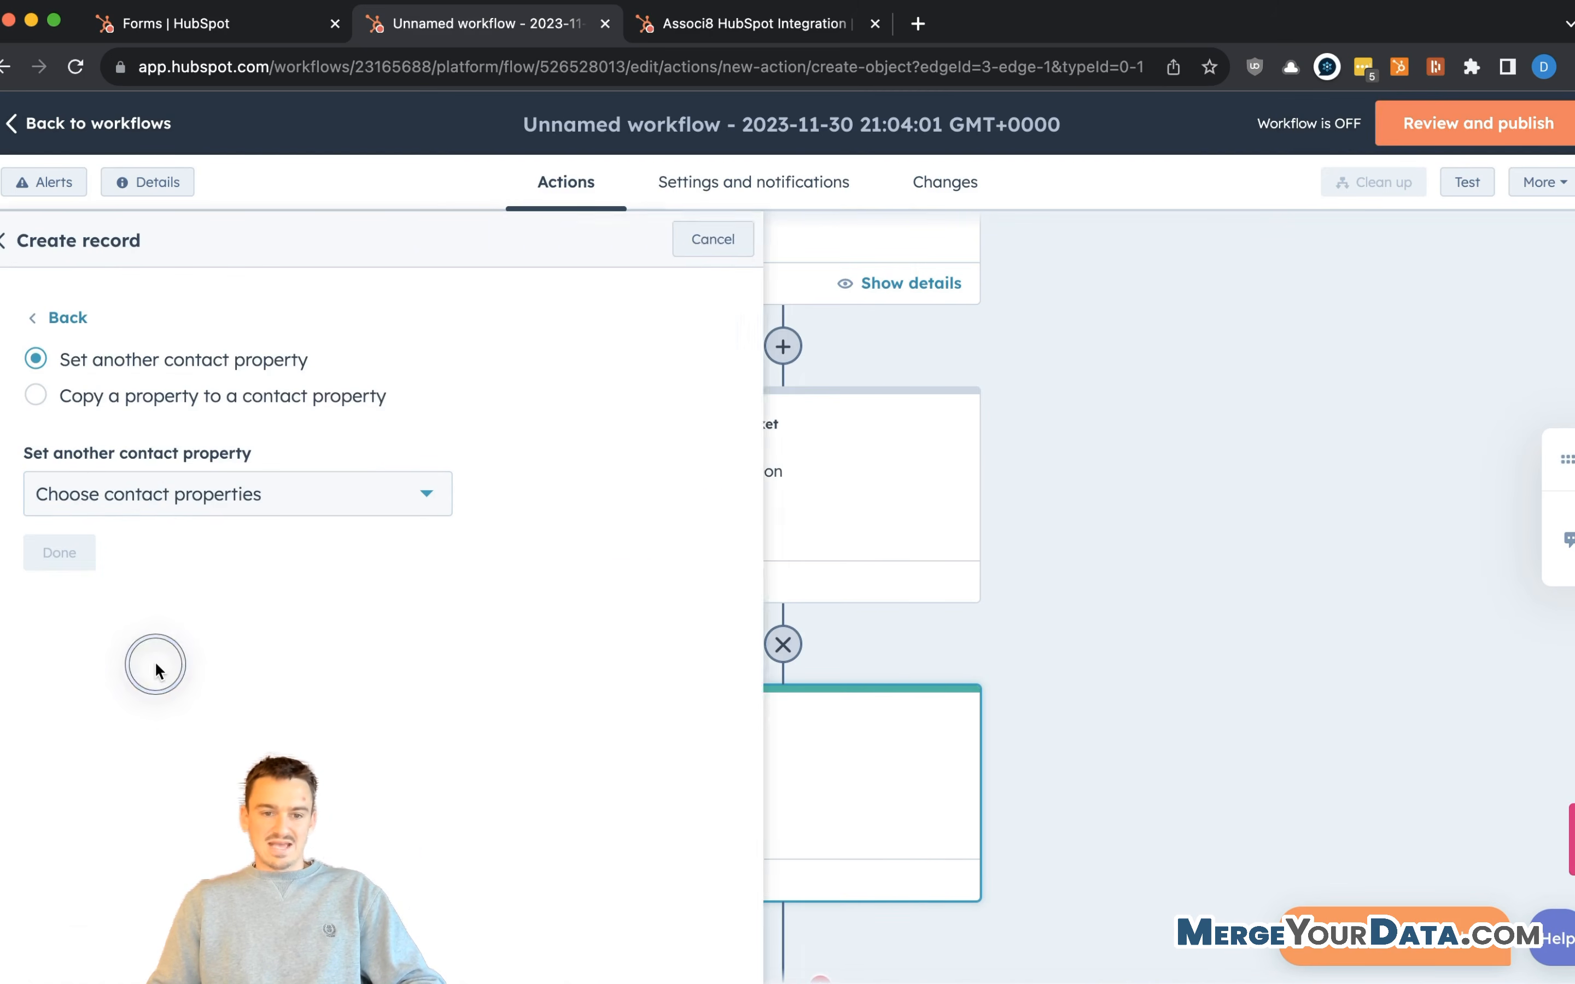
- Copy the ticket's Referral's Phone Number into the contact's Phone number
click(172, 404)
click(207, 490)
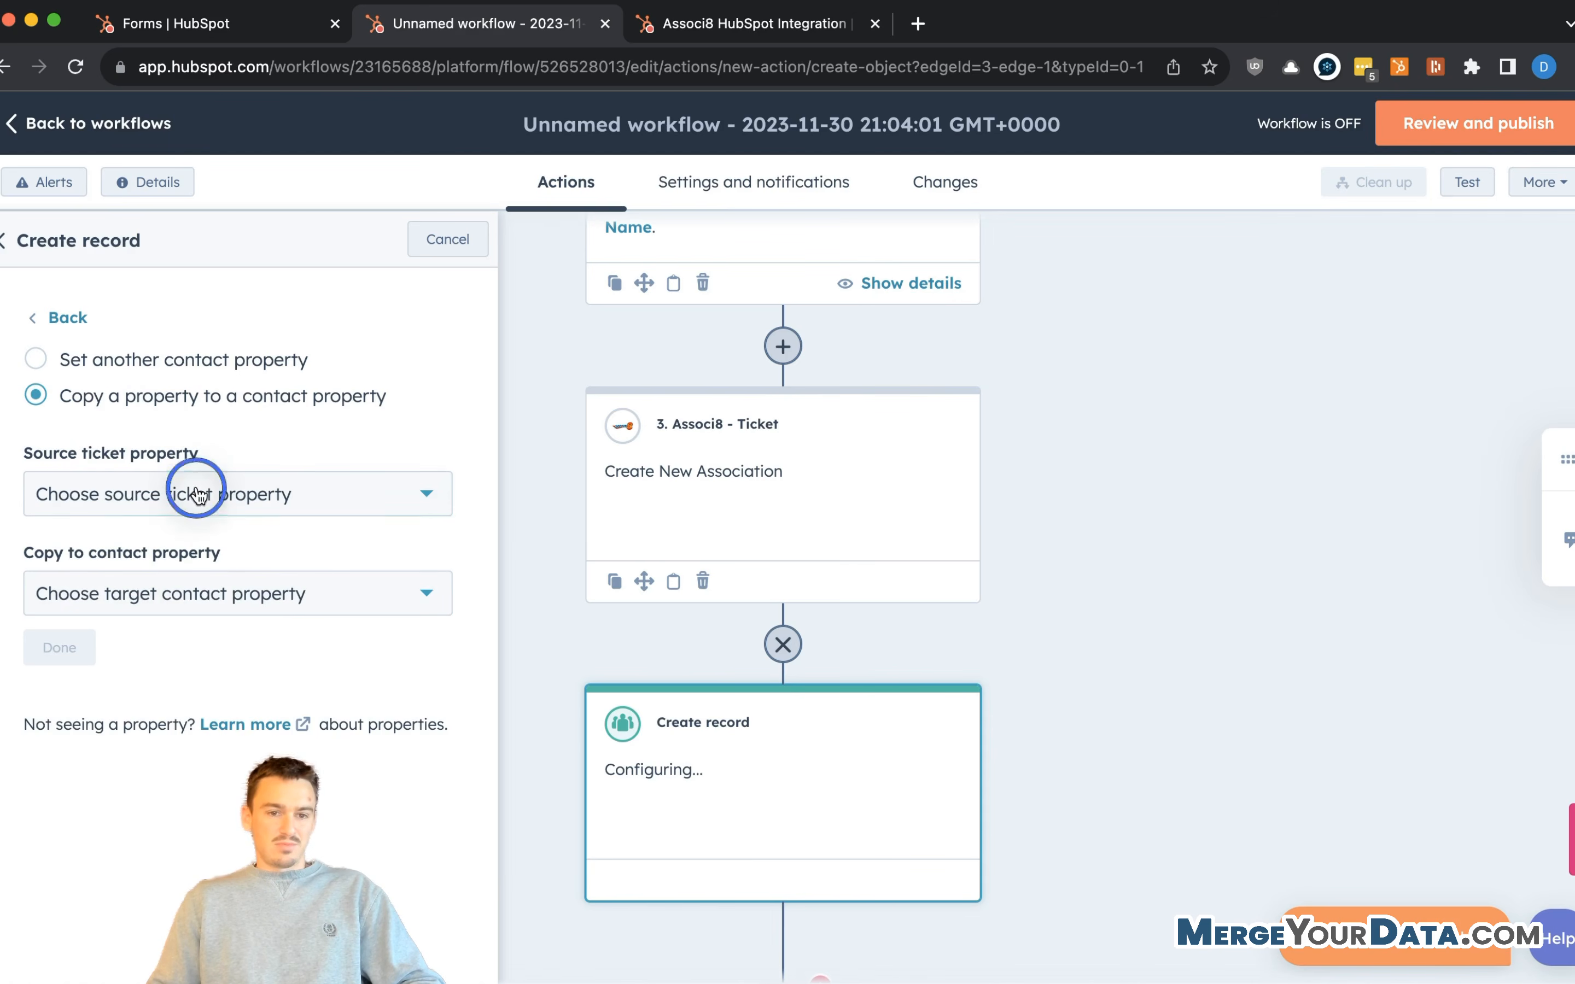
text(referr)
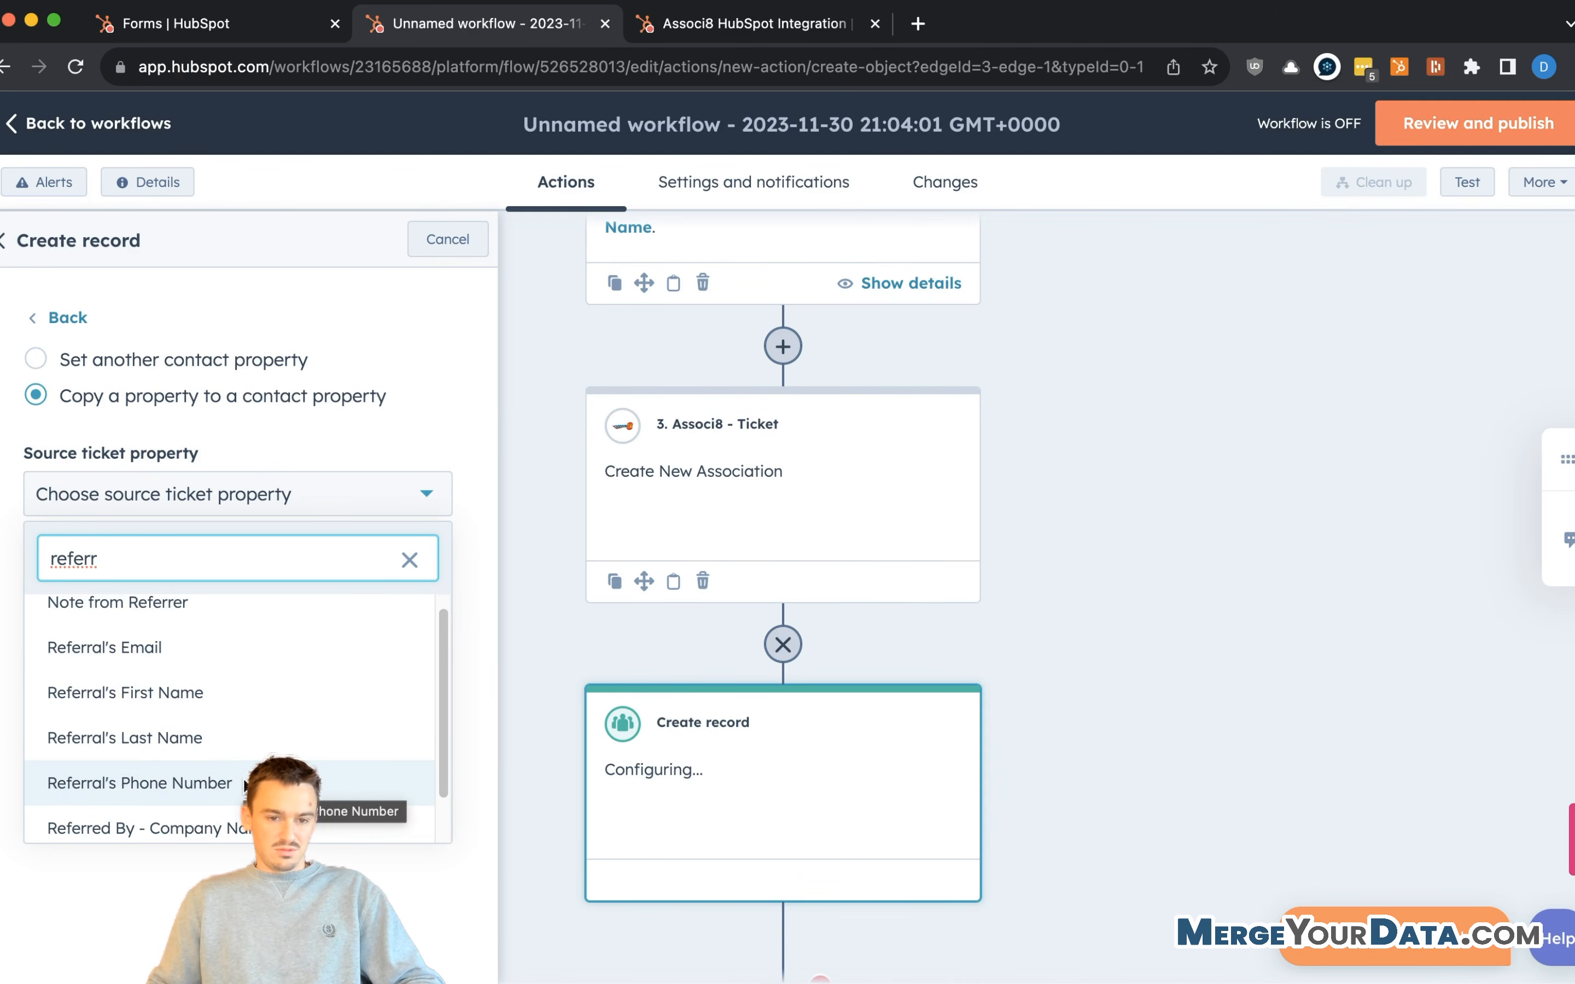
scroll(246, 786, down, 2)
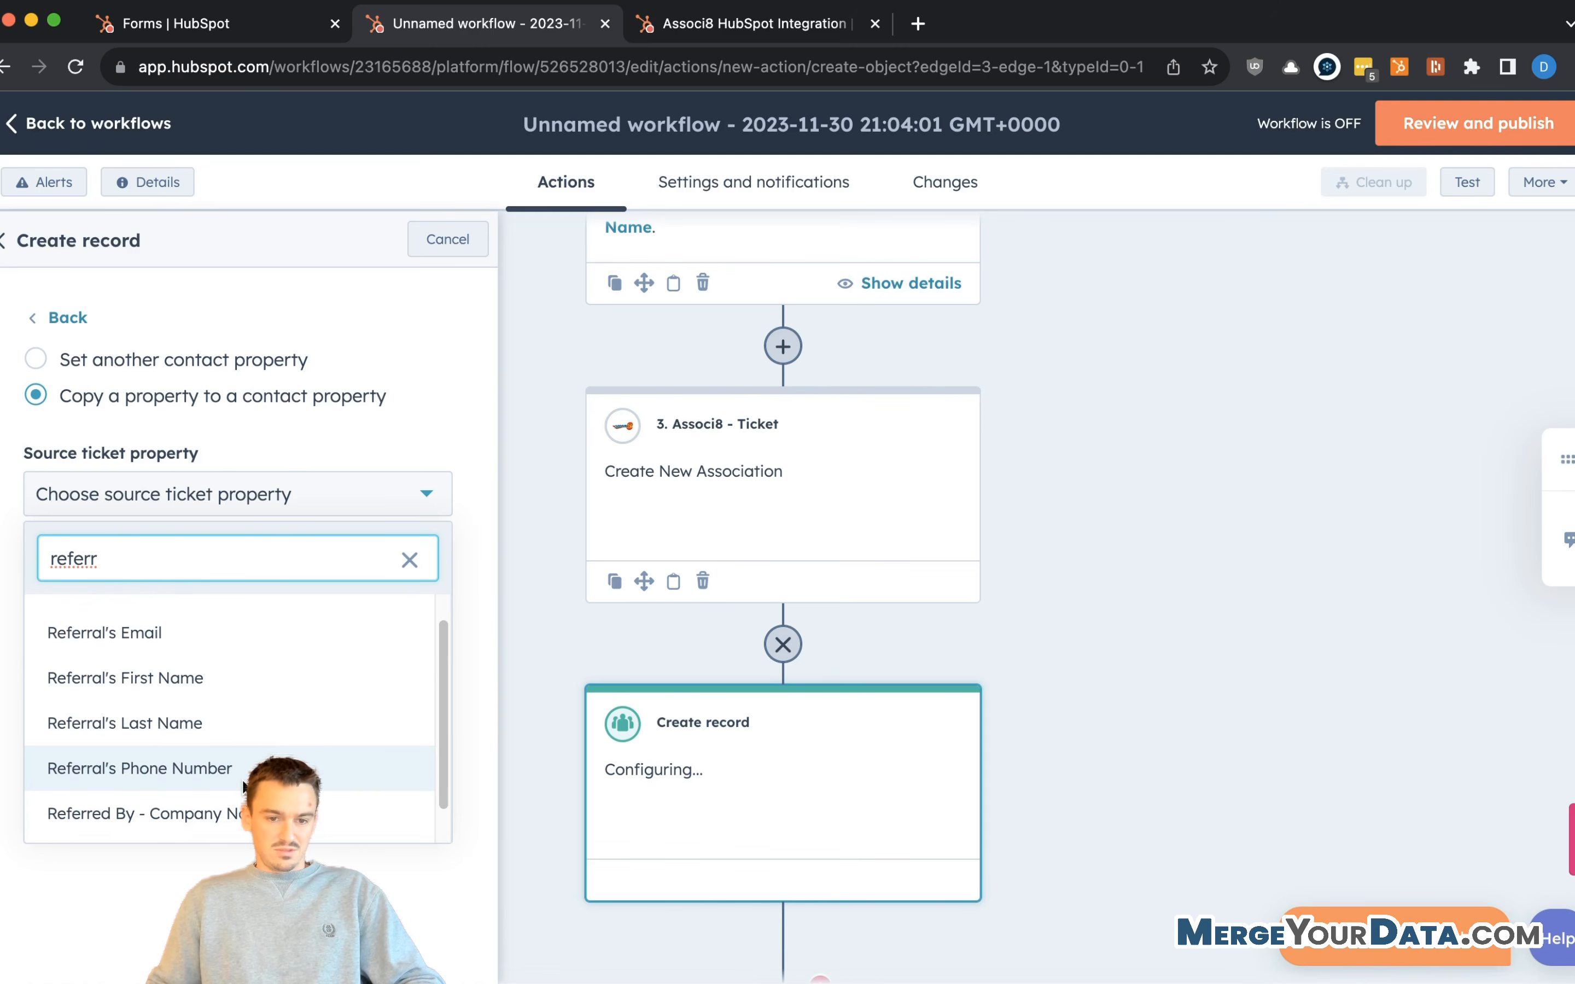
click(300, 729)
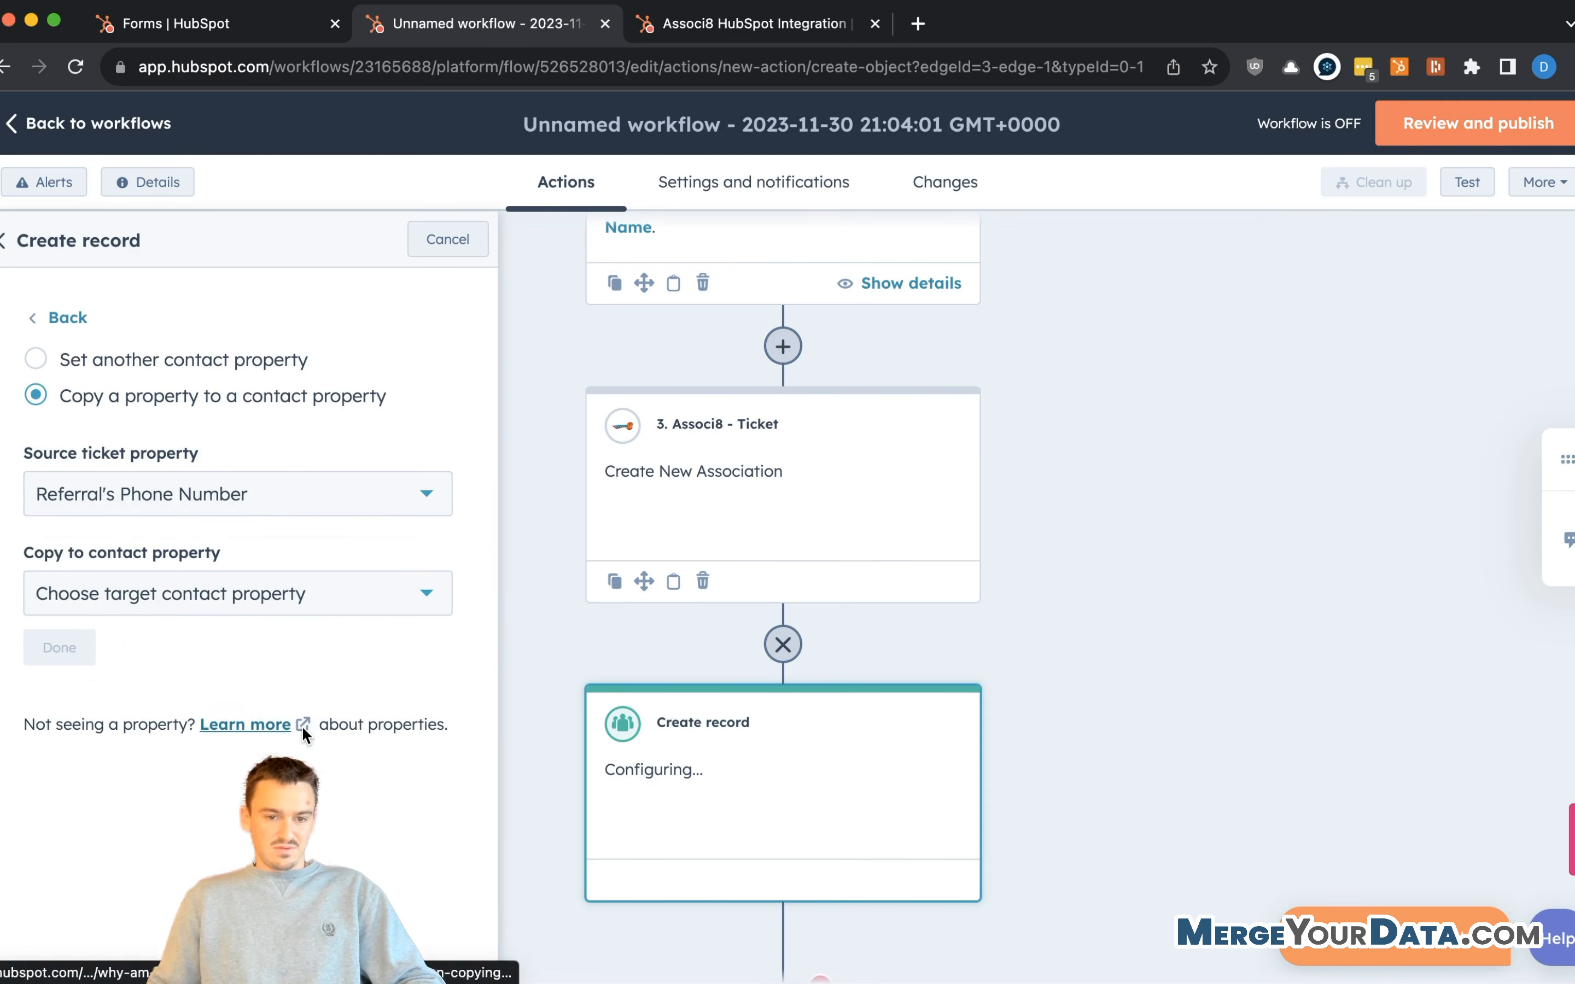
click(176, 594)
text(phone)
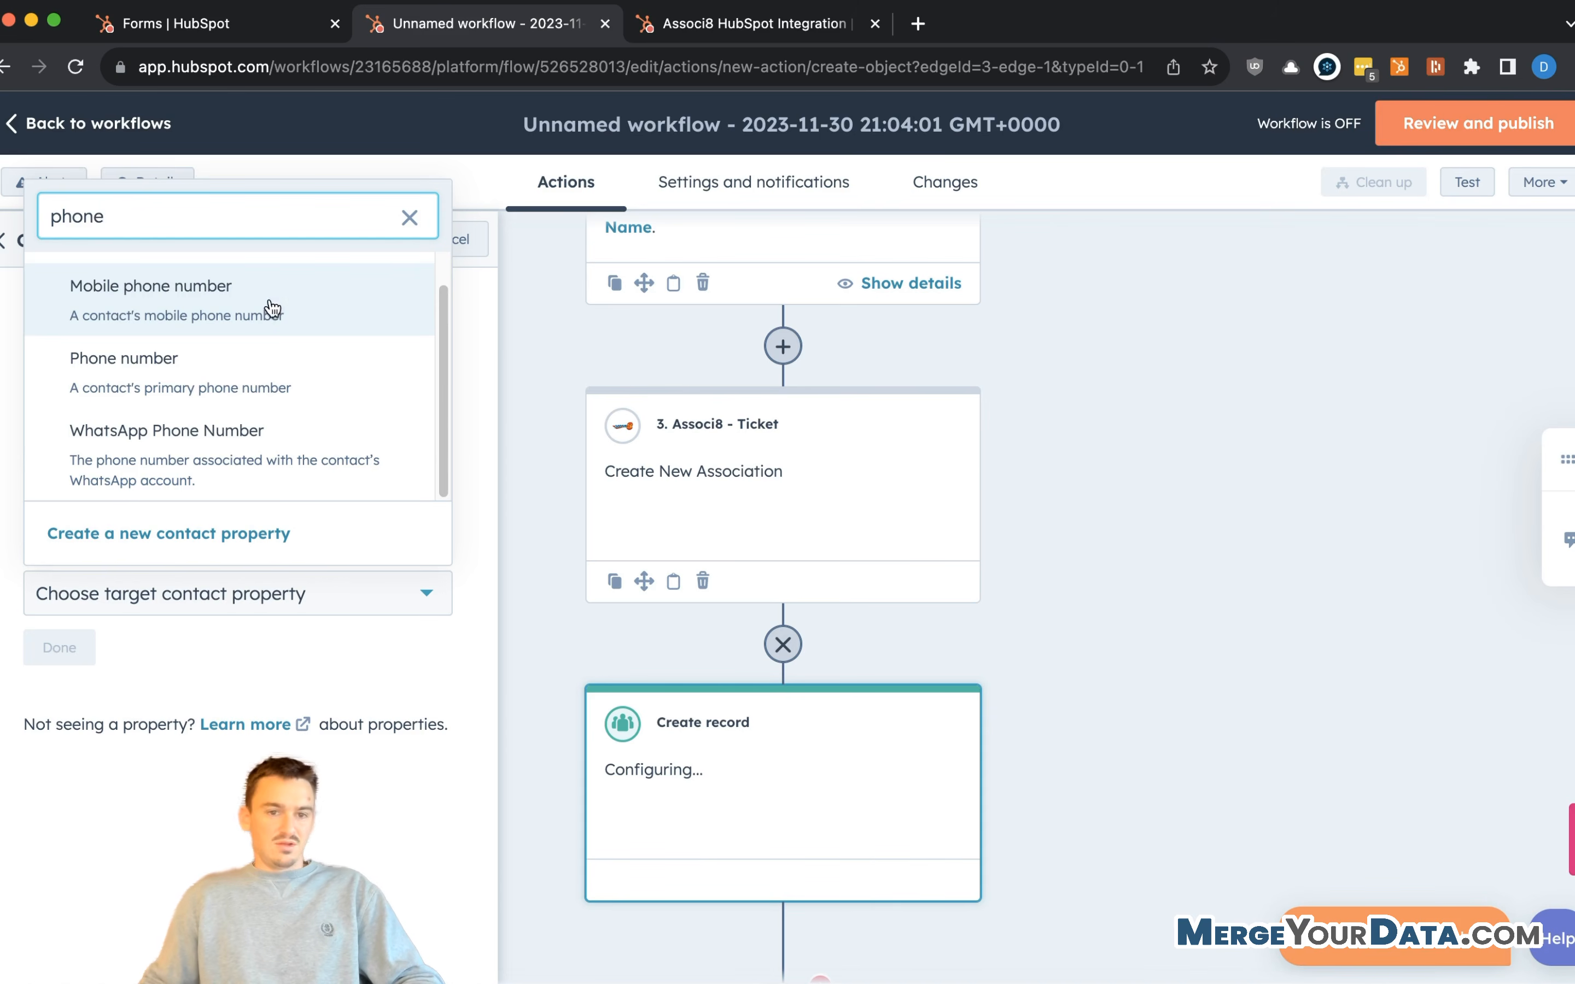
click(236, 370)
click(70, 646)
- Save the Create record step, then reopen step 4 to add another property
scroll(117, 625, down, 3)
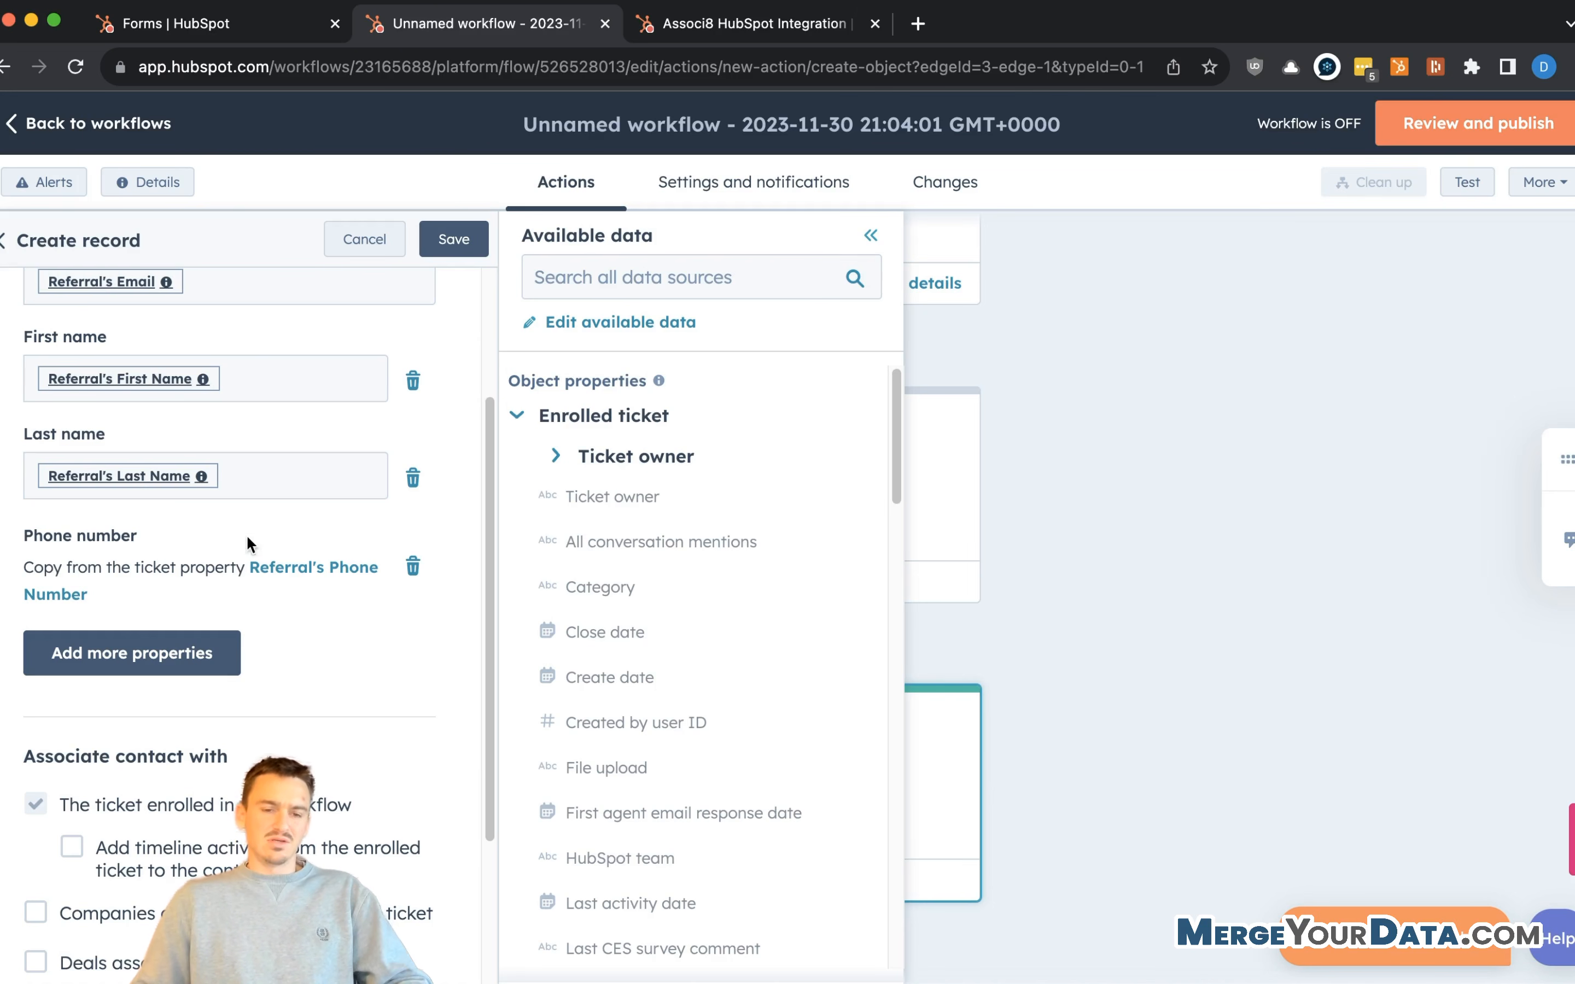
scroll(297, 638, down, 4)
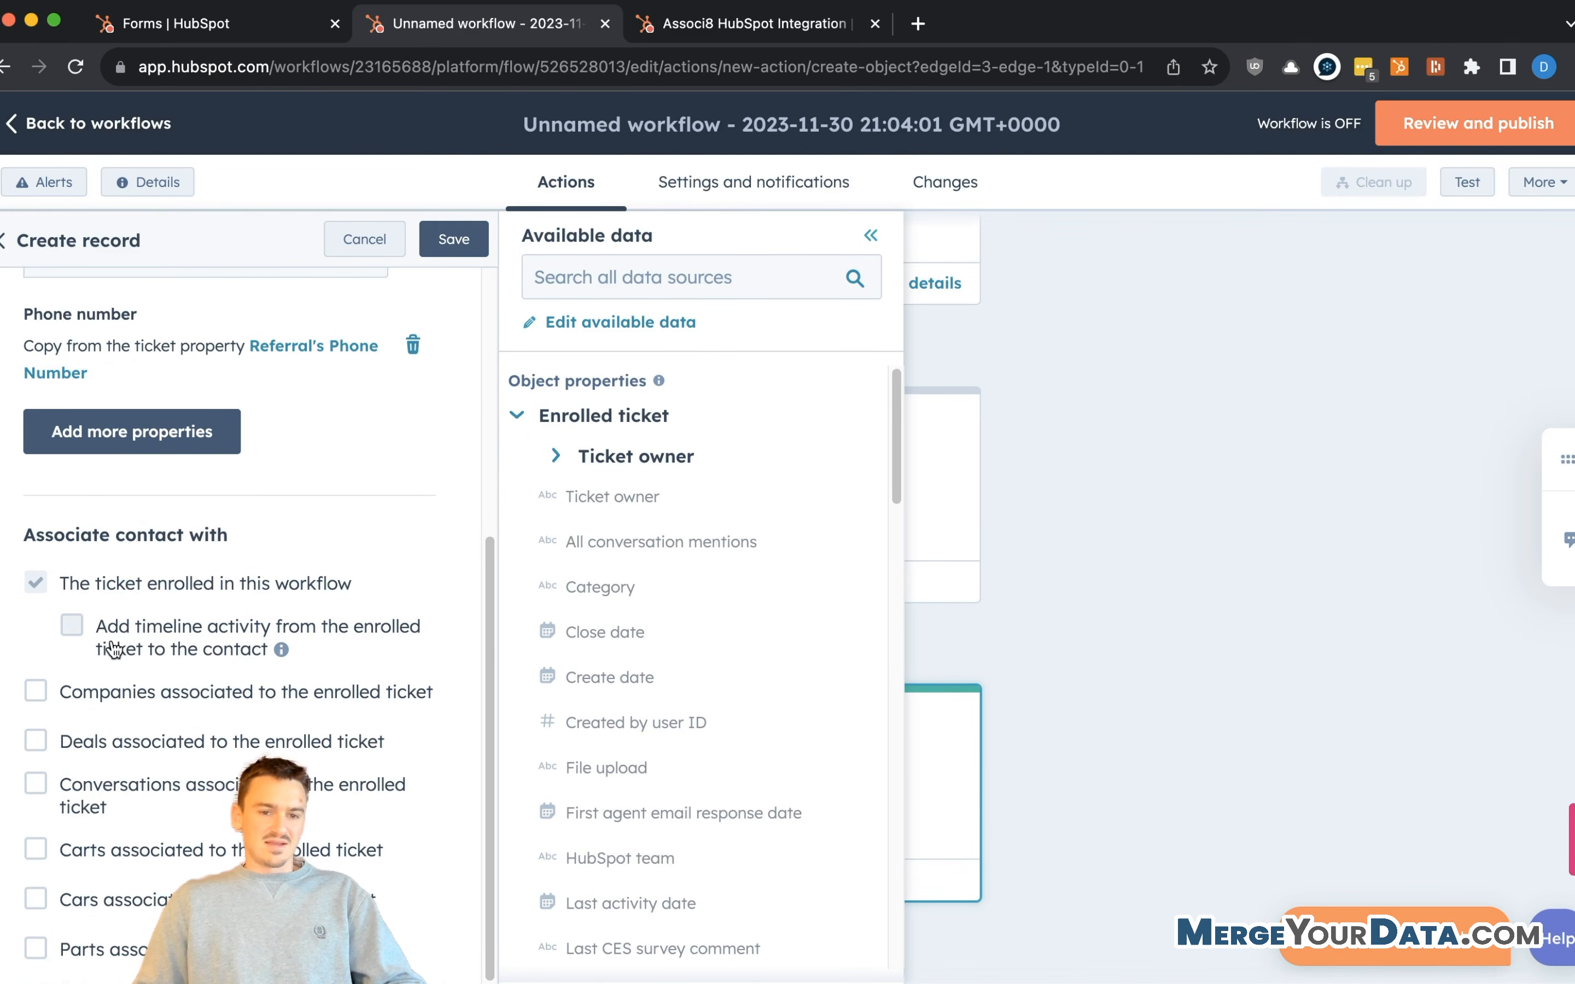
click(131, 565)
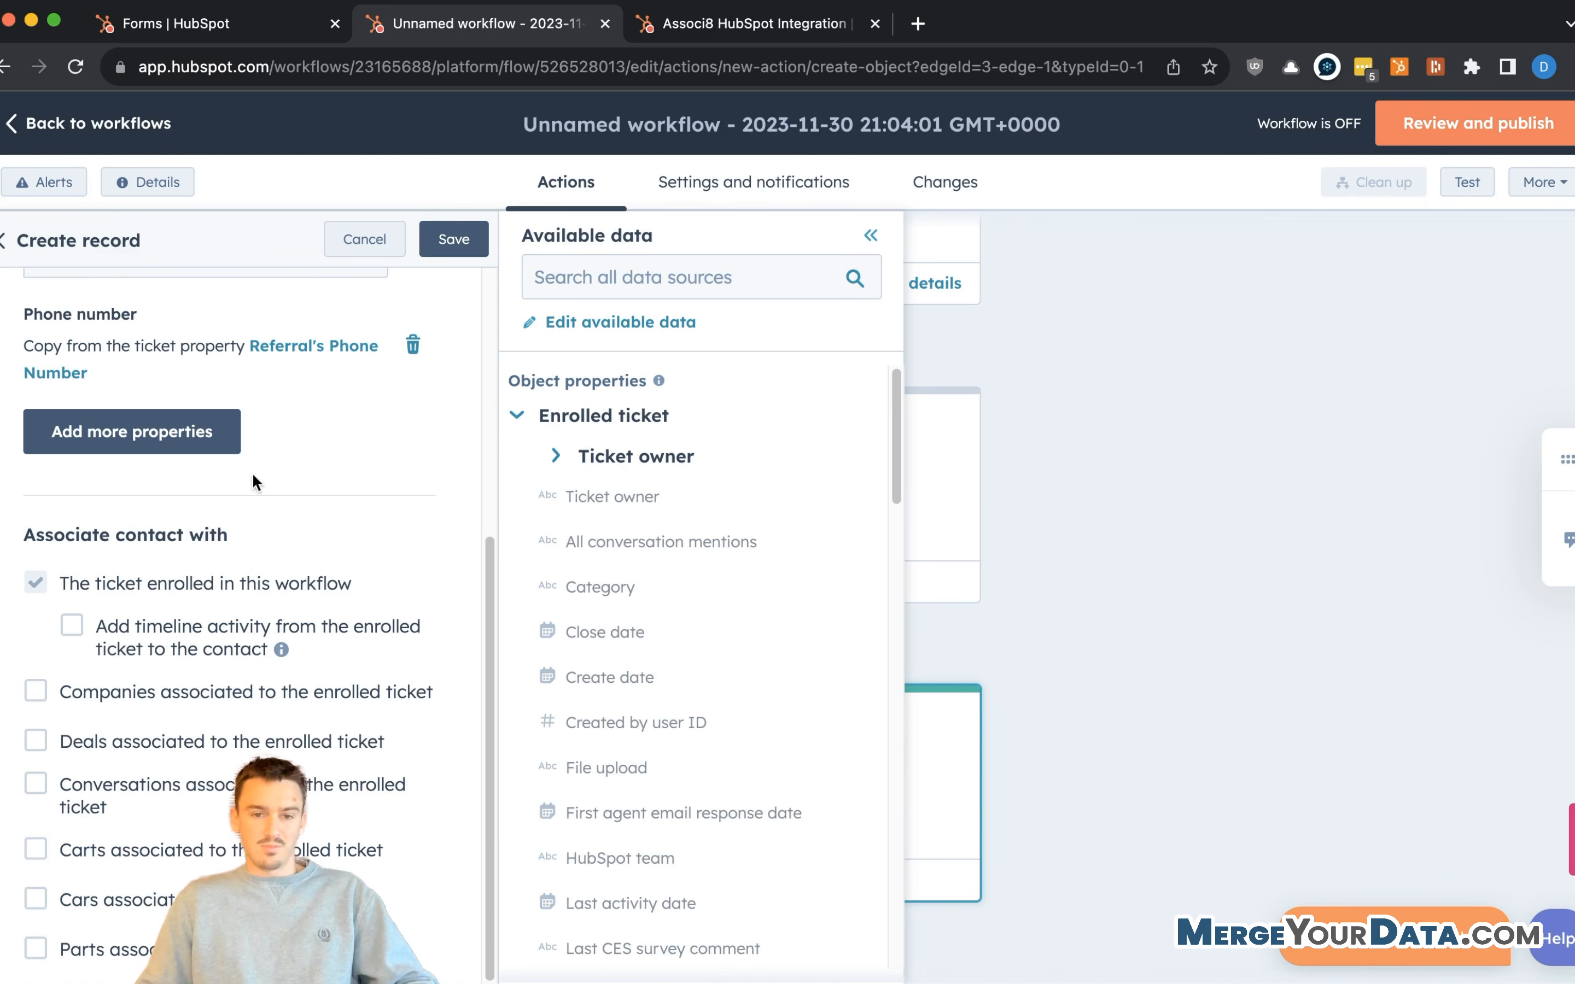
scroll(465, 617, up, 10)
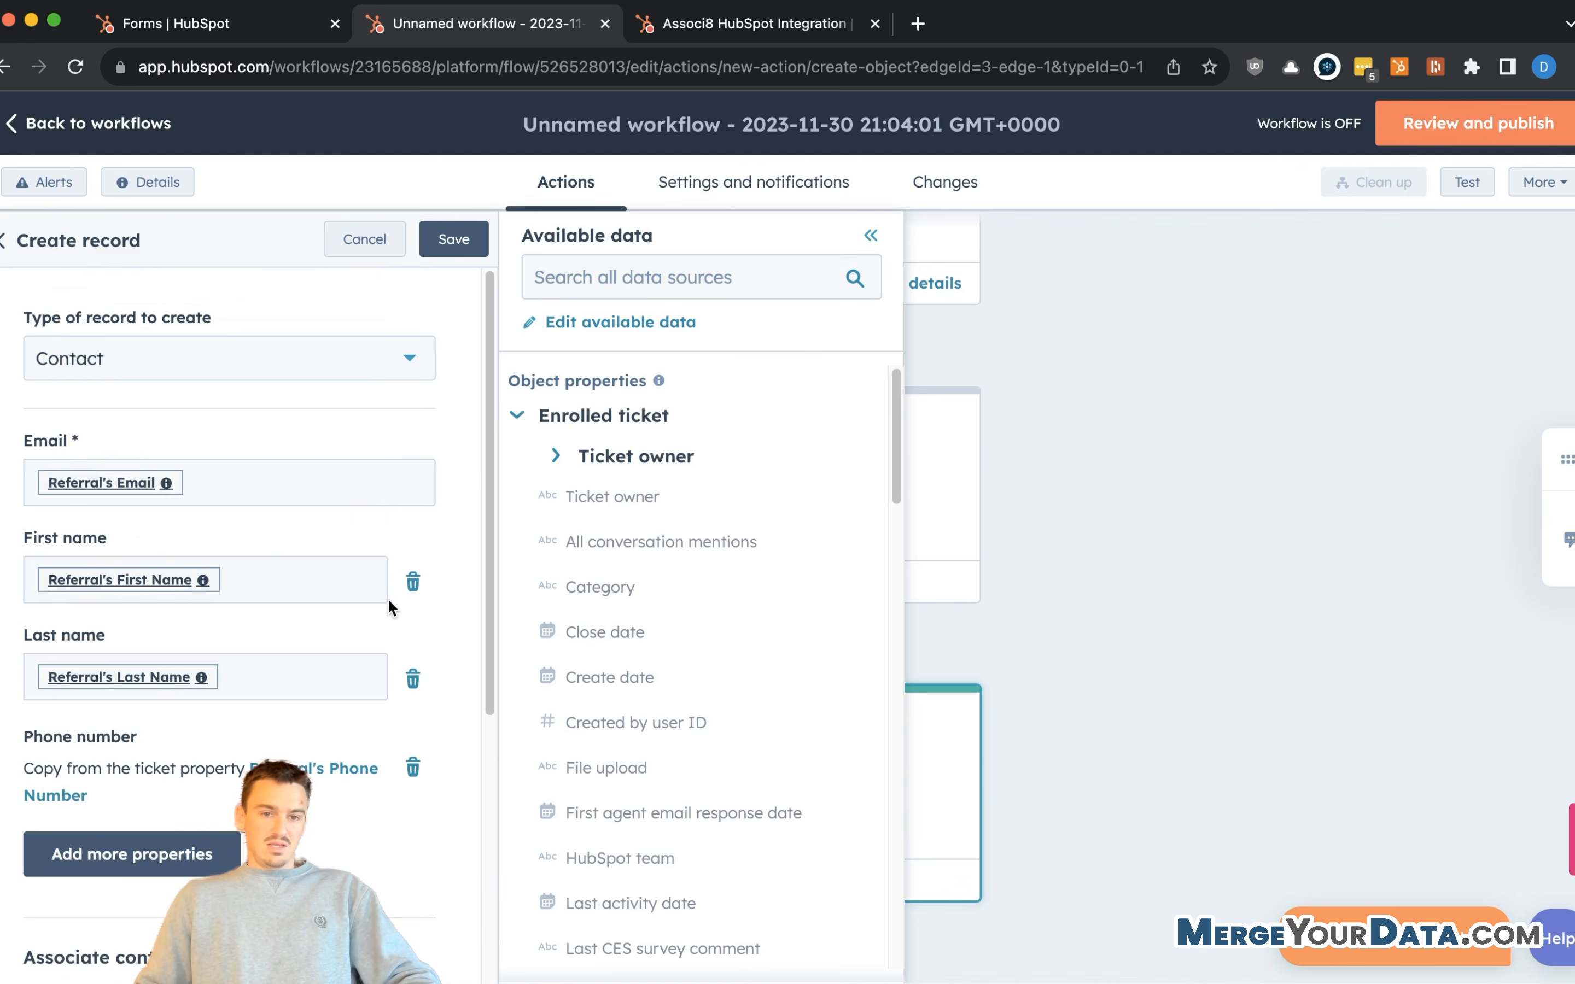
click(465, 243)
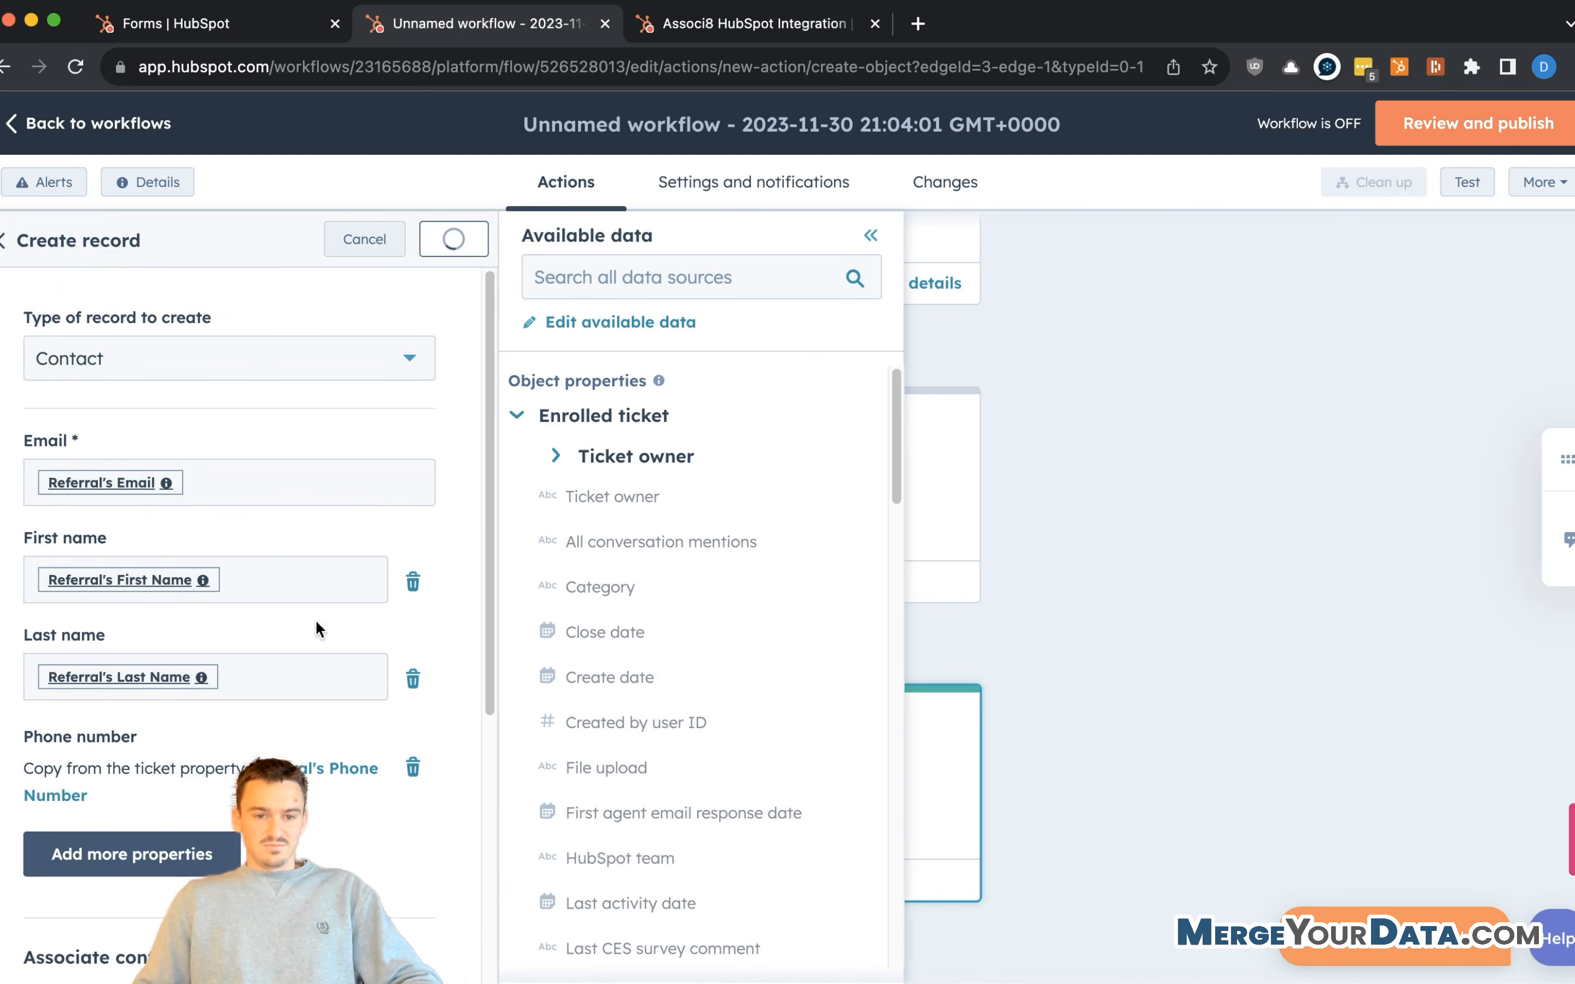
click(749, 844)
scroll(163, 589, down, 5)
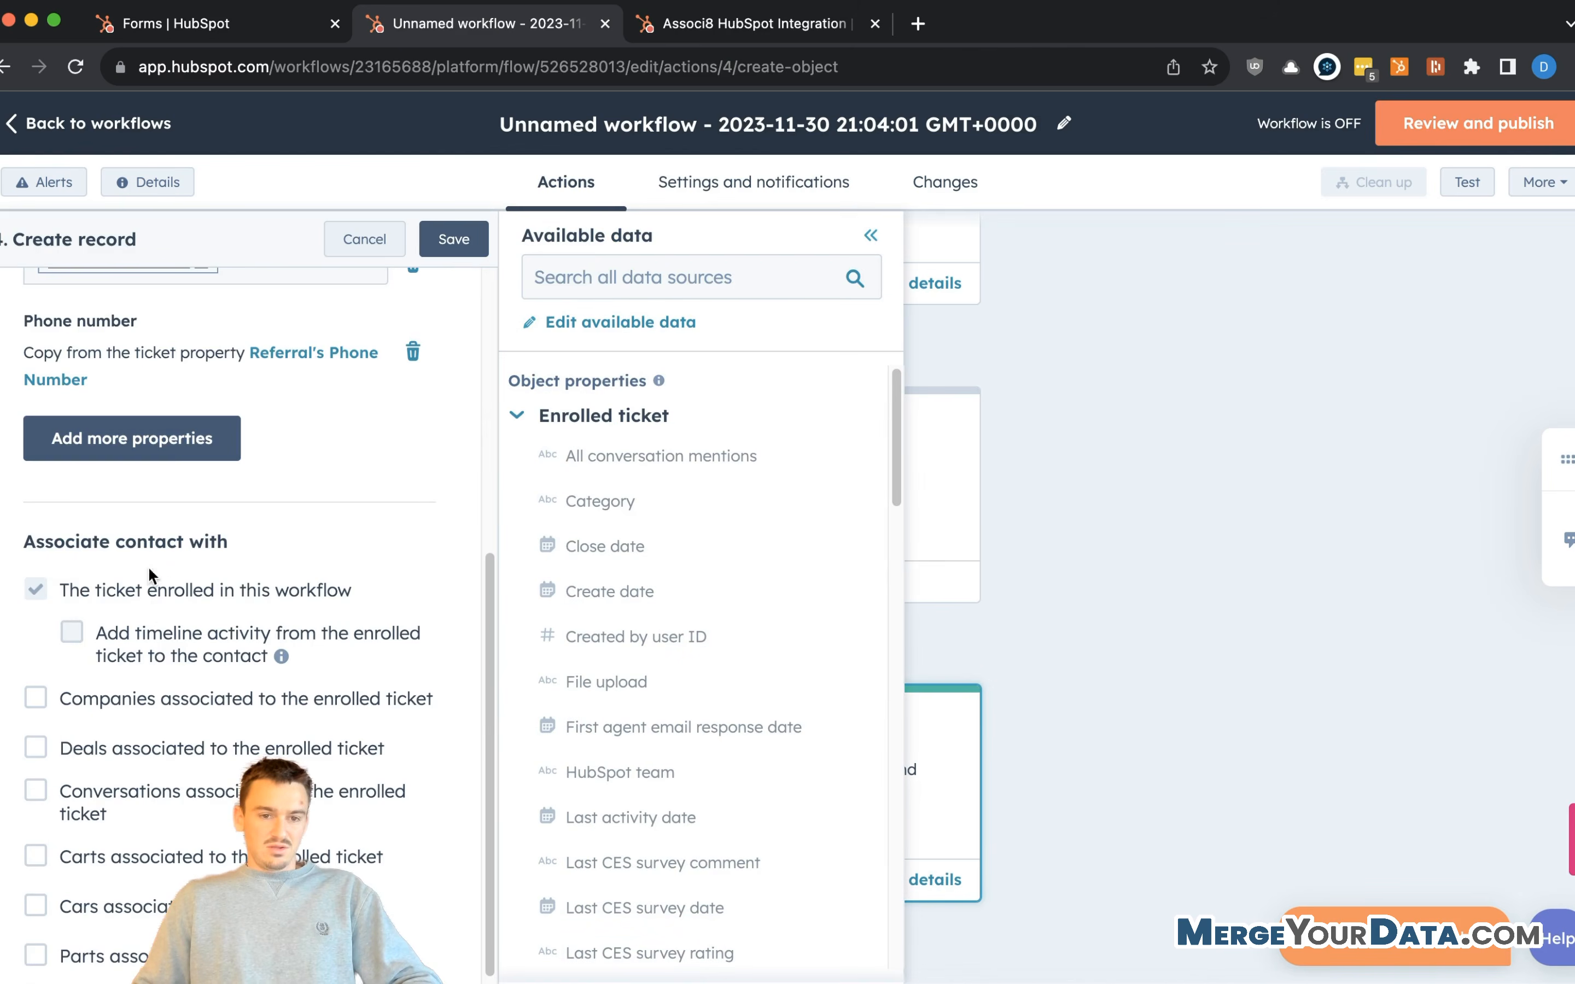
click(171, 456)
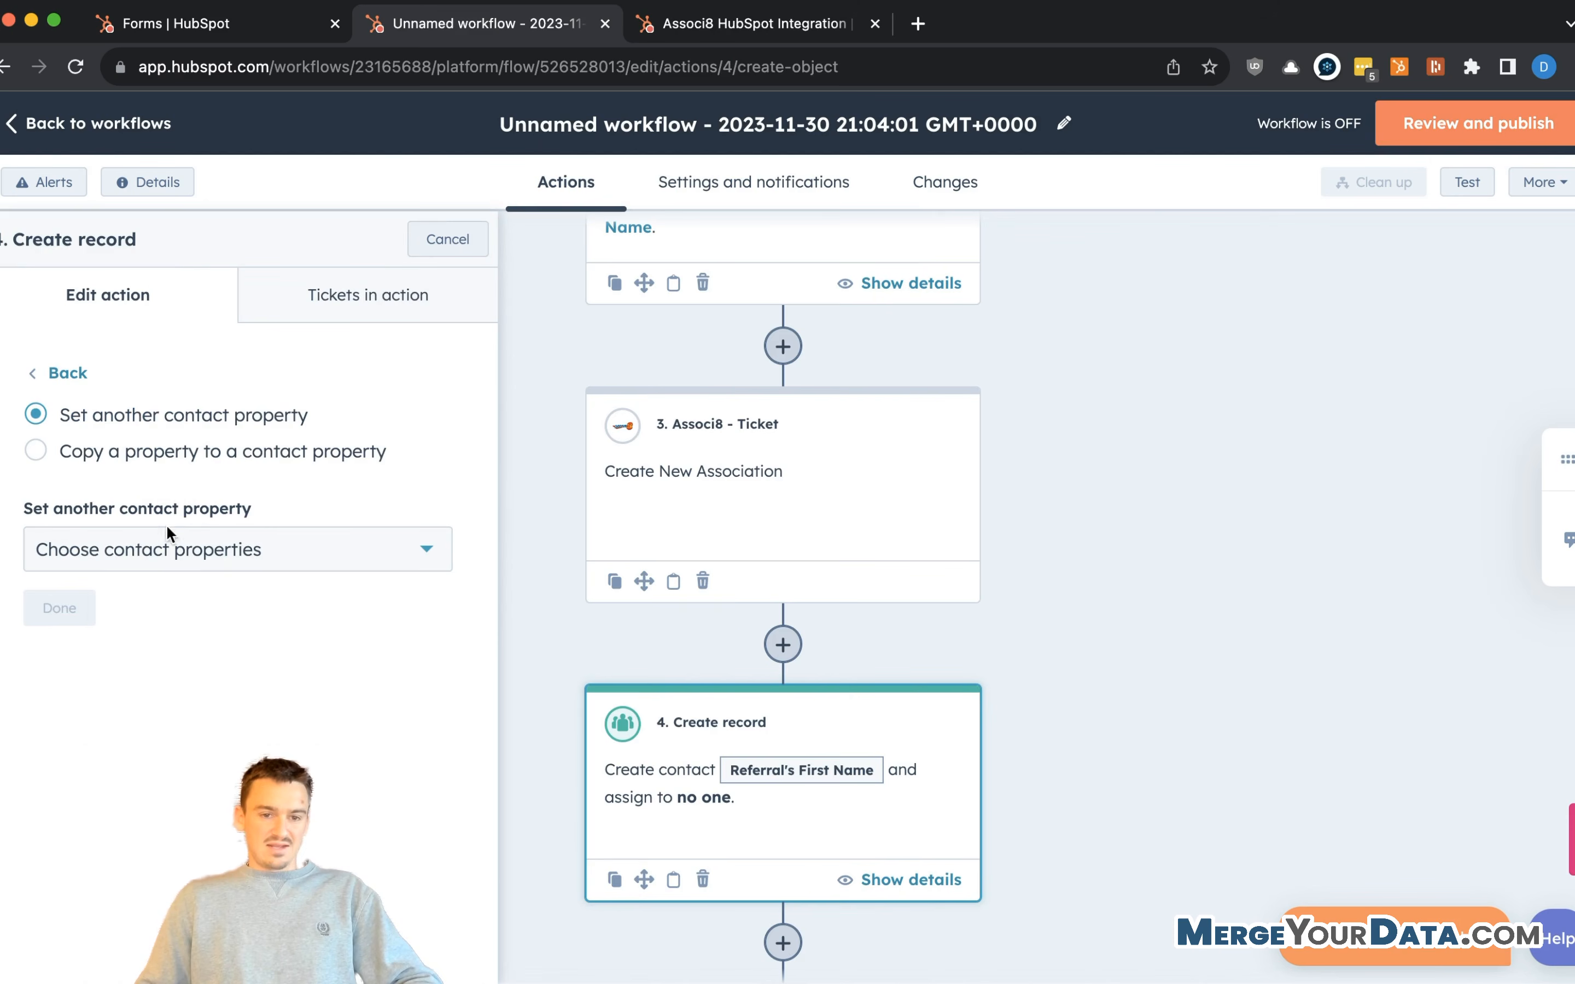
- Add the Sourced from Referral property to the new contact and set it to Yes
click(168, 550)
text(referr)
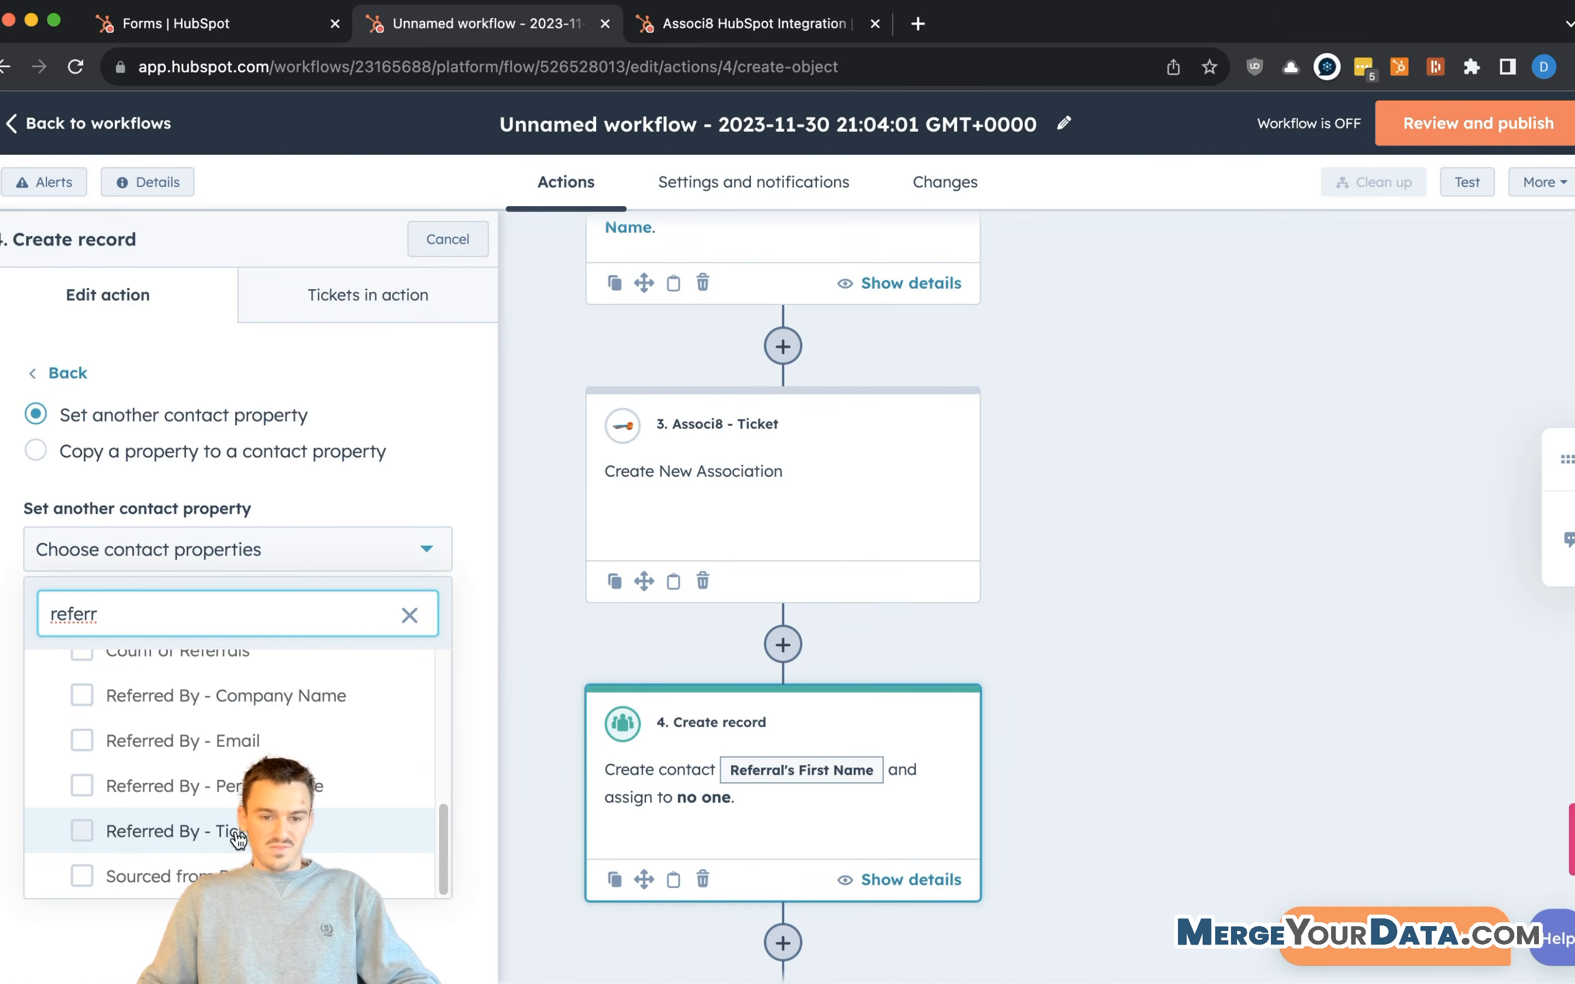
scroll(234, 814, up, 2)
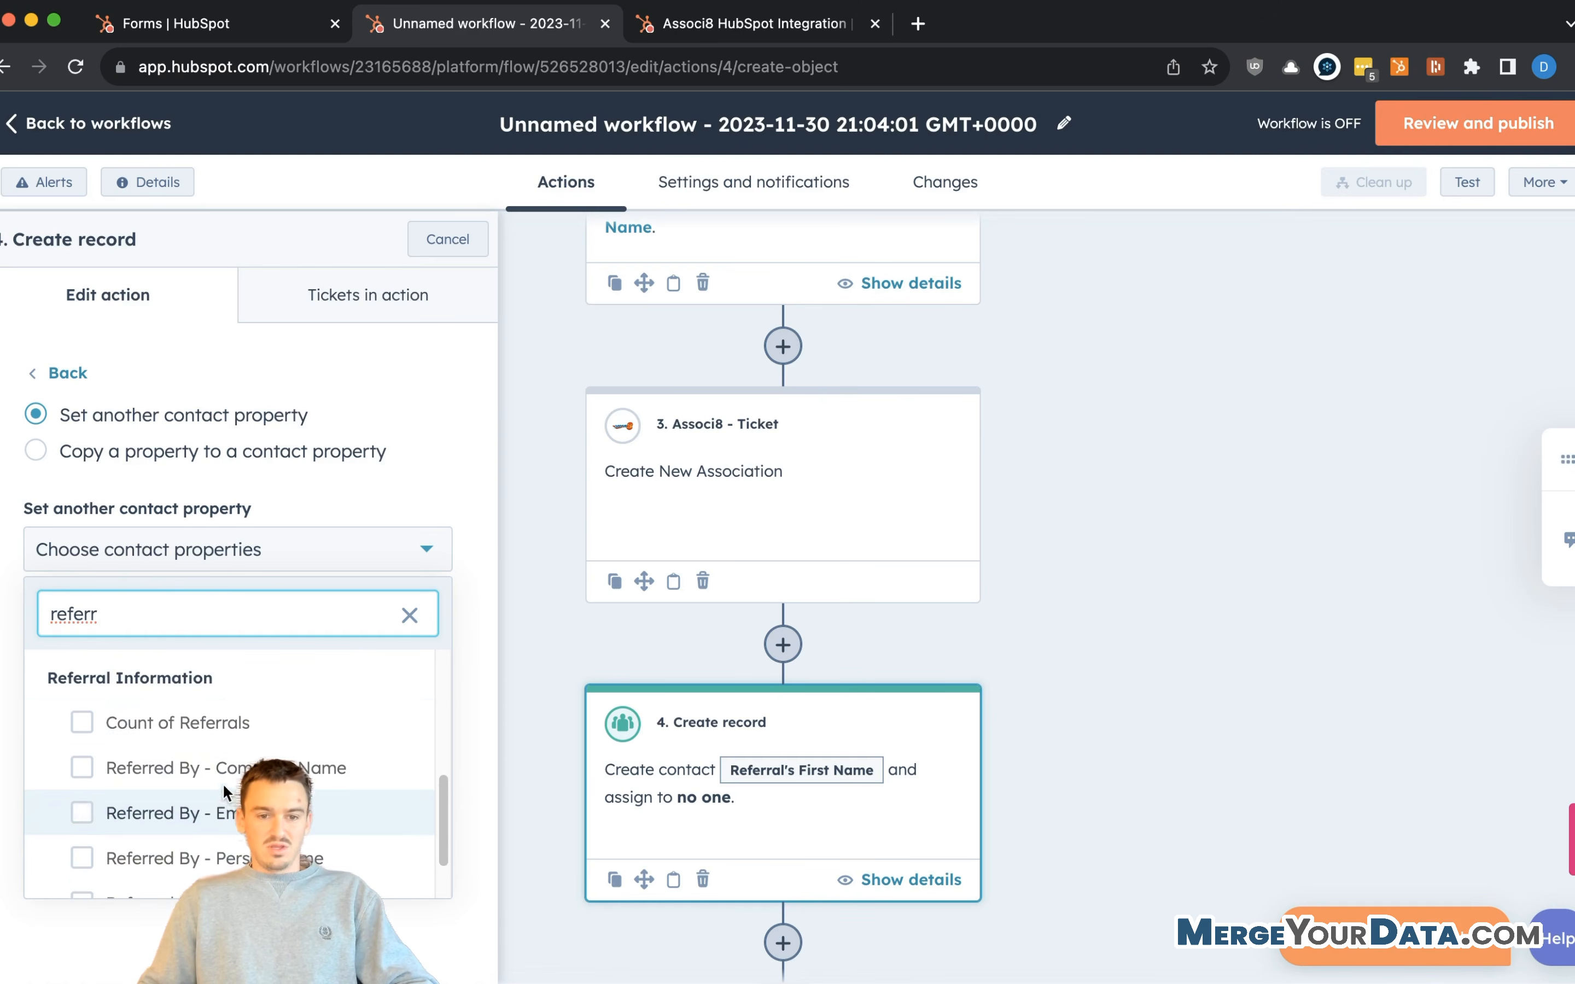
scroll(195, 821, down, 2)
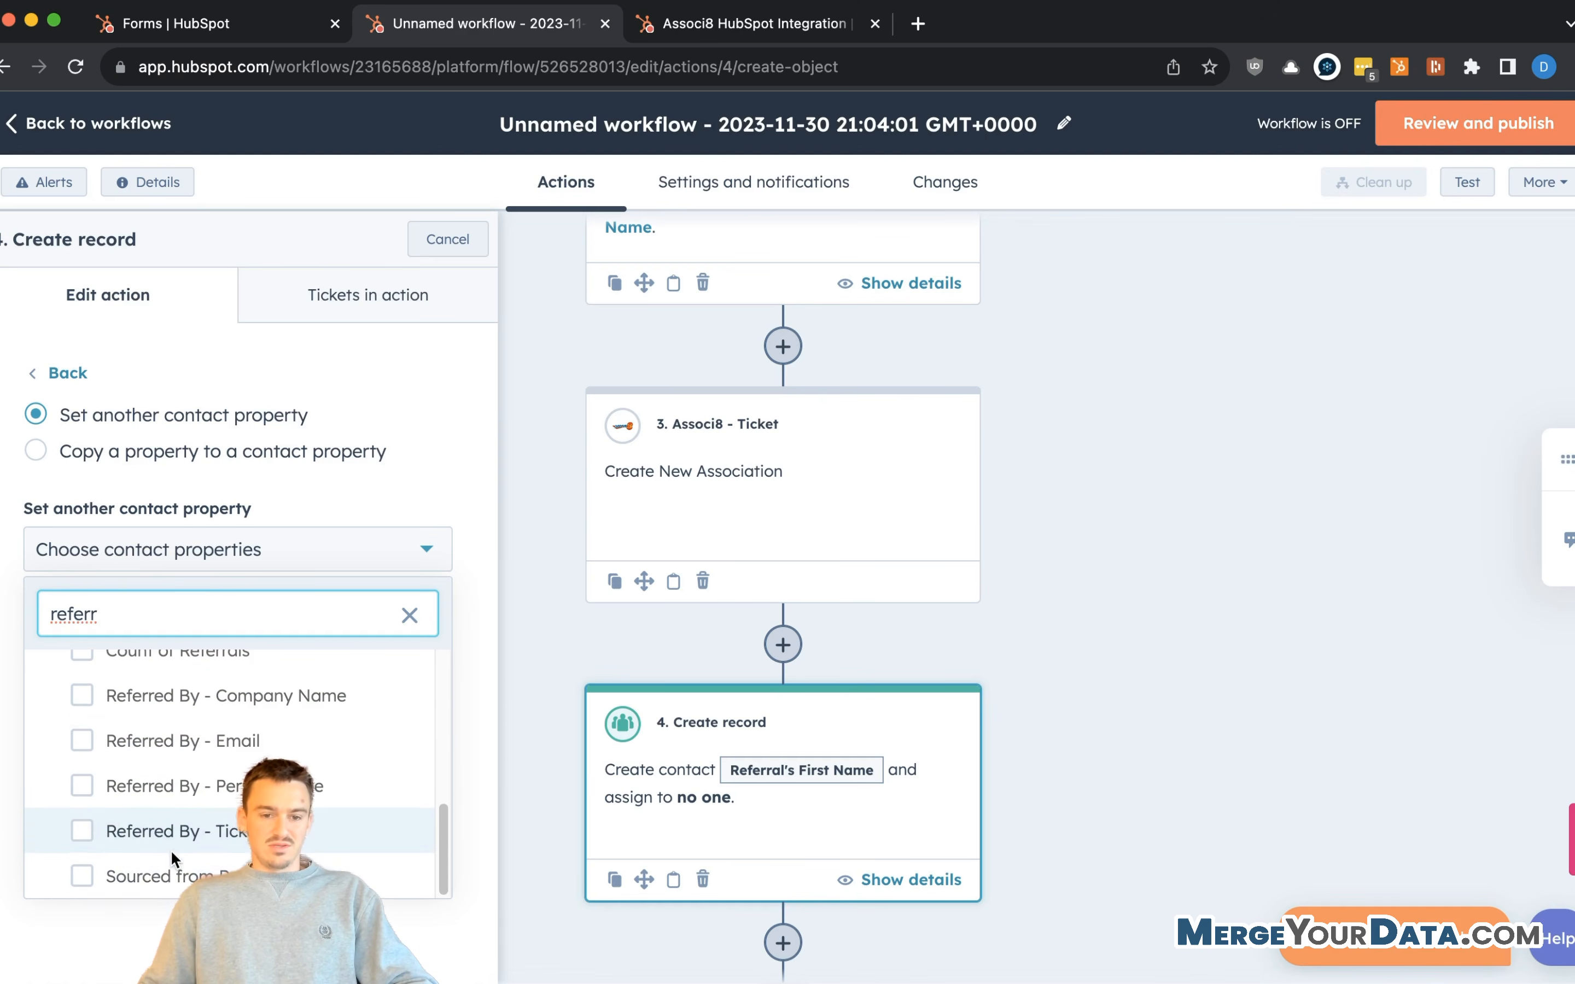
click(165, 874)
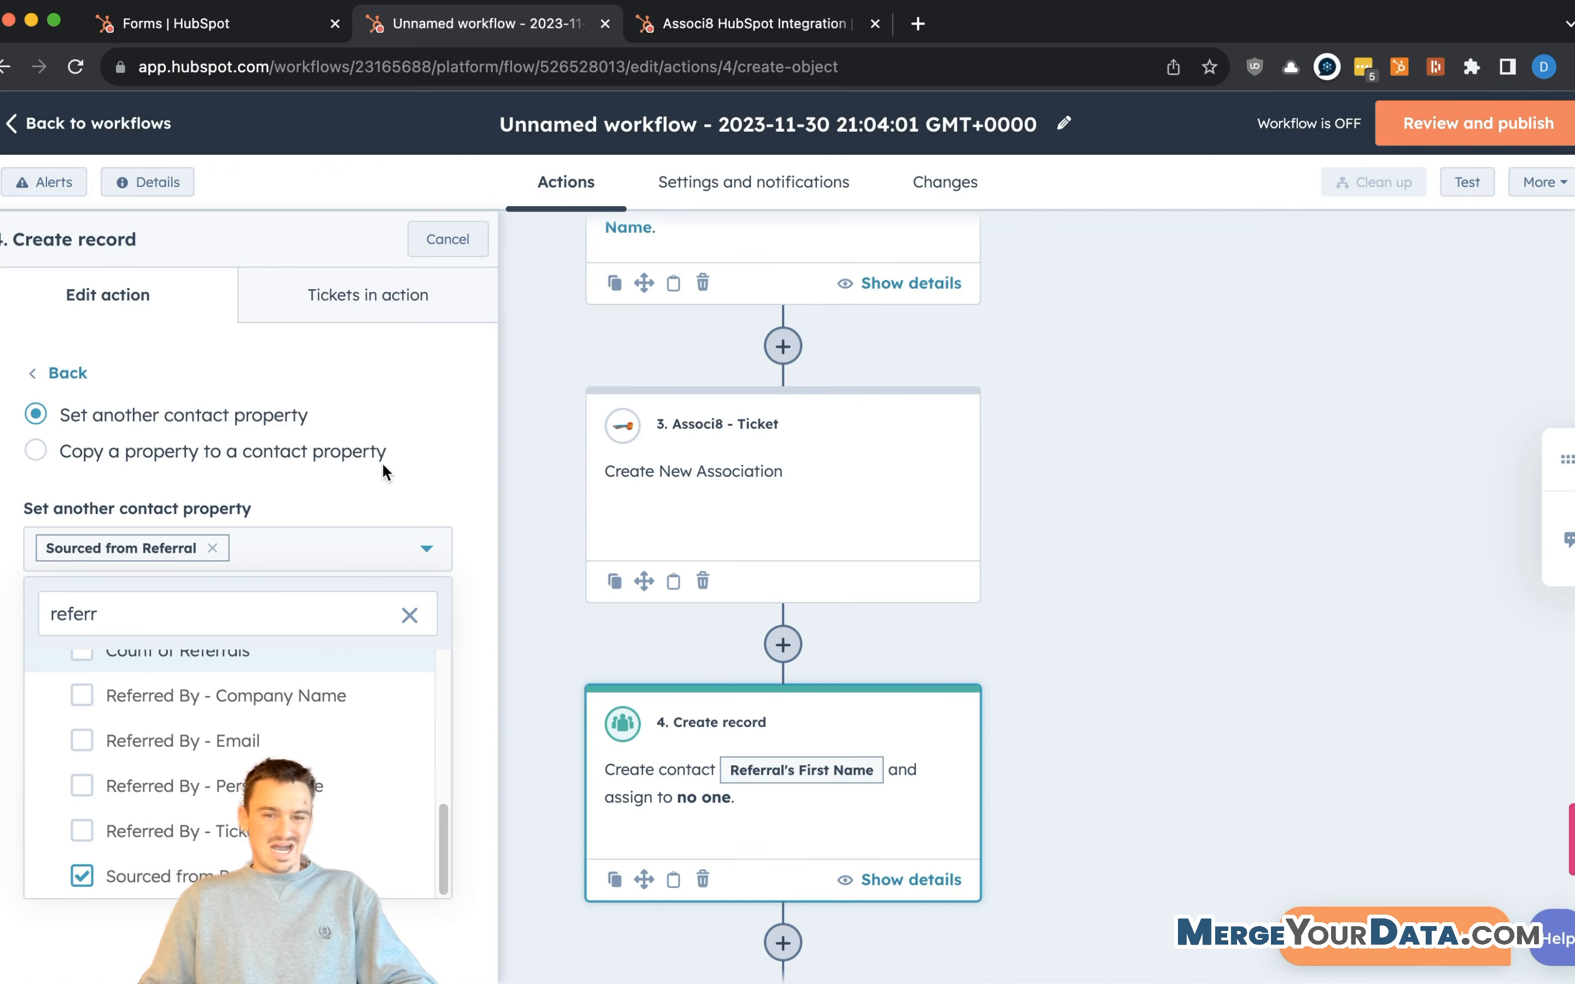
click(358, 480)
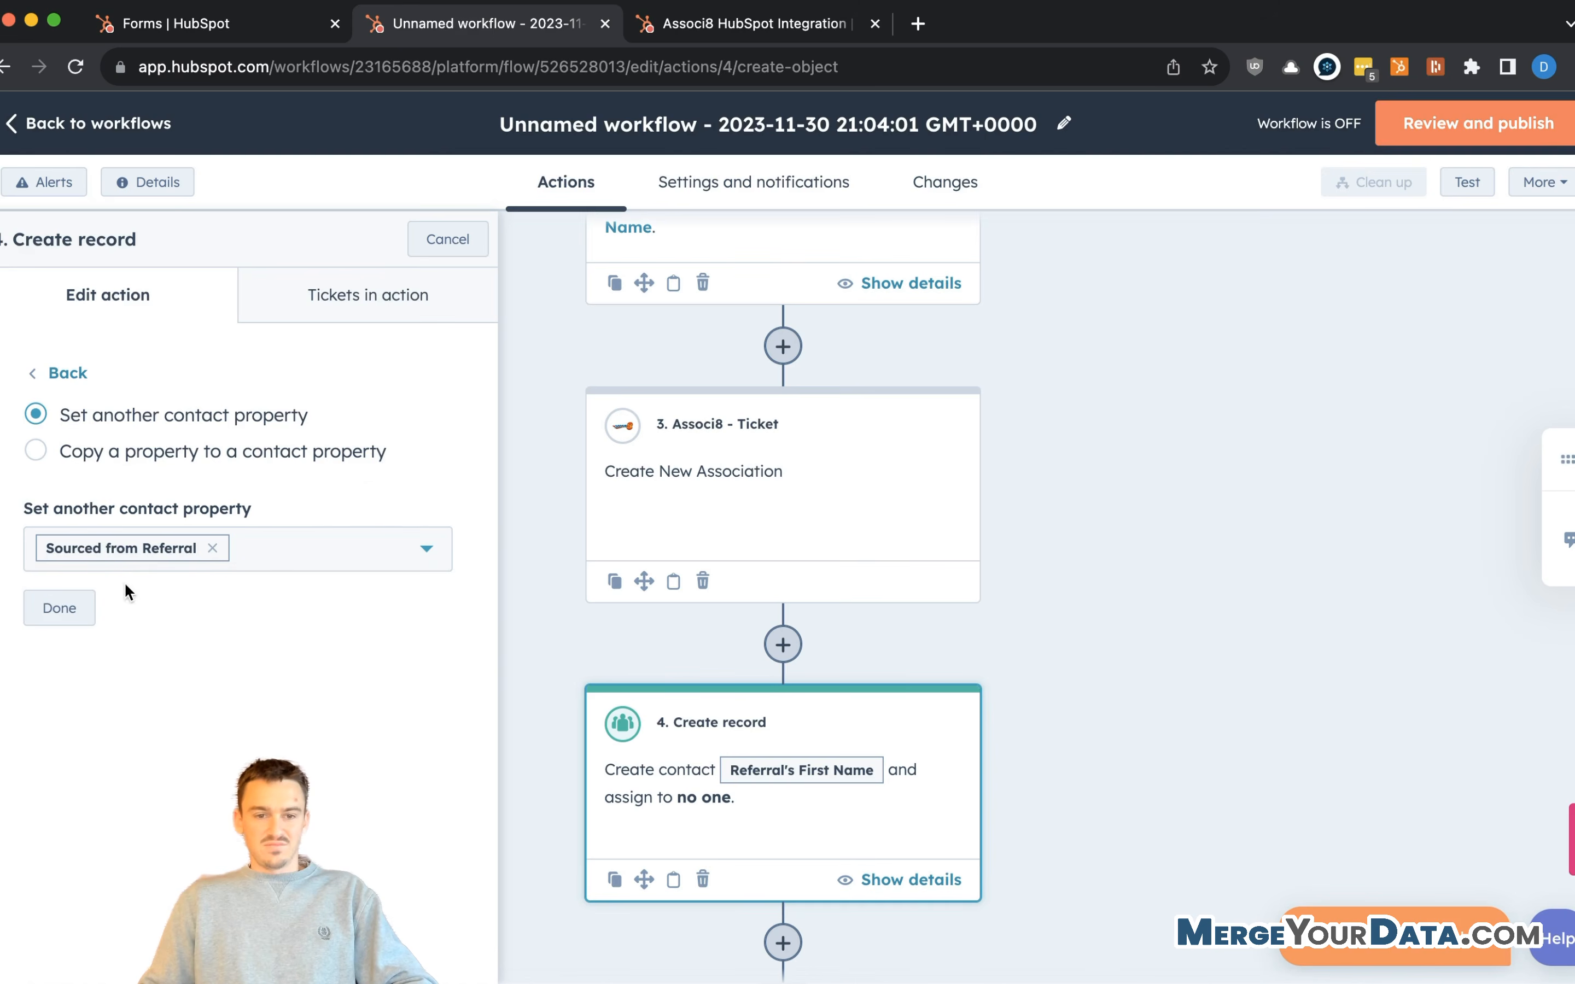
click(63, 608)
scroll(274, 669, down, 1)
scroll(275, 670, down, 3)
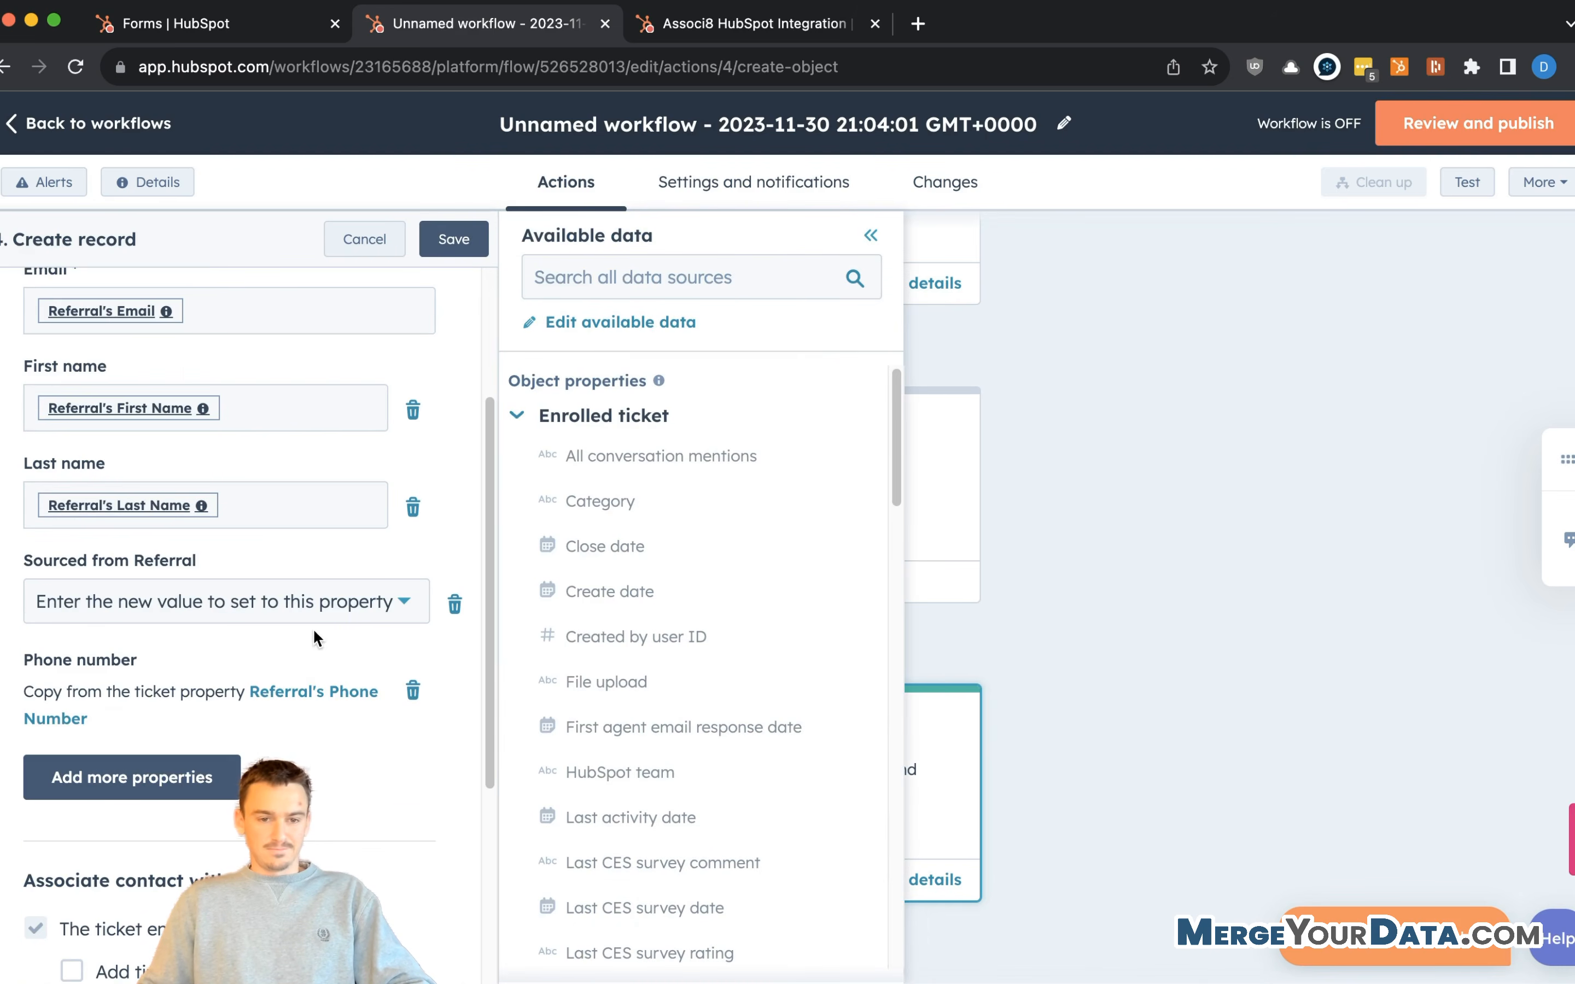
click(255, 601)
click(171, 659)
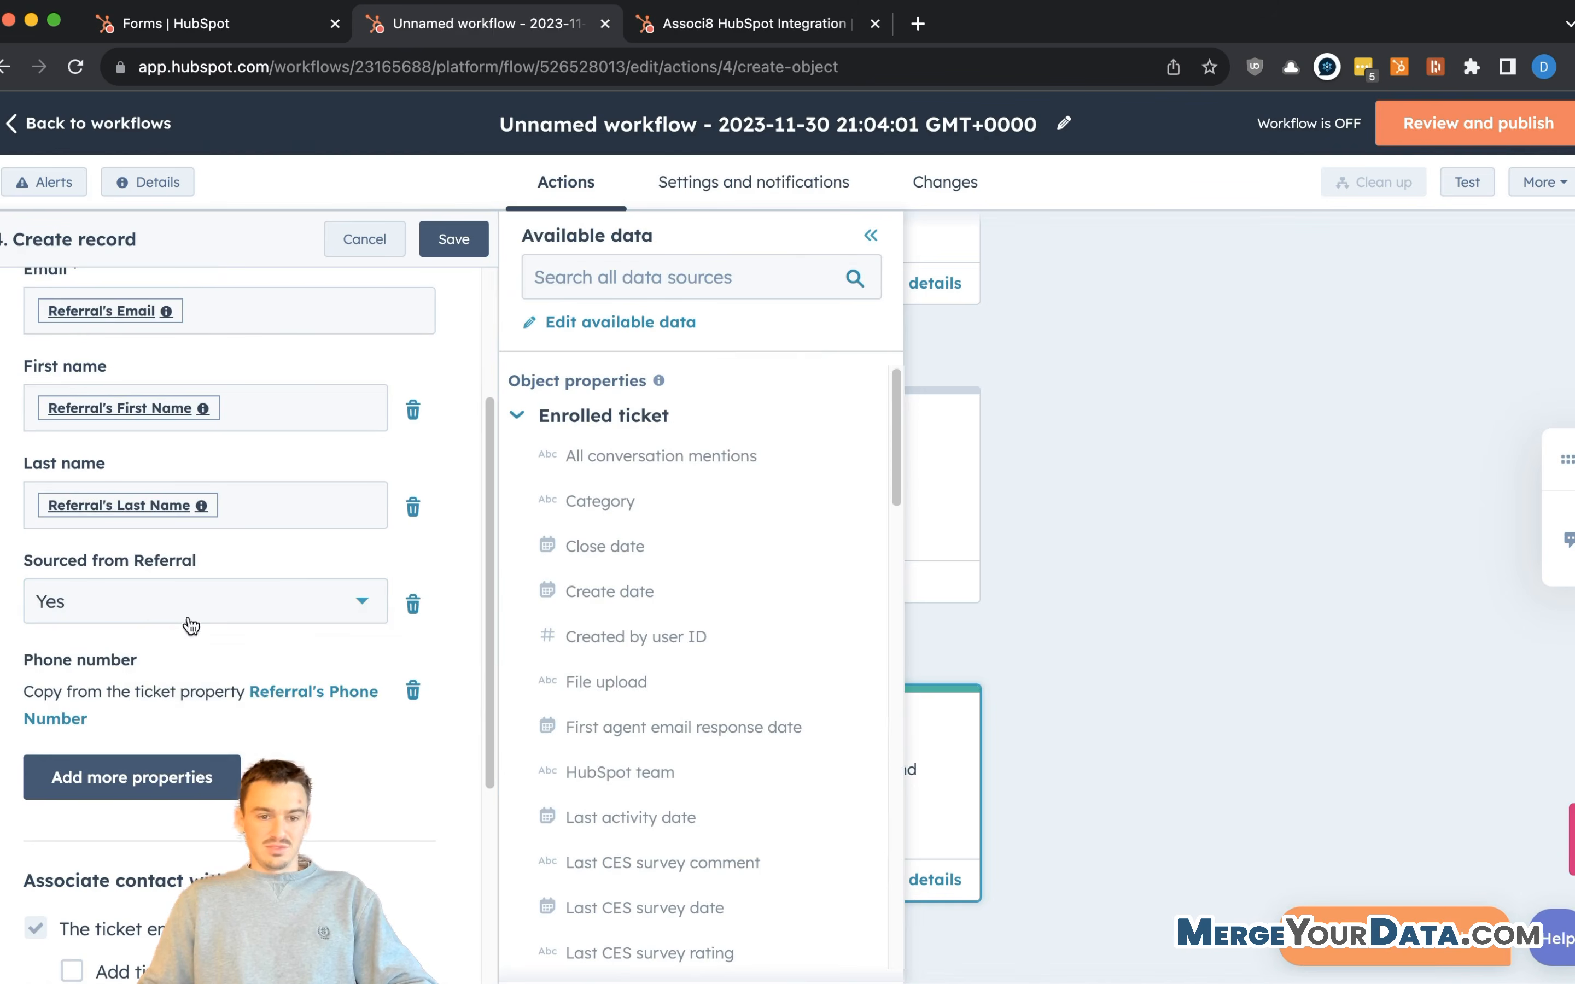
scroll(191, 626, down, 5)
- Map the ticket's Referred By - Email onto the contact's Referred By - Email property
click(153, 433)
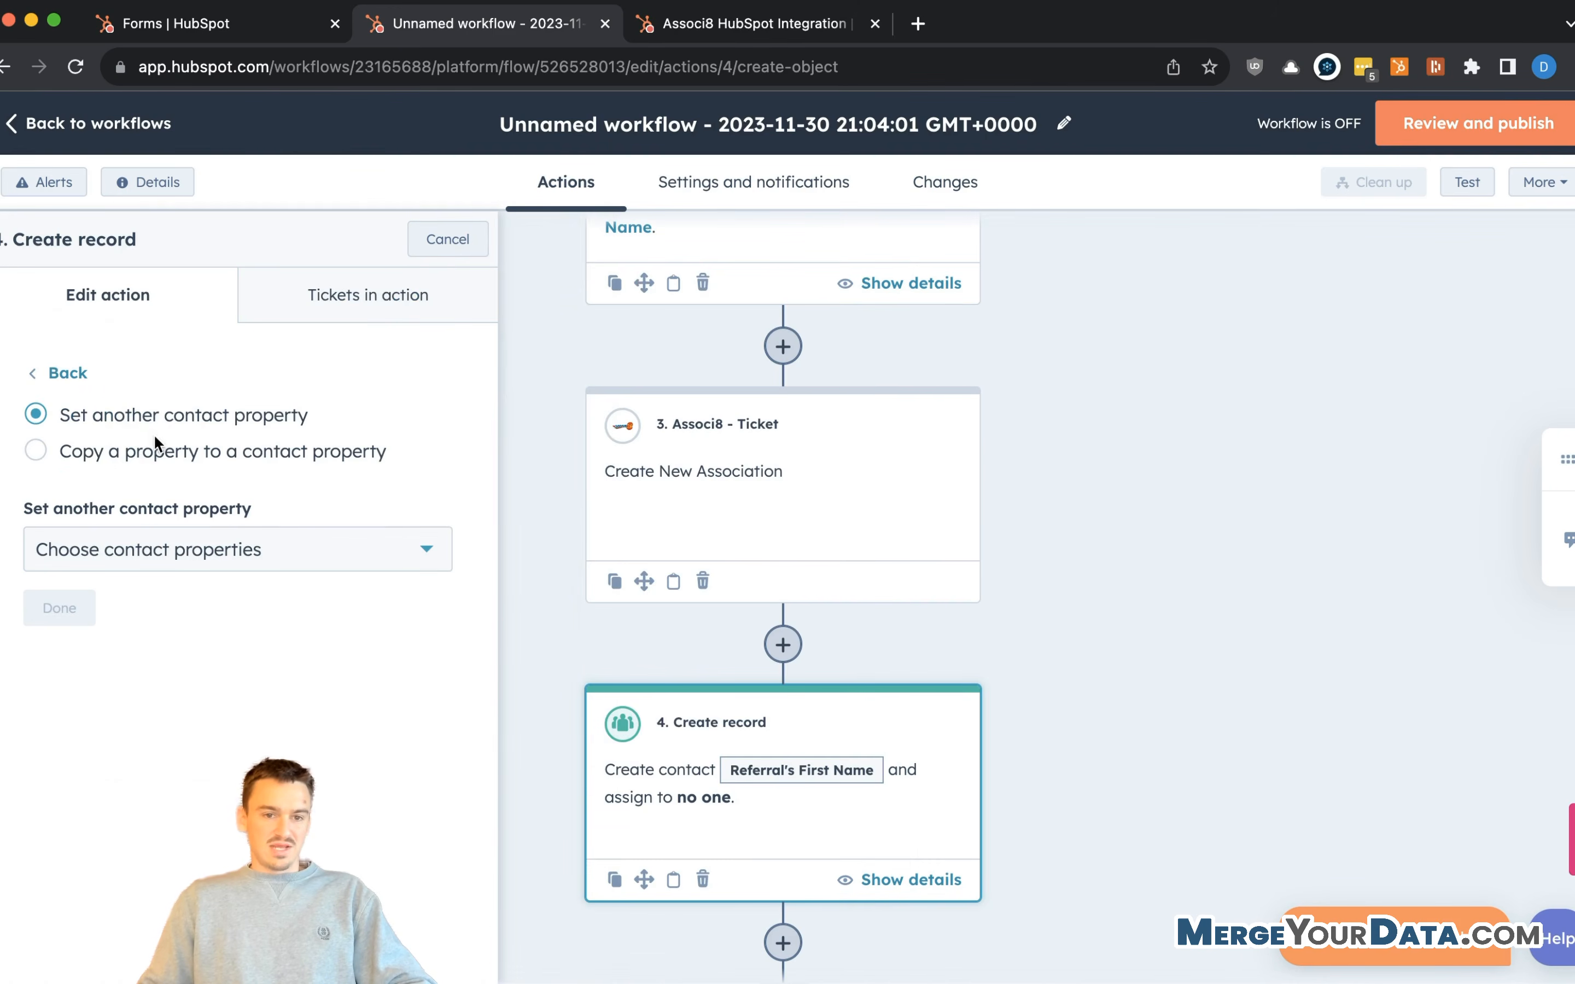
click(104, 454)
click(232, 565)
text(re)
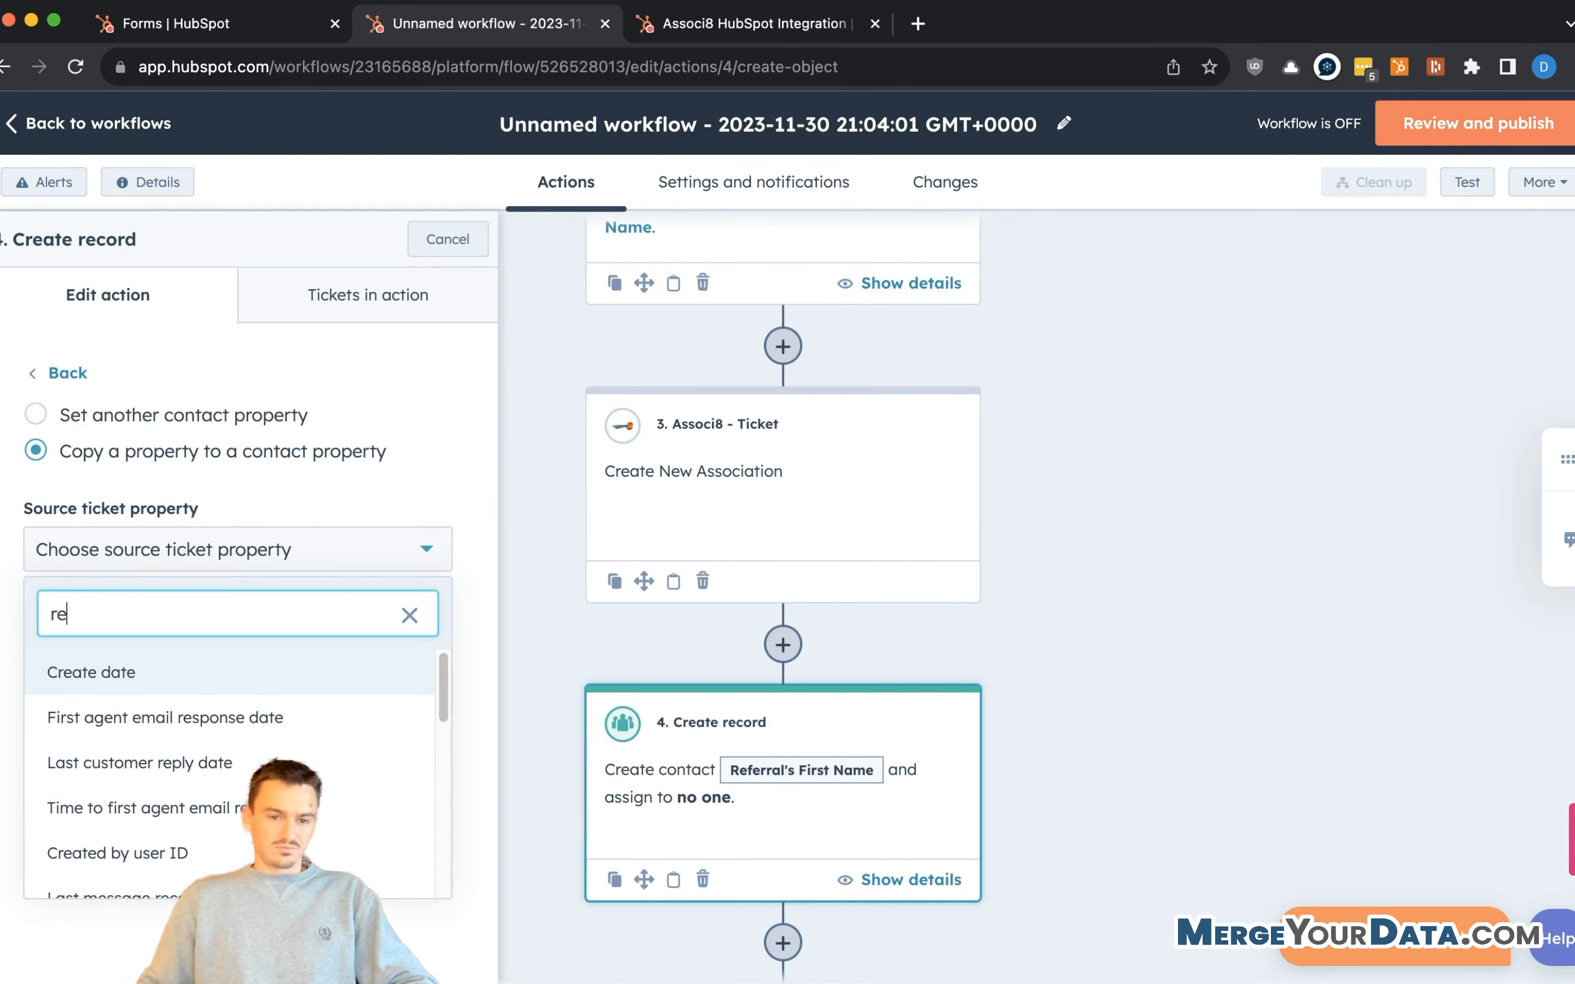
text(ferred)
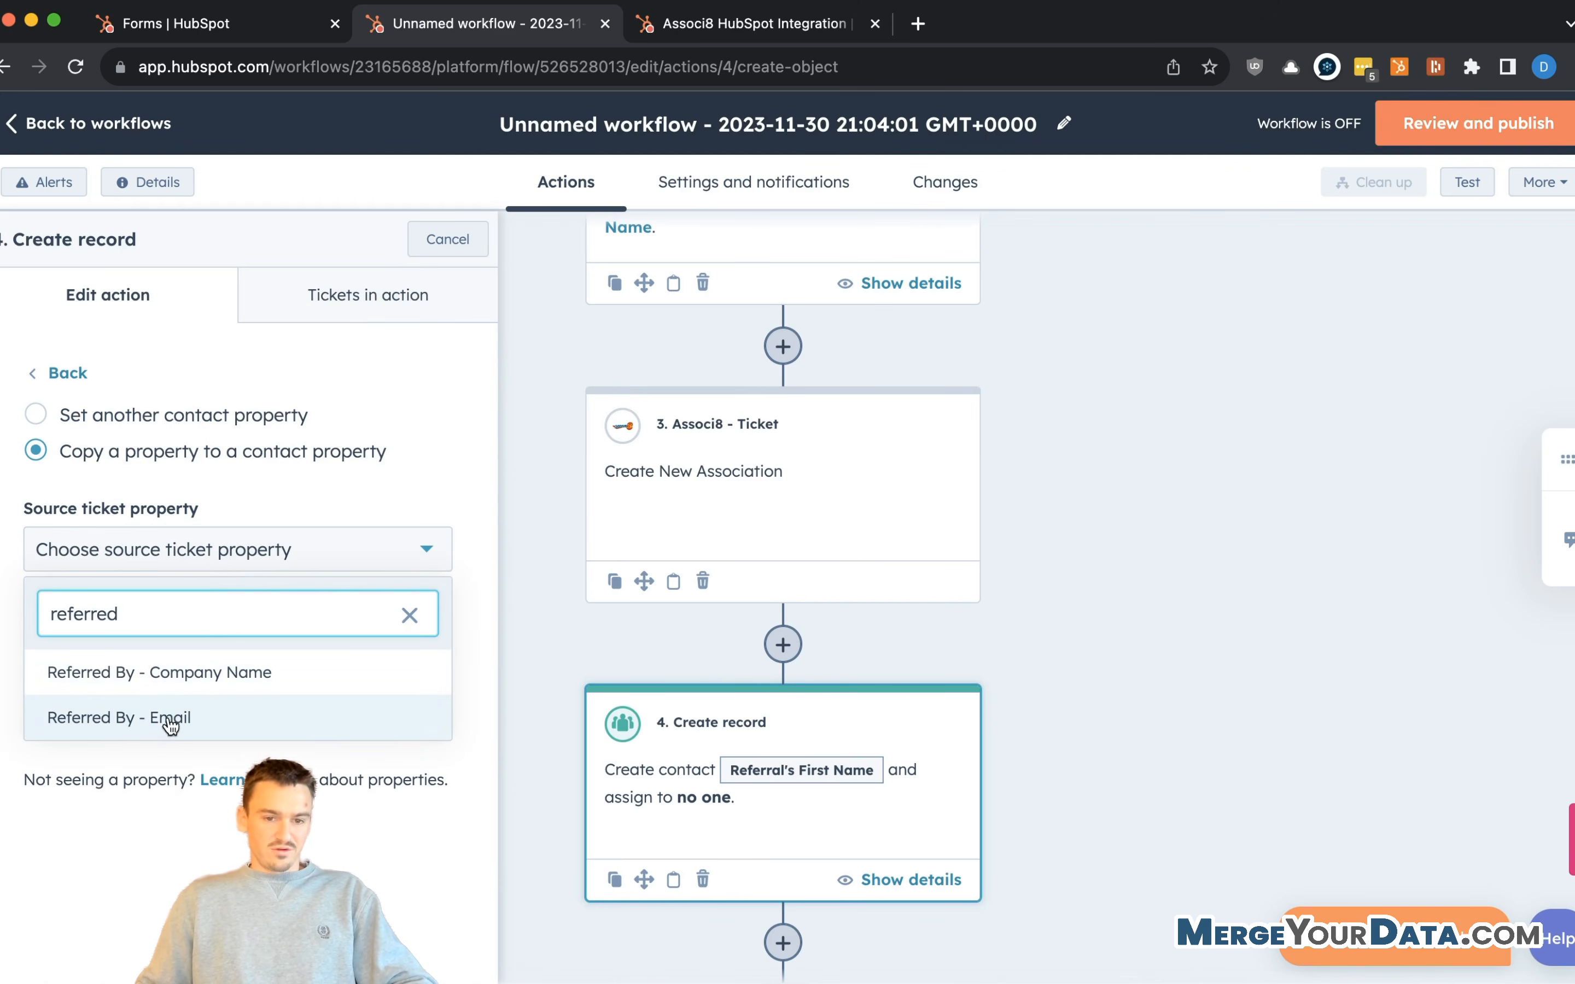
click(150, 717)
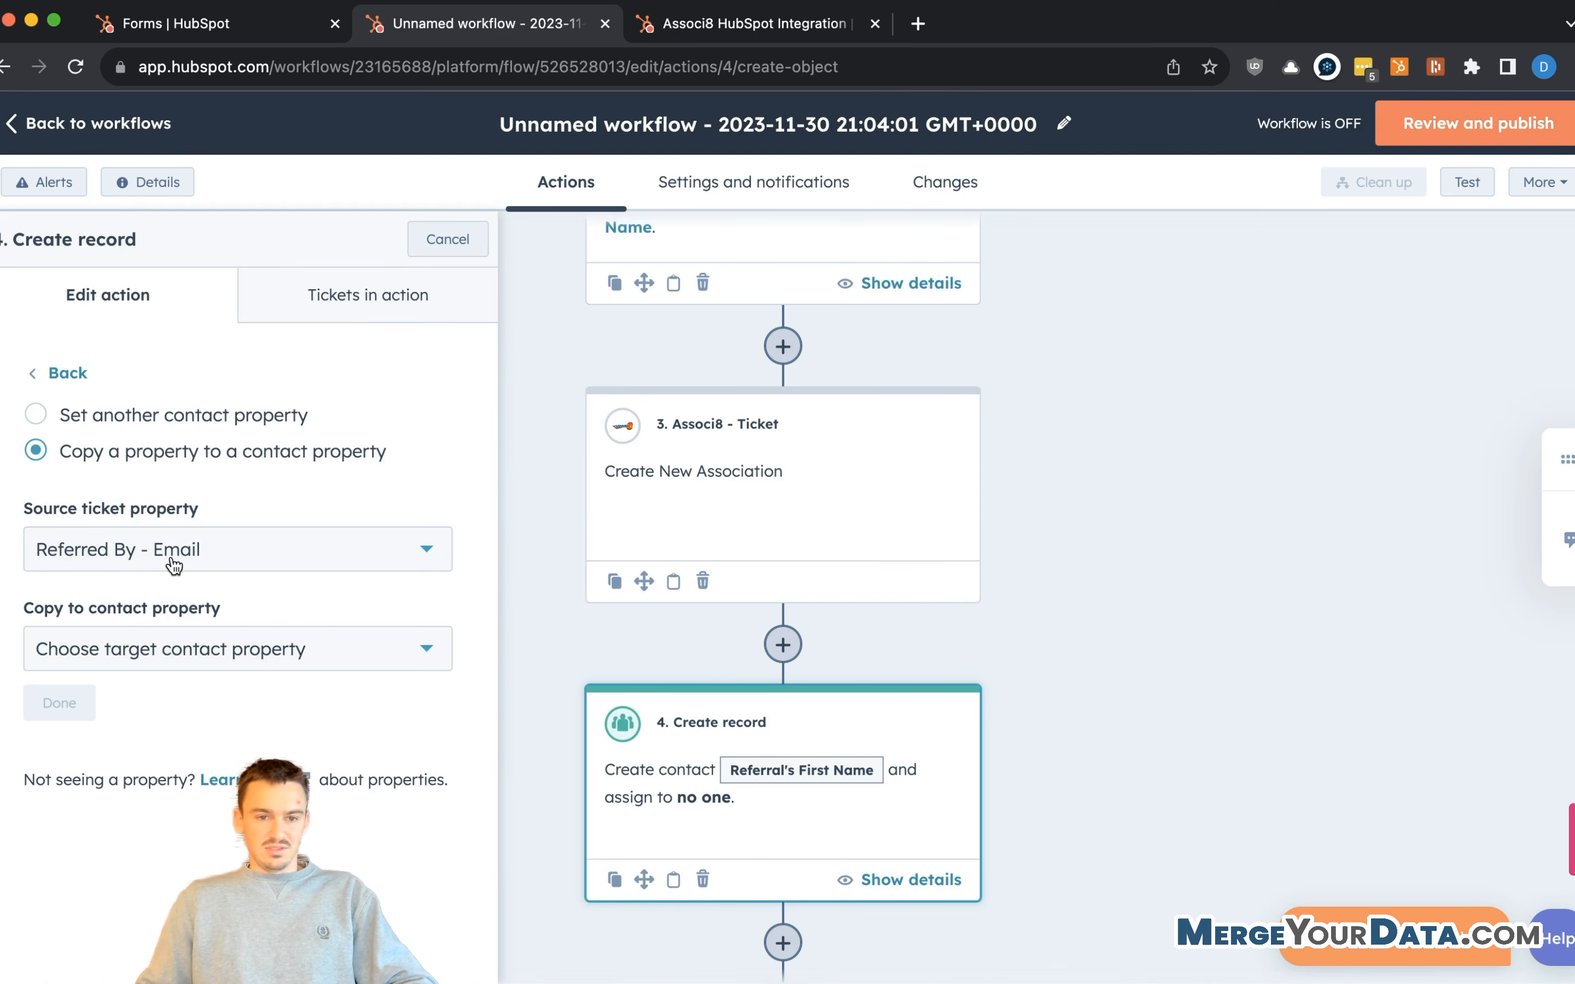
click(198, 650)
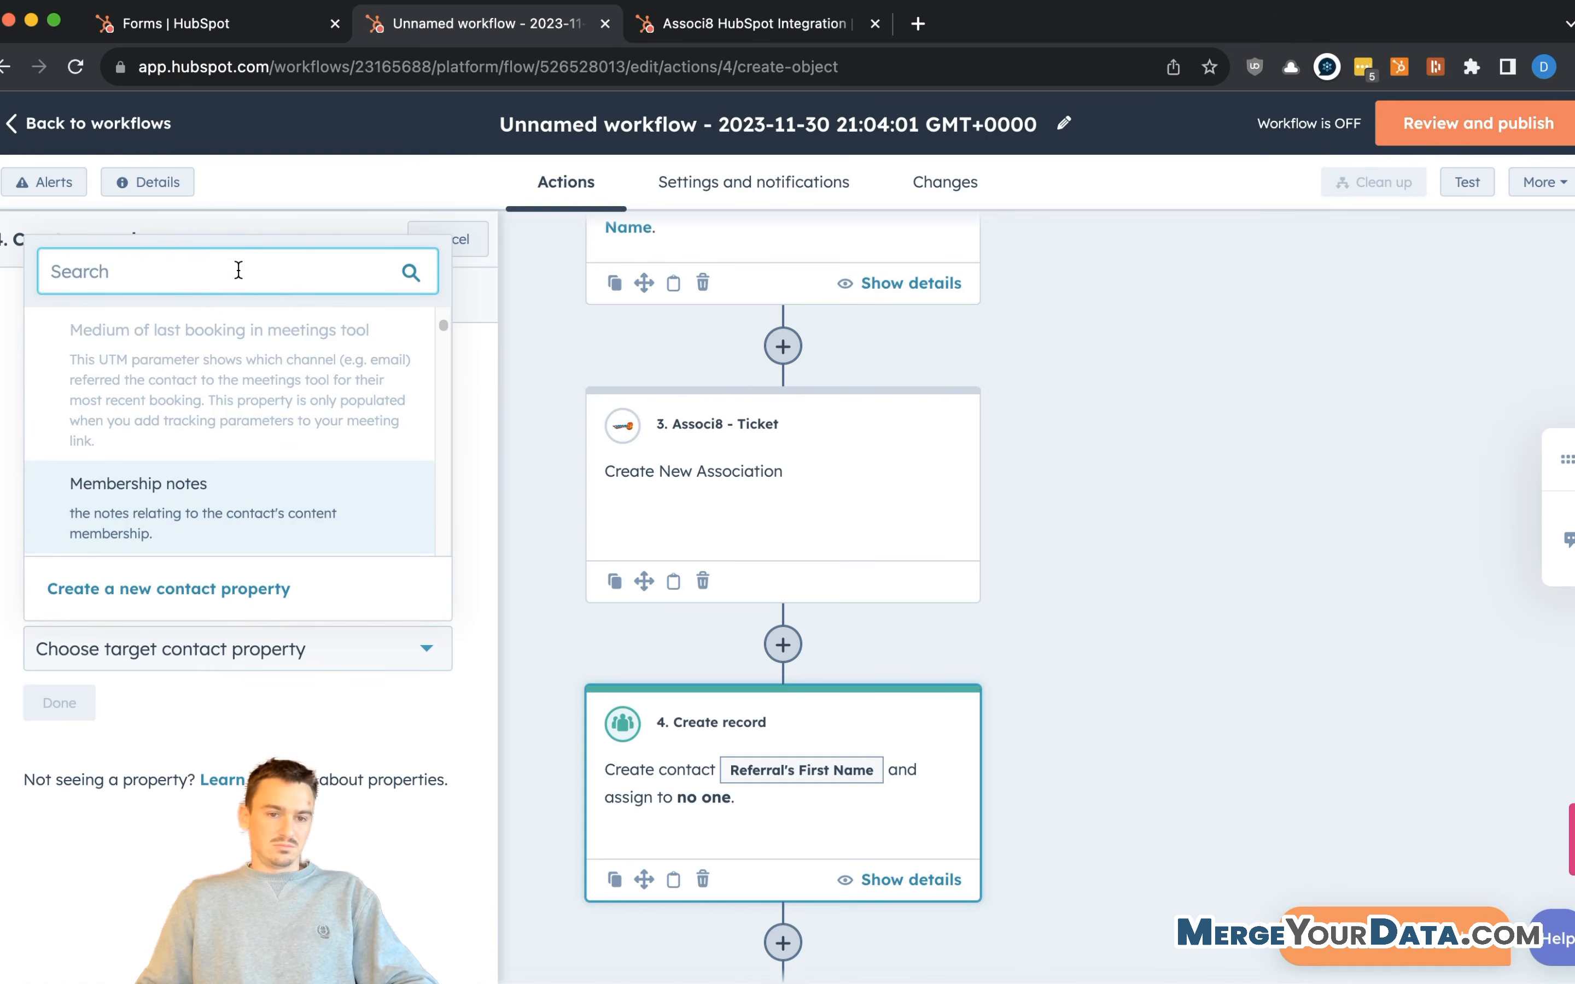
text(referr)
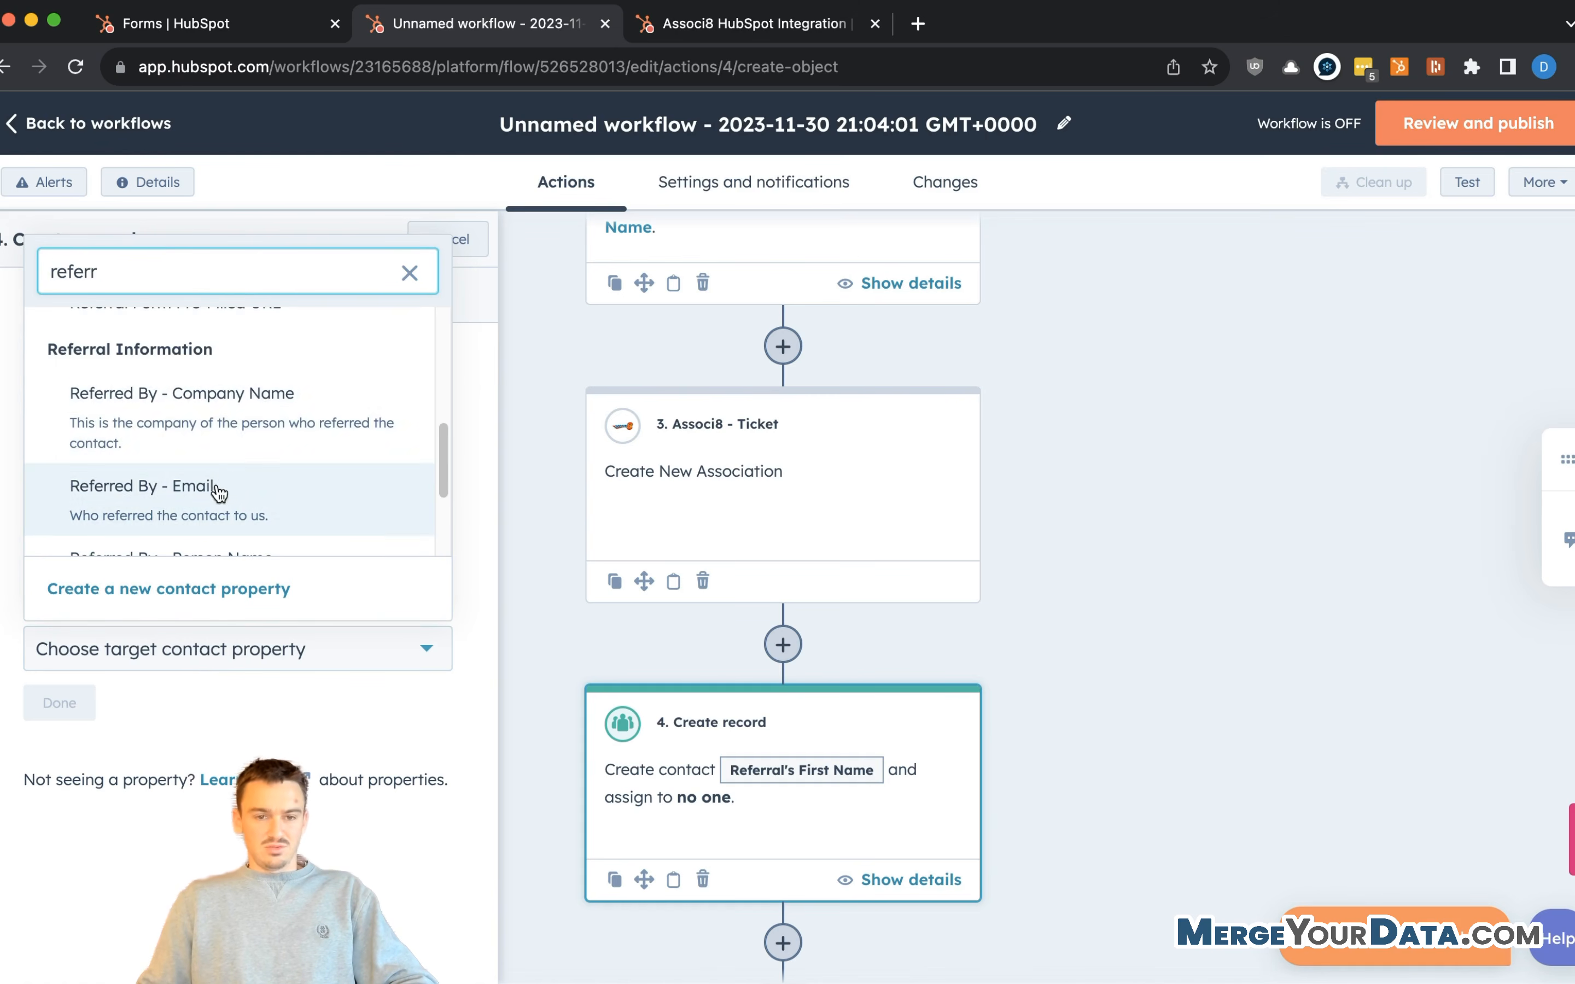
click(210, 495)
click(65, 704)
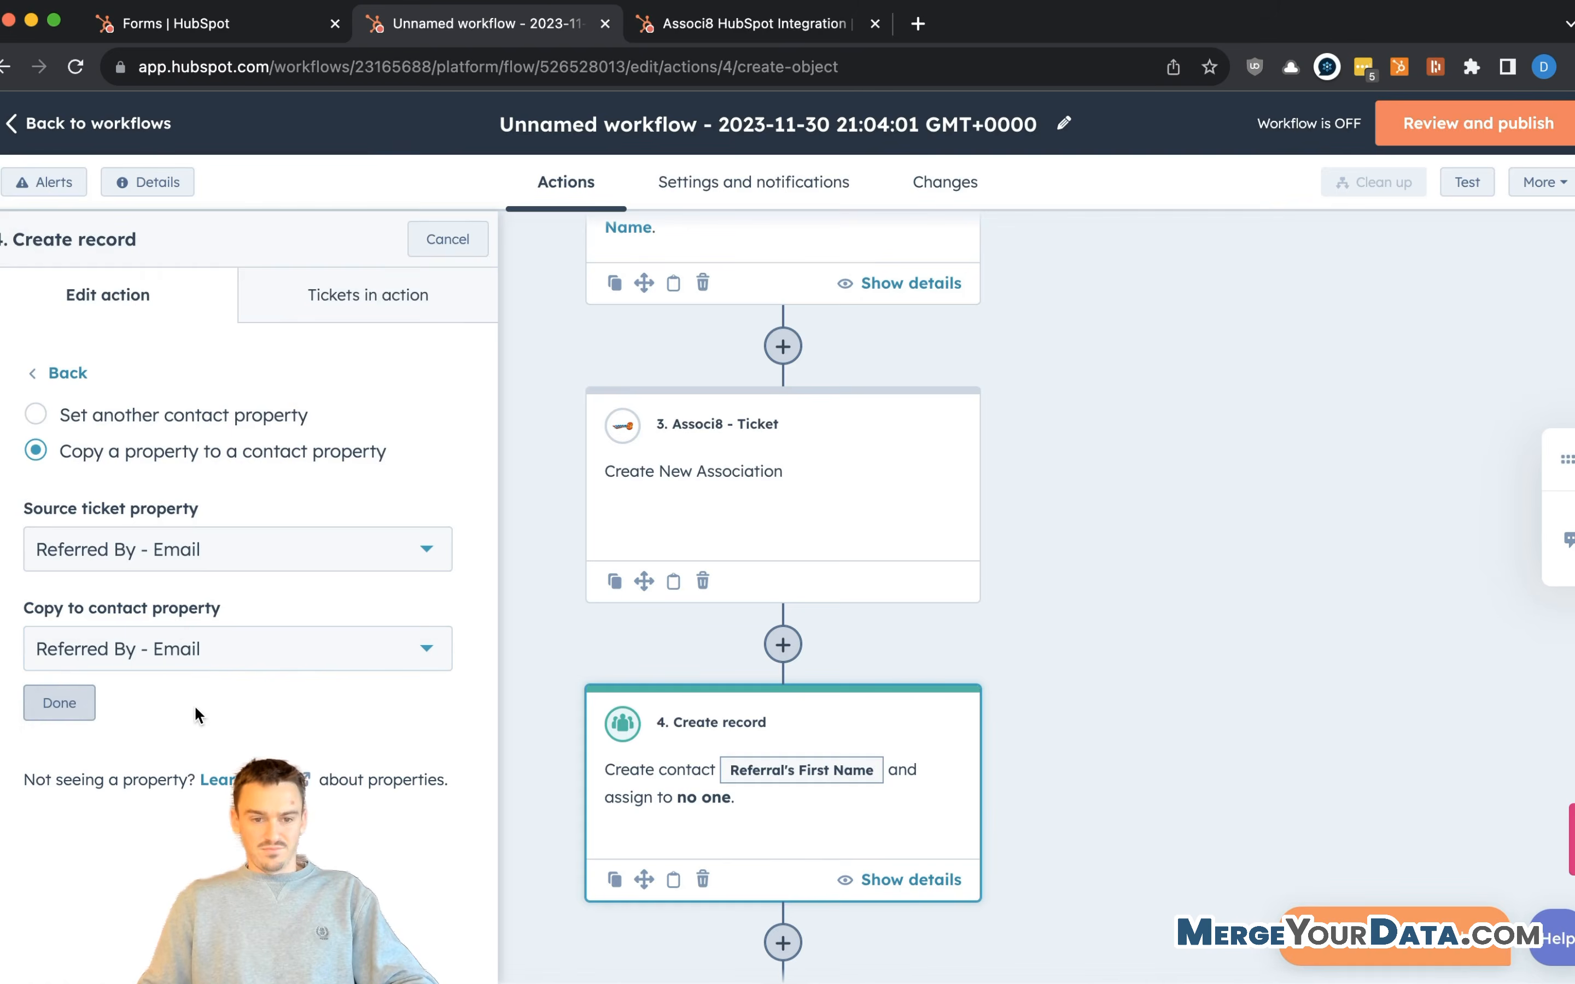
scroll(209, 707, down, 6)
click(199, 511)
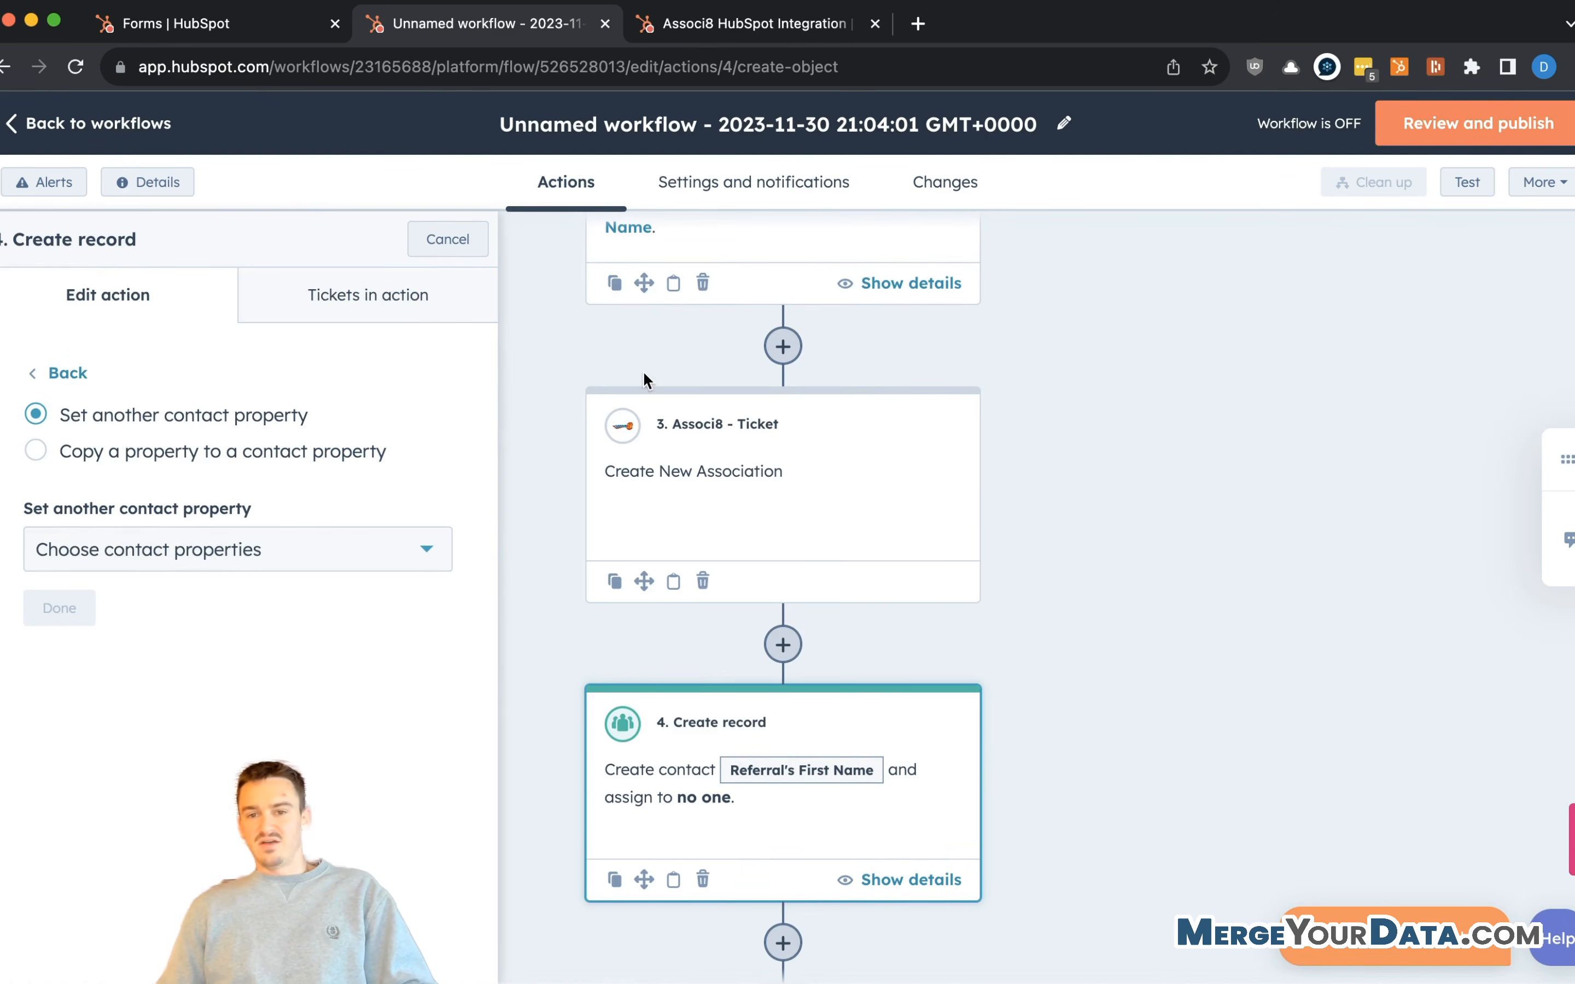
scroll(649, 373, up, 3)
scroll(740, 393, up, 5)
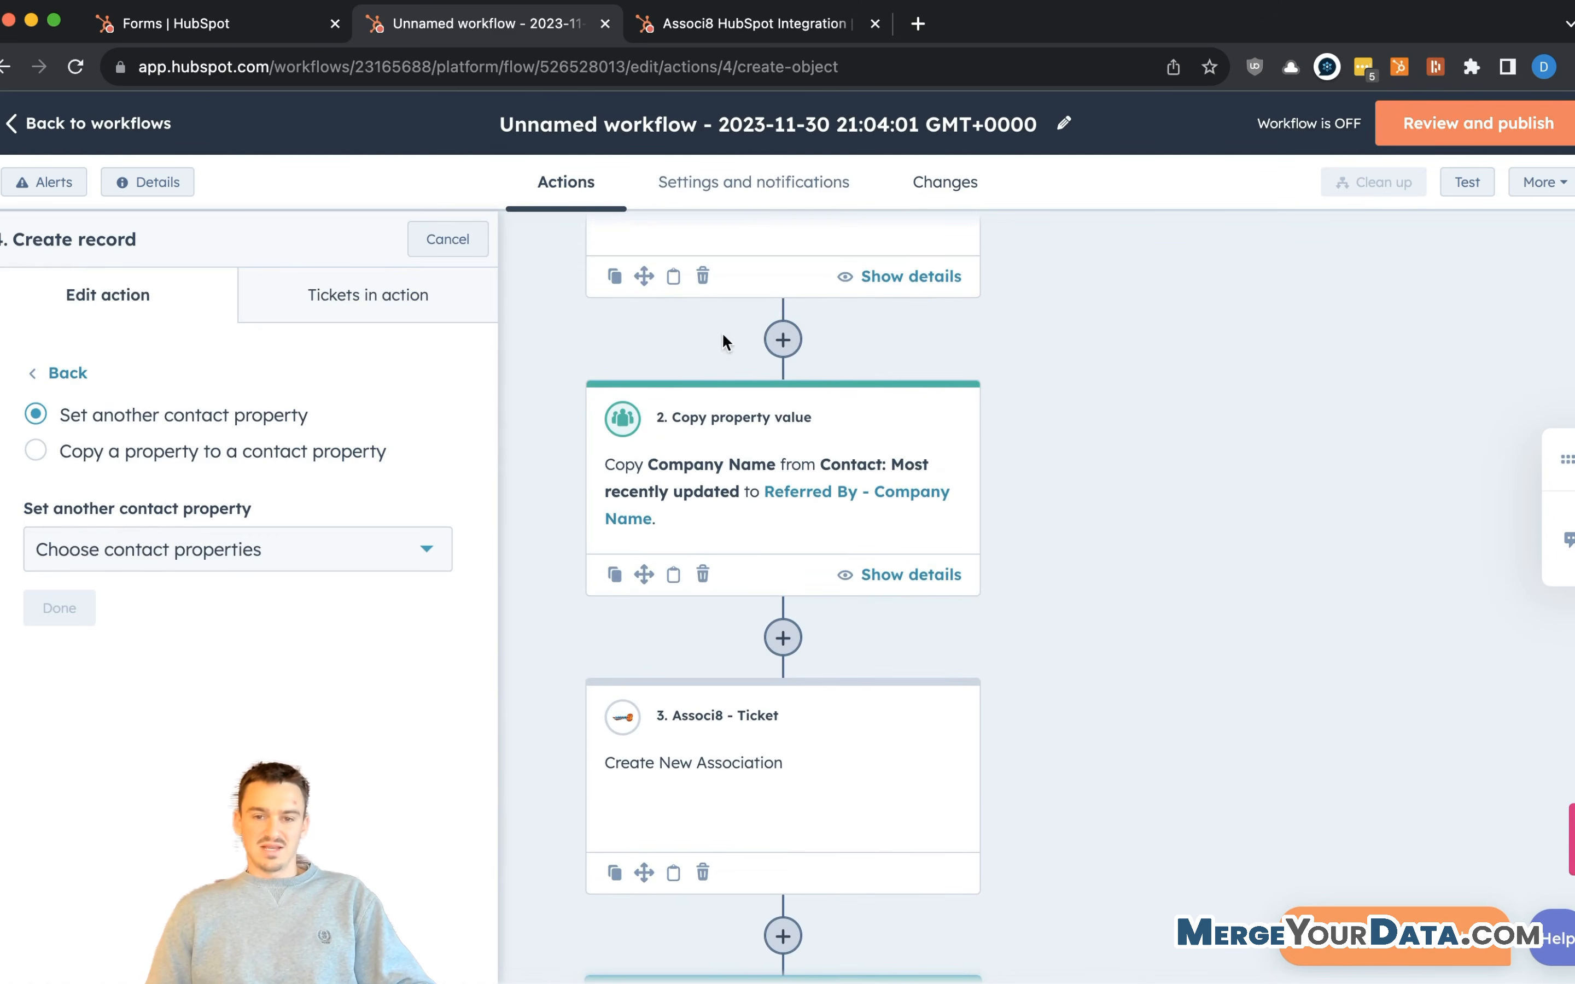
scroll(716, 391, up, 1)
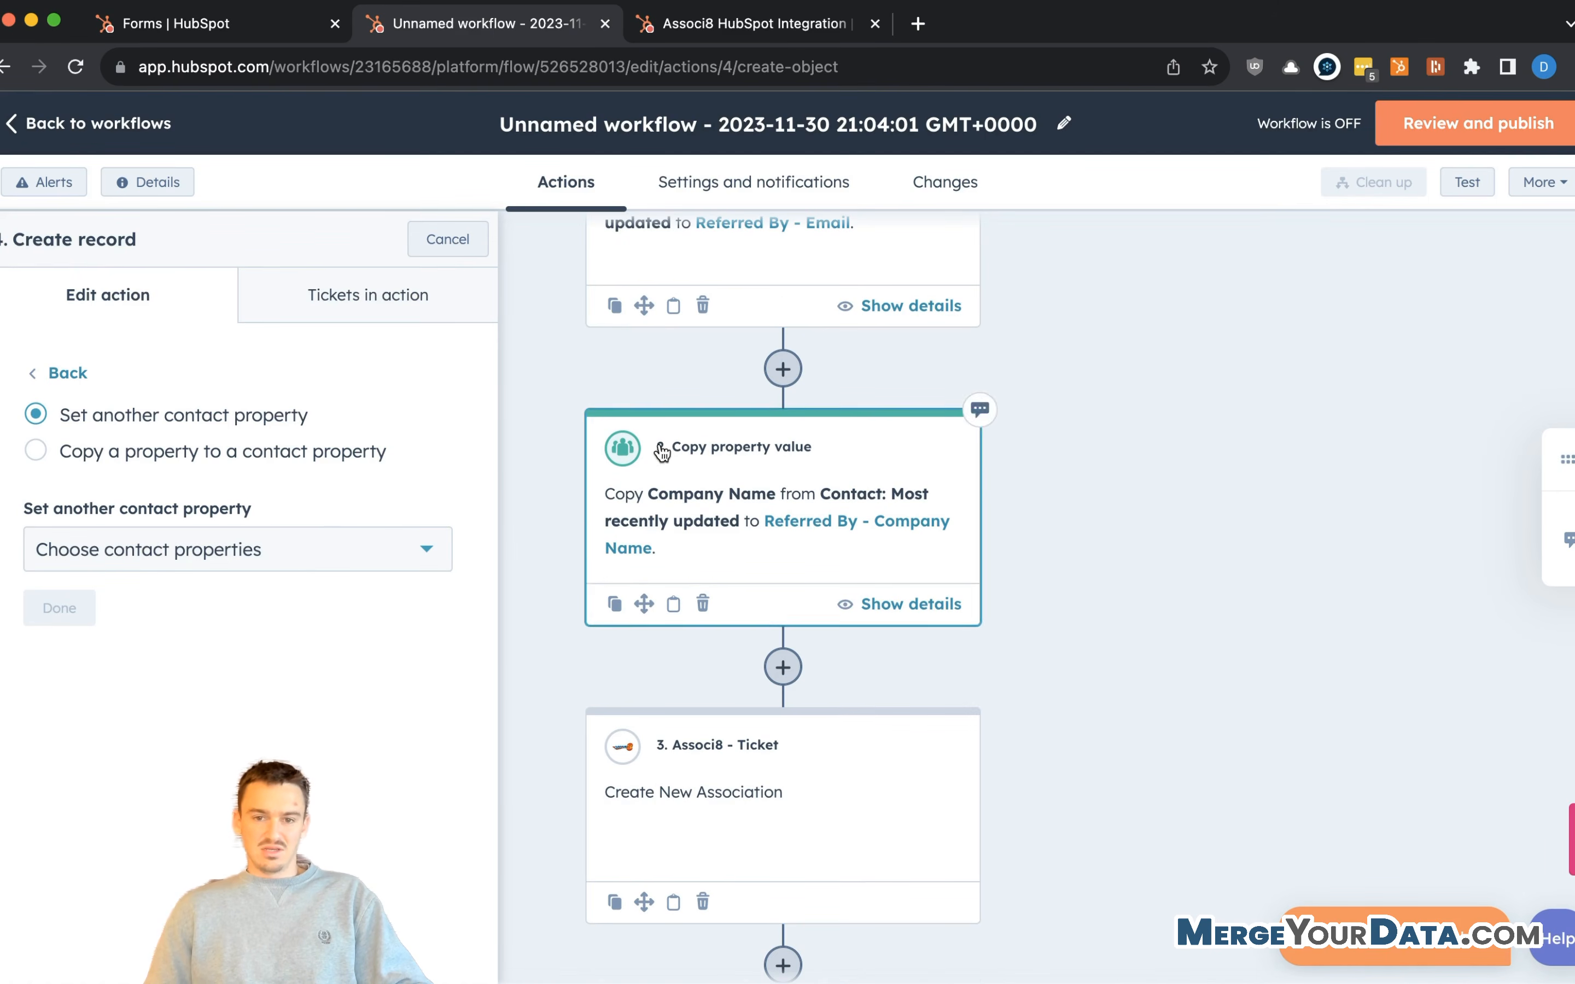
scroll(815, 380, up, 1)
scroll(815, 382, up, 3)
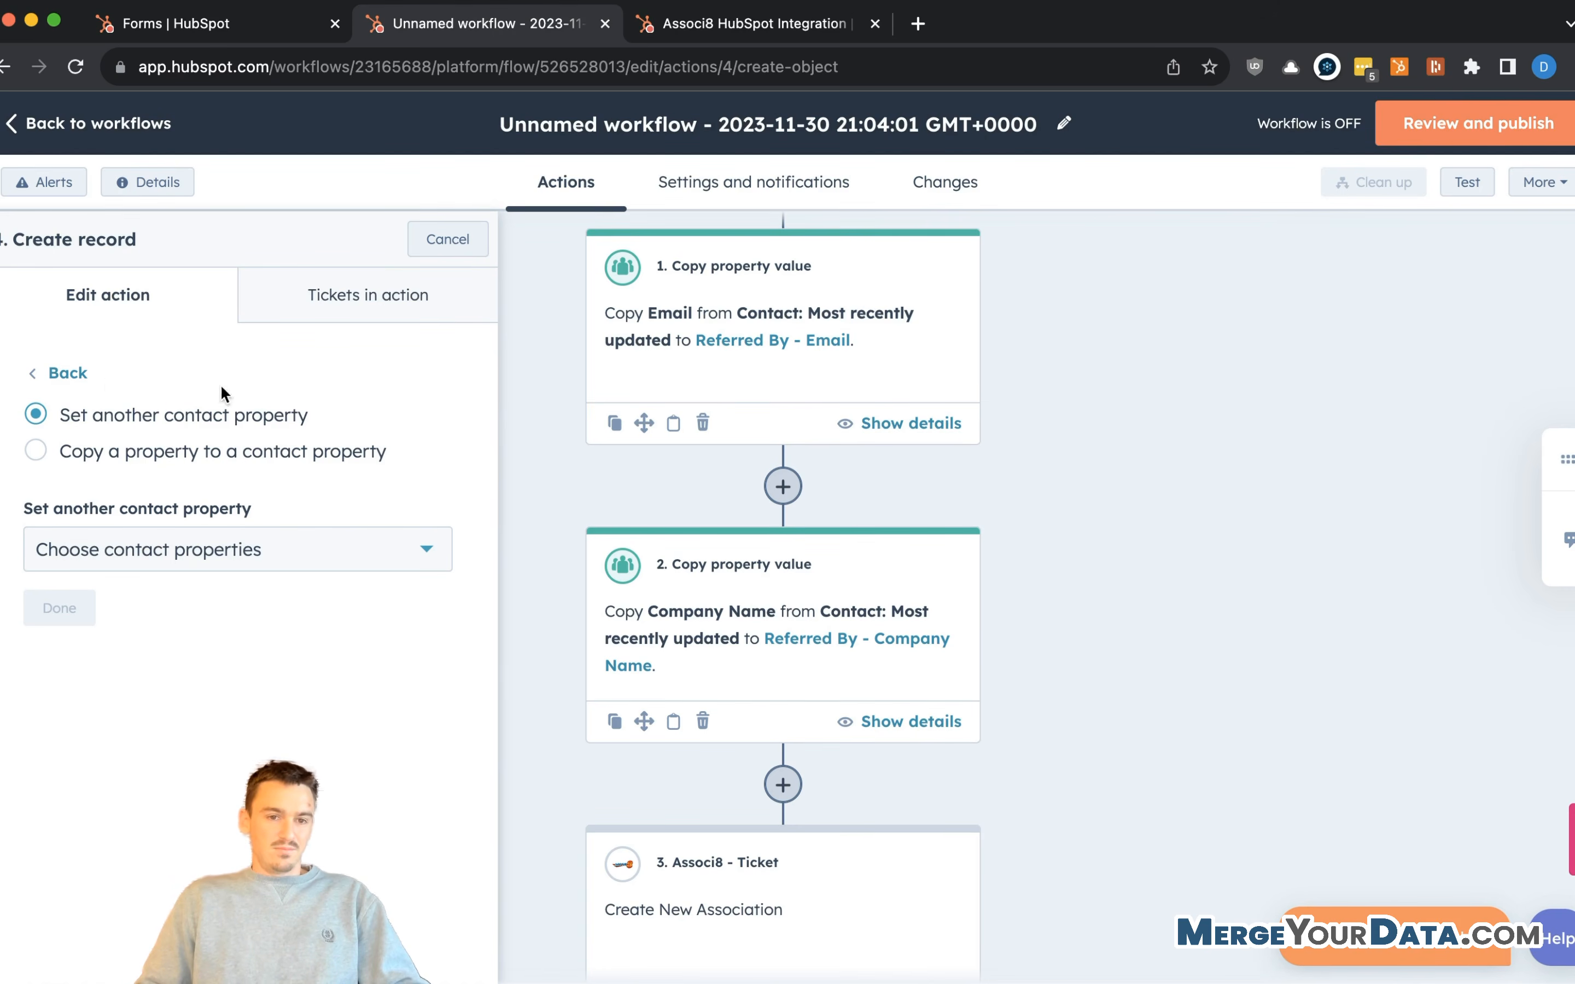
- Copy the ticket's Record ID into the contact's Referred By - Ticket ID property
click(1565, 531)
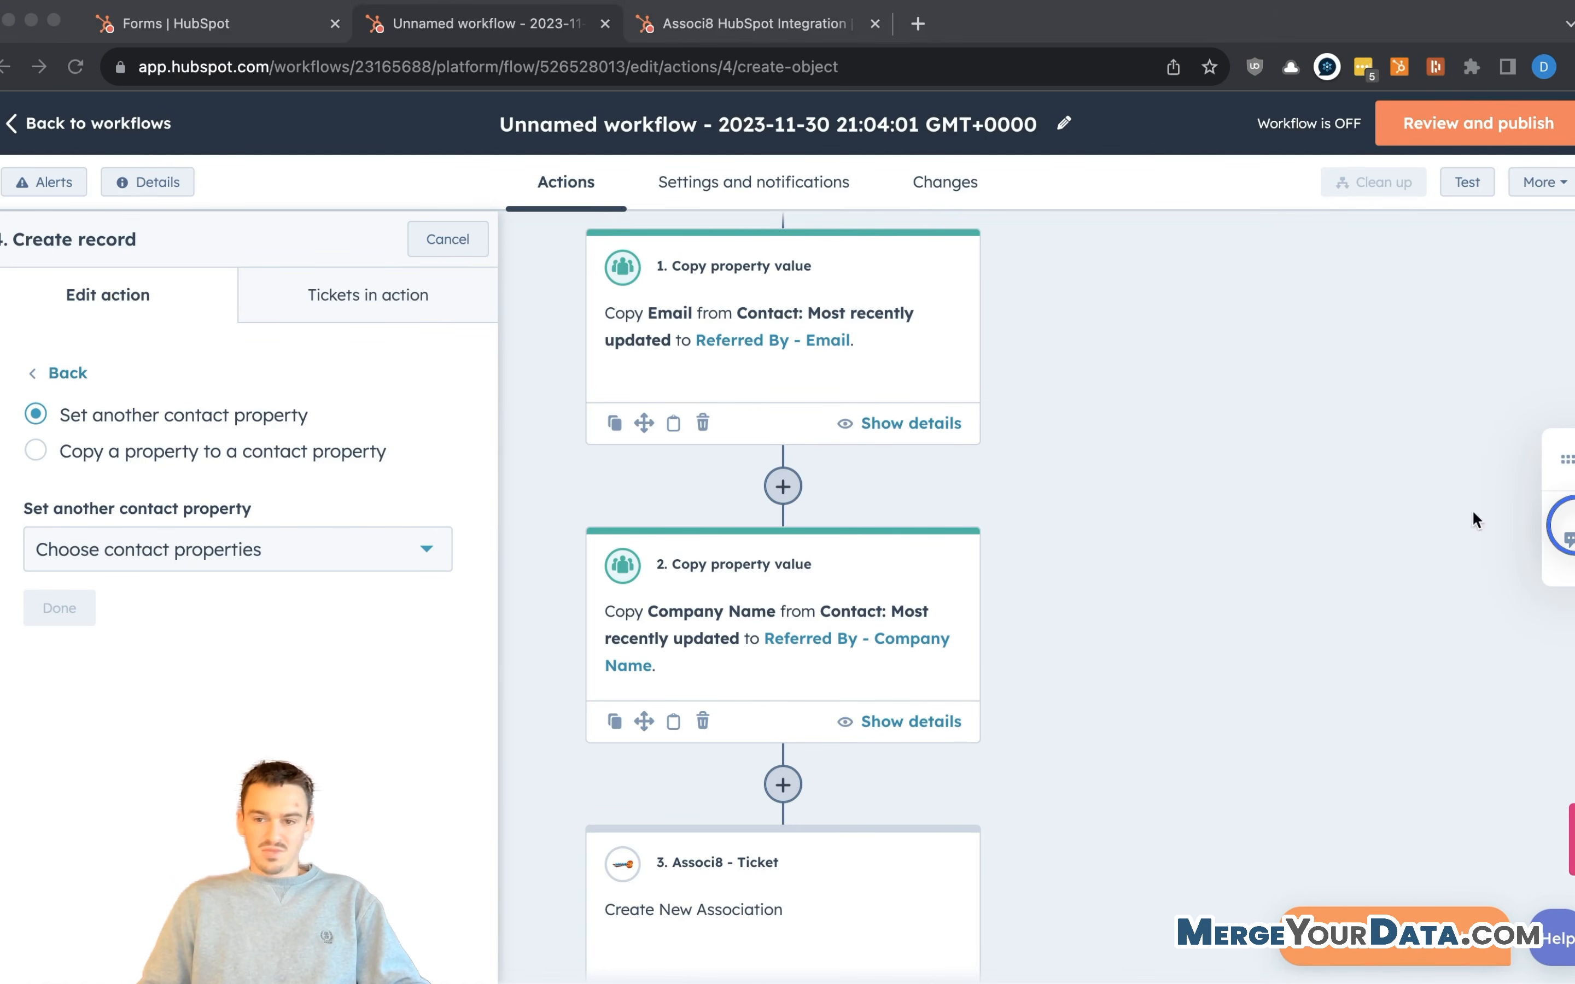
click(186, 465)
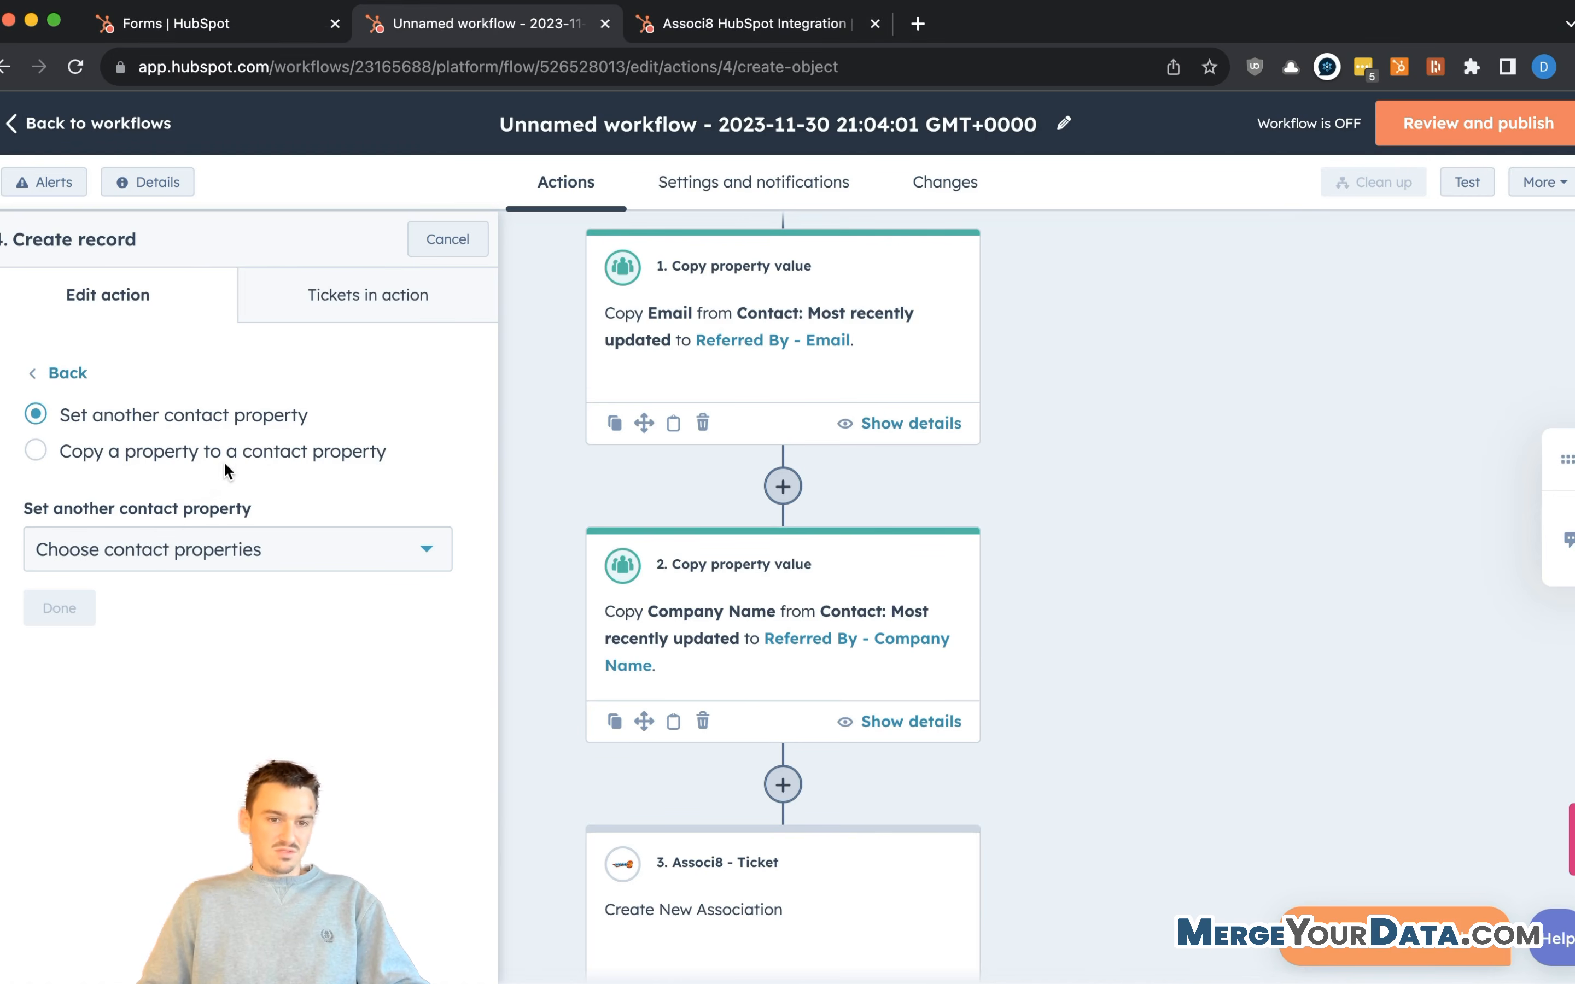
click(302, 457)
click(134, 529)
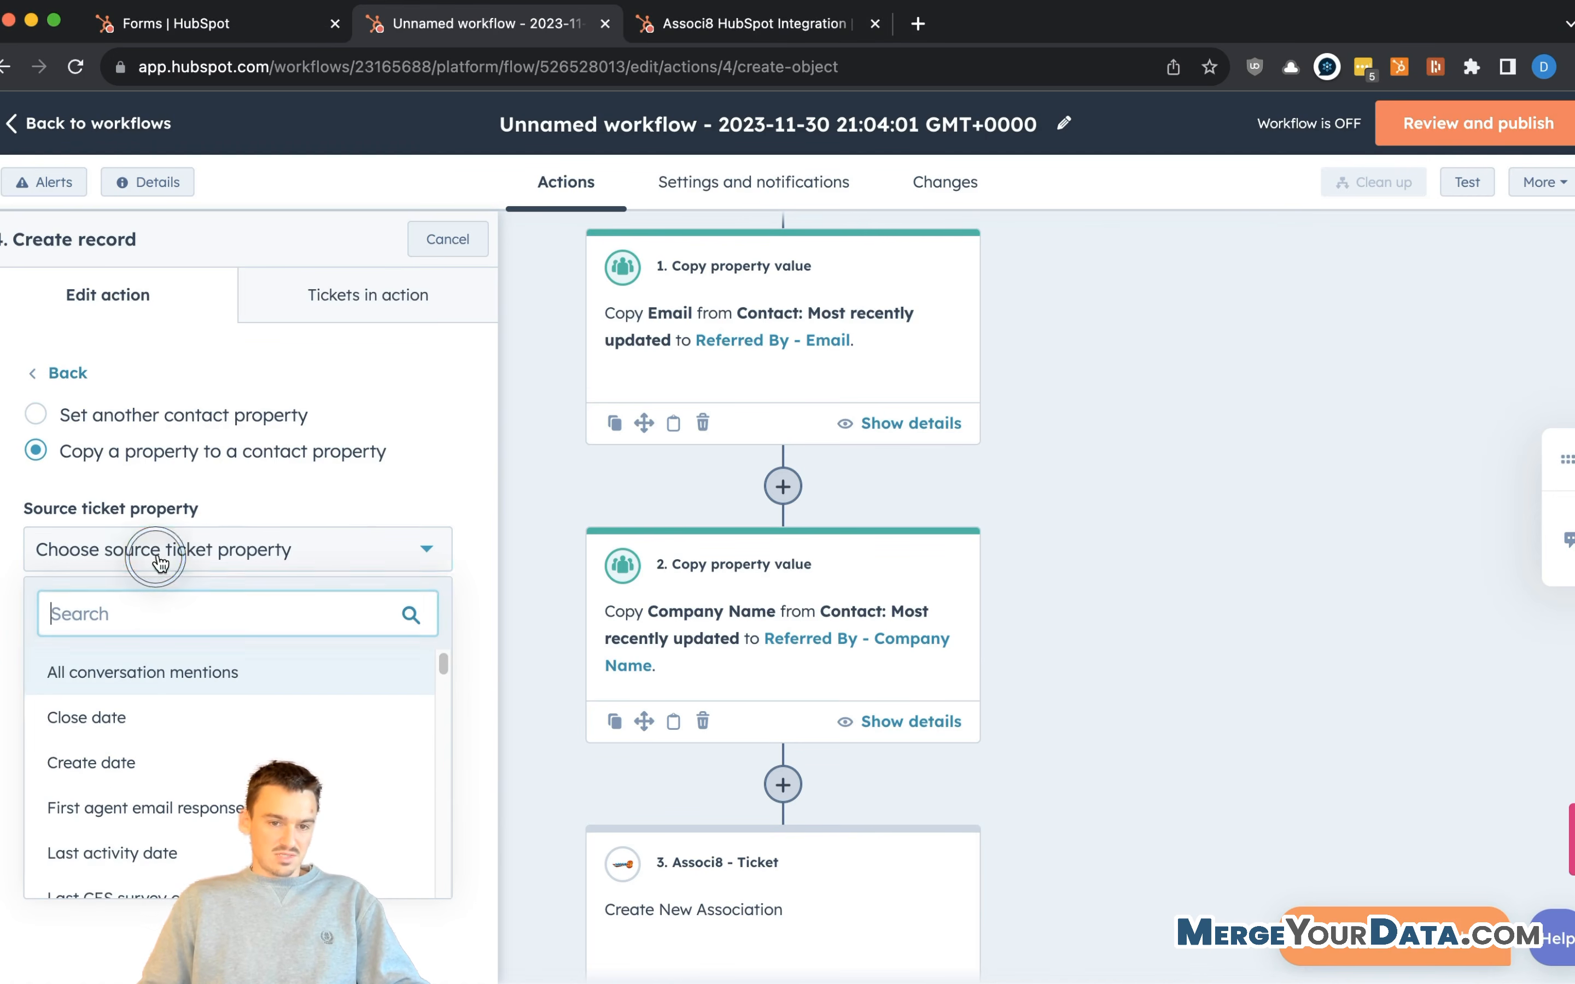
text(recor)
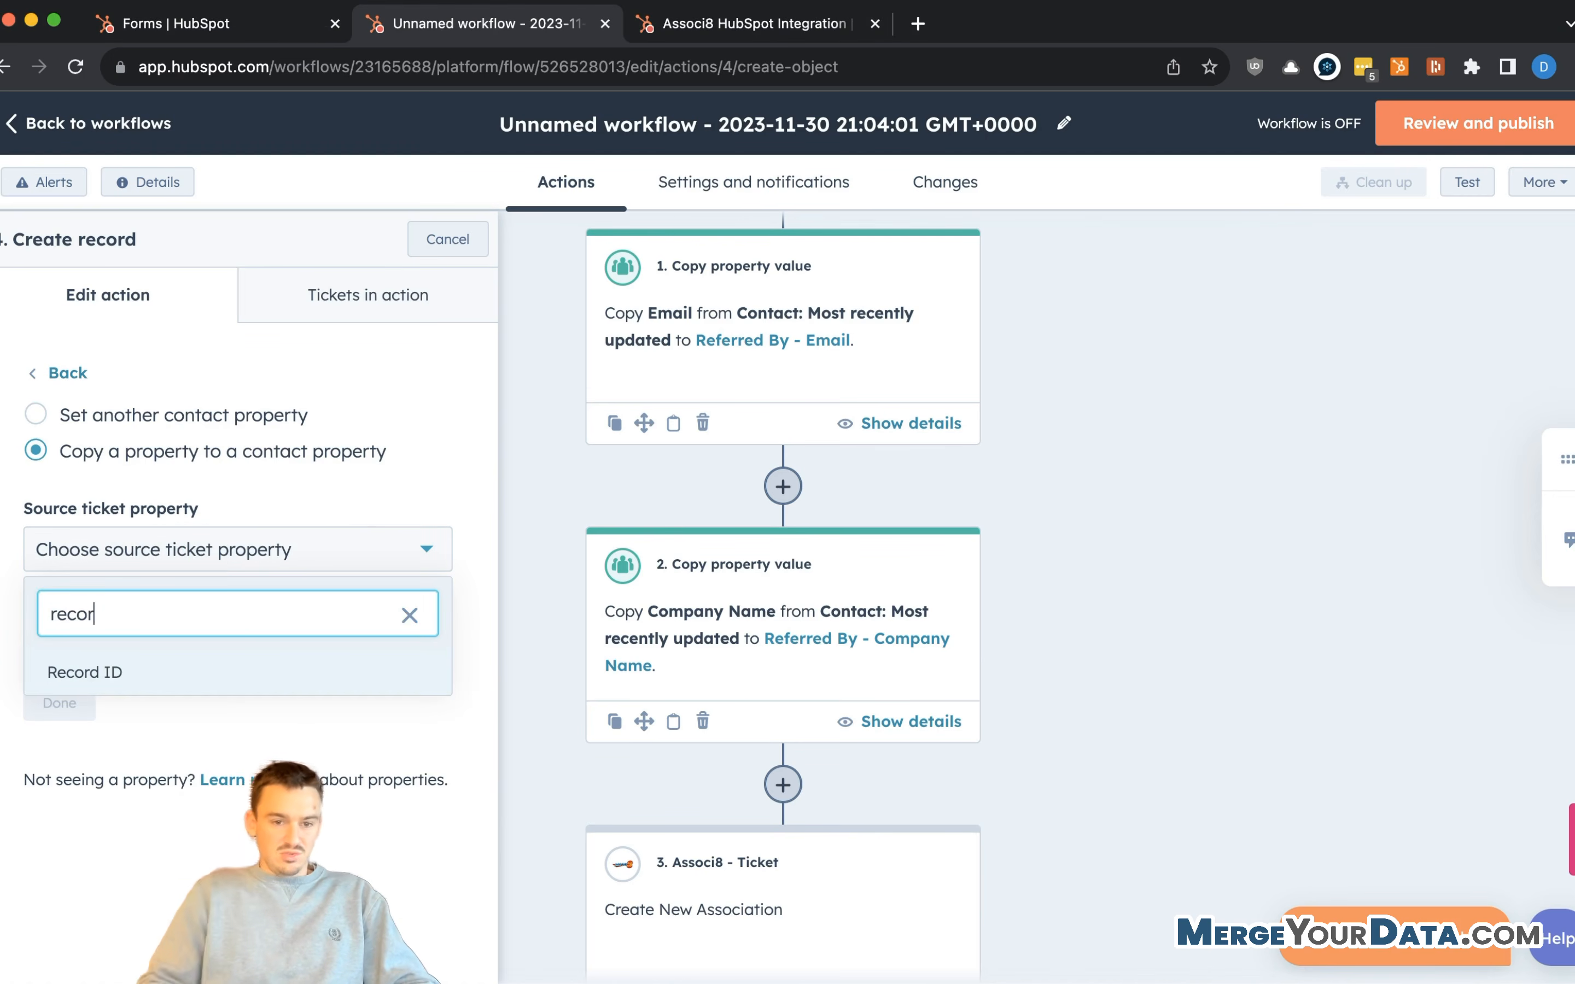
click(184, 663)
click(181, 651)
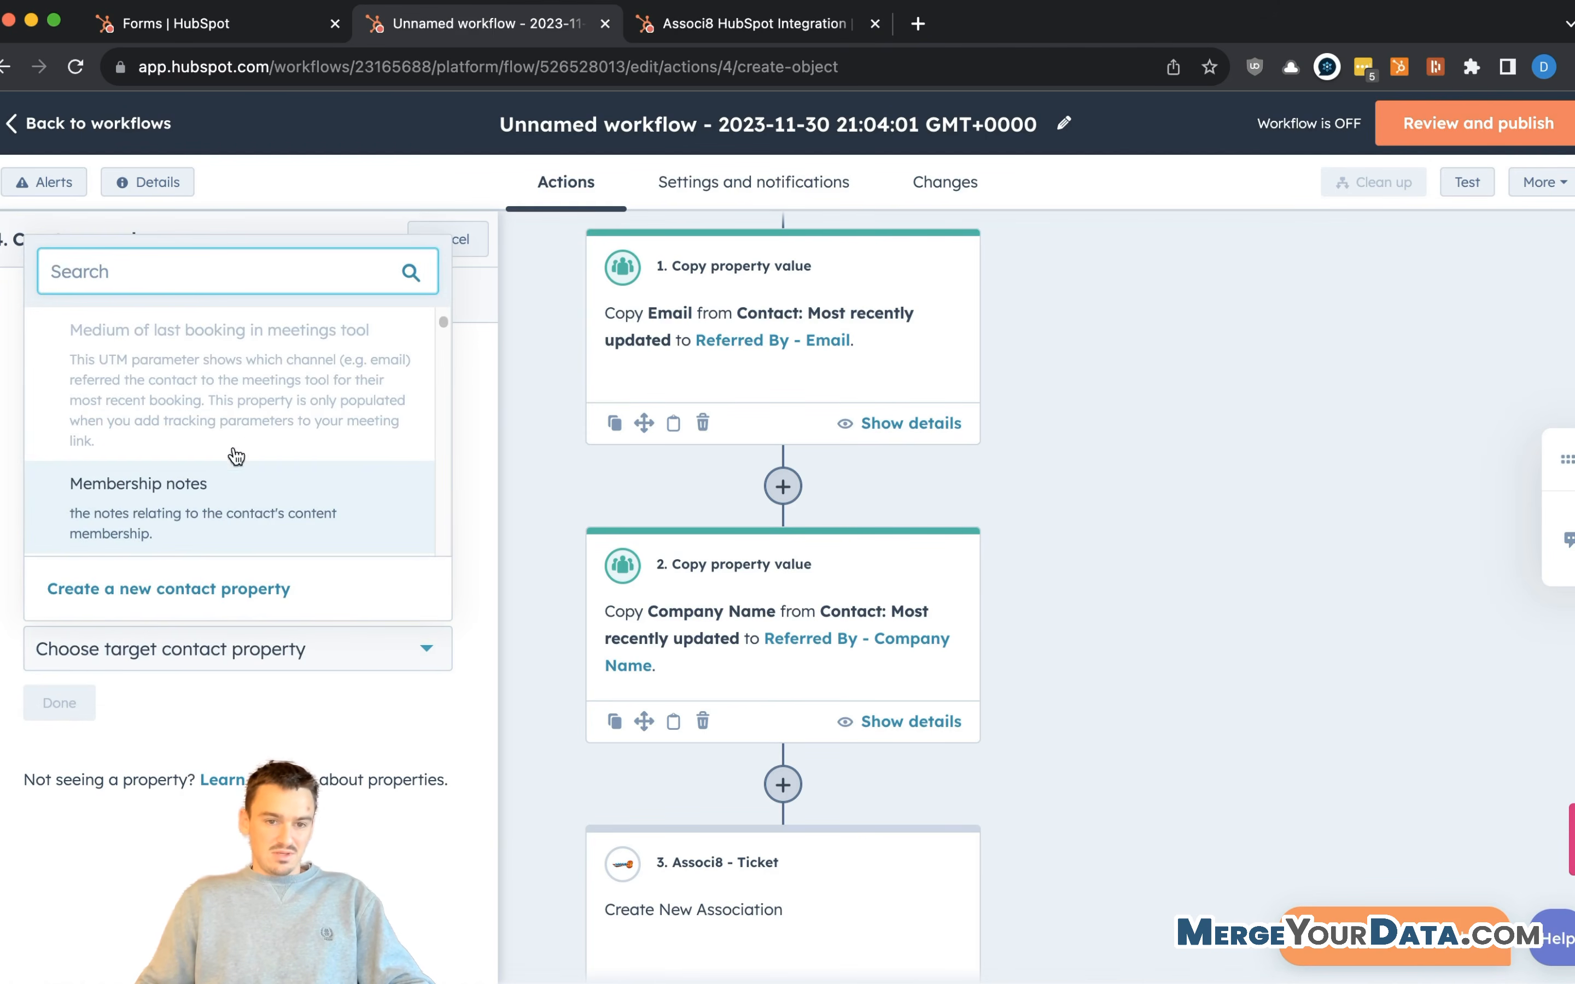
text(r)
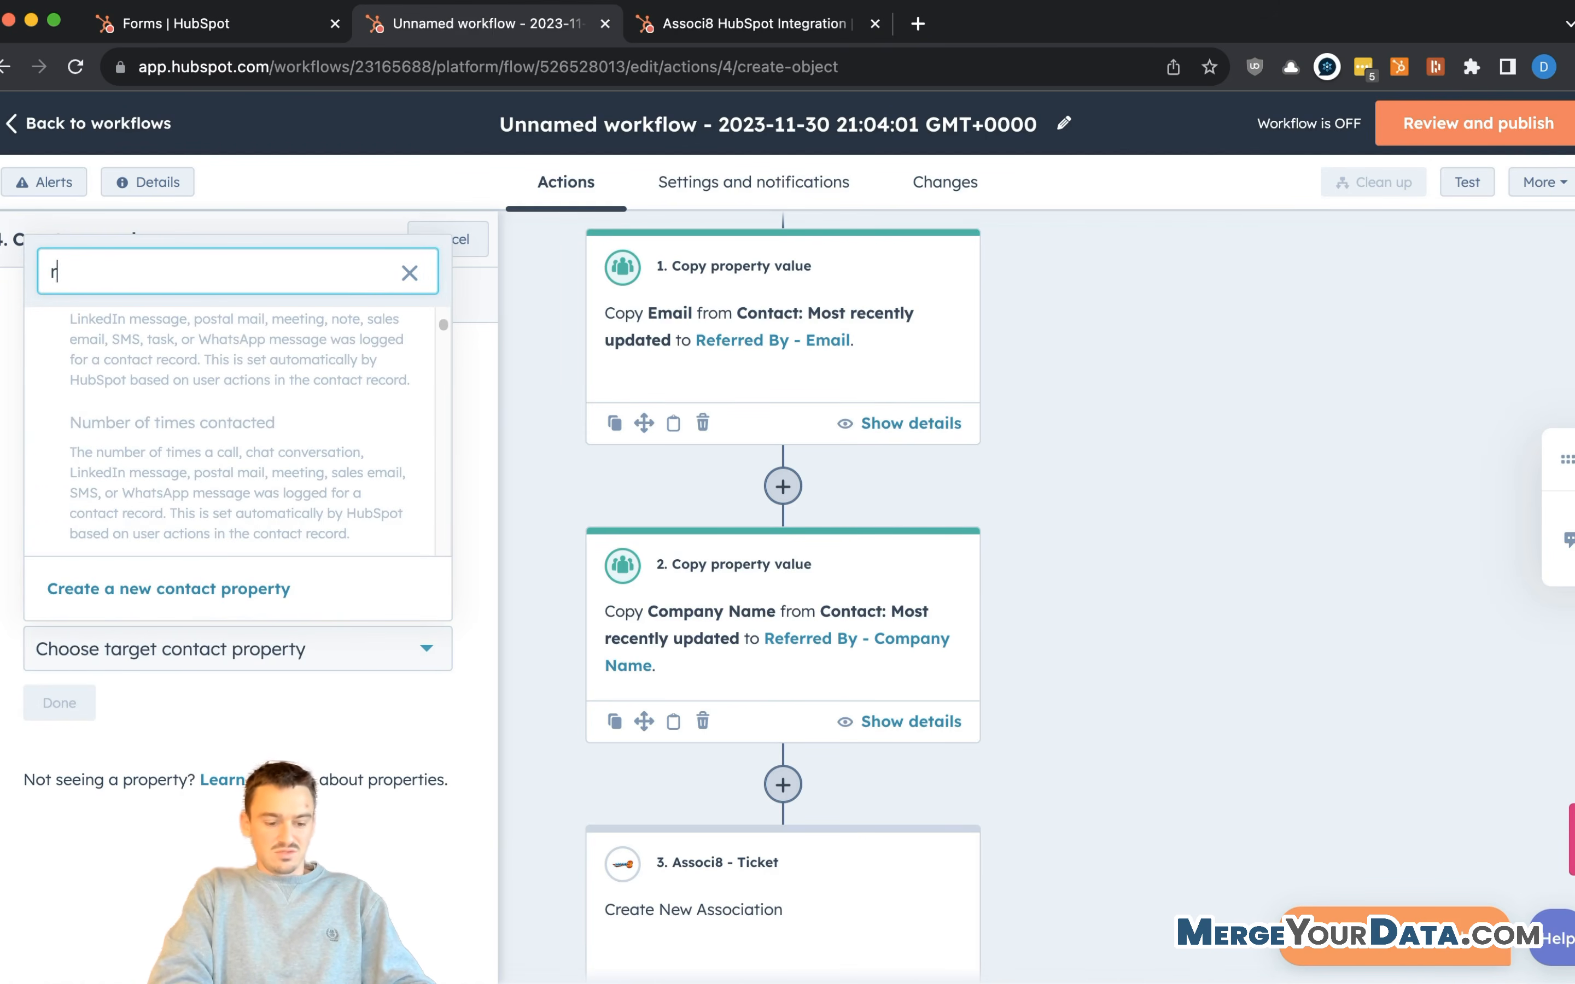
key(BackSpace)
text(r)
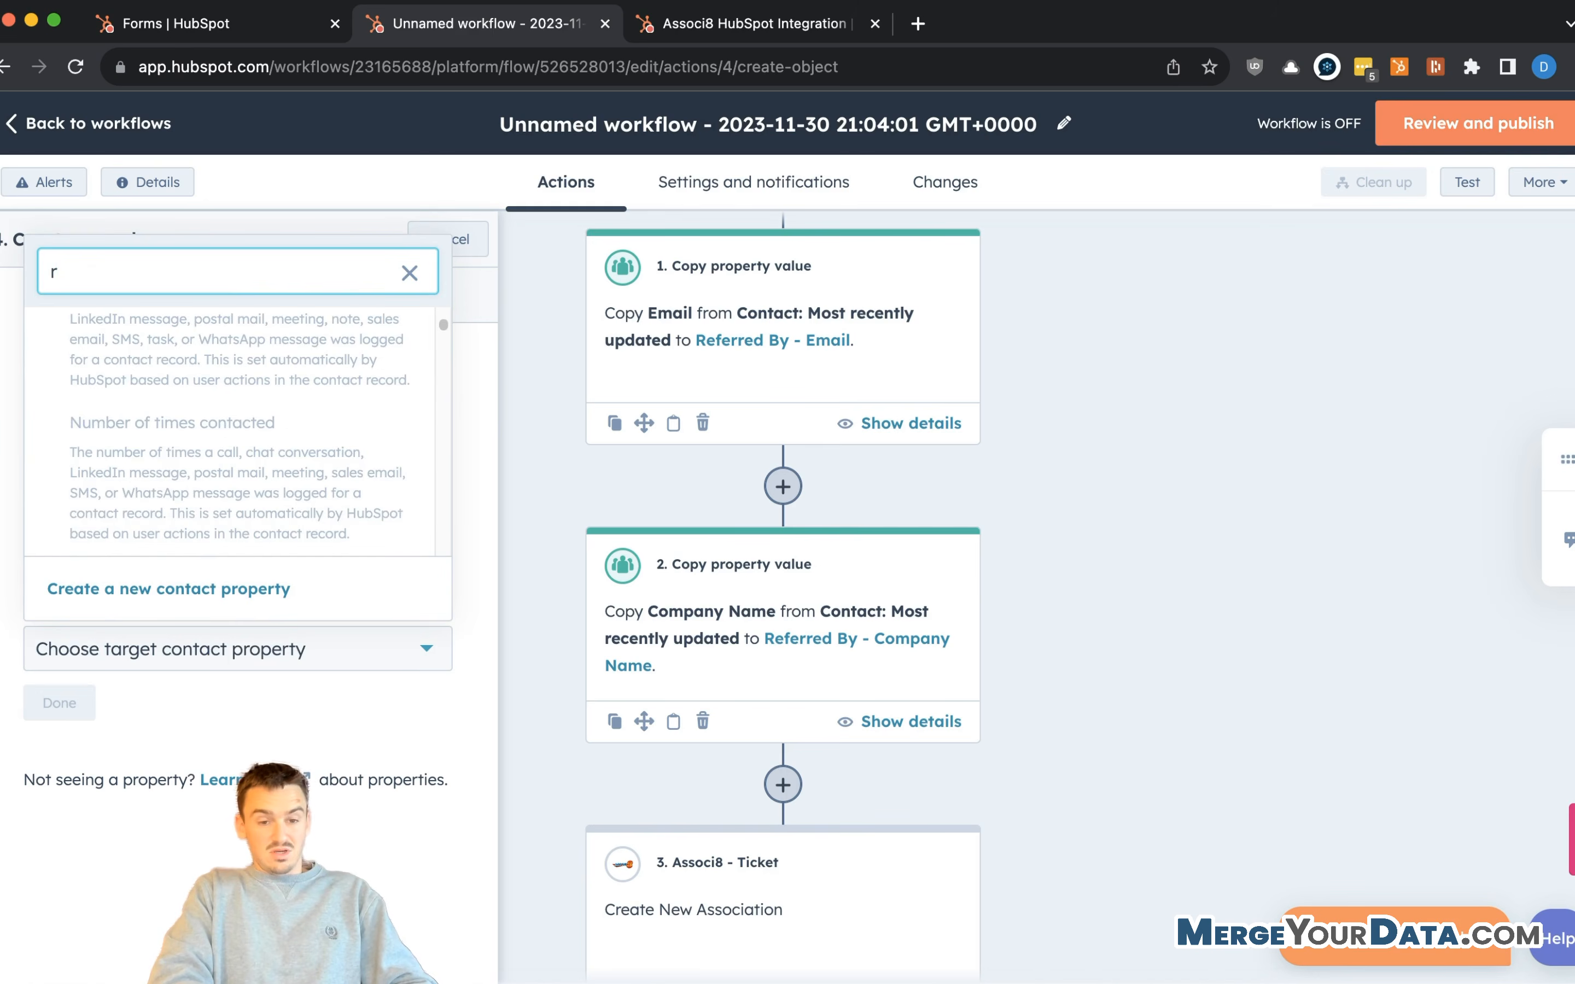
text(eferr)
scroll(174, 455, up, 4)
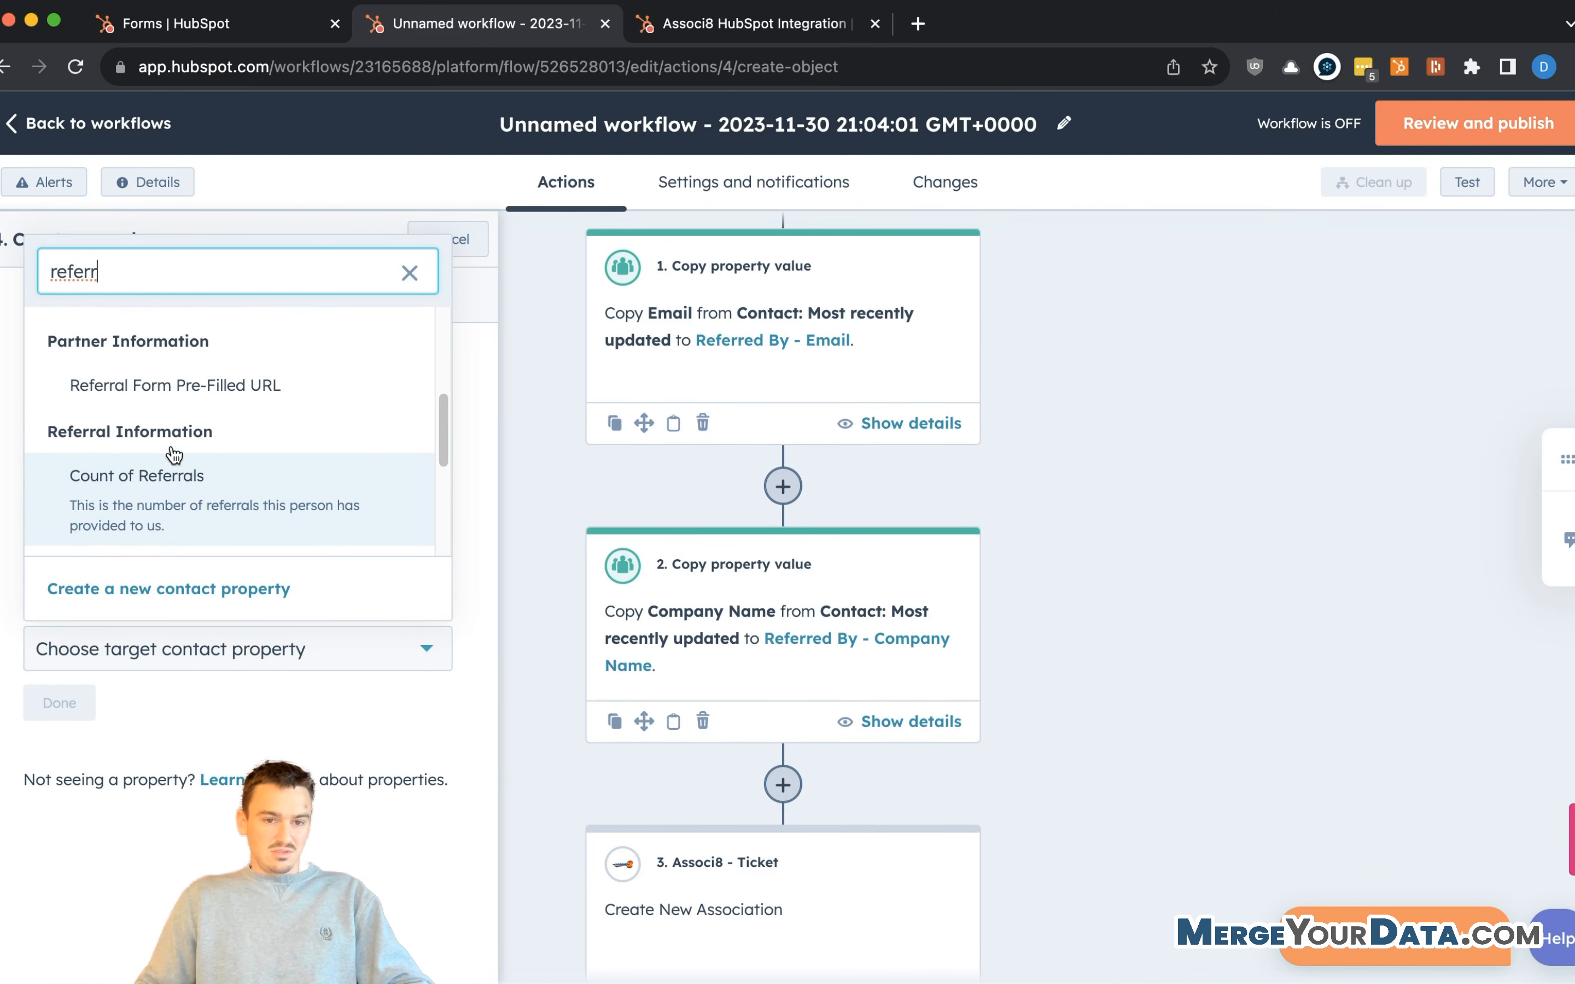
scroll(174, 454, down, 5)
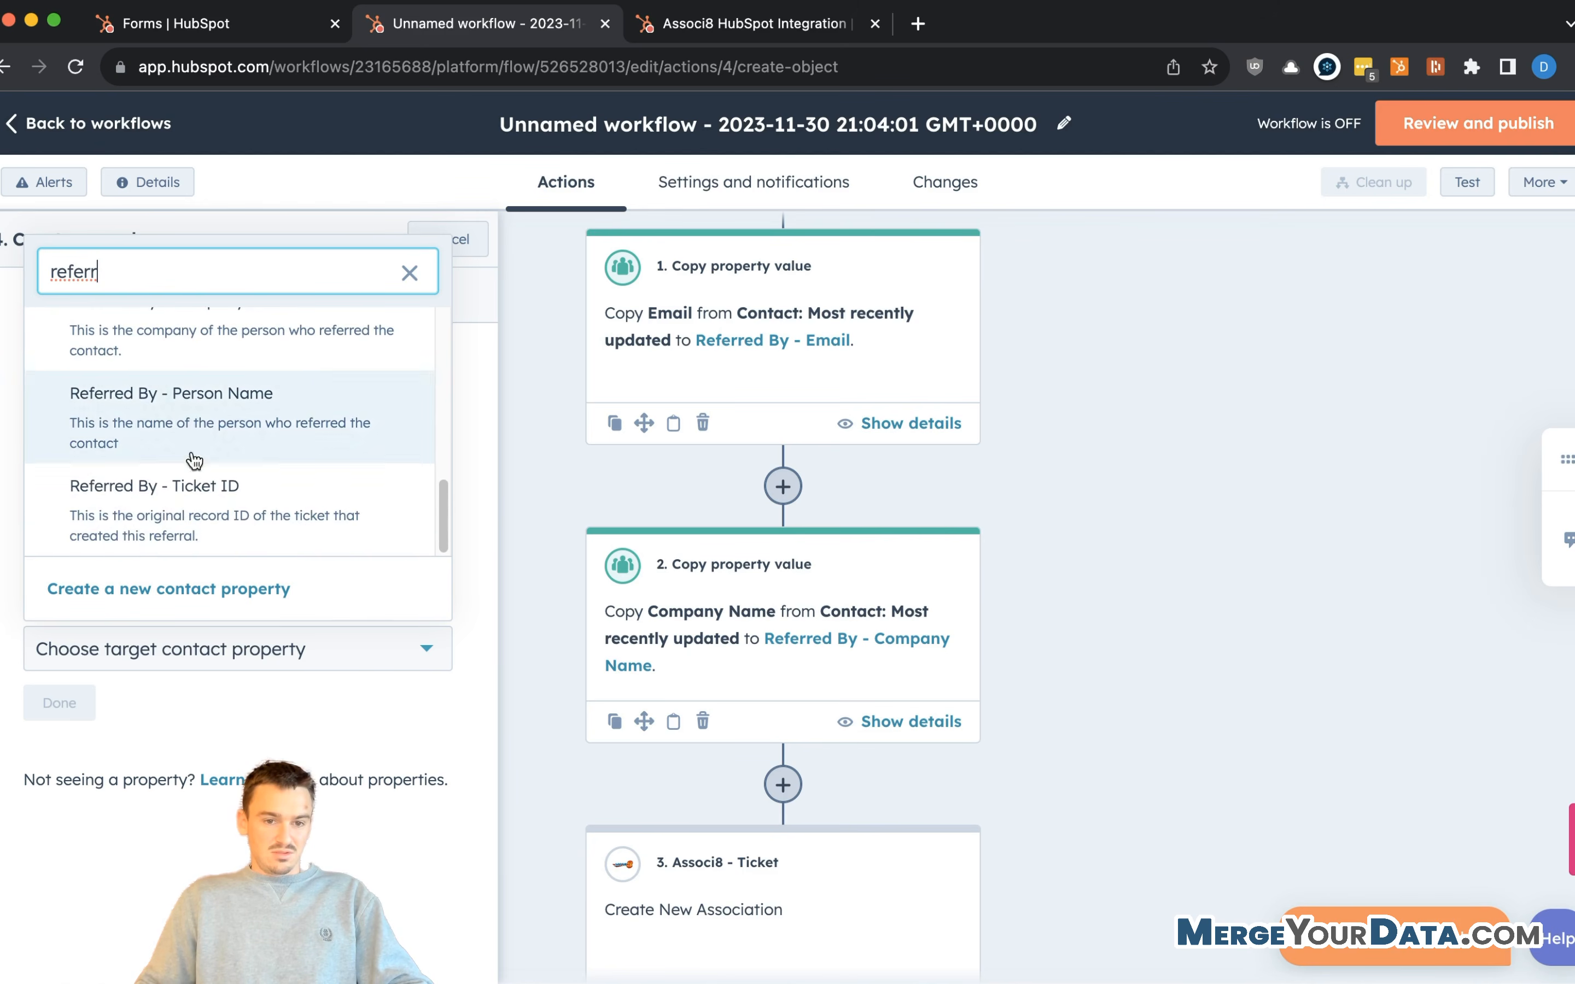
click(217, 511)
click(75, 707)
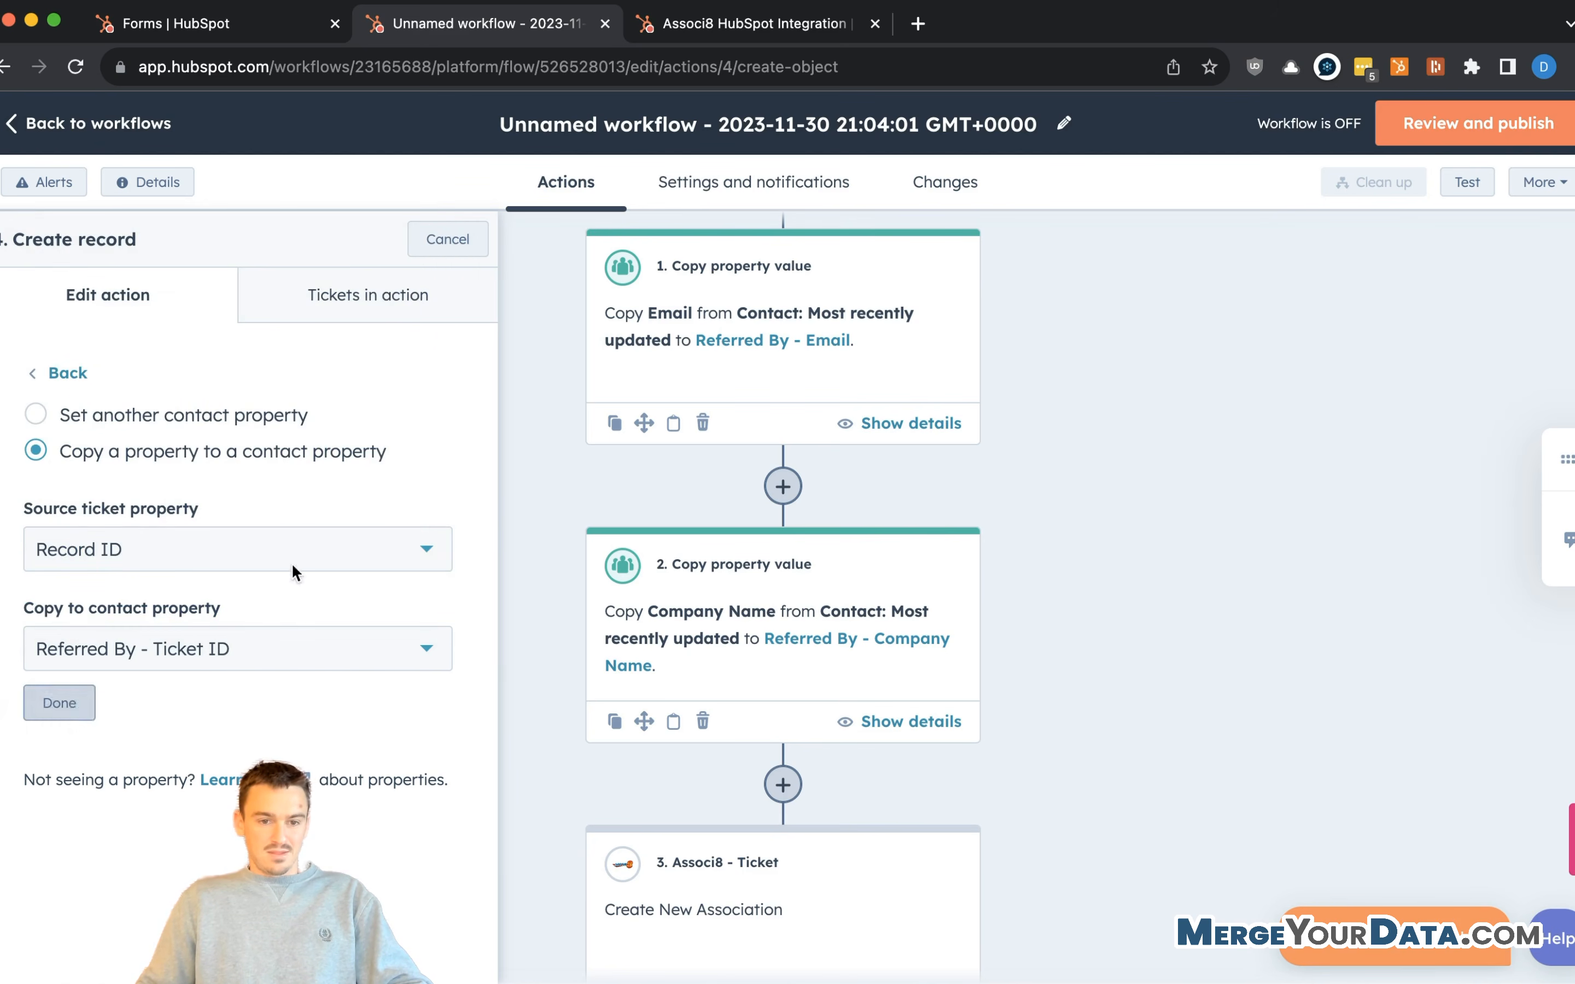
scroll(271, 514, down, 5)
scroll(254, 528, down, 4)
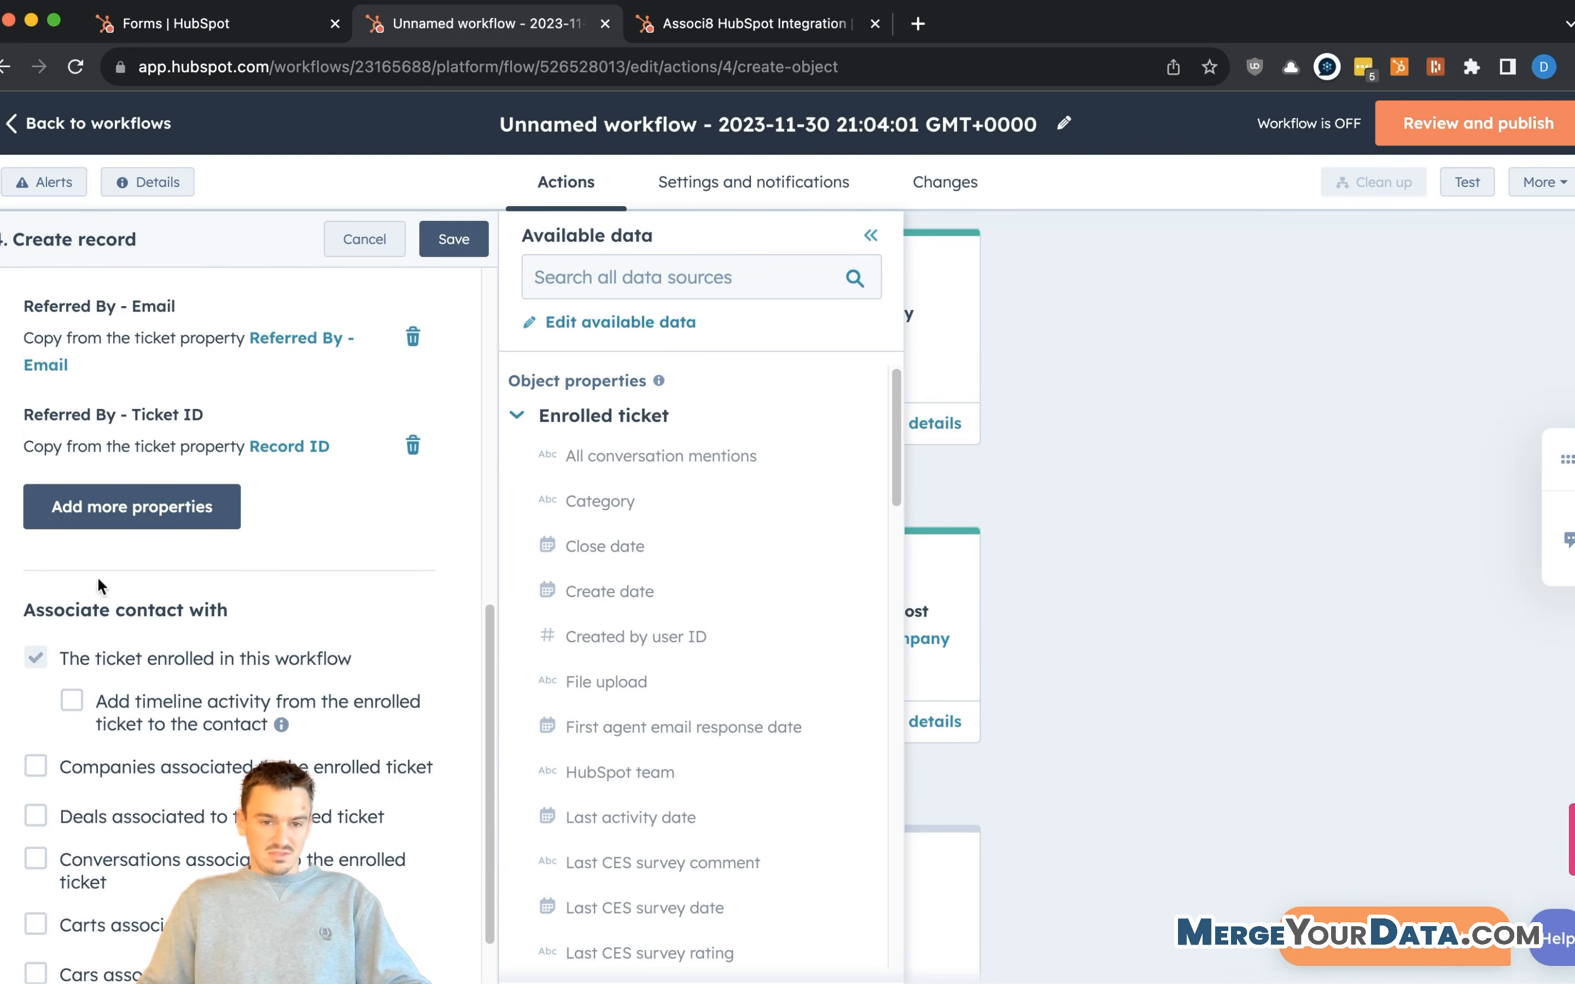
- Add Referred By - Person Name and Referred By - Company Name to the contact's properties
click(143, 513)
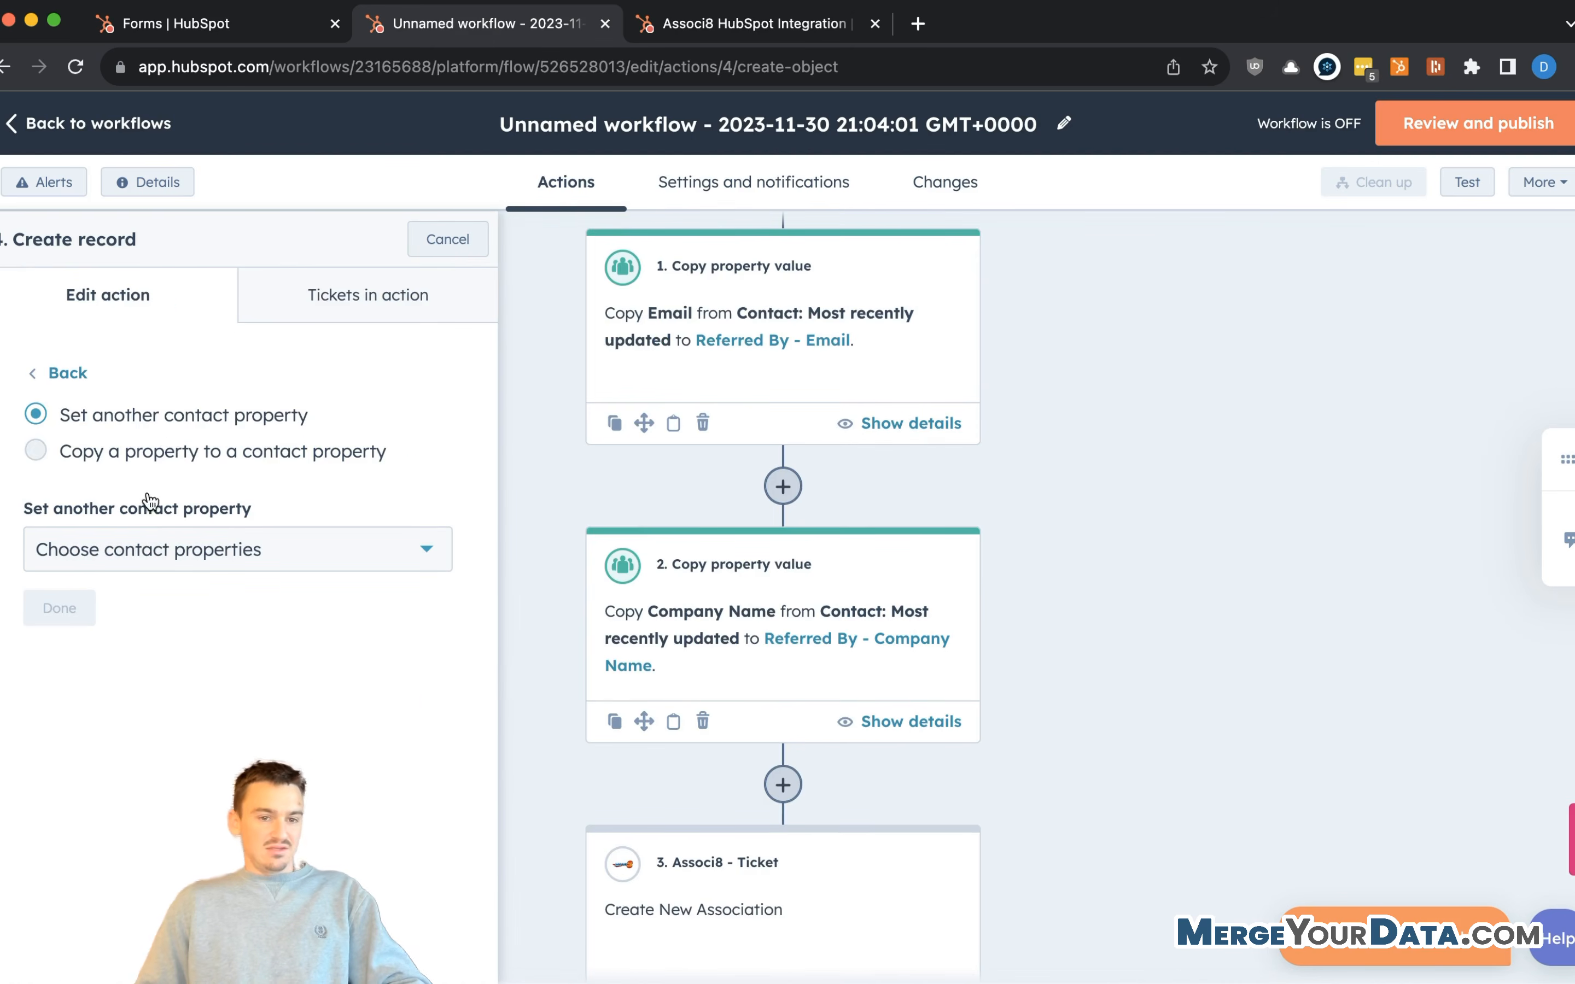
click(141, 561)
text(referr)
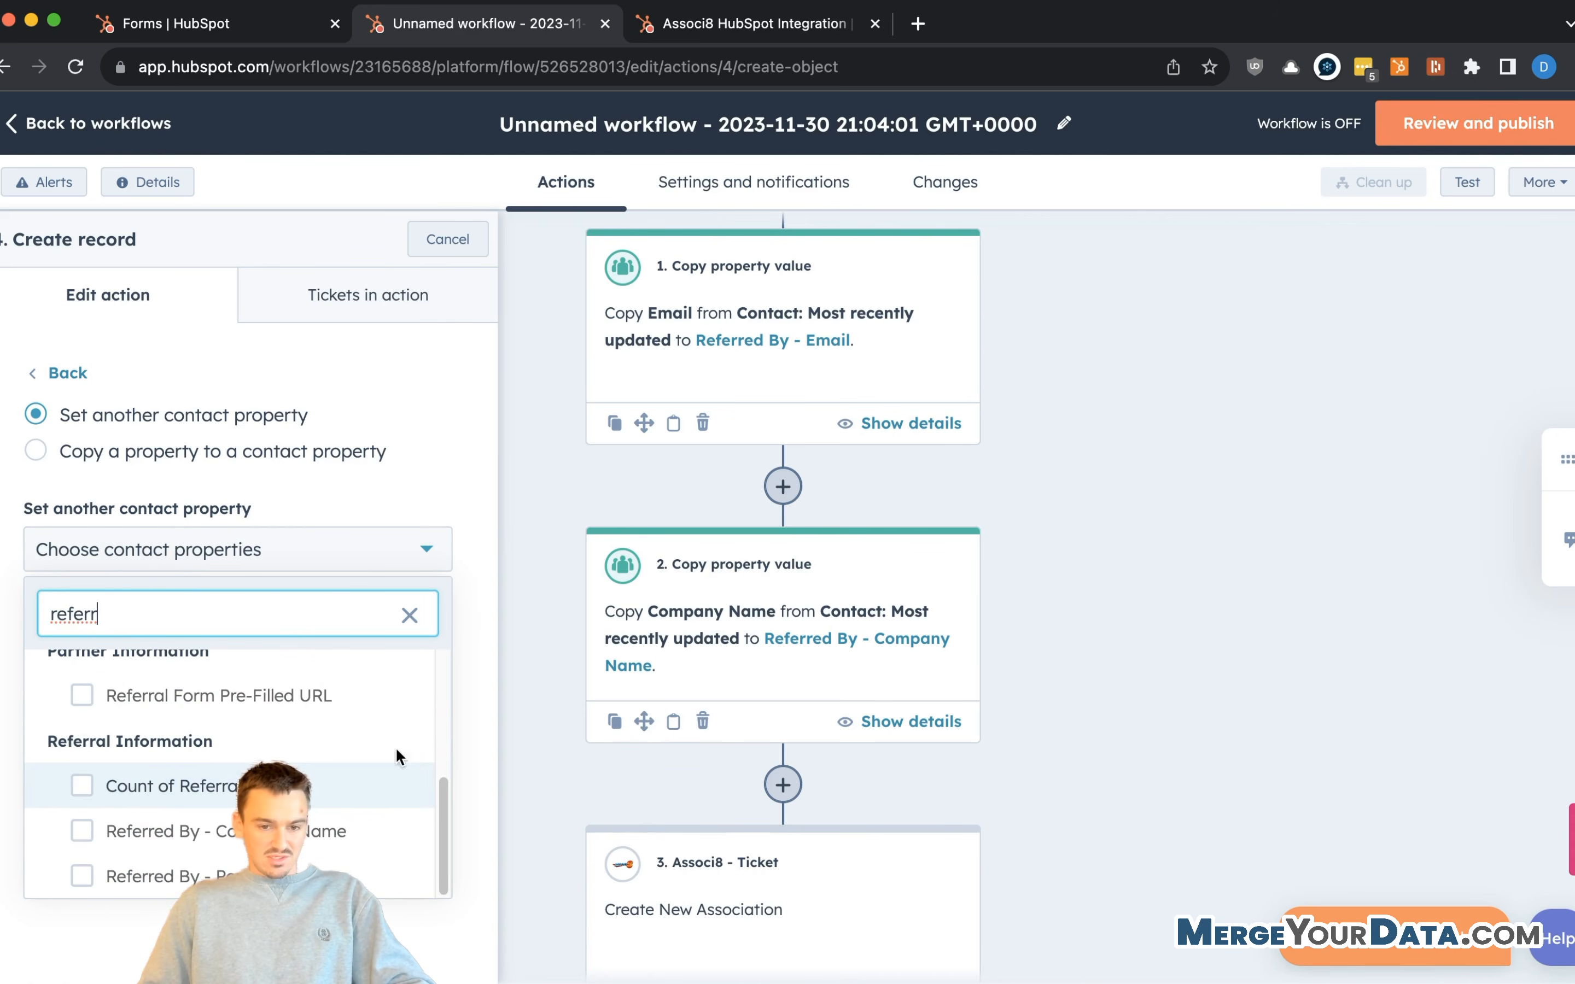
click(381, 875)
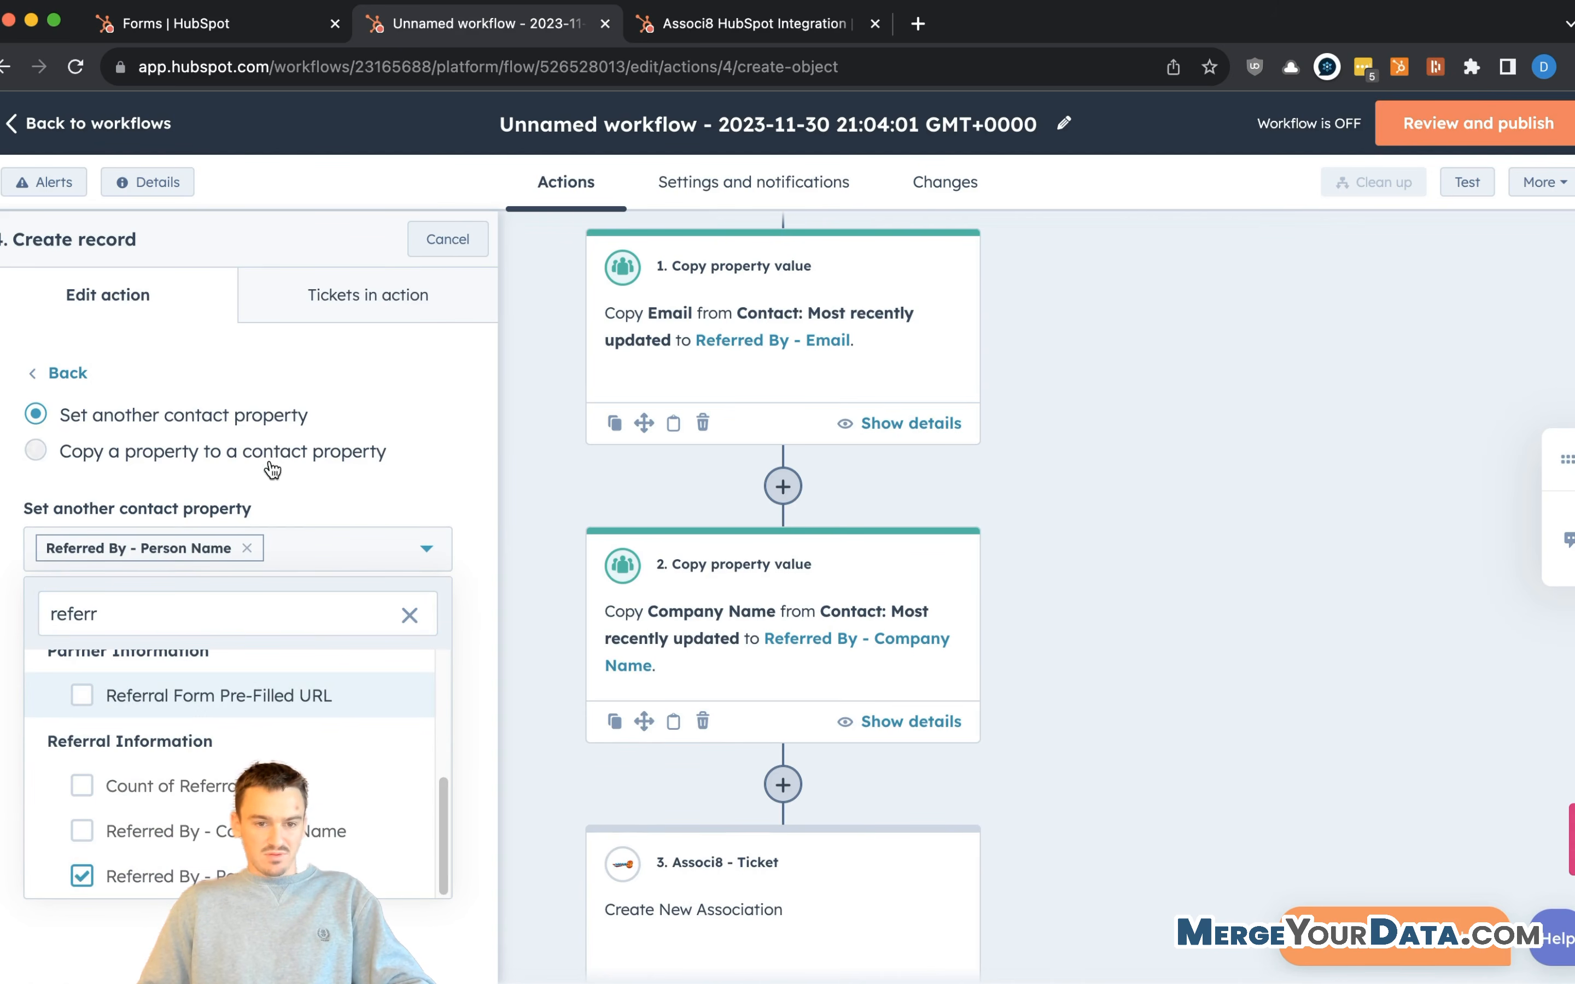
click(309, 847)
click(409, 427)
click(49, 635)
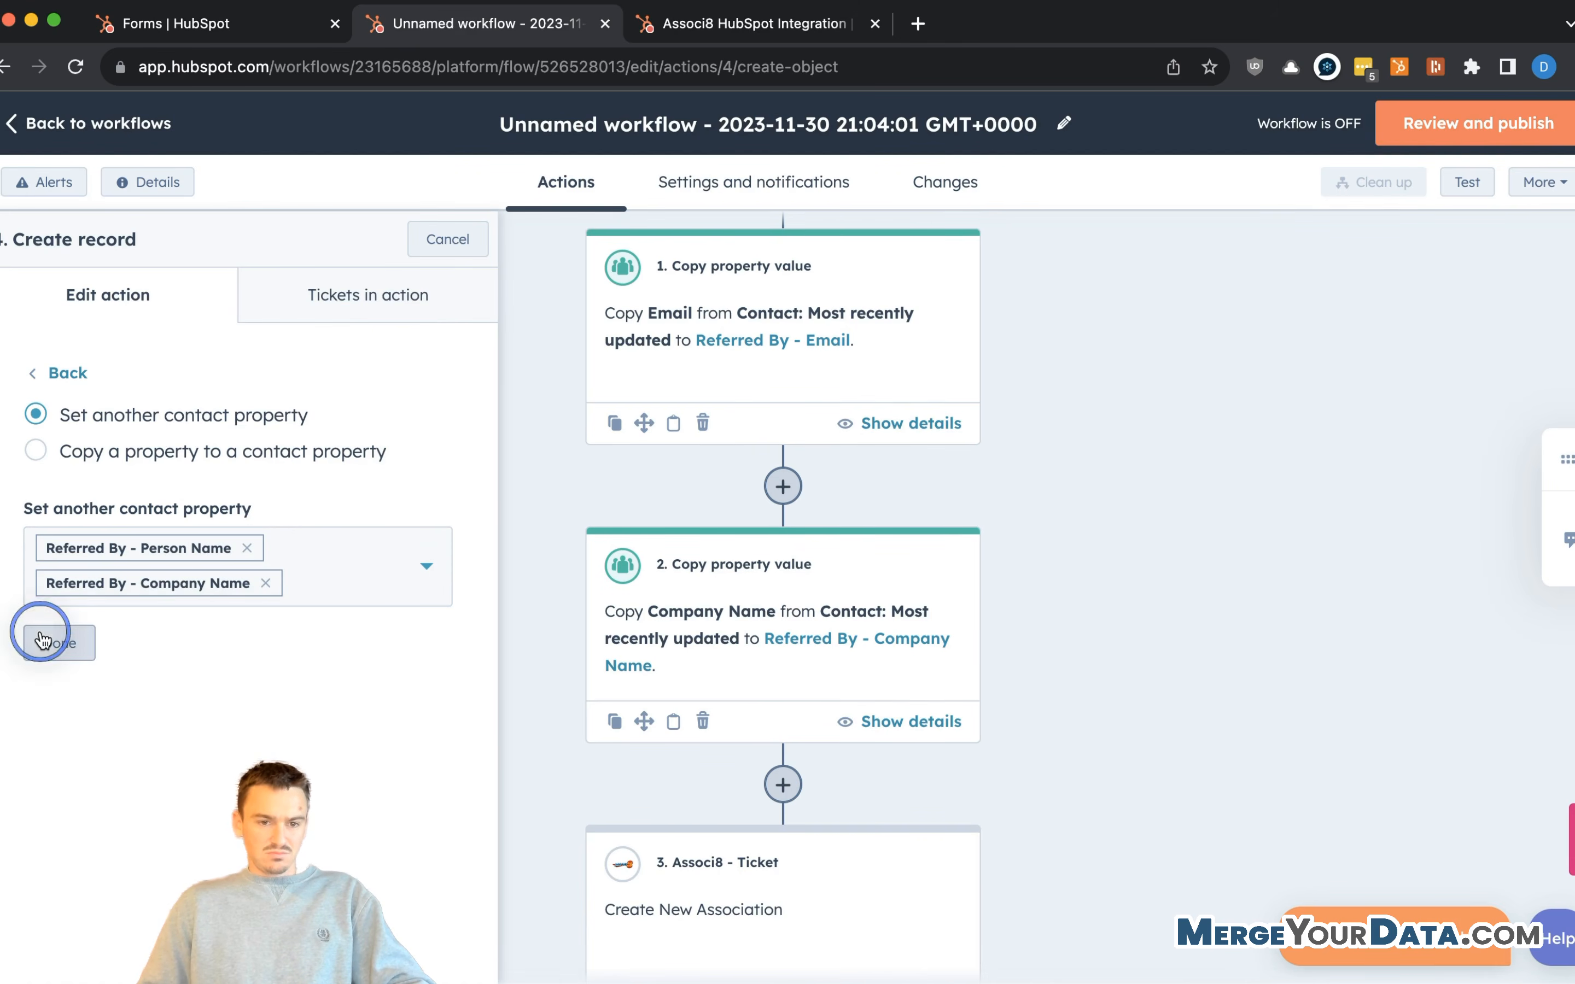
scroll(187, 455, down, 5)
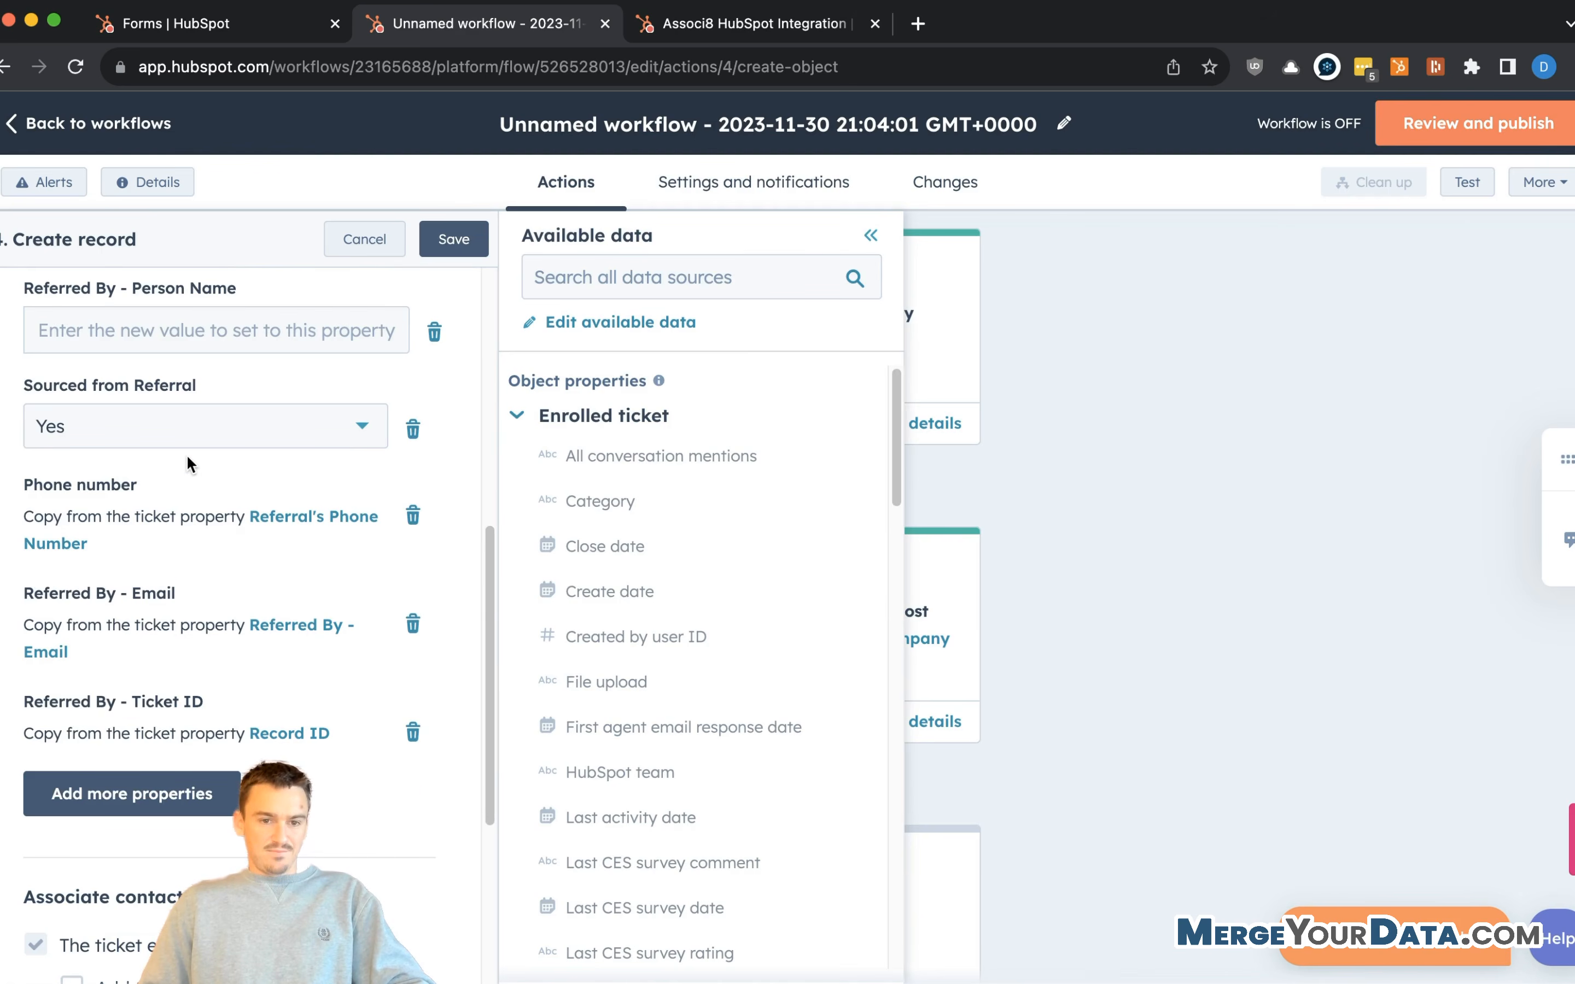
scroll(187, 455, down, 3)
scroll(238, 523, up, 8)
- Fill Referred By - Company Name from the ticket's Referred By - Company Name
click(195, 554)
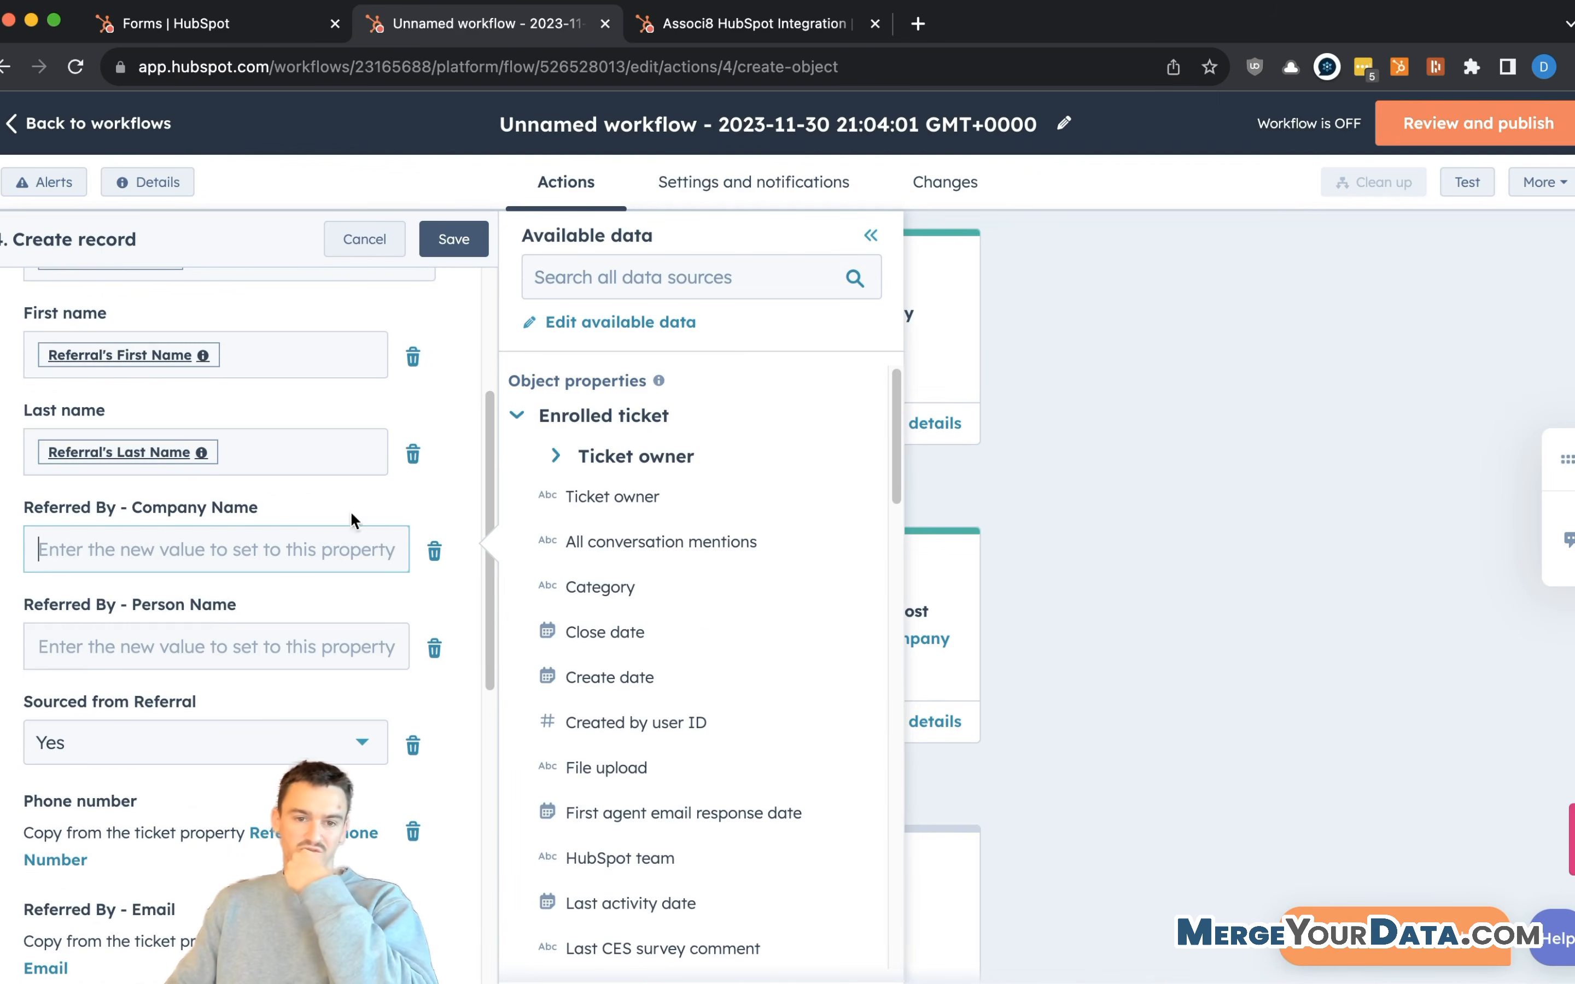
scroll(643, 662, down, 1)
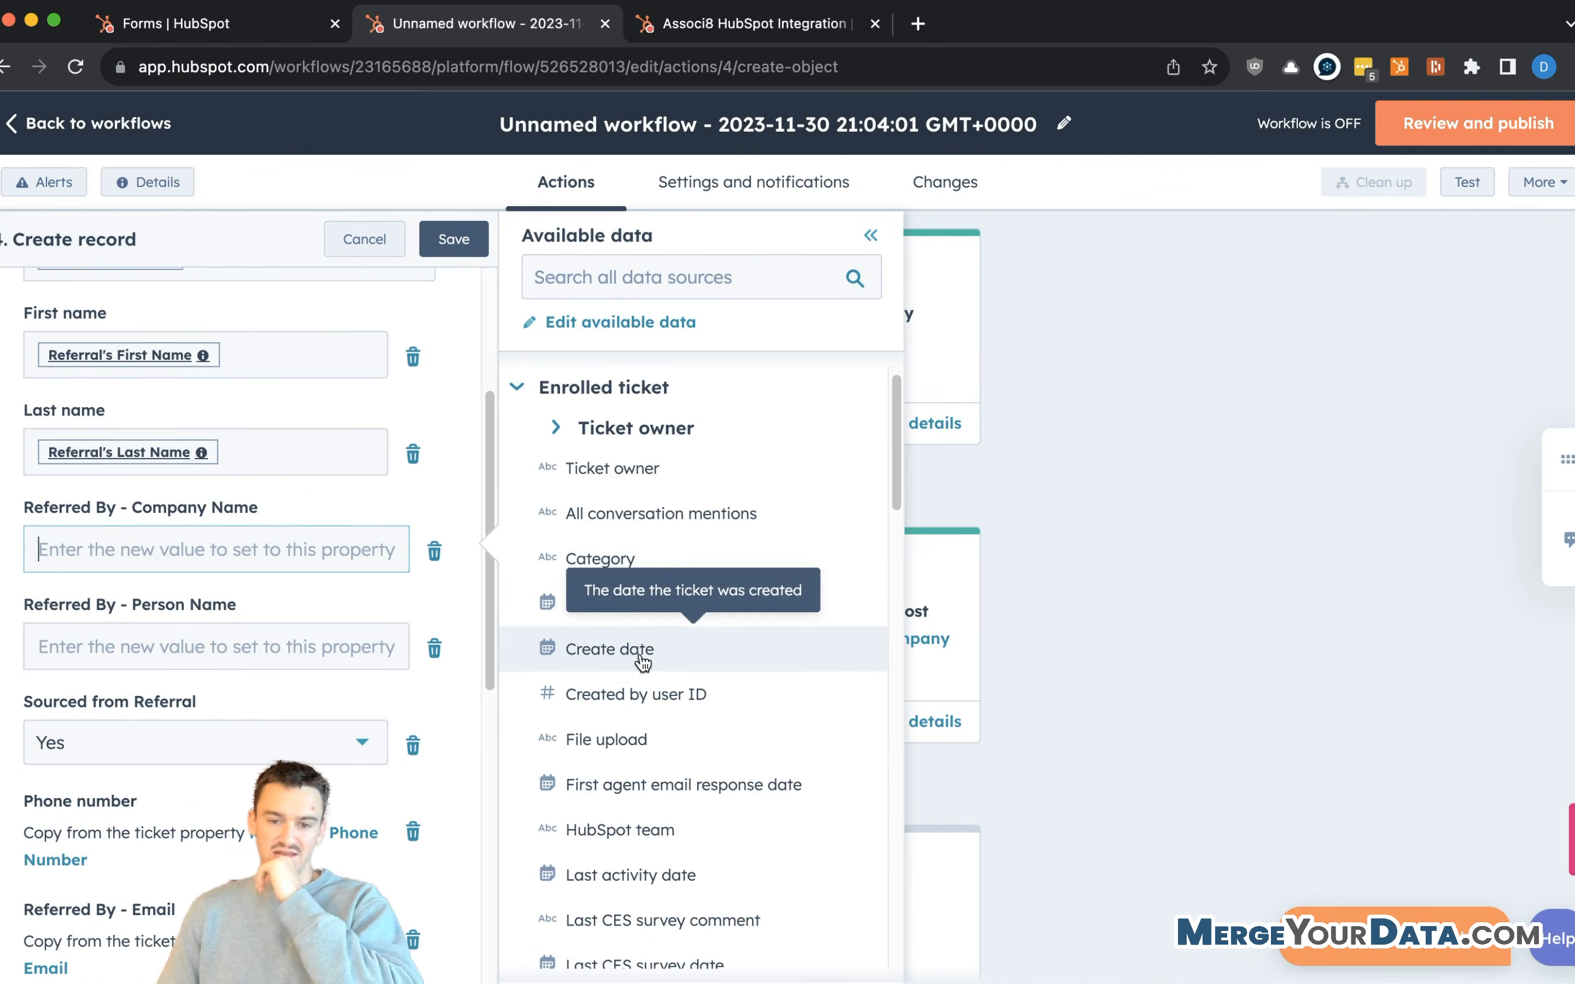
scroll(643, 663, down, 6)
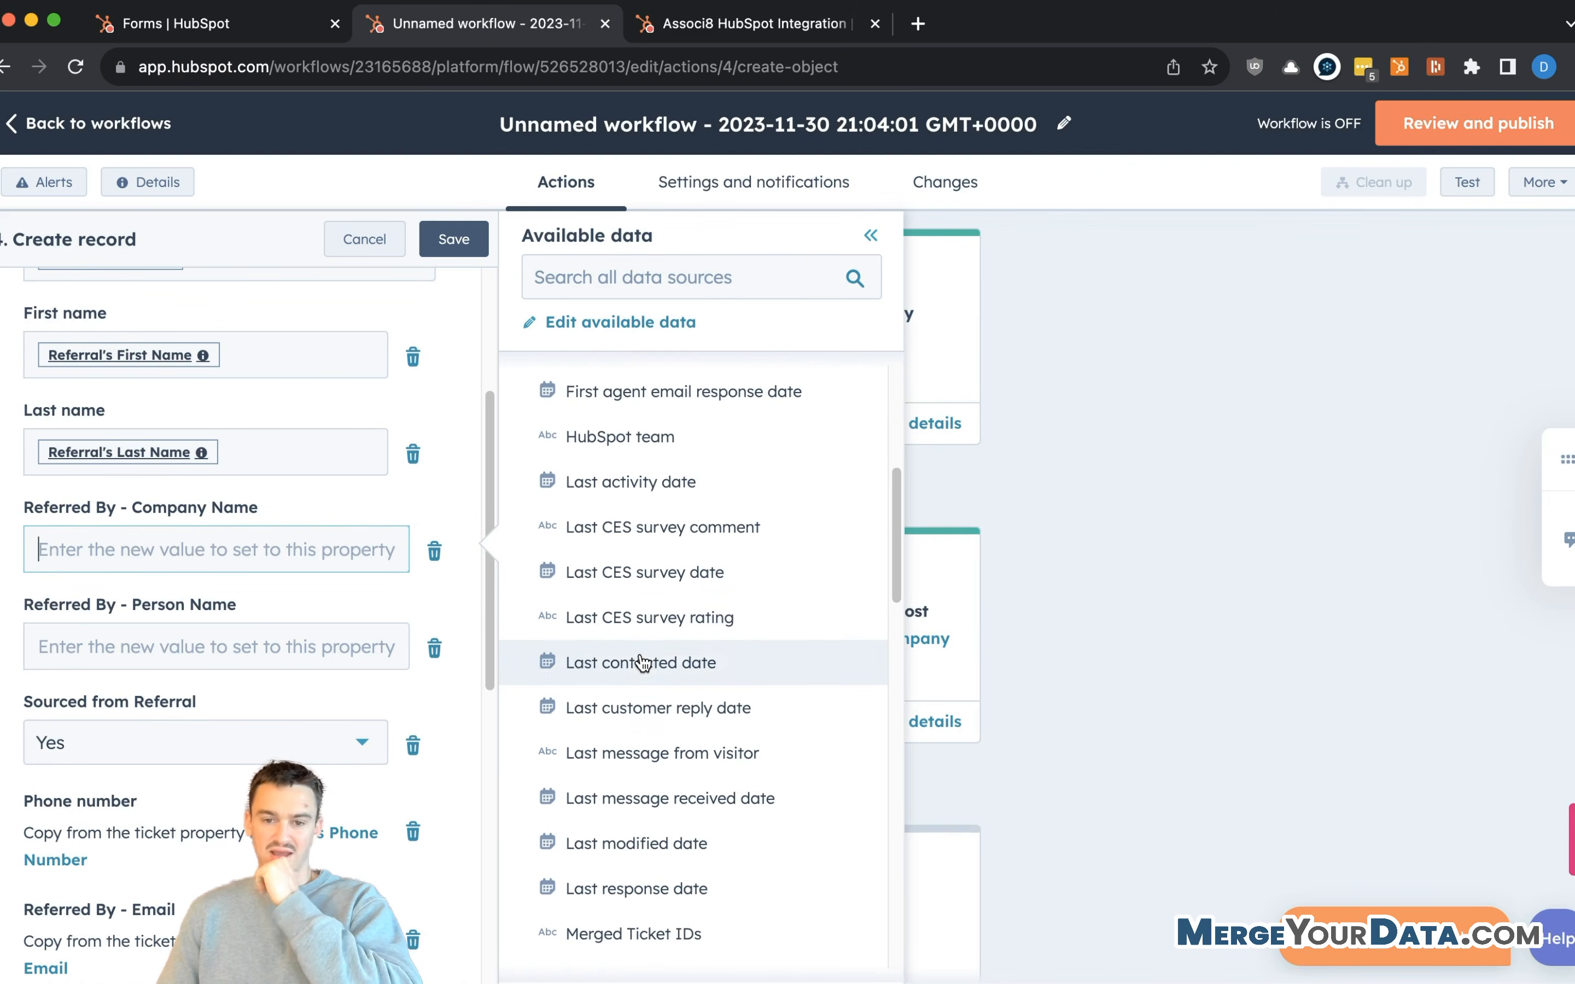
click(670, 267)
text(referred)
click(648, 456)
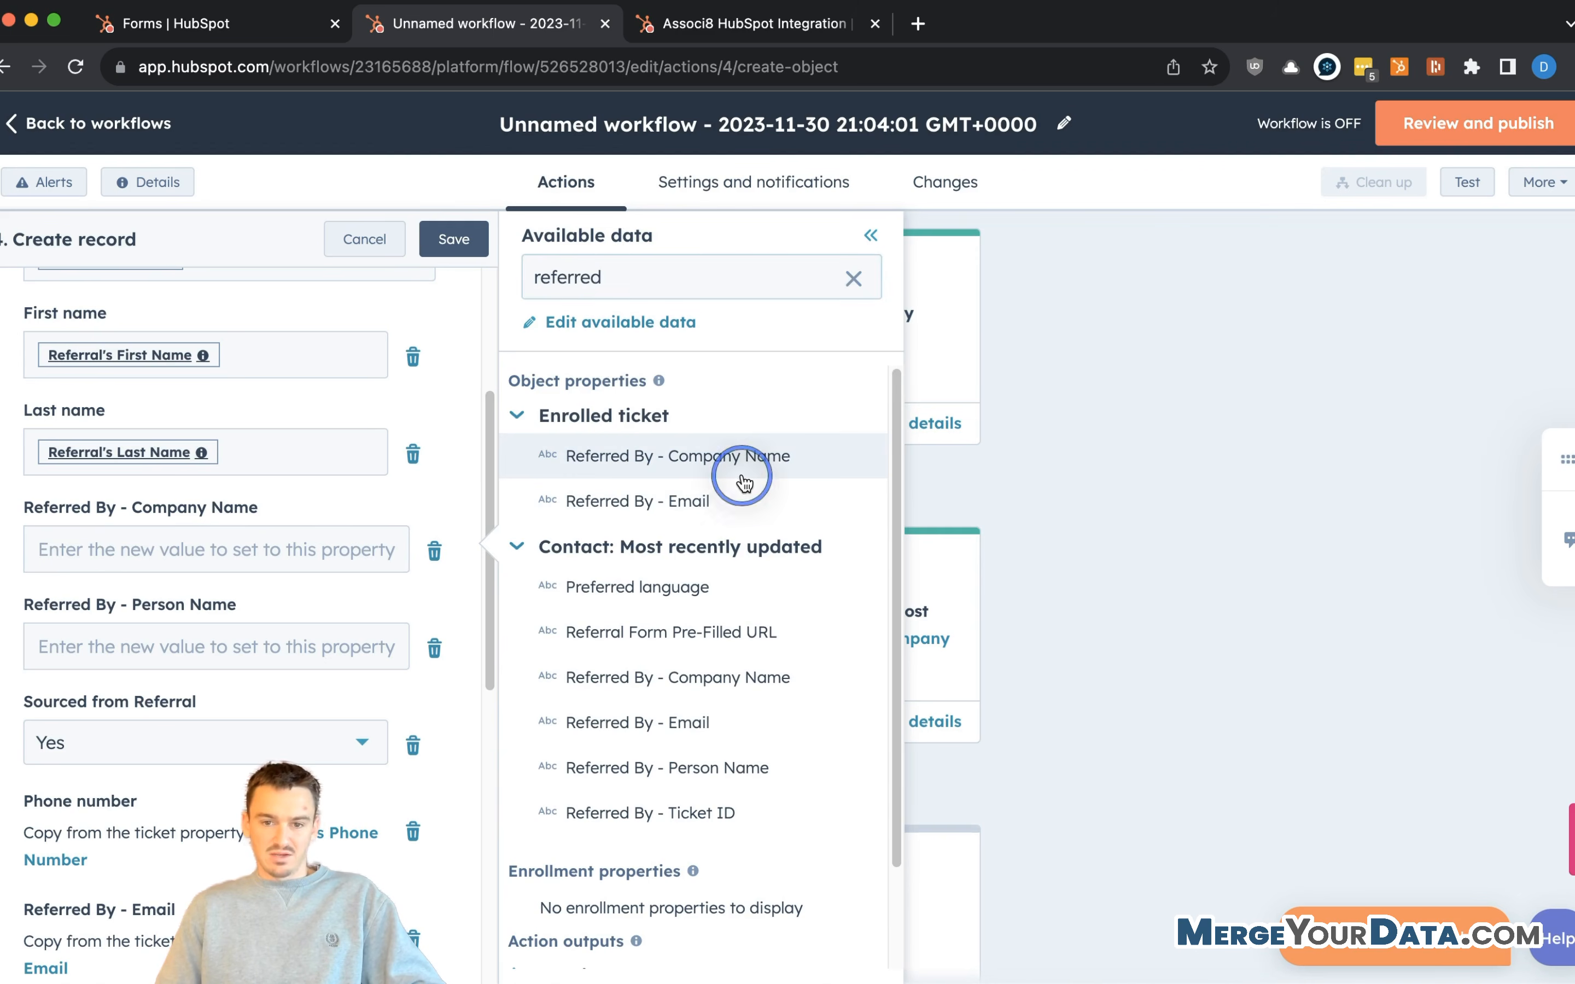
- Fill Referred By - Person Name with the First Name and Last Name tokens
click(240, 655)
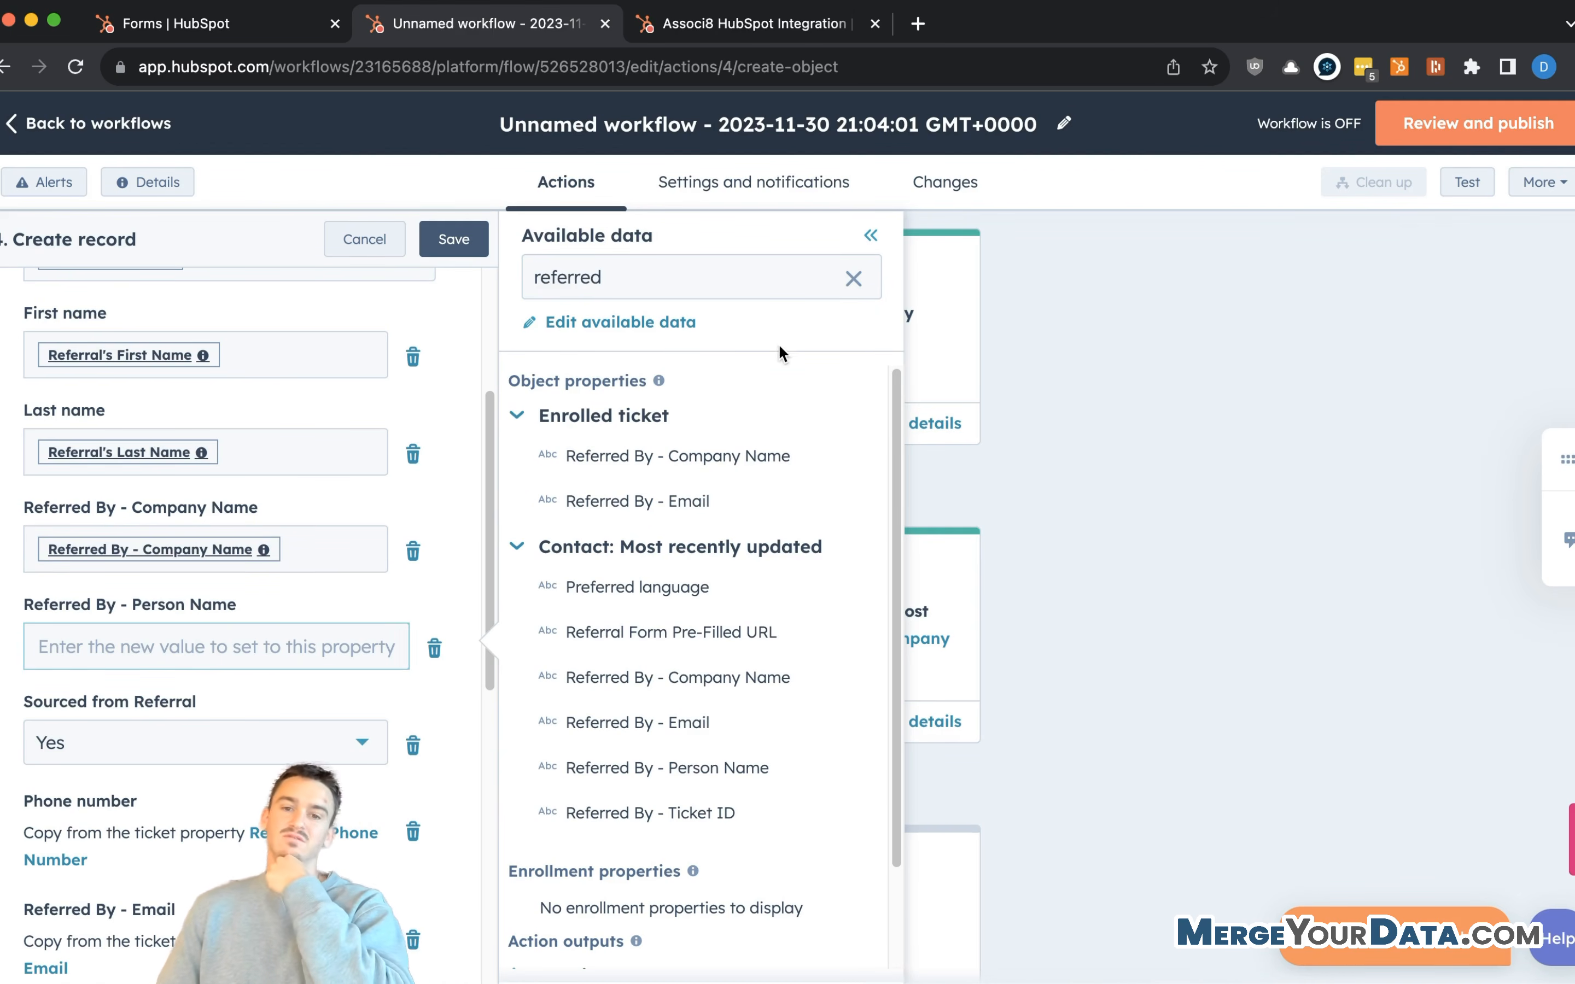
scroll(650, 586, down, 3)
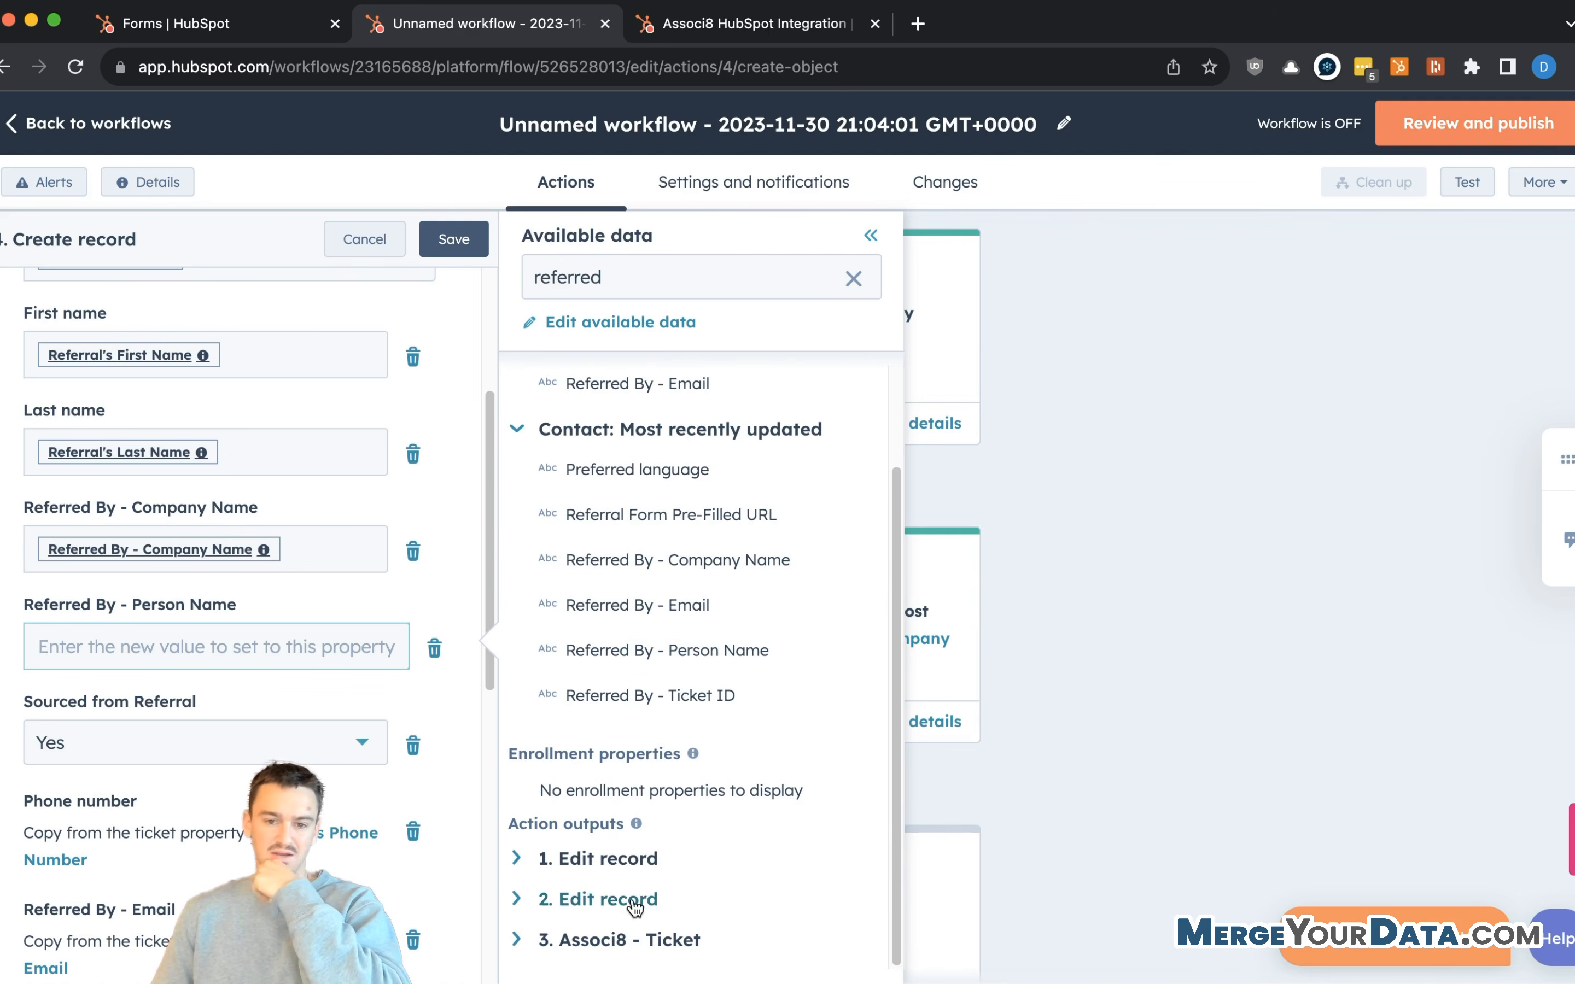
scroll(689, 391, up, 3)
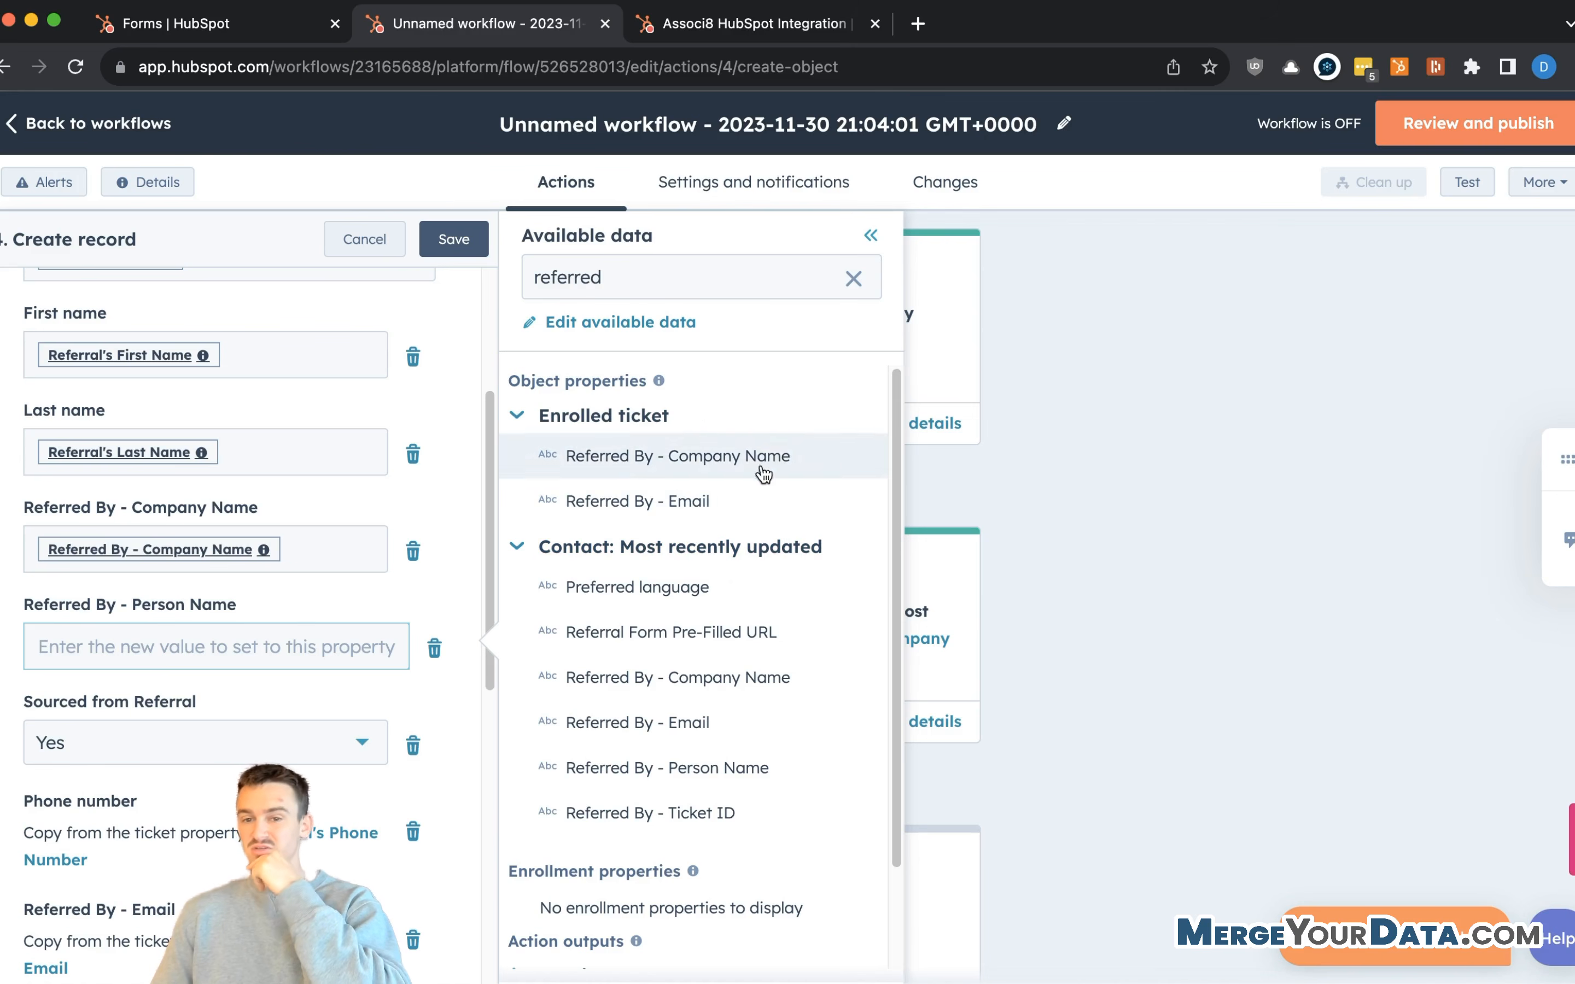
double_click(658, 274)
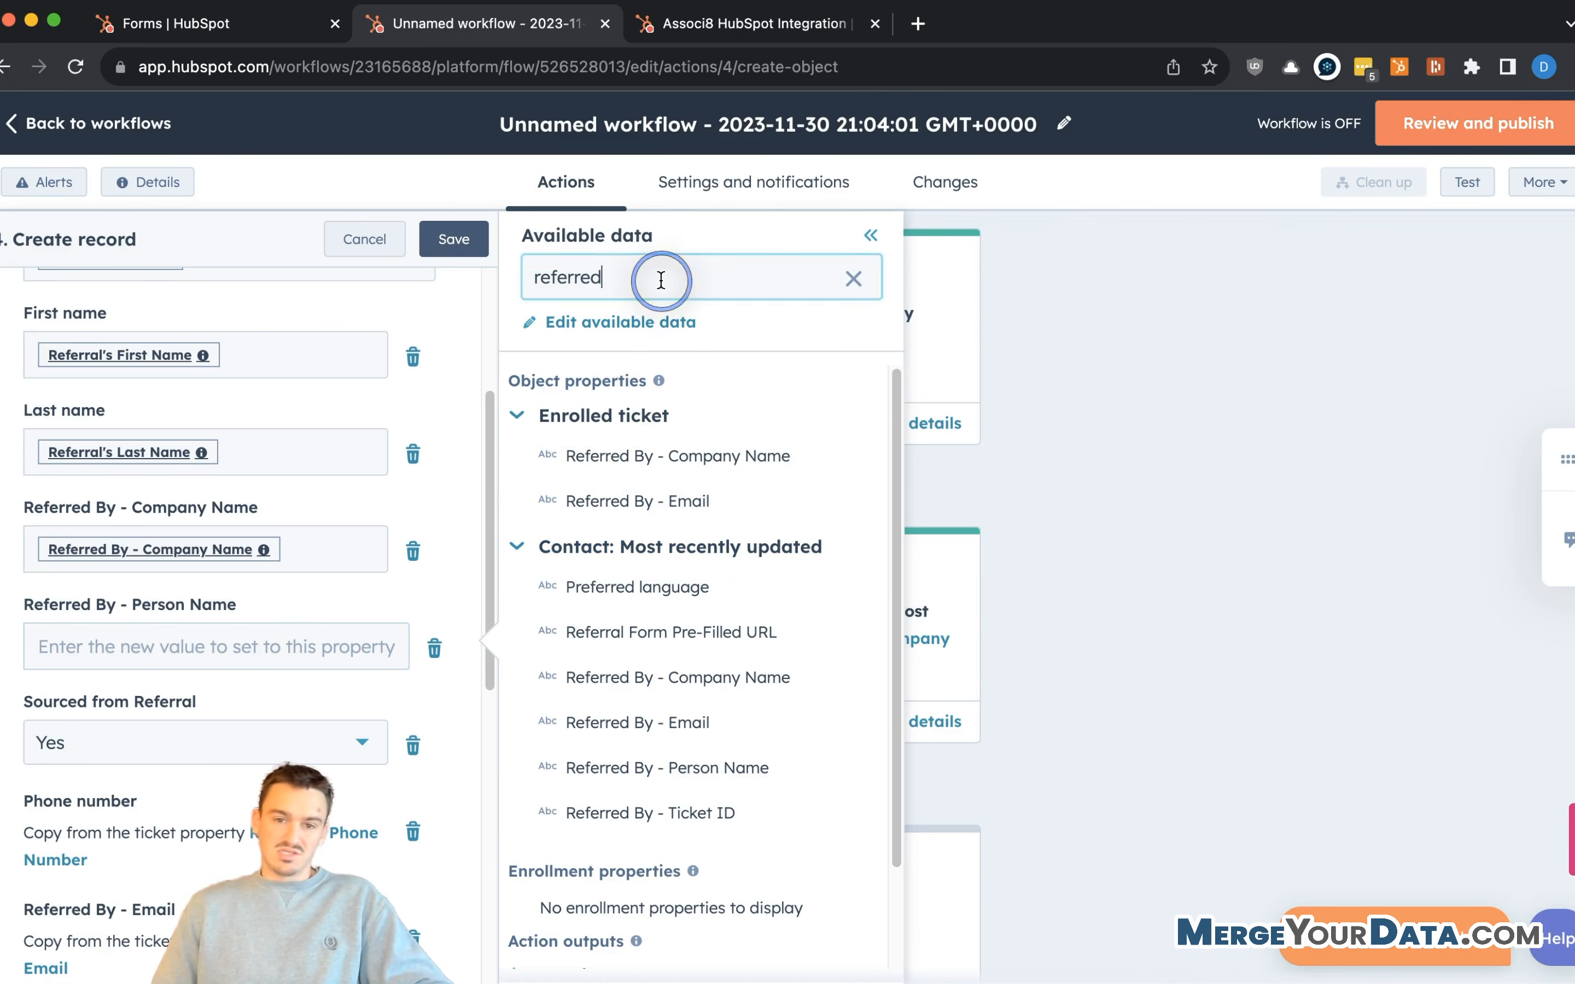
text(full)
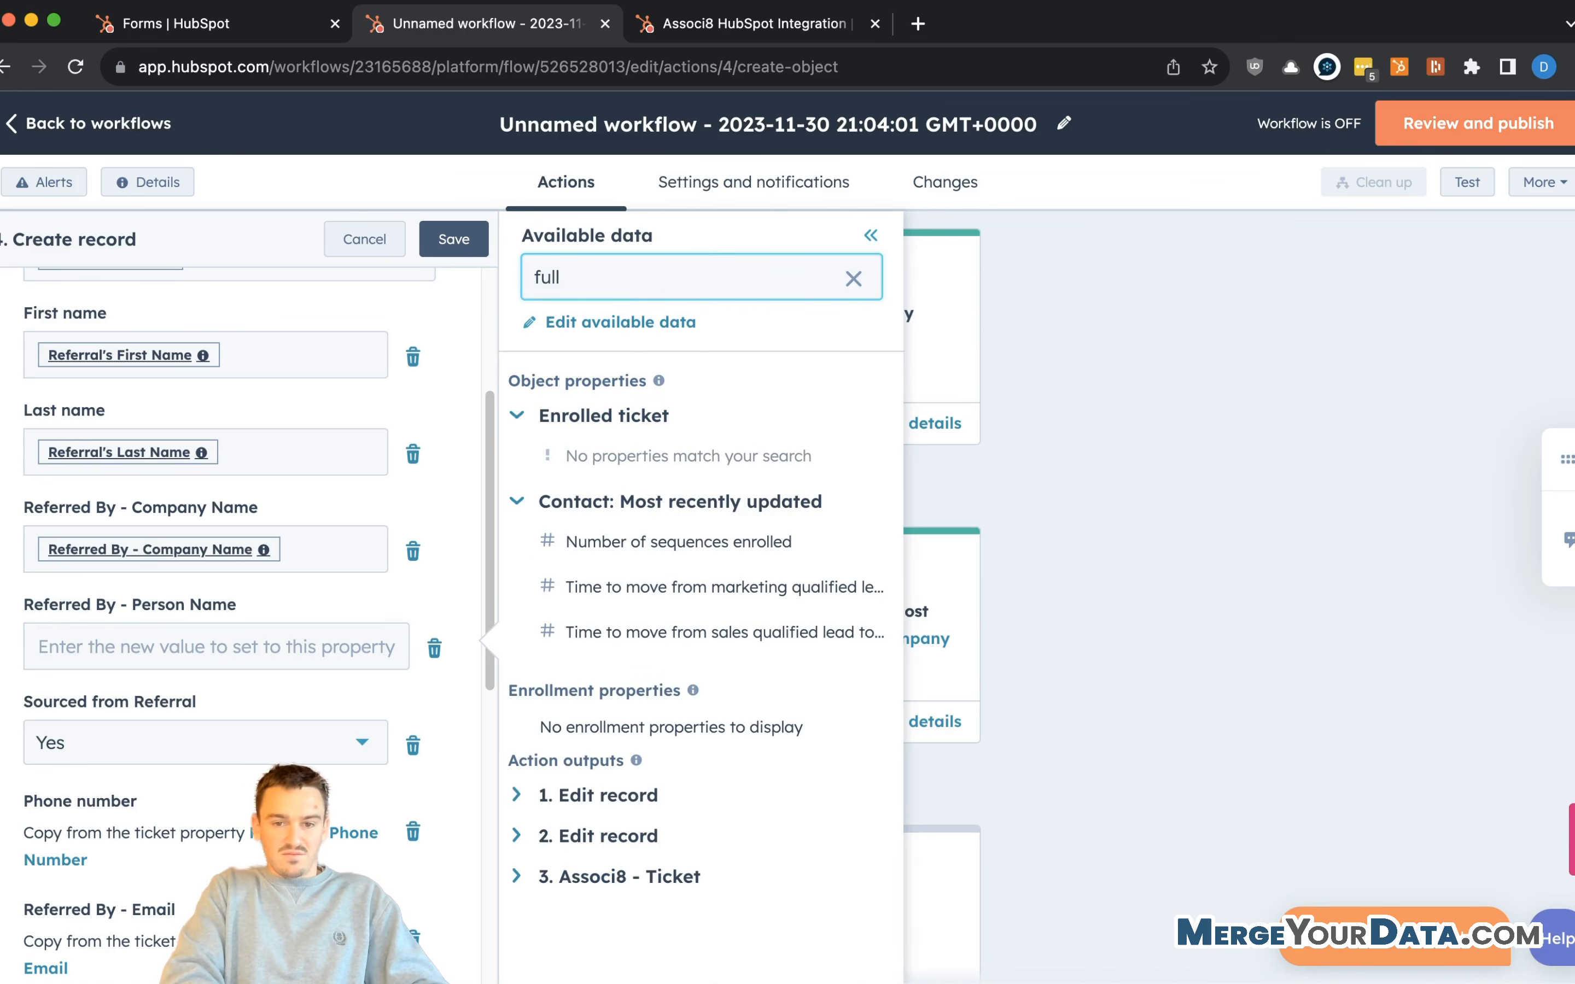
text(name)
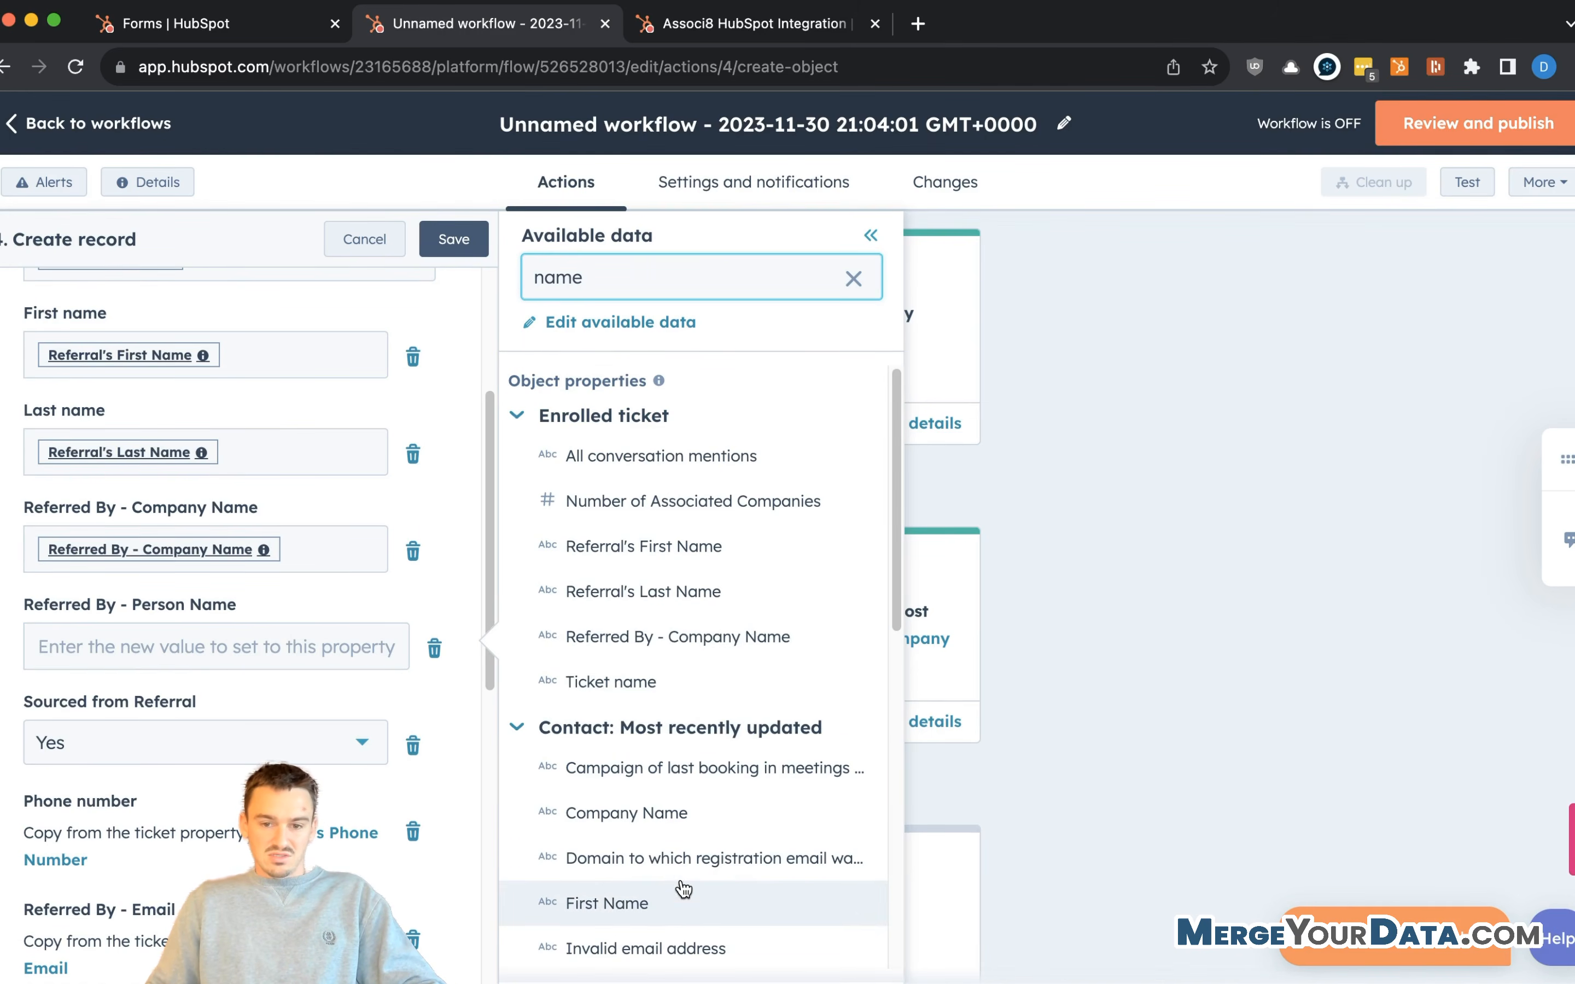
scroll(690, 846, down, 2)
scroll(706, 821, down, 3)
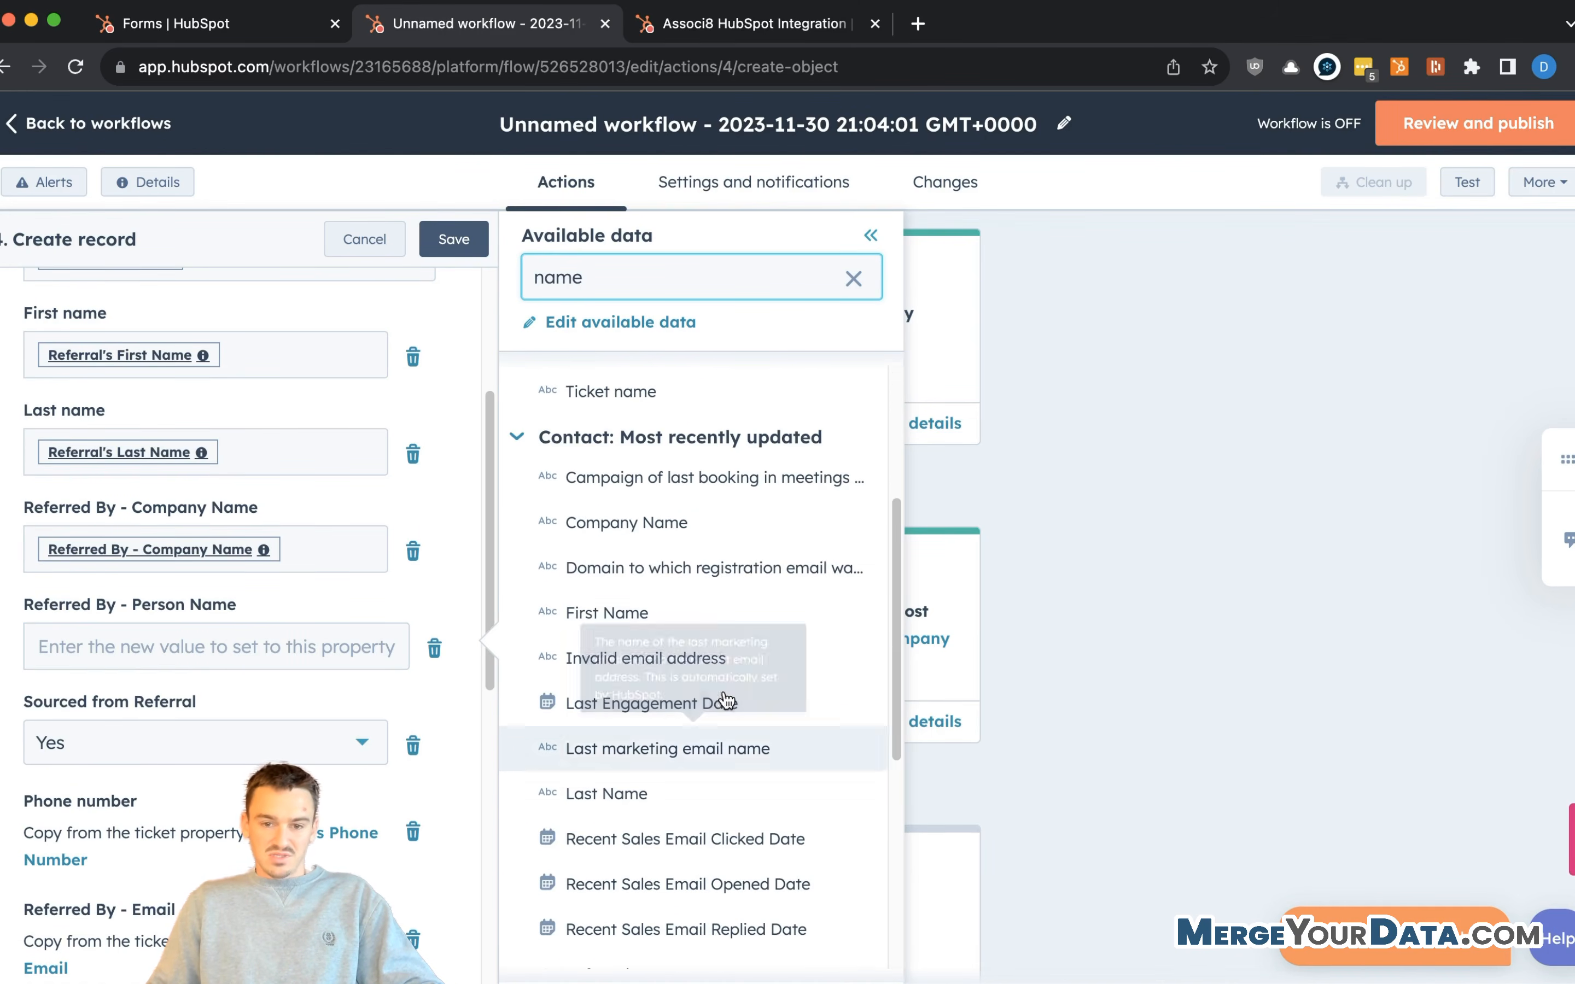
click(703, 611)
click(693, 794)
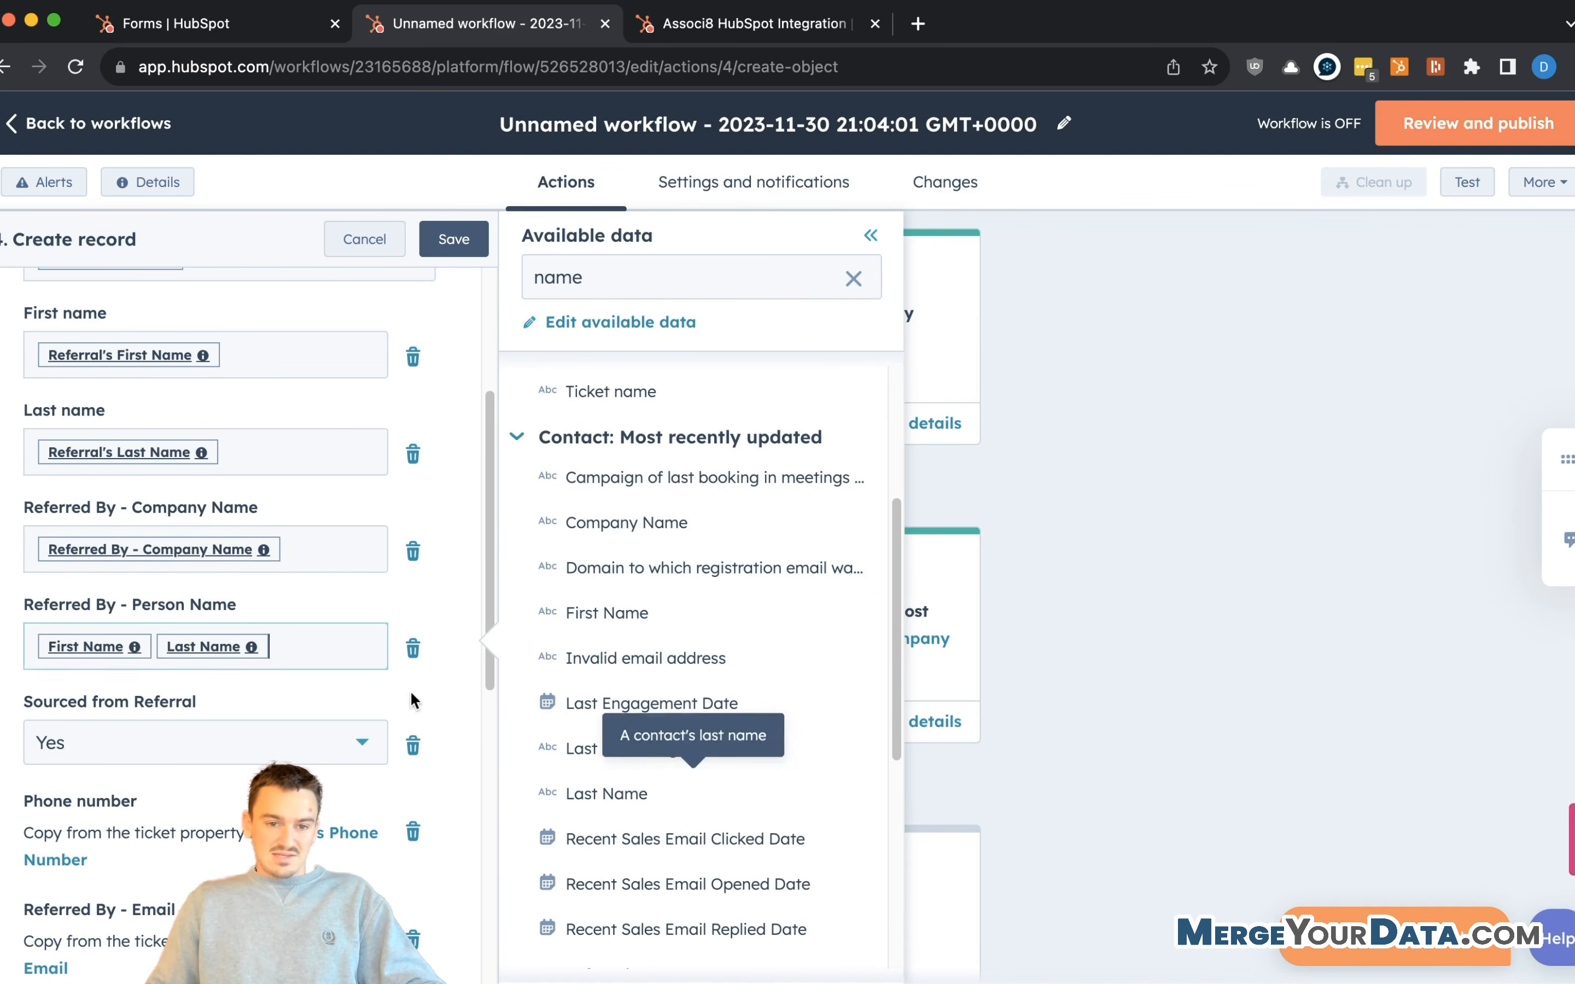
- Review all referral property mappings in the Create record form and save it
scroll(411, 701, down, 5)
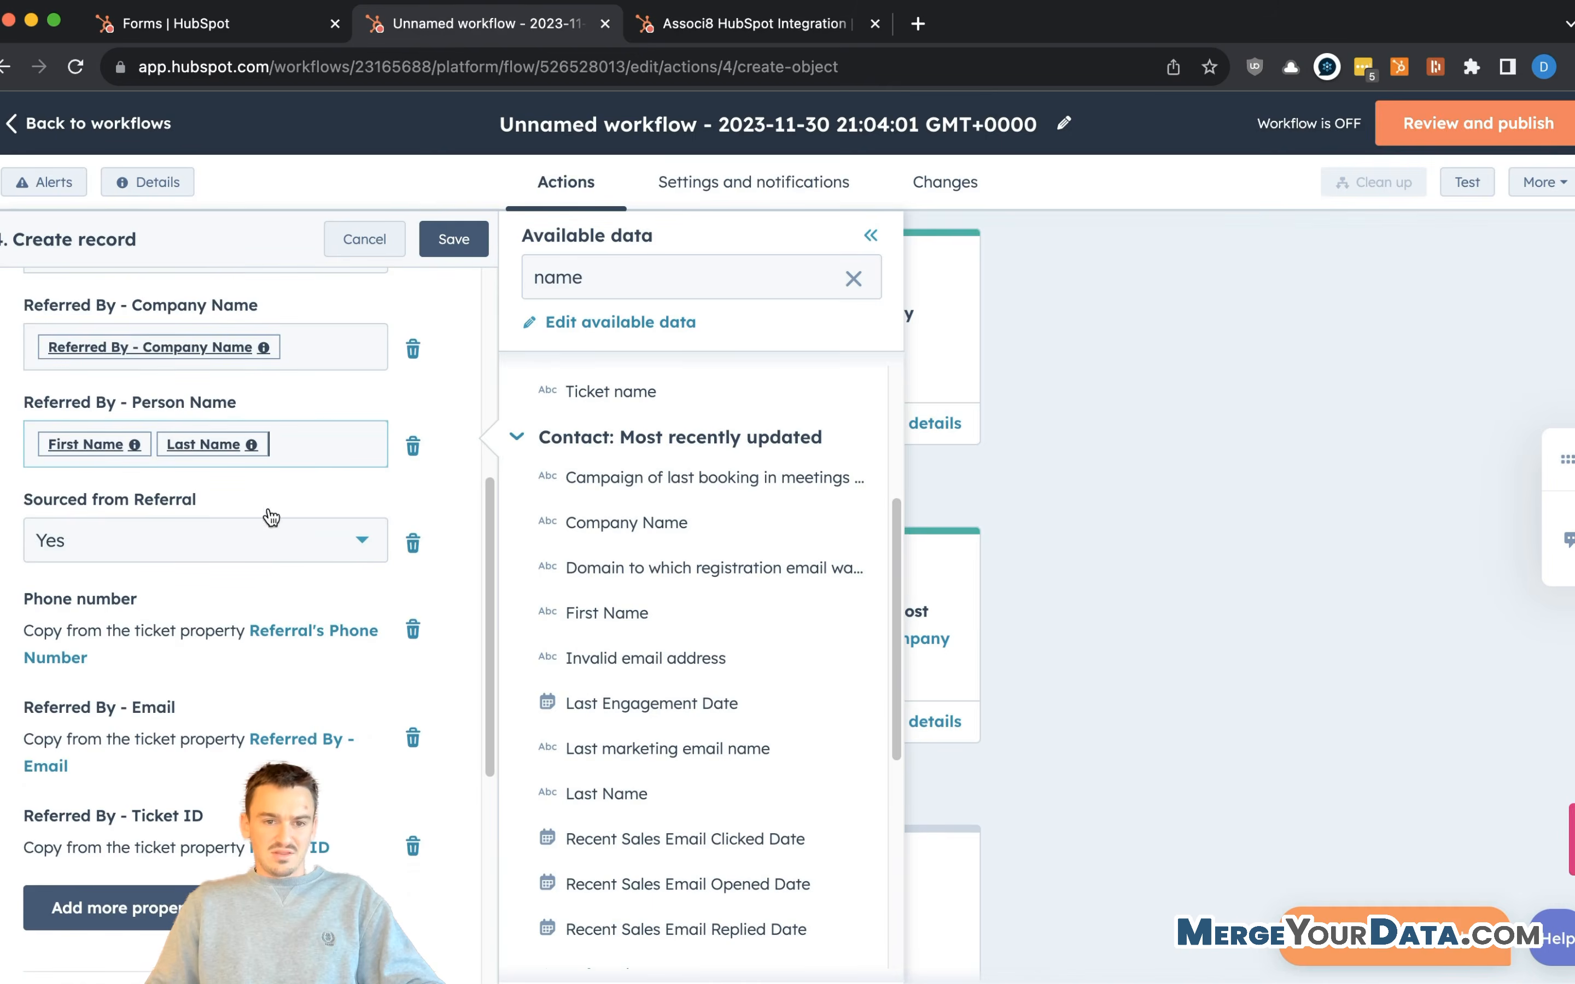
scroll(271, 517, down, 5)
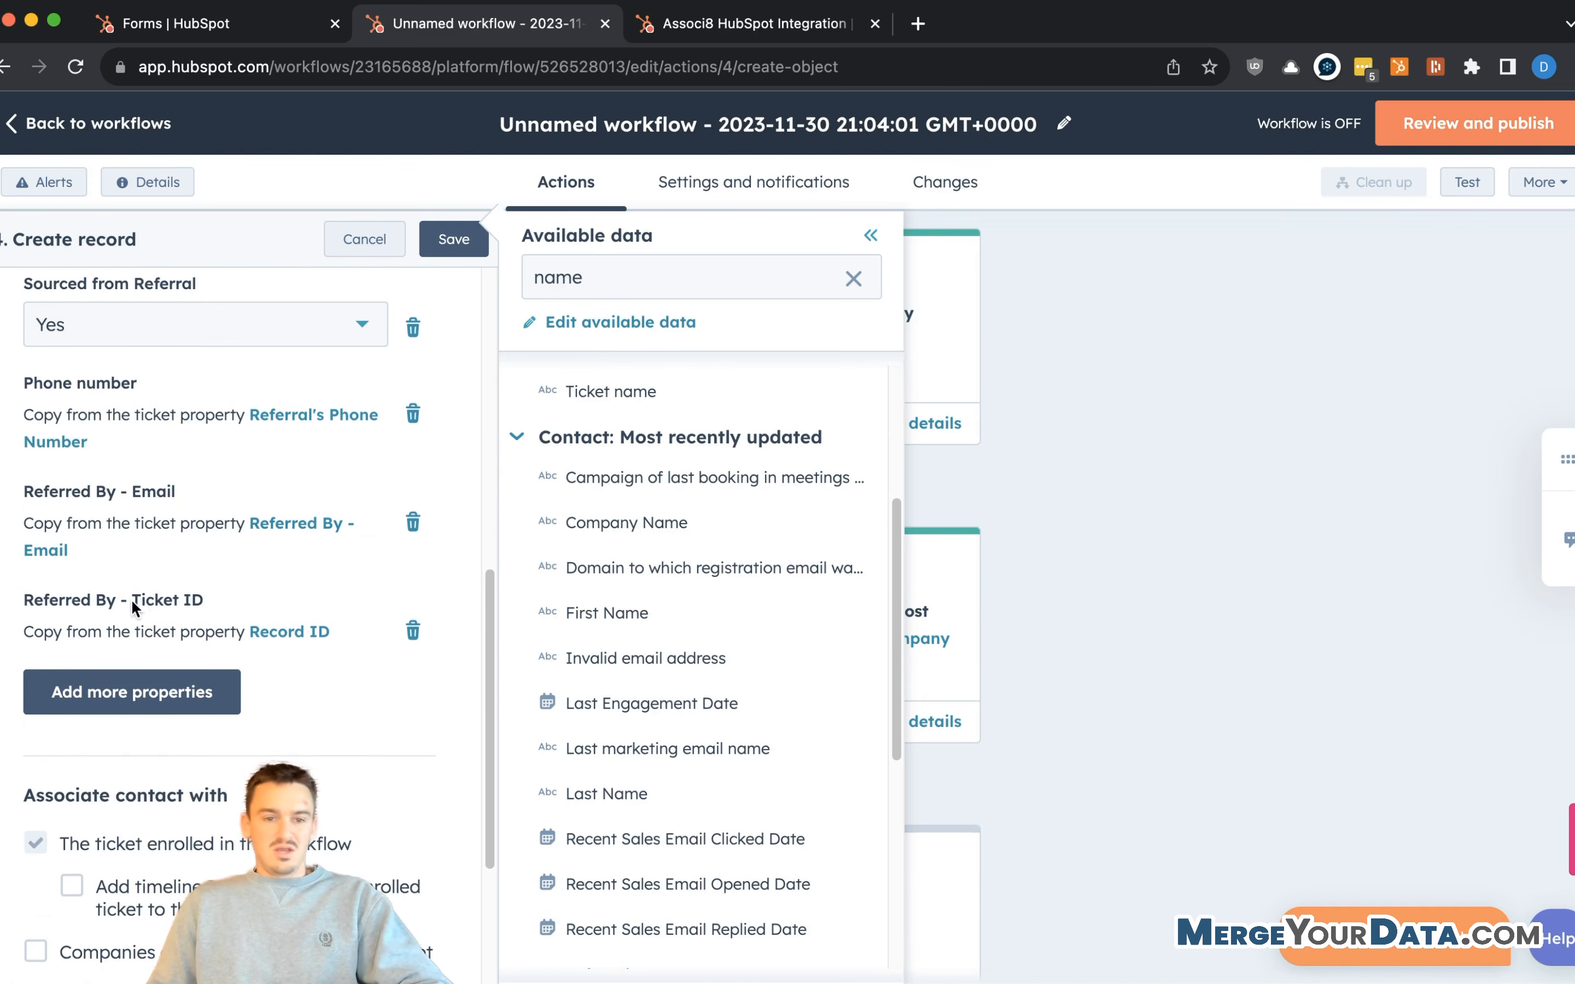
scroll(119, 611, up, 10)
scroll(131, 330, up, 3)
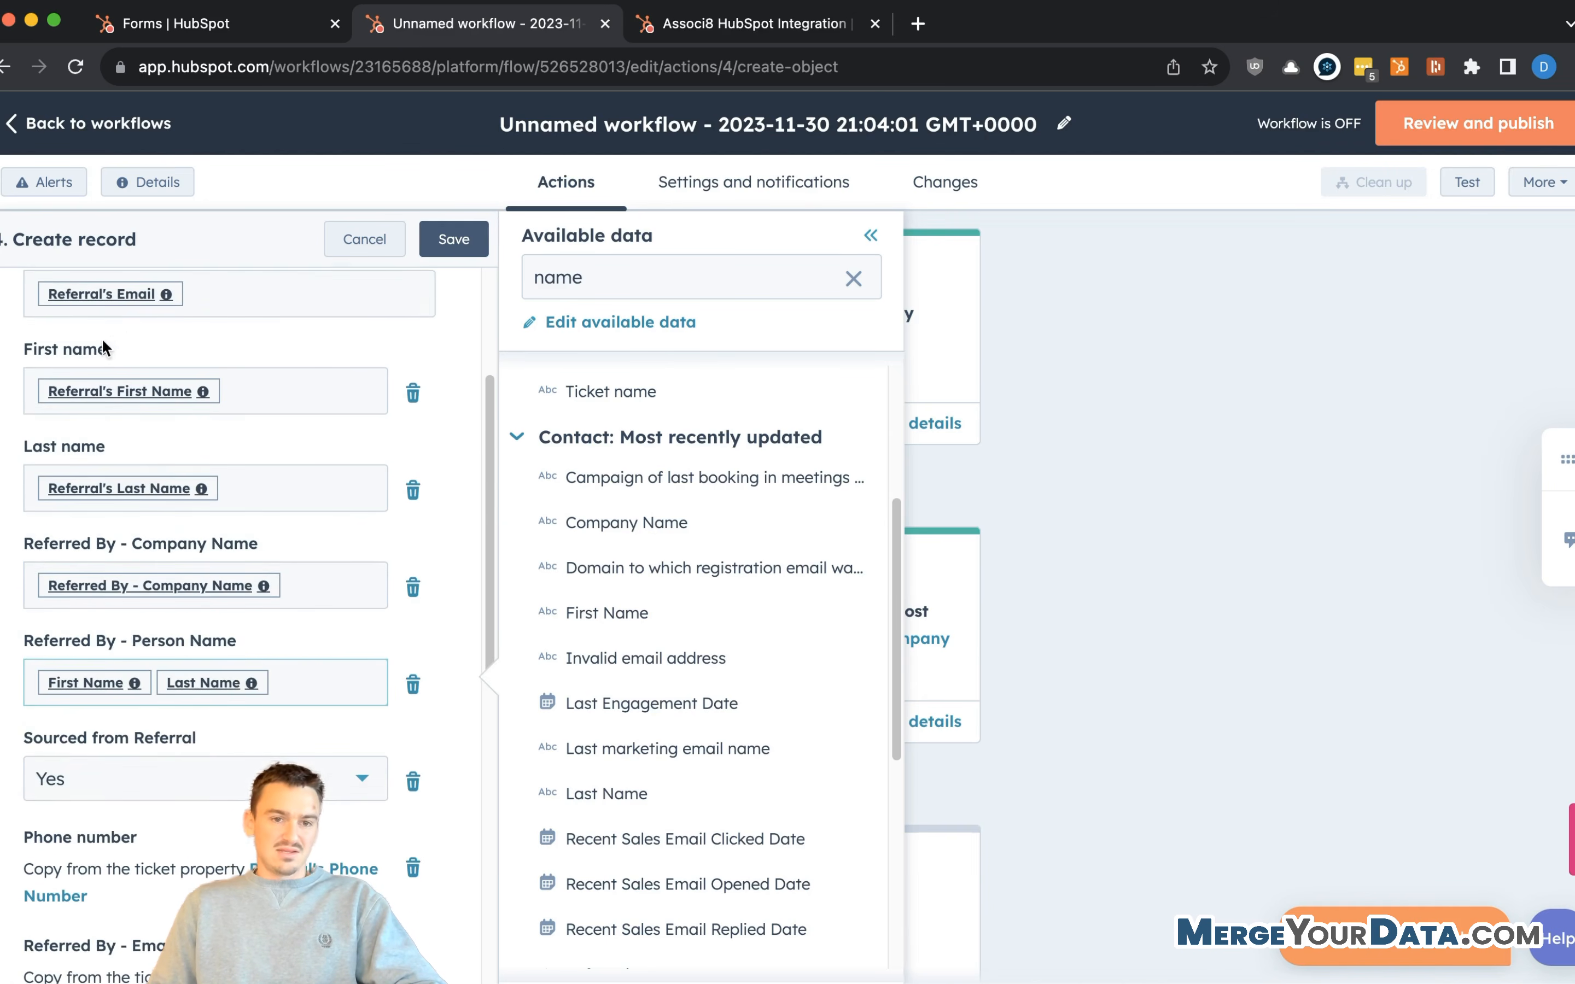
scroll(65, 365, up, 3)
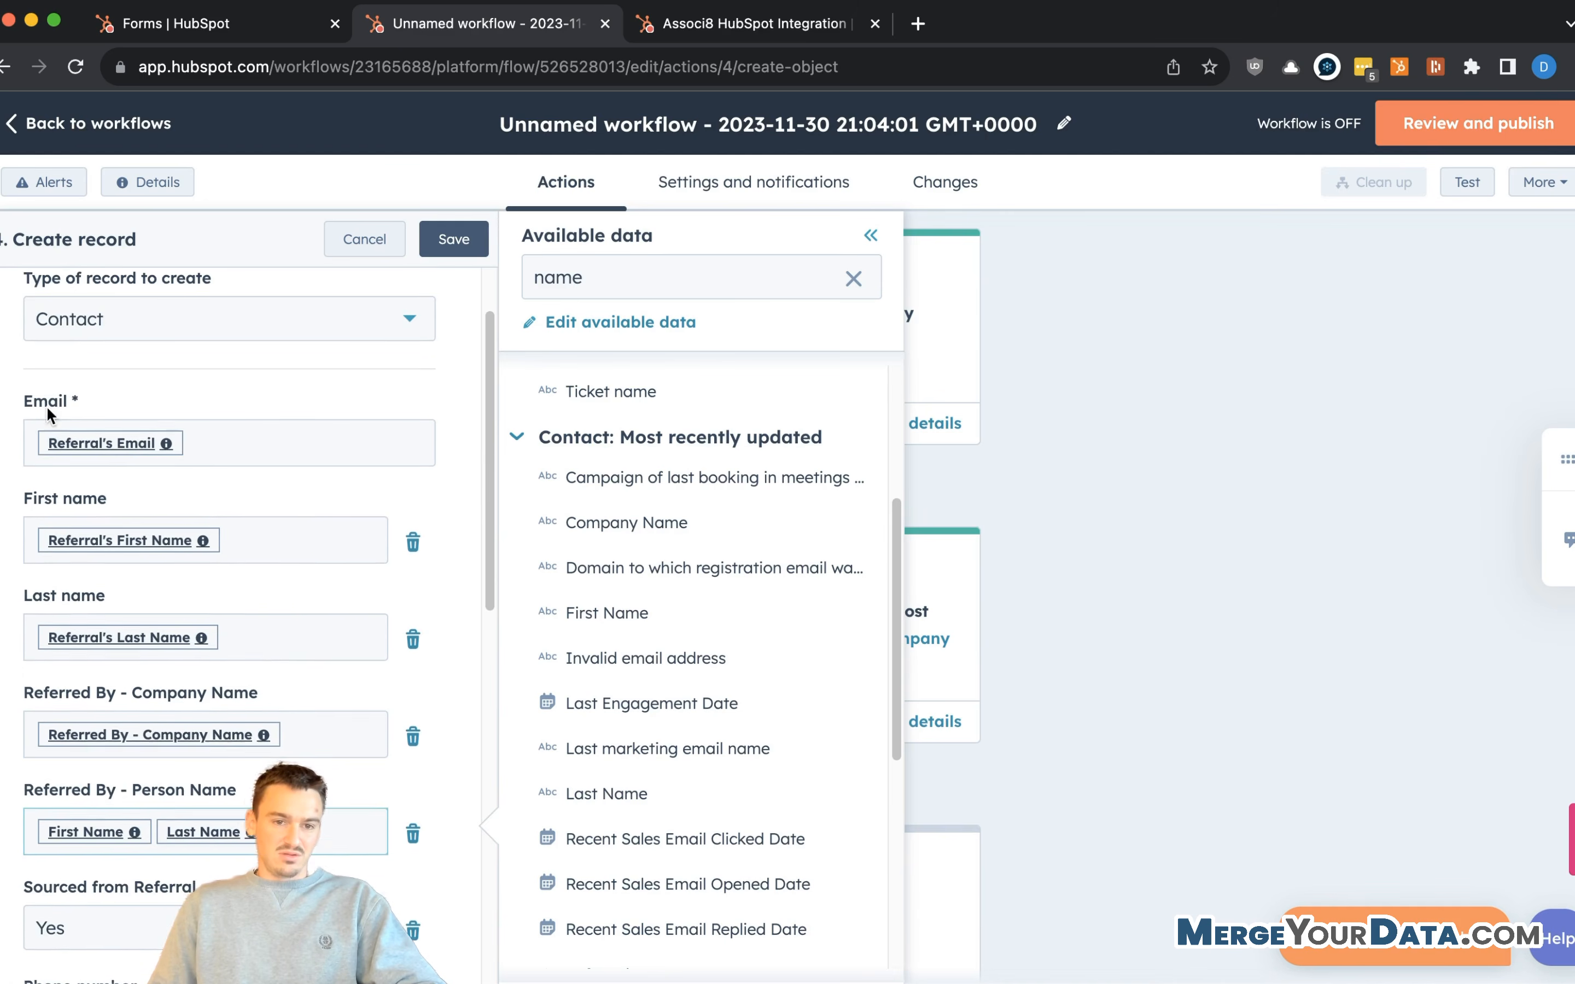
scroll(103, 450, down, 2)
scroll(102, 522, down, 2)
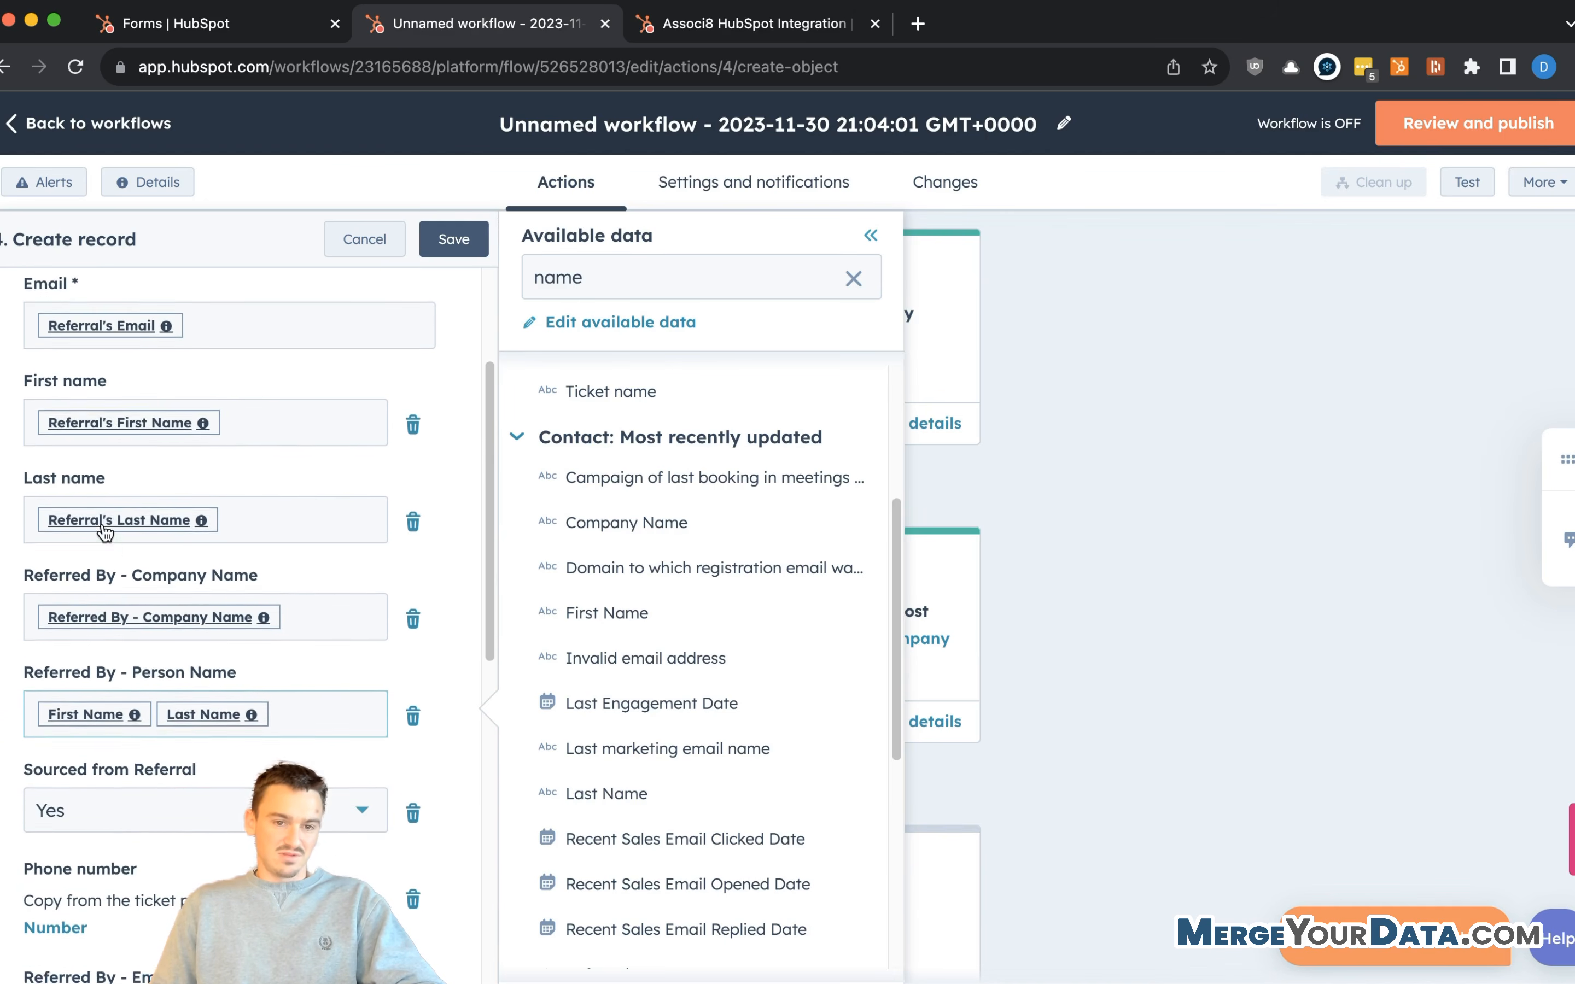
scroll(189, 552, down, 2)
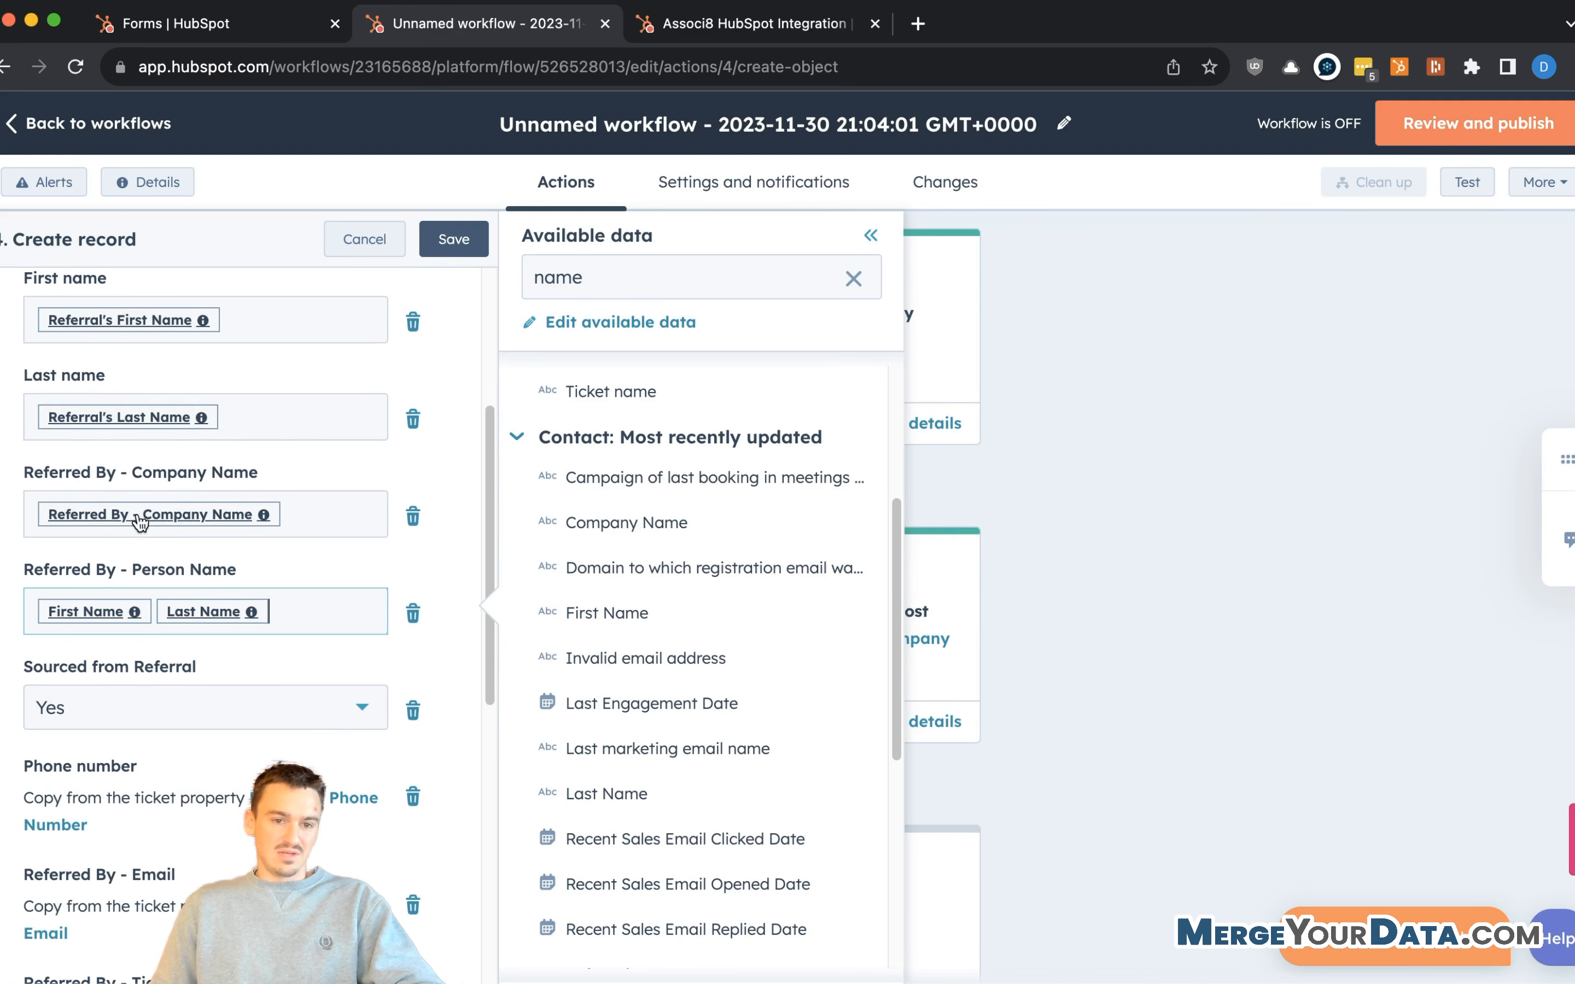
scroll(150, 606, down, 3)
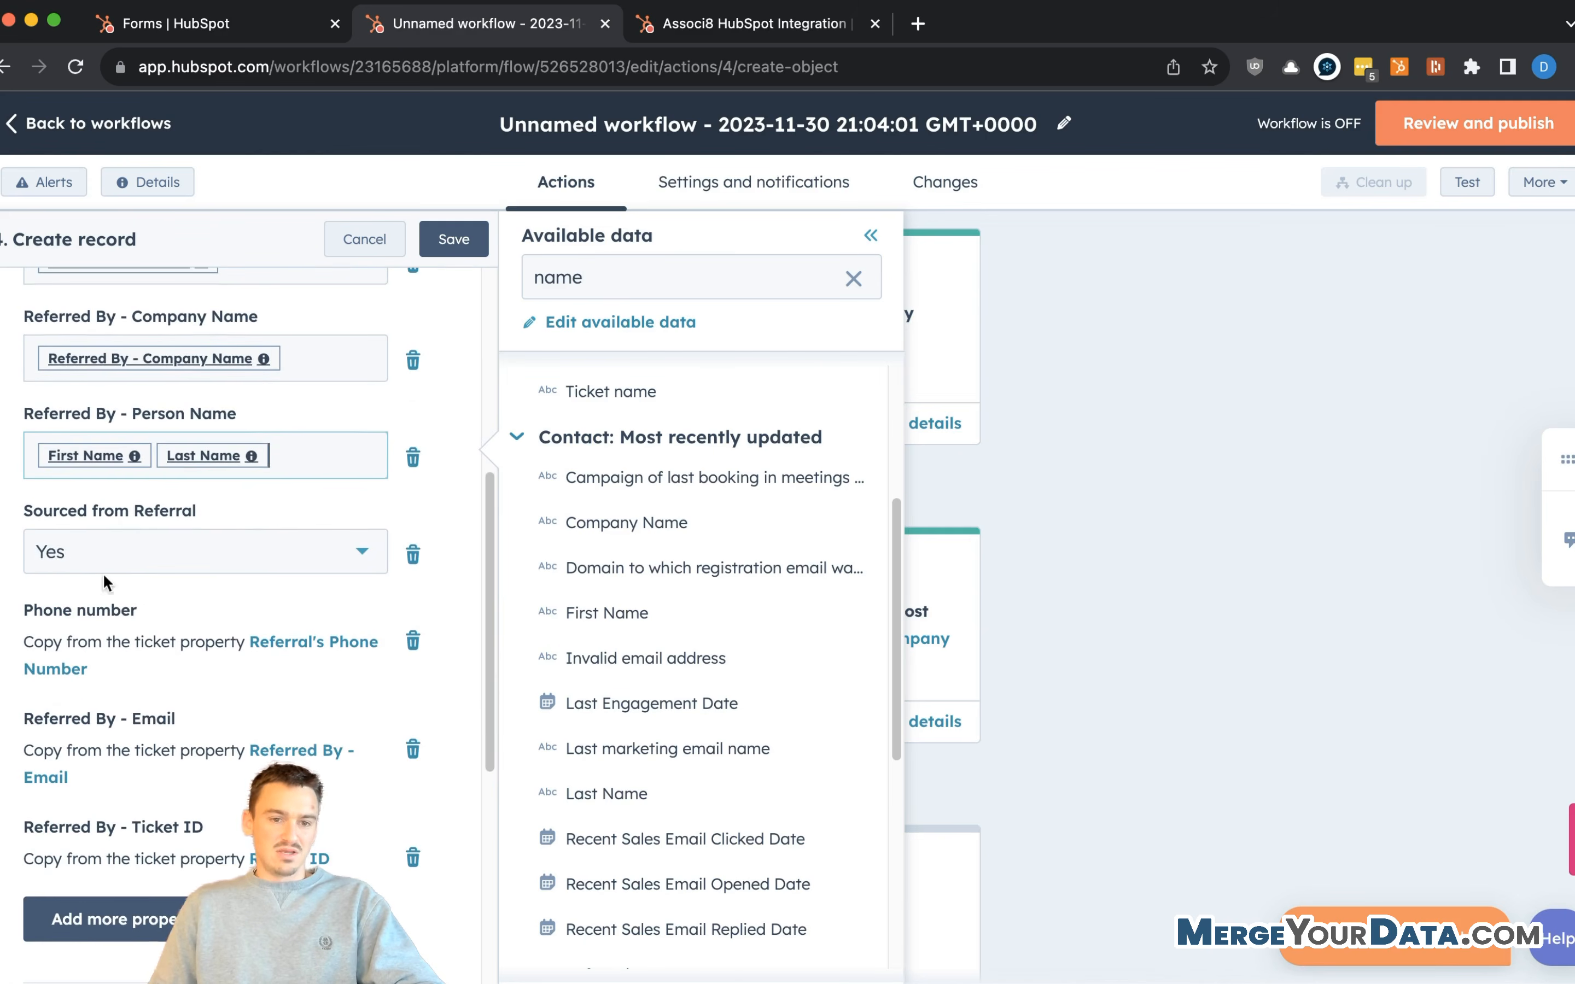
scroll(248, 536, down, 8)
scroll(174, 546, up, 4)
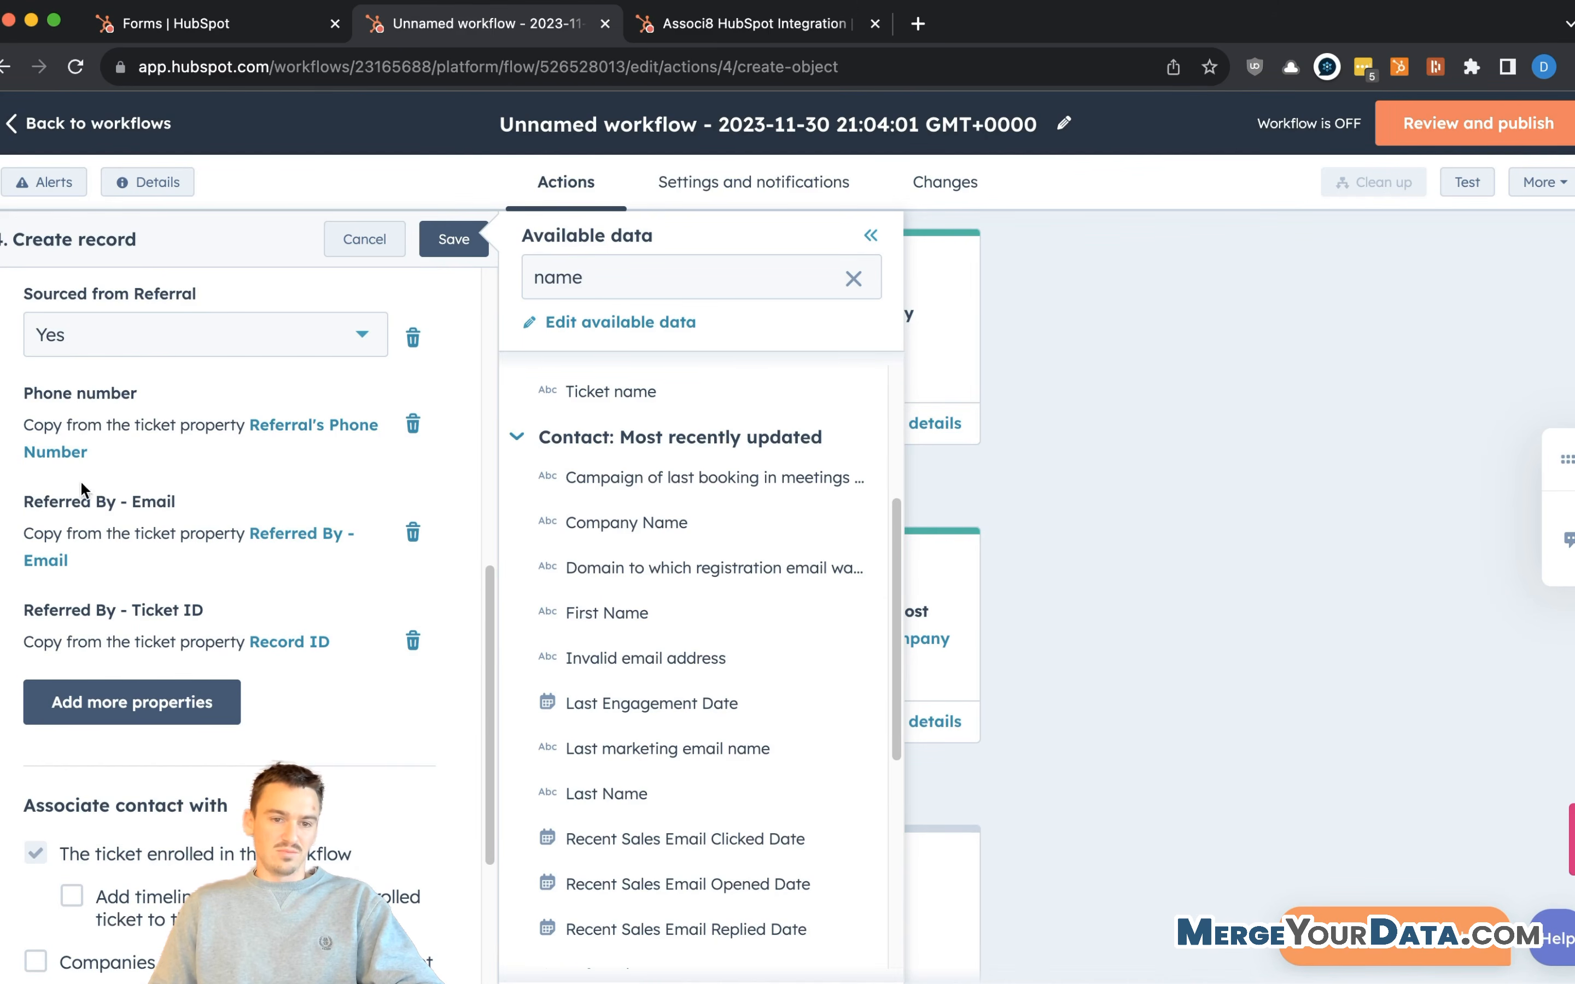
scroll(174, 560, up, 7)
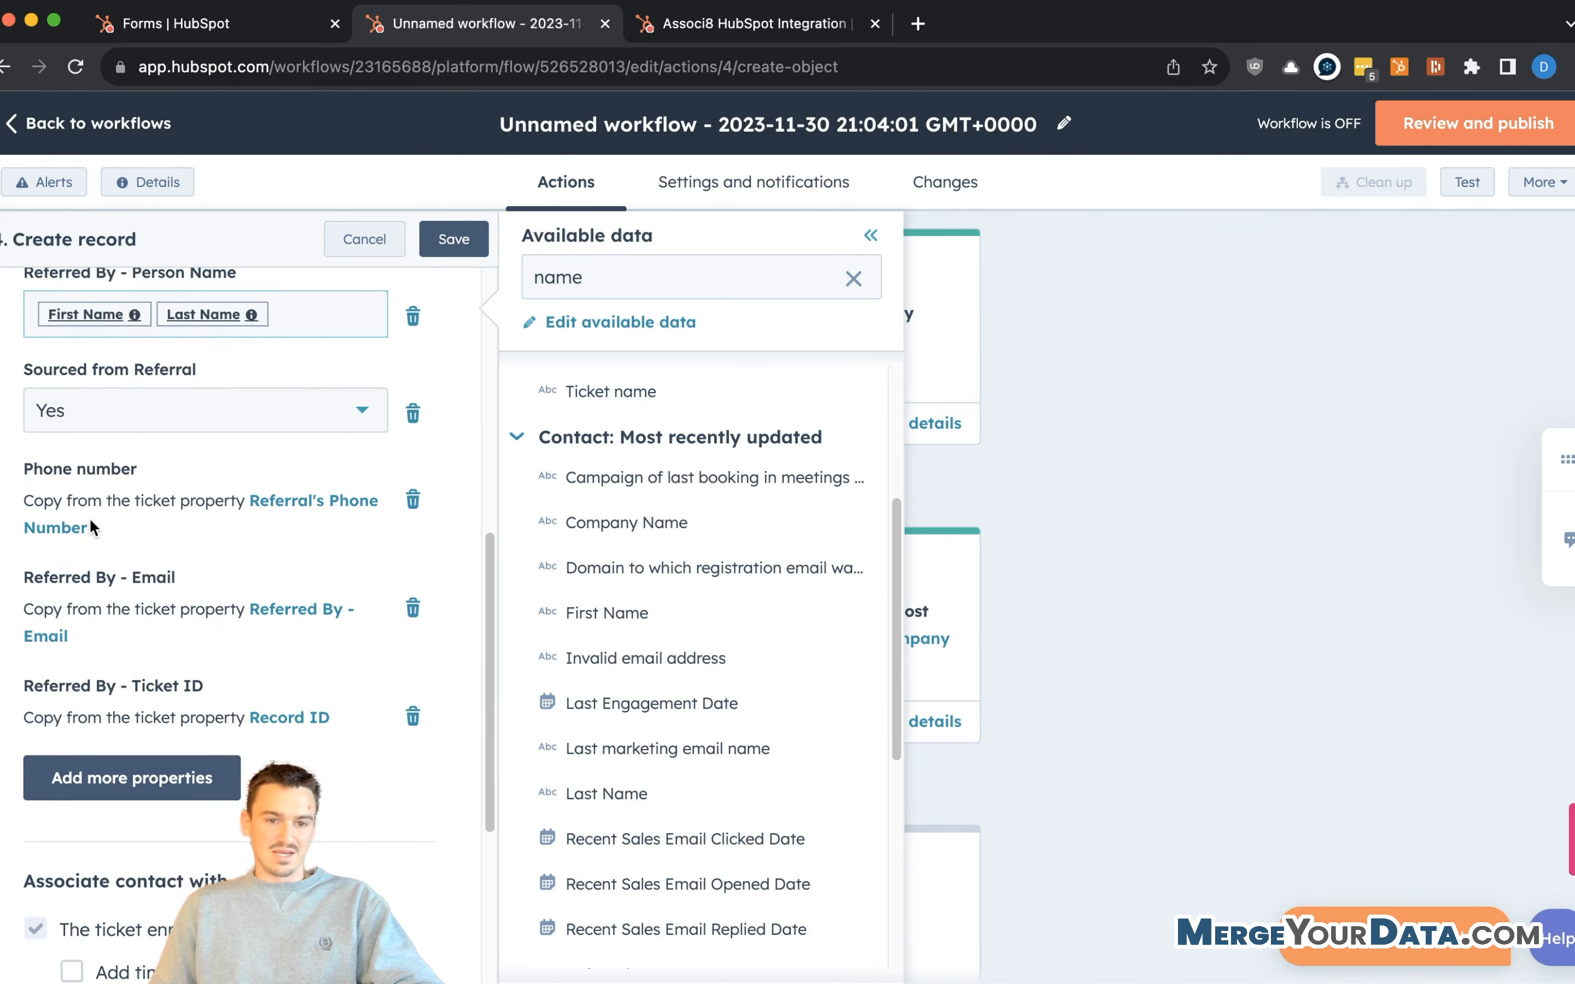
scroll(174, 560, down, 3)
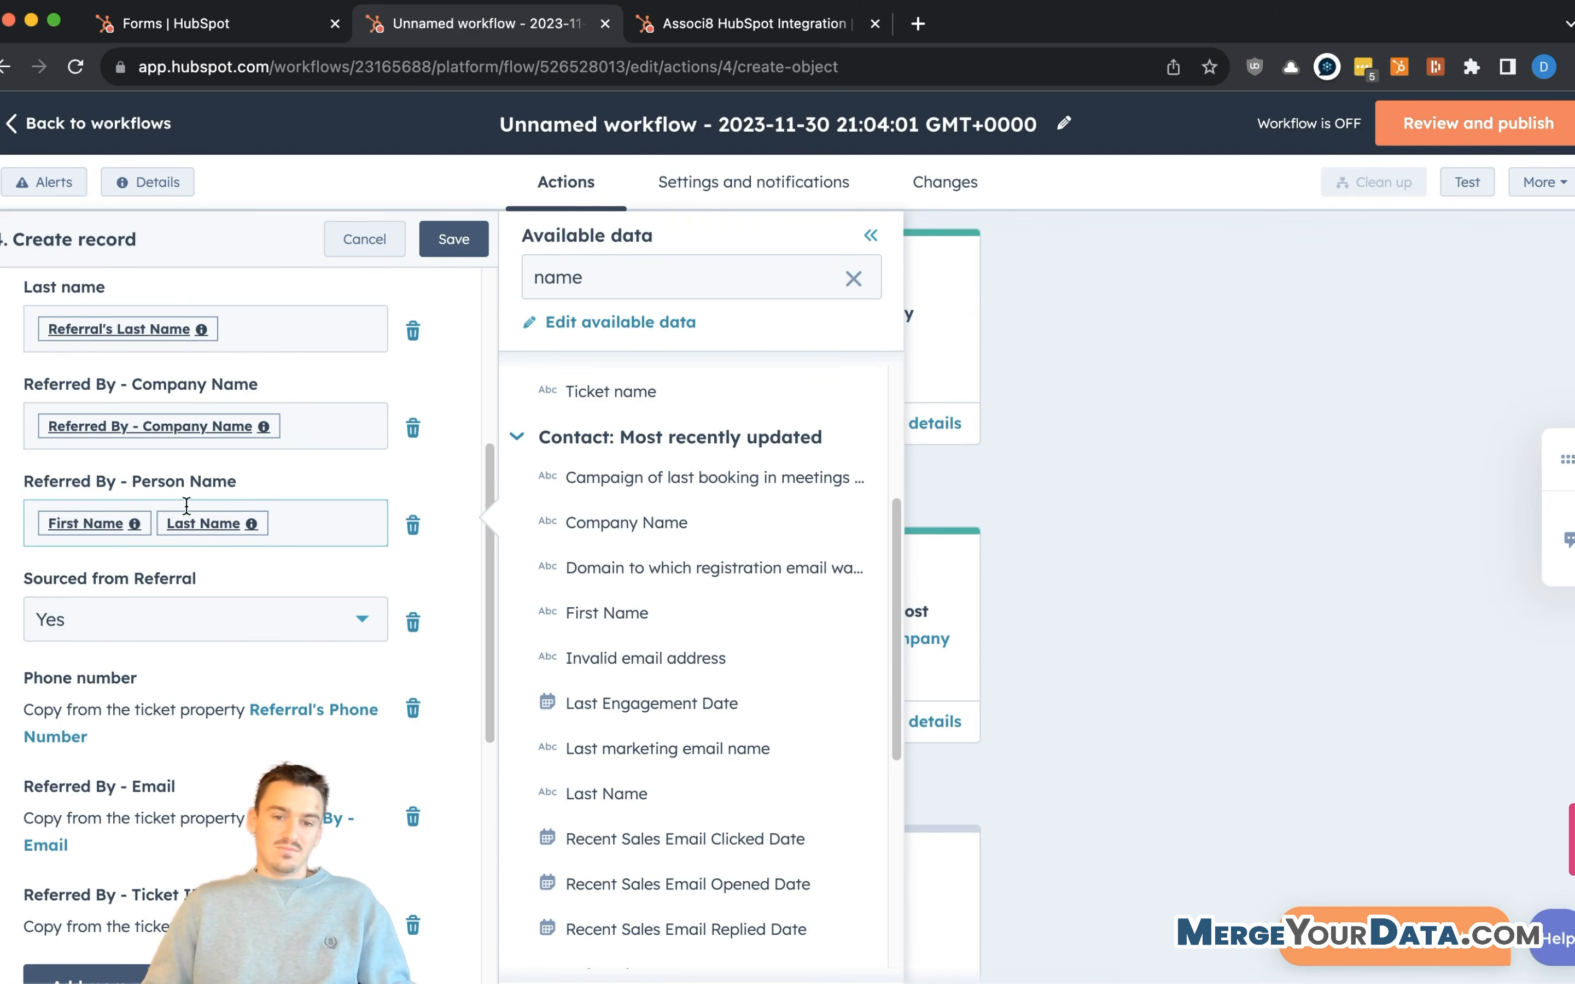
scroll(291, 550, down, 15)
scroll(238, 388, up, 1)
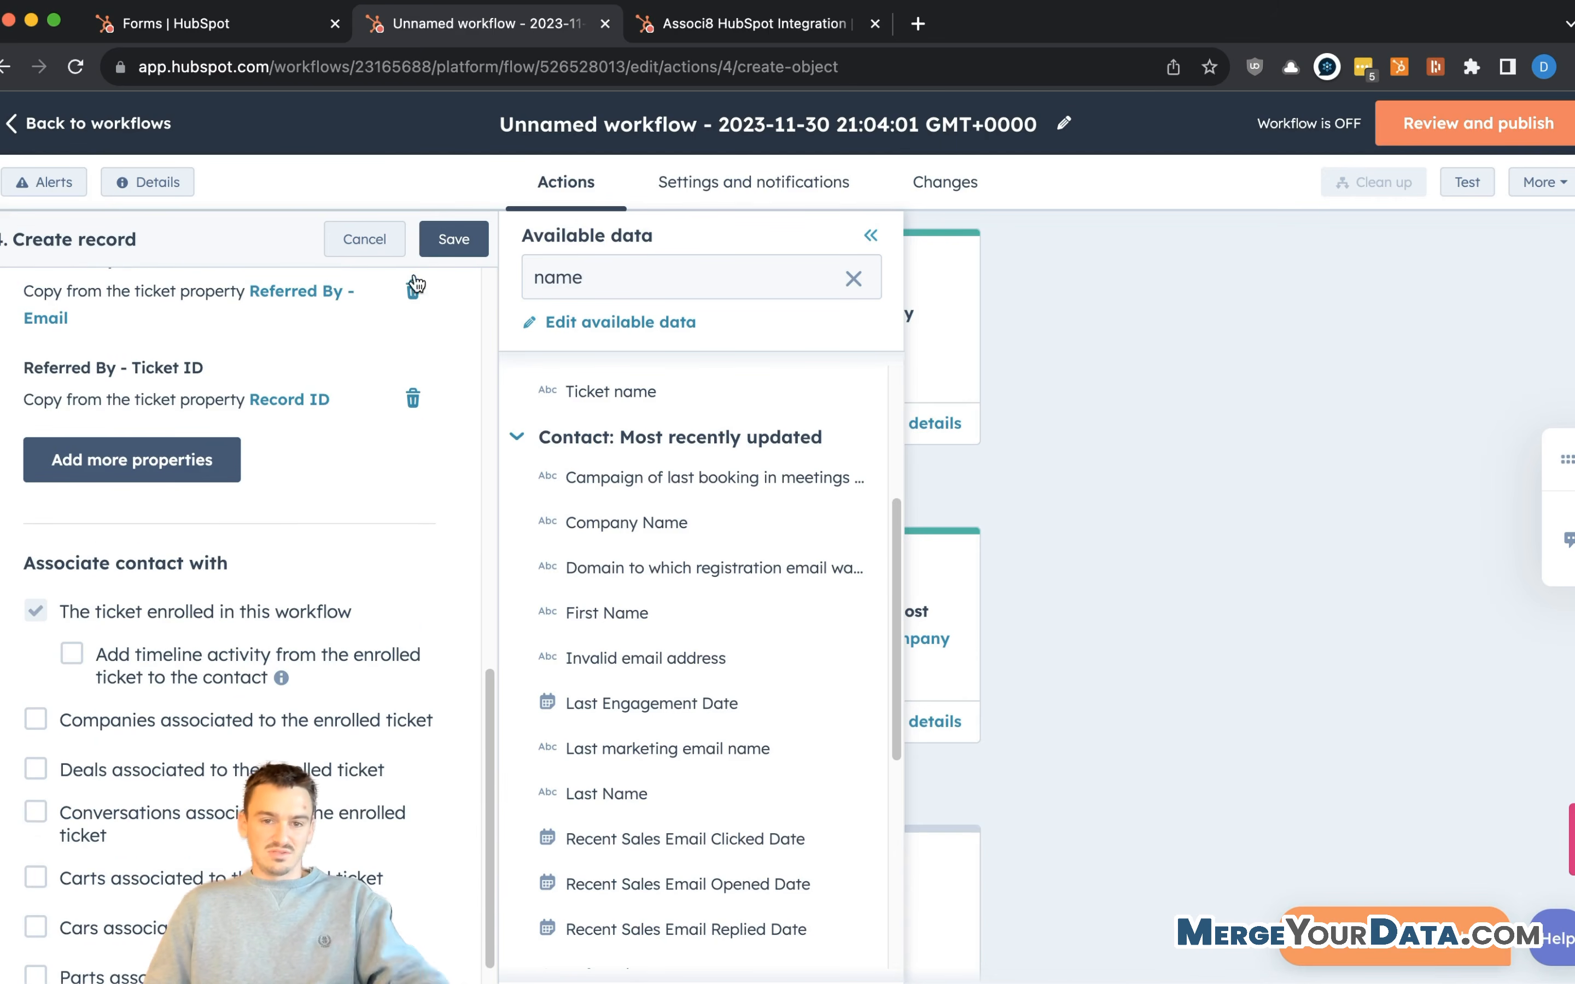
click(462, 248)
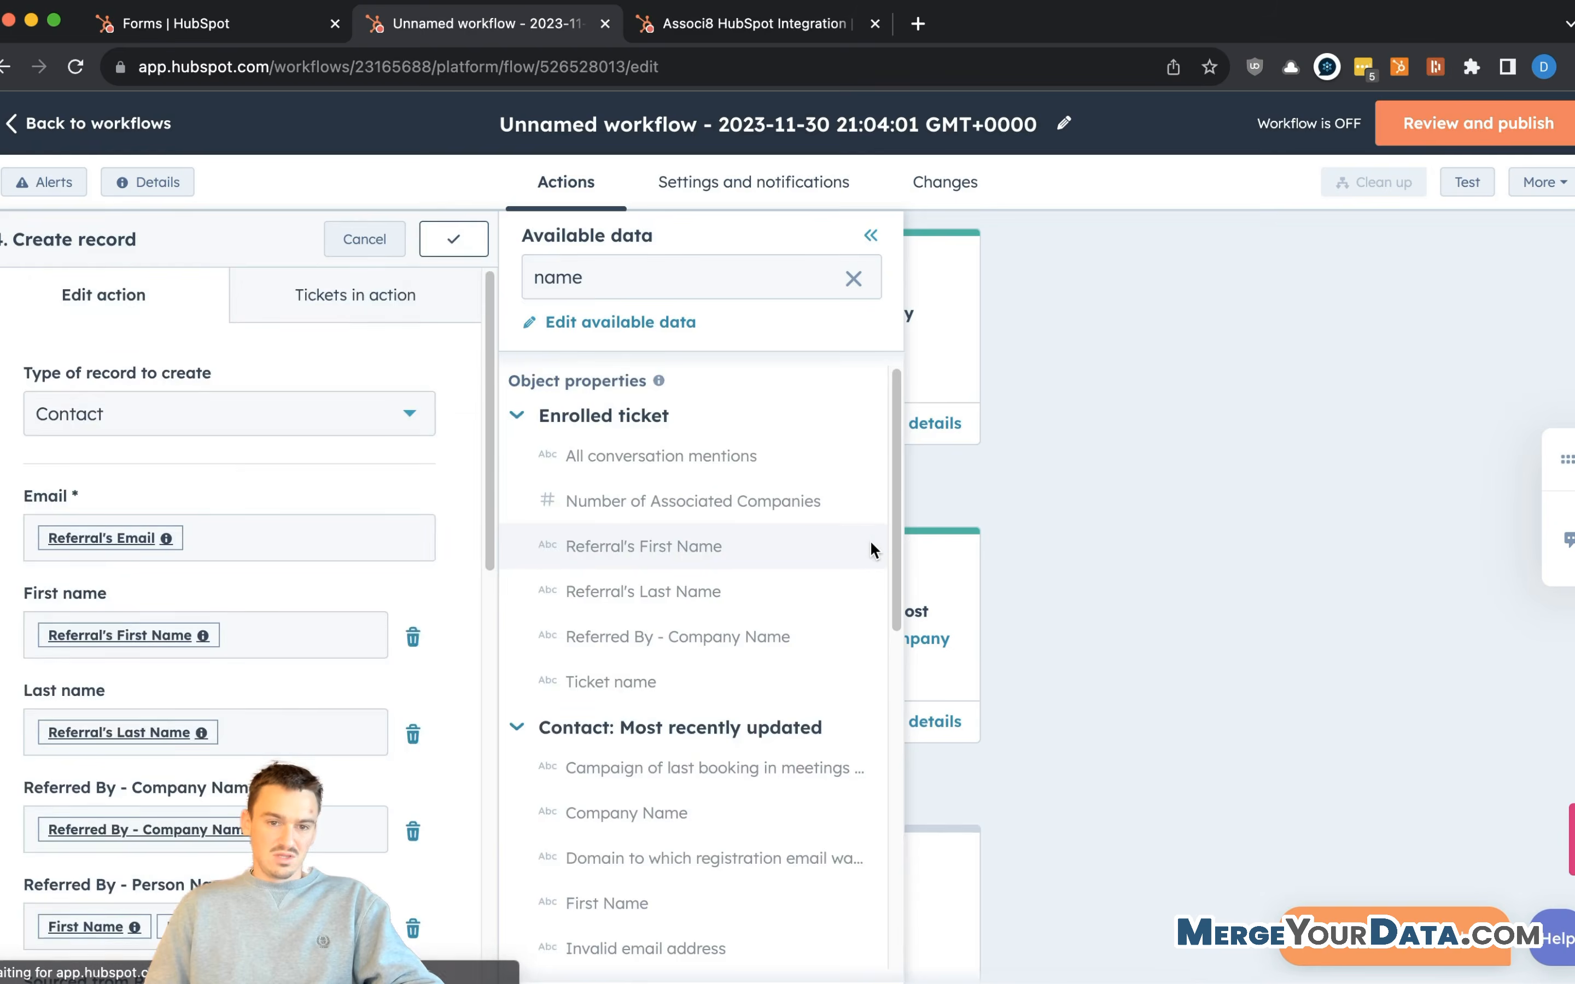
- Reopen the step 4 Create record action for editing
scroll(852, 680, down, 4)
scroll(859, 758, down, 8)
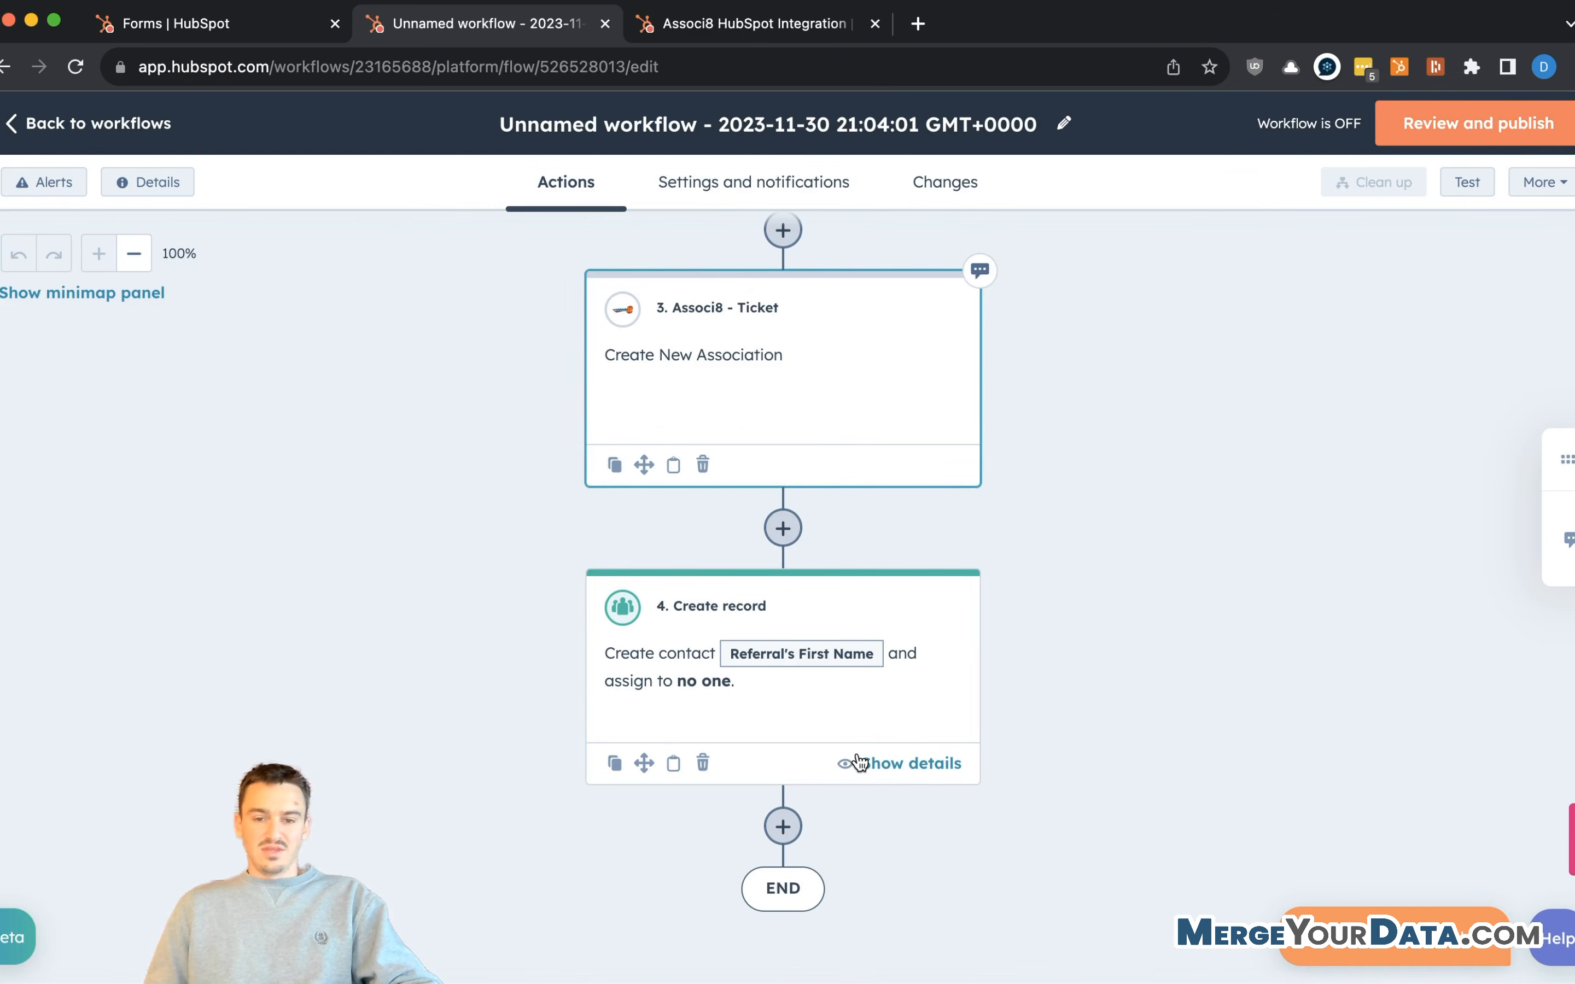
click(842, 683)
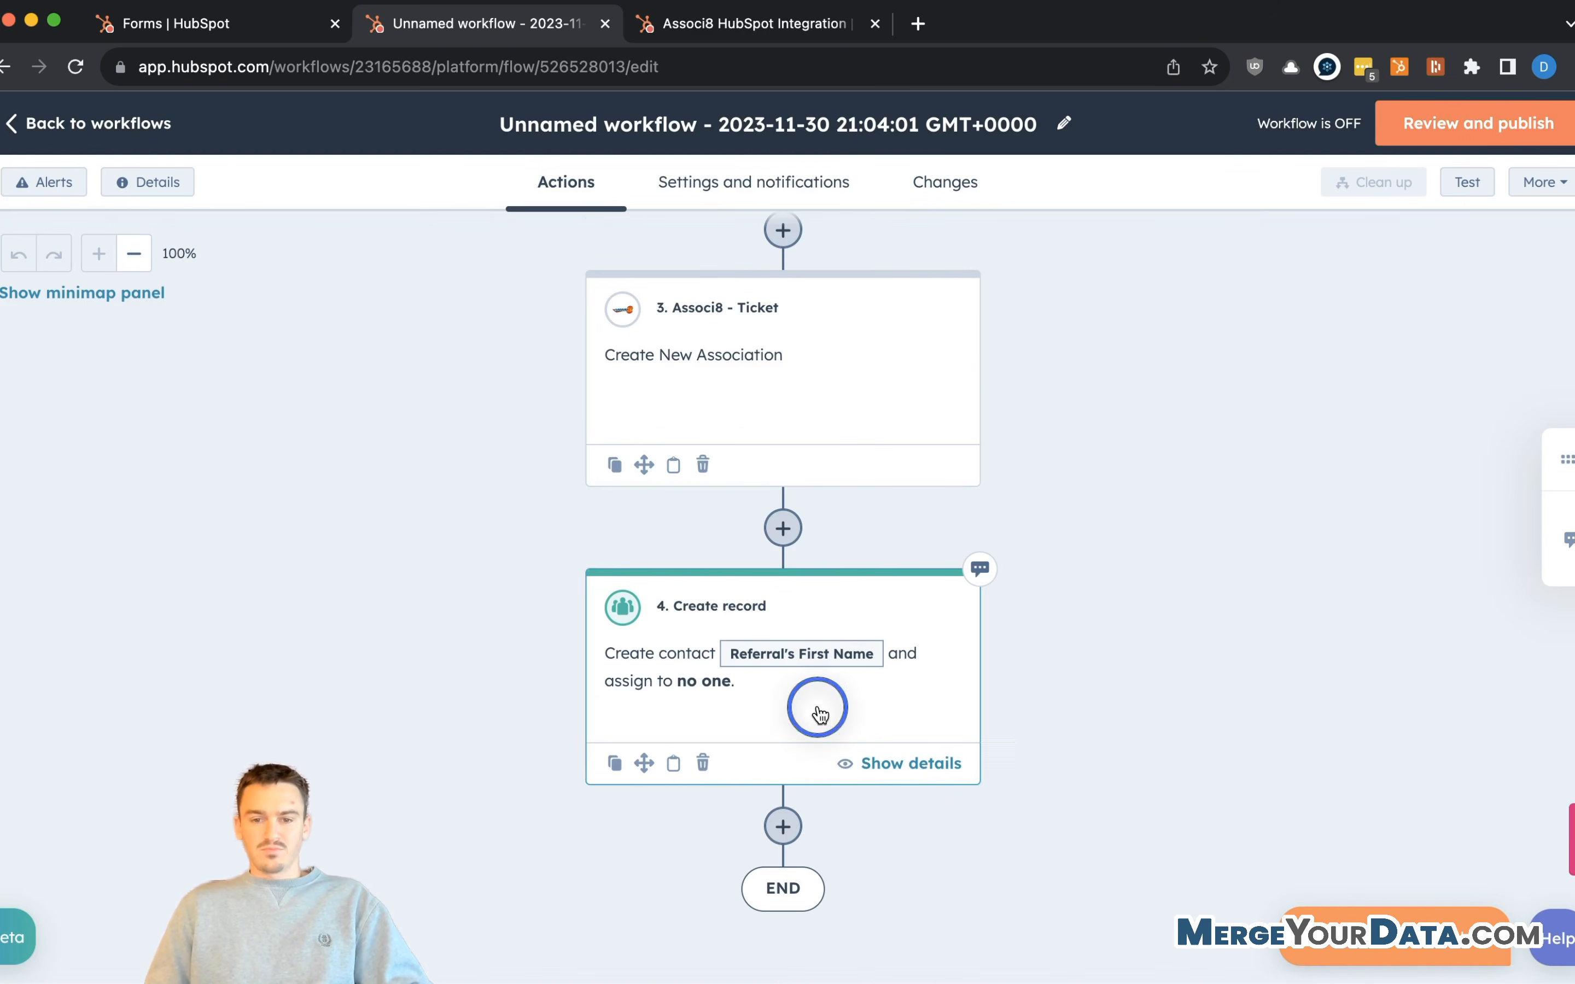
scroll(223, 534, down, 2)
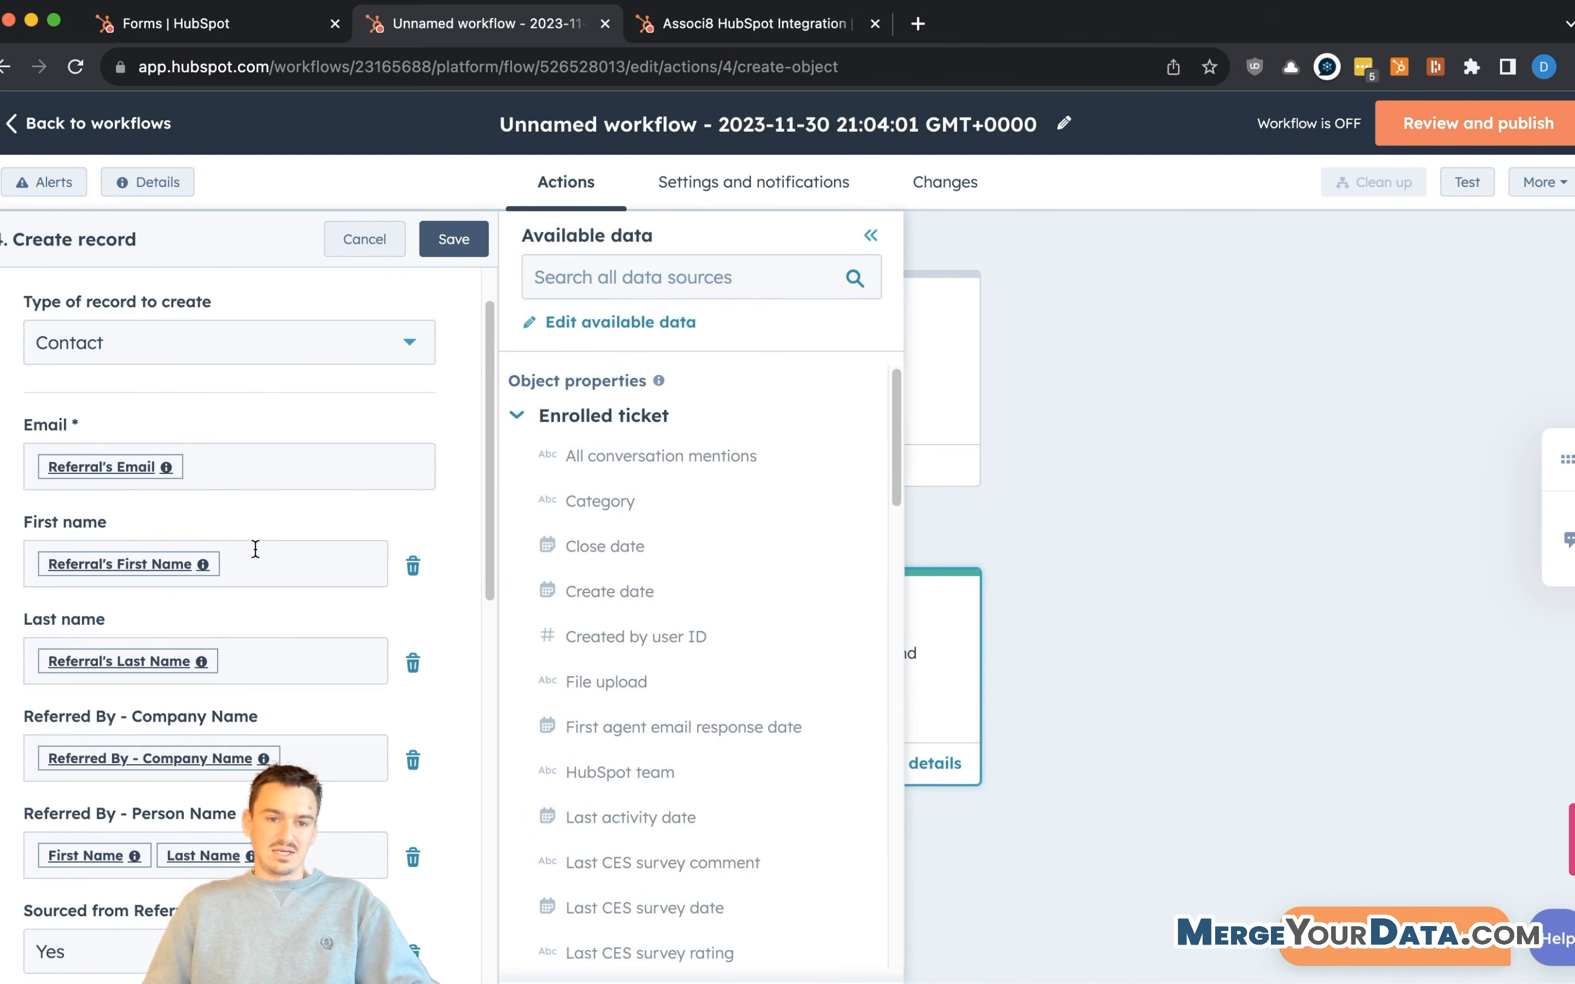
scroll(256, 549, down, 6)
scroll(178, 760, down, 10)
- Copy the ticket's Ticket owner into the contact's Contact owner and save the step
click(148, 643)
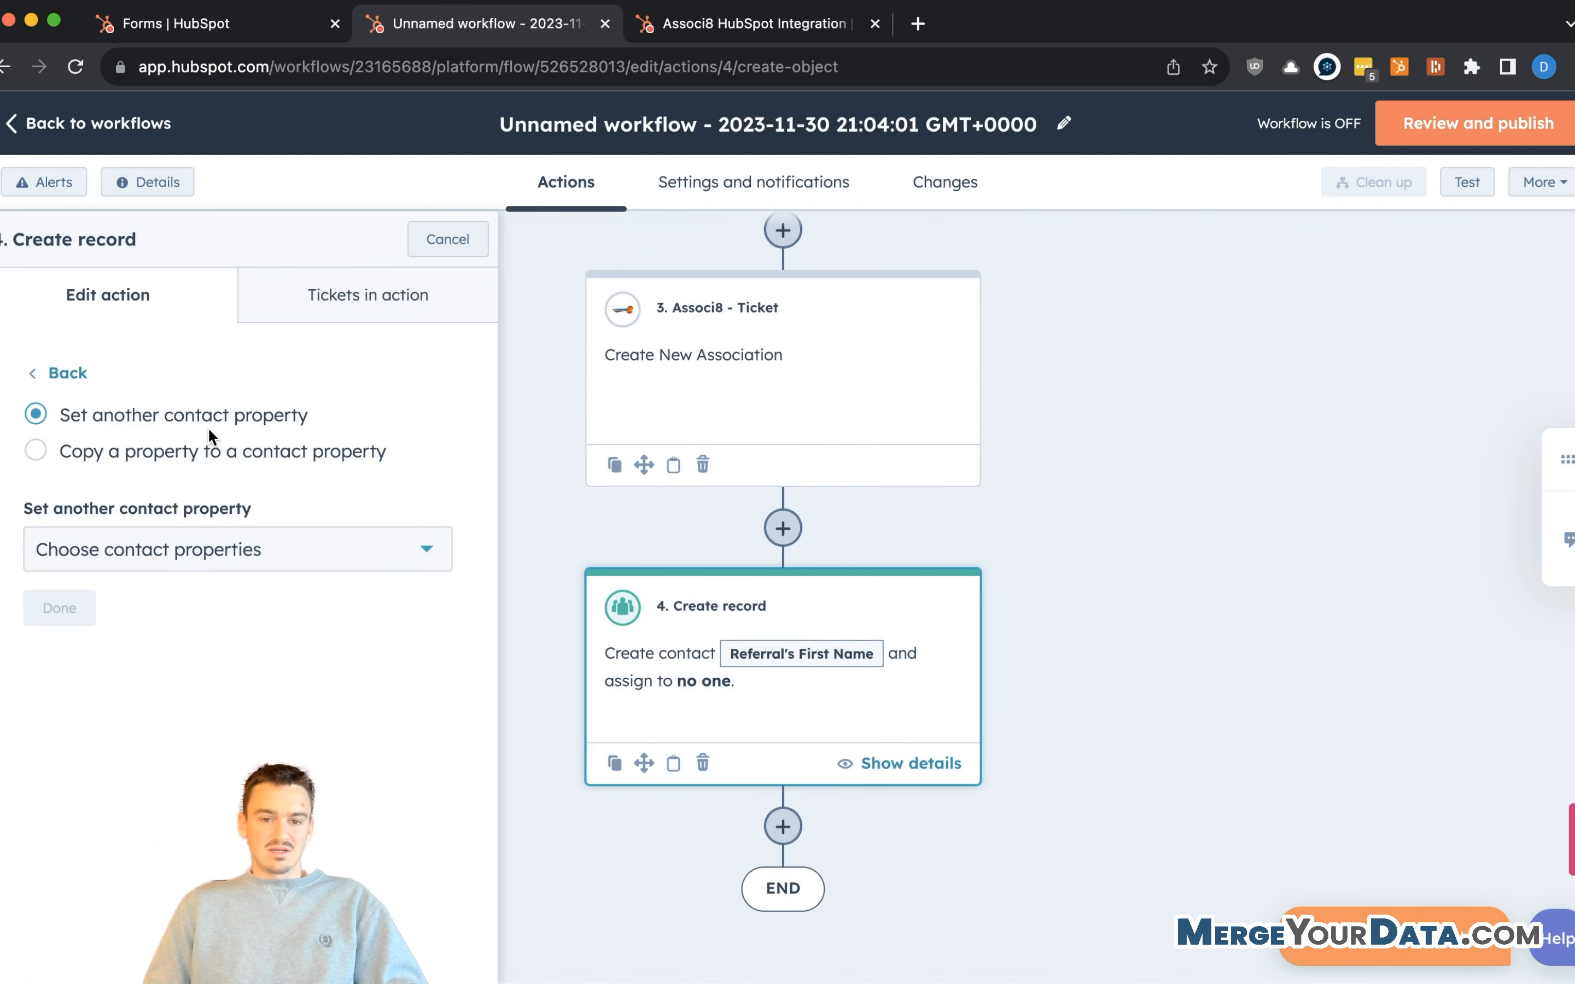
click(208, 466)
click(181, 557)
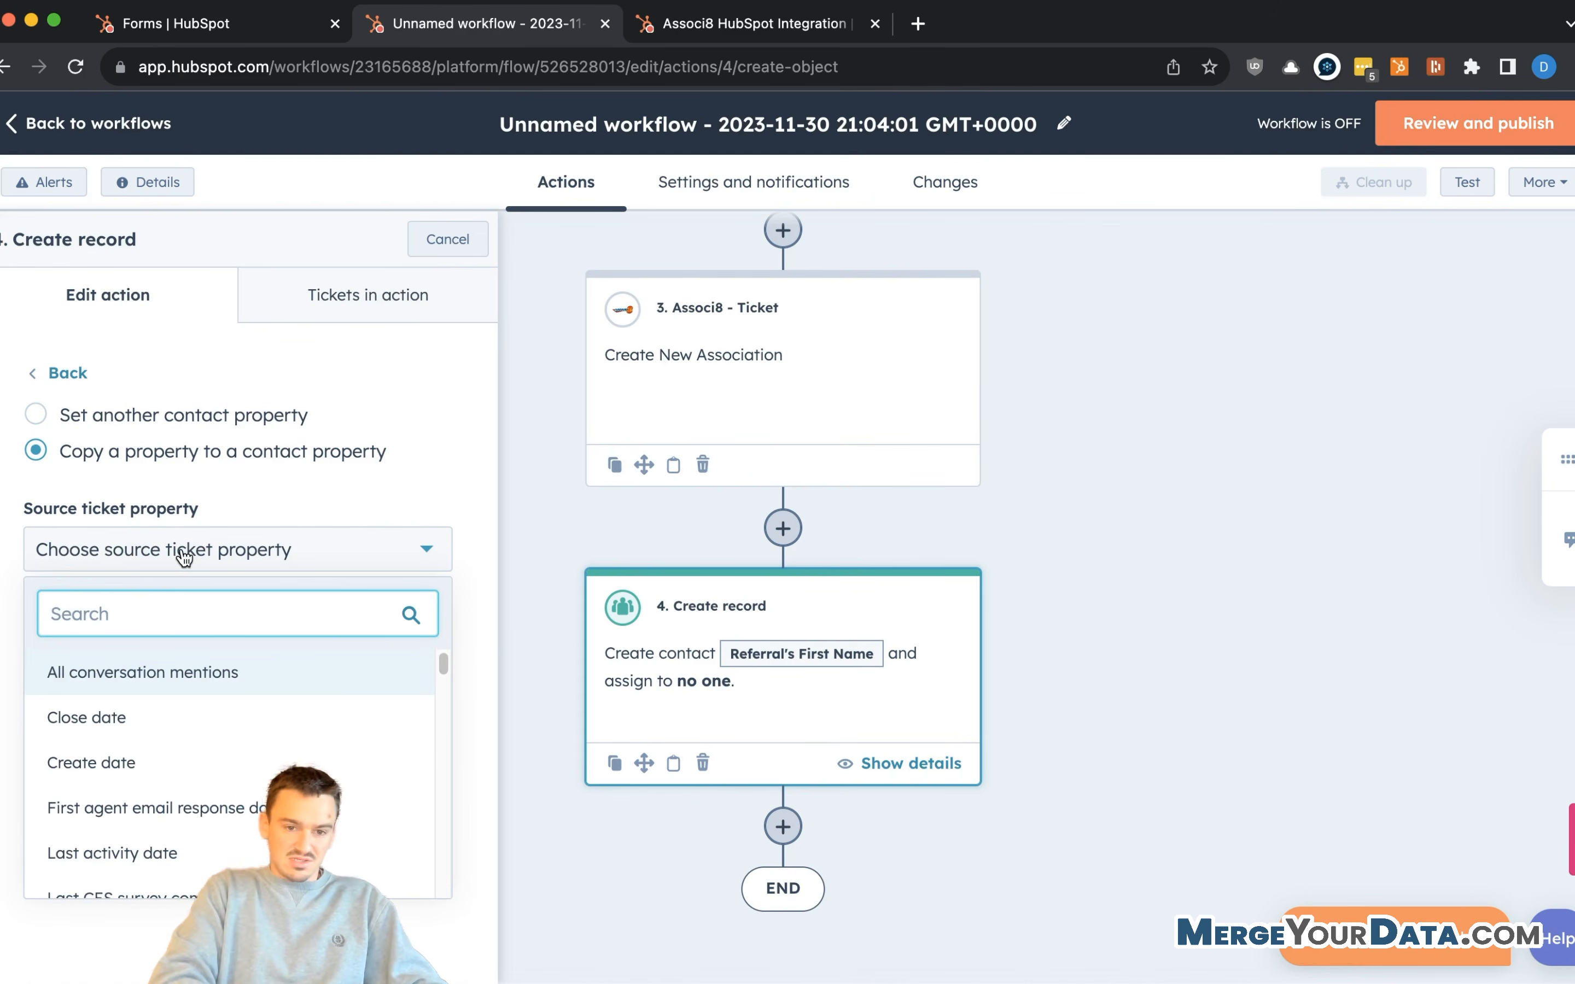
text(owner)
click(332, 716)
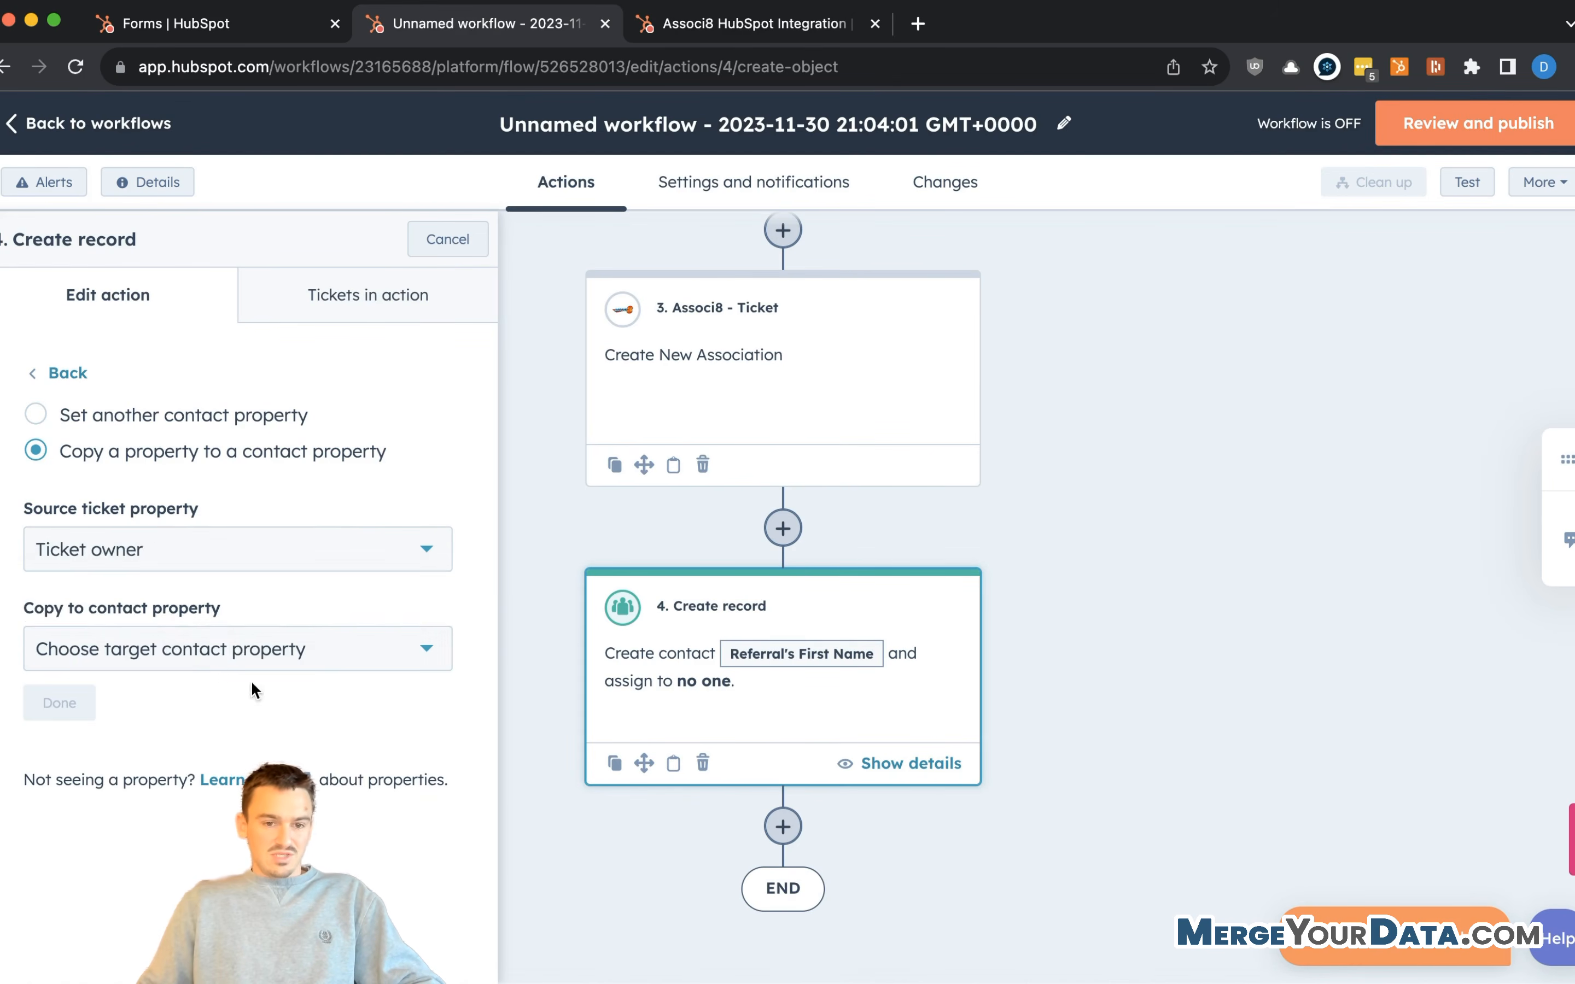
click(225, 661)
text(contact)
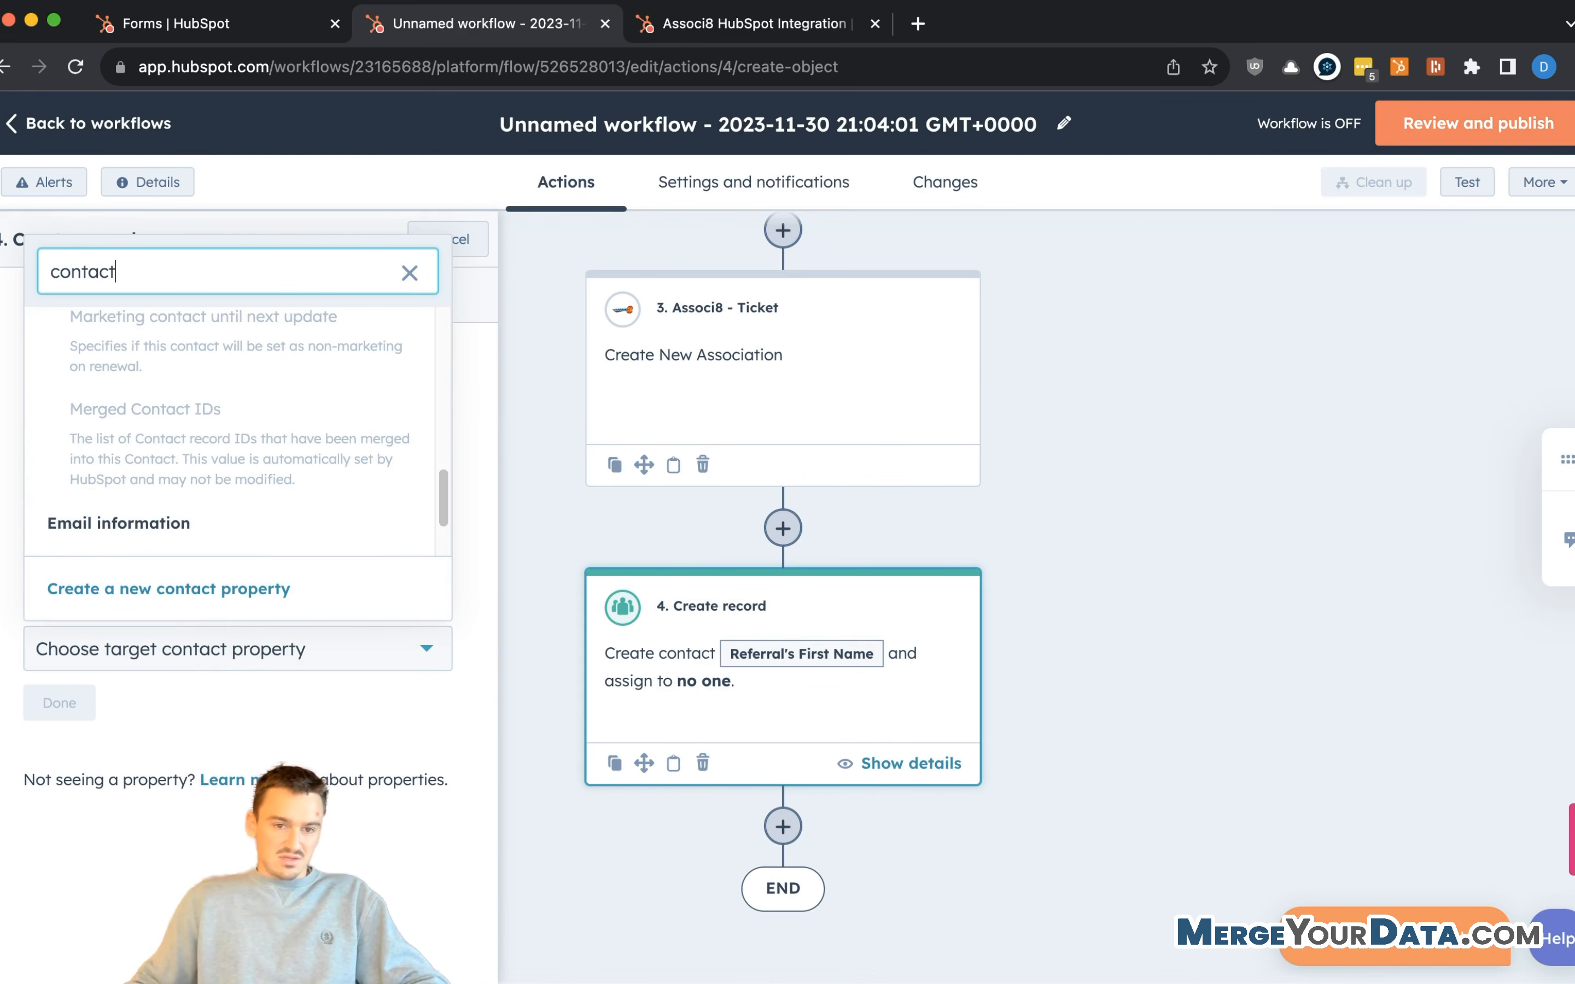
text( own)
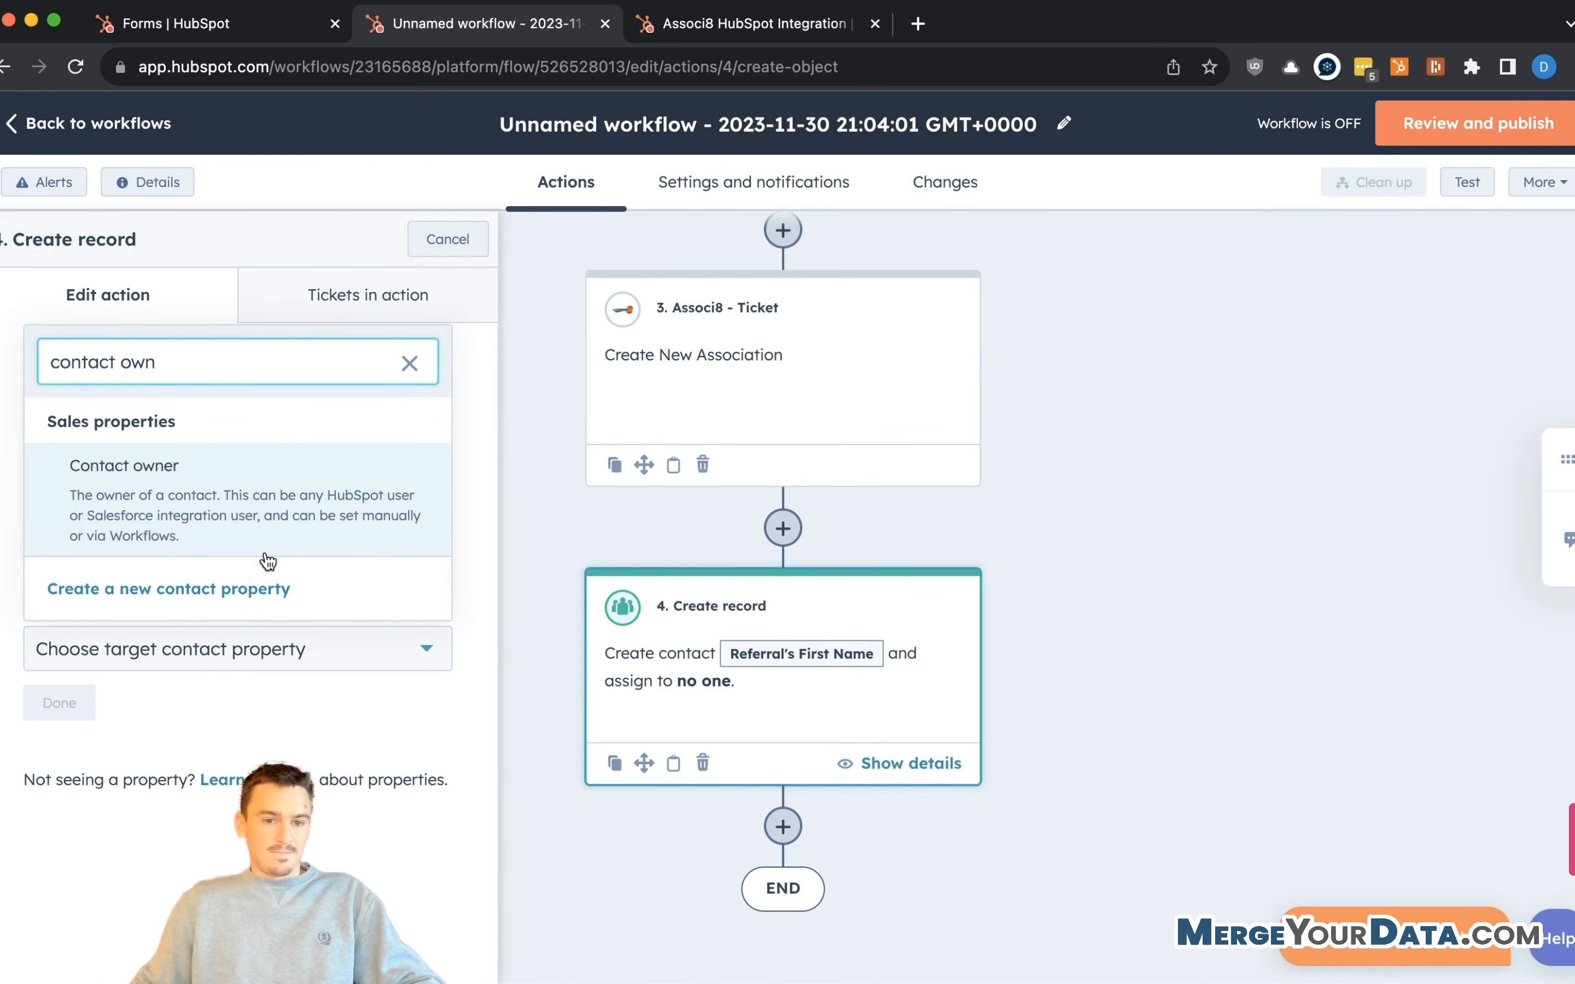
click(319, 466)
click(68, 710)
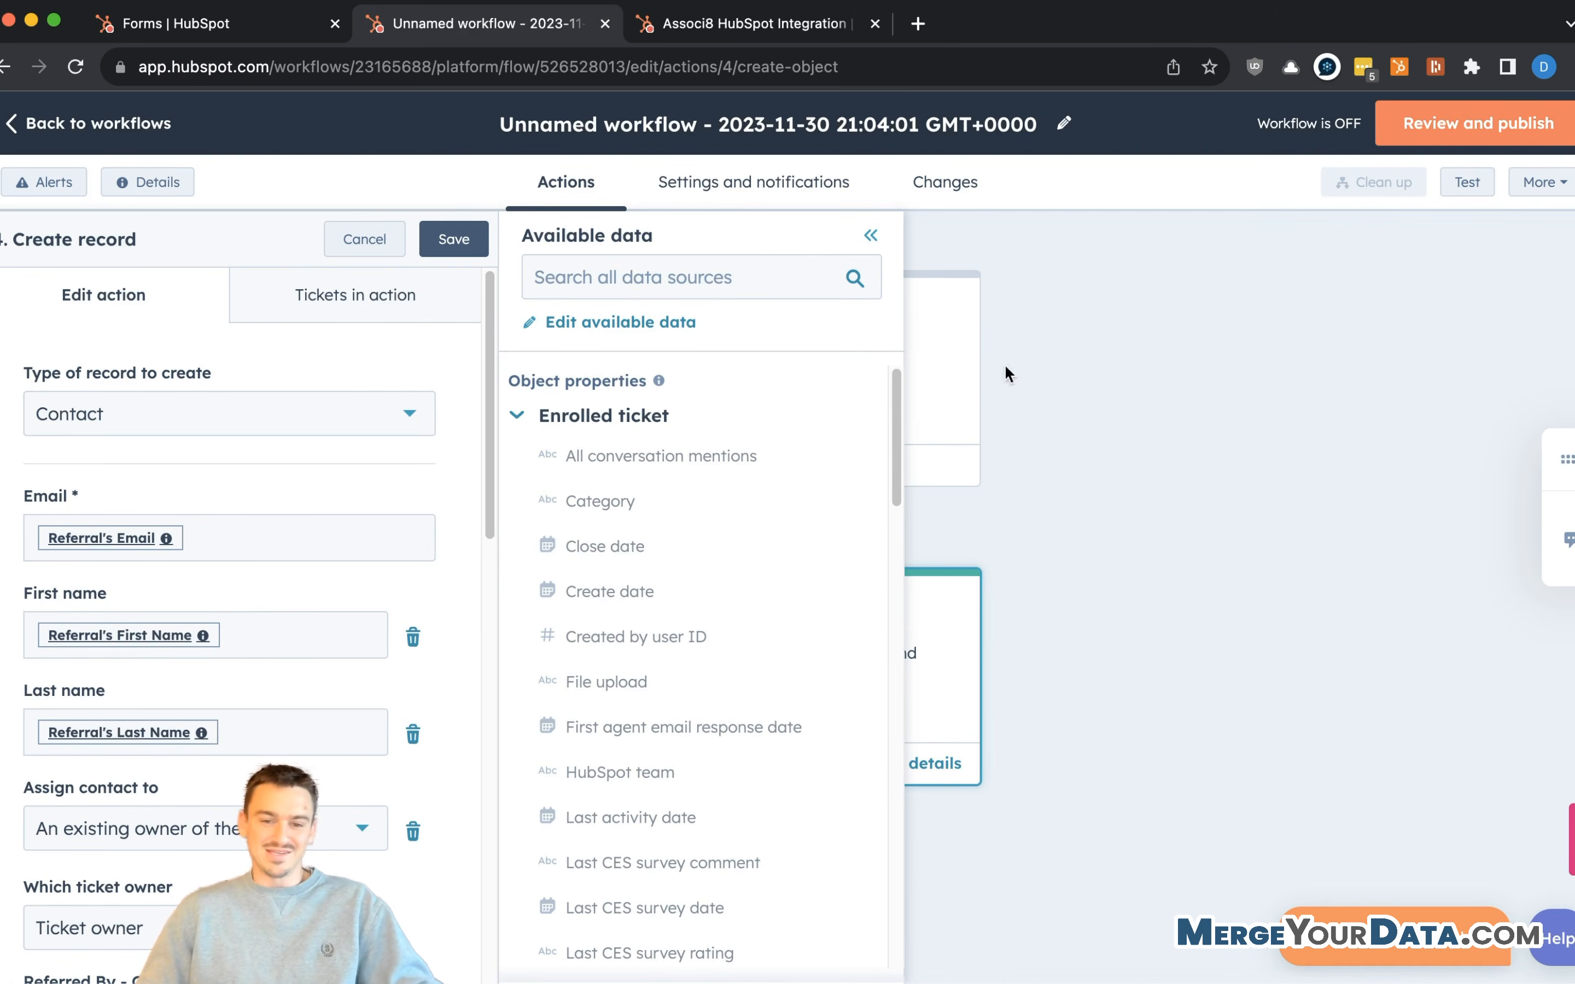
click(454, 609)
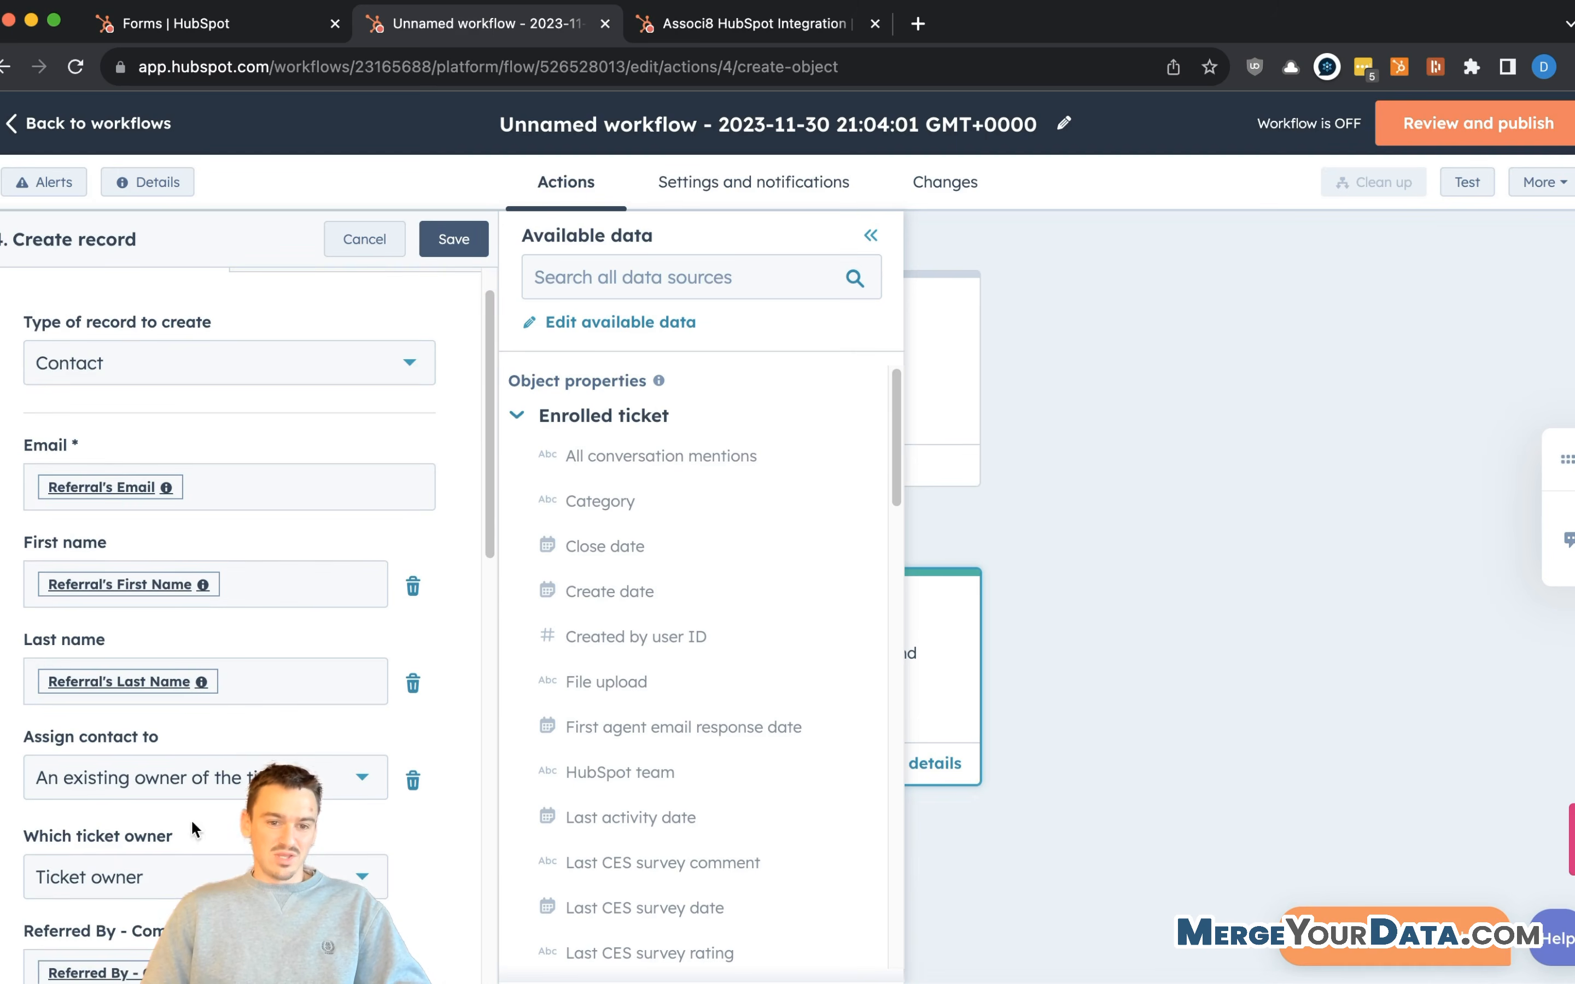
scroll(179, 859, down, 8)
scroll(179, 860, down, 6)
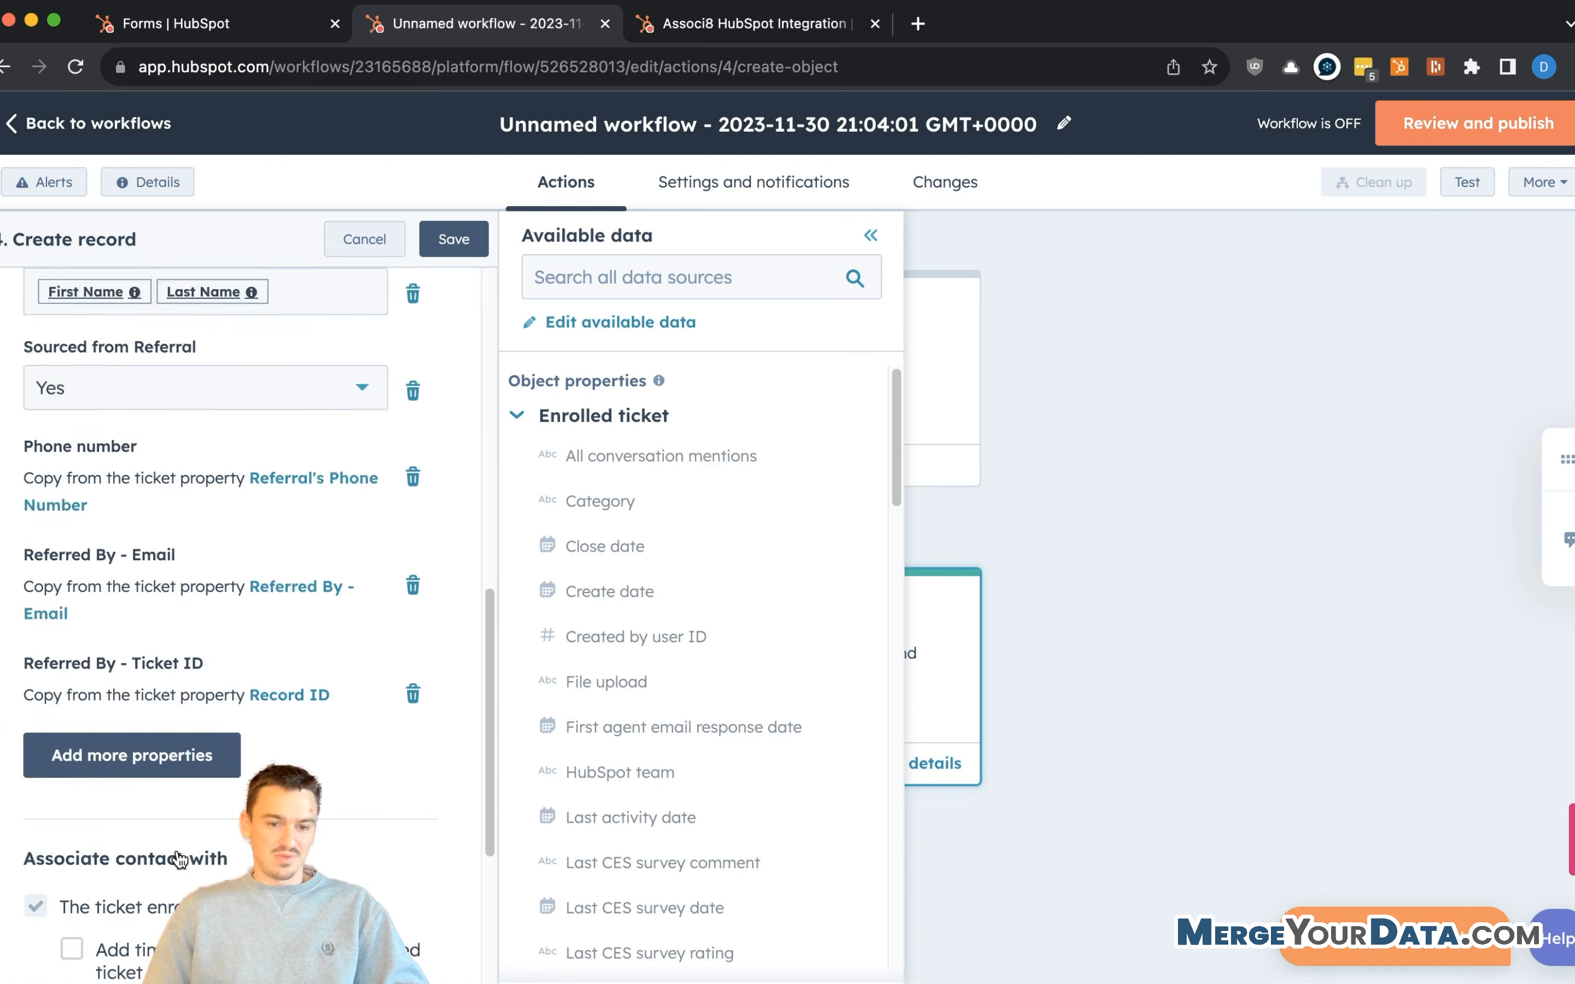
click(453, 240)
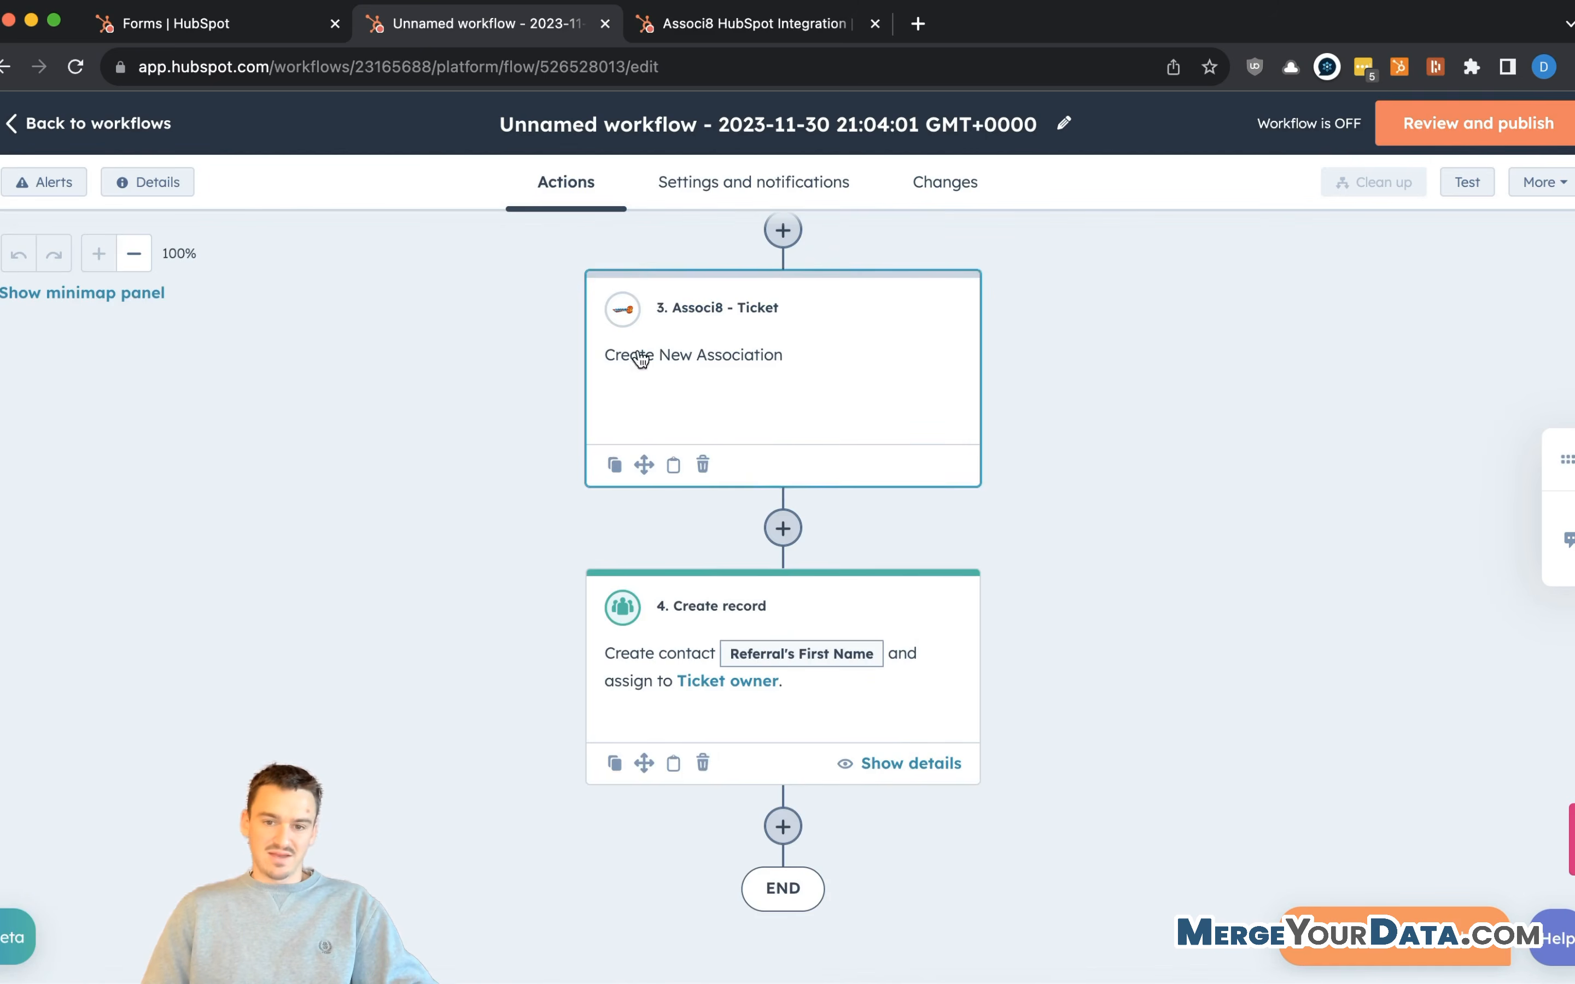
- Add an Associ8 - Ticket action after the Create record step
click(788, 830)
click(126, 311)
text(create )
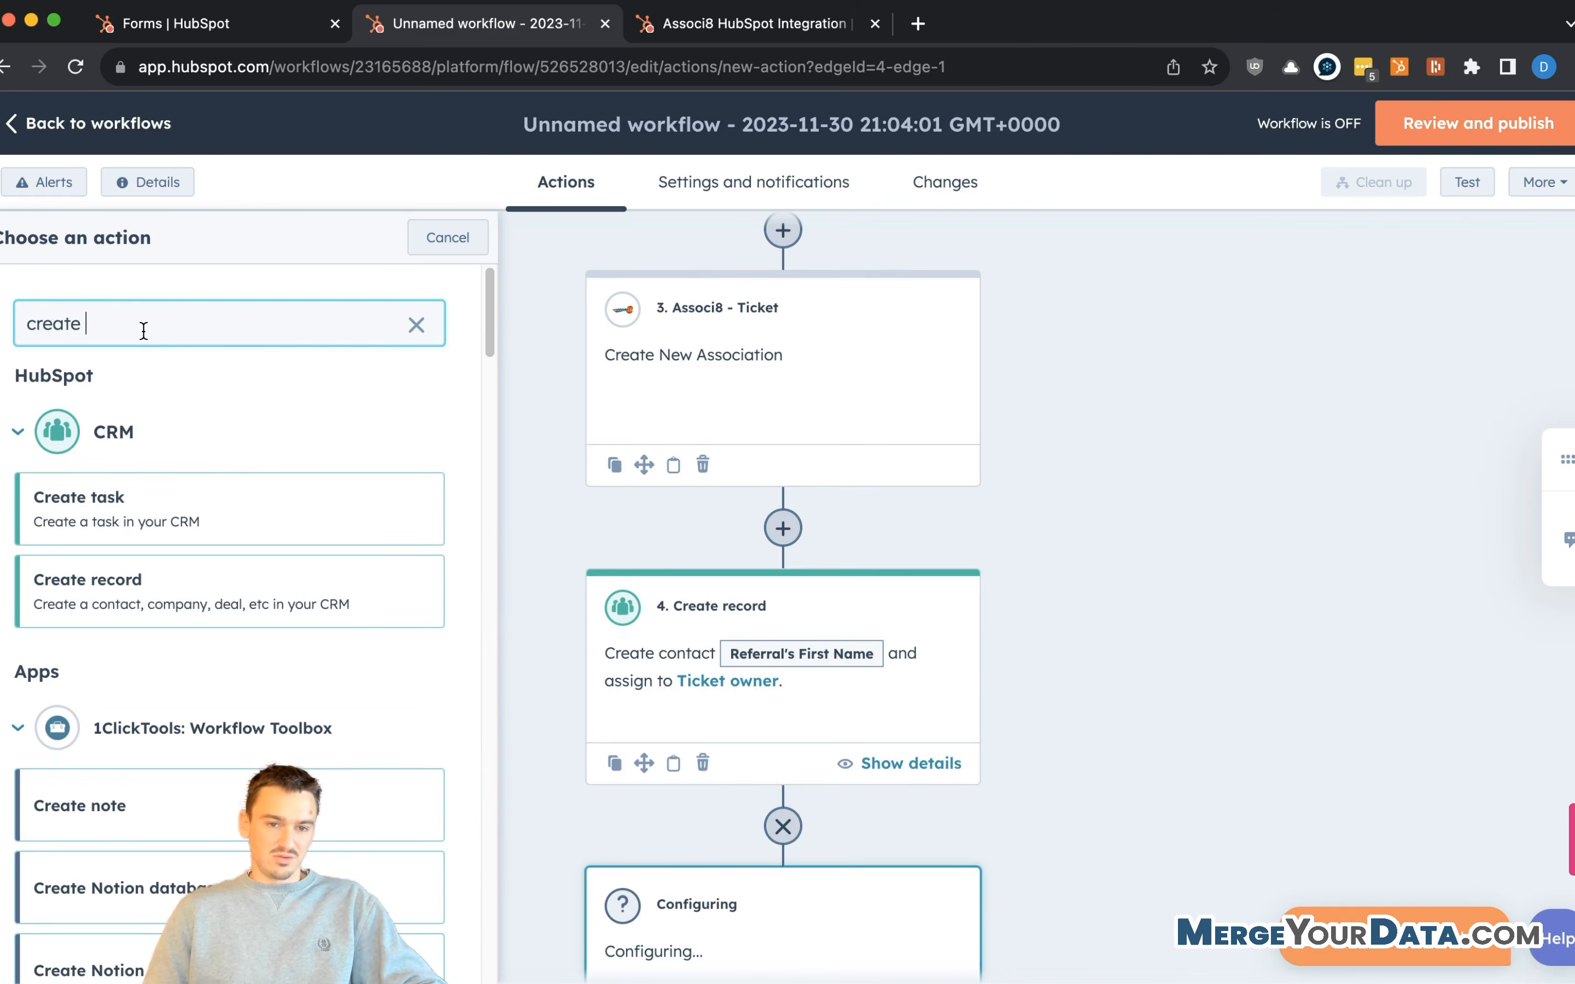
text(ass)
key(super+a)
text(assoc)
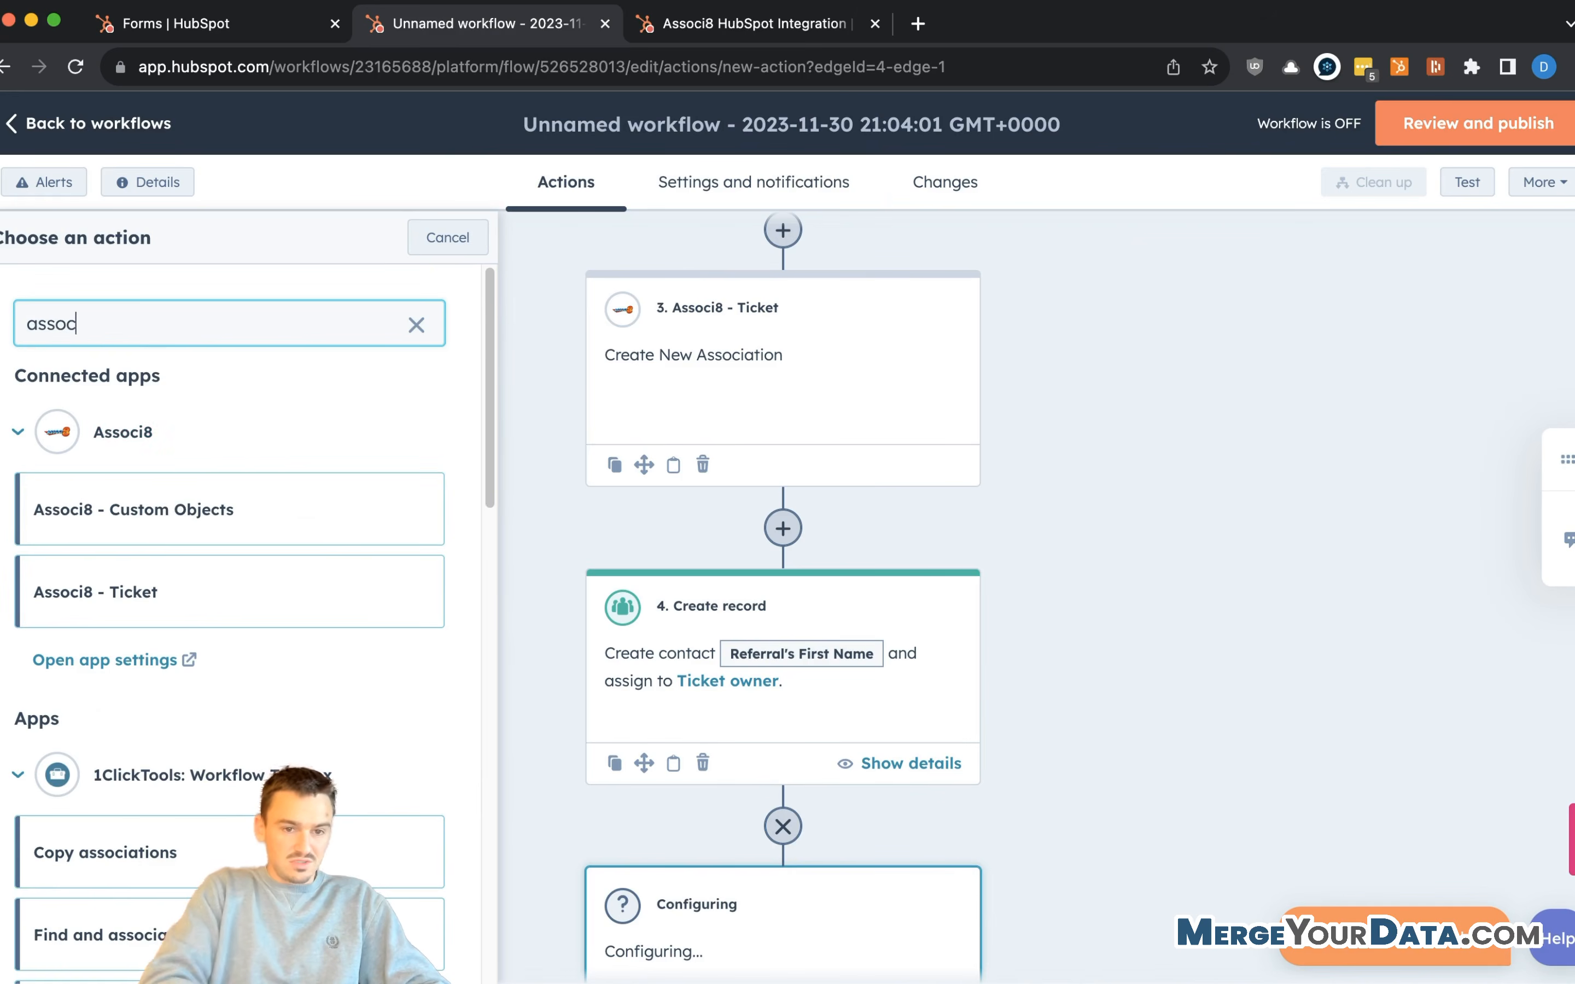
click(158, 594)
- Set the associated object type to Contact, matched on its Email property
scroll(768, 612, down, 4)
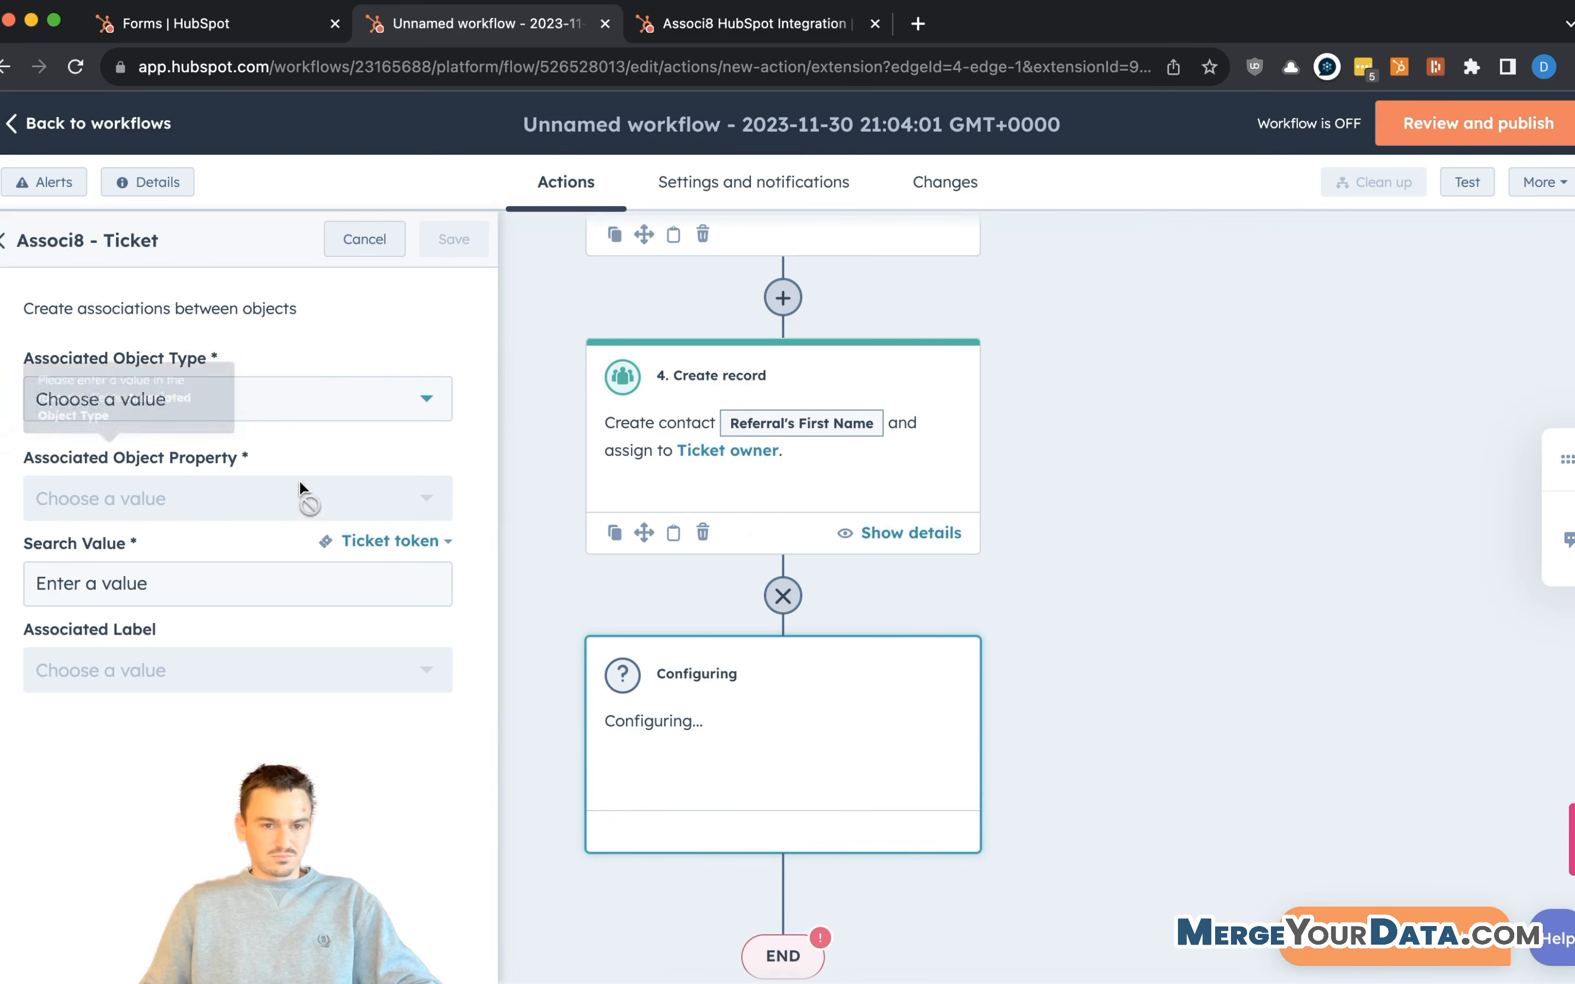
click(302, 403)
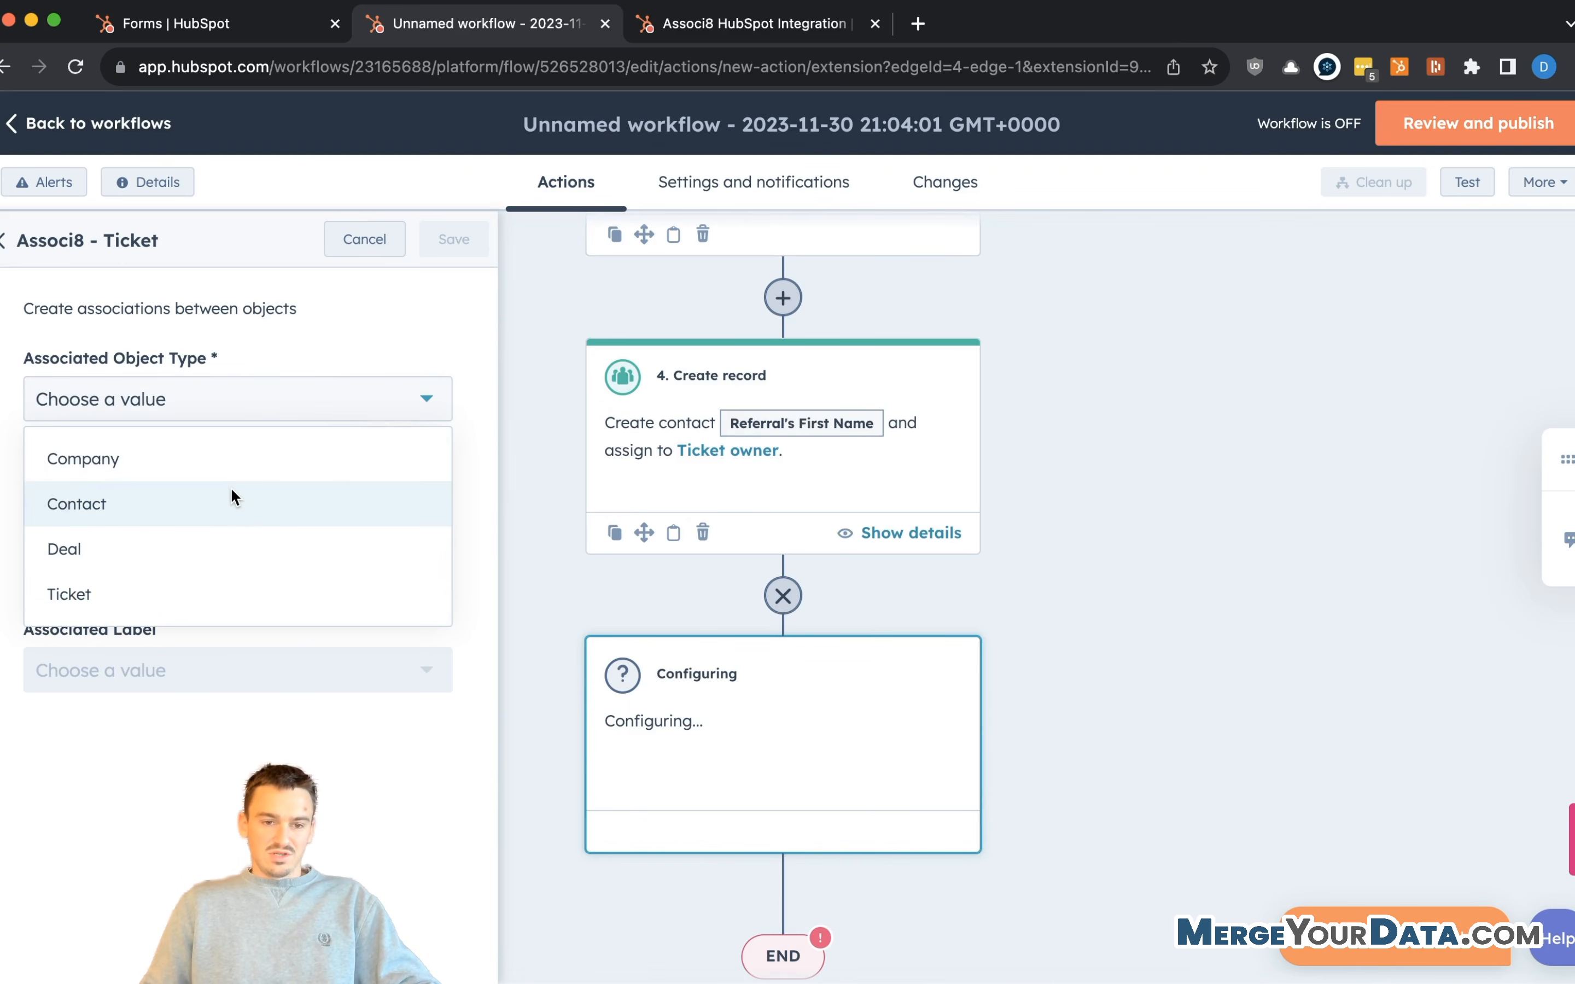
click(220, 502)
click(193, 499)
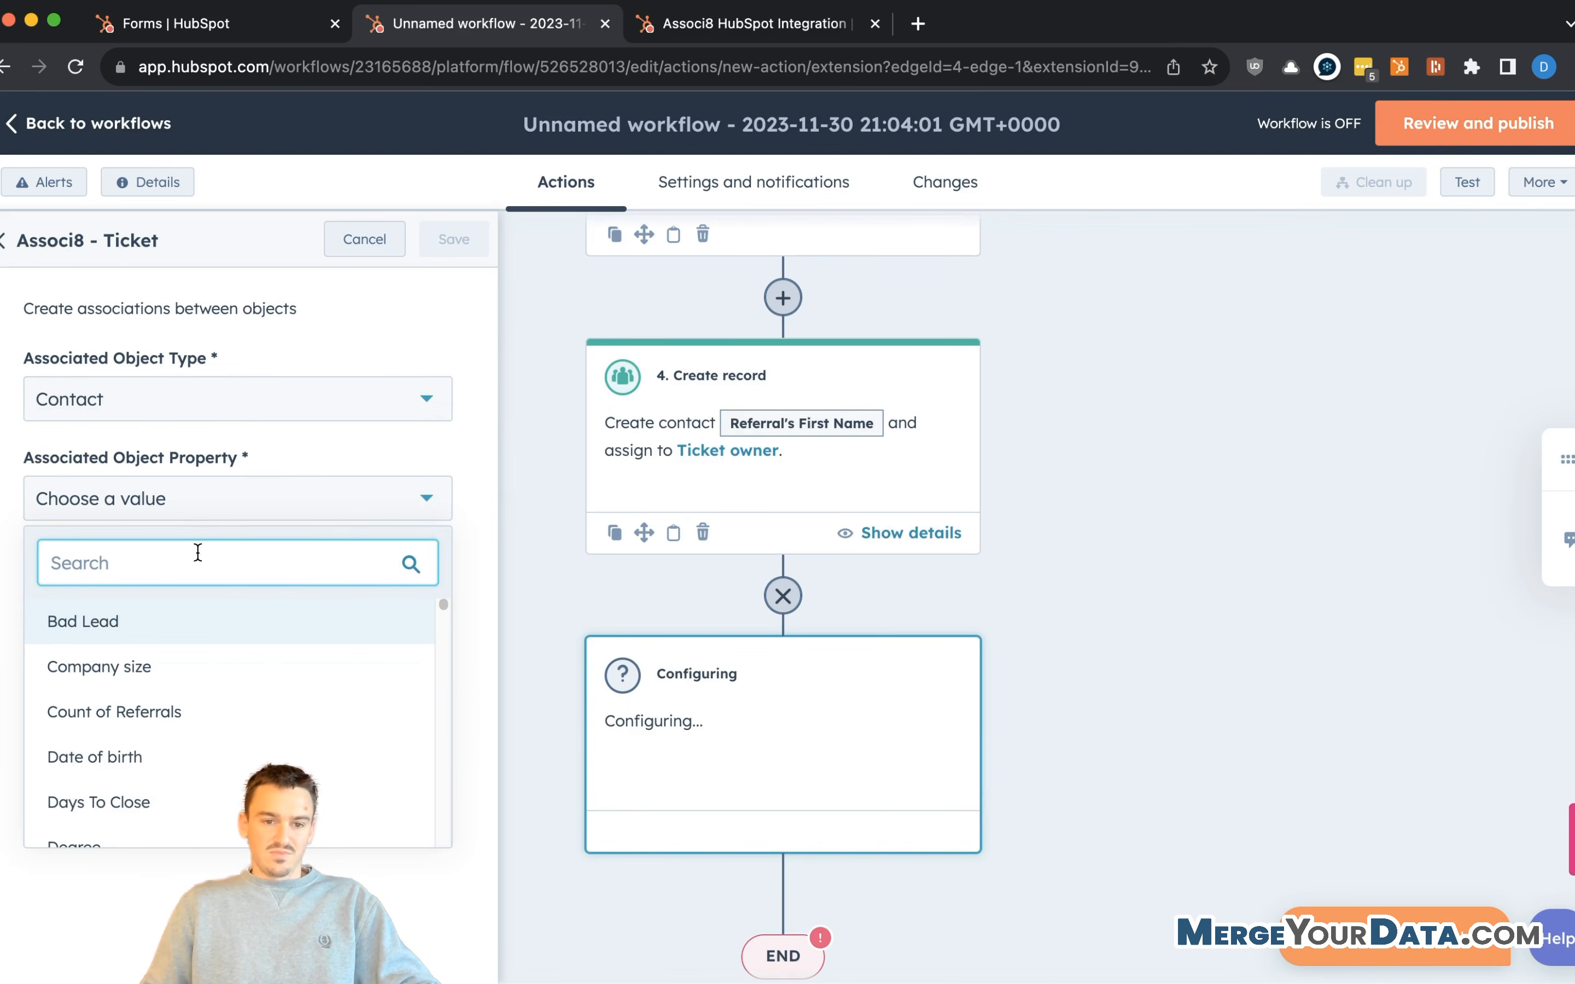
text(referr)
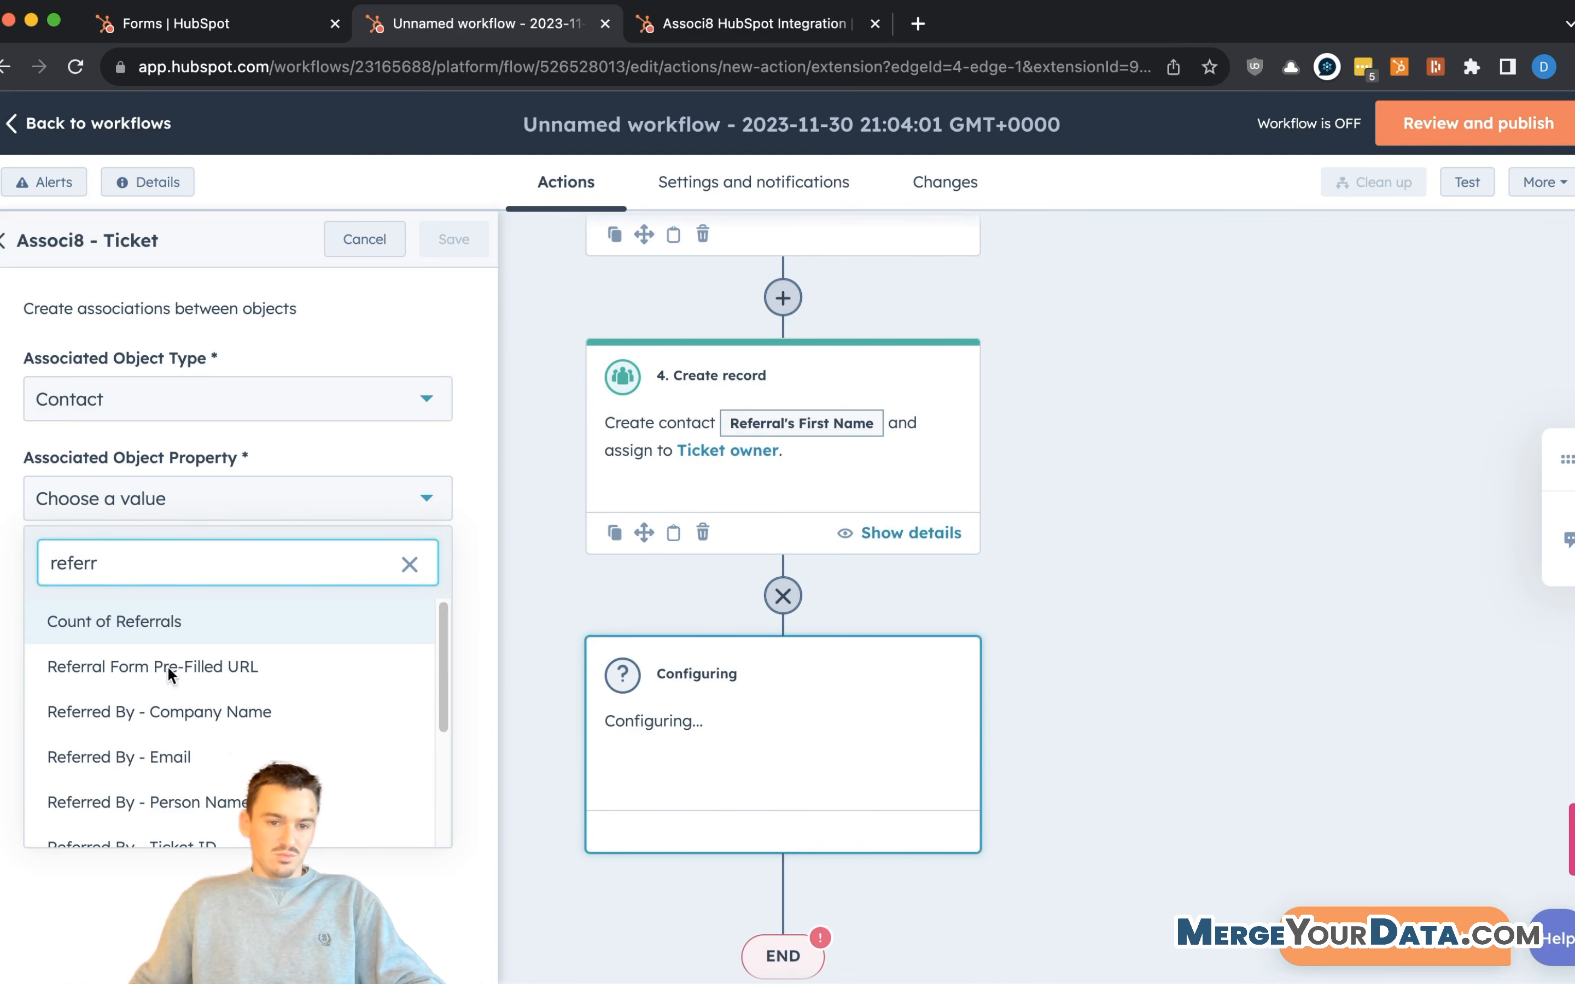
scroll(147, 805, down, 1)
scroll(147, 806, down, 3)
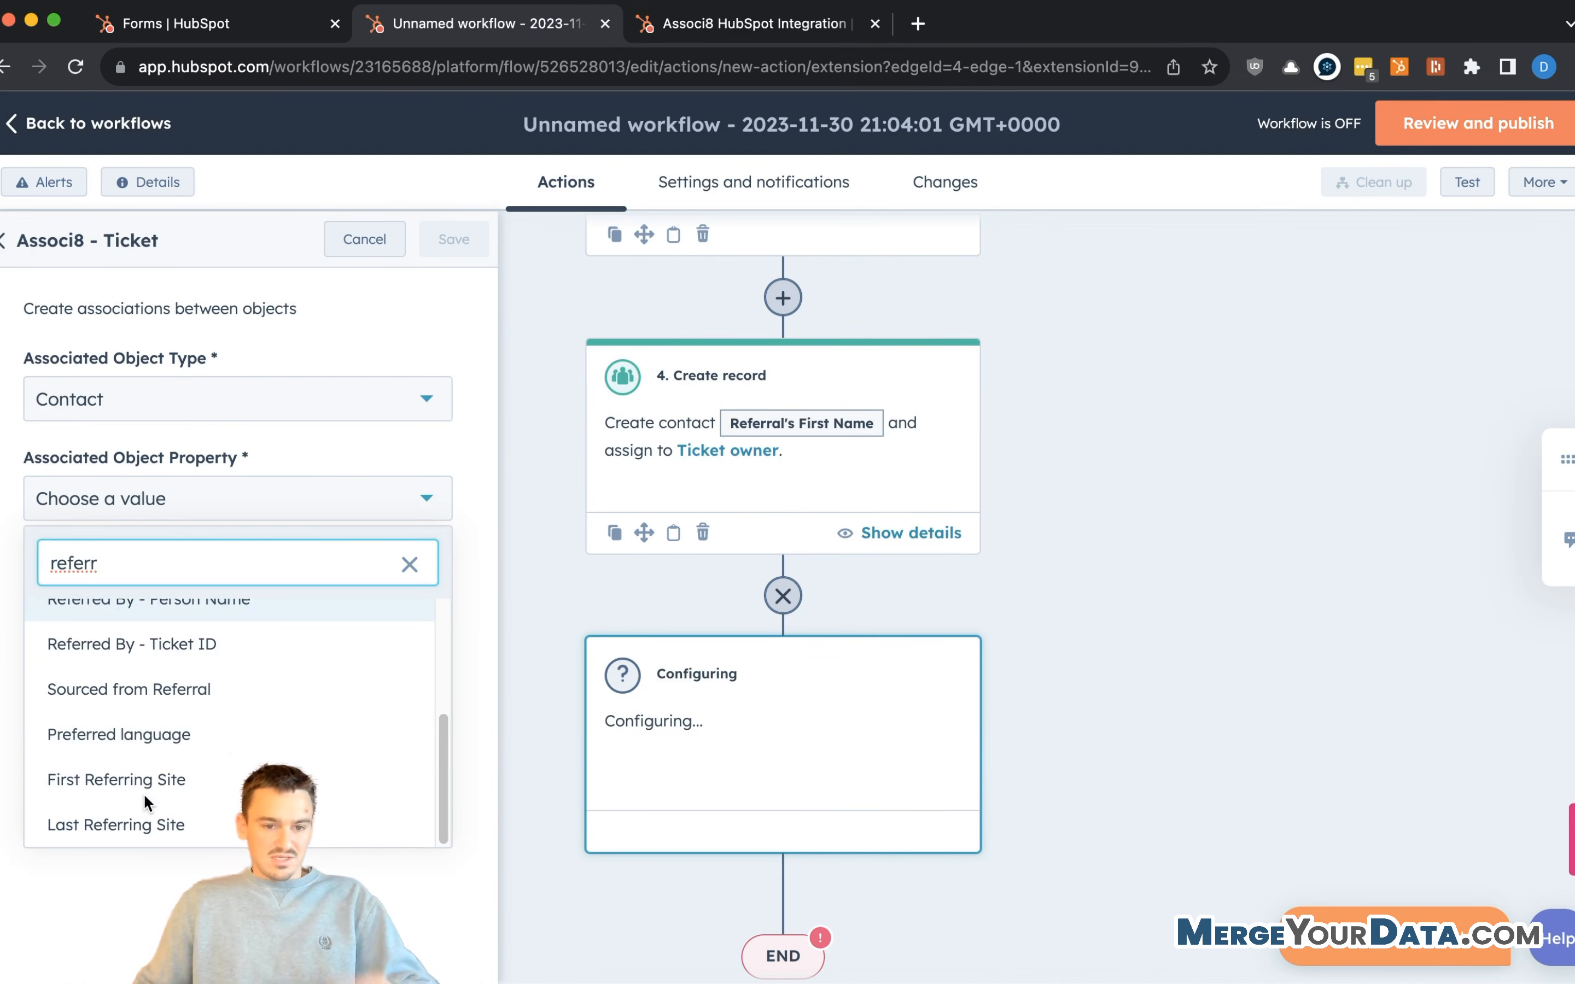
key(super+a)
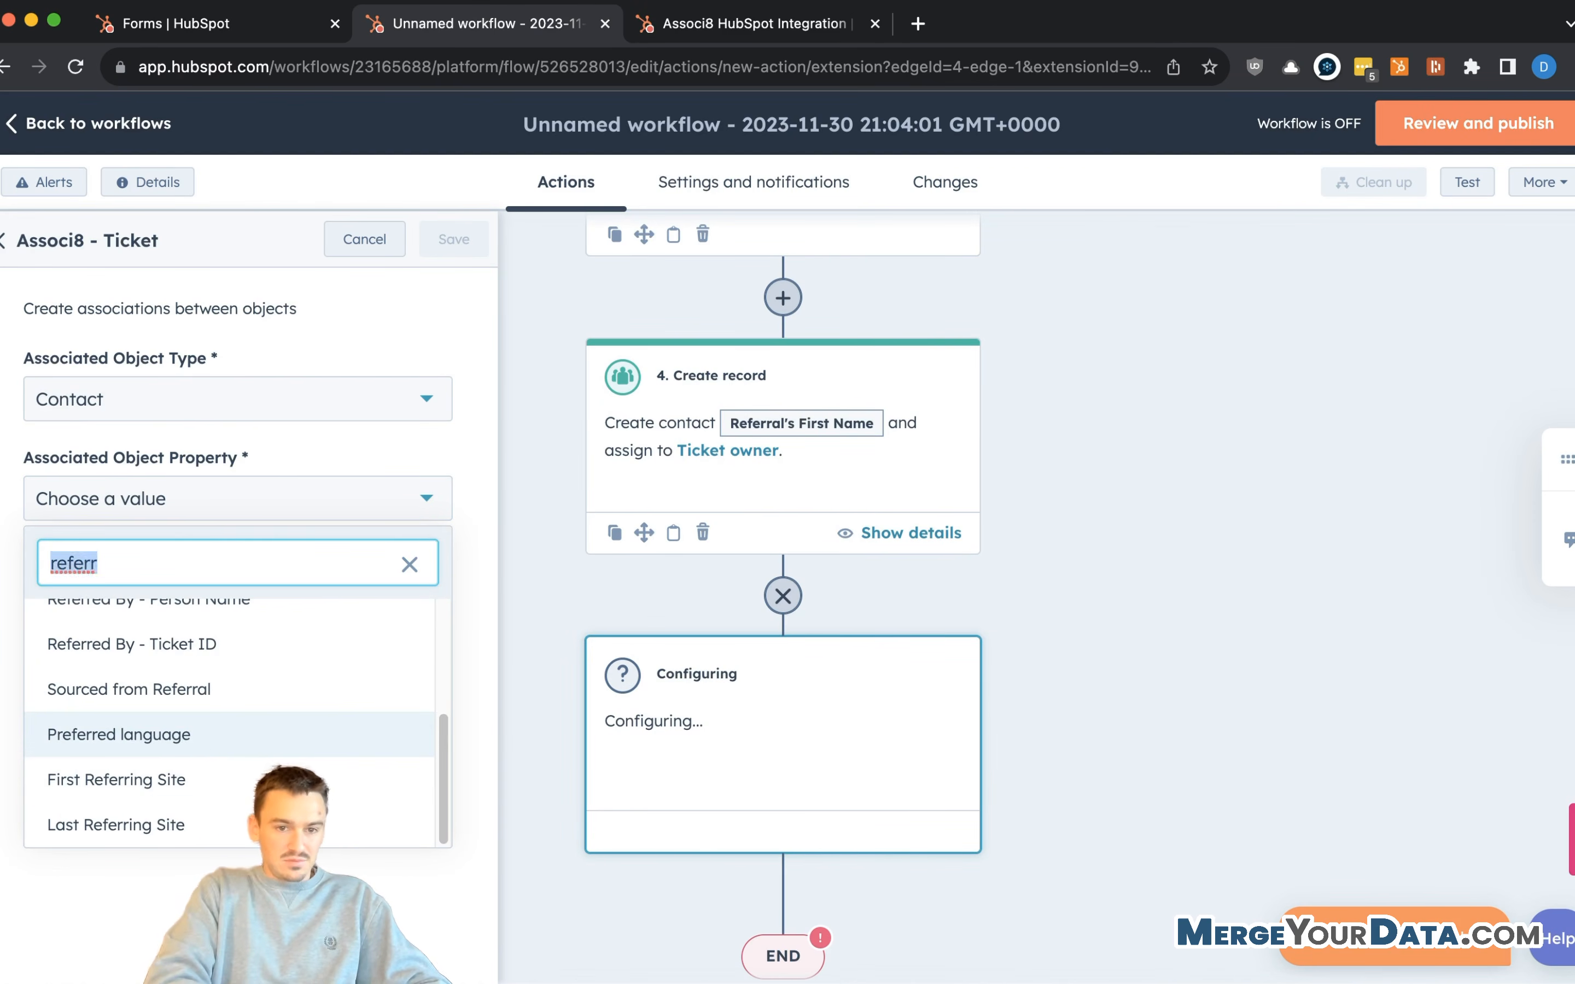
text(email)
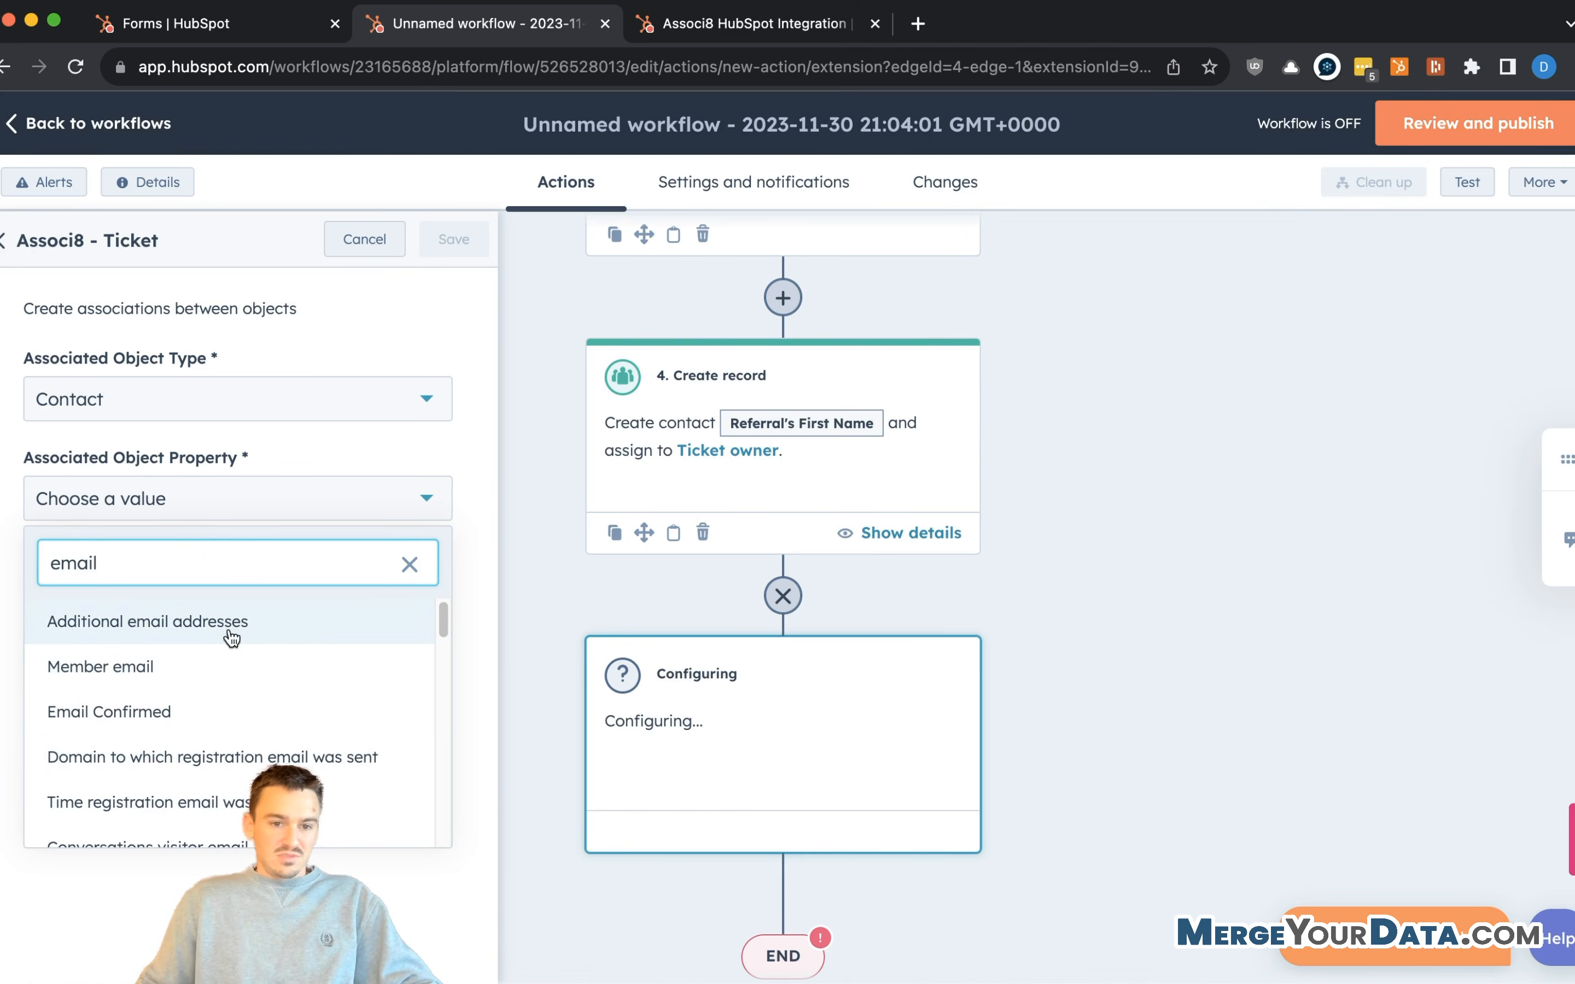
scroll(161, 785, down, 2)
scroll(161, 785, down, 4)
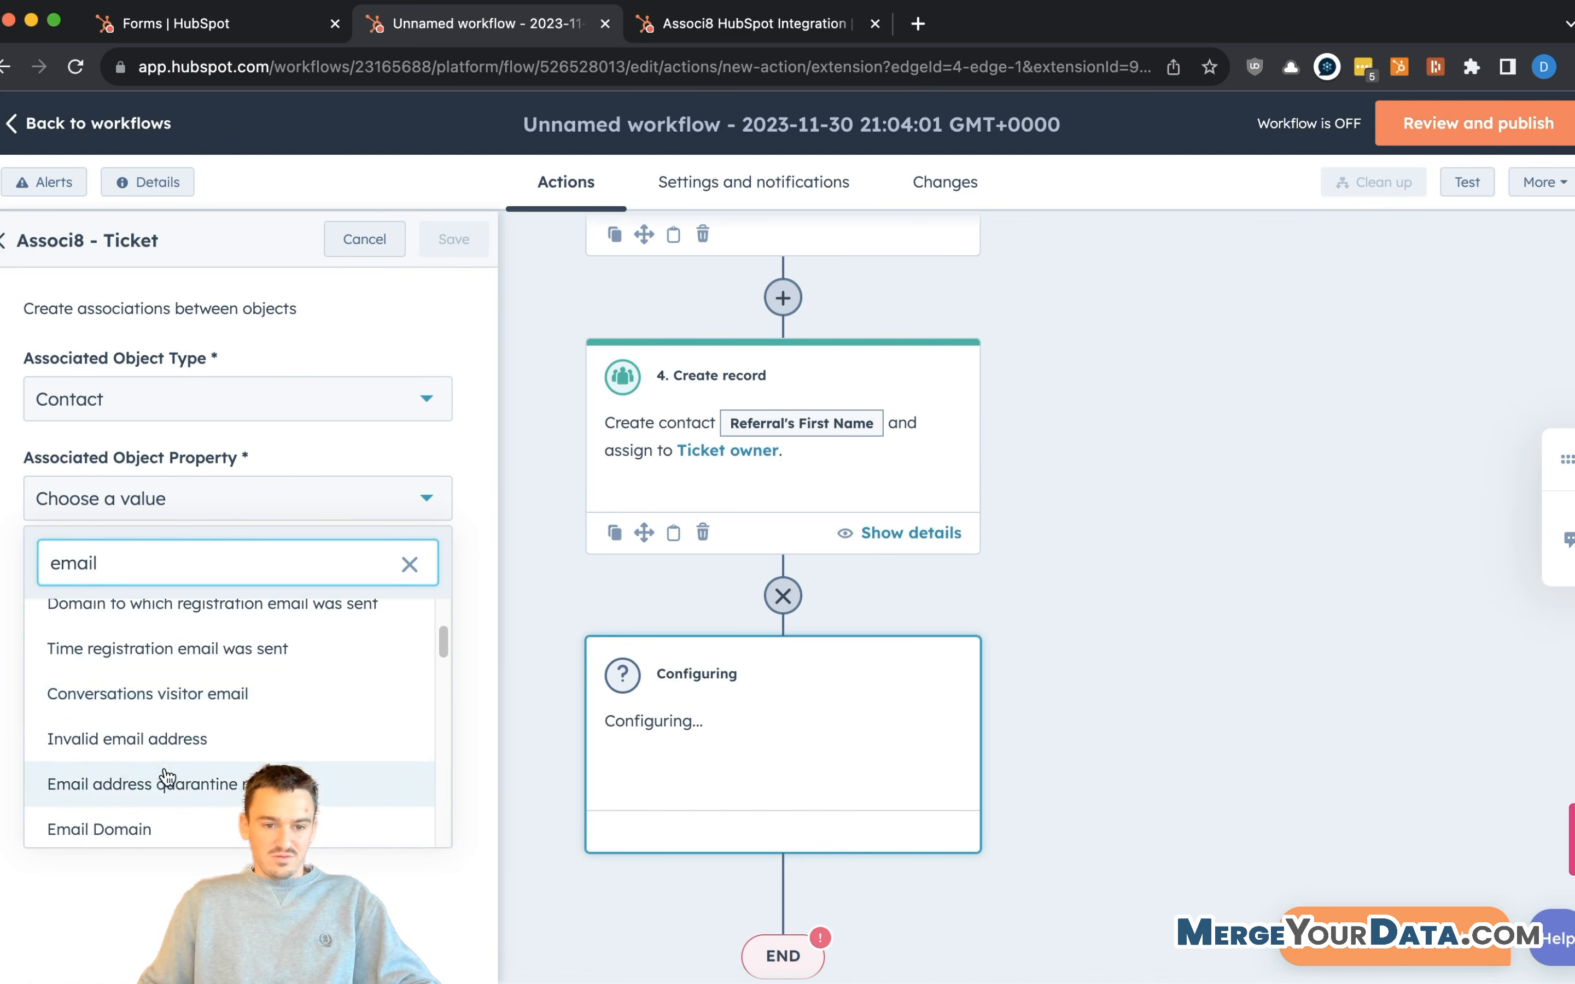
scroll(172, 769, down, 2)
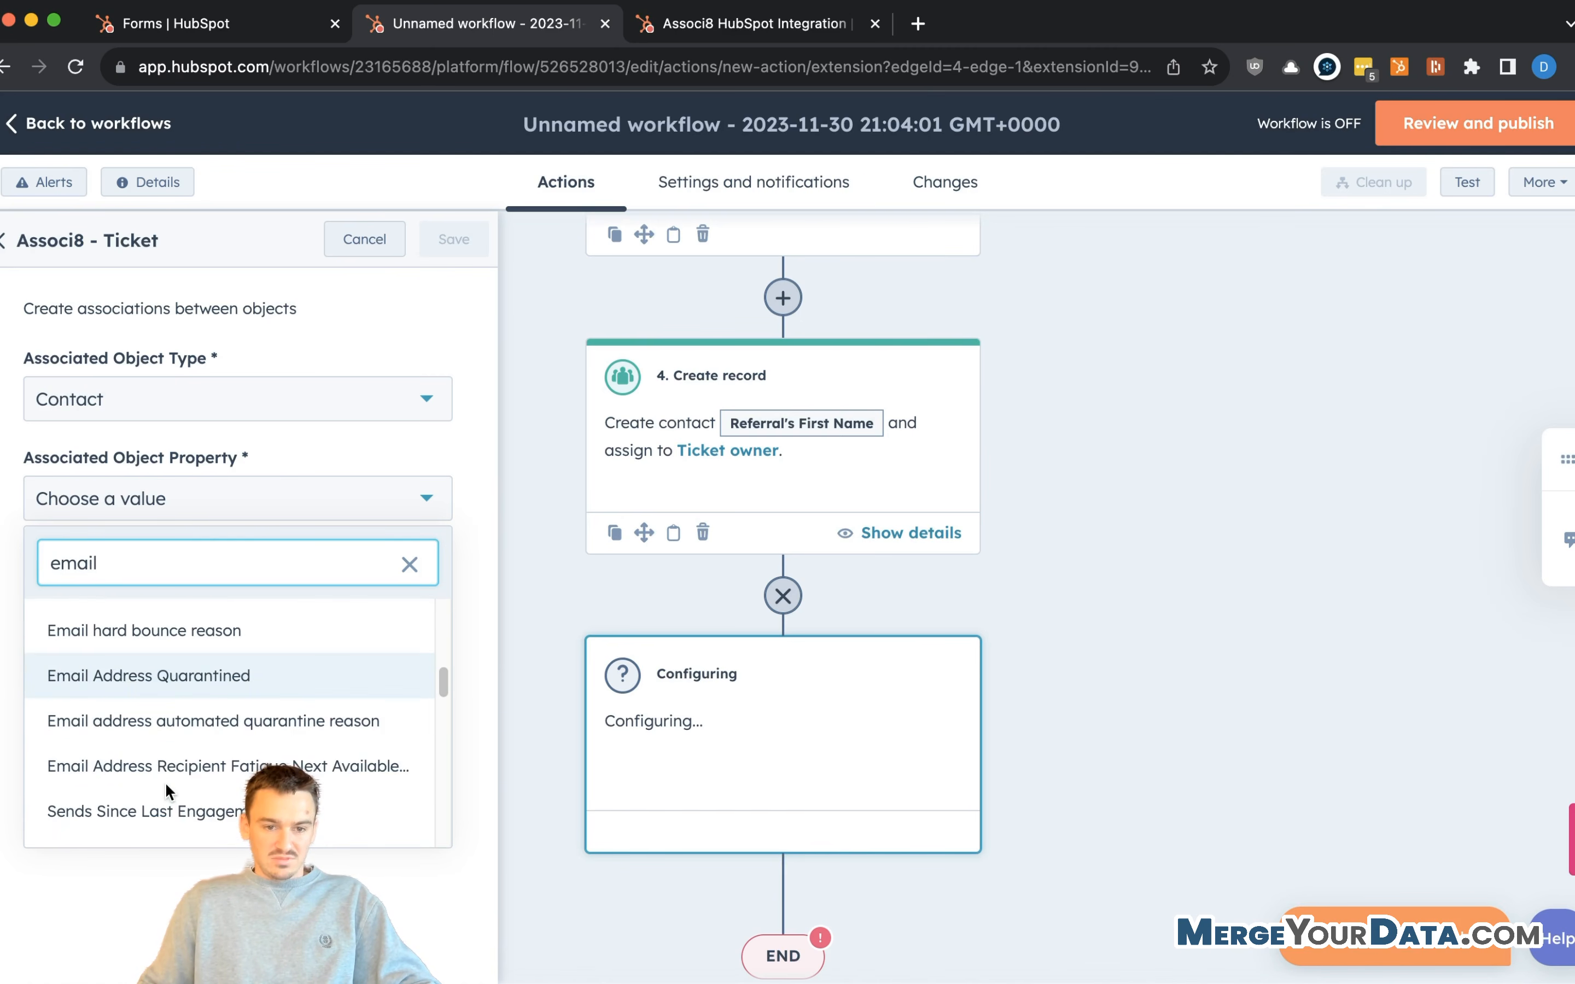
scroll(192, 688, up, 2)
scroll(192, 689, down, 1)
scroll(192, 688, down, 5)
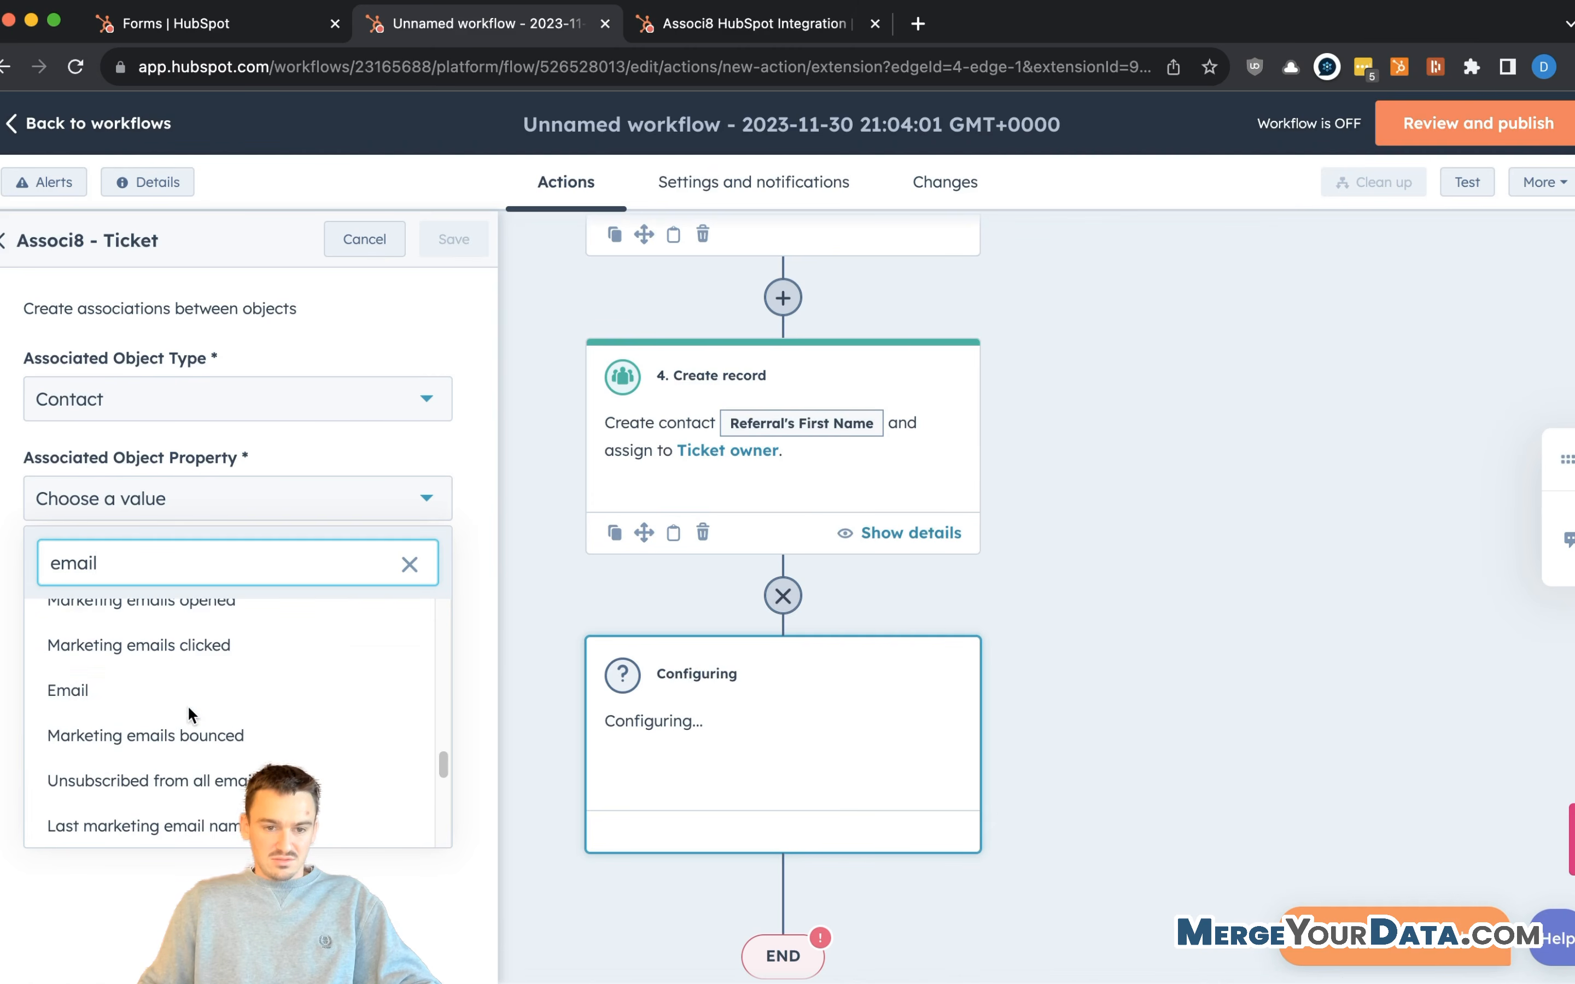
click(187, 690)
- Use the Referral's Email ticket token as the search value and label the association Referral
click(378, 544)
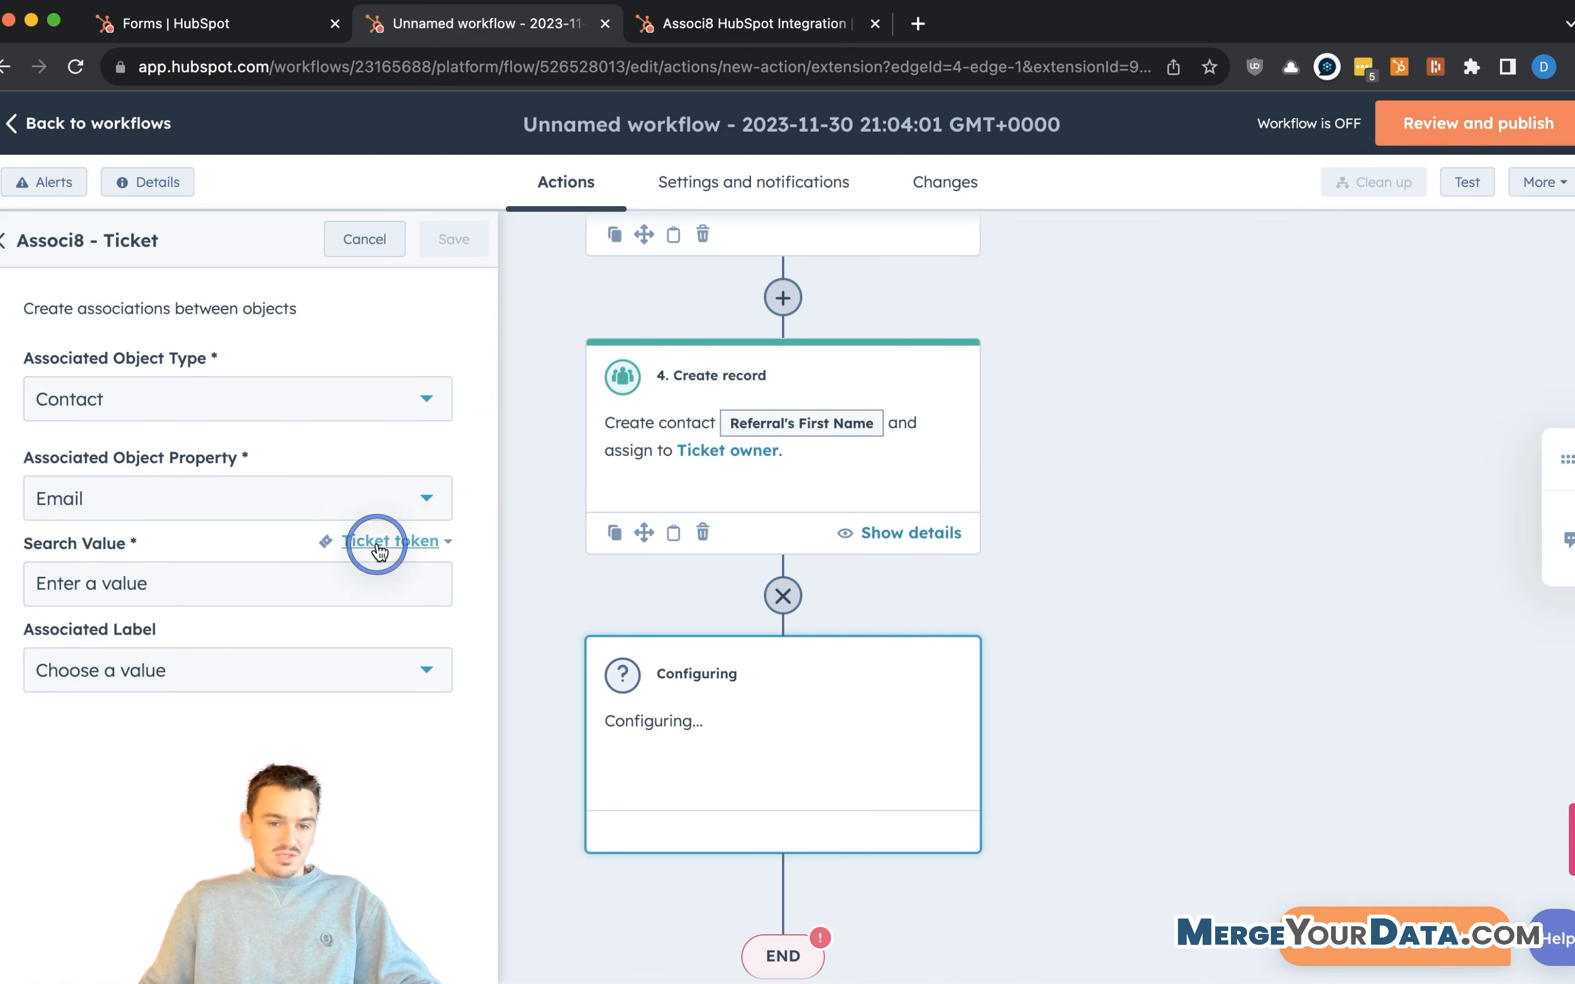
click(81, 856)
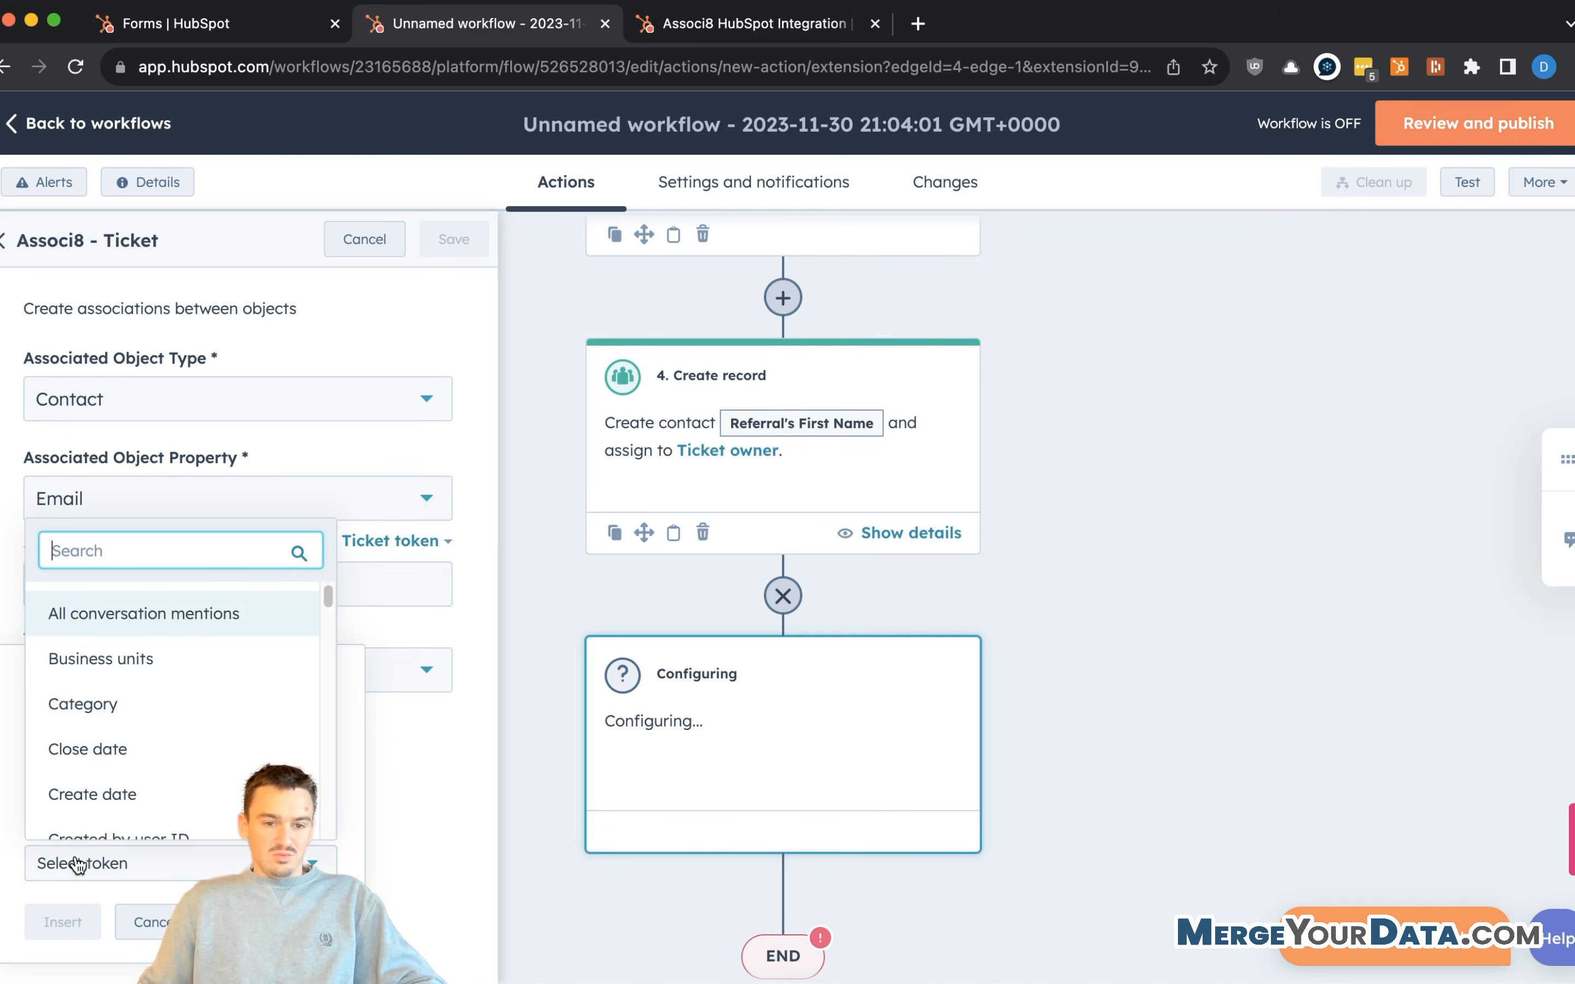
text(referr)
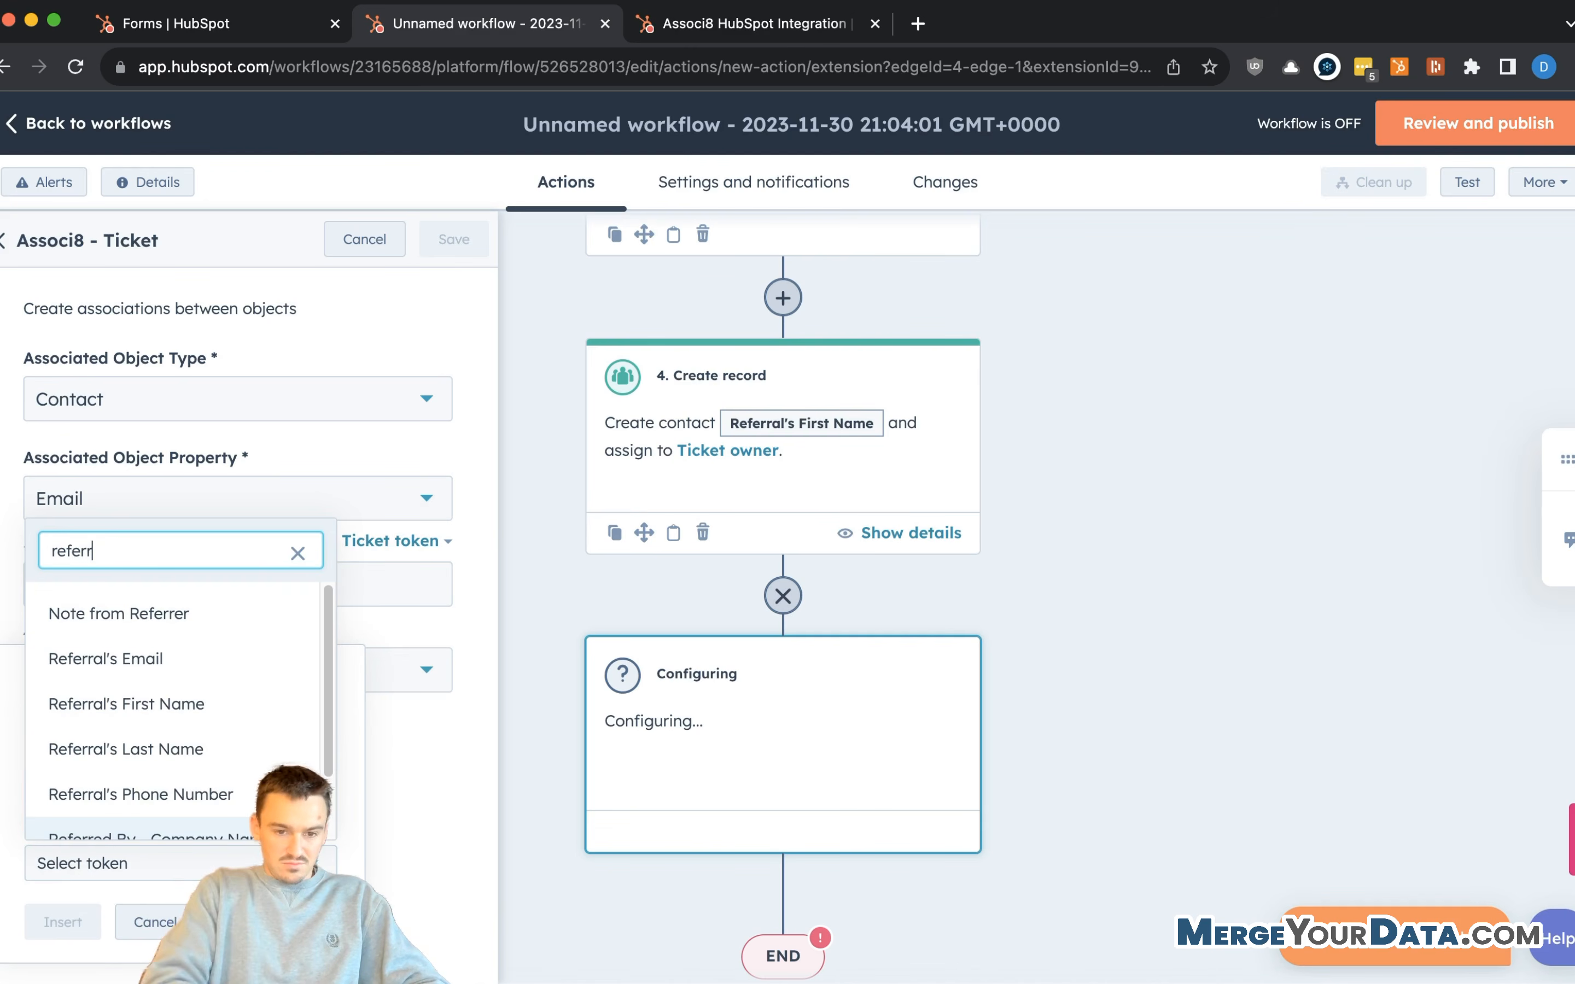
click(160, 660)
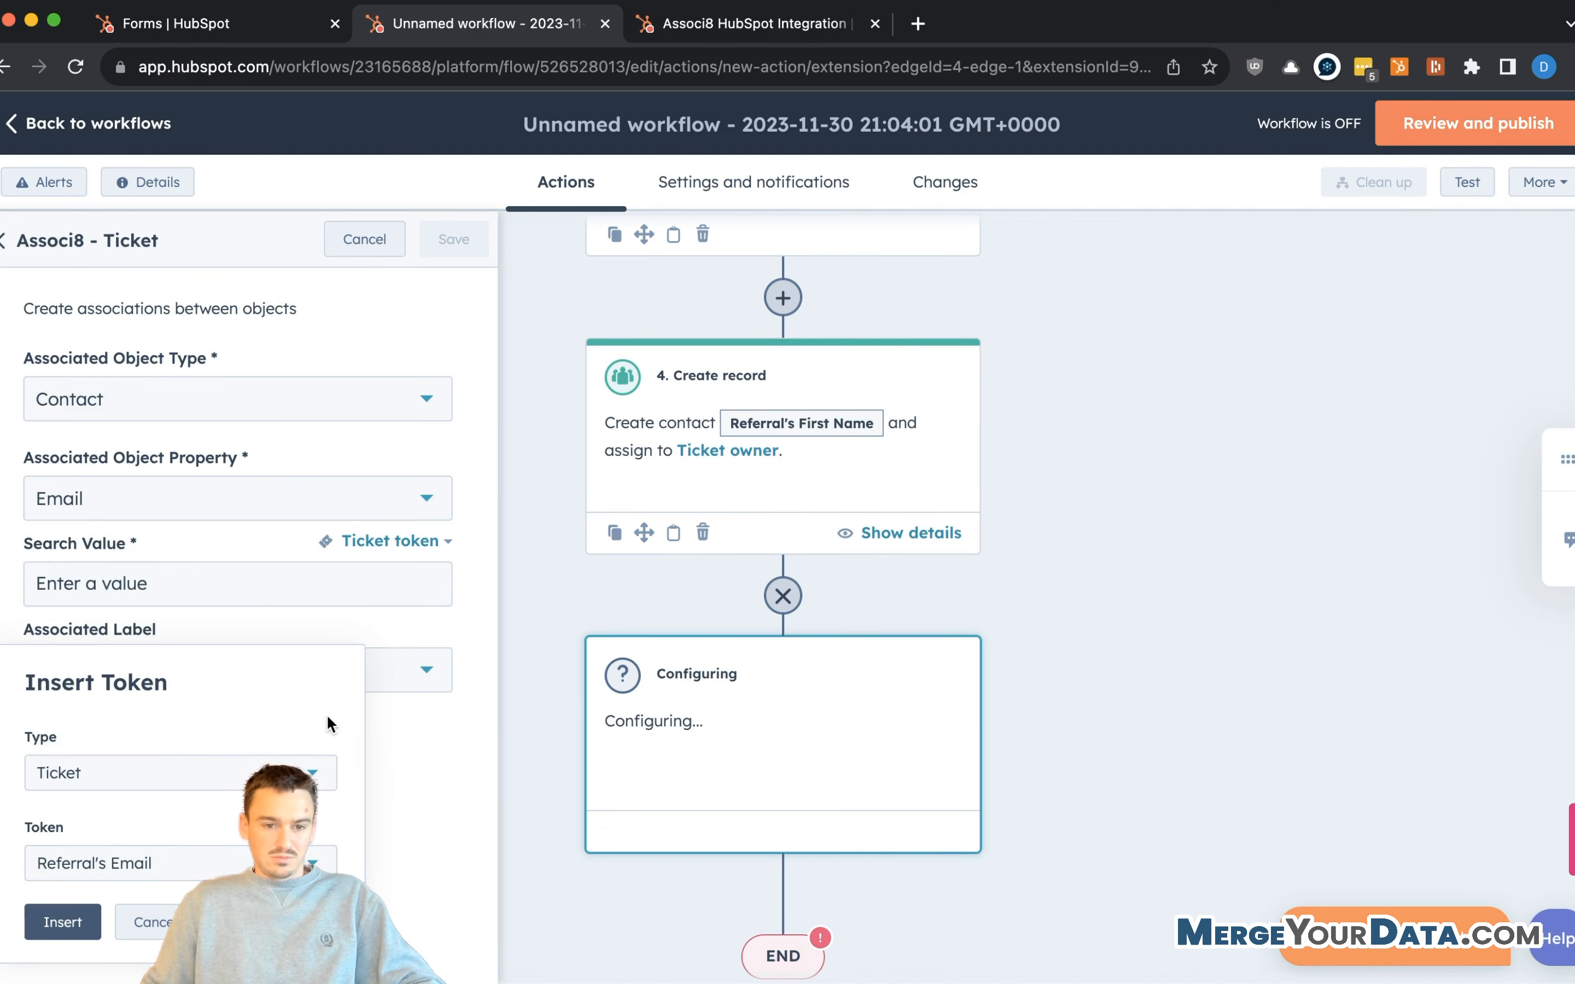
click(63, 922)
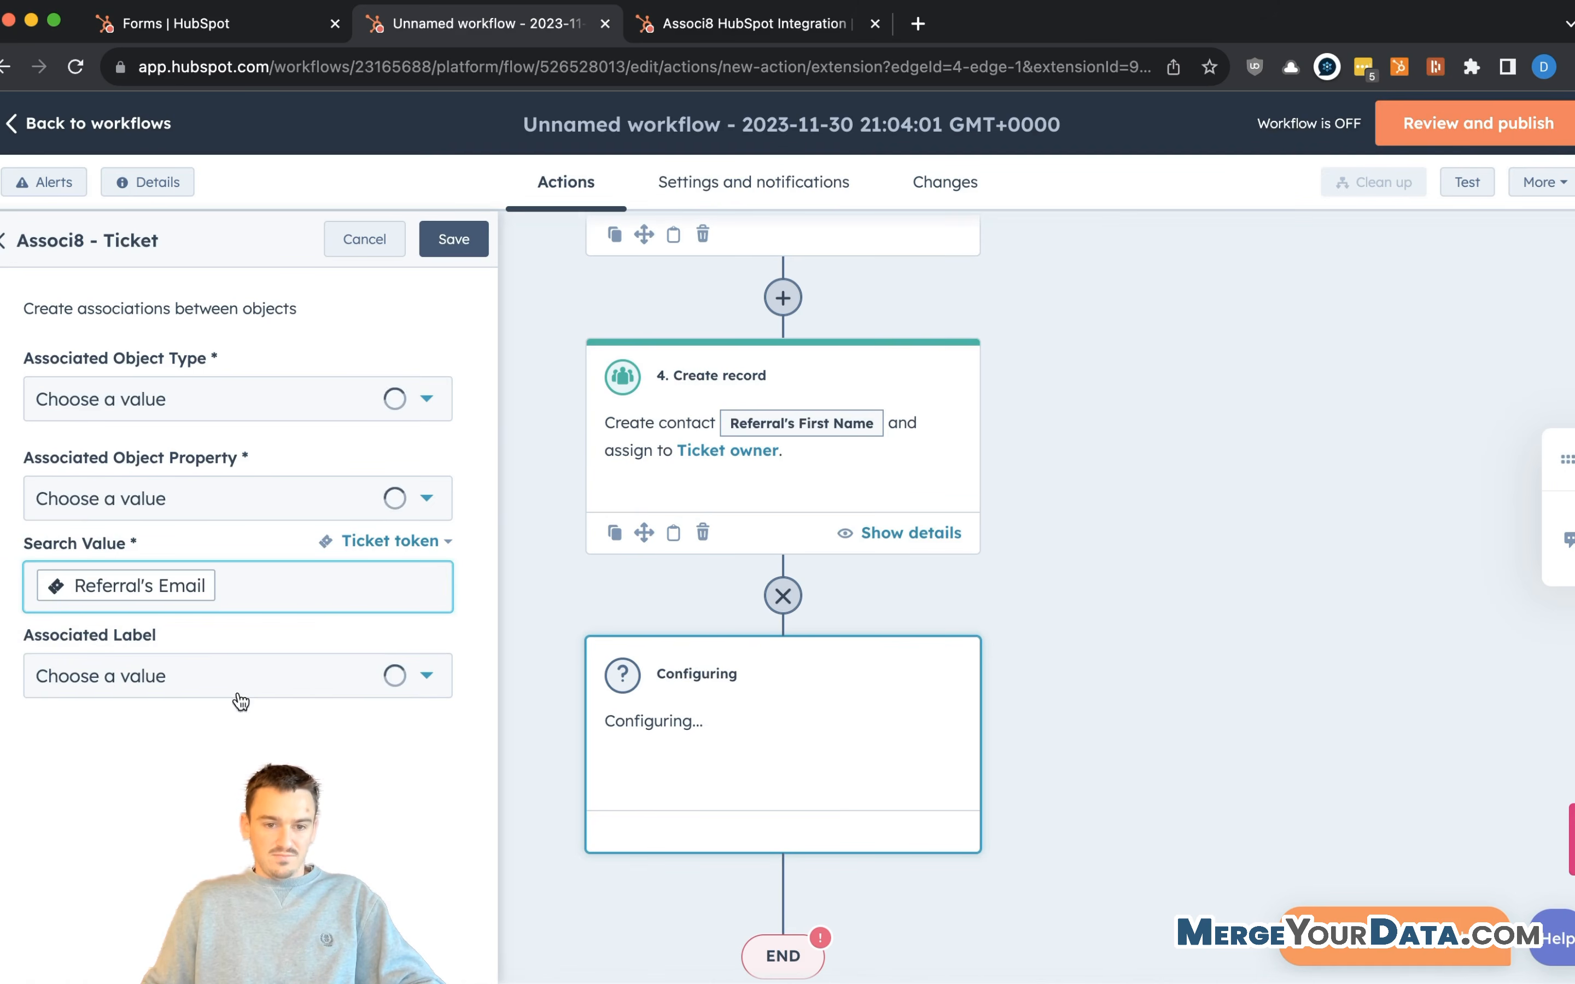
click(246, 677)
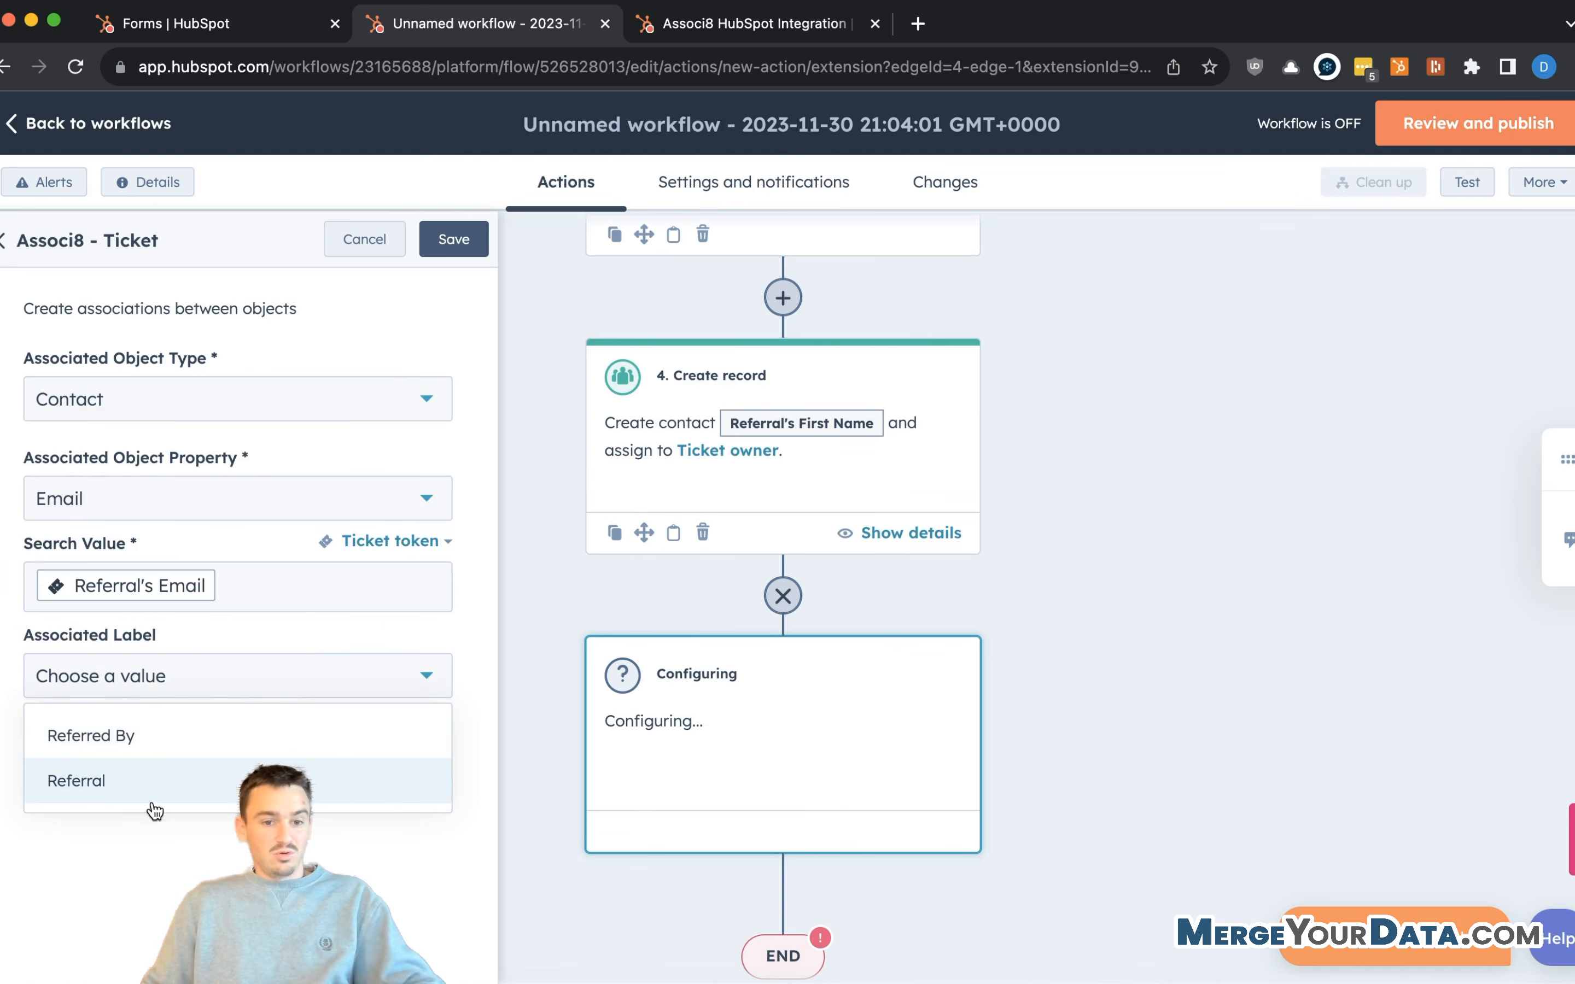
click(139, 784)
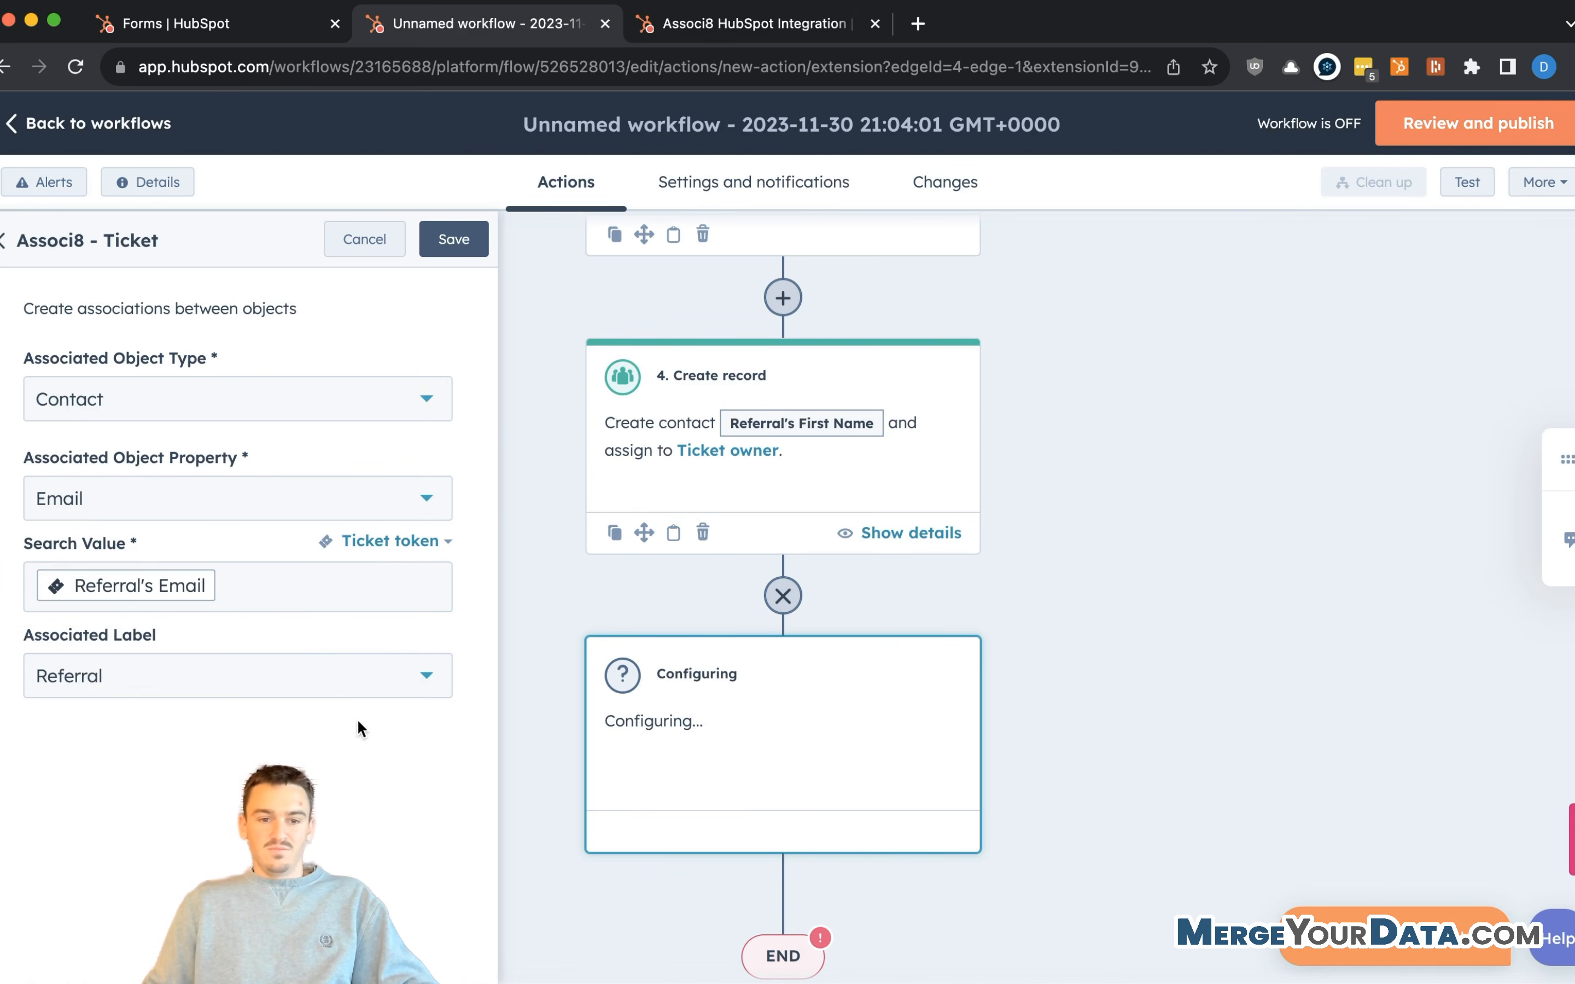
- Save the Associ8 - Ticket action and review it as step 5 on the canvas
click(465, 252)
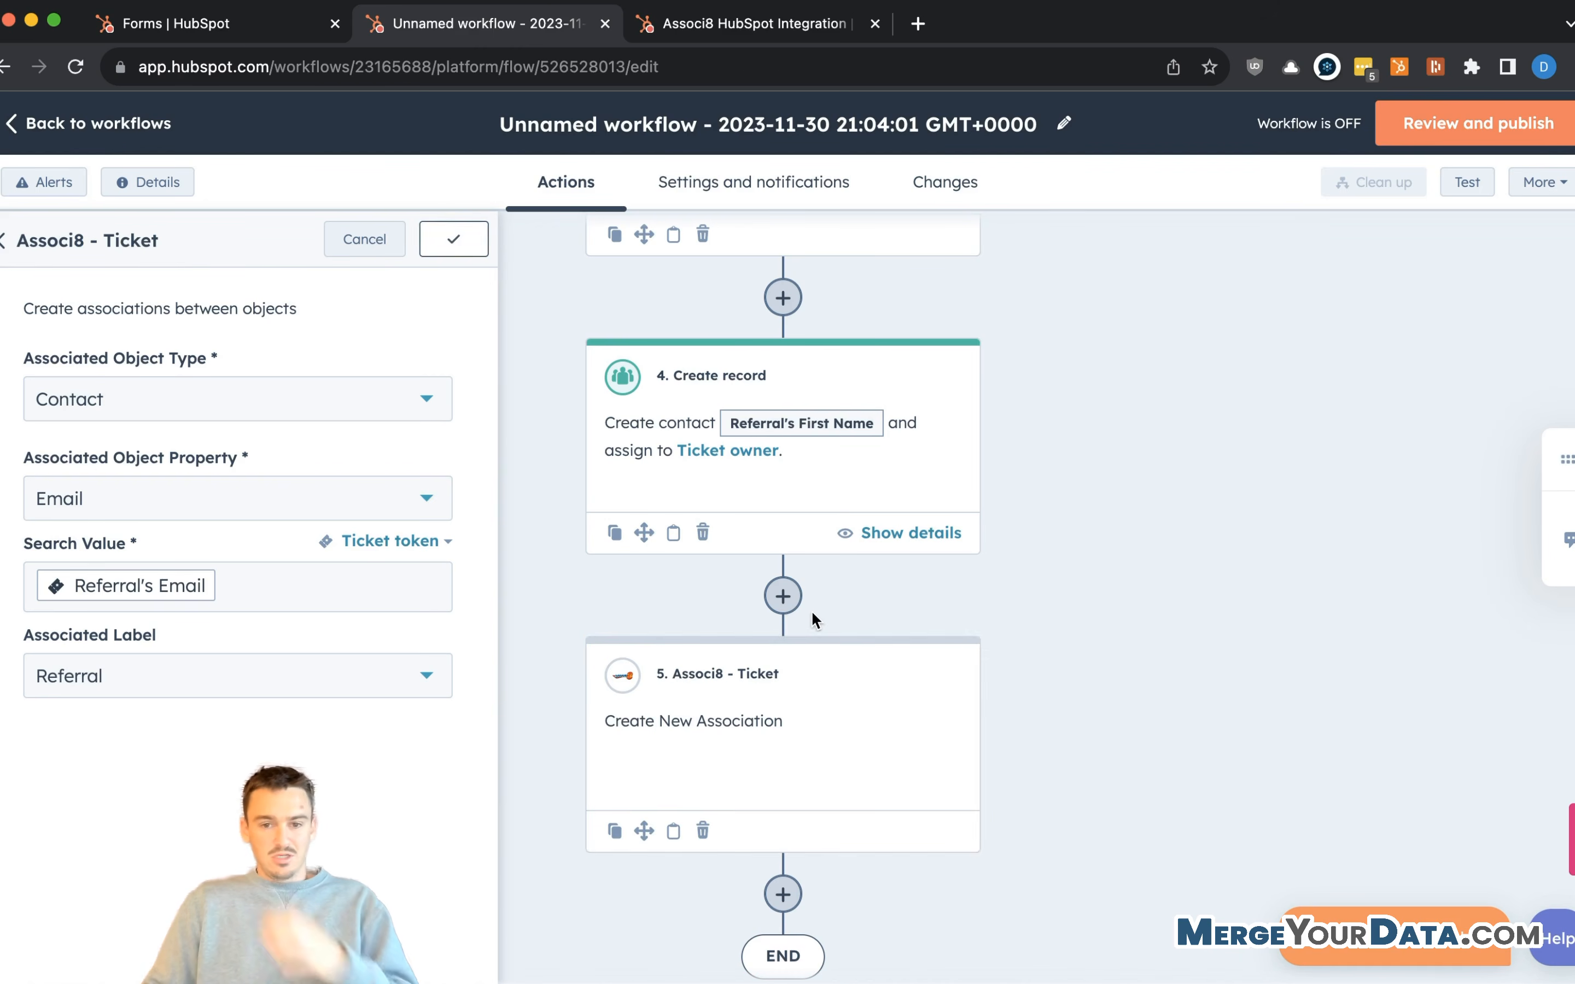
scroll(887, 807, down, 1)
scroll(887, 807, down, 2)
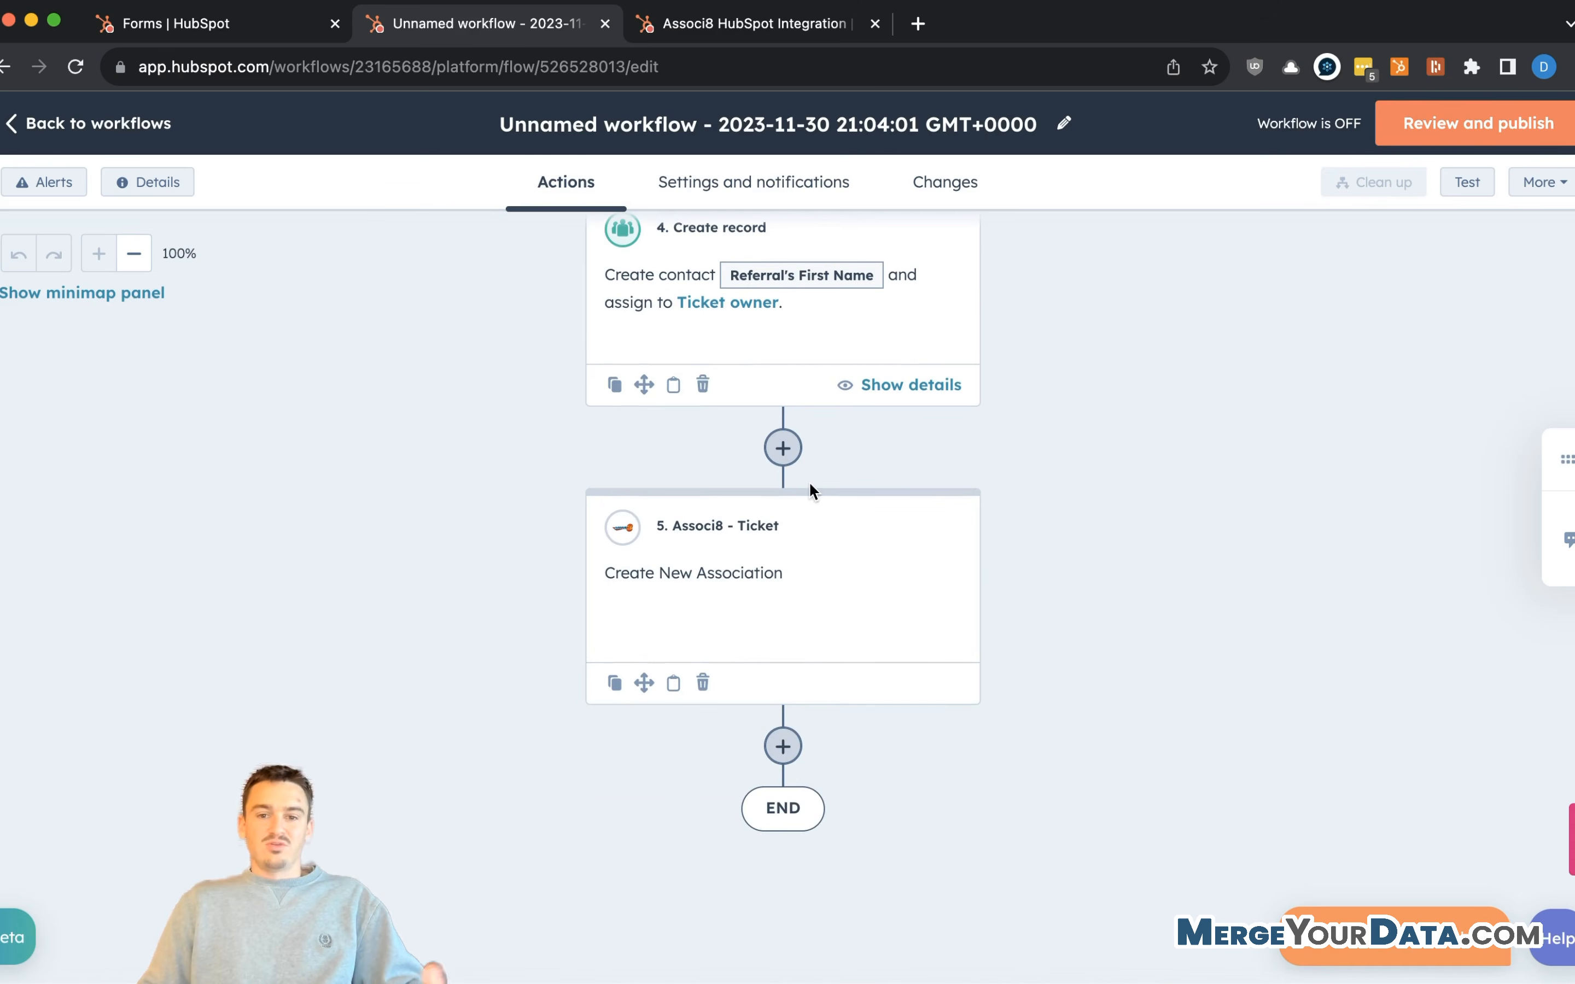
scroll(818, 741, down, 1)
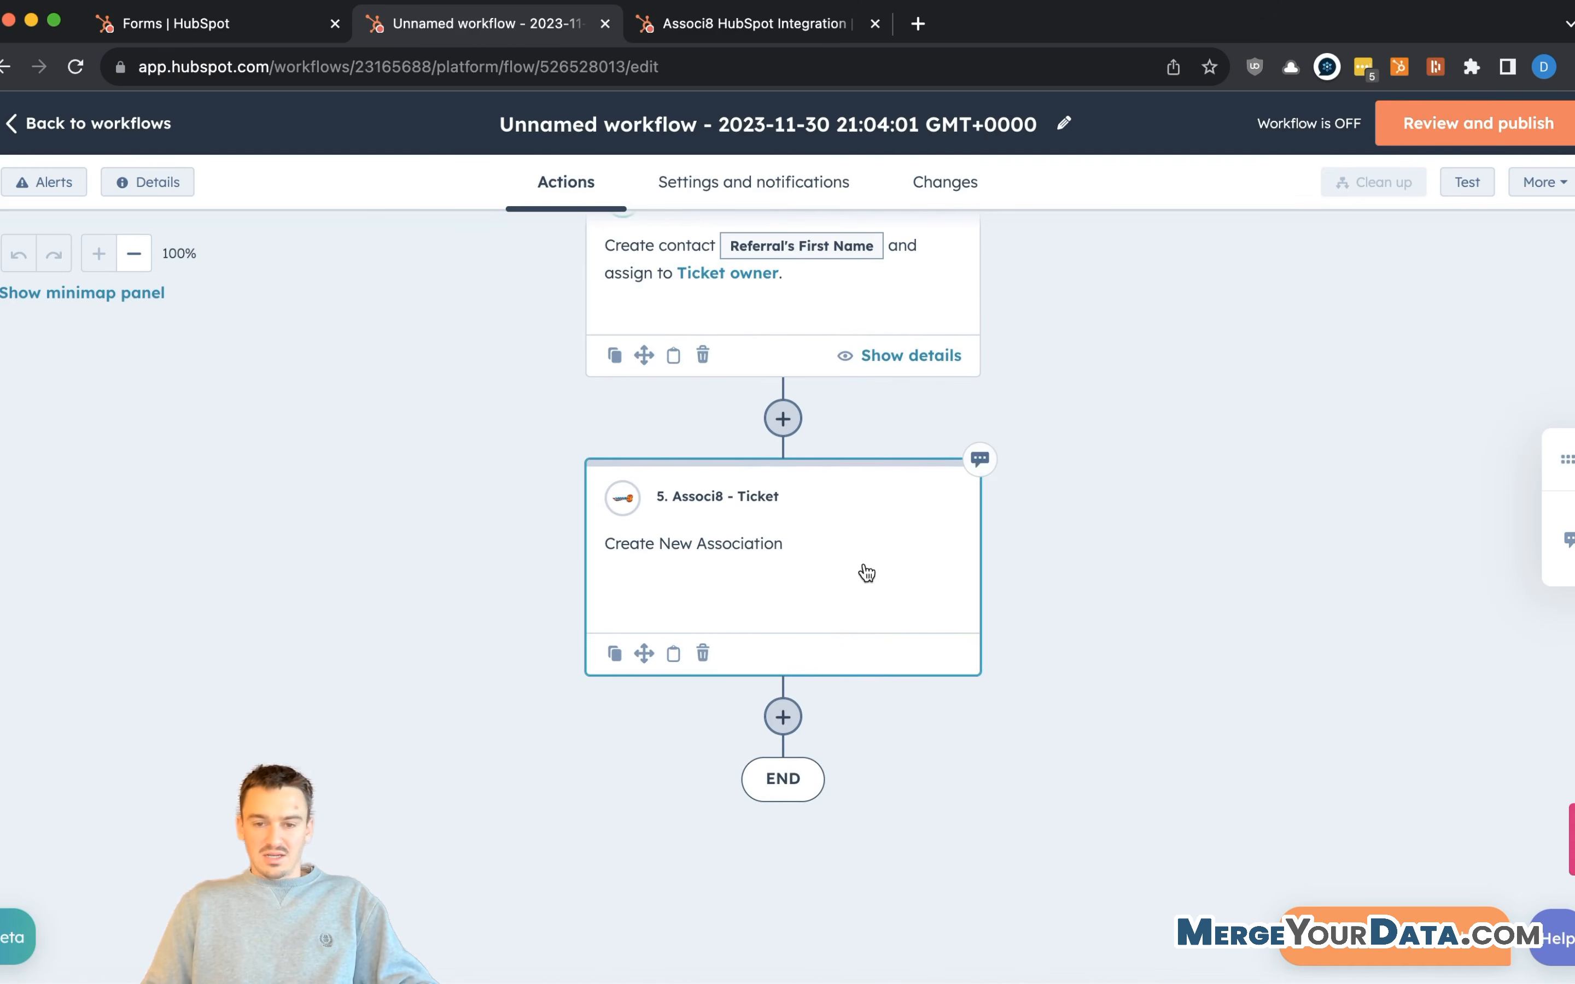
scroll(833, 710, down, 1)
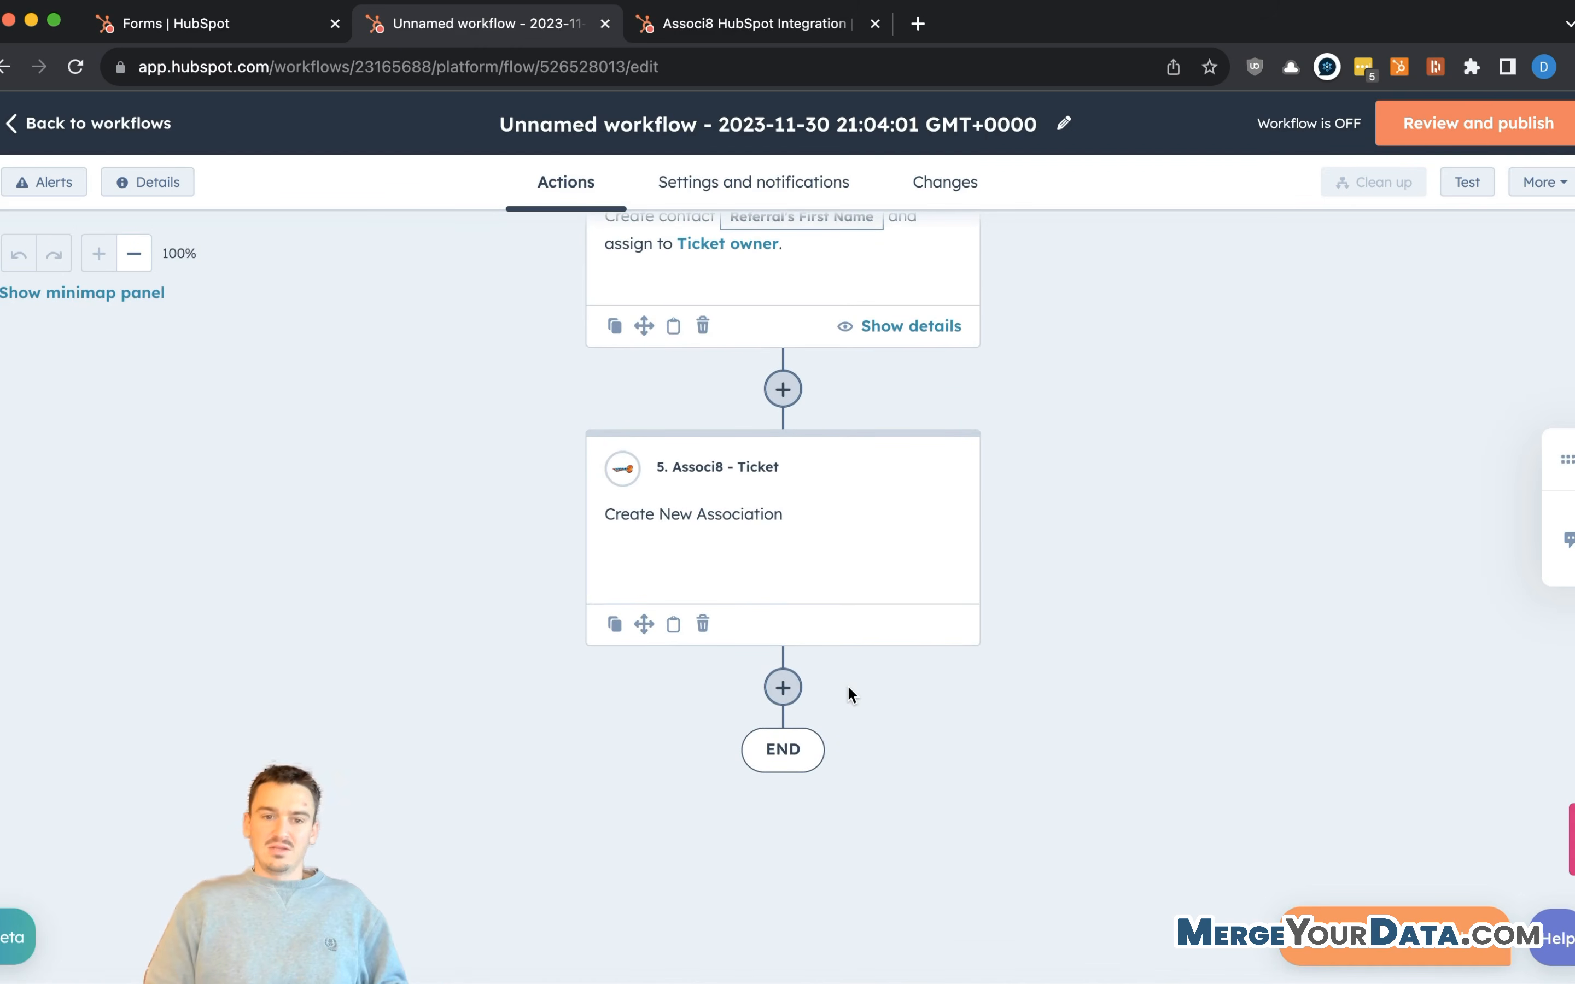
scroll(807, 542, up, 4)
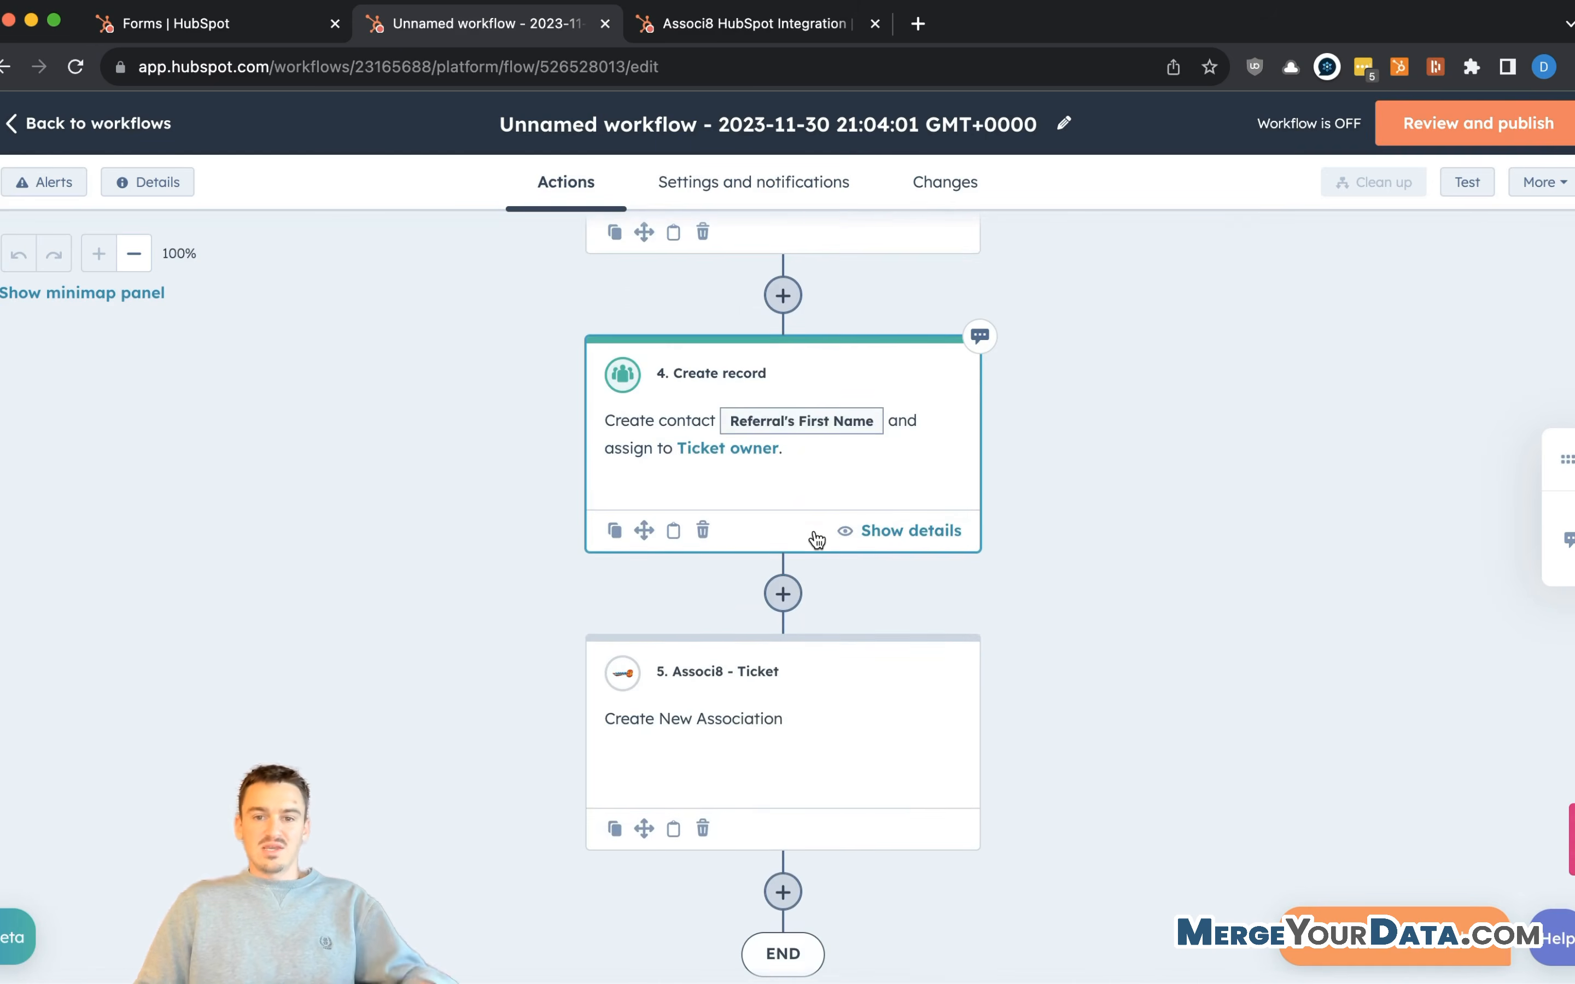
scroll(818, 540, up, 1)
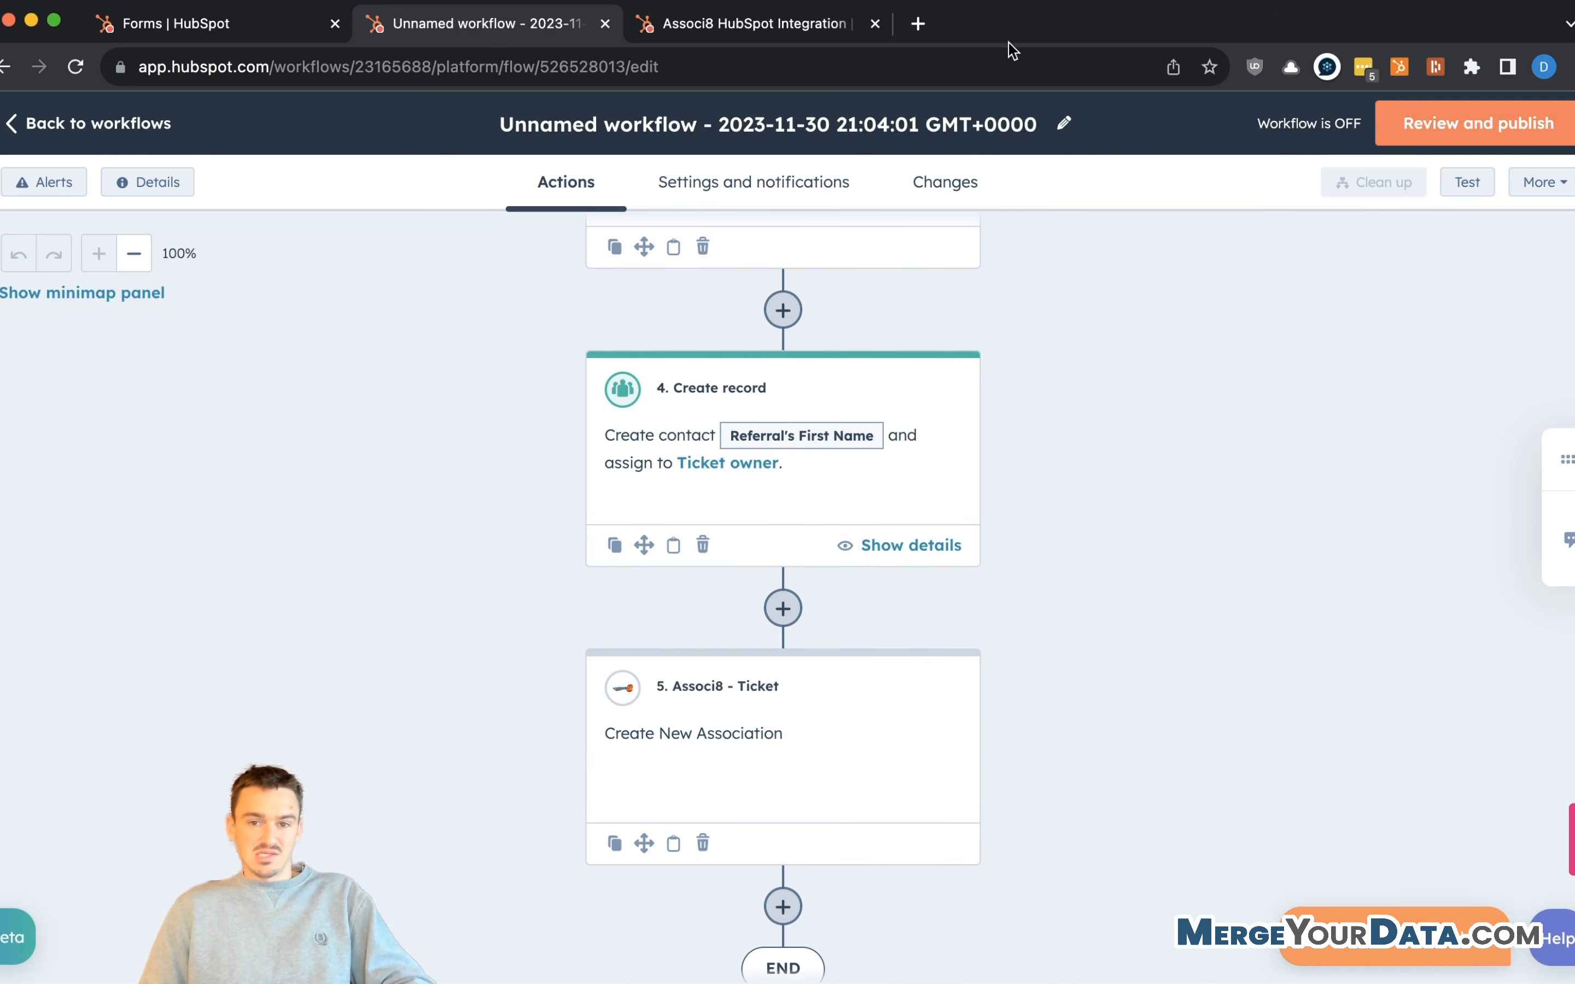
scroll(587, 341, up, 15)
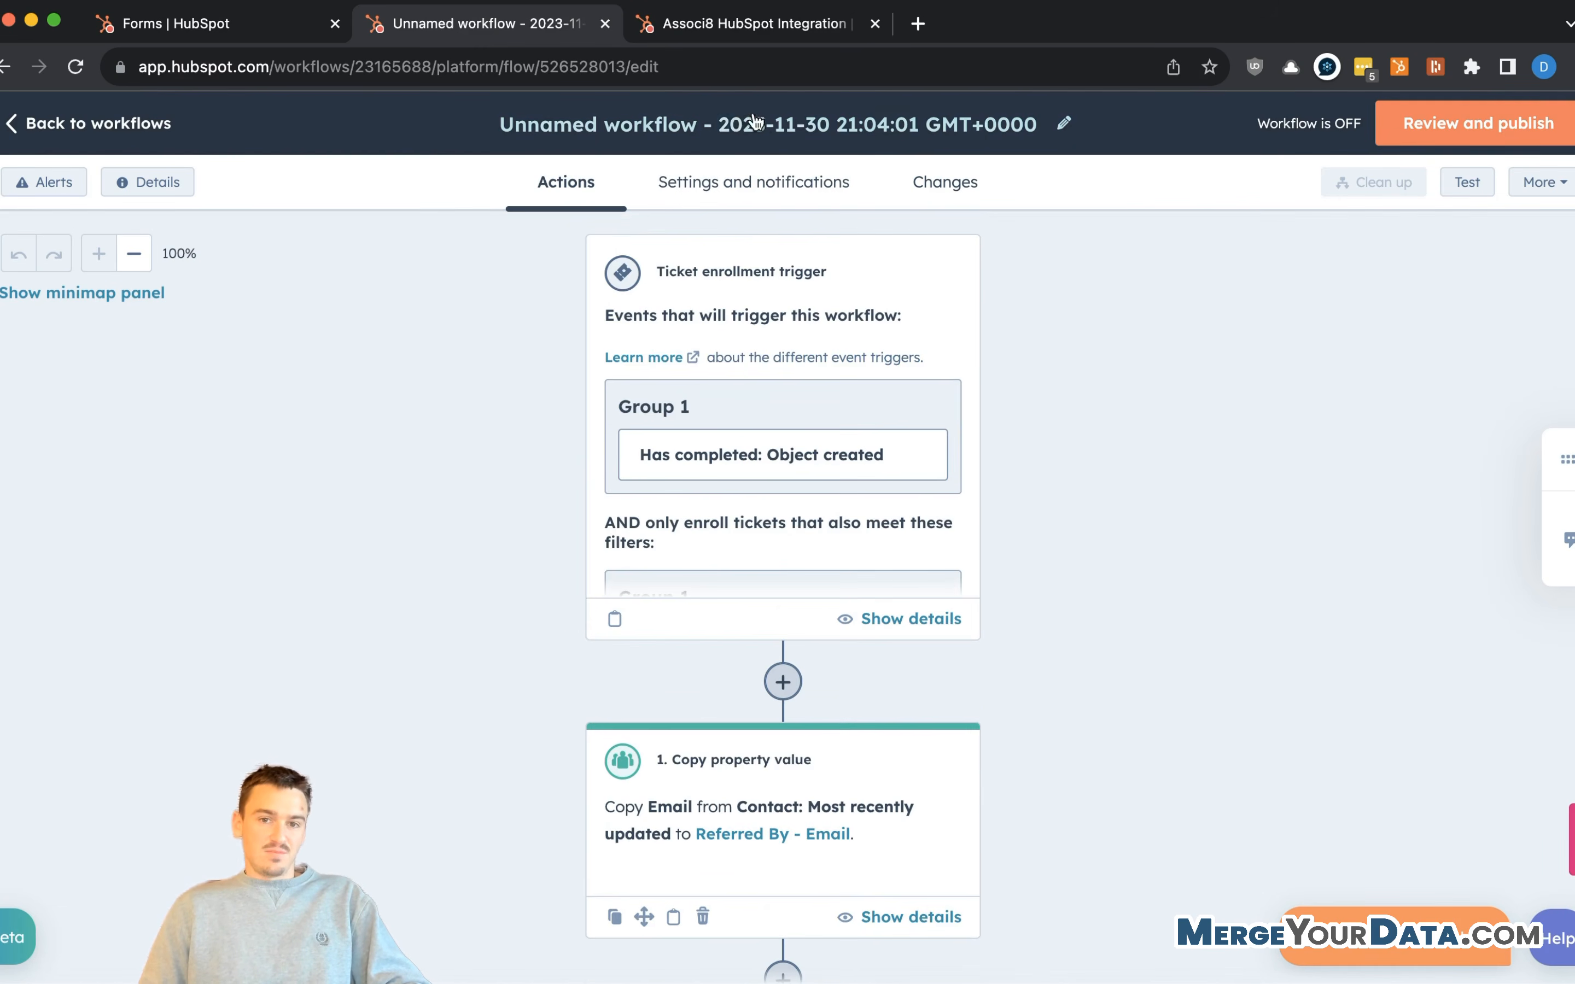
- Rename the workflow to 'Referral Submission - Create Referral Contact'
click(725, 123)
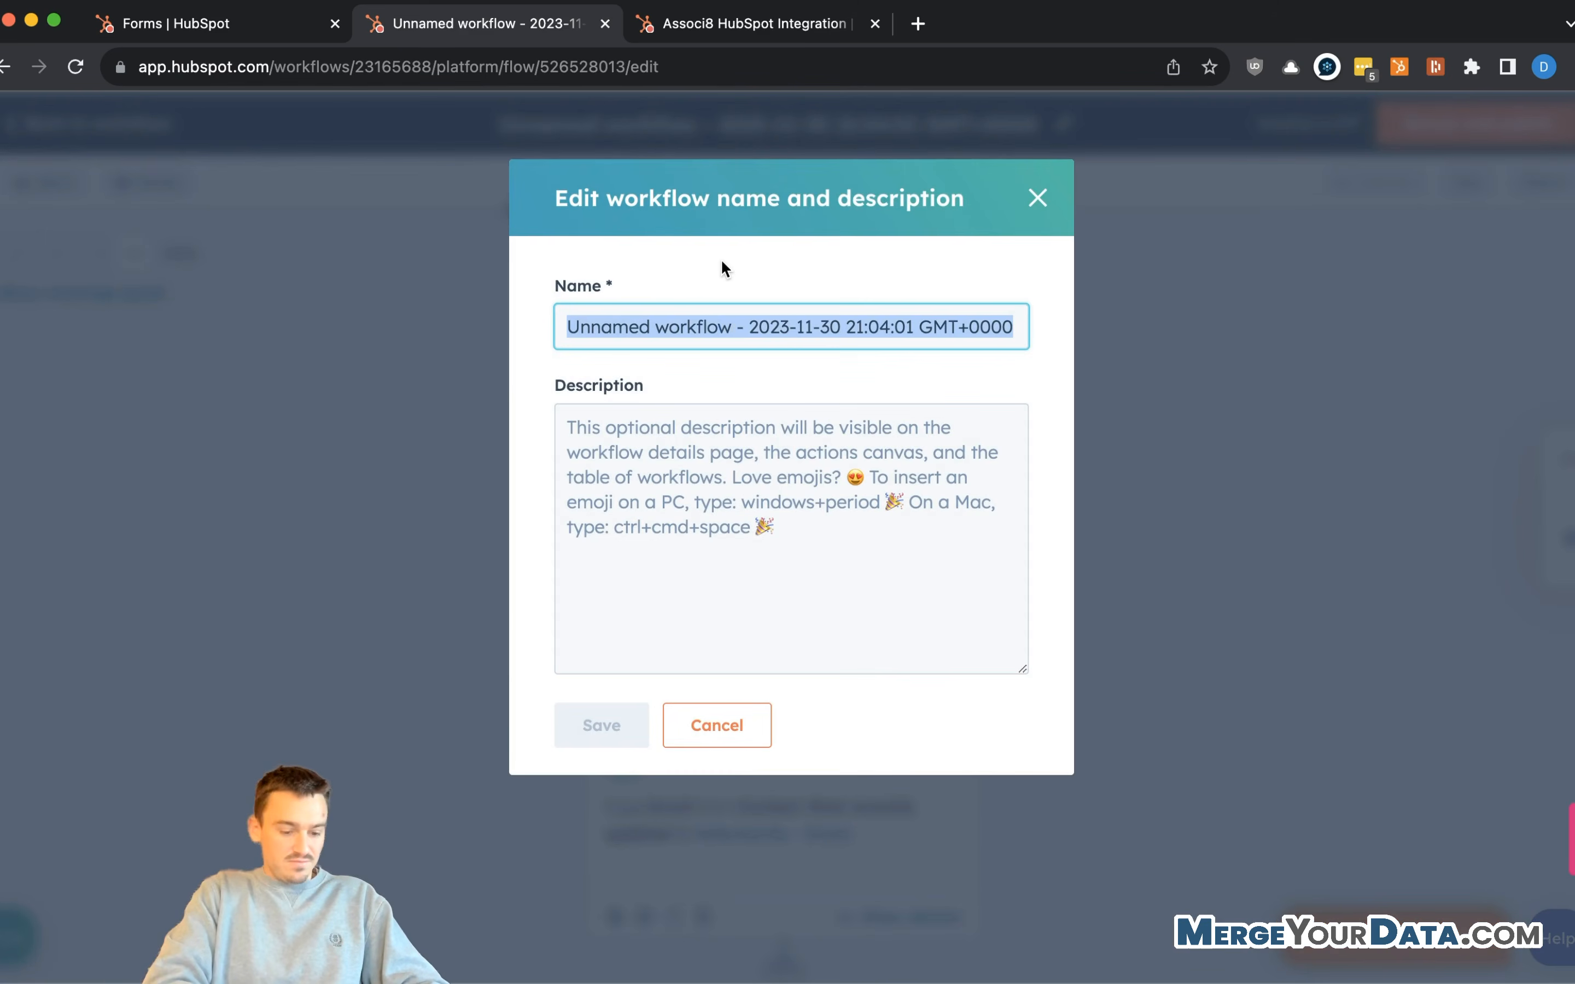
text(Referral Submission - Create Contact)
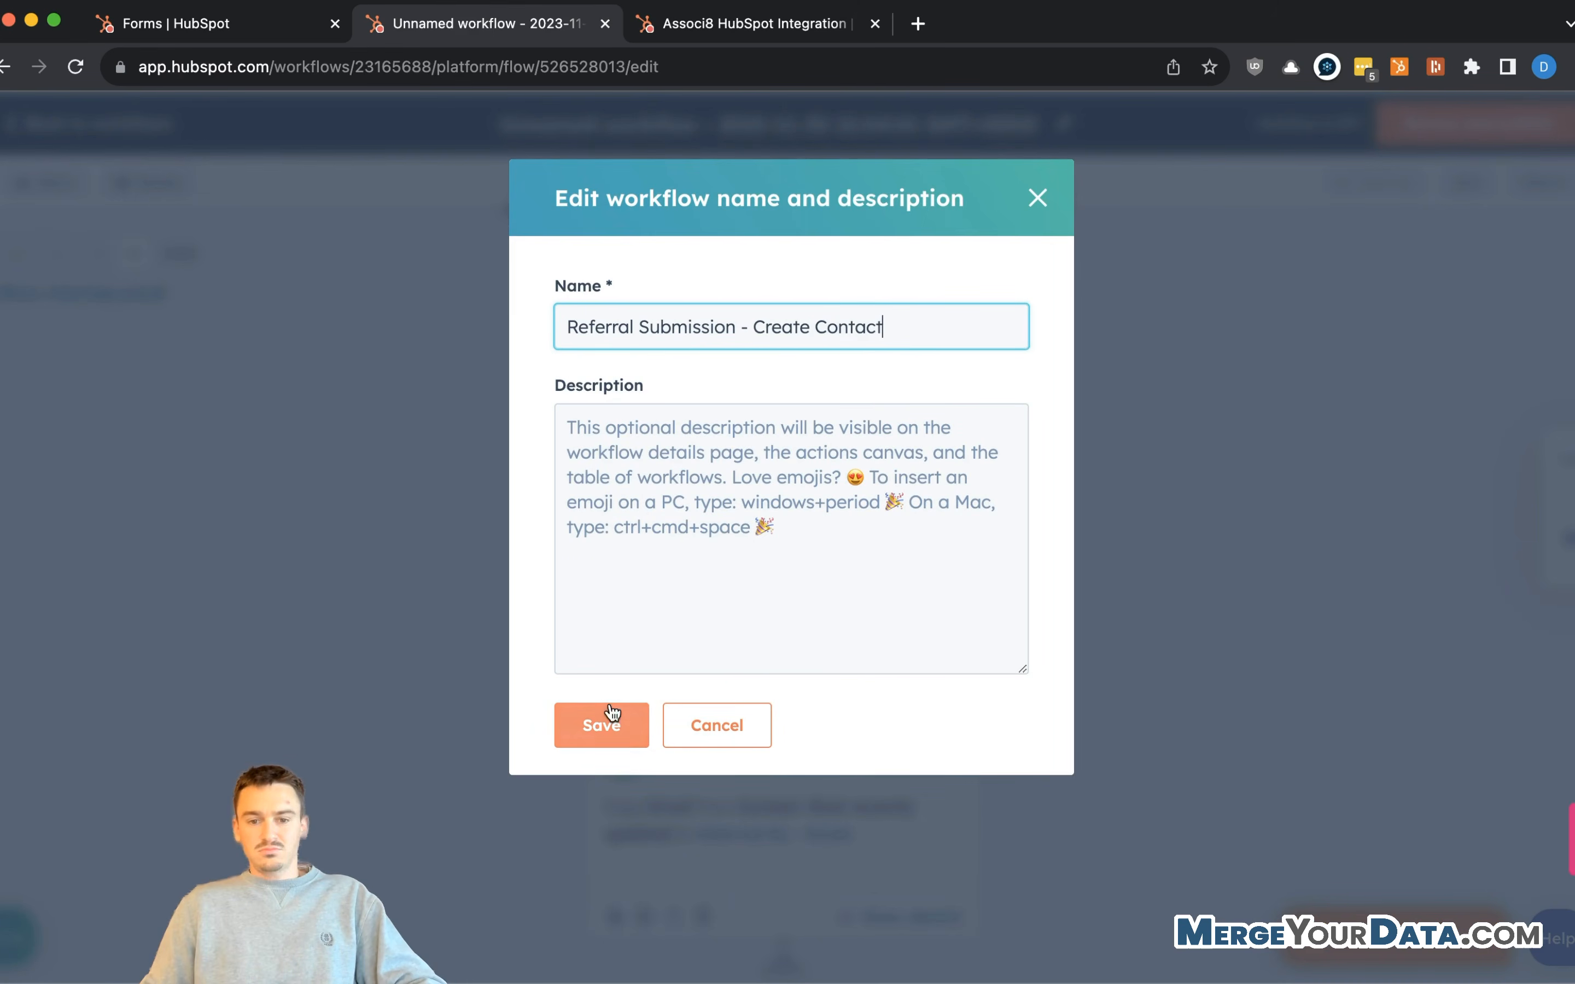
click(816, 327)
text(Referral)
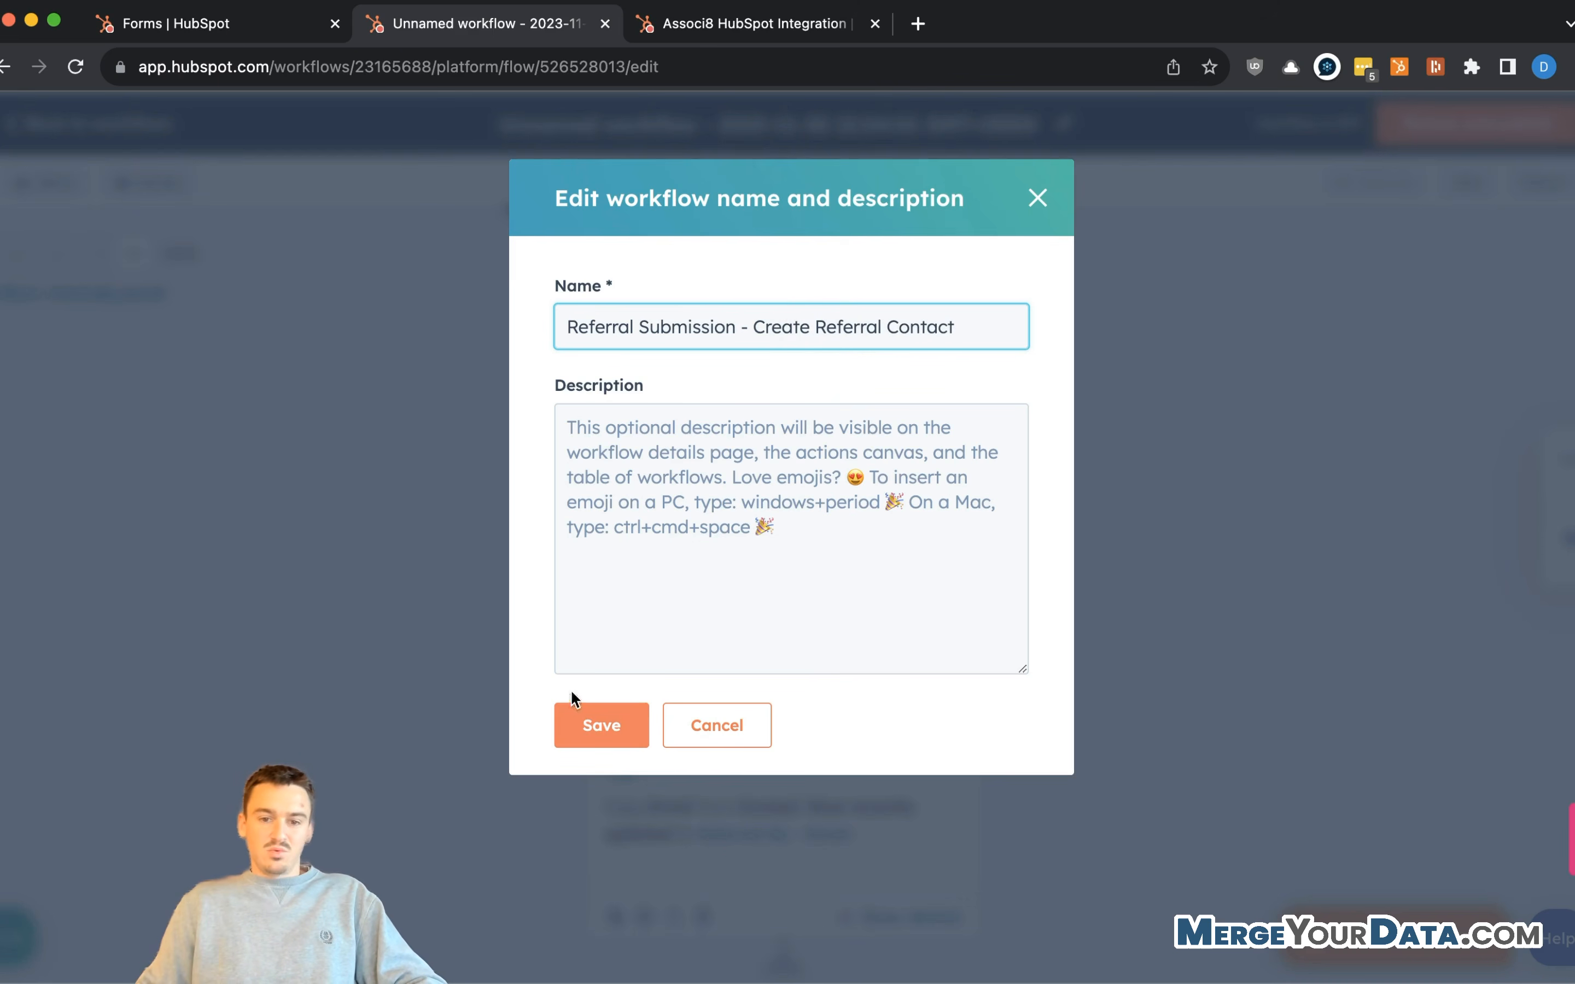
click(589, 721)
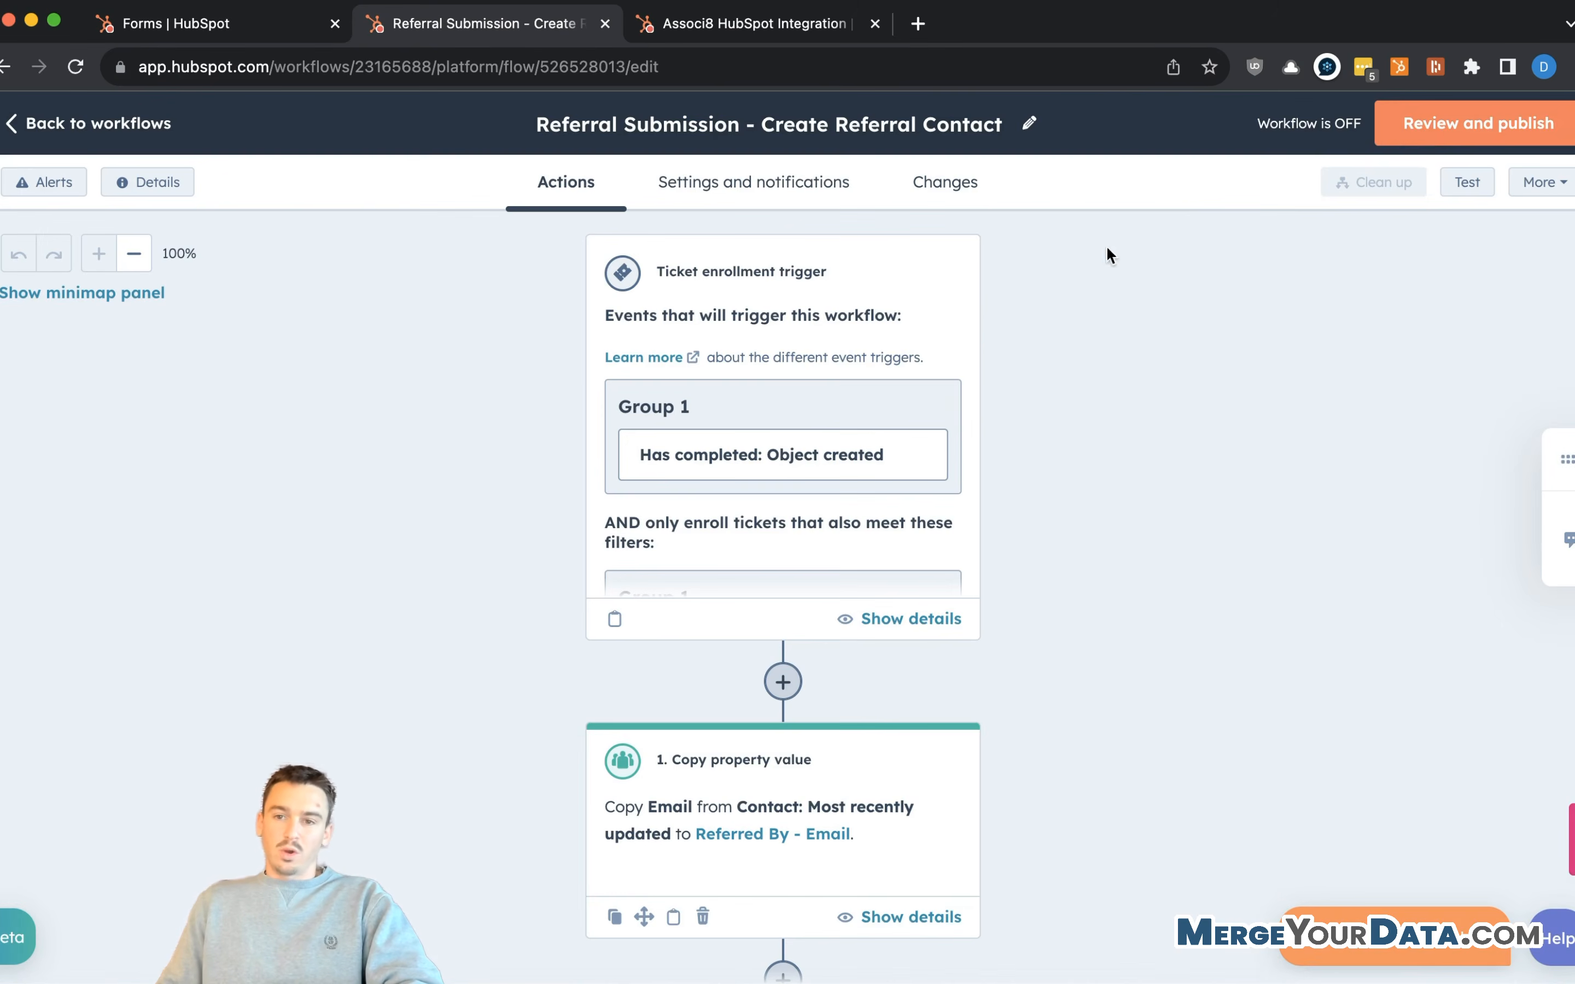
- Publish and turn on the workflow, then view the Workflows list in a new tab
click(1448, 125)
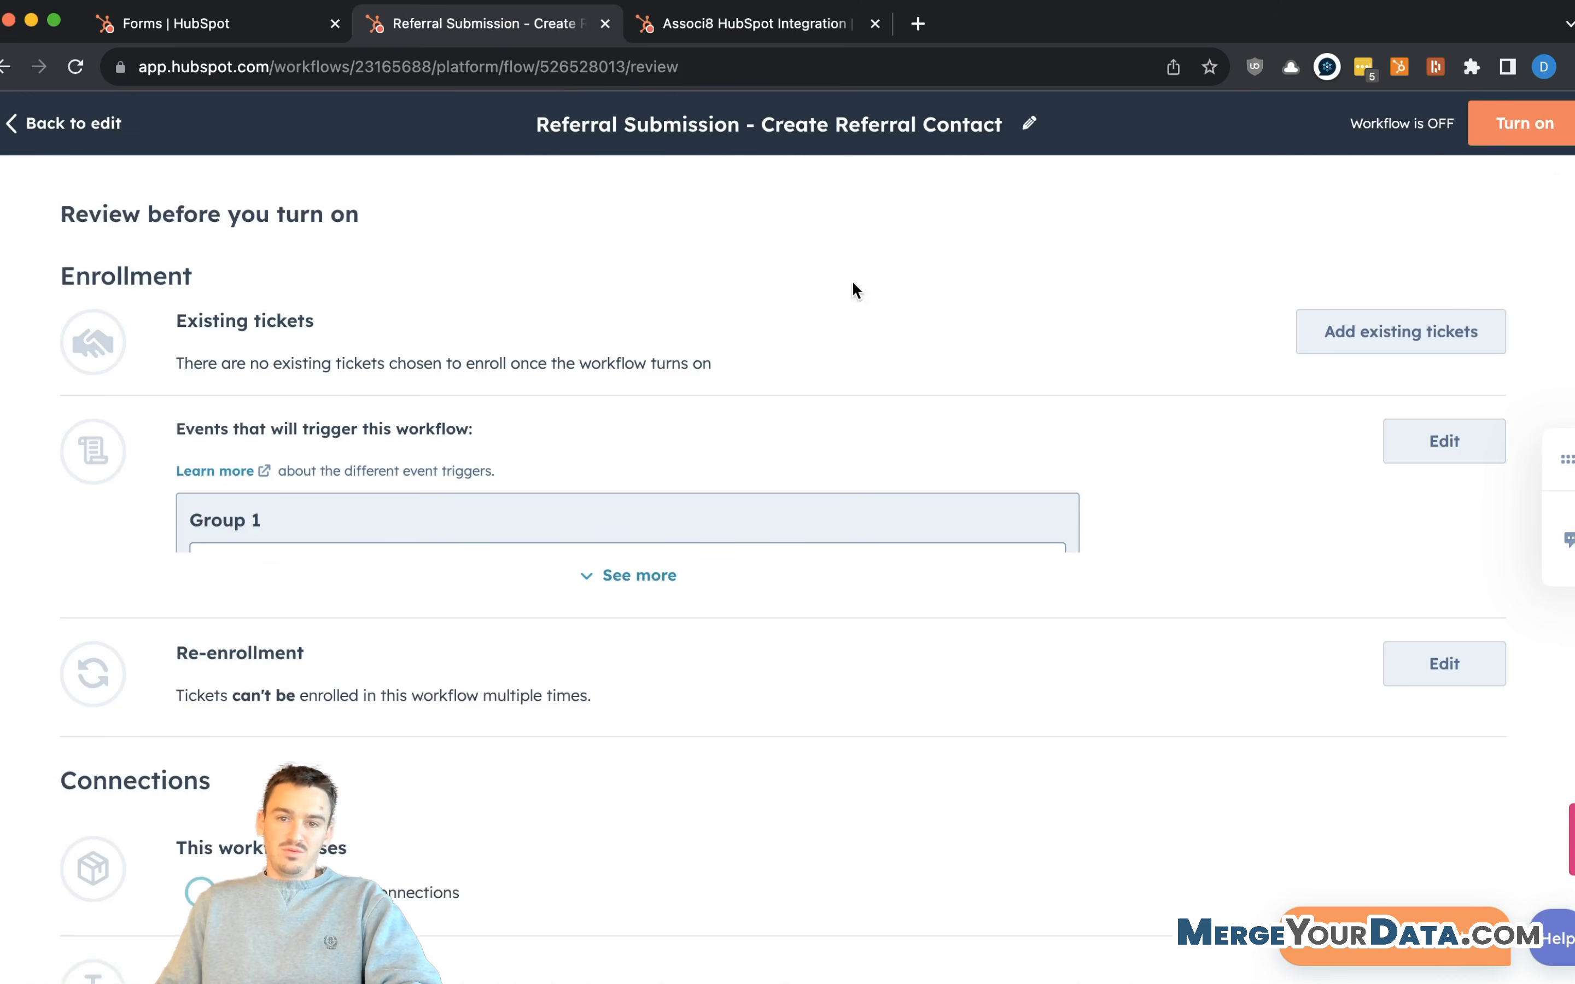
click(1523, 124)
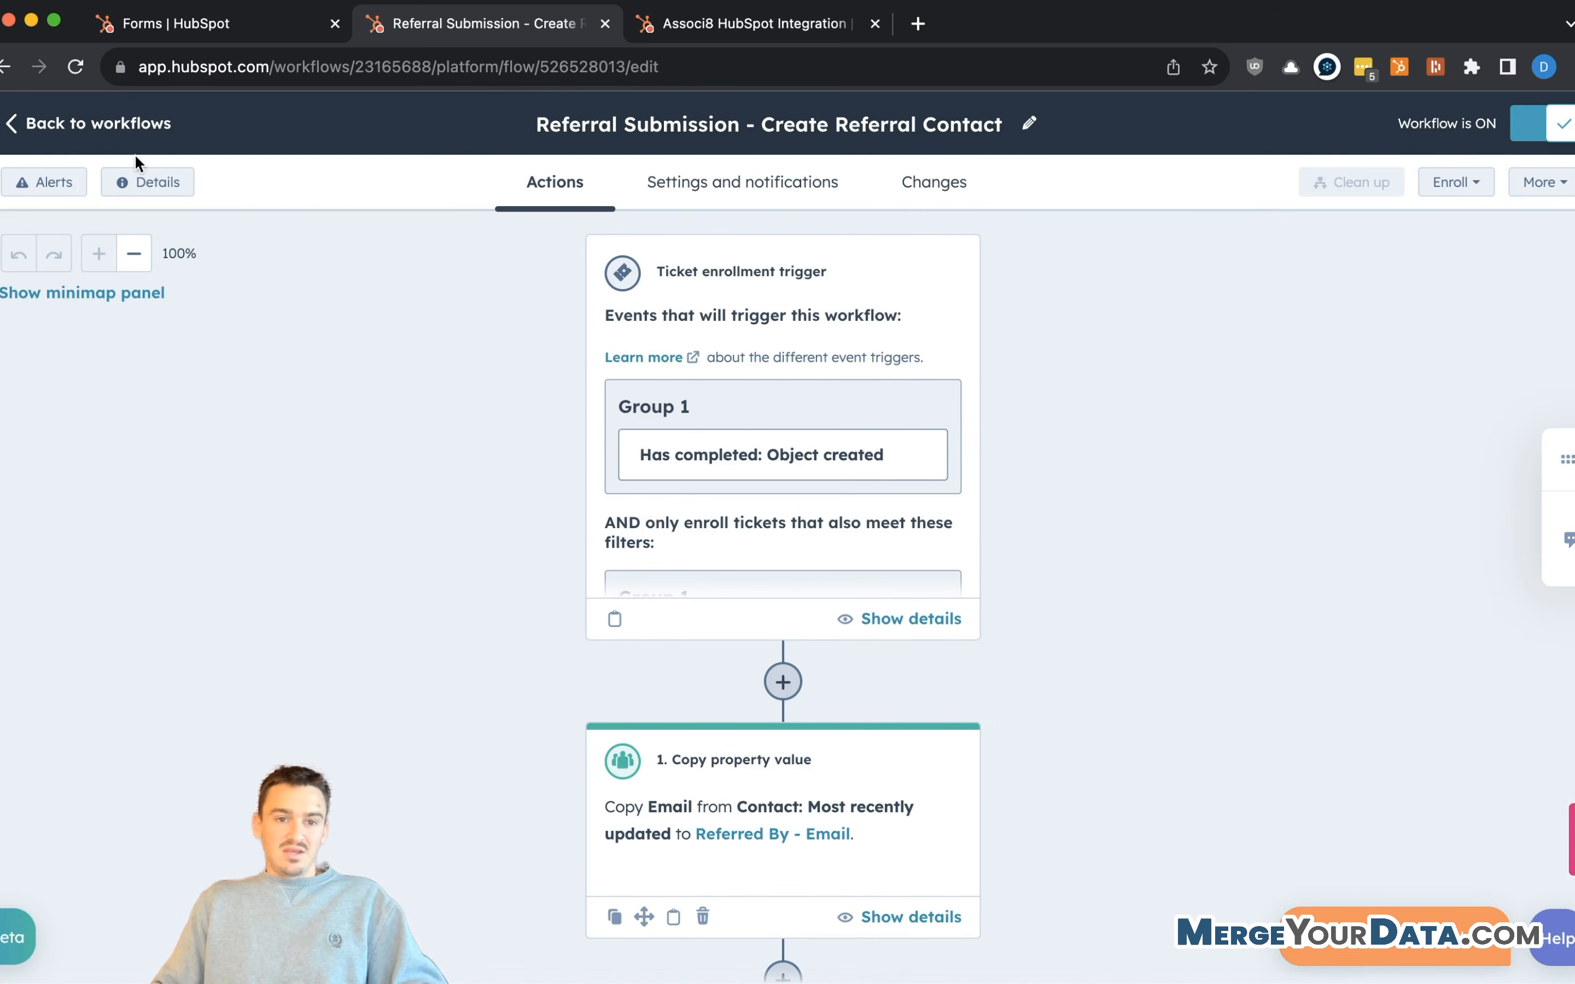
super+click(141, 127)
click(761, 28)
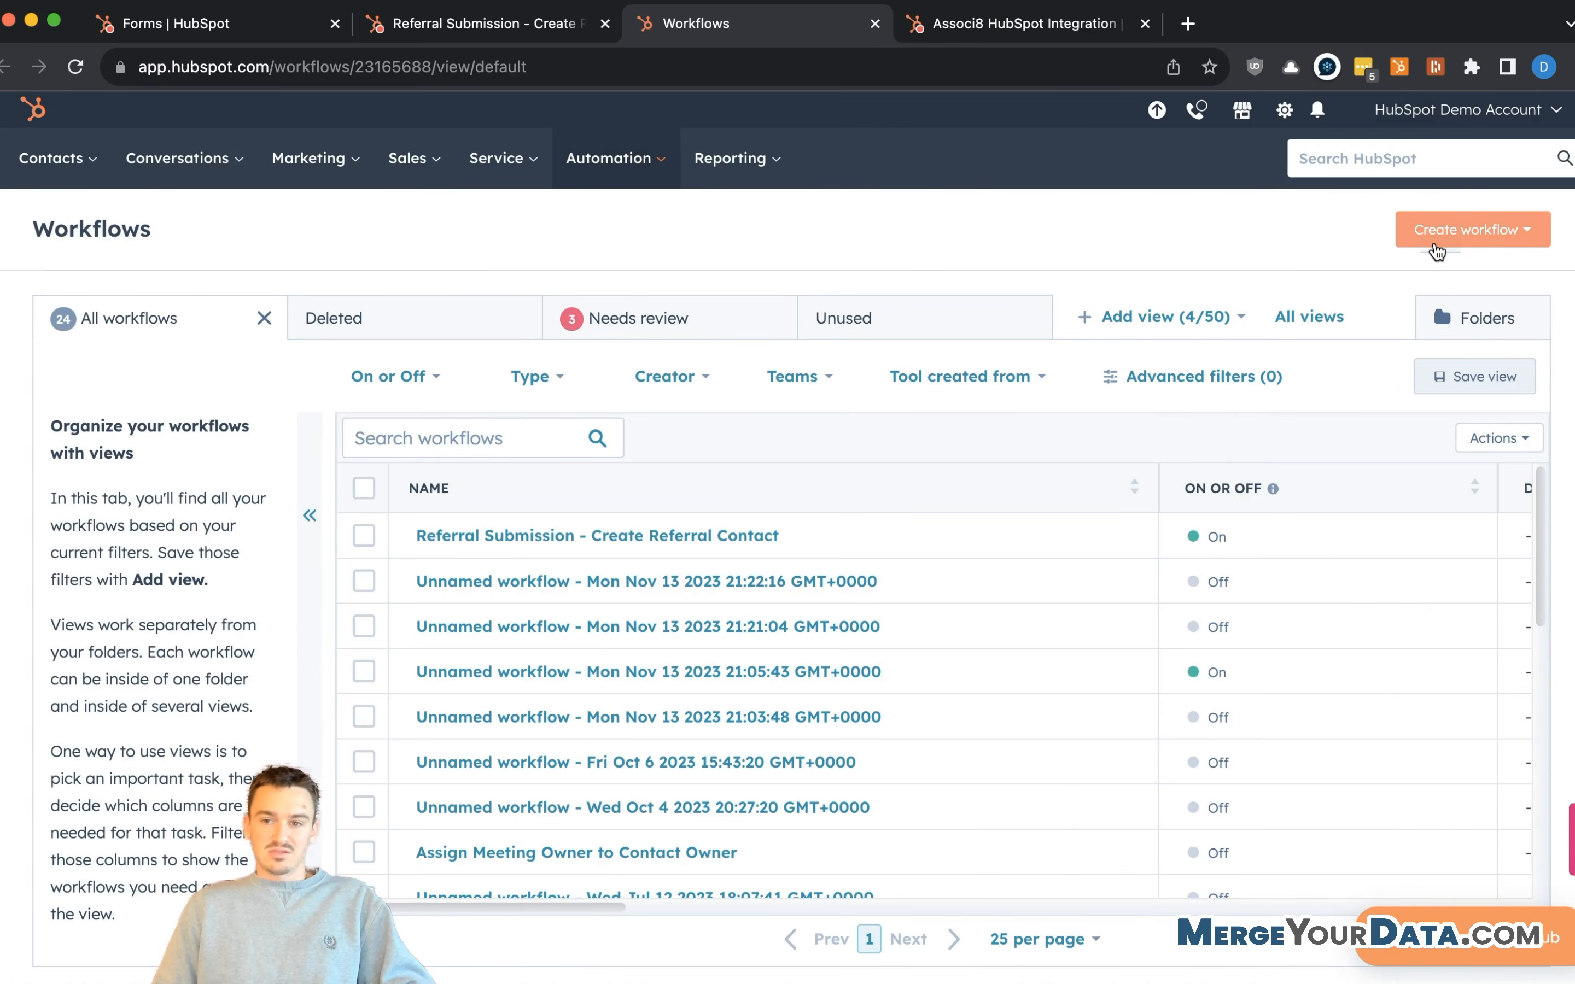
- Create a blank contact-based workflow triggered when an object is created
click(1435, 250)
click(1438, 285)
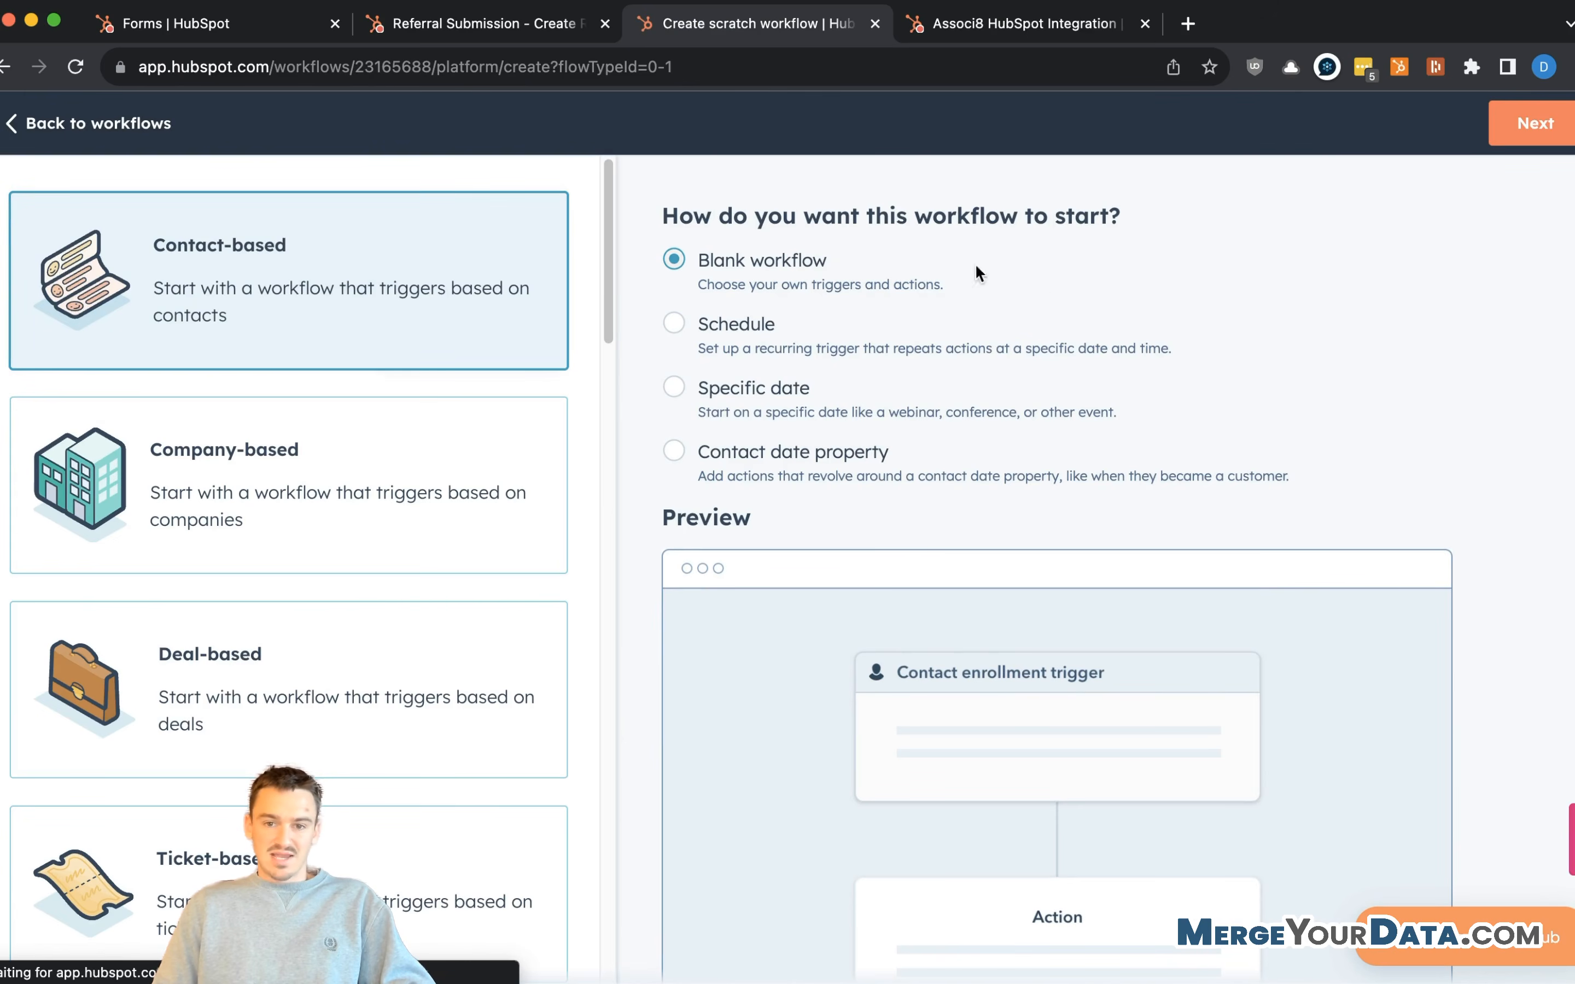
click(1503, 122)
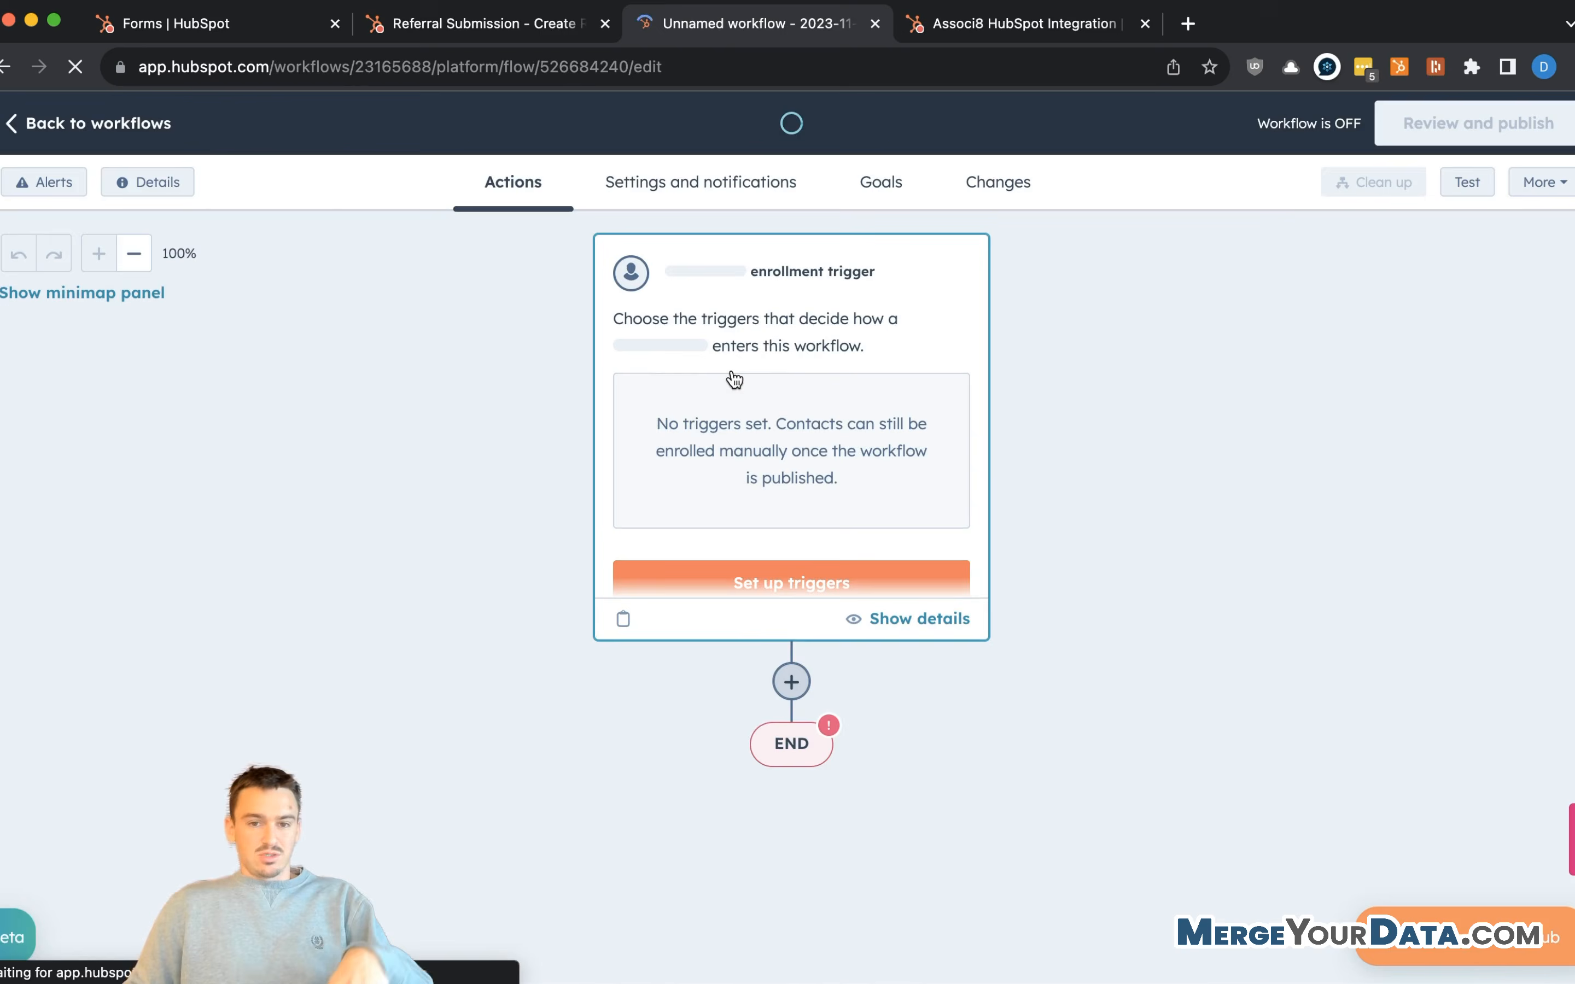
click(205, 396)
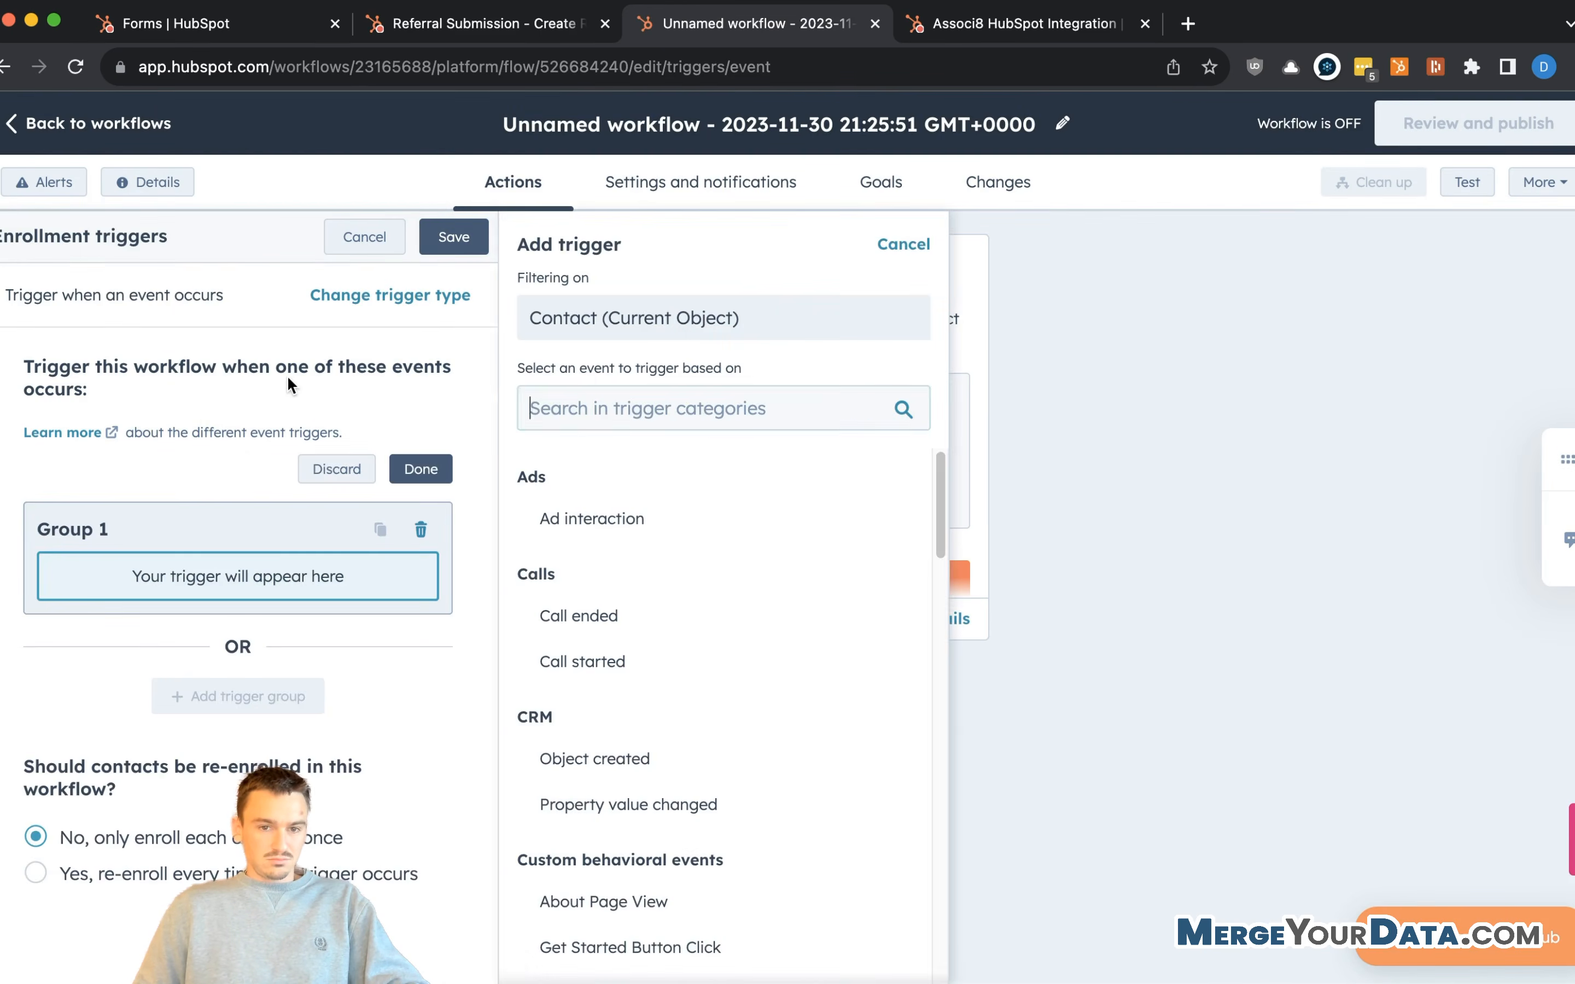
click(629, 769)
scroll(285, 581, down, 4)
scroll(393, 386, up, 4)
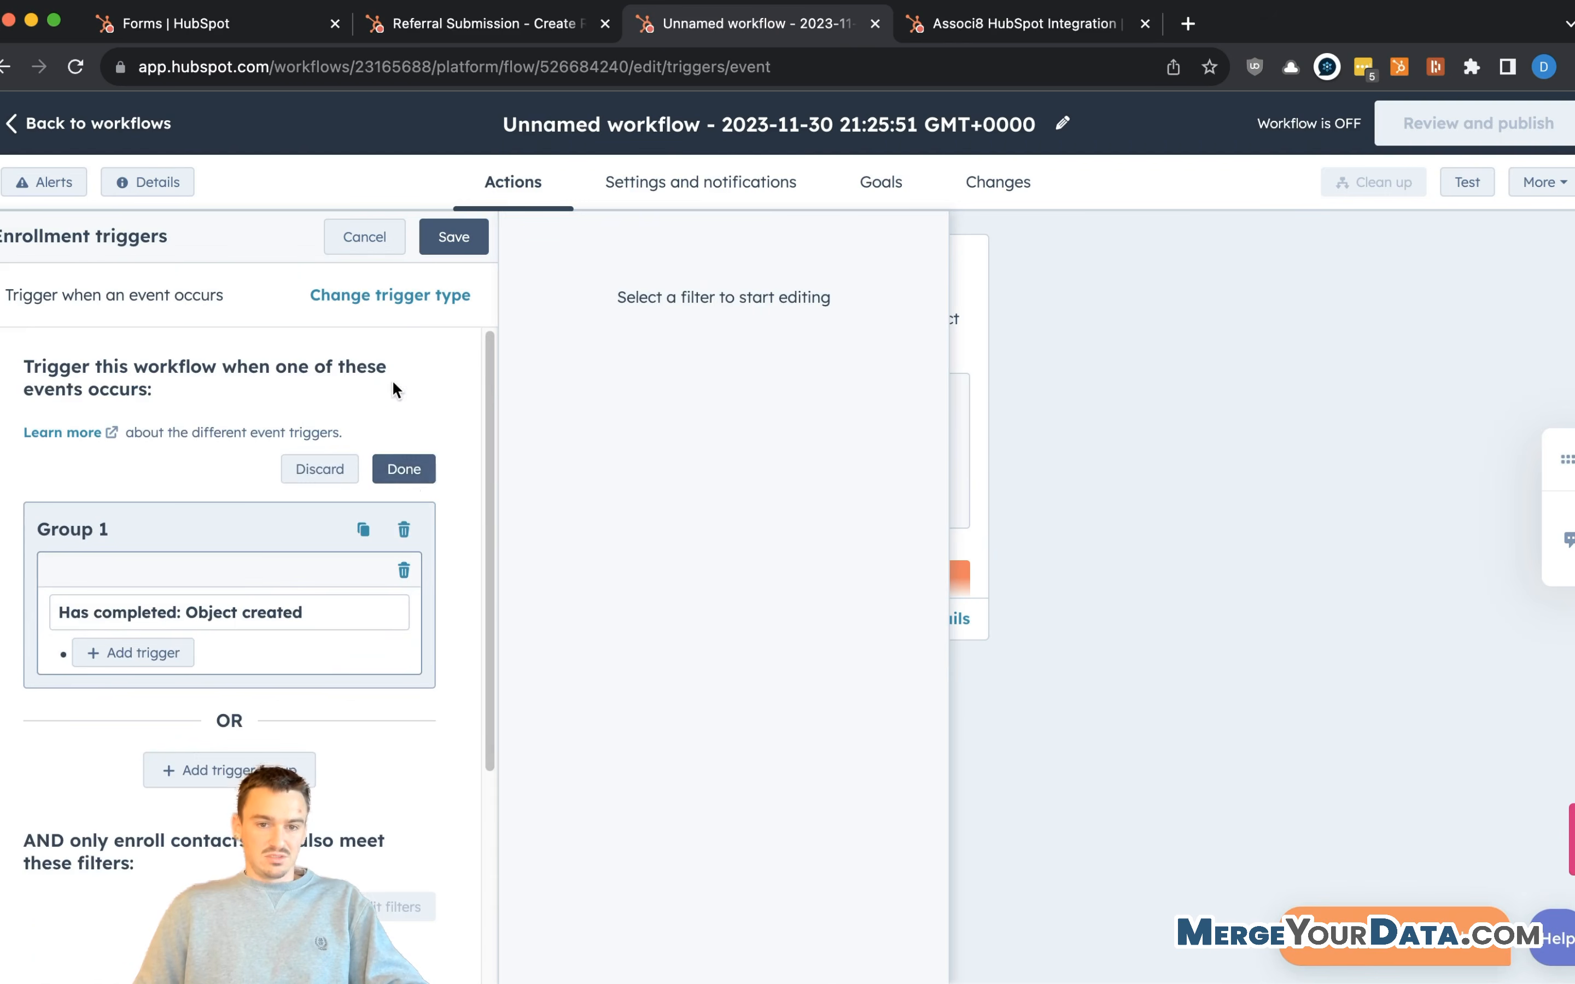
click(405, 470)
- Enroll only contacts whose Sourced from Referral is Yes, and save the trigger
scroll(293, 540, down, 3)
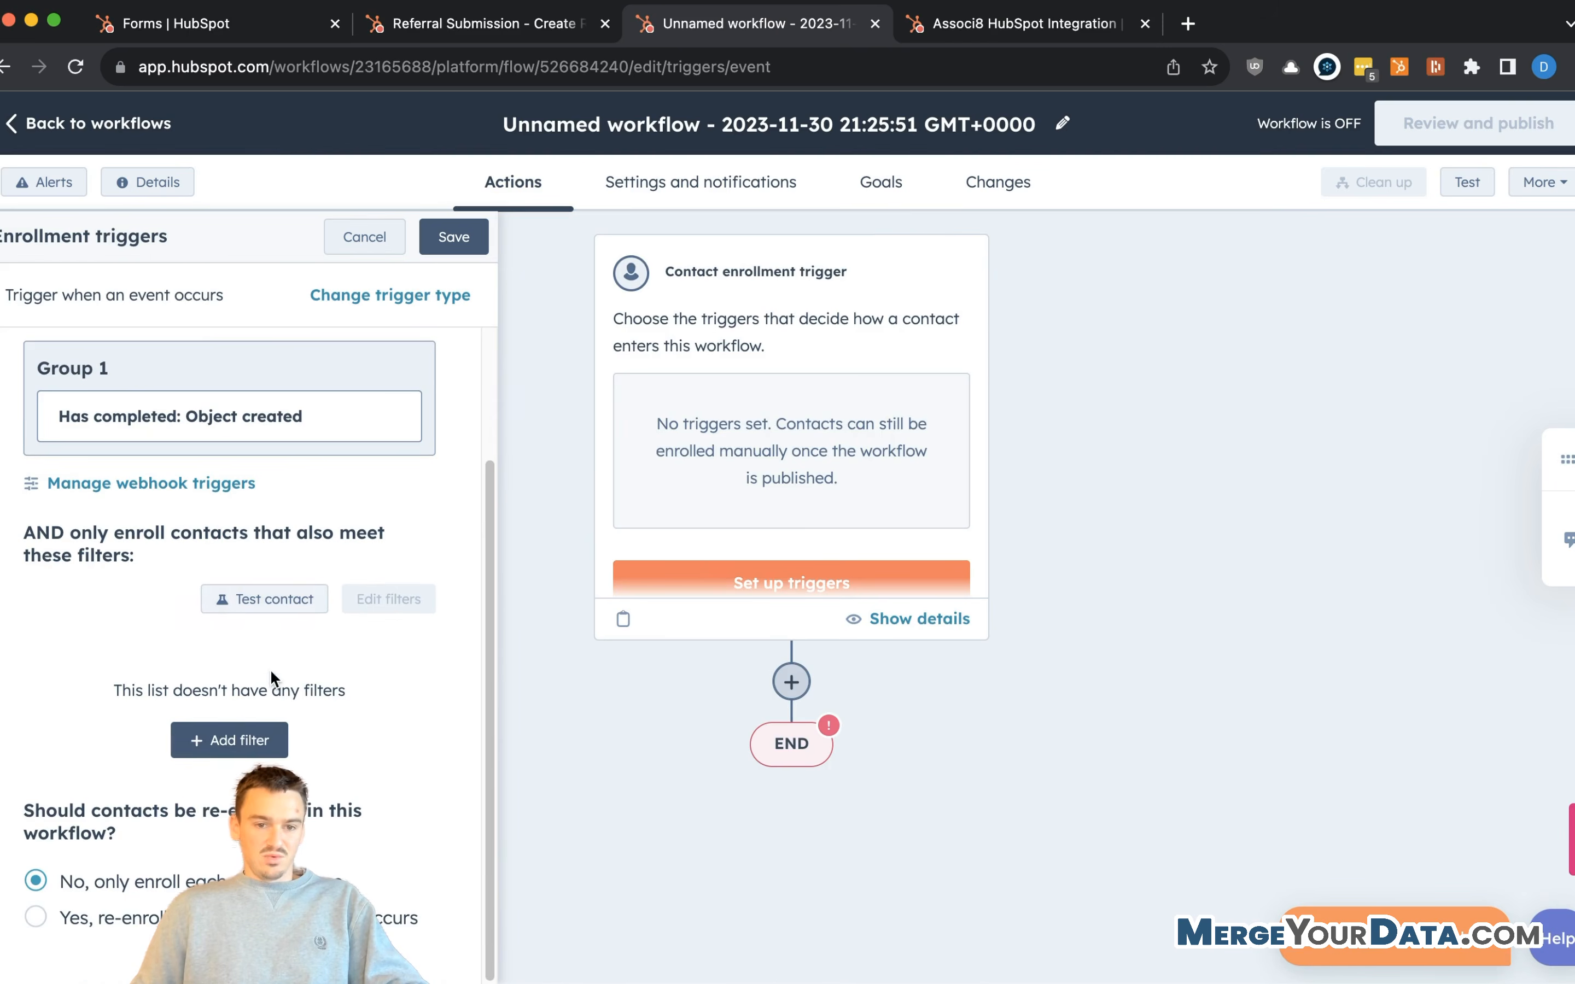
click(229, 741)
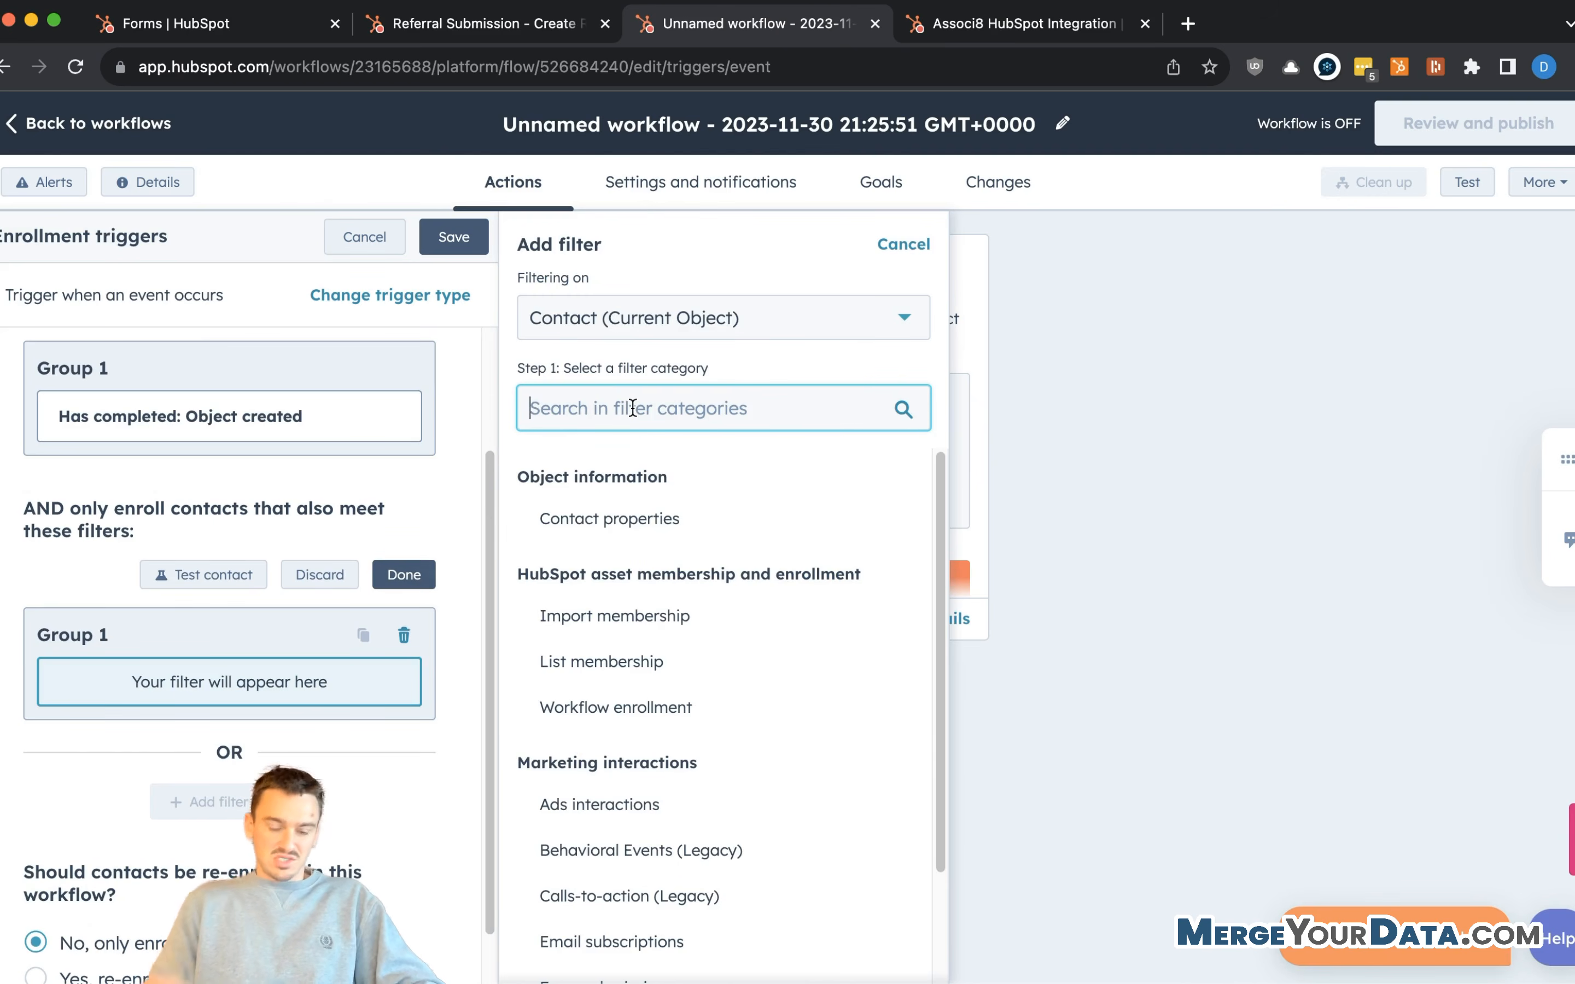
click(654, 518)
click(660, 447)
text(sourced)
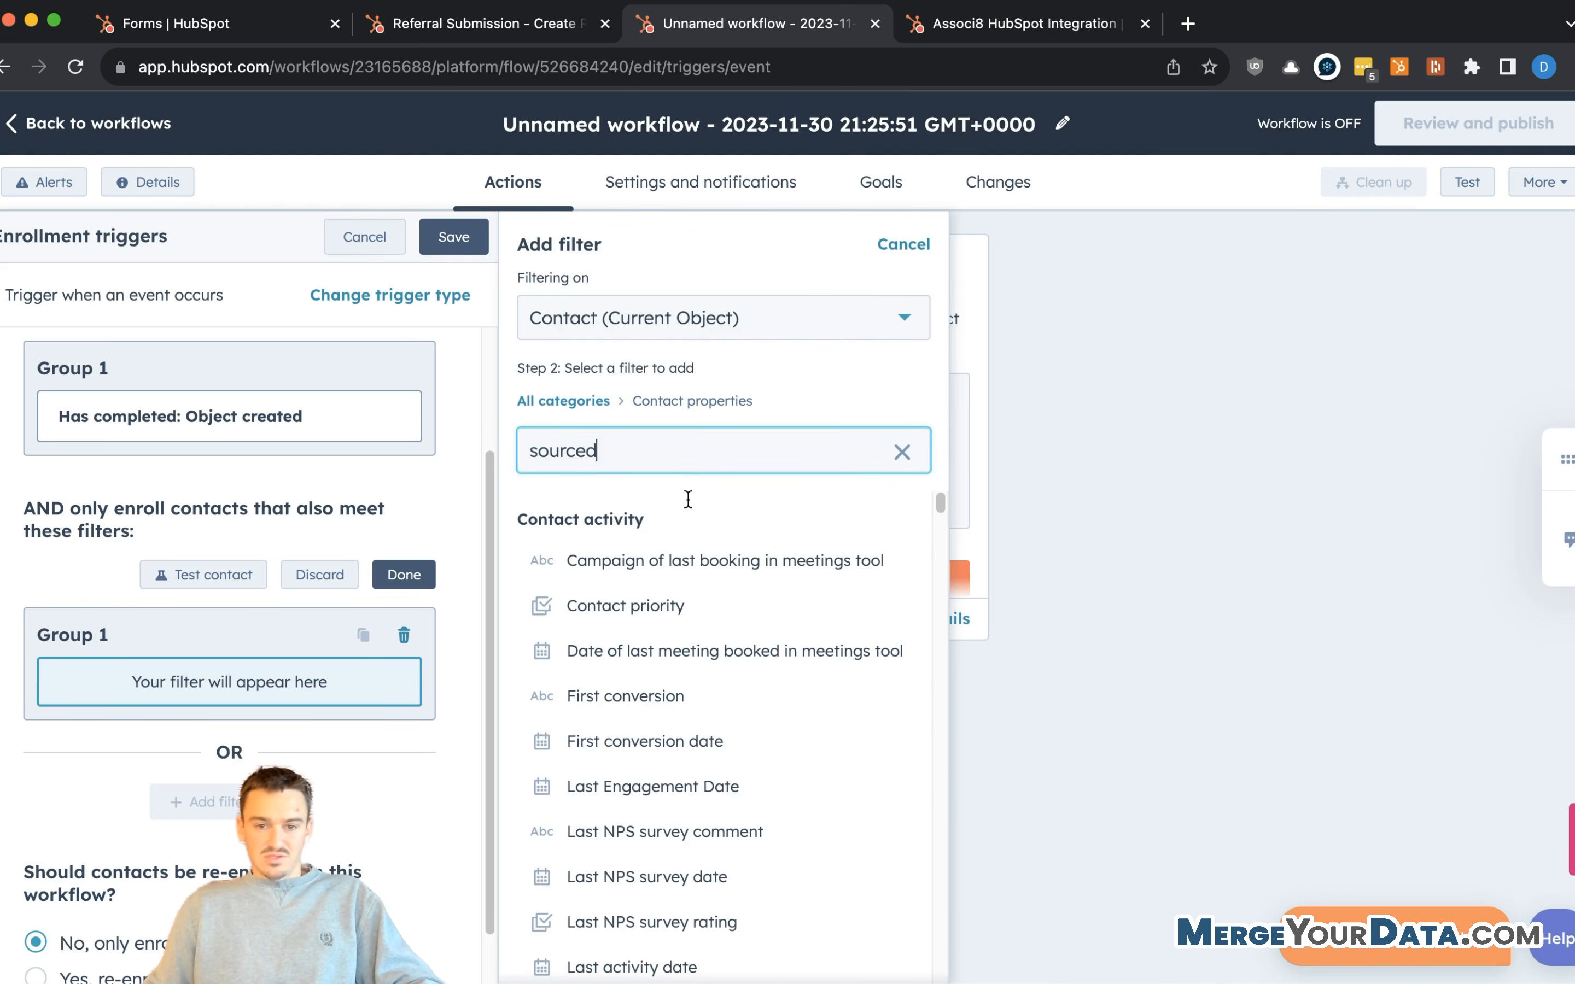
click(668, 553)
click(771, 384)
click(689, 445)
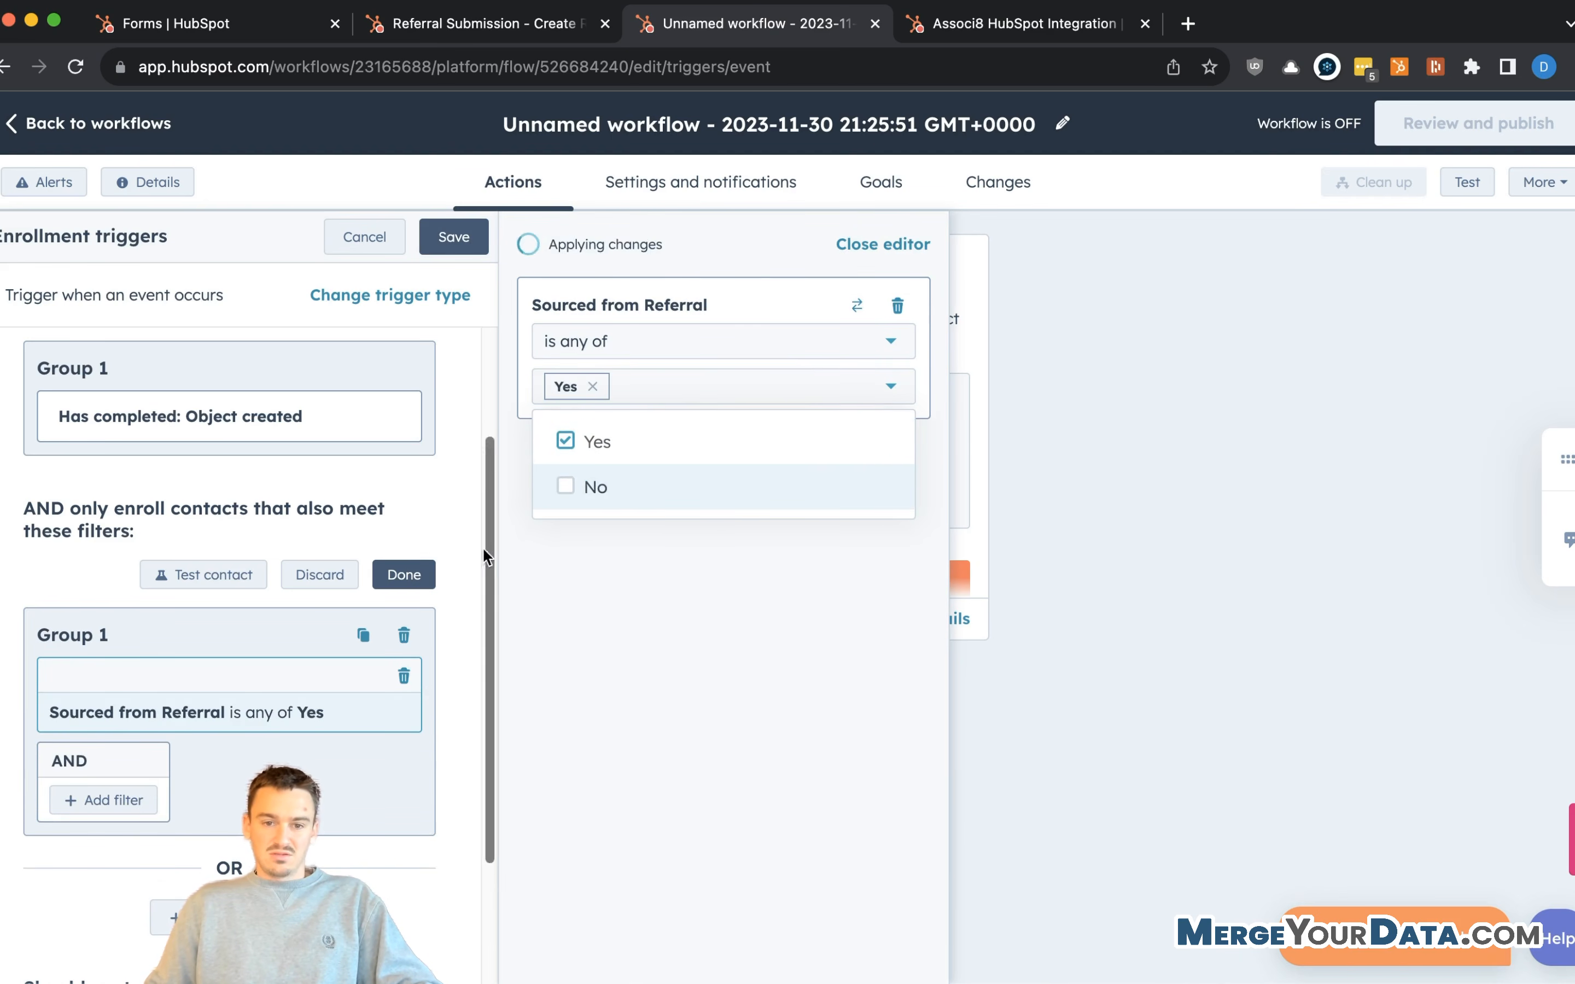
click(404, 575)
click(454, 237)
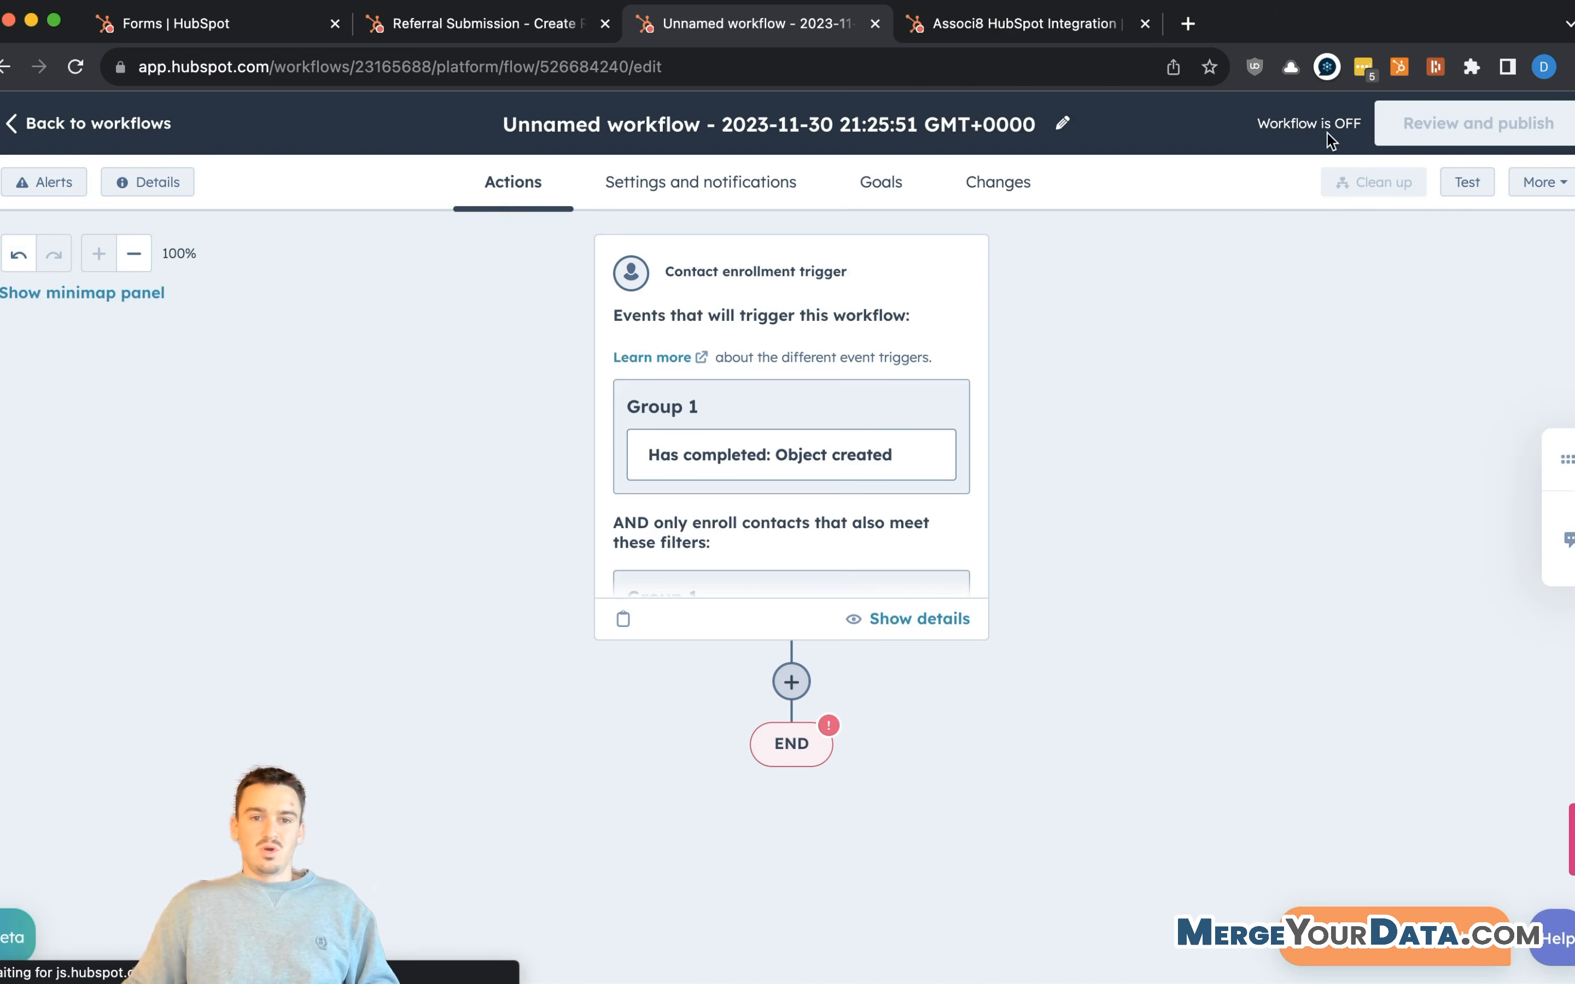
- Look through the Referral Submission workflow, then return to the unnamed workflow
click(540, 24)
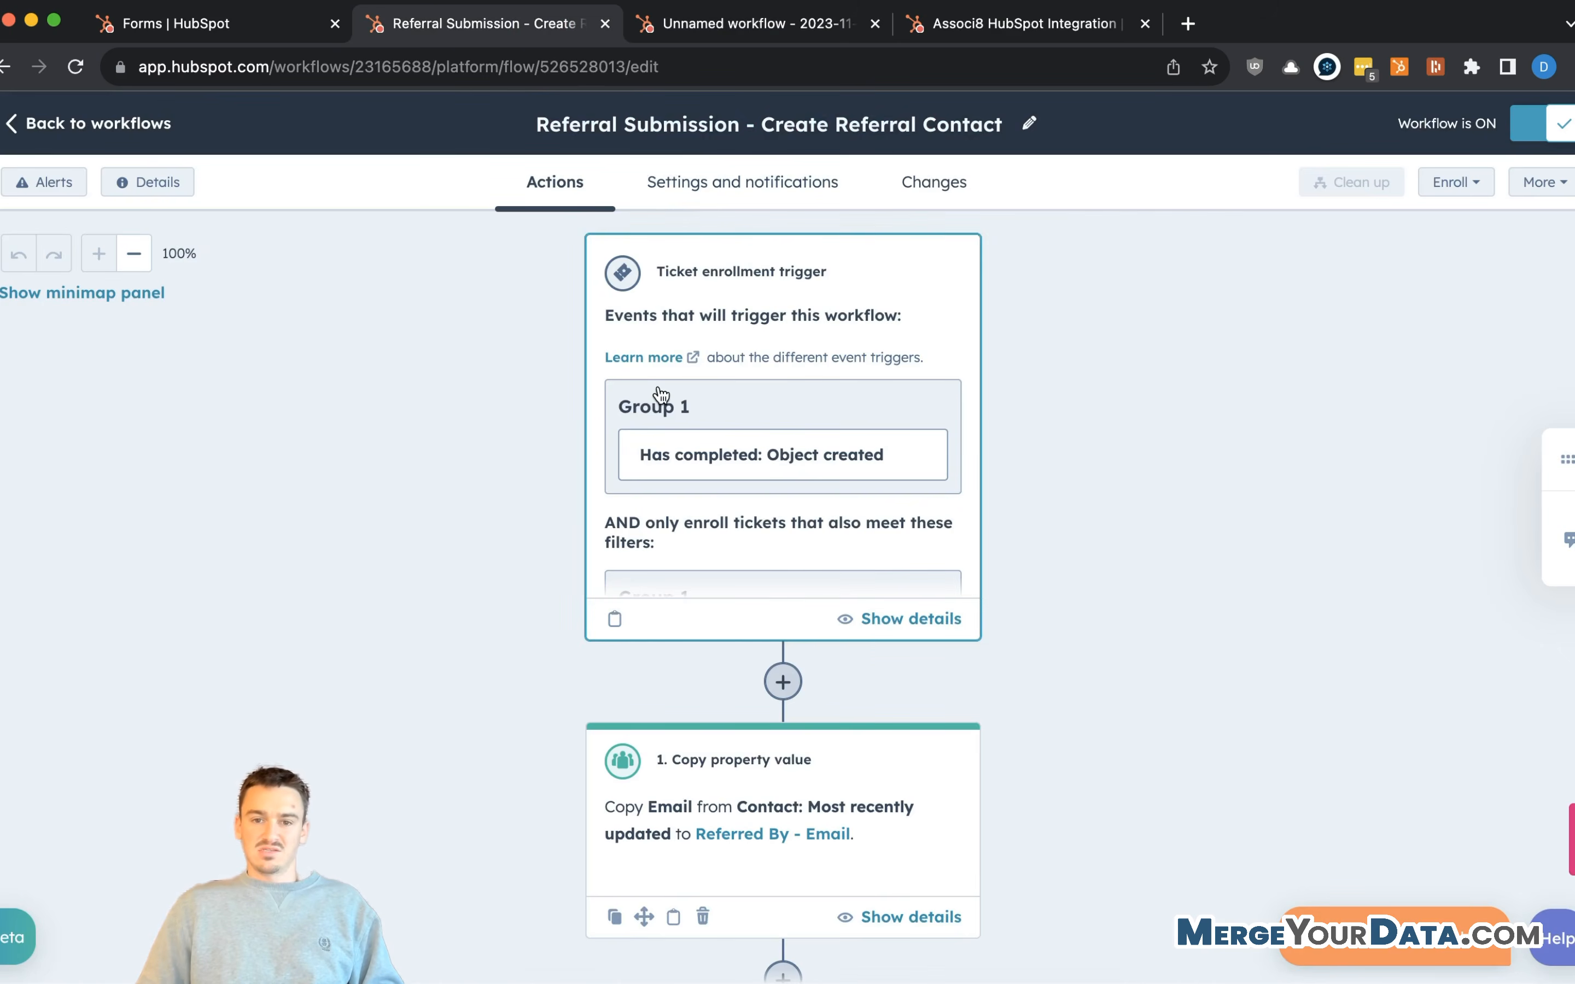
scroll(660, 399, down, 2)
scroll(728, 503, down, 8)
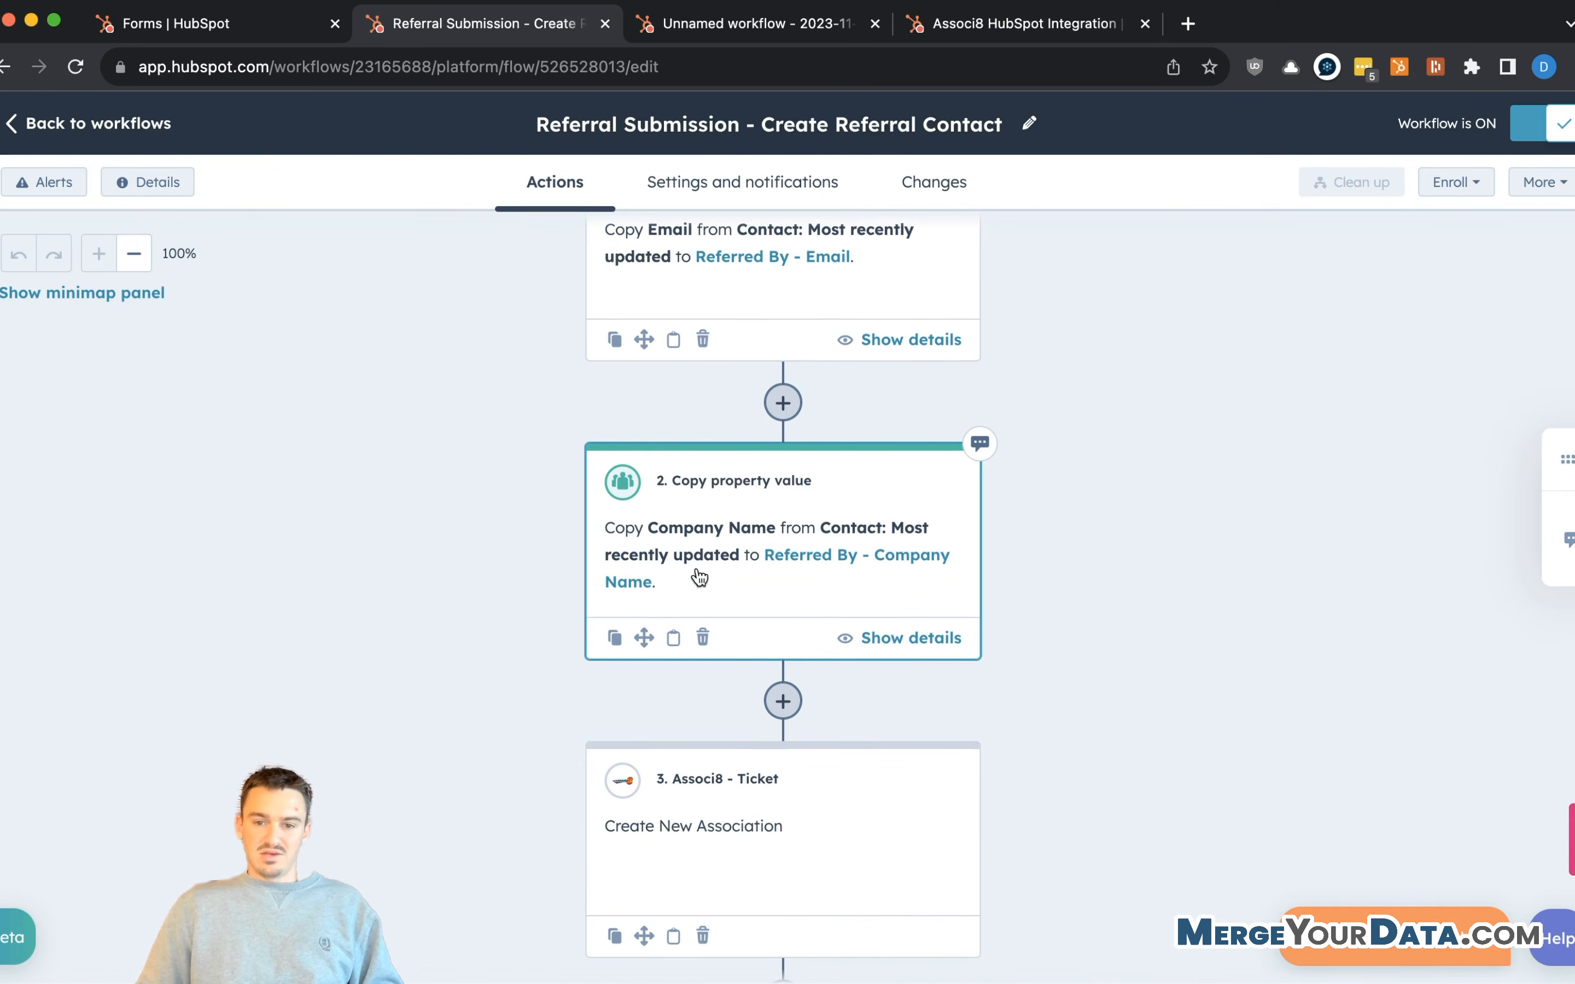
scroll(691, 525, down, 2)
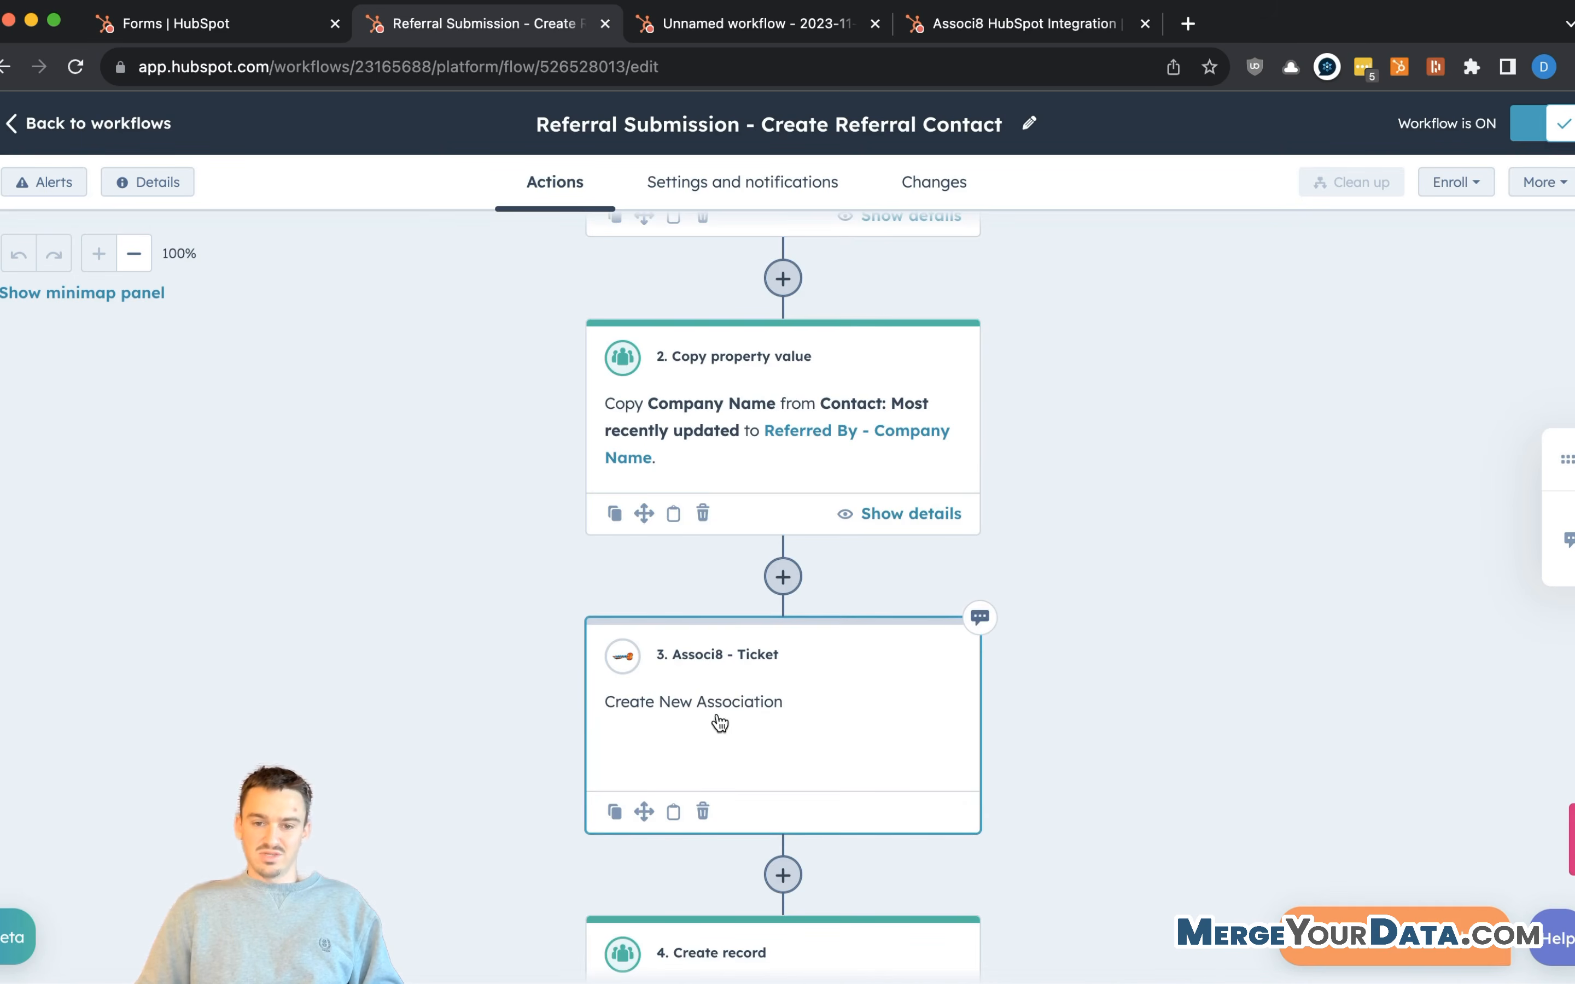
scroll(688, 690, down, 2)
scroll(679, 603, down, 3)
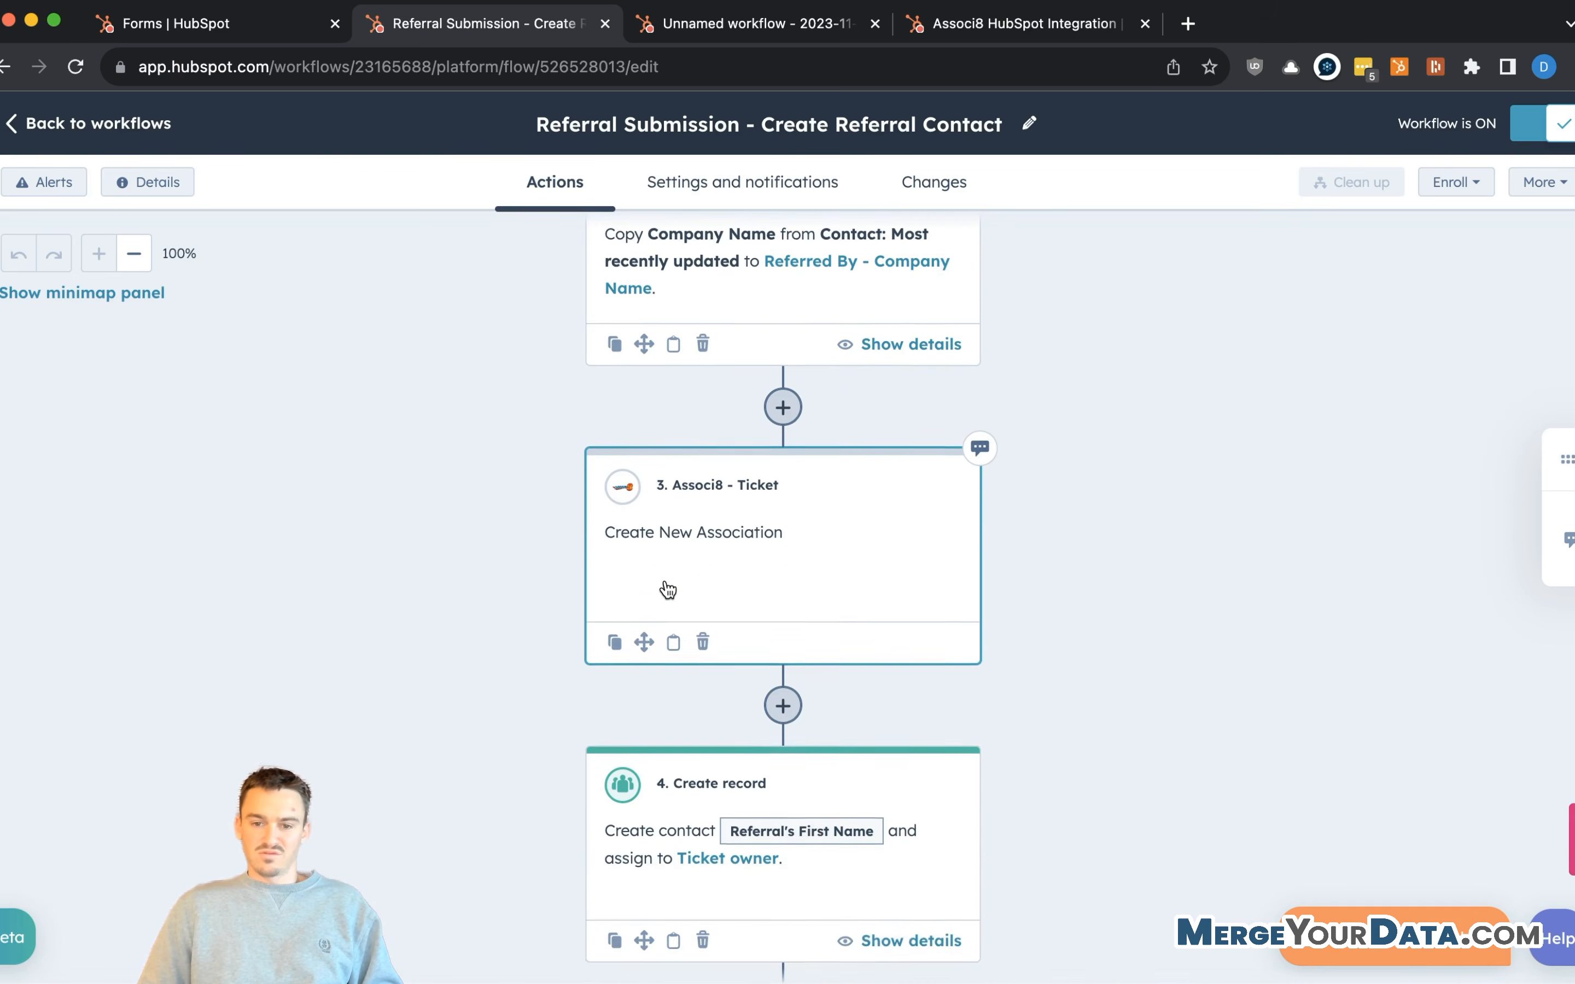
scroll(649, 756, down, 2)
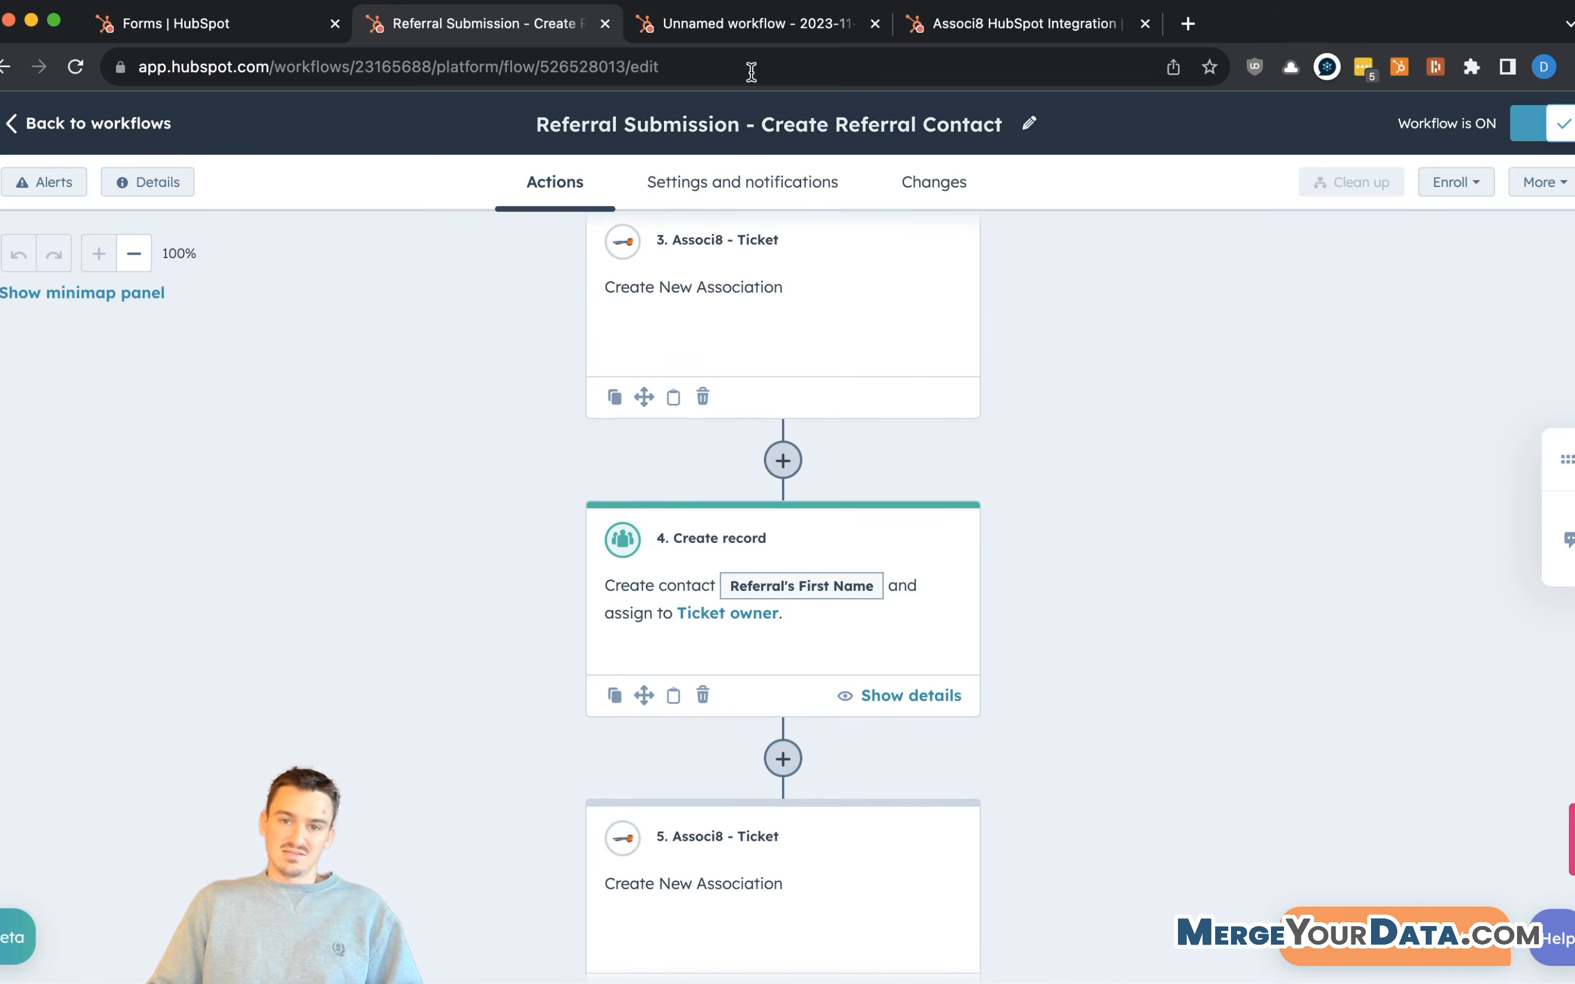
click(748, 25)
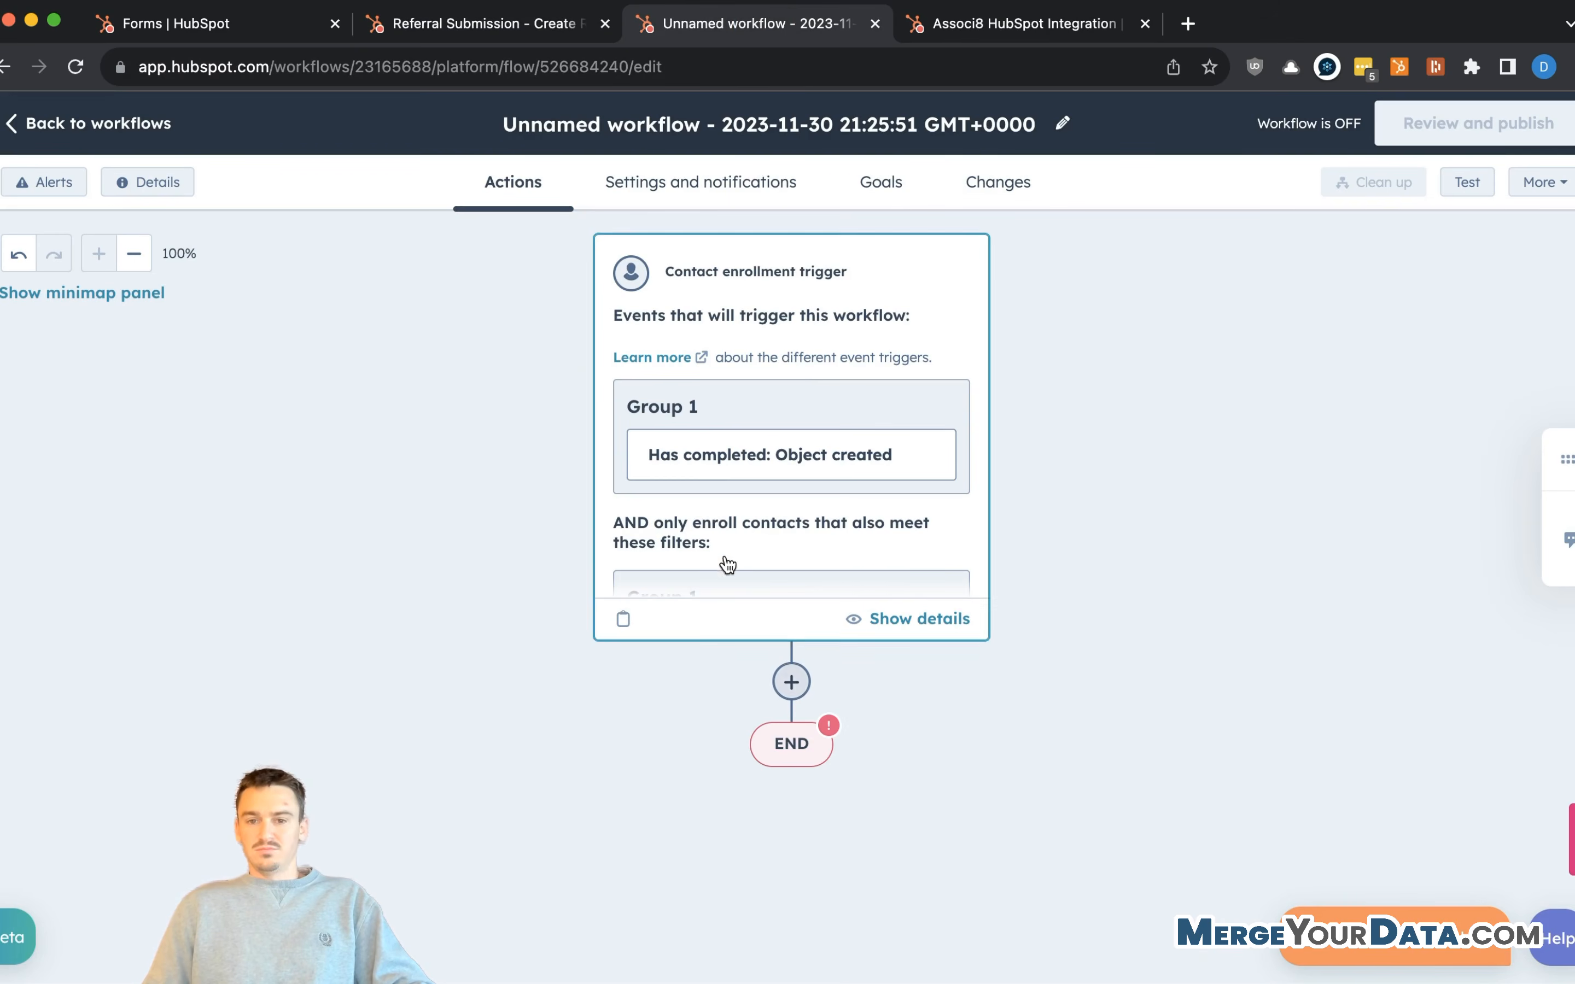
- Rename the new workflow to 'Referral Contact Created - Create Associations and Tasks'
click(749, 125)
key(super+a)
text(co)
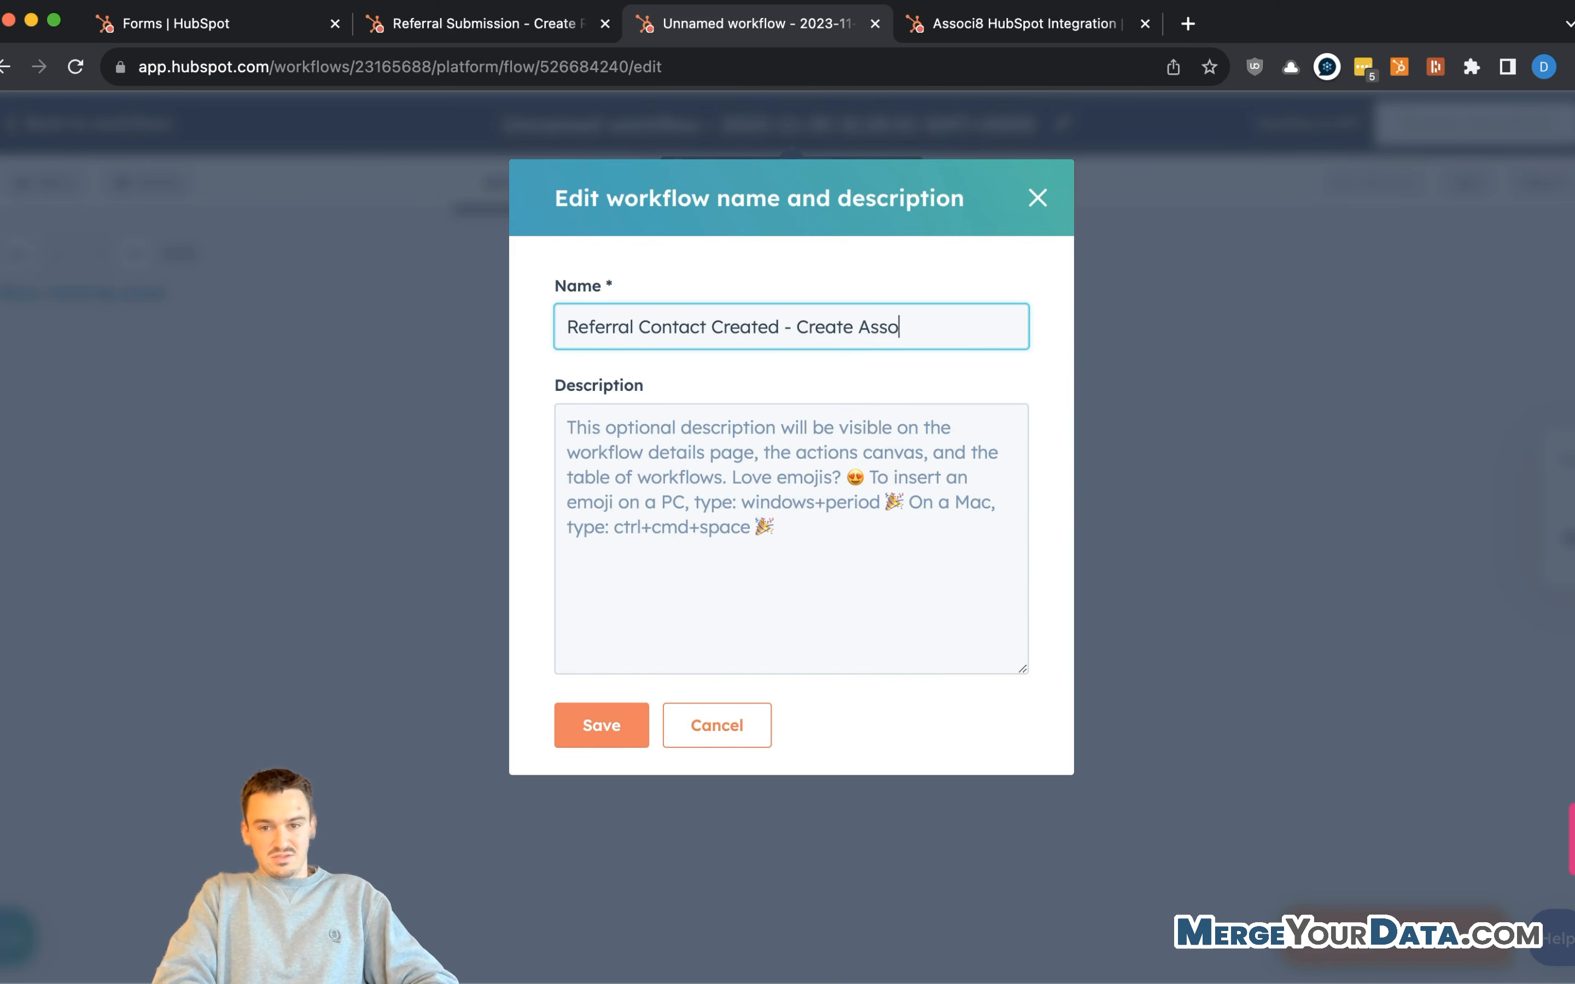
text(nd Tasks)
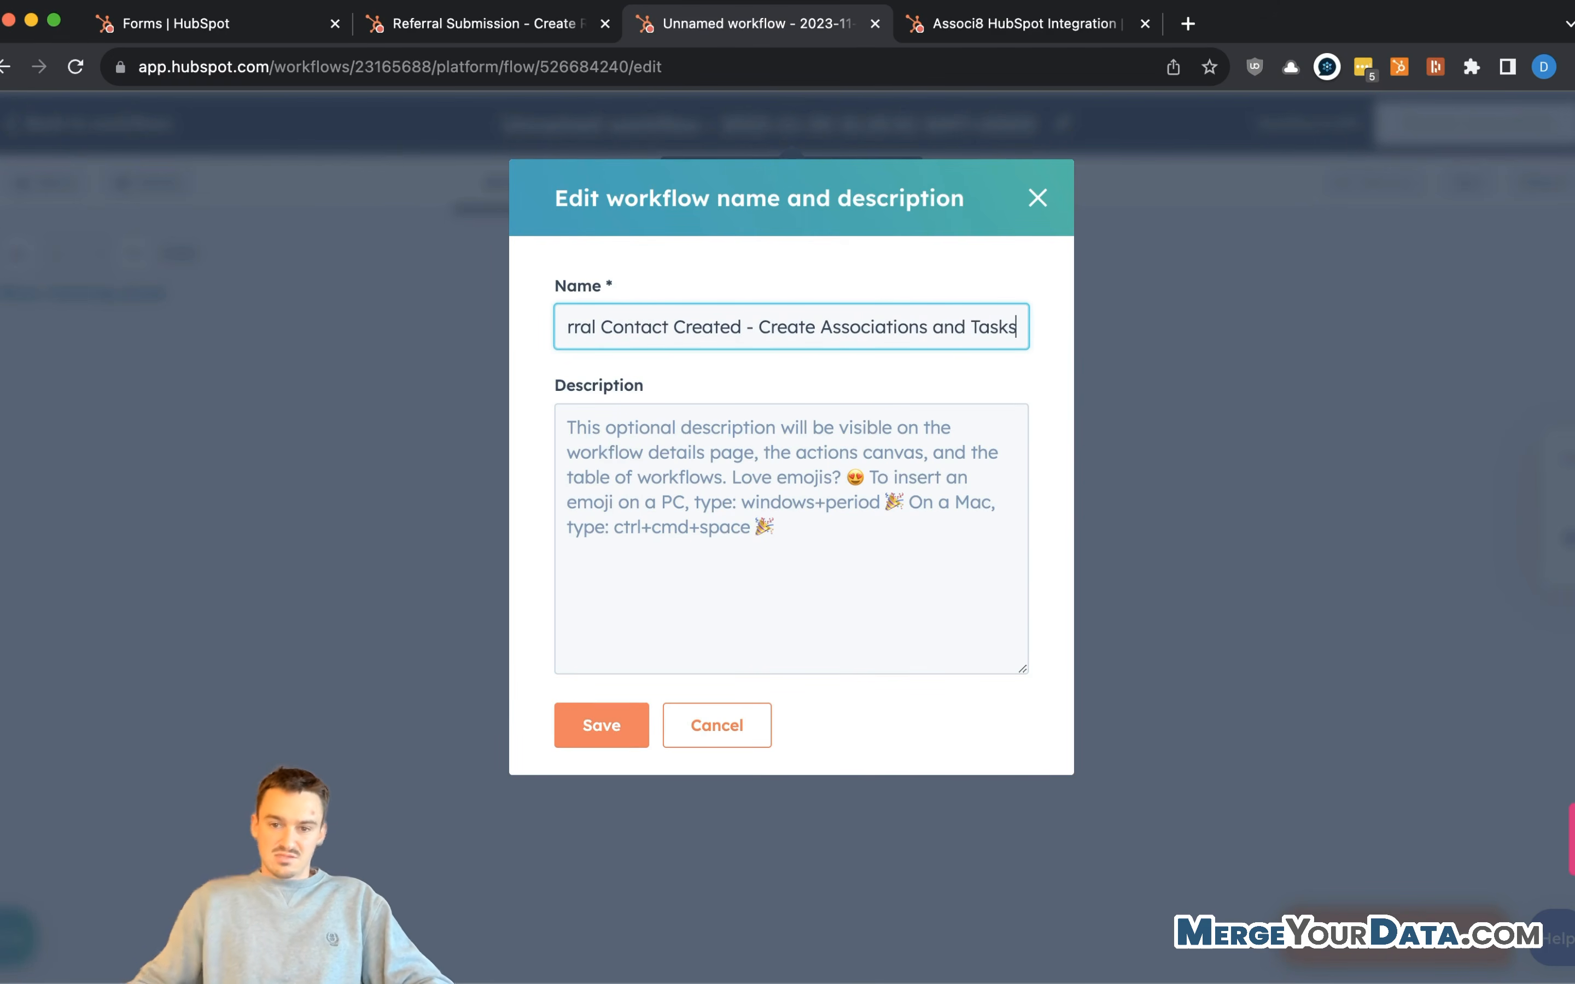
click(576, 735)
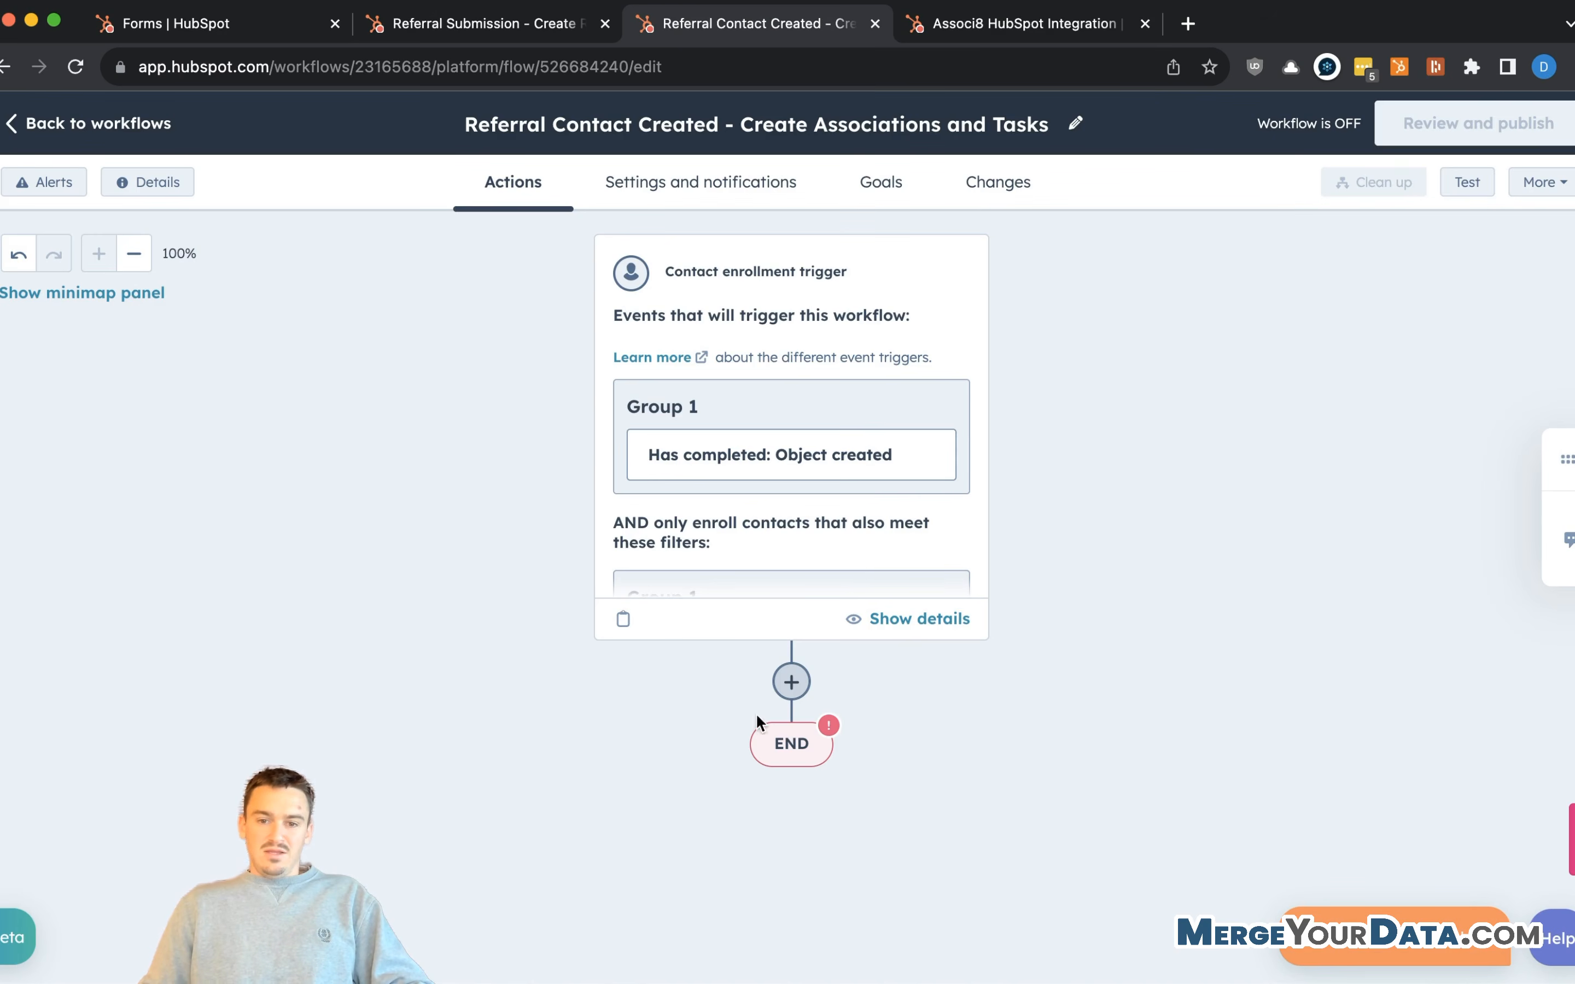
click(791, 681)
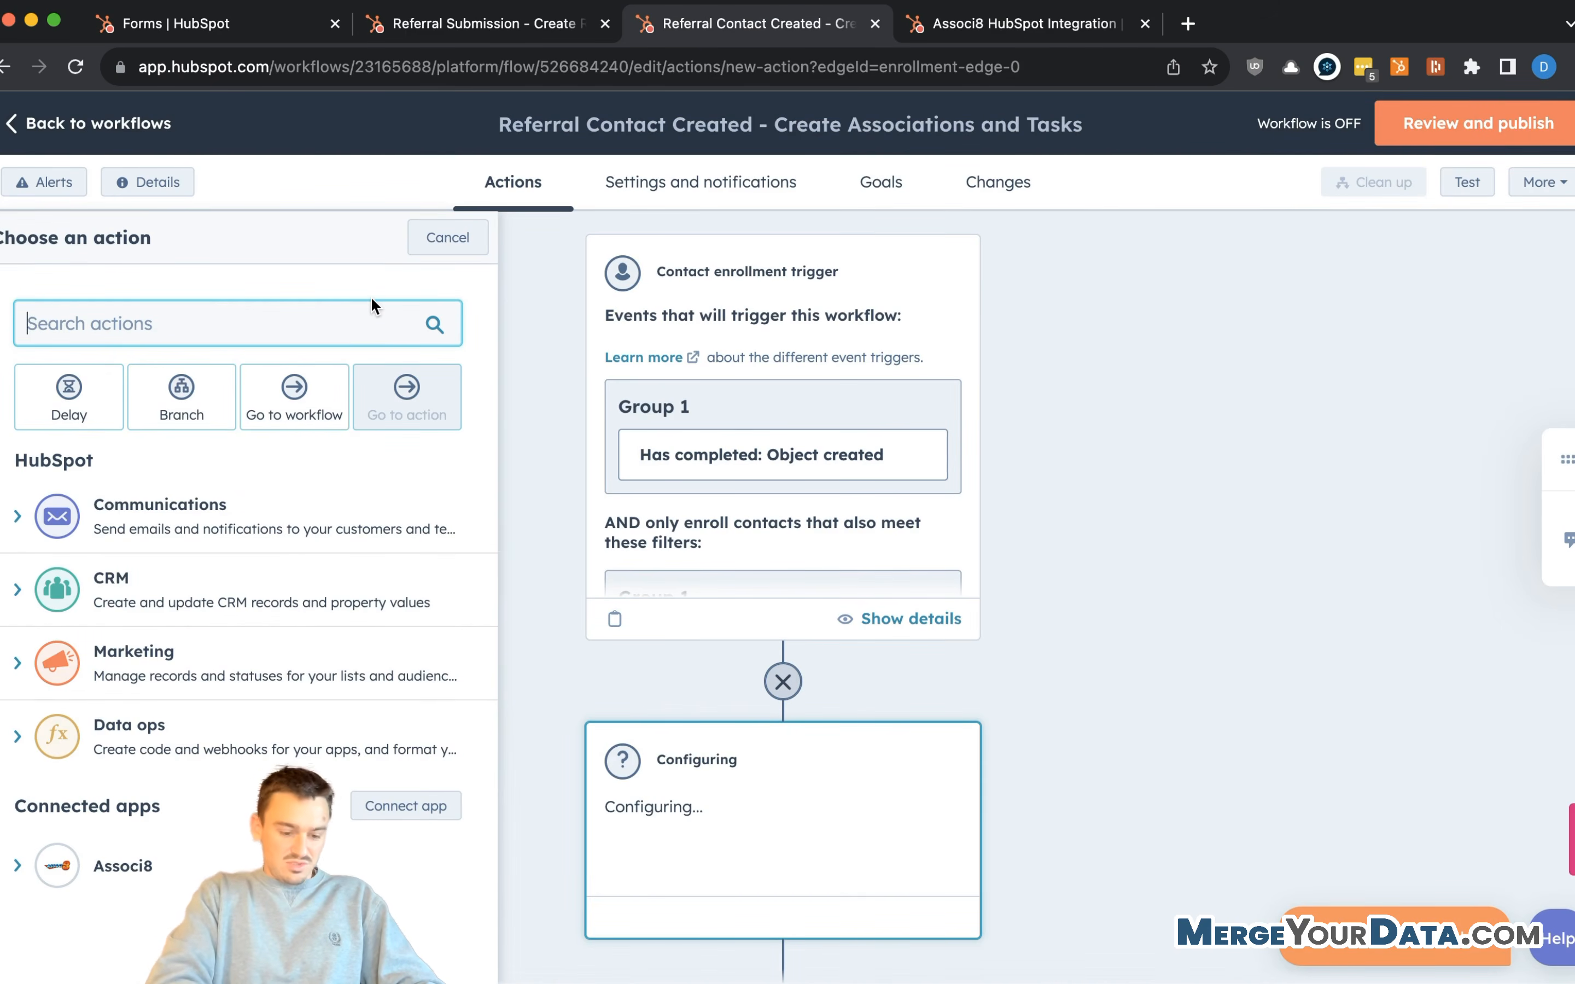
- Add an Associ8 - Contact action associating a Contact matched on Email
text(assoc)
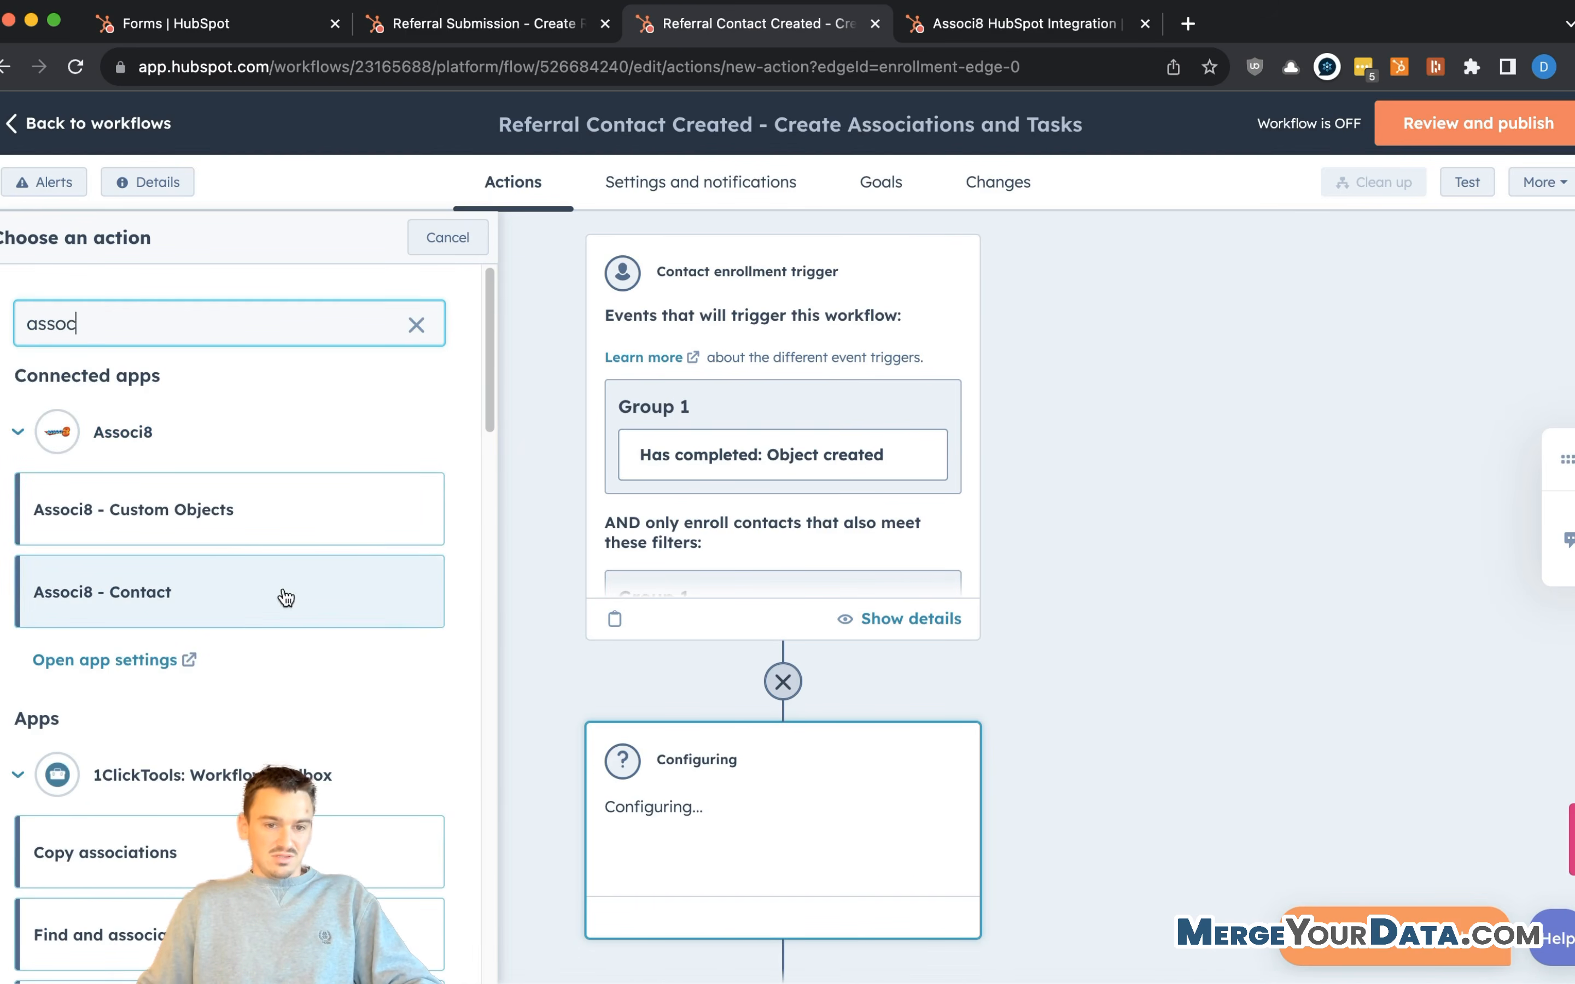
click(211, 590)
click(192, 401)
click(127, 496)
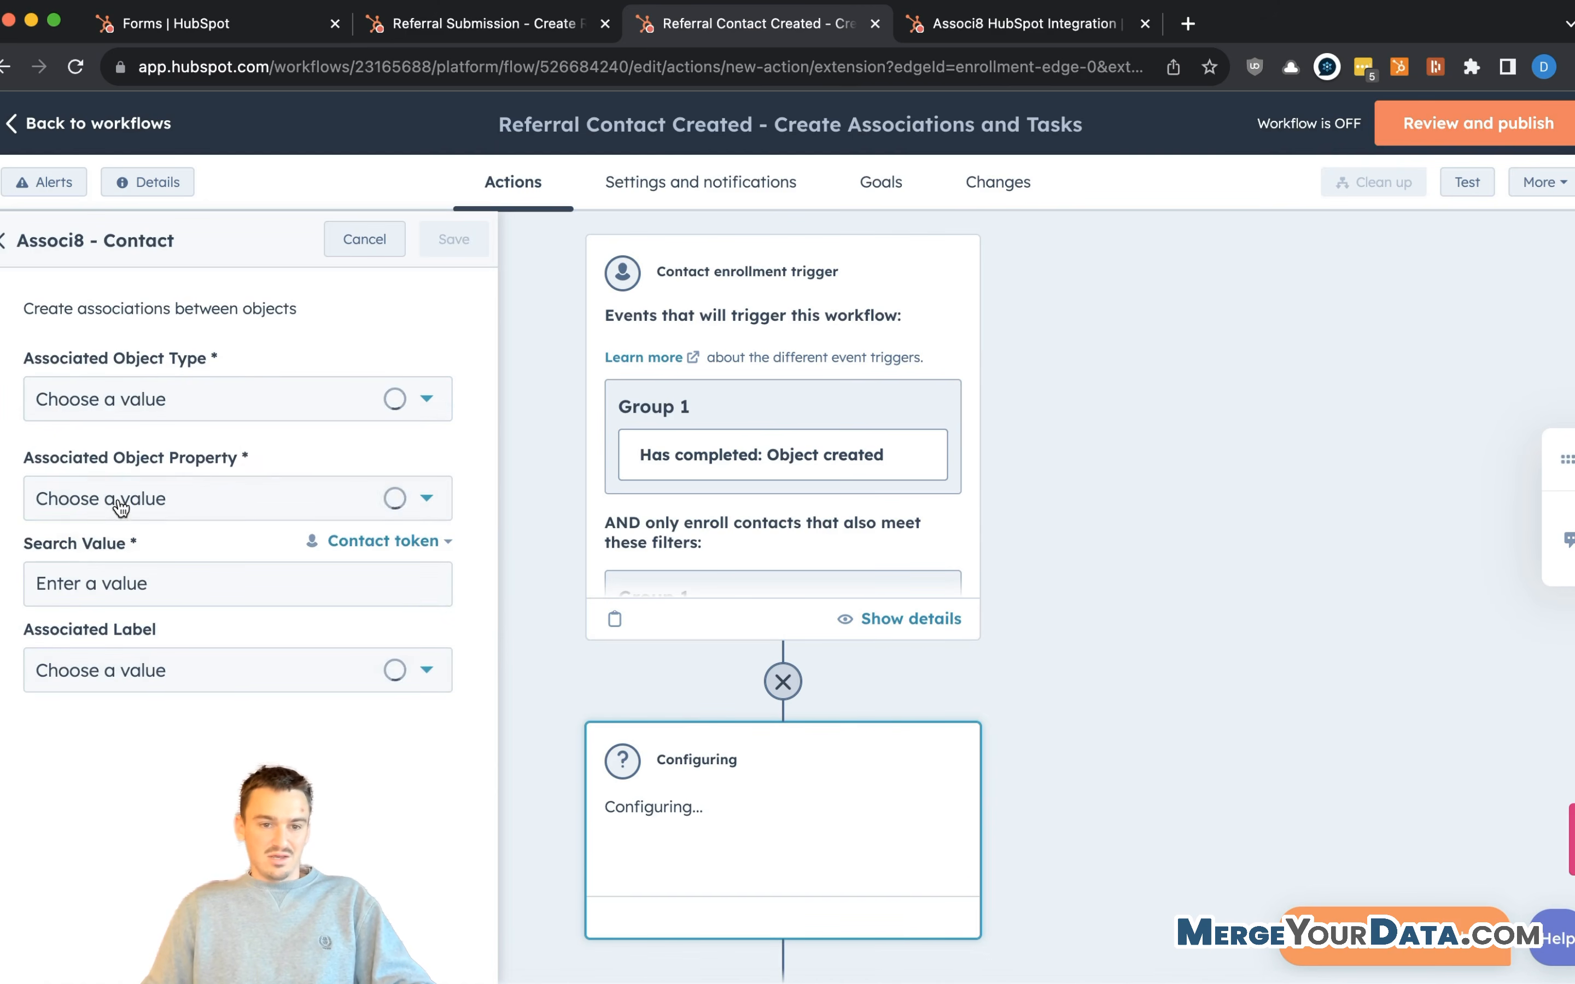
click(265, 514)
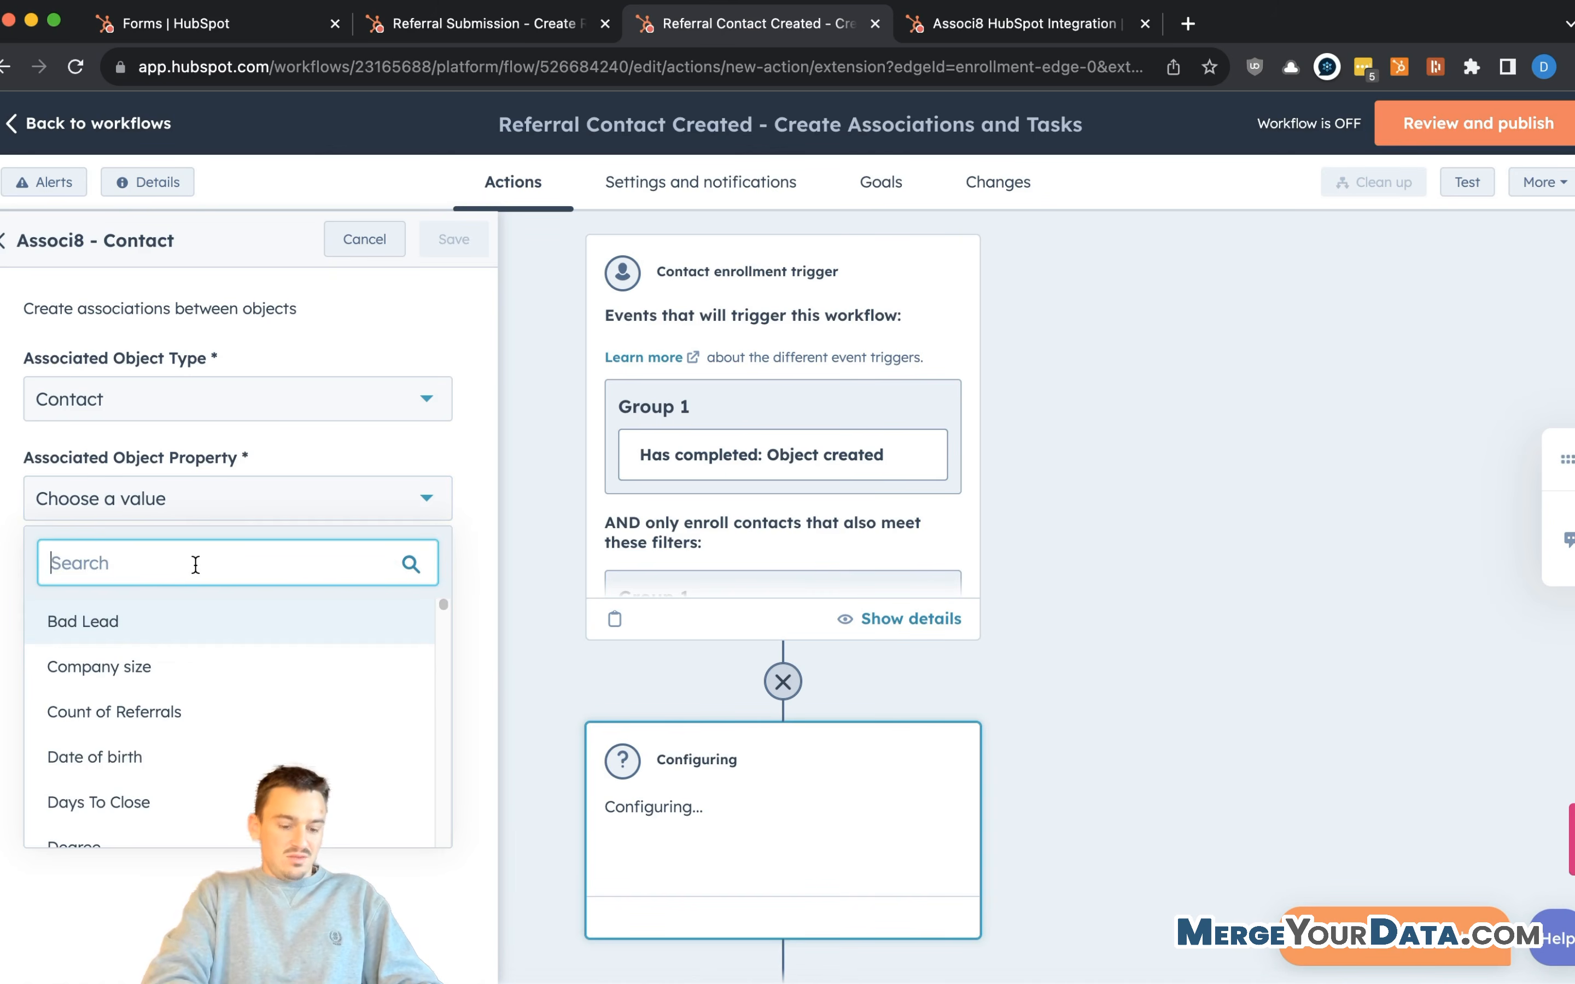
text(email)
scroll(189, 677, down, 10)
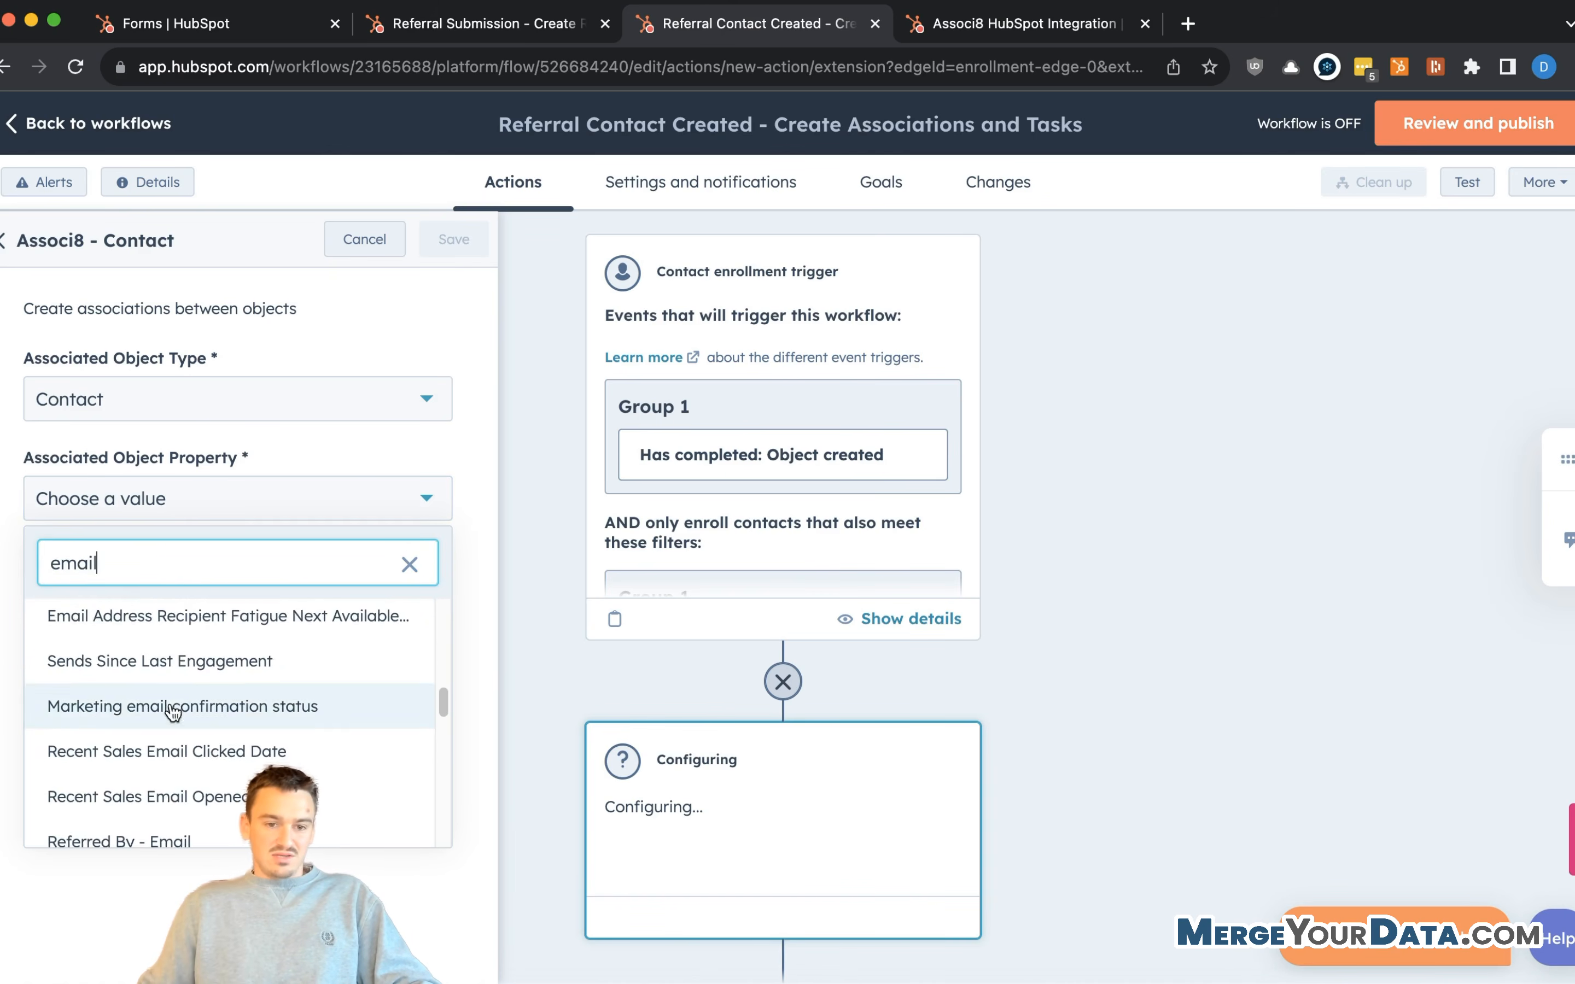
scroll(176, 687, down, 5)
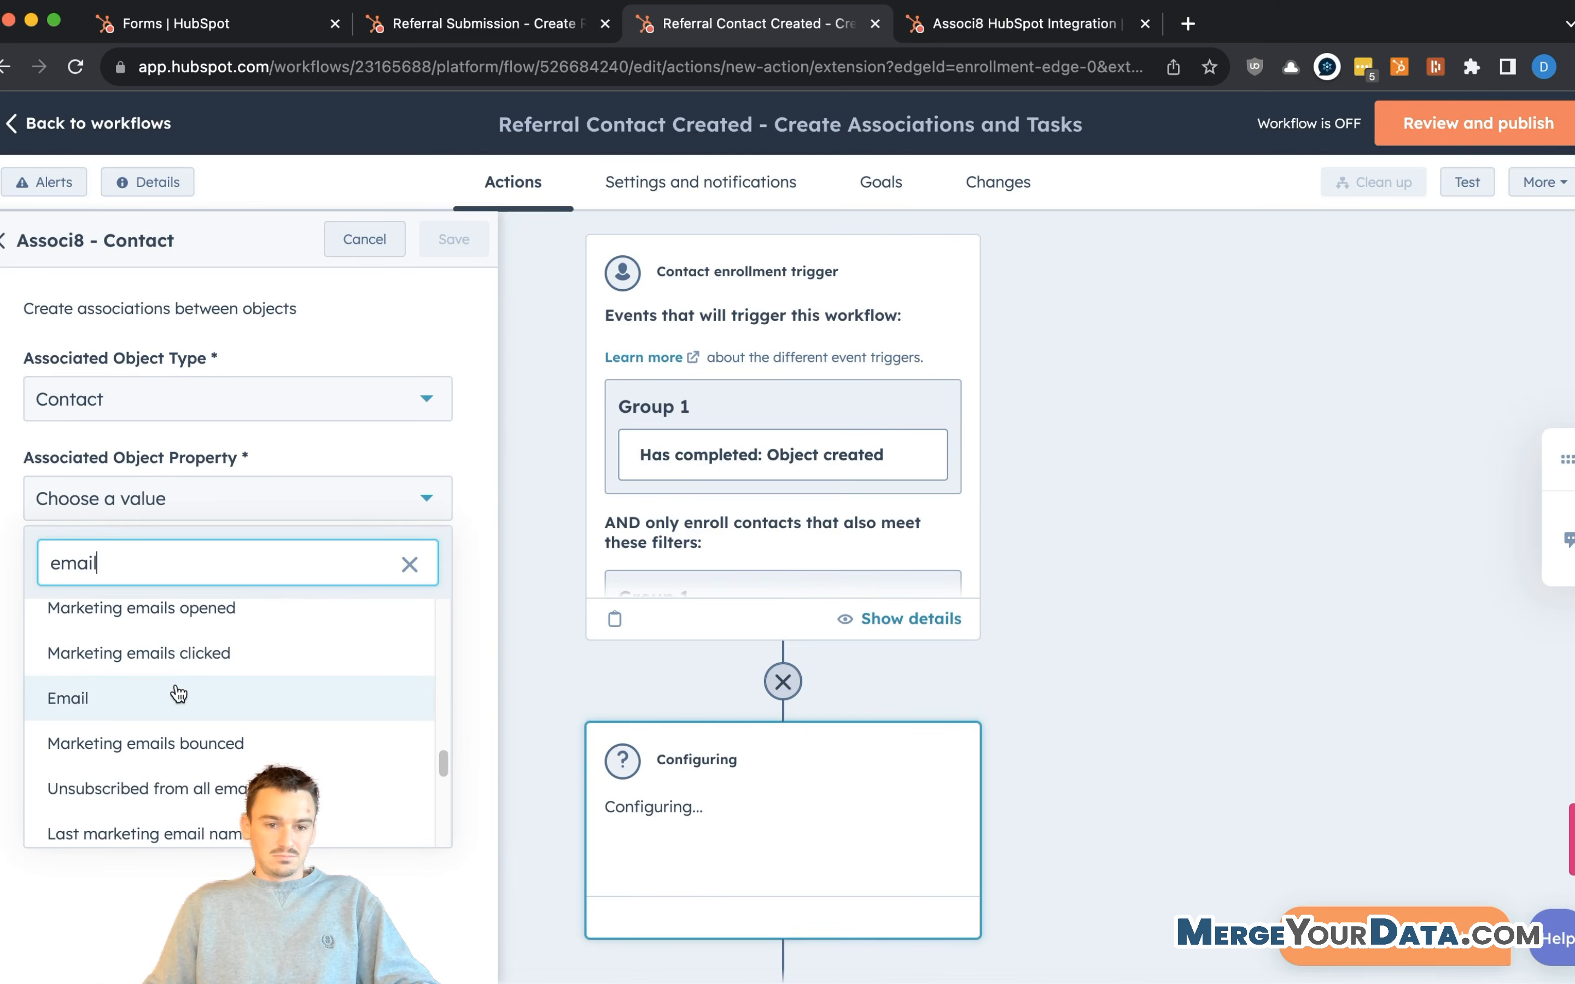
click(177, 694)
- Insert the Referred By - Ticket ID contact token as the search value
click(168, 586)
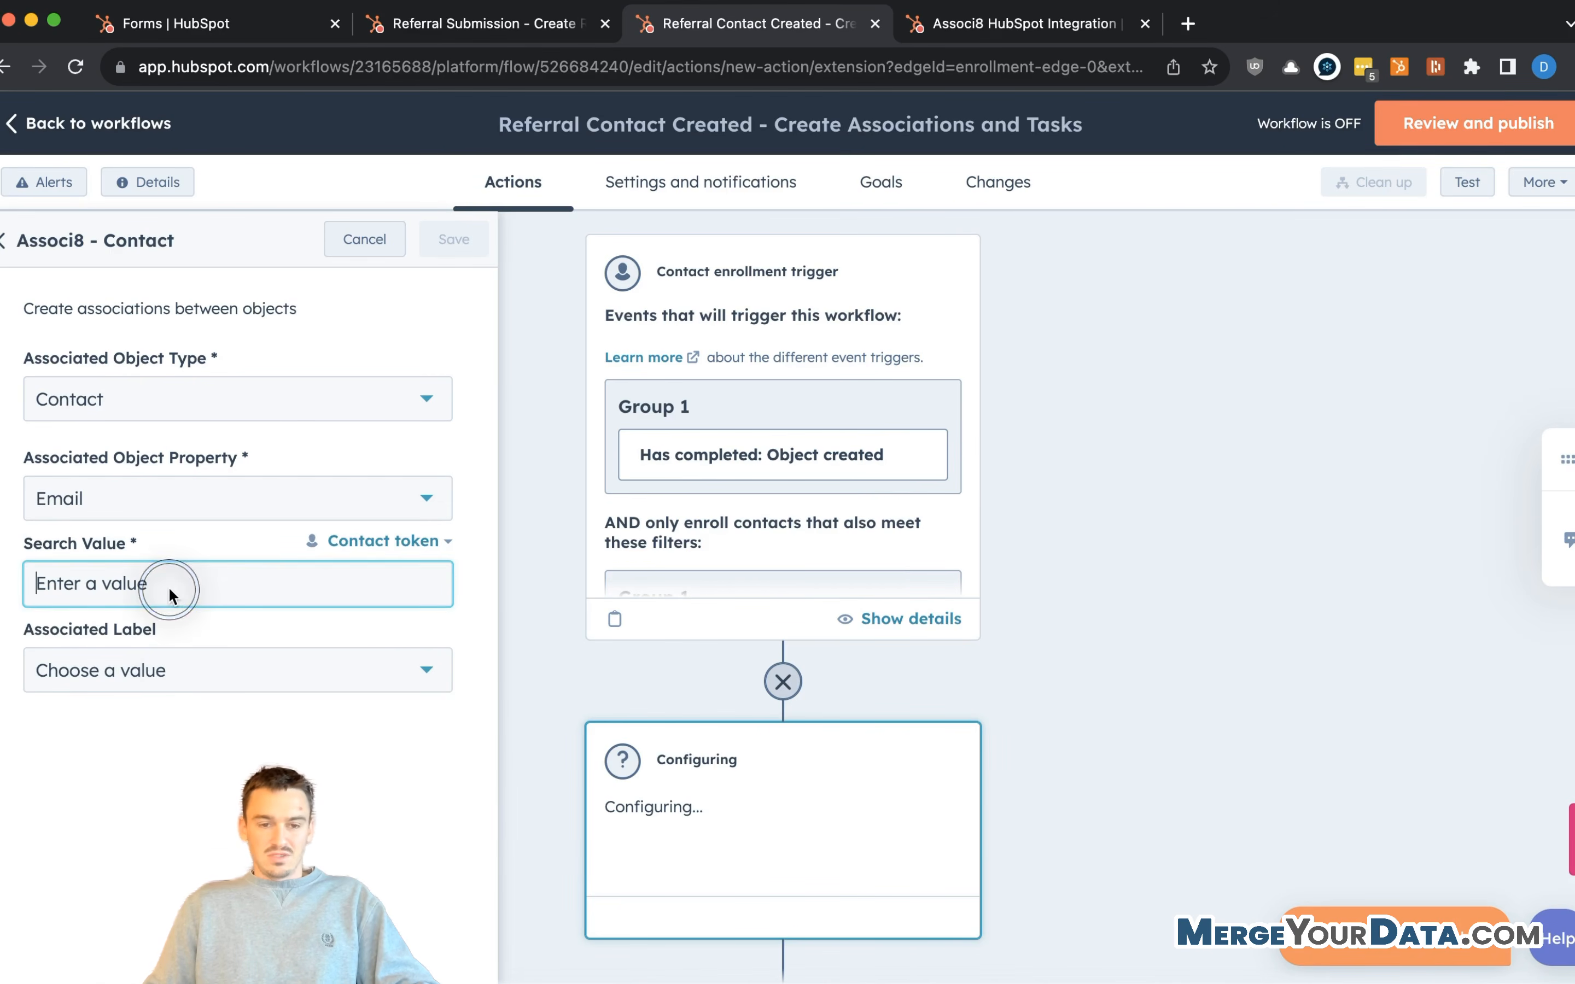
click(369, 541)
click(175, 753)
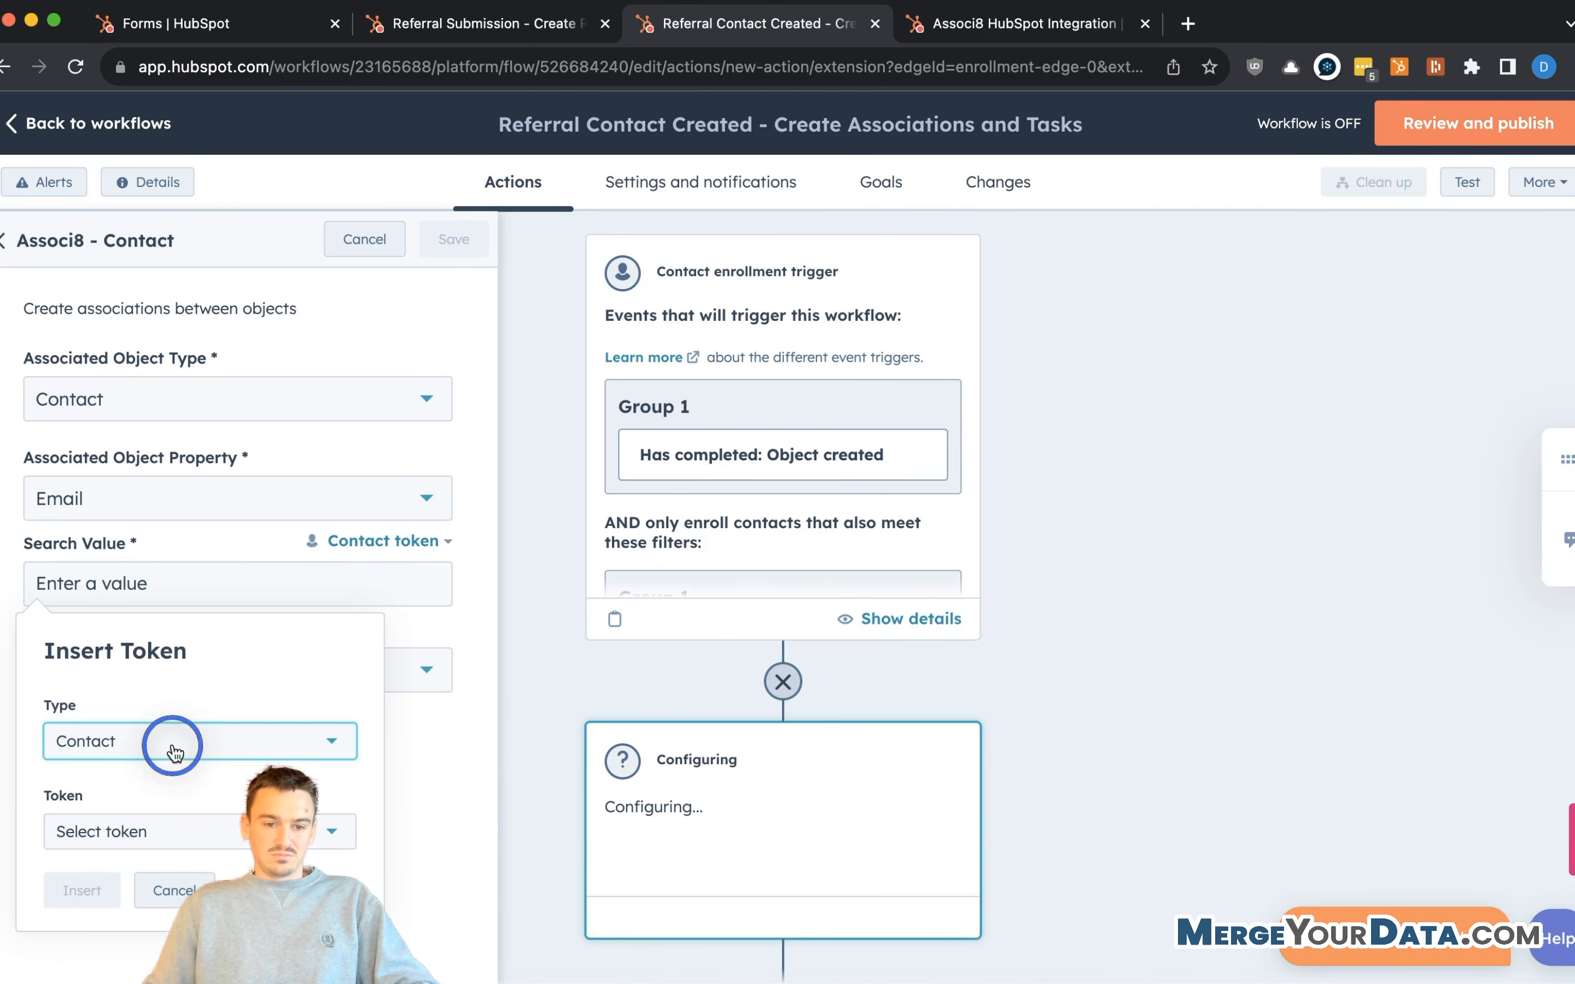
click(171, 755)
click(169, 749)
click(174, 769)
click(182, 742)
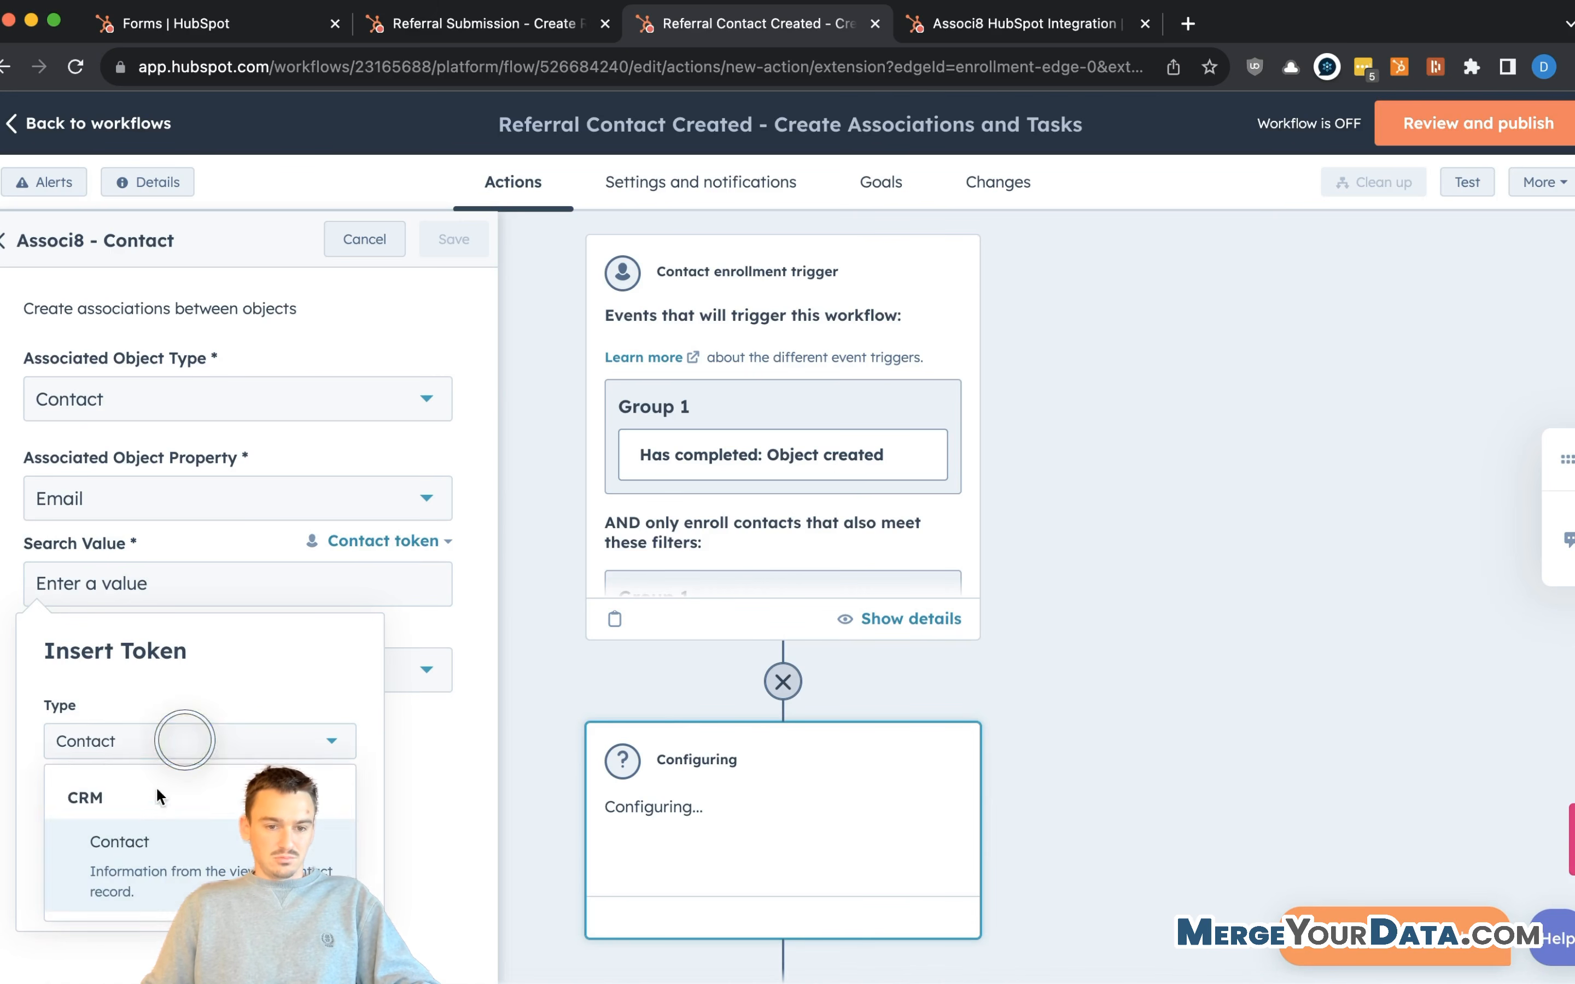
click(203, 756)
click(111, 844)
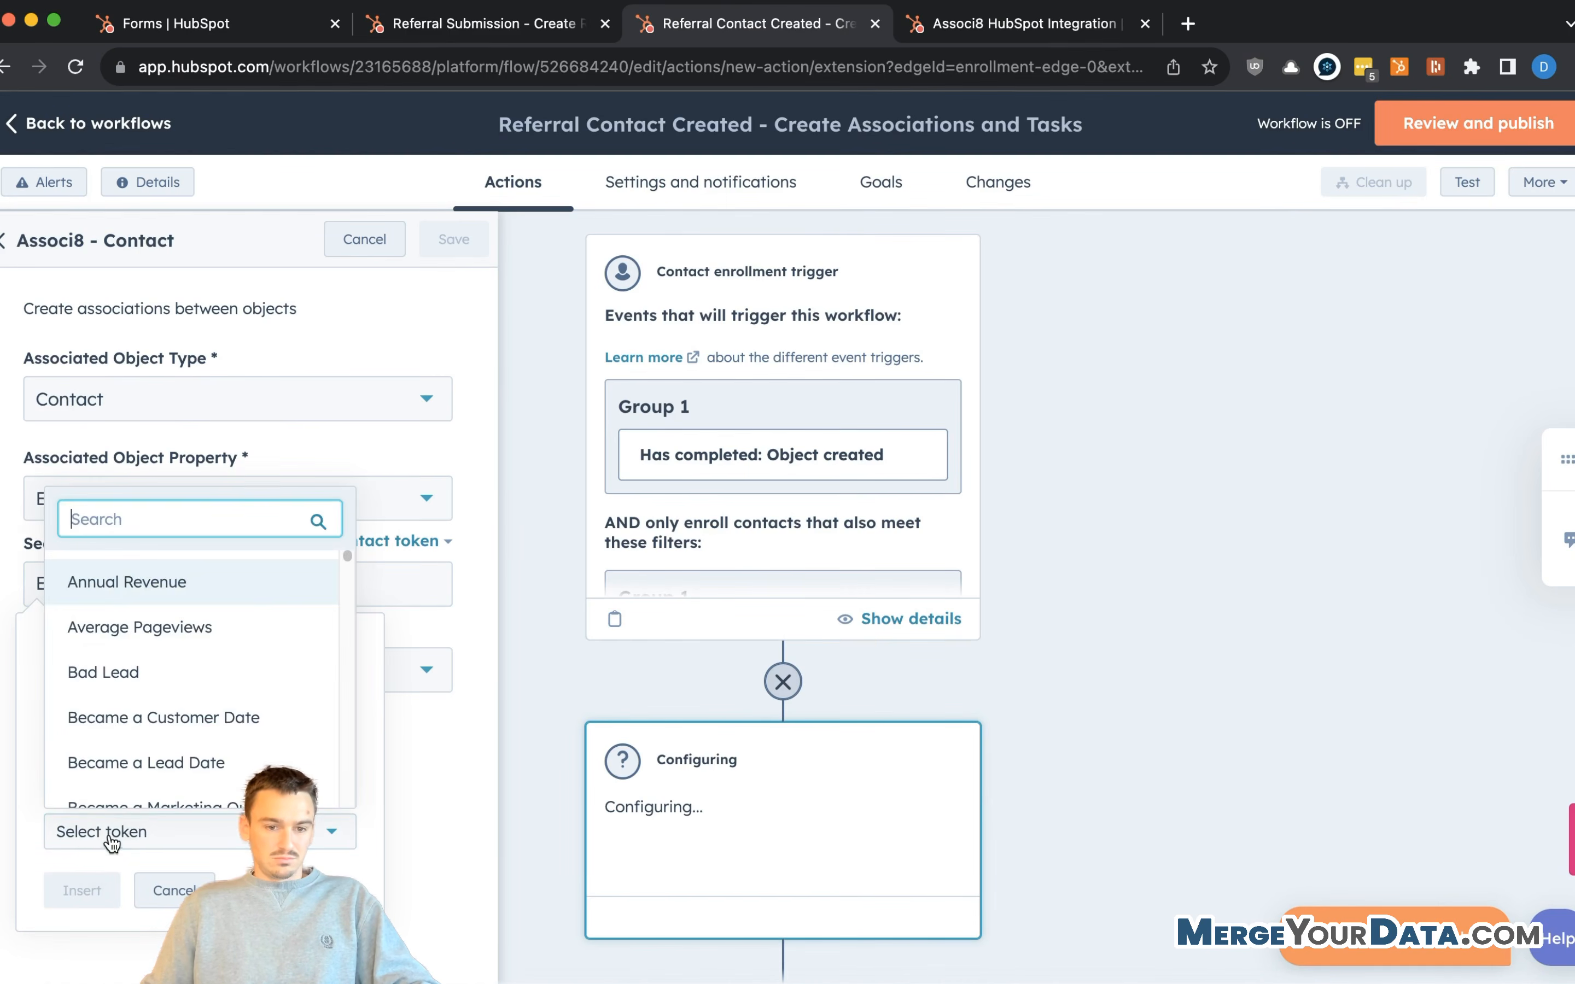
click(372, 455)
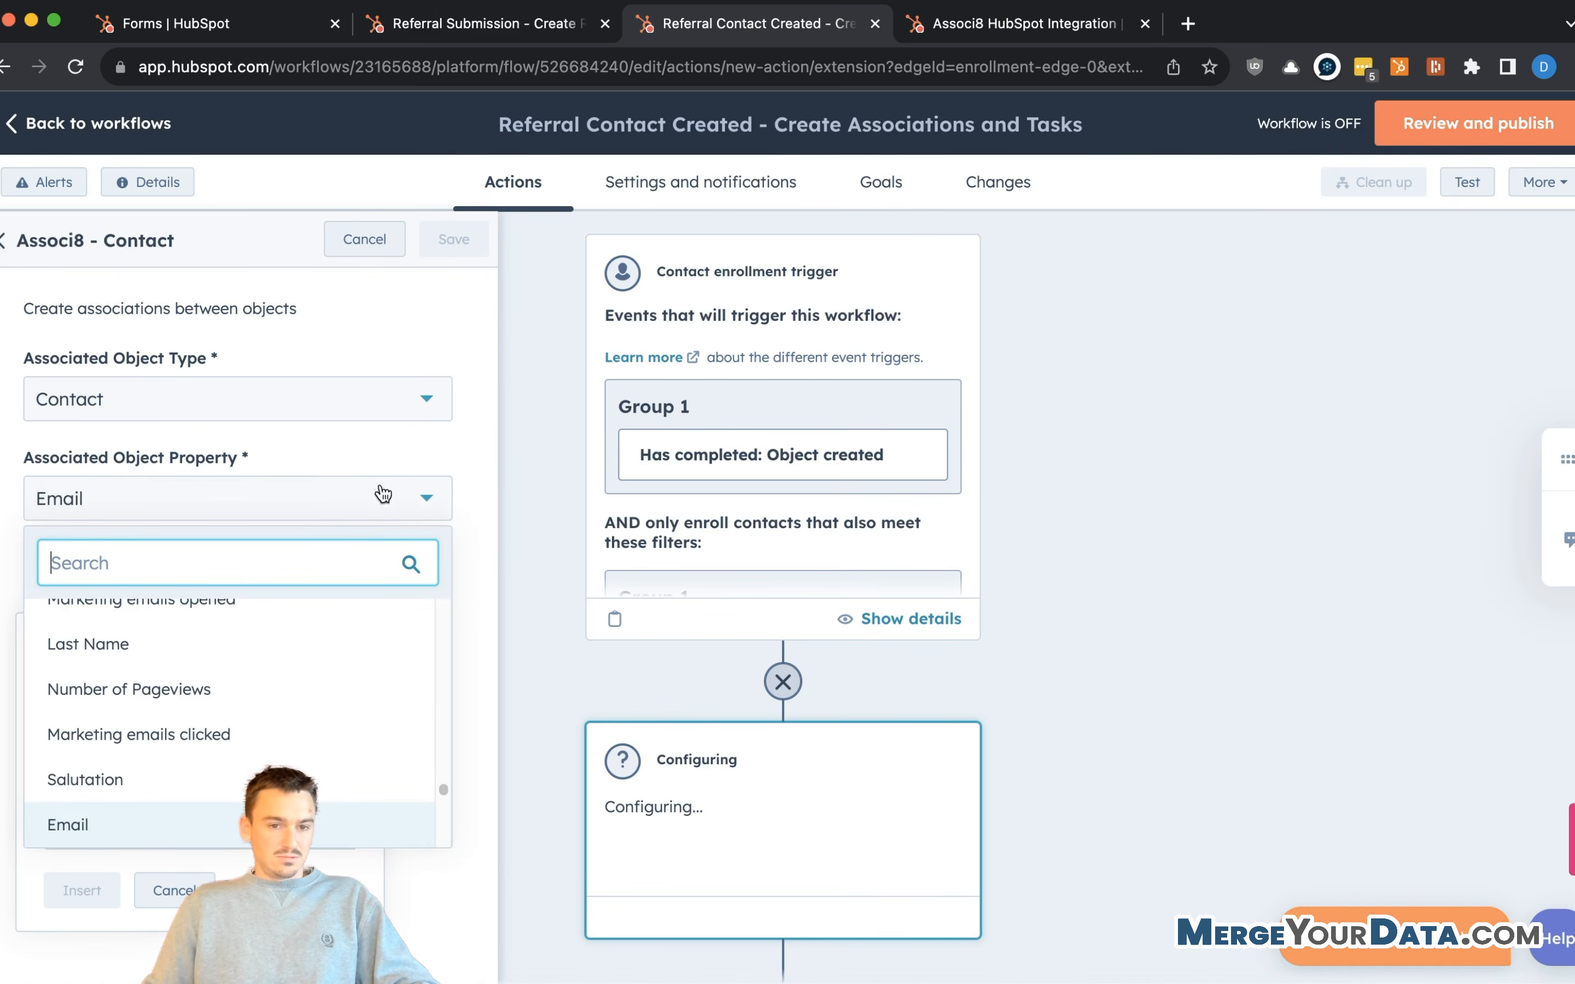
click(1568, 535)
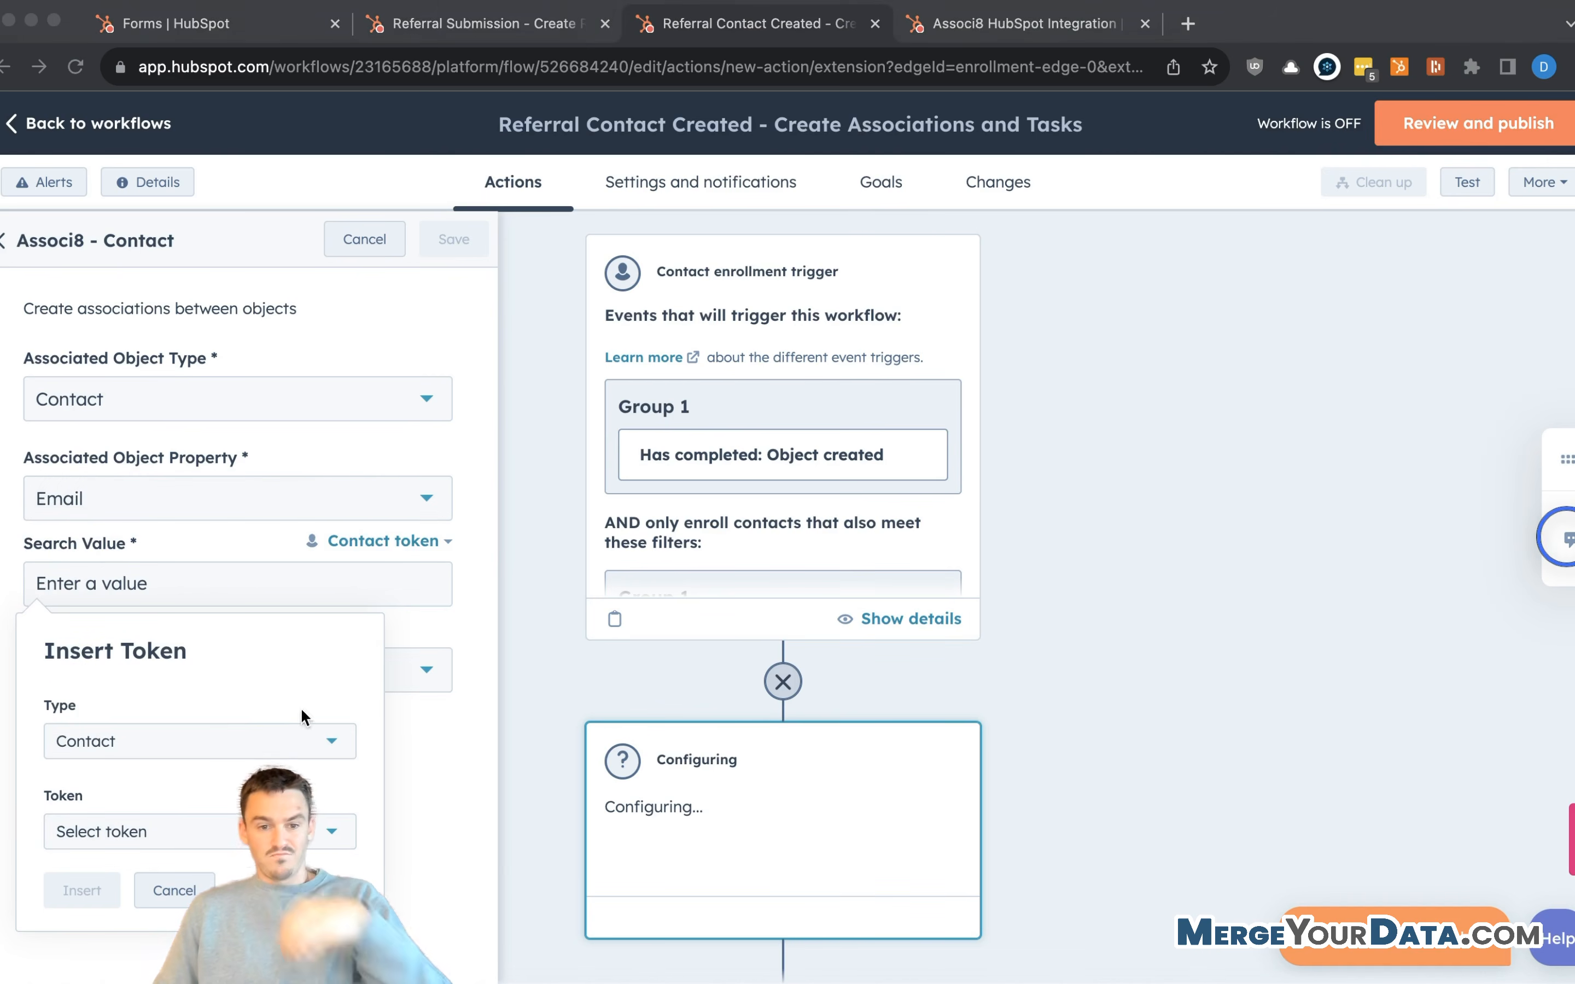
click(163, 827)
click(156, 834)
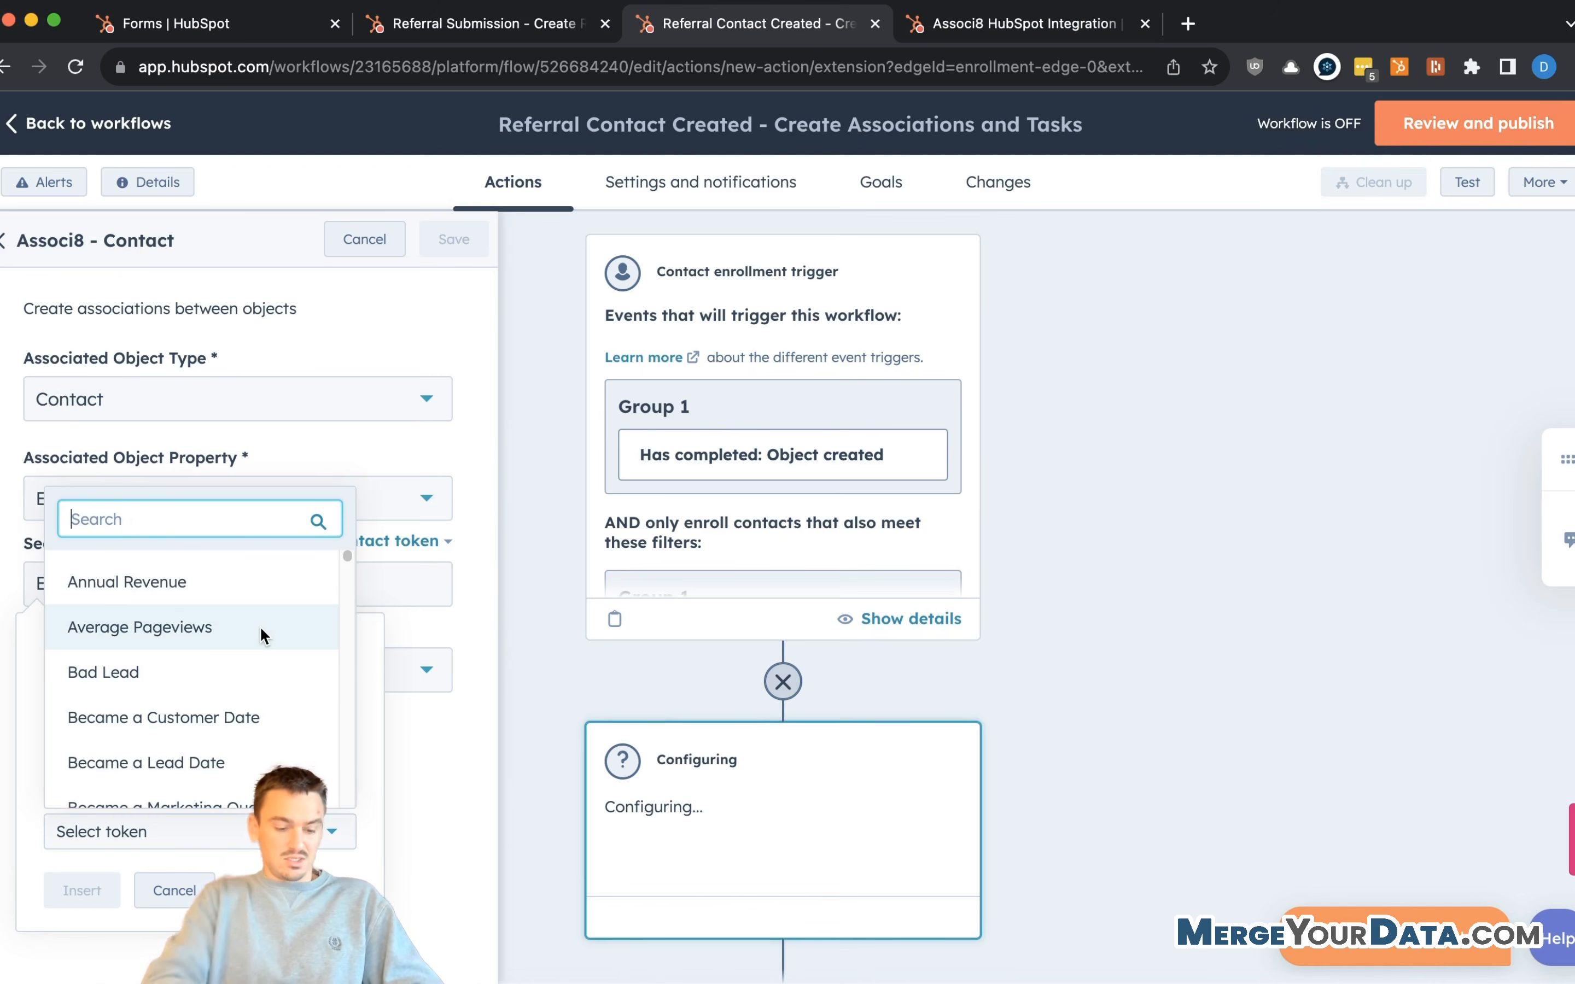
text(ticke)
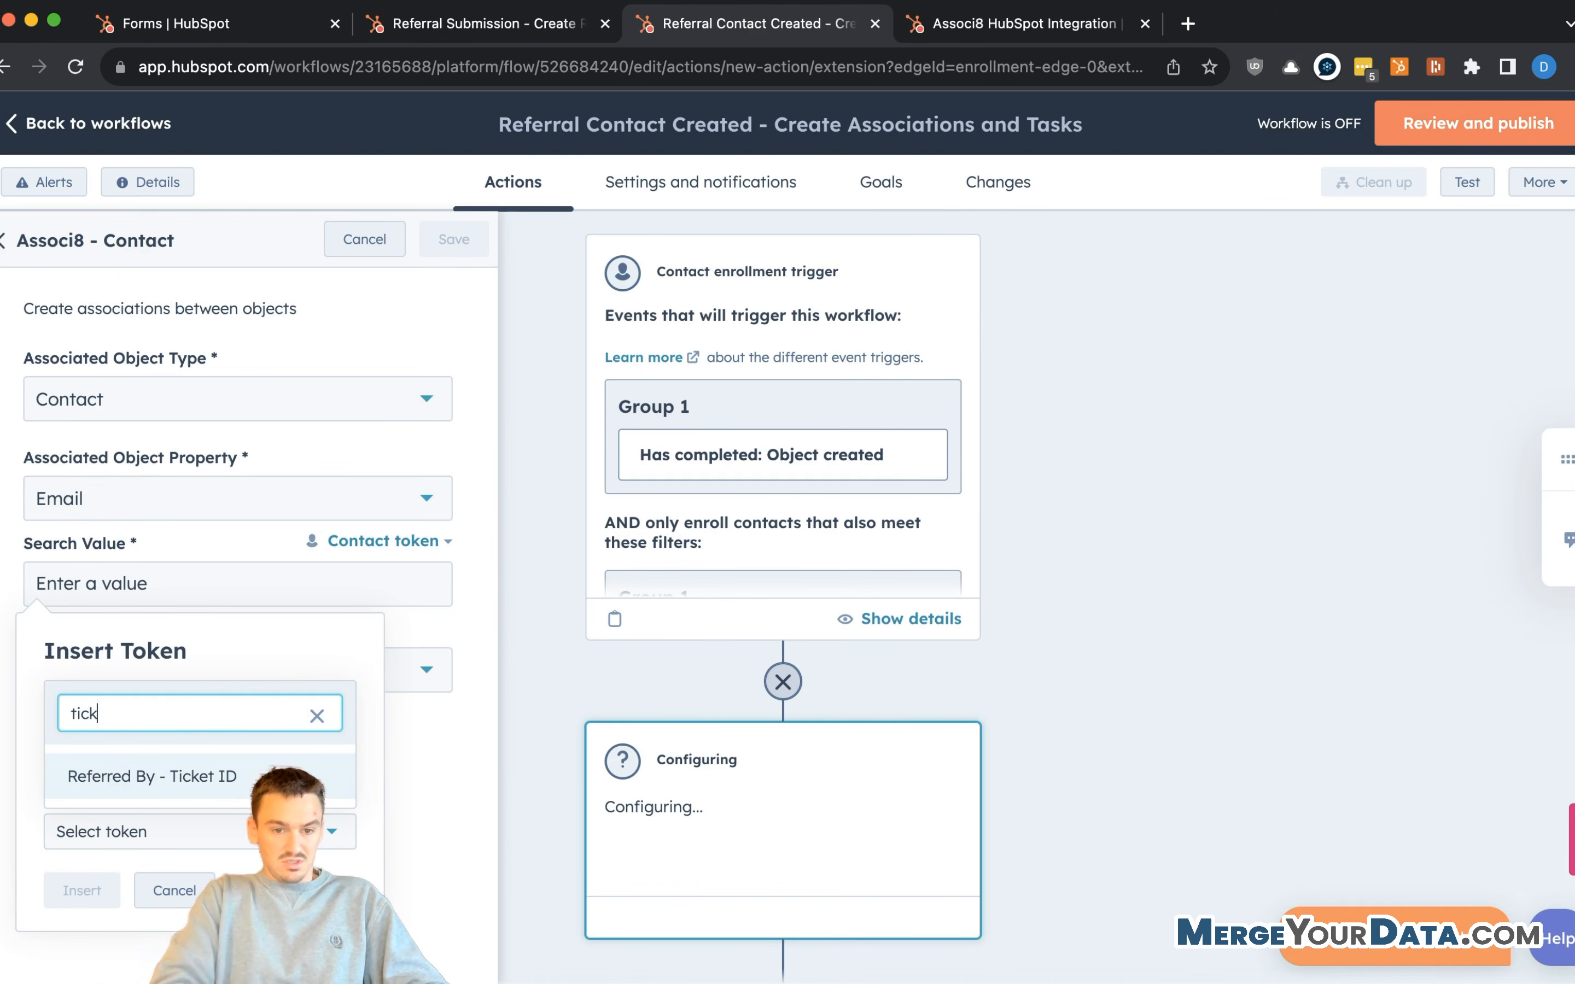
click(185, 782)
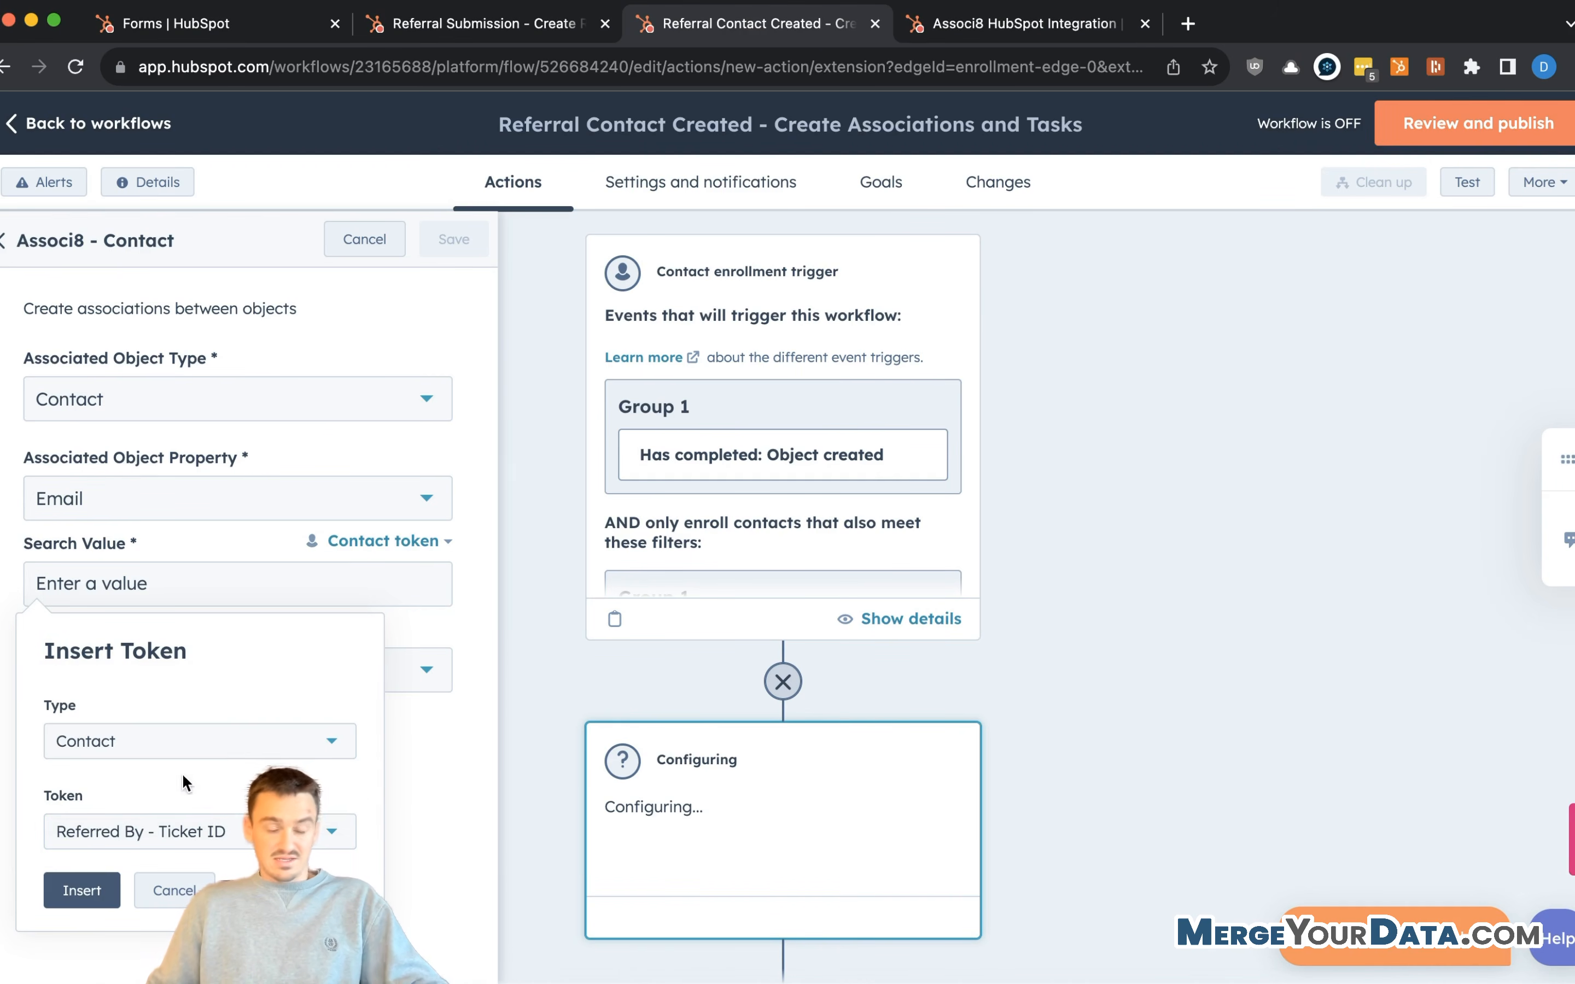
click(83, 889)
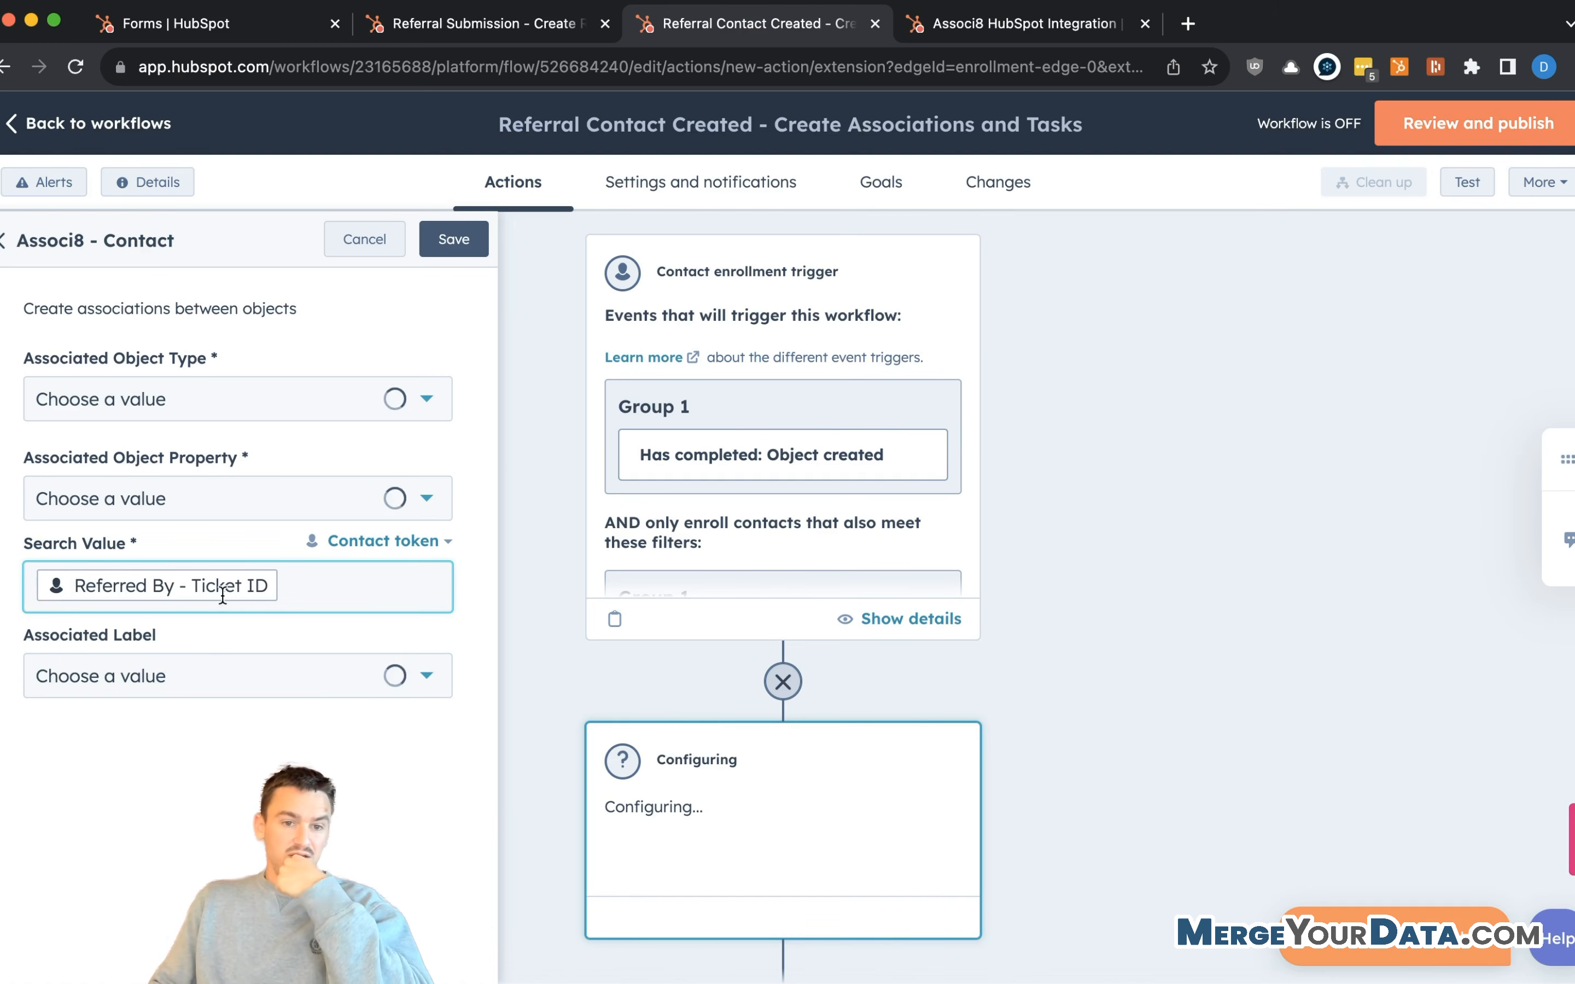
click(294, 505)
click(281, 514)
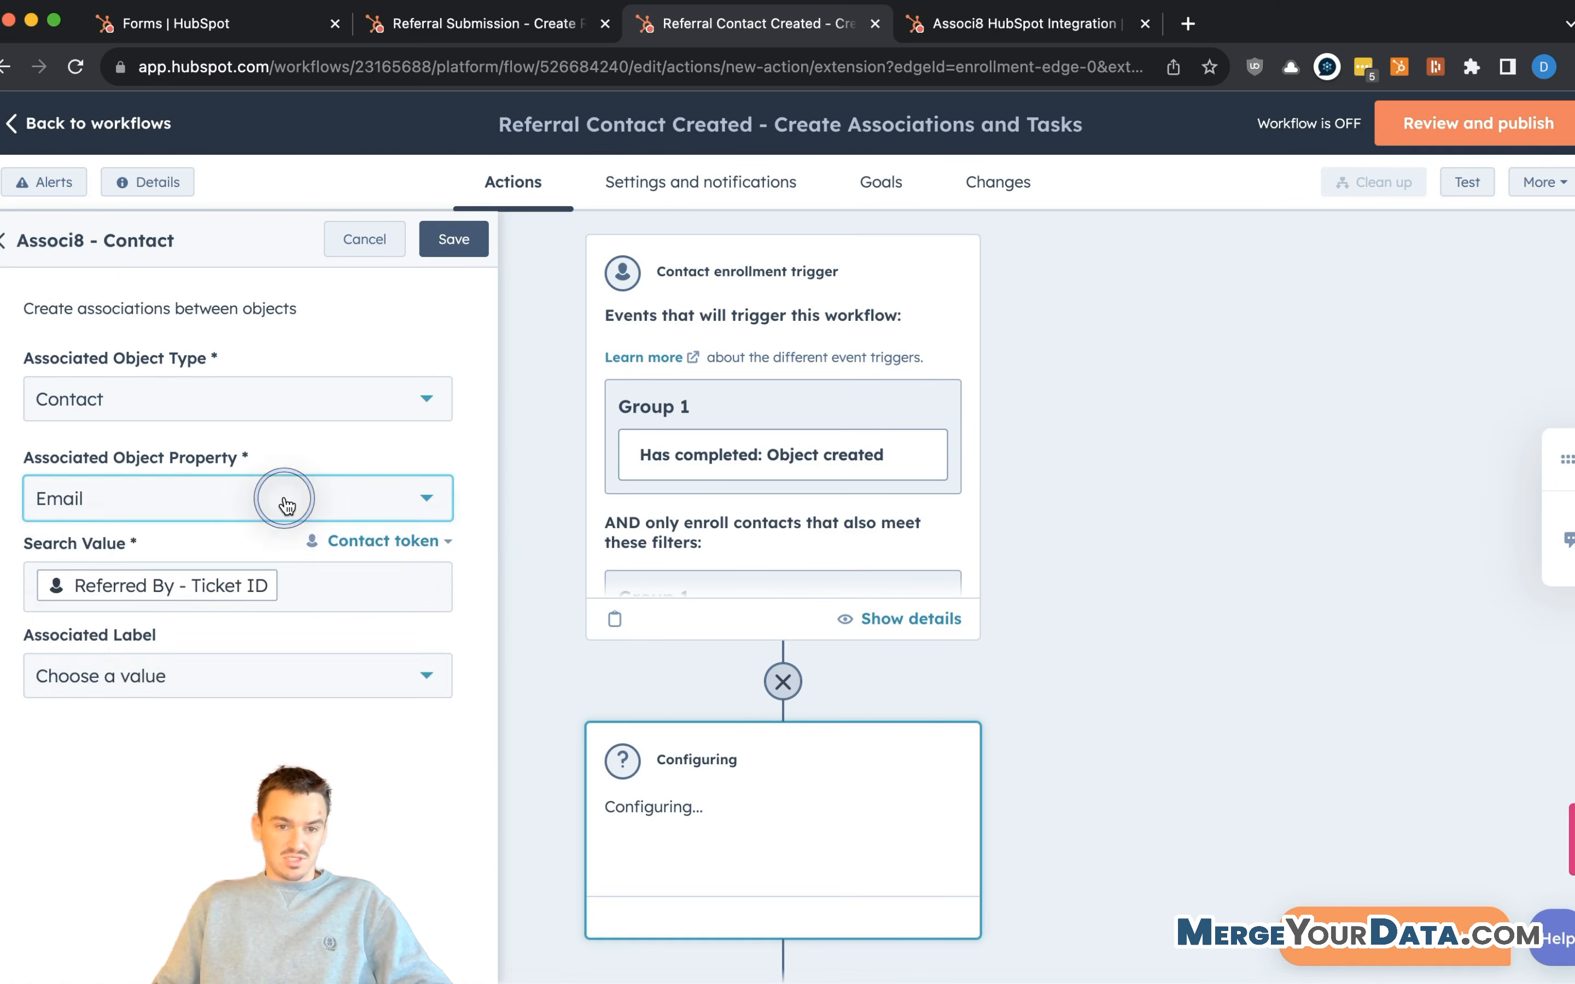
click(281, 501)
- Match on Referred By - Ticket ID, label the association Referred By, and save the action
text(referred)
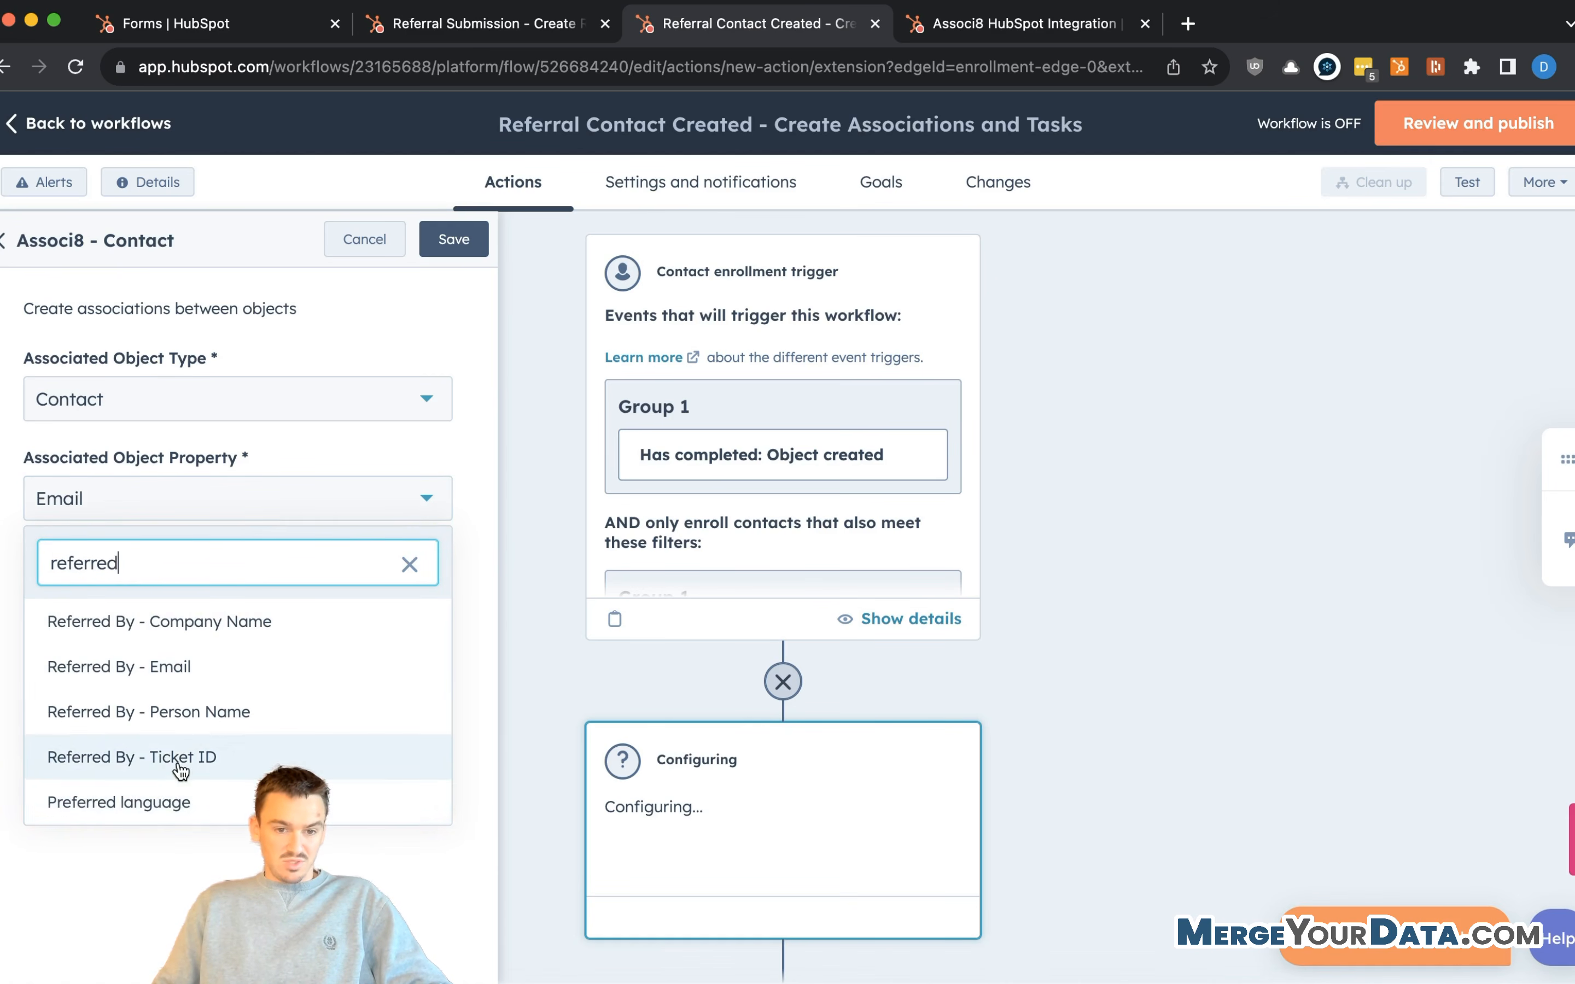
click(178, 759)
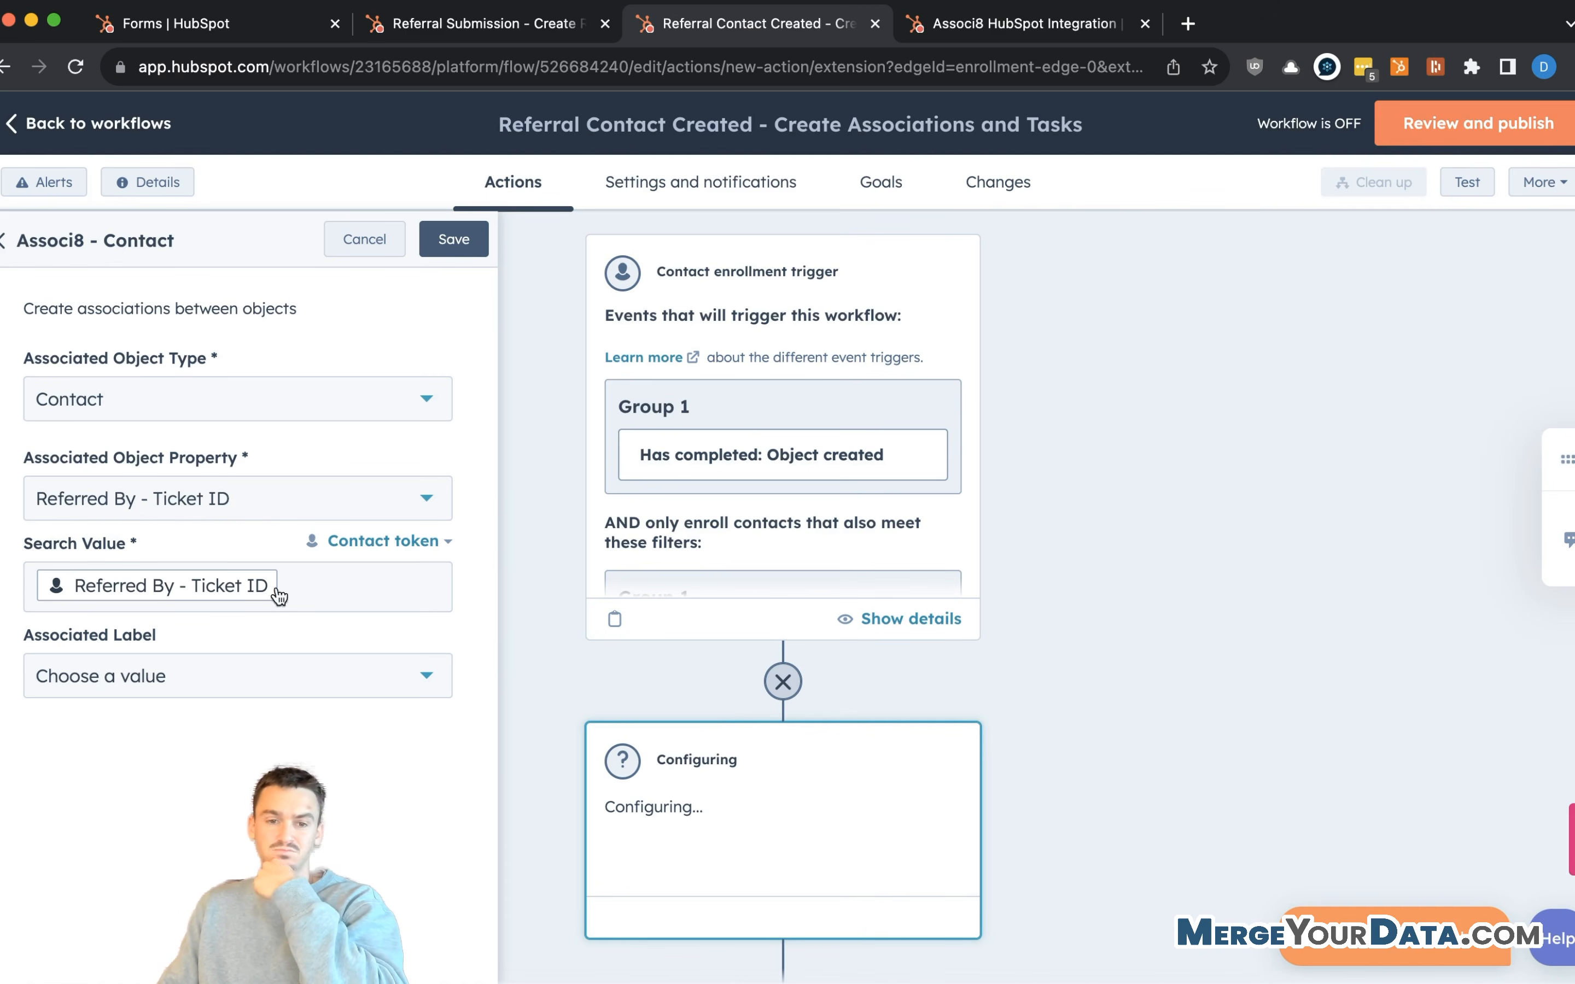
click(237, 678)
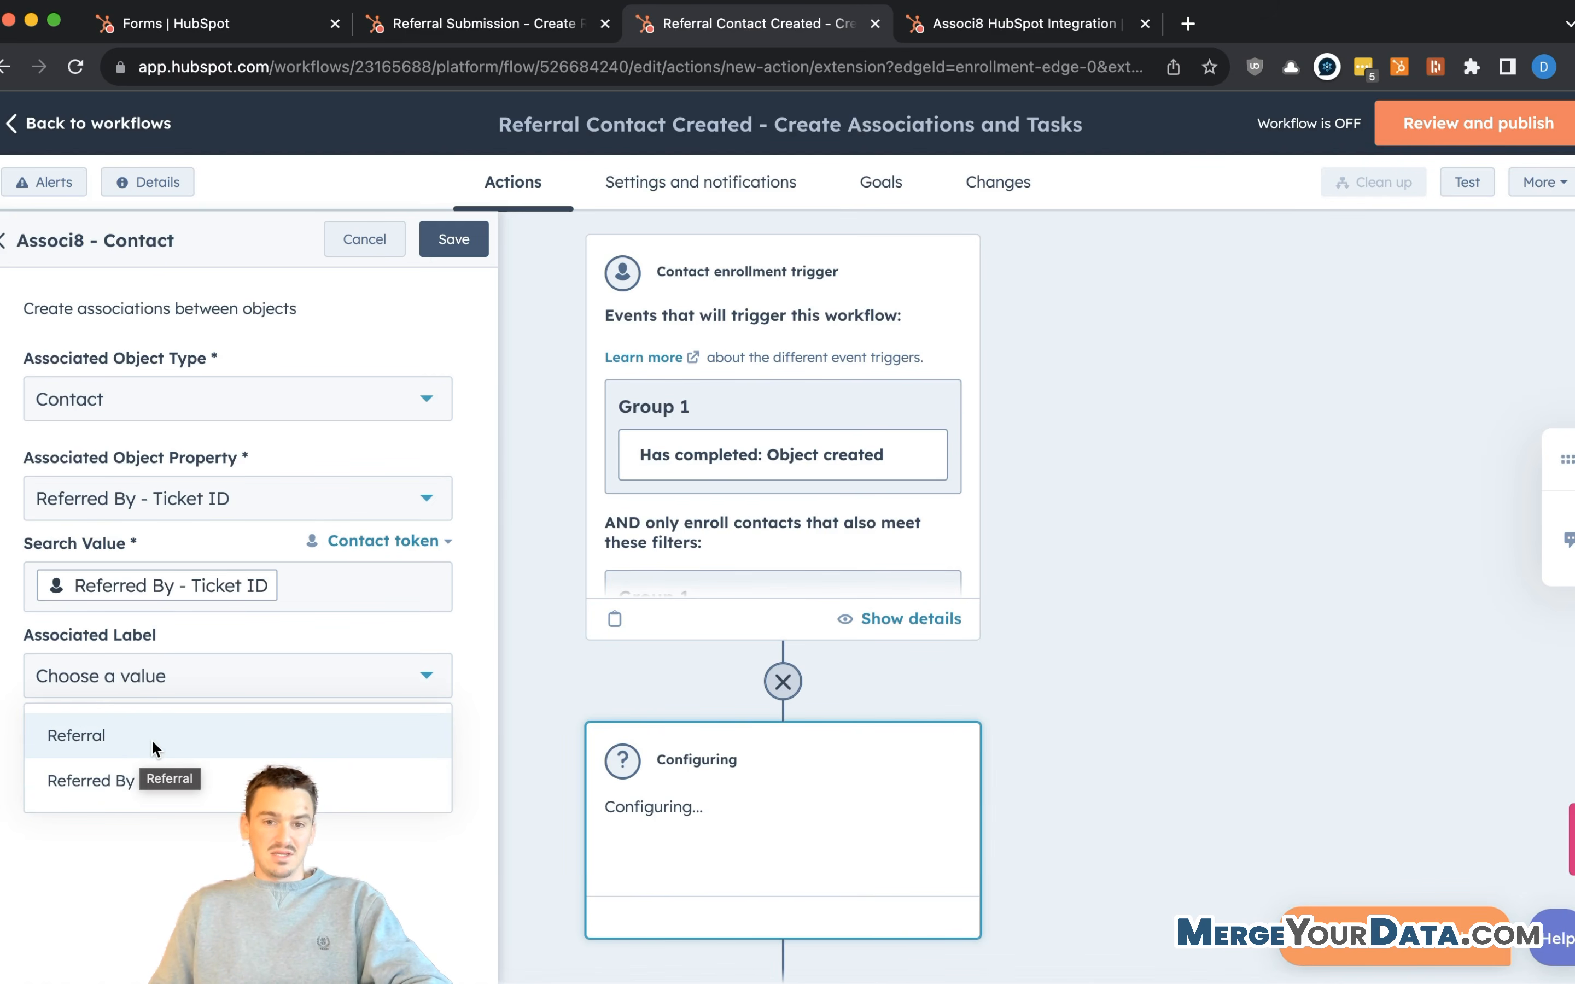
click(147, 781)
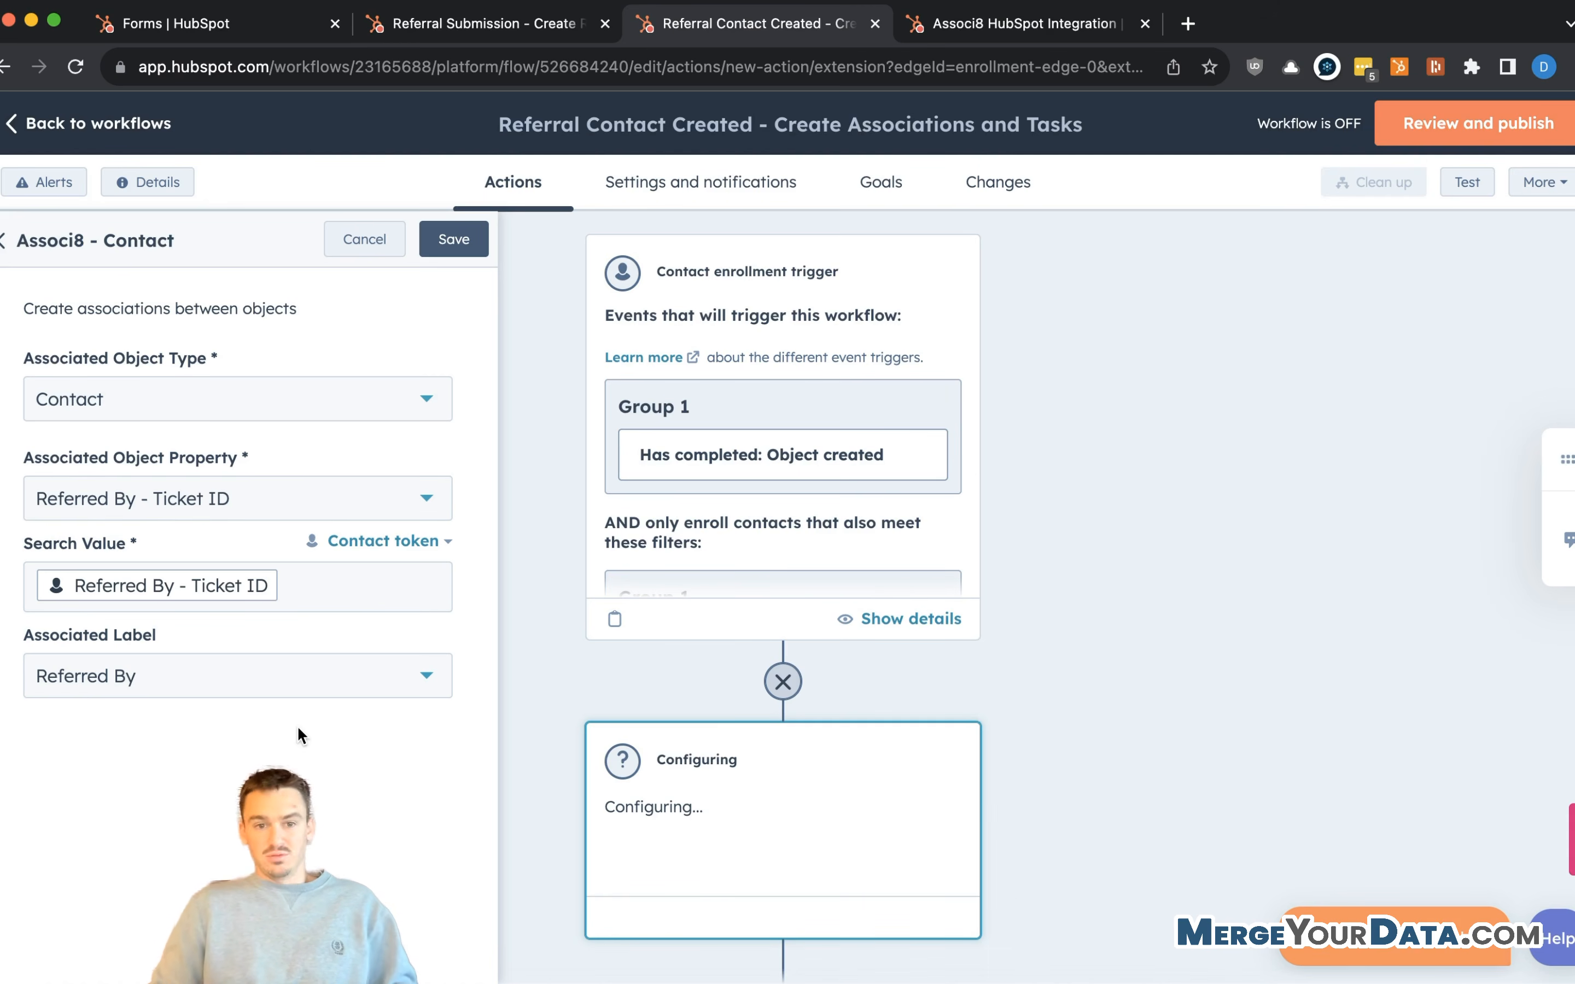
click(453, 240)
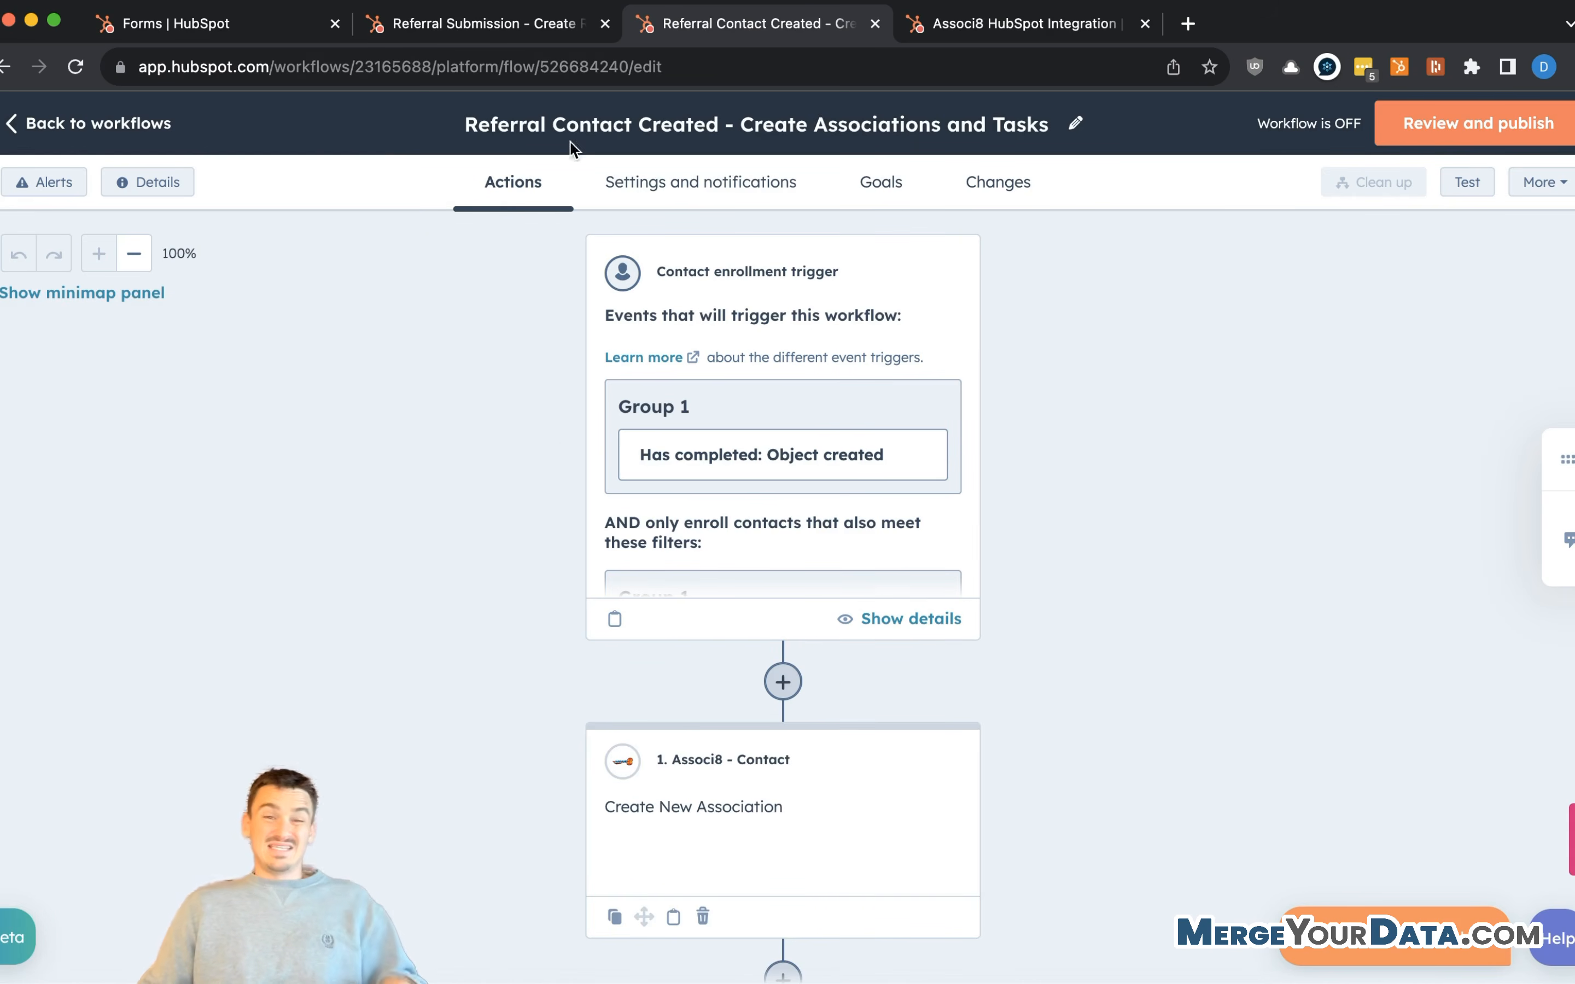
click(432, 28)
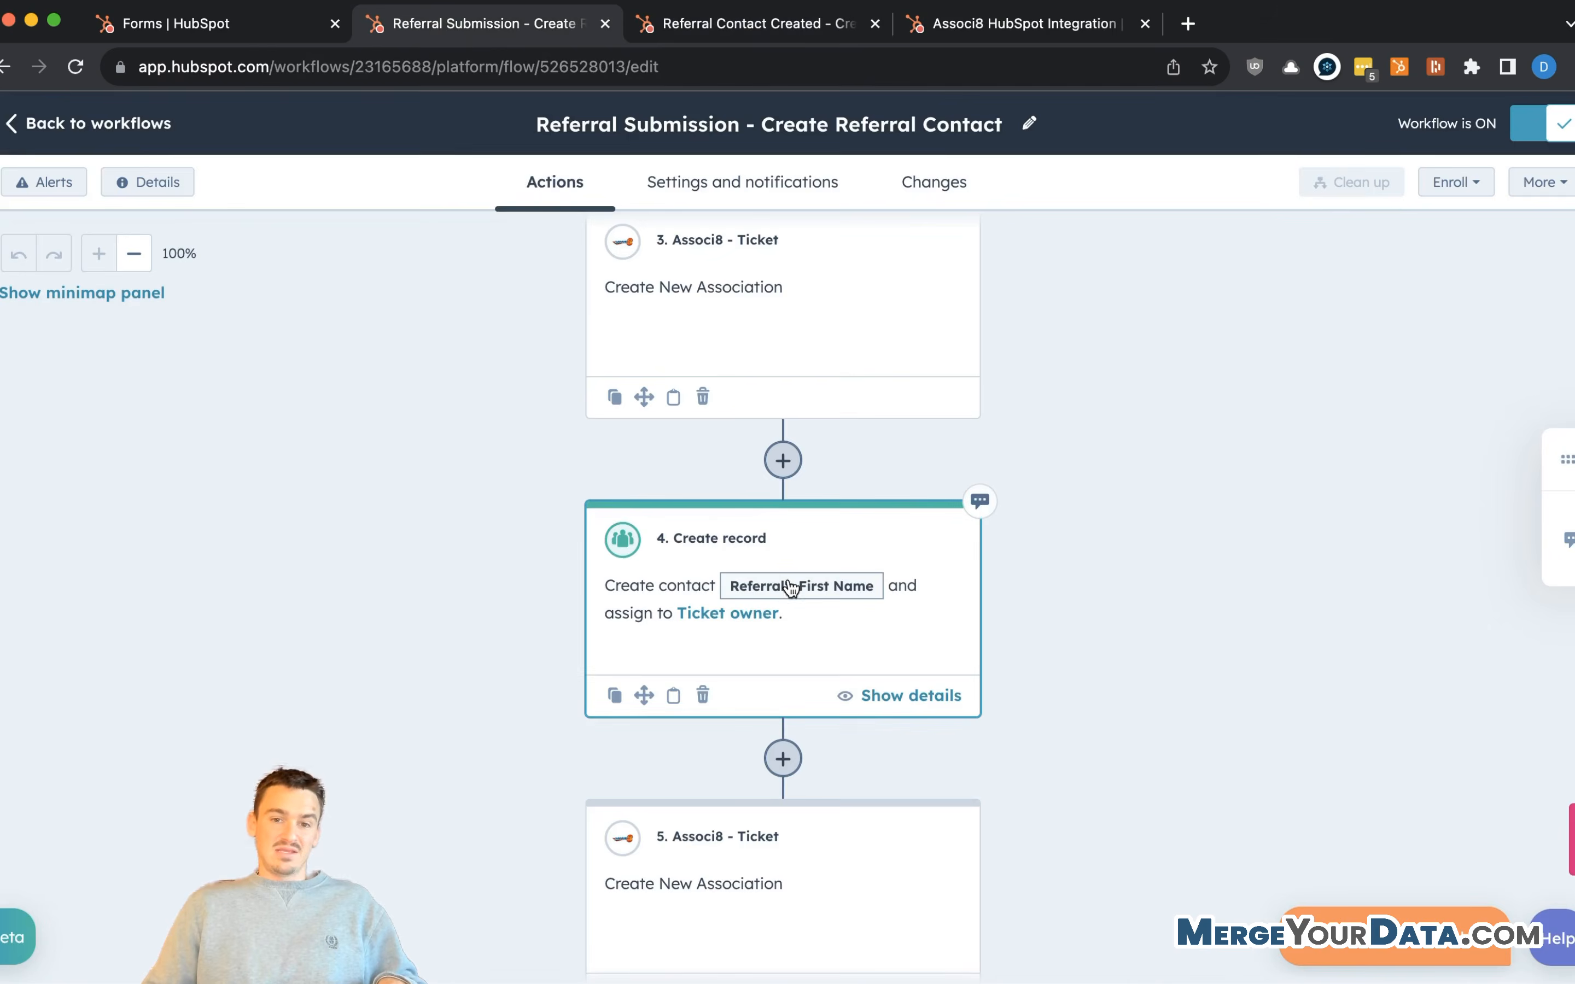
- Start a Copy property value action after step 2 sourcing Record ID, then discard it
scroll(719, 660, up, 5)
scroll(718, 661, up, 8)
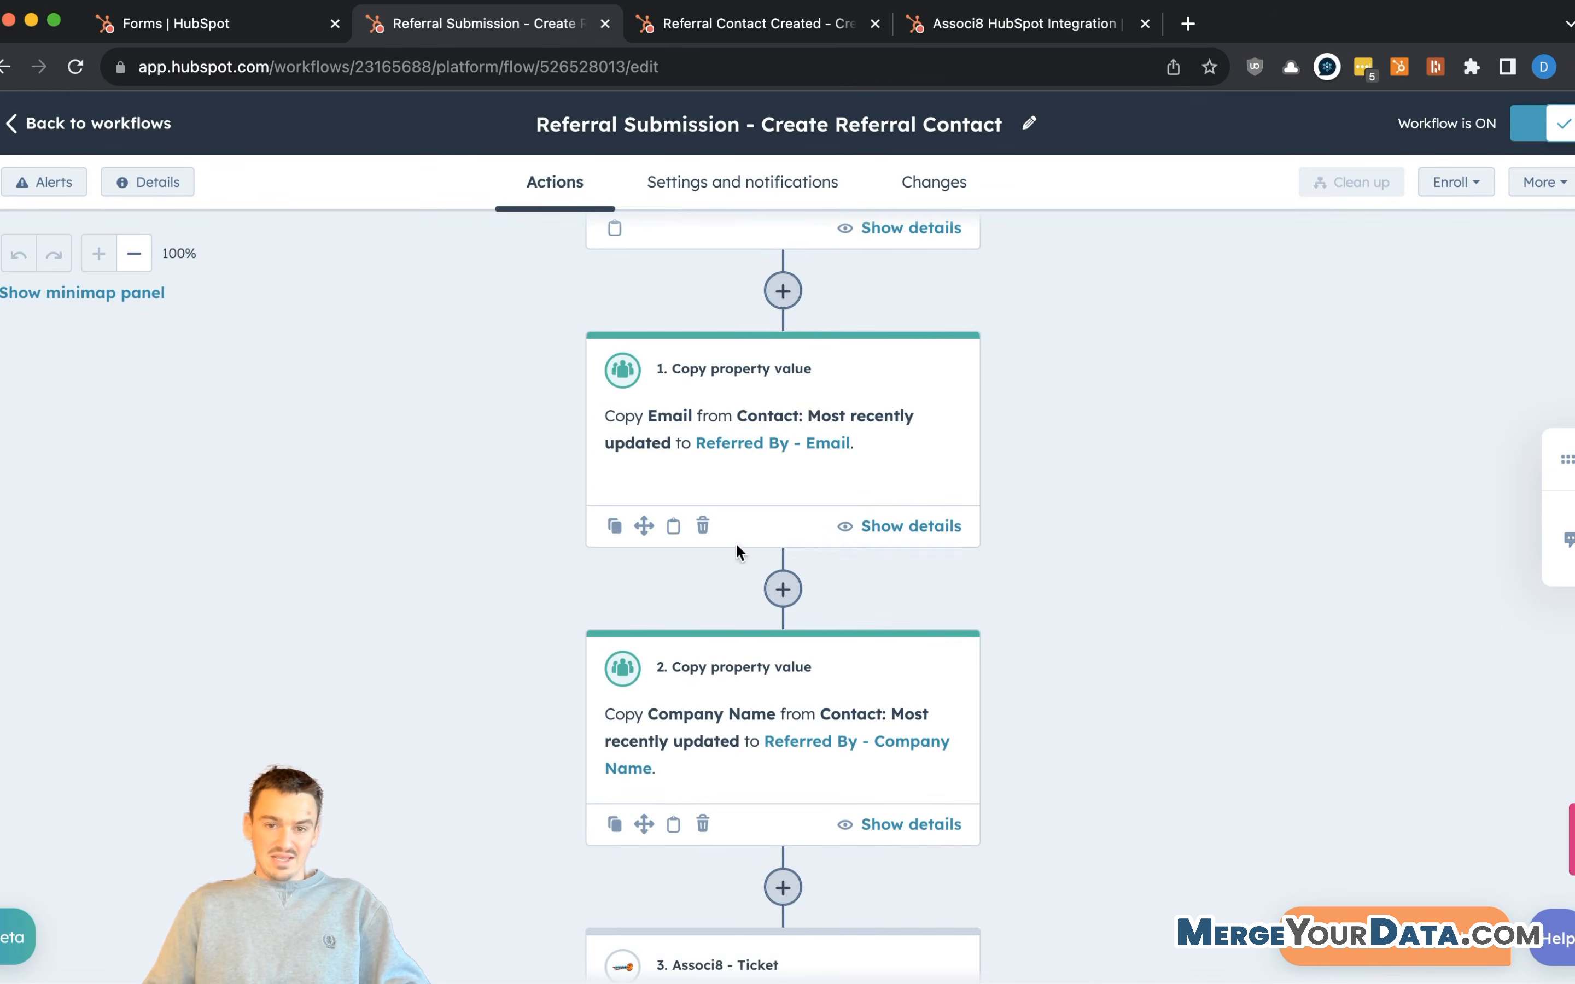
scroll(738, 603, down, 4)
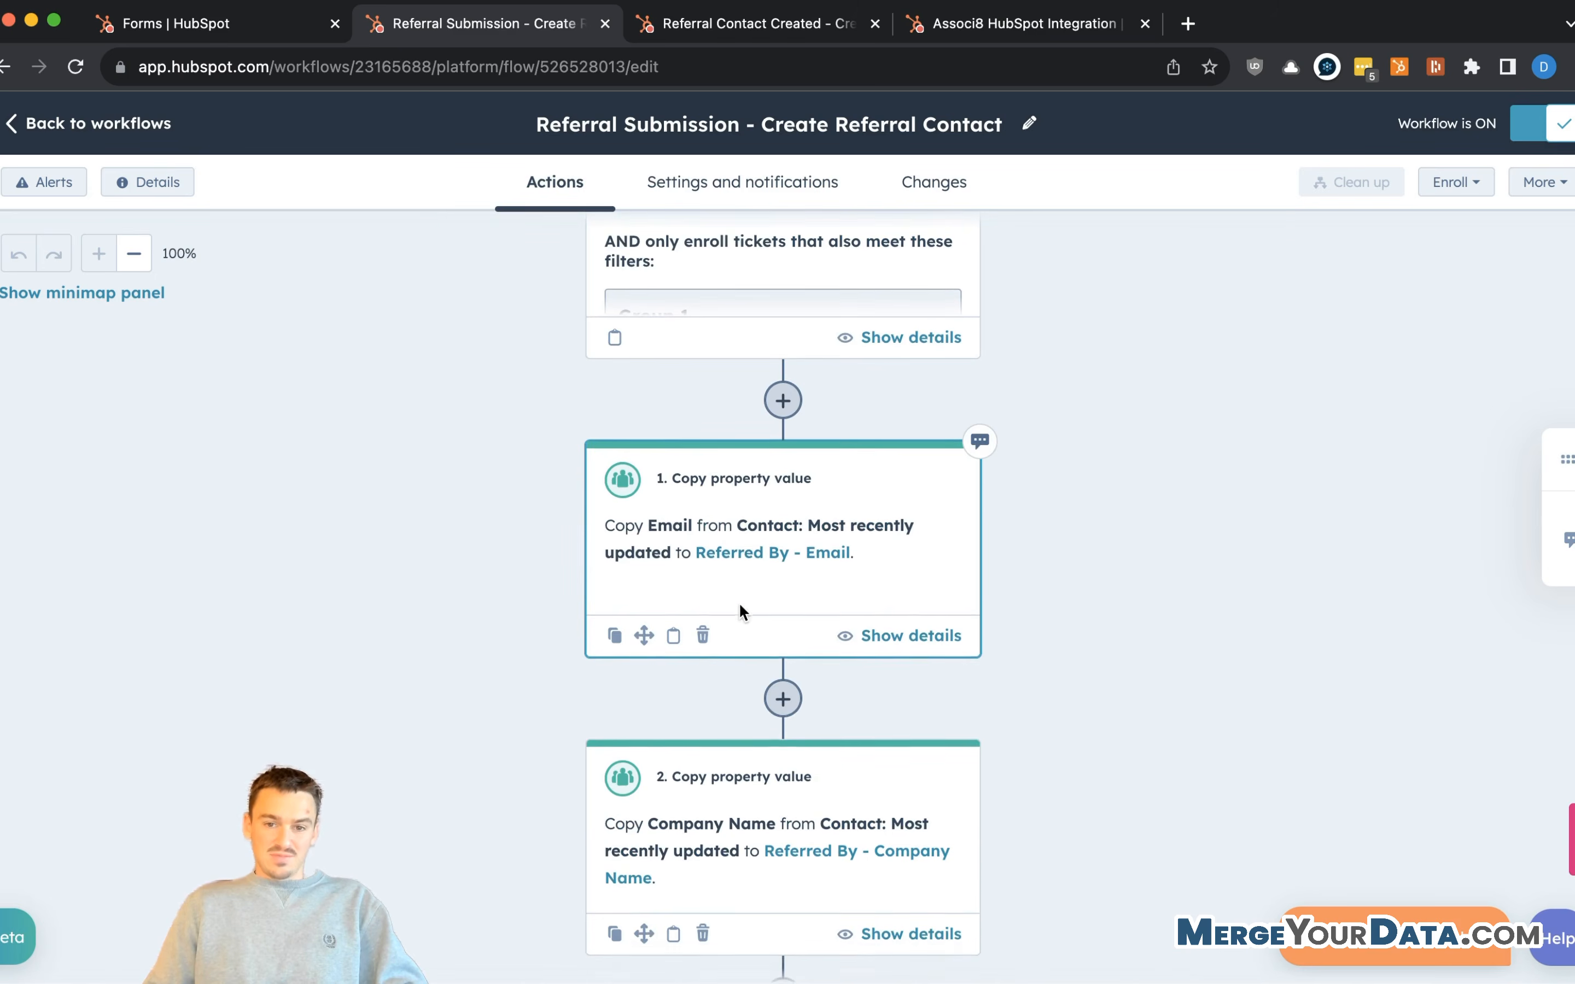
click(784, 791)
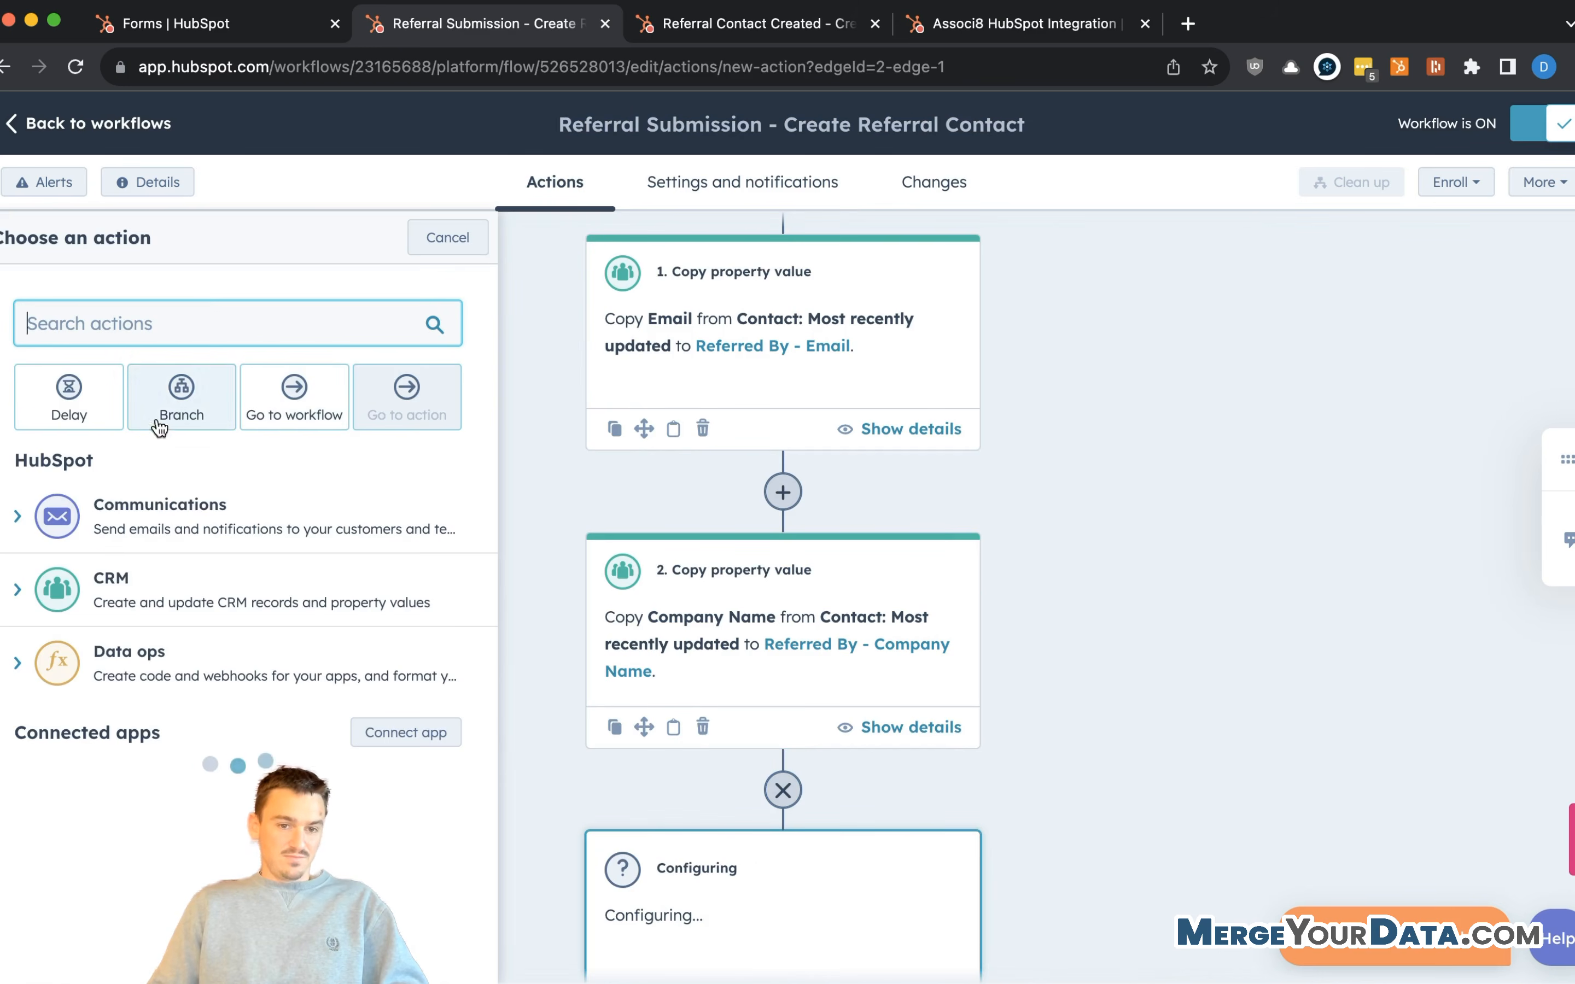
click(183, 326)
text(c)
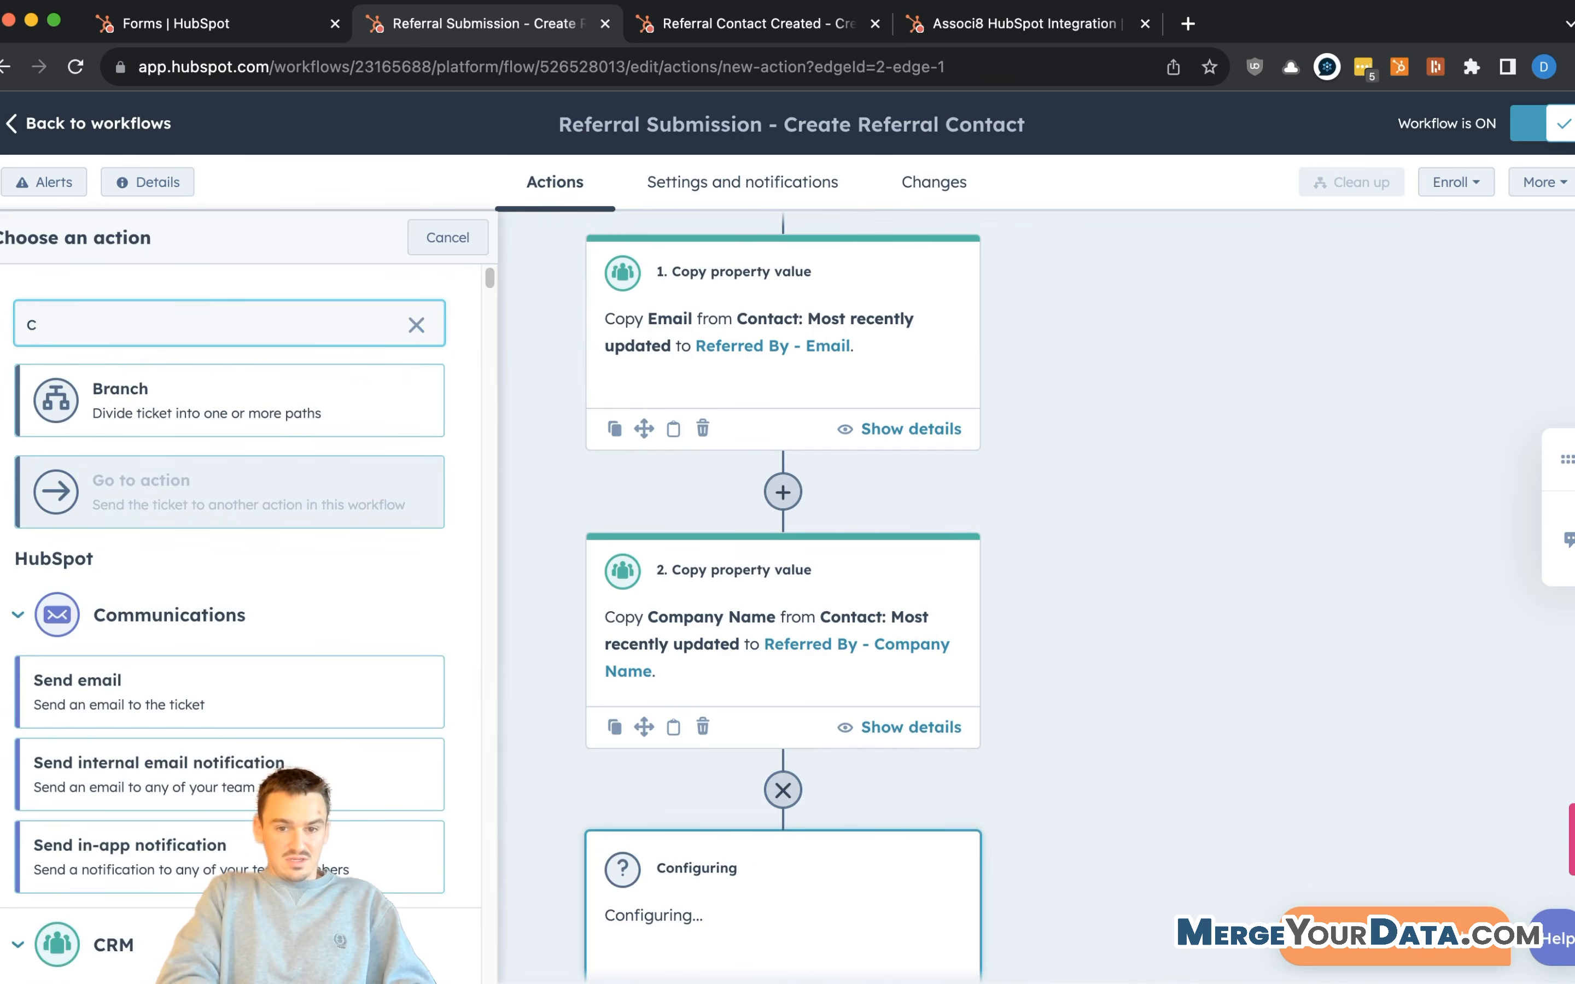
text(opy)
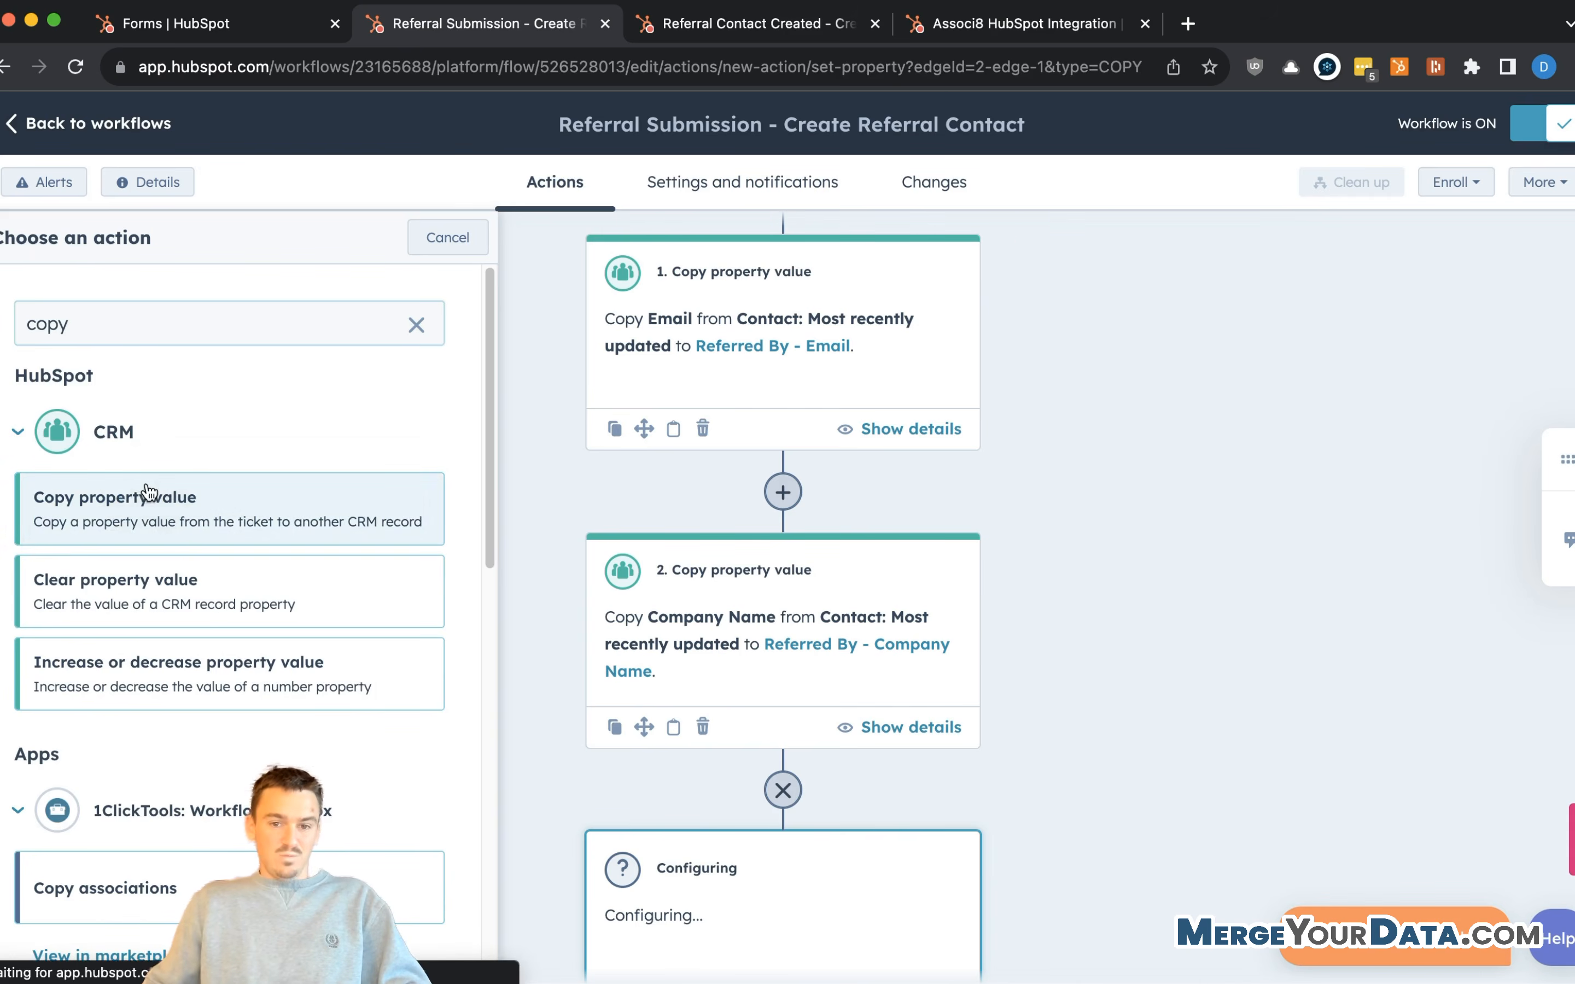
click(147, 496)
click(233, 356)
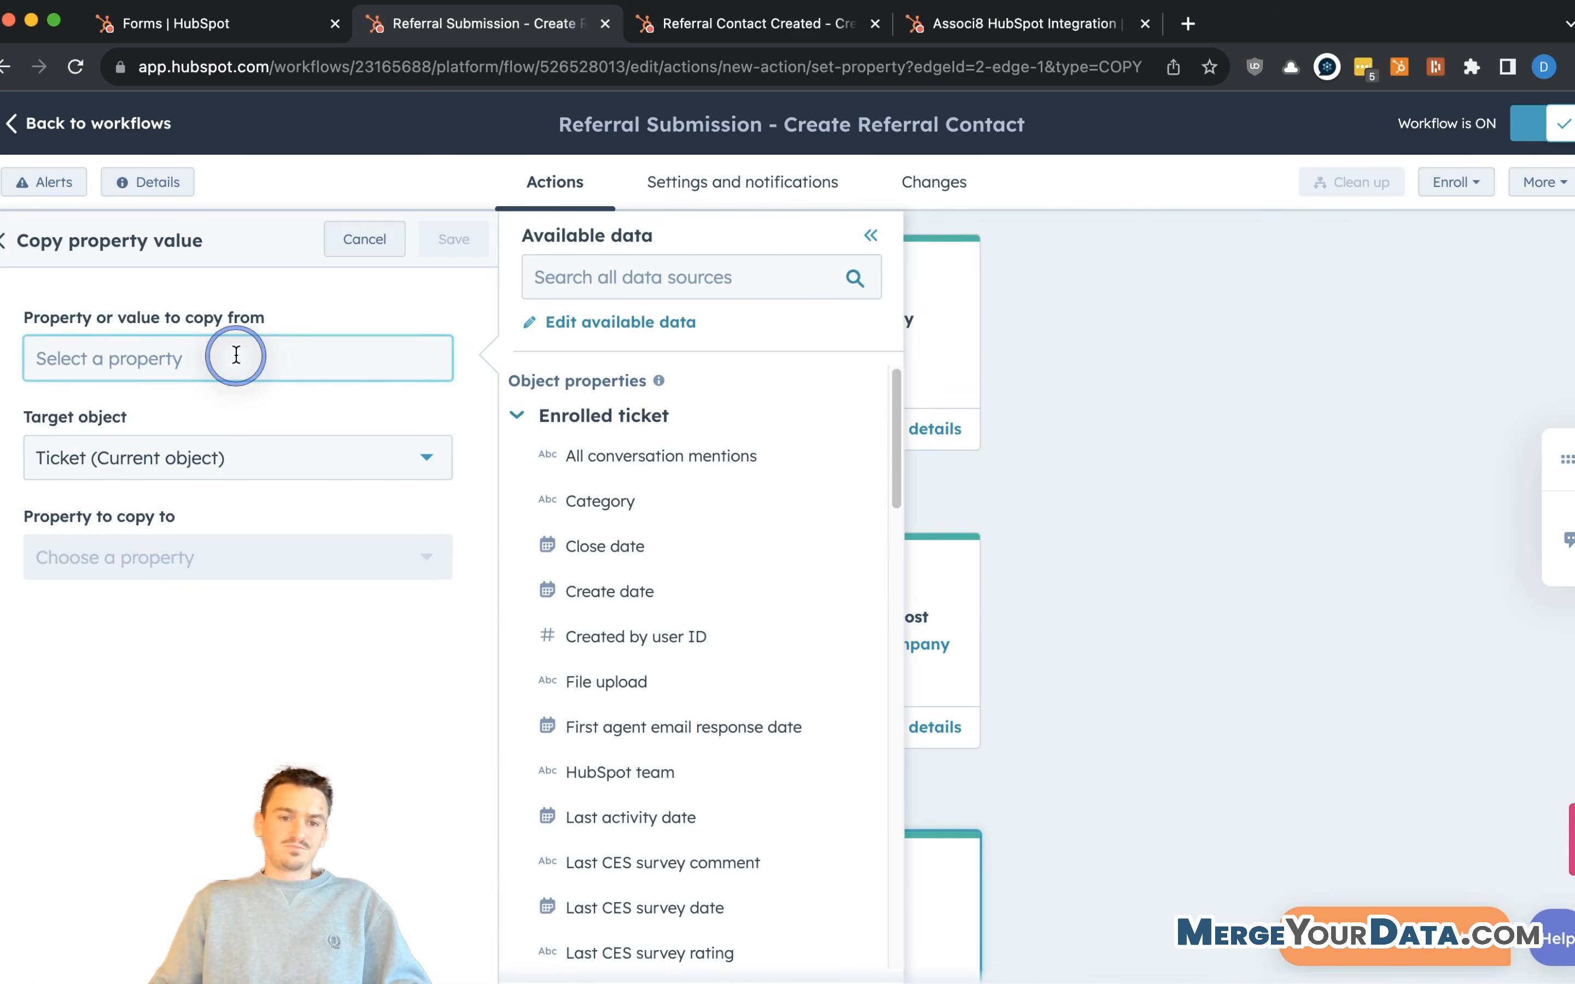
click(552, 278)
text(rec)
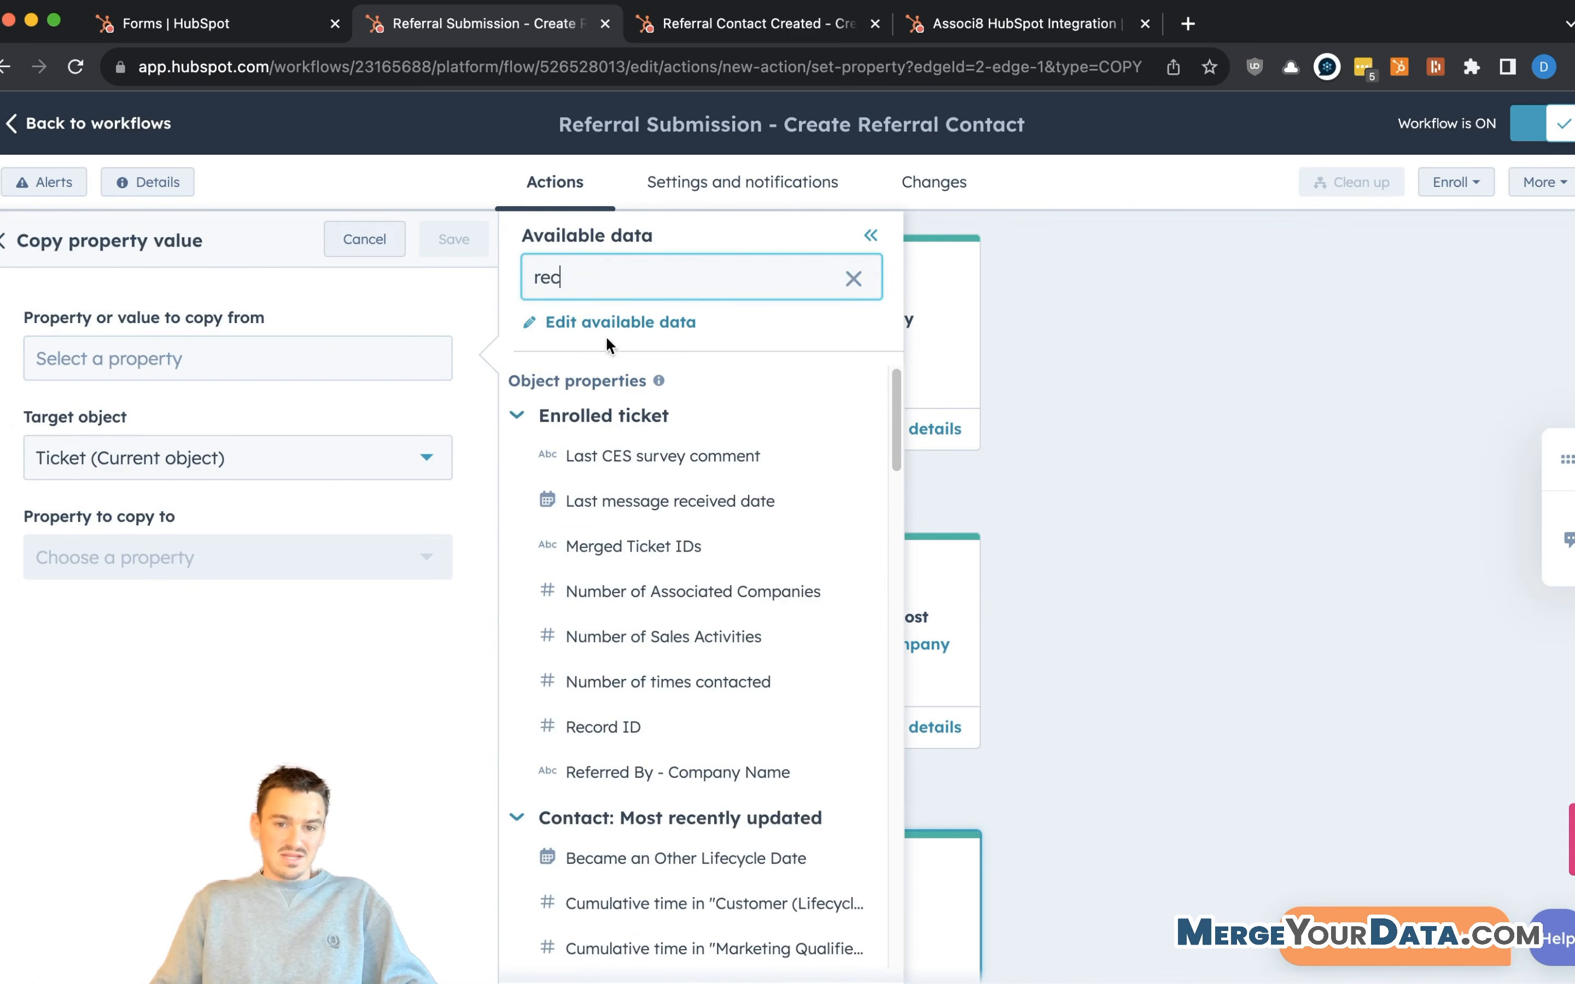
click(640, 742)
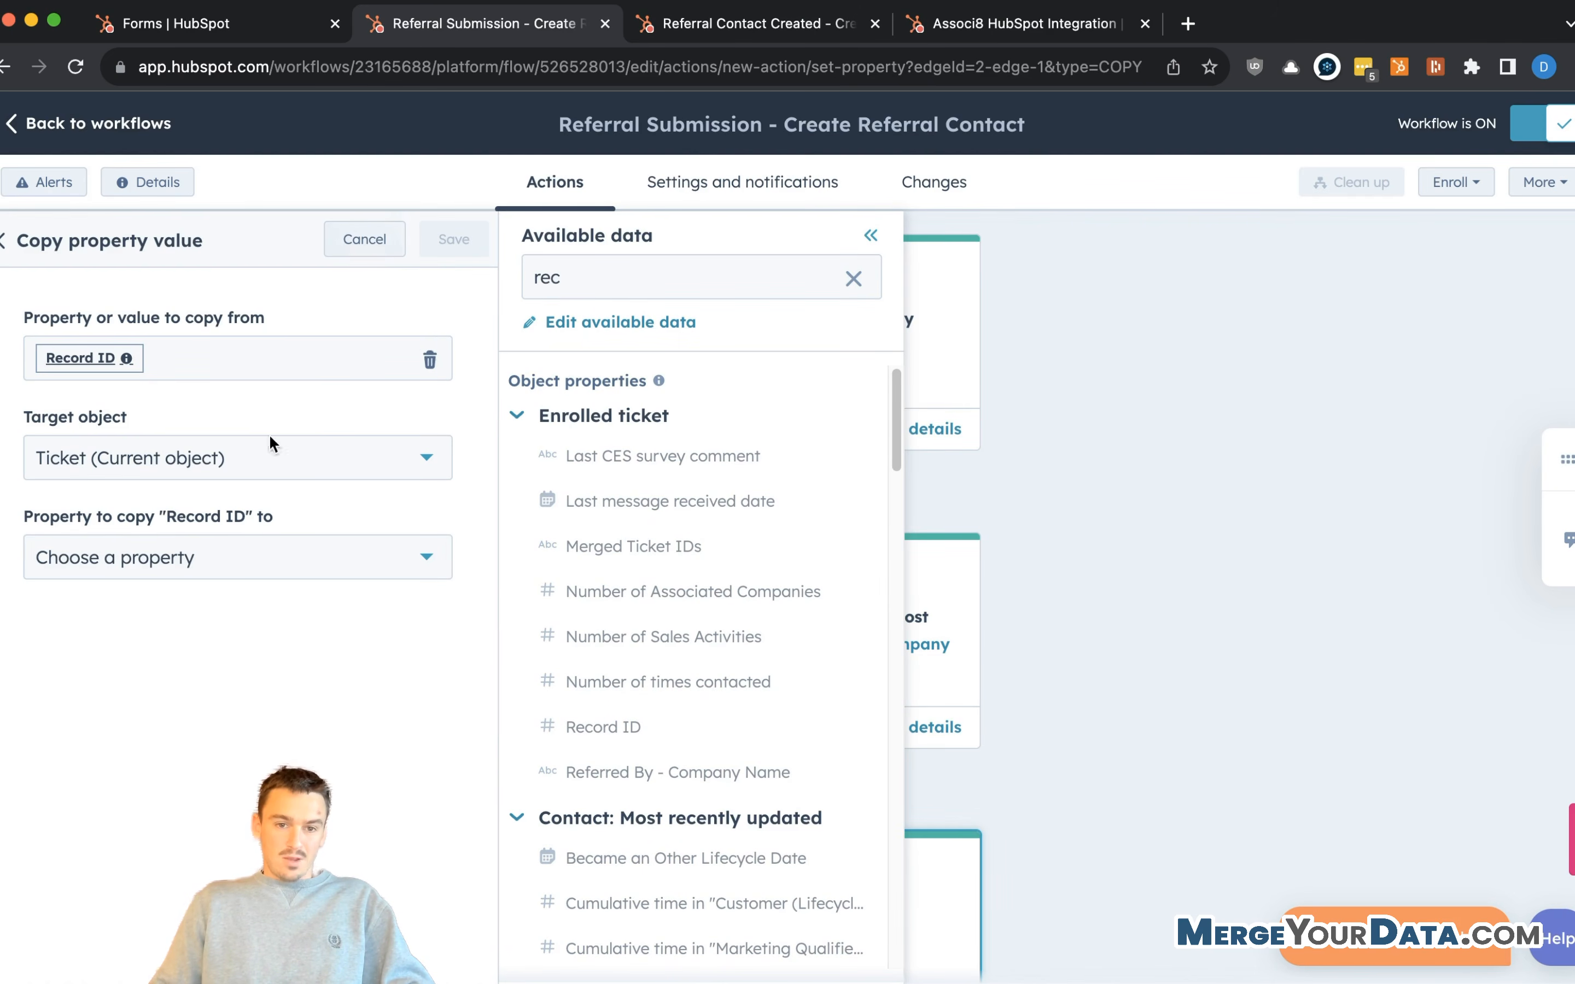
click(399, 250)
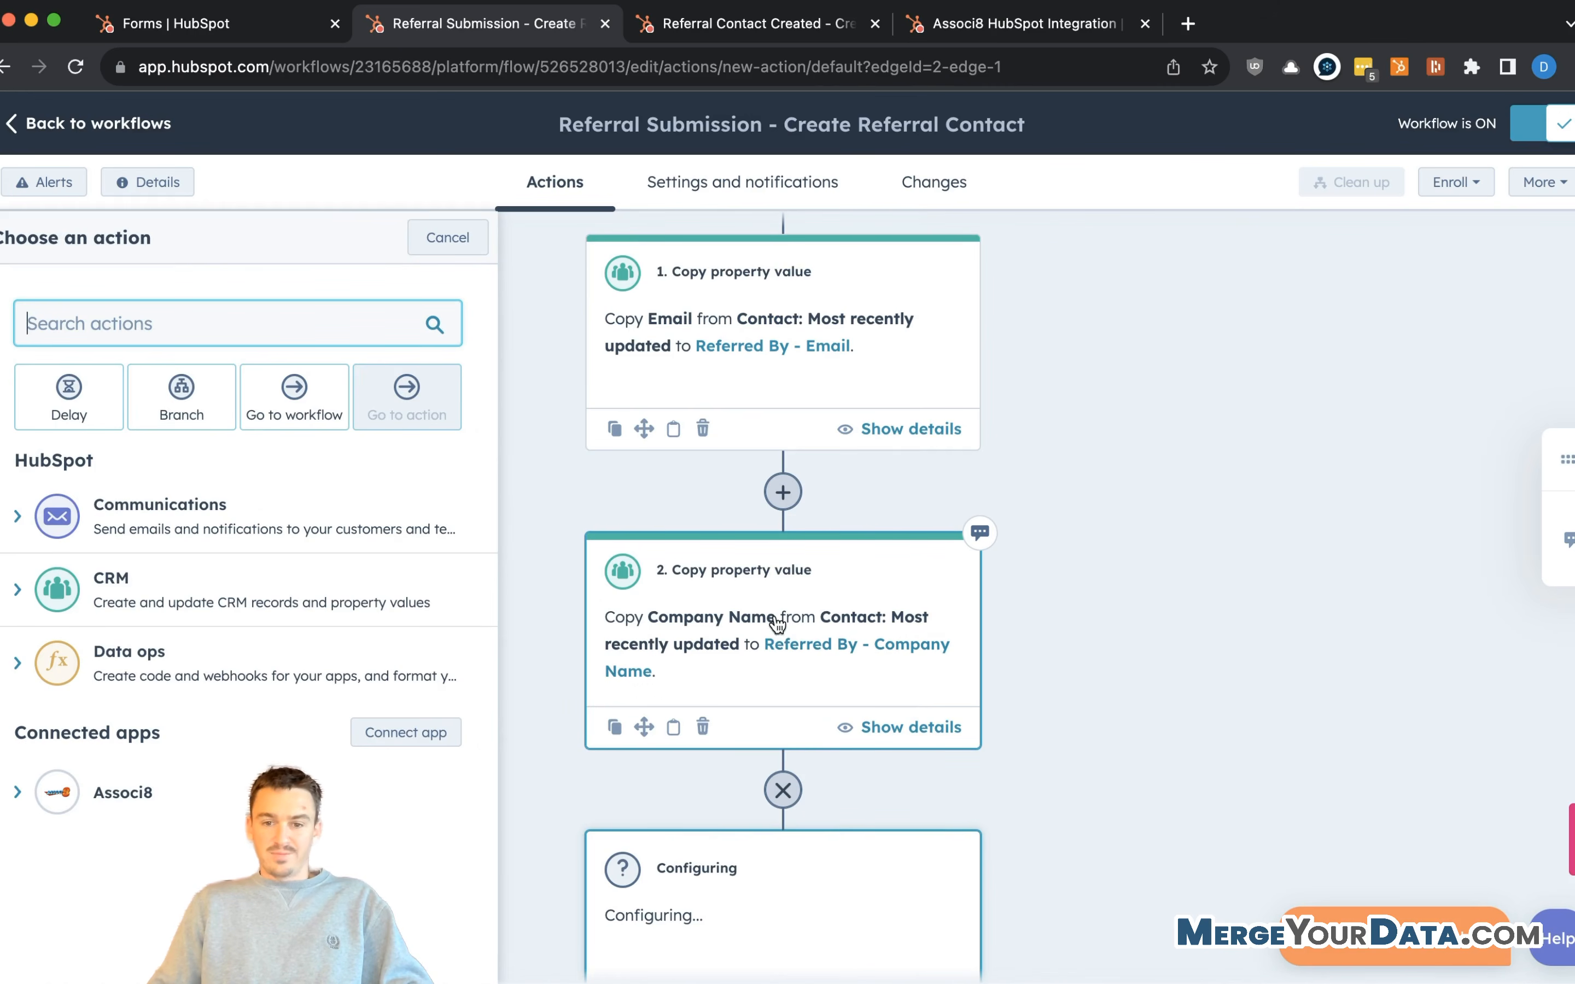
- Re-add the Copy property value action, copying from the ticket's Record ID
scroll(778, 623, down, 10)
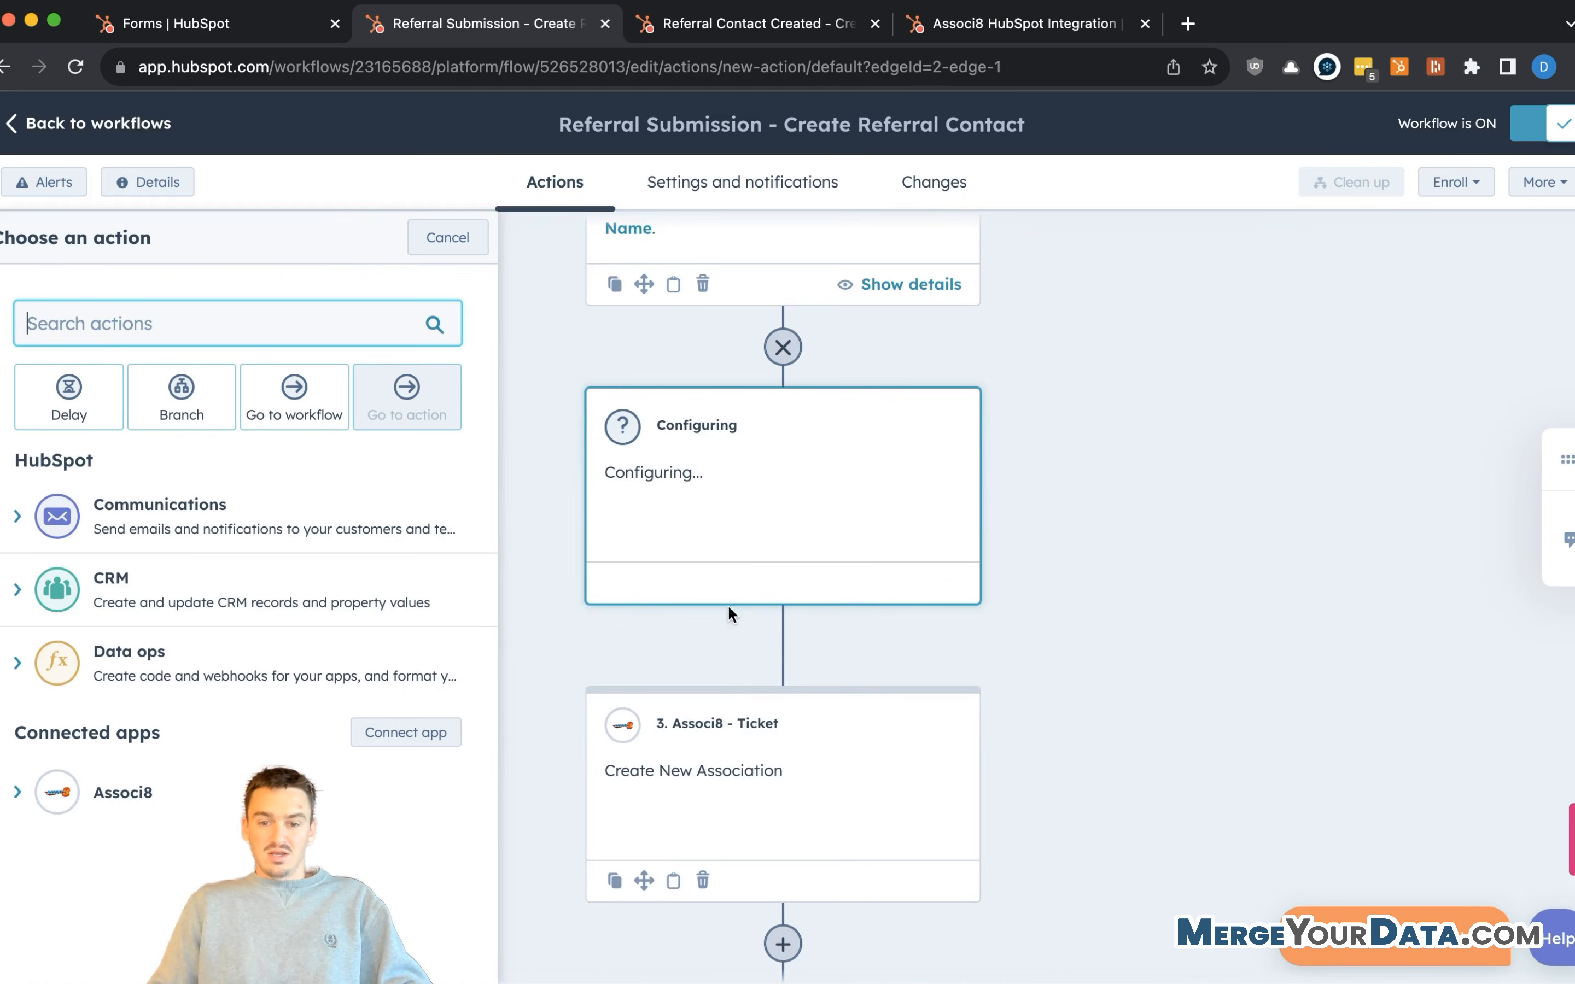
scroll(729, 612, down, 8)
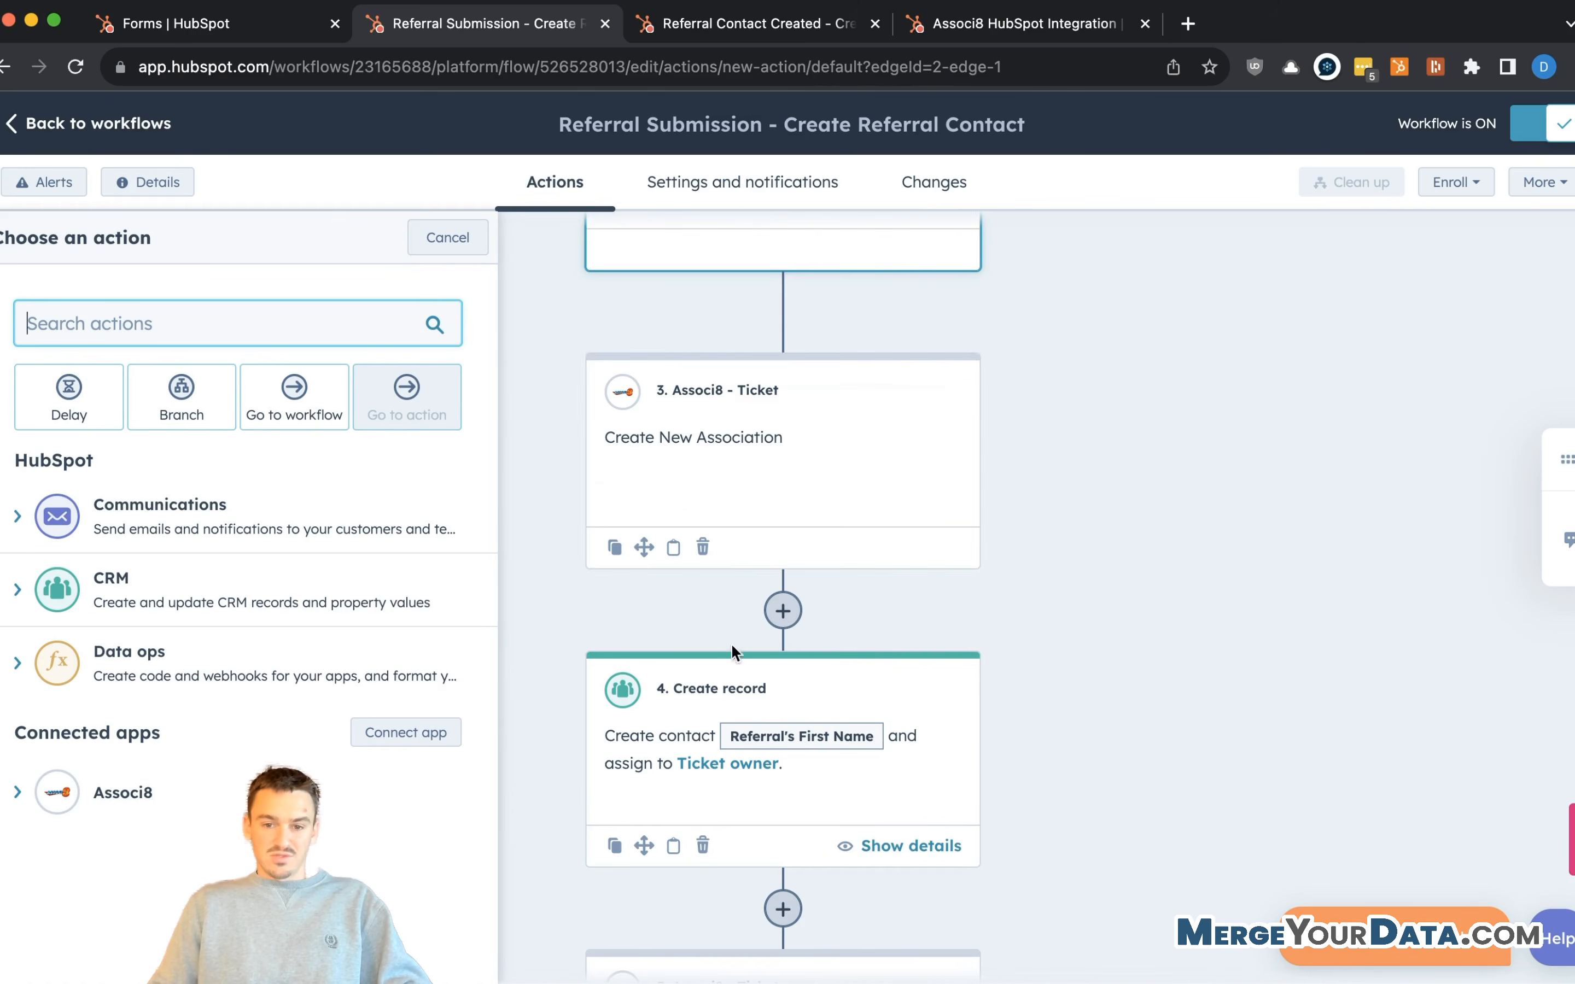
scroll(698, 726, down, 1)
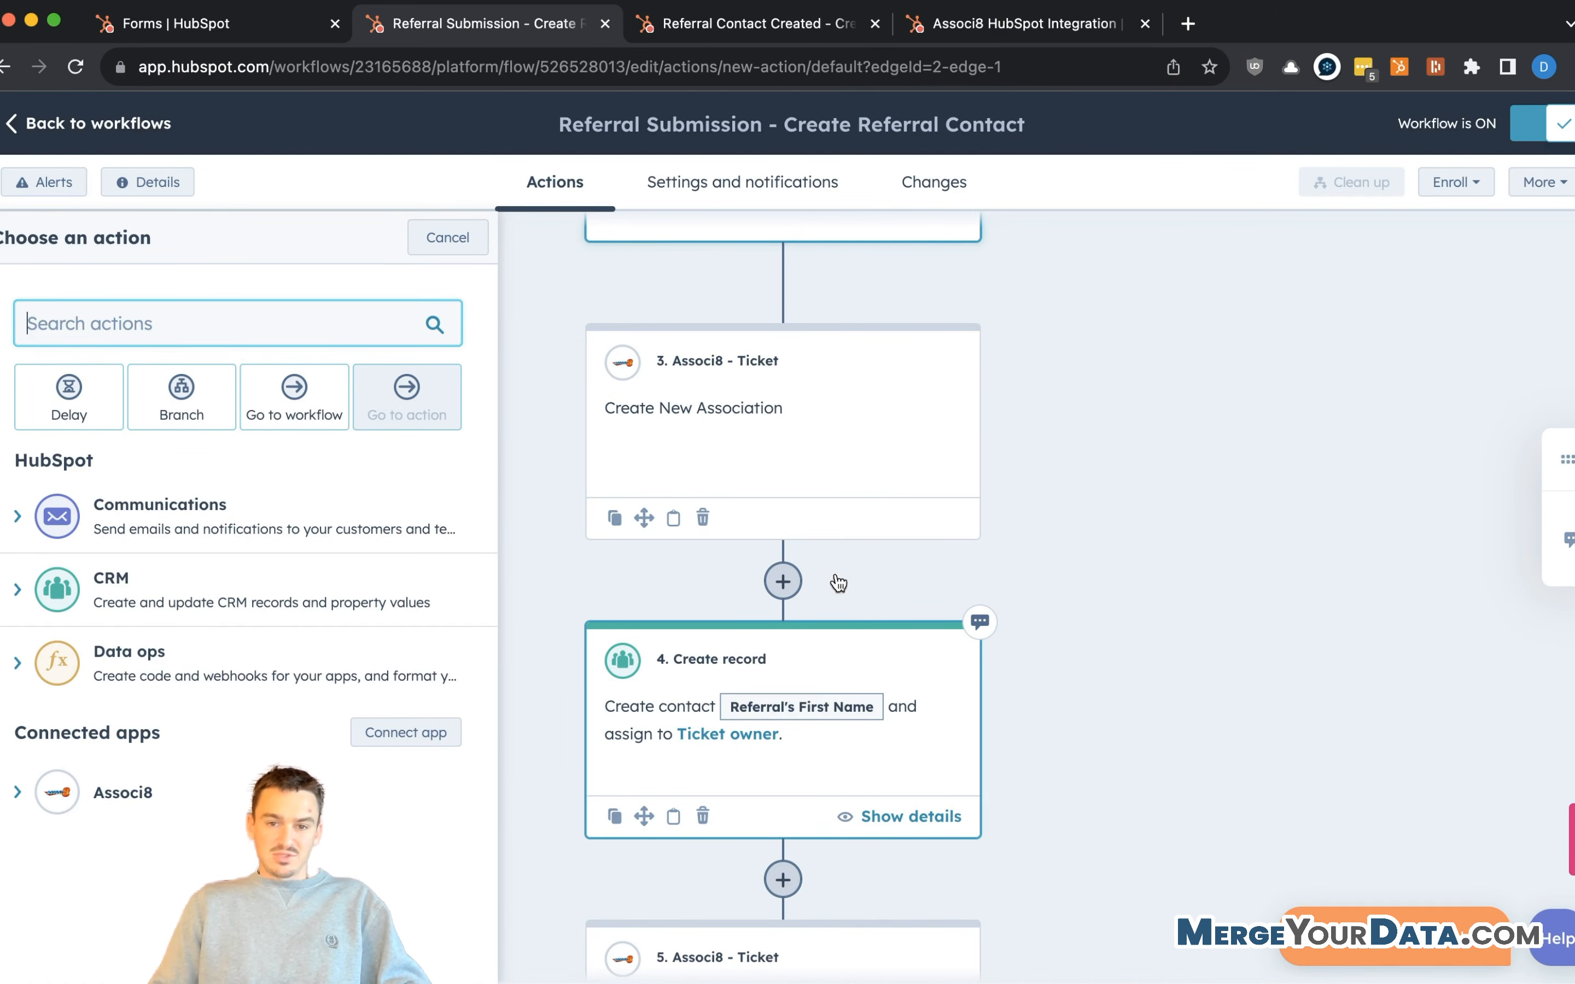
scroll(833, 573, up, 9)
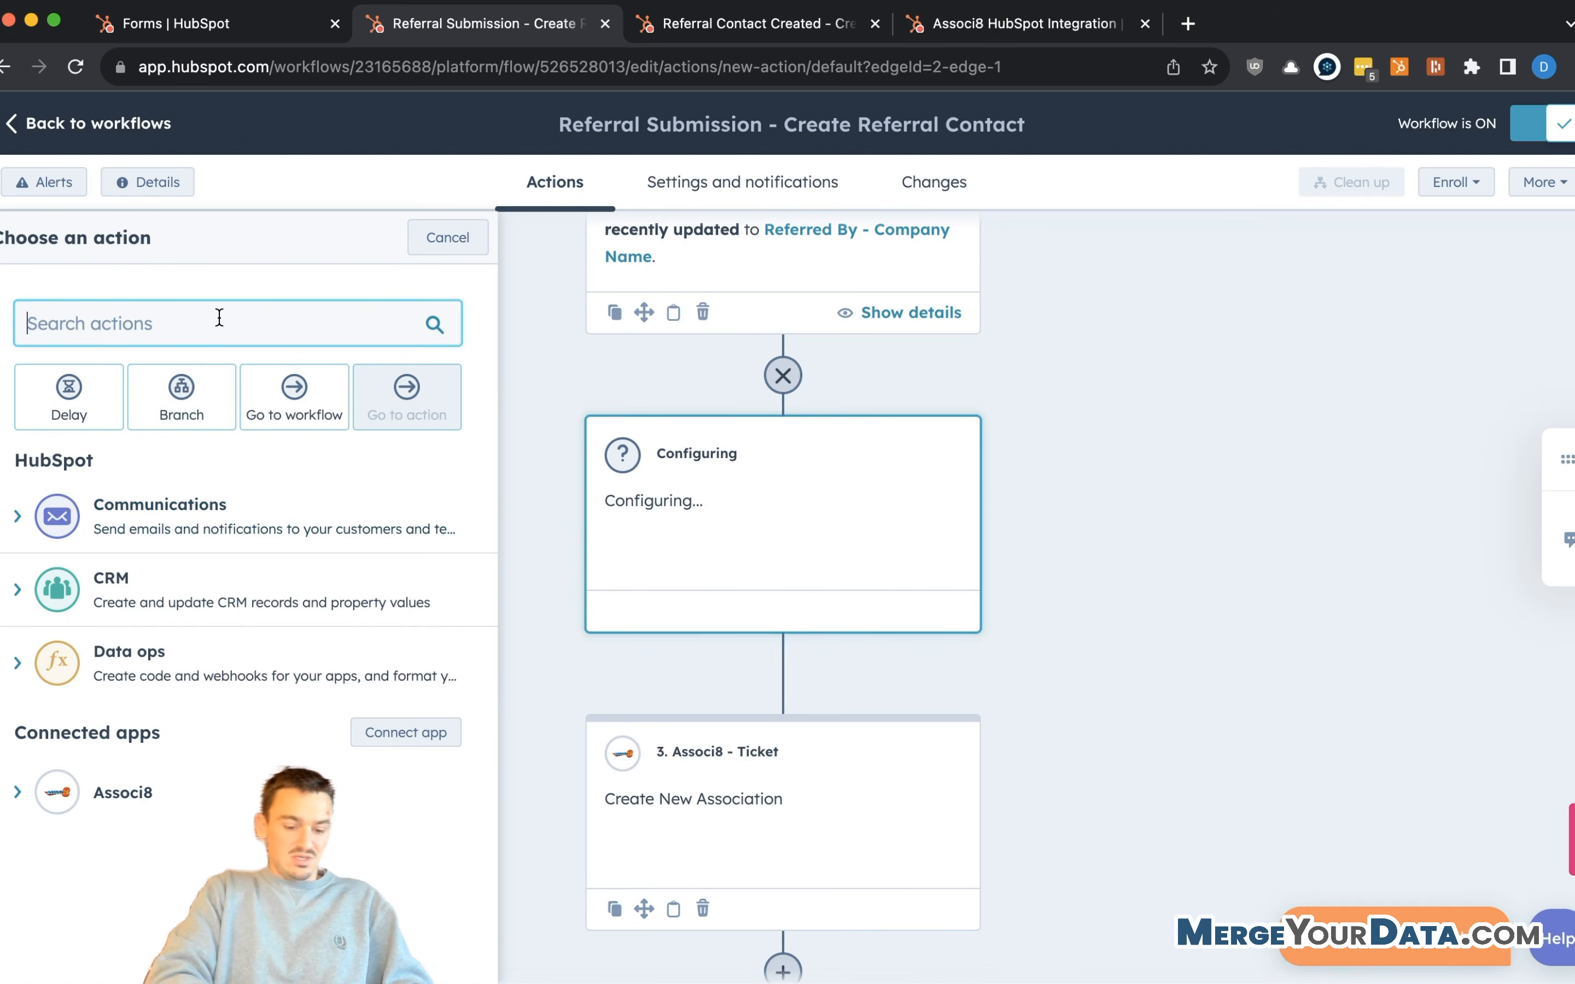
text(copy)
click(133, 521)
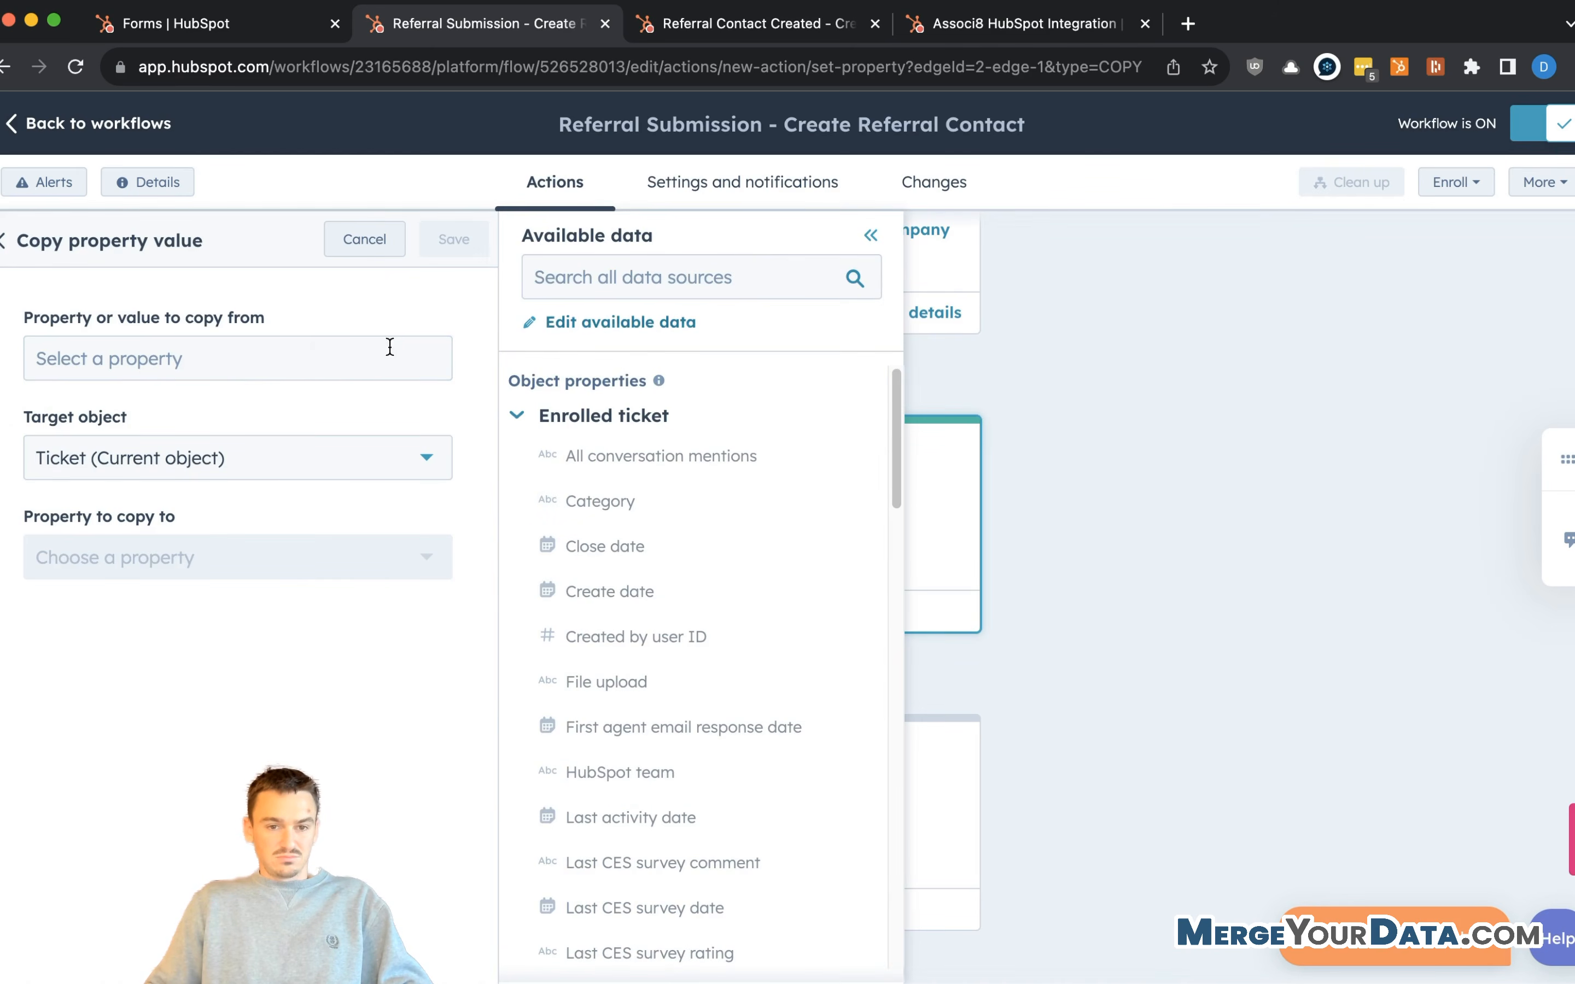
click(352, 355)
click(729, 264)
text(red)
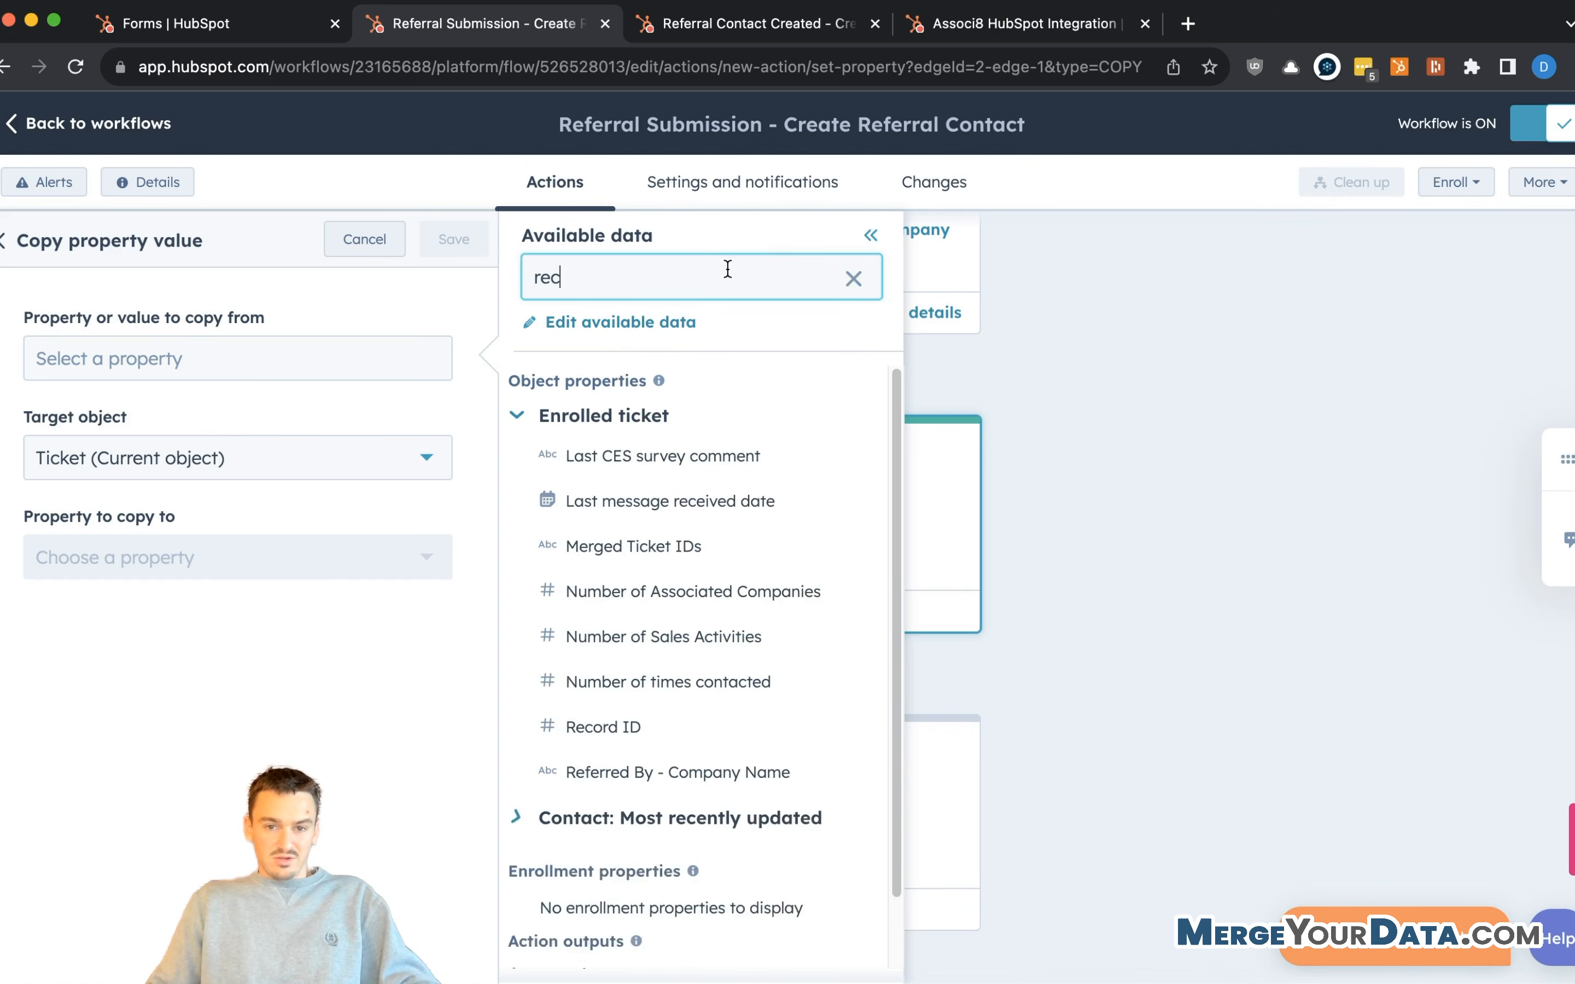
click(665, 728)
- Target all associated contacts' Referred By - Ticket ID property and save the step
click(225, 462)
click(160, 715)
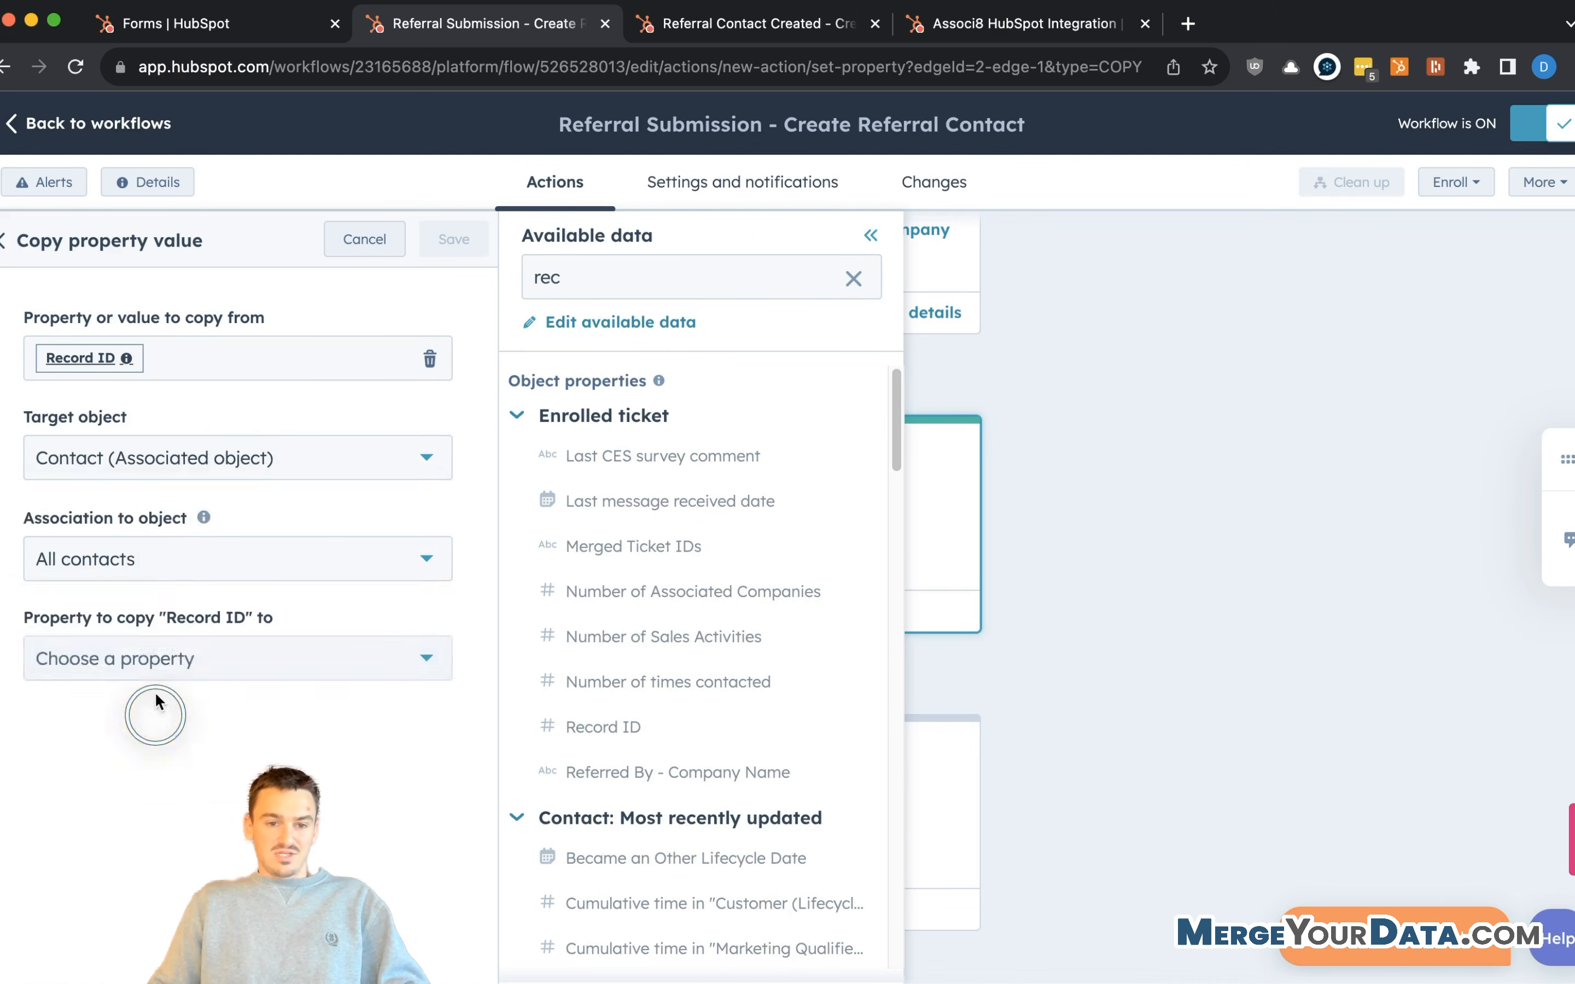
click(206, 568)
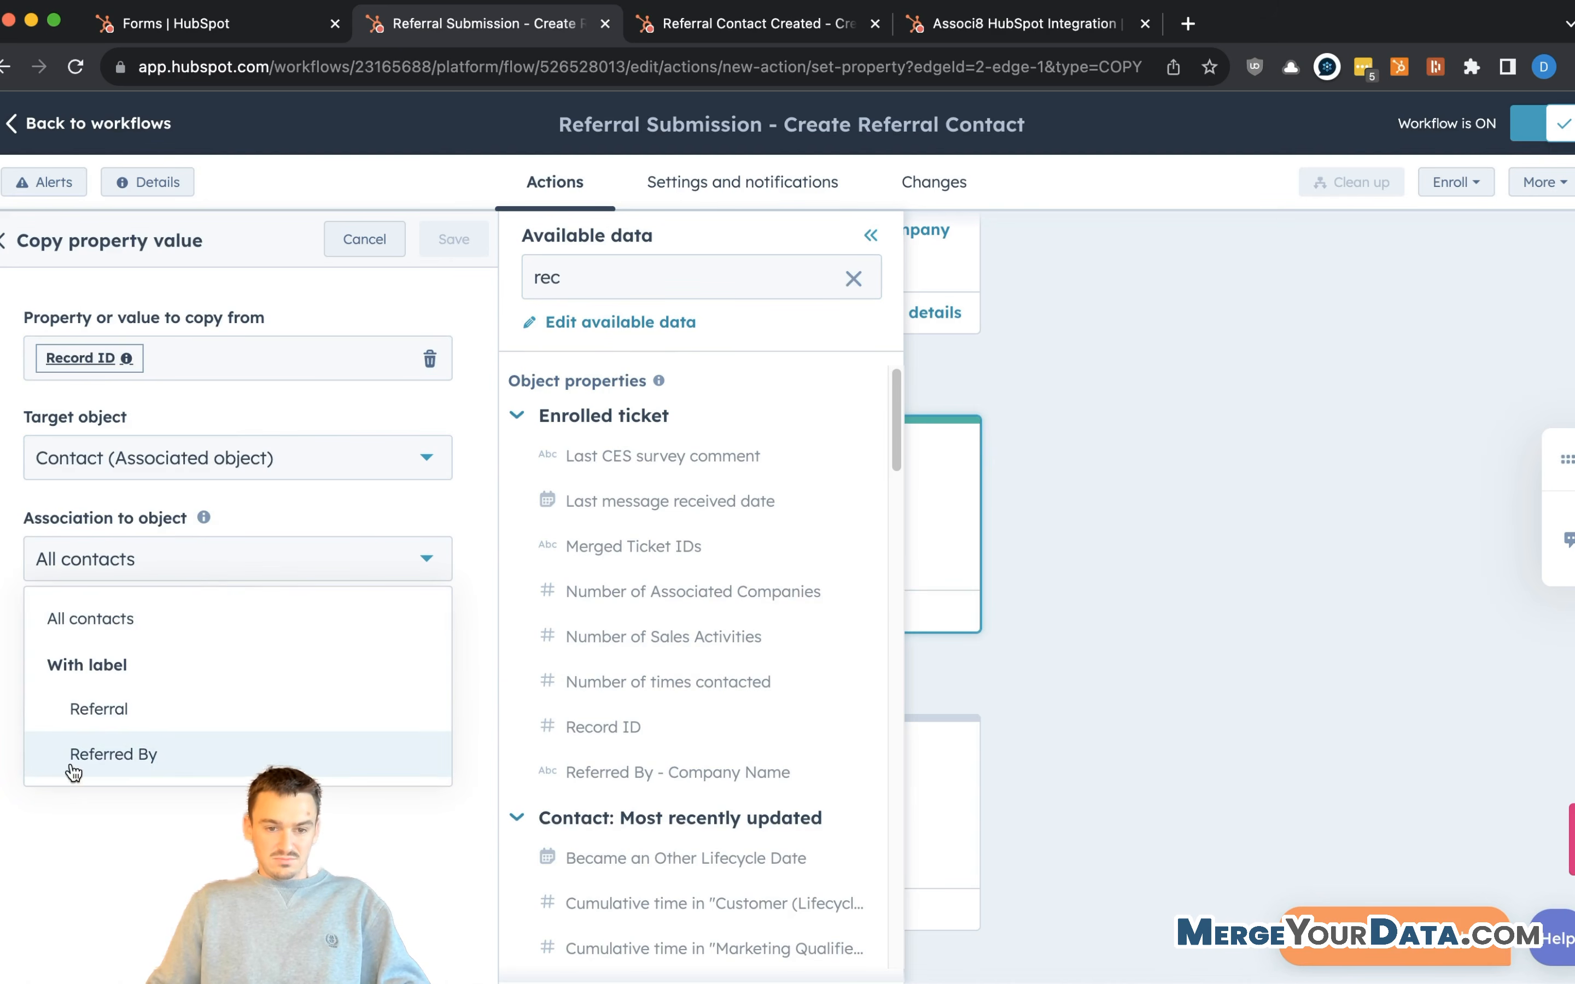
click(198, 558)
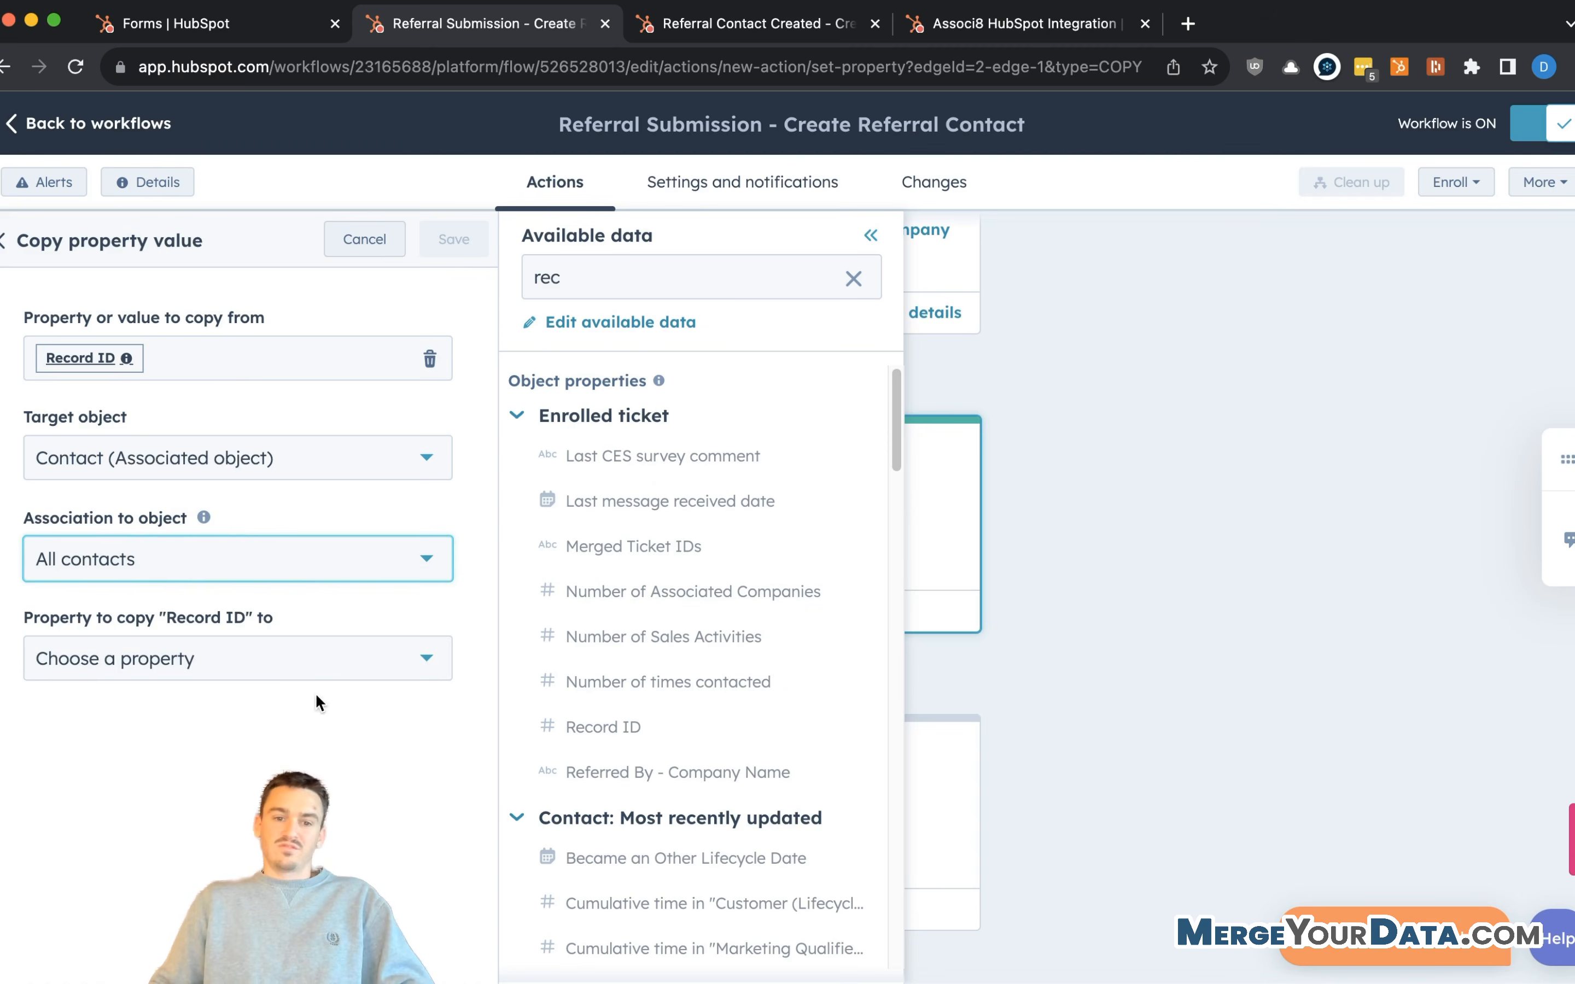
click(340, 656)
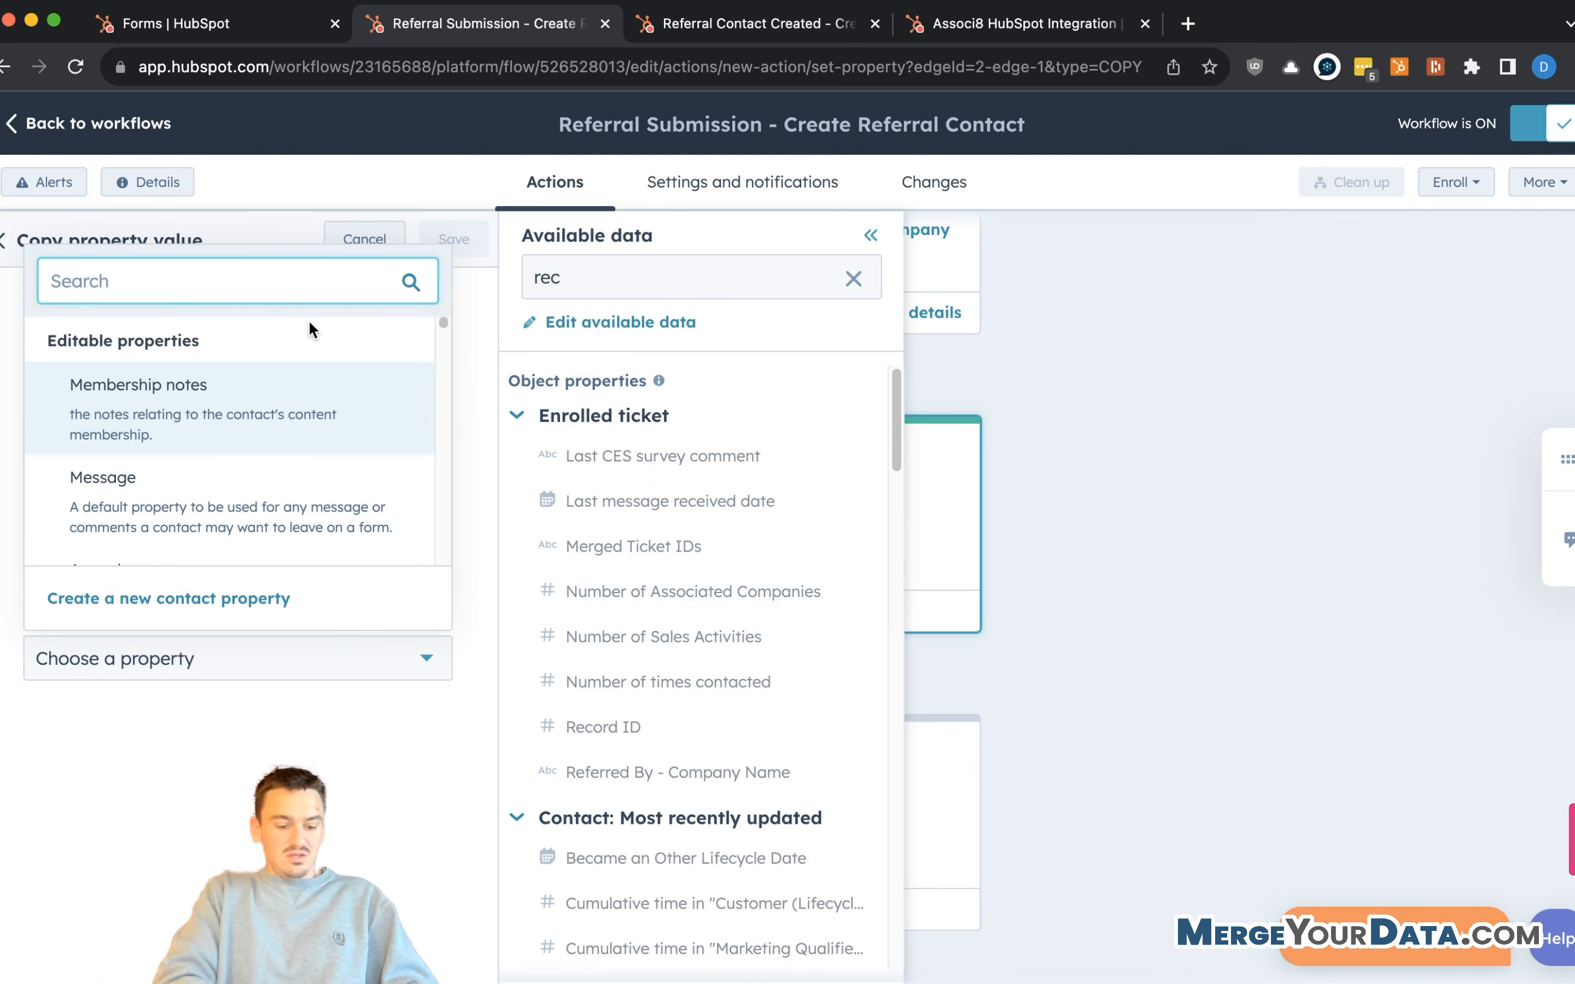
text(ticket)
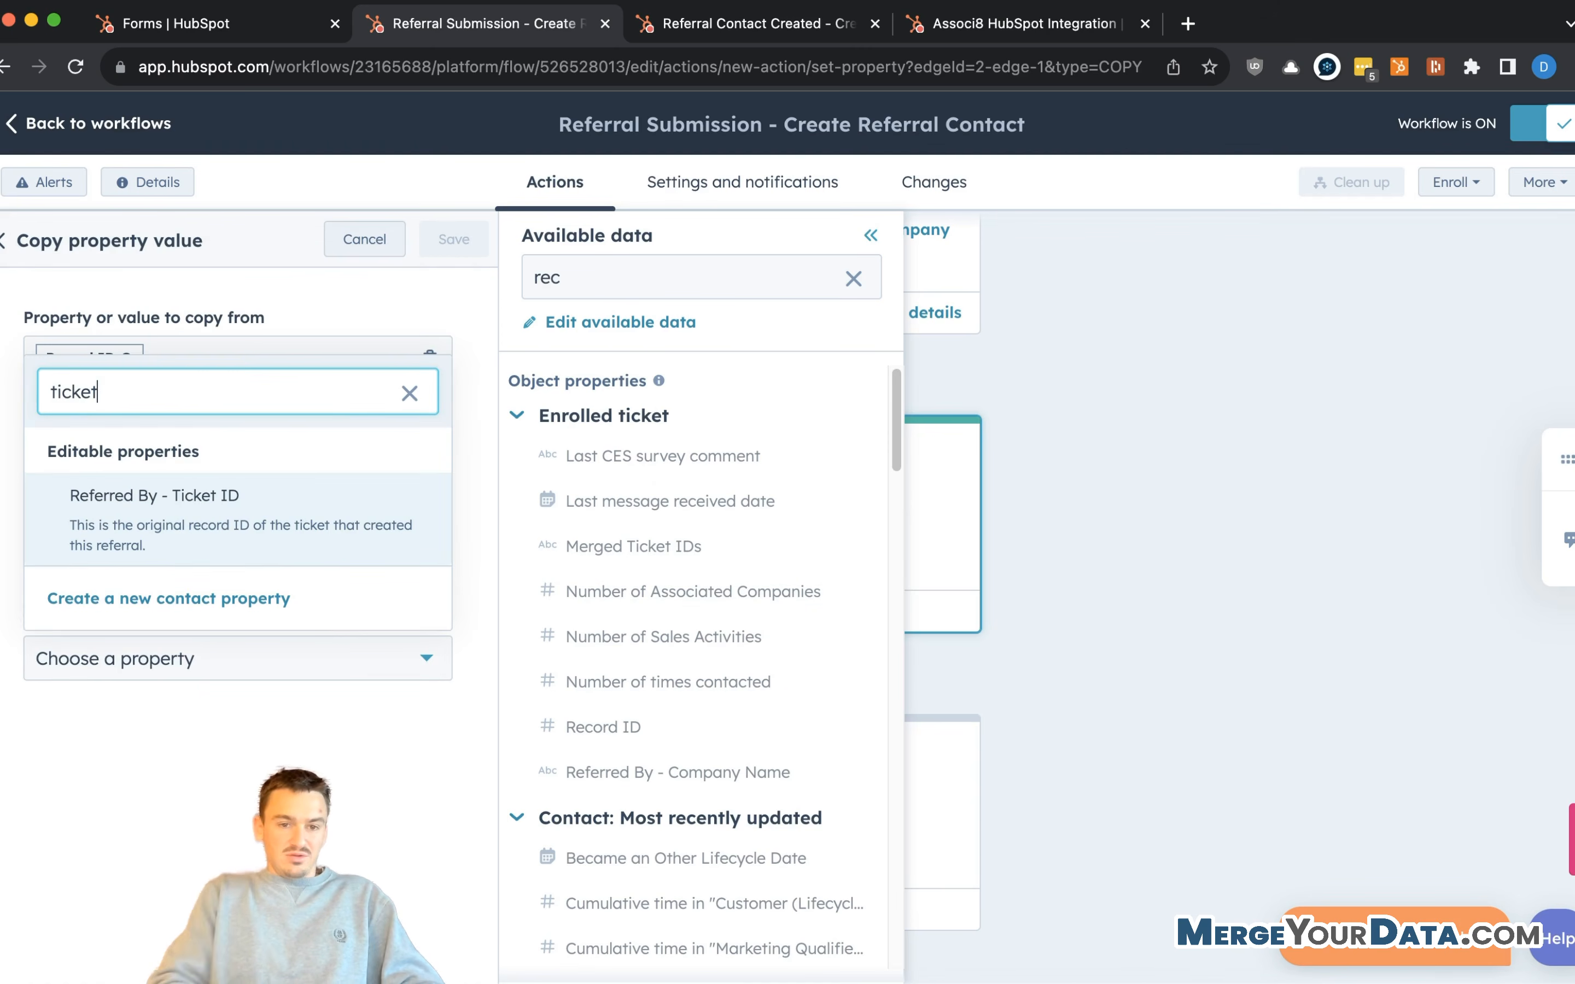
click(209, 519)
click(453, 241)
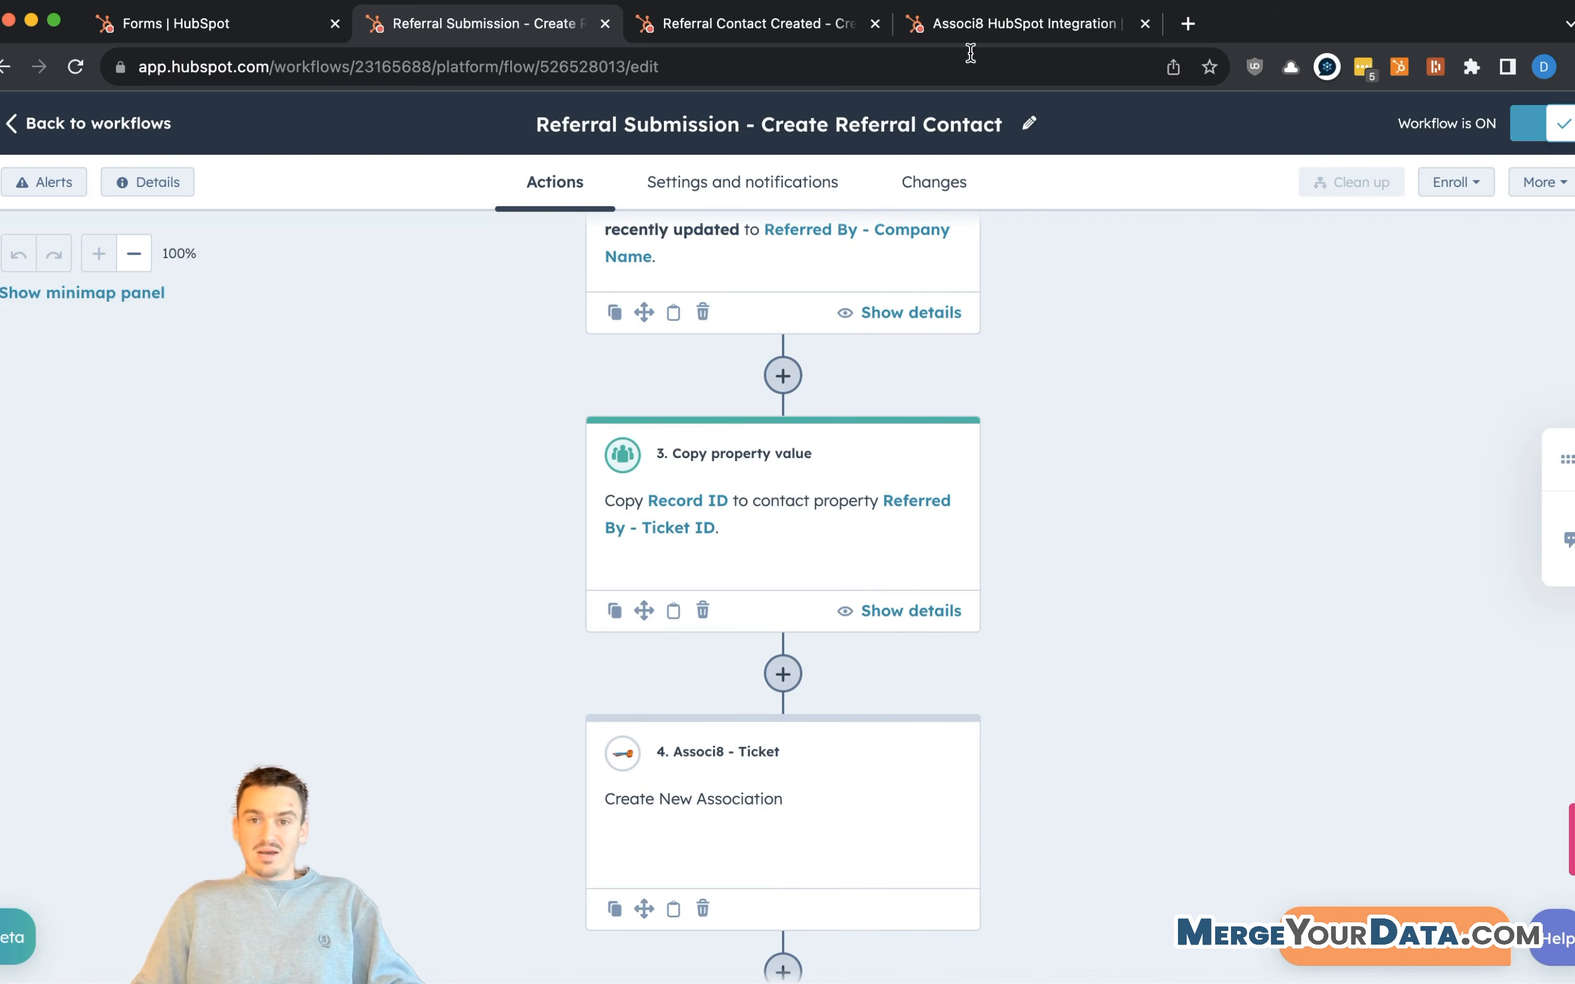
- Return to the Referral Contact Created workflow and review its trigger and Associ8 - Contact step
click(757, 33)
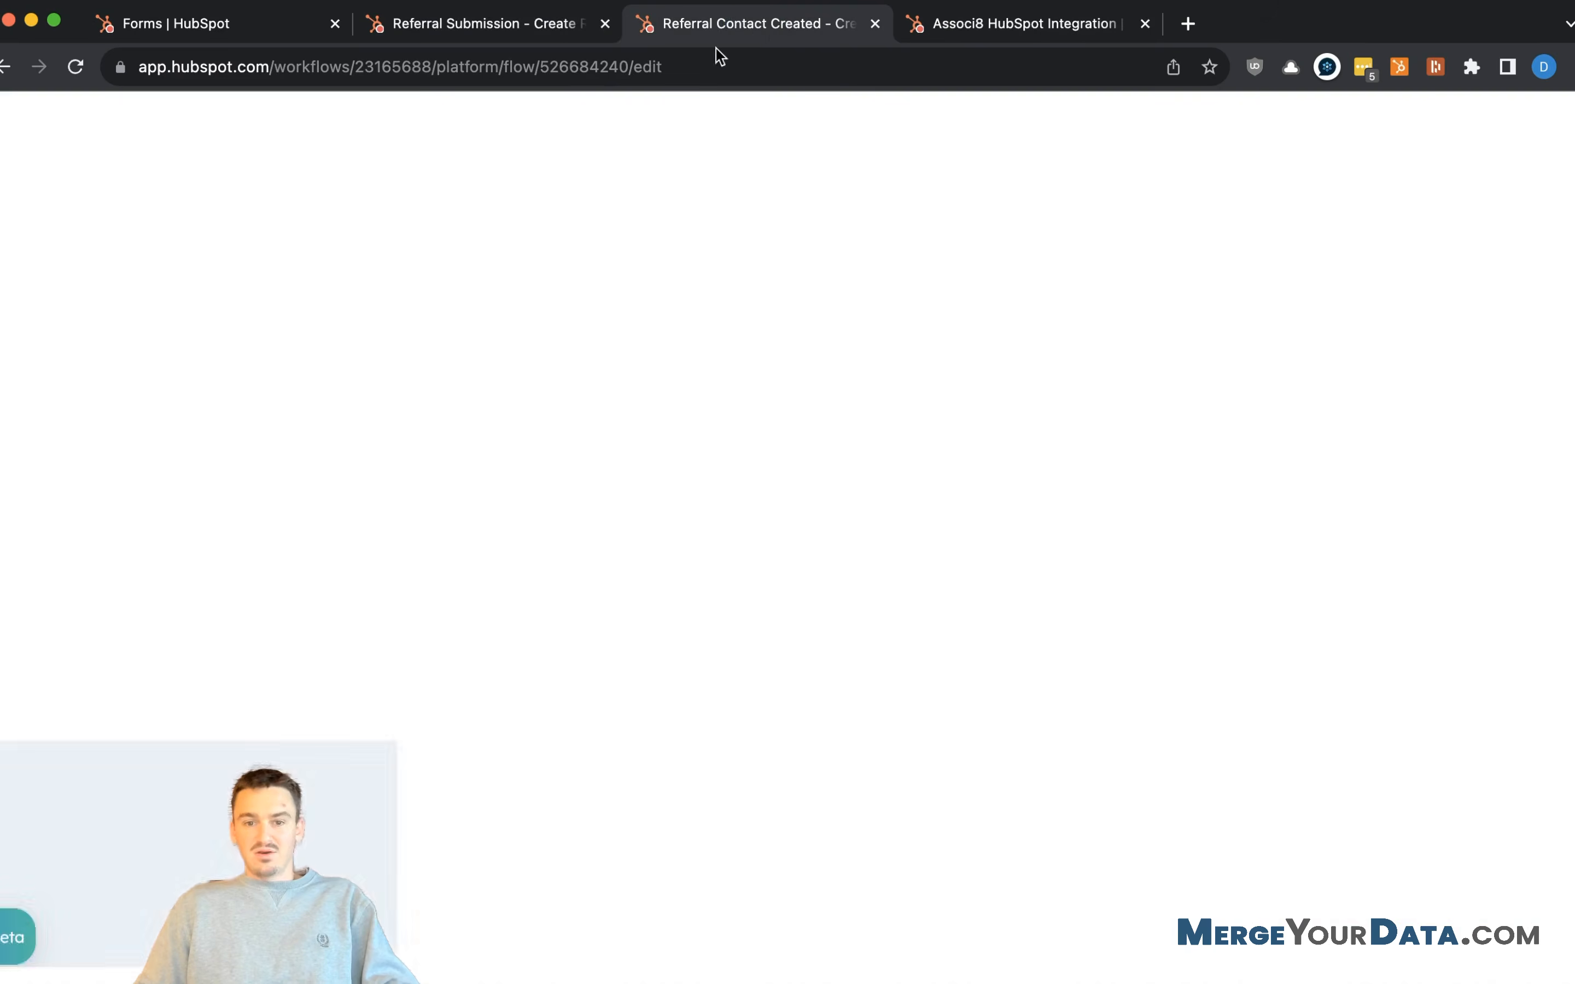
scroll(767, 545, down, 1)
scroll(743, 768, down, 6)
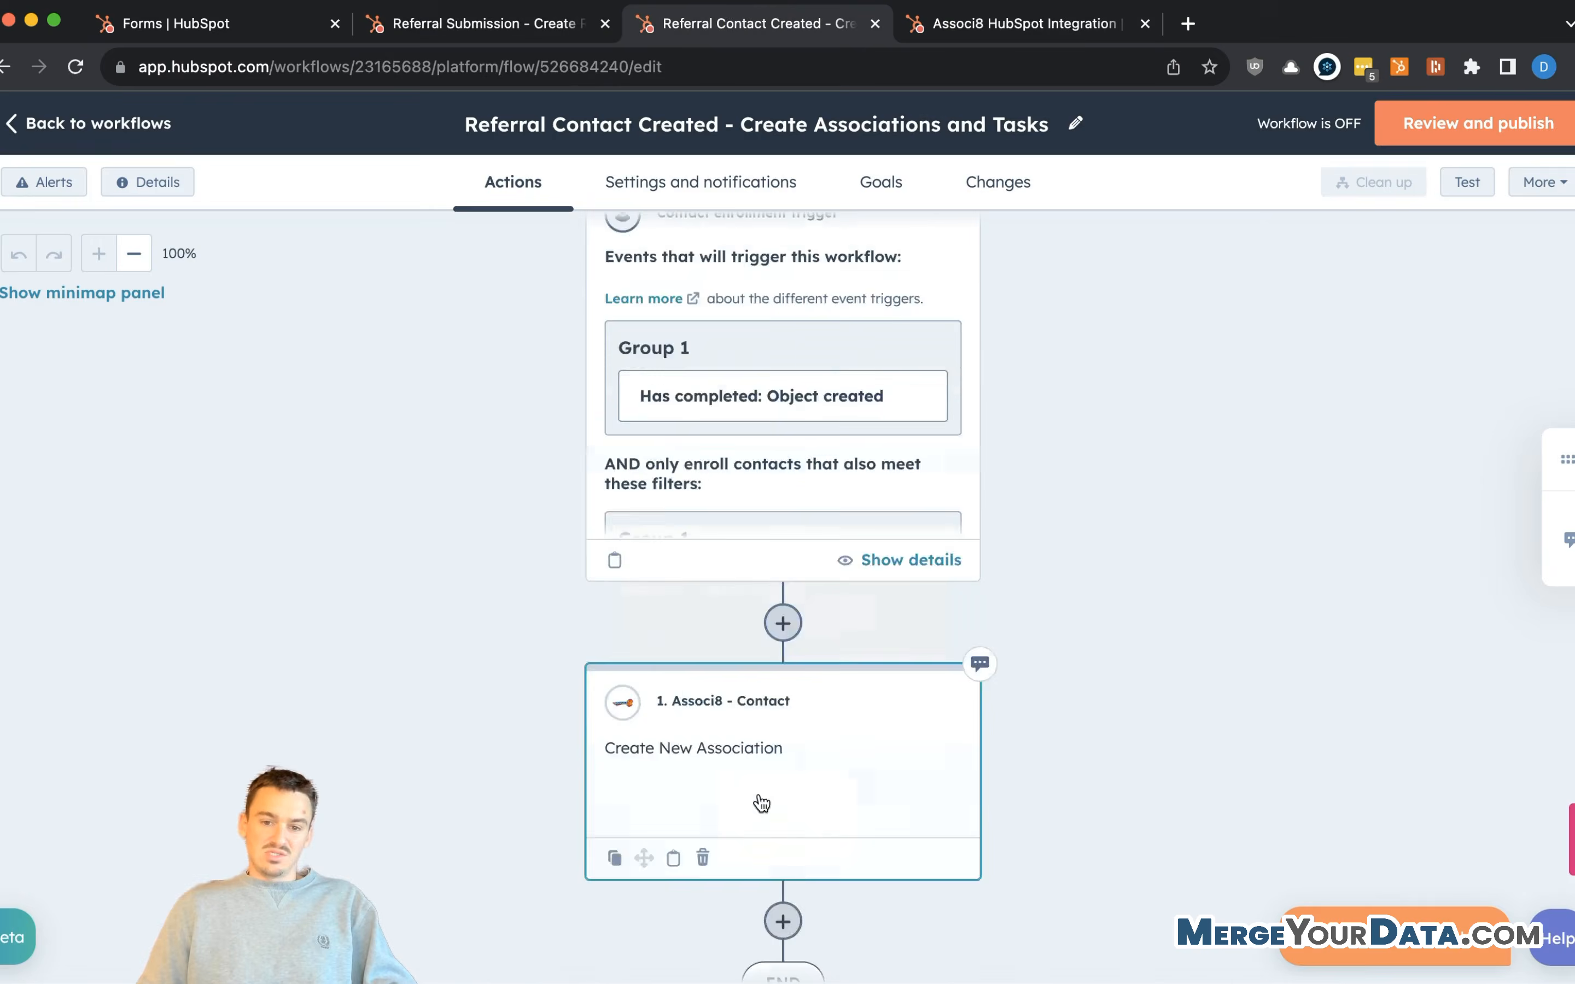
scroll(801, 481, up, 5)
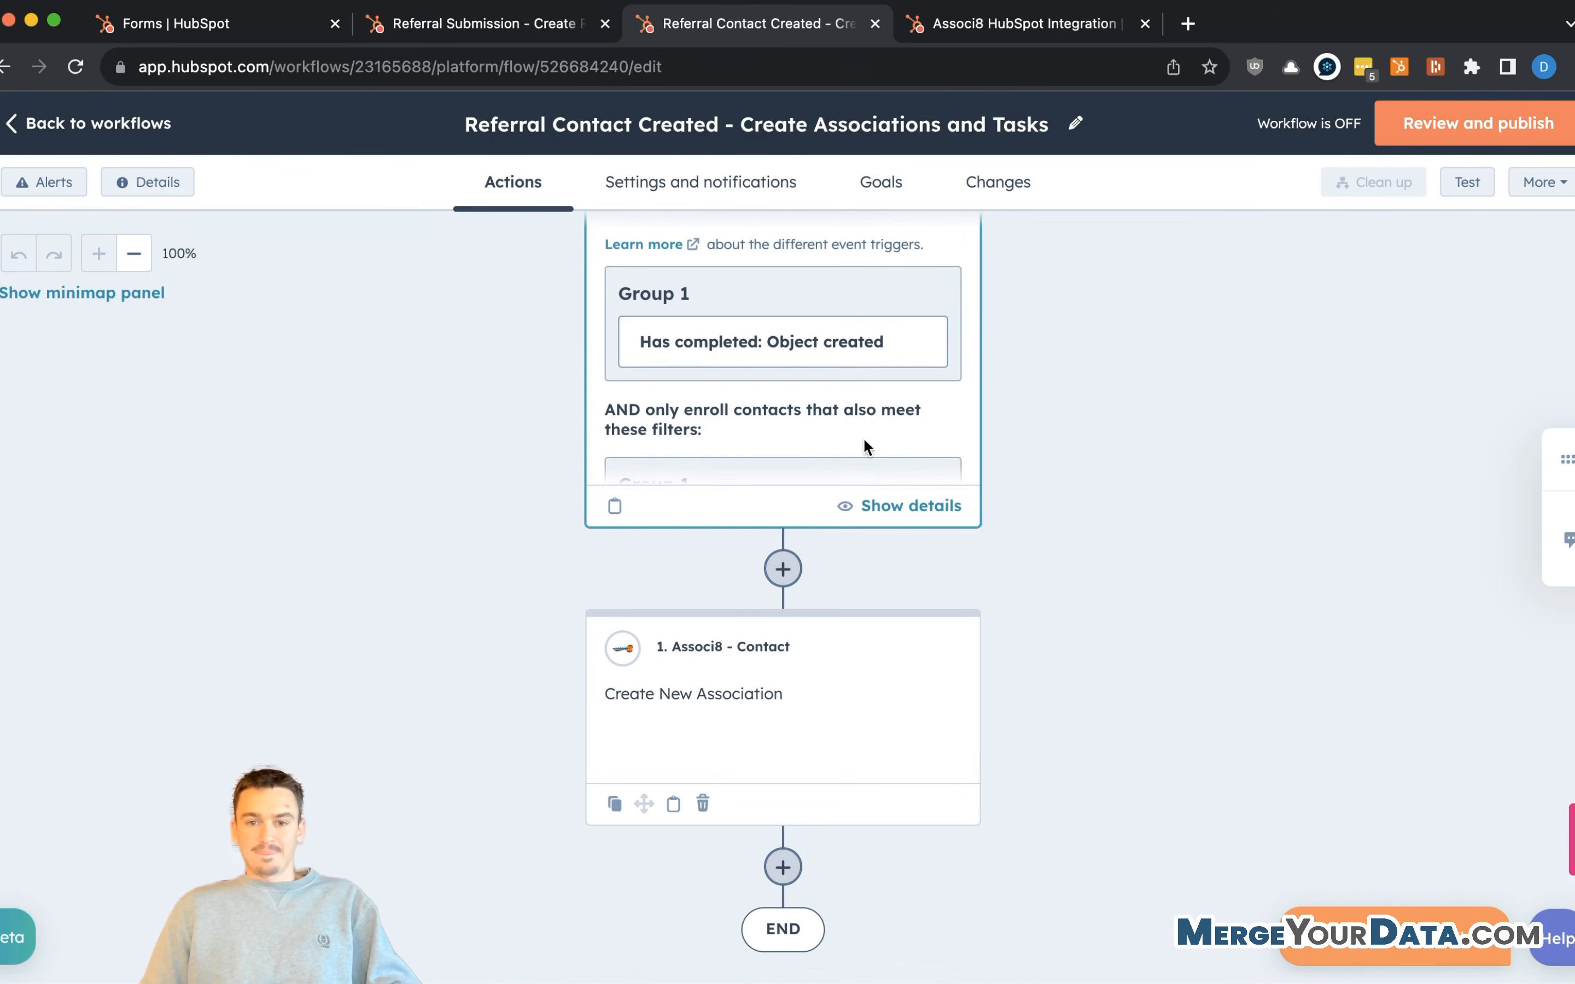
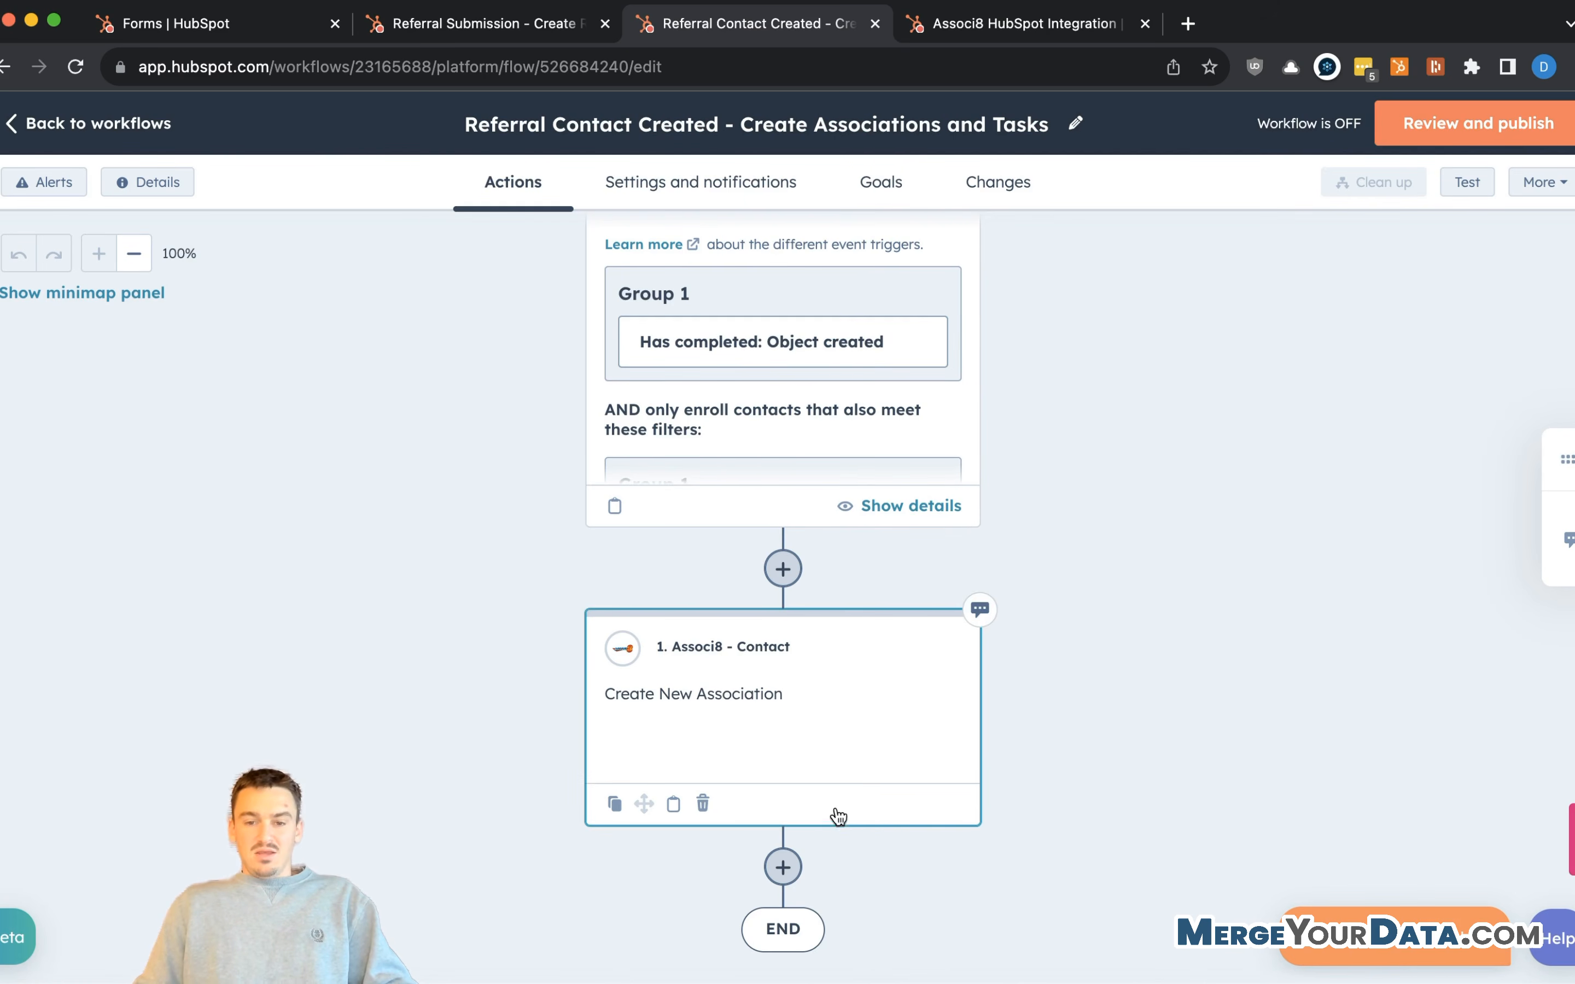
- Add a Create task action after the association step, titled 'New Referral Created'
scroll(823, 752, down, 3)
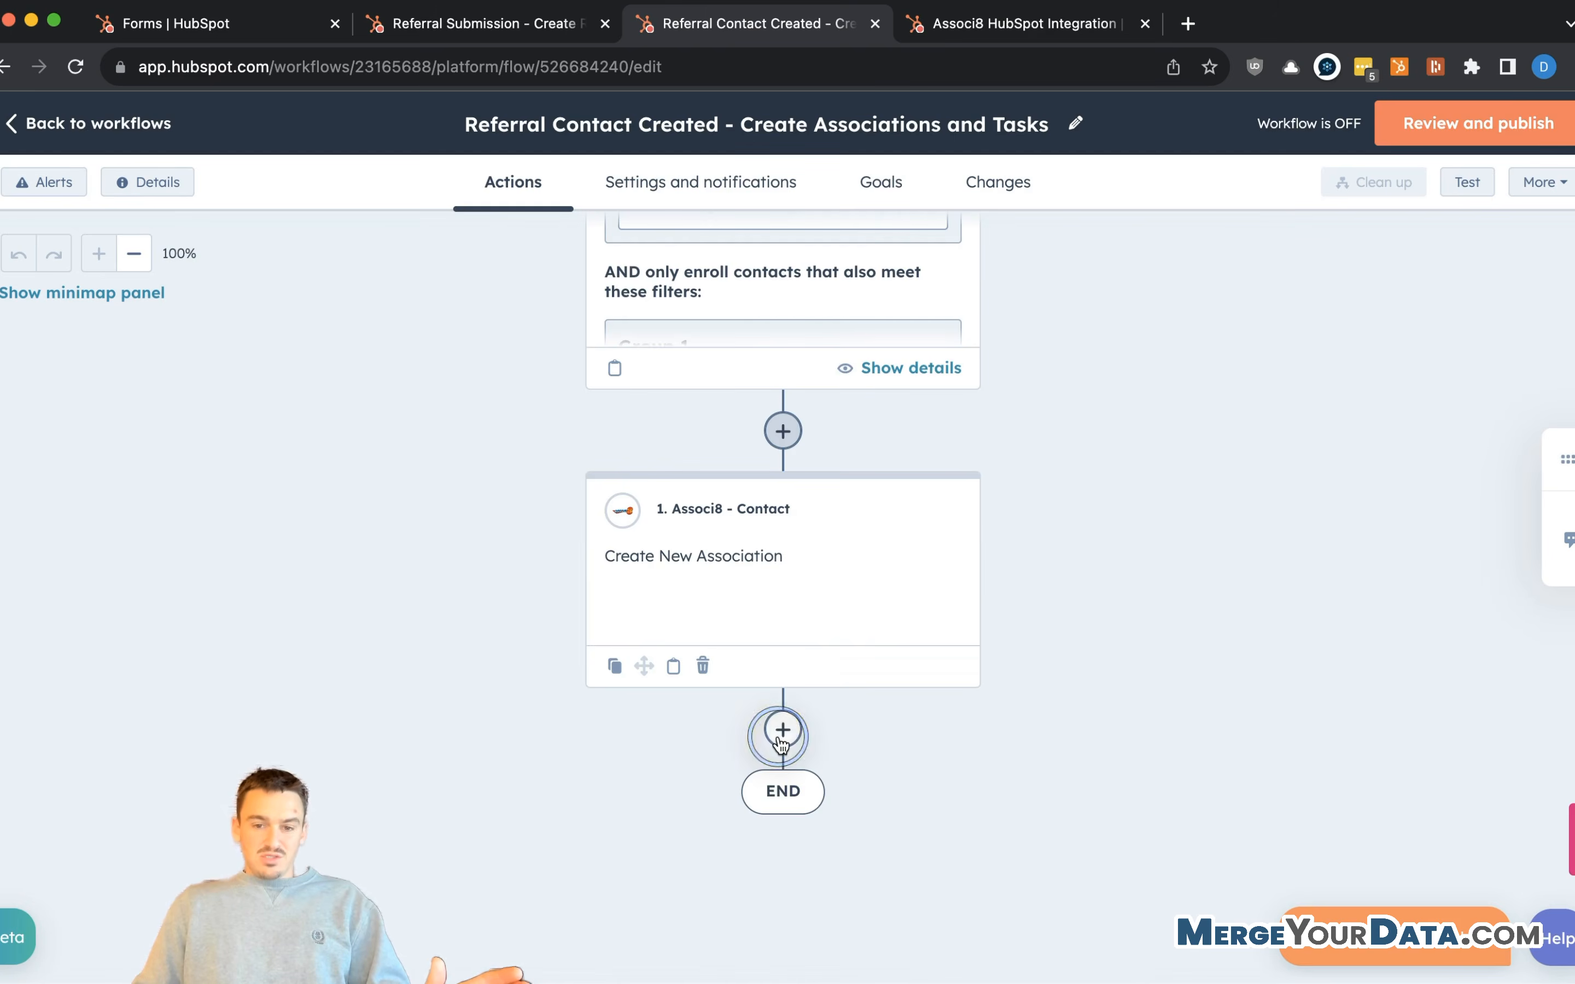
click(782, 733)
click(305, 319)
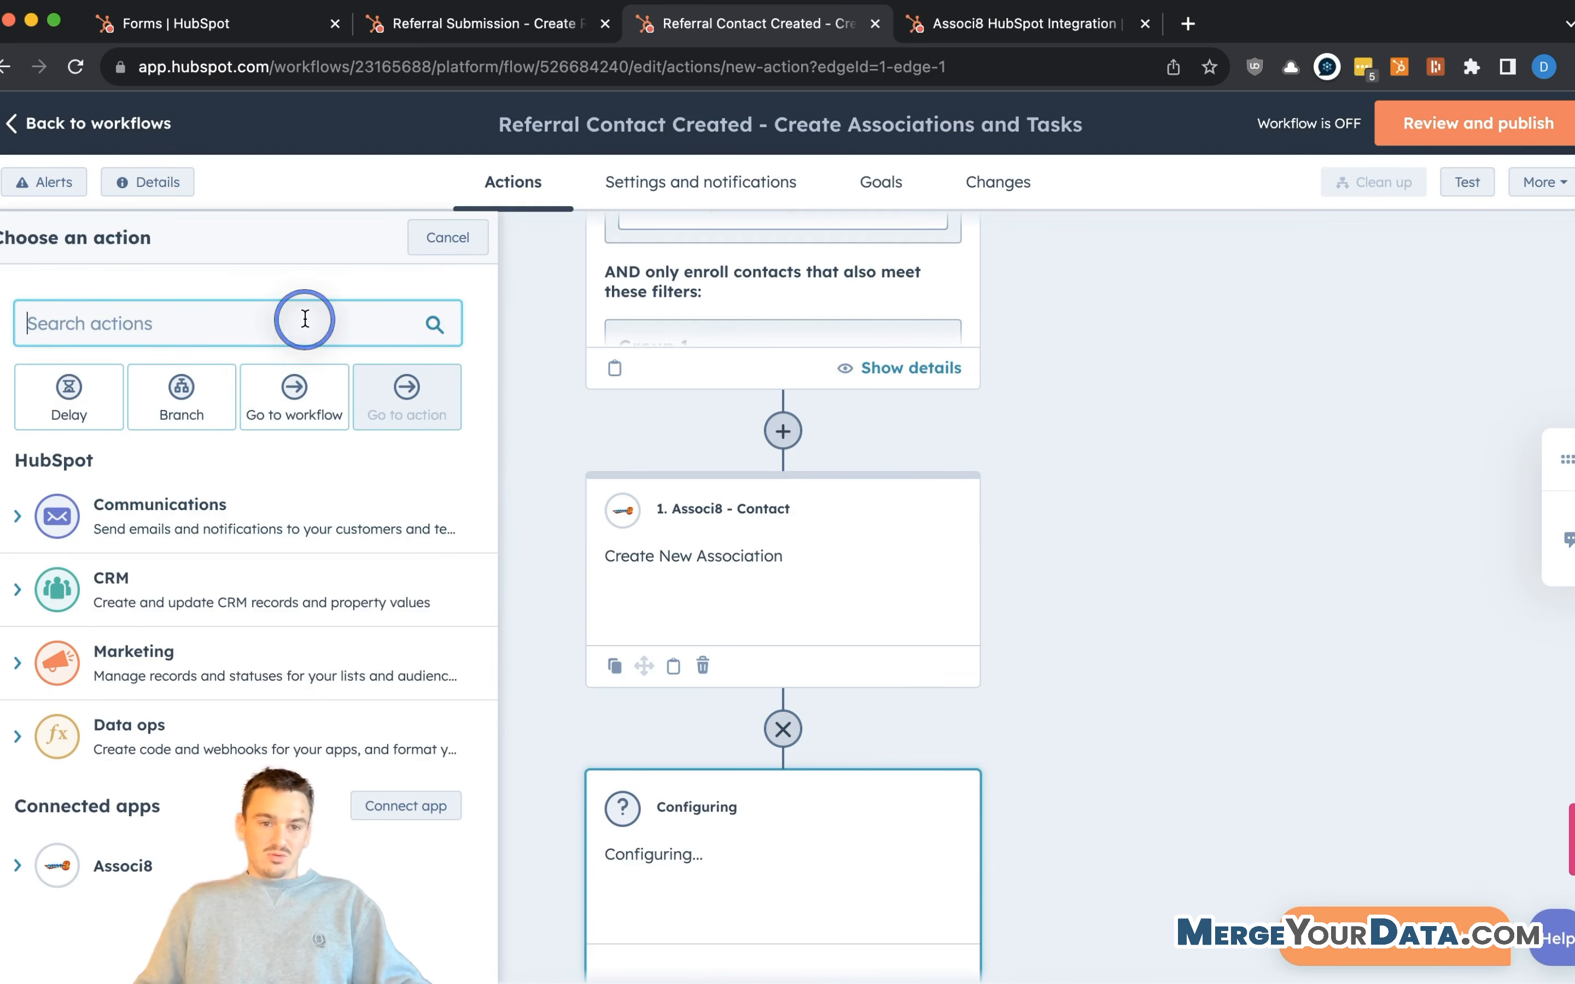
text(ta)
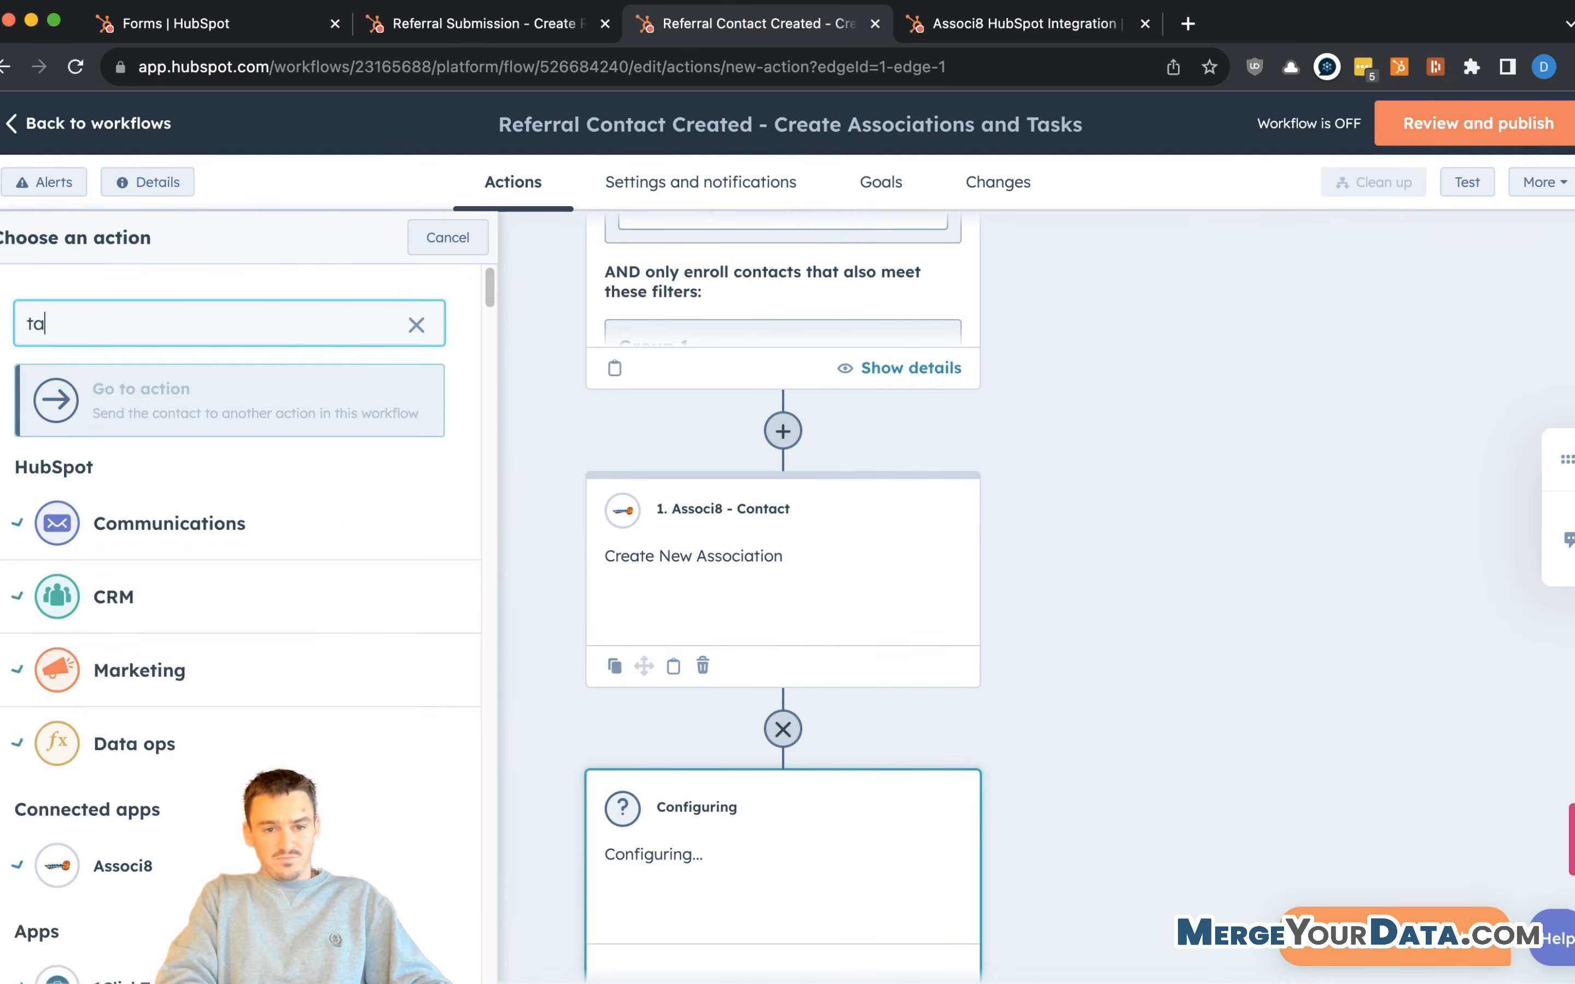
text(sk)
click(217, 521)
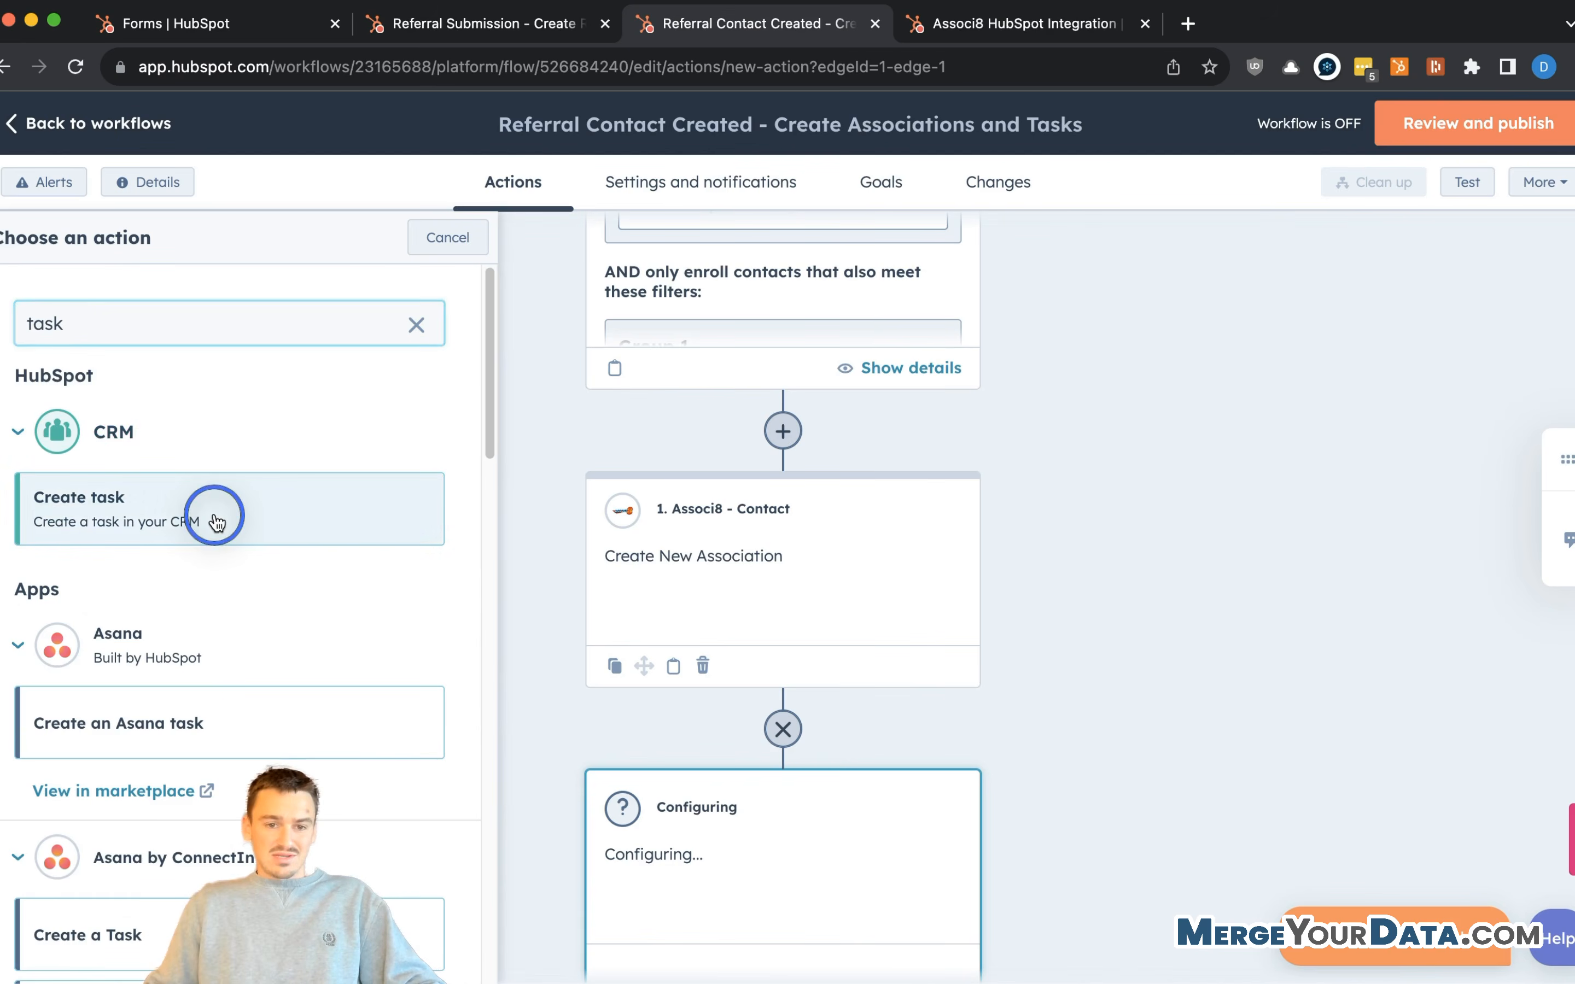
click(186, 359)
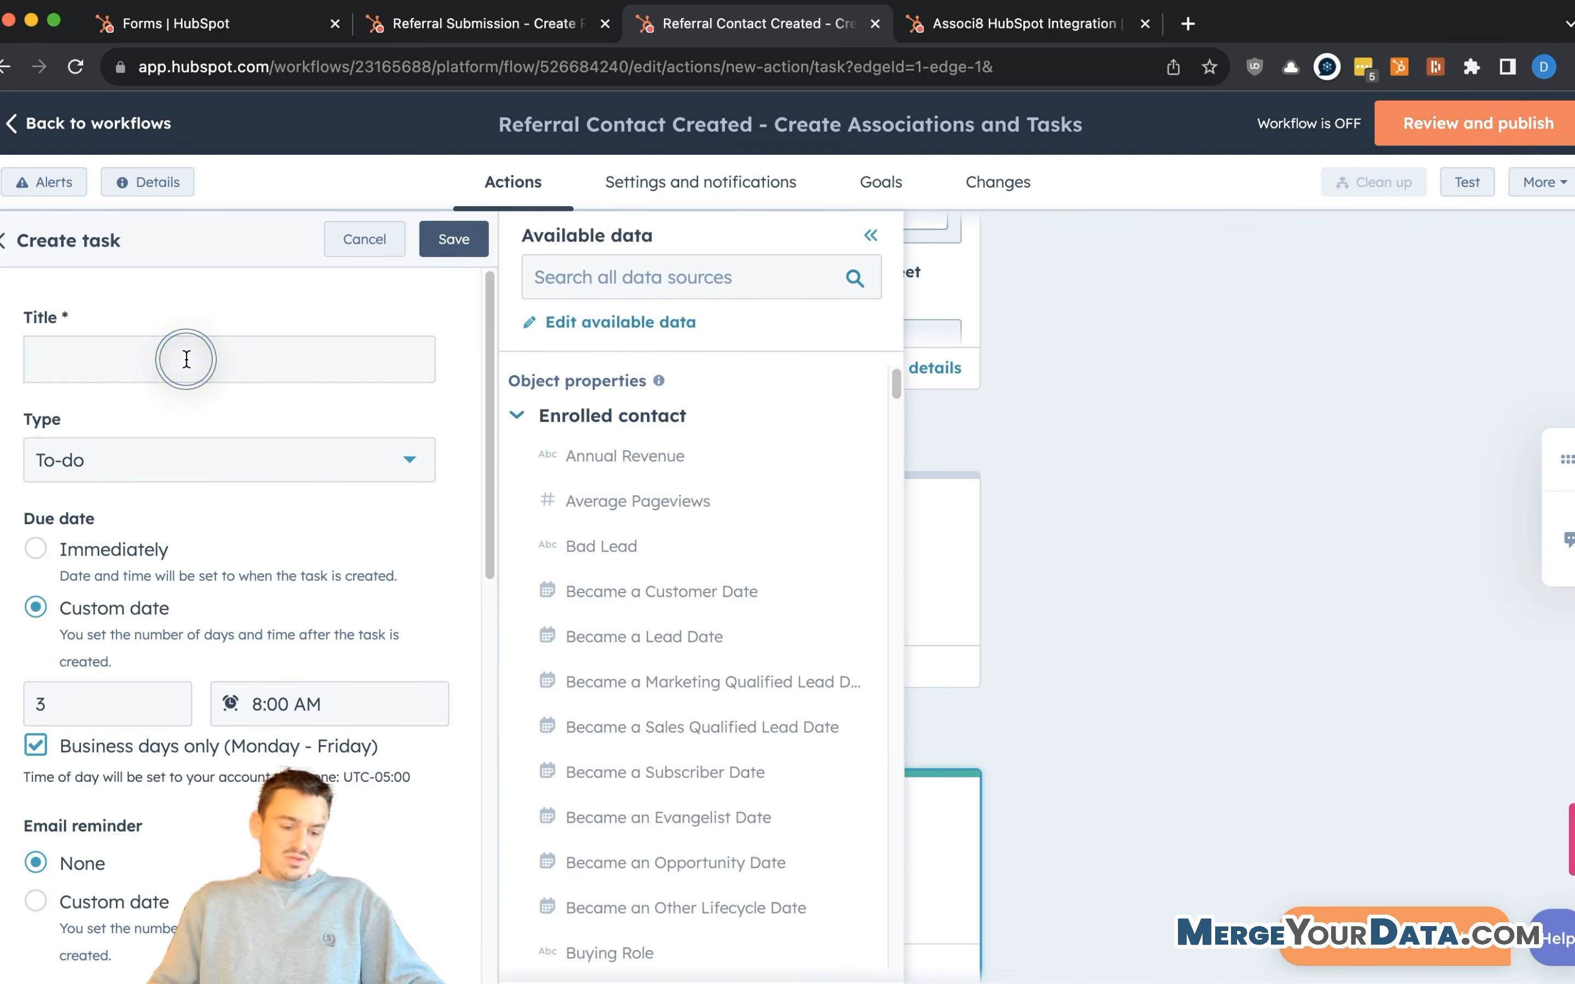
text(New Referral Created)
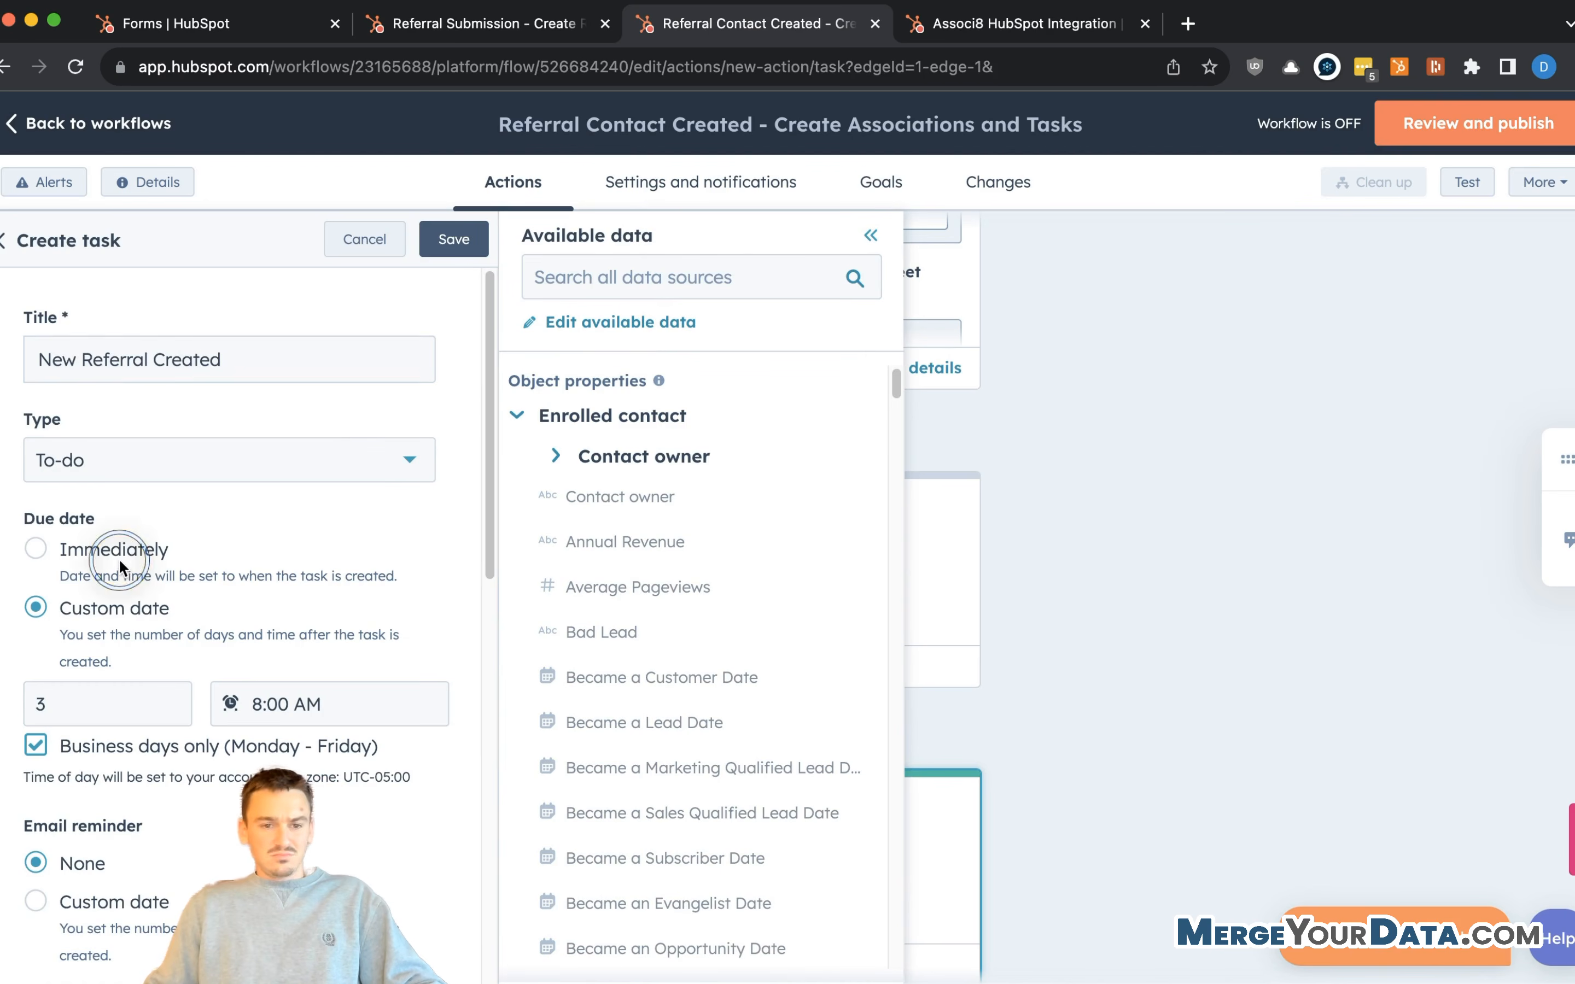
- Make the task due immediately, assign it to the Contact owner, and save the step
click(37, 549)
scroll(140, 608, down, 10)
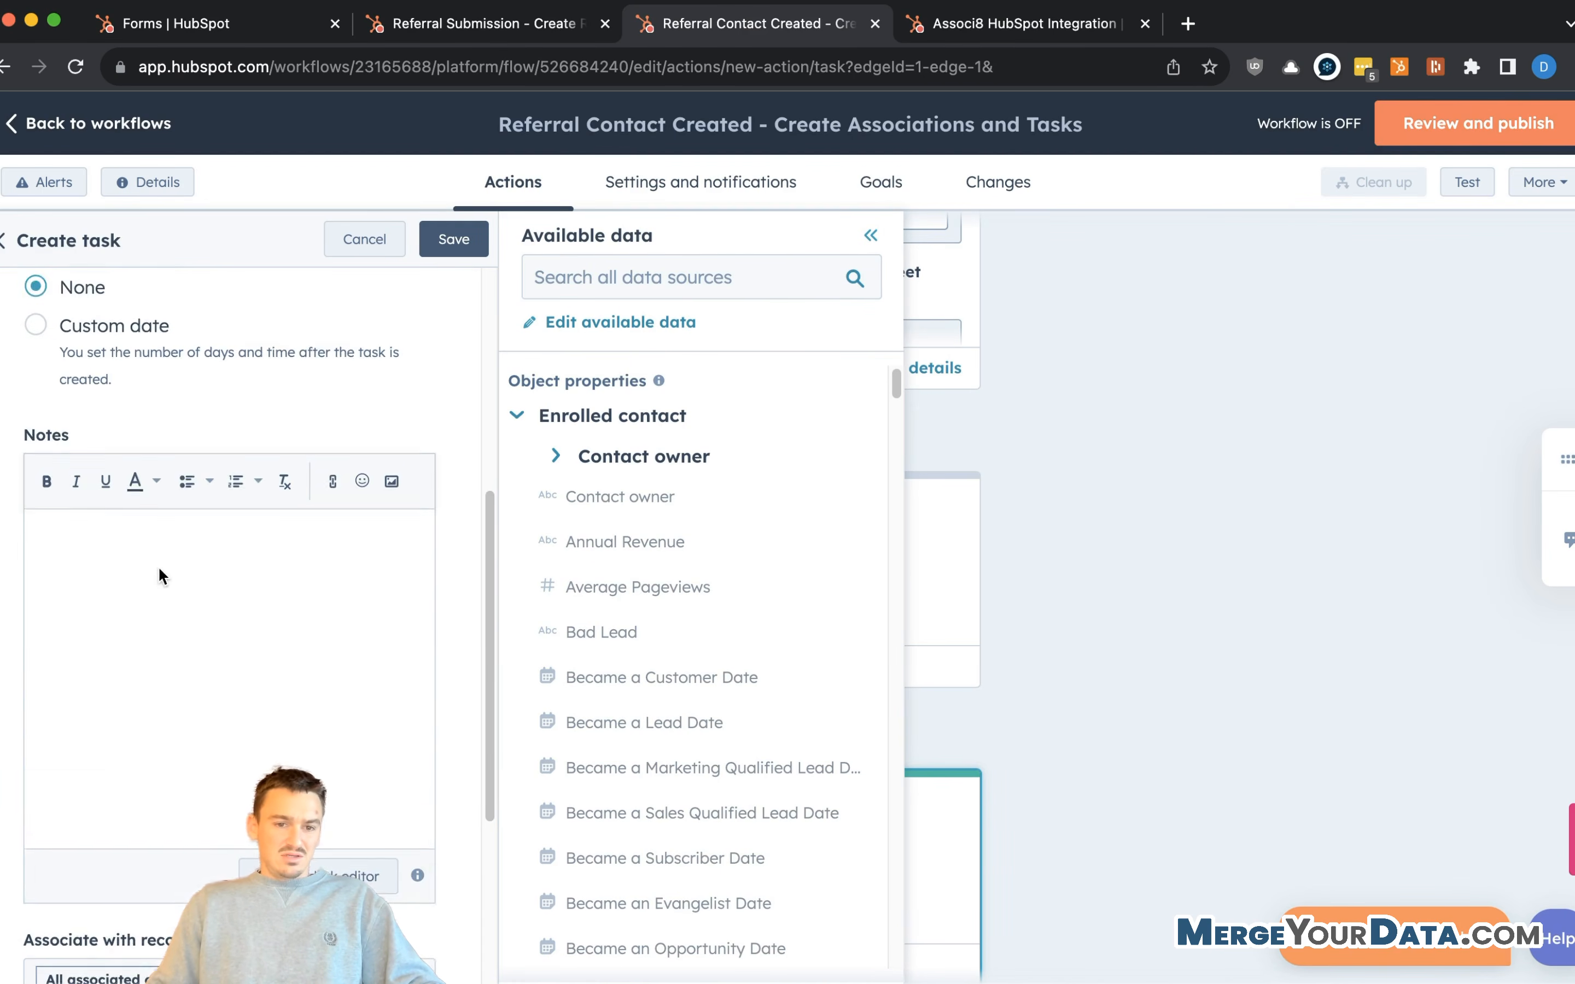
scroll(218, 493, down, 3)
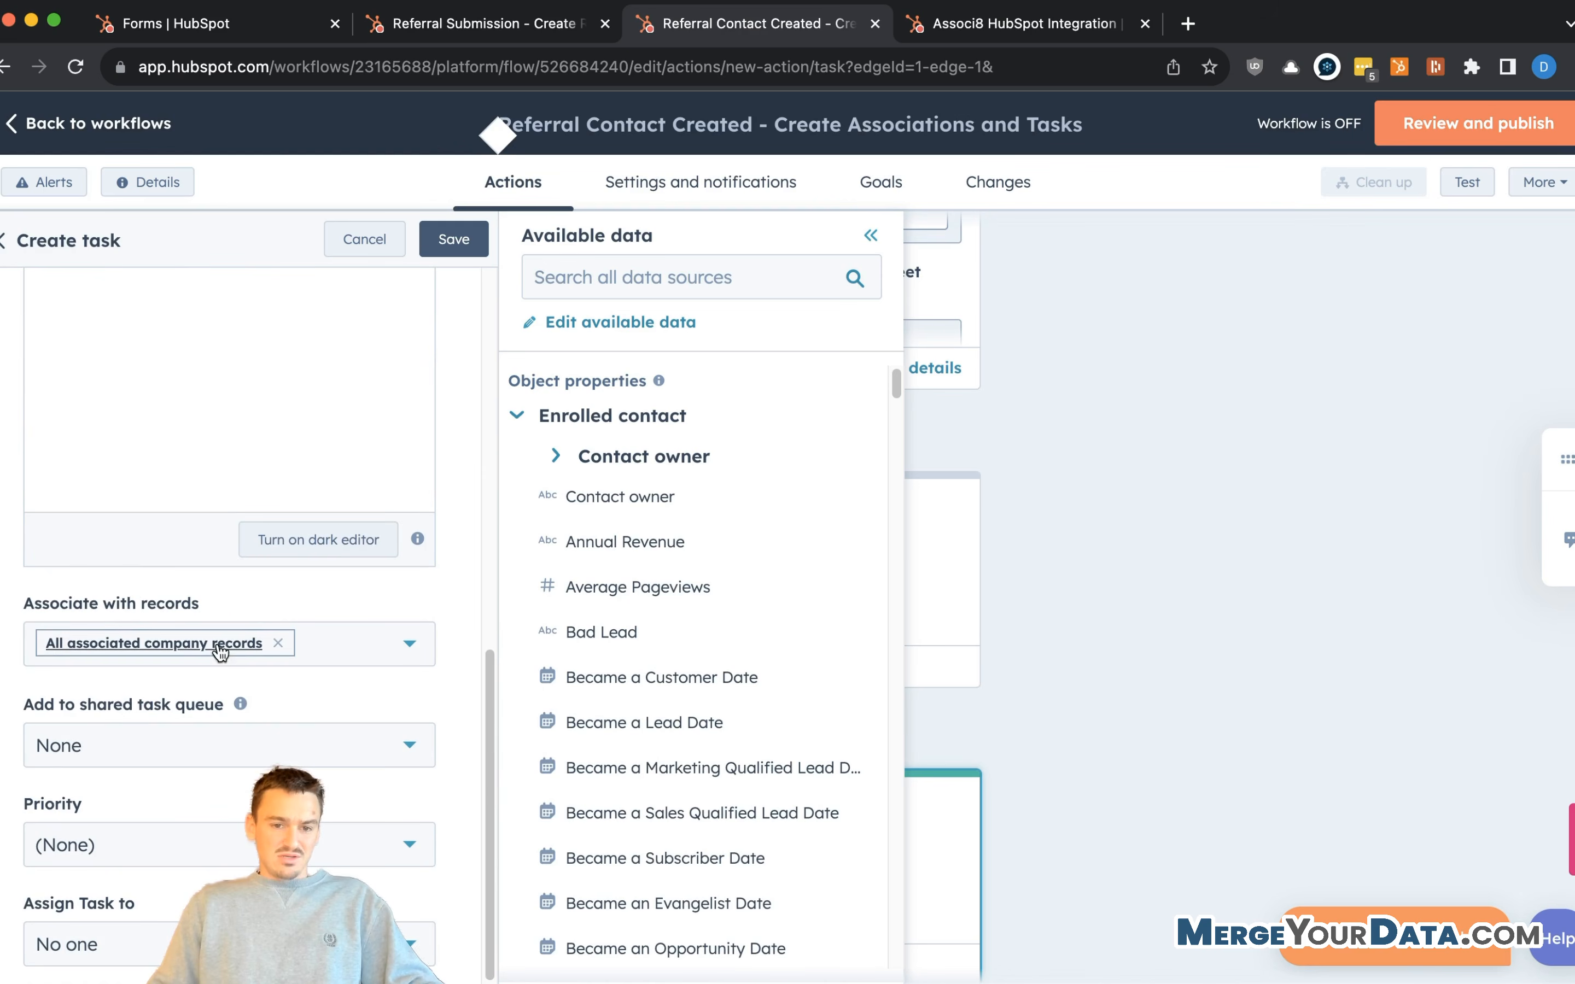
click(125, 944)
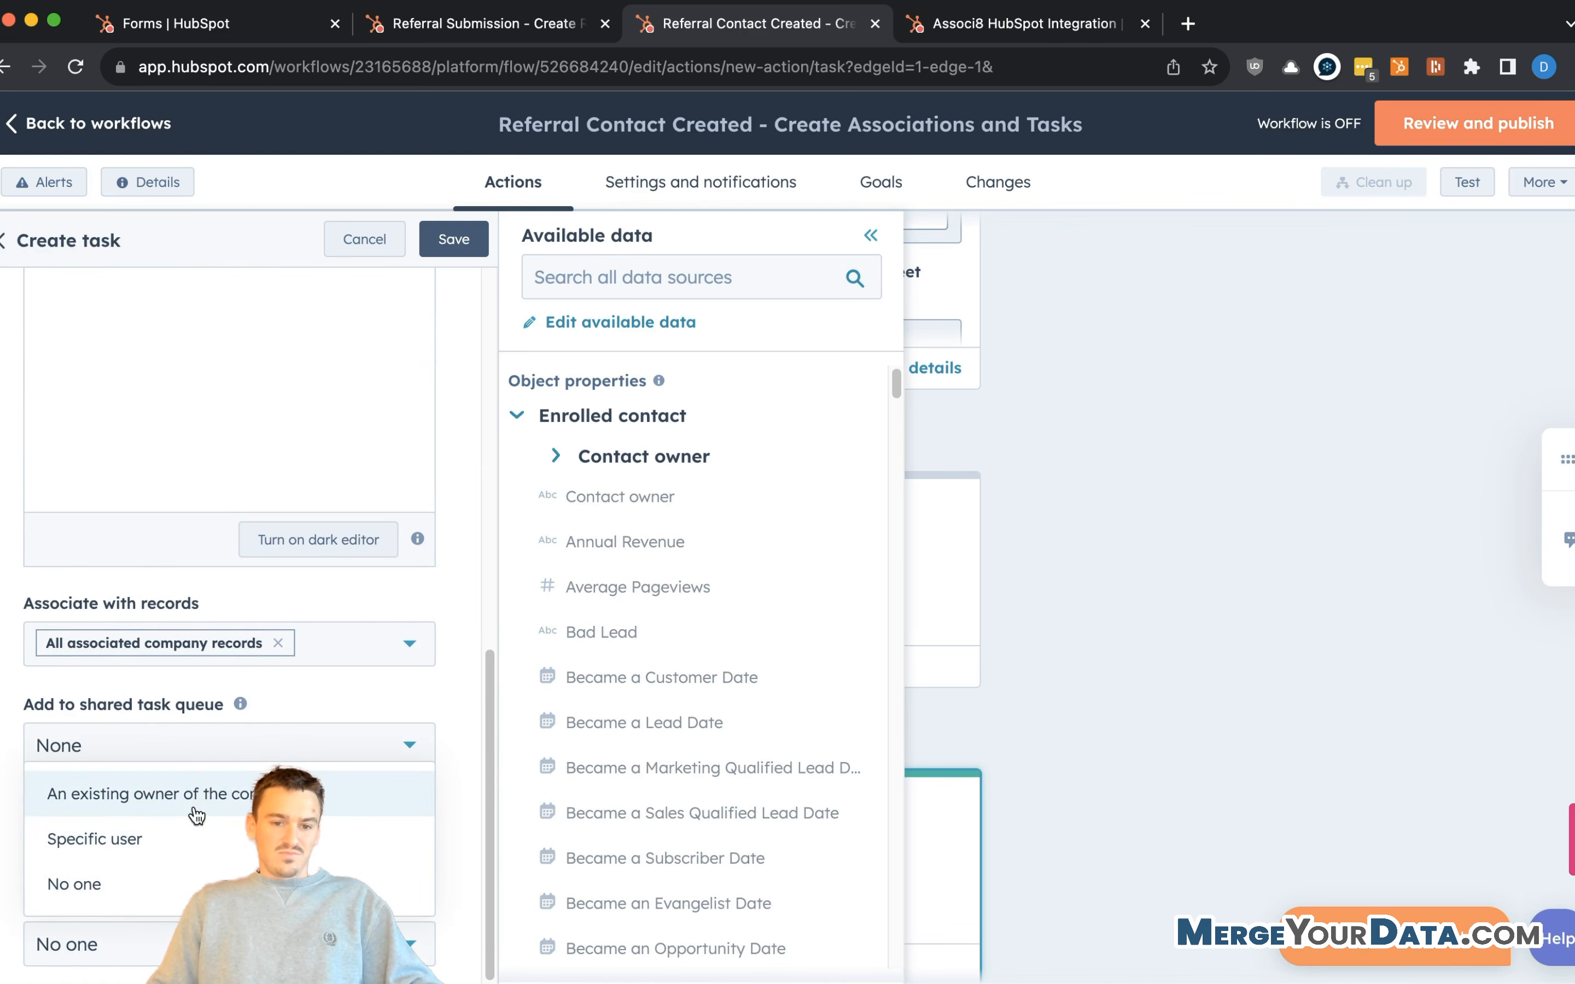
click(195, 815)
scroll(193, 847, down, 2)
click(156, 944)
click(157, 944)
click(454, 239)
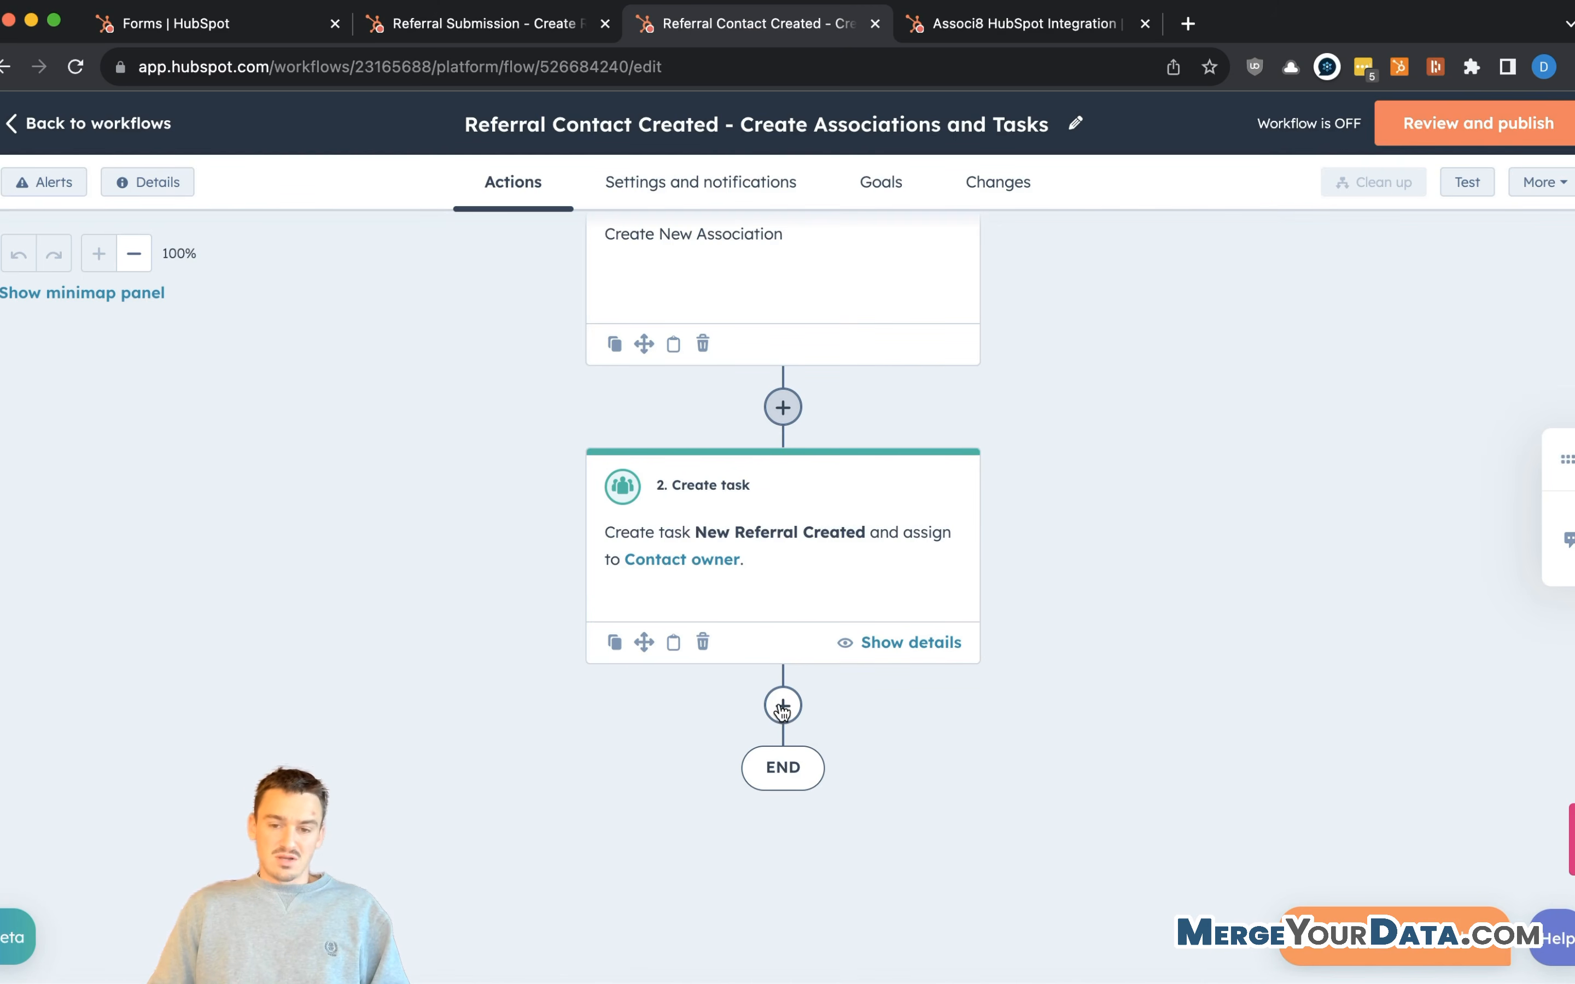
- Add a Rotate record to owner action at the end of the workflow
click(1568, 541)
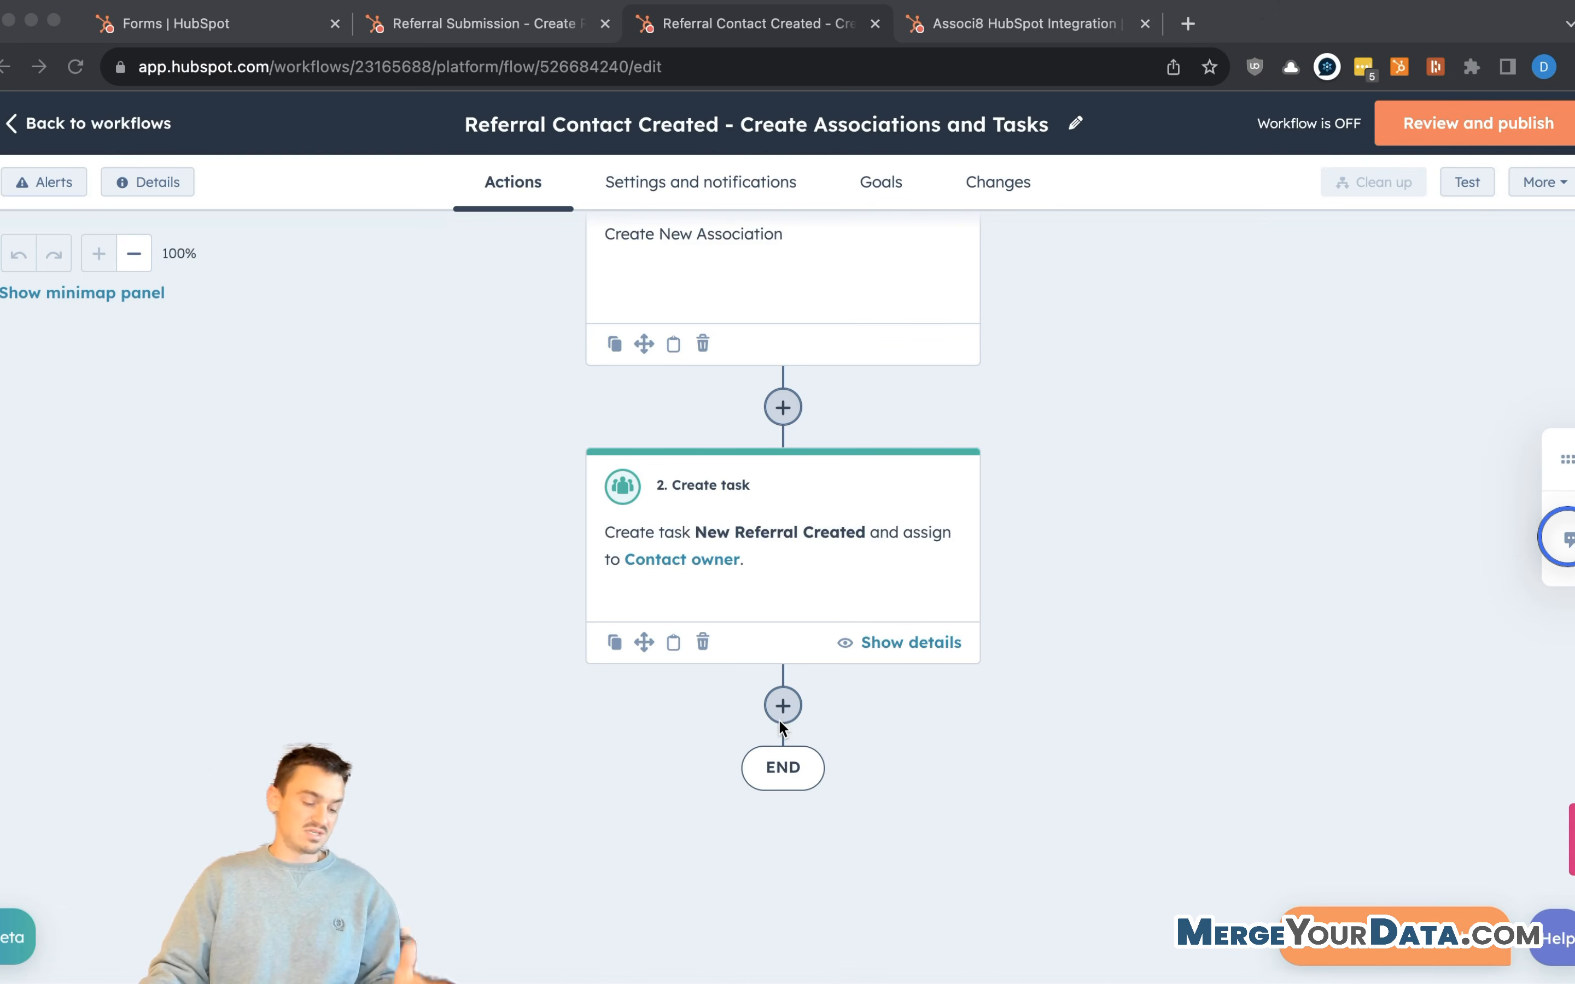
click(869, 717)
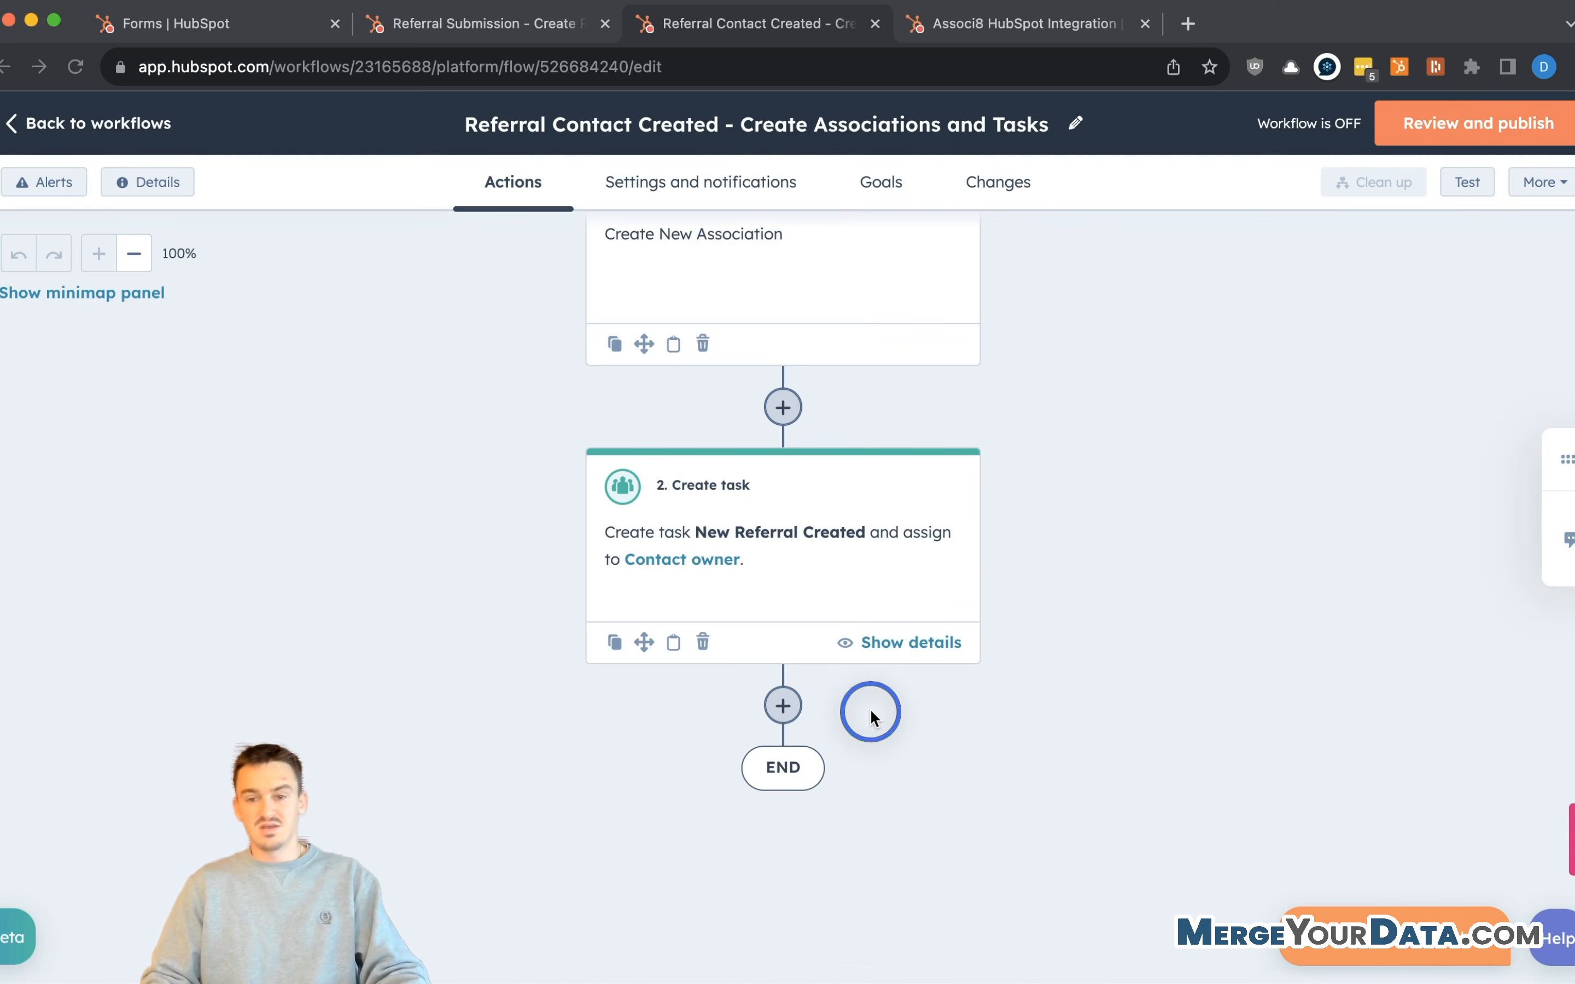
click(786, 704)
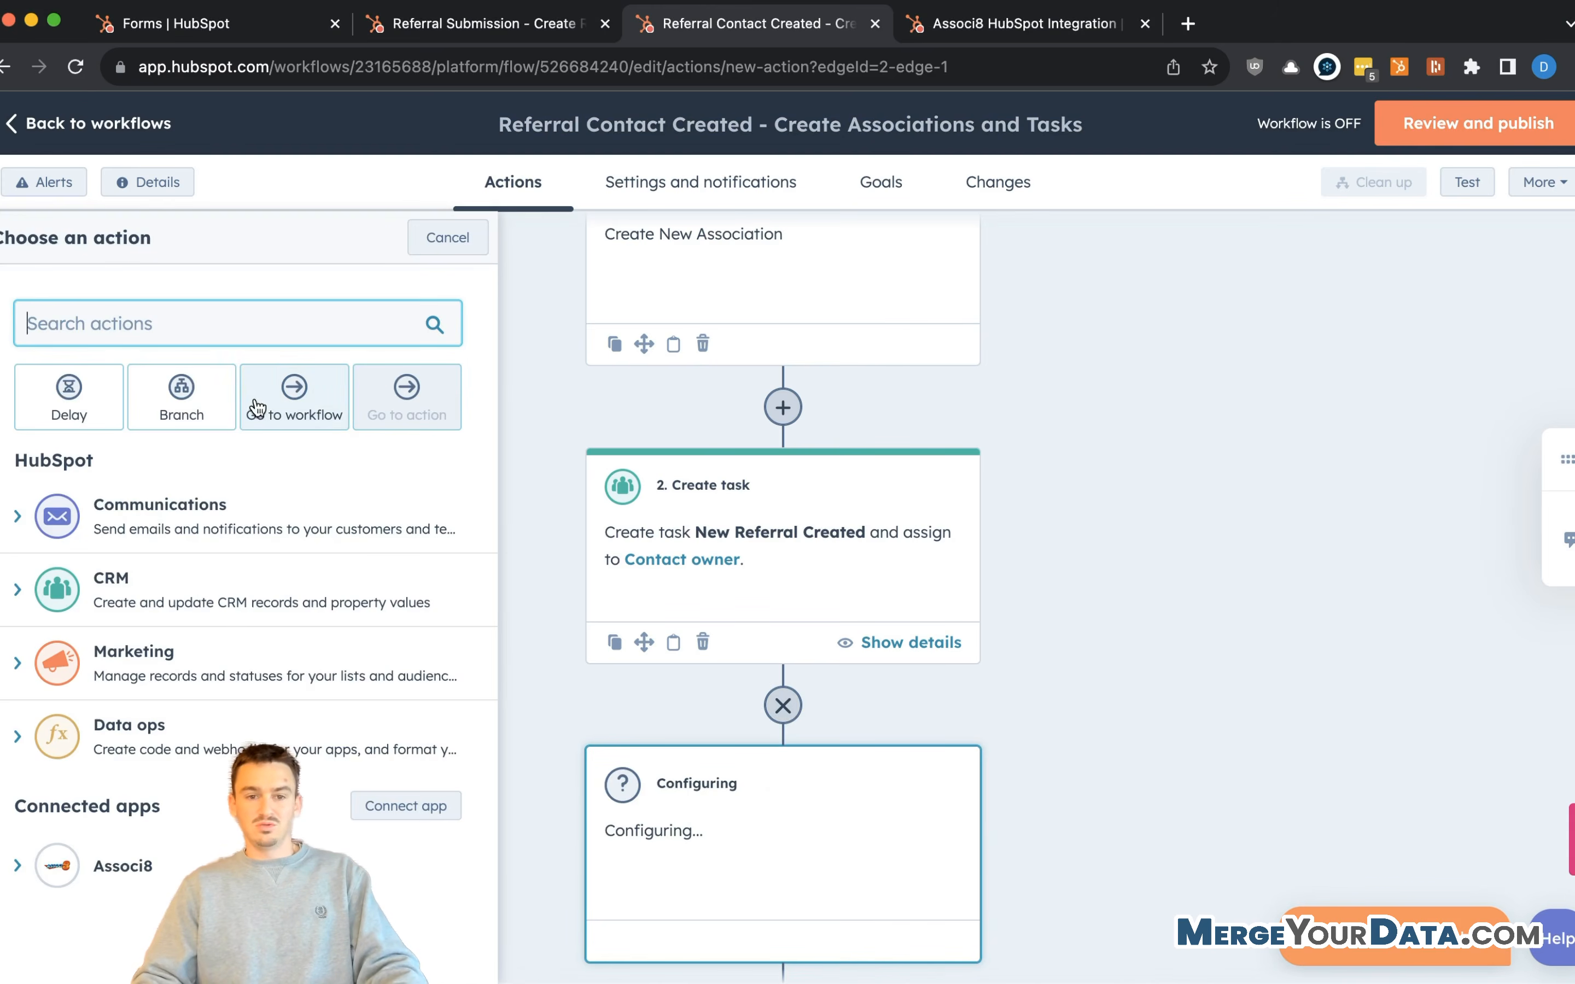
text(rota)
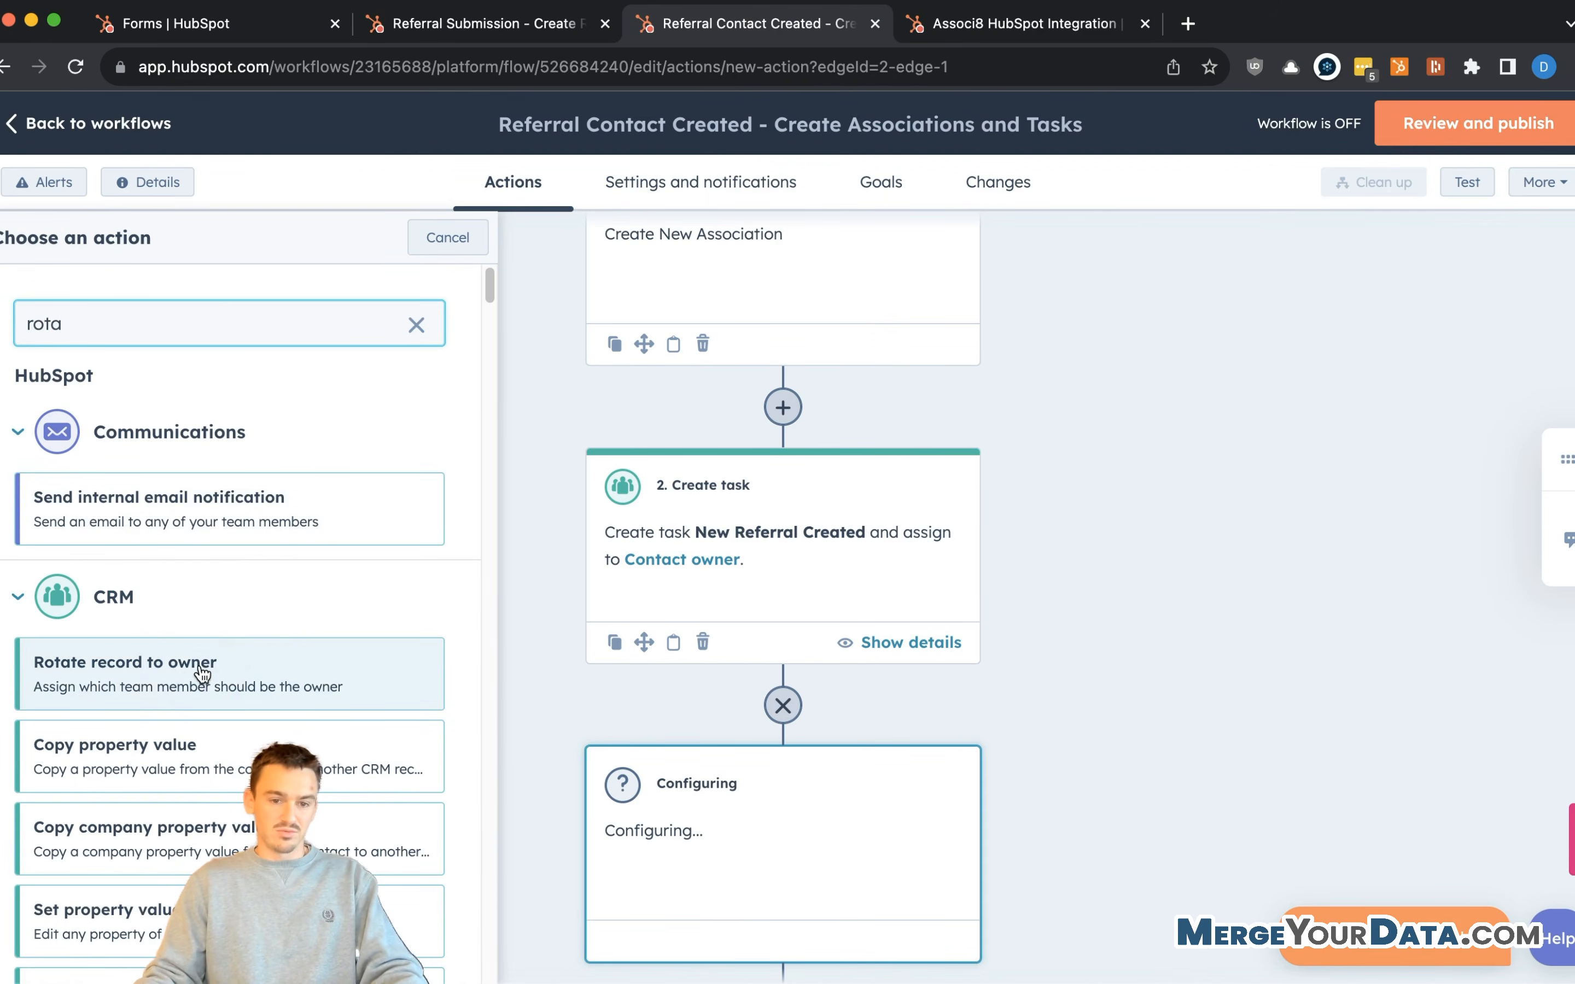
click(202, 674)
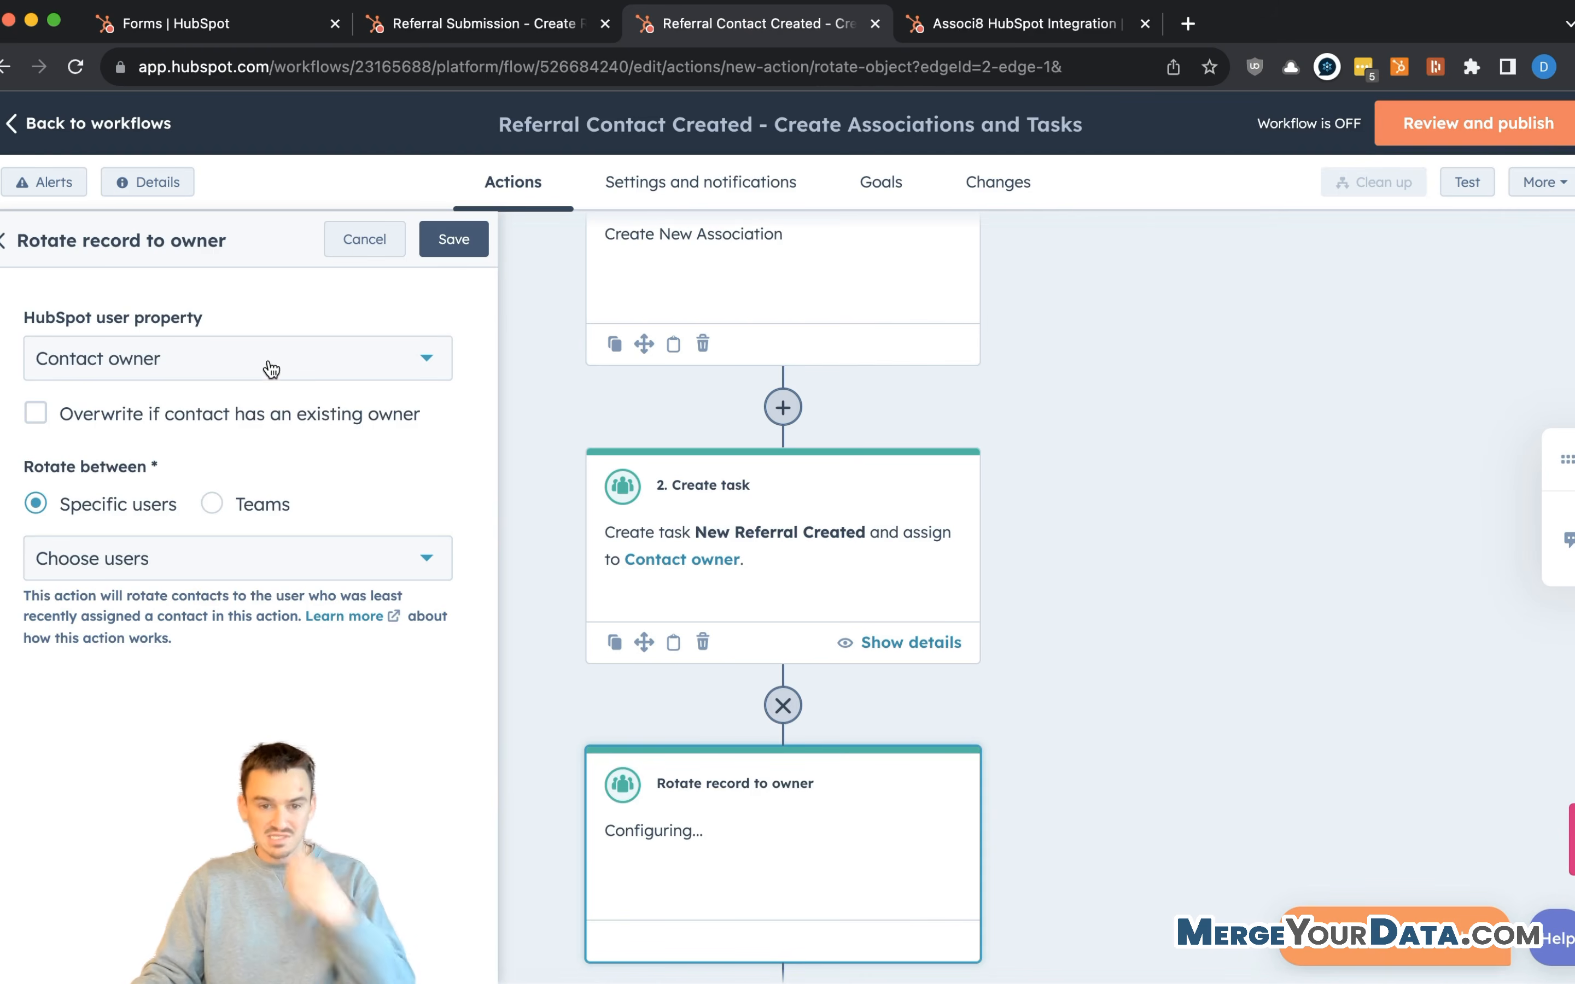
- Rotate among the Setters team, overwrite any existing owner, and save the step
click(213, 503)
click(223, 559)
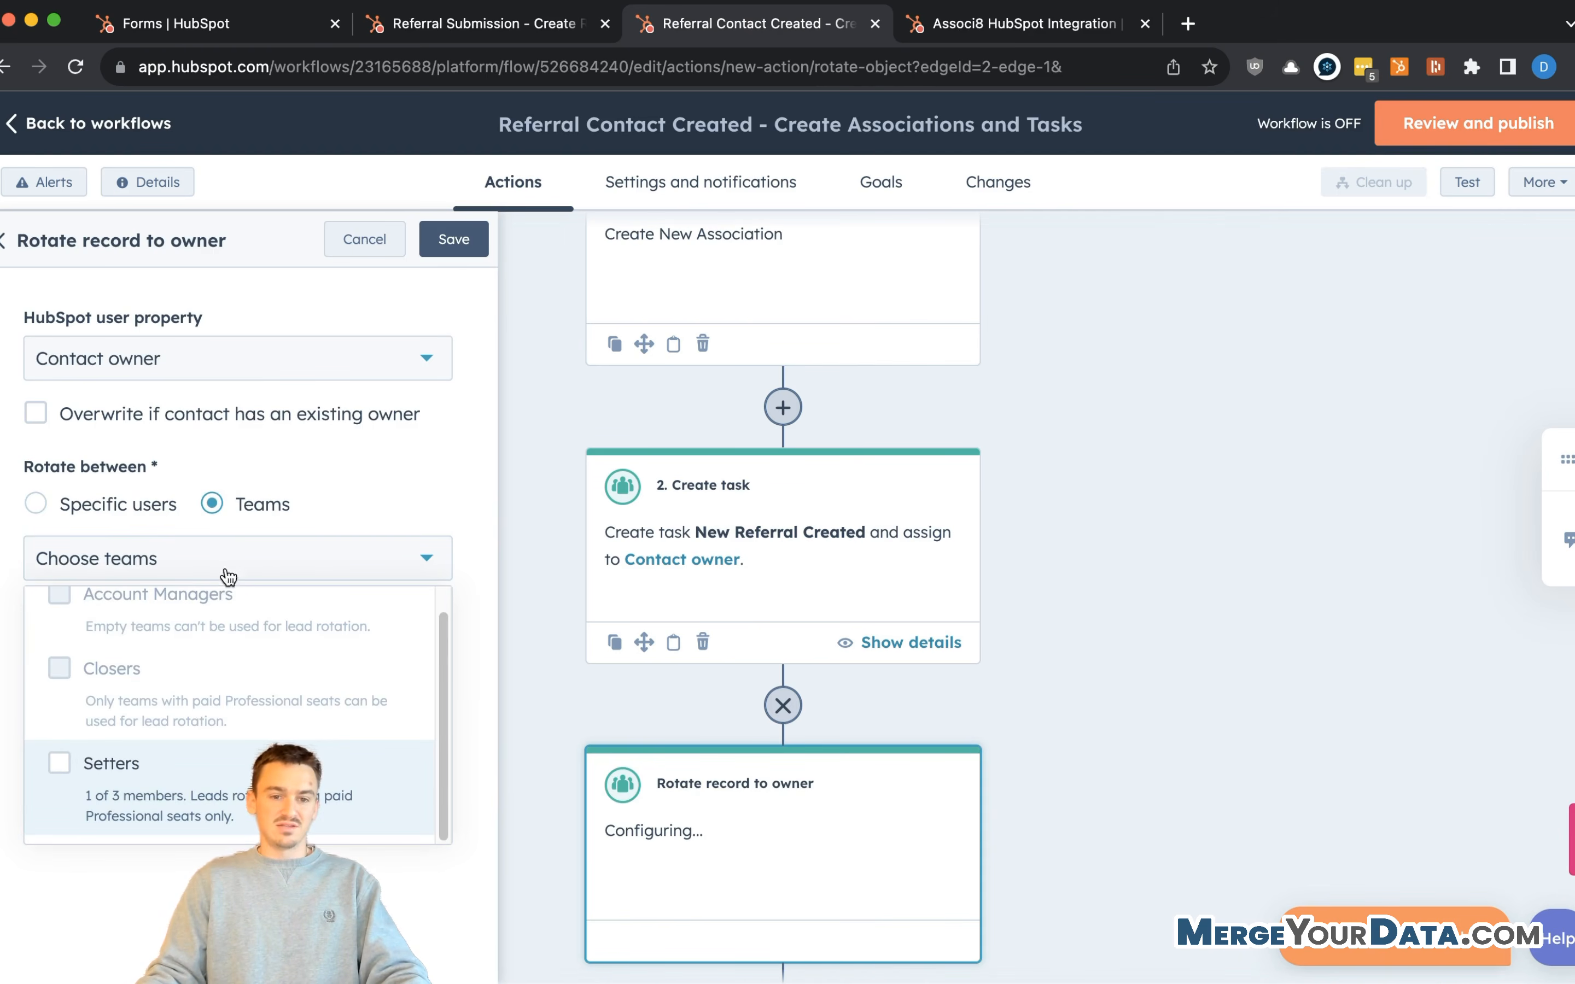
click(111, 769)
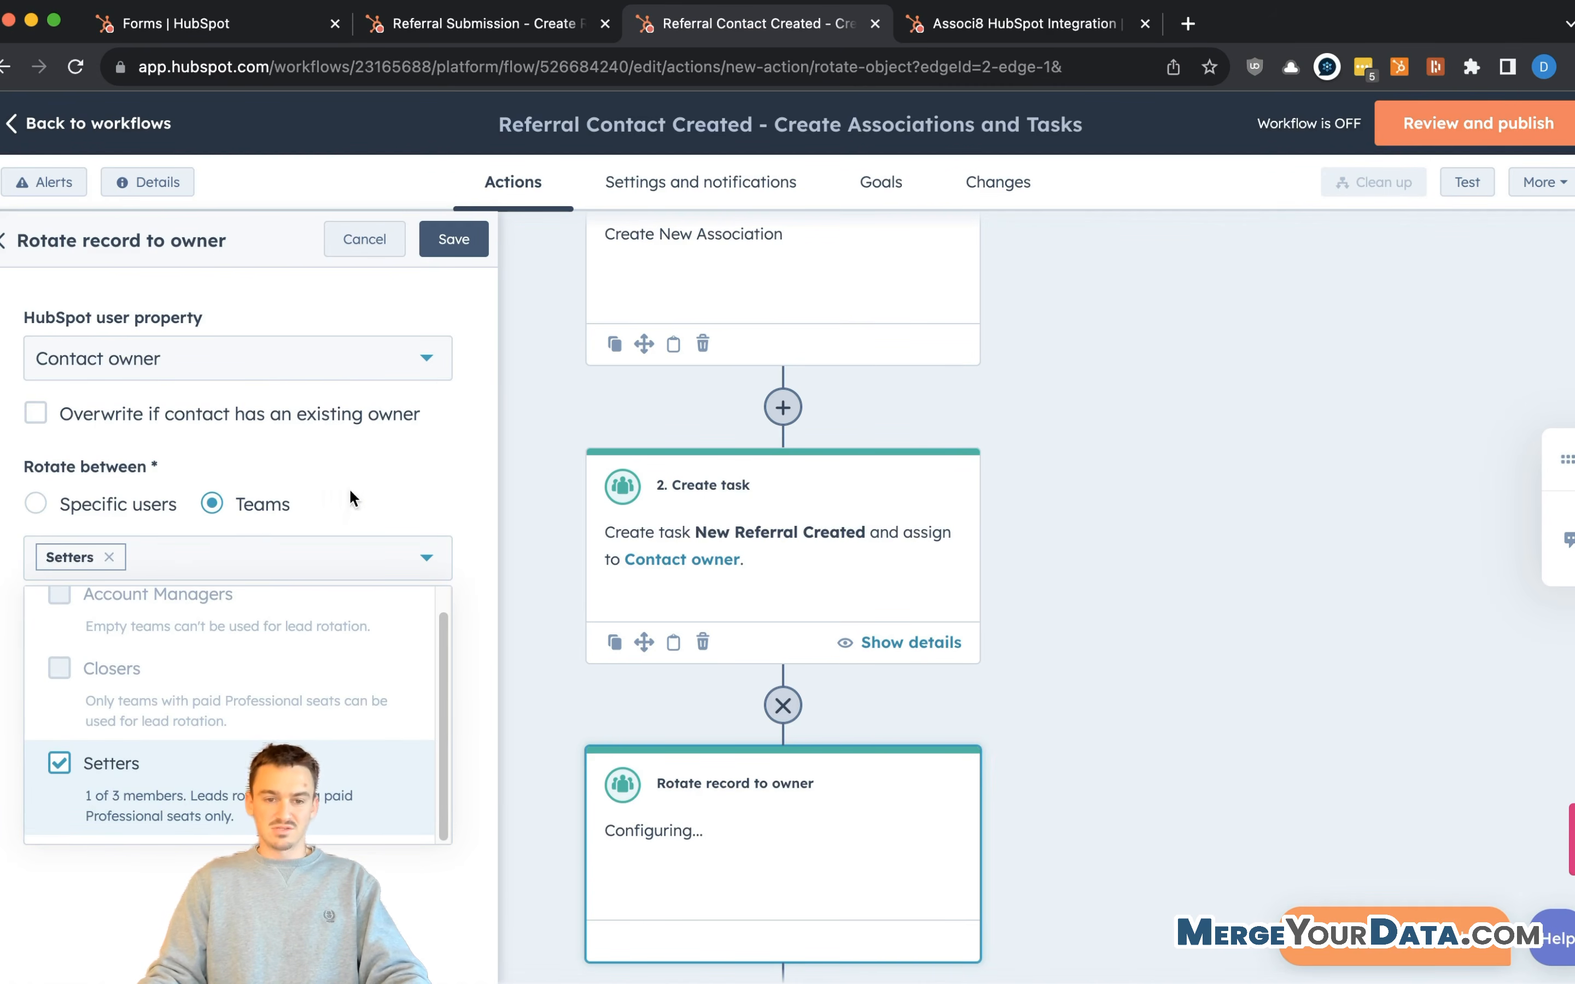
click(364, 488)
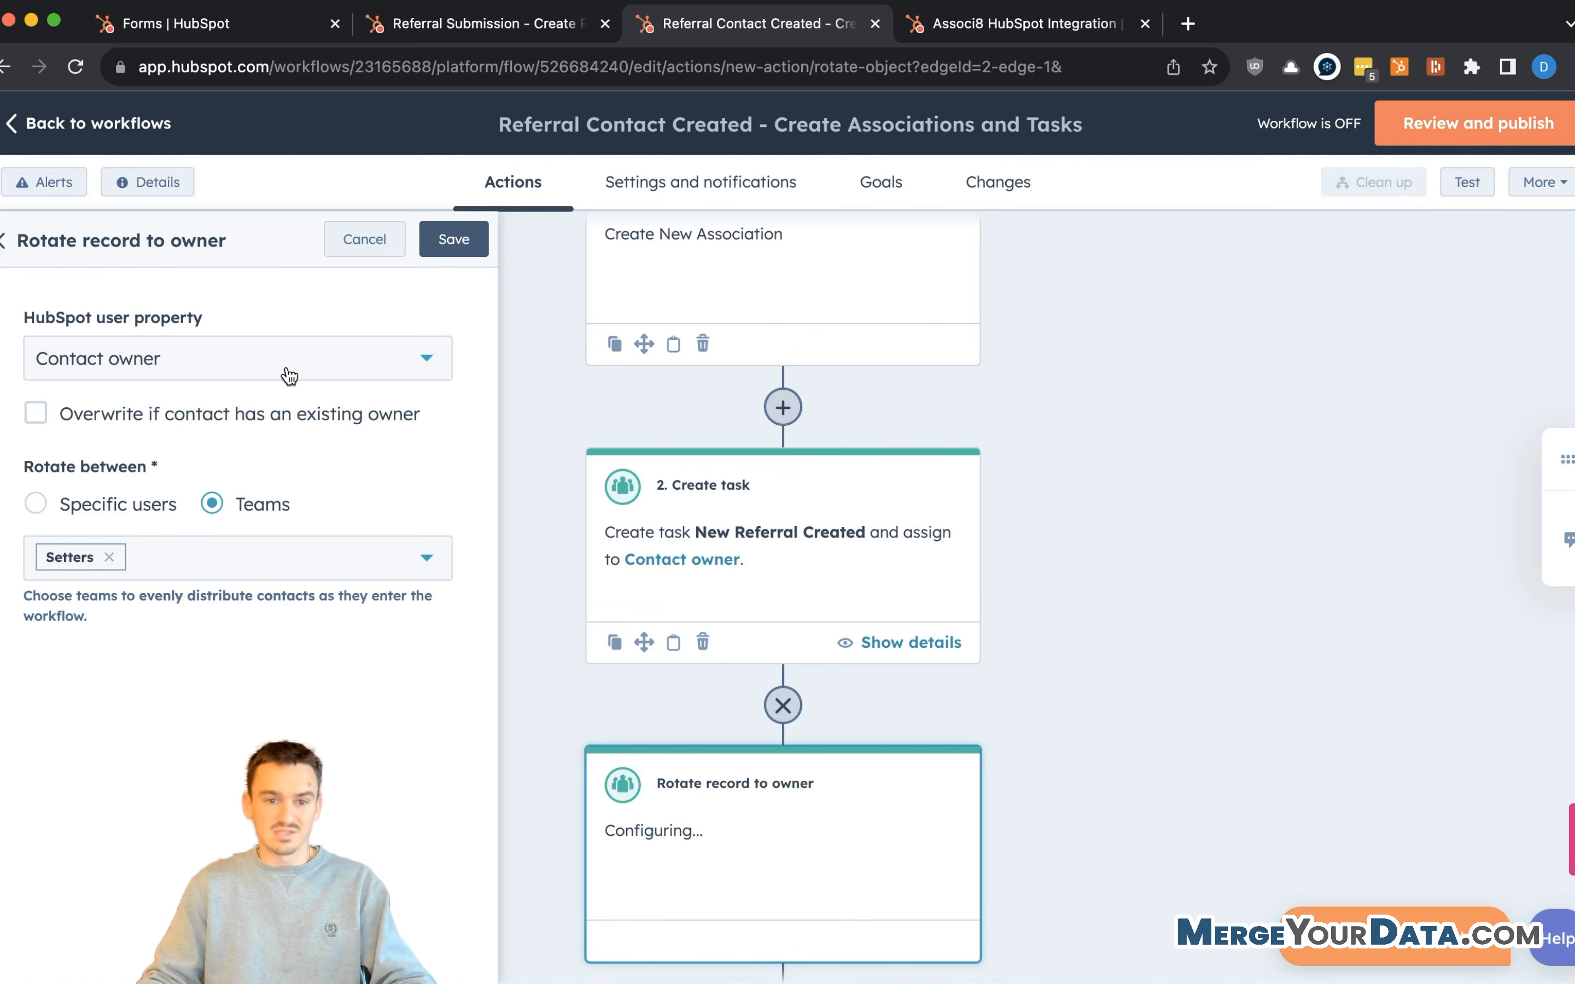
click(37, 413)
click(453, 239)
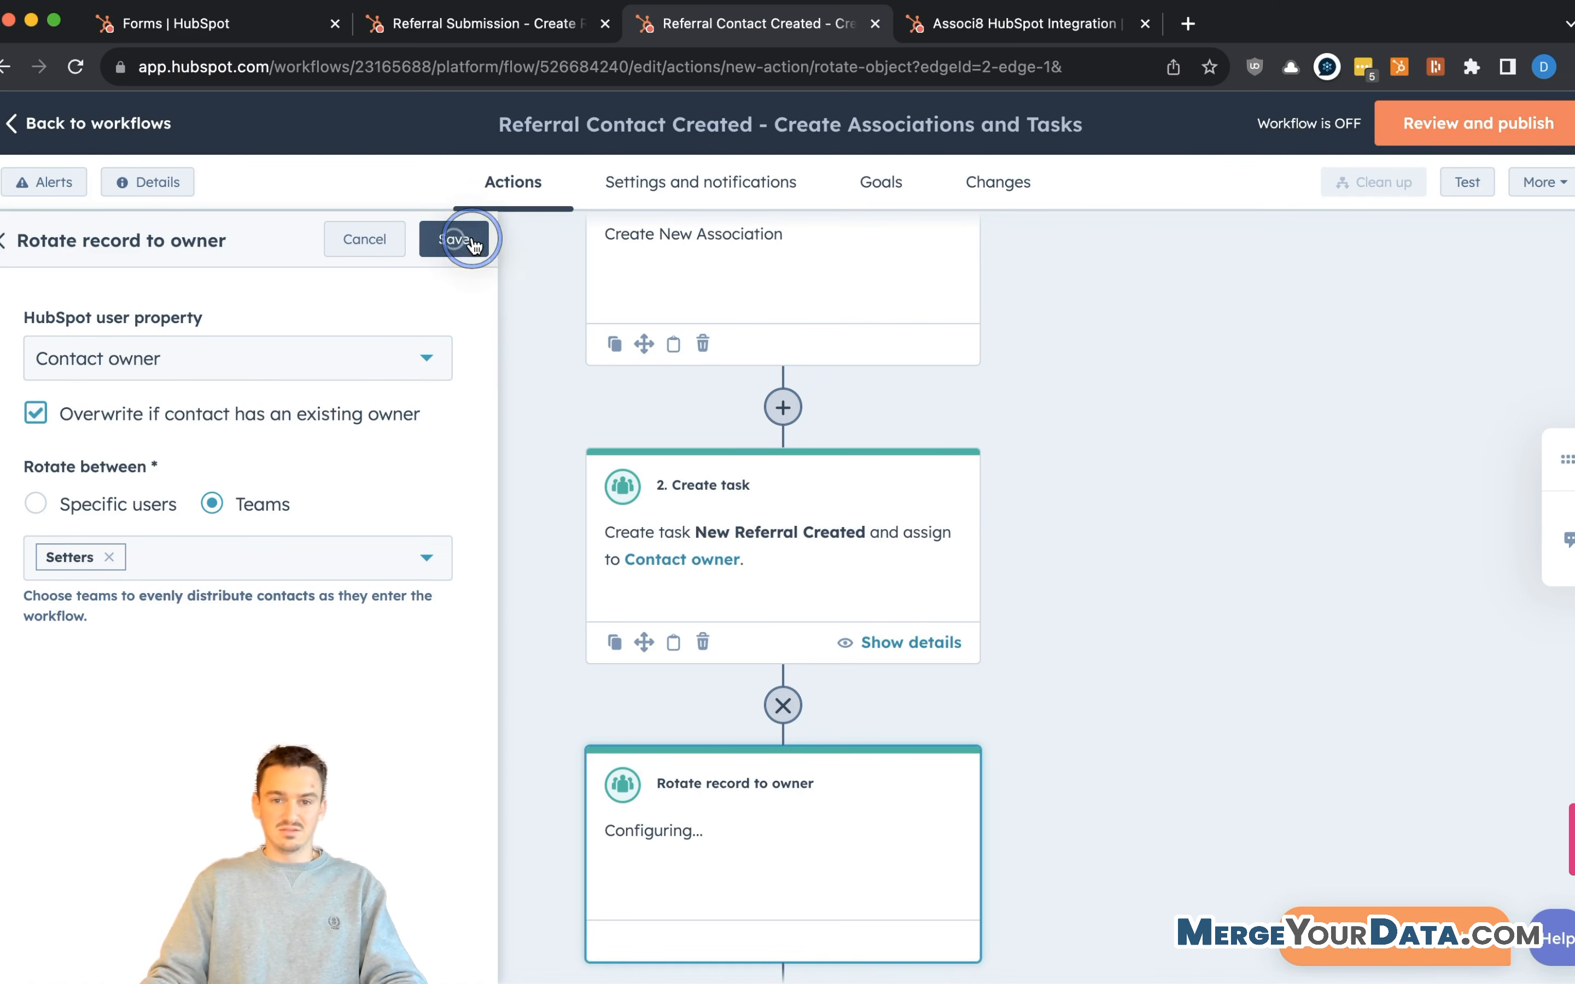
- Review and turn on the Referral Contact Created workflow, then return to the Forms page
click(1431, 130)
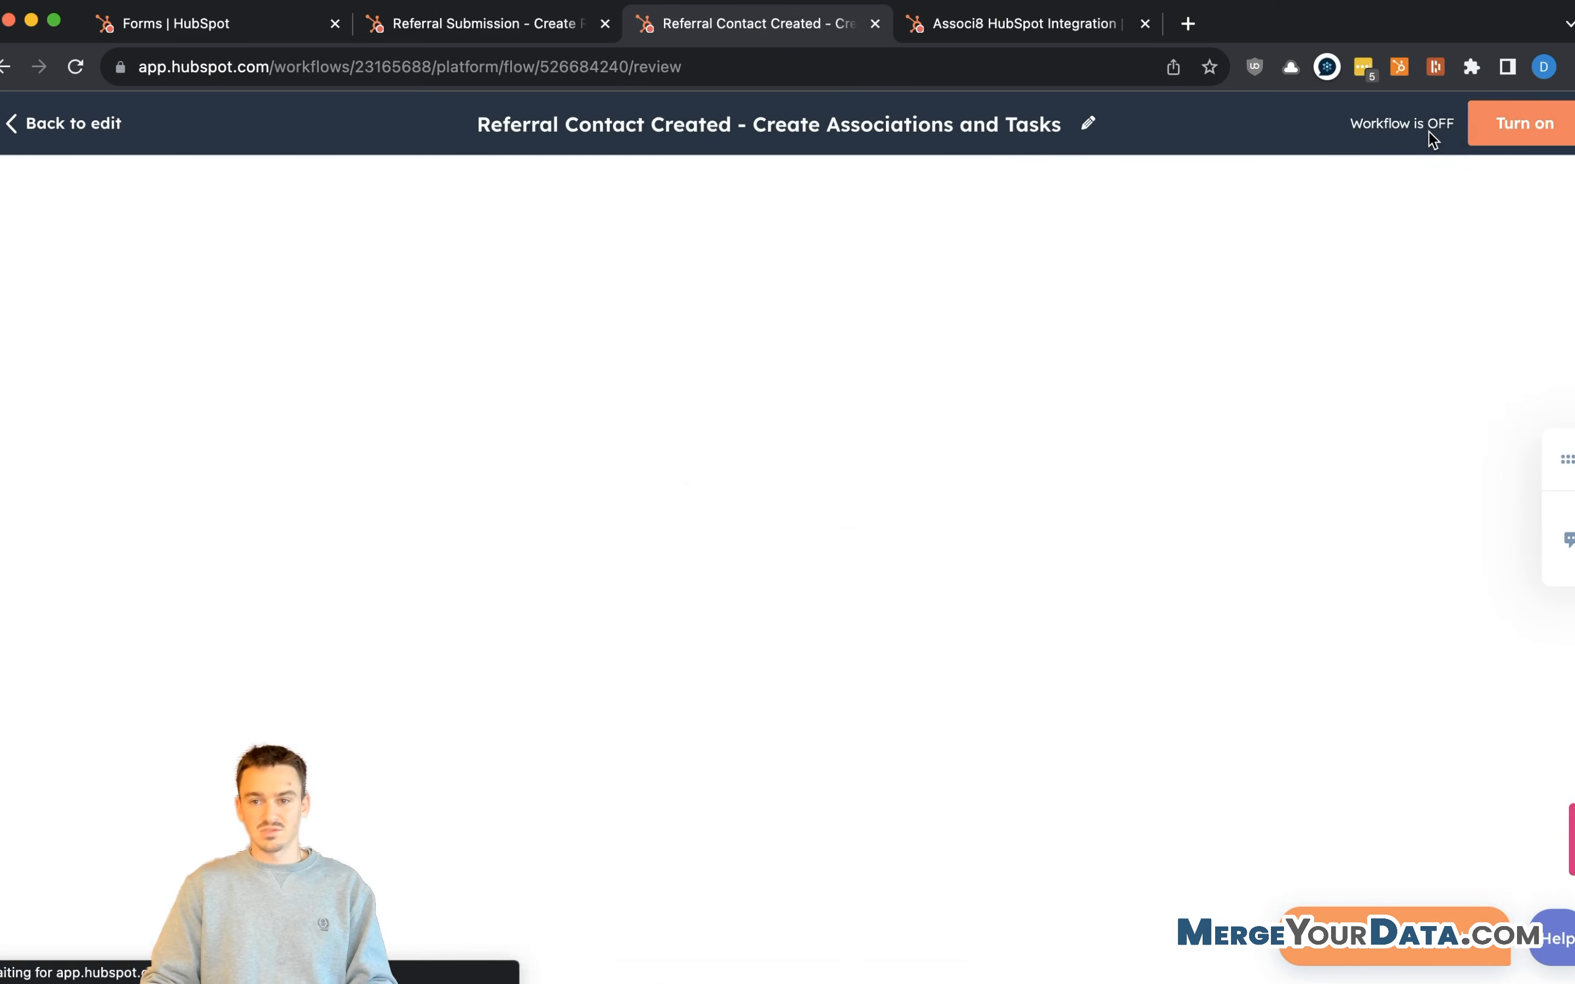
click(1540, 132)
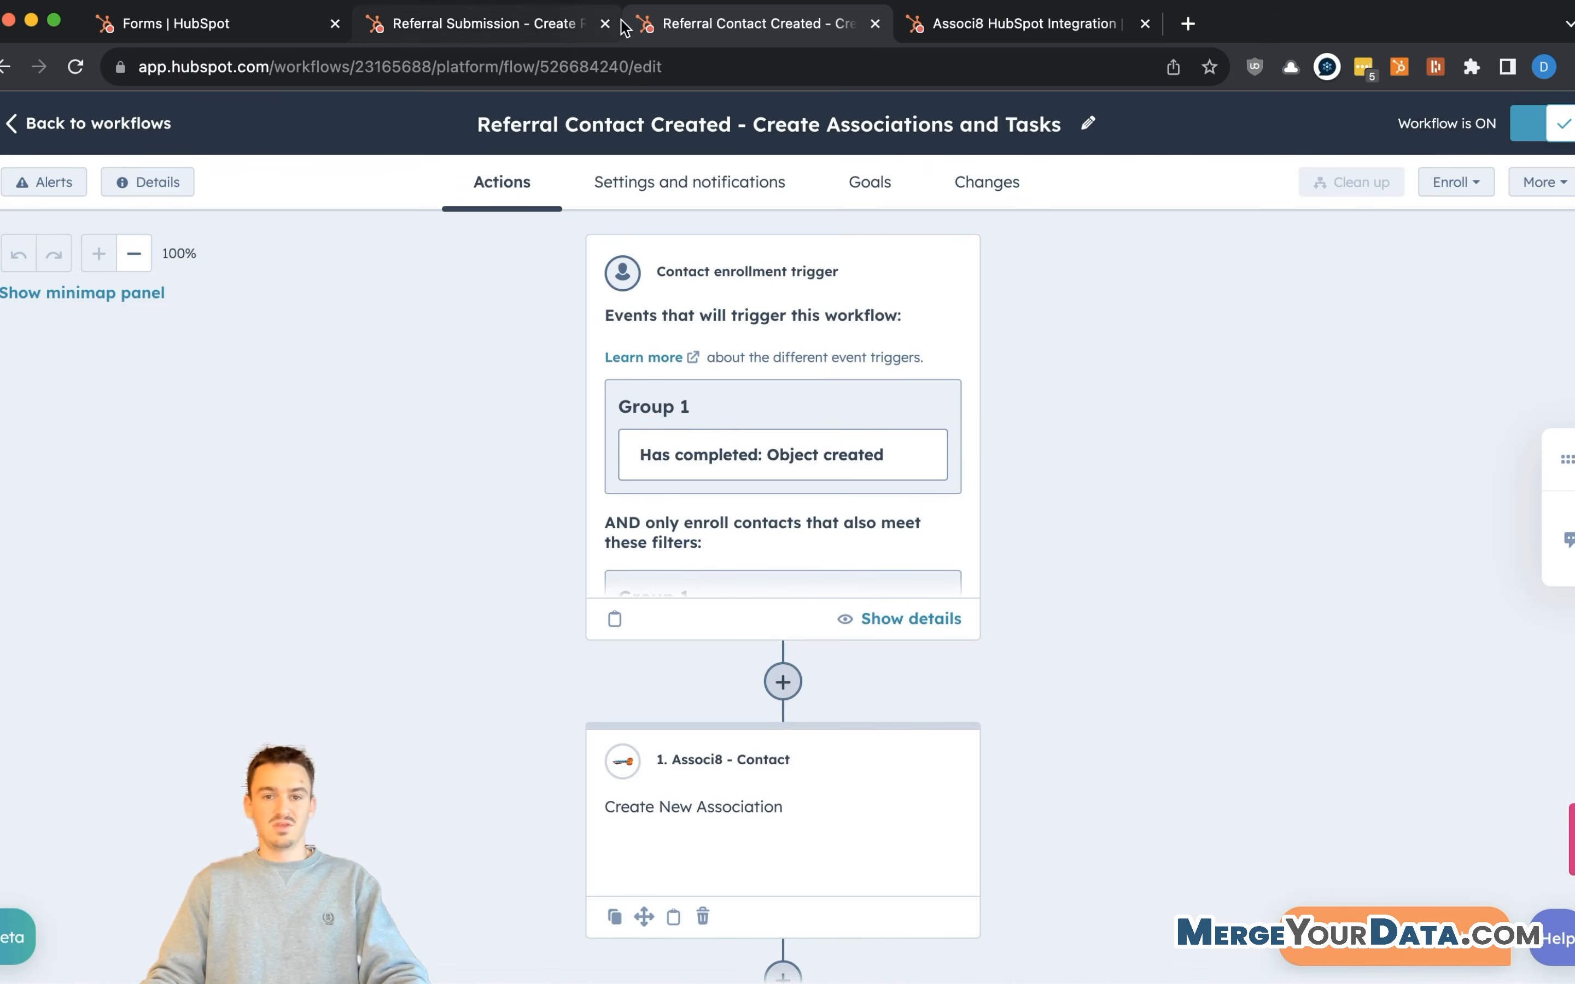
click(198, 38)
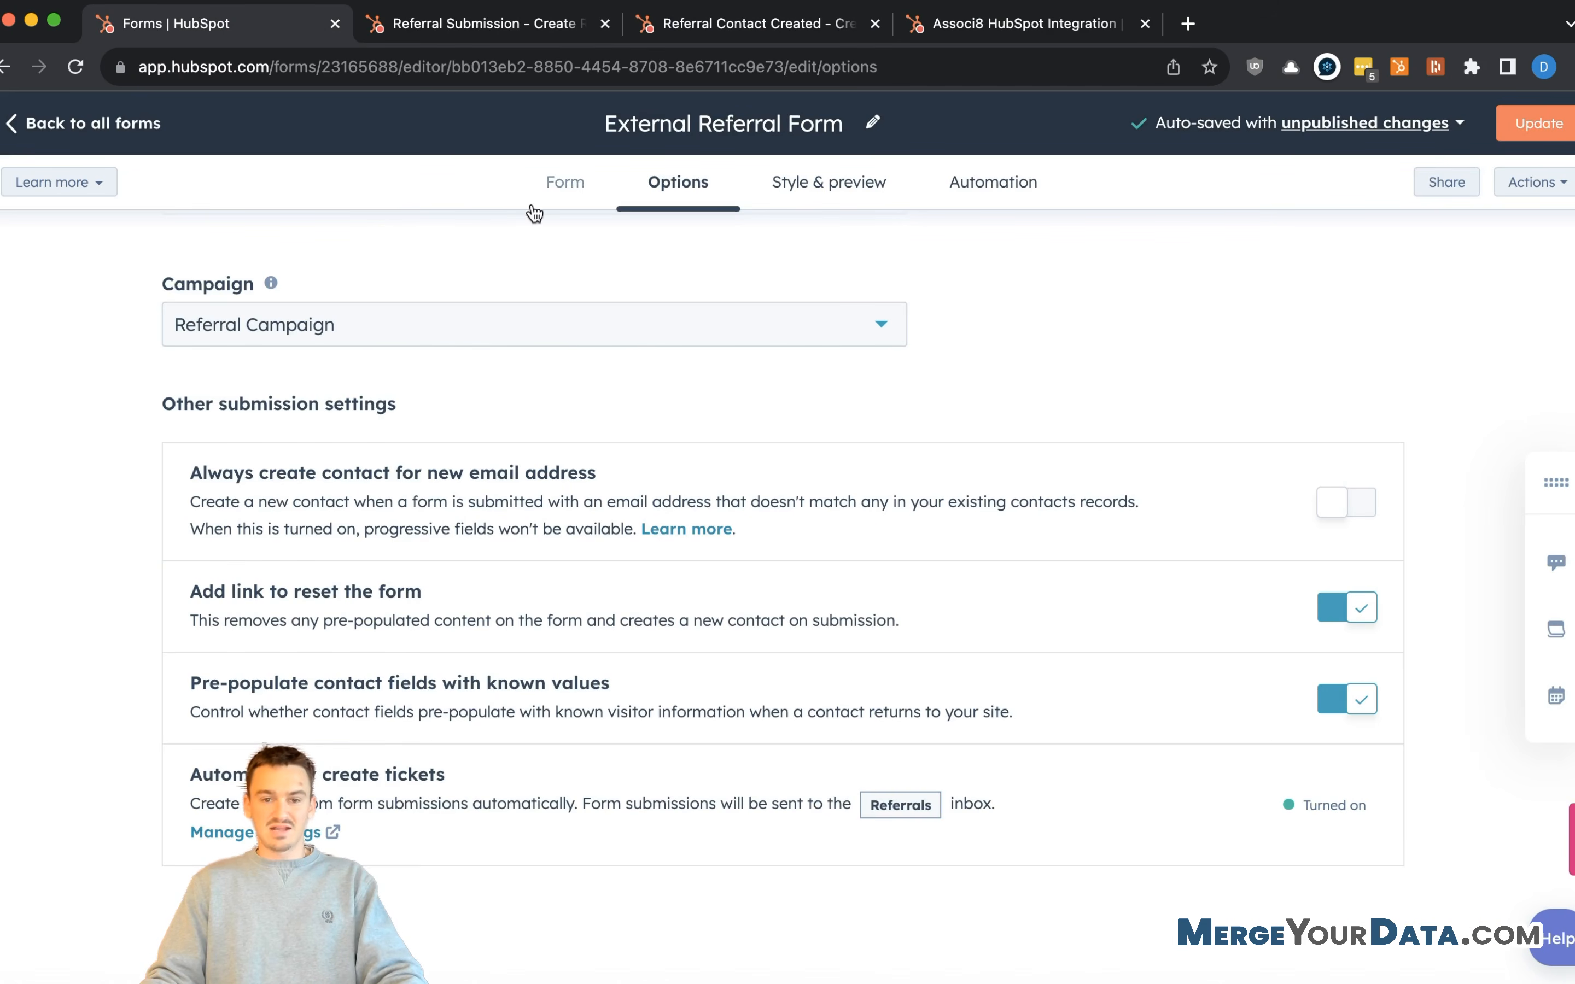
- Reload the External Referral Form, copy its share link, and publish the updated form
click(75, 68)
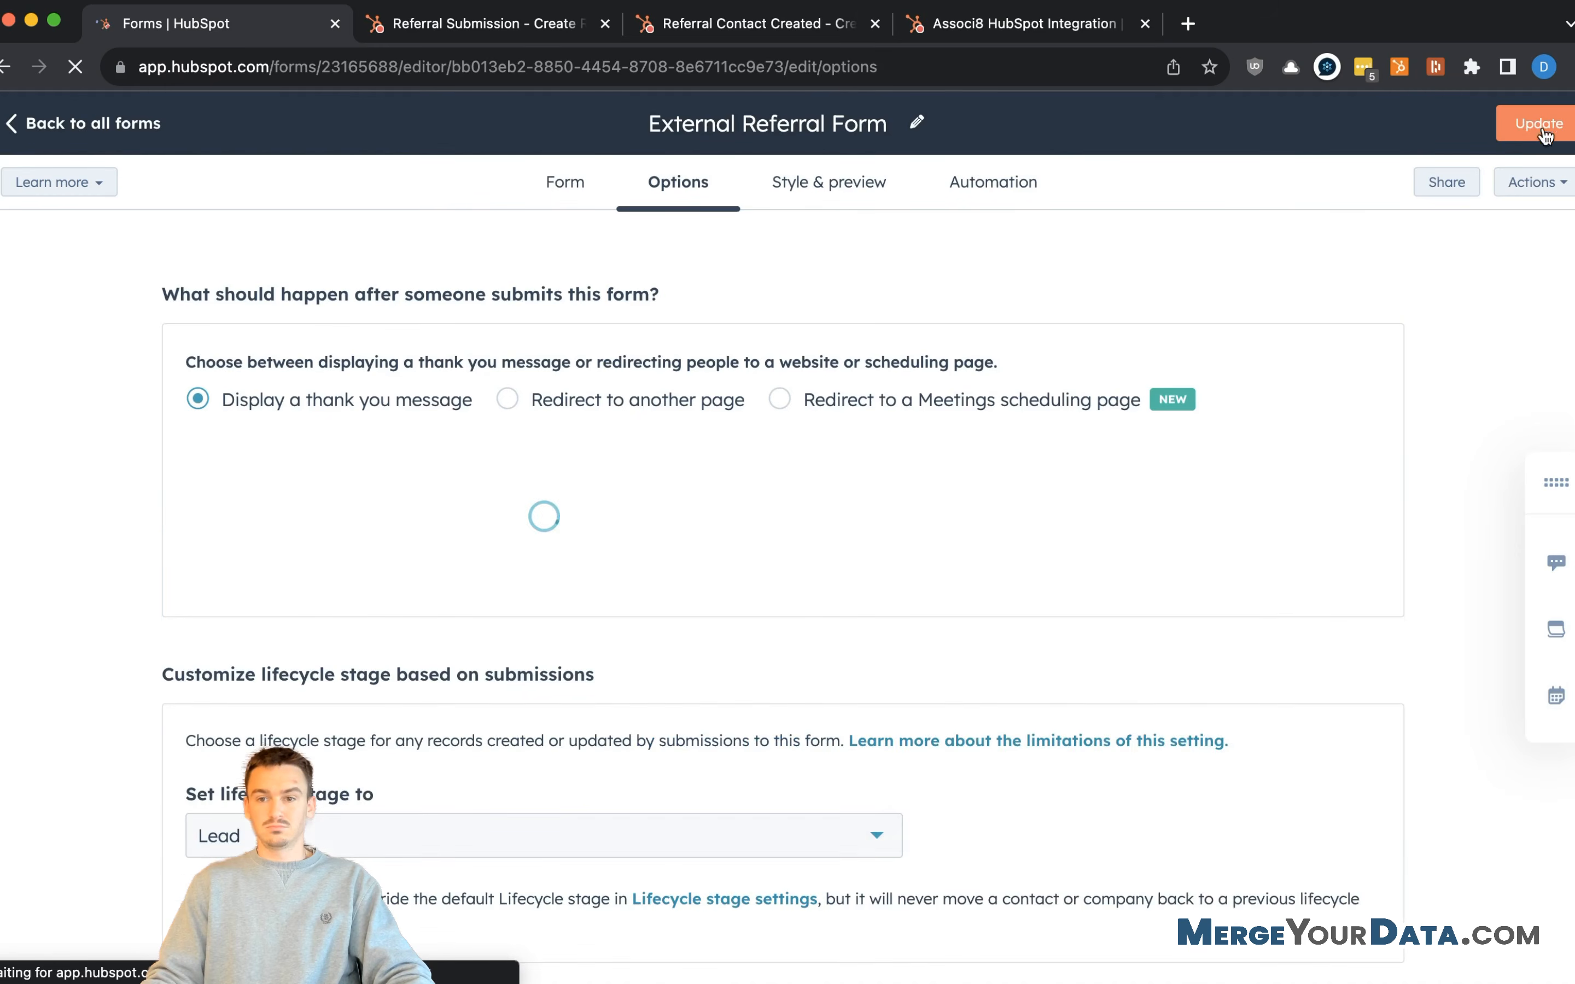
click(1438, 183)
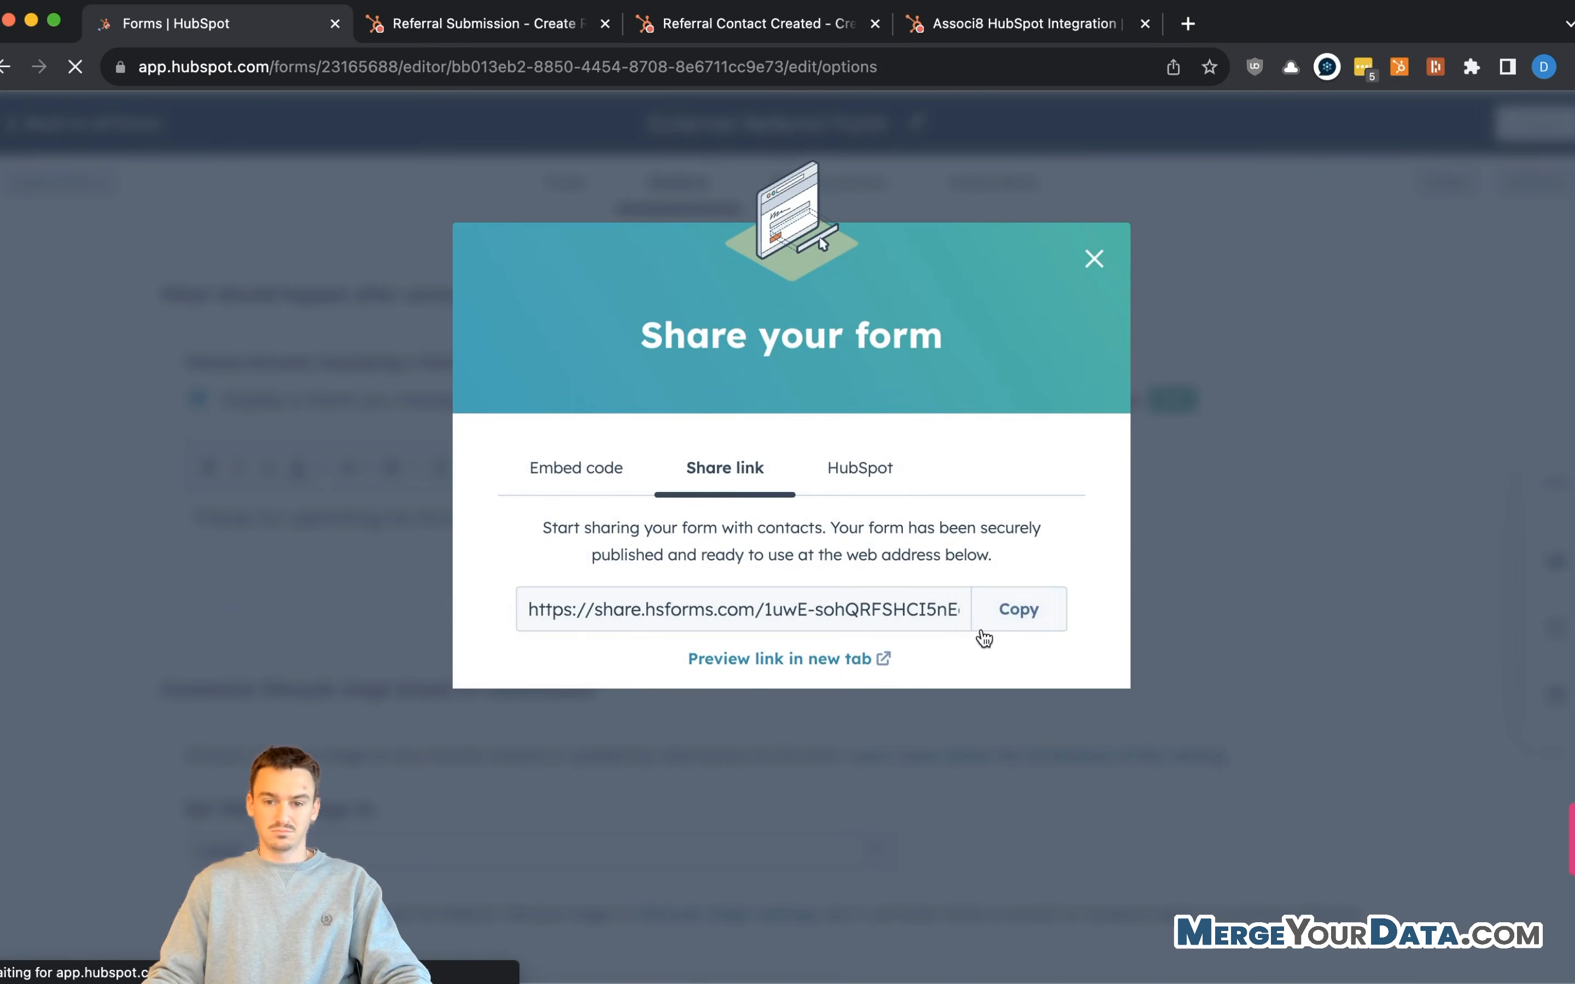
click(1019, 701)
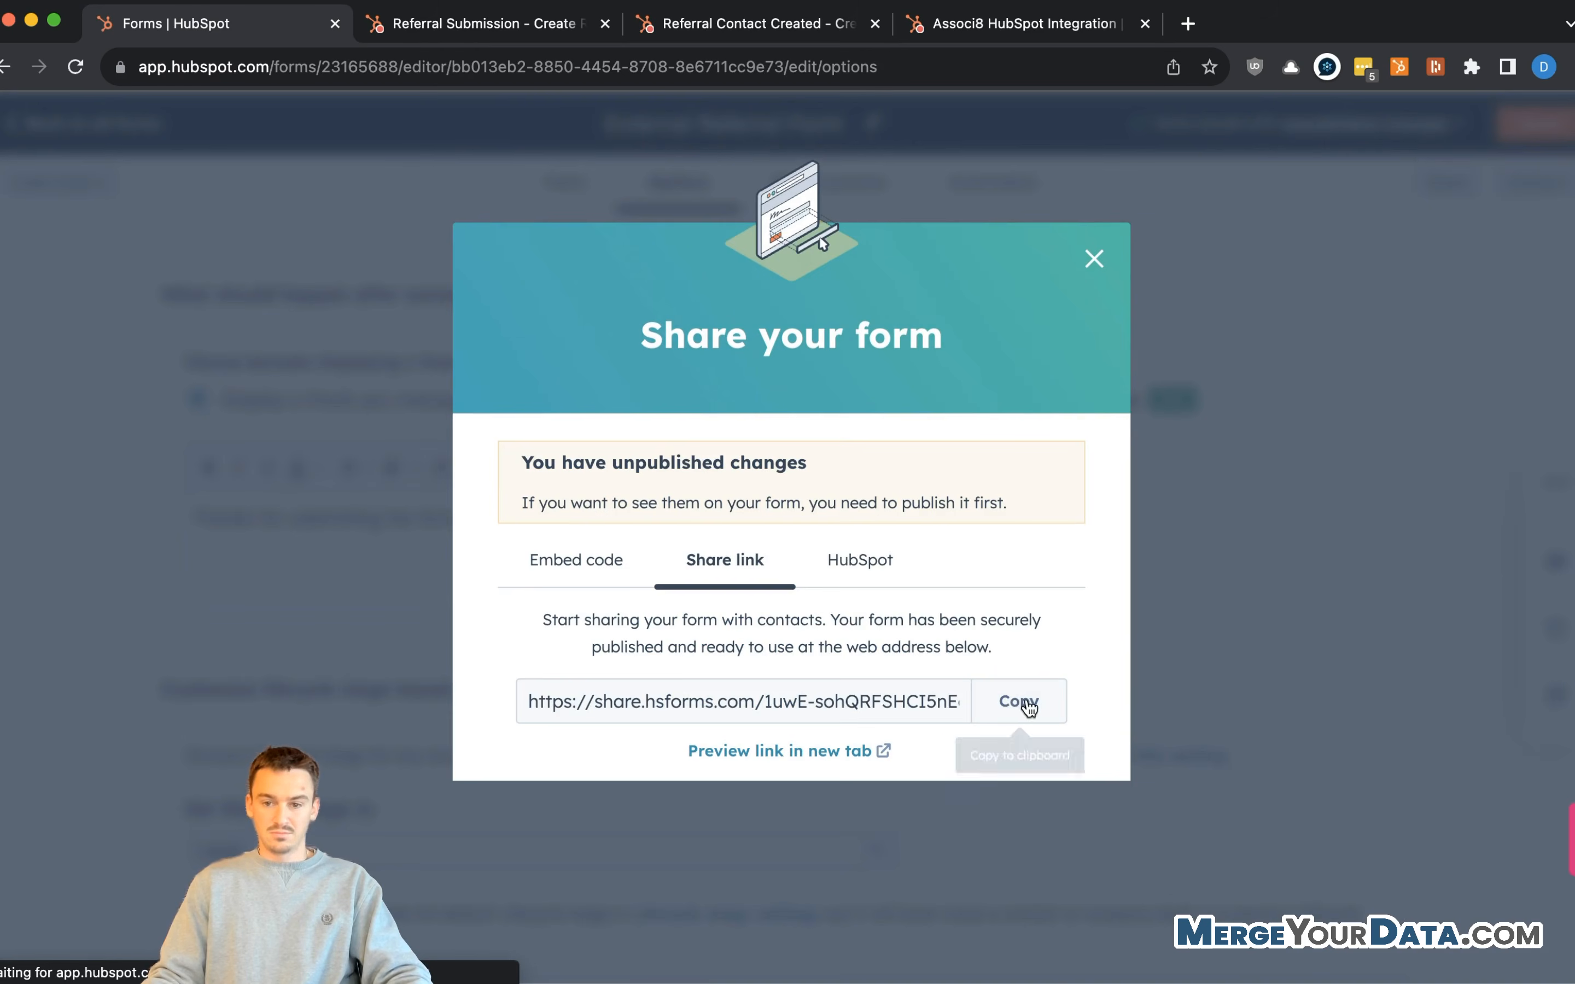
click(1092, 260)
click(1557, 130)
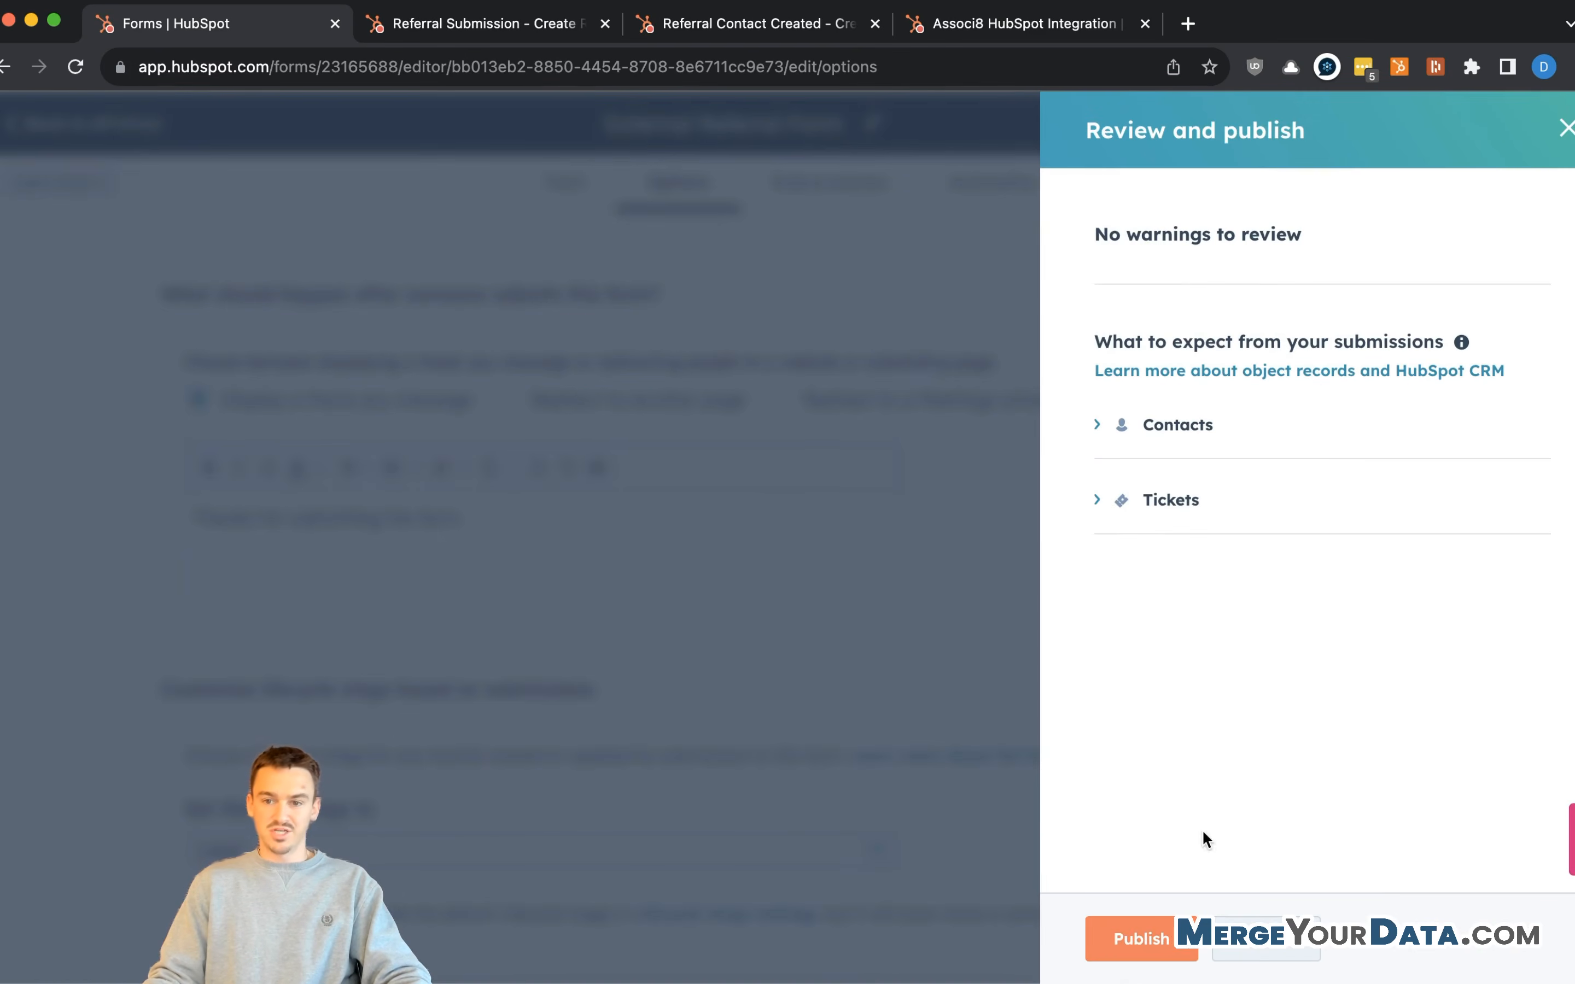
click(1142, 938)
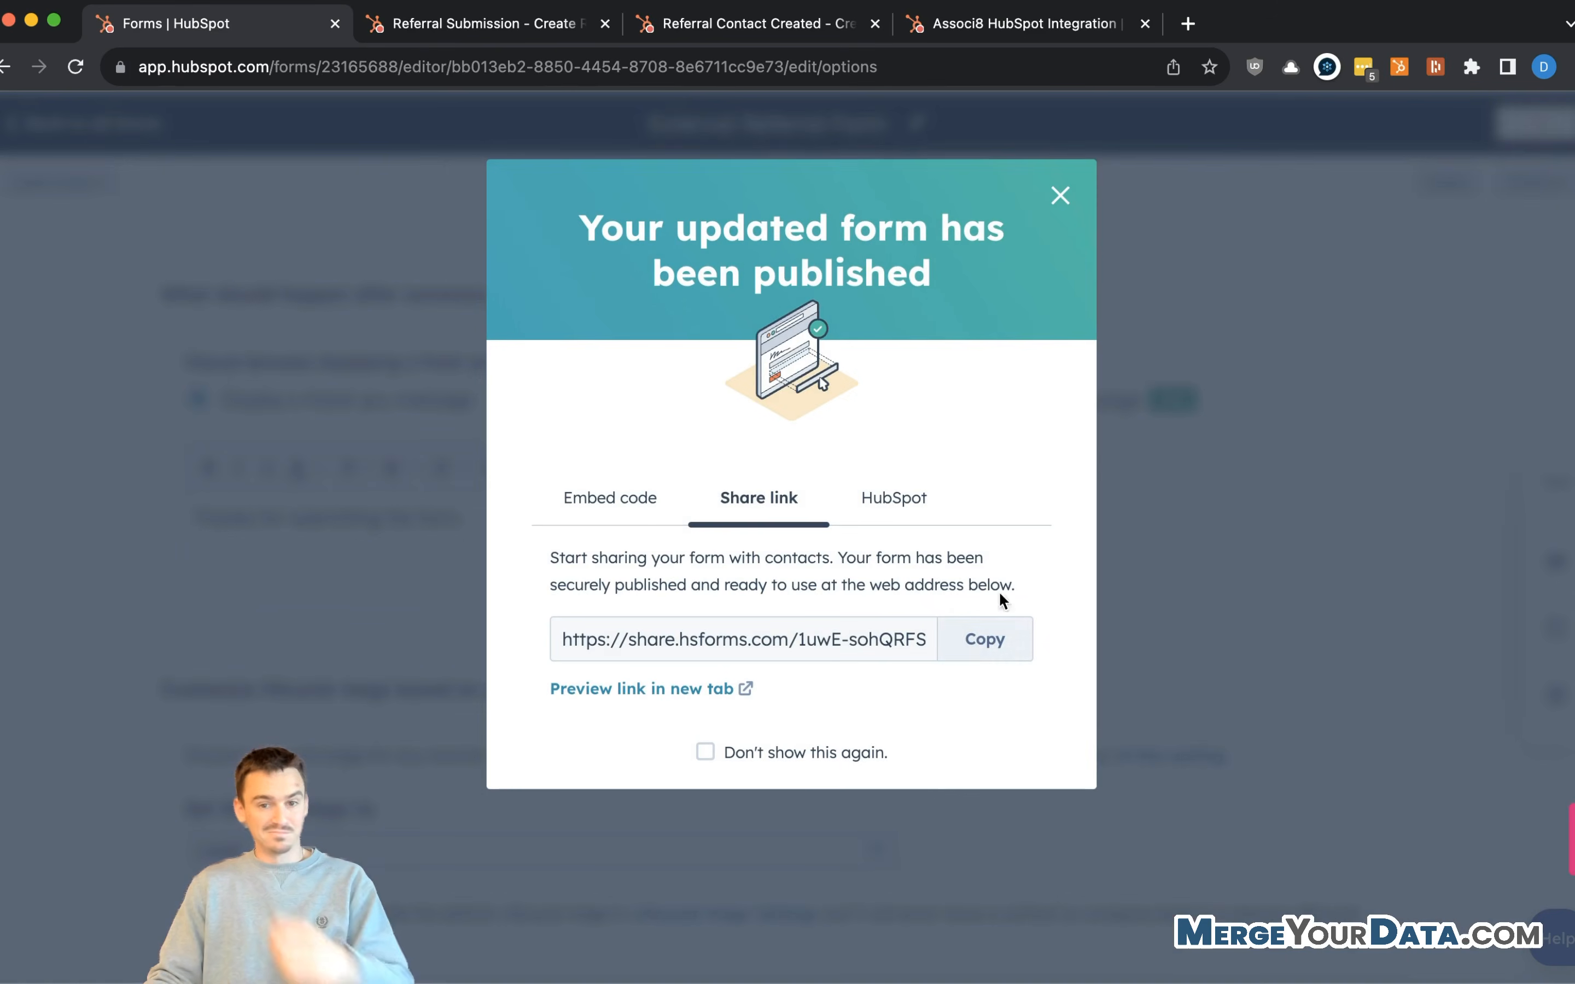
- Load the published form's share link in the fourth browser tab
click(979, 638)
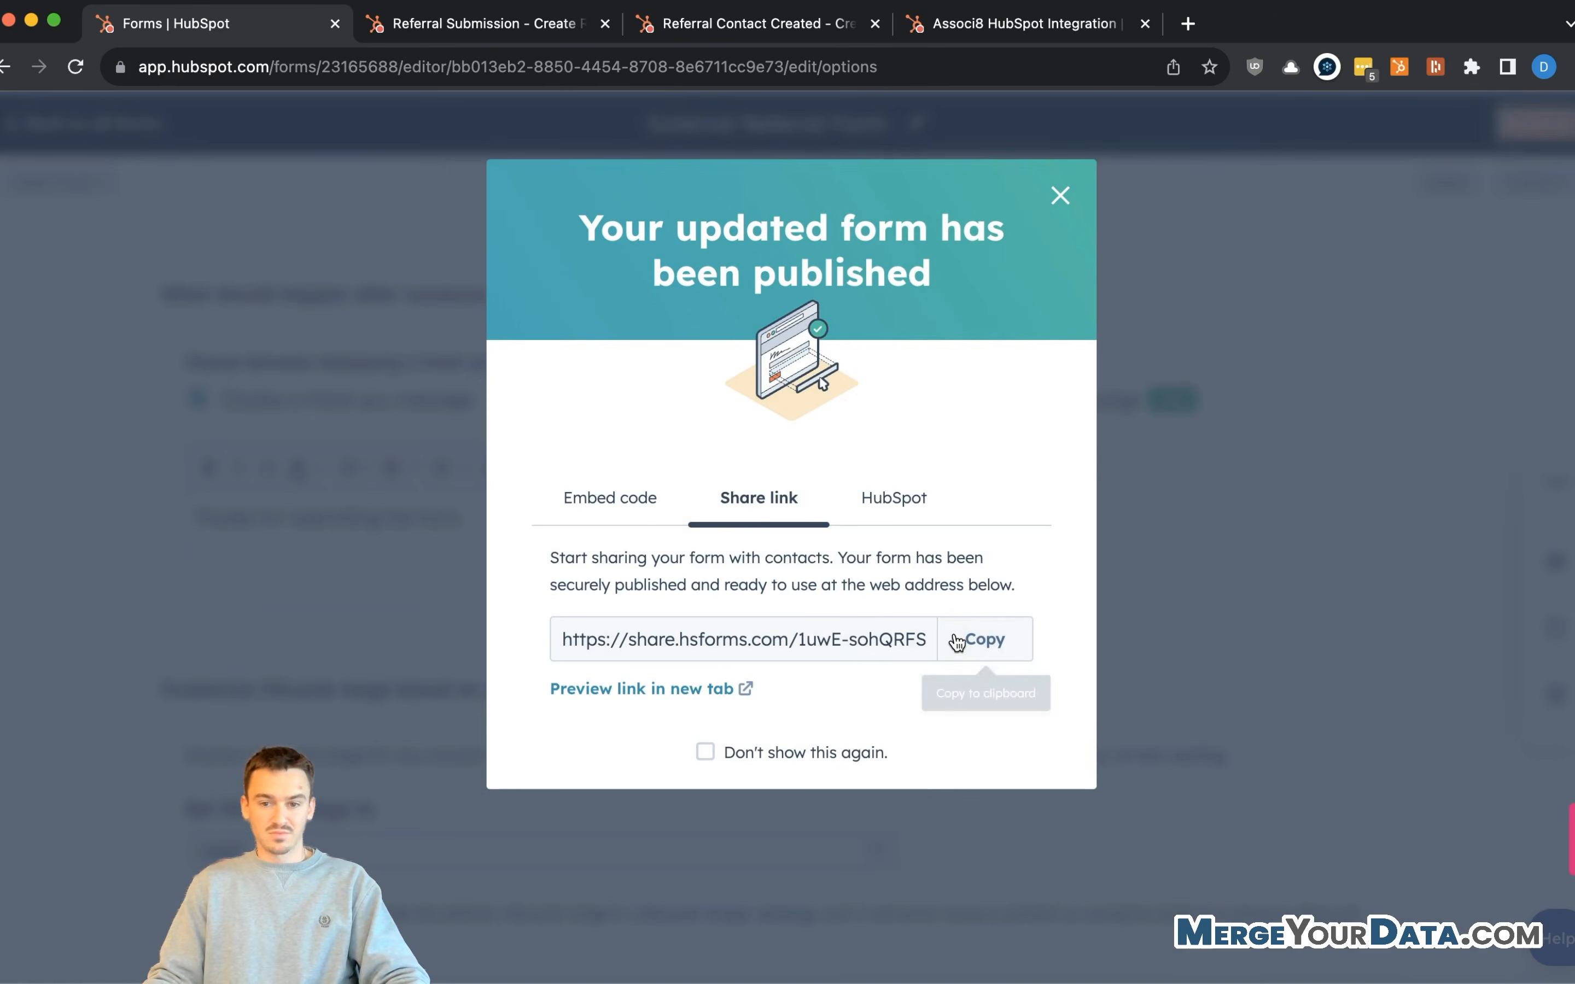
click(483, 38)
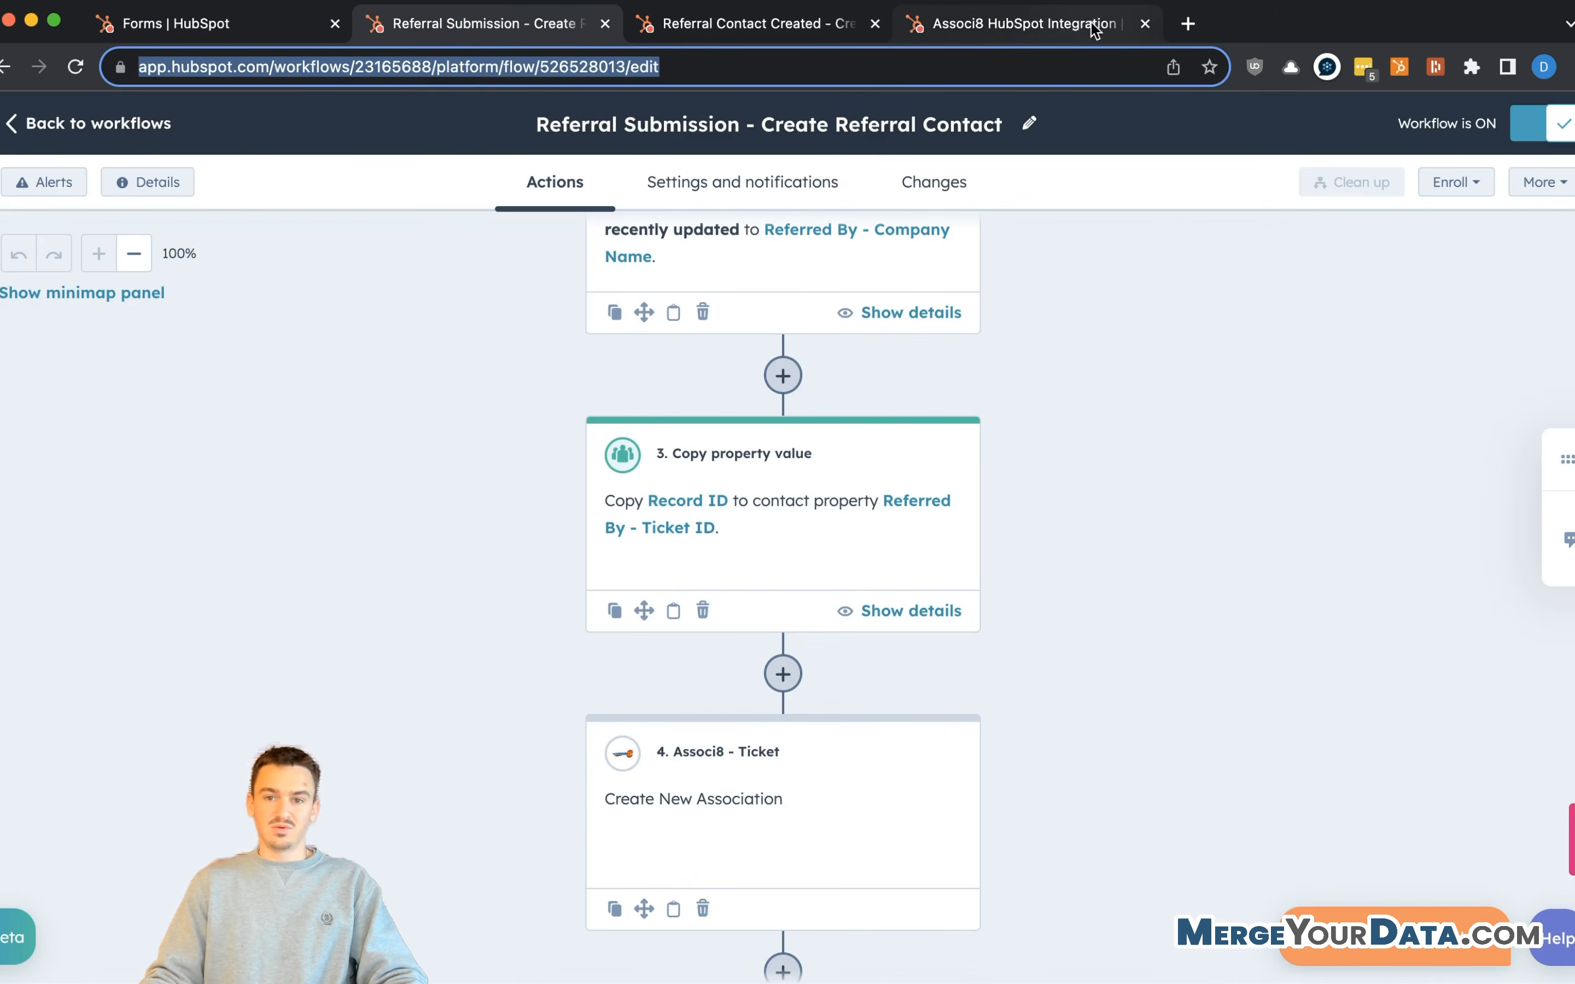
click(1096, 26)
click(953, 65)
key(super+v)
key(Return)
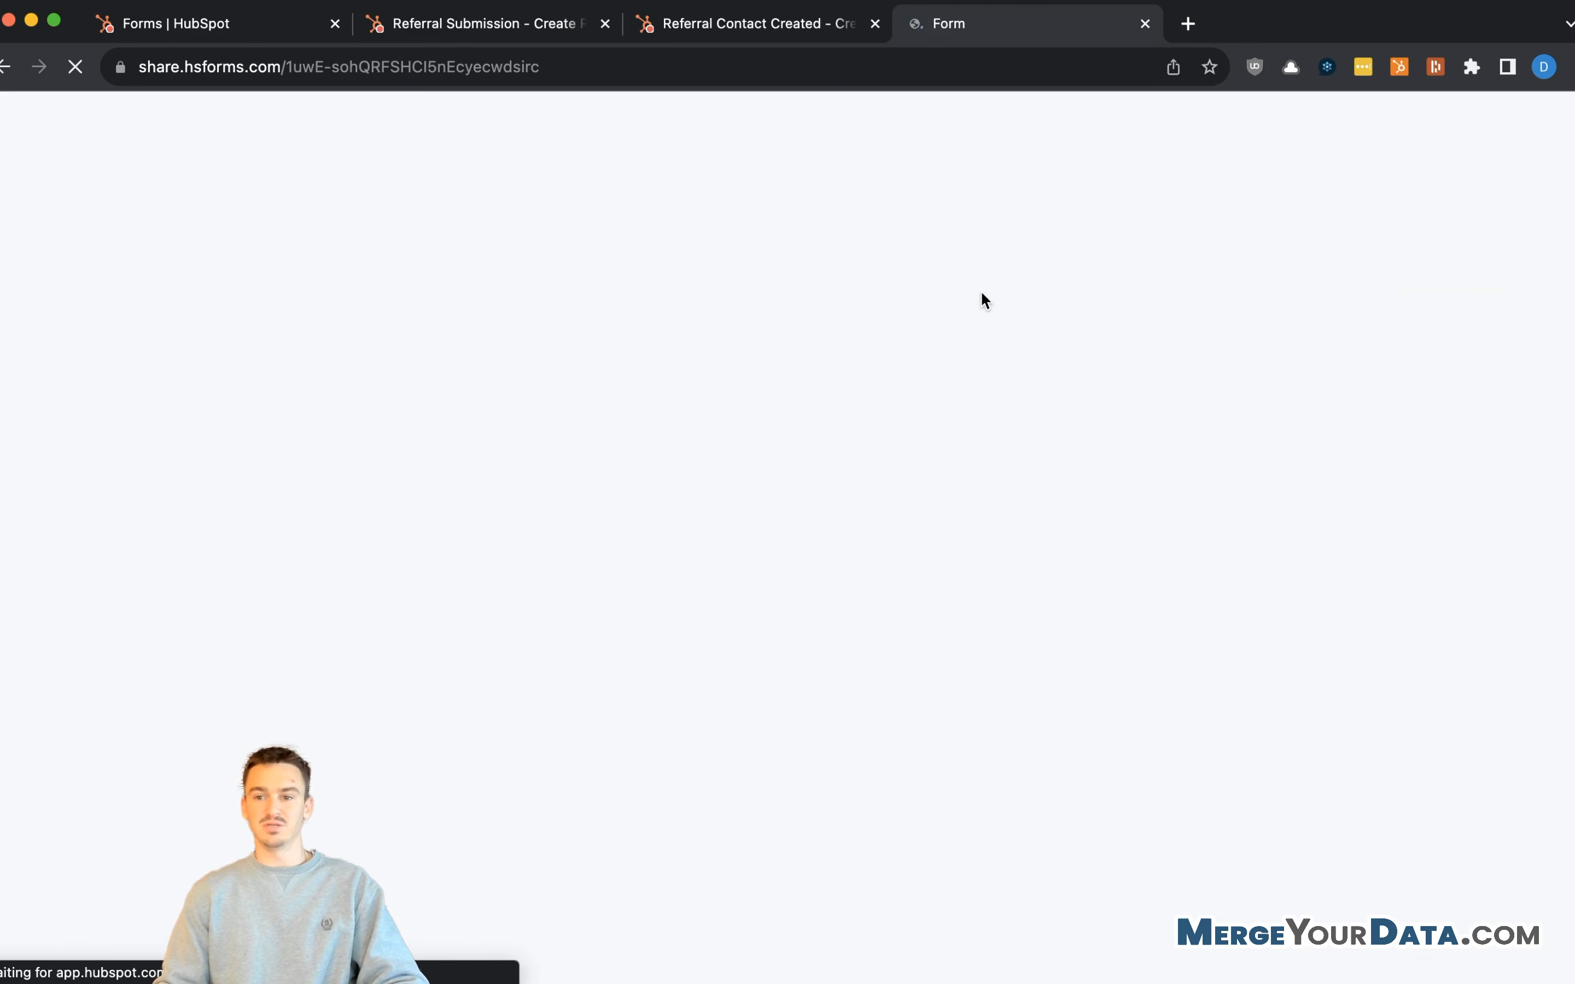
- Enter the referrer's e-mail, company MergeYourData.com, and the referral's name Test Referral
click(634, 466)
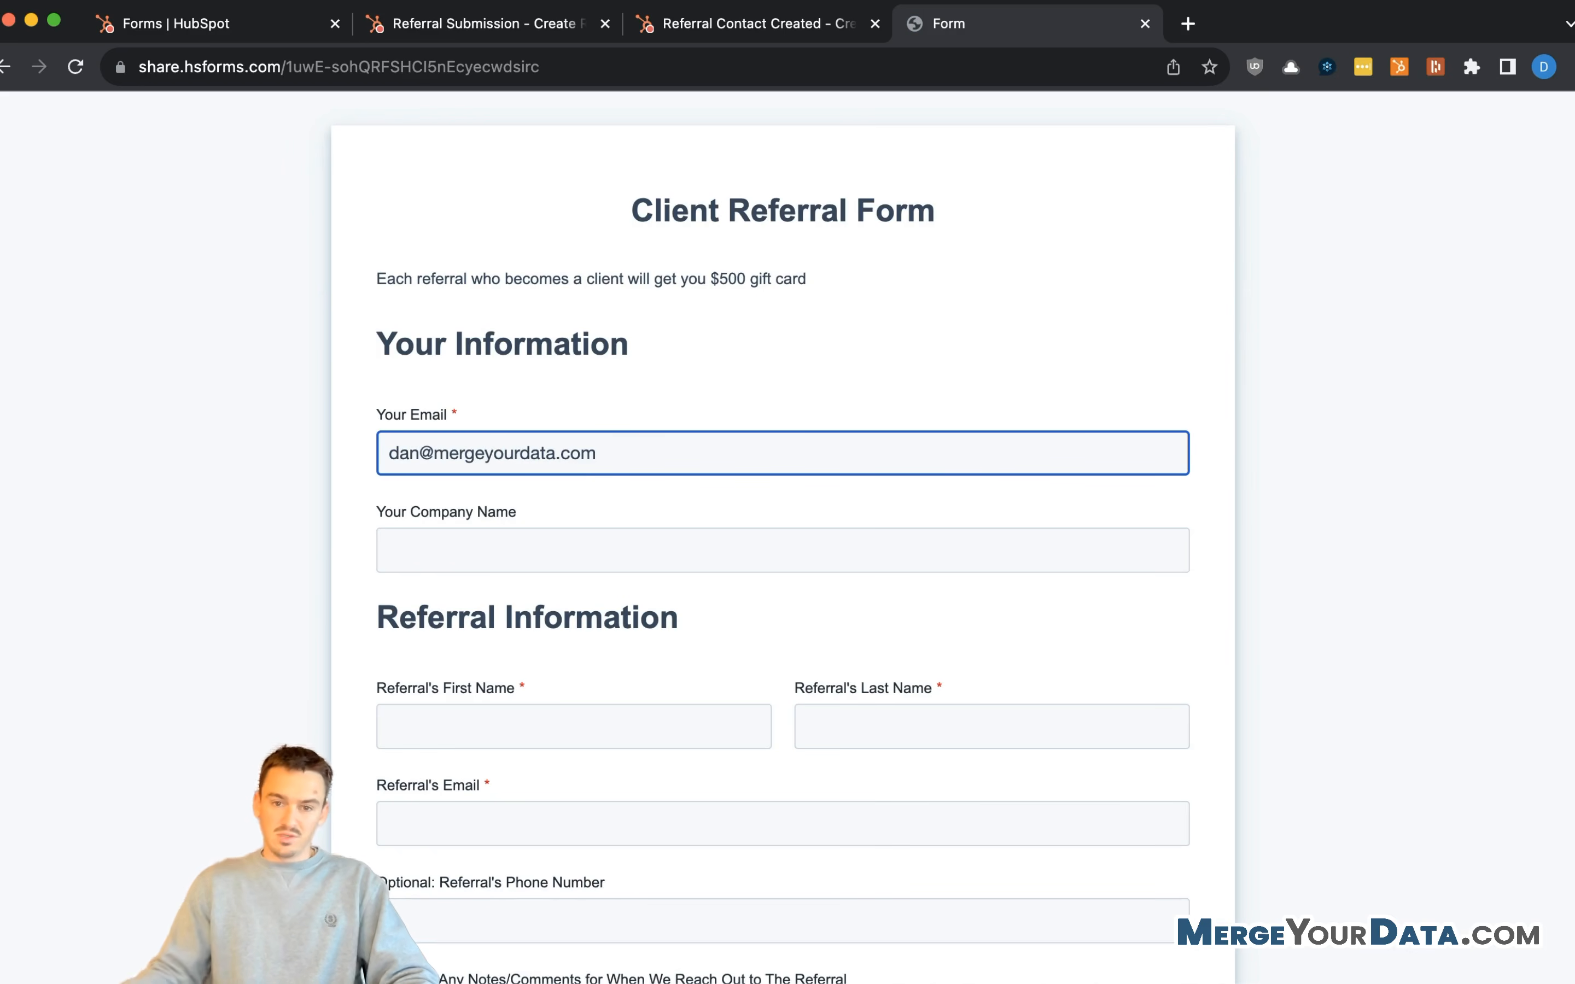
click(649, 561)
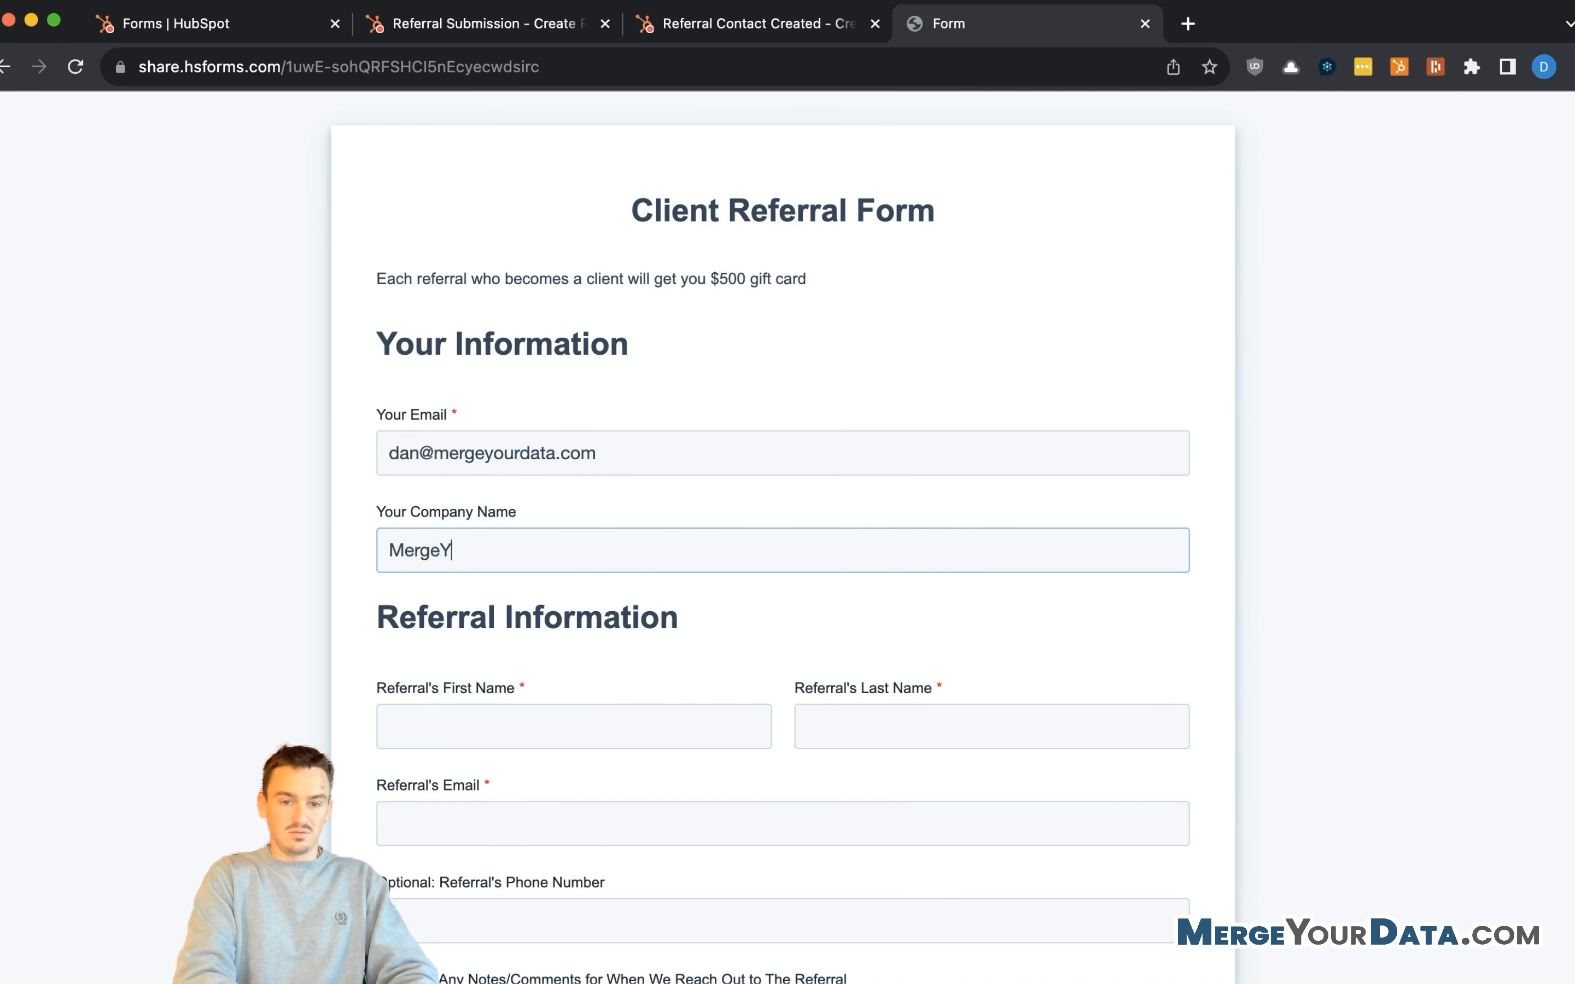
scroll(661, 556, down, 4)
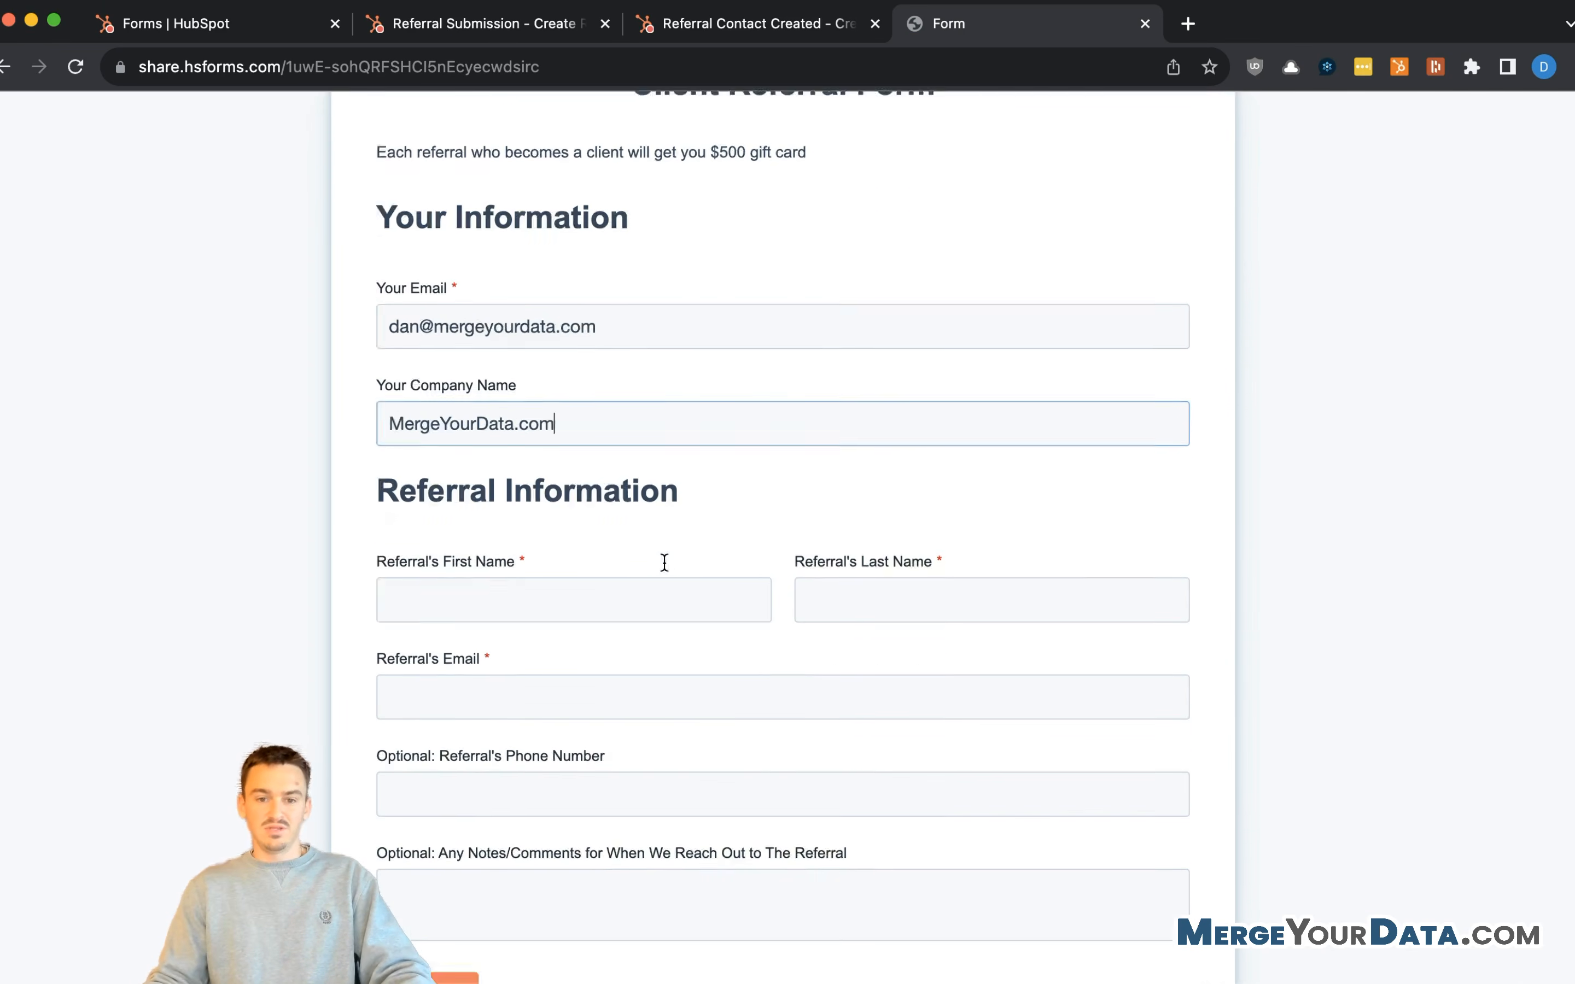
click(637, 498)
text(Test)
key(Tab)
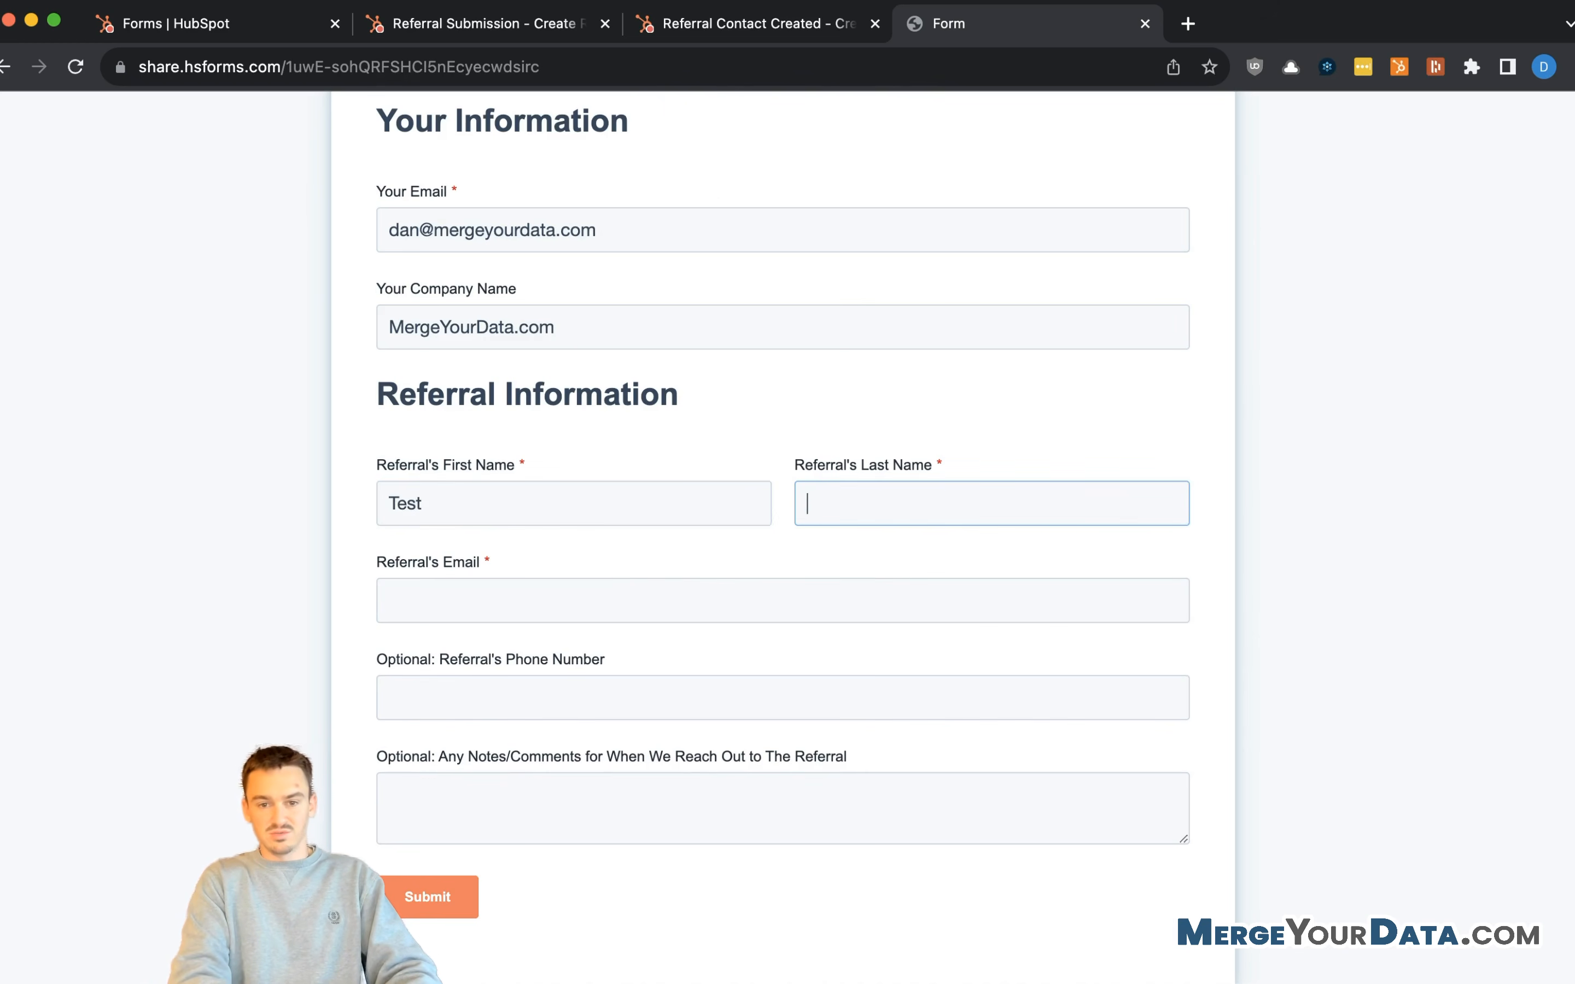
text(Referral)
- Add the referral's e-mail, a test phone number, and the comment 'Comments on a referral'
key(Tab)
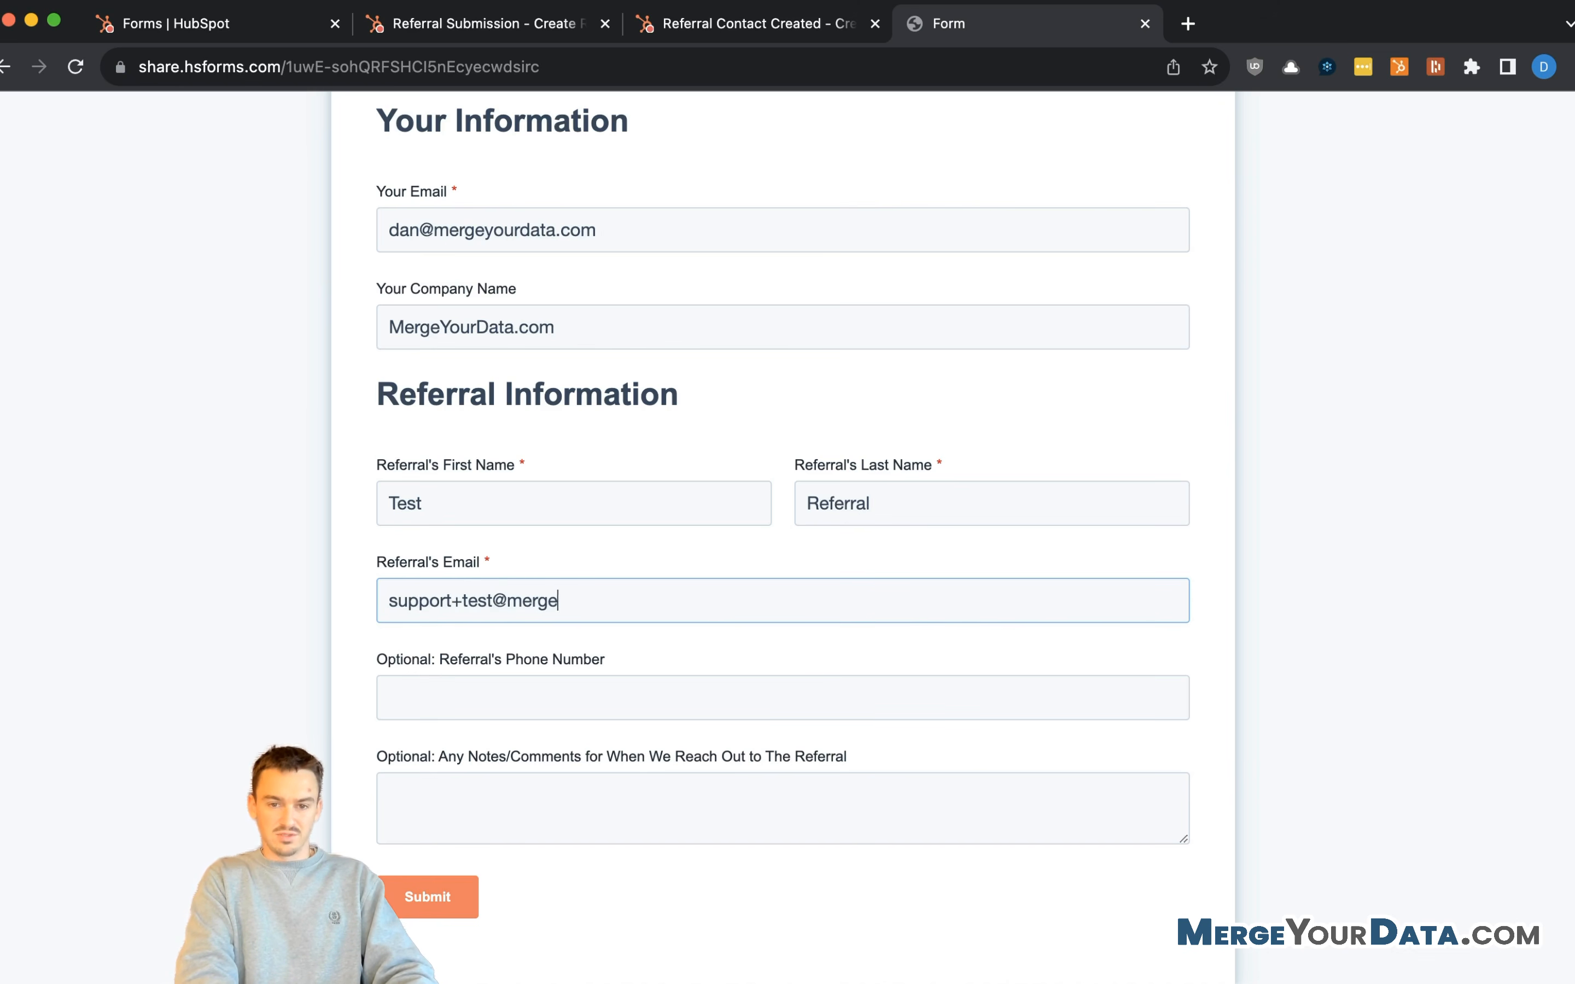
text(.com)
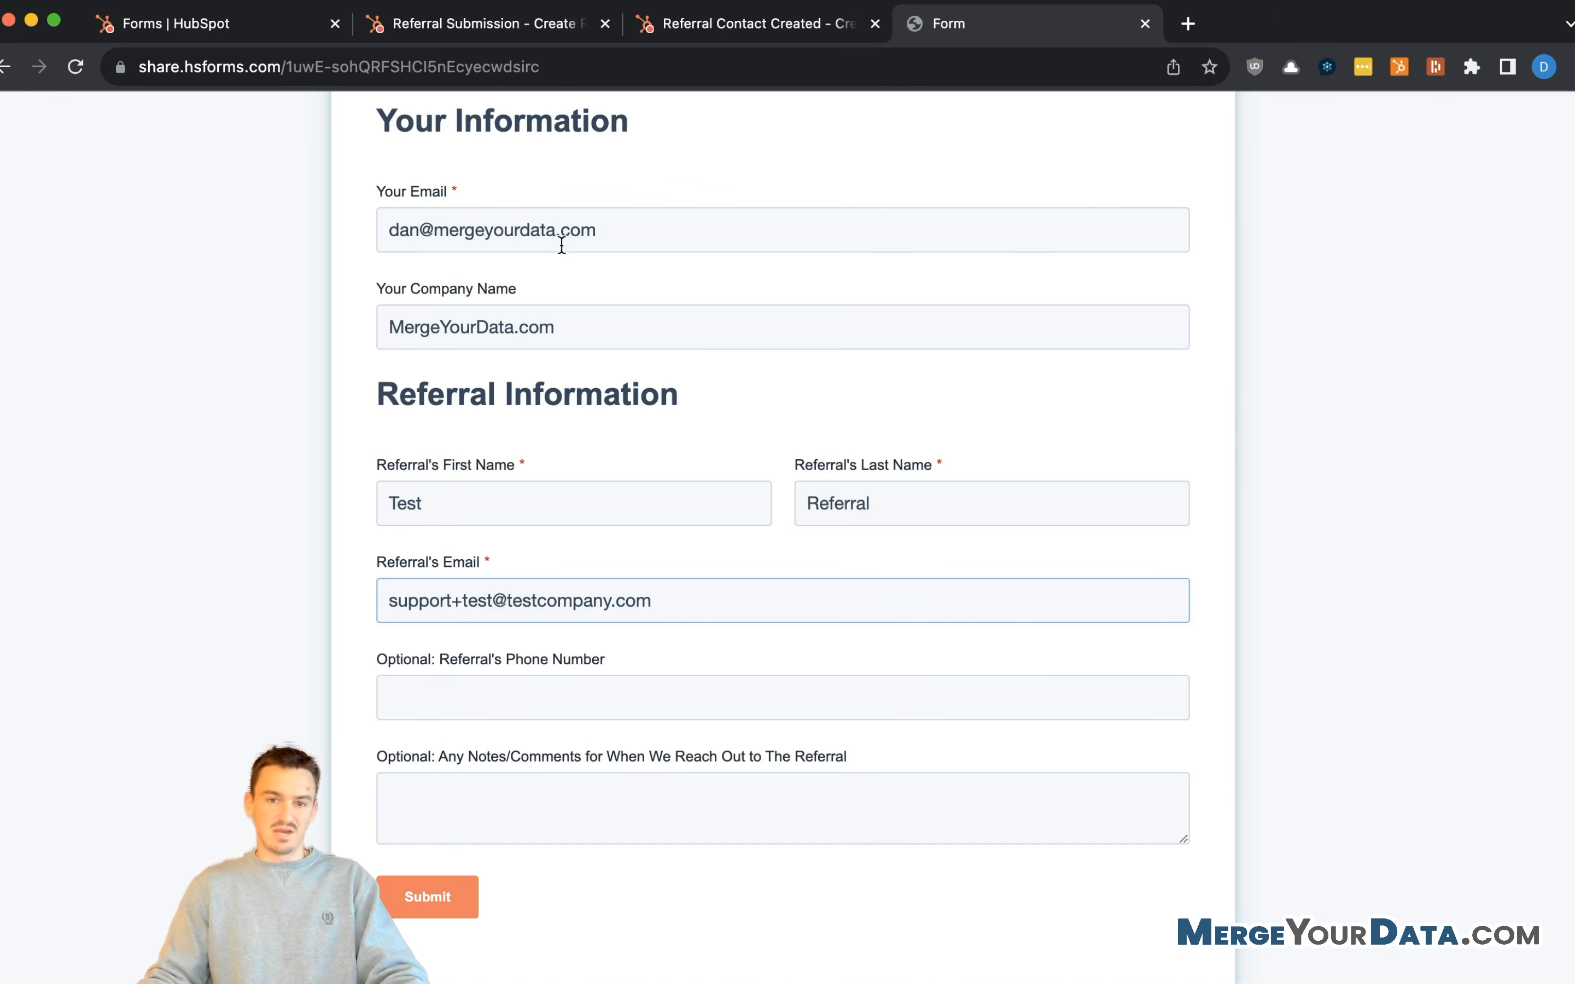
click(528, 697)
text(123456789)
click(521, 781)
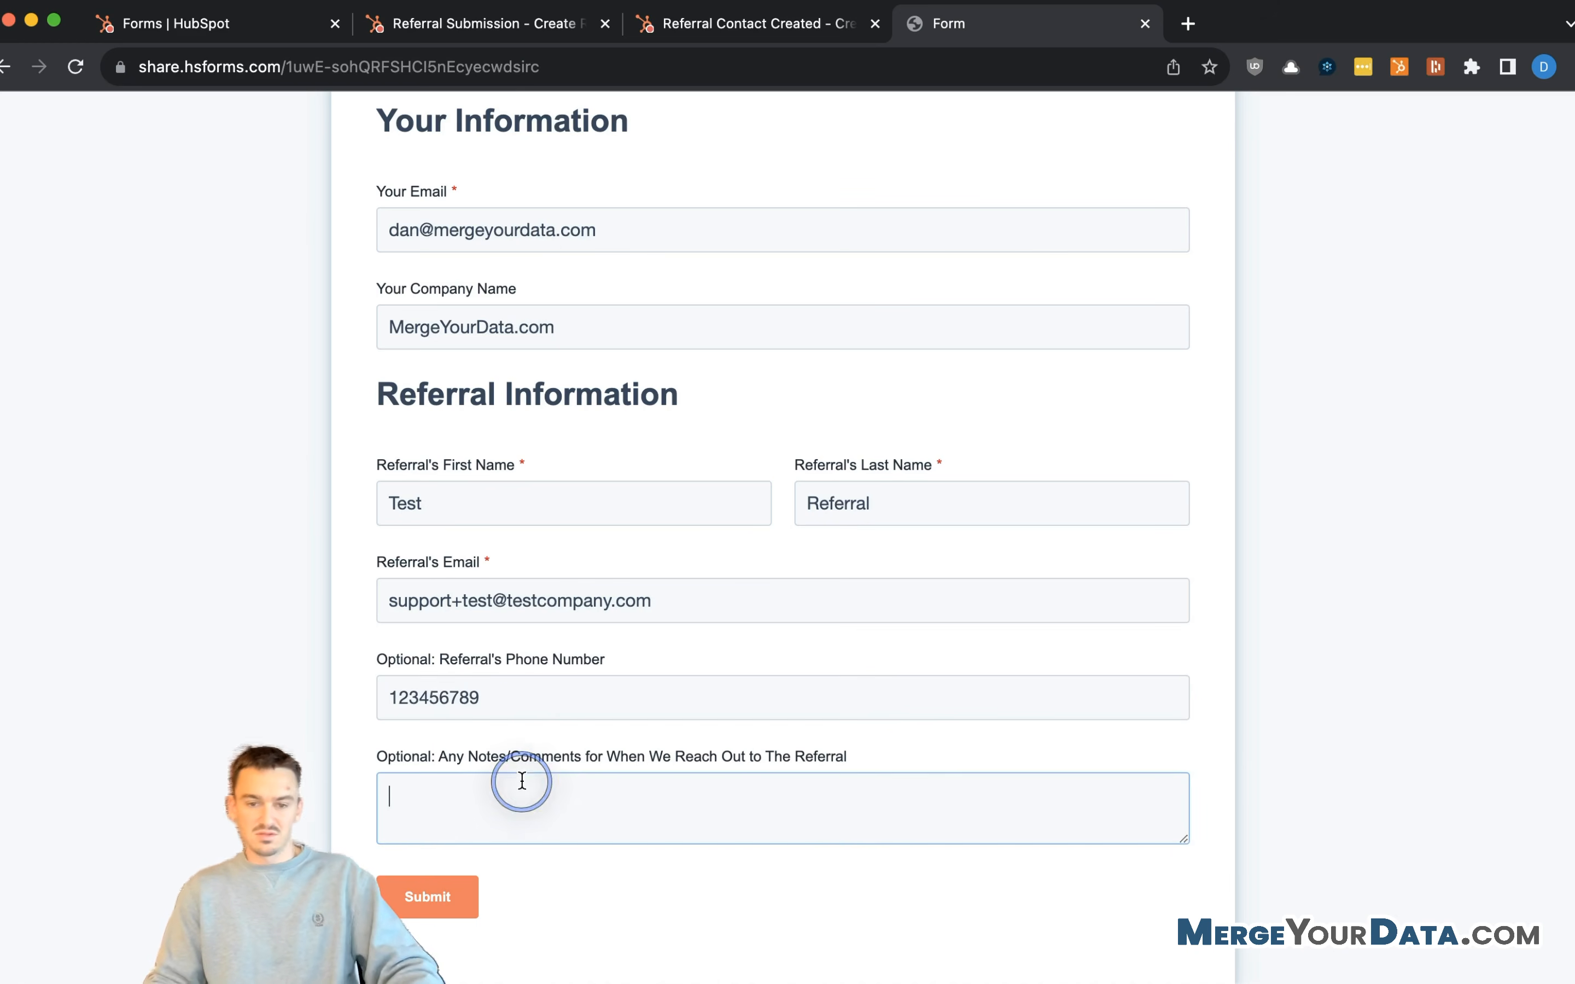
text(Comments on a)
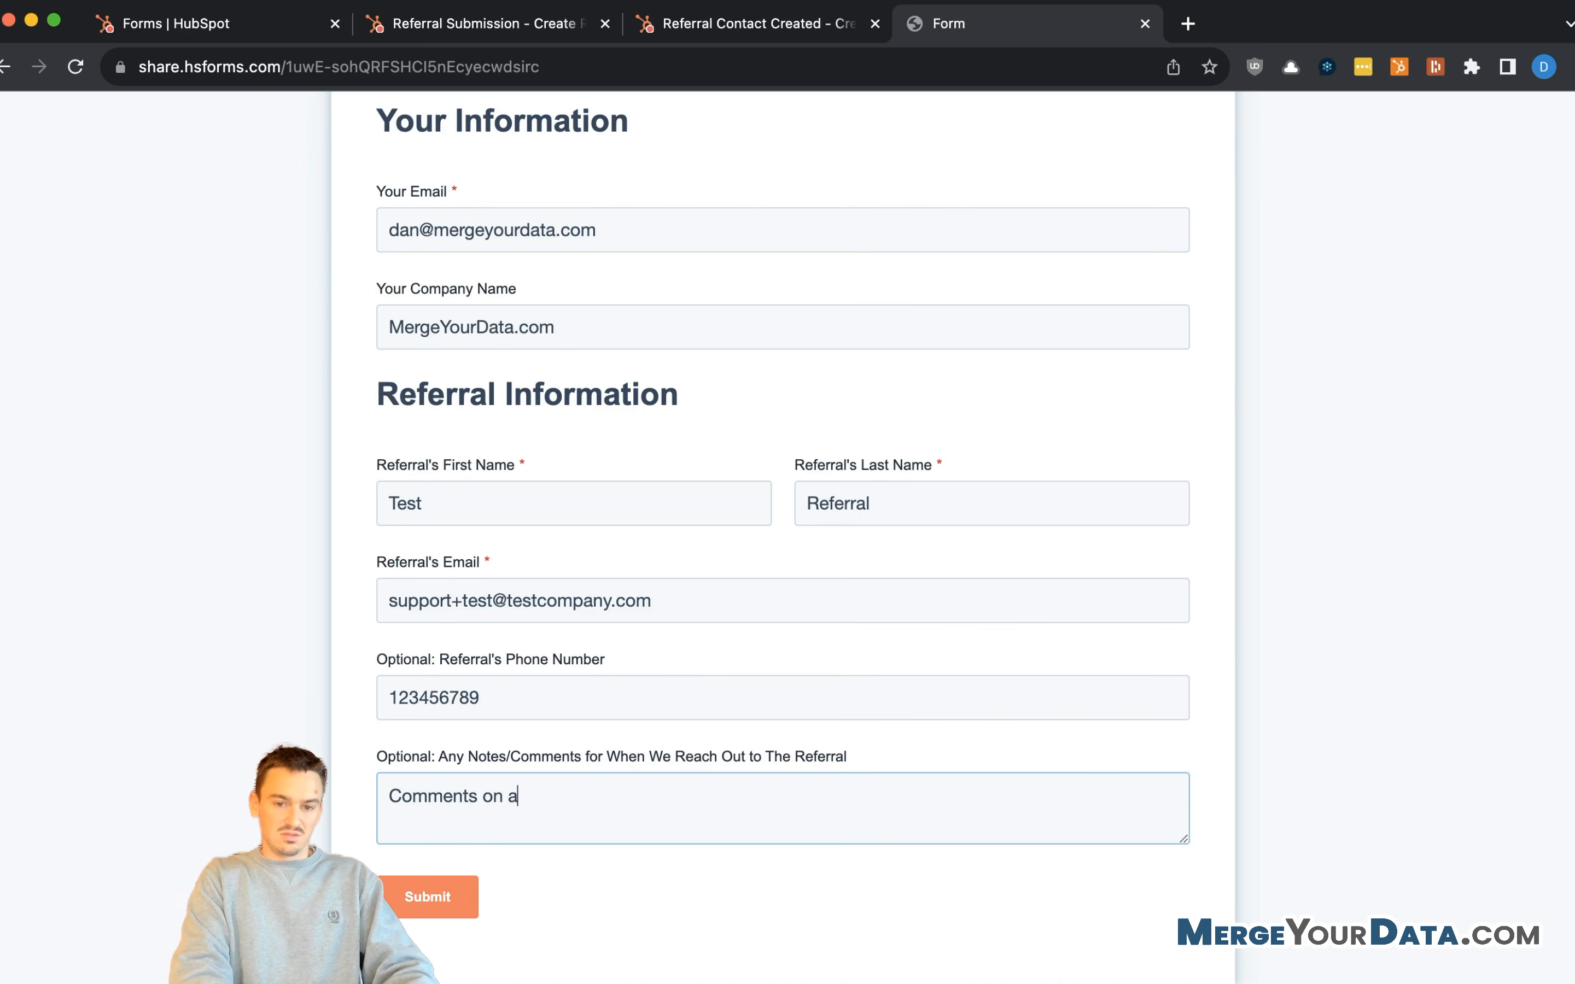
text( referral)
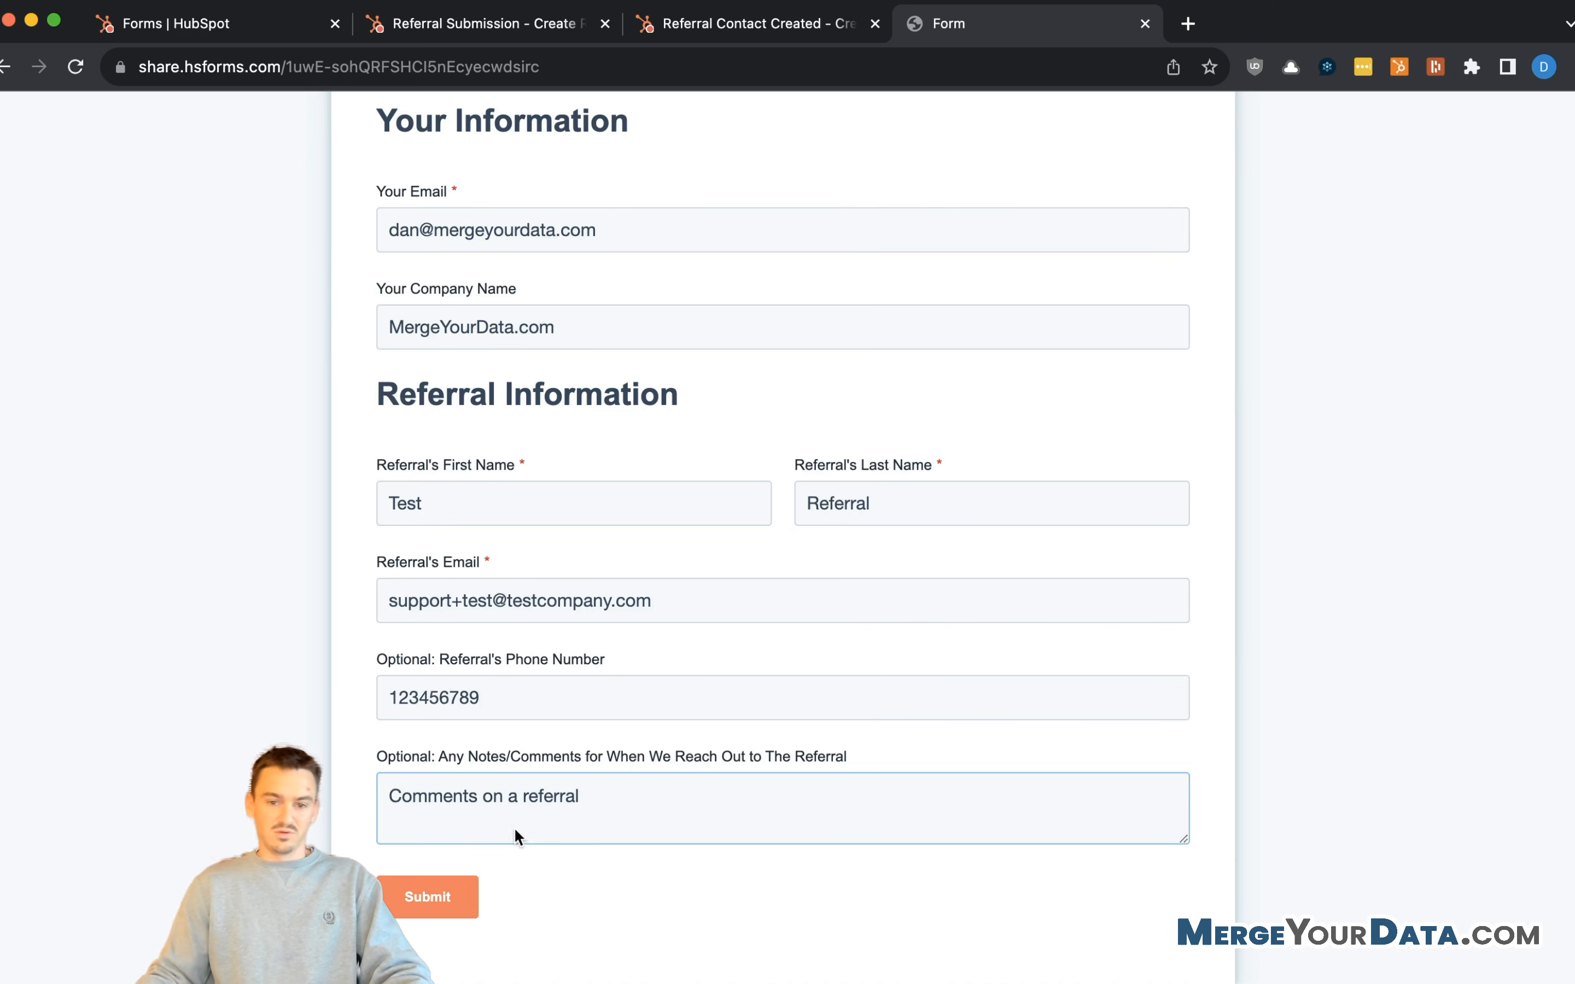
click(780, 27)
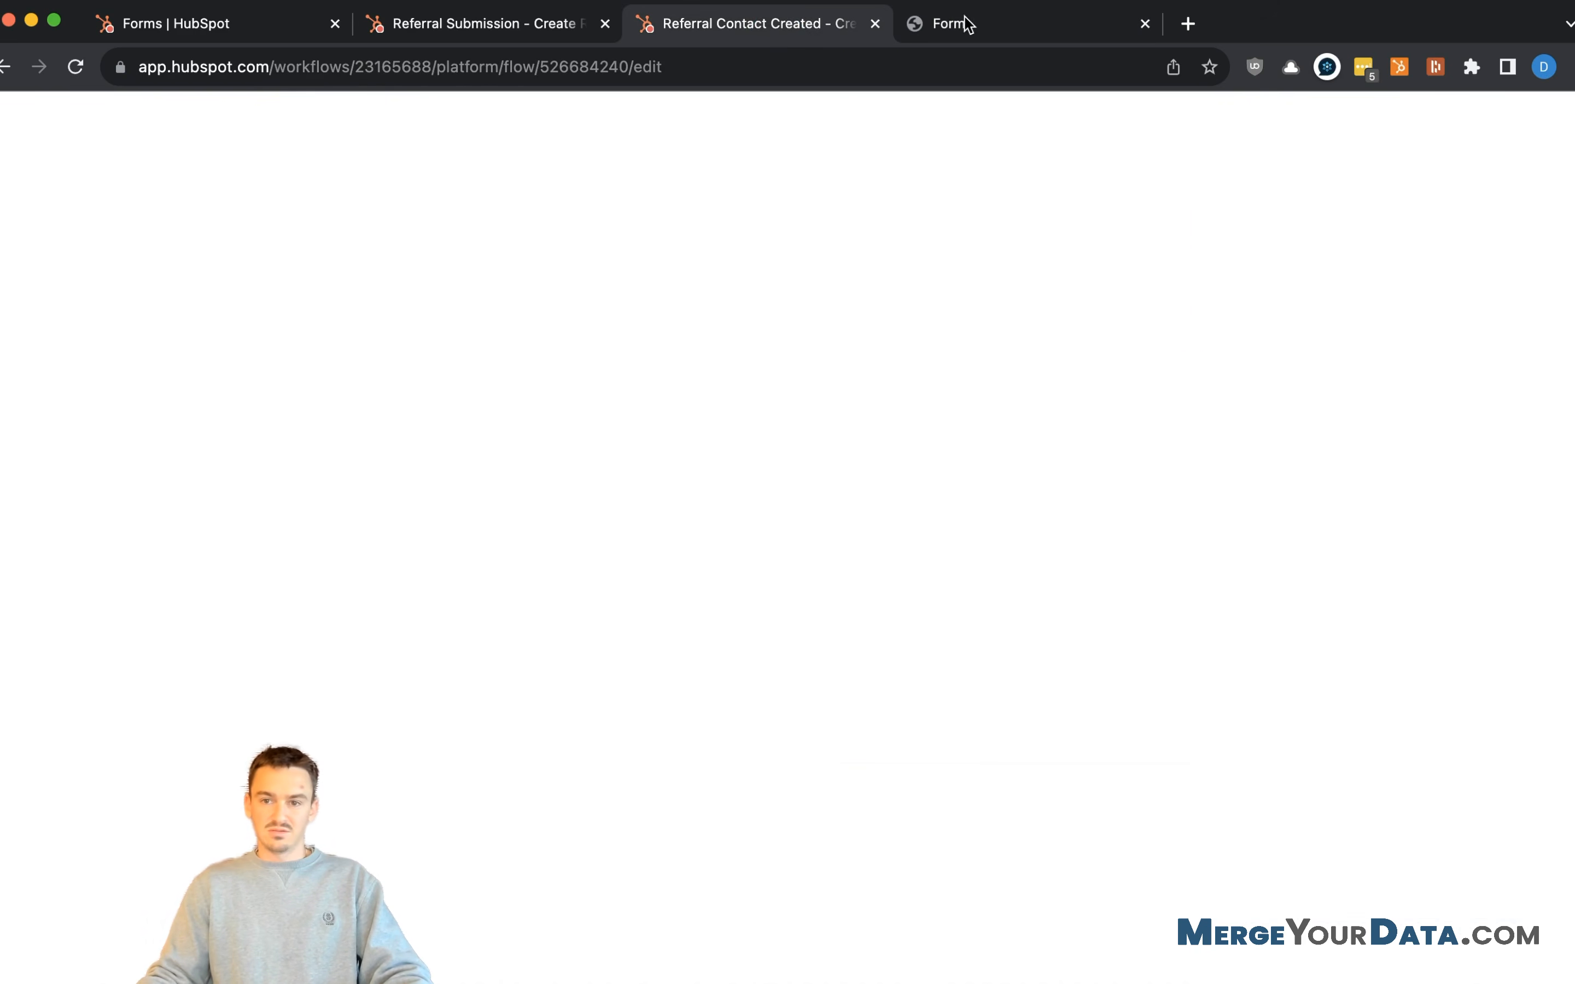
click(991, 25)
- Submit the referral form, then dismiss the form-published notice back in HubSpot
click(462, 903)
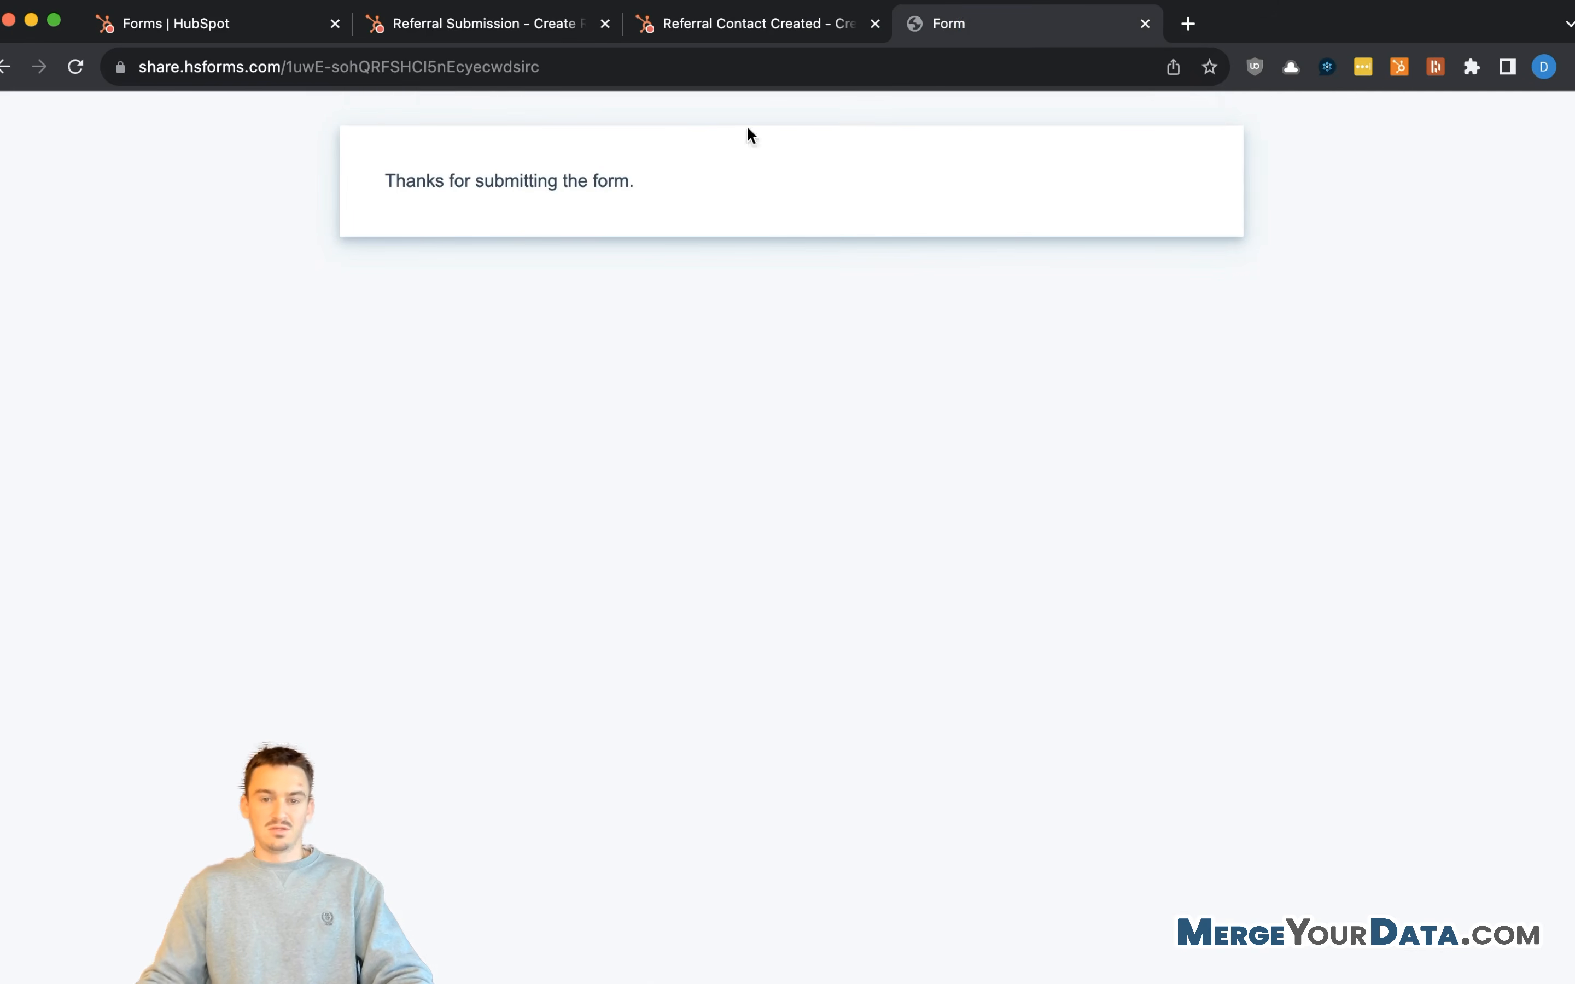
click(694, 164)
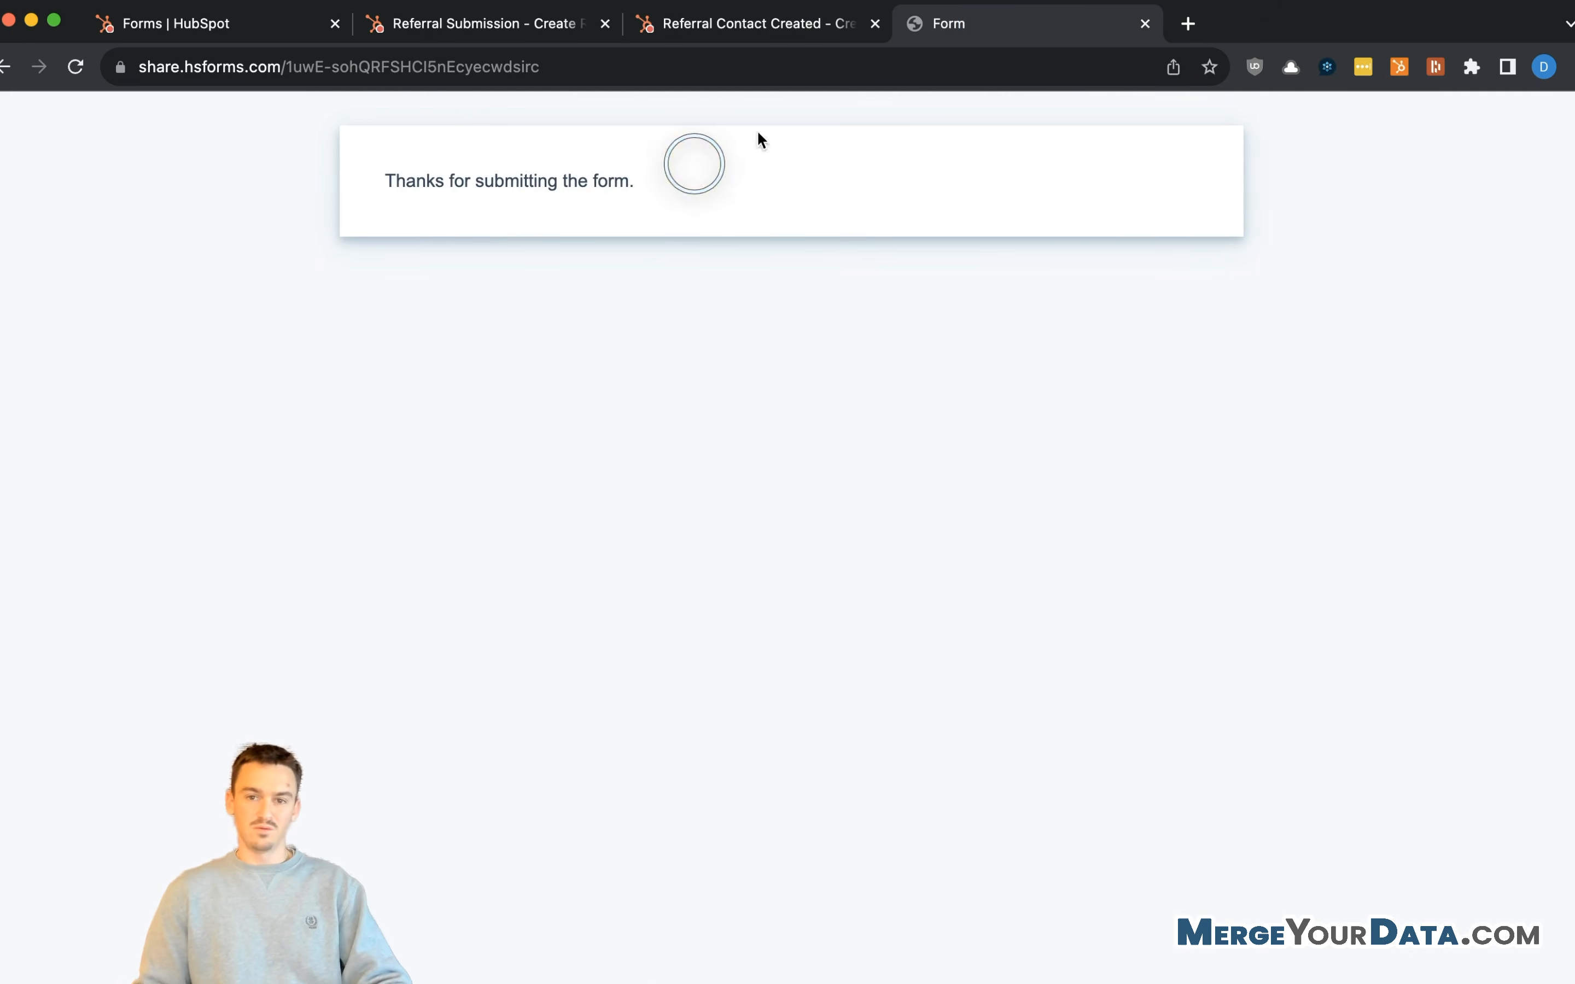
click(213, 33)
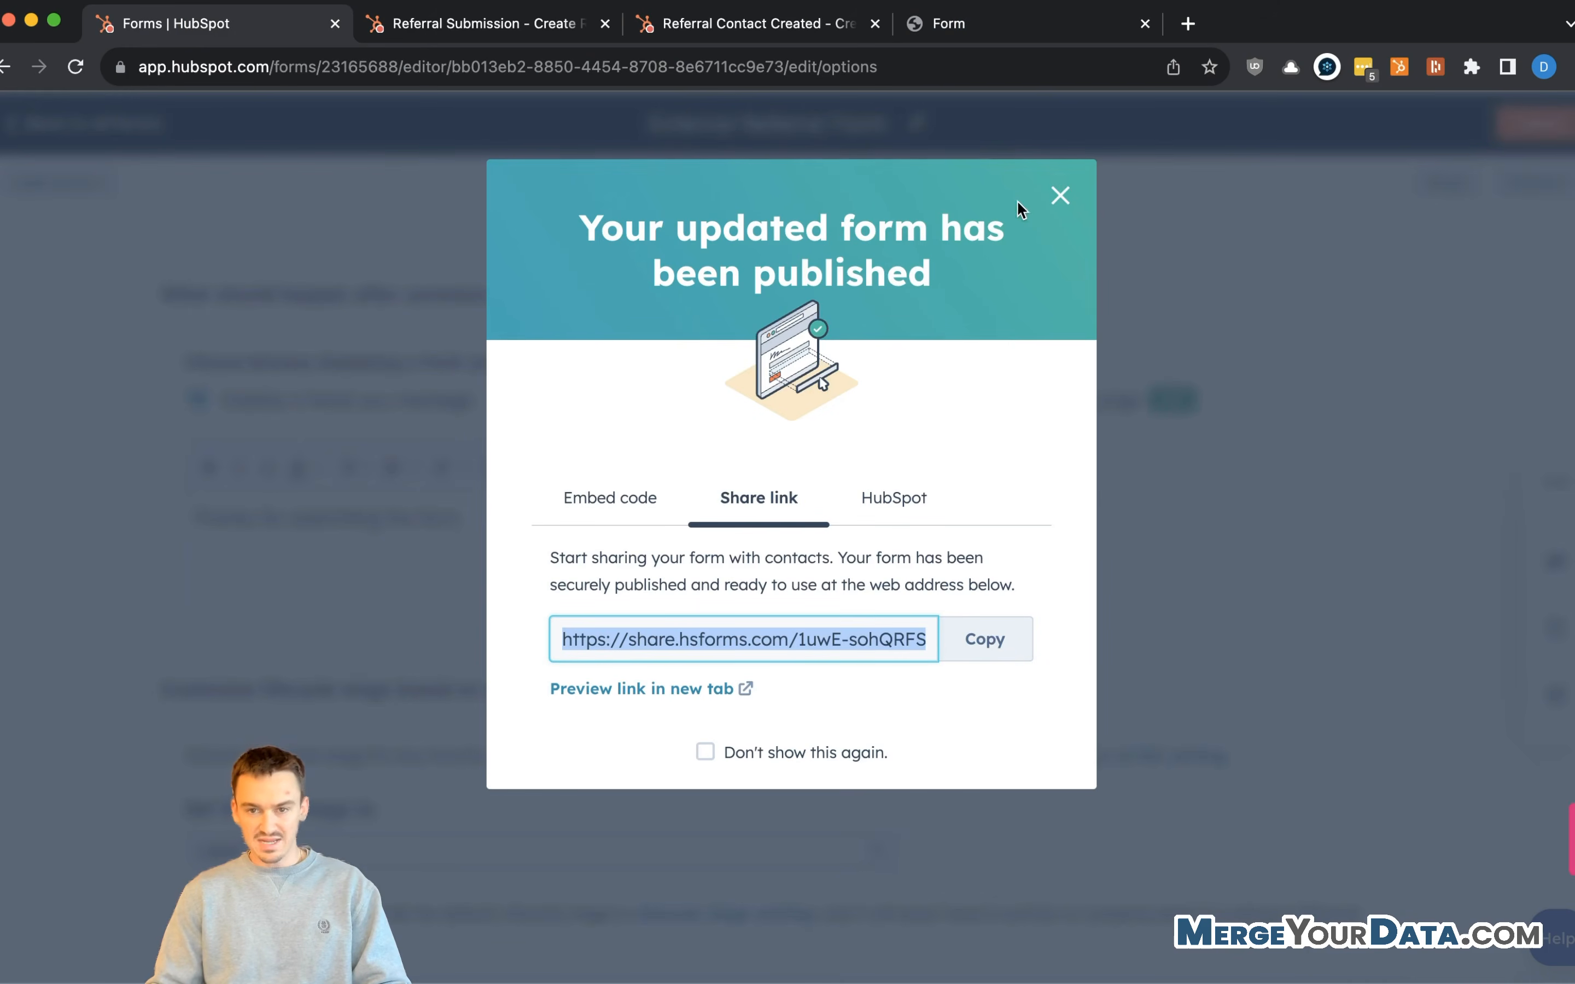
click(1055, 198)
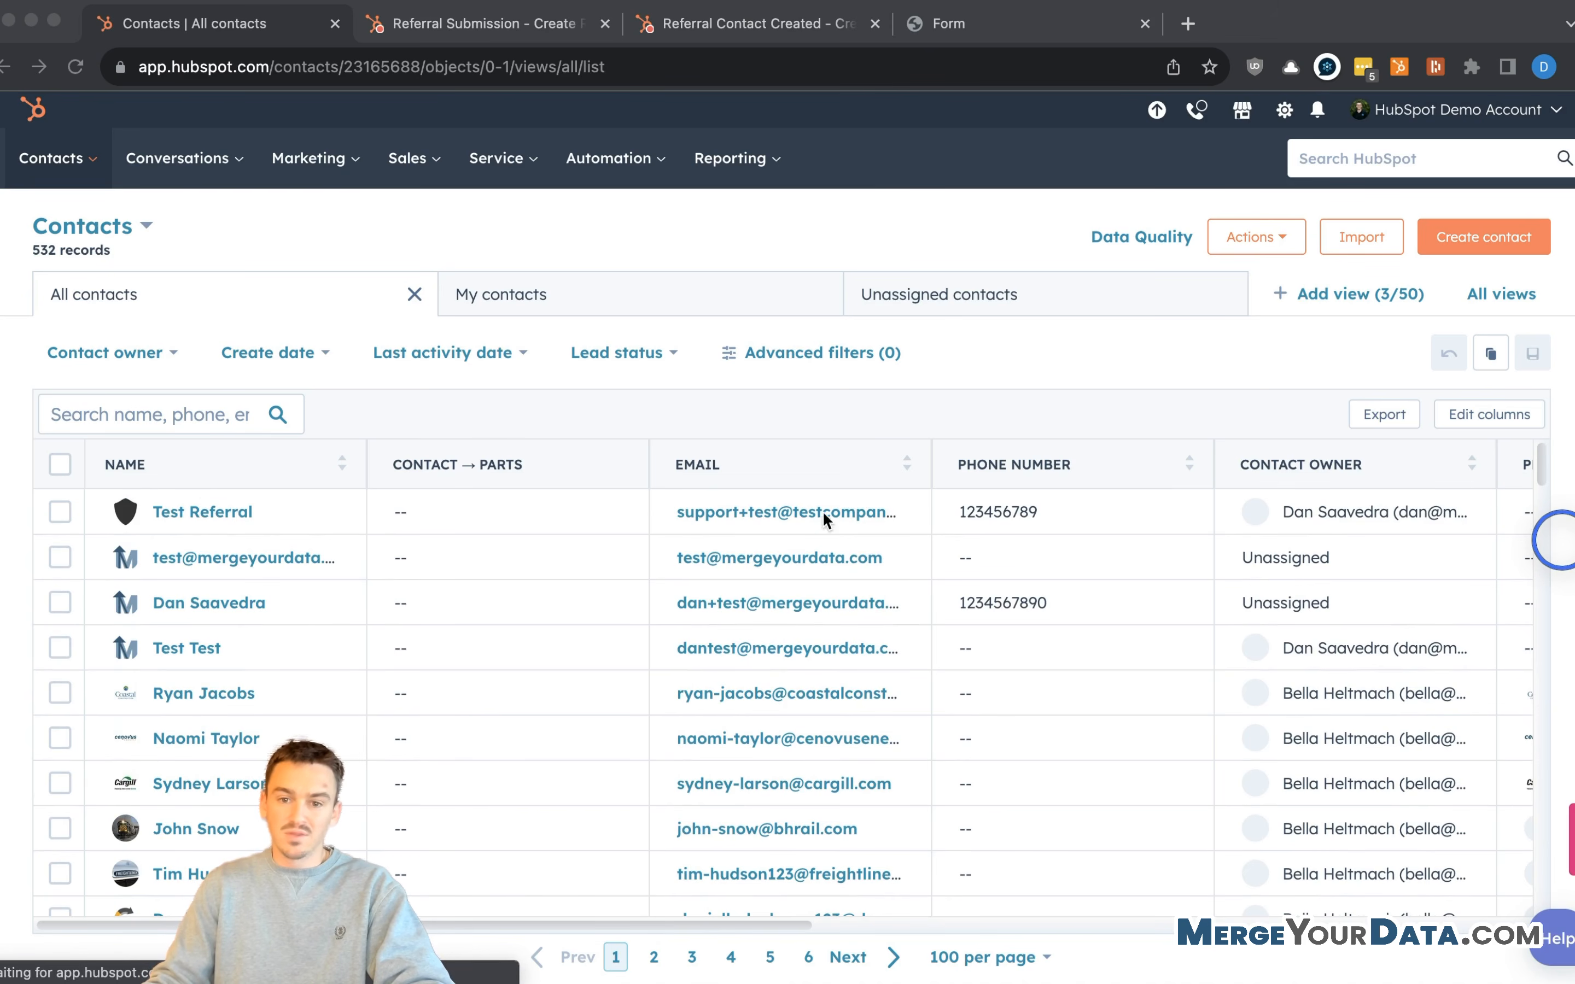
- Open the Test Referral contact and check its upcoming New Referral Created task
click(1188, 372)
click(202, 514)
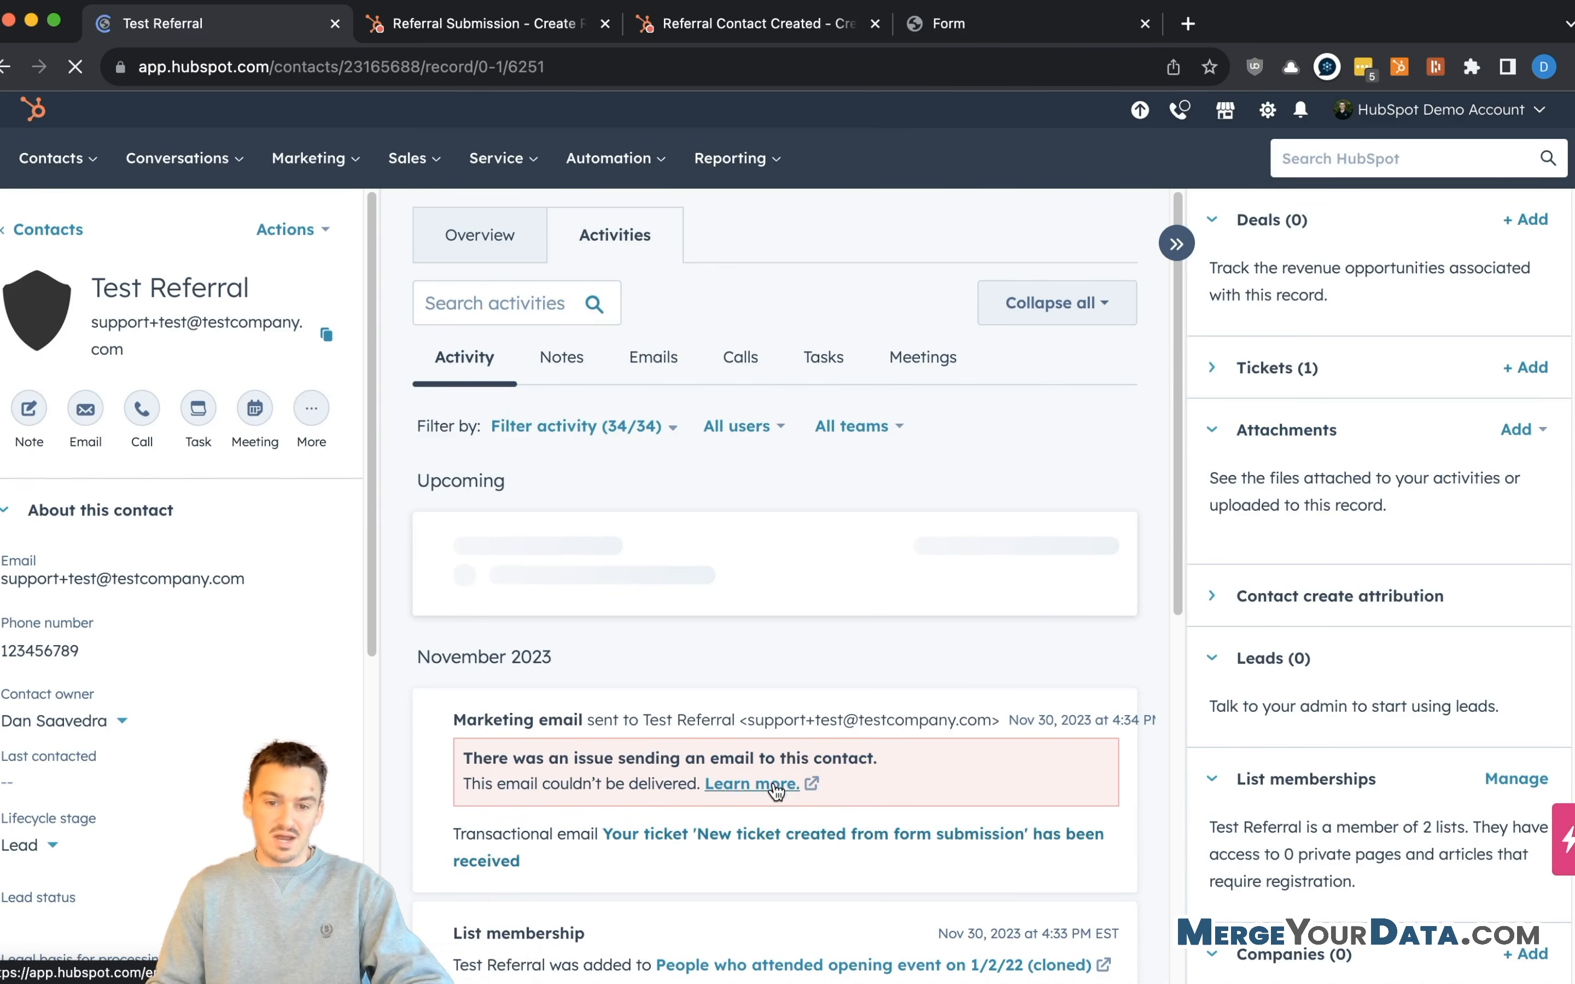
scroll(716, 768, down, 9)
scroll(709, 651, up, 7)
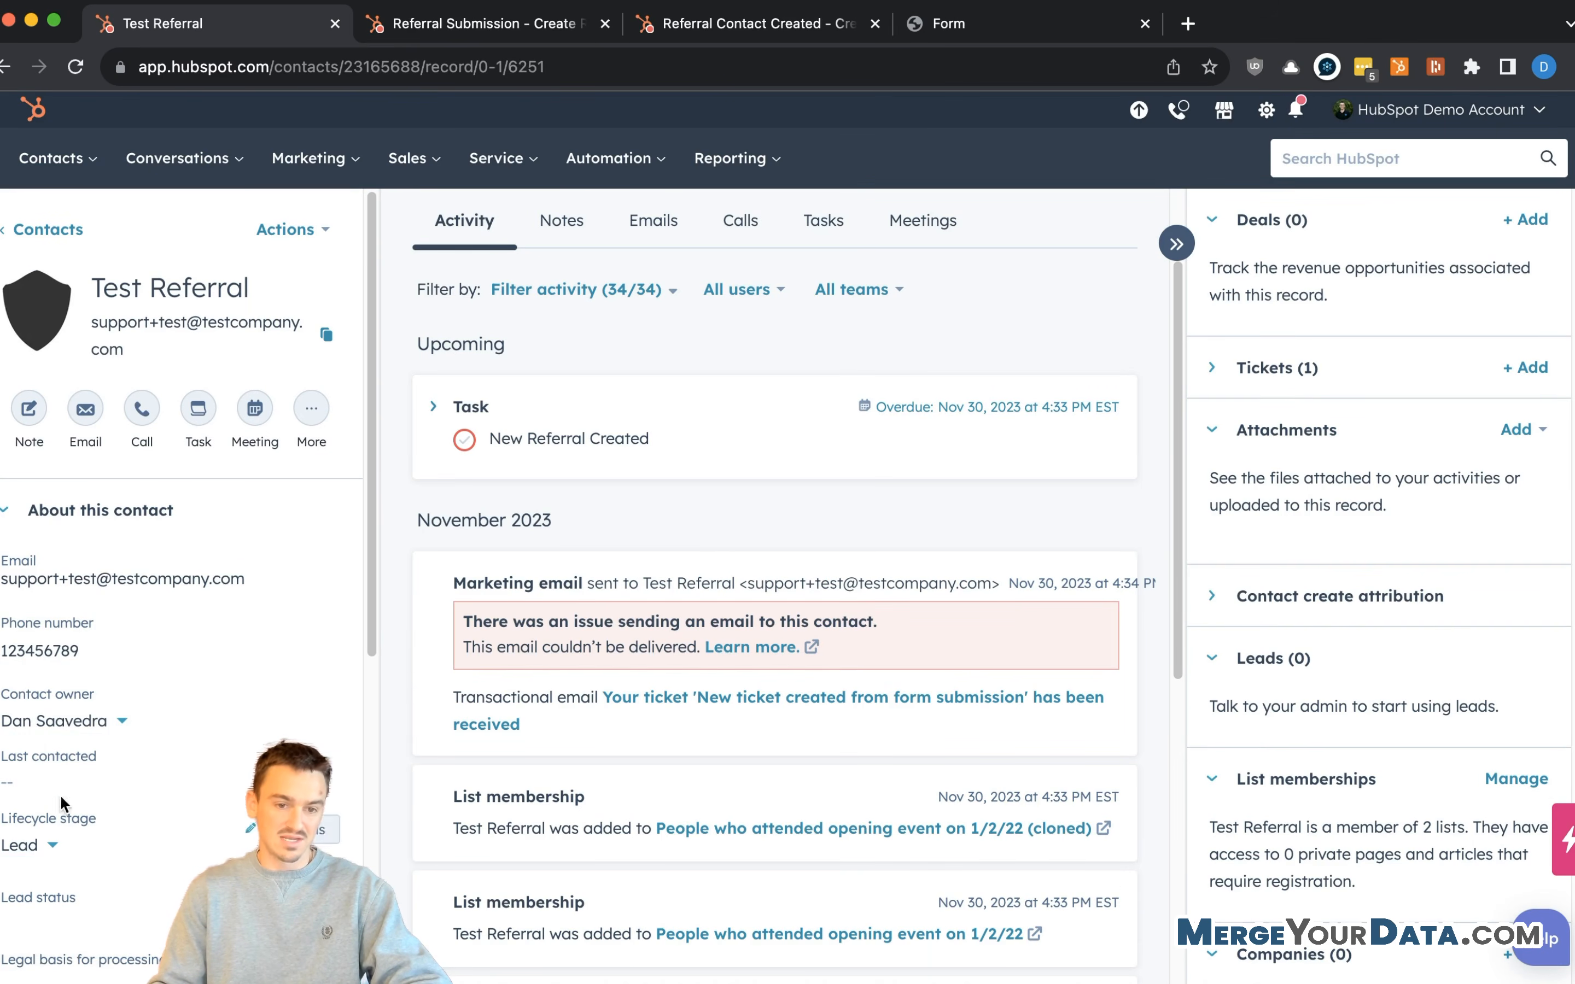
scroll(51, 807, down, 8)
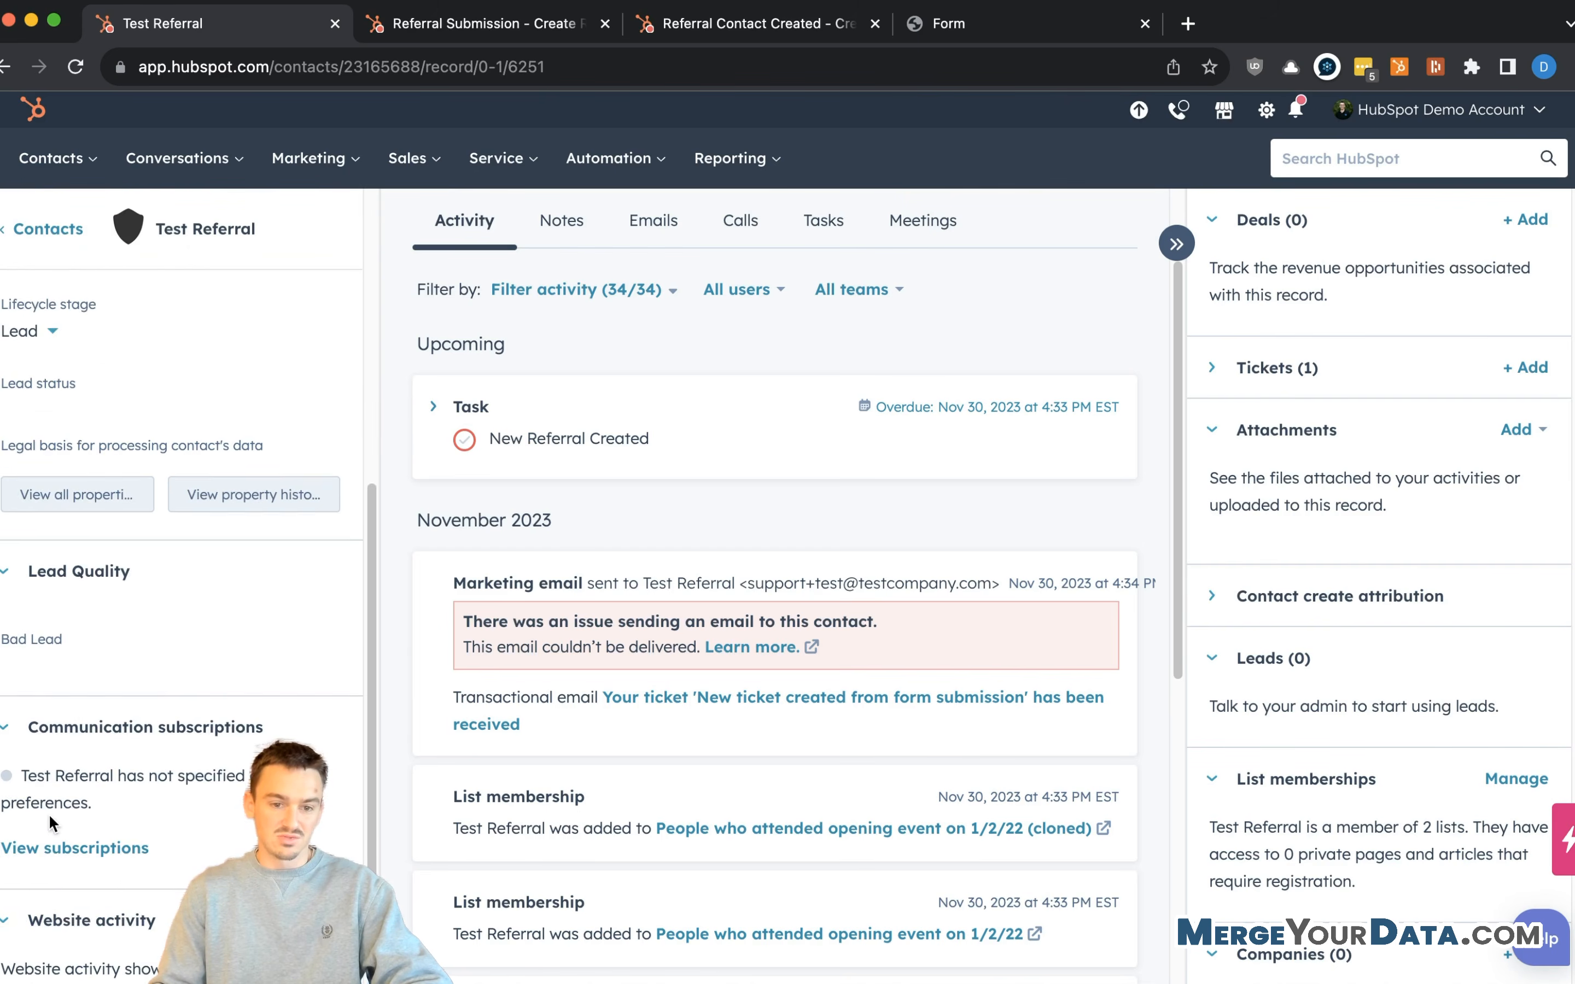
scroll(49, 812, down, 1)
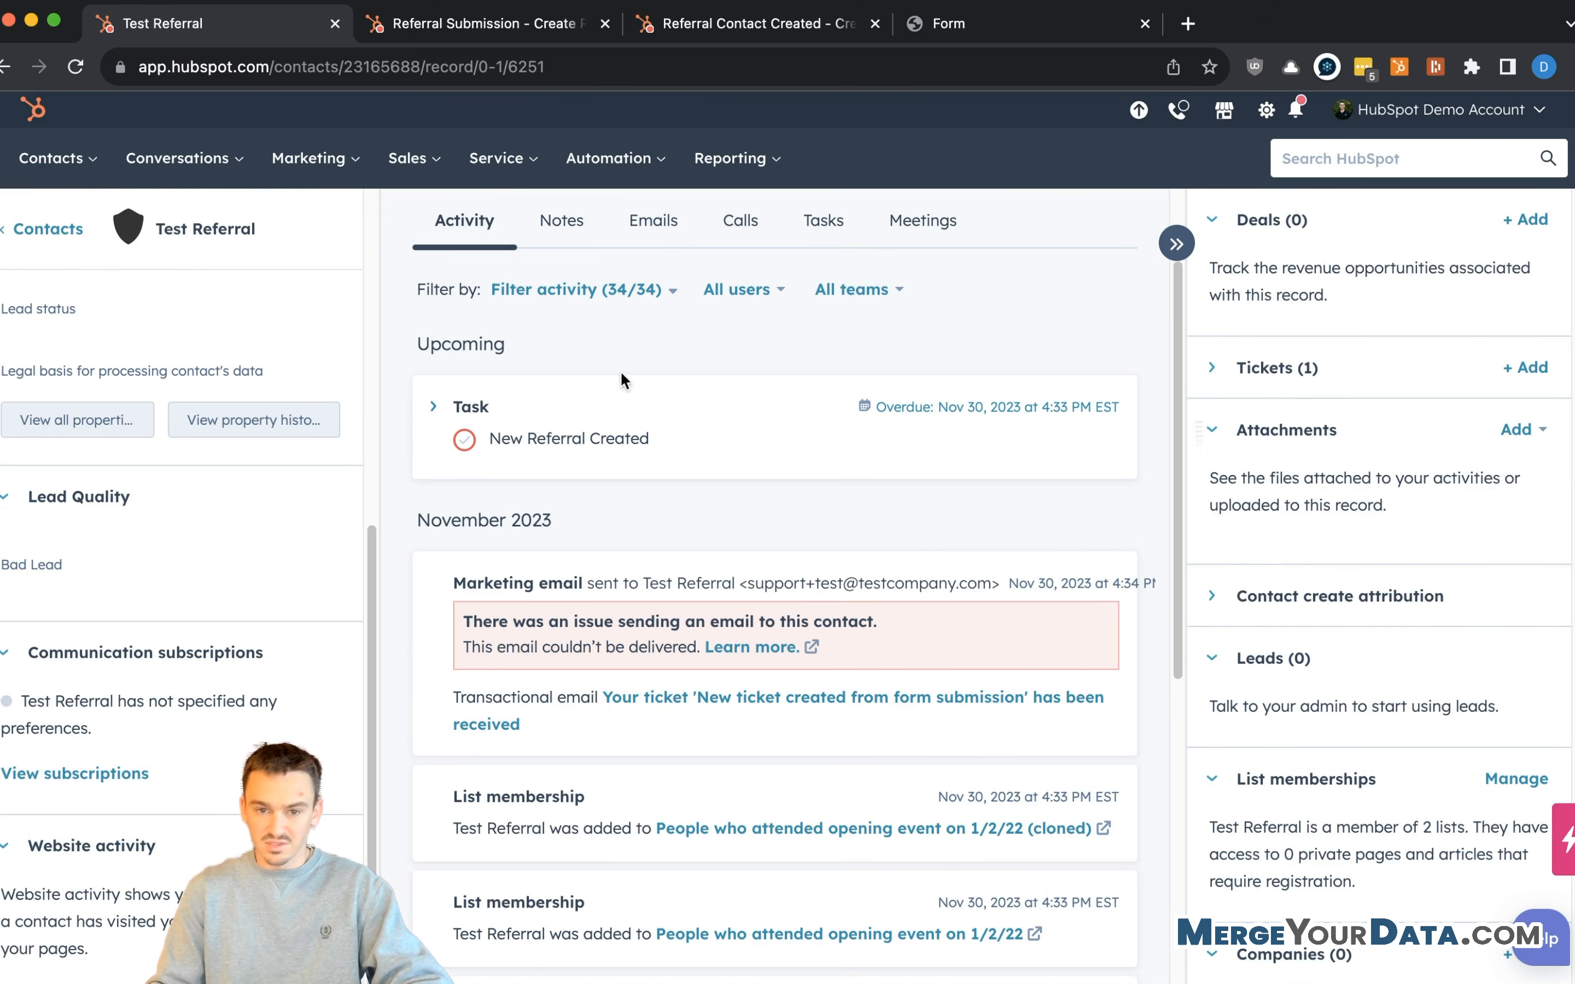
- Expand the contact's Tickets card and open the form-submission ticket in a new tab
click(1213, 370)
mouse_move(1296, 499)
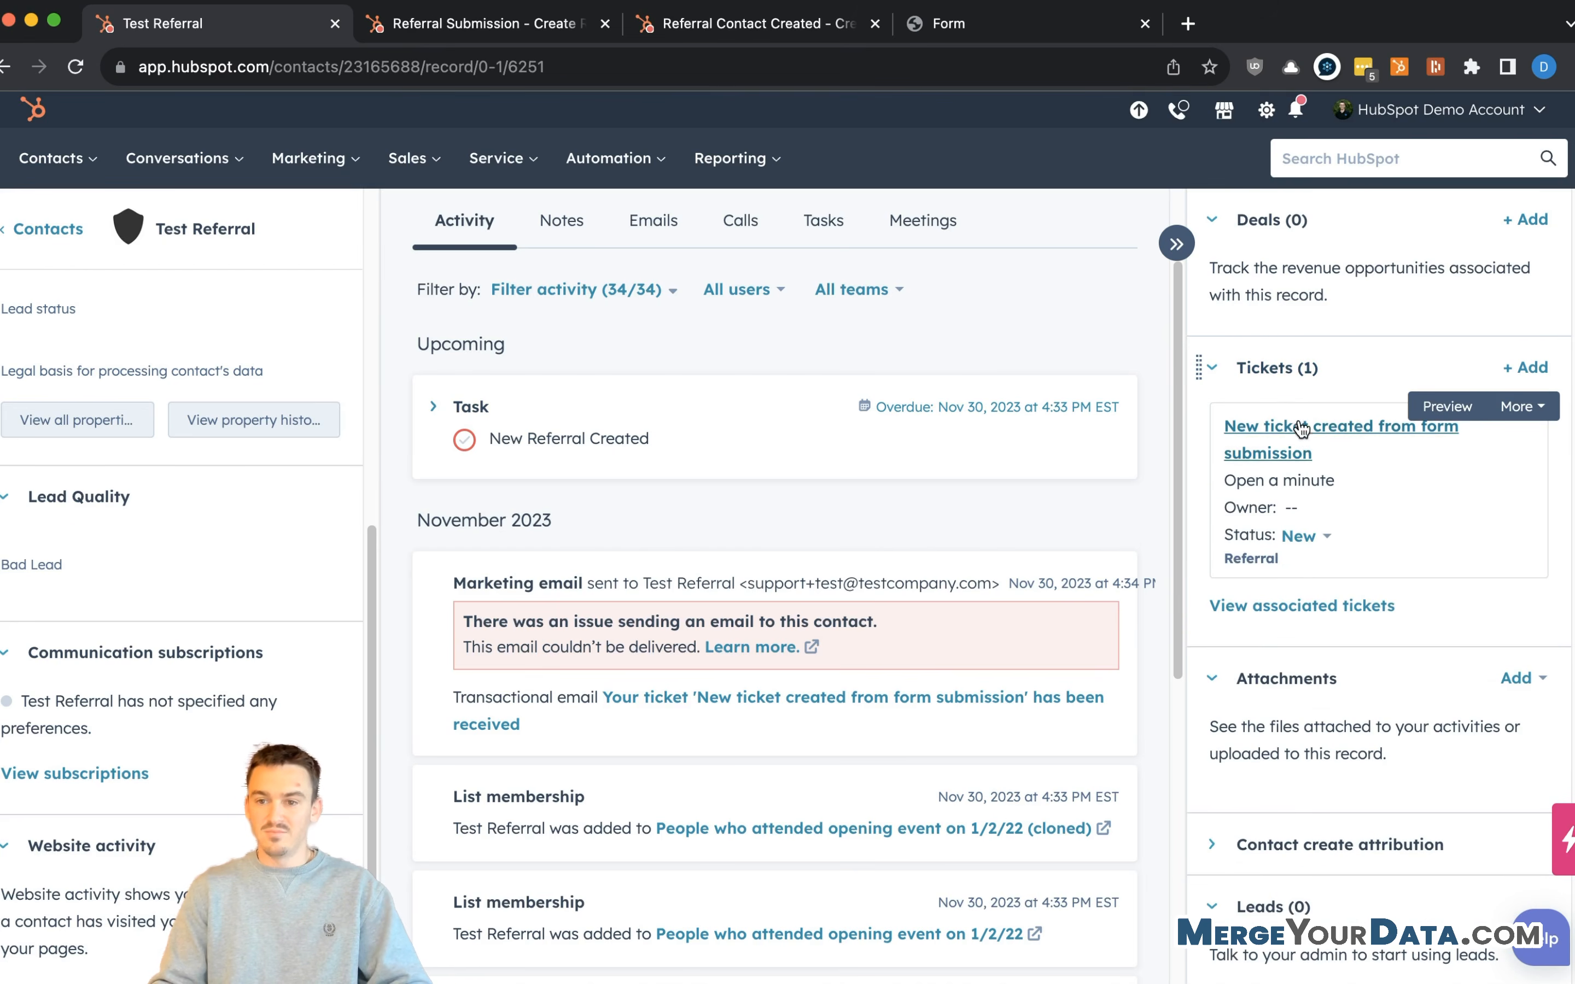
super+click(1260, 456)
- Check the ticket's contacts are labelled Referral and Referred By, then open the referrer's record
click(435, 33)
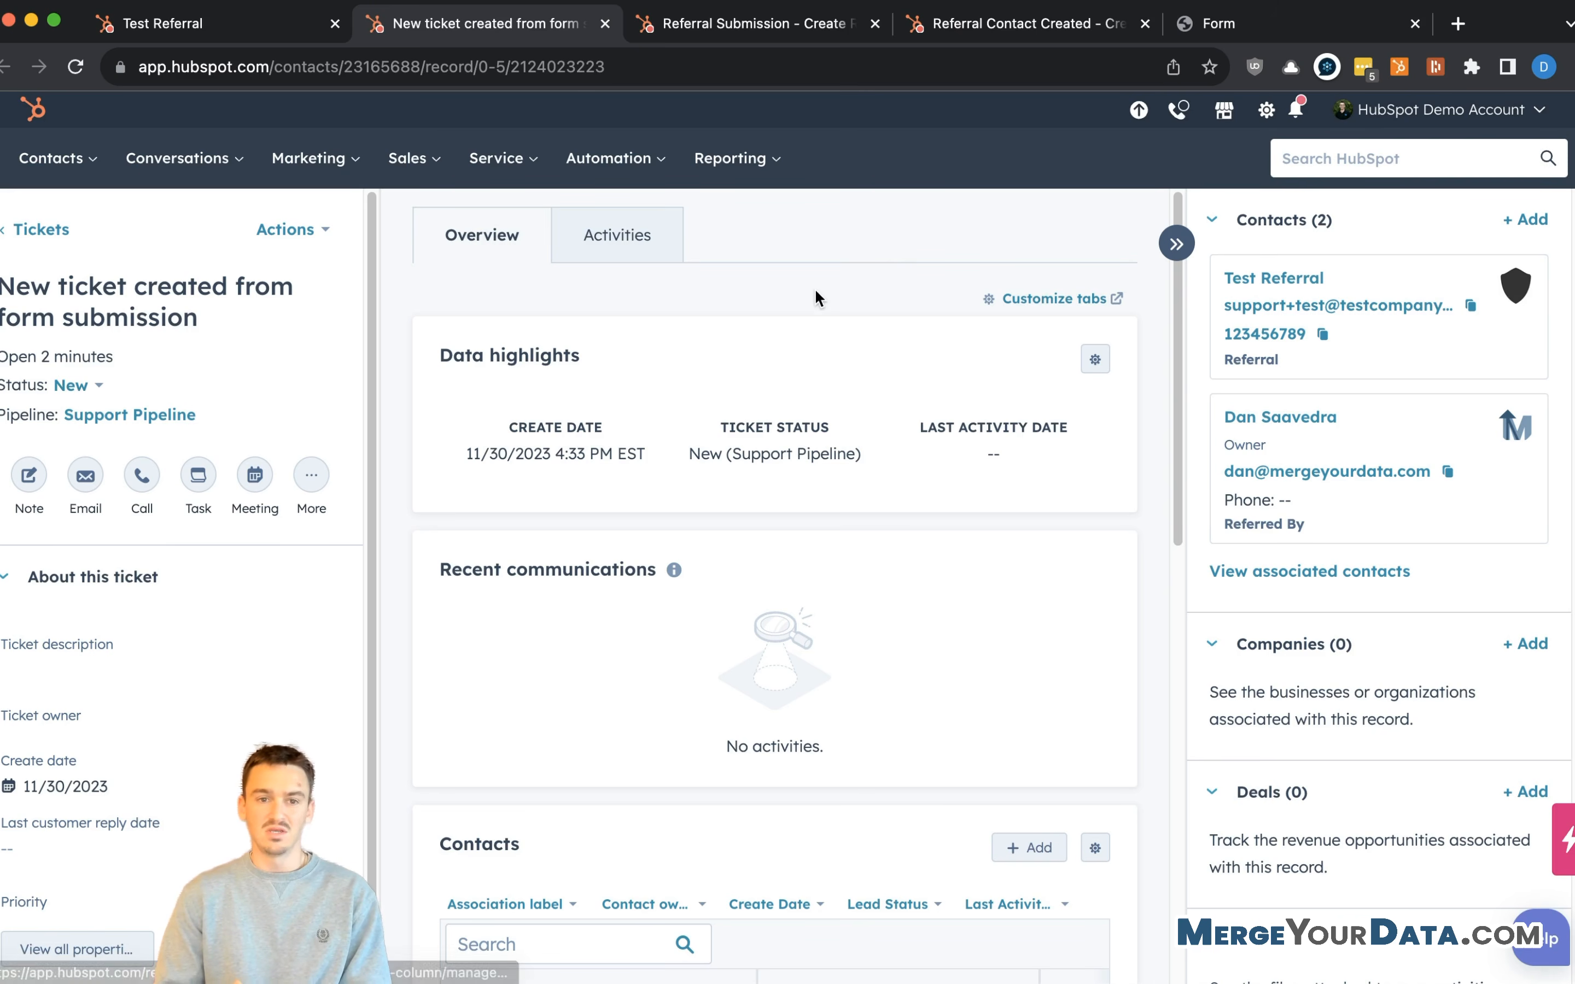
mouse_move(1347, 289)
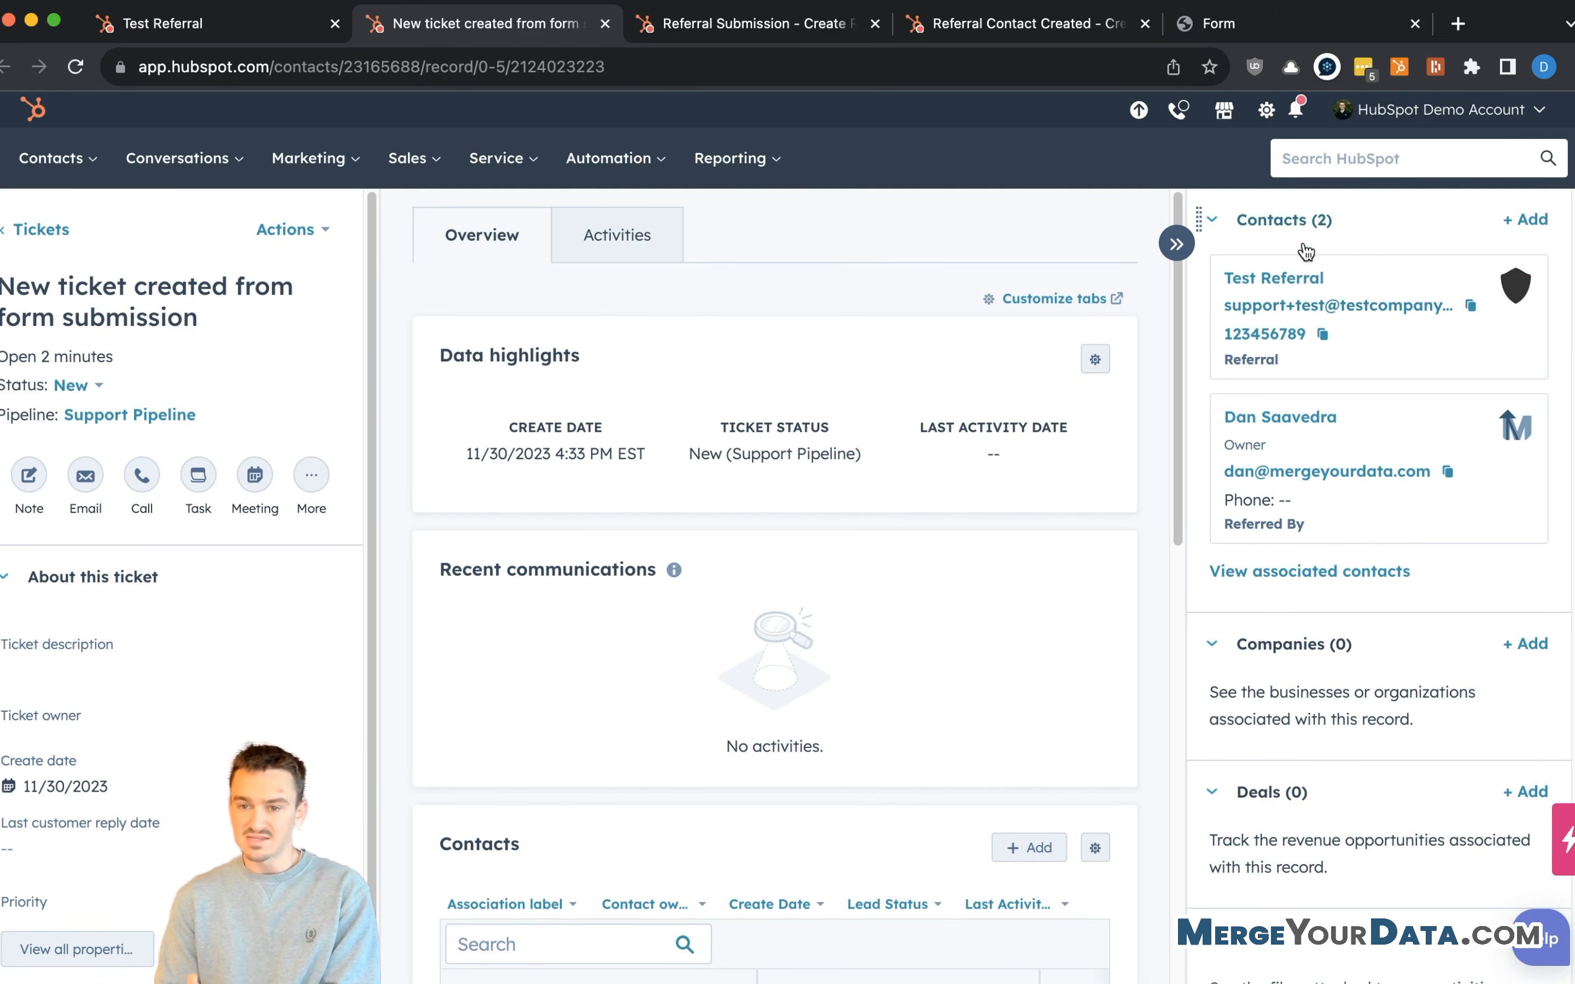
drag(1279, 360, 1230, 362)
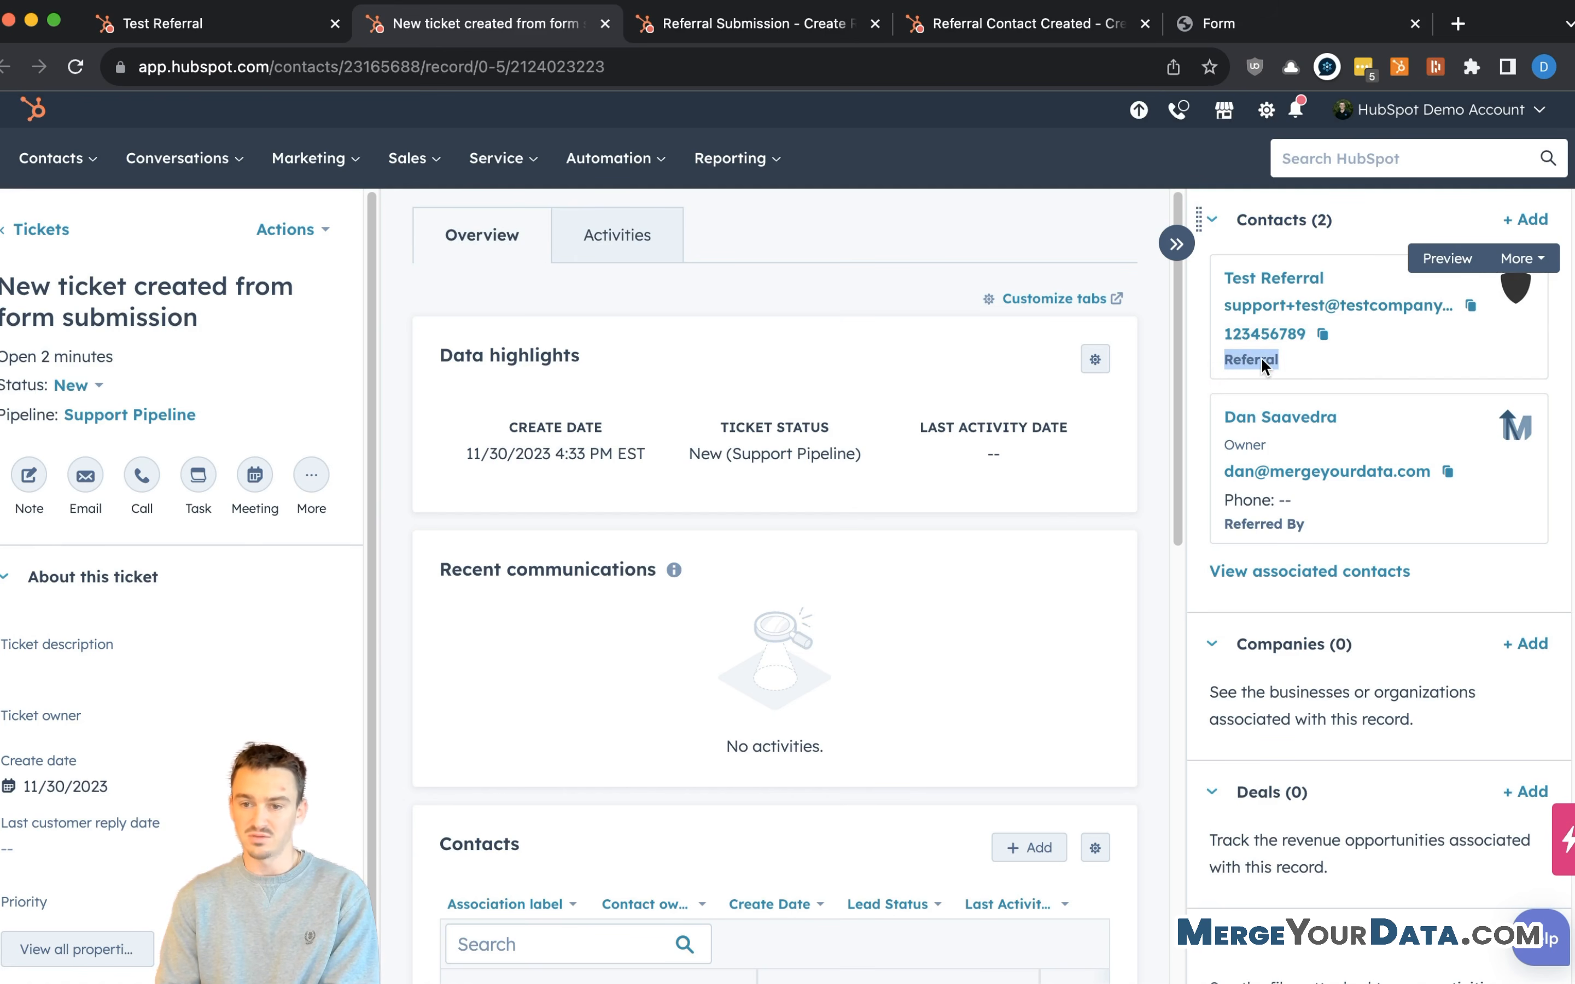
drag(1325, 521, 1224, 531)
click(1334, 527)
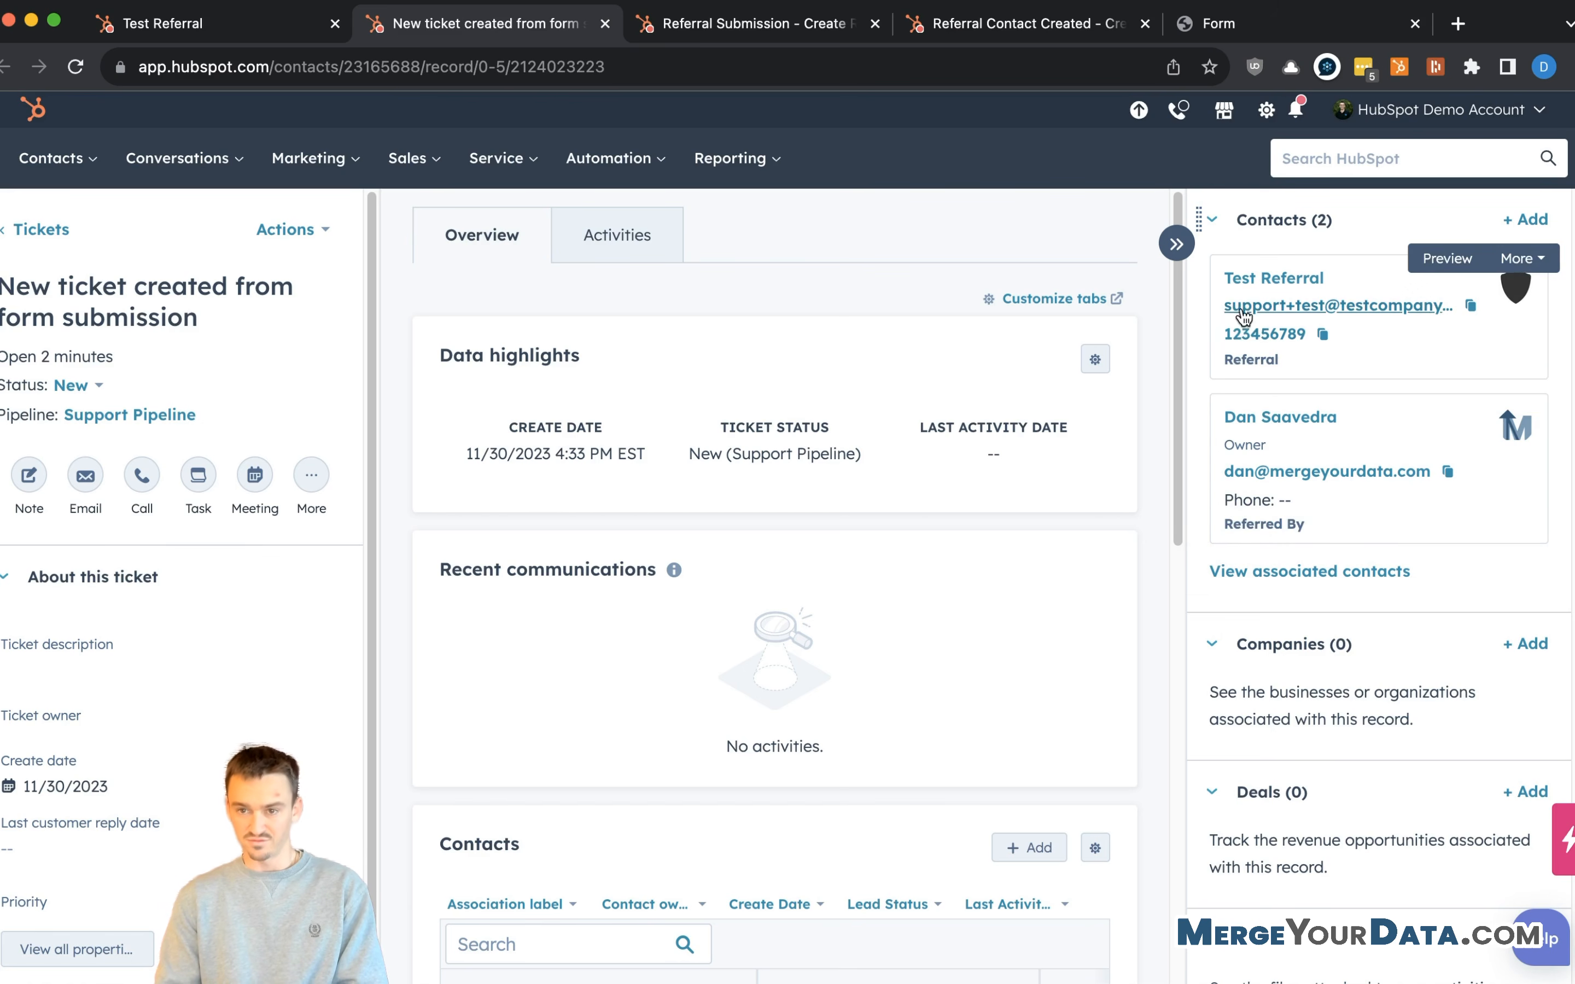
click(1278, 424)
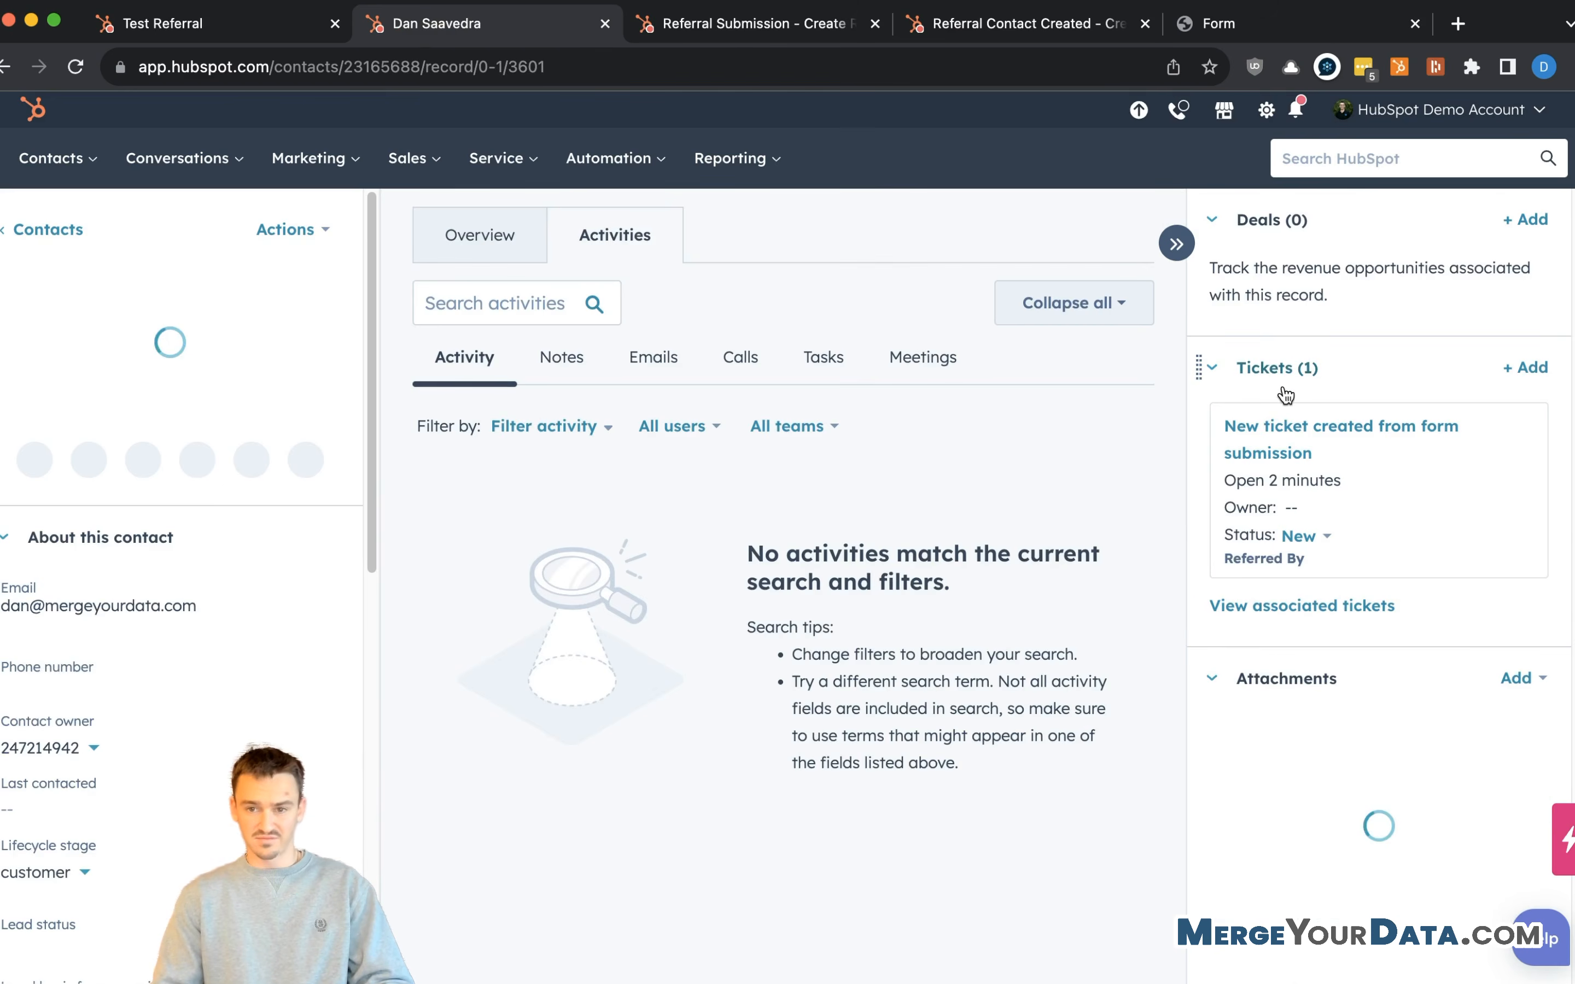
- Scroll to the referrer's Contacts (1) card and confirm Test Referral carries the Referral label
scroll(1394, 571, down, 10)
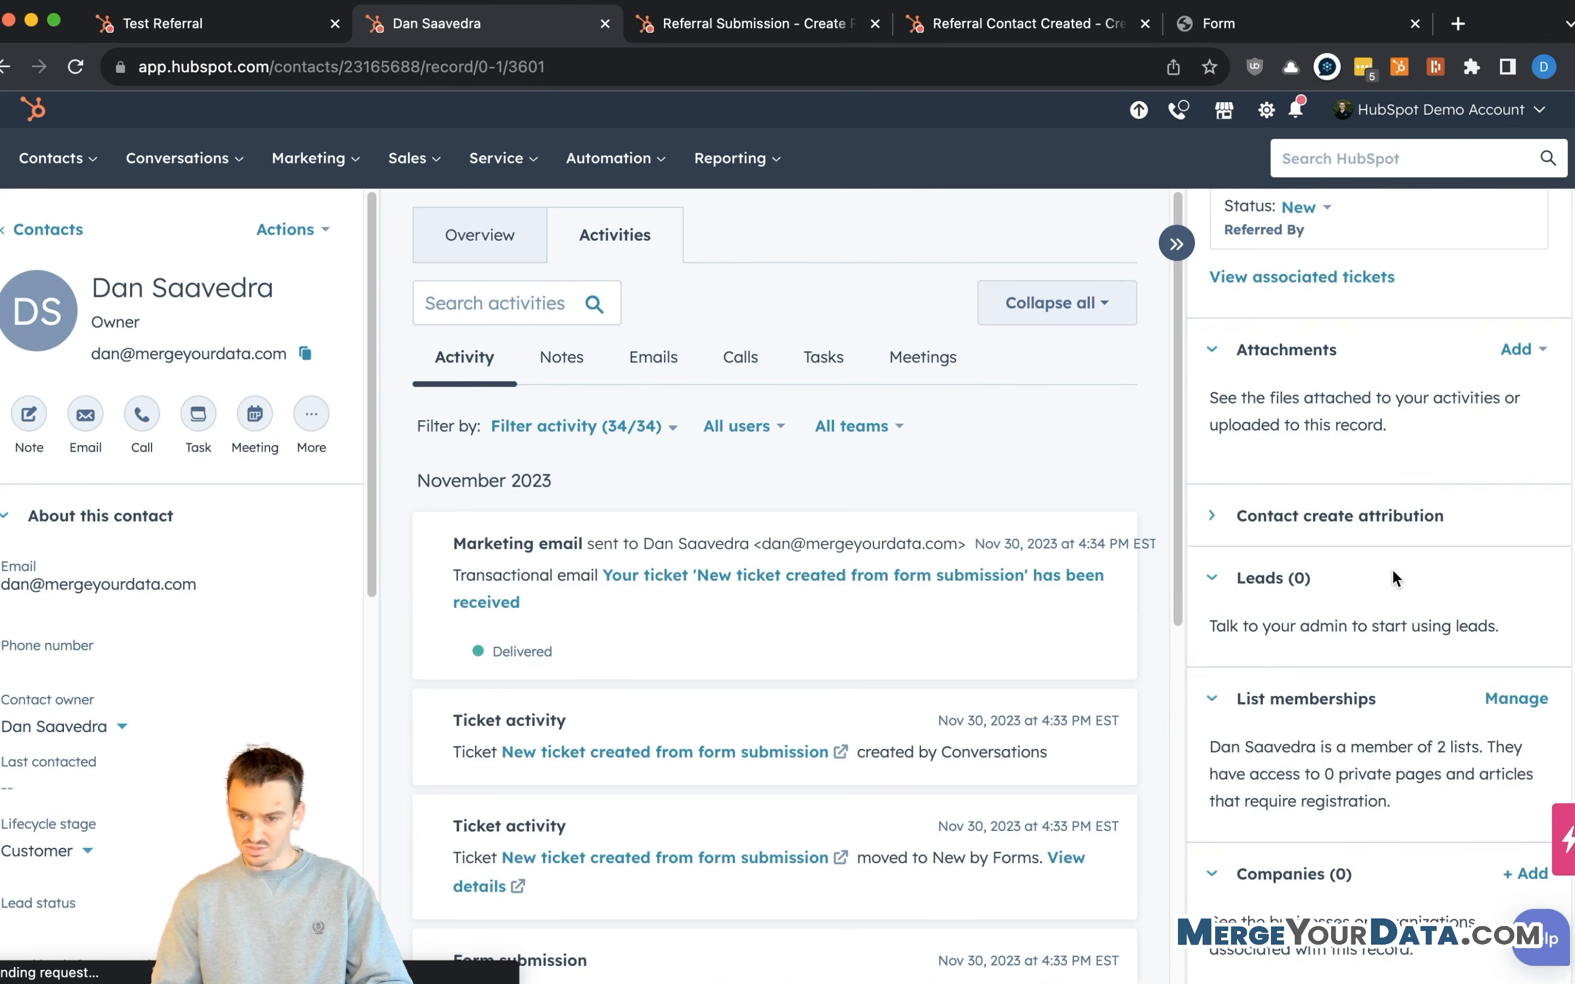
scroll(1394, 579, down, 15)
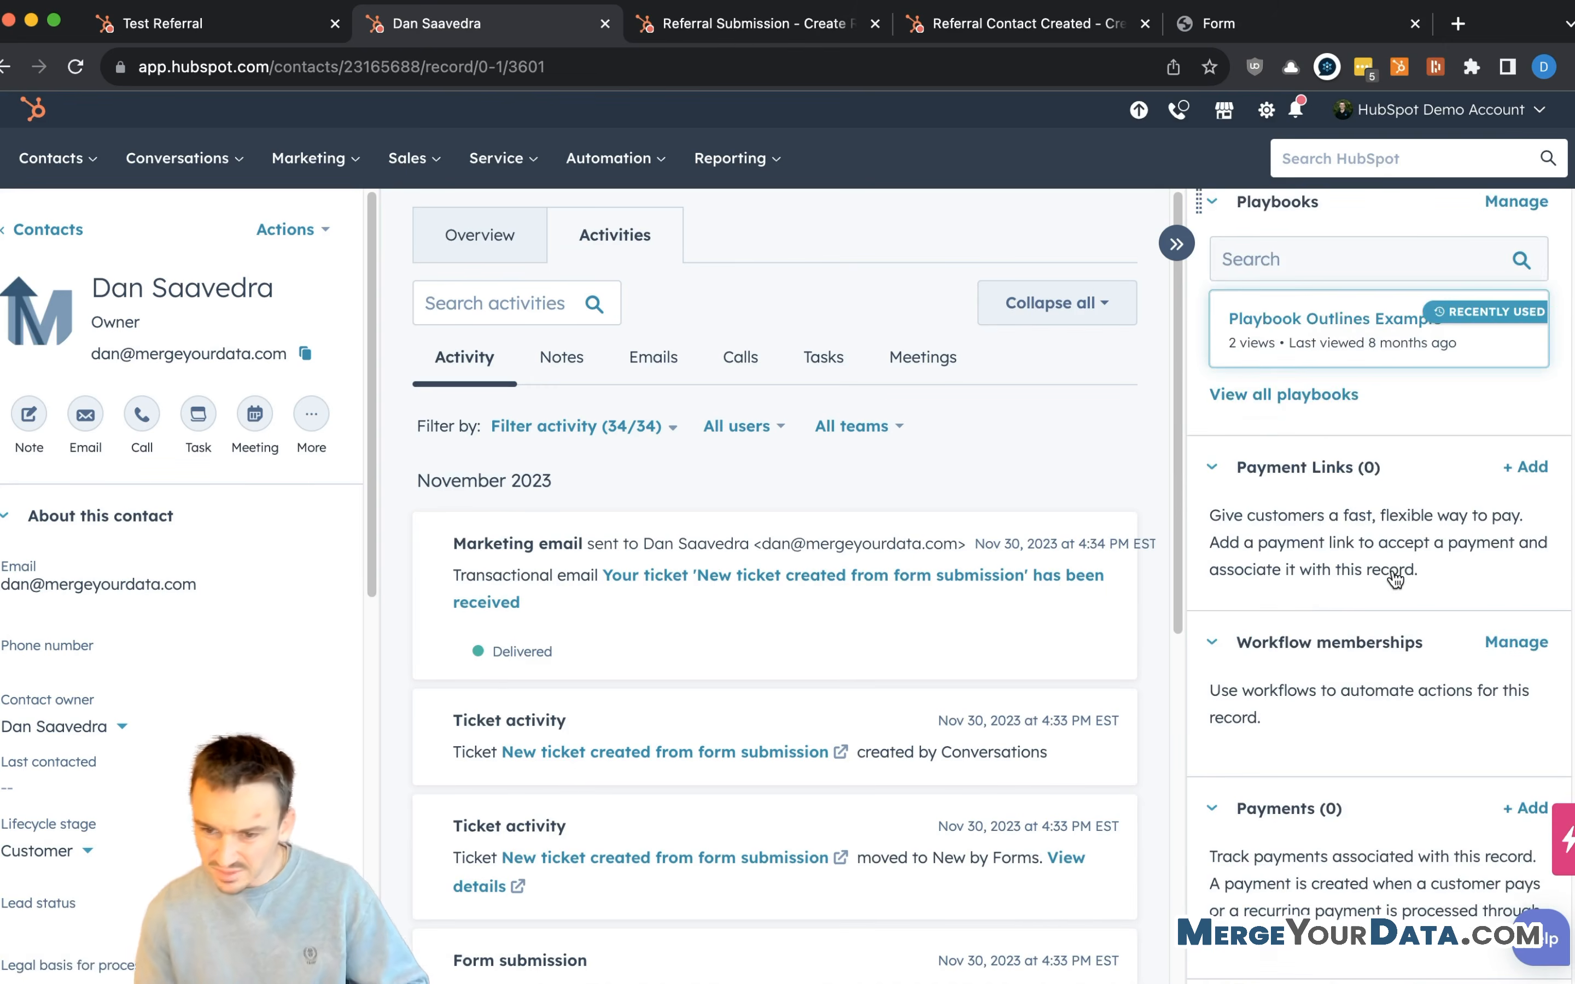
scroll(1394, 580, down, 5)
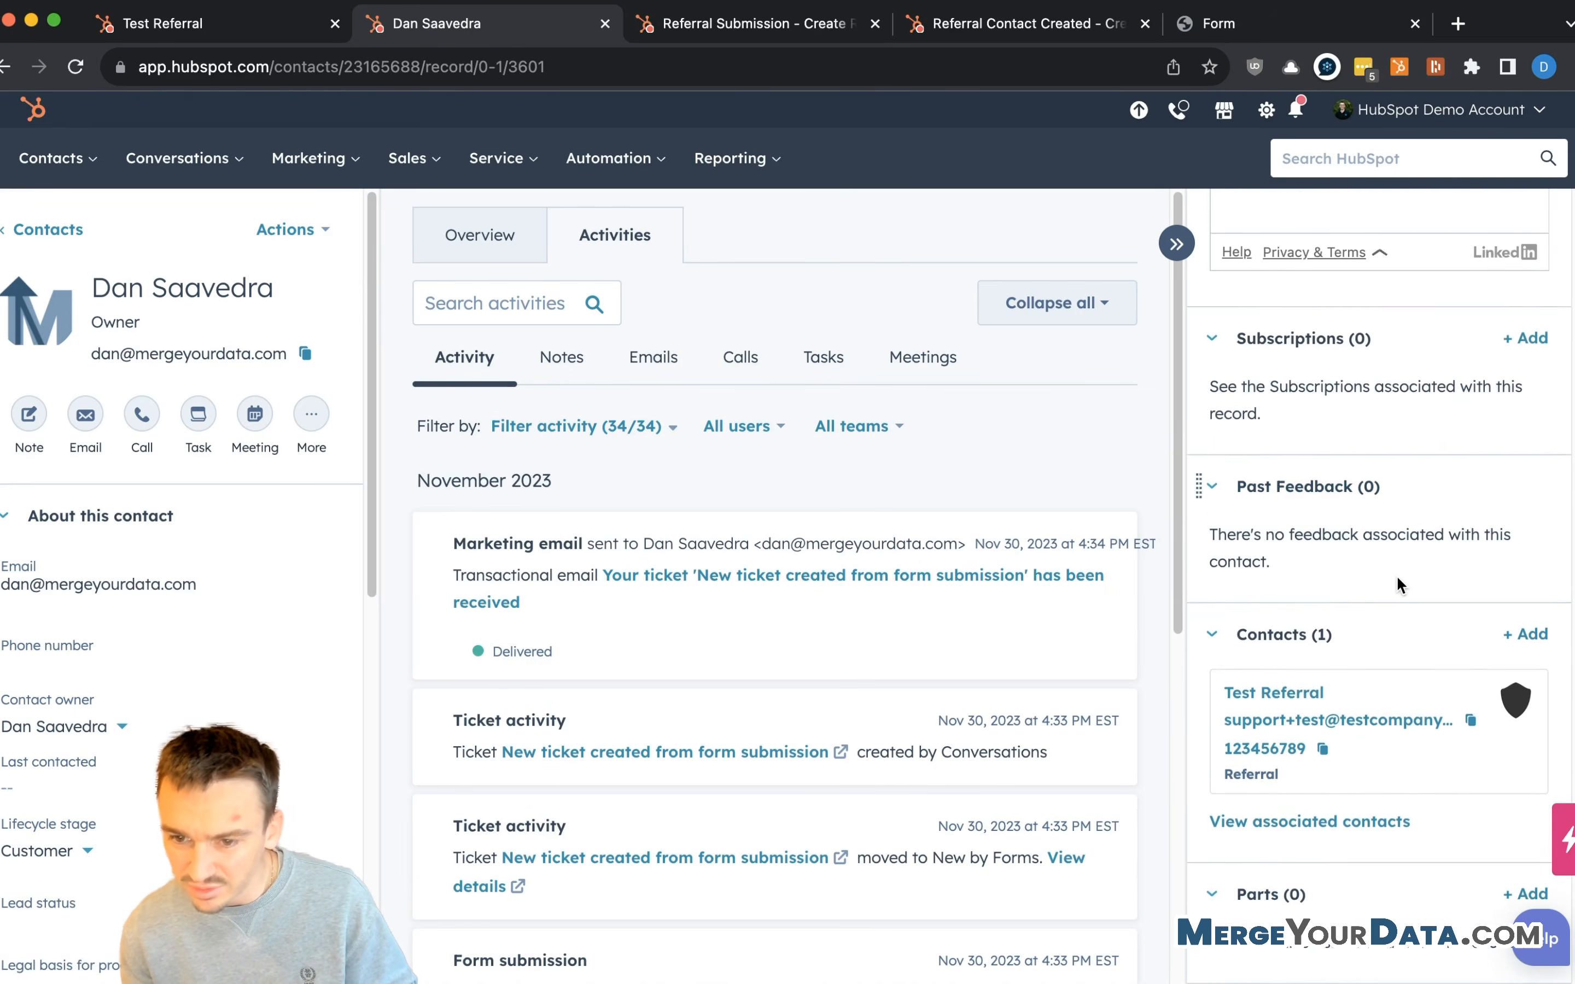
scroll(1396, 586, down, 1)
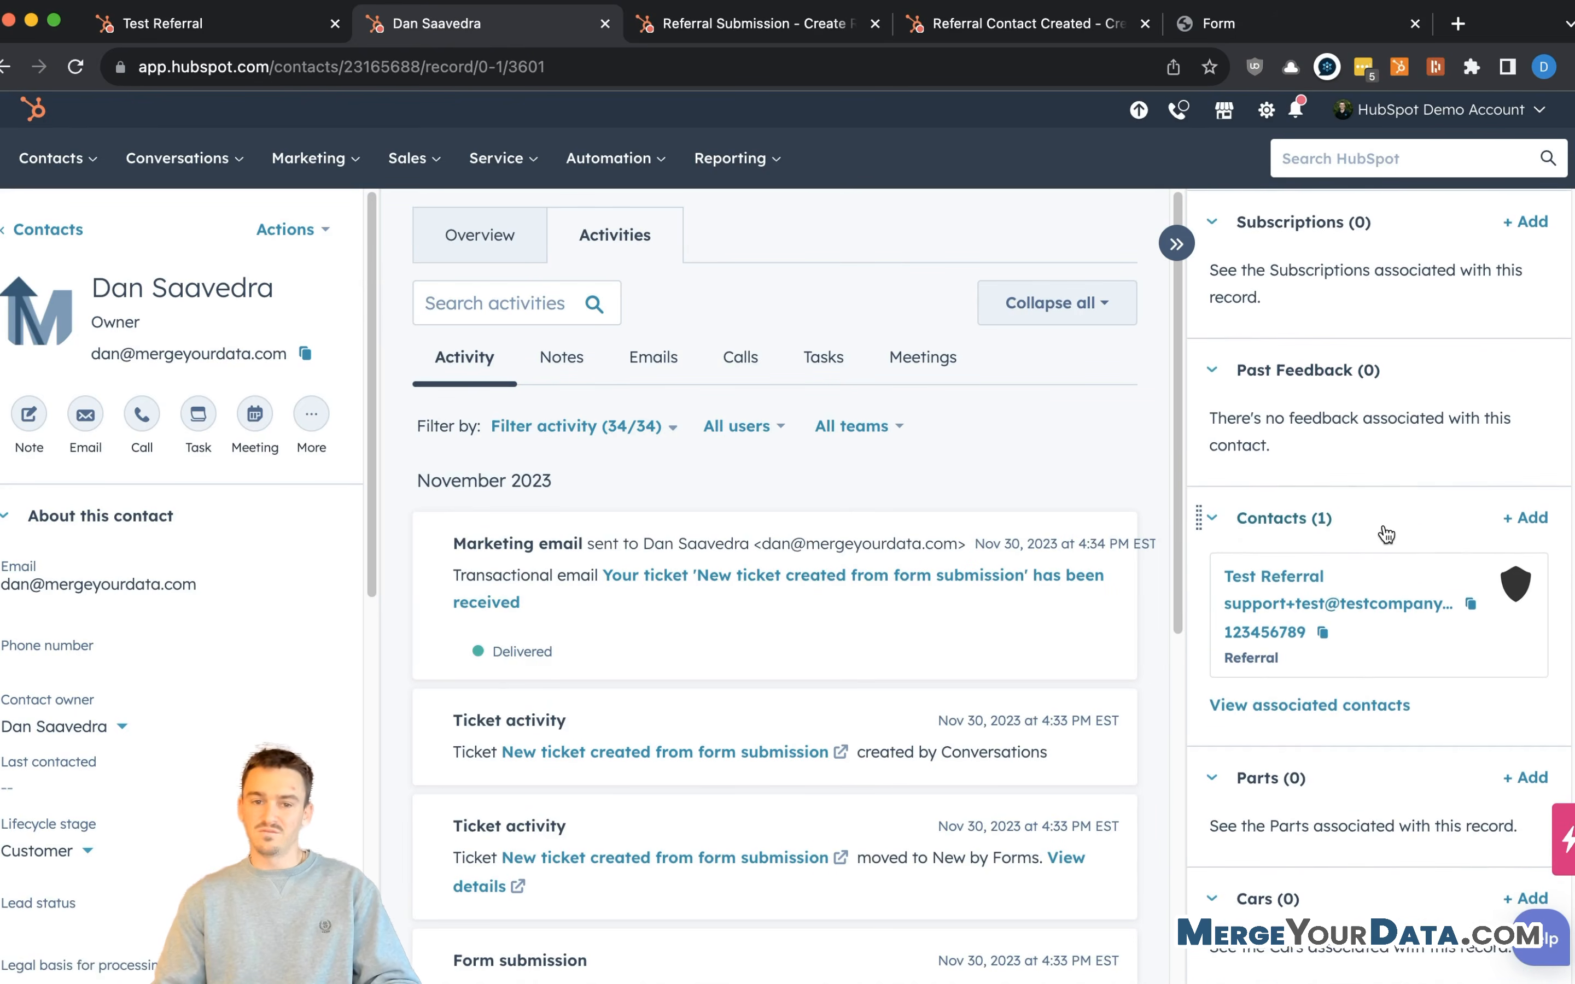
scroll(1386, 534, down, 1)
scroll(1370, 500, down, 2)
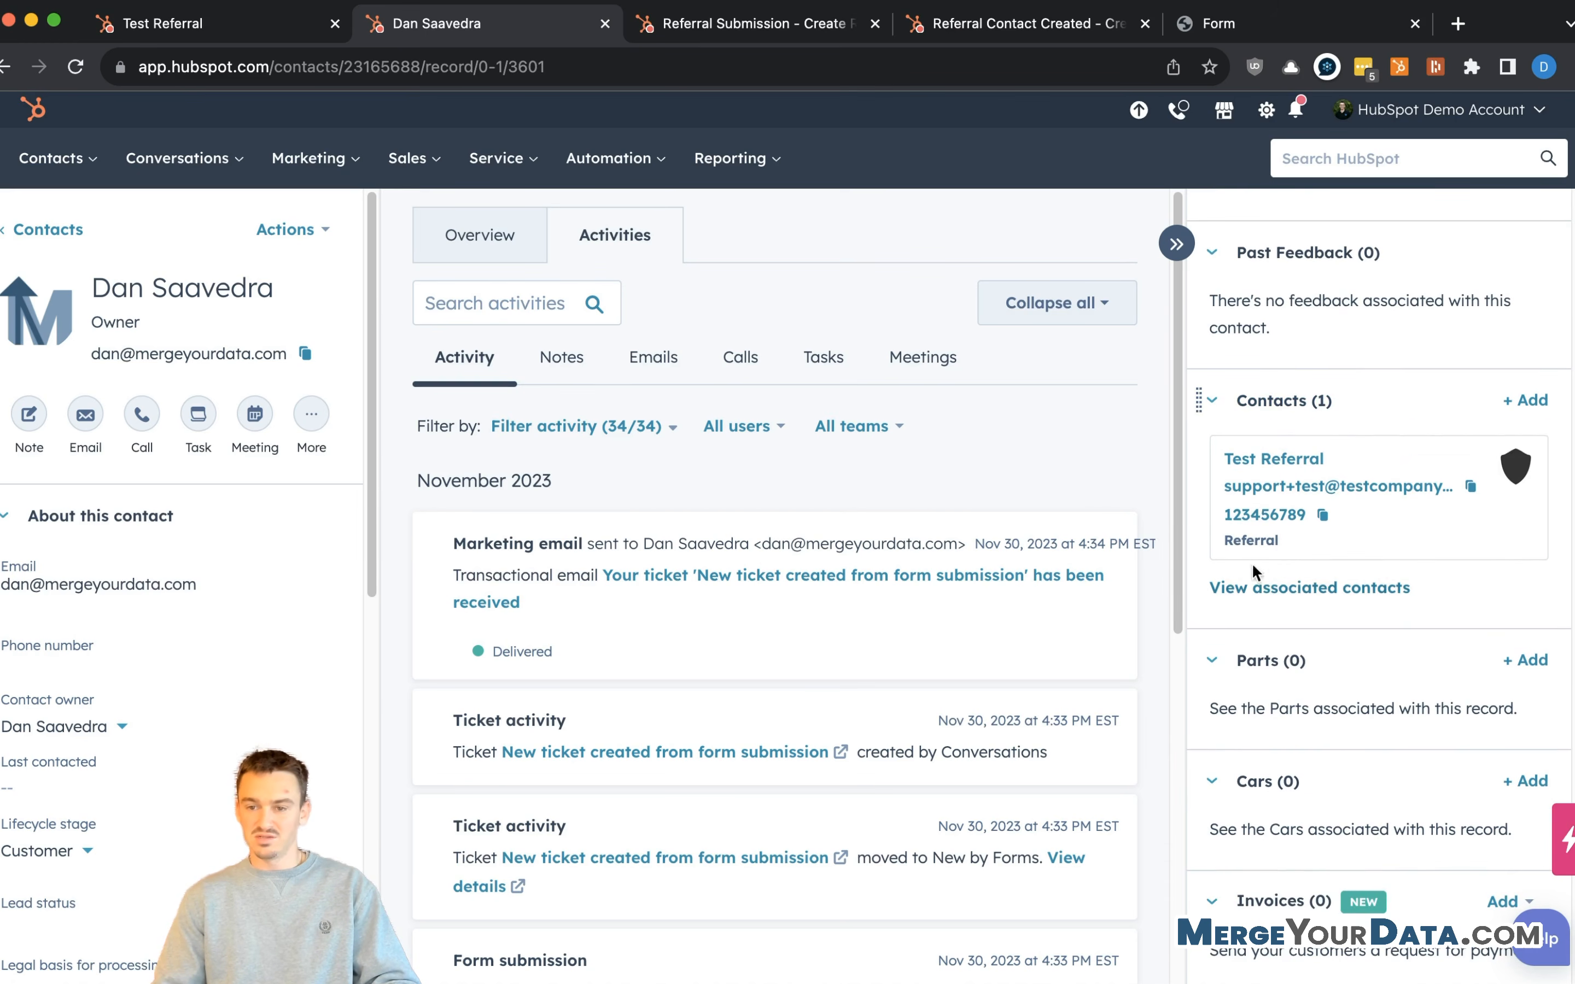
drag(1280, 540, 1226, 537)
click(1292, 550)
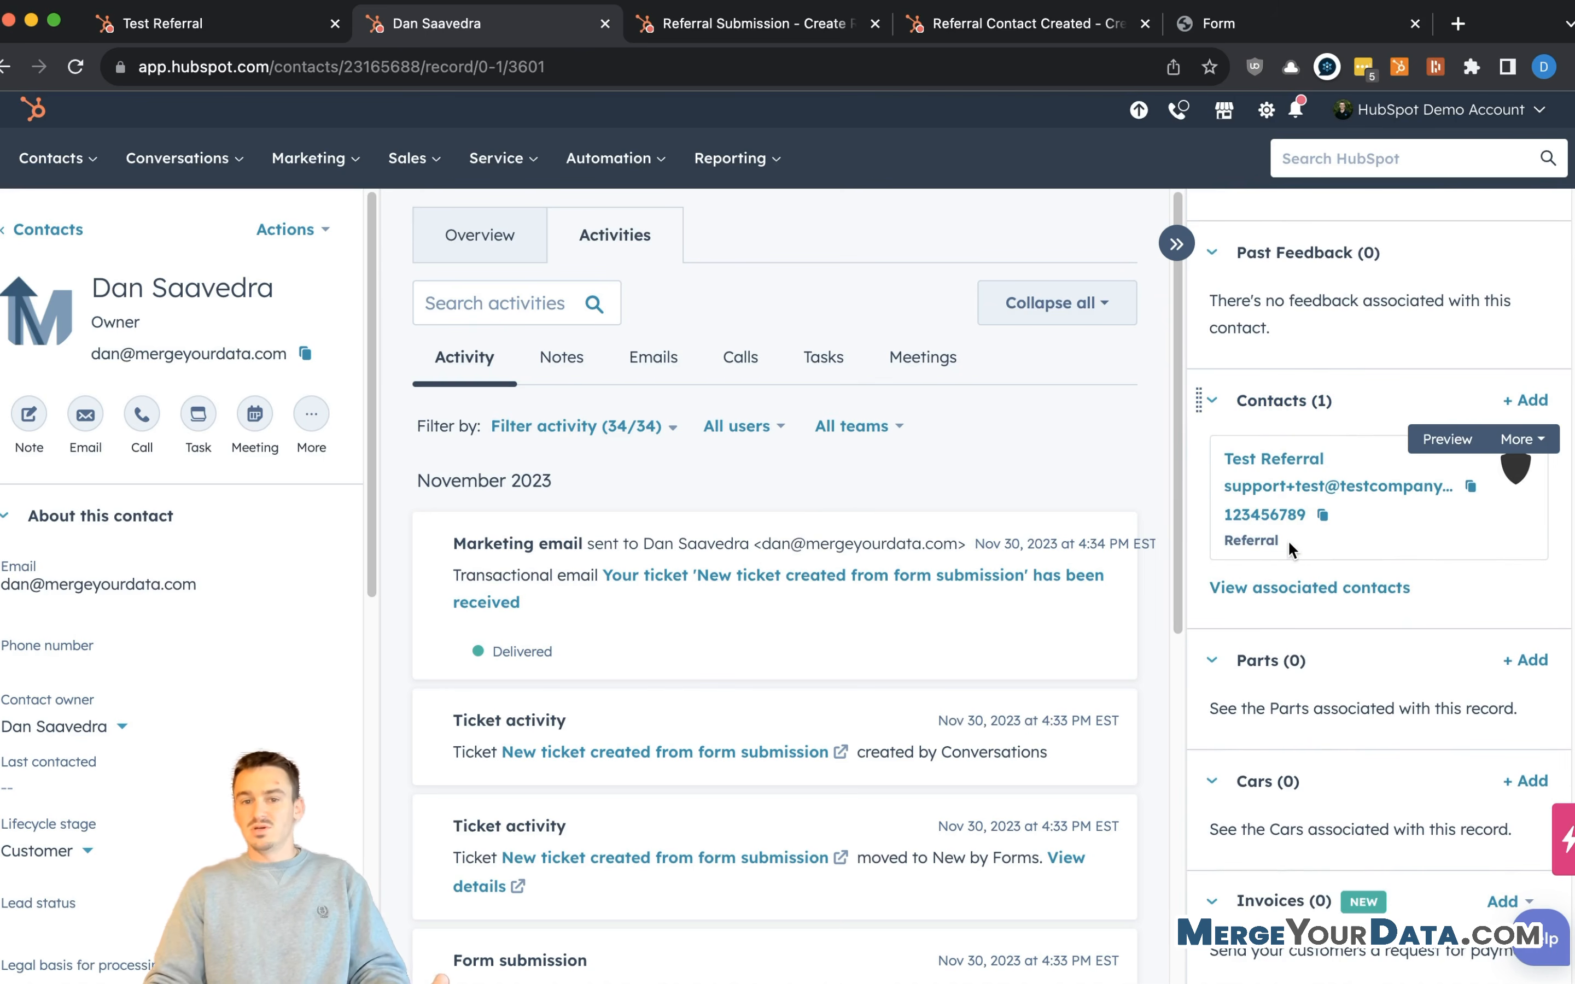